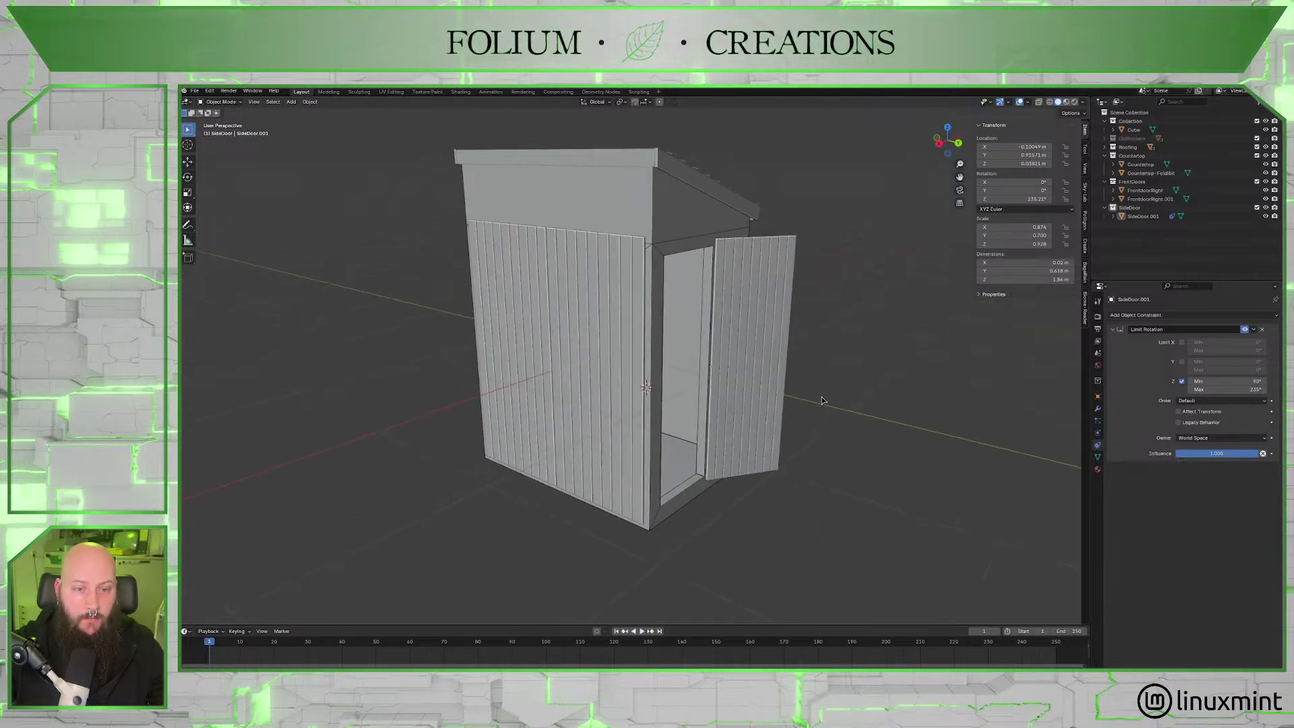
Examine the front doors and the open side door of the shed from several angles.
{"action": "scroll", "coordinate": [823, 403], "scroll_direction": "up", "scroll_amount": 3}
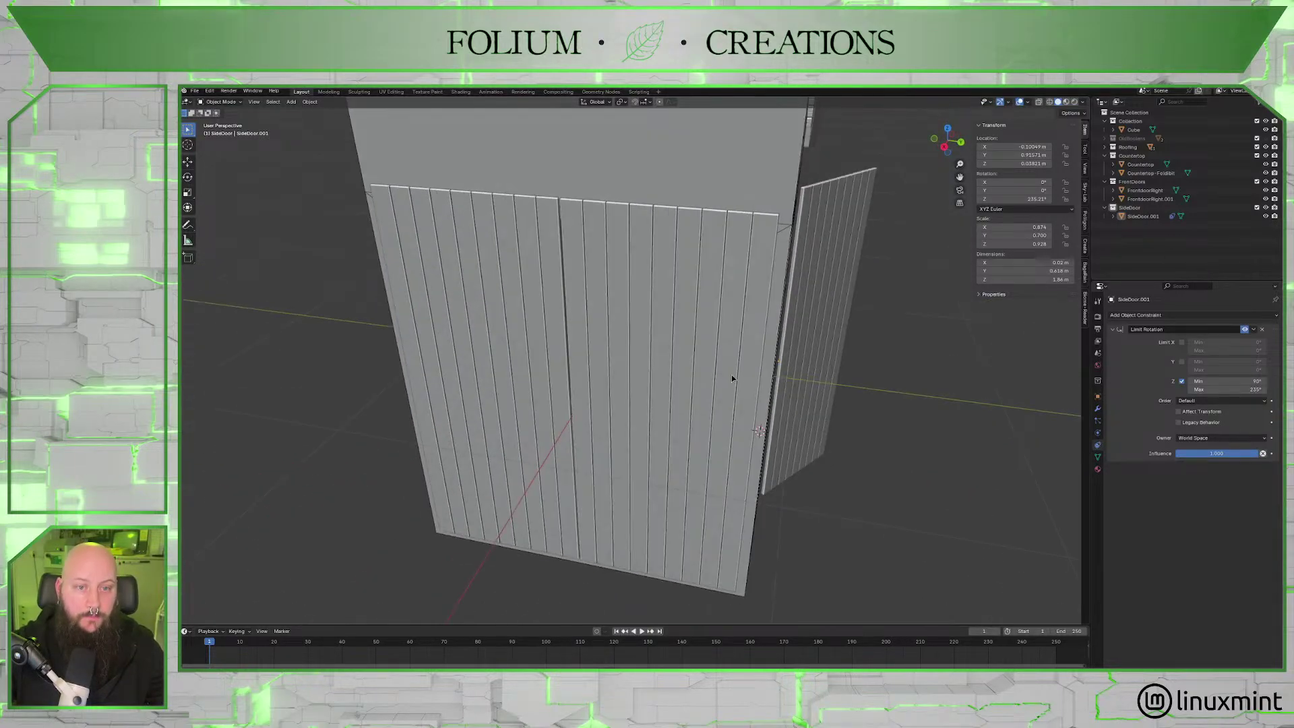
{"action": "left_click", "coordinate": [643, 422]}
{"action": "middle_click_drag", "start_coordinate": [558, 397], "coordinate": [685, 449]}
{"action": "middle_click_drag", "start_coordinate": [827, 422], "coordinate": [725, 428]}
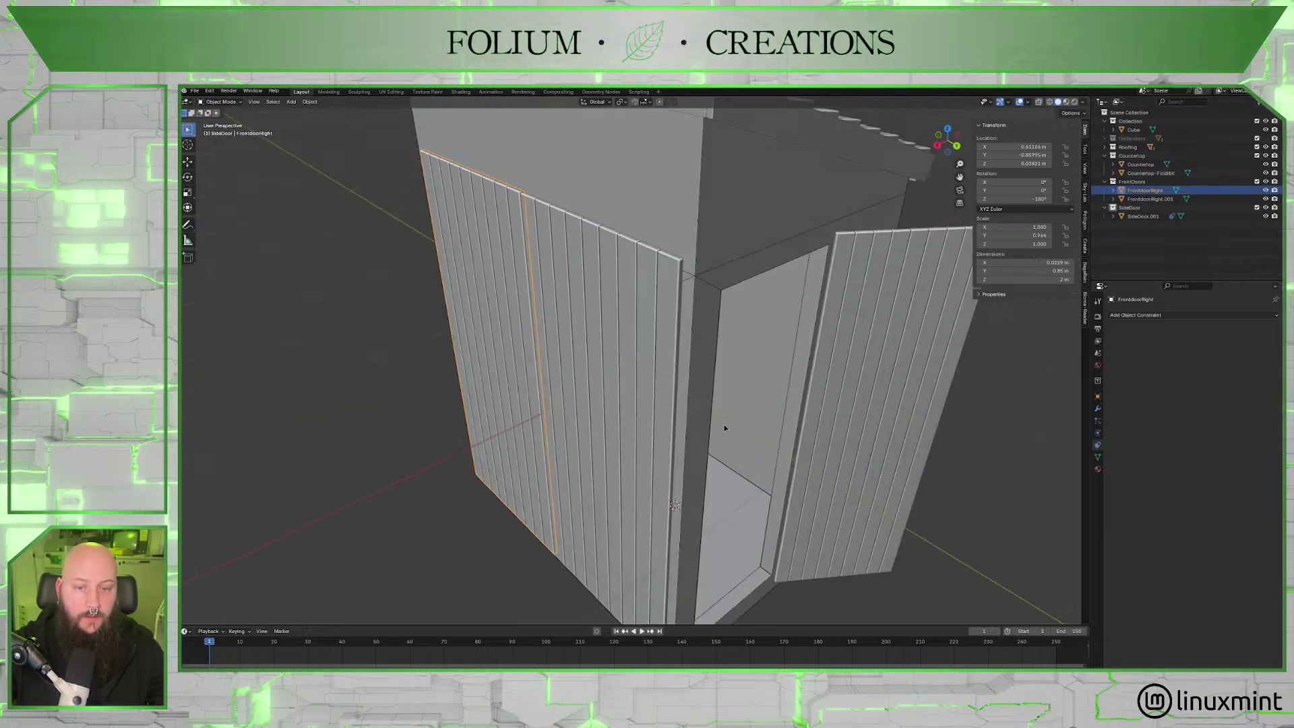
{"action": "middle_click_drag", "start_coordinate": [651, 495], "coordinate": [795, 468]}
{"action": "left_click", "coordinate": [693, 426]}
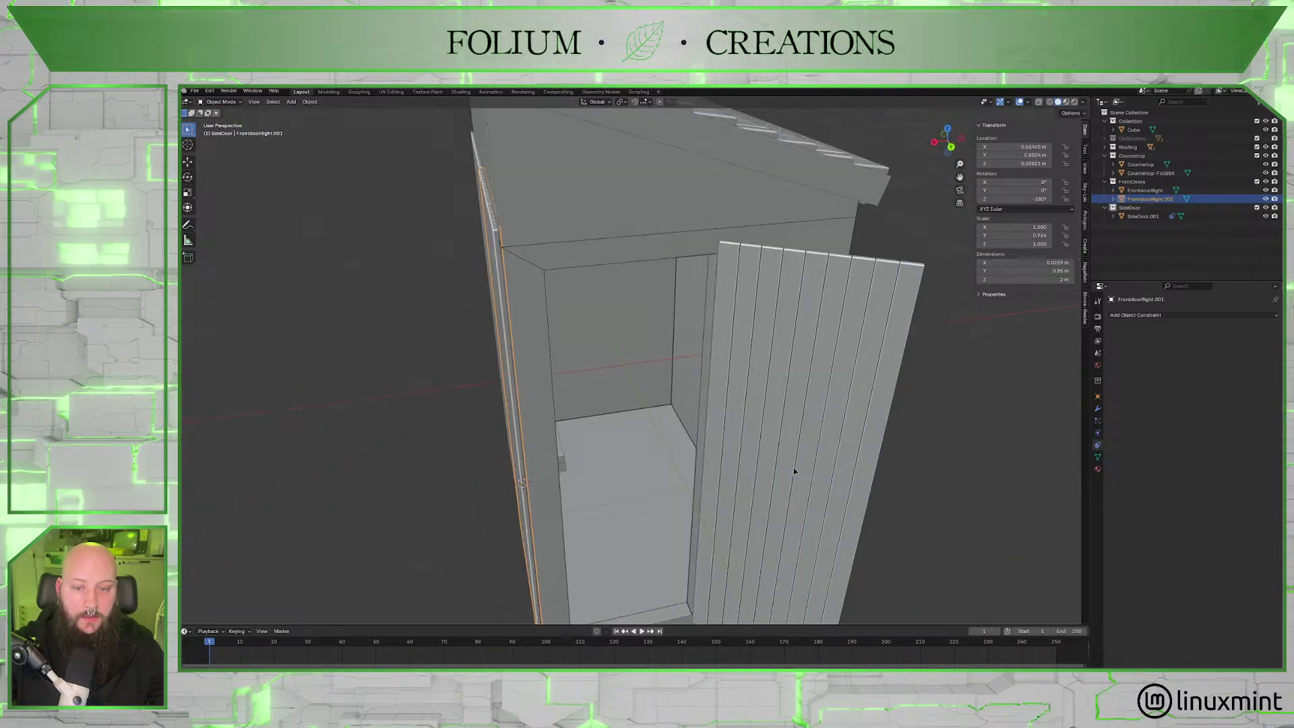
{"action": "left_click", "coordinate": [736, 497]}
{"action": "middle_click_drag", "start_coordinate": [736, 498], "coordinate": [733, 470]}
{"action": "scroll", "coordinate": [733, 446], "scroll_direction": "down", "scroll_amount": 5}
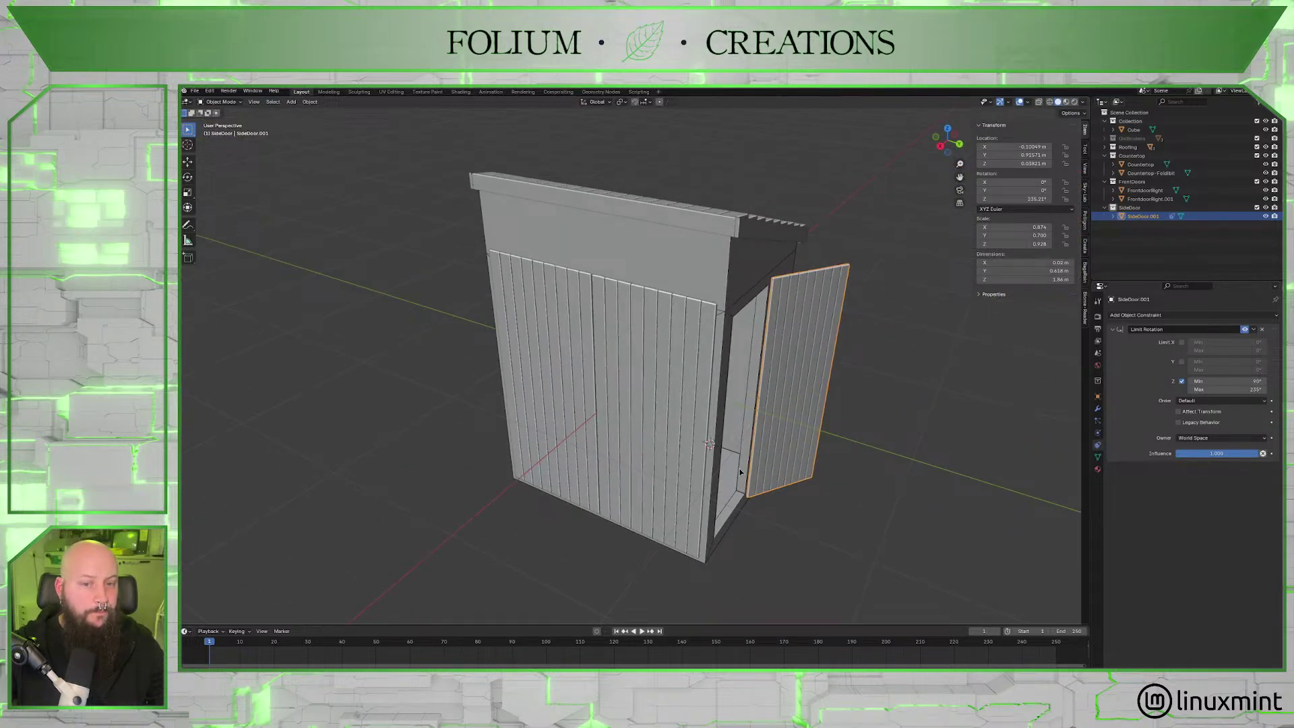
{"action": "middle_click_drag", "start_coordinate": [735, 468], "coordinate": [693, 299]}
Select the shed body's horizontal front edge along the top of the front doors and snap the 3D cursor to it.
{"action": "left_click", "coordinate": [712, 281]}
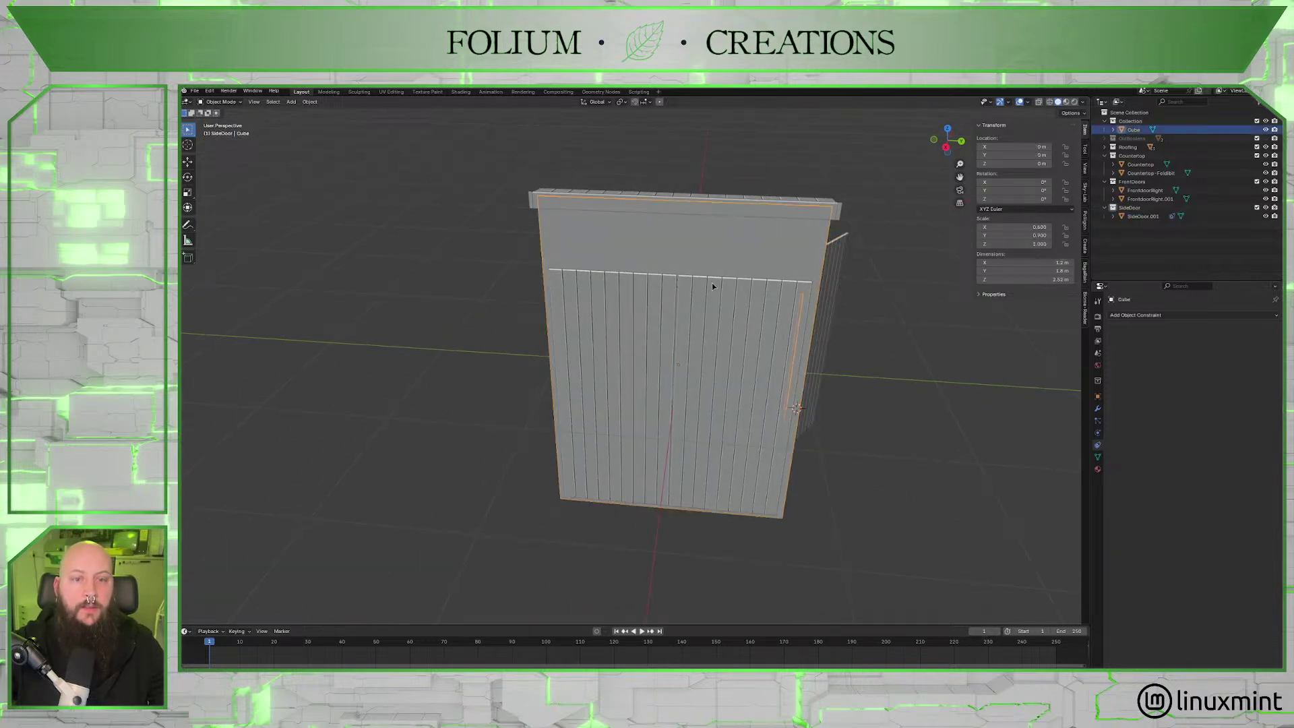
{"action": "key", "text": "shift+s"}
{"action": "left_click", "coordinate": [713, 334]}
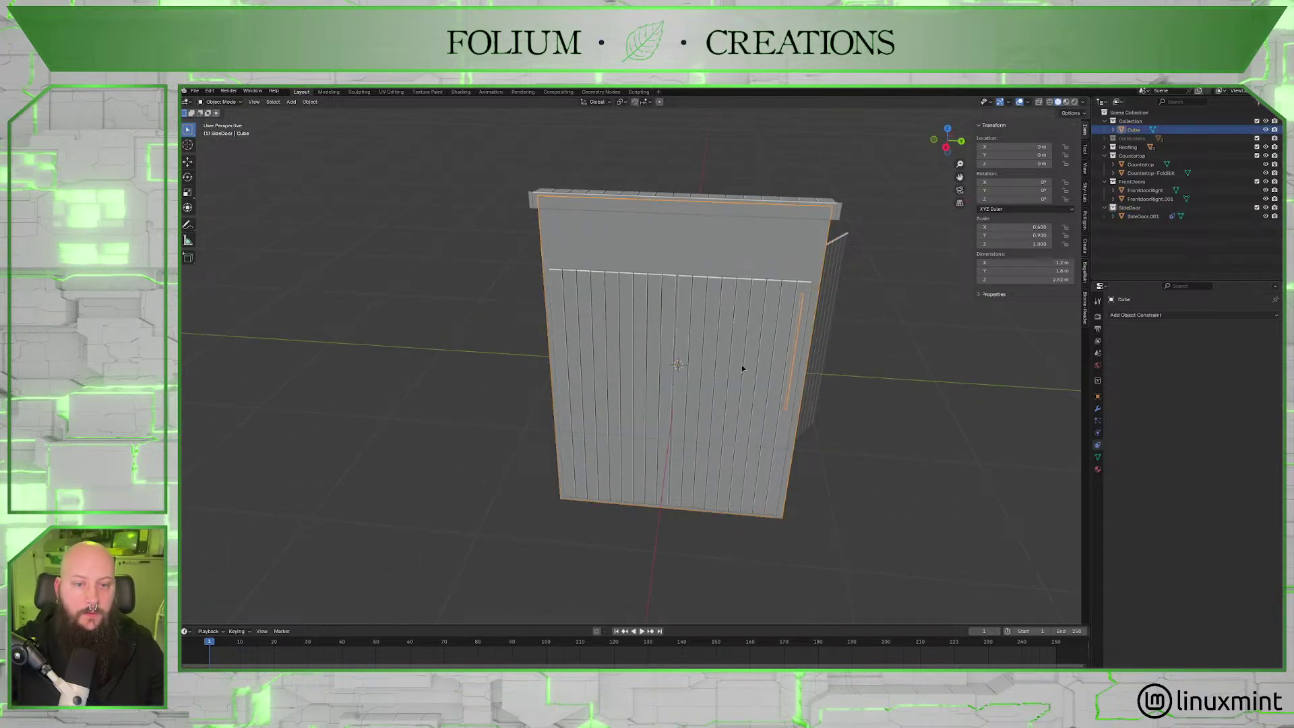
{"action": "key", "text": "Tab"}
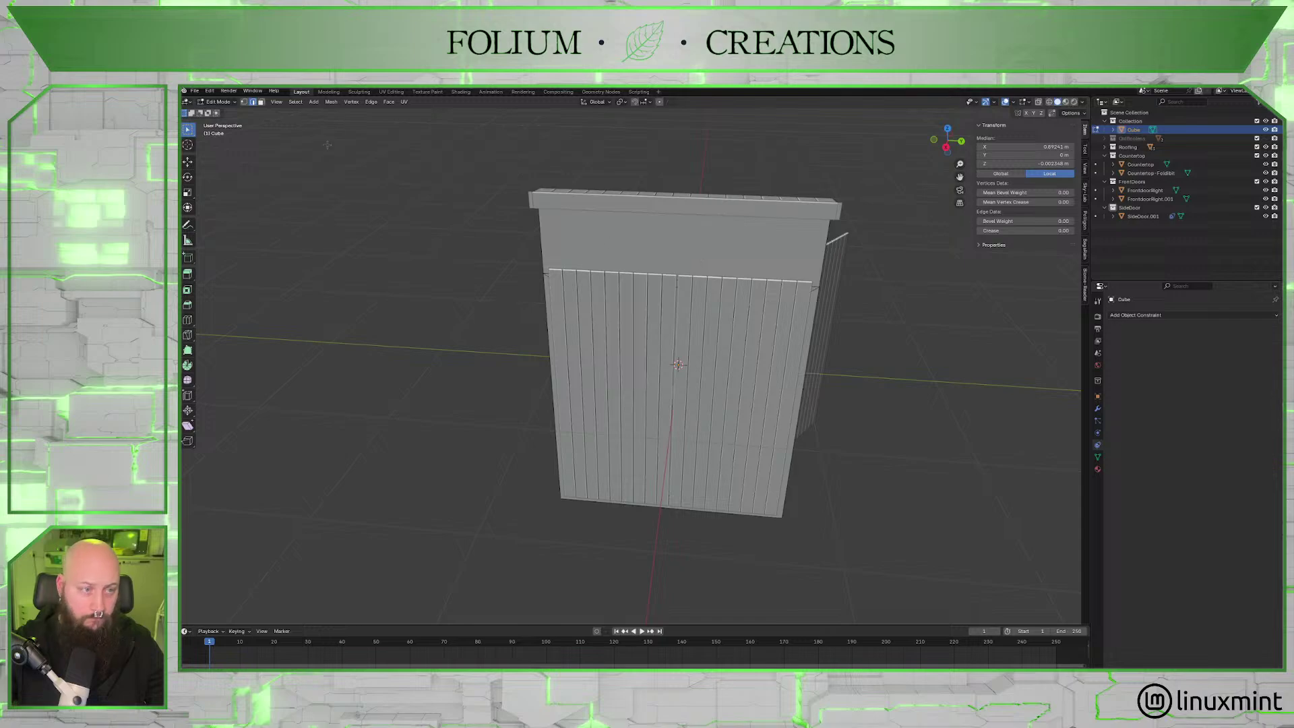
{"action": "key", "text": "alt+a"}
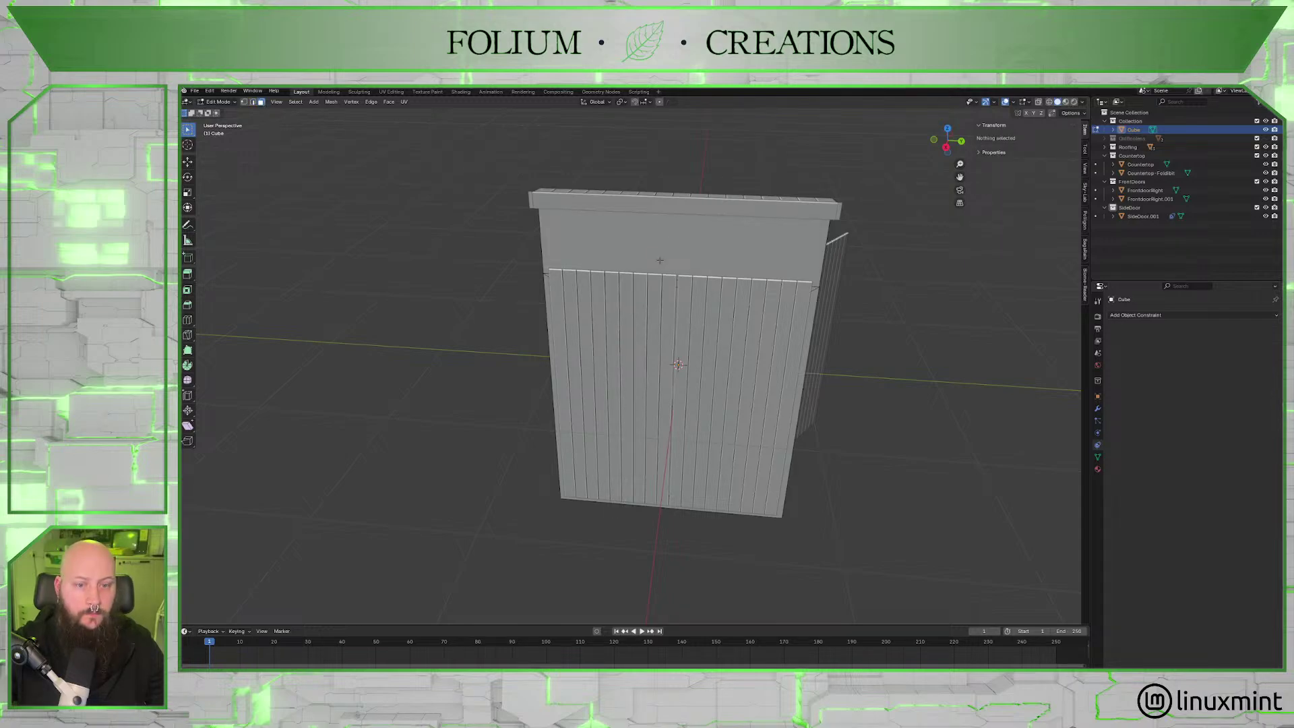
{"action": "left_click", "coordinate": [253, 102]}
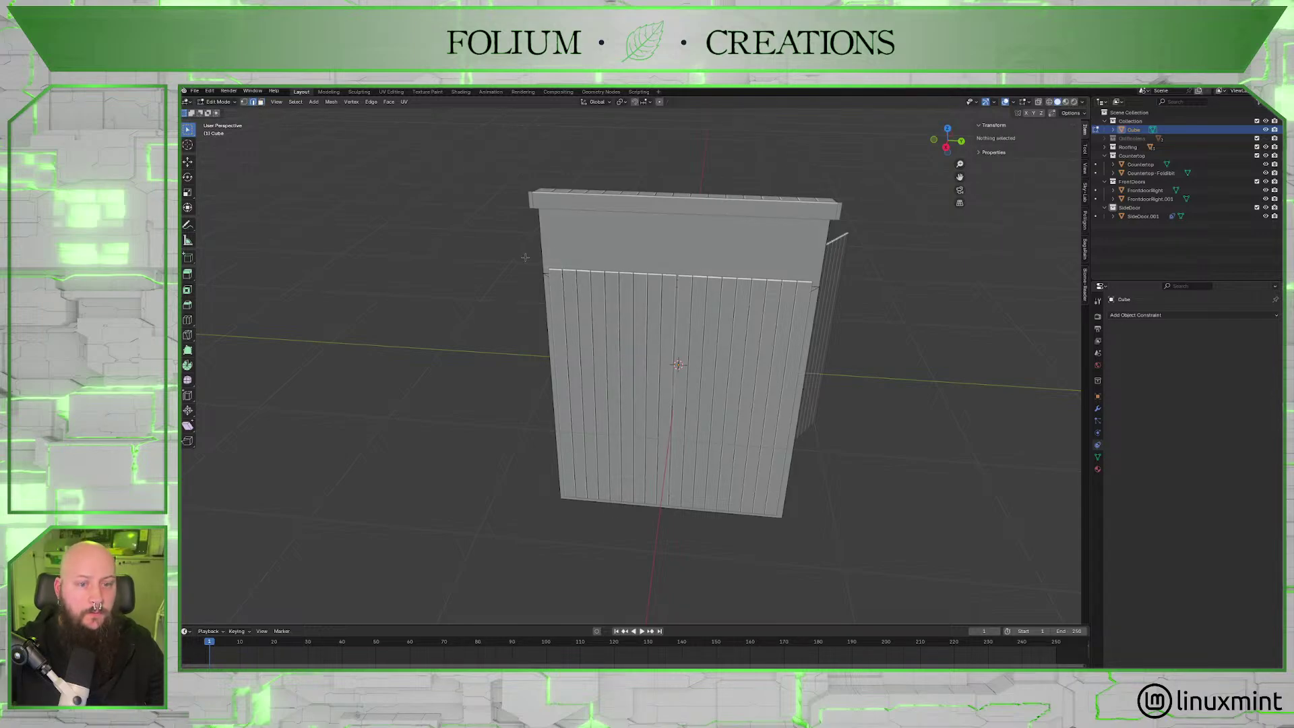
{"action": "left_click", "coordinate": [579, 270], "text": "alt"}
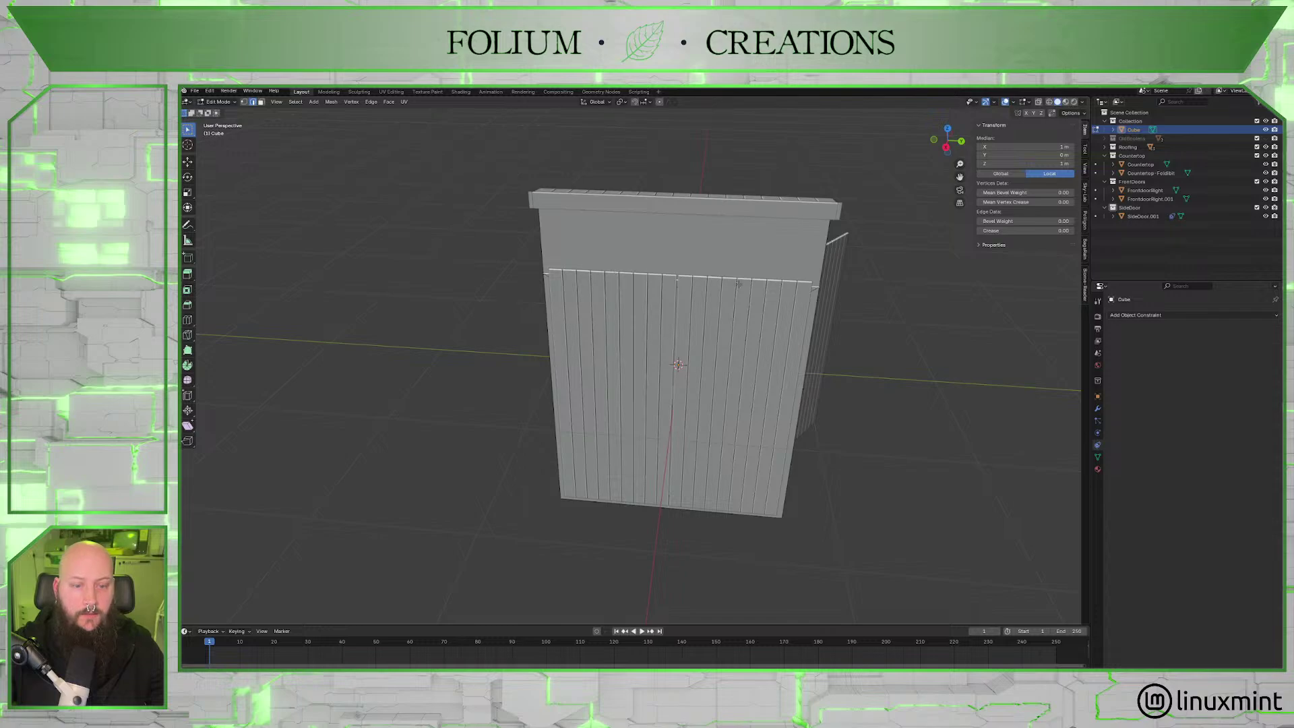
{"action": "key", "text": "shift+s"}
{"action": "left_click", "coordinate": [728, 337]}
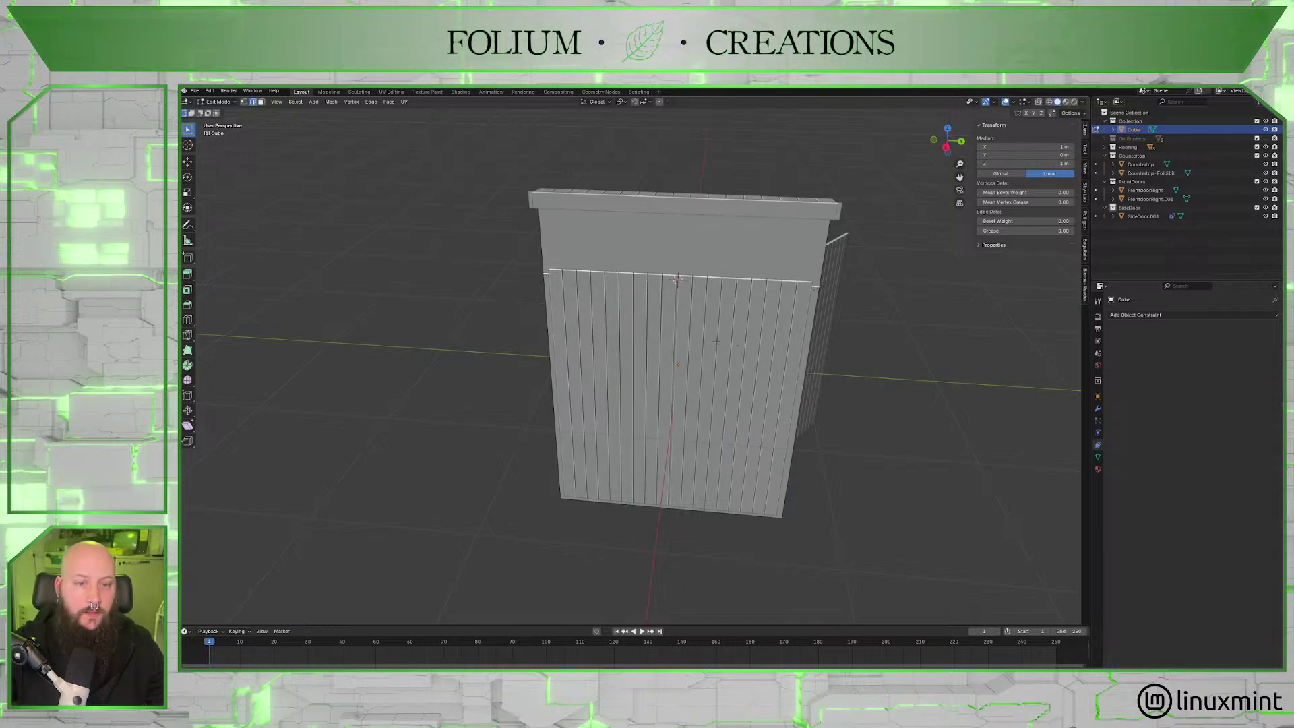
{"action": "key", "text": "Tab"}
Snap the 3D cursor to the shed body's origin.
{"action": "mouse_move", "coordinate": [771, 330]}
{"action": "middle_mouse_down"}
{"action": "mouse_move", "coordinate": [855, 334]}
{"action": "mouse_move", "coordinate": [800, 317]}
{"action": "mouse_move", "coordinate": [780, 339]}
{"action": "middle_mouse_up"}
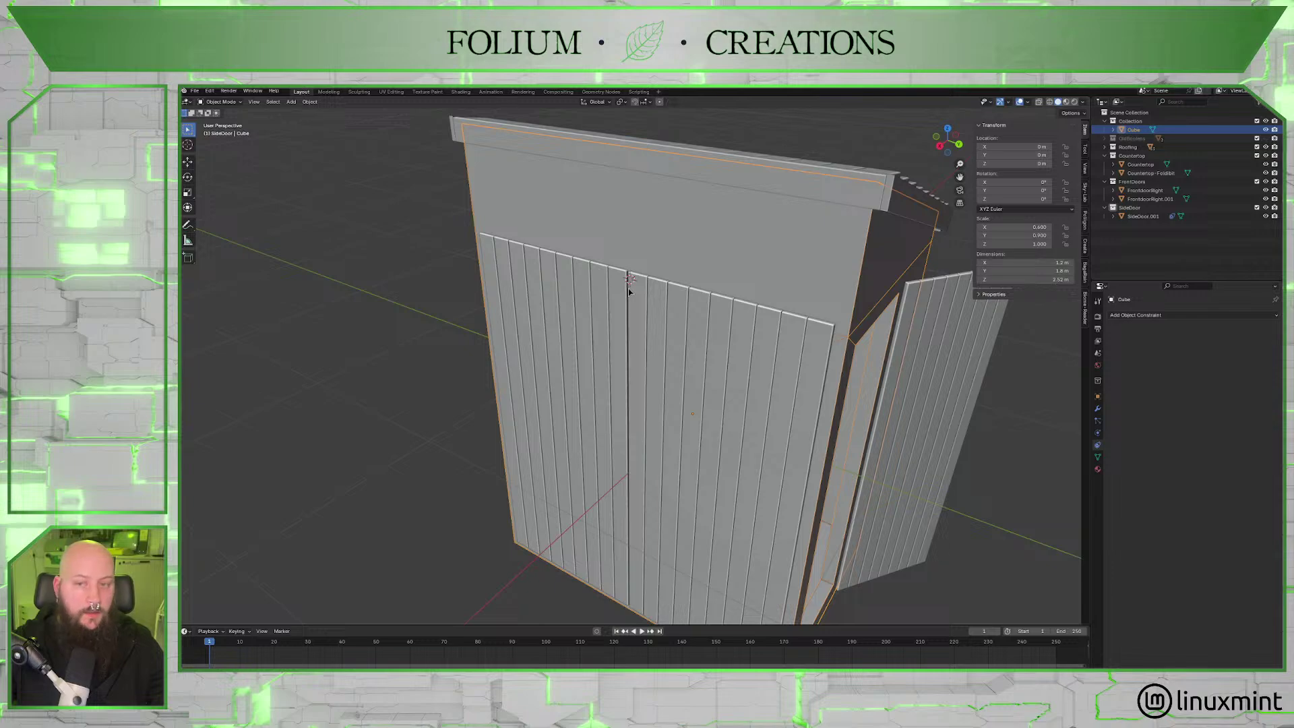
{"action": "key", "text": "shift+s"}
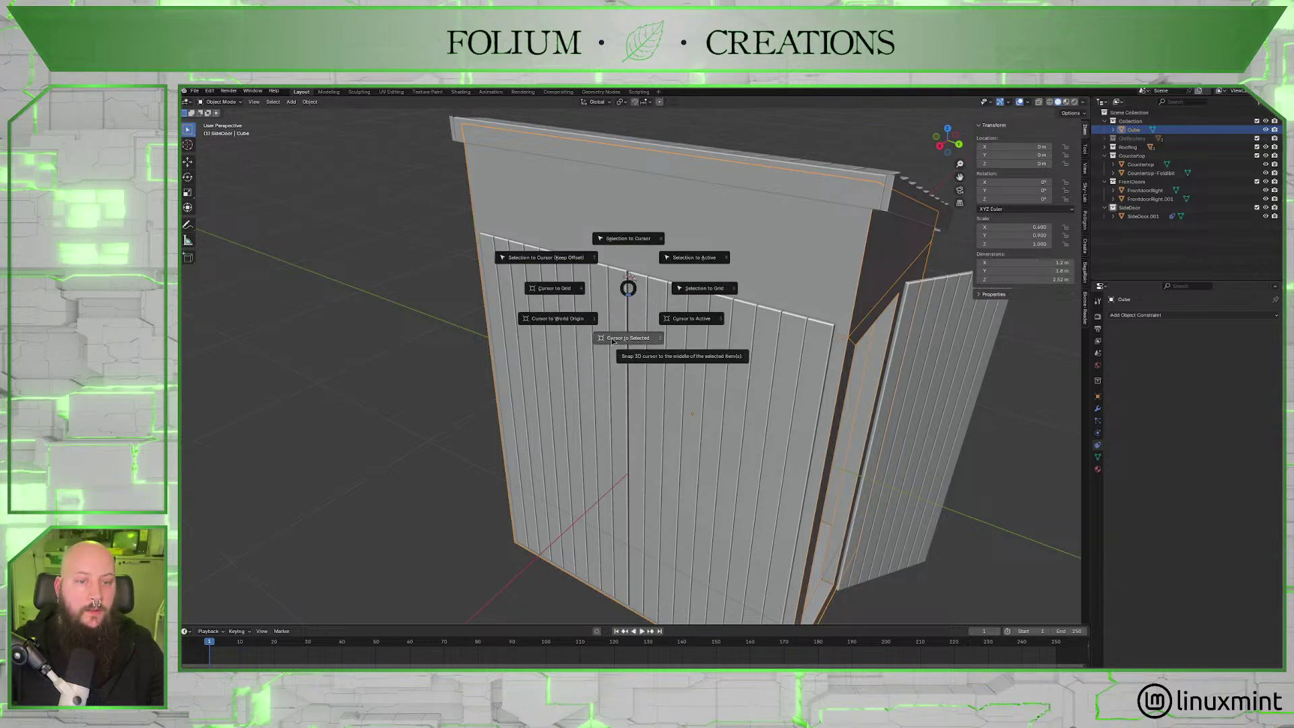
{"action": "left_click", "coordinate": [612, 340]}
{"action": "key", "text": "shift+a"}
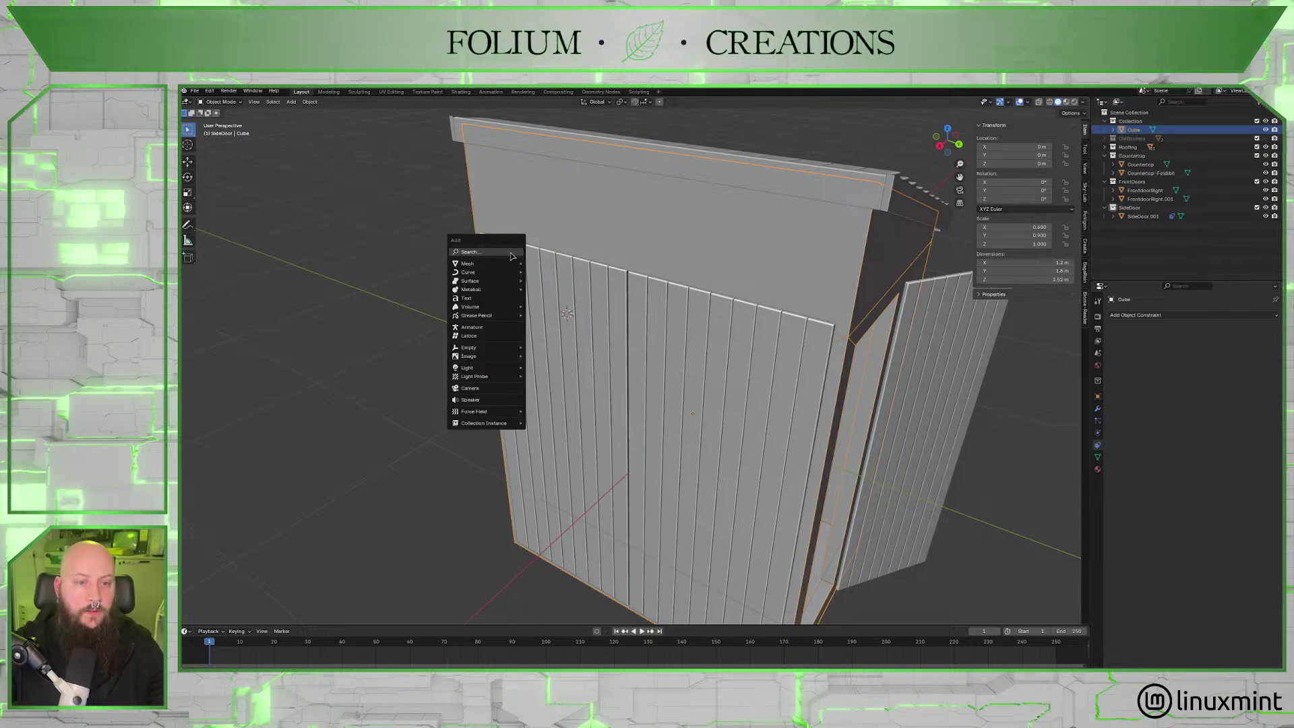
{"action": "key", "text": "Escape"}
Snap the 3D cursor back to the selected front edge of the shed body and return to Object Mode.
{"action": "middle_click_drag", "start_coordinate": [403, 237], "coordinate": [507, 257]}
{"action": "key", "text": "Tab"}
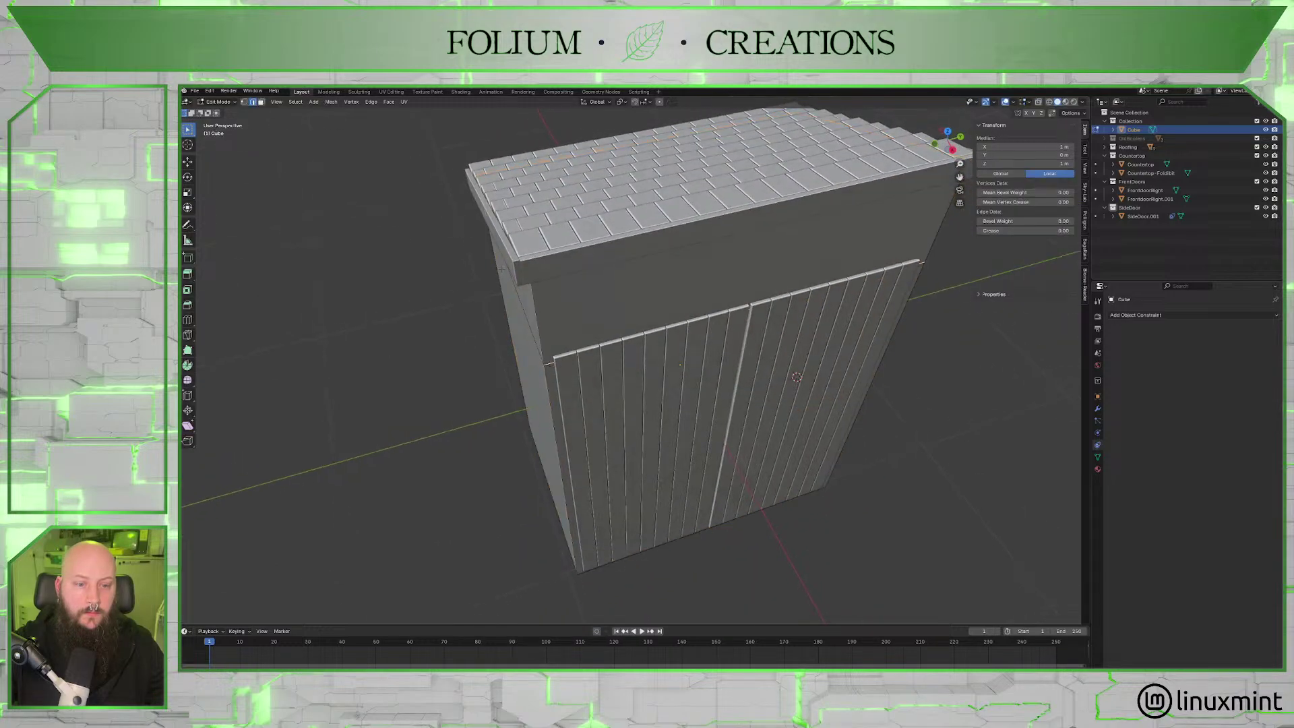
{"action": "key", "text": "ctrl+Tab"}
{"action": "left_click", "coordinate": [525, 317]}
{"action": "middle_click_drag", "start_coordinate": [370, 297], "coordinate": [403, 290]}
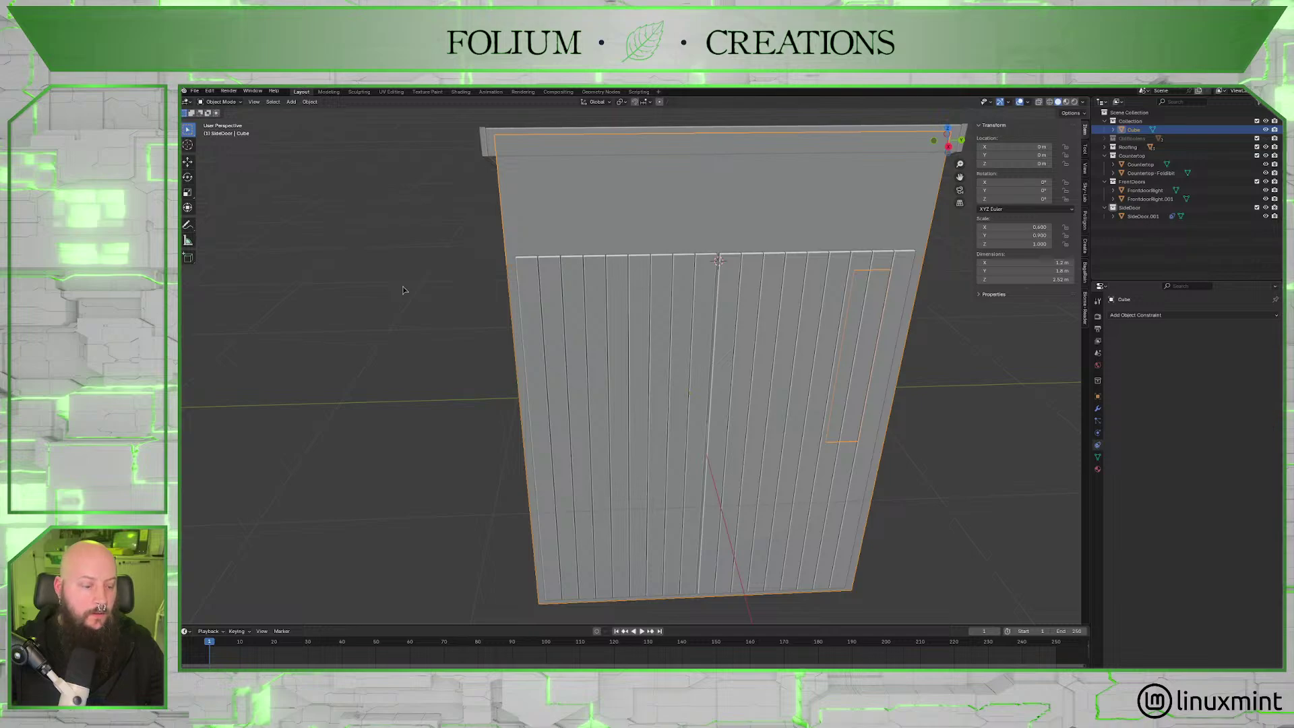
Add a cube at the 3D cursor and scale it down uniformly to about 0.19 m per side.
{"action": "key", "text": "shift+a"}
{"action": "mouse_move", "coordinate": [396, 305]}
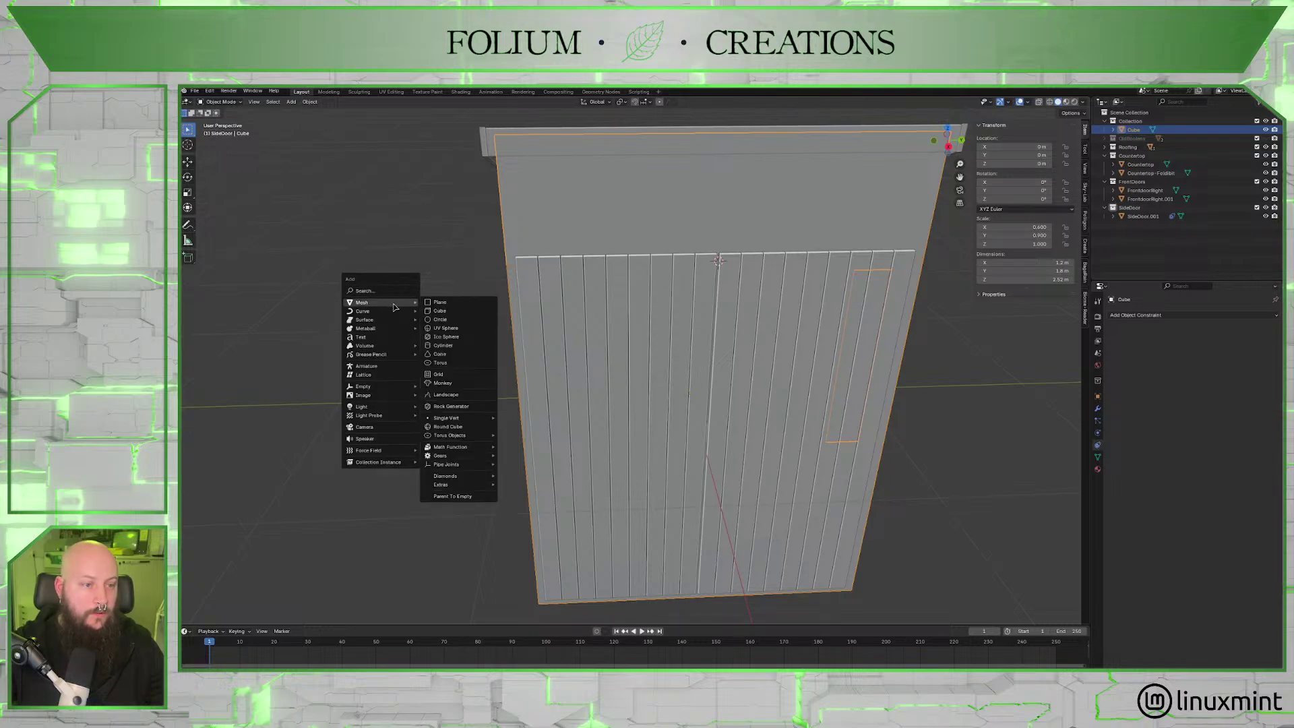
{"action": "left_click", "coordinate": [445, 310]}
{"action": "scroll", "coordinate": [628, 314], "scroll_direction": "down", "scroll_amount": 8}
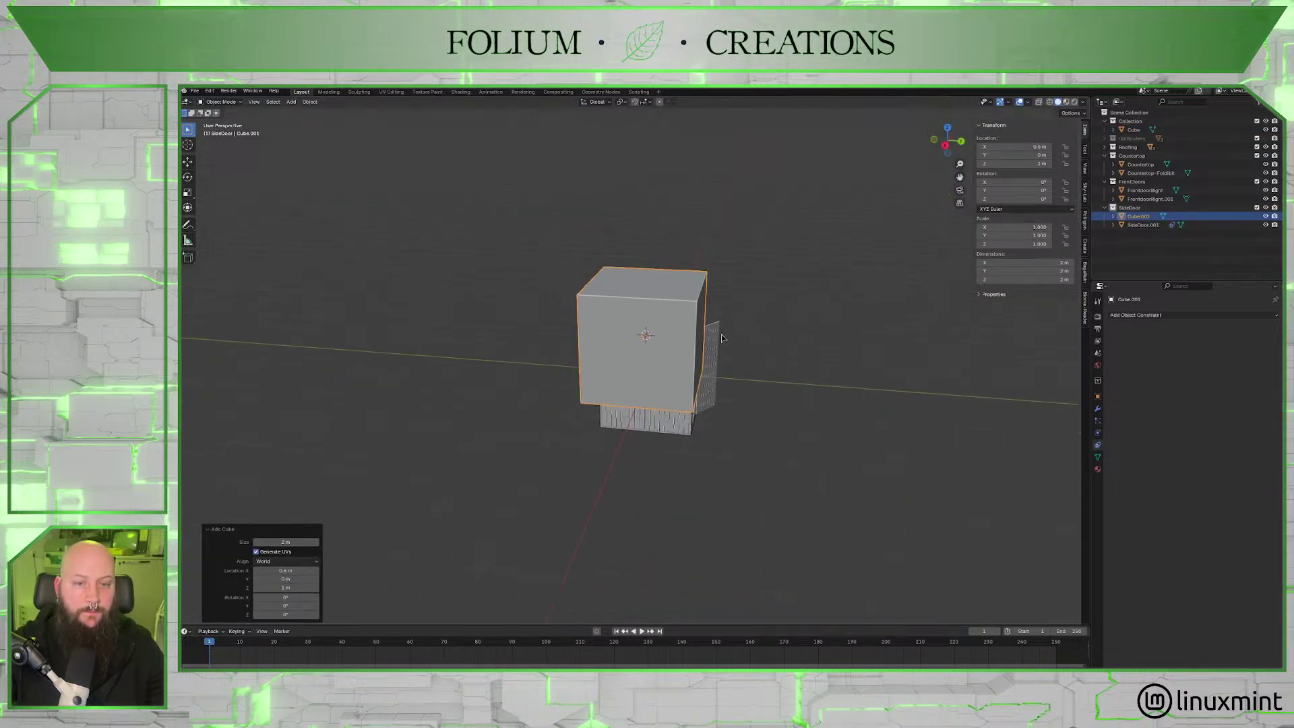
{"action": "scroll", "coordinate": [686, 336], "scroll_direction": "up", "scroll_amount": 3}
{"action": "key", "text": "s"}
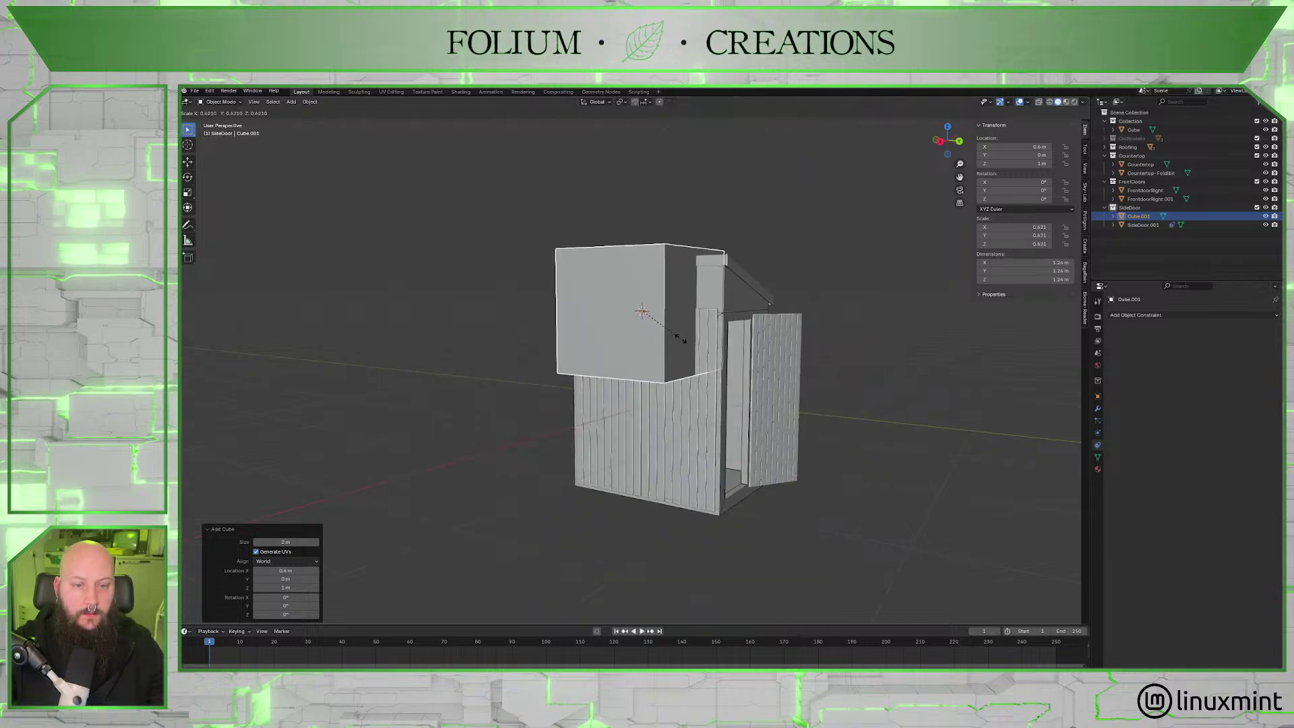
{"action": "left_click", "coordinate": [652, 314]}
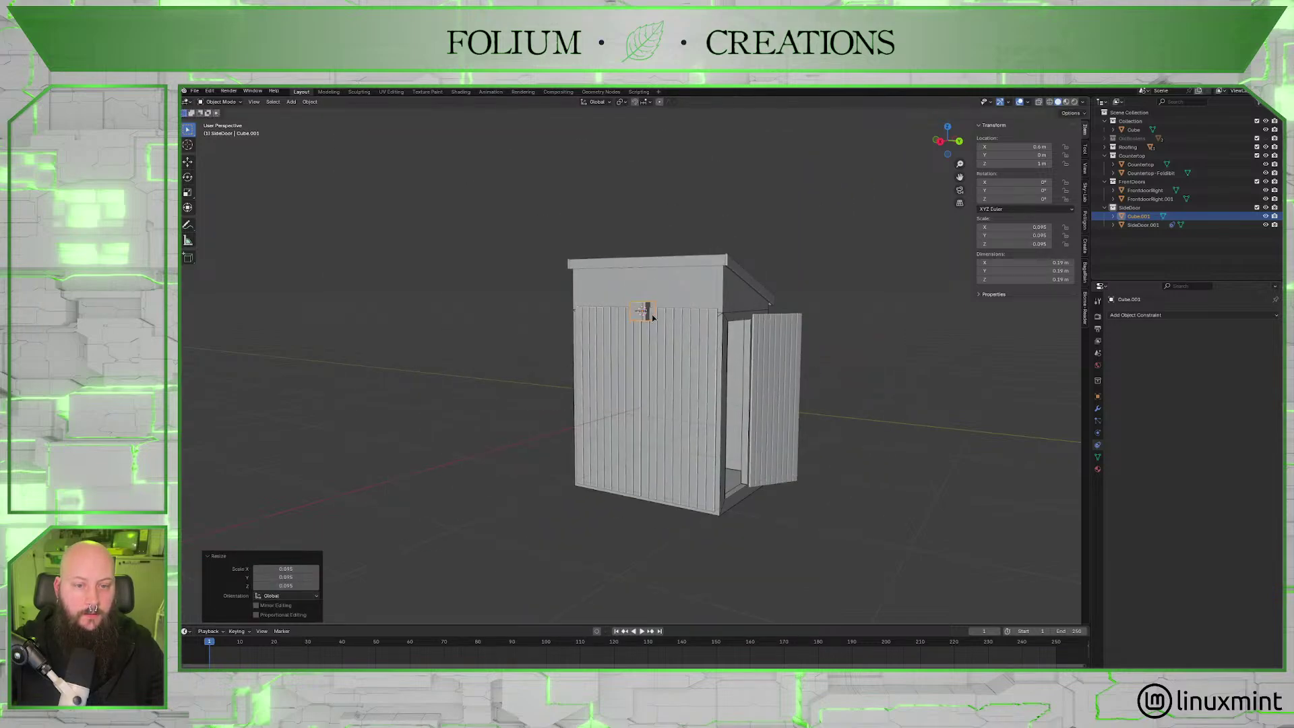
Scale the small cube along X into a thin plate about 0.022 m thick.
{"action": "middle_click_drag", "start_coordinate": [653, 314], "coordinate": [580, 338]}
{"action": "scroll", "coordinate": [576, 336], "scroll_direction": "up", "scroll_amount": 2}
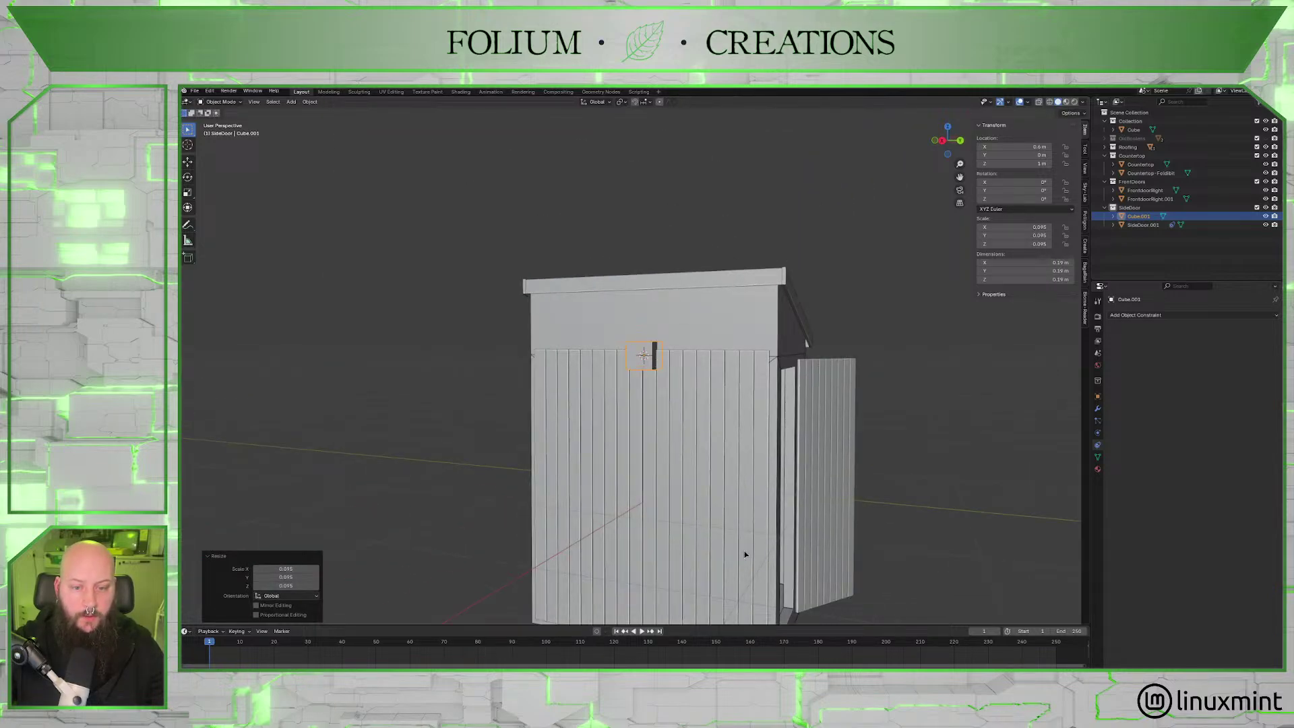
{"action": "middle_click_drag", "start_coordinate": [745, 555], "coordinate": [603, 465]}
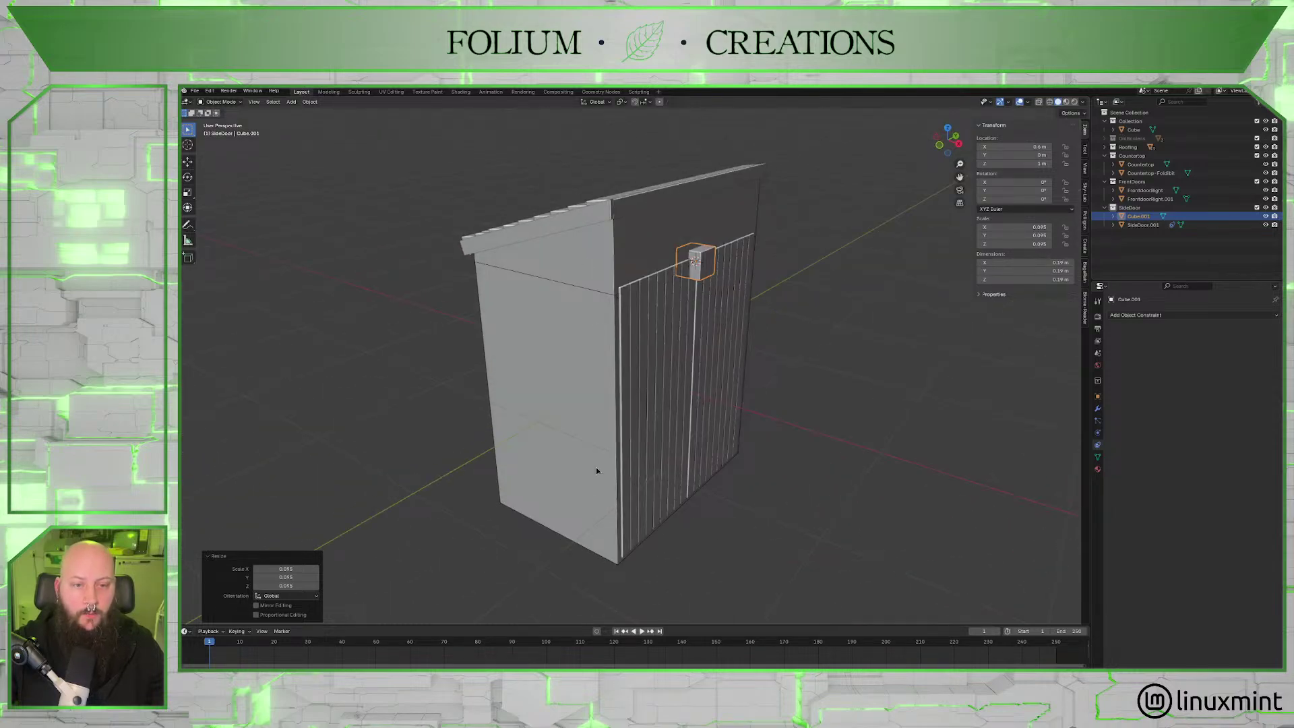
{"action": "middle_click_drag", "start_coordinate": [764, 380], "coordinate": [591, 219]}
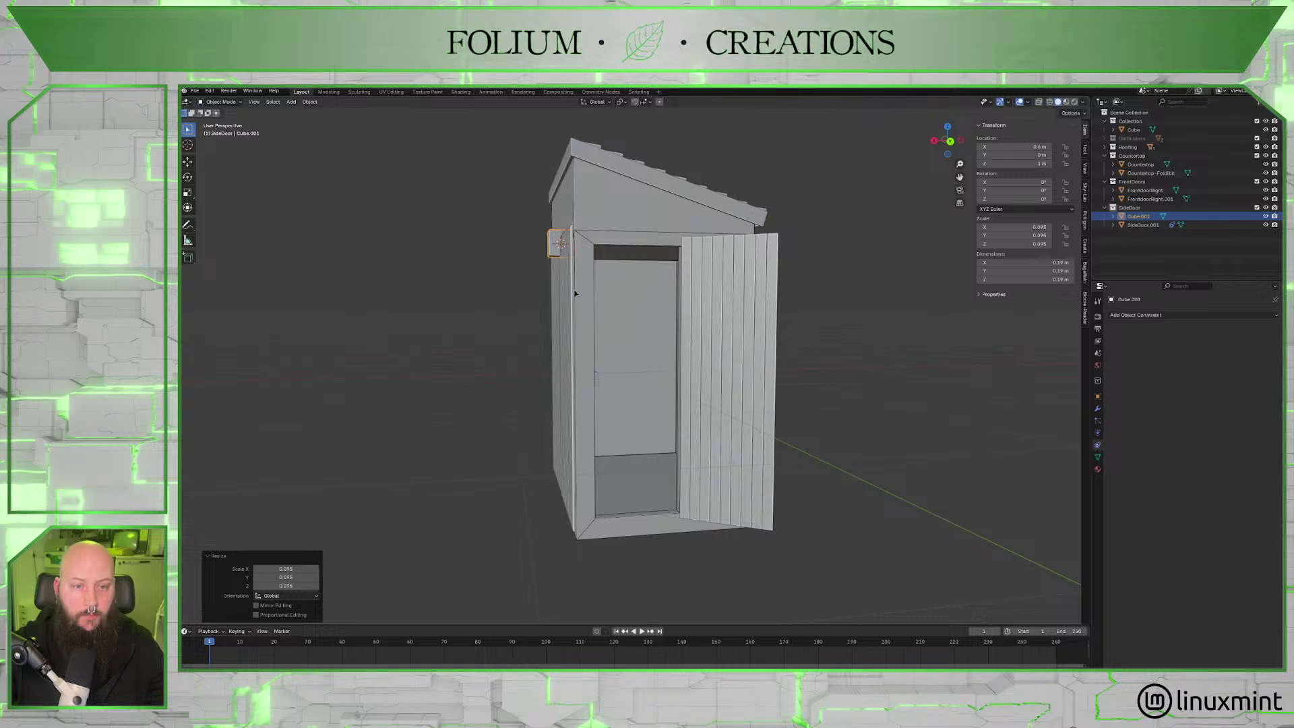
{"action": "scroll", "coordinate": [574, 293], "scroll_direction": "up", "scroll_amount": 3}
{"action": "middle_click_drag", "start_coordinate": [612, 292], "coordinate": [587, 357]}
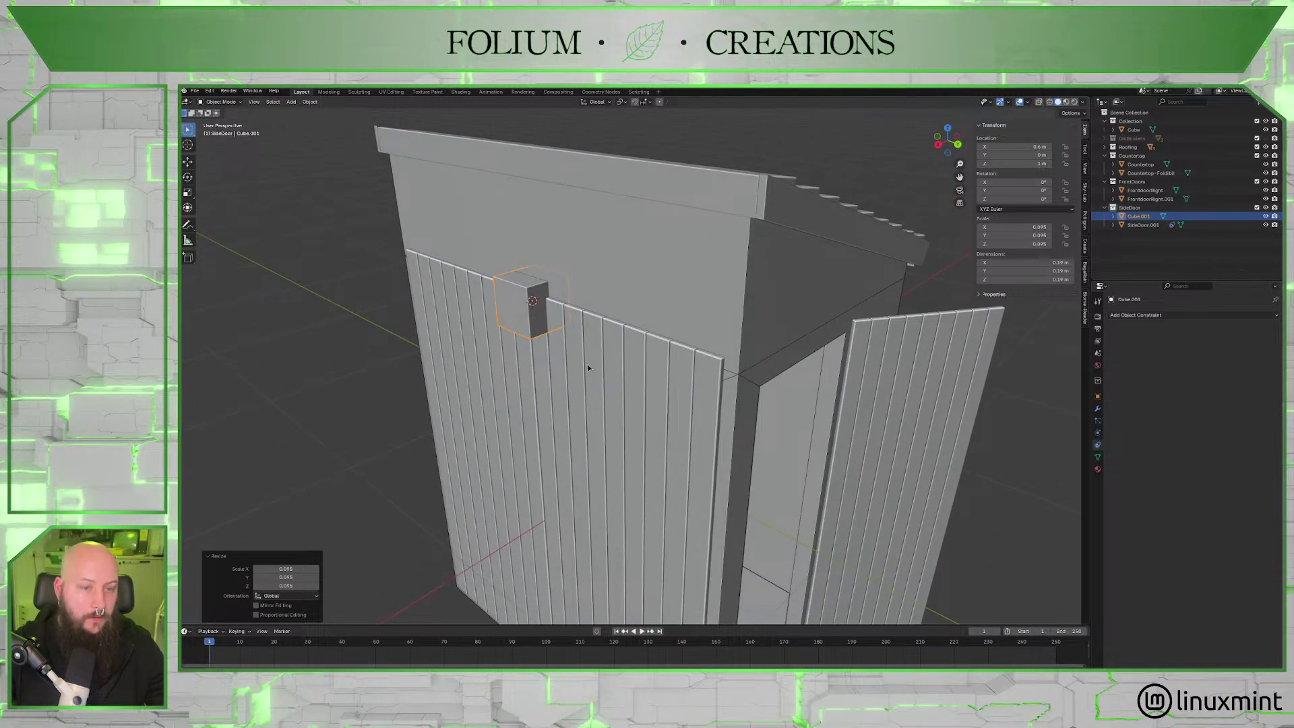
{"action": "key", "text": "s"}
{"action": "key", "text": "x"}
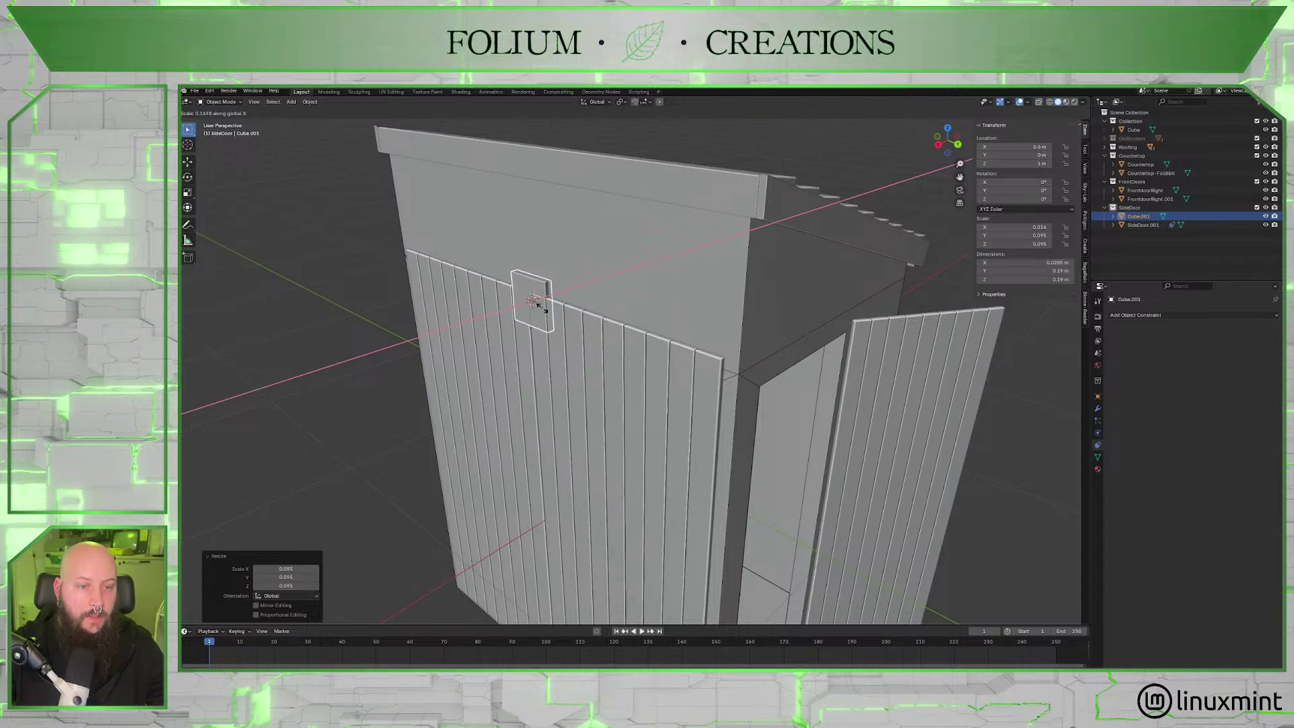
{"action": "left_click", "coordinate": [537, 304]}
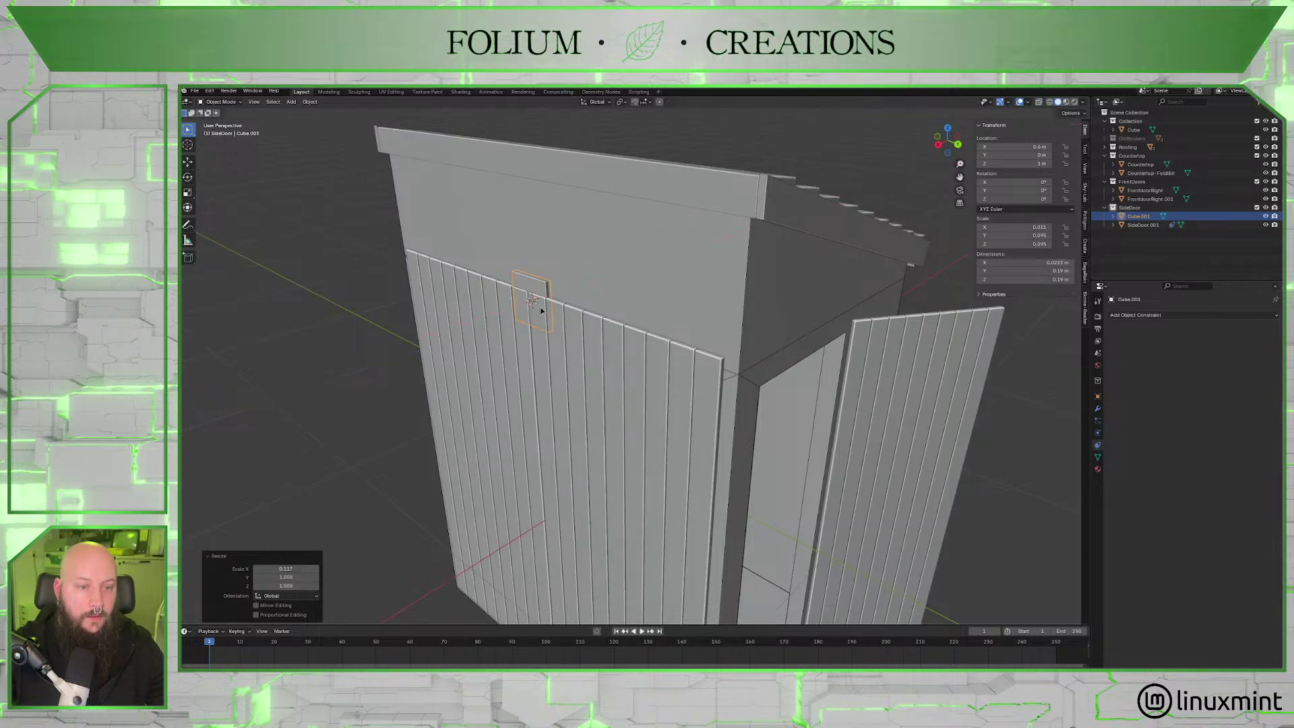
Scale the thin plate along Z to a height of about 0.11 m.
{"action": "scroll", "coordinate": [611, 363], "scroll_direction": "up", "scroll_amount": 3}
{"action": "middle_click_drag", "start_coordinate": [611, 363], "coordinate": [676, 384]}
{"action": "key", "text": "s"}
{"action": "key", "text": "z"}
{"action": "left_click", "coordinate": [638, 365]}
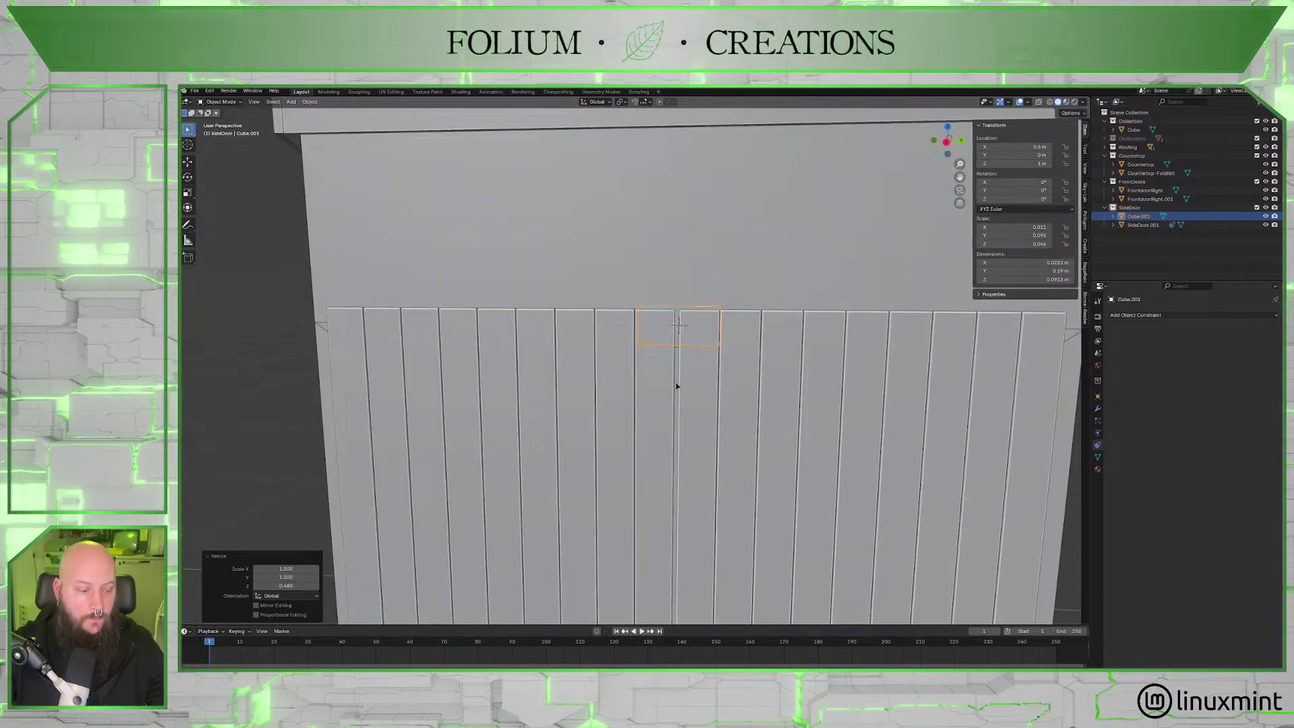
{"action": "key", "text": "s"}
{"action": "key", "text": "z"}
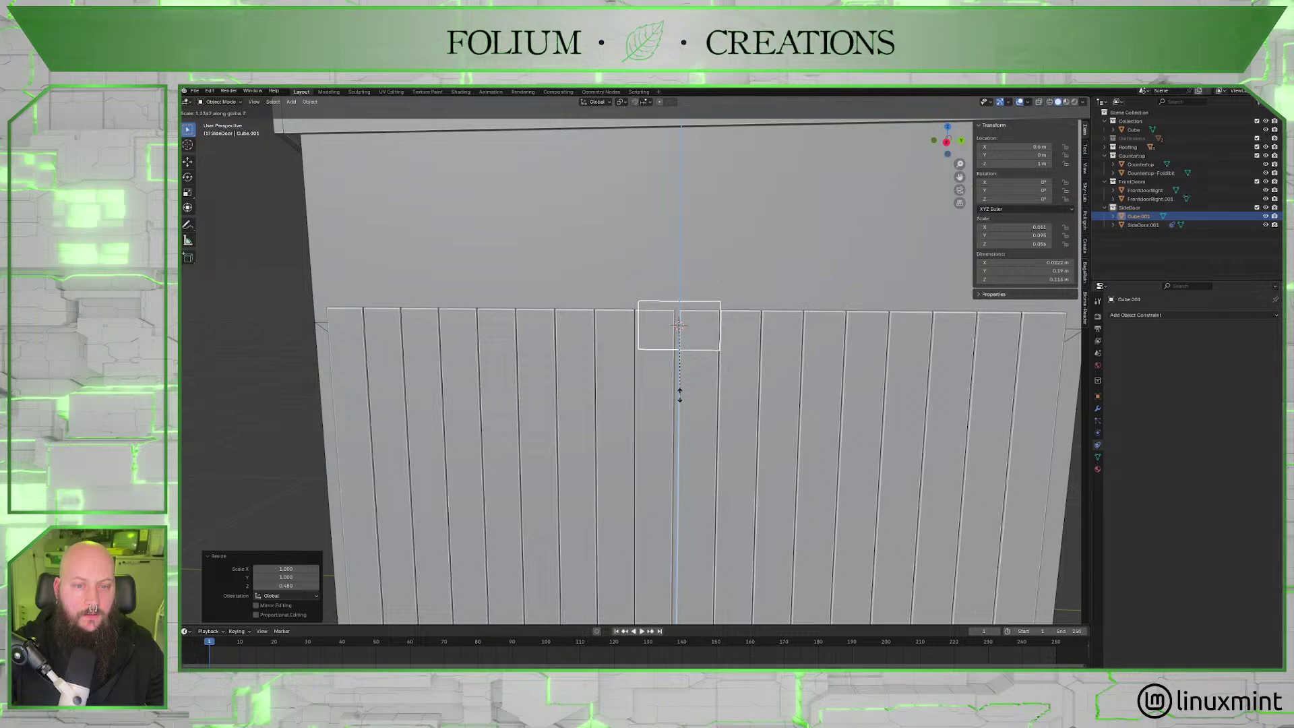
{"action": "left_click", "coordinate": [682, 392]}
Create a new collection in the scene and name it Pannels.
{"action": "middle_click_drag", "start_coordinate": [739, 407], "coordinate": [730, 269]}
{"action": "scroll", "coordinate": [663, 381], "scroll_direction": "down", "scroll_amount": 3}
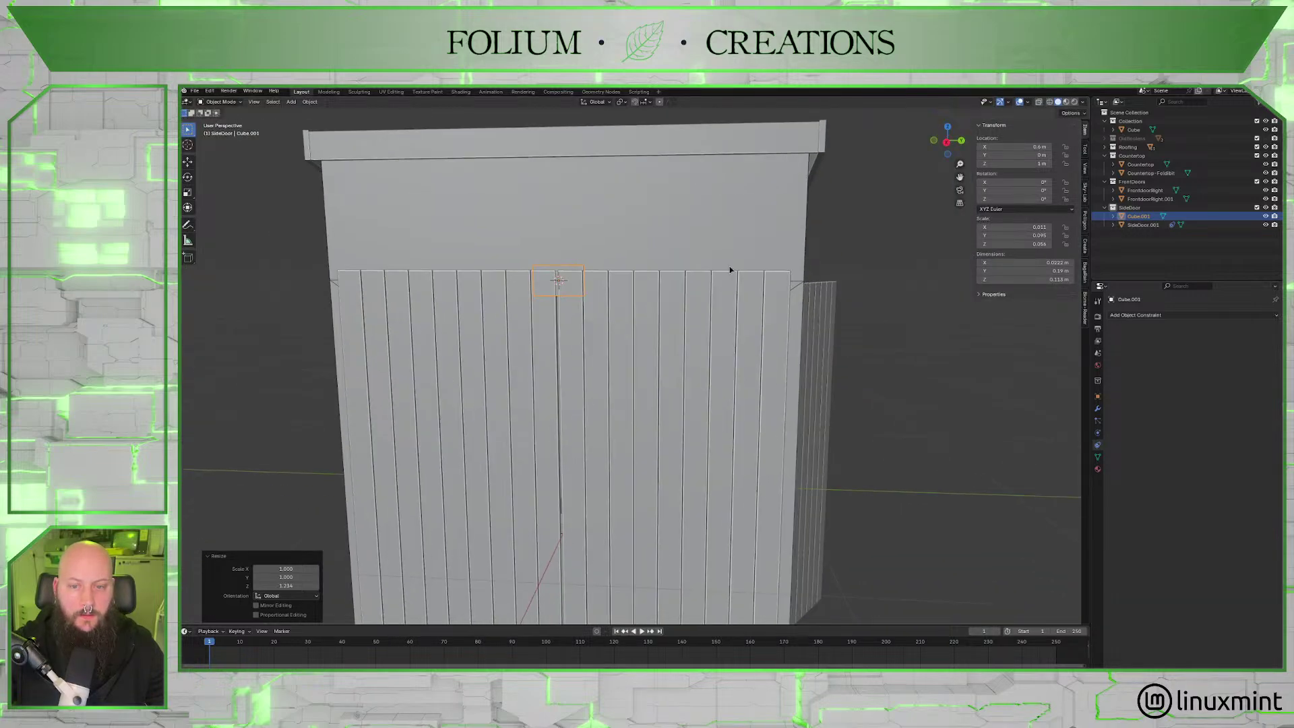
{"action": "scroll", "coordinate": [595, 573], "scroll_direction": "down", "scroll_amount": 2}
{"action": "middle_click_drag", "start_coordinate": [471, 384], "coordinate": [558, 427]}
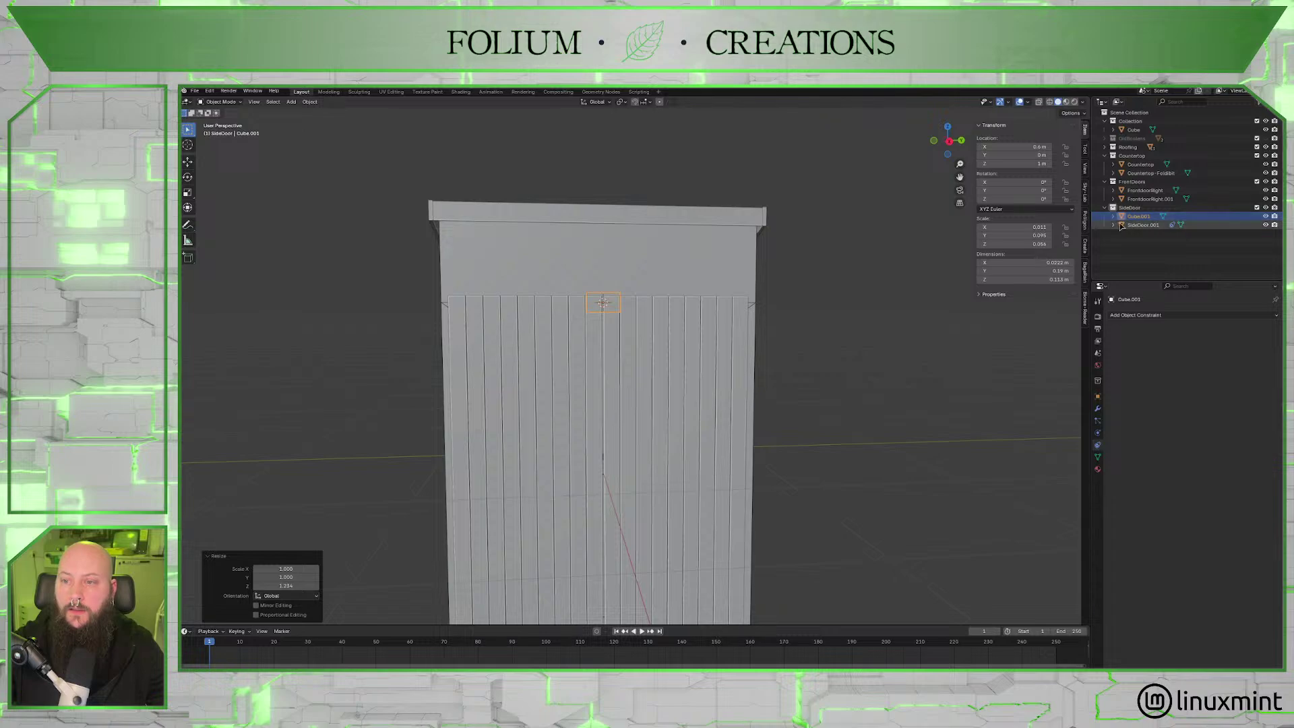
{"action": "left_click", "coordinate": [1266, 101]}
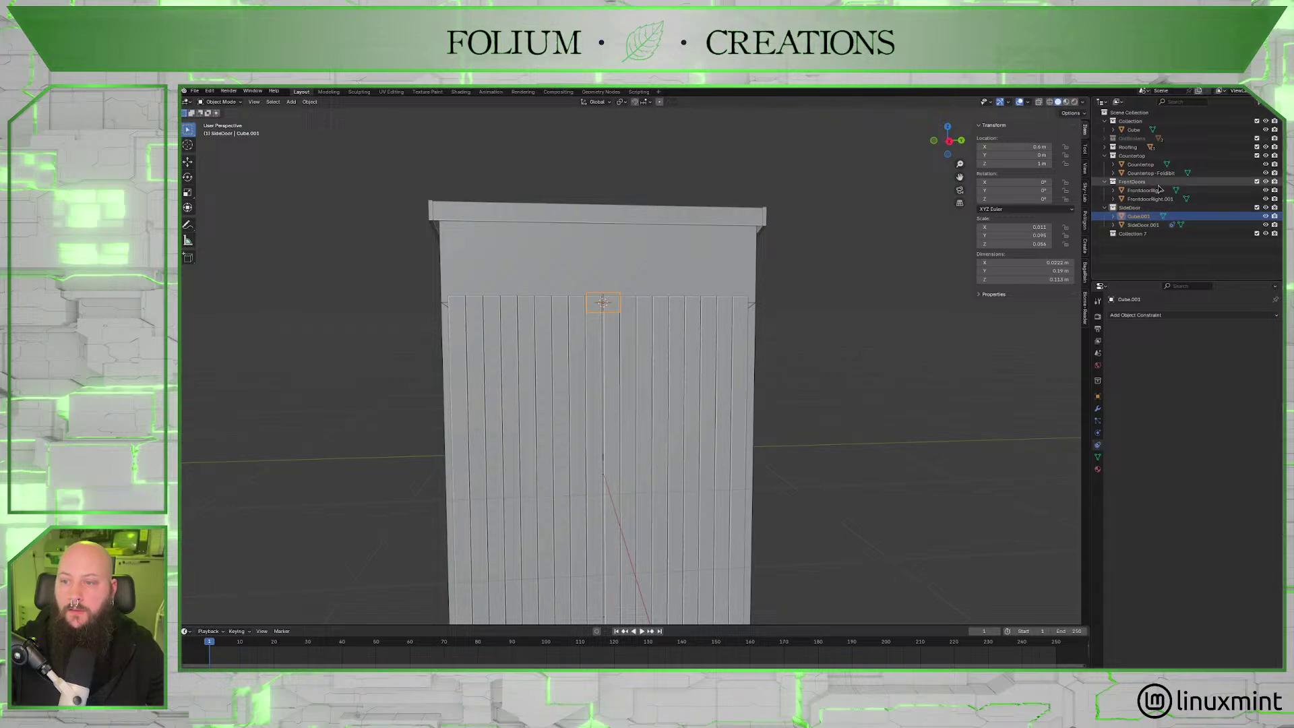
{"action": "double_click", "coordinate": [1139, 233]}
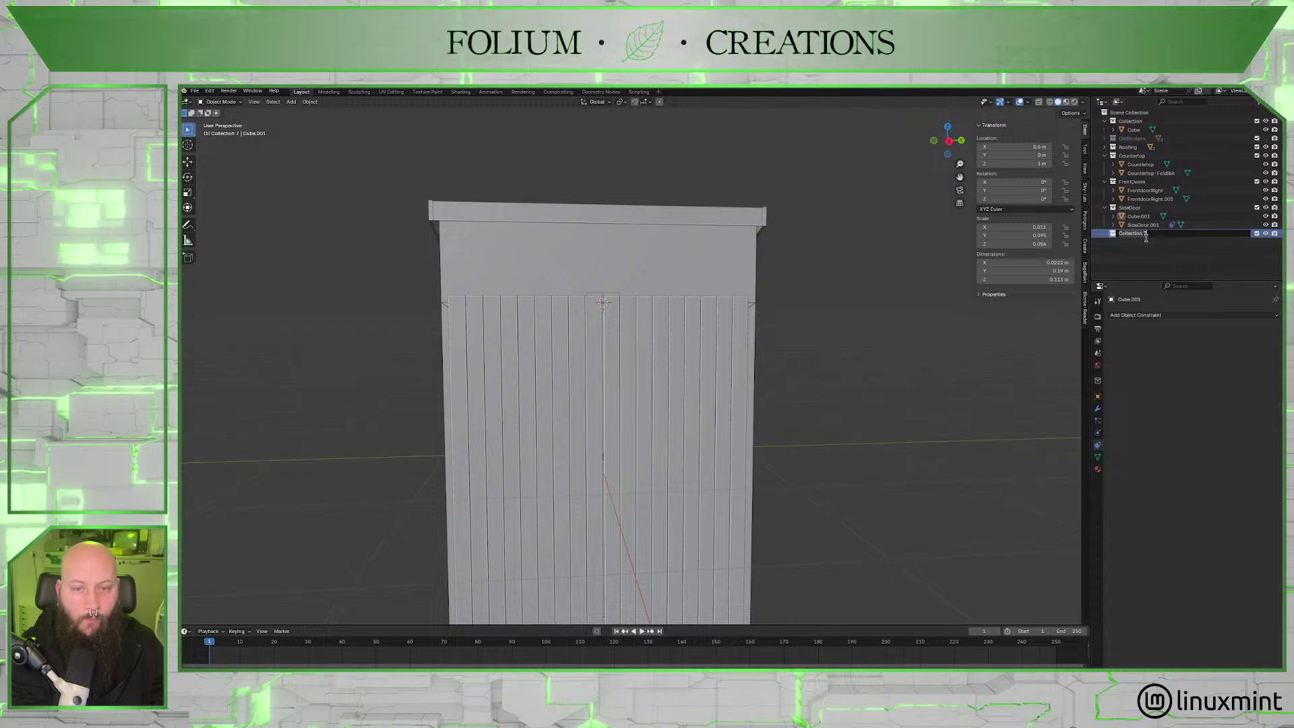
{"action": "type", "text": "F"}
{"action": "type", "text": "annel"}
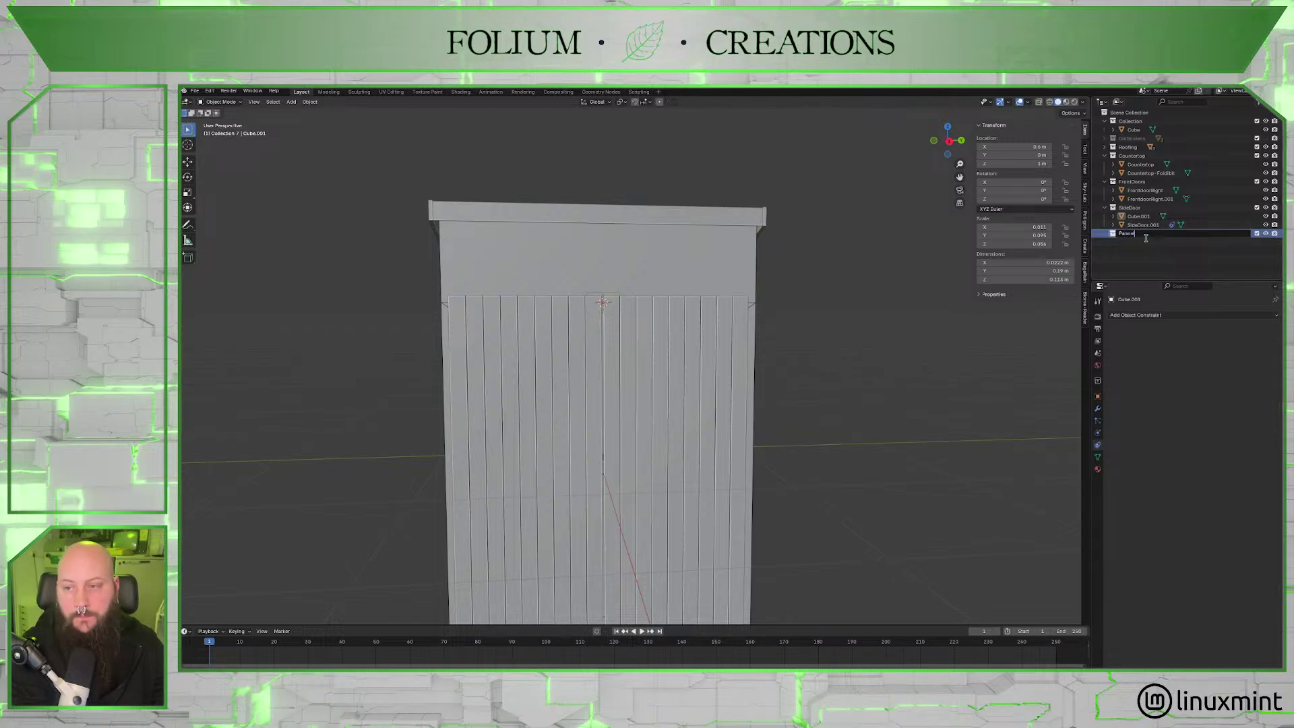
{"action": "type", "text": "s"}
{"action": "key", "text": "Return"}
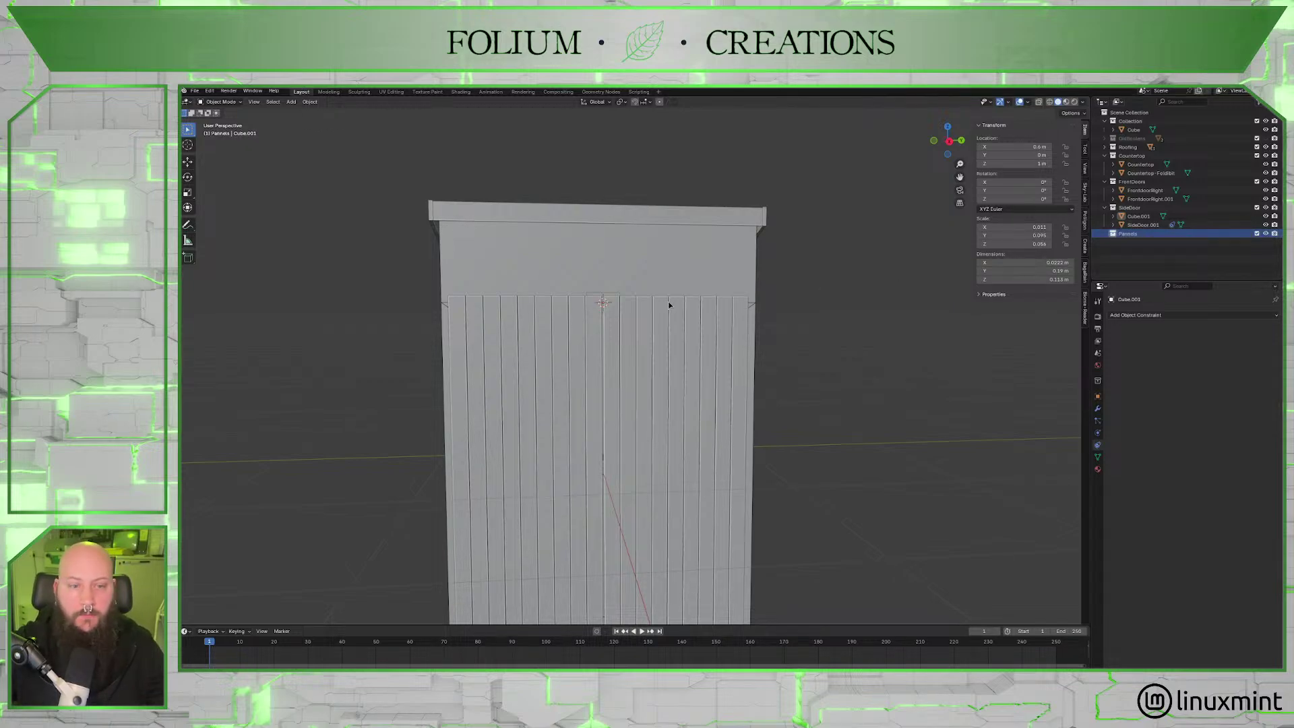
Move the thin plate from the SideDoor collection into the Pannels collection and rename it FrontFrame1.
{"action": "left_click", "coordinate": [1133, 217]}
{"action": "double_click", "coordinate": [1133, 217]}
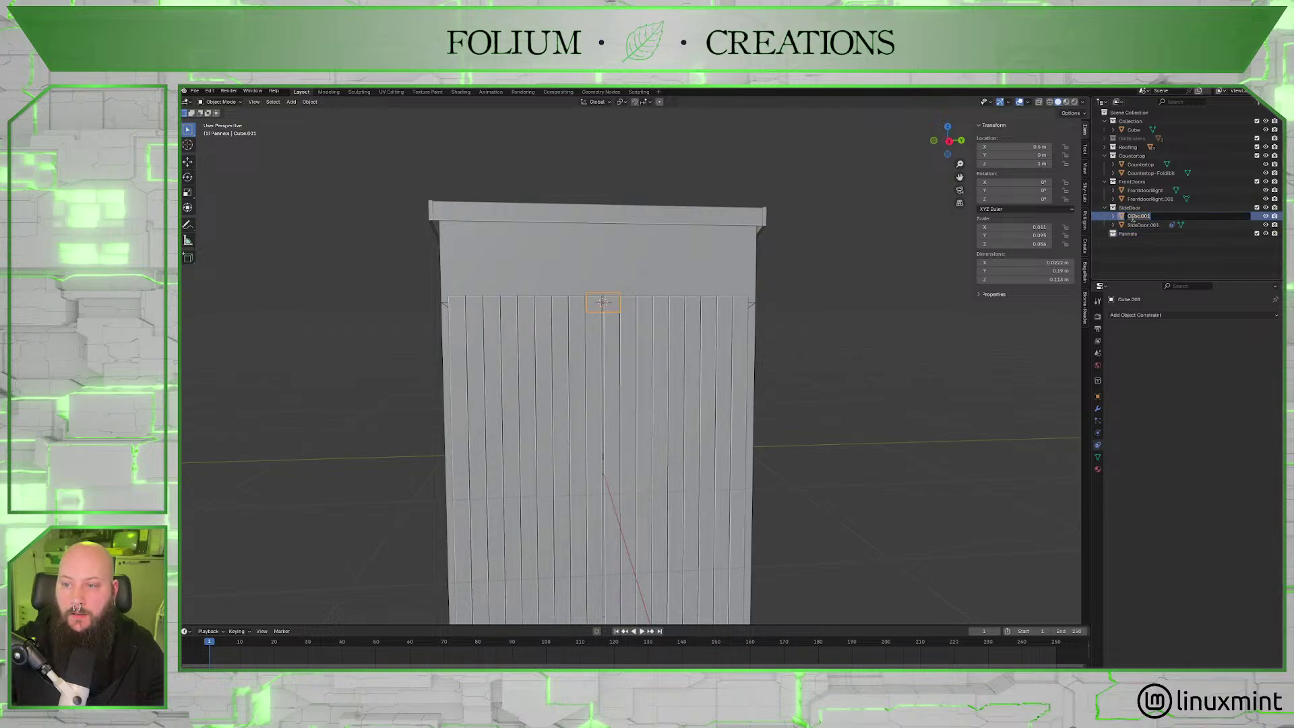
{"action": "key", "text": "Escape"}
{"action": "left_click_drag", "start_coordinate": [1130, 217], "coordinate": [1129, 233]}
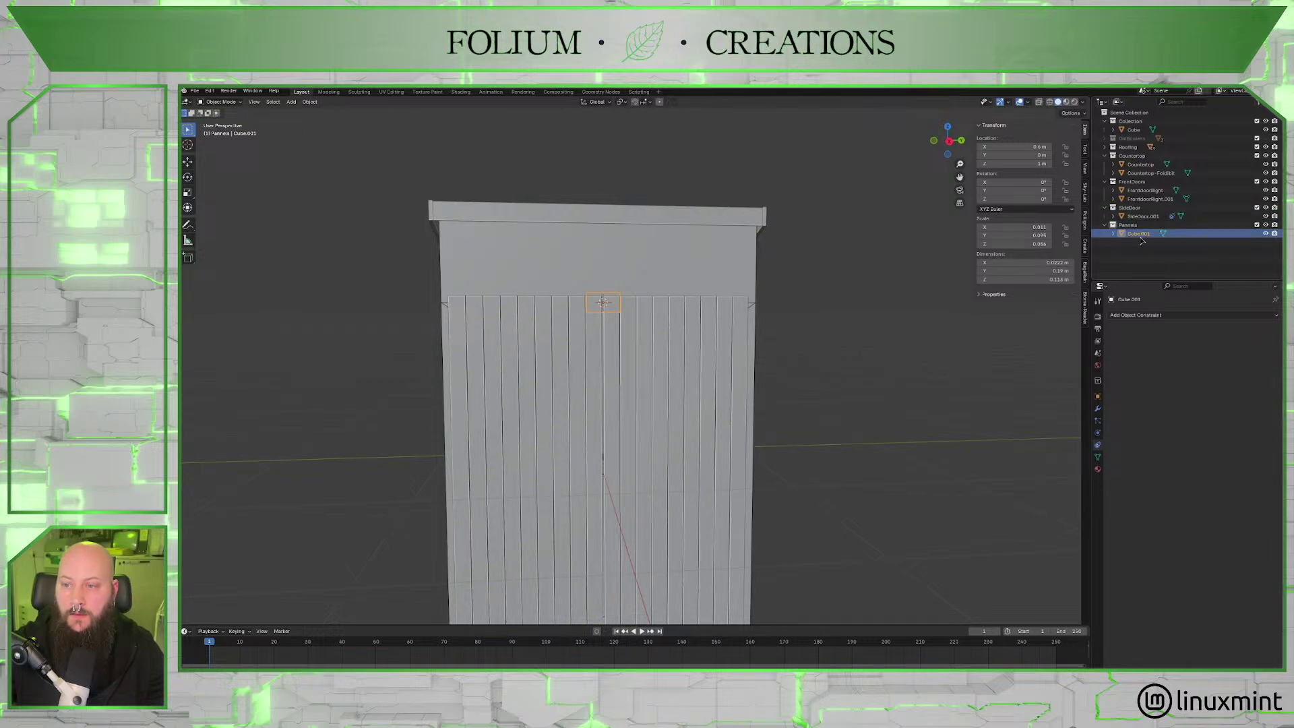
{"action": "double_click", "coordinate": [1141, 234]}
{"action": "type", "text": "FrontFrame"}
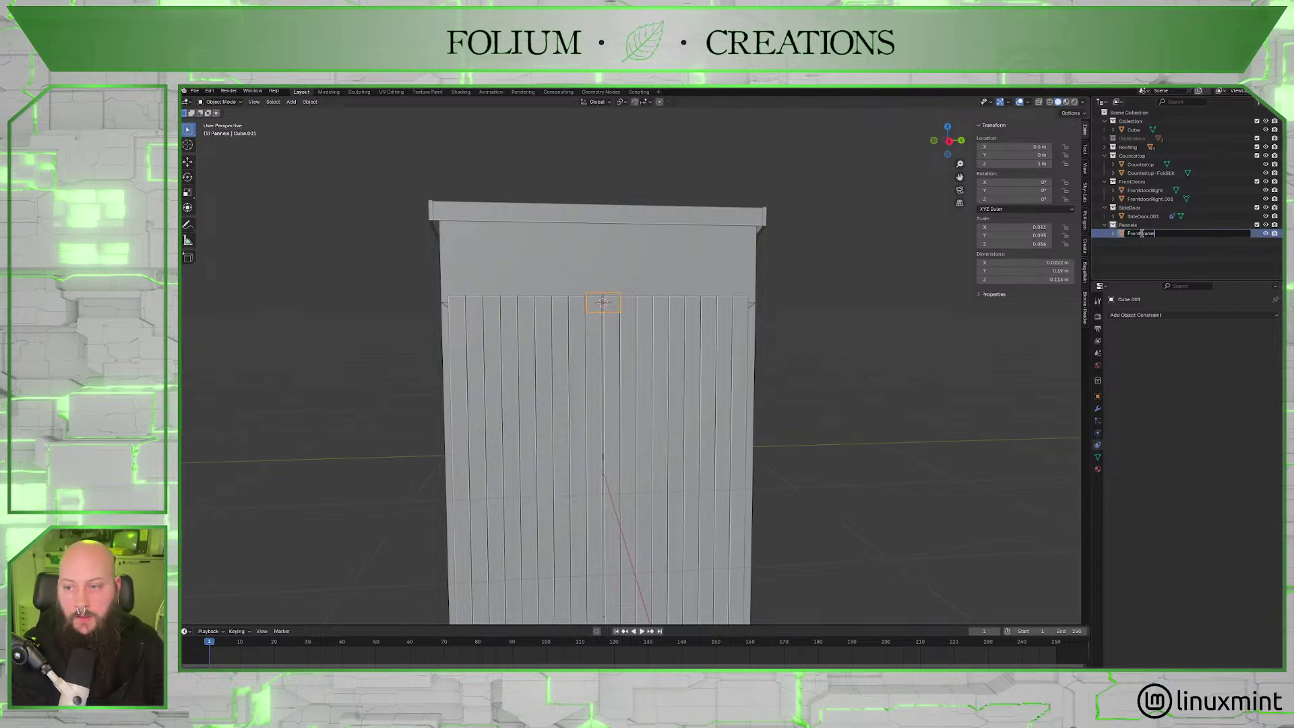
{"action": "type", "text": "1"}
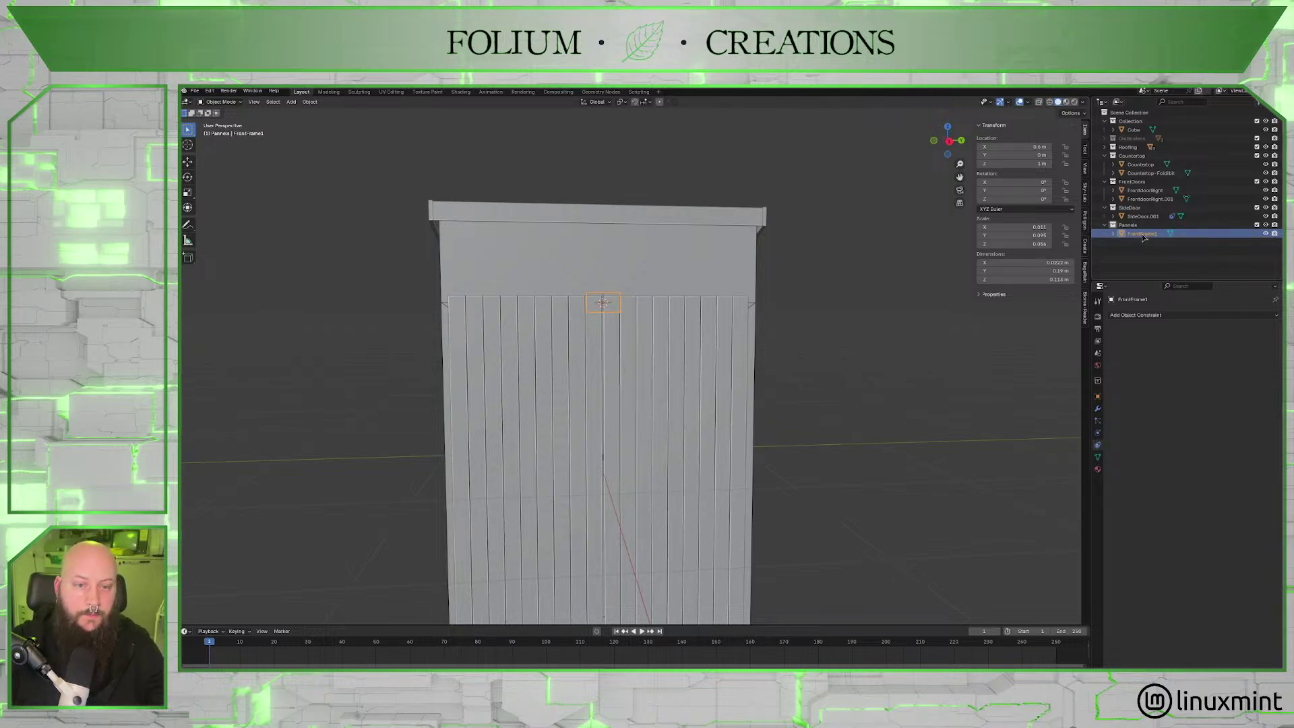
{"action": "key", "text": "Return"}
Scale FrontFrame1 along Y to a length of about 1.79 m, spanning the front above the doors.
{"action": "scroll", "coordinate": [788, 312], "scroll_direction": "up", "scroll_amount": 3}
{"action": "middle_click_drag", "start_coordinate": [777, 315], "coordinate": [788, 277]}
{"action": "scroll", "coordinate": [778, 281], "scroll_direction": "down", "scroll_amount": 4}
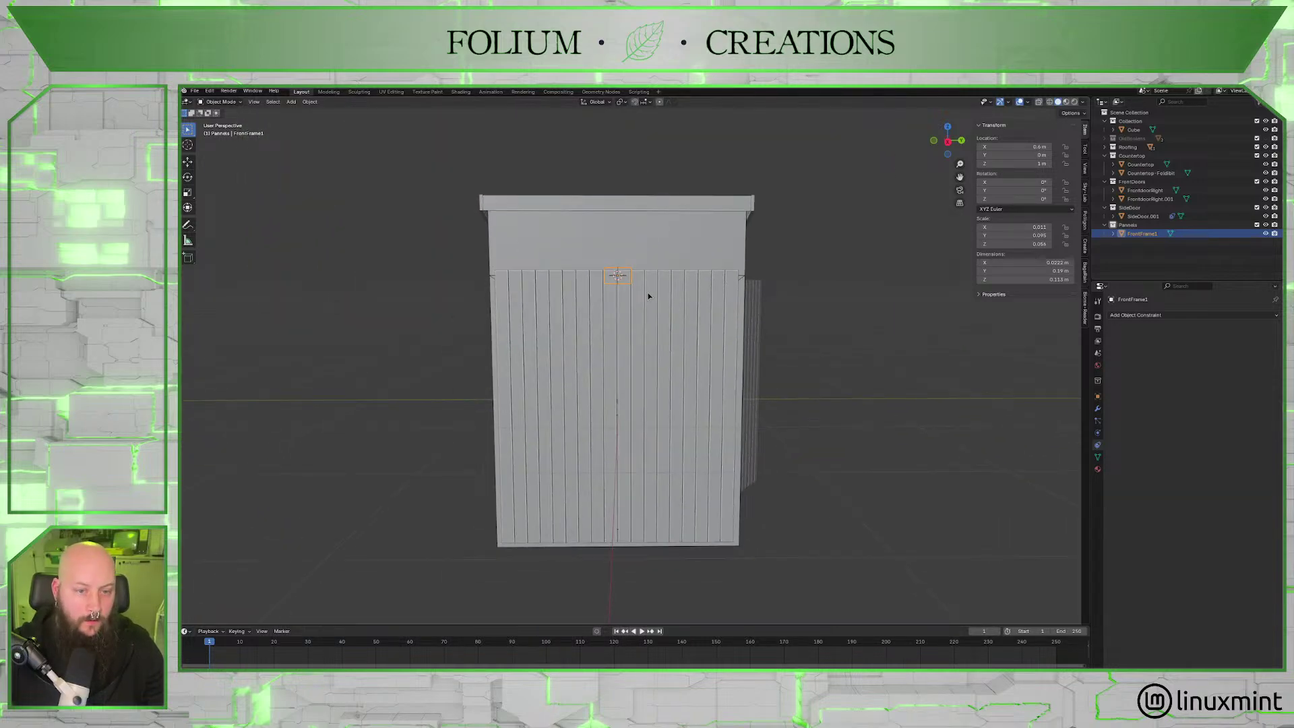
{"action": "scroll", "coordinate": [648, 293], "scroll_direction": "up", "scroll_amount": 1}
{"action": "key", "text": "s"}
{"action": "key", "text": "y"}
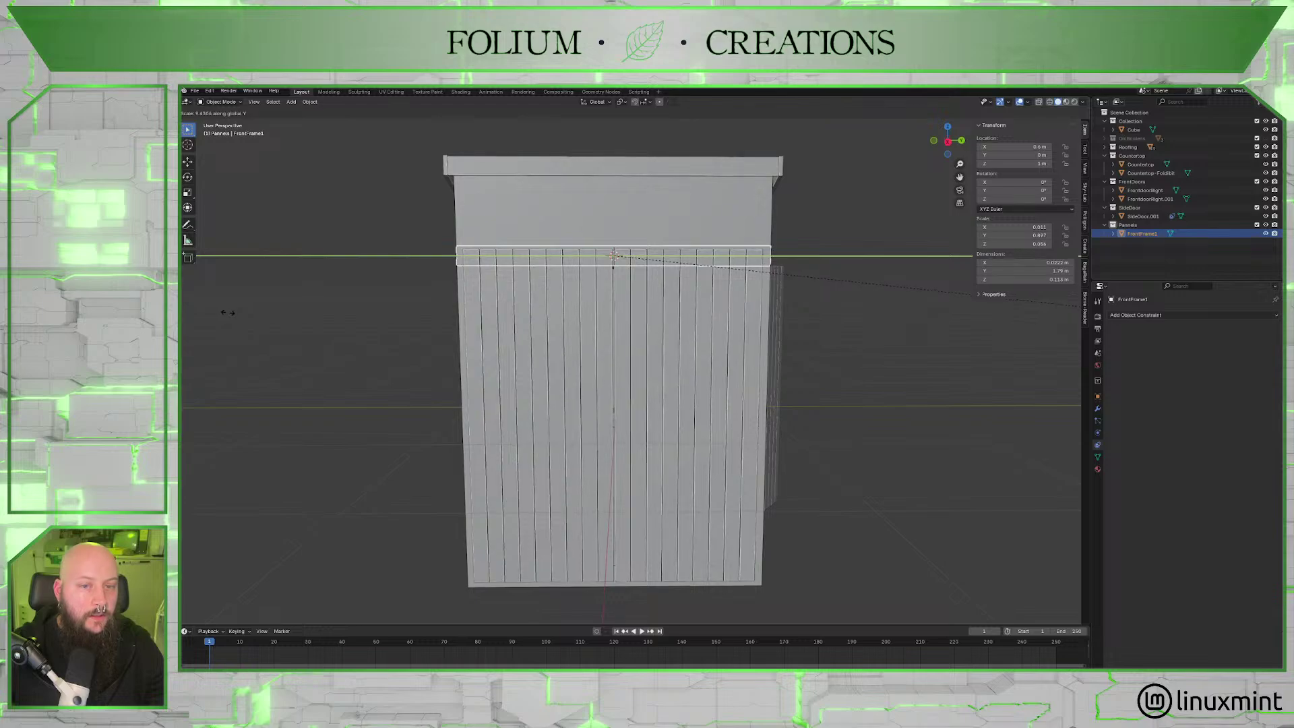
{"action": "left_click", "coordinate": [228, 316]}
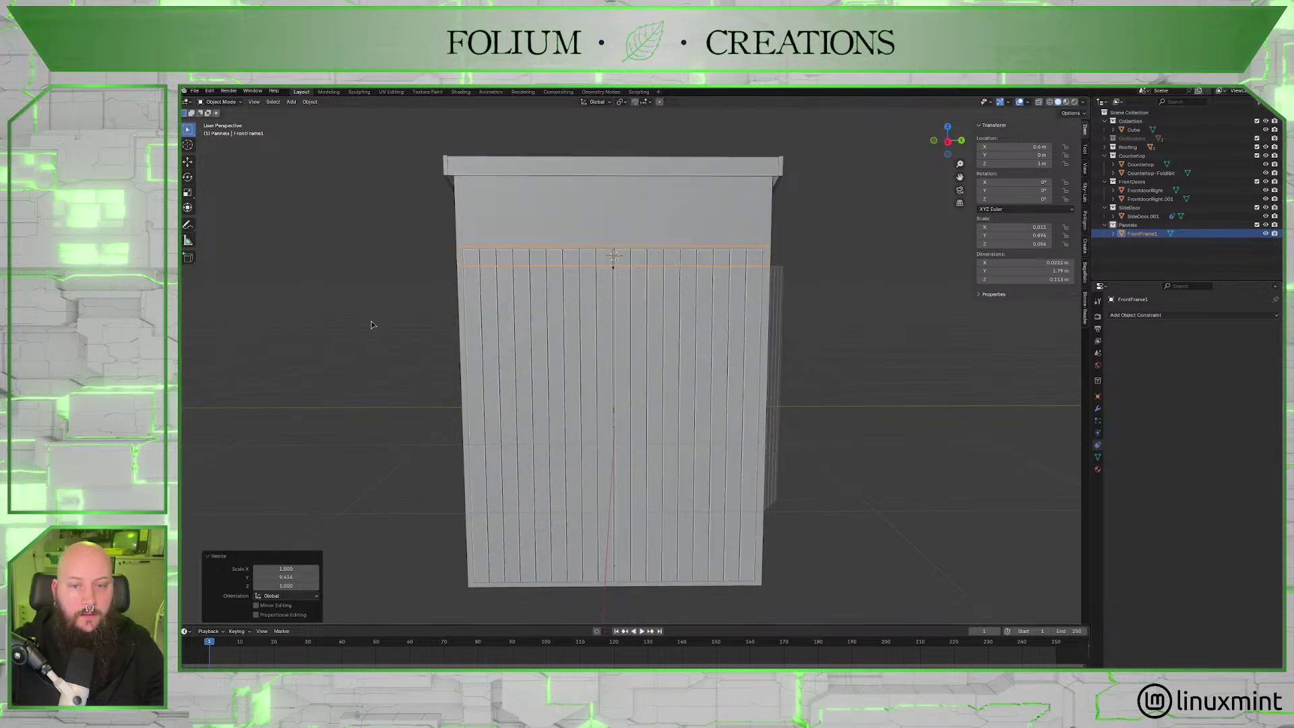
Fine-tune FrontFrame1 along Y to a length of about 1.8 m so its ends meet the shed's corners.
{"action": "middle_click_drag", "start_coordinate": [372, 325], "coordinate": [500, 346]}
{"action": "scroll", "coordinate": [465, 341], "scroll_direction": "up", "scroll_amount": 6}
{"action": "key", "text": "s"}
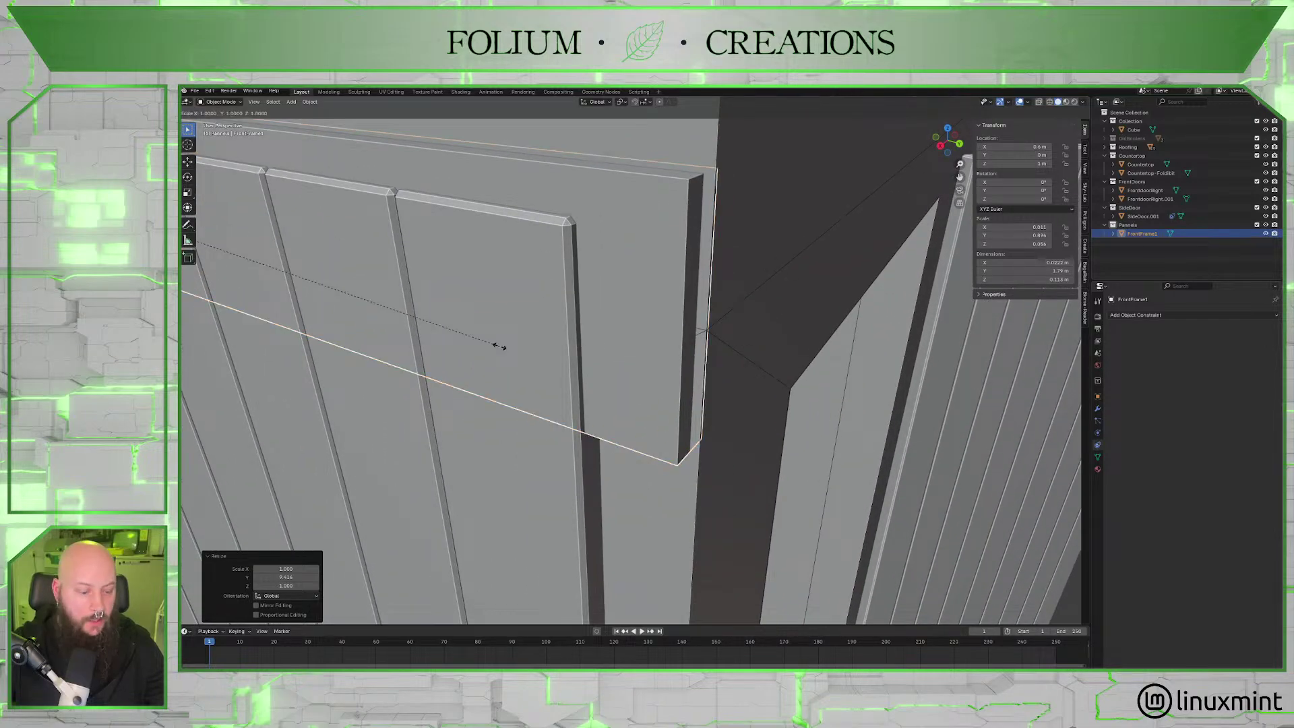
{"action": "key", "text": "y"}
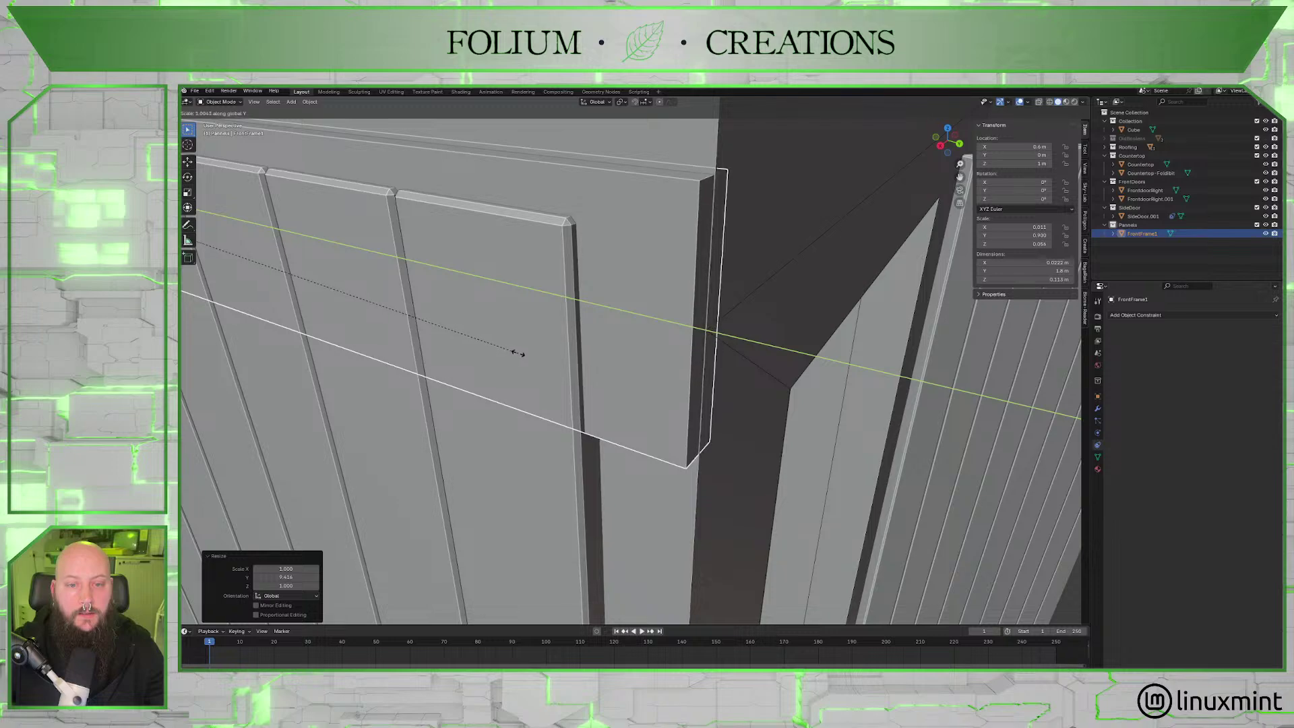
{"action": "left_click", "coordinate": [520, 352]}
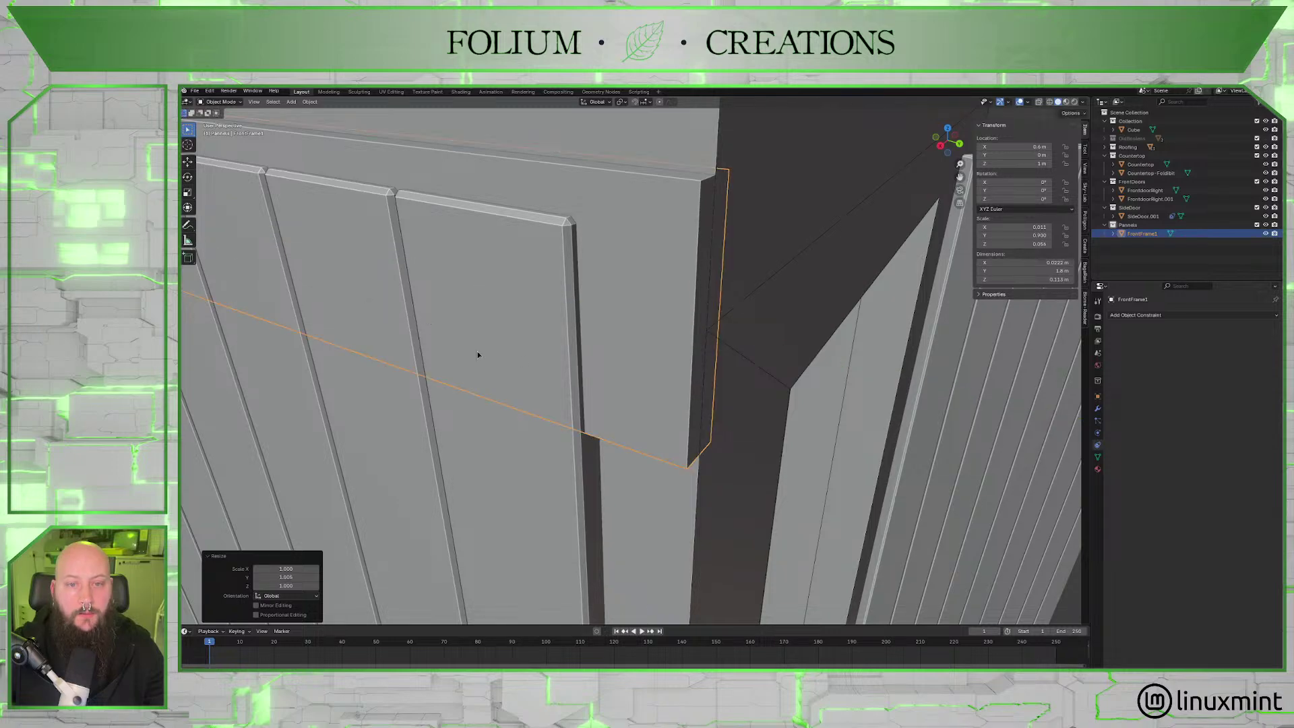
Examine how FrontFrame1 fits against the shed's front corners and the tops of the front doors.
{"action": "middle_click_drag", "start_coordinate": [476, 355], "coordinate": [519, 324]}
{"action": "scroll", "coordinate": [433, 345], "scroll_direction": "down", "scroll_amount": 5}
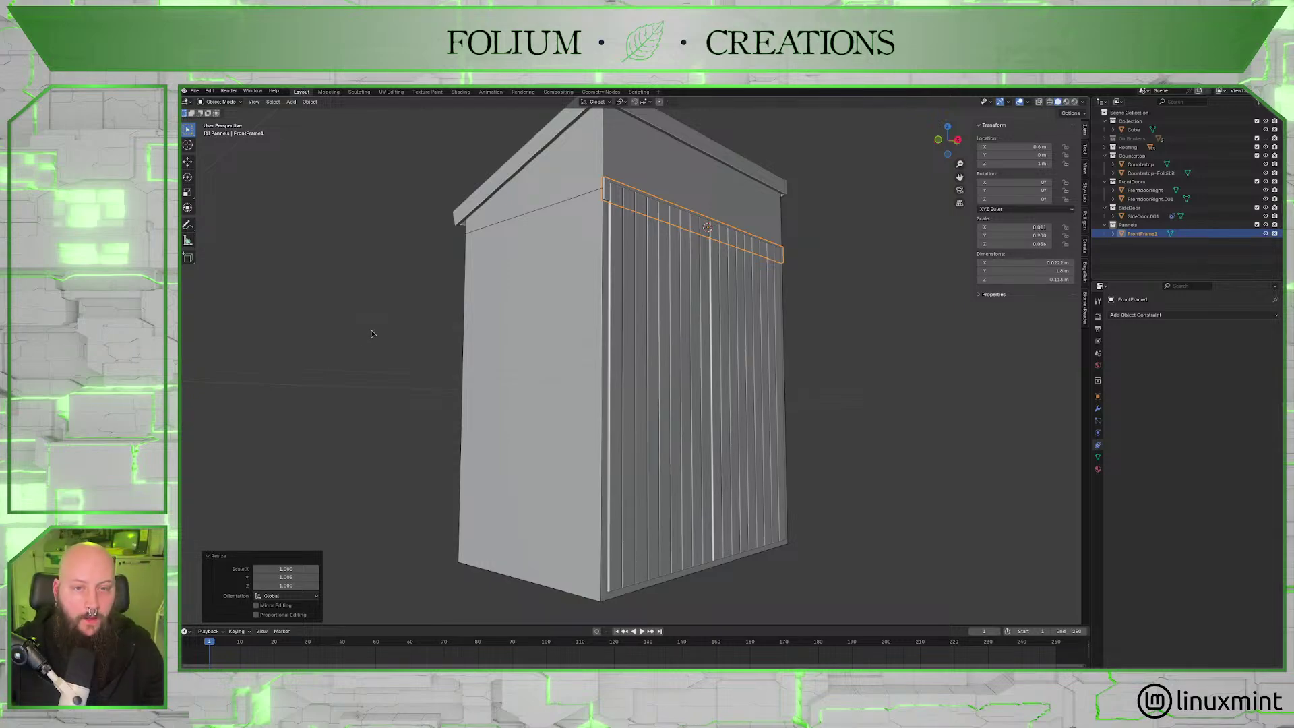
{"action": "scroll", "coordinate": [371, 334], "scroll_direction": "up", "scroll_amount": 1}
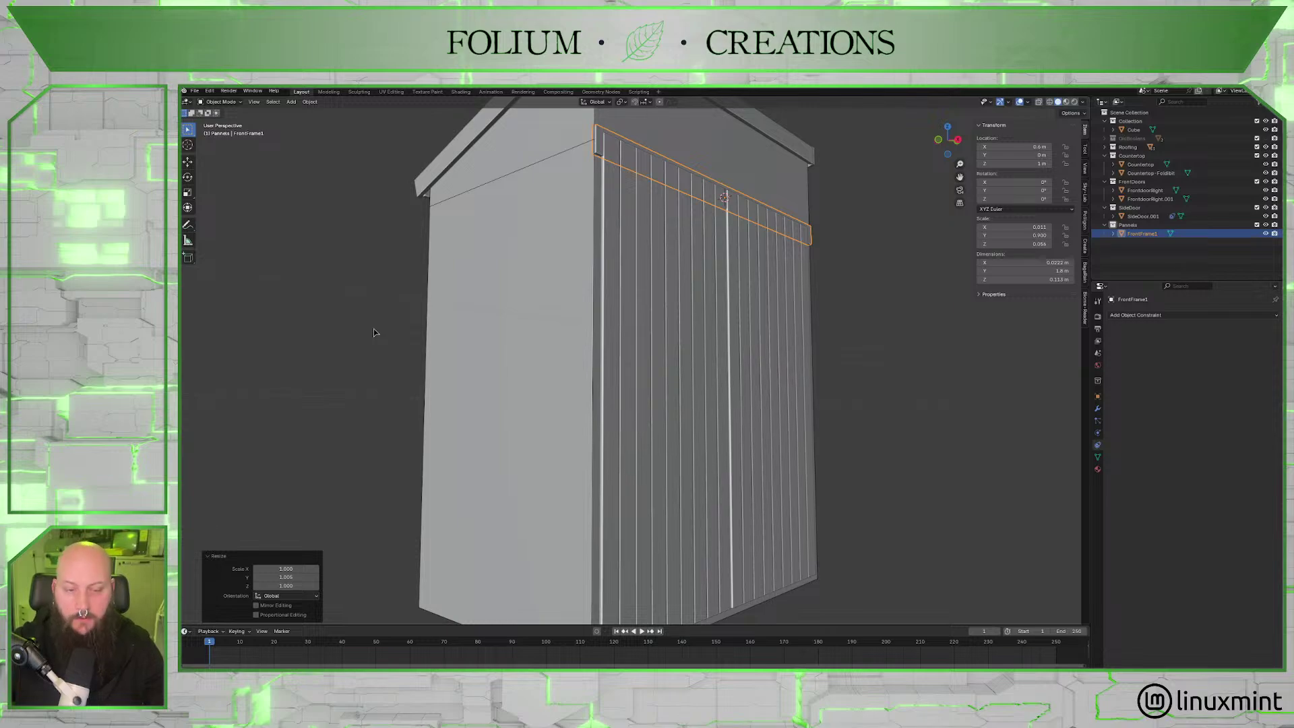
{"action": "middle_click_drag", "start_coordinate": [374, 334], "coordinate": [451, 321]}
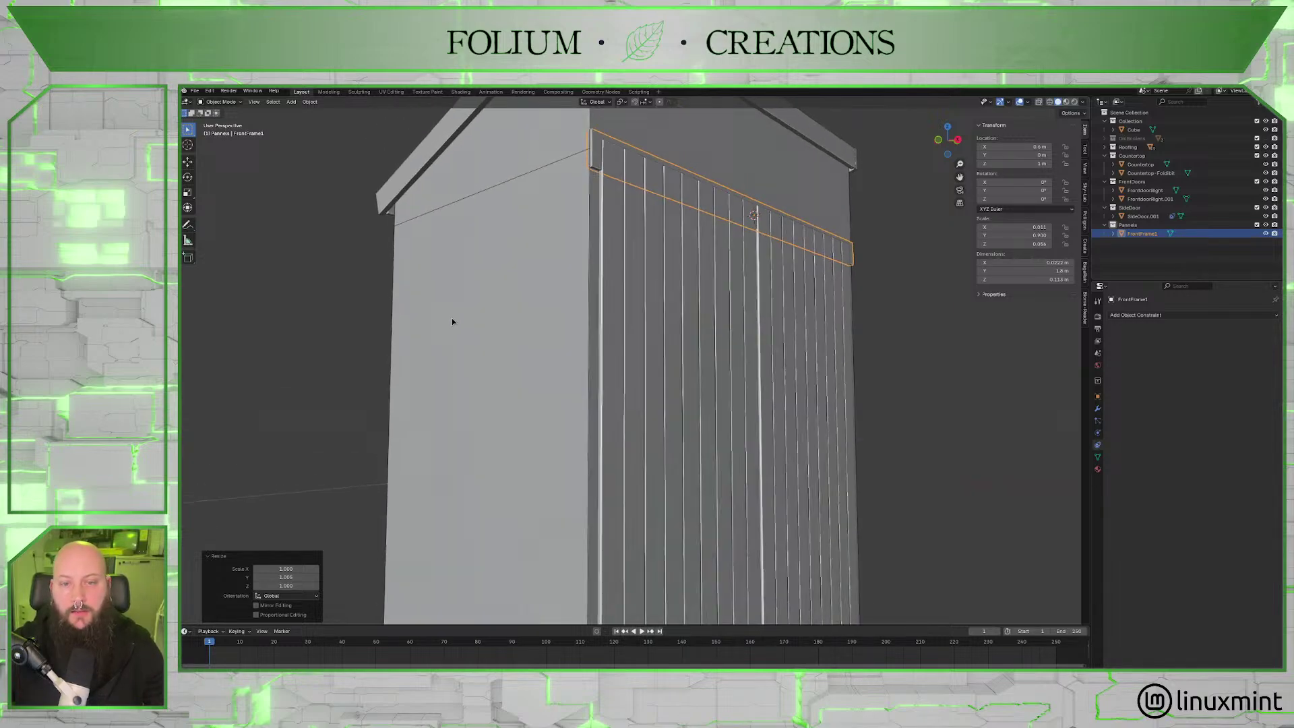
{"action": "scroll", "coordinate": [451, 324], "scroll_direction": "up", "scroll_amount": 3}
{"action": "scroll", "coordinate": [458, 333], "scroll_direction": "down", "scroll_amount": 5}
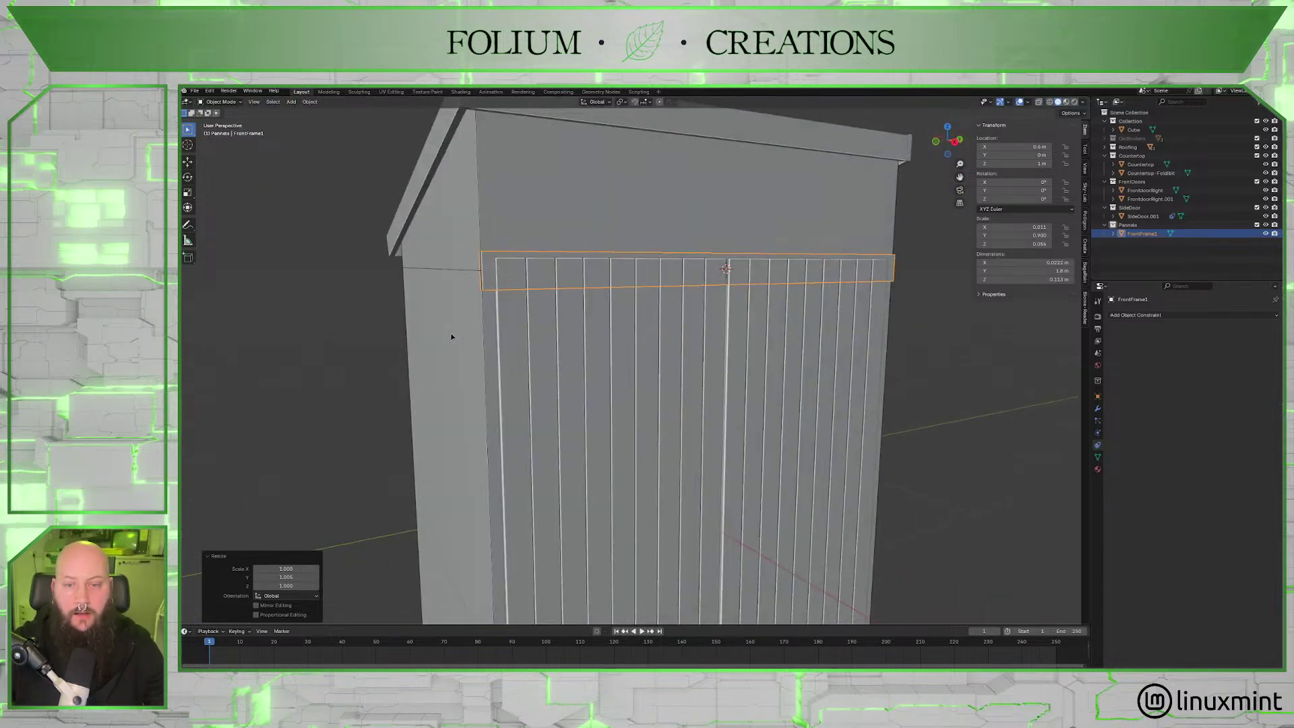
{"action": "left_click", "coordinate": [382, 330]}
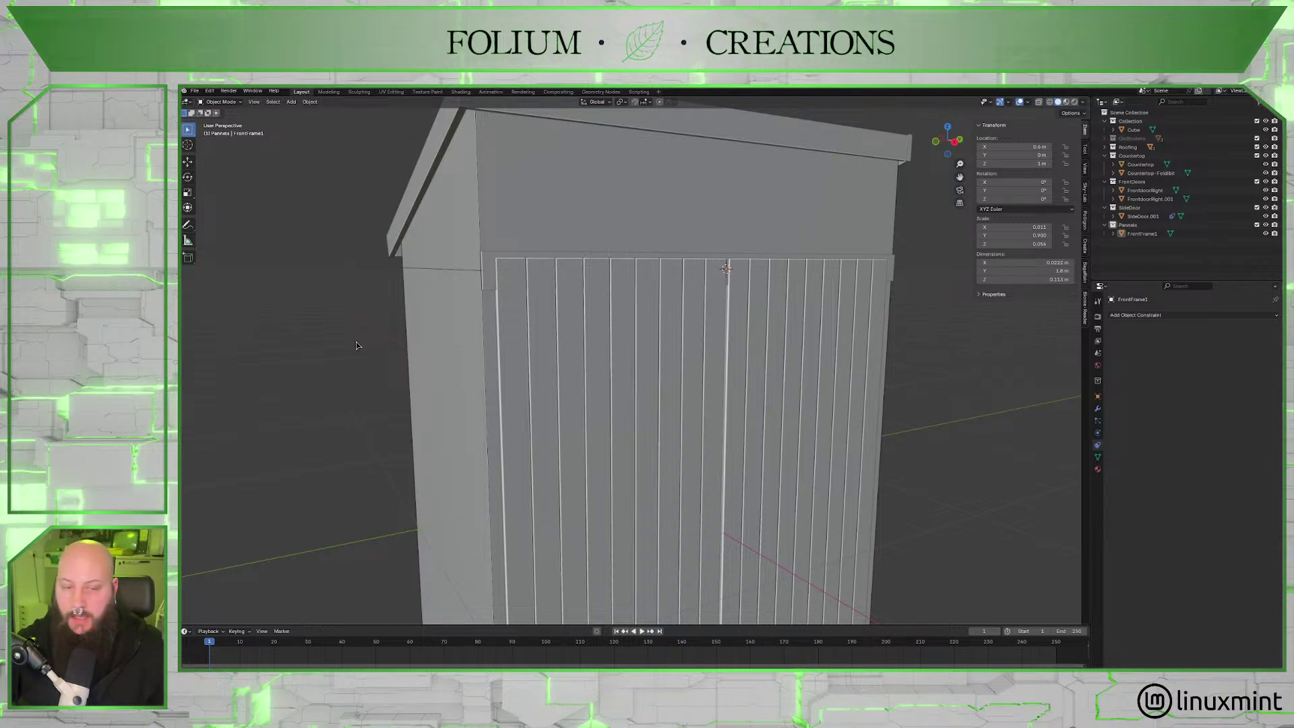
{"action": "scroll", "coordinate": [358, 345], "scroll_direction": "up", "scroll_amount": 4}
{"action": "middle_click_drag", "start_coordinate": [475, 339], "coordinate": [524, 368]}
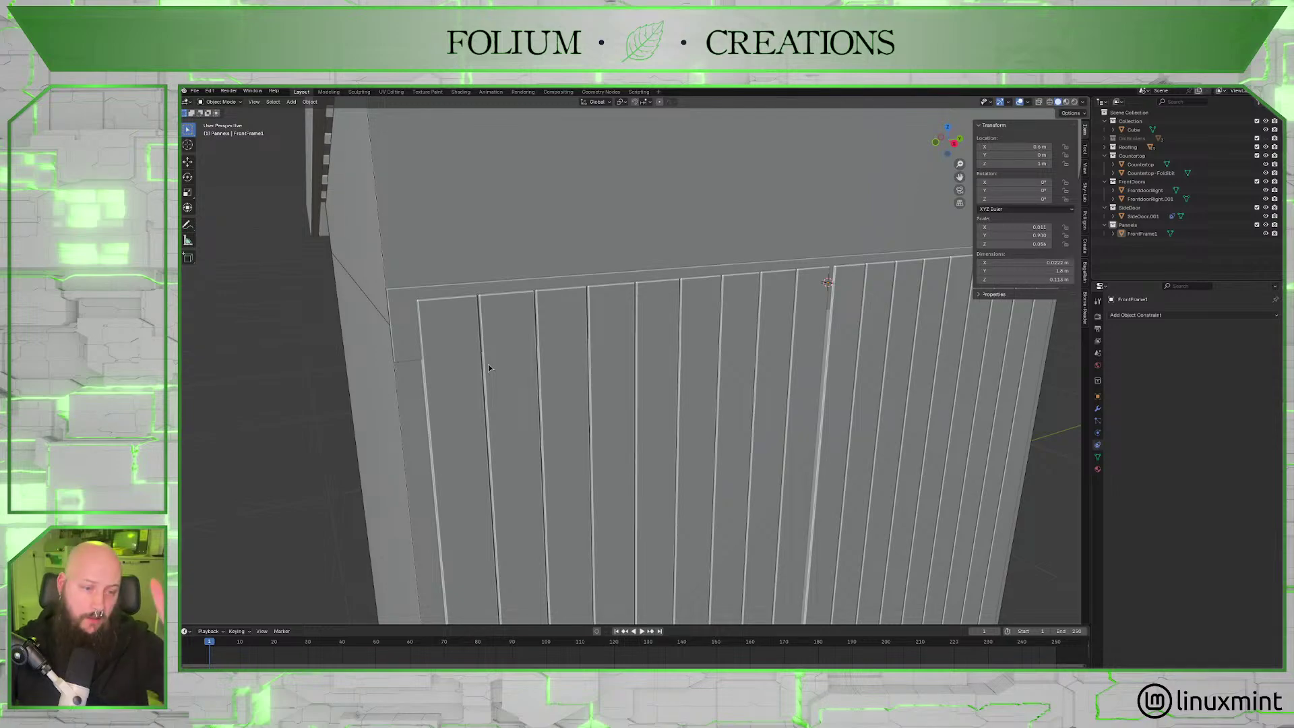
{"action": "middle_click_drag", "start_coordinate": [491, 362], "coordinate": [496, 364]}
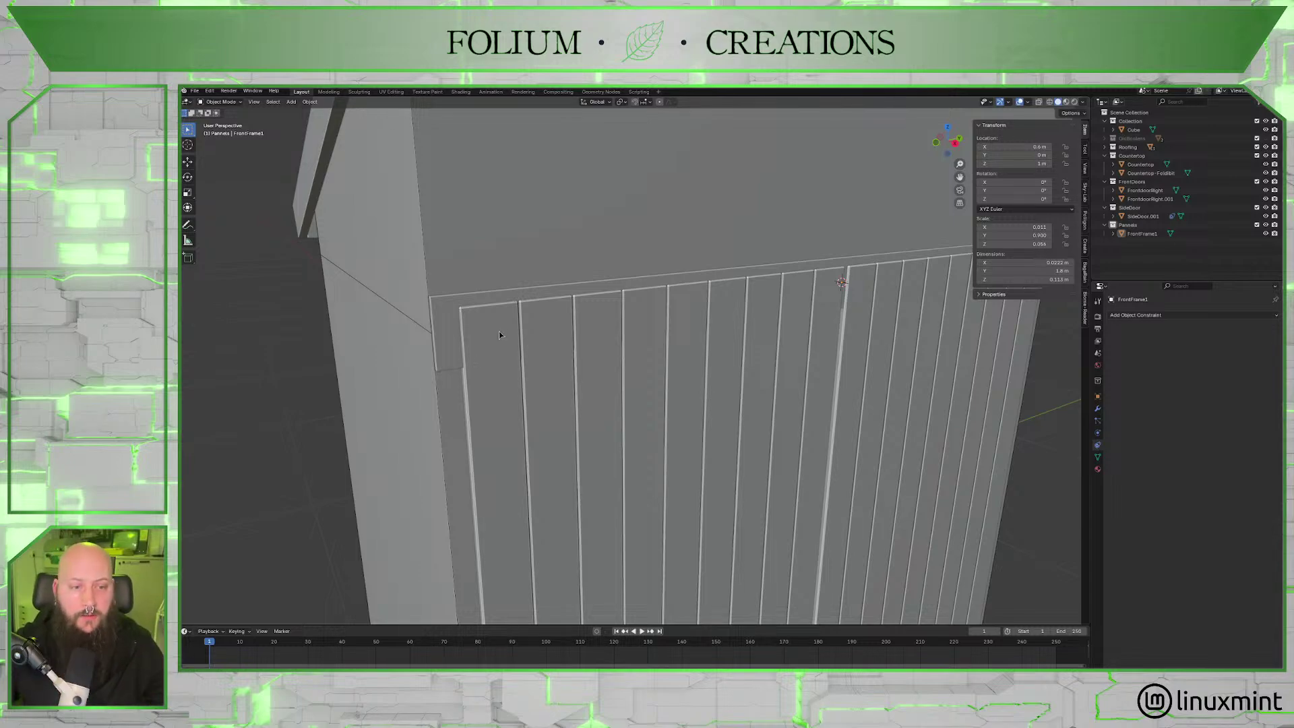
{"action": "middle_click_drag", "start_coordinate": [499, 330], "coordinate": [510, 324]}
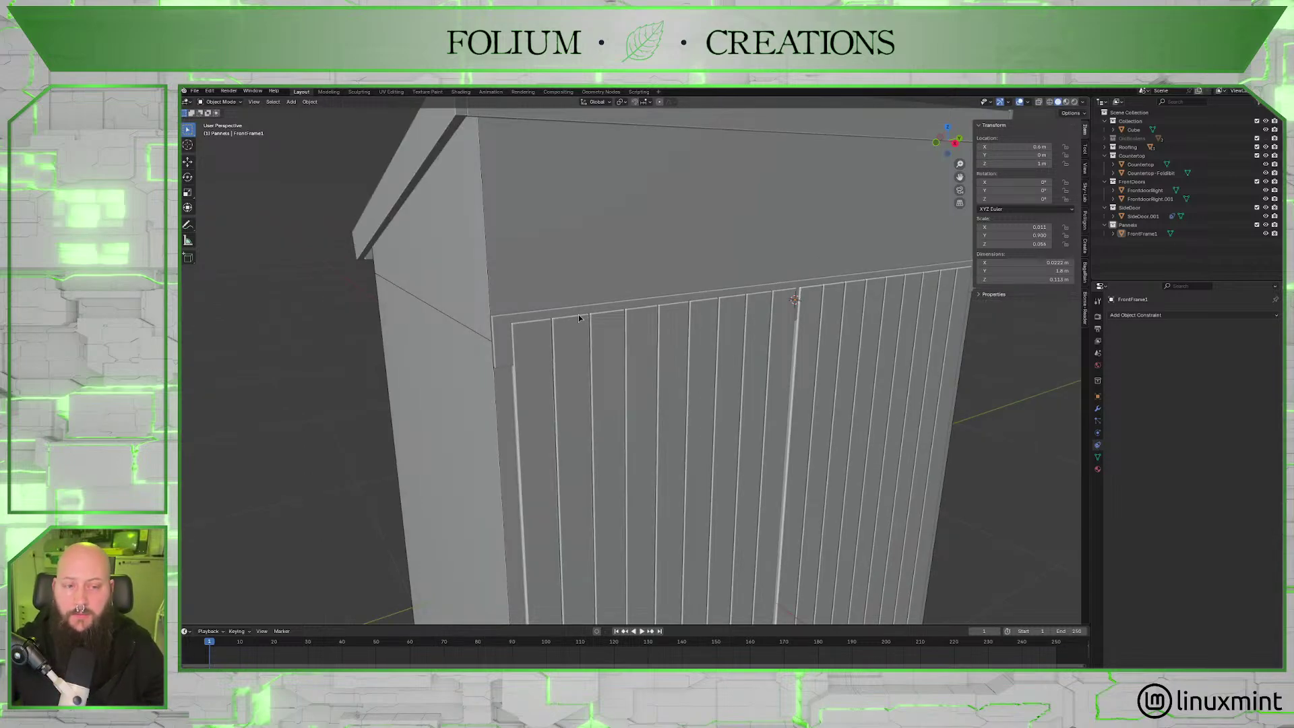
{"action": "scroll", "coordinate": [754, 312], "scroll_direction": "up", "scroll_amount": 3}
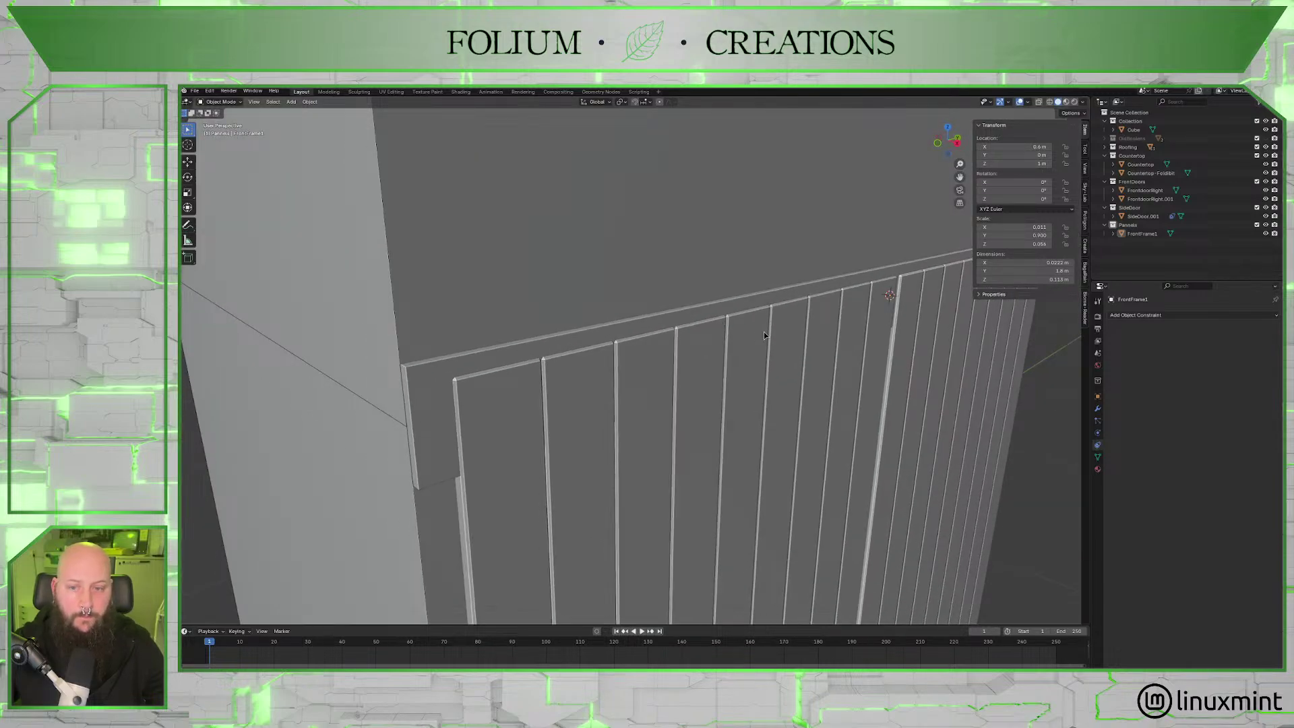
Raise FrontFrame1 along Z by about 0.055 m.
{"action": "left_click", "coordinate": [661, 320]}
{"action": "key", "text": "g"}
{"action": "key", "text": "z"}
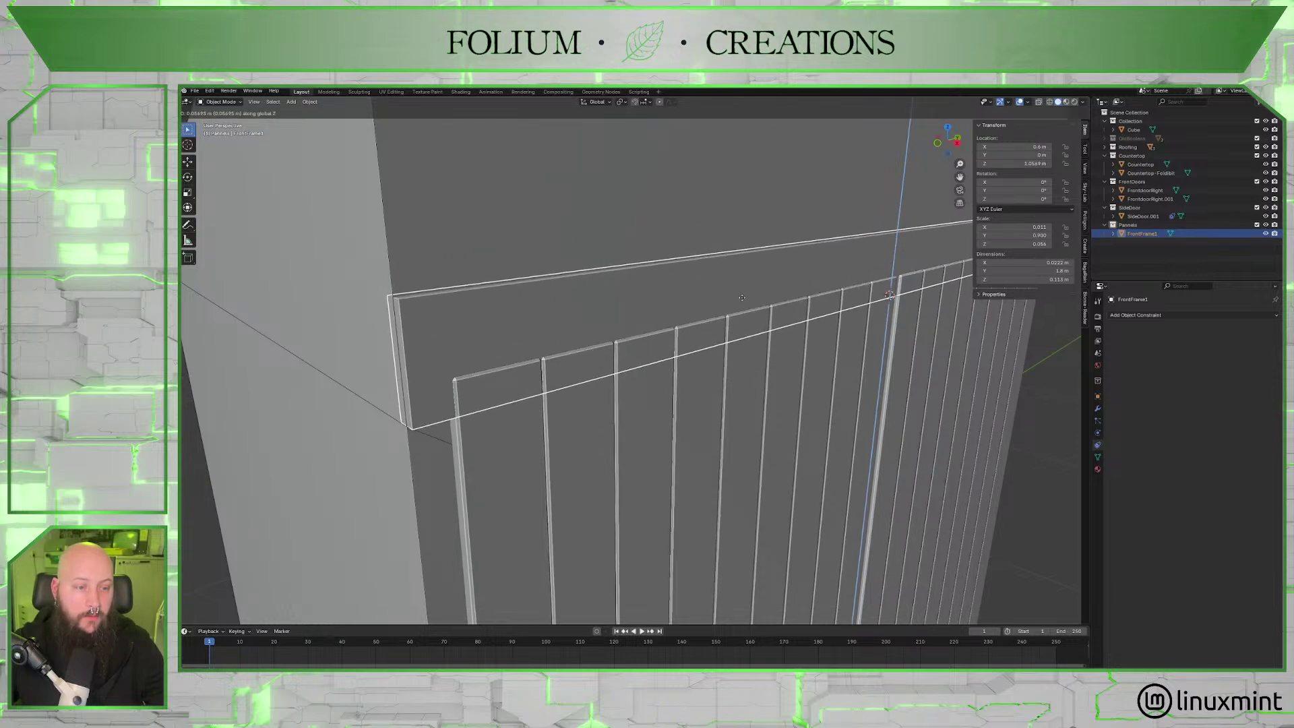
{"action": "left_click", "coordinate": [741, 299]}
{"action": "middle_click_drag", "start_coordinate": [741, 298], "coordinate": [765, 332]}
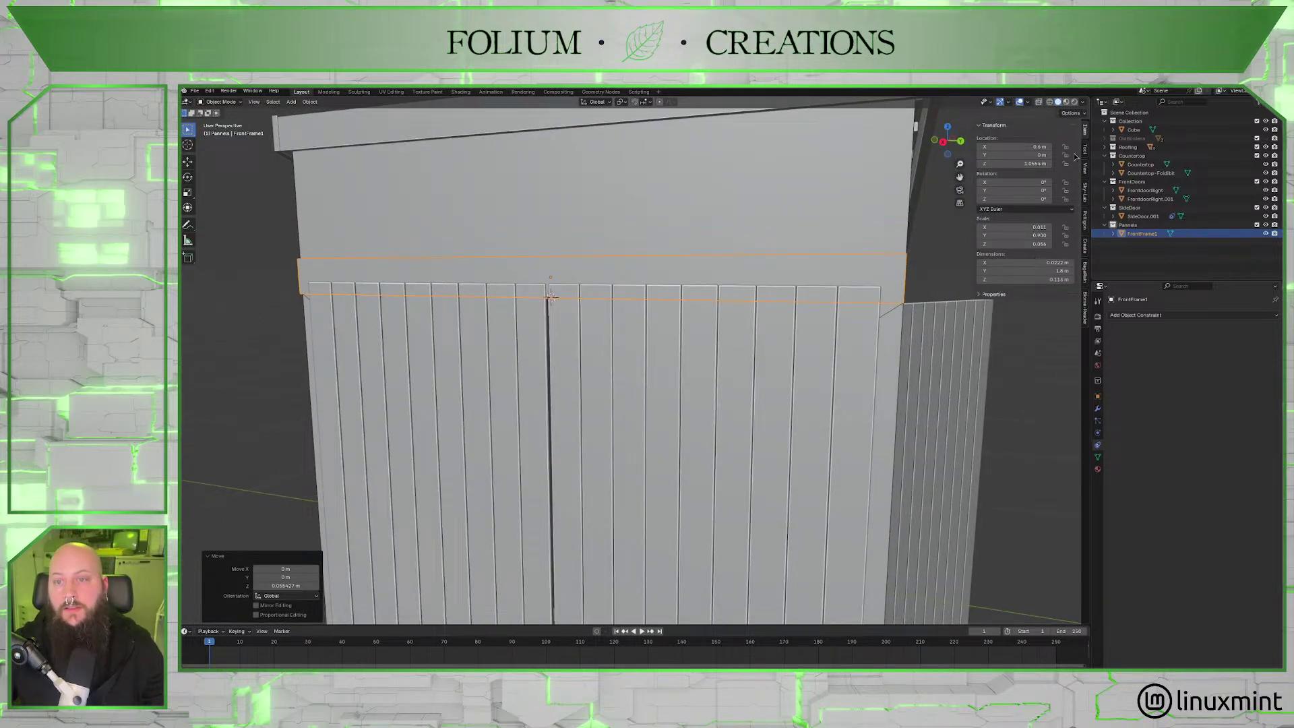
Hide the FrontDoors collection to expose the front opening of the shed.
{"action": "left_click", "coordinate": [701, 362]}
{"action": "left_click", "coordinate": [560, 368], "text": "shift"}
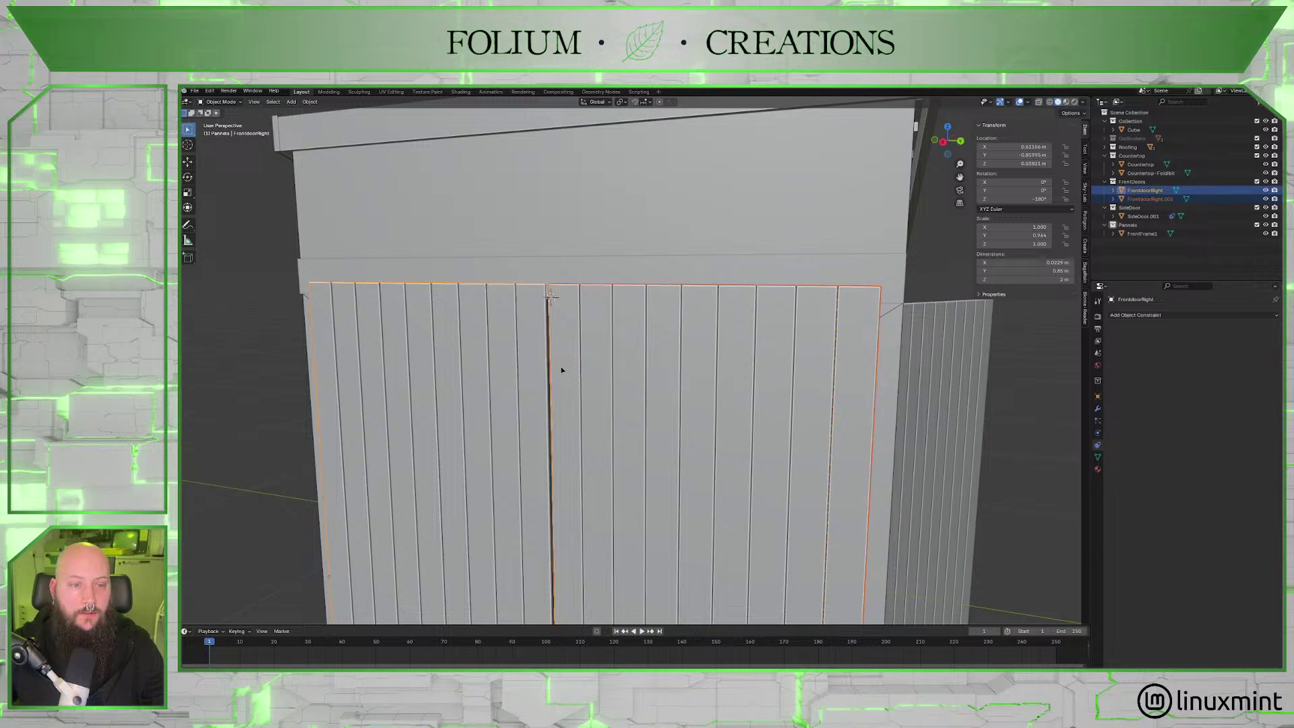
{"action": "left_click", "coordinate": [1266, 181]}
Lower FrontFrame1 along Z by about 0.052 m to line it up with the upper edge of the front opening.
{"action": "middle_click_drag", "start_coordinate": [872, 363], "coordinate": [690, 284]}
{"action": "left_click", "coordinate": [690, 283]}
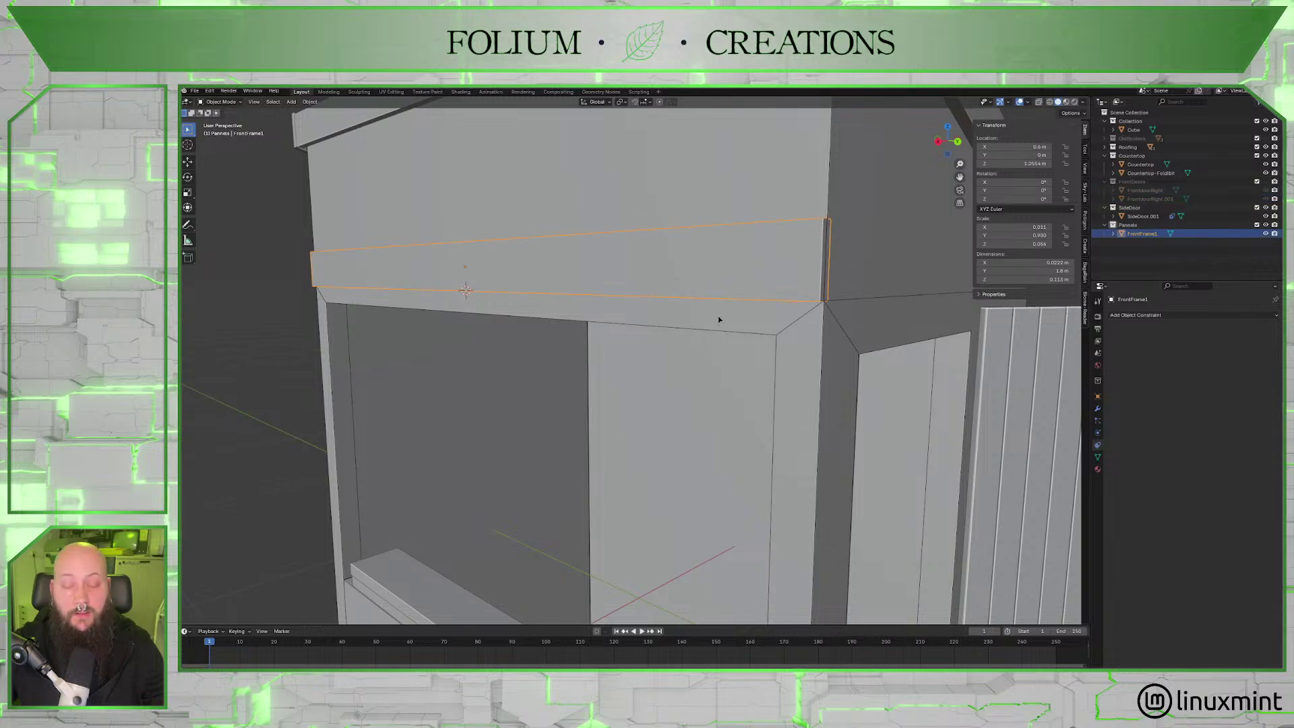
{"action": "key", "text": "g"}
{"action": "key", "text": "z"}
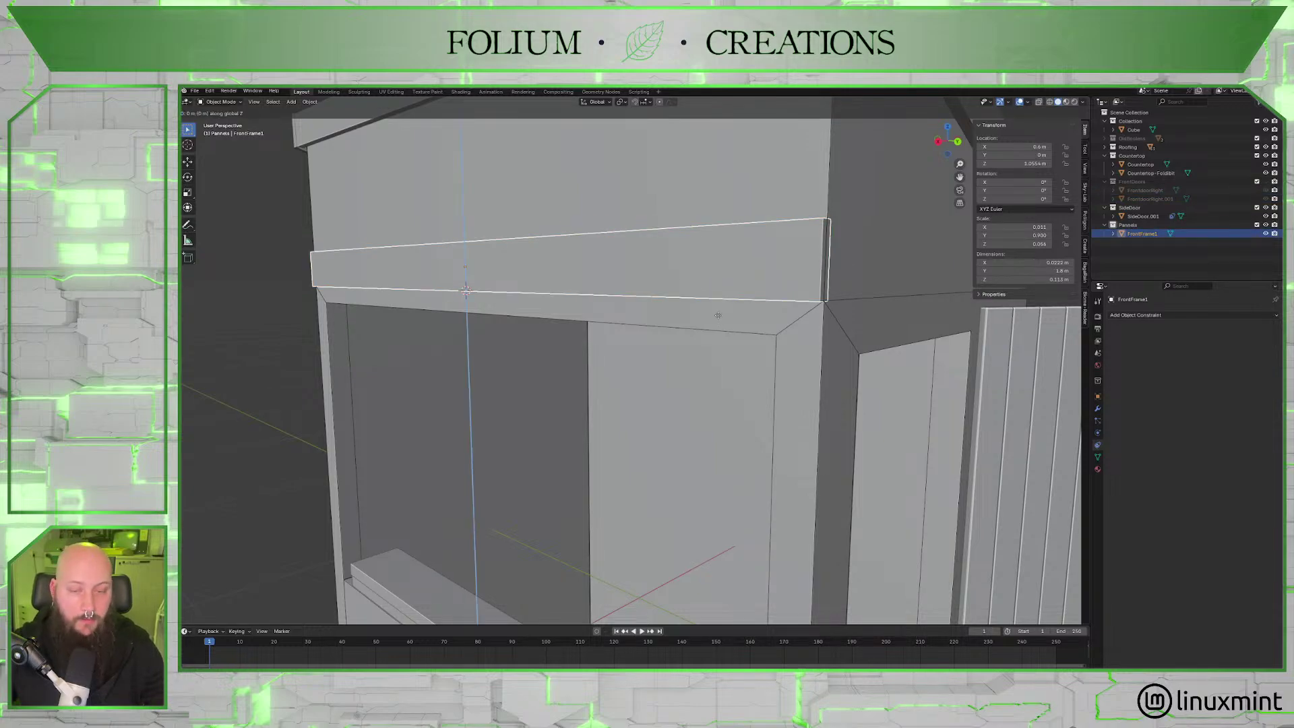
{"action": "left_click", "coordinate": [717, 344]}
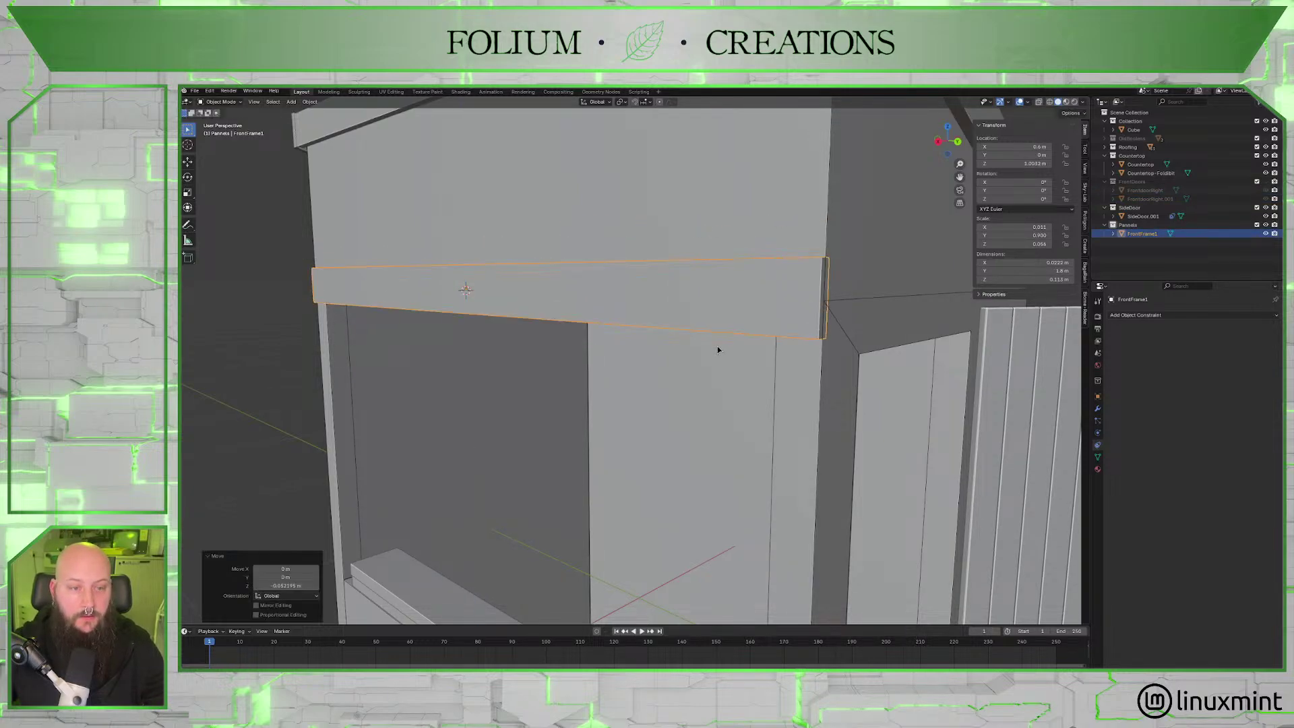
Inspect FrontFrame1's alignment with the front opening from below, from the front and from a distance.
{"action": "middle_click_drag", "start_coordinate": [717, 345], "coordinate": [667, 338]}
{"action": "scroll", "coordinate": [667, 338], "scroll_direction": "up", "scroll_amount": 3}
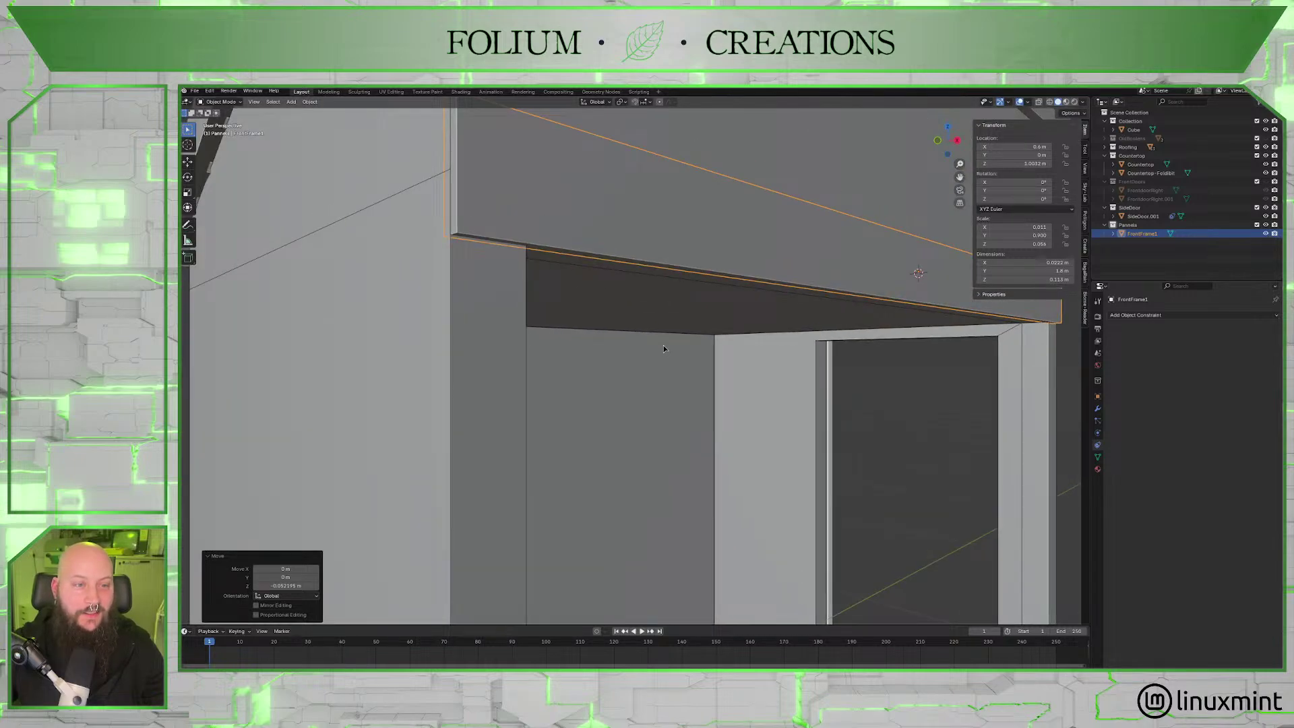
{"action": "scroll", "coordinate": [671, 342], "scroll_direction": "up", "scroll_amount": 2}
{"action": "mouse_move", "coordinate": [672, 341]}
{"action": "middle_mouse_down"}
{"action": "mouse_move", "coordinate": [814, 376]}
{"action": "mouse_move", "coordinate": [748, 364]}
{"action": "mouse_move", "coordinate": [727, 339]}
{"action": "mouse_move", "coordinate": [653, 361]}
{"action": "mouse_move", "coordinate": [756, 352]}
{"action": "mouse_move", "coordinate": [661, 344]}
{"action": "mouse_move", "coordinate": [719, 349]}
{"action": "mouse_move", "coordinate": [682, 351]}
{"action": "middle_mouse_up"}
{"action": "scroll", "coordinate": [806, 375], "scroll_direction": "down", "scroll_amount": 3}
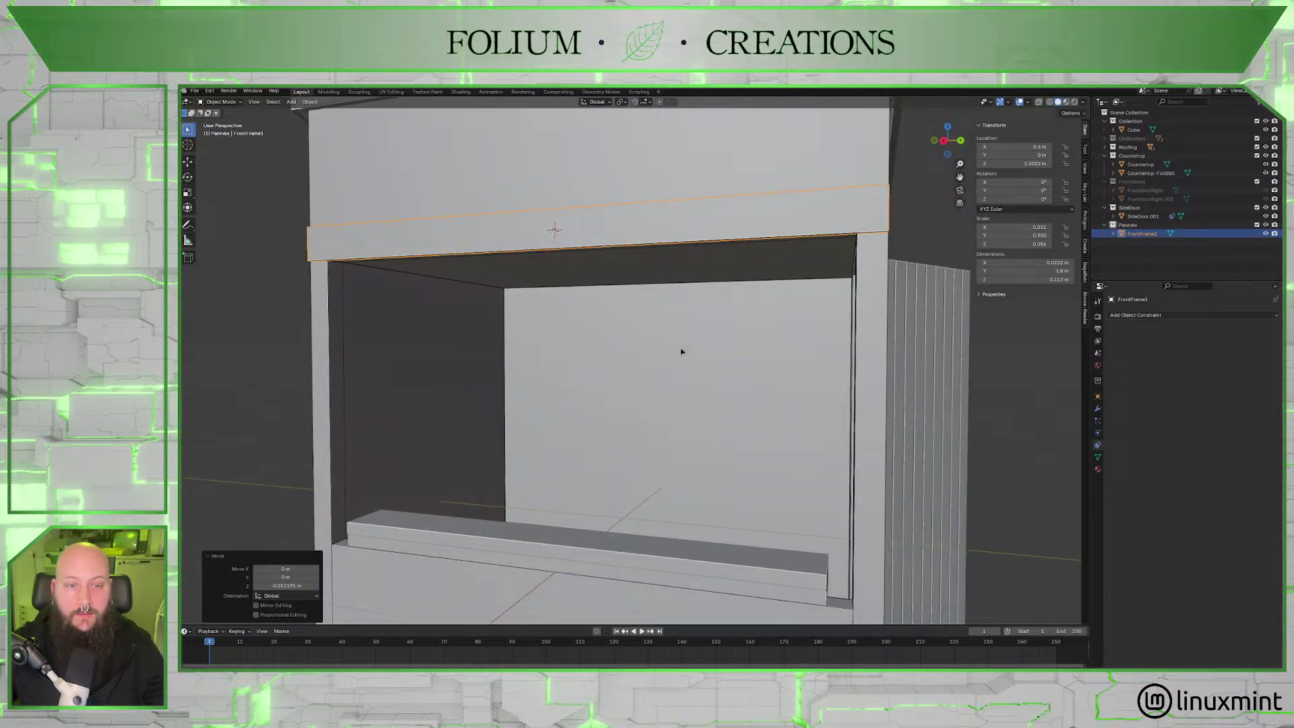
{"action": "middle_click_drag", "start_coordinate": [582, 328], "coordinate": [592, 329]}
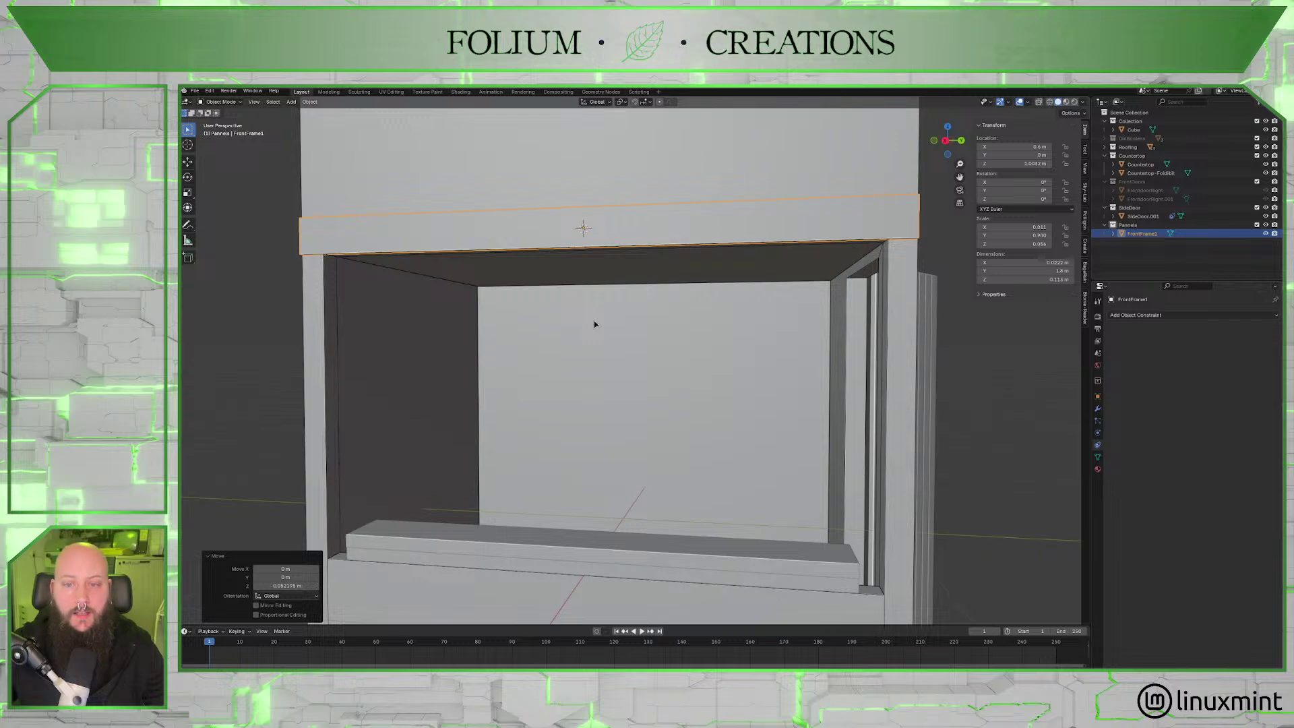
{"action": "middle_click_drag", "start_coordinate": [594, 324], "coordinate": [644, 311]}
{"action": "scroll", "coordinate": [601, 291], "scroll_direction": "down", "scroll_amount": 4}
{"action": "middle_click_drag", "start_coordinate": [825, 341], "coordinate": [993, 355]}
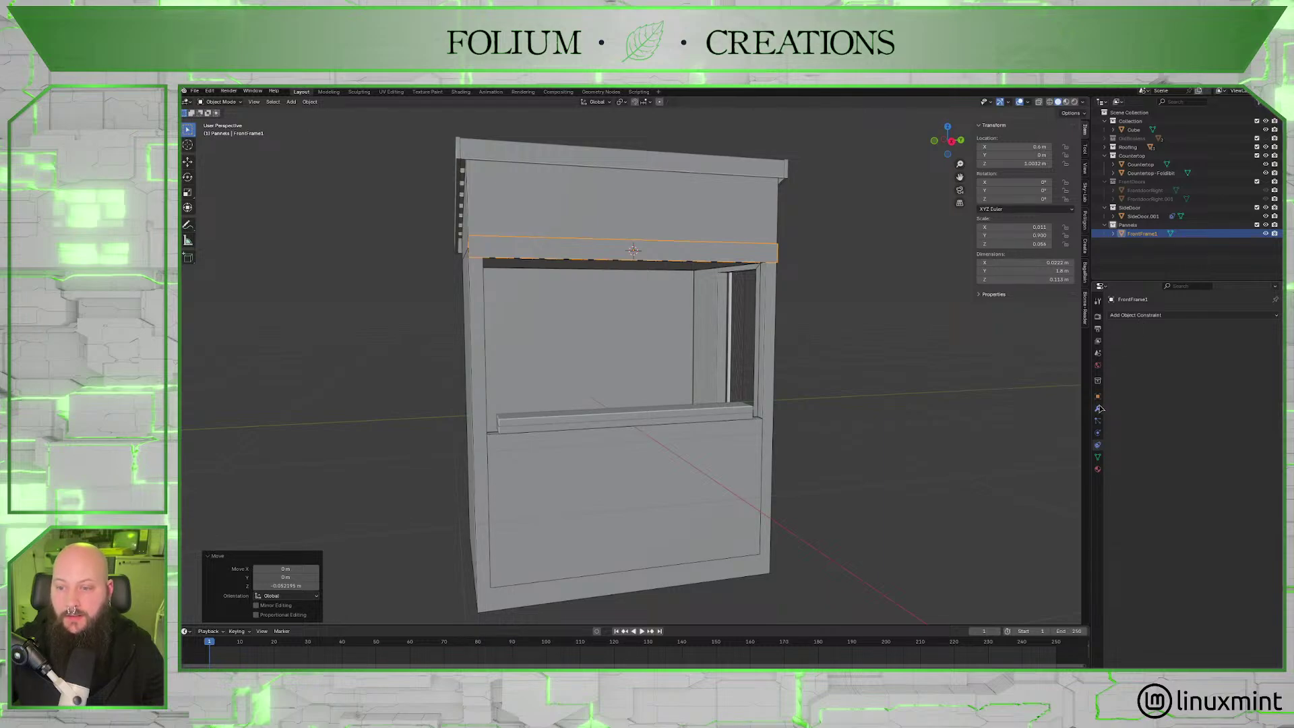
{"action": "mouse_move", "coordinate": [866, 342]}
{"action": "middle_mouse_down"}
{"action": "mouse_move", "coordinate": [851, 341]}
{"action": "mouse_move", "coordinate": [881, 350]}
{"action": "mouse_move", "coordinate": [881, 327]}
{"action": "middle_mouse_up"}
{"action": "scroll", "coordinate": [841, 337], "scroll_direction": "up", "scroll_amount": 2}
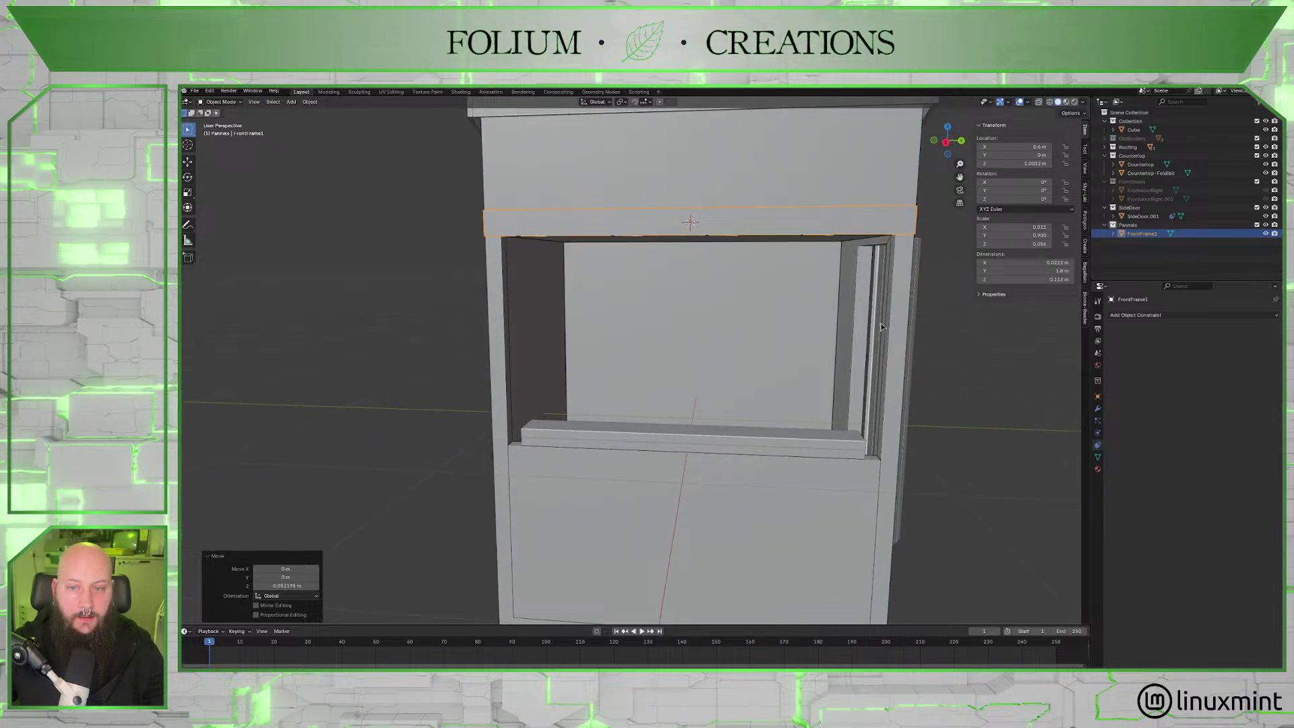
Add a Mirror modifier to FrontFrame1 and set it to mirror on the Z axis only.
{"action": "left_click", "coordinate": [1145, 315]}
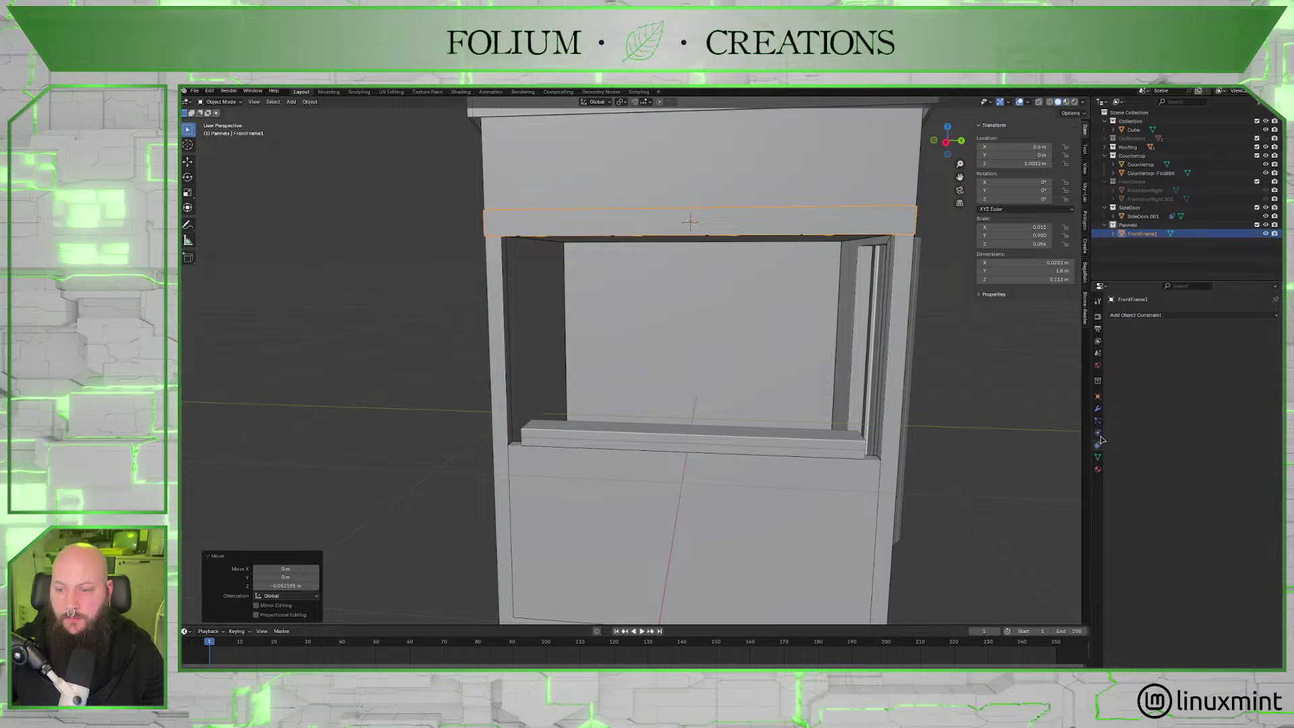
{"action": "left_click", "coordinate": [1098, 408]}
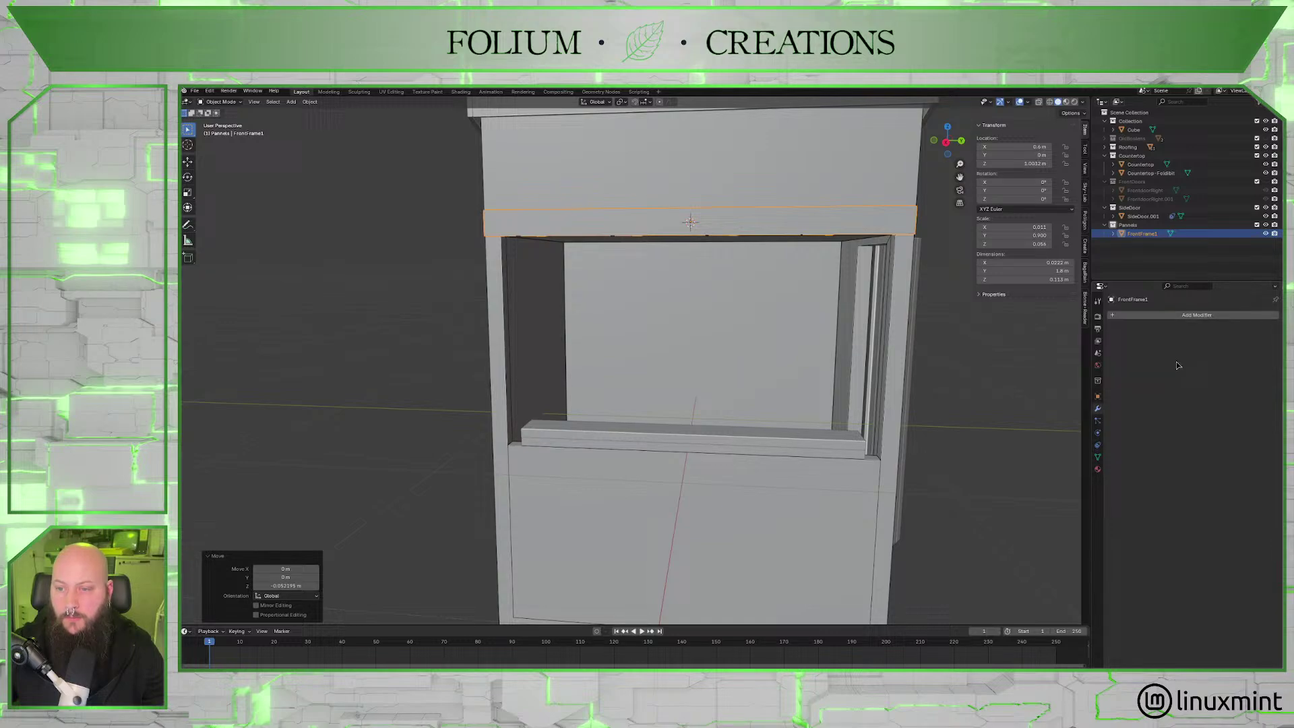
{"action": "left_click", "coordinate": [1144, 313]}
{"action": "mouse_move", "coordinate": [1120, 352]}
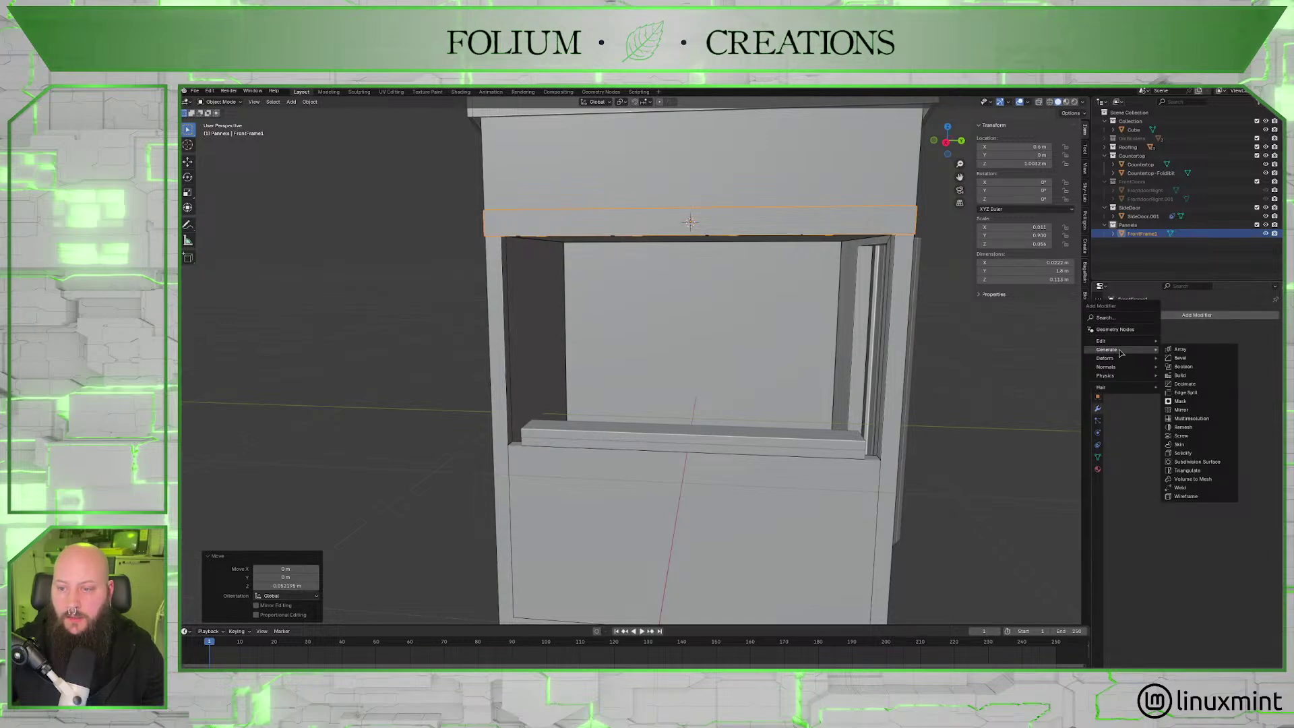
{"action": "left_click", "coordinate": [1202, 411]}
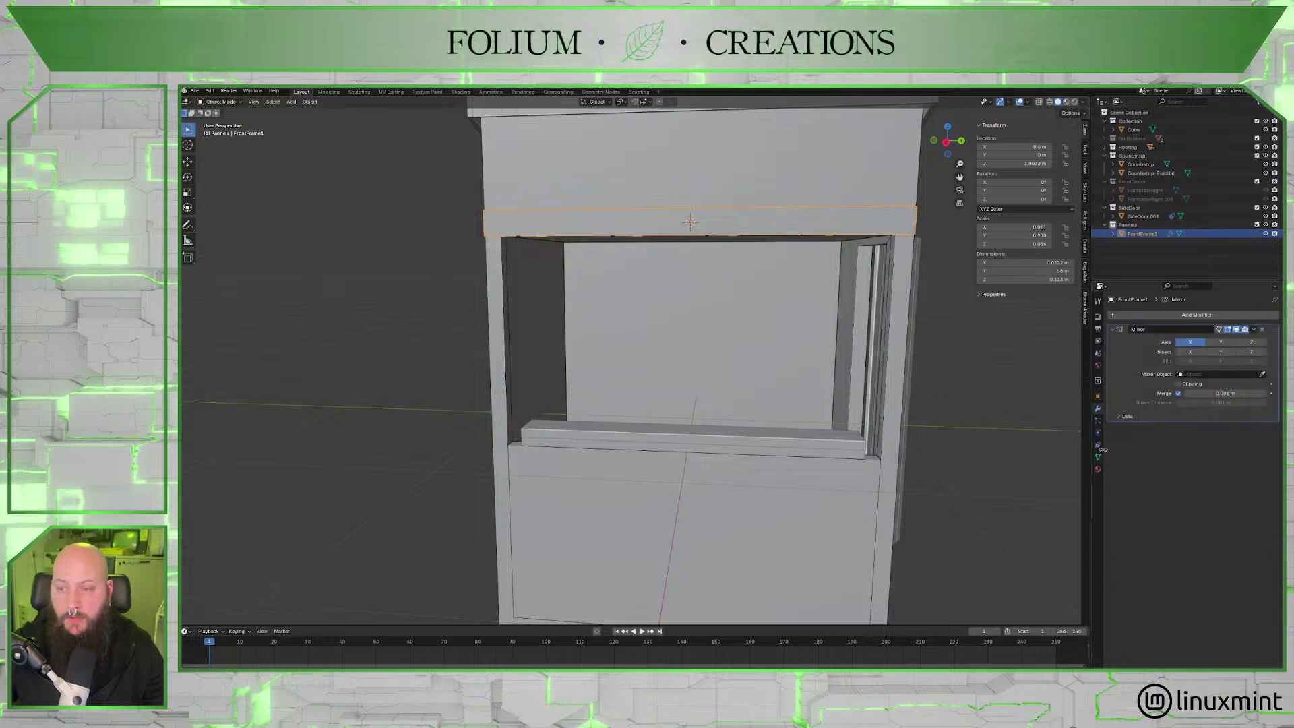
{"action": "left_click", "coordinate": [1252, 342]}
{"action": "left_click", "coordinate": [1189, 342]}
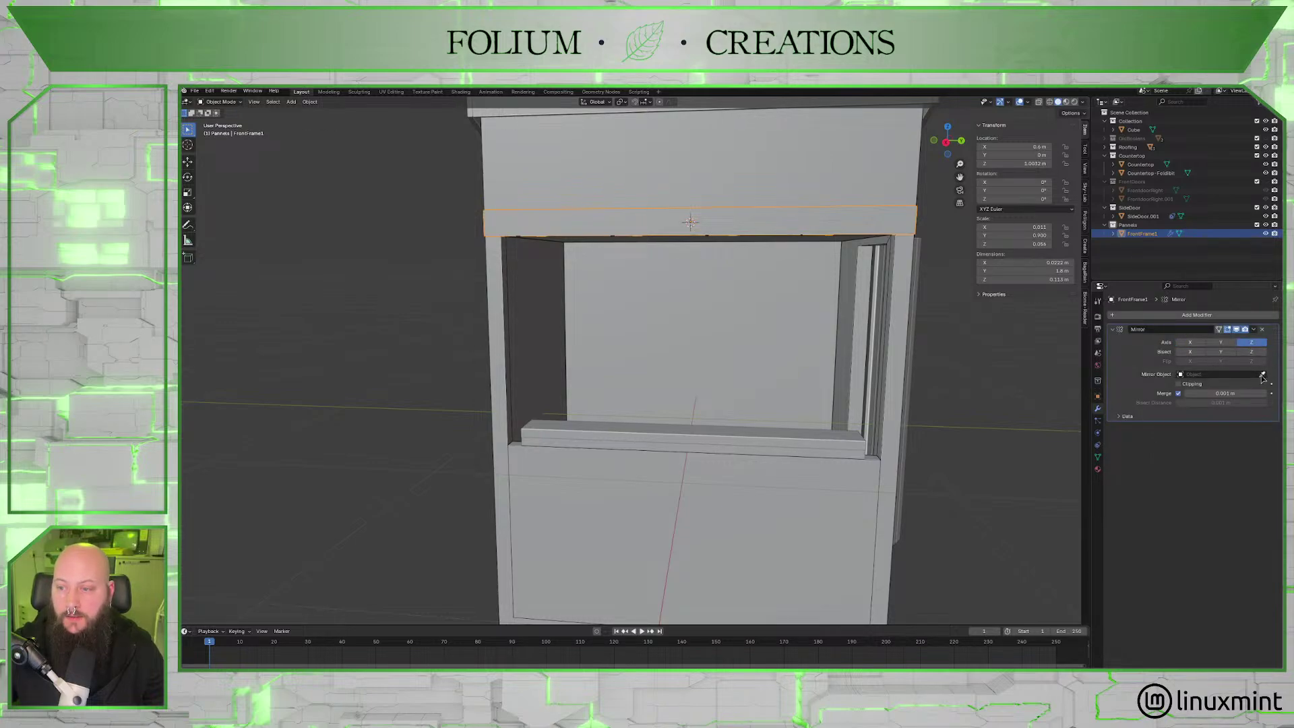
Set the shed body Cube as the mirror object of FrontFrame1's Mirror modifier.
{"action": "left_click", "coordinate": [752, 183]}
{"action": "scroll", "coordinate": [760, 314], "scroll_direction": "down", "scroll_amount": 2}
{"action": "middle_click_drag", "start_coordinate": [760, 314], "coordinate": [864, 330]}
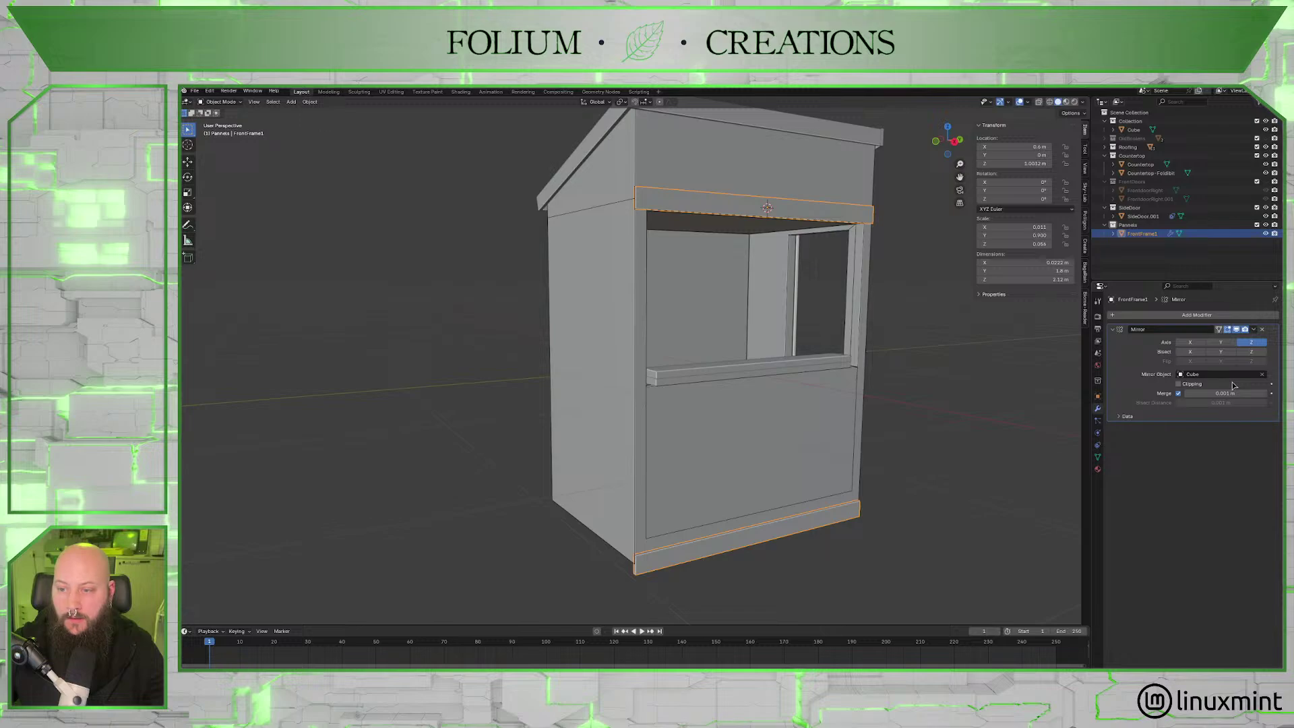
Examine the Mirror modifier's data settings and the mirrored panel along the shed's lower front edge.
{"action": "left_click", "coordinate": [1125, 416]}
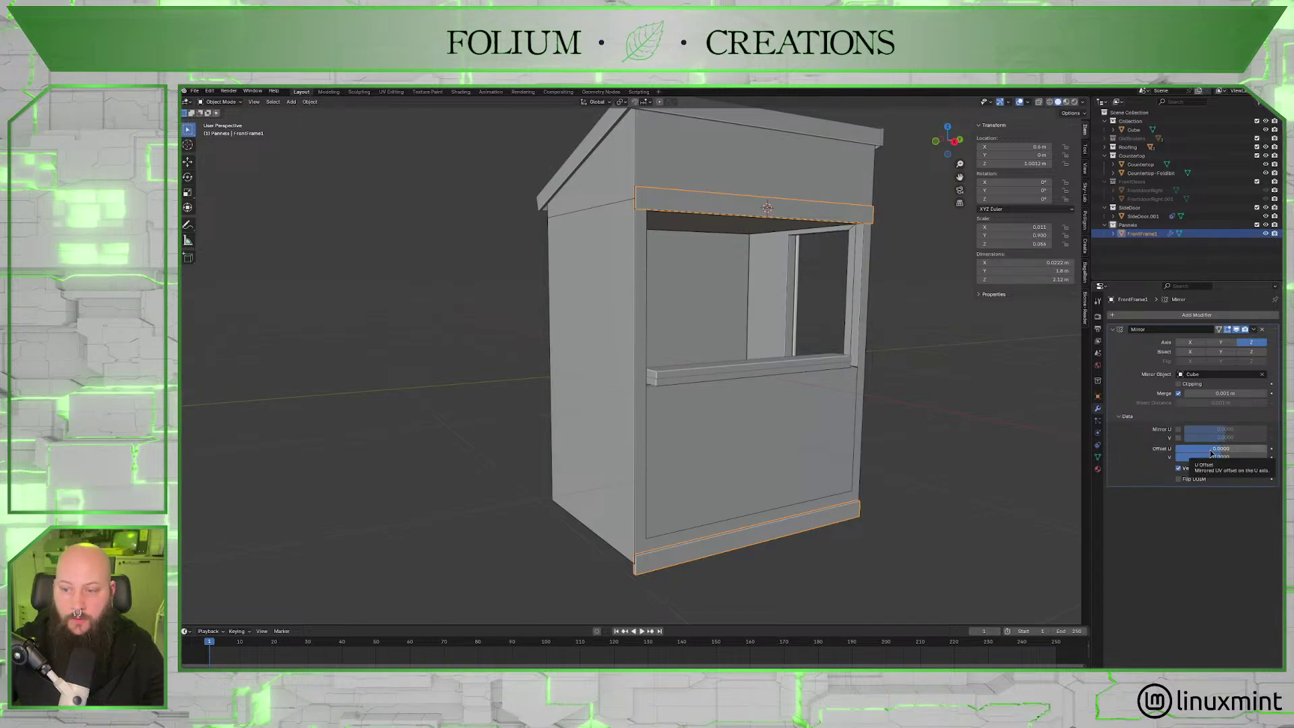
{"action": "left_click_drag", "start_coordinate": [1211, 449], "coordinate": [1255, 461]}
{"action": "left_click", "coordinate": [1222, 416]}
{"action": "left_click", "coordinate": [1122, 417]}
{"action": "left_click", "coordinate": [1225, 416]}
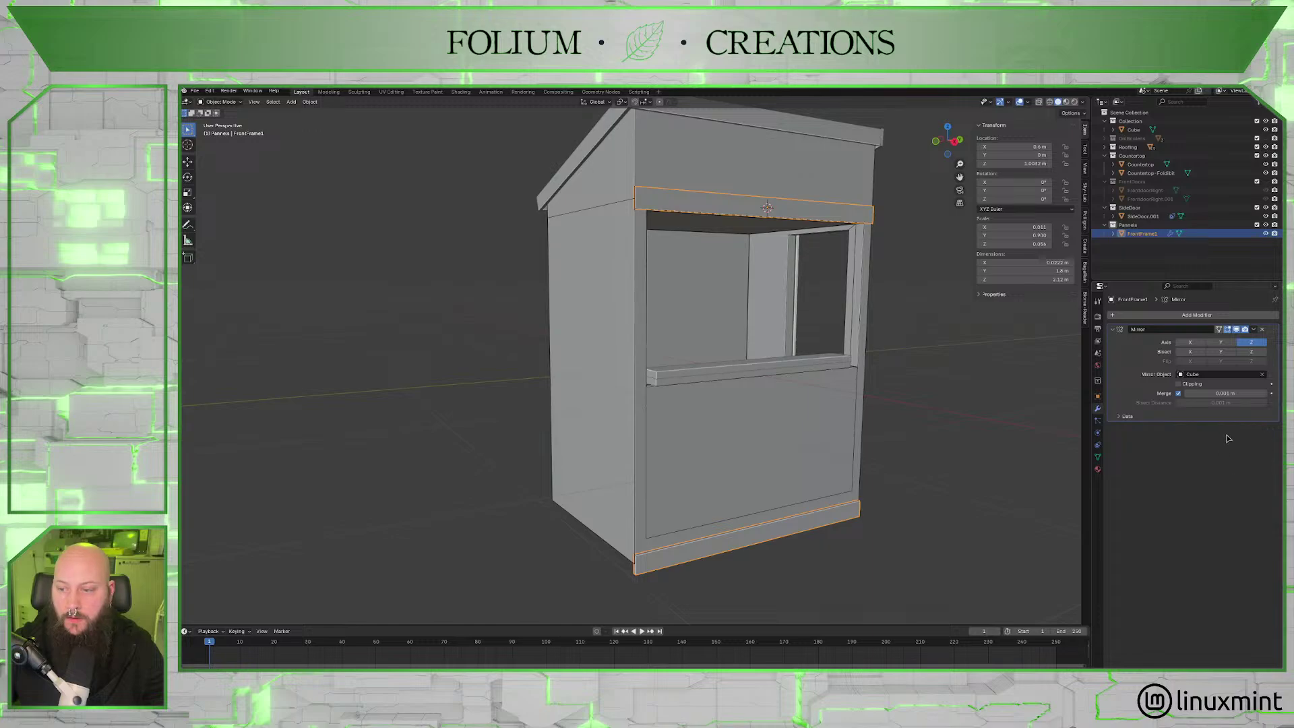
{"action": "left_click", "coordinate": [1125, 417]}
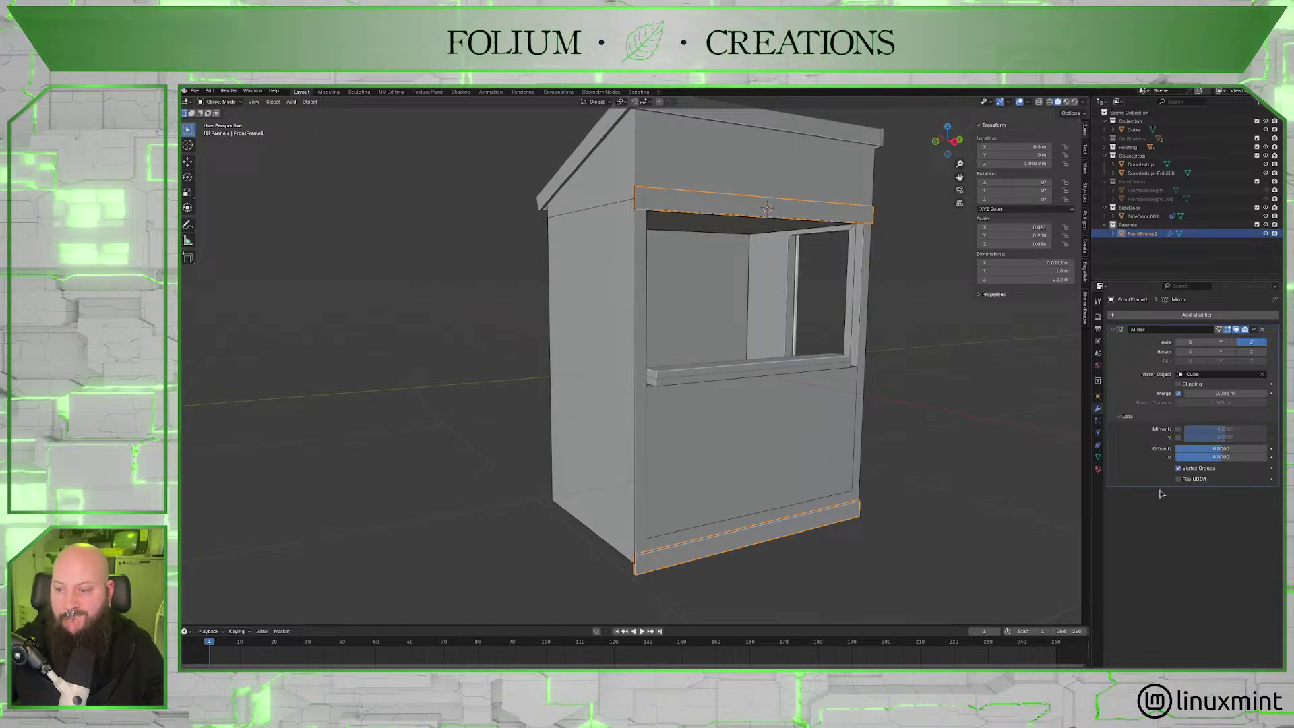
{"action": "middle_click_drag", "start_coordinate": [956, 384], "coordinate": [904, 375]}
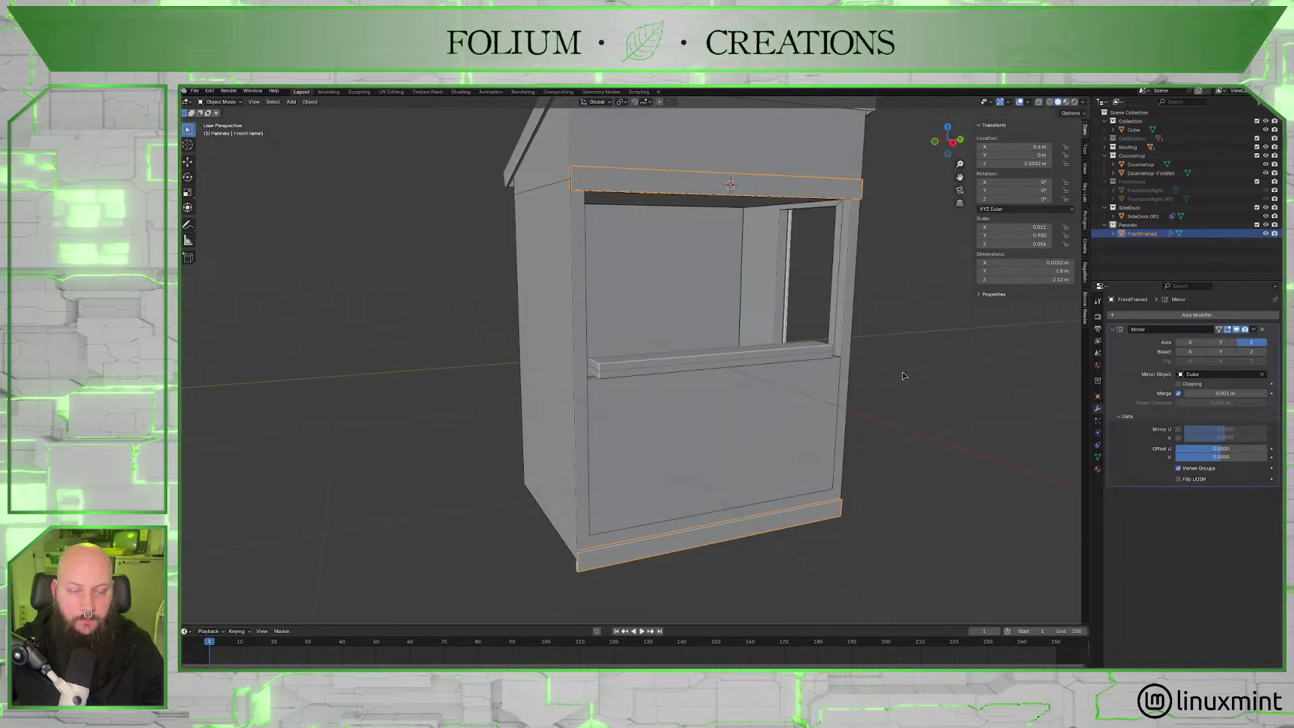
{"action": "middle_click_drag", "start_coordinate": [904, 376], "coordinate": [949, 377]}
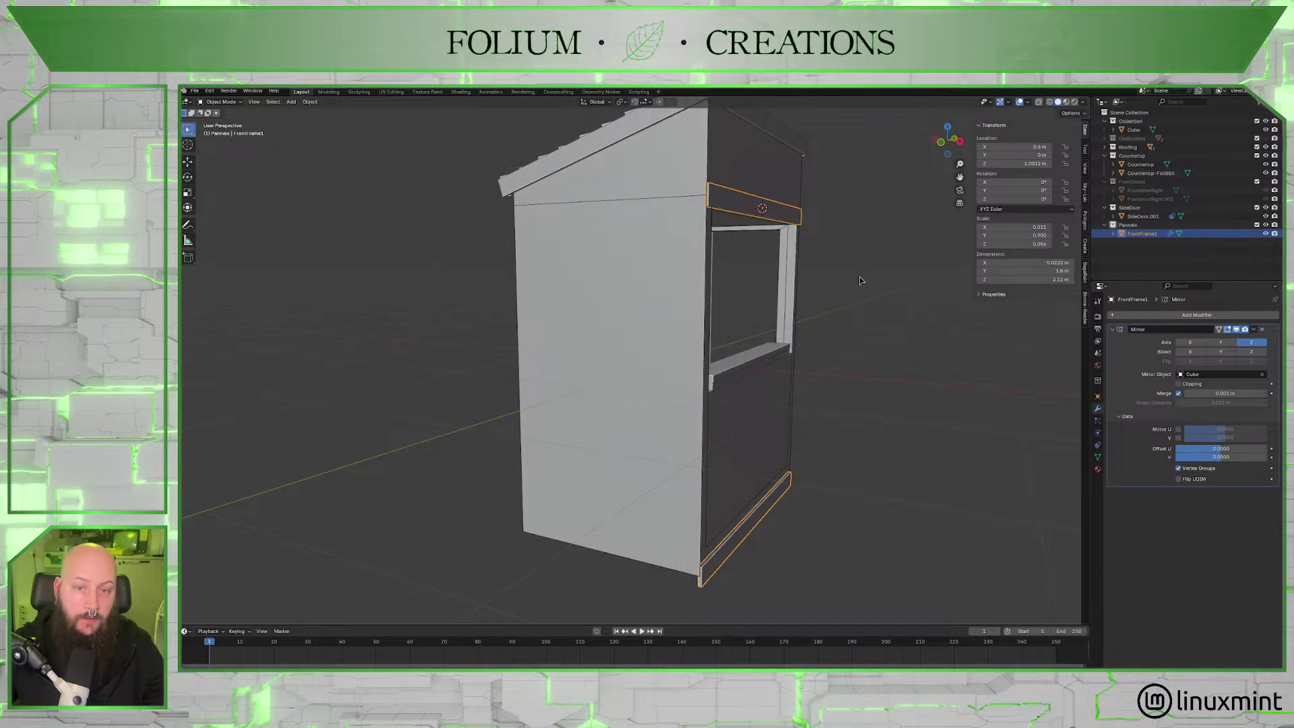
{"action": "middle_click_drag", "start_coordinate": [879, 335], "coordinate": [897, 346]}
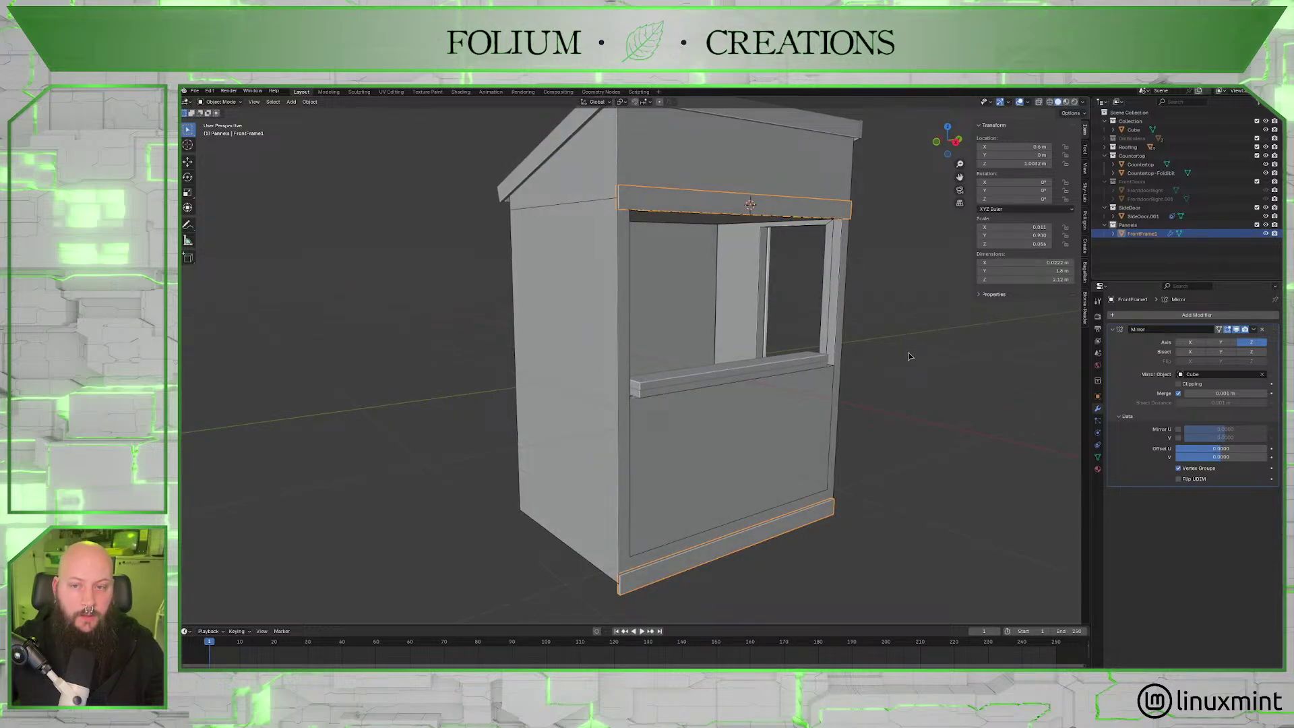
Remove FrontFrame1's Mirror modifier and place a duplicate of the panel about 1.9 m lower along Z at the shed's lower front edge.
{"action": "left_click", "coordinate": [1262, 329]}
{"action": "middle_click_drag", "start_coordinate": [870, 290], "coordinate": [859, 284]}
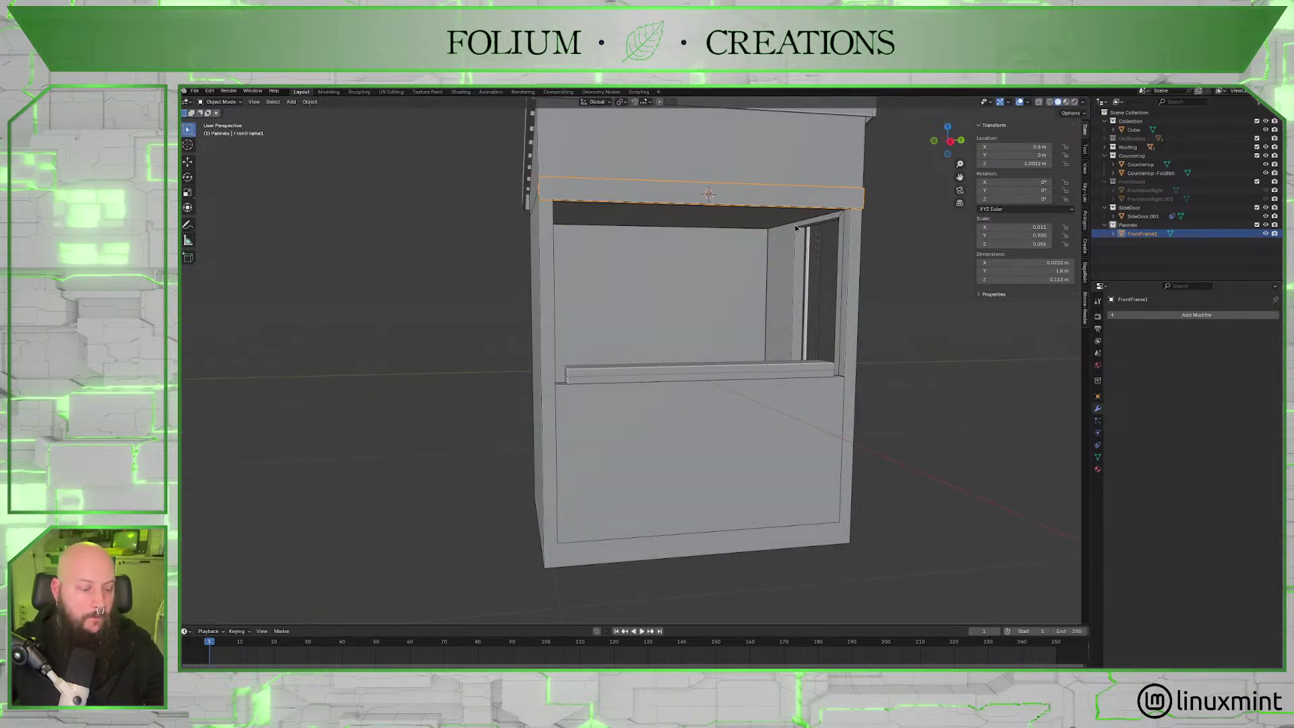
{"action": "key", "text": "shift+d"}
{"action": "key", "text": "z"}
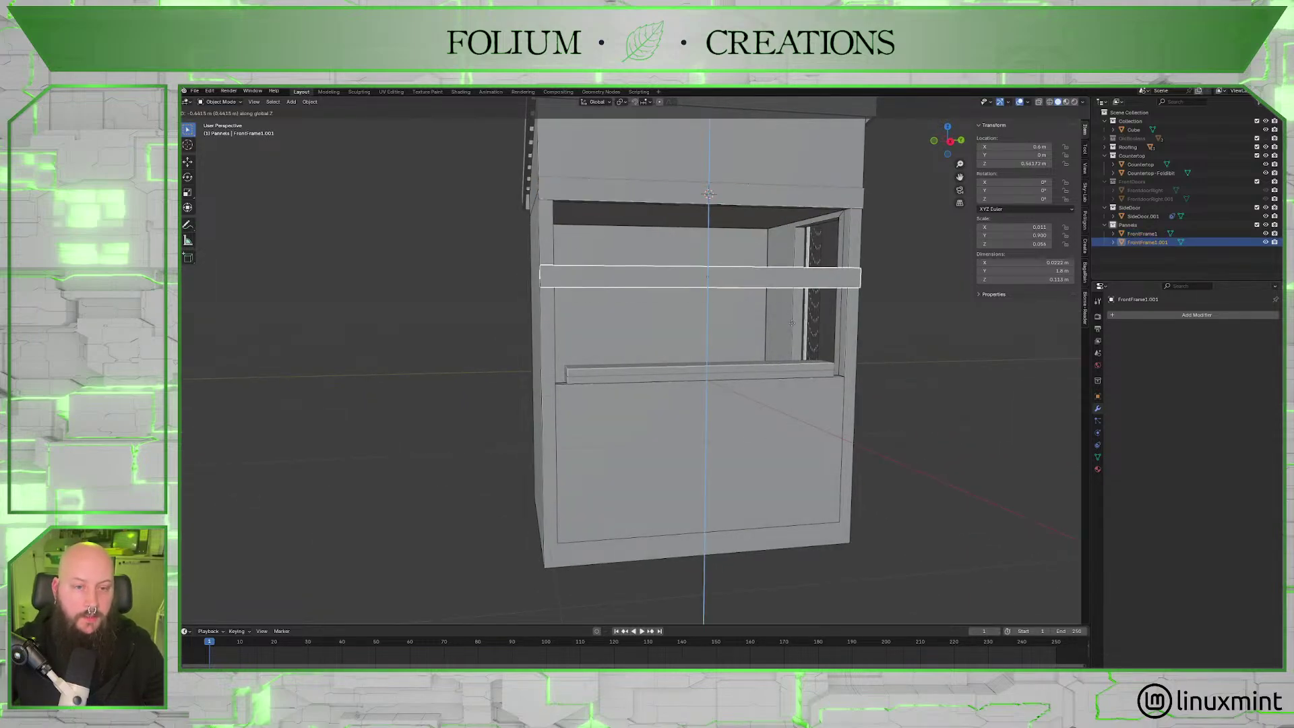
{"action": "left_click", "coordinate": [796, 572]}
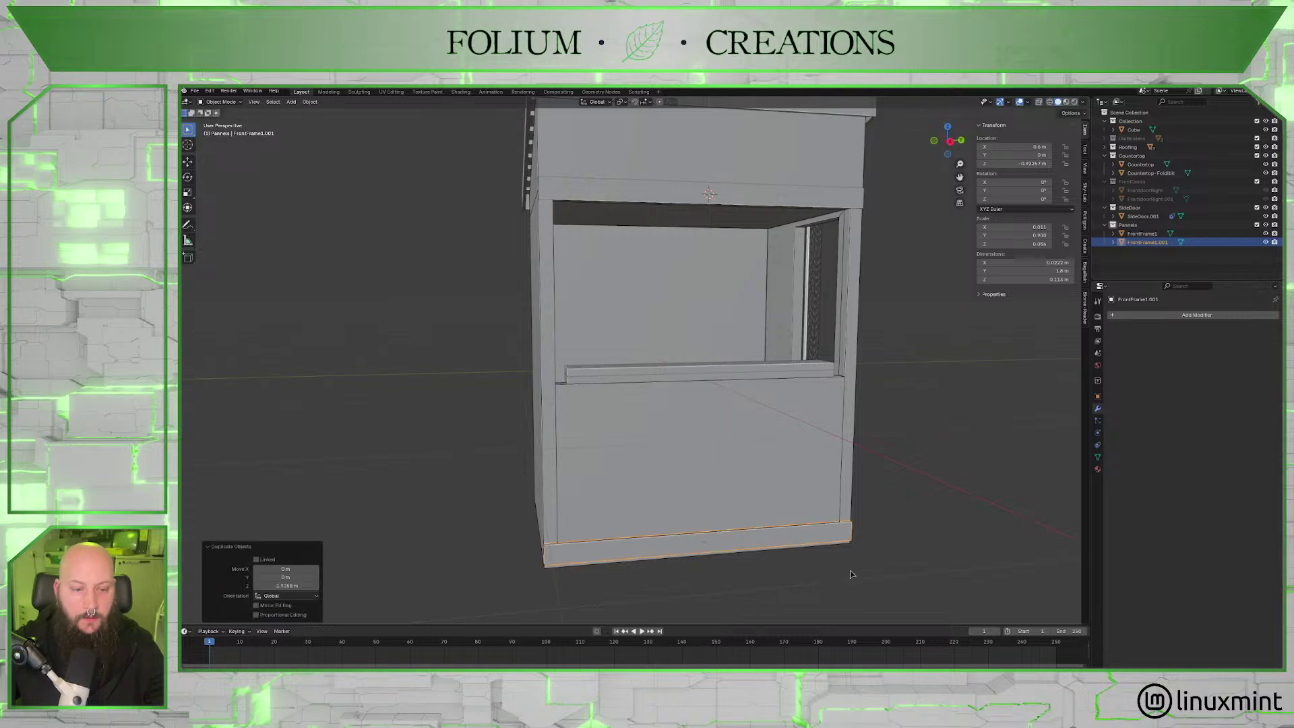
Raise the lower front panel slightly along Z, by about 0.023 m.
{"action": "middle_click_drag", "start_coordinate": [851, 571], "coordinate": [698, 473]}
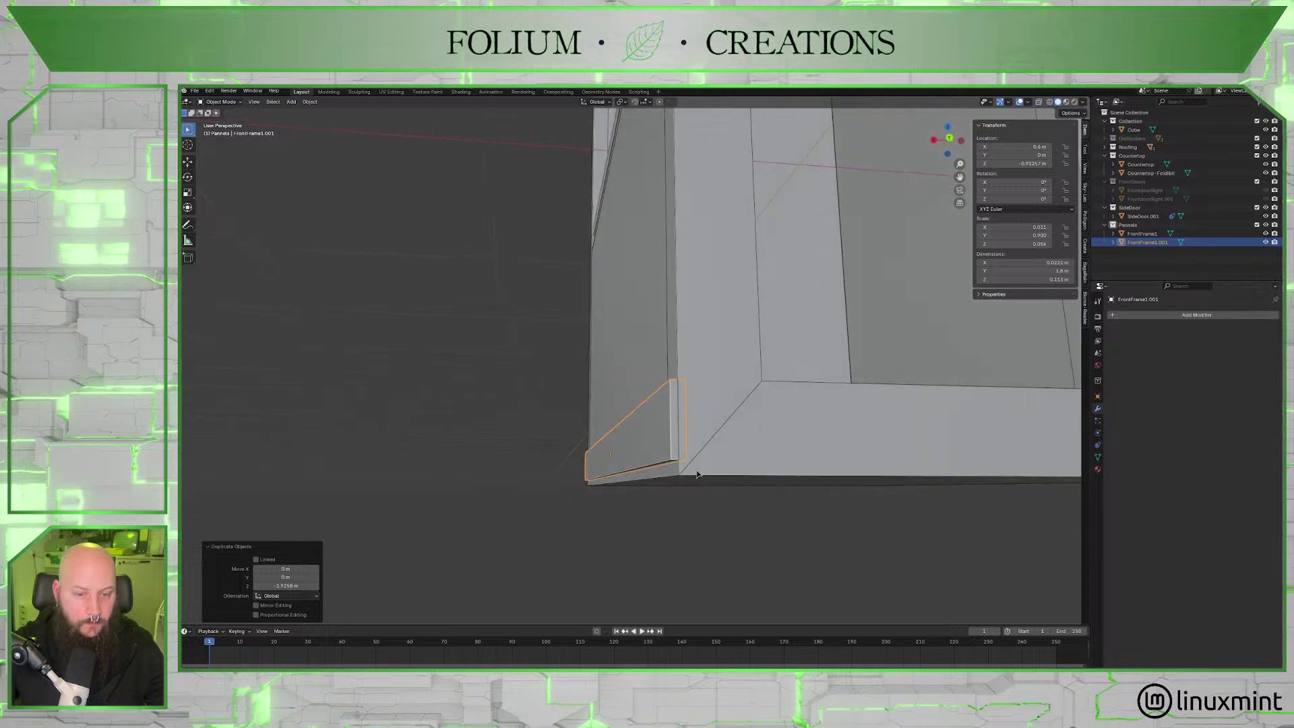
{"action": "key", "text": "g"}
{"action": "key", "text": "z"}
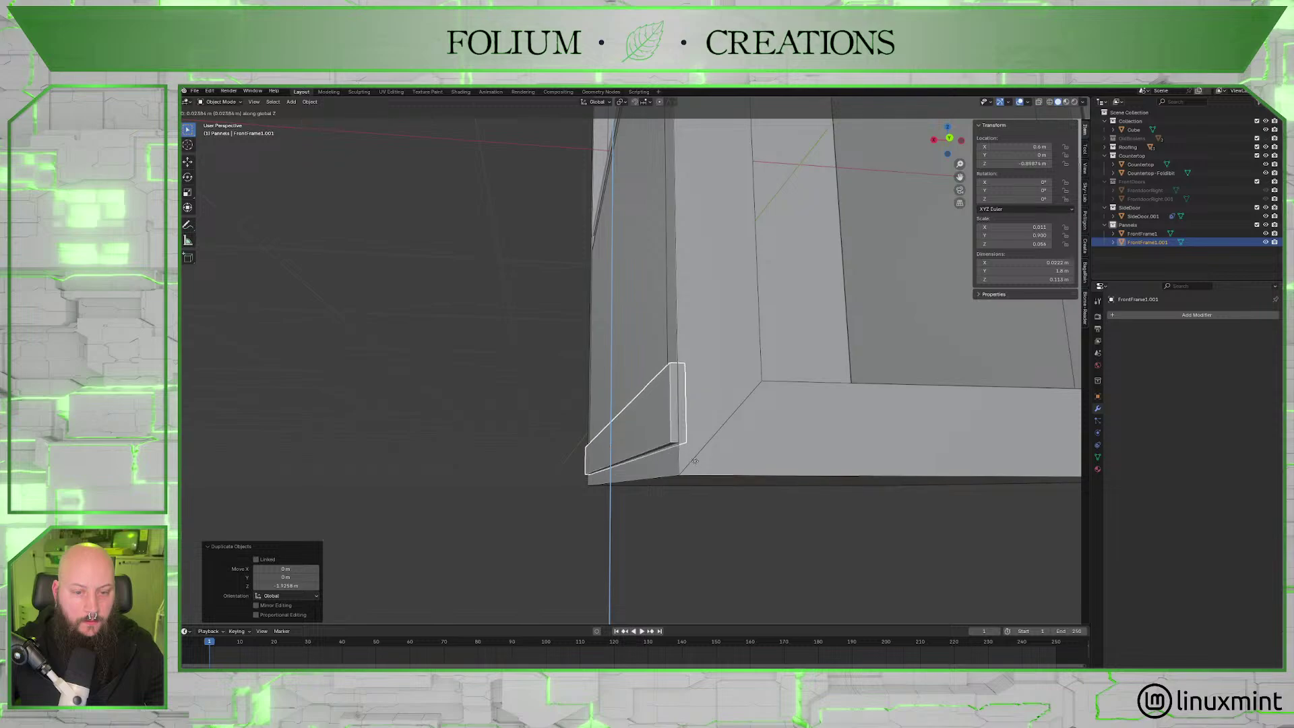
{"action": "left_click", "coordinate": [695, 460]}
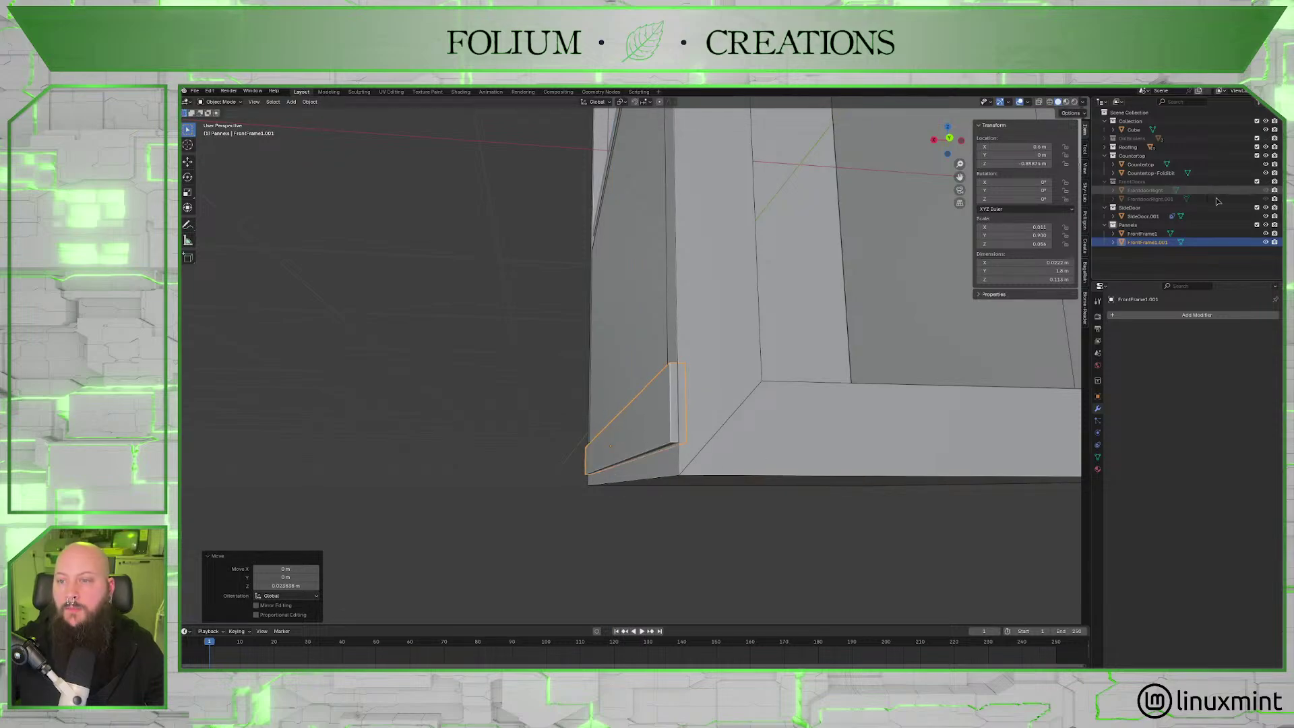
Temporarily show the right front door as a reference and lower the bottom panel along Z by about 0.043 m to the shed's lower edge.
{"action": "left_click", "coordinate": [1266, 191]}
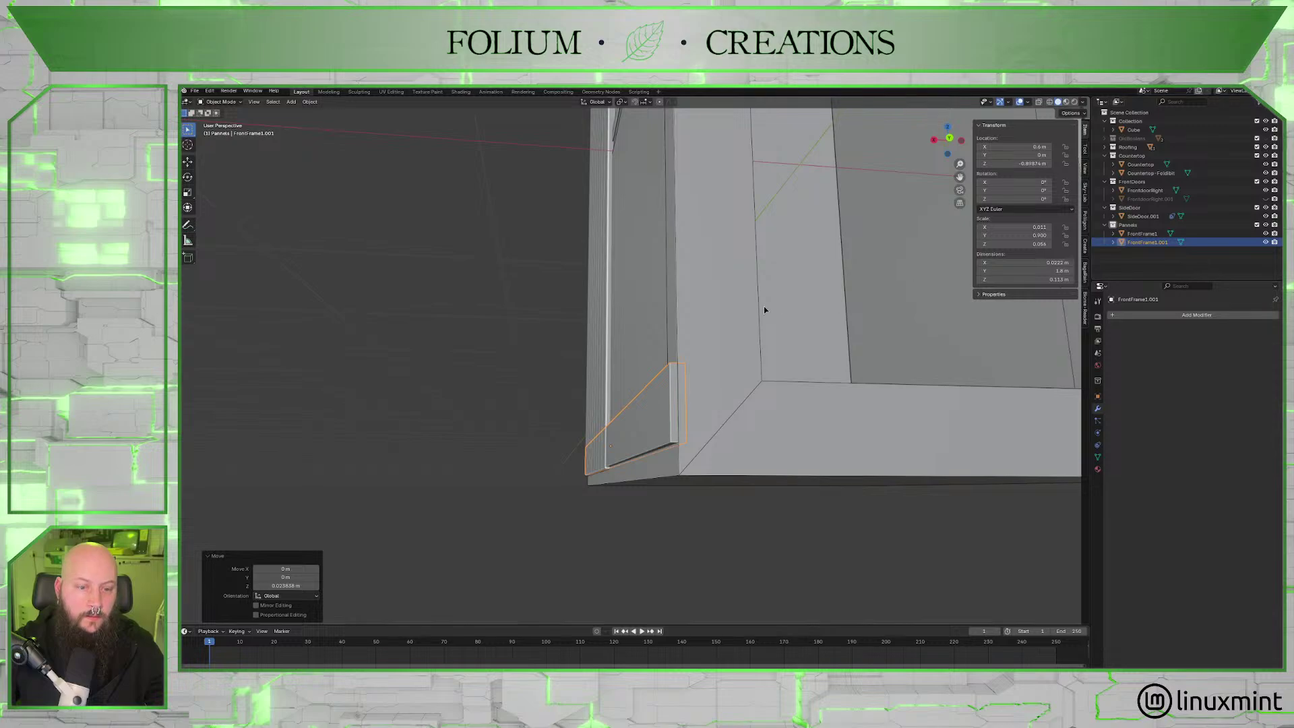
{"action": "middle_click_drag", "start_coordinate": [764, 310], "coordinate": [794, 373]}
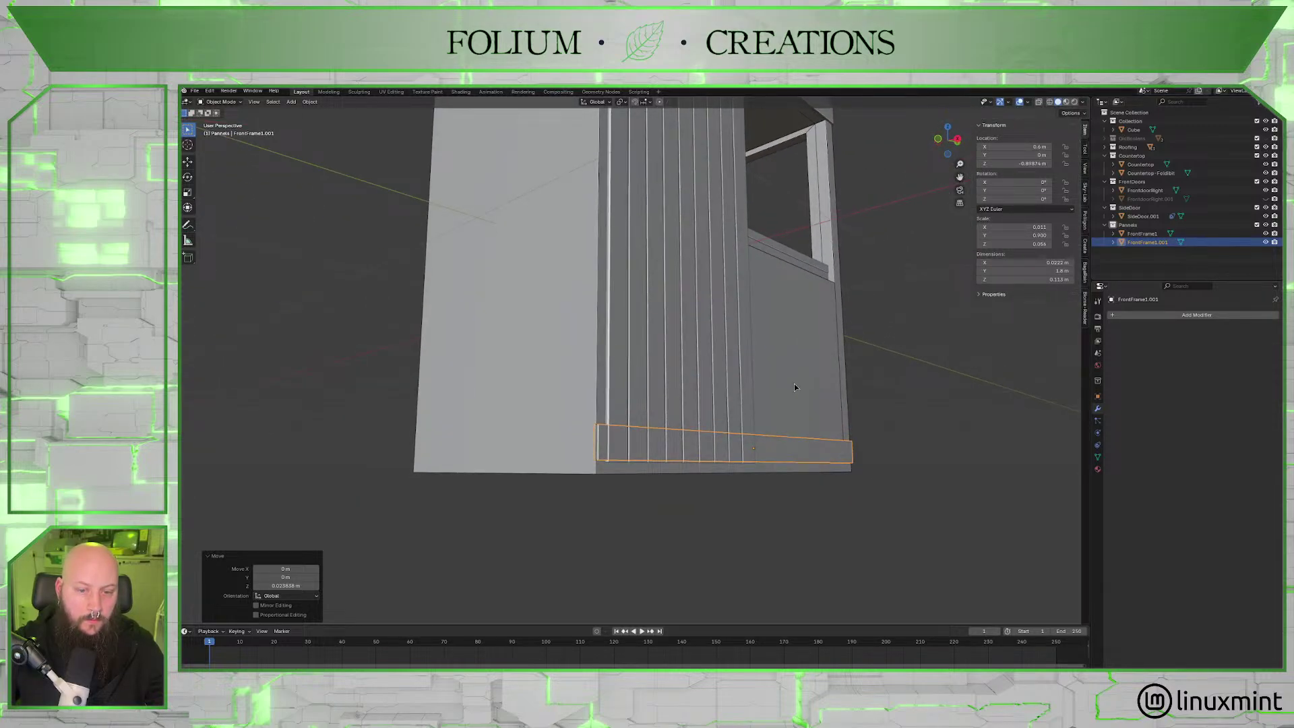
{"action": "key", "text": "g"}
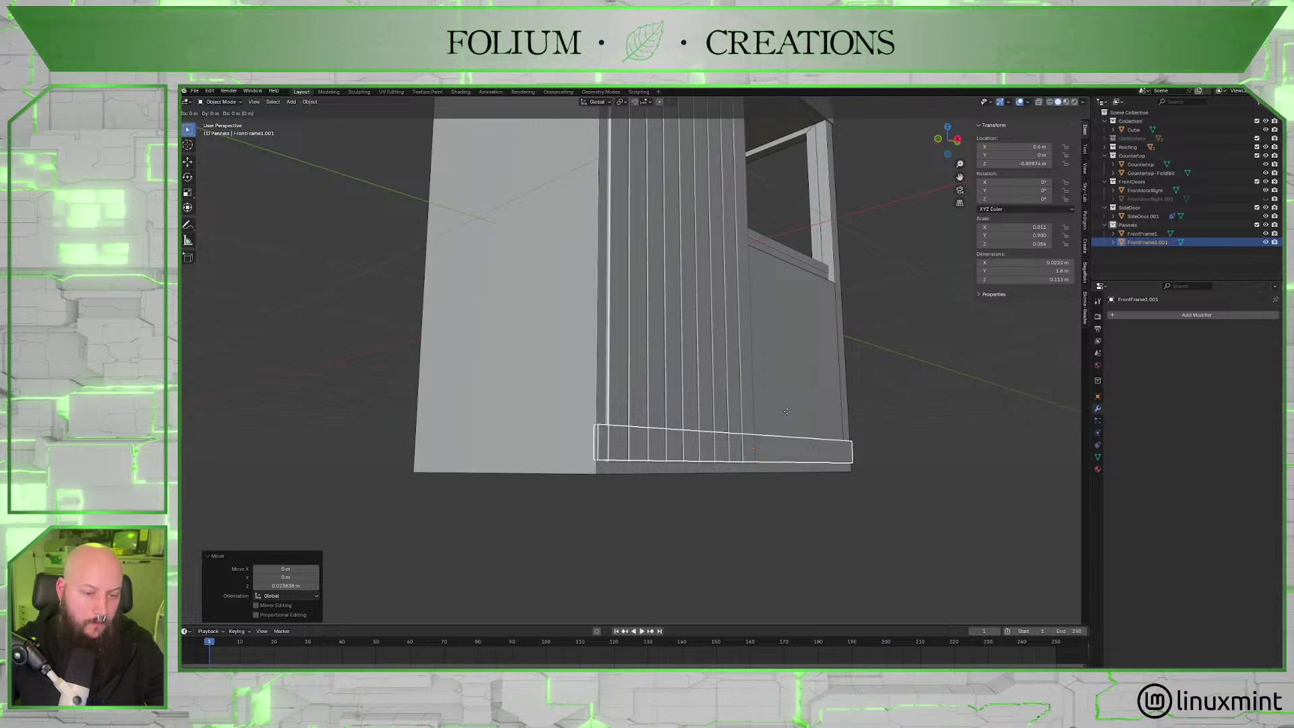
{"action": "key", "text": "z"}
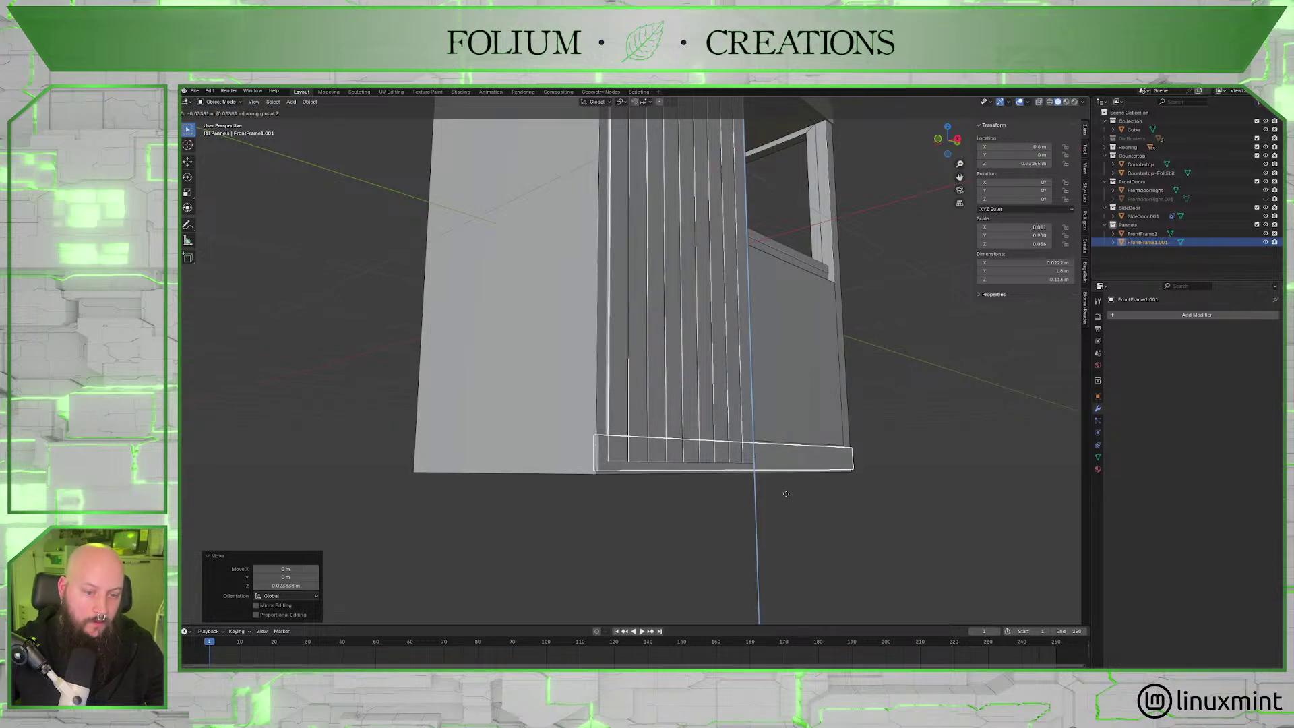
{"action": "left_click", "coordinate": [901, 465]}
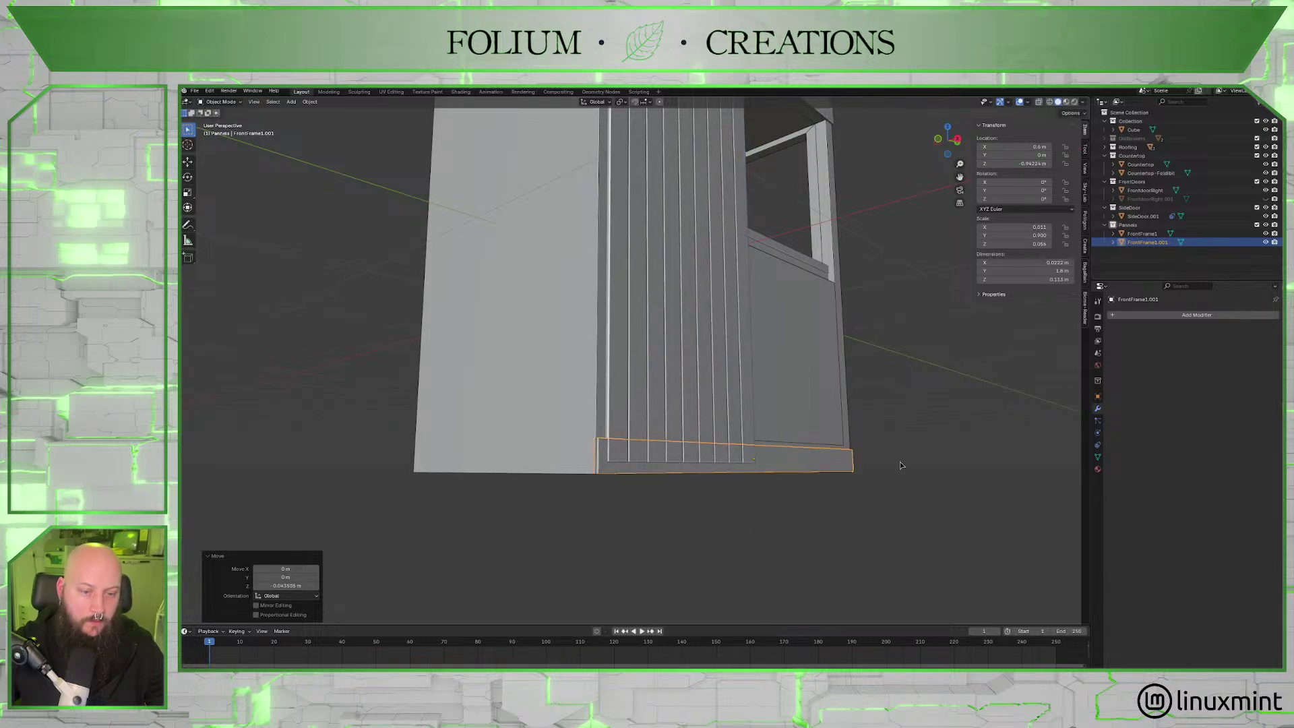
{"action": "middle_click_drag", "start_coordinate": [901, 465], "coordinate": [809, 458]}
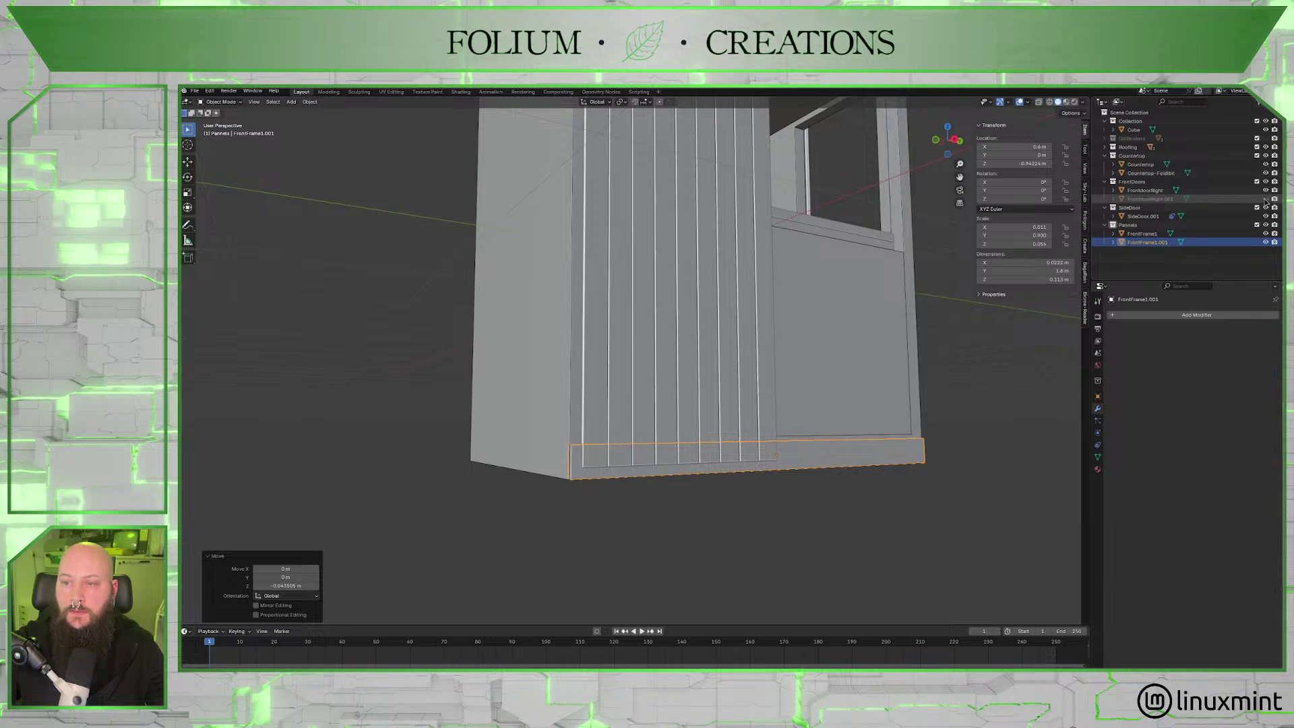
{"action": "left_click", "coordinate": [1265, 190]}
Move the upper and lower front panels together outward along X by about 0.0099 m, leaving nothing selected.
{"action": "middle_click_drag", "start_coordinate": [896, 364], "coordinate": [775, 257]}
{"action": "scroll", "coordinate": [944, 355], "scroll_direction": "down", "scroll_amount": 3}
{"action": "left_click", "coordinate": [668, 163], "text": "shift"}
{"action": "left_click", "coordinate": [713, 503], "text": "shift"}
{"action": "middle_click_drag", "start_coordinate": [713, 503], "coordinate": [707, 424]}
{"action": "scroll", "coordinate": [652, 376], "scroll_direction": "up", "scroll_amount": 5}
{"action": "middle_click_drag", "start_coordinate": [652, 376], "coordinate": [686, 350]}
{"action": "key", "text": "g"}
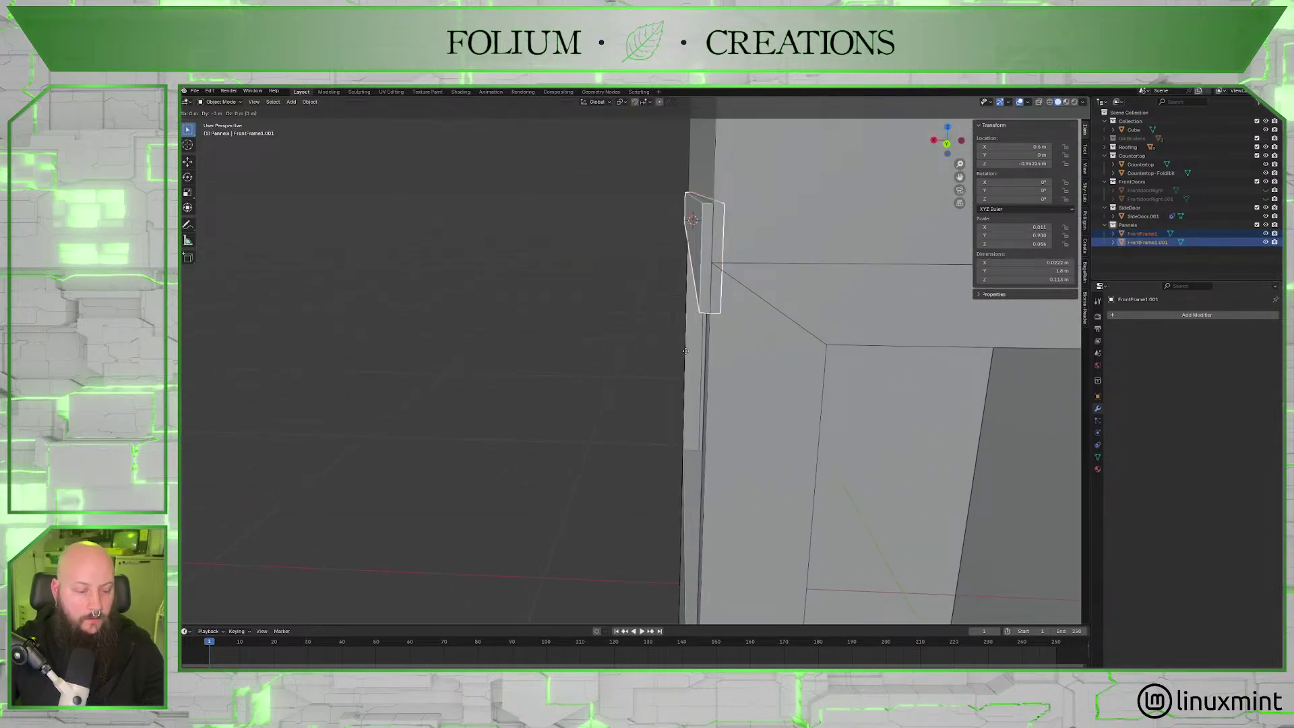
{"action": "key", "text": "x"}
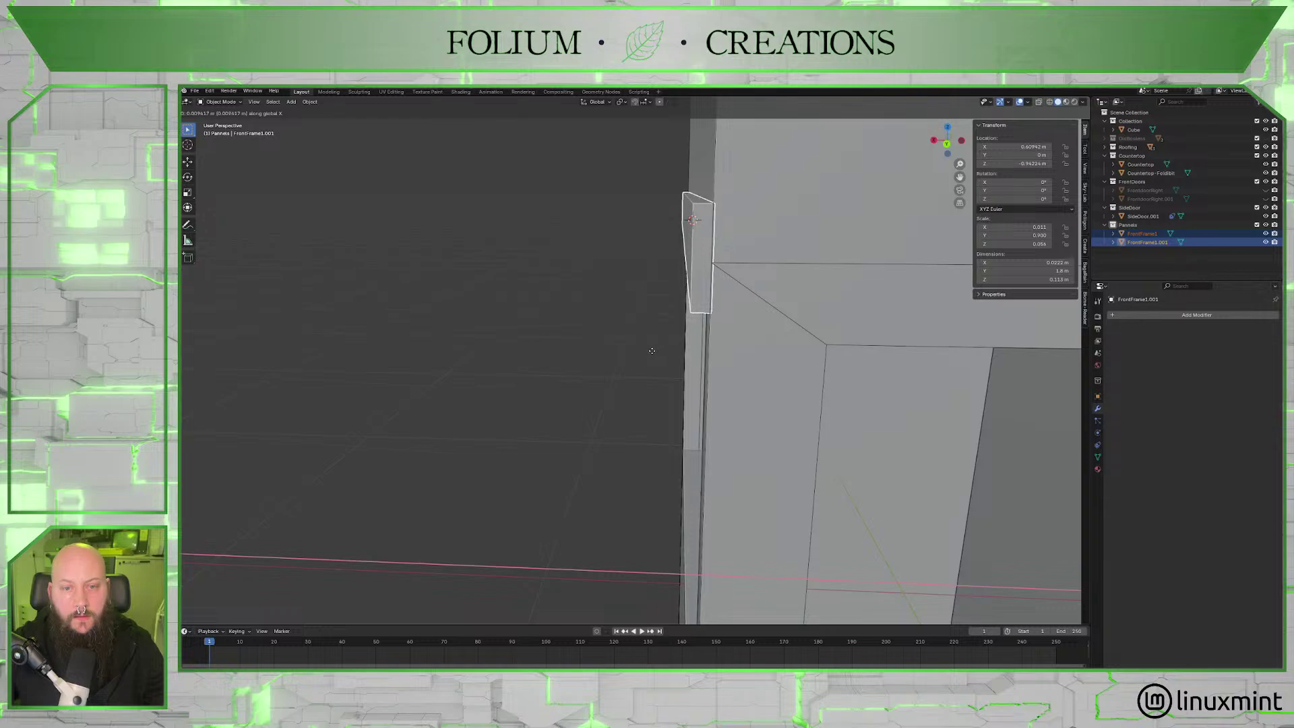
{"action": "left_click", "coordinate": [624, 362]}
{"action": "scroll", "coordinate": [624, 362], "scroll_direction": "down", "scroll_amount": 8}
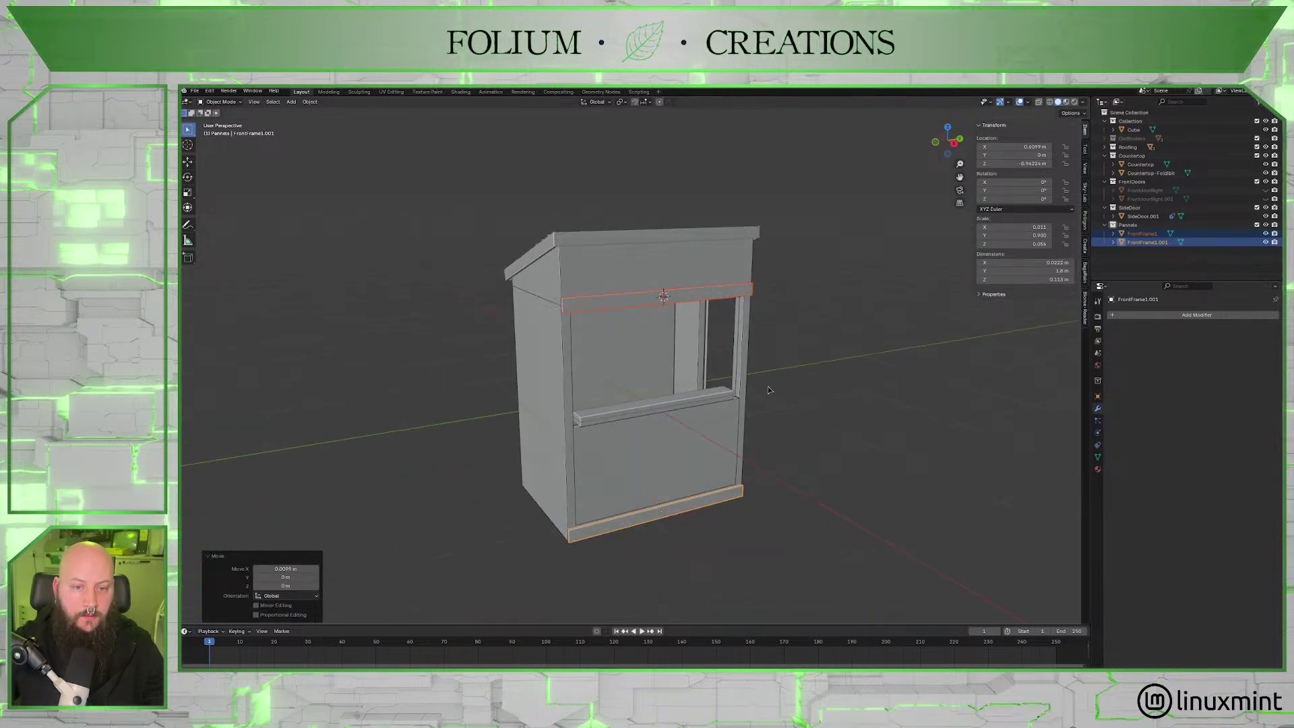
{"action": "key", "text": "alt+a"}
Try to duplicate the upper front panel FrontFrame1 and rotate the copy 90° in the view plane.
{"action": "middle_click_drag", "start_coordinate": [593, 404], "coordinate": [738, 418]}
{"action": "left_click", "coordinate": [639, 318]}
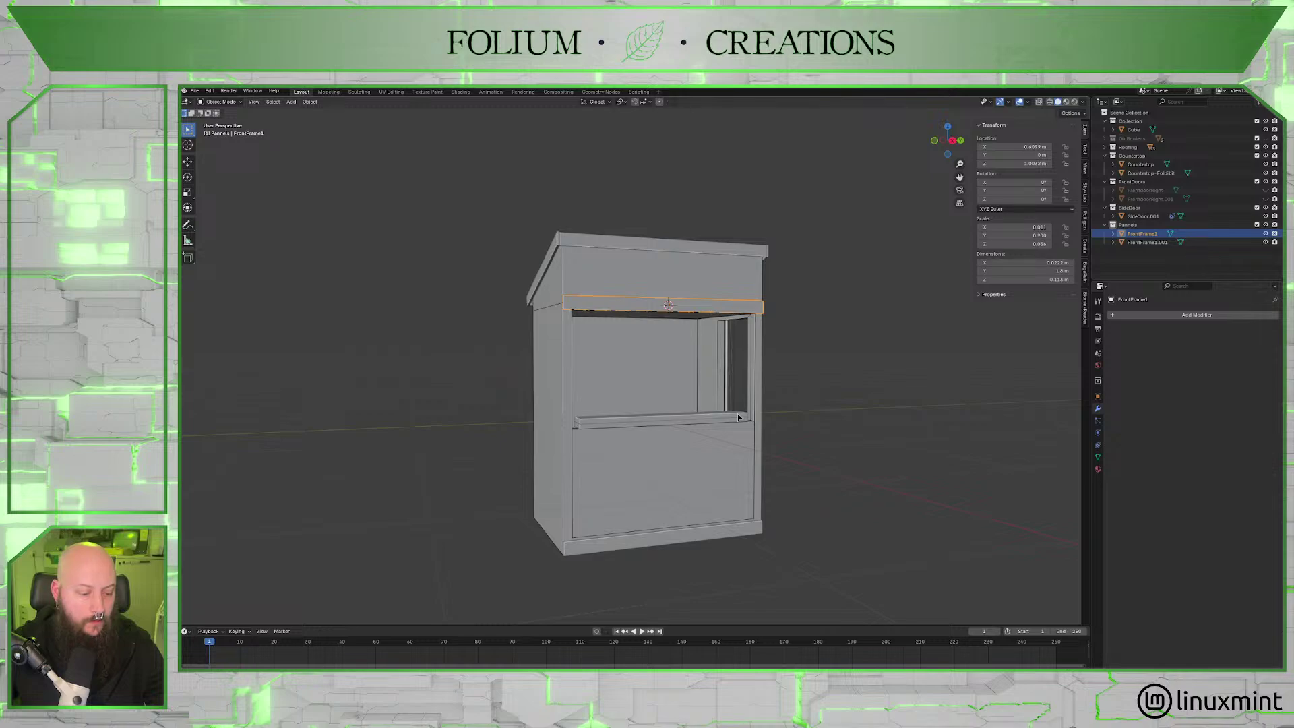
{"action": "key", "text": "shift+d"}
{"action": "key", "text": "r"}
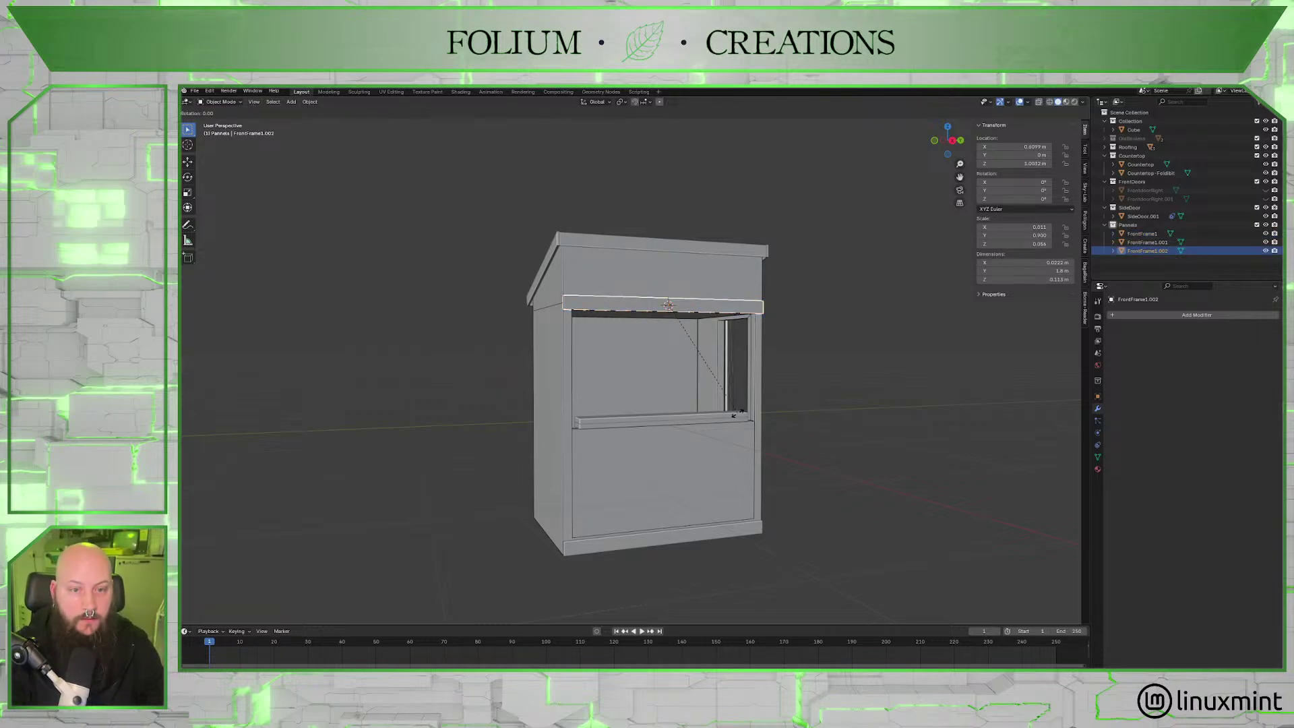
{"action": "type", "text": "90"}
{"action": "key", "text": "Return"}
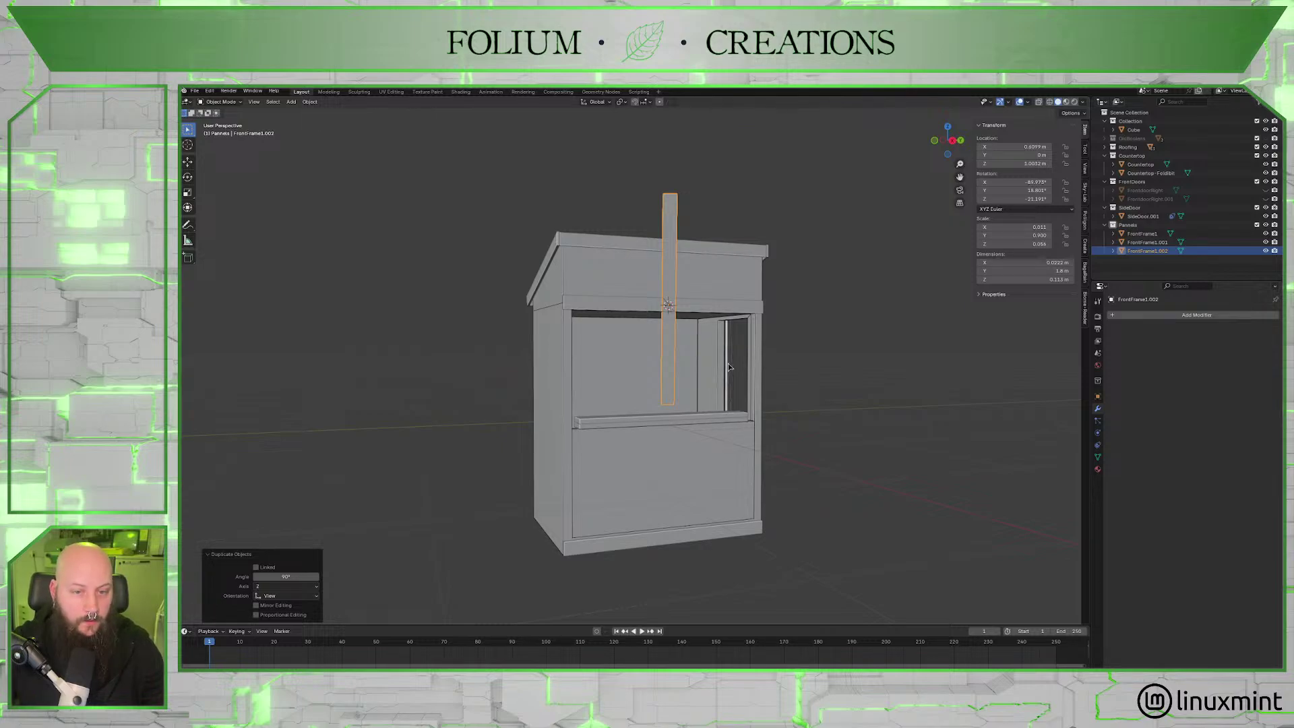
{"action": "middle_click_drag", "start_coordinate": [728, 368], "coordinate": [761, 396]}
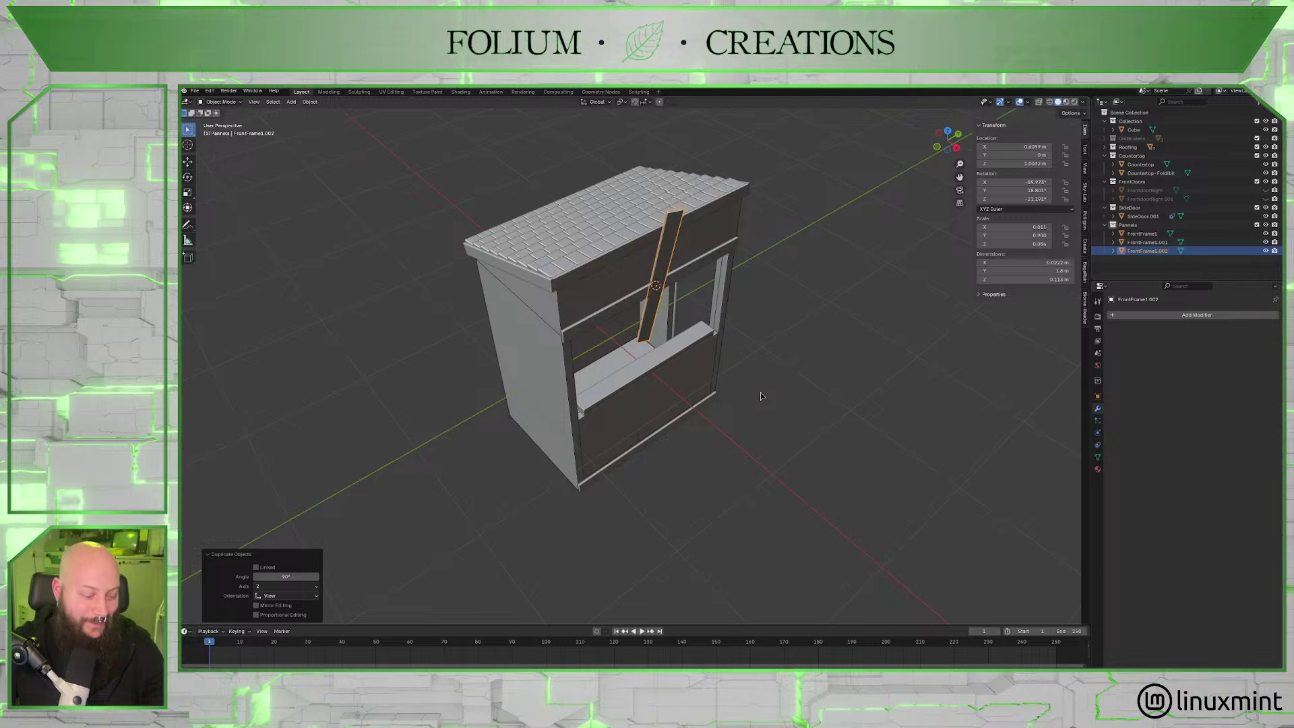
{"action": "key", "text": "ctrl+z"}
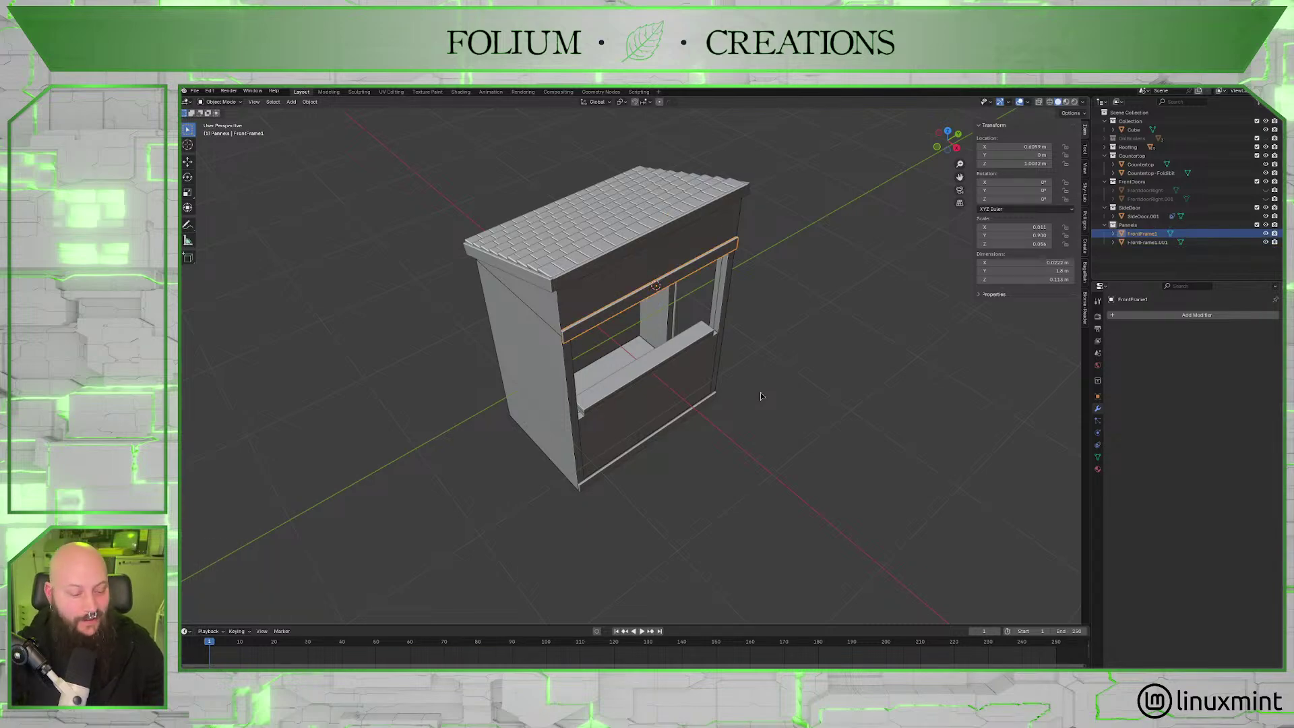
Try to rotate the original upper front panel 90° about the X axis.
{"action": "key", "text": "r"}
{"action": "type", "text": "x"}
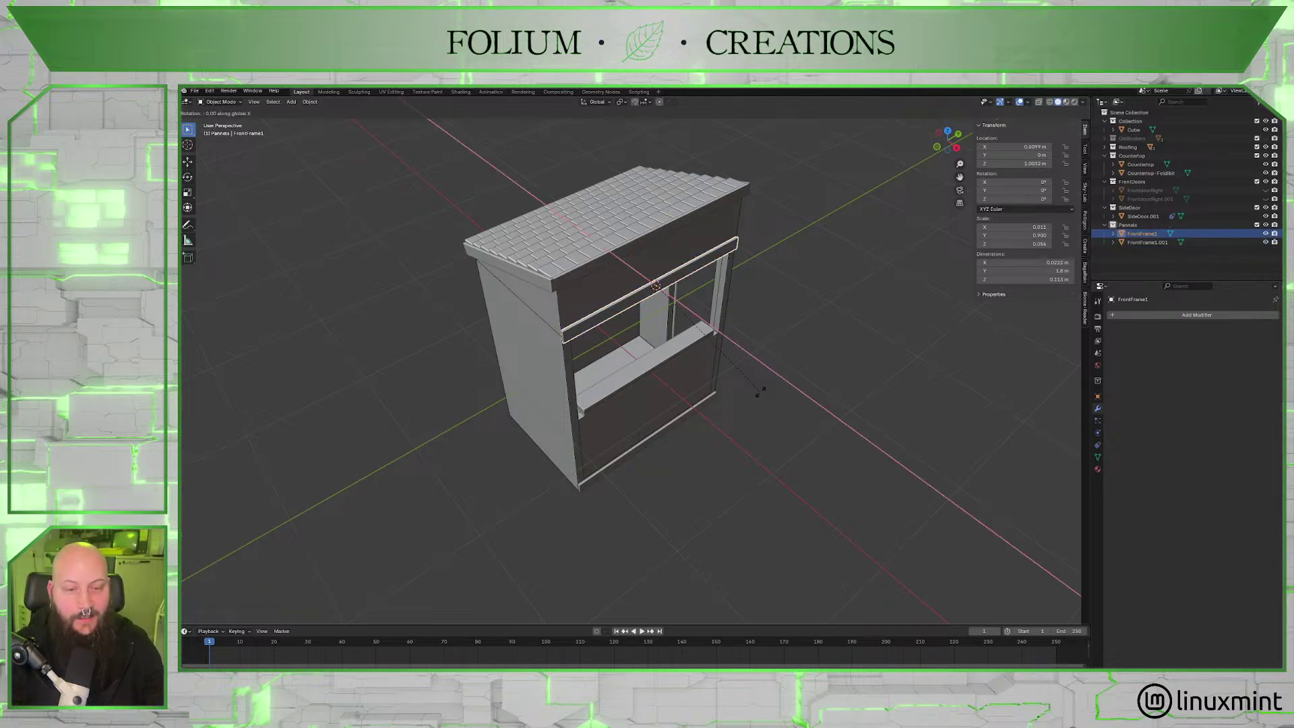
{"action": "type", "text": "90"}
{"action": "key", "text": "Return"}
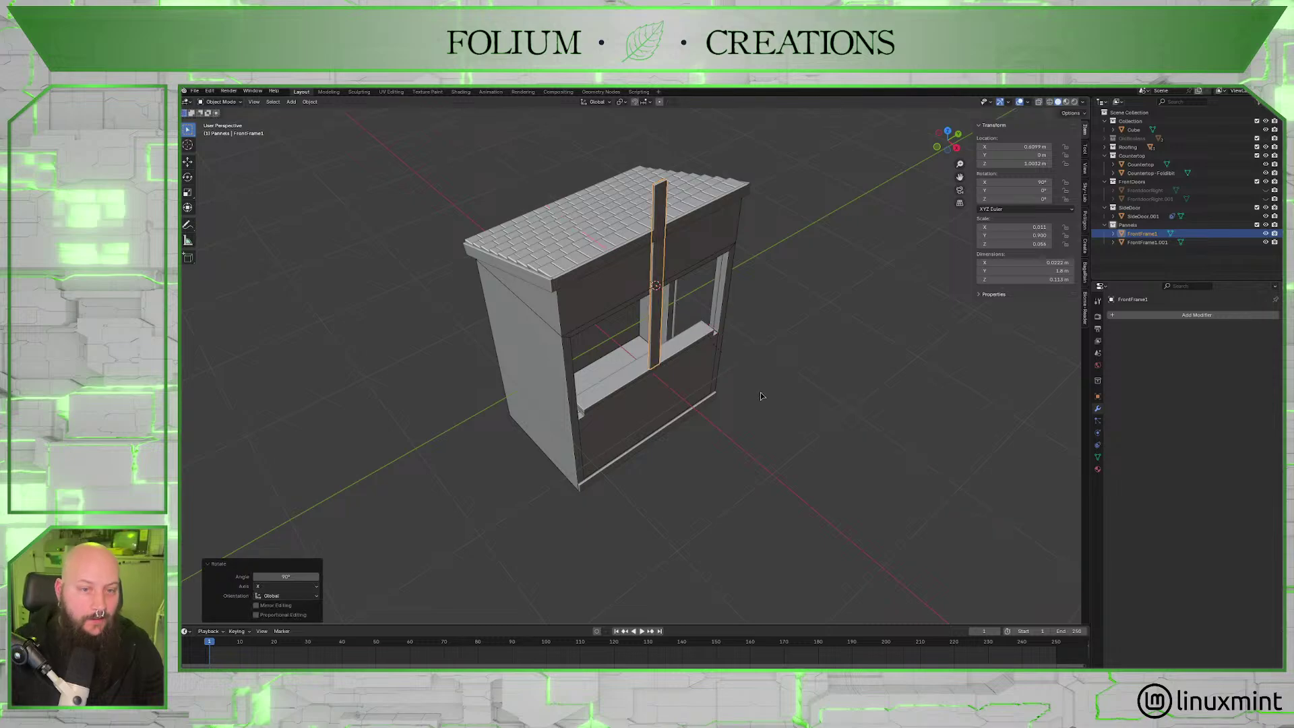
{"action": "middle_click_drag", "start_coordinate": [756, 441], "coordinate": [848, 385]}
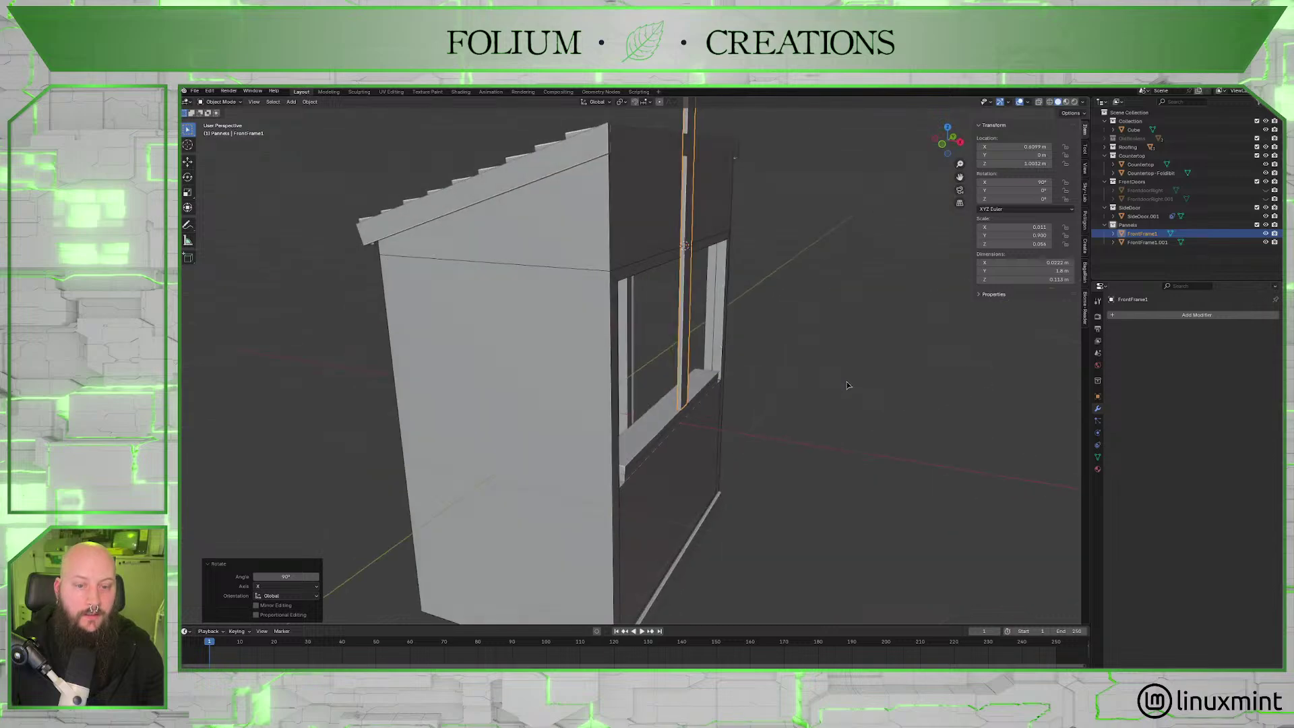
{"action": "key", "text": "ctrl+z"}
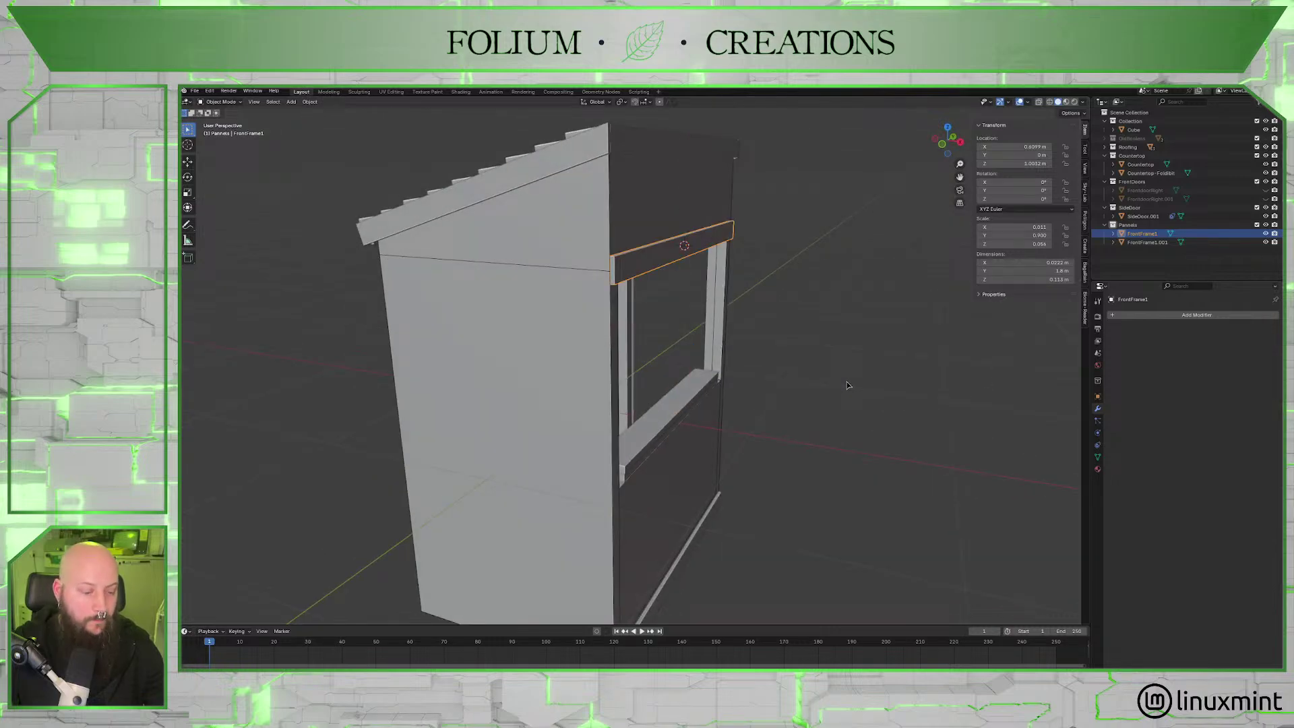
Duplicate the upper front panel FrontFrame1 in place and rotate the copy 90° about the global X axis to stand vertically.
{"action": "key", "text": "shift+d"}
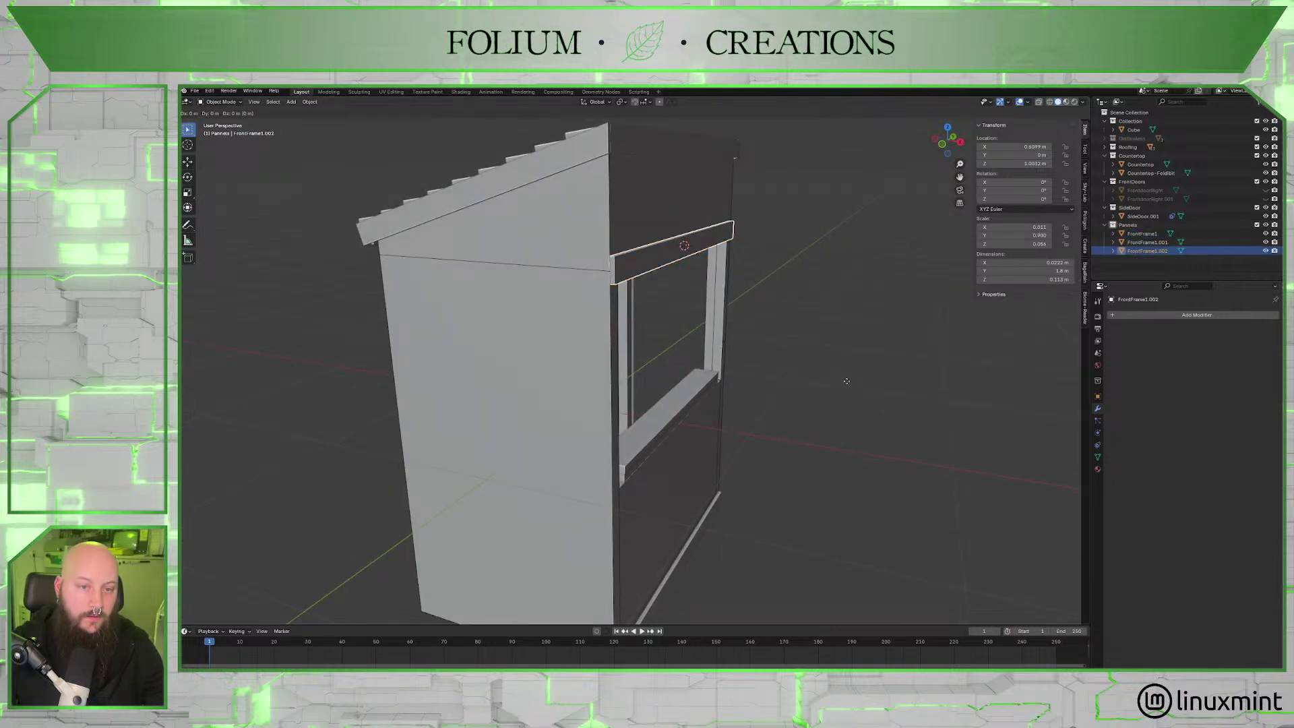
{"action": "key", "text": "r"}
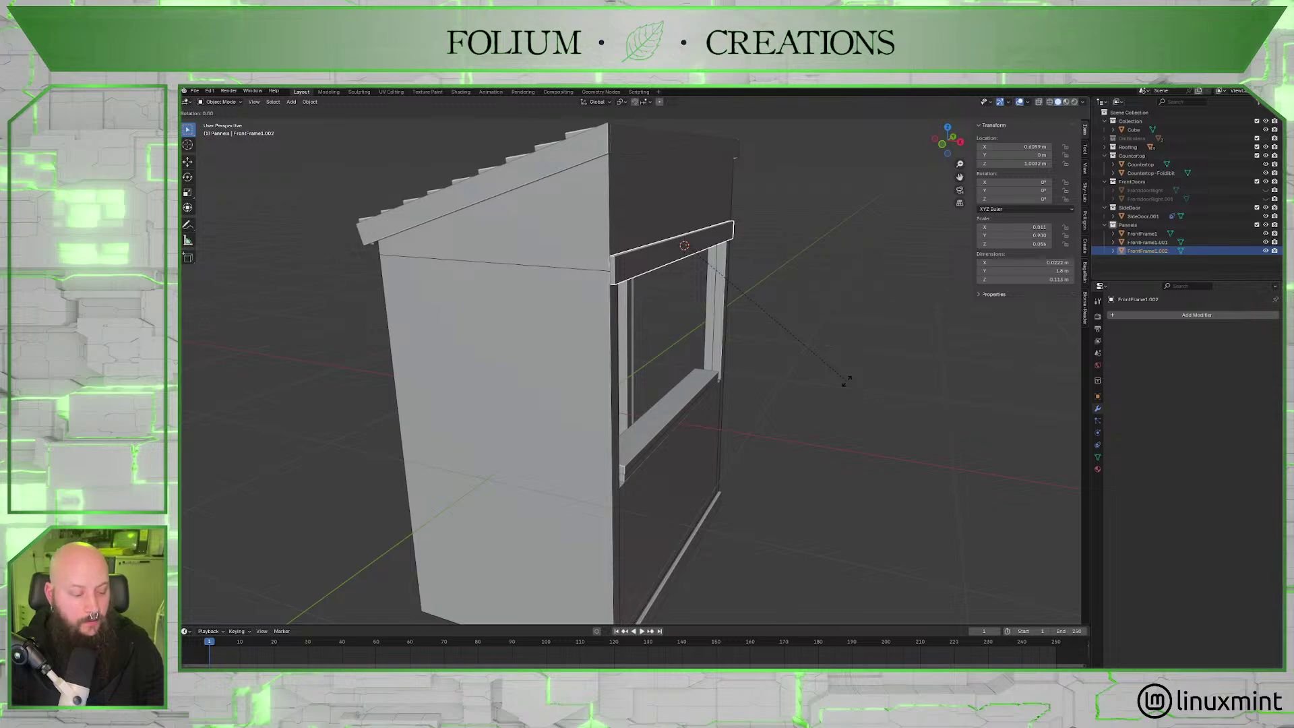
{"action": "key", "text": "x"}
{"action": "key", "text": "9"}
{"action": "key", "text": "0"}
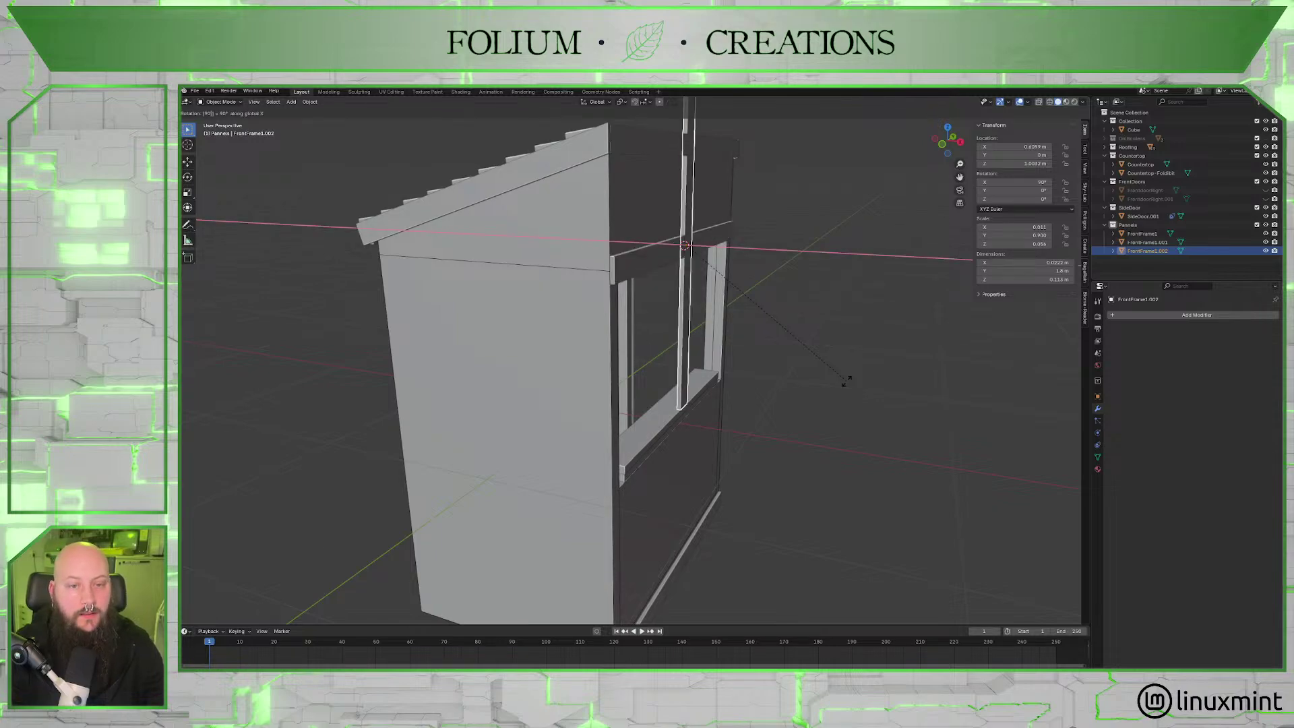
{"action": "key", "text": "Return"}
{"action": "middle_click_drag", "start_coordinate": [848, 385], "coordinate": [803, 287]}
{"action": "scroll", "coordinate": [790, 330], "scroll_direction": "up", "scroll_amount": 3}
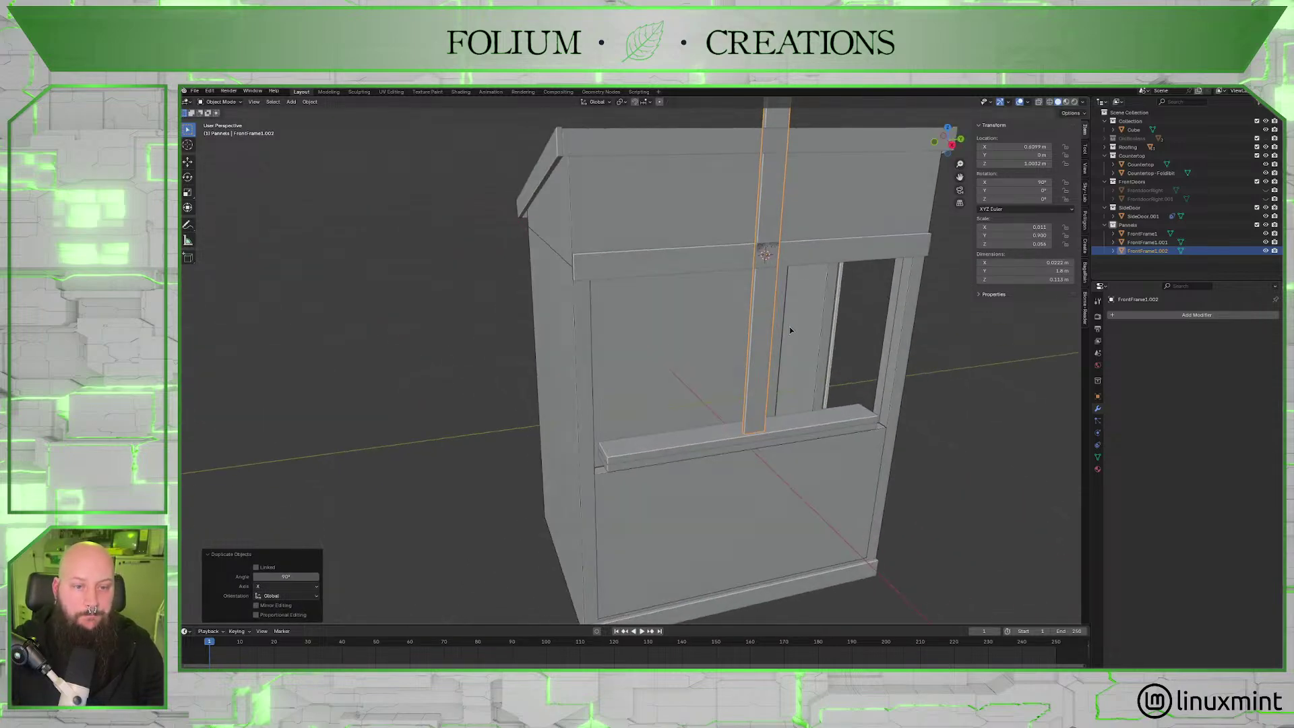
Move the vertical front panel within the YZ plane, about 0.84 m along -Y and 0.98 m down, to the left edge of the front.
{"action": "middle_click_drag", "start_coordinate": [888, 268], "coordinate": [1016, 113]}
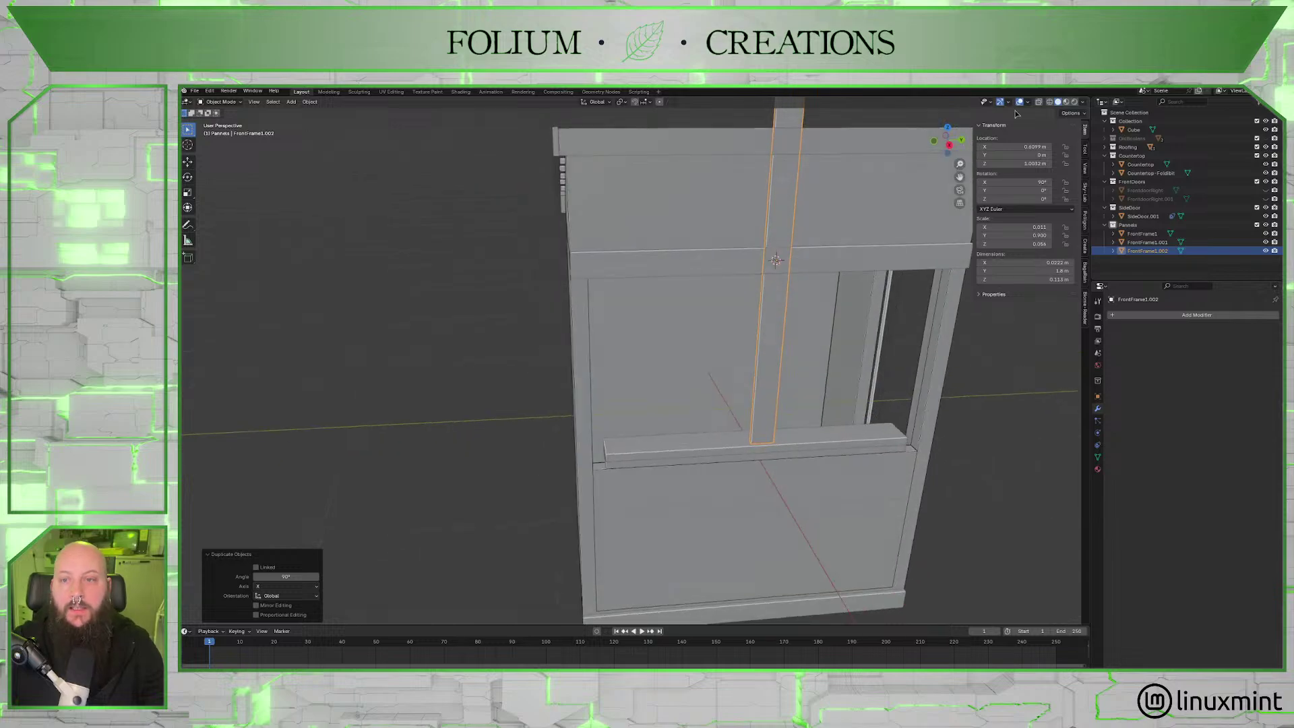
{"action": "left_click", "coordinate": [949, 146]}
{"action": "scroll", "coordinate": [820, 330], "scroll_direction": "down", "scroll_amount": 2}
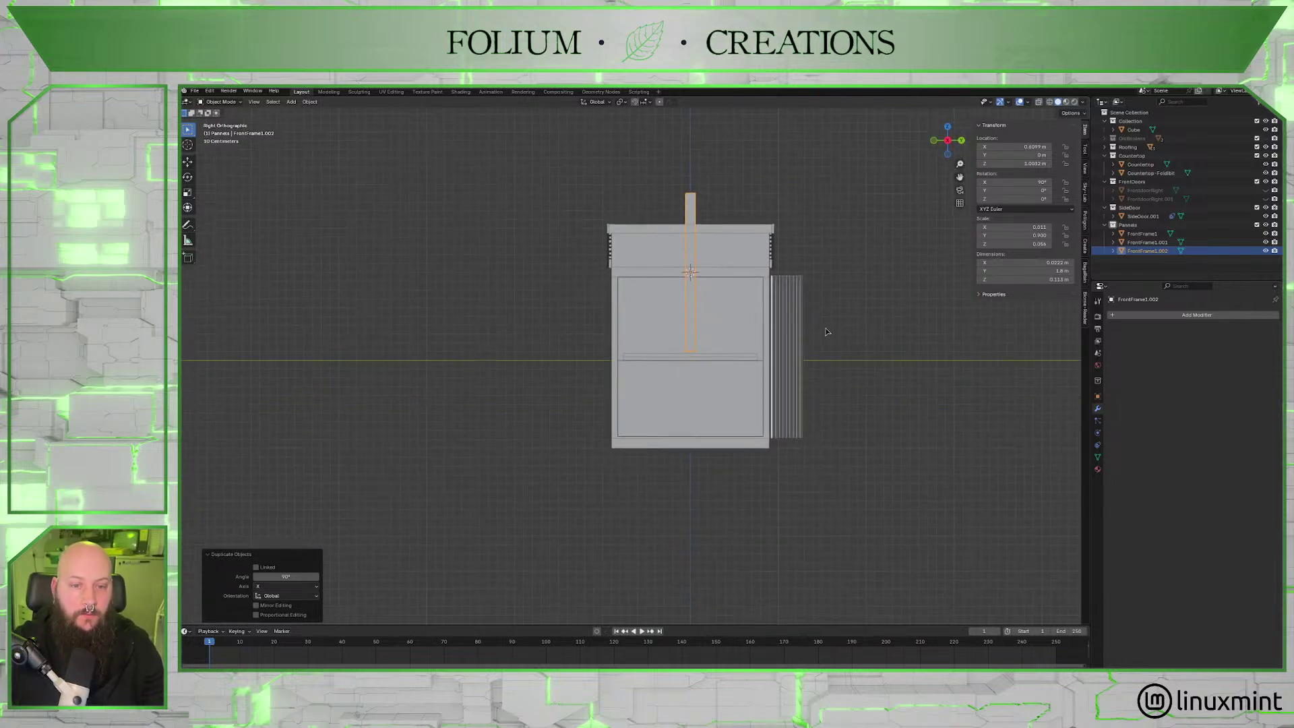
{"action": "scroll", "coordinate": [816, 342], "scroll_direction": "up", "scroll_amount": 2}
{"action": "scroll", "coordinate": [817, 343], "scroll_direction": "up", "scroll_amount": 1}
{"action": "key", "text": "shift+d"}
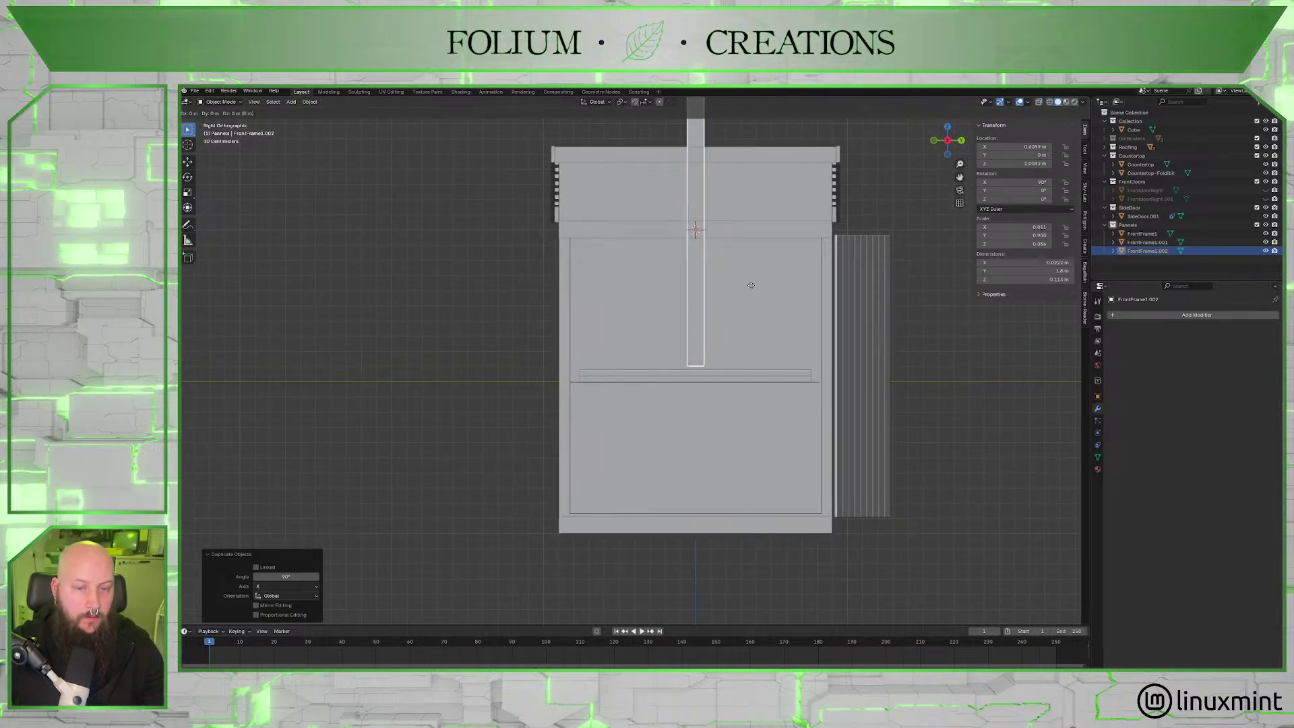
{"action": "key", "text": "shift+x"}
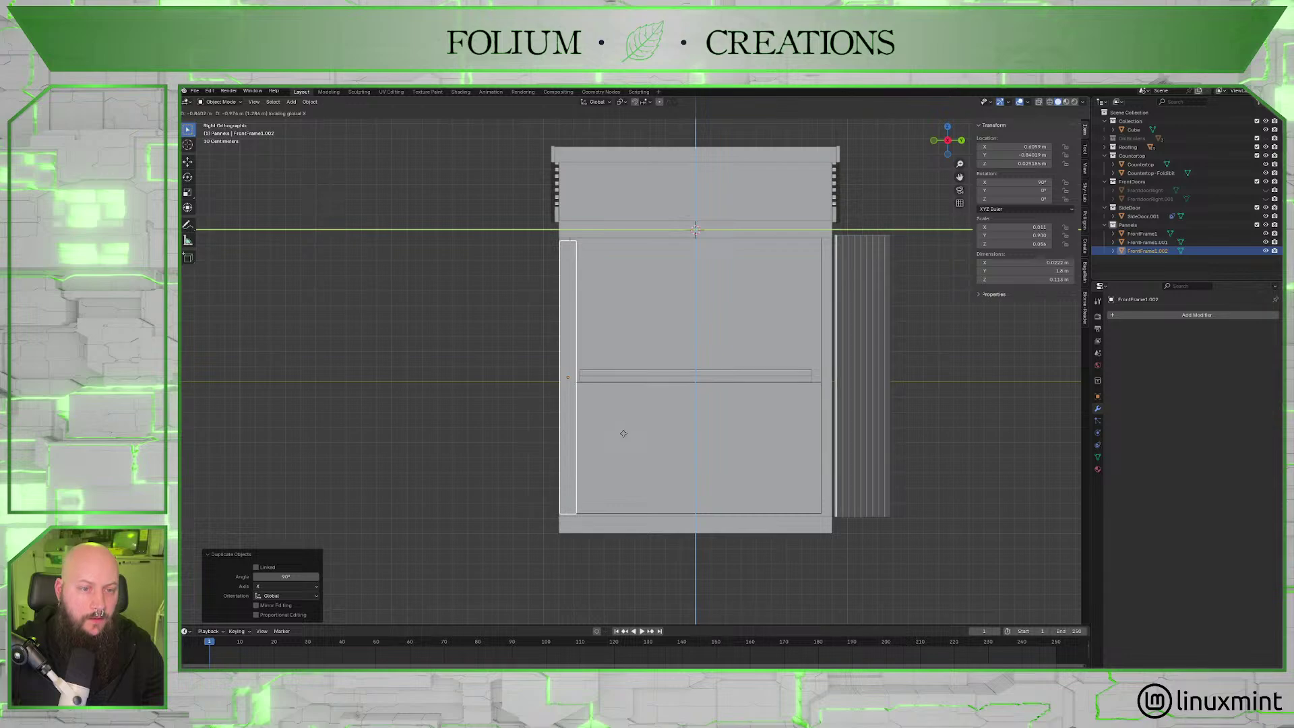
{"action": "left_click", "coordinate": [623, 433]}
Scale the left vertical panel along global Z by about 1.019 so its top end meets the upper front panel.
{"action": "scroll", "coordinate": [603, 433], "scroll_direction": "up", "scroll_amount": 2}
{"action": "scroll", "coordinate": [627, 407], "scroll_direction": "up", "scroll_amount": 3}
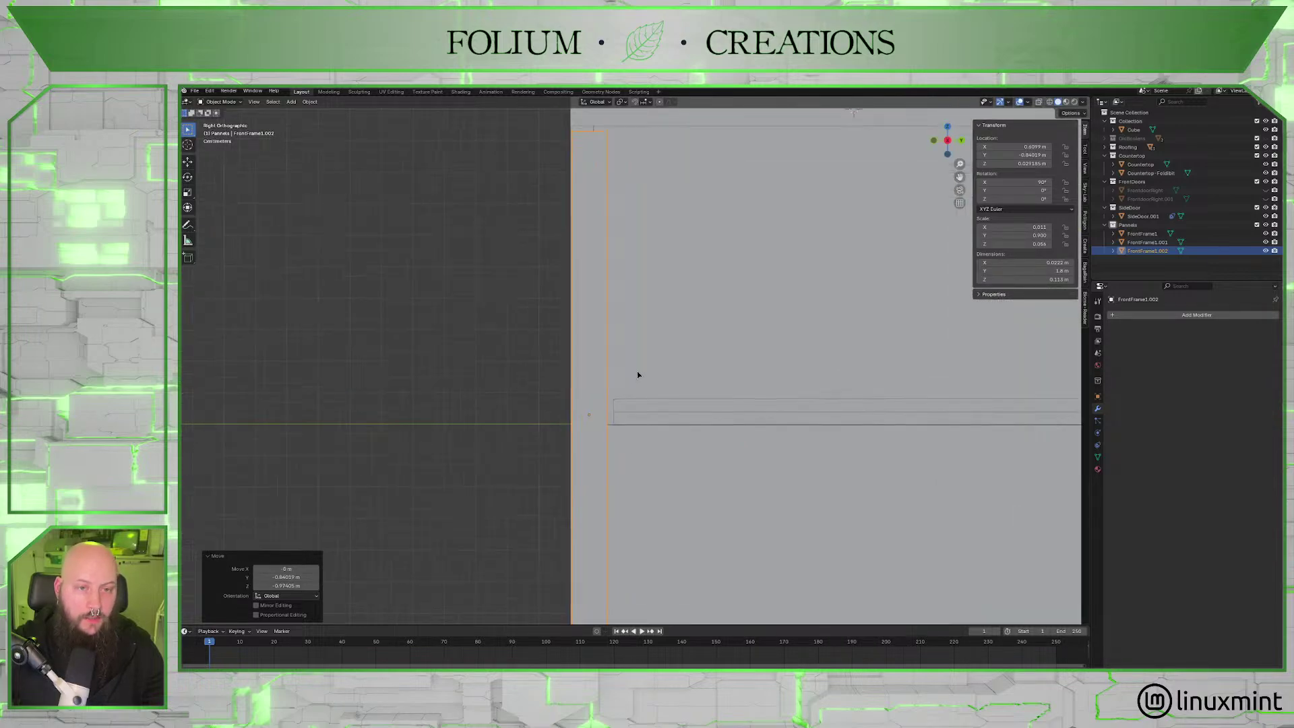
{"action": "middle_click_drag", "start_coordinate": [638, 375], "coordinate": [720, 423]}
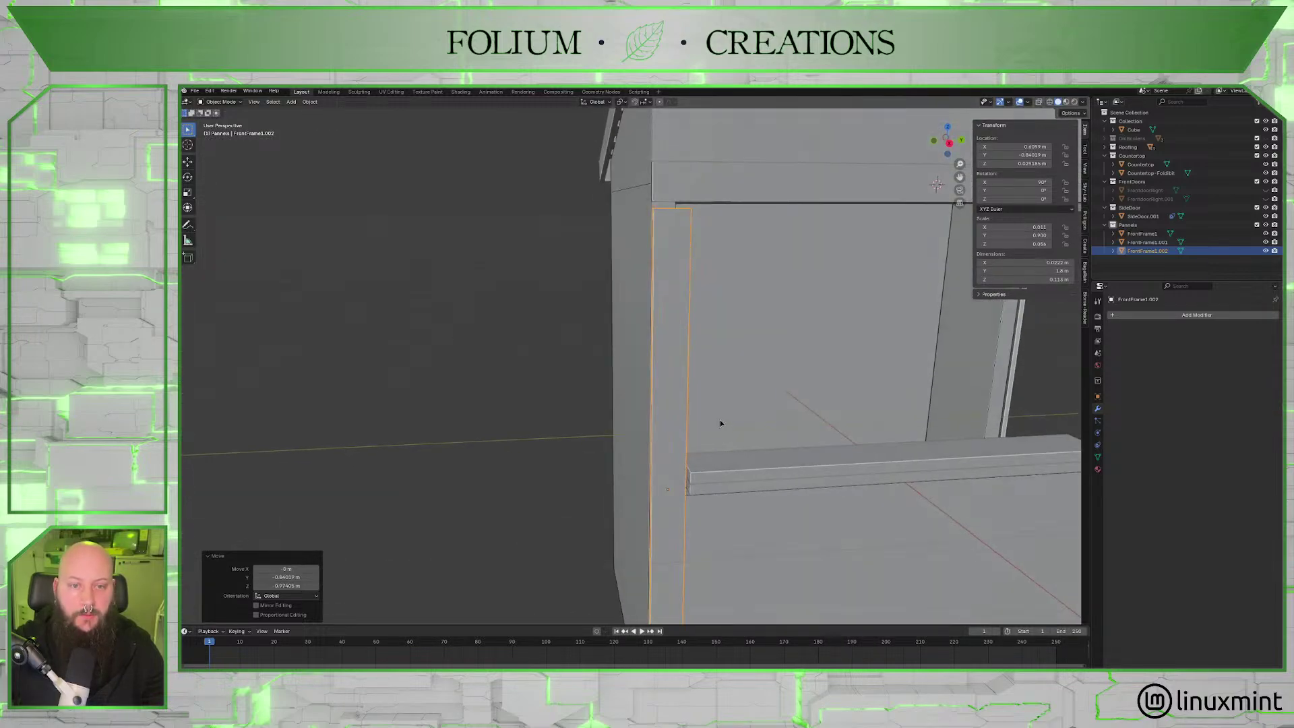
{"action": "left_click", "coordinate": [944, 134]}
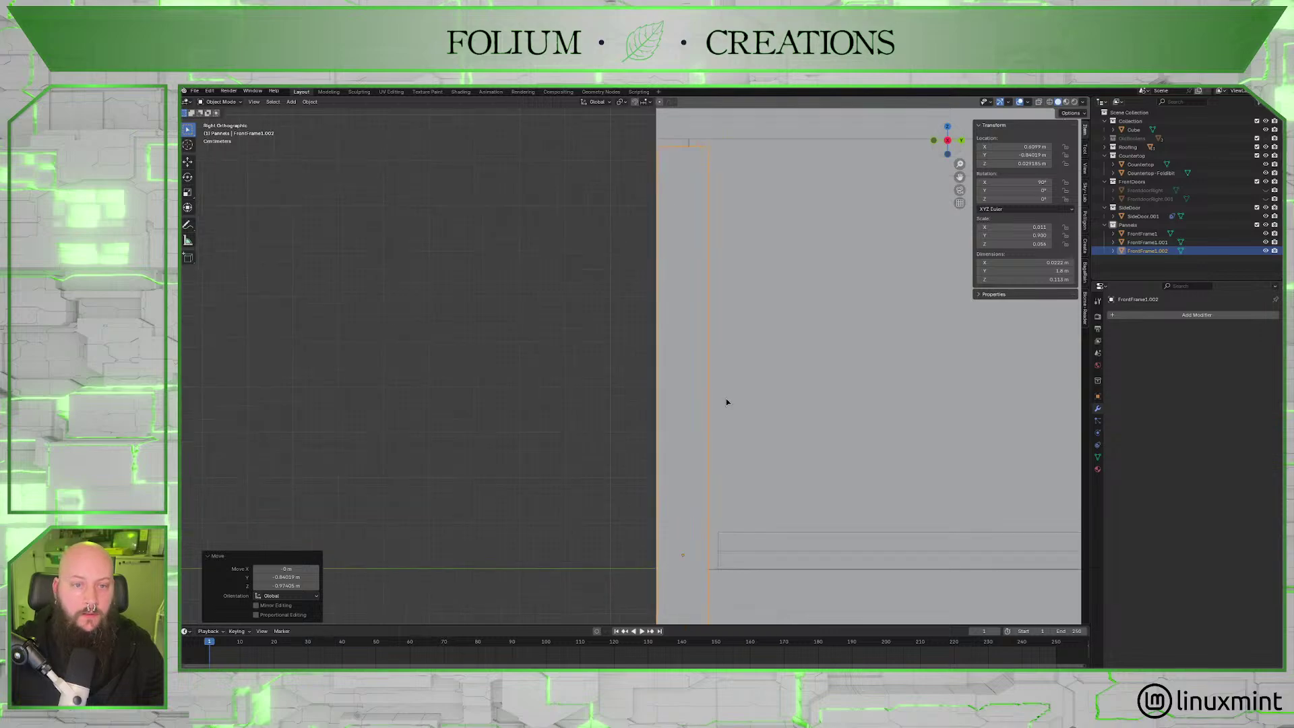
{"action": "scroll", "coordinate": [707, 419], "scroll_direction": "up", "scroll_amount": 4}
{"action": "middle_click_drag", "start_coordinate": [713, 389], "coordinate": [715, 430], "text": "shift"}
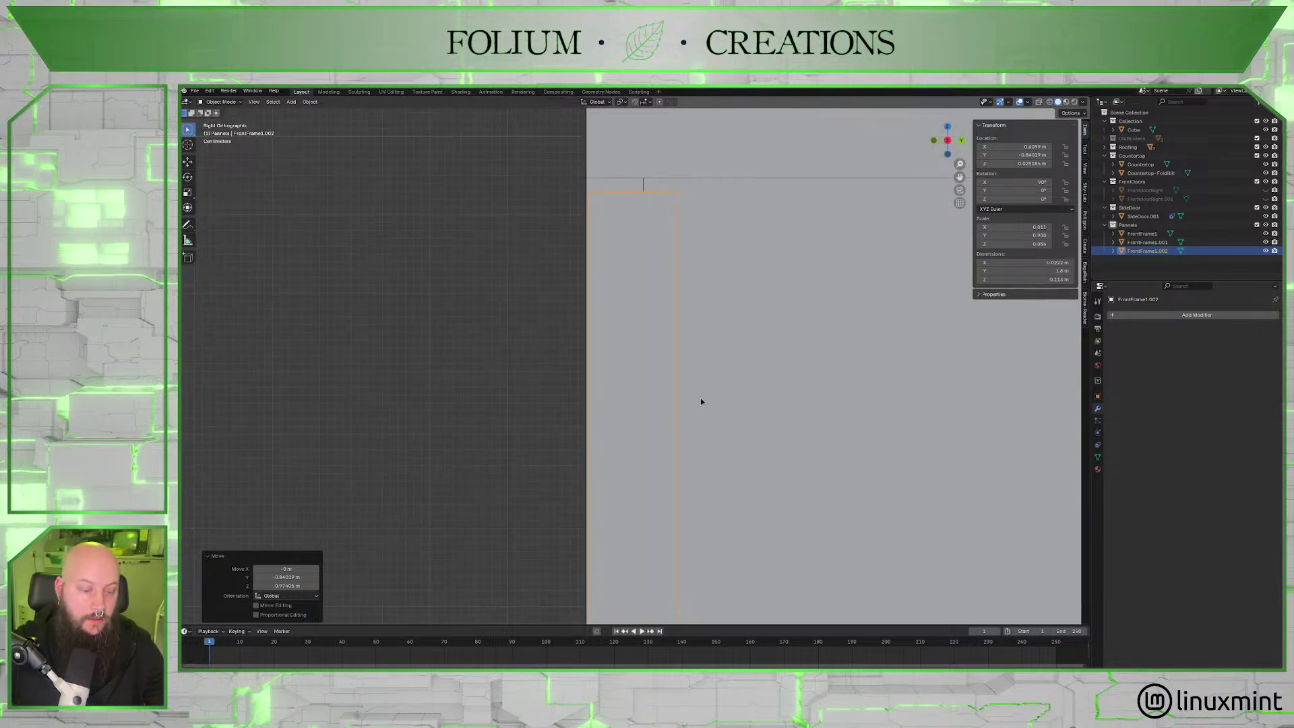
{"action": "key", "text": "s"}
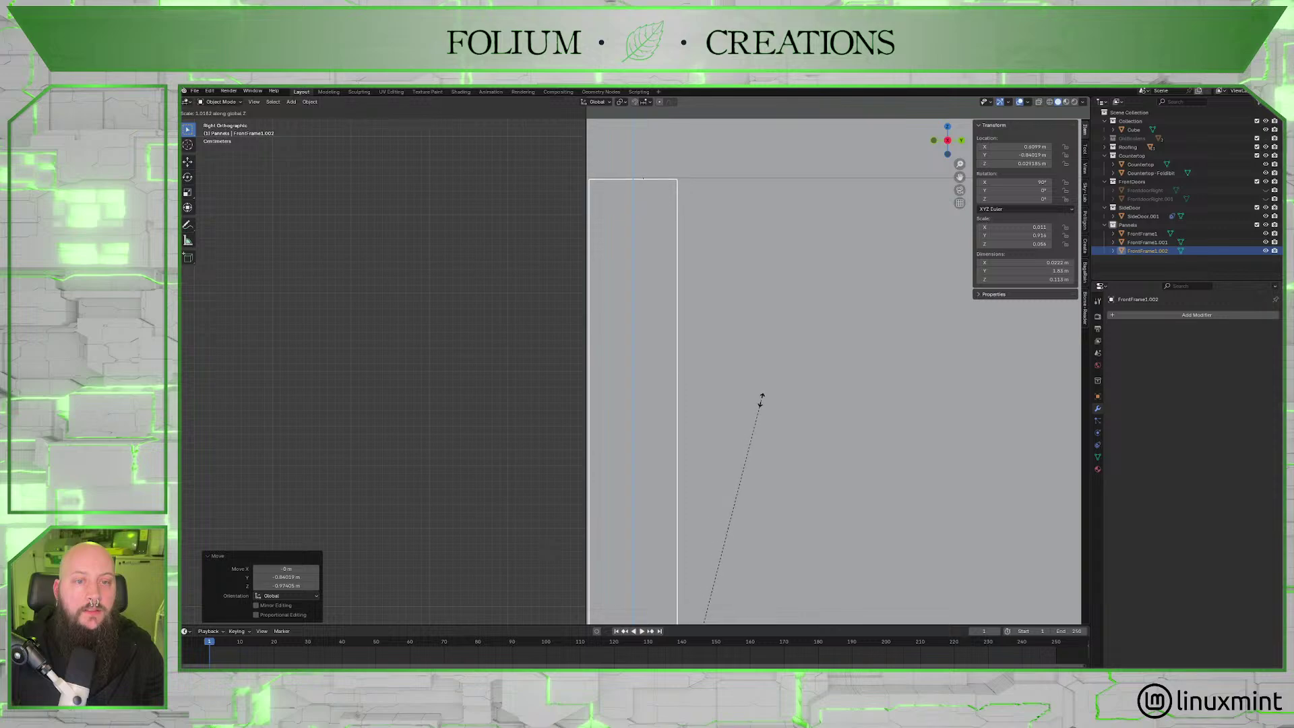
{"action": "left_click", "coordinate": [763, 400]}
Scale the left vertical panel along global Z by about 0.997 to fit its lower end to the lower front panel.
{"action": "scroll", "coordinate": [765, 405], "scroll_direction": "down", "scroll_amount": 10}
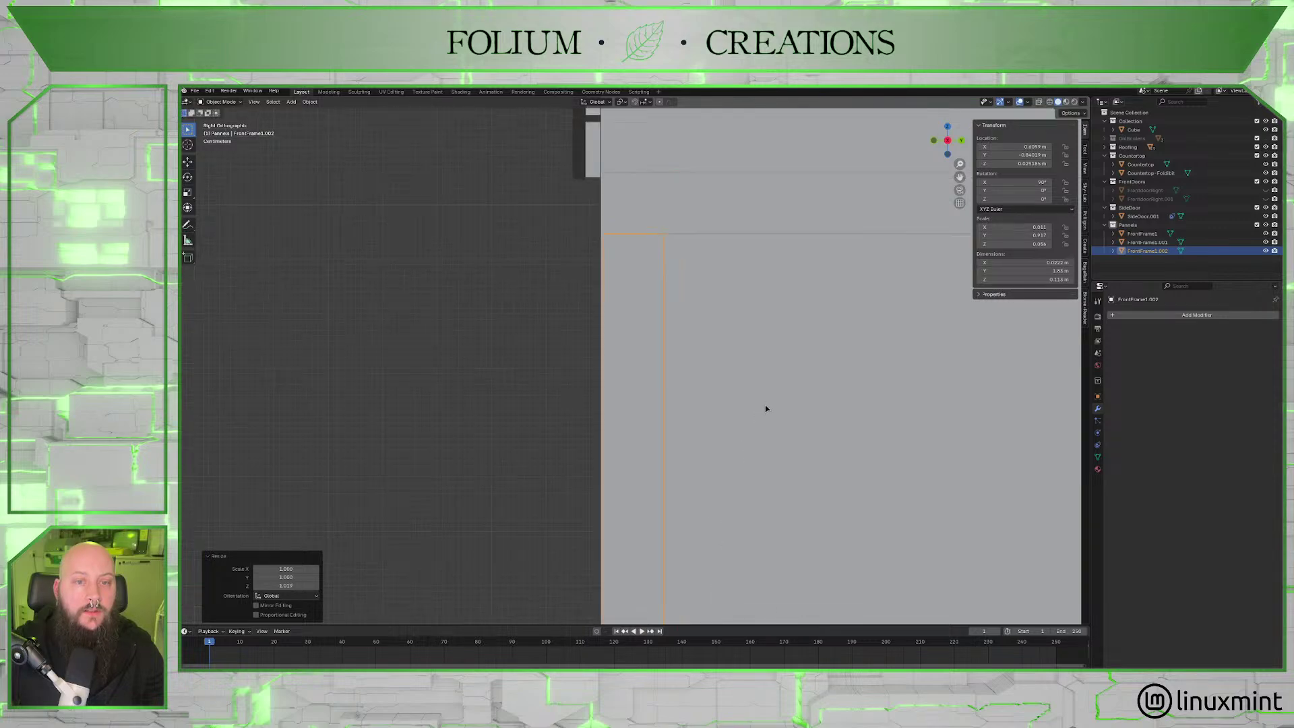
{"action": "scroll", "coordinate": [737, 324], "scroll_direction": "up", "scroll_amount": 8}
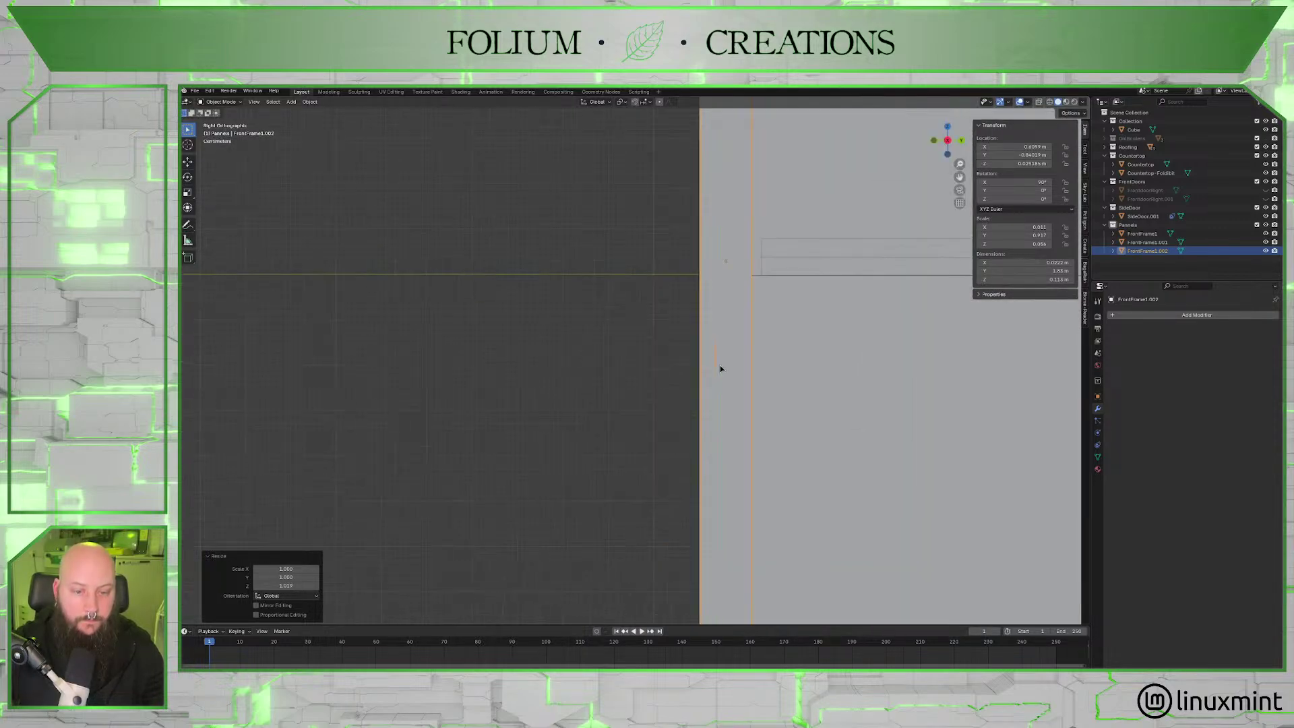
{"action": "scroll", "coordinate": [673, 219], "scroll_direction": "down", "scroll_amount": 2}
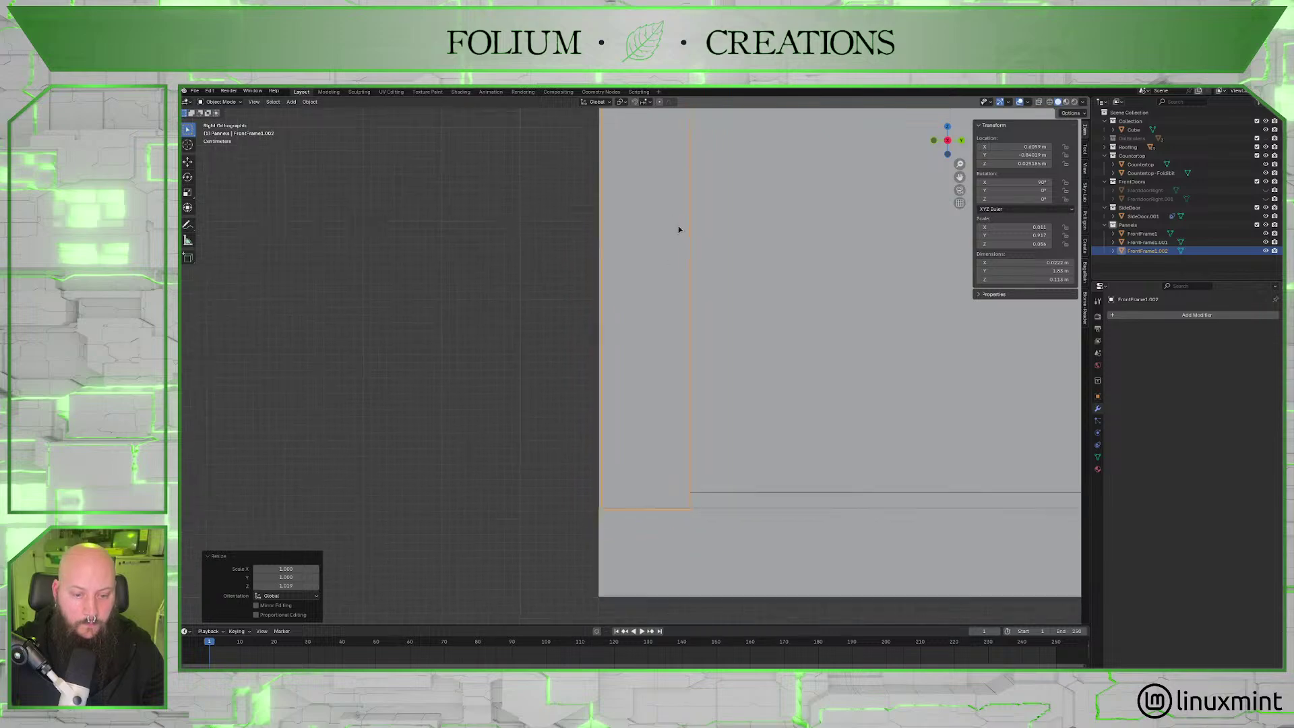
{"action": "middle_click_drag", "start_coordinate": [679, 225], "coordinate": [738, 223]}
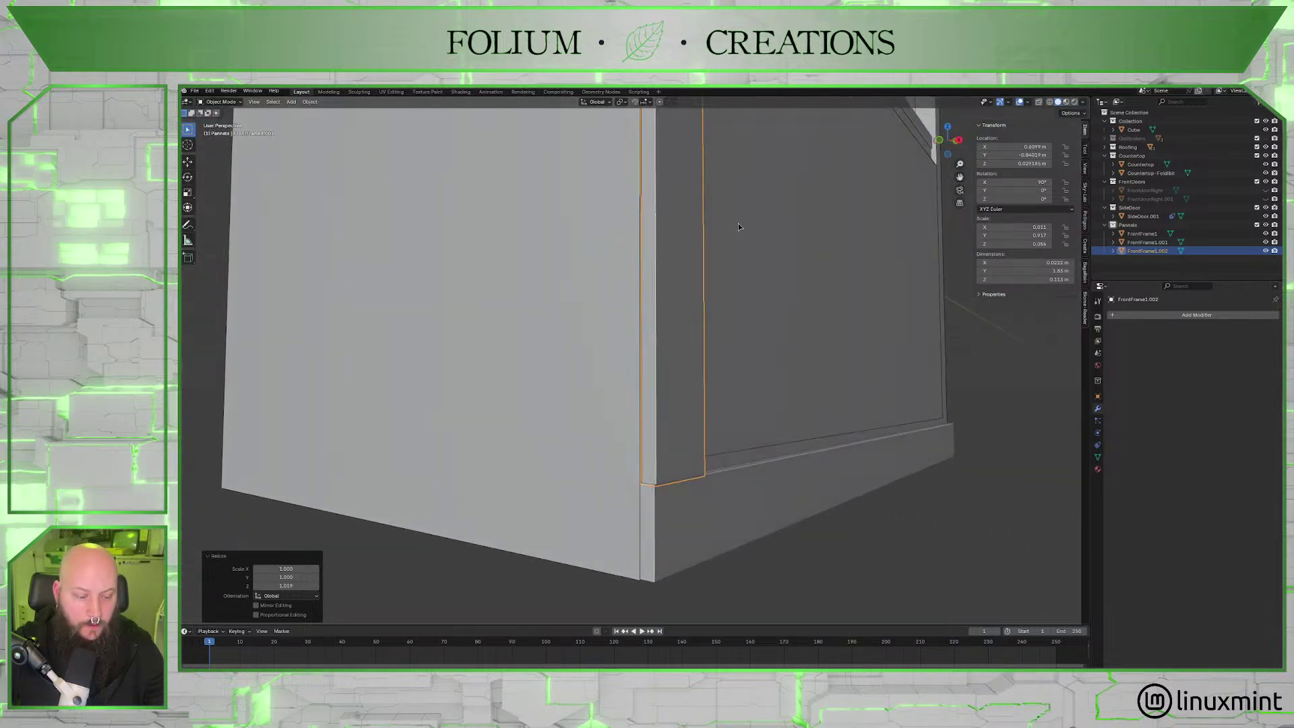
{"action": "key", "text": "s"}
{"action": "key", "text": "z"}
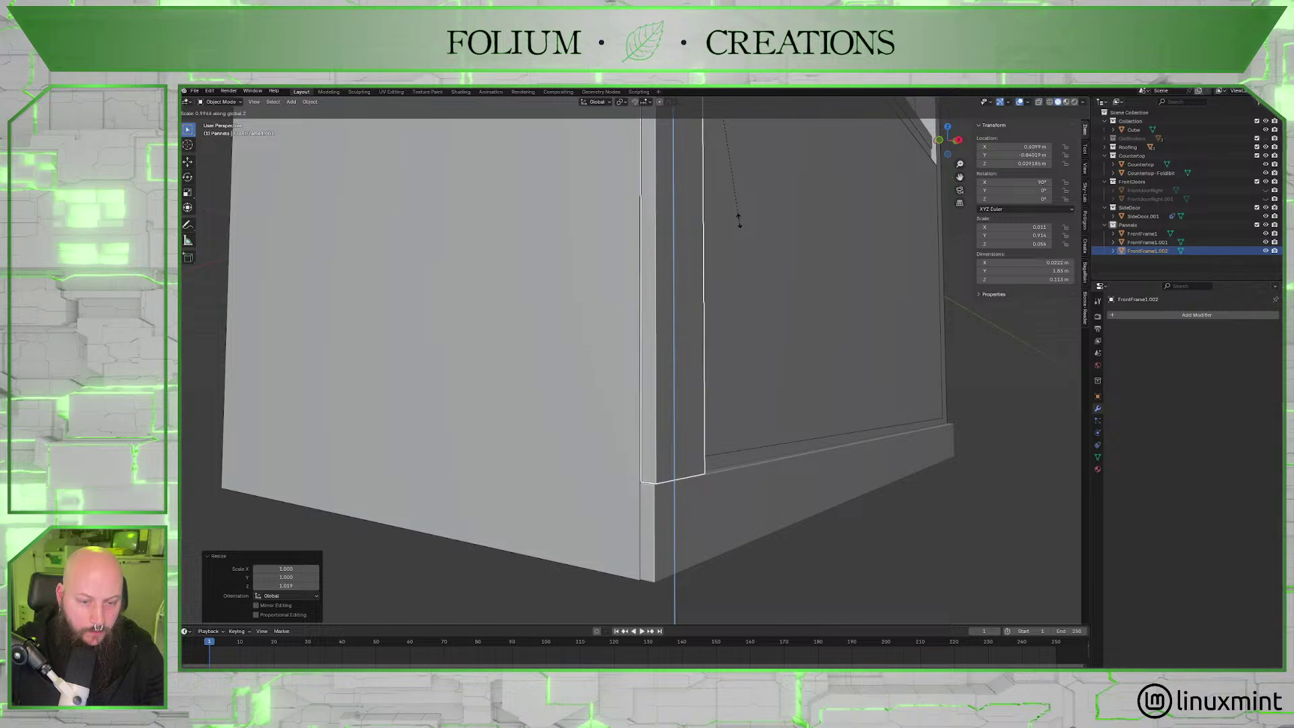
{"action": "left_click", "coordinate": [739, 222]}
Raise the left vertical panel along Z by about 0.0017 m to close the gap beneath the upper front panel.
{"action": "middle_click_drag", "start_coordinate": [739, 222], "coordinate": [723, 377]}
{"action": "scroll", "coordinate": [734, 225], "scroll_direction": "down", "scroll_amount": 3}
{"action": "scroll", "coordinate": [718, 423], "scroll_direction": "up", "scroll_amount": 5}
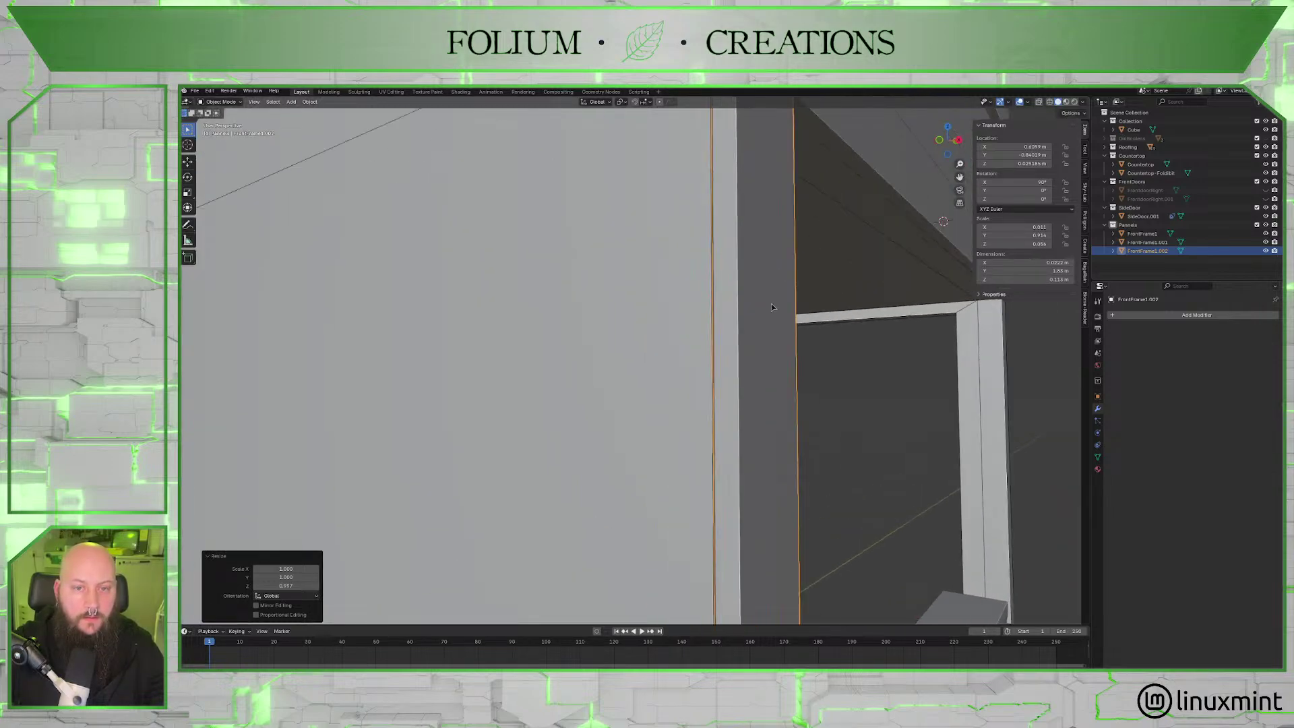
{"action": "middle_click_drag", "start_coordinate": [718, 423], "coordinate": [722, 379]}
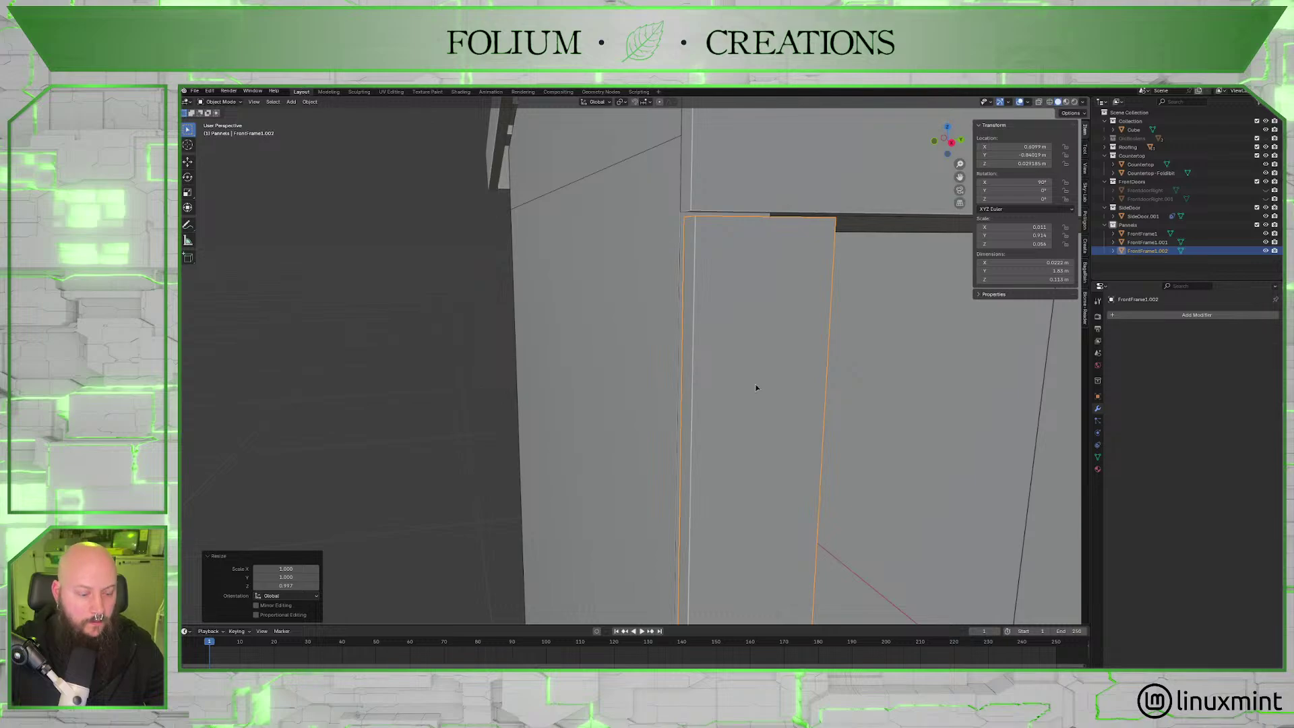
{"action": "key", "text": "g"}
{"action": "key", "text": "z"}
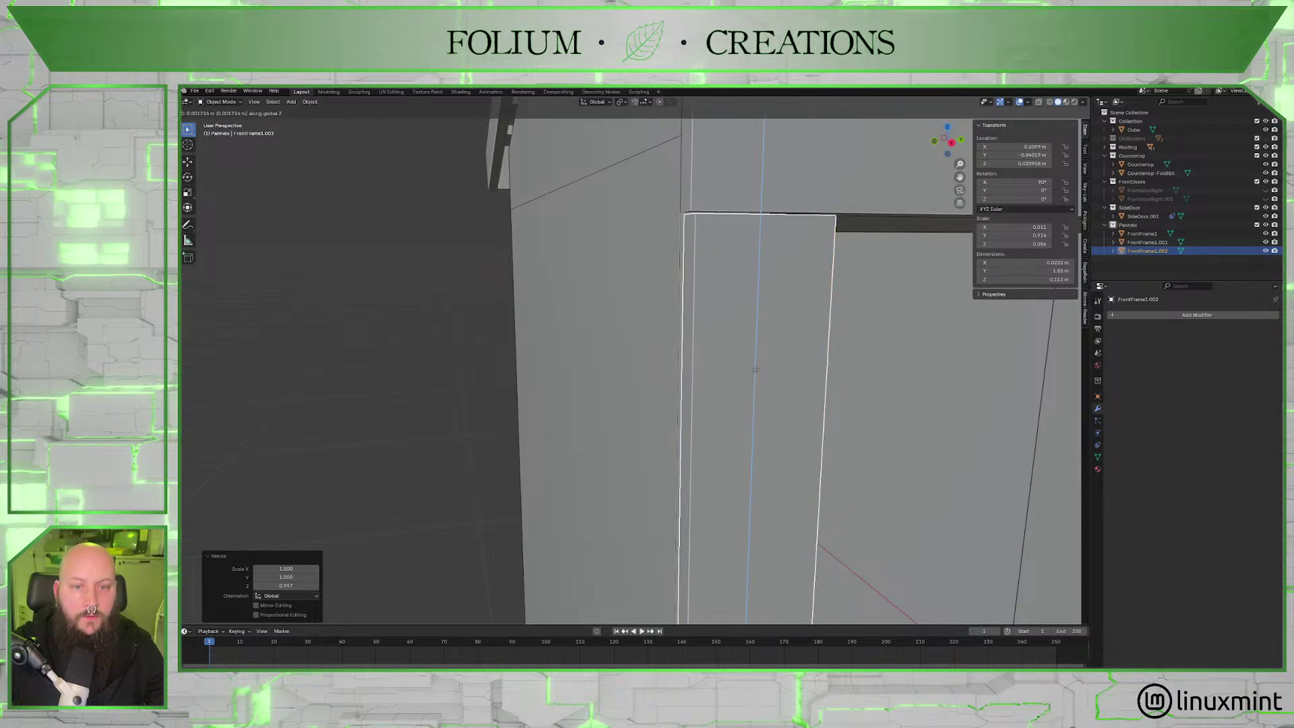
{"action": "left_click", "coordinate": [755, 369]}
Stretch the left vertical panel slightly along global Z to close the gap above the lower front panel.
{"action": "middle_click_drag", "start_coordinate": [756, 375], "coordinate": [723, 271]}
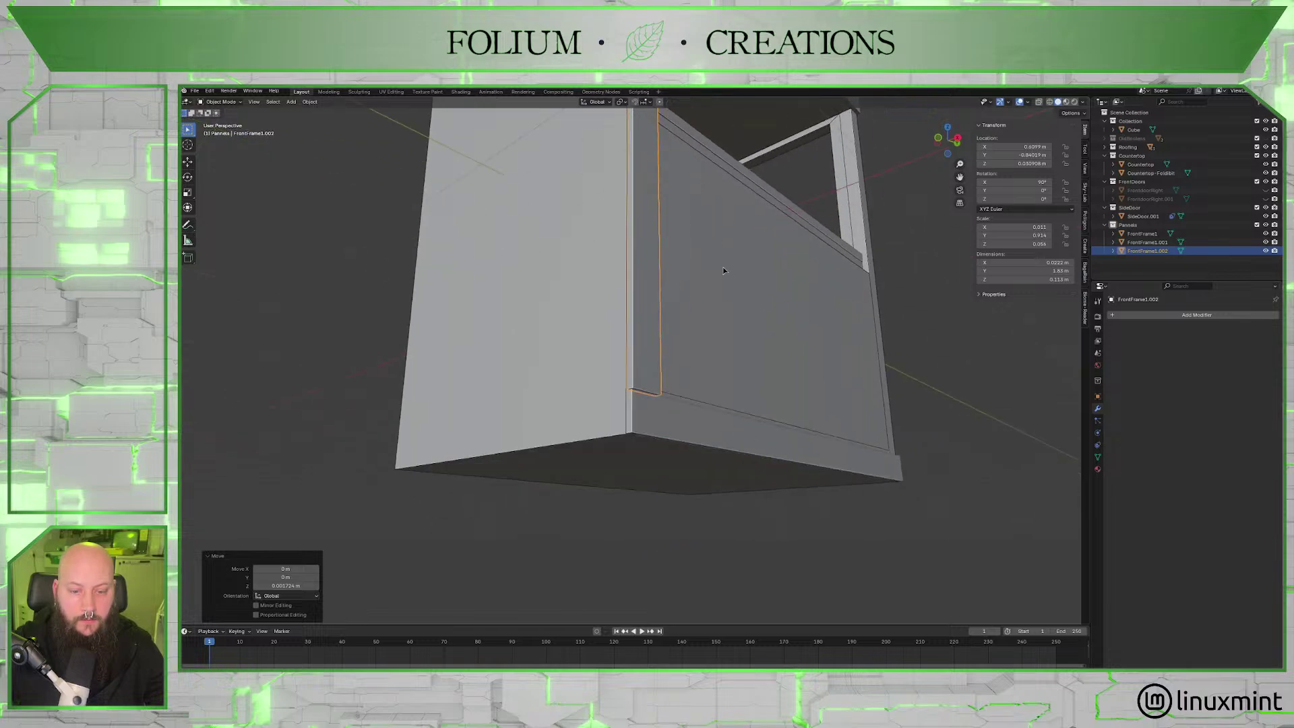
{"action": "scroll", "coordinate": [723, 271], "scroll_direction": "up", "scroll_amount": 5}
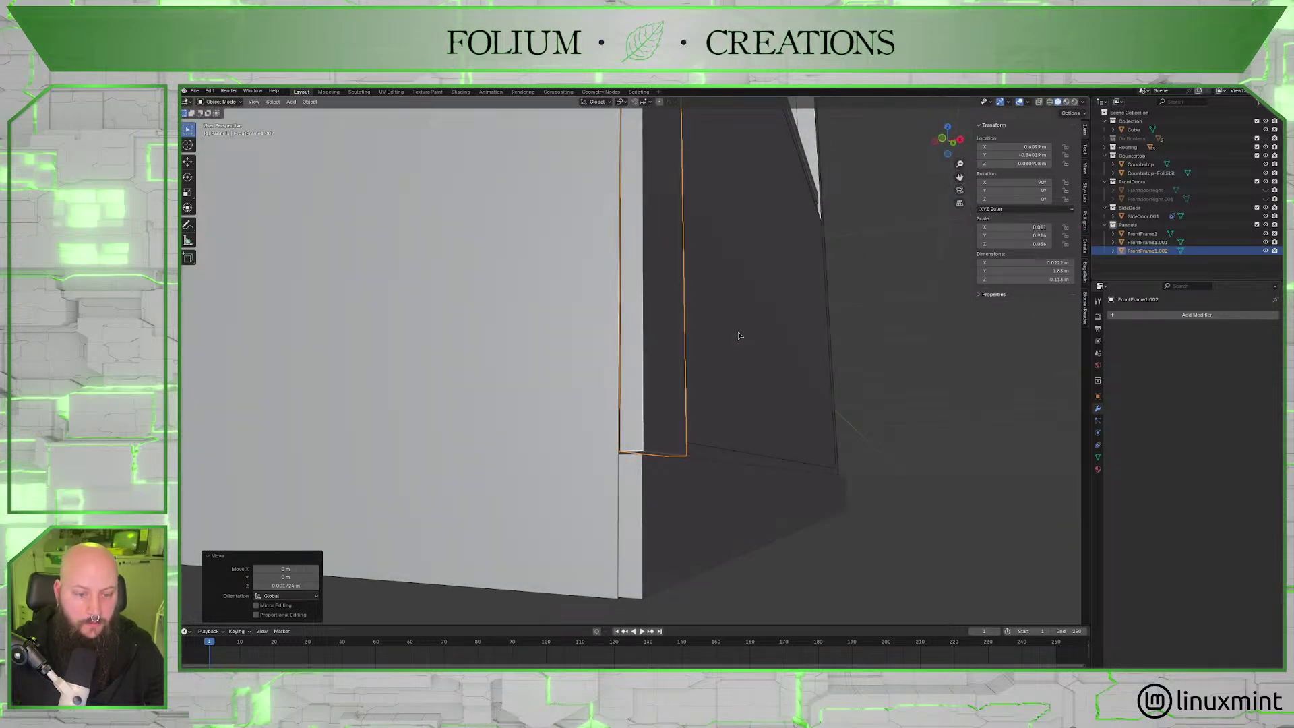
{"action": "mouse_move", "coordinate": [738, 335]}
{"action": "middle_mouse_down"}
{"action": "mouse_move", "coordinate": [745, 357]}
{"action": "mouse_move", "coordinate": [739, 339]}
{"action": "middle_mouse_up"}
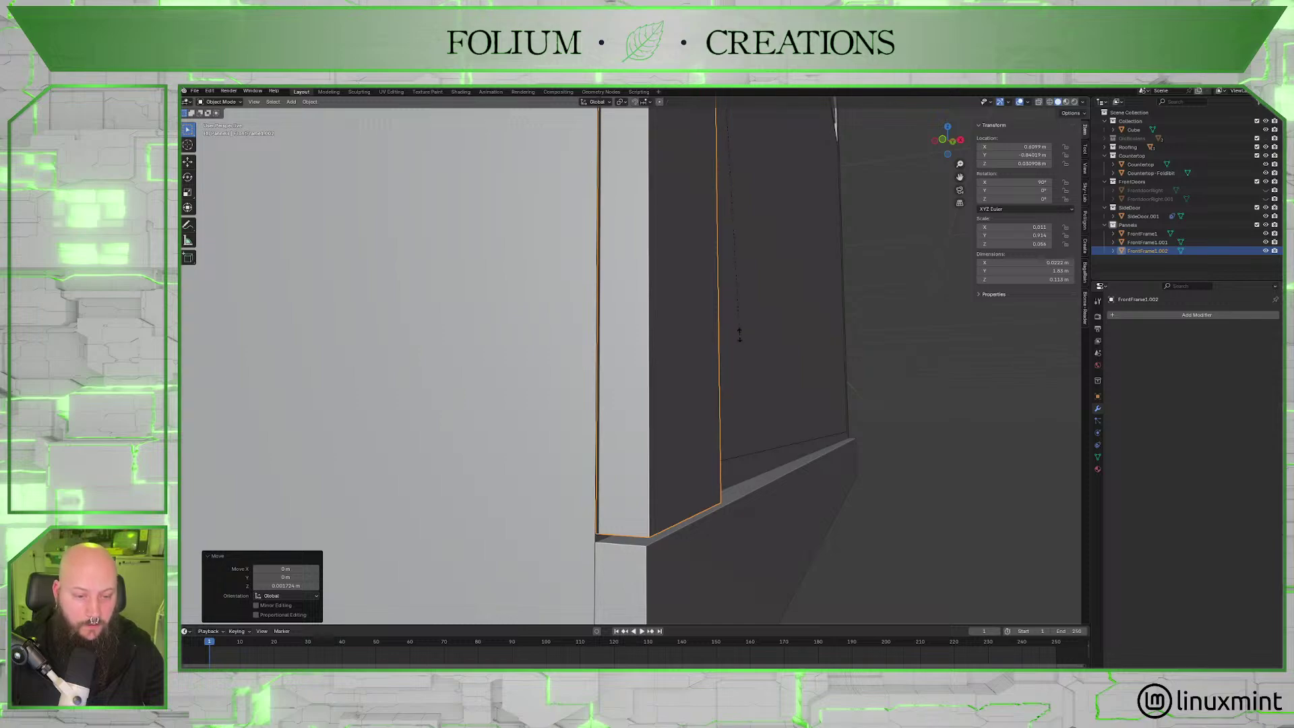
{"action": "key", "text": "s"}
{"action": "key", "text": "z"}
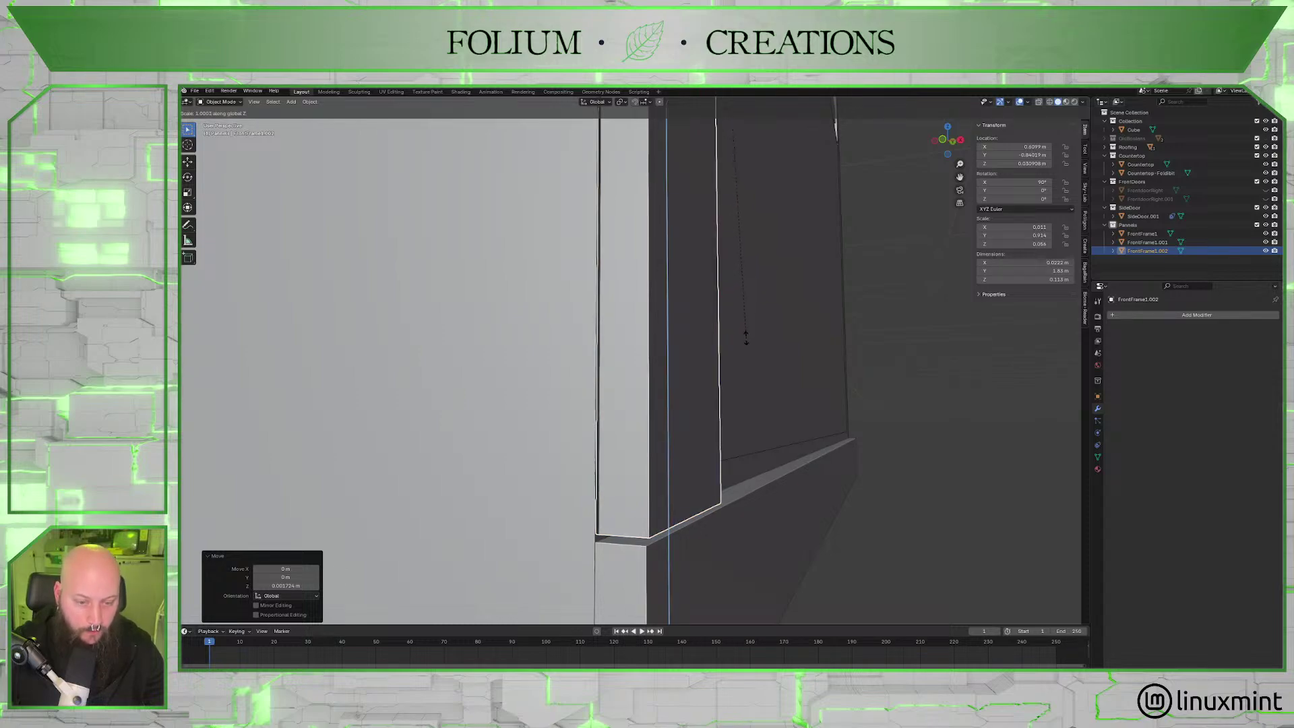
{"action": "left_click", "coordinate": [761, 356]}
Select the upper front panel FrontFrame1 and apply its object transforms.
{"action": "middle_click_drag", "start_coordinate": [761, 356], "coordinate": [576, 250]}
{"action": "scroll", "coordinate": [728, 189], "scroll_direction": "down", "scroll_amount": 5}
{"action": "left_click", "coordinate": [575, 250]}
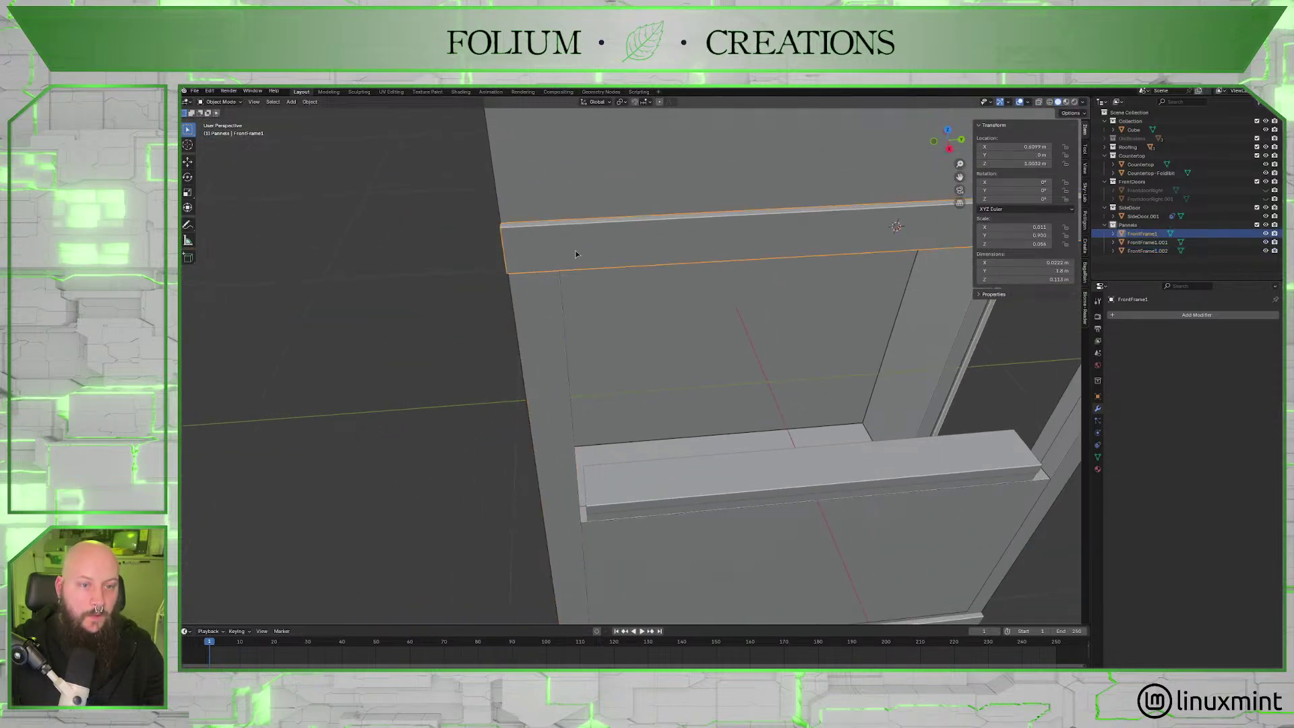
{"action": "middle_click_drag", "start_coordinate": [541, 349], "coordinate": [688, 328]}
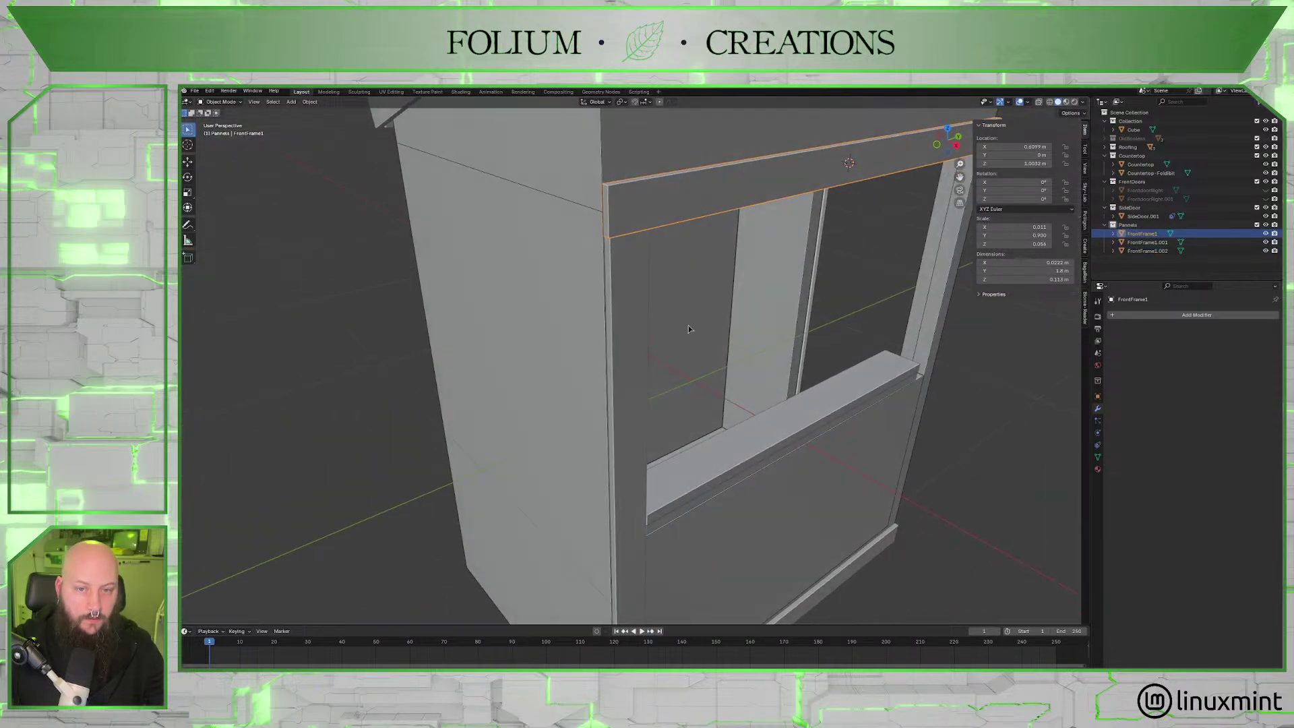
{"action": "key", "text": "ctrl+a"}
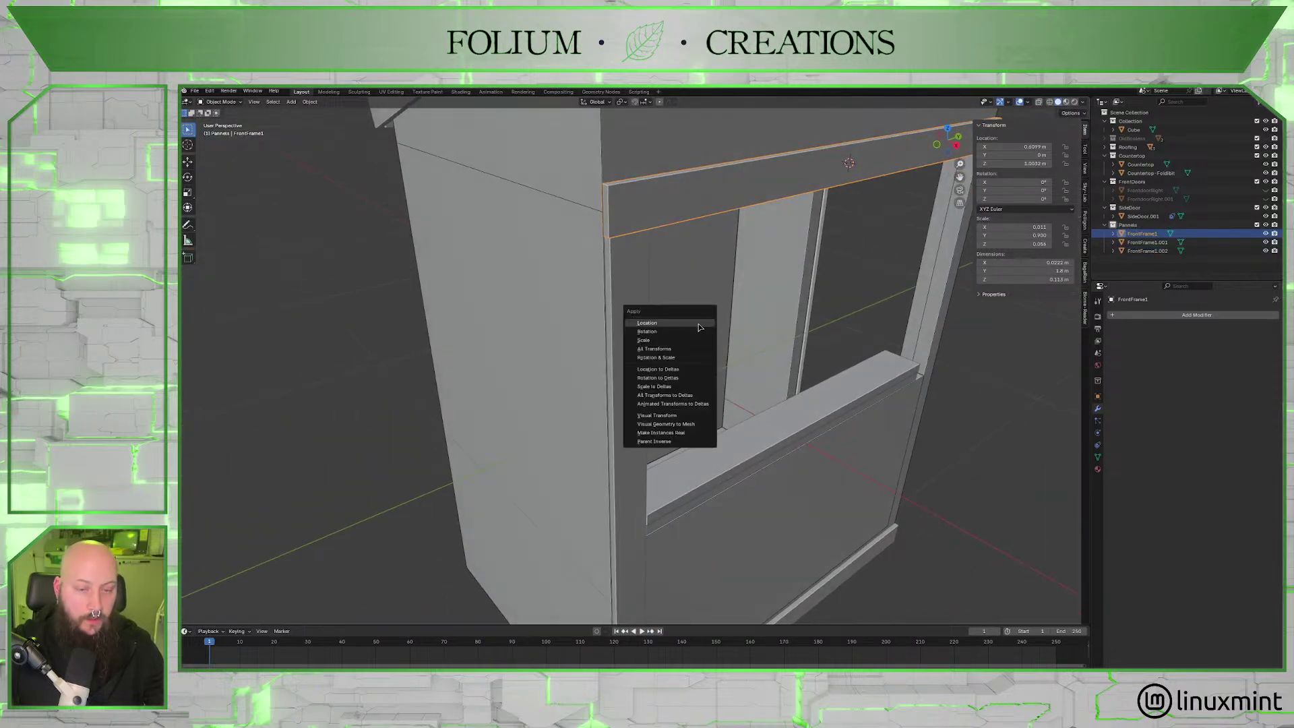
{"action": "left_click", "coordinate": [669, 346]}
Try to apply all transforms to the left vertical panel FrontFrame1.002.
{"action": "left_click", "coordinate": [637, 382]}
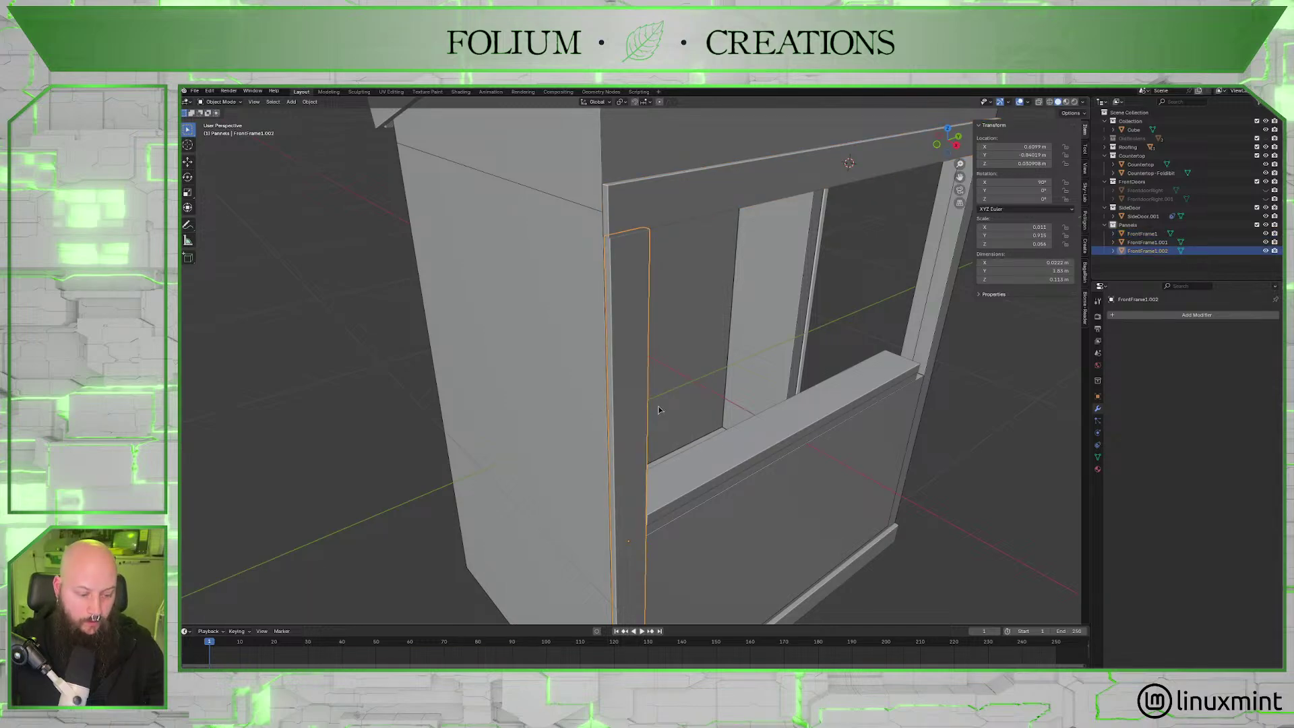
{"action": "key", "text": "ctrl+a"}
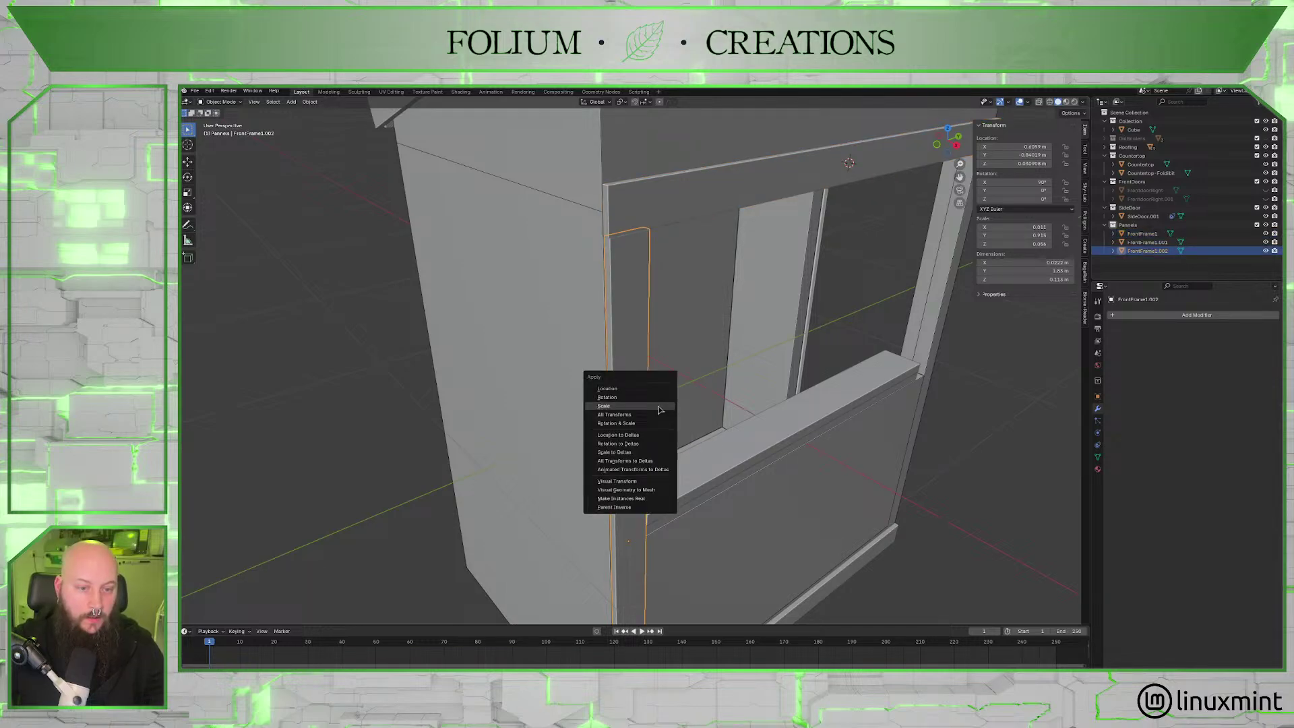
{"action": "left_click", "coordinate": [652, 414]}
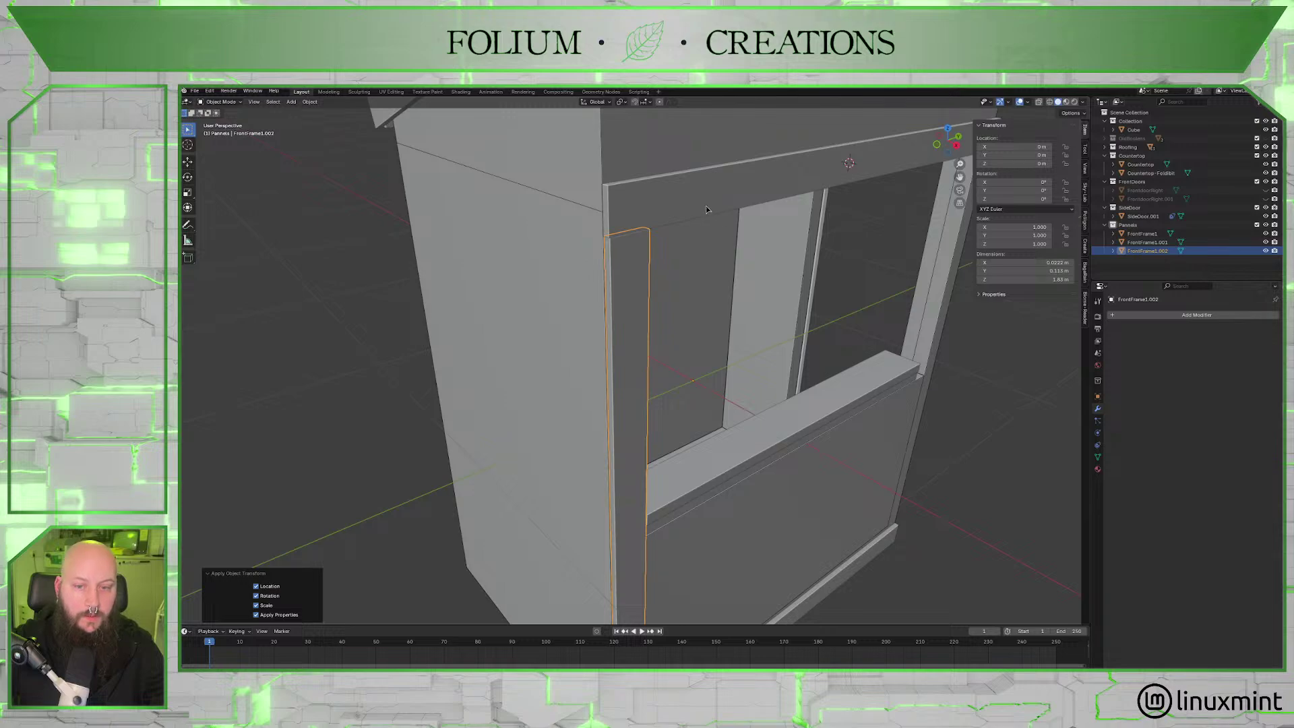
{"action": "key", "text": "ctrl+z"}
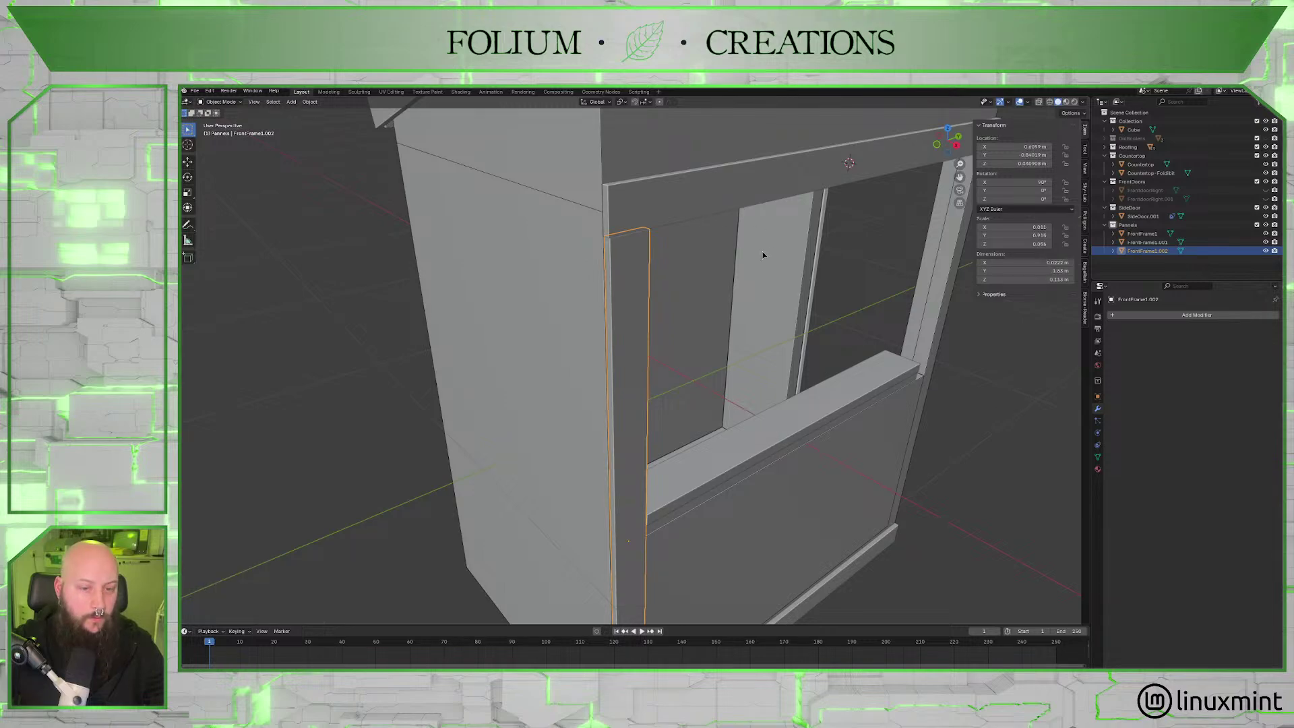
Apply only the scale and rotation of the left vertical panel FrontFrame1.002, keeping its location and origin.
{"action": "key", "text": "ctrl+a"}
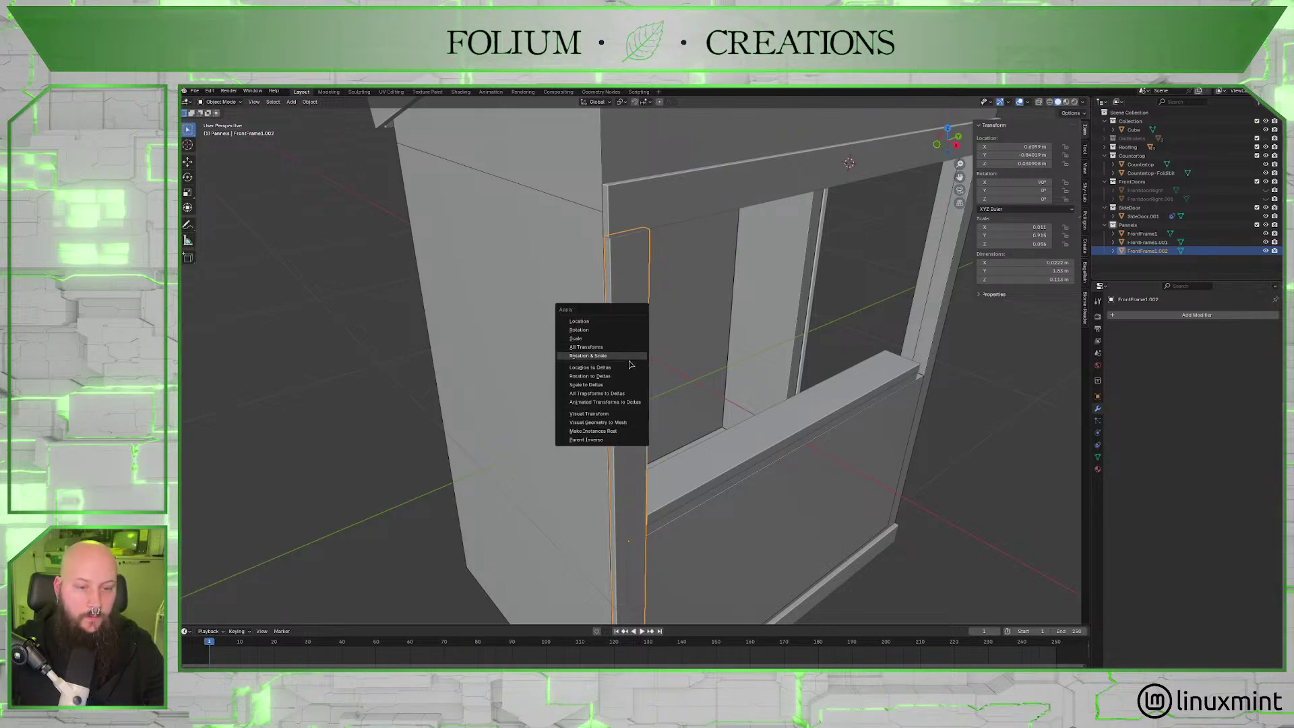
{"action": "left_click", "coordinate": [626, 356]}
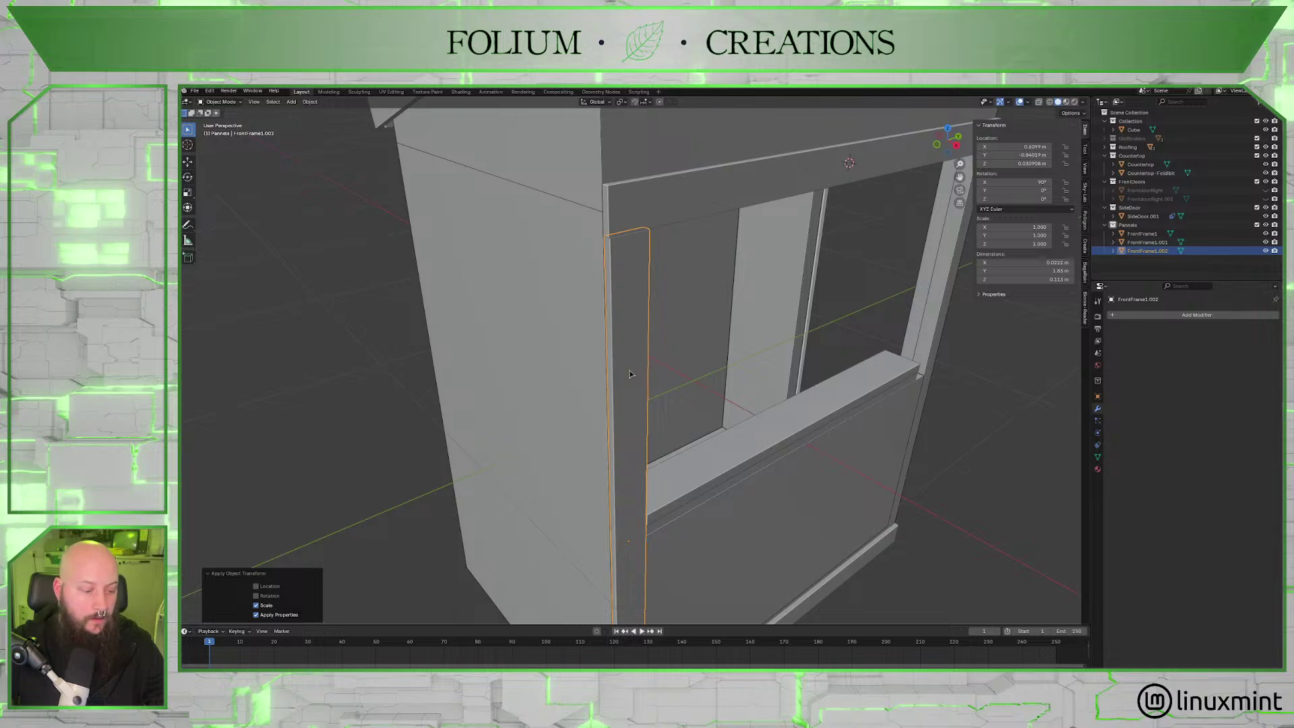
{"action": "key", "text": "ctrl+a"}
{"action": "left_click", "coordinate": [628, 362]}
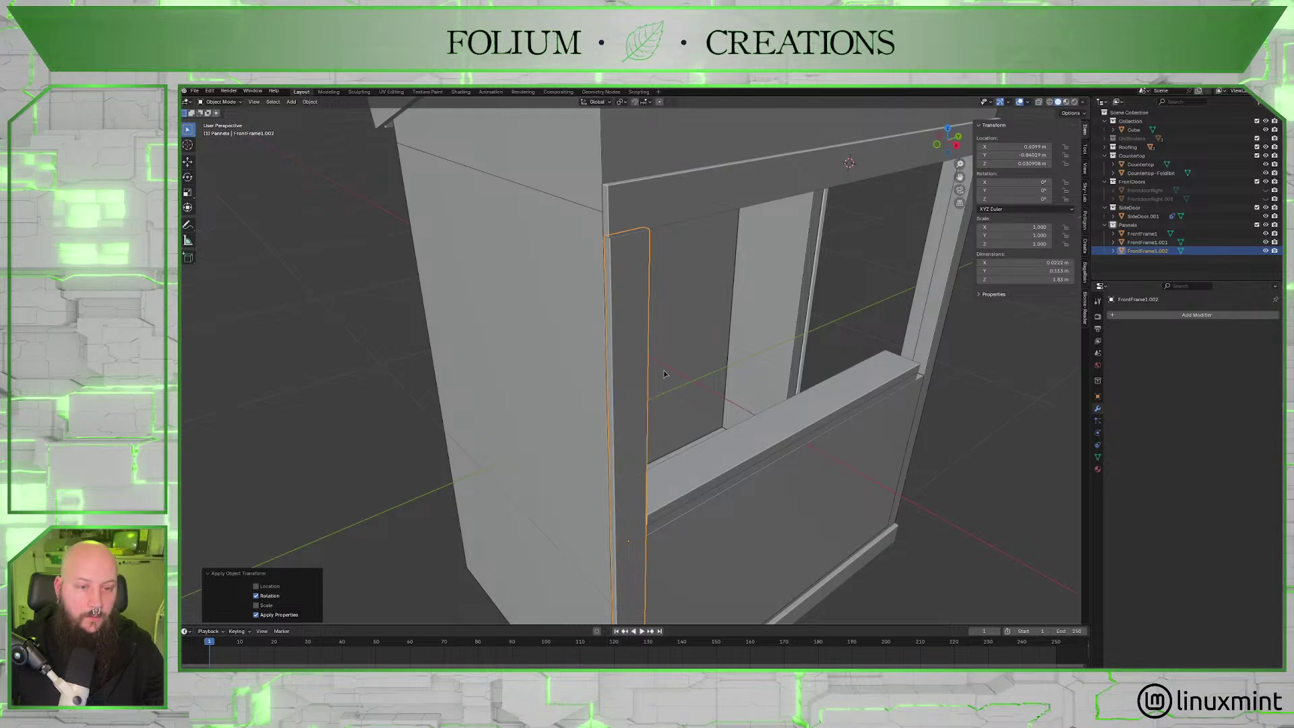
Select the lower front panel FrontFrame1.001 and apply its scale and its rotation.
{"action": "scroll", "coordinate": [664, 374], "scroll_direction": "down", "scroll_amount": 6}
{"action": "middle_click_drag", "start_coordinate": [664, 374], "coordinate": [738, 400]}
{"action": "scroll", "coordinate": [738, 401], "scroll_direction": "up", "scroll_amount": 8}
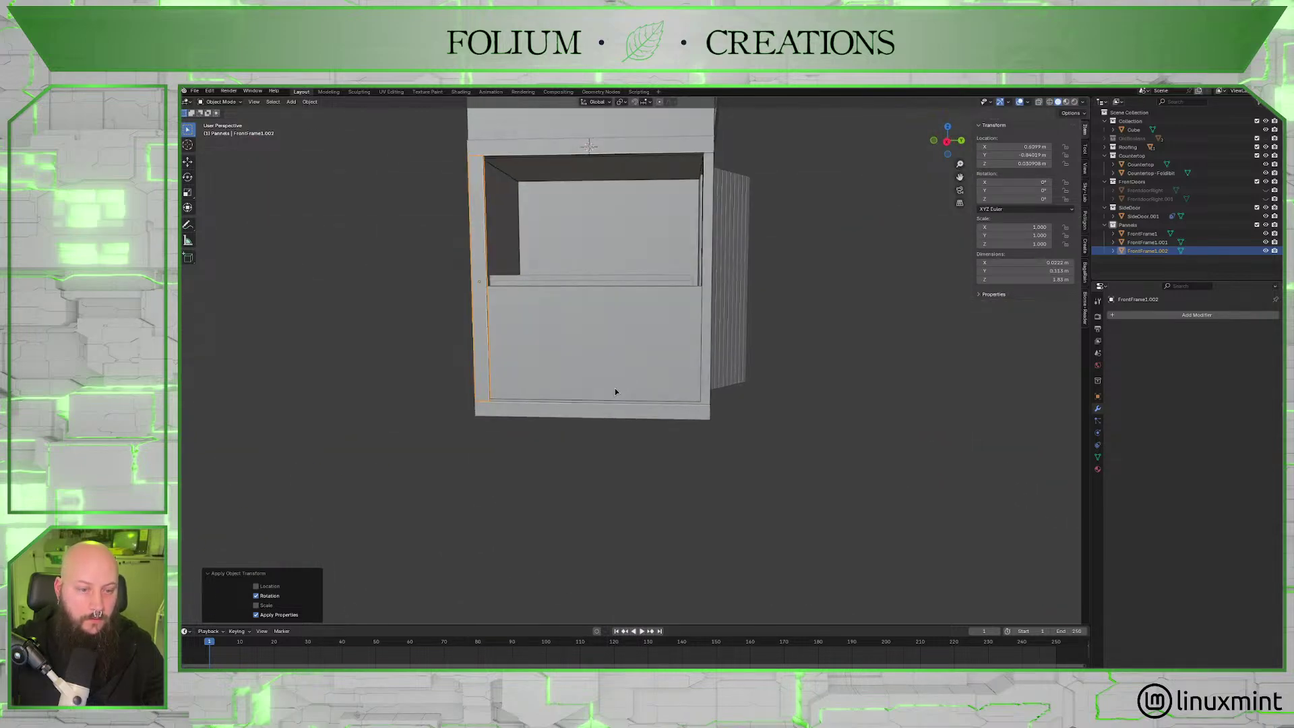
{"action": "left_click", "coordinate": [594, 413]}
{"action": "key", "text": "ctrl+a"}
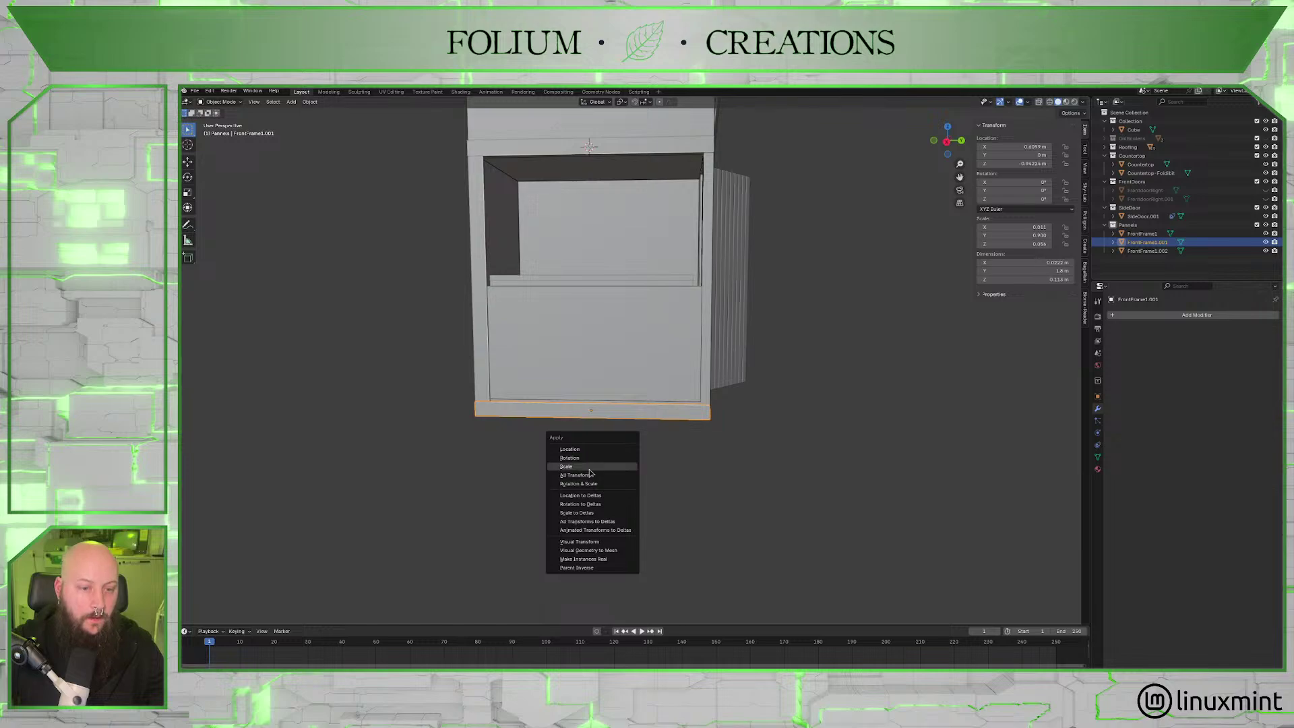
{"action": "left_click", "coordinate": [631, 474]}
{"action": "left_click", "coordinate": [614, 416]}
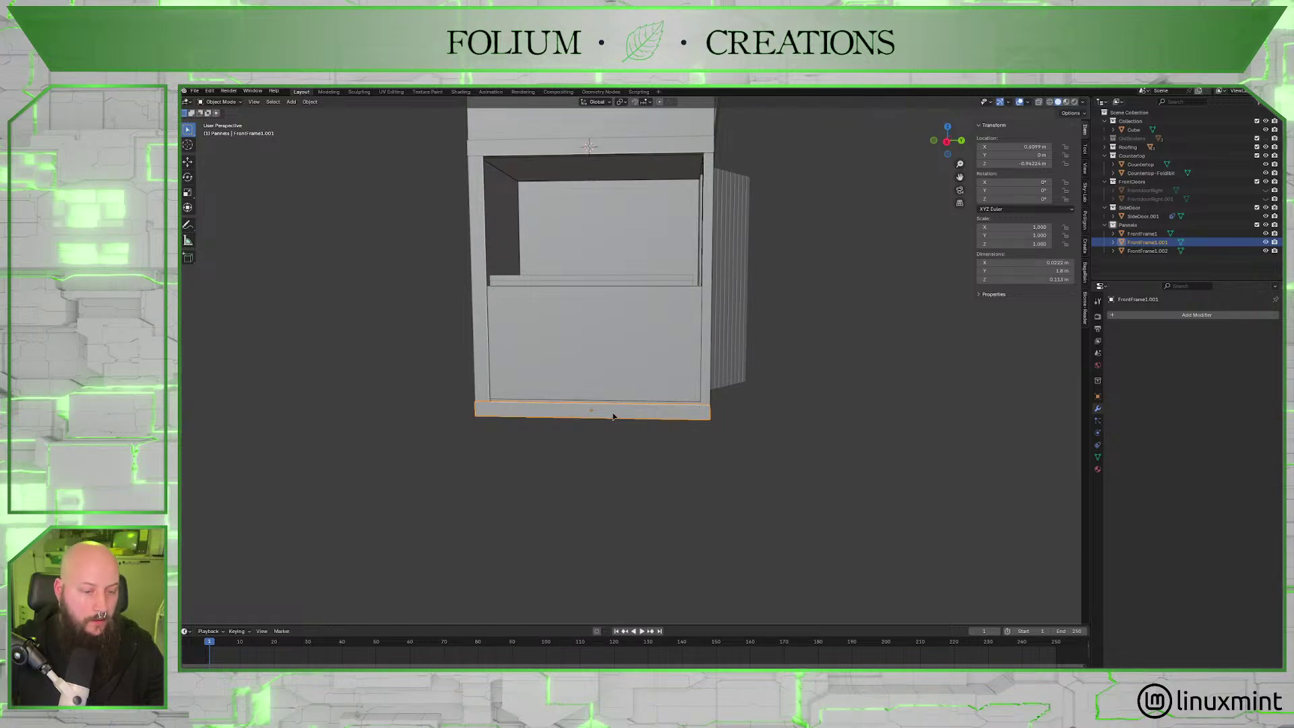
{"action": "key", "text": "ctrl+a"}
{"action": "left_click", "coordinate": [596, 409]}
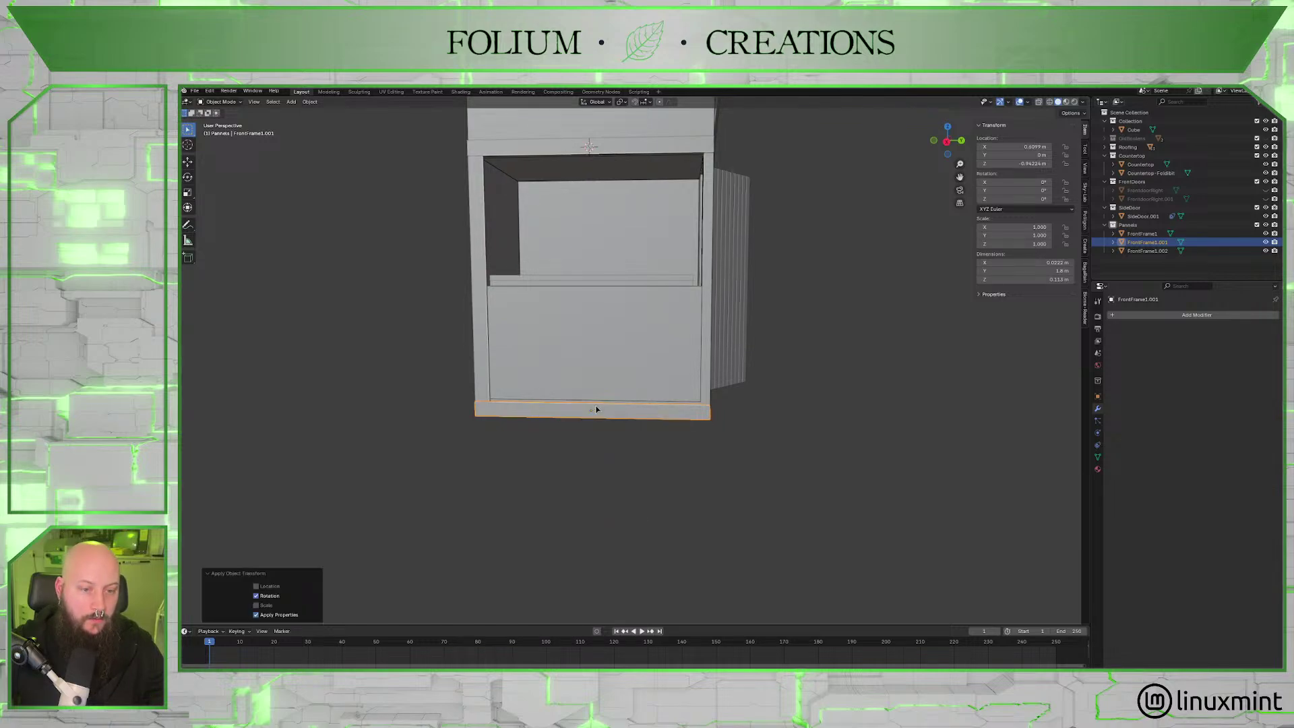
Add a Mirror modifier to the left vertical panel FrontFrame1.002, mirroring on the Y axis only.
{"action": "middle_click_drag", "start_coordinate": [595, 409], "coordinate": [673, 322]}
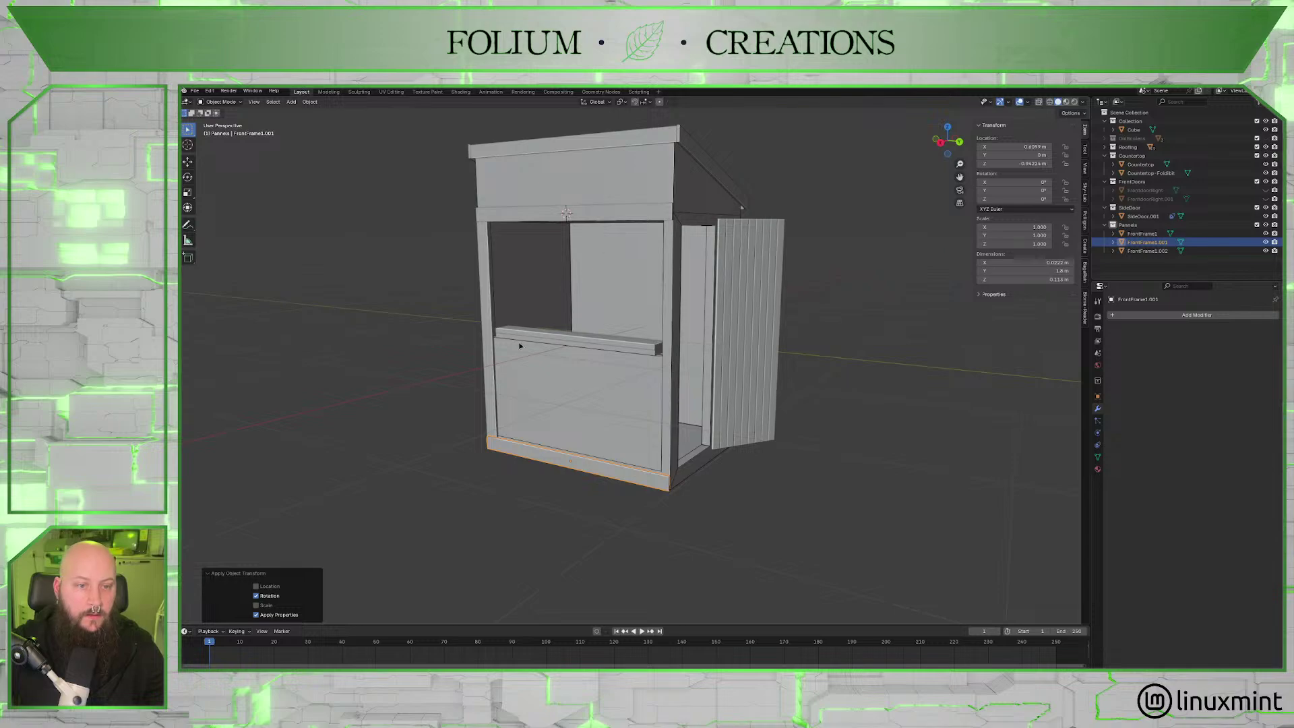
{"action": "left_click", "coordinate": [489, 364]}
{"action": "key", "text": "KP_3"}
{"action": "left_click", "coordinate": [1146, 314]}
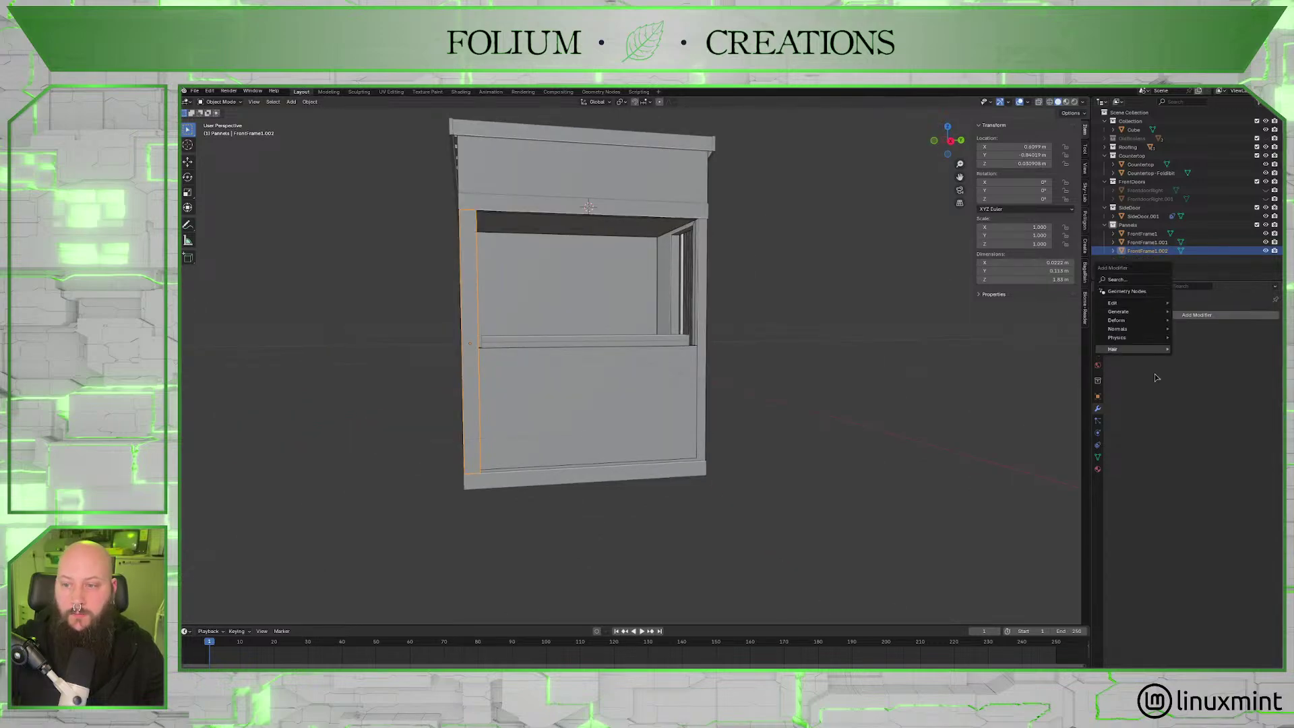
{"action": "mouse_move", "coordinate": [1137, 312]}
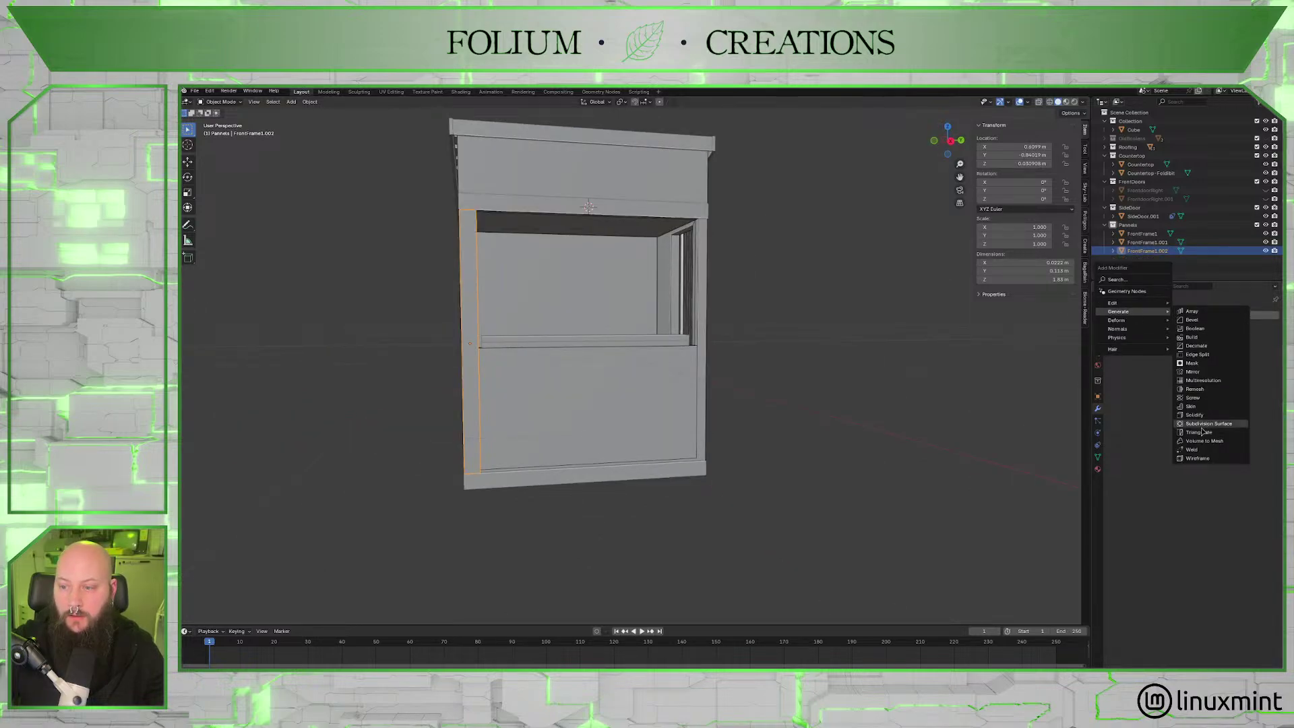
{"action": "left_click", "coordinate": [1194, 372]}
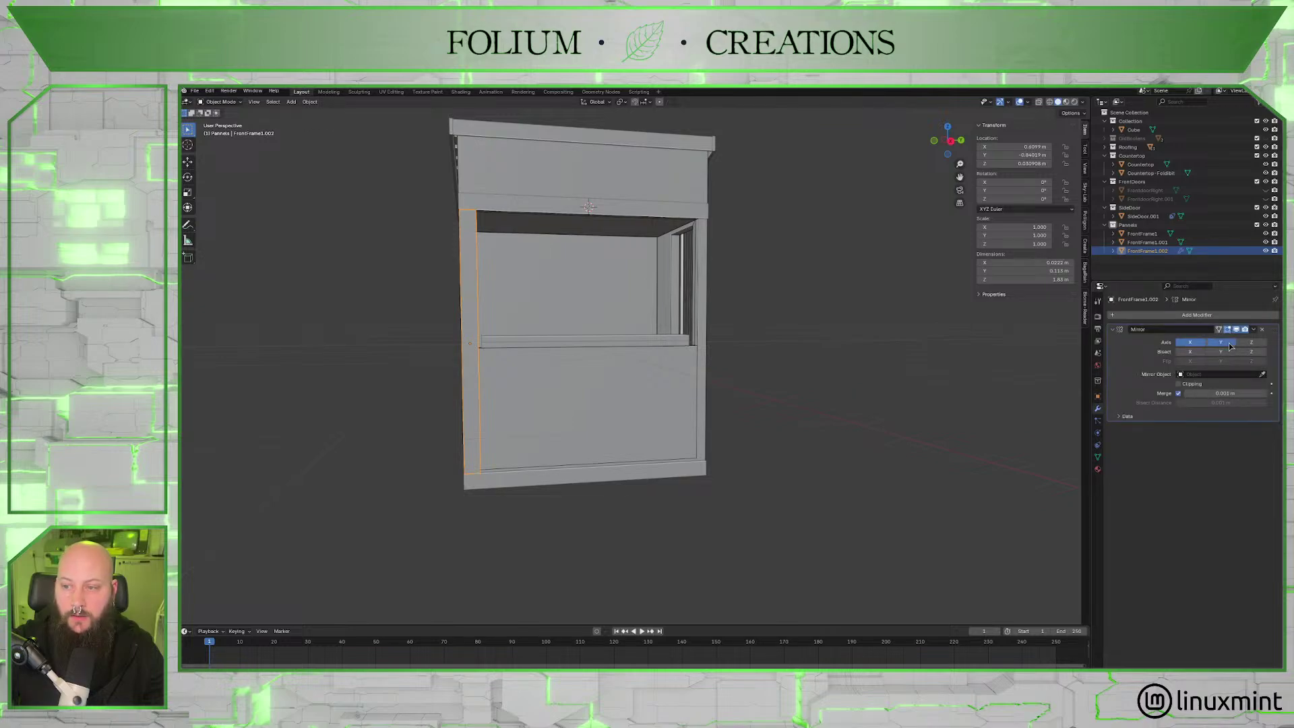
{"action": "left_click", "coordinate": [1205, 346]}
{"action": "left_click", "coordinate": [1221, 343]}
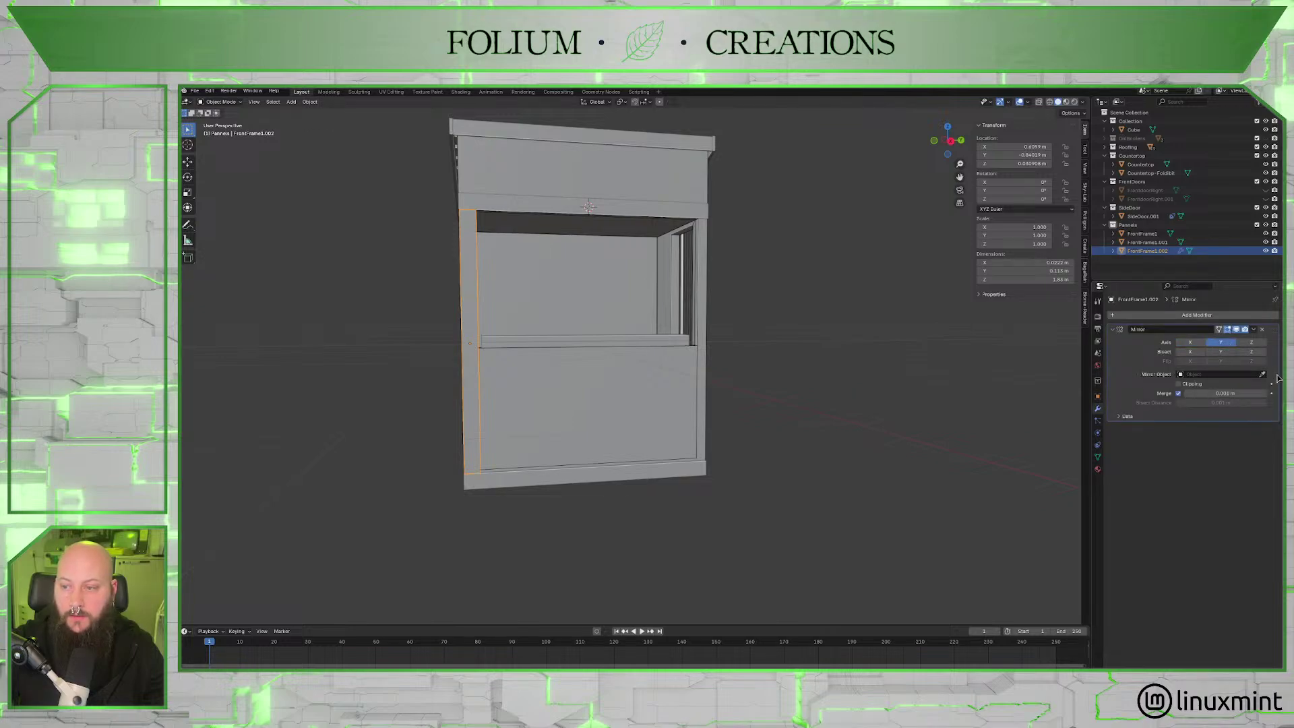
Set the shed body Cube as the mirror object for the vertical panel's Mirror modifier.
{"action": "left_click", "coordinate": [592, 396]}
{"action": "key", "text": "Tab"}
{"action": "middle_click_drag", "start_coordinate": [592, 395], "coordinate": [753, 515]}
{"action": "key", "text": "Tab"}
{"action": "scroll", "coordinate": [685, 478], "scroll_direction": "up", "scroll_amount": 3}
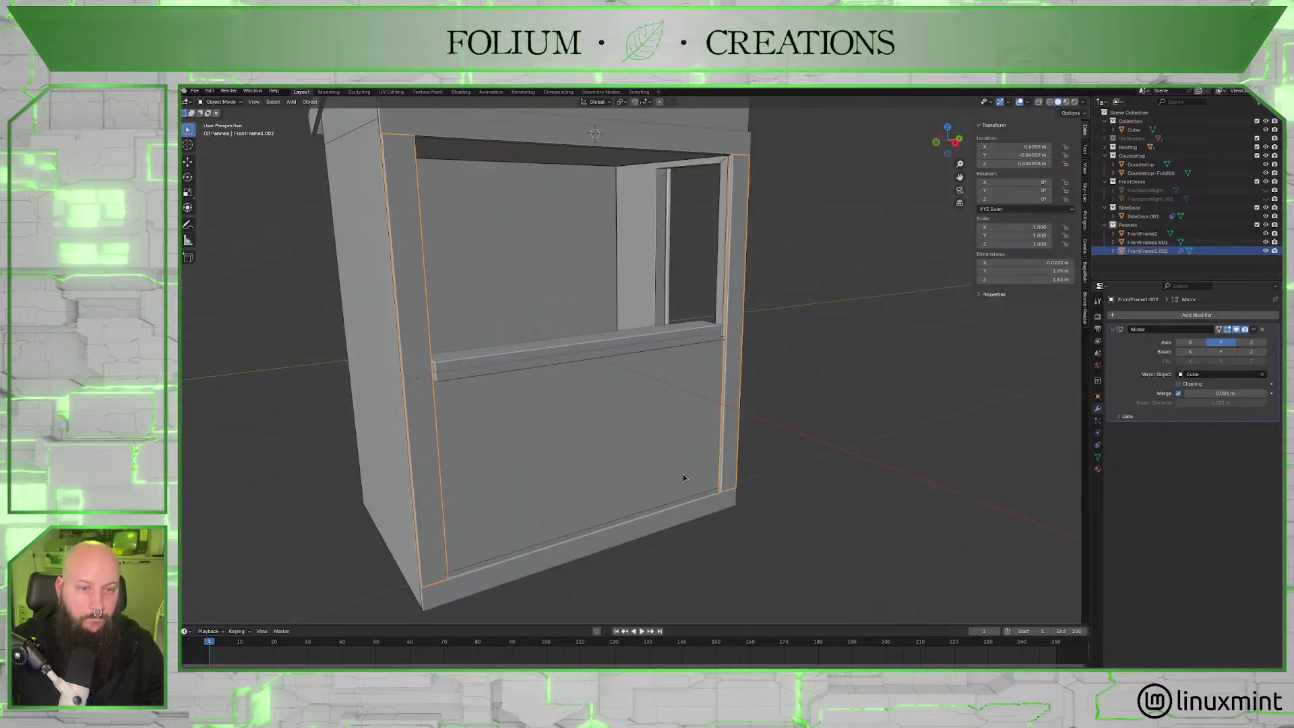
Add a Bevel modifier to the vertical panel FrontFrame1.002 and move it above the Mirror modifier in the stack.
{"action": "middle_click_drag", "start_coordinate": [686, 478], "coordinate": [775, 451]}
{"action": "left_click", "coordinate": [1191, 322]}
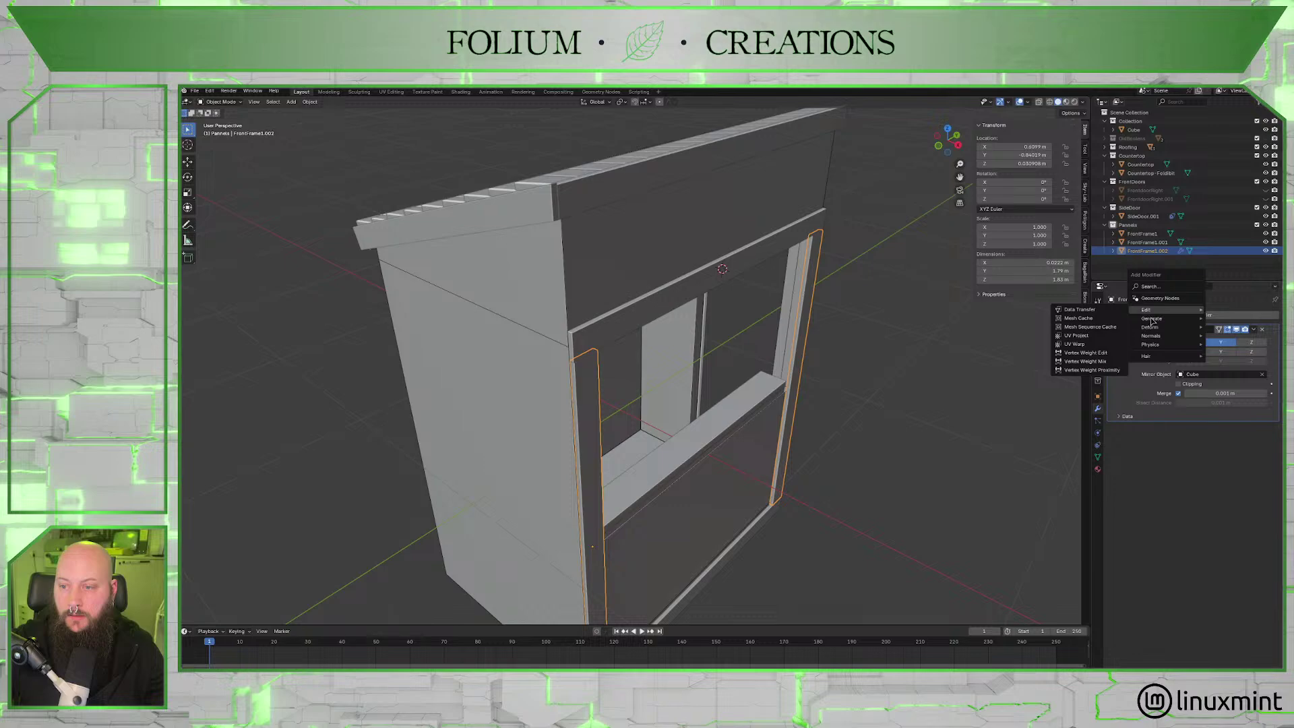
{"action": "key", "text": "Escape"}
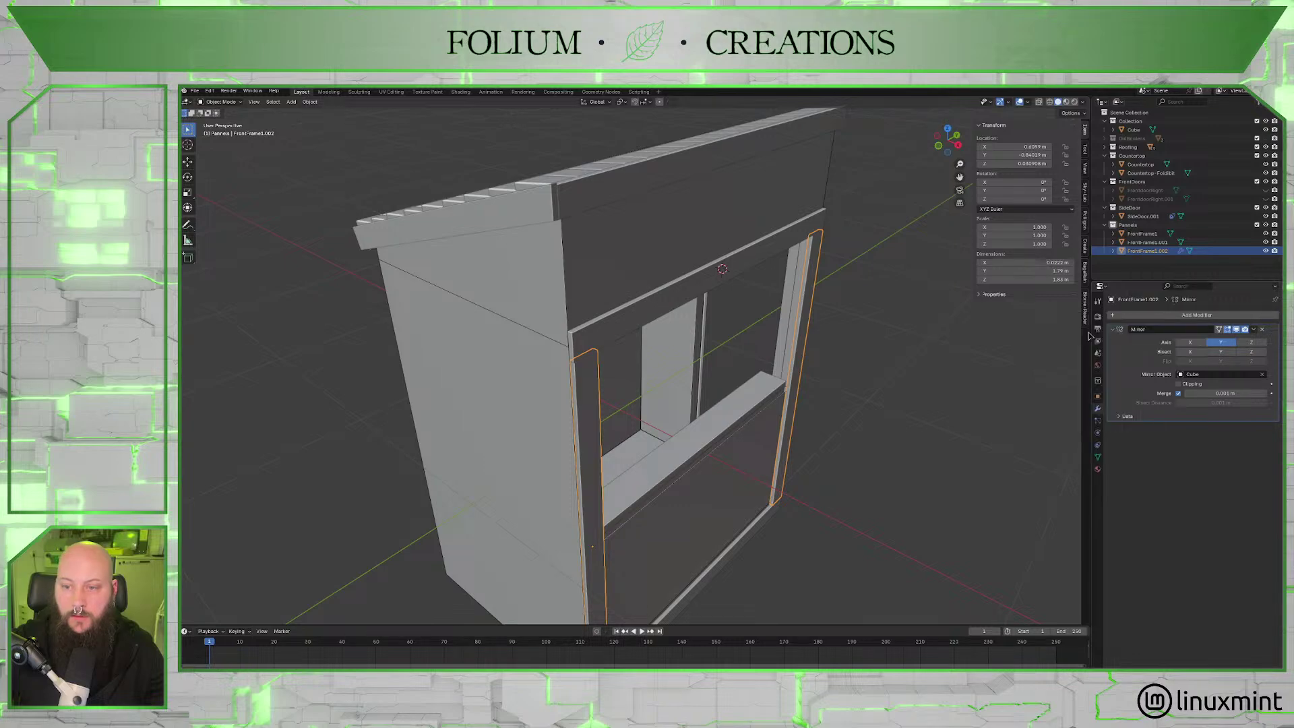
{"action": "left_click", "coordinate": [1154, 317]}
{"action": "mouse_move", "coordinate": [1156, 314]}
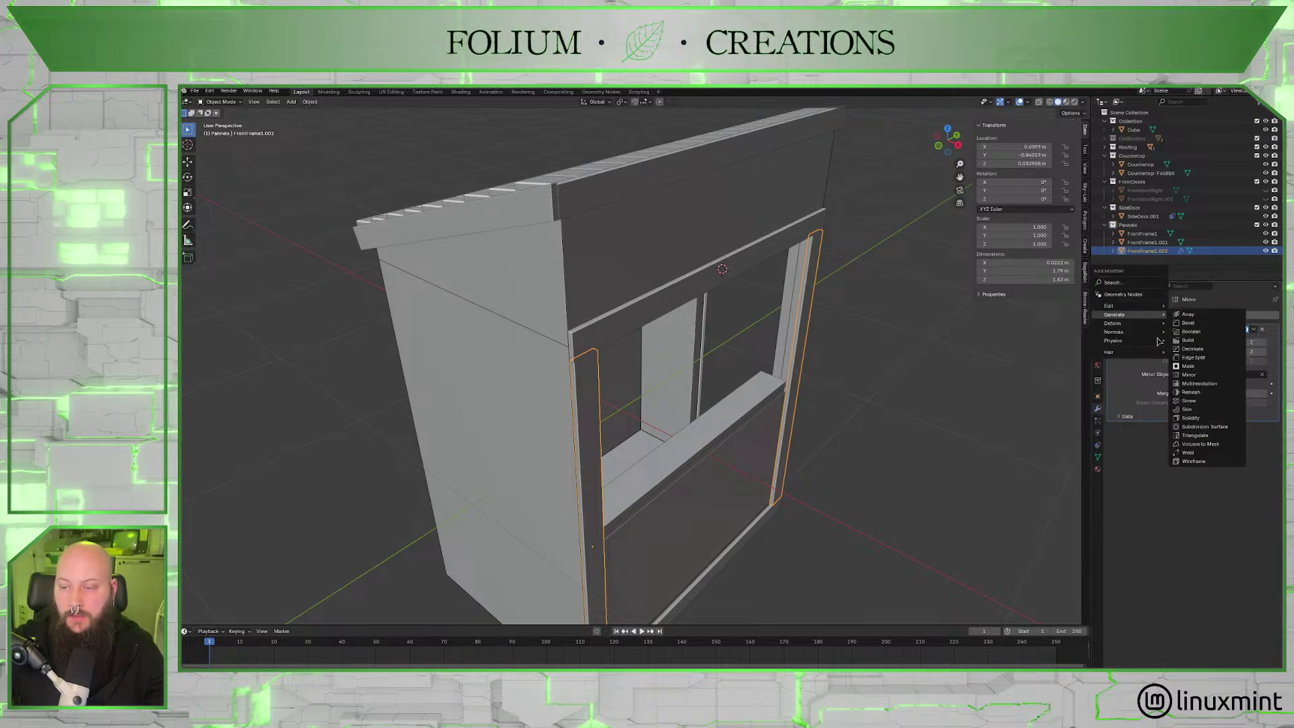
{"action": "left_click", "coordinate": [1190, 323]}
{"action": "middle_click_drag", "start_coordinate": [839, 419], "coordinate": [973, 418]}
{"action": "scroll", "coordinate": [828, 409], "scroll_direction": "up", "scroll_amount": 4}
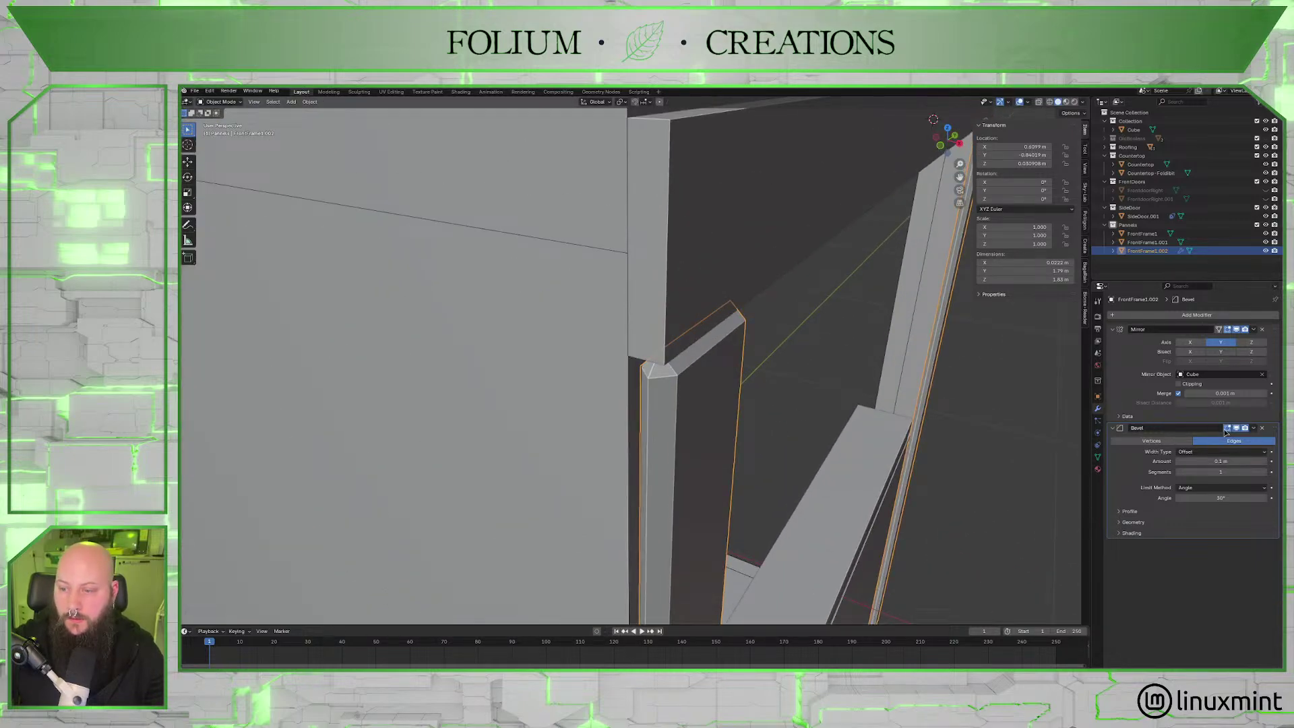
{"action": "left_click_drag", "start_coordinate": [1271, 430], "coordinate": [1271, 330]}
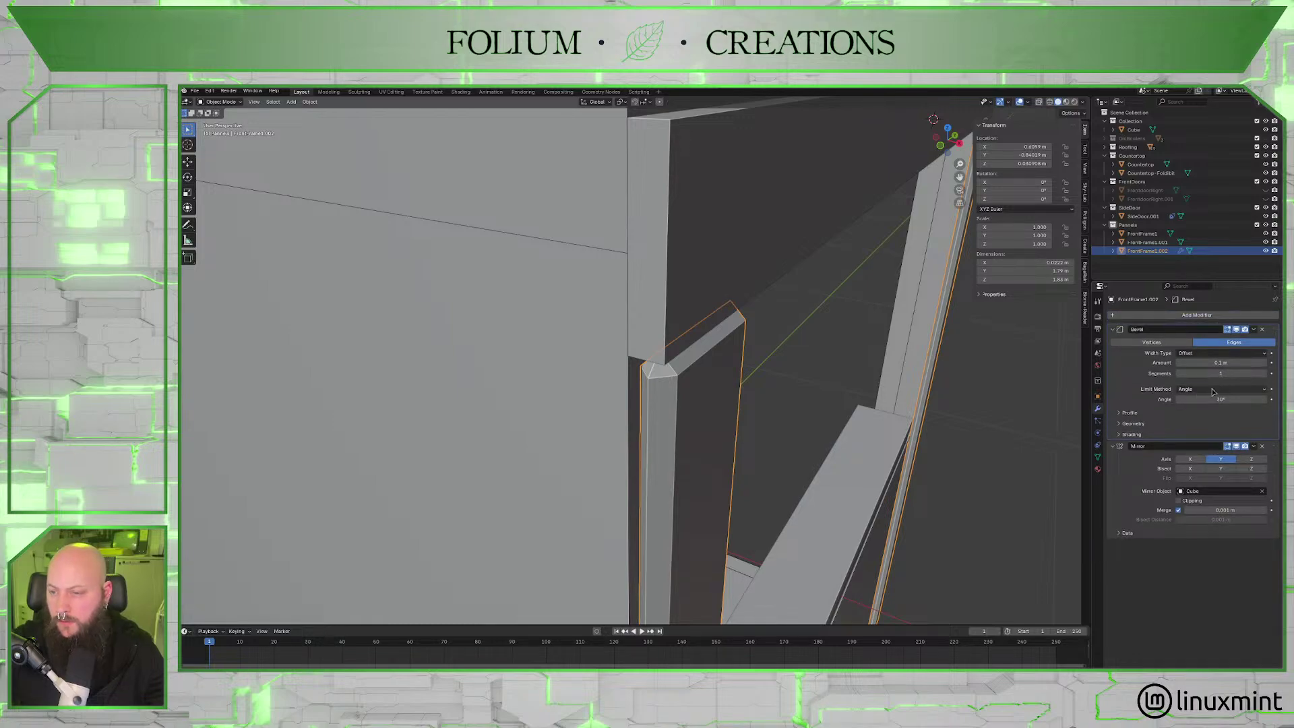
Try smaller bevel amounts on the vertical panel, including 0.001 m and 0.002 m.
{"action": "left_click", "coordinate": [1181, 362]}
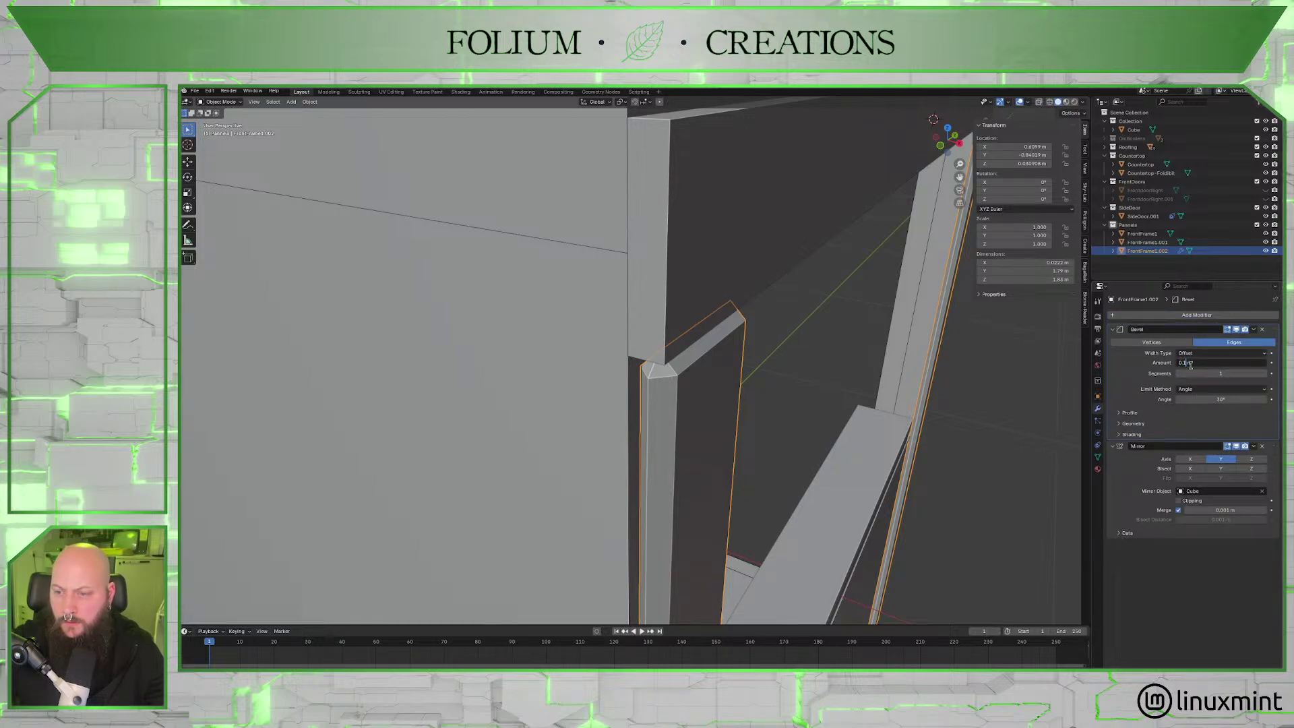
{"action": "key", "text": "Return"}
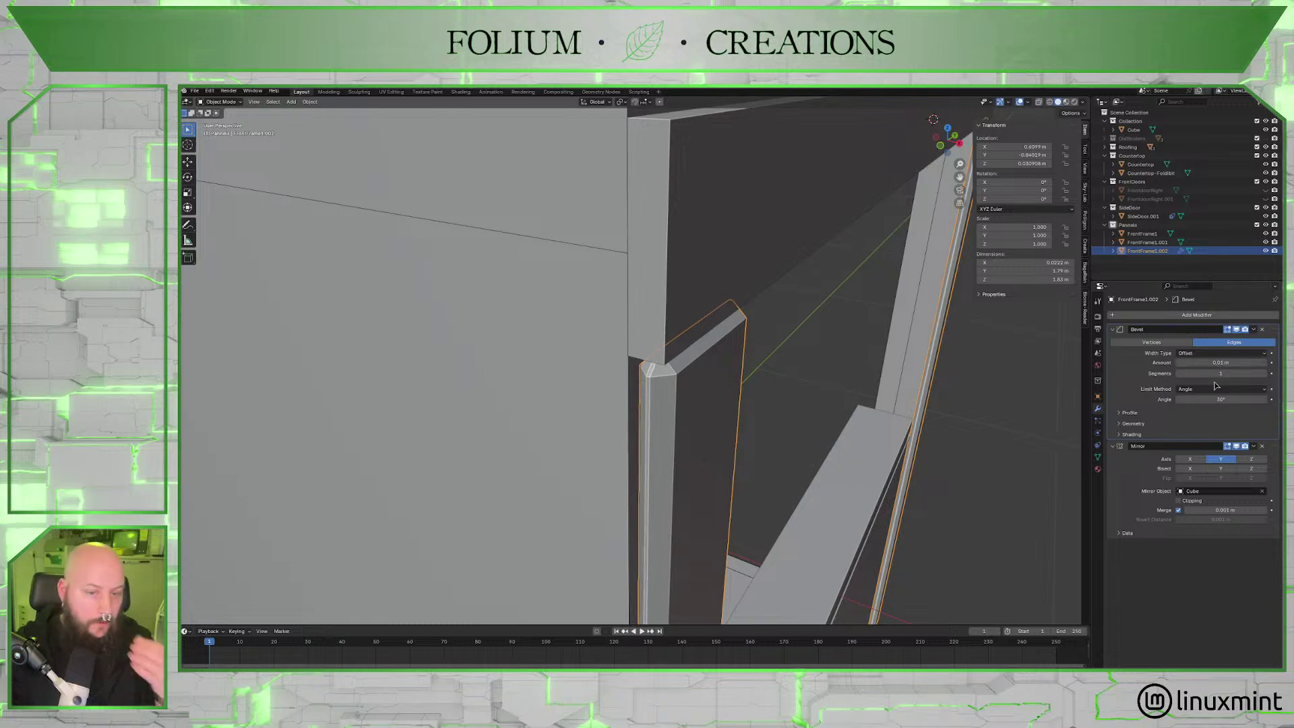
{"action": "left_click", "coordinate": [1182, 362]}
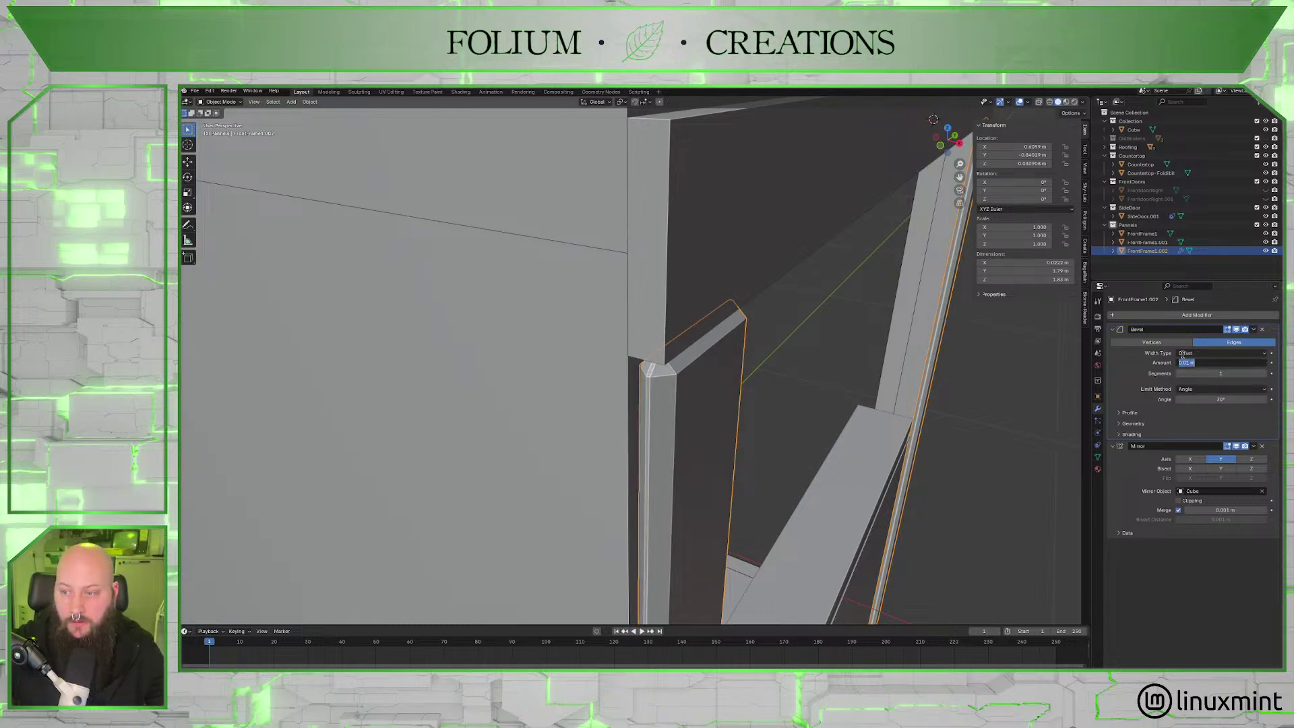
{"action": "type", "text": "0"}
{"action": "key", "text": "Return"}
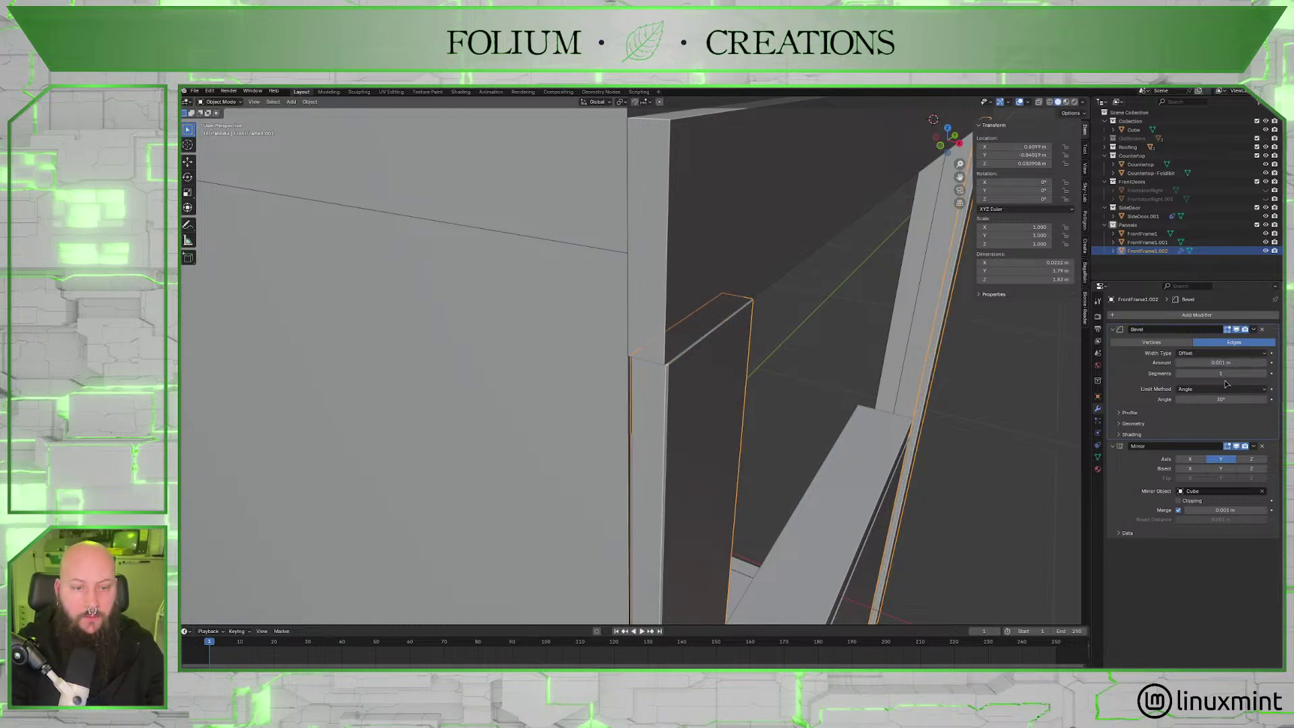
{"action": "left_click", "coordinate": [1211, 362]}
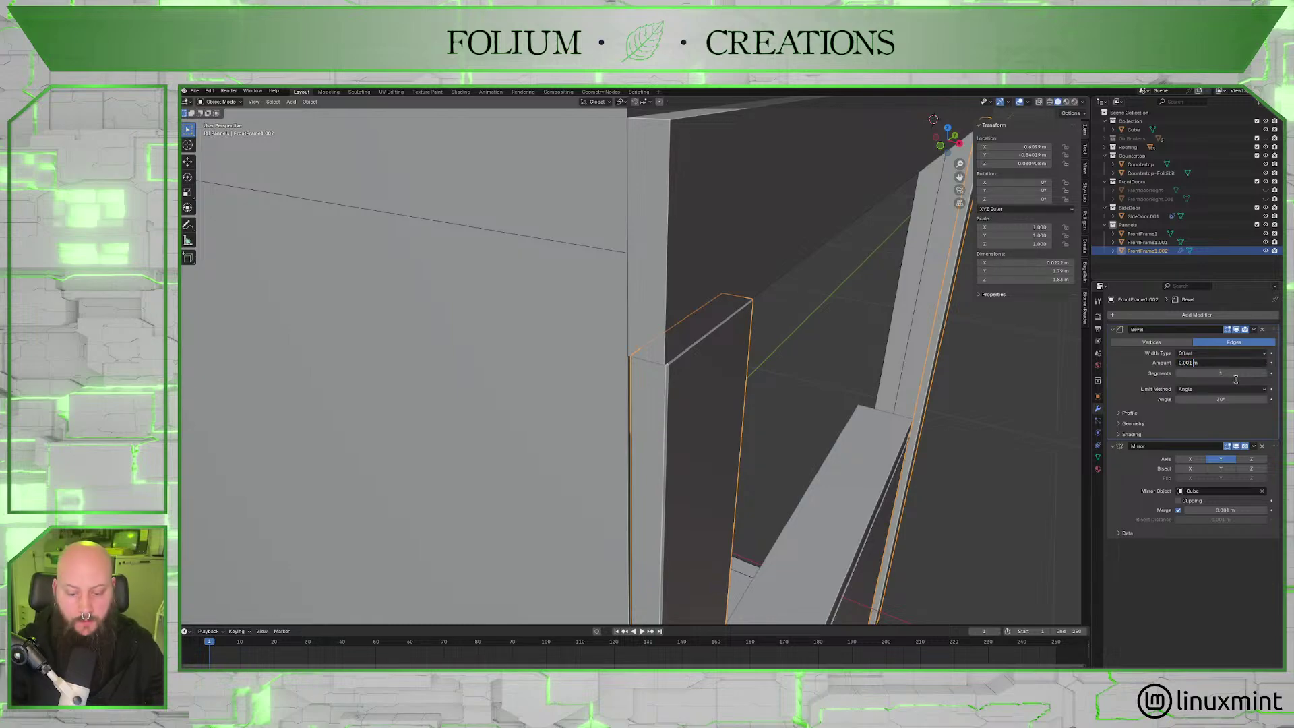
{"action": "key", "text": "BackSpace"}
{"action": "type", "text": "2"}
{"action": "key", "text": "Return"}
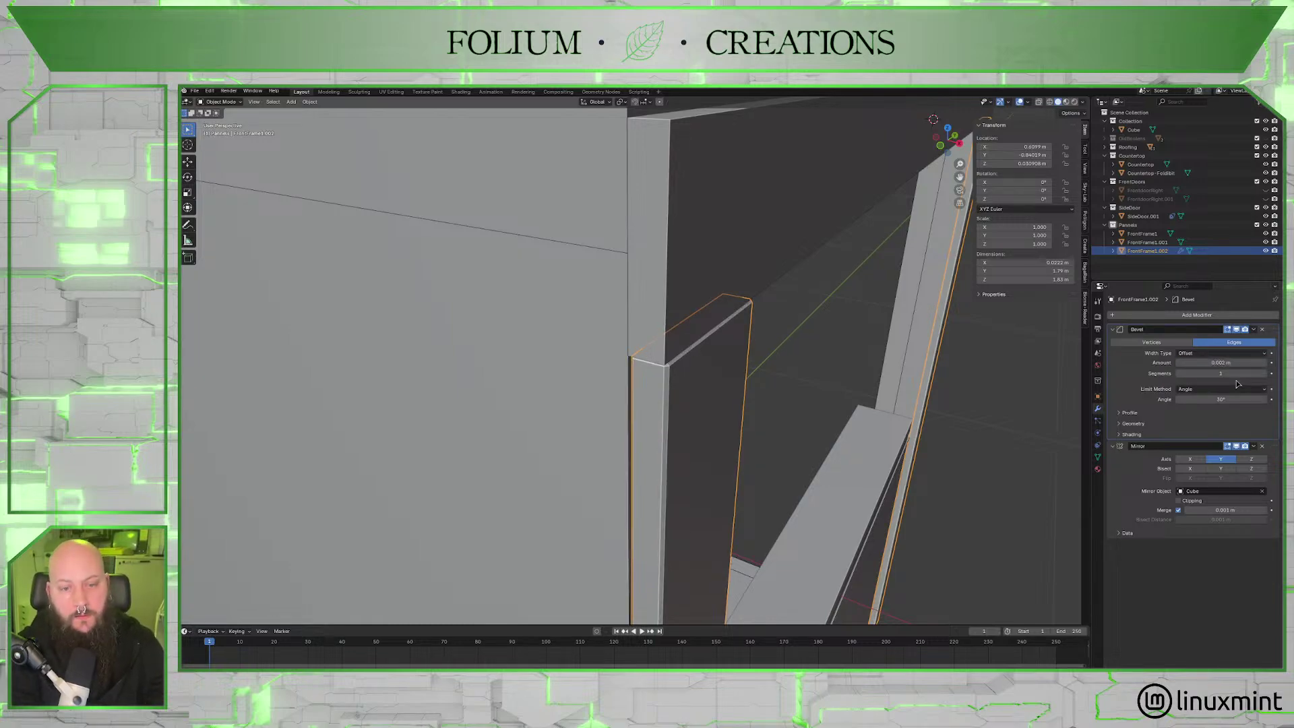
Set the vertical panel's bevel to 2 segments and an amount of 0.0015 m.
{"action": "middle_click_drag", "start_coordinate": [857, 390], "coordinate": [720, 372]}
{"action": "scroll", "coordinate": [720, 376], "scroll_direction": "down", "scroll_amount": 3}
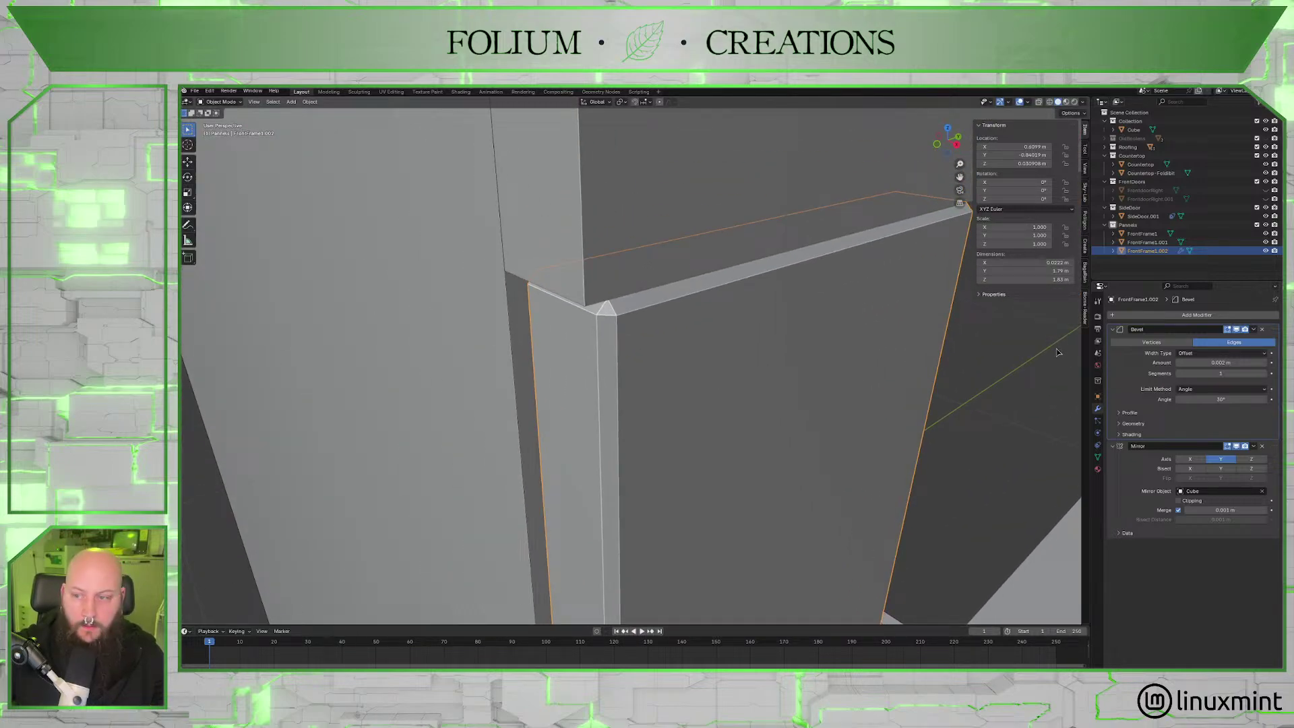
{"action": "left_click", "coordinate": [1264, 374]}
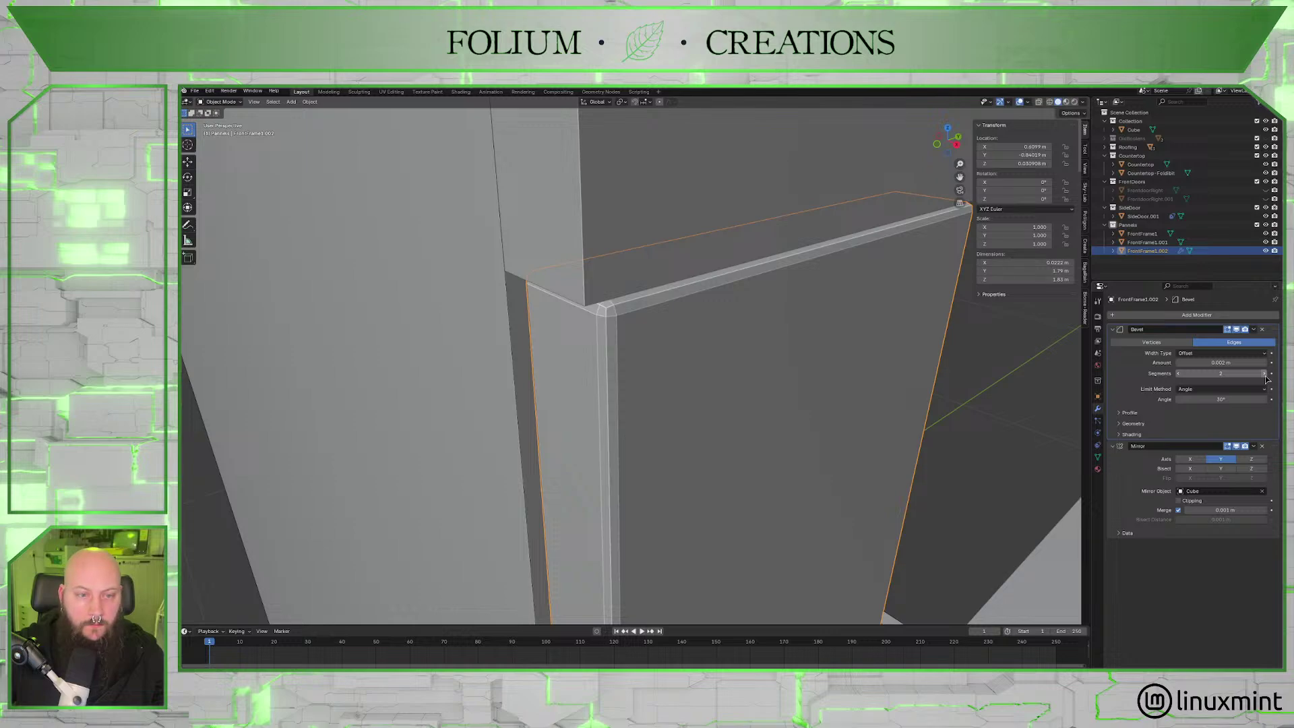
{"action": "left_click", "coordinate": [1191, 364]}
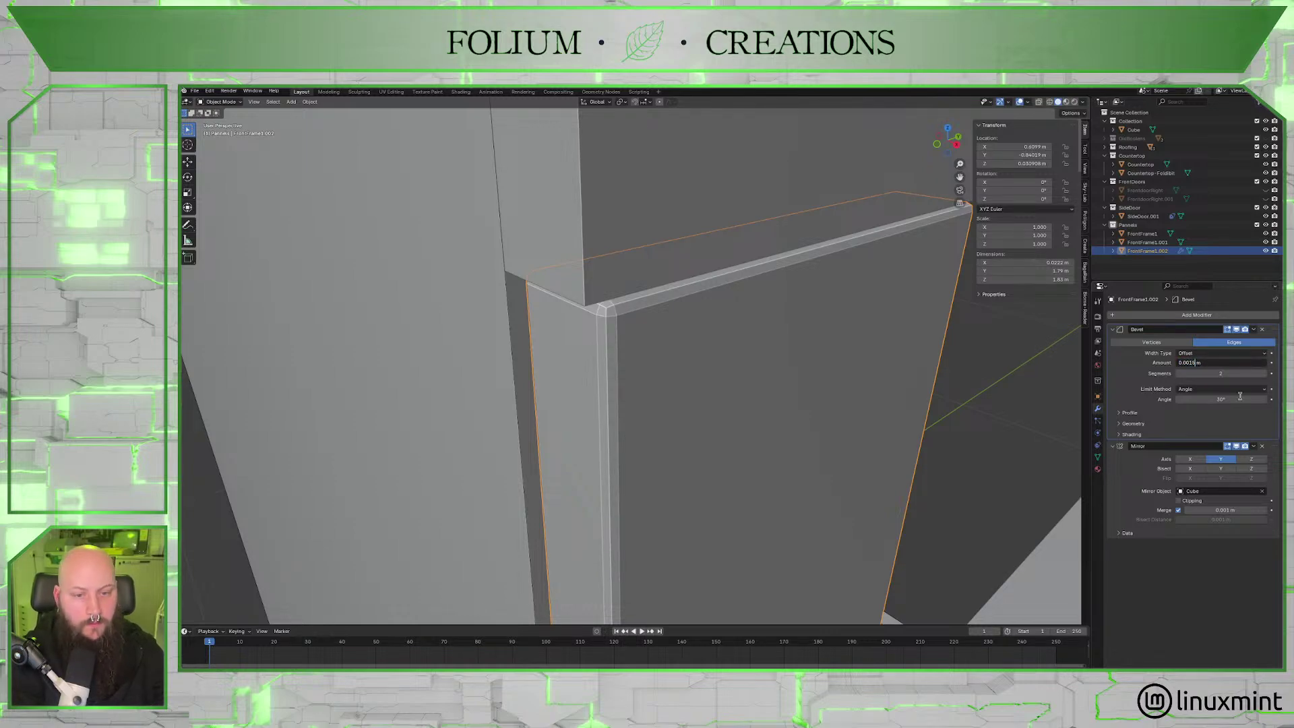
{"action": "key", "text": "Return"}
{"action": "scroll", "coordinate": [674, 355], "scroll_direction": "down", "scroll_amount": 10}
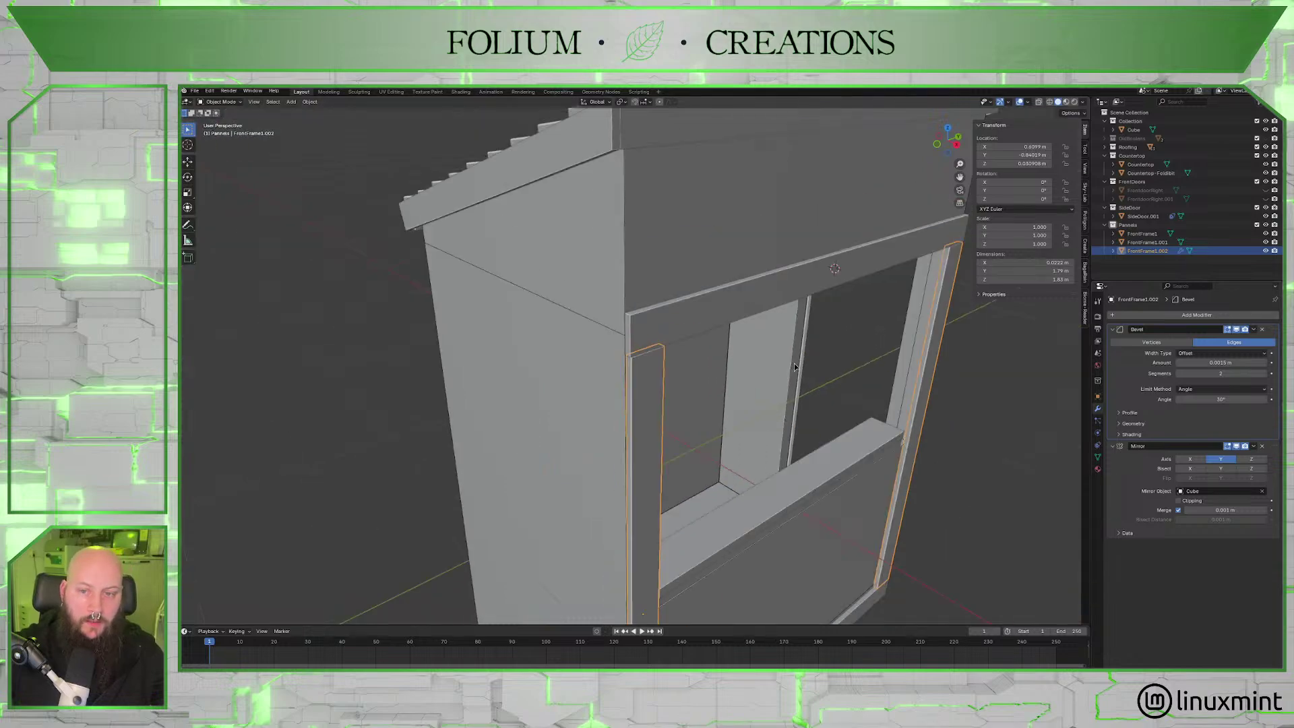
Add a Bevel modifier to the upper front panel FrontFrame1 with an amount of 0.0015 m and 2 segments.
{"action": "middle_click_drag", "start_coordinate": [673, 355], "coordinate": [1039, 336], "text": "shift"}
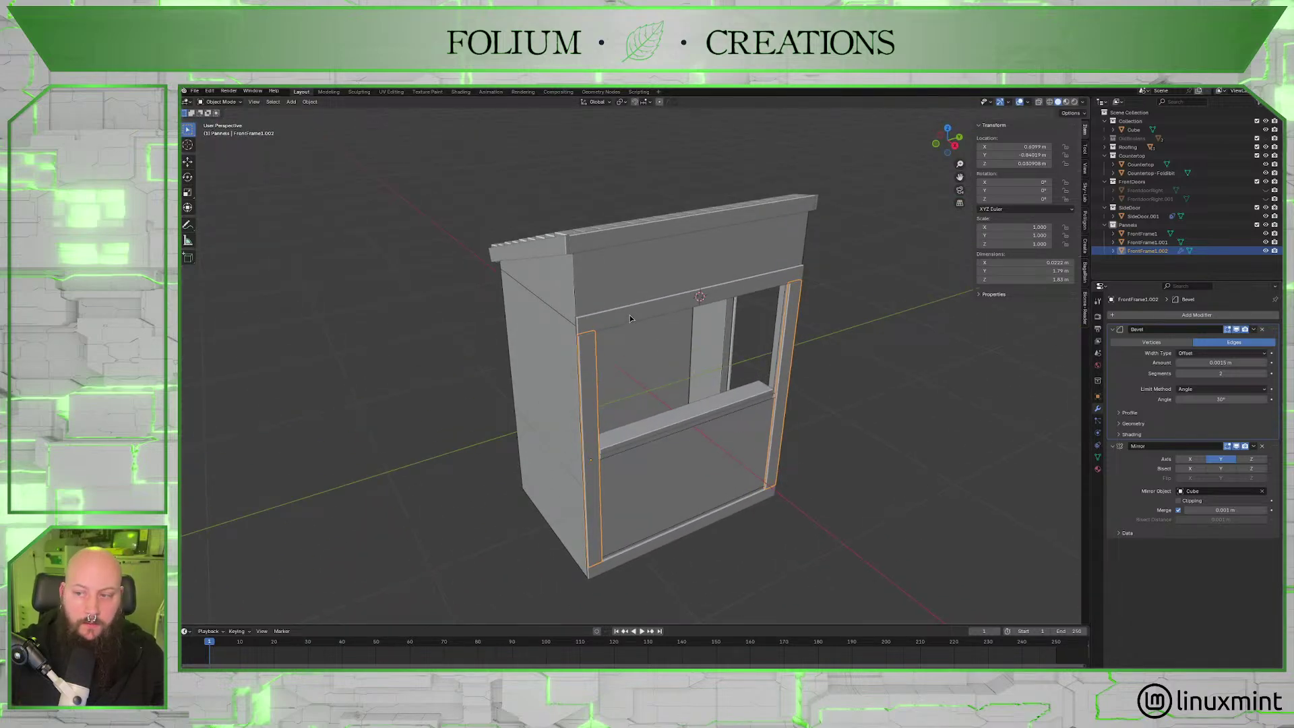
{"action": "left_click", "coordinate": [617, 334]}
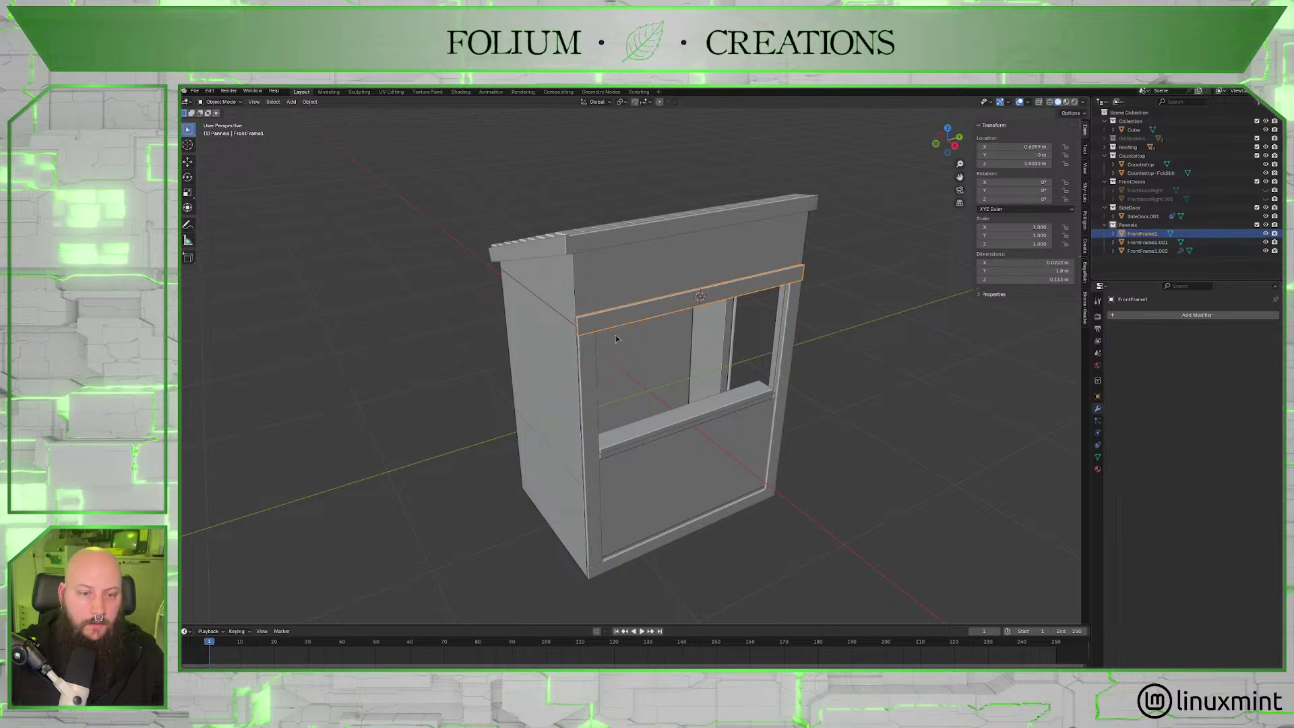
{"action": "left_click", "coordinate": [584, 366]}
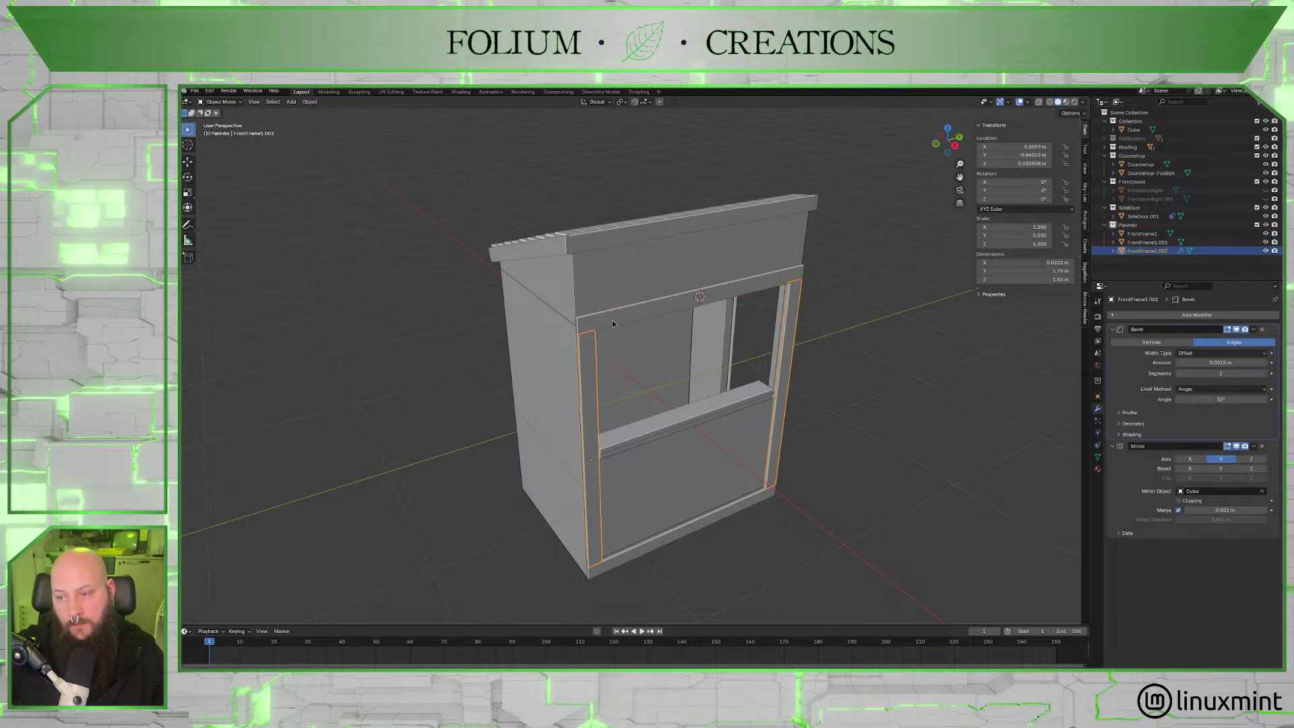
{"action": "left_click", "coordinate": [1215, 363]}
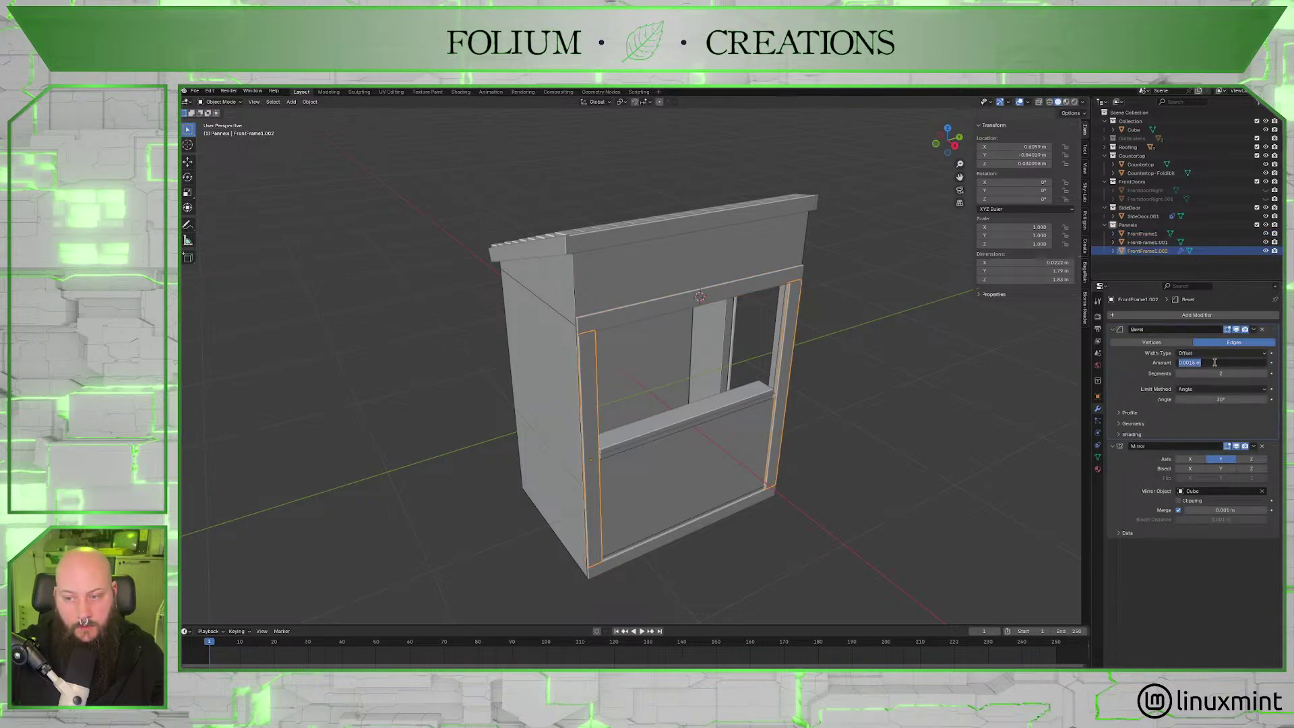
{"action": "left_click", "coordinate": [613, 321]}
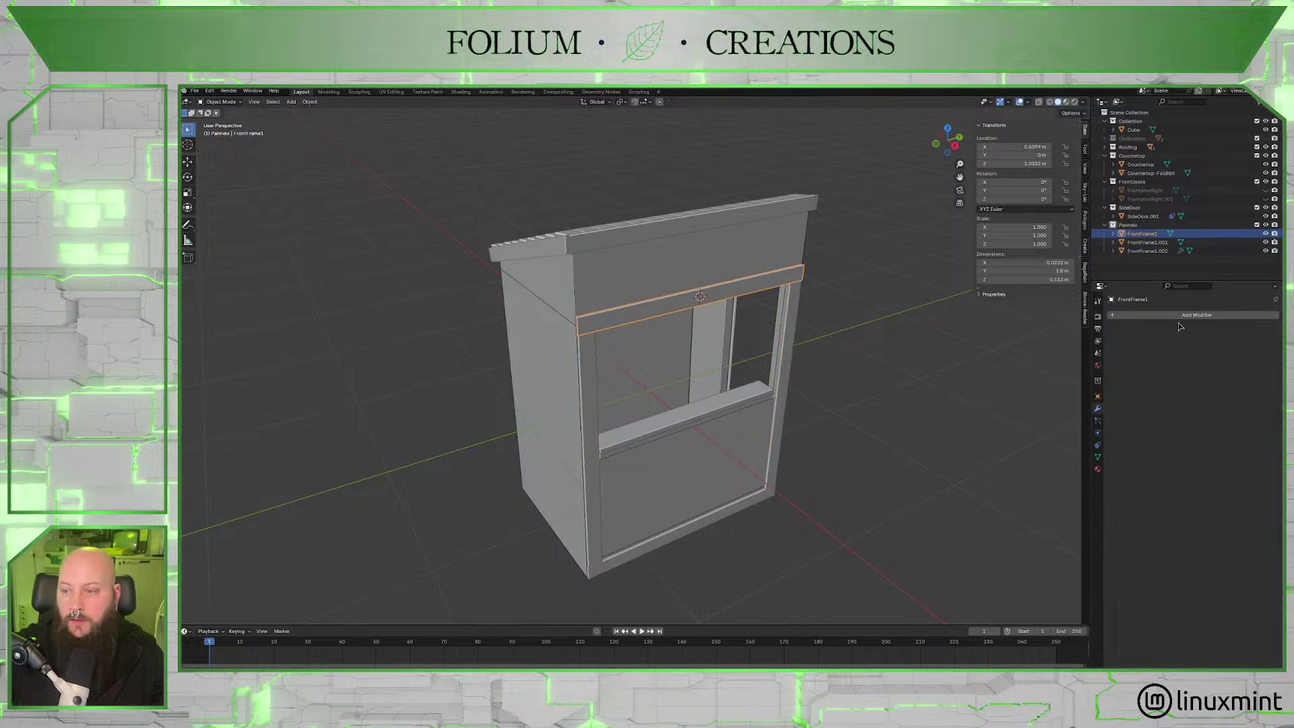
{"action": "left_click", "coordinate": [1196, 315]}
{"action": "mouse_move", "coordinate": [1151, 322]}
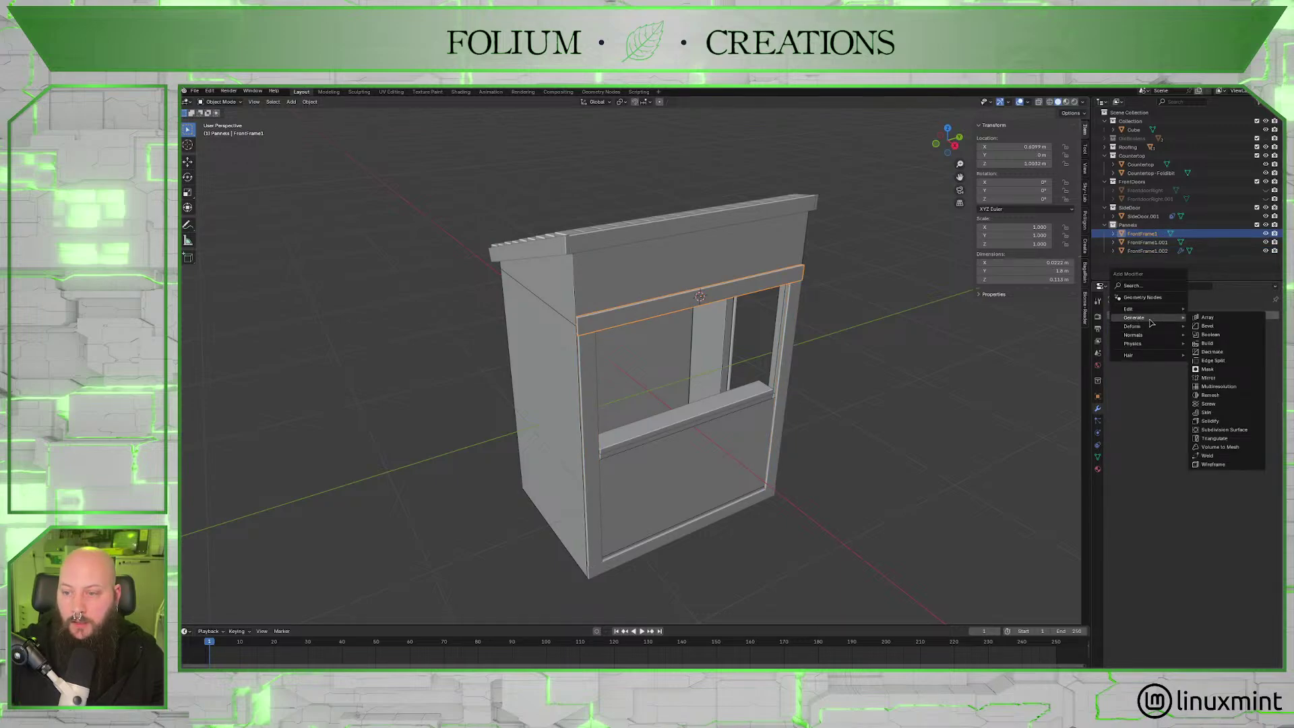
{"action": "left_click", "coordinate": [1207, 326]}
{"action": "left_click", "coordinate": [1241, 364]}
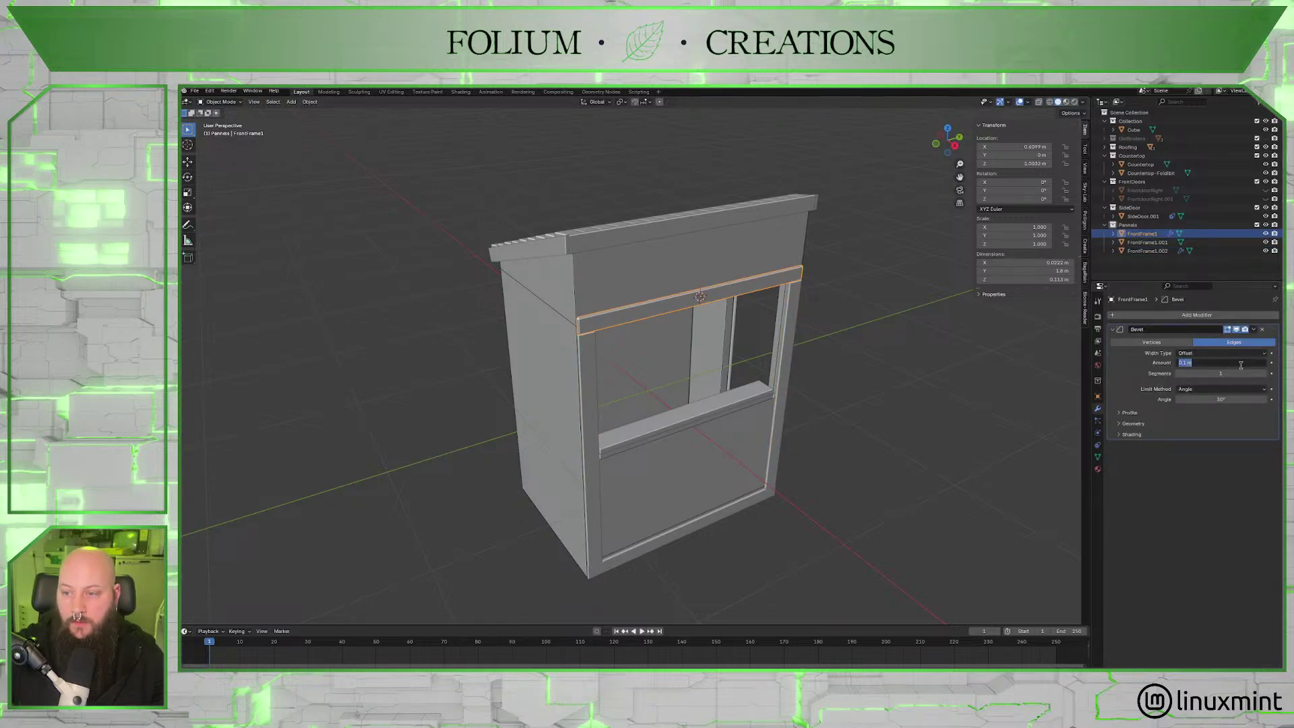
{"action": "type", "text": "0.0015"}
{"action": "key", "text": "Return"}
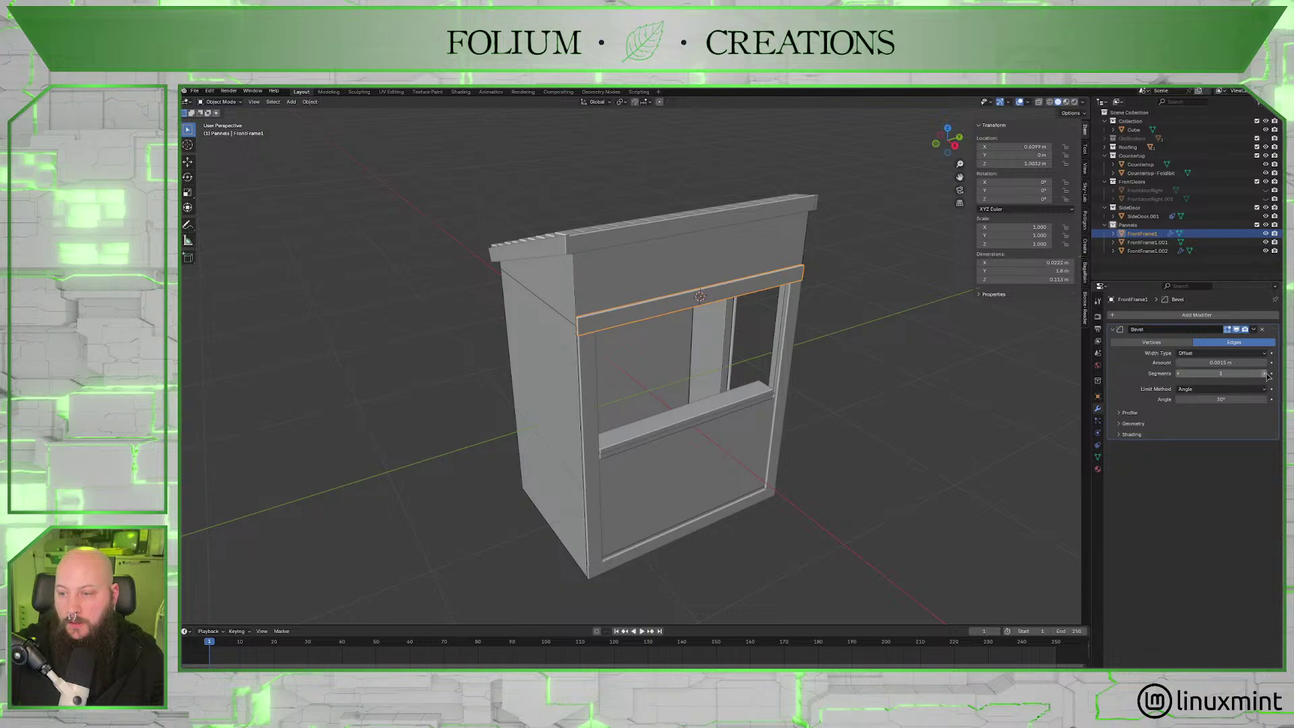
{"action": "left_click", "coordinate": [1264, 374]}
Add a Bevel modifier to the lower front panel FrontFrame1.001 with an amount of 0.0015 m and 2 segments.
{"action": "middle_click_drag", "start_coordinate": [832, 489], "coordinate": [746, 298]}
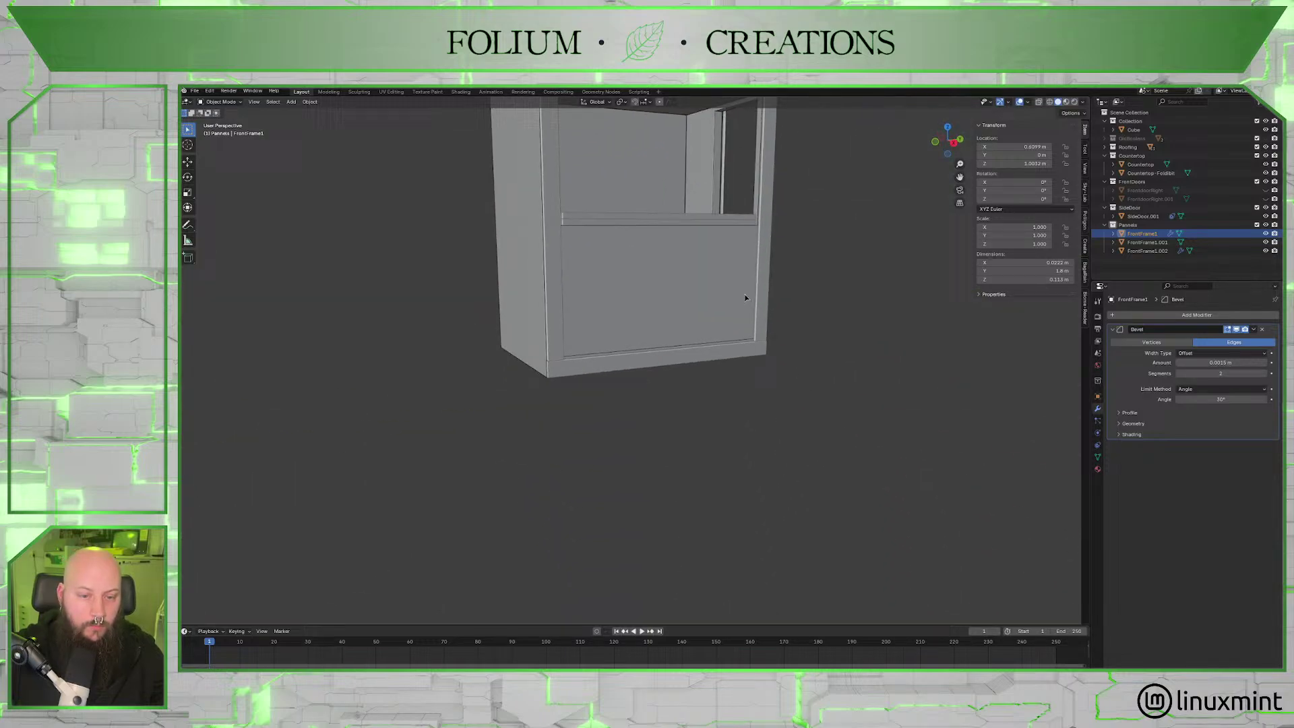
{"action": "left_click", "coordinate": [646, 360]}
{"action": "left_click", "coordinate": [1154, 315]}
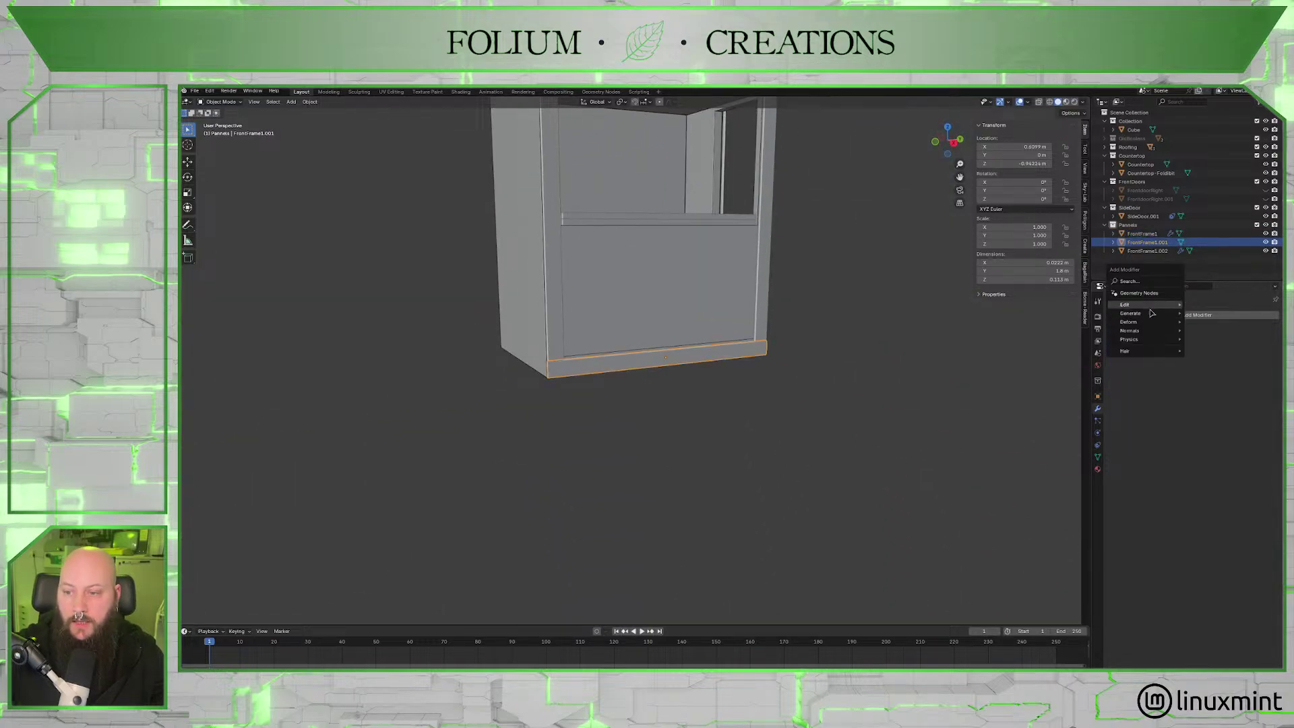
{"action": "mouse_move", "coordinate": [1151, 312]}
{"action": "left_click", "coordinate": [1221, 322]}
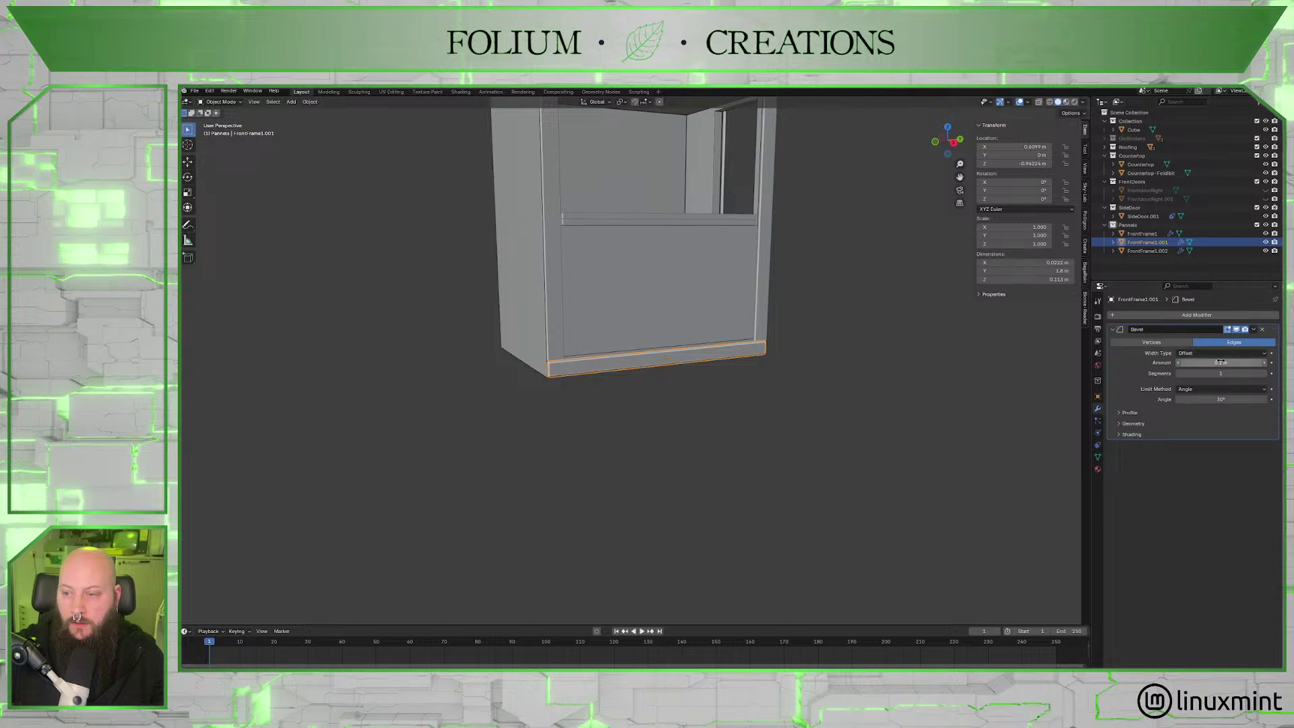
{"action": "left_click", "coordinate": [1221, 362]}
{"action": "type", "text": "0.0015"}
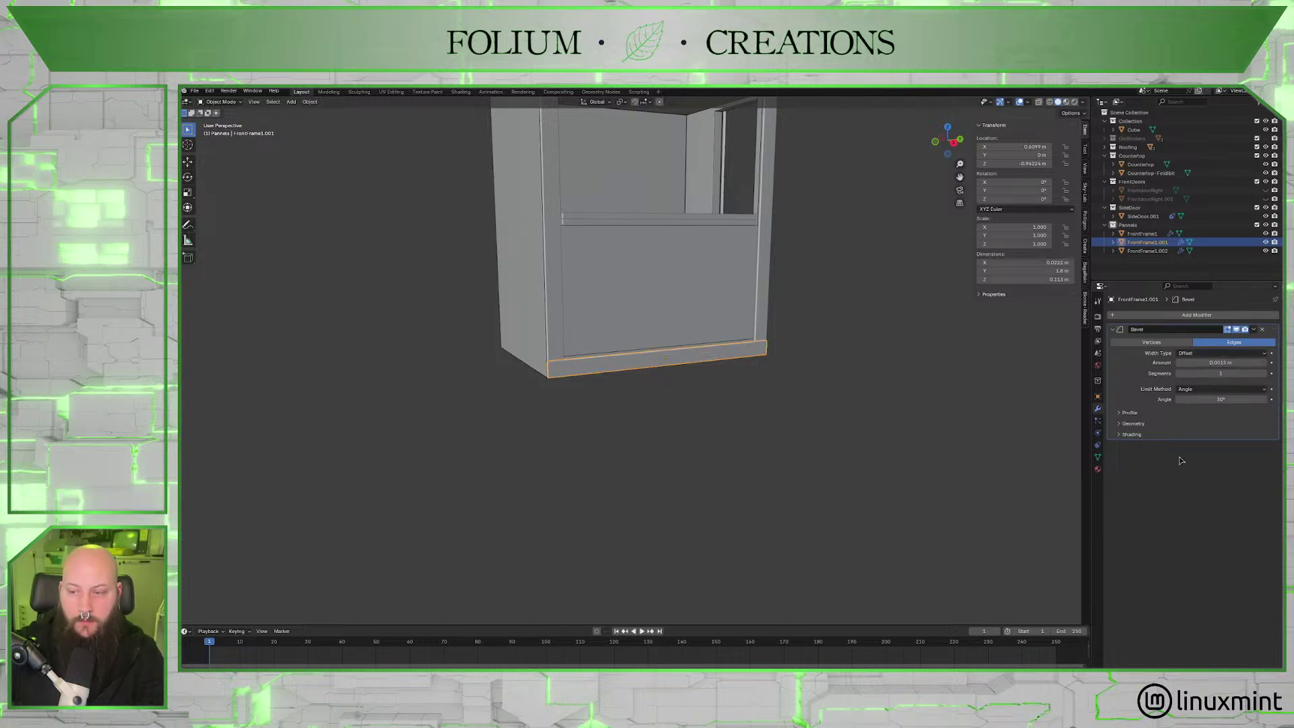
{"action": "key", "text": "Return"}
{"action": "left_click", "coordinate": [1266, 374]}
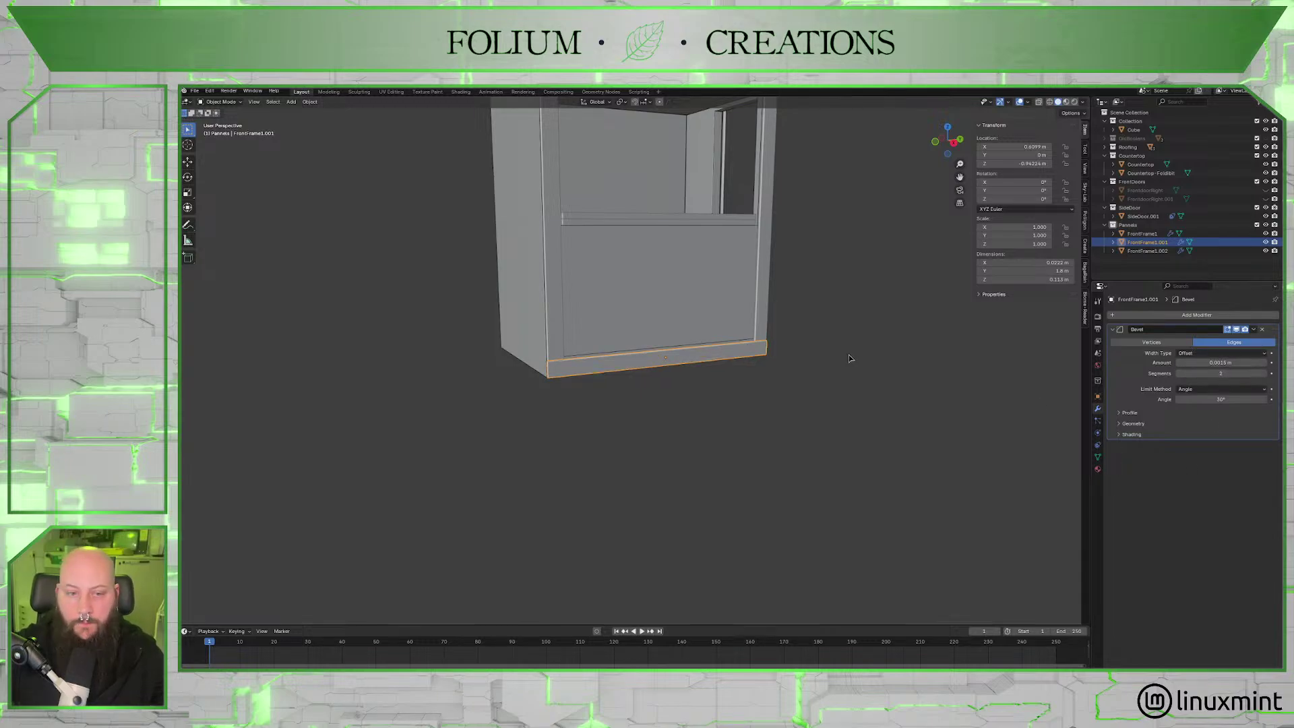
Move the mirrored vertical panel FrontFrame1.002 outwards by about -0.0023 m along the global Y axis.
{"action": "scroll", "coordinate": [722, 291], "scroll_direction": "up", "scroll_amount": 5}
{"action": "scroll", "coordinate": [413, 317], "scroll_direction": "down", "scroll_amount": 2}
{"action": "left_click", "coordinate": [412, 270]}
{"action": "middle_click_drag", "start_coordinate": [413, 270], "coordinate": [526, 300]}
{"action": "left_click", "coordinate": [527, 299]}
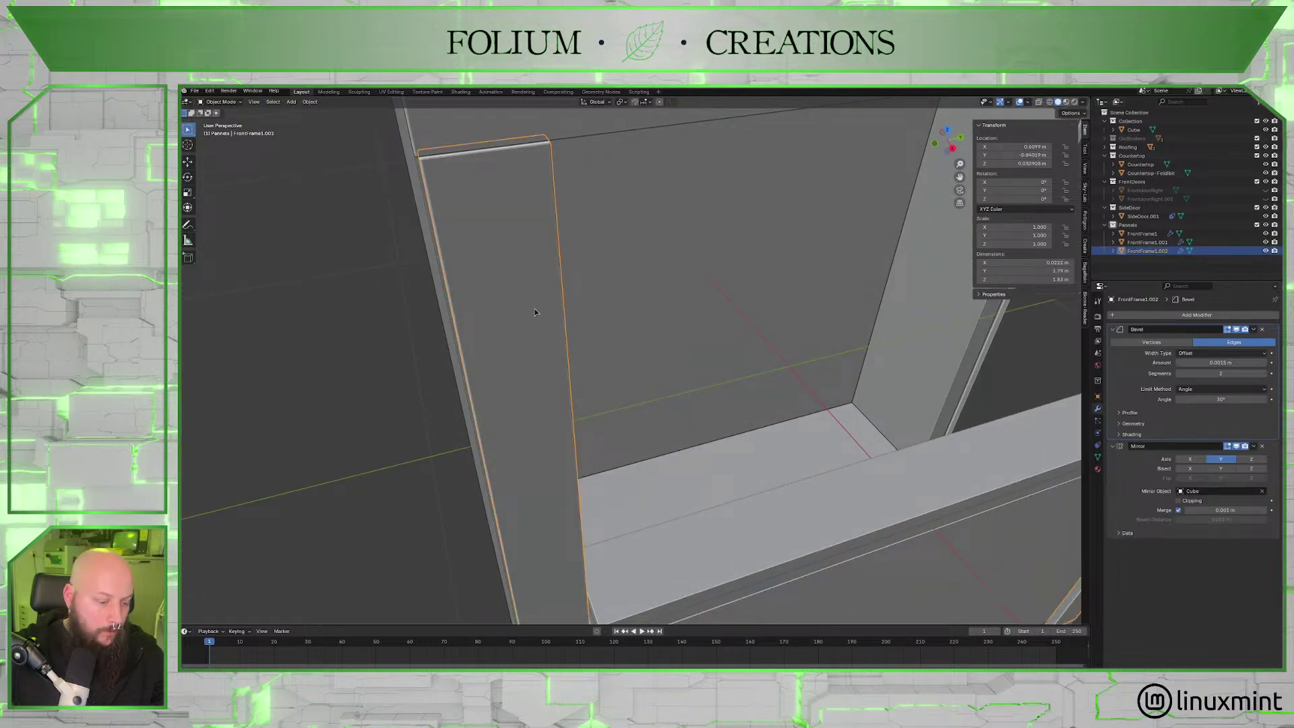
{"action": "key", "text": "g"}
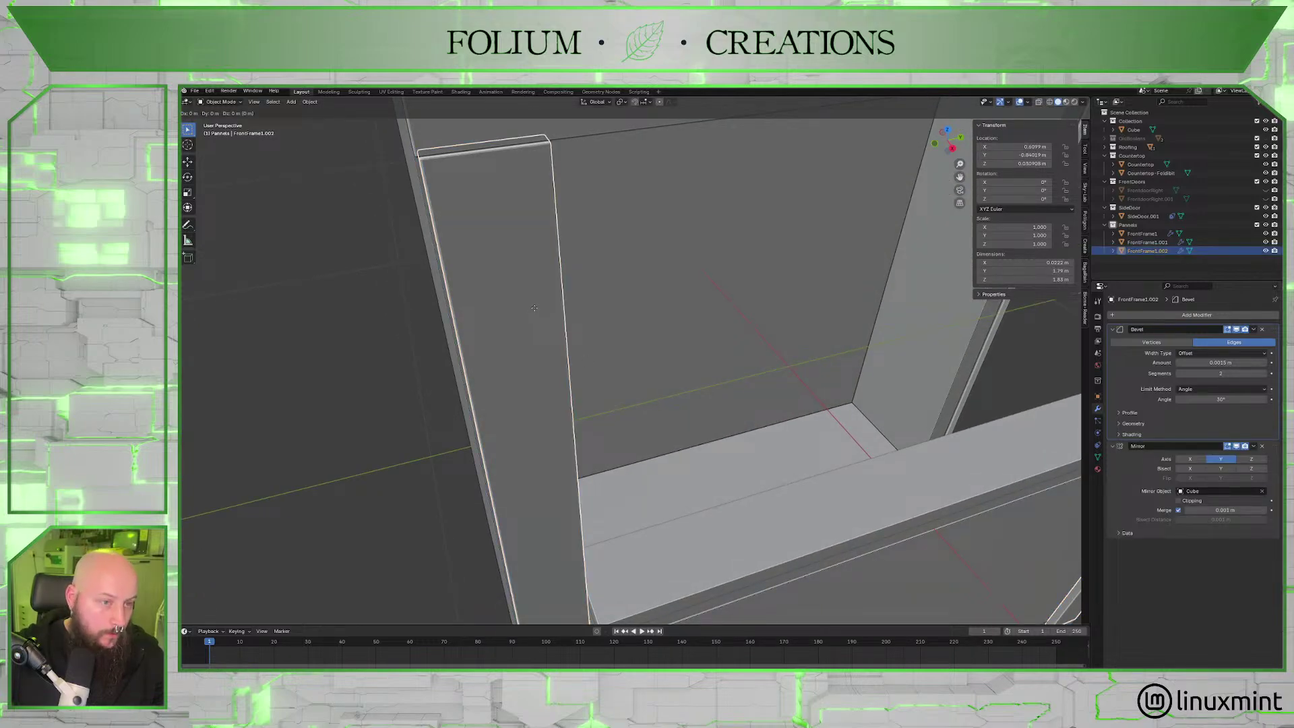
{"action": "key", "text": "y"}
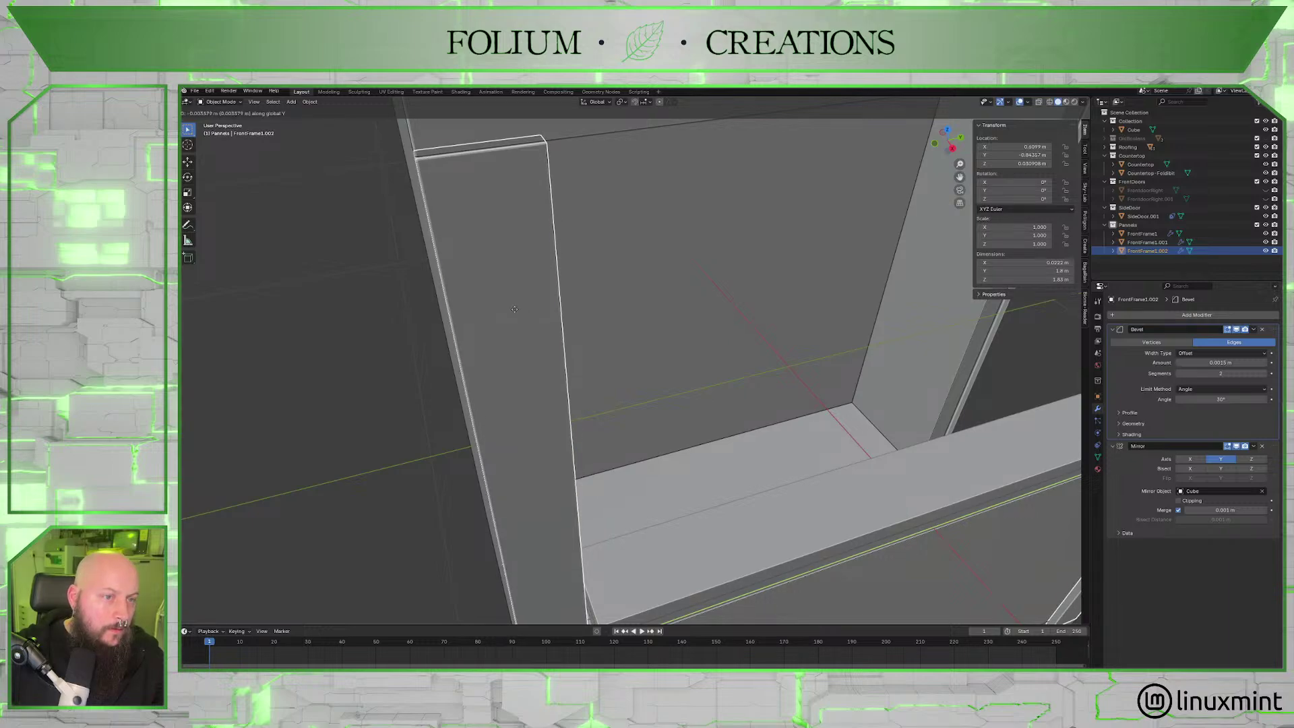
{"action": "left_click", "coordinate": [505, 316]}
{"action": "scroll", "coordinate": [504, 321], "scroll_direction": "down", "scroll_amount": 8}
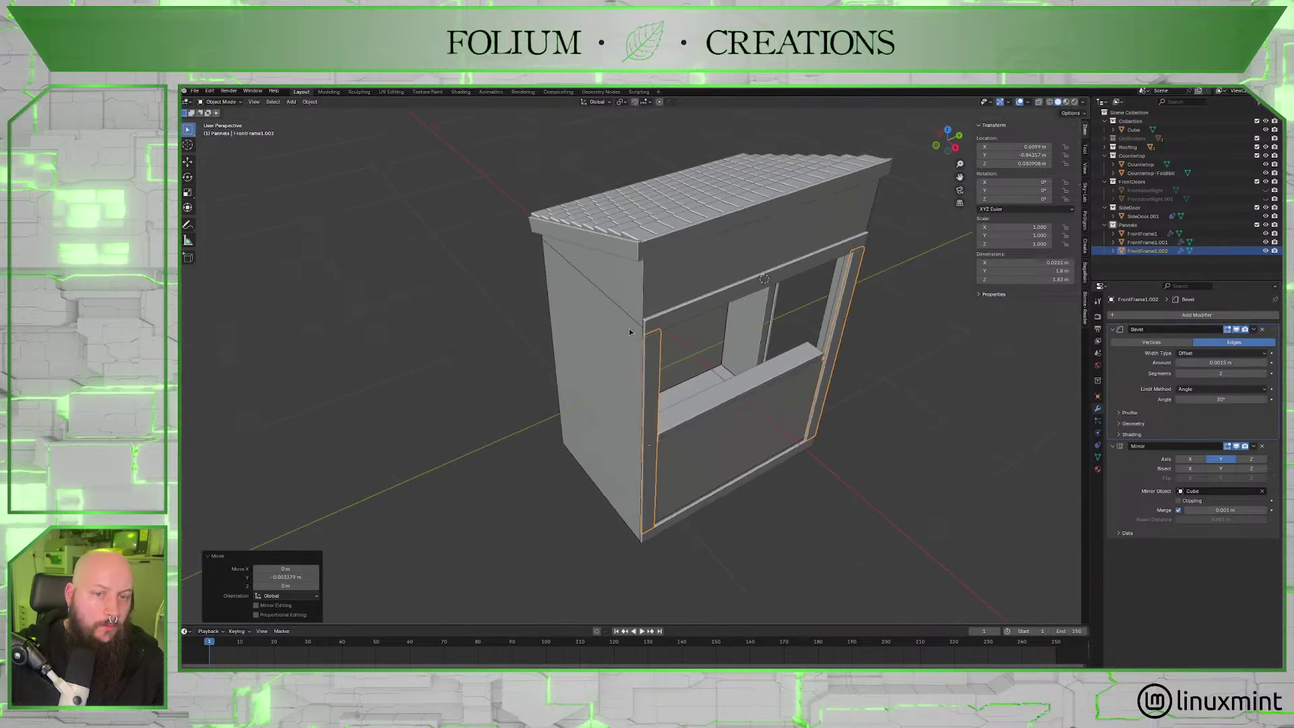
Unhide the two front doors, FrontdoorRight and FrontdoorRight.001.
{"action": "middle_click_drag", "start_coordinate": [631, 331], "coordinate": [944, 468]}
{"action": "scroll", "coordinate": [680, 345], "scroll_direction": "up", "scroll_amount": 5}
{"action": "left_click", "coordinate": [944, 468]}
{"action": "scroll", "coordinate": [855, 430], "scroll_direction": "up", "scroll_amount": 3}
{"action": "scroll", "coordinate": [775, 407], "scroll_direction": "down", "scroll_amount": 8}
{"action": "mouse_move", "coordinate": [775, 407]}
{"action": "middle_mouse_down"}
{"action": "mouse_move", "coordinate": [789, 393]}
{"action": "mouse_move", "coordinate": [768, 401]}
{"action": "middle_mouse_up"}
{"action": "left_click", "coordinate": [1265, 190]}
{"action": "left_click", "coordinate": [1266, 199]}
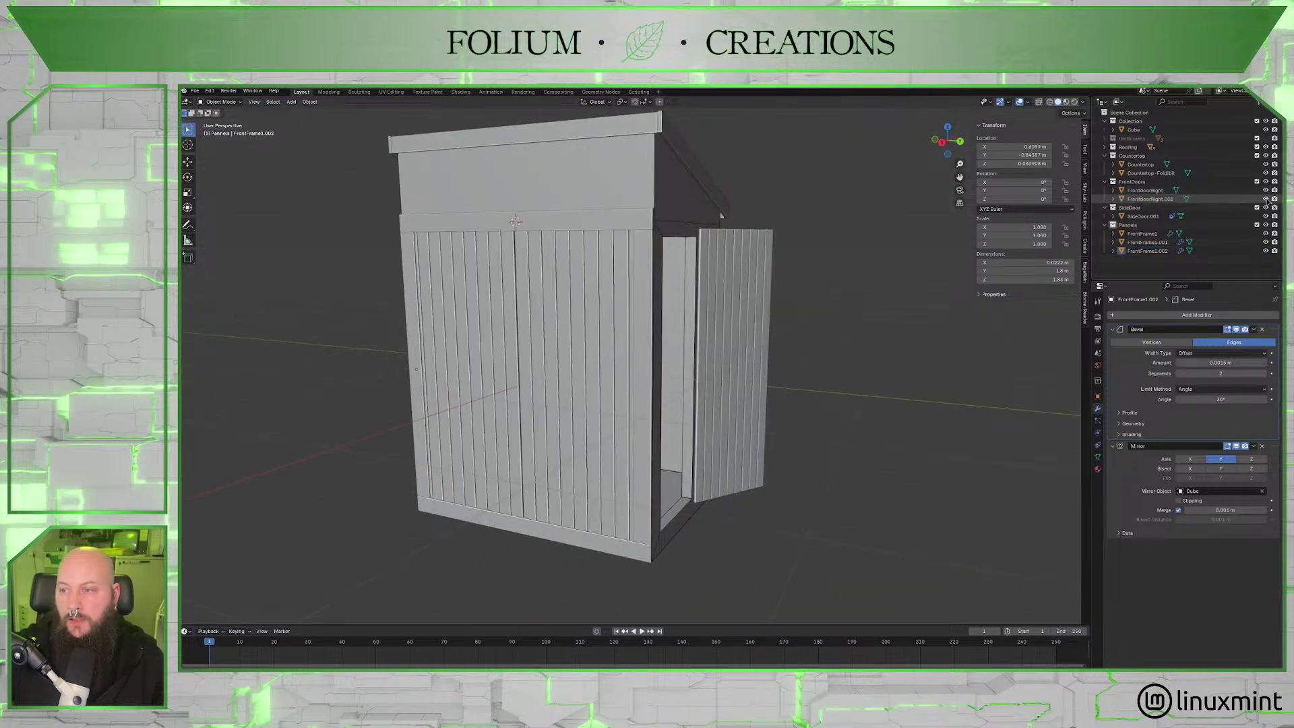
Move both front doors outwards together by about 0.0178 m along the global X axis, in front of the frame.
{"action": "middle_click_drag", "start_coordinate": [647, 310], "coordinate": [681, 305]}
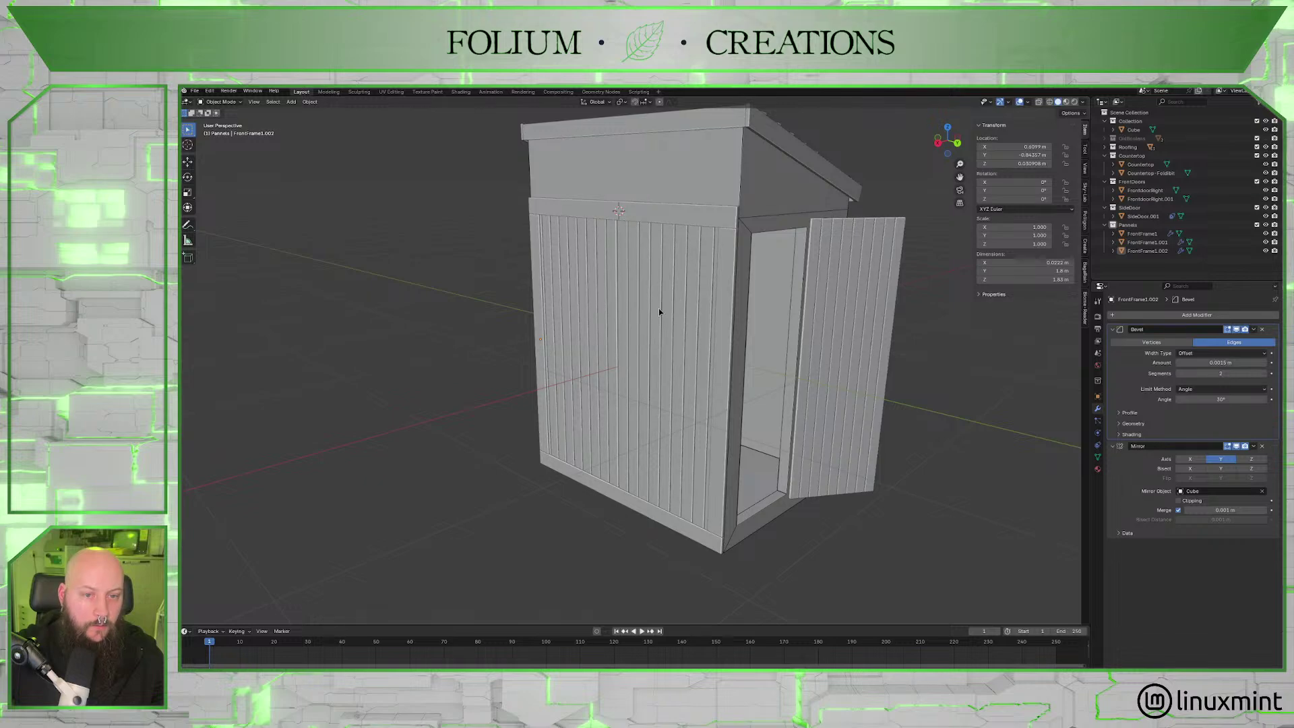
{"action": "left_click", "coordinate": [596, 326]}
{"action": "left_click", "coordinate": [589, 325]}
{"action": "middle_click_drag", "start_coordinate": [589, 325], "coordinate": [637, 345]}
{"action": "key", "text": "g"}
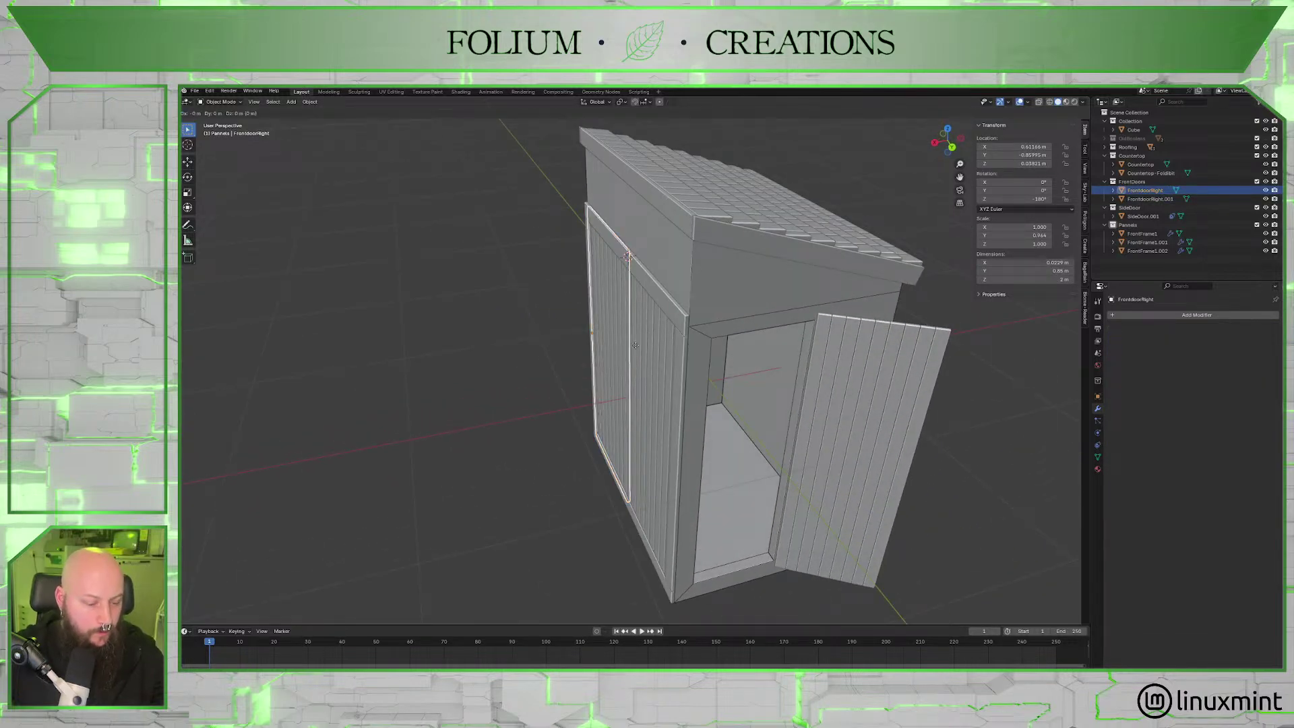
{"action": "right_click", "coordinate": [613, 349]}
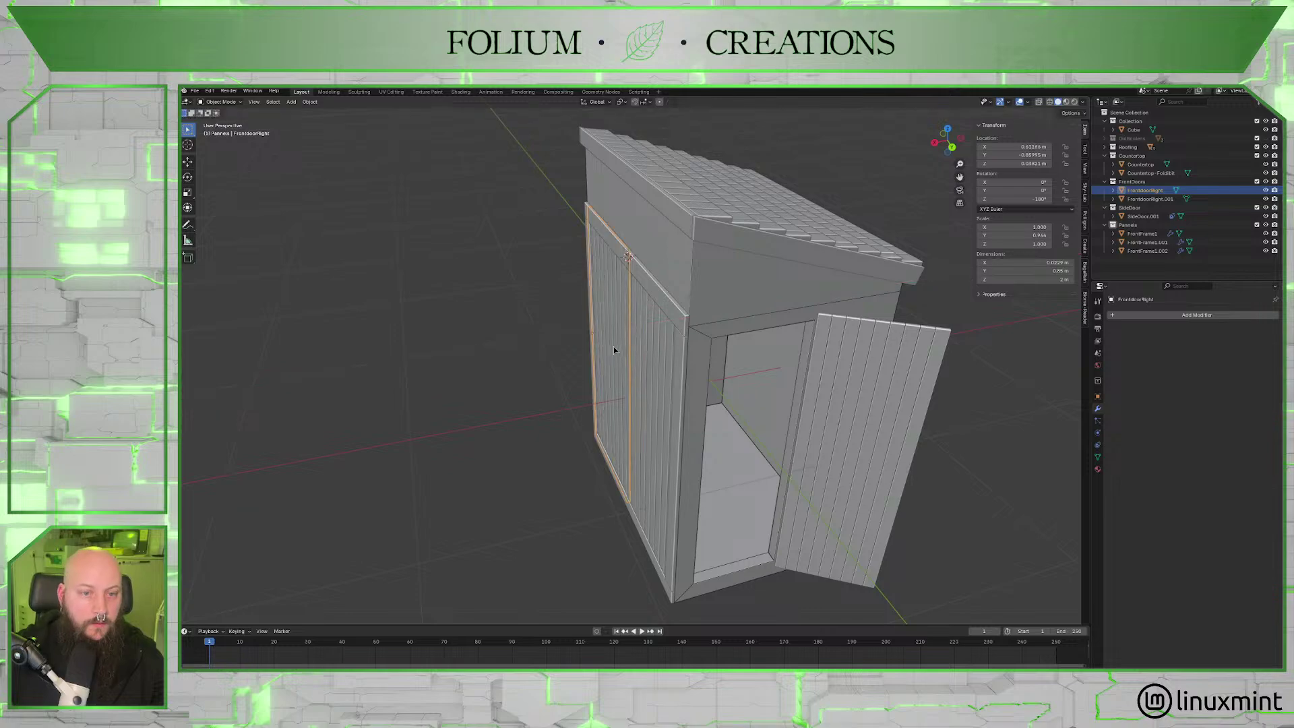
{"action": "left_click", "coordinate": [644, 355], "text": "shift"}
{"action": "key", "text": "g"}
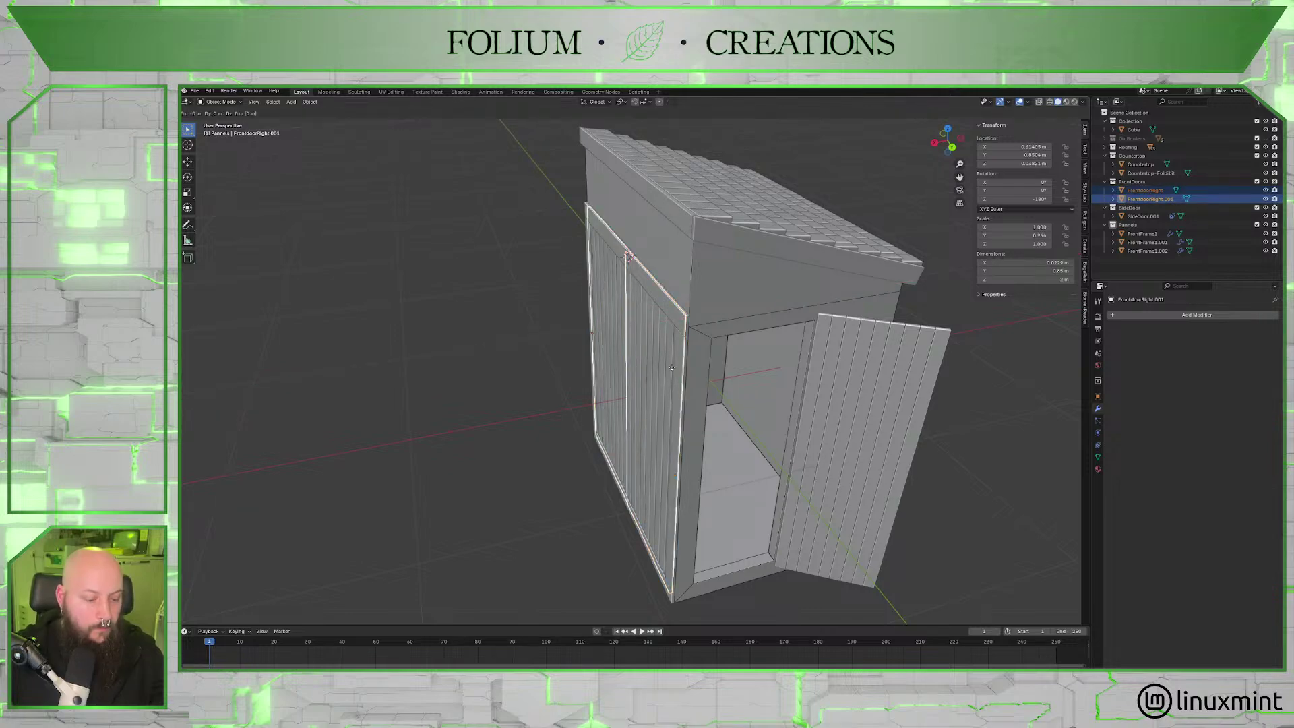
{"action": "key", "text": "x"}
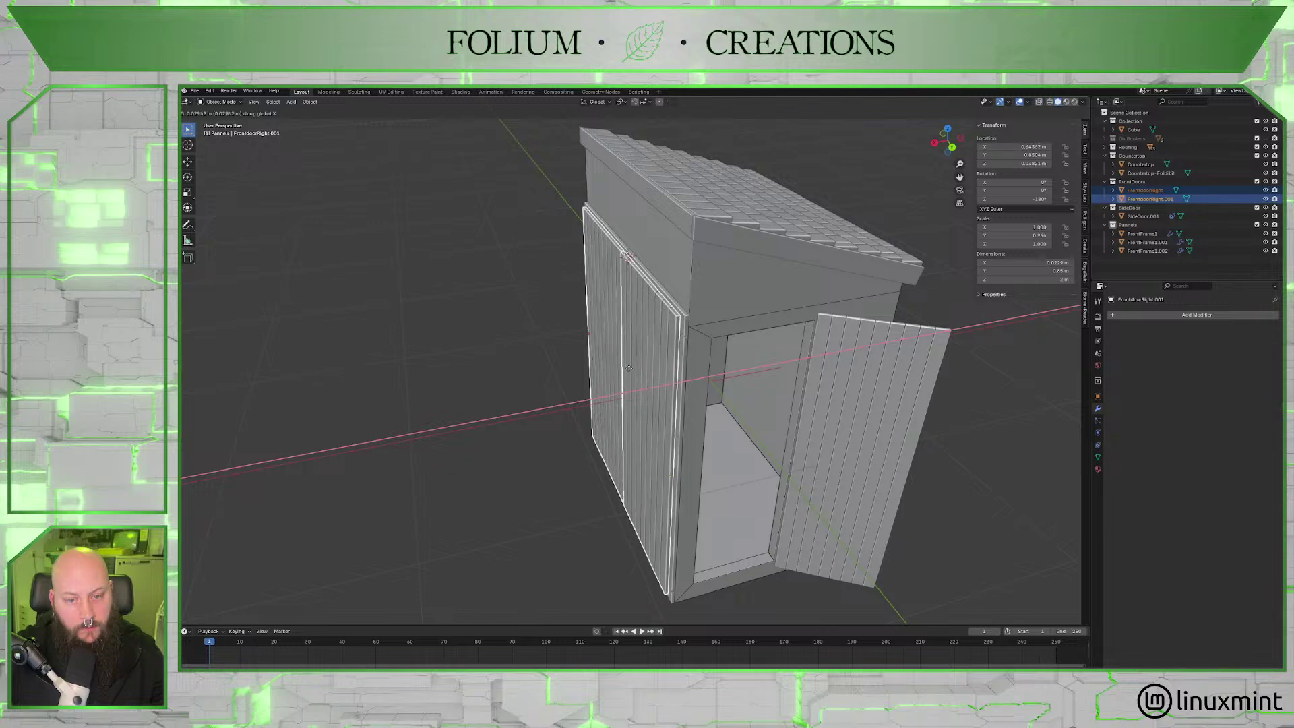
{"action": "left_click", "coordinate": [633, 372]}
{"action": "scroll", "coordinate": [634, 375], "scroll_direction": "up", "scroll_amount": 8}
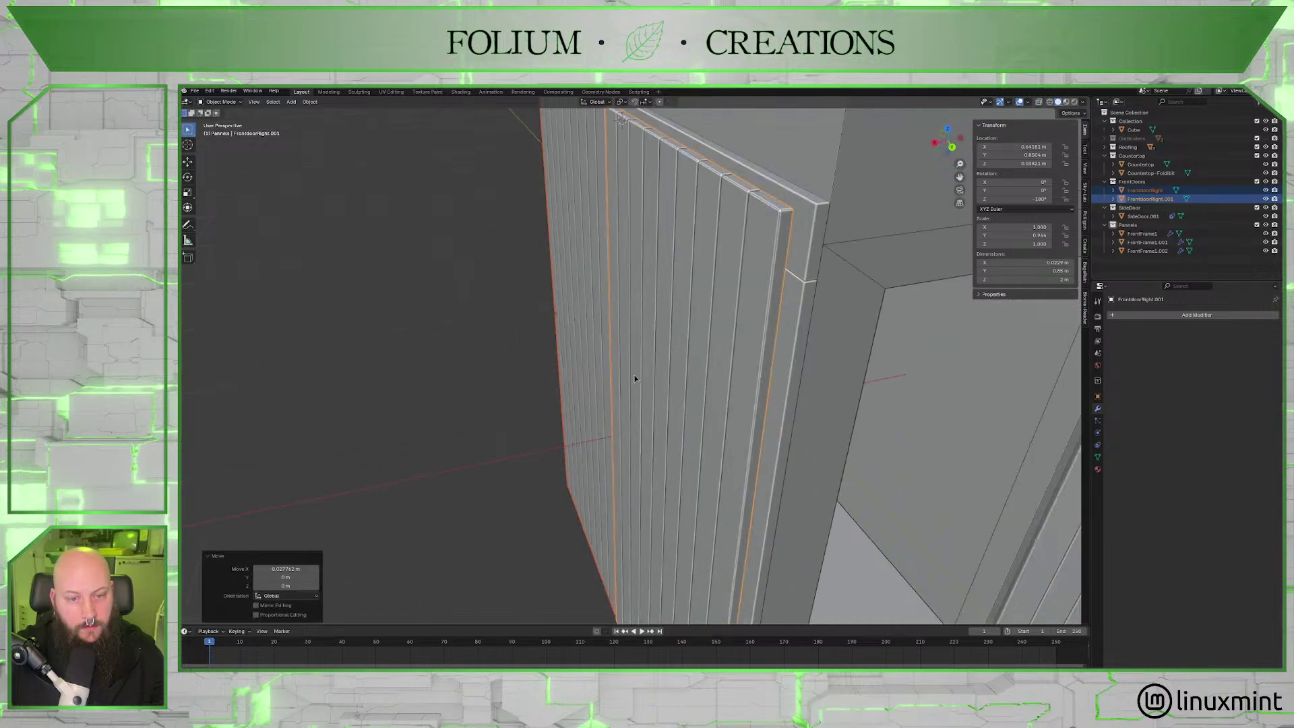
{"action": "middle_click_drag", "start_coordinate": [635, 403], "coordinate": [732, 395]}
{"action": "scroll", "coordinate": [640, 390], "scroll_direction": "down", "scroll_amount": 8}
{"action": "left_click", "coordinate": [917, 449]}
{"action": "middle_click_drag", "start_coordinate": [916, 448], "coordinate": [672, 279]}
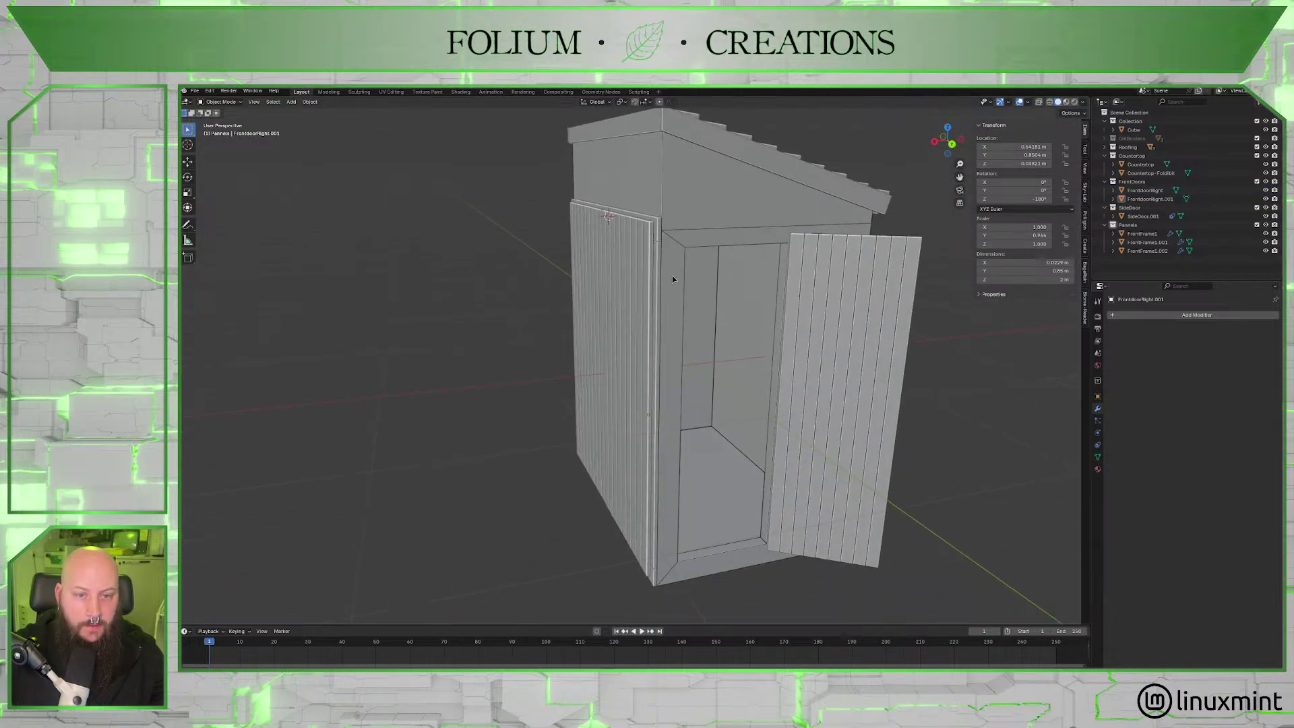
{"action": "left_click", "coordinate": [659, 237]}
{"action": "left_click", "coordinate": [663, 293], "text": "shift"}
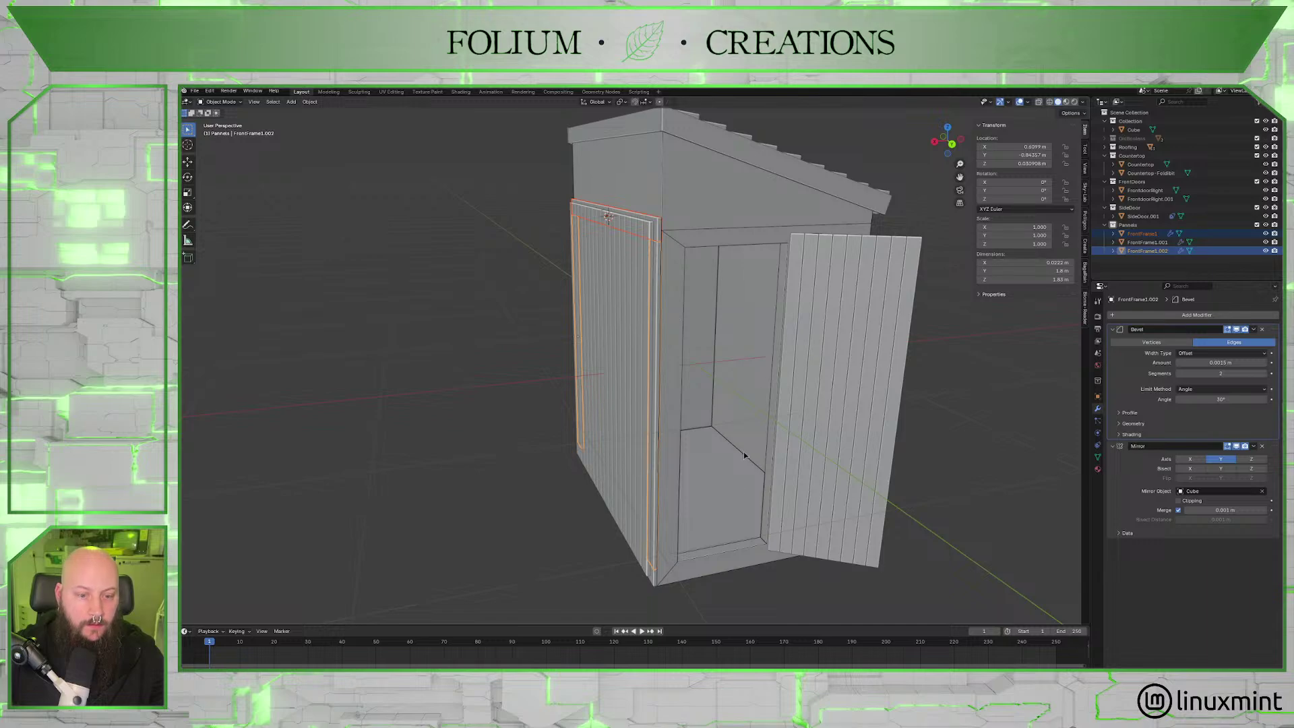
{"action": "left_click", "coordinate": [651, 583], "text": "shift"}
{"action": "scroll", "coordinate": [651, 583], "scroll_direction": "down", "scroll_amount": 3}
{"action": "middle_click_drag", "start_coordinate": [651, 583], "coordinate": [843, 472]}
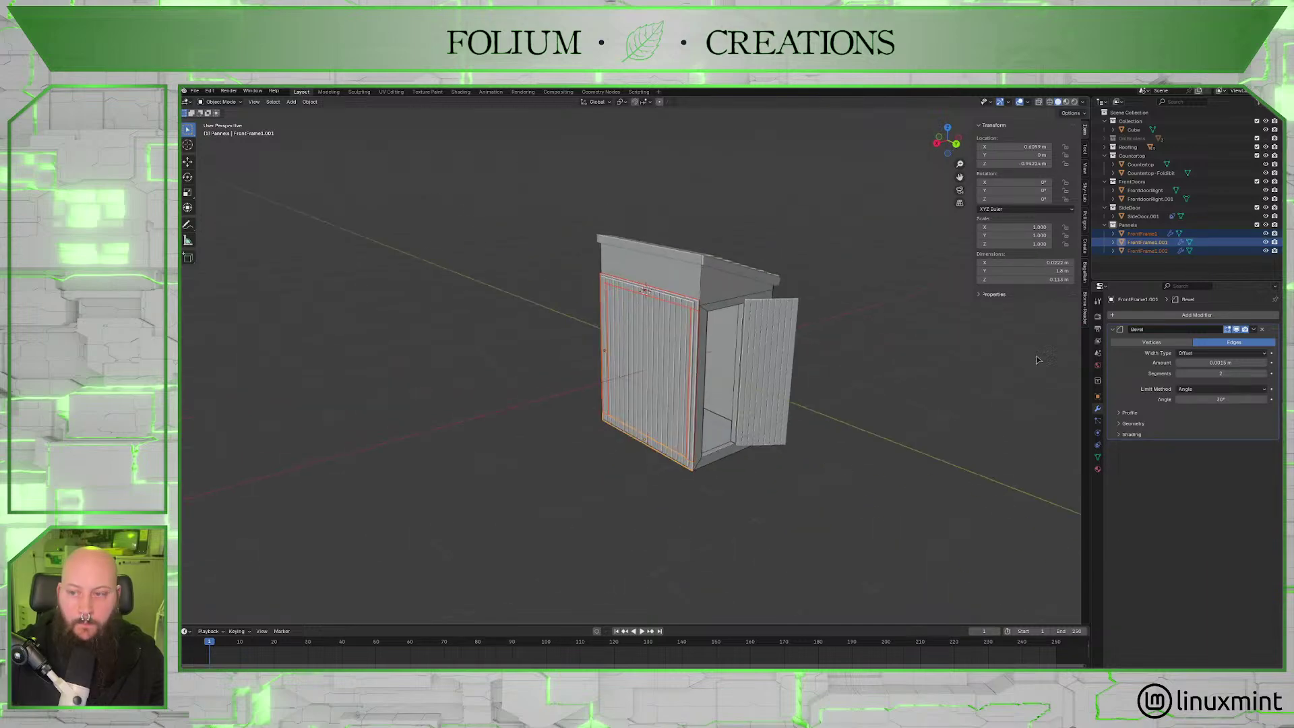
{"action": "left_click", "coordinate": [1130, 227]}
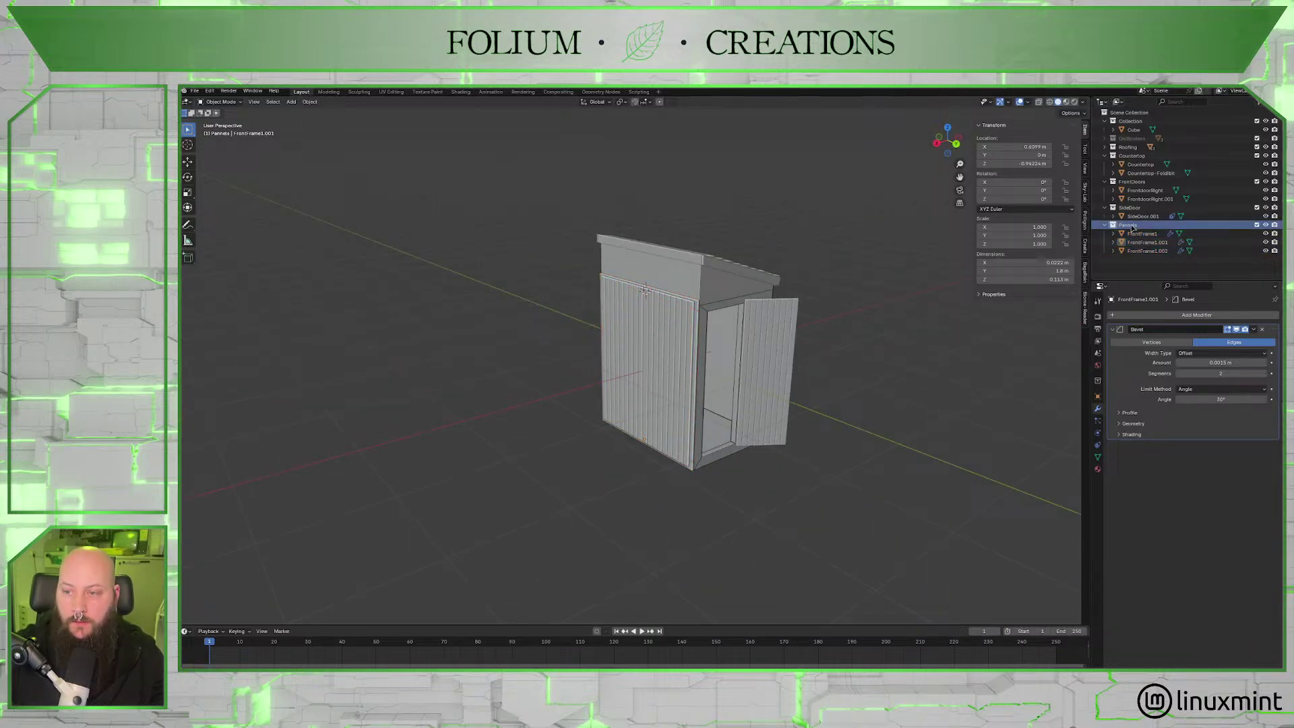
Rename the lower front panel FrontFrame1.001 as FrontFrameBottom.
{"action": "double_click", "coordinate": [1146, 243]}
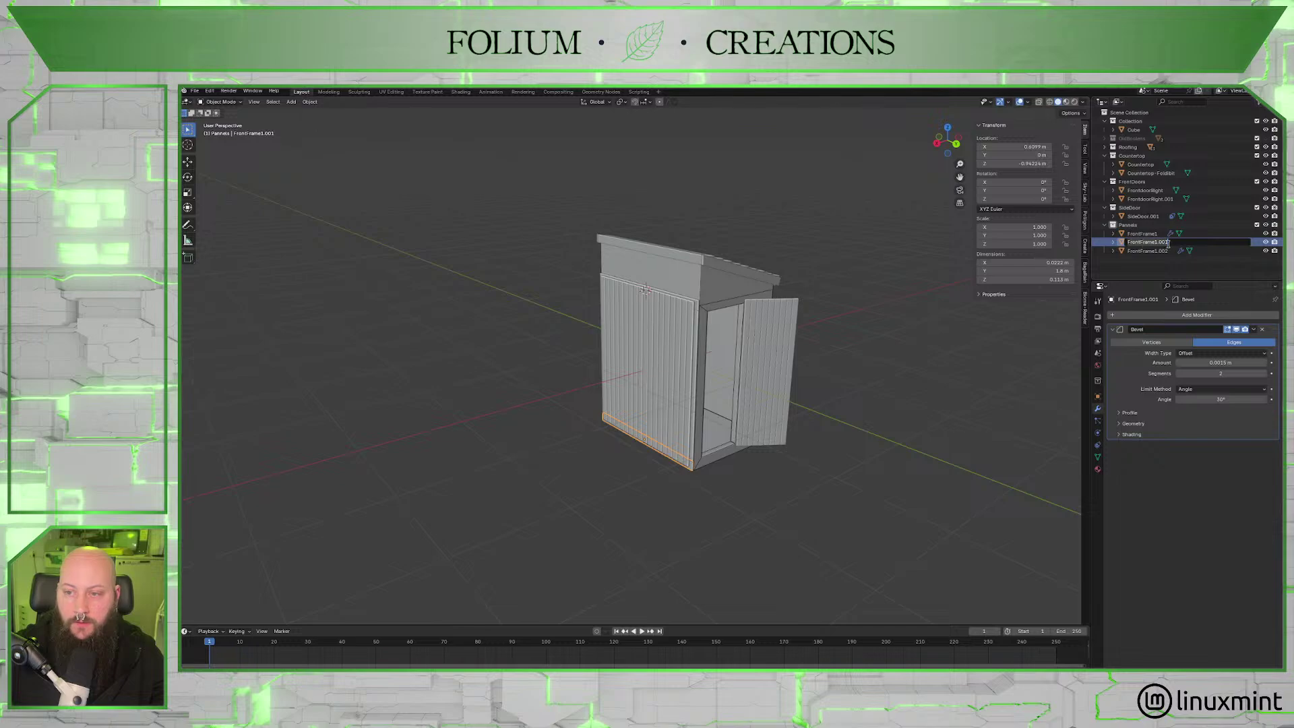
{"action": "left_click", "coordinate": [1169, 243]}
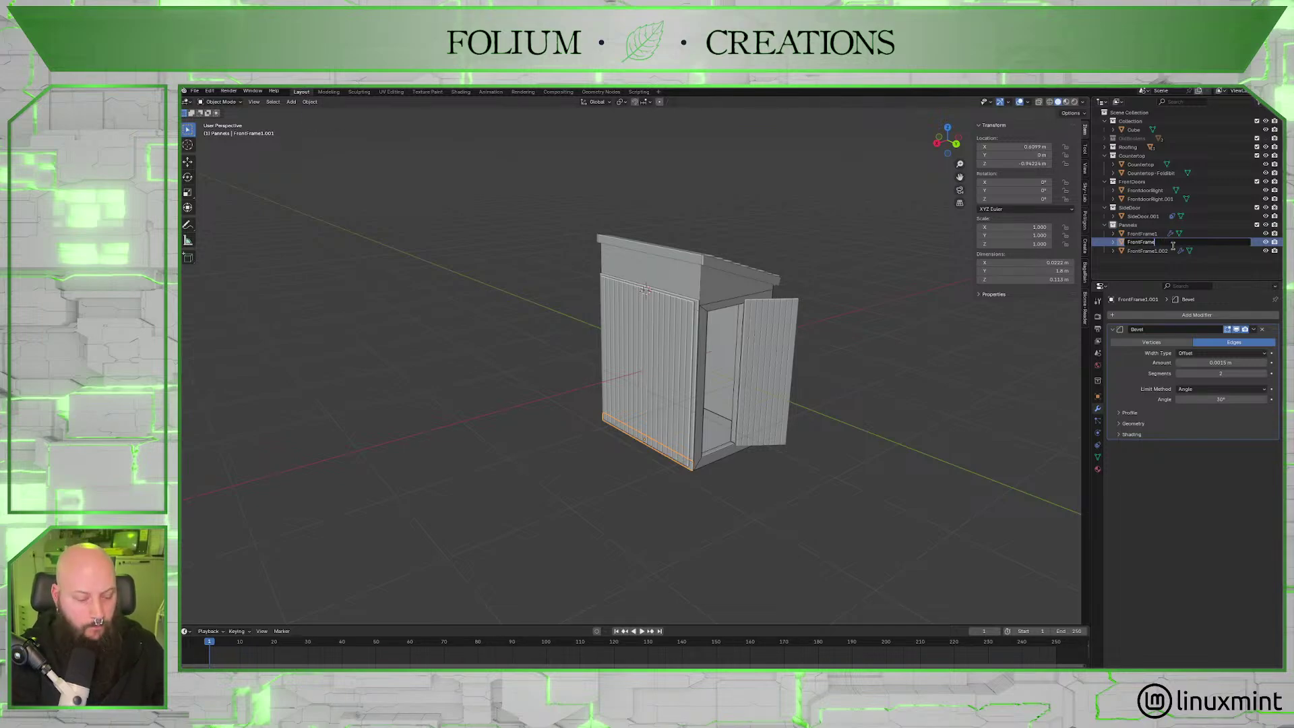
{"action": "type", "text": "bOTTOM"}
{"action": "key", "text": "Return"}
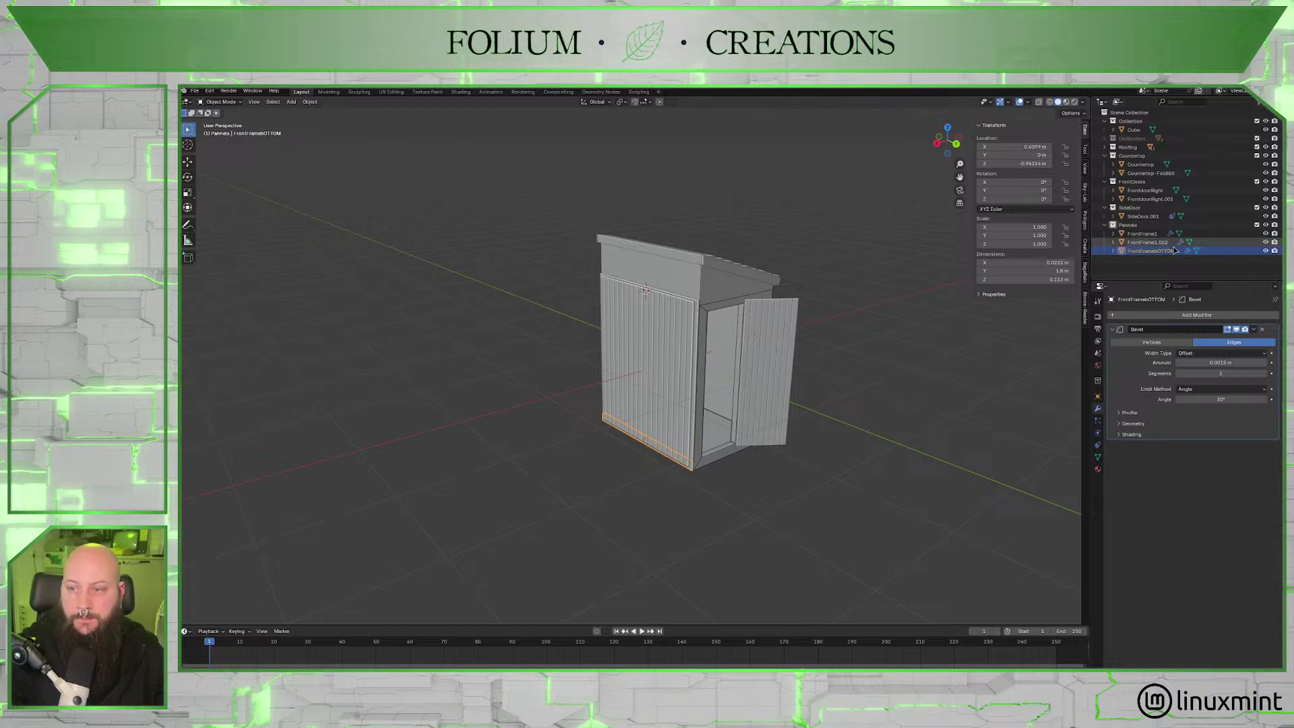
{"action": "double_click", "coordinate": [1176, 251]}
{"action": "left_click", "coordinate": [1176, 250]}
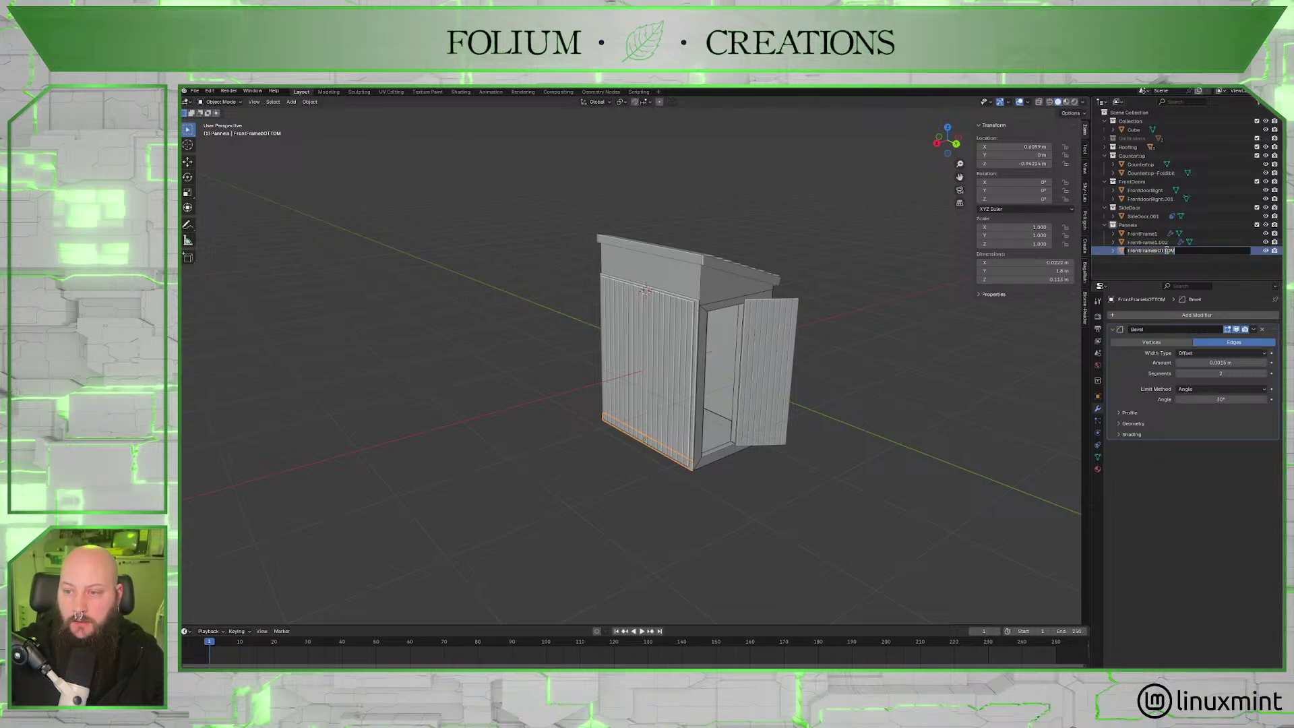
{"action": "key", "text": "BackSpace"}
{"action": "key", "text": "BackSpace"}
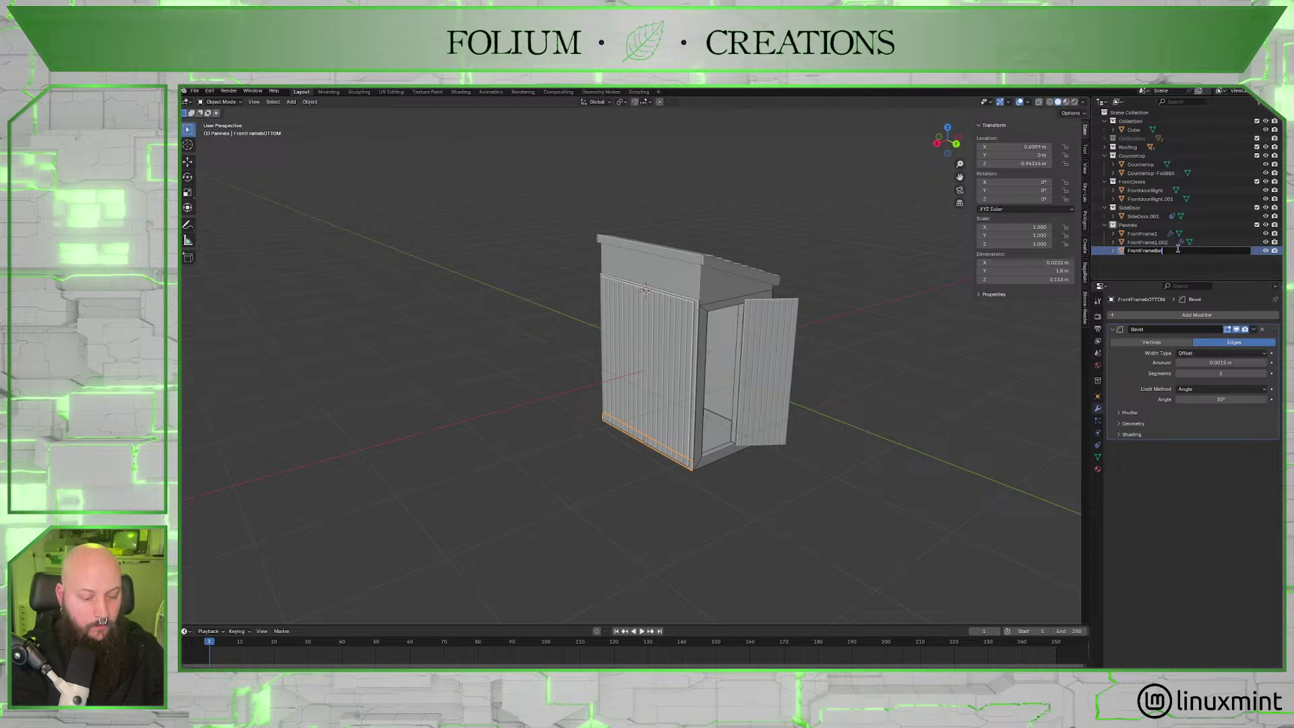
{"action": "key", "text": "Return"}
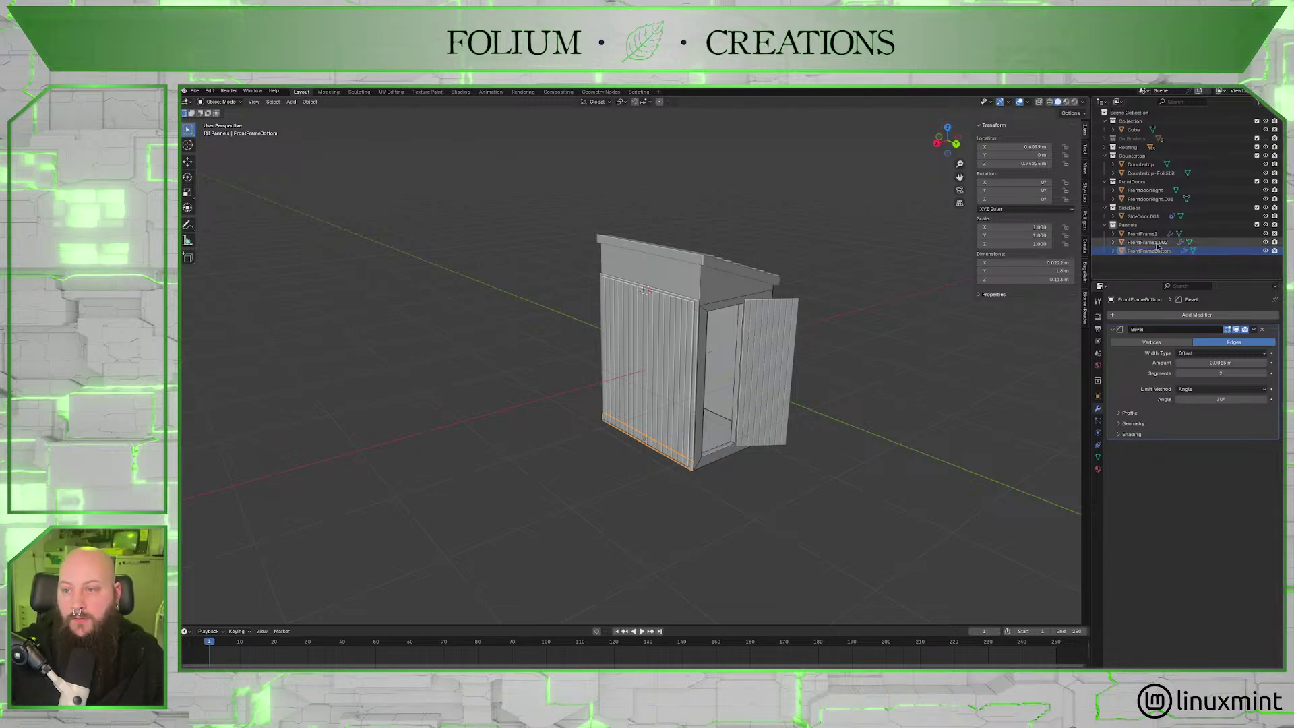
Rename the vertical panels object FrontFrame1.002 as FrontFrameSides.
{"action": "left_click", "coordinate": [1149, 242]}
{"action": "left_click", "coordinate": [1181, 240]}
{"action": "key", "text": "BackSpace"}
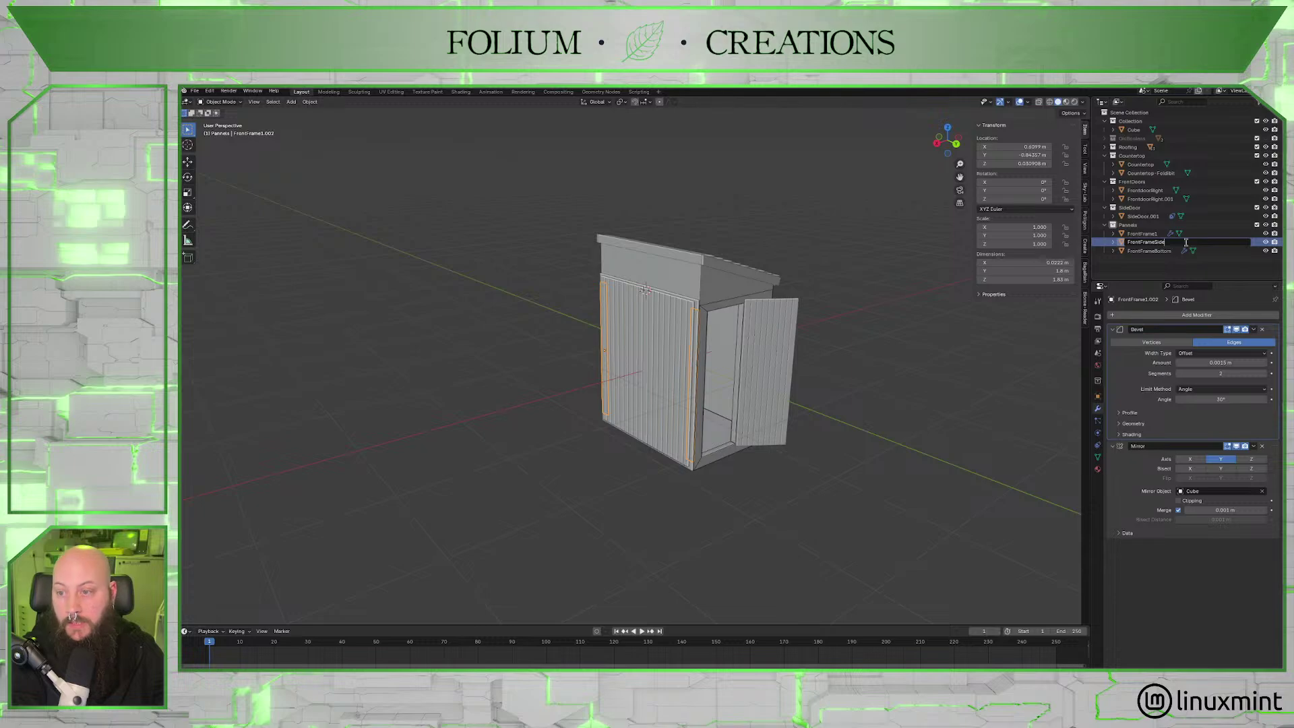
{"action": "key", "text": "Return"}
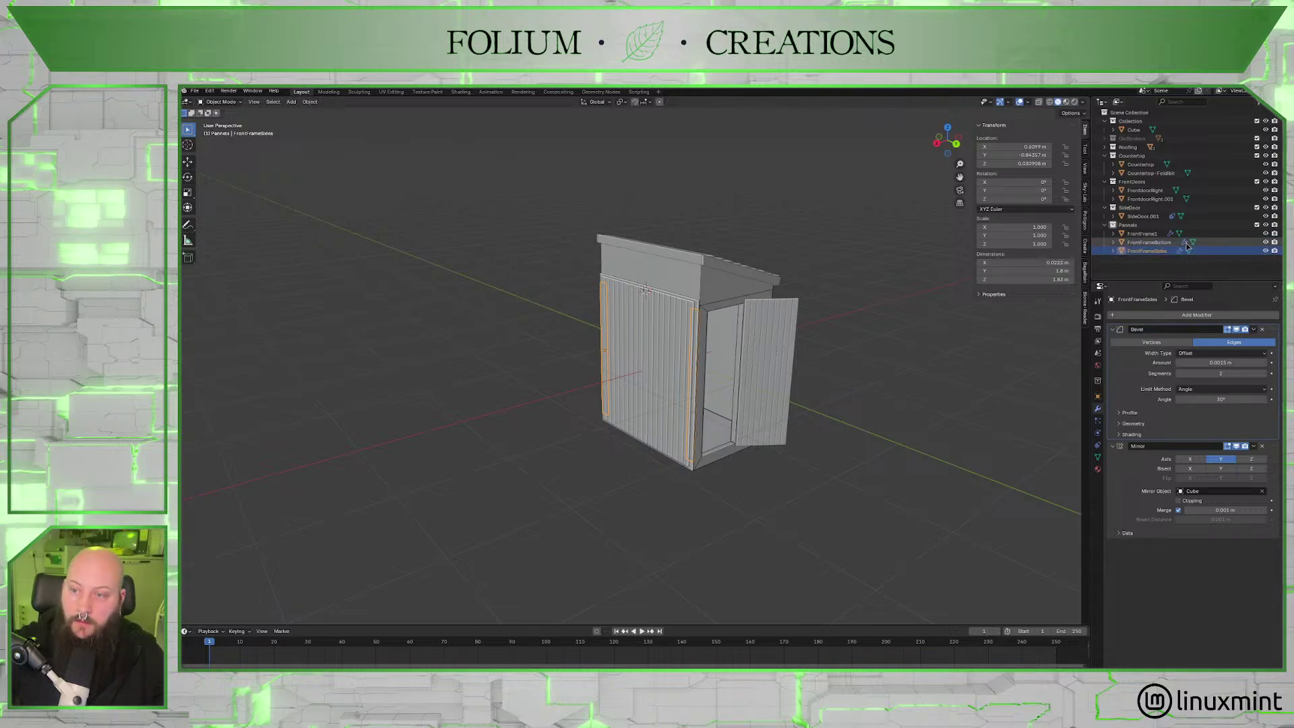
Rename the upper front panel FrontFrame1 as FrontFrameTop.
{"action": "left_click", "coordinate": [1151, 234]}
{"action": "double_click", "coordinate": [1173, 233]}
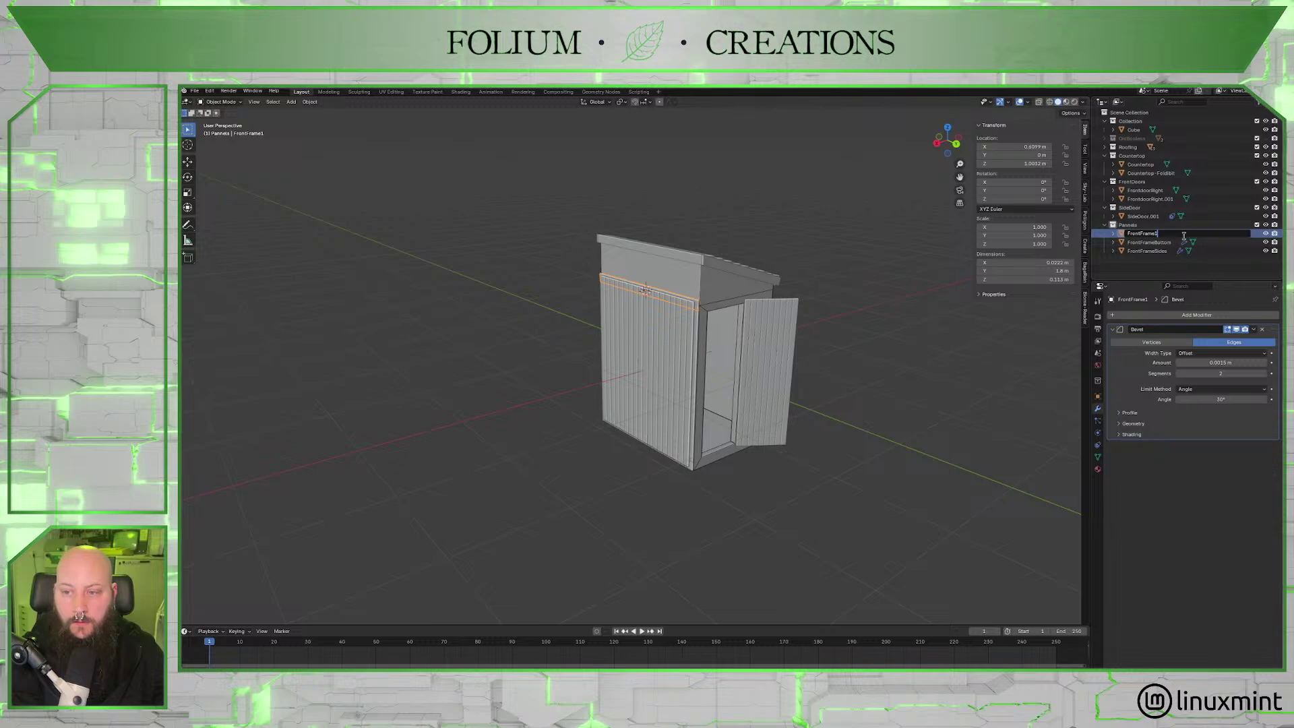
{"action": "type", "text": "FrontFrameTop"}
{"action": "key", "text": "Return"}
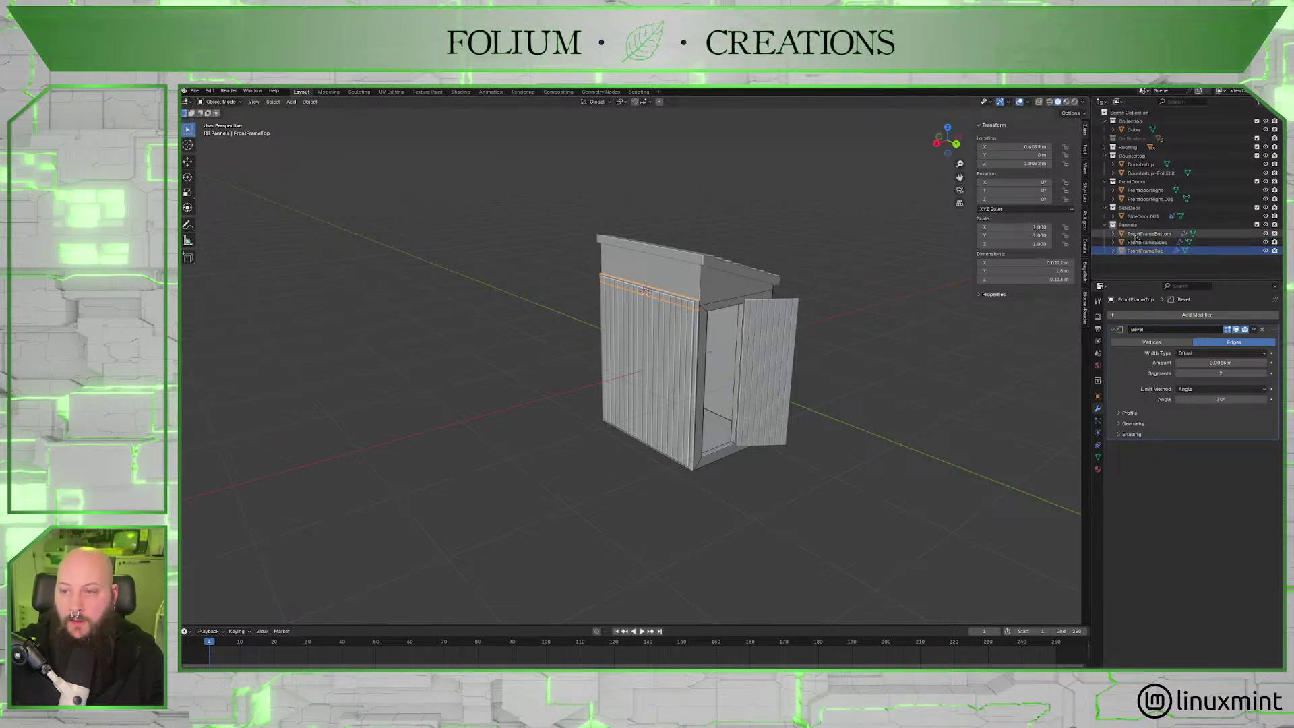
Create a new collection in the scene and name it FrontFrame.
{"action": "left_click", "coordinate": [1149, 233], "text": "shift"}
{"action": "middle_click_drag", "start_coordinate": [861, 364], "coordinate": [930, 321]}
{"action": "key", "text": "c"}
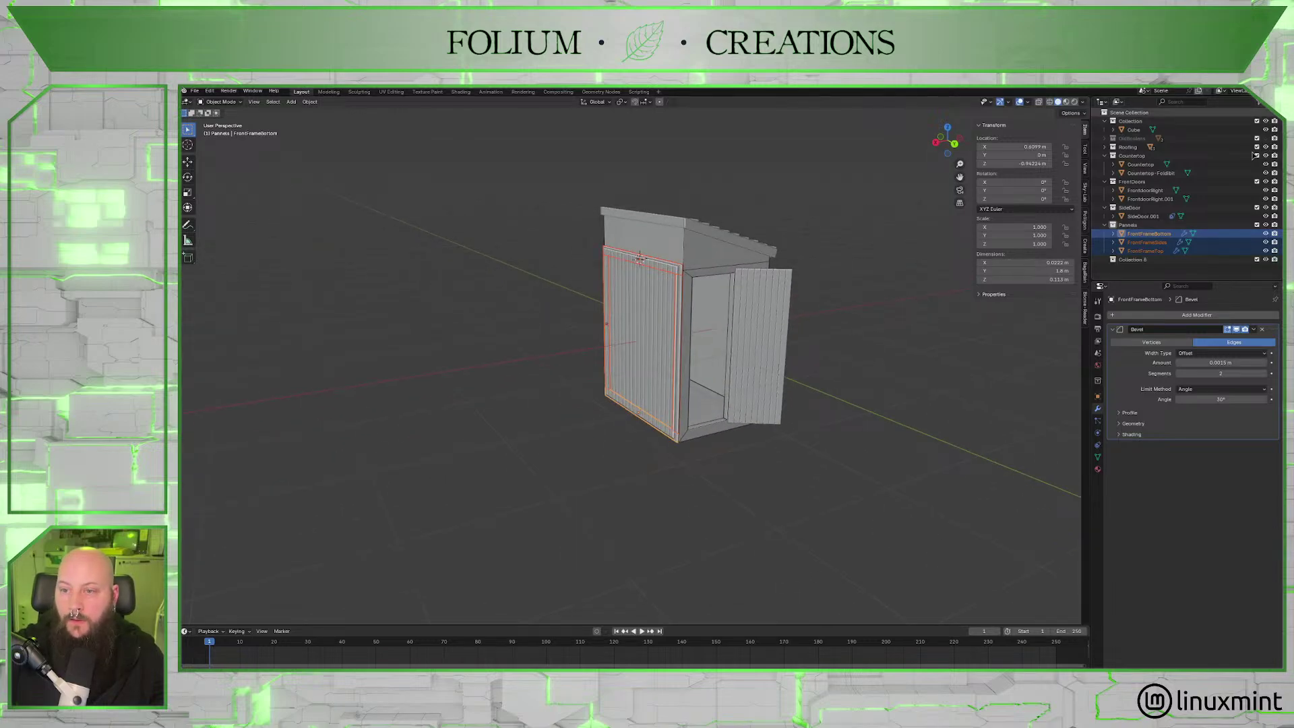
{"action": "double_click", "coordinate": [1134, 261]}
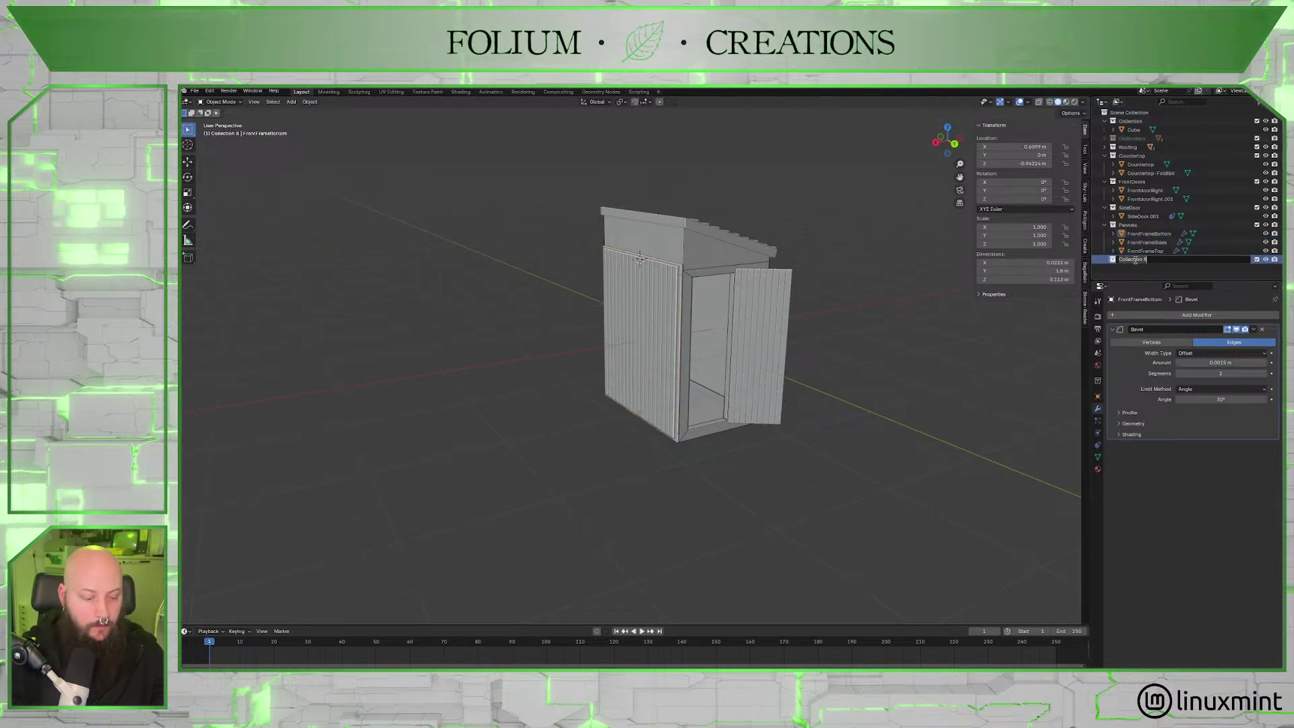
{"action": "type", "text": "Front"}
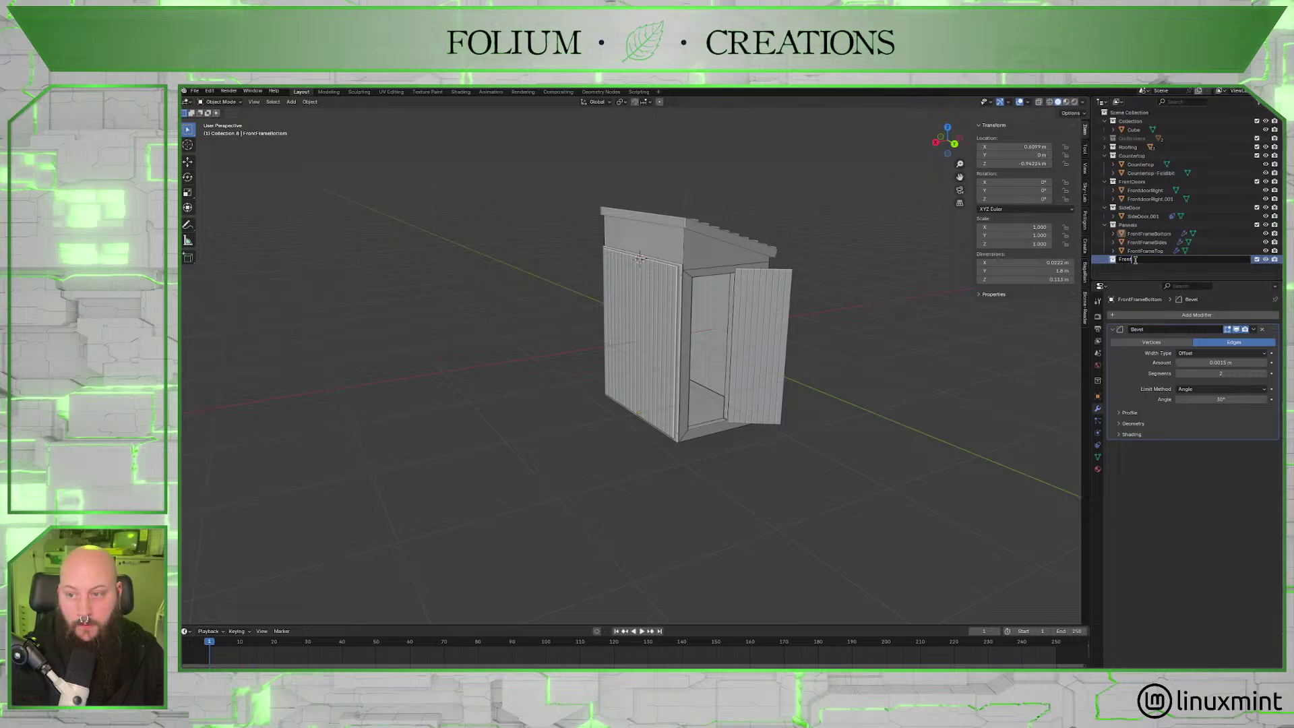
{"action": "type", "text": "Fram"}
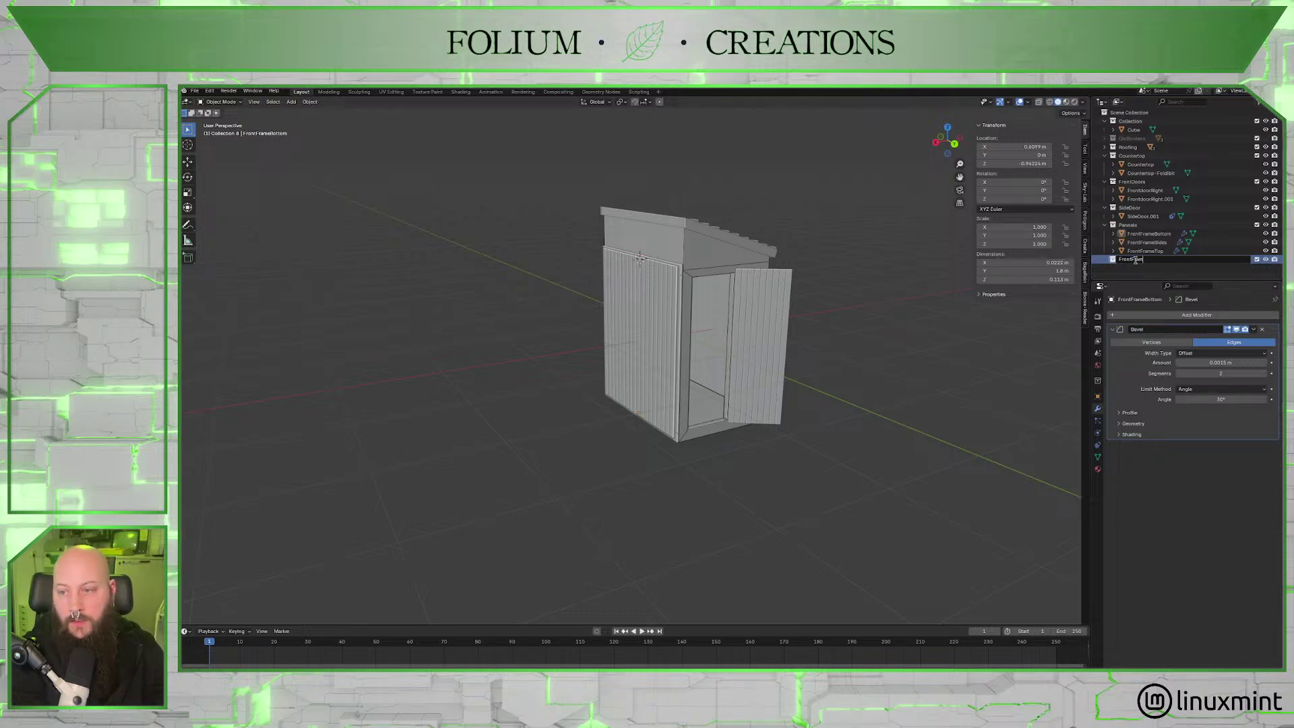
{"action": "type", "text": "e"}
{"action": "key", "text": "Return"}
Put the bottom, side and top frame panels into the FrontFrame collection and nest it inside the panels collection.
{"action": "left_click", "coordinate": [1145, 233]}
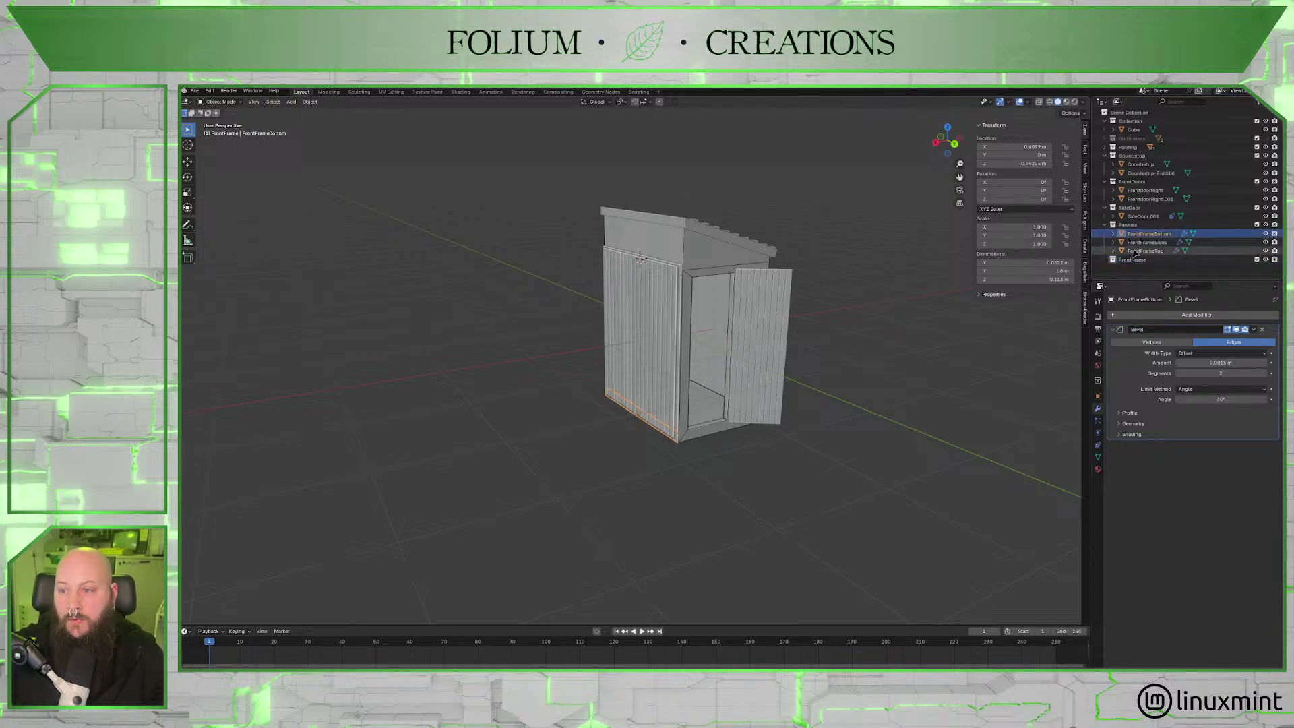
{"action": "left_click", "coordinate": [1136, 251], "text": "shift"}
{"action": "left_click_drag", "start_coordinate": [1136, 251], "coordinate": [1129, 225]}
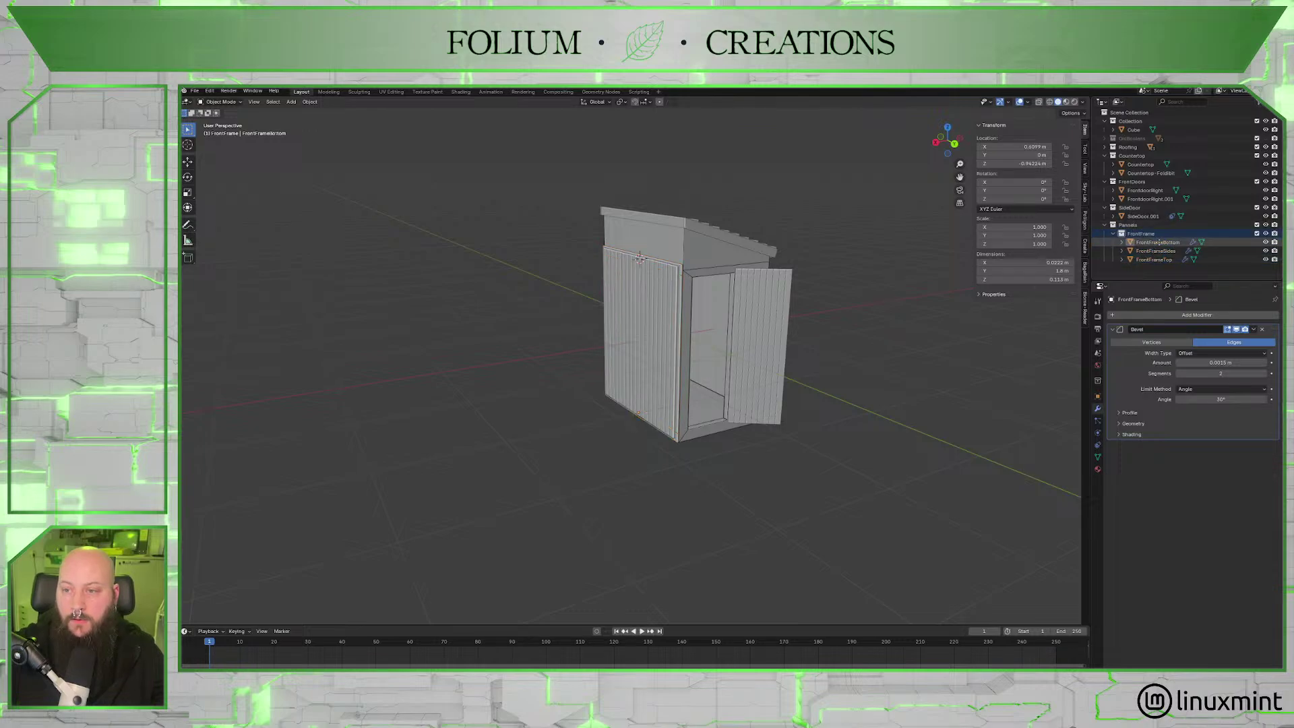
Duplicate the bottom, side and top front frame panels and rotate the copies 90° around the global Z axis.
{"action": "left_click", "coordinate": [1158, 243]}
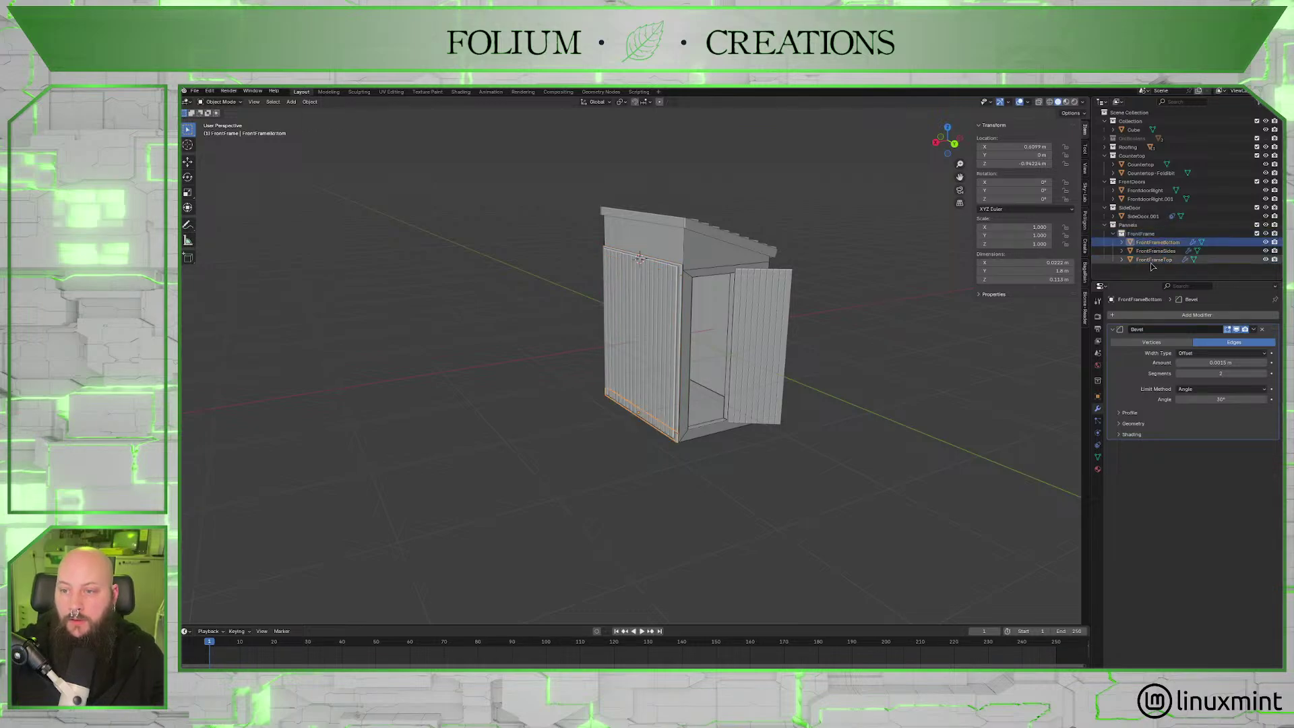
{"action": "left_click", "coordinate": [1154, 260], "text": "shift"}
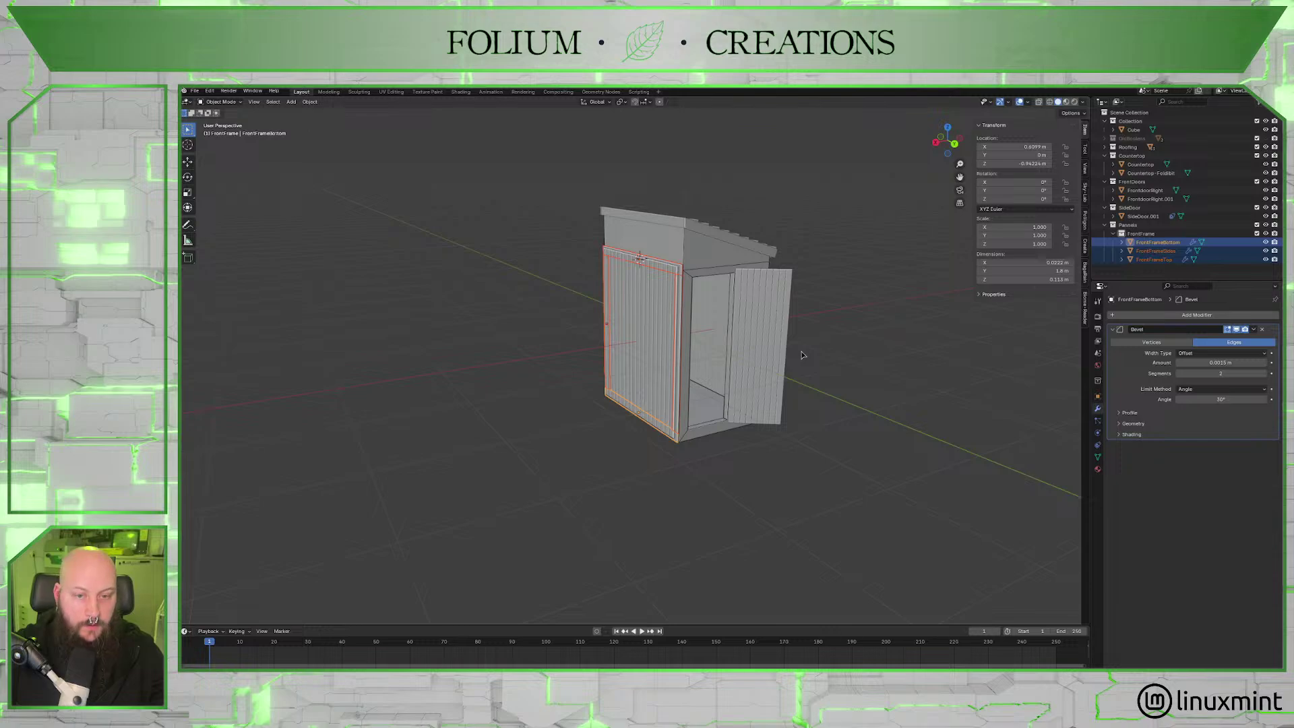
{"action": "key", "text": "shift+d"}
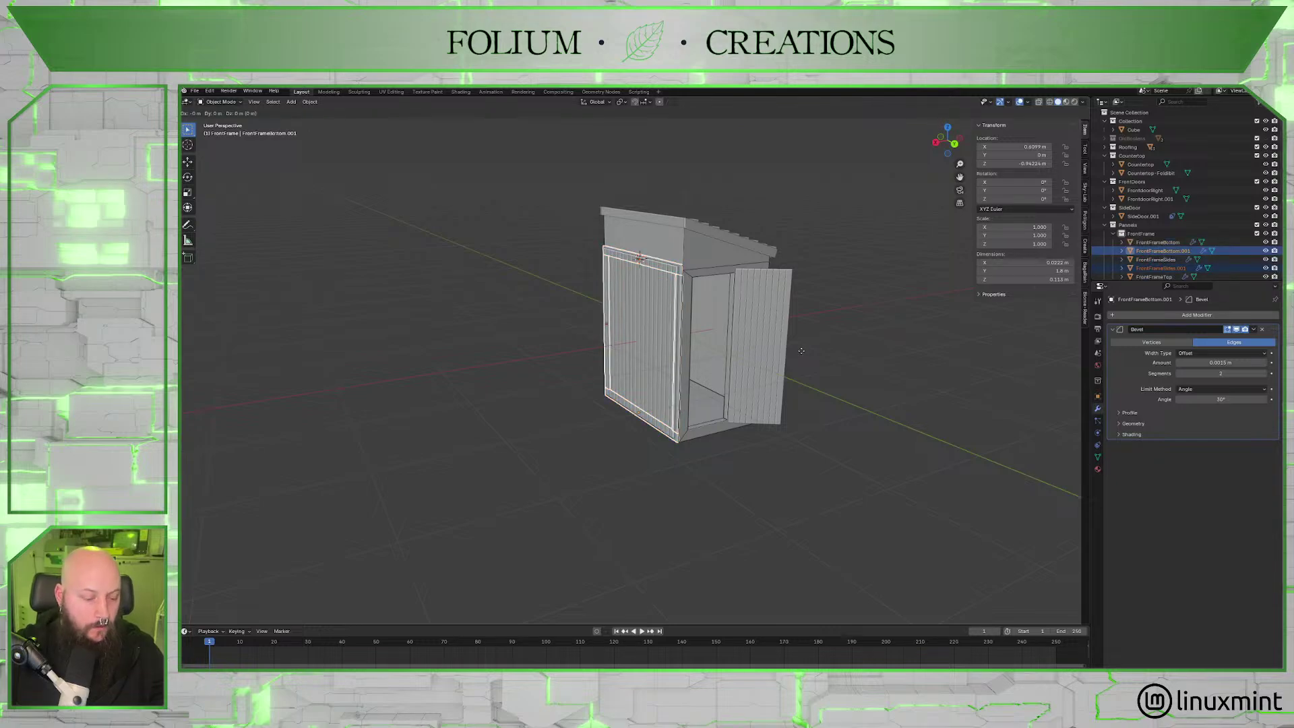
{"action": "key", "text": "r"}
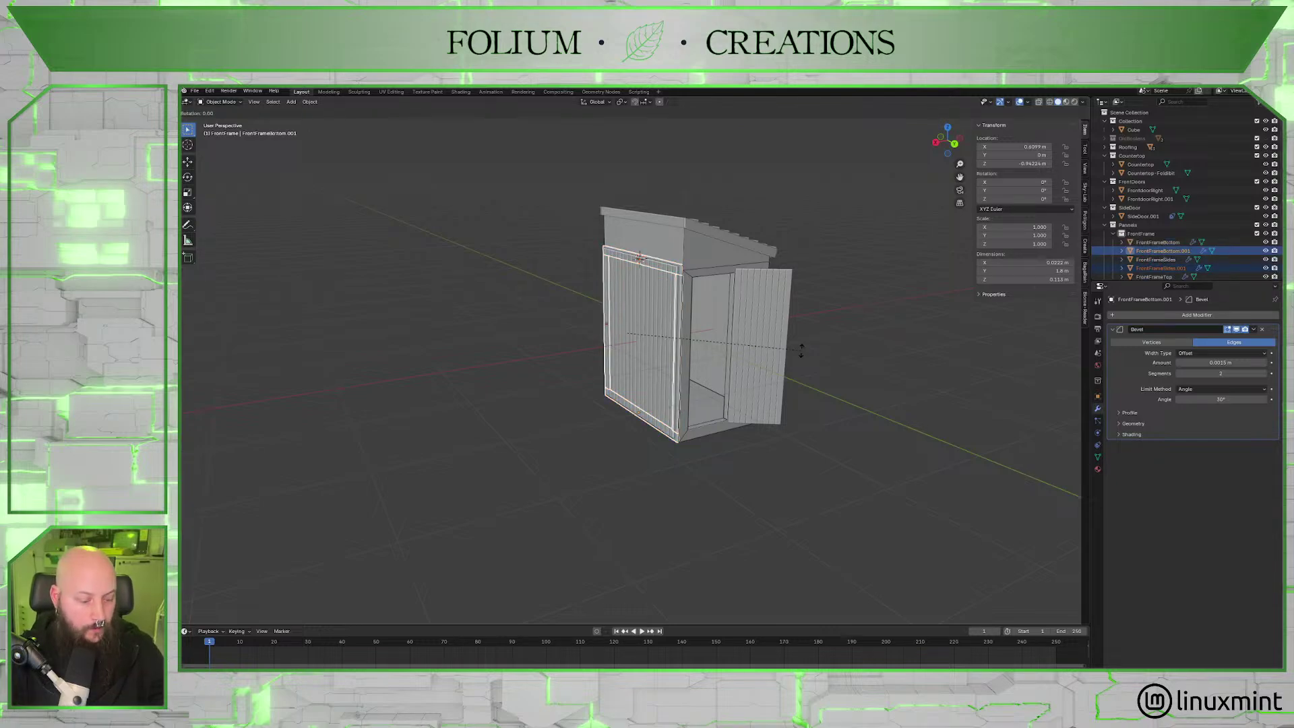
{"action": "type", "text": "z"}
{"action": "type", "text": "90"}
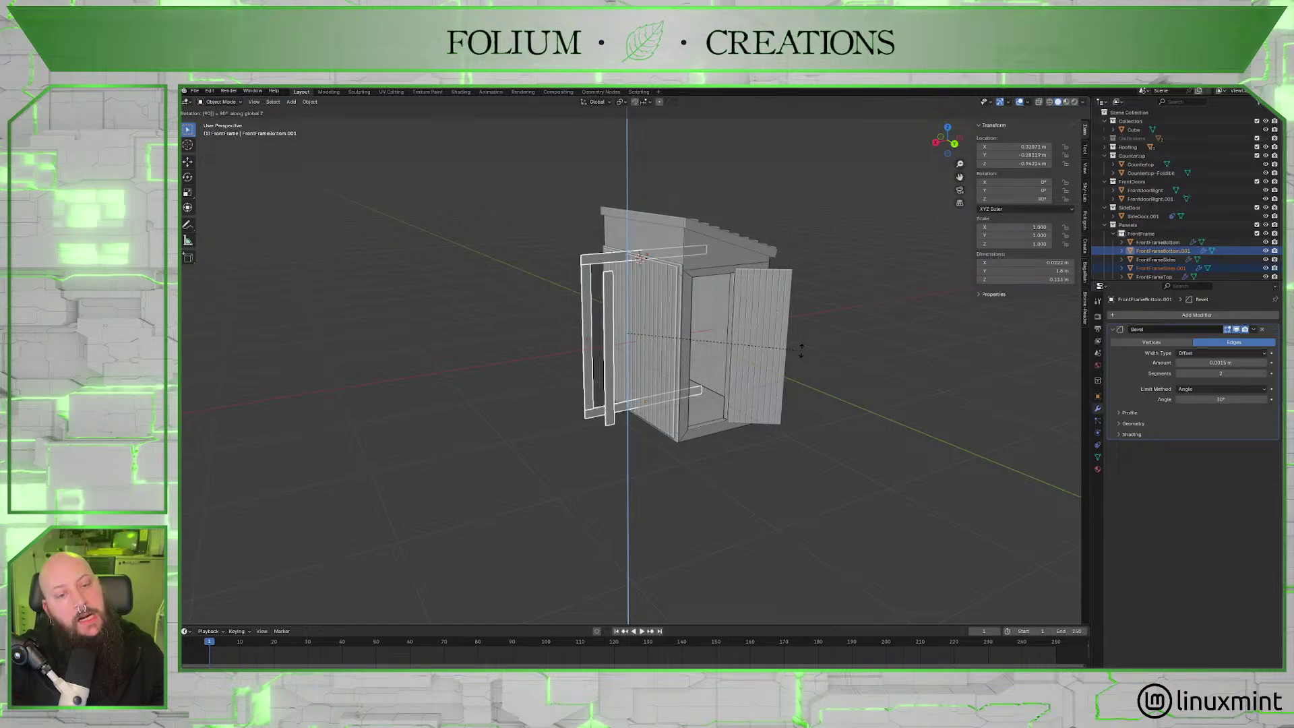
{"action": "key", "text": "Return"}
Remove the Mirror modifier from the duplicated vertical side panels after trying the X mirror axis.
{"action": "left_click", "coordinate": [609, 333]}
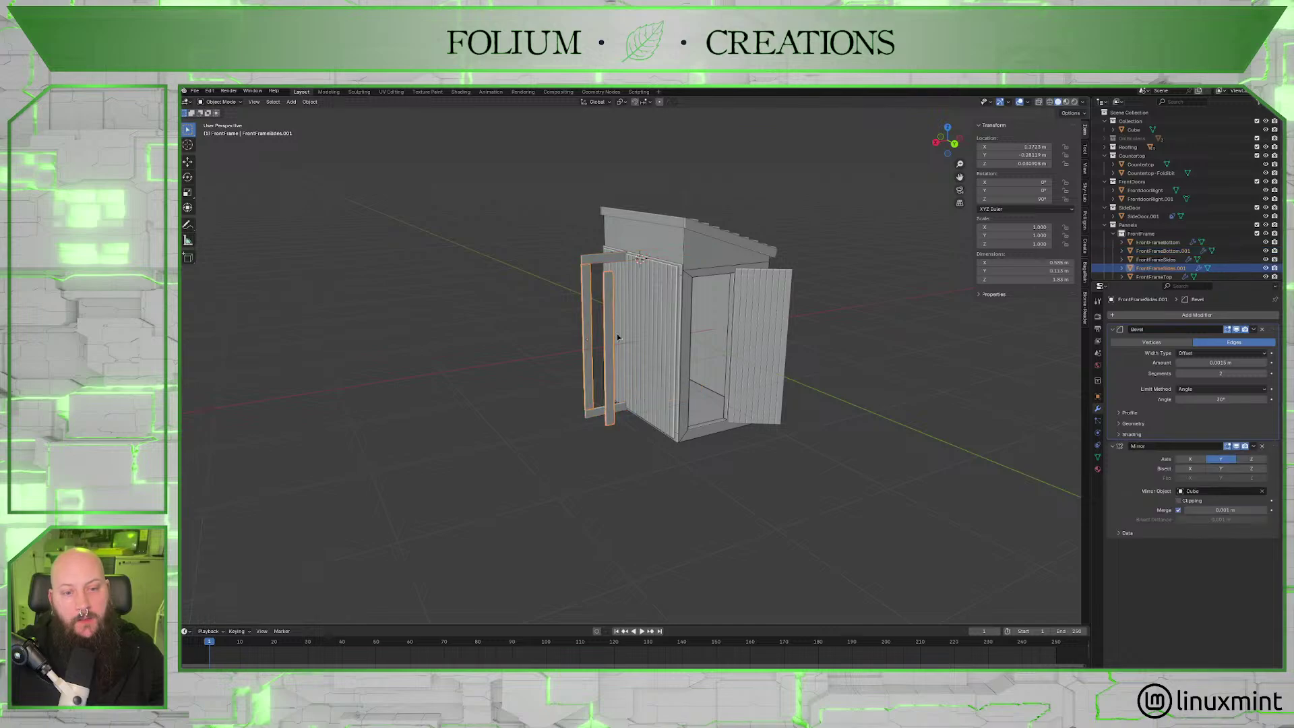
{"action": "left_click", "coordinate": [1190, 459]}
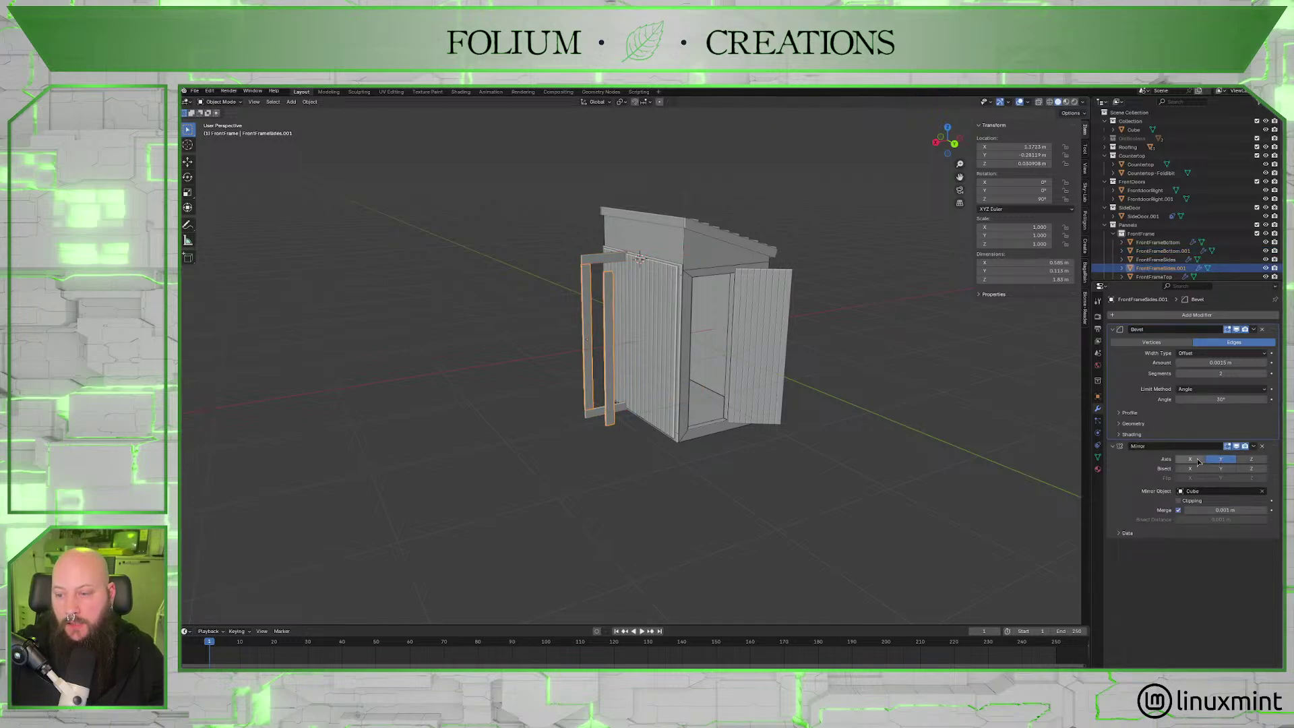
{"action": "left_click", "coordinate": [1220, 459]}
{"action": "middle_click_drag", "start_coordinate": [792, 347], "coordinate": [751, 334]}
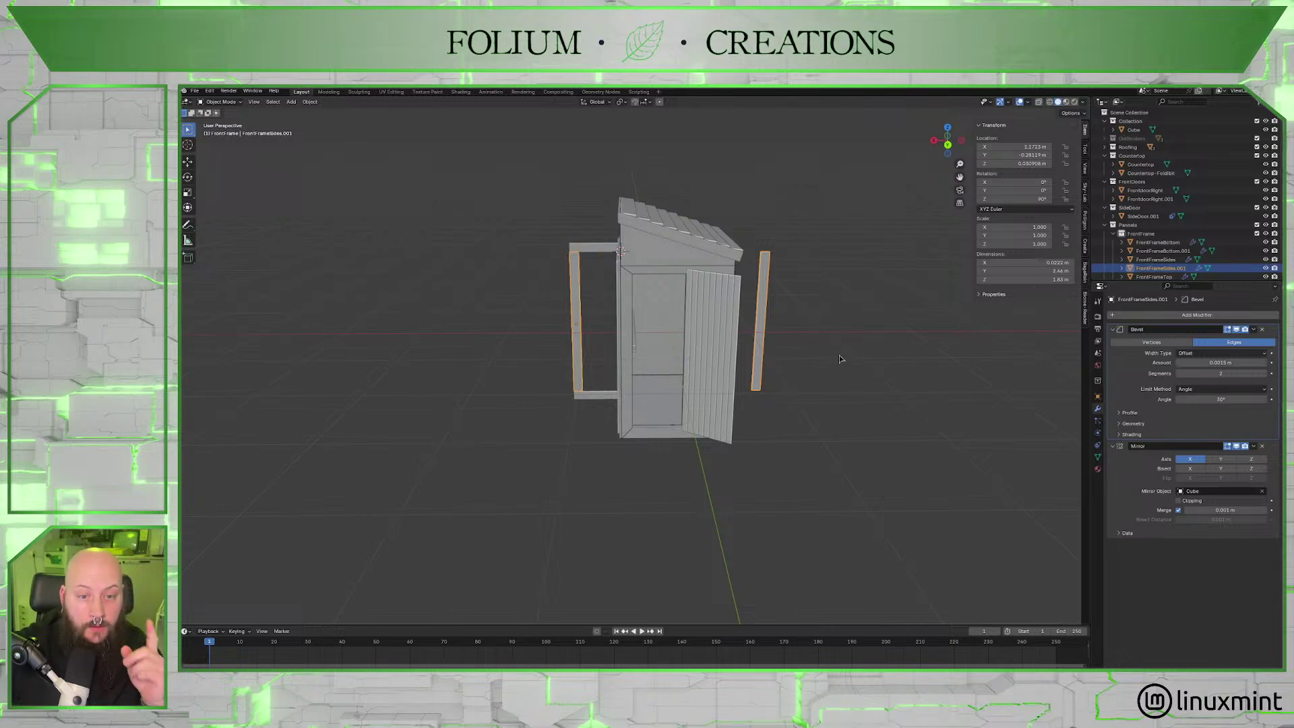
{"action": "left_click", "coordinate": [1263, 447]}
{"action": "middle_click_drag", "start_coordinate": [649, 347], "coordinate": [701, 364]}
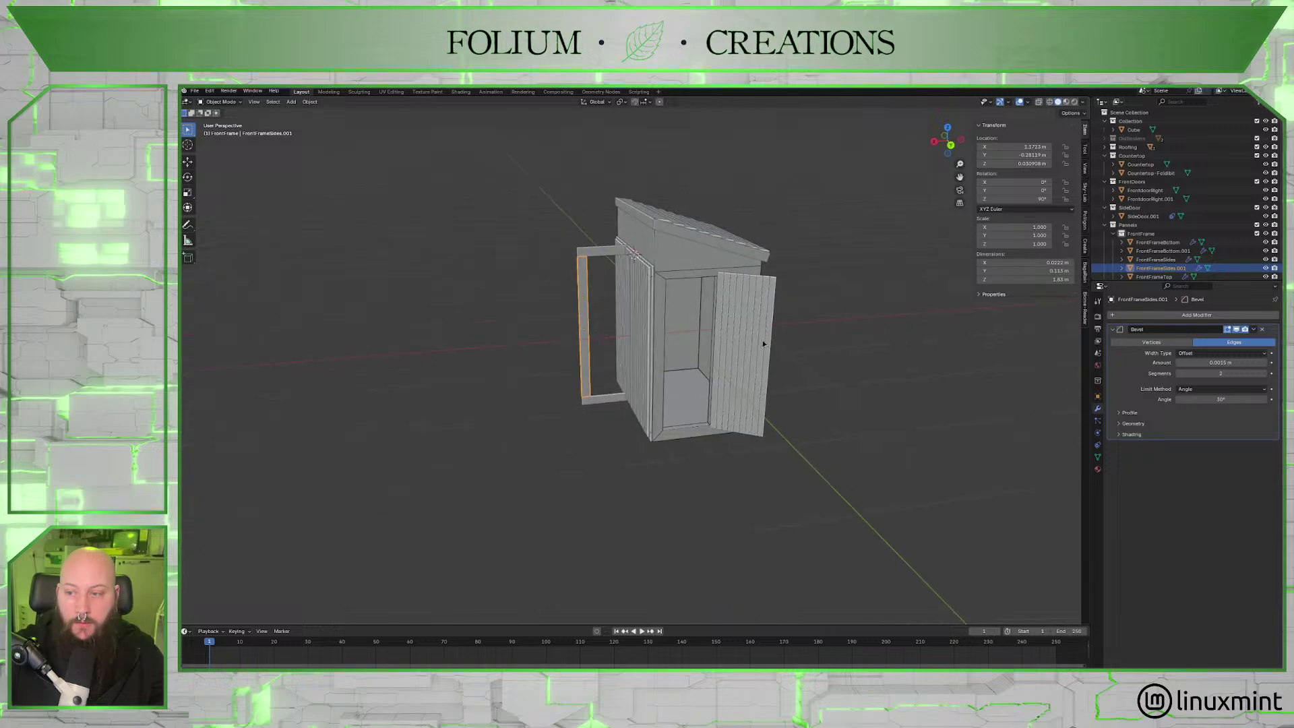
Move the three duplicated frame panels into the empty collection below FrontFrame and rename that collection SideFrame.
{"action": "scroll", "coordinate": [1165, 256], "scroll_direction": "down", "scroll_amount": 1}
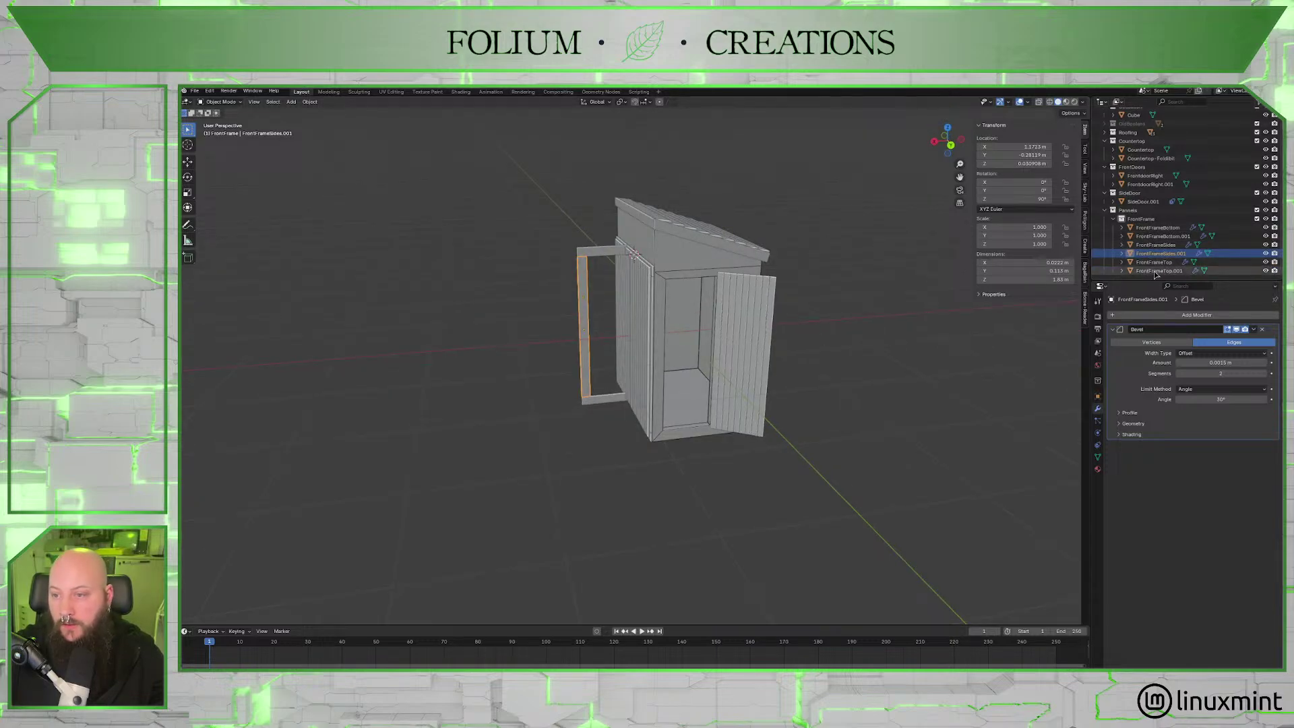
{"action": "left_click", "coordinate": [1156, 270], "text": "ctrl"}
{"action": "left_click", "coordinate": [1161, 237], "text": "ctrl"}
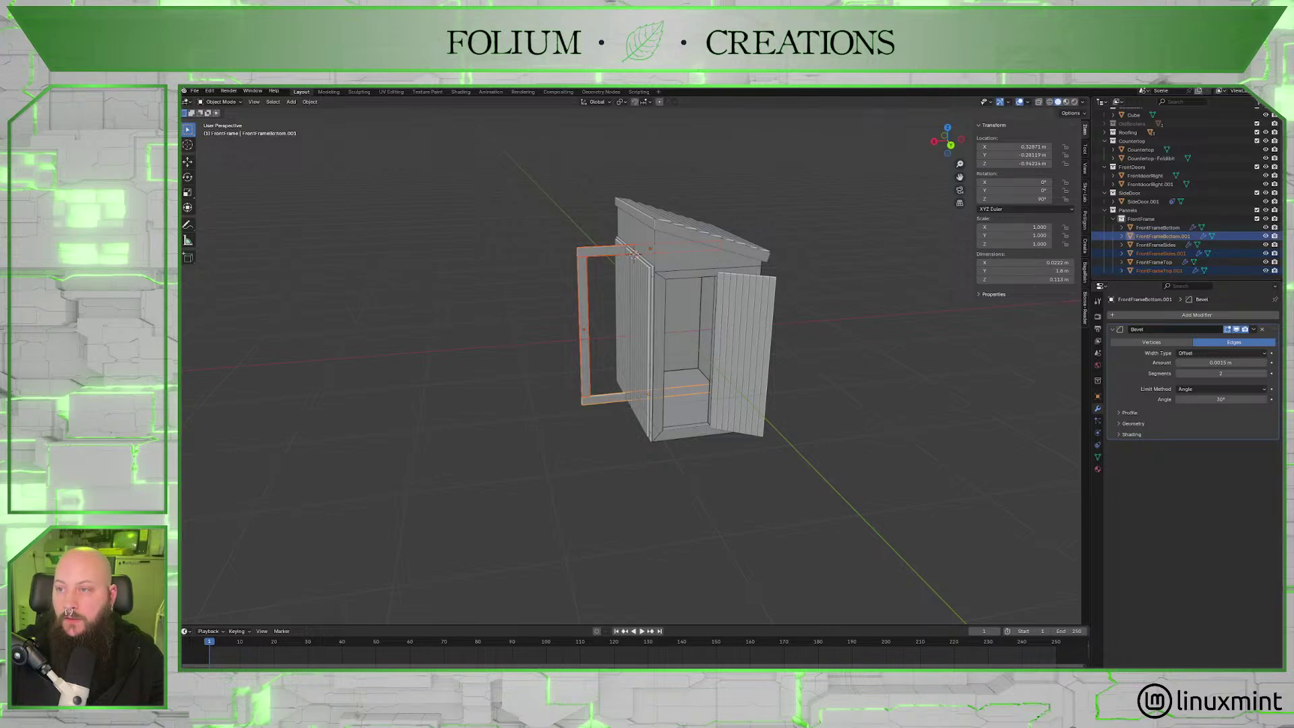
{"action": "scroll", "coordinate": [1154, 235], "scroll_direction": "down", "scroll_amount": 1}
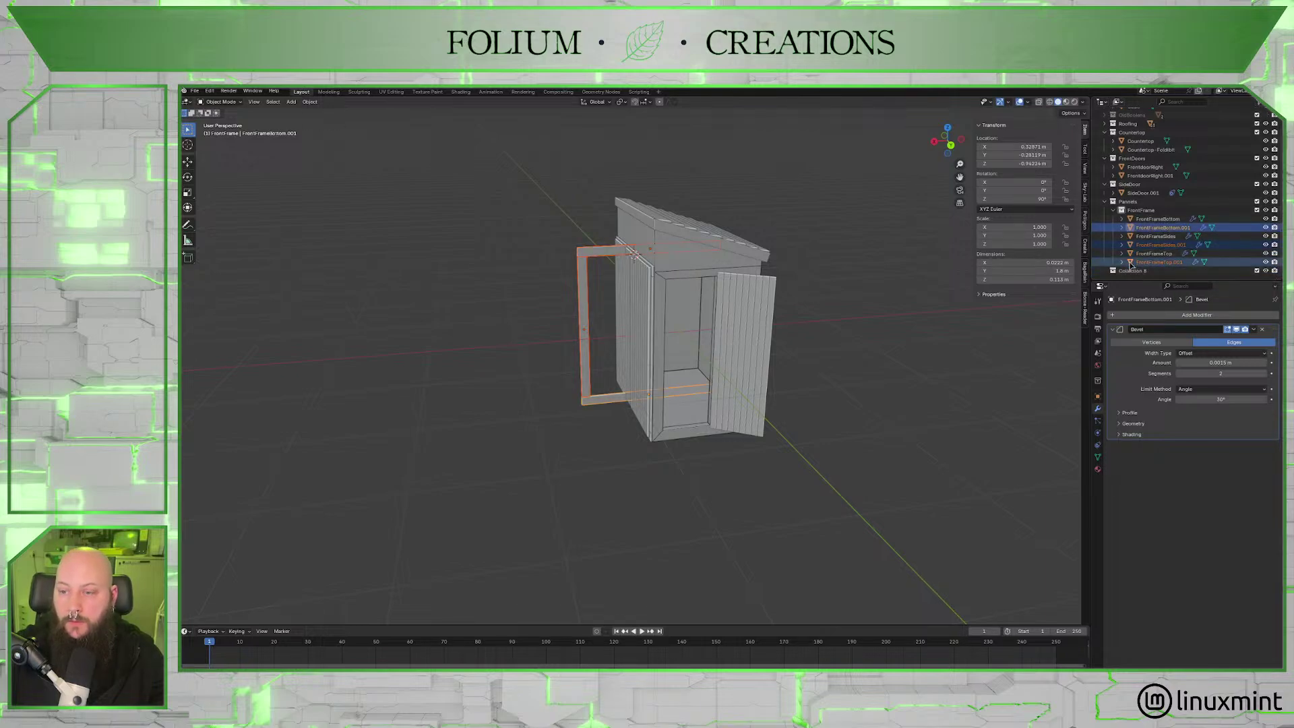
{"action": "left_click_drag", "start_coordinate": [1155, 235], "coordinate": [1132, 270]}
{"action": "left_click", "coordinate": [1138, 244]}
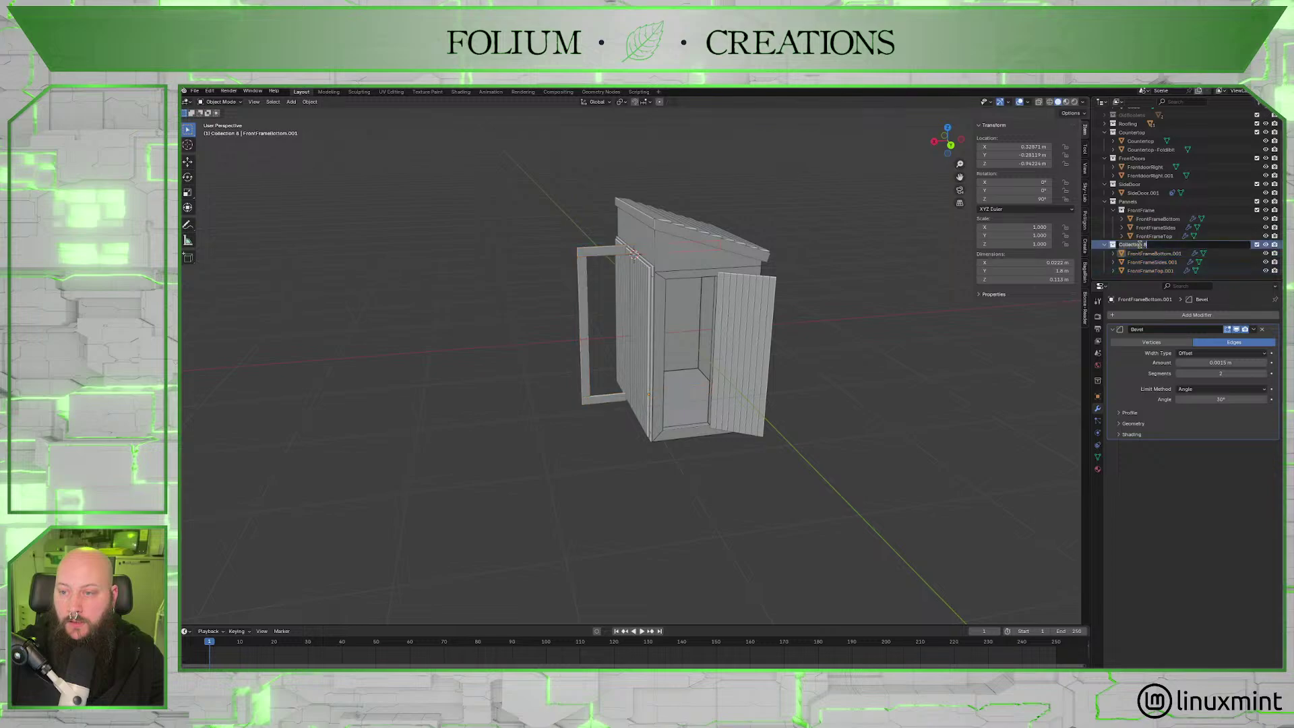
{"action": "type", "text": "SideFrame"}
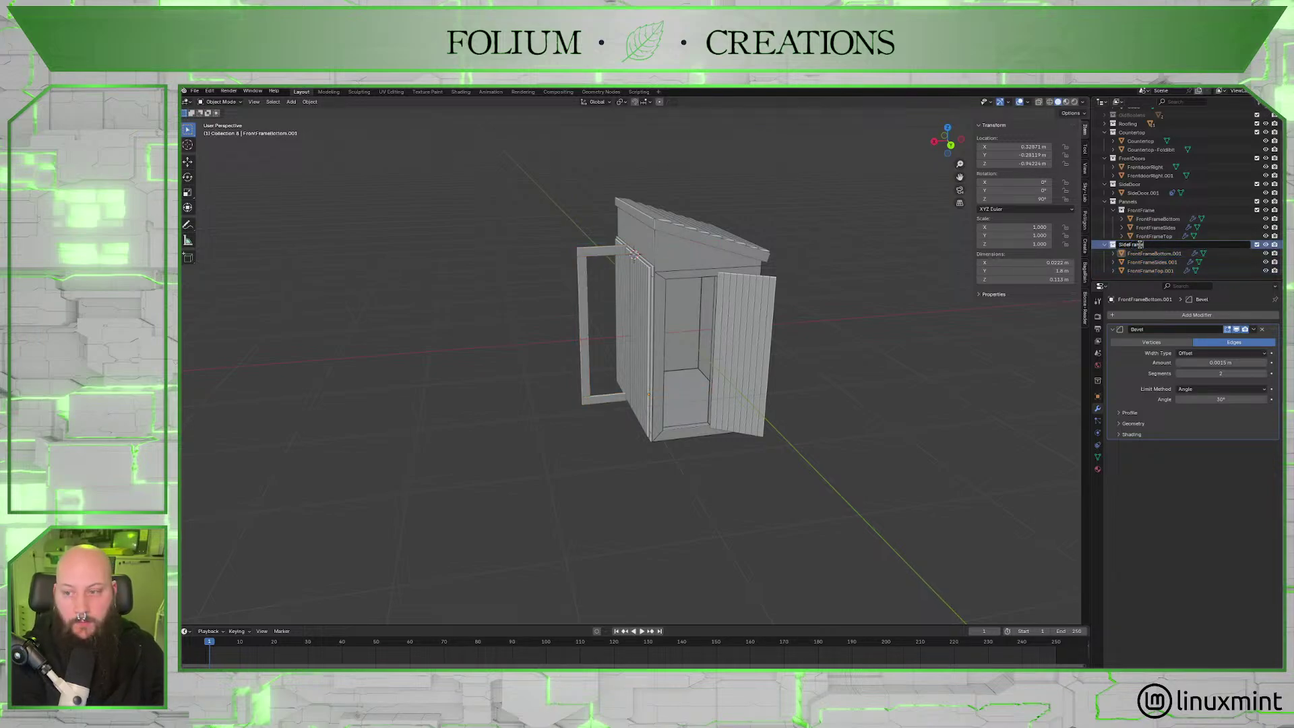
{"action": "key", "text": "Return"}
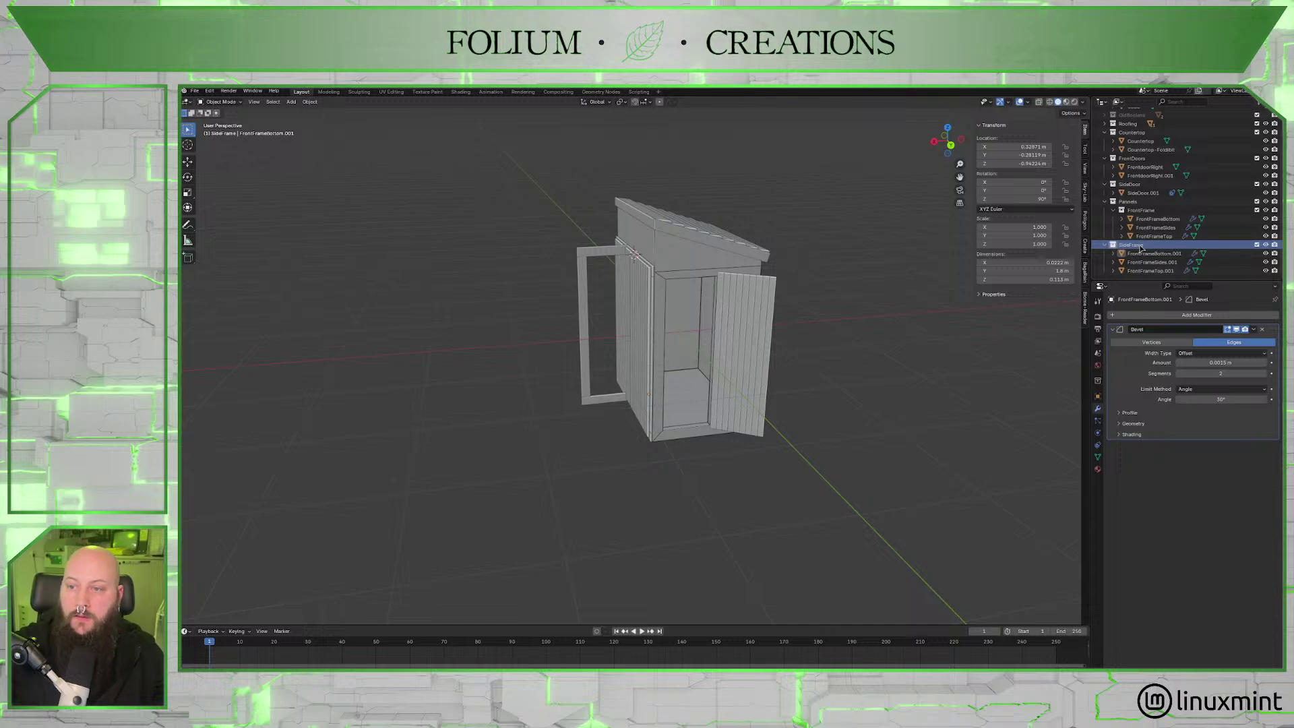
Change the Front prefix of FrontFrameBottom.001 to Side, making the name SideFrameBottom.001.
{"action": "double_click", "coordinate": [1140, 254]}
{"action": "left_click", "coordinate": [1141, 255]}
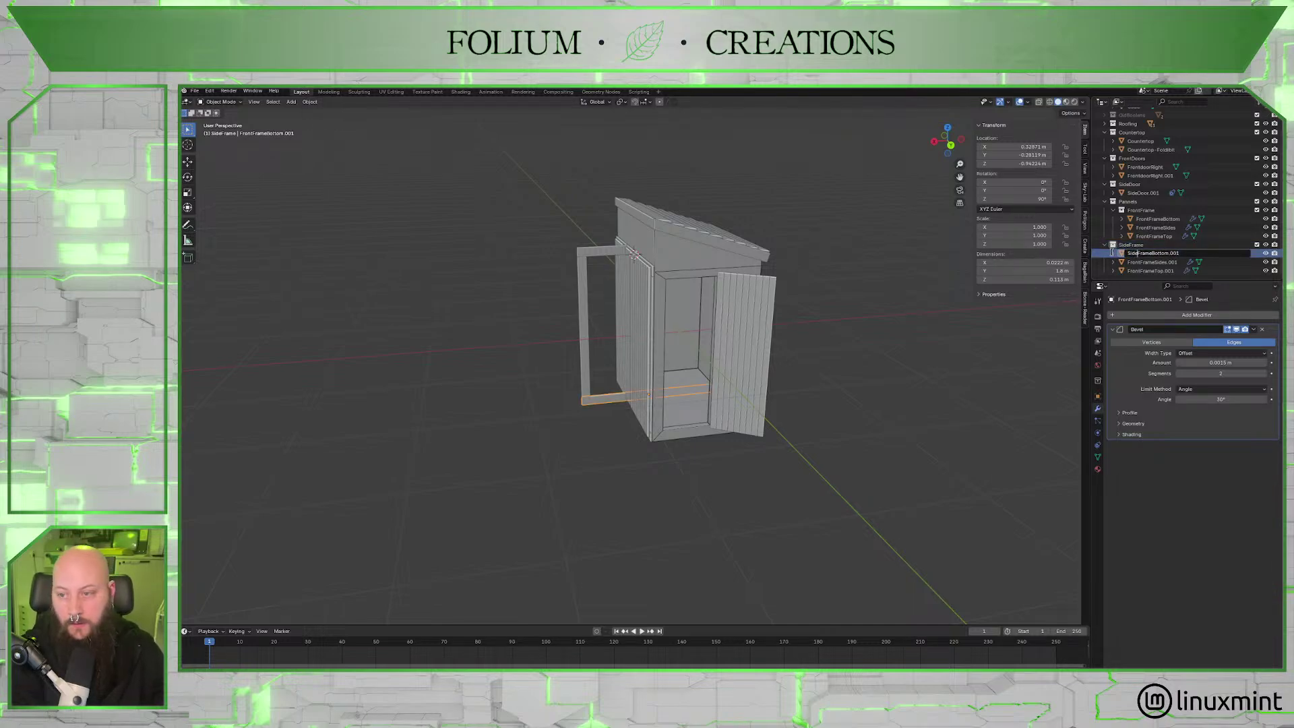
{"action": "key", "text": "Delete"}
{"action": "key", "text": "Delete"}
{"action": "key", "text": "Delete"}
{"action": "key", "text": "Delete"}
{"action": "key", "text": "Delete"}
{"action": "type", "text": "Side"}
{"action": "key", "text": "Return"}
Rename the duplicated side panel FrontFrameSides.001 as SideFrameSides.001.
{"action": "double_click", "coordinate": [1132, 254]}
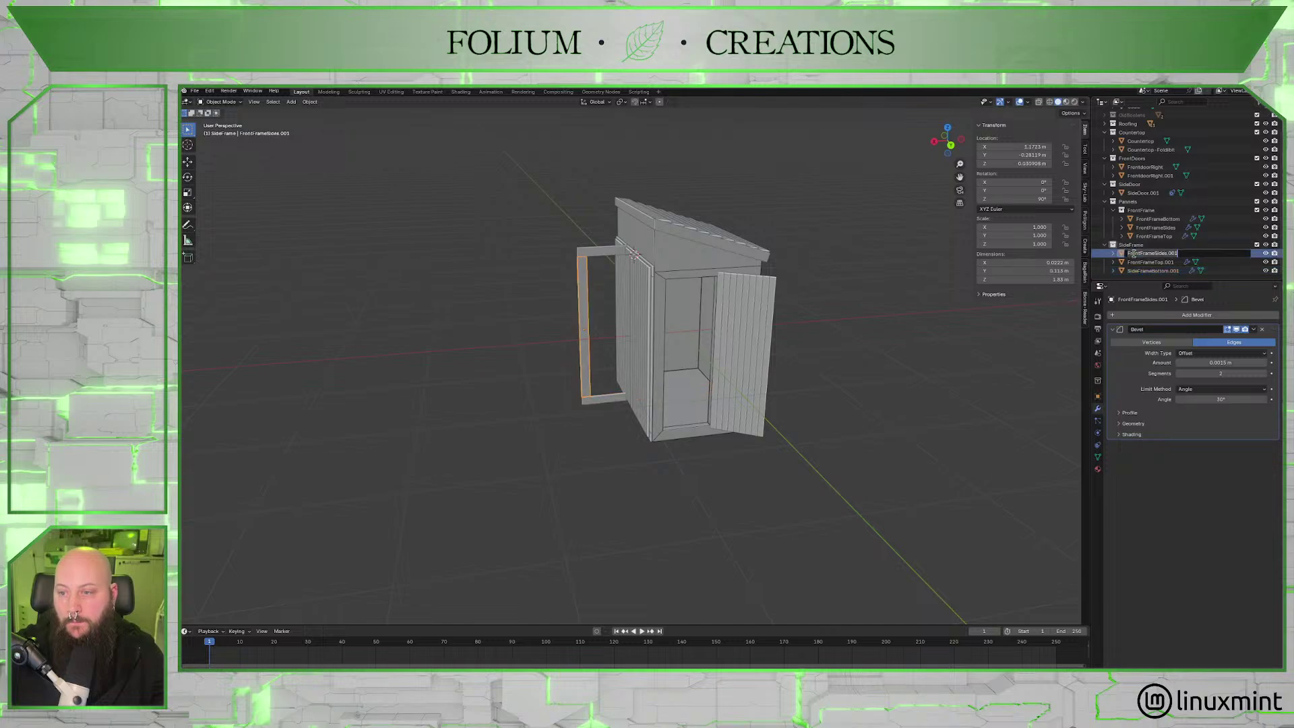
{"action": "left_click", "coordinate": [1126, 254]}
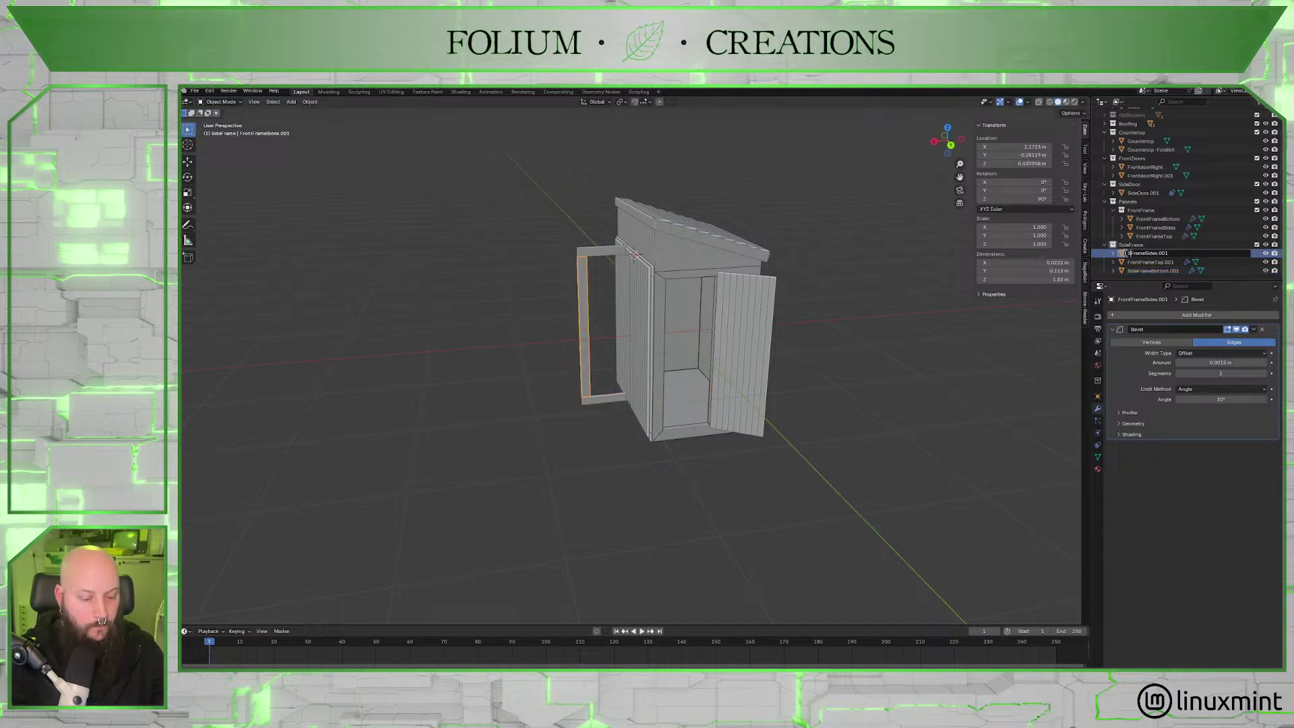
{"action": "type", "text": "Side"}
{"action": "key", "text": "Return"}
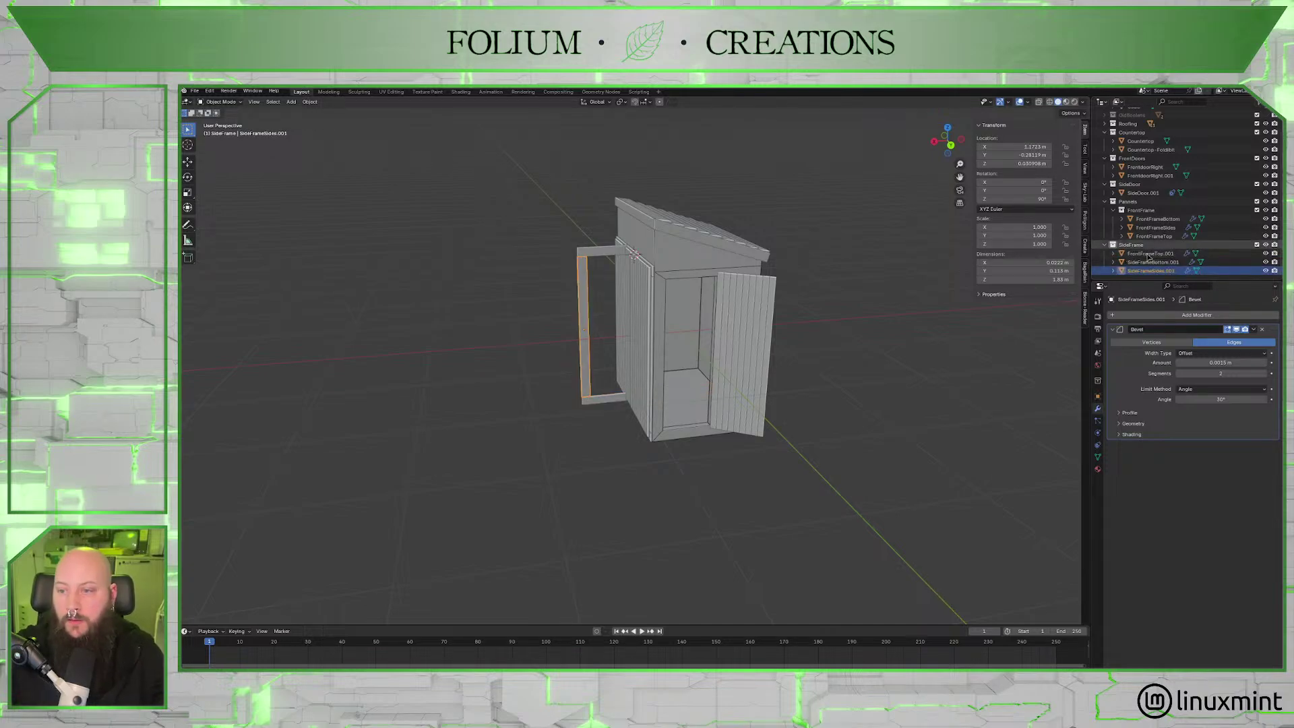
Rename the duplicated top panel FrontFrameTop.001 as SideFrameTop.001.
{"action": "double_click", "coordinate": [1149, 254]}
{"action": "left_click", "coordinate": [1123, 253]}
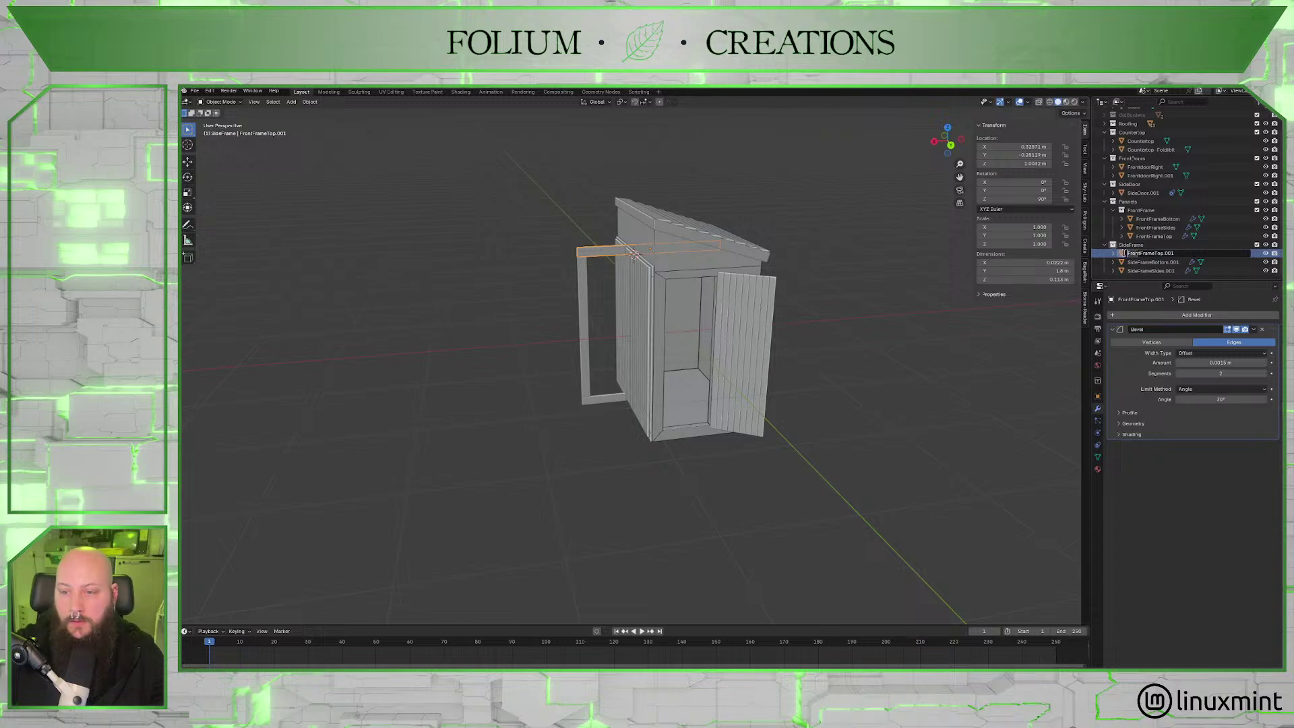
{"action": "key", "text": "Delete"}
{"action": "key", "text": "Delete"}
{"action": "key", "text": "Delete"}
{"action": "key", "text": "Delete"}
{"action": "key", "text": "Delete"}
{"action": "type", "text": "Side"}
{"action": "key", "text": "Return"}
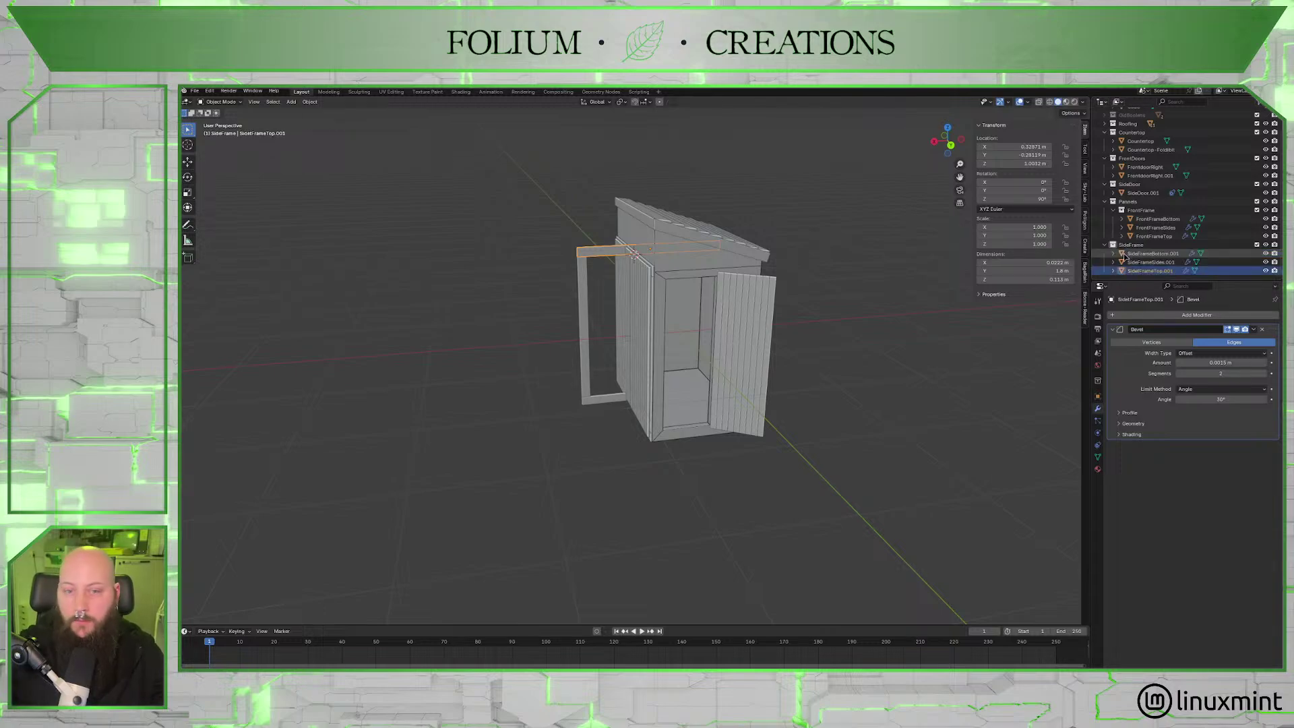
Remove the .001 suffix from the bottom side-frame panel so it is named SideFrameBottom.
{"action": "double_click", "coordinate": [1181, 254]}
{"action": "left_click", "coordinate": [1182, 254]}
{"action": "key", "text": "BackSpace"}
{"action": "key", "text": "BackSpace"}
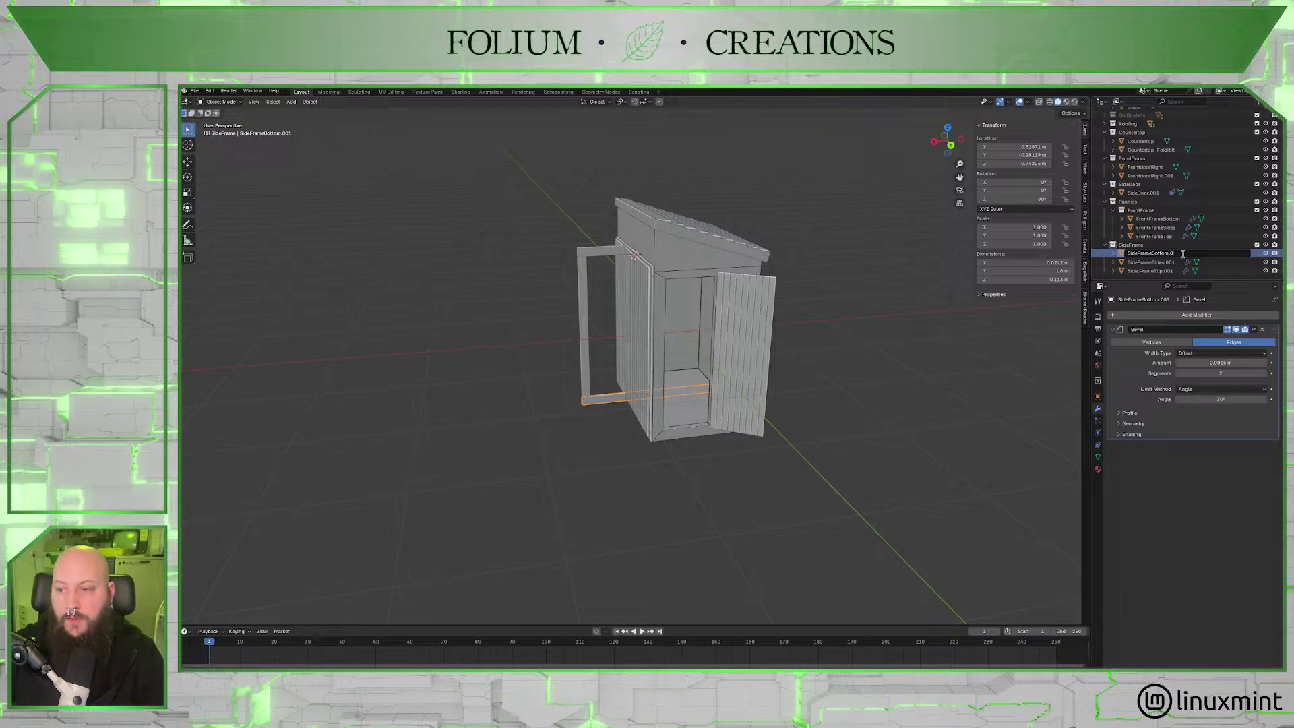
{"action": "key", "text": "BackSpace"}
{"action": "key", "text": "Return"}
Remove the .001 suffixes from the other two side-frame panels, naming them SideFrameSides and SideFrameTop.
{"action": "double_click", "coordinate": [1176, 262]}
{"action": "left_click", "coordinate": [1175, 262]}
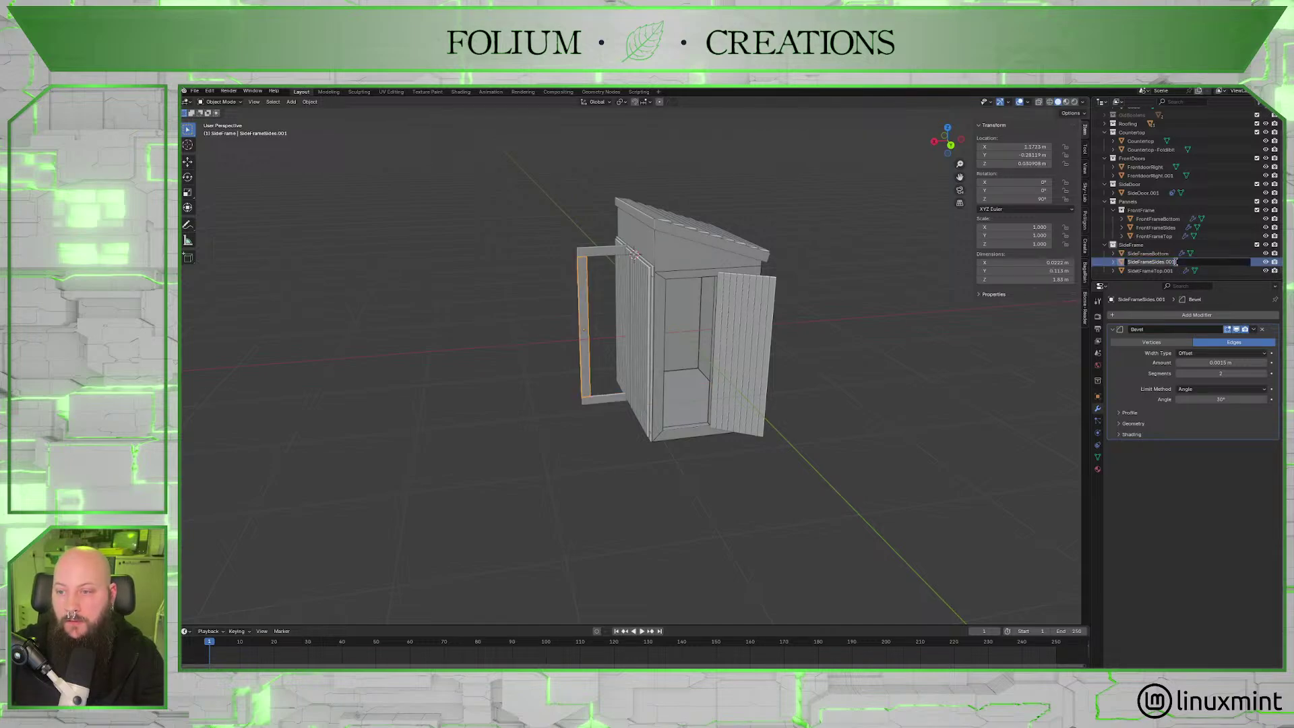
{"action": "key", "text": "BackSpace"}
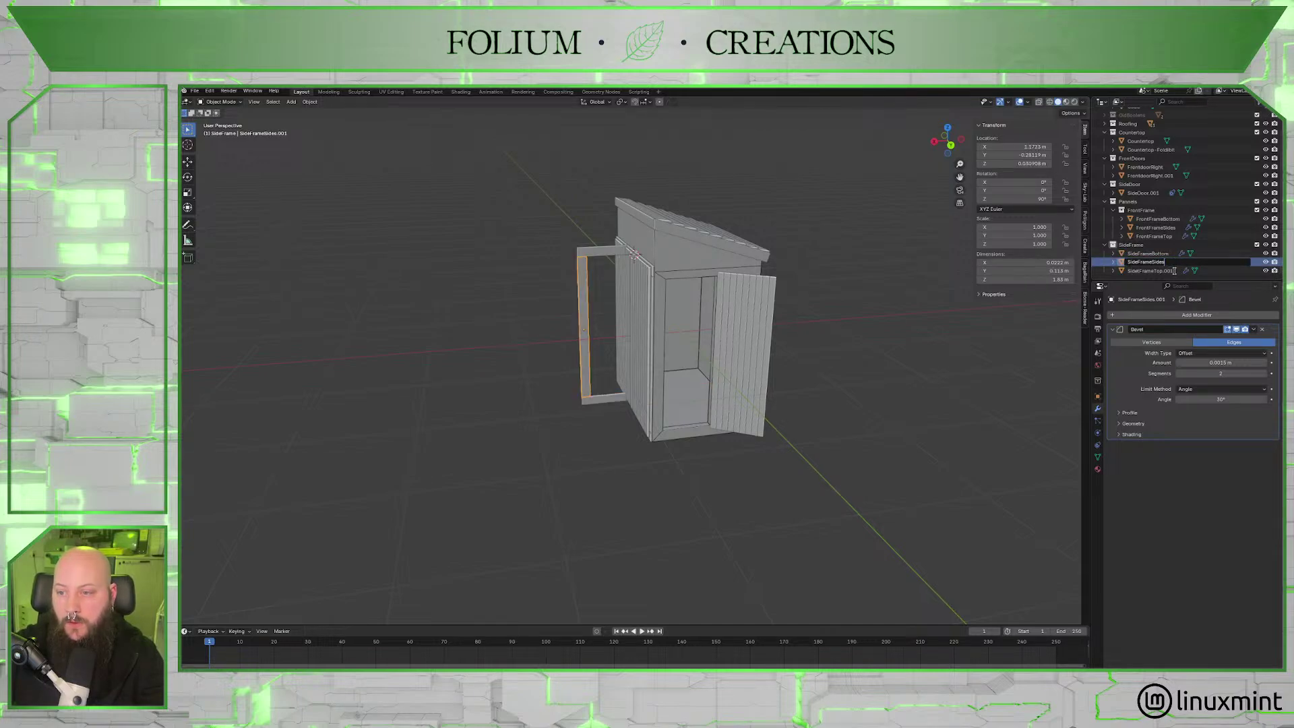
{"action": "key", "text": "Return"}
{"action": "double_click", "coordinate": [1174, 271]}
{"action": "left_click", "coordinate": [1173, 269]}
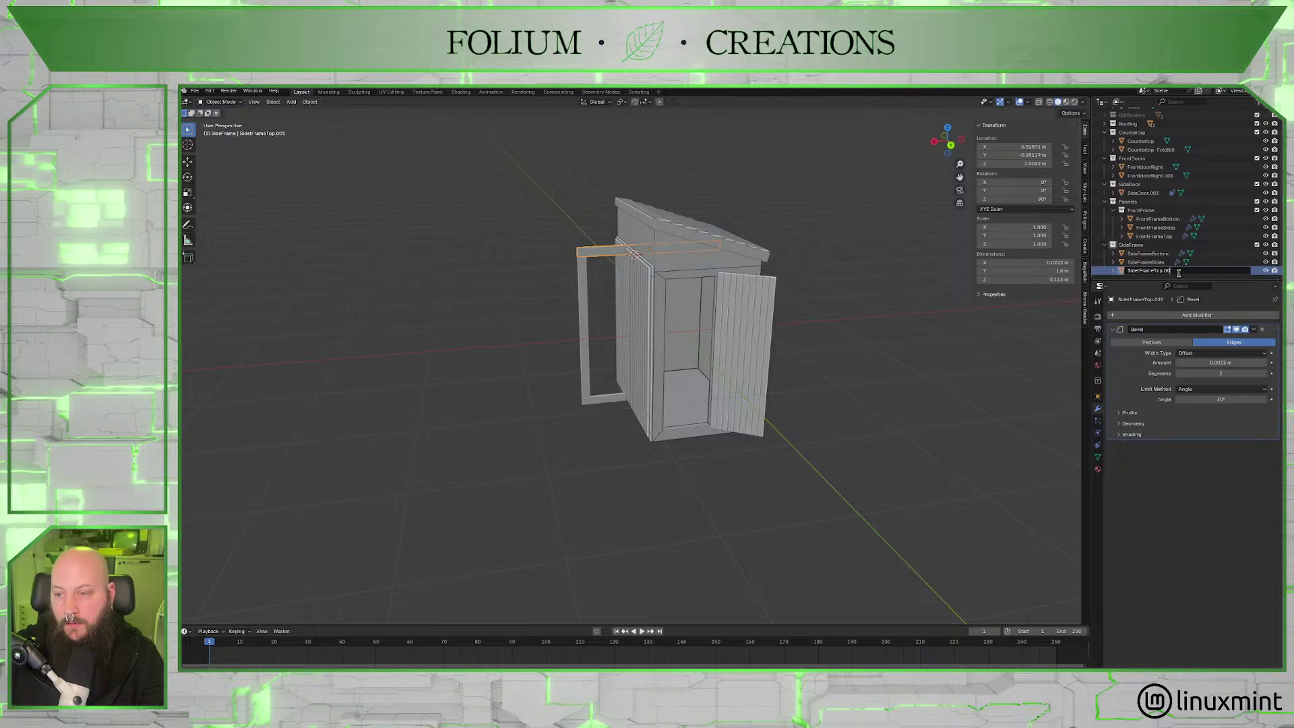
{"action": "key", "text": "Return"}
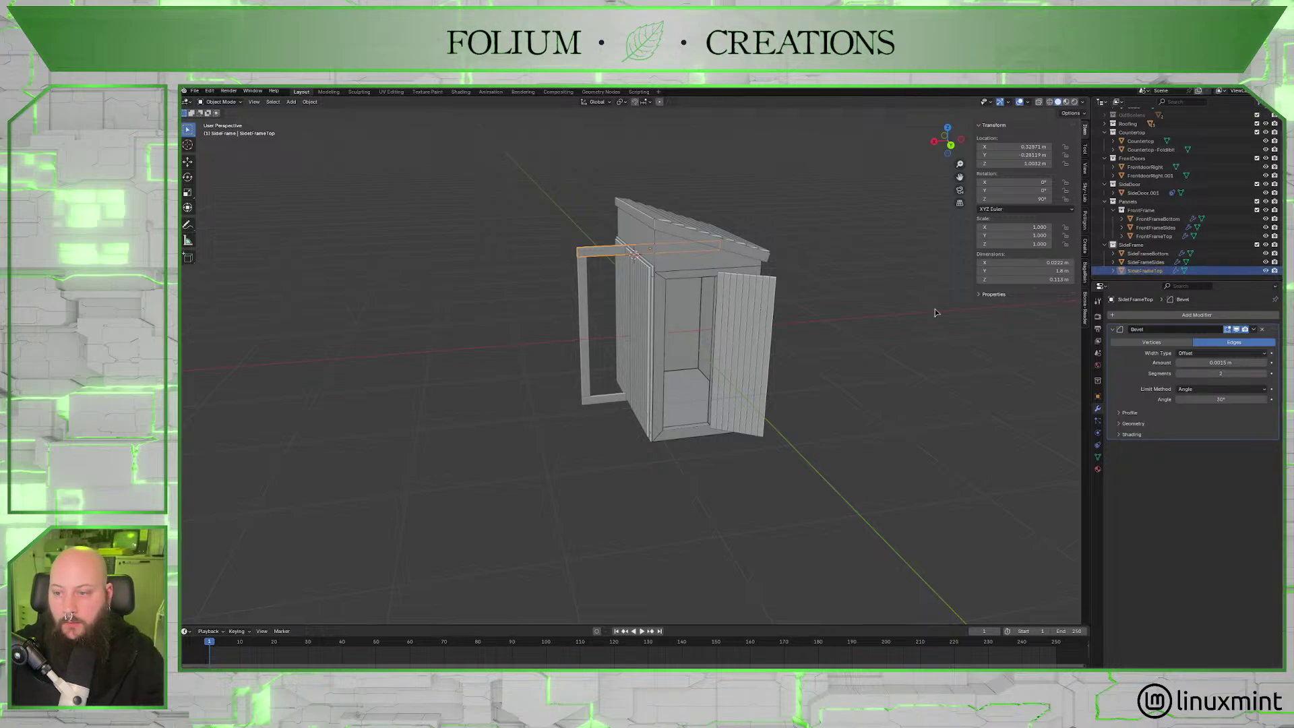
{"action": "mouse_move", "coordinate": [558, 364]}
{"action": "middle_mouse_down"}
{"action": "mouse_move", "coordinate": [611, 345]}
{"action": "mouse_move", "coordinate": [586, 335]}
{"action": "middle_mouse_up"}
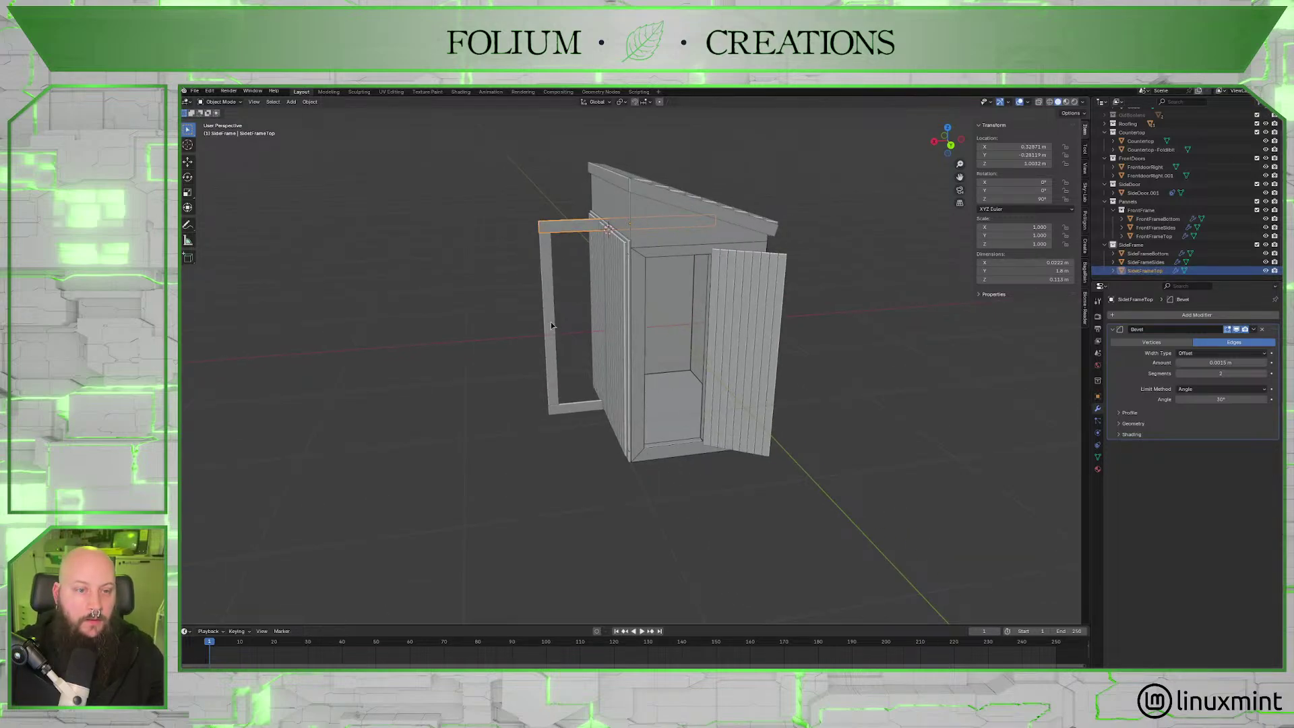
{"action": "left_click", "coordinate": [552, 326], "text": "shift"}
{"action": "left_click", "coordinate": [564, 406], "text": "shift"}
{"action": "middle_click_drag", "start_coordinate": [632, 373], "coordinate": [739, 406]}
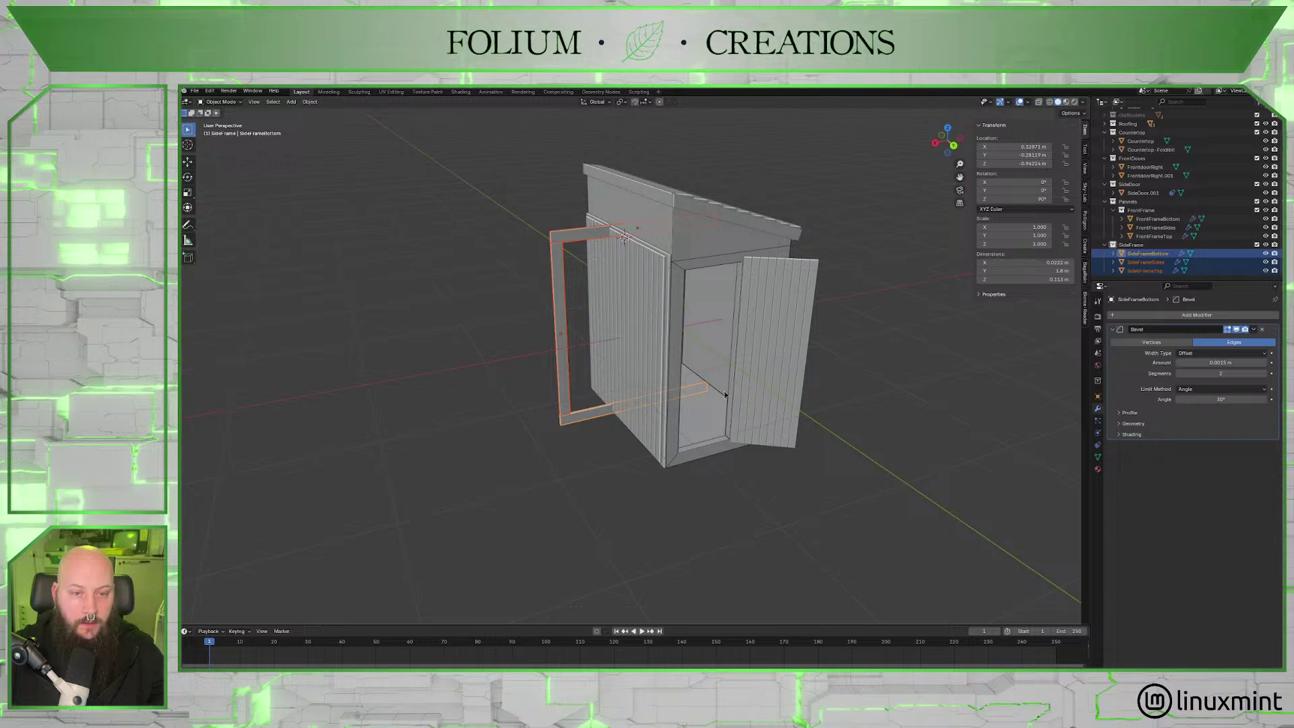
Snap the 3D cursor to the shed body's vertical door-opening edge nearest the front frame, and return to Object Mode.
{"action": "left_click", "coordinate": [679, 311]}
{"action": "middle_click_drag", "start_coordinate": [679, 311], "coordinate": [696, 333]}
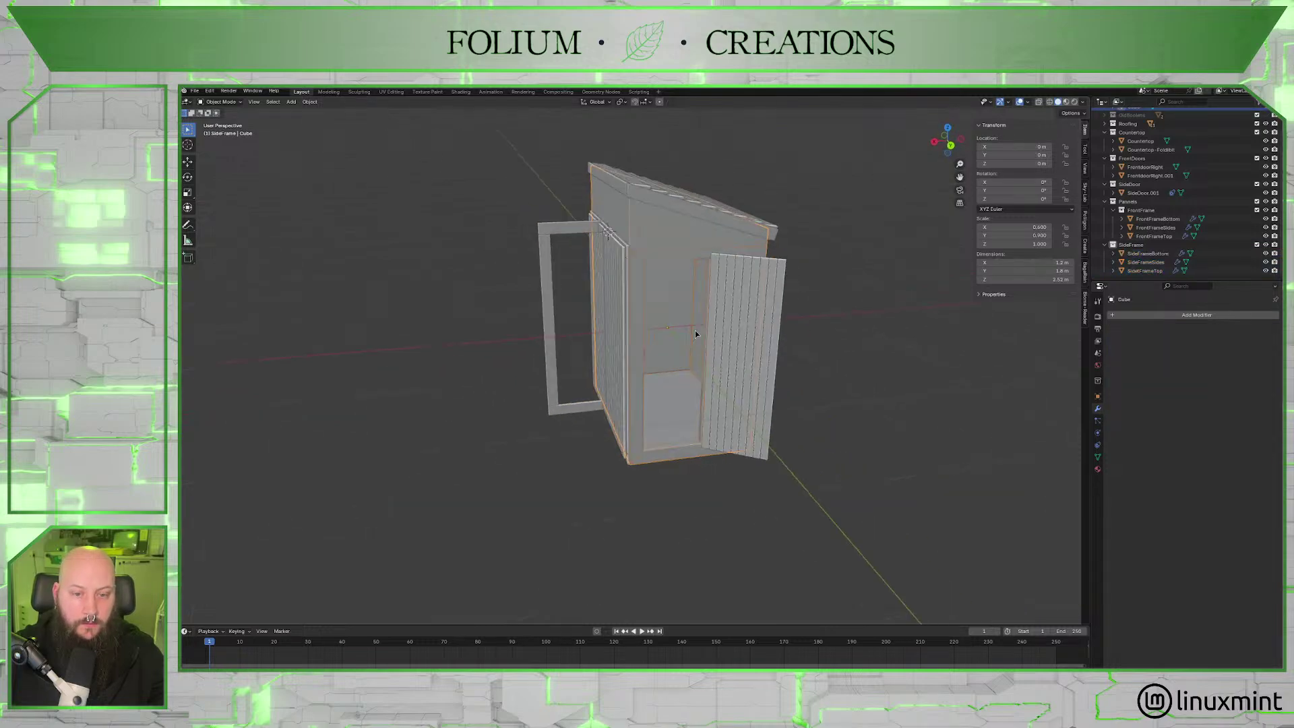
{"action": "key", "text": "Tab"}
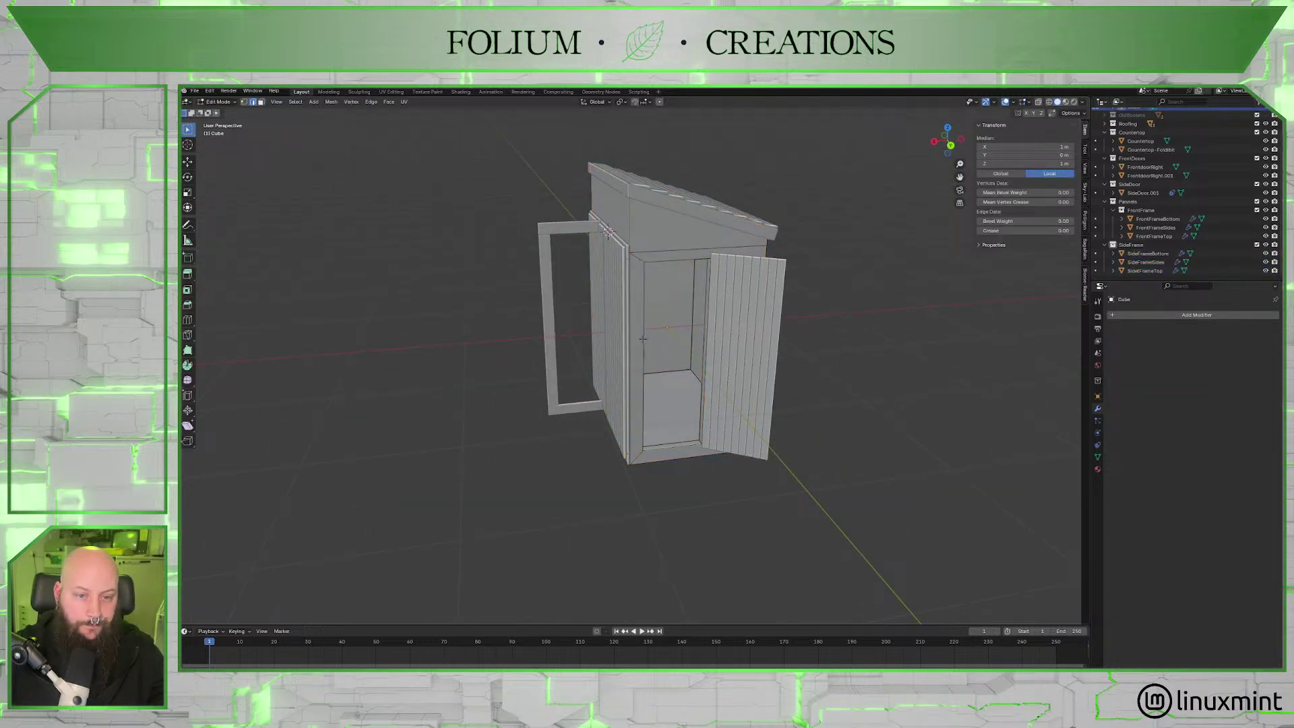
{"action": "left_click", "coordinate": [642, 339]}
{"action": "key", "text": "shift+s"}
{"action": "left_click", "coordinate": [659, 394]}
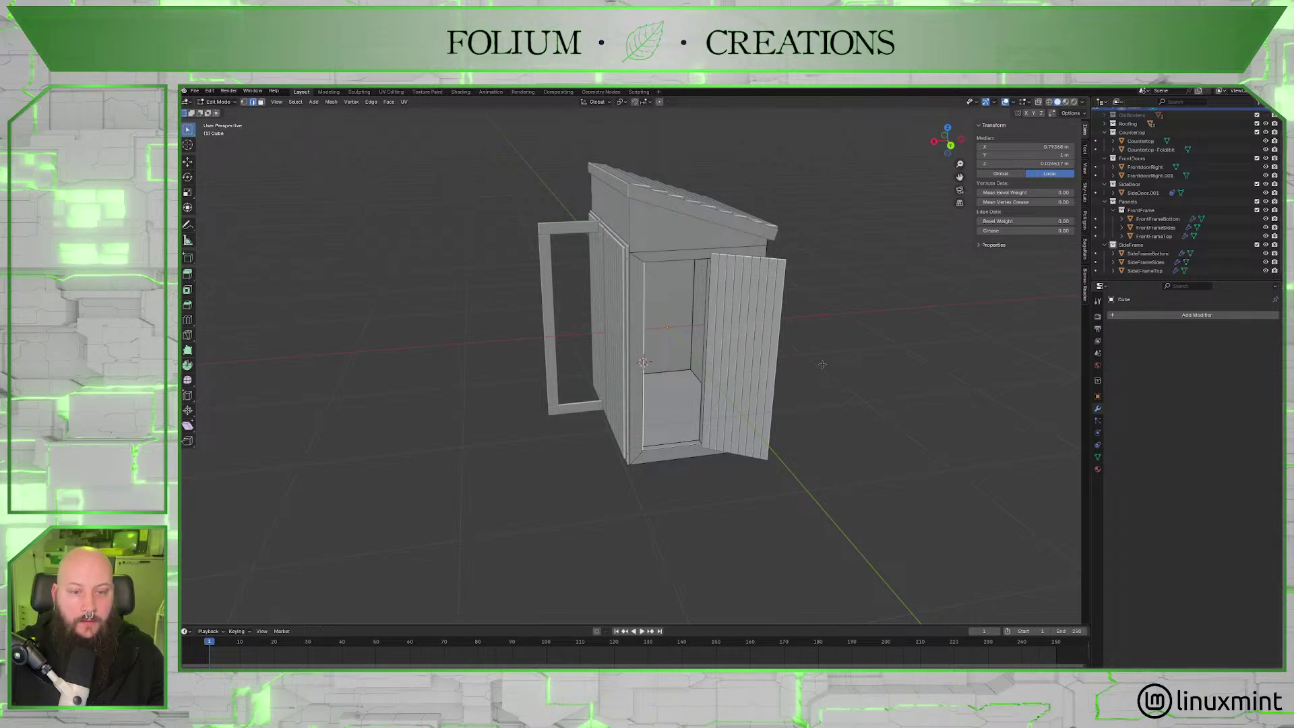
{"action": "key", "text": "Tab"}
Try to snap the three SideFrame panels to the 3D cursor, and undo the move.
{"action": "left_click", "coordinate": [1146, 261]}
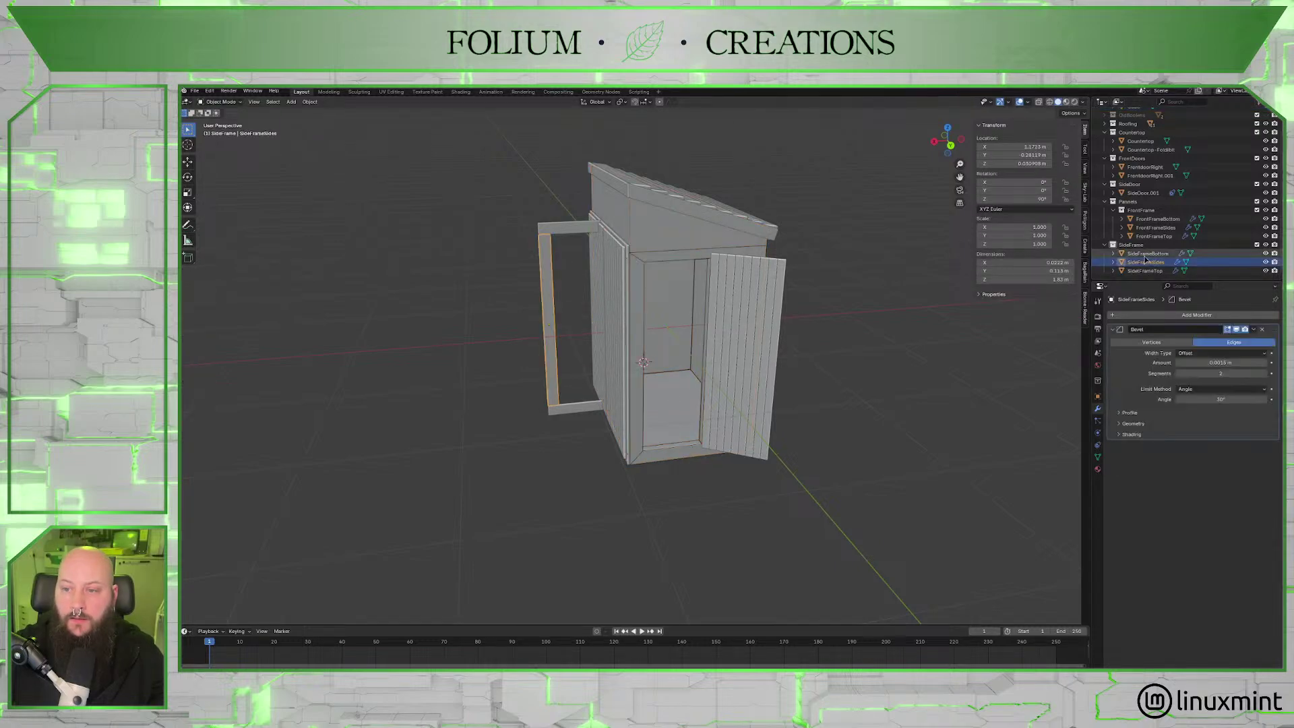
{"action": "left_click", "coordinate": [1147, 253]}
{"action": "left_click", "coordinate": [1145, 270], "text": "shift"}
{"action": "key", "text": "shift+s"}
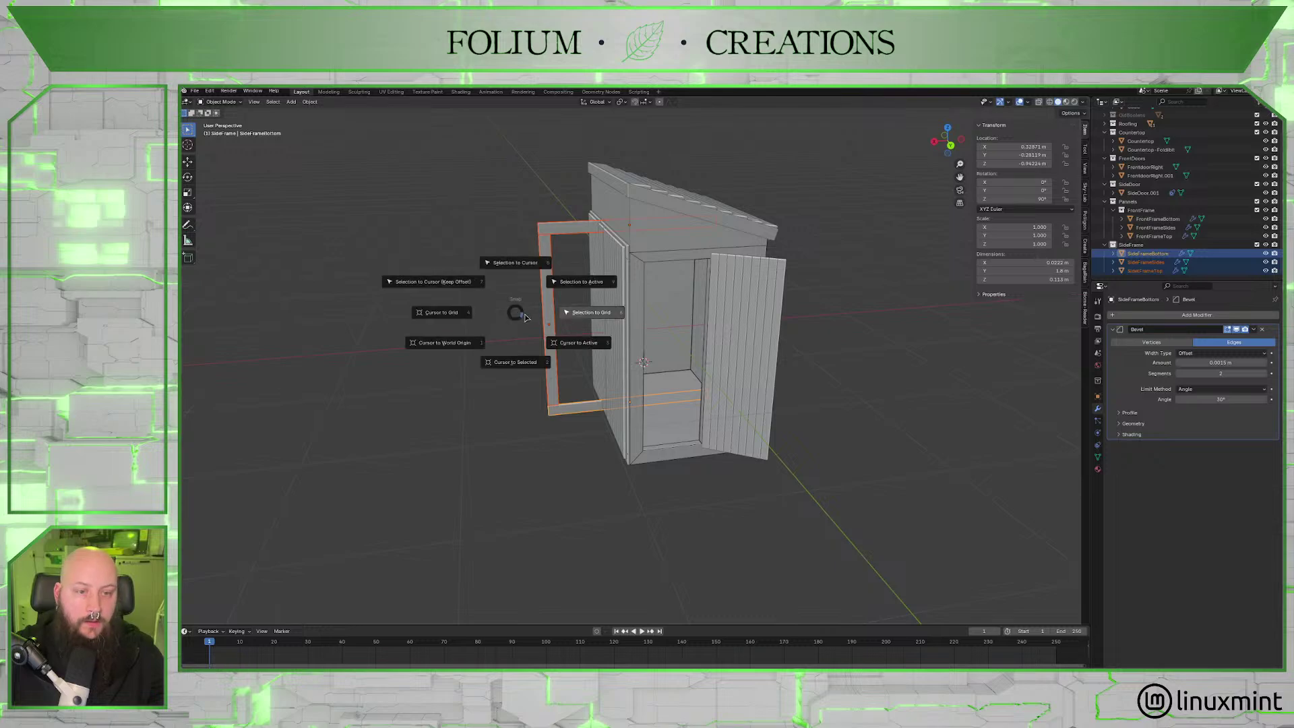
{"action": "left_click", "coordinate": [516, 263]}
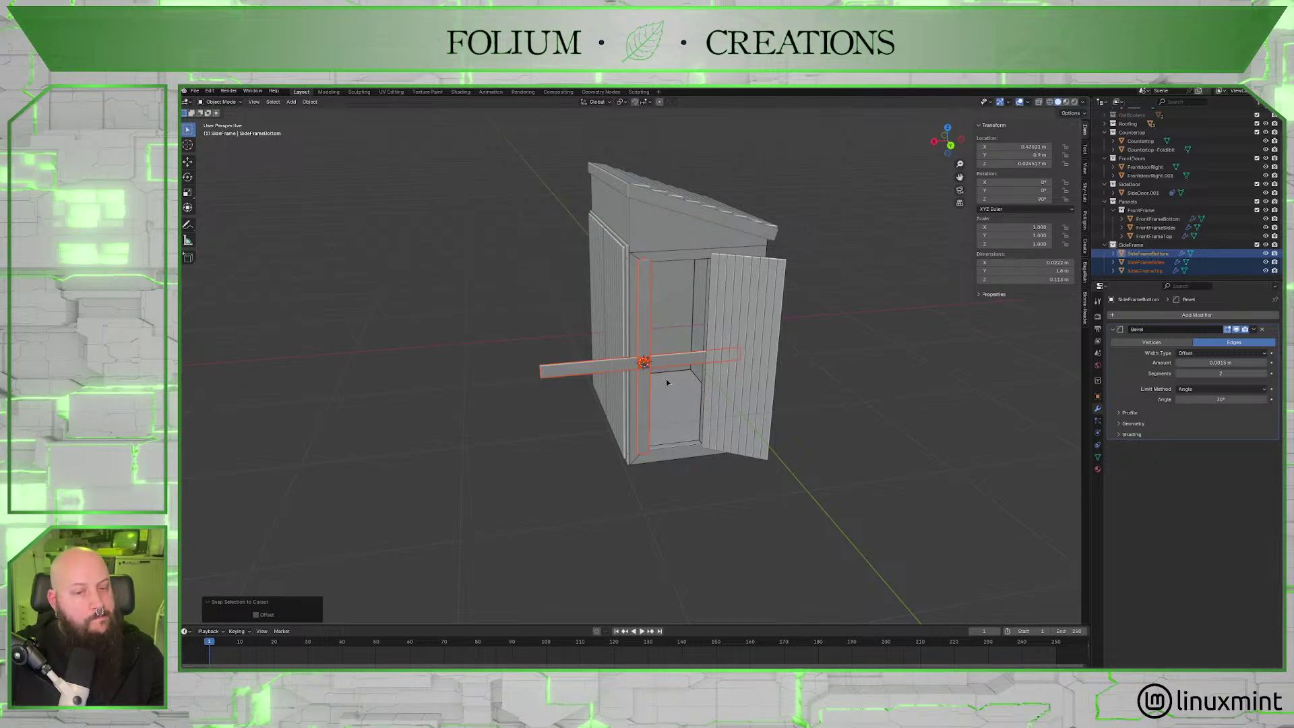
{"action": "key", "text": "ctrl+z"}
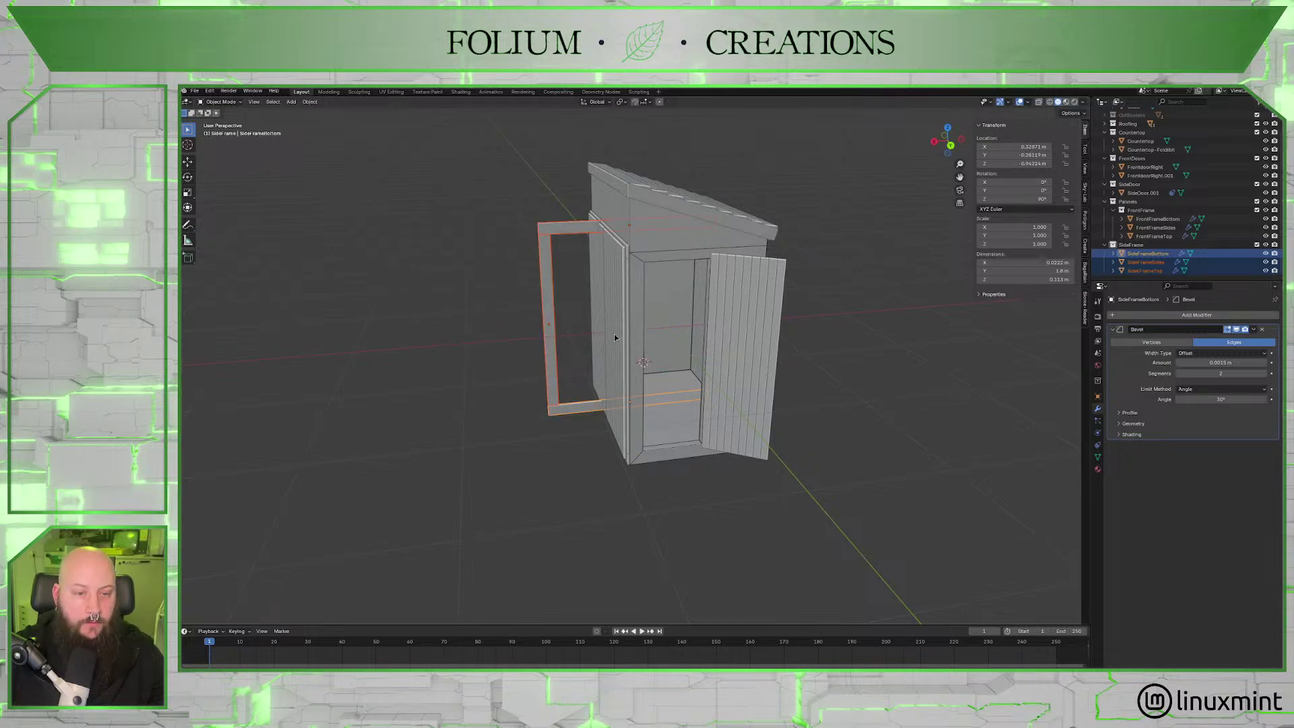
Move the three SideFrame panels about 1.2 m along the Y axis to the shed's side-door wall.
{"action": "middle_click_drag", "start_coordinate": [603, 345], "coordinate": [634, 325]}
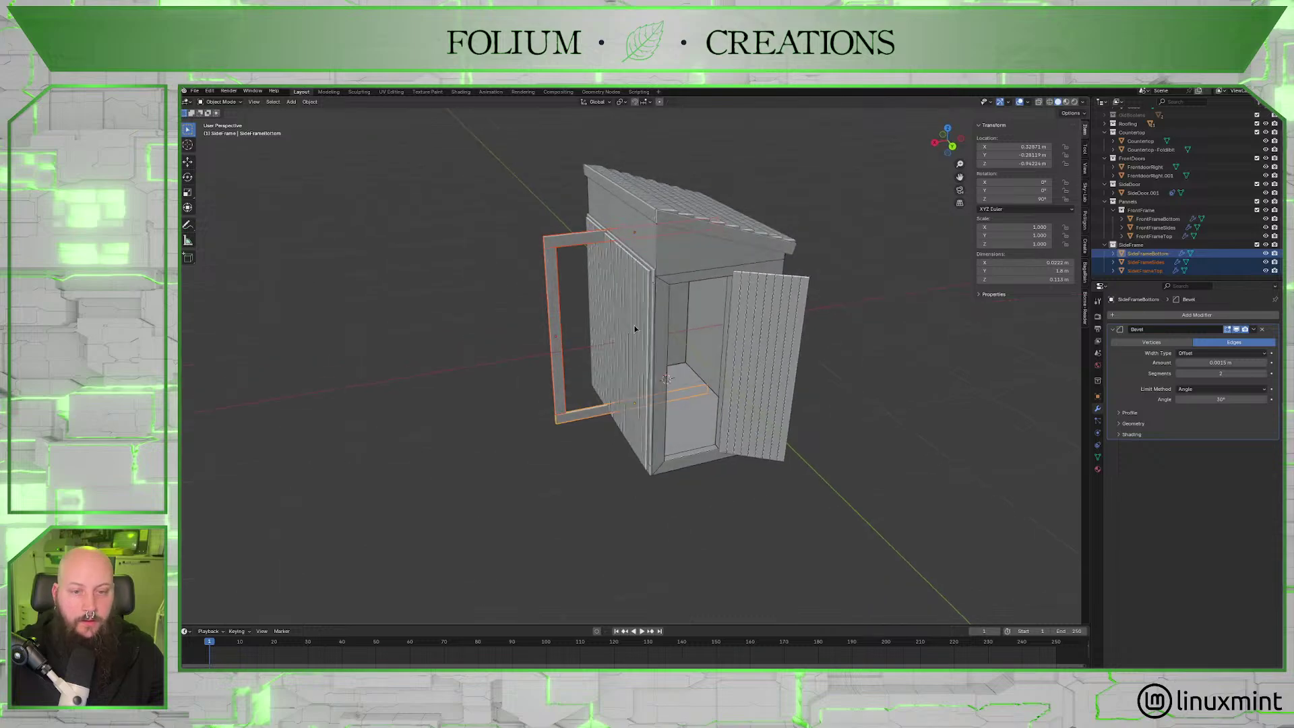
{"action": "left_click", "coordinate": [952, 145]}
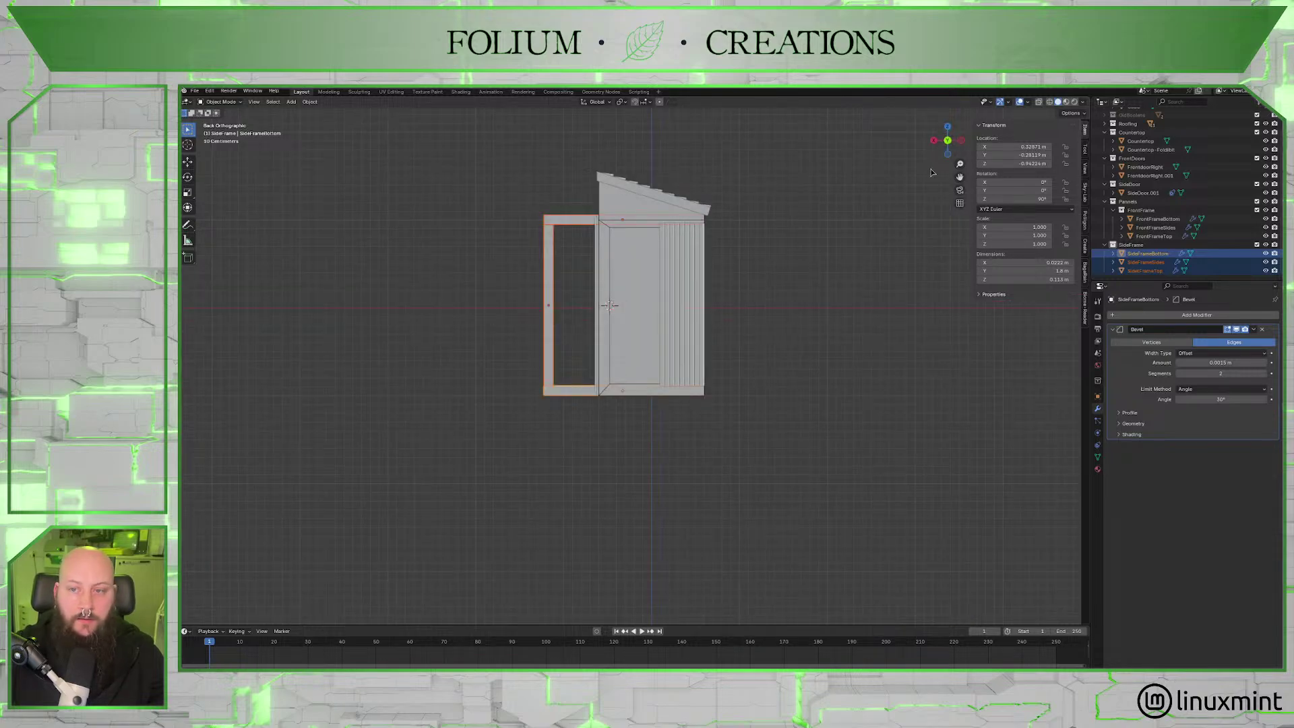
{"action": "middle_click_drag", "start_coordinate": [931, 172], "coordinate": [834, 352]}
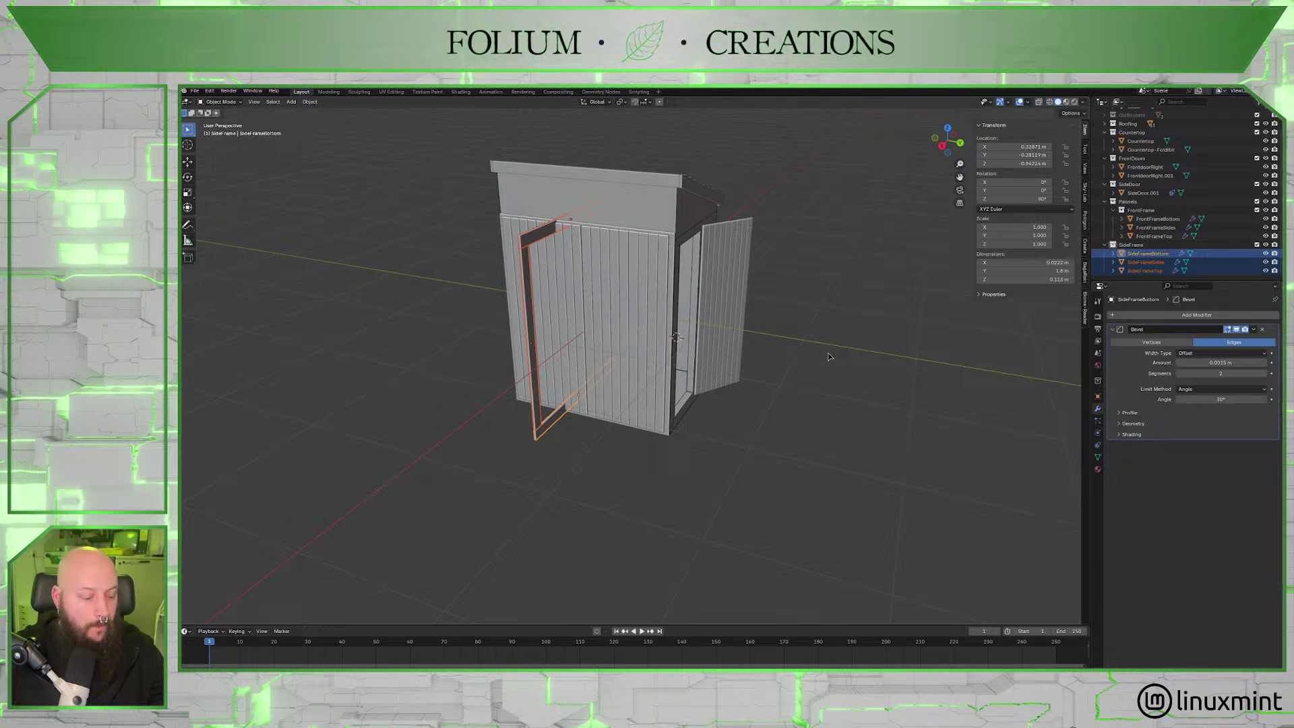
{"action": "key", "text": "g"}
{"action": "key", "text": "y"}
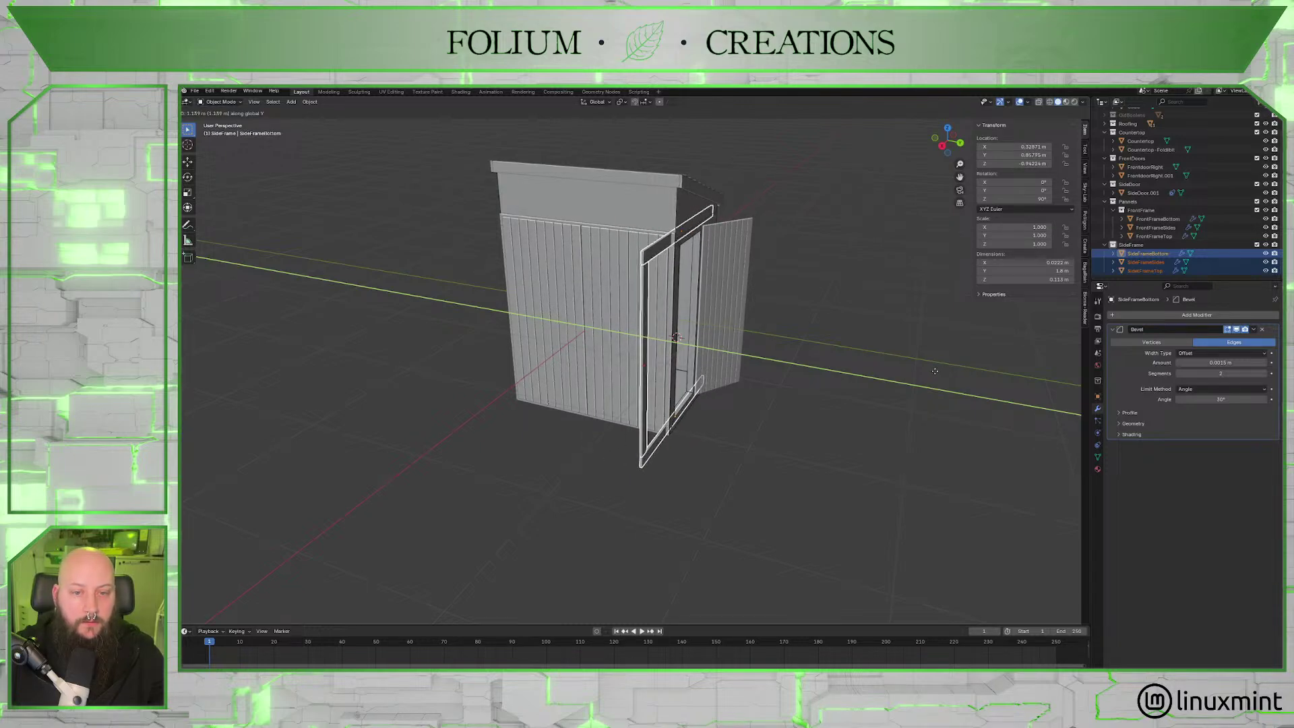
{"action": "left_click", "coordinate": [912, 365]}
Nudge the three SideFrame panels about -0.009 m along Y so they sit against the side wall.
{"action": "scroll", "coordinate": [912, 365], "scroll_direction": "up", "scroll_amount": 5}
{"action": "middle_click_drag", "start_coordinate": [912, 365], "coordinate": [788, 371]}
{"action": "scroll", "coordinate": [817, 344], "scroll_direction": "up", "scroll_amount": 5}
{"action": "key", "text": "g"}
{"action": "key", "text": "y"}
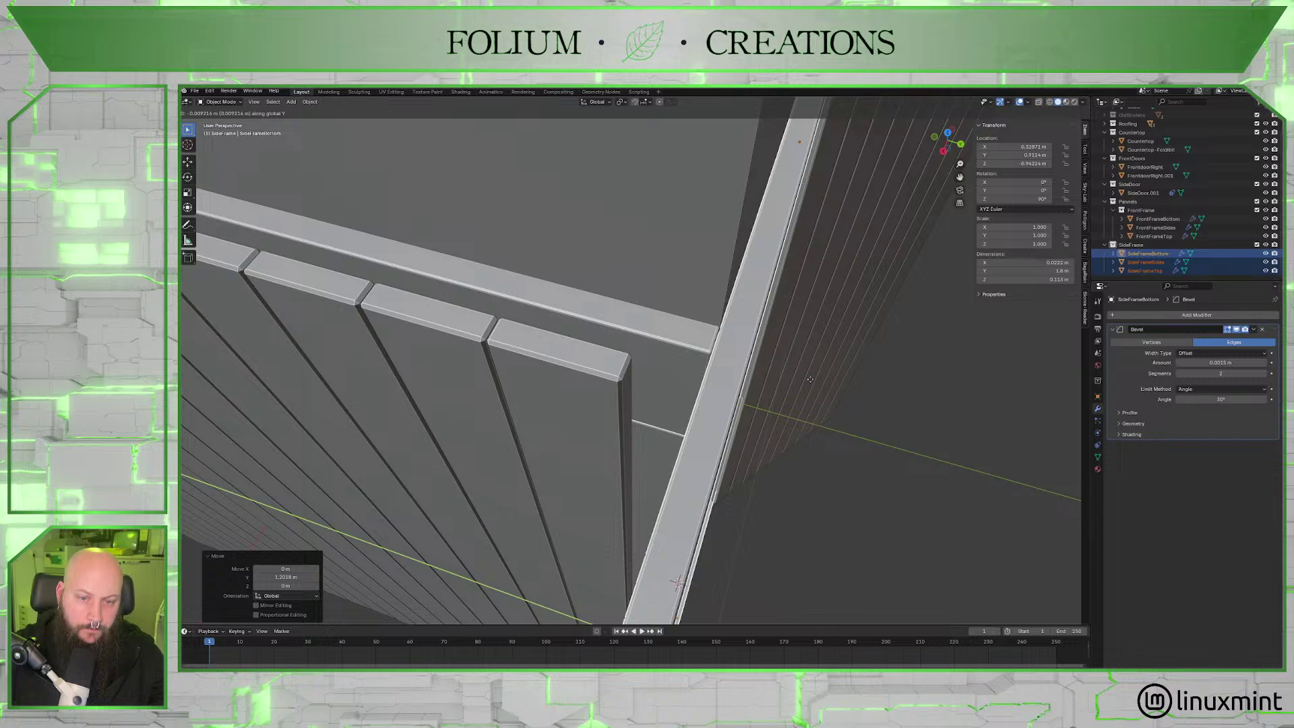
{"action": "left_click", "coordinate": [810, 380]}
Shift the three SideFrame panels about -0.63 m along X so the upright lines up beside the side-door opening.
{"action": "scroll", "coordinate": [810, 379], "scroll_direction": "down", "scroll_amount": 10}
{"action": "middle_click_drag", "start_coordinate": [810, 380], "coordinate": [722, 361]}
{"action": "key", "text": "g"}
{"action": "key", "text": "x"}
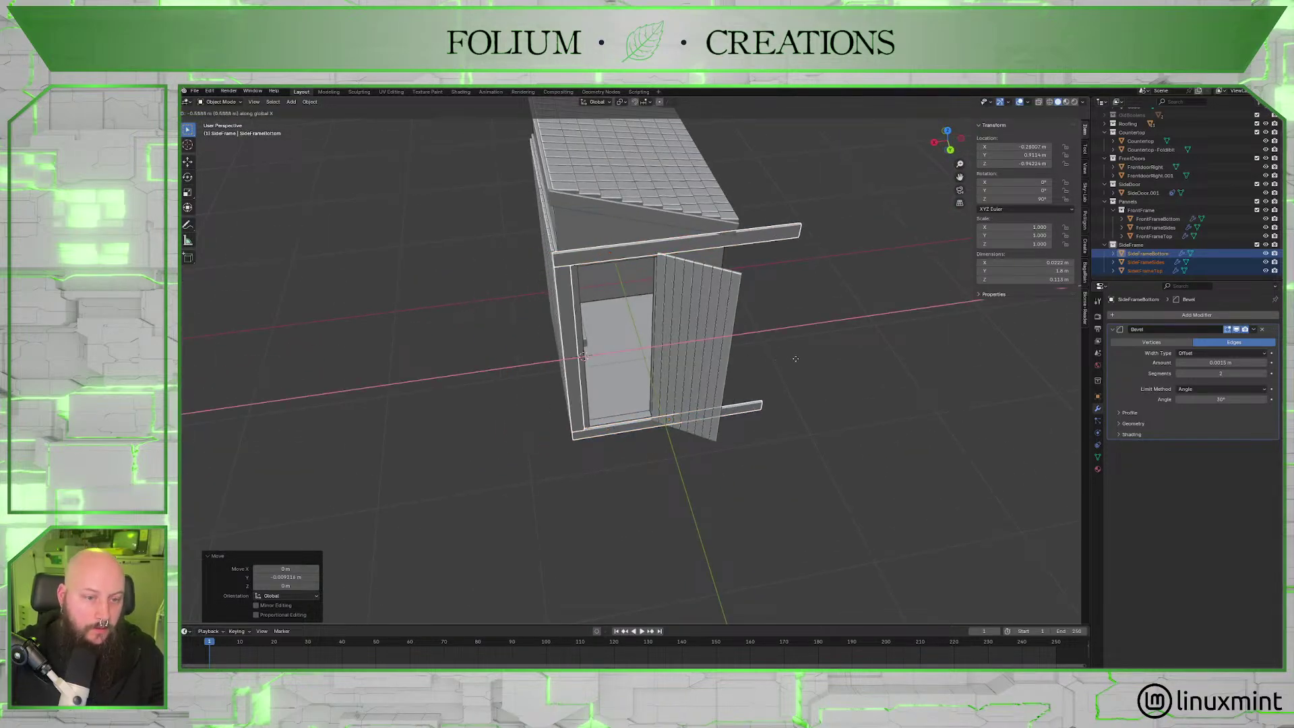
{"action": "left_click", "coordinate": [797, 362]}
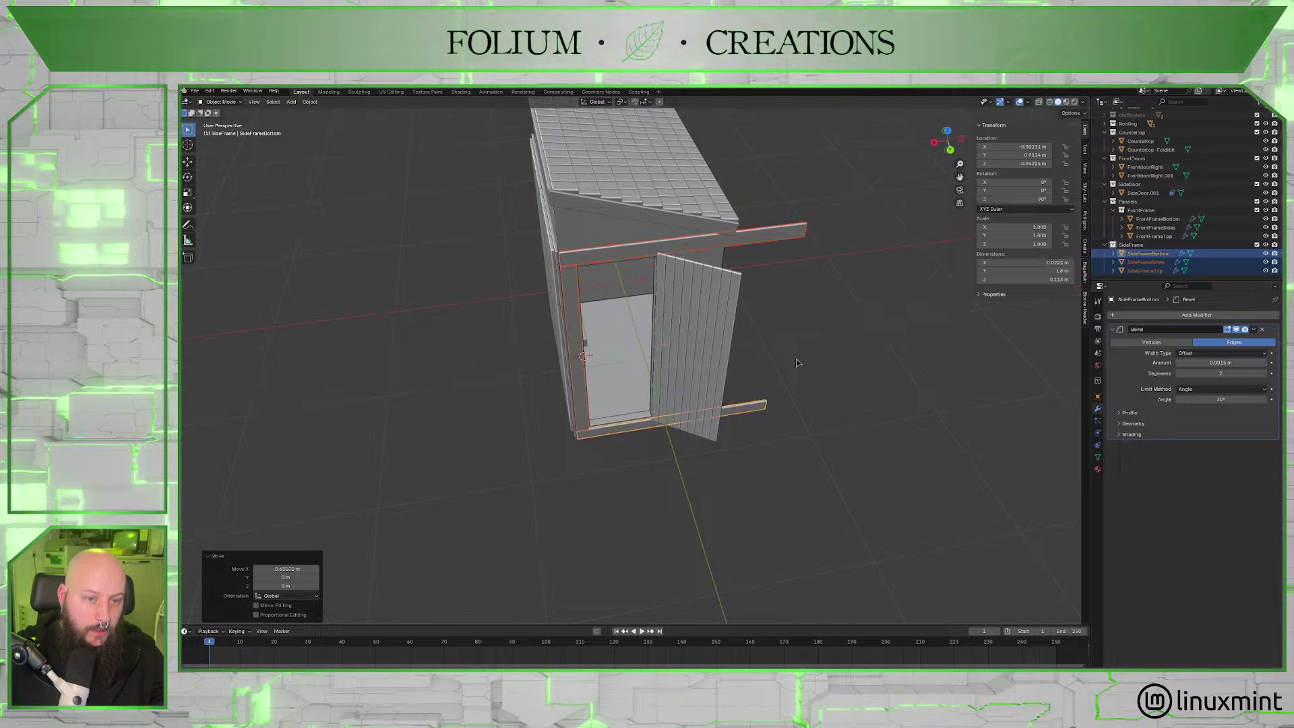
{"action": "middle_click_drag", "start_coordinate": [797, 362], "coordinate": [698, 364]}
{"action": "scroll", "coordinate": [702, 374], "scroll_direction": "up", "scroll_amount": 6}
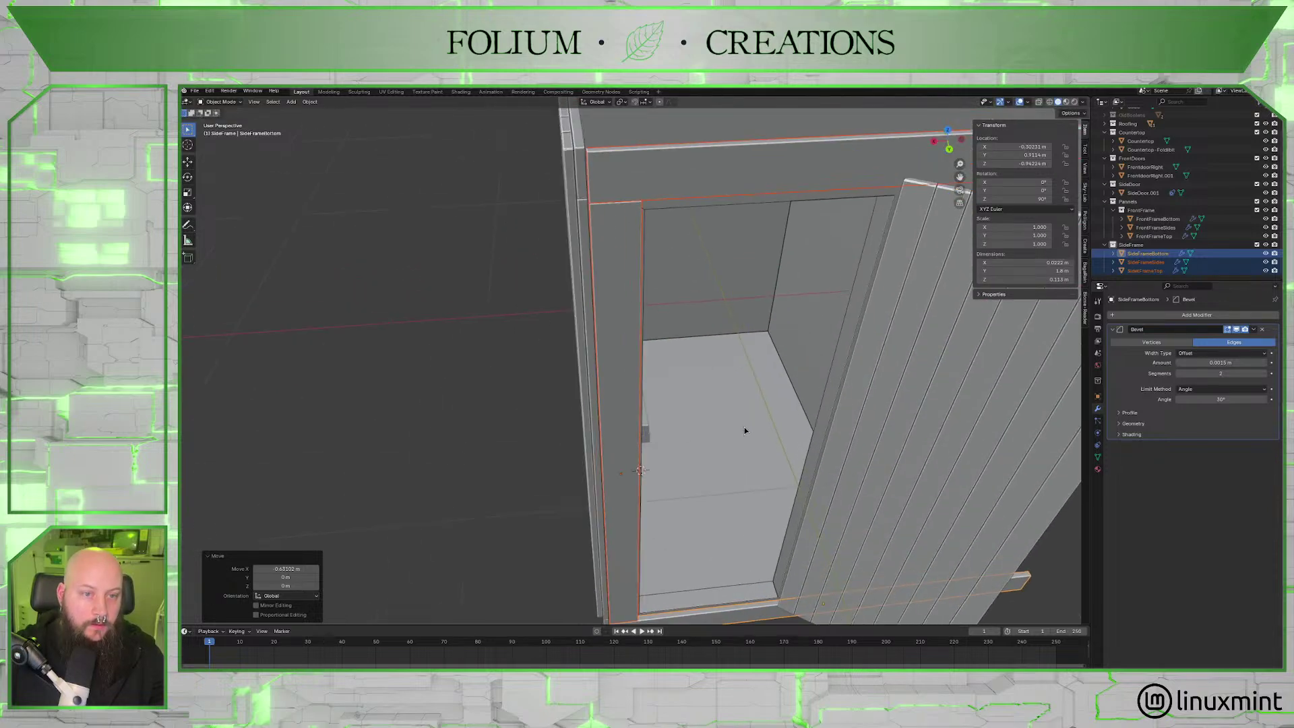
{"action": "middle_click_drag", "start_coordinate": [745, 430], "coordinate": [745, 427]}
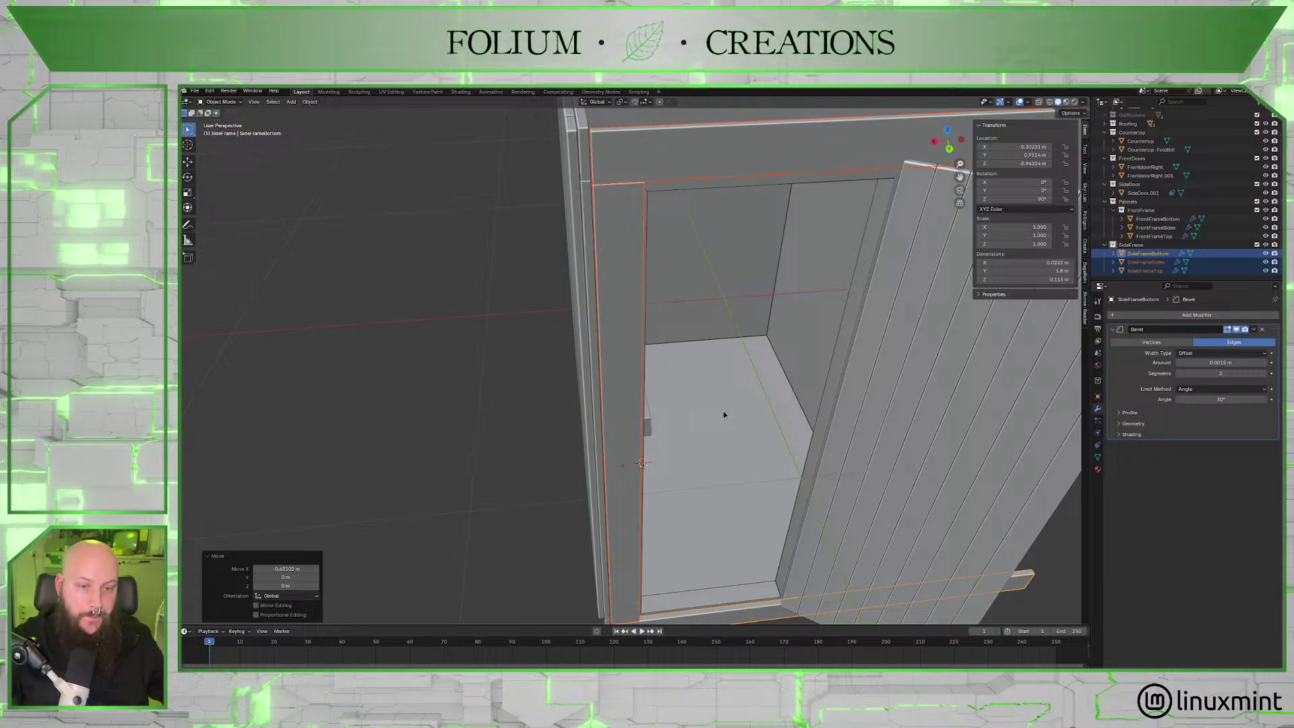
{"action": "scroll", "coordinate": [728, 375], "scroll_direction": "down", "scroll_amount": 6}
{"action": "scroll", "coordinate": [752, 402], "scroll_direction": "up", "scroll_amount": 3}
{"action": "middle_click_drag", "start_coordinate": [752, 401], "coordinate": [730, 398], "text": "shift"}
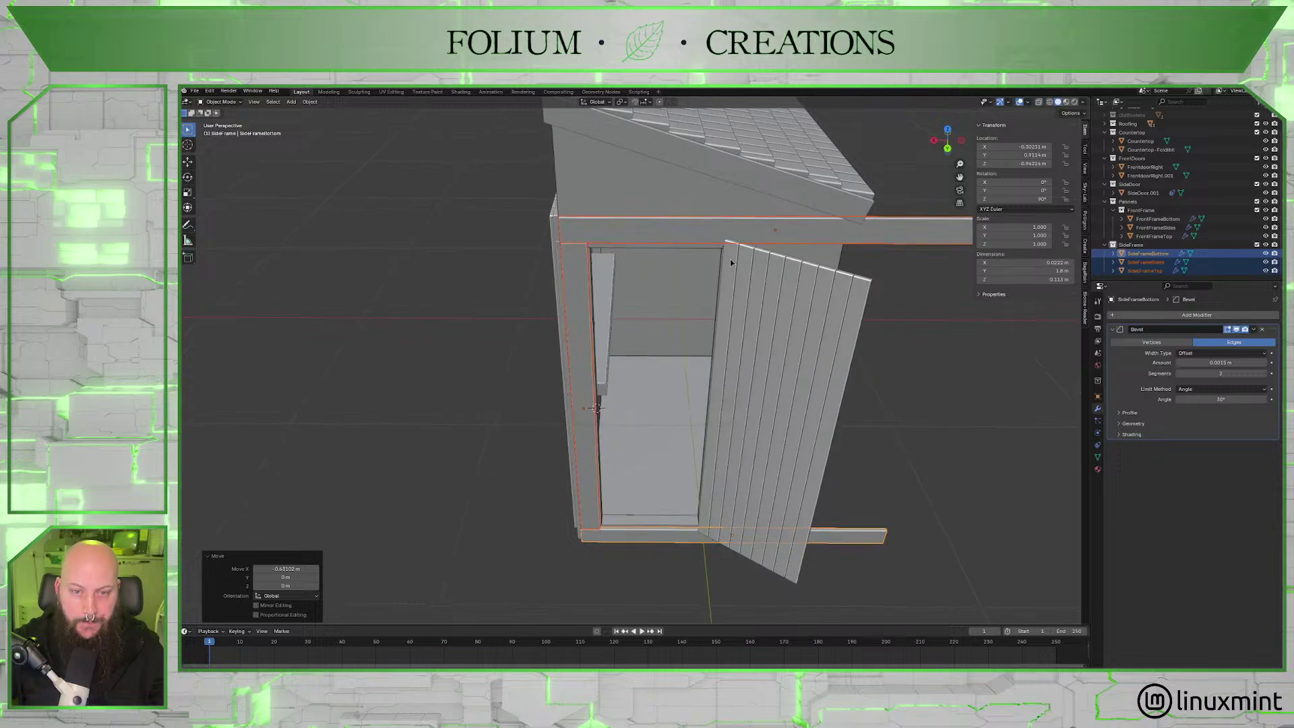
Try to widen the vertical SideFrameSides panel along X by a factor of about 1.2.
{"action": "left_click", "coordinate": [677, 238]}
{"action": "left_click", "coordinate": [586, 358]}
{"action": "scroll", "coordinate": [607, 359], "scroll_direction": "up", "scroll_amount": 5}
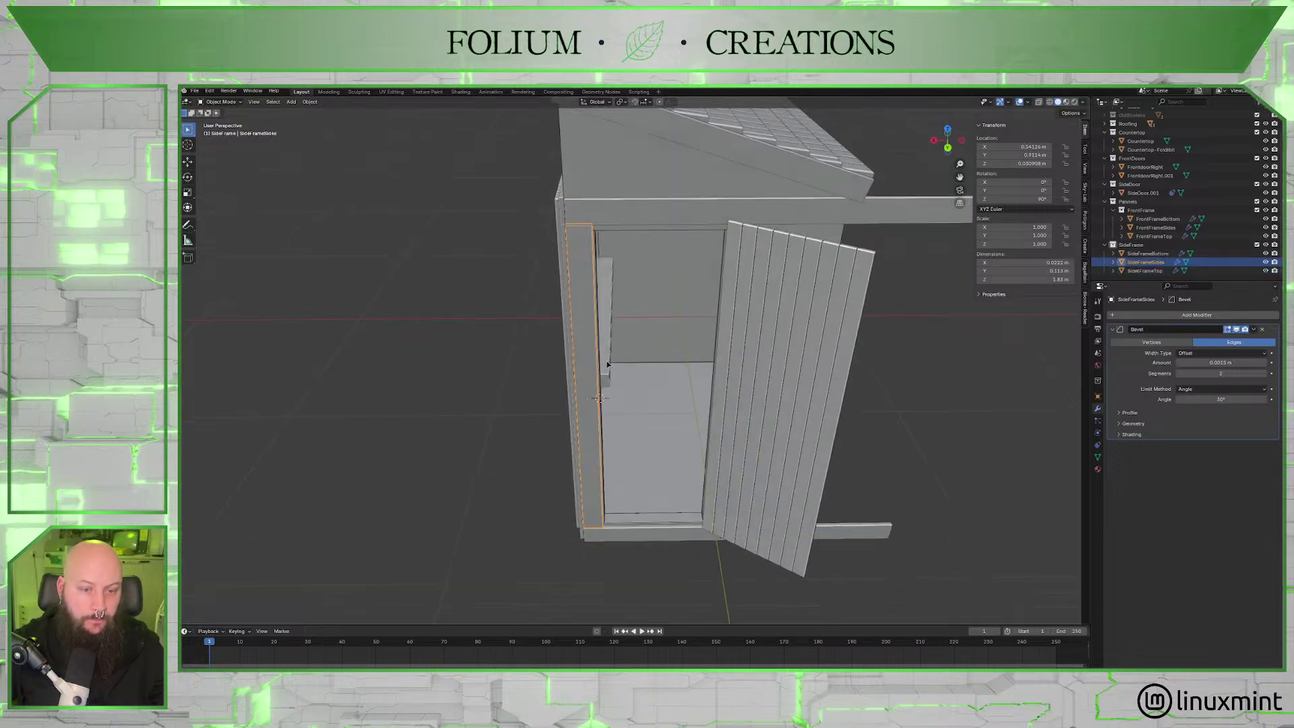
{"action": "middle_click_drag", "start_coordinate": [610, 360], "coordinate": [673, 416]}
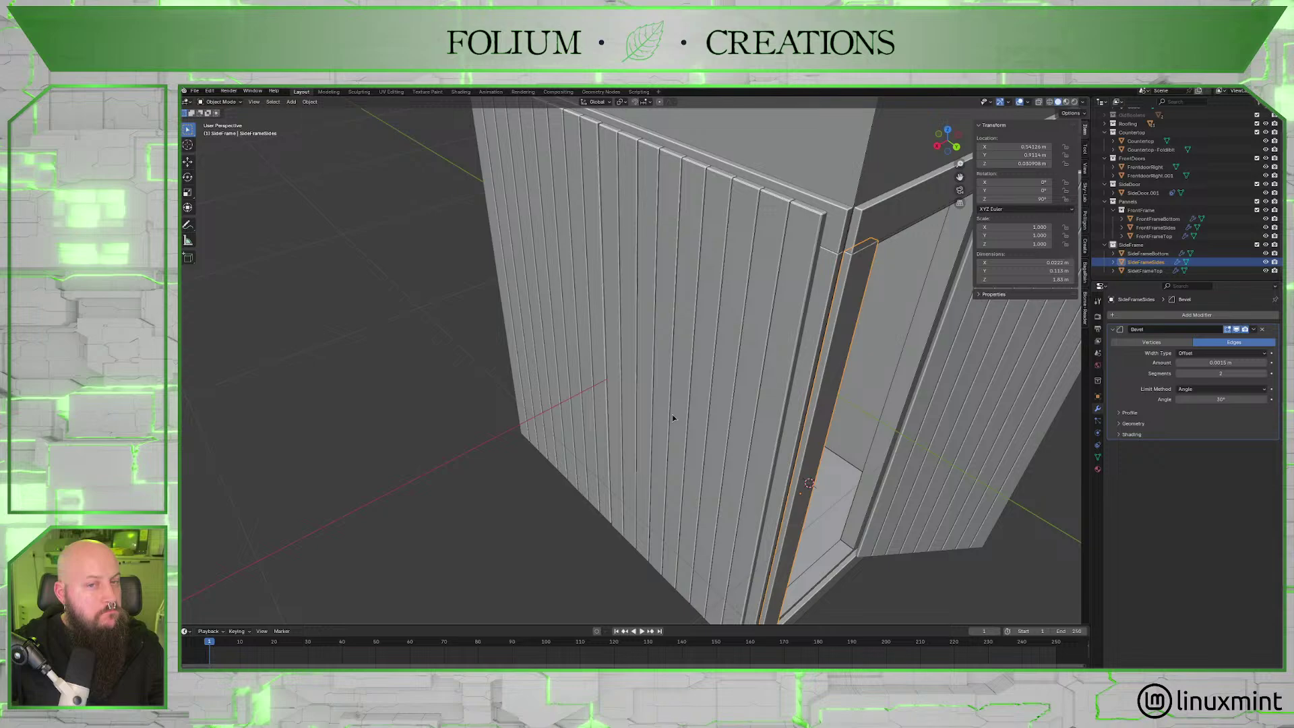
{"action": "middle_click_drag", "start_coordinate": [673, 414], "coordinate": [642, 407]}
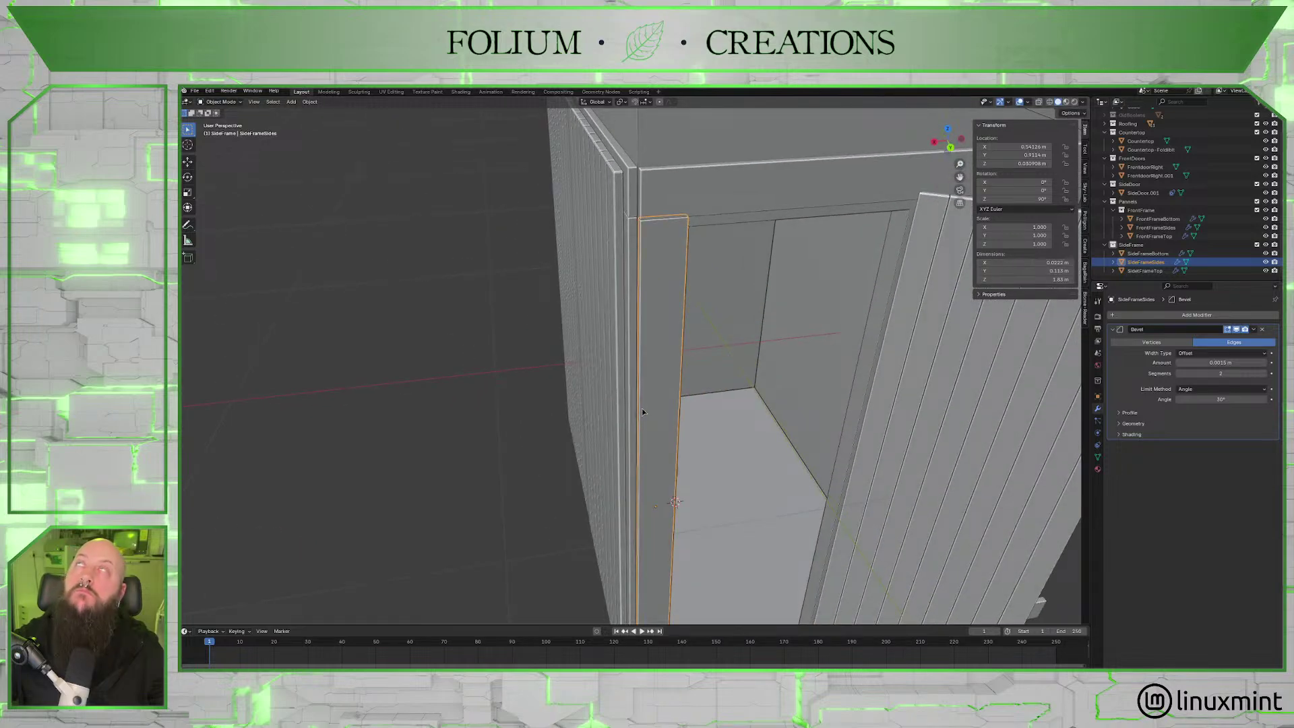
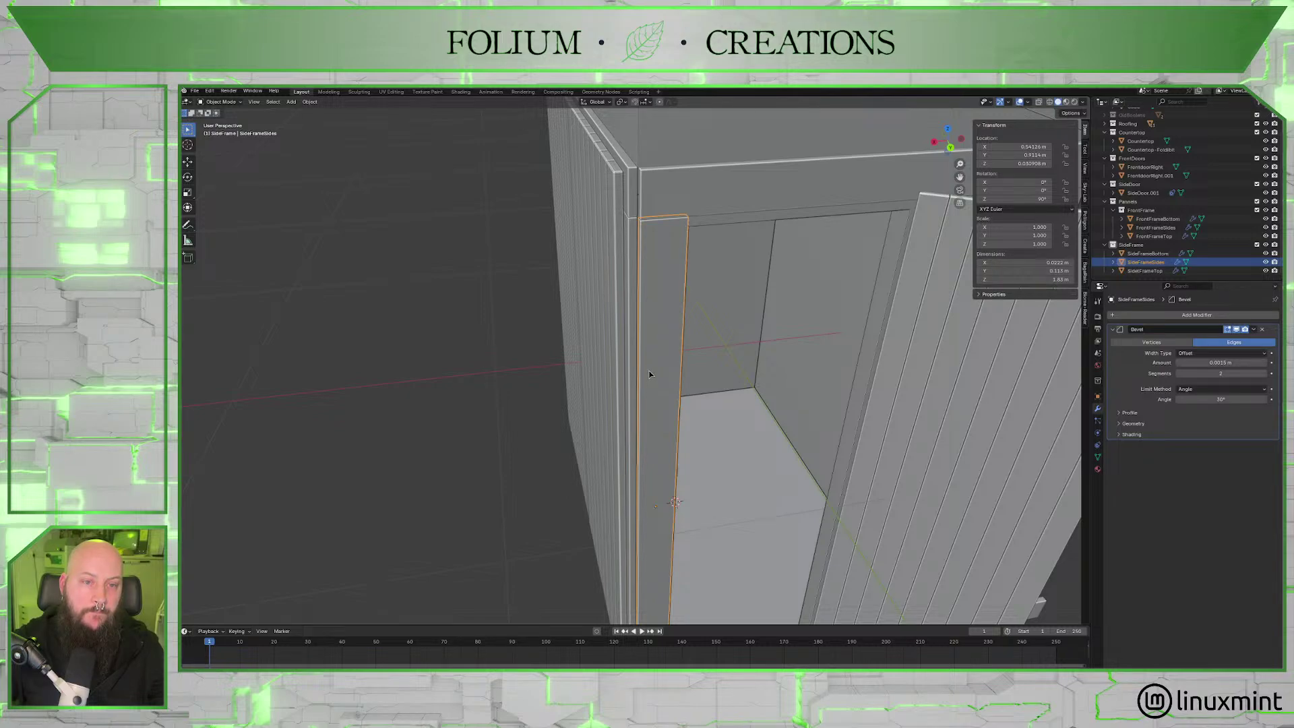
{"action": "middle_click_drag", "start_coordinate": [659, 371], "coordinate": [657, 401]}
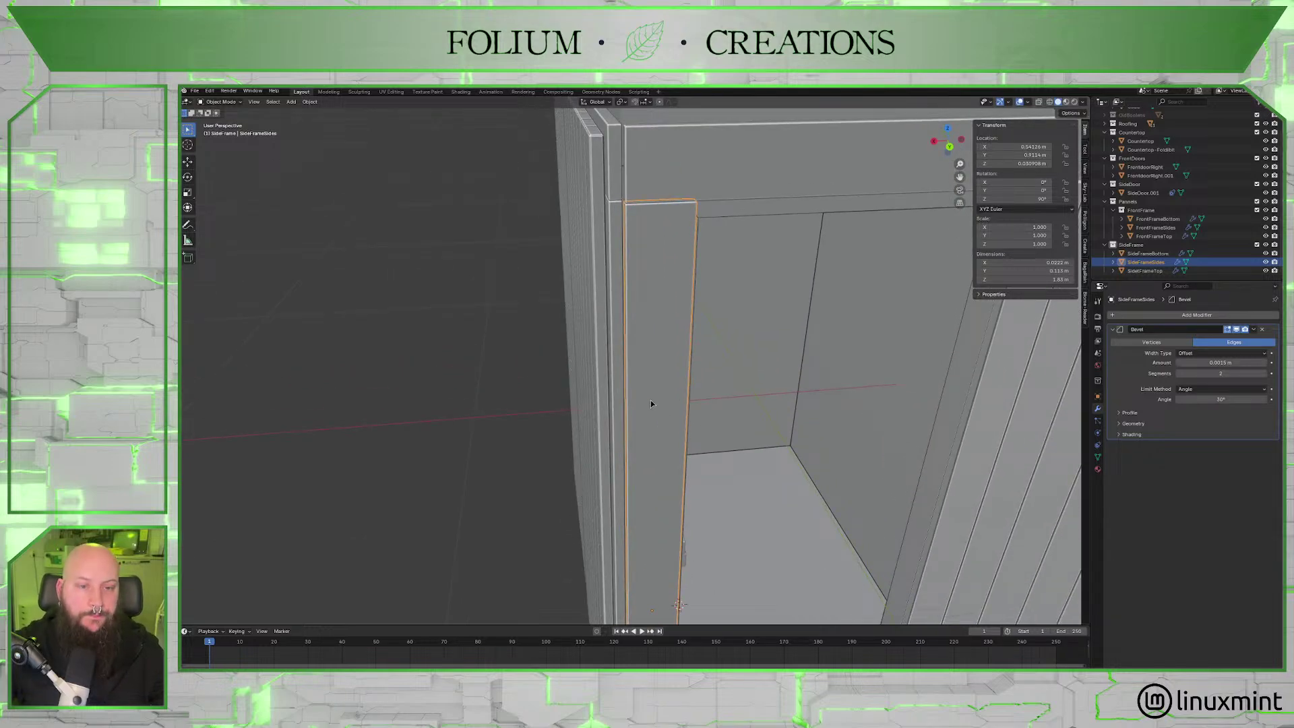
{"action": "key", "text": "s"}
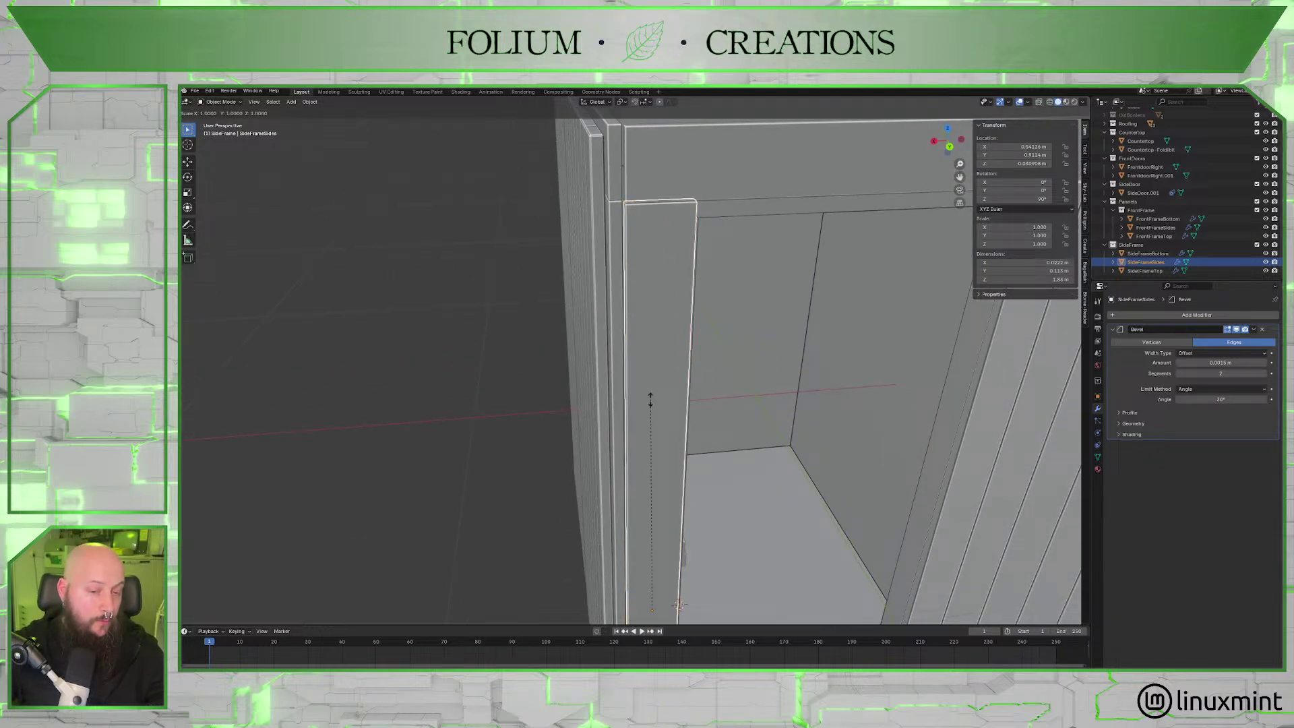
{"action": "key", "text": "x"}
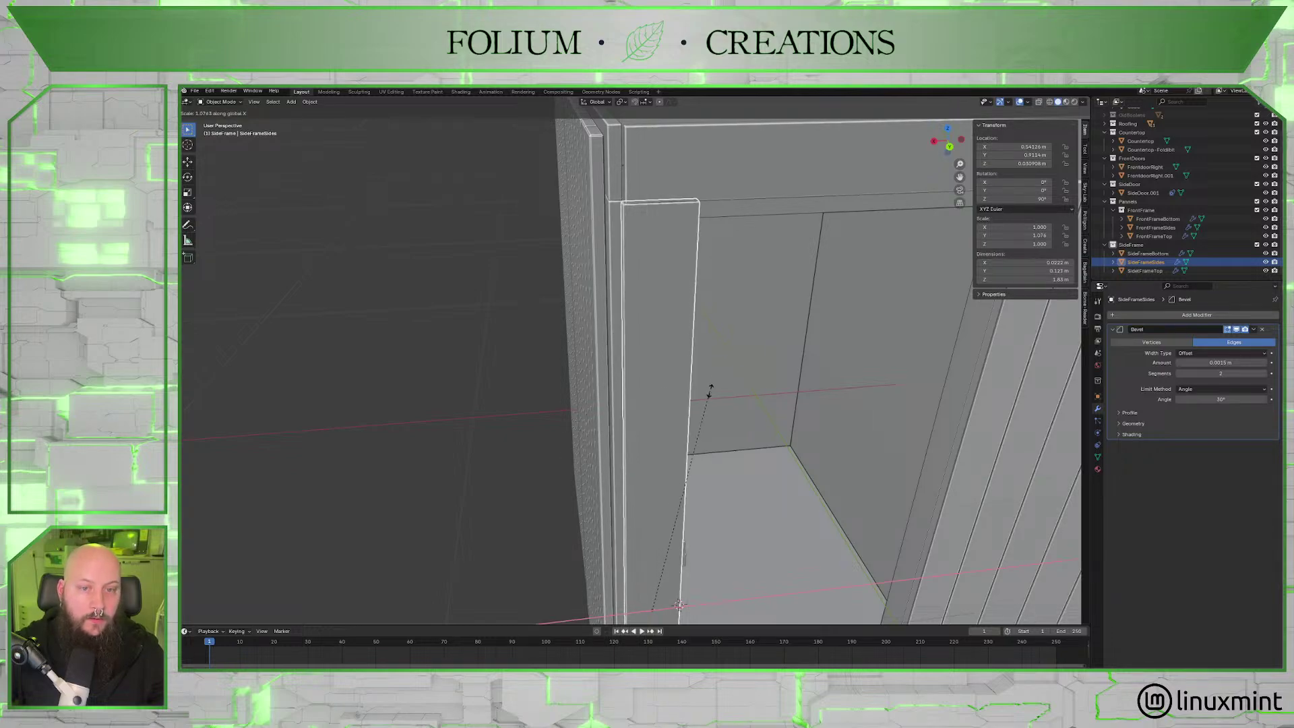
{"action": "left_click", "coordinate": [769, 386]}
Try to shift the widened SideFrameSides panel along X, abandon the move, and clear the panel's scale.
{"action": "middle_click_drag", "start_coordinate": [769, 386], "coordinate": [702, 385]}
{"action": "key", "text": "g"}
{"action": "key", "text": "x"}
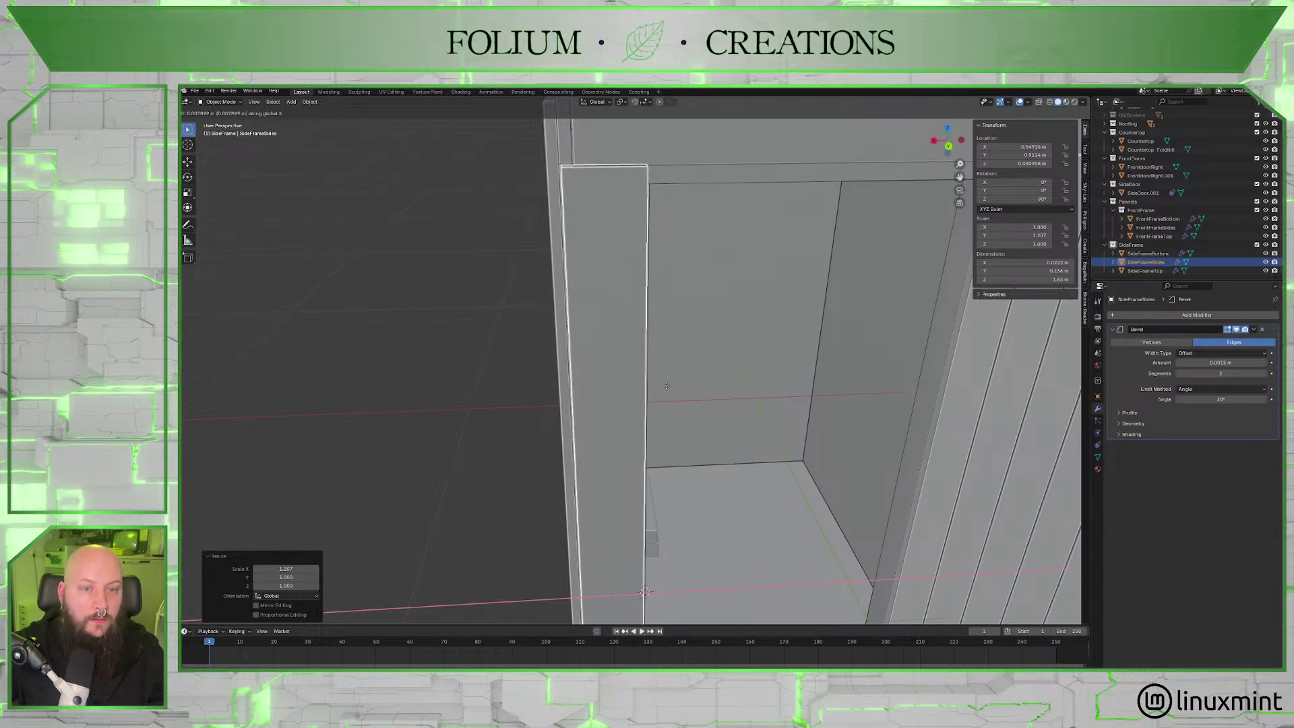
{"action": "left_click", "coordinate": [666, 385]}
{"action": "middle_click_drag", "start_coordinate": [679, 390], "coordinate": [722, 437]}
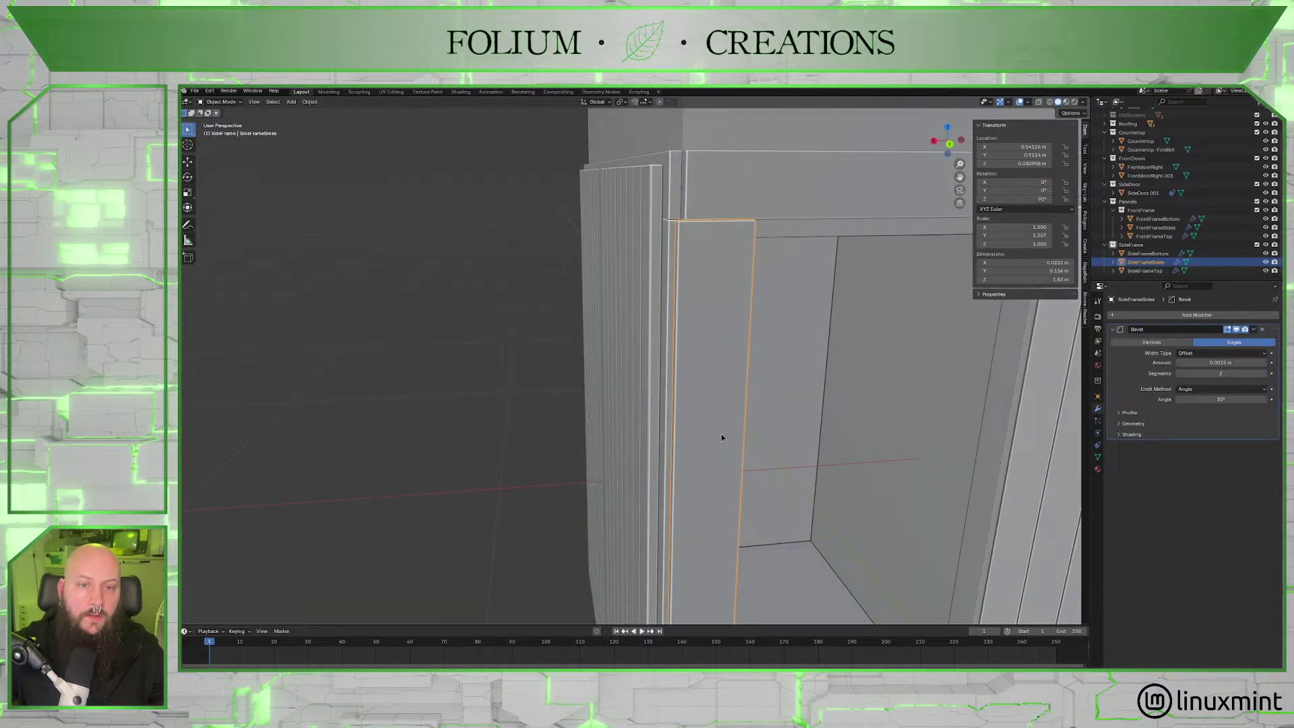
{"action": "key", "text": "alt+s"}
Move all three SideFrame panels together about 0.02 m along X towards the front frame's corner.
{"action": "scroll", "coordinate": [756, 433], "scroll_direction": "down", "scroll_amount": 5}
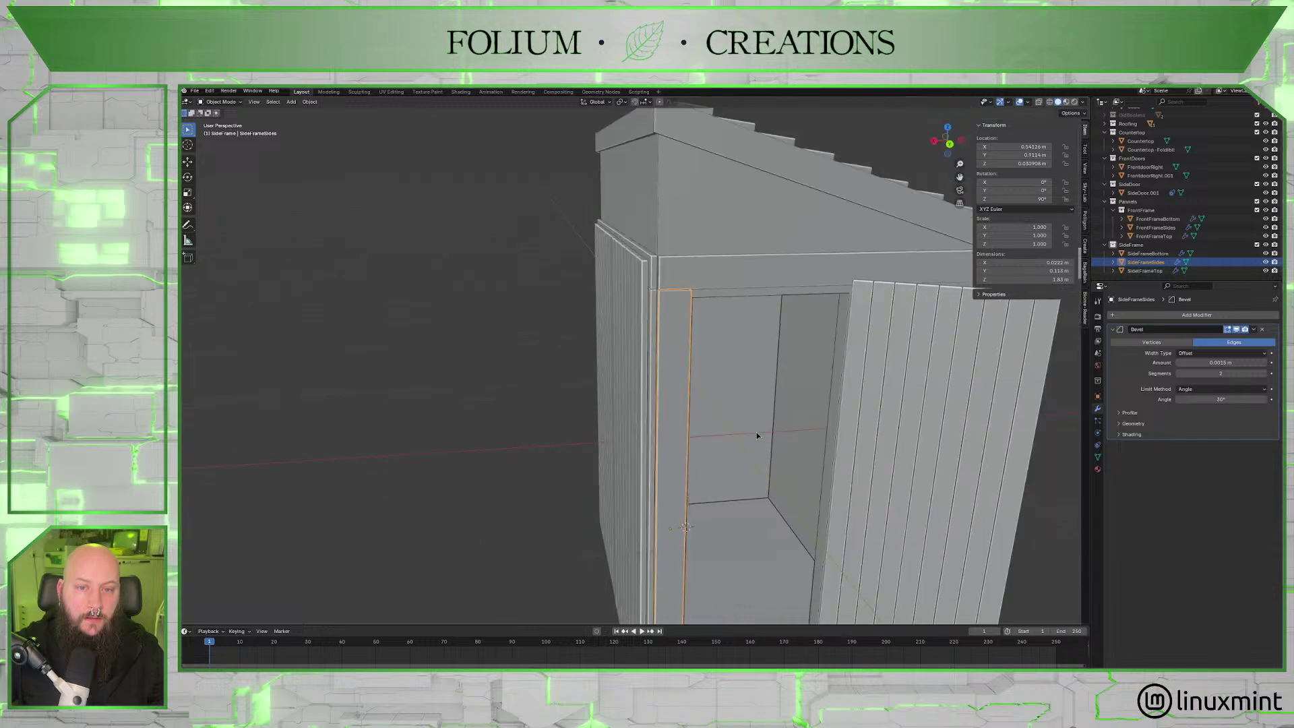
{"action": "scroll", "coordinate": [756, 431], "scroll_direction": "up", "scroll_amount": 5}
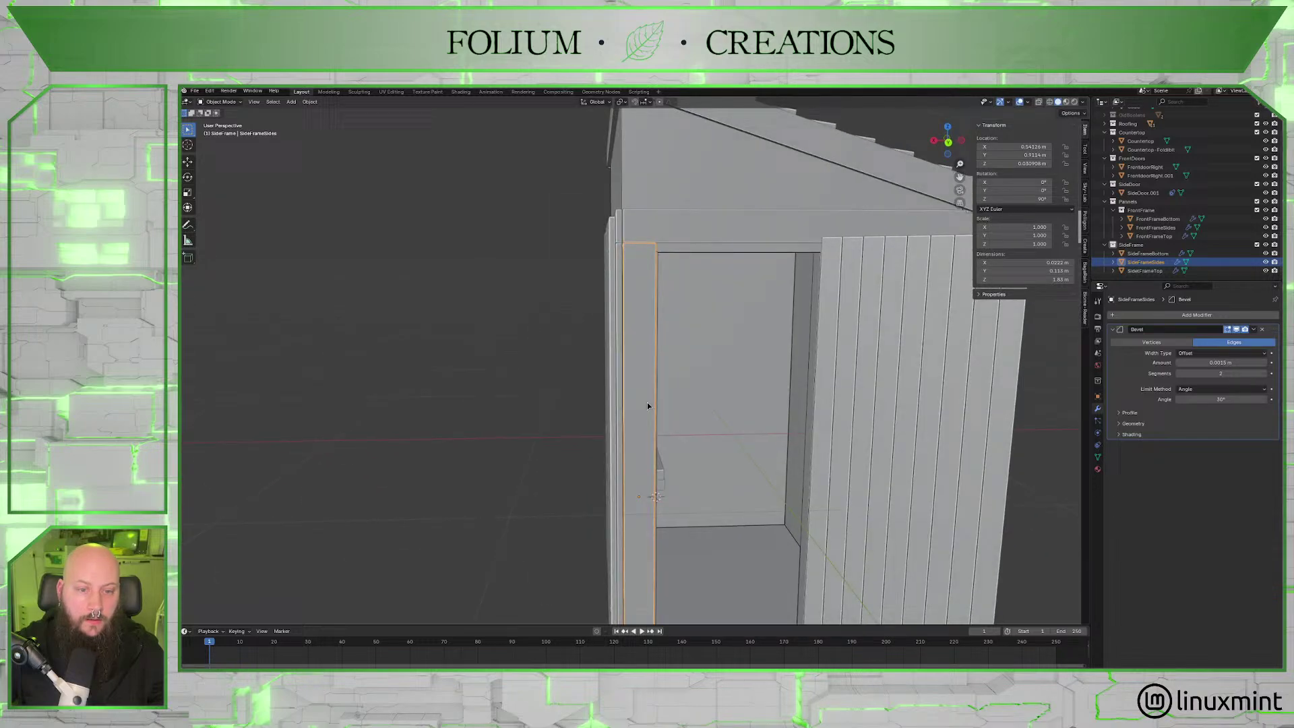
{"action": "left_click", "coordinate": [713, 237], "text": "shift"}
{"action": "scroll", "coordinate": [699, 280], "scroll_direction": "down", "scroll_amount": 4}
{"action": "left_click", "coordinate": [683, 526], "text": "shift"}
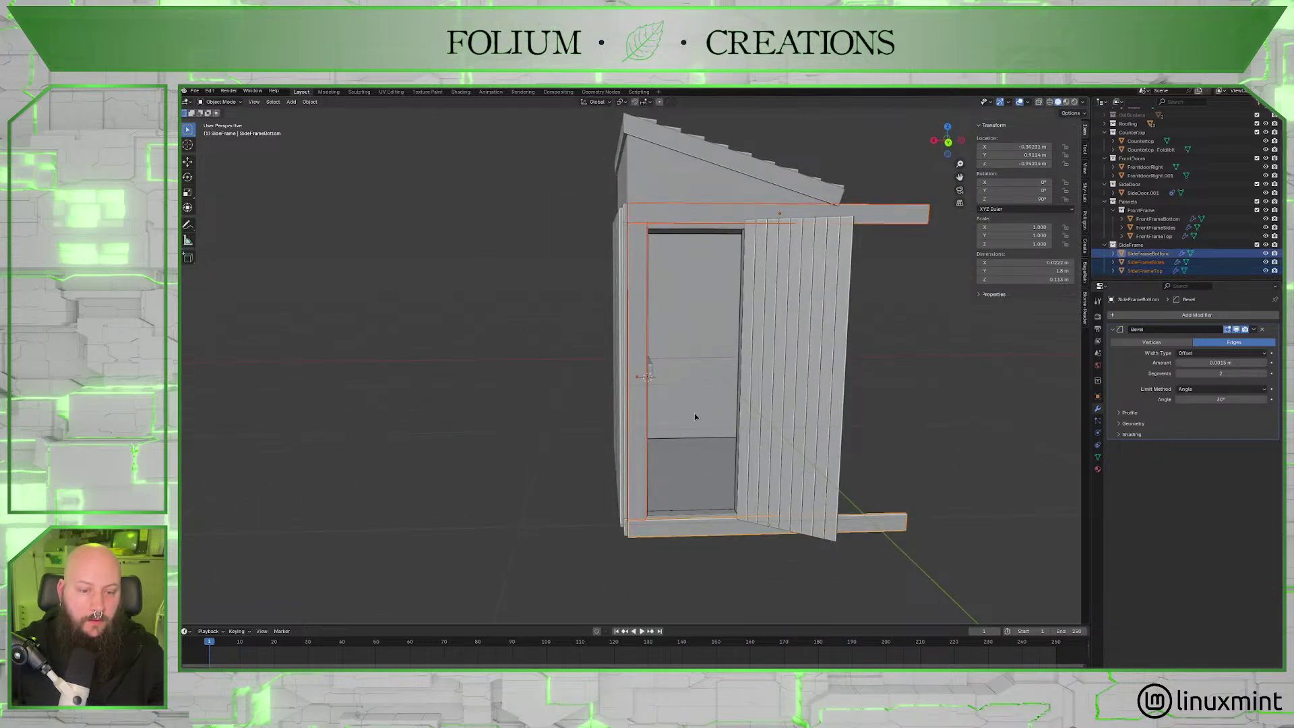
{"action": "scroll", "coordinate": [723, 453], "scroll_direction": "up", "scroll_amount": 4}
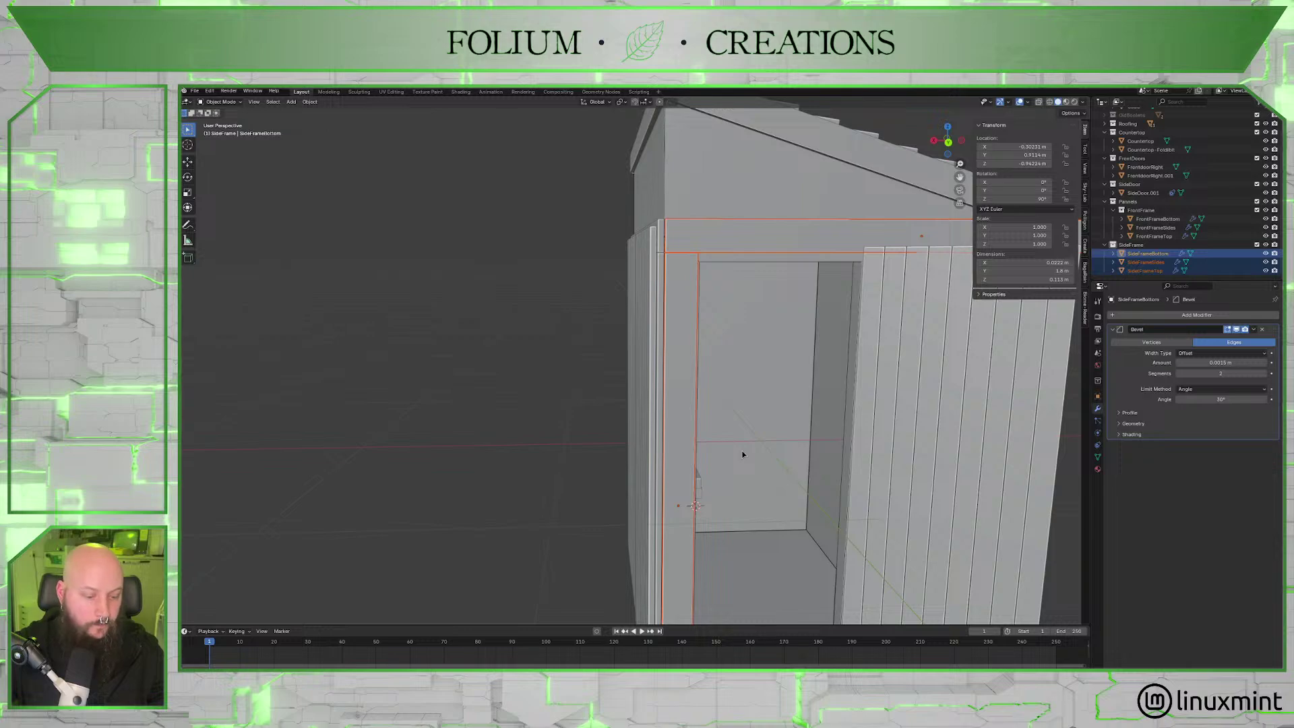
{"action": "key", "text": "g"}
{"action": "key", "text": "x"}
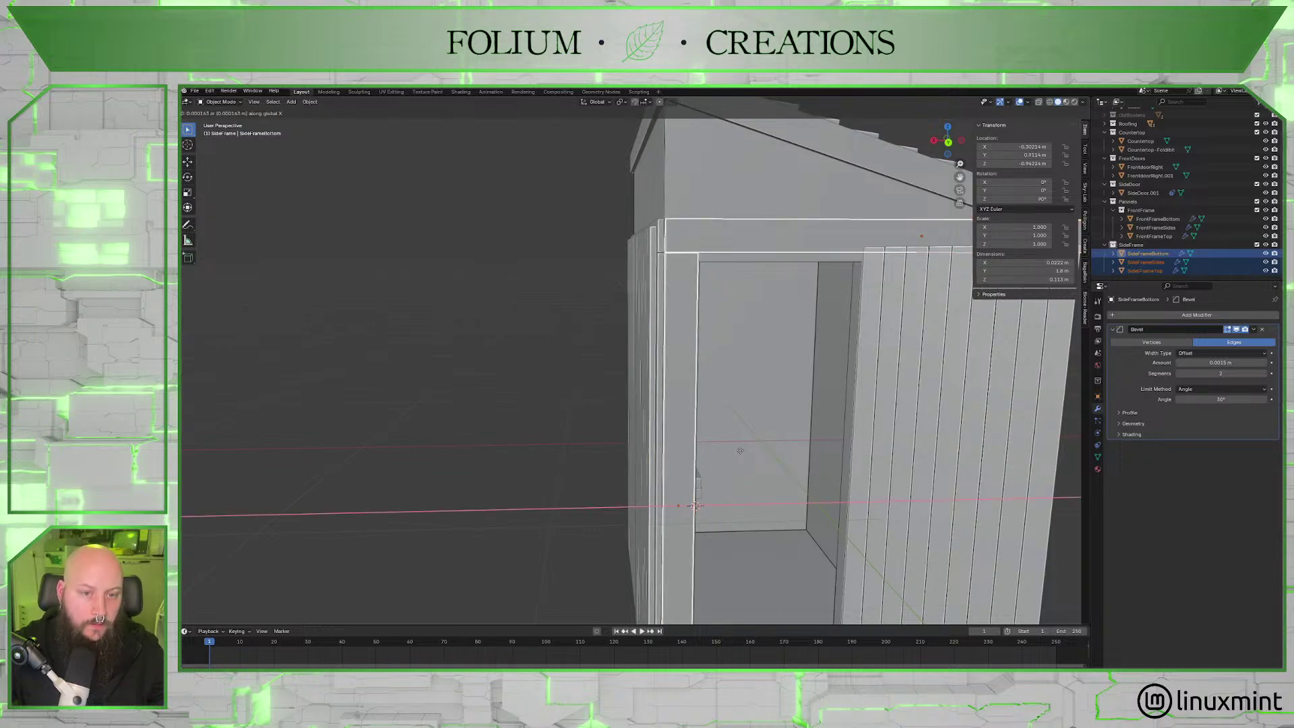
{"action": "left_click", "coordinate": [688, 451]}
Hide the open side door, SideDoor.001, to expose the wall behind it.
{"action": "middle_click_drag", "start_coordinate": [687, 451], "coordinate": [812, 427]}
{"action": "scroll", "coordinate": [768, 459], "scroll_direction": "up", "scroll_amount": 2}
{"action": "scroll", "coordinate": [769, 386], "scroll_direction": "down", "scroll_amount": 4}
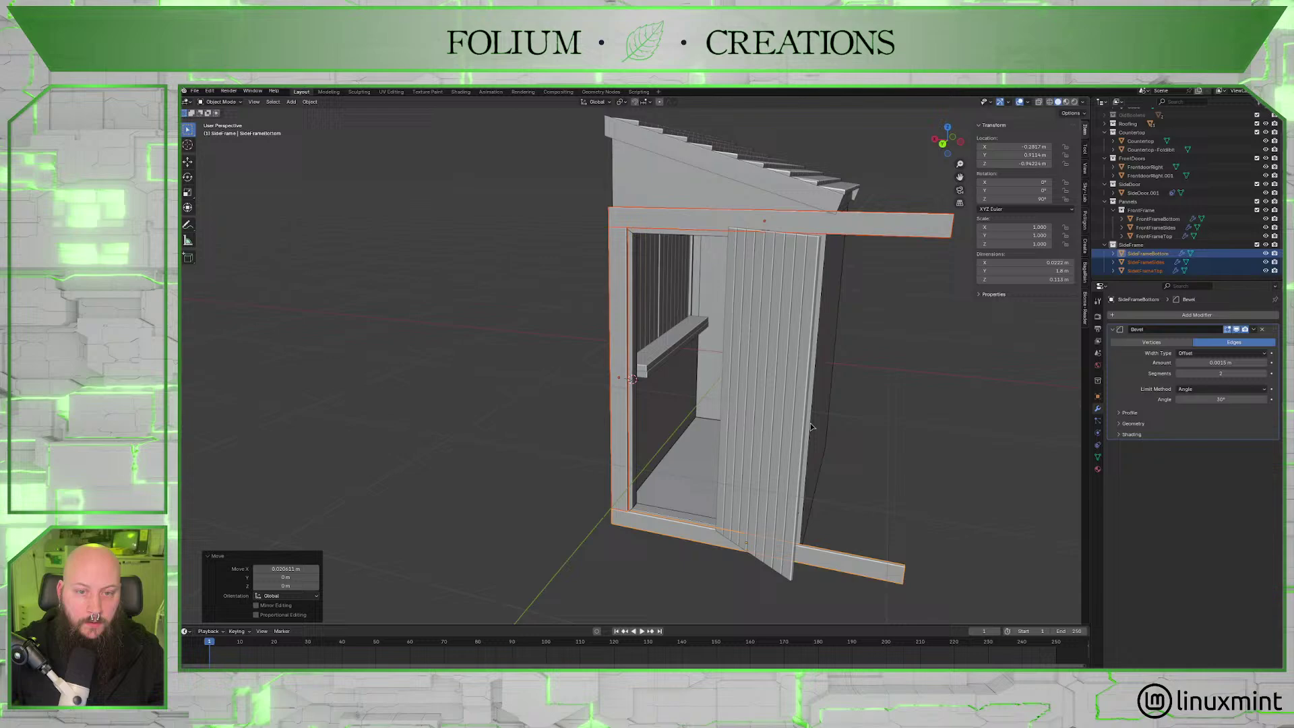
{"action": "left_click", "coordinate": [771, 377]}
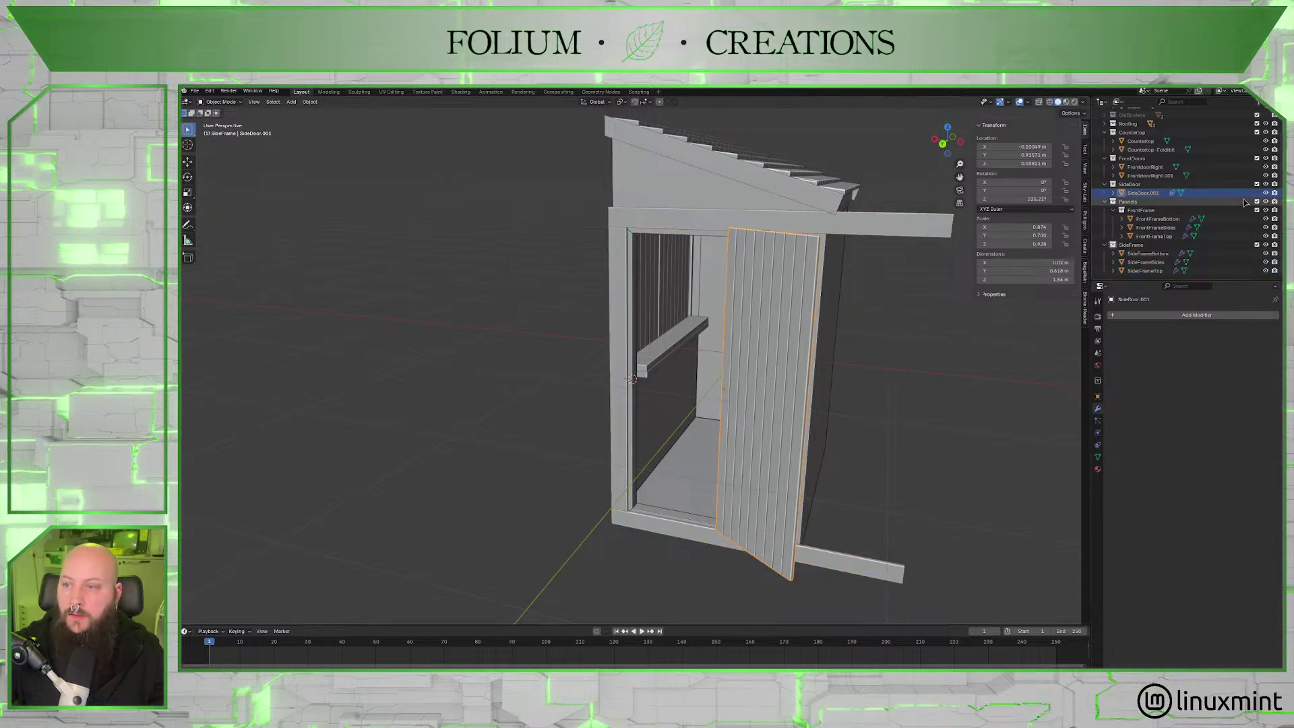
{"action": "left_click", "coordinate": [1265, 193]}
{"action": "middle_click_drag", "start_coordinate": [802, 377], "coordinate": [770, 391]}
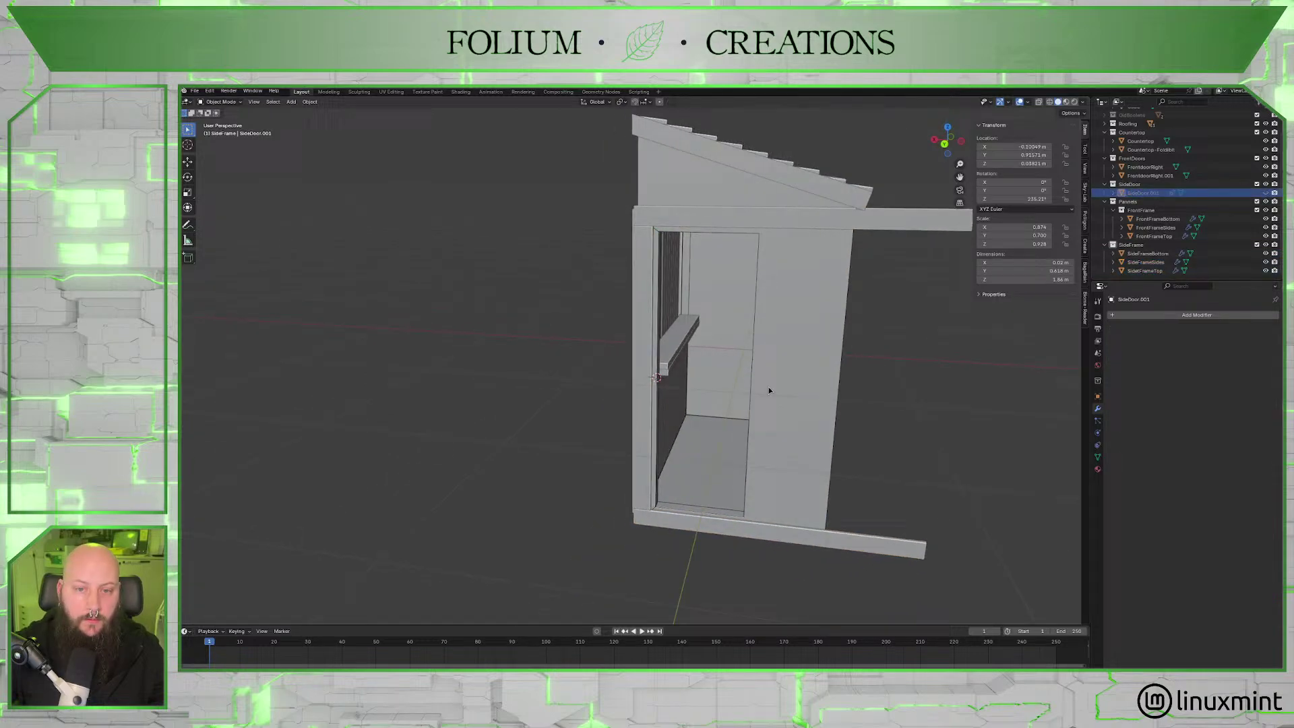
Open SideFrameTop and SideFrameBottom together in Edit Mode with face selection.
{"action": "left_click", "coordinate": [807, 222]}
{"action": "middle_click_drag", "start_coordinate": [856, 313], "coordinate": [815, 315]}
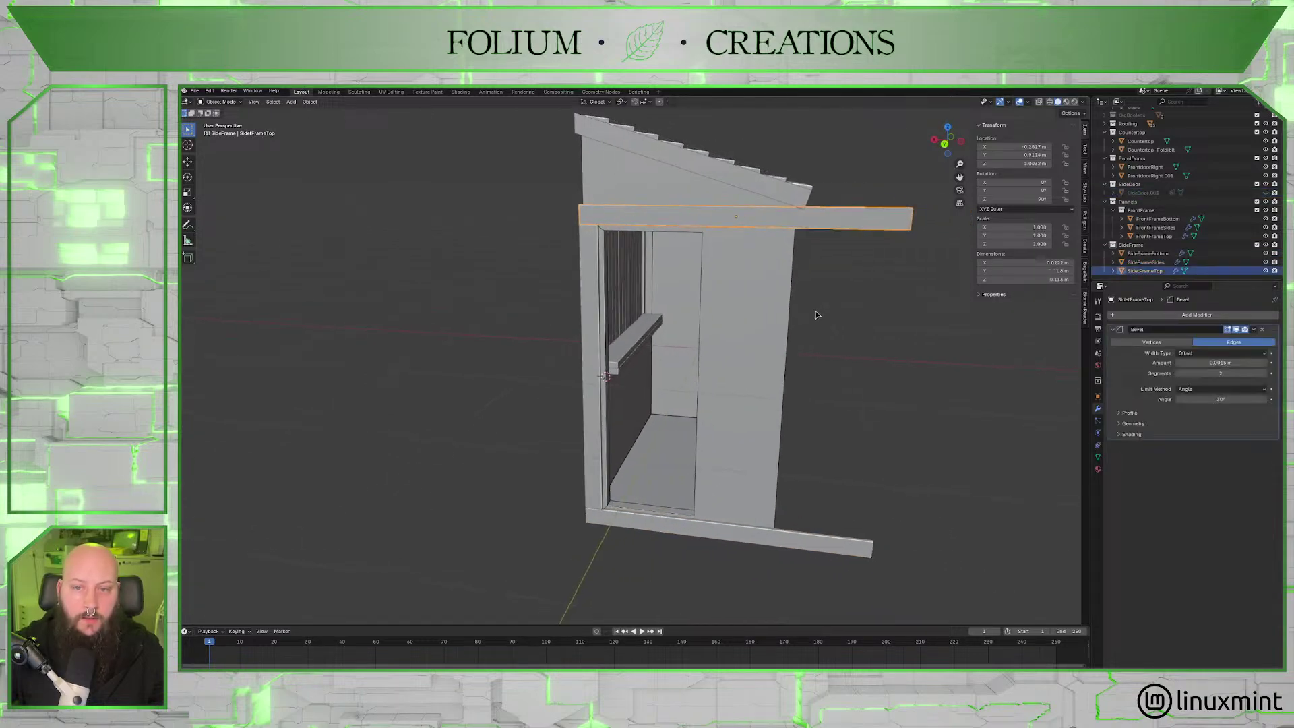
{"action": "left_click", "coordinate": [714, 536], "text": "shift"}
{"action": "key", "text": "Tab"}
{"action": "middle_click_drag", "start_coordinate": [739, 525], "coordinate": [803, 494]}
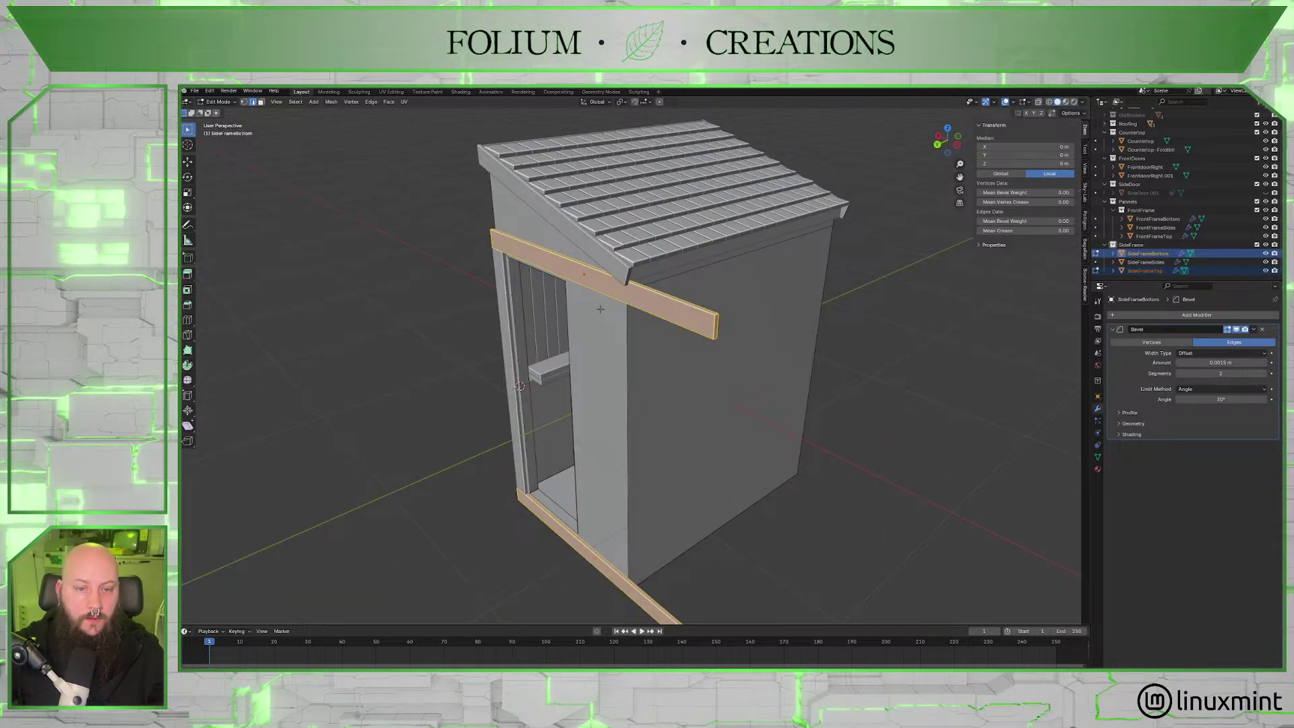
{"action": "left_click", "coordinate": [261, 102]}
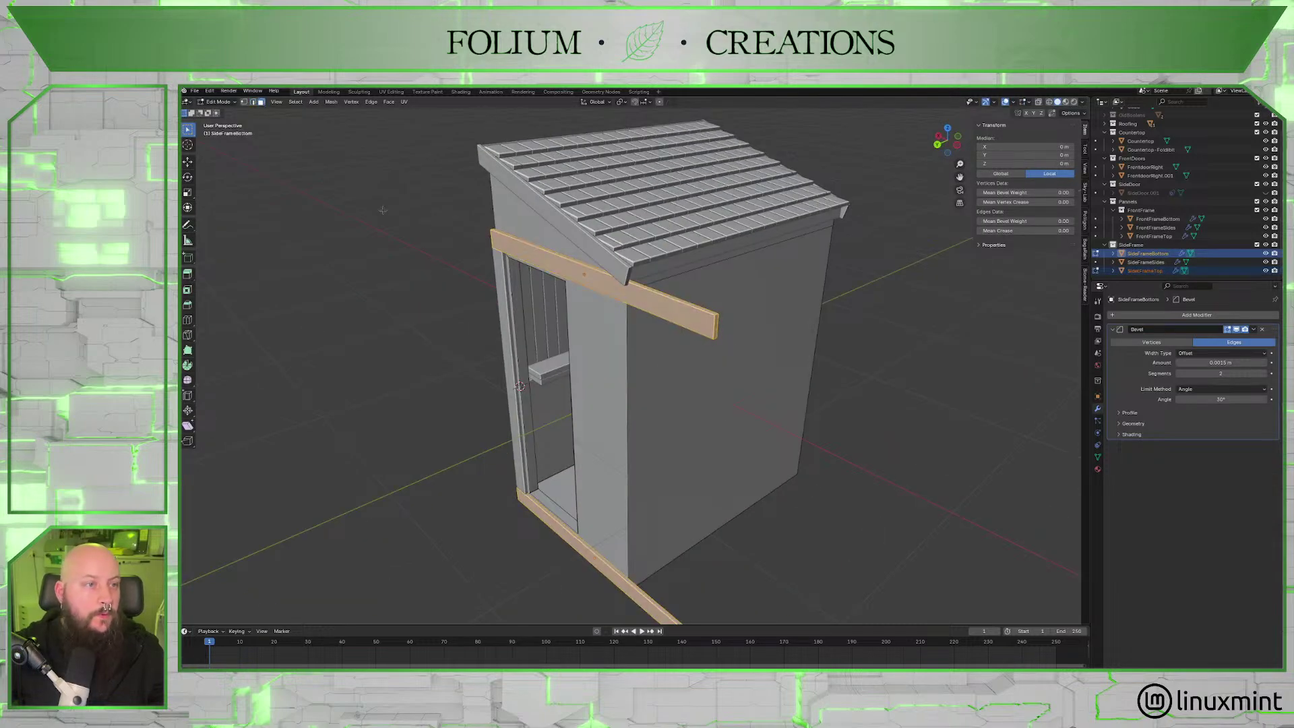
Slide the overhanging end faces of SideFrameTop and SideFrameBottom back to just past the door opening, and return to Object Mode.
{"action": "left_click", "coordinate": [715, 328]}
{"action": "middle_click_drag", "start_coordinate": [714, 329], "coordinate": [695, 396]}
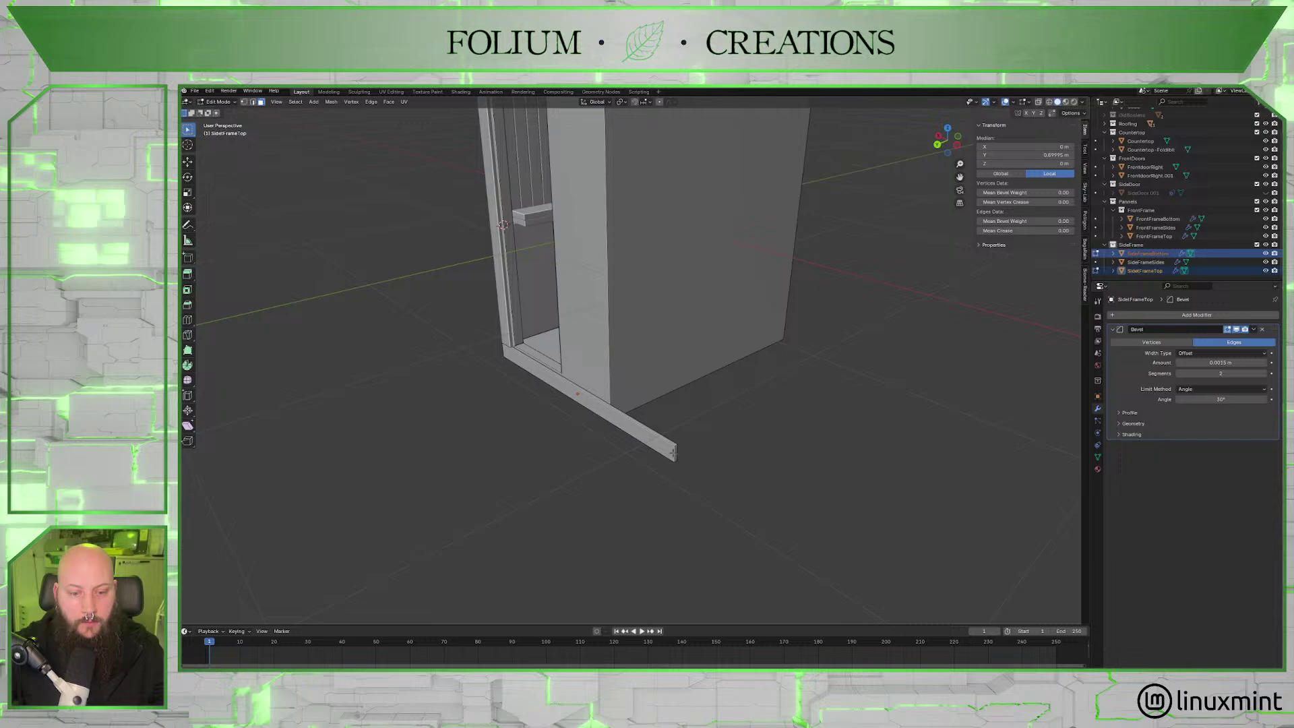
{"action": "left_click", "coordinate": [674, 454]}
{"action": "middle_click_drag", "start_coordinate": [674, 454], "coordinate": [741, 480]}
{"action": "key", "text": "g"}
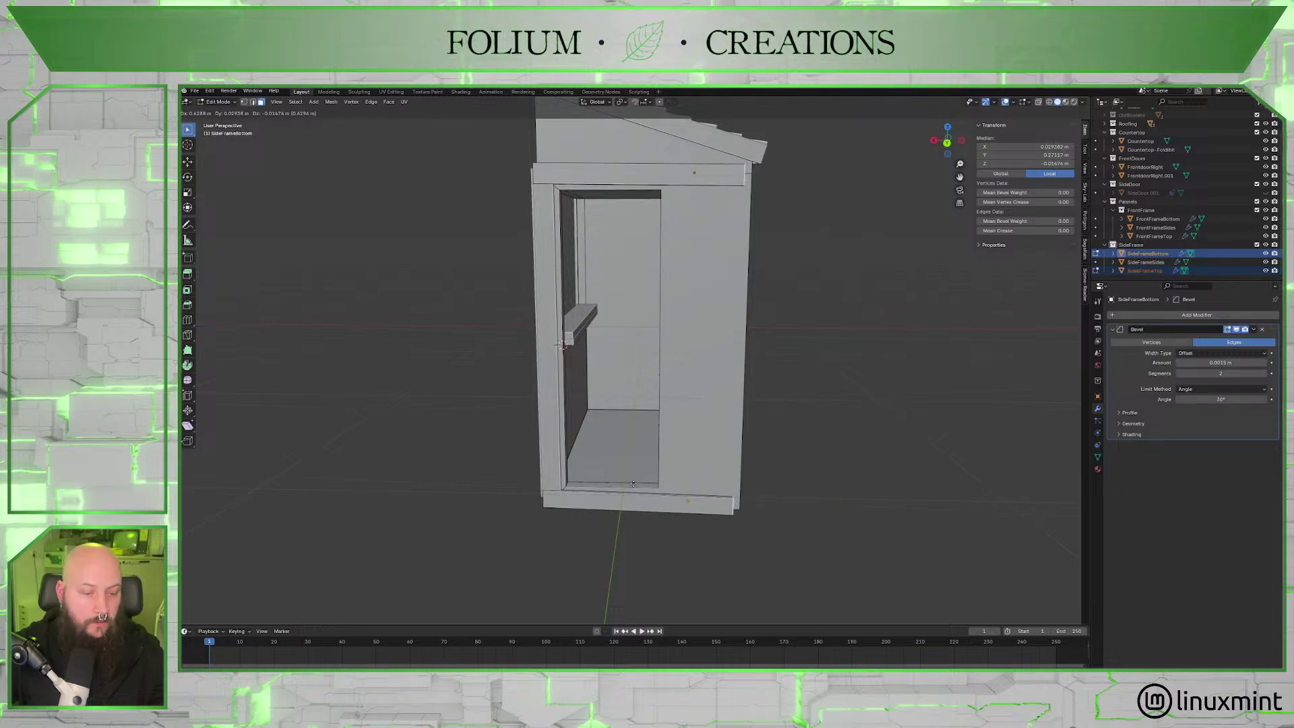
{"action": "key", "text": "g"}
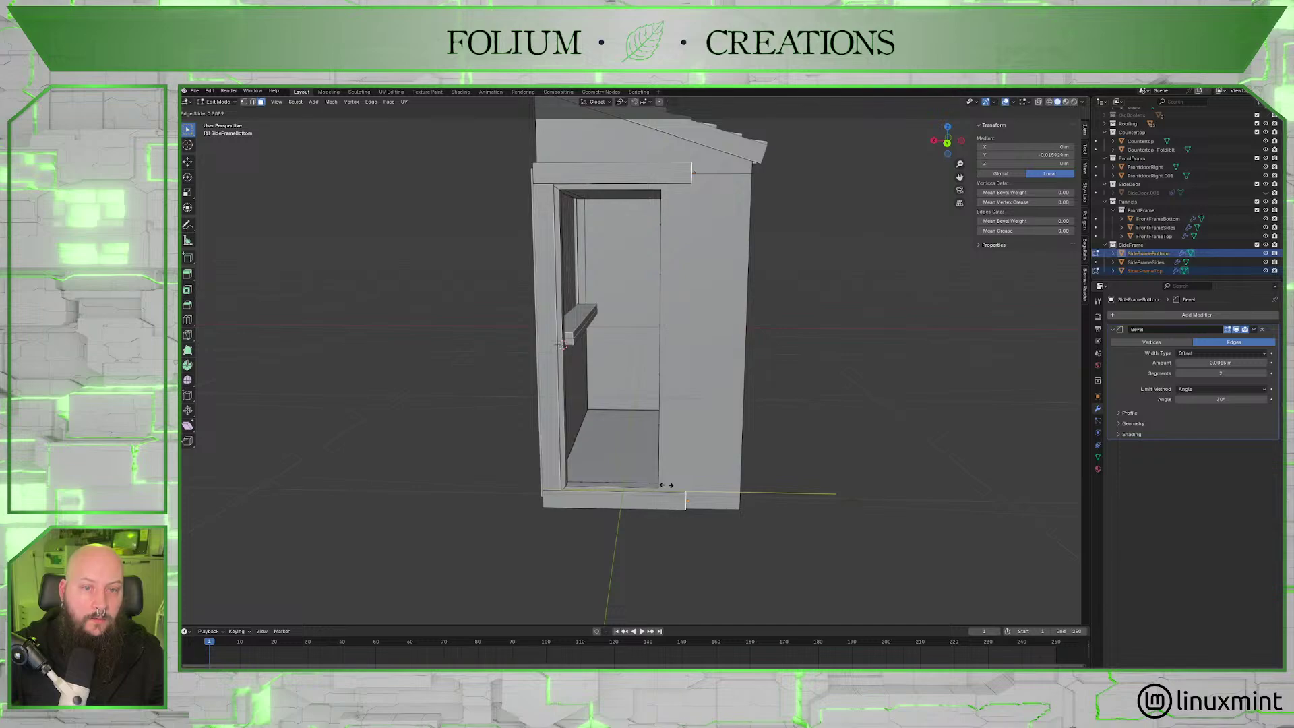
{"action": "left_click", "coordinate": [605, 488]}
{"action": "key", "text": "Tab"}
Duplicate SideFrameSides and place the copy about 0.7 m away along X, at the opposite side of the door opening.
{"action": "left_click", "coordinate": [559, 436]}
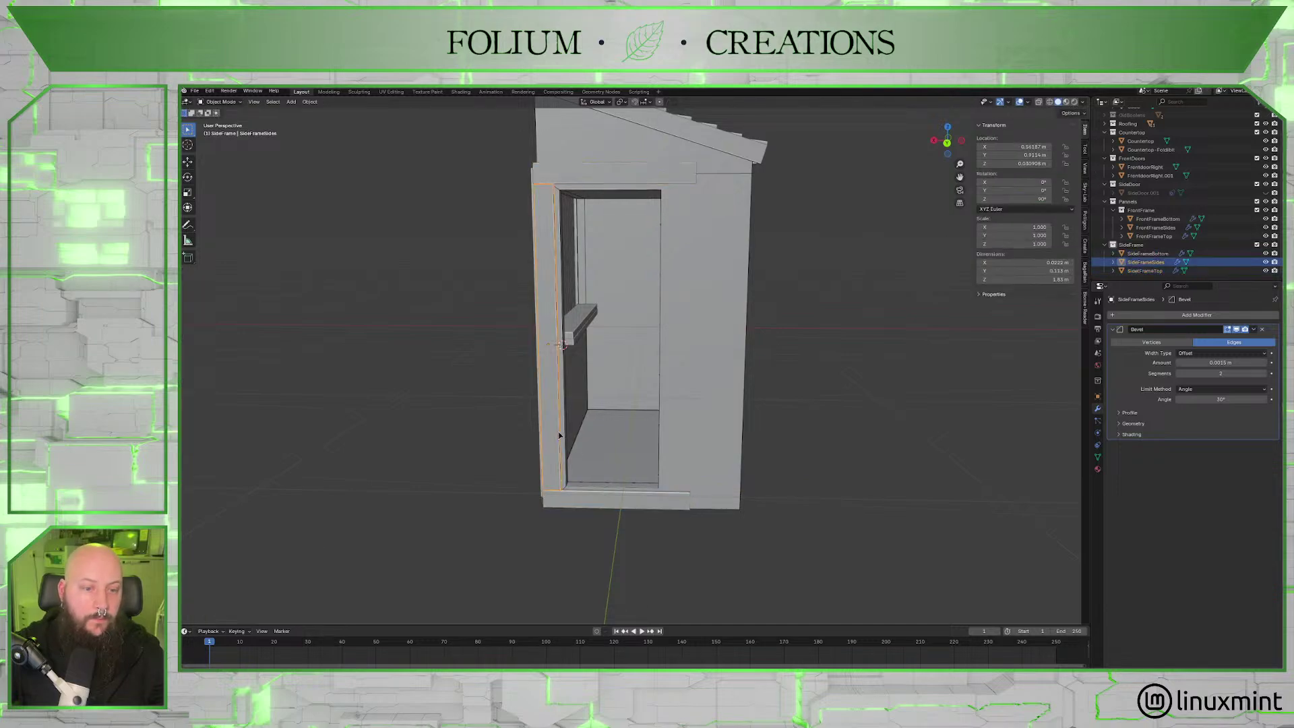
{"action": "key", "text": "shift+d"}
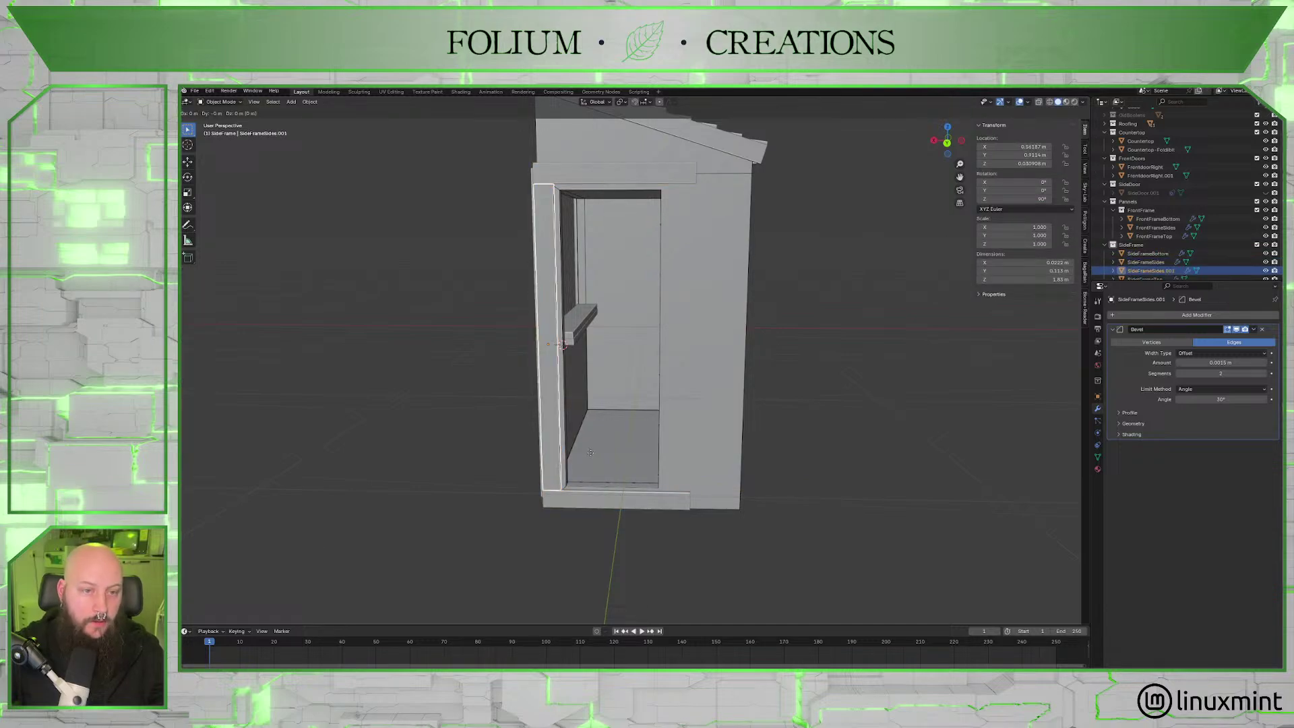
{"action": "key", "text": "x"}
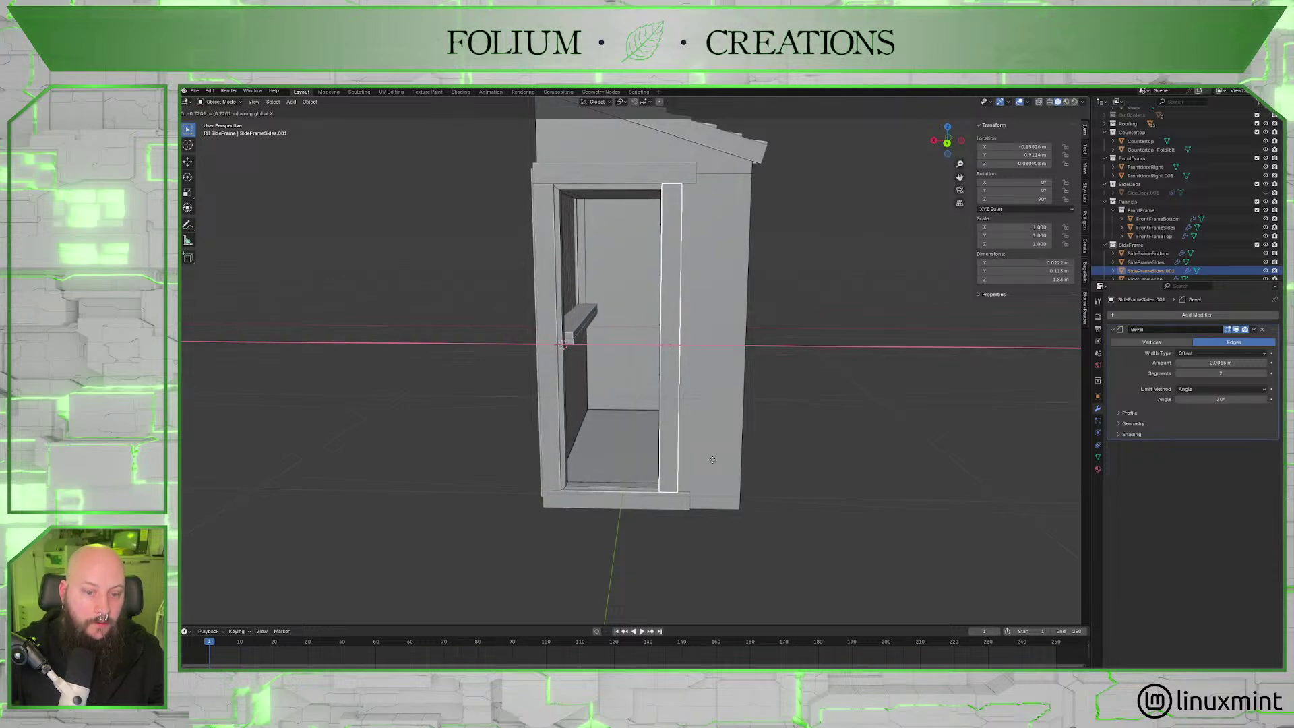
{"action": "left_click", "coordinate": [710, 461]}
{"action": "middle_click_drag", "start_coordinate": [709, 462], "coordinate": [685, 456]}
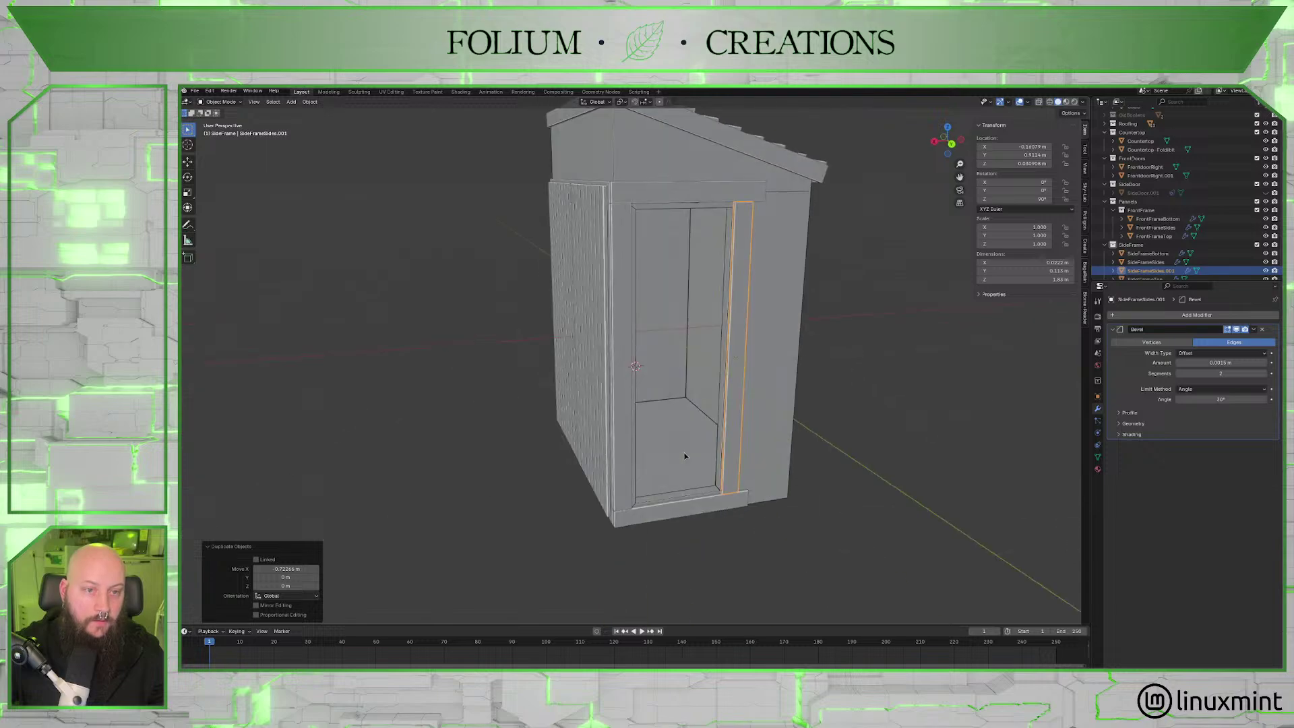
{"action": "scroll", "coordinate": [685, 456], "scroll_direction": "up", "scroll_amount": 8}
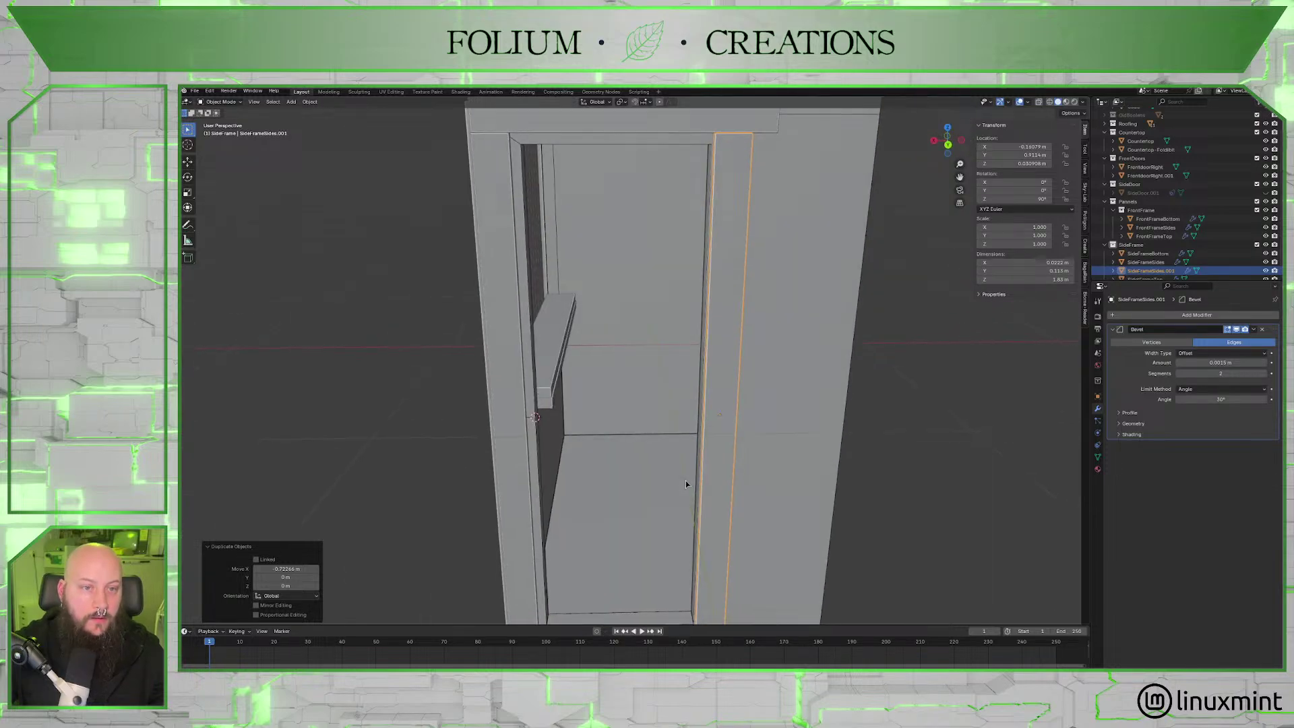
Unhide the side door, SideDoor.001.
{"action": "left_click", "coordinate": [1265, 193]}
{"action": "scroll", "coordinate": [938, 300], "scroll_direction": "down", "scroll_amount": 5}
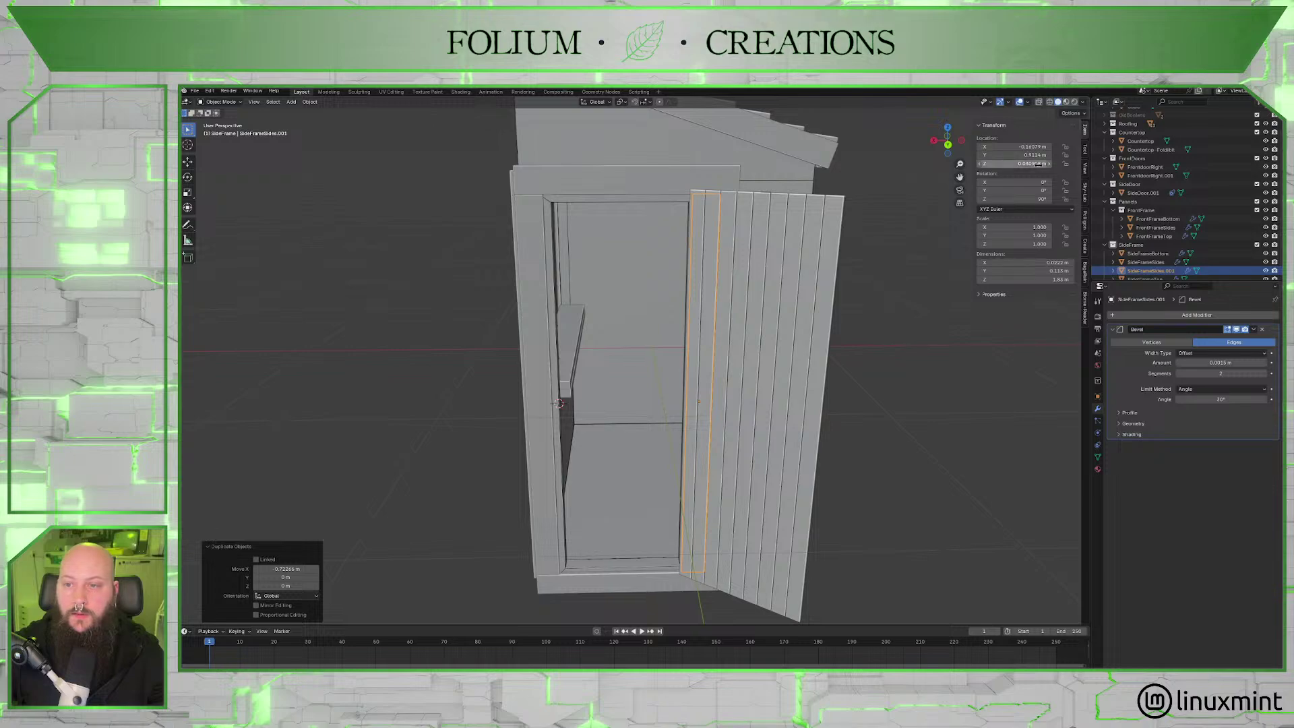
{"action": "double_click", "coordinate": [1024, 200]}
{"action": "type", "text": "0"}
{"action": "key", "text": "Return"}
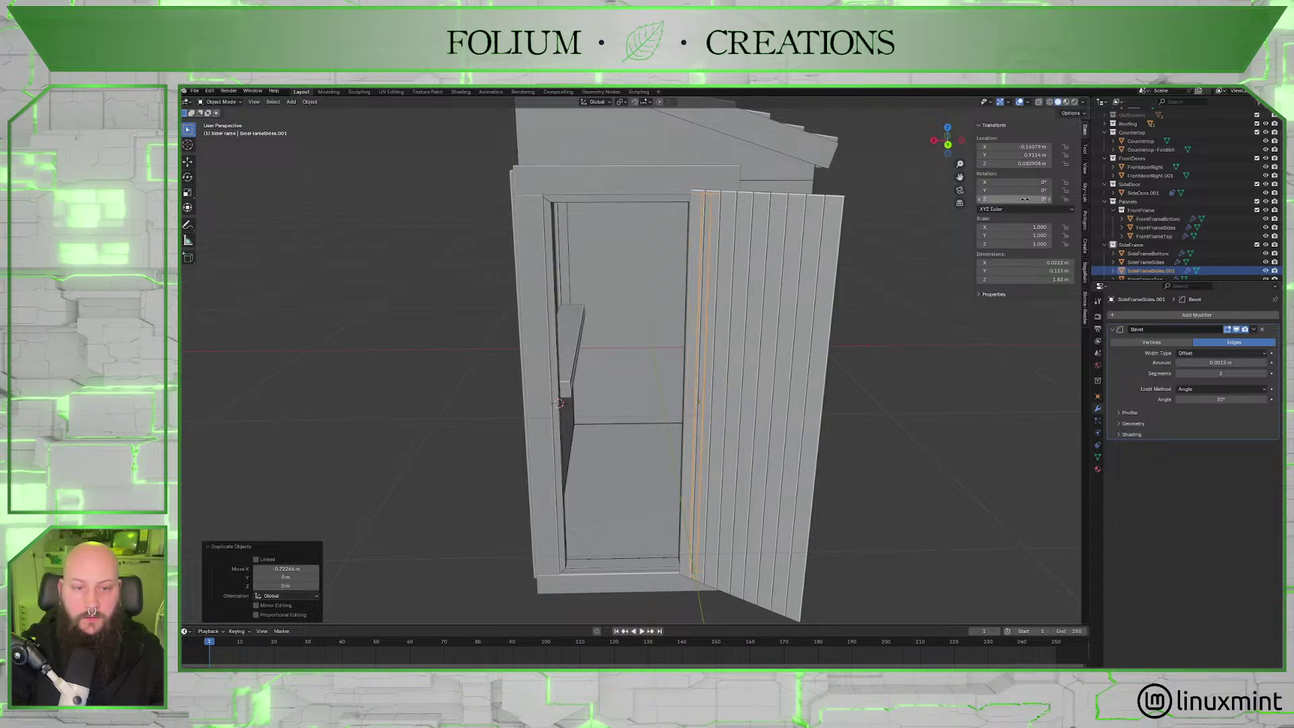
{"action": "key", "text": "ctrl+z"}
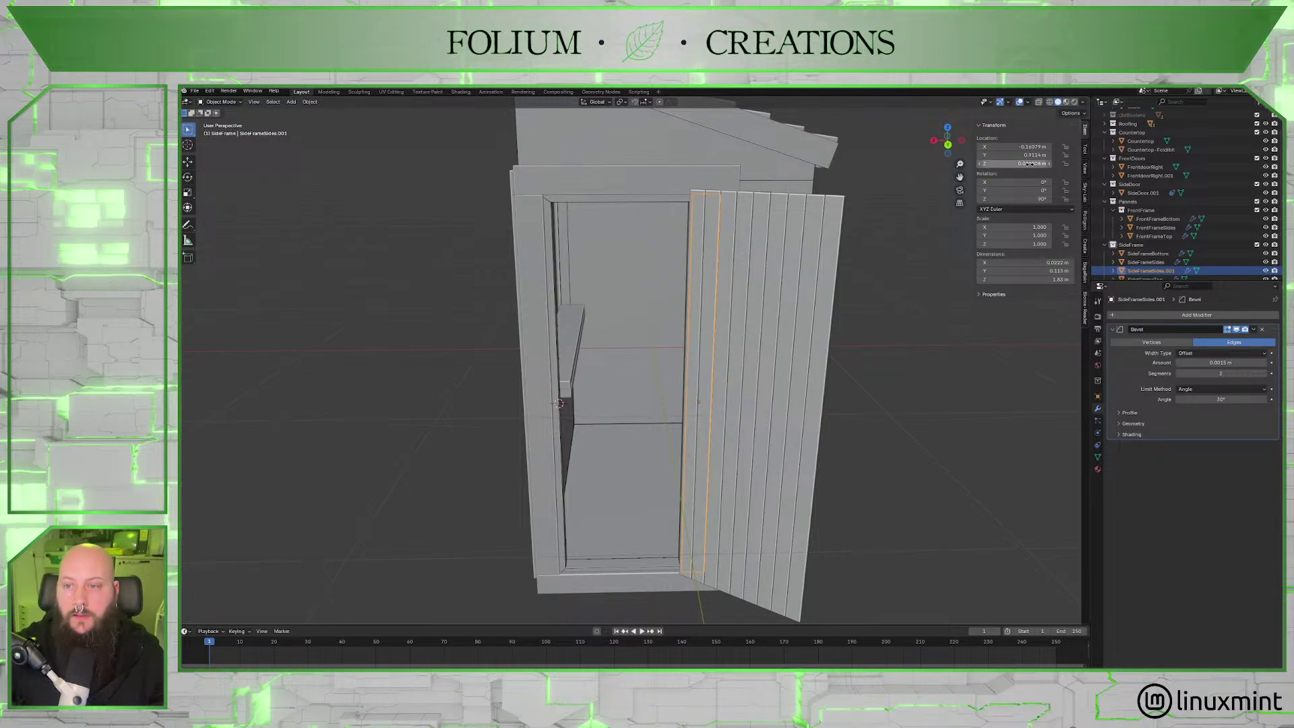
{"action": "key", "text": "ctrl+z"}
Close SideDoor.001 by setting its Z rotation to 0°.
{"action": "double_click", "coordinate": [1033, 200]}
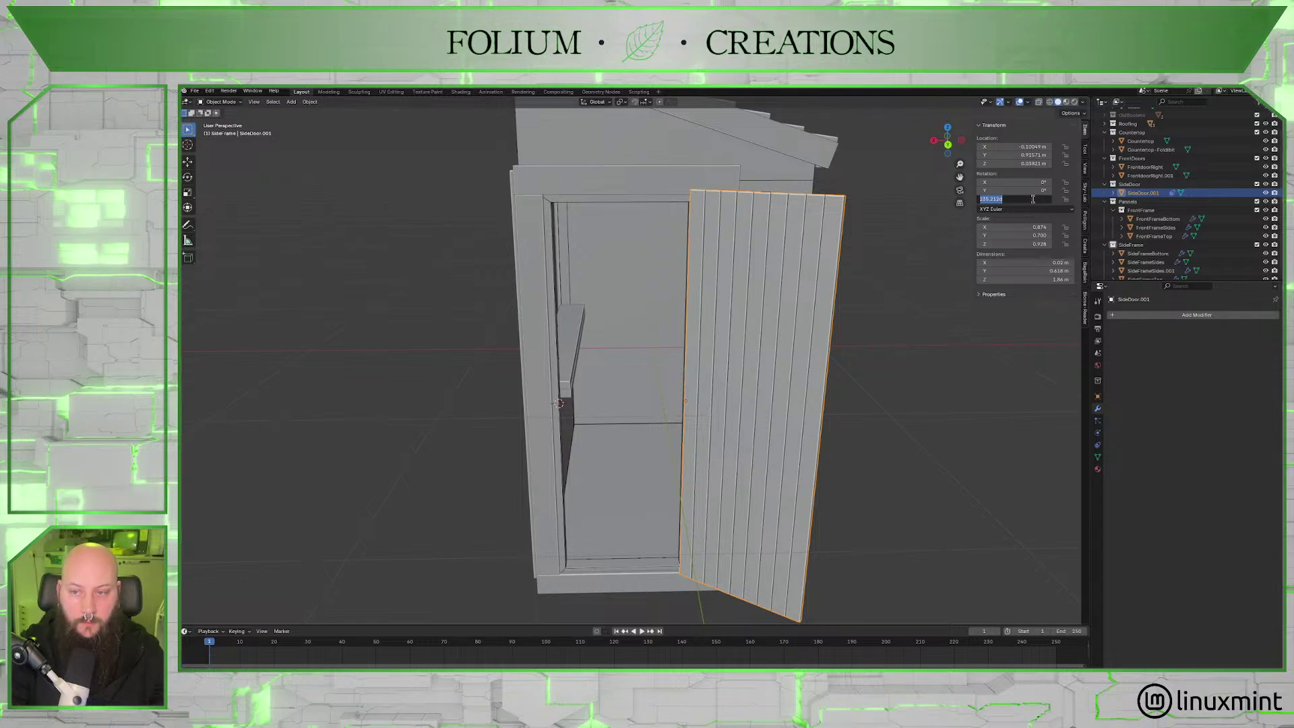
{"action": "type", "text": "0"}
{"action": "key", "text": "Return"}
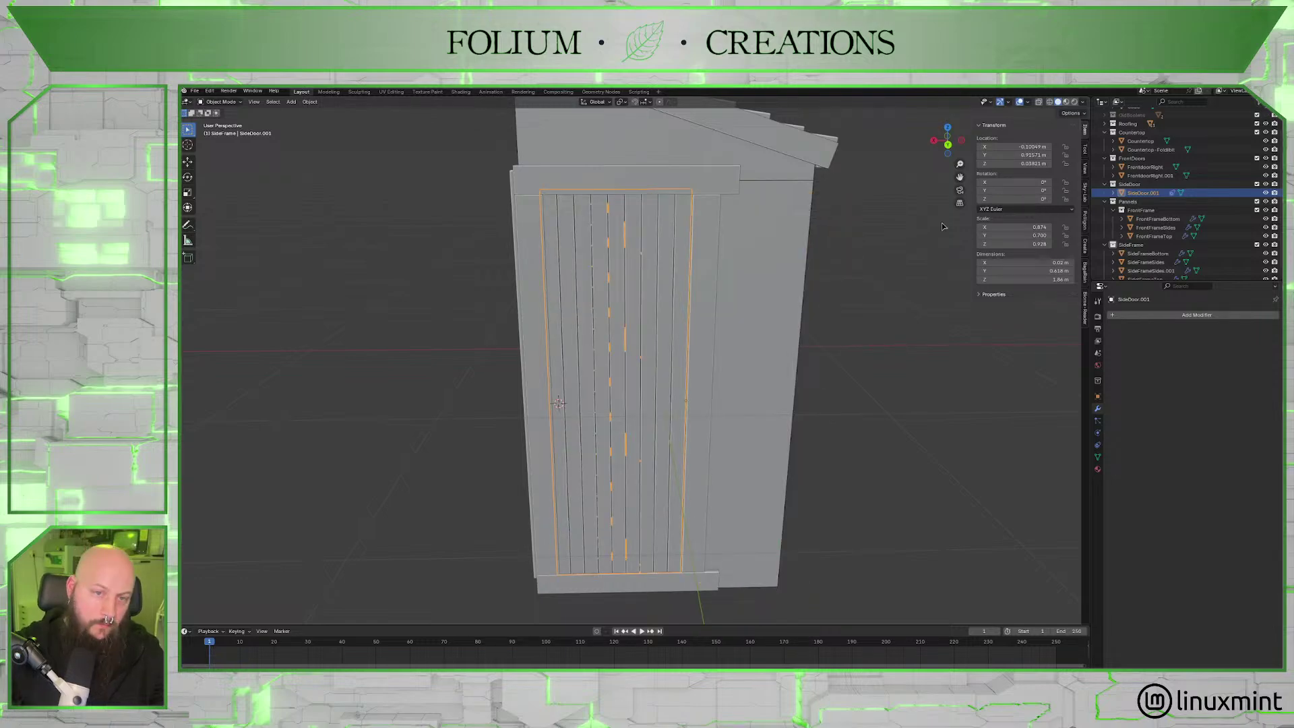
Move the duplicated upright, SideFrameSides.001, about 0.024 m along X so it meets the closed door's hinge edge.
{"action": "middle_click_drag", "start_coordinate": [561, 199], "coordinate": [588, 202]}
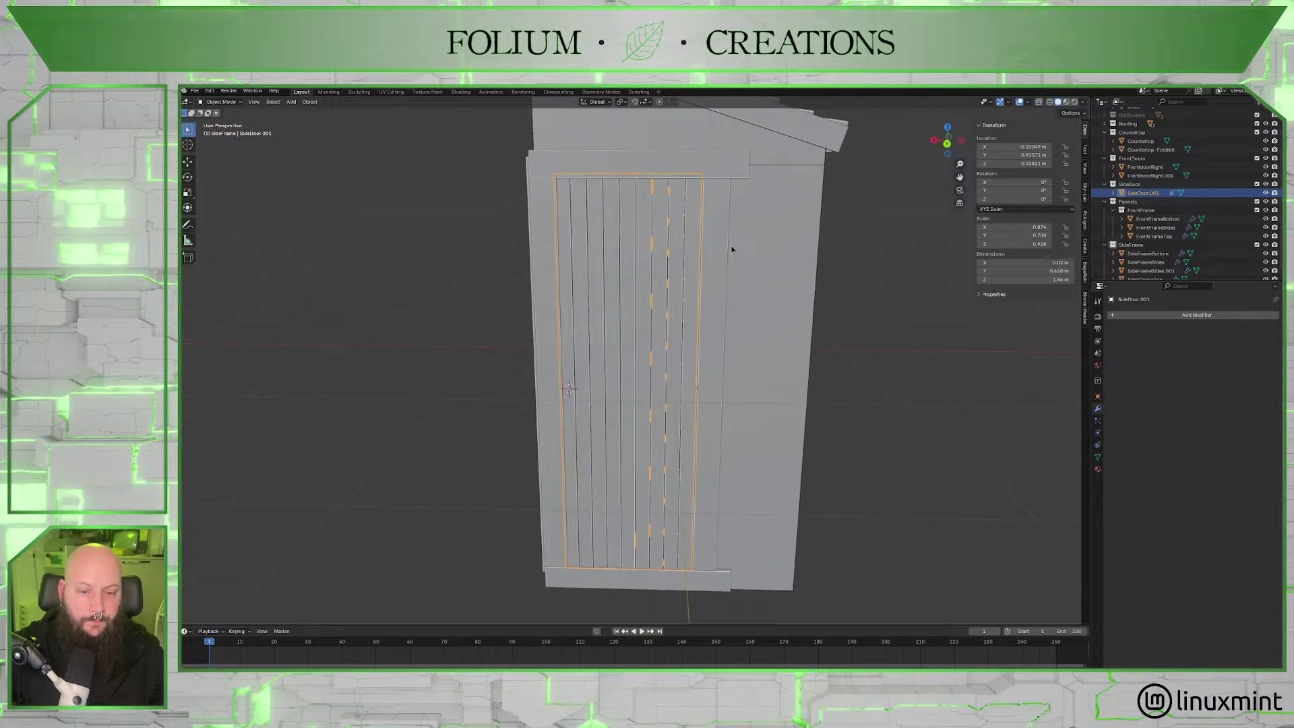
{"action": "mouse_move", "coordinate": [728, 252]}
{"action": "middle_mouse_down"}
{"action": "mouse_move", "coordinate": [774, 252]}
{"action": "mouse_move", "coordinate": [716, 269]}
{"action": "middle_mouse_up"}
{"action": "left_click", "coordinate": [716, 269]}
{"action": "middle_click_drag", "start_coordinate": [786, 296], "coordinate": [788, 288]}
{"action": "key", "text": "g"}
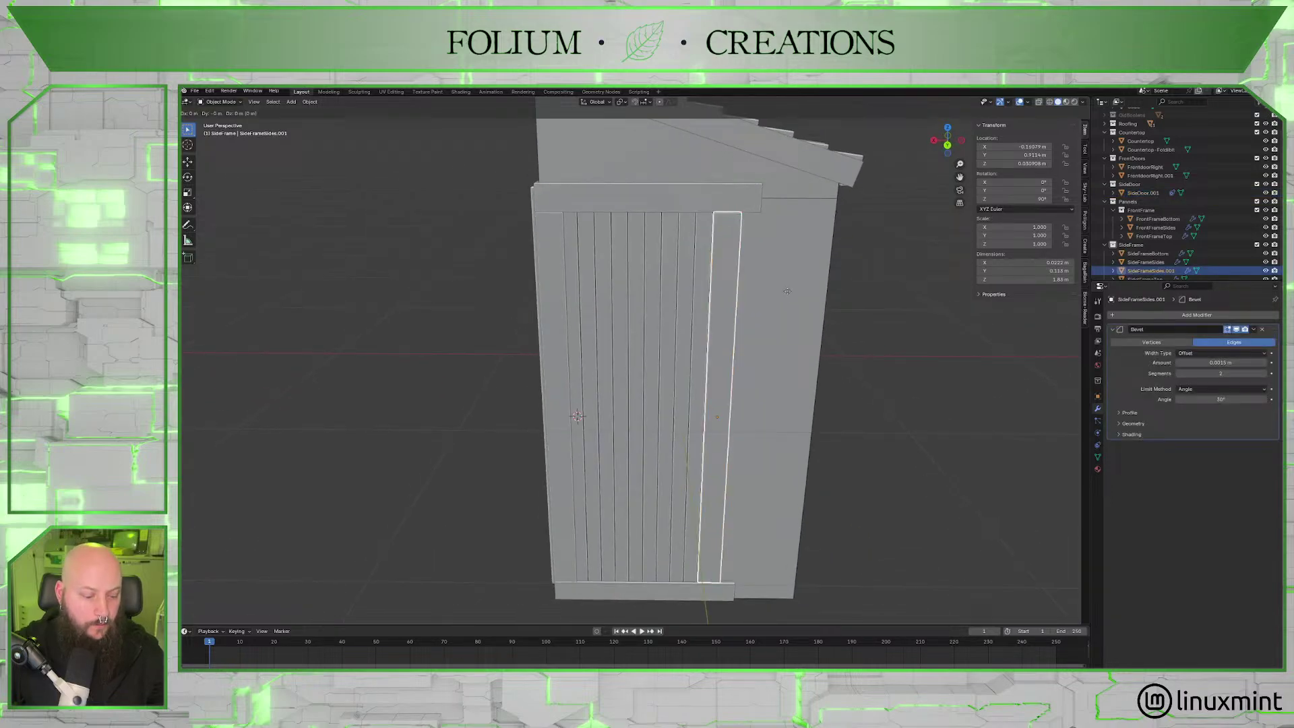
{"action": "key", "text": "x"}
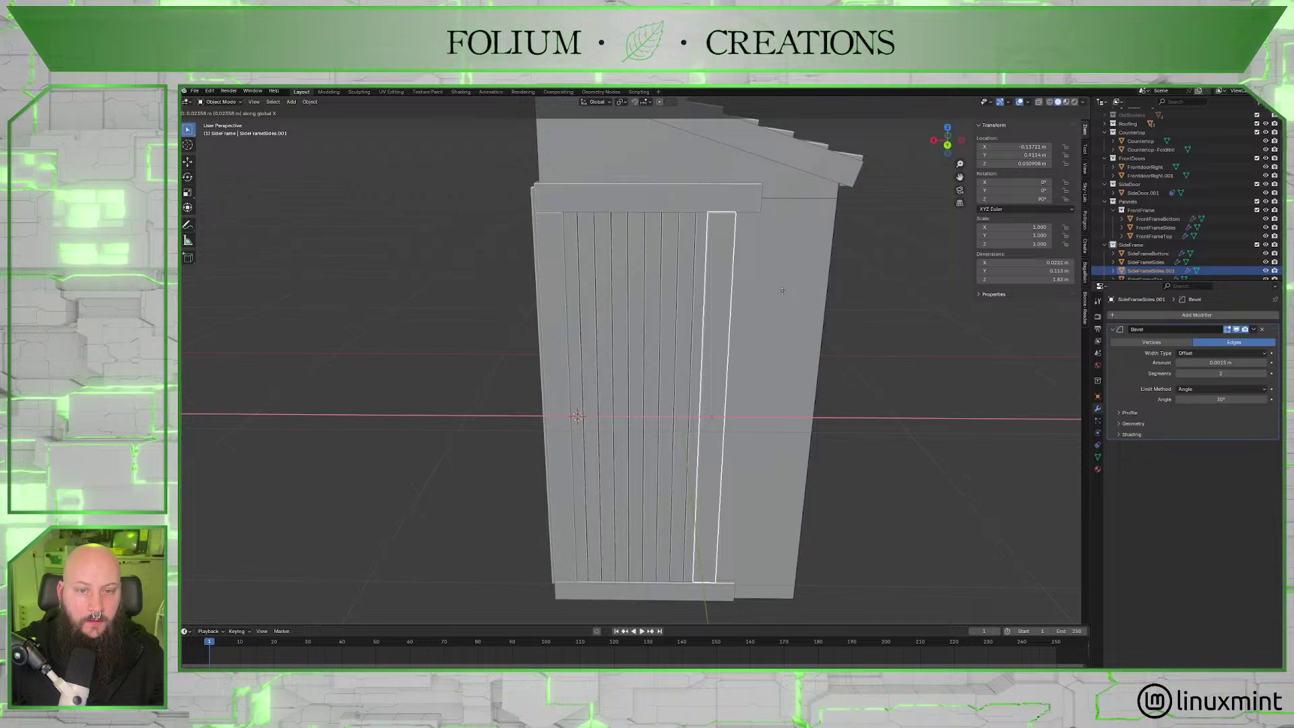
{"action": "left_click", "coordinate": [782, 294]}
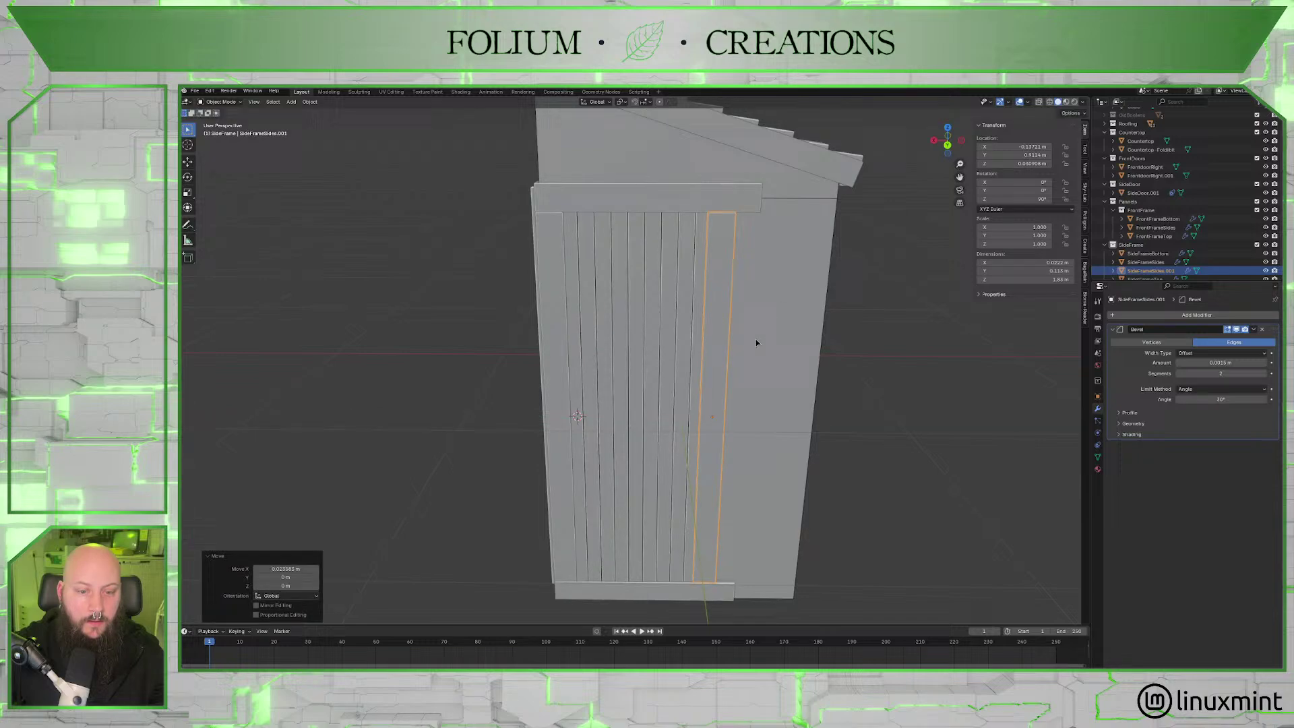
Move SideDoor.001 outward about 0.026 m along Y so its planks stand clear of the wall and frame.
{"action": "left_click", "coordinate": [721, 365]}
{"action": "middle_click_drag", "start_coordinate": [721, 365], "coordinate": [726, 391]}
{"action": "key", "text": "g"}
{"action": "key", "text": "y"}
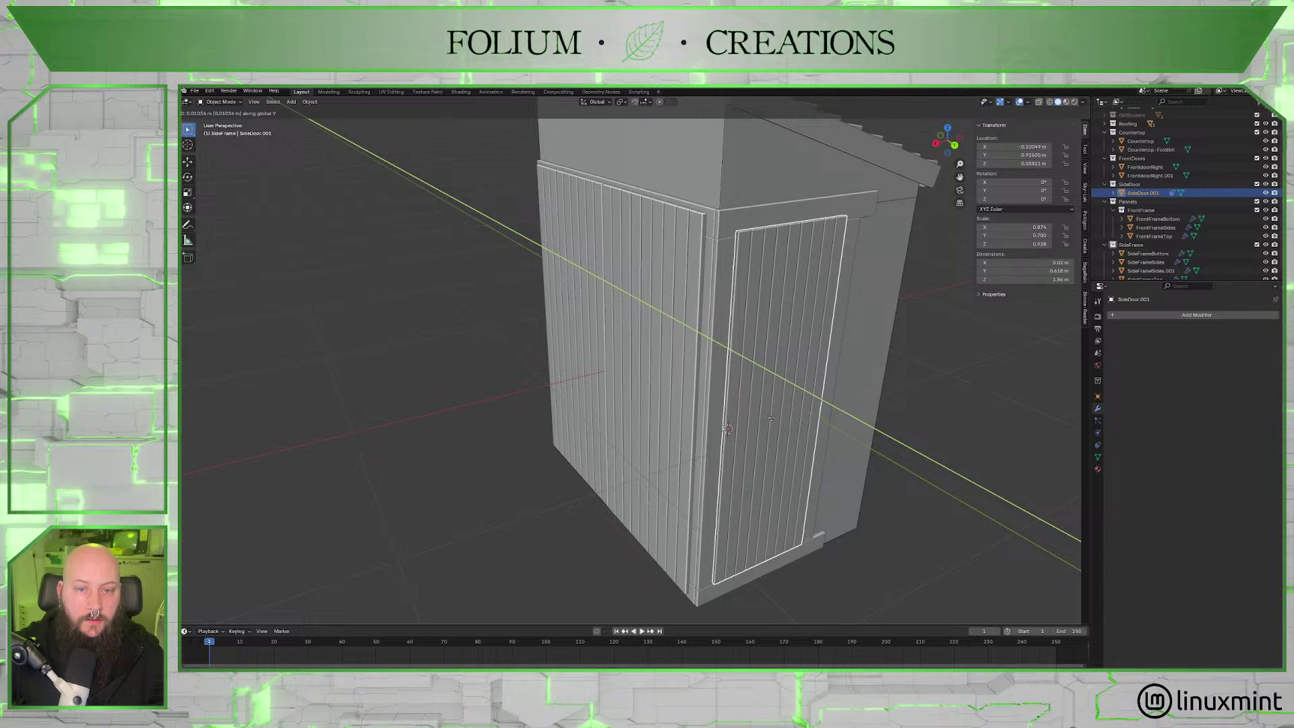
{"action": "left_click", "coordinate": [774, 419]}
{"action": "middle_click_drag", "start_coordinate": [774, 419], "coordinate": [769, 454]}
{"action": "scroll", "coordinate": [809, 451], "scroll_direction": "down", "scroll_amount": 8}
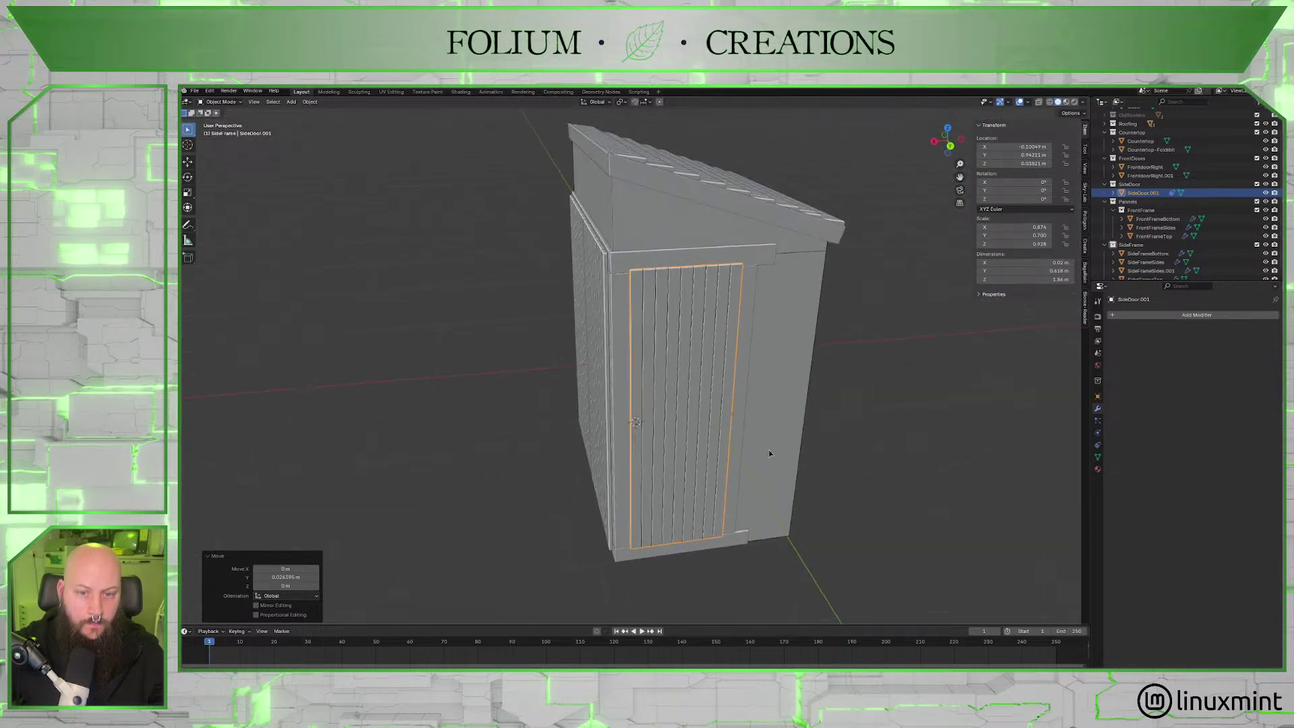
In back orthographic view, shift SideDoor.001 slightly along X so it sits evenly between the two side-frame uprights.
{"action": "key", "text": "ctrl+KP_1"}
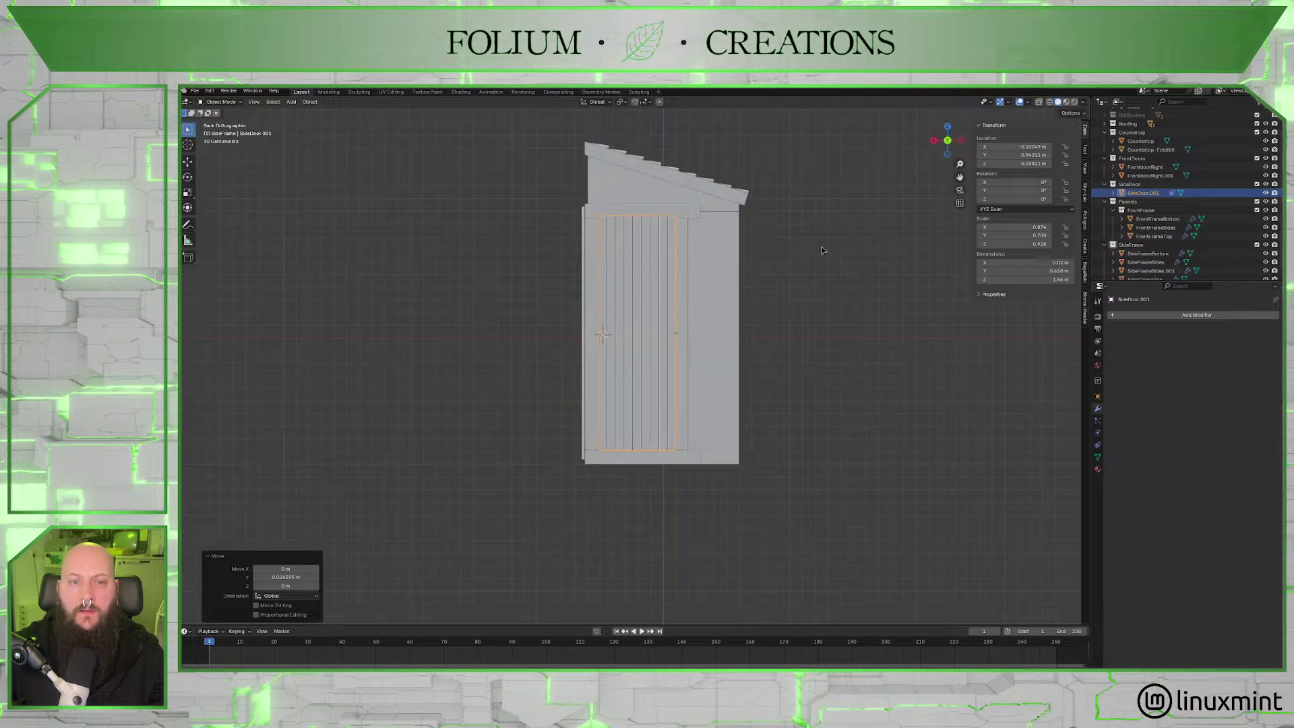
{"action": "scroll", "coordinate": [759, 277], "scroll_direction": "up", "scroll_amount": 3}
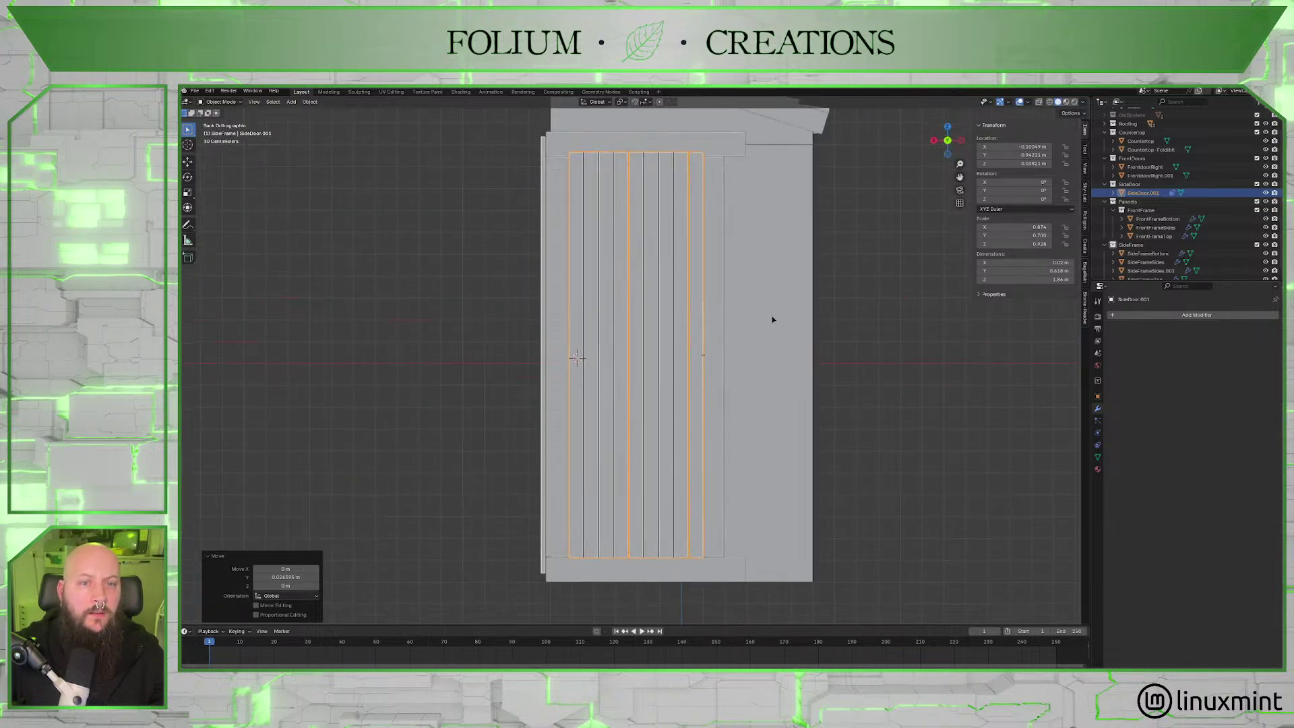
{"action": "left_click", "coordinate": [841, 314]}
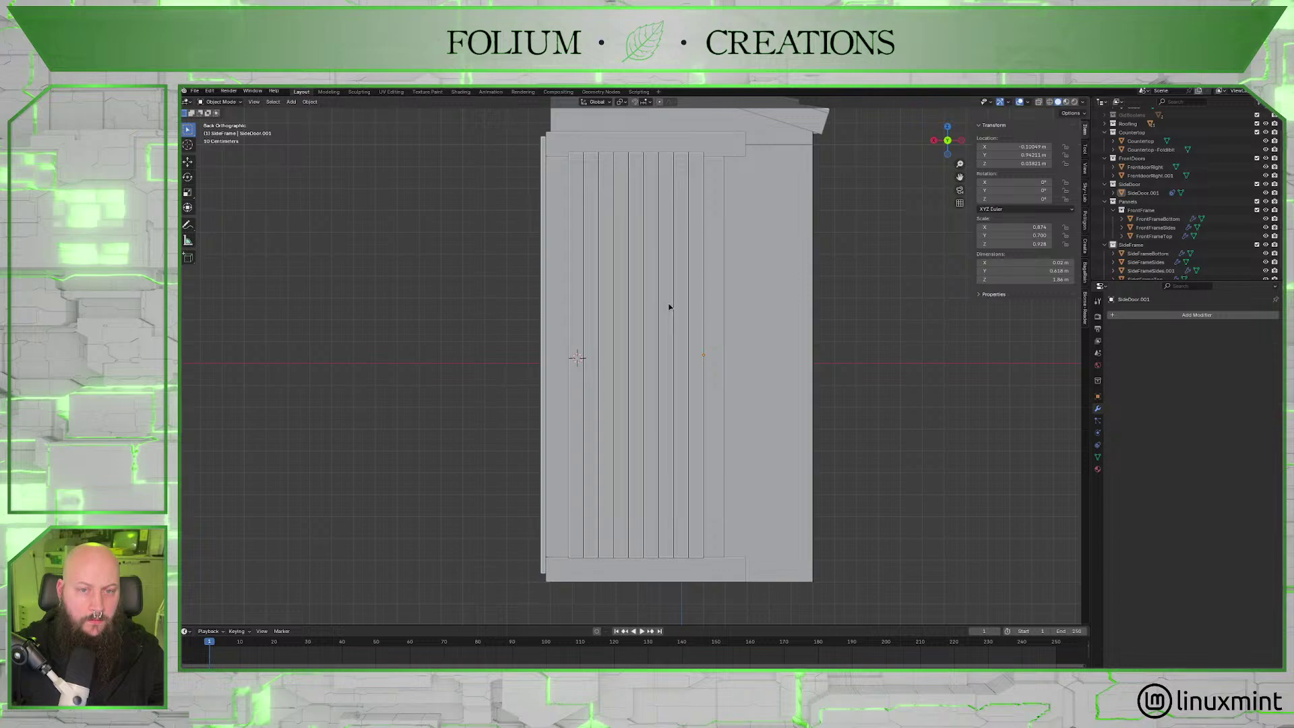
{"action": "left_click", "coordinate": [721, 304]}
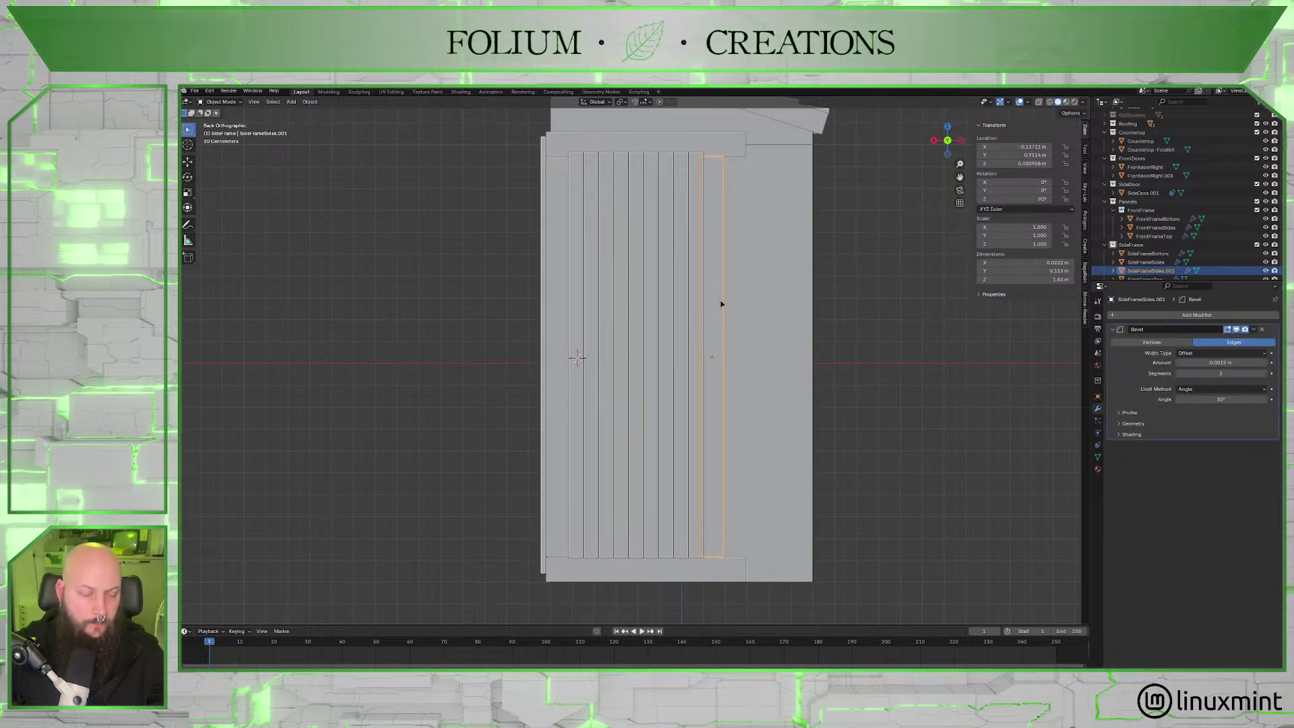
{"action": "left_click", "coordinate": [558, 286]}
{"action": "left_click", "coordinate": [643, 290]}
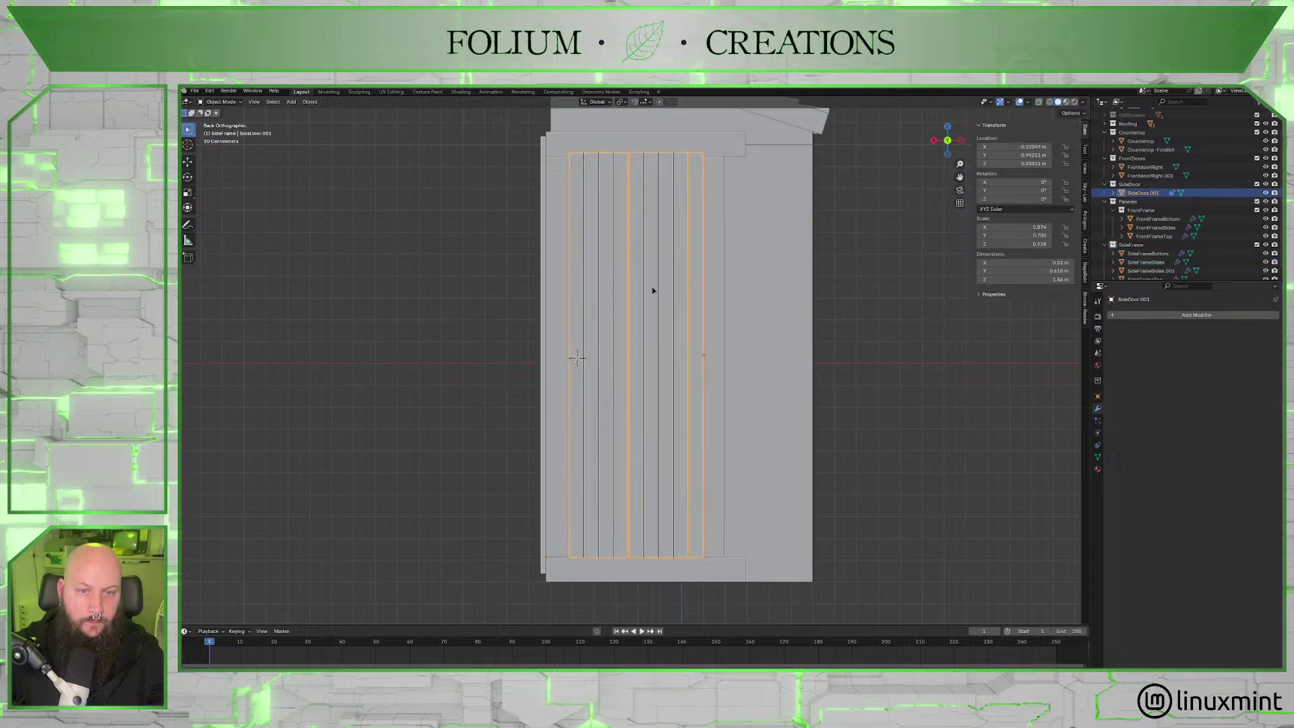
{"action": "left_click", "coordinate": [720, 283]}
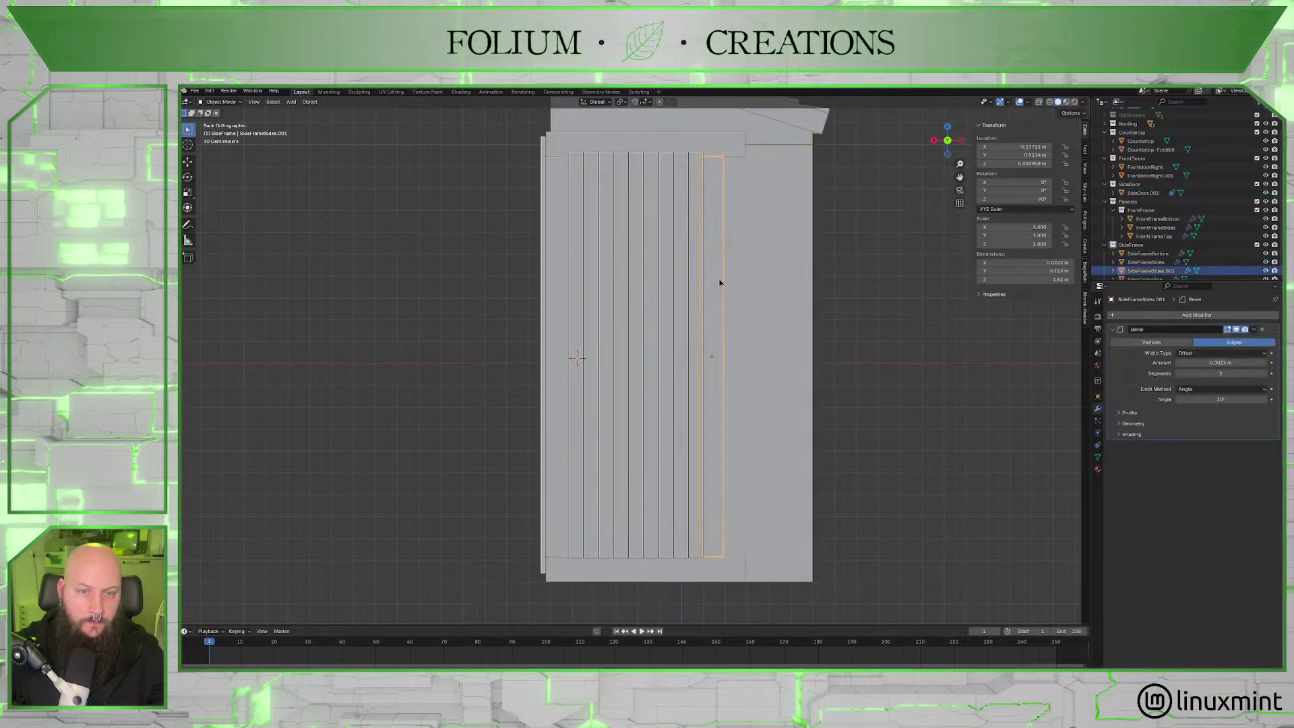
{"action": "left_click", "coordinate": [674, 282]}
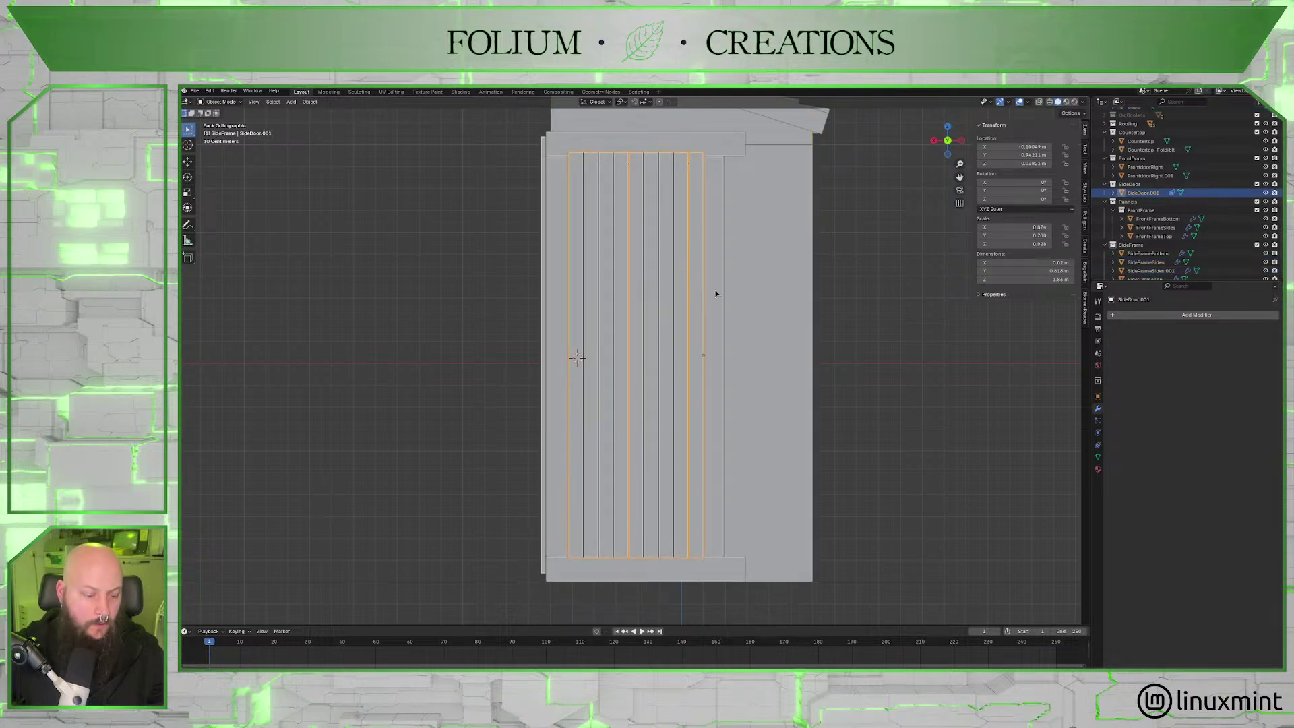
{"action": "key", "text": "g"}
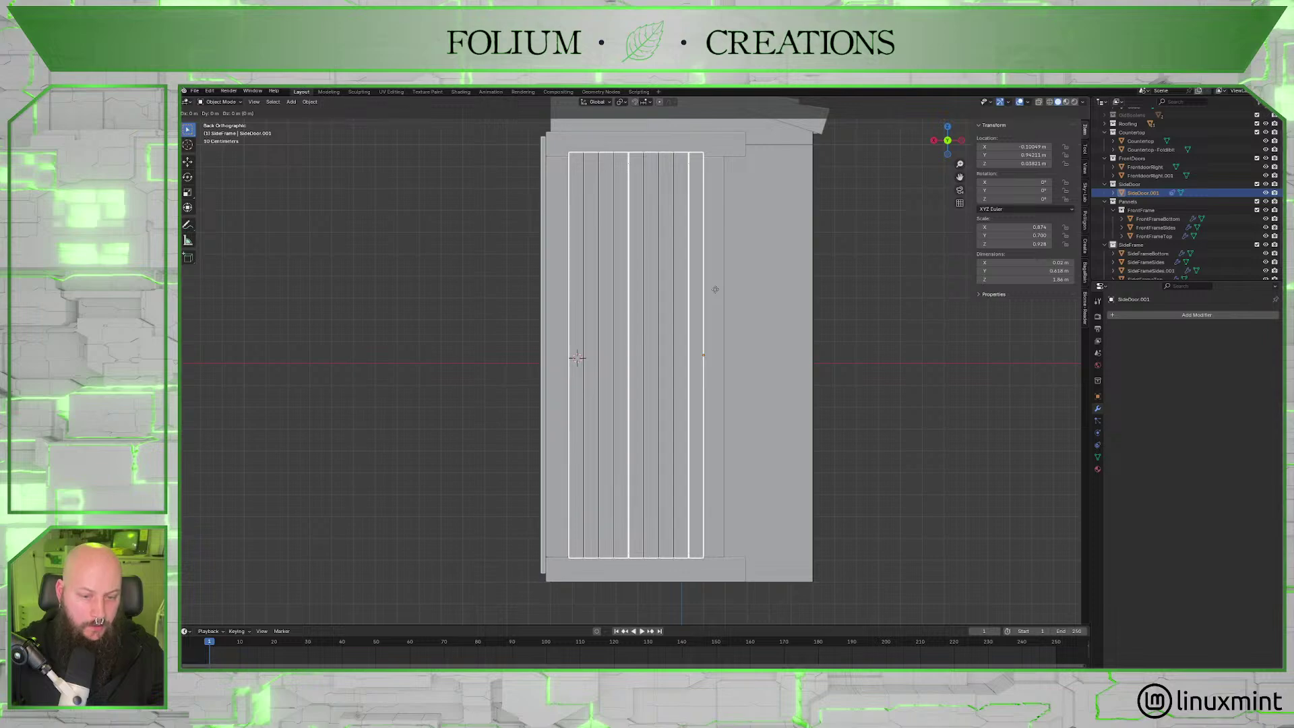
{"action": "key", "text": "x"}
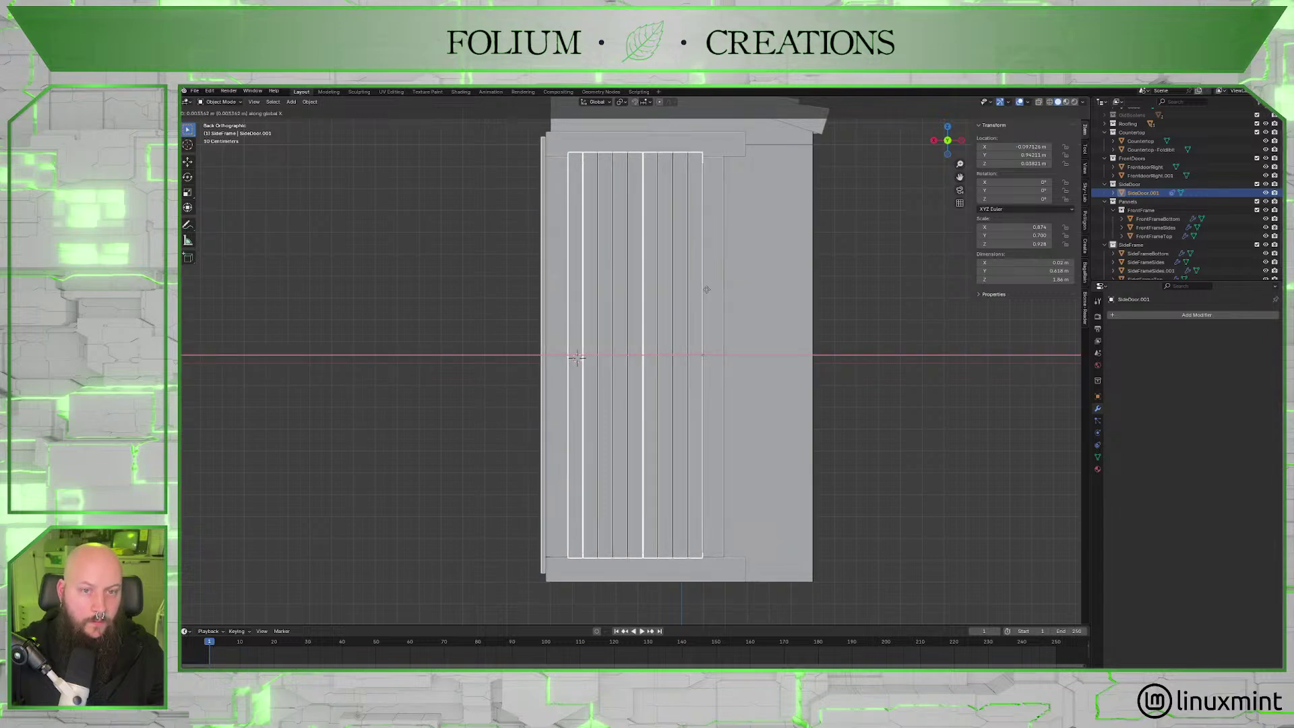
{"action": "left_click", "coordinate": [706, 291]}
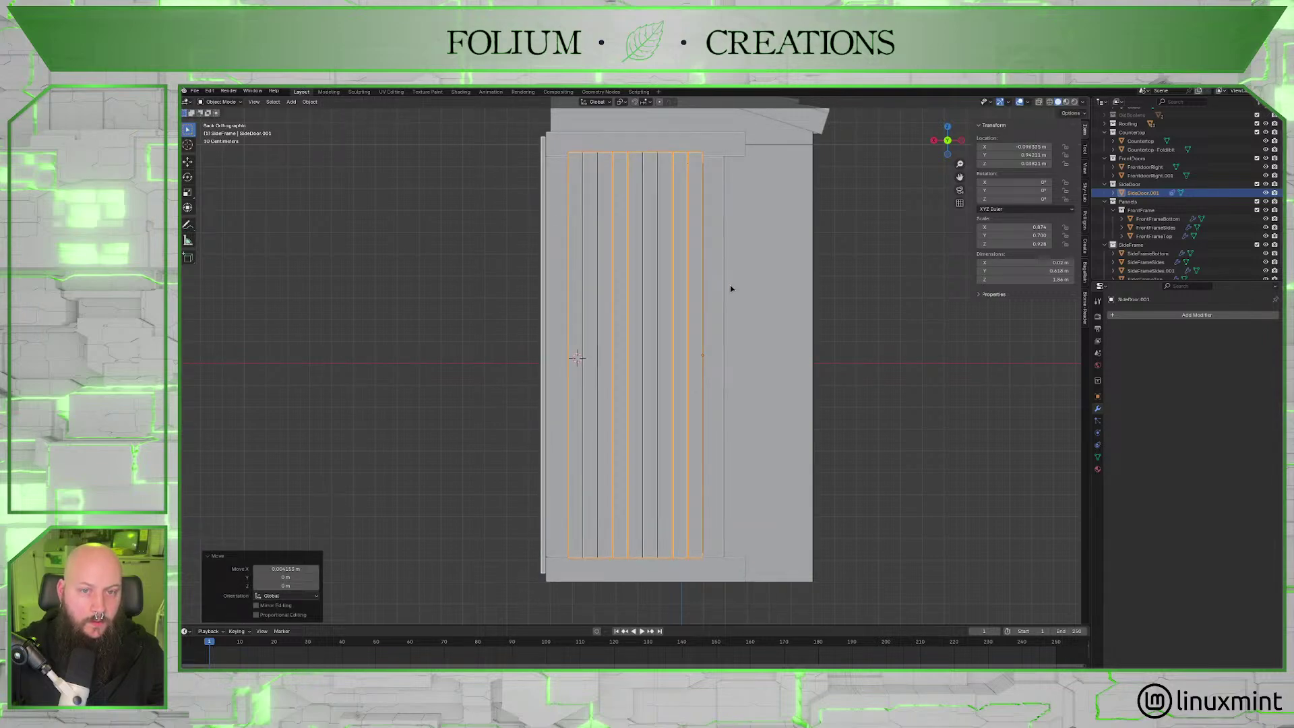
{"action": "left_click", "coordinate": [720, 289]}
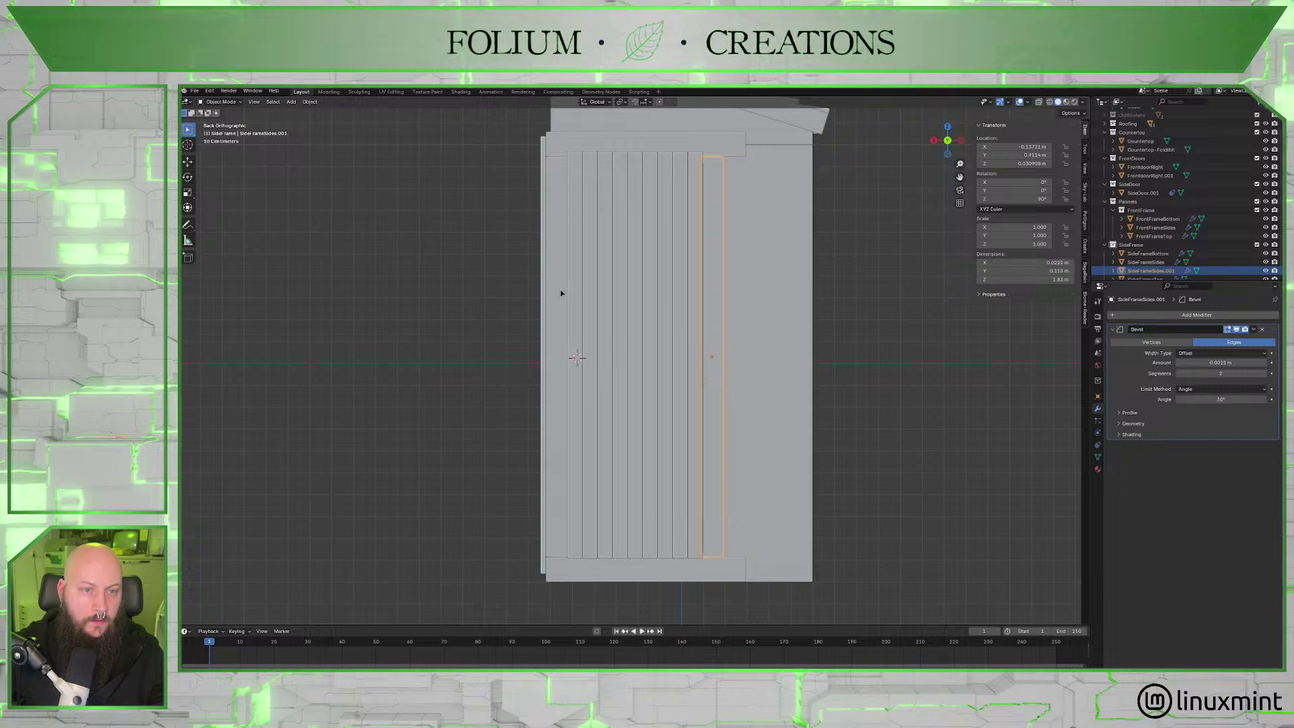
Edit SideFrameTop and SideFrameBottom together and move their end faces about 0.1 m along X to the duplicated upright's outer edge.
{"action": "left_click", "coordinate": [740, 149]}
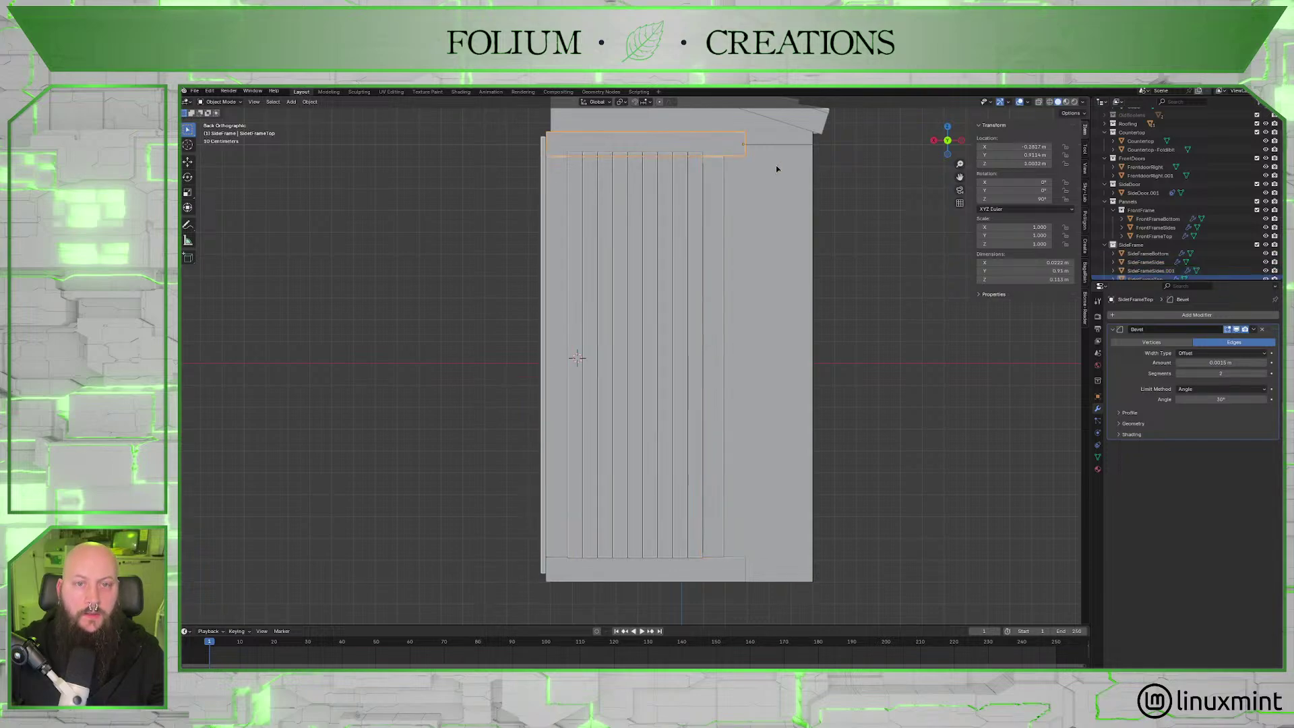
{"action": "left_click", "coordinate": [709, 569], "text": "shift"}
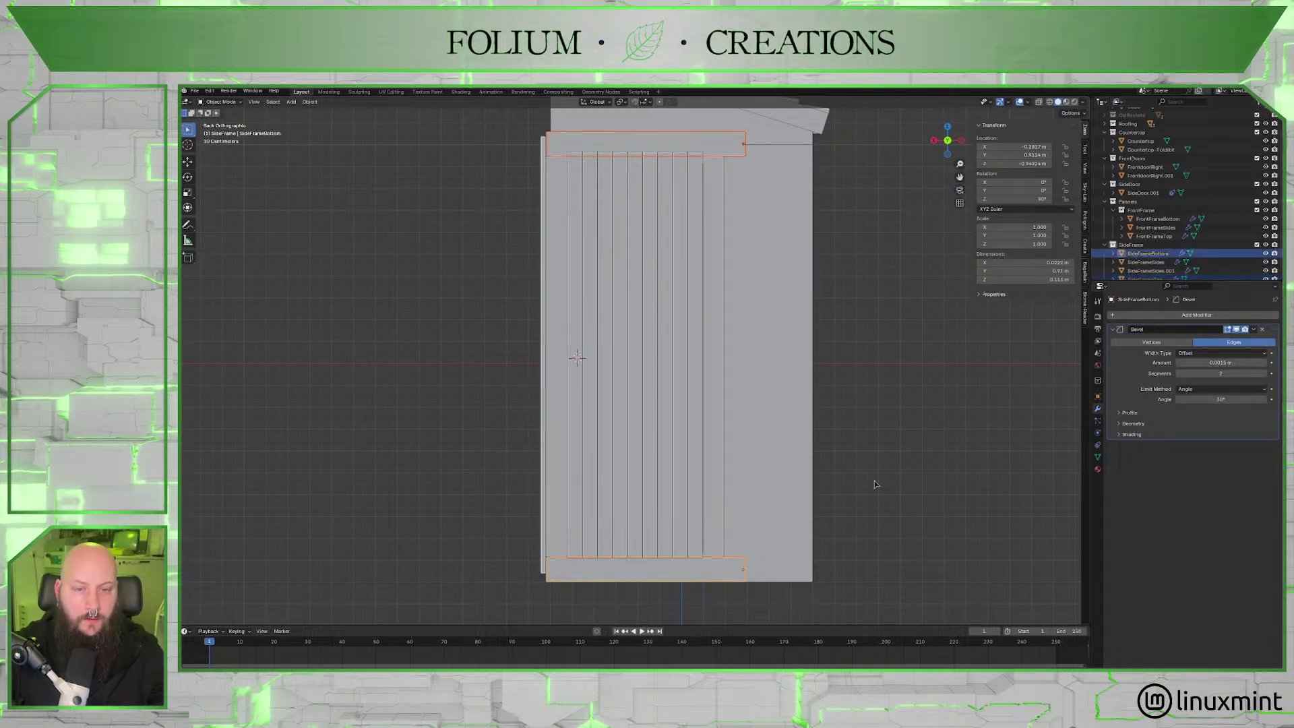
{"action": "key", "text": "Tab"}
{"action": "middle_click_drag", "start_coordinate": [874, 484], "coordinate": [937, 155]}
{"action": "left_click", "coordinate": [947, 139]}
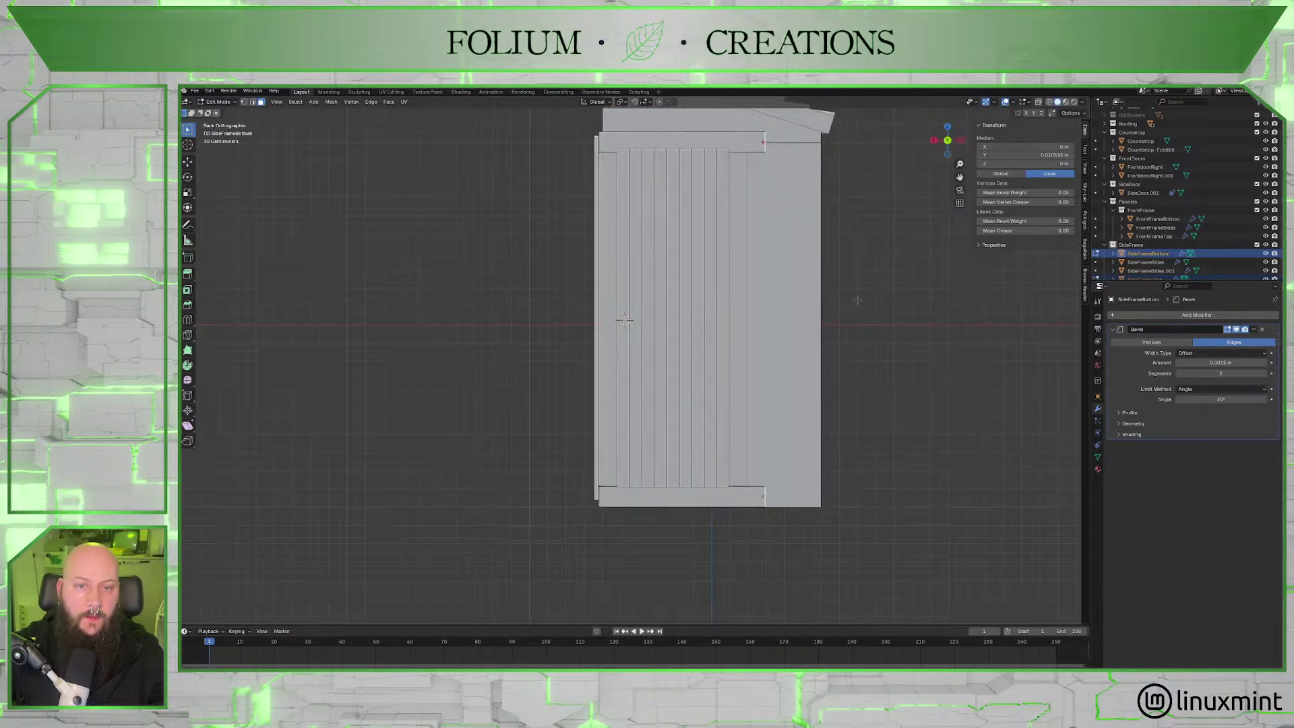
{"action": "key", "text": "g"}
{"action": "key", "text": "x"}
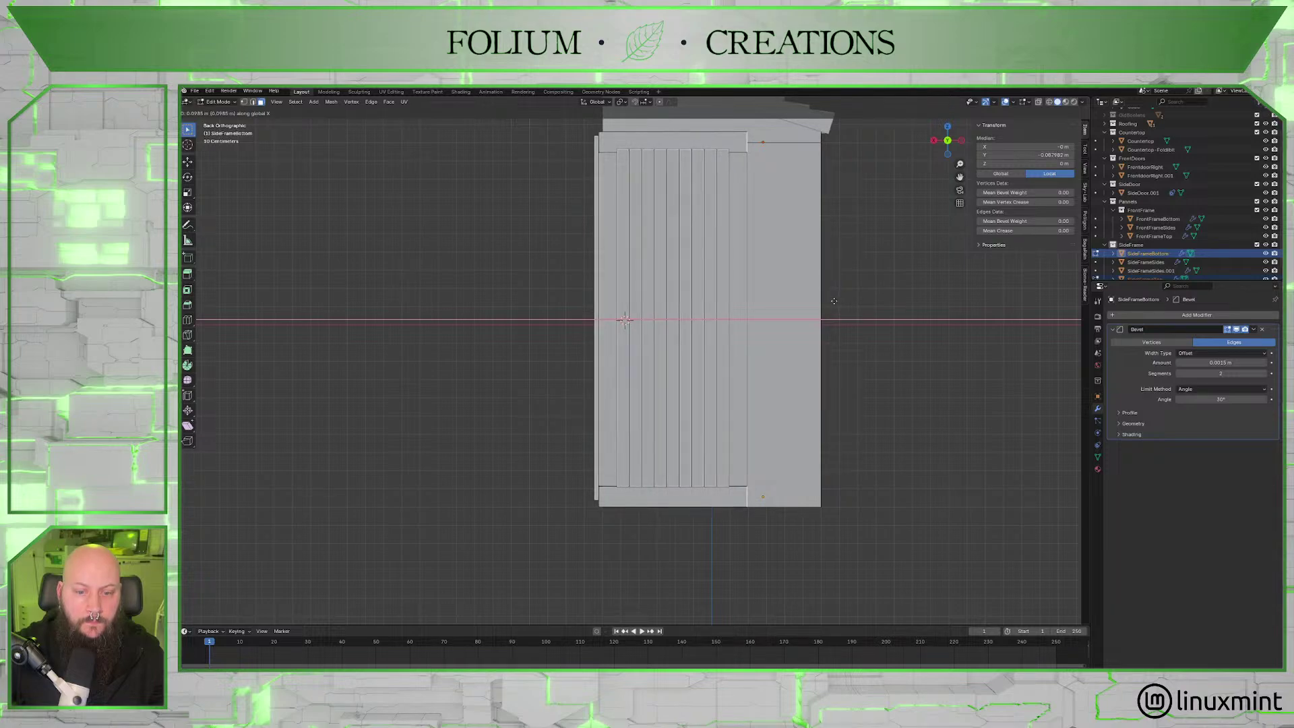
{"action": "left_click", "coordinate": [832, 301]}
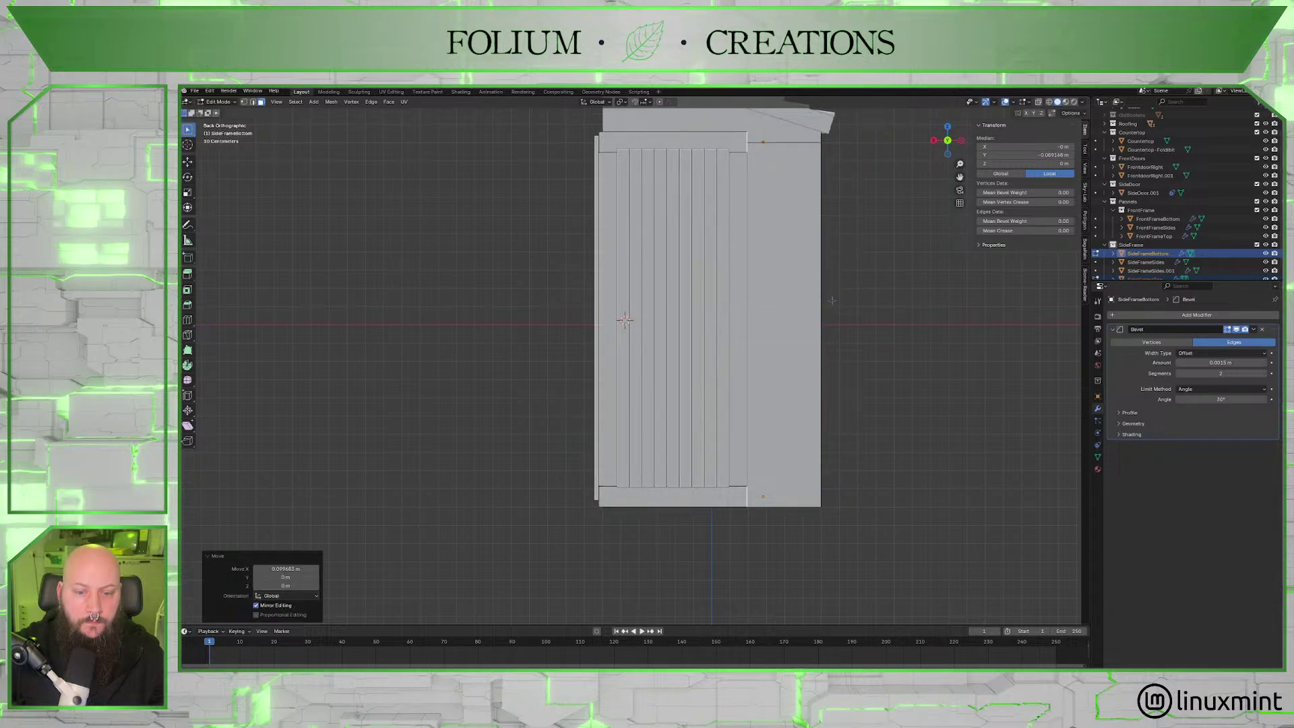
Nudge the end faces of SideFrameTop and SideFrameBottom slightly along X until they align with the duplicated upright's outer edge.
{"action": "scroll", "coordinate": [808, 310], "scroll_direction": "up", "scroll_amount": 8}
{"action": "scroll", "coordinate": [762, 374], "scroll_direction": "up", "scroll_amount": 8}
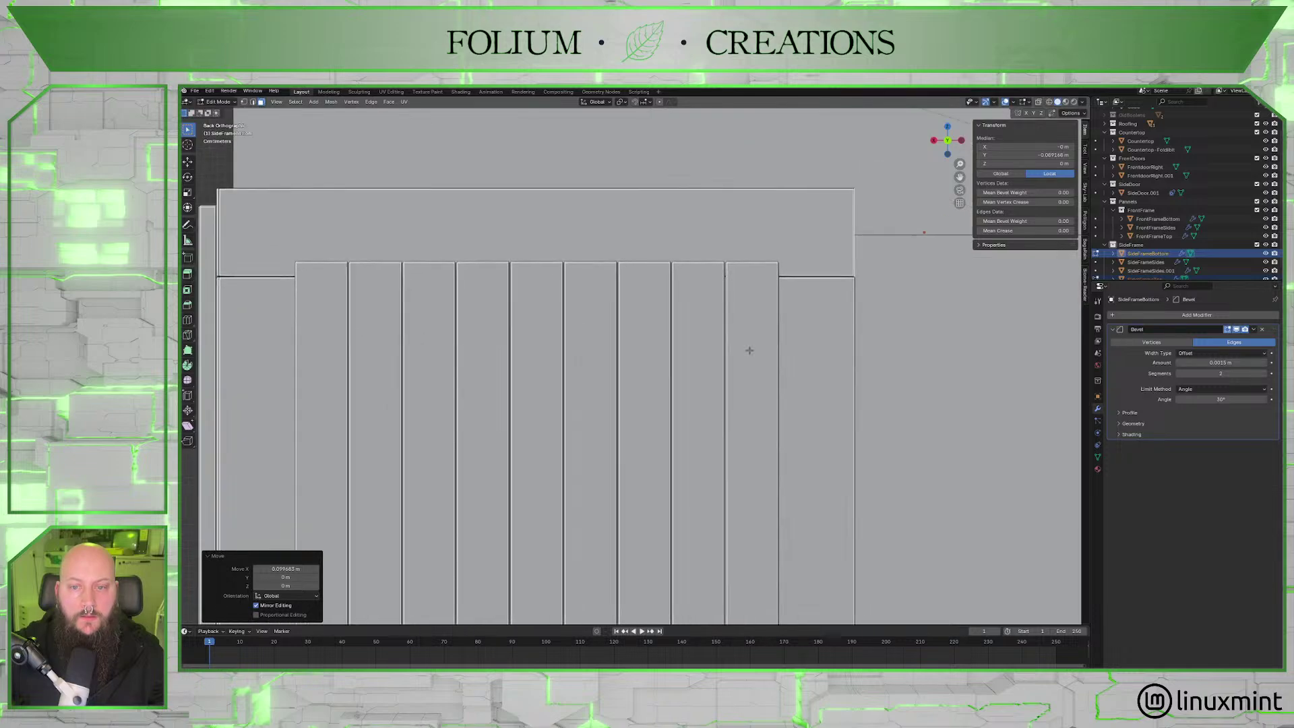
{"action": "scroll", "coordinate": [702, 405], "scroll_direction": "up", "scroll_amount": 2}
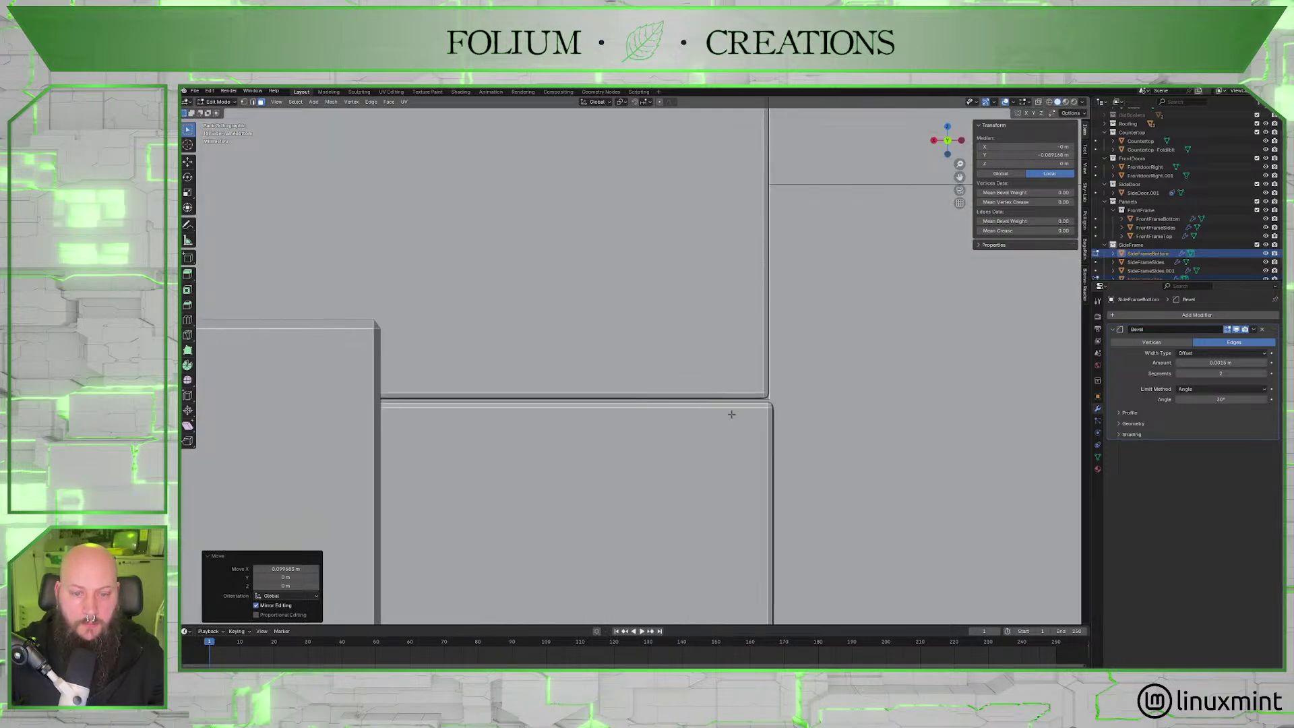
{"action": "key", "text": "g"}
{"action": "key", "text": "x"}
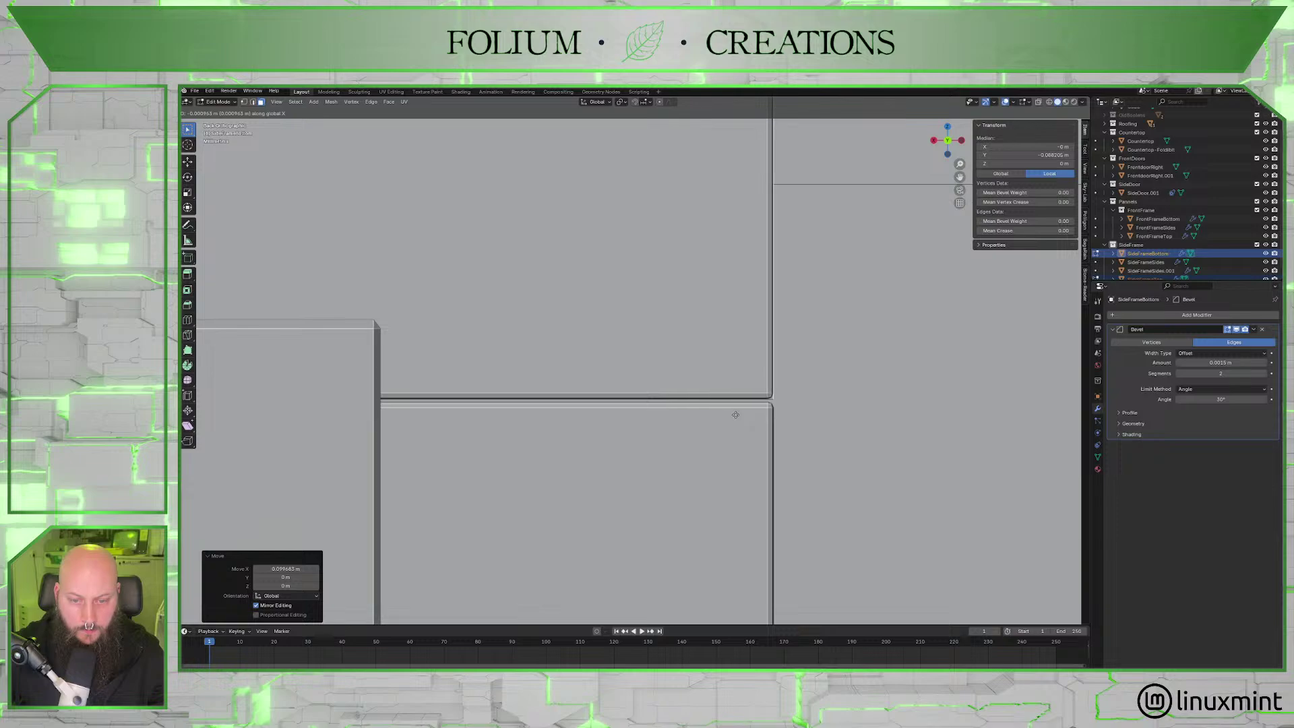
{"action": "left_click", "coordinate": [735, 414]}
{"action": "scroll", "coordinate": [735, 411], "scroll_direction": "down", "scroll_amount": 8}
{"action": "key", "text": "Tab"}
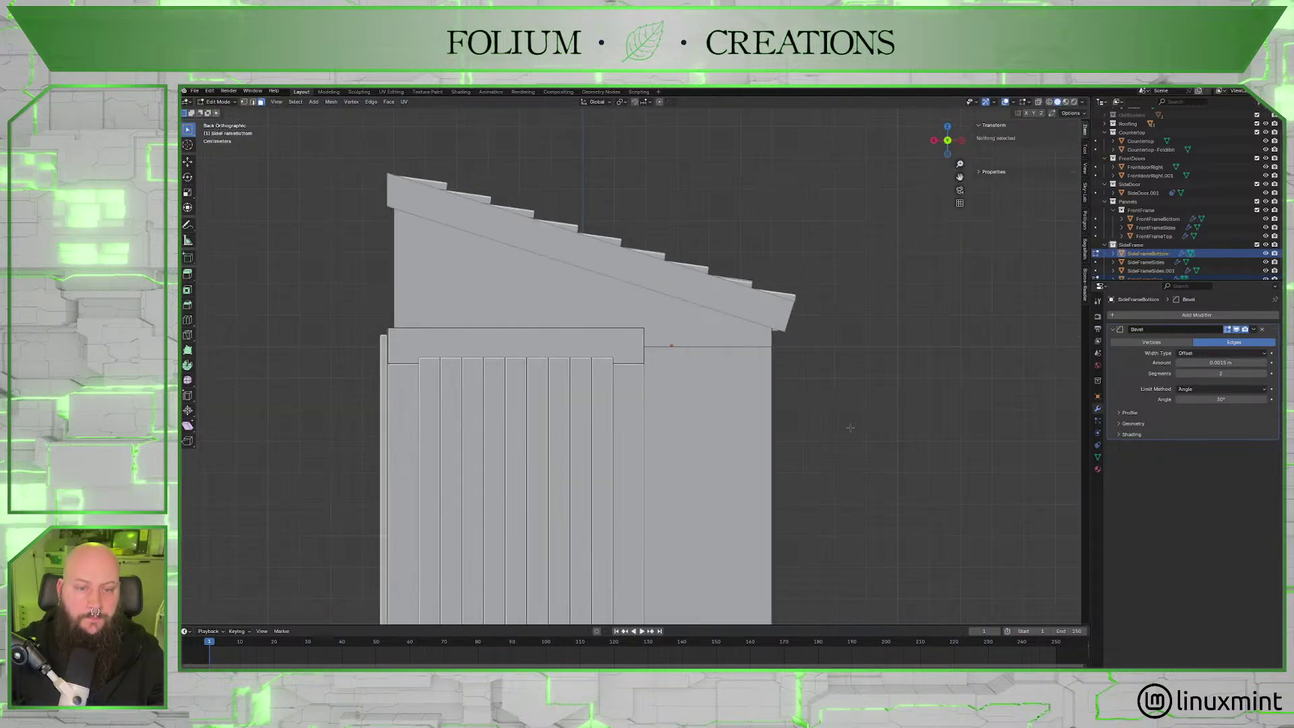
Examine the shed from all sides, checking the side-door frame, blank walls and the corner between the front and side doors.
{"action": "middle_click_drag", "start_coordinate": [845, 445], "coordinate": [793, 421]}
{"action": "scroll", "coordinate": [871, 469], "scroll_direction": "down", "scroll_amount": 3}
{"action": "scroll", "coordinate": [815, 445], "scroll_direction": "up", "scroll_amount": 2}
{"action": "scroll", "coordinate": [826, 441], "scroll_direction": "up", "scroll_amount": 1}
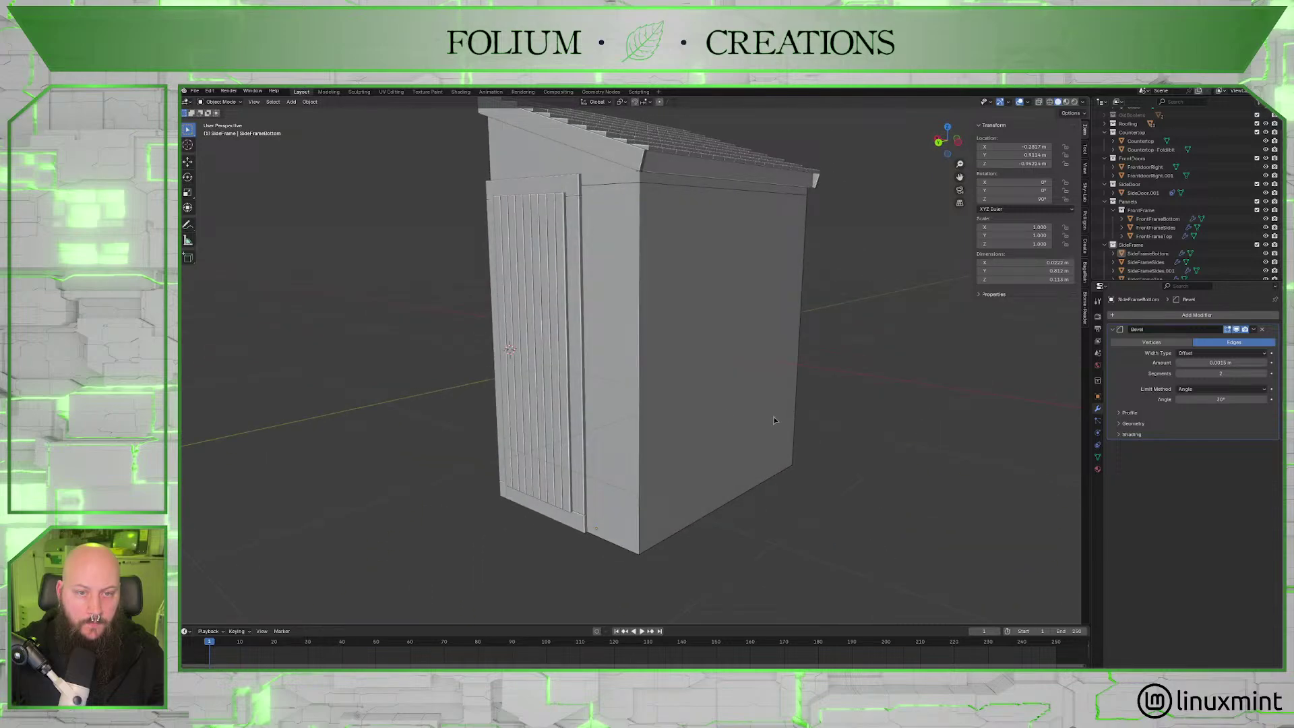
{"action": "scroll", "coordinate": [774, 420], "scroll_direction": "up", "scroll_amount": 3}
{"action": "middle_click_drag", "start_coordinate": [635, 216], "coordinate": [535, 195]}
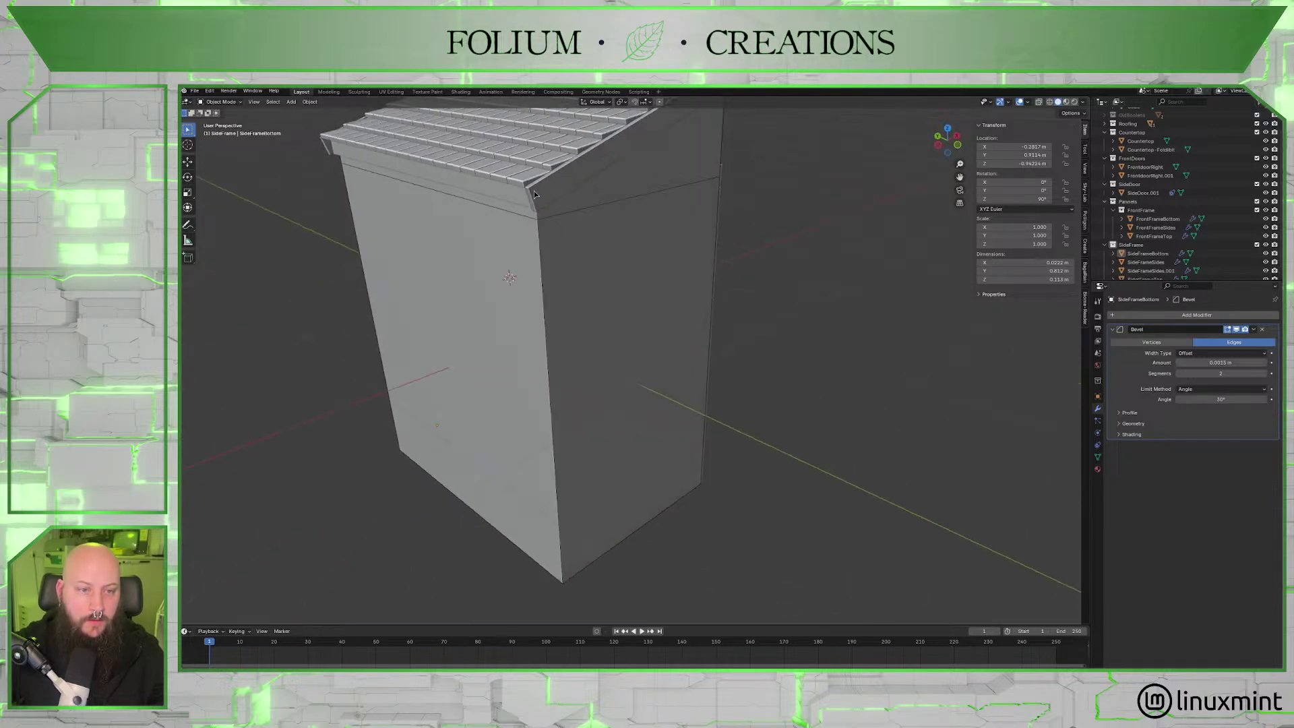
{"action": "middle_click_drag", "start_coordinate": [553, 516], "coordinate": [627, 449]}
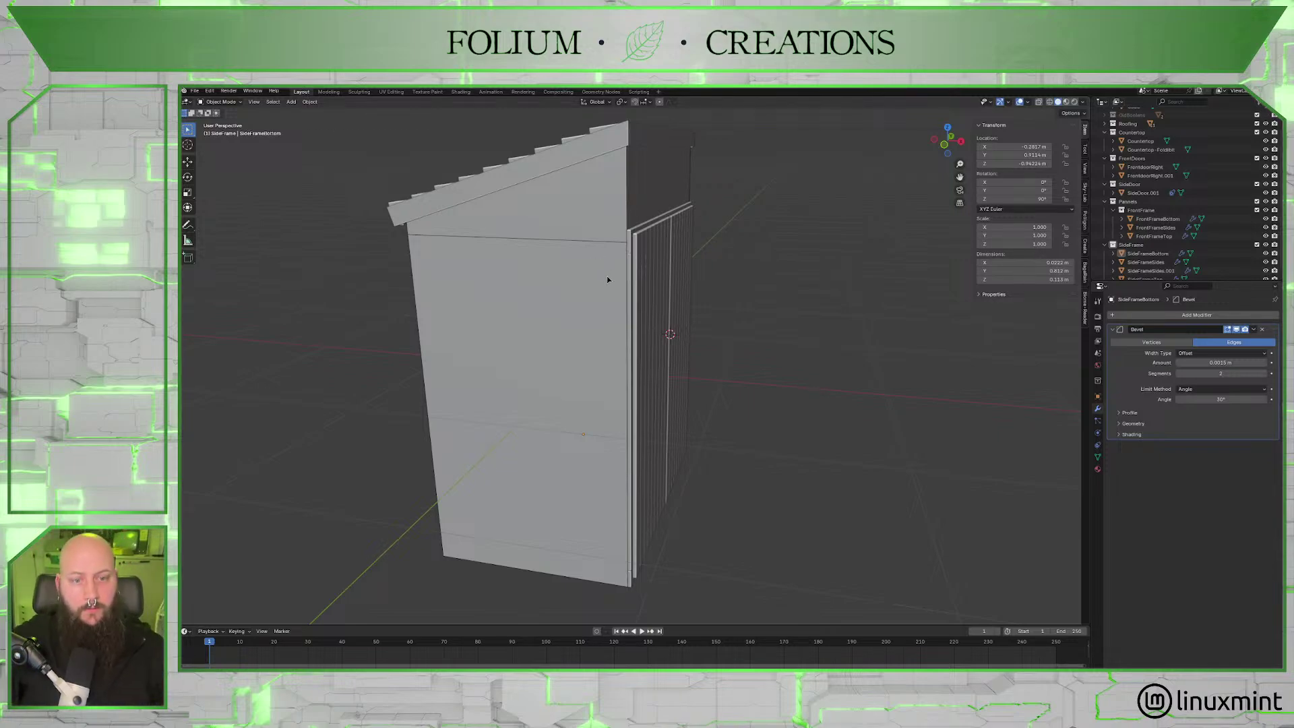
{"action": "middle_click_drag", "start_coordinate": [607, 279], "coordinate": [636, 300]}
{"action": "middle_click_drag", "start_coordinate": [709, 346], "coordinate": [721, 405]}
{"action": "scroll", "coordinate": [683, 355], "scroll_direction": "up", "scroll_amount": 5}
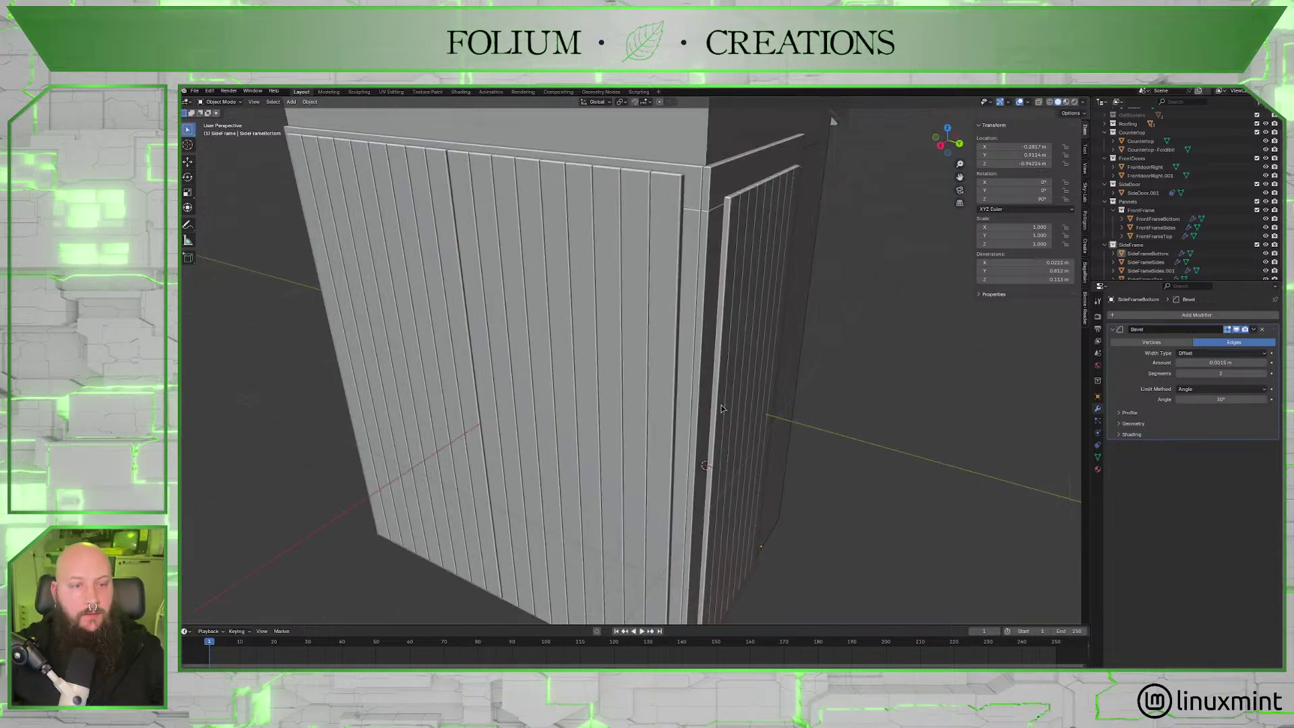
{"action": "scroll", "coordinate": [722, 407], "scroll_direction": "down", "scroll_amount": 3}
Select FrontdoorRight.001 and snap the 3D cursor to its origin at the hinge edge.
{"action": "middle_click_drag", "start_coordinate": [759, 481], "coordinate": [712, 330]}
{"action": "left_click", "coordinate": [721, 354]}
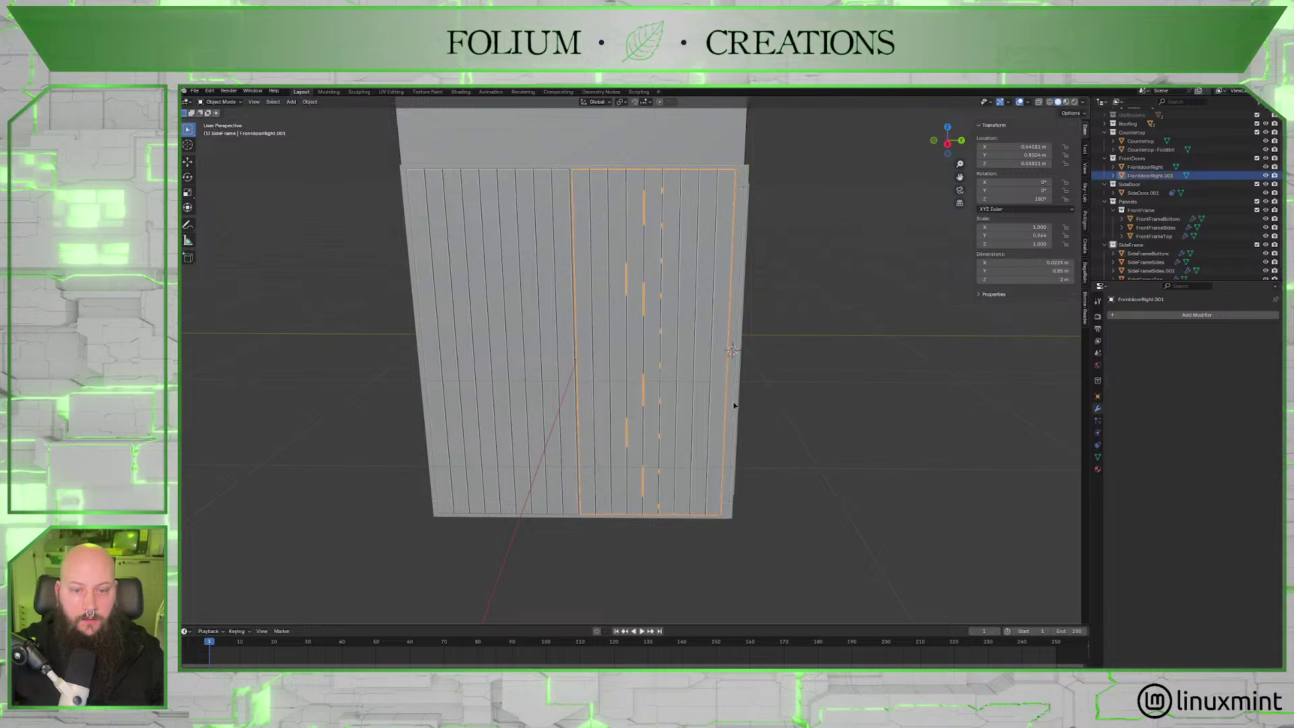
{"action": "key", "text": "shift+s"}
{"action": "left_click", "coordinate": [736, 453]}
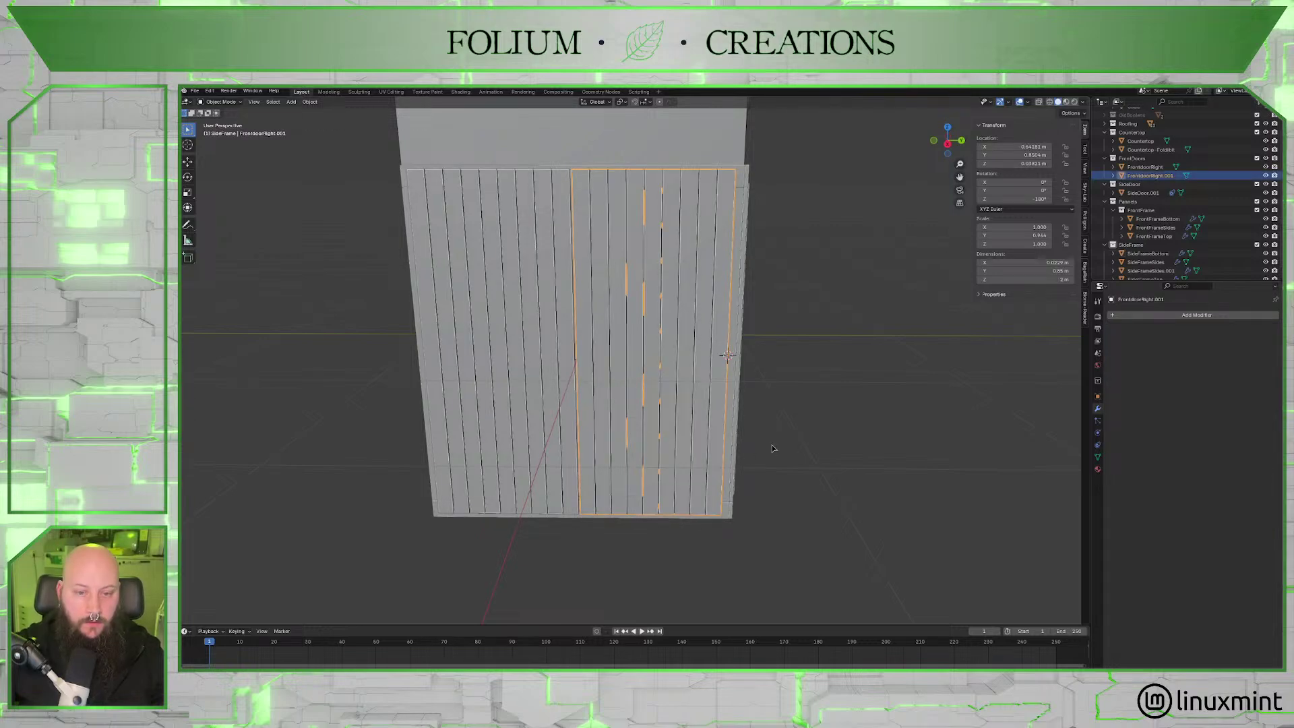
{"action": "mouse_move", "coordinate": [774, 448]}
{"action": "middle_mouse_down"}
{"action": "mouse_move", "coordinate": [780, 431]}
{"action": "mouse_move", "coordinate": [719, 445]}
{"action": "mouse_move", "coordinate": [748, 427]}
{"action": "mouse_move", "coordinate": [756, 452]}
{"action": "middle_mouse_up"}
{"action": "scroll", "coordinate": [721, 444], "scroll_direction": "up", "scroll_amount": 3}
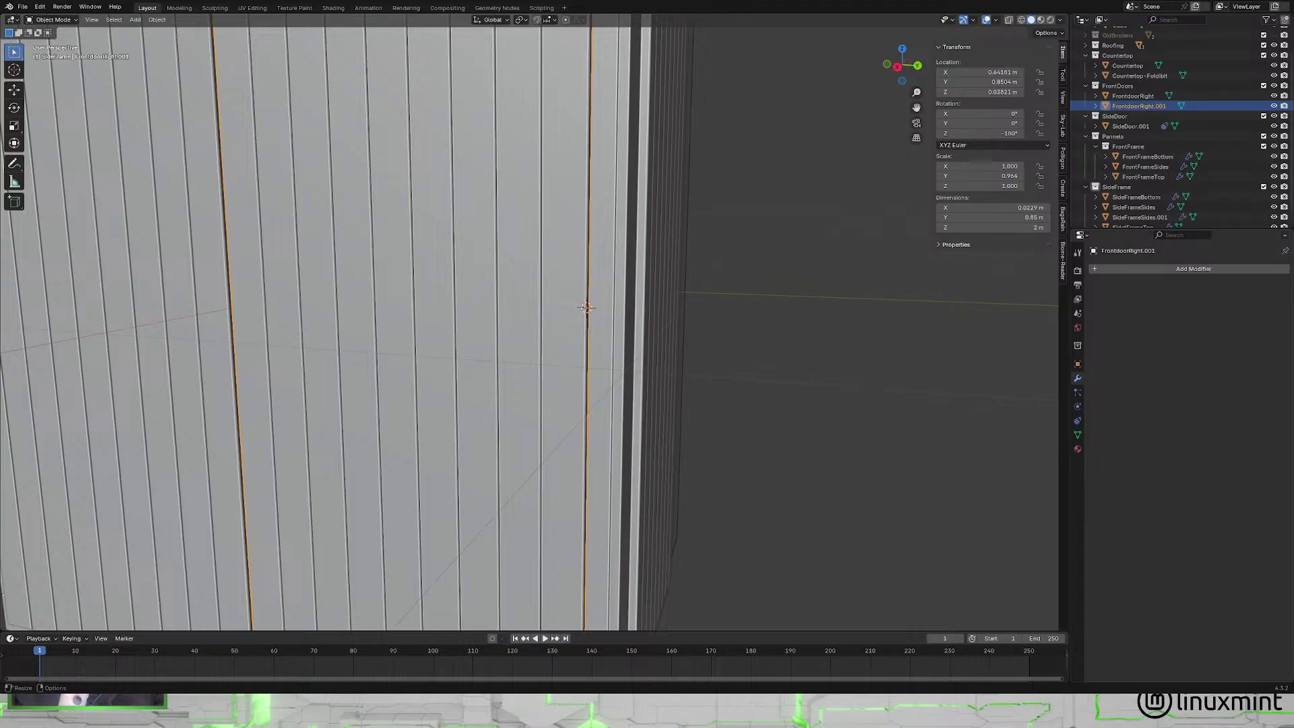
{"action": "key", "text": "alt+Tab"}
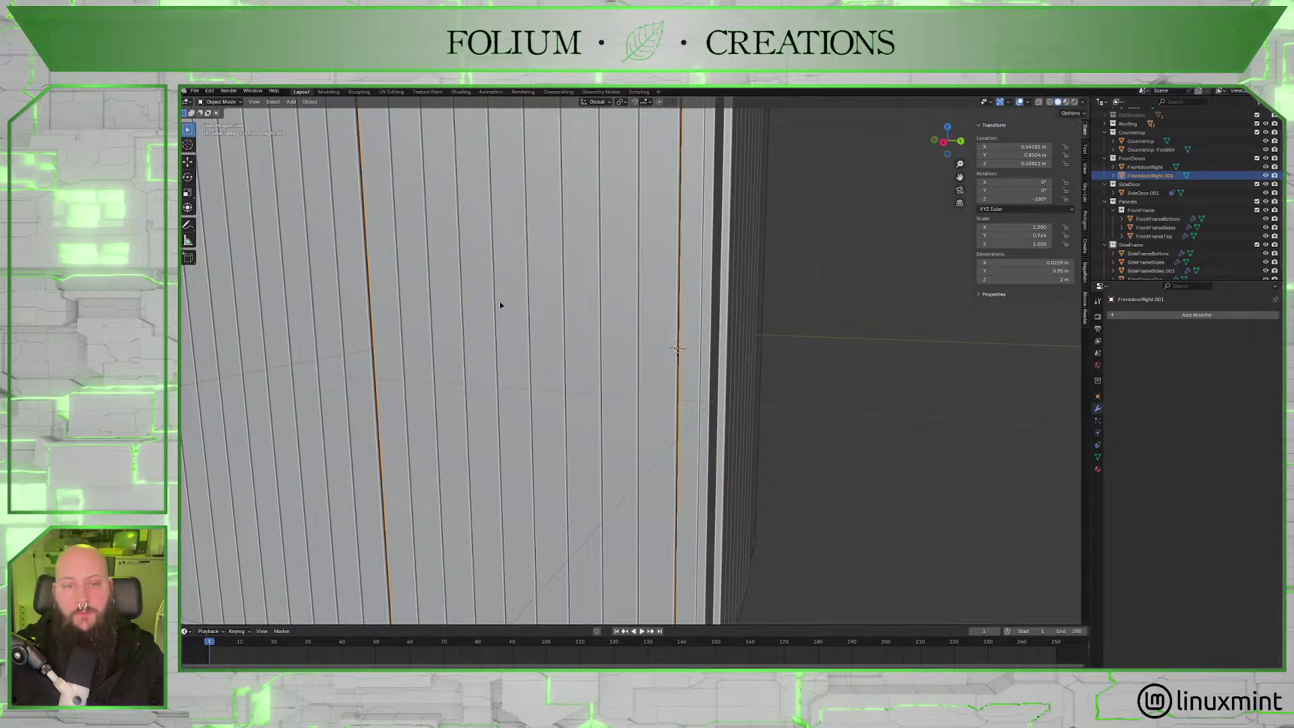
{"action": "middle_click_drag", "start_coordinate": [499, 302], "coordinate": [659, 369]}
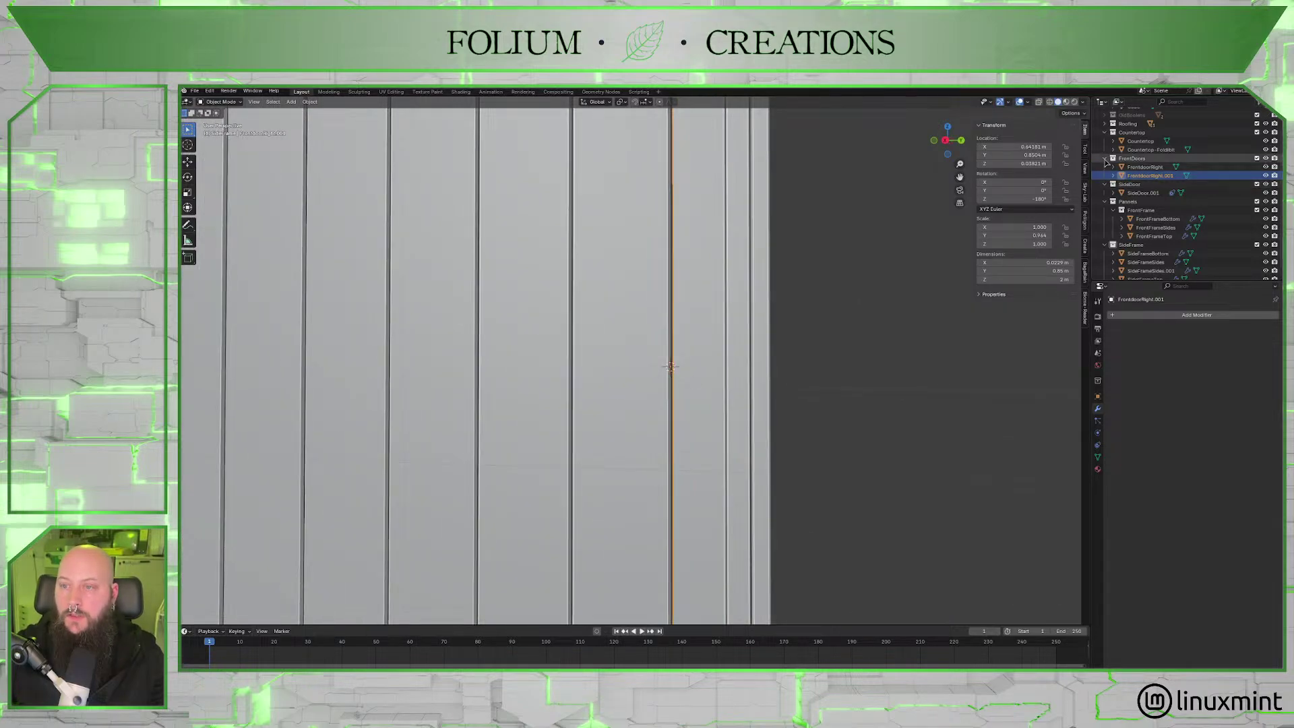
Collapse the expanded door, countertop and frame collections and nest the SideFrame collection inside Pannels.
{"action": "left_click", "coordinate": [1104, 157]}
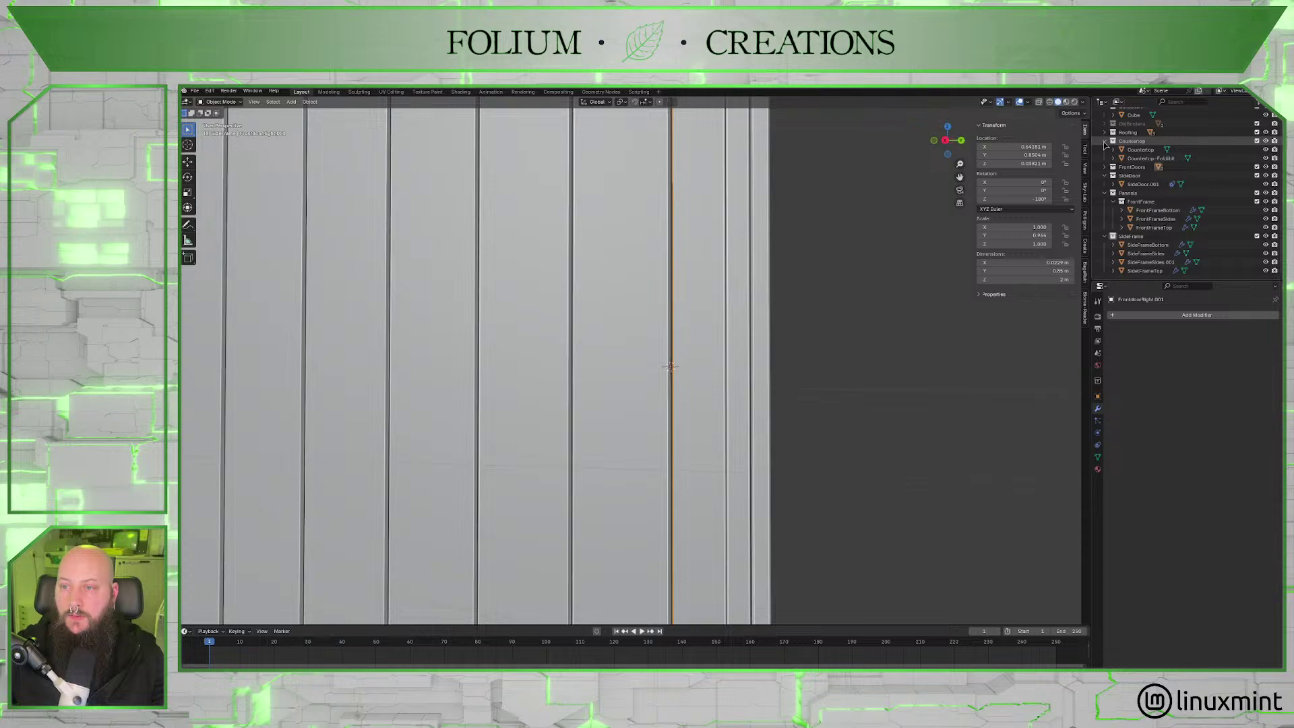
{"action": "left_click", "coordinate": [1105, 141]}
{"action": "left_click", "coordinate": [1105, 190]}
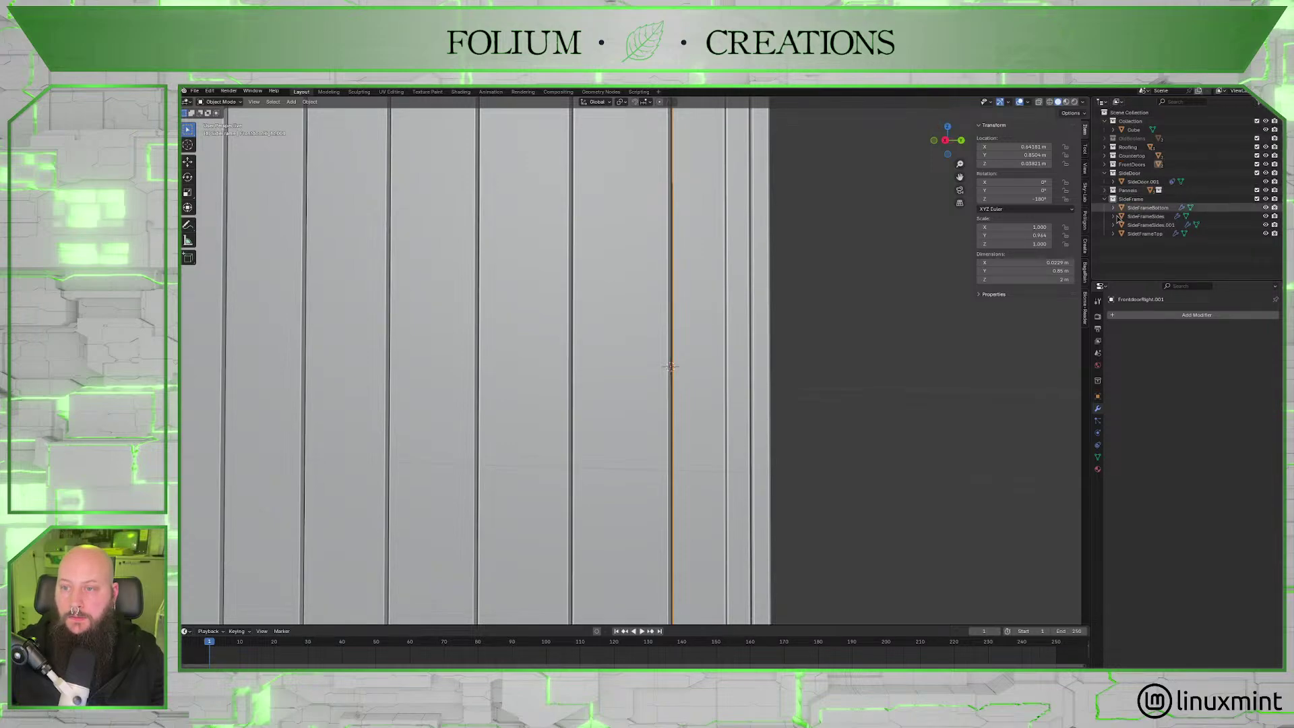
{"action": "left_click", "coordinate": [1104, 199]}
{"action": "left_click_drag", "start_coordinate": [1130, 199], "coordinate": [1131, 190]}
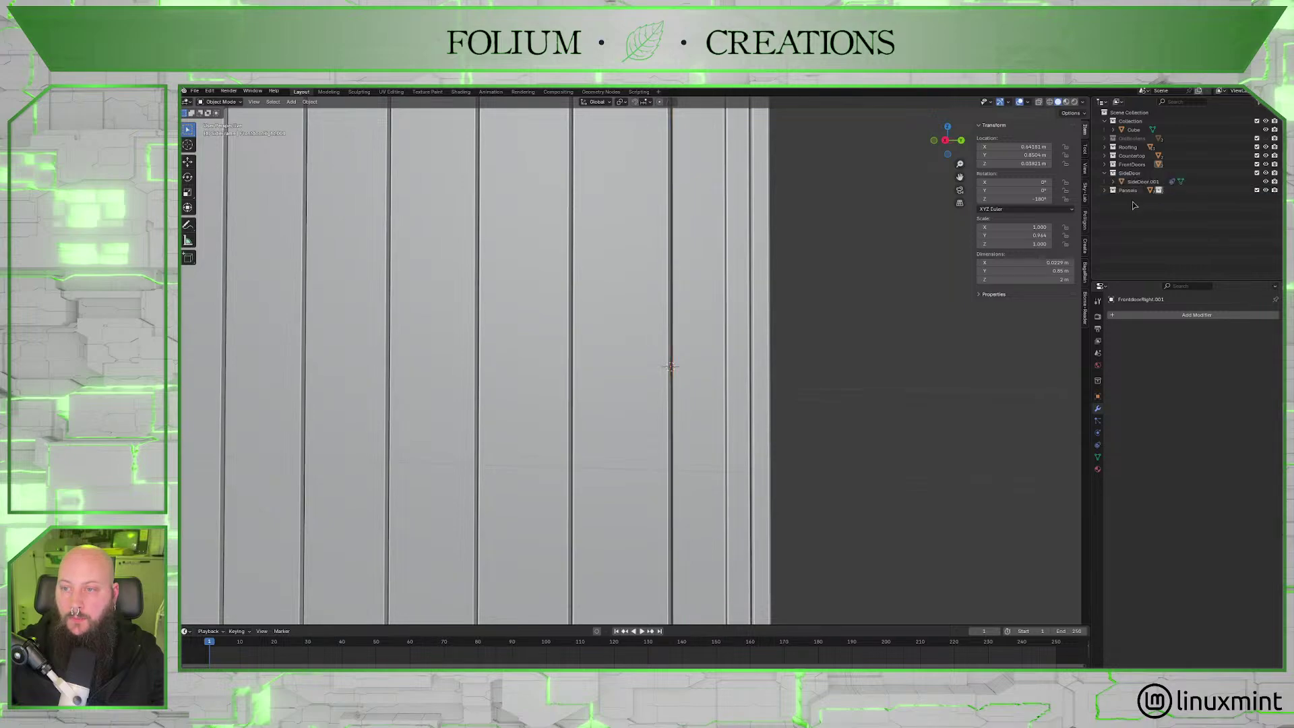
{"action": "left_click", "coordinate": [1105, 173]}
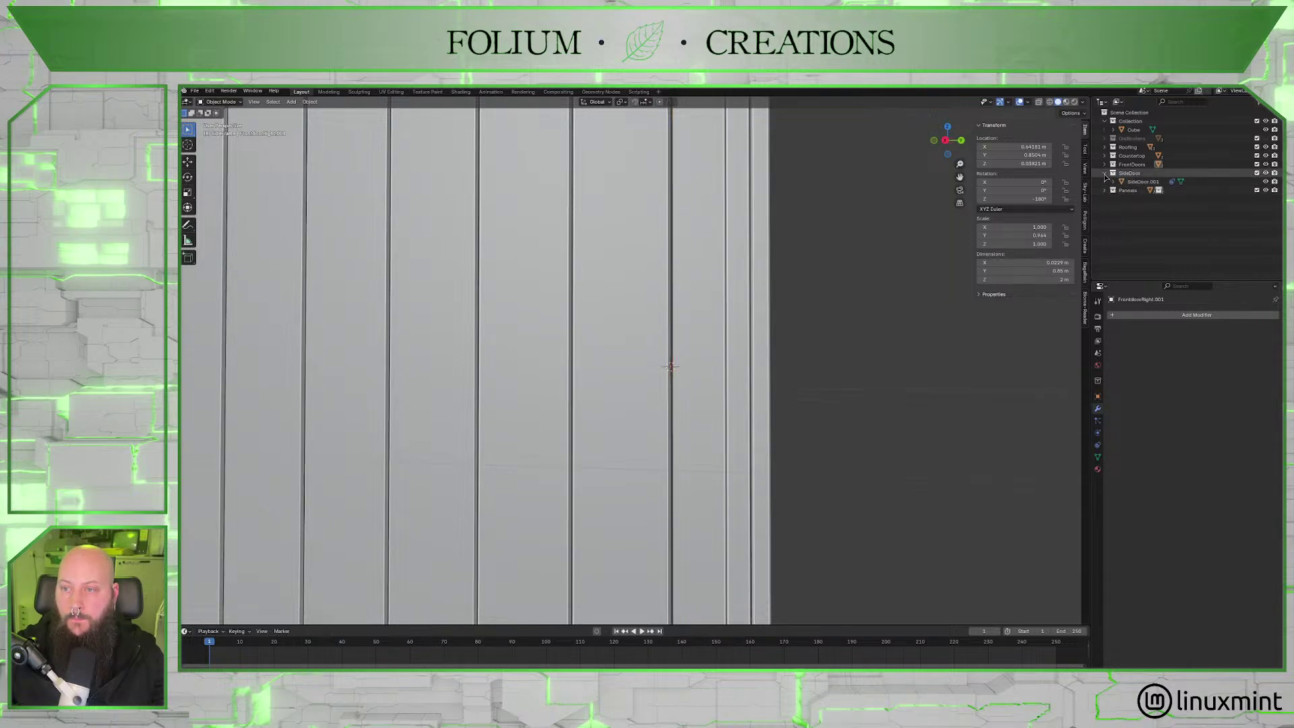
Create a new collection under Scene Collection, name it Hinges, and make it the active collection.
{"action": "left_click", "coordinate": [1130, 112]}
{"action": "key", "text": "c"}
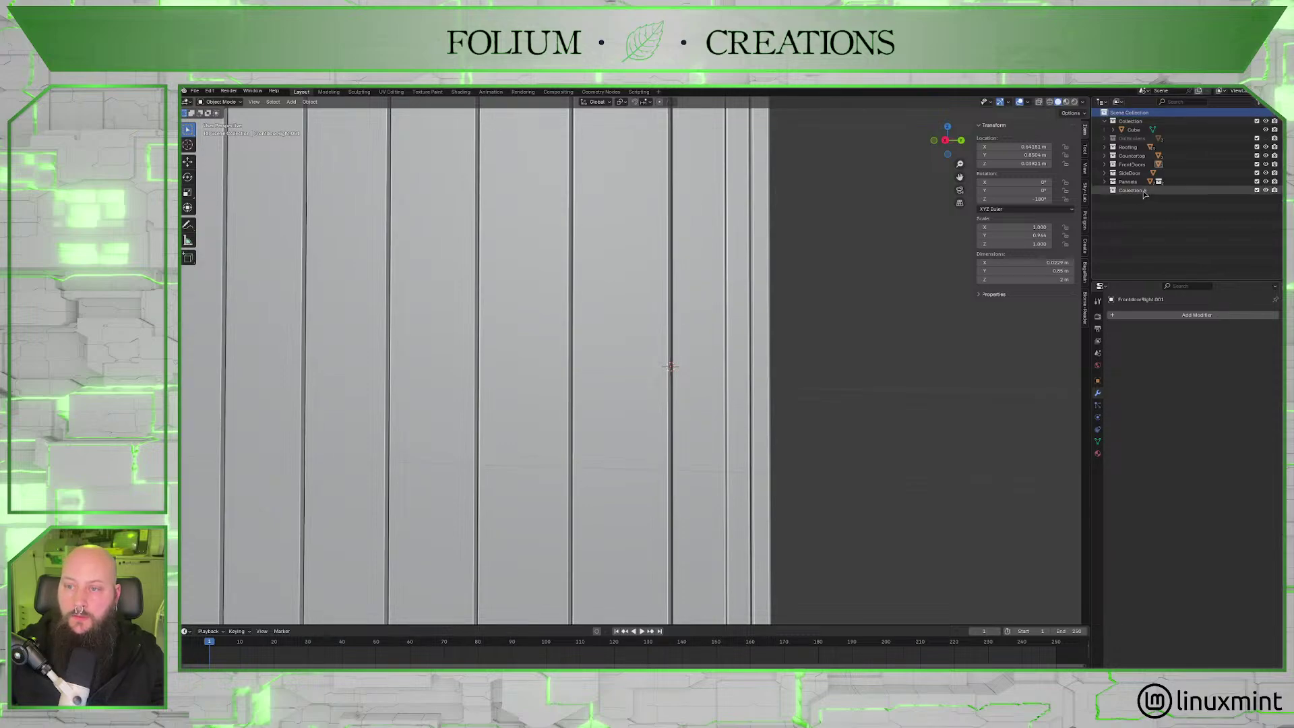
{"action": "left_click", "coordinate": [1132, 190]}
{"action": "double_click", "coordinate": [1135, 190]}
{"action": "type", "text": "Ginge"}
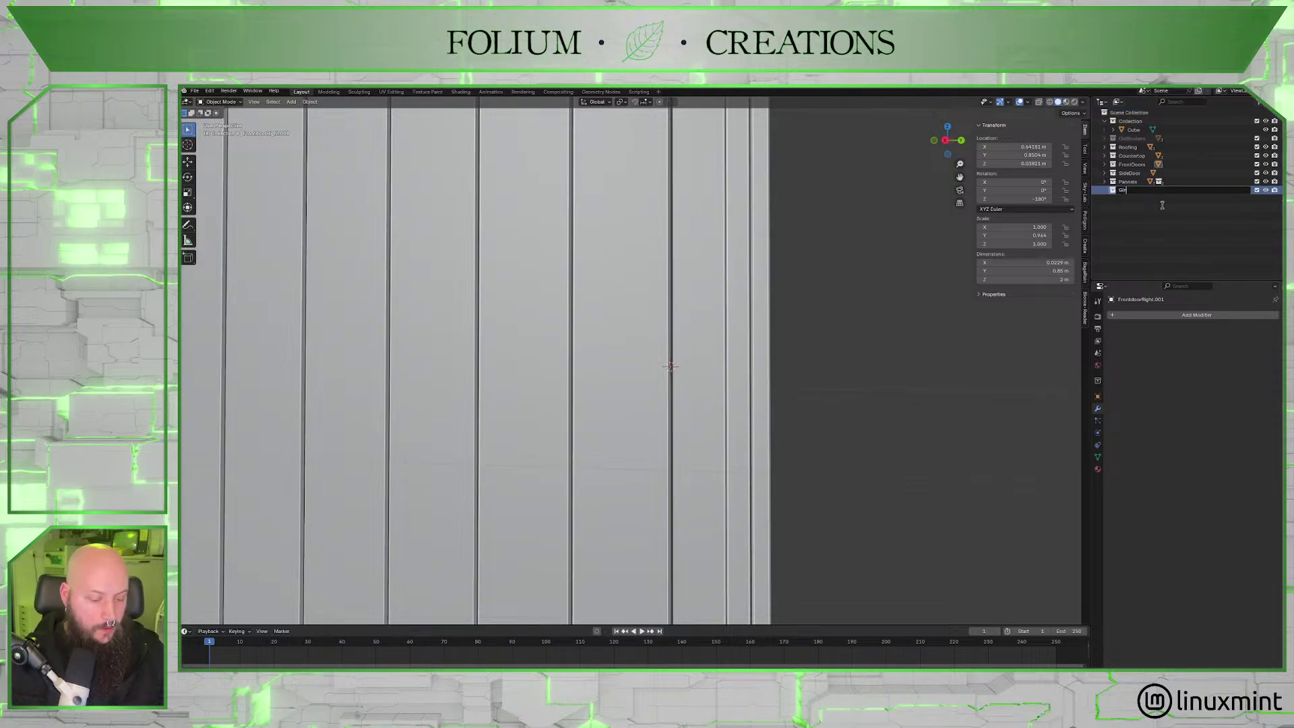
{"action": "key", "text": "BackSpace"}
{"action": "key", "text": "BackSpace"}
{"action": "key", "text": "BackSpace"}
{"action": "key", "text": "BackSpace"}
{"action": "key", "text": "BackSpace"}
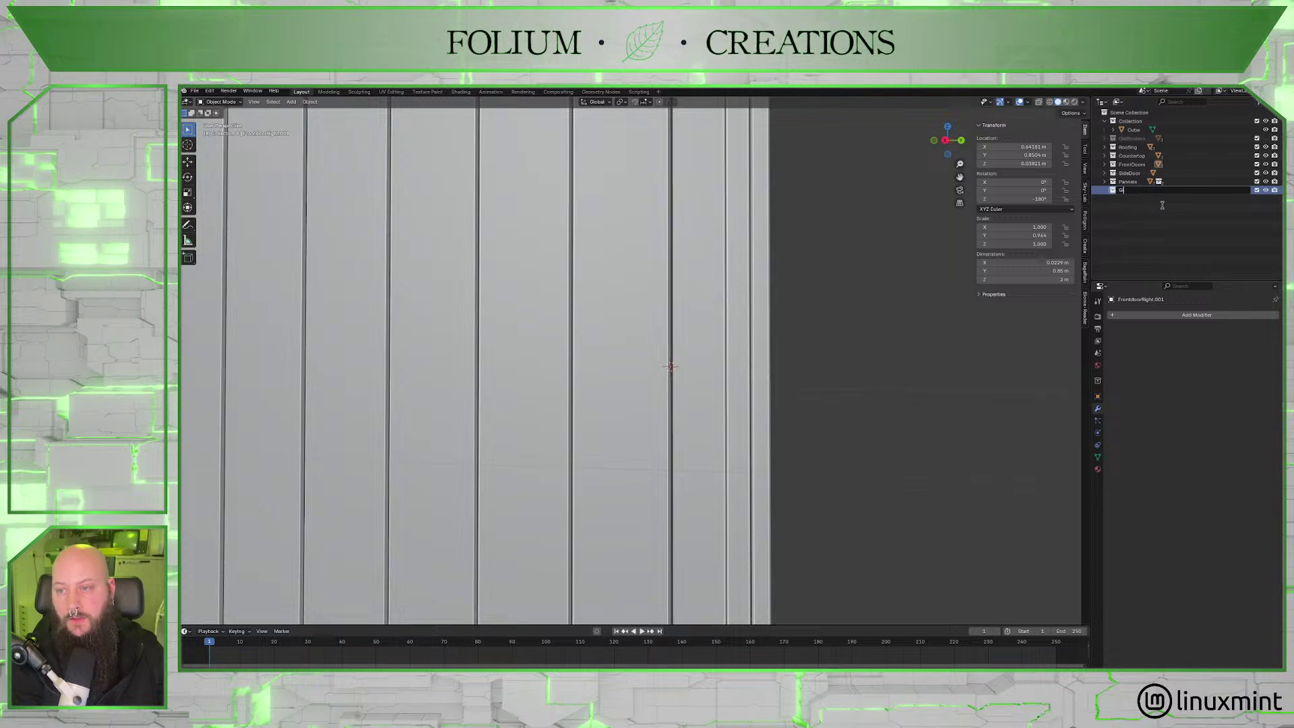
{"action": "type", "text": "Hing"}
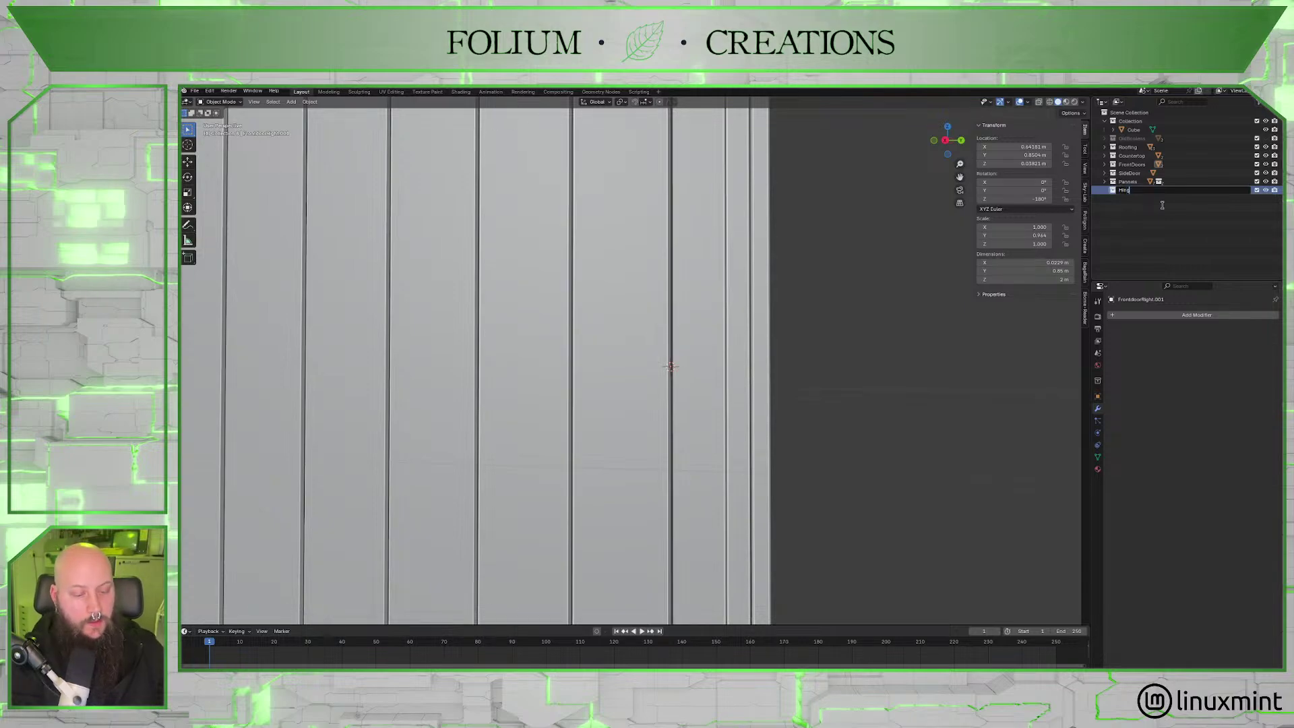
{"action": "type", "text": "es"}
{"action": "key", "text": "Return"}
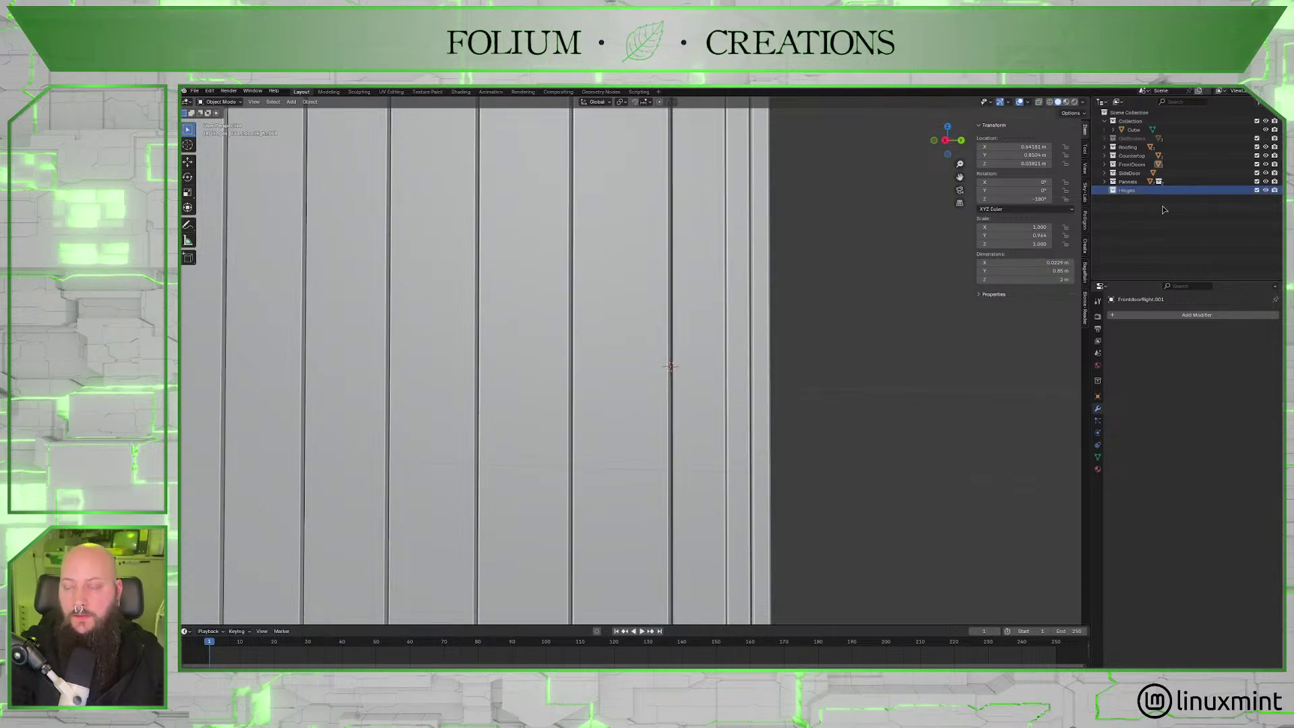
{"action": "double_click", "coordinate": [1124, 191]}
{"action": "left_click", "coordinate": [1125, 191]}
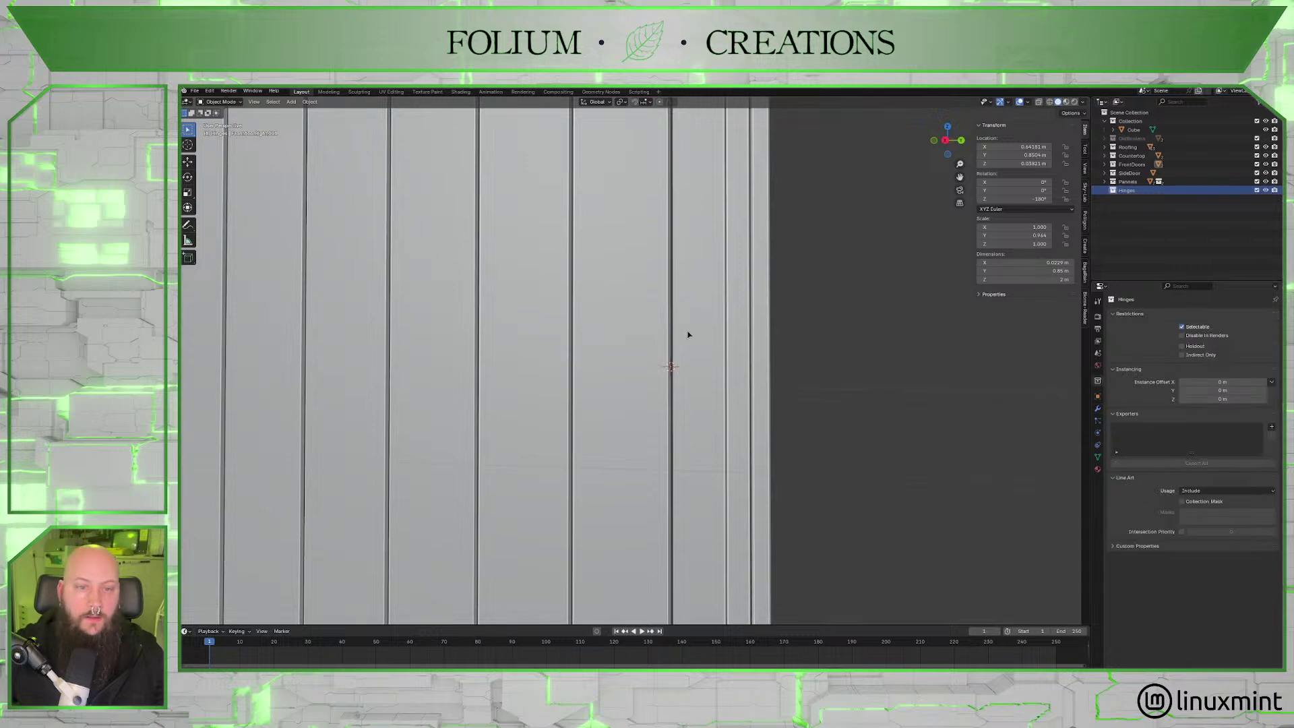
Add a cube at the 3D cursor in the Hinges collection and scale it uniformly to about 0.021.
{"action": "middle_click_drag", "start_coordinate": [712, 415], "coordinate": [709, 386]}
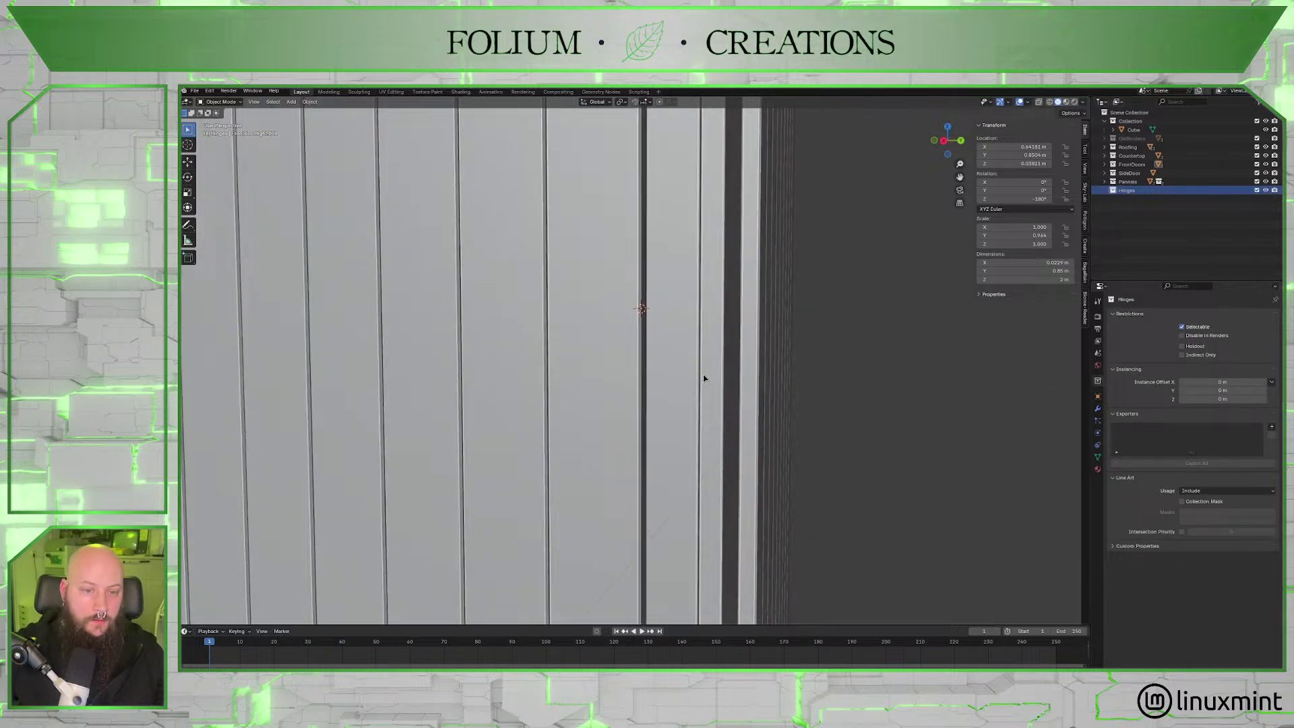
{"action": "key", "text": "shift+a"}
{"action": "mouse_move", "coordinate": [703, 376]}
{"action": "left_click", "coordinate": [741, 385]}
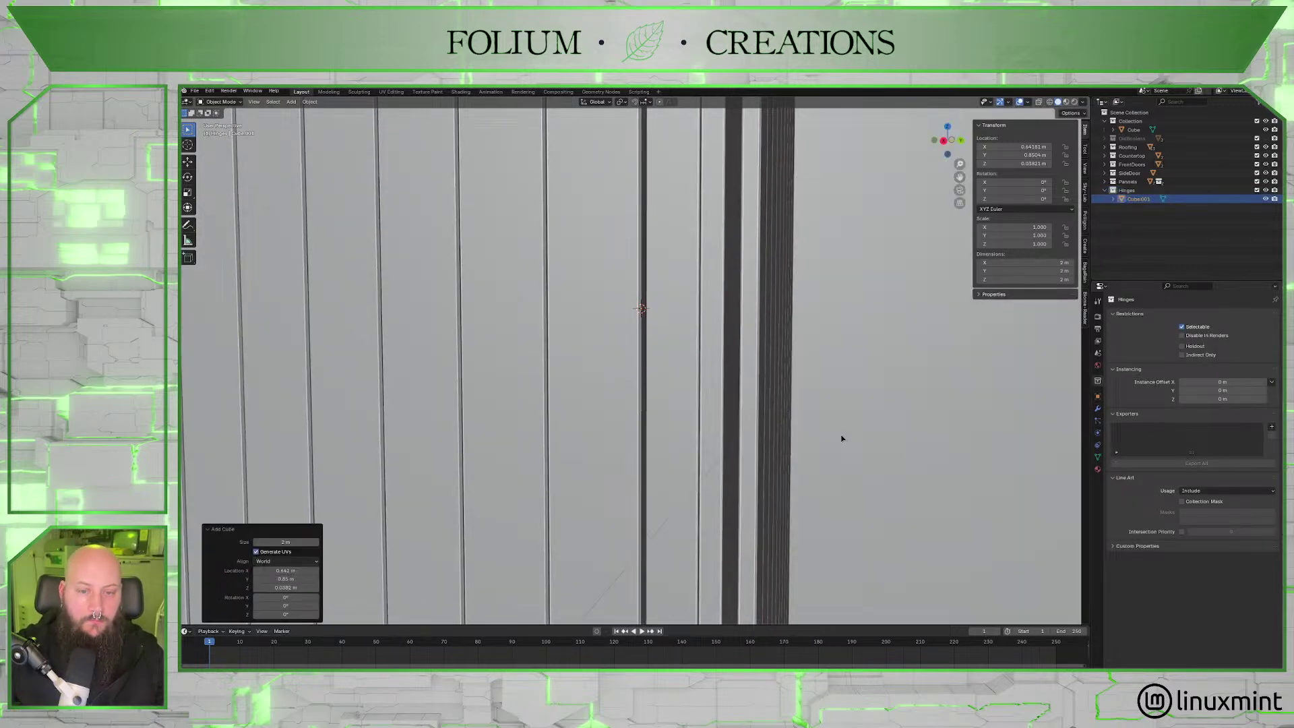
{"action": "key", "text": "s"}
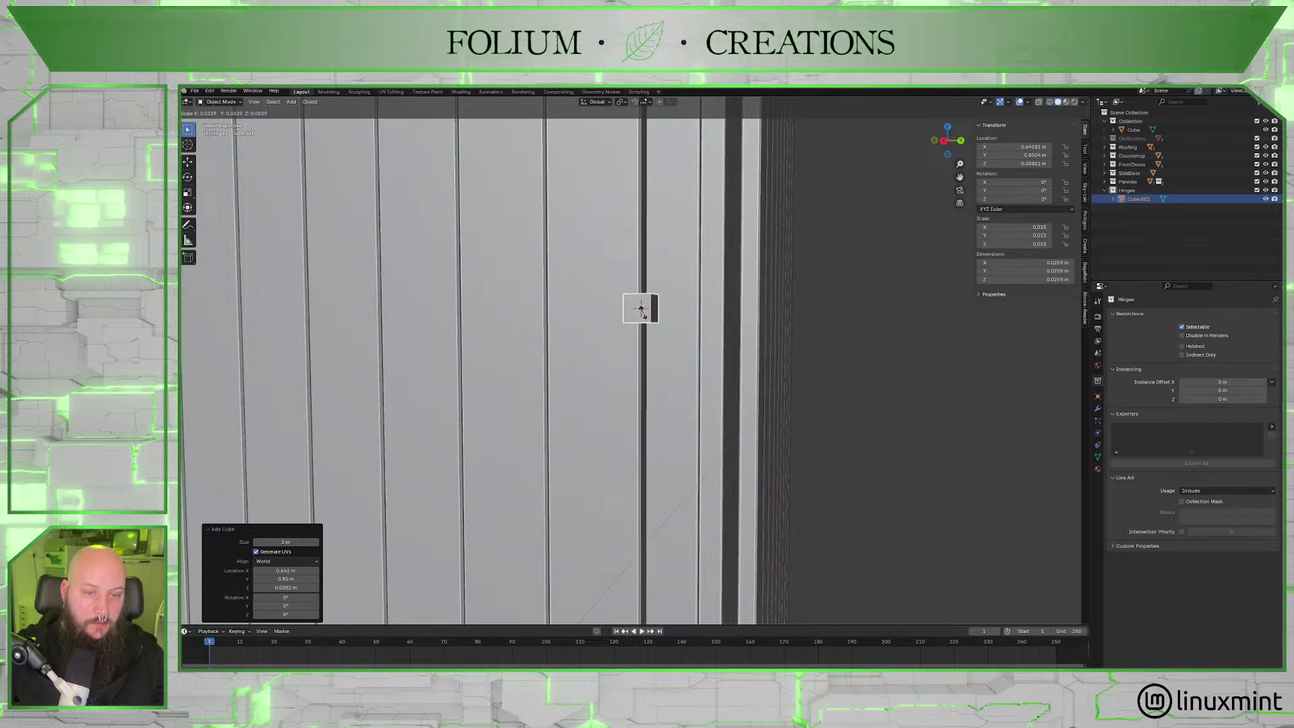
{"action": "left_click", "coordinate": [646, 314]}
Flatten the small hinge cube along X by a factor of about 0.137 into a thin square plate.
{"action": "scroll", "coordinate": [679, 340], "scroll_direction": "up", "scroll_amount": 5}
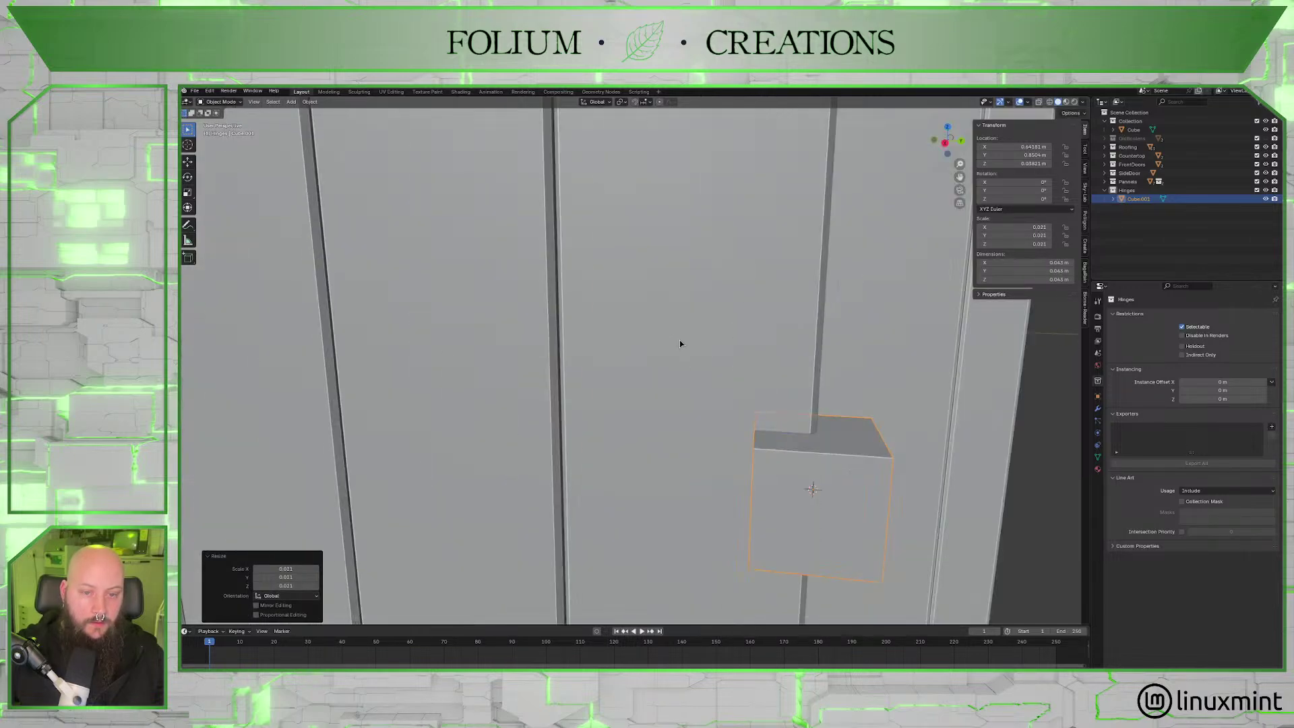
{"action": "middle_click_drag", "start_coordinate": [697, 389], "coordinate": [587, 359]}
{"action": "key", "text": "s"}
{"action": "key", "text": "z"}
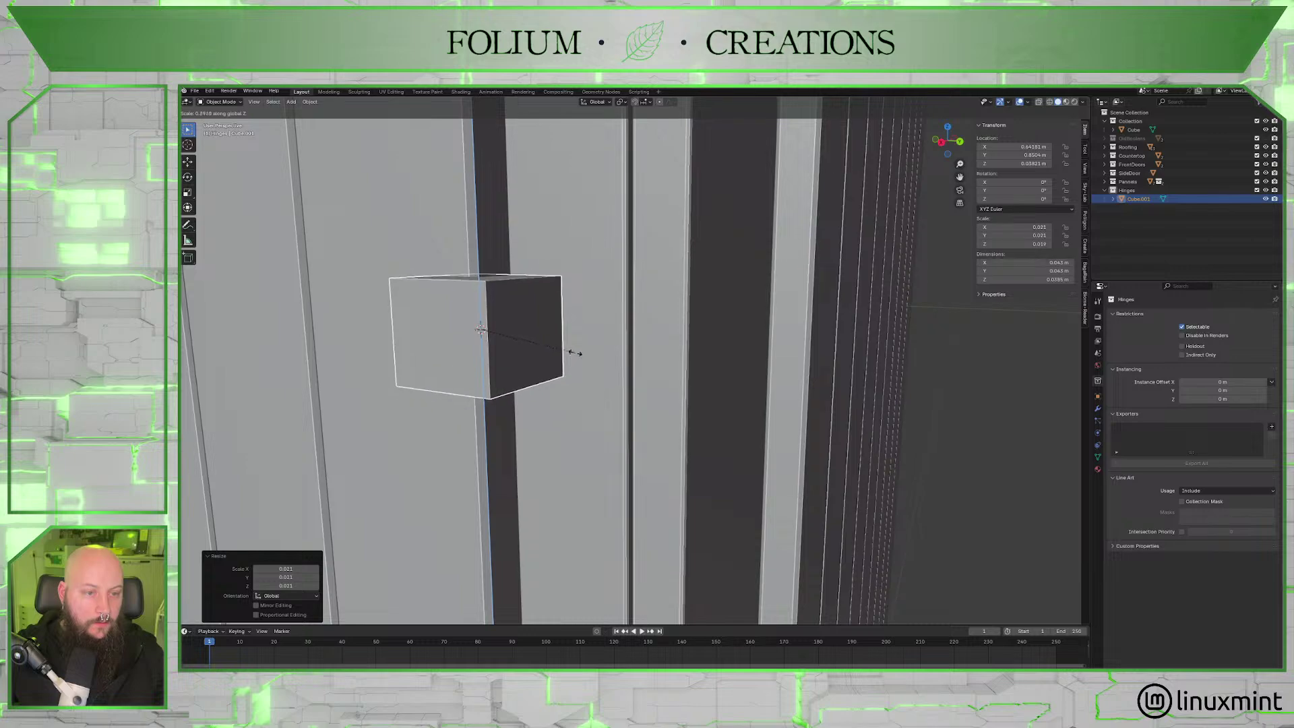
{"action": "key", "text": "x"}
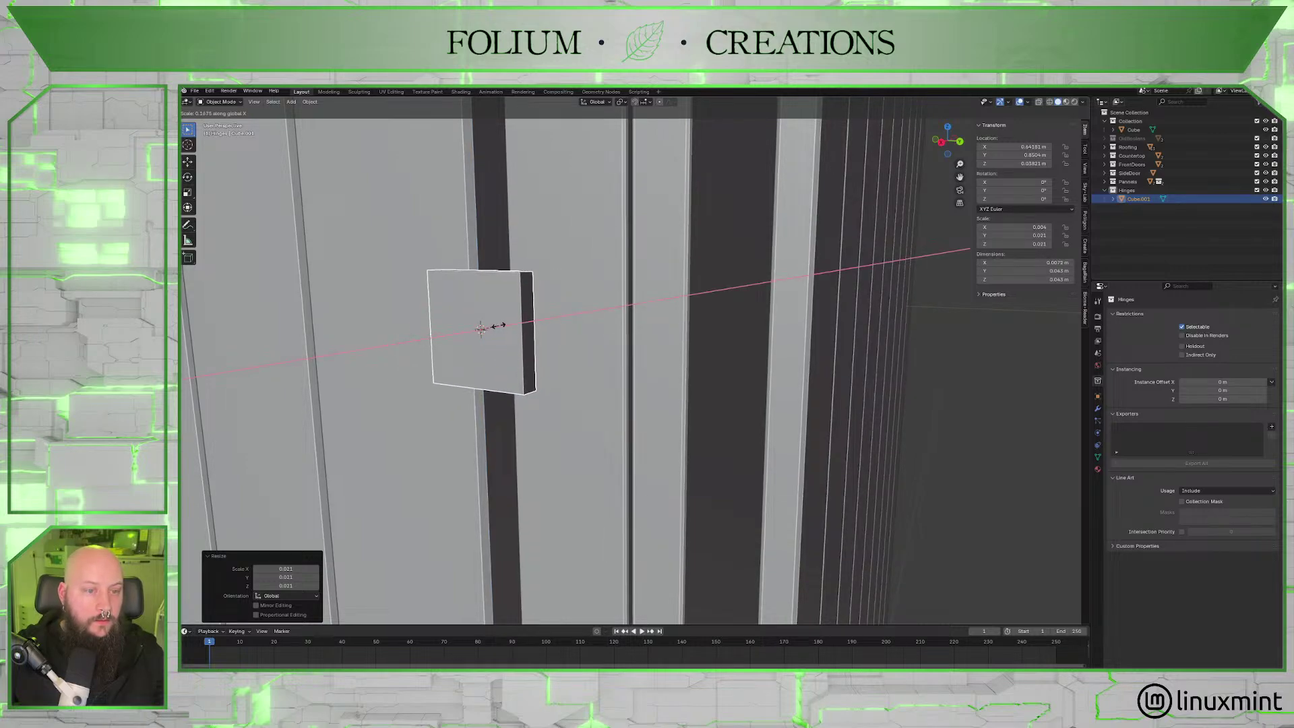
{"action": "left_click", "coordinate": [497, 326]}
Move the hinge plate about 0.019 m inward along X, from the front door's face toward the frame.
{"action": "scroll", "coordinate": [466, 362], "scroll_direction": "down", "scroll_amount": 5}
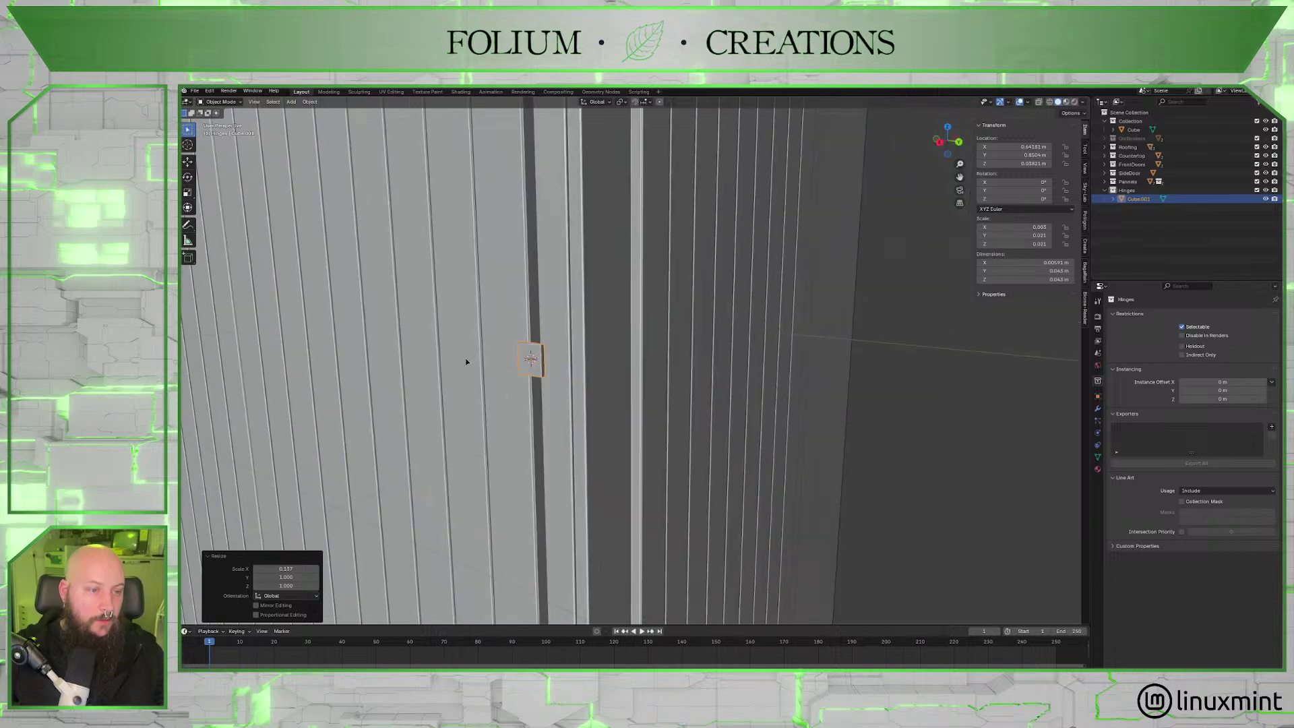
{"action": "mouse_move", "coordinate": [466, 362]}
{"action": "middle_mouse_down"}
{"action": "mouse_move", "coordinate": [526, 326]}
{"action": "mouse_move", "coordinate": [537, 332]}
{"action": "mouse_move", "coordinate": [526, 346]}
{"action": "mouse_move", "coordinate": [625, 349]}
{"action": "middle_mouse_up"}
{"action": "key", "text": "g"}
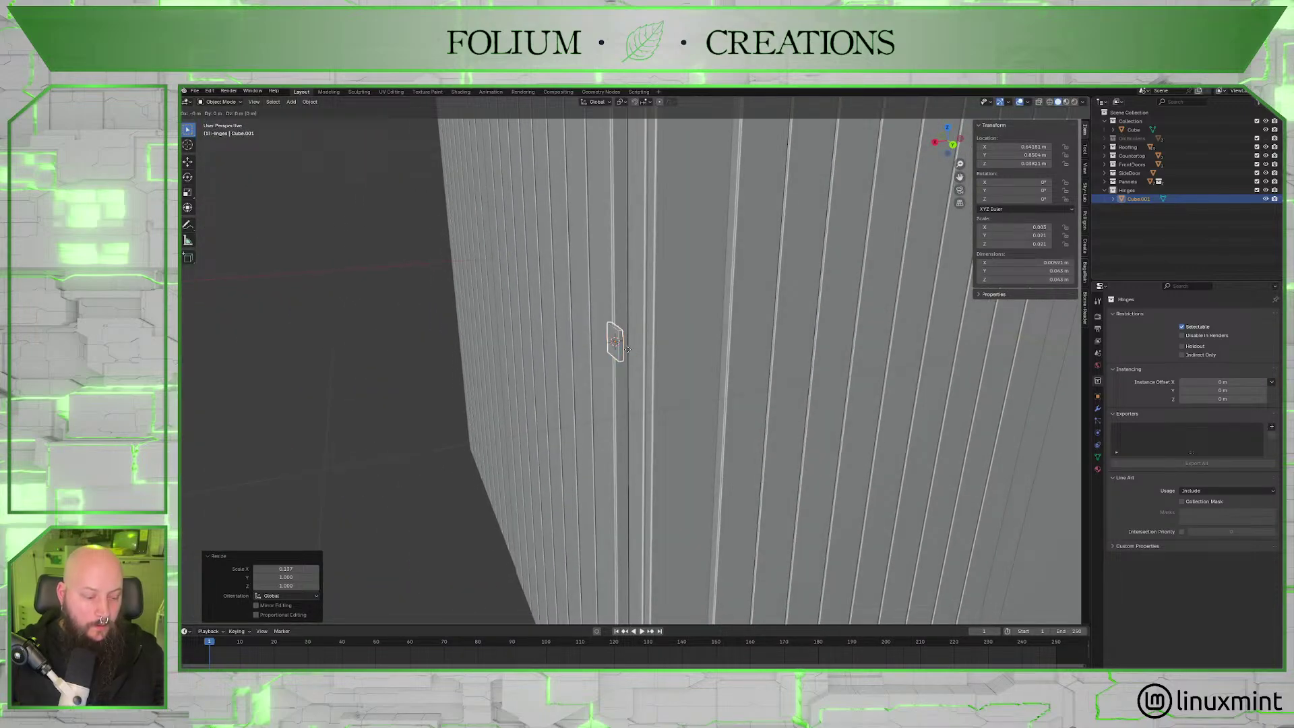
{"action": "key", "text": "x"}
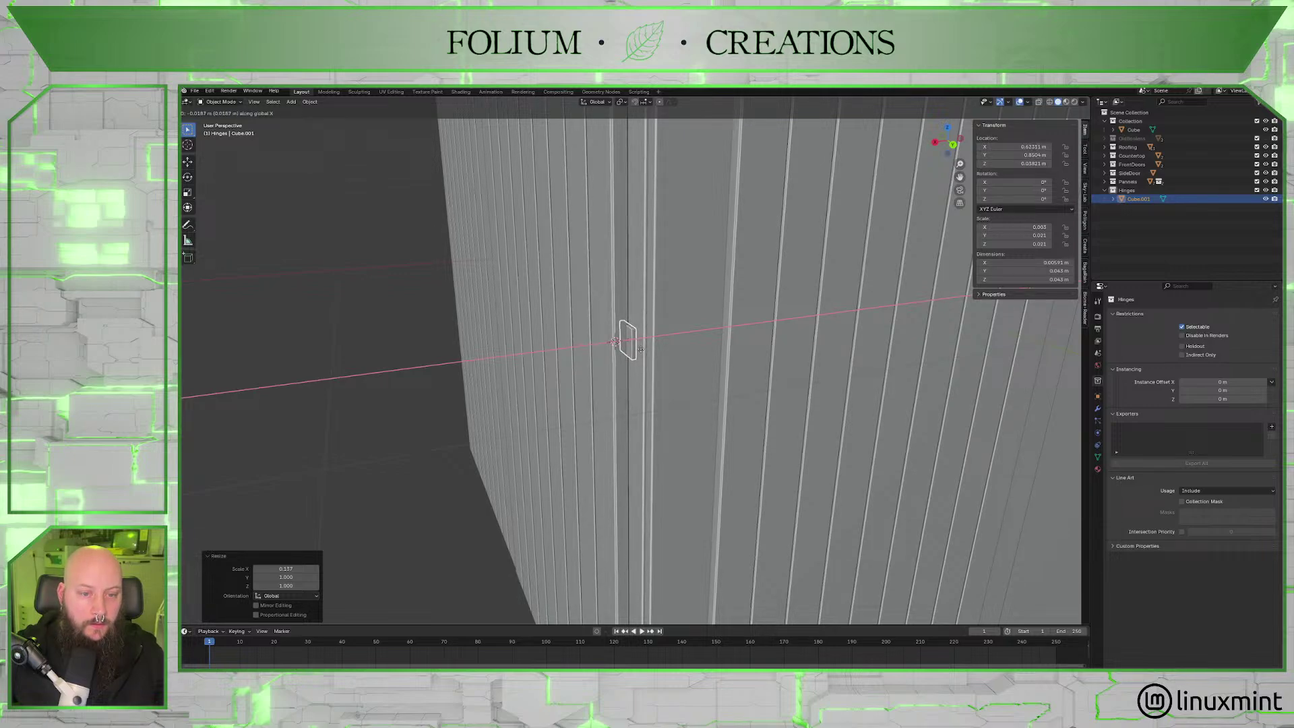
{"action": "left_click", "coordinate": [641, 347]}
Move the hinge plate about 0.024 m along Y so it sits on the front-frame upright beside the door gap.
{"action": "scroll", "coordinate": [641, 348], "scroll_direction": "up", "scroll_amount": 4}
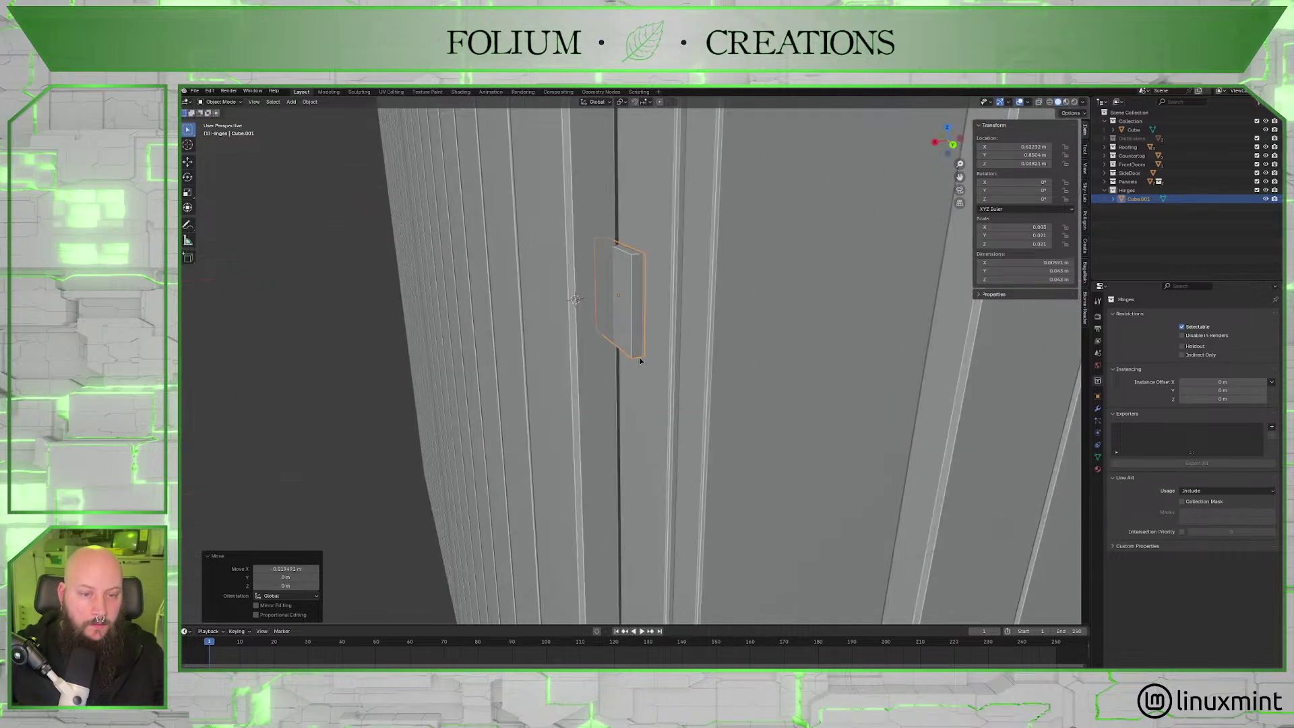
{"action": "middle_click_drag", "start_coordinate": [641, 348], "coordinate": [679, 364]}
{"action": "key", "text": "g"}
{"action": "key", "text": "y"}
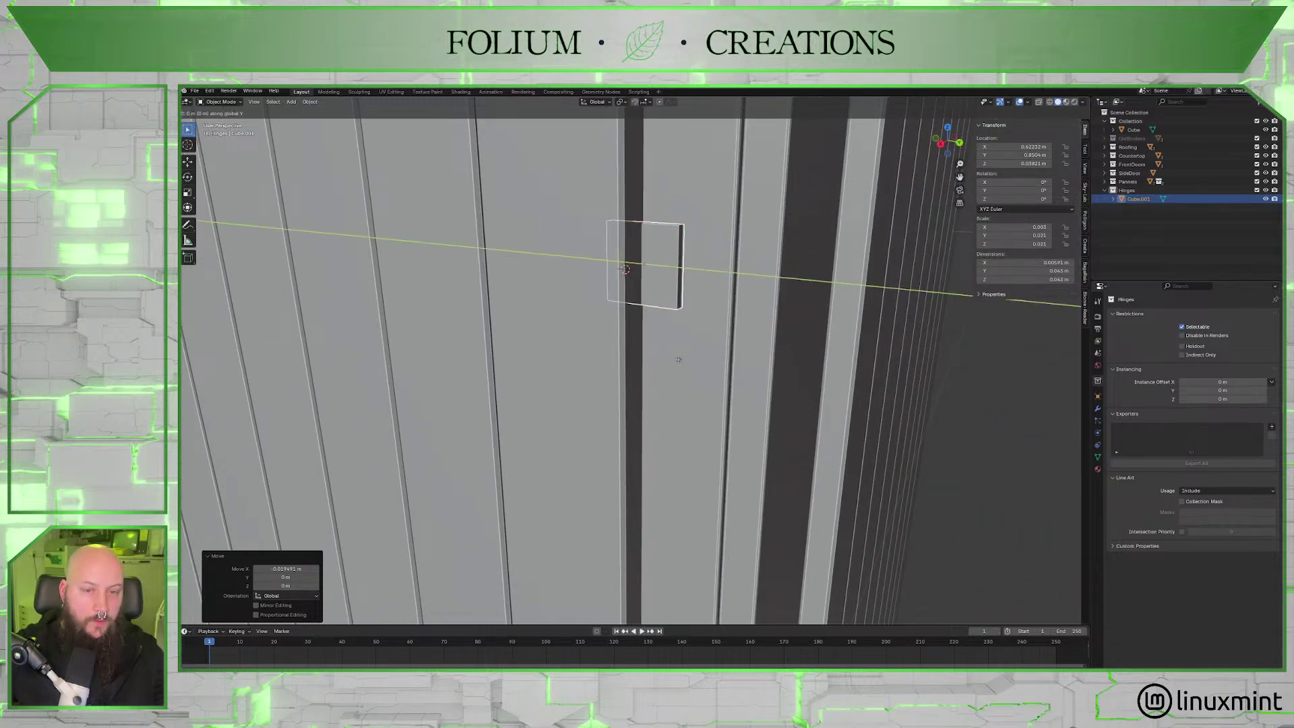
{"action": "left_click", "coordinate": [718, 362]}
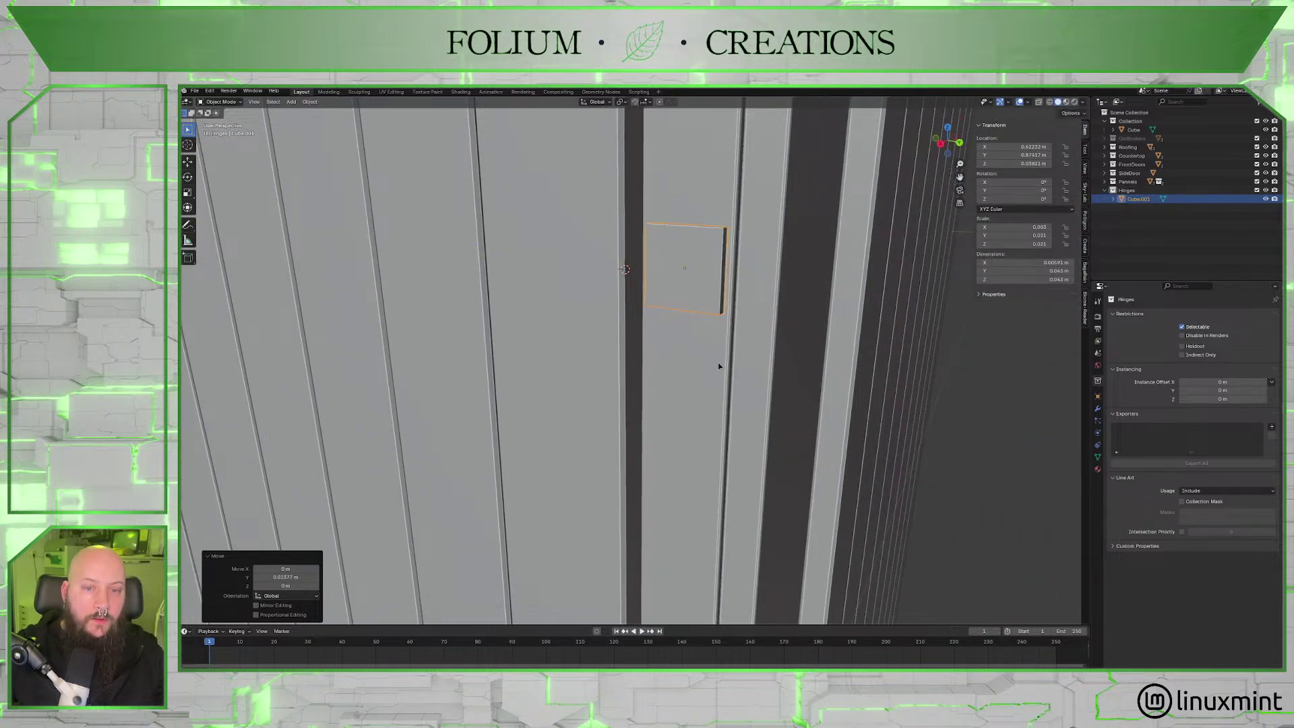
Stretch the hinge plate along Z by a factor of about 2.34 into a tall strip about 0.101 m high.
{"action": "scroll", "coordinate": [718, 358], "scroll_direction": "down", "scroll_amount": 3}
{"action": "middle_click_drag", "start_coordinate": [719, 358], "coordinate": [741, 361]}
{"action": "scroll", "coordinate": [741, 361], "scroll_direction": "down", "scroll_amount": 8}
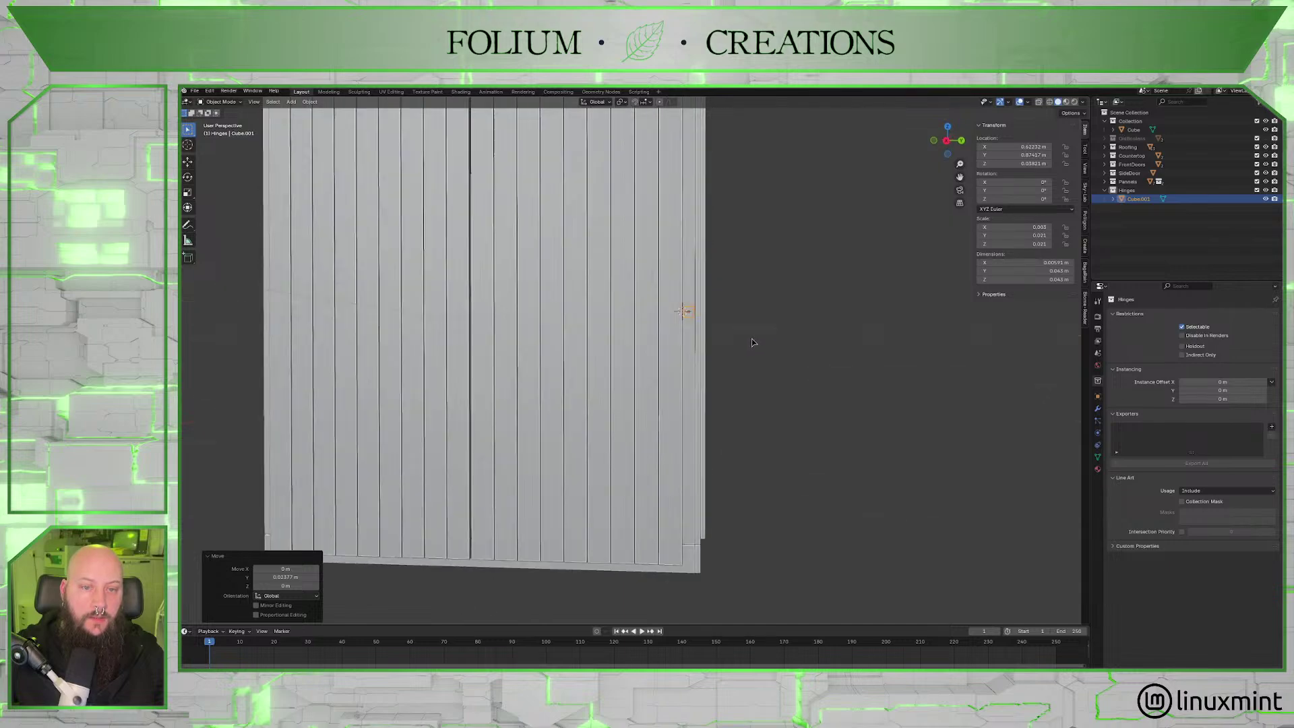
{"action": "scroll", "coordinate": [744, 376], "scroll_direction": "up", "scroll_amount": 6}
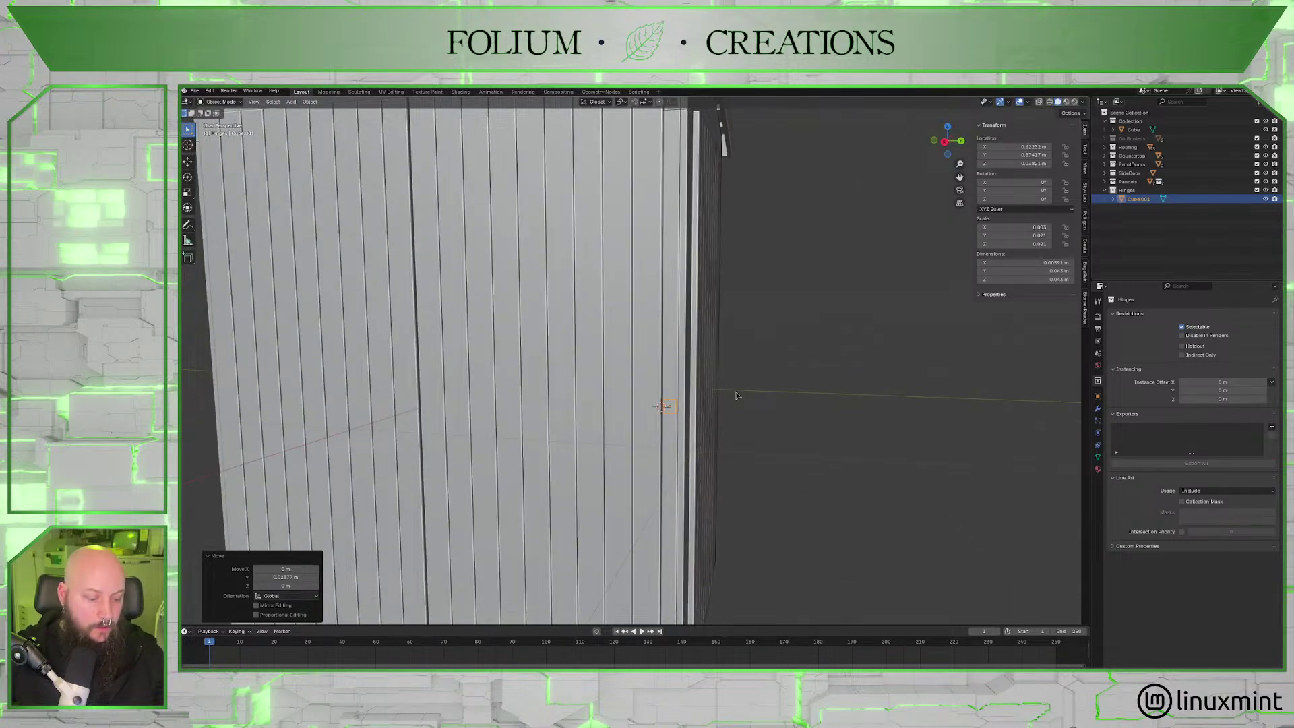
{"action": "key", "text": "s"}
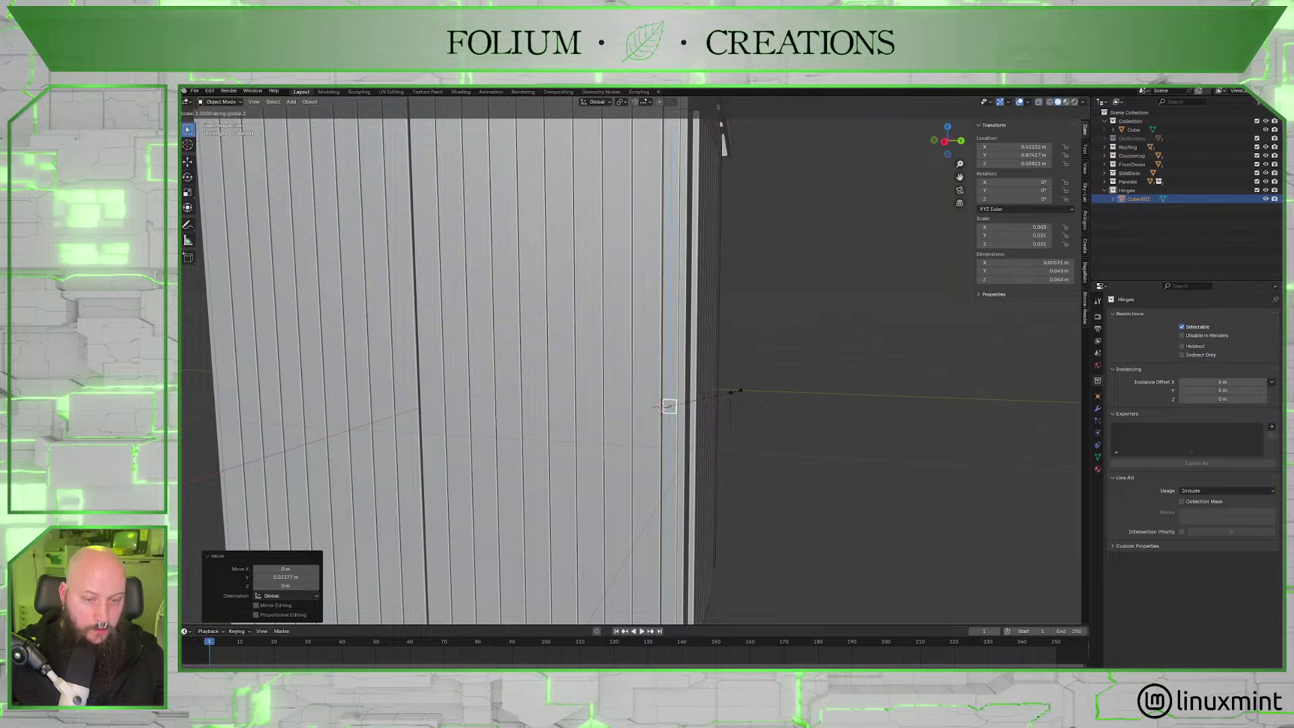
{"action": "left_click", "coordinate": [821, 391]}
{"action": "scroll", "coordinate": [775, 438], "scroll_direction": "up", "scroll_amount": 1}
{"action": "scroll", "coordinate": [775, 438], "scroll_direction": "down", "scroll_amount": 2}
{"action": "middle_click_drag", "start_coordinate": [797, 453], "coordinate": [768, 417]}
{"action": "scroll", "coordinate": [769, 417], "scroll_direction": "down", "scroll_amount": 2}
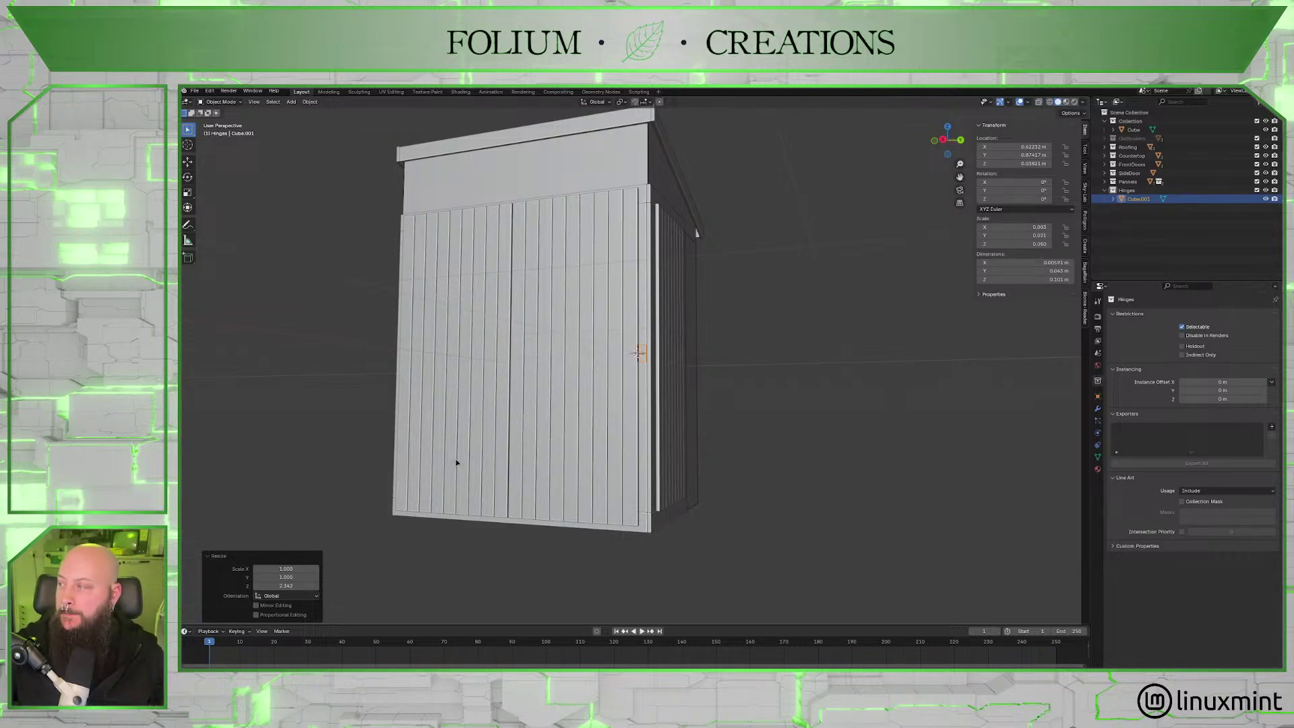
Add two horizontal loop cuts across the hinge plate's mesh and slide them slightly downward.
{"action": "scroll", "coordinate": [645, 440], "scroll_direction": "up", "scroll_amount": 6}
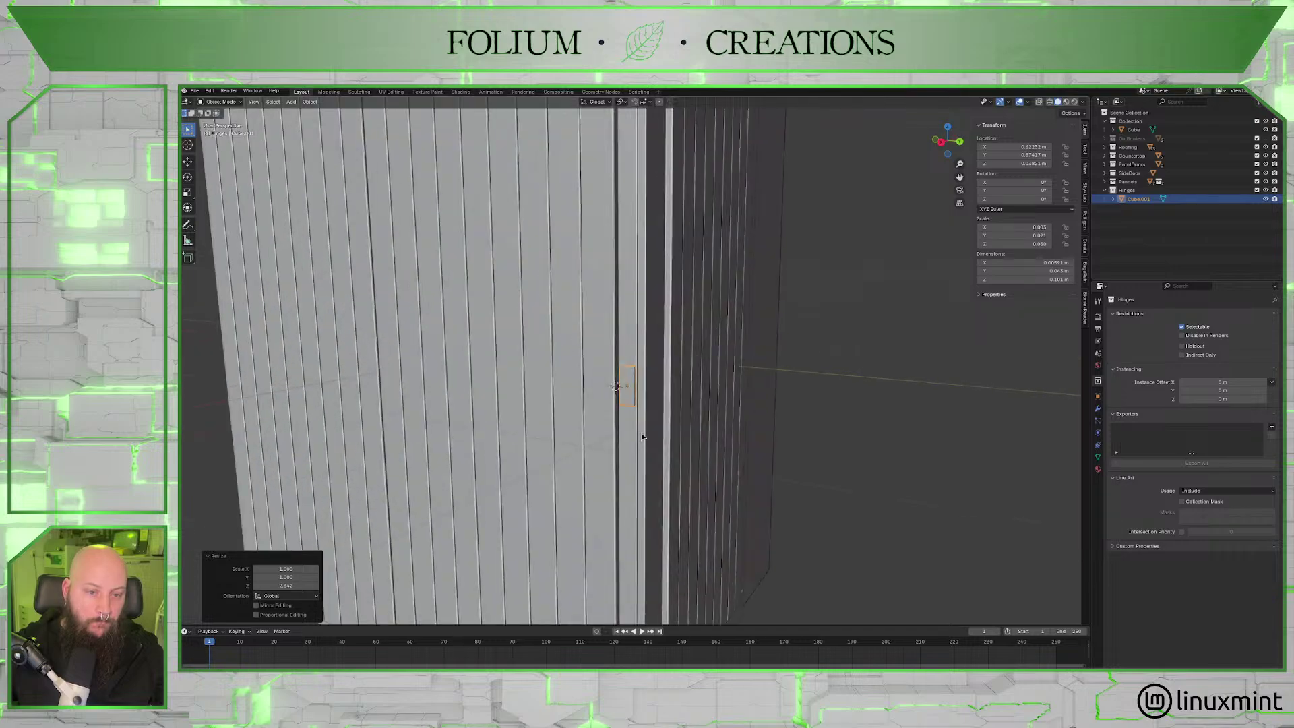
{"action": "mouse_move", "coordinate": [645, 440]}
{"action": "middle_mouse_down"}
{"action": "mouse_move", "coordinate": [560, 428]}
{"action": "mouse_move", "coordinate": [630, 424]}
{"action": "mouse_move", "coordinate": [606, 426]}
{"action": "mouse_move", "coordinate": [669, 383]}
{"action": "mouse_move", "coordinate": [643, 434]}
{"action": "mouse_move", "coordinate": [661, 425]}
{"action": "middle_mouse_up"}
{"action": "key", "text": "Tab"}
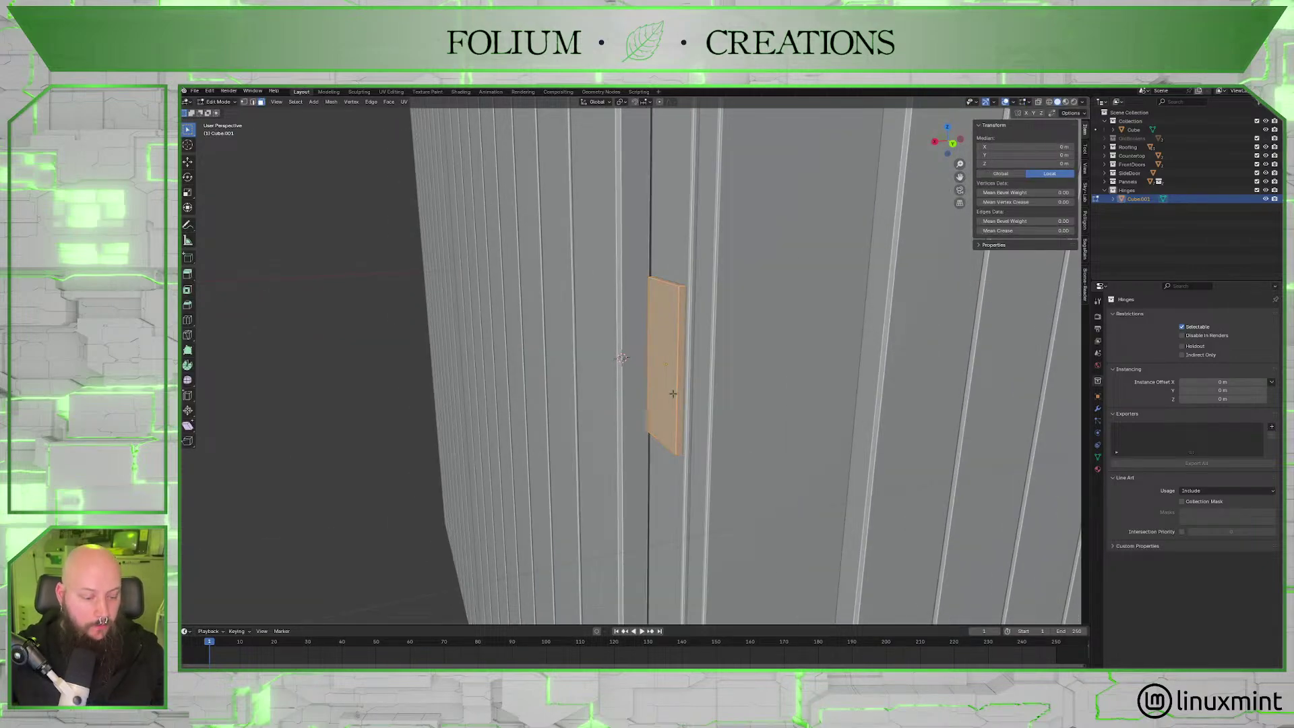
{"action": "key", "text": "ctrl+r"}
{"action": "scroll", "coordinate": [673, 394], "scroll_direction": "up", "scroll_amount": 1}
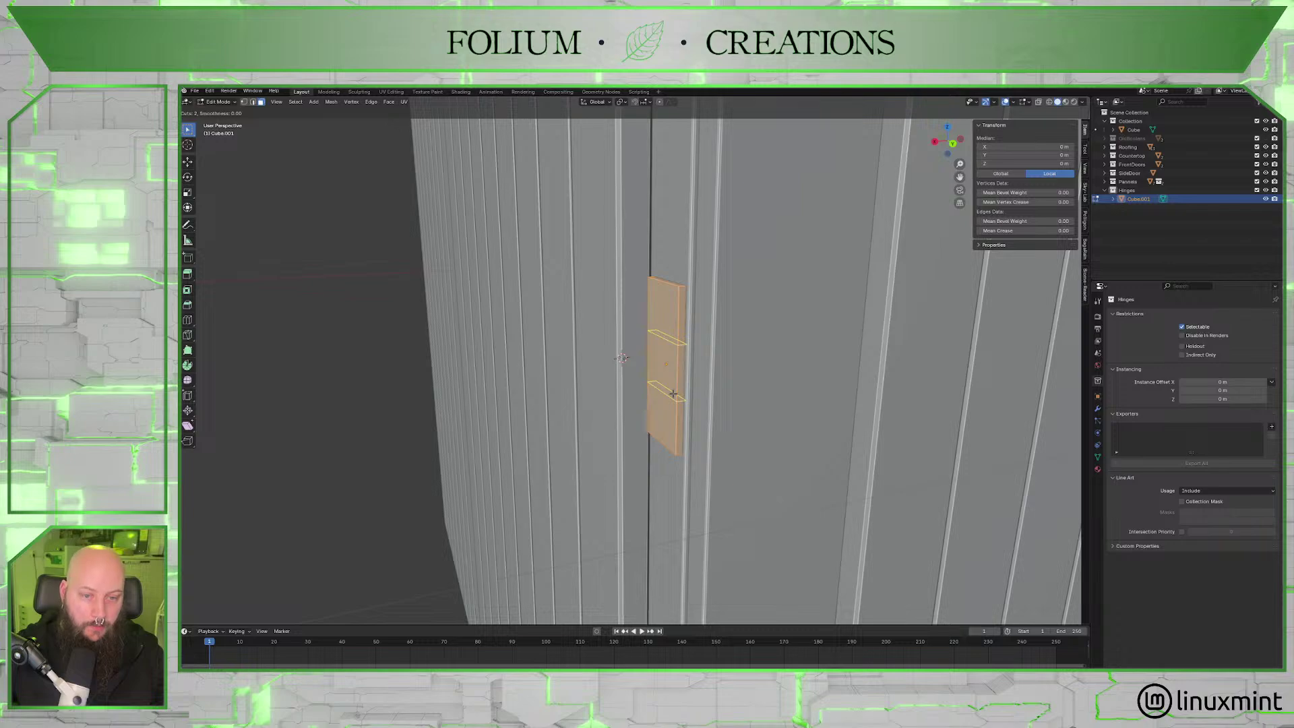
{"action": "left_click", "coordinate": [672, 394]}
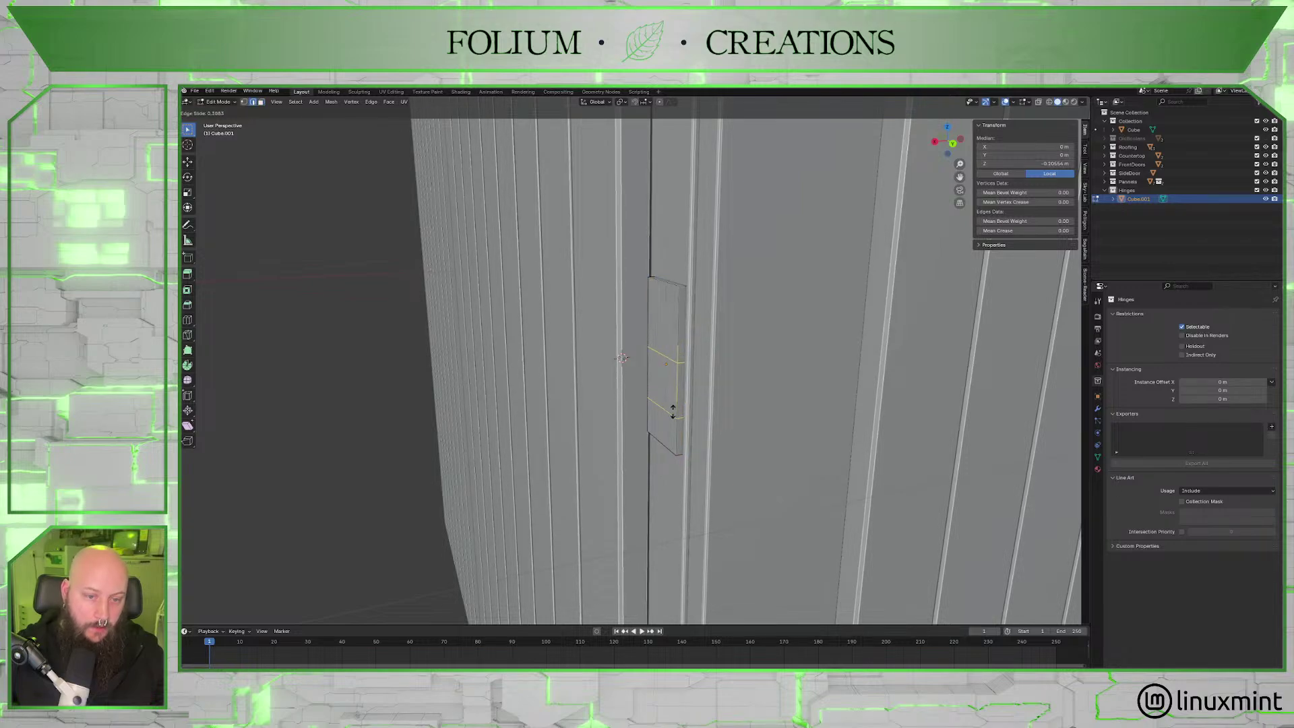
{"action": "left_click", "coordinate": [673, 409]}
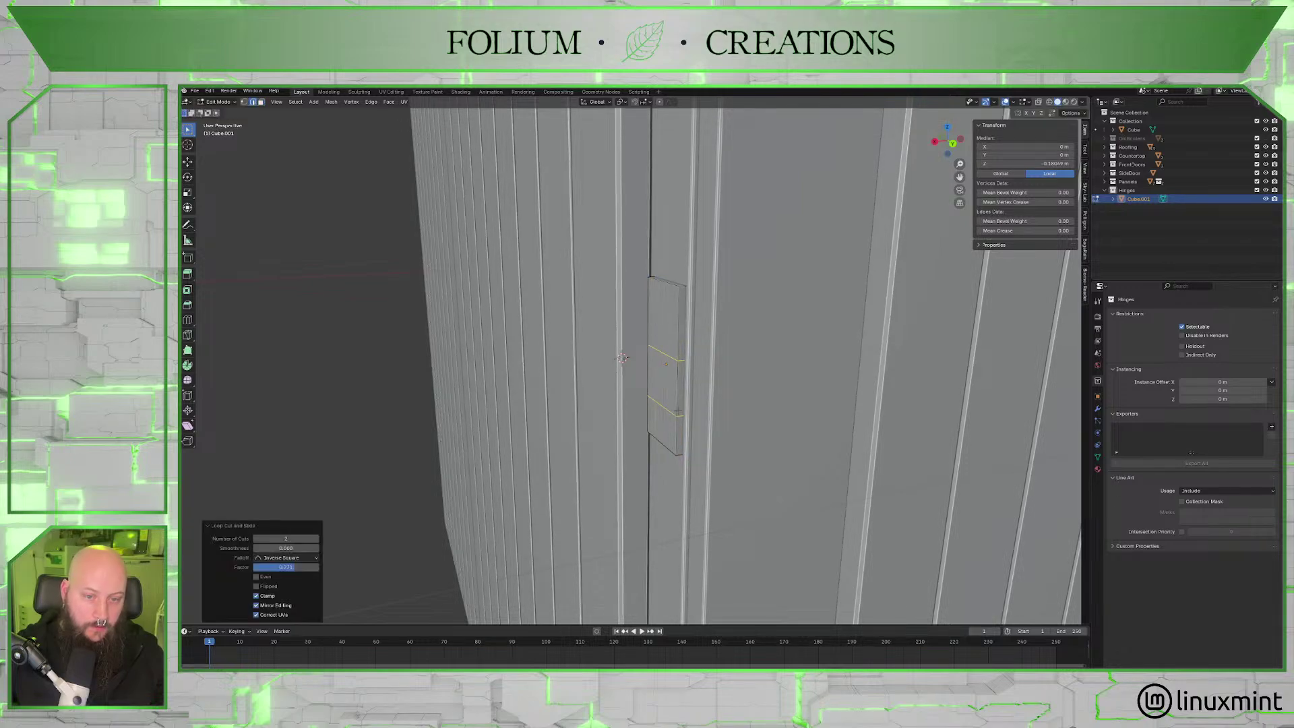
{"action": "middle_click_drag", "start_coordinate": [673, 409], "coordinate": [662, 379]}
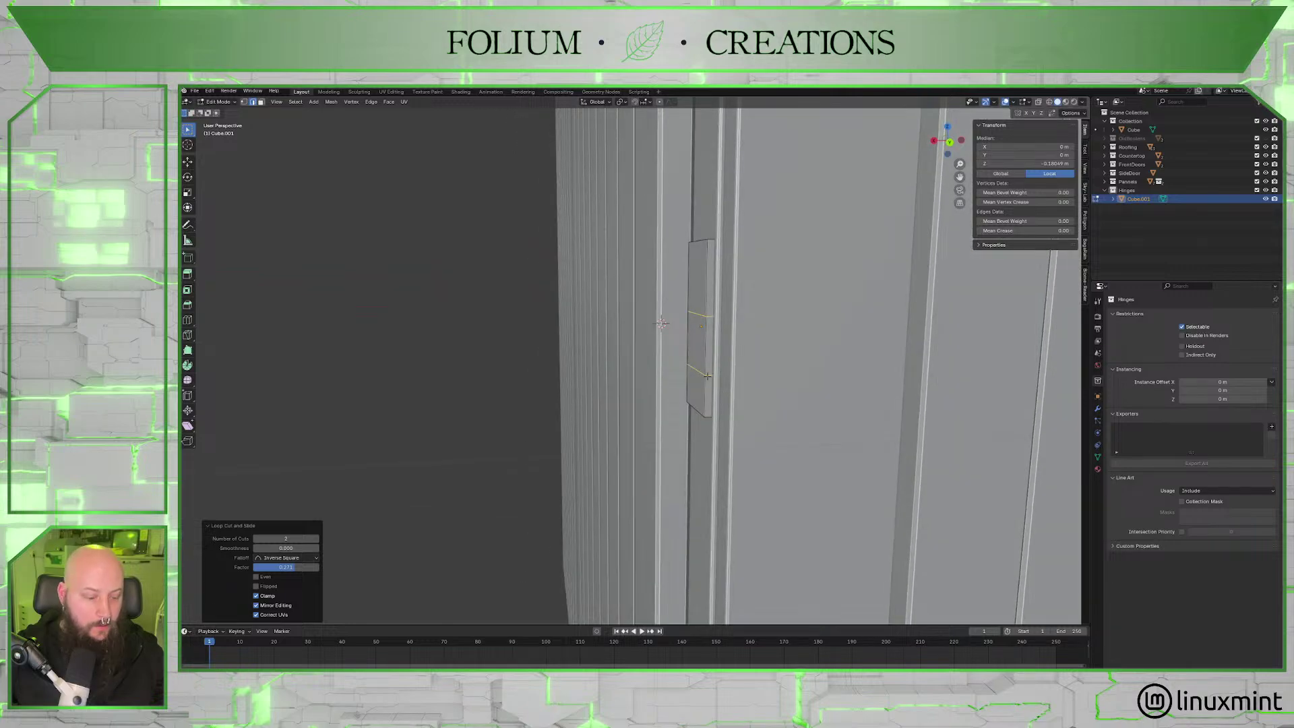
{"action": "key", "text": "g"}
{"action": "key", "text": "x"}
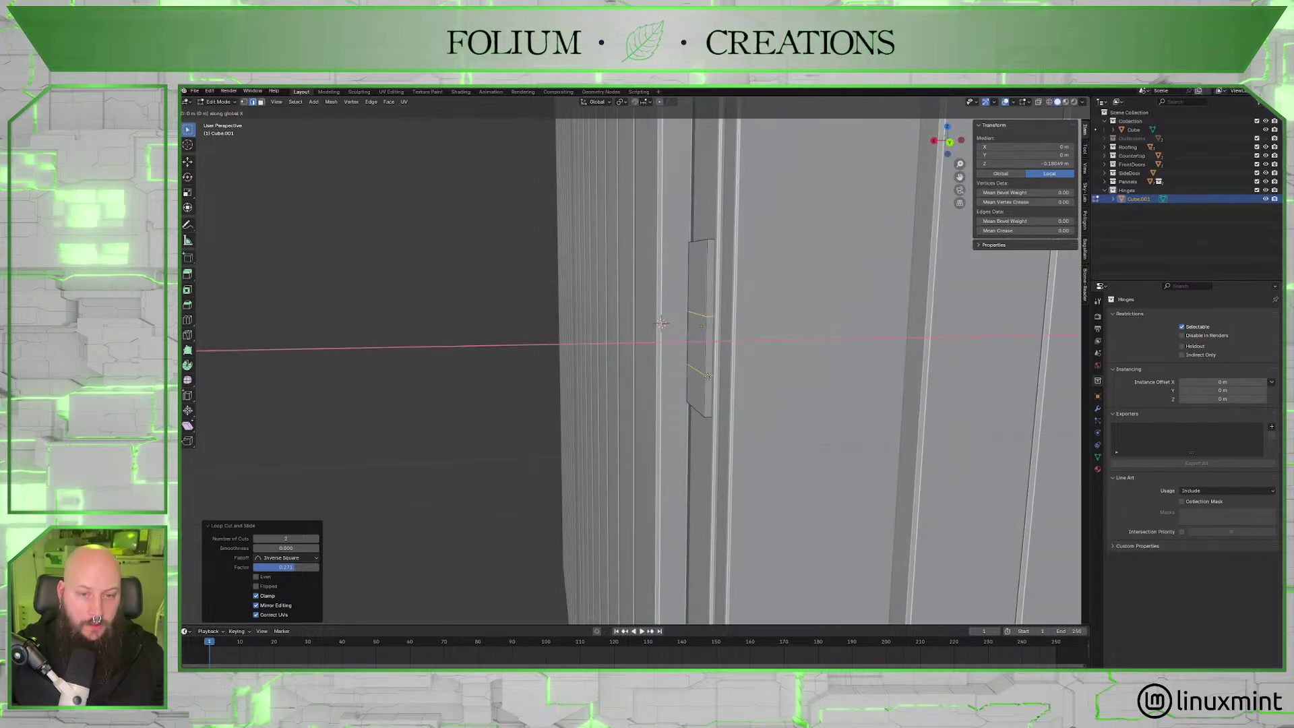
{"action": "key", "text": "Escape"}
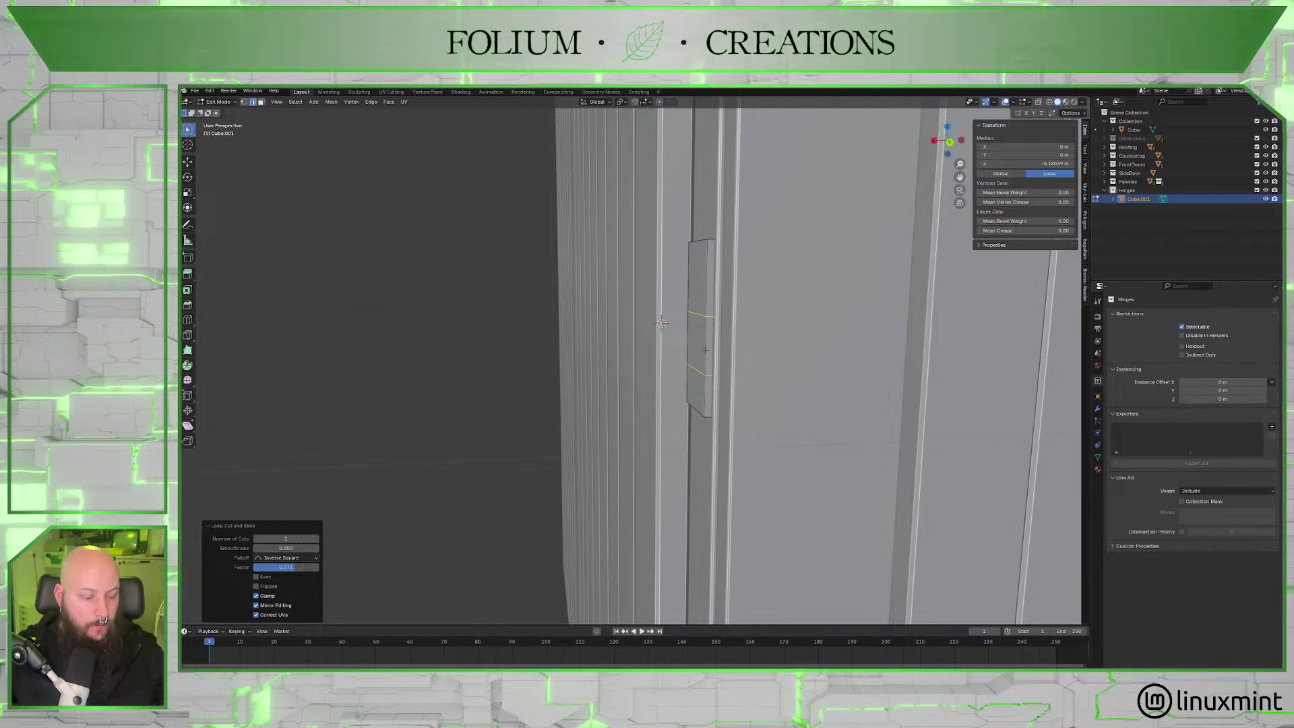
Add two more horizontal loop cuts between the existing ones and scale them apart along Z by about 2.11.
{"action": "key", "text": "g"}
{"action": "key", "text": "g"}
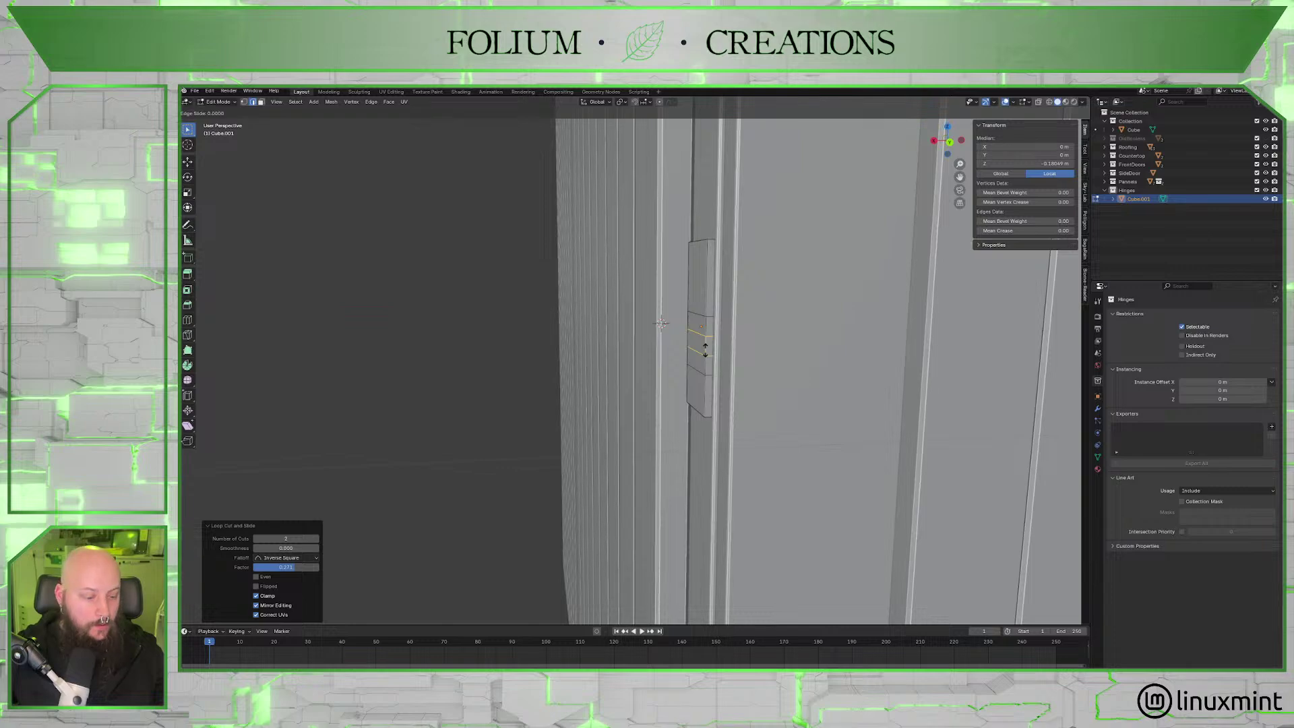
{"action": "key", "text": "Escape"}
{"action": "key", "text": "s"}
{"action": "key", "text": "z"}
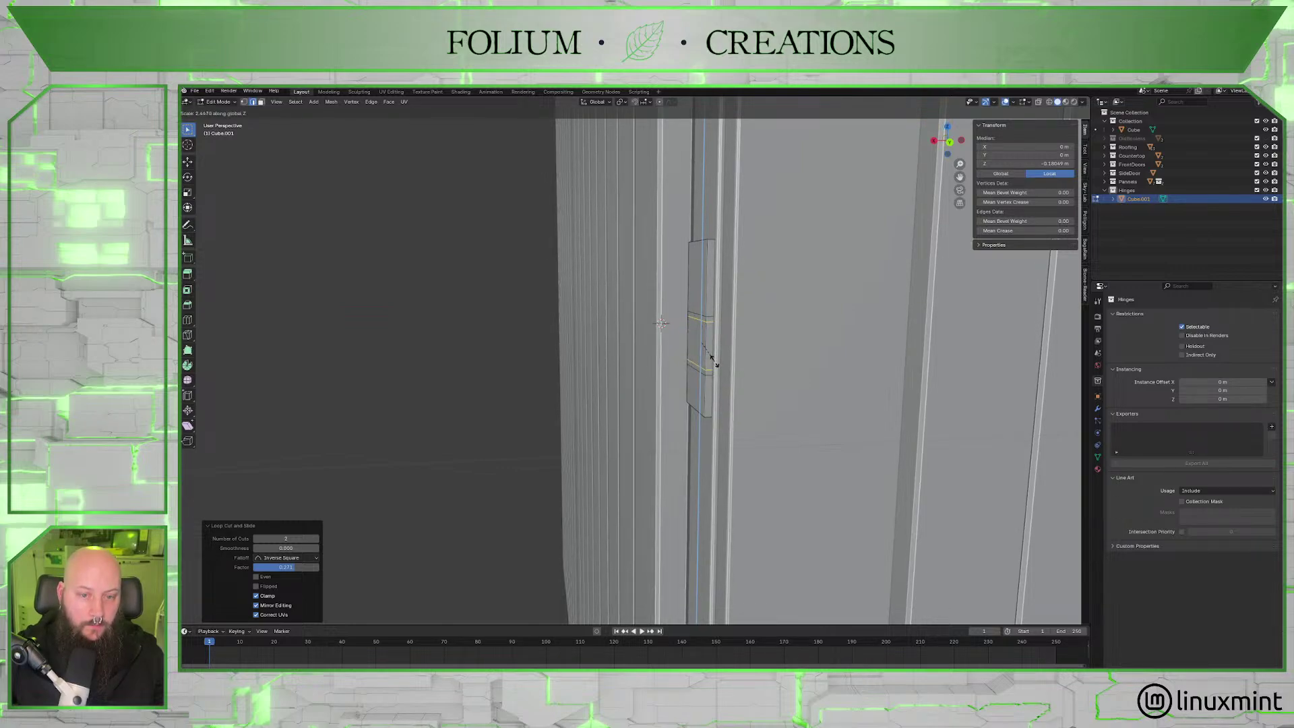
{"action": "left_click", "coordinate": [713, 358]}
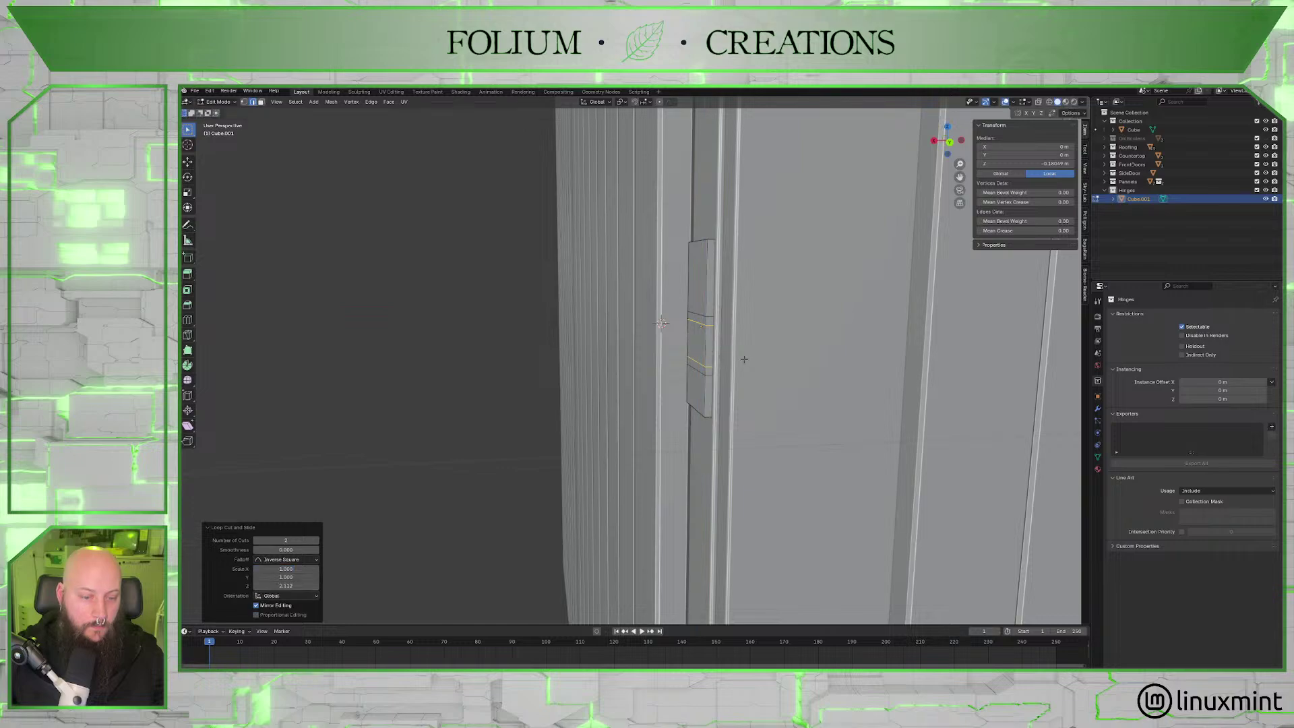
Move the two inner edge loops about 0.016 m along X so the plate's middle protrudes.
{"action": "key", "text": "g"}
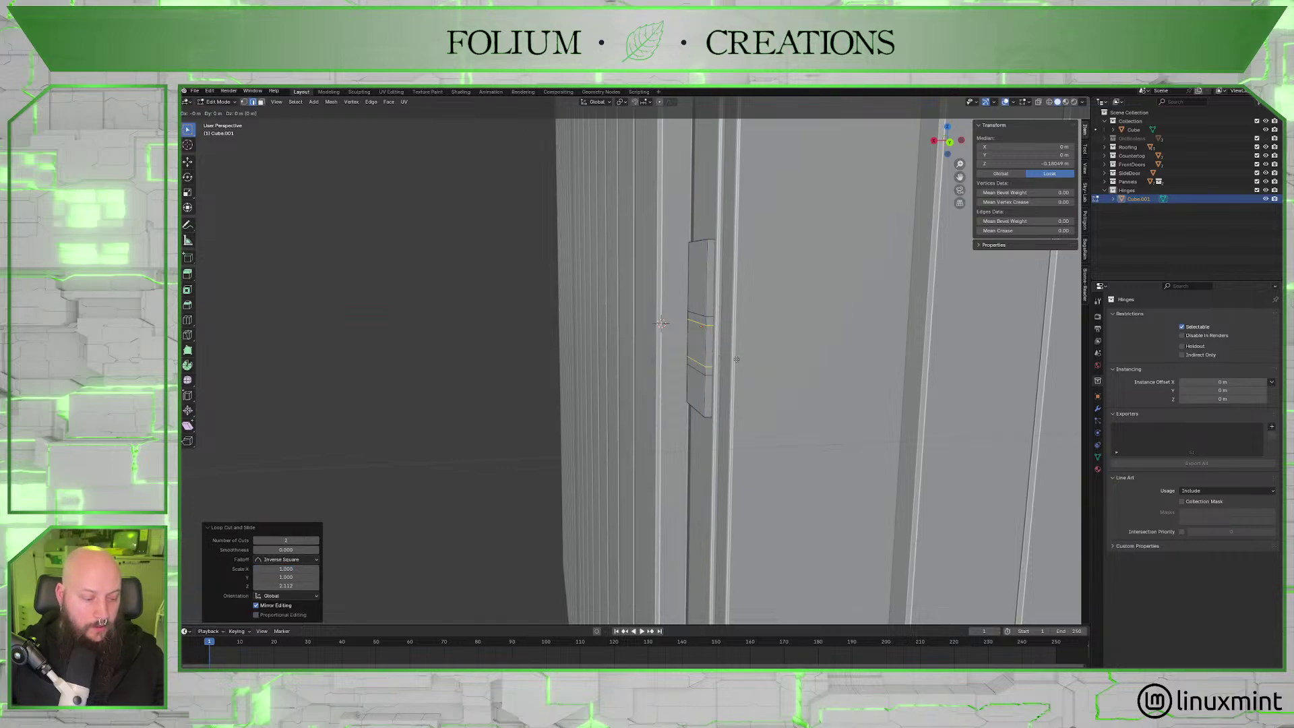
{"action": "key", "text": "x"}
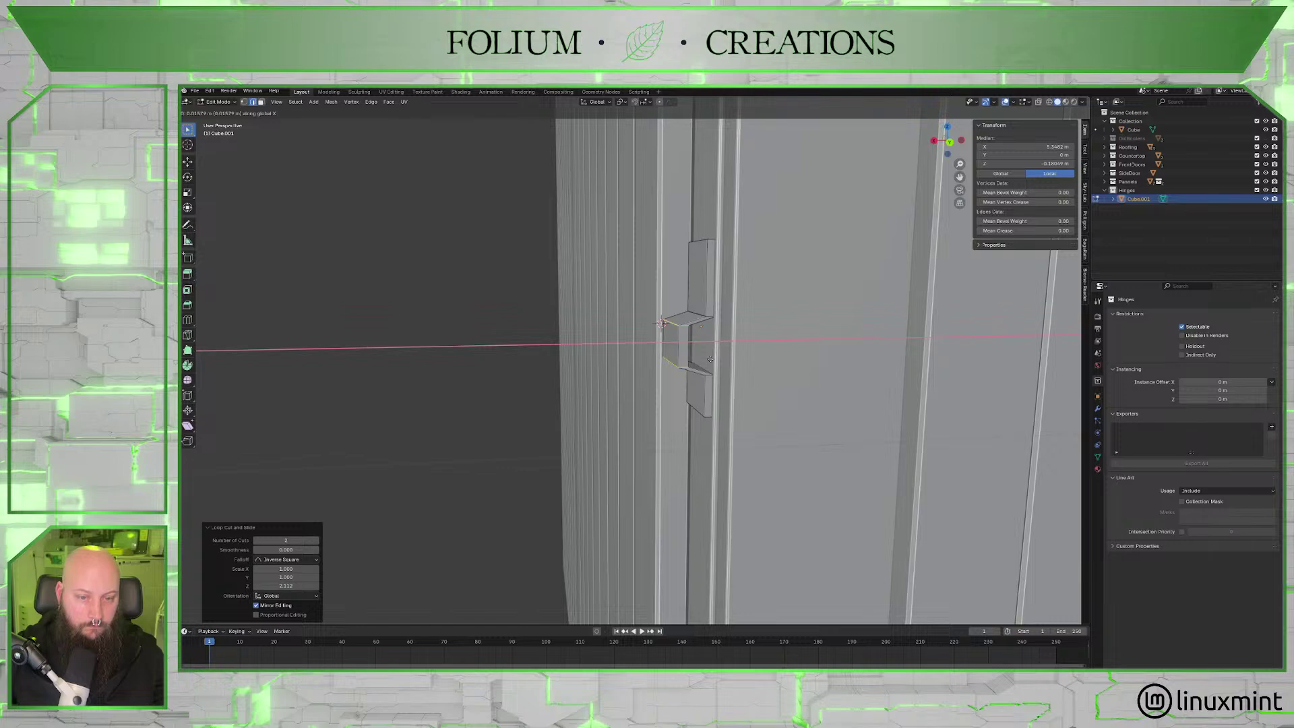
{"action": "left_click", "coordinate": [710, 360]}
Select the protrusion's two inner corner edges and scale them closer together along Z by about 0.89.
{"action": "middle_click_drag", "start_coordinate": [710, 359], "coordinate": [598, 369]}
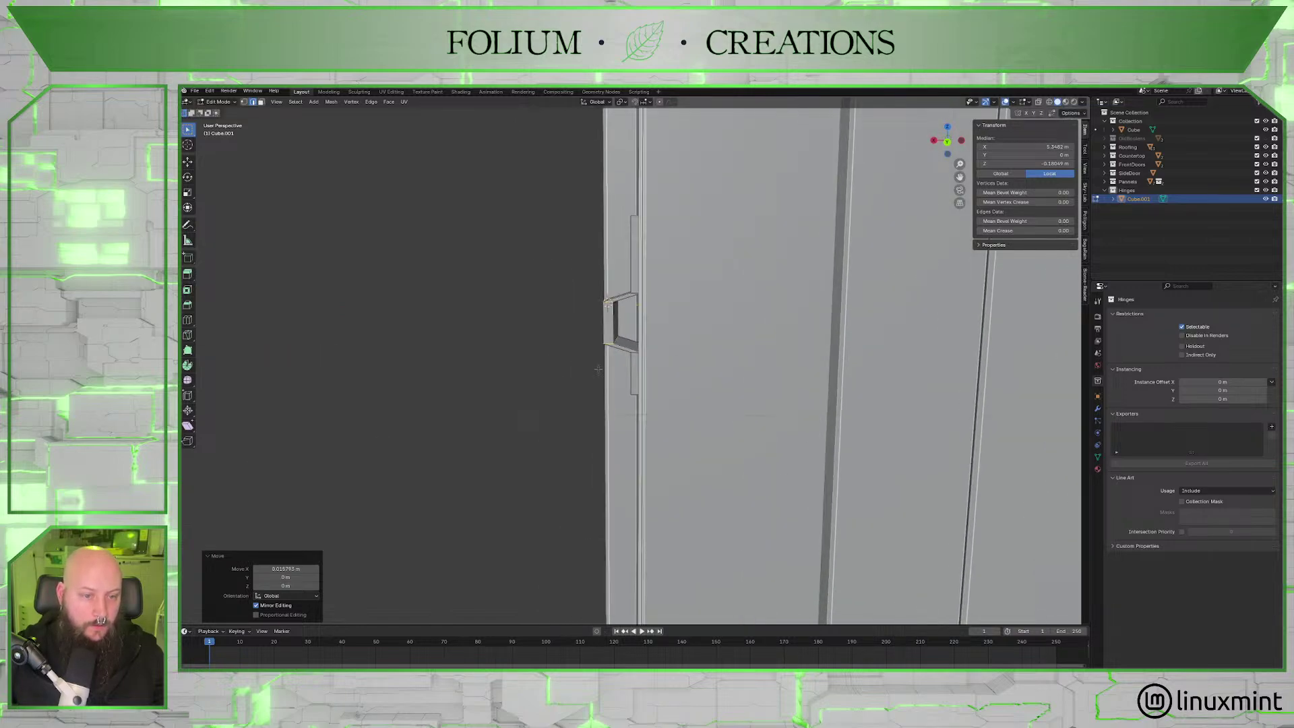
{"action": "scroll", "coordinate": [599, 367], "scroll_direction": "up", "scroll_amount": 4}
{"action": "left_click", "coordinate": [598, 303]}
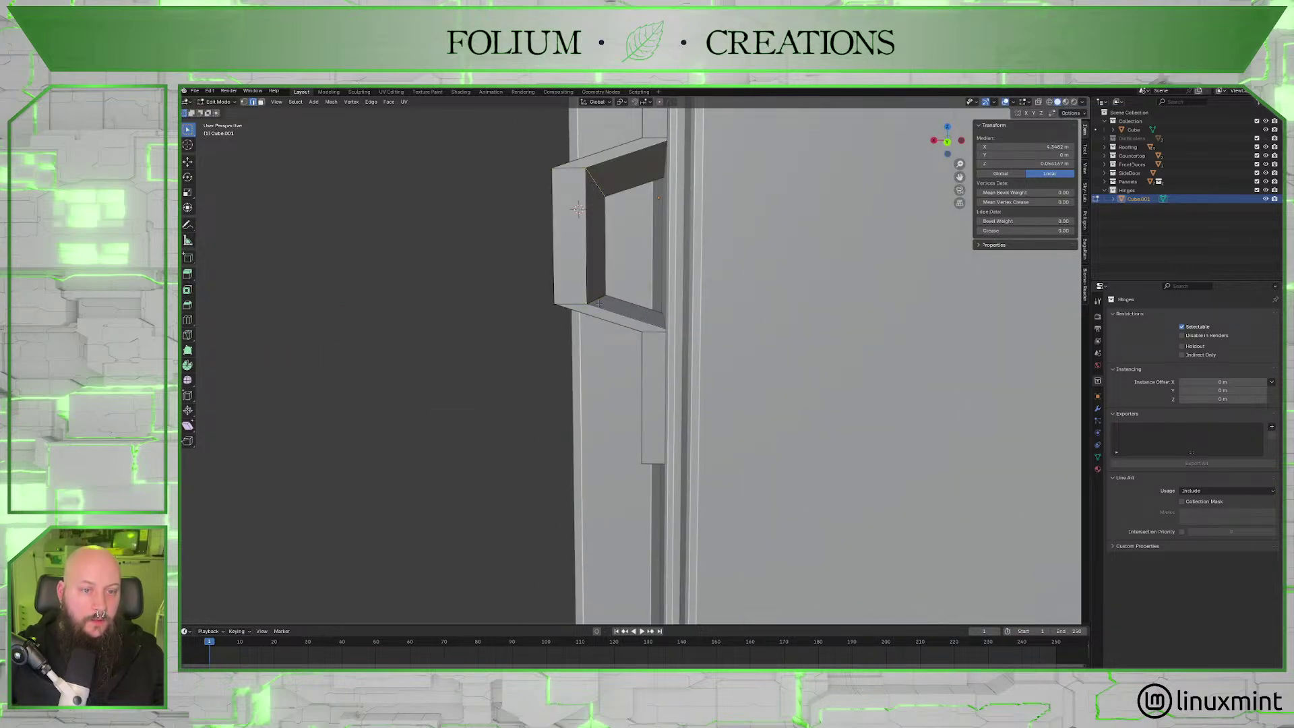
{"action": "key", "text": "s"}
{"action": "key", "text": "z"}
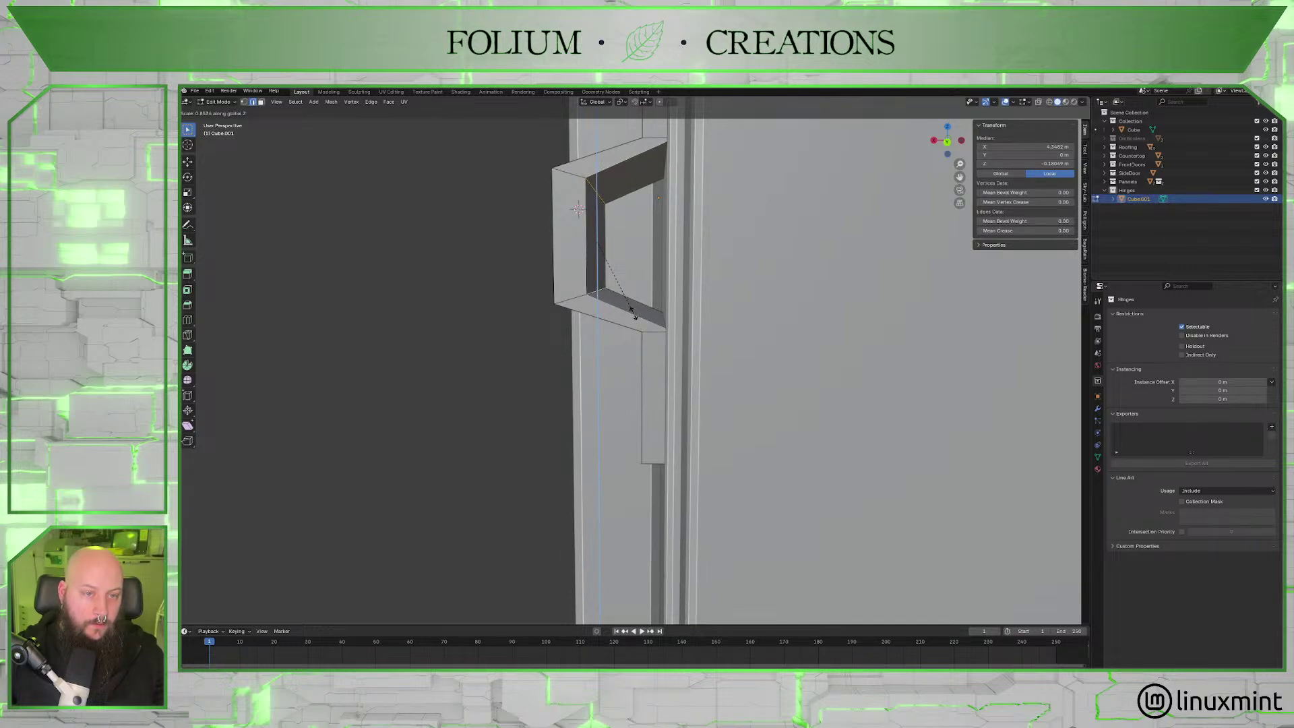
{"action": "left_click", "coordinate": [634, 318]}
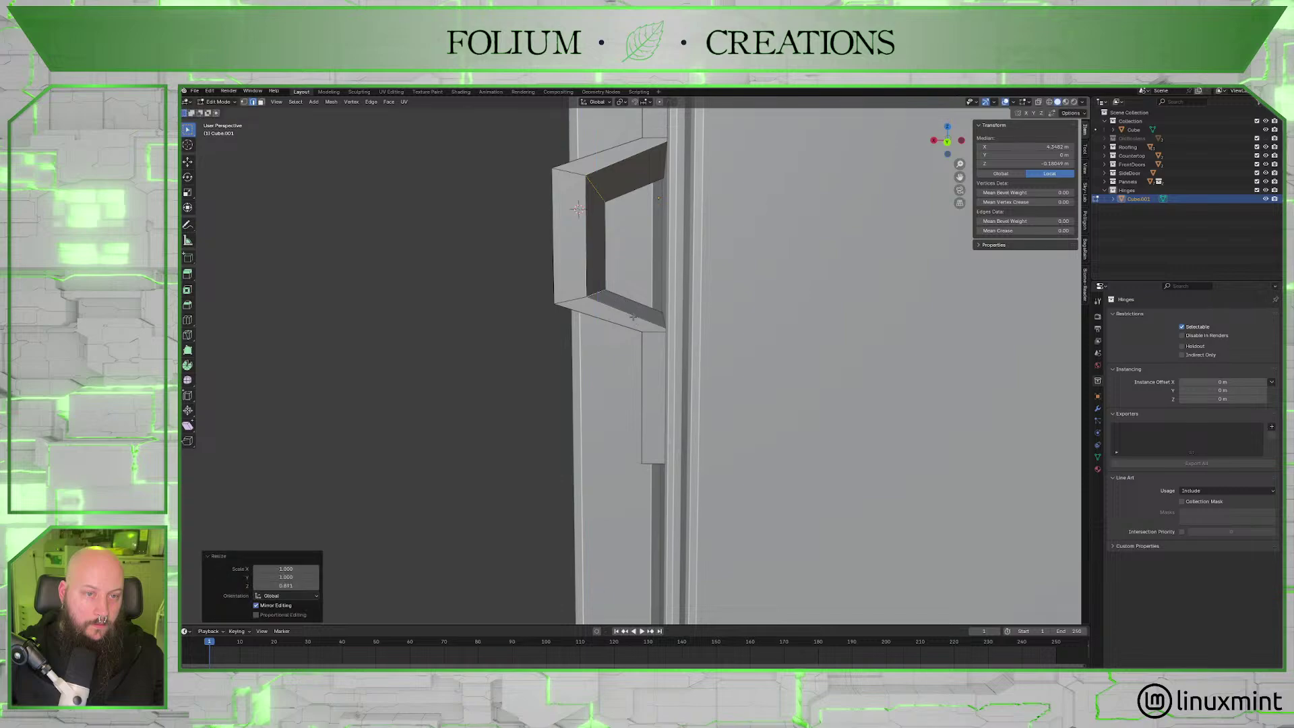
Move the two inner corner edges about 0.0015 m outward along X to thin the protrusion's outer wall.
{"action": "key", "text": "g"}
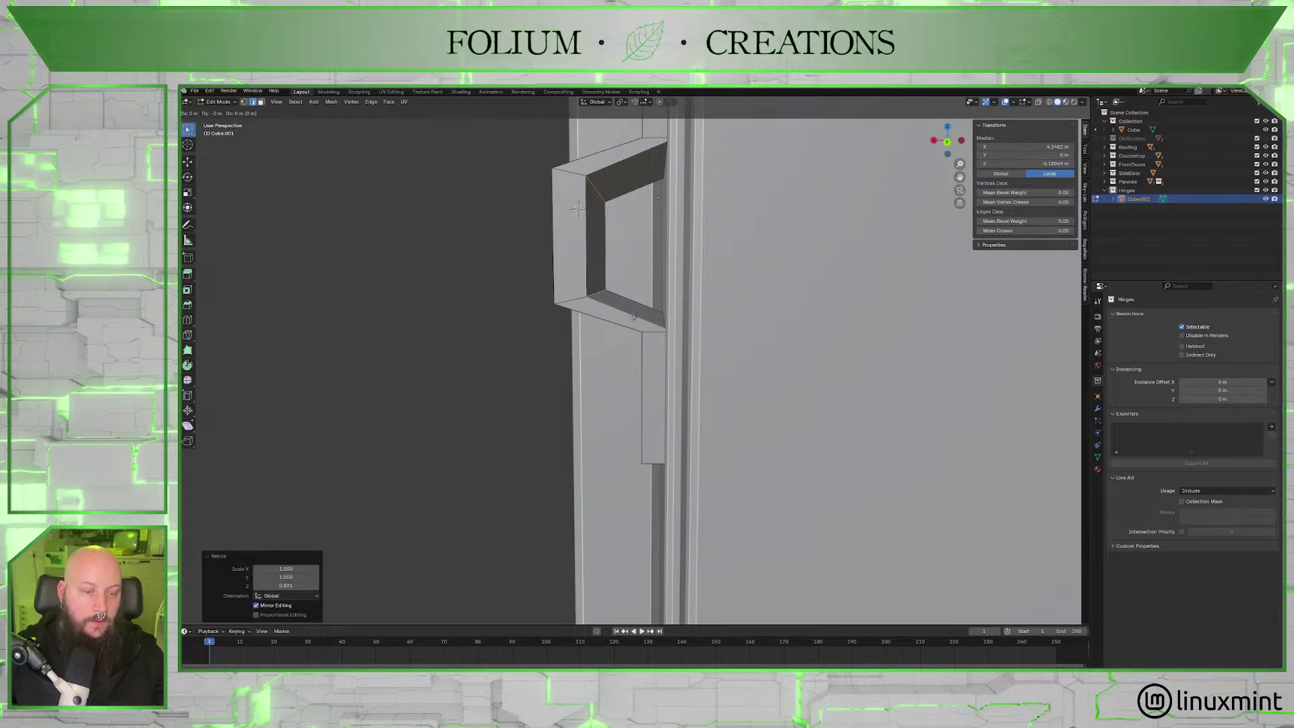
{"action": "key", "text": "x"}
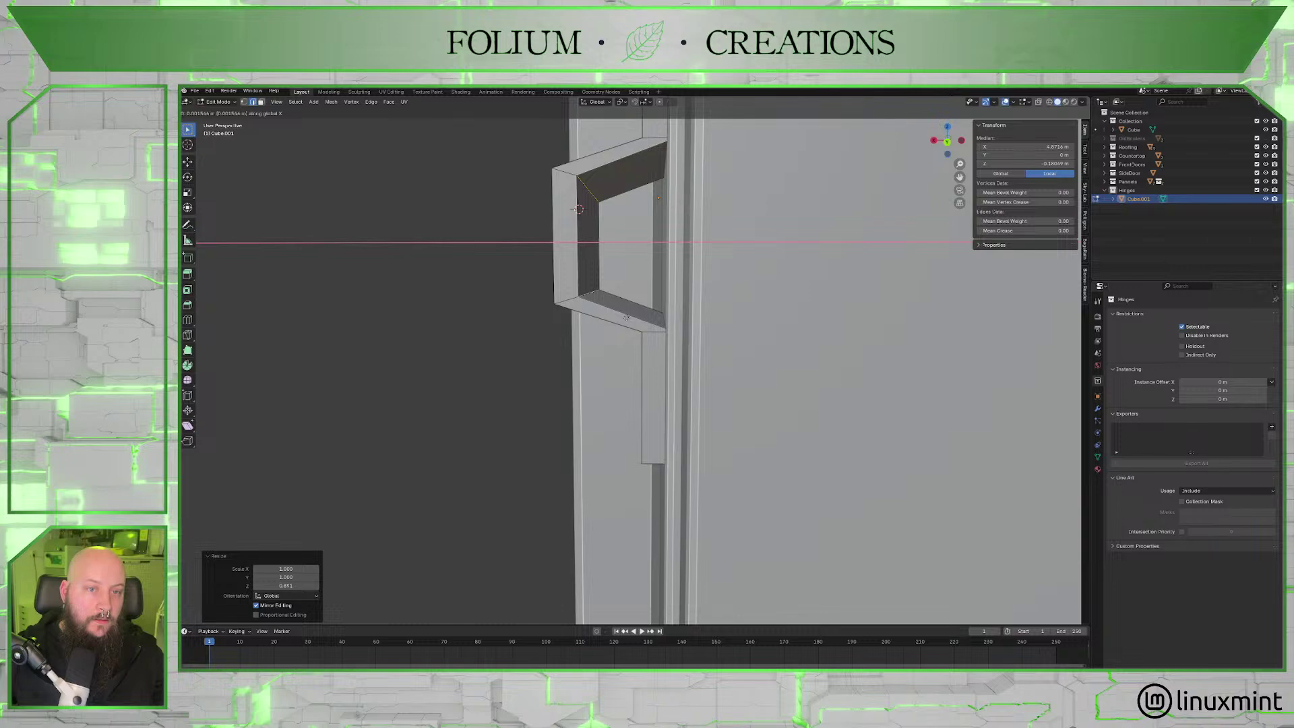
{"action": "left_click", "coordinate": [627, 317]}
{"action": "middle_click_drag", "start_coordinate": [657, 341], "coordinate": [690, 342]}
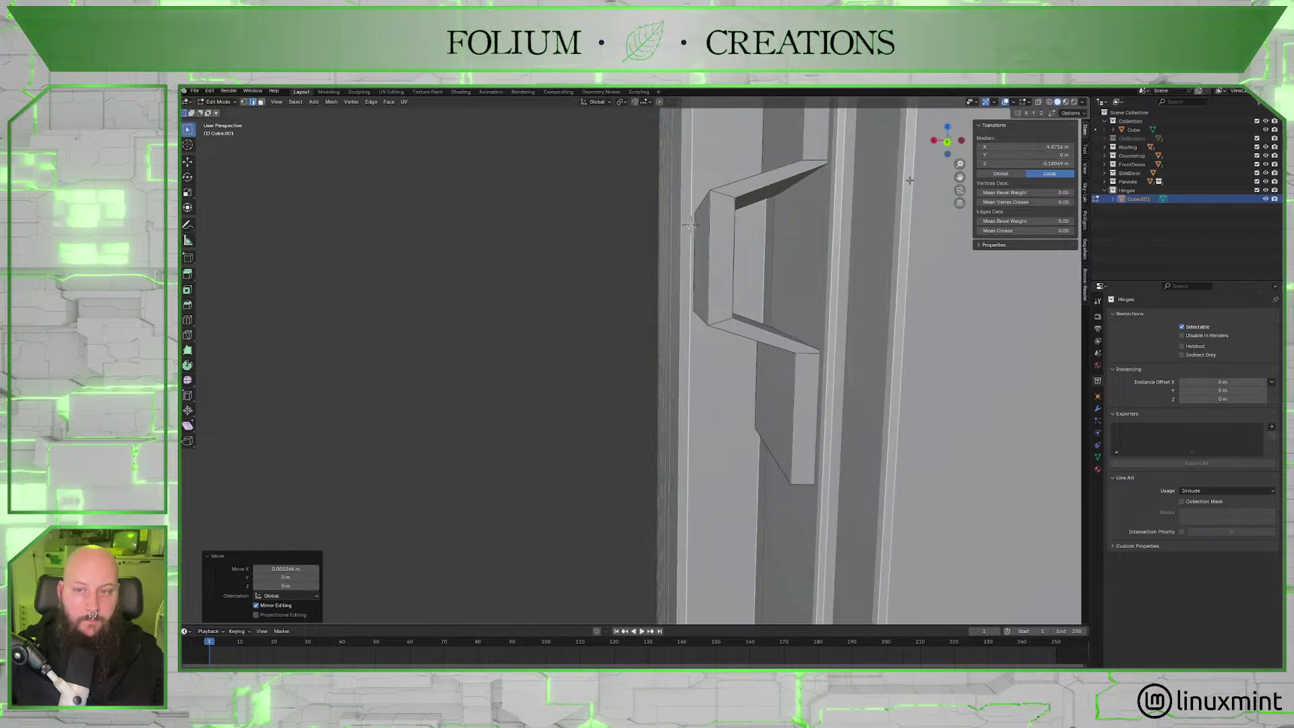
Try to bevel the two back edges where the protrusion meets the flat upper and lower plates.
{"action": "left_click", "coordinate": [946, 141]}
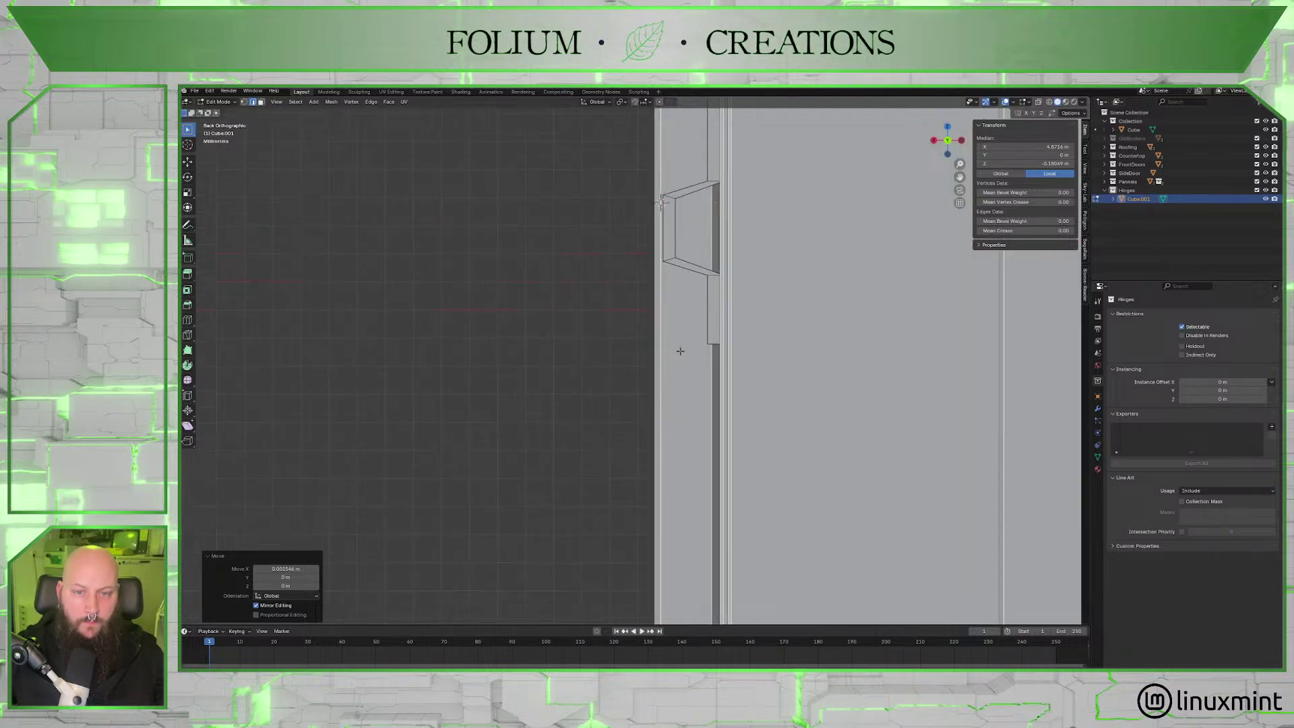
{"action": "scroll", "coordinate": [680, 351], "scroll_direction": "up", "scroll_amount": 6}
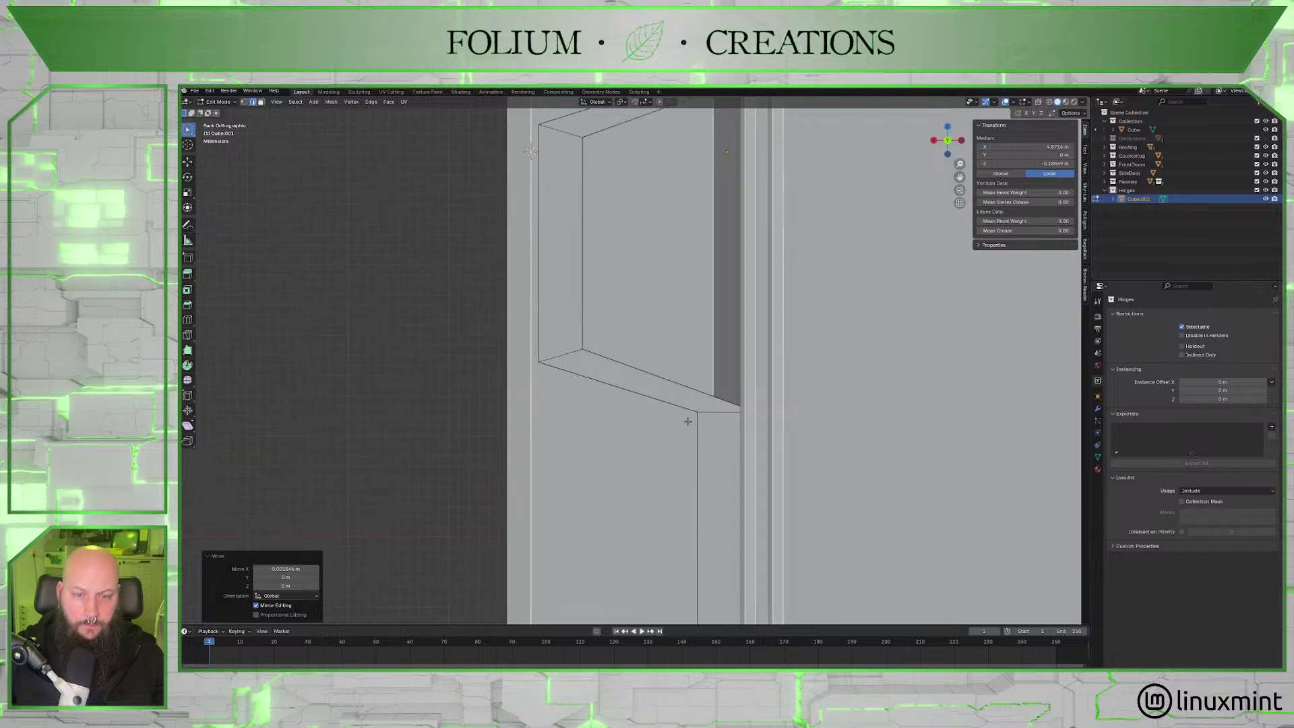
{"action": "middle_click_drag", "start_coordinate": [724, 407], "coordinate": [705, 432]}
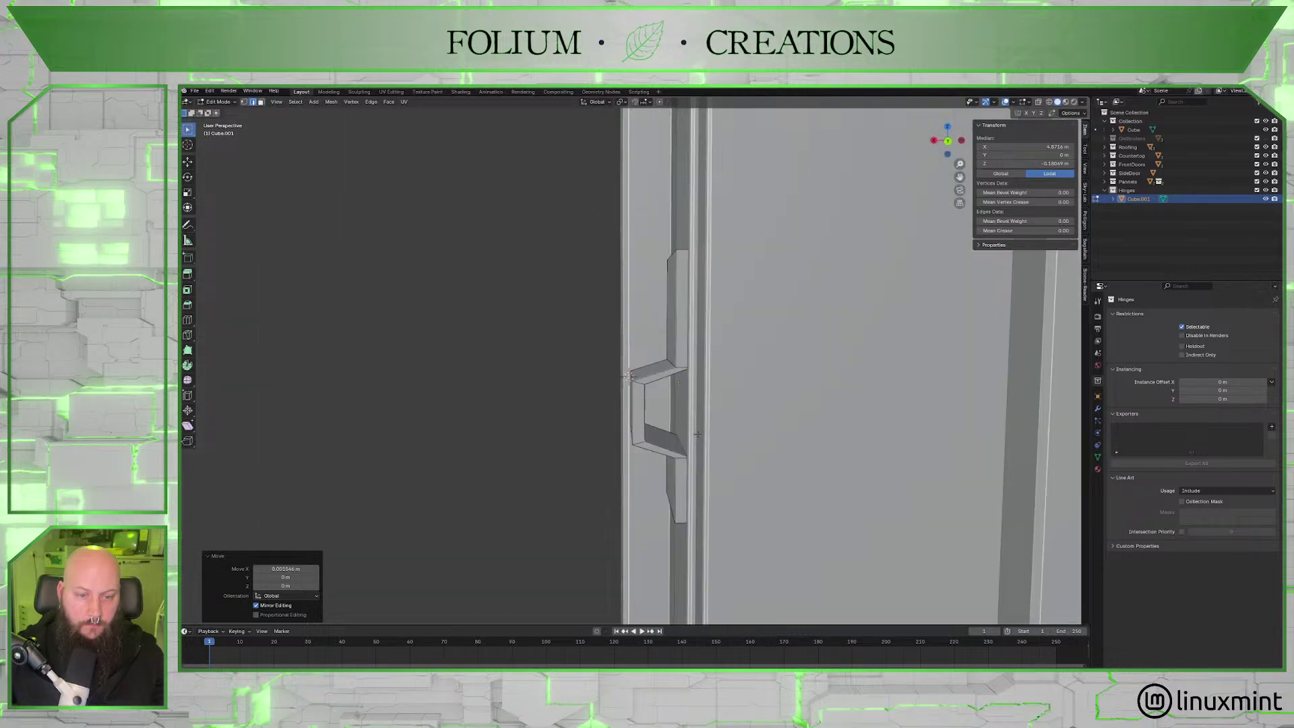
{"action": "scroll", "coordinate": [697, 433], "scroll_direction": "up", "scroll_amount": 3}
{"action": "middle_click_drag", "start_coordinate": [694, 492], "coordinate": [658, 362]}
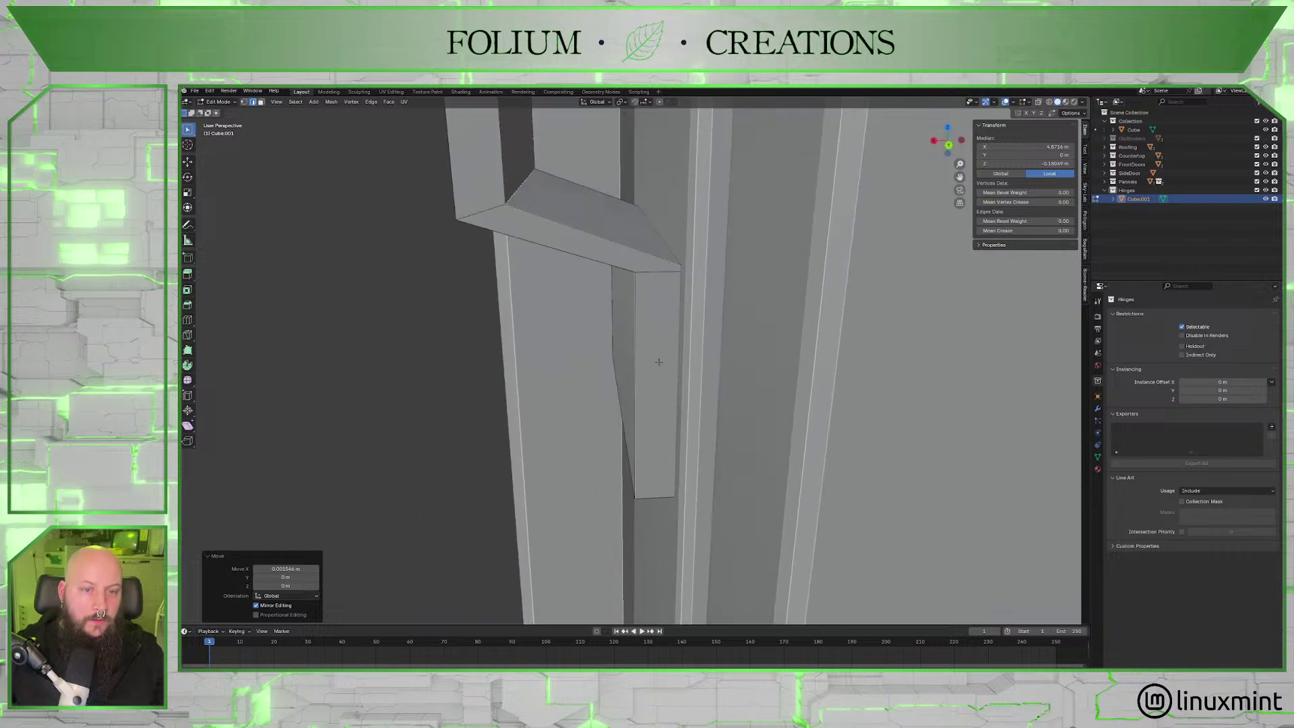
{"action": "left_click", "coordinate": [657, 233]}
{"action": "left_click", "coordinate": [664, 238]}
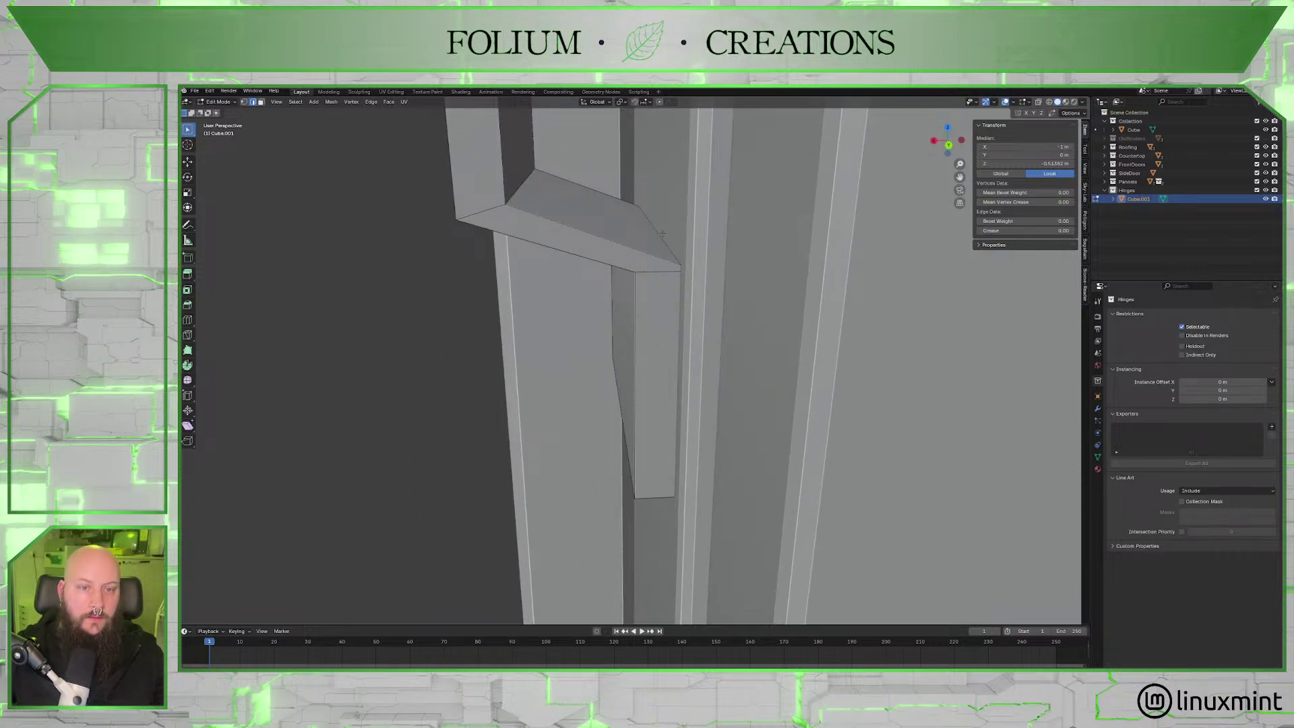
{"action": "middle_click_drag", "start_coordinate": [664, 256], "coordinate": [650, 302]}
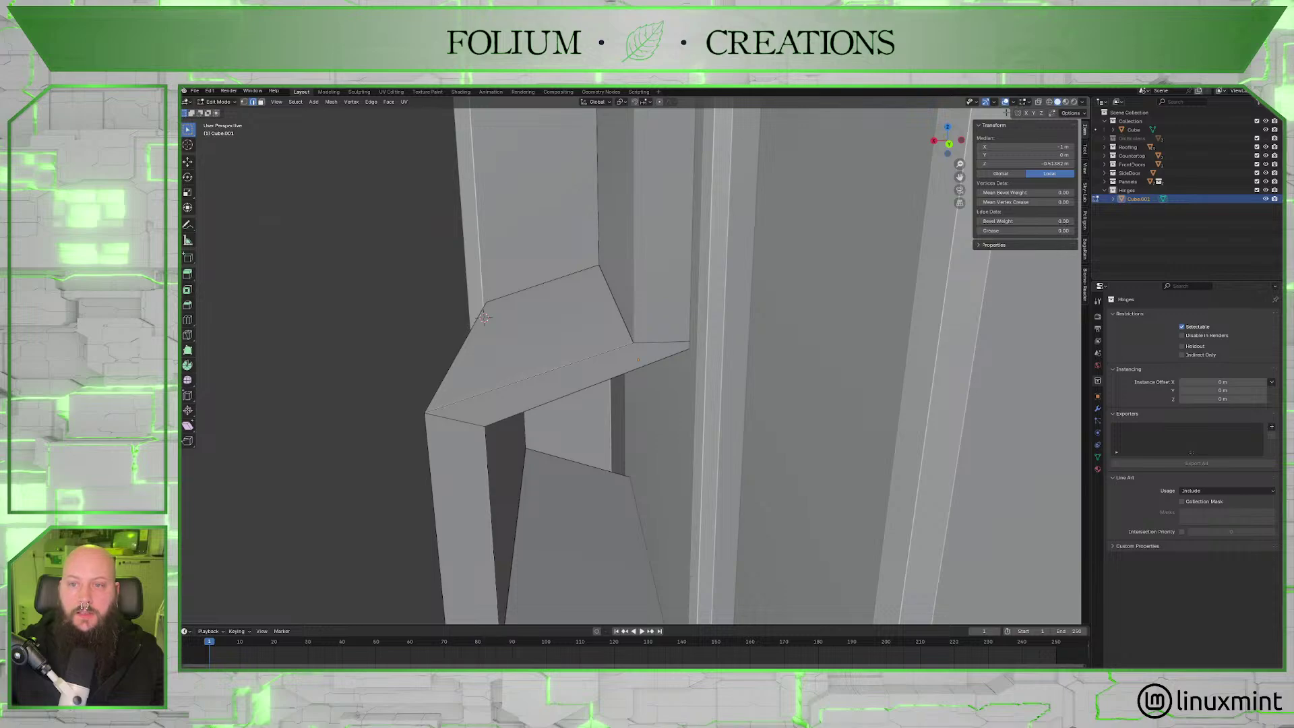
{"action": "left_click", "coordinate": [1049, 103]}
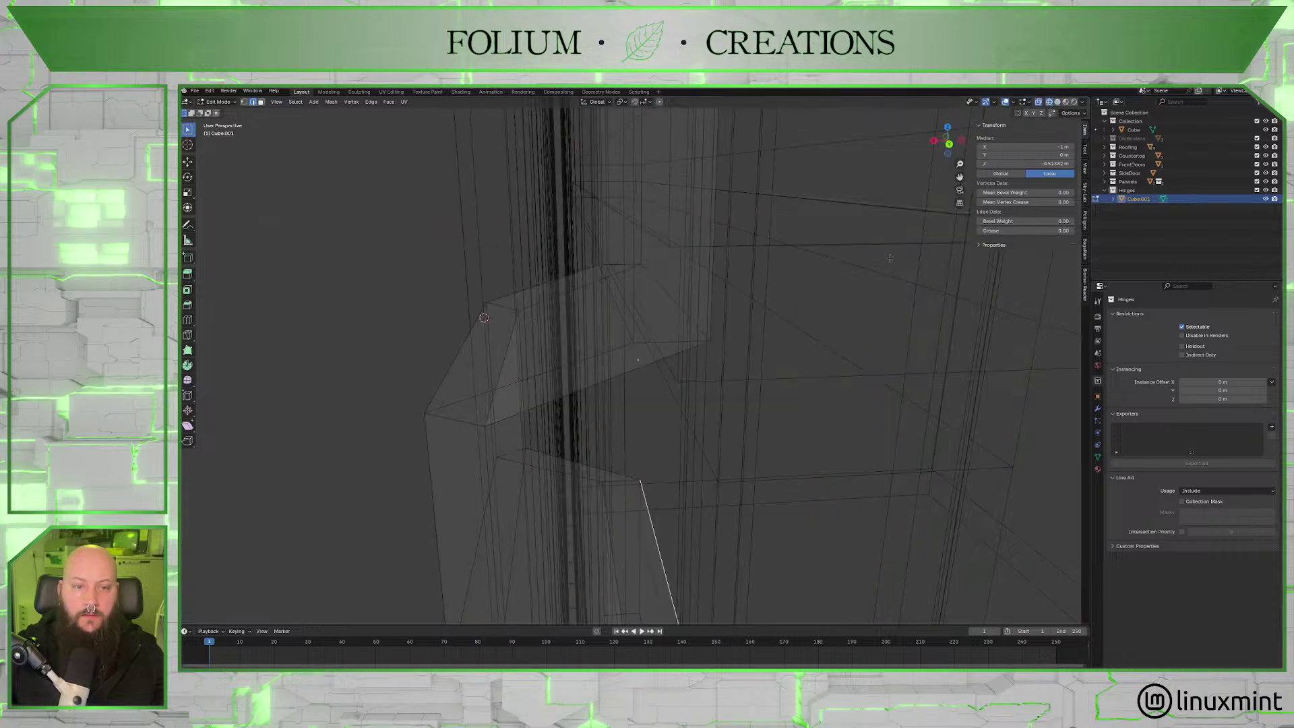
{"action": "left_click", "coordinate": [670, 300], "text": "shift"}
{"action": "key", "text": "KP_Decimal"}
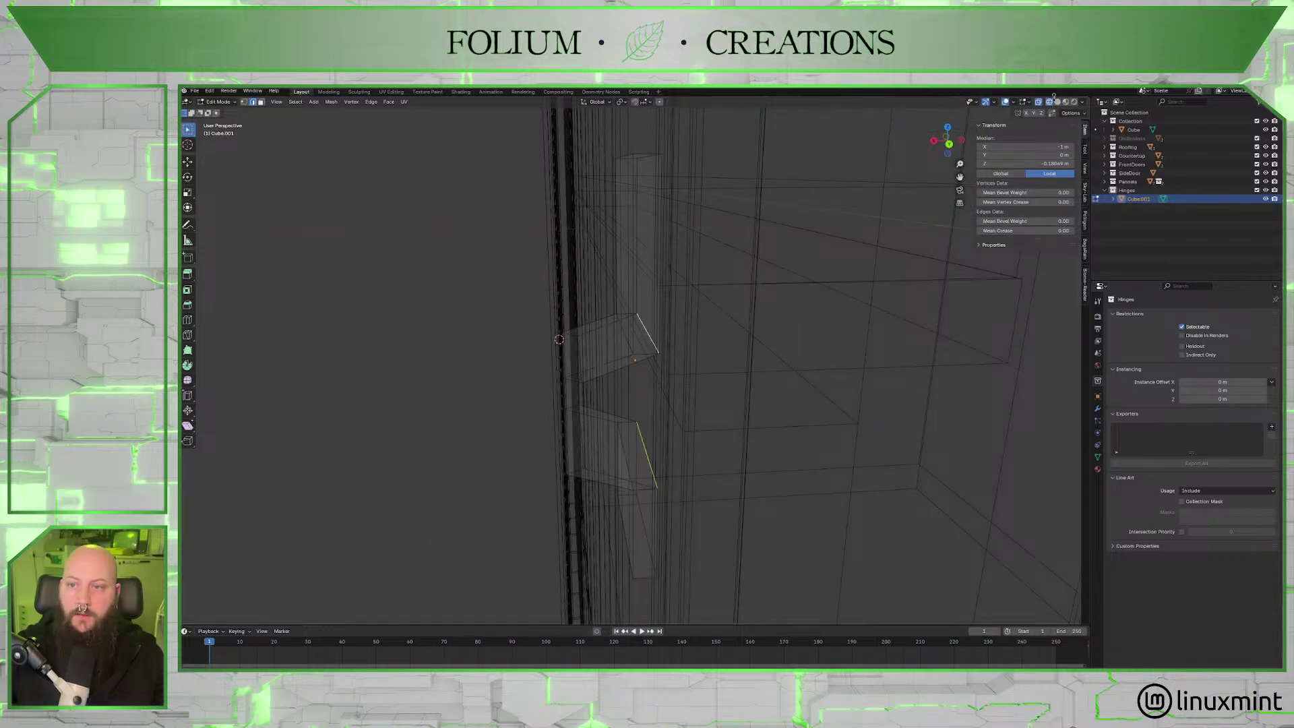
{"action": "left_click", "coordinate": [1057, 102]}
{"action": "key", "text": "ctrl+b"}
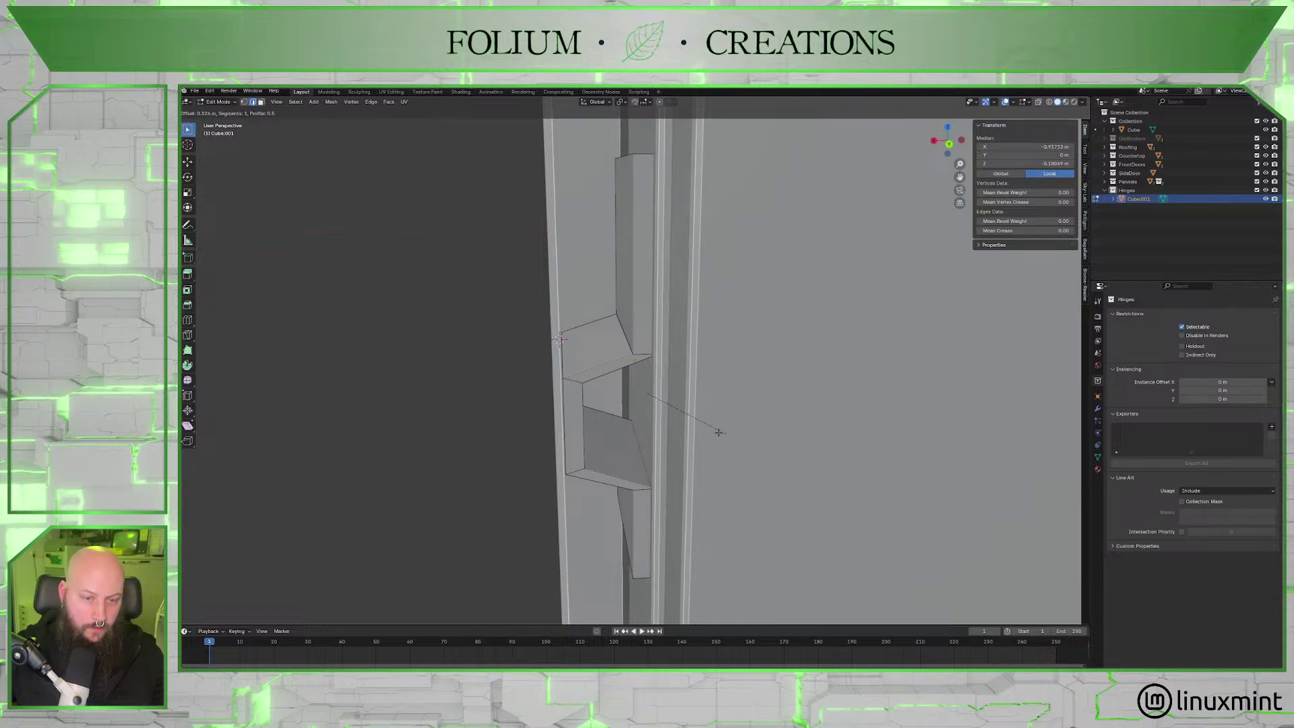
{"action": "scroll", "coordinate": [758, 455], "scroll_direction": "up", "scroll_amount": 4}
{"action": "right_click", "coordinate": [765, 457]}
Reselect both back edges at the protrusion's base in X-ray view and retry the bevel.
{"action": "middle_click_drag", "start_coordinate": [766, 443], "coordinate": [809, 378]}
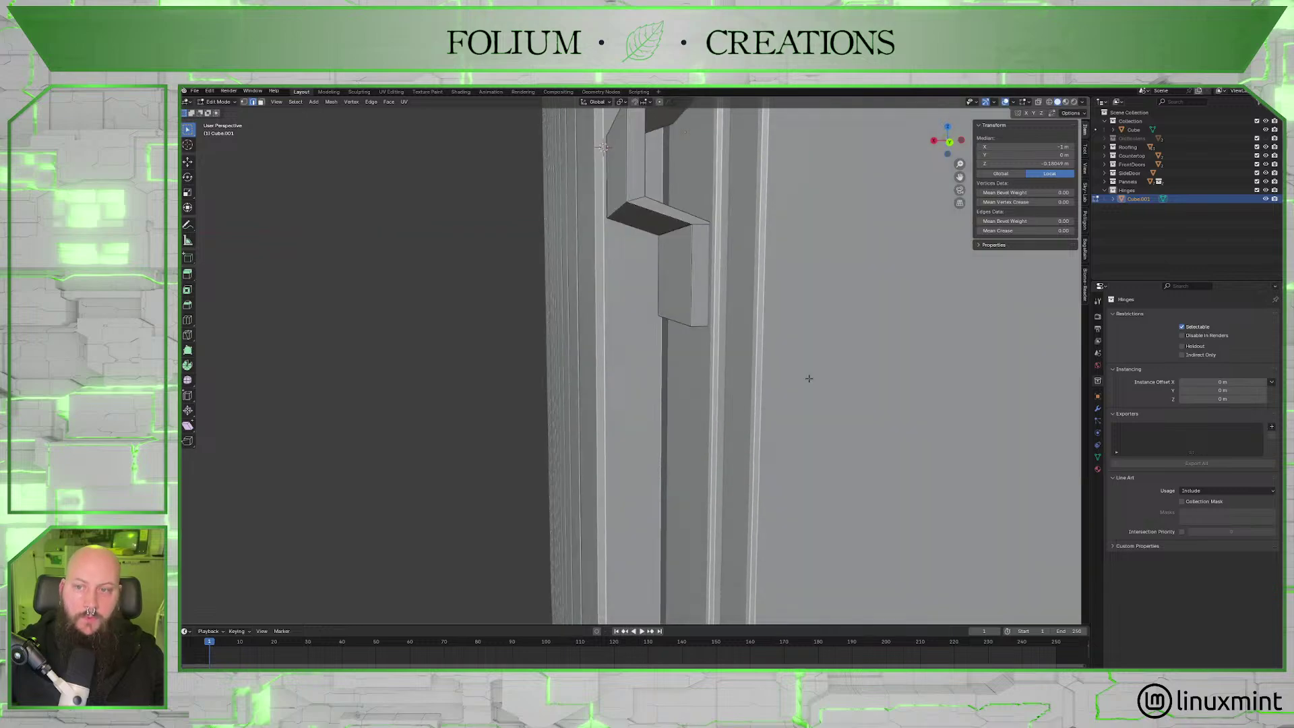
{"action": "left_click", "coordinate": [700, 221]}
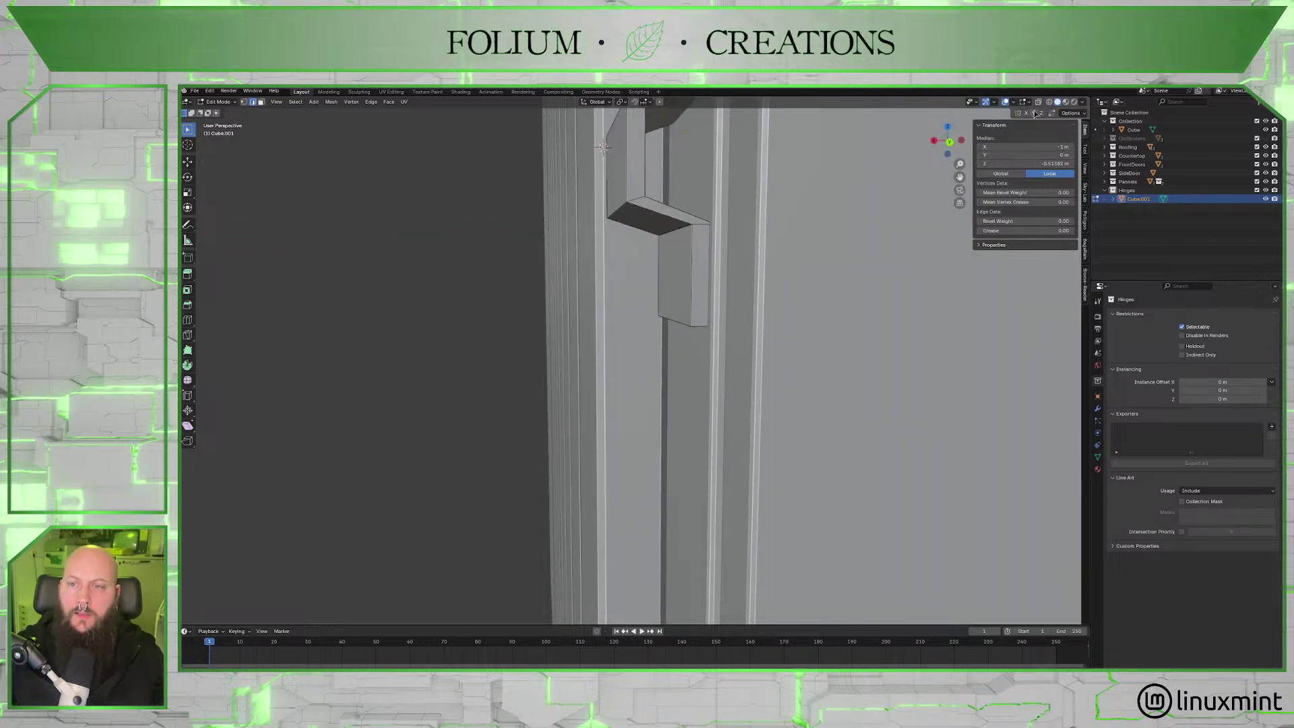
{"action": "key", "text": "shift+z"}
{"action": "middle_click_drag", "start_coordinate": [784, 171], "coordinate": [699, 329], "text": "shift"}
{"action": "left_click", "coordinate": [684, 357], "text": "shift"}
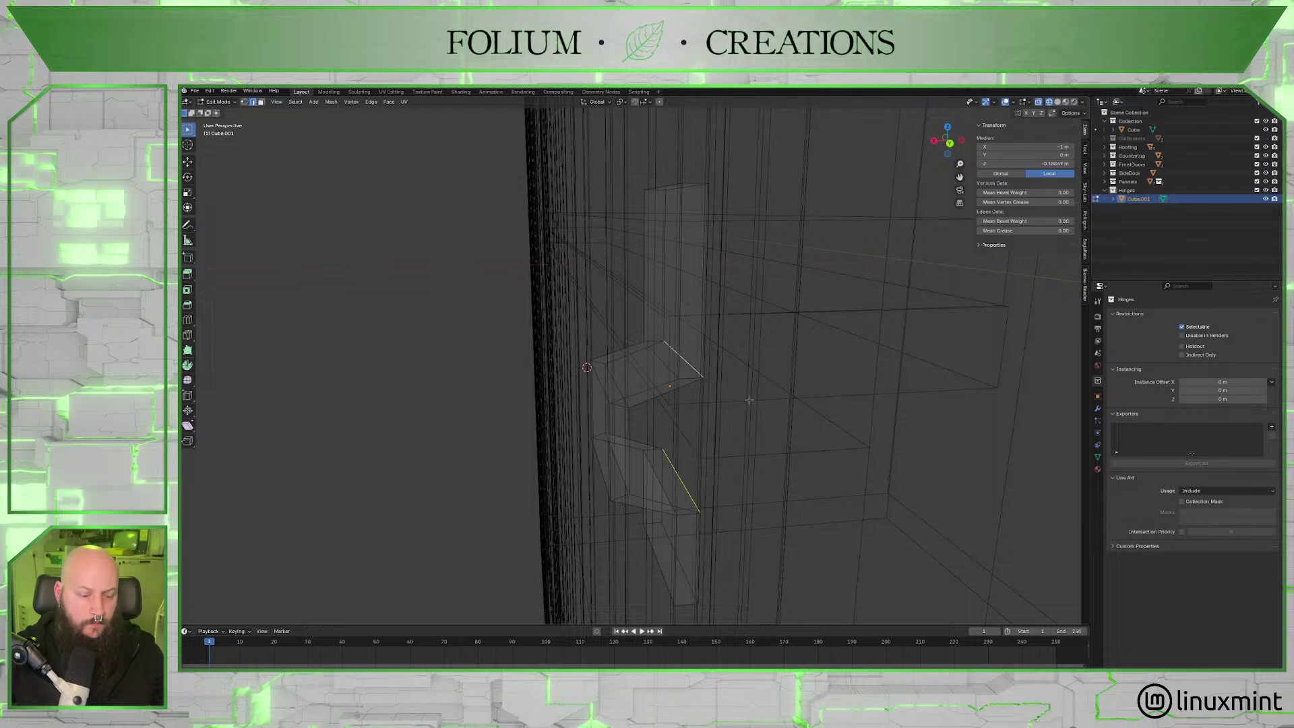
{"action": "key", "text": "ctrl+b"}
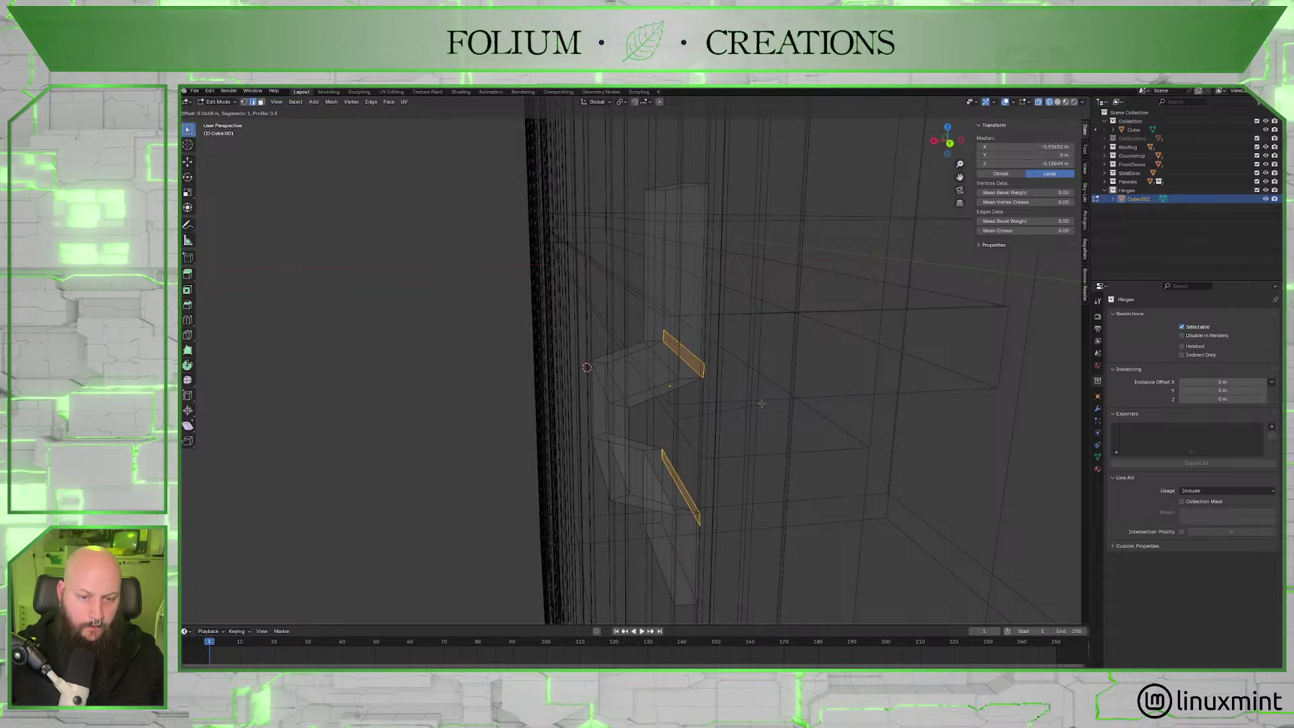
{"action": "key", "text": "Escape"}
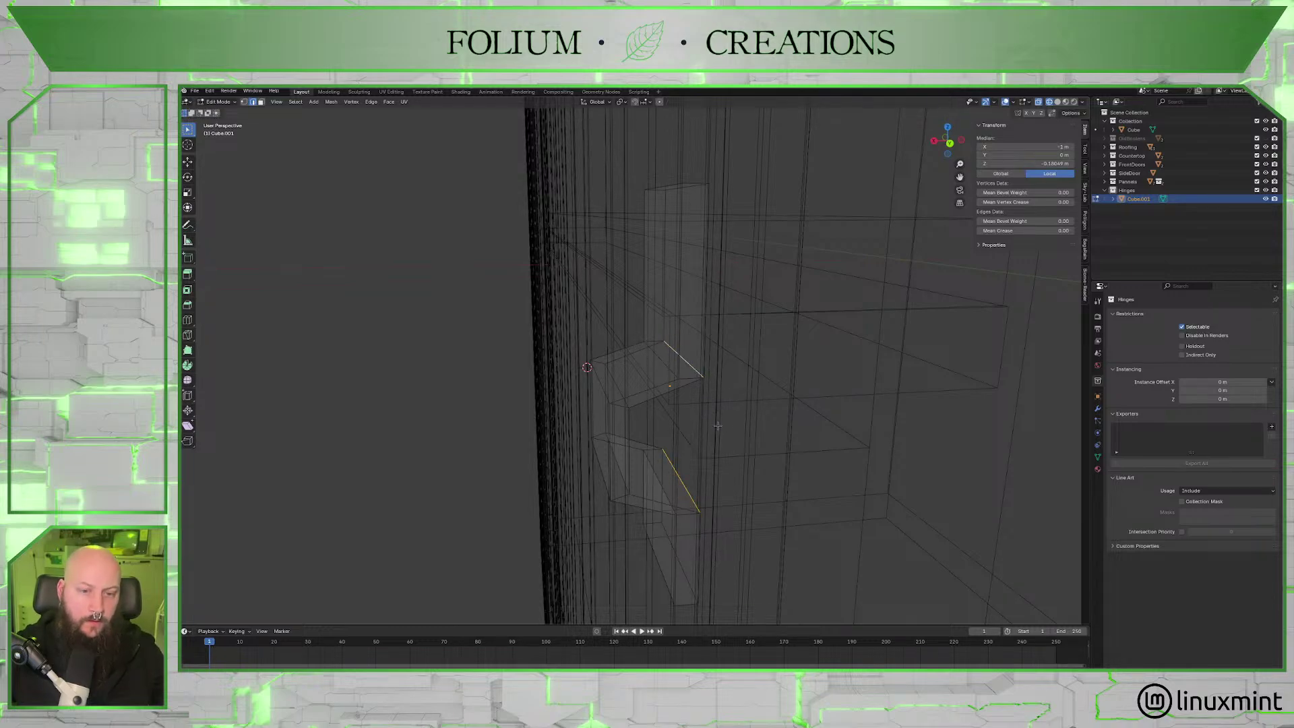
Apply the hinge object's scale in Object Mode.
{"action": "key", "text": "Tab"}
{"action": "key", "text": "ctrl+a"}
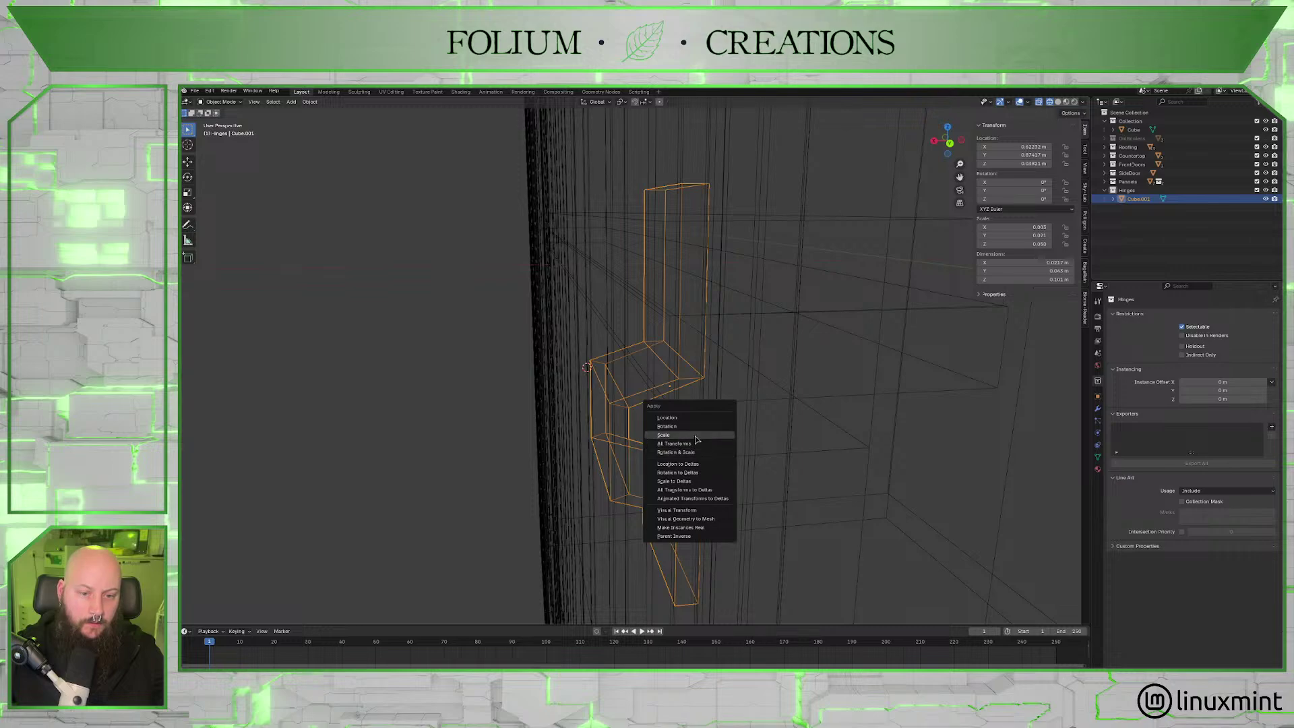
Apply the hinge bracket's scale and bevel the two outside corner edges where its arms meet the plates.
{"action": "left_click", "coordinate": [687, 434]}
{"action": "key", "text": "Tab"}
{"action": "key", "text": "ctrl+b"}
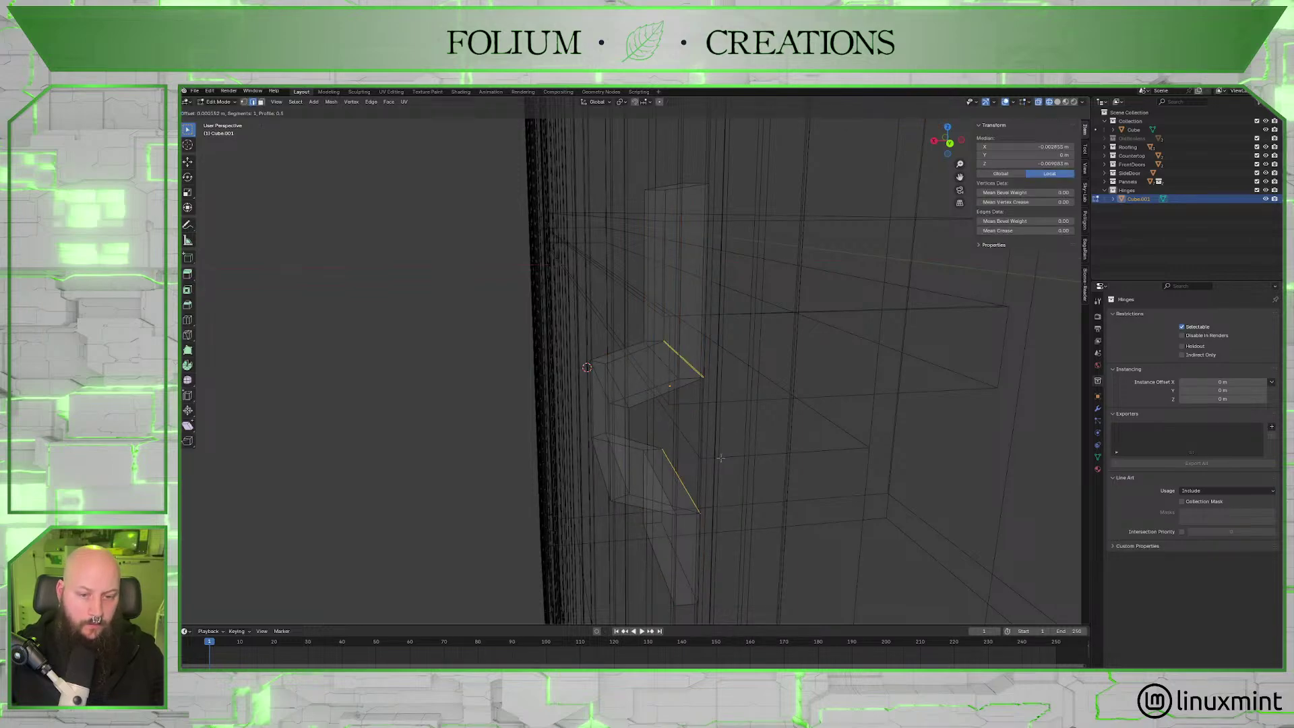
{"action": "scroll", "coordinate": [730, 460], "scroll_direction": "up", "scroll_amount": 1}
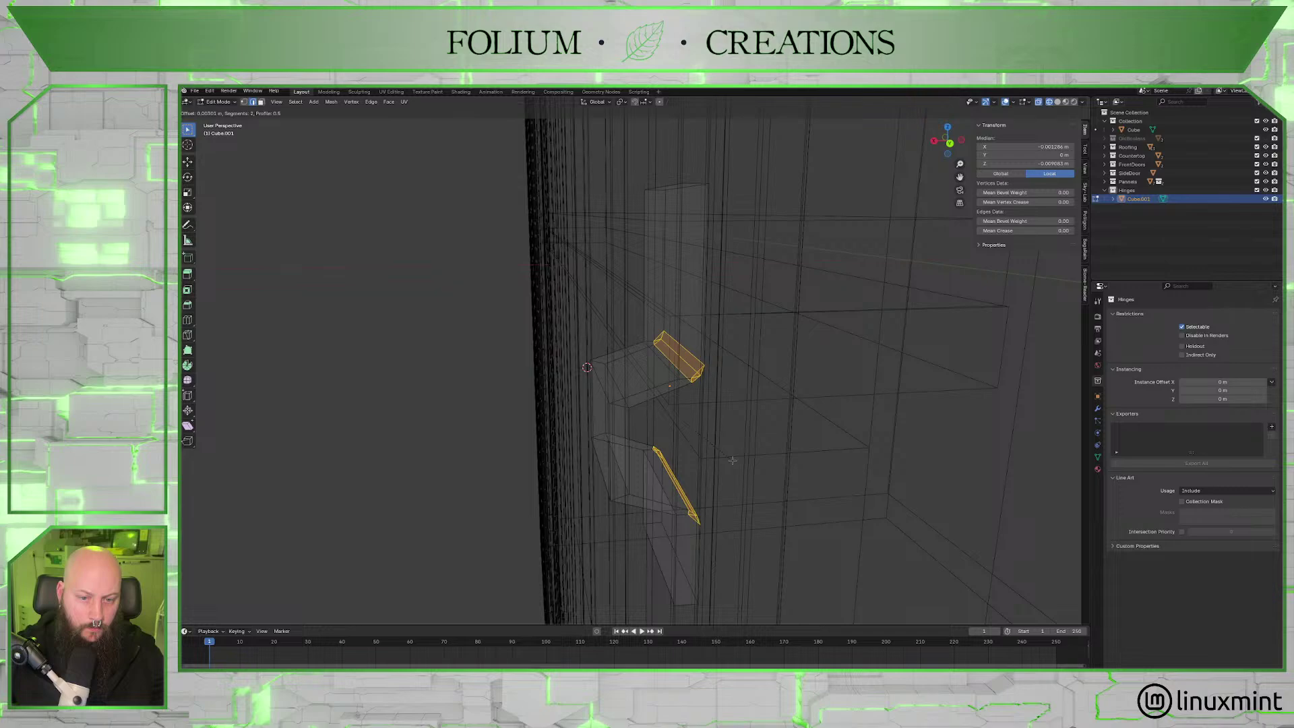
{"action": "left_click", "coordinate": [729, 461]}
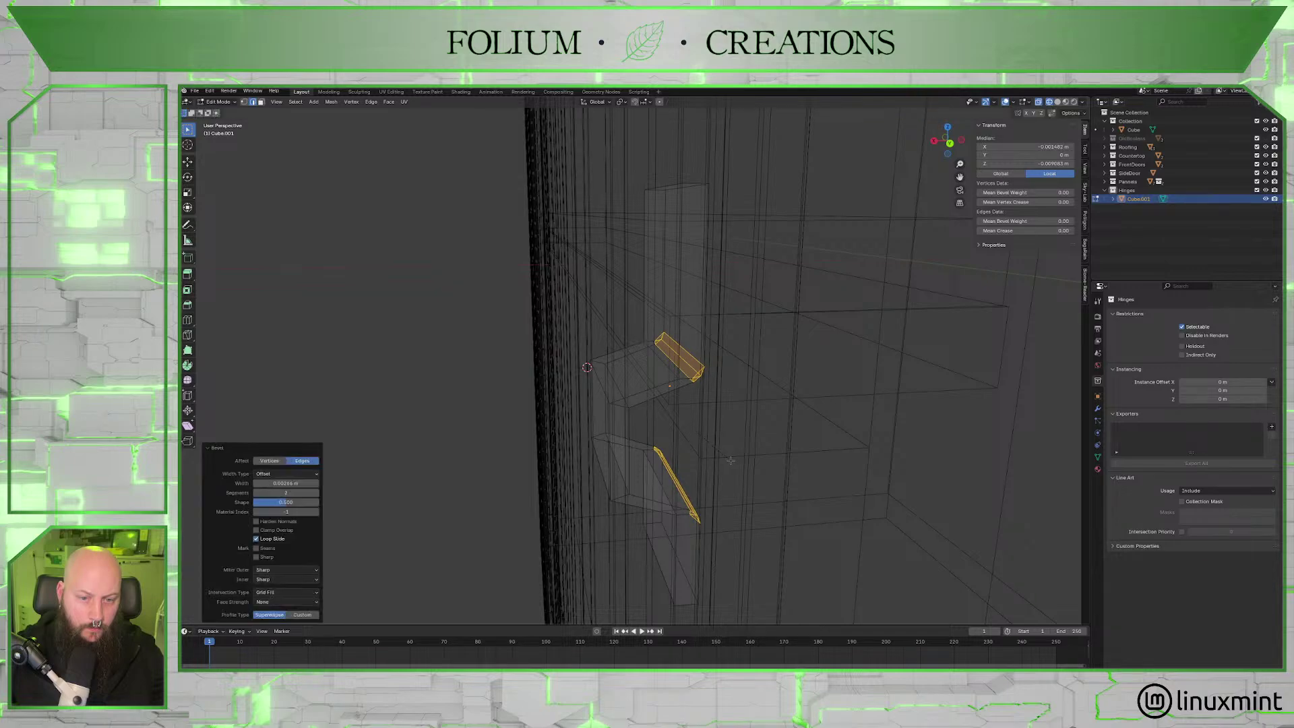
Scale the two inner edges where the bracket's arms meet the plates slightly closer together along local Z.
{"action": "middle_click_drag", "start_coordinate": [730, 460], "coordinate": [620, 356]}
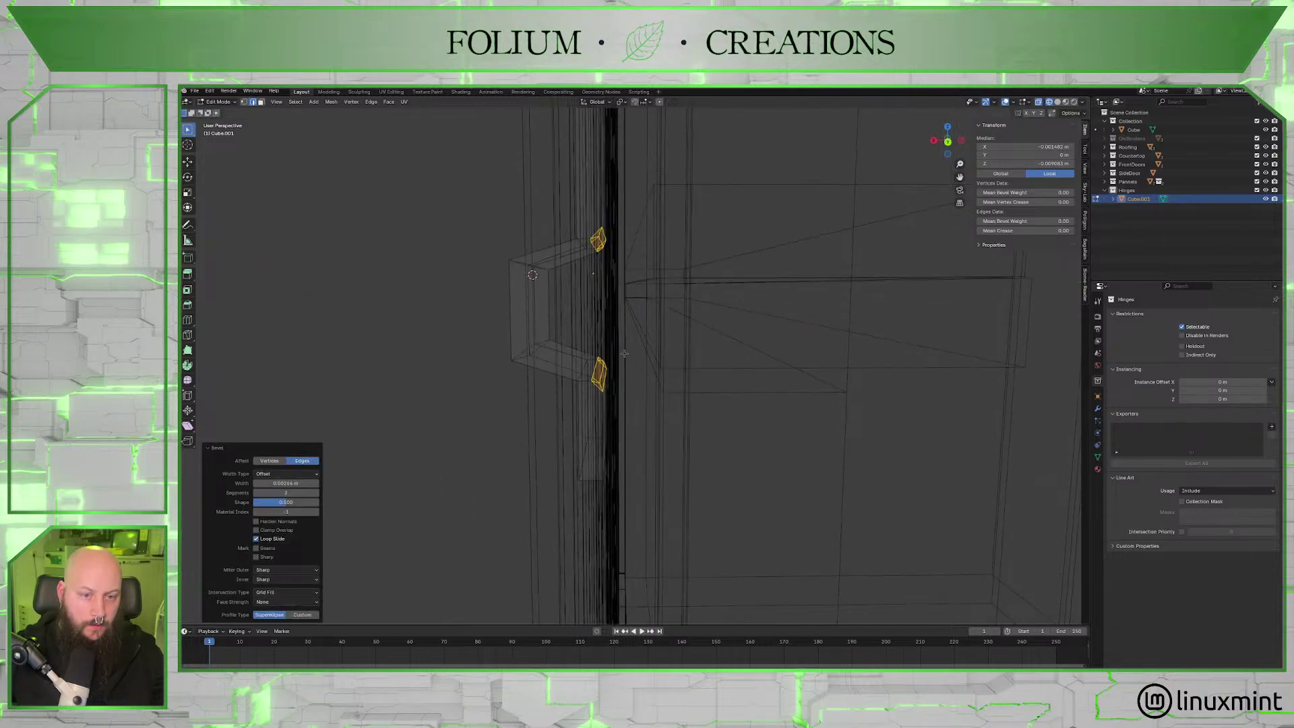
{"action": "left_click", "coordinate": [597, 372]}
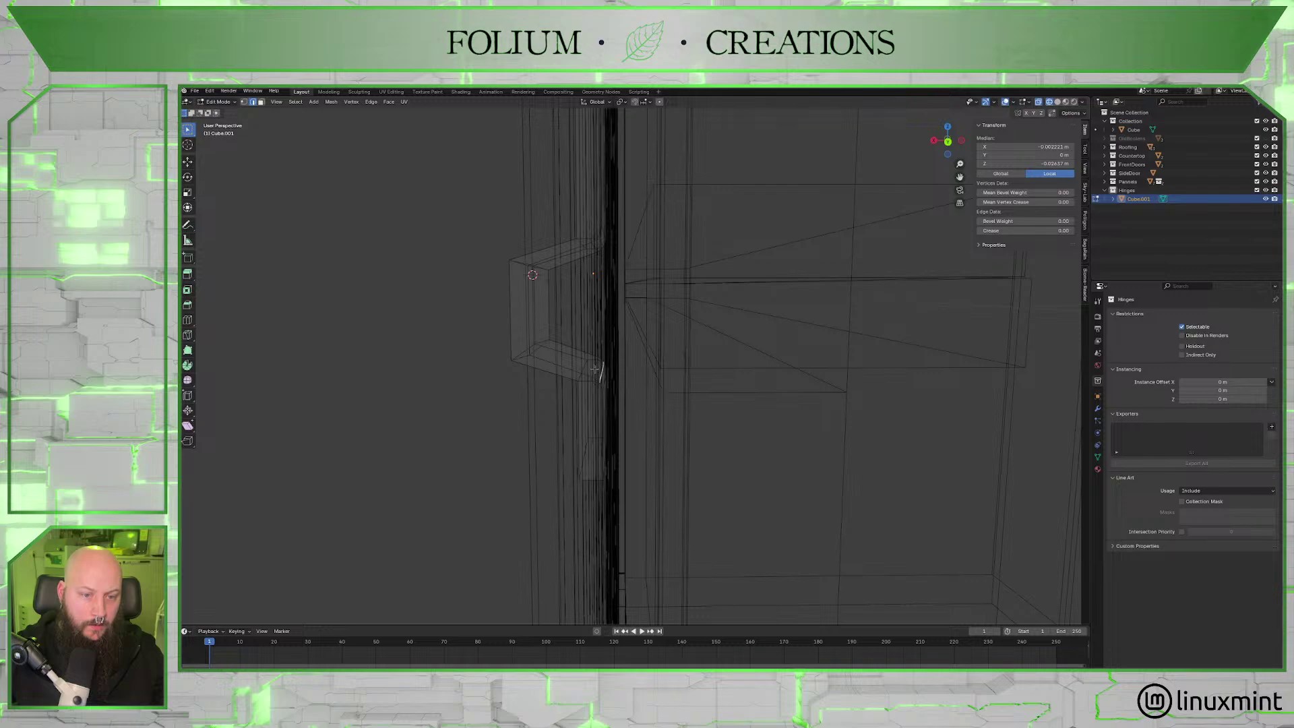
{"action": "left_click", "coordinate": [594, 369], "text": "shift"}
{"action": "middle_click_drag", "start_coordinate": [605, 317], "coordinate": [571, 335]}
{"action": "left_click", "coordinate": [547, 304], "text": "shift"}
{"action": "left_click", "coordinate": [721, 279], "text": "shift"}
{"action": "middle_click_drag", "start_coordinate": [720, 278], "coordinate": [735, 312]}
{"action": "key", "text": "g"}
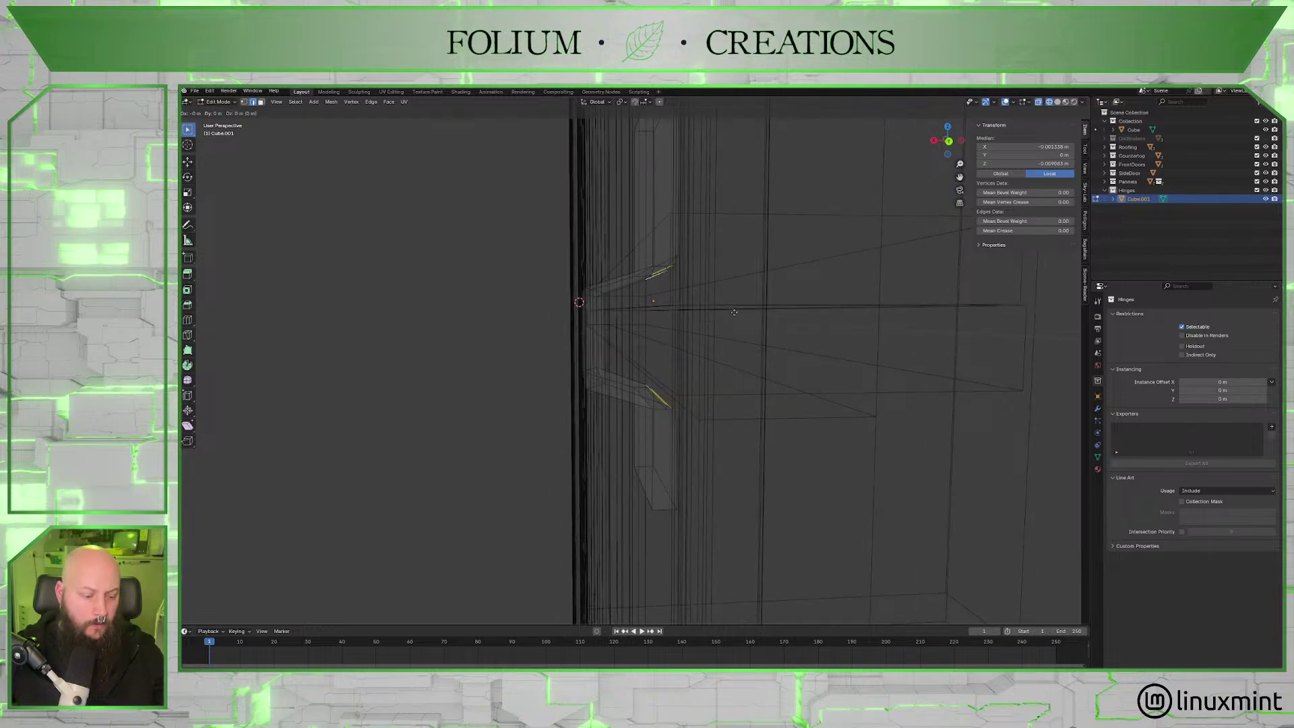
{"action": "key", "text": "z"}
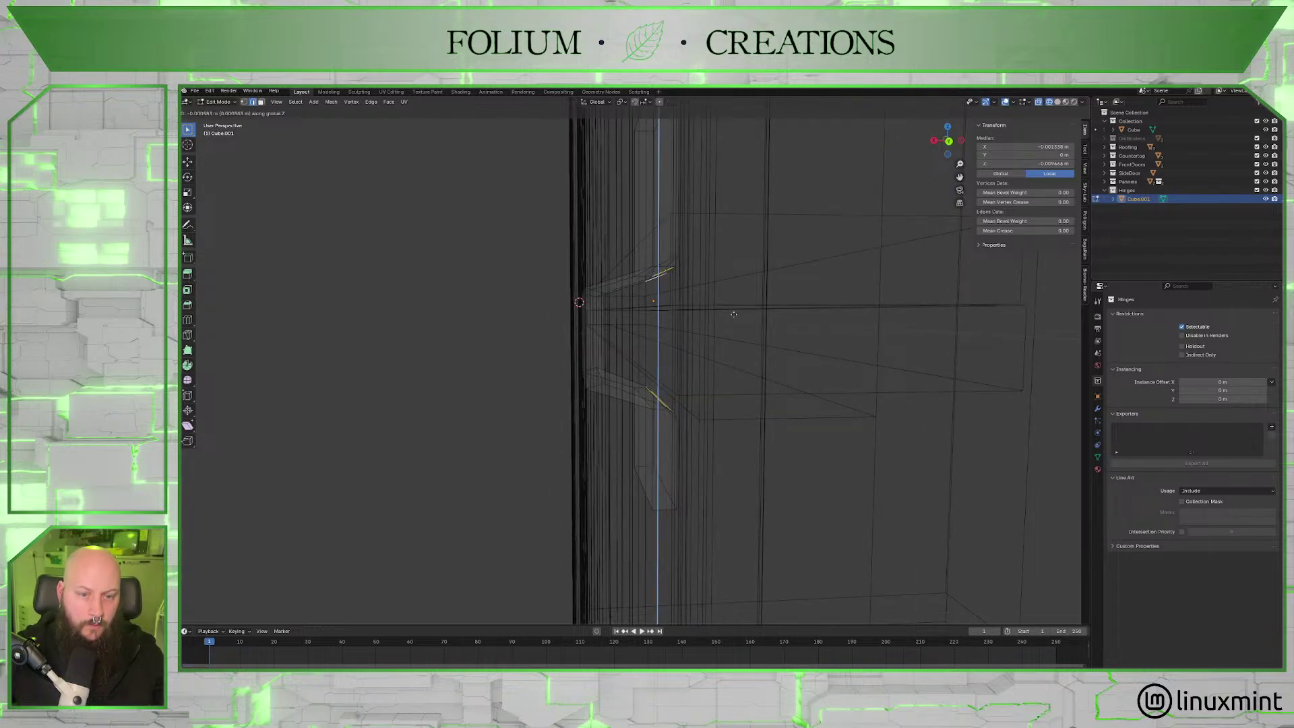
{"action": "key", "text": "s"}
{"action": "key", "text": "z"}
{"action": "key", "text": "z"}
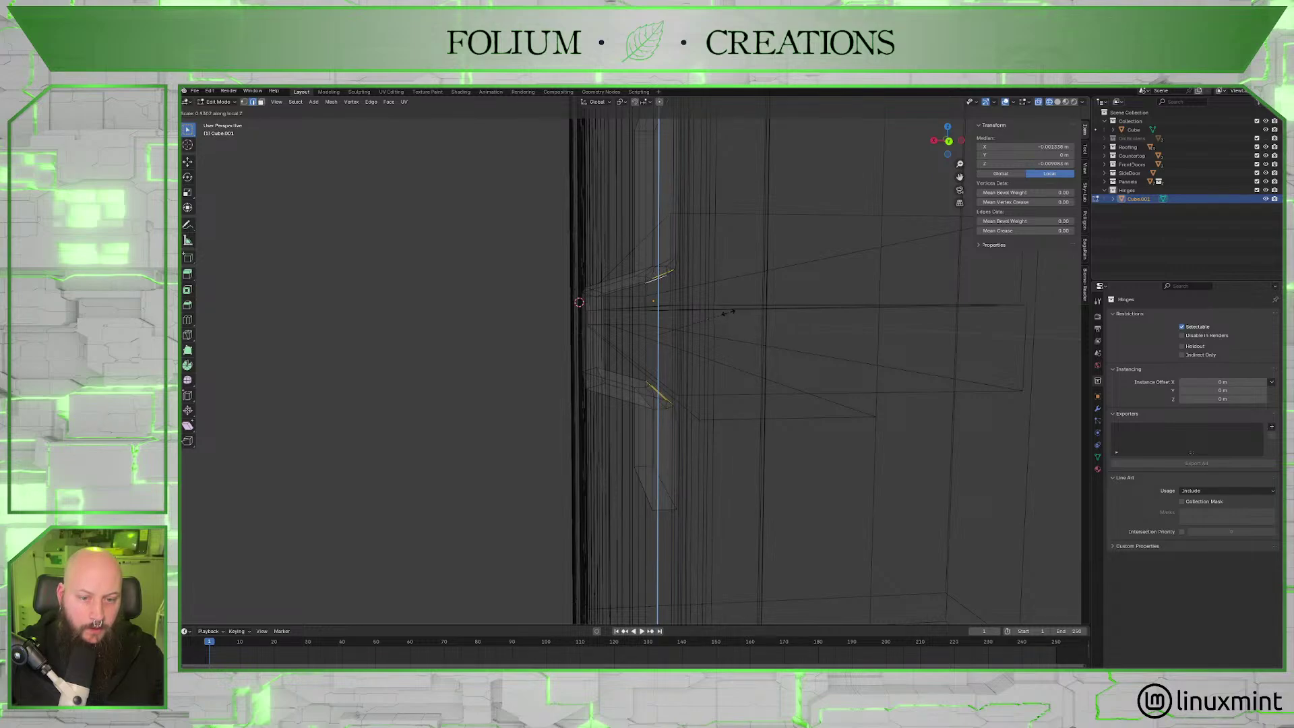
{"action": "left_click", "coordinate": [730, 312]}
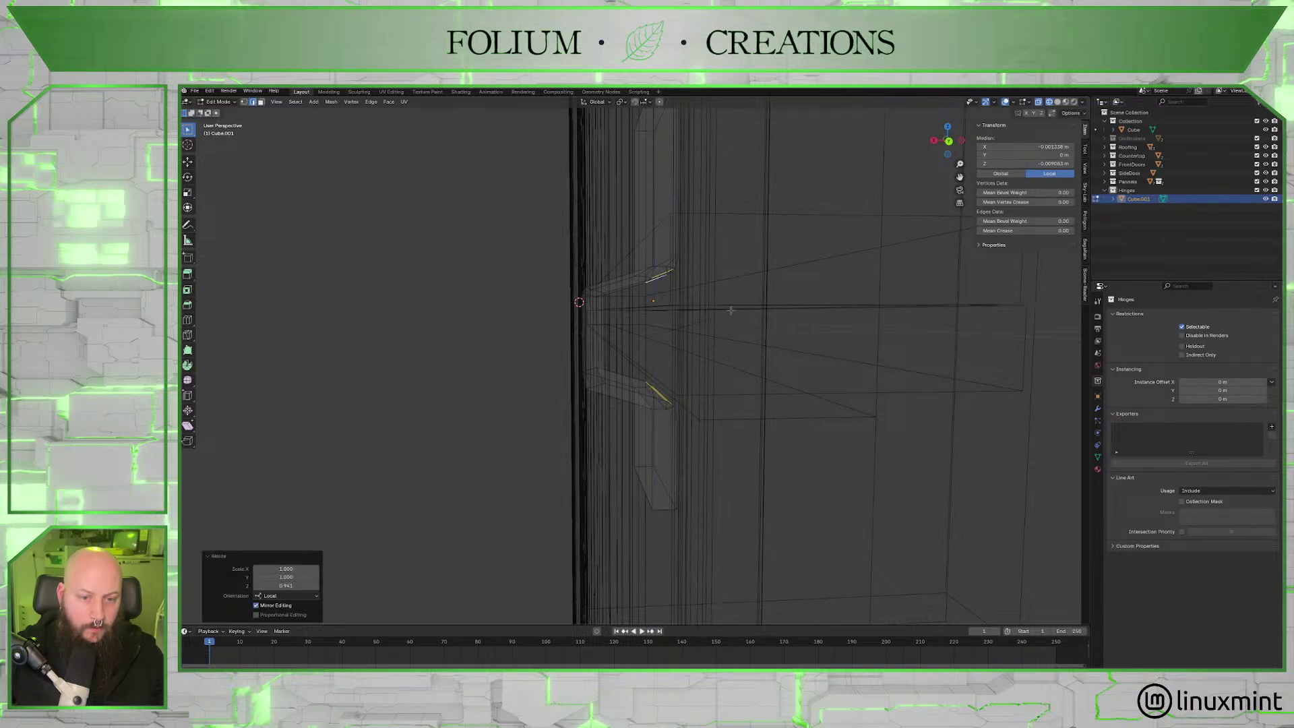
Switch the viewport to solid shading and scale the same plate-side inner edges further together along global Z.
{"action": "left_click", "coordinate": [1057, 102]}
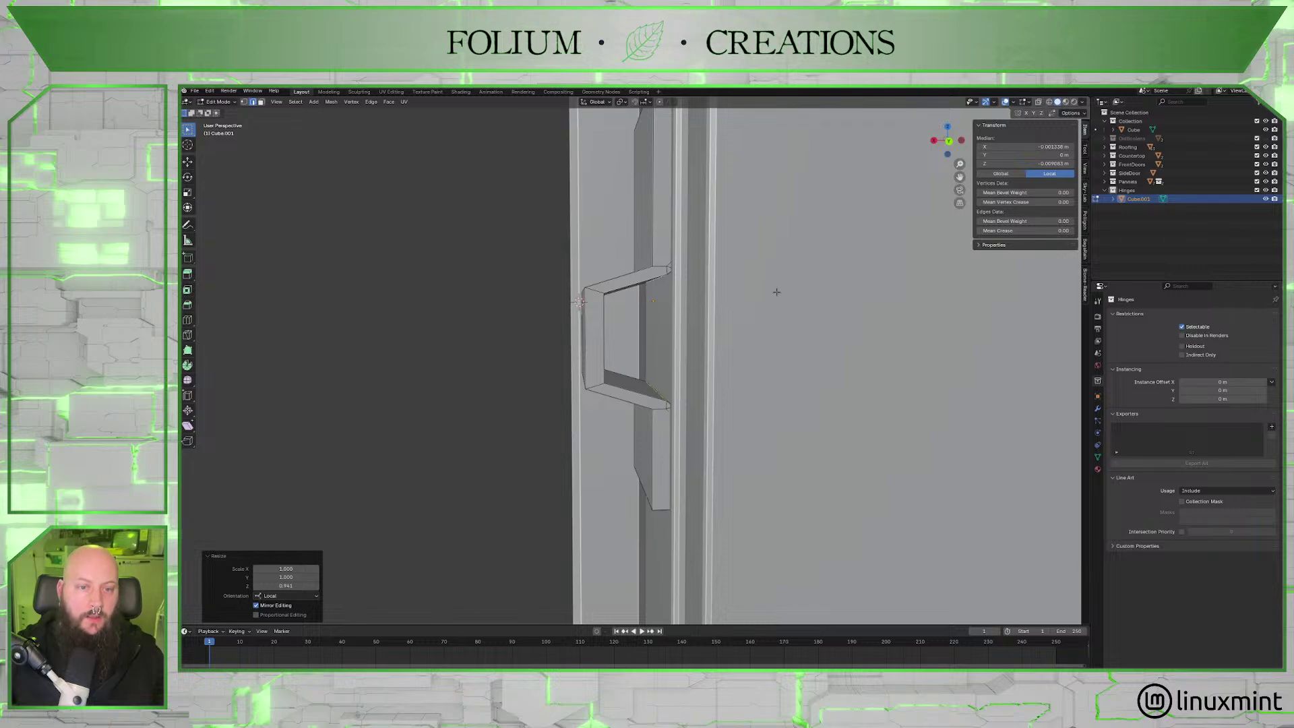
{"action": "mouse_move", "coordinate": [775, 291]}
{"action": "middle_mouse_down"}
{"action": "mouse_move", "coordinate": [699, 286]}
{"action": "mouse_move", "coordinate": [775, 300]}
{"action": "middle_mouse_up"}
{"action": "scroll", "coordinate": [718, 292], "scroll_direction": "up", "scroll_amount": 5}
{"action": "key", "text": "s"}
{"action": "key", "text": "z"}
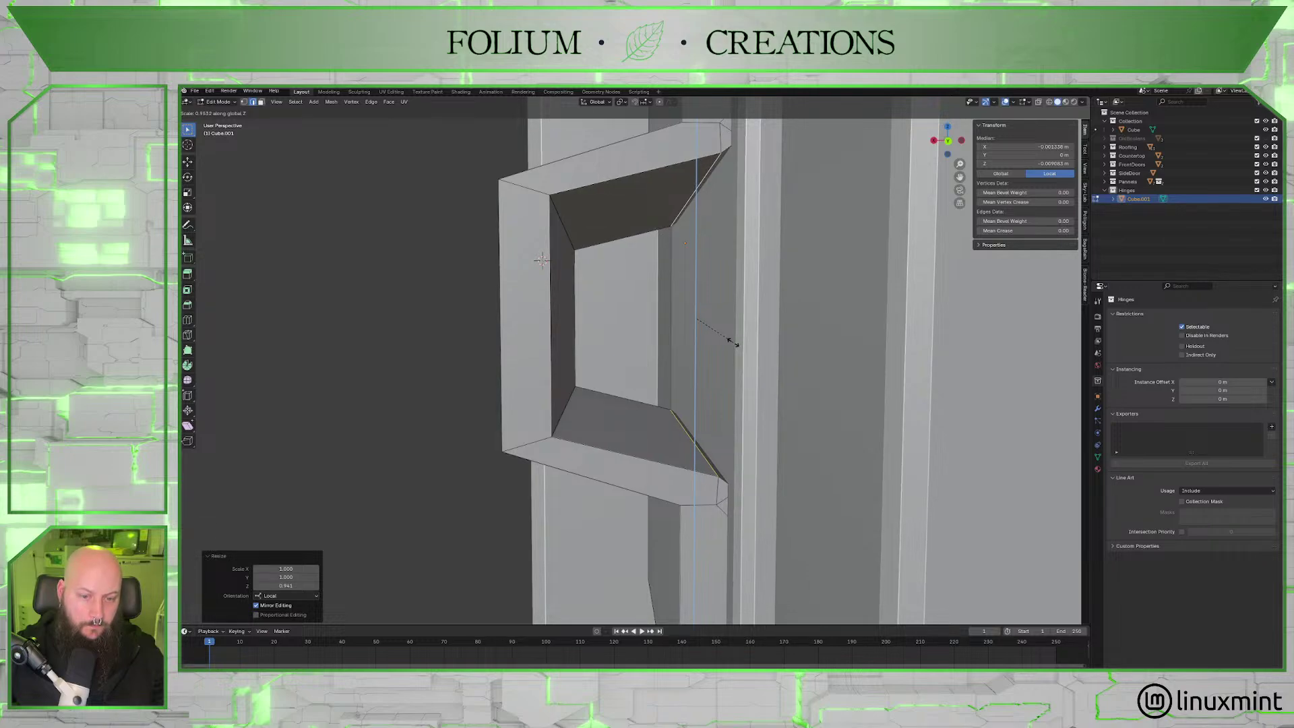
{"action": "left_click", "coordinate": [733, 342]}
Scale the two inner corner edges beside the bracket's outer bar slightly together along Z and shift them outward along X.
{"action": "left_click", "coordinate": [566, 230]}
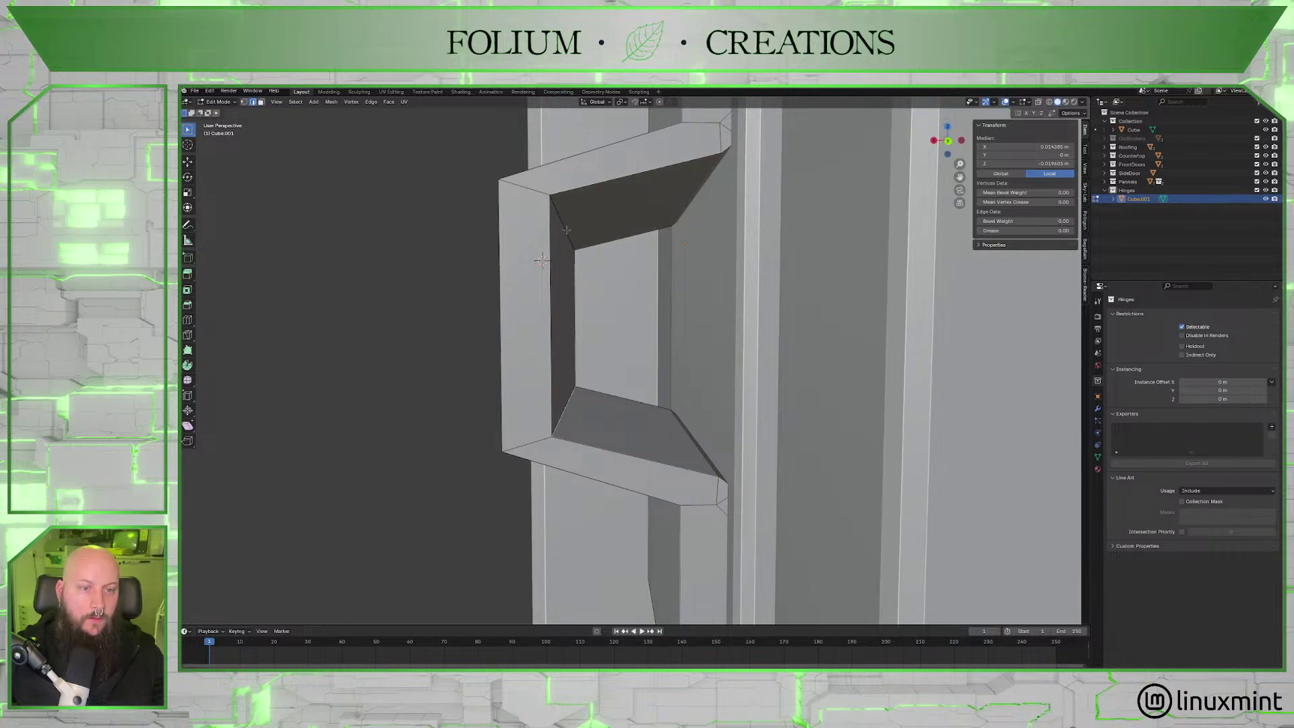
{"action": "key", "text": "s"}
{"action": "key", "text": "z"}
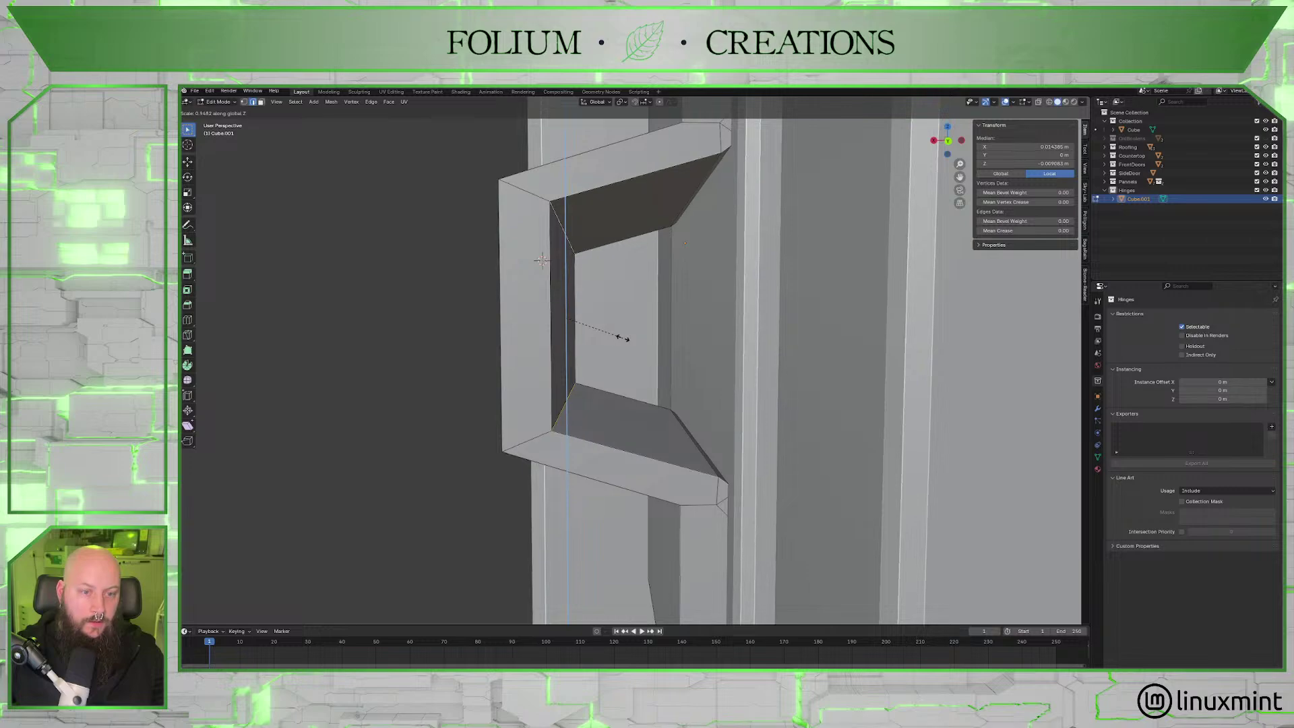
{"action": "left_click", "coordinate": [622, 337]}
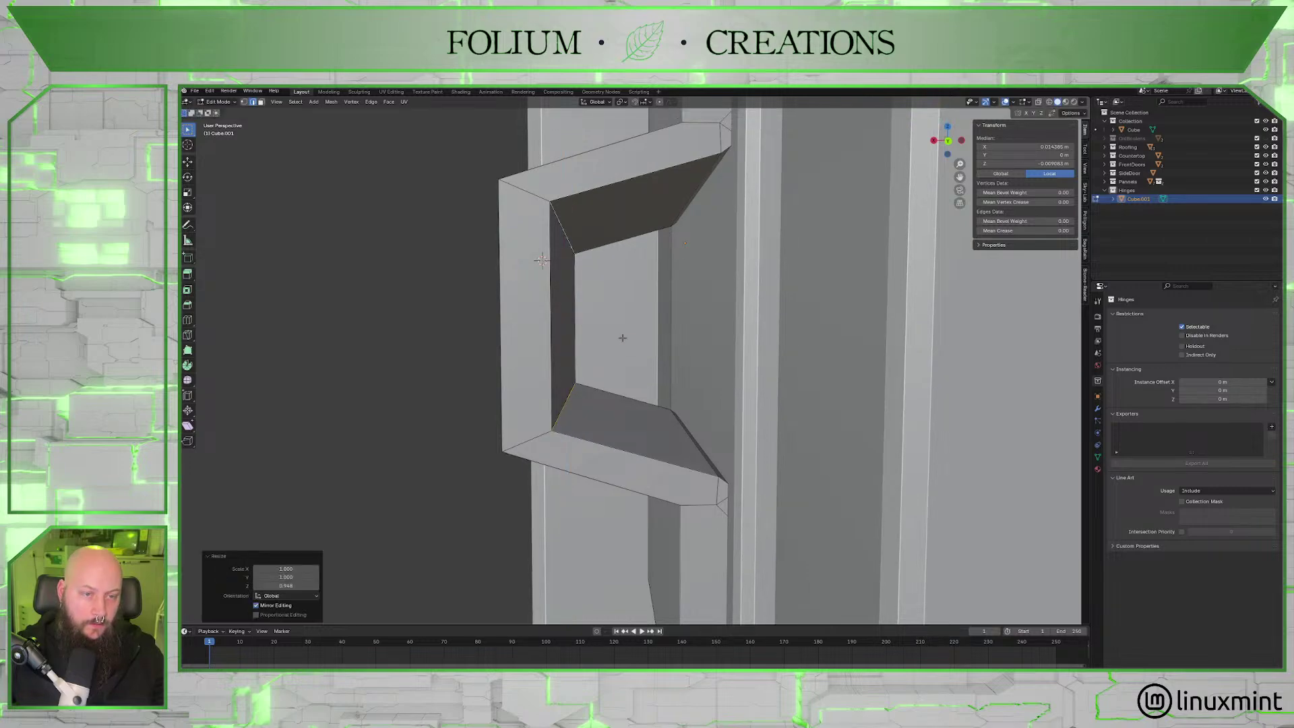
{"action": "key", "text": "g"}
{"action": "key", "text": "x"}
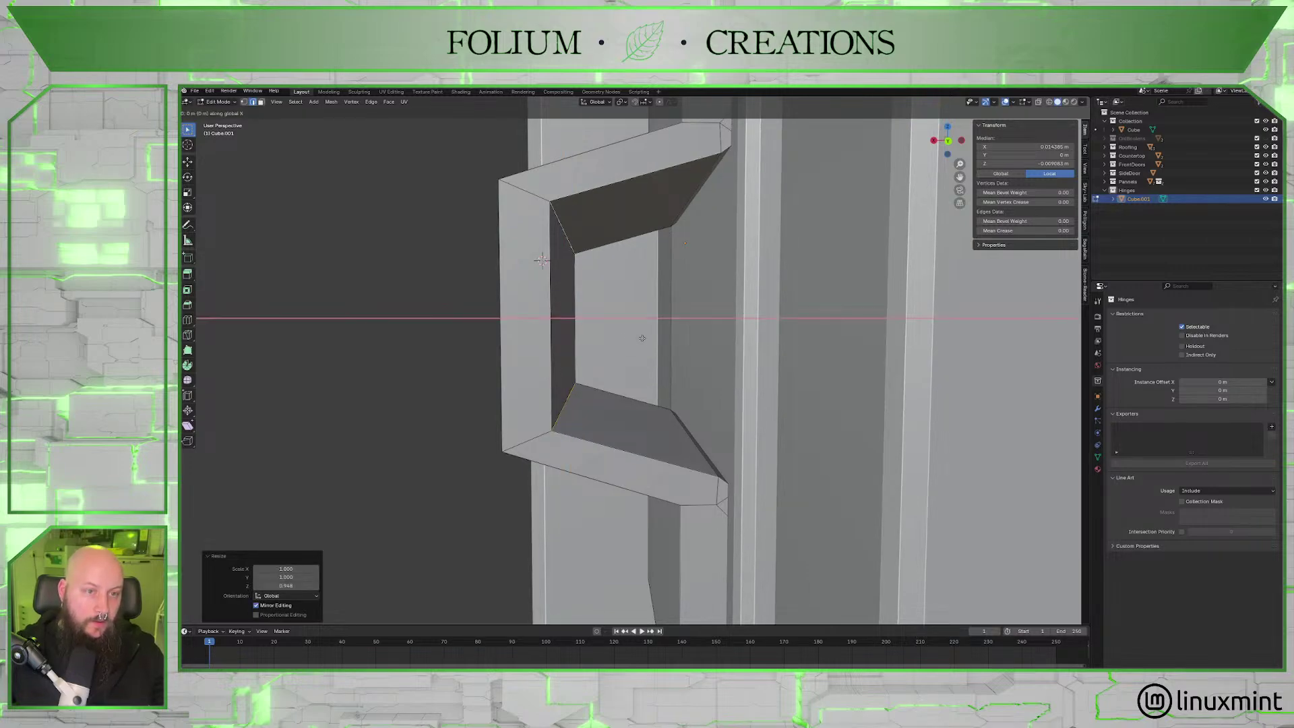
{"action": "left_click", "coordinate": [636, 337]}
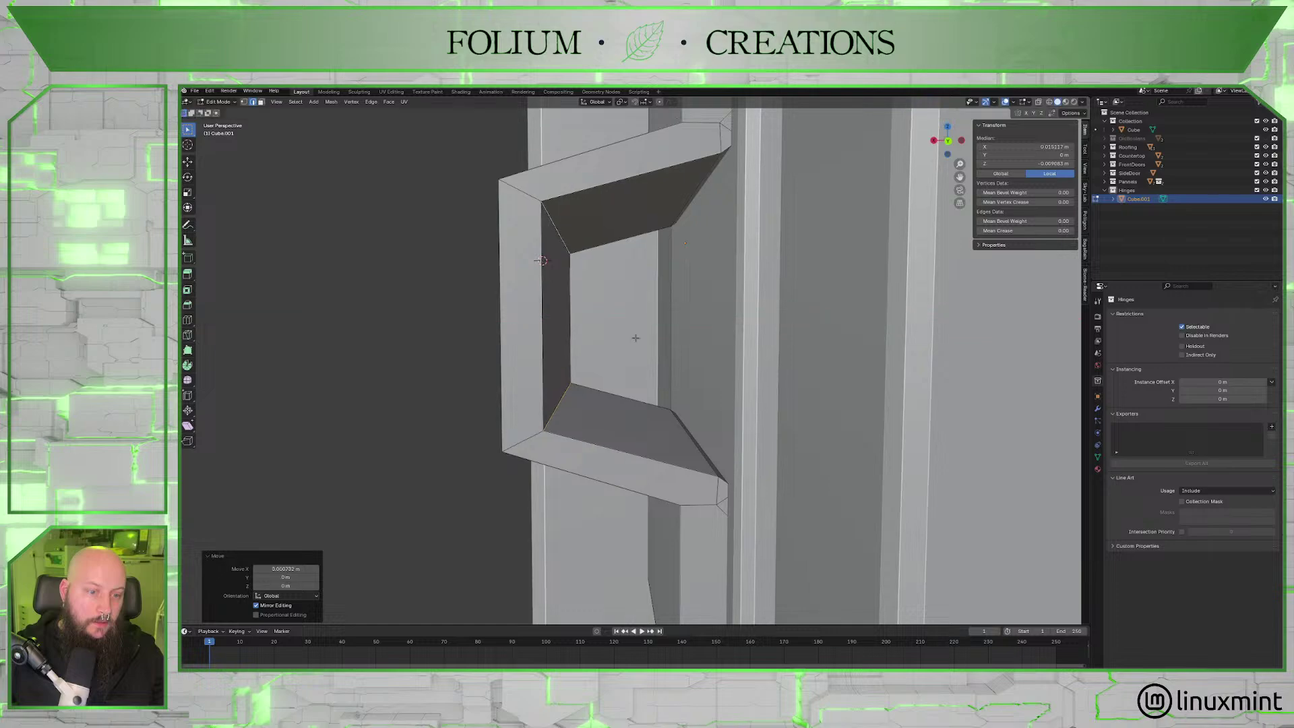
Undo the last change and move the bracket's outer bar about 0.0031 m outward along X to the door frame's edge.
{"action": "scroll", "coordinate": [636, 338], "scroll_direction": "down", "scroll_amount": 4}
{"action": "mouse_move", "coordinate": [643, 344]}
{"action": "middle_mouse_down"}
{"action": "mouse_move", "coordinate": [654, 340]}
{"action": "mouse_move", "coordinate": [637, 345]}
{"action": "mouse_move", "coordinate": [648, 350]}
{"action": "middle_mouse_up"}
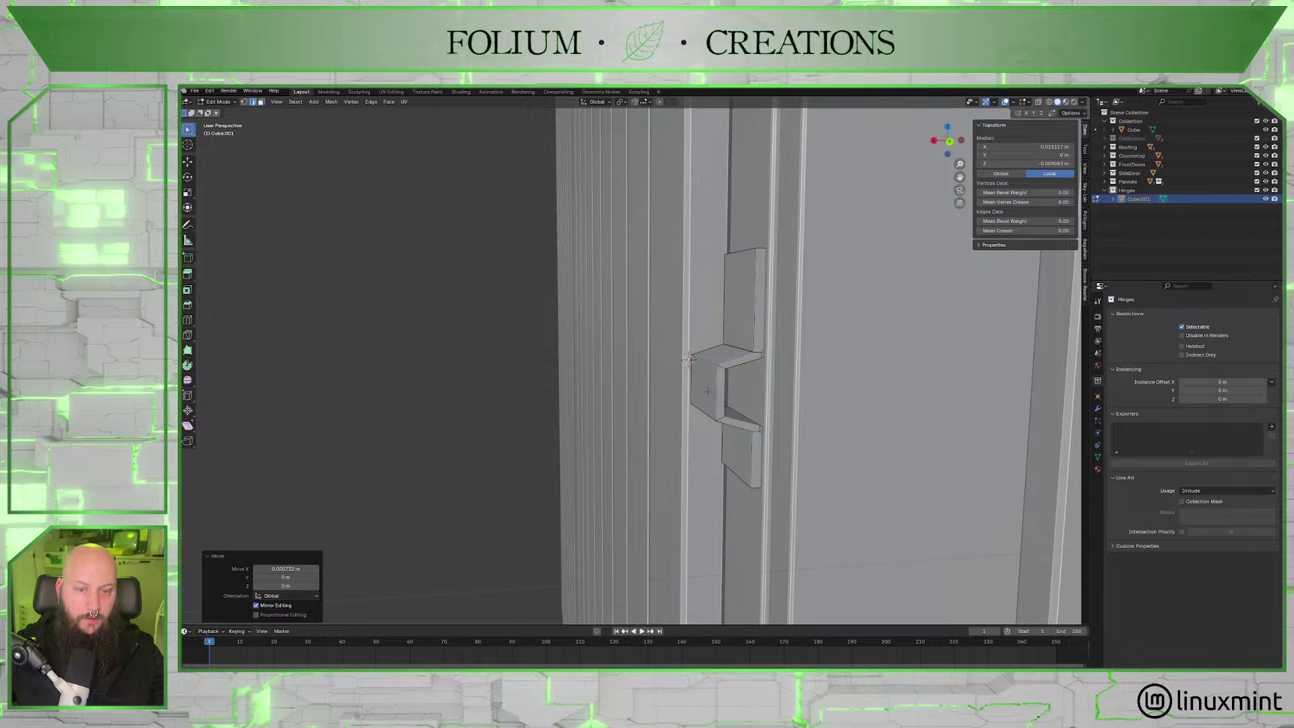
{"action": "middle_click_drag", "start_coordinate": [707, 391], "coordinate": [618, 375]}
{"action": "key", "text": "ctrl+z"}
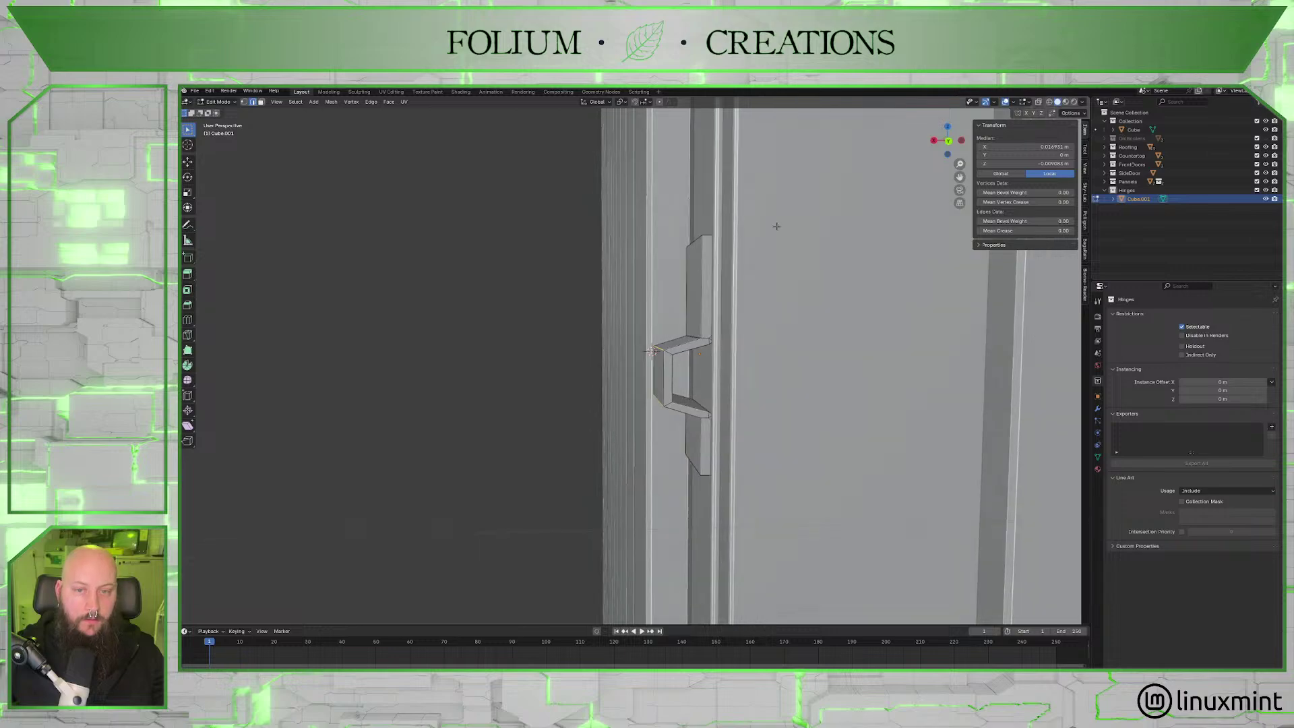
{"action": "left_click", "coordinate": [949, 146]}
{"action": "scroll", "coordinate": [668, 343], "scroll_direction": "up", "scroll_amount": 7}
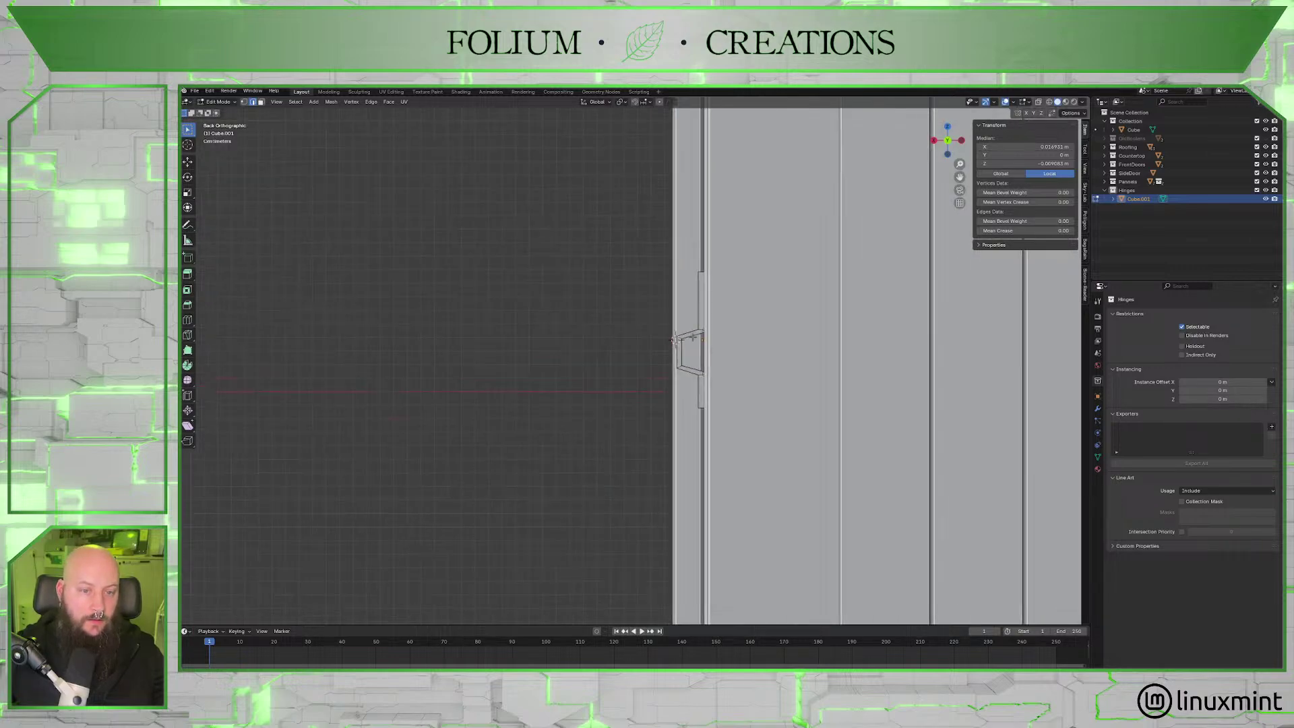
{"action": "scroll", "coordinate": [660, 356], "scroll_direction": "up", "scroll_amount": 4}
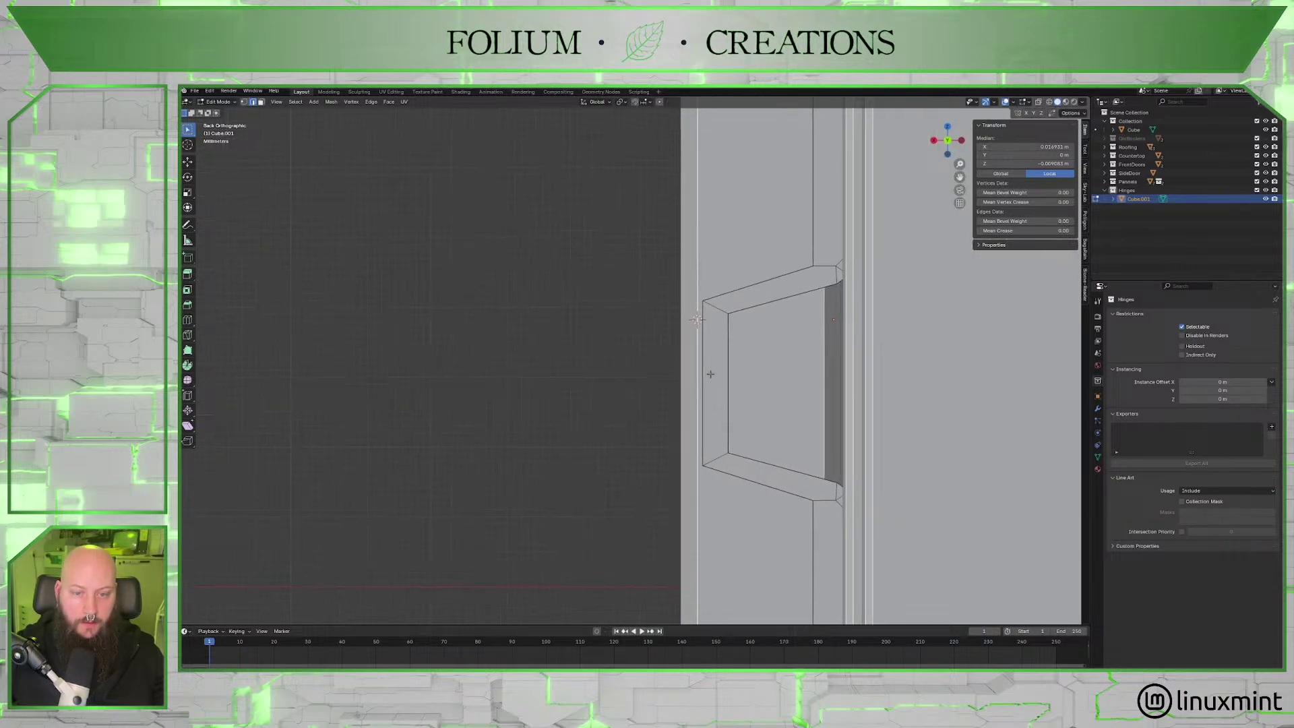
{"action": "key", "text": "g"}
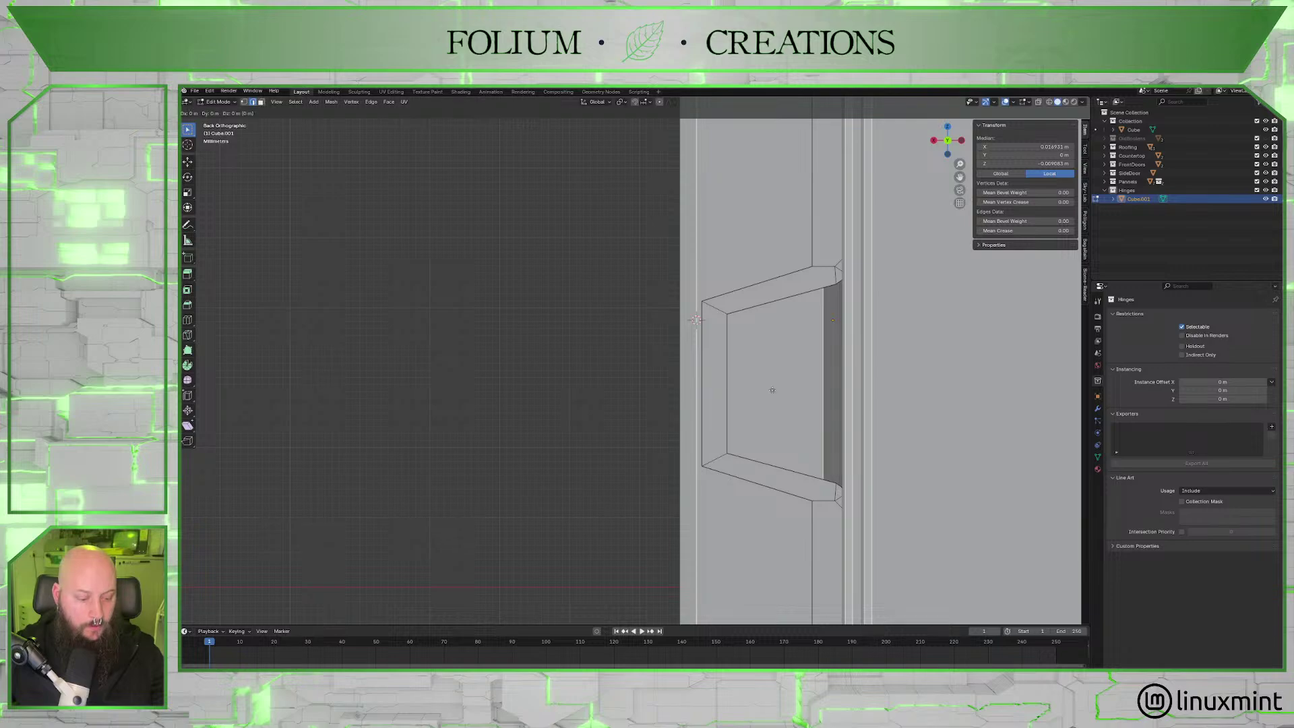
{"action": "key", "text": "x"}
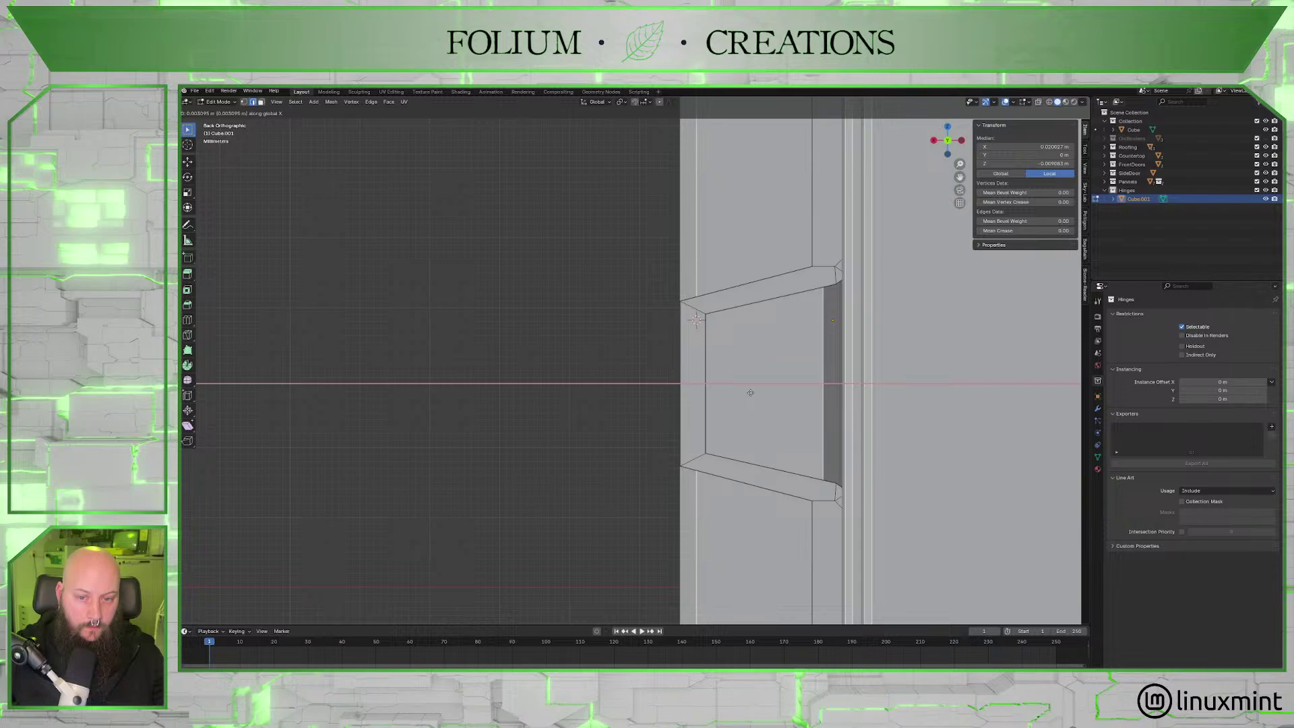
{"action": "left_click", "coordinate": [750, 392]}
Scale the two plate-side inner edges of the bracket slightly closer together along Z to even out the arm thickness.
{"action": "middle_click_drag", "start_coordinate": [748, 390], "coordinate": [783, 407]}
{"action": "key", "text": "KP_Decimal"}
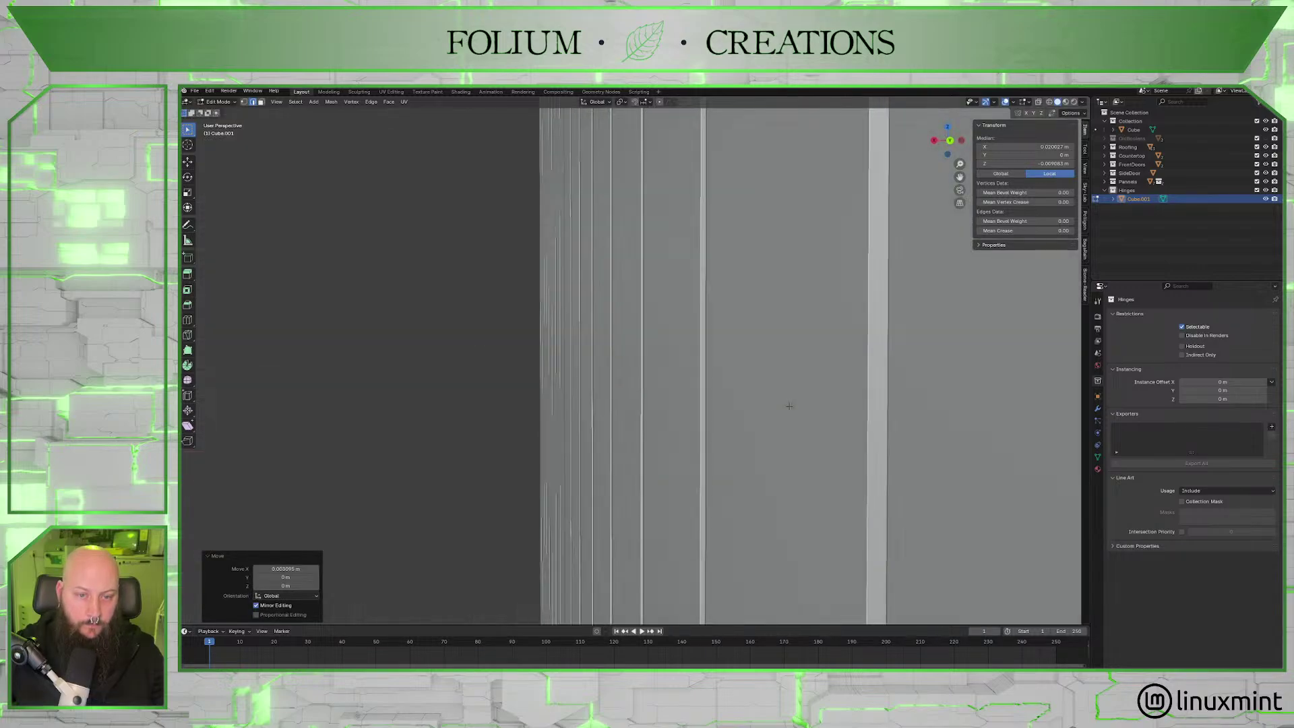
{"action": "scroll", "coordinate": [789, 406], "scroll_direction": "down", "scroll_amount": 5}
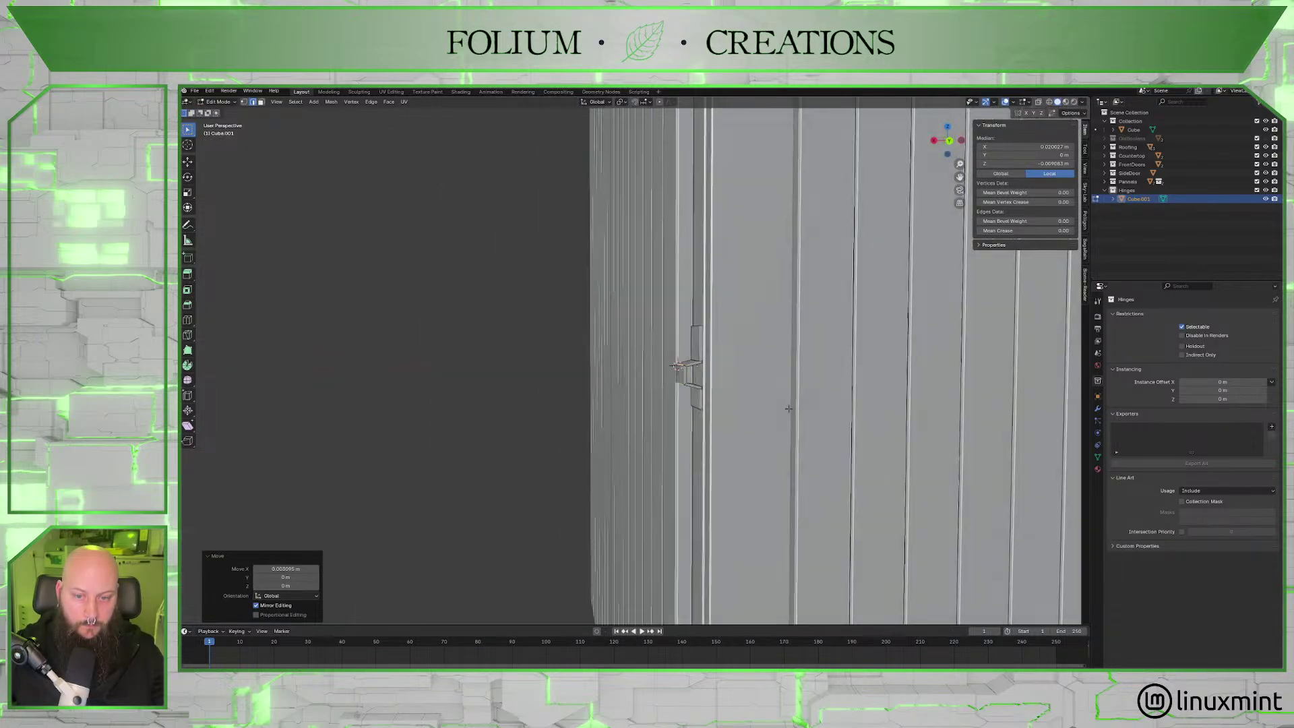
{"action": "scroll", "coordinate": [788, 408], "scroll_direction": "up", "scroll_amount": 5}
{"action": "middle_click_drag", "start_coordinate": [788, 408], "coordinate": [750, 415]}
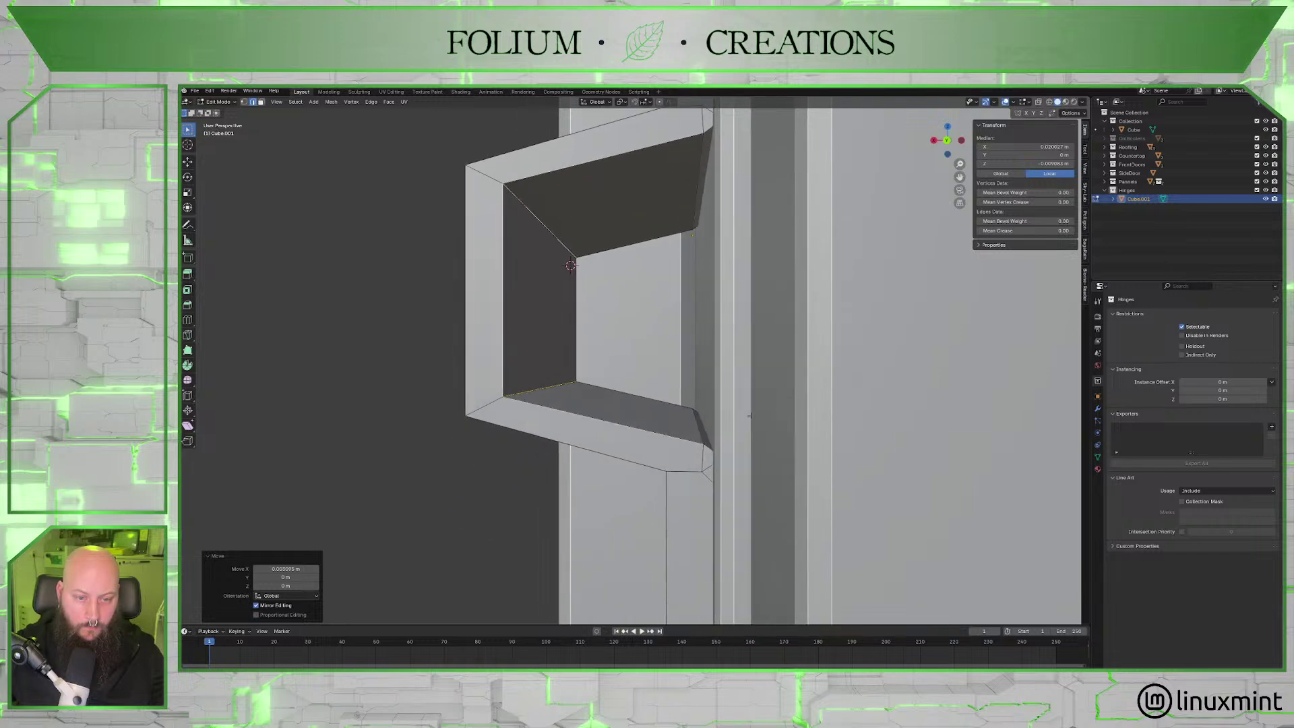
{"action": "left_click", "coordinate": [698, 422]}
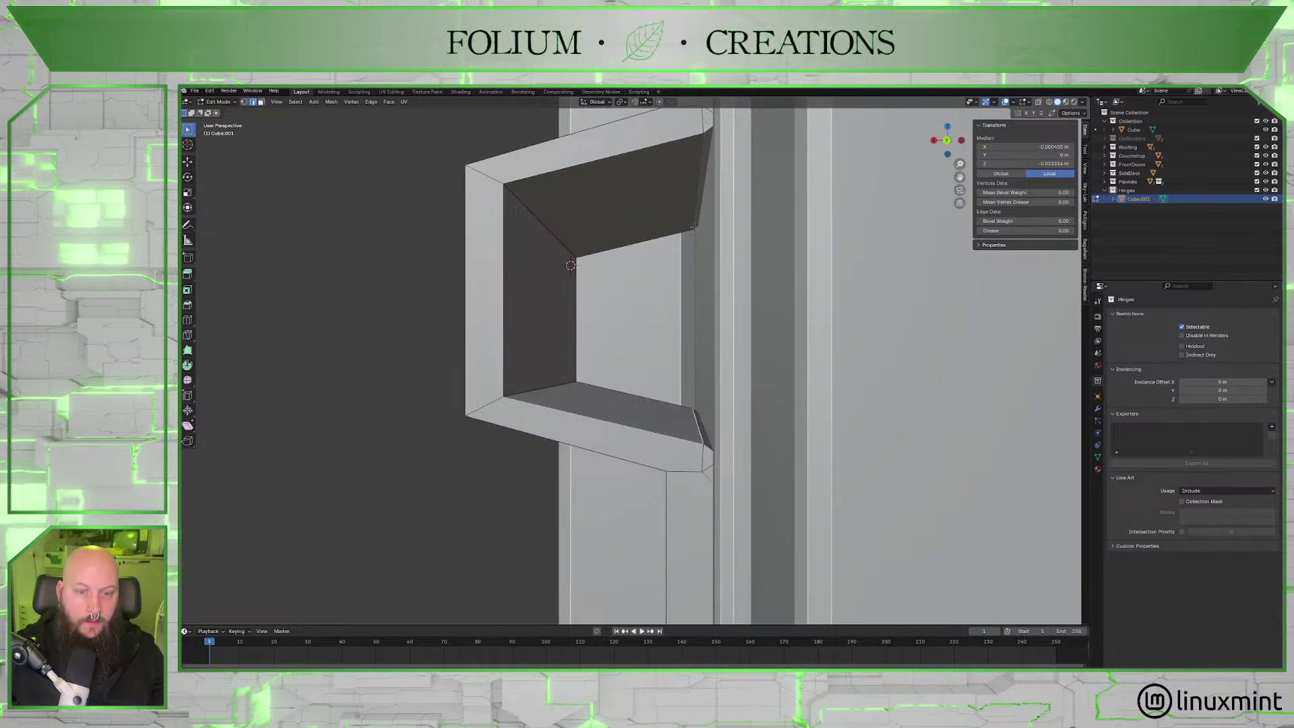
{"action": "left_click", "coordinate": [700, 182], "text": "shift"}
{"action": "key", "text": "s"}
{"action": "key", "text": "z"}
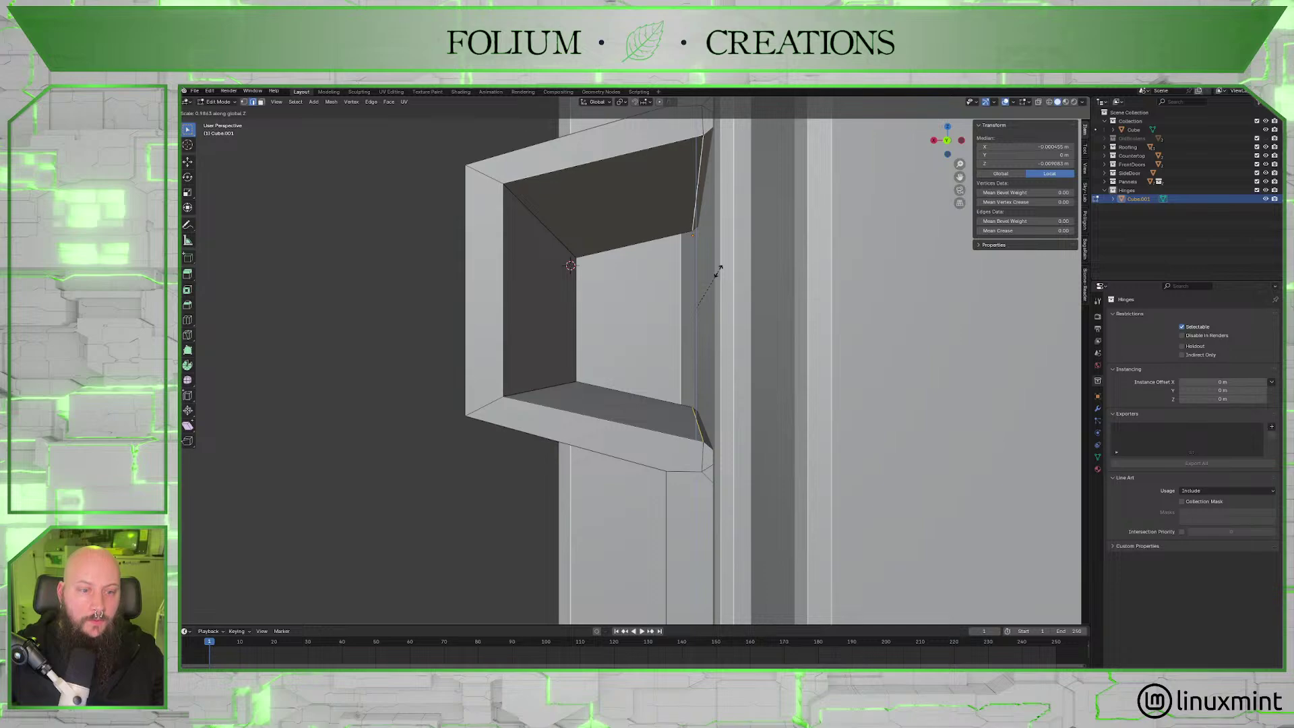
{"action": "left_click", "coordinate": [717, 269]}
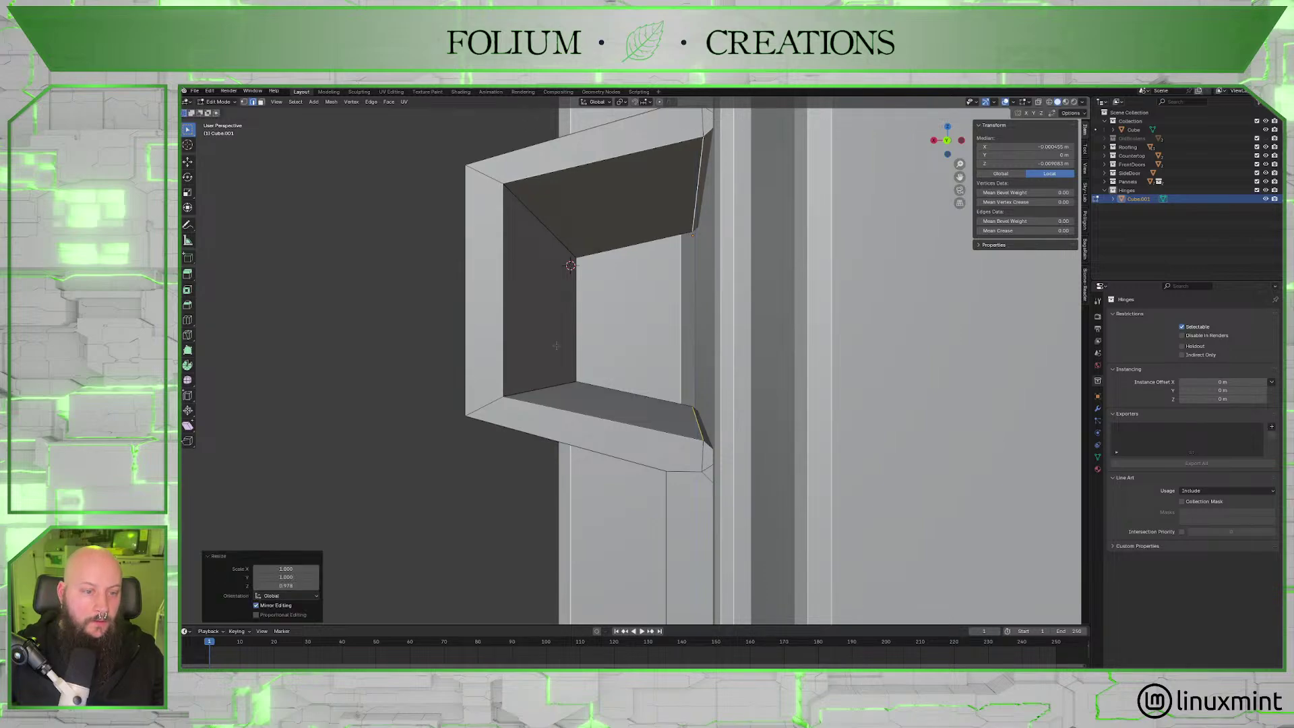
Scale the two inner corner edges beside the outer bar slightly closer together along Z.
{"action": "left_click", "coordinate": [545, 374]}
{"action": "left_click", "coordinate": [537, 220], "text": "shift"}
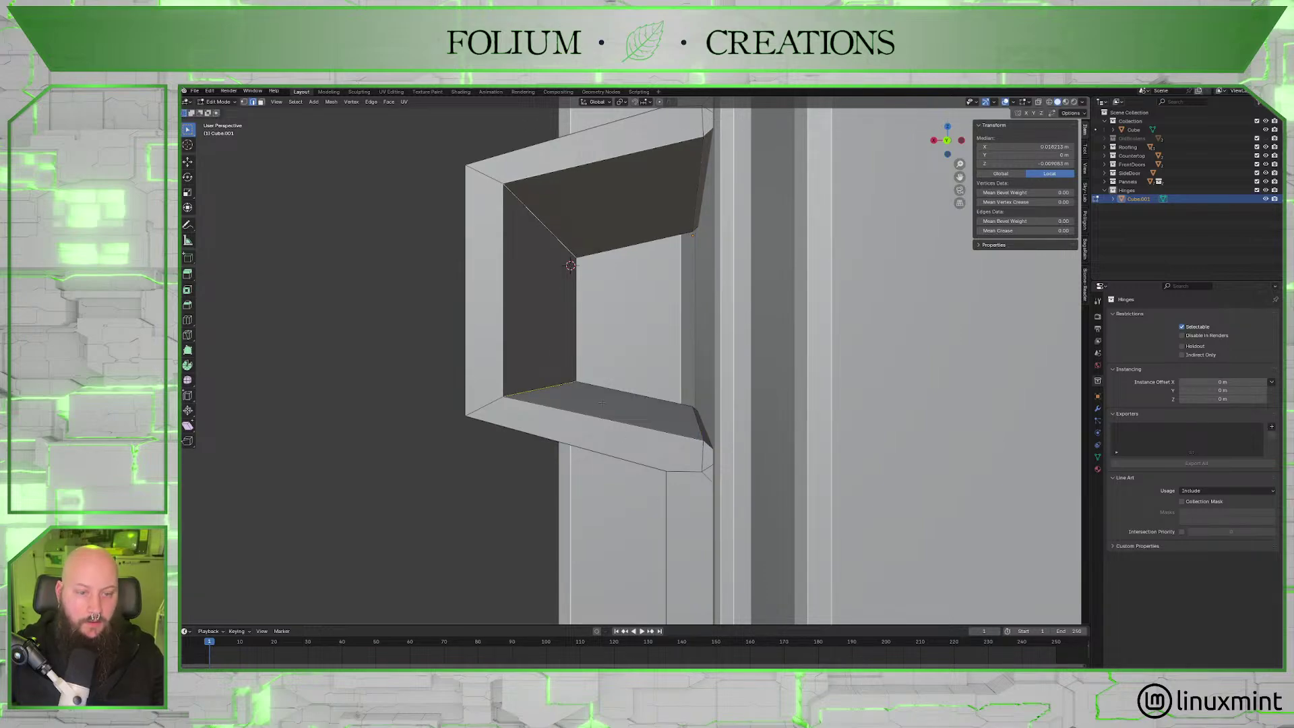
{"action": "key", "text": "s"}
{"action": "key", "text": "z"}
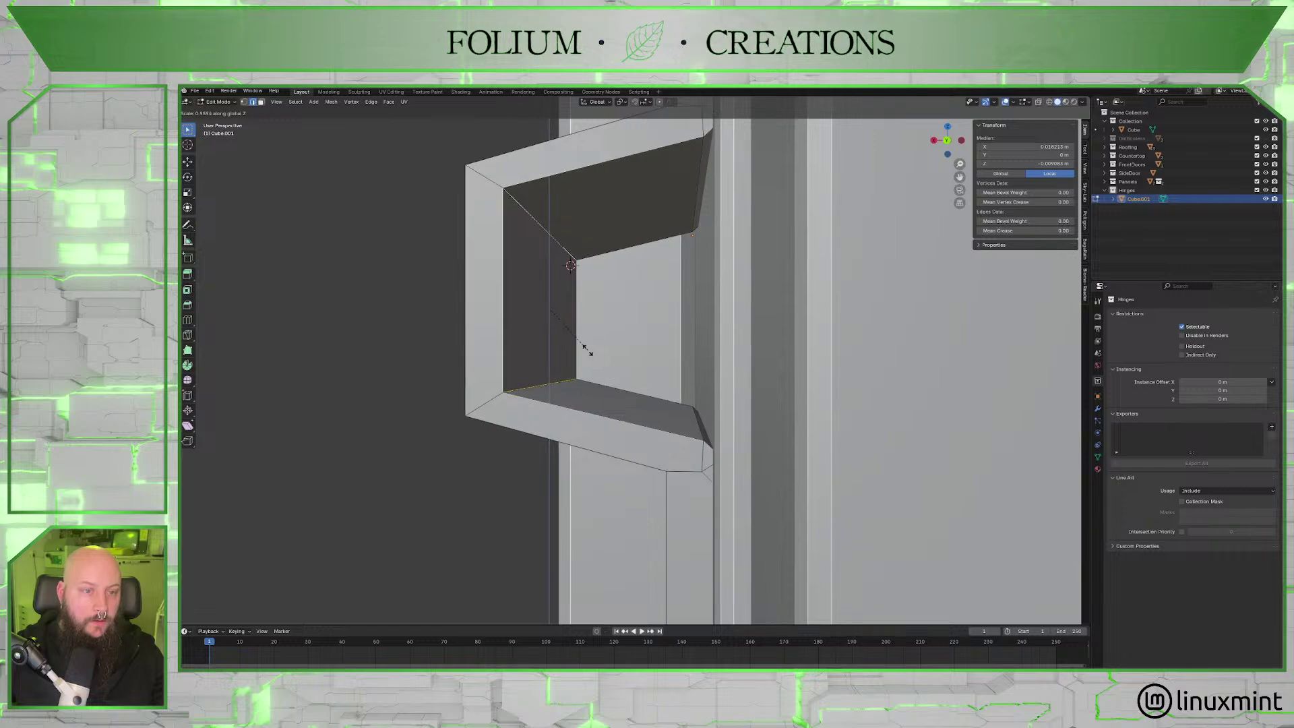
{"action": "left_click", "coordinate": [586, 350]}
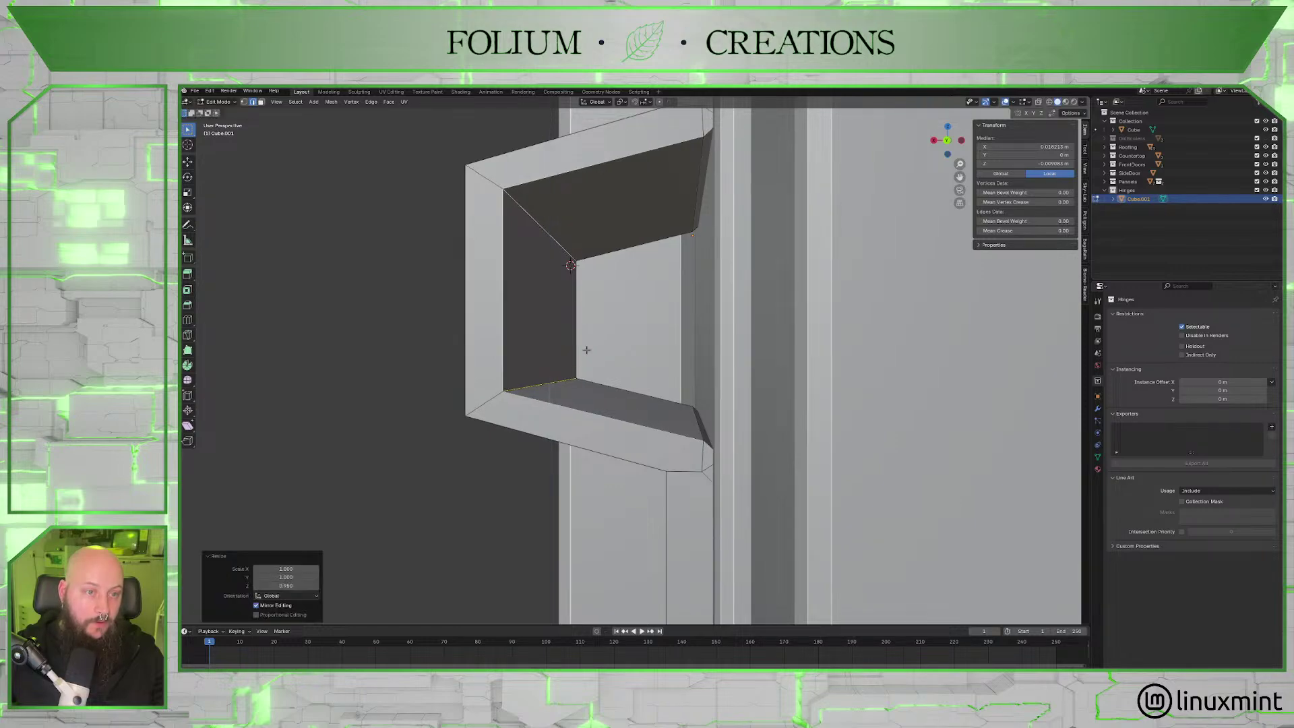
Scale the two plate-side inner edges of the bracket's arms closer together along Z by a factor of about 0.97.
{"action": "scroll", "coordinate": [586, 349], "scroll_direction": "down", "scroll_amount": 4}
{"action": "scroll", "coordinate": [678, 369], "scroll_direction": "up", "scroll_amount": 5}
{"action": "scroll", "coordinate": [678, 370], "scroll_direction": "up", "scroll_amount": 7}
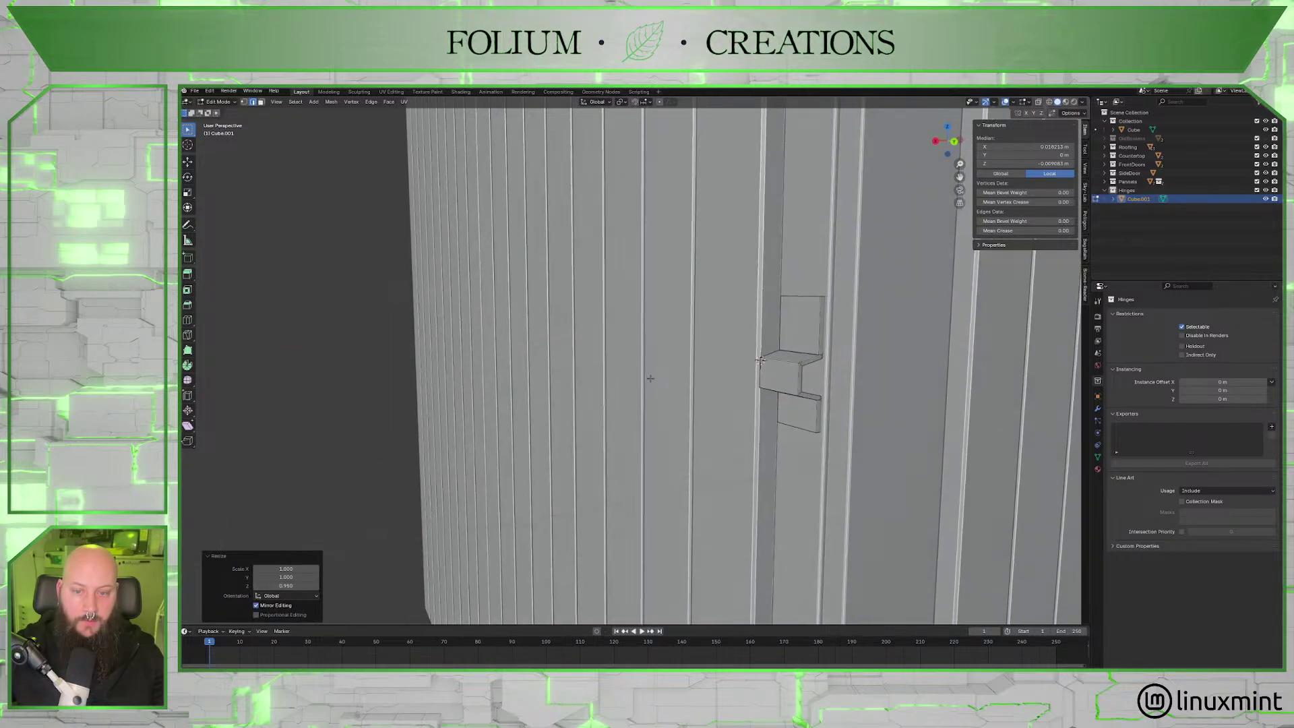
{"action": "middle_click_drag", "start_coordinate": [701, 421], "coordinate": [564, 398], "text": "shift"}
{"action": "scroll", "coordinate": [513, 366], "scroll_direction": "up", "scroll_amount": 3}
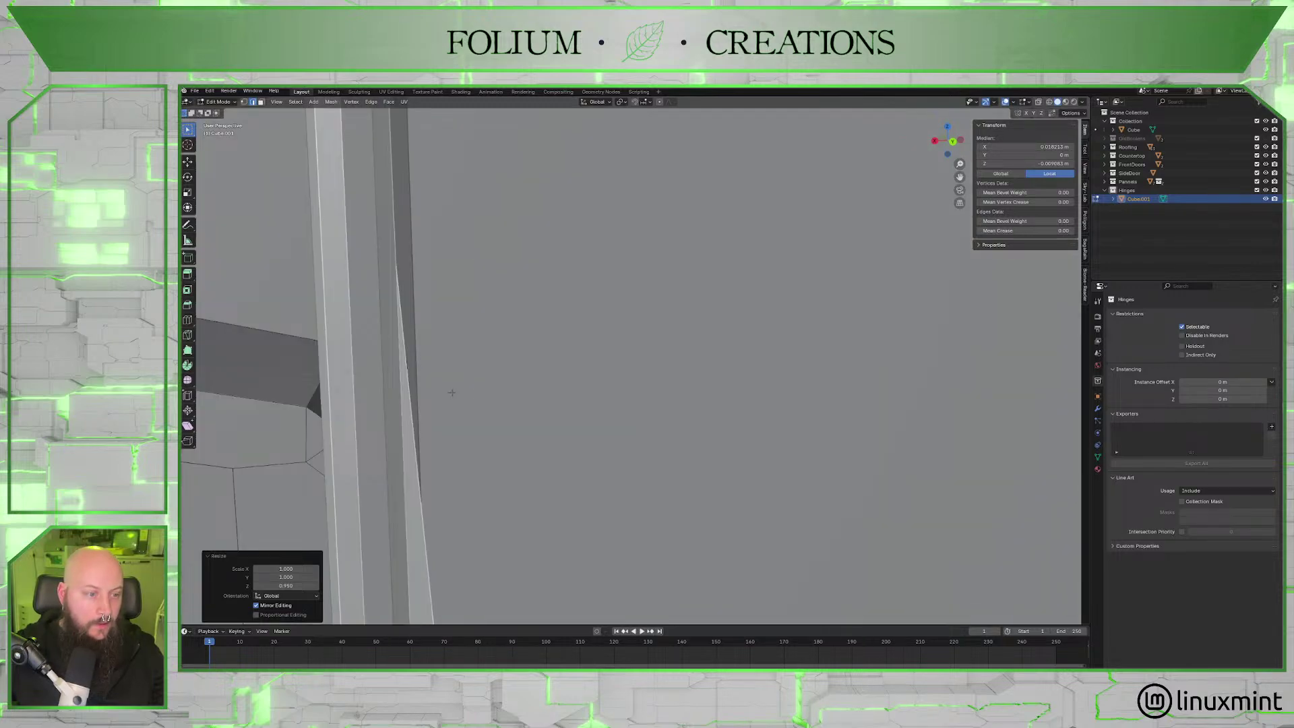
{"action": "scroll", "coordinate": [452, 392], "scroll_direction": "down", "scroll_amount": 3}
{"action": "left_click", "coordinate": [511, 355]}
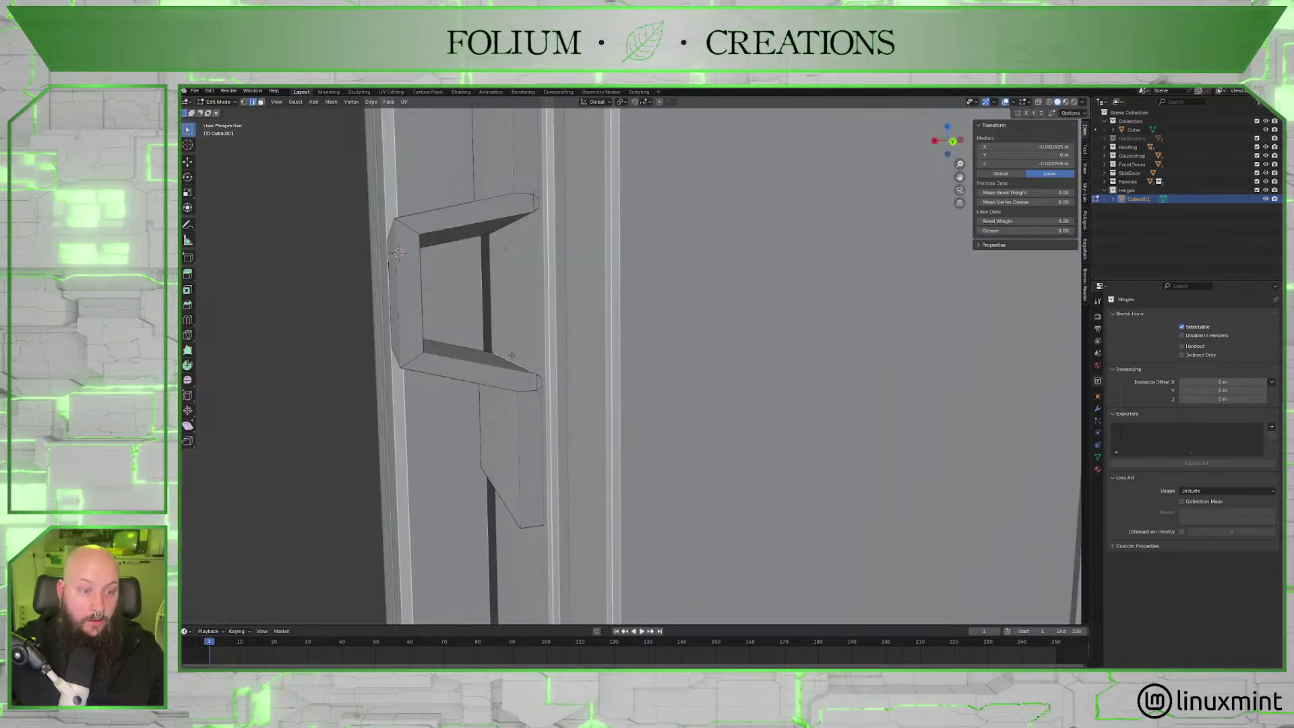
{"action": "left_click", "coordinate": [510, 233], "text": "shift"}
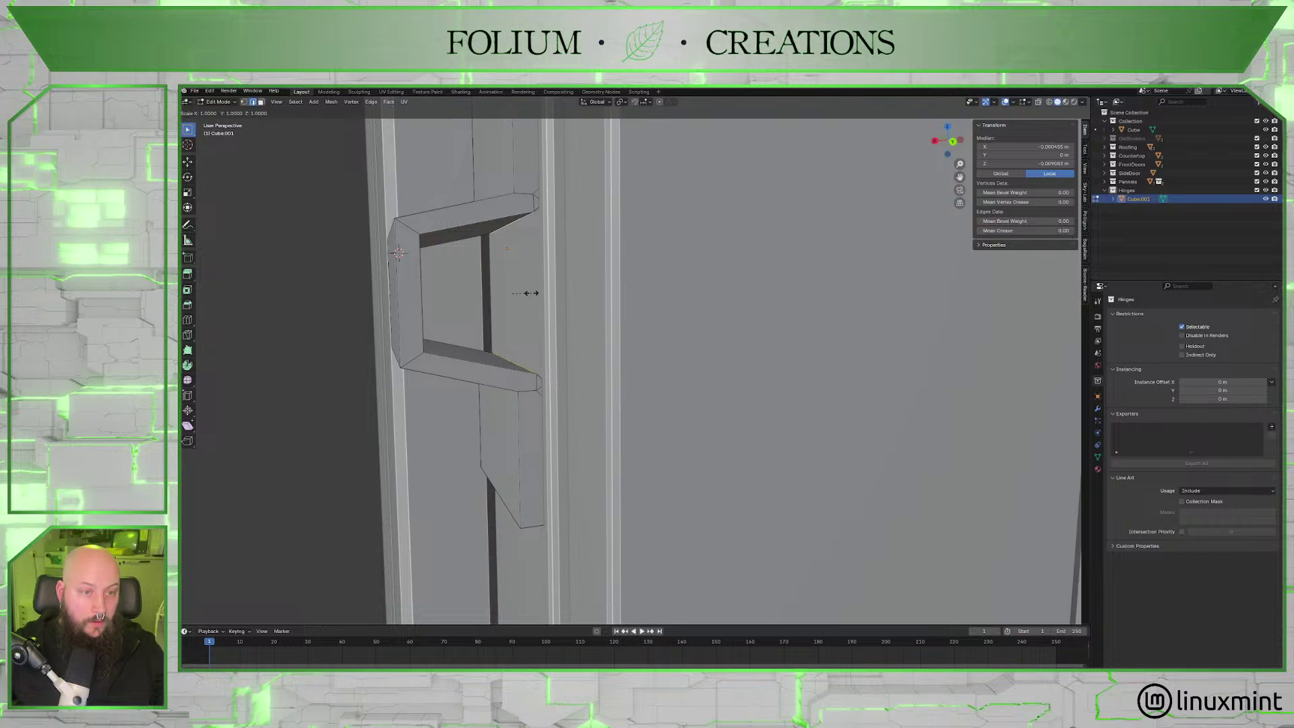
{"action": "key", "text": "s"}
{"action": "key", "text": "z"}
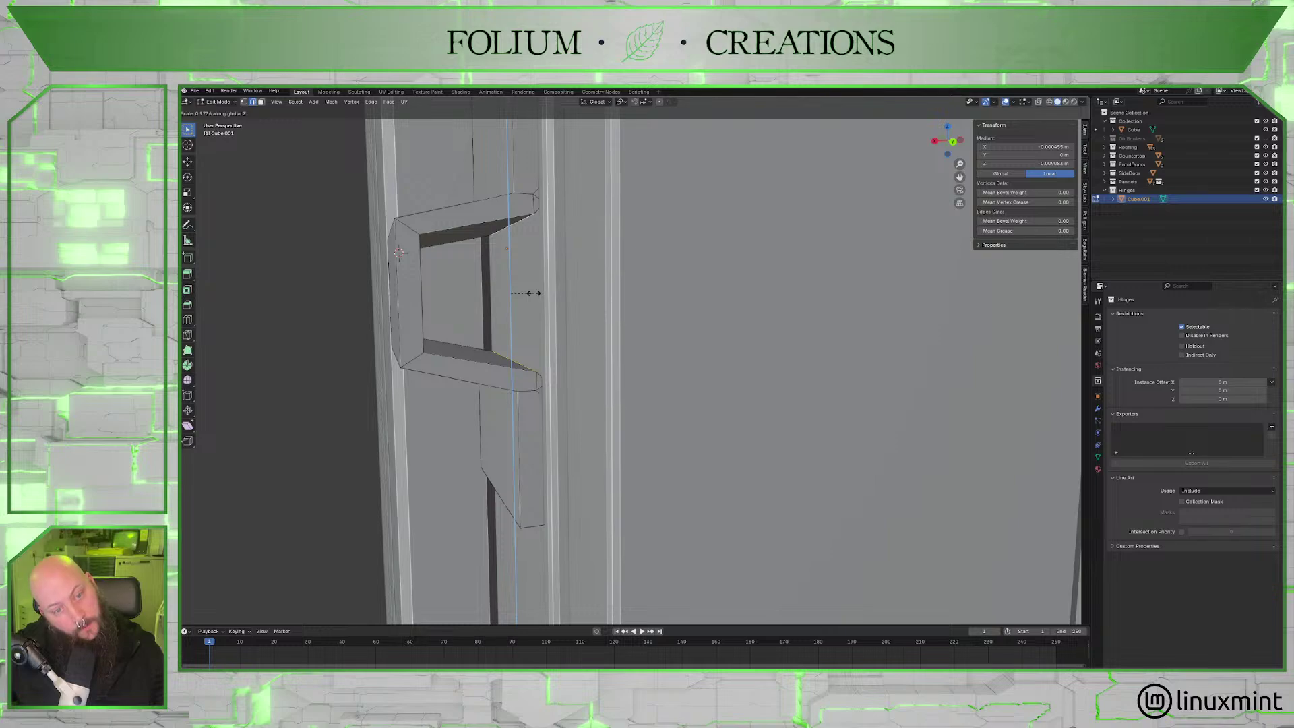
{"action": "left_click", "coordinate": [532, 293]}
{"action": "left_click", "coordinate": [953, 141]}
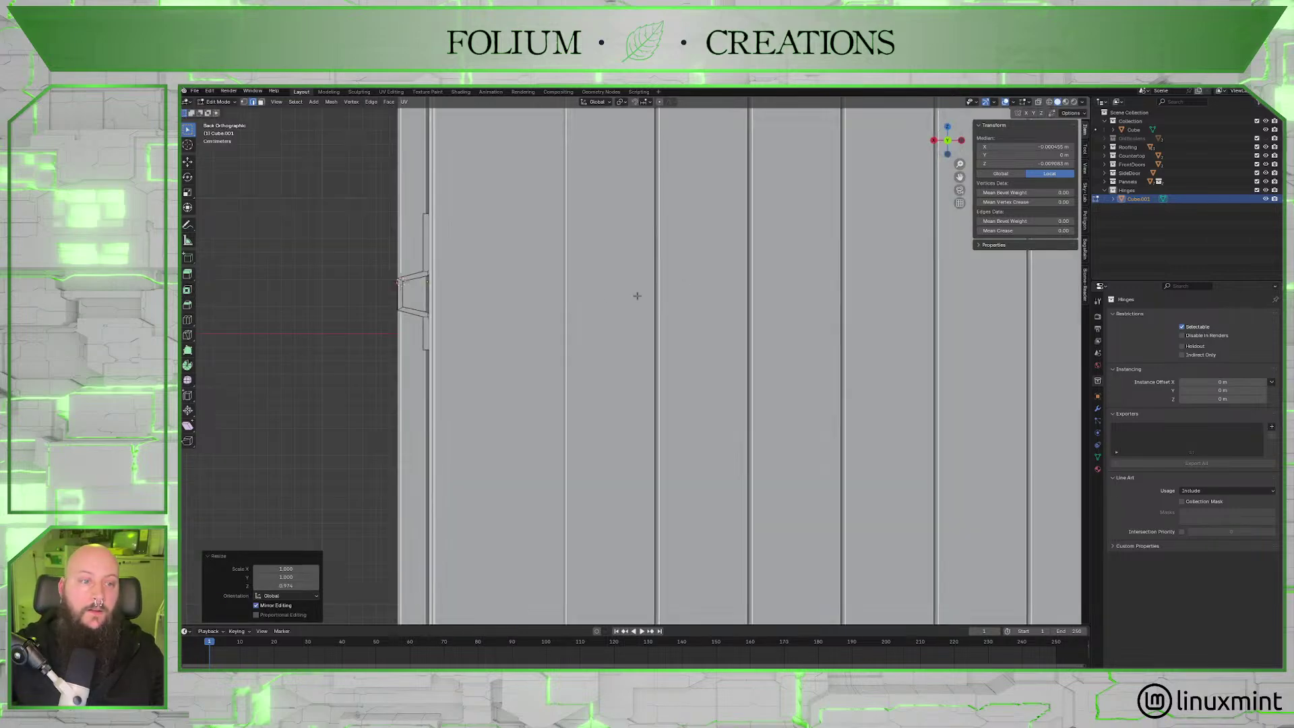
{"action": "scroll", "coordinate": [626, 344], "scroll_direction": "up", "scroll_amount": 3}
{"action": "scroll", "coordinate": [569, 341], "scroll_direction": "up", "scroll_amount": 3}
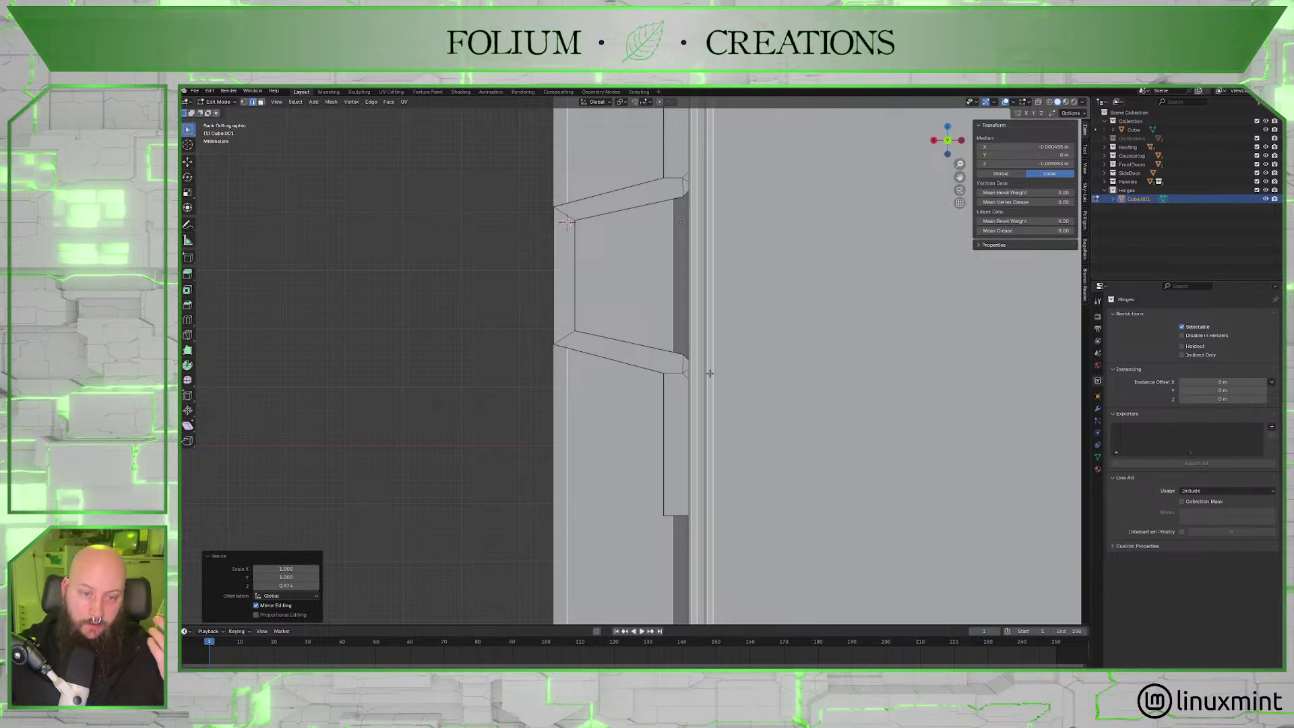
{"action": "mouse_move", "coordinate": [683, 372]}
{"action": "middle_mouse_down"}
{"action": "mouse_move", "coordinate": [681, 349]}
{"action": "mouse_move", "coordinate": [684, 362]}
{"action": "middle_mouse_up"}
{"action": "scroll", "coordinate": [684, 362], "scroll_direction": "down", "scroll_amount": 5}
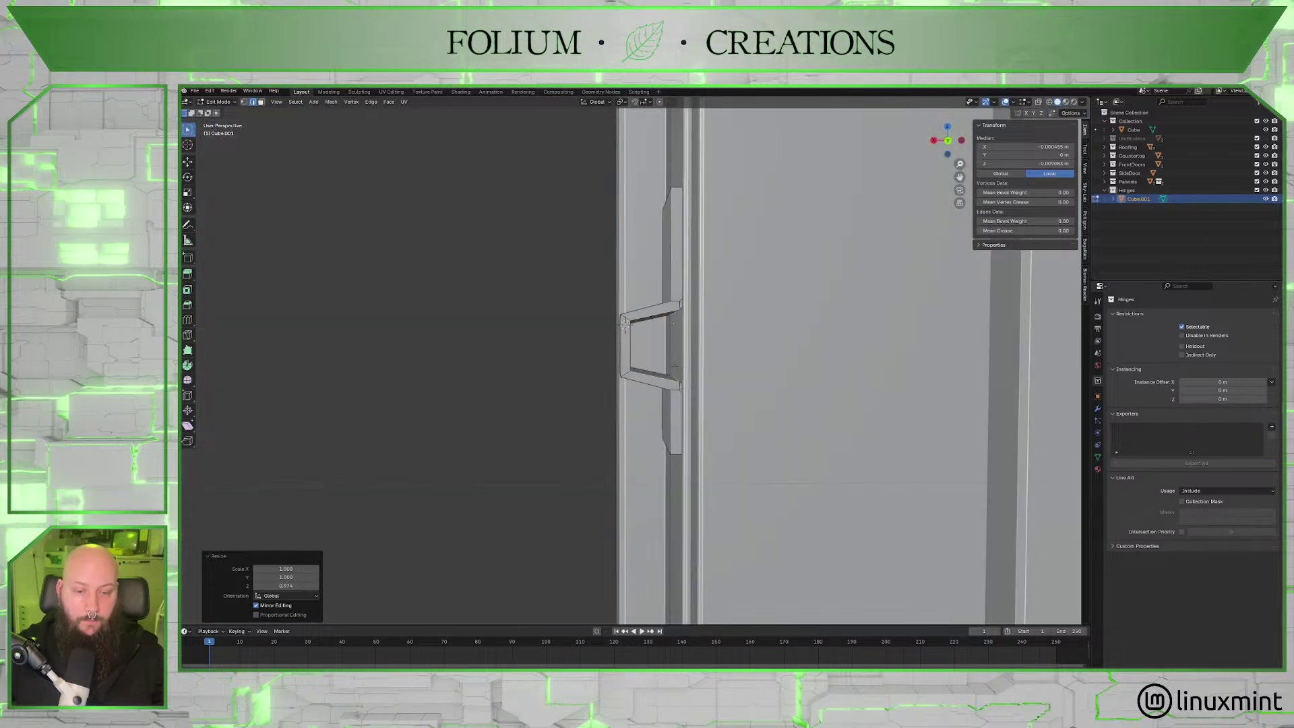
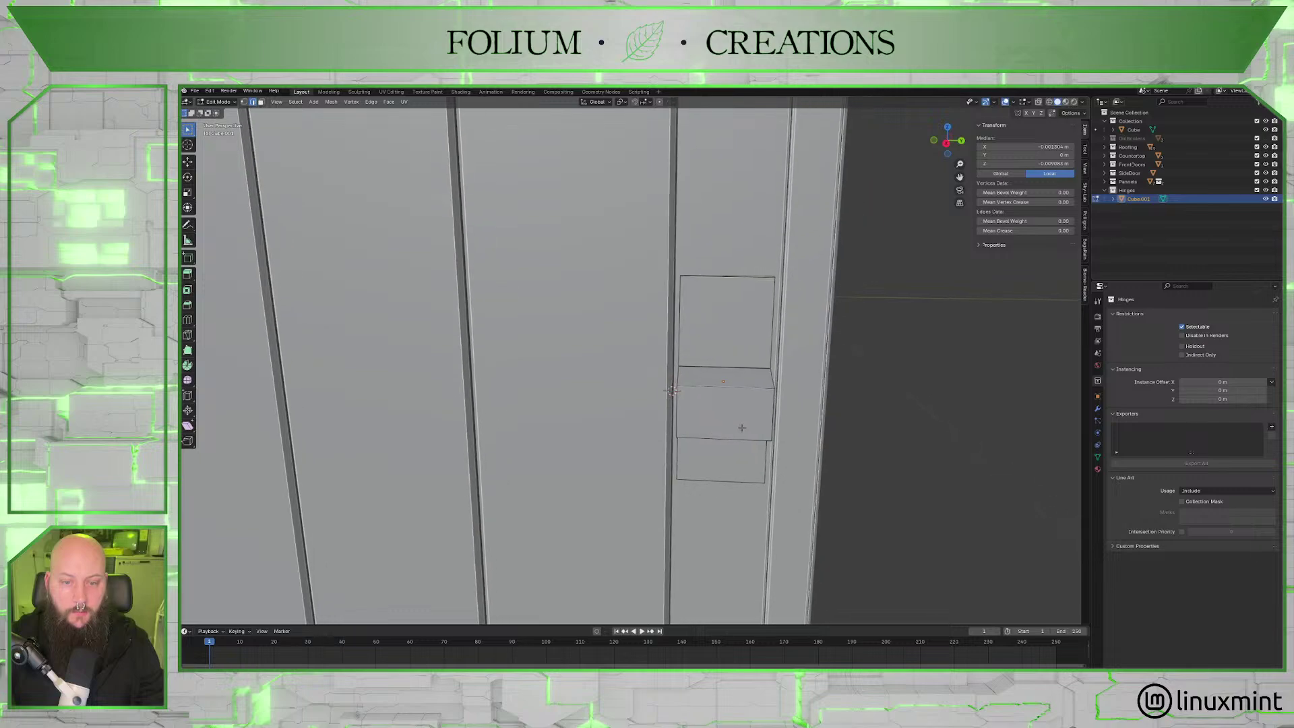
Scale the whole hinge bracket narrower along Y to about 0.059 m in Object Mode and apply its scale.
{"action": "key", "text": "Tab"}
{"action": "key", "text": "s"}
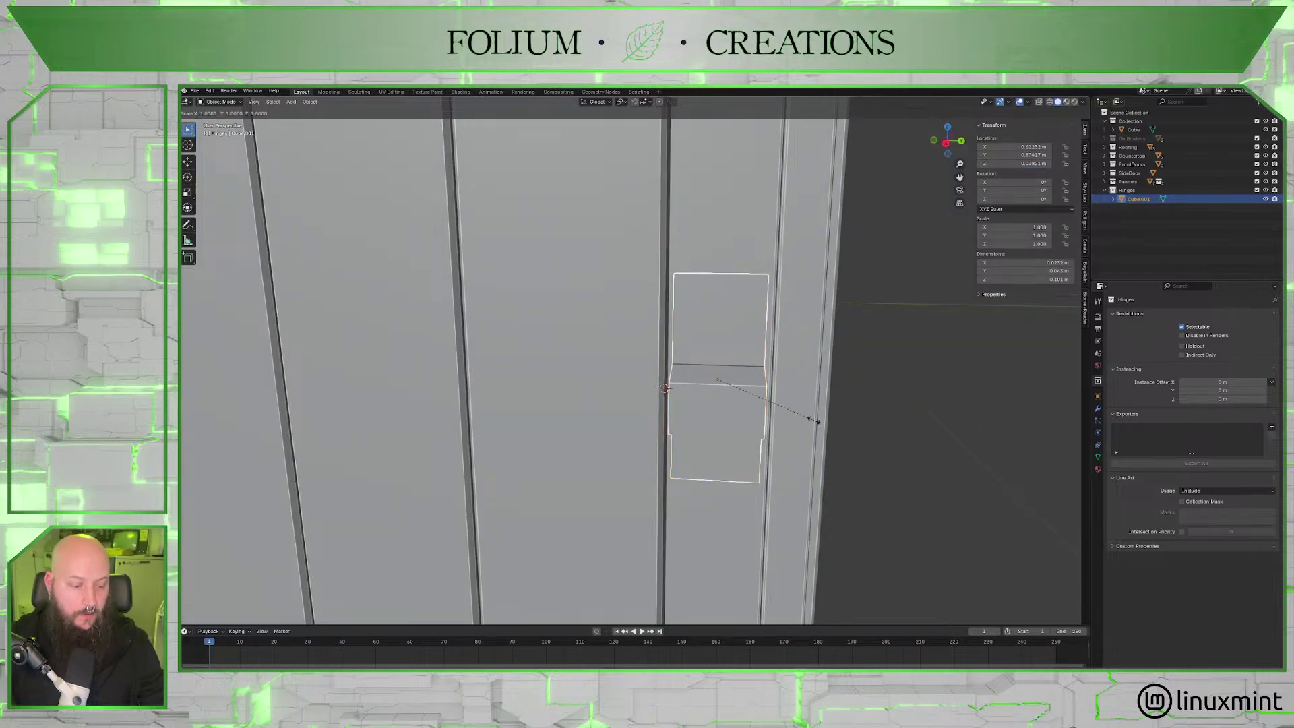
{"action": "key", "text": "y"}
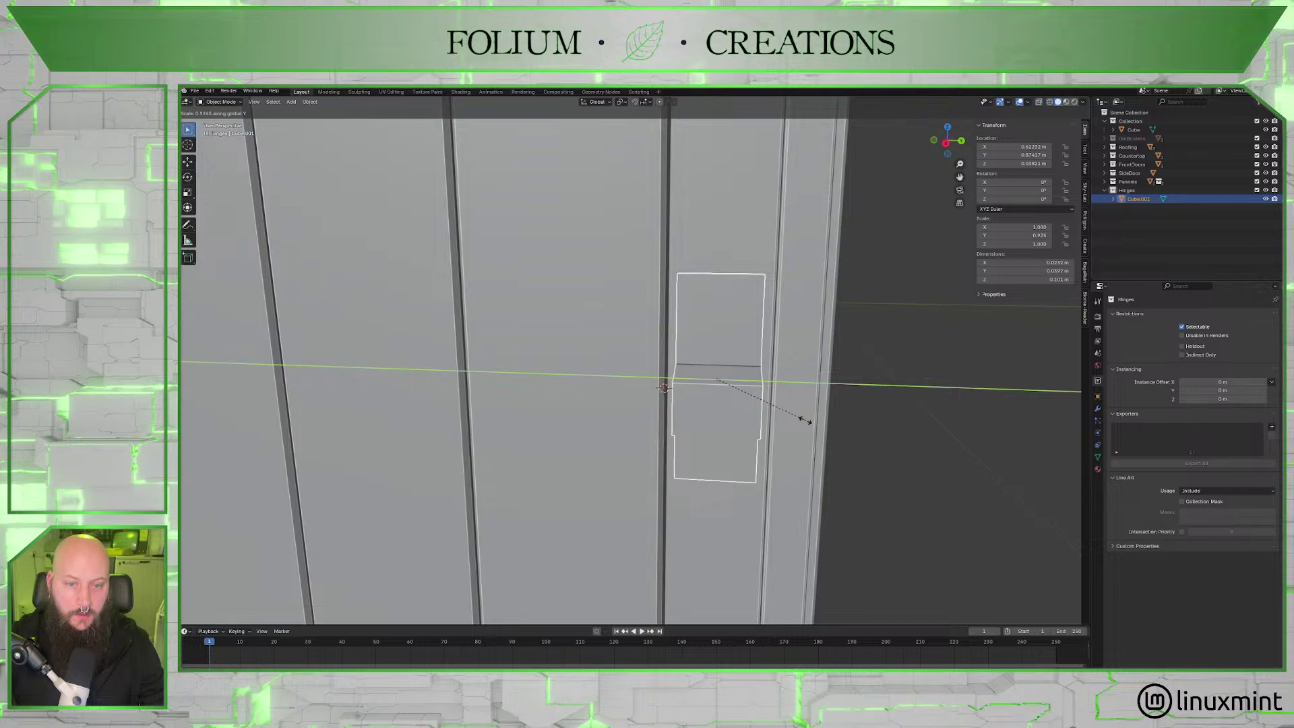
{"action": "left_click", "coordinate": [800, 422]}
{"action": "middle_click_drag", "start_coordinate": [800, 422], "coordinate": [661, 410]}
{"action": "key", "text": "ctrl+a"}
{"action": "left_click", "coordinate": [782, 431]}
{"action": "scroll", "coordinate": [799, 434], "scroll_direction": "down", "scroll_amount": 4}
Select the sloped top face of the bracket's upper arm and snap the 3D cursor to it.
{"action": "key", "text": "Tab"}
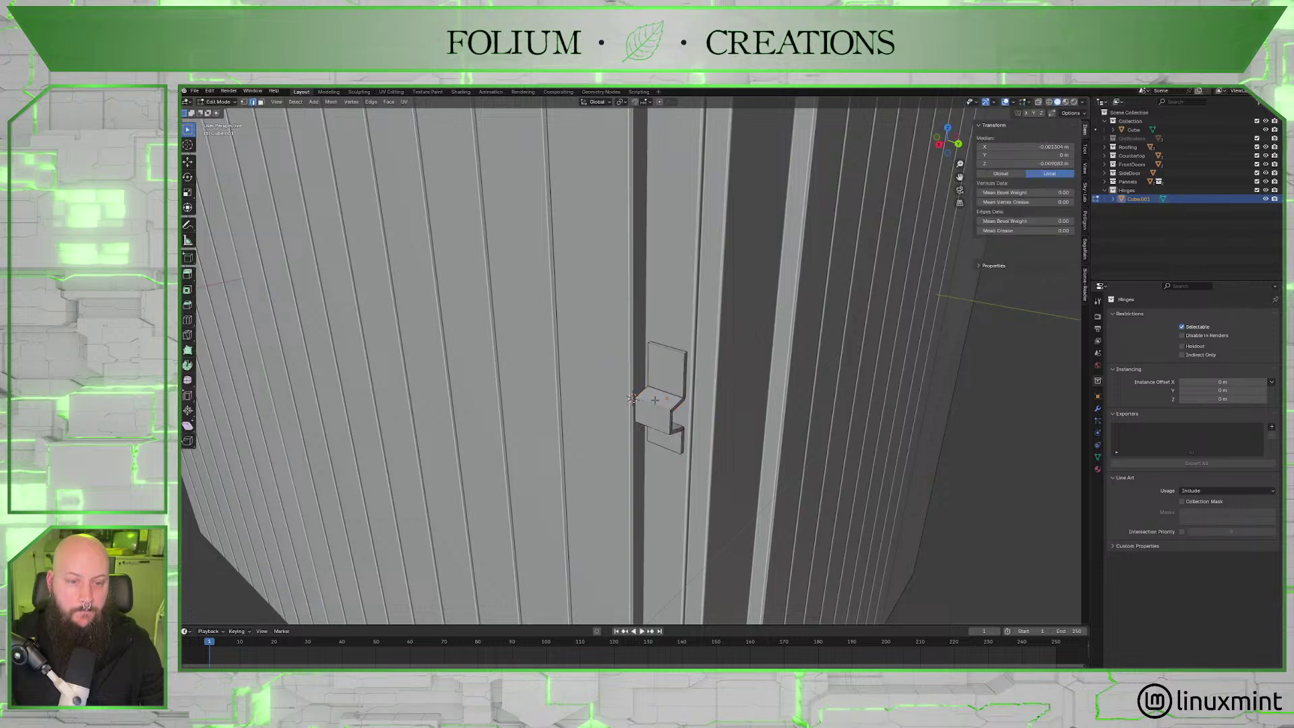
{"action": "left_click", "coordinate": [261, 102]}
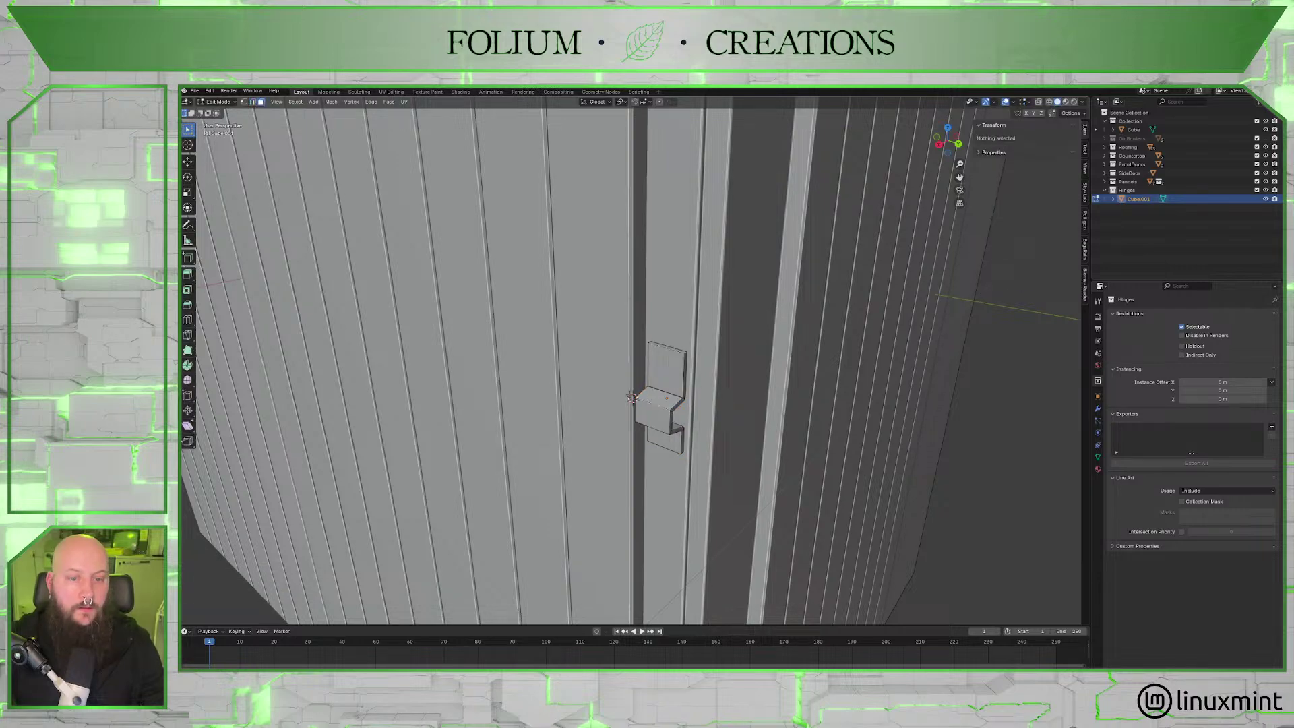
{"action": "left_click", "coordinate": [661, 402]}
{"action": "scroll", "coordinate": [664, 431], "scroll_direction": "up", "scroll_amount": 3}
{"action": "scroll", "coordinate": [666, 469], "scroll_direction": "up", "scroll_amount": 2}
{"action": "mouse_move", "coordinate": [667, 469]}
{"action": "middle_mouse_down"}
{"action": "mouse_move", "coordinate": [705, 455]}
{"action": "mouse_move", "coordinate": [684, 457]}
{"action": "middle_mouse_up"}
{"action": "key", "text": "shift+s"}
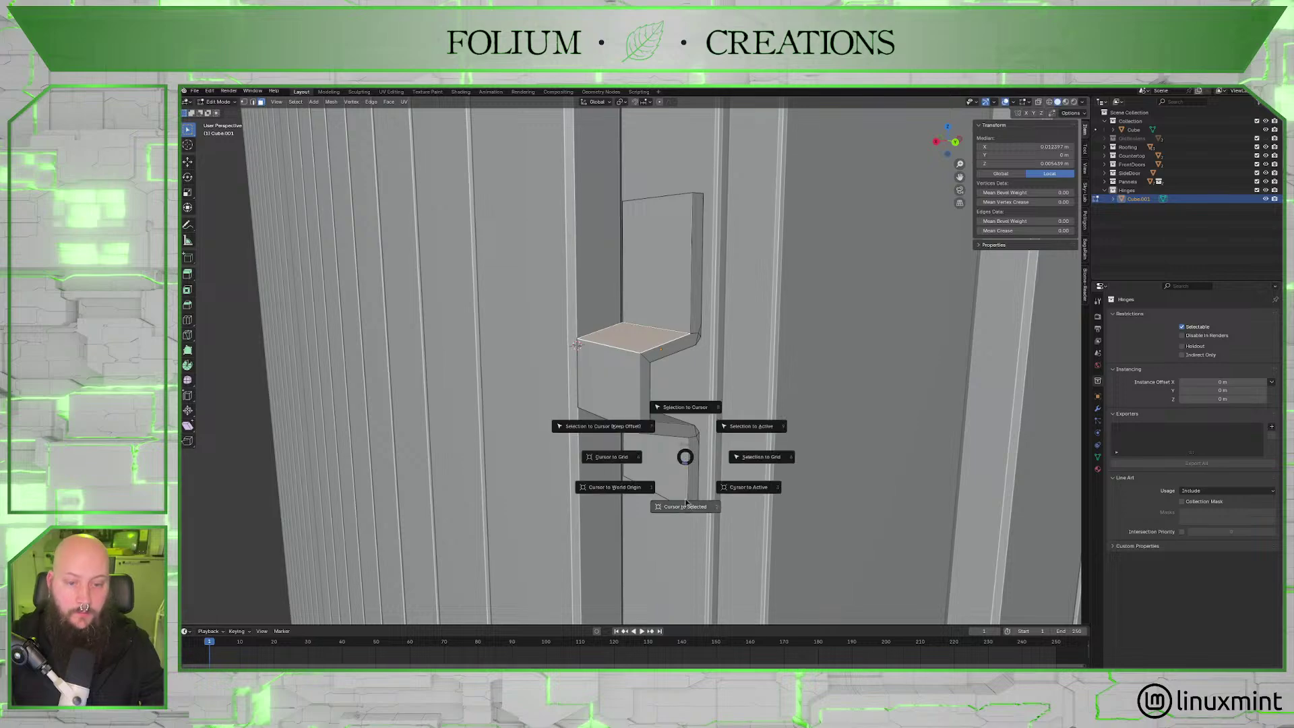
{"action": "left_click", "coordinate": [699, 493]}
Add a cylinder mesh at the 3D cursor on the bracket's upper arm as a separate object.
{"action": "key", "text": "Tab"}
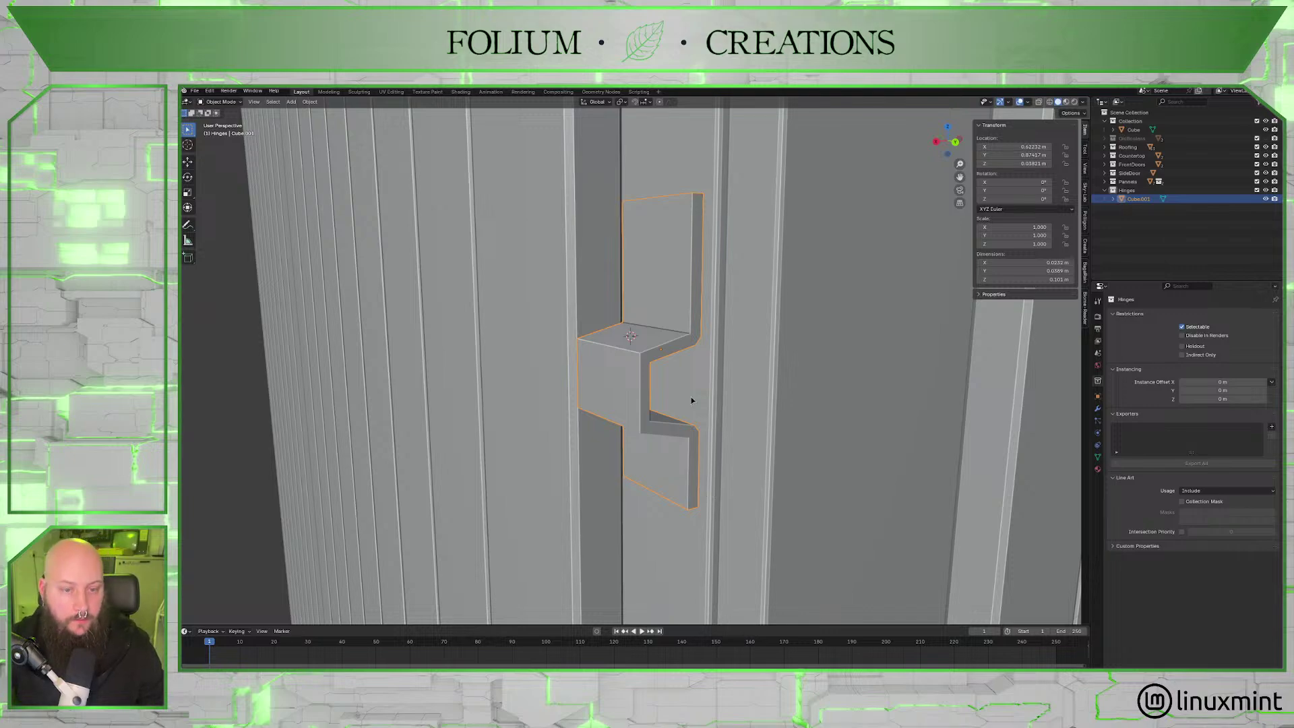
{"action": "key", "text": "shift+a"}
{"action": "mouse_move", "coordinate": [691, 398]}
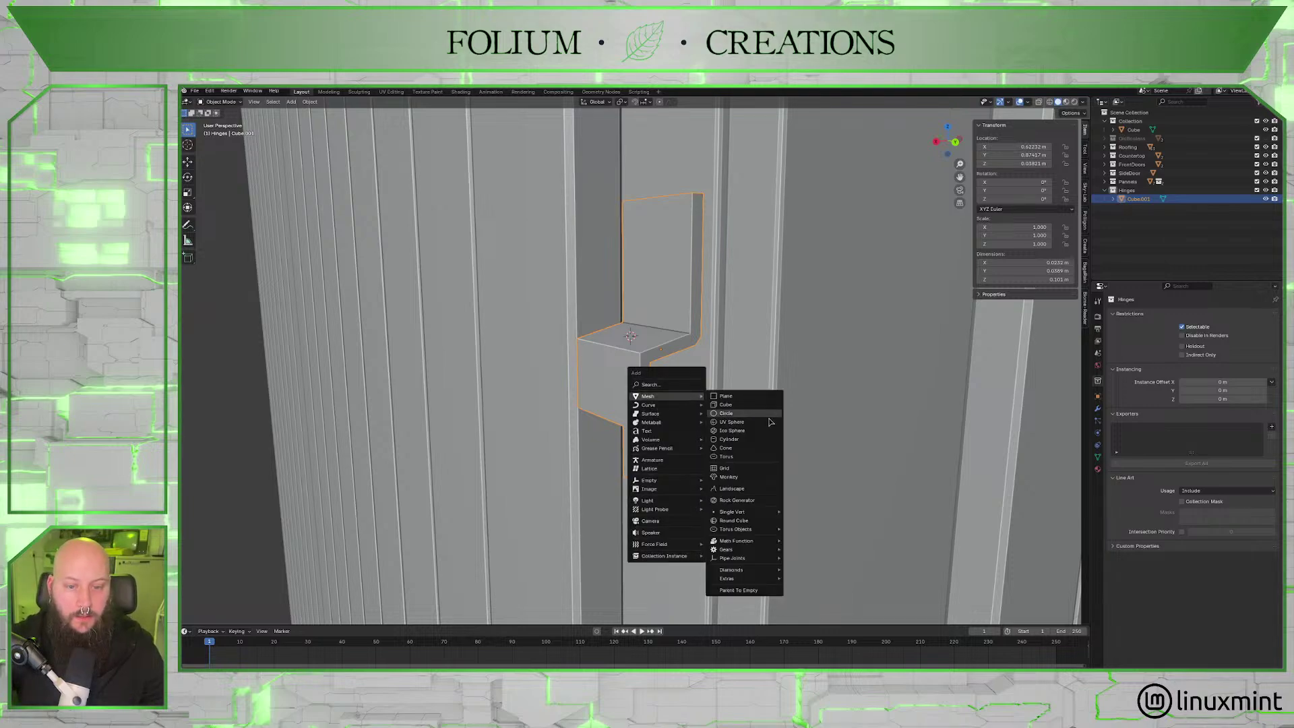
{"action": "left_click", "coordinate": [729, 439]}
{"action": "middle_click_drag", "start_coordinate": [720, 407], "coordinate": [699, 422]}
{"action": "middle_click_drag", "start_coordinate": [878, 468], "coordinate": [839, 461]}
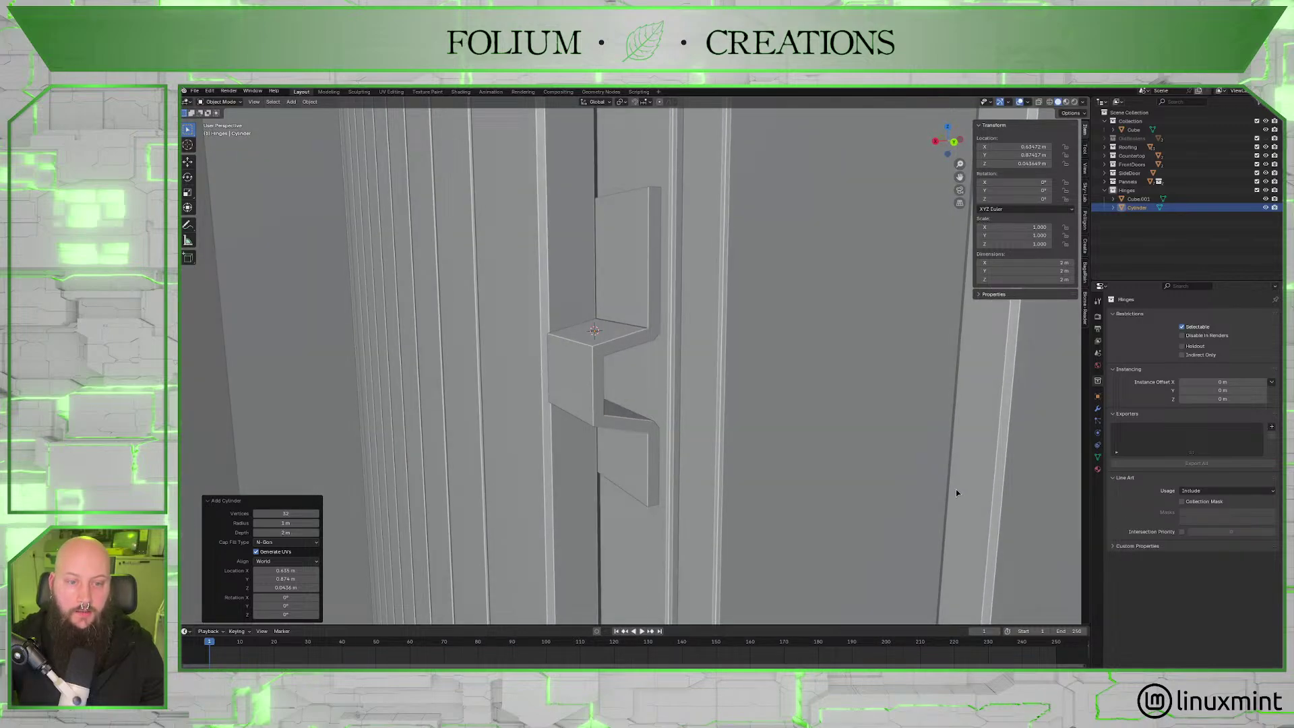
Scale the cylinder uniformly down to about 0.035 m across so it is close to the bracket's size.
{"action": "key", "text": "KP_Decimal"}
{"action": "scroll", "coordinate": [952, 501], "scroll_direction": "up", "scroll_amount": 7}
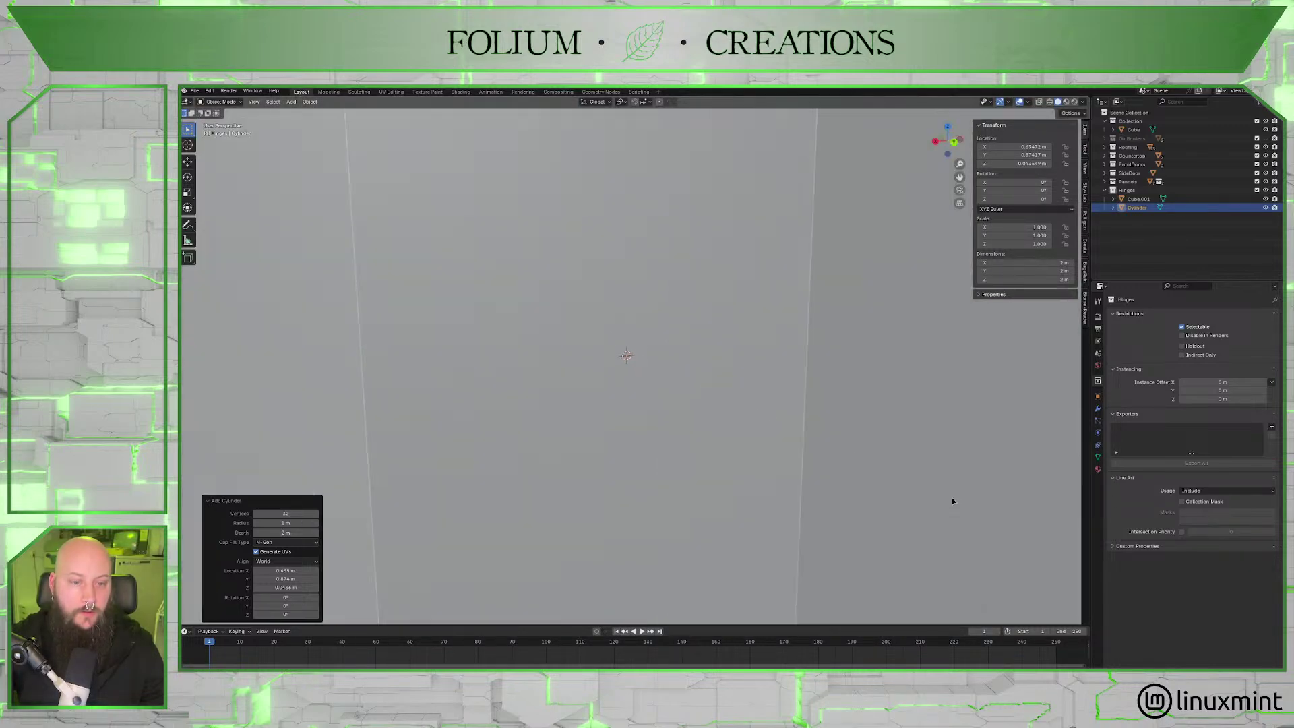
{"action": "key", "text": "s"}
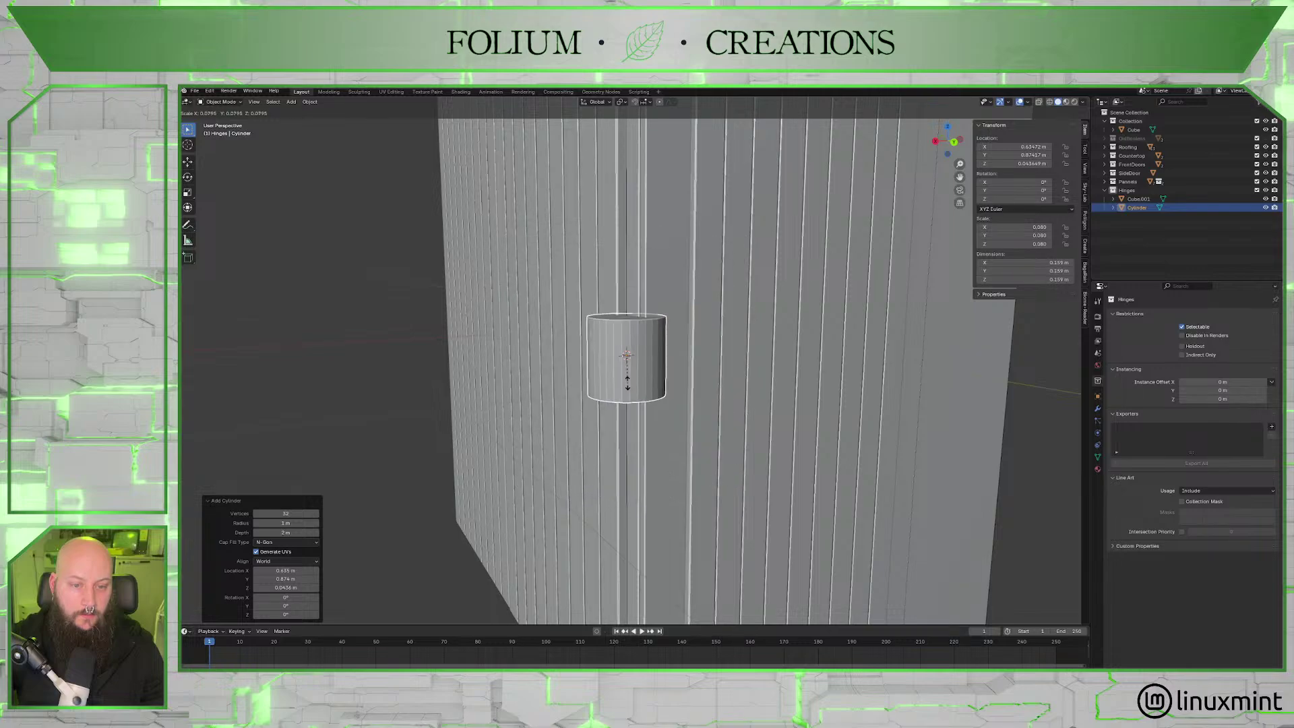
{"action": "left_click", "coordinate": [624, 360]}
{"action": "scroll", "coordinate": [643, 383], "scroll_direction": "up", "scroll_amount": 5}
{"action": "scroll", "coordinate": [642, 383], "scroll_direction": "up", "scroll_amount": 4}
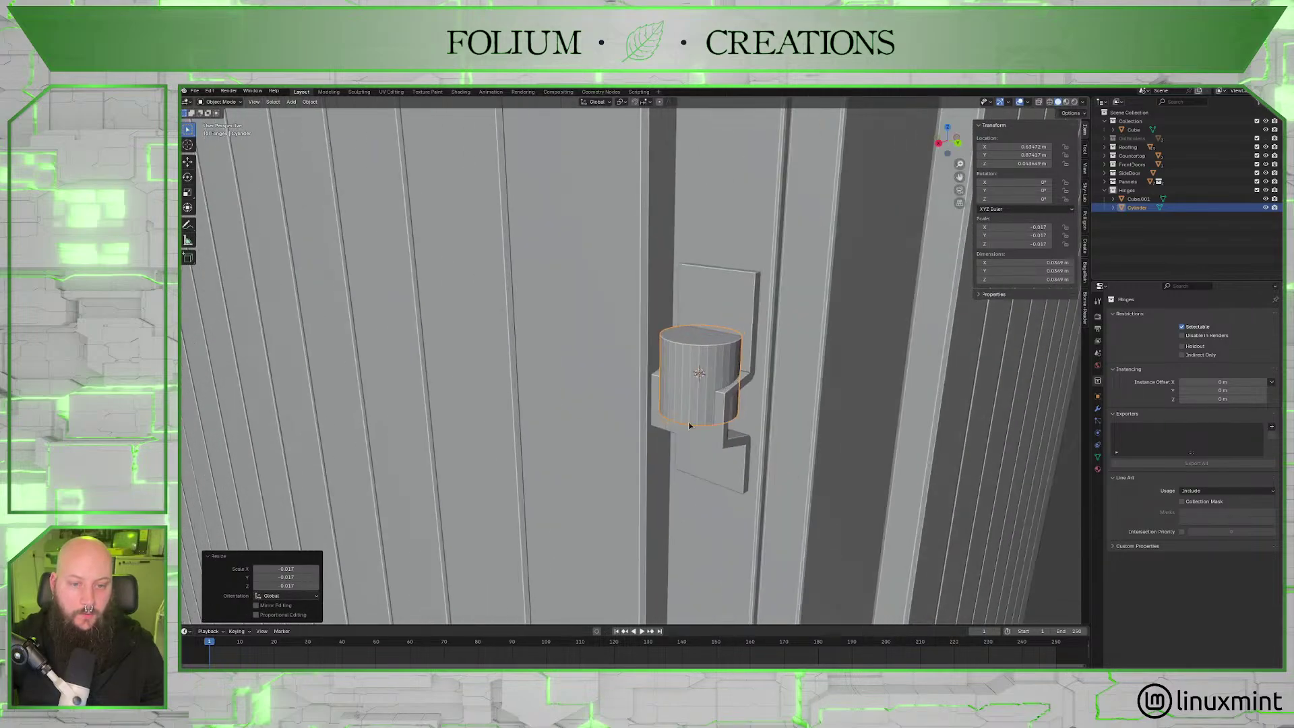
Scale the cylinder further down to about 0.013 m across so it fits on the upper arm's sloped face.
{"action": "key", "text": "s"}
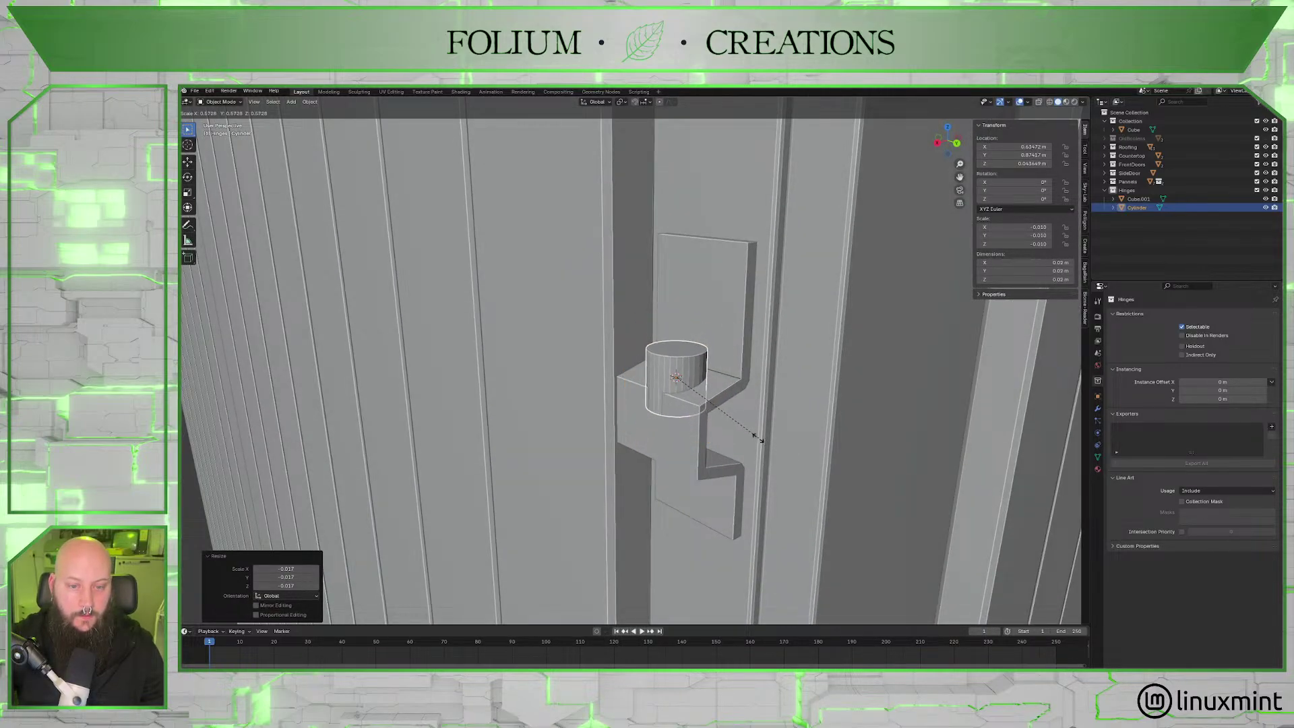
{"action": "left_click", "coordinate": [719, 427]}
{"action": "scroll", "coordinate": [757, 453], "scroll_direction": "up", "scroll_amount": 4}
{"action": "middle_click_drag", "start_coordinate": [694, 454], "coordinate": [745, 473]}
{"action": "scroll", "coordinate": [740, 462], "scroll_direction": "up", "scroll_amount": 2}
{"action": "scroll", "coordinate": [736, 463], "scroll_direction": "up", "scroll_amount": 3}
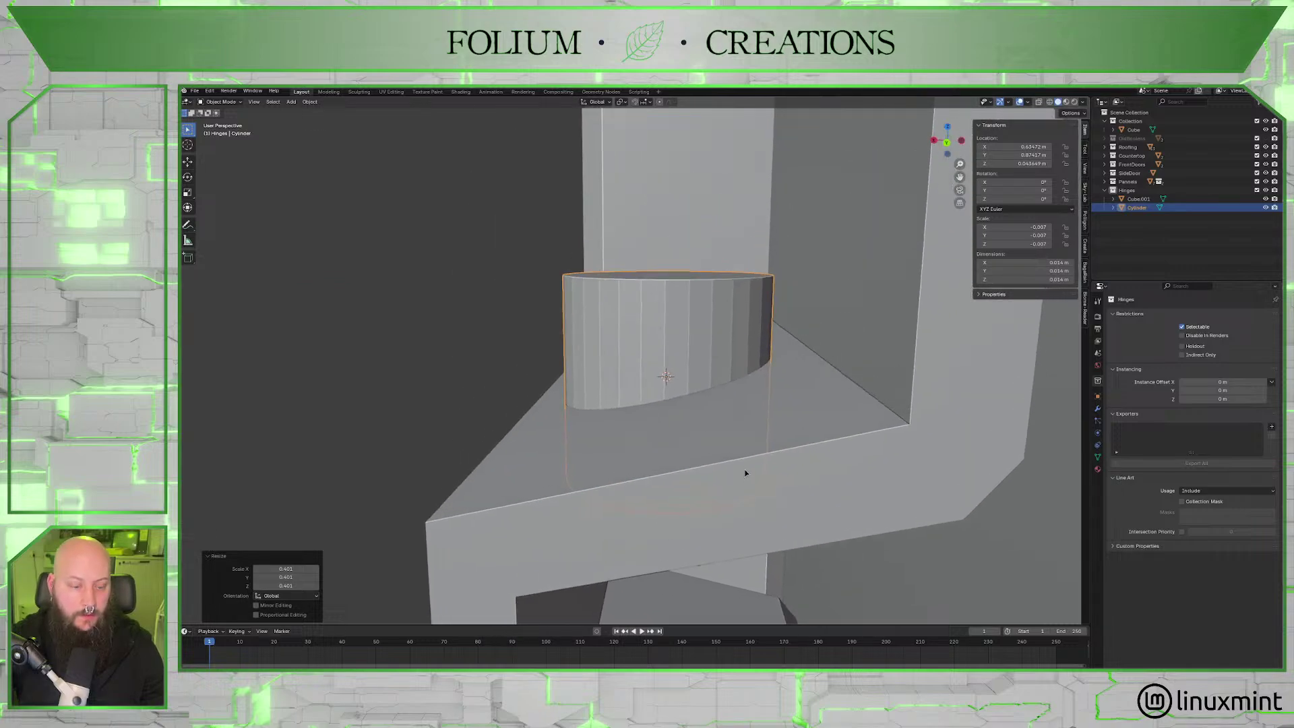
{"action": "key", "text": "s"}
{"action": "left_click", "coordinate": [778, 479]}
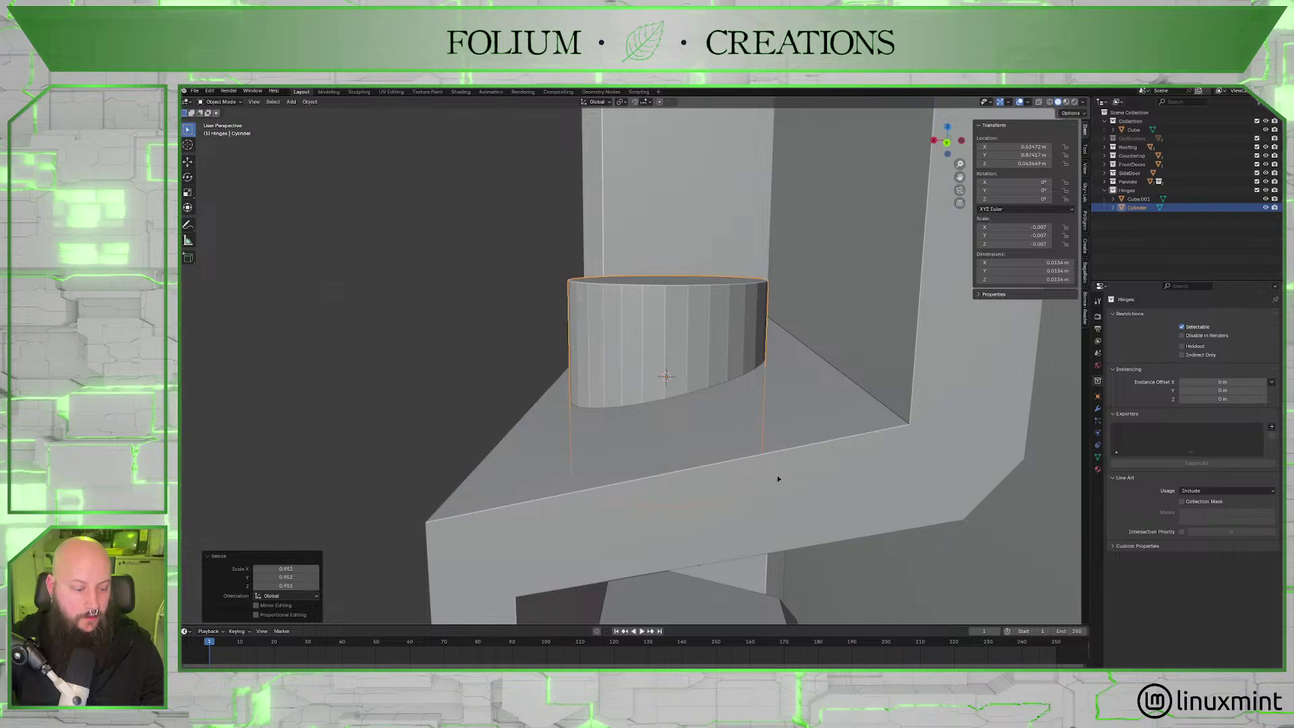
Move the cylinder about 0.001 m along negative X, away from the bracket's outer bar and towards the plate.
{"action": "key", "text": "g"}
{"action": "key", "text": "x"}
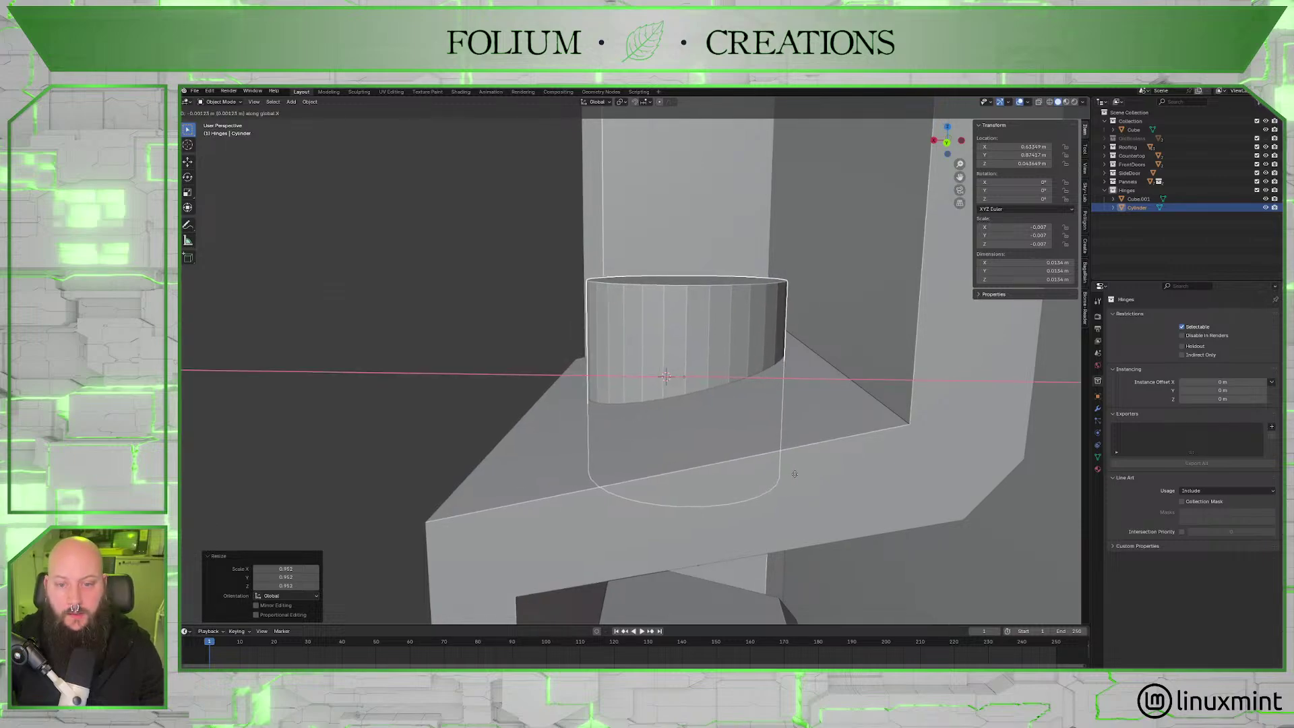
{"action": "left_click", "coordinate": [796, 482]}
{"action": "middle_click_drag", "start_coordinate": [799, 491], "coordinate": [750, 450]}
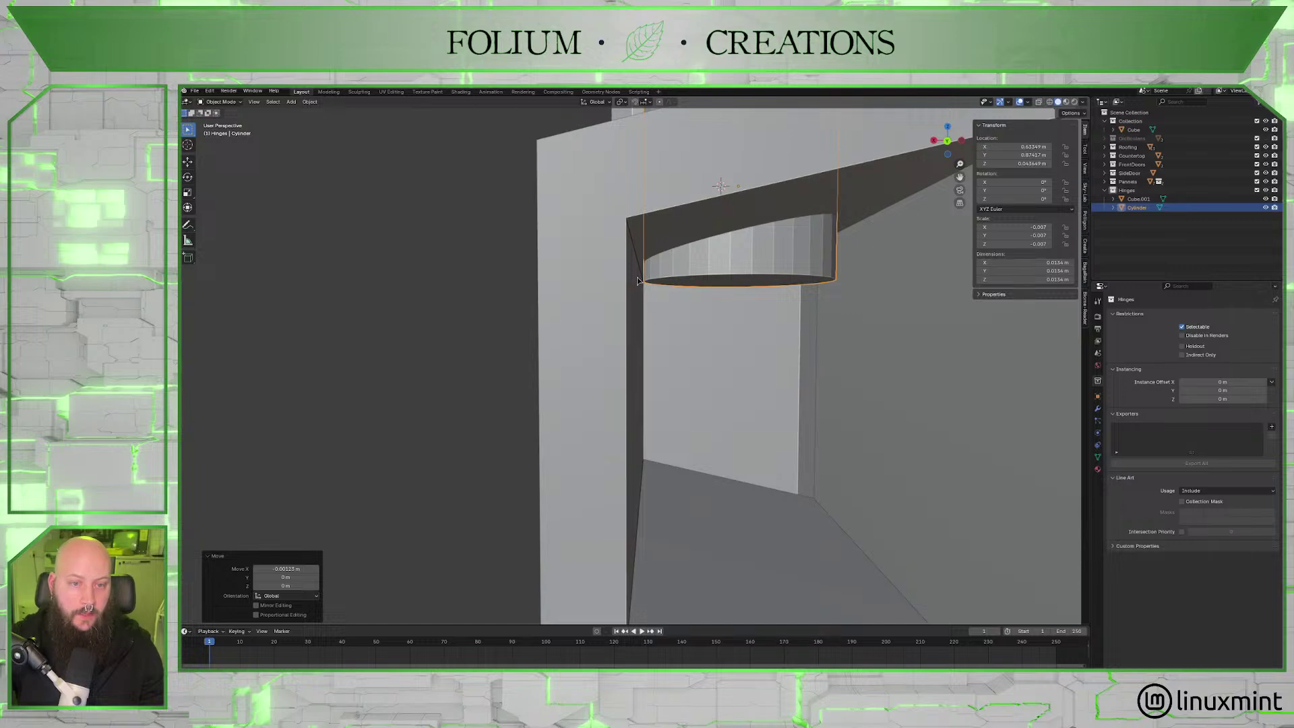
{"action": "middle_click_drag", "start_coordinate": [638, 280], "coordinate": [690, 344]}
{"action": "scroll", "coordinate": [670, 347], "scroll_direction": "down", "scroll_amount": 5, "text": "shift"}
{"action": "scroll", "coordinate": [681, 350], "scroll_direction": "up", "scroll_amount": 2}
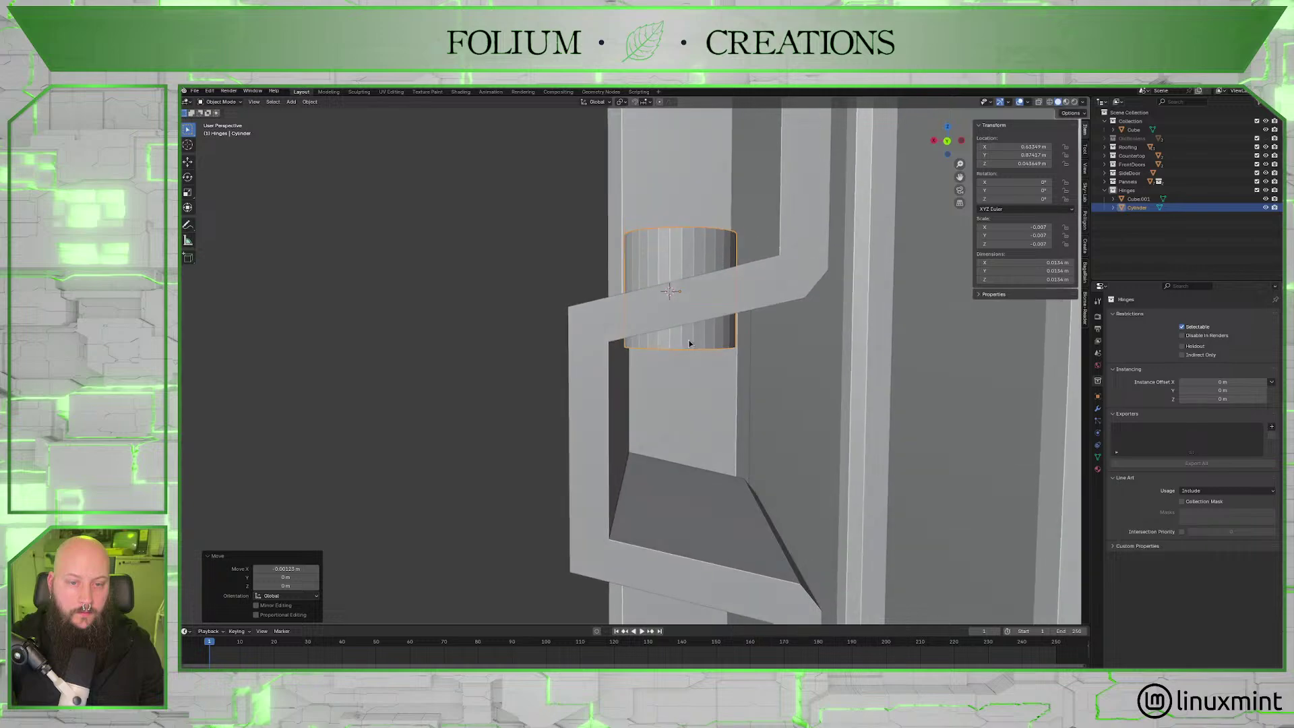
Add one horizontal loop cut around the cylinder in Edit Mode and slide it down below the cylinder's middle.
{"action": "key", "text": "Tab"}
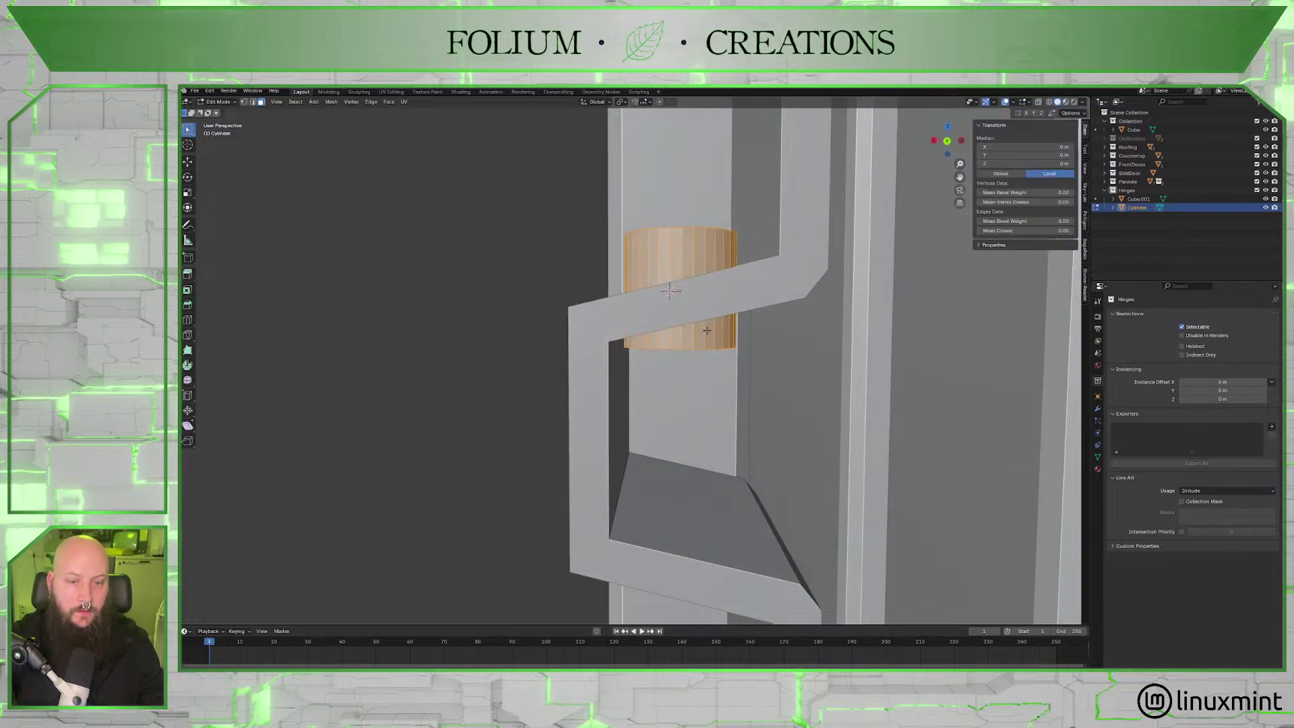
{"action": "key", "text": "ctrl+r"}
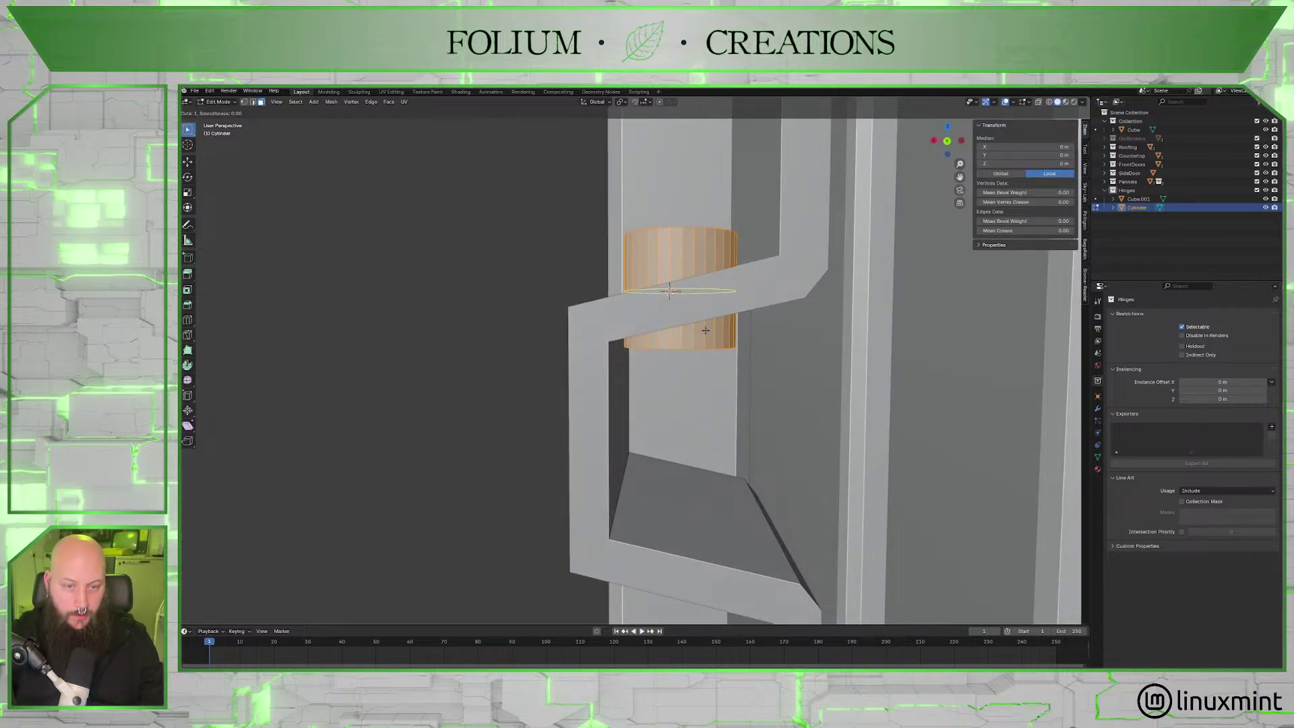
{"action": "left_click", "coordinate": [705, 329]}
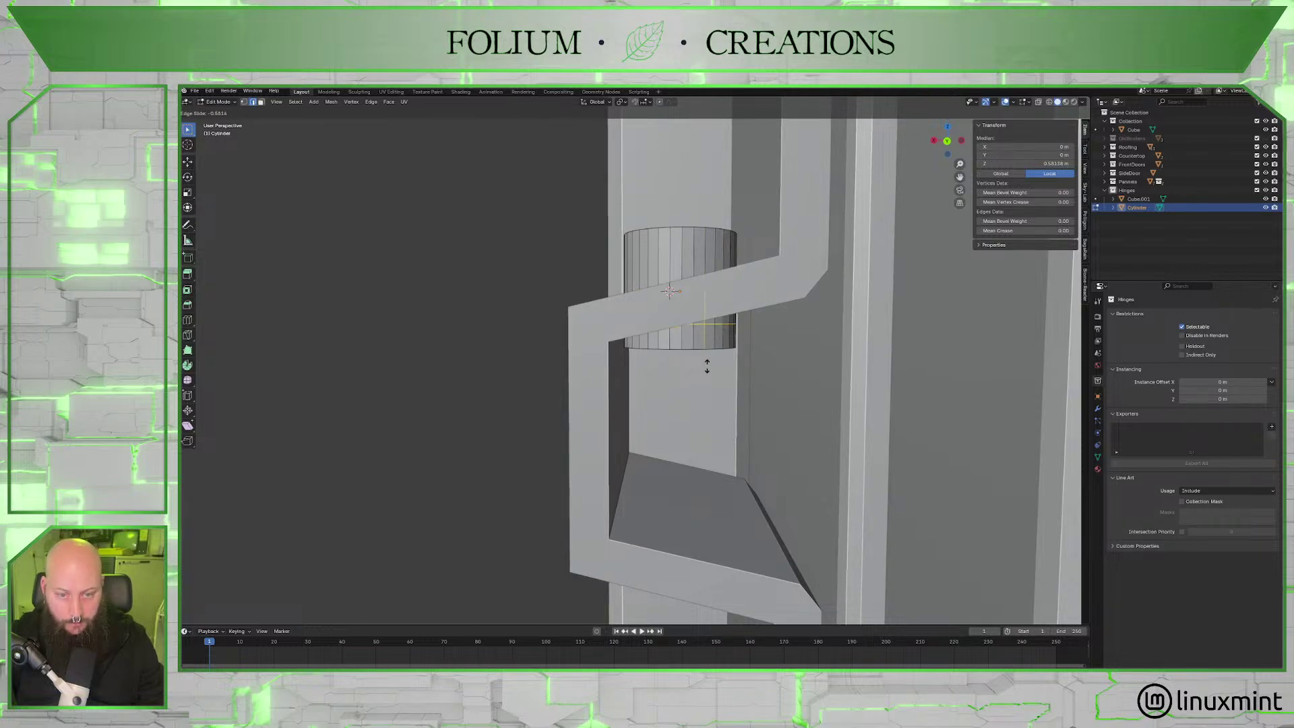
{"action": "left_click", "coordinate": [710, 356]}
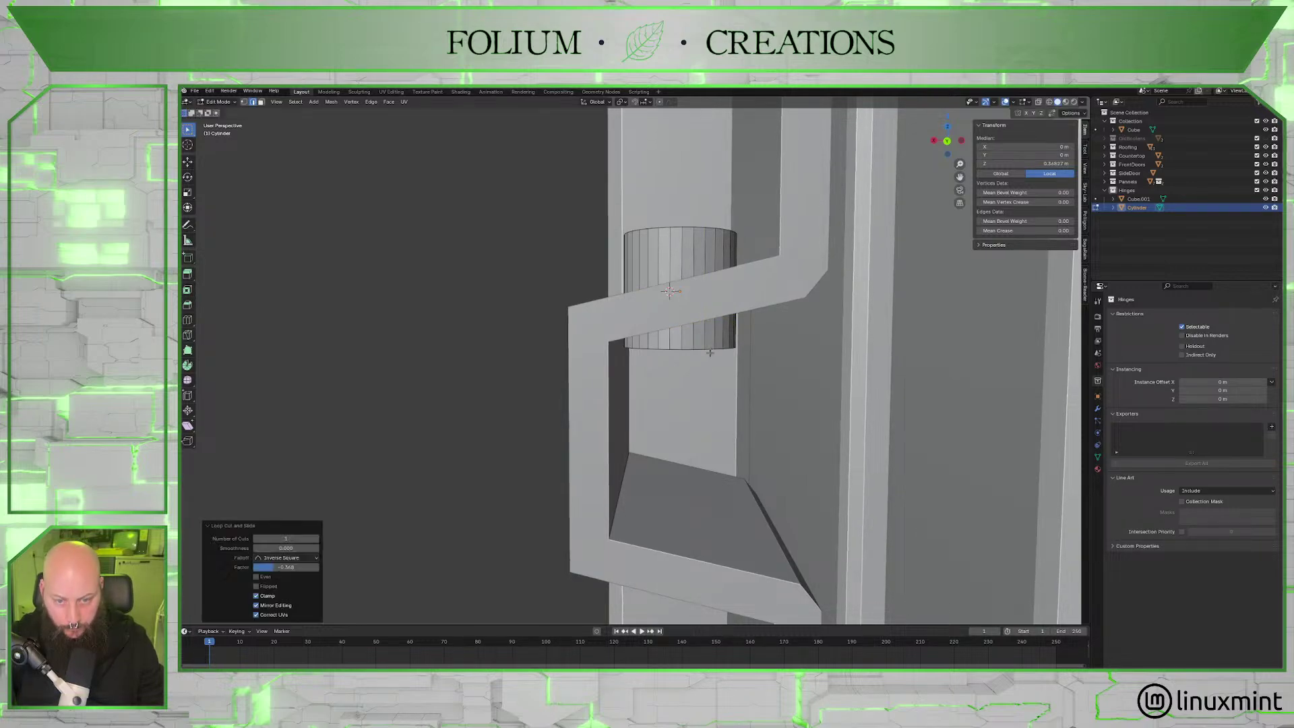
Edge-slide the cylinder's new loop to fine-tune its height at the underside of the bracket's upper arm.
{"action": "middle_click_drag", "start_coordinate": [710, 356], "coordinate": [642, 297]}
{"action": "scroll", "coordinate": [721, 385], "scroll_direction": "up", "scroll_amount": 4}
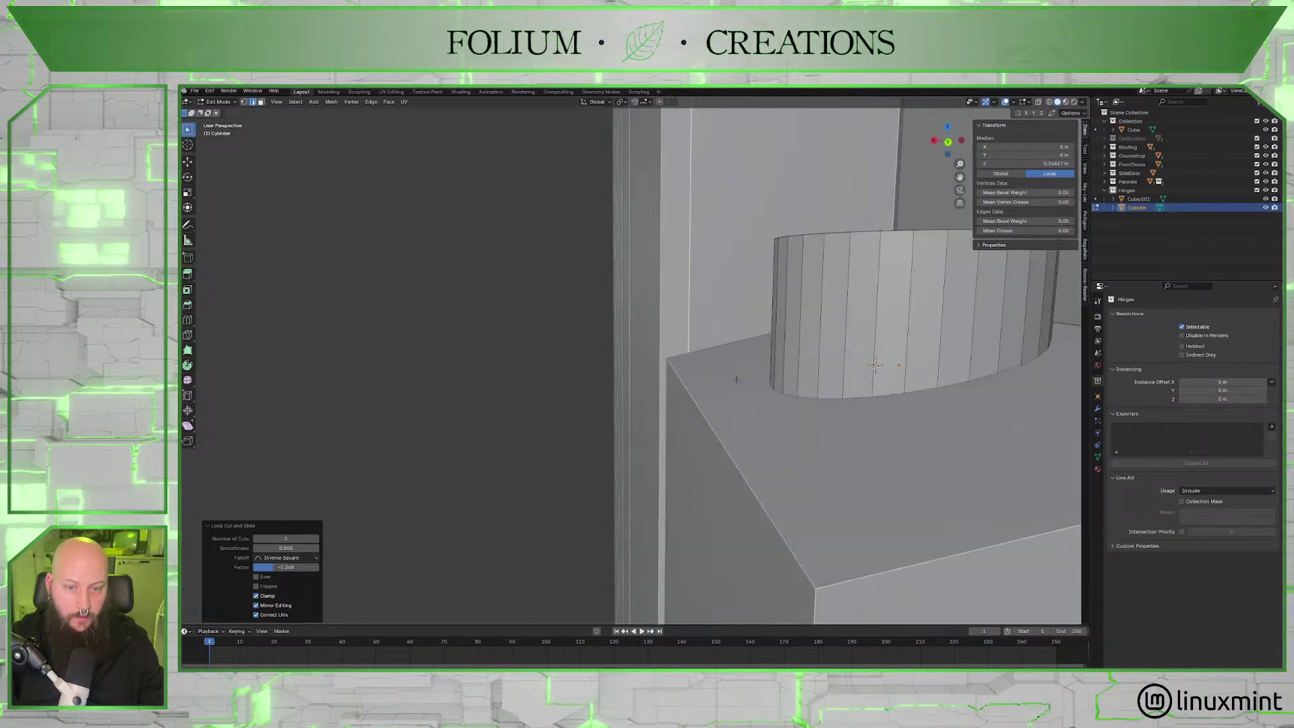
{"action": "mouse_move", "coordinate": [722, 385]}
{"action": "middle_mouse_down"}
{"action": "mouse_move", "coordinate": [725, 350]}
{"action": "mouse_move", "coordinate": [729, 373]}
{"action": "middle_mouse_up"}
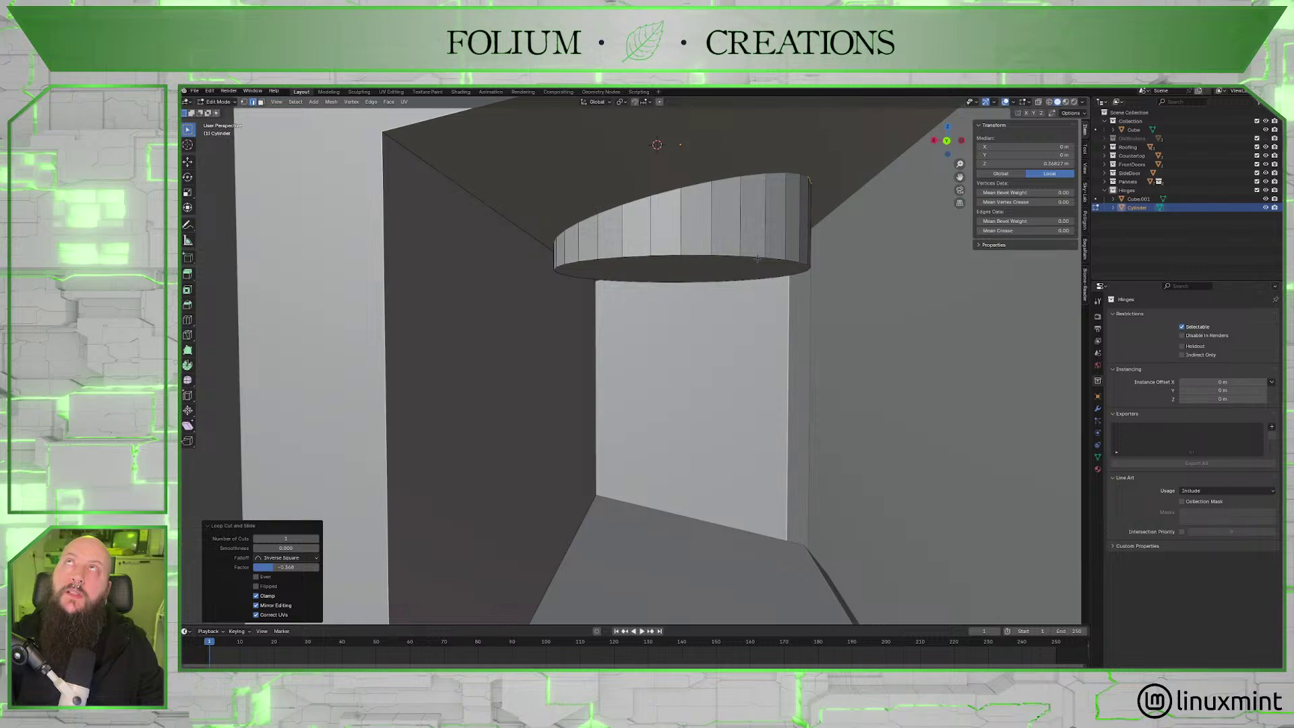
{"action": "middle_click_drag", "start_coordinate": [780, 291], "coordinate": [765, 304]}
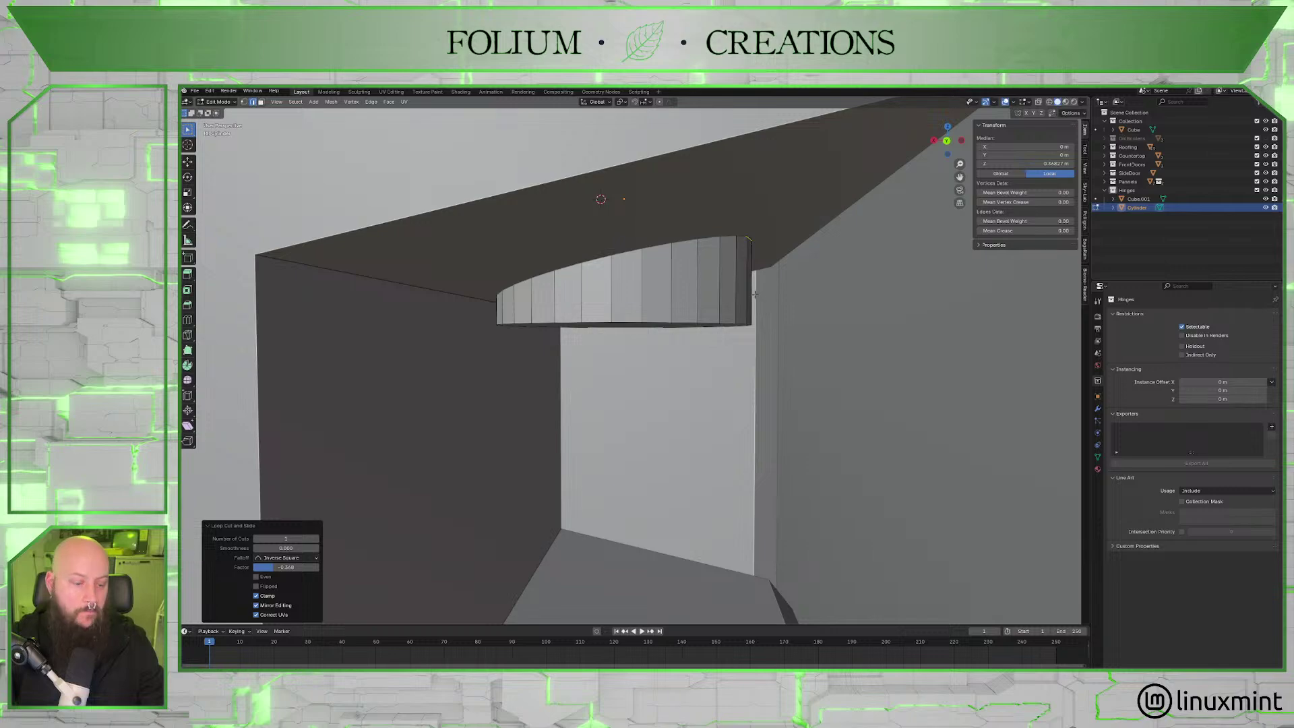
{"action": "key", "text": "g"}
{"action": "key", "text": "g"}
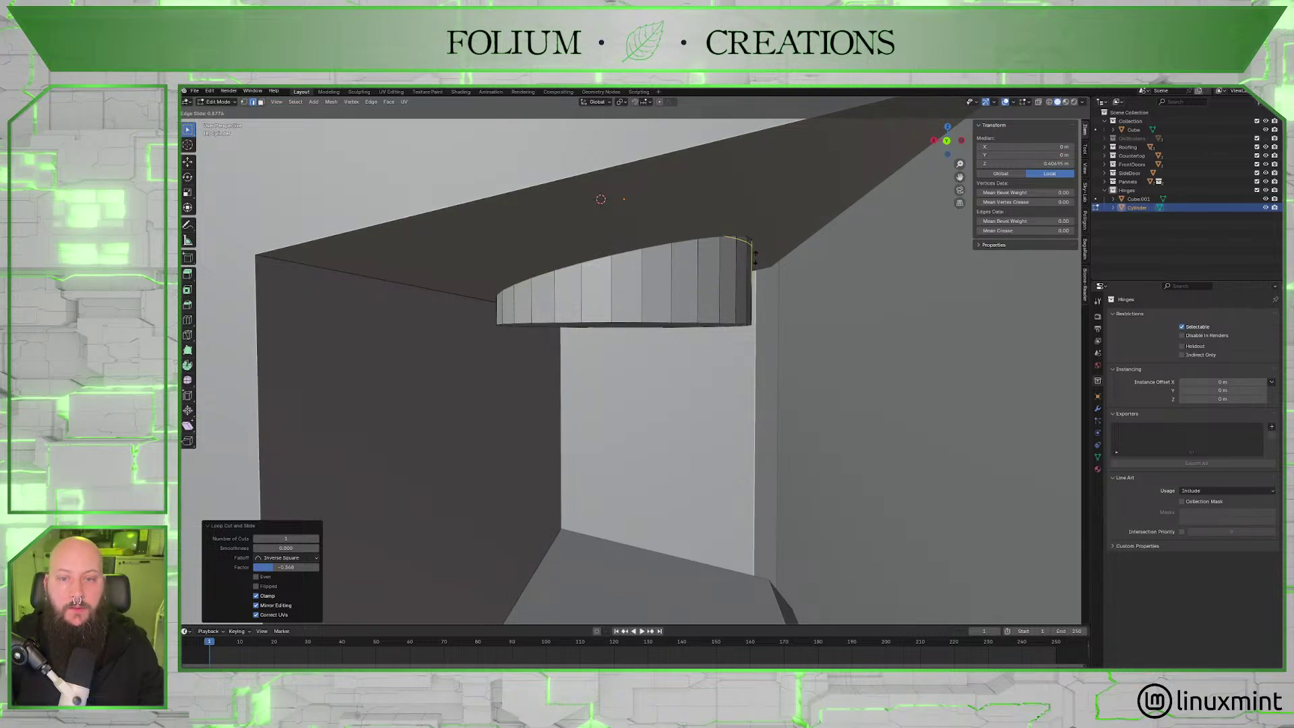
{"action": "left_click", "coordinate": [754, 254]}
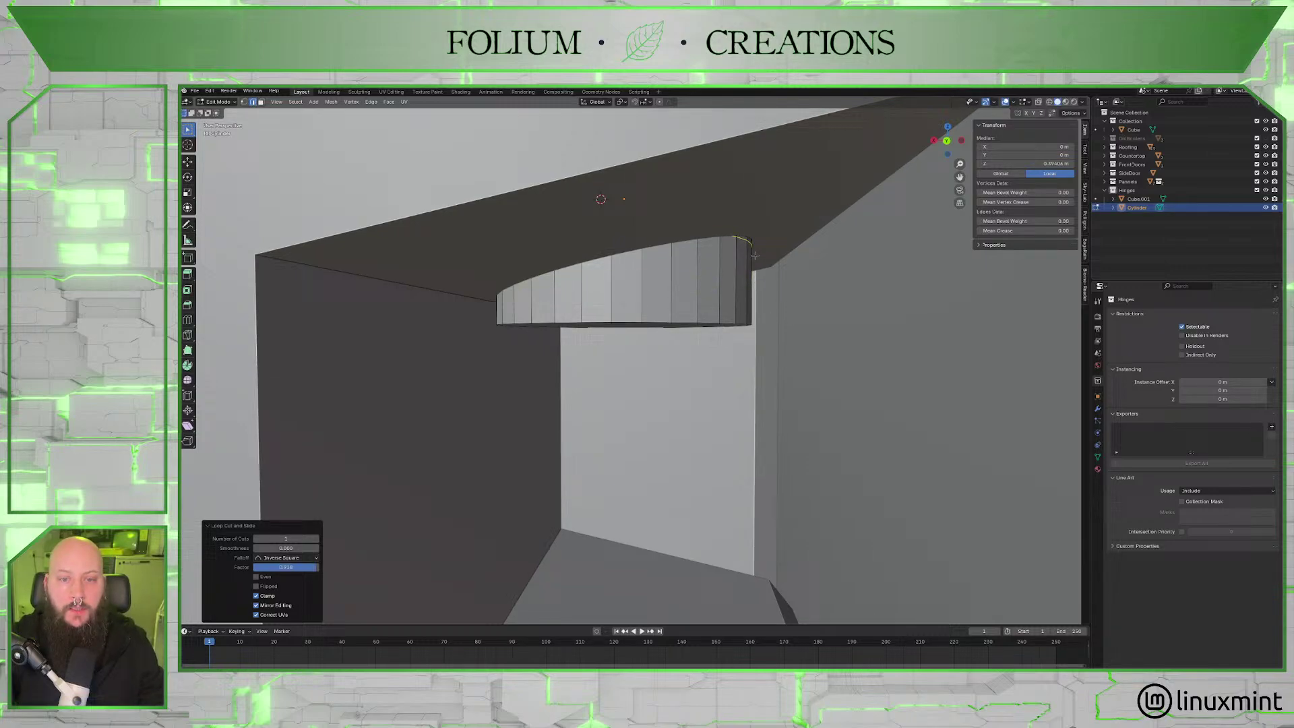
Try to select the cylinder's lowest loop and bottom face and scale them down to about 0.71.
{"action": "left_click", "coordinate": [664, 322]}
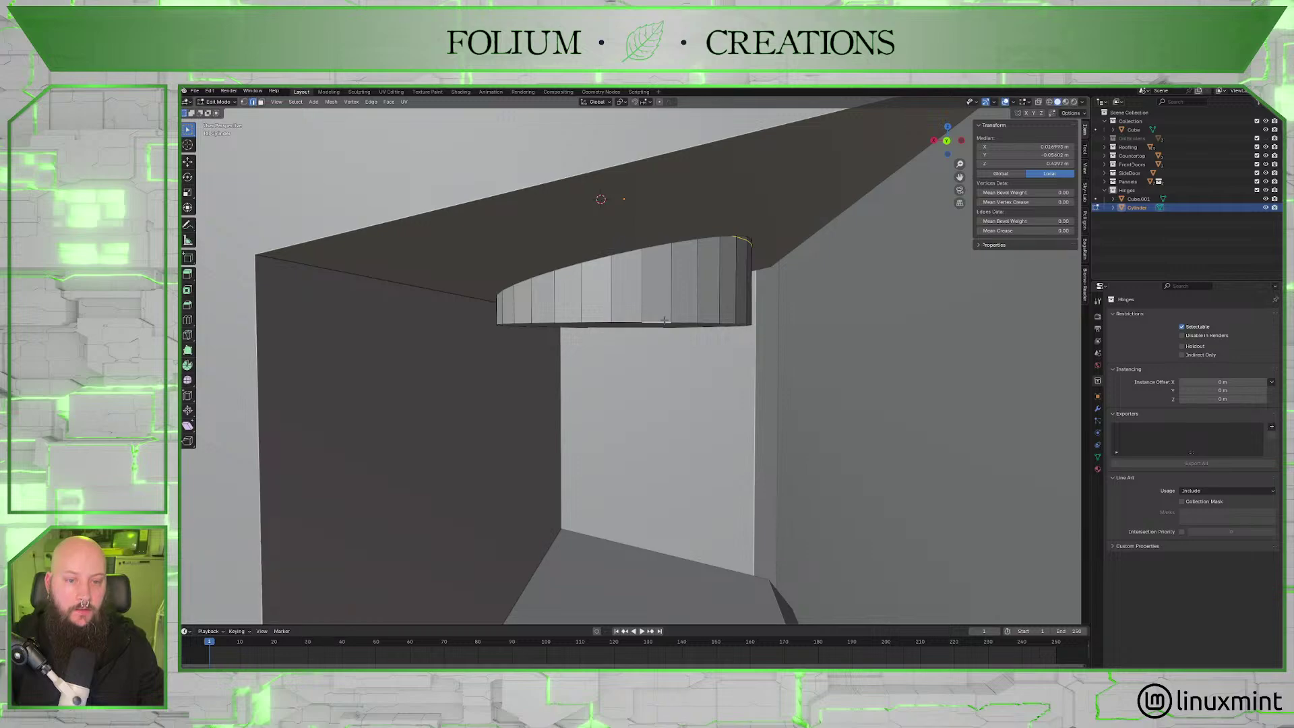
{"action": "left_click", "coordinate": [677, 319], "text": "shift"}
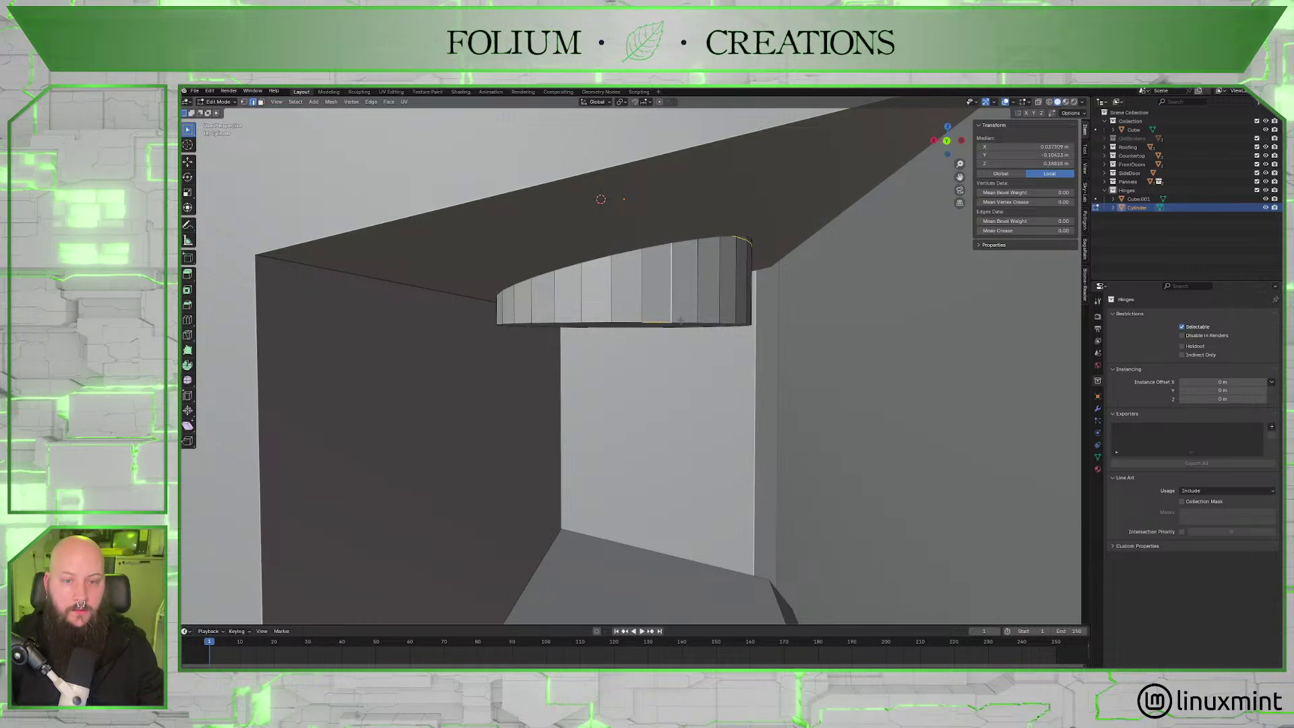
{"action": "left_click", "coordinate": [672, 307], "text": "shift"}
{"action": "left_click", "coordinate": [682, 322], "text": "alt"}
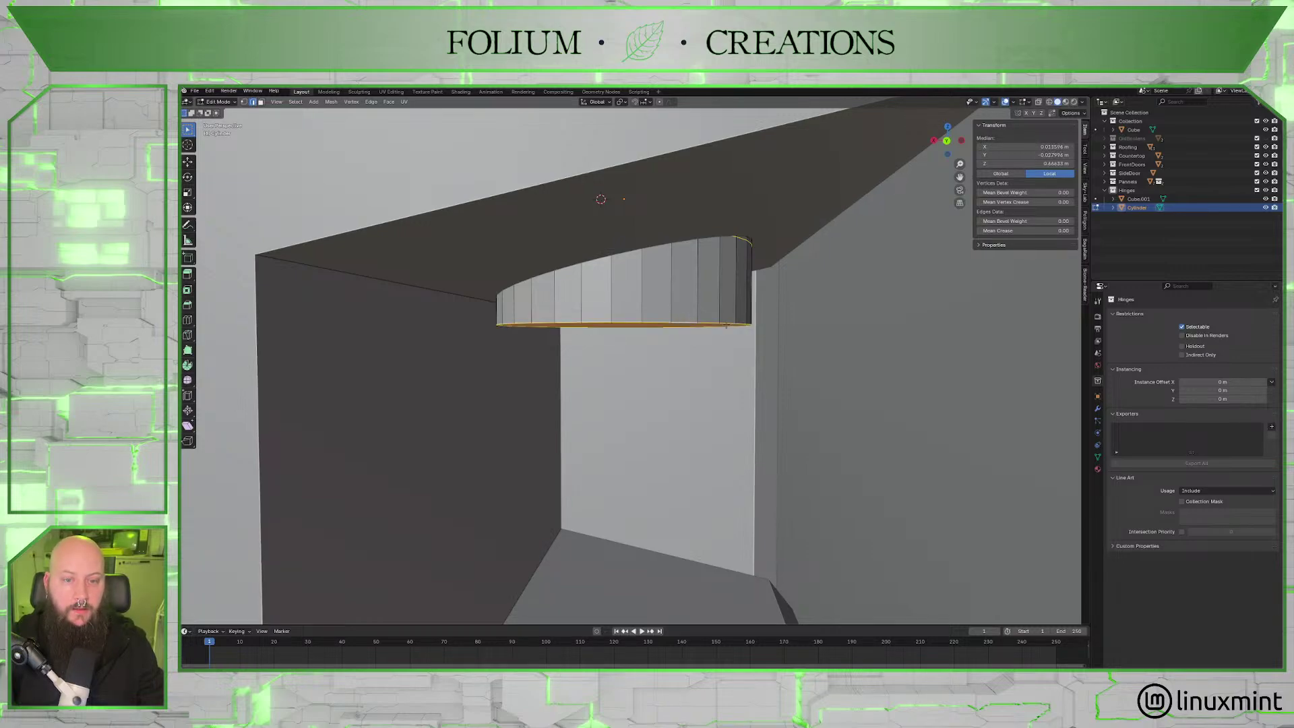
{"action": "key", "text": "s"}
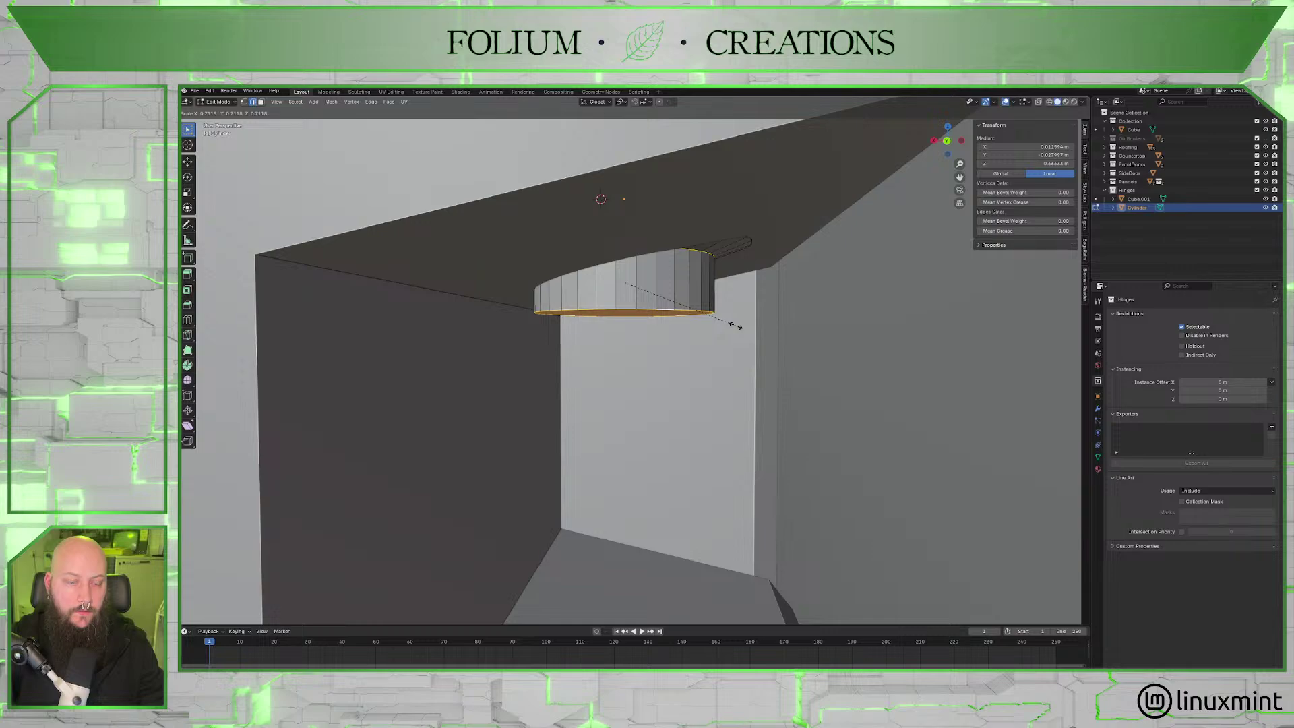
{"action": "left_click", "coordinate": [737, 327]}
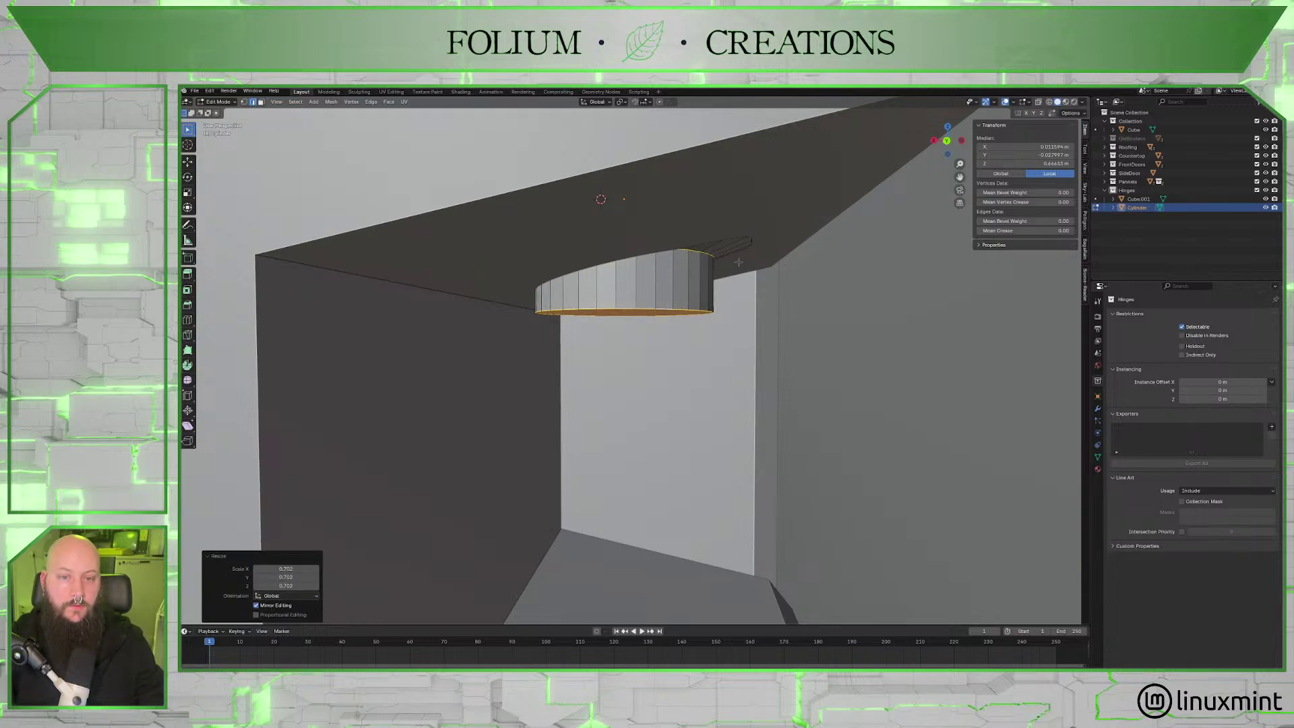
Try adding a loop cut between the cylinder's wide loop and its narrowed lower end, and raise it slightly along Z.
{"action": "key", "text": "ctrl+r"}
{"action": "left_click", "coordinate": [726, 253]}
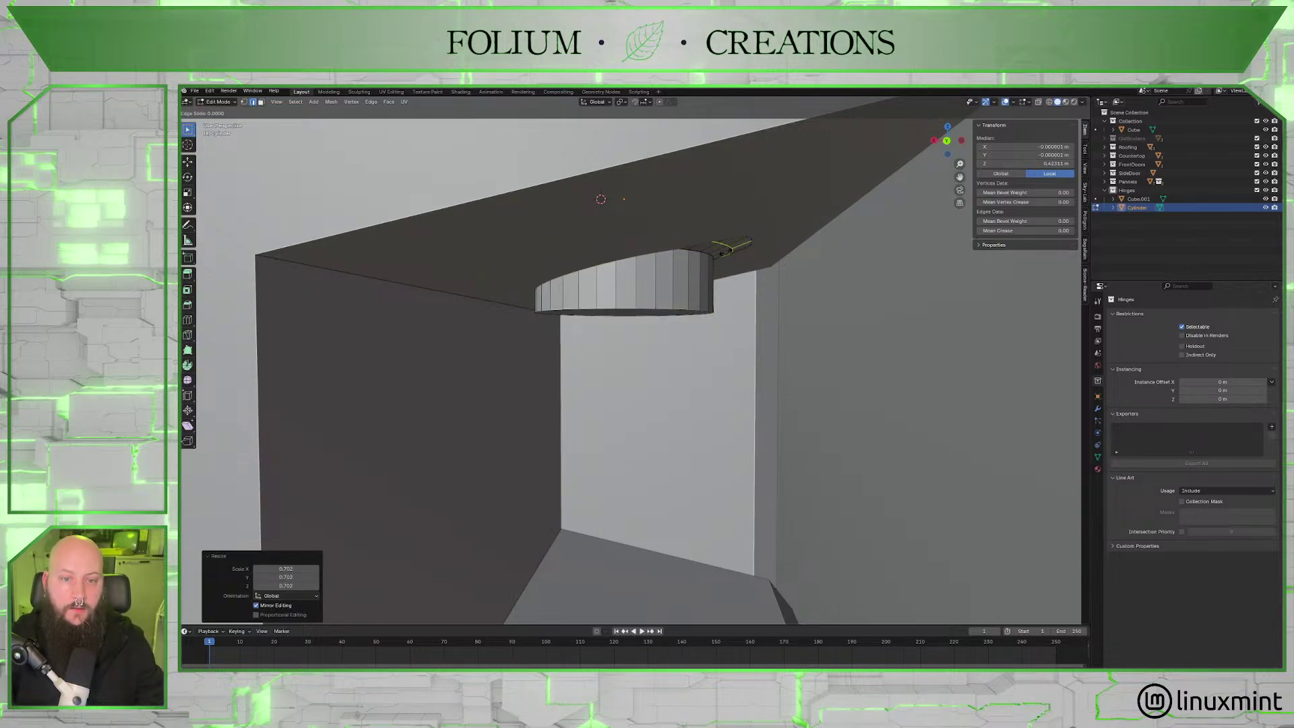
{"action": "left_click", "coordinate": [725, 253]}
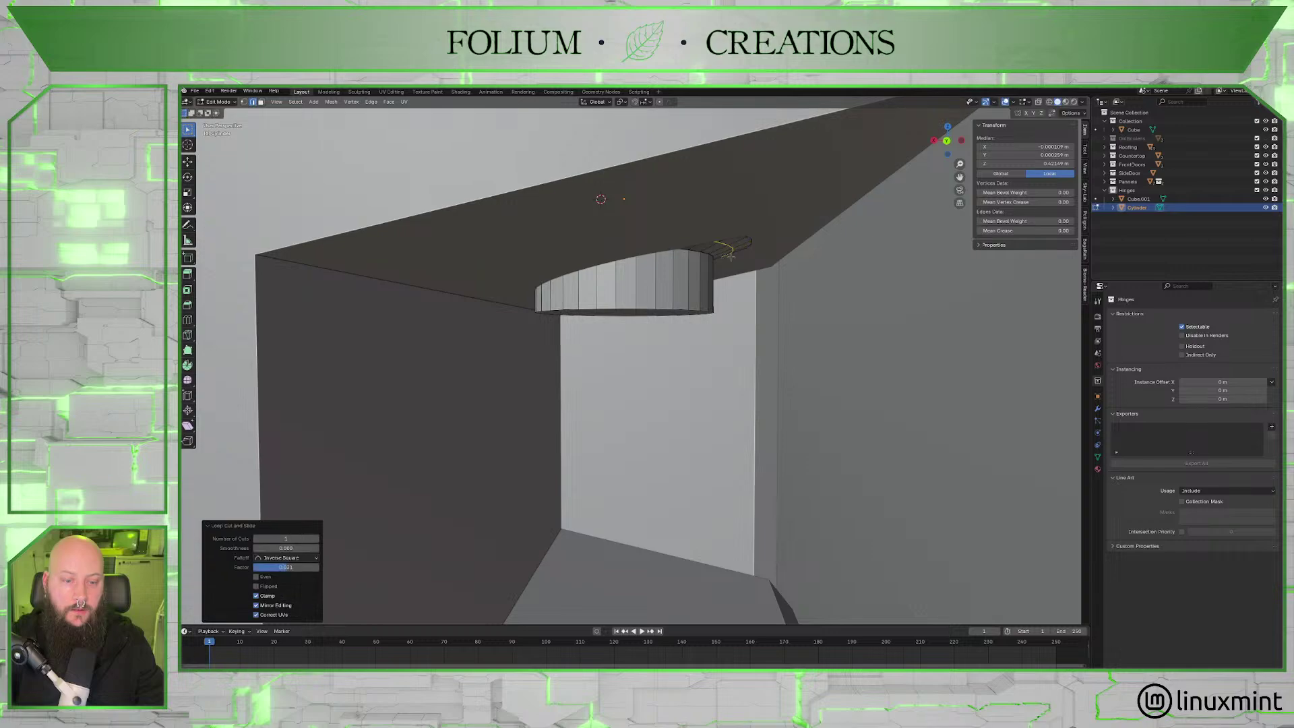
{"action": "key", "text": "g"}
{"action": "key", "text": "z"}
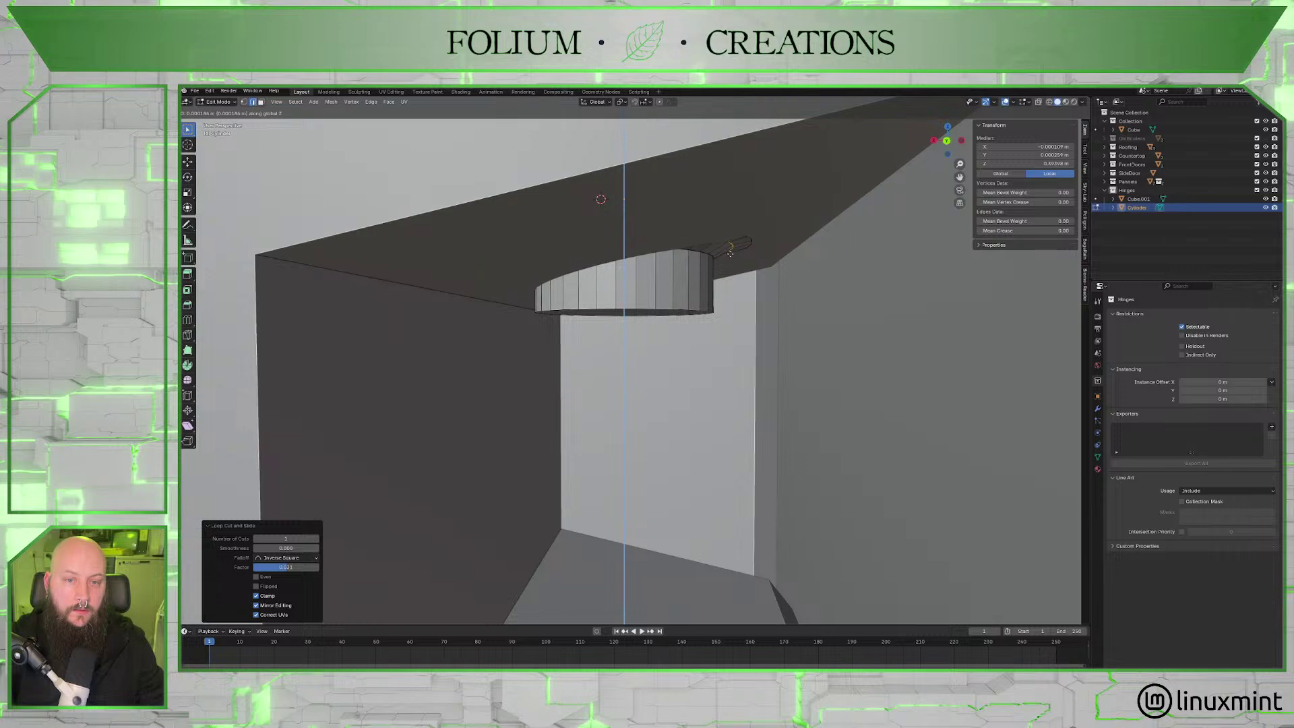
{"action": "left_click", "coordinate": [730, 253]}
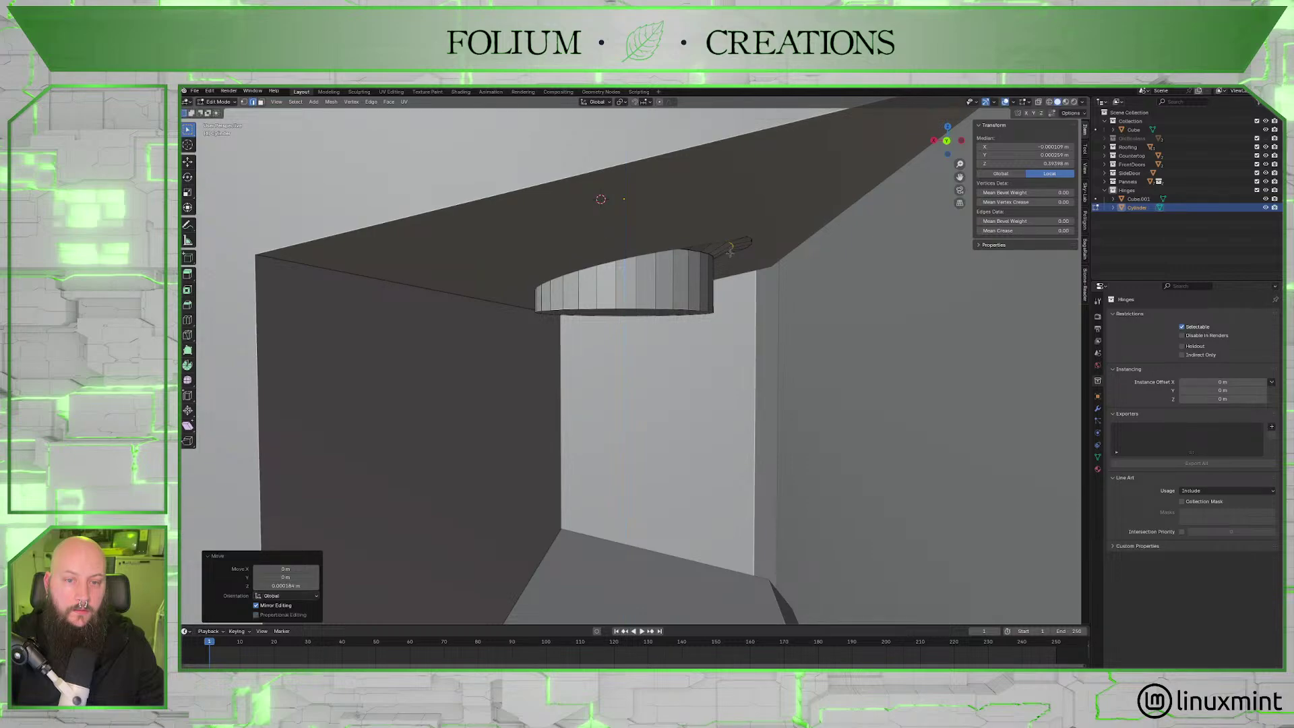
Try raising the cylinder's wide loop along Z towards the inside of the upper arm and check the shape from above.
{"action": "left_click", "coordinate": [741, 245]}
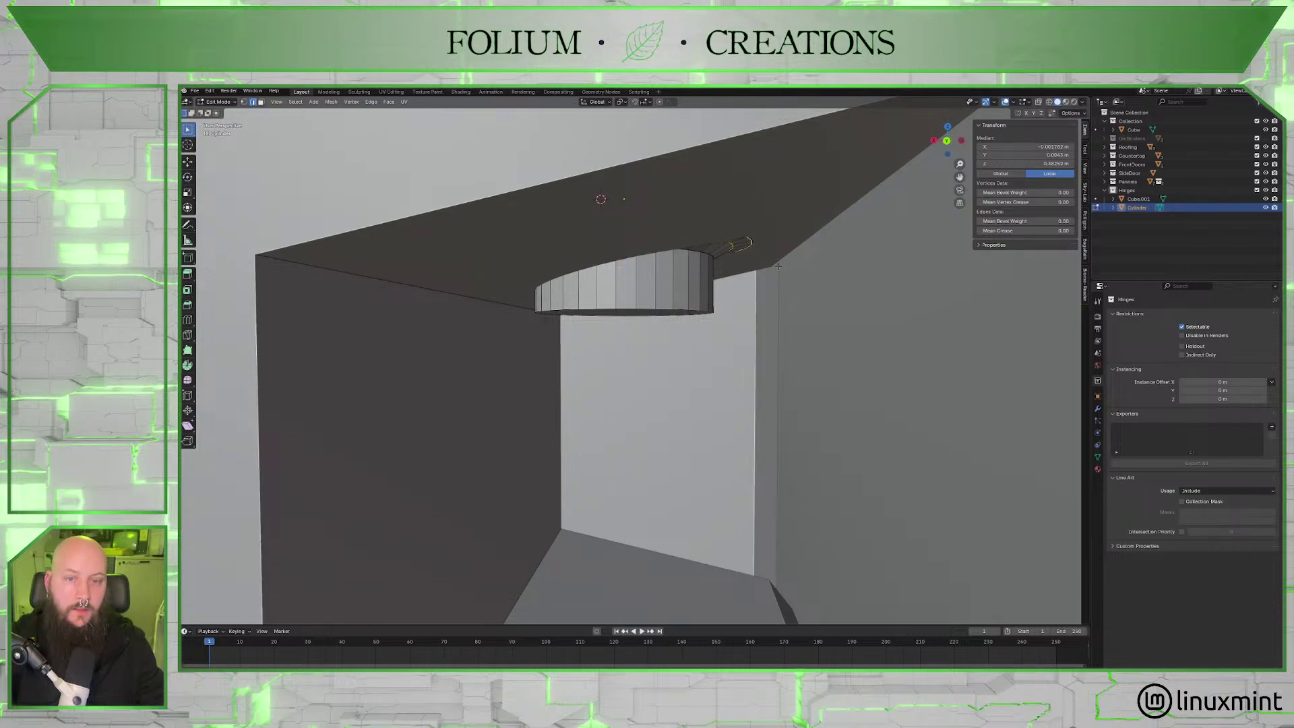
{"action": "key", "text": "g"}
{"action": "key", "text": "z"}
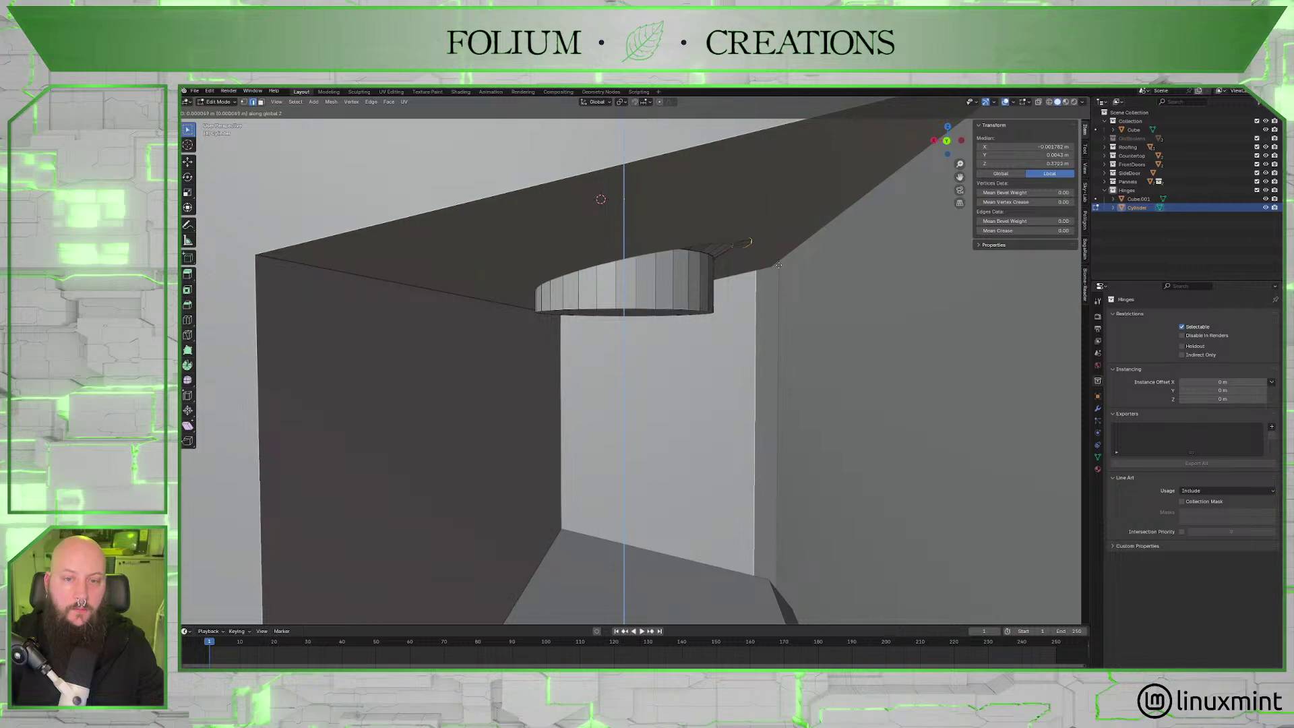
{"action": "left_click", "coordinate": [779, 264]}
{"action": "middle_click_drag", "start_coordinate": [778, 265], "coordinate": [670, 281]}
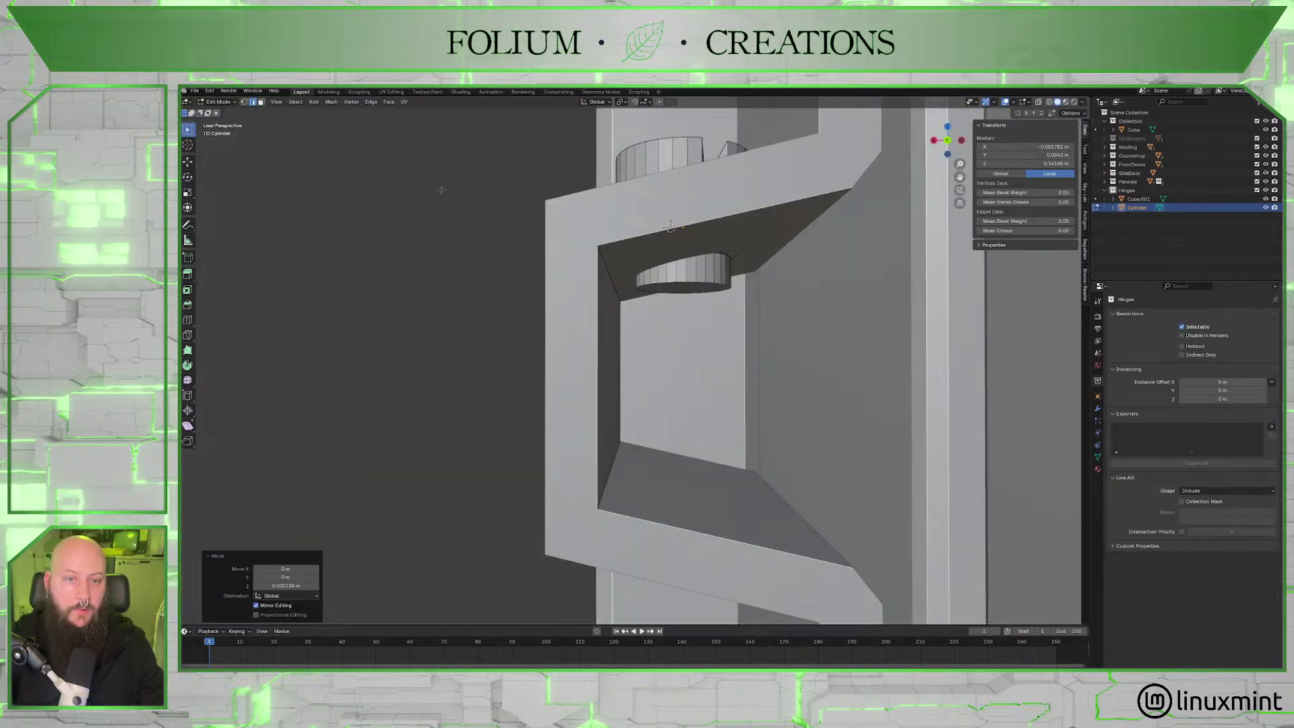
{"action": "scroll", "coordinate": [670, 282], "scroll_direction": "up", "scroll_amount": 3}
{"action": "middle_click_drag", "start_coordinate": [620, 227], "coordinate": [666, 263]}
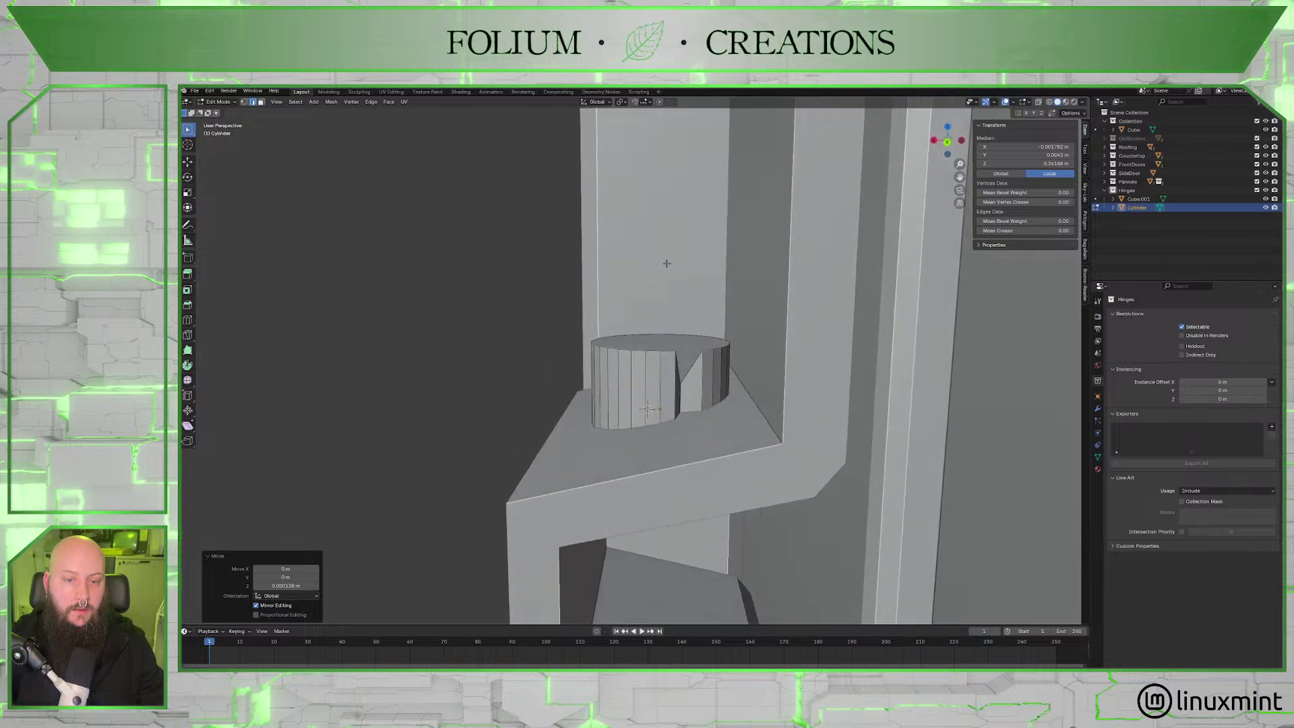
Undo the loop moves, loop cut and scaling on the cylinder, and try scaling its lower end down again.
{"action": "key", "text": "g"}
{"action": "key", "text": "z"}
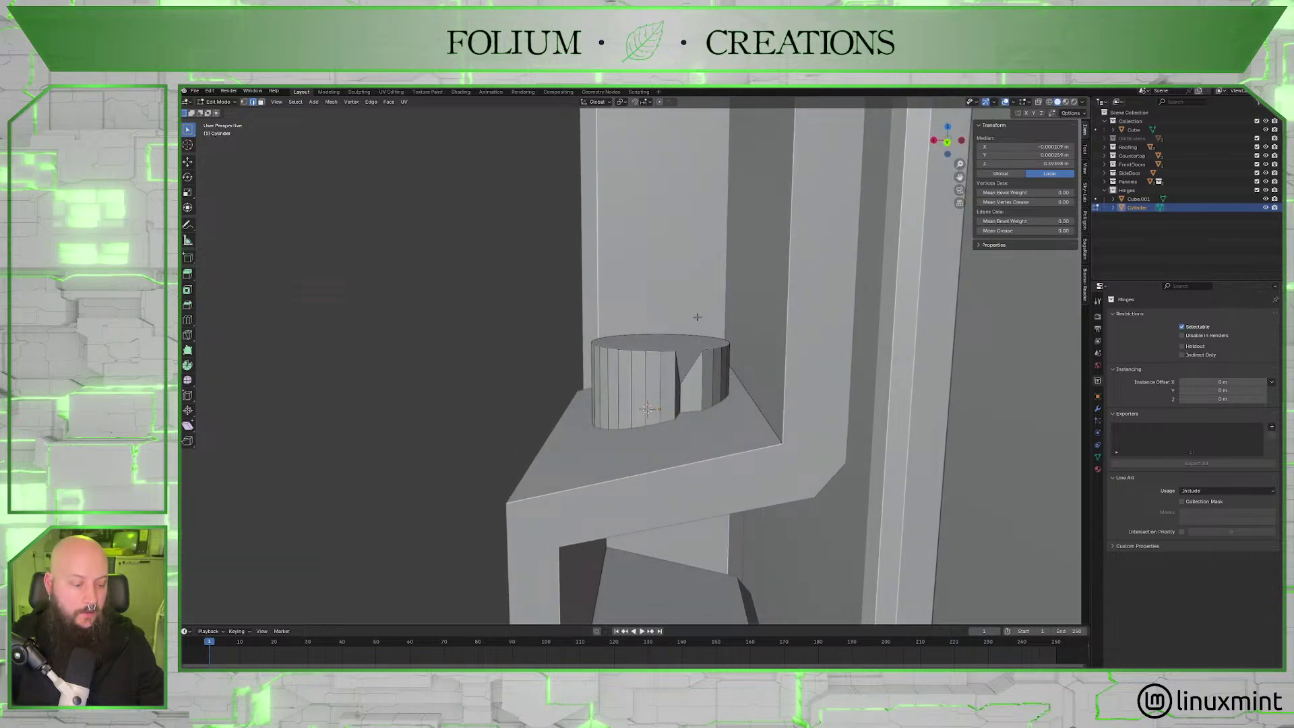
{"action": "key", "text": "Escape"}
{"action": "left_click", "coordinate": [697, 378]}
{"action": "middle_click_drag", "start_coordinate": [698, 379], "coordinate": [654, 301]}
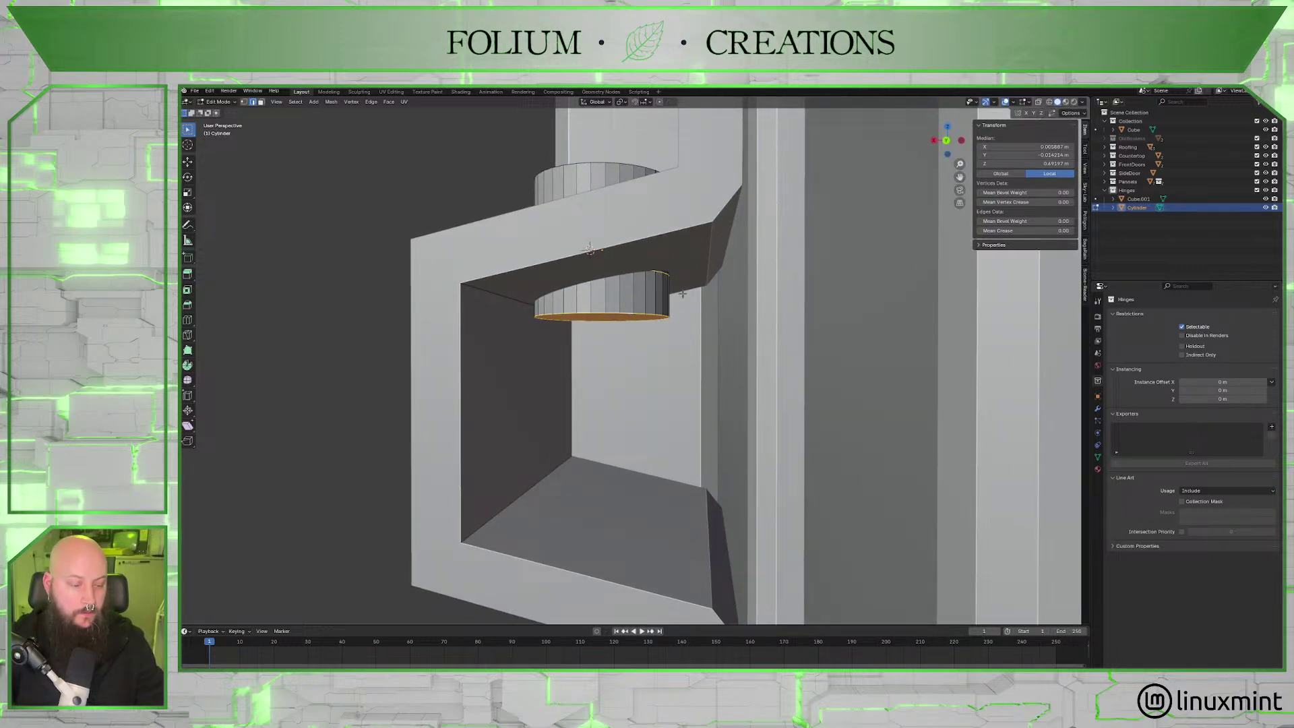
{"action": "key", "text": "s"}
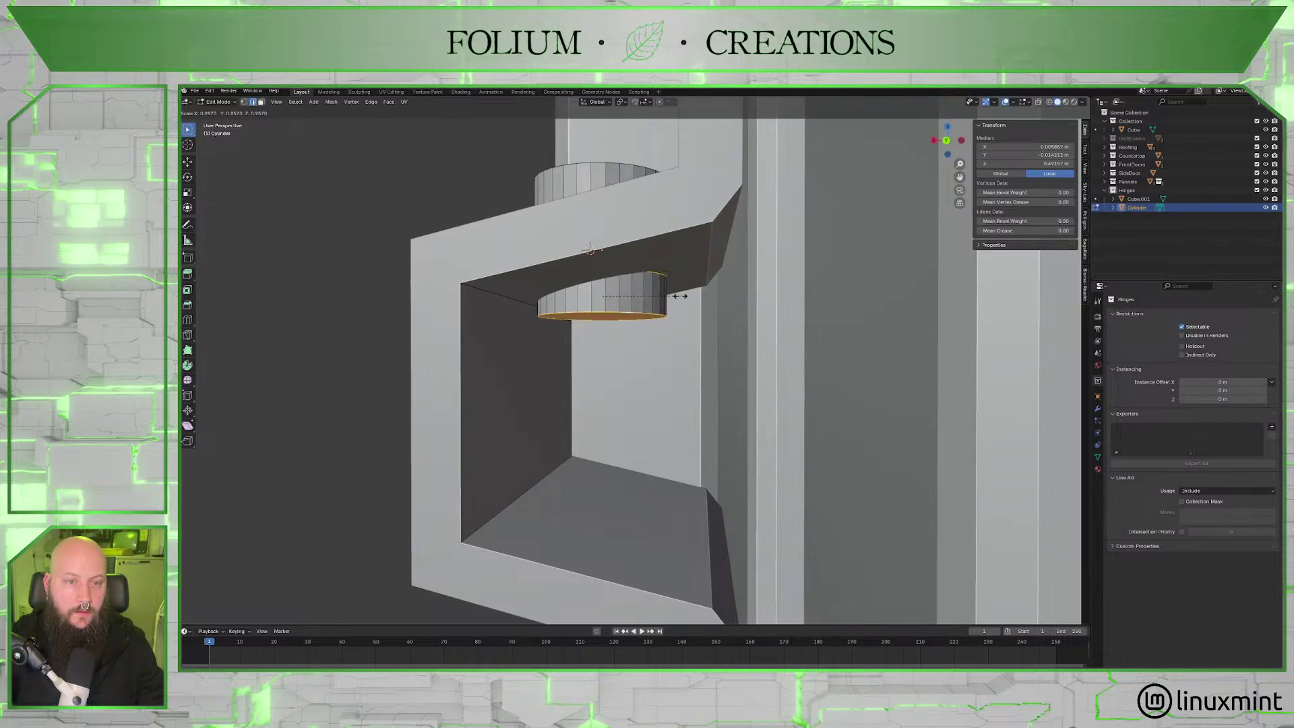
{"action": "left_click", "coordinate": [663, 294]}
{"action": "scroll", "coordinate": [815, 308], "scroll_direction": "up", "scroll_amount": 5}
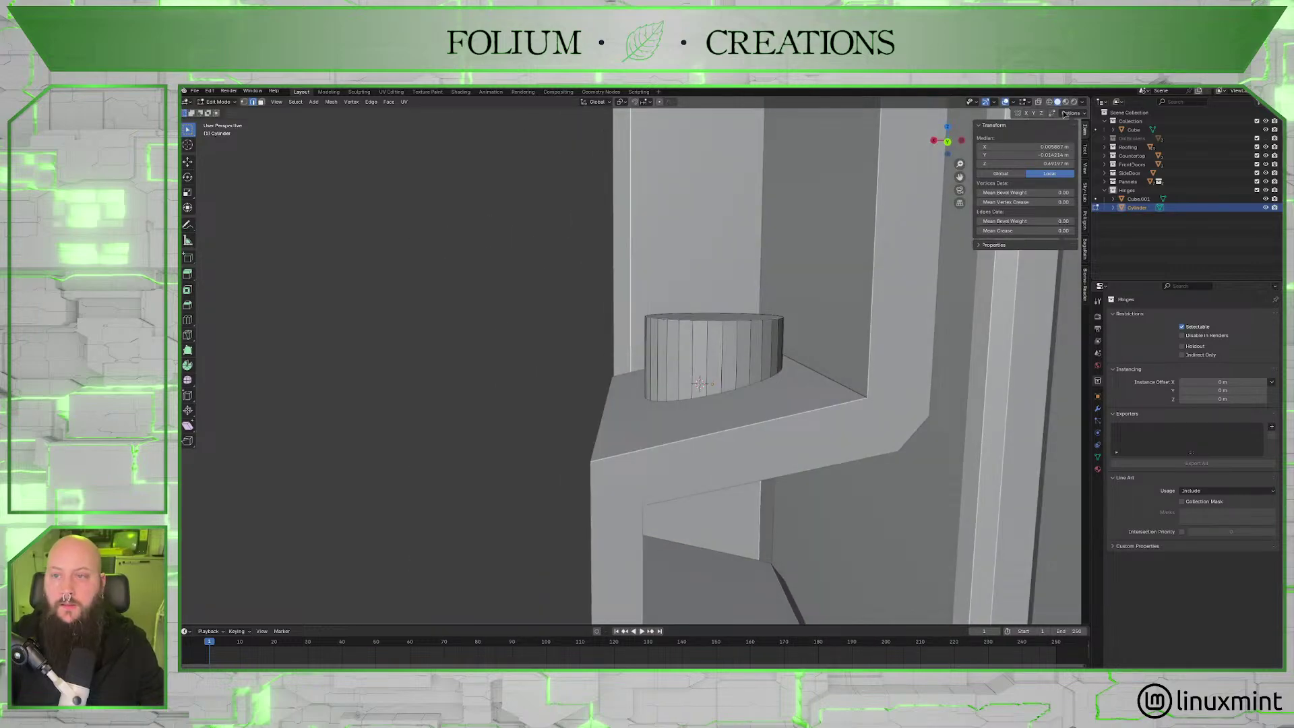
Examine the cylinder's lower section in wireframe shading to check which edges between its loop and bottom face are selected.
{"action": "left_click", "coordinate": [1050, 102]}
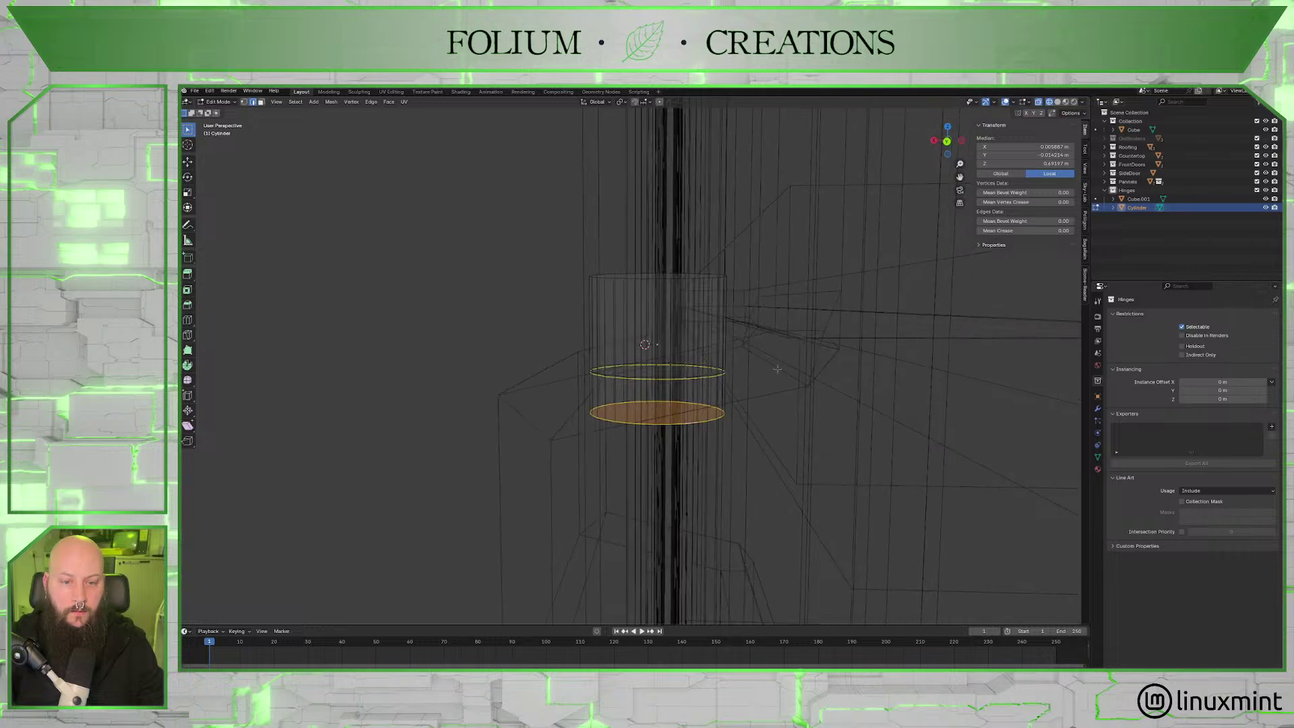
{"action": "scroll", "coordinate": [779, 370], "scroll_direction": "up", "scroll_amount": 3}
{"action": "scroll", "coordinate": [779, 371], "scroll_direction": "up", "scroll_amount": 3}
{"action": "scroll", "coordinate": [781, 396], "scroll_direction": "down", "scroll_amount": 6}
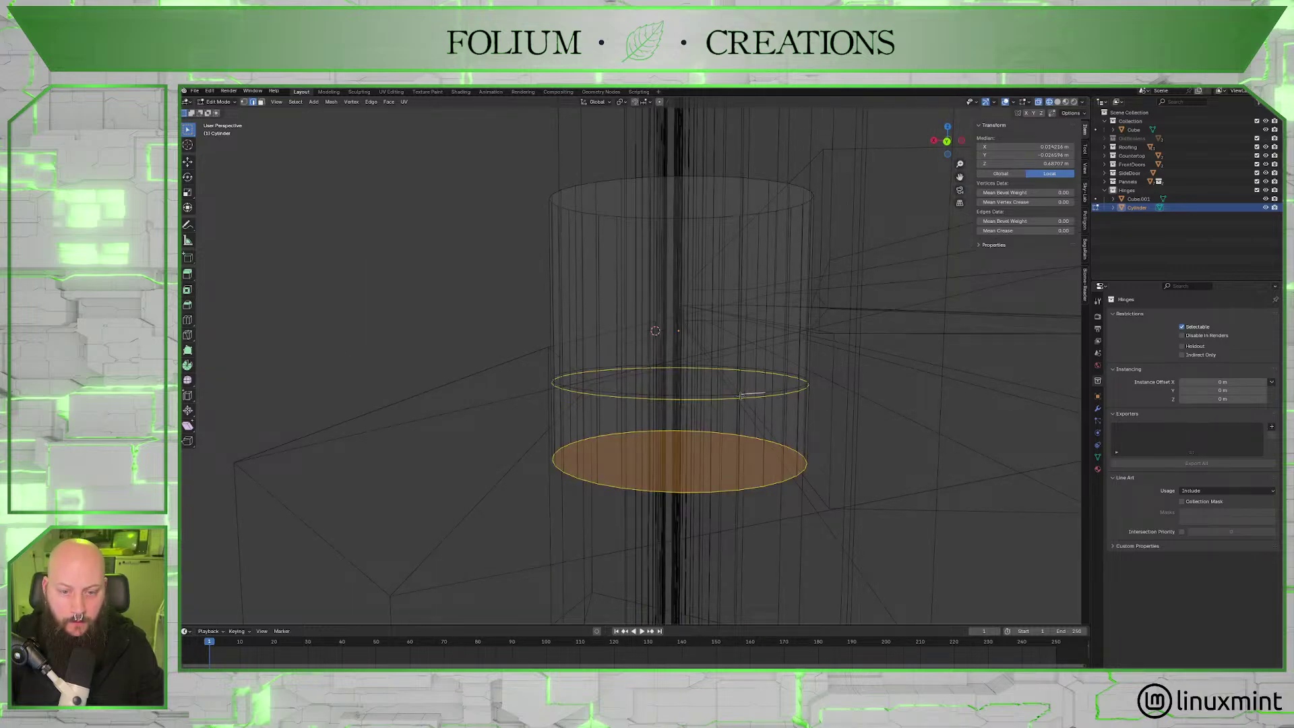
{"action": "left_click", "coordinate": [741, 395], "text": "shift"}
{"action": "scroll", "coordinate": [744, 394], "scroll_direction": "up", "scroll_amount": 5}
{"action": "scroll", "coordinate": [738, 399], "scroll_direction": "down", "scroll_amount": 6}
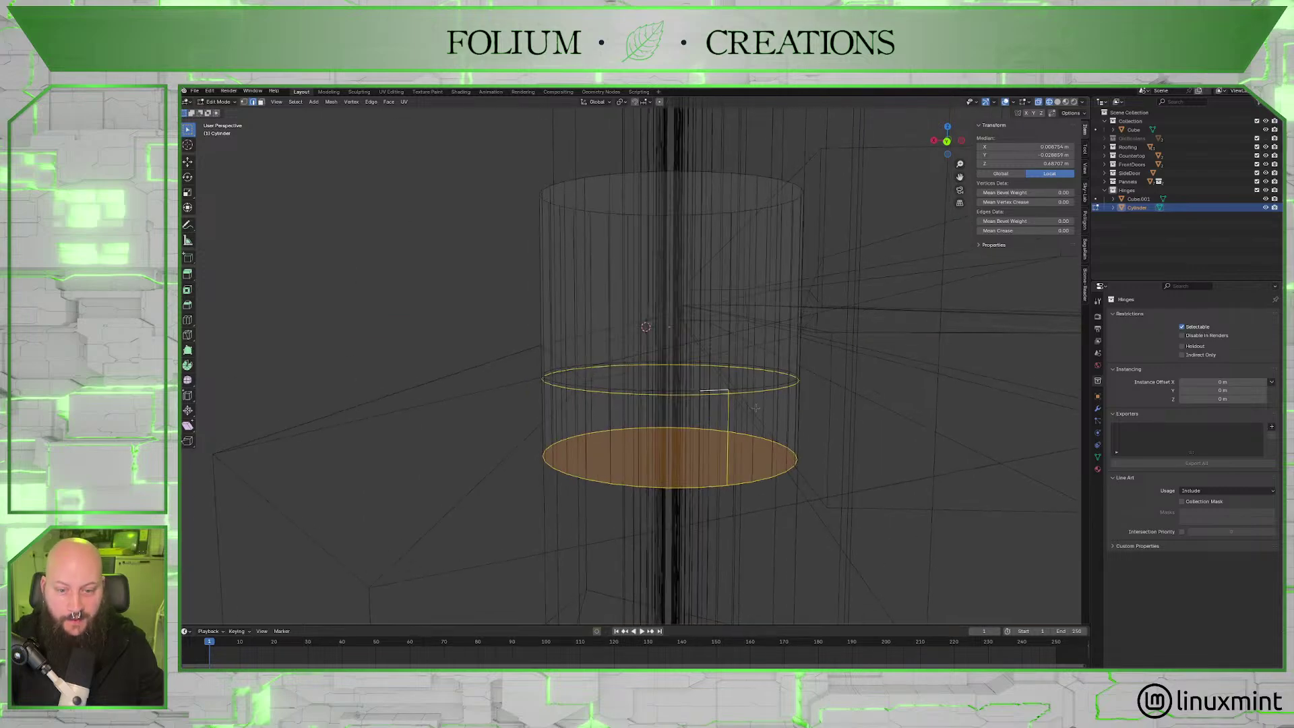
{"action": "middle_click_drag", "start_coordinate": [736, 401], "coordinate": [722, 398], "text": "shift"}
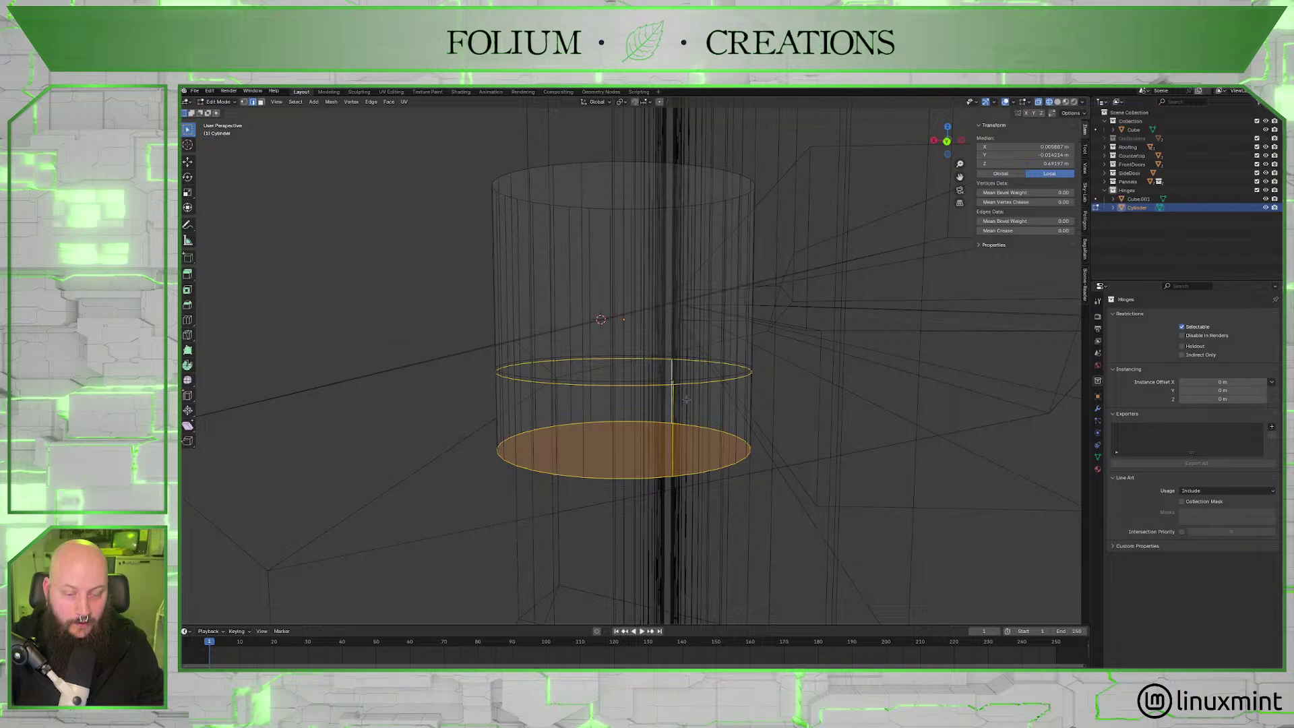
Clear the selection, select only the cylinder's lower loop and bottom face, and return to solid shading in Object Mode.
{"action": "key", "text": "alt+a"}
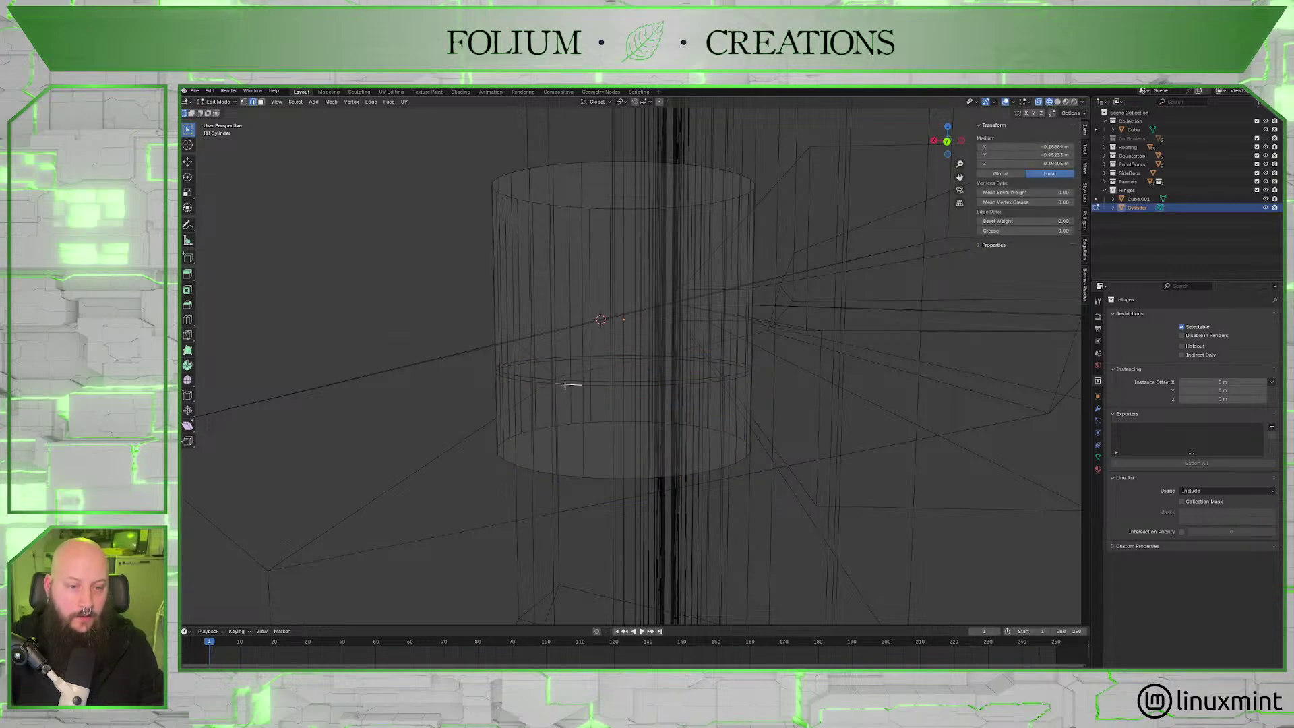
{"action": "left_click", "coordinate": [566, 384], "text": "alt"}
{"action": "left_click", "coordinate": [602, 472], "text": "shift"}
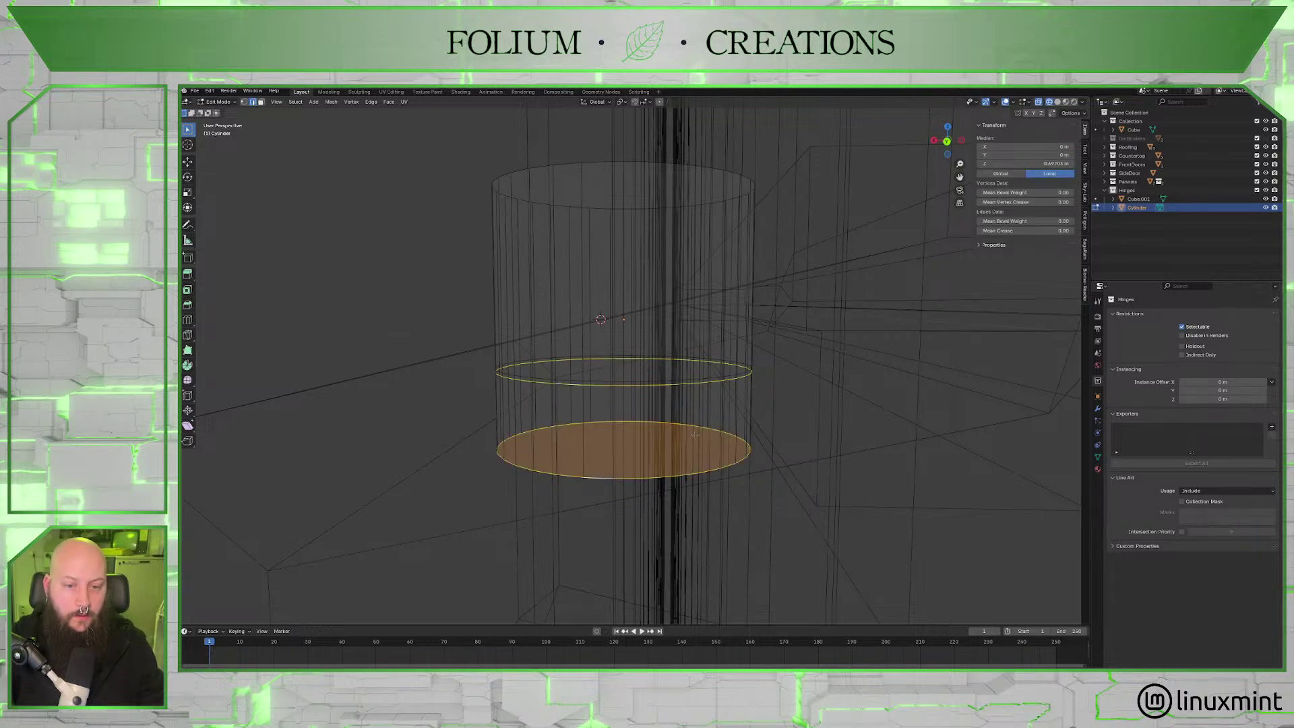
{"action": "key", "text": "Tab"}
{"action": "left_click", "coordinate": [1058, 102]}
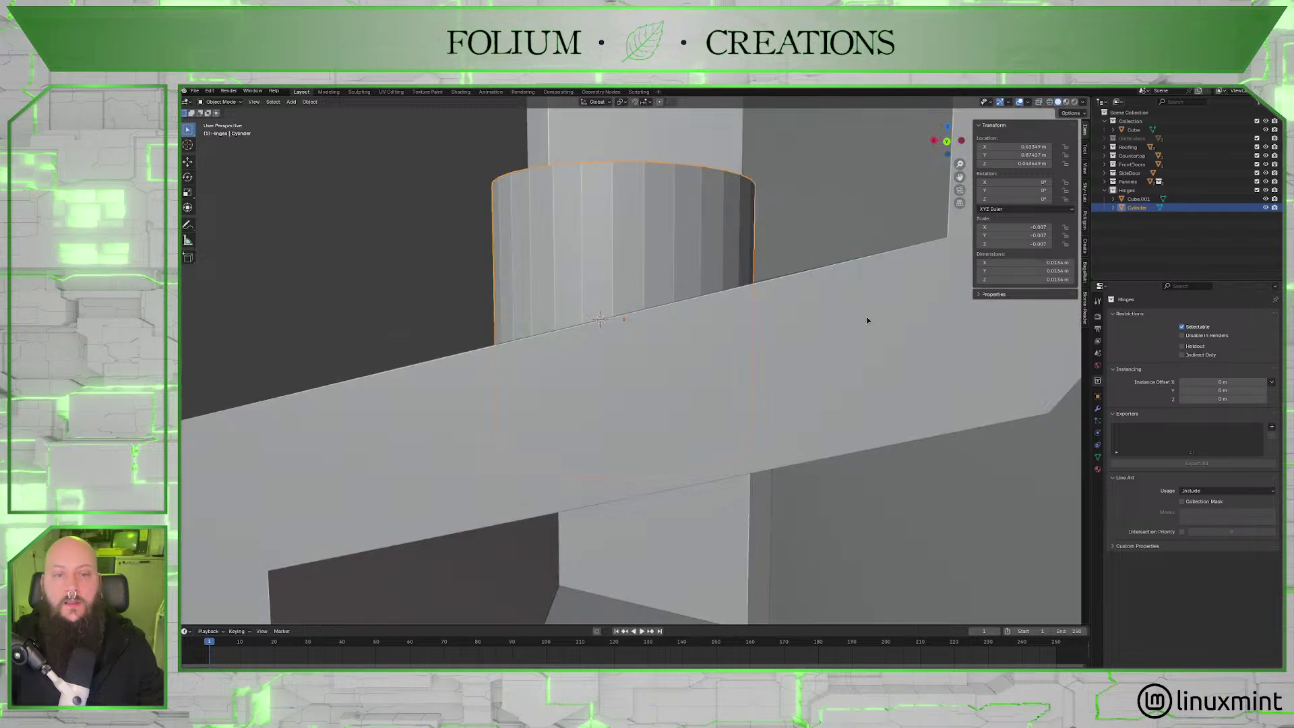
Scale the cylinder's lower loop and bottom face down twice in Edit Mode, by about 0.79 and 0.78.
{"action": "middle_click_drag", "start_coordinate": [883, 485], "coordinate": [882, 339], "text": "shift"}
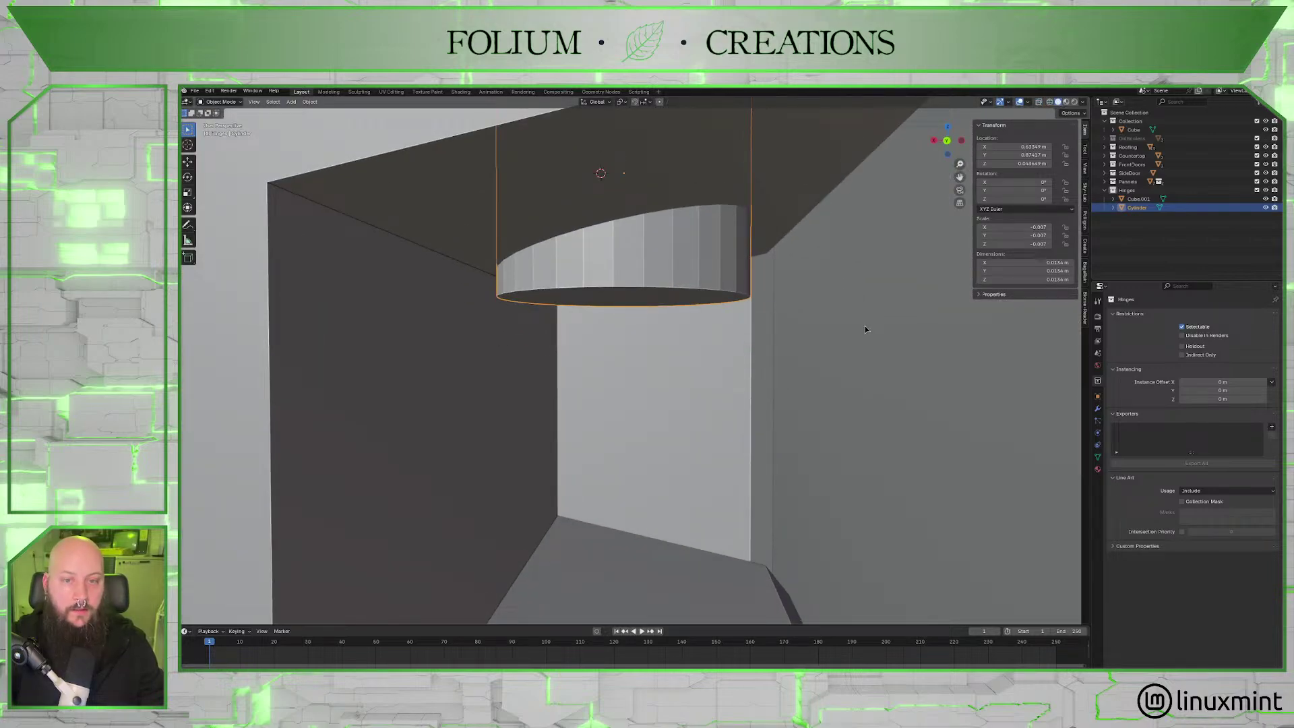
{"action": "key", "text": "Tab"}
{"action": "key", "text": "s"}
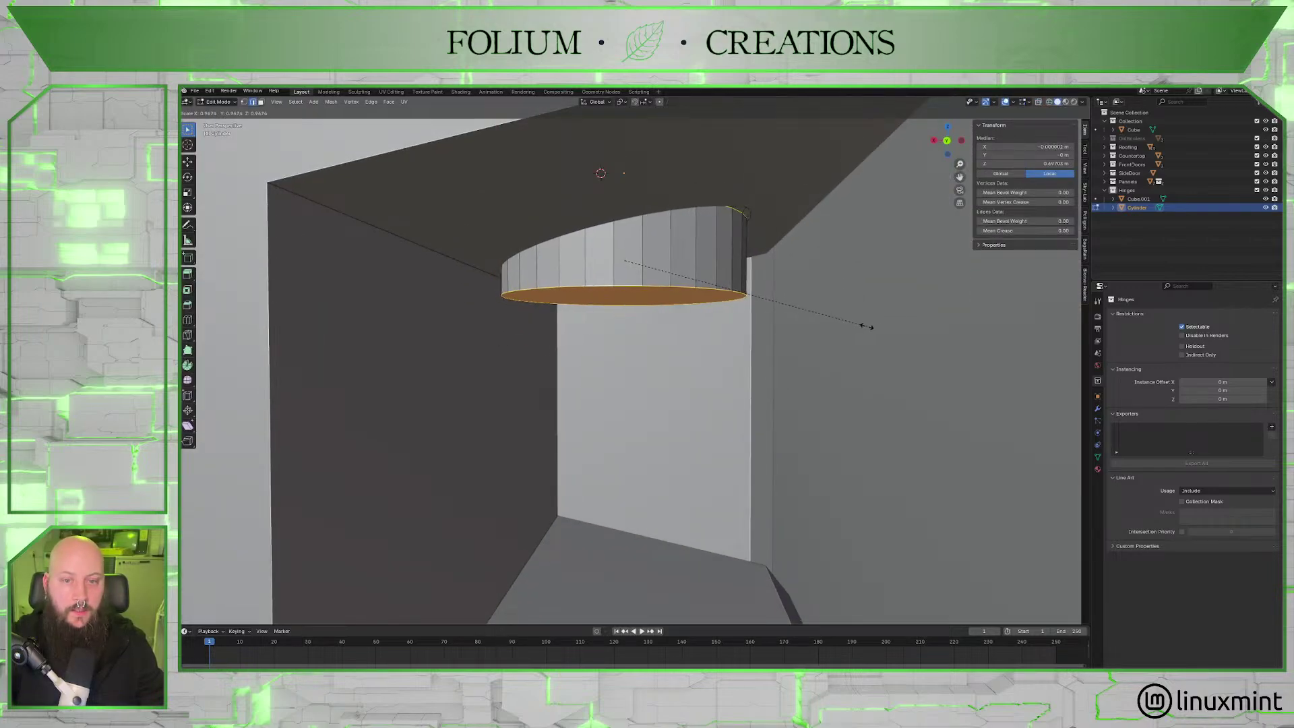
{"action": "left_click", "coordinate": [827, 322]}
{"action": "middle_click_drag", "start_coordinate": [828, 321], "coordinate": [731, 333]}
{"action": "key", "text": "s"}
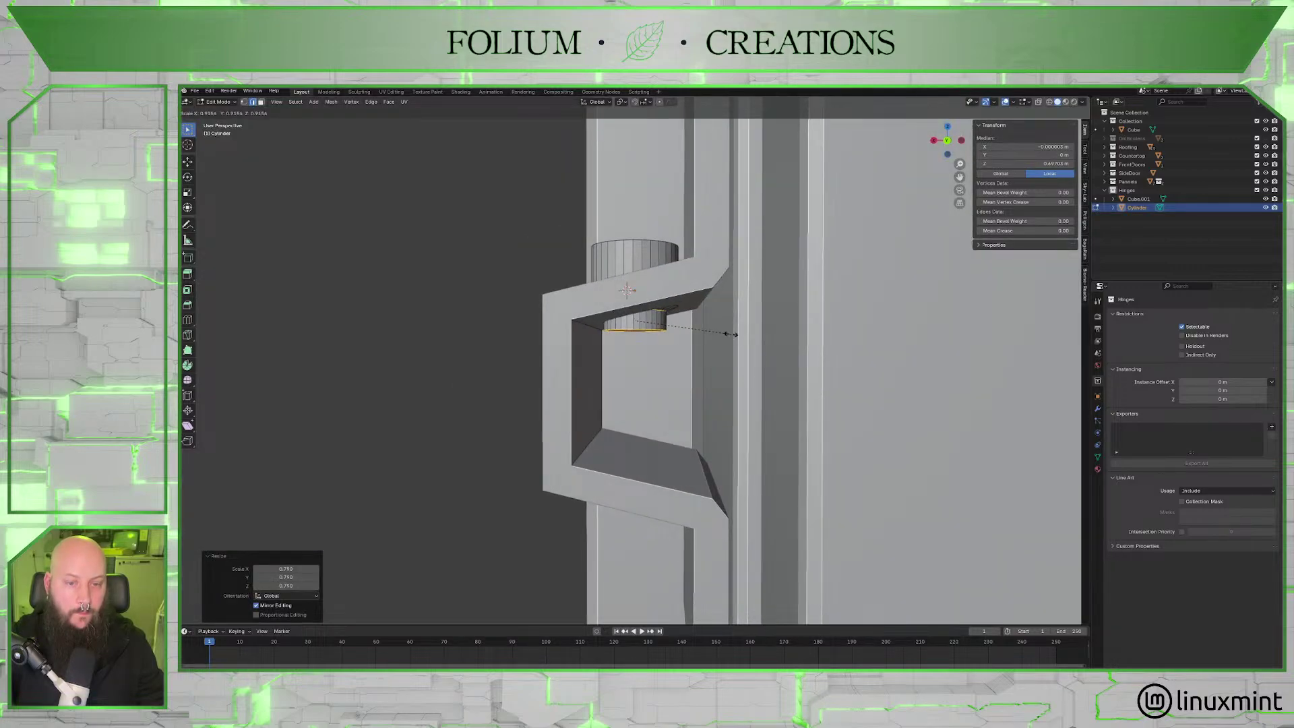
{"action": "left_click", "coordinate": [718, 335]}
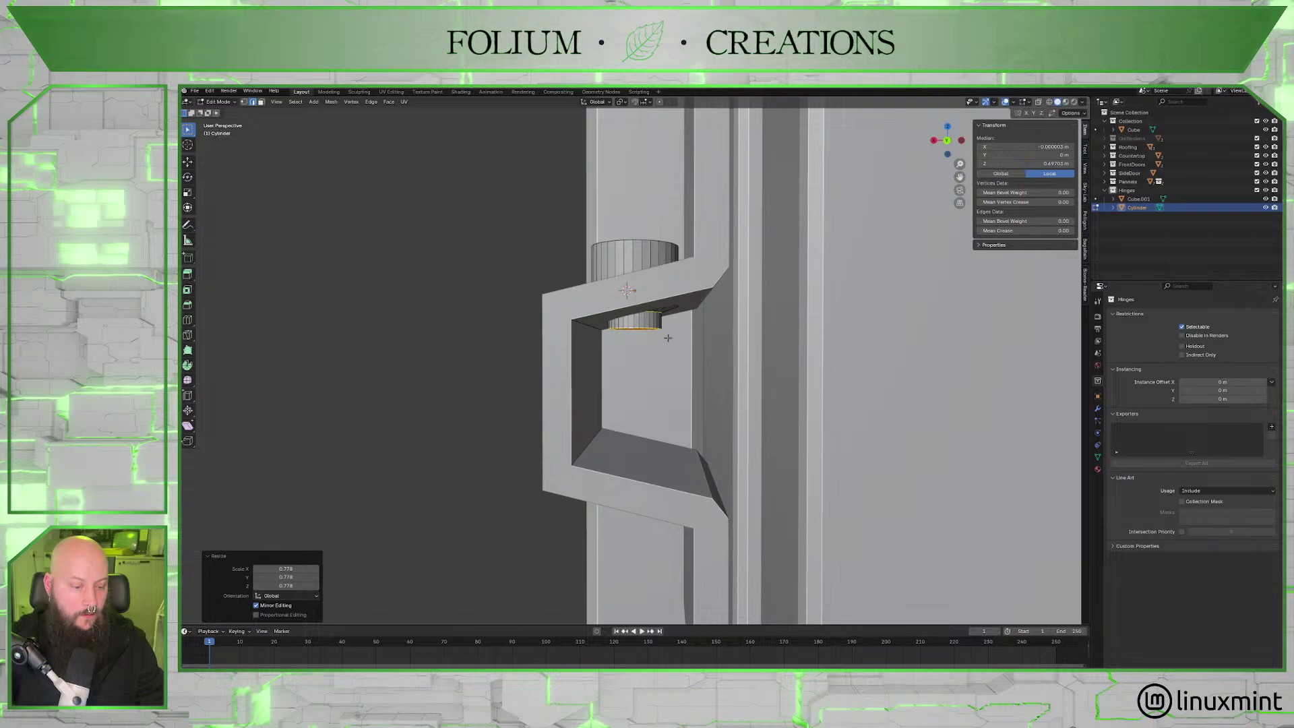
Scale the cylinder's narrowed lower end back up by about 1.18, leaving its height as it is.
{"action": "key", "text": "s"}
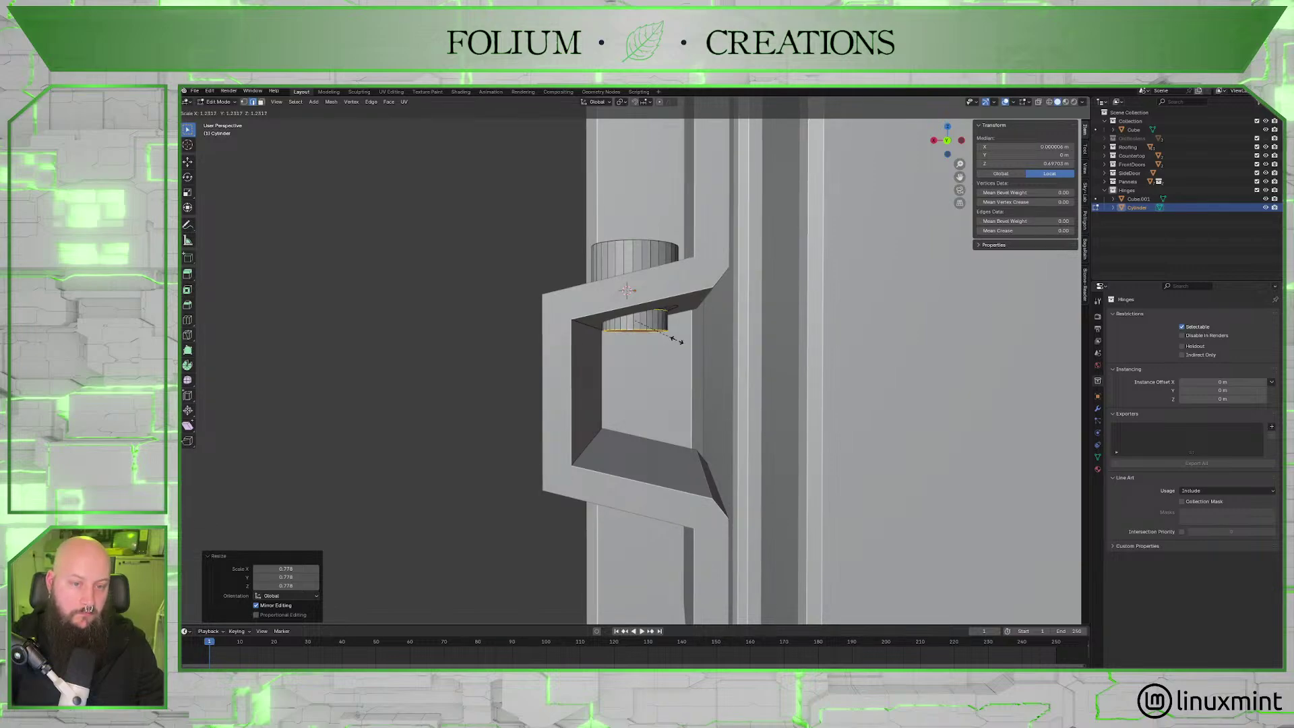
{"action": "left_click", "coordinate": [677, 341]}
{"action": "key", "text": "g"}
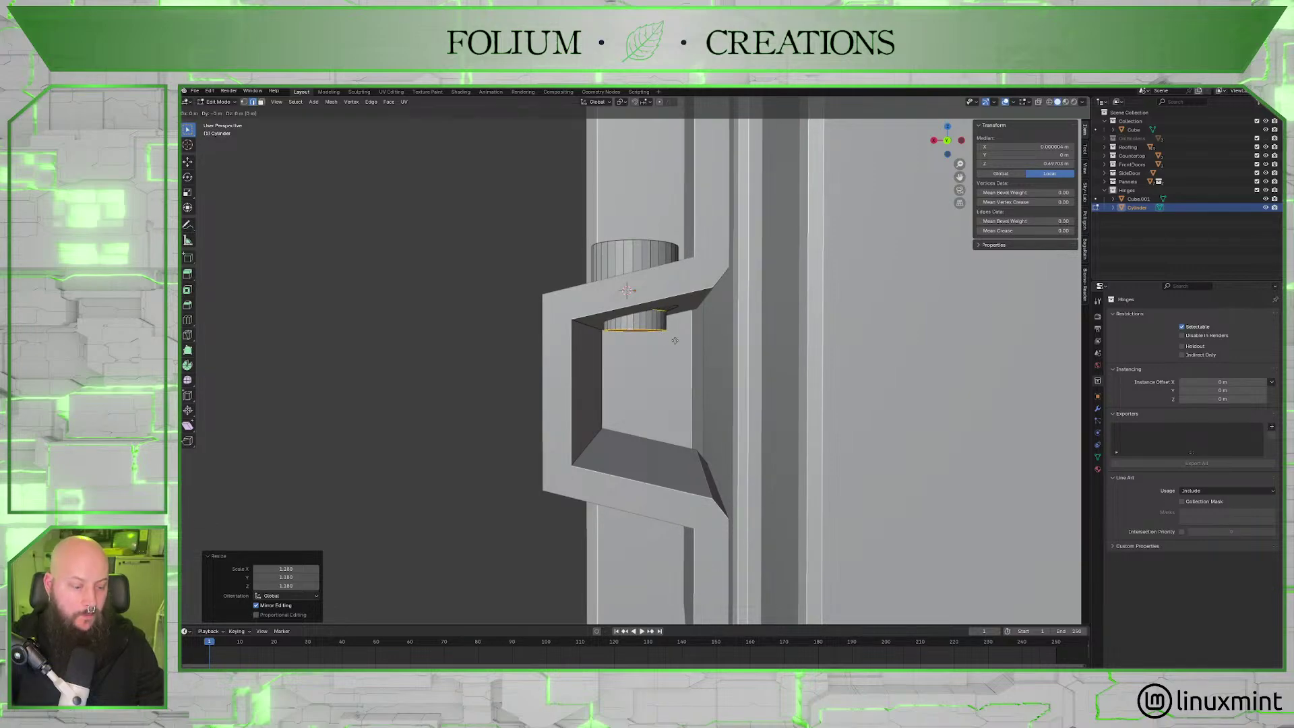
{"action": "key", "text": "z"}
{"action": "left_click", "coordinate": [662, 368]}
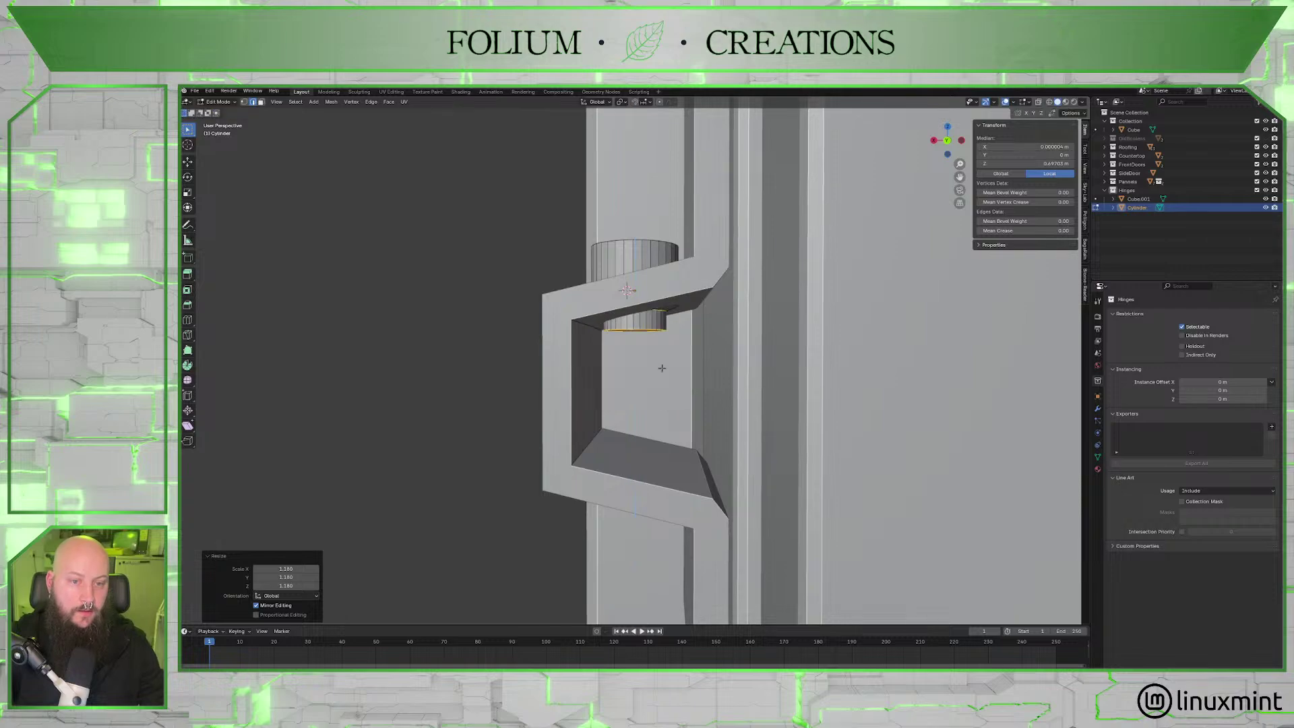
Select the lower edge loop of the pin's wide section beneath the upper arm and move it slightly along Z.
{"action": "scroll", "coordinate": [682, 319], "scroll_direction": "up", "scroll_amount": 3}
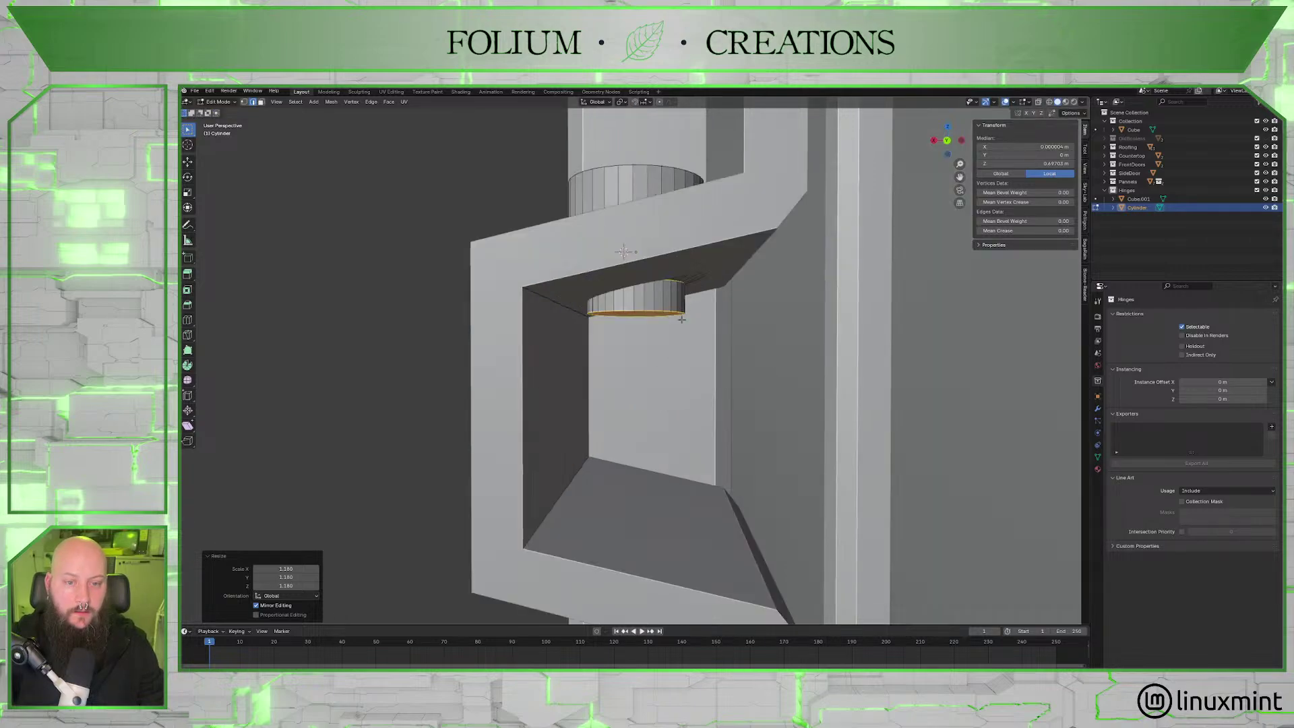
{"action": "left_click", "coordinate": [701, 276]}
{"action": "middle_click_drag", "start_coordinate": [702, 272], "coordinate": [731, 270]}
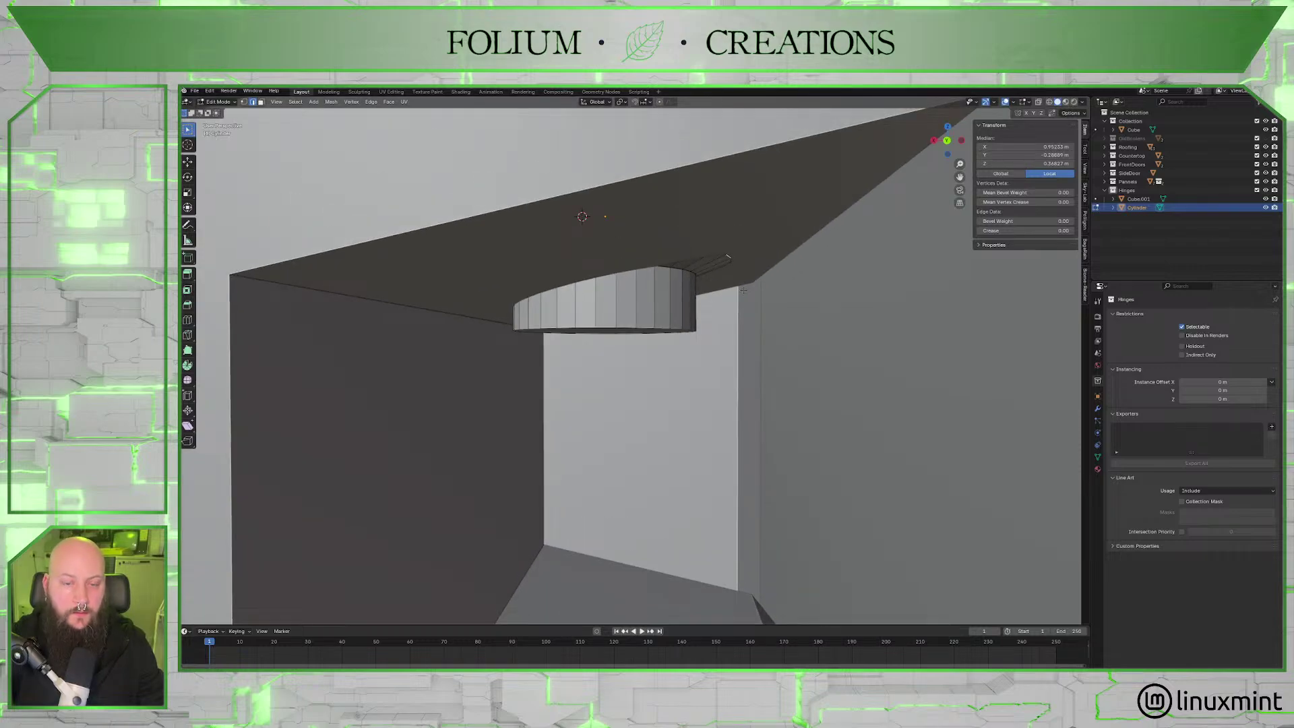
{"action": "left_click", "coordinate": [728, 255], "text": "alt"}
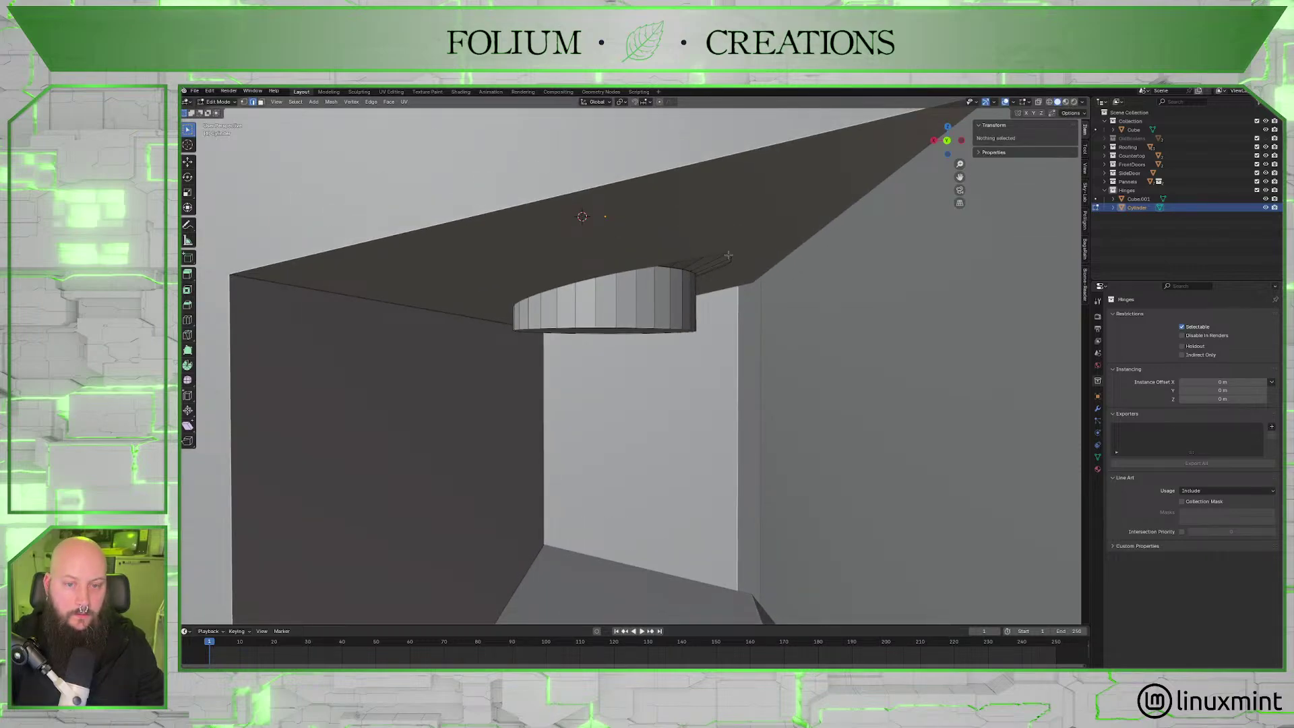
{"action": "key", "text": "g"}
{"action": "key", "text": "z"}
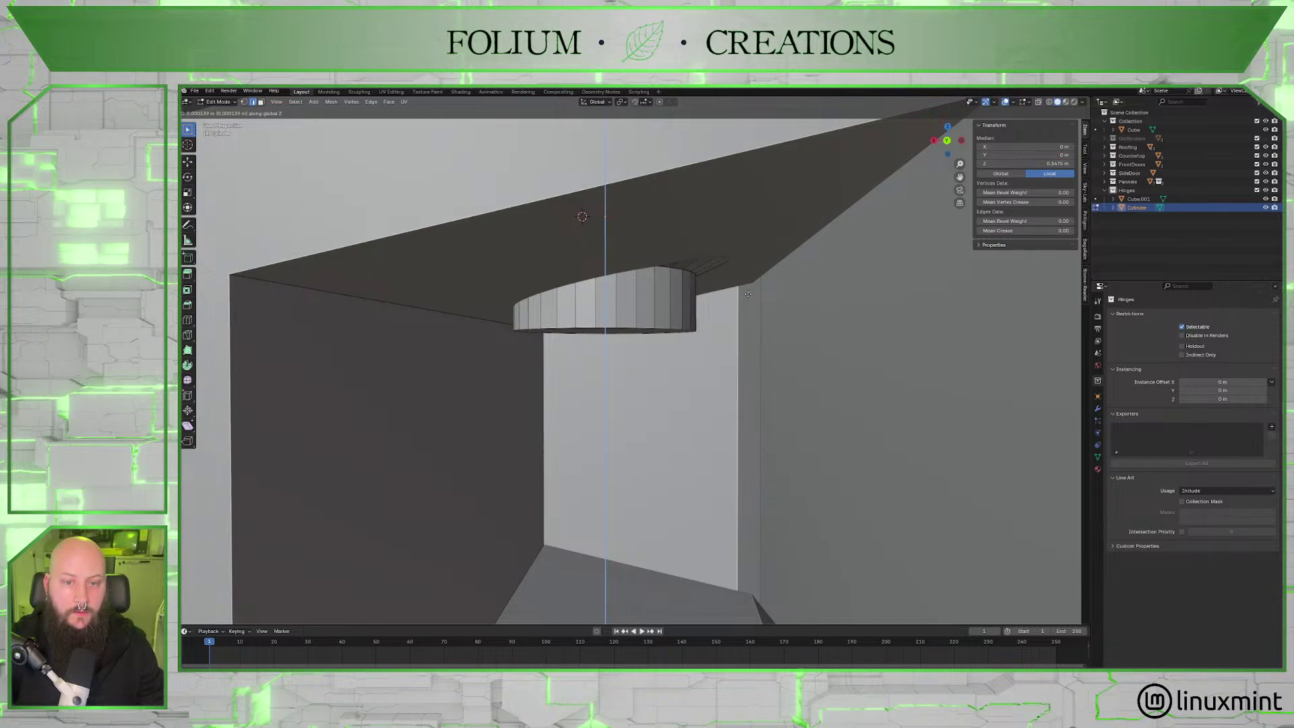
{"action": "left_click", "coordinate": [748, 294]}
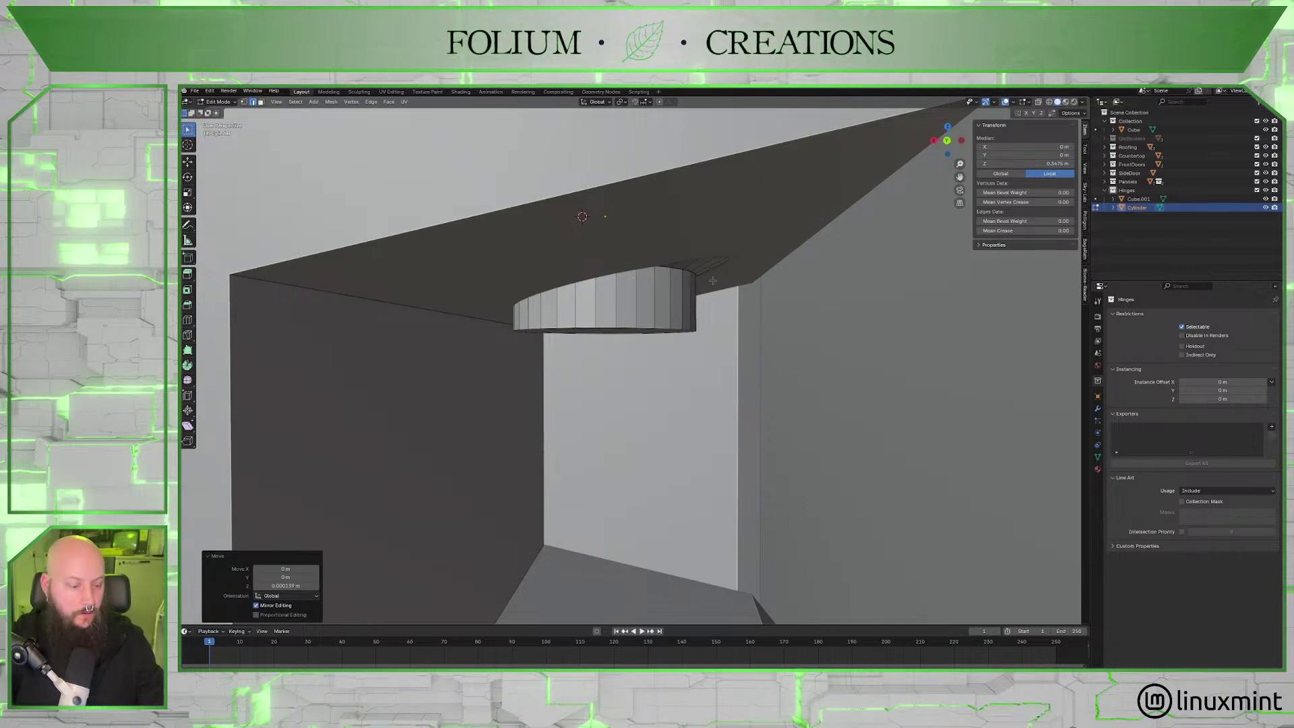
Add a centred edge loop around the pin's tapered shoulder and nudge it slightly along Z.
{"action": "key", "text": "g"}
{"action": "key", "text": "g"}
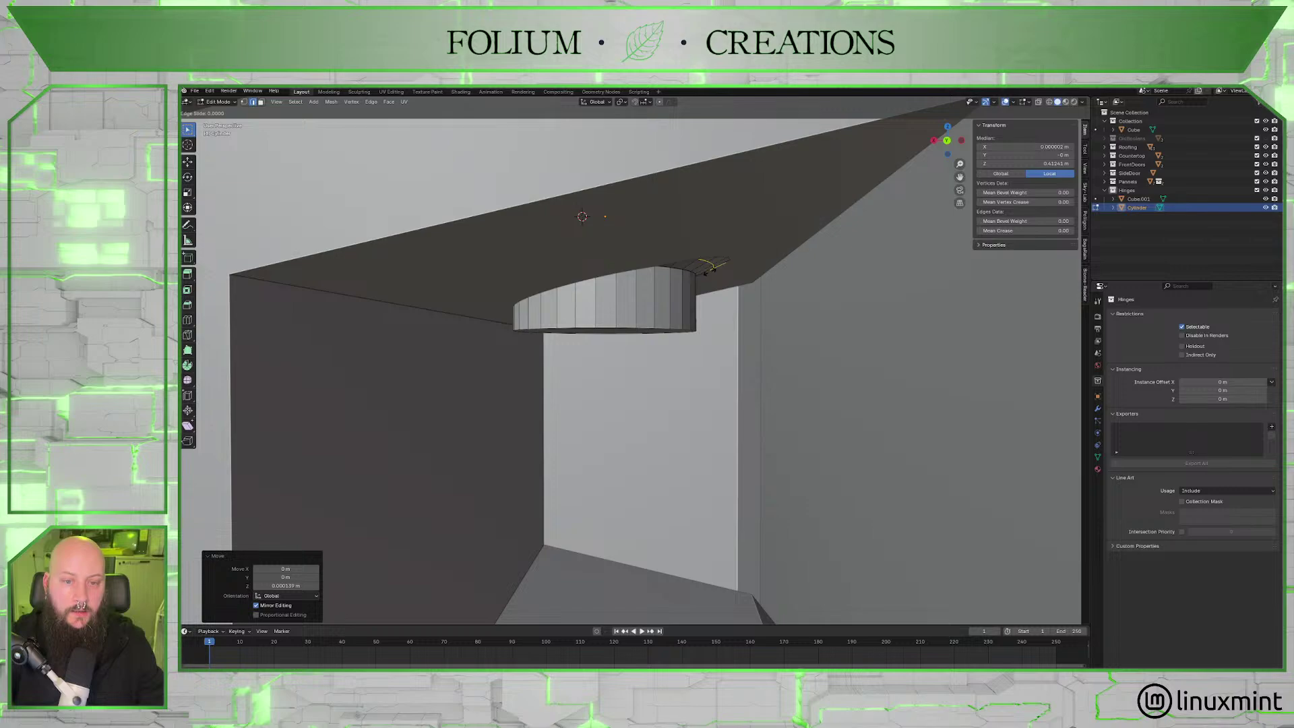
{"action": "left_click", "coordinate": [709, 269]}
{"action": "key", "text": "g"}
{"action": "key", "text": "z"}
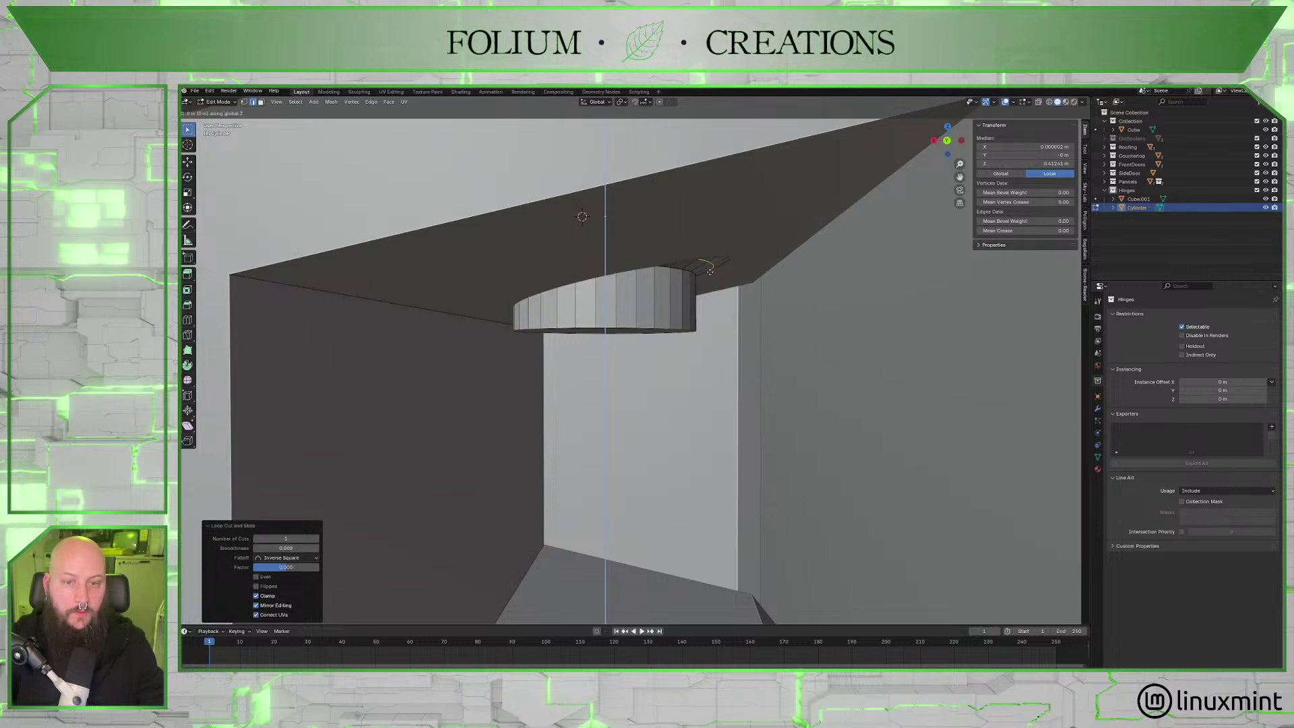
{"action": "left_click", "coordinate": [709, 272]}
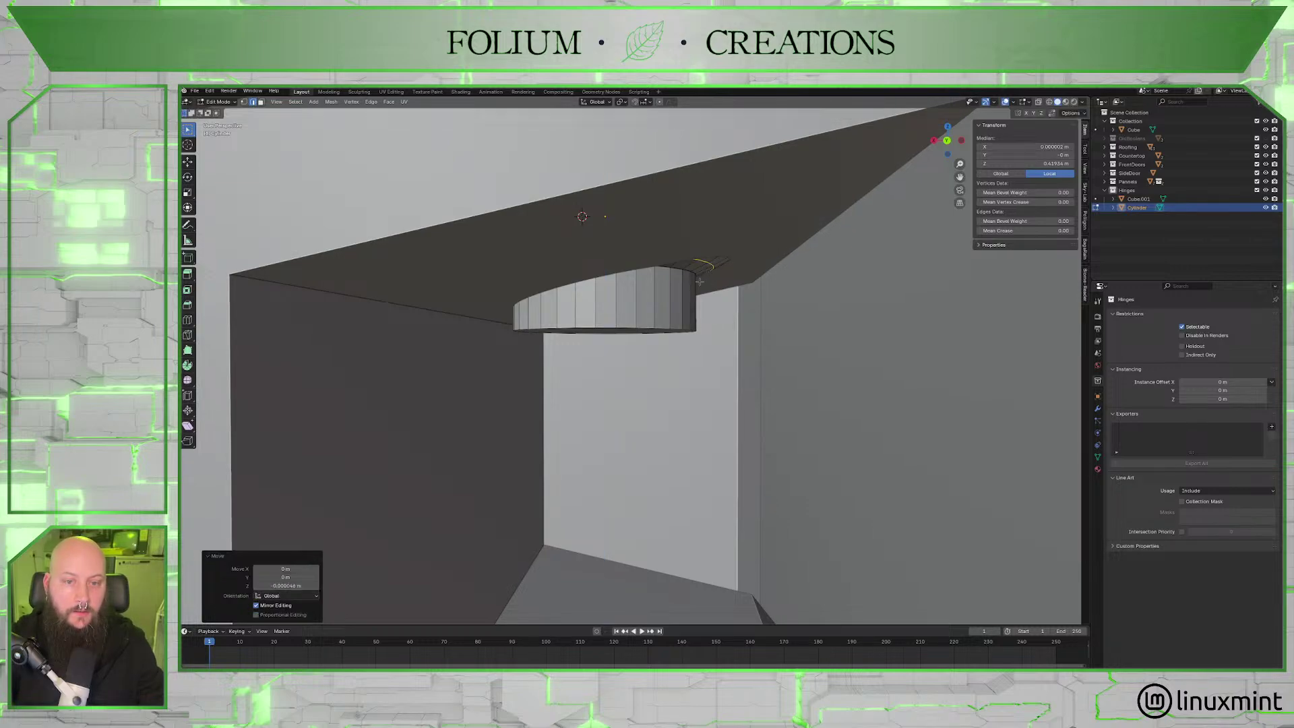
Bevel the edge loop where the pin's tapered shoulder meets the narrow end, using a single segment.
{"action": "left_click", "coordinate": [692, 275]}
{"action": "left_click", "coordinate": [694, 277]}
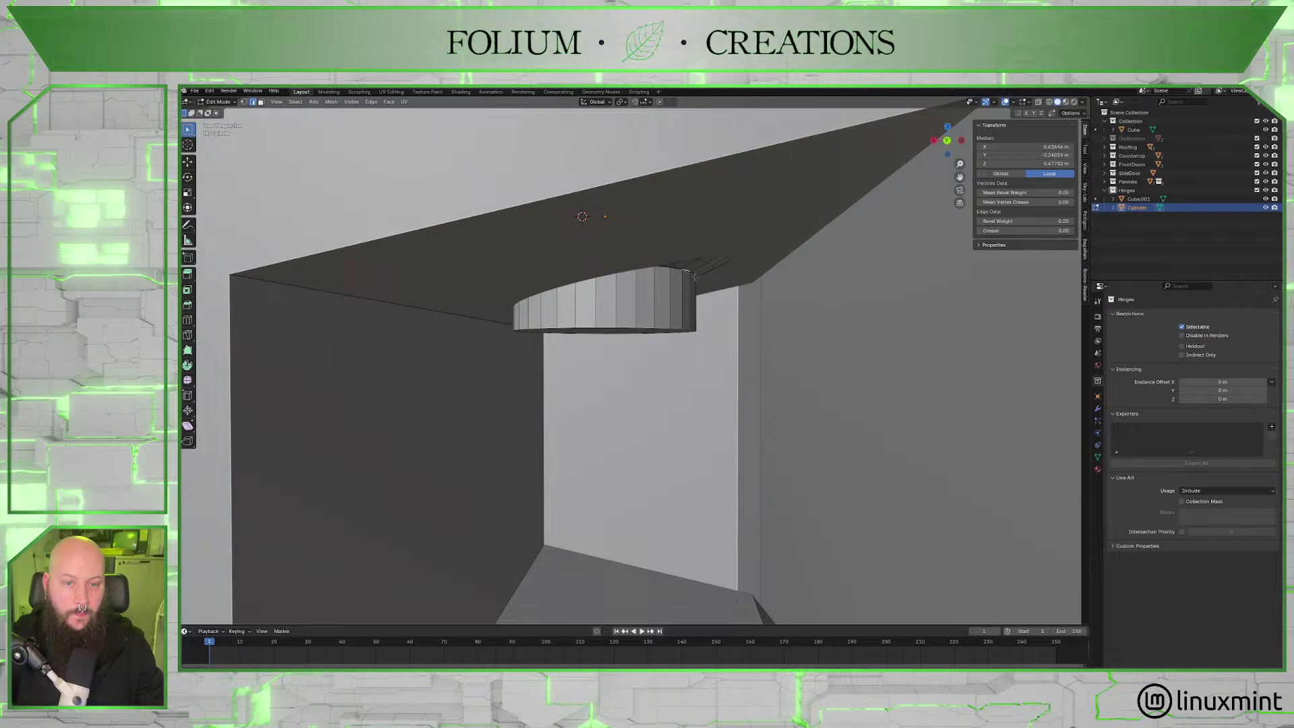
{"action": "left_click", "coordinate": [686, 270], "text": "alt"}
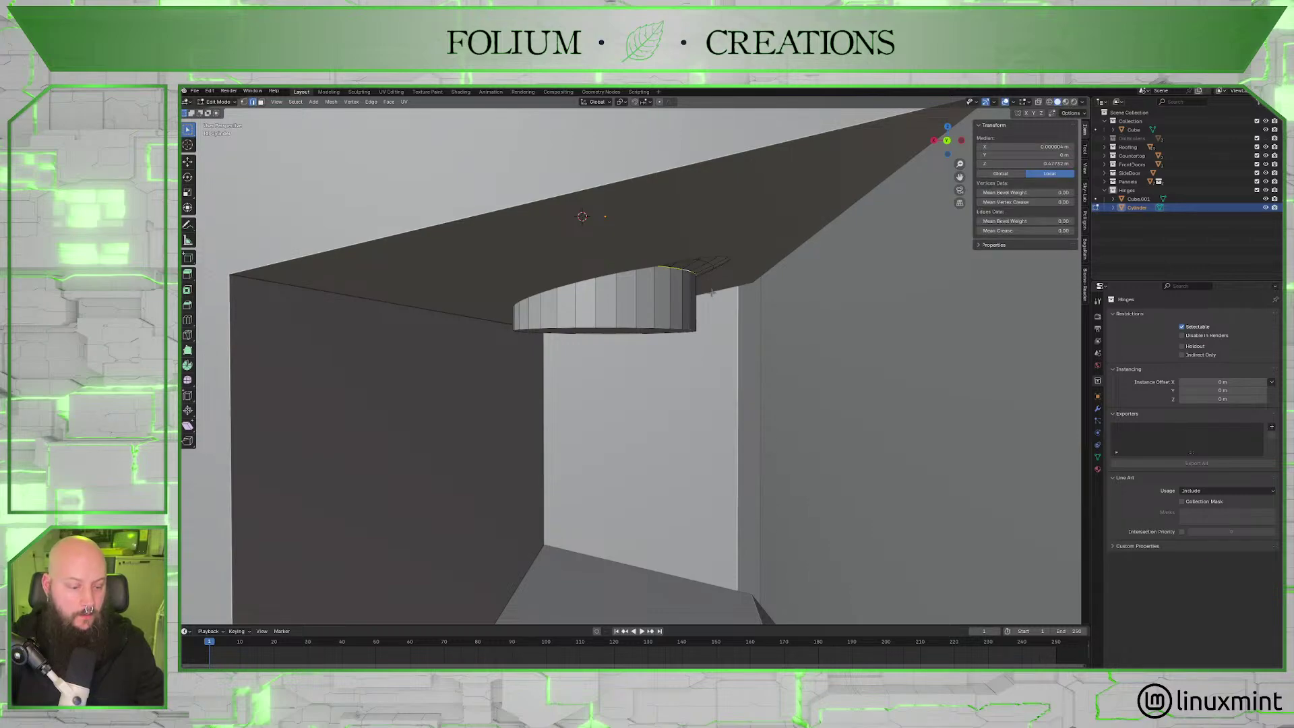
{"action": "key", "text": "ctrl+b"}
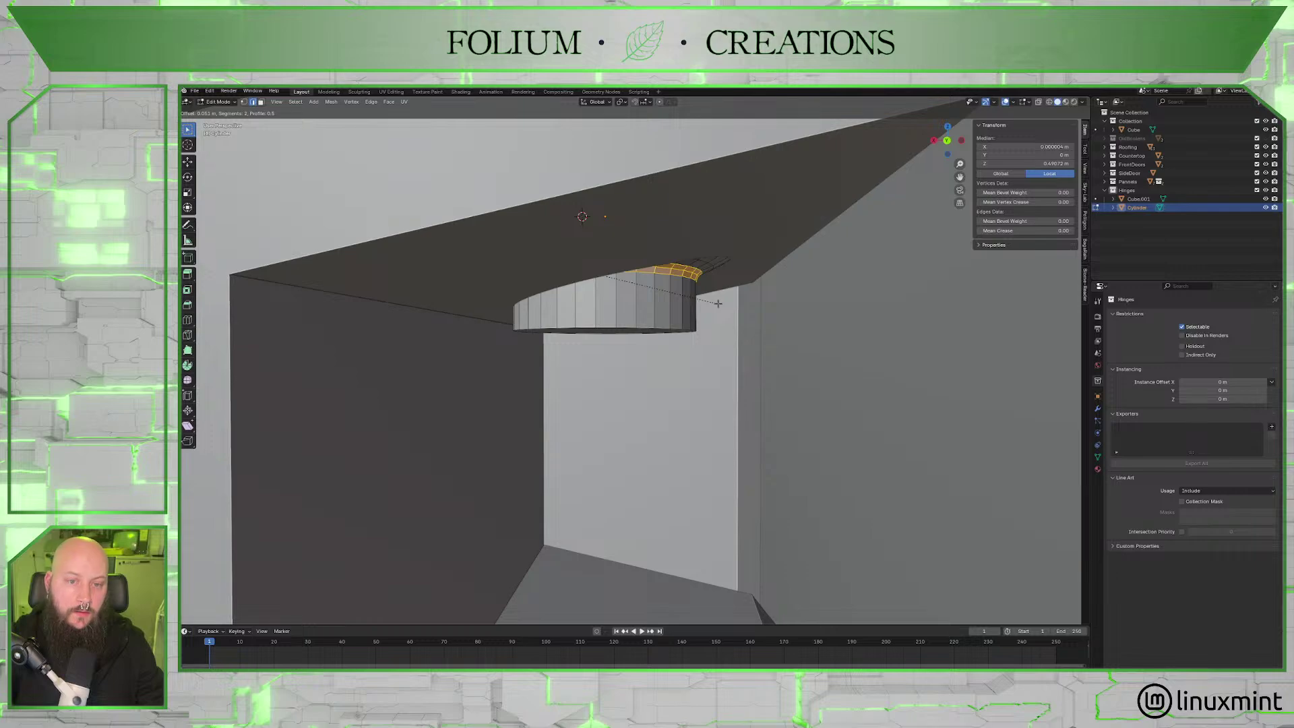
{"action": "scroll", "coordinate": [718, 304], "scroll_direction": "down", "scroll_amount": 1}
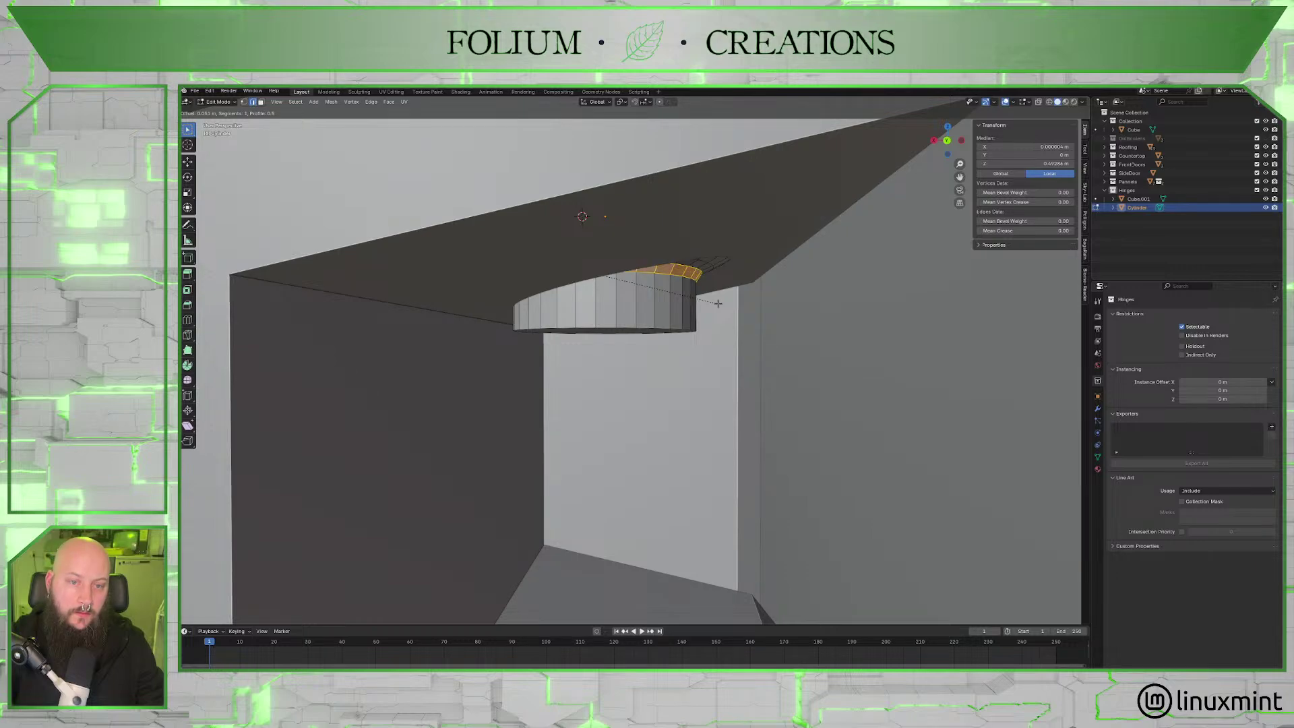
{"action": "left_click", "coordinate": [666, 332]}
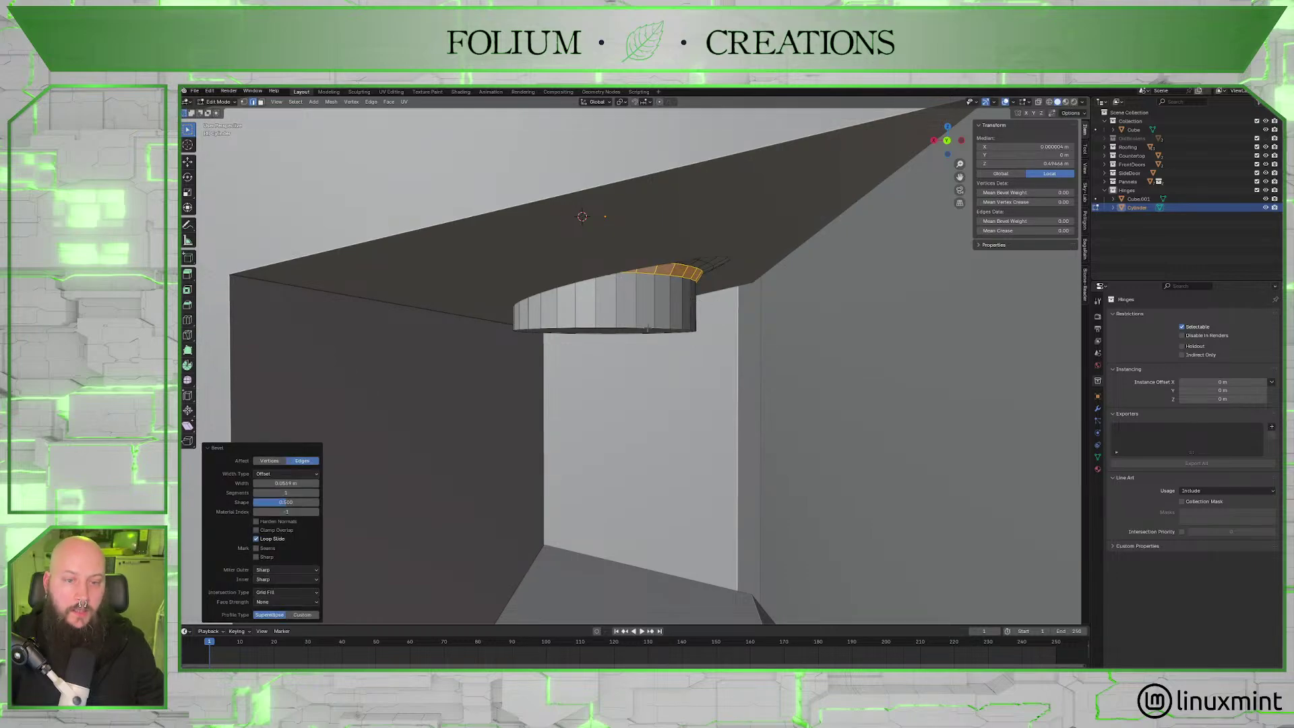
Select the pin's bottom face and move it about 0.019 m down along Z to the bracket's lower arm.
{"action": "left_click", "coordinate": [650, 330]}
{"action": "left_click", "coordinate": [650, 330], "text": "alt"}
{"action": "scroll", "coordinate": [667, 337], "scroll_direction": "down", "scroll_amount": 5}
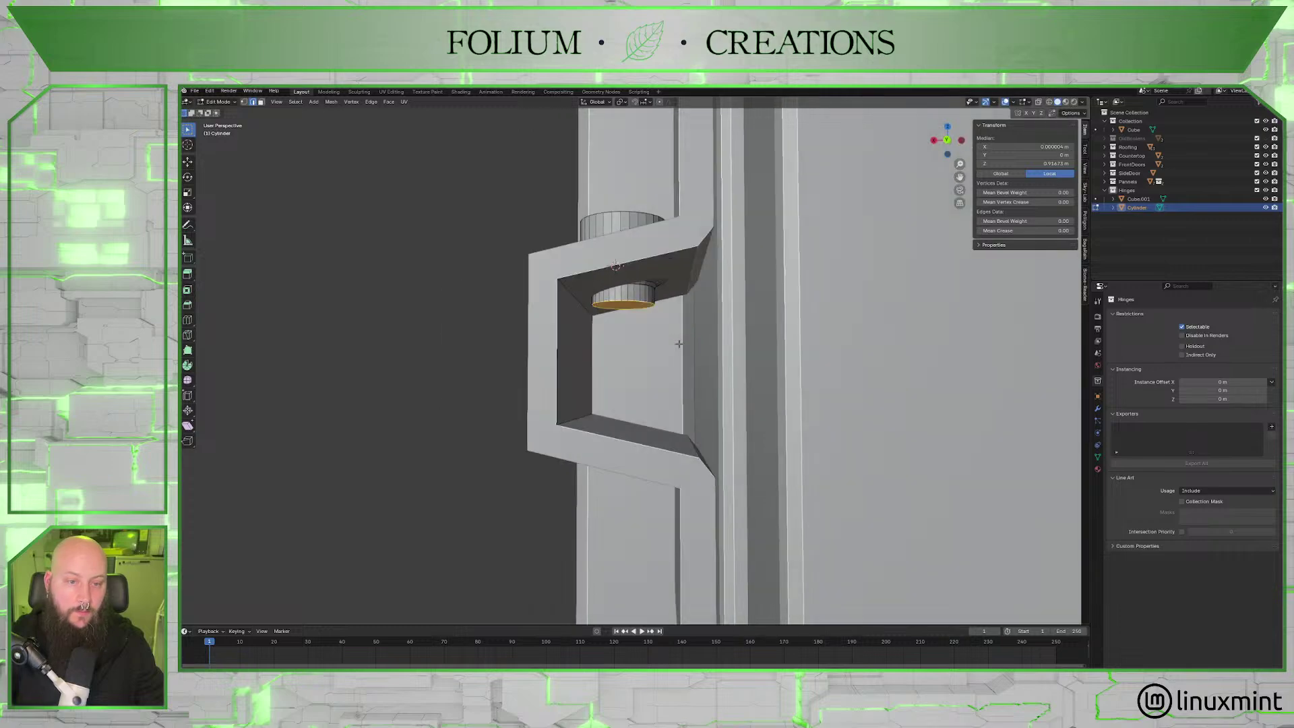
{"action": "middle_click_drag", "start_coordinate": [679, 343], "coordinate": [679, 341]}
{"action": "key", "text": "g"}
{"action": "key", "text": "z"}
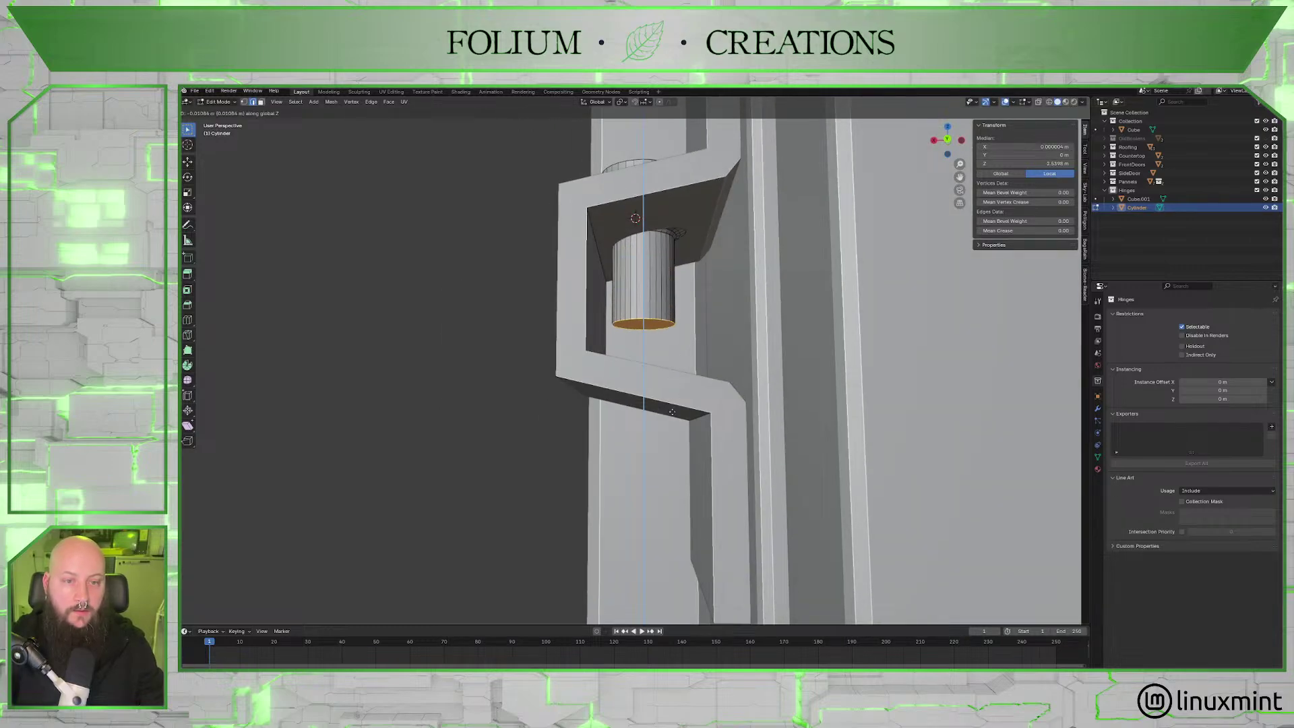
{"action": "left_click", "coordinate": [672, 448]}
{"action": "middle_click_drag", "start_coordinate": [672, 452], "coordinate": [670, 463]}
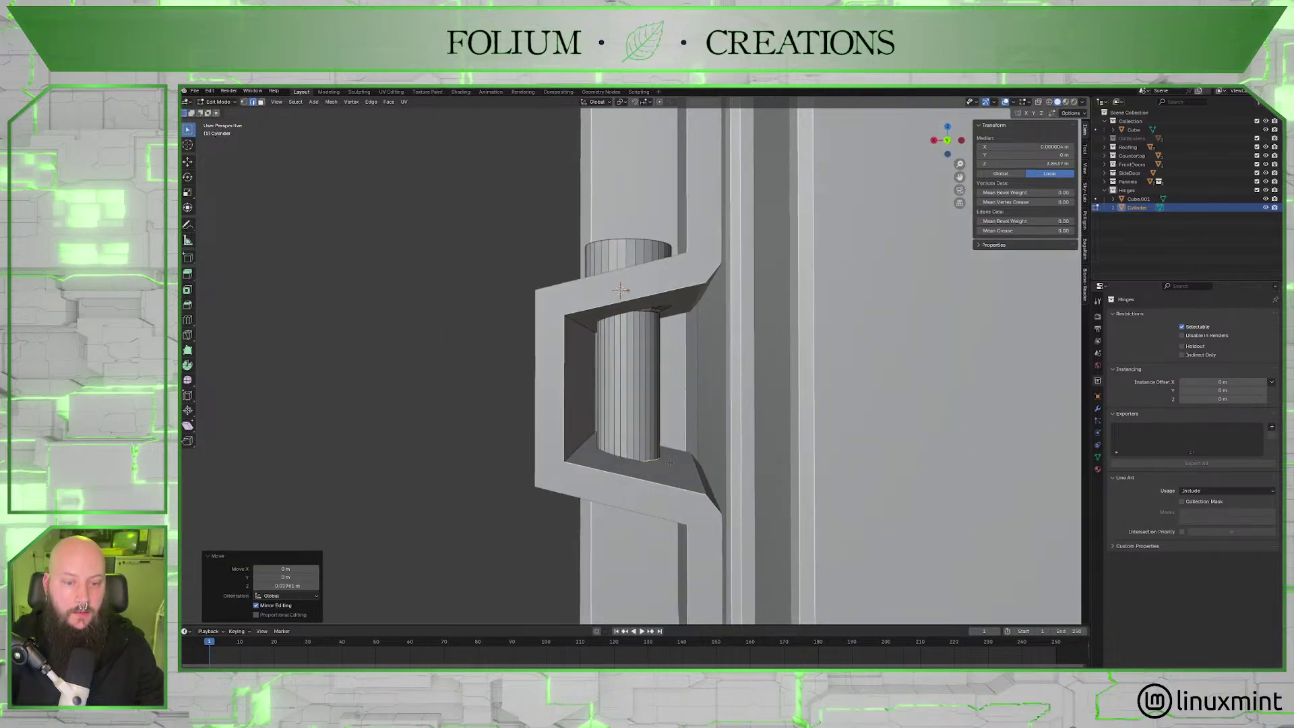
Raise the pin's bottom face along Z by just under 0.001 m, keeping it close to the lower arm's inner surface.
{"action": "scroll", "coordinate": [669, 463], "scroll_direction": "up", "scroll_amount": 6}
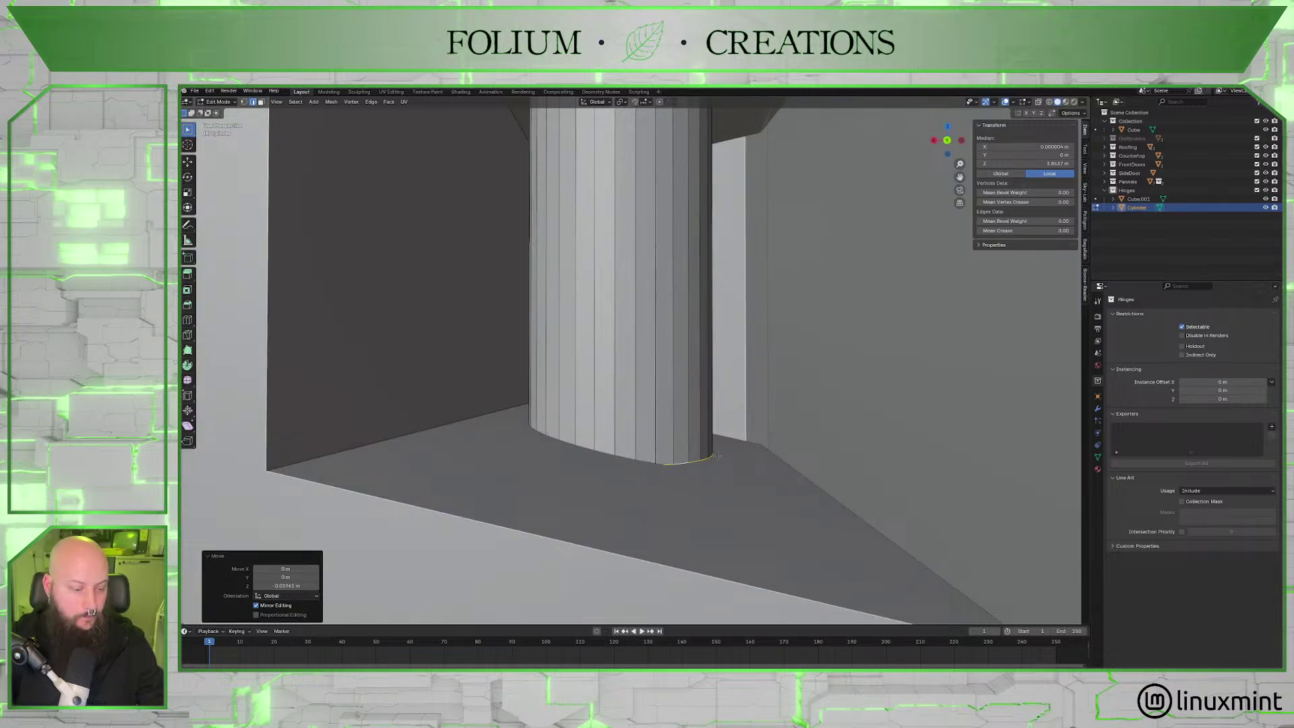
{"action": "key", "text": "g"}
{"action": "key", "text": "z"}
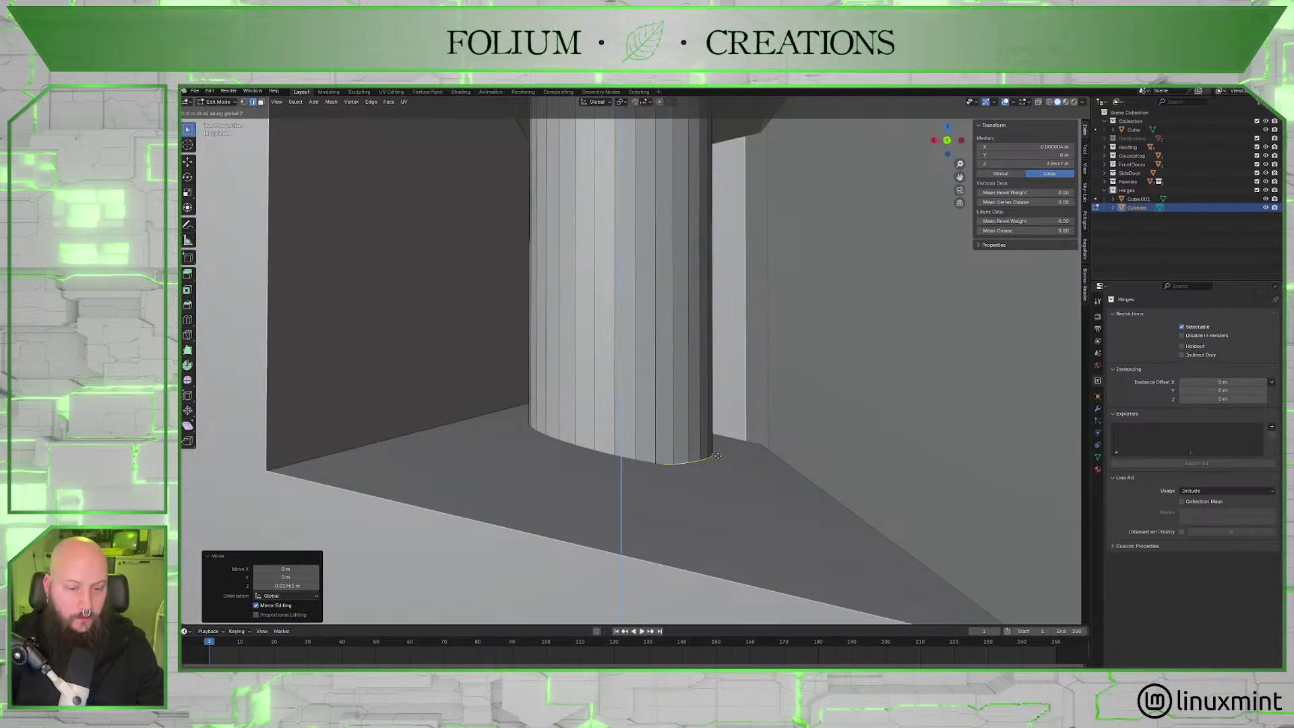
{"action": "left_click", "coordinate": [716, 438]}
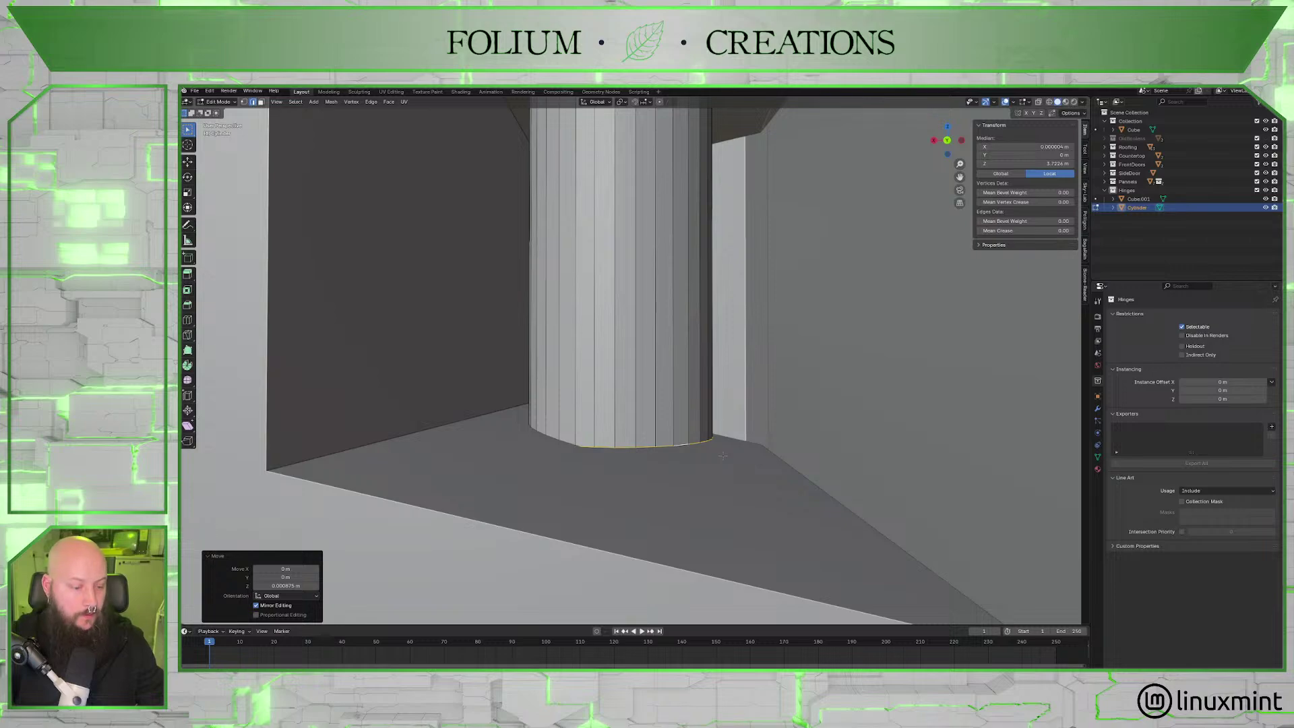
Extrude the pin's bottom face about 0.0014 m into the lower arm, scale it up by about 1.21, and lower it slightly.
{"action": "key", "text": "g"}
{"action": "key", "text": "z"}
{"action": "key", "text": "z"}
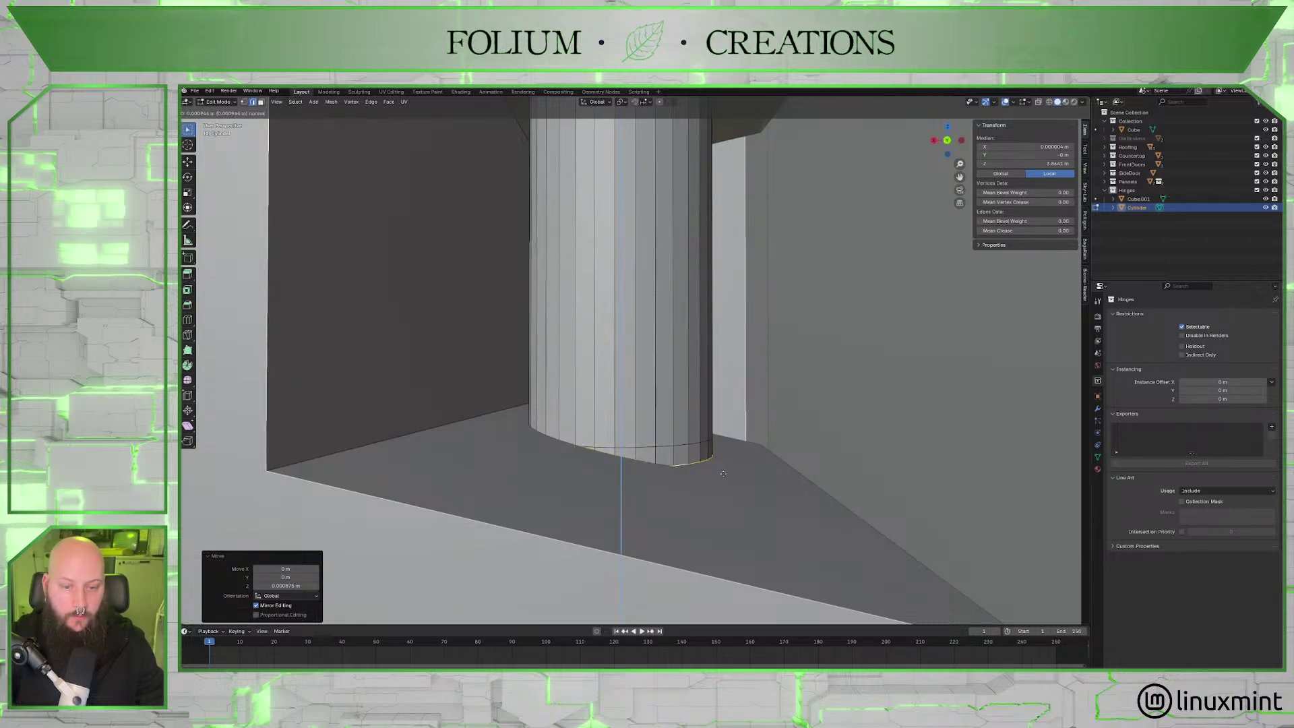
{"action": "left_click", "coordinate": [725, 486]}
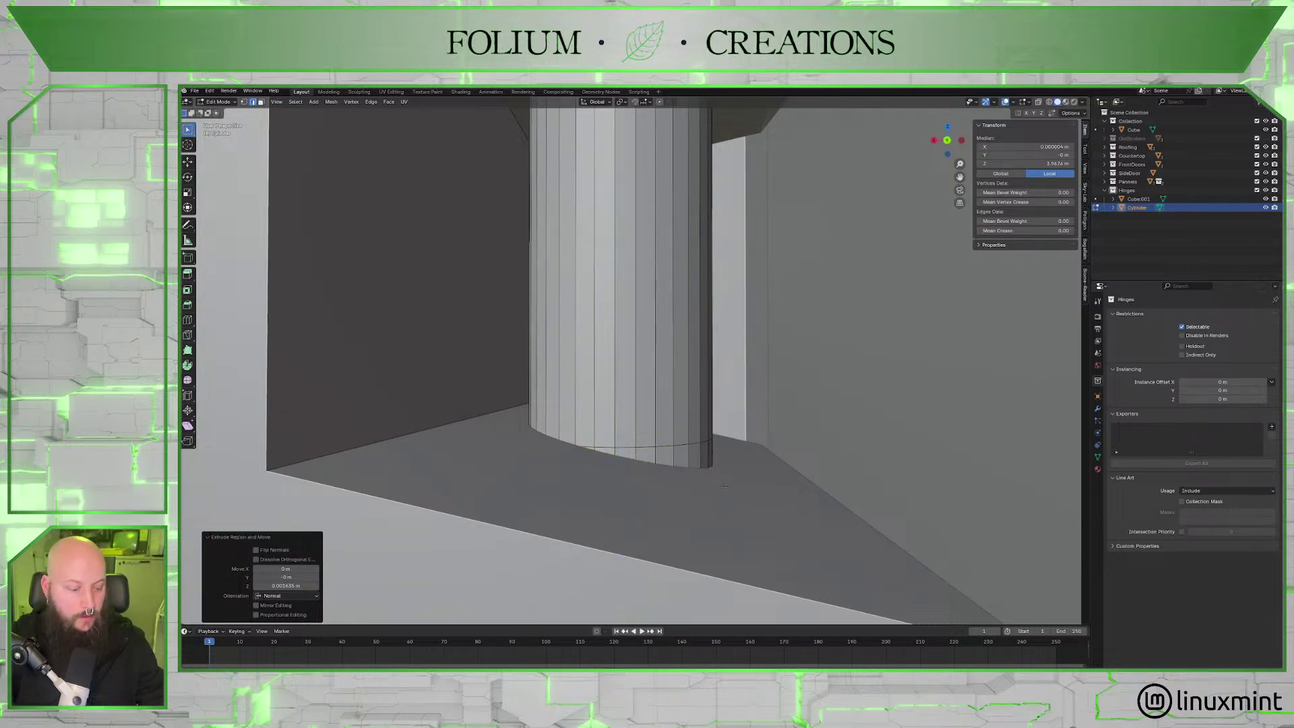
{"action": "key", "text": "s"}
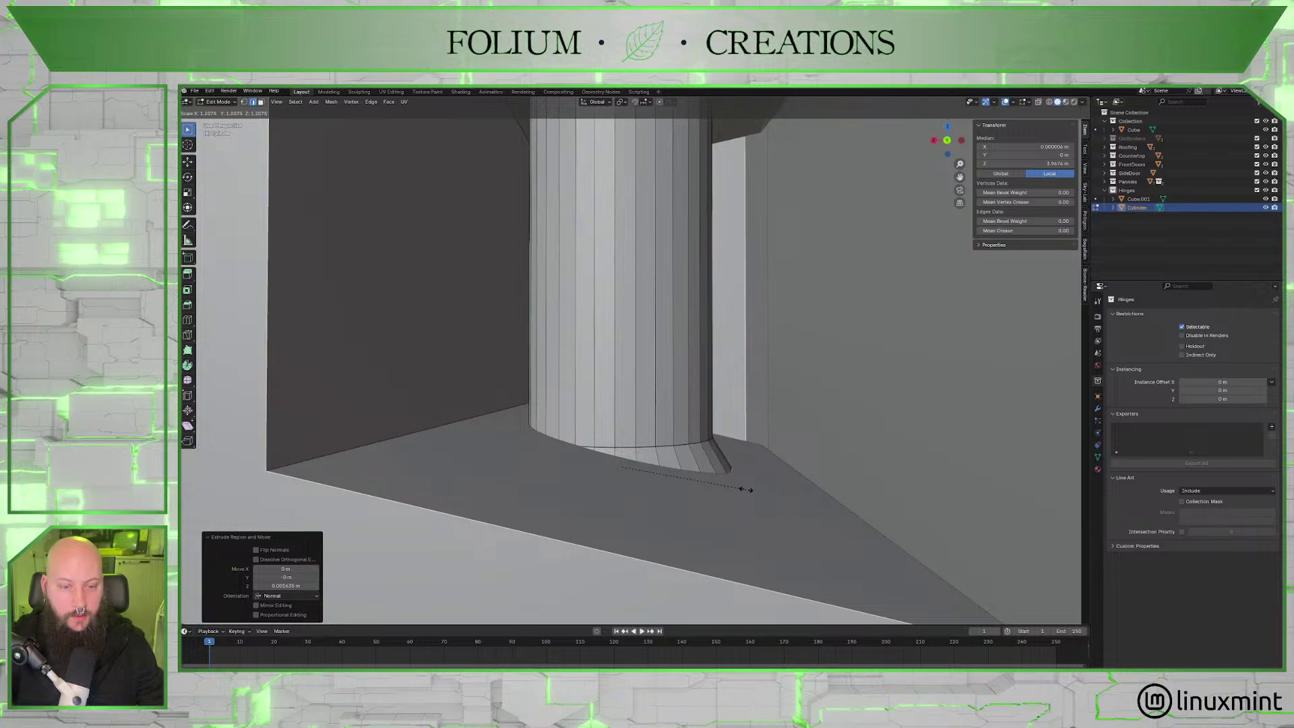
{"action": "left_click", "coordinate": [746, 490]}
{"action": "key", "text": "g"}
{"action": "key", "text": "z"}
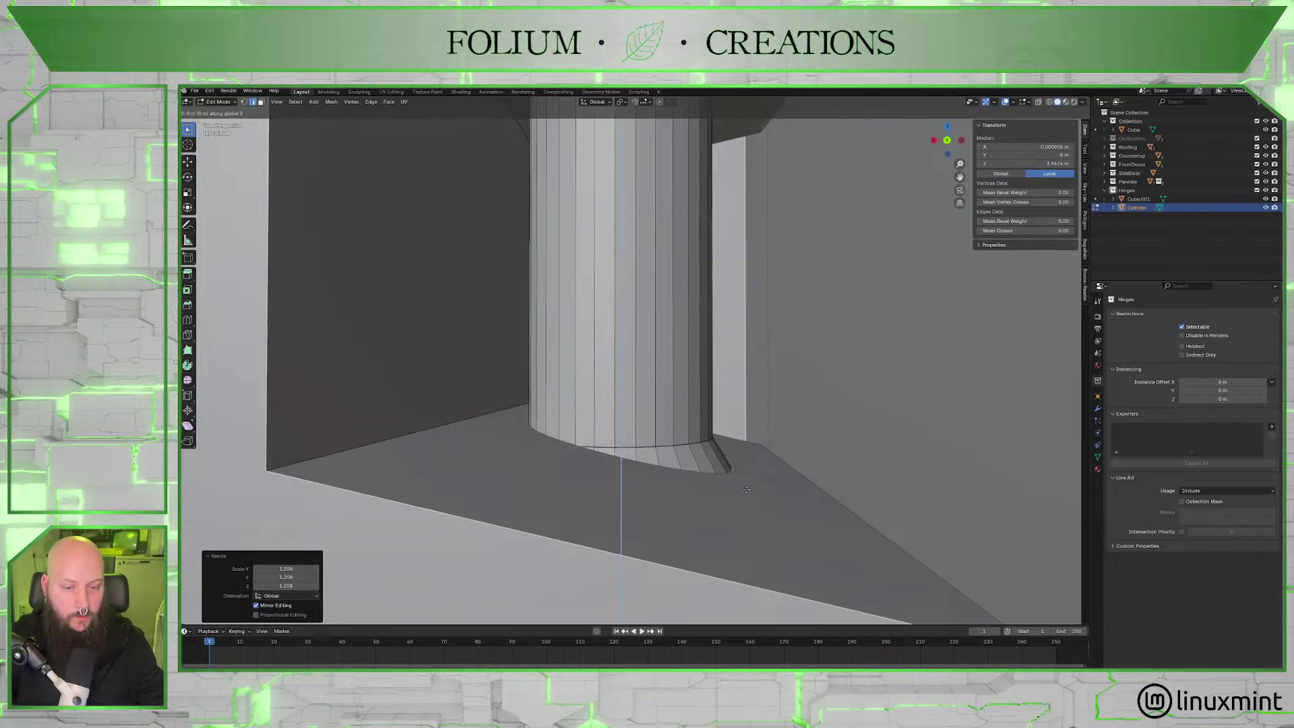
{"action": "left_click", "coordinate": [745, 490]}
Add one centred edge loop around the pin's flared foot.
{"action": "key", "text": "ctrl+r"}
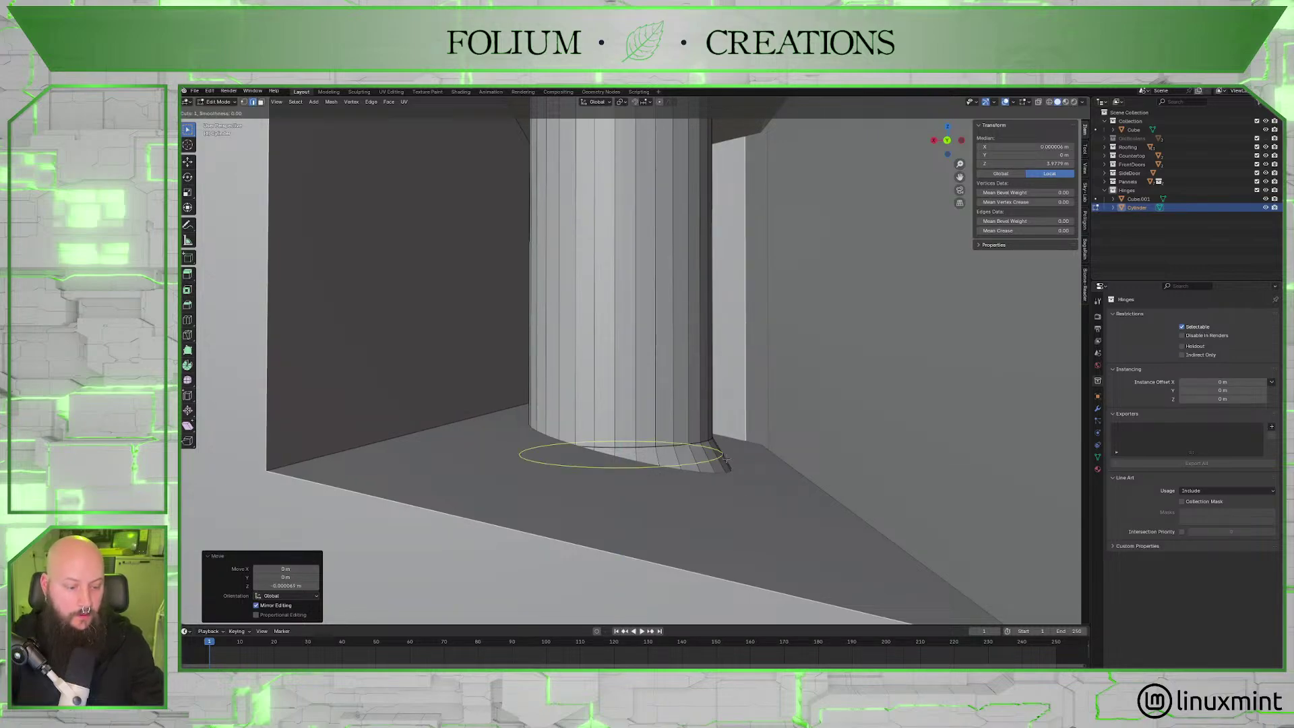
{"action": "left_click", "coordinate": [726, 461]}
{"action": "right_click", "coordinate": [727, 460]}
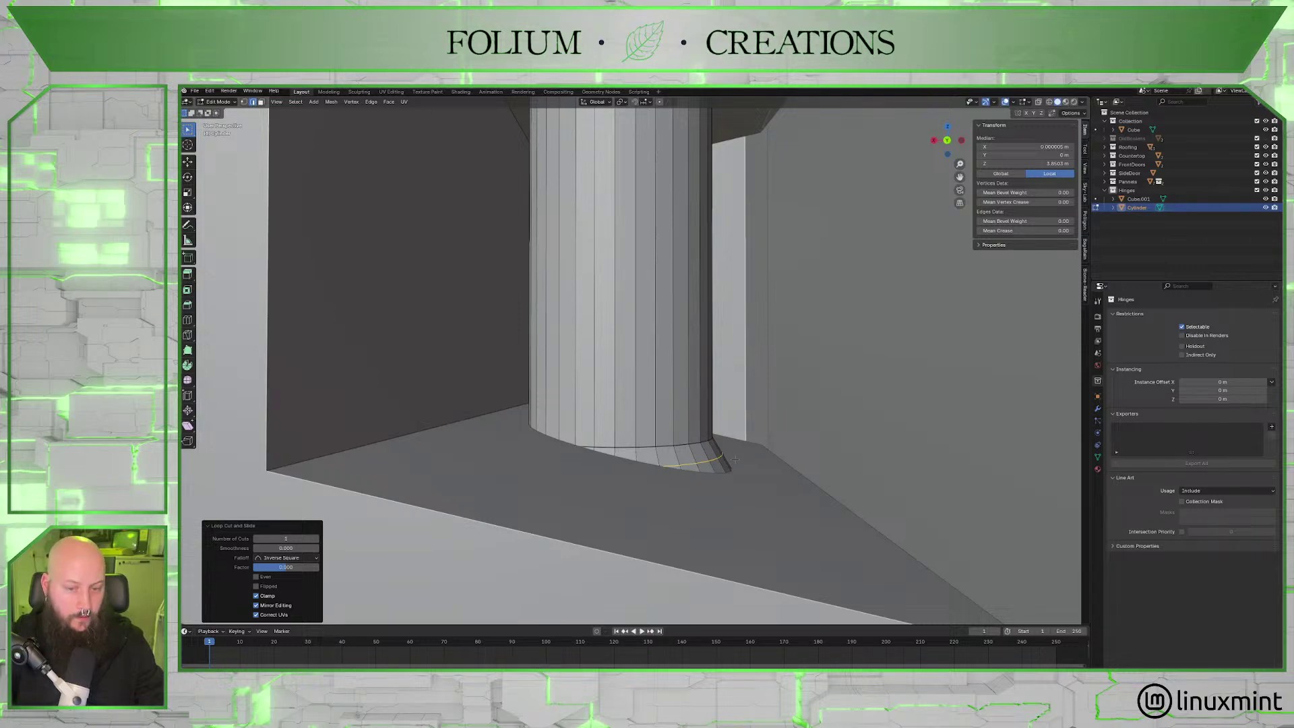
{"action": "key", "text": "ctrl+b"}
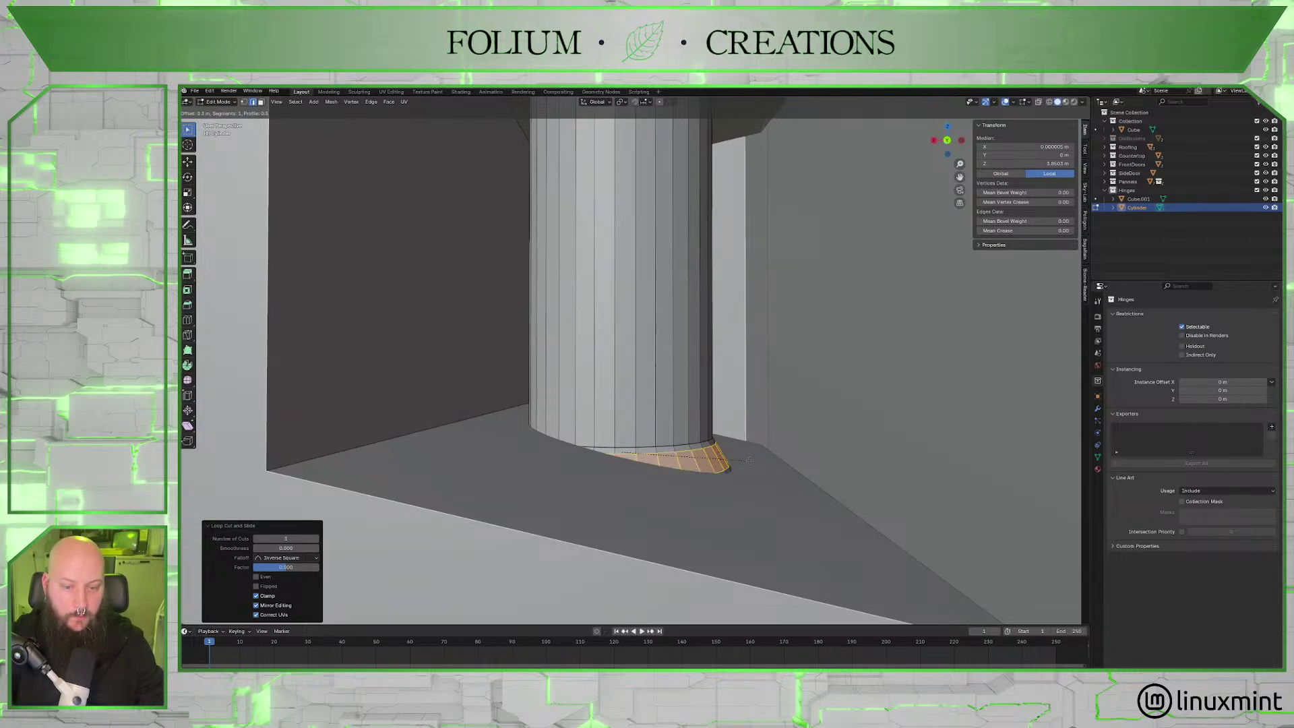
{"action": "right_click", "coordinate": [747, 460]}
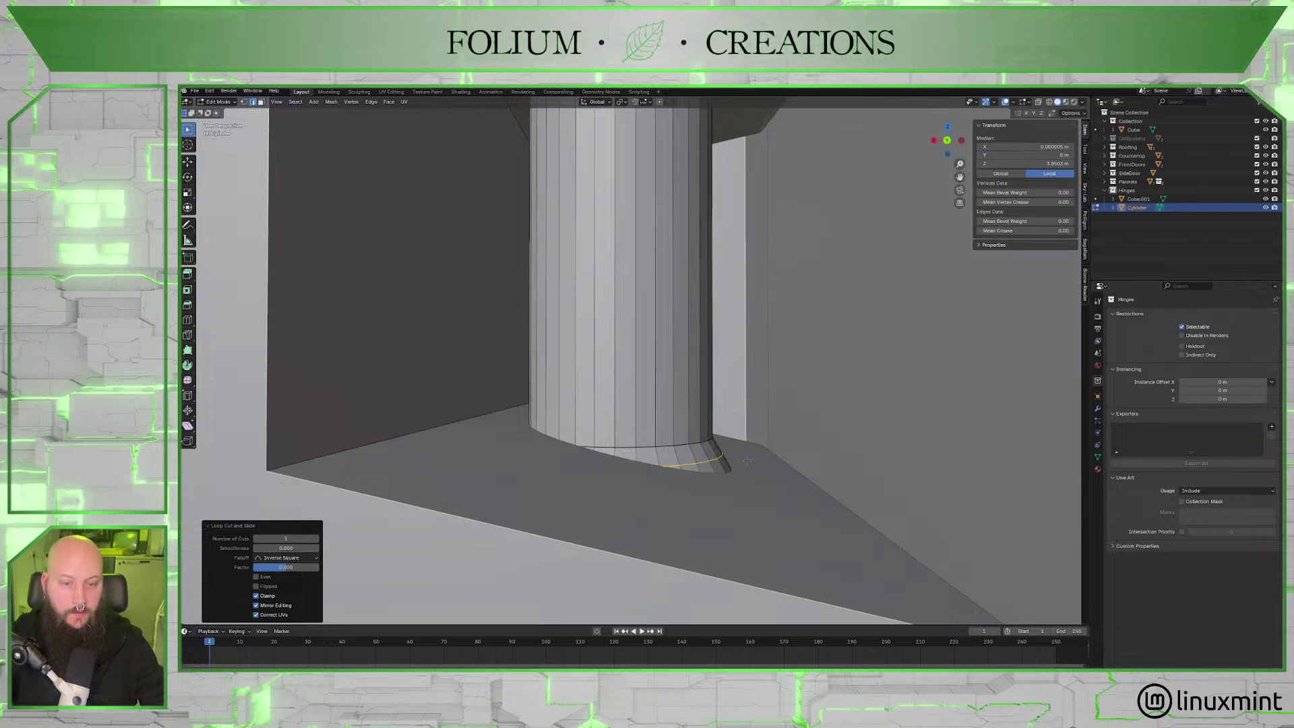
{"action": "key", "text": "g"}
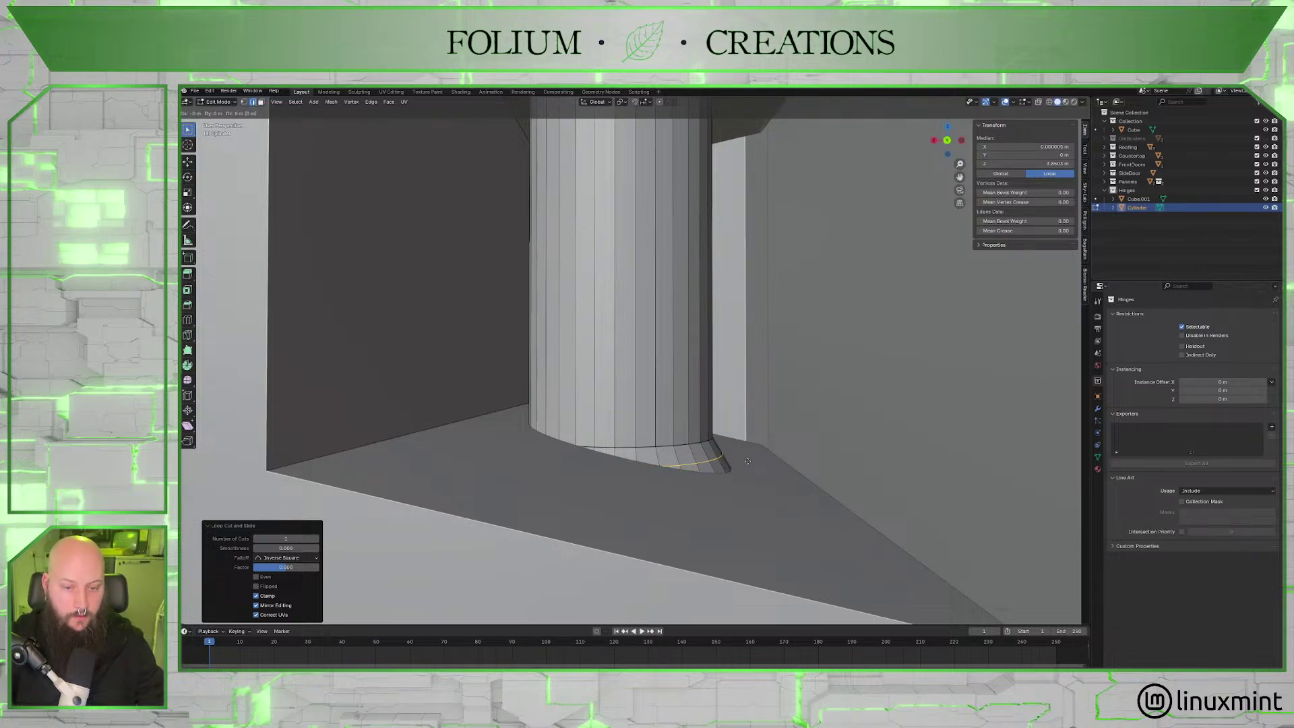
{"action": "right_click", "coordinate": [754, 461]}
Scale the flared foot's middle loop down to about 0.95 for a curved profile, and return to Object Mode.
{"action": "key", "text": "s"}
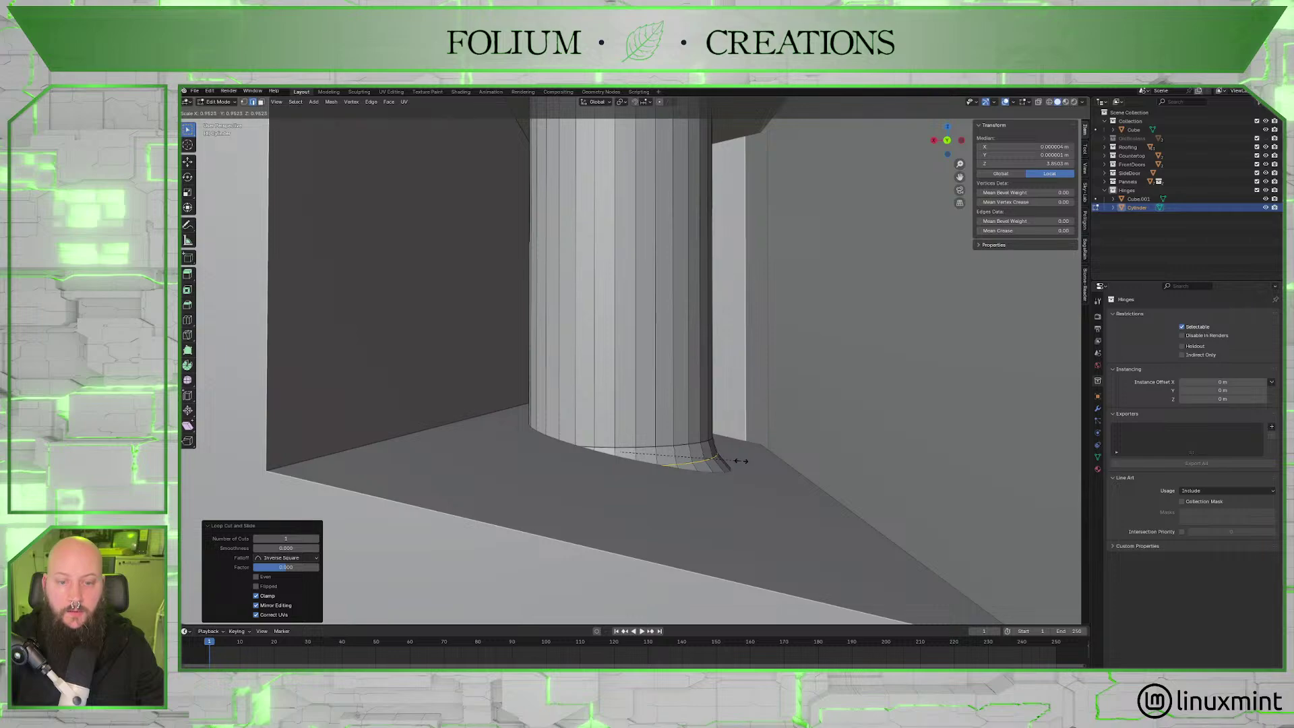
{"action": "left_click", "coordinate": [741, 461]}
{"action": "middle_click_drag", "start_coordinate": [742, 460], "coordinate": [688, 479]}
{"action": "key", "text": "Tab"}
{"action": "scroll", "coordinate": [685, 438], "scroll_direction": "up", "scroll_amount": 3}
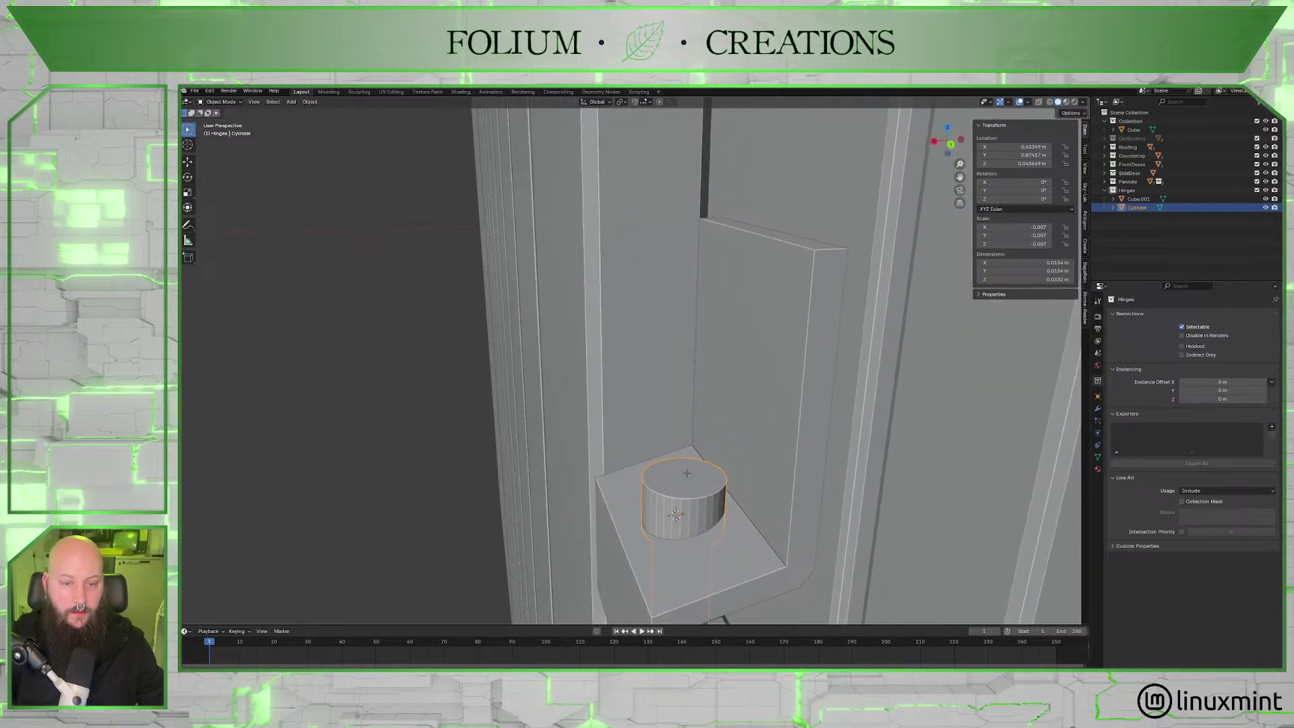
Inset the pin's top face in Edit Mode by about 0.27 m, using face selection.
{"action": "key", "text": "Tab"}
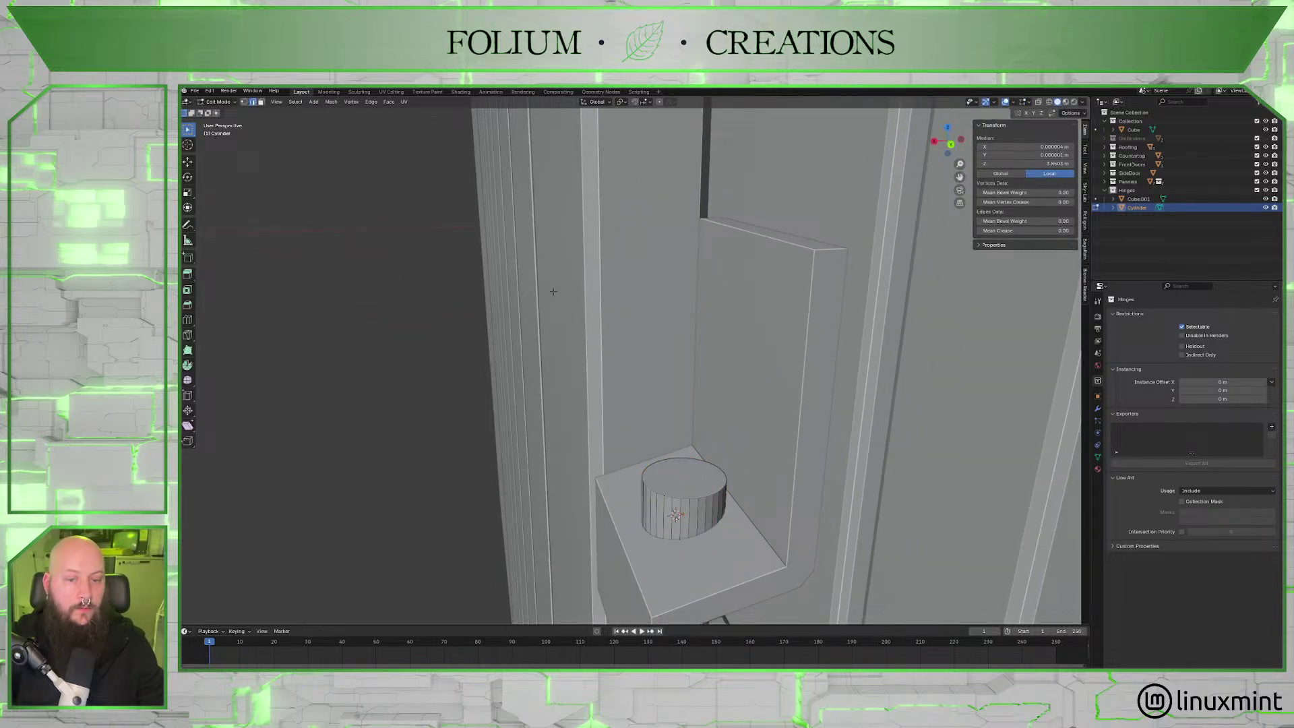
{"action": "left_click", "coordinate": [261, 102]}
{"action": "left_click", "coordinate": [690, 471]}
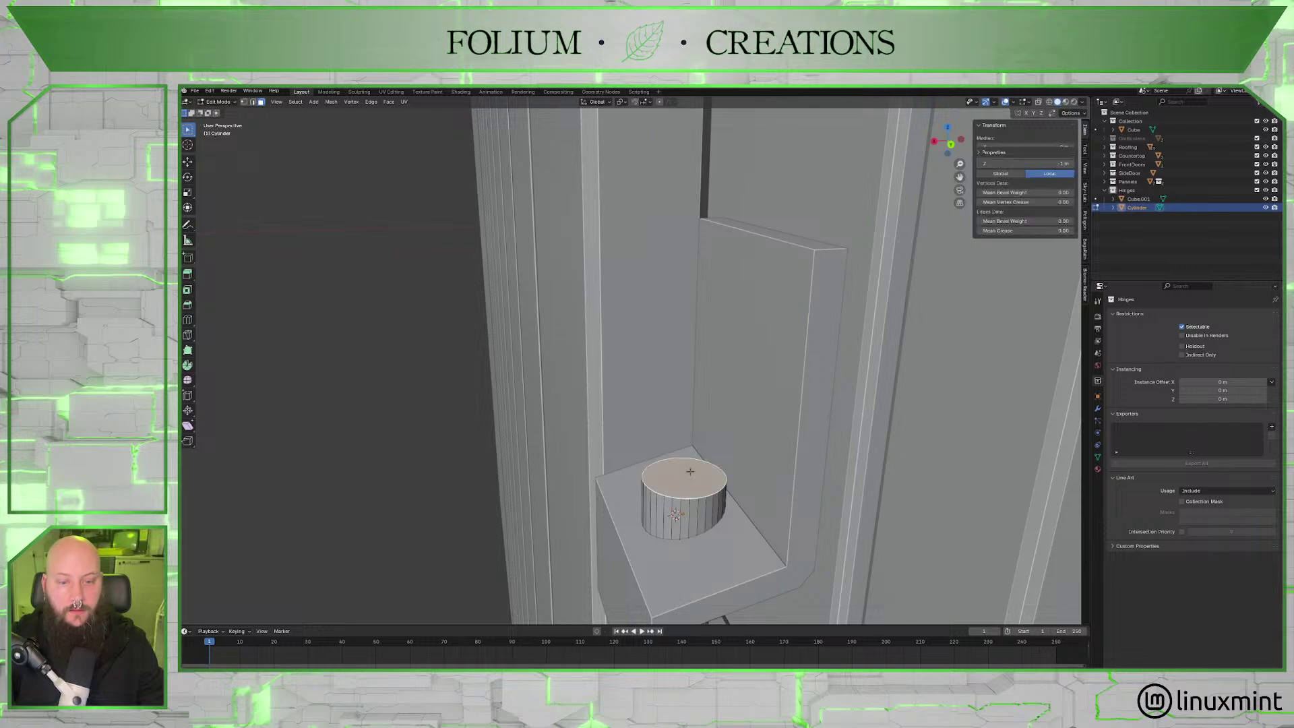
{"action": "middle_click_drag", "start_coordinate": [690, 471], "coordinate": [714, 486]}
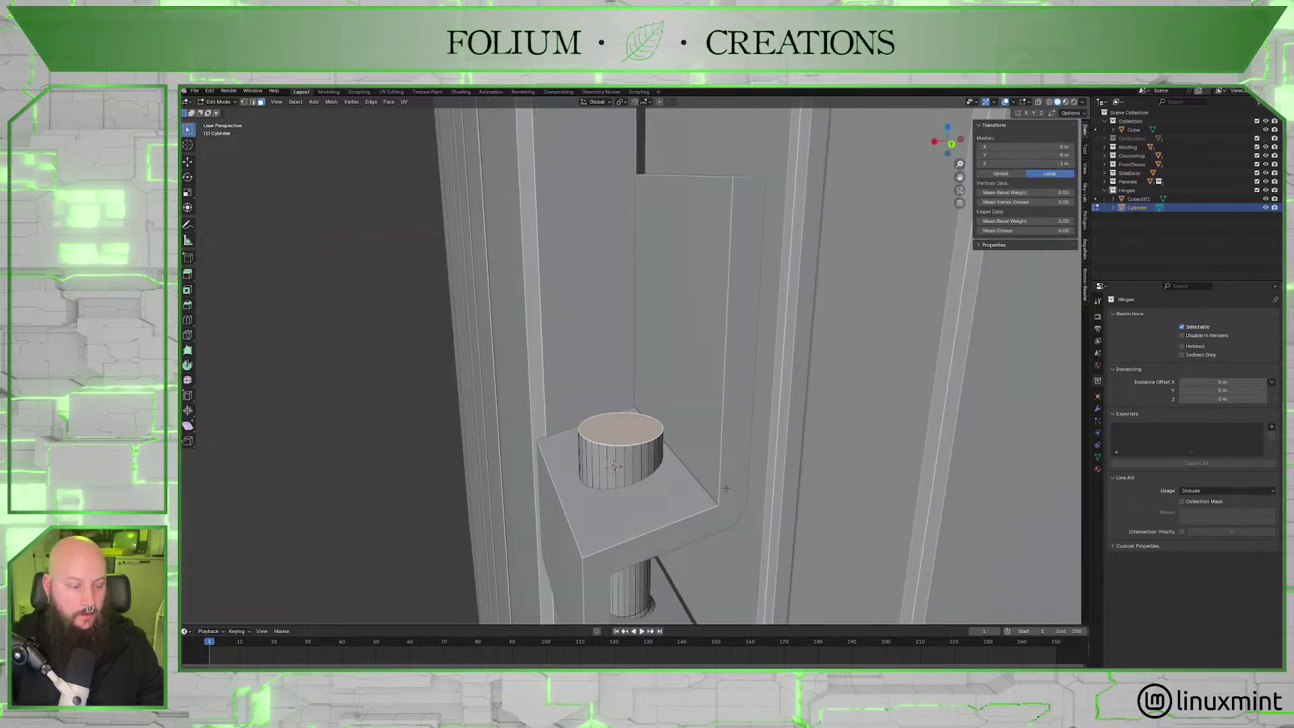
{"action": "key", "text": "i"}
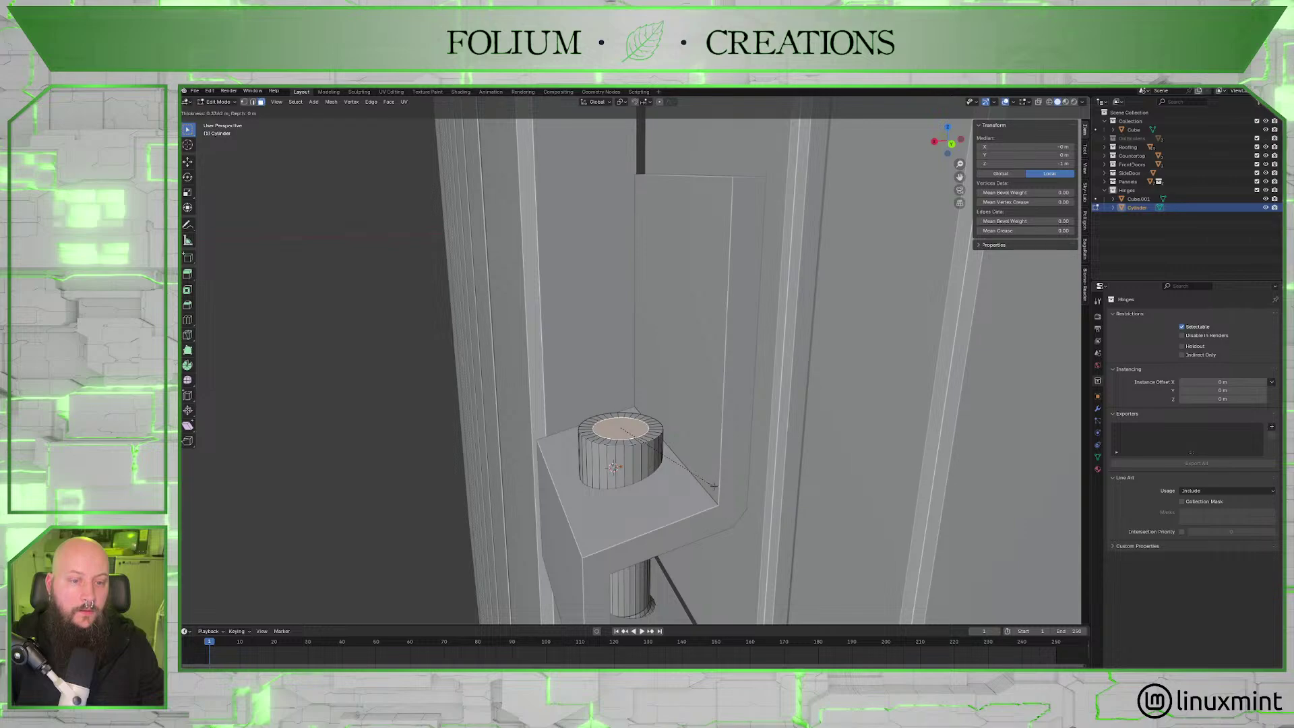
{"action": "left_click", "coordinate": [697, 480]}
{"action": "mouse_move", "coordinate": [698, 480]}
{"action": "middle_mouse_down"}
{"action": "mouse_move", "coordinate": [685, 481]}
{"action": "mouse_move", "coordinate": [706, 480]}
{"action": "middle_mouse_up"}
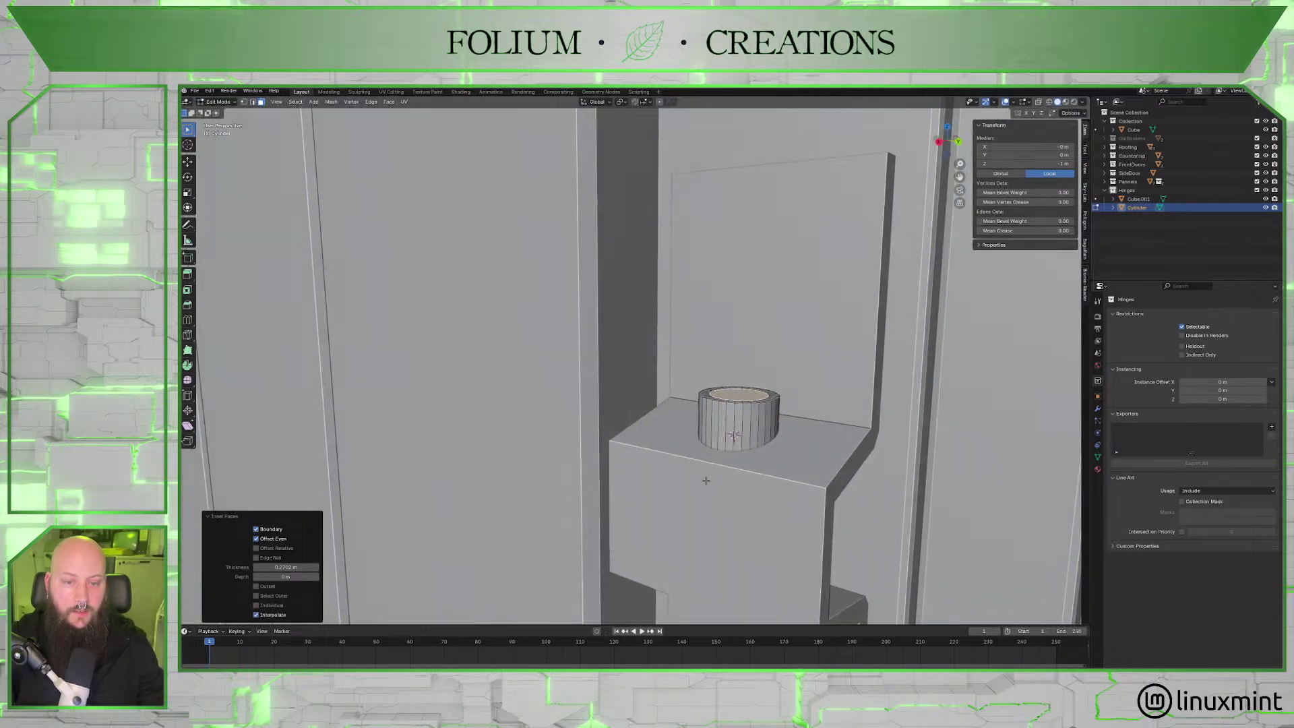
{"action": "key", "text": "e"}
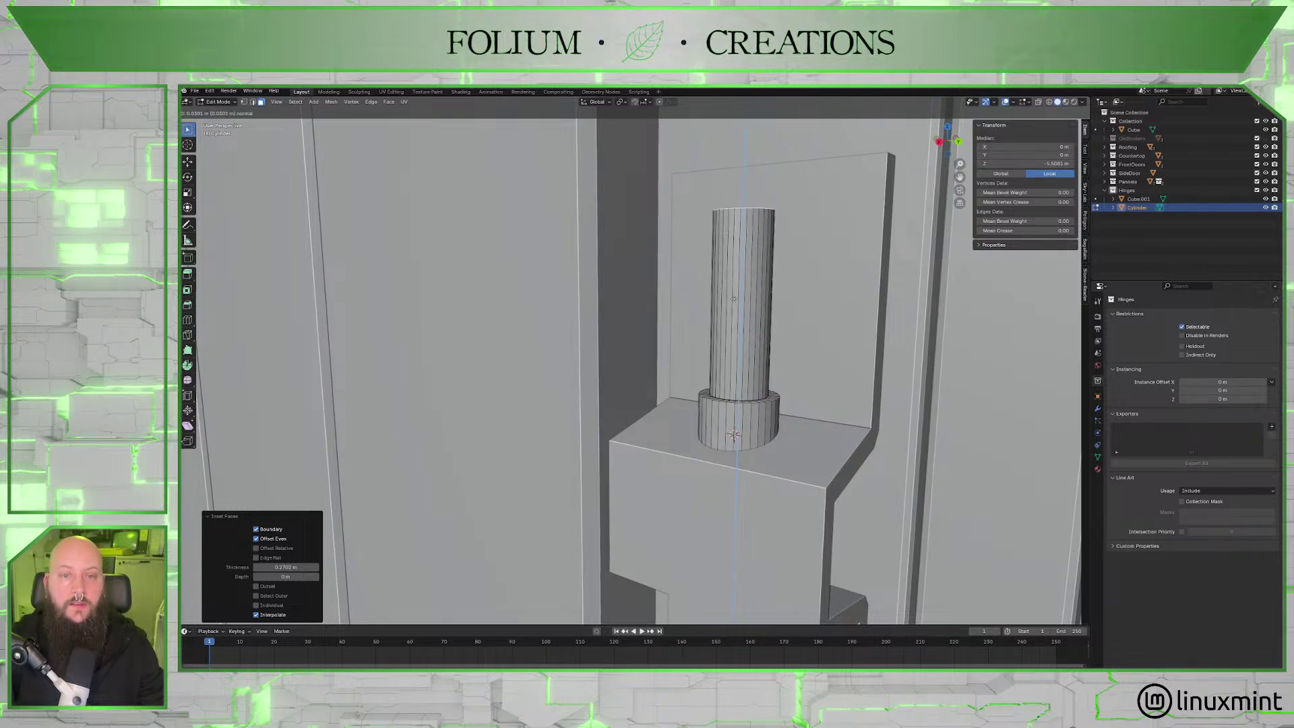
{"action": "left_click", "coordinate": [734, 284]}
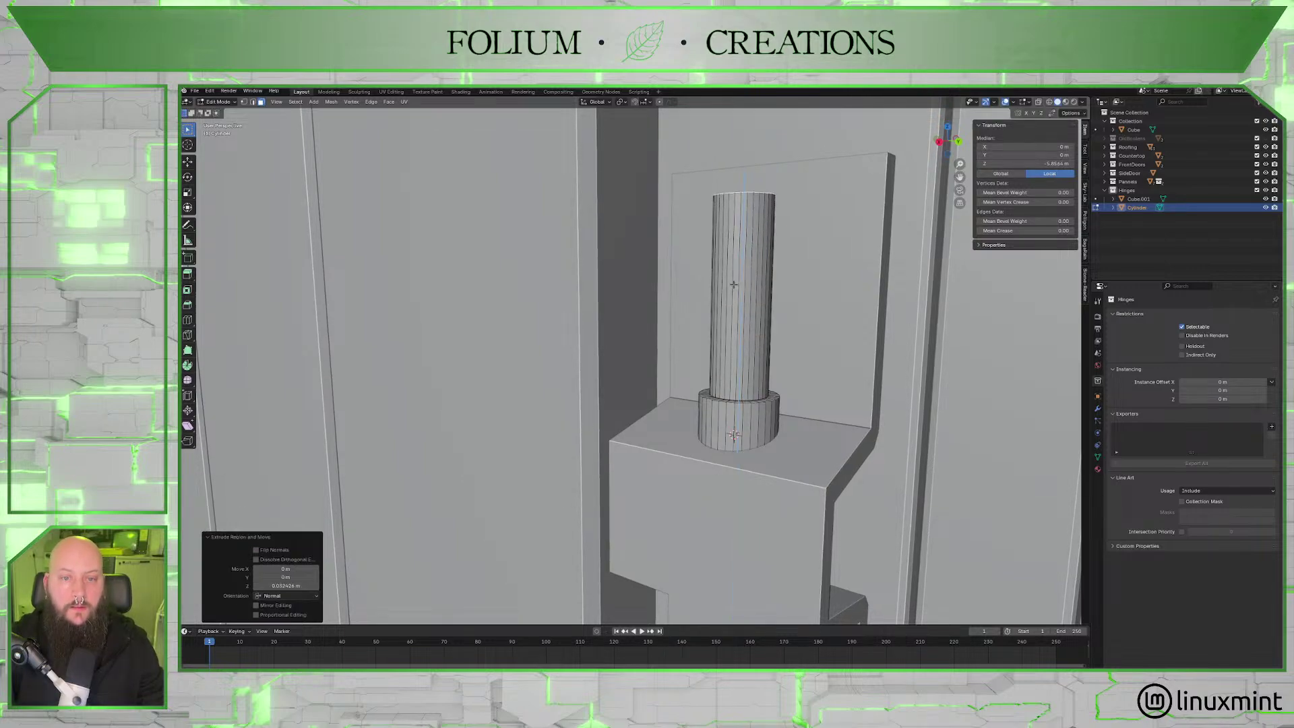
{"action": "middle_click_drag", "start_coordinate": [734, 284], "coordinate": [604, 363]}
{"action": "key", "text": "g"}
{"action": "key", "text": "z"}
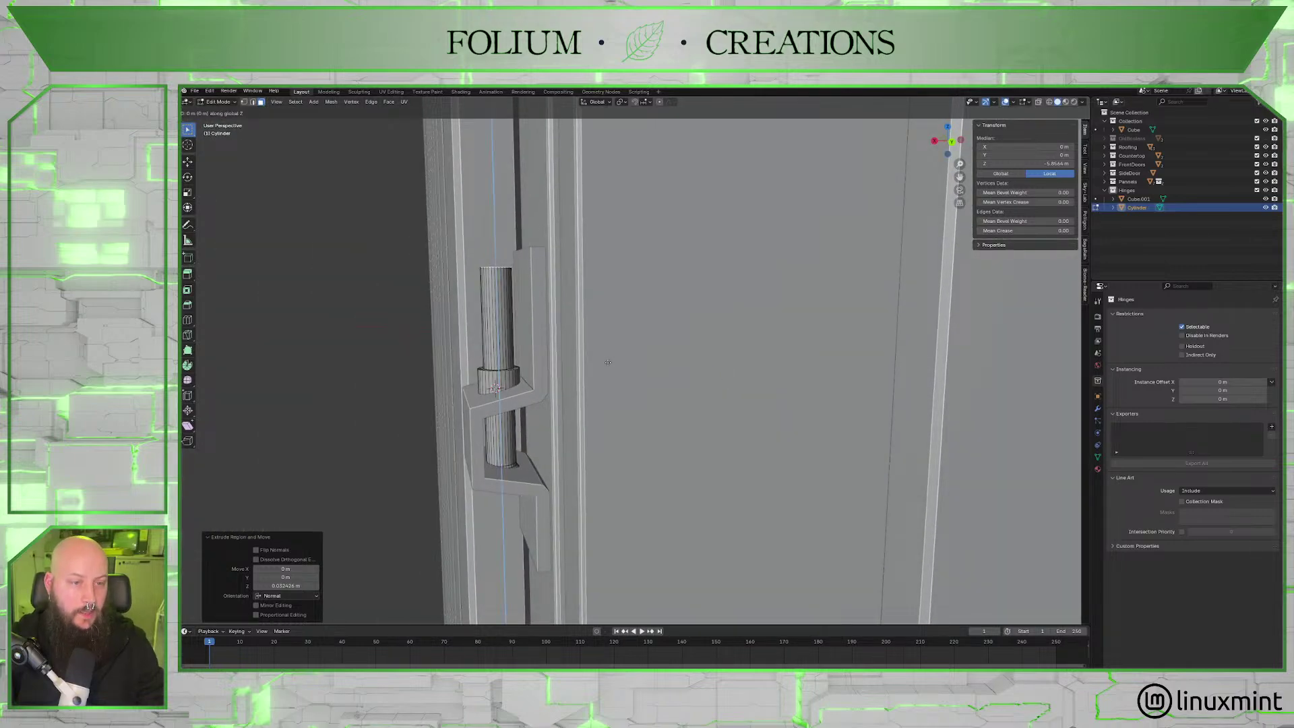
{"action": "left_click", "coordinate": [598, 396]}
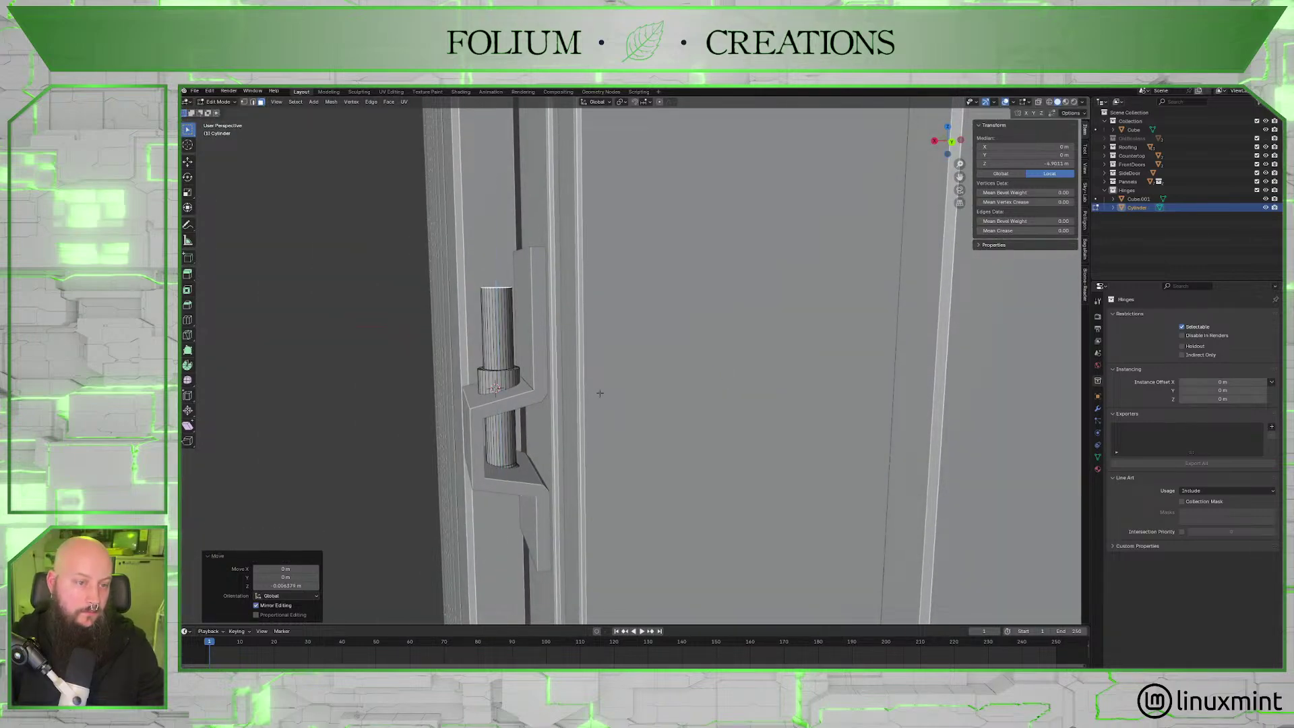
{"action": "middle_click_drag", "start_coordinate": [597, 395], "coordinate": [708, 413]}
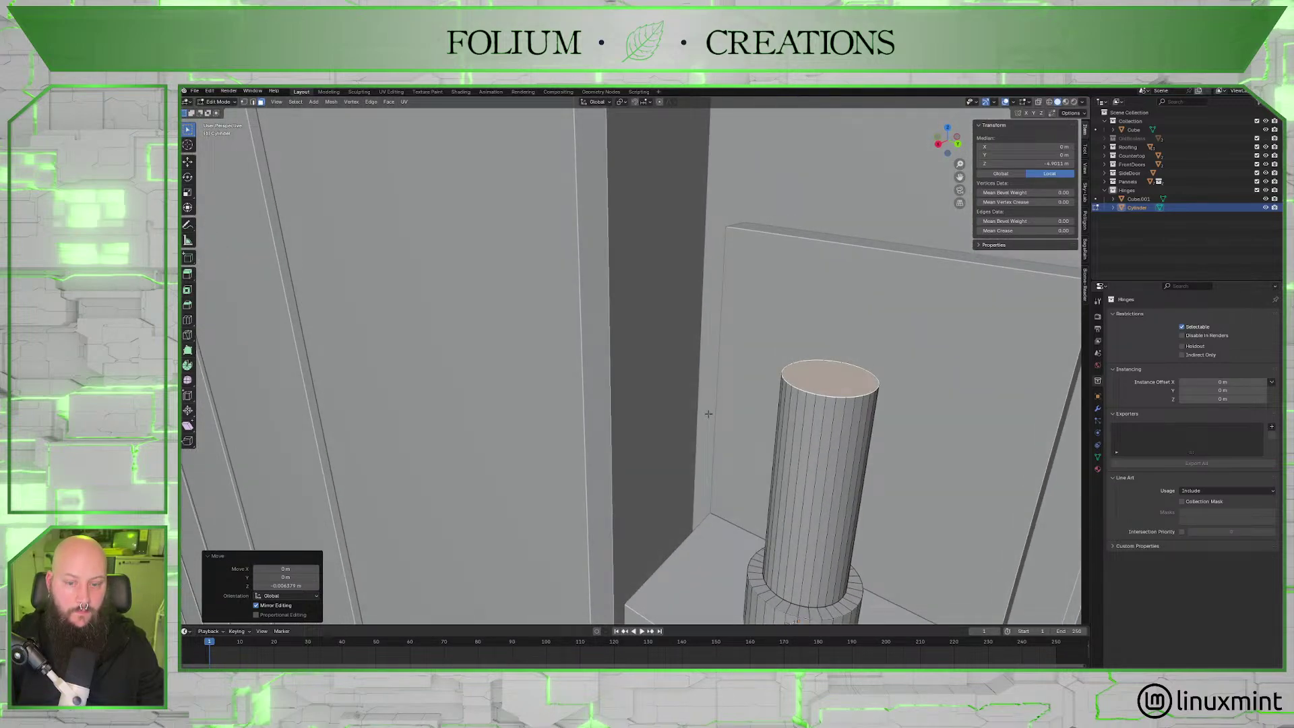
{"action": "type", "text": "gz-1"}
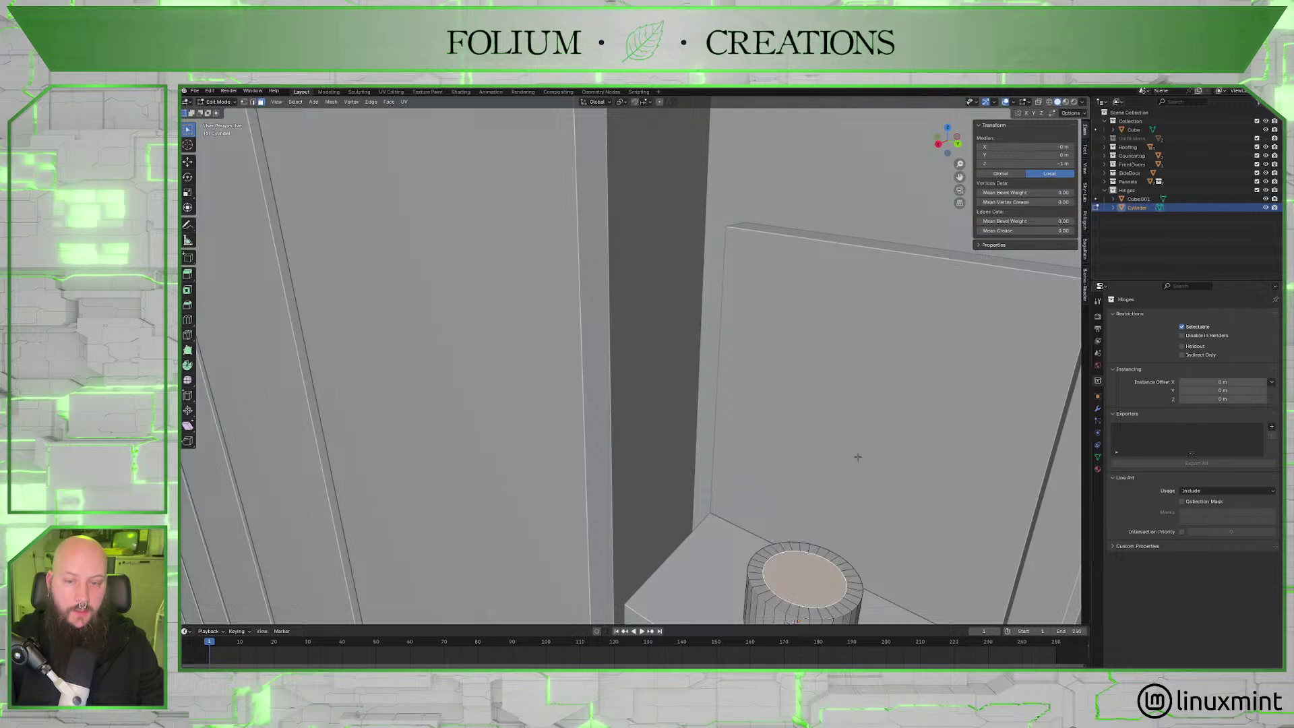
Scale the pin's inset top face to about 0.87 and extrude it upward about 0.026 m as a narrower shaft.
{"action": "type", "text": "s"}
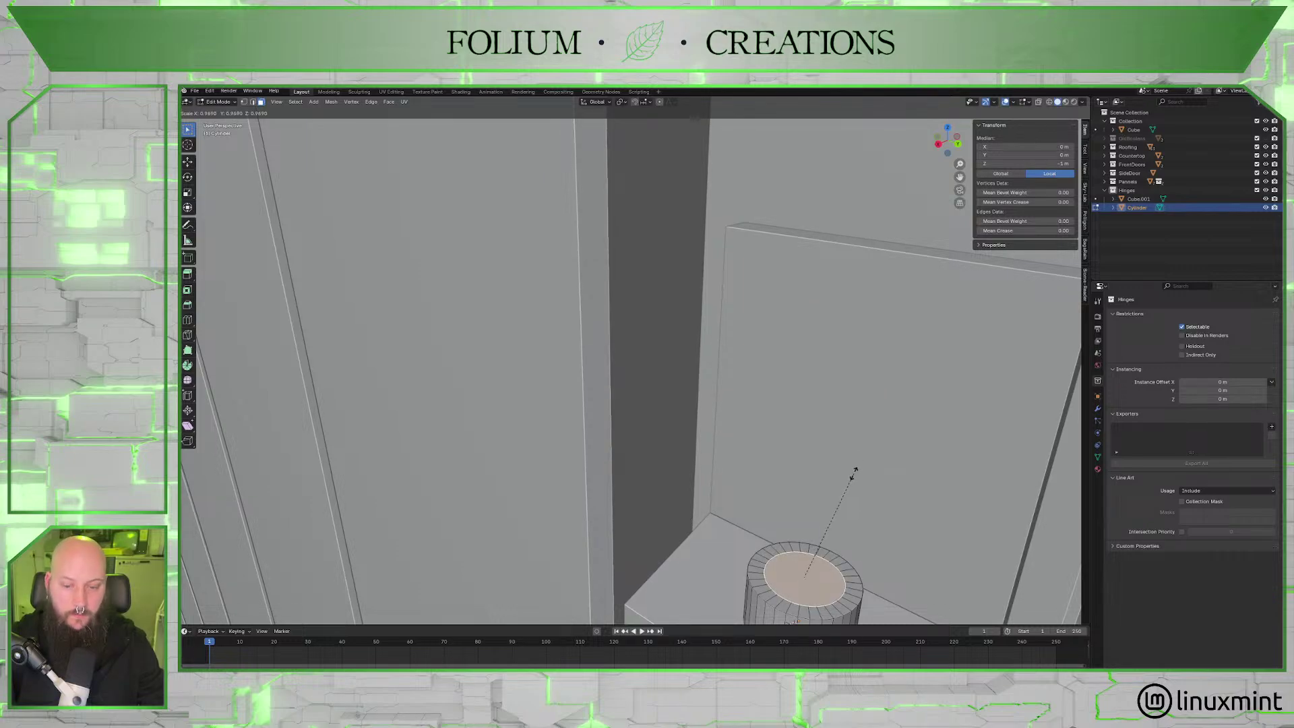
{"action": "left_click", "coordinate": [847, 483]}
{"action": "middle_click_drag", "start_coordinate": [853, 507], "coordinate": [834, 482]}
{"action": "key", "text": "e"}
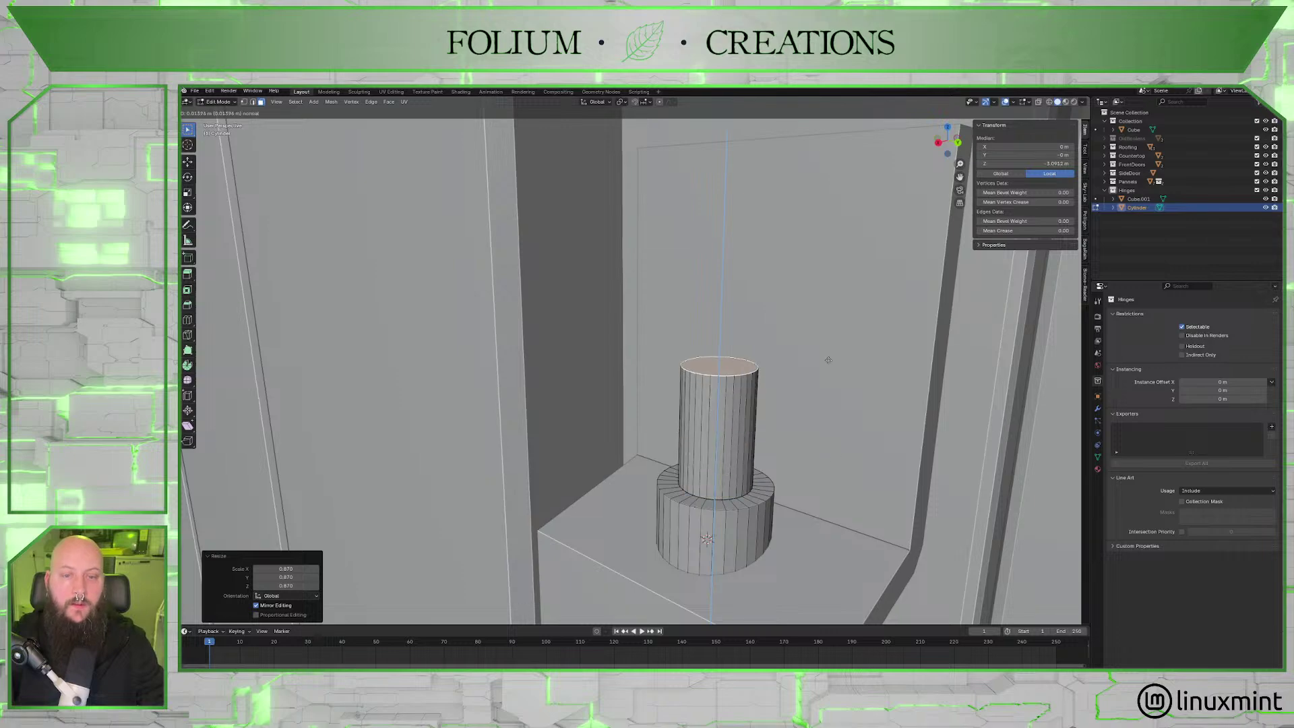
{"action": "left_click", "coordinate": [831, 269]}
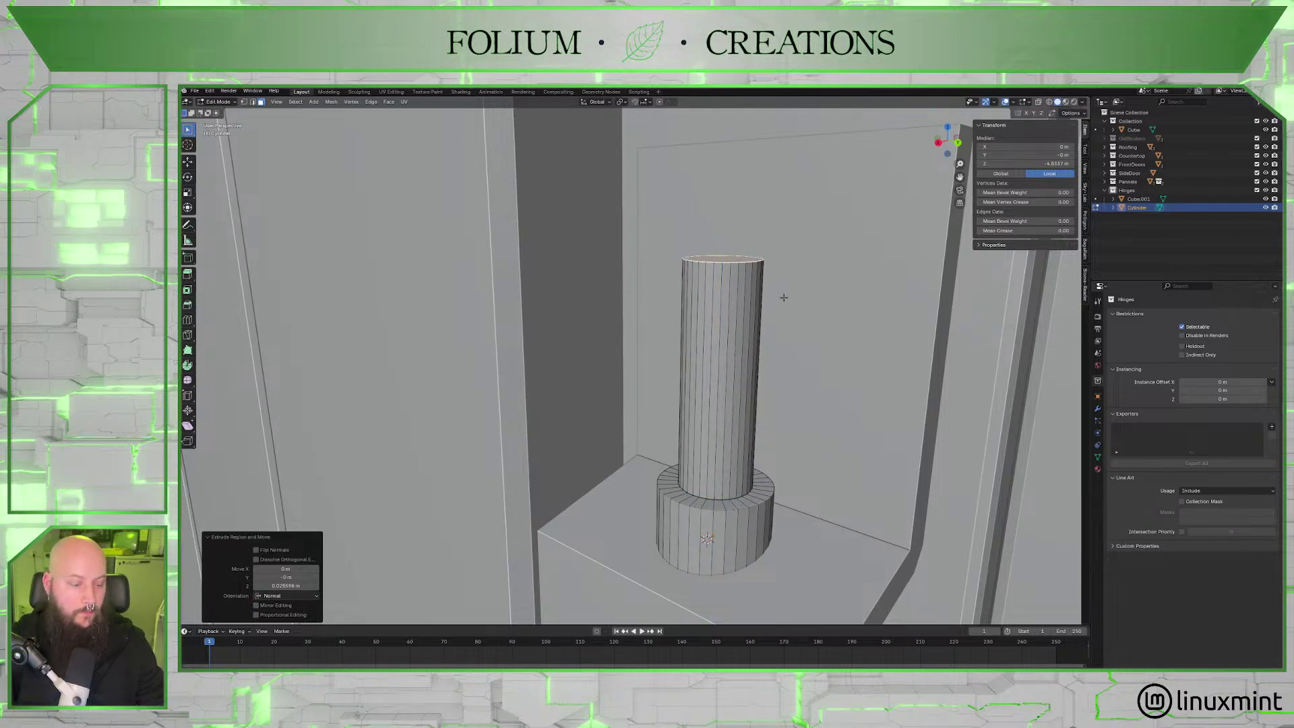
Bevel the rim of the shaft's top with 5 segments and an offset of about 0.19 m, and return to Object Mode.
{"action": "key", "text": "ctrl+b"}
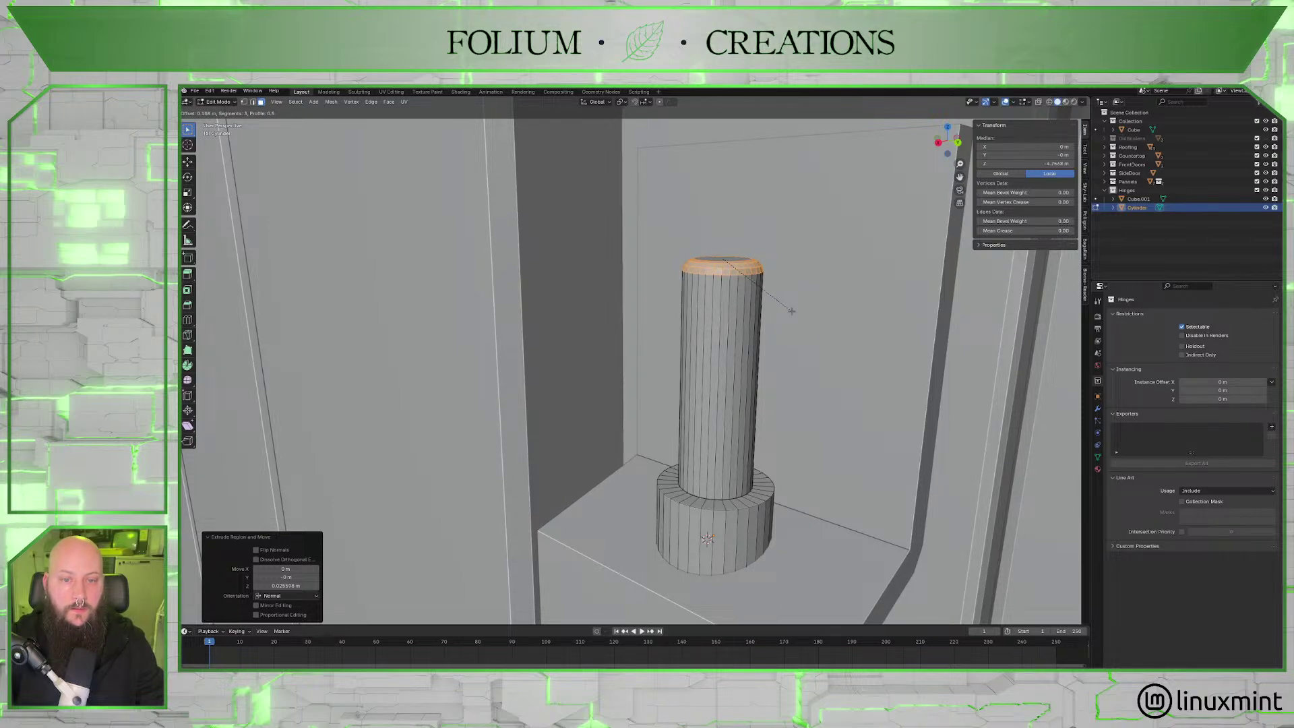
{"action": "left_click", "coordinate": [792, 313]}
{"action": "scroll", "coordinate": [793, 313], "scroll_direction": "down", "scroll_amount": 4}
{"action": "key", "text": "Tab"}
{"action": "middle_click_drag", "start_coordinate": [793, 313], "coordinate": [804, 439]}
{"action": "scroll", "coordinate": [789, 345], "scroll_direction": "down", "scroll_amount": 5}
{"action": "left_click", "coordinate": [859, 368]}
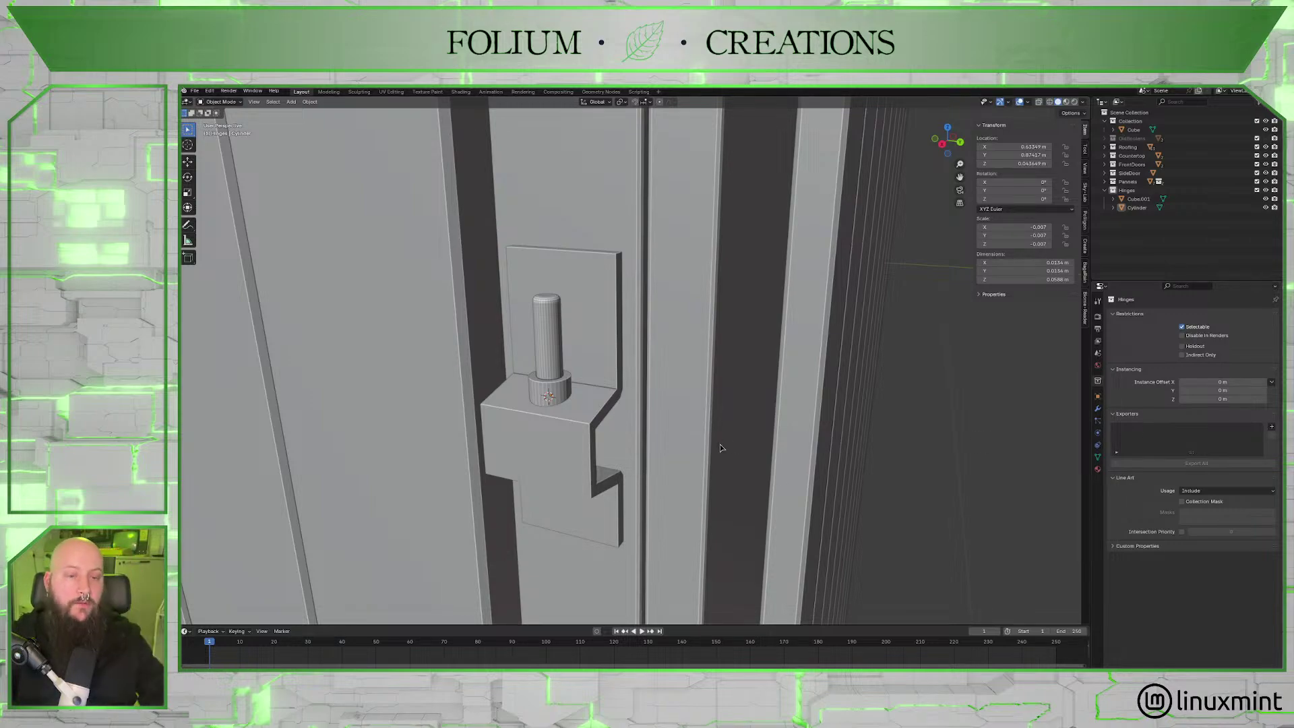
Snap the 3D cursor to the centre of the bracket's lower front face in Edit Mode, and return to Object Mode.
{"action": "middle_click_drag", "start_coordinate": [708, 446], "coordinate": [728, 448]}
{"action": "left_click", "coordinate": [650, 402]}
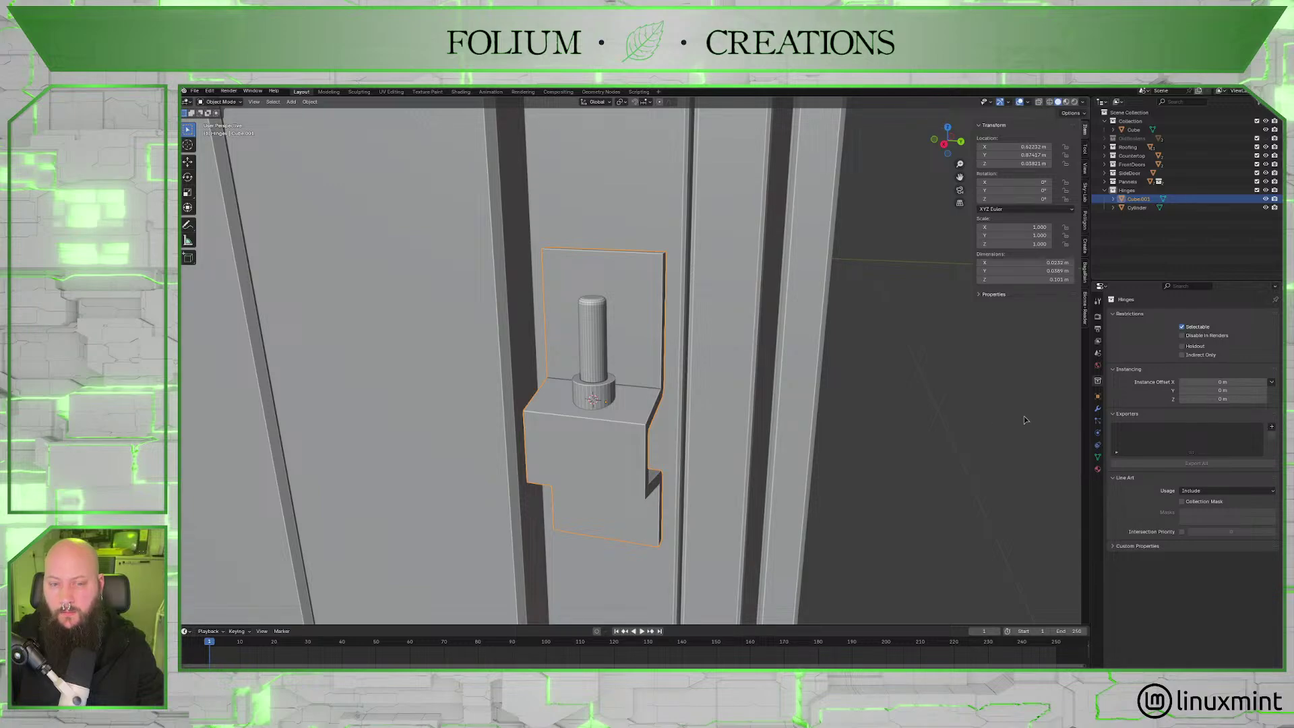
{"action": "middle_click_drag", "start_coordinate": [1024, 420], "coordinate": [924, 411]}
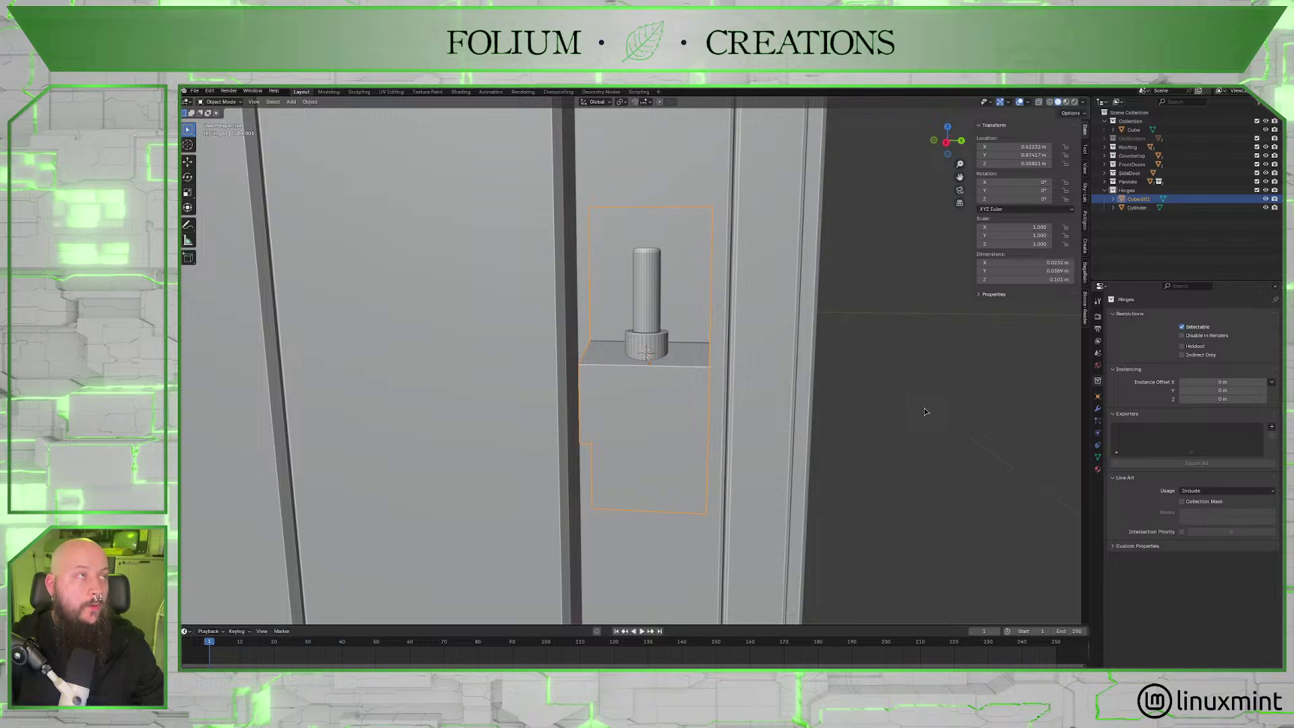
{"action": "scroll", "coordinate": [924, 407], "scroll_direction": "up", "scroll_amount": 5}
{"action": "scroll", "coordinate": [862, 404], "scroll_direction": "down", "scroll_amount": 4}
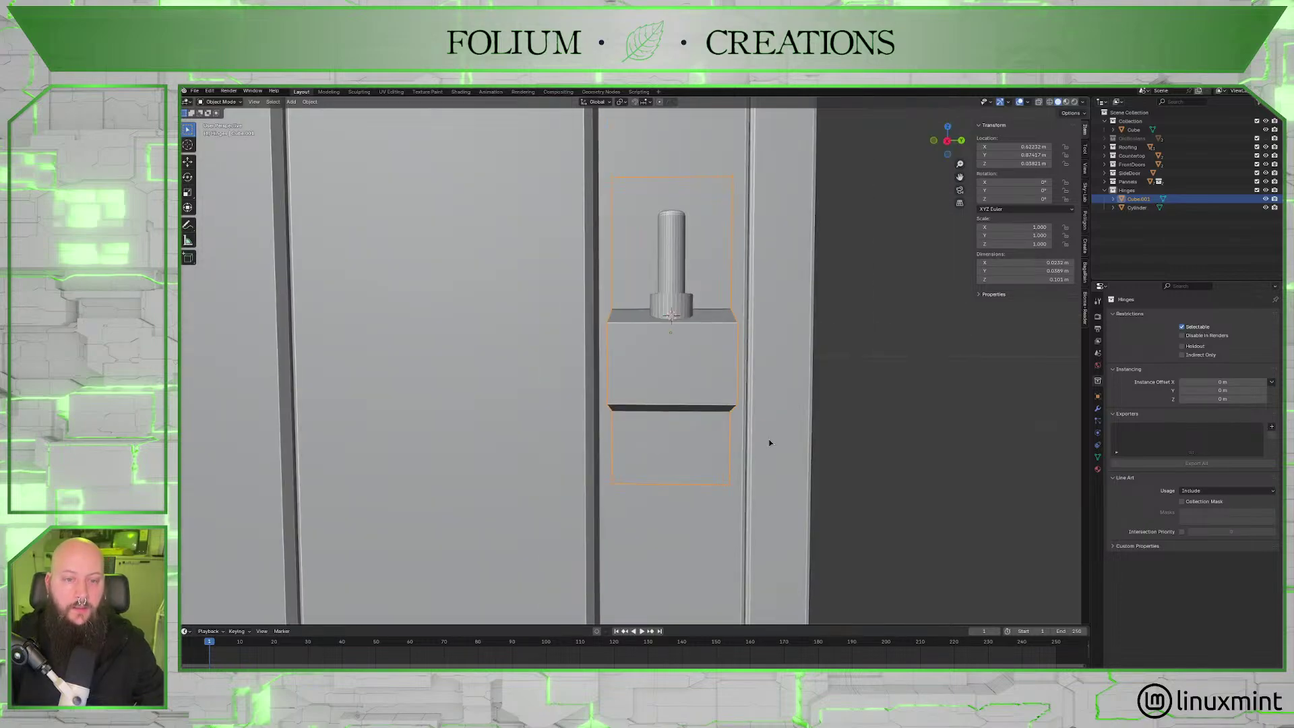
{"action": "key", "text": "Tab"}
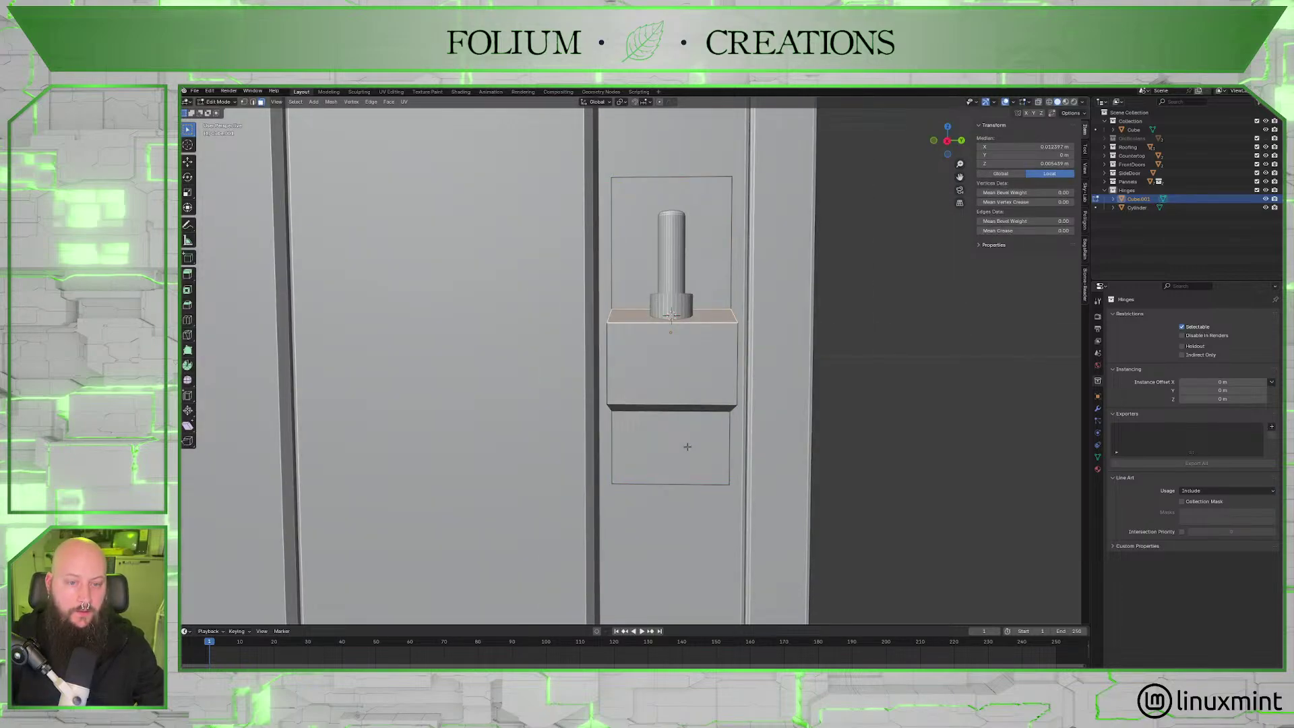
{"action": "left_click", "coordinate": [704, 452]}
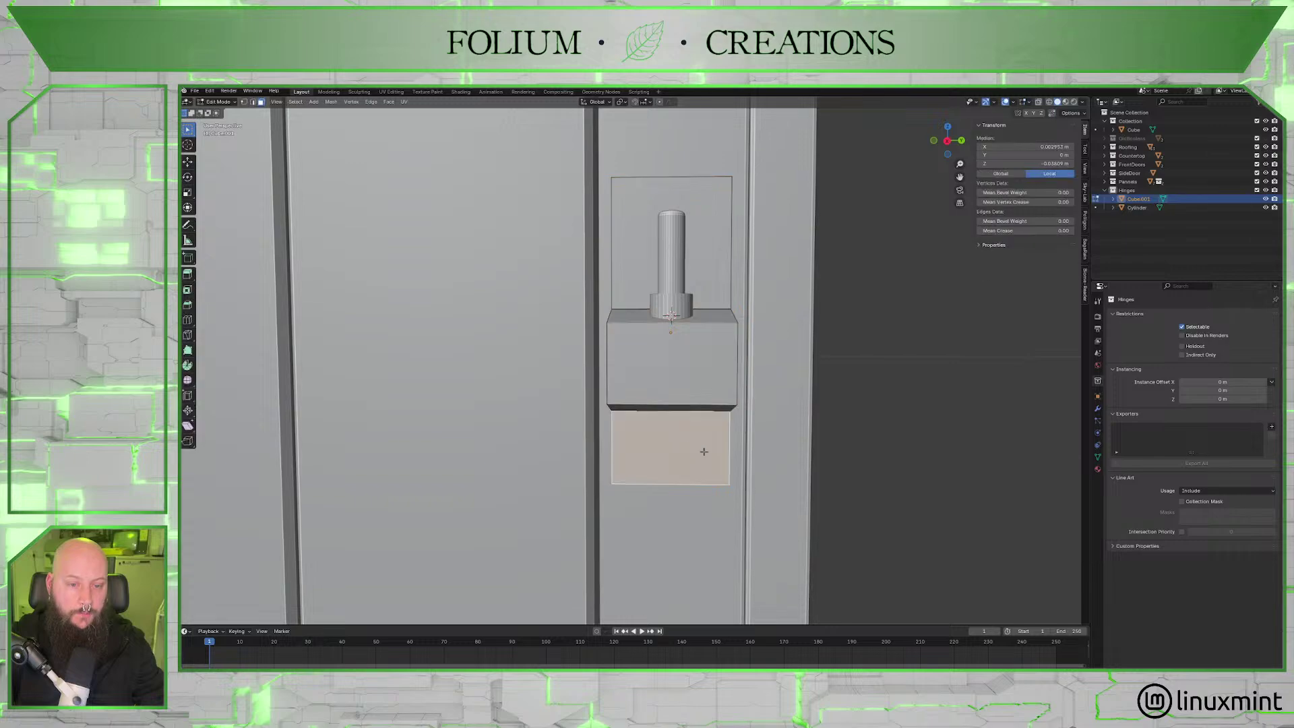
{"action": "key", "text": "ctrl+Tab"}
{"action": "left_click", "coordinate": [778, 495]}
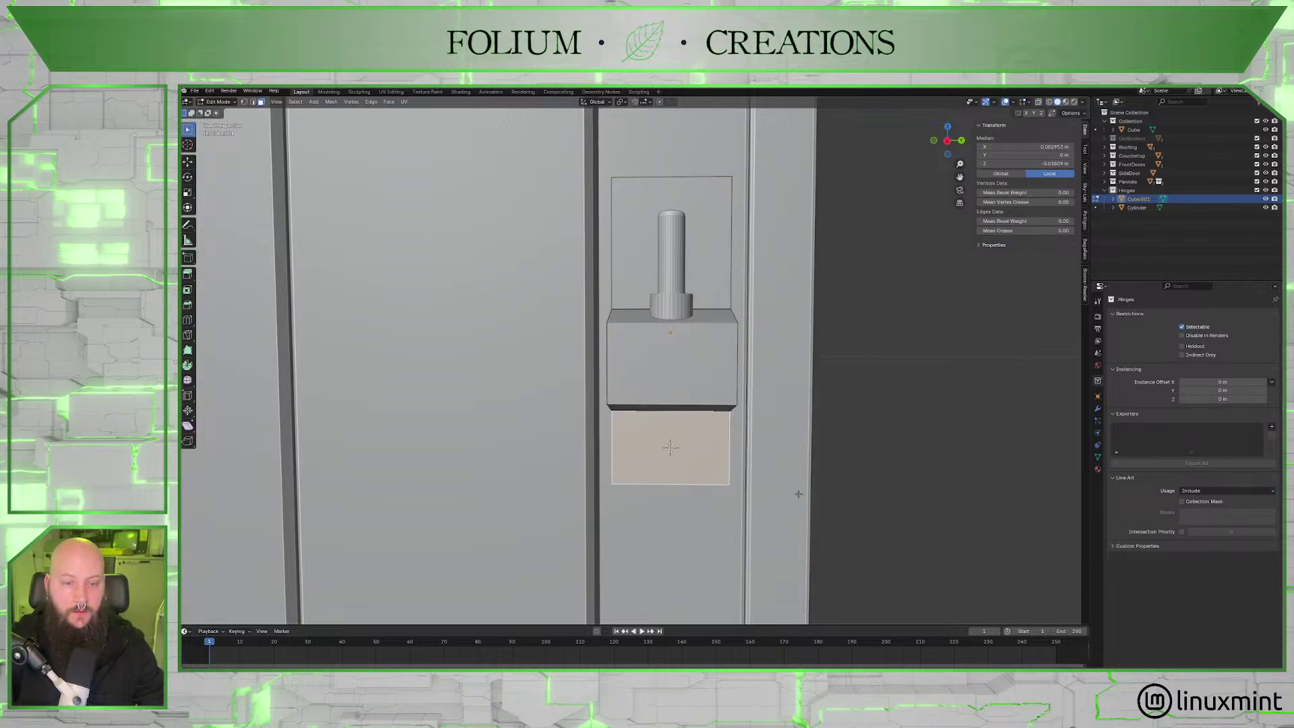
{"action": "key", "text": "shift+s"}
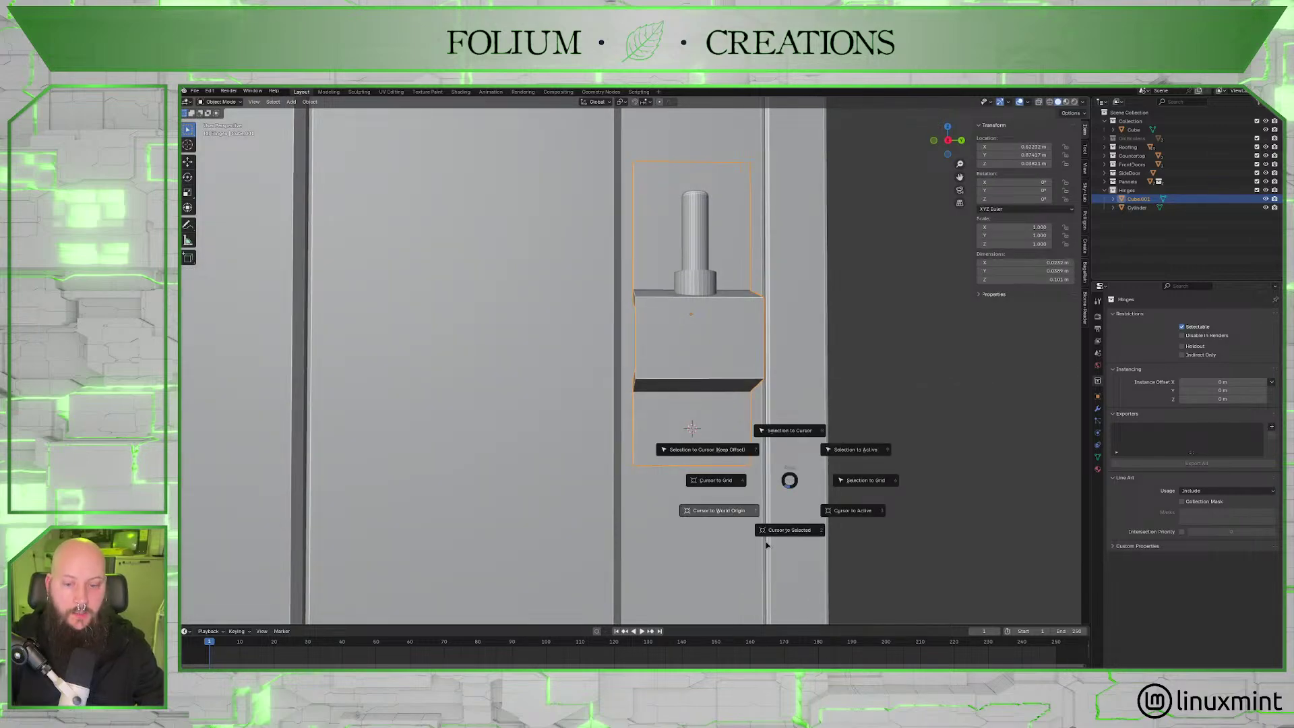
{"action": "key", "text": "Escape"}
Add a 32-vertex cylinder at the 3D cursor and scale it down to about 0.006.
{"action": "key", "text": "shift+a"}
{"action": "mouse_move", "coordinate": [930, 396]}
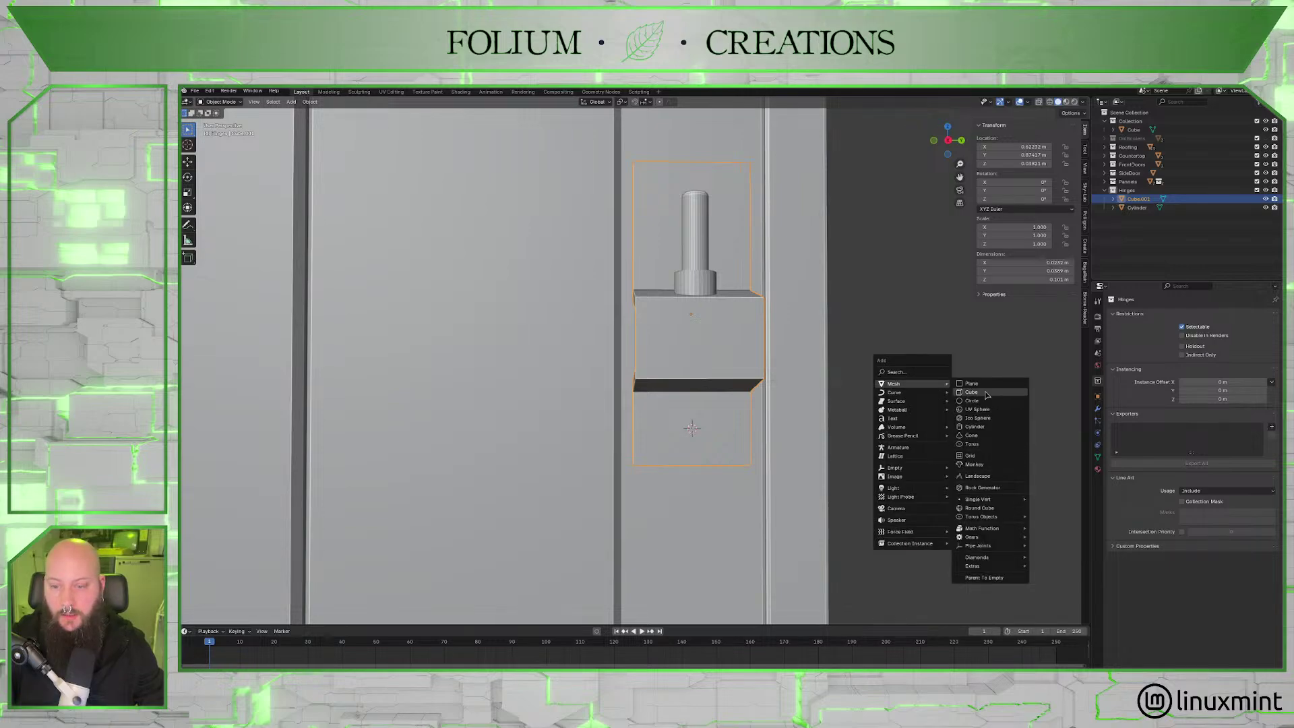
{"action": "left_click", "coordinate": [978, 427]}
{"action": "key", "text": "s"}
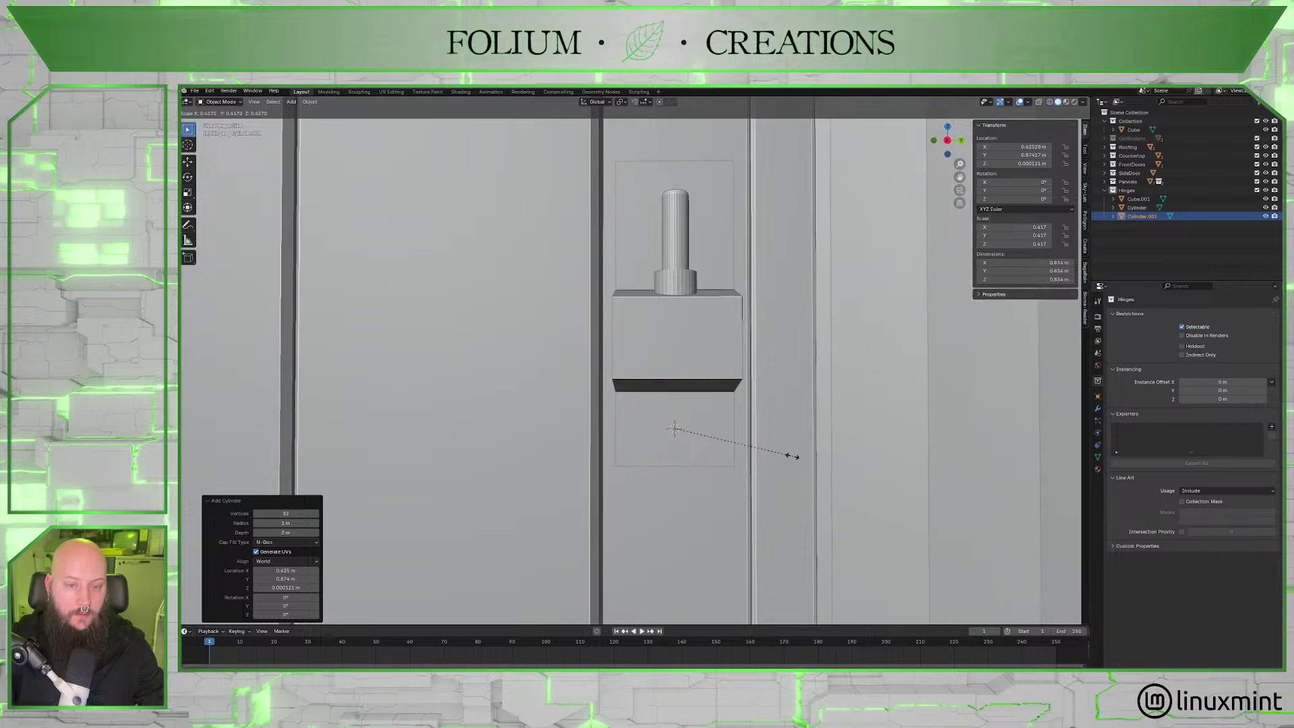
{"action": "left_click", "coordinate": [675, 430]}
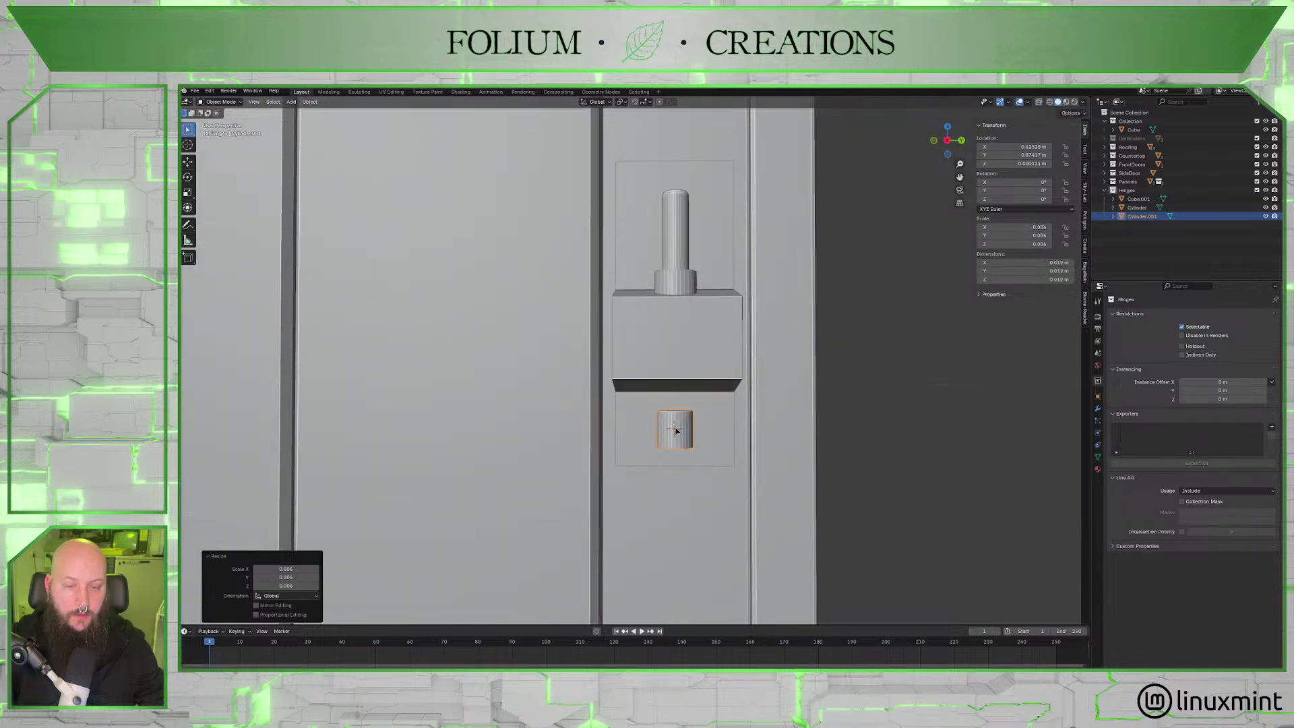
Rotate the new cylinder 90° about Y and flatten it along X into a disc about 0.0017 m thick.
{"action": "middle_click_drag", "start_coordinate": [727, 455], "coordinate": [823, 454]}
{"action": "scroll", "coordinate": [782, 468], "scroll_direction": "up", "scroll_amount": 2}
{"action": "key", "text": "r"}
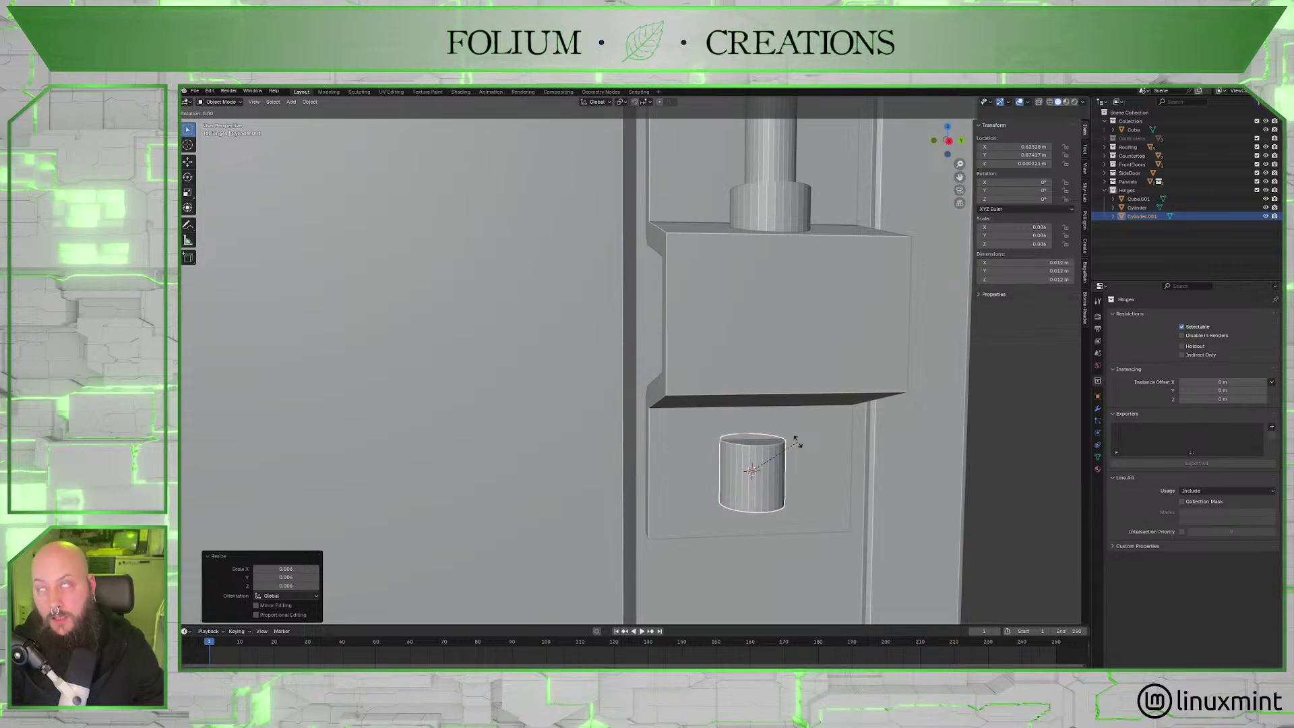
{"action": "type", "text": "y90"}
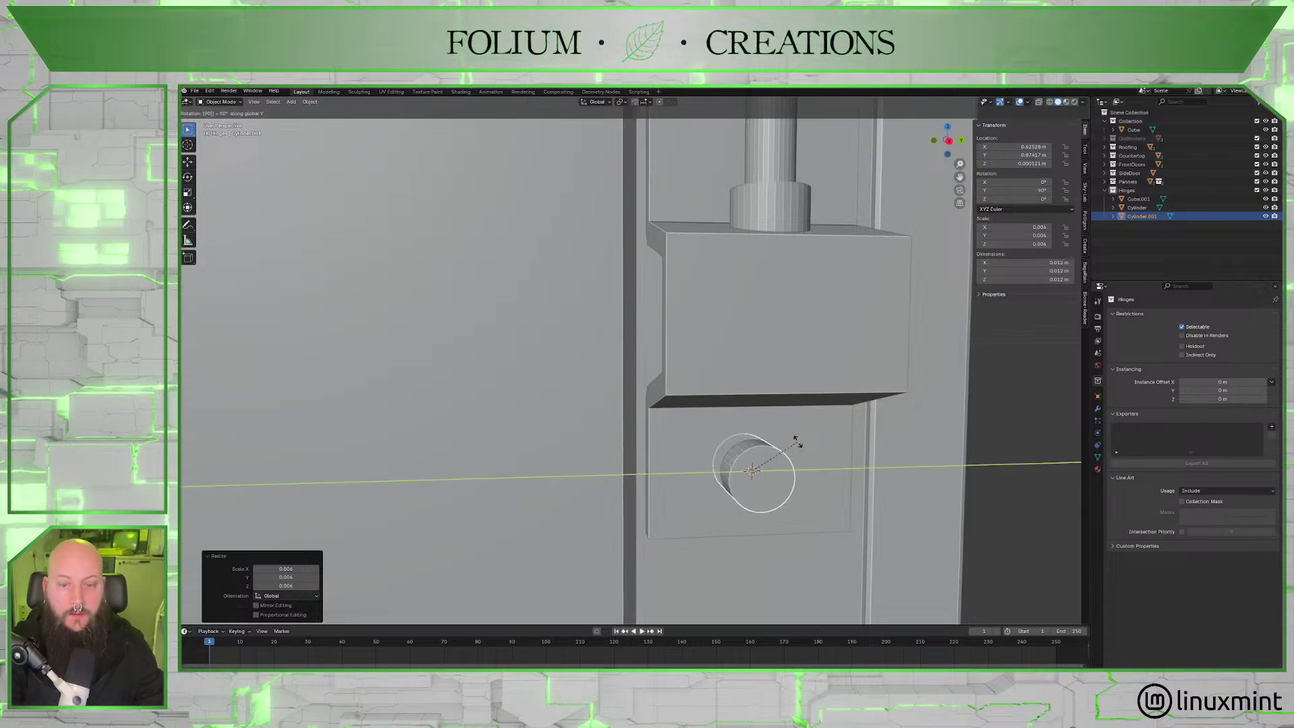
{"action": "key", "text": "Return"}
{"action": "middle_click_drag", "start_coordinate": [798, 442], "coordinate": [891, 451]}
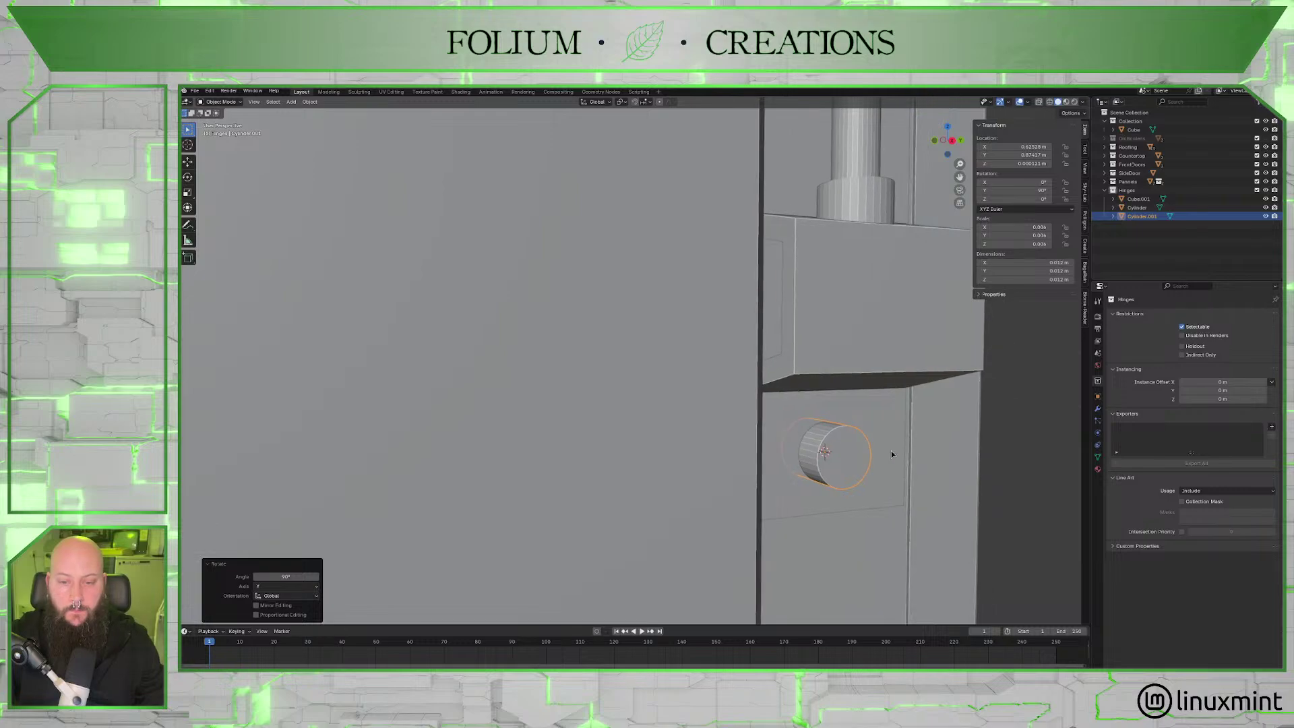
{"action": "key", "text": "s"}
{"action": "key", "text": "x"}
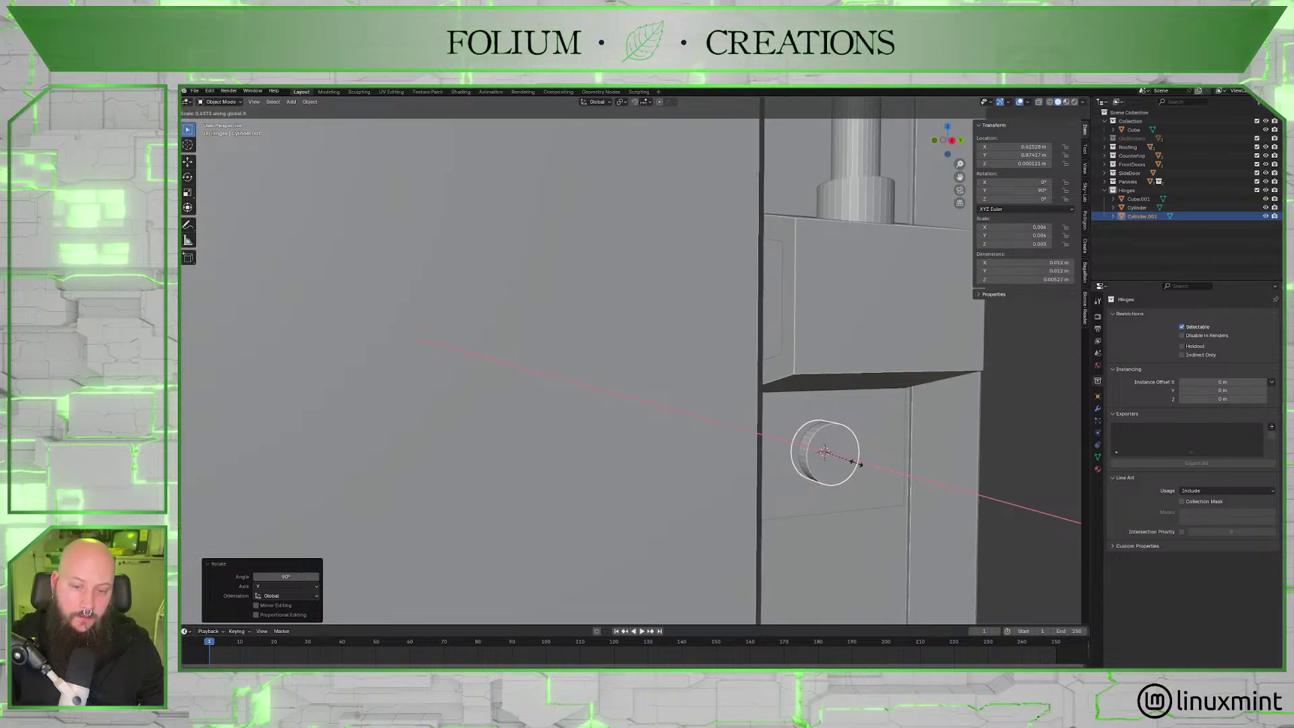
{"action": "left_click", "coordinate": [828, 454]}
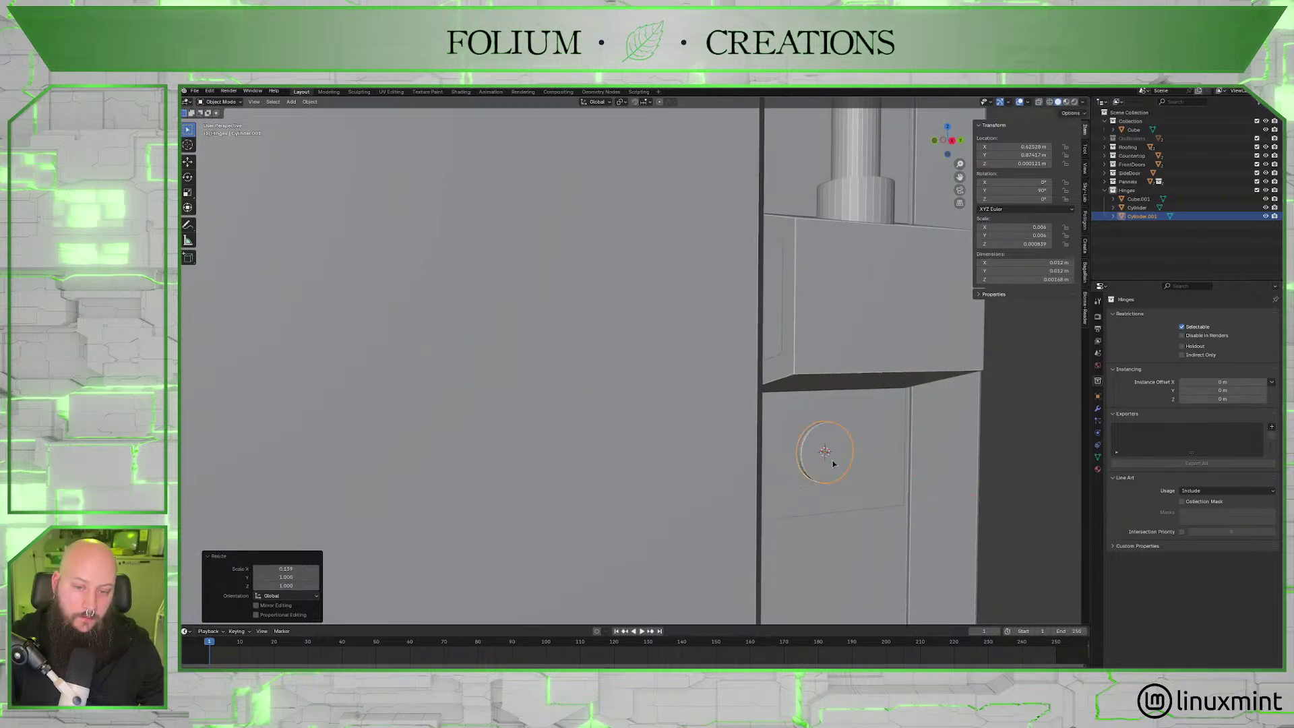
Move the disc about 0.0125 m outward along X, clear of the bracket's lower plate.
{"action": "middle_click_drag", "start_coordinate": [828, 454], "coordinate": [917, 451]}
{"action": "scroll", "coordinate": [887, 457], "scroll_direction": "up", "scroll_amount": 2}
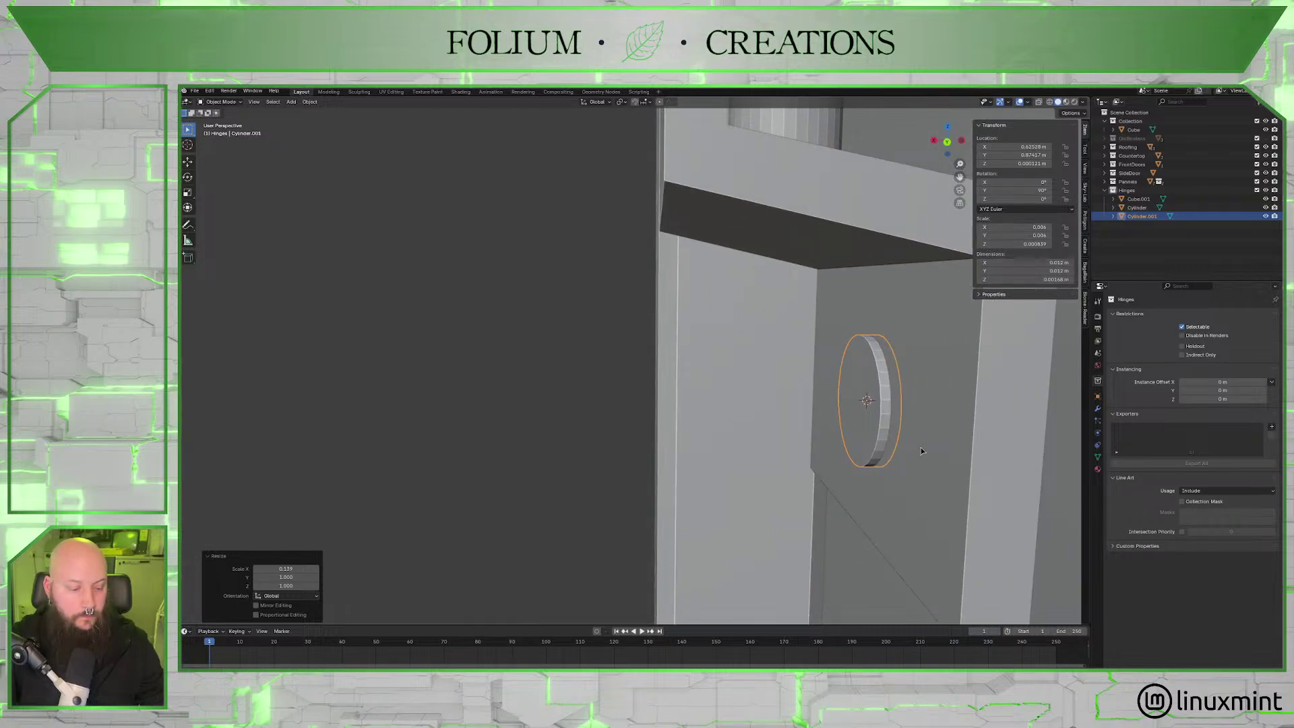
{"action": "key", "text": "g"}
{"action": "key", "text": "x"}
{"action": "left_click", "coordinate": [802, 457]}
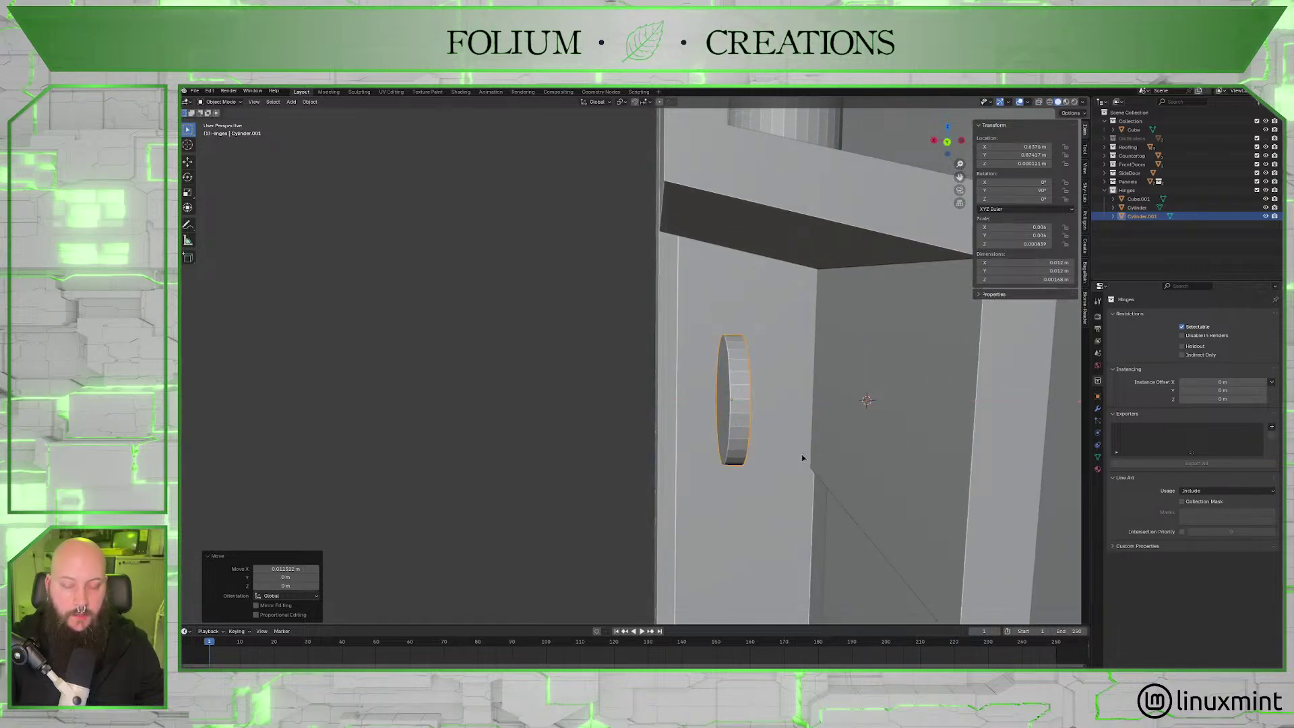
{"action": "middle_click_drag", "start_coordinate": [802, 457], "coordinate": [757, 459]}
{"action": "middle_click_drag", "start_coordinate": [736, 459], "coordinate": [651, 397]}
Thin the disc in Edit Mode by moving its bracket-facing face about 0.0013 m outward along X.
{"action": "key", "text": "Tab"}
{"action": "left_click", "coordinate": [641, 396]}
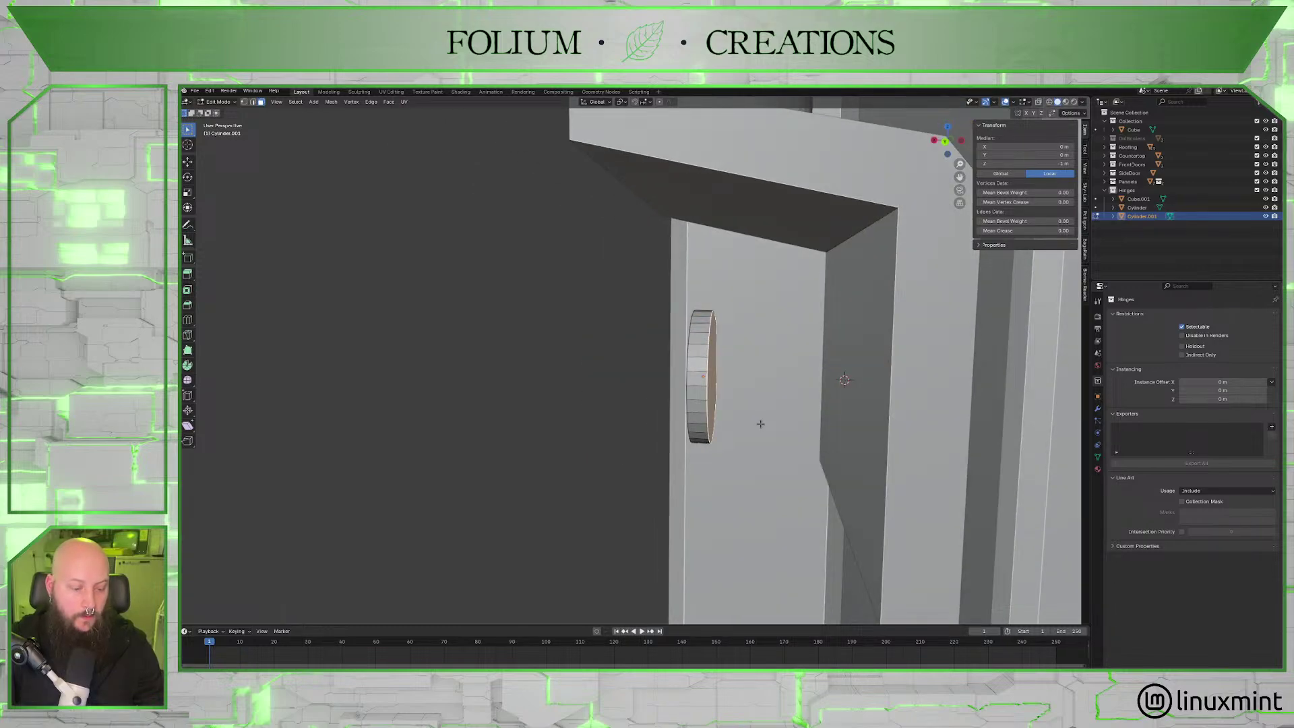
{"action": "key", "text": "g"}
{"action": "key", "text": "x"}
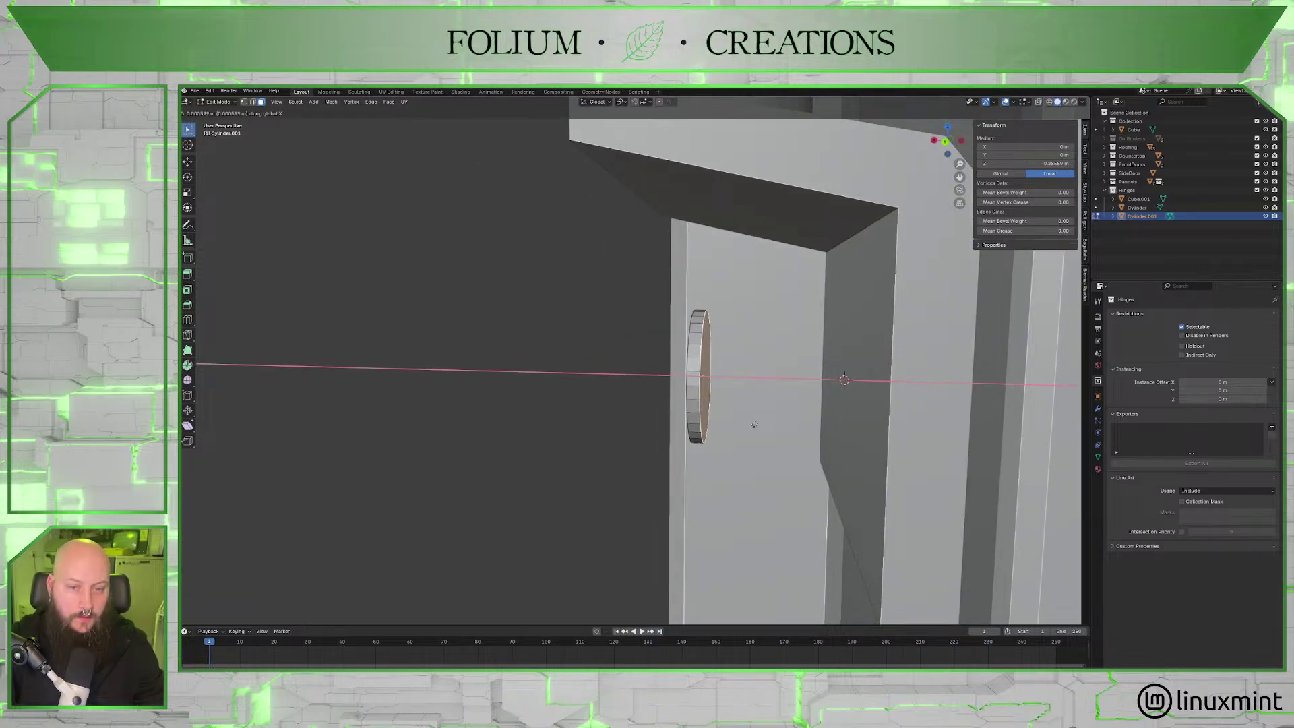
{"action": "left_click", "coordinate": [748, 424]}
Scale the disc's bracket-facing face to about 0.91 and shift it about 0.00008 m along X.
{"action": "key", "text": "s"}
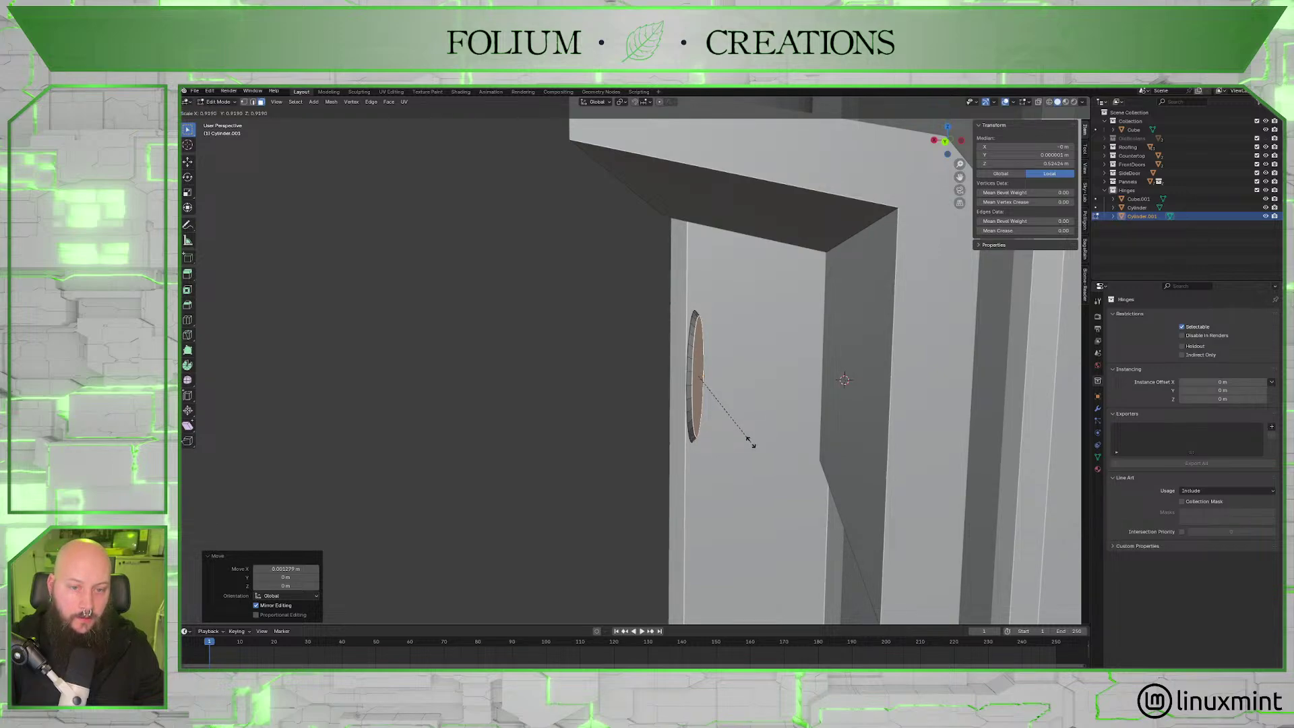
{"action": "left_click", "coordinate": [748, 441]}
{"action": "key", "text": "g"}
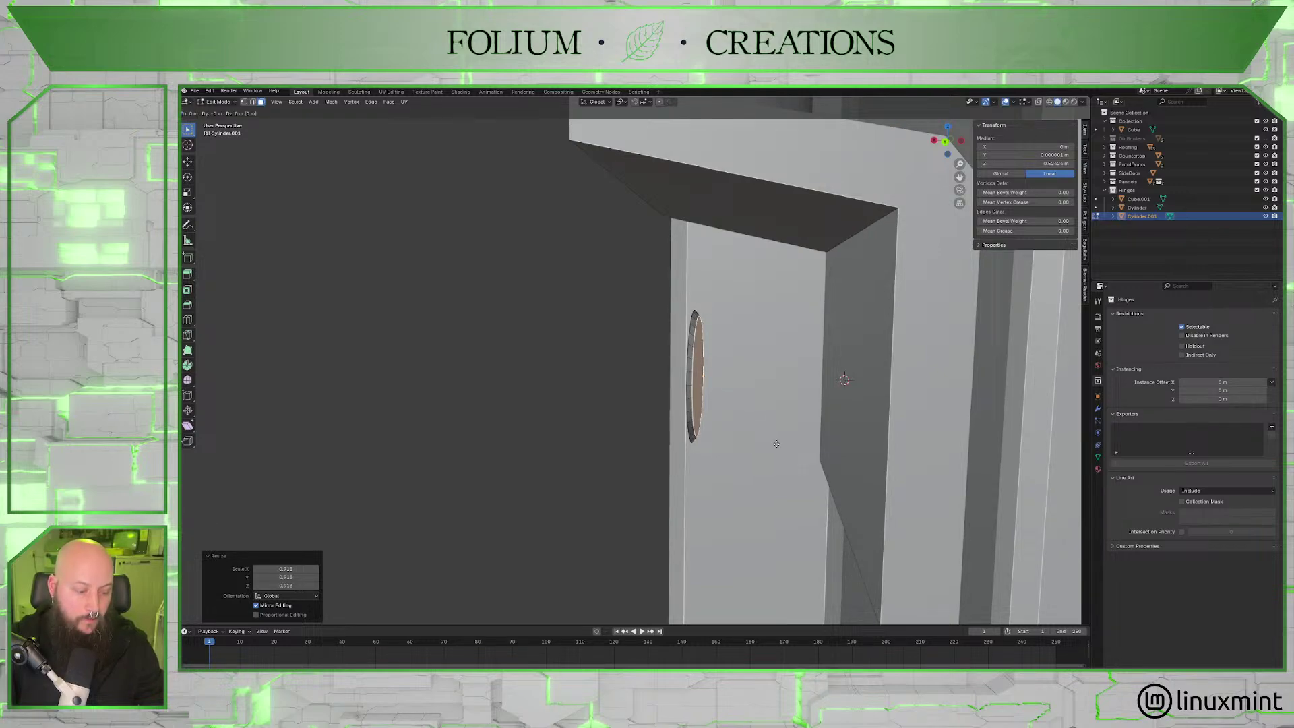
{"action": "key", "text": "x"}
{"action": "left_click", "coordinate": [775, 443]}
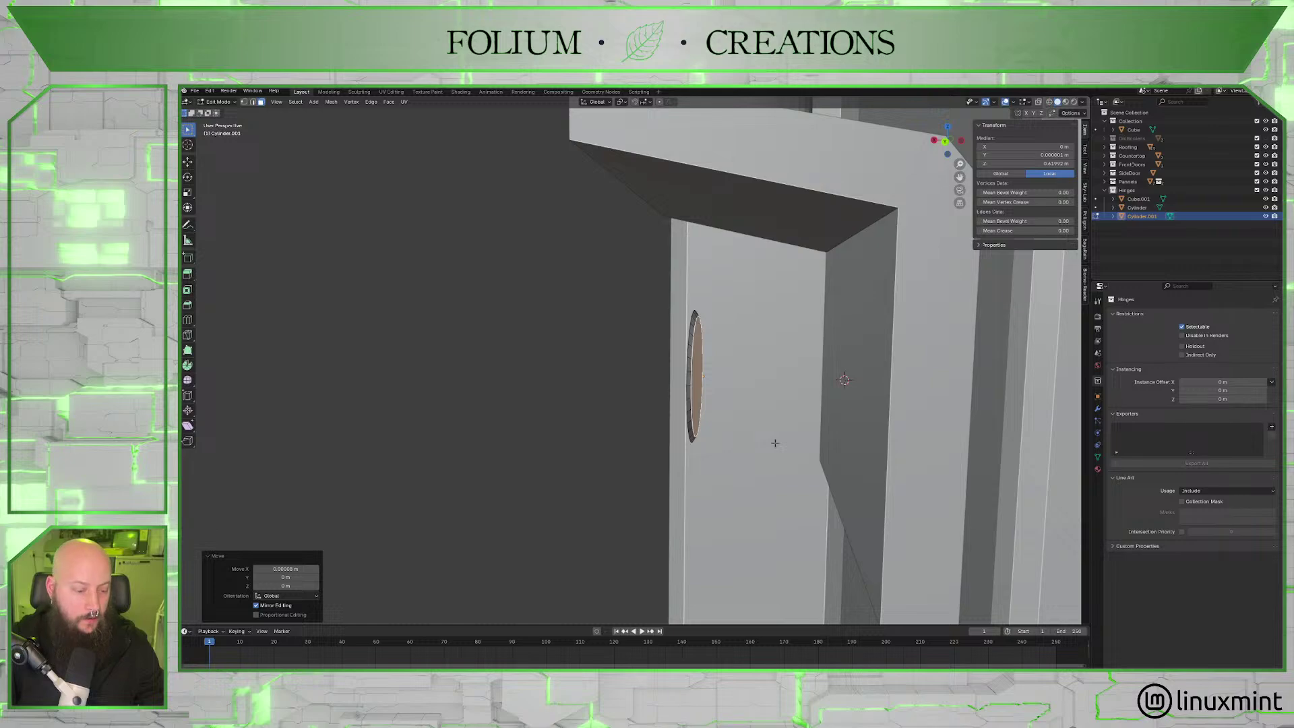
Extrude a cone from the disc's inner face, narrowed to about 0.33, and extend it with a neck about 0.001 m long.
{"action": "key", "text": "e"}
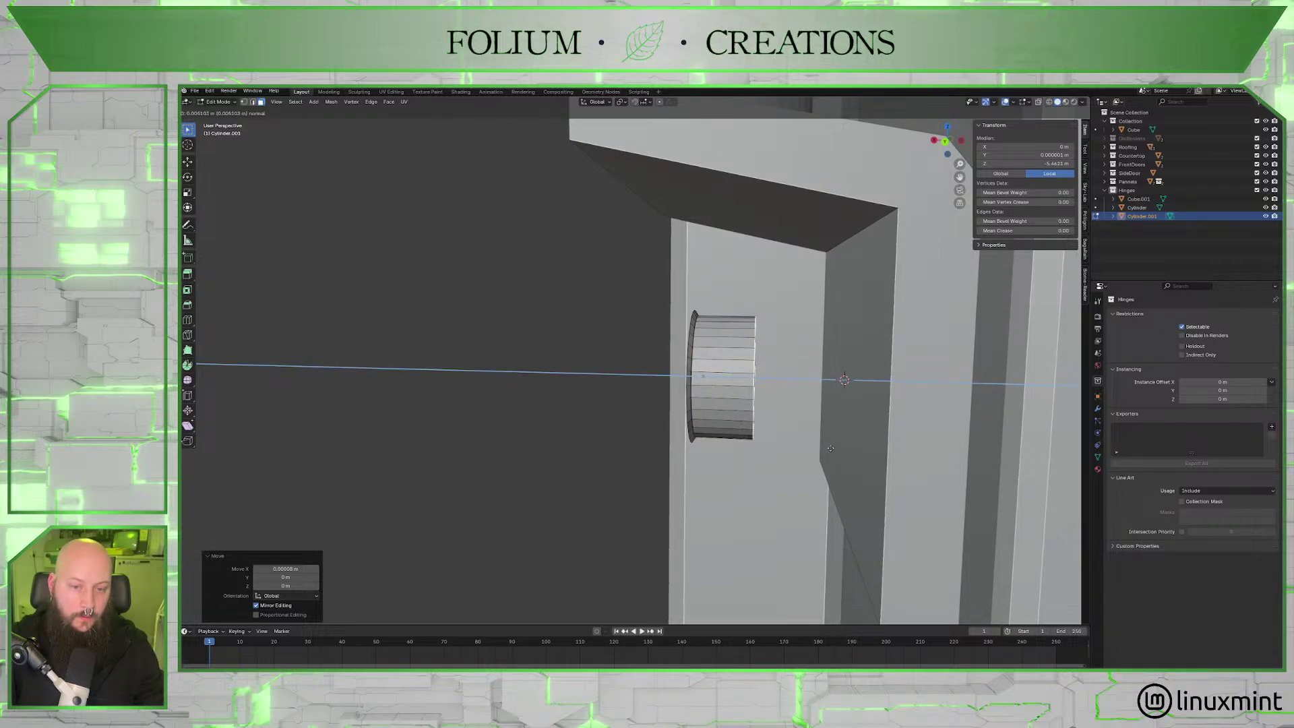
{"action": "left_click", "coordinate": [826, 448]}
{"action": "key", "text": "s"}
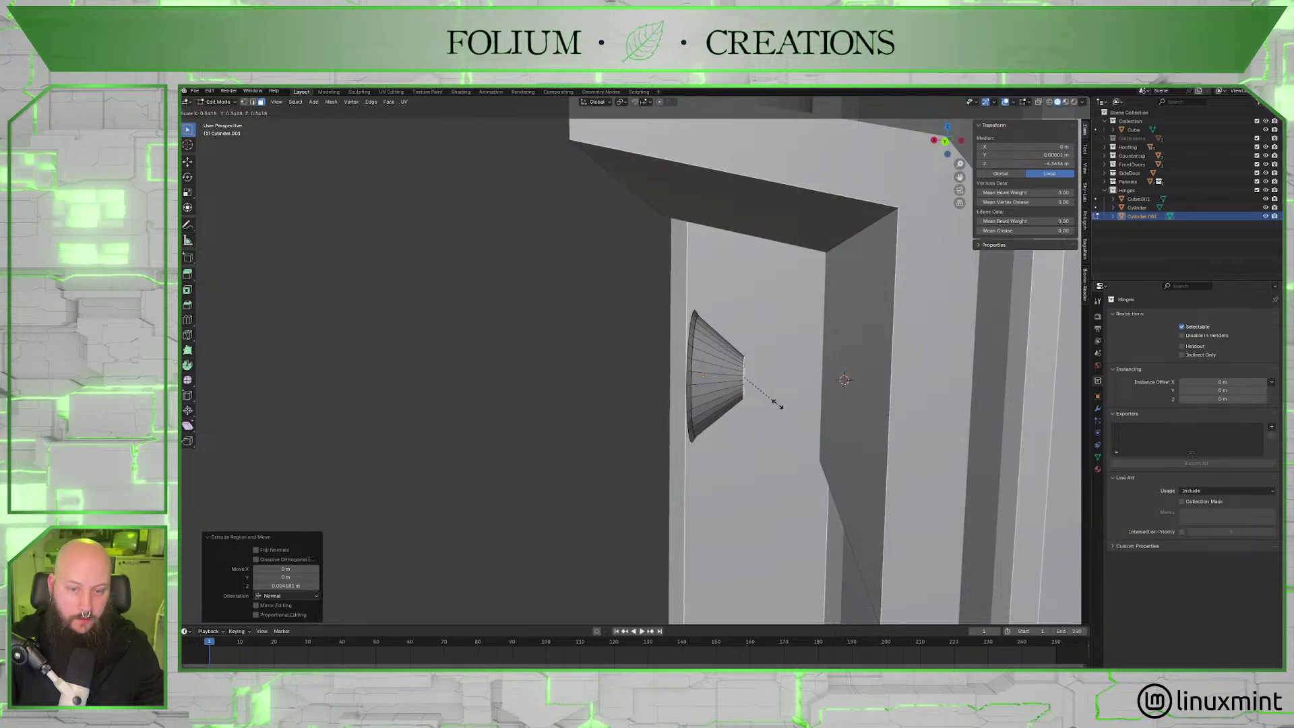
{"action": "left_click", "coordinate": [775, 403]}
{"action": "key", "text": "e"}
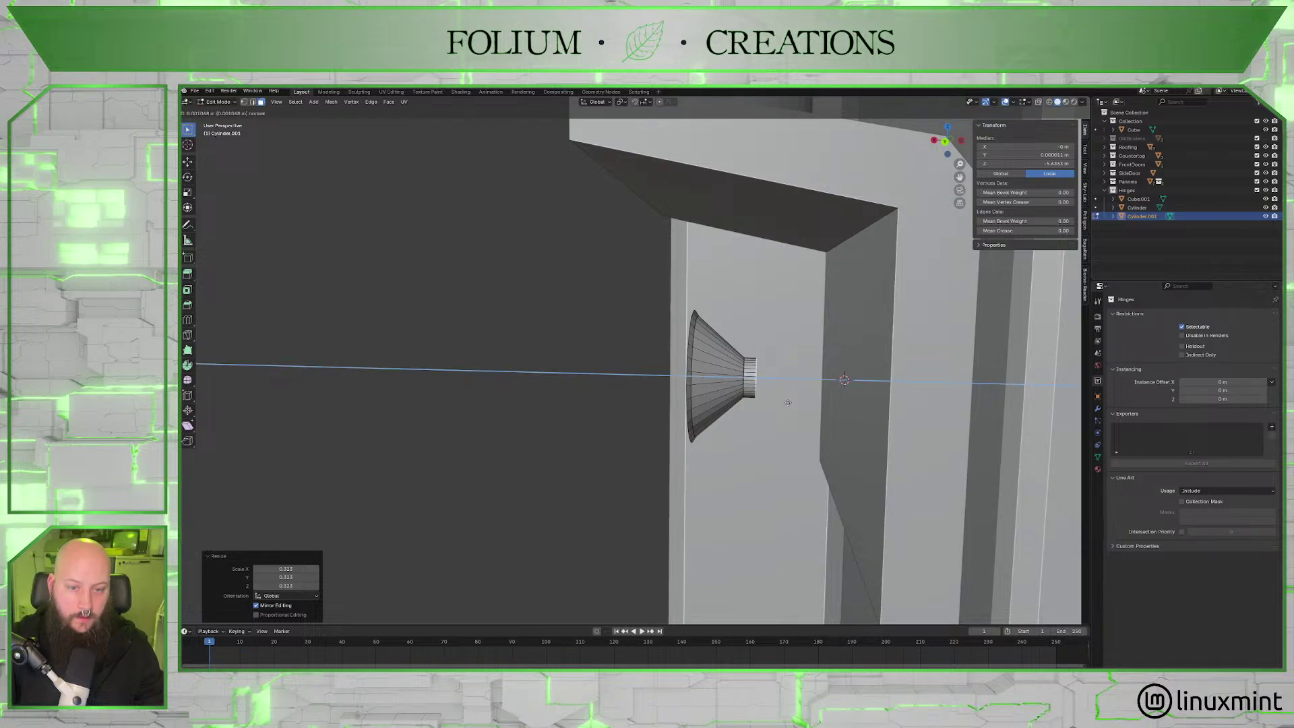
{"action": "left_click", "coordinate": [788, 403]}
Bevel the edge loop where the cone meets the neck with an offset of about 0.27 m.
{"action": "scroll", "coordinate": [809, 398], "scroll_direction": "up", "scroll_amount": 3}
{"action": "left_click", "coordinate": [833, 385]}
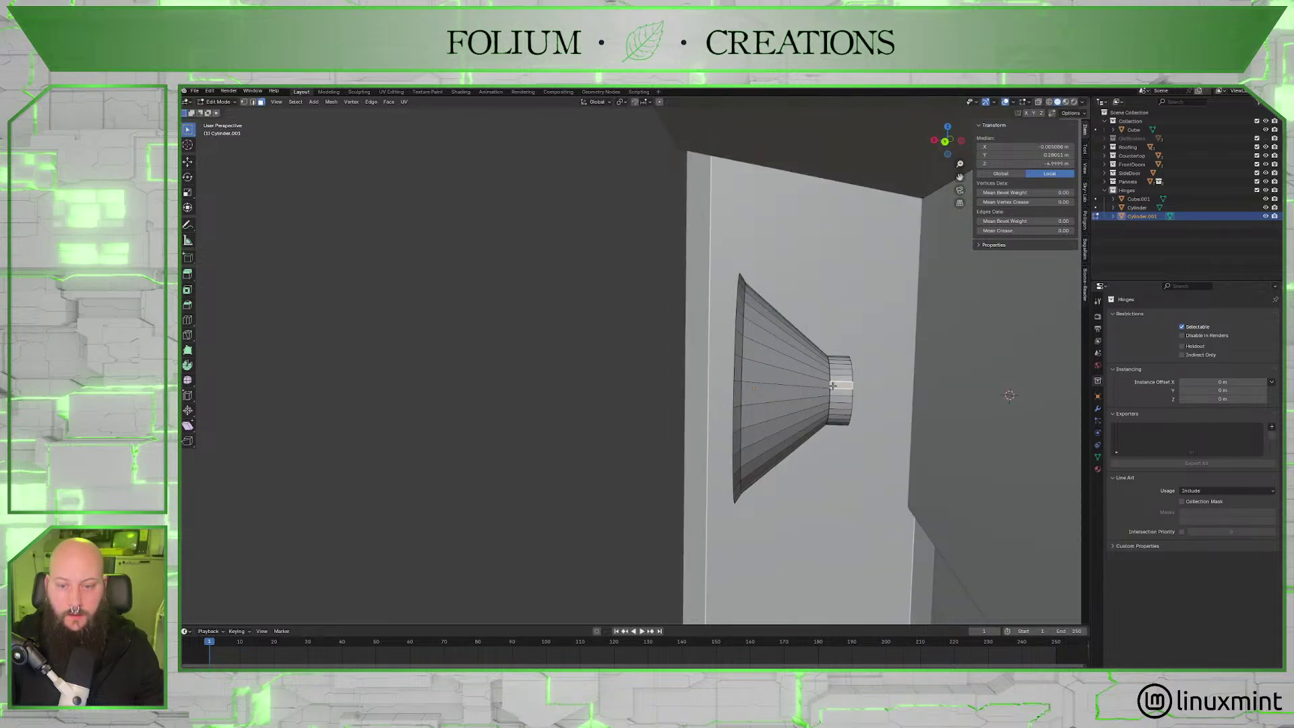
{"action": "key", "text": "2"}
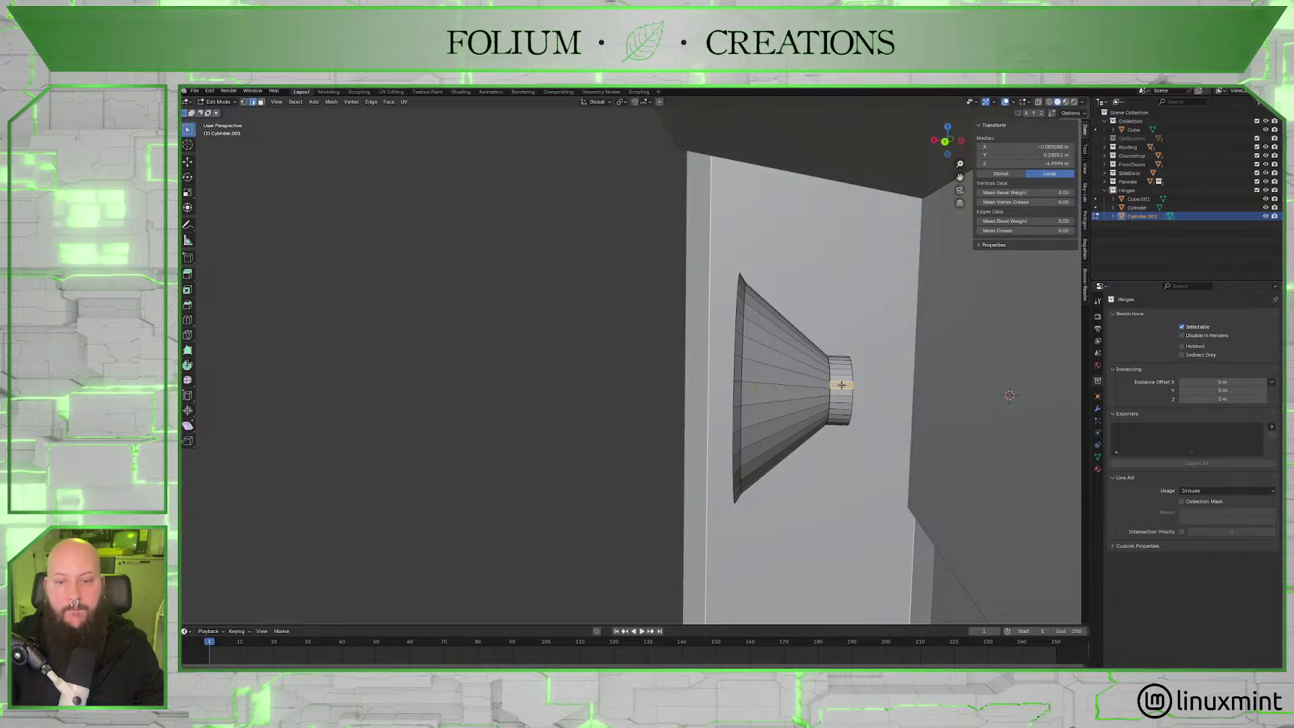
{"action": "left_click", "coordinate": [830, 405], "text": "alt"}
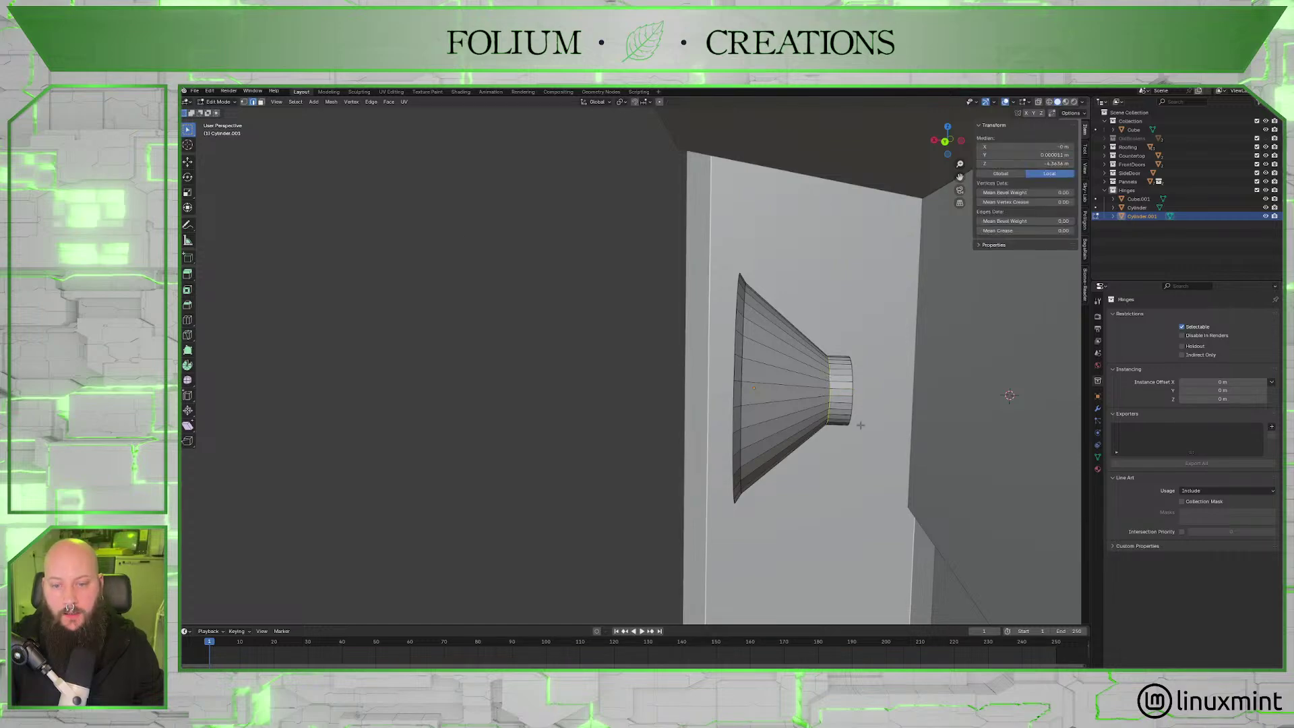
{"action": "key", "text": "ctrl+b"}
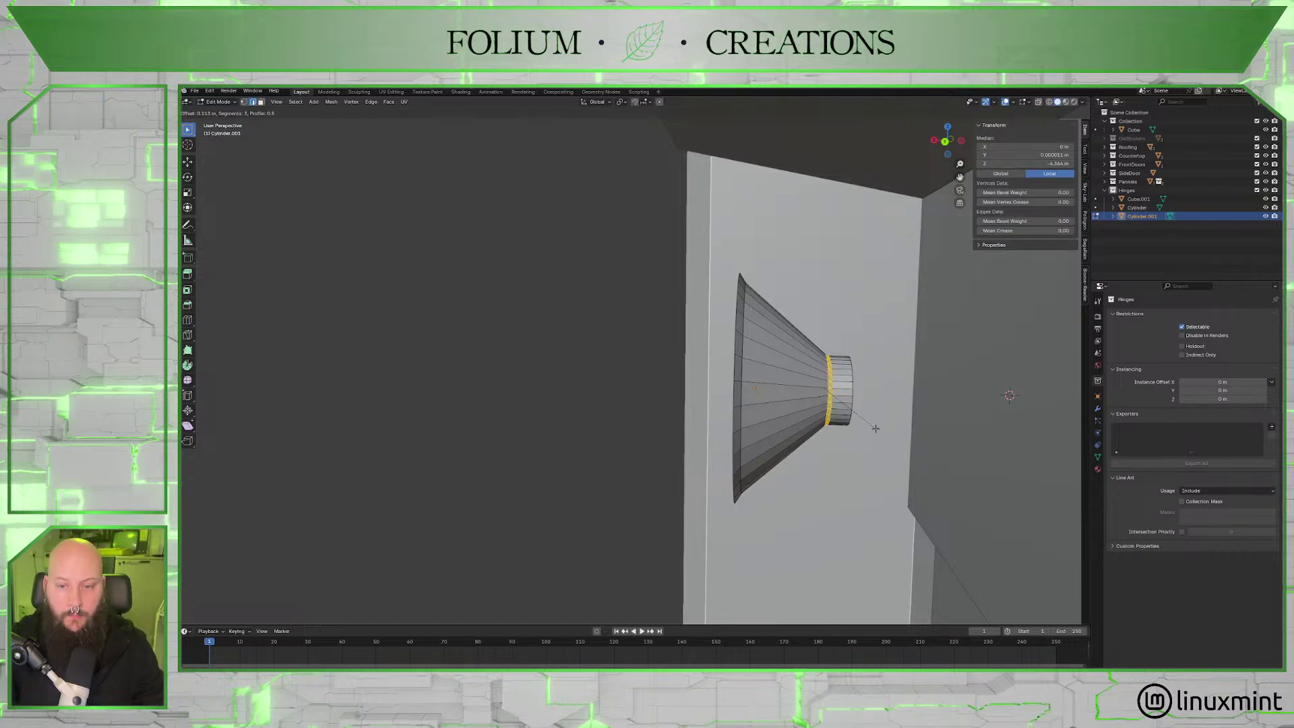
{"action": "scroll", "coordinate": [883, 430], "scroll_direction": "up", "scroll_amount": 1}
{"action": "scroll", "coordinate": [890, 431], "scroll_direction": "down", "scroll_amount": 2}
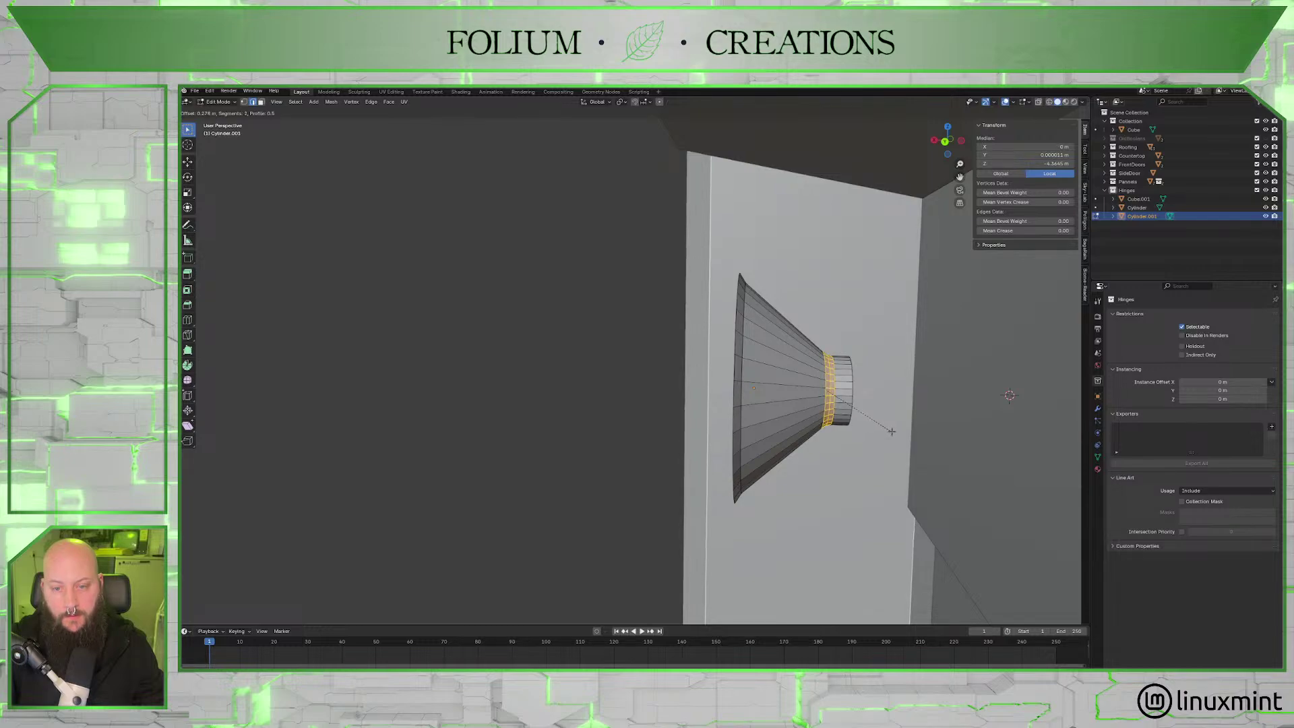
{"action": "left_click", "coordinate": [888, 429]}
{"action": "middle_click_drag", "start_coordinate": [746, 389], "coordinate": [719, 389], "text": "shift"}
{"action": "left_click", "coordinate": [726, 385]}
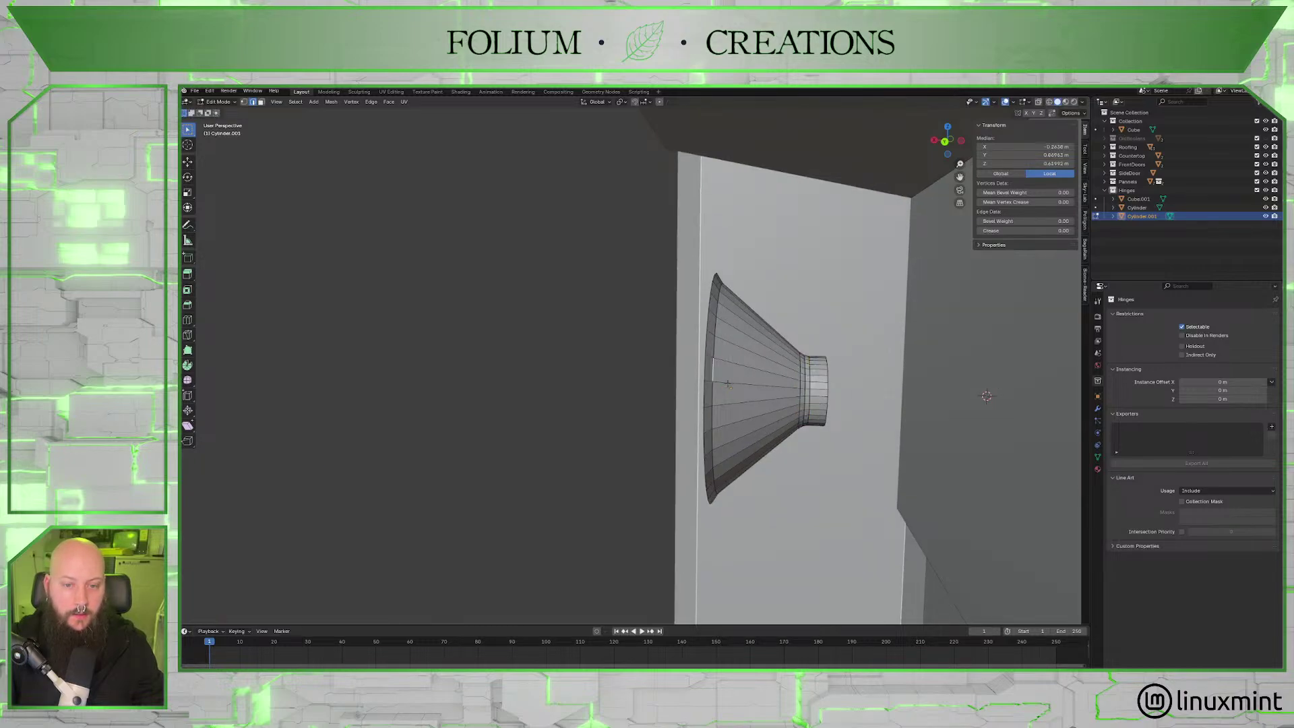
{"action": "left_click", "coordinate": [717, 393], "text": "alt"}
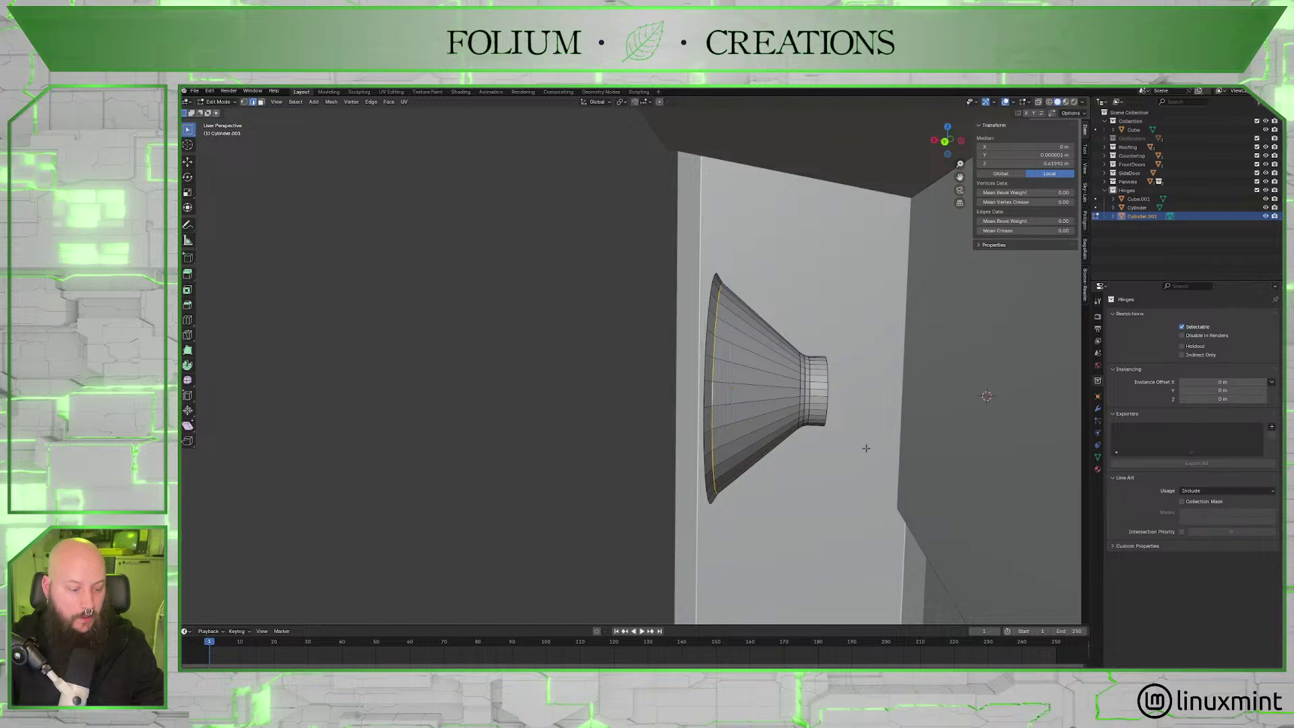
{"action": "key", "text": "ctrl+b"}
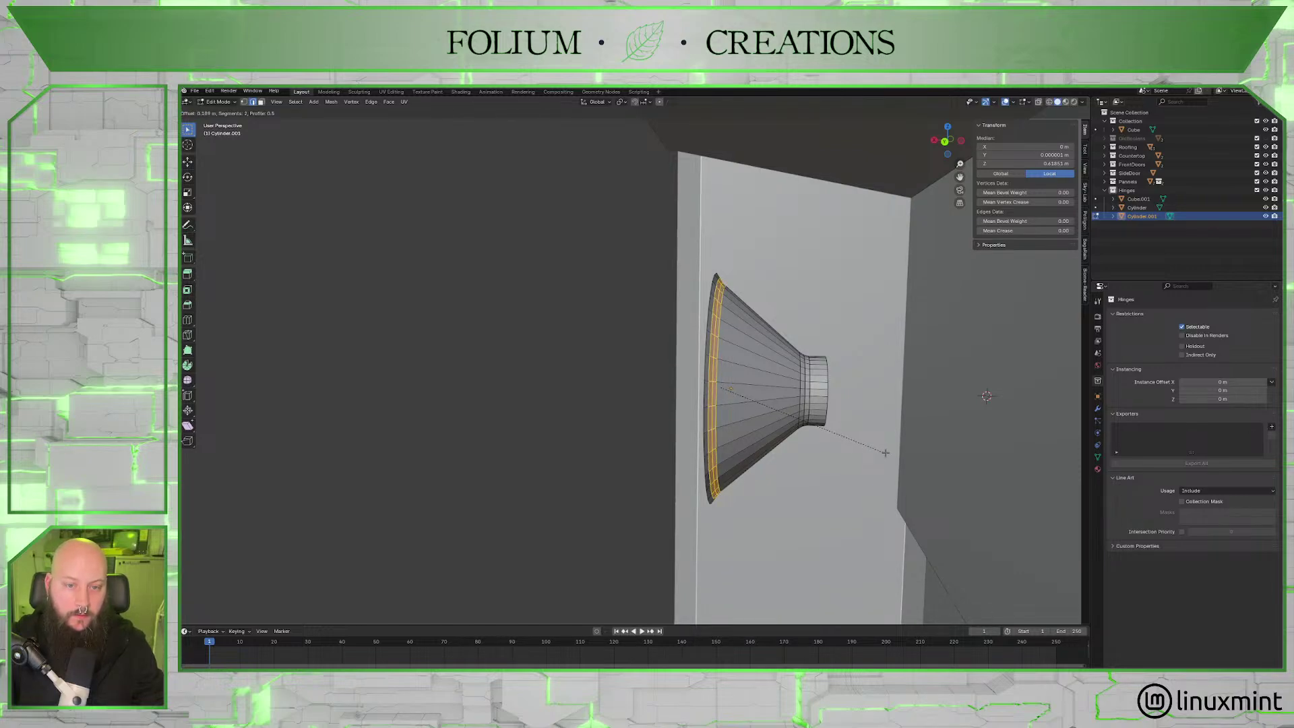
{"action": "right_click", "coordinate": [878, 442]}
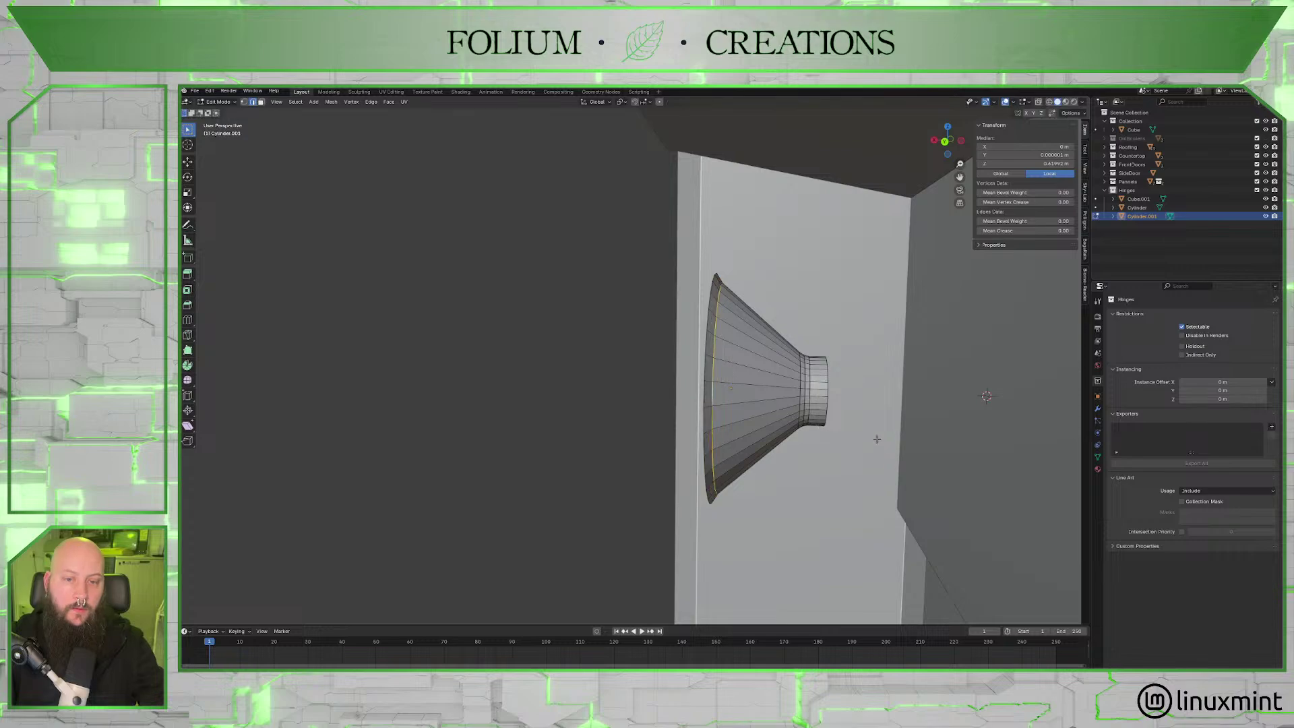
Add an edge loop around the cone, about midway between the rim and the neck.
{"action": "key", "text": "g"}
{"action": "key", "text": "g"}
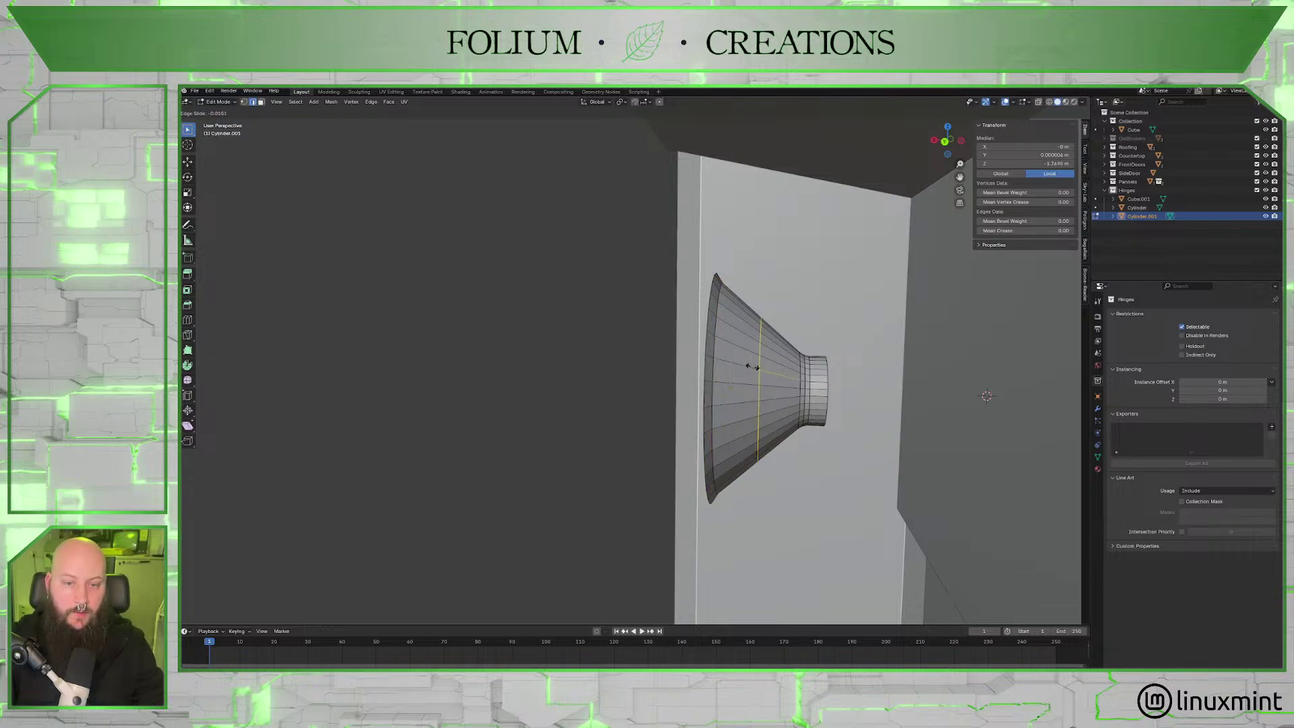
{"action": "left_click", "coordinate": [752, 366]}
{"action": "key", "text": "ctrl+b"}
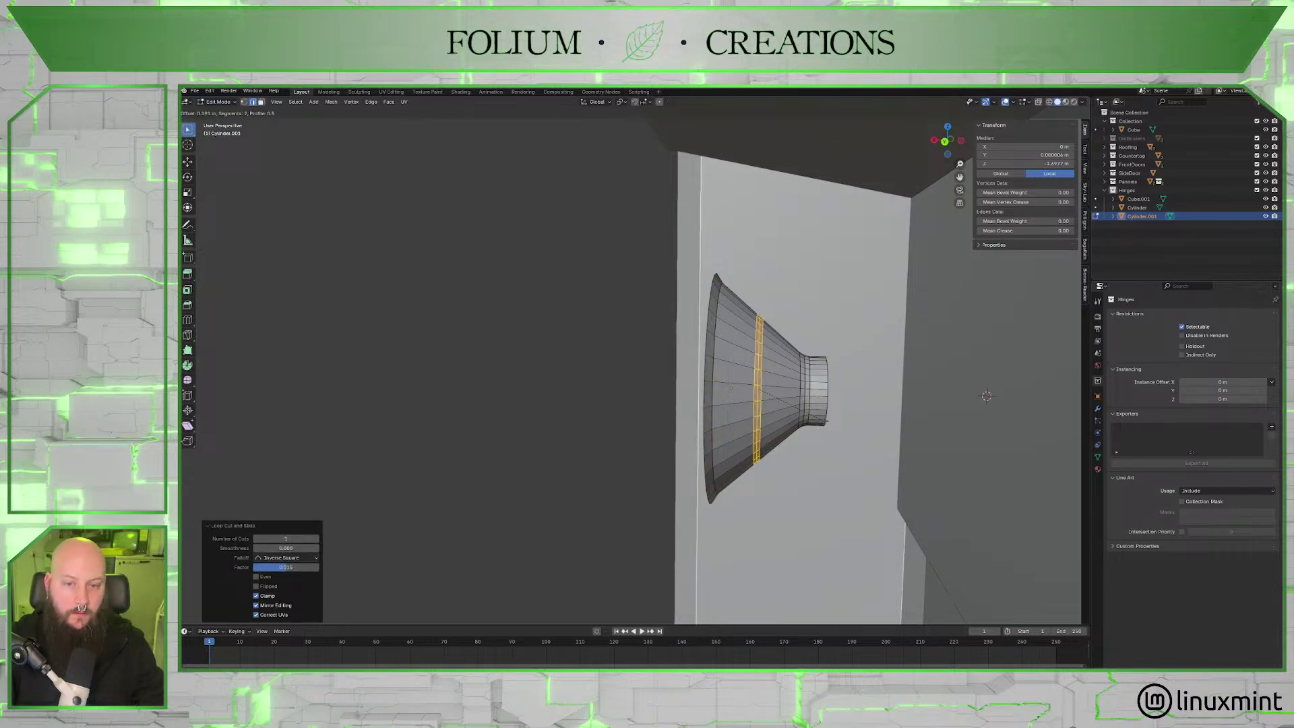
{"action": "right_click", "coordinate": [802, 411]}
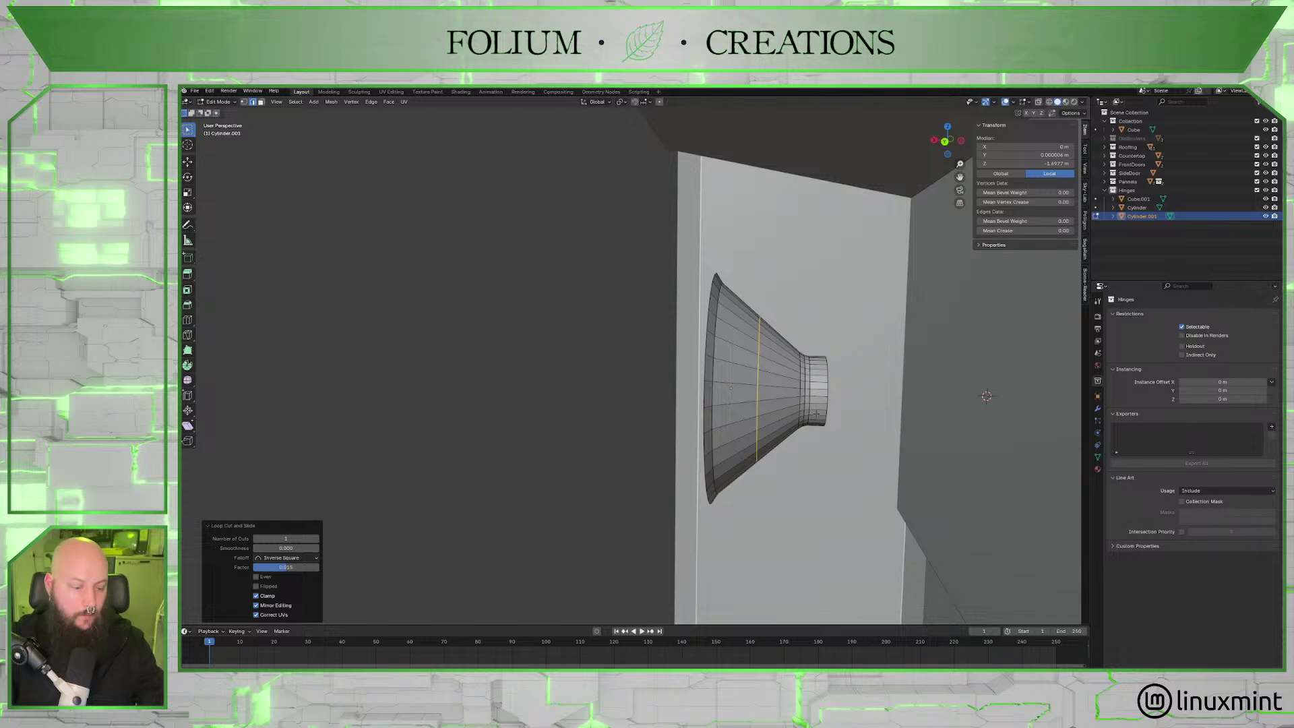
Scale the new mid-cone loop to about 0.93 and bevel it with 2 segments, about 0.36 m wide.
{"action": "key", "text": "s"}
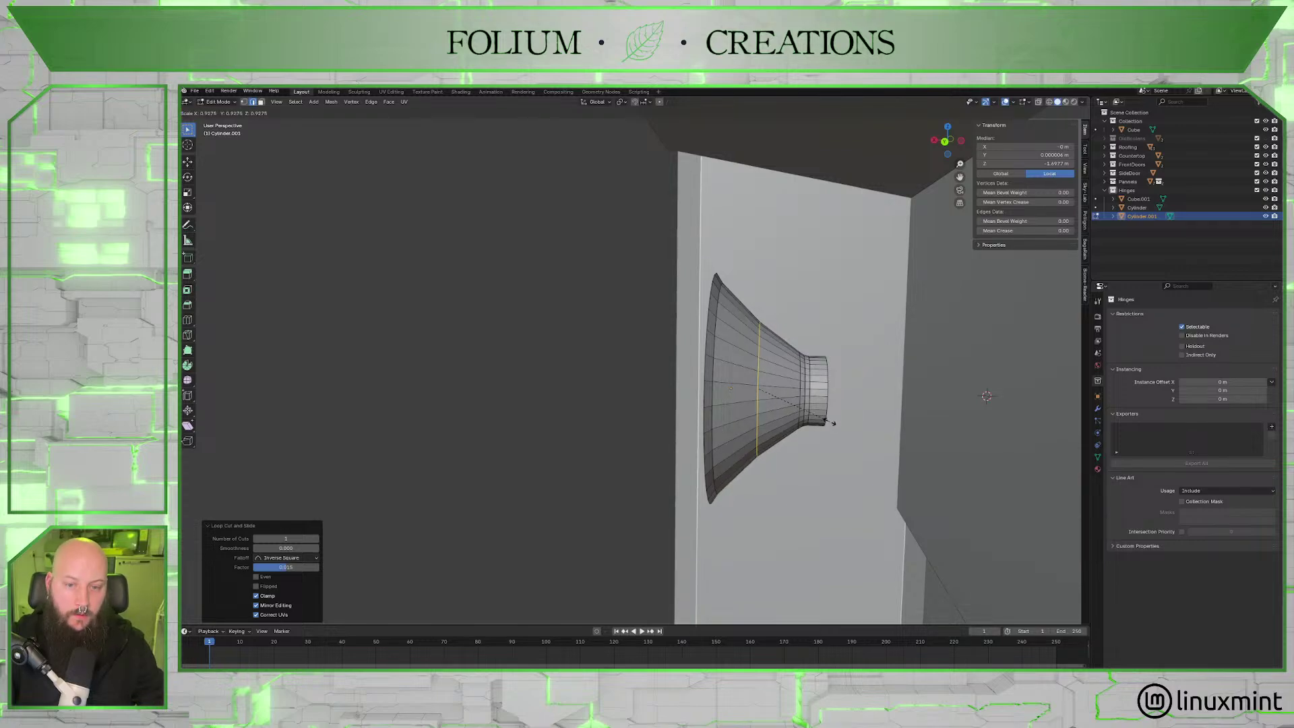
{"action": "left_click", "coordinate": [832, 423]}
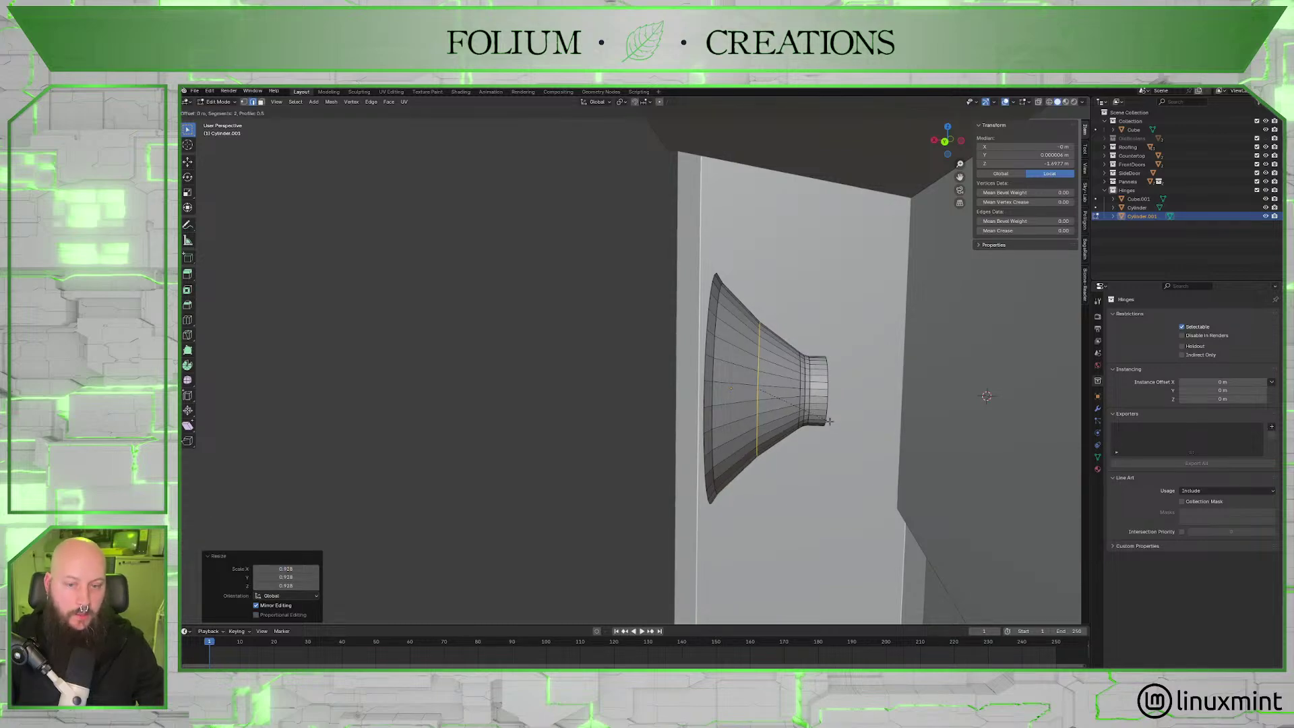
{"action": "key", "text": "ctrl+b"}
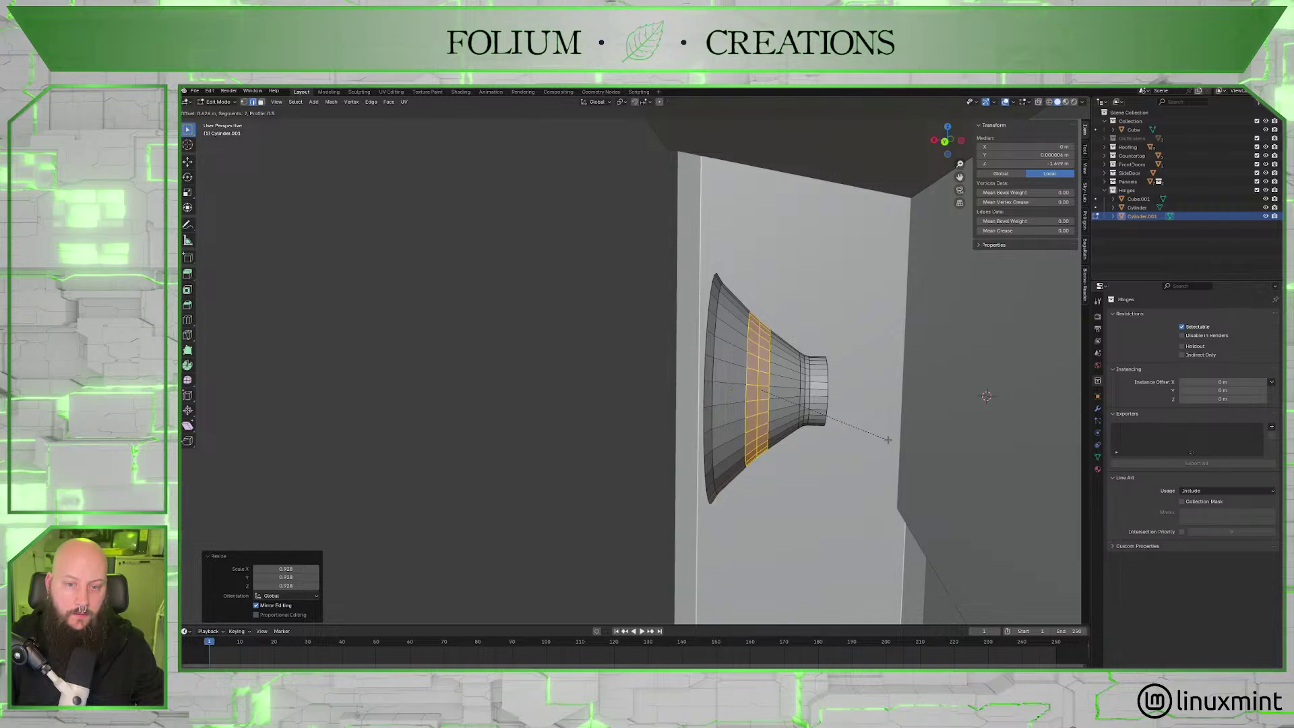
{"action": "left_click", "coordinate": [880, 438]}
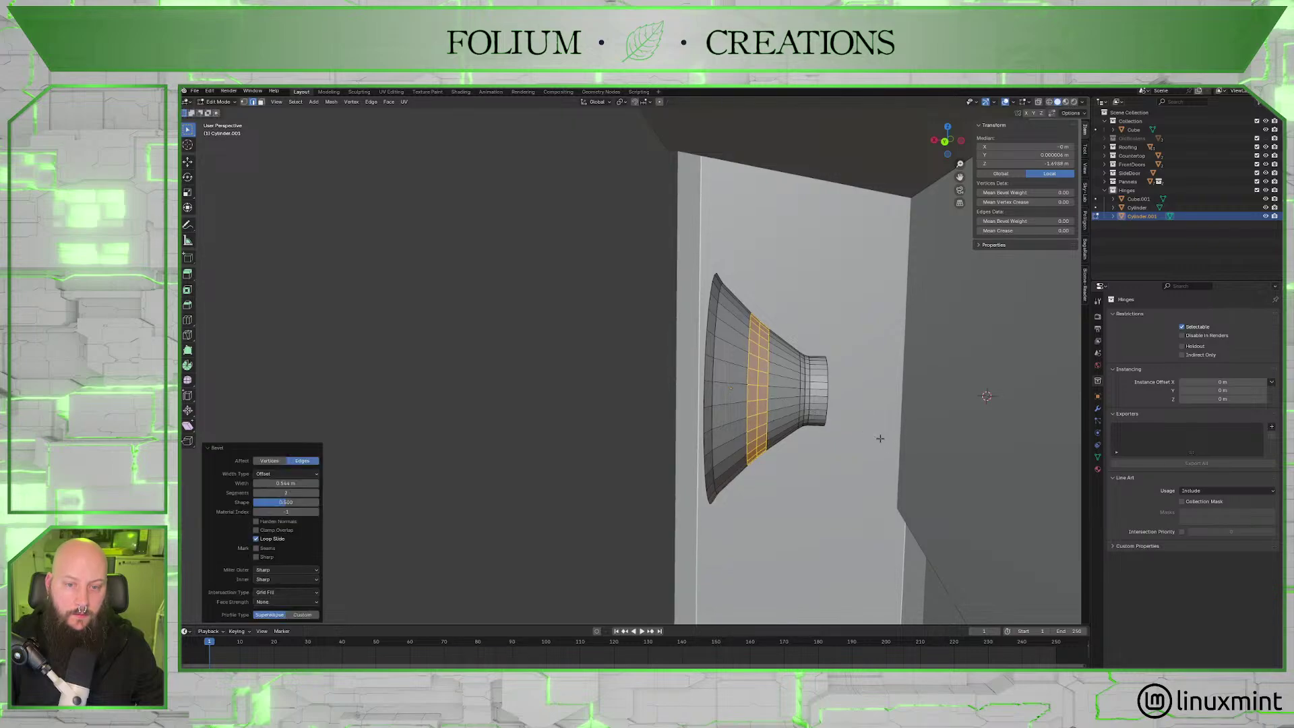
Shrink the edge loop at the rim slightly and scale the mid-cone loop nearest the rim to about 0.97.
{"action": "left_click", "coordinate": [716, 328]}
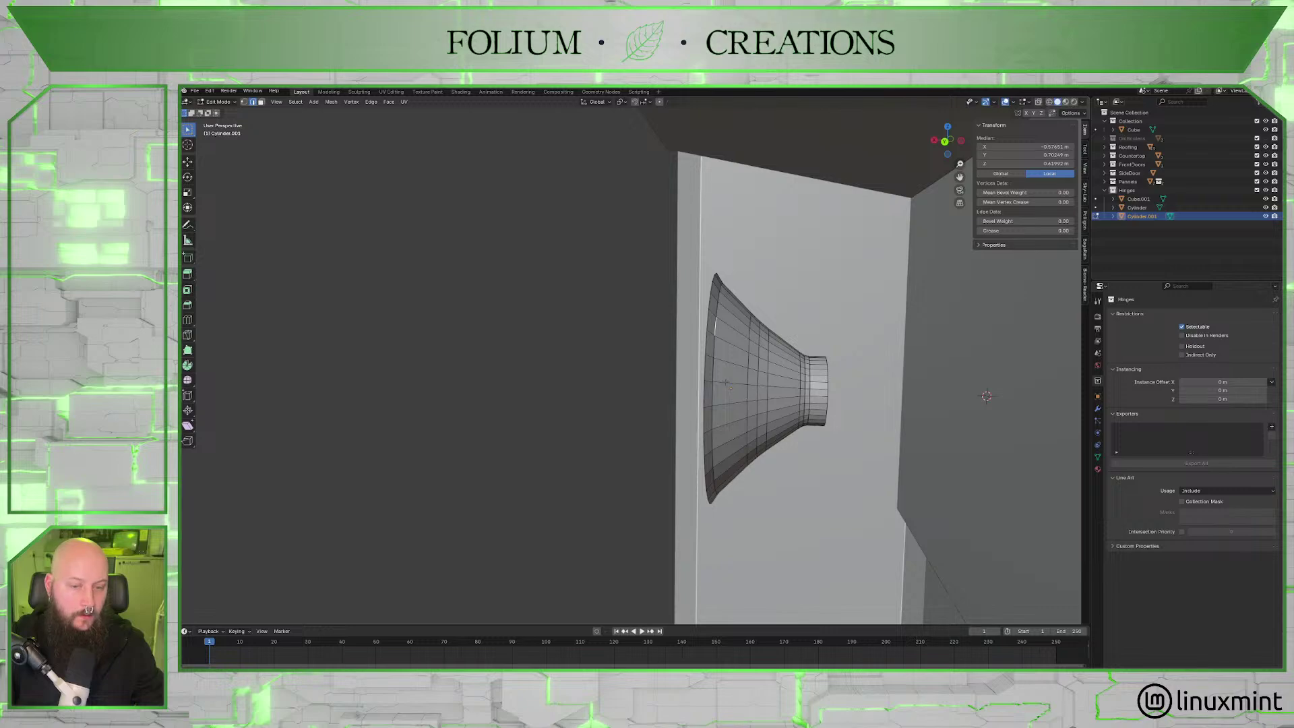
{"action": "left_click", "coordinate": [715, 345], "text": "alt"}
{"action": "key", "text": "s"}
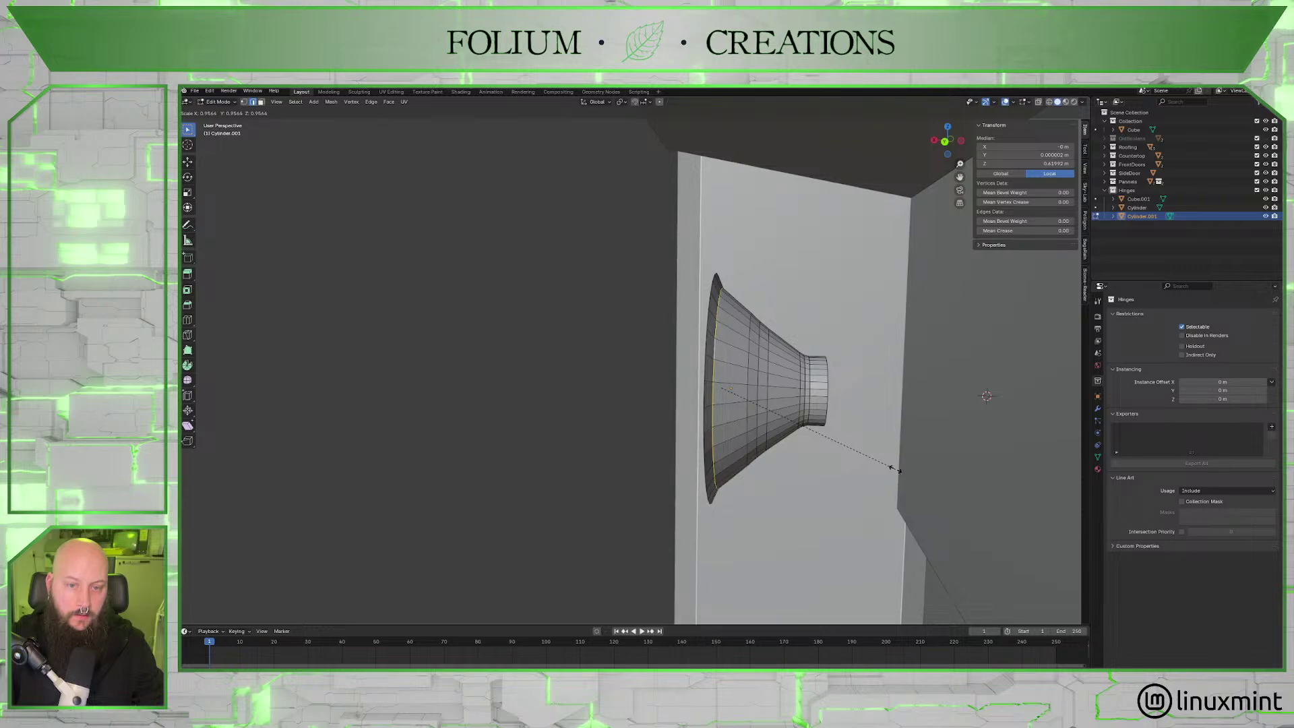
{"action": "left_click", "coordinate": [895, 469]}
{"action": "left_click", "coordinate": [749, 377], "text": "alt"}
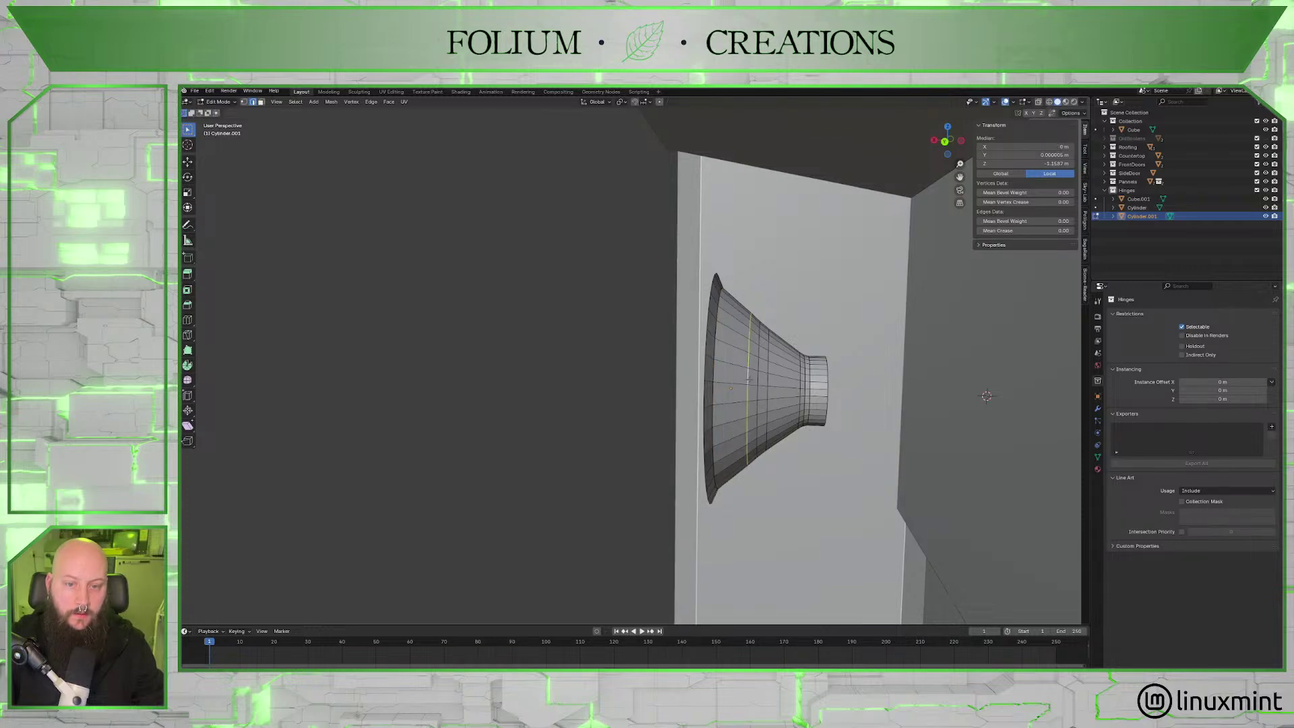
{"action": "key", "text": "s"}
{"action": "left_click", "coordinate": [875, 443]}
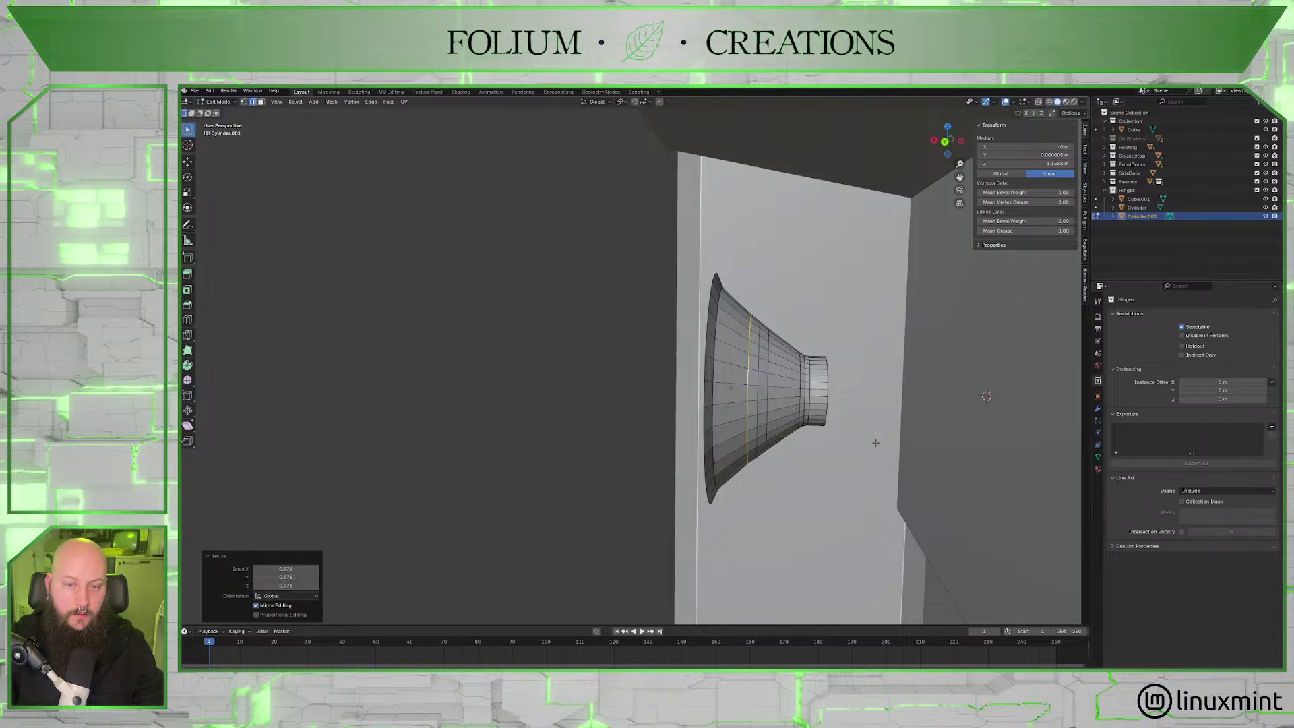
Scale the middle one of the three mid-cone edge loops to about 0.96.
{"action": "left_click", "coordinate": [763, 350]}
{"action": "left_click", "coordinate": [759, 351], "text": "alt"}
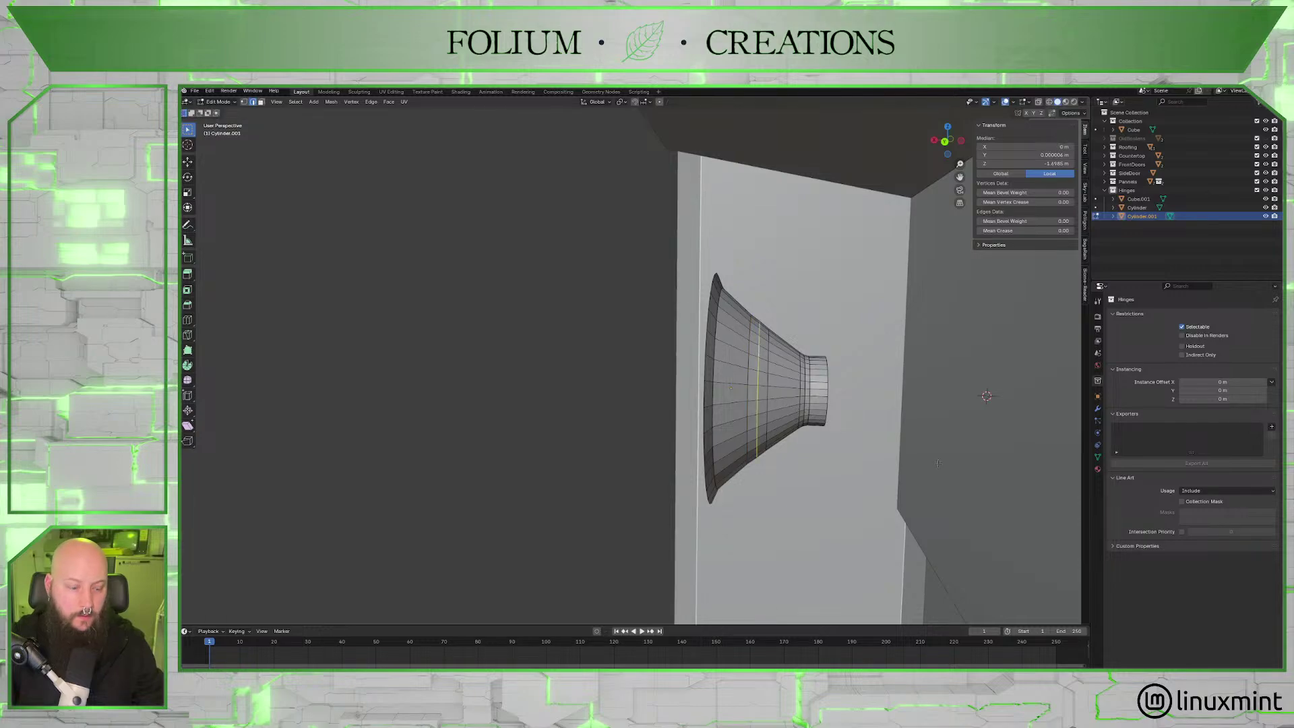
{"action": "key", "text": "s"}
{"action": "left_click", "coordinate": [932, 457]}
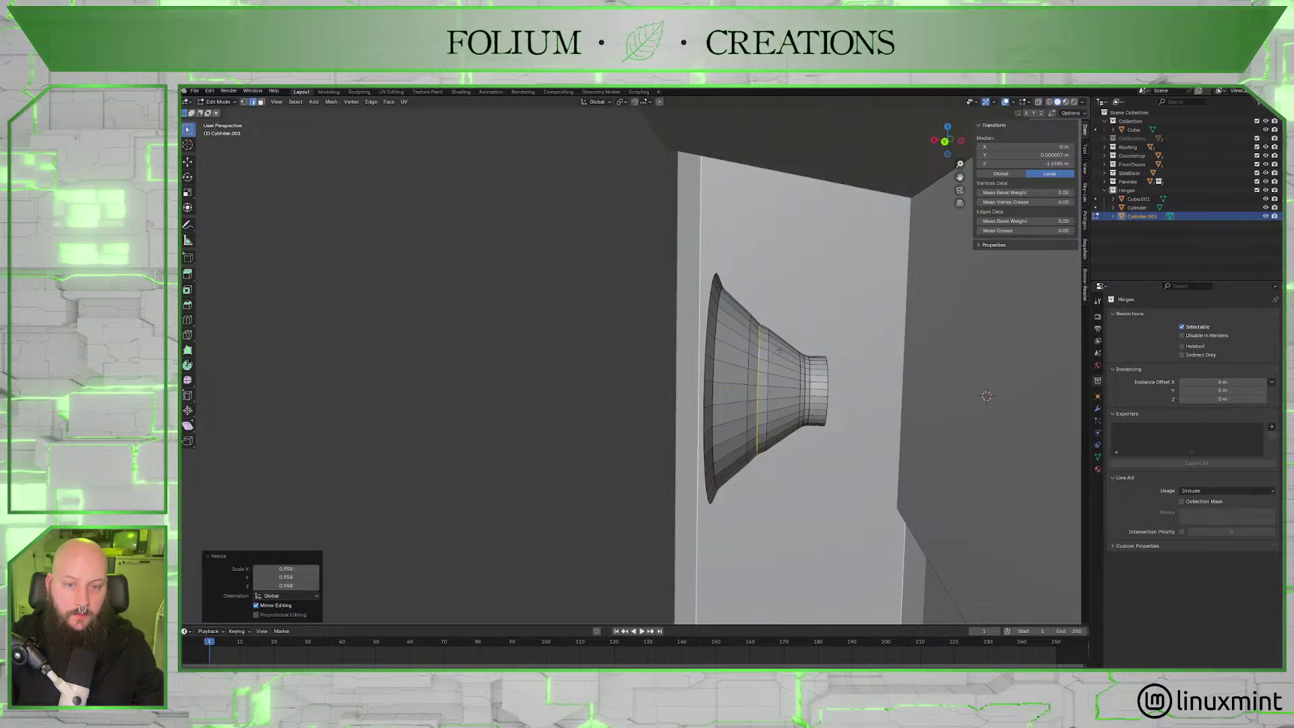
Scale the mid-cone loop nearest the neck to about 0.9 and slide it toward the neck by a factor of about 0.3.
{"action": "left_click", "coordinate": [779, 362]}
{"action": "left_click", "coordinate": [767, 356], "text": "alt"}
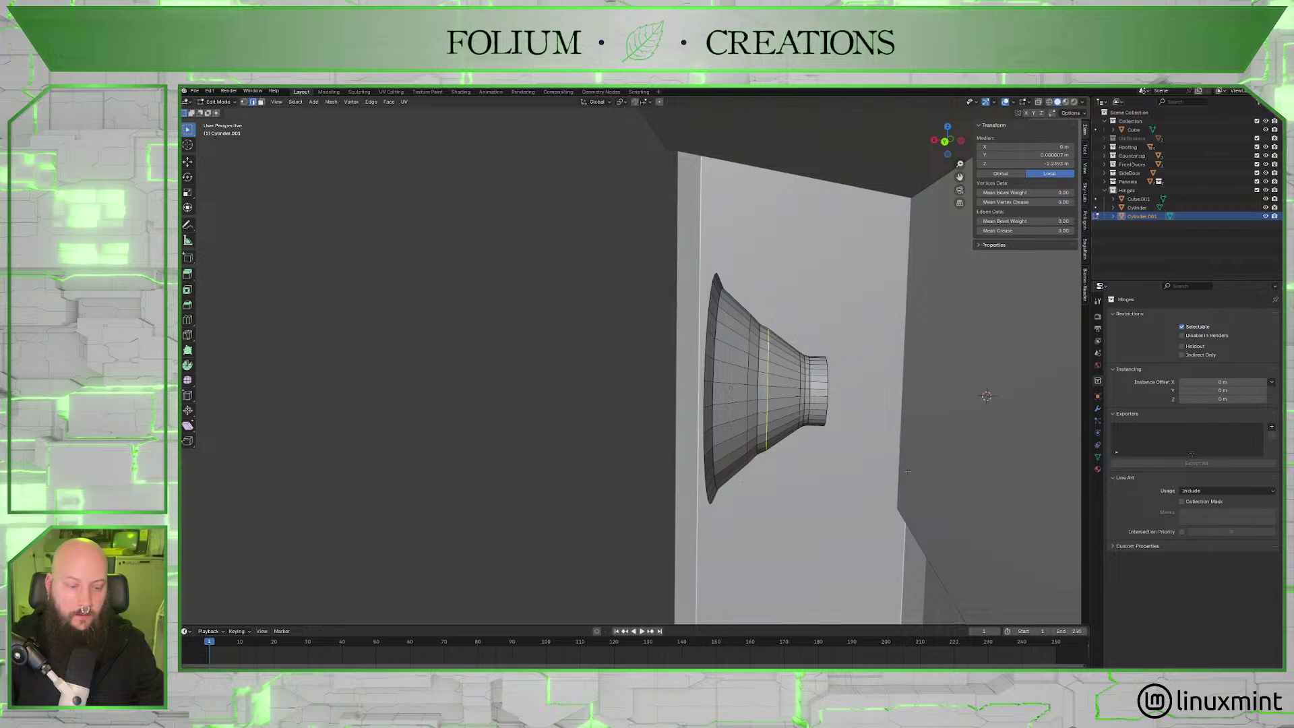
{"action": "key", "text": "s"}
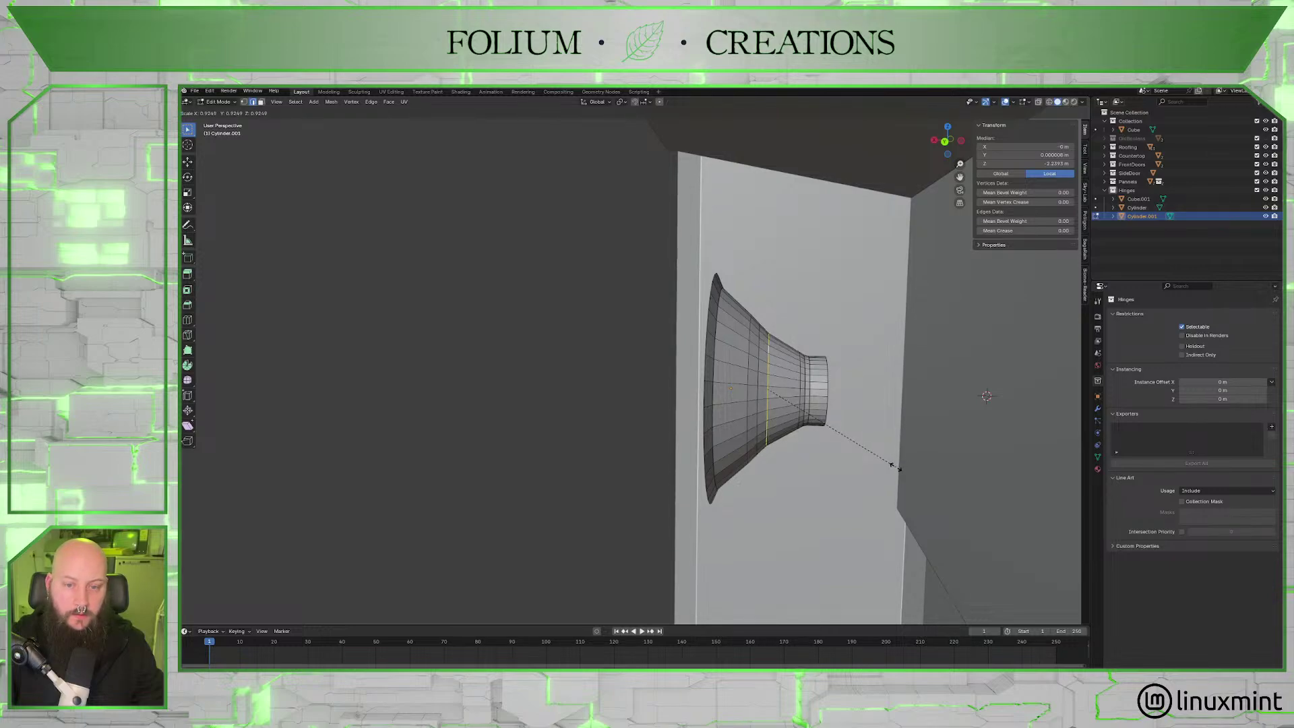
{"action": "left_click", "coordinate": [891, 465]}
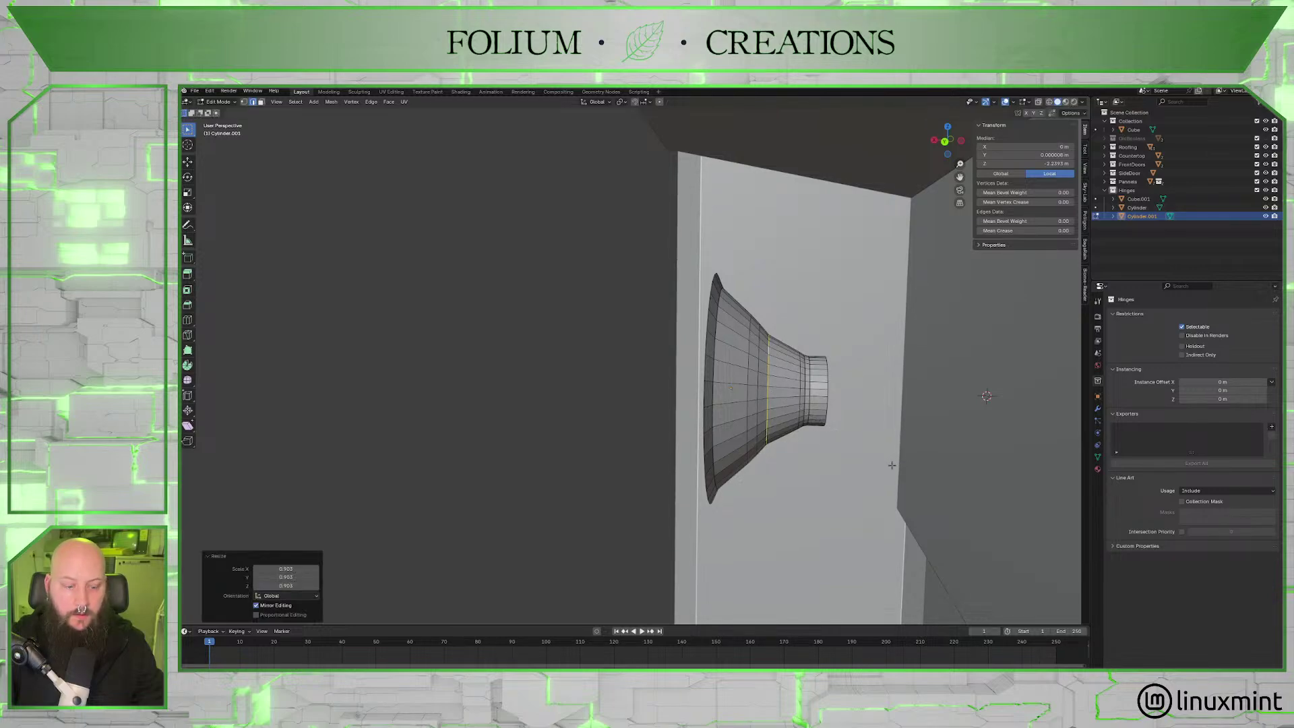
{"action": "key", "text": "g"}
{"action": "key", "text": "g"}
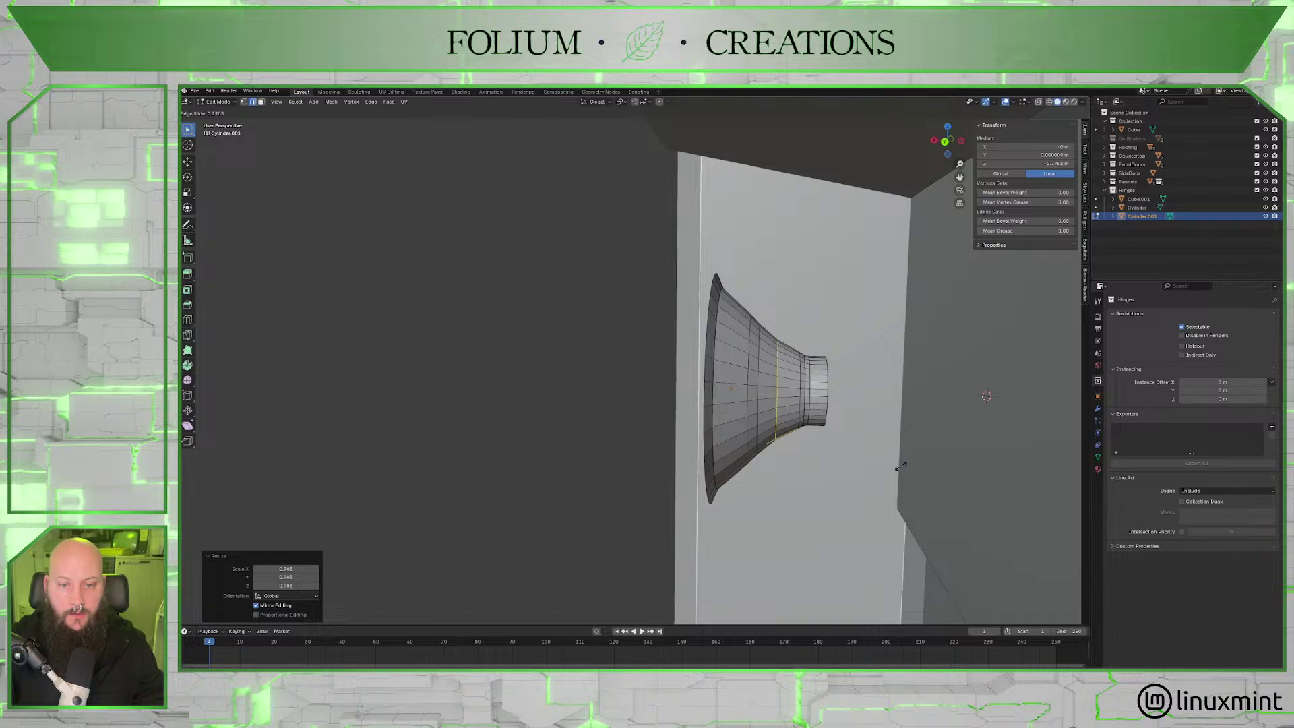
{"action": "left_click", "coordinate": [827, 387]}
Slide the middle mid-cone loop slightly toward the neck and scale it to about 0.98.
{"action": "left_click", "coordinate": [760, 353]}
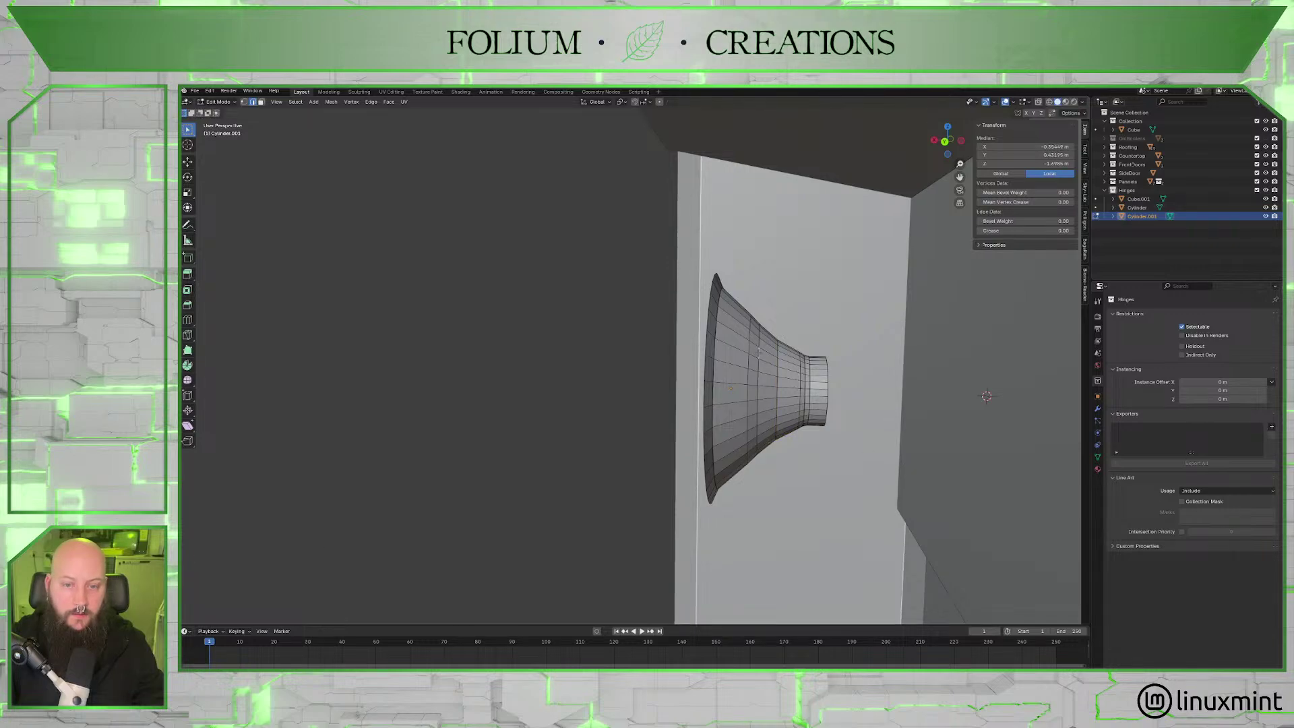
{"action": "left_click", "coordinate": [760, 352], "text": "alt"}
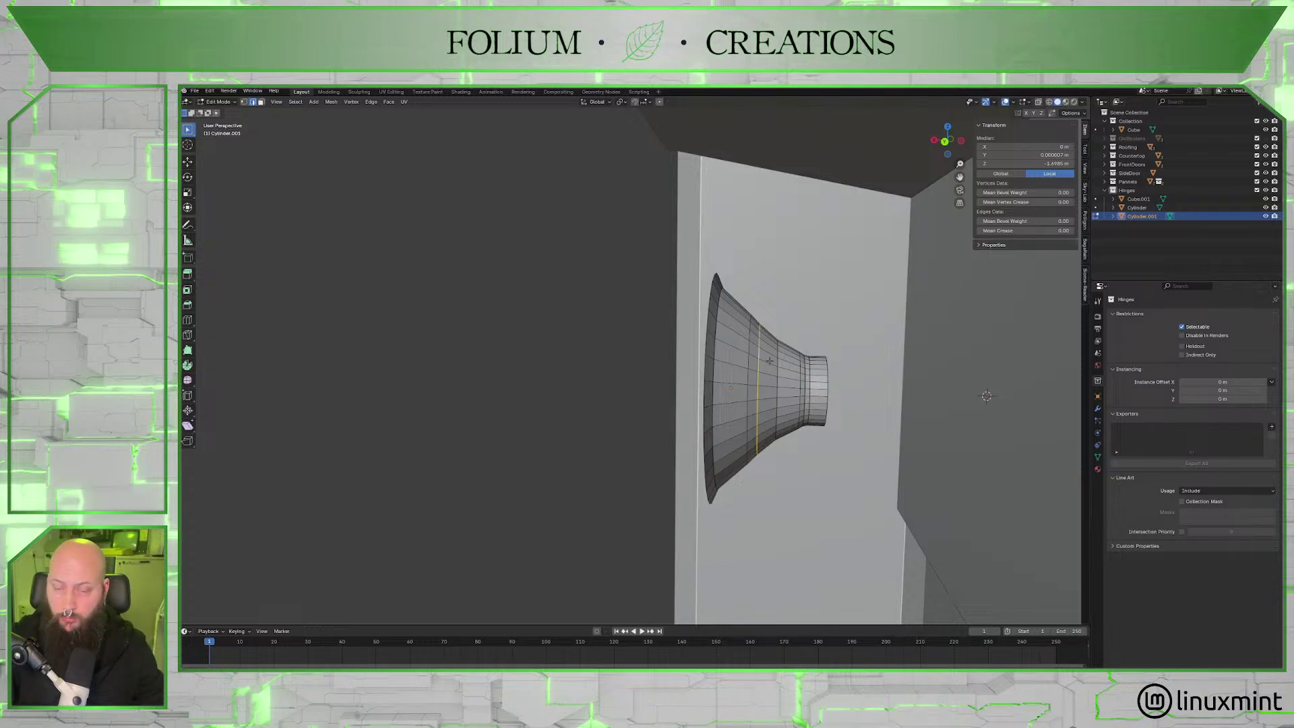
{"action": "key", "text": "g"}
{"action": "key", "text": "g"}
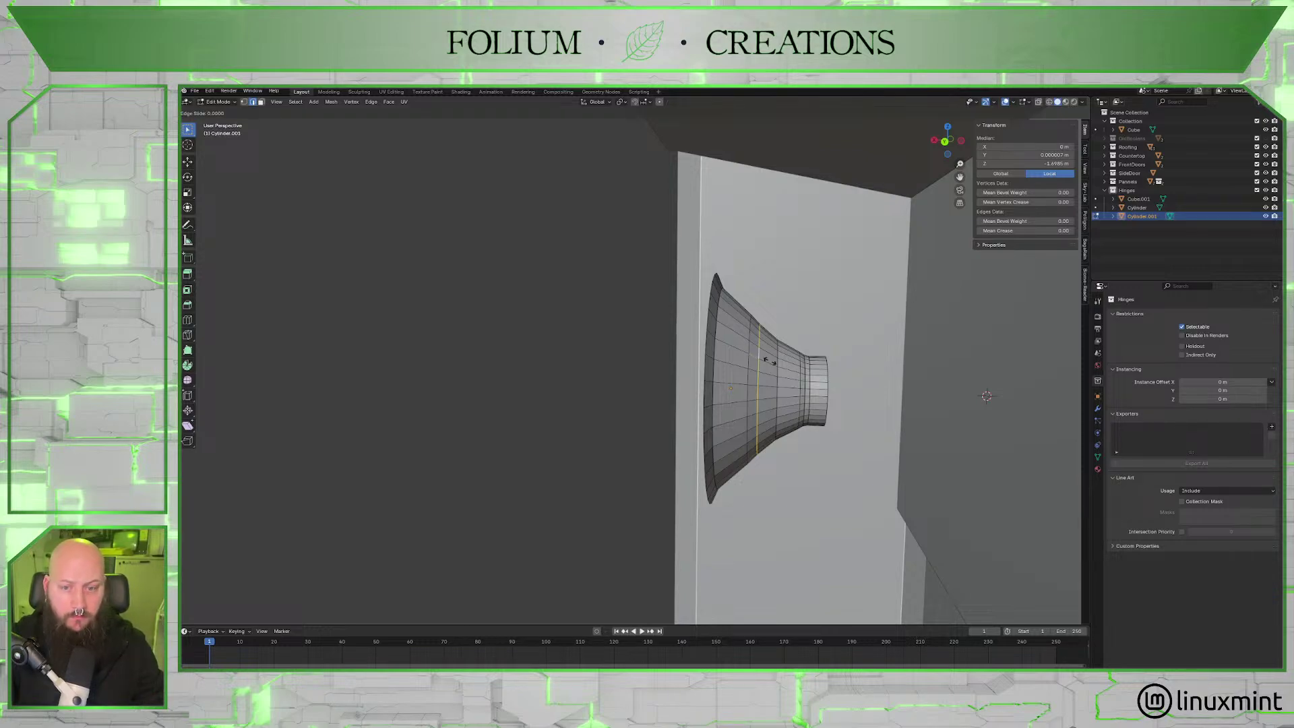
{"action": "left_click", "coordinate": [772, 361]}
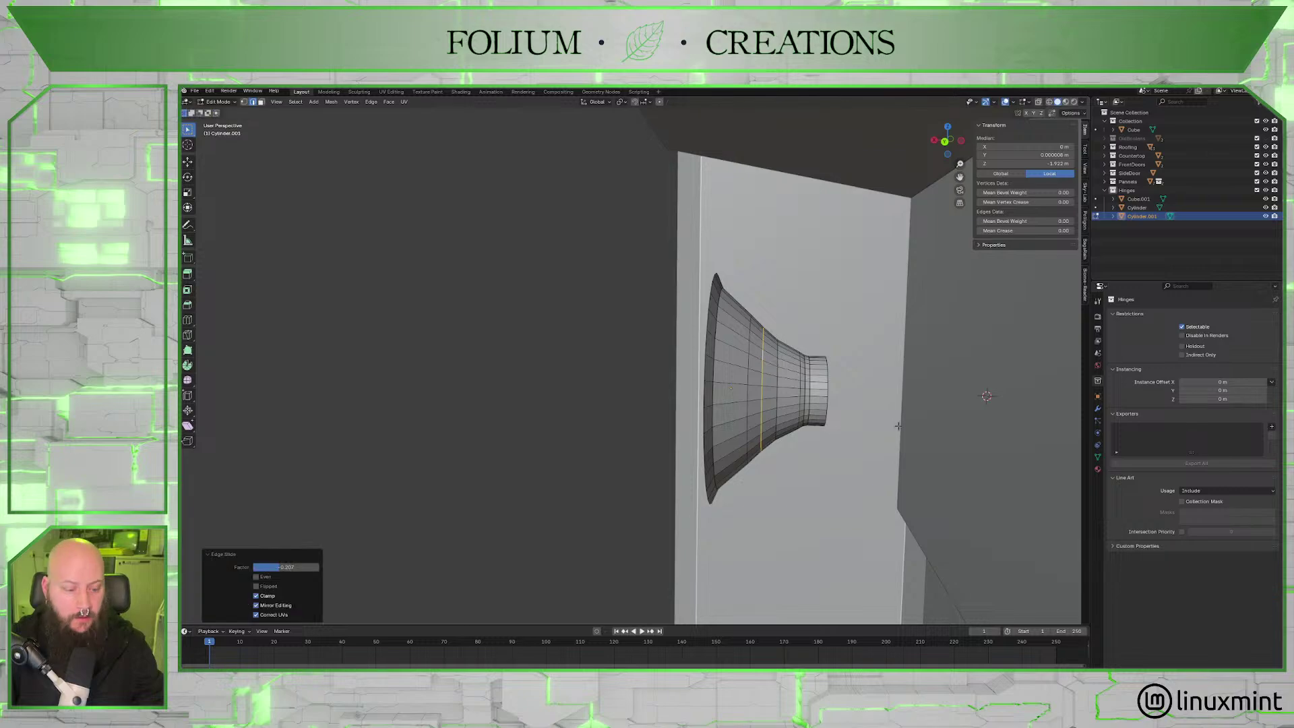
{"action": "key", "text": "s"}
{"action": "left_click", "coordinate": [907, 423]}
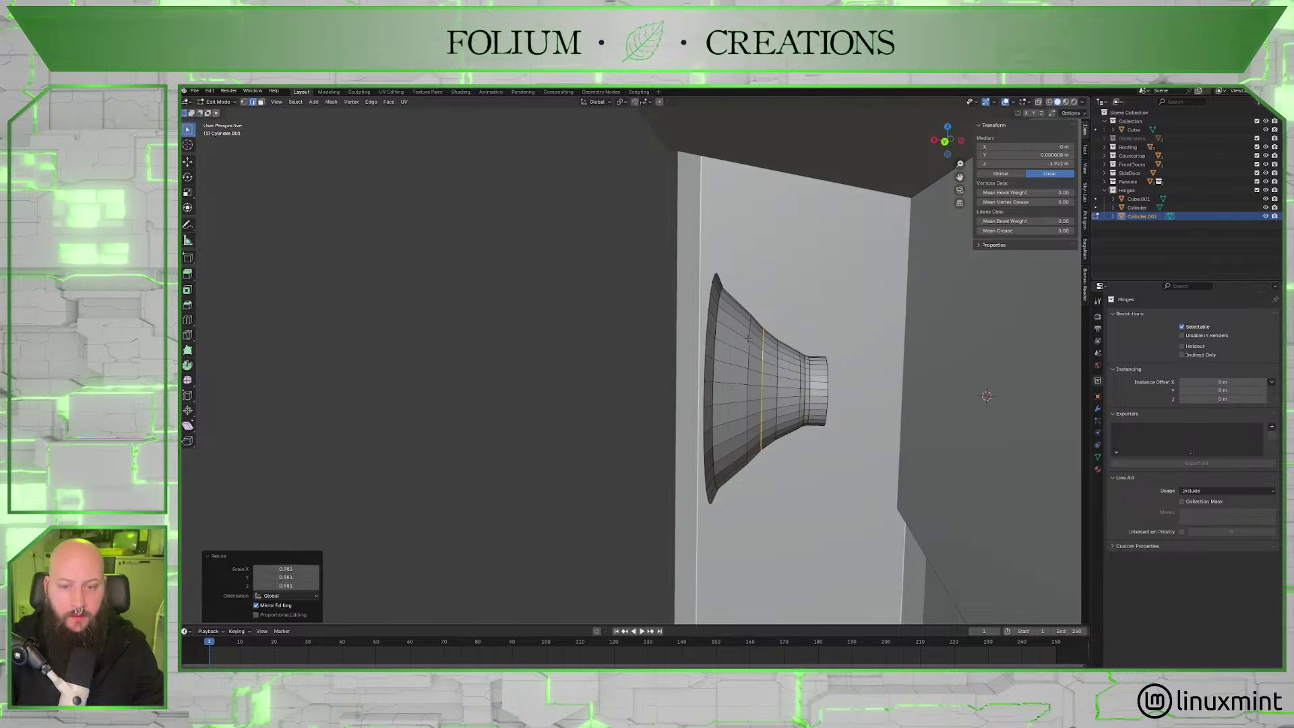
Scale the mid-cone edge loop nearest the rim to about 0.95.
{"action": "left_click", "coordinate": [748, 335], "text": "alt"}
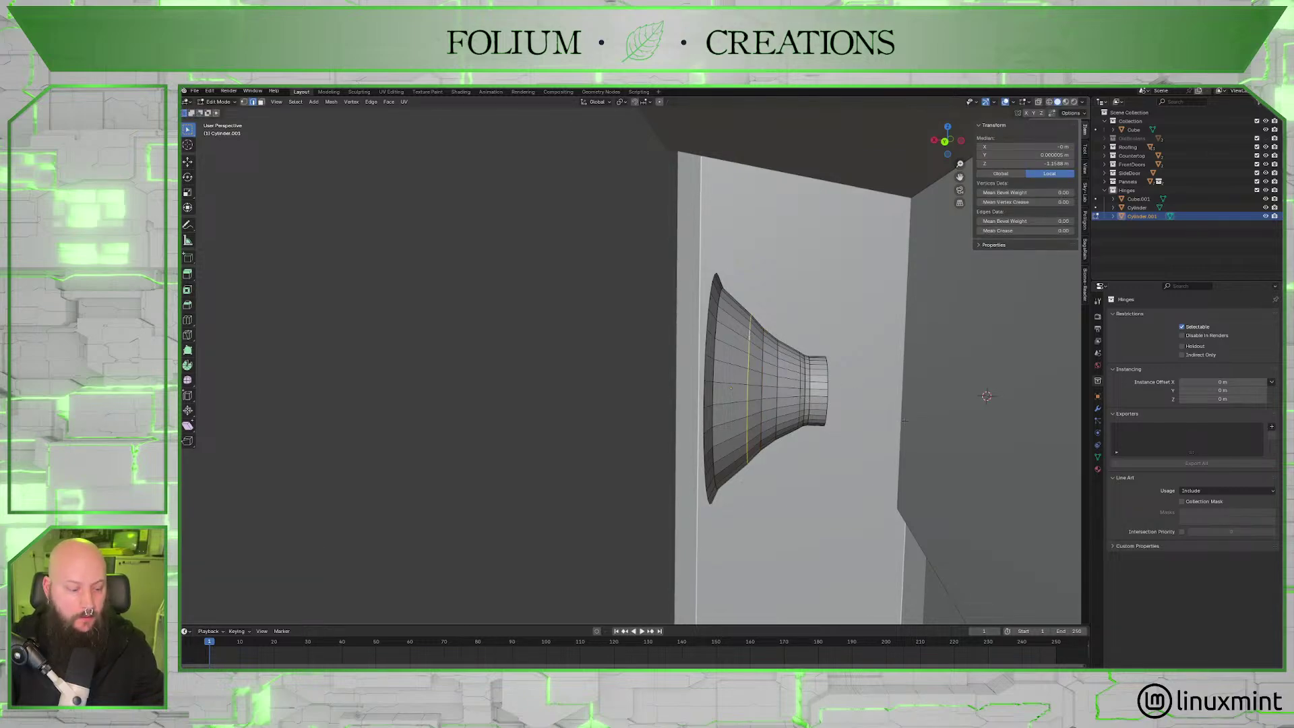
{"action": "key", "text": "s"}
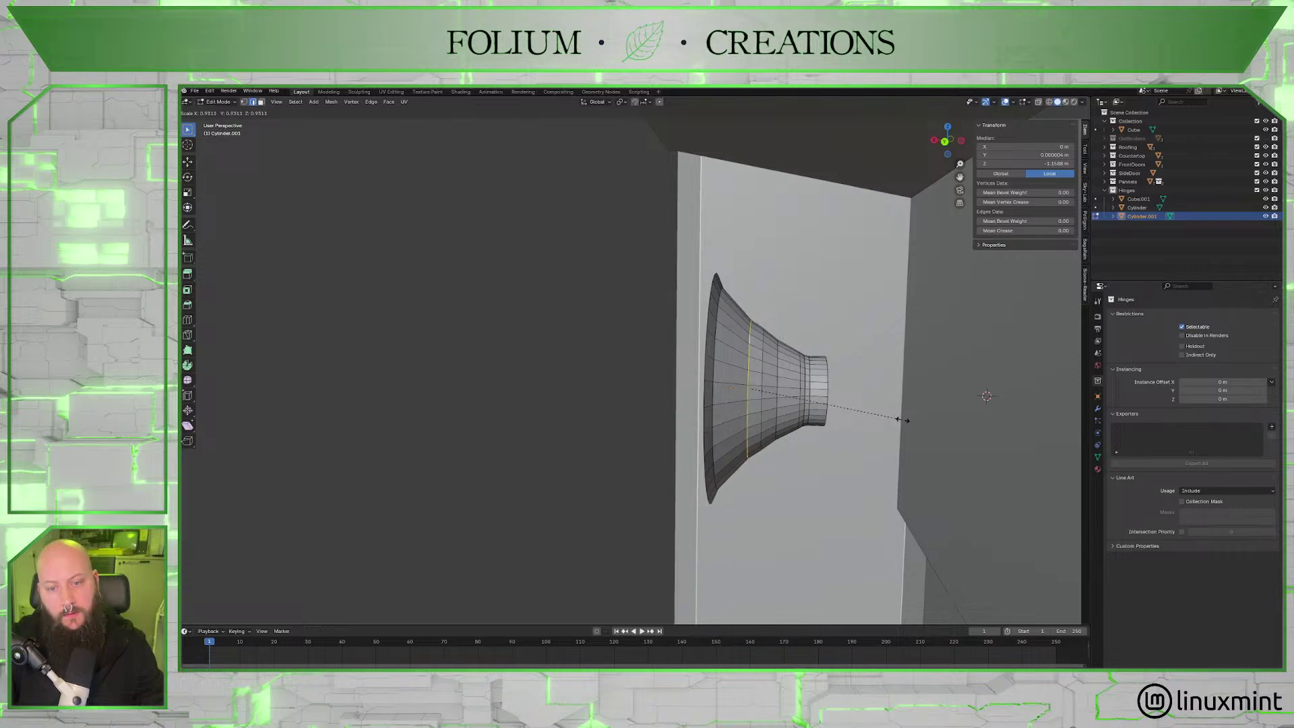
{"action": "left_click", "coordinate": [905, 420]}
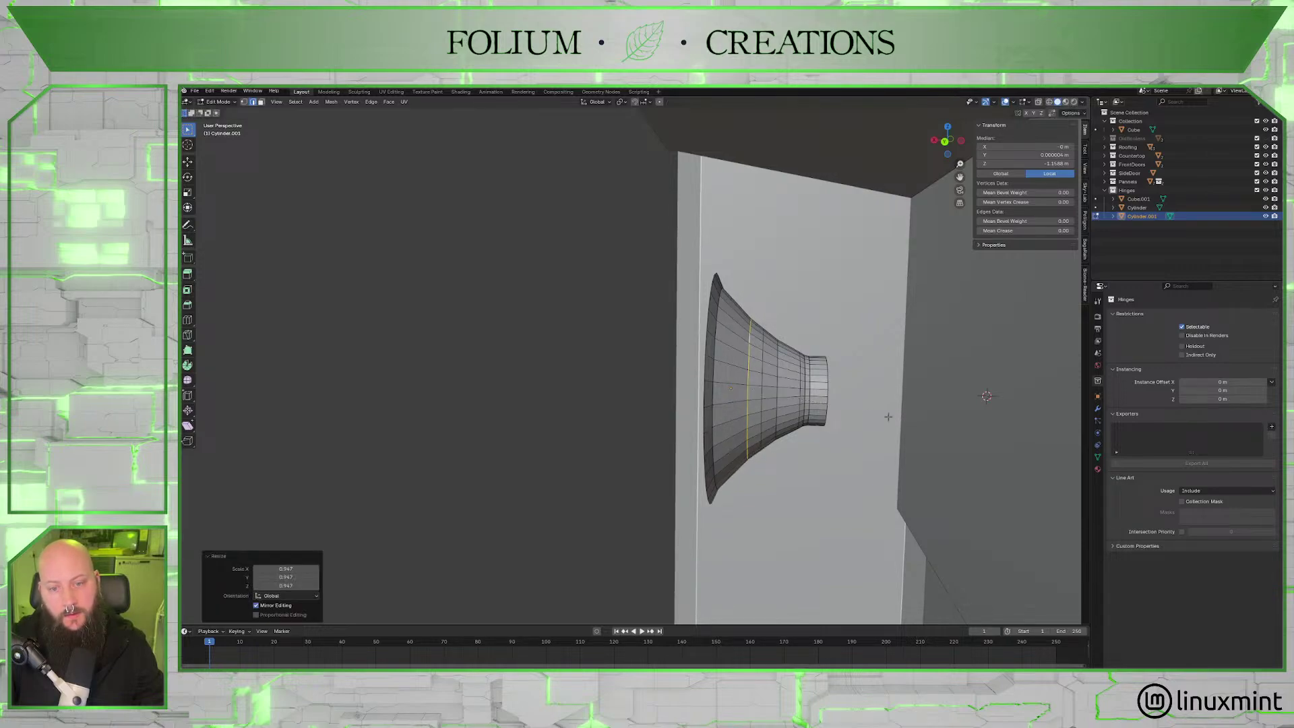
Fine-tune the mid-cone loop nearest the neck by scaling it up to about 1.02 and back down by about 0.98.
{"action": "scroll", "coordinate": [857, 413], "scroll_direction": "up", "scroll_amount": 5}
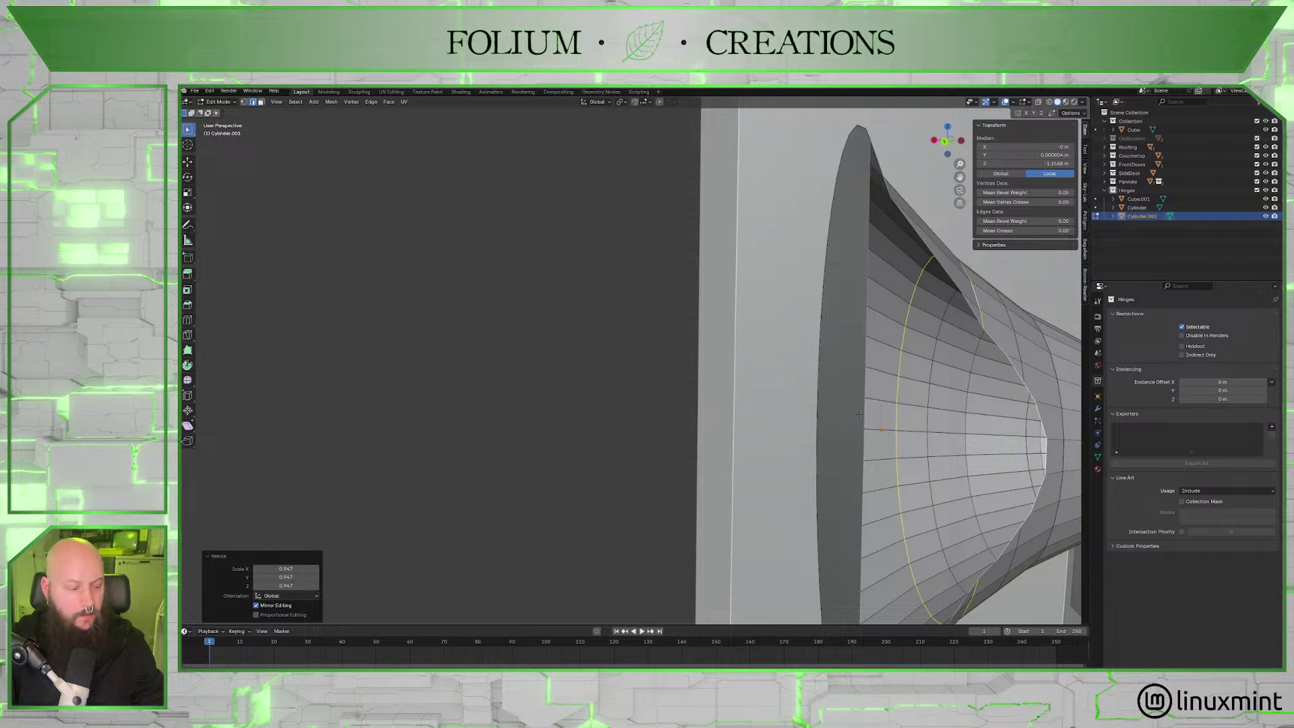
{"action": "middle_click_drag", "start_coordinate": [890, 413], "coordinate": [627, 360]}
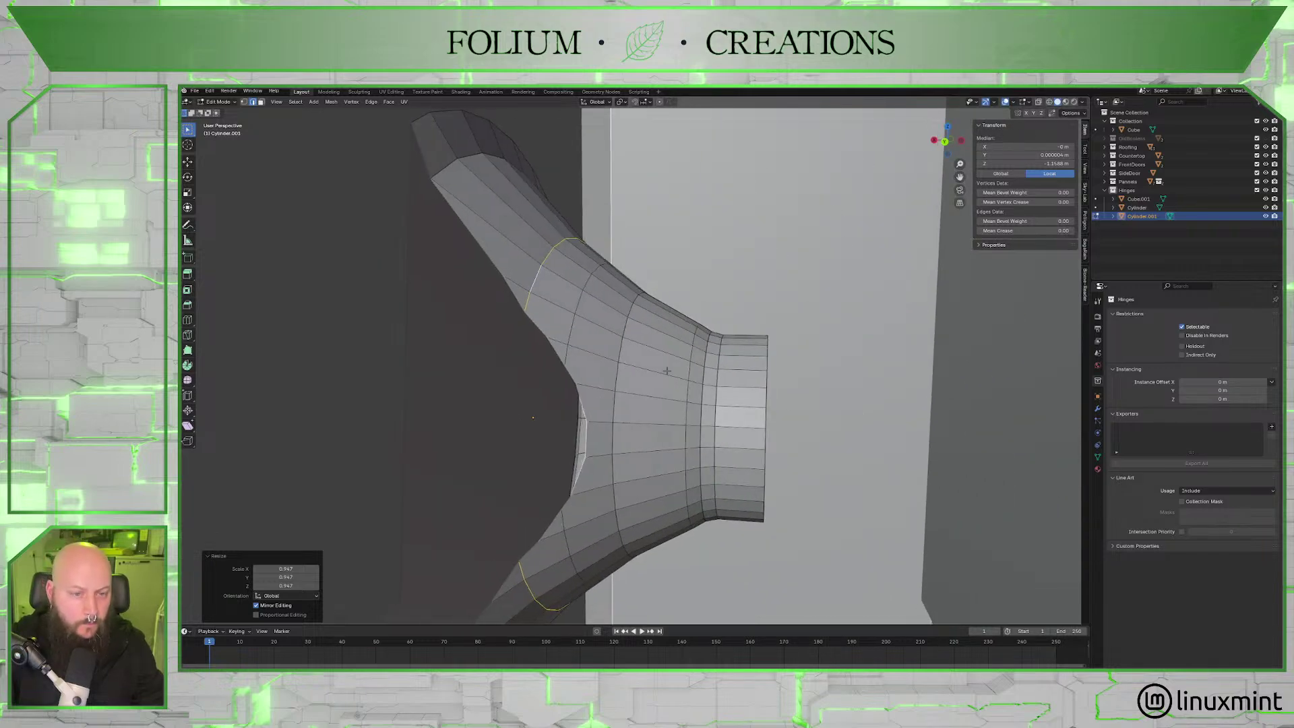
{"action": "left_click", "coordinate": [628, 360]}
{"action": "left_click", "coordinate": [630, 352], "text": "alt"}
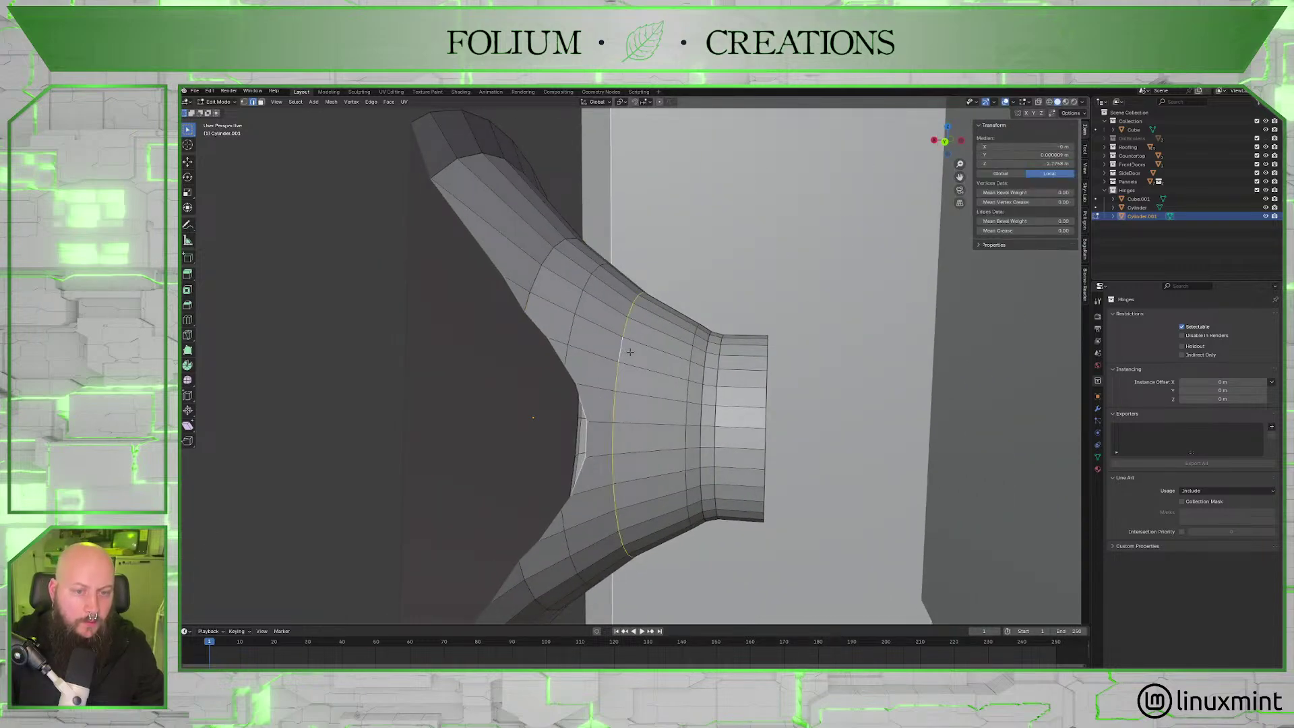
{"action": "key", "text": "s"}
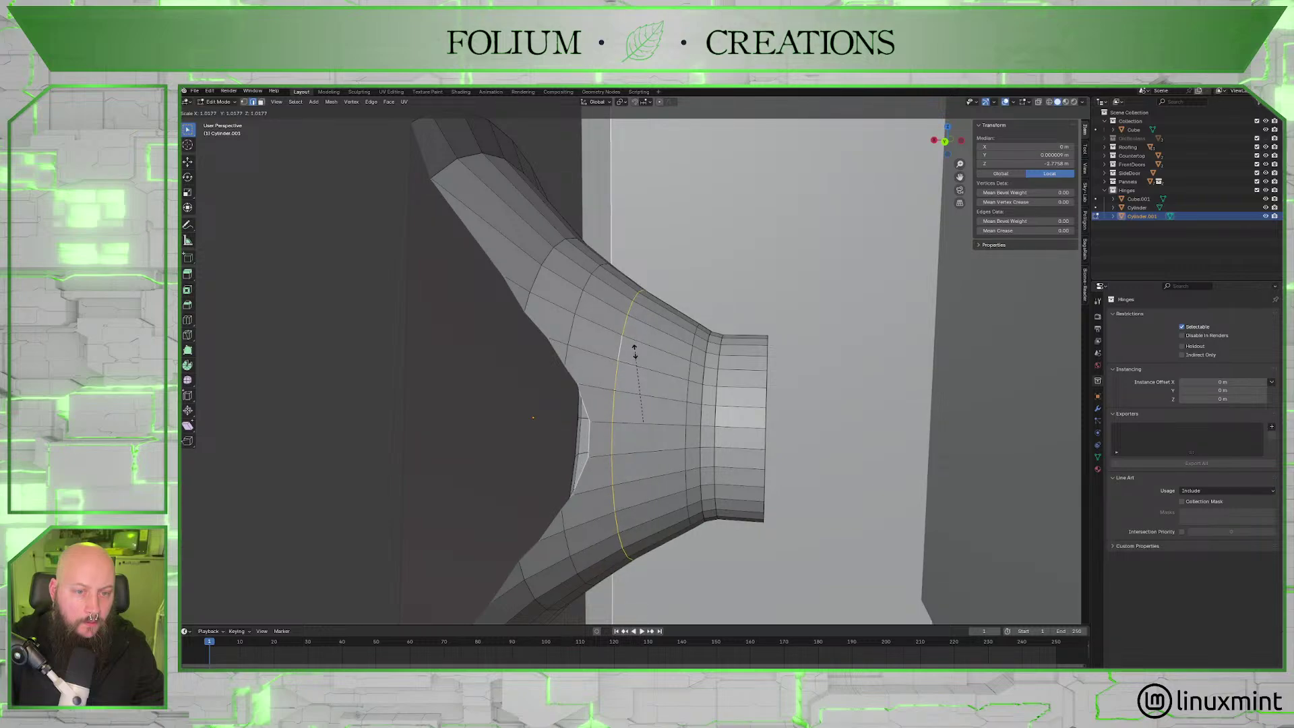
{"action": "left_click", "coordinate": [635, 351]}
{"action": "scroll", "coordinate": [634, 351], "scroll_direction": "down", "scroll_amount": 5}
{"action": "scroll", "coordinate": [662, 360], "scroll_direction": "up", "scroll_amount": 2}
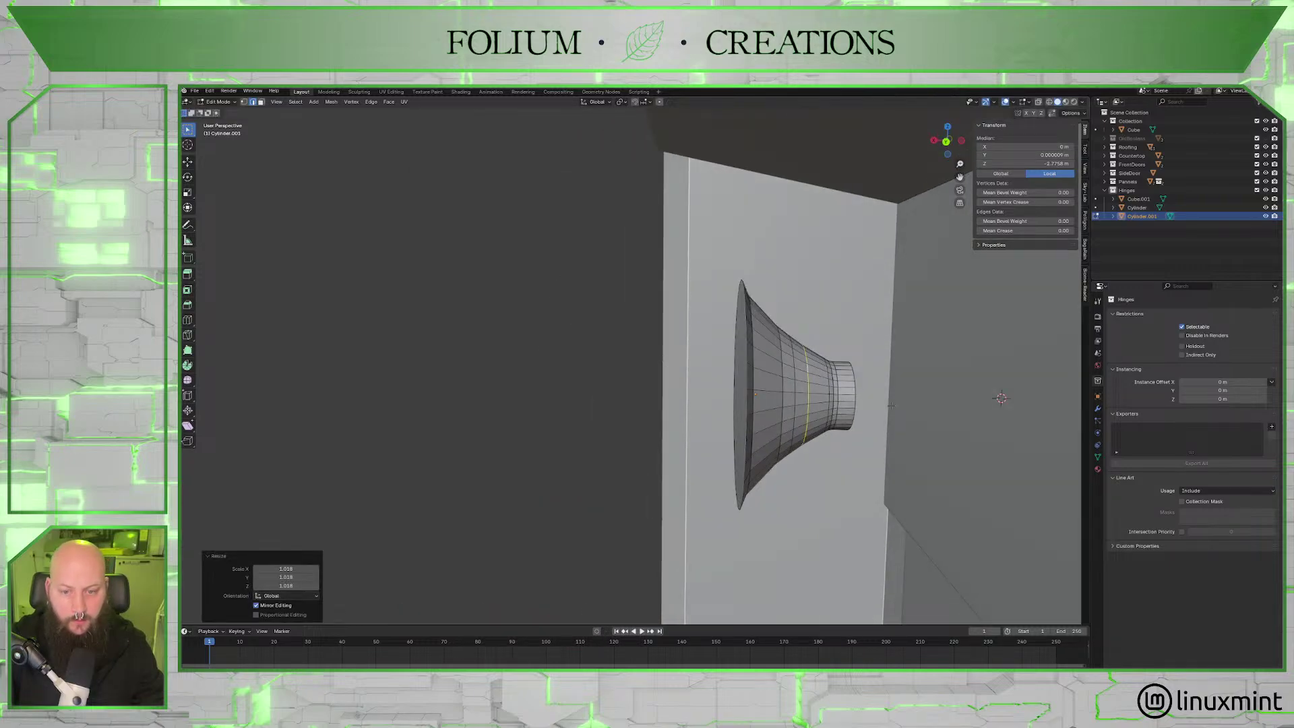
{"action": "key", "text": "s"}
{"action": "left_click", "coordinate": [894, 407]}
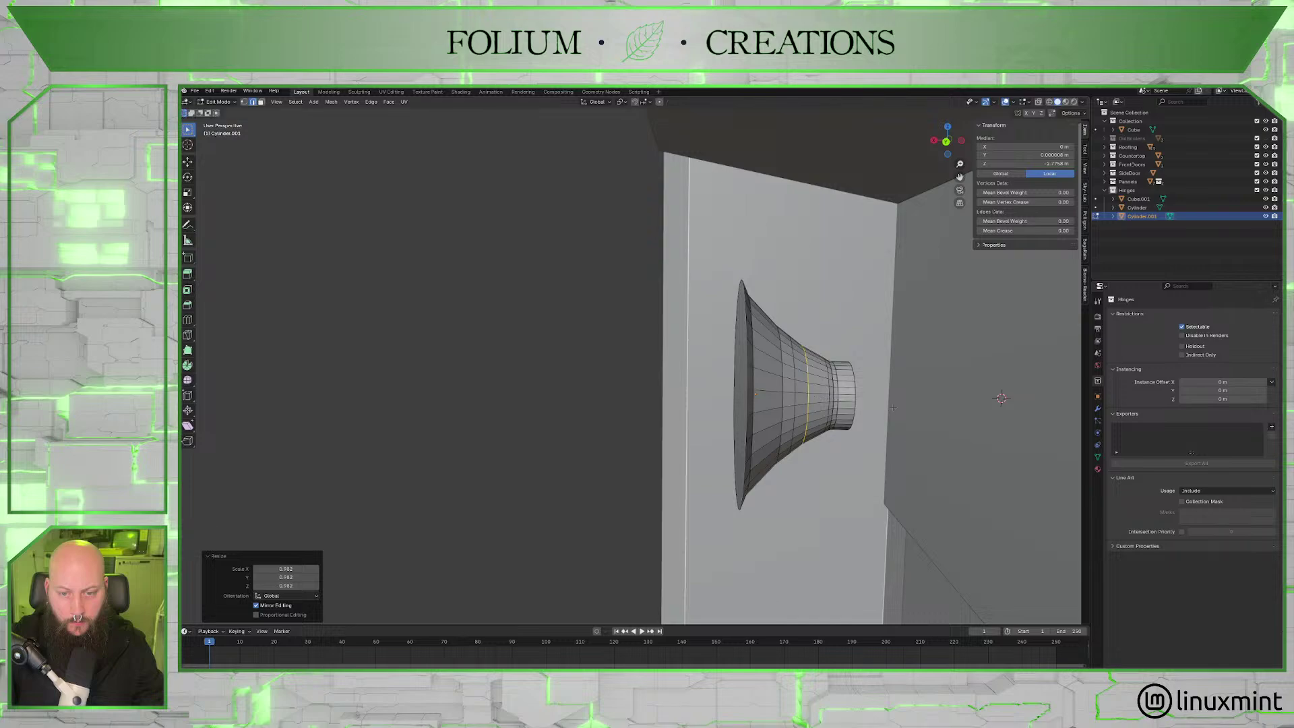
Scale the middle one of the three mid-cone edge loops to about 0.99.
{"action": "middle_click_drag", "start_coordinate": [894, 407], "coordinate": [596, 417]}
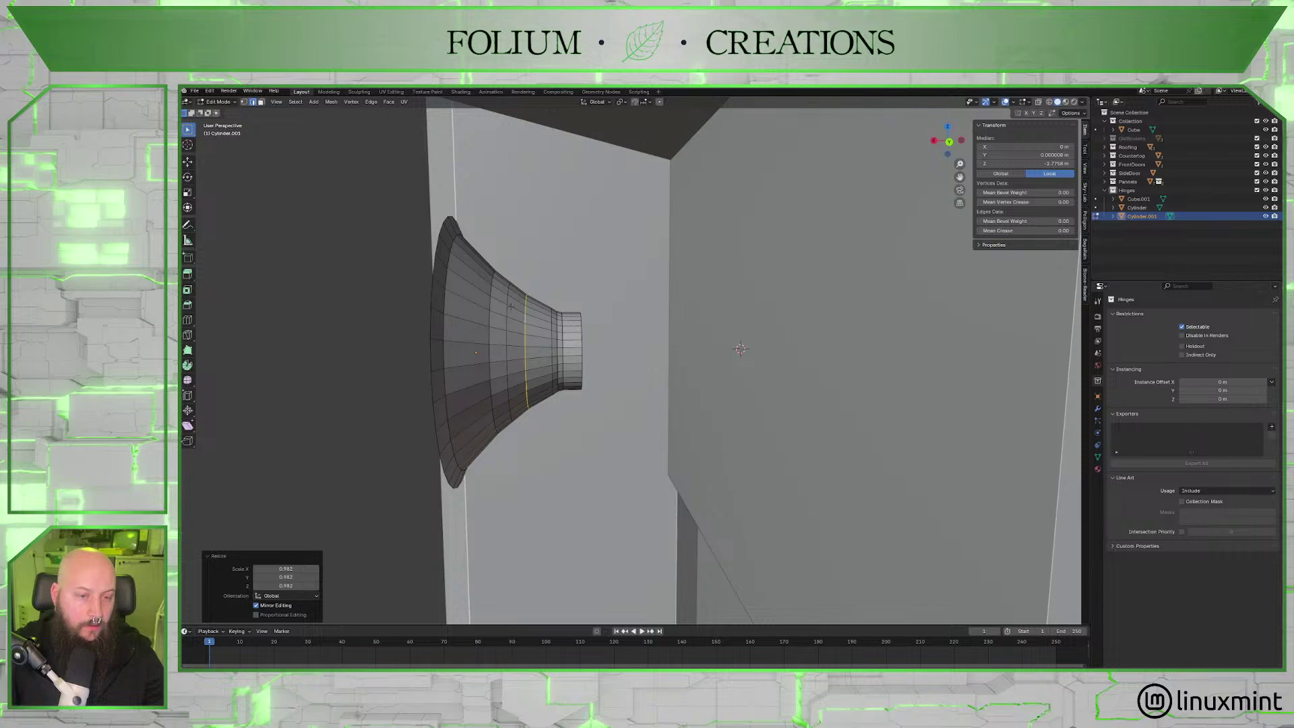
{"action": "left_click", "coordinate": [504, 302]}
{"action": "left_click", "coordinate": [505, 312], "text": "alt"}
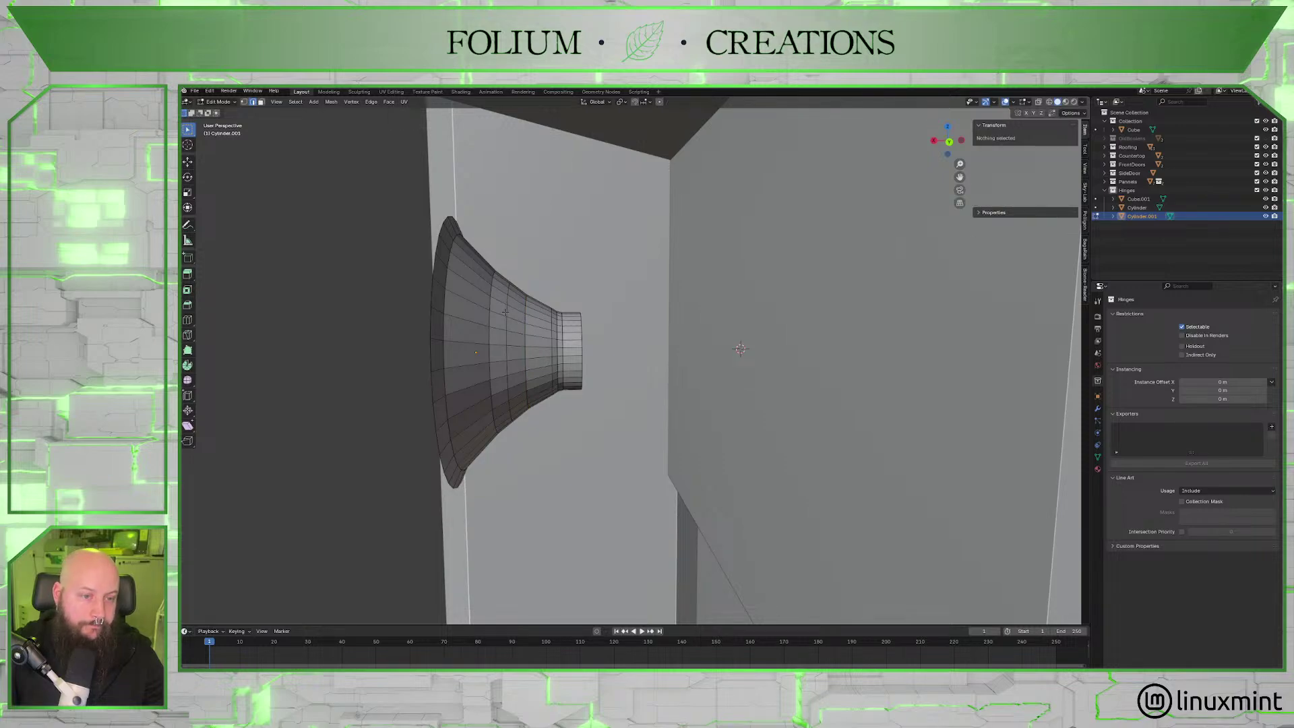
{"action": "key", "text": "s"}
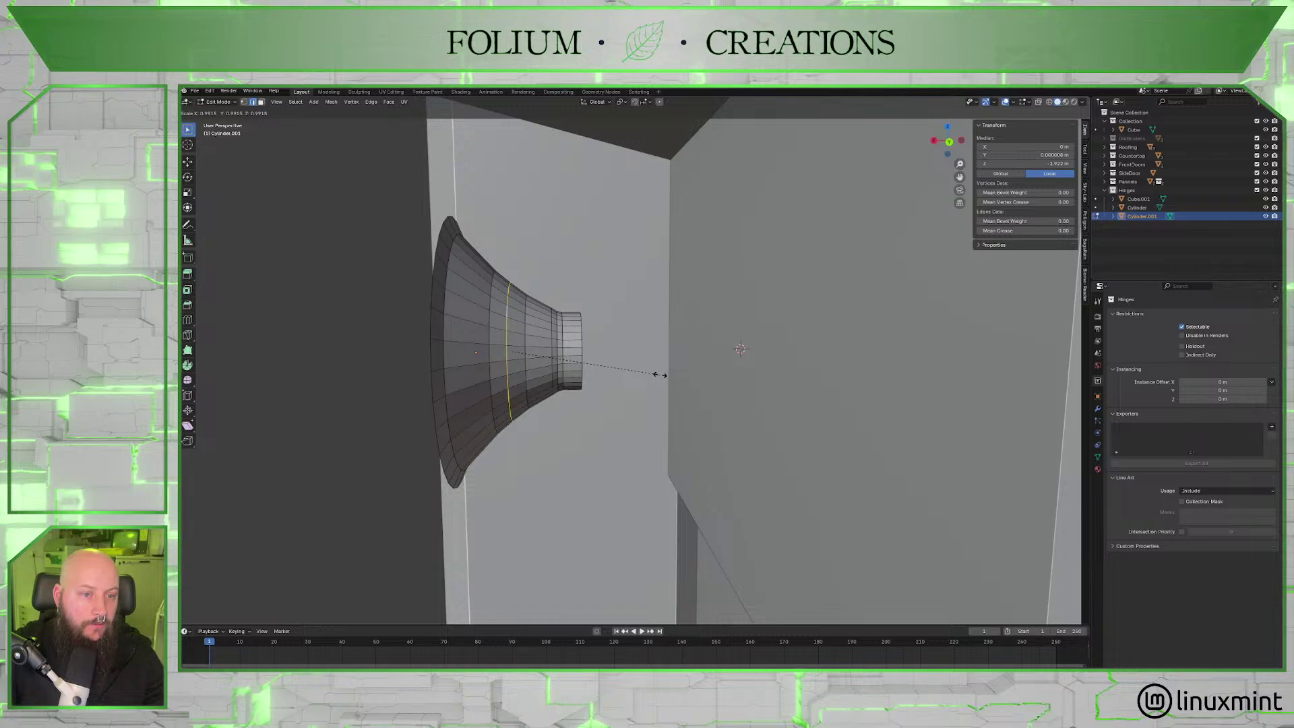
{"action": "left_click", "coordinate": [658, 375]}
Scale the mid-cone loop nearest the rim to about 1.01 and slide it toward the rim by a factor of about 0.43.
{"action": "left_click", "coordinate": [490, 290]}
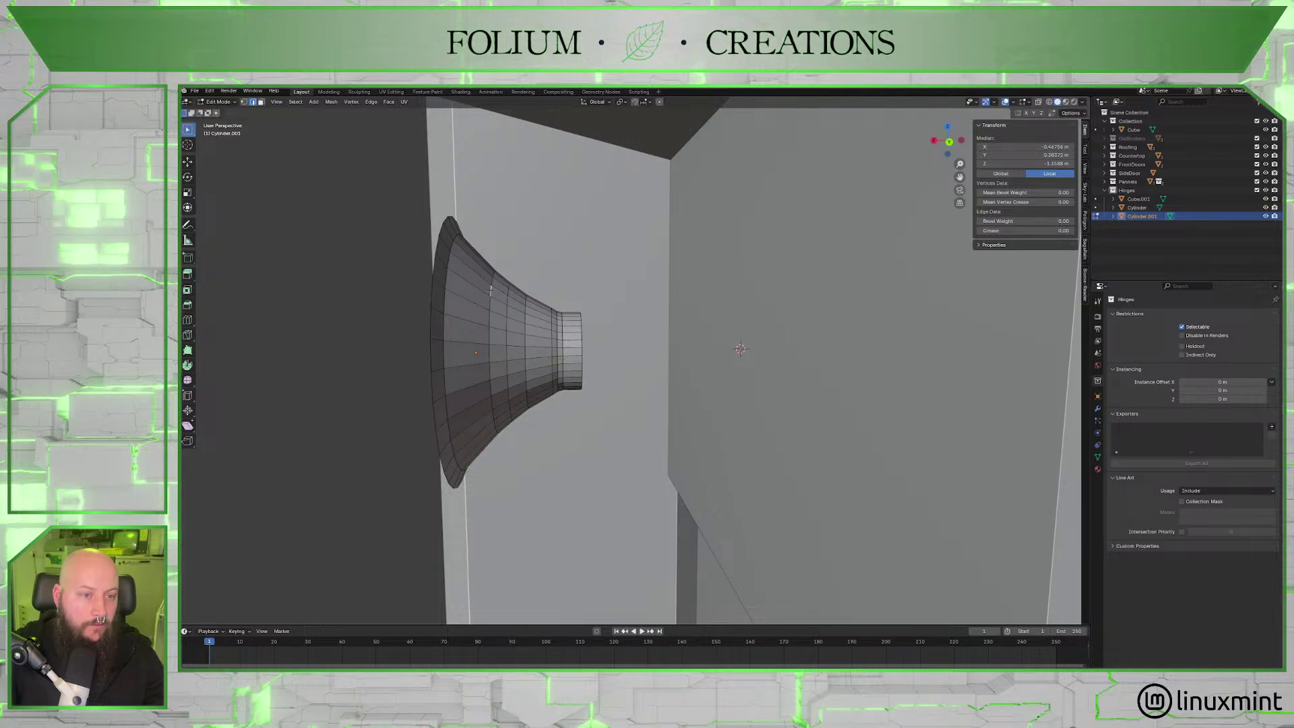
{"action": "left_click", "coordinate": [489, 291], "text": "alt"}
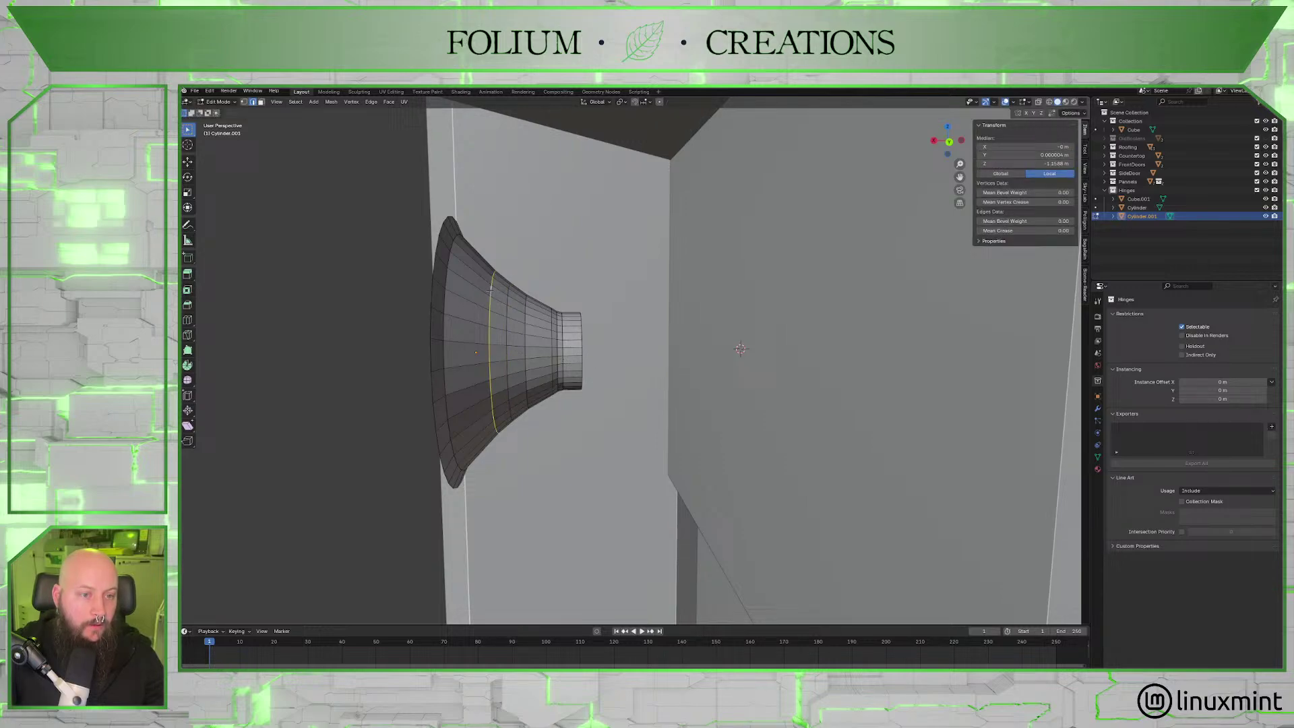
{"action": "key", "text": "s"}
{"action": "left_click", "coordinate": [596, 322]}
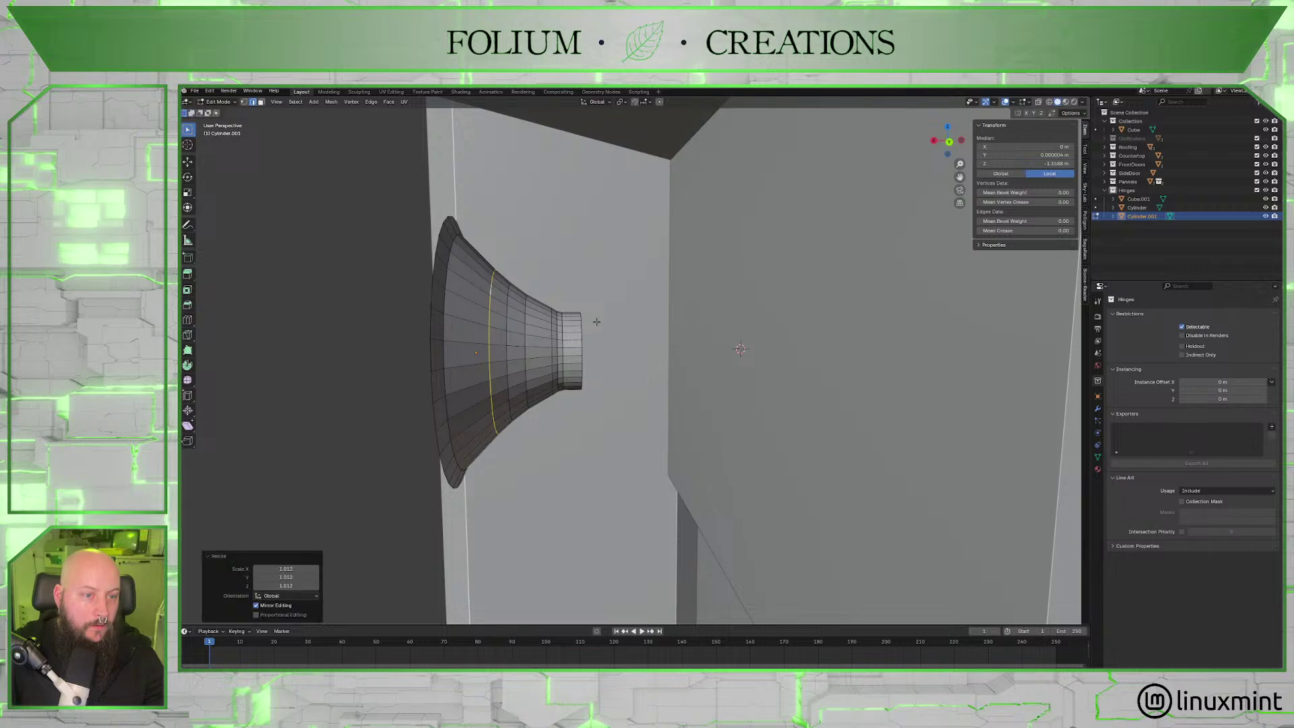
{"action": "key", "text": "g"}
{"action": "key", "text": "g"}
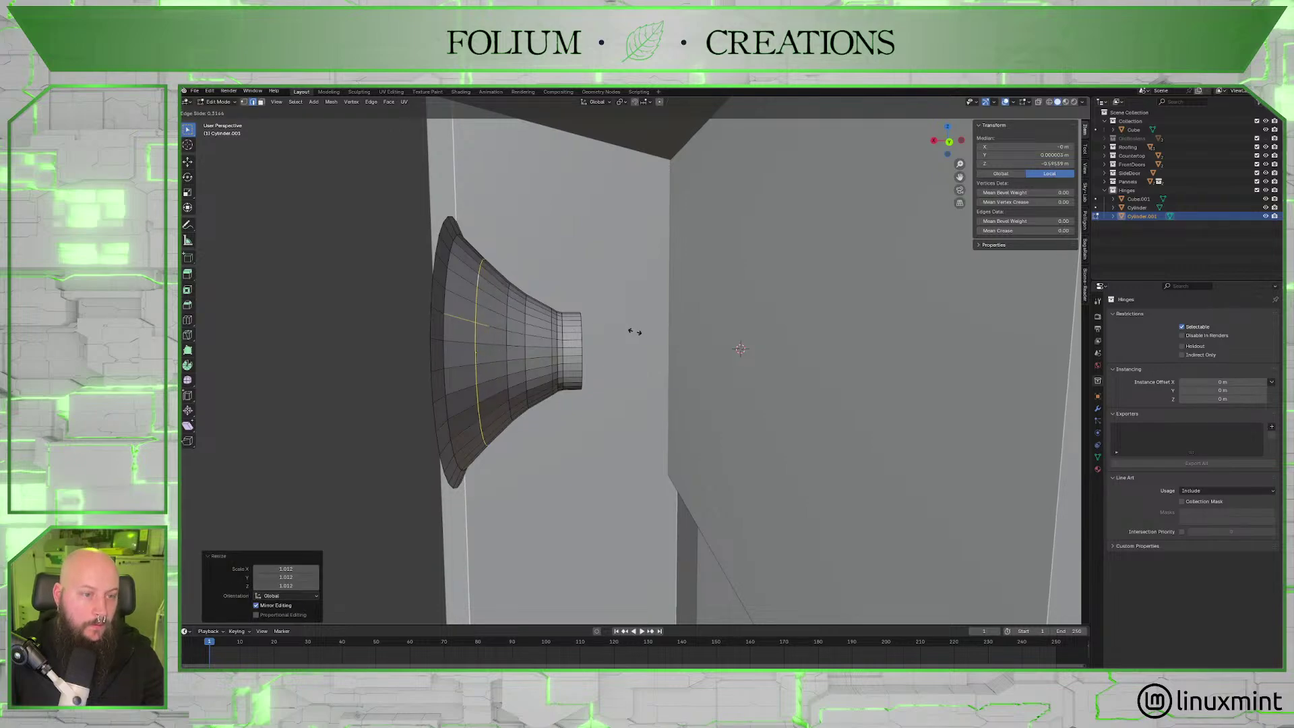
{"action": "left_click", "coordinate": [624, 331]}
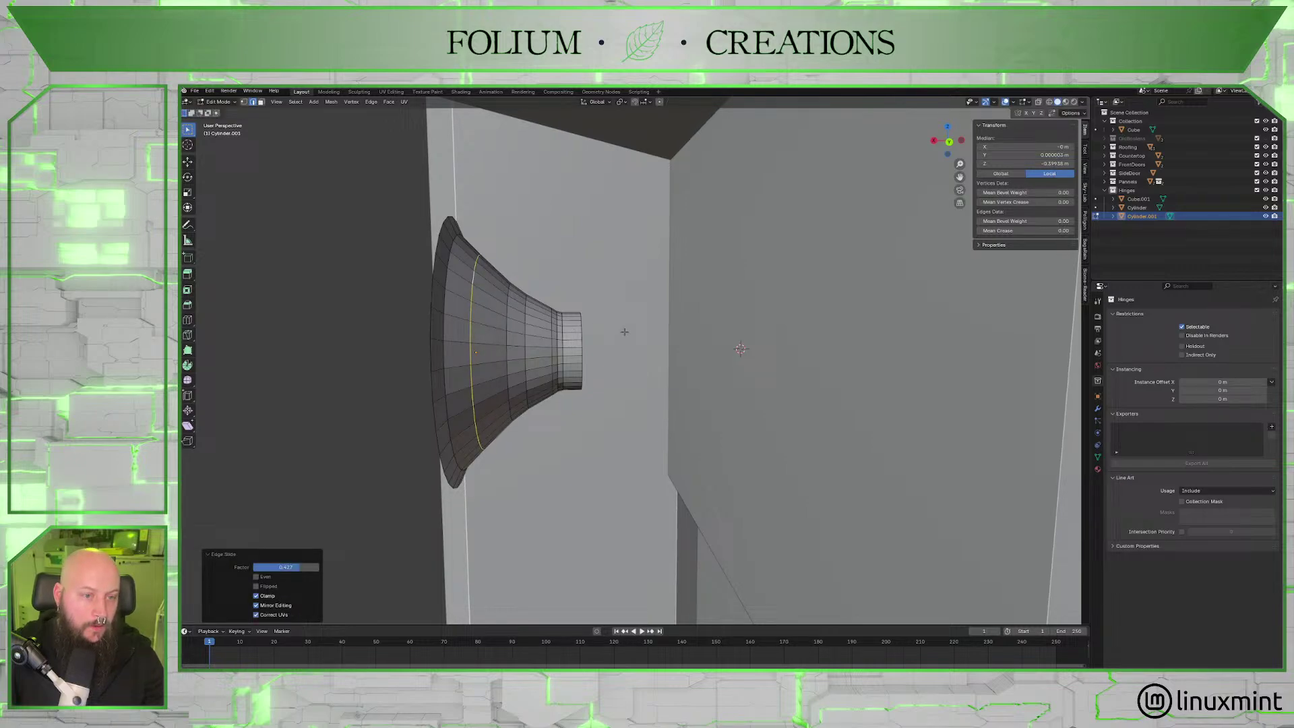
Slide the middle loop and the one nearest the rim together toward the rim by a factor of about 0.2, and clear the selection.
{"action": "left_click", "coordinate": [507, 322], "text": "alt+shift"}
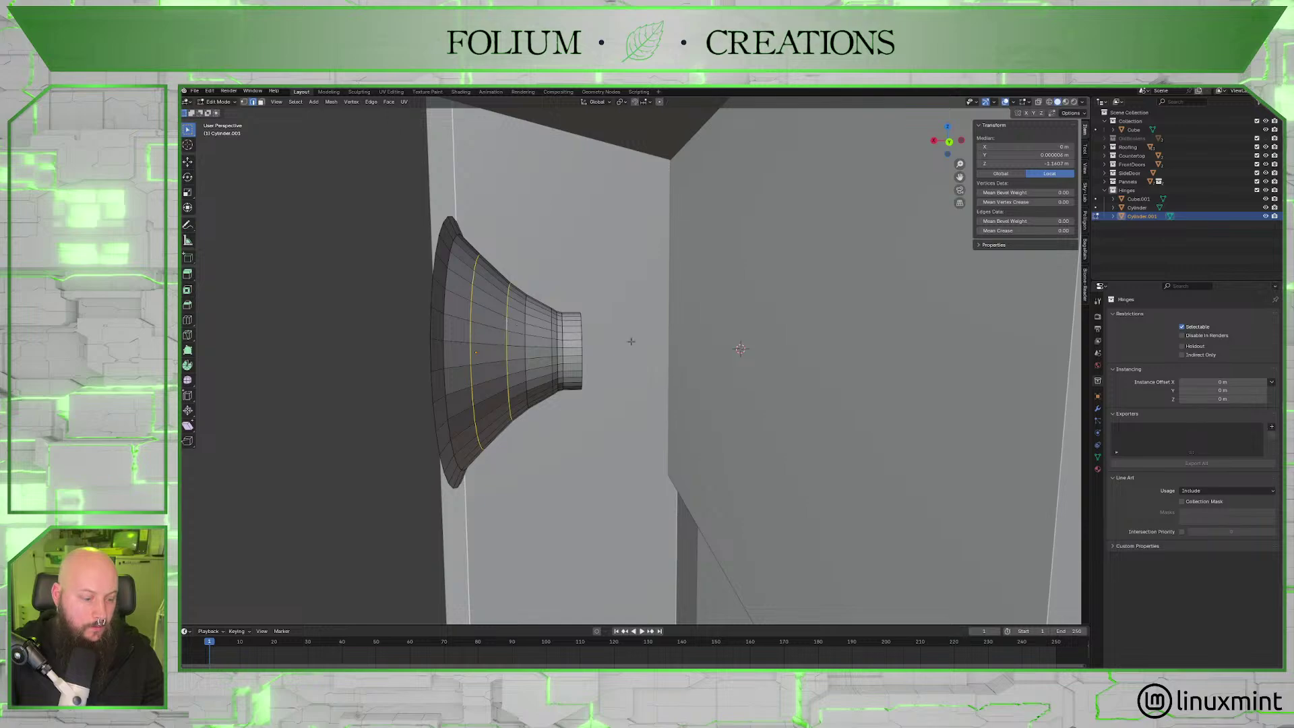
{"action": "key", "text": "g"}
{"action": "key", "text": "g"}
{"action": "left_click", "coordinate": [631, 345]}
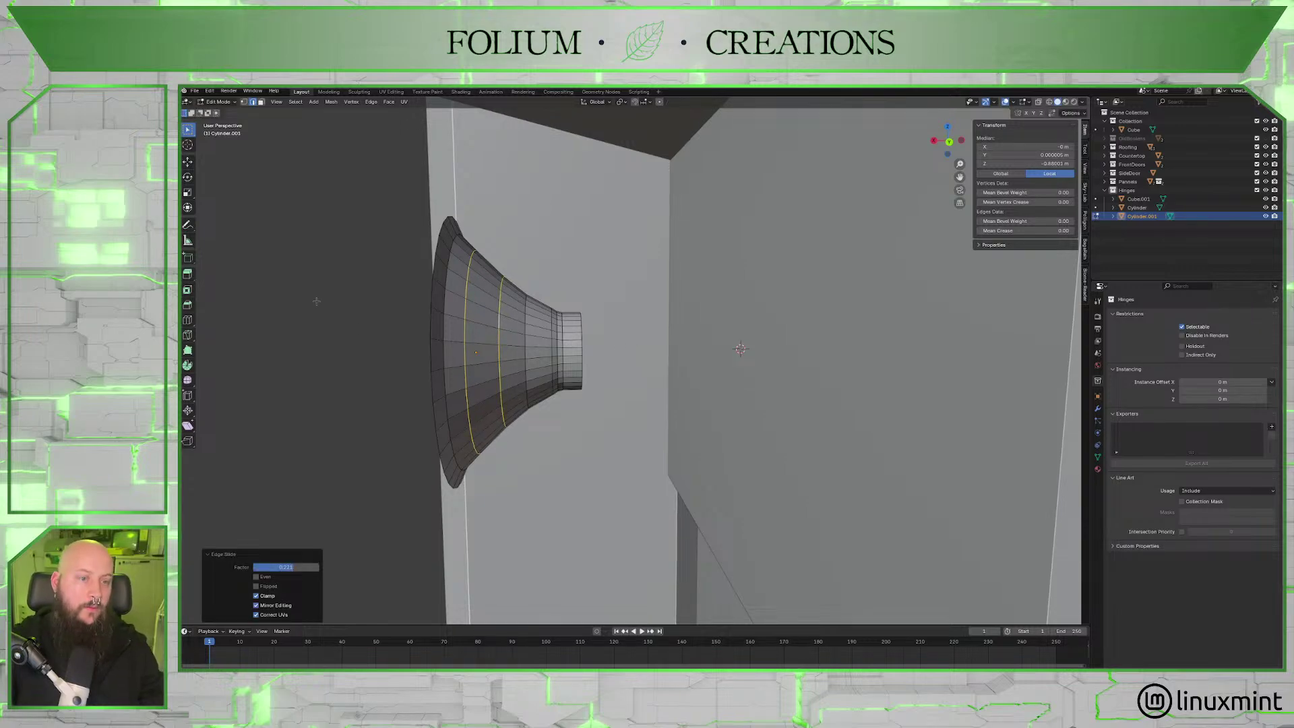
{"action": "key", "text": "alt+a"}
{"action": "middle_click_drag", "start_coordinate": [618, 345], "coordinate": [749, 403]}
Move the whole flared part about -0.0127 m along X onto the side face of the hinge bracket.
{"action": "key", "text": "Tab"}
{"action": "key", "text": "g"}
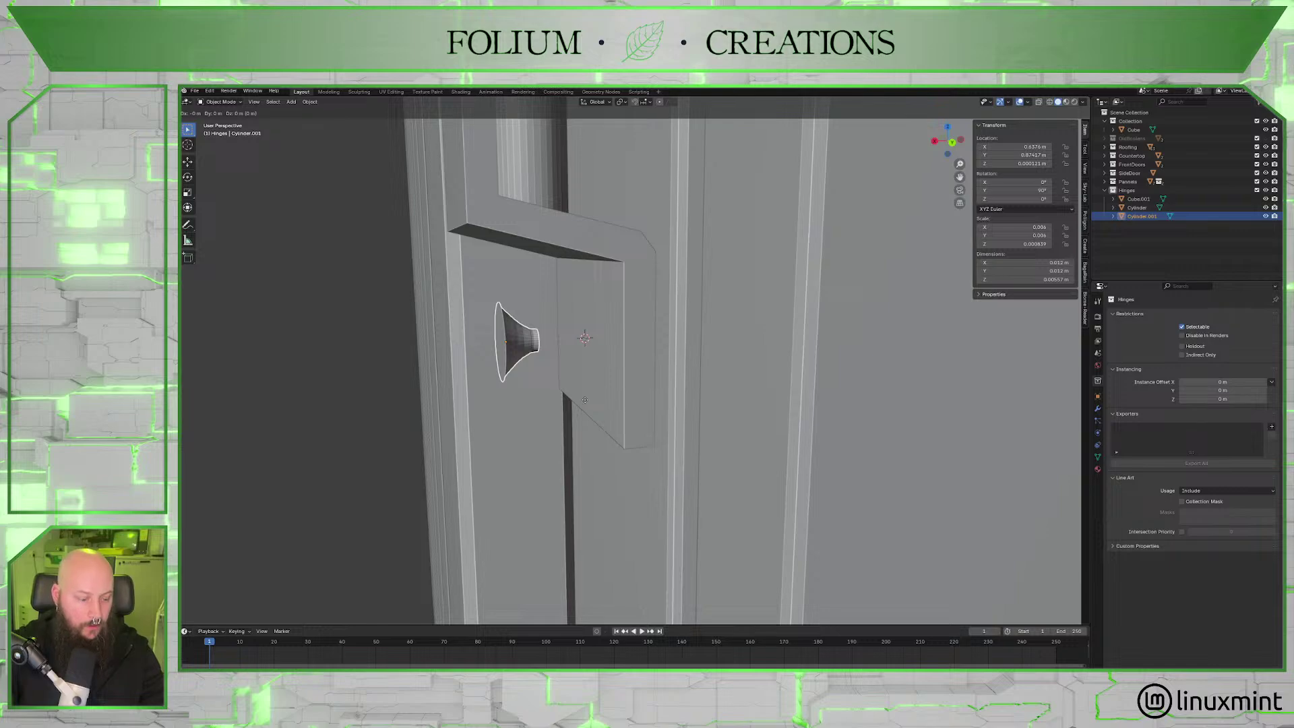
{"action": "key", "text": "x"}
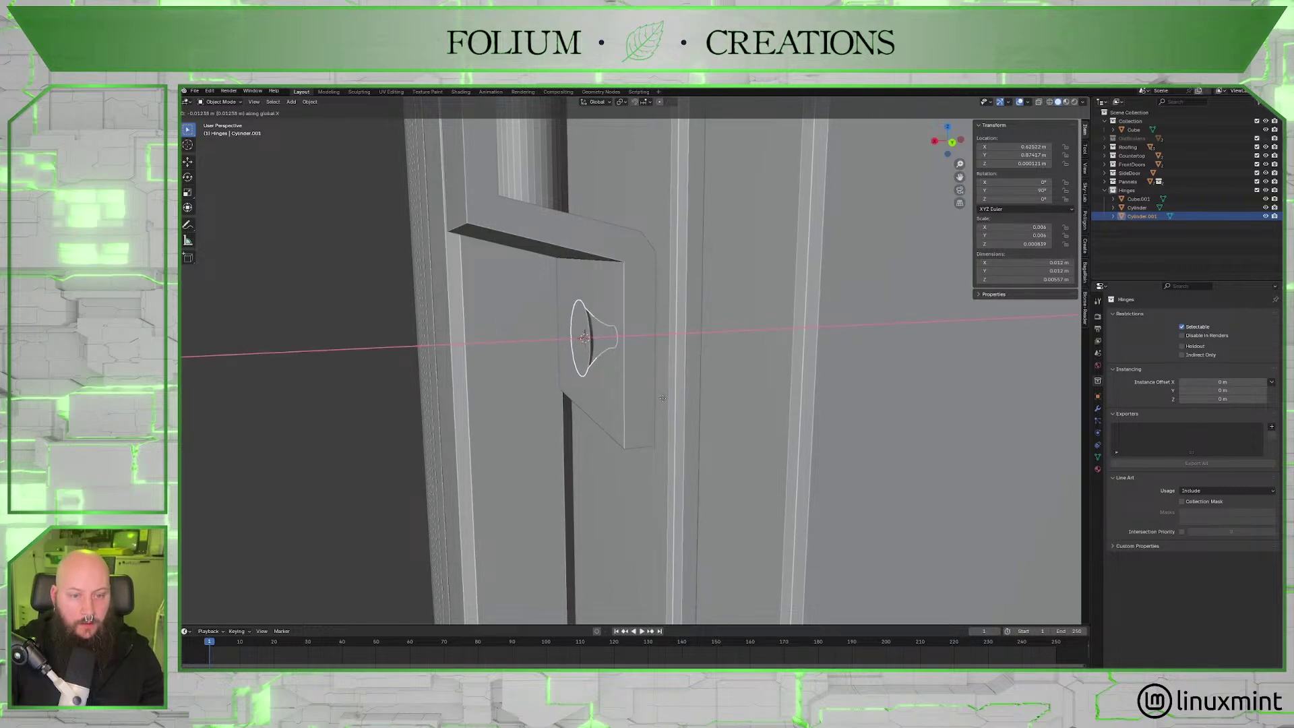
{"action": "left_click", "coordinate": [661, 401]}
{"action": "middle_click_drag", "start_coordinate": [662, 401], "coordinate": [708, 398]}
In back view, scale the flared part to about 0.94 and shift it about -0.0002 m along X against the bracket face.
{"action": "left_click", "coordinate": [948, 142]}
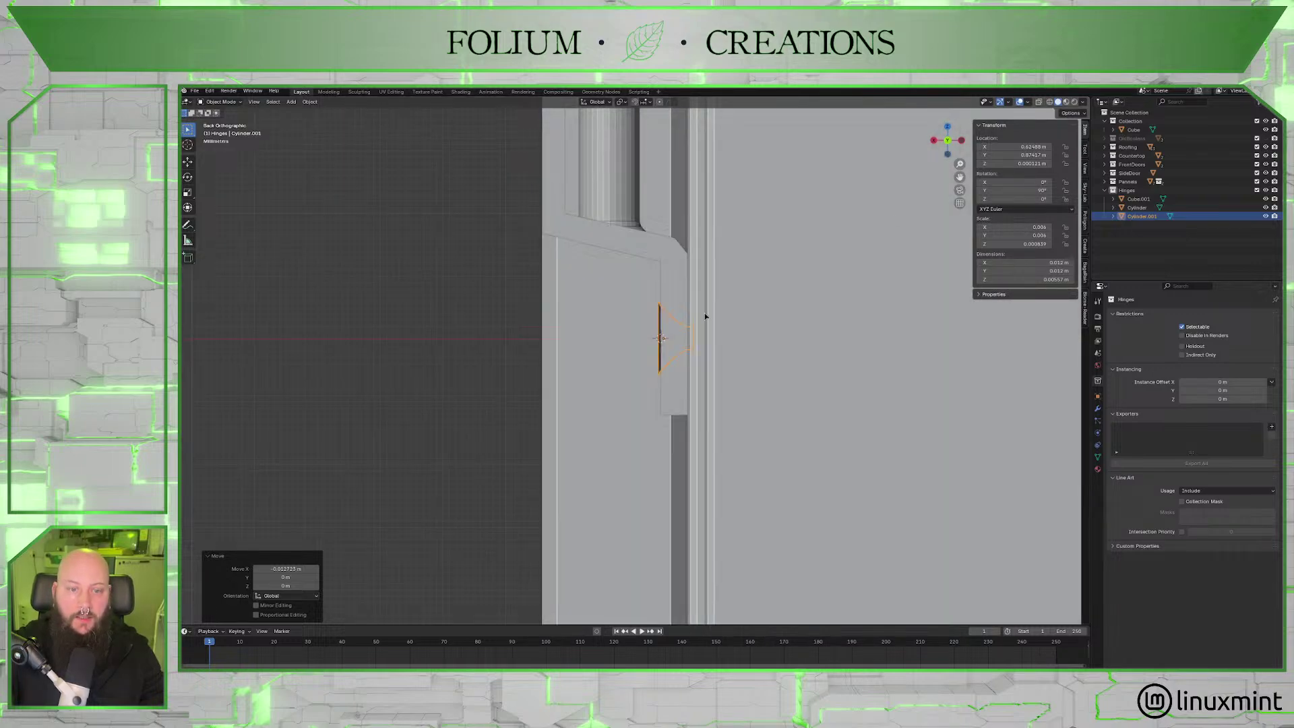
{"action": "scroll", "coordinate": [705, 313], "scroll_direction": "up", "scroll_amount": 5}
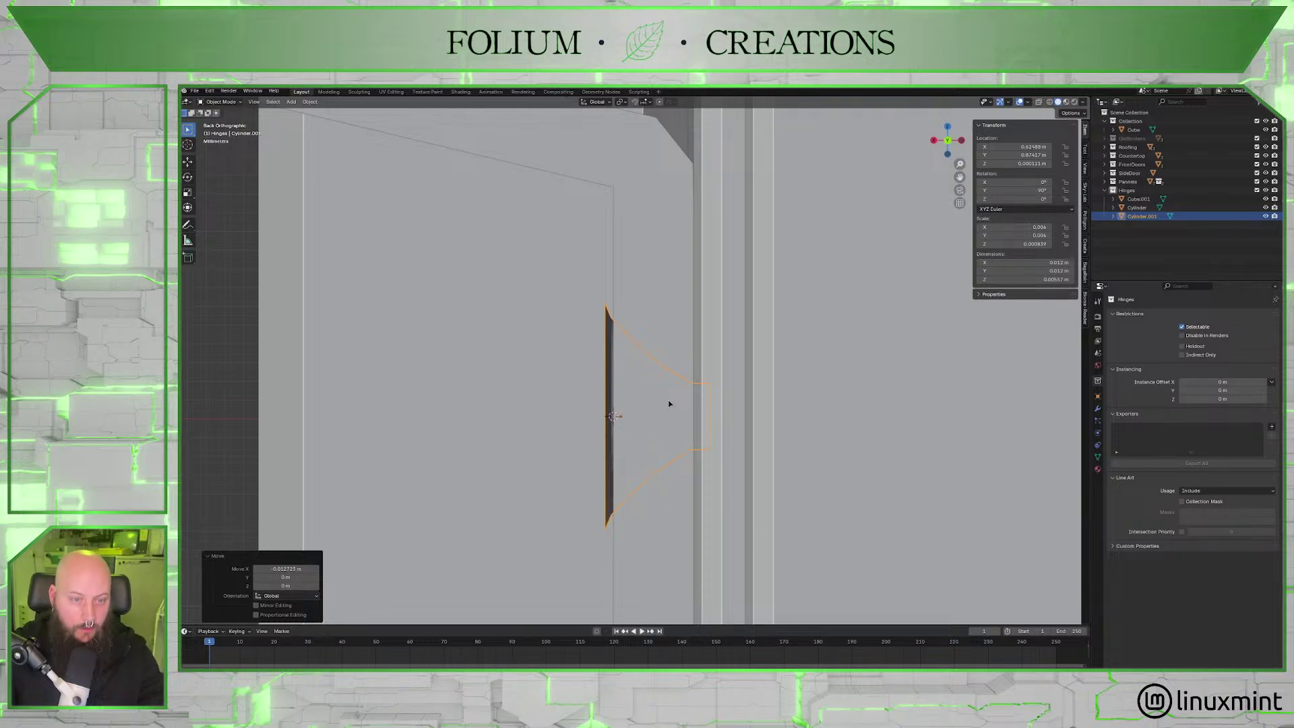
{"action": "key", "text": "s"}
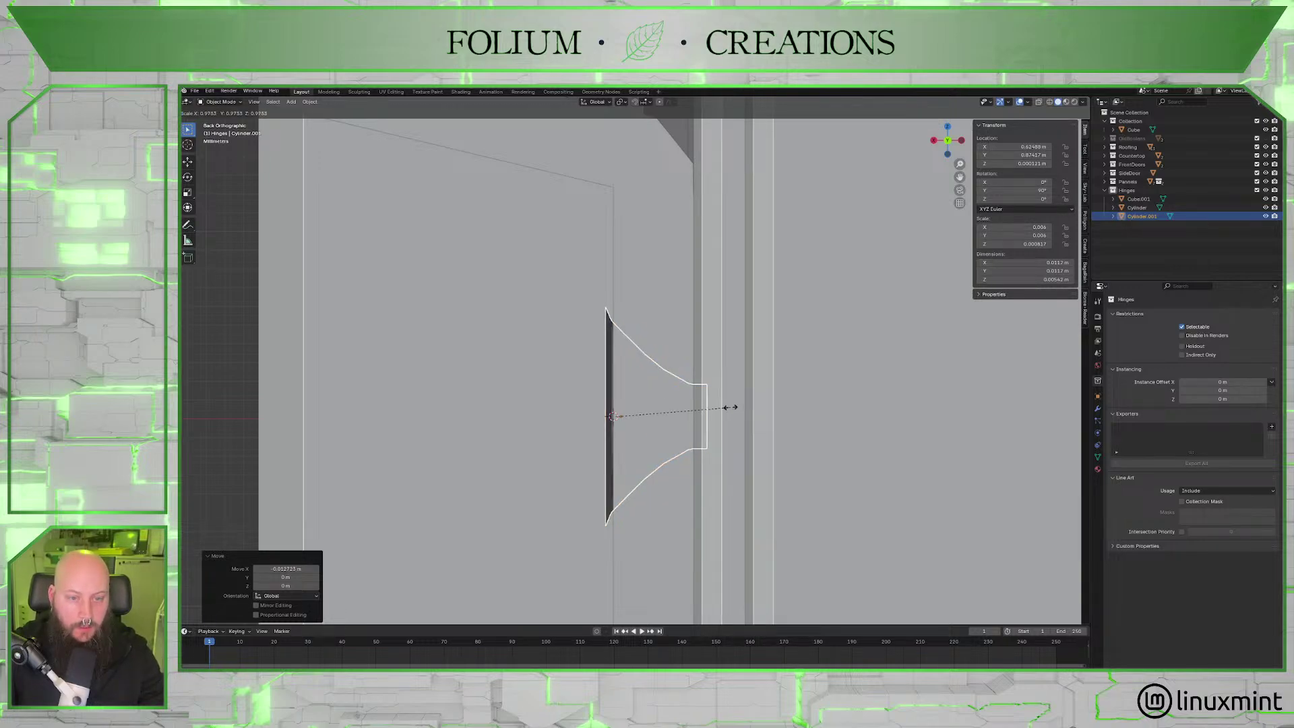
{"action": "left_click", "coordinate": [725, 407]}
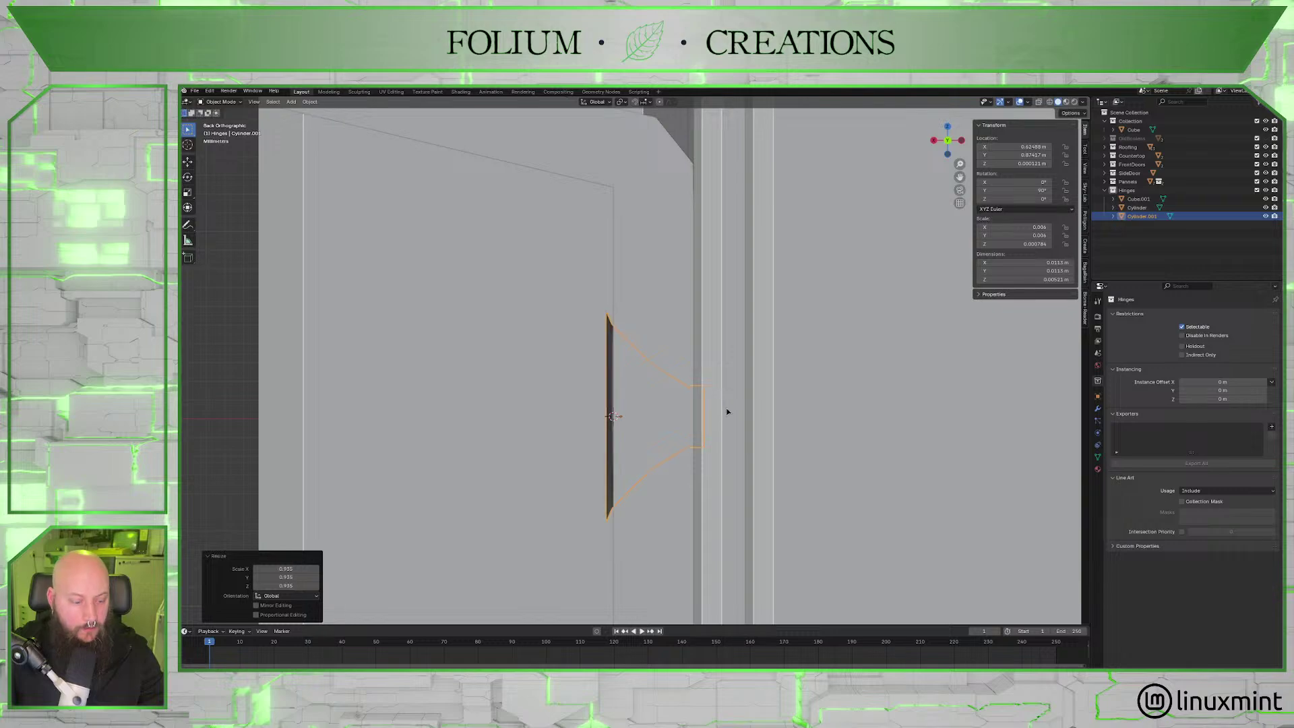
{"action": "key", "text": "g"}
{"action": "key", "text": "x"}
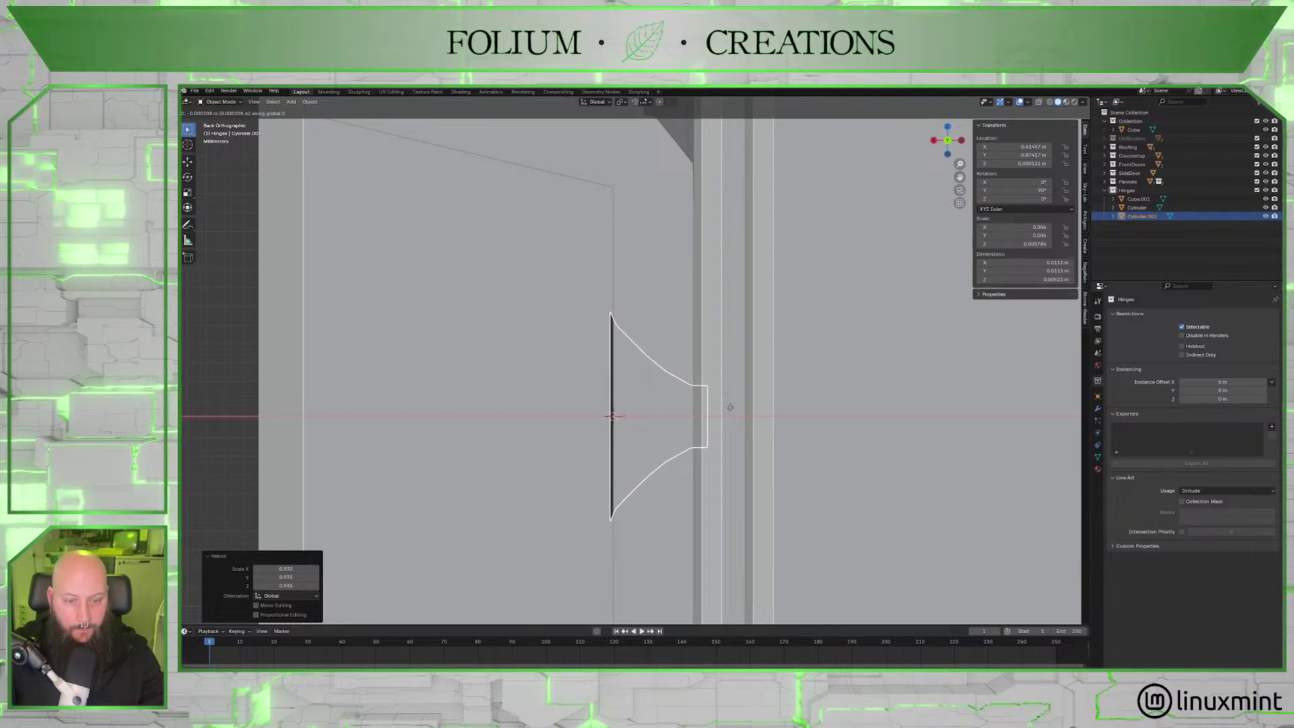
{"action": "left_click", "coordinate": [729, 407]}
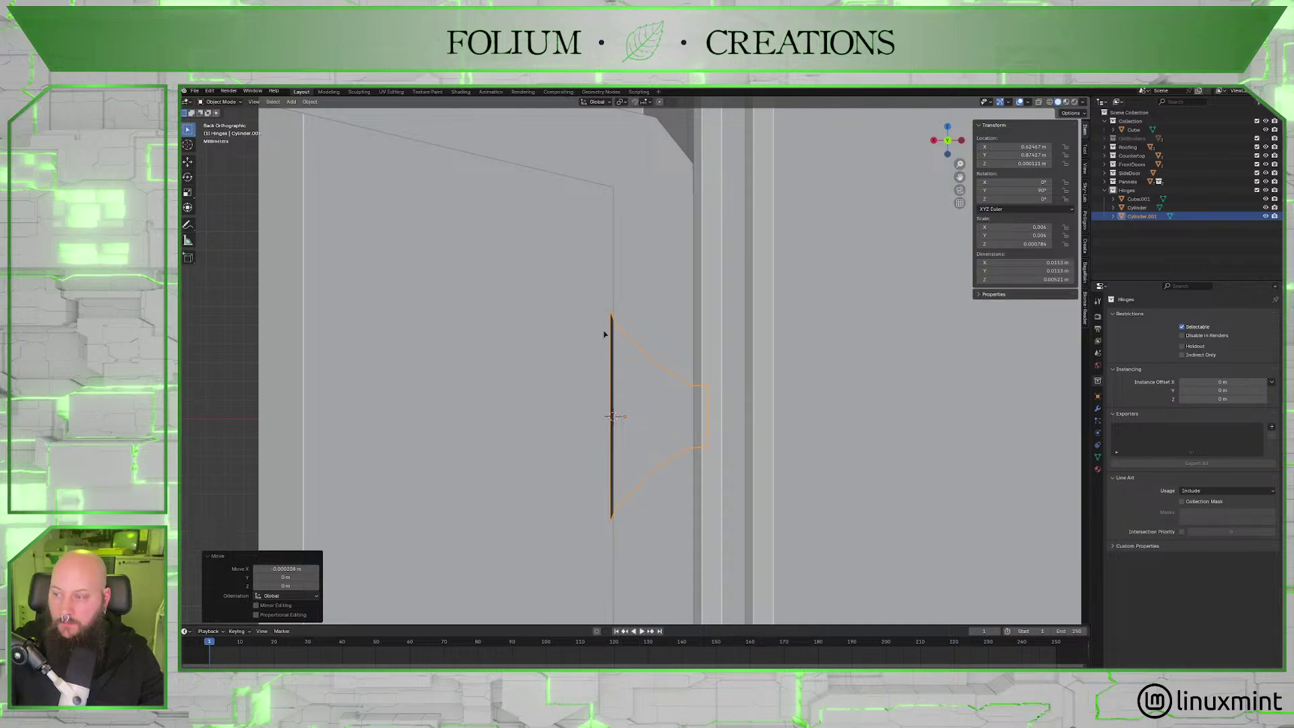
Move only the outer rim of the flared part slightly along X toward the bracket face to thin the rim's edge.
{"action": "scroll", "coordinate": [543, 325], "scroll_direction": "up", "scroll_amount": 6}
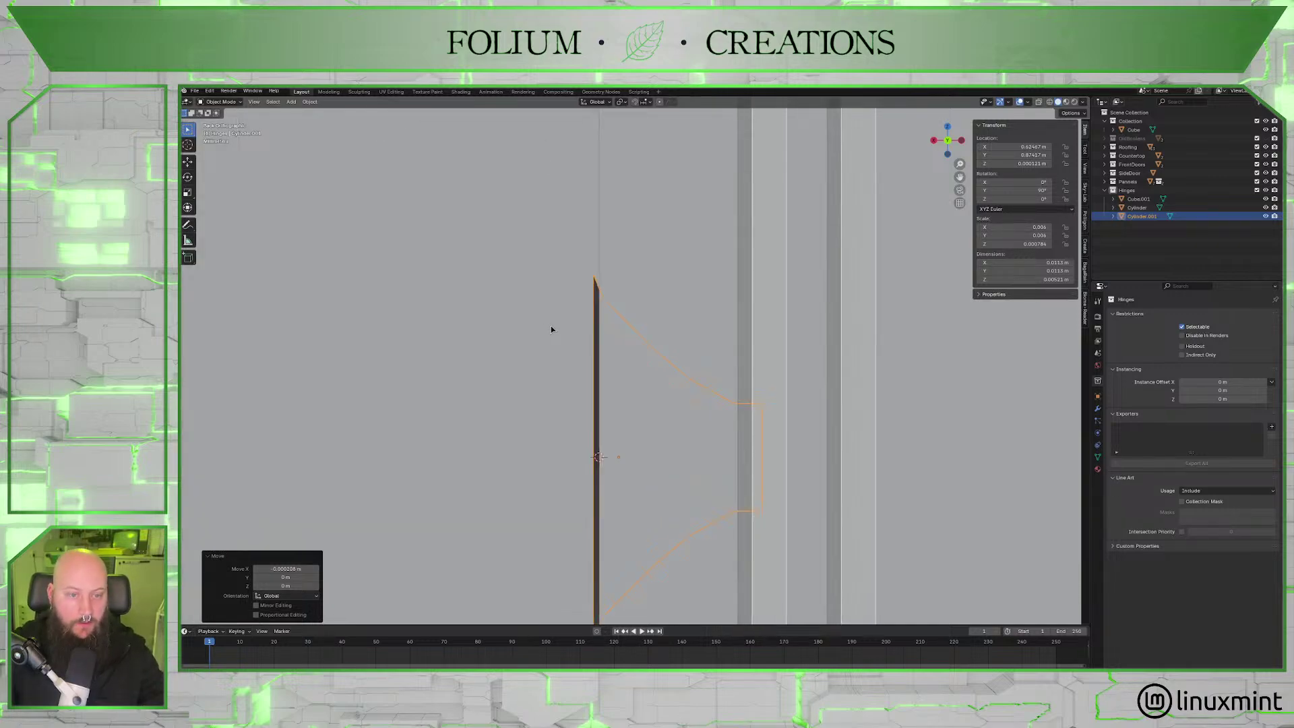
{"action": "scroll", "coordinate": [564, 322], "scroll_direction": "up", "scroll_amount": 3}
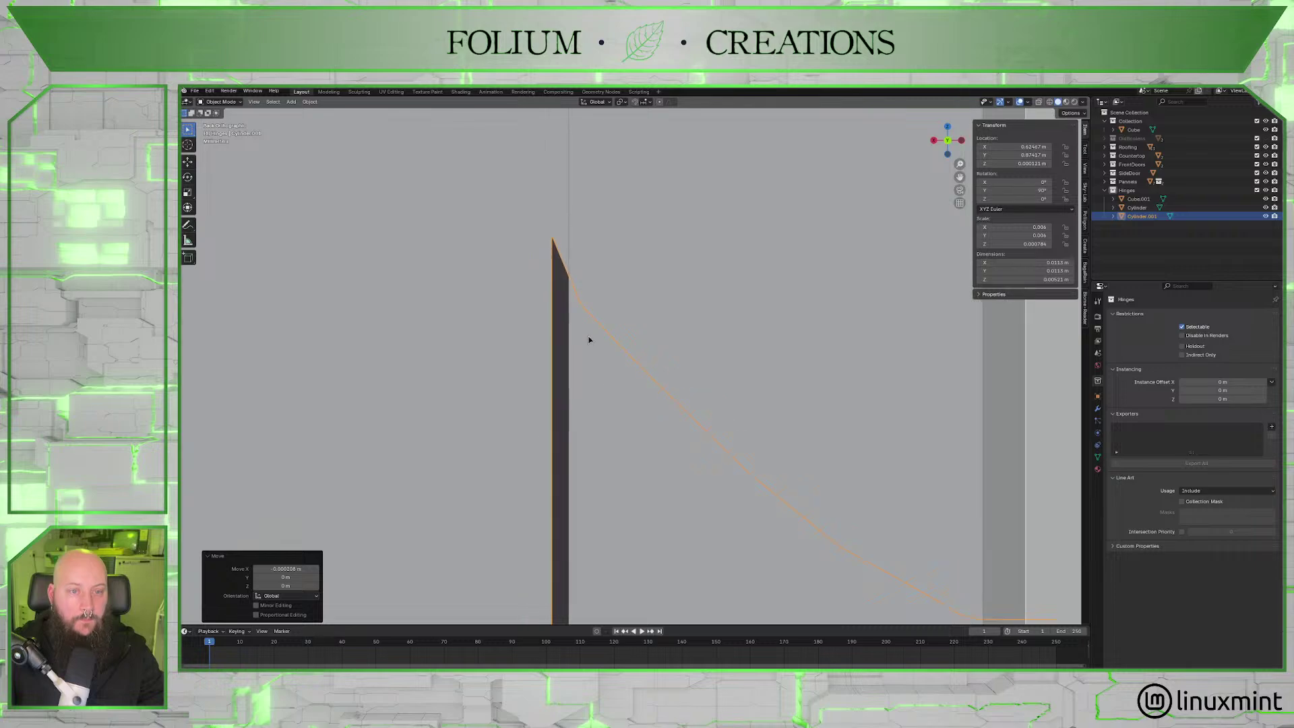
{"action": "scroll", "coordinate": [562, 279], "scroll_direction": "down", "scroll_amount": 3}
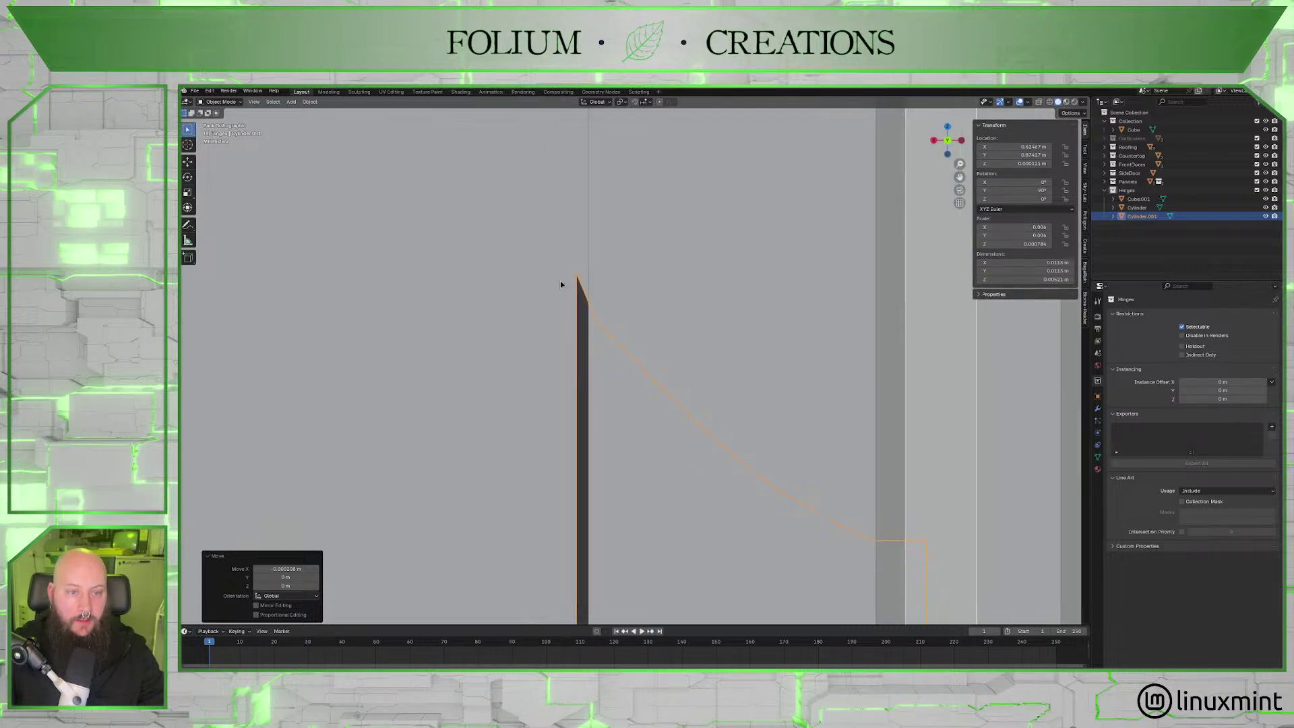
{"action": "key", "text": "Tab"}
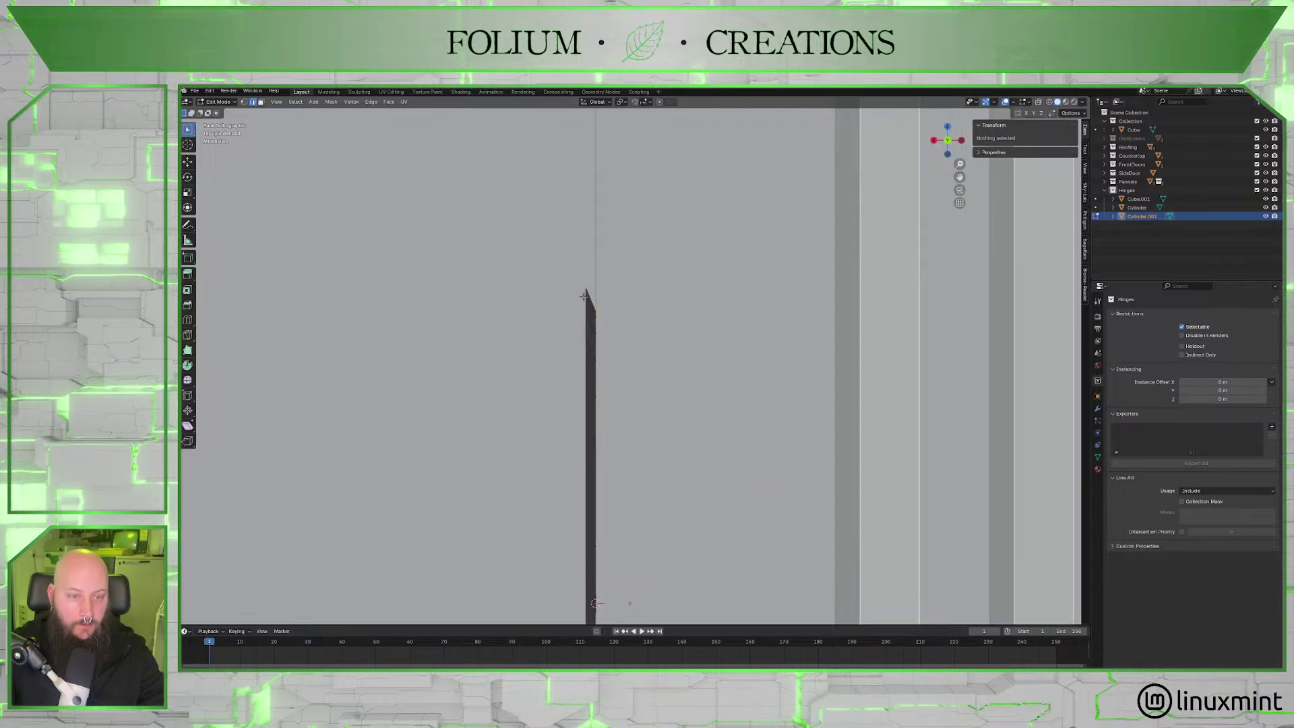
{"action": "key", "text": "a"}
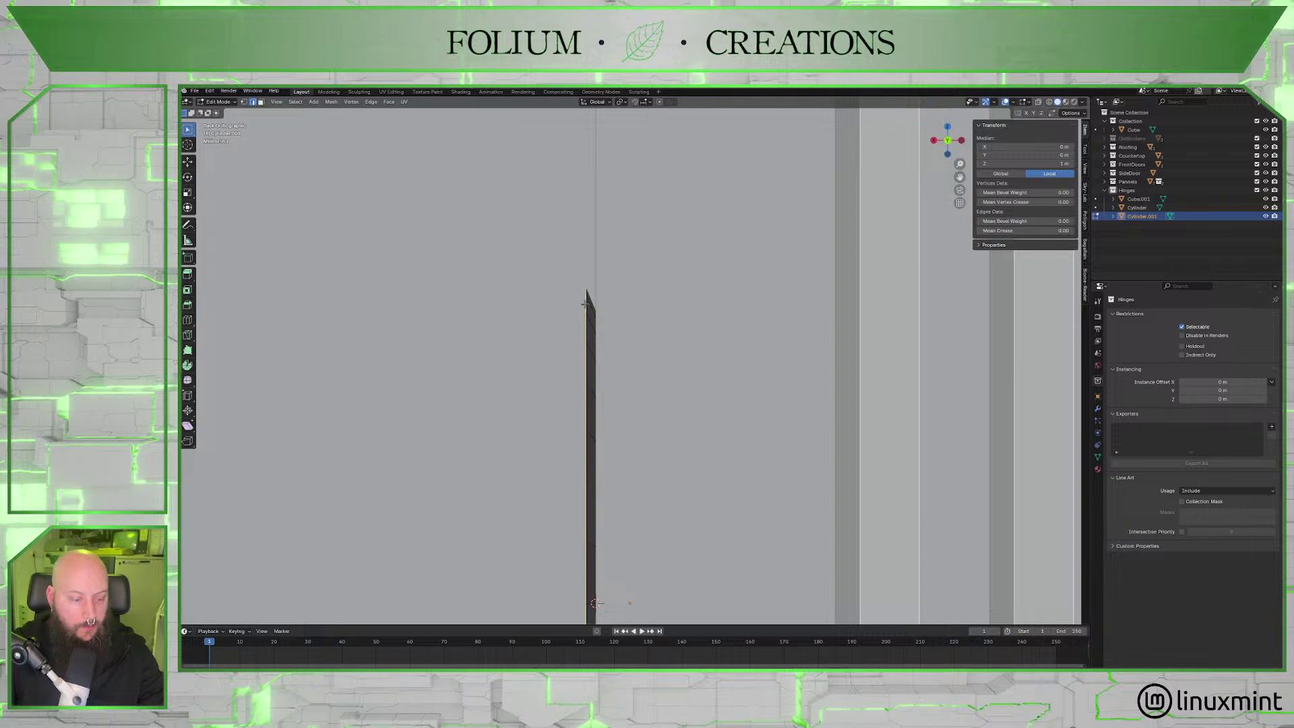
{"action": "key", "text": "g"}
{"action": "key", "text": "x"}
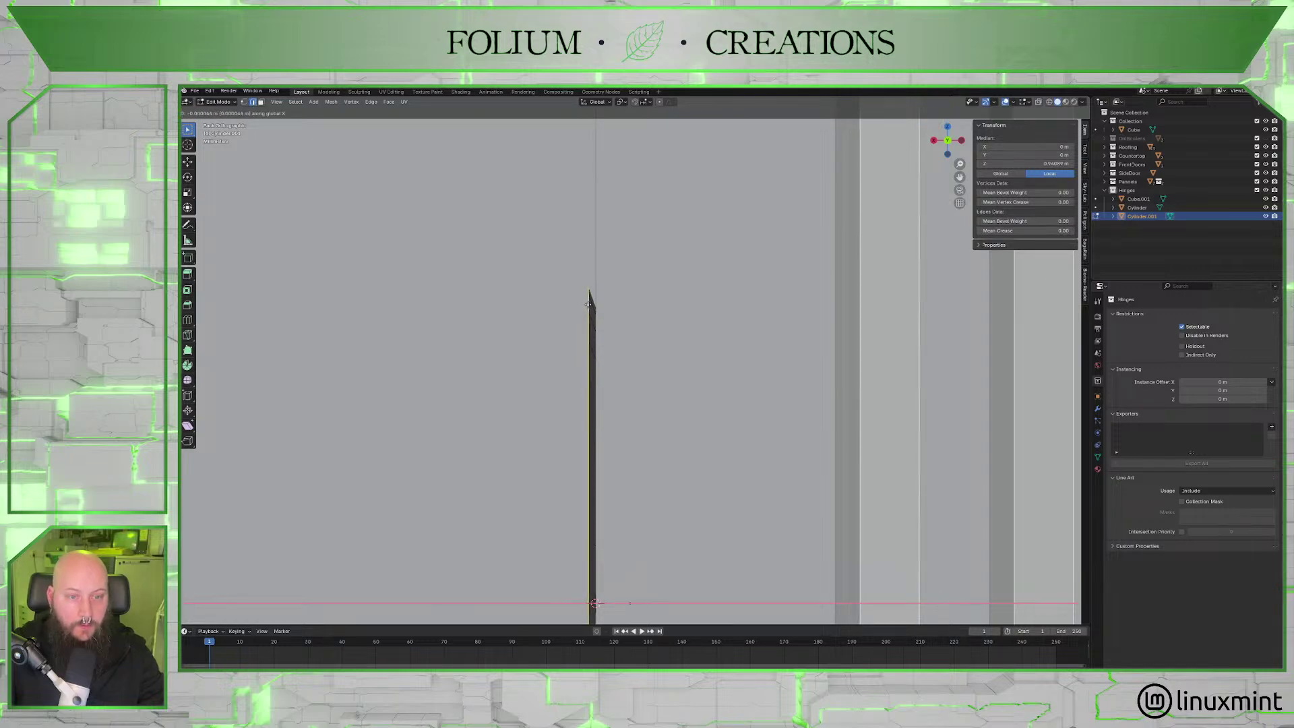
{"action": "left_click", "coordinate": [588, 305]}
{"action": "key", "text": "Tab"}
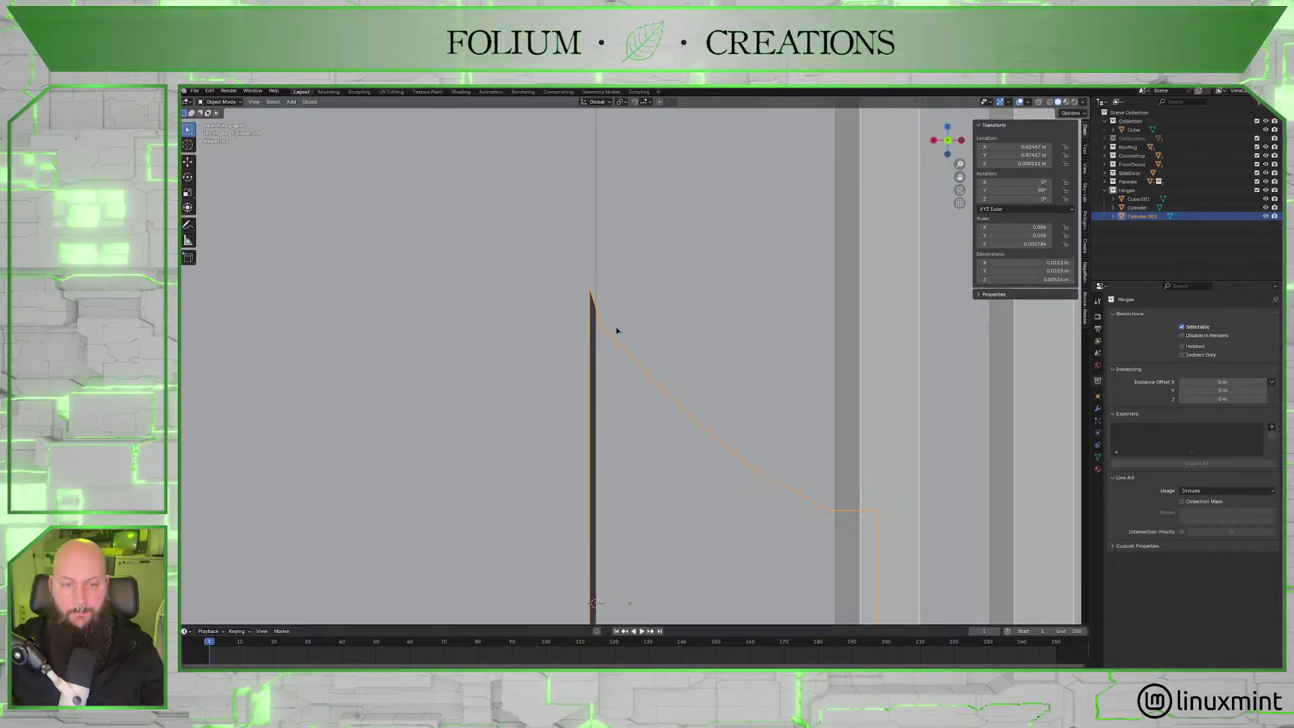
{"action": "scroll", "coordinate": [614, 329], "scroll_direction": "down", "scroll_amount": 3}
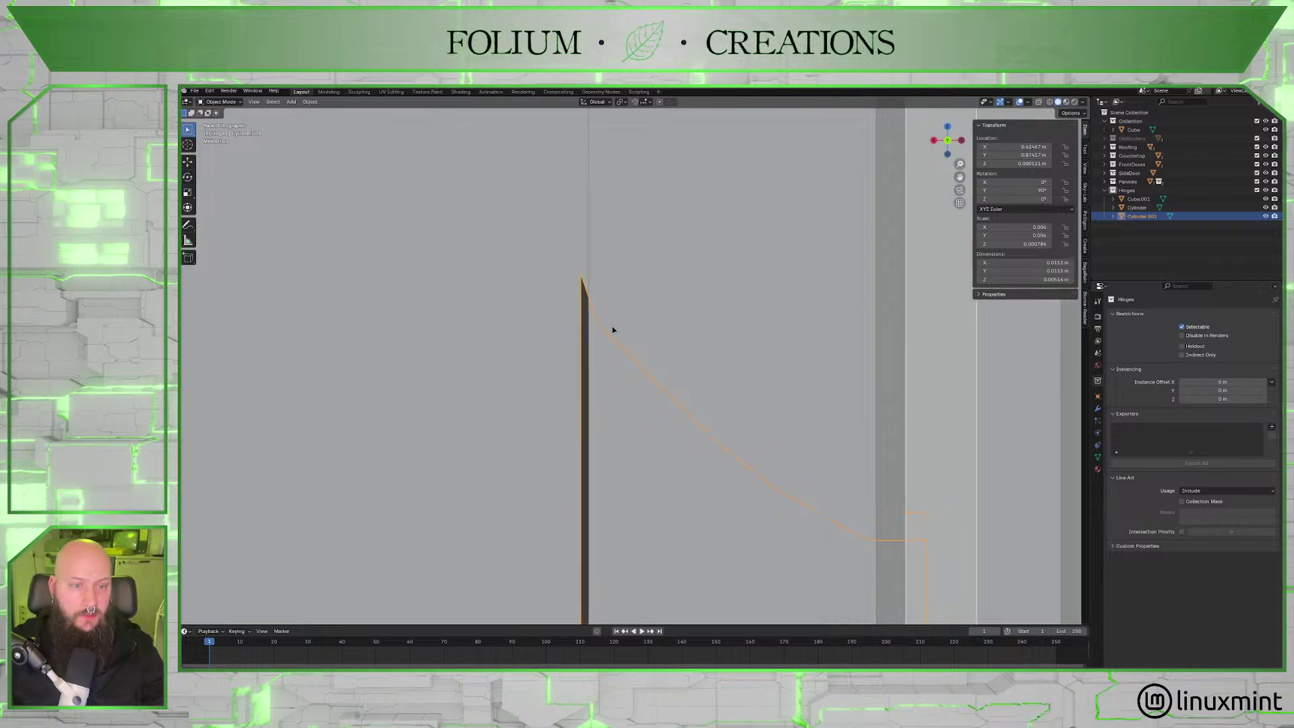
Scale the flared part to about 0.885 in Y and Z only, keeping its depth along X.
{"action": "scroll", "coordinate": [632, 338], "scroll_direction": "down", "scroll_amount": 2}
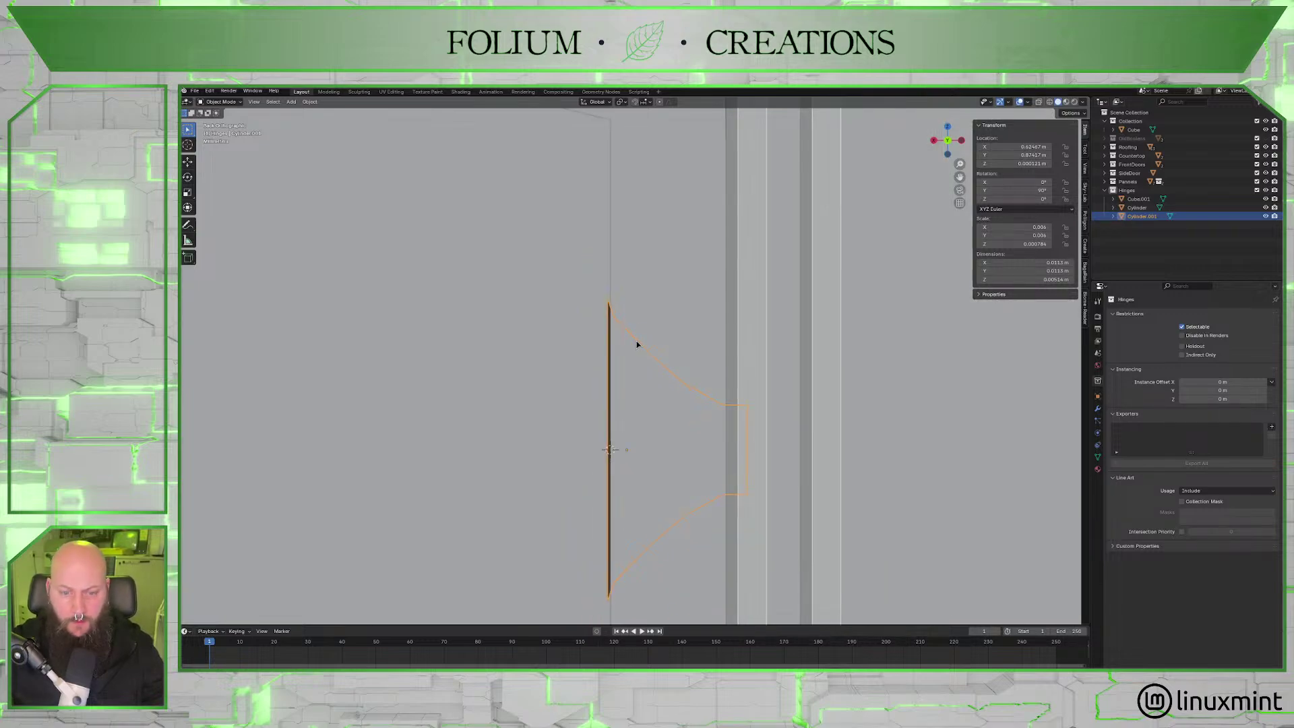
{"action": "middle_click_drag", "start_coordinate": [636, 309], "coordinate": [811, 326]}
{"action": "left_click", "coordinate": [947, 142]}
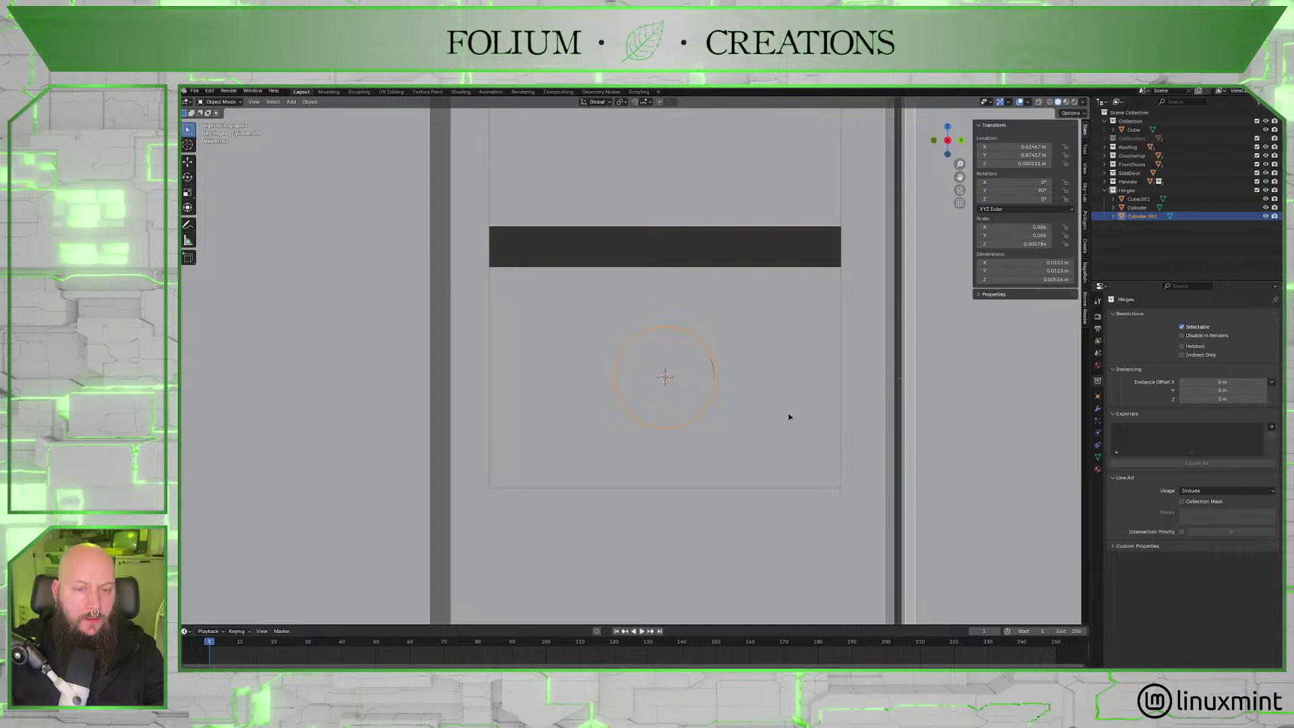
{"action": "scroll", "coordinate": [788, 418], "scroll_direction": "down", "scroll_amount": 4}
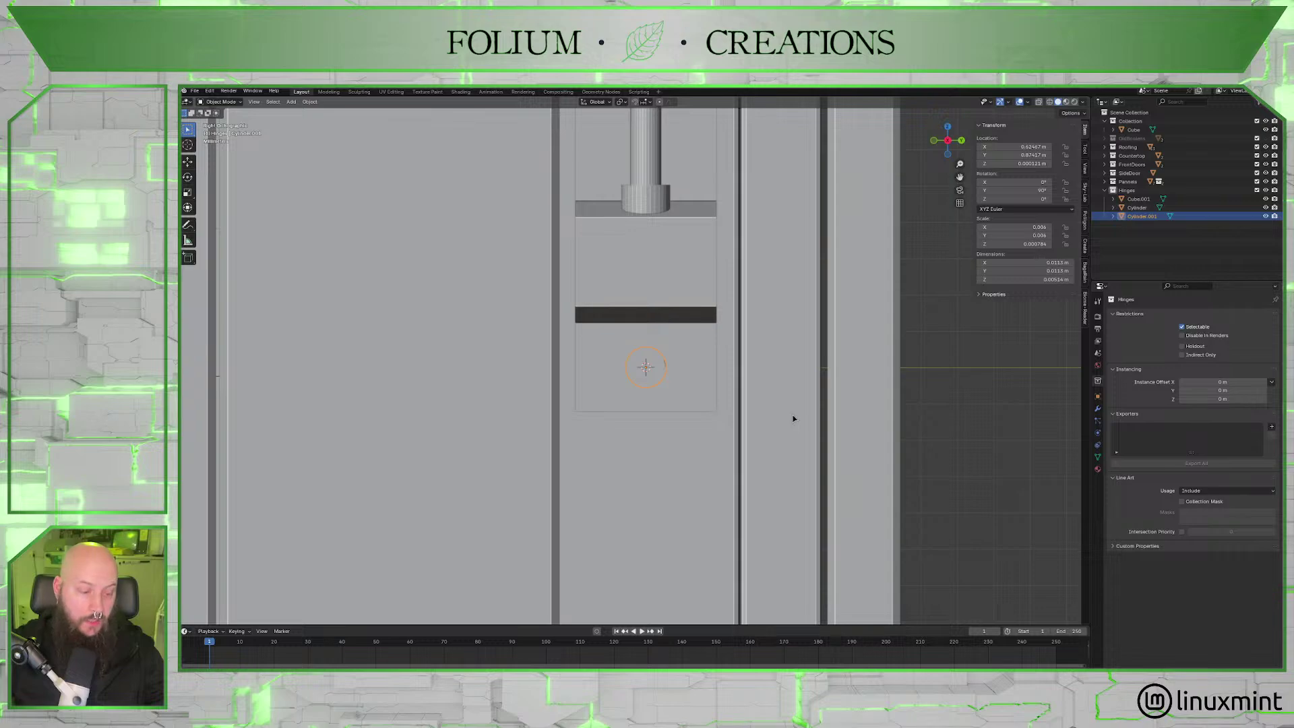
{"action": "key", "text": "shift+s"}
{"action": "key", "text": "Escape"}
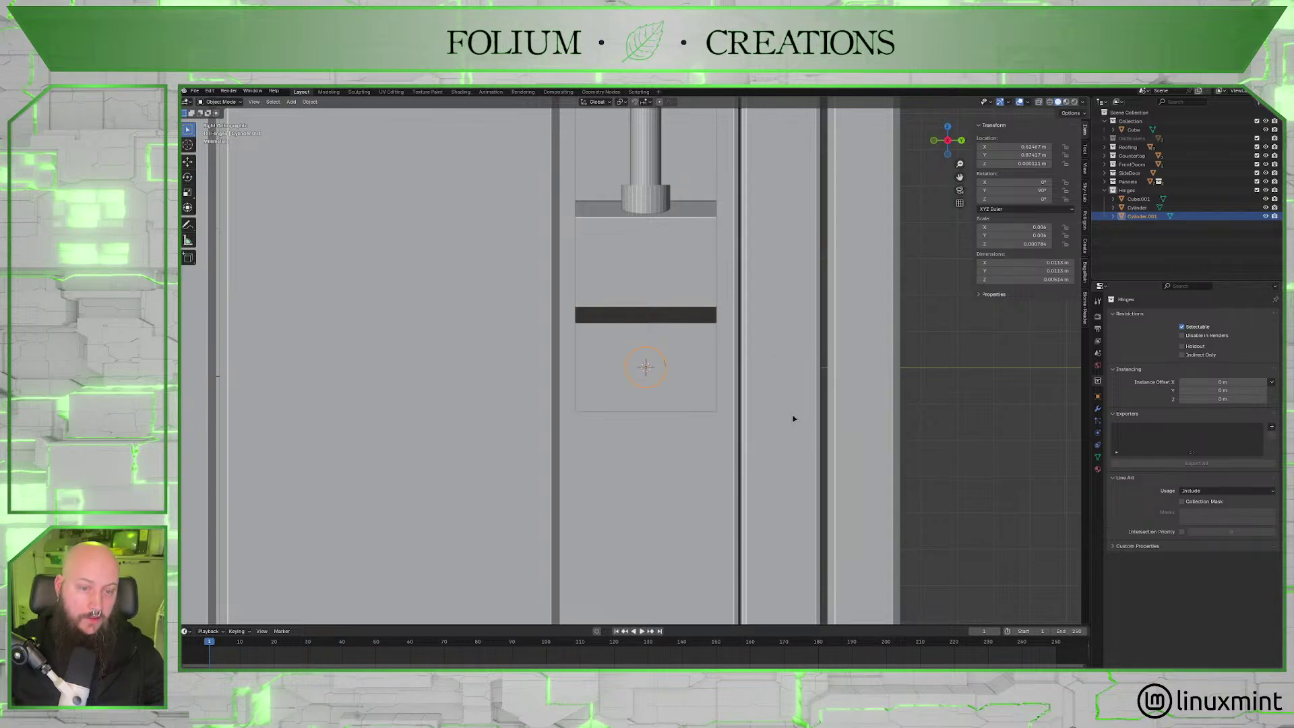
{"action": "key", "text": "s"}
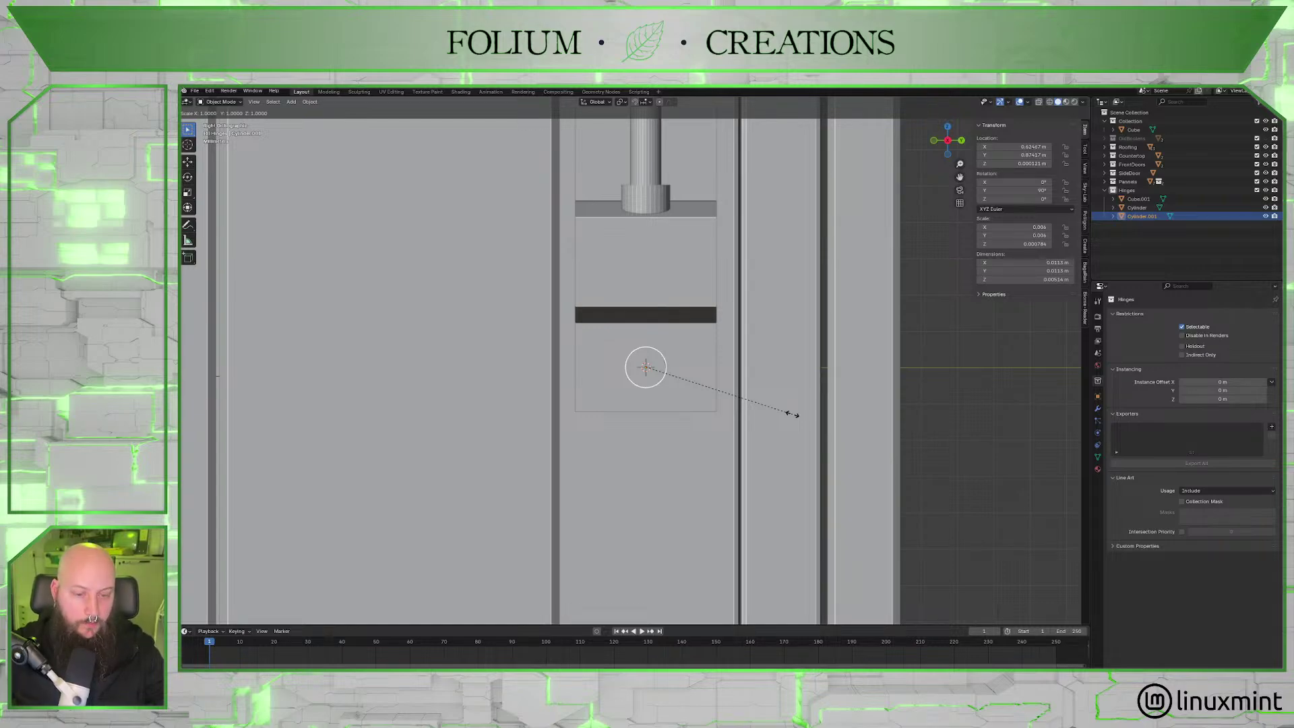
{"action": "key", "text": "shift+x"}
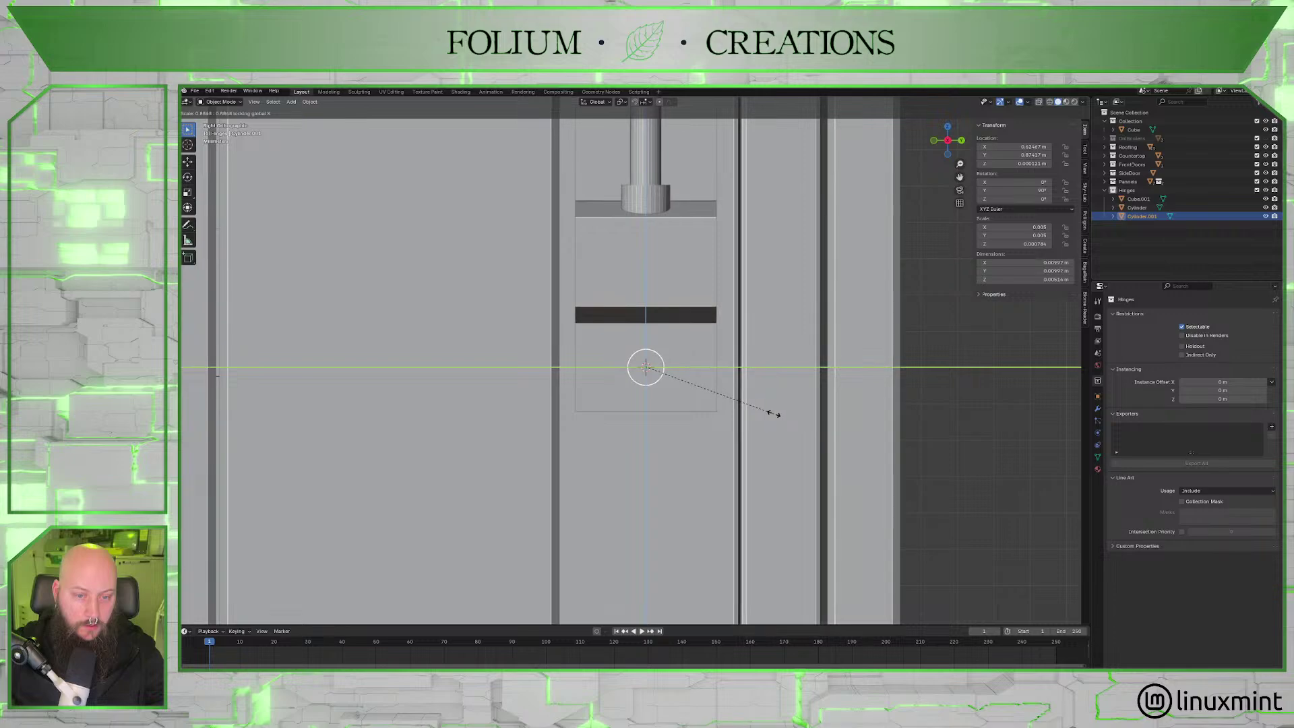
{"action": "left_click", "coordinate": [773, 413]}
{"action": "middle_click_drag", "start_coordinate": [774, 413], "coordinate": [745, 433]}
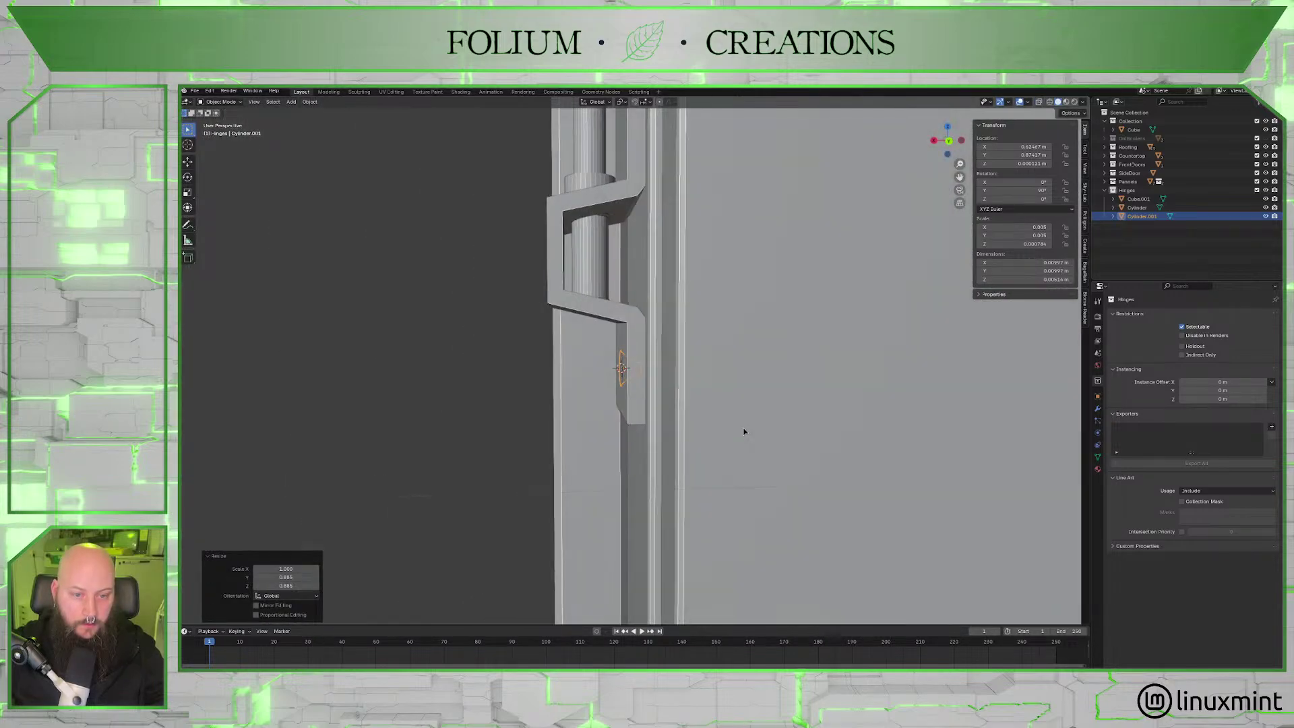
{"action": "scroll", "coordinate": [641, 370], "scroll_direction": "up", "scroll_amount": 3}
{"action": "middle_click_drag", "start_coordinate": [641, 370], "coordinate": [751, 391]}
In side view, move the flared part about -0.011 m along Y toward the edge of the lower bracket plate.
{"action": "left_click", "coordinate": [943, 143]}
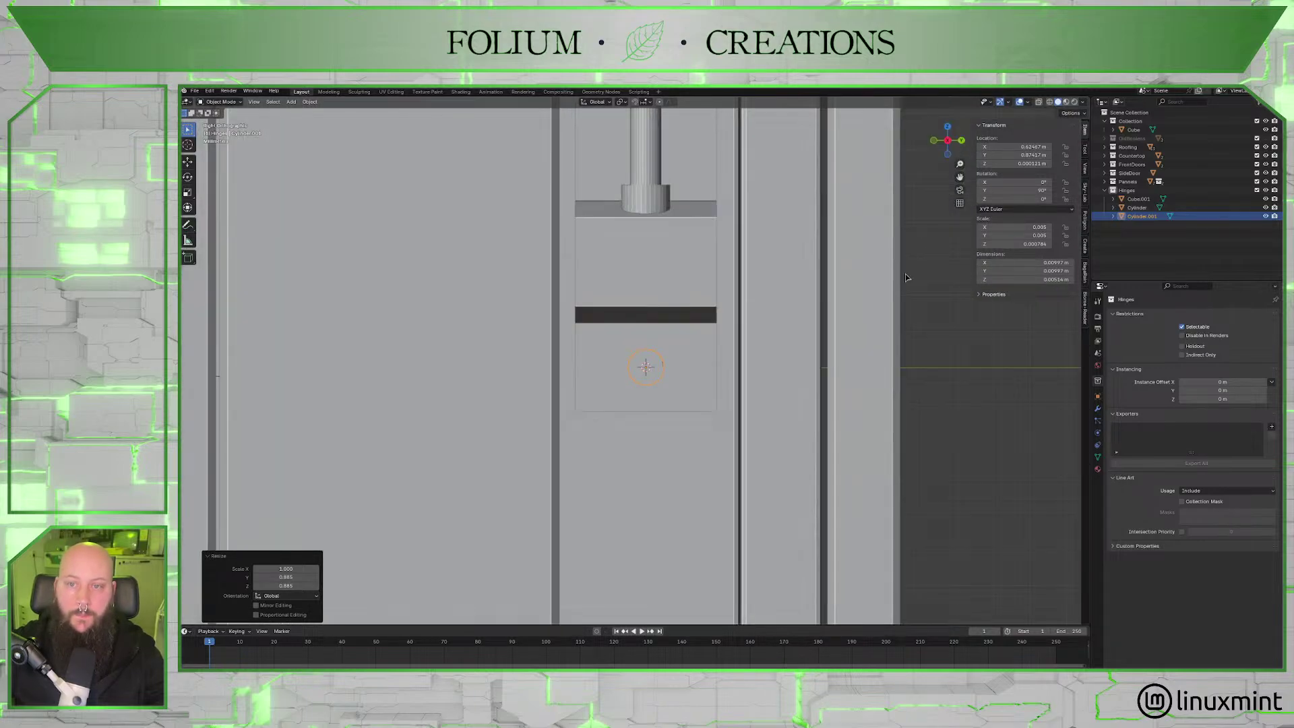
{"action": "scroll", "coordinate": [815, 357], "scroll_direction": "up", "scroll_amount": 2}
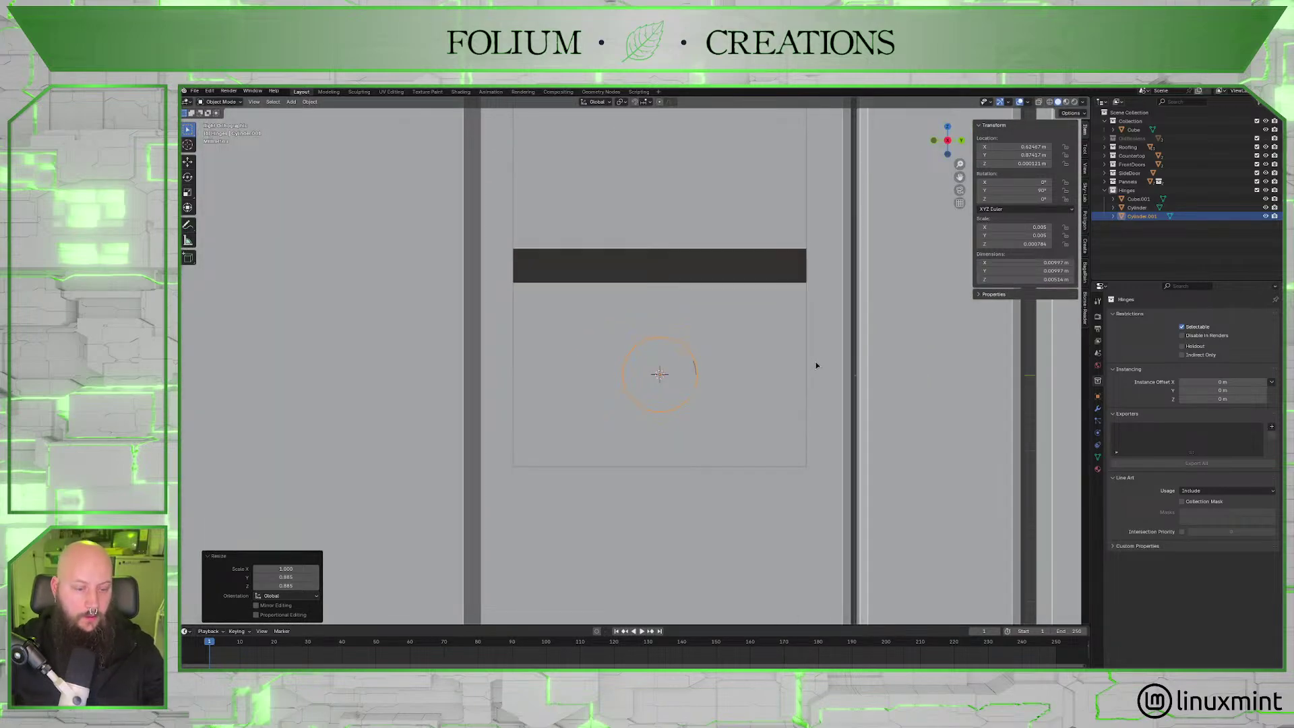
{"action": "key", "text": "g"}
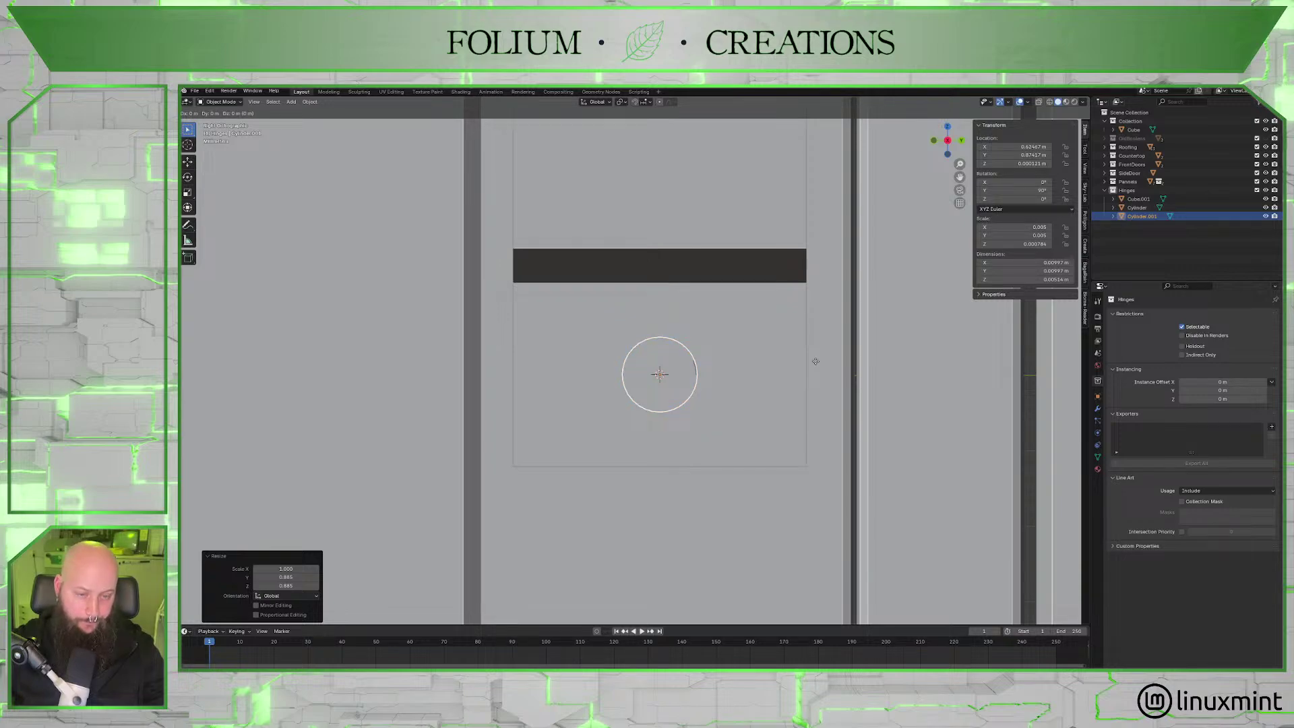
{"action": "key", "text": "y"}
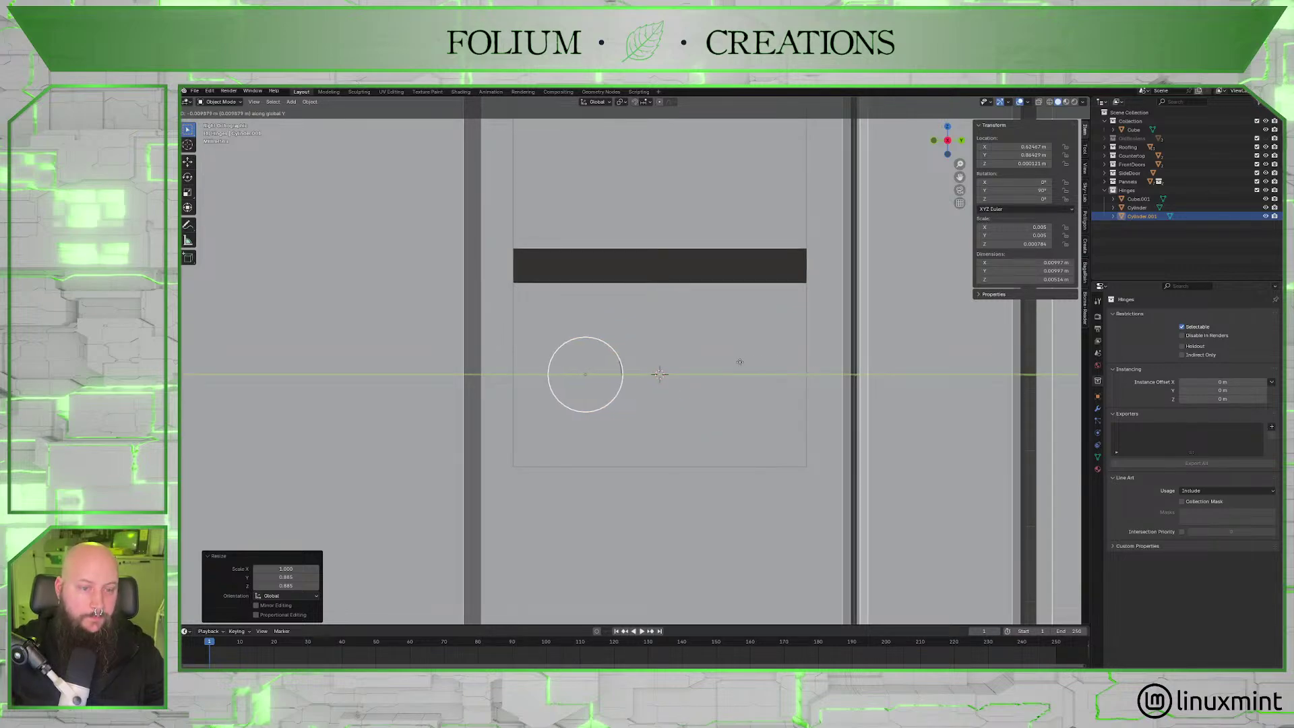
{"action": "left_click", "coordinate": [733, 362]}
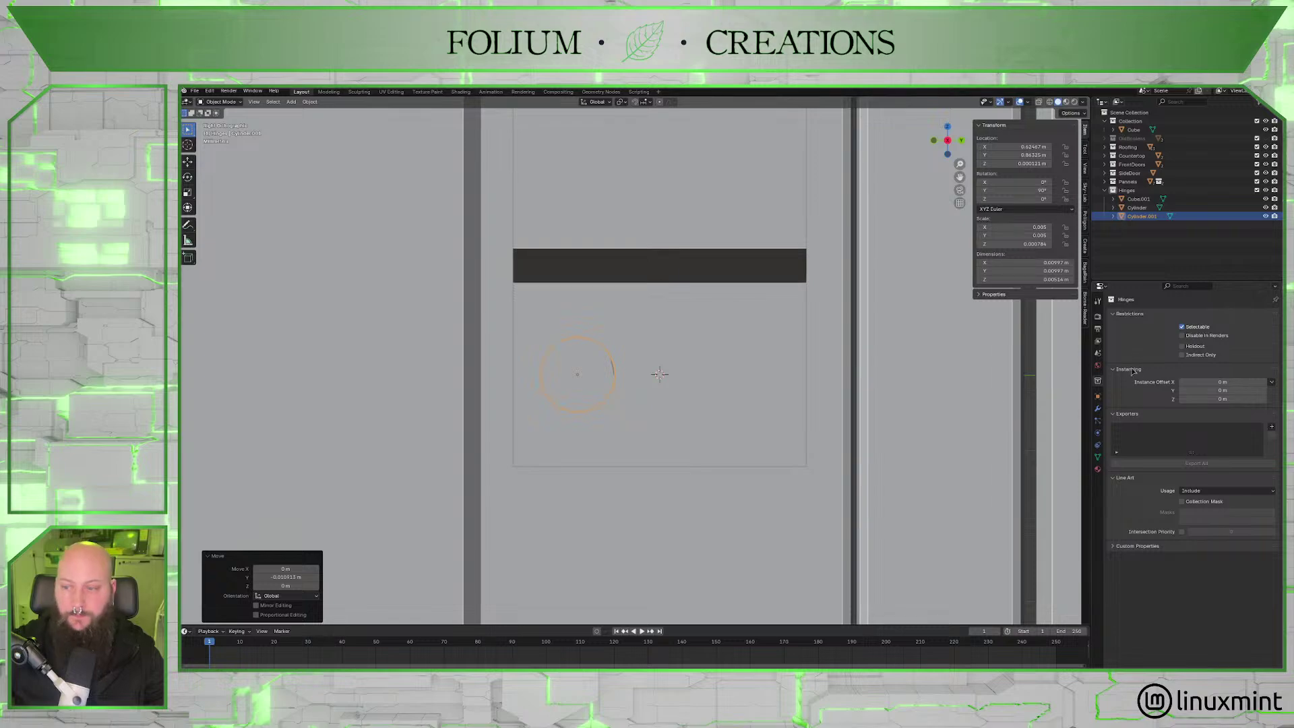
Add a Mirror modifier to the flared part, using only the Y axis and the hinge bracket Cube.001 as mirror object.
{"action": "left_click", "coordinate": [1098, 409]}
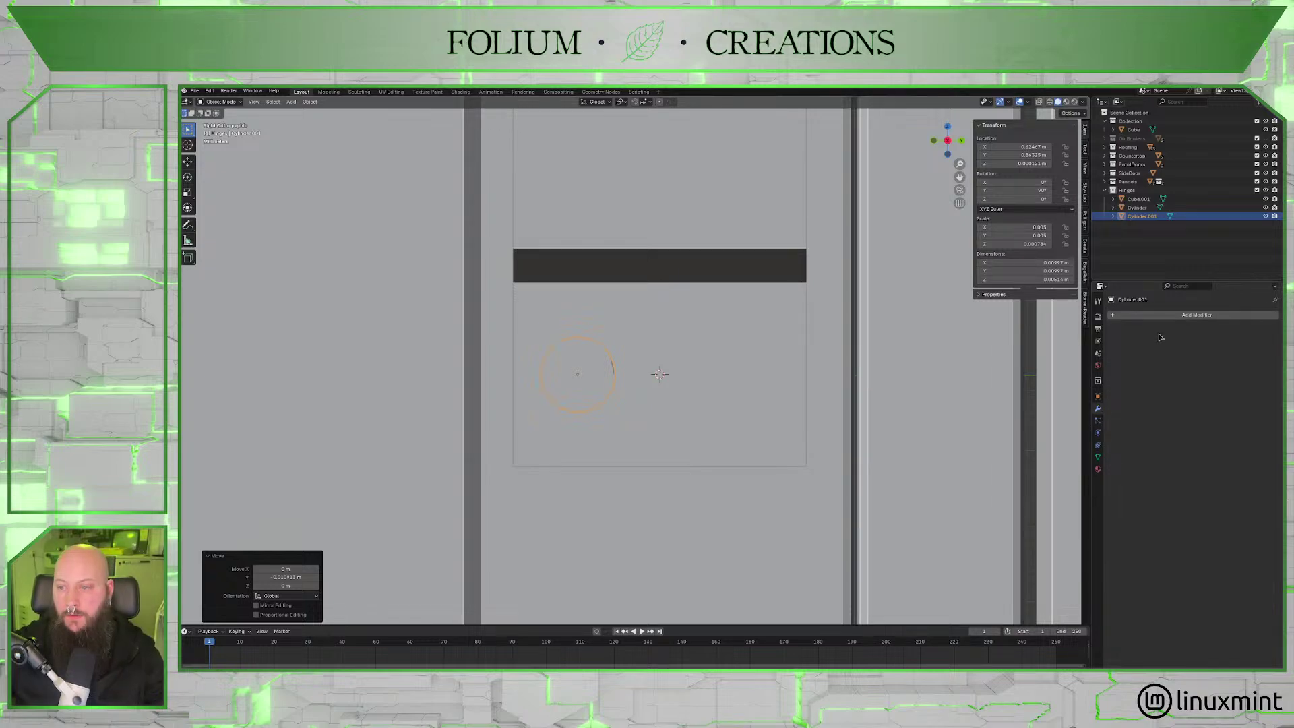
{"action": "left_click", "coordinate": [1132, 315]}
{"action": "left_click", "coordinate": [1110, 314]}
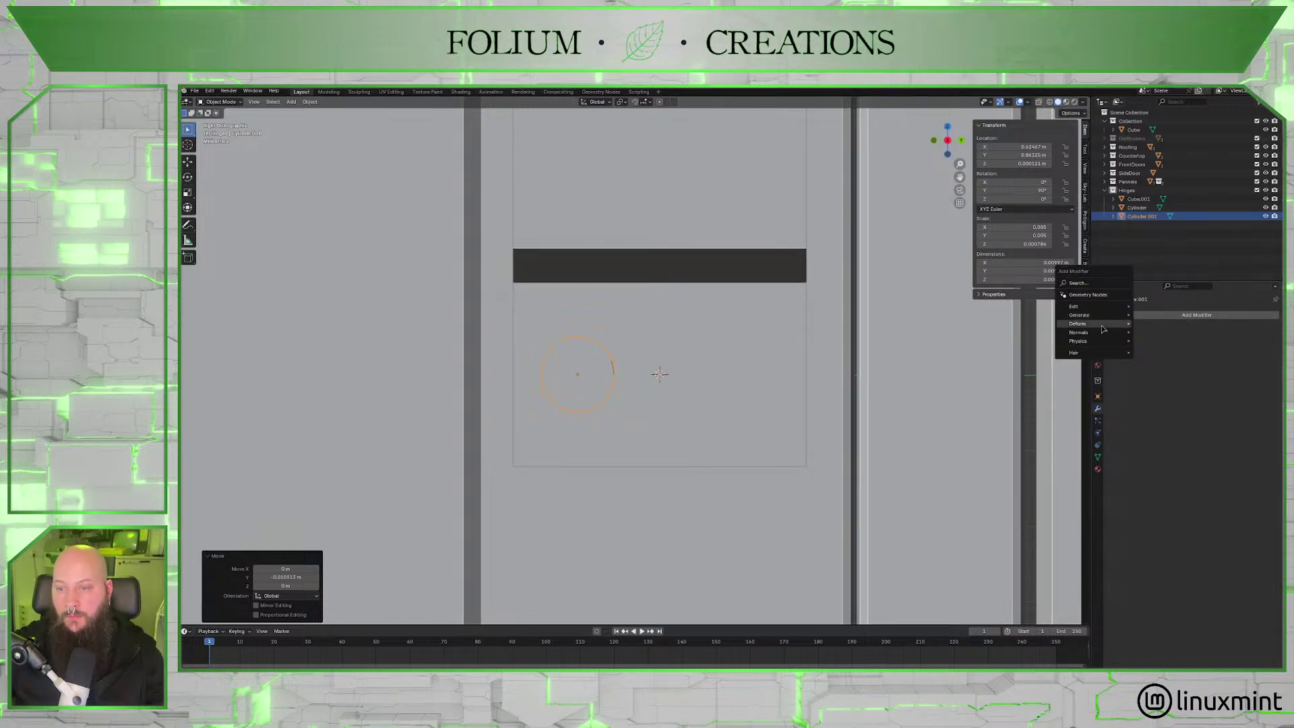
{"action": "mouse_move", "coordinate": [1095, 315]}
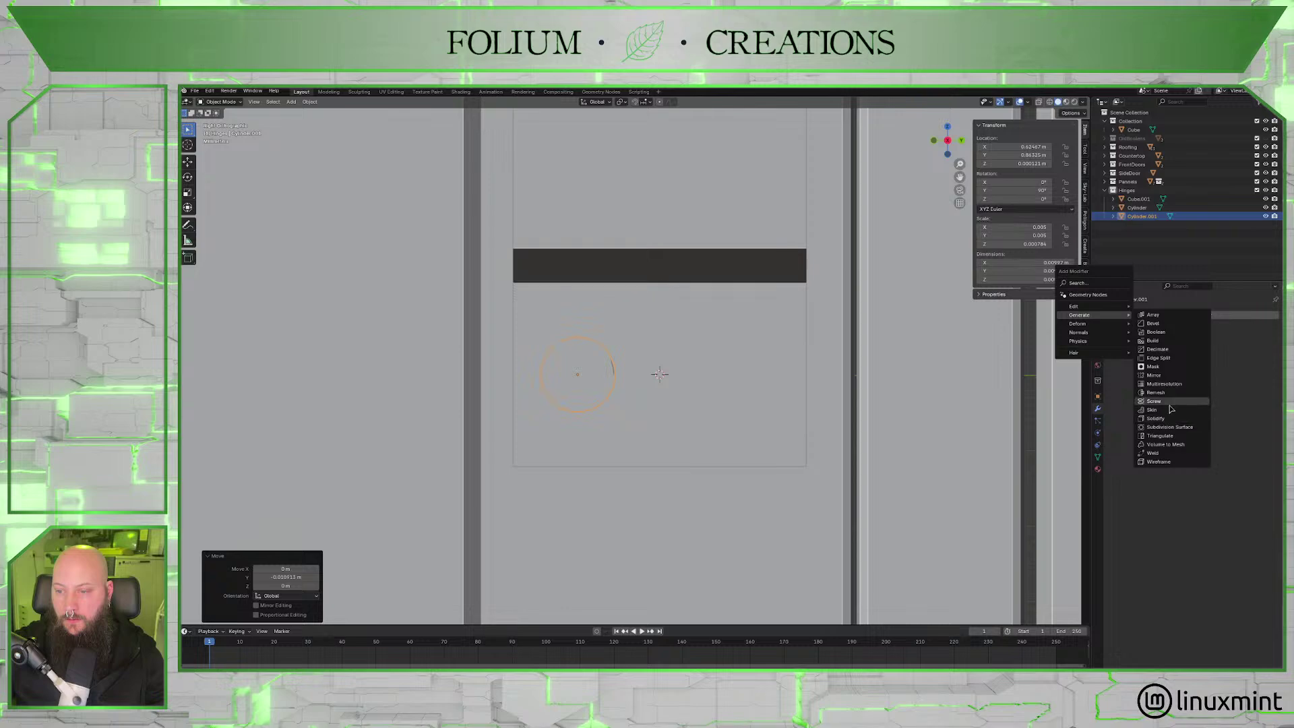
{"action": "left_click", "coordinate": [1173, 375]}
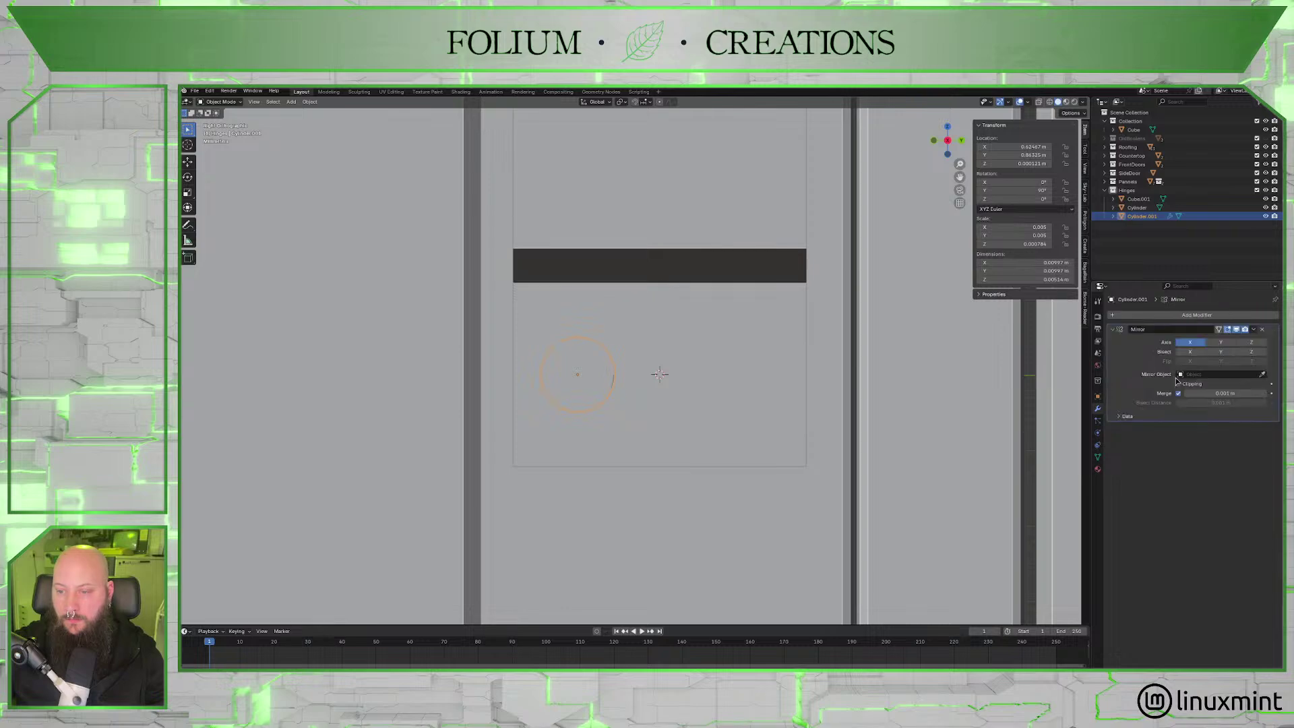
{"action": "left_click", "coordinate": [1221, 344]}
{"action": "left_click", "coordinate": [1190, 341]}
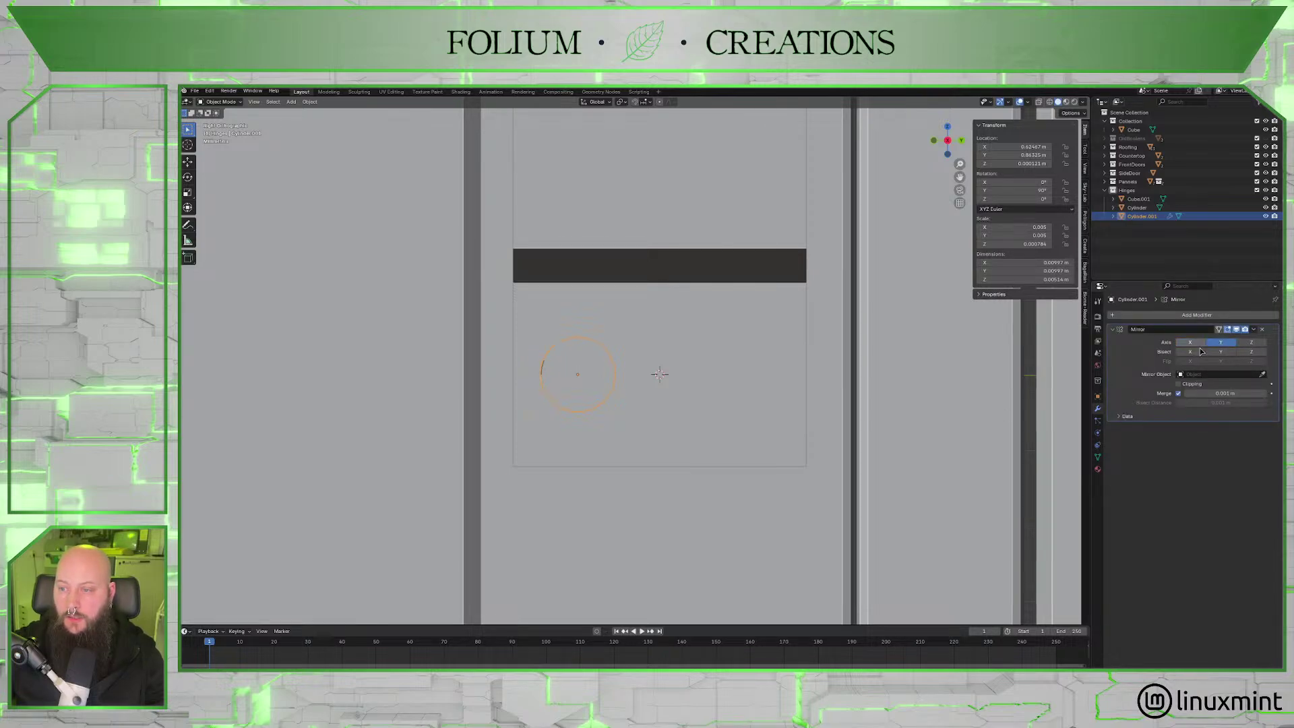
{"action": "left_click", "coordinate": [1263, 374]}
{"action": "left_click", "coordinate": [708, 362]}
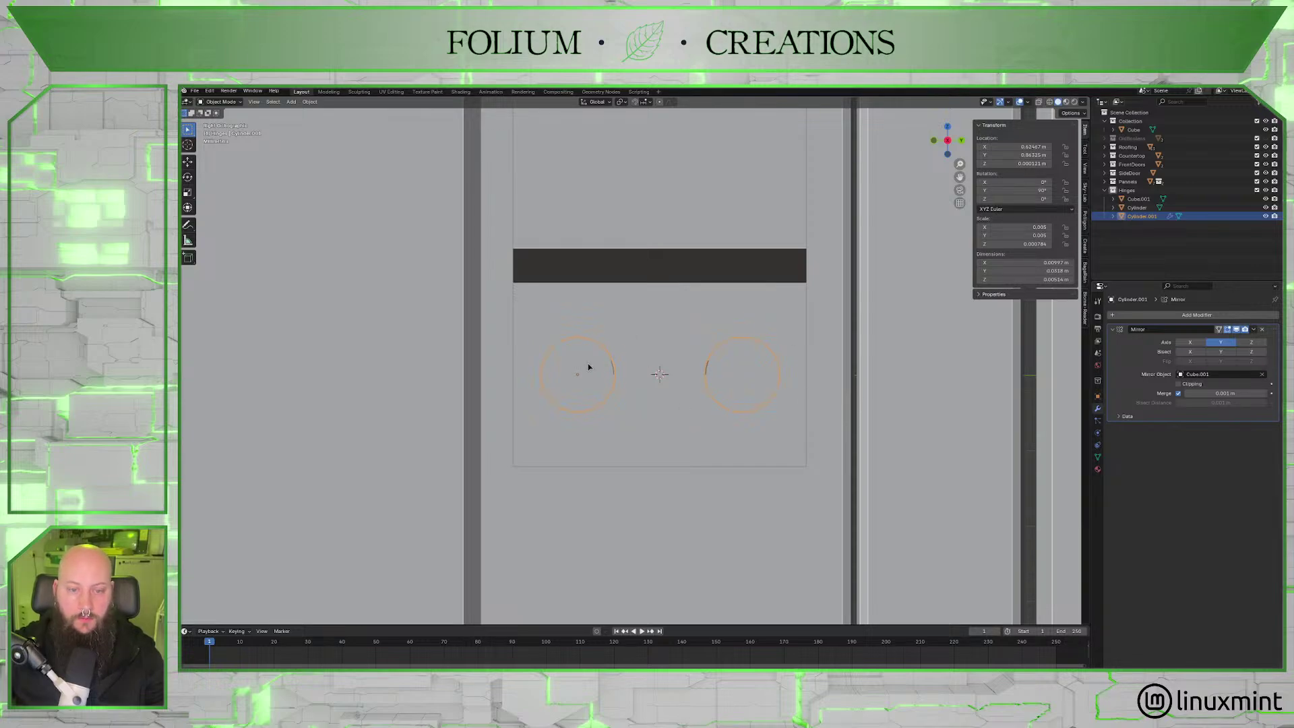
Enable the Z axis in the Mirror modifier too, check the screw positions on both bracket plates, and collapse the modifier.
{"action": "scroll", "coordinate": [664, 367], "scroll_direction": "down", "scroll_amount": 4}
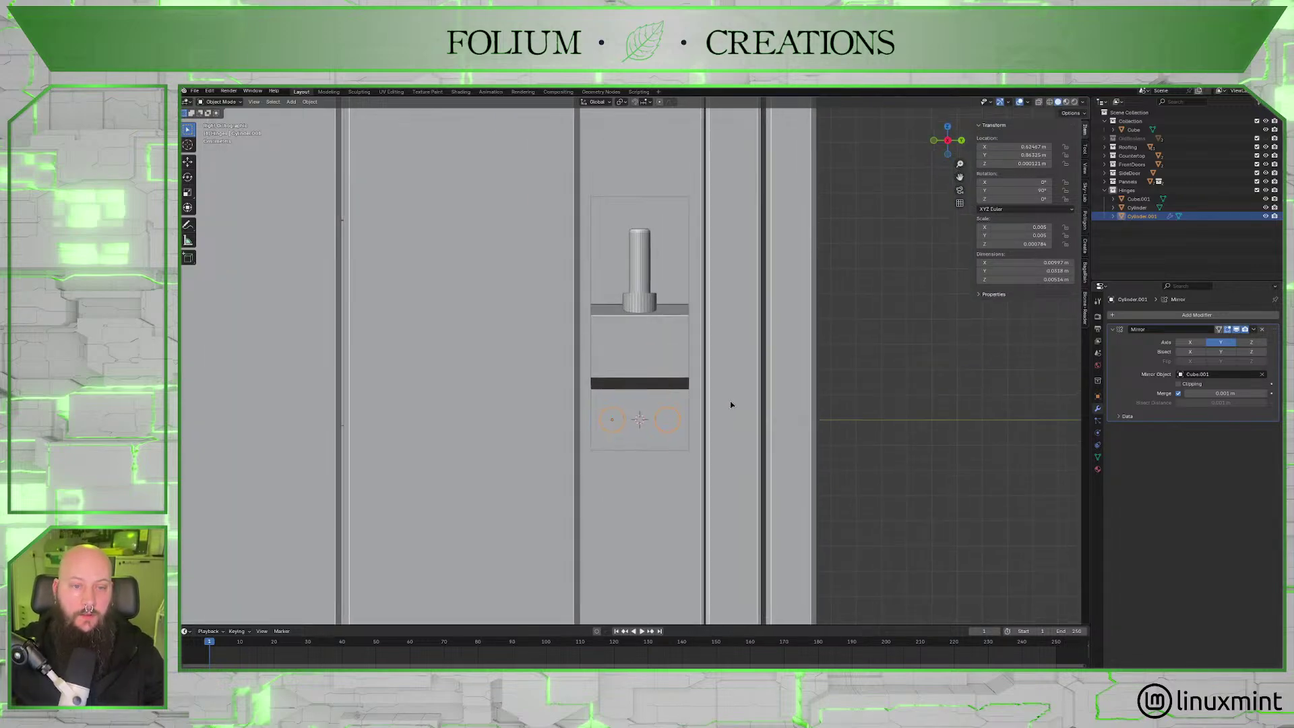
{"action": "left_click", "coordinate": [1260, 343]}
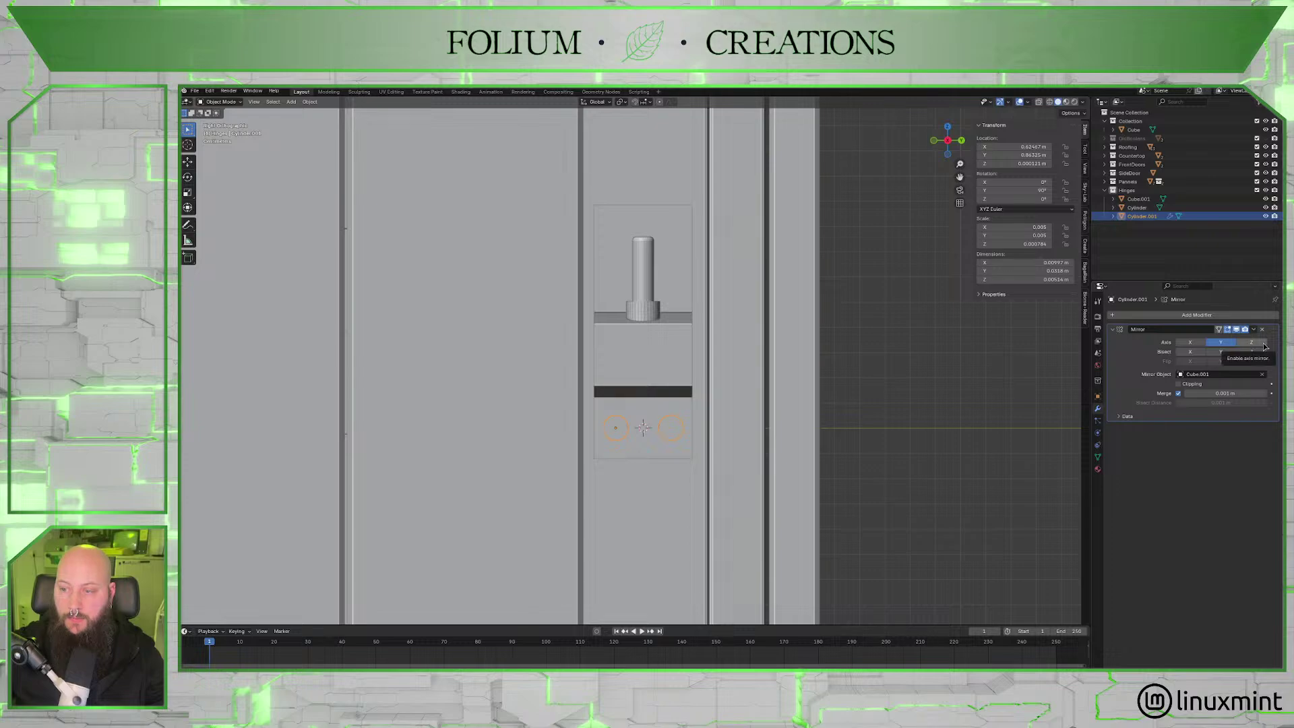
{"action": "middle_click_drag", "start_coordinate": [869, 363], "coordinate": [844, 361]}
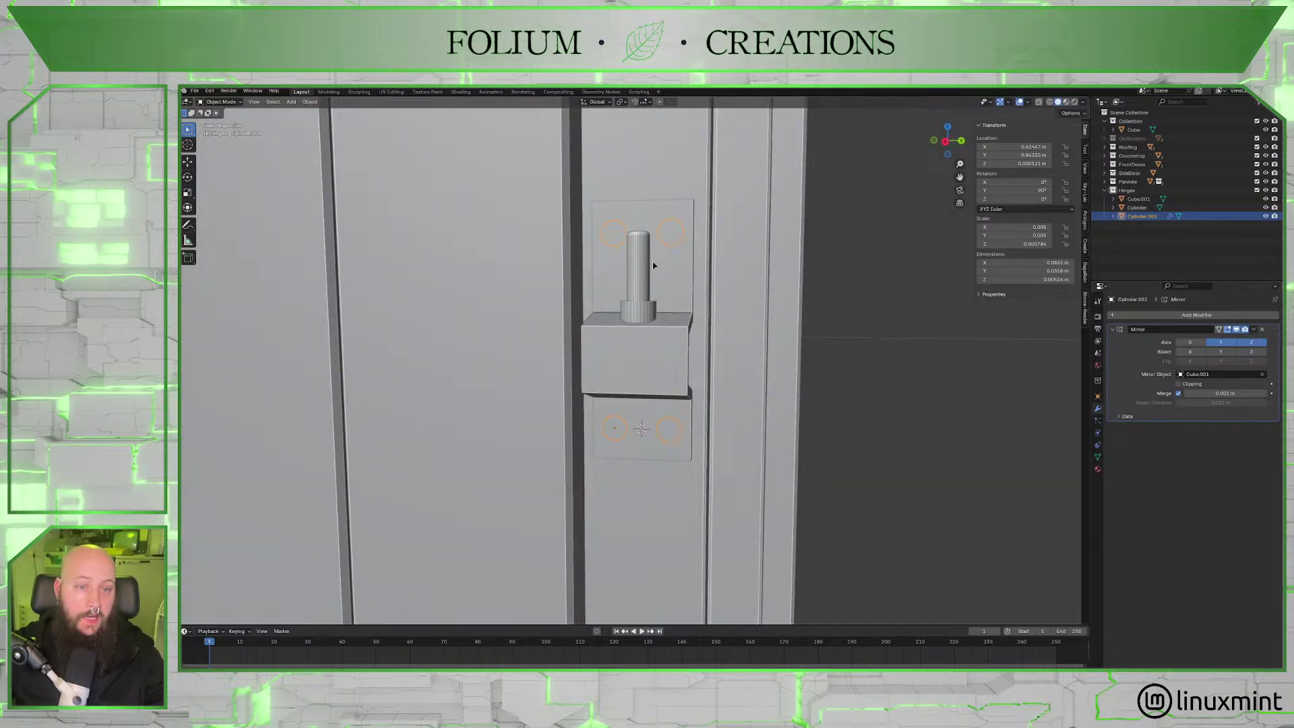
{"action": "middle_click_drag", "start_coordinate": [784, 324], "coordinate": [793, 334]}
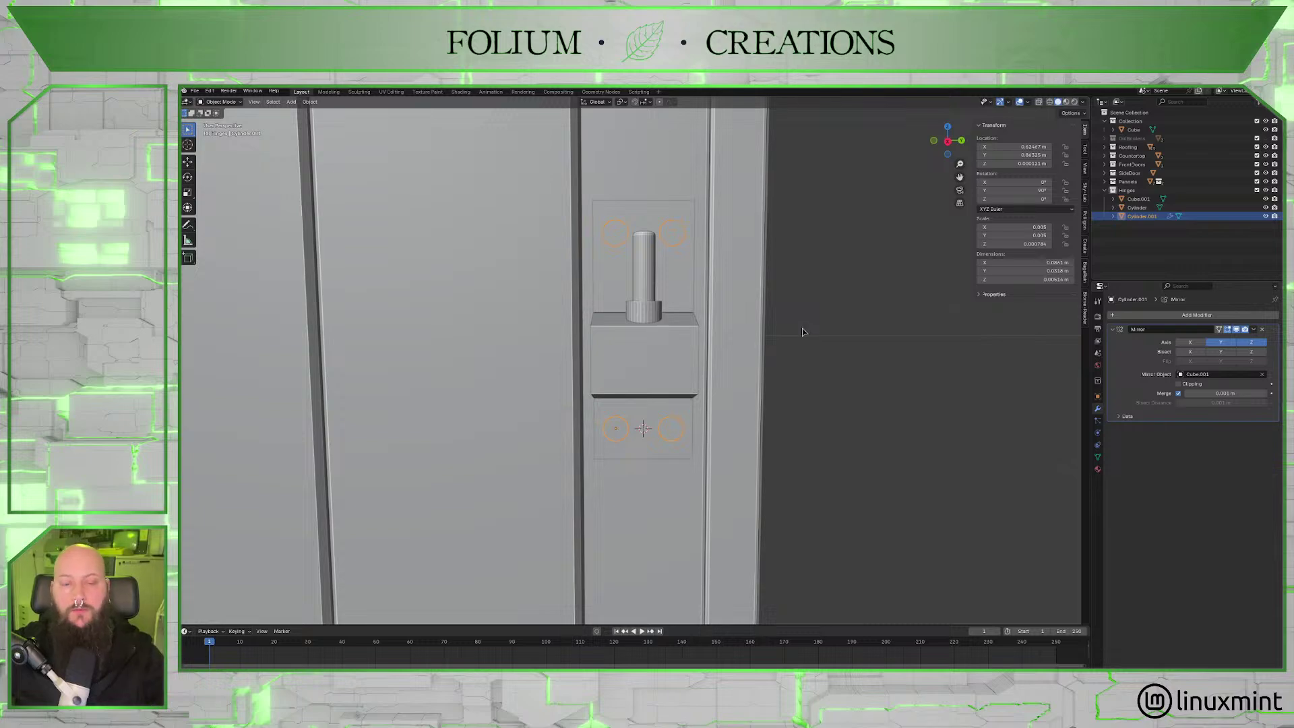
{"action": "middle_click_drag", "start_coordinate": [802, 332], "coordinate": [673, 243]}
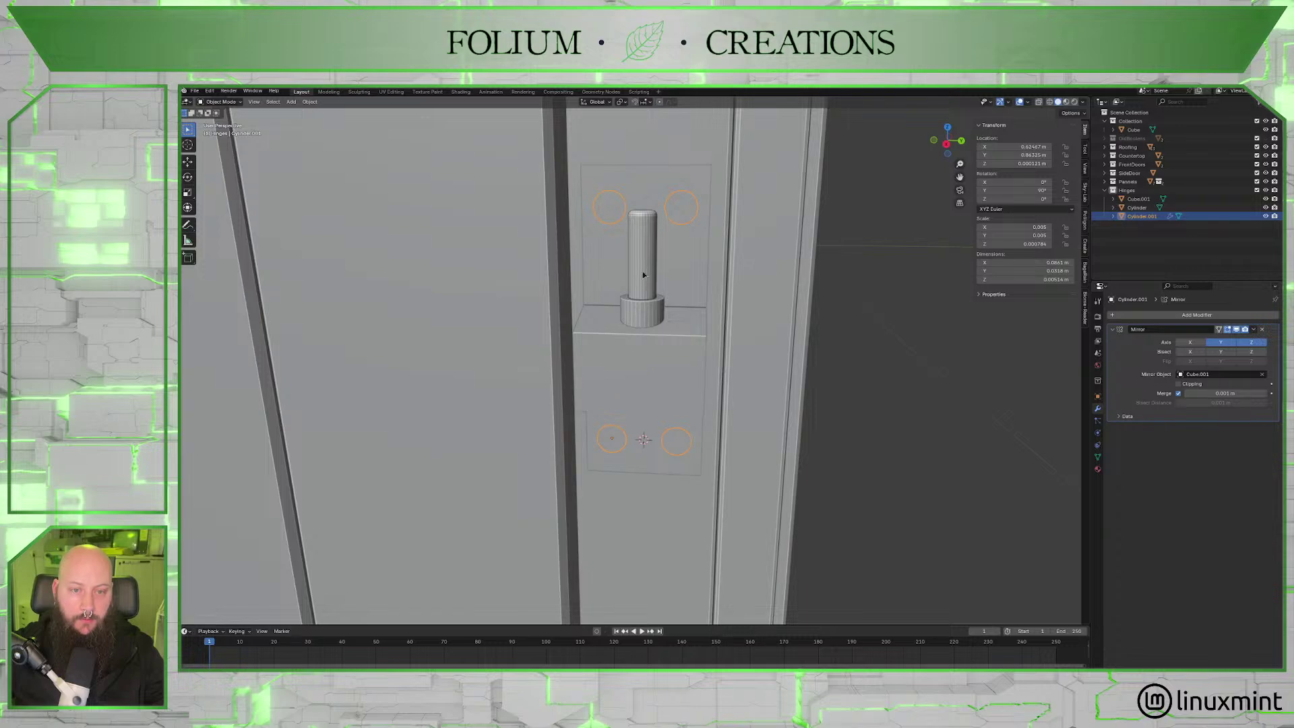
{"action": "middle_click_drag", "start_coordinate": [753, 338], "coordinate": [765, 321]}
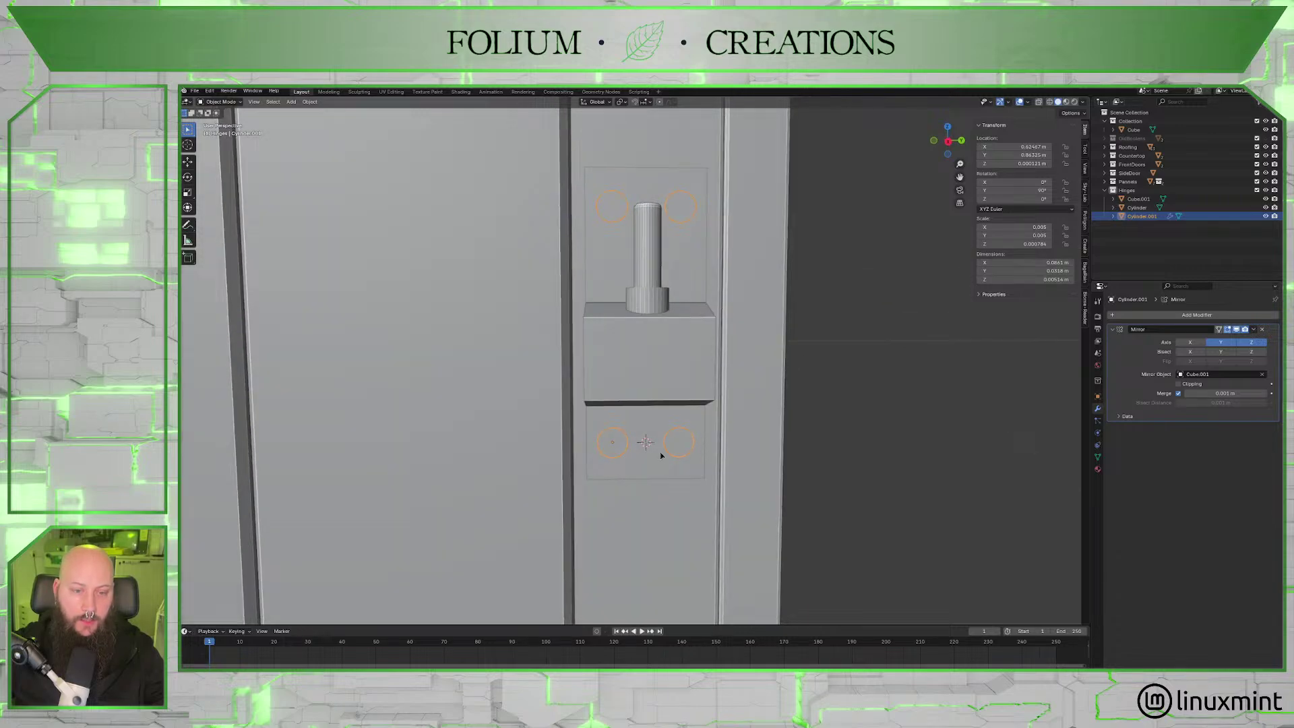
{"action": "middle_click_drag", "start_coordinate": [693, 437], "coordinate": [685, 258]}
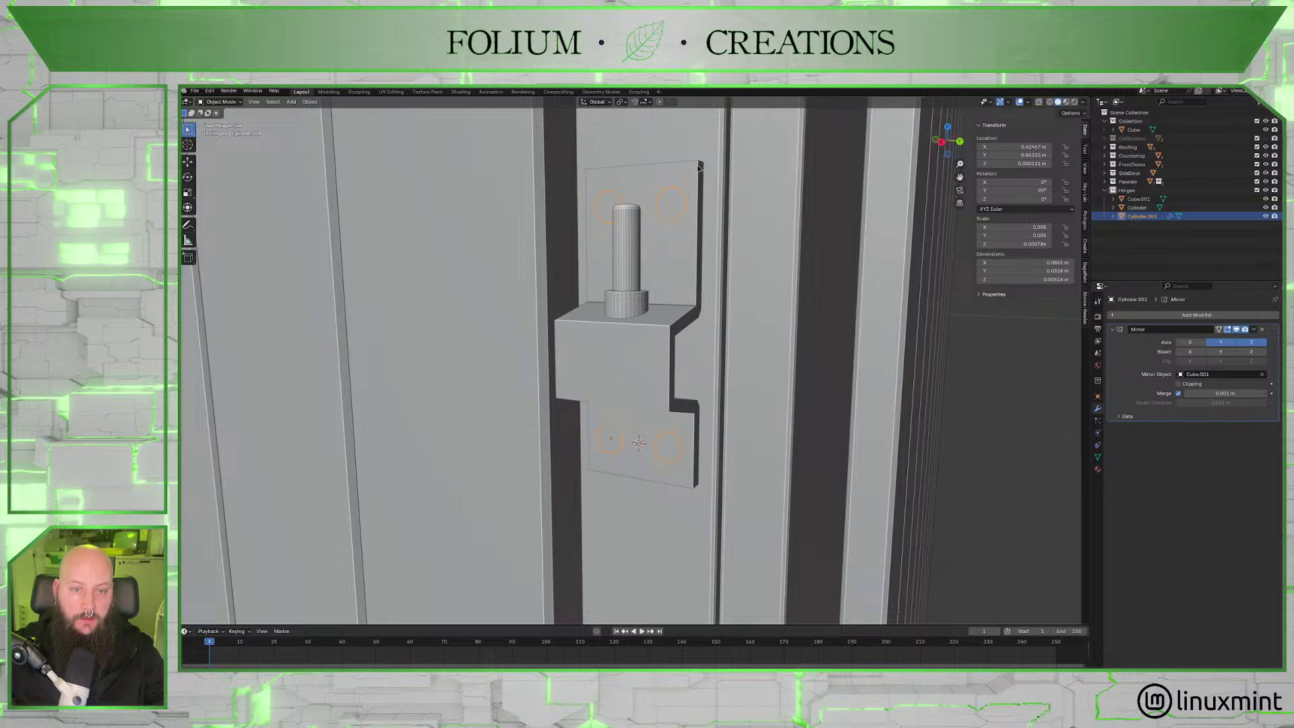
{"action": "middle_click_drag", "start_coordinate": [691, 264], "coordinate": [646, 241]}
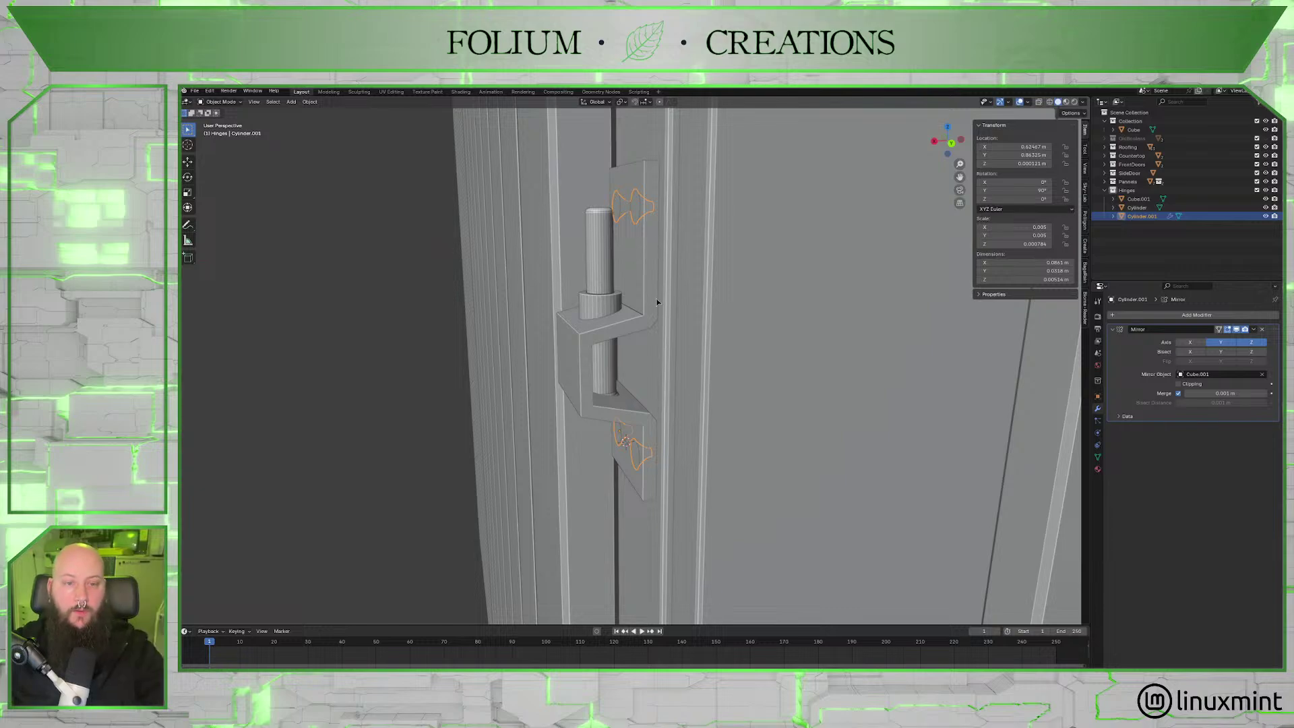
{"action": "middle_click_drag", "start_coordinate": [653, 297], "coordinate": [725, 308]}
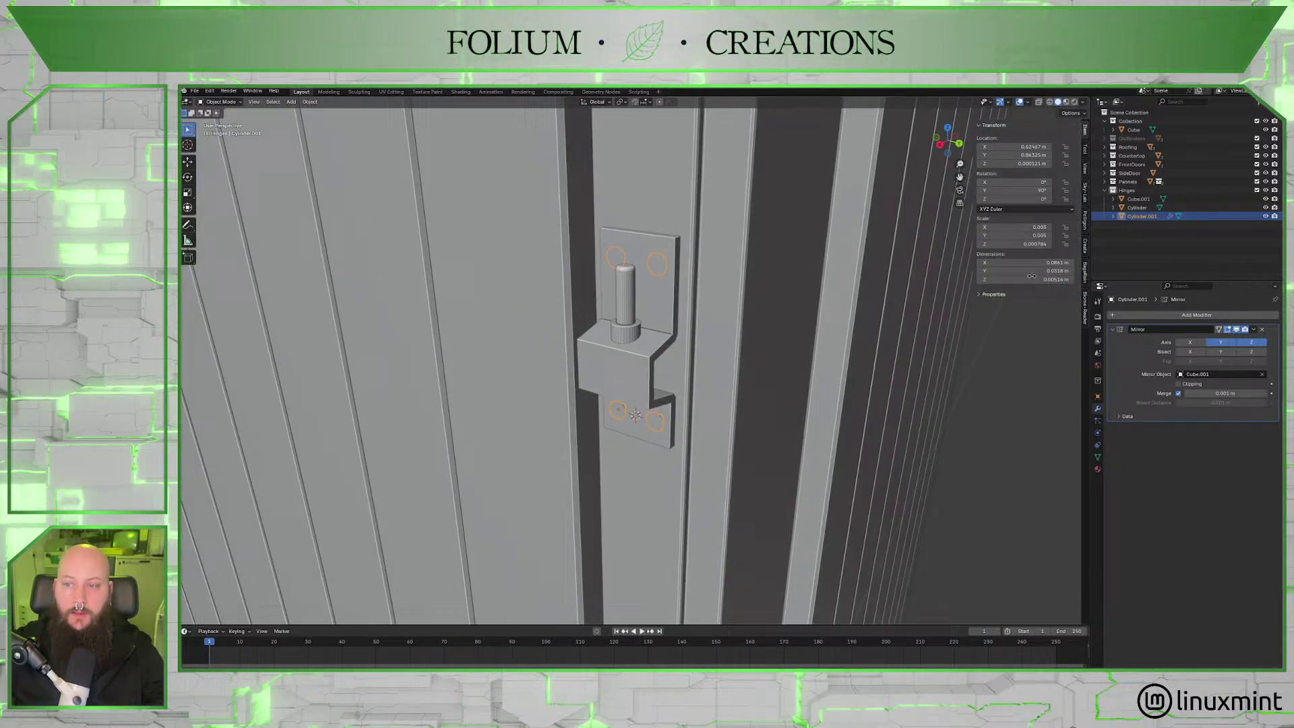
{"action": "left_click", "coordinate": [1113, 330]}
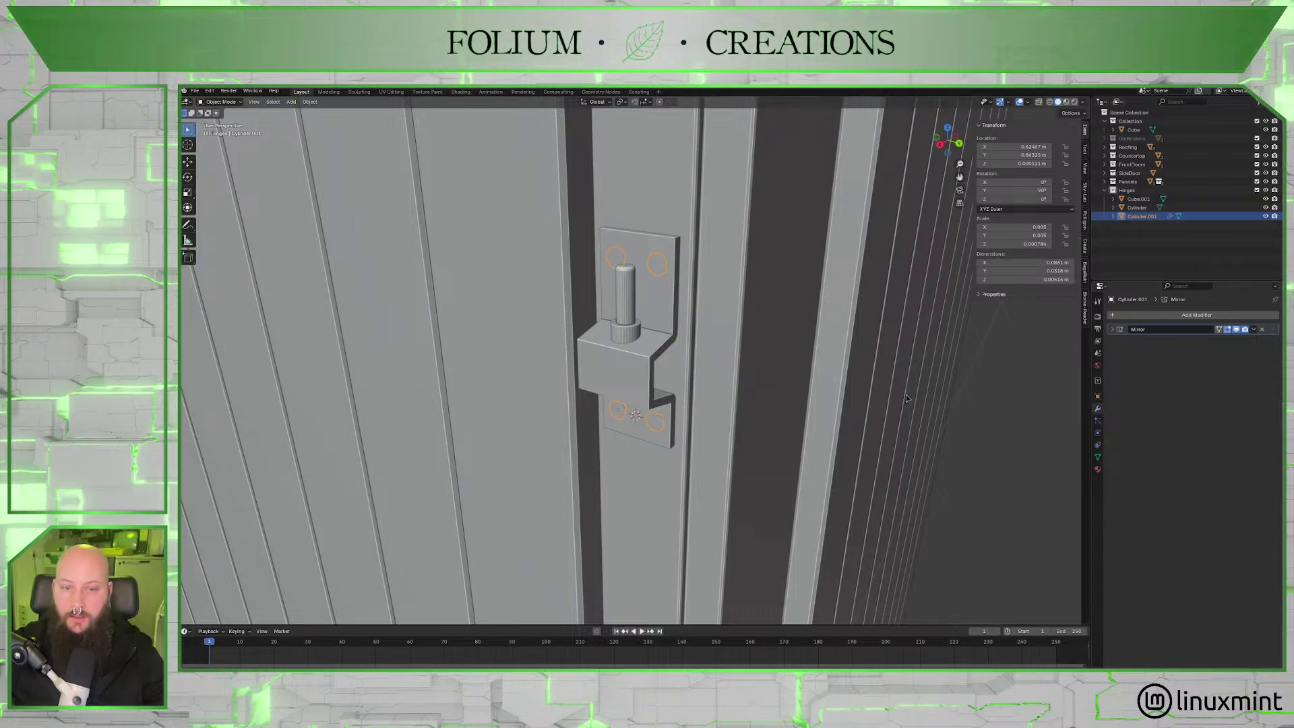
Add a Boolean Difference modifier to the hinge bracket, using the mirrored flared part Cylinder.001 as the cutting object.
{"action": "middle_click_drag", "start_coordinate": [801, 403], "coordinate": [880, 413]}
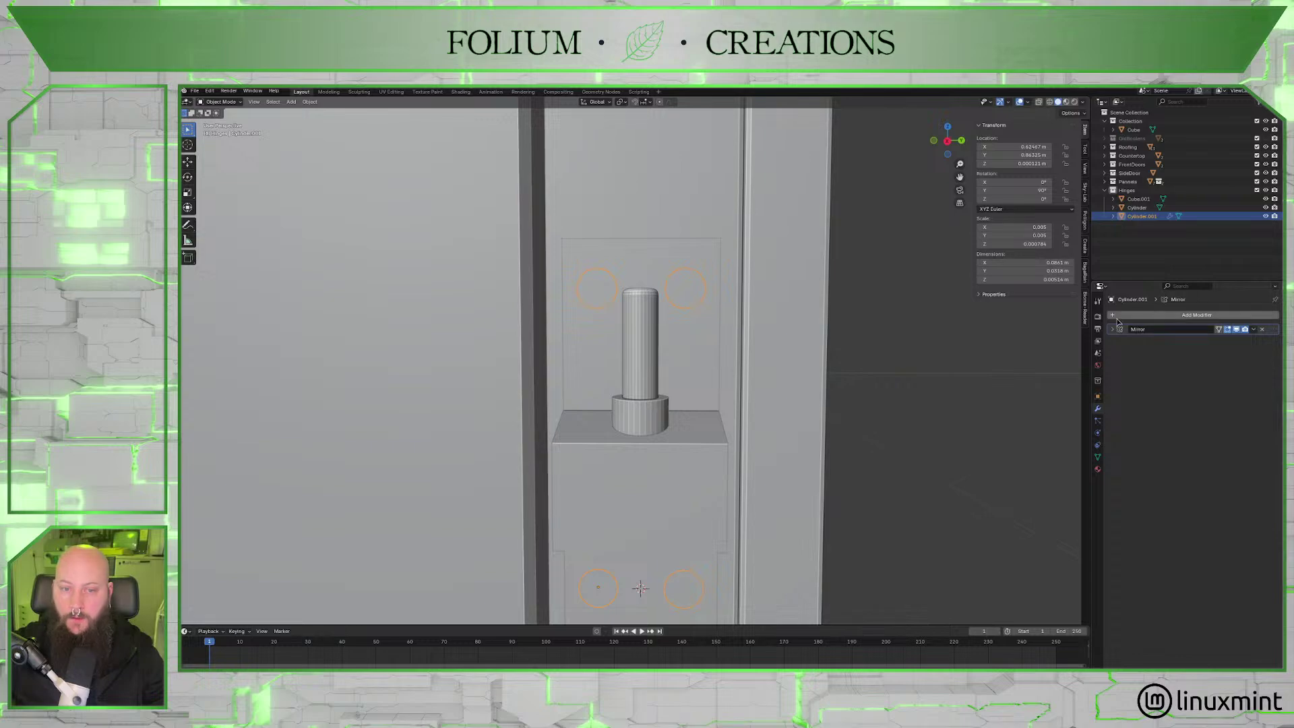
{"action": "left_click", "coordinate": [713, 378]}
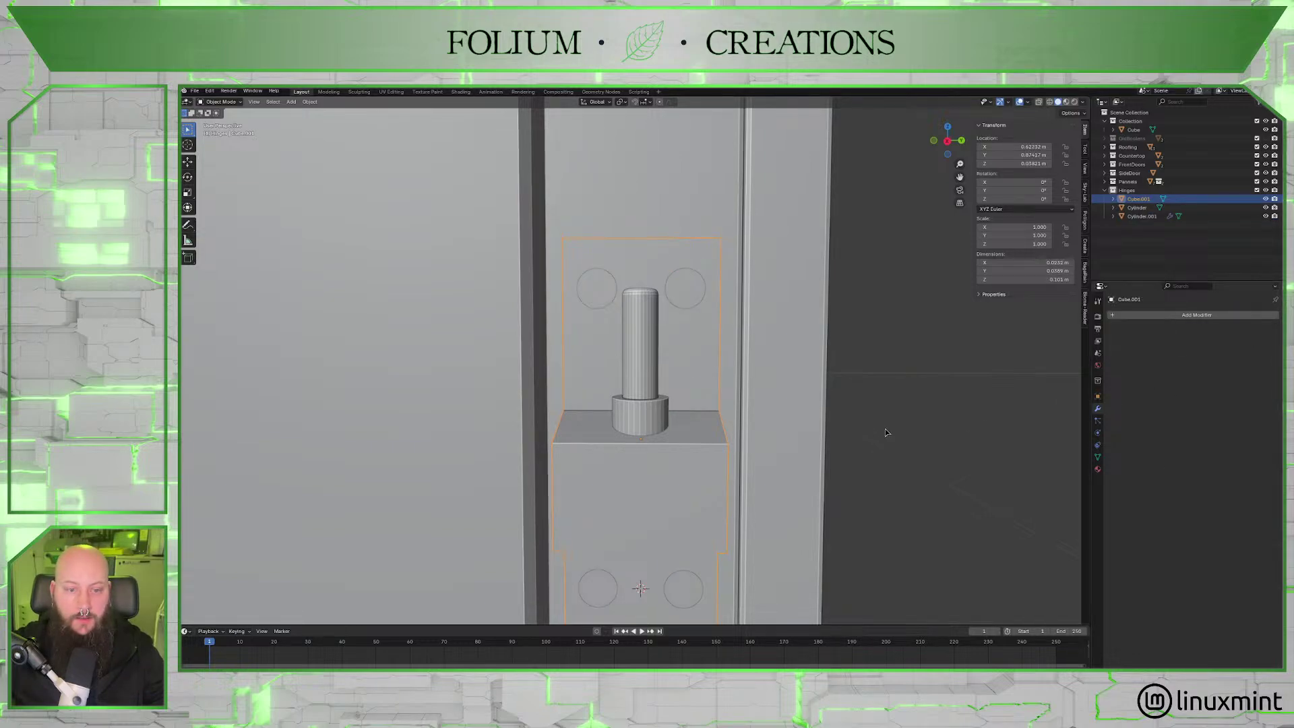
{"action": "middle_click_drag", "start_coordinate": [884, 428], "coordinate": [904, 392]}
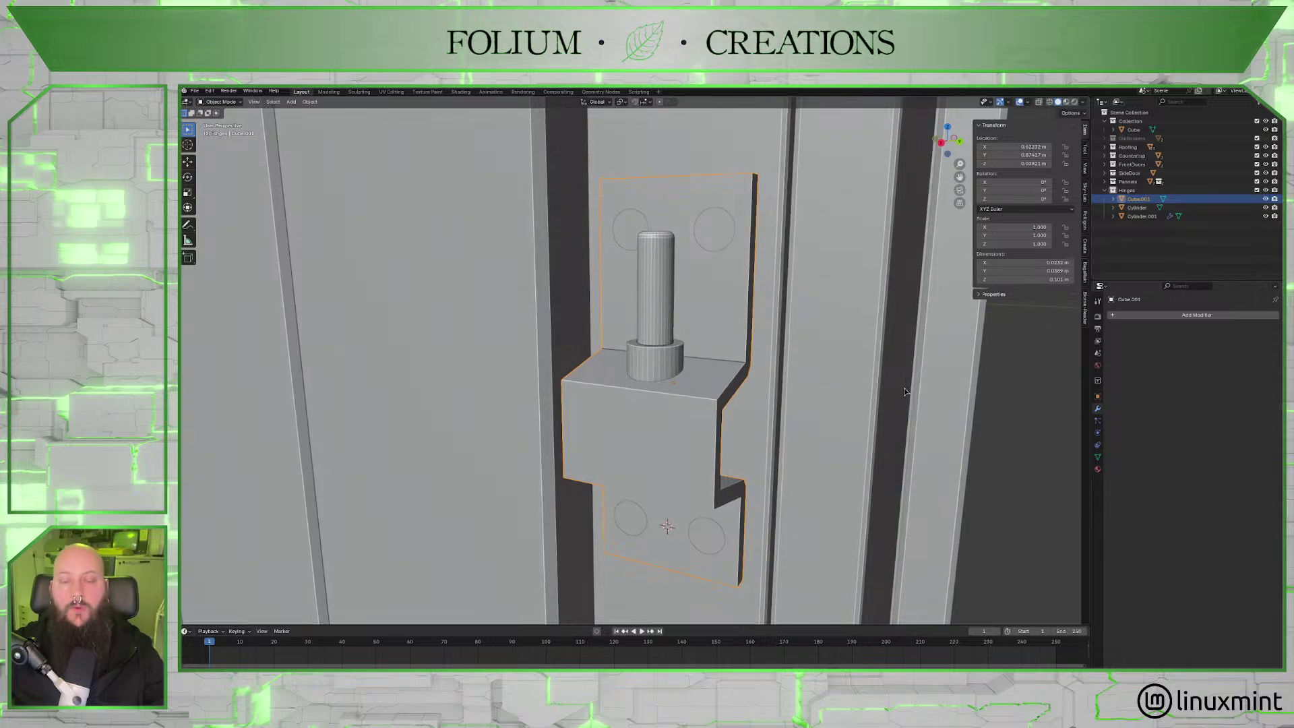
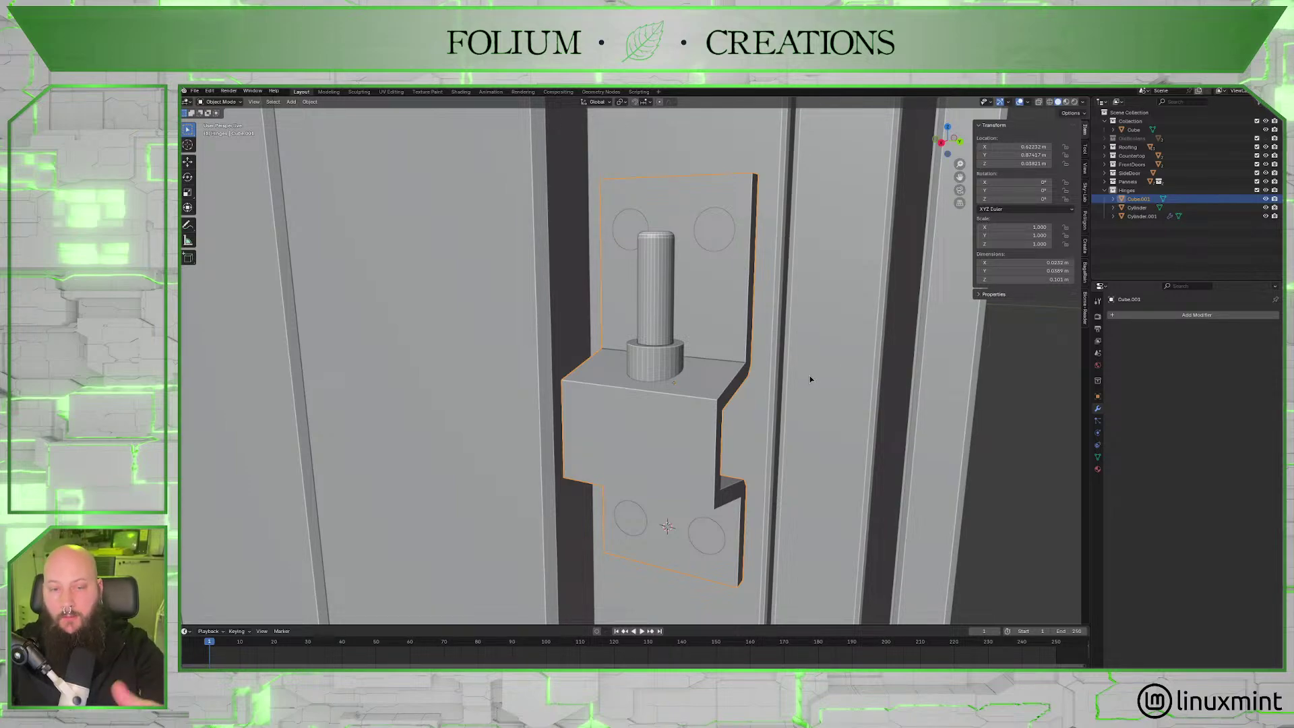
{"action": "left_click", "coordinate": [1122, 315]}
{"action": "mouse_move", "coordinate": [1126, 319]}
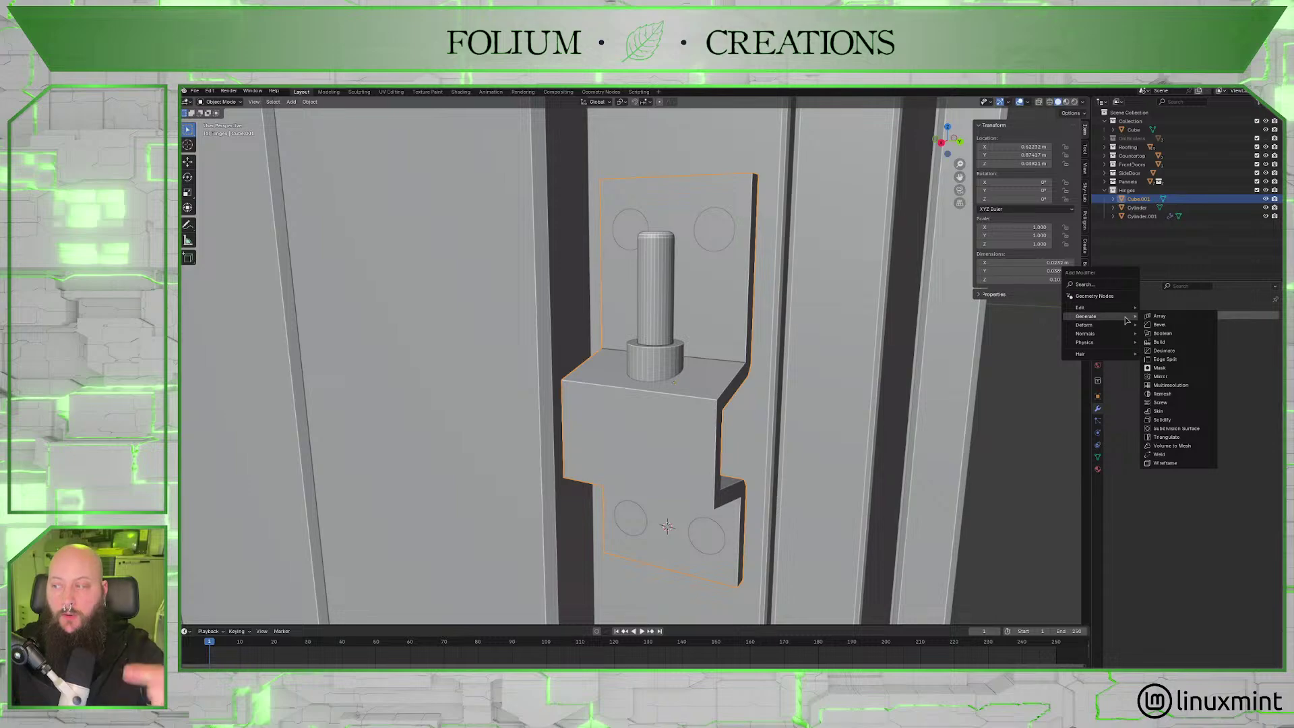
{"action": "left_click", "coordinate": [1162, 333]}
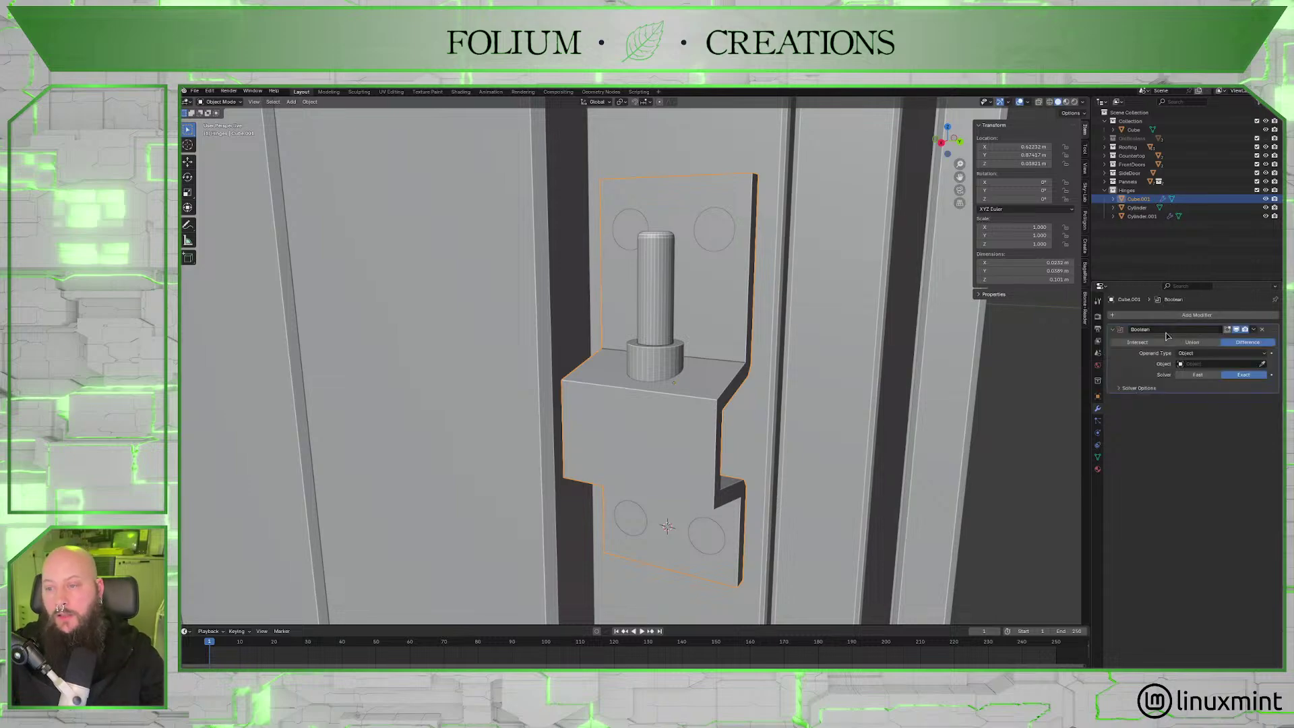
{"action": "left_click", "coordinate": [1265, 365]}
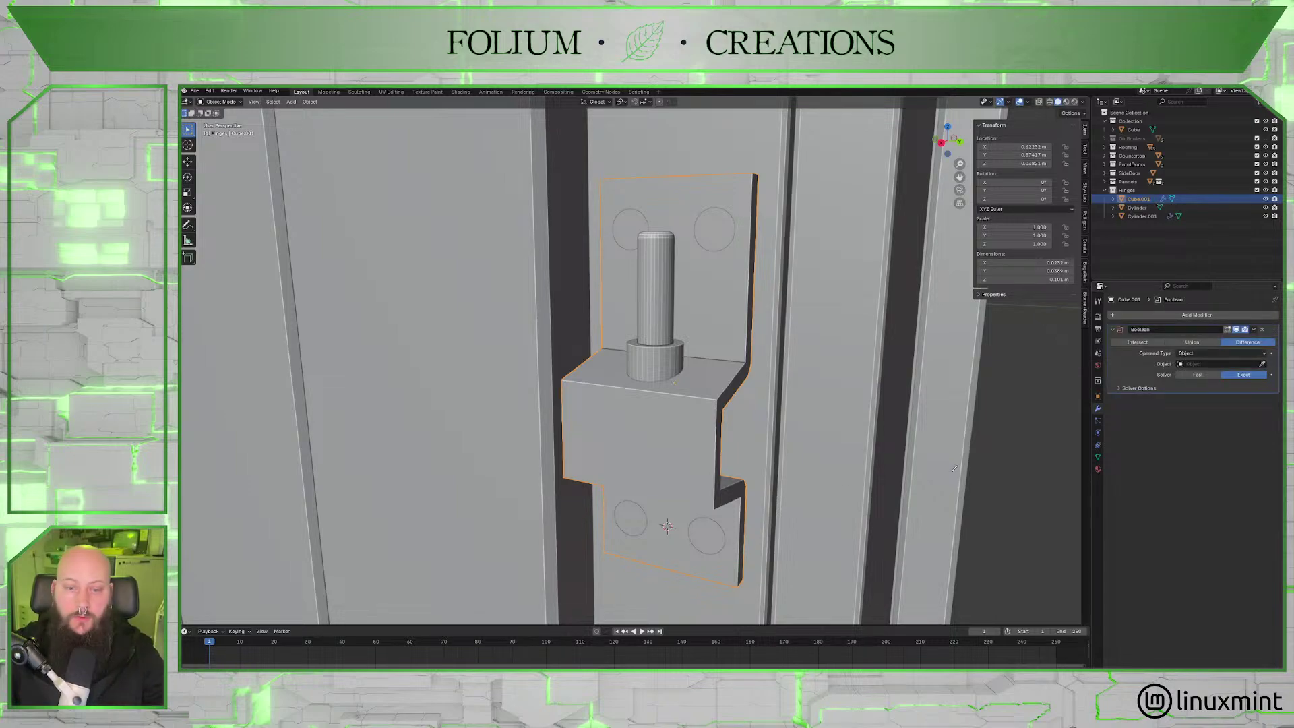
{"action": "left_click", "coordinate": [635, 515]}
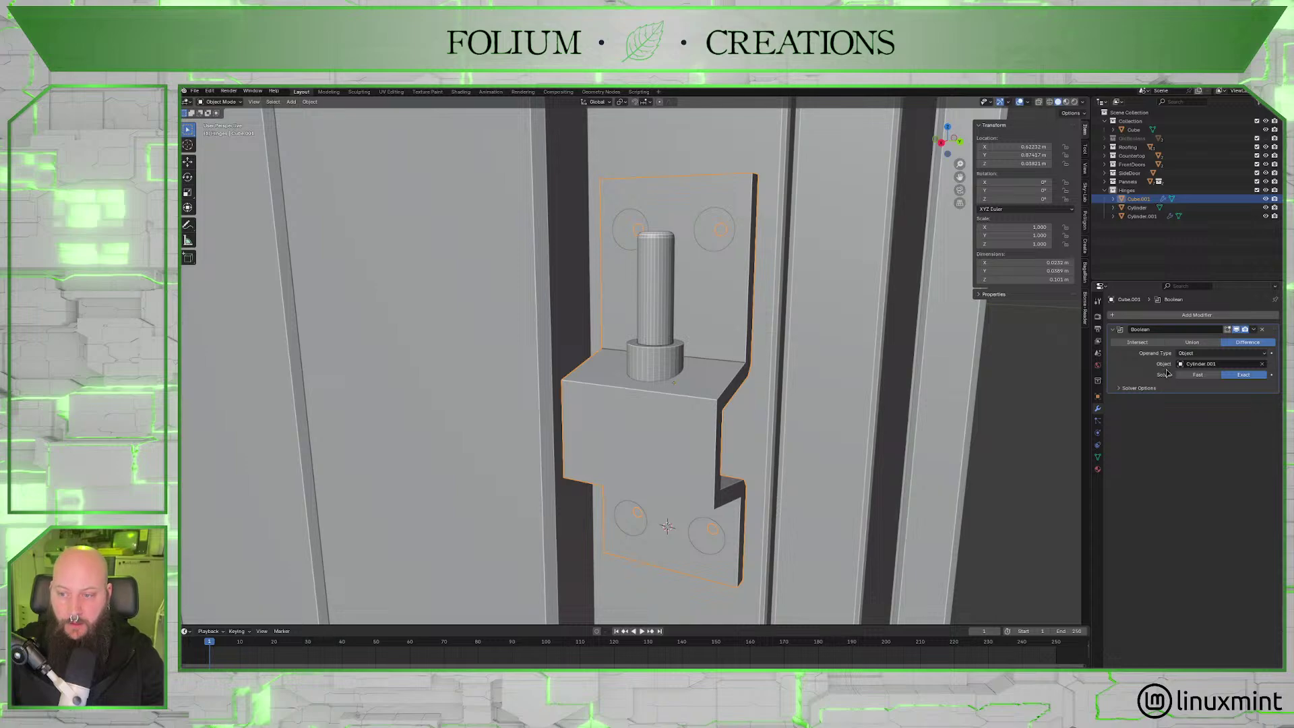
Rename the hinge bracket object as HingeMount.
{"action": "double_click", "coordinate": [1139, 199]}
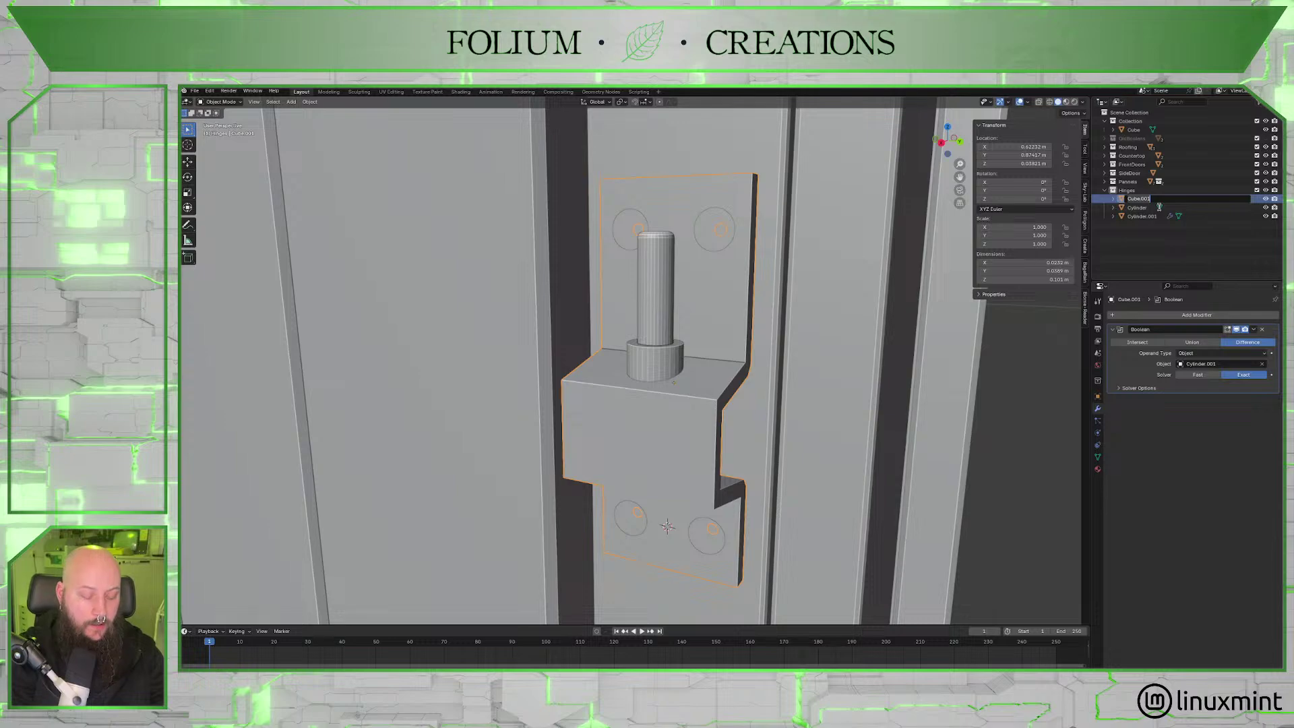
{"action": "type", "text": "Hinge"}
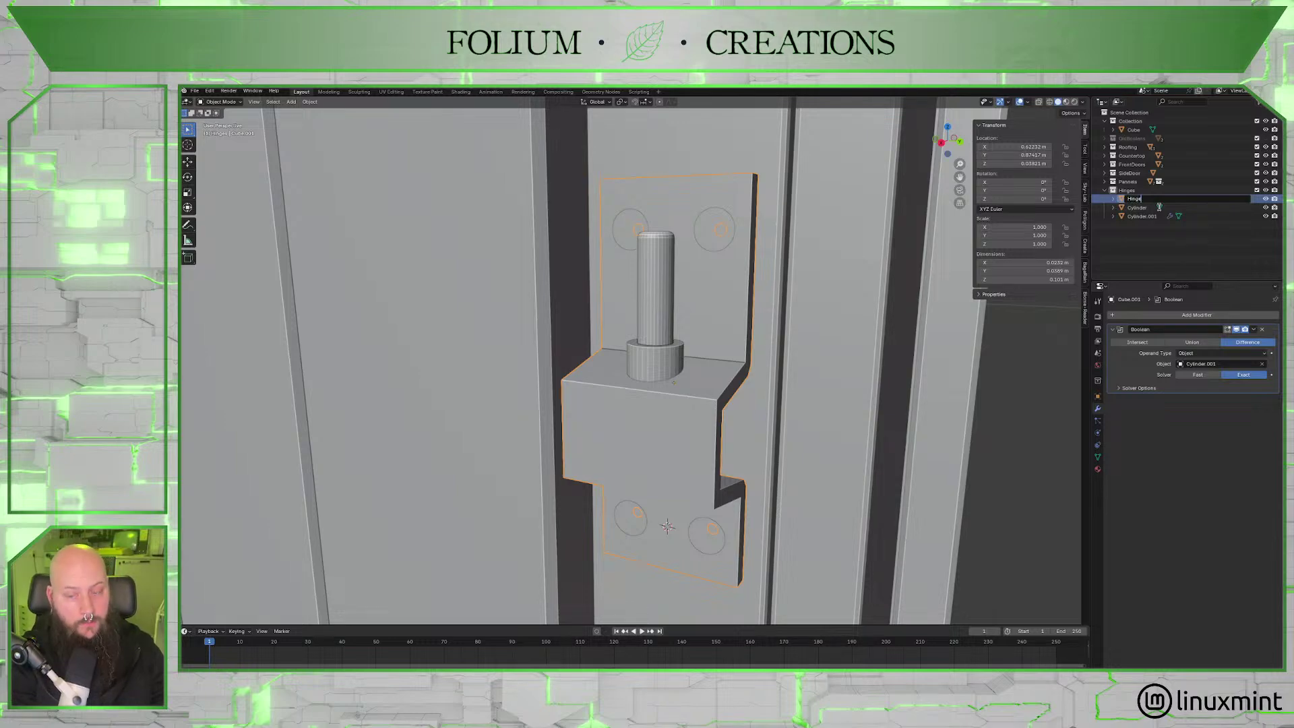
{"action": "type", "text": "Mount"}
{"action": "key", "text": "Return"}
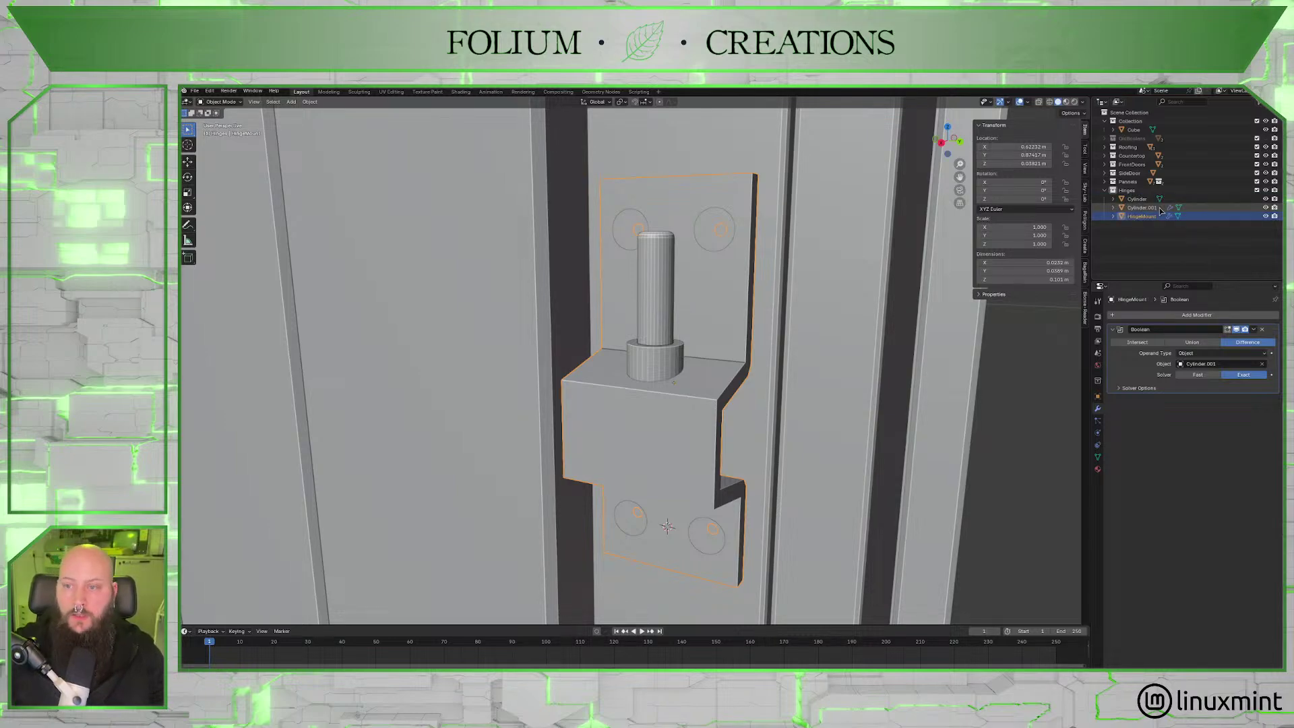
Rename the mirrored flared part Cylinder.001 as ScrewHolesBoolean.
{"action": "left_click", "coordinate": [1160, 208]}
{"action": "double_click", "coordinate": [1154, 208]}
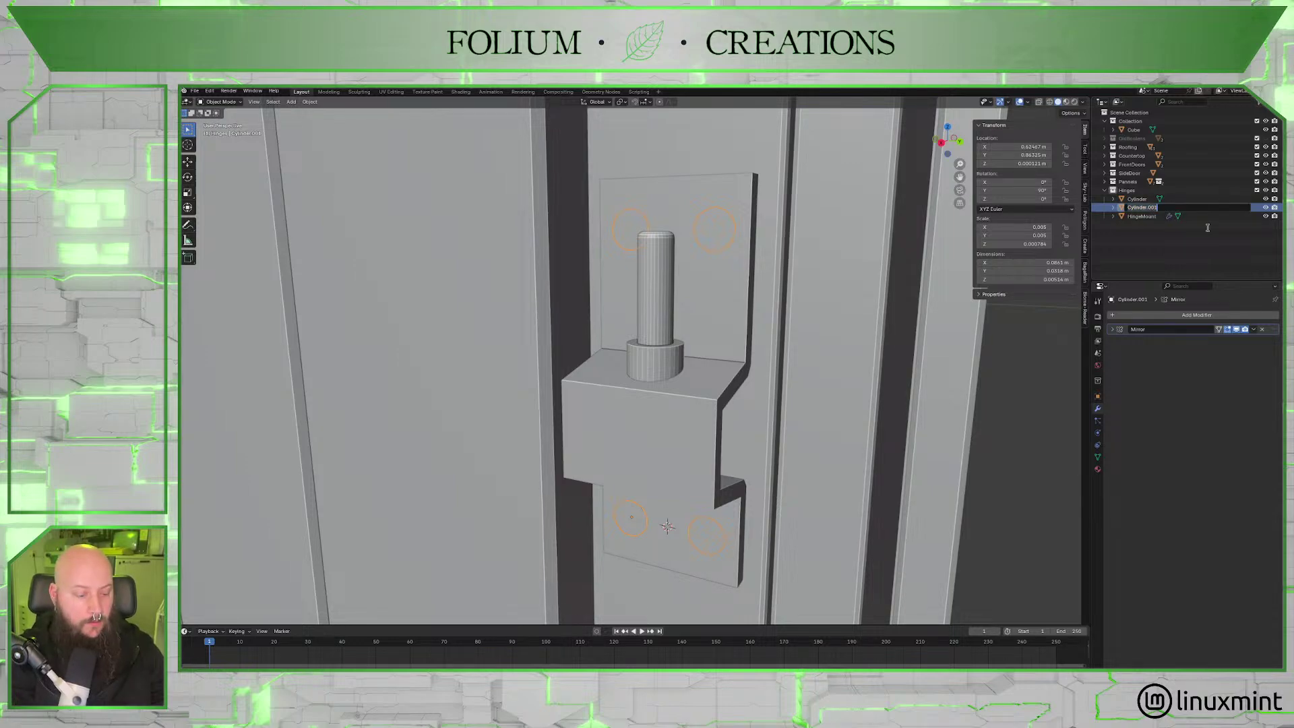
{"action": "type", "text": "ScrewHo"}
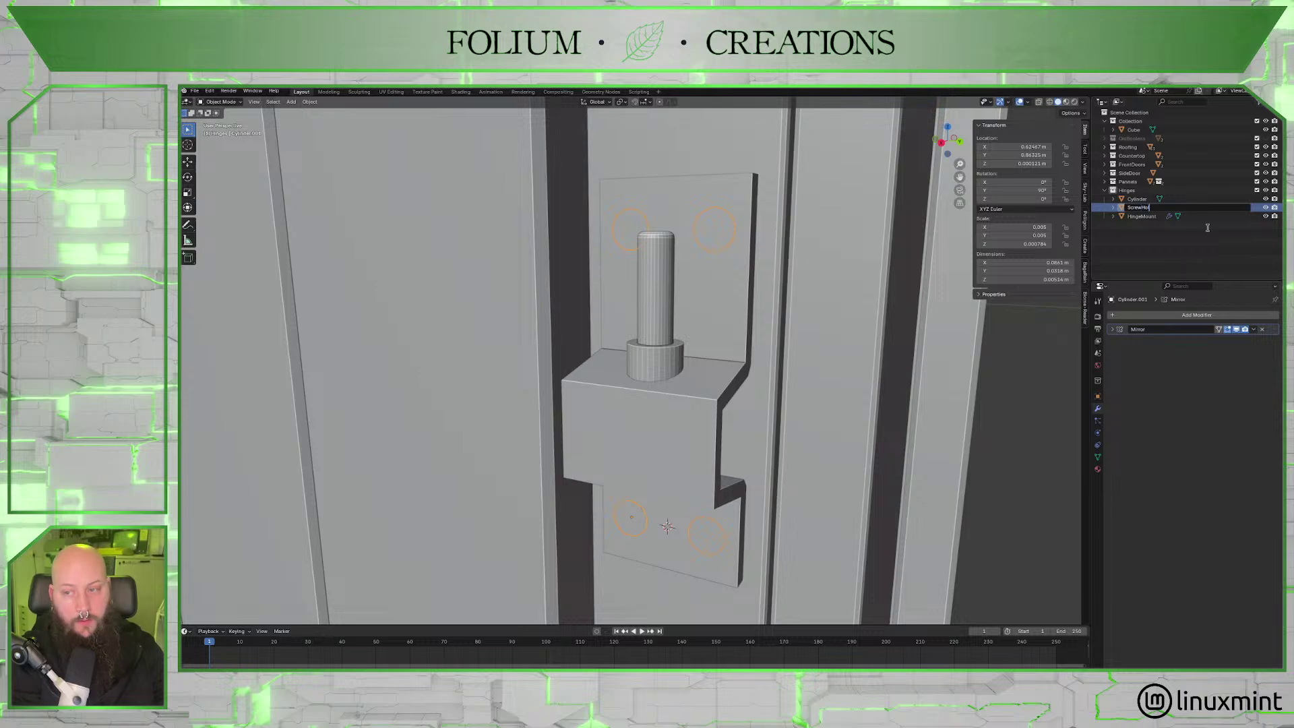
{"action": "type", "text": "les"}
{"action": "key", "text": "Return"}
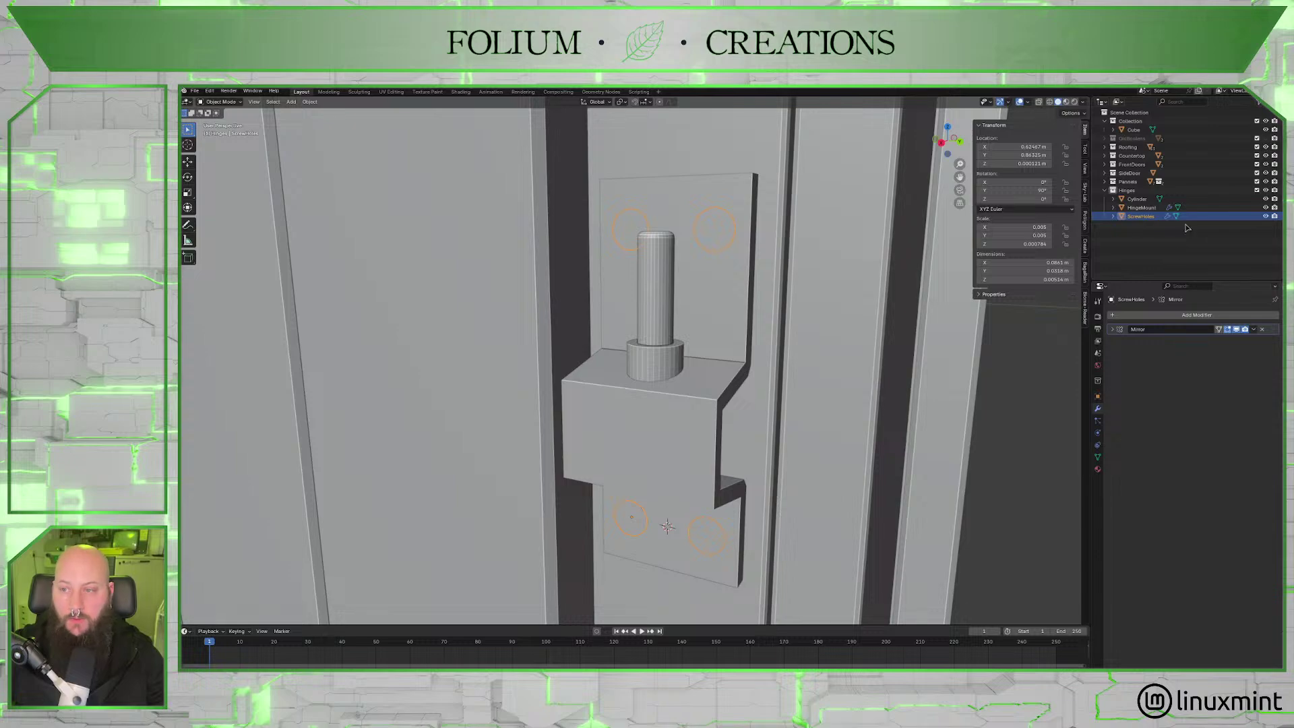
{"action": "double_click", "coordinate": [1156, 216]}
{"action": "left_click", "coordinate": [1155, 216]}
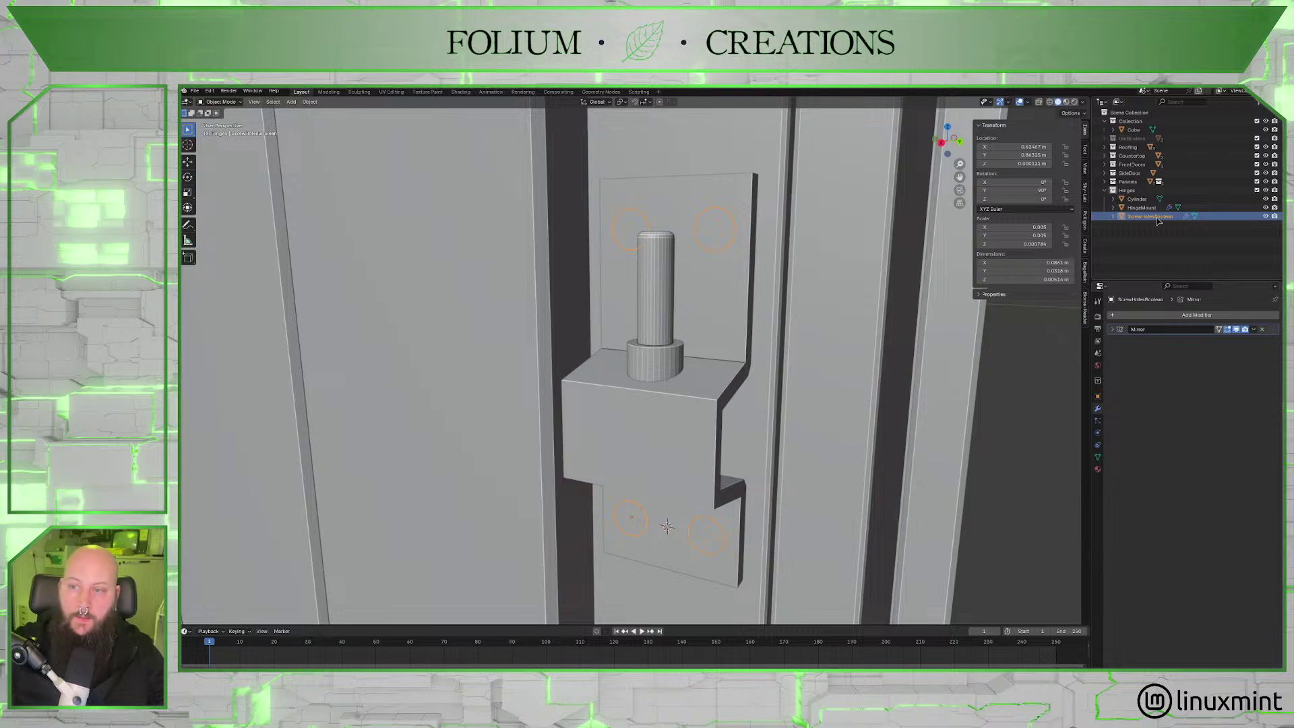
{"action": "key", "text": "Return"}
Try to parent the HingeMount bracket to the pin cylinder using the Object option.
{"action": "left_click", "coordinate": [1137, 200]}
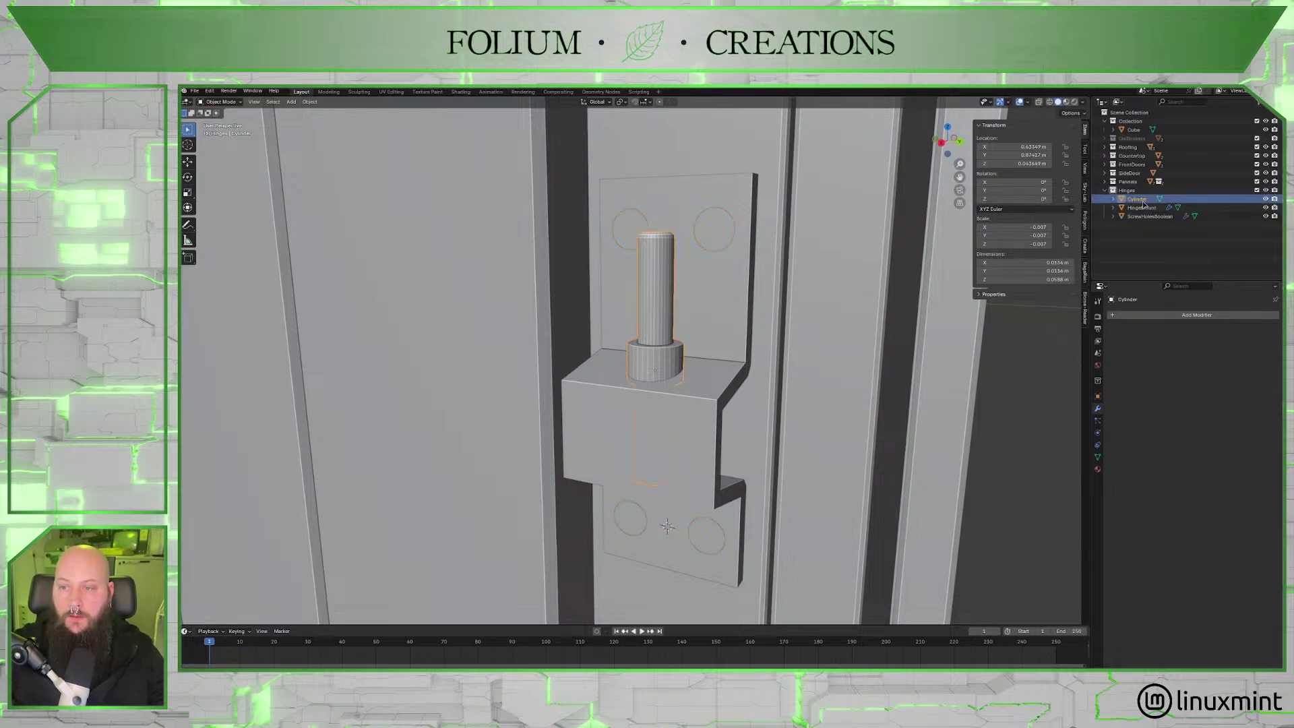
{"action": "middle_click_drag", "start_coordinate": [922, 312], "coordinate": [819, 308]}
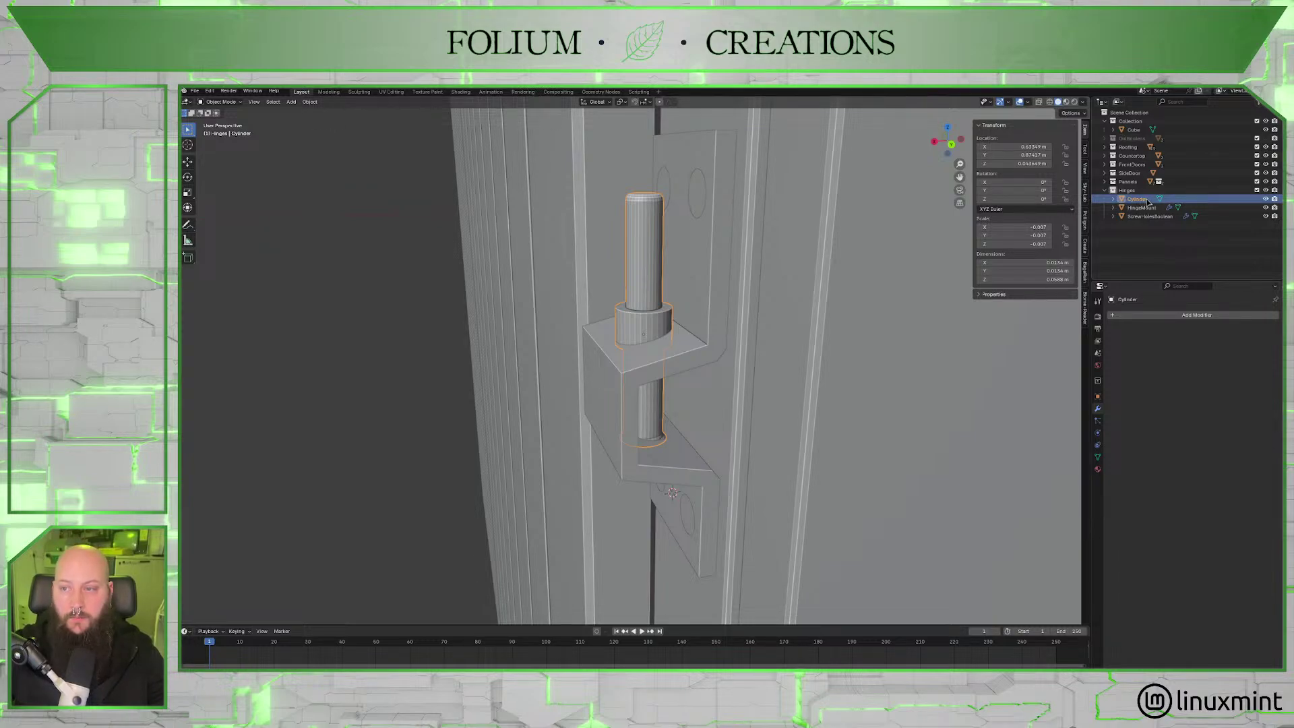
{"action": "left_click", "coordinate": [708, 351], "text": "shift"}
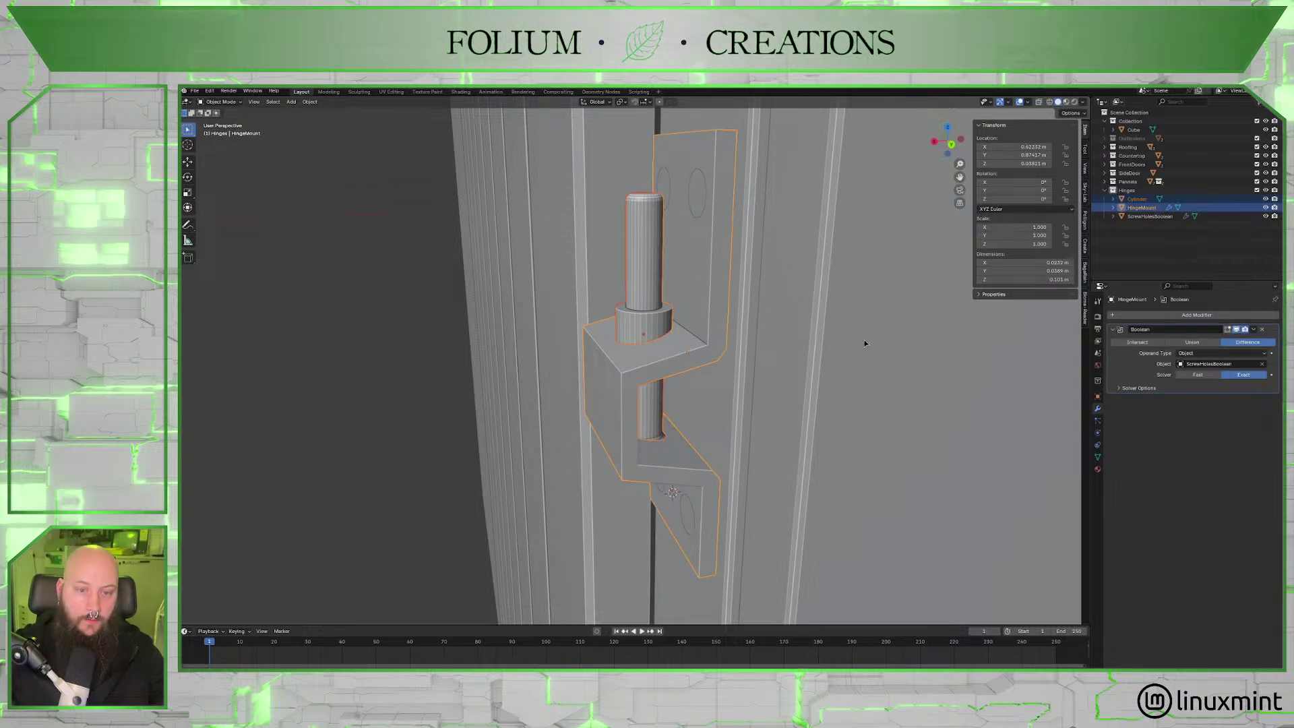
{"action": "left_click", "coordinate": [638, 315], "text": "shift"}
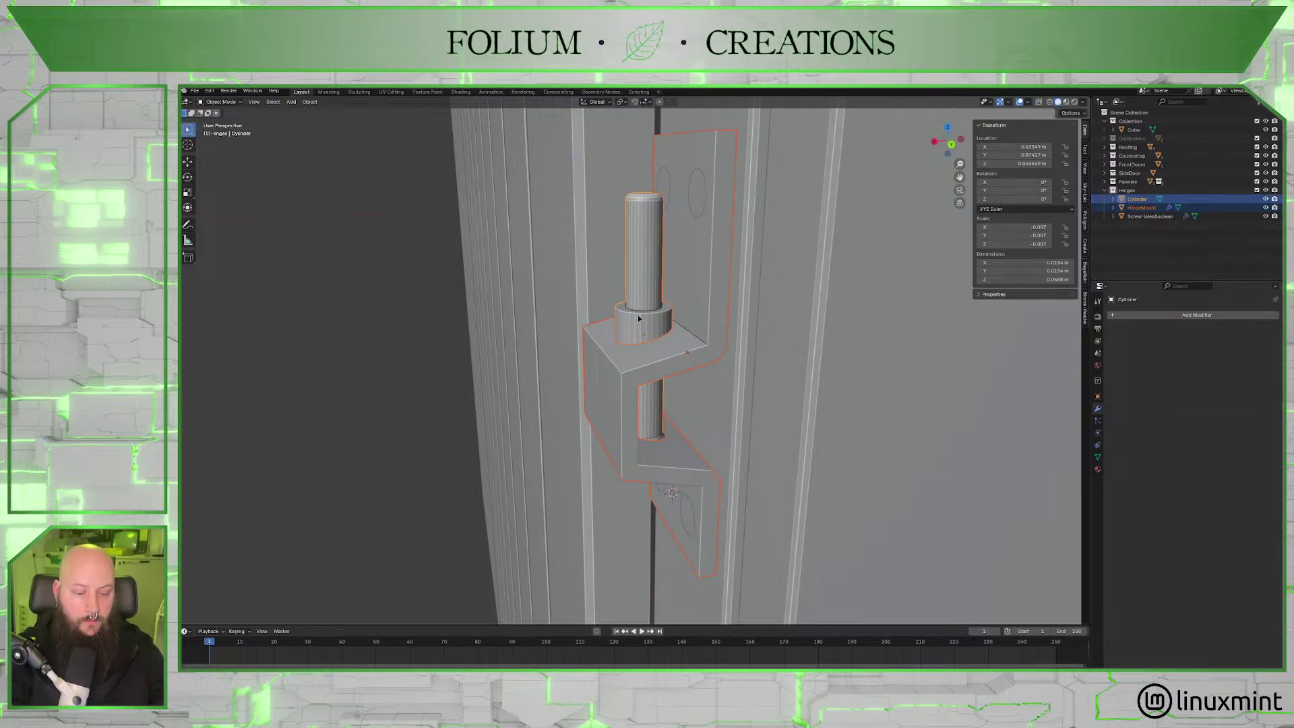
{"action": "key", "text": "ctrl+p"}
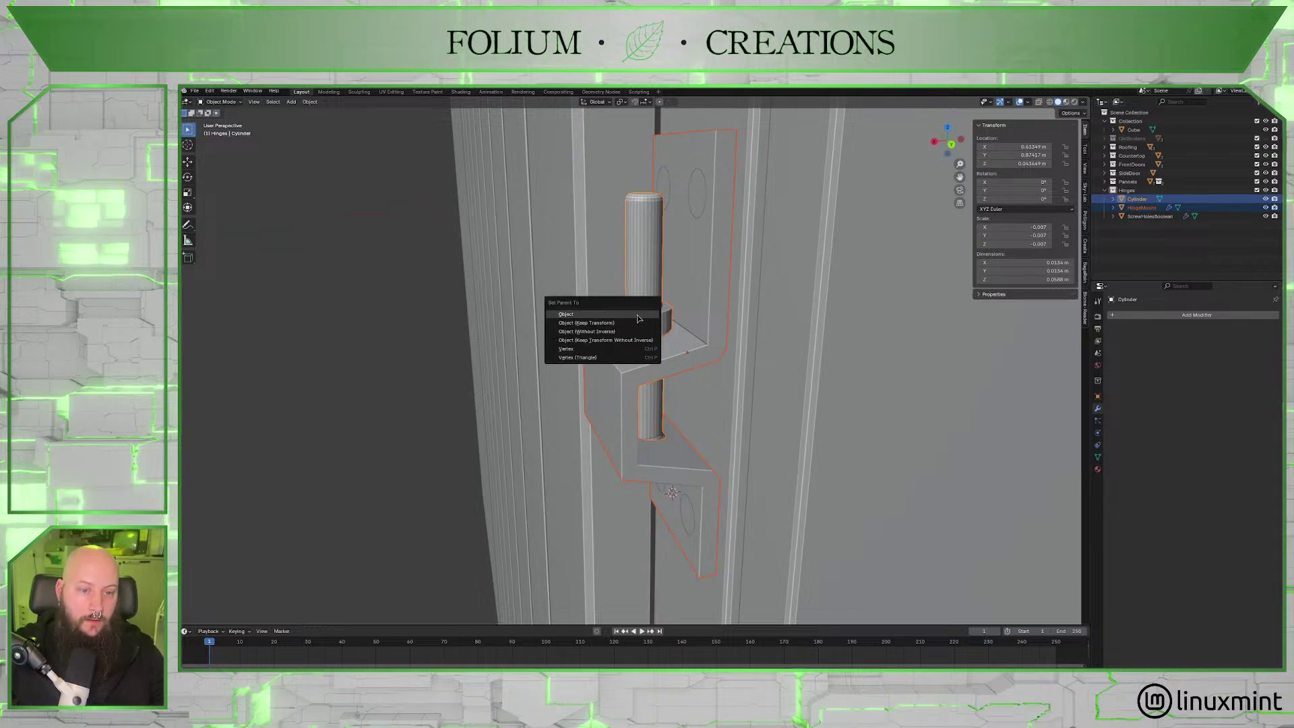
{"action": "left_click", "coordinate": [639, 318]}
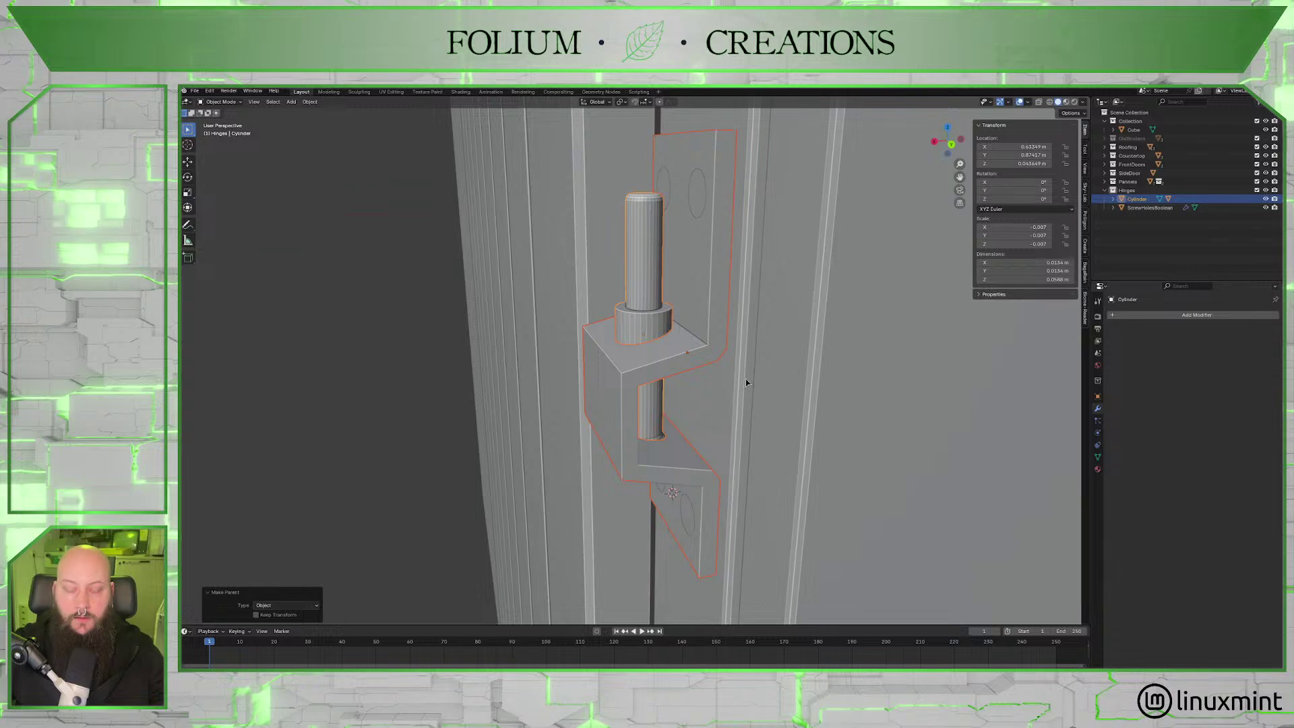
{"action": "key", "text": "ctrl+z"}
Parent the pin cylinder to the HingeMount bracket using the Object option, and deselect everything.
{"action": "left_click", "coordinate": [625, 331]}
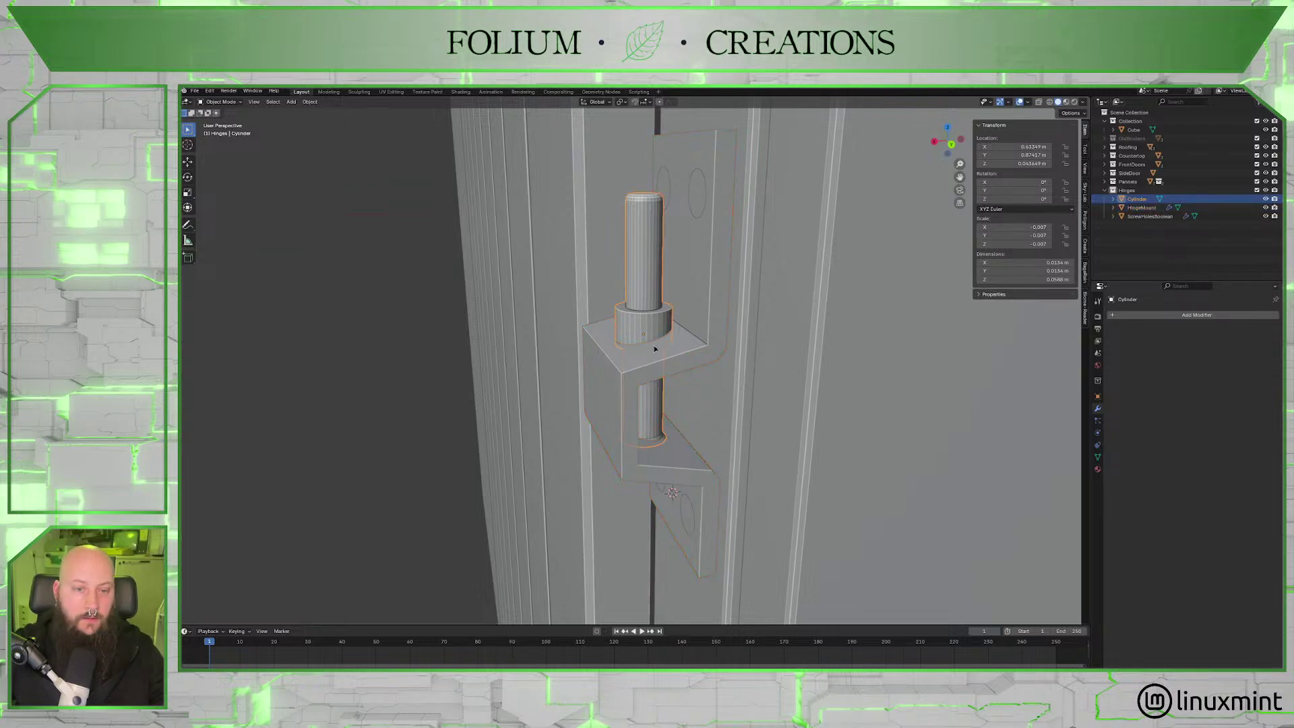
{"action": "left_click", "coordinate": [691, 340], "text": "shift"}
{"action": "key", "text": "ctrl+p"}
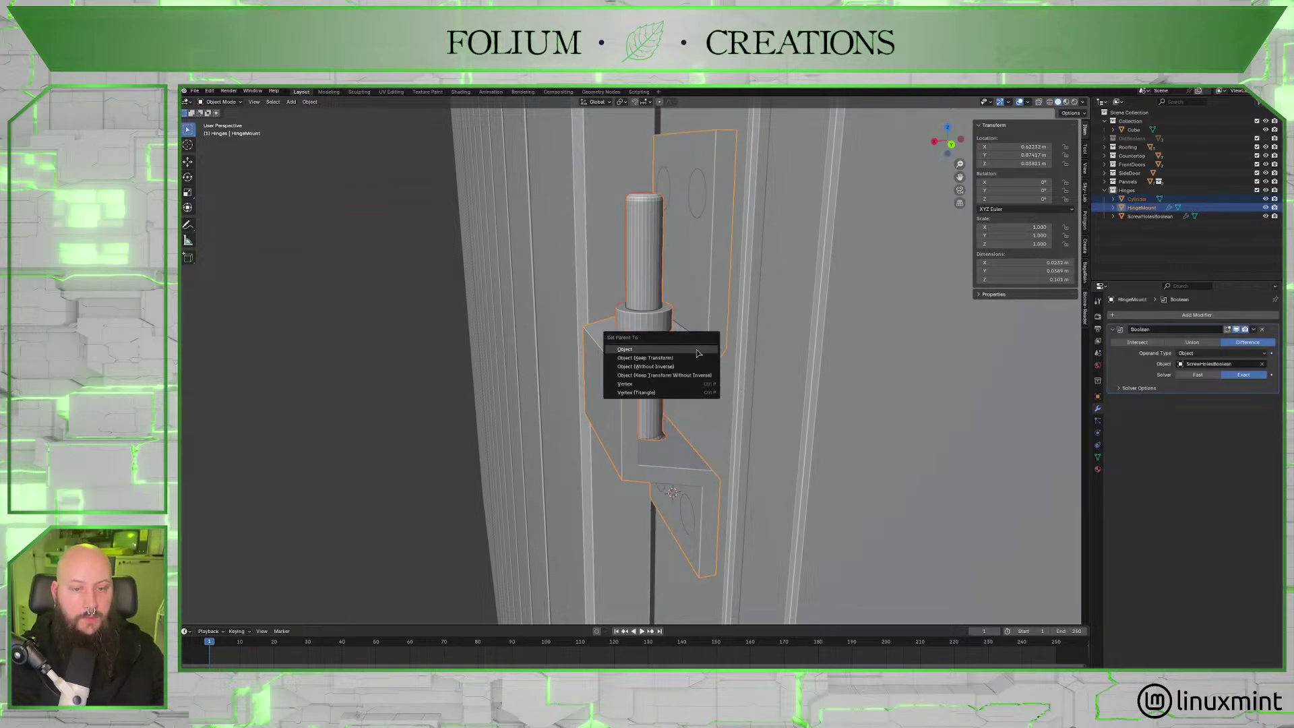
{"action": "left_click", "coordinate": [697, 351]}
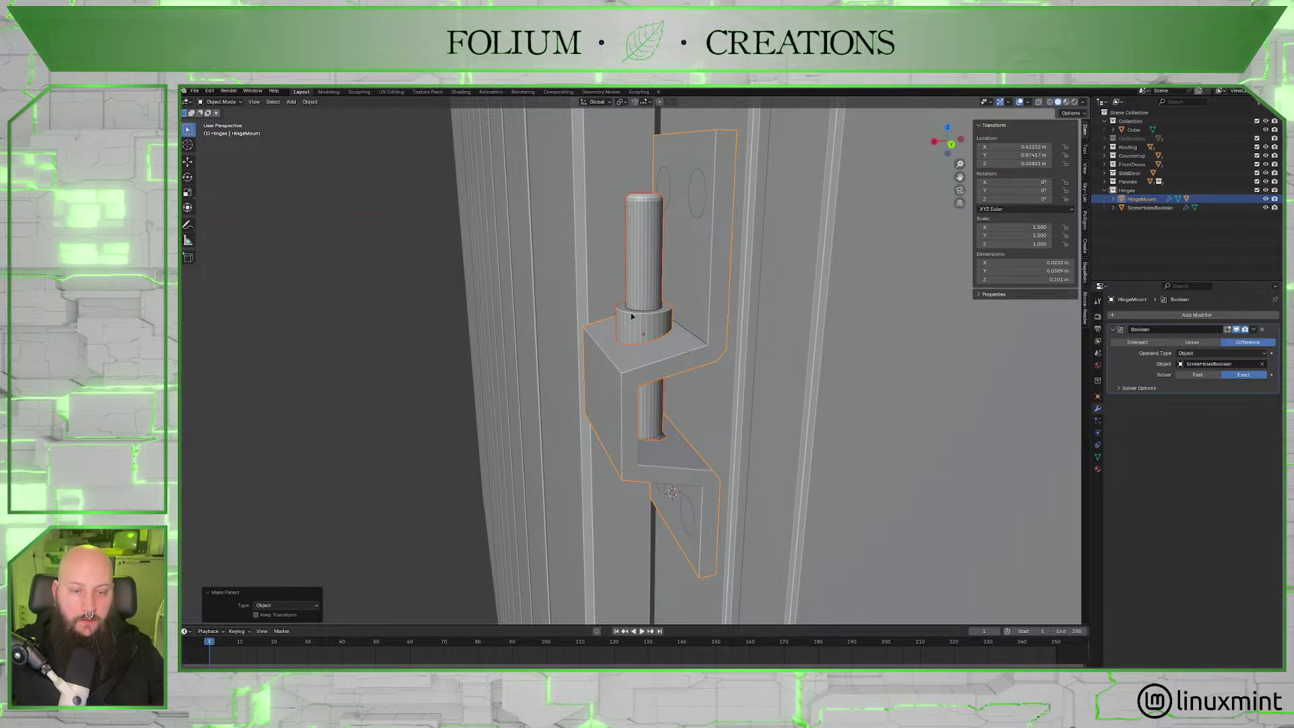
{"action": "left_click", "coordinate": [382, 312]}
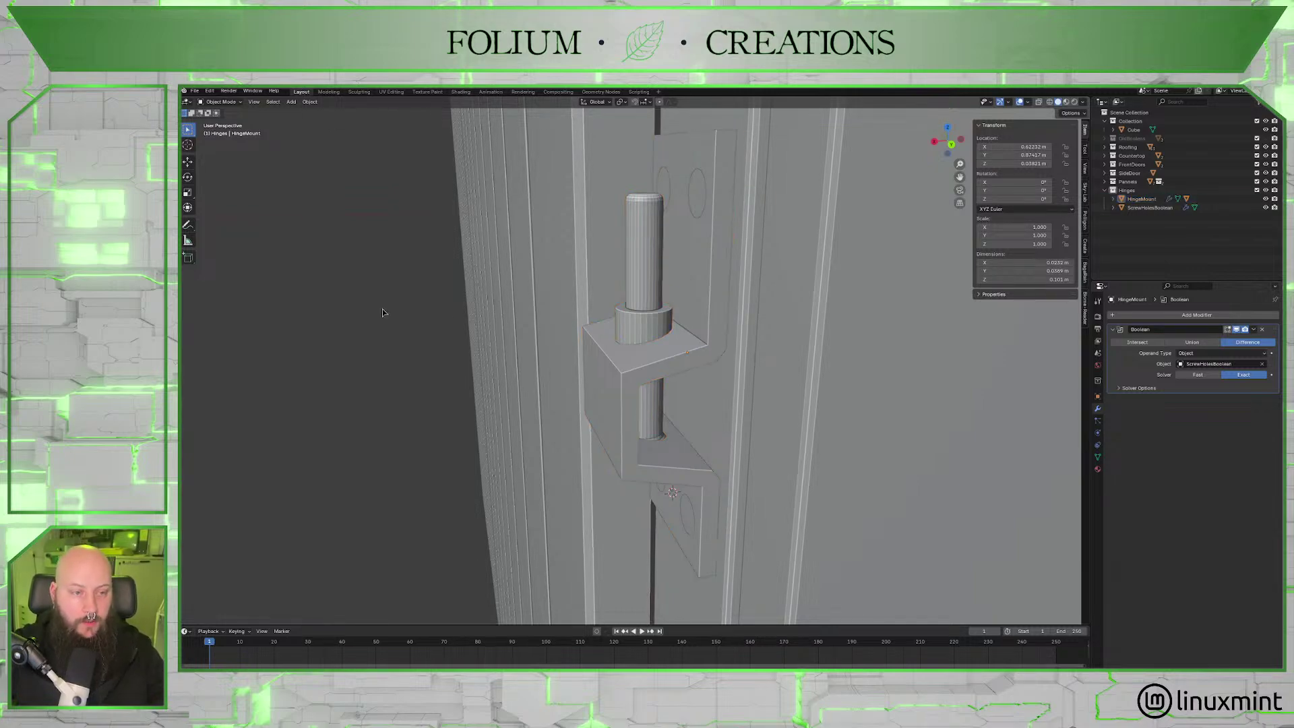
Expand HingeMount in the Outliner and test-move the bracket to check whether the pin and the screw-hole cutters follow it.
{"action": "left_click", "coordinate": [664, 391]}
{"action": "middle_click_drag", "start_coordinate": [684, 390], "coordinate": [689, 390]}
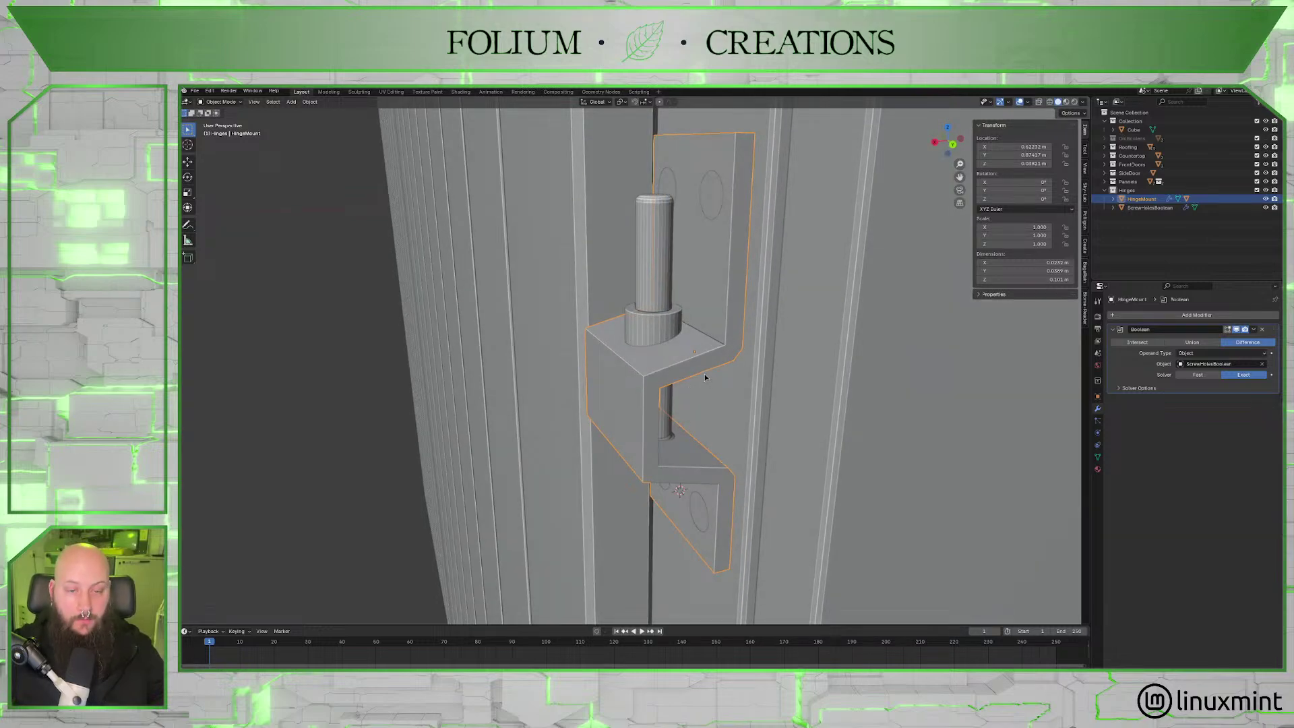
{"action": "left_click", "coordinate": [1113, 199]}
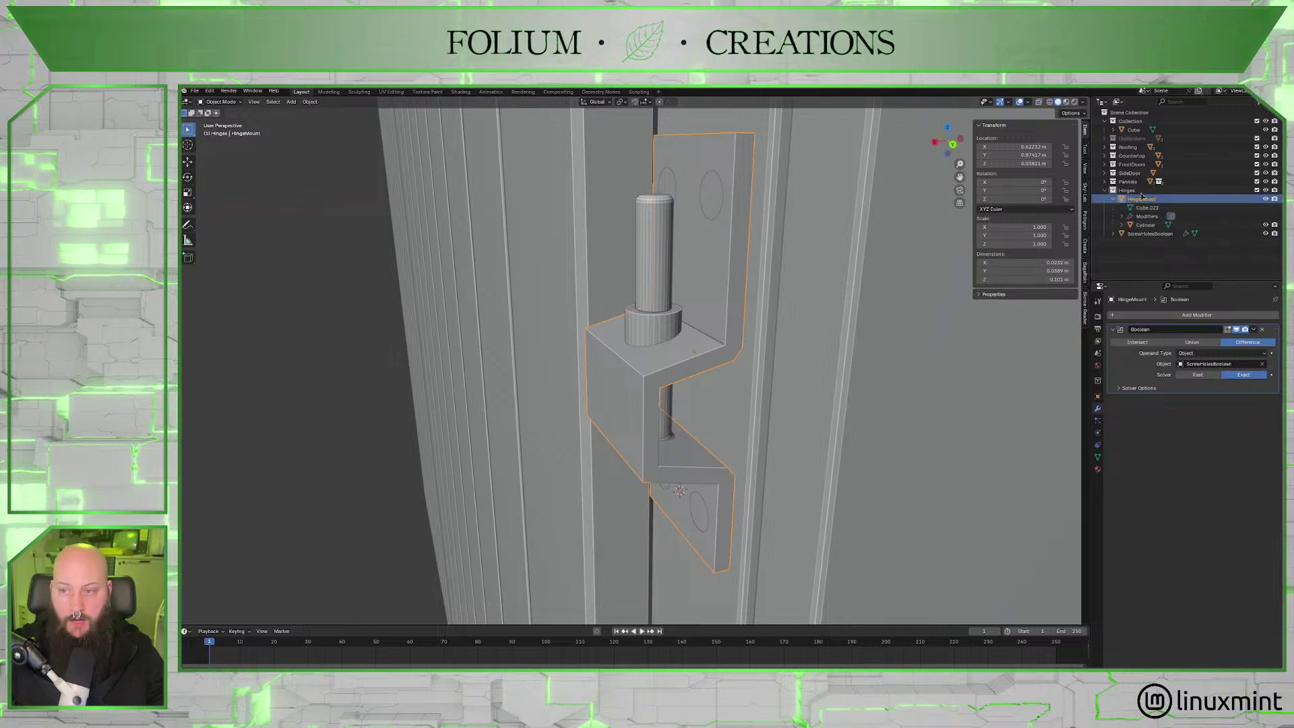
{"action": "middle_click_drag", "start_coordinate": [753, 276], "coordinate": [725, 303]}
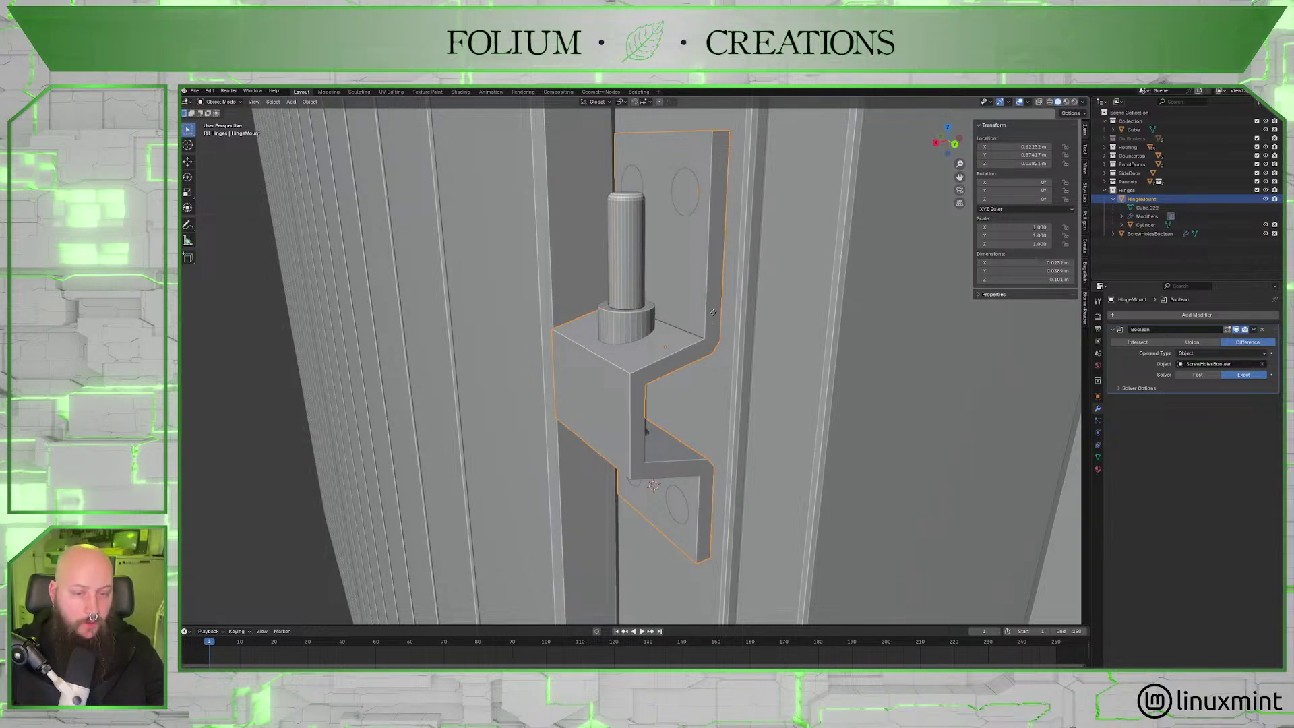
{"action": "key", "text": "g"}
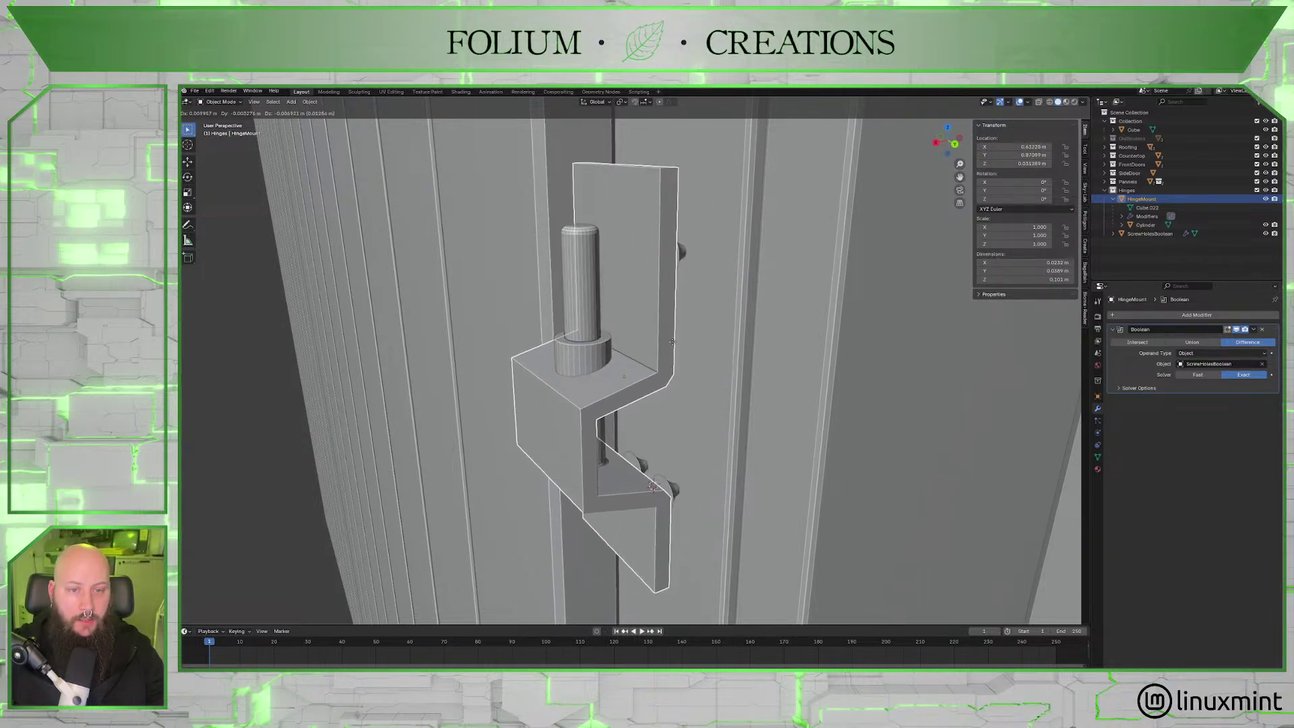
{"action": "right_click", "coordinate": [626, 321]}
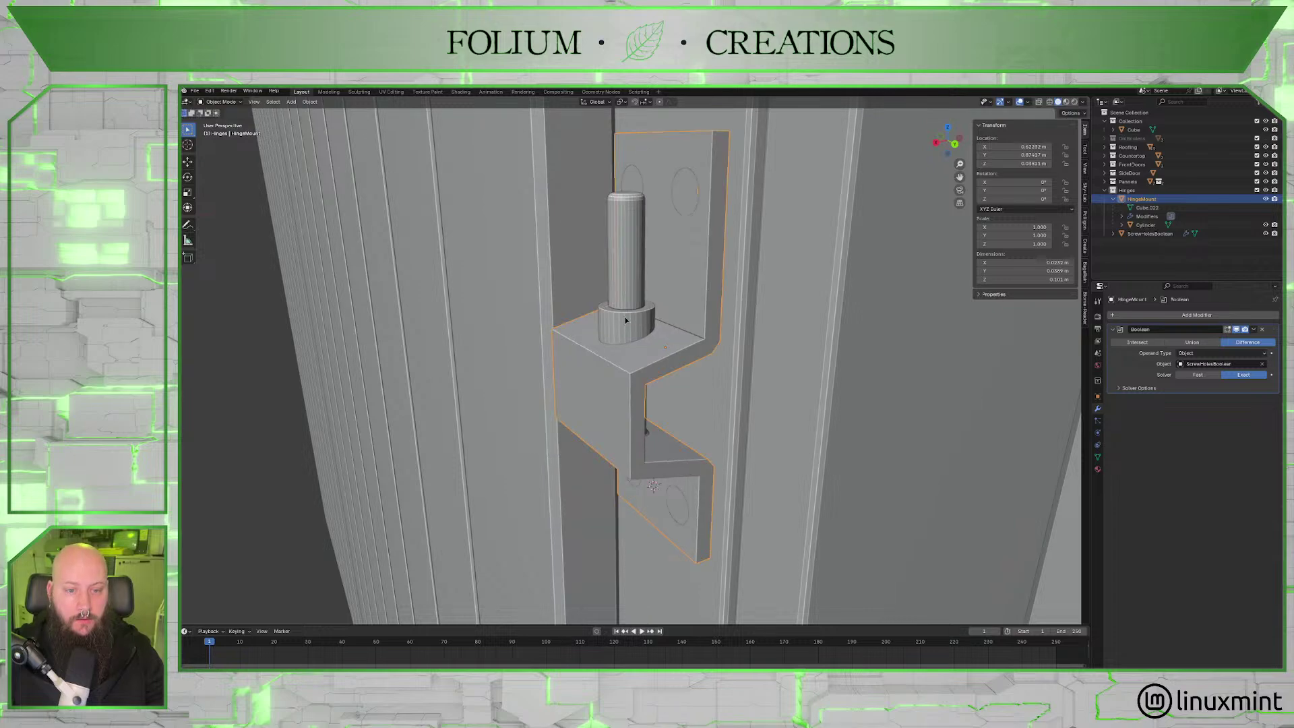
{"action": "middle_click_drag", "start_coordinate": [630, 307], "coordinate": [663, 328]}
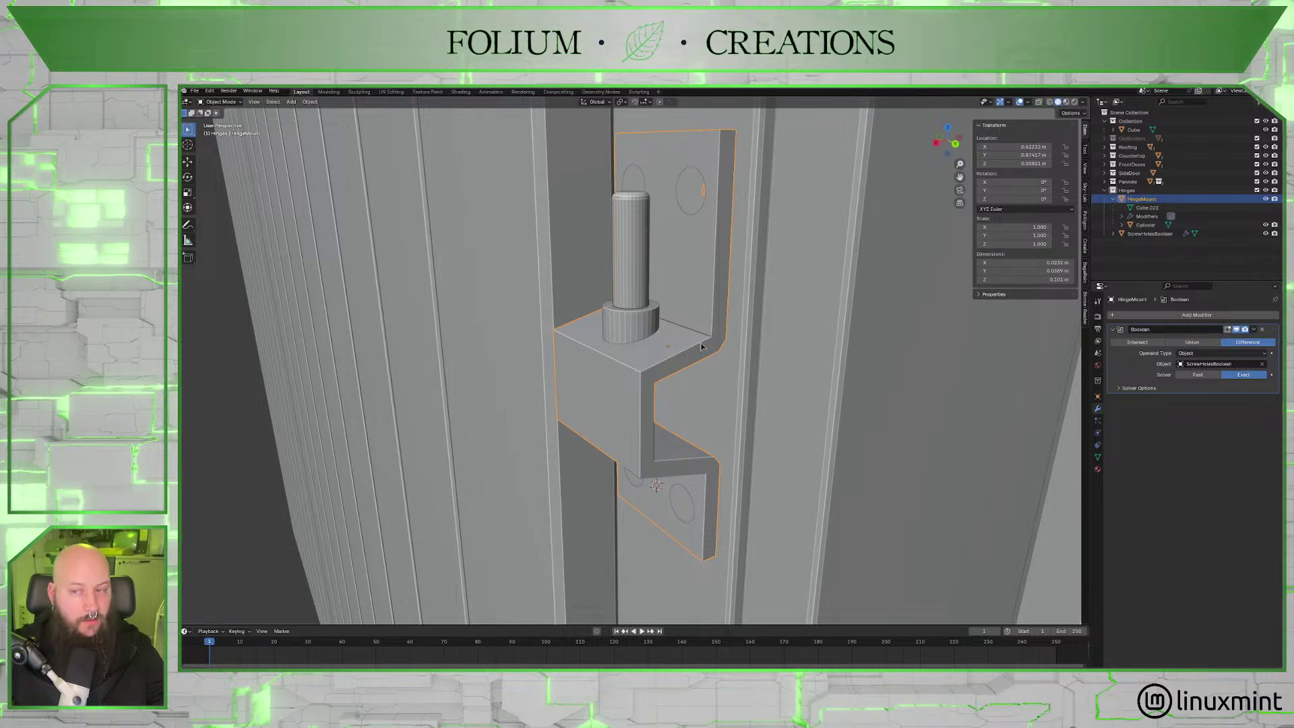
Try to parent the HingeMount bracket to ScrewHolesBoolean using the Object option.
{"action": "left_click", "coordinate": [1133, 234], "text": "shift"}
{"action": "key", "text": "alt+a"}
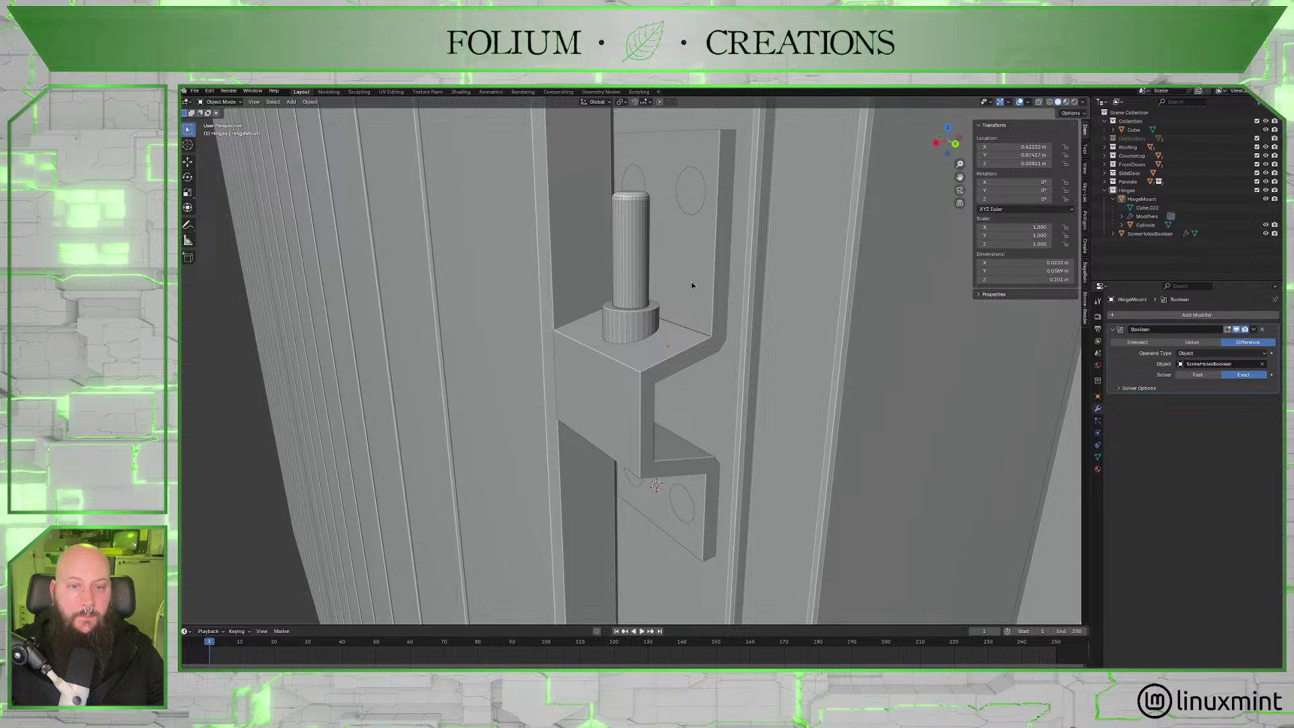
{"action": "left_click", "coordinate": [681, 337]}
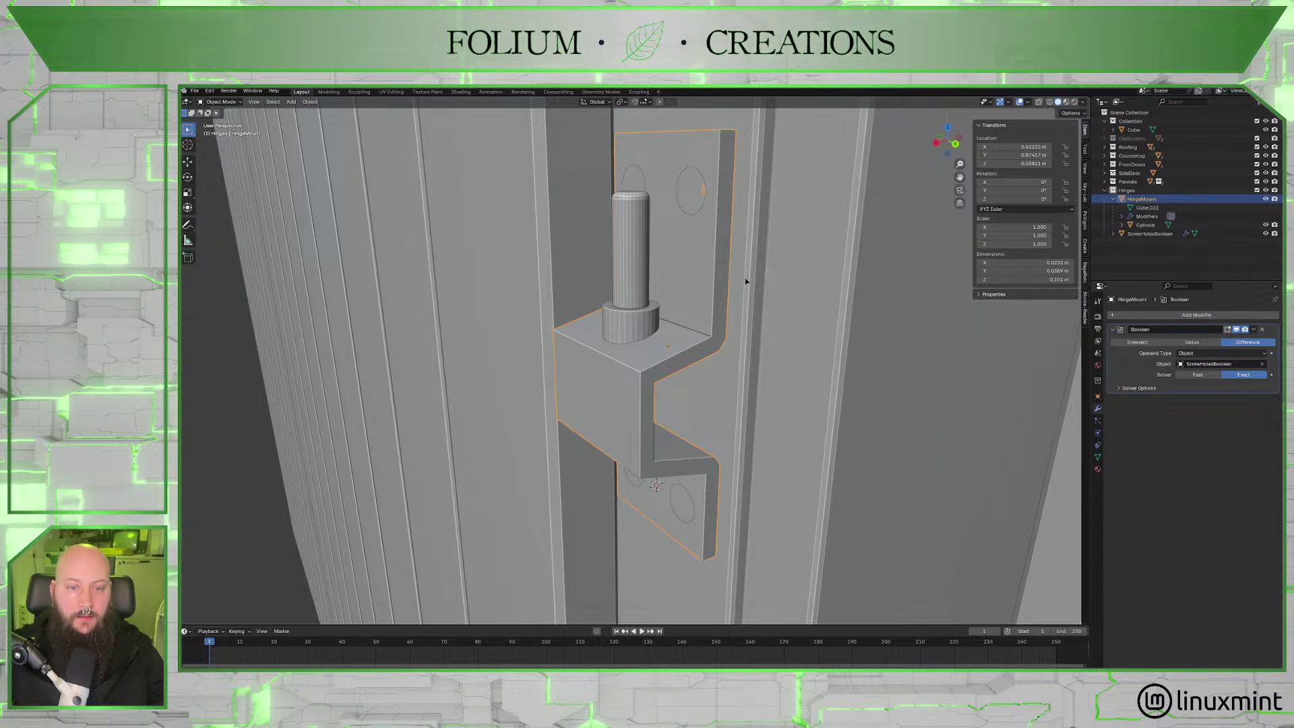
{"action": "left_click", "coordinate": [683, 204], "text": "shift"}
{"action": "key", "text": "ctrl+p"}
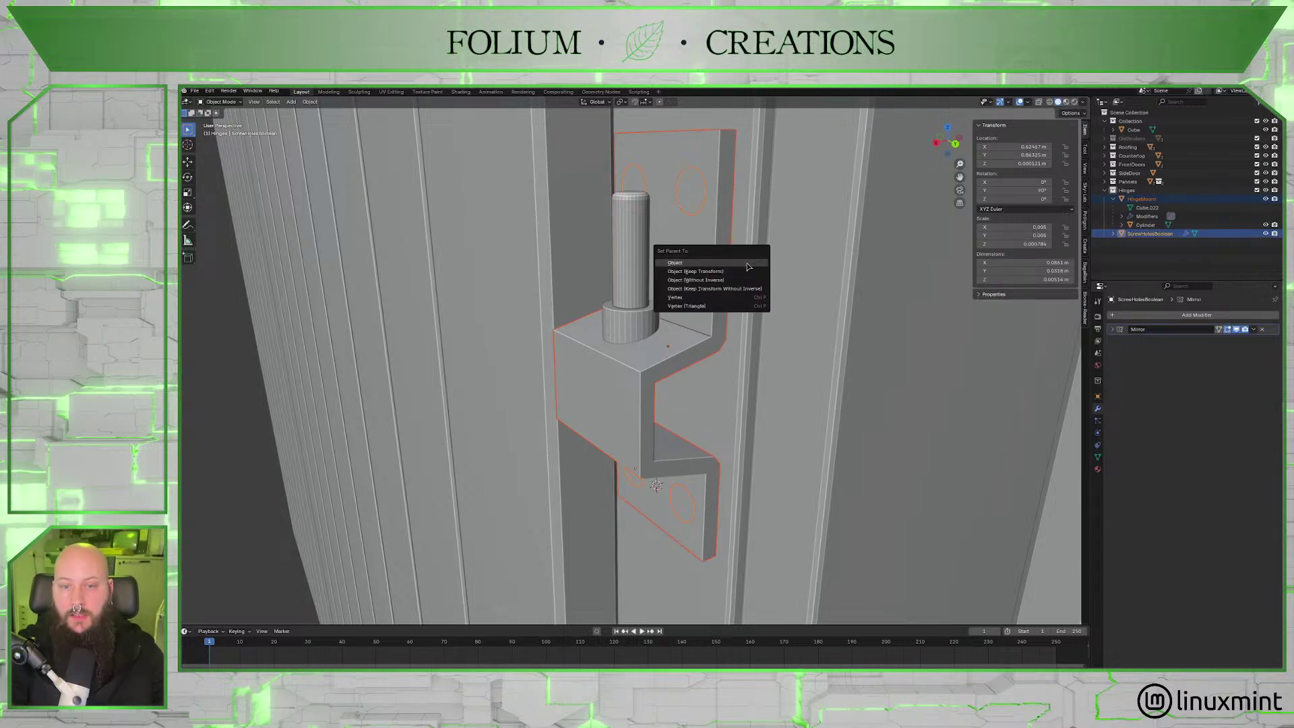
{"action": "left_click", "coordinate": [748, 267]}
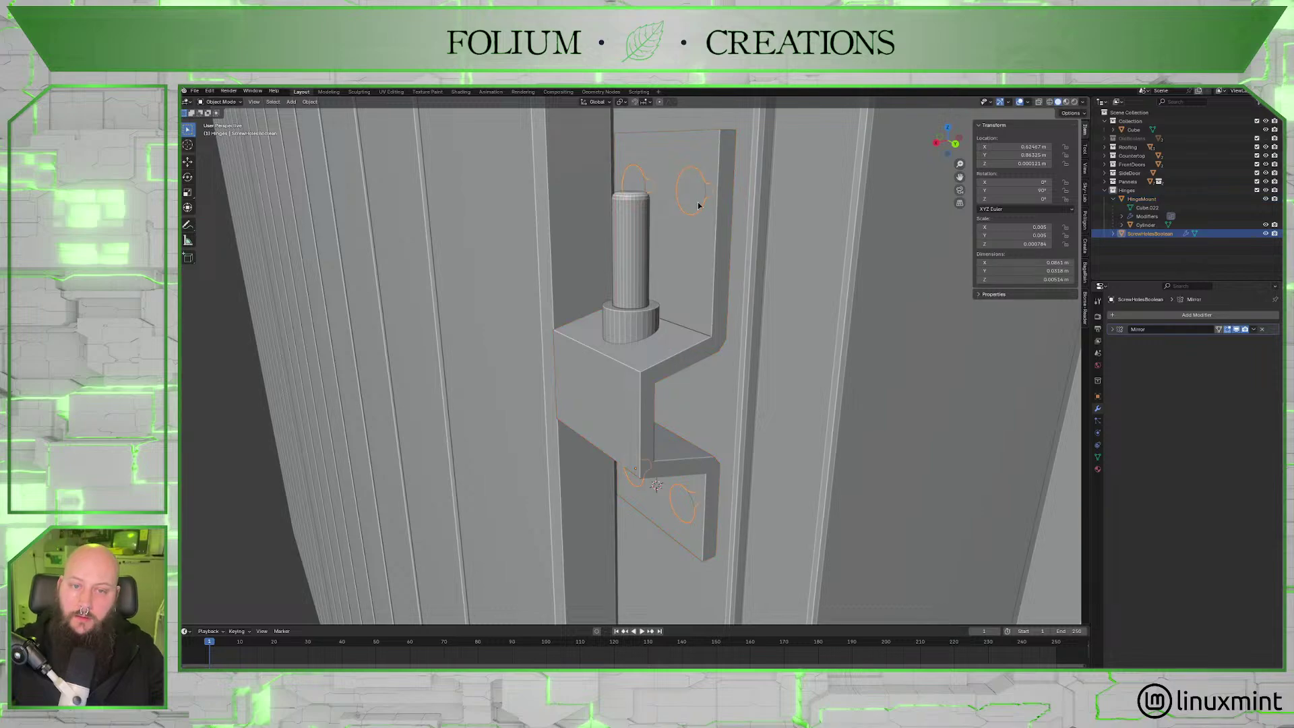
Try once more to parent the HingeMount bracket to the screw-hole cutters with the Object option.
{"action": "left_click", "coordinate": [698, 291]}
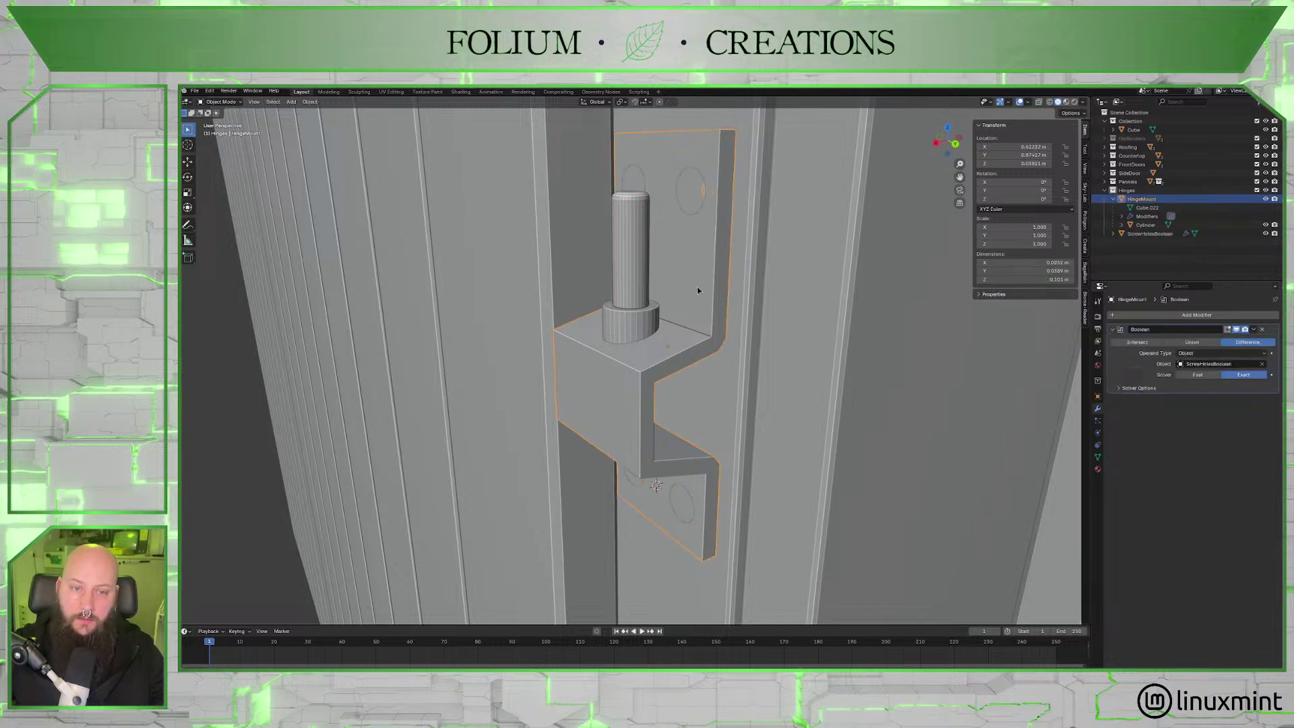
{"action": "left_click", "coordinate": [694, 206], "text": "shift"}
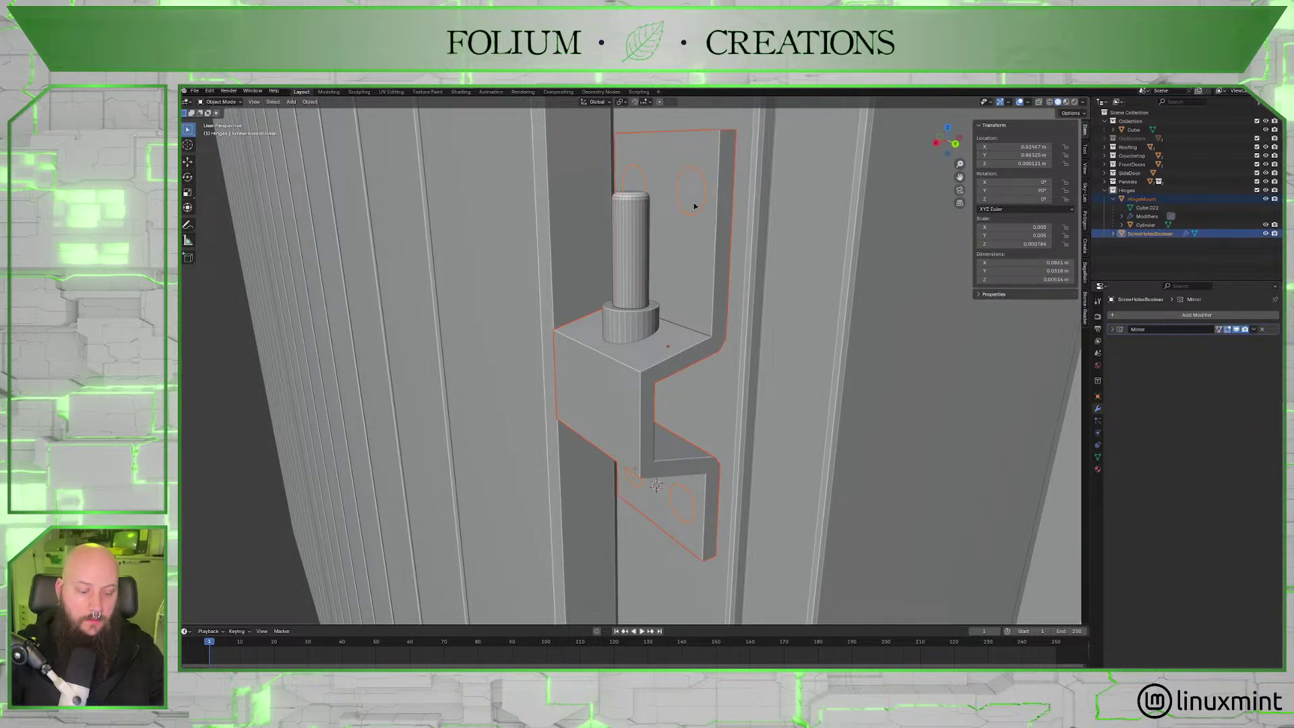
{"action": "key", "text": "ctrl+p"}
{"action": "left_click", "coordinate": [694, 203]}
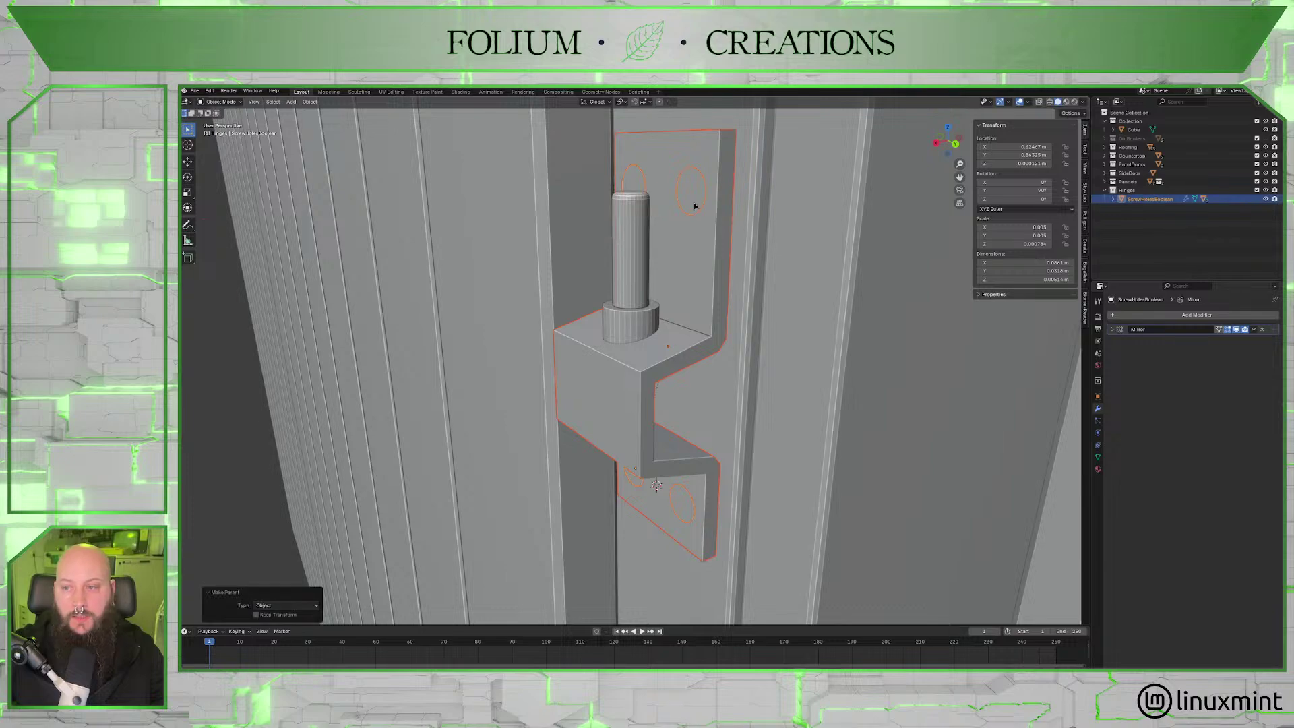
Parent ScrewHolesBoolean to the HingeMount bracket using the Object option, and deselect everything.
{"action": "left_click", "coordinate": [694, 291]}
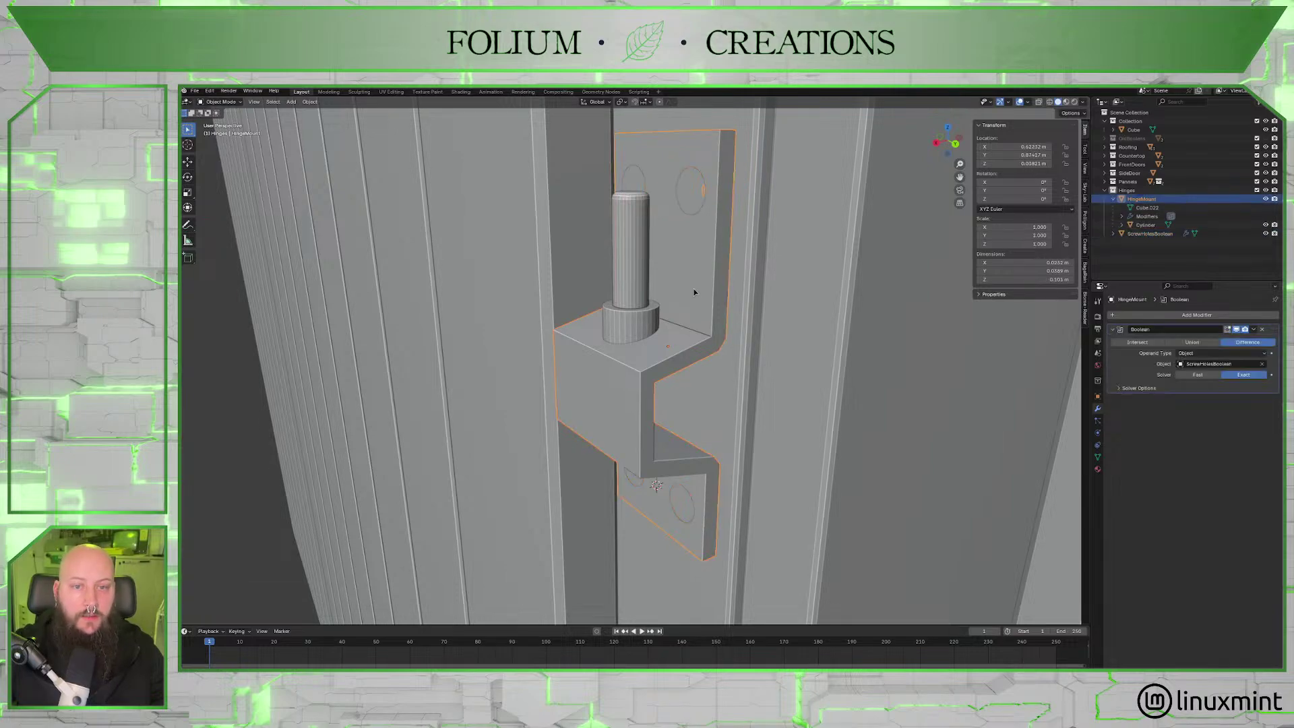
{"action": "left_click", "coordinate": [688, 205], "text": "shift"}
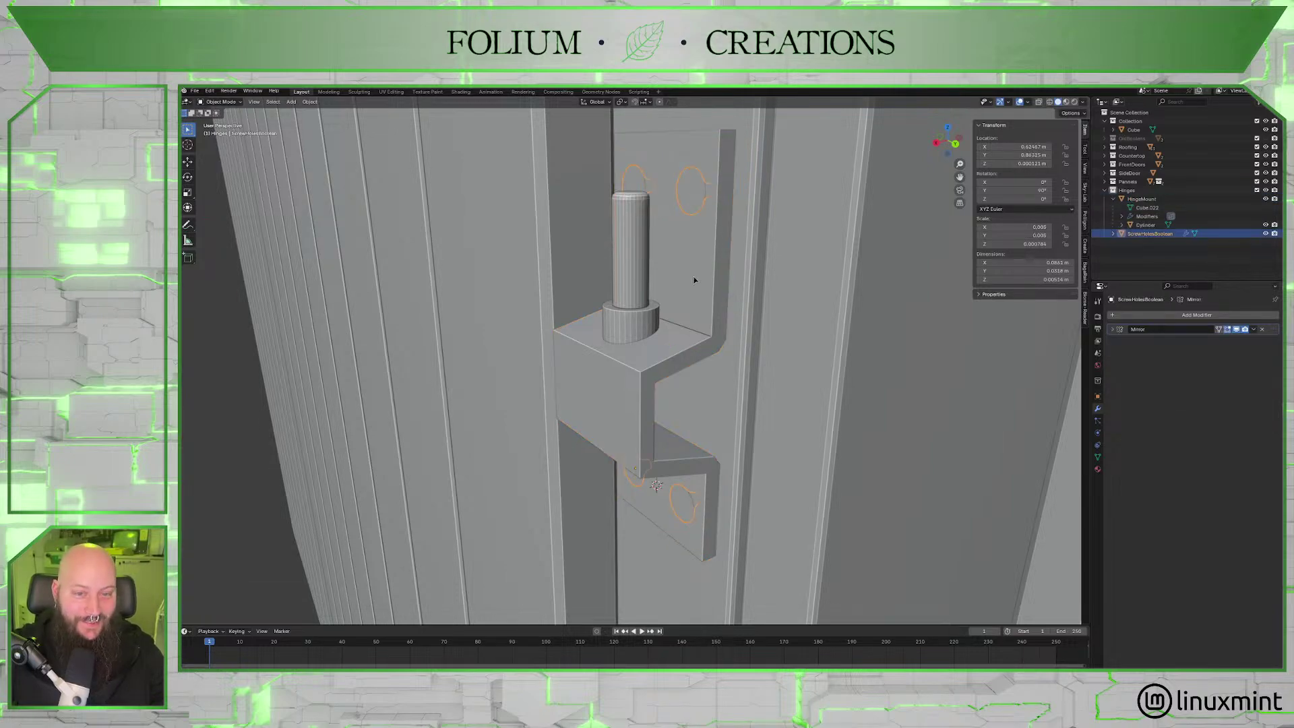
{"action": "left_click", "coordinate": [693, 280], "text": "shift"}
{"action": "key", "text": "ctrl+p"}
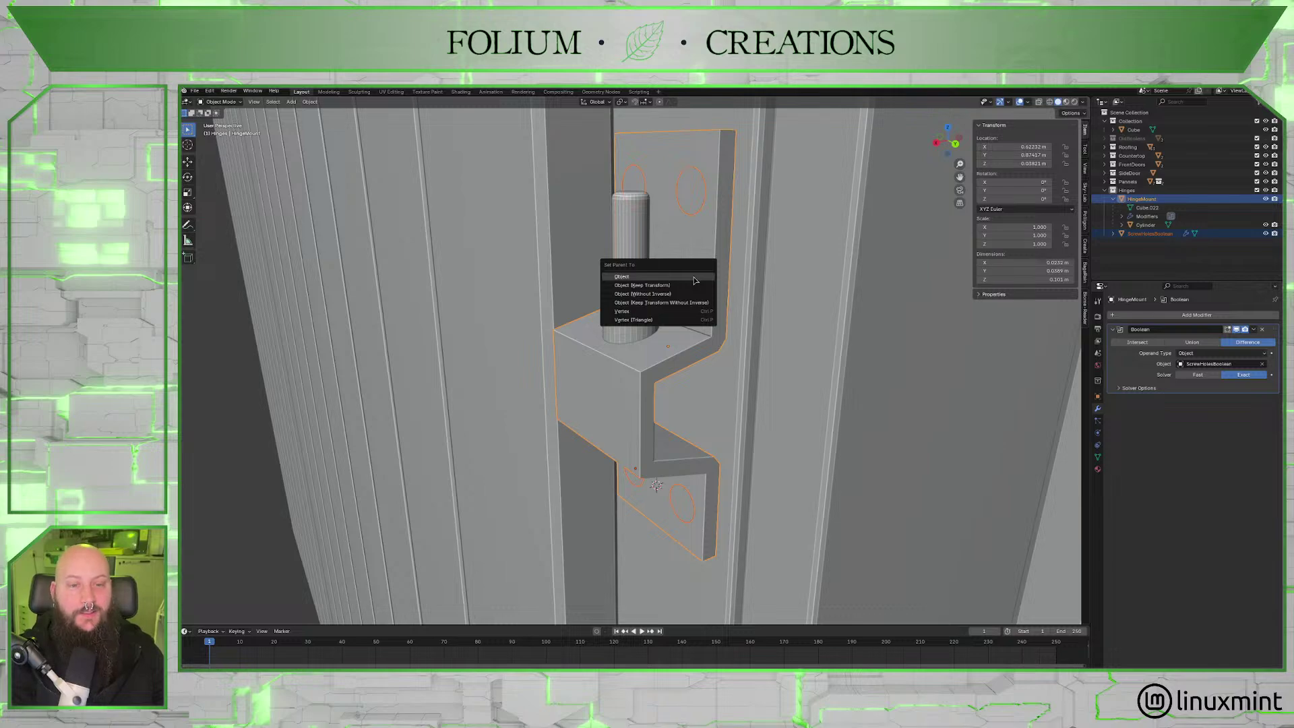
{"action": "left_click", "coordinate": [693, 277]}
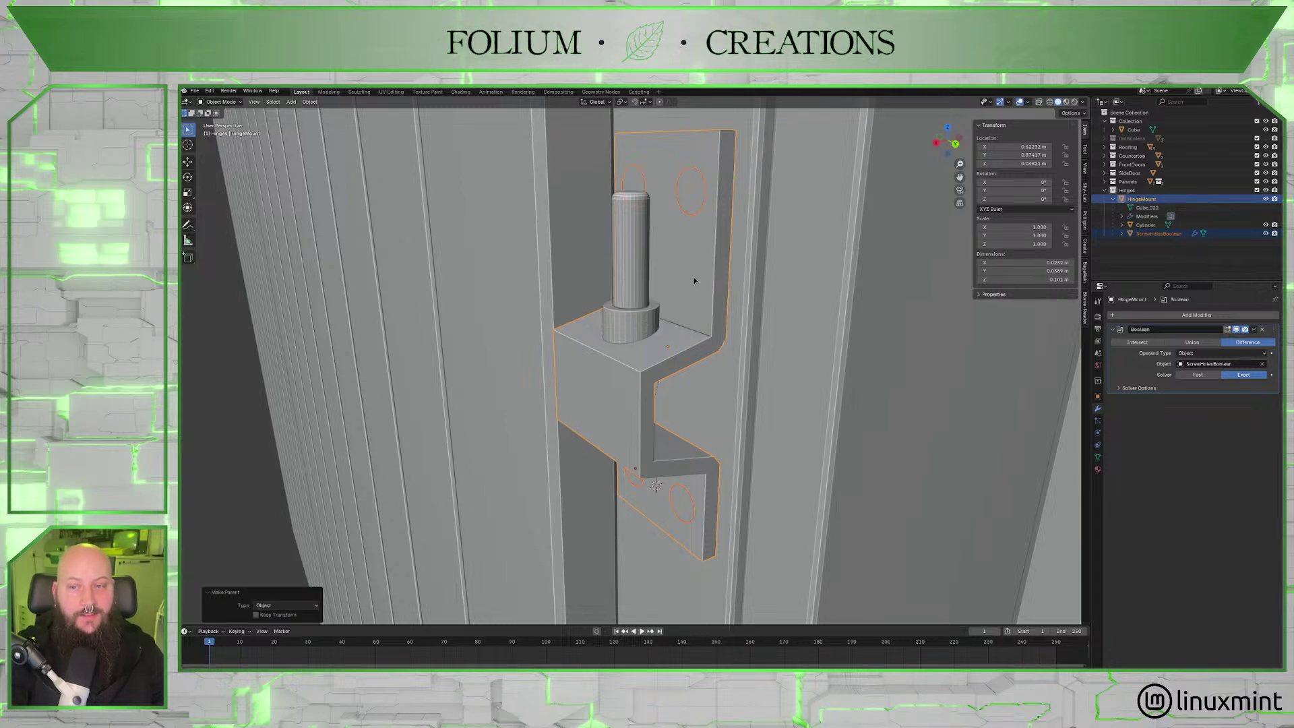
{"action": "left_click", "coordinate": [1165, 254]}
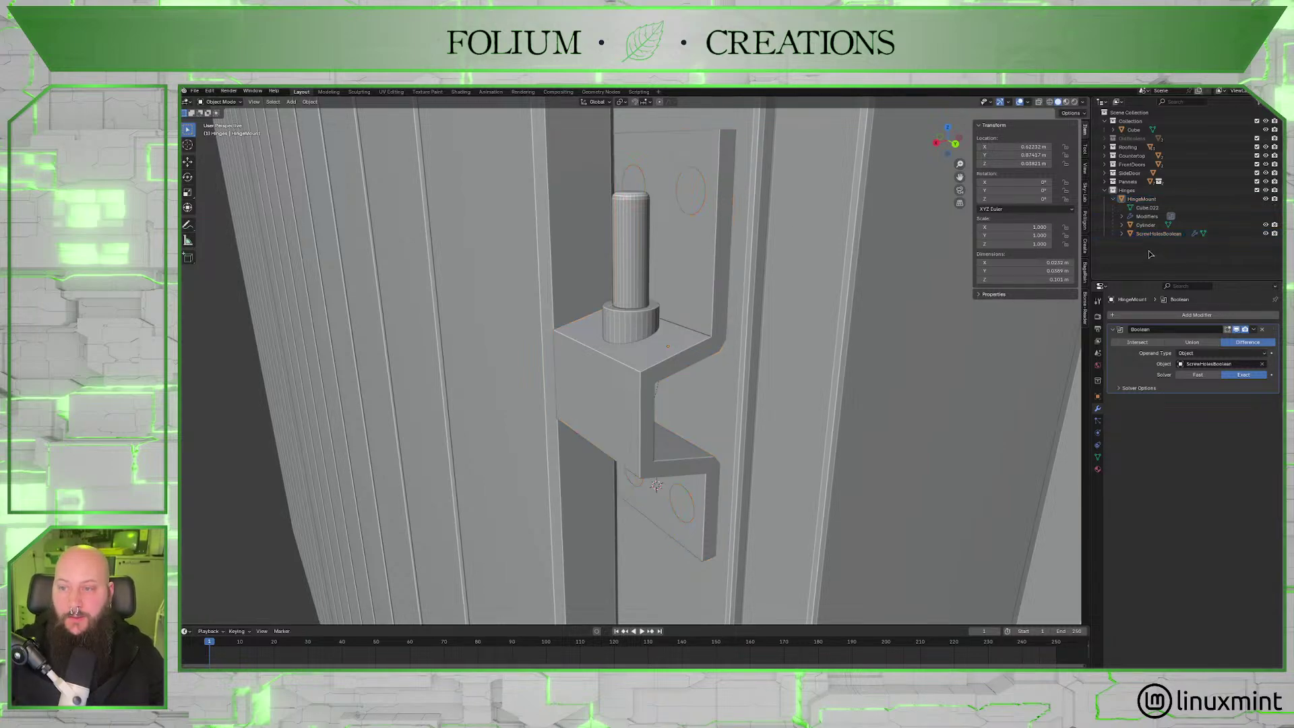
Hide ScrewHolesBoolean in the viewport, toggling its visibility to compare the bracket with and without the cutters shown.
{"action": "left_click", "coordinate": [1265, 233]}
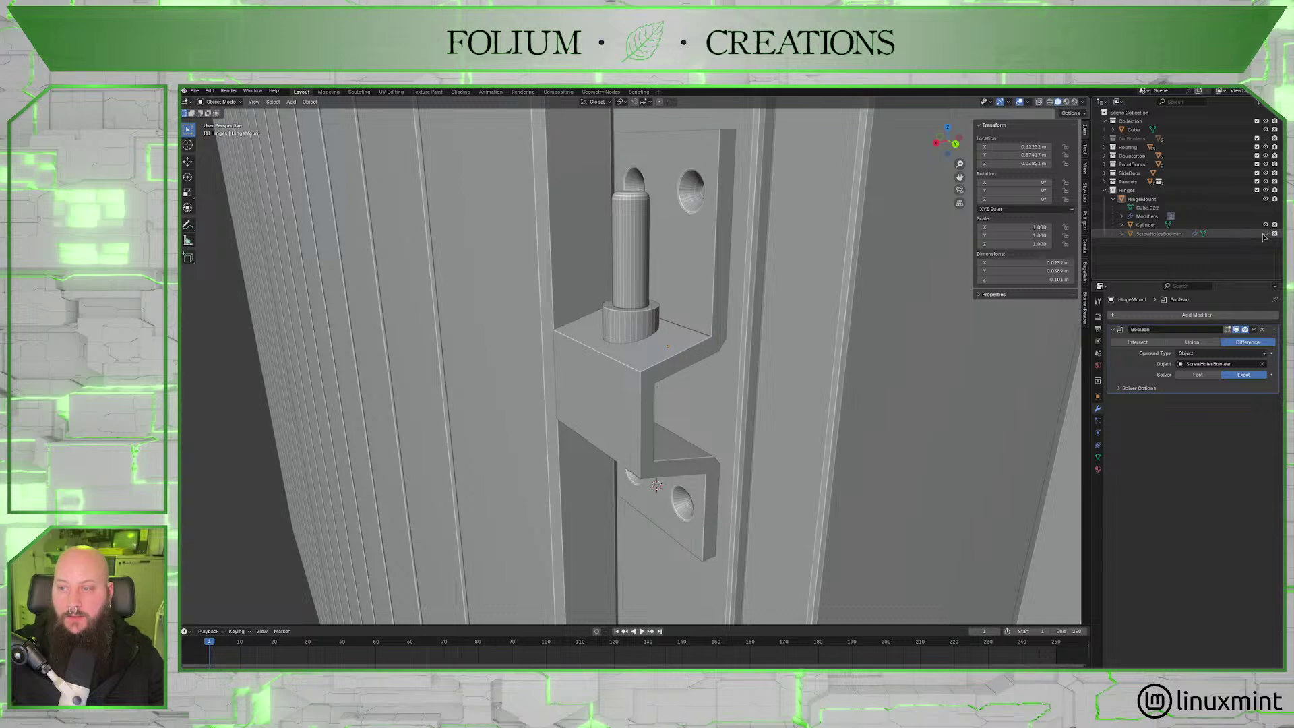
{"action": "middle_click_drag", "start_coordinate": [876, 262], "coordinate": [768, 293]}
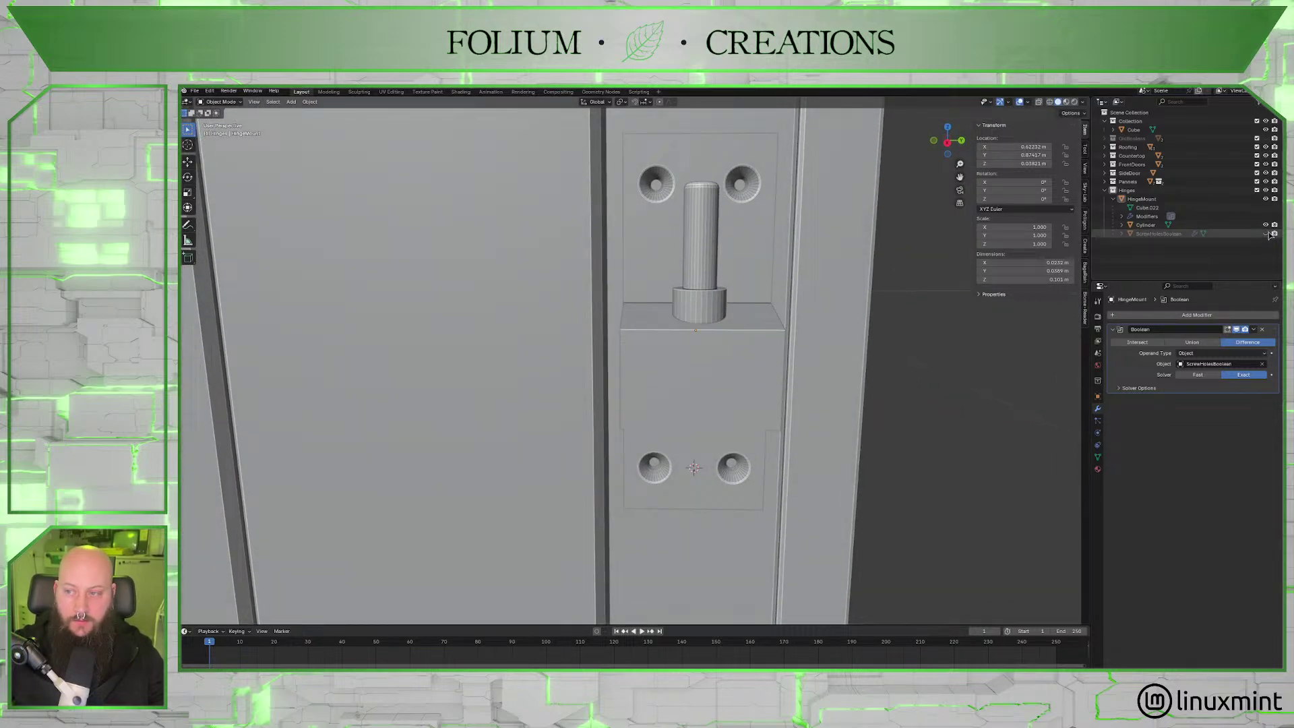
{"action": "left_click", "coordinate": [1267, 233]}
{"action": "left_click", "coordinate": [1266, 233]}
{"action": "left_click", "coordinate": [1267, 233]}
{"action": "left_click", "coordinate": [1267, 233]}
{"action": "left_click", "coordinate": [1267, 233]}
{"action": "left_click", "coordinate": [1266, 233]}
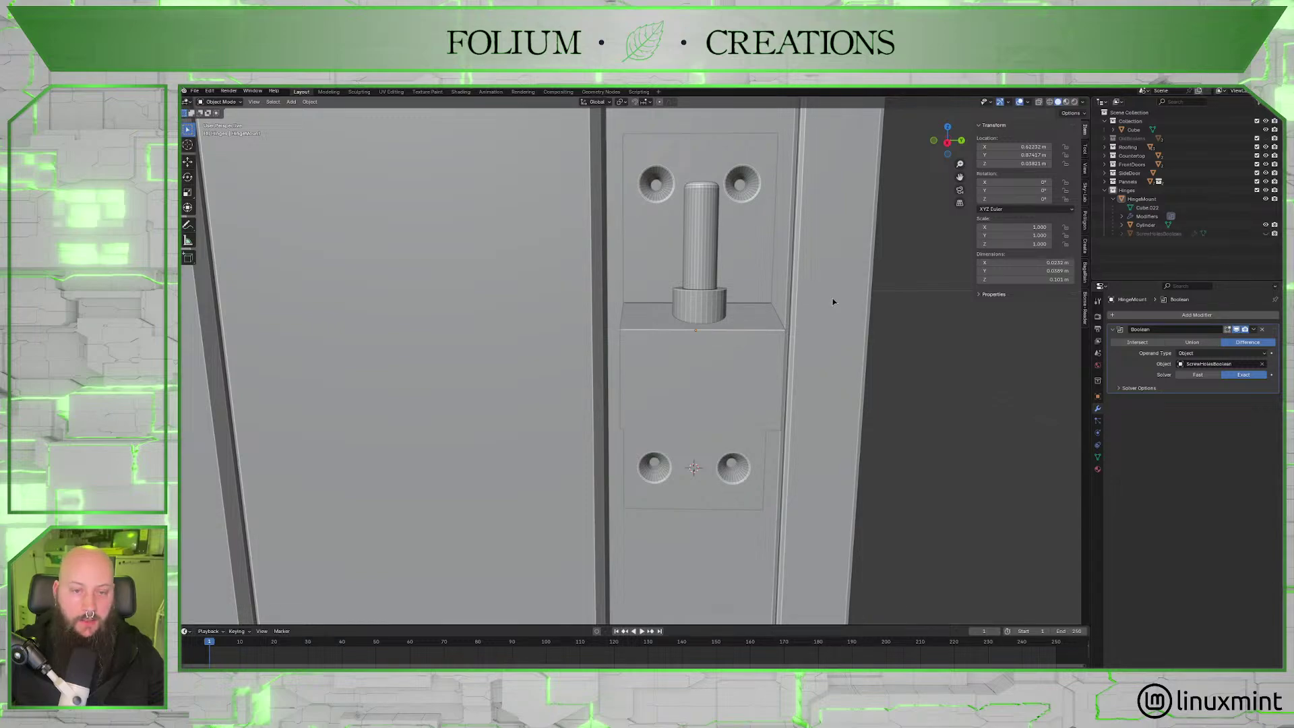
Unhide ScrewHolesBoolean, apply Shade Auto Smooth to it, and hide it again.
{"action": "middle_click_drag", "start_coordinate": [832, 300], "coordinate": [835, 395]}
{"action": "key", "text": "KP_1"}
{"action": "key", "text": "Tab"}
{"action": "key", "text": "Tab"}
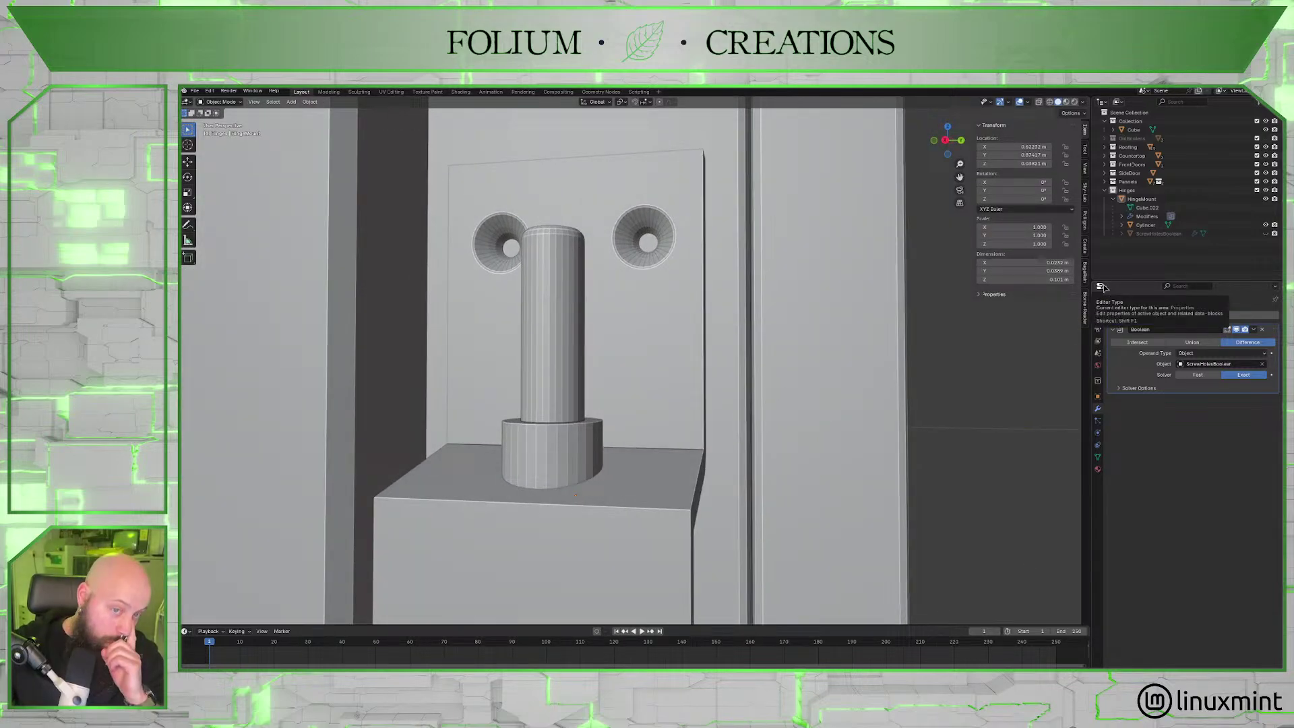
{"action": "left_click", "coordinate": [1265, 233]}
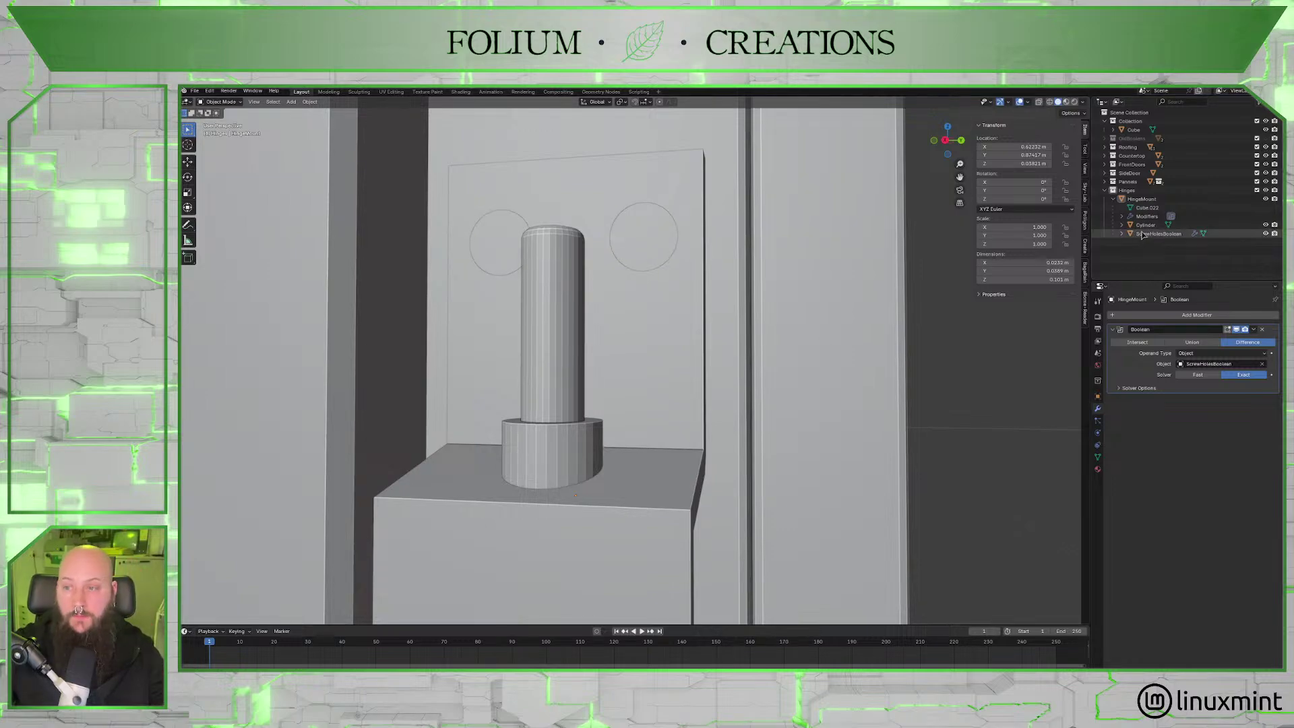
{"action": "left_click", "coordinate": [1158, 233]}
{"action": "left_click", "coordinate": [310, 102]}
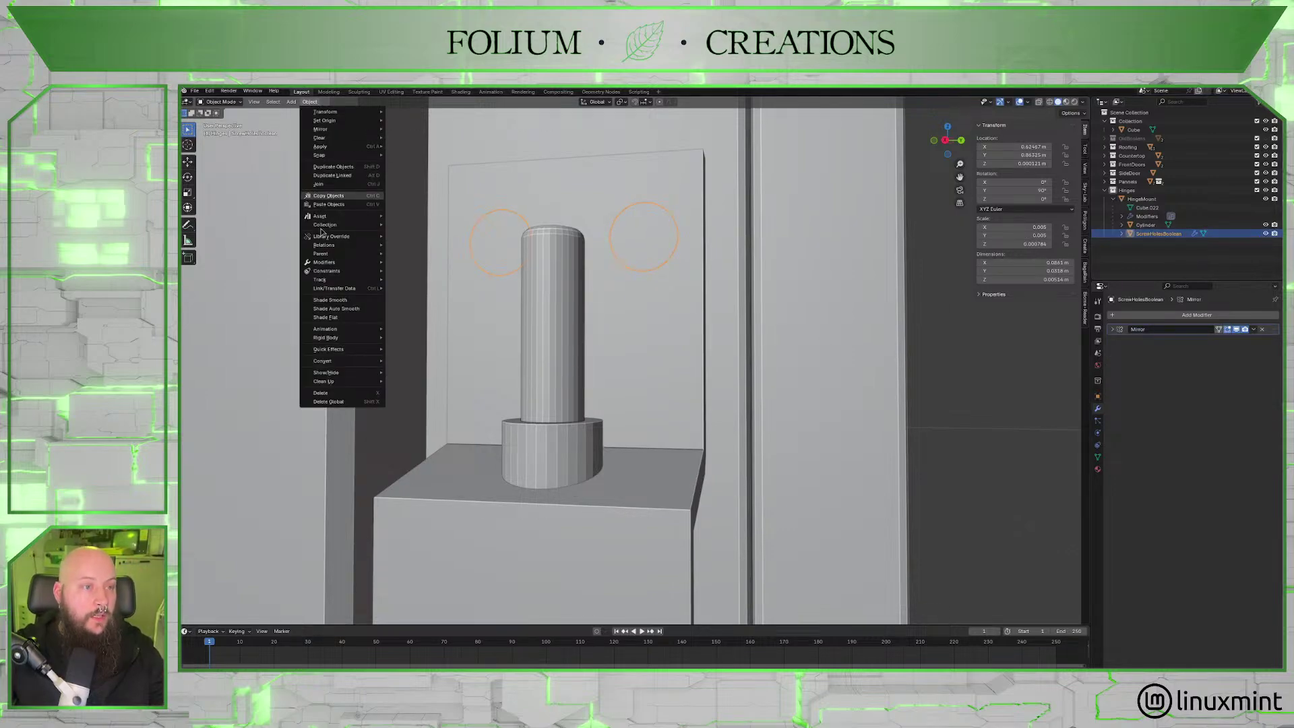
{"action": "left_click", "coordinate": [363, 309]}
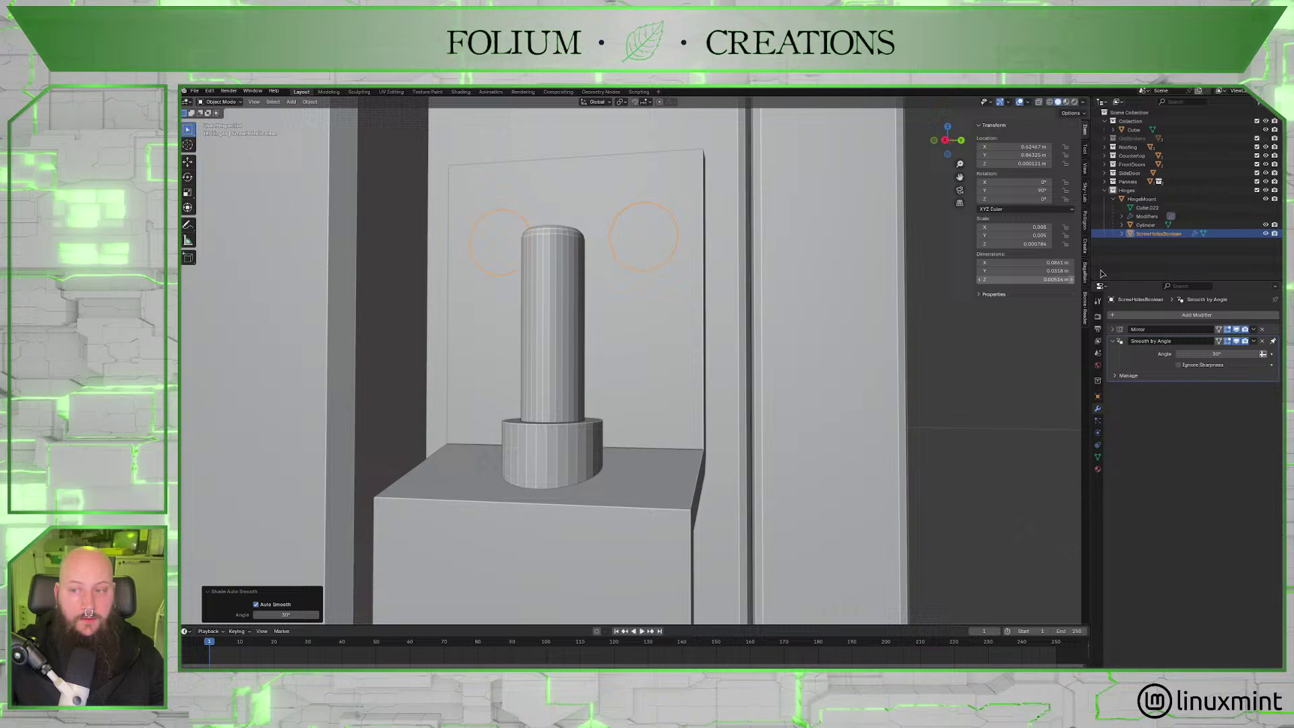
{"action": "left_click", "coordinate": [1265, 233]}
Apply Shade Auto Smooth to the hinge pin cylinder.
{"action": "scroll", "coordinate": [800, 300], "scroll_direction": "up", "scroll_amount": 2}
{"action": "middle_click_drag", "start_coordinate": [799, 301], "coordinate": [812, 391]}
{"action": "scroll", "coordinate": [835, 310], "scroll_direction": "up", "scroll_amount": 4}
{"action": "scroll", "coordinate": [852, 321], "scroll_direction": "up", "scroll_amount": 4}
{"action": "scroll", "coordinate": [802, 345], "scroll_direction": "down", "scroll_amount": 5}
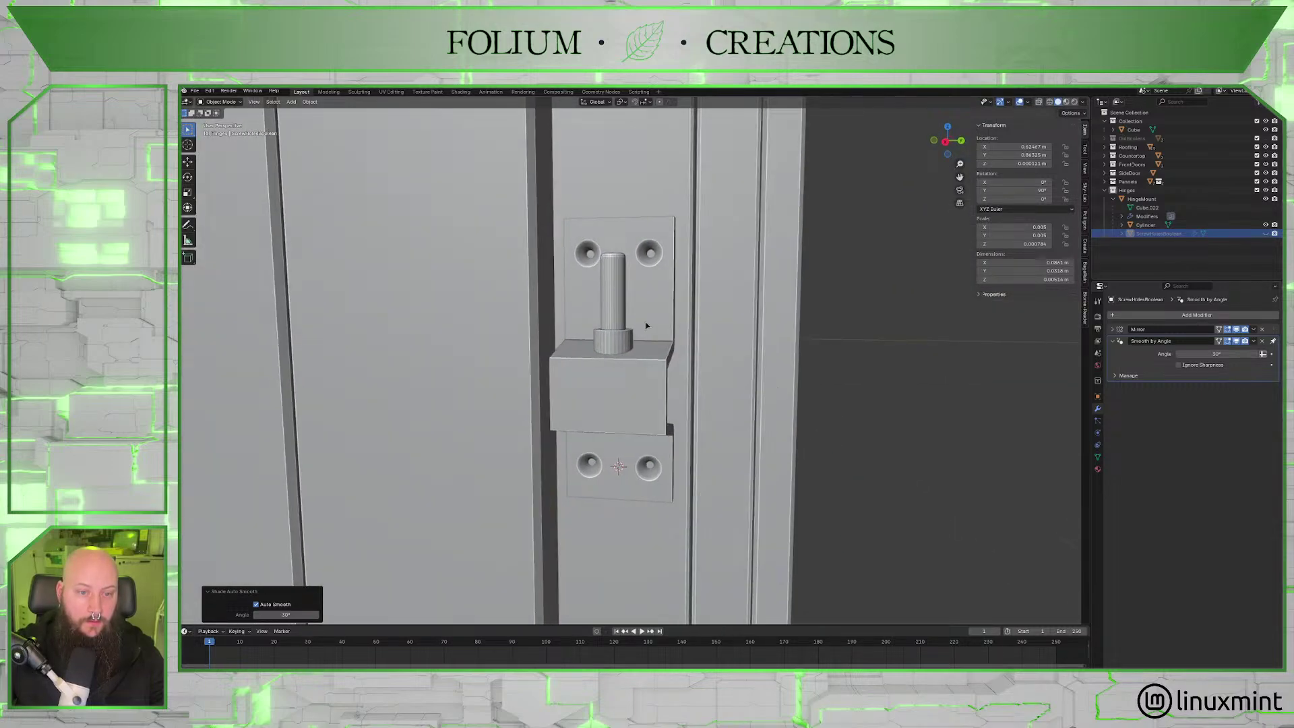
{"action": "left_click", "coordinate": [639, 304]}
{"action": "left_click", "coordinate": [311, 102]}
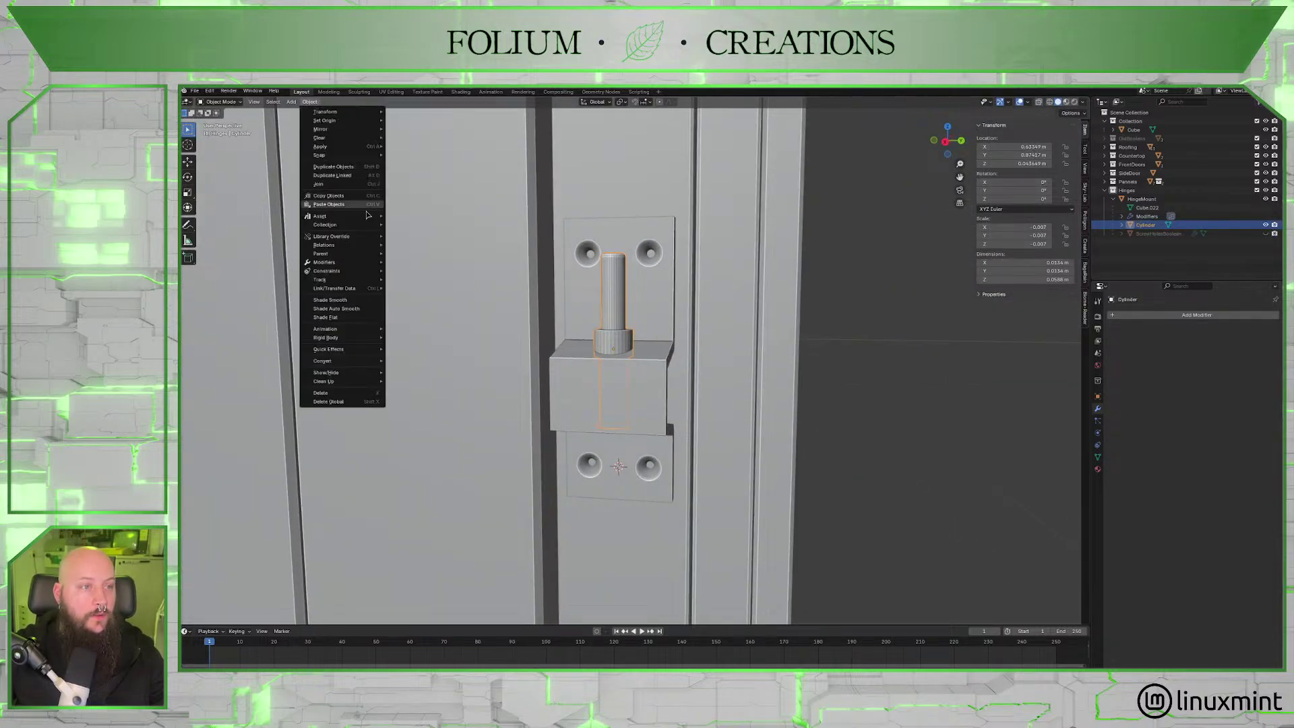
{"action": "left_click", "coordinate": [340, 314]}
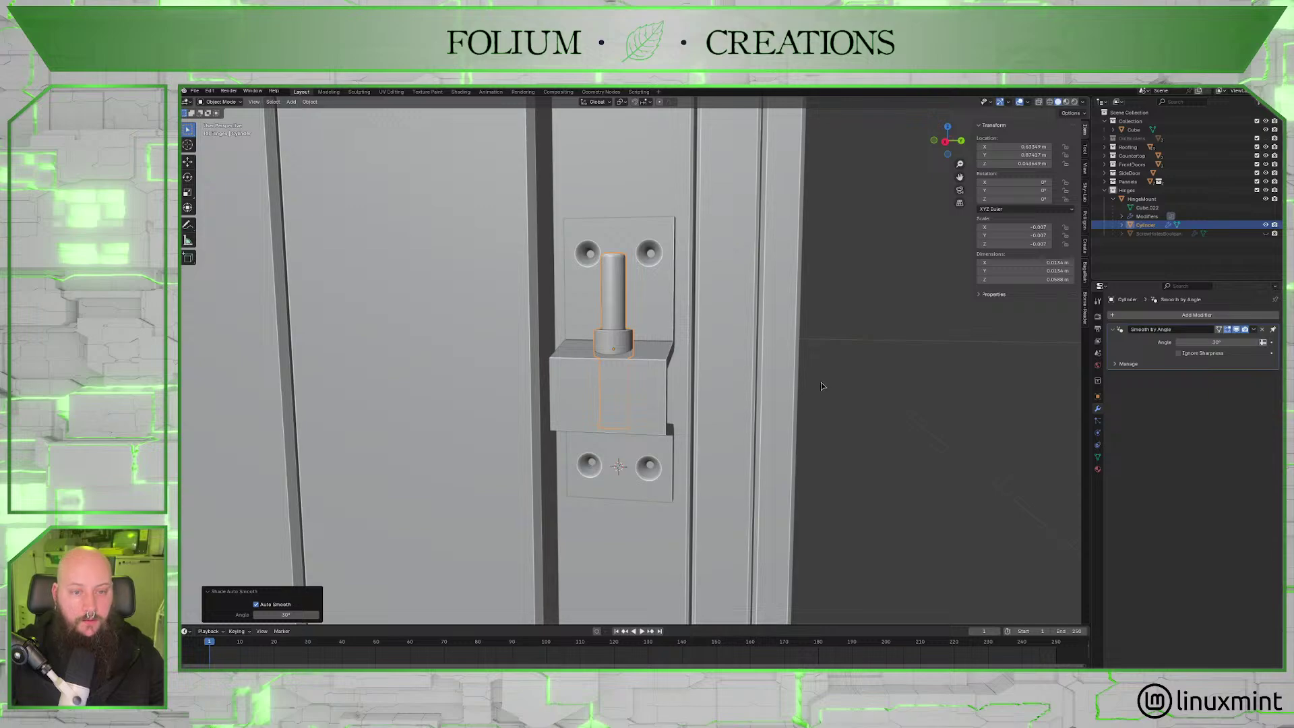
Select the pin's entire mesh in Edit Mode, unwrap it with Smart UV Project, and return to Object Mode.
{"action": "mouse_move", "coordinate": [823, 386]}
{"action": "middle_mouse_down"}
{"action": "mouse_move", "coordinate": [801, 390]}
{"action": "mouse_move", "coordinate": [819, 393]}
{"action": "middle_mouse_up"}
{"action": "scroll", "coordinate": [644, 314], "scroll_direction": "up", "scroll_amount": 4}
{"action": "middle_click_drag", "start_coordinate": [644, 314], "coordinate": [619, 309]}
{"action": "scroll", "coordinate": [622, 279], "scroll_direction": "up", "scroll_amount": 3}
{"action": "scroll", "coordinate": [619, 309], "scroll_direction": "up", "scroll_amount": 3}
{"action": "key", "text": "Tab"}
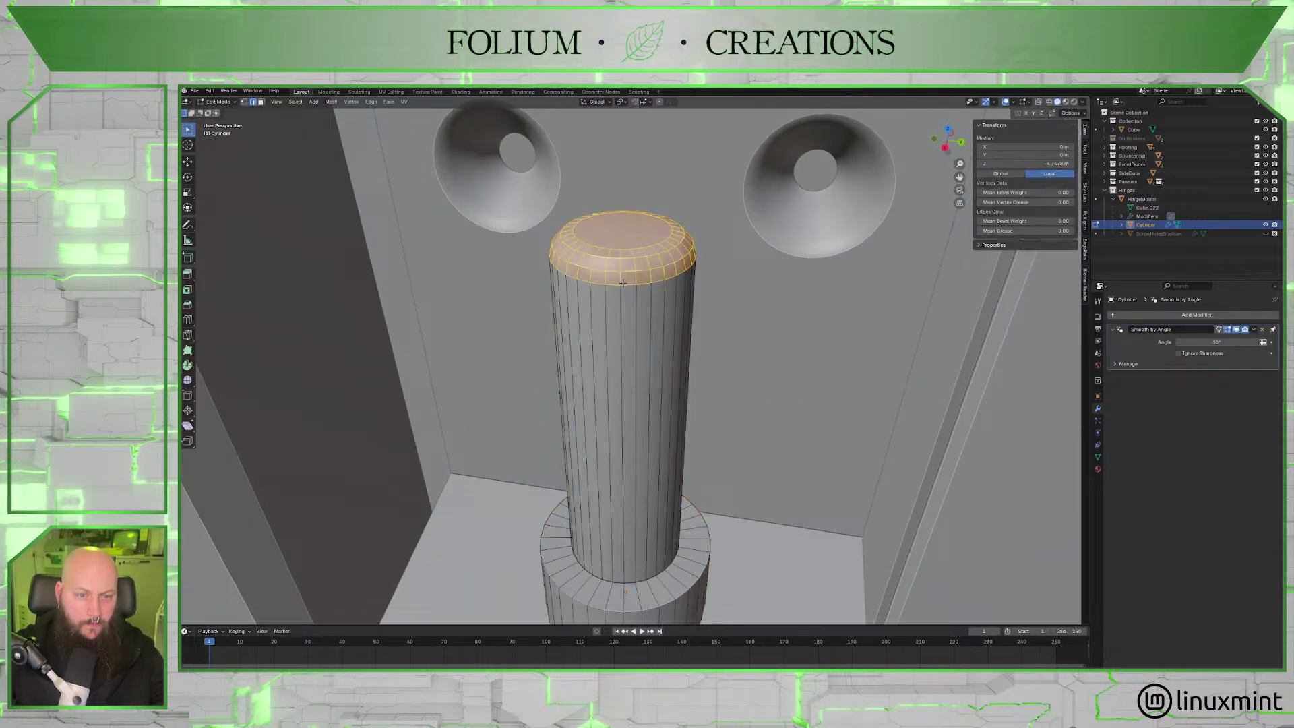
{"action": "scroll", "coordinate": [624, 288], "scroll_direction": "down", "scroll_amount": 5}
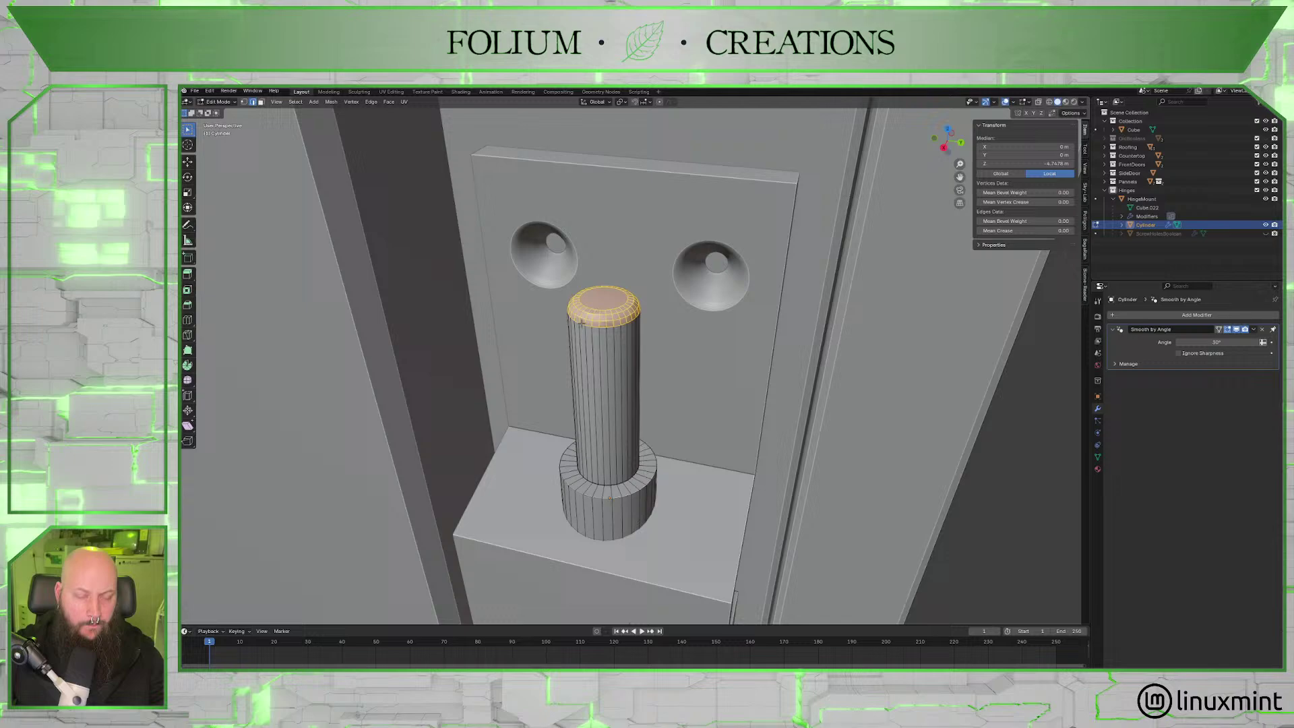
{"action": "middle_click_drag", "start_coordinate": [583, 321], "coordinate": [588, 324]}
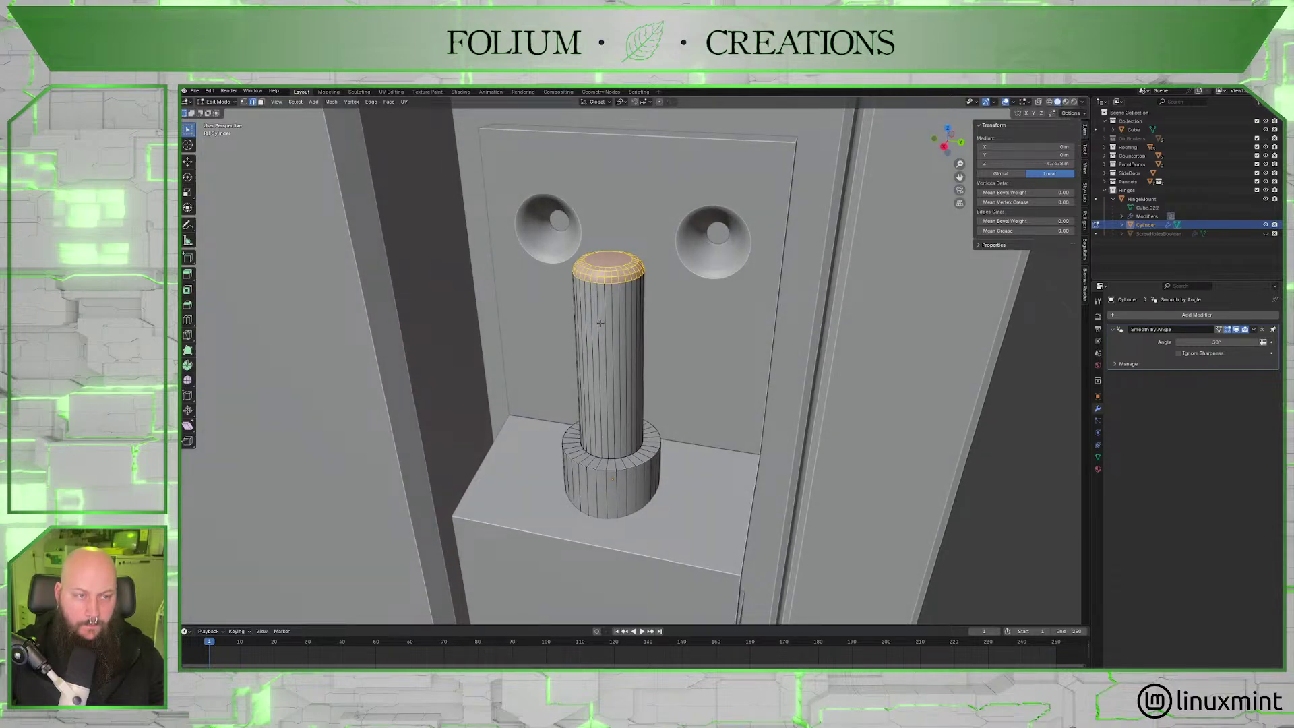
{"action": "key", "text": "alt+a"}
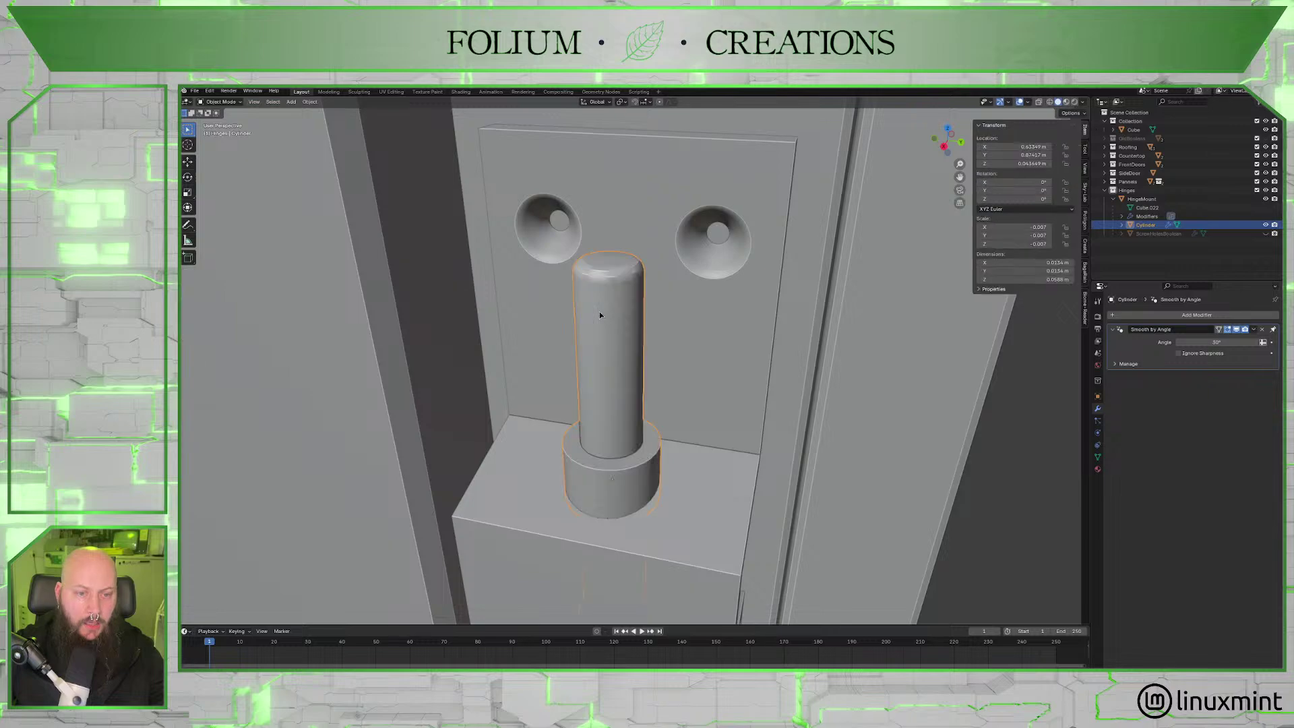
{"action": "key", "text": "l"}
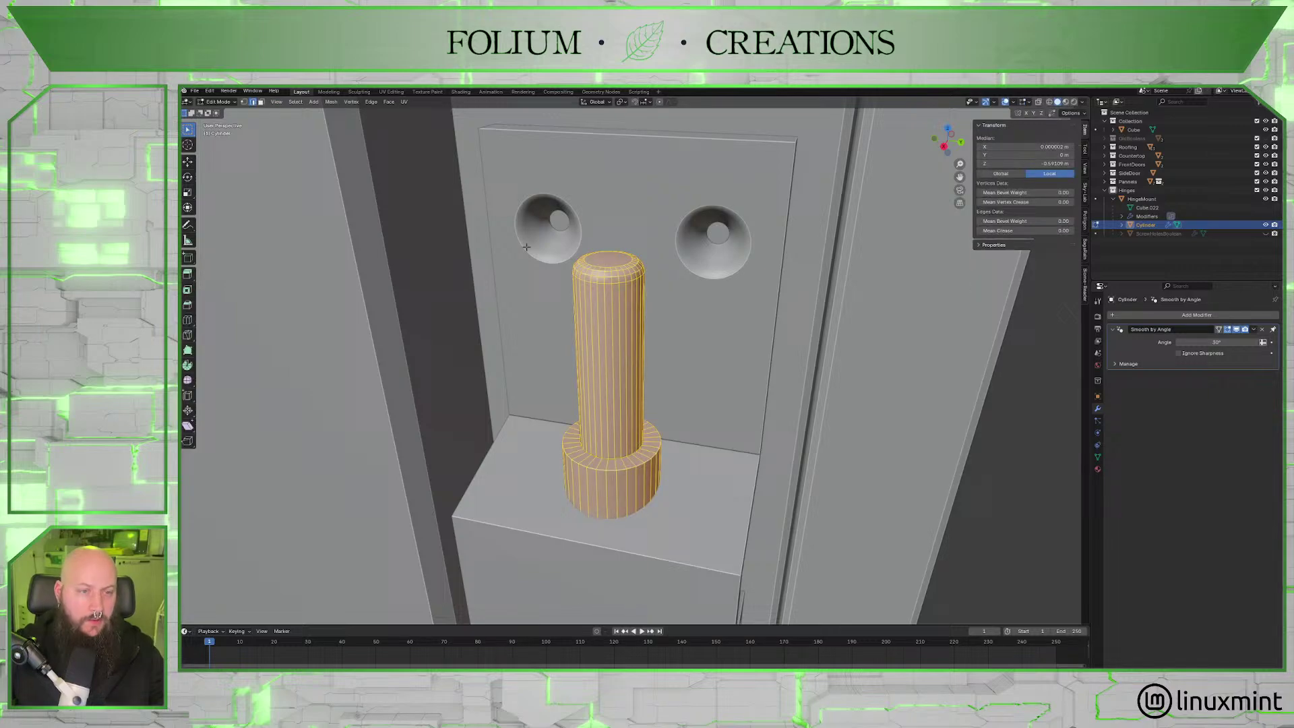
{"action": "left_click", "coordinate": [404, 102]}
{"action": "mouse_move", "coordinate": [444, 112]}
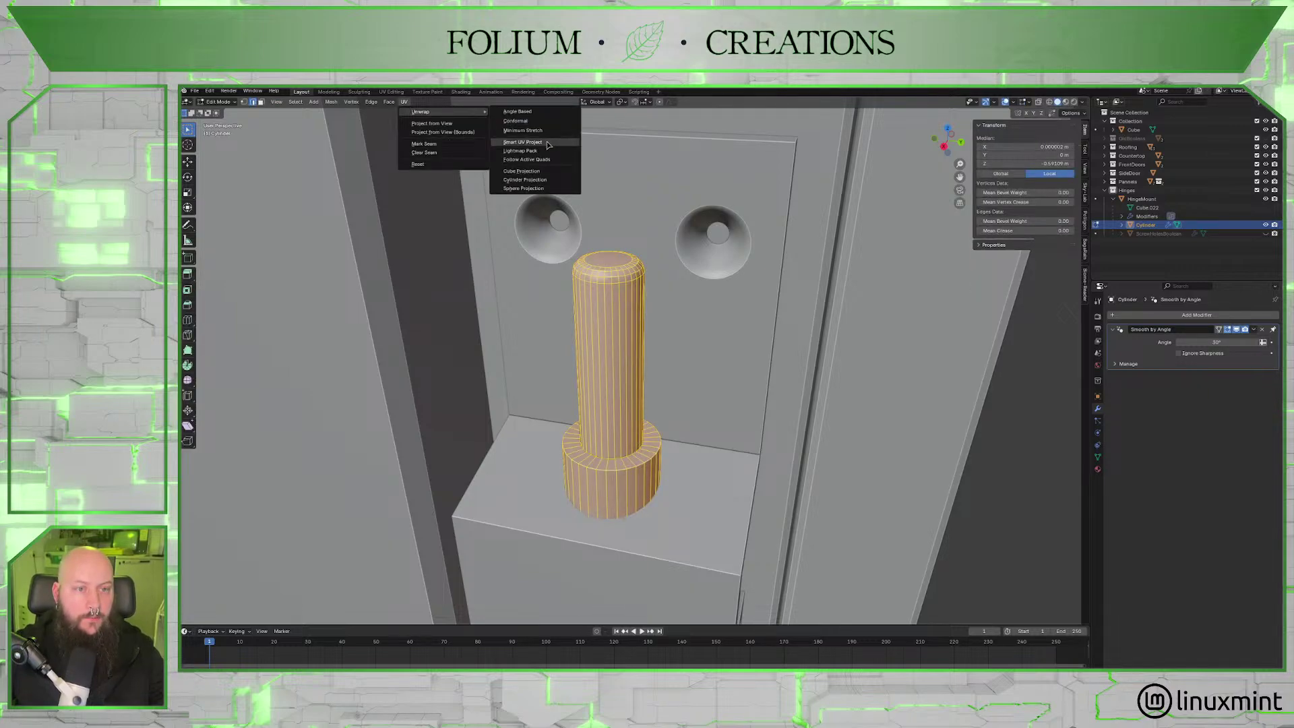
{"action": "left_click", "coordinate": [533, 142]}
{"action": "left_click", "coordinate": [539, 227]}
{"action": "key", "text": "Tab"}
Add a Subdivision Surface modifier to the hinge pin and check how it rounds the shaft and collar.
{"action": "scroll", "coordinate": [652, 320], "scroll_direction": "down", "scroll_amount": 3}
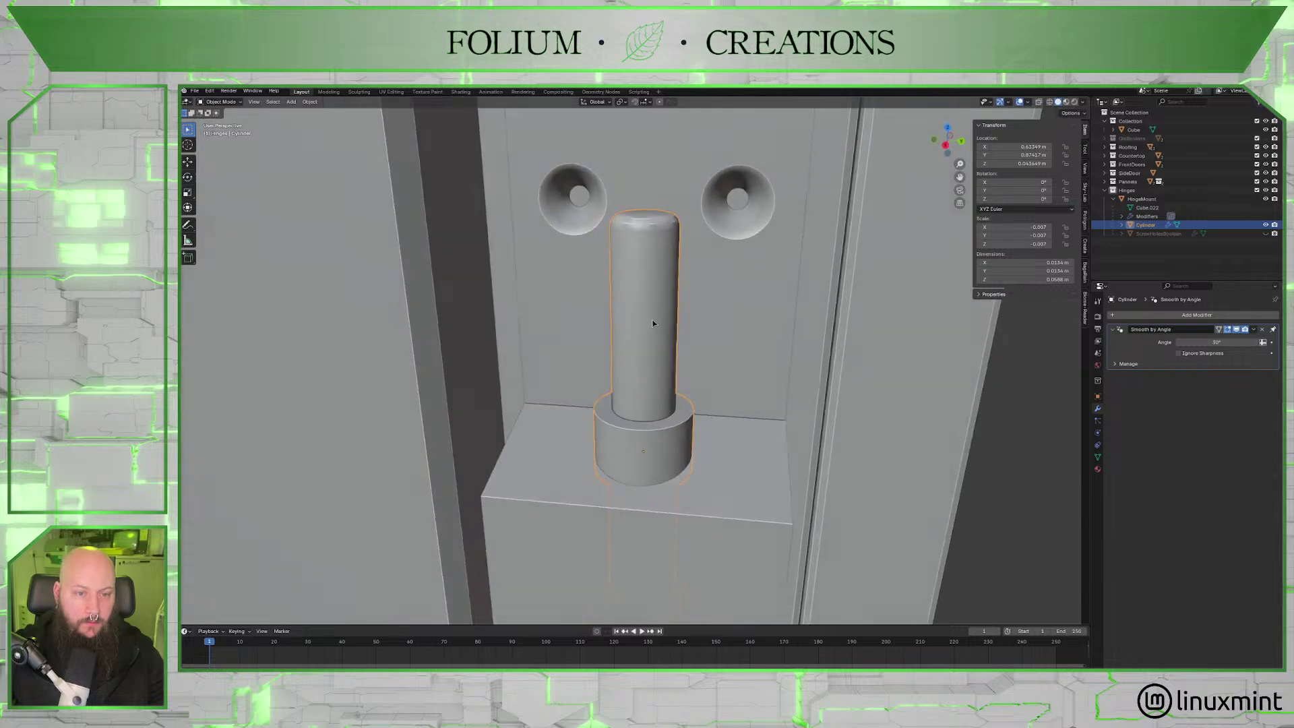
{"action": "middle_click_drag", "start_coordinate": [652, 320], "coordinate": [572, 349]}
{"action": "scroll", "coordinate": [555, 345], "scroll_direction": "up", "scroll_amount": 6}
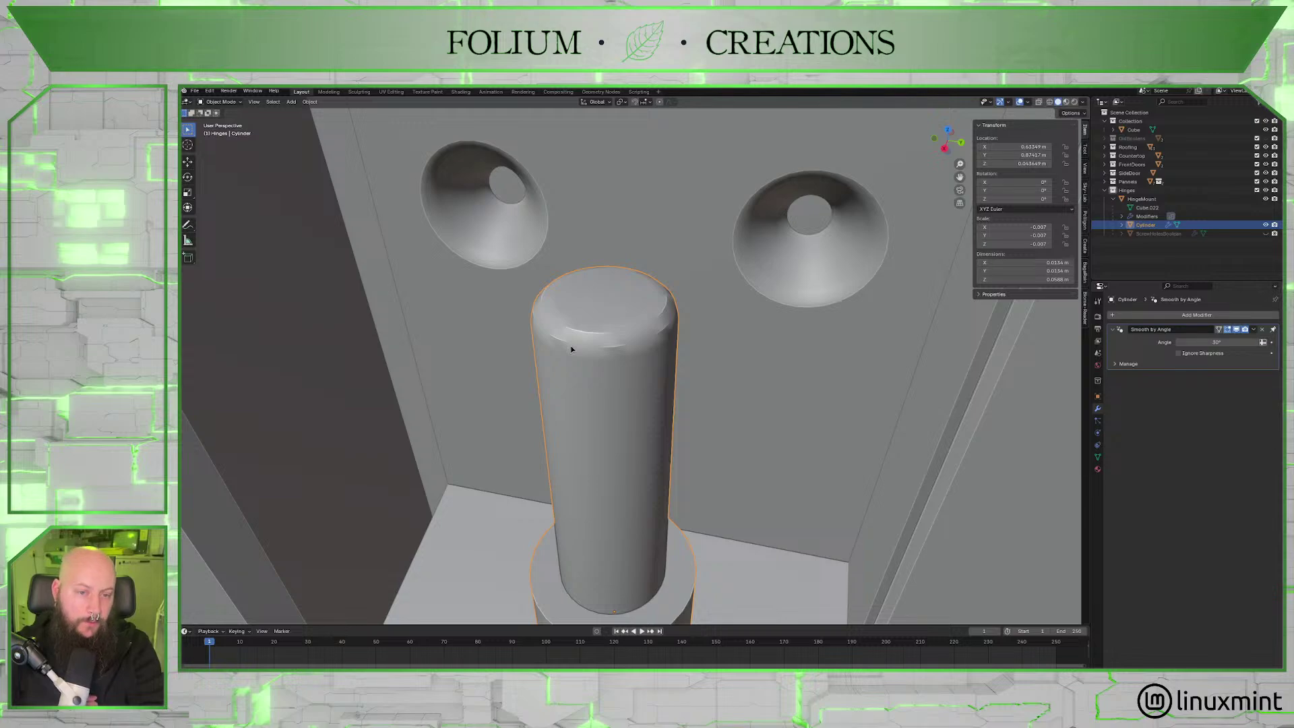
{"action": "left_click", "coordinate": [1178, 314]}
{"action": "mouse_move", "coordinate": [1177, 317]}
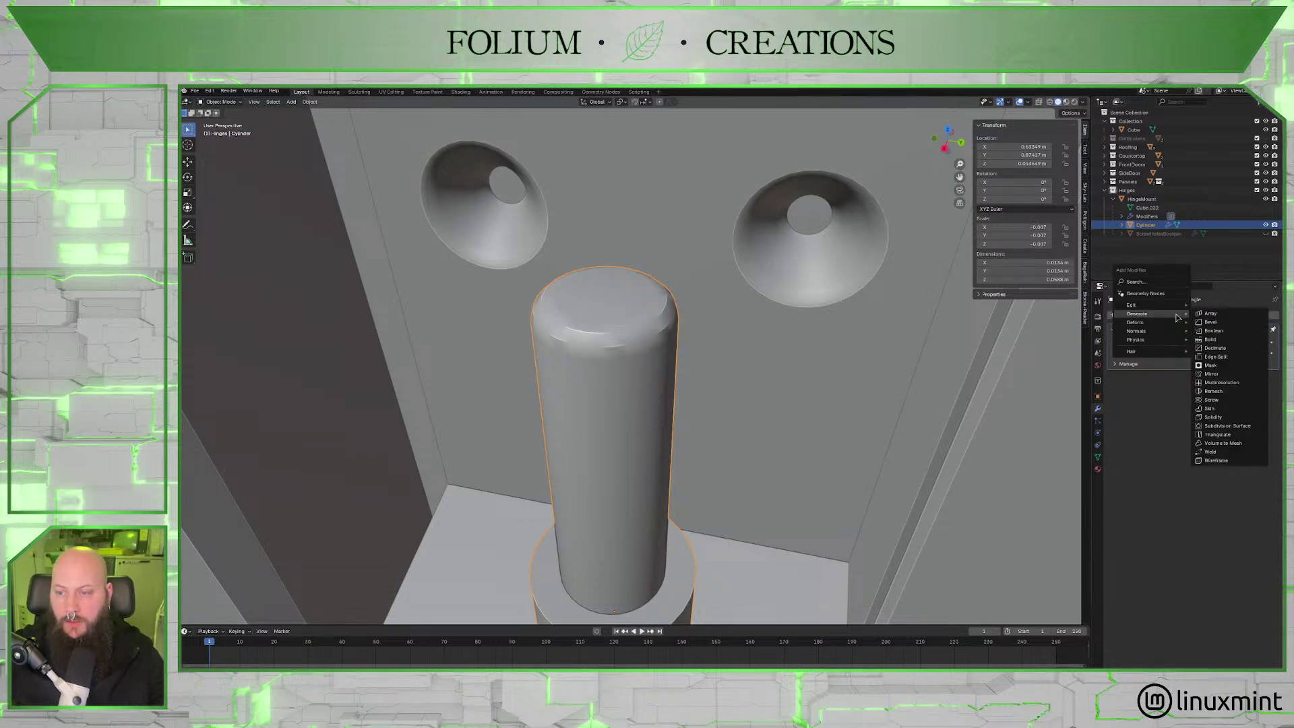
{"action": "left_click", "coordinate": [1227, 425]}
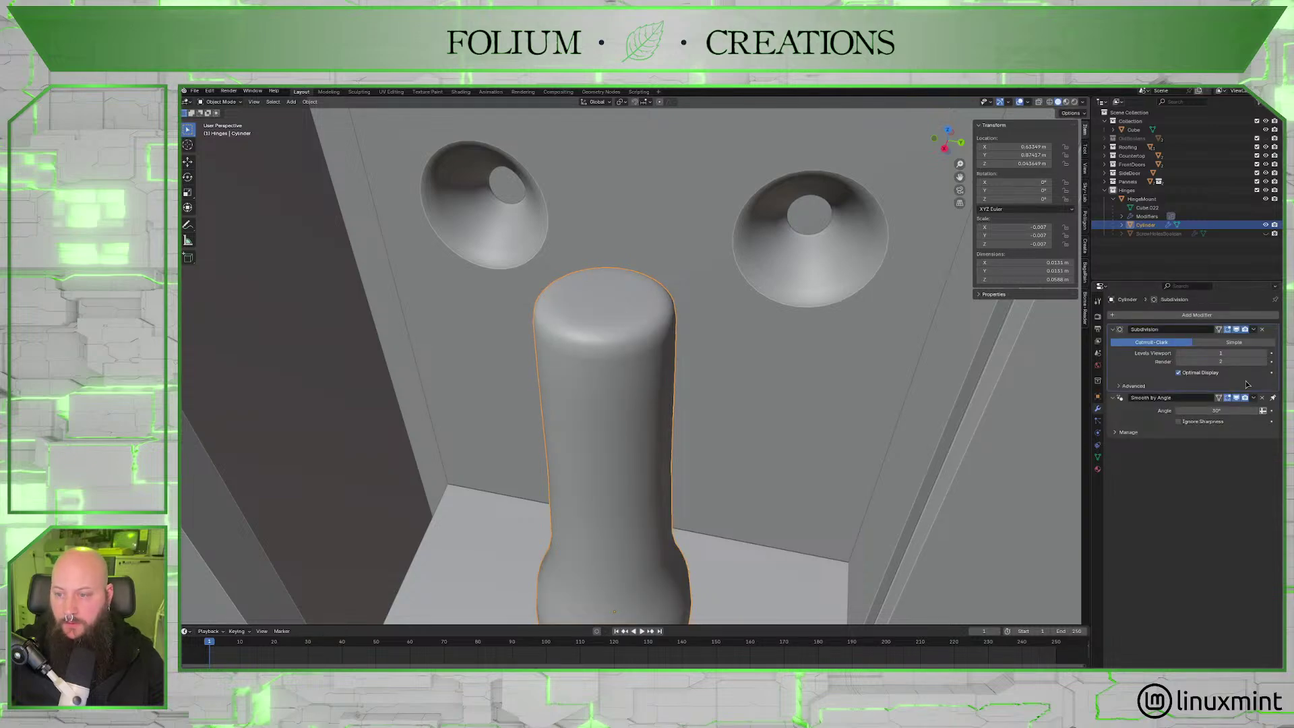
{"action": "middle_click_drag", "start_coordinate": [836, 364], "coordinate": [729, 418]}
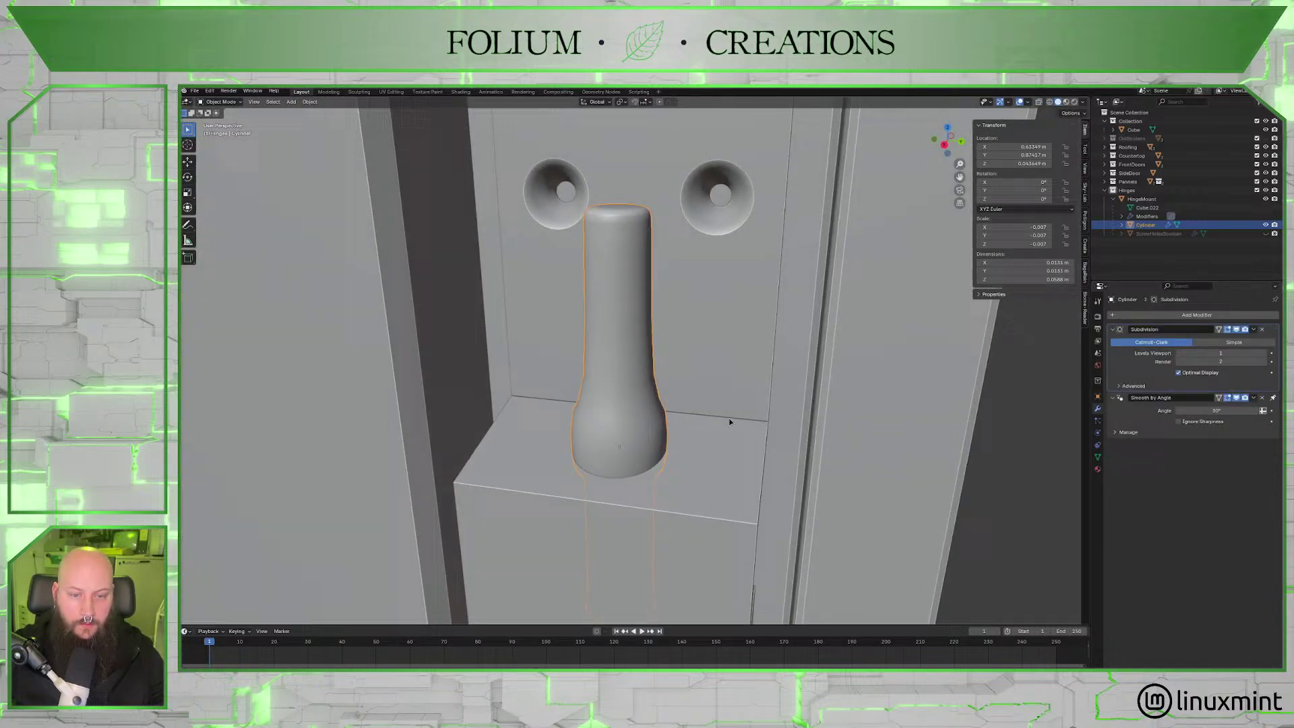
Try the Simple subdivision type on the pin, inspect the shading, and switch back to Catmull-Clark.
{"action": "left_click", "coordinate": [1247, 343]}
{"action": "scroll", "coordinate": [780, 352], "scroll_direction": "up", "scroll_amount": 4}
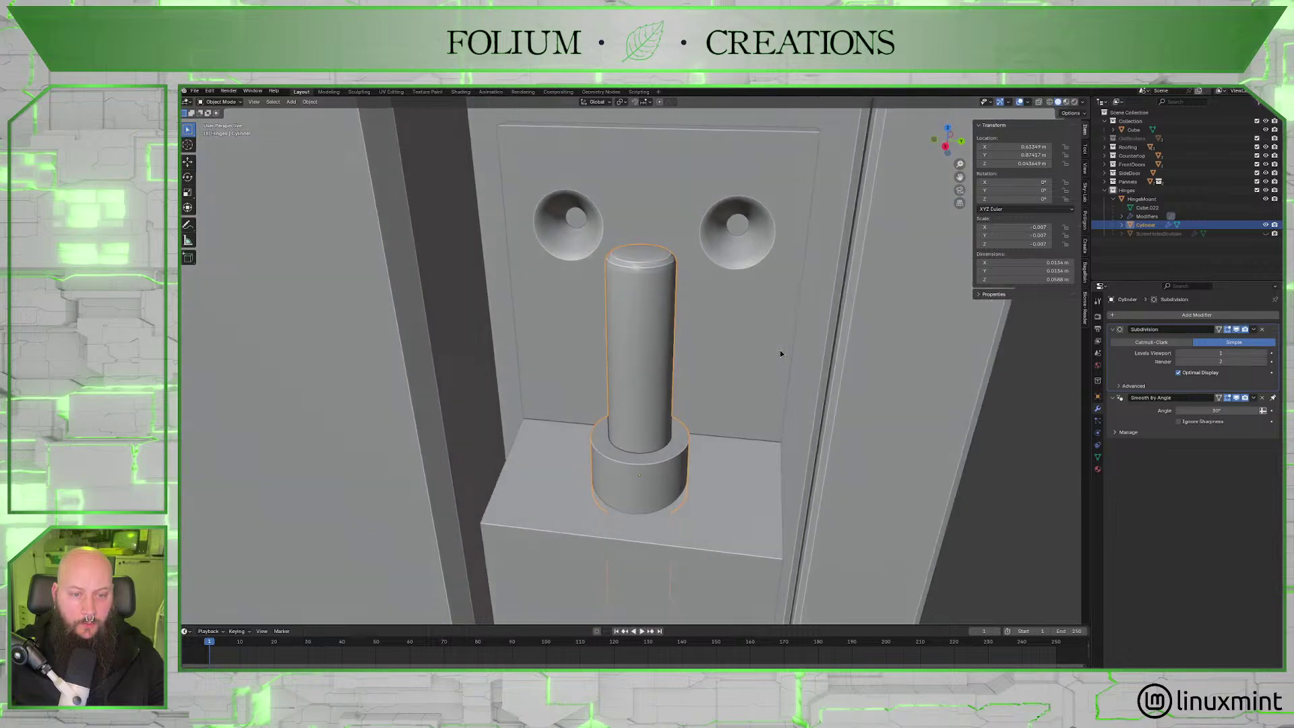
{"action": "scroll", "coordinate": [775, 347], "scroll_direction": "down", "scroll_amount": 2}
{"action": "scroll", "coordinate": [780, 351], "scroll_direction": "up", "scroll_amount": 5}
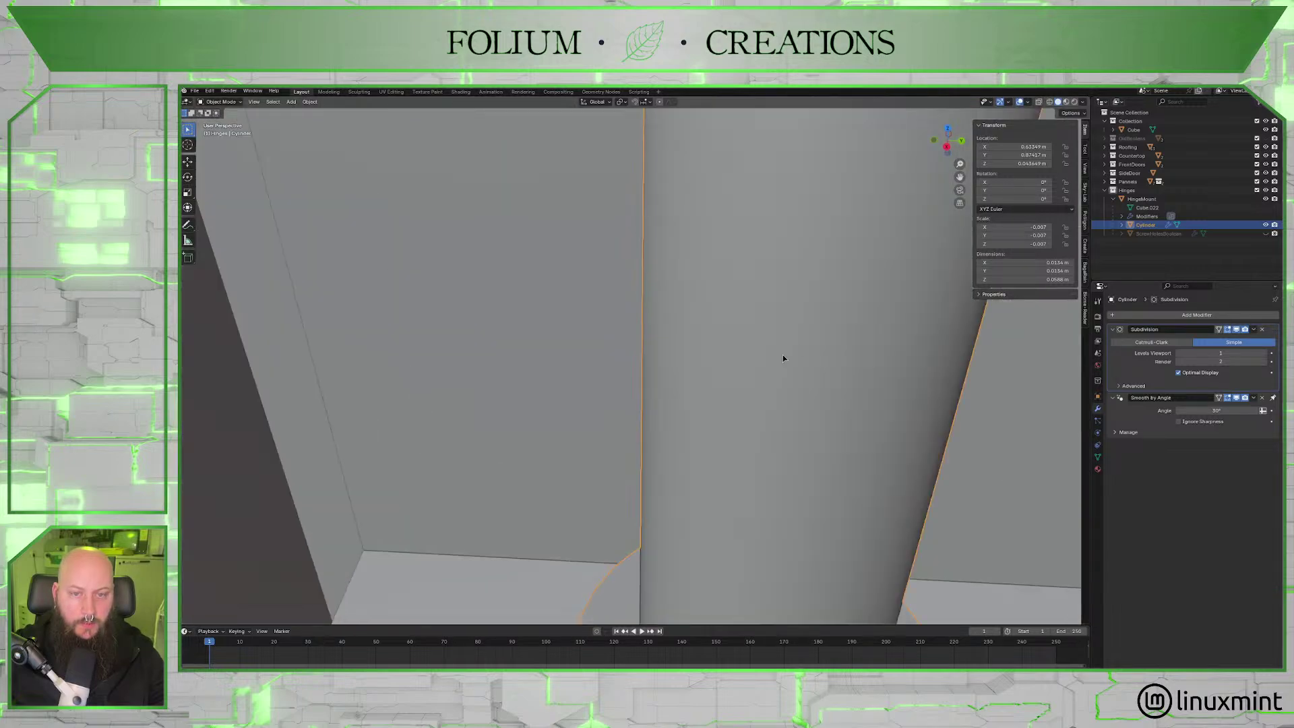
{"action": "scroll", "coordinate": [771, 367], "scroll_direction": "down", "scroll_amount": 4}
{"action": "scroll", "coordinate": [771, 365], "scroll_direction": "up", "scroll_amount": 2}
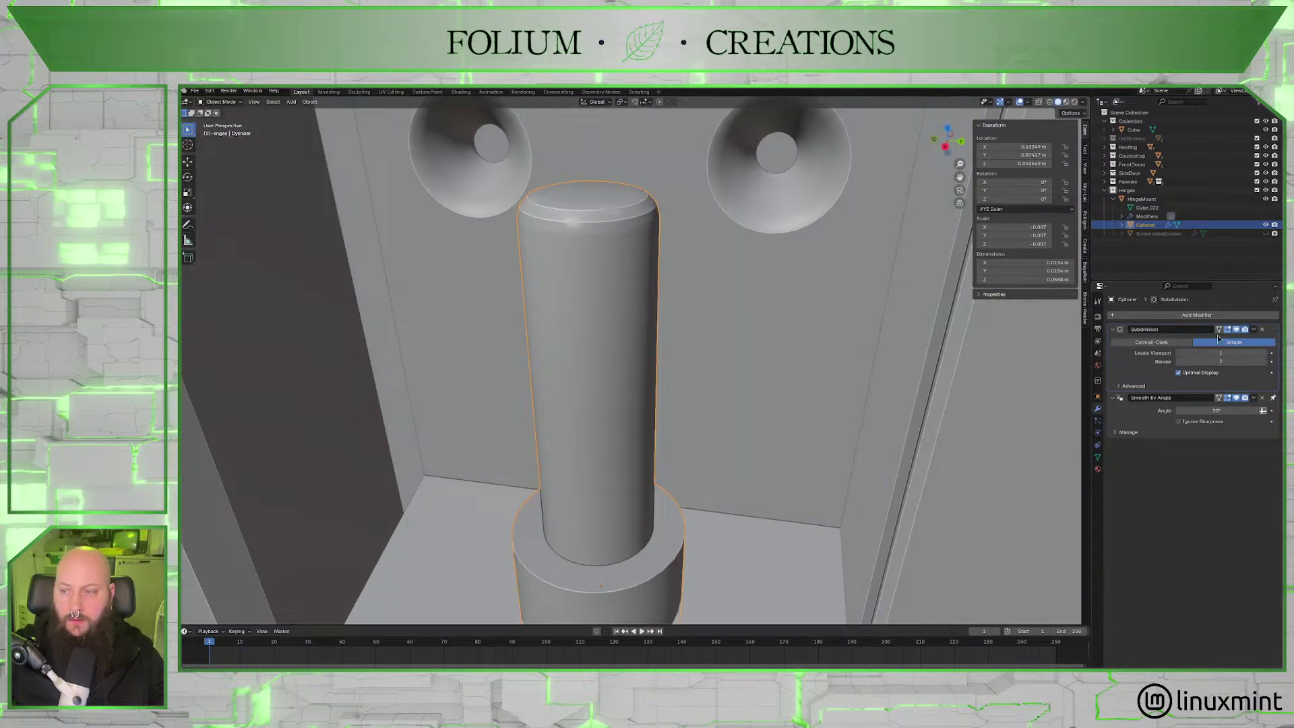
{"action": "left_click", "coordinate": [1151, 342]}
Add one supporting loop cut around the pin's shaft and slide it down close to the collar.
{"action": "key", "text": "Tab"}
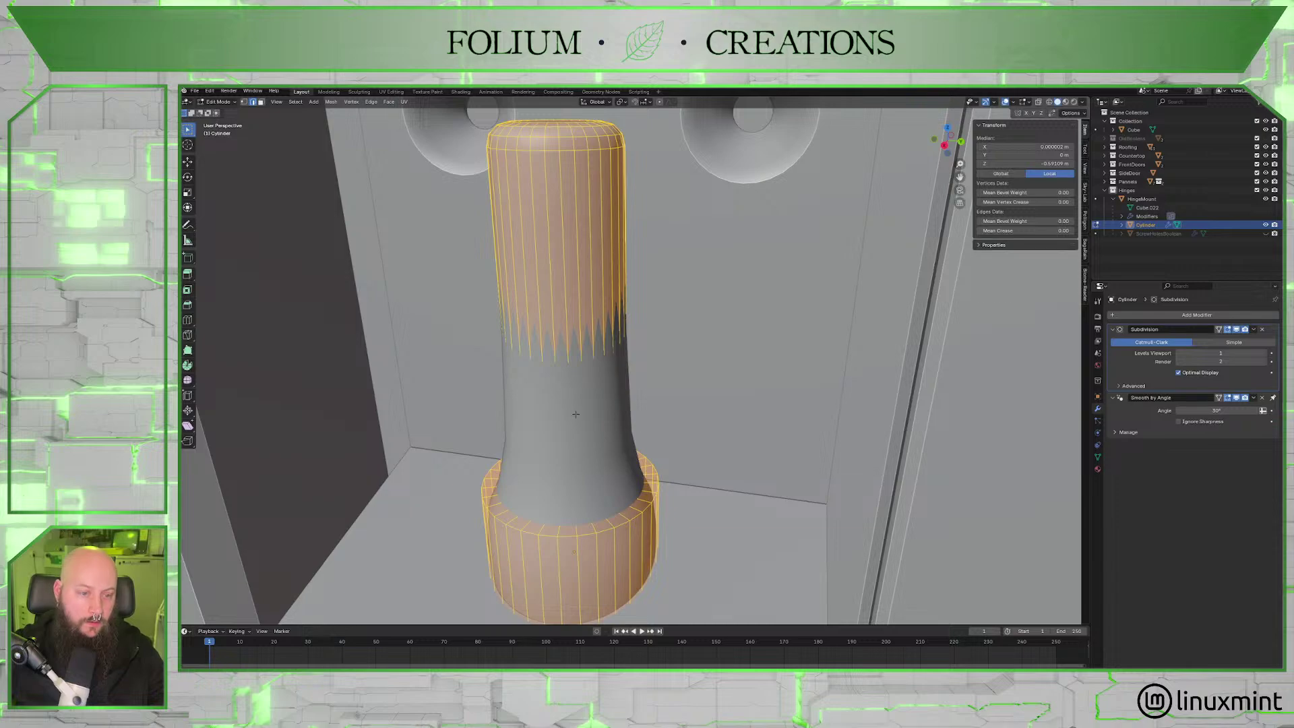
{"action": "key", "text": "ctrl+r"}
{"action": "left_click", "coordinate": [576, 414]}
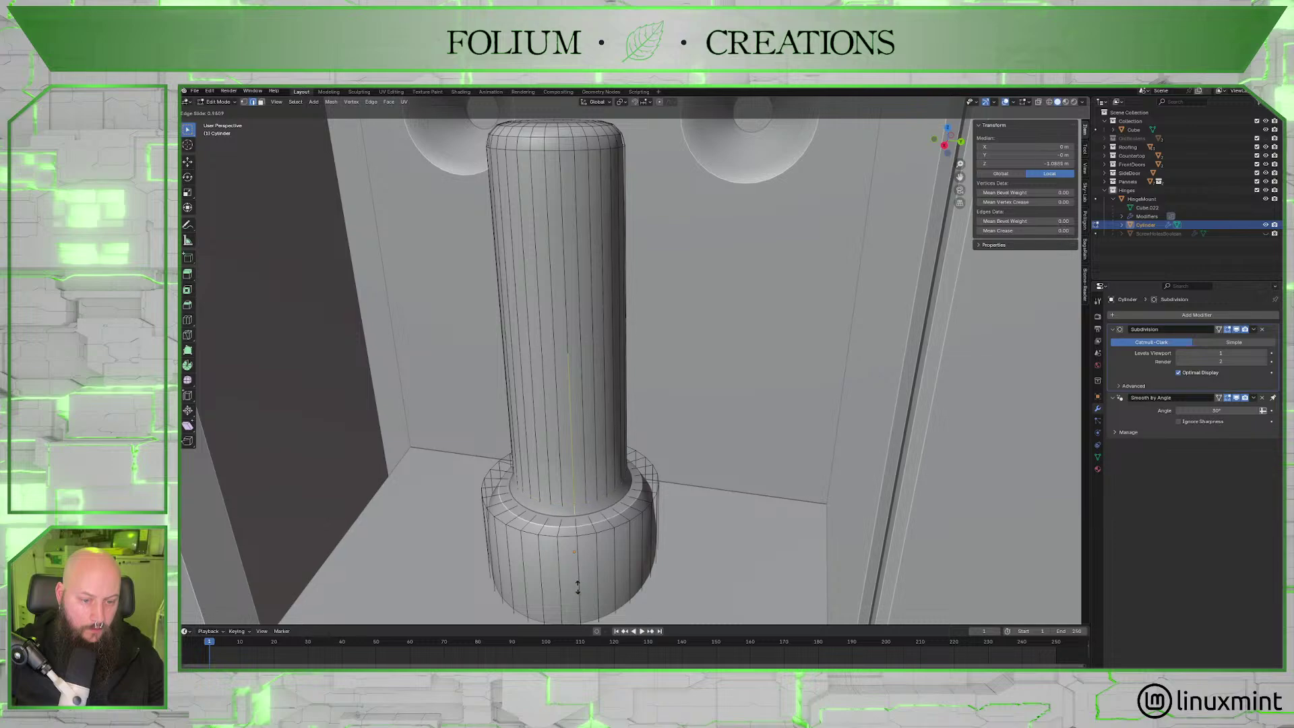
{"action": "left_click", "coordinate": [579, 594]}
{"action": "middle_click_drag", "start_coordinate": [578, 595], "coordinate": [650, 422]}
{"action": "scroll", "coordinate": [651, 421], "scroll_direction": "up", "scroll_amount": 6}
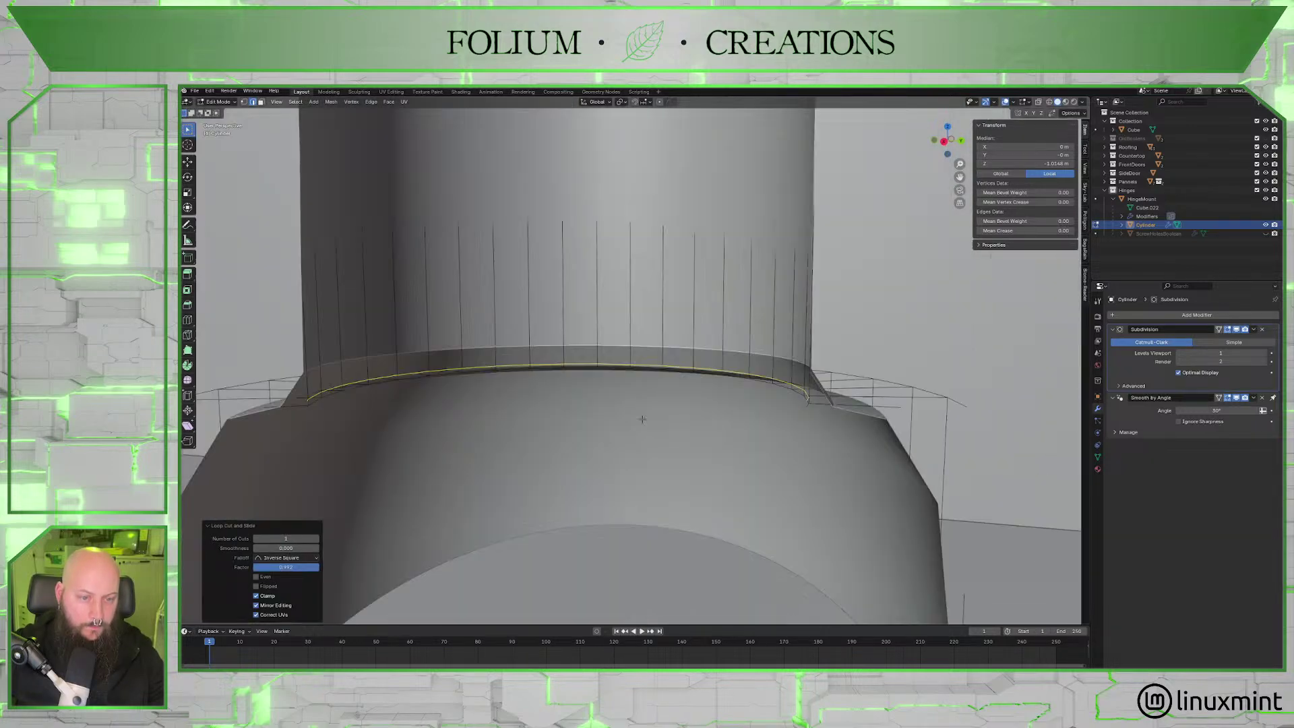
Add two supporting loop cuts to the collar, one on its top face and one slid up its outer side close to the upper rim.
{"action": "scroll", "coordinate": [642, 418], "scroll_direction": "down", "scroll_amount": 8}
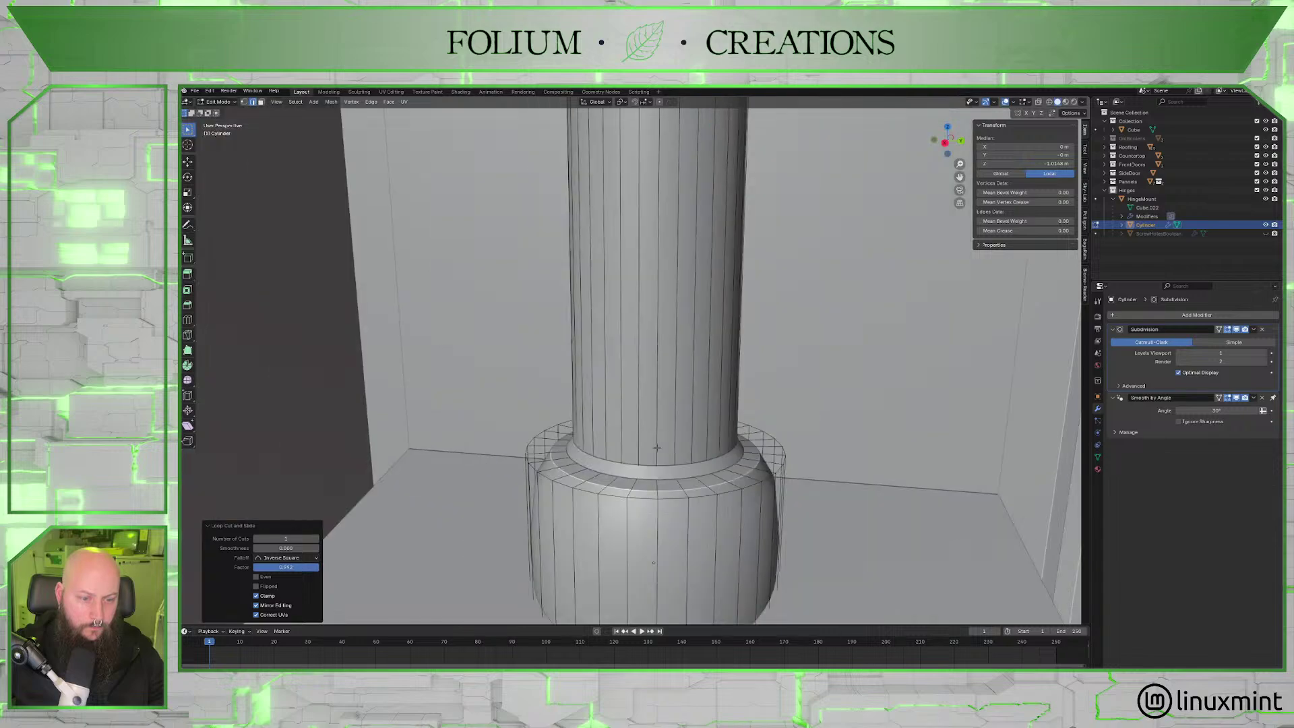
{"action": "middle_click_drag", "start_coordinate": [649, 427], "coordinate": [665, 448]}
{"action": "key", "text": "g"}
{"action": "key", "text": "g"}
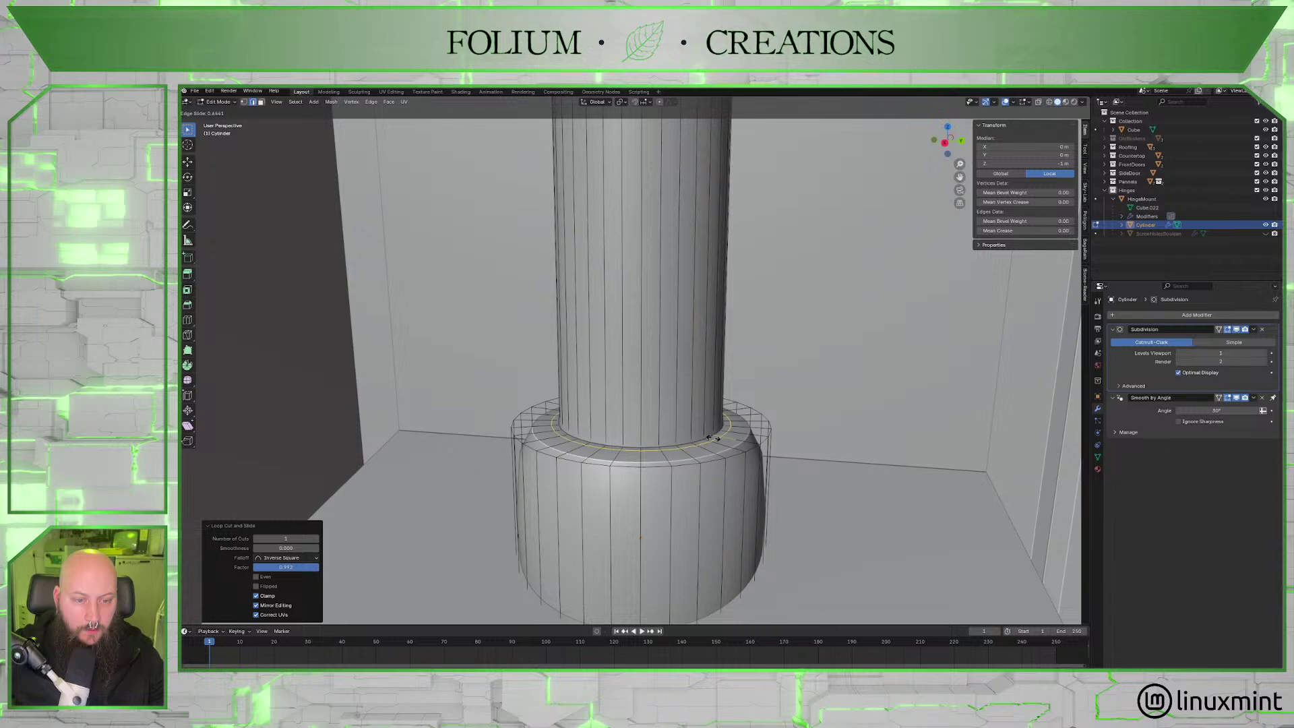
{"action": "left_click", "coordinate": [709, 437]}
{"action": "key", "text": "g"}
{"action": "key", "text": "g"}
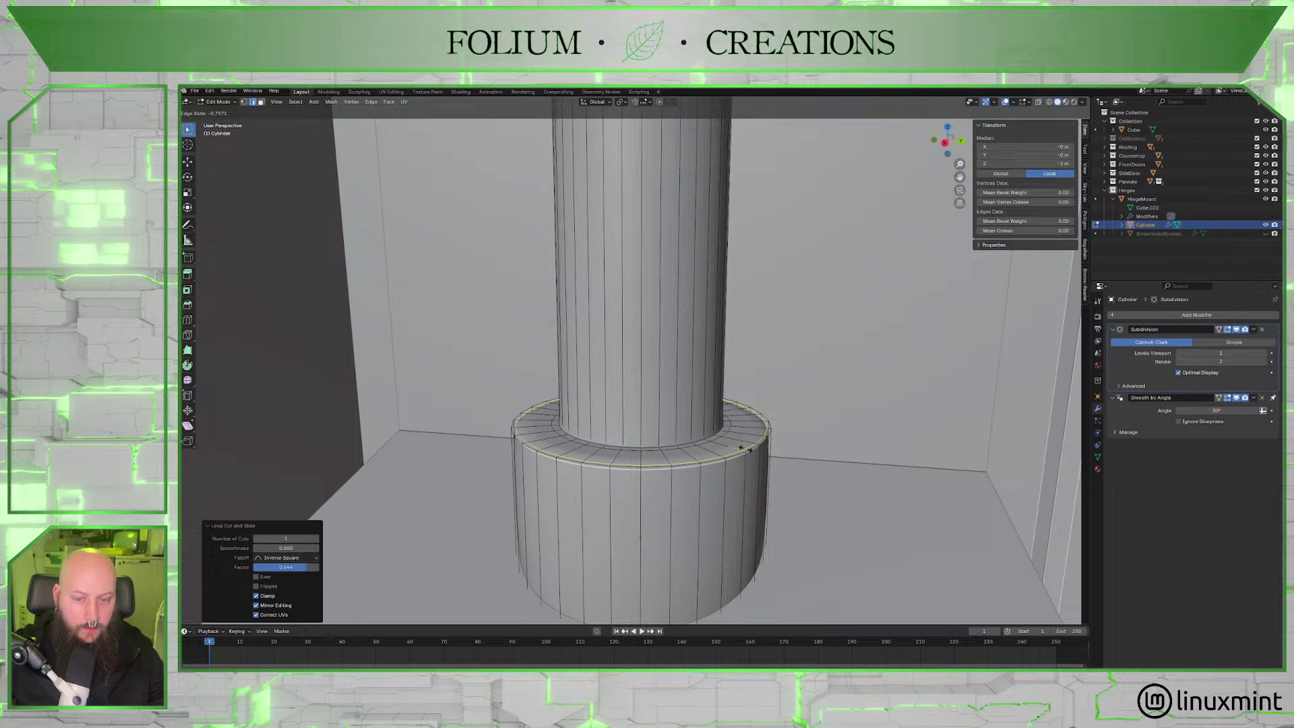
{"action": "left_click", "coordinate": [744, 448]}
Check the pin's shading in Object Mode, and inset the flat face at the top of the shaft to a small central face.
{"action": "scroll", "coordinate": [708, 431], "scroll_direction": "down", "scroll_amount": 4}
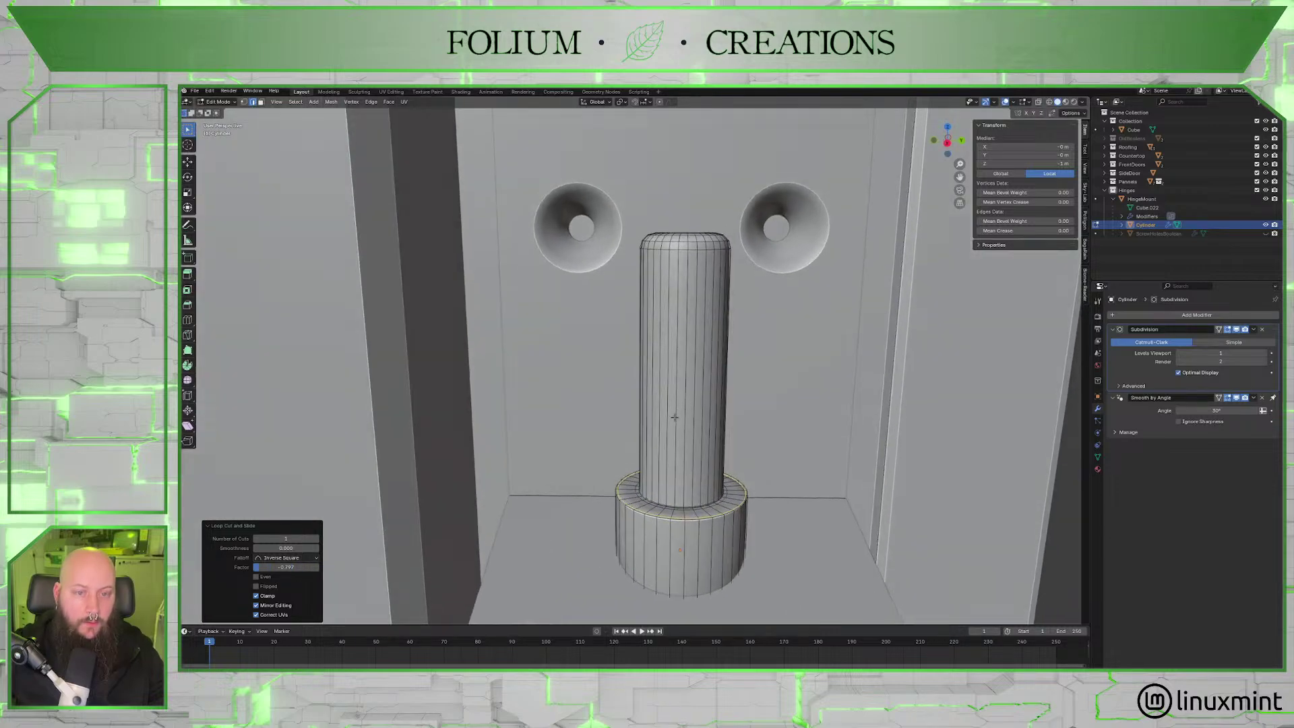
{"action": "middle_click_drag", "start_coordinate": [674, 417], "coordinate": [646, 388]}
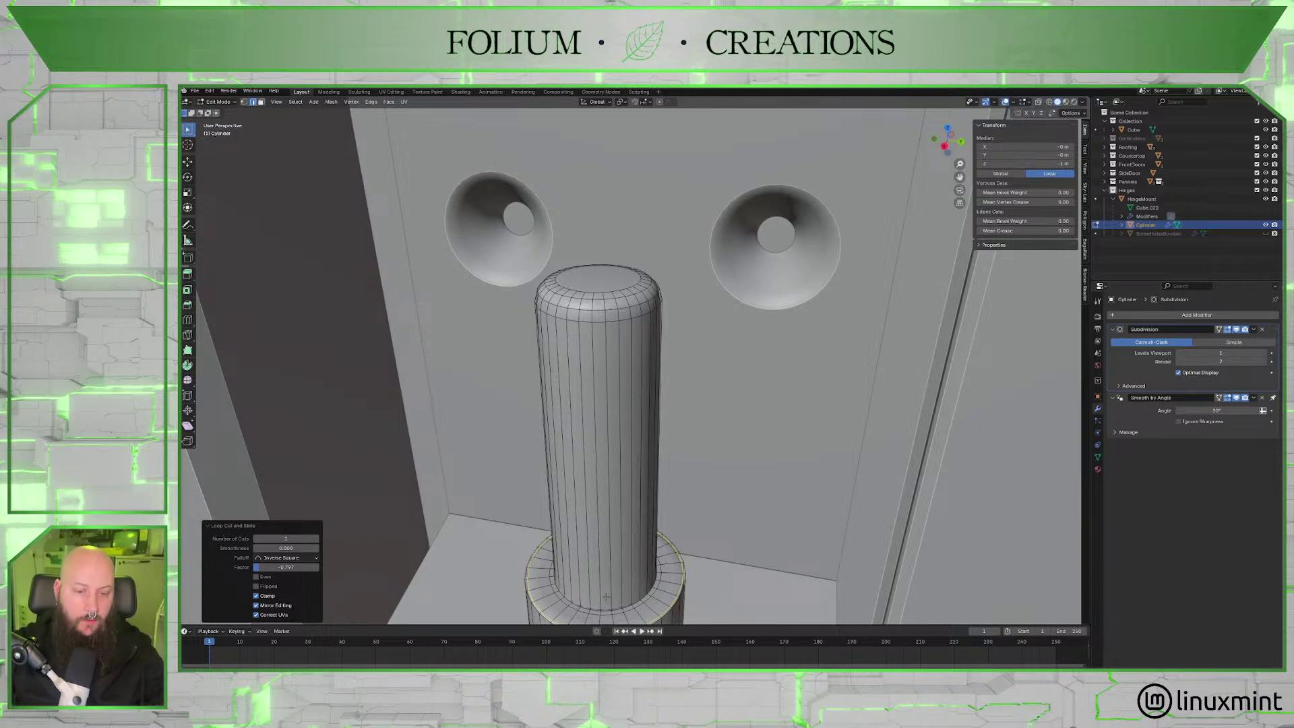
{"action": "middle_click_drag", "start_coordinate": [703, 430], "coordinate": [685, 376]}
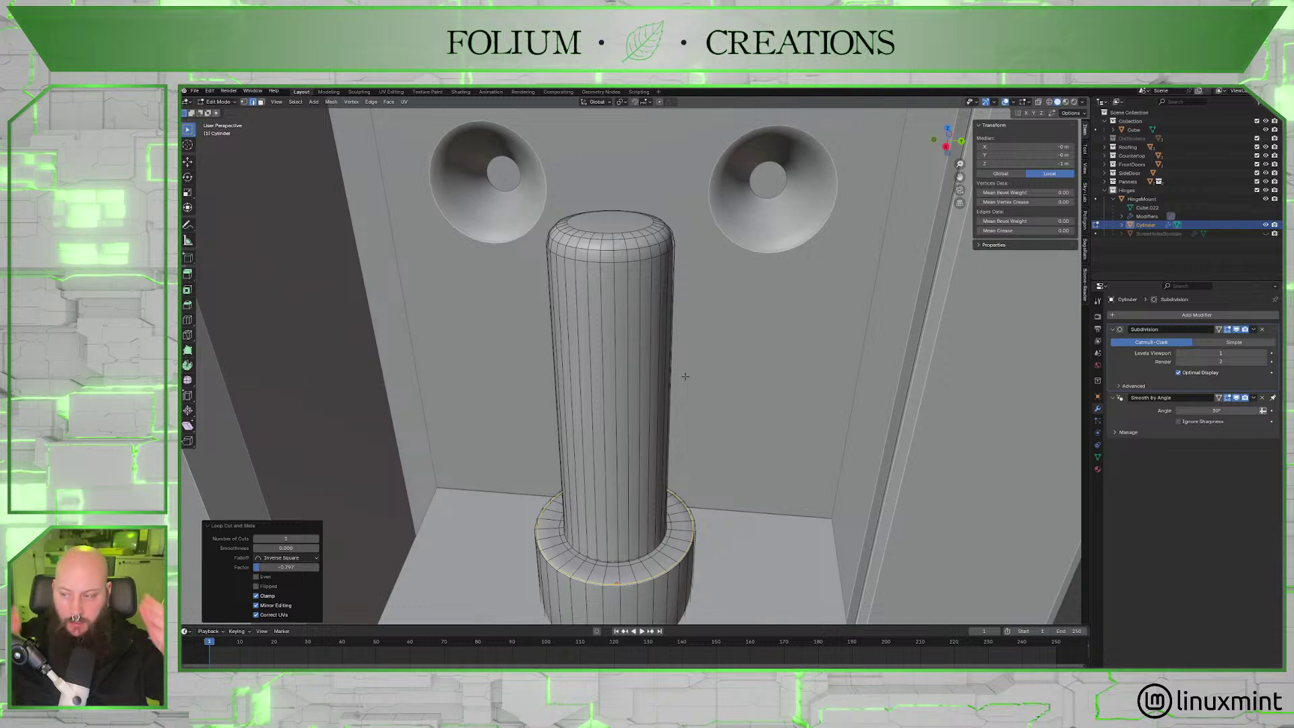
{"action": "key", "text": "Tab"}
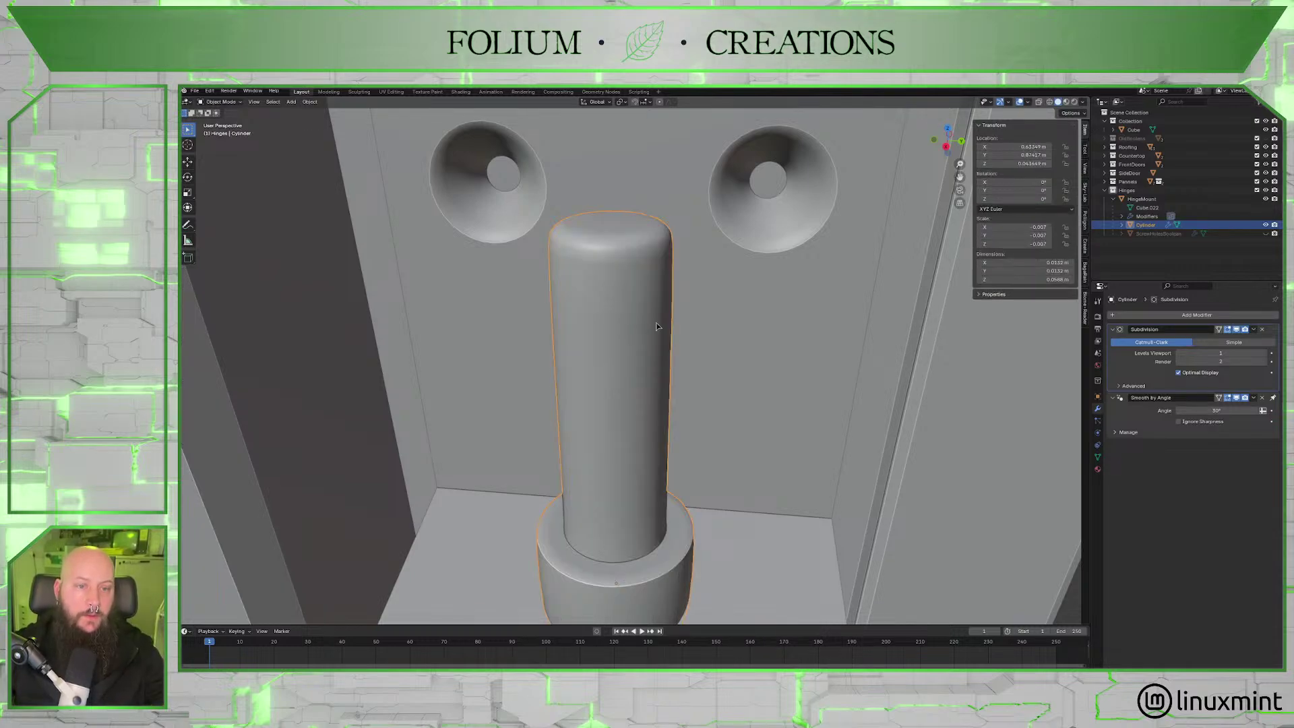
{"action": "middle_click_drag", "start_coordinate": [685, 376], "coordinate": [626, 320]}
{"action": "key", "text": "Tab"}
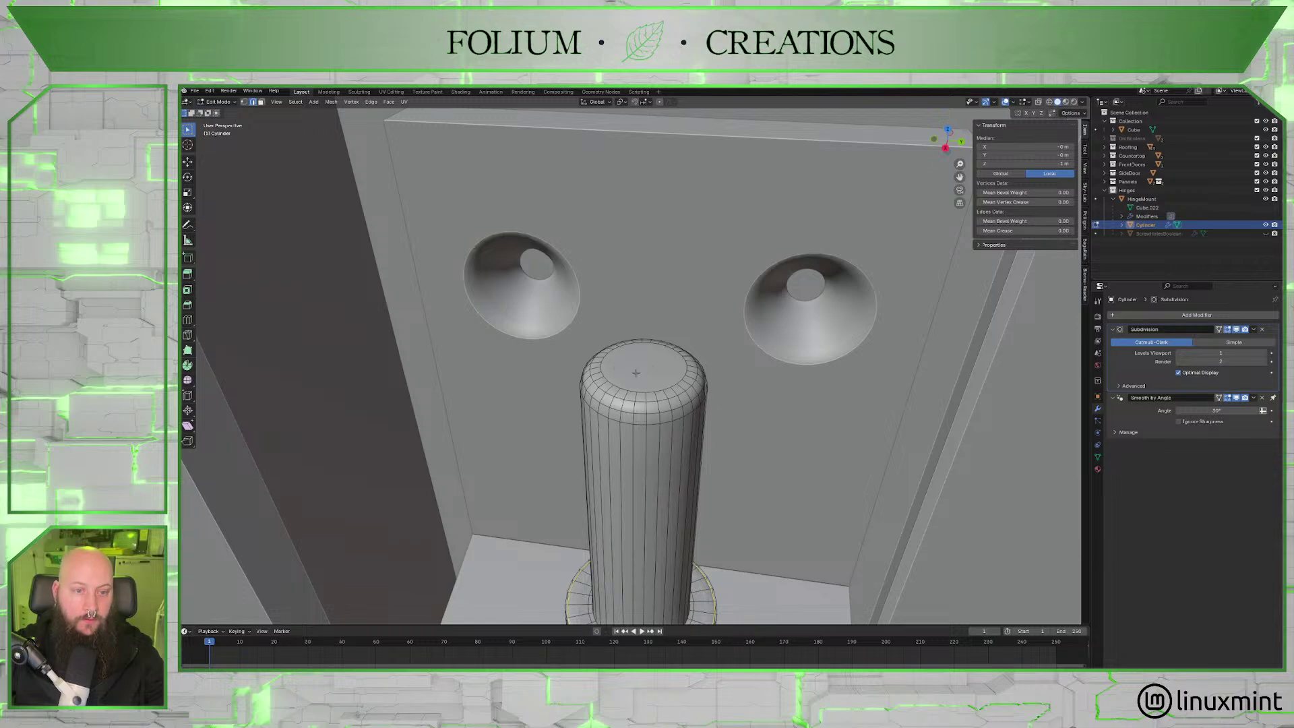
{"action": "left_click", "coordinate": [261, 102]}
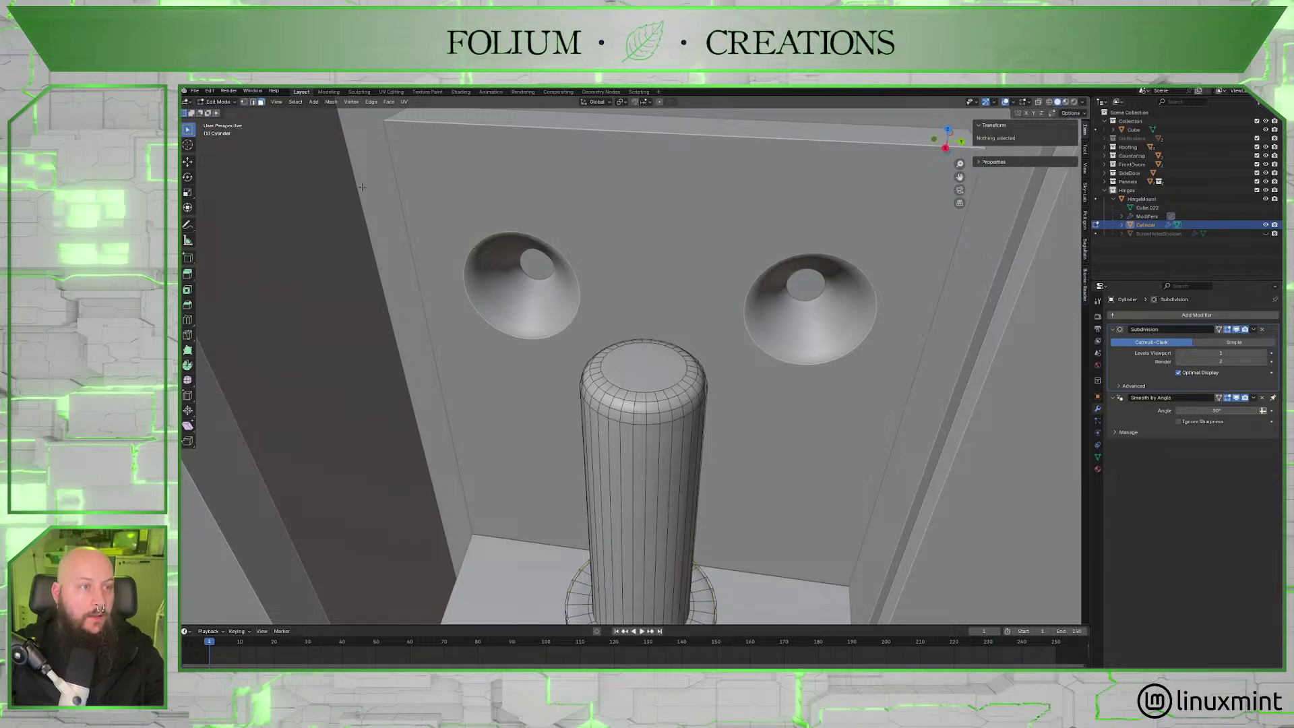
{"action": "left_click", "coordinate": [666, 370]}
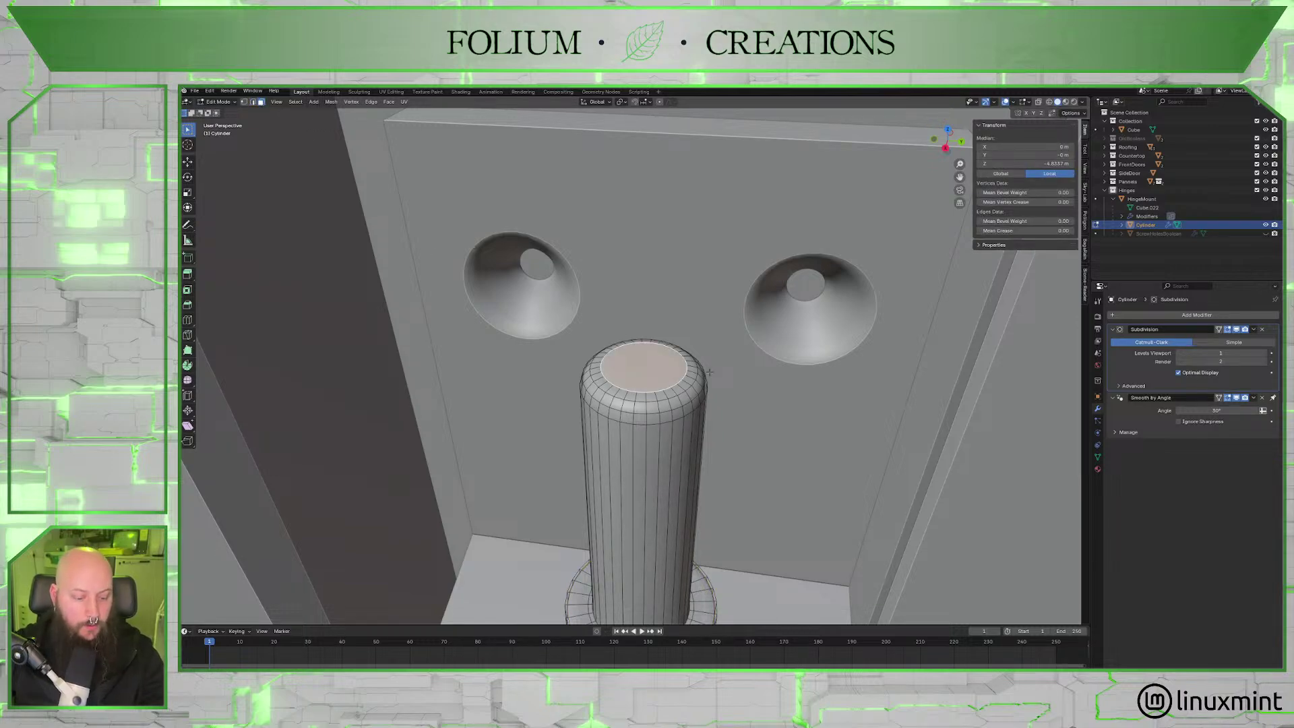
{"action": "key", "text": "i"}
{"action": "left_click", "coordinate": [681, 371]}
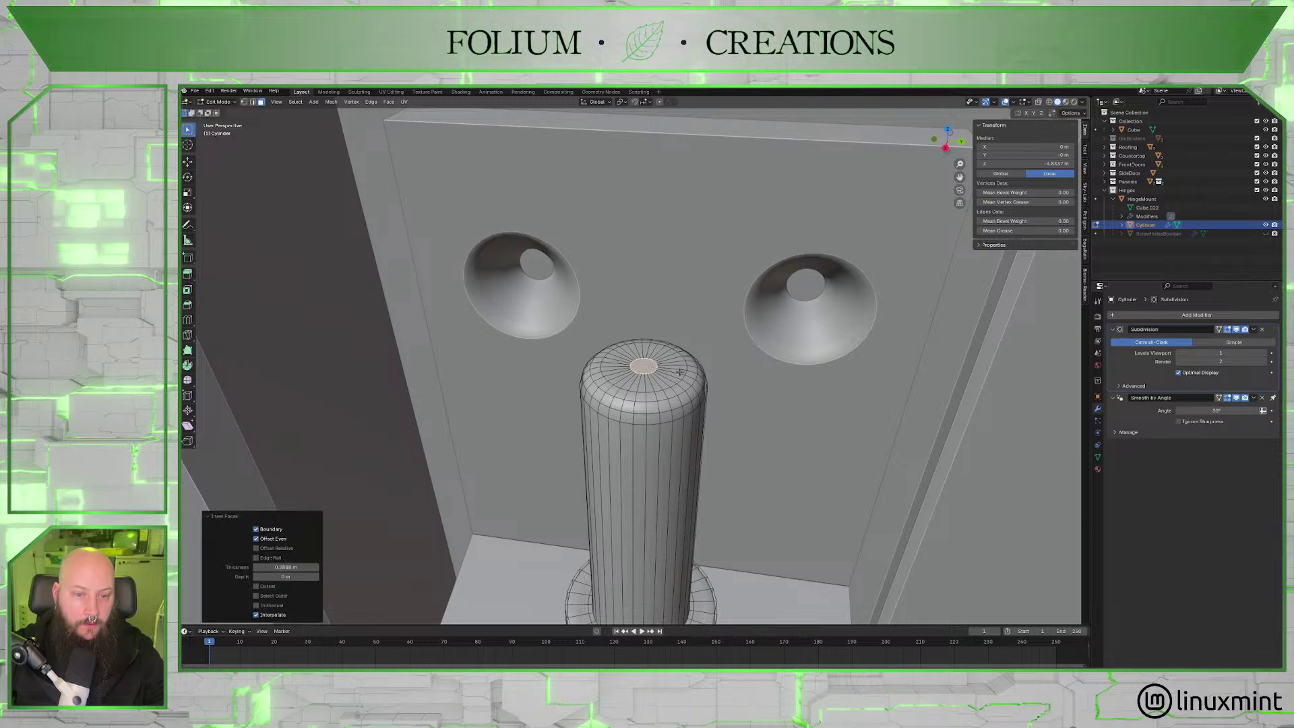
Add one supporting loop cut around the shaft, slide it up close to the pin's rounded tip, and return to Object Mode.
{"action": "key", "text": "Tab"}
{"action": "middle_click_drag", "start_coordinate": [680, 371], "coordinate": [648, 361]}
{"action": "key", "text": "Tab"}
{"action": "left_click", "coordinate": [648, 429]}
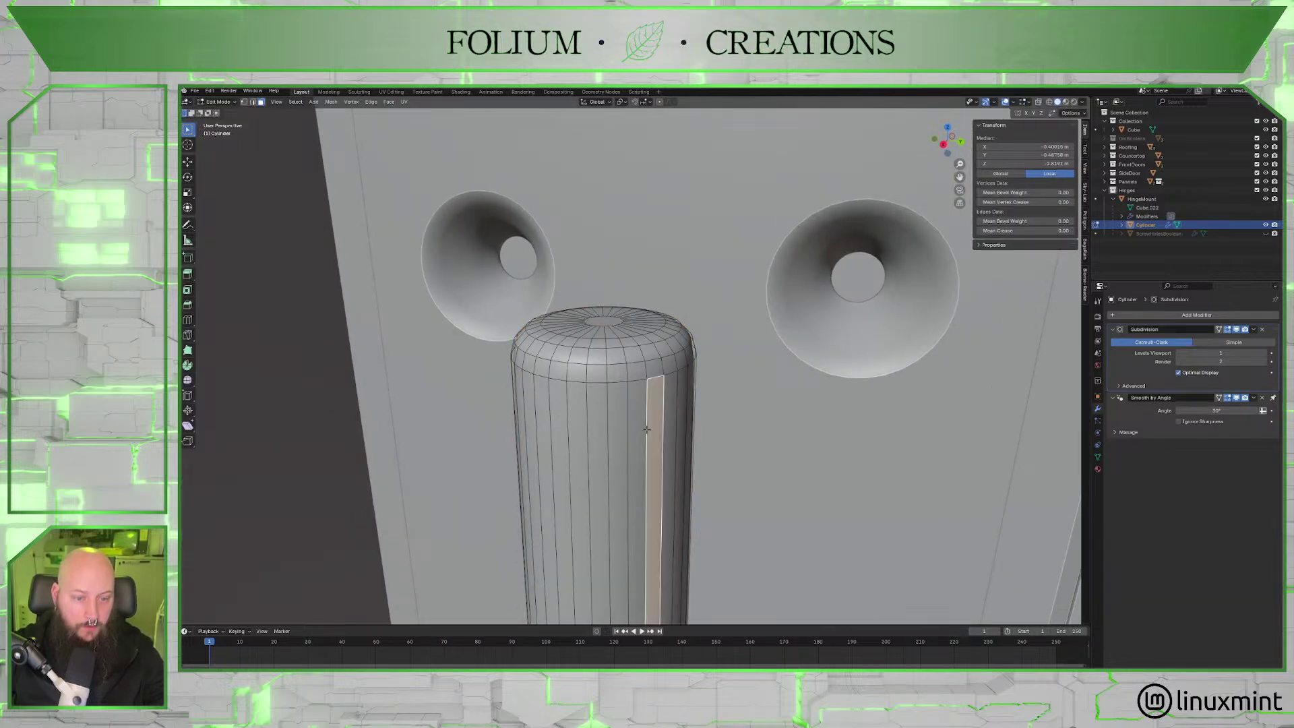
{"action": "key", "text": "ctrl+r"}
{"action": "left_click", "coordinate": [647, 429]}
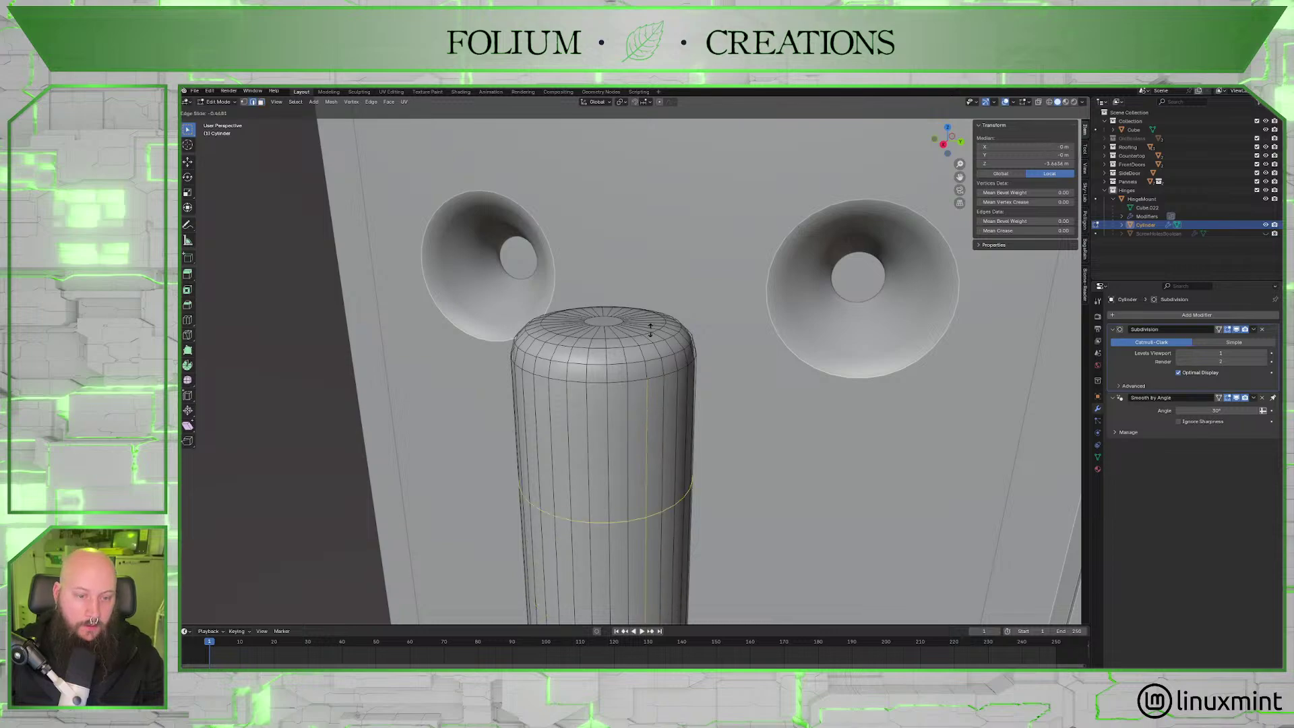
{"action": "left_click", "coordinate": [648, 220]}
{"action": "key", "text": "Tab"}
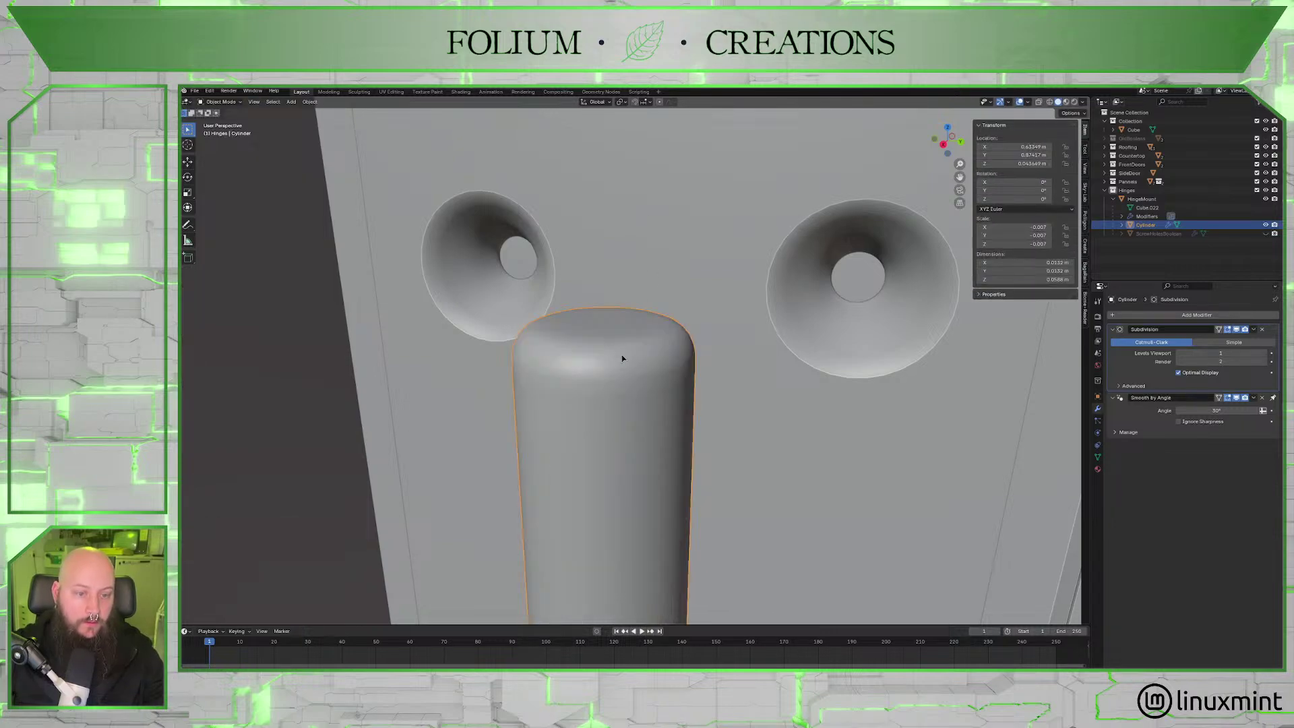
Select the pin's entire mesh in Edit Mode, unwrap it again with Smart UV Project, and return to Object Mode.
{"action": "scroll", "coordinate": [644, 357], "scroll_direction": "down", "scroll_amount": 10}
{"action": "middle_click_drag", "start_coordinate": [701, 411], "coordinate": [677, 378]}
{"action": "key", "text": "Tab"}
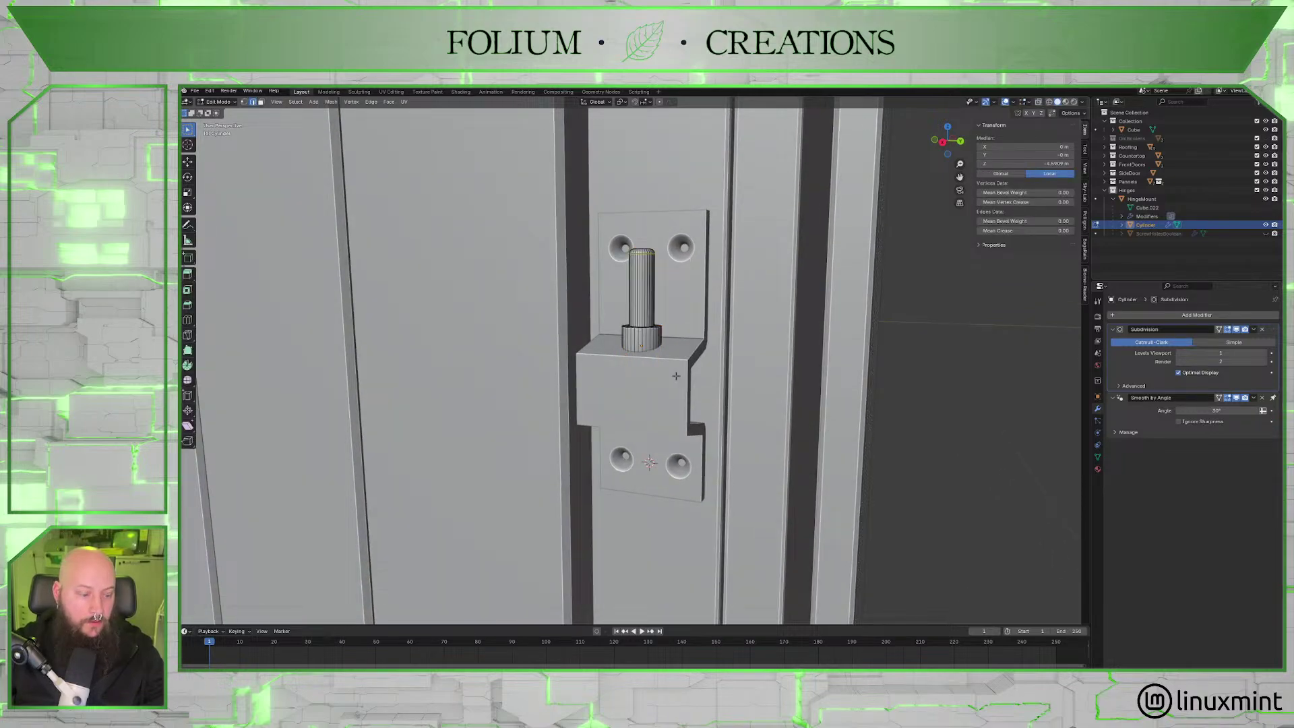
{"action": "key", "text": "a"}
{"action": "left_click", "coordinate": [404, 102]}
{"action": "mouse_move", "coordinate": [429, 113]}
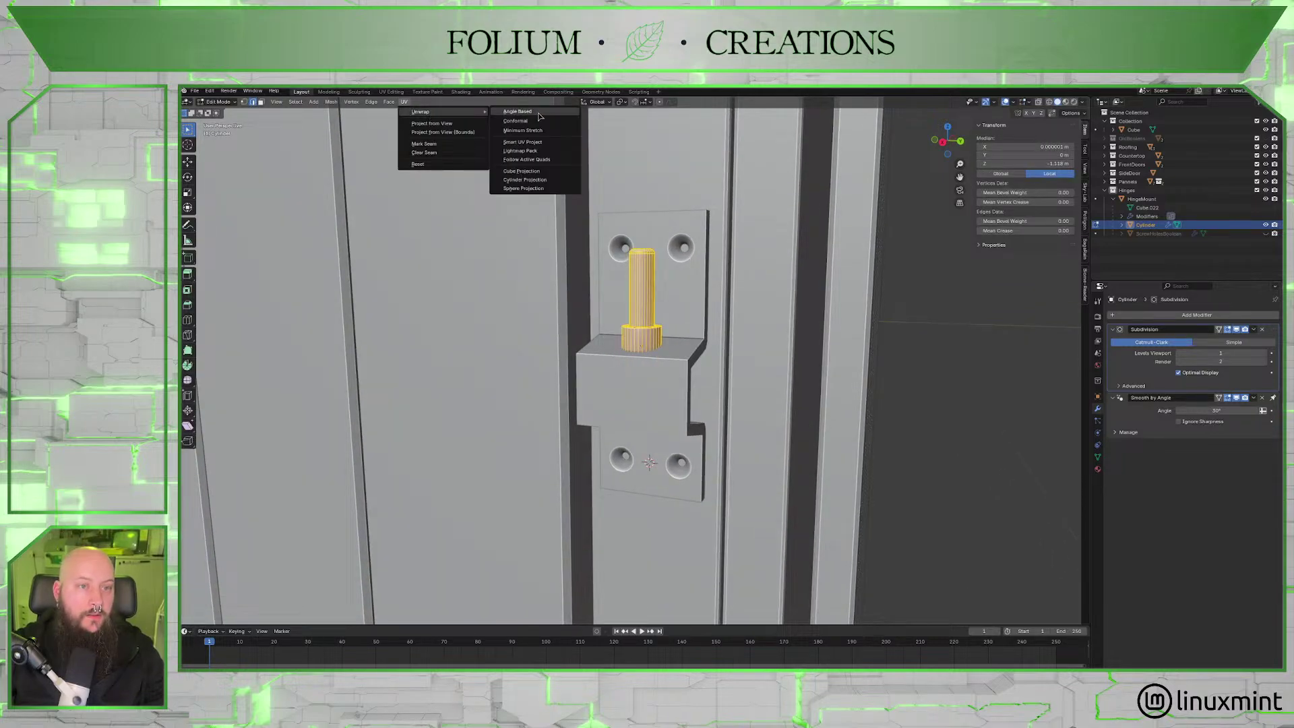
{"action": "left_click", "coordinate": [523, 141]}
{"action": "key", "text": "Tab"}
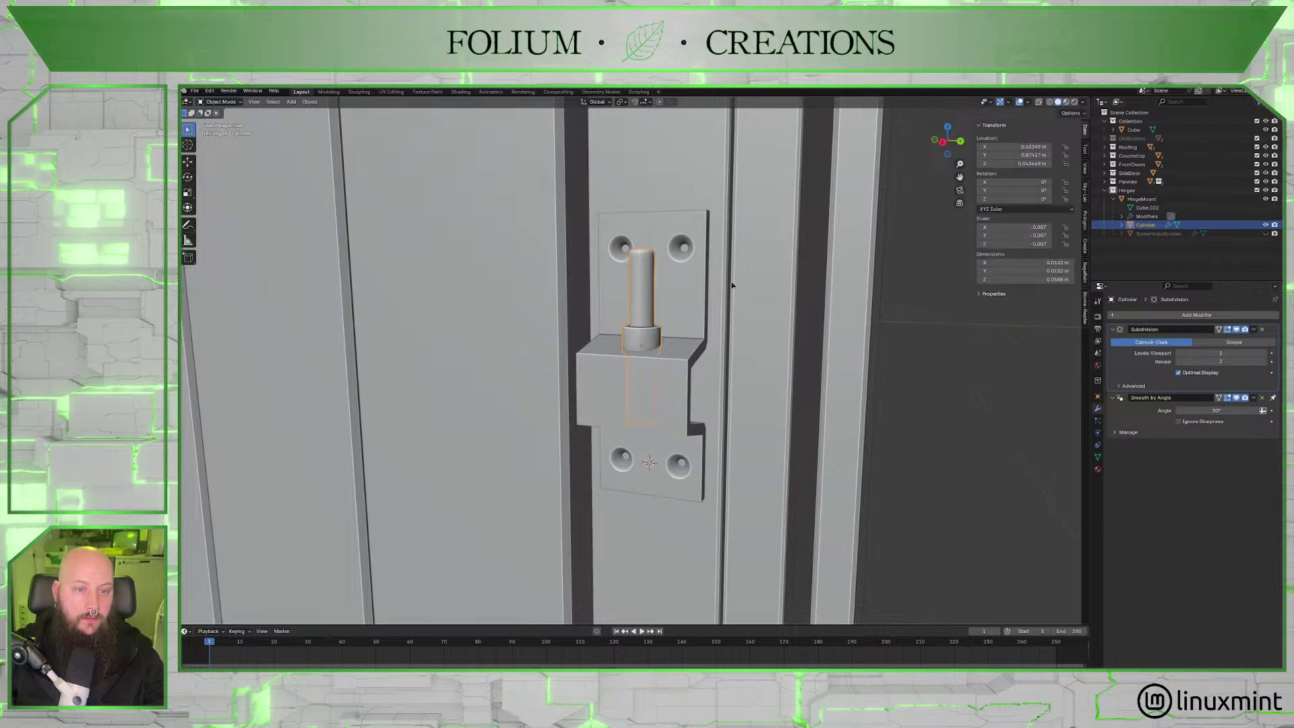
Select the HingeMount object and add a Bevel modifier to it.
{"action": "scroll", "coordinate": [733, 298], "scroll_direction": "down", "scroll_amount": 2}
{"action": "middle_click_drag", "start_coordinate": [733, 297], "coordinate": [678, 375]}
{"action": "middle_click_drag", "start_coordinate": [688, 326], "coordinate": [445, 248]}
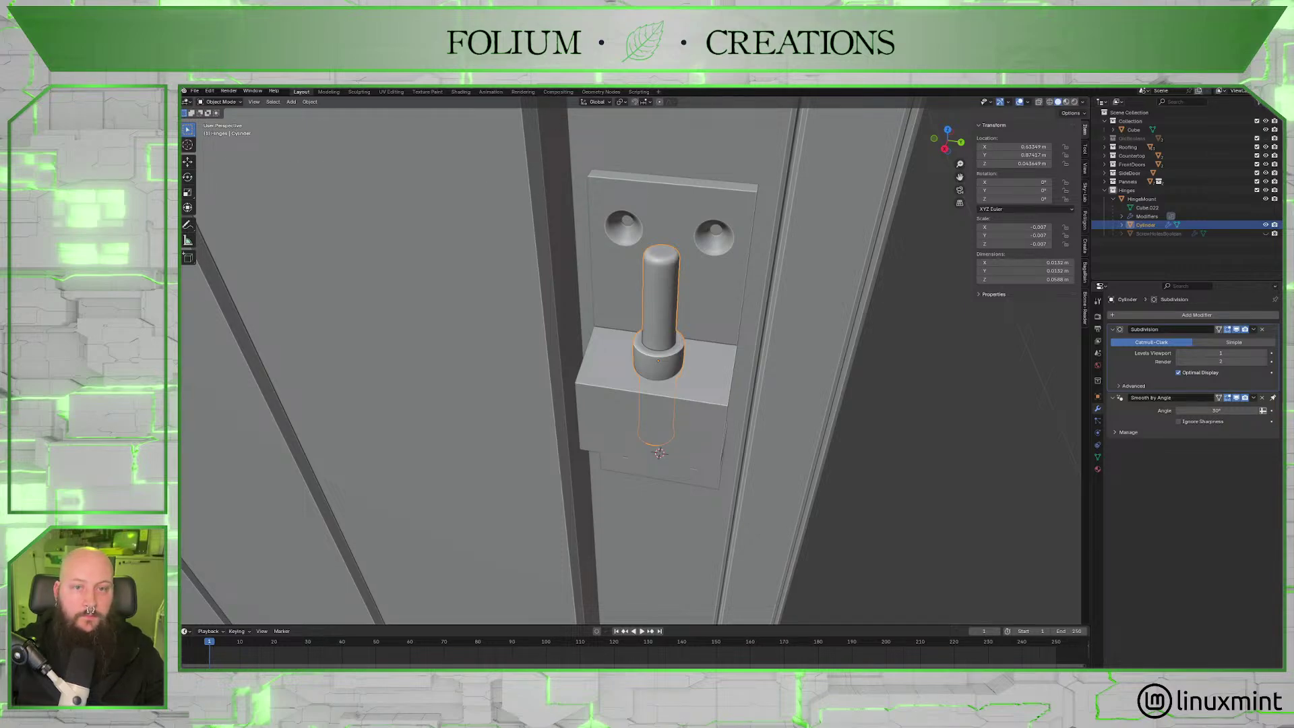
{"action": "scroll", "coordinate": [651, 274], "scroll_direction": "down", "scroll_amount": 5}
{"action": "middle_click_drag", "start_coordinate": [651, 274], "coordinate": [809, 378]}
{"action": "left_click", "coordinate": [702, 338]}
{"action": "left_click", "coordinate": [1141, 199]}
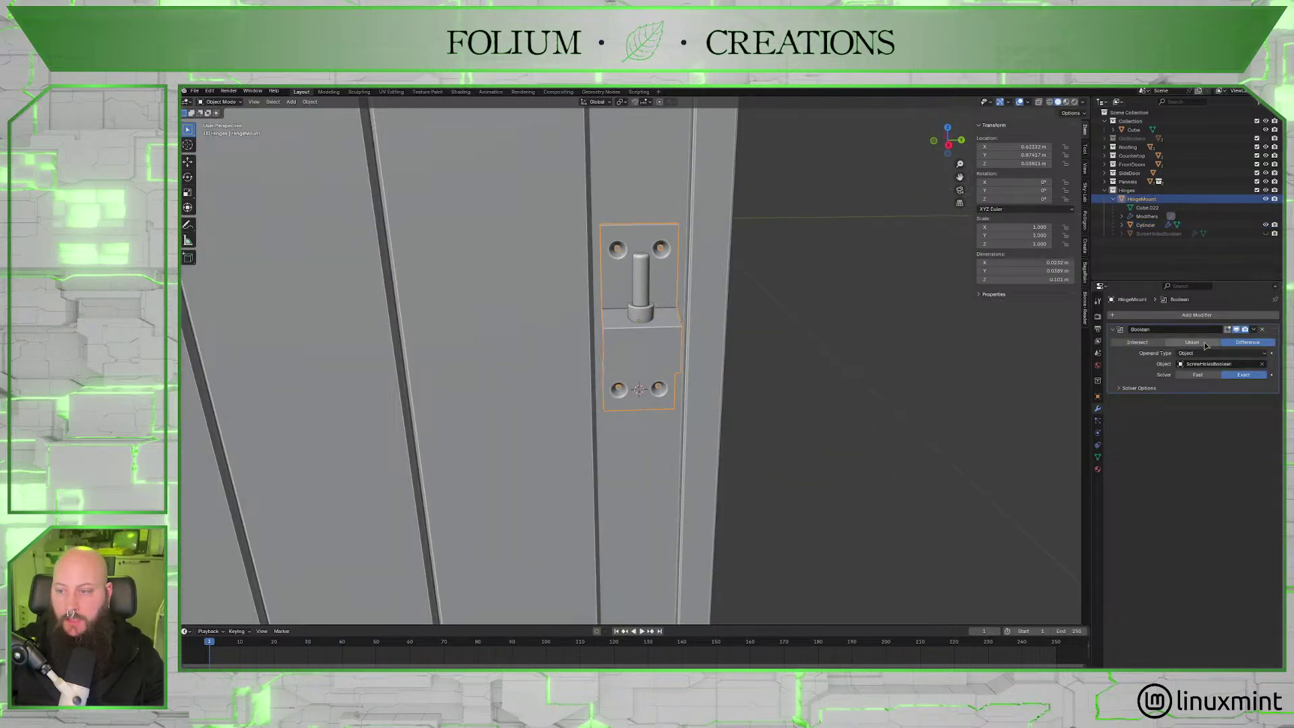
{"action": "left_click", "coordinate": [1197, 316]}
{"action": "mouse_move", "coordinate": [1145, 311]}
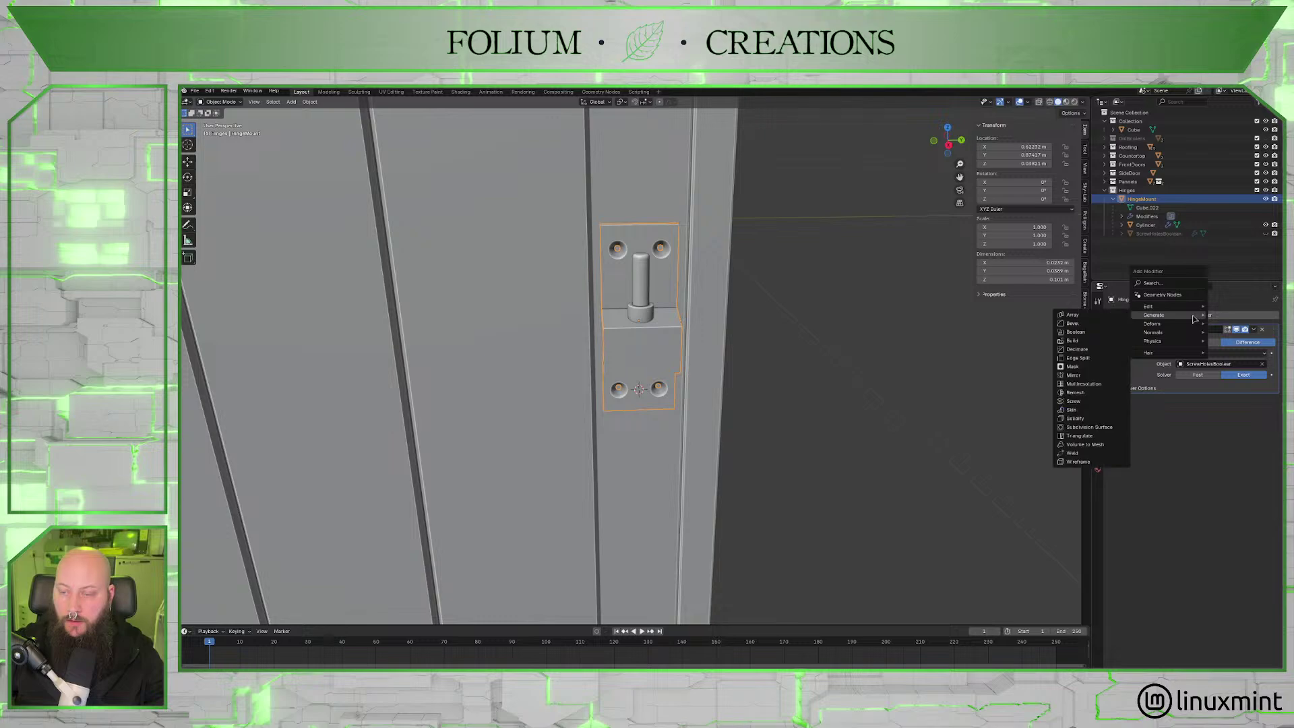
{"action": "left_click", "coordinate": [1079, 329]}
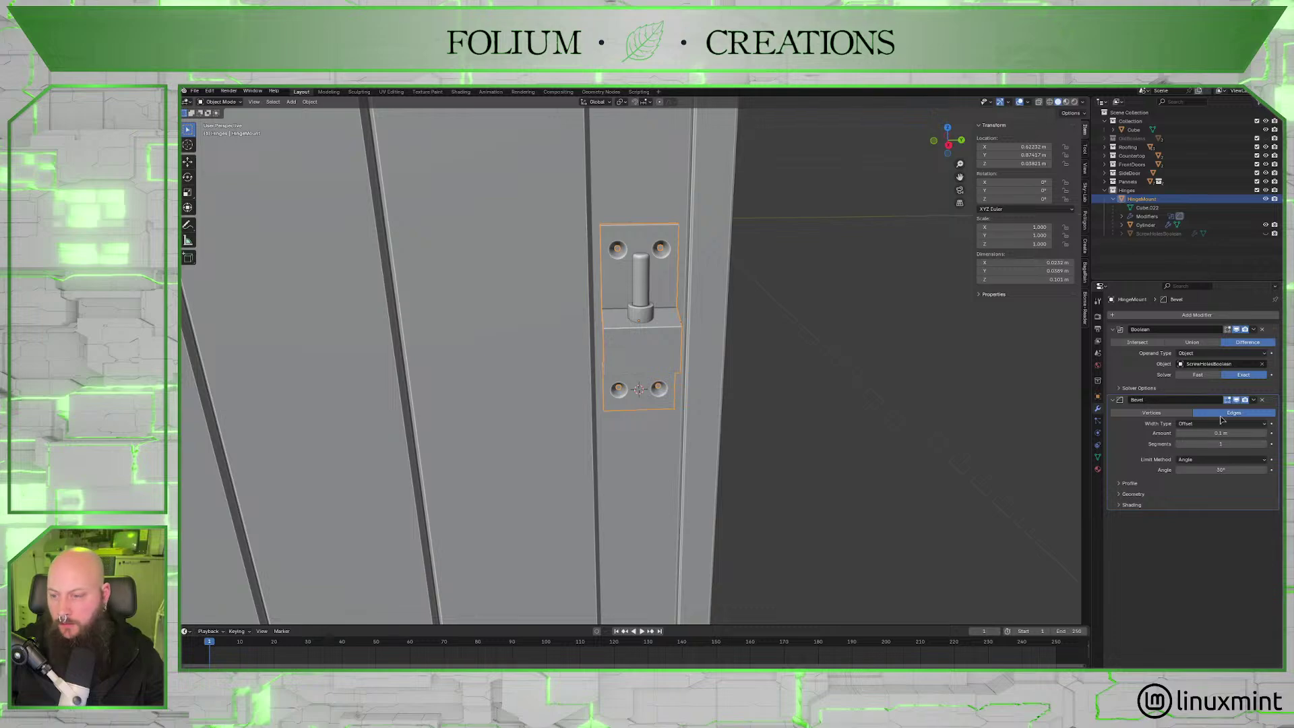
Set the HingeMount bevel's width type to Depth, reduce its amount to 0.01 m, and inspect the block's edges.
{"action": "scroll", "coordinate": [789, 378], "scroll_direction": "up", "scroll_amount": 5}
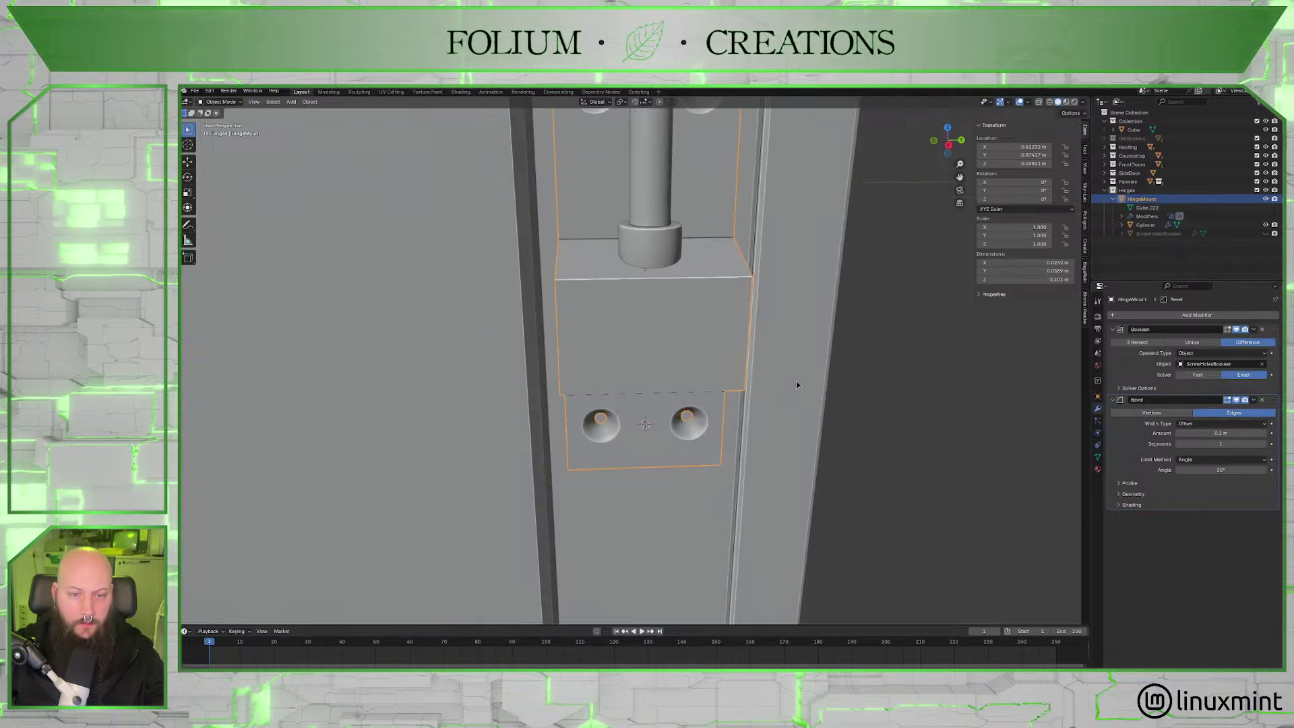
{"action": "middle_click_drag", "start_coordinate": [796, 384], "coordinate": [829, 404]}
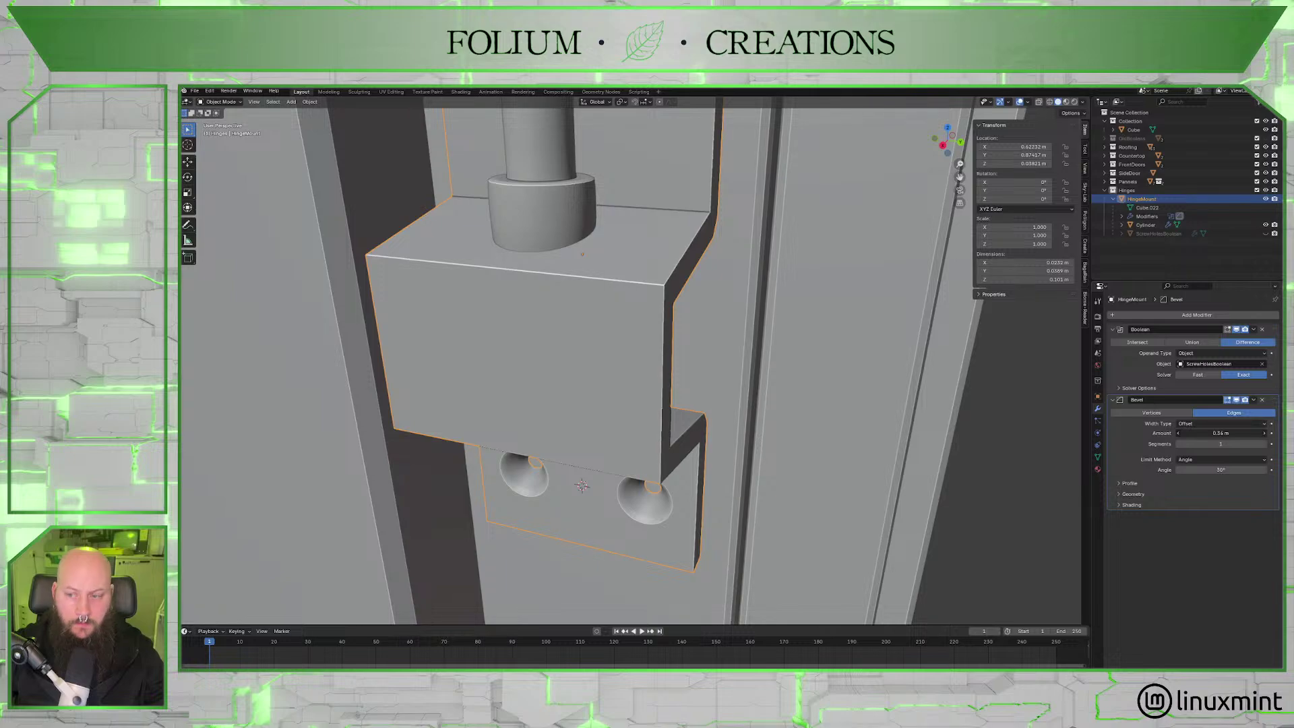
{"action": "left_click_drag", "start_coordinate": [1221, 433], "coordinate": [1202, 433]}
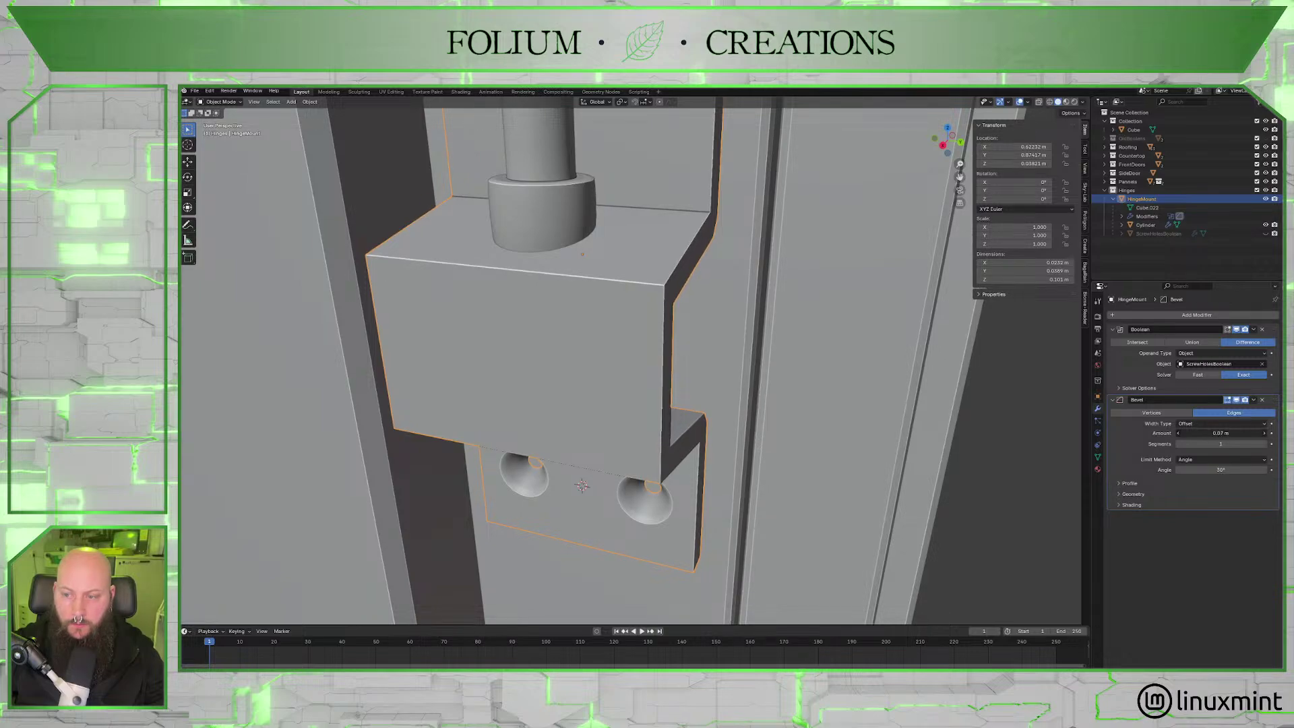
{"action": "left_click", "coordinate": [1221, 423]}
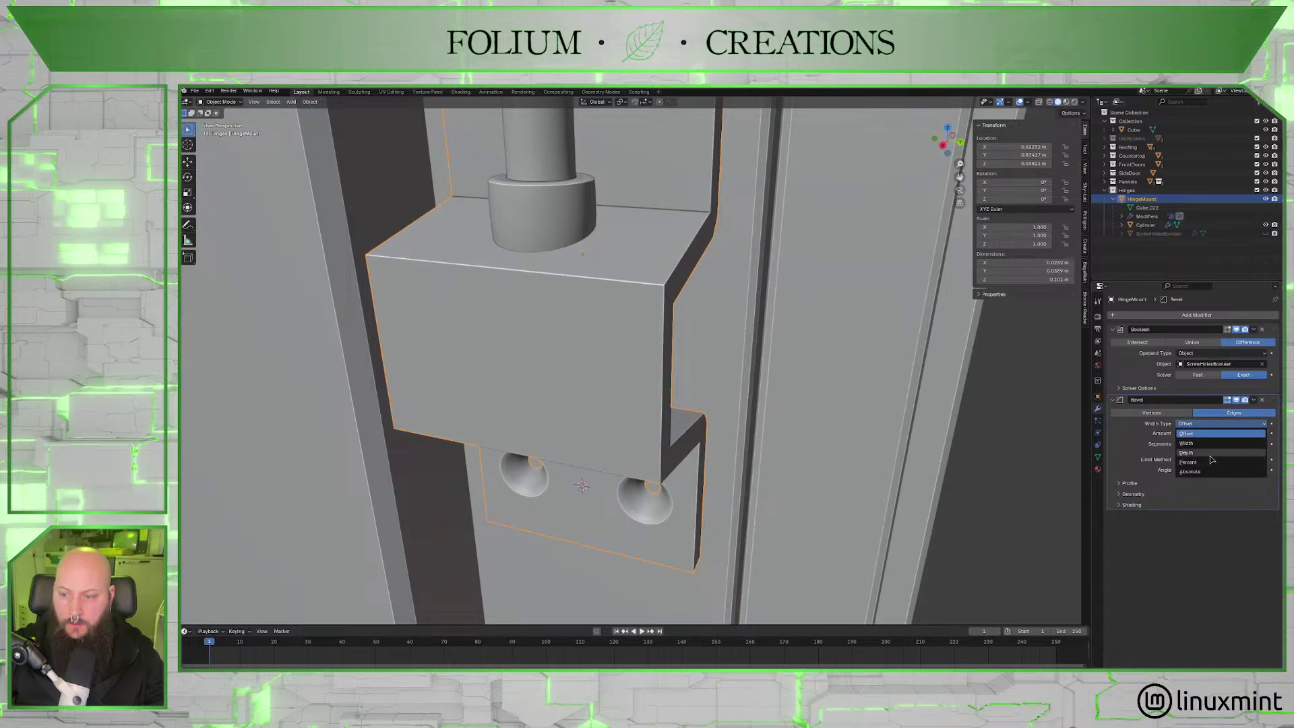
{"action": "left_click", "coordinate": [1211, 456]}
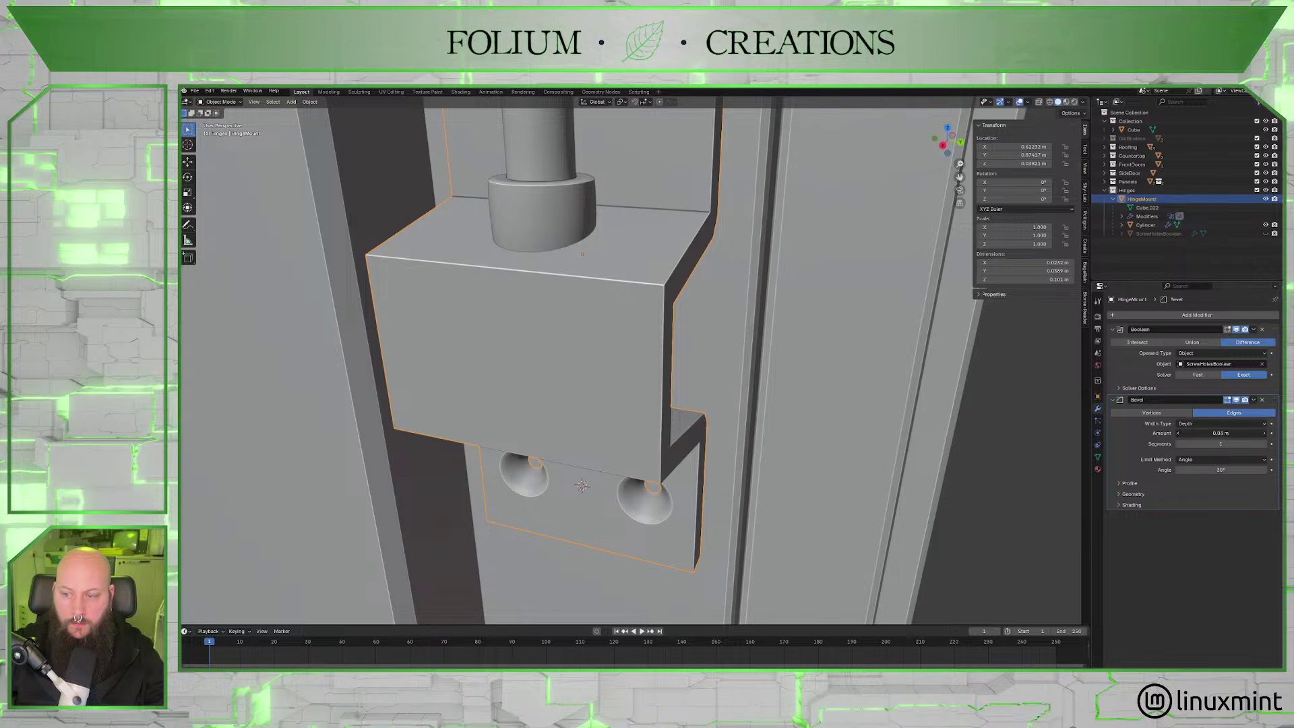
{"action": "left_click_drag", "start_coordinate": [1220, 432], "coordinate": [1222, 433]}
{"action": "scroll", "coordinate": [835, 383], "scroll_direction": "up", "scroll_amount": 5}
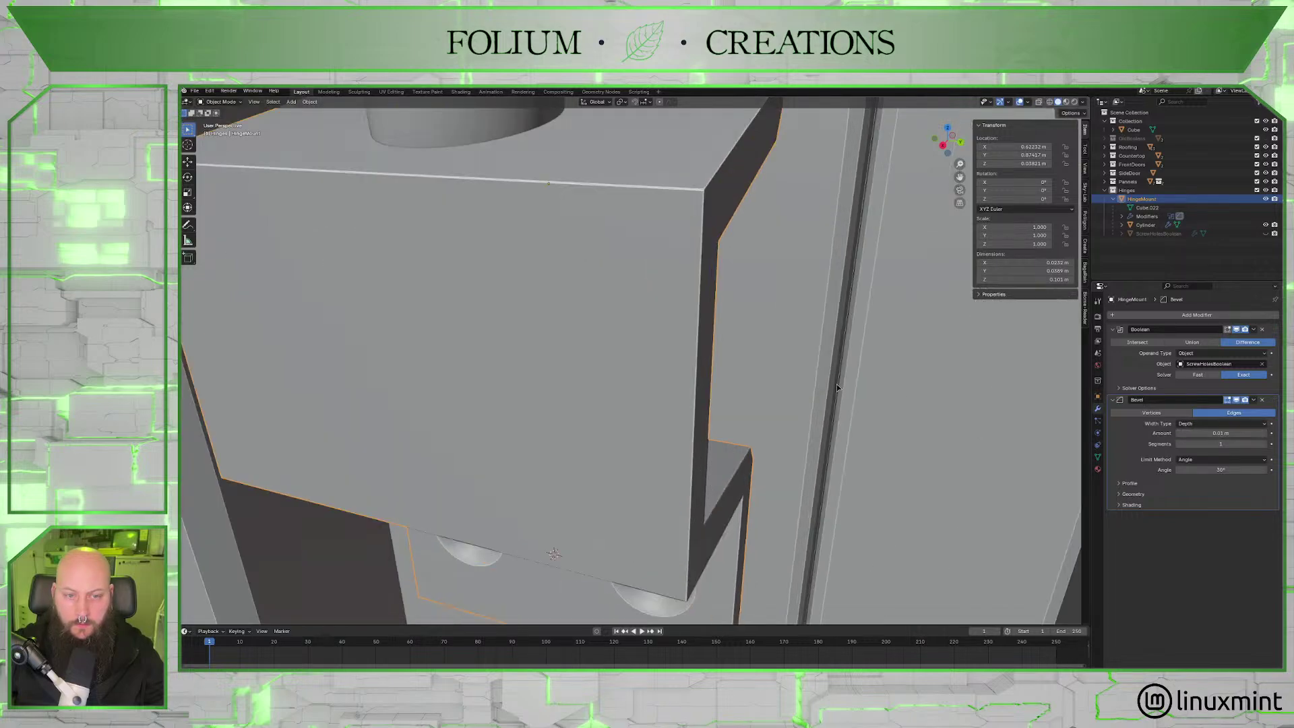
{"action": "scroll", "coordinate": [791, 346], "scroll_direction": "up", "scroll_amount": 3}
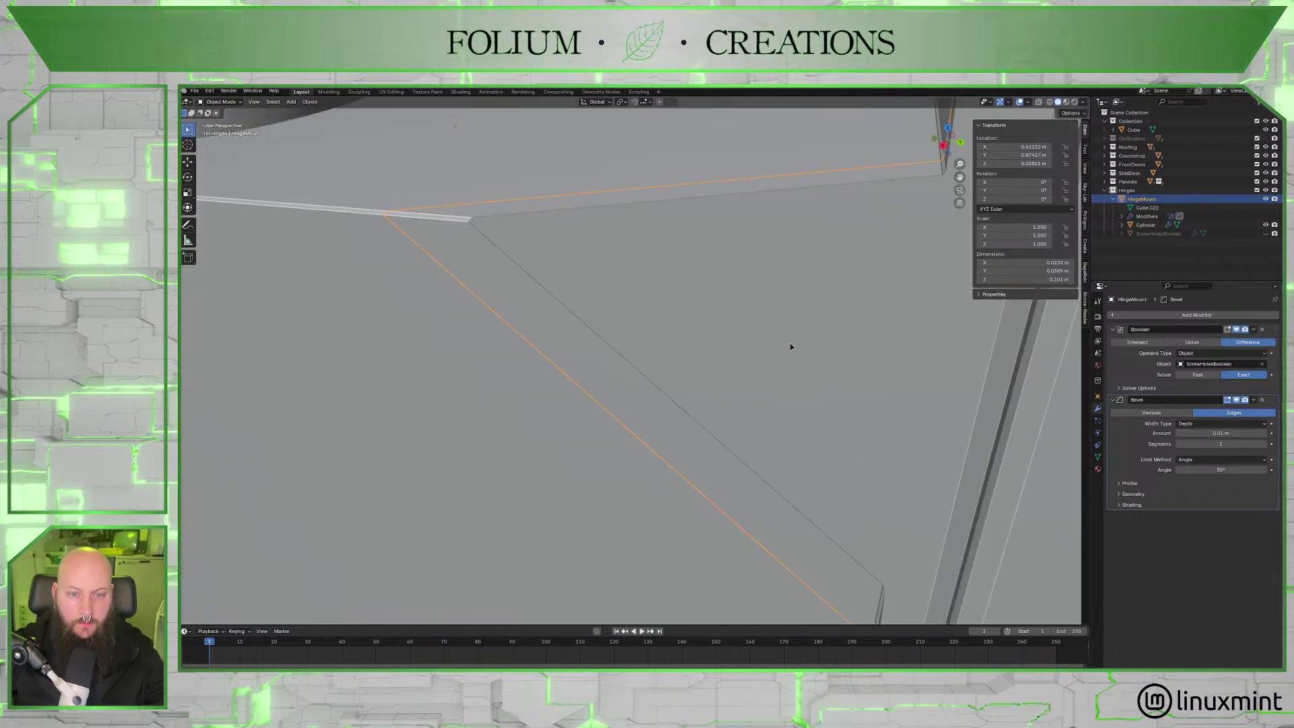
{"action": "scroll", "coordinate": [777, 346], "scroll_direction": "down", "scroll_amount": 3}
{"action": "scroll", "coordinate": [771, 352], "scroll_direction": "up", "scroll_amount": 2}
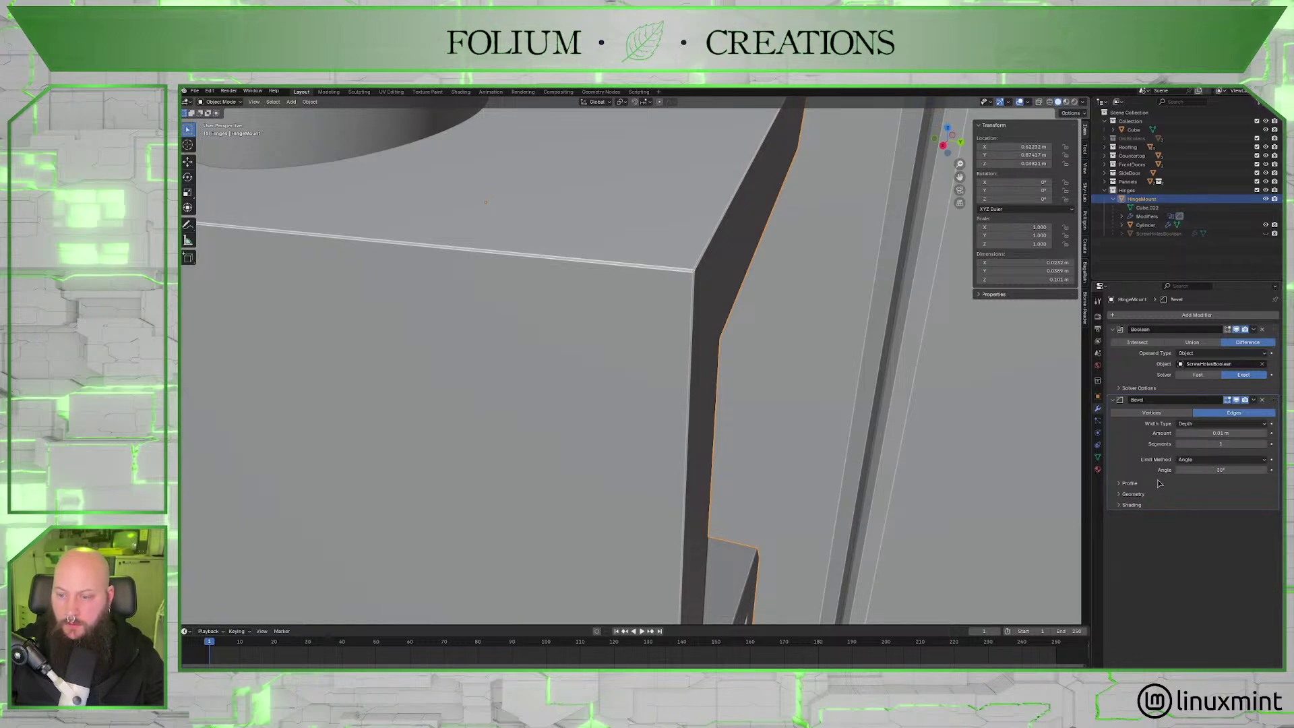
{"action": "left_click", "coordinate": [1125, 483]}
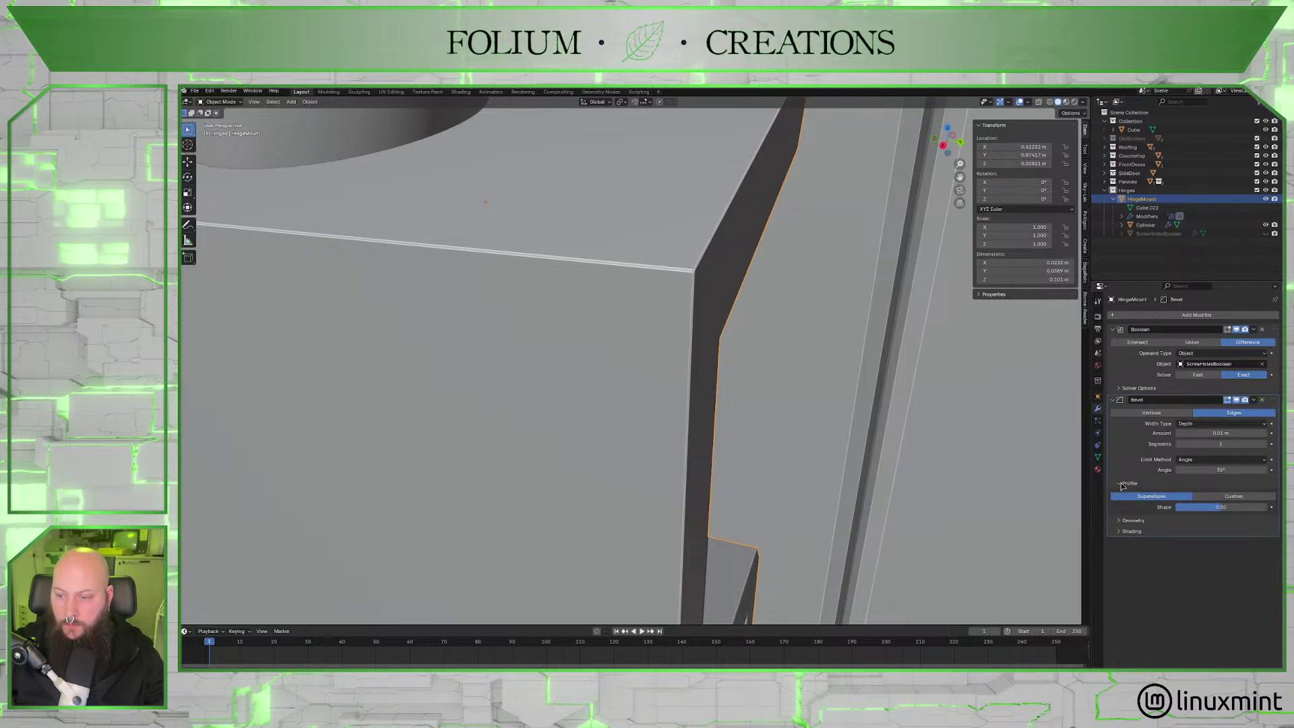
{"action": "left_click", "coordinate": [1123, 484]}
{"action": "left_click", "coordinate": [1122, 495]}
{"action": "left_click", "coordinate": [1120, 495]}
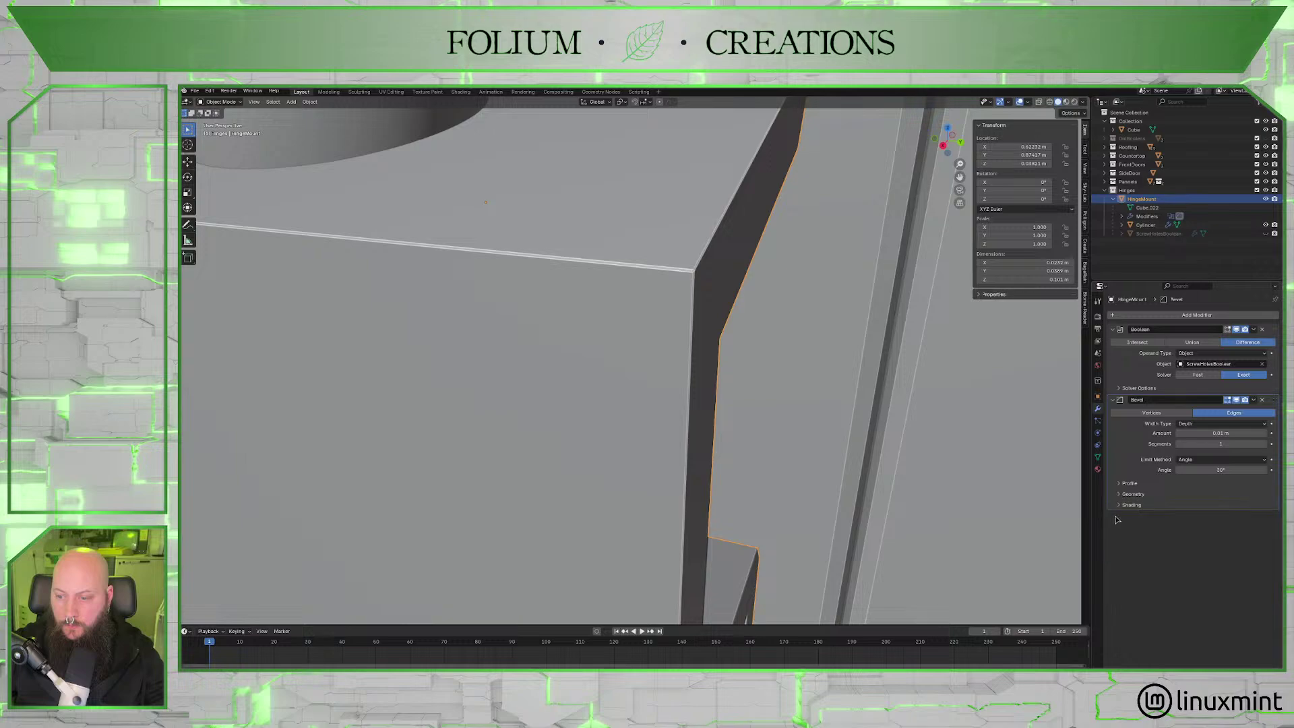
{"action": "left_click", "coordinate": [1120, 506]}
{"action": "left_click", "coordinate": [1120, 506]}
Move the Bevel modifier above the Boolean modifier in HingeMount's stack and inspect the beveled edges.
{"action": "left_click_drag", "start_coordinate": [1267, 406], "coordinate": [1267, 330]}
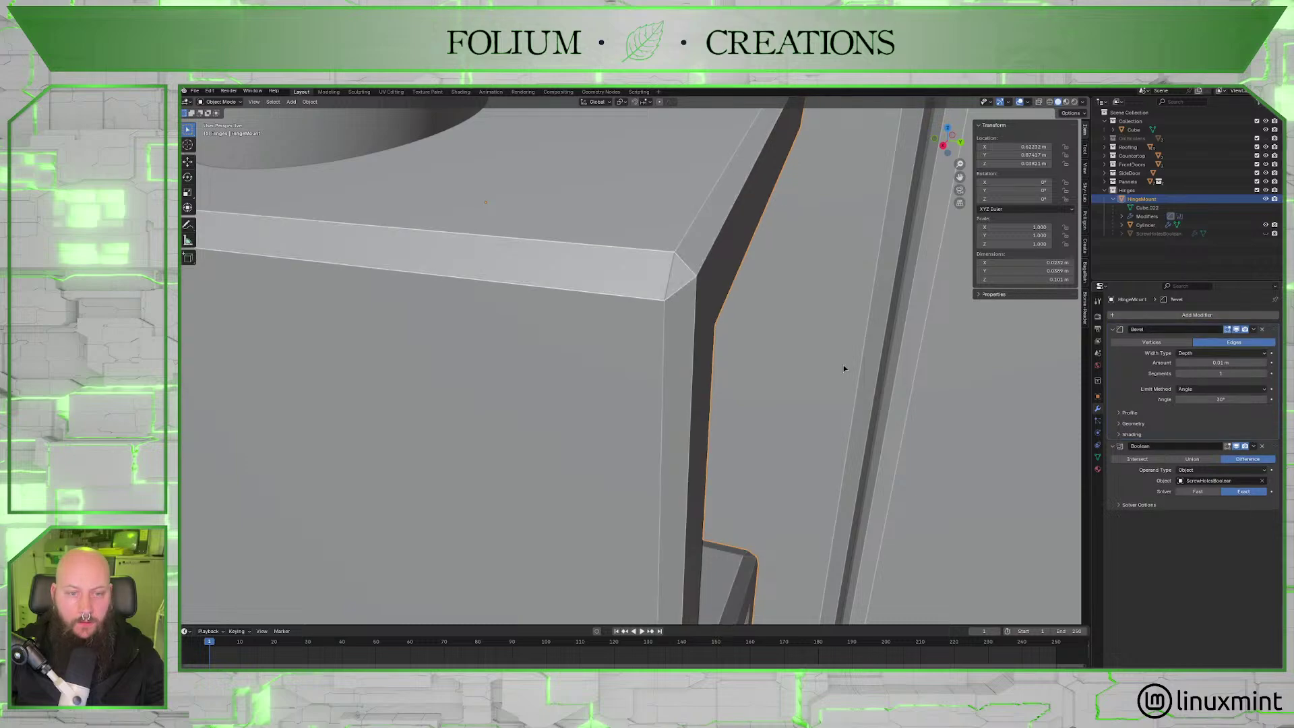
{"action": "scroll", "coordinate": [843, 365], "scroll_direction": "down", "scroll_amount": 5}
{"action": "middle_click_drag", "start_coordinate": [832, 373], "coordinate": [783, 392]}
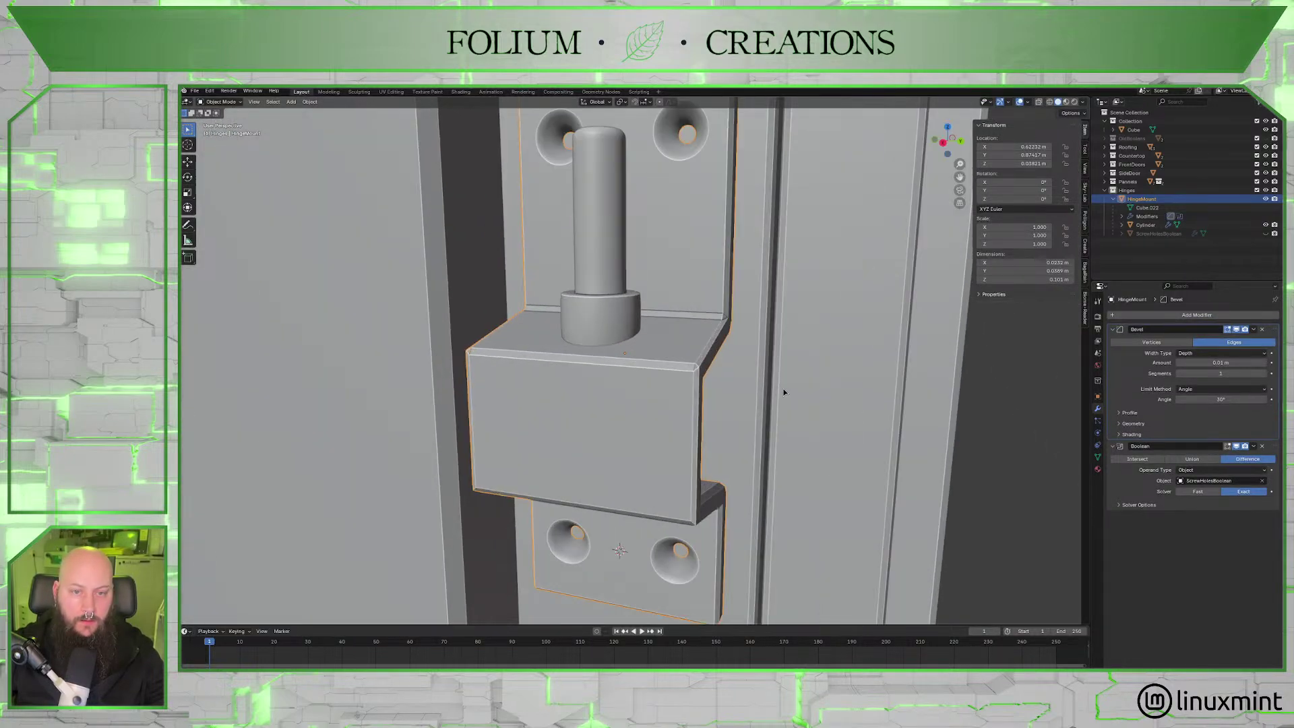
Set the HingeMount bevel's segment count to 2 and inspect the block's beveled corner.
{"action": "scroll", "coordinate": [783, 392], "scroll_direction": "up", "scroll_amount": 3}
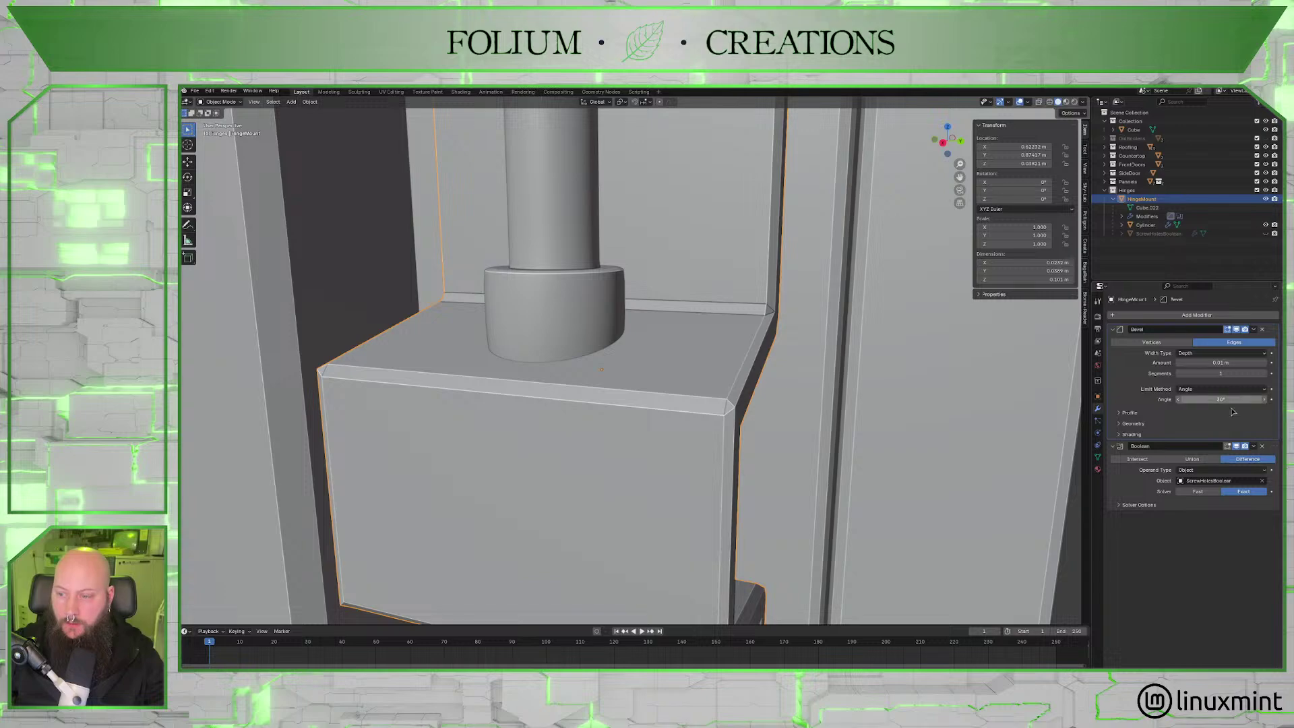
{"action": "left_click", "coordinate": [1264, 374]}
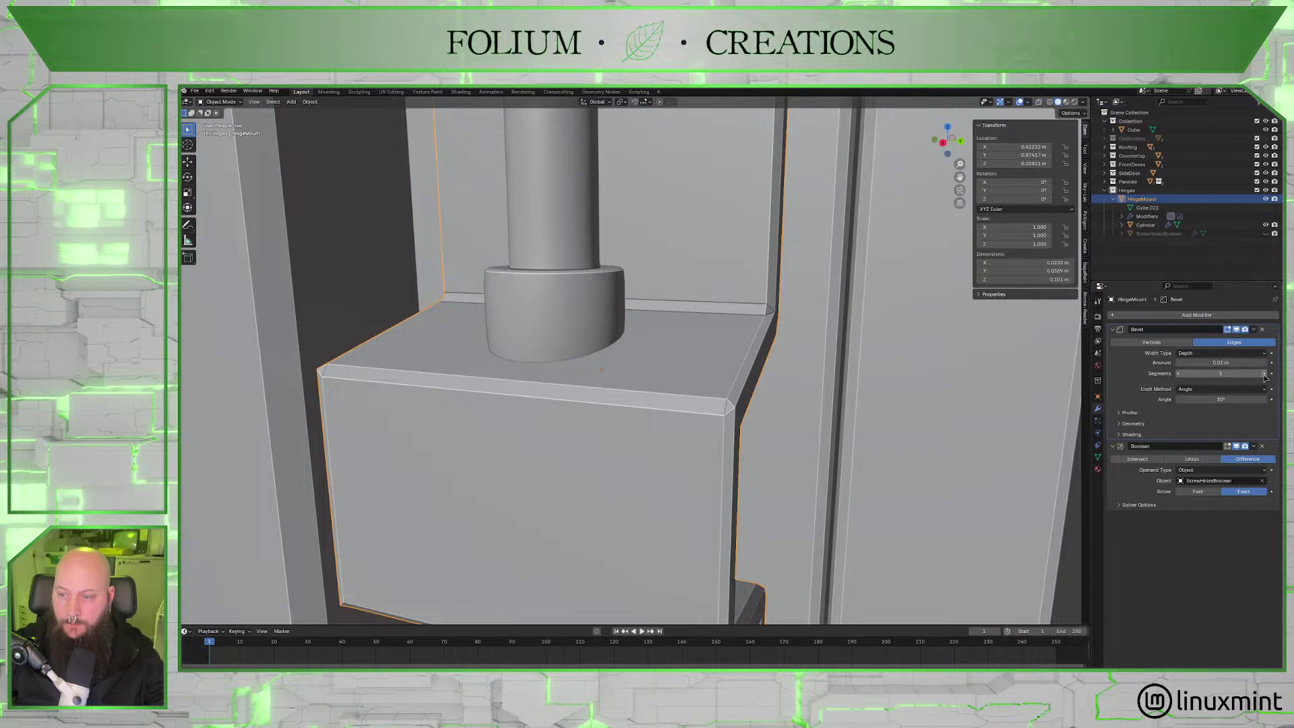
{"action": "scroll", "coordinate": [902, 387], "scroll_direction": "up", "scroll_amount": 3}
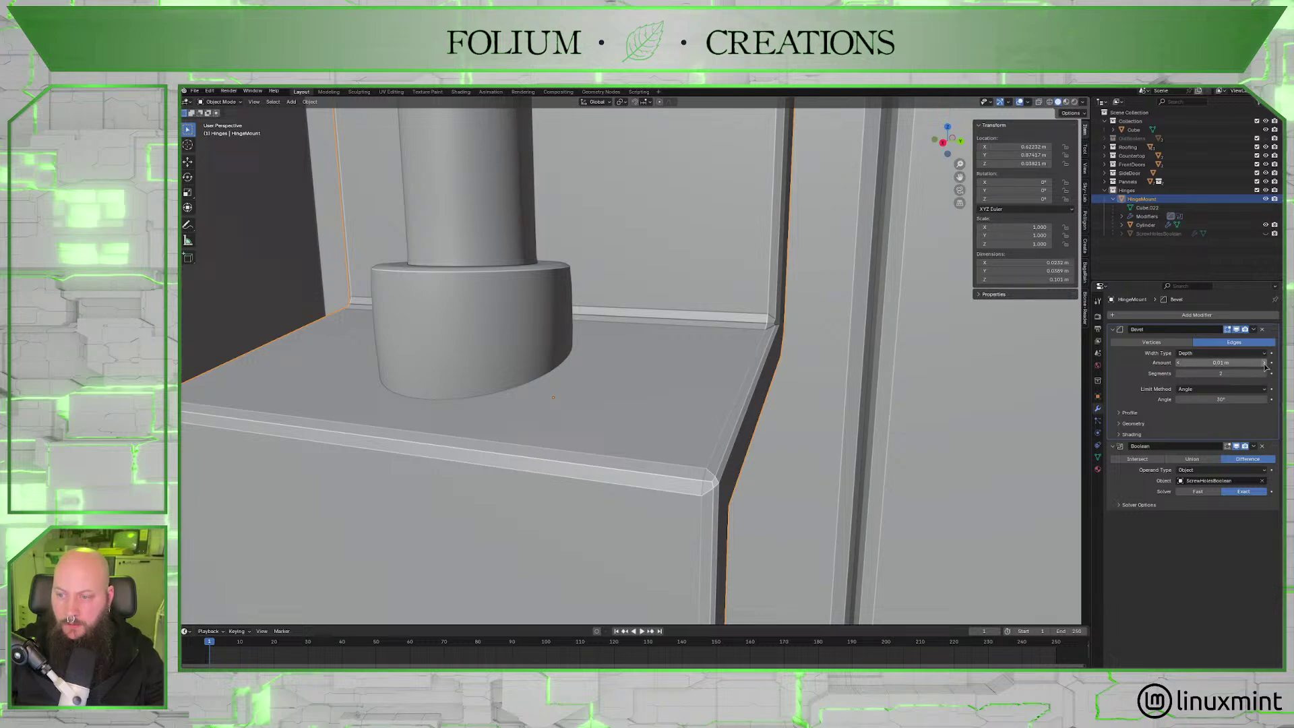
Reduce the HingeMount bevel's amount to 0.002 m and inspect the block's edges from another angle.
{"action": "double_click", "coordinate": [1228, 362]}
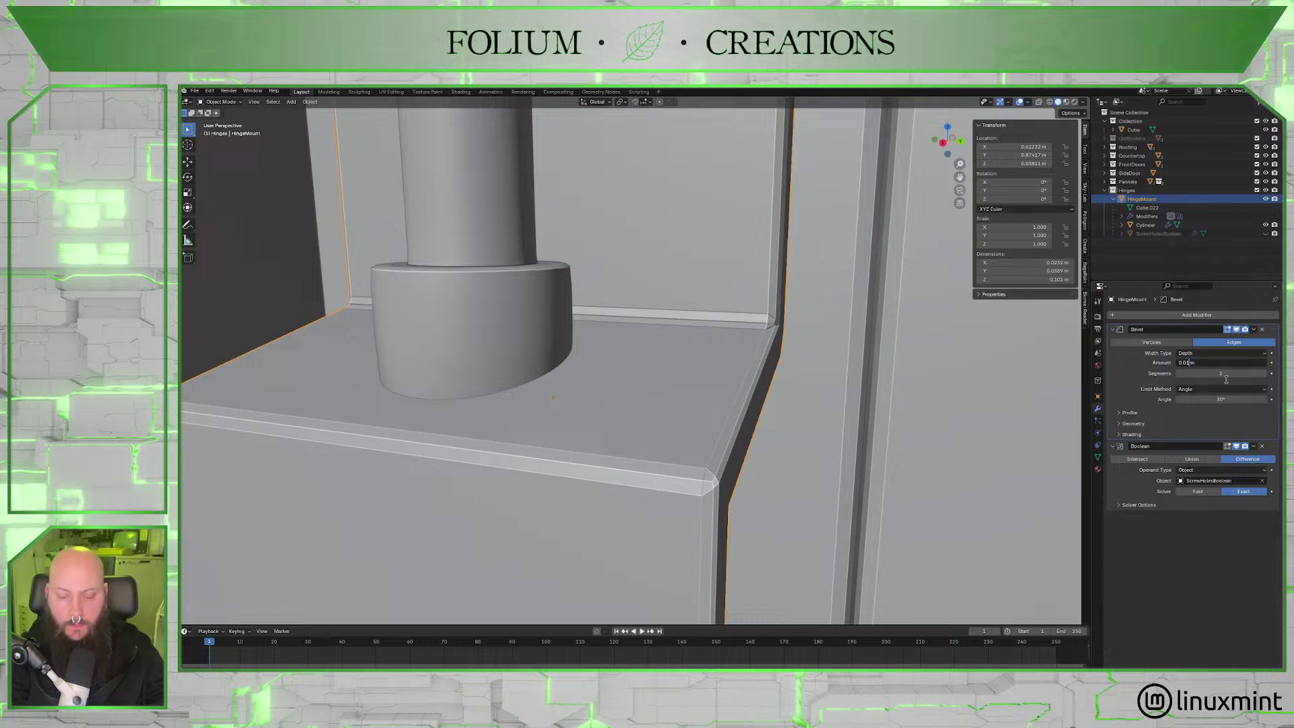
{"action": "key", "text": "BackSpace"}
{"action": "type", "text": "02"}
{"action": "key", "text": "Return"}
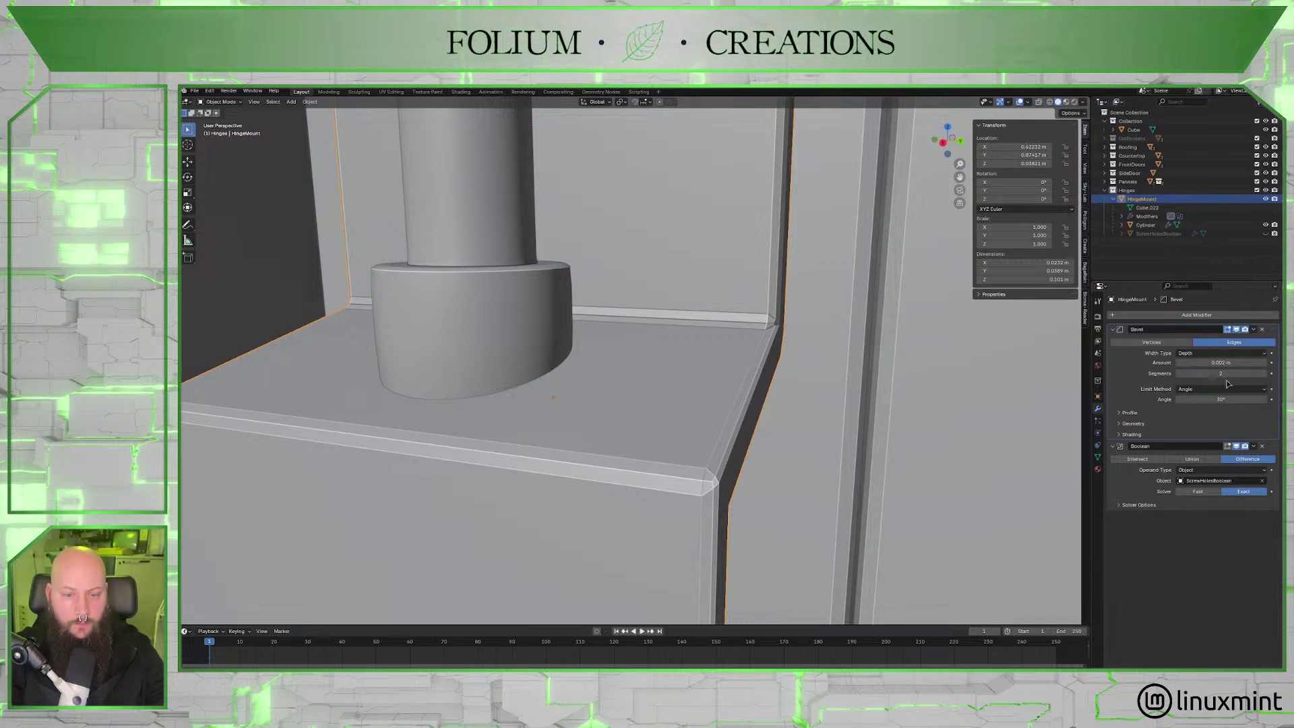
{"action": "middle_click_drag", "start_coordinate": [768, 377], "coordinate": [859, 405]}
{"action": "scroll", "coordinate": [798, 404], "scroll_direction": "down", "scroll_amount": 4}
{"action": "scroll", "coordinate": [779, 398], "scroll_direction": "up", "scroll_amount": 3}
{"action": "scroll", "coordinate": [786, 414], "scroll_direction": "up", "scroll_amount": 3}
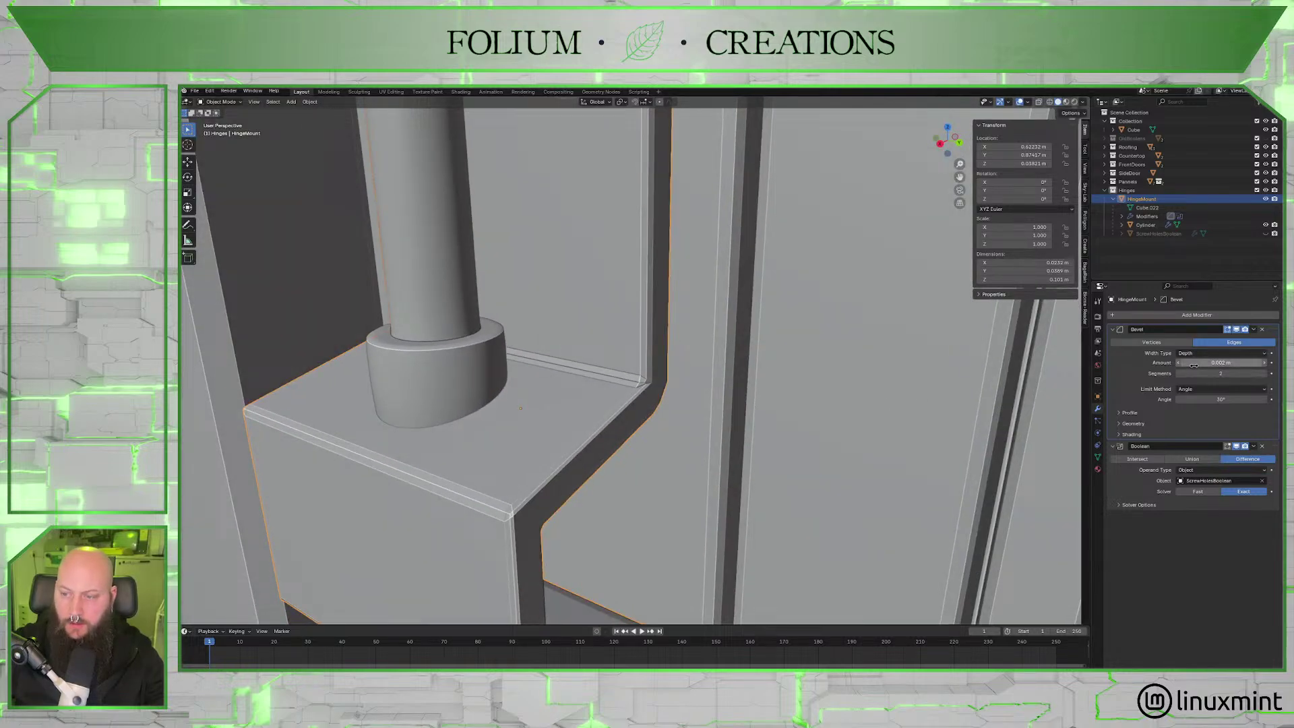
Change the HingeMount bevel's width type to Offset and look closely at the block's front corner.
{"action": "left_click", "coordinate": [1217, 390]}
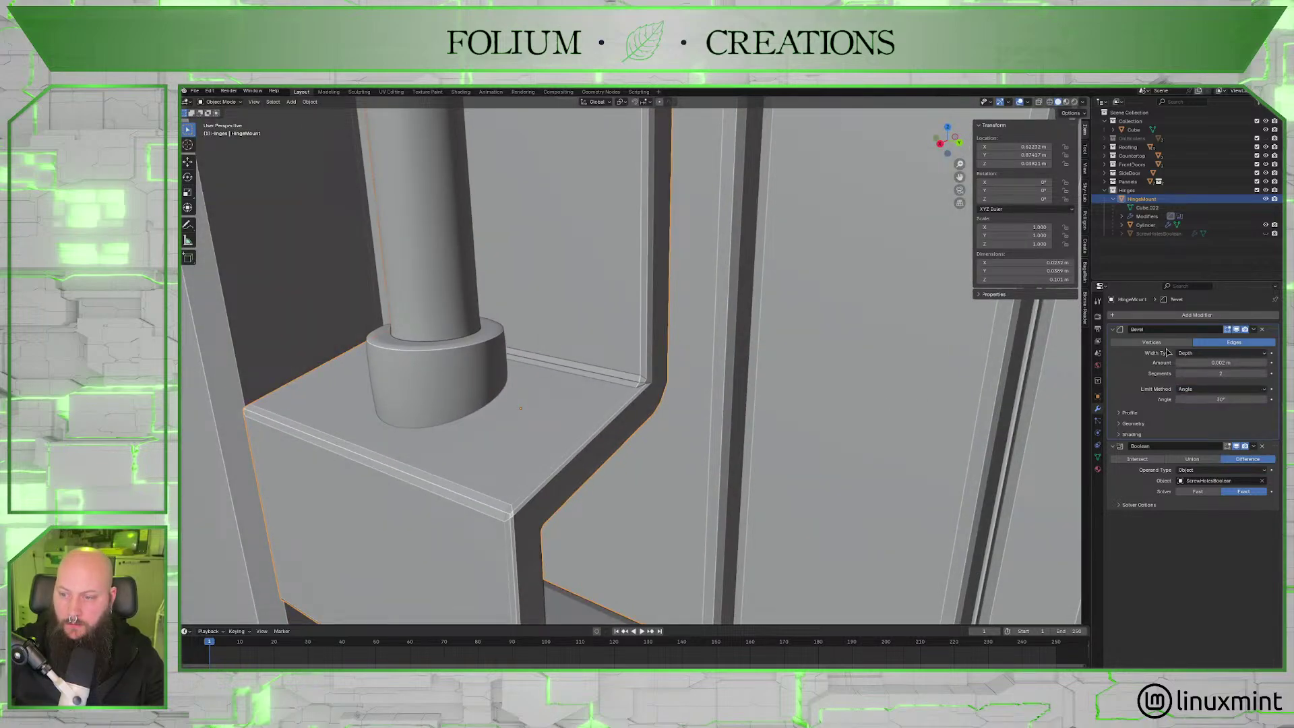
{"action": "left_click", "coordinate": [1220, 353]}
{"action": "left_click", "coordinate": [1208, 363]}
{"action": "scroll", "coordinate": [699, 392], "scroll_direction": "up", "scroll_amount": 4}
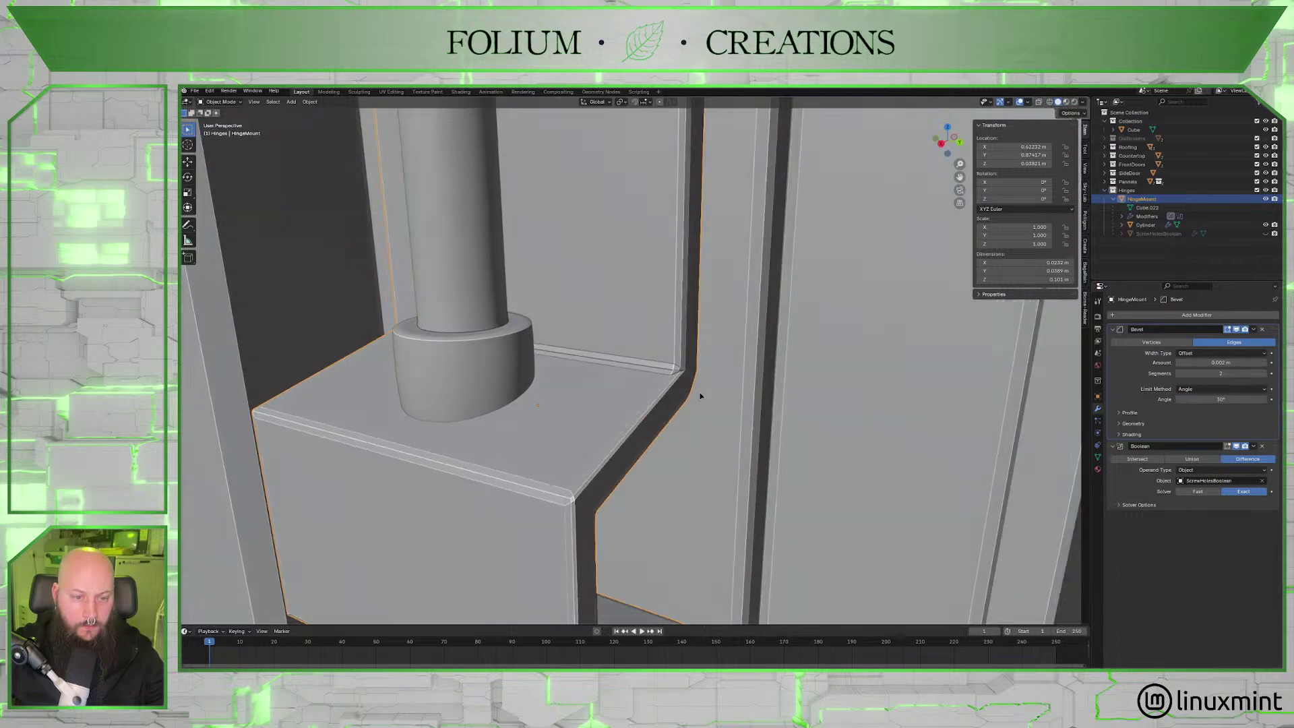
Try different amounts for the HingeMount's Offset bevel, ending at about 0.012 m.
{"action": "left_click", "coordinate": [1221, 362]}
{"action": "type", "text": "0"}
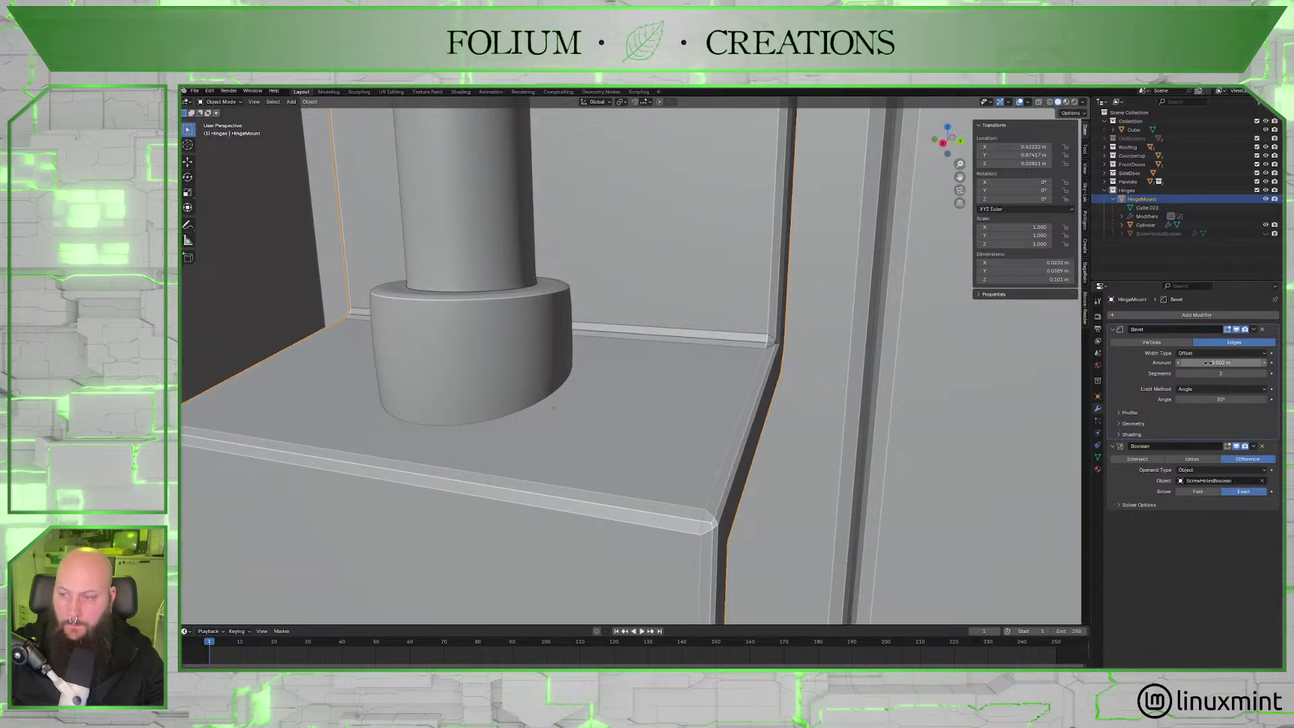
{"action": "key", "text": "Return"}
{"action": "left_click_drag", "start_coordinate": [1221, 362], "coordinate": [1240, 362]}
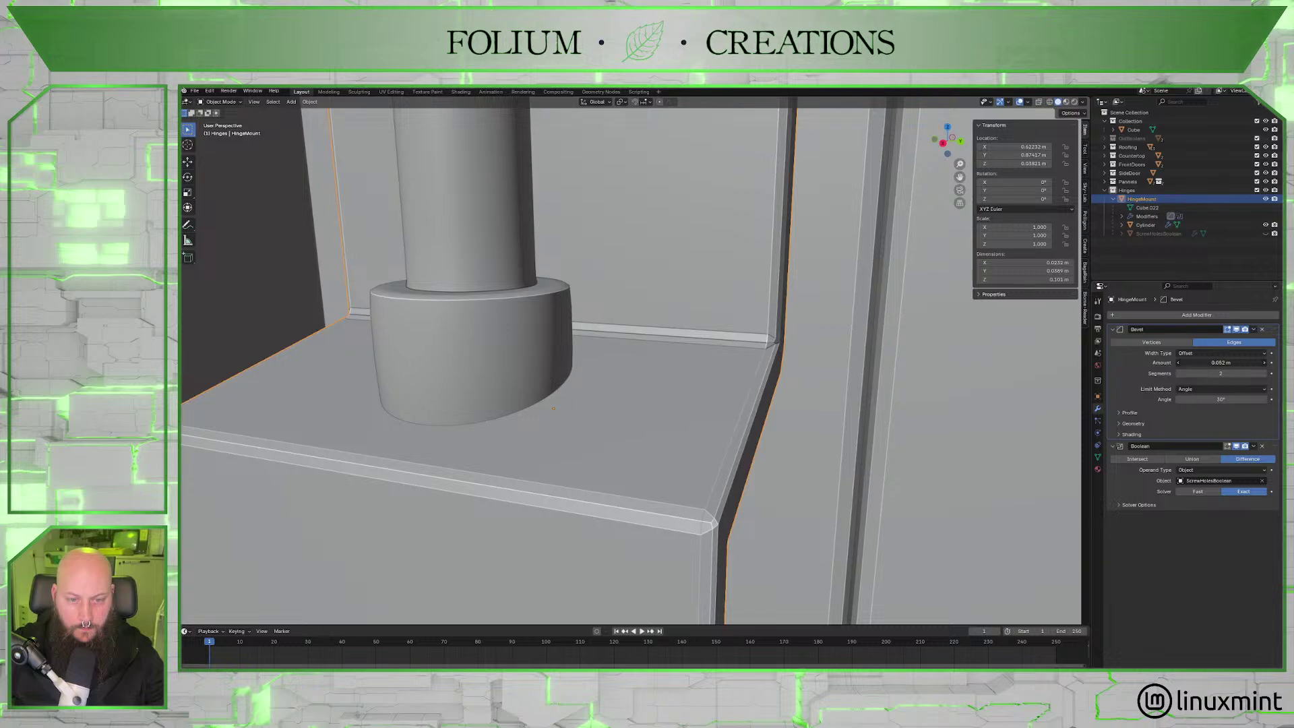
{"action": "left_click_drag", "start_coordinate": [1240, 363], "coordinate": [1226, 363]}
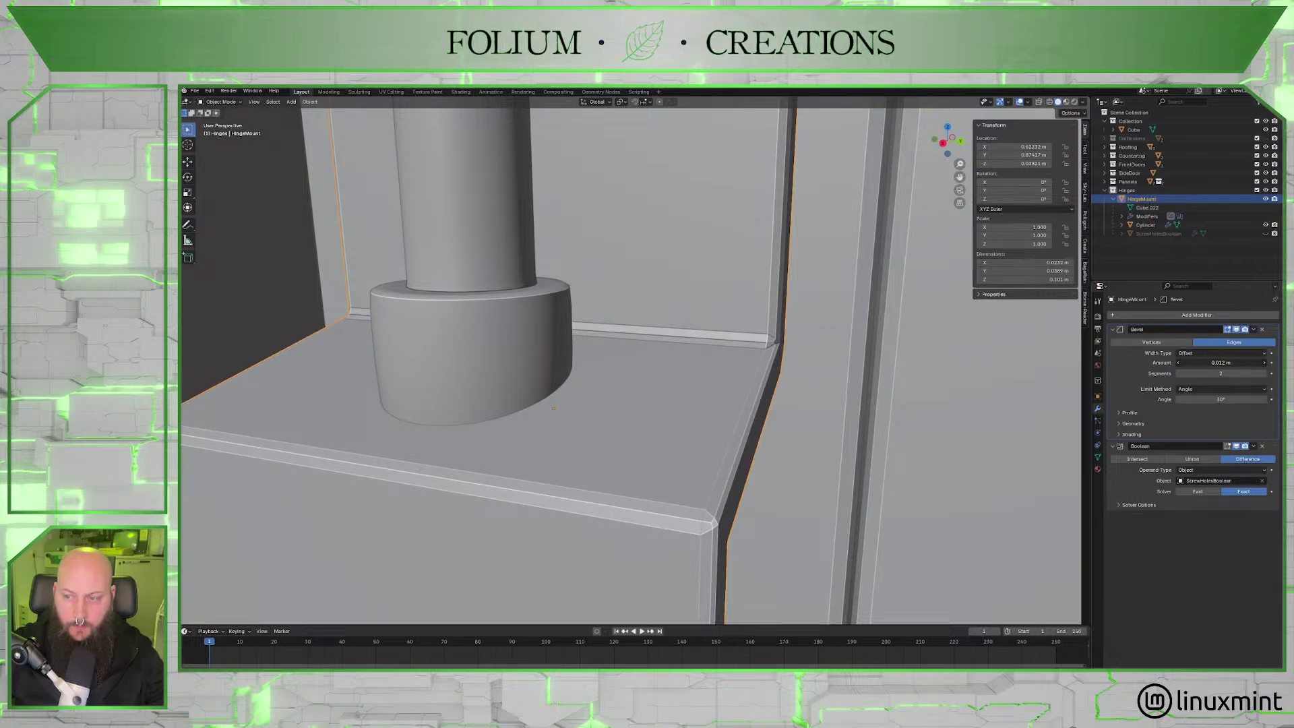
{"action": "left_click_drag", "start_coordinate": [1221, 363], "coordinate": [1222, 362]}
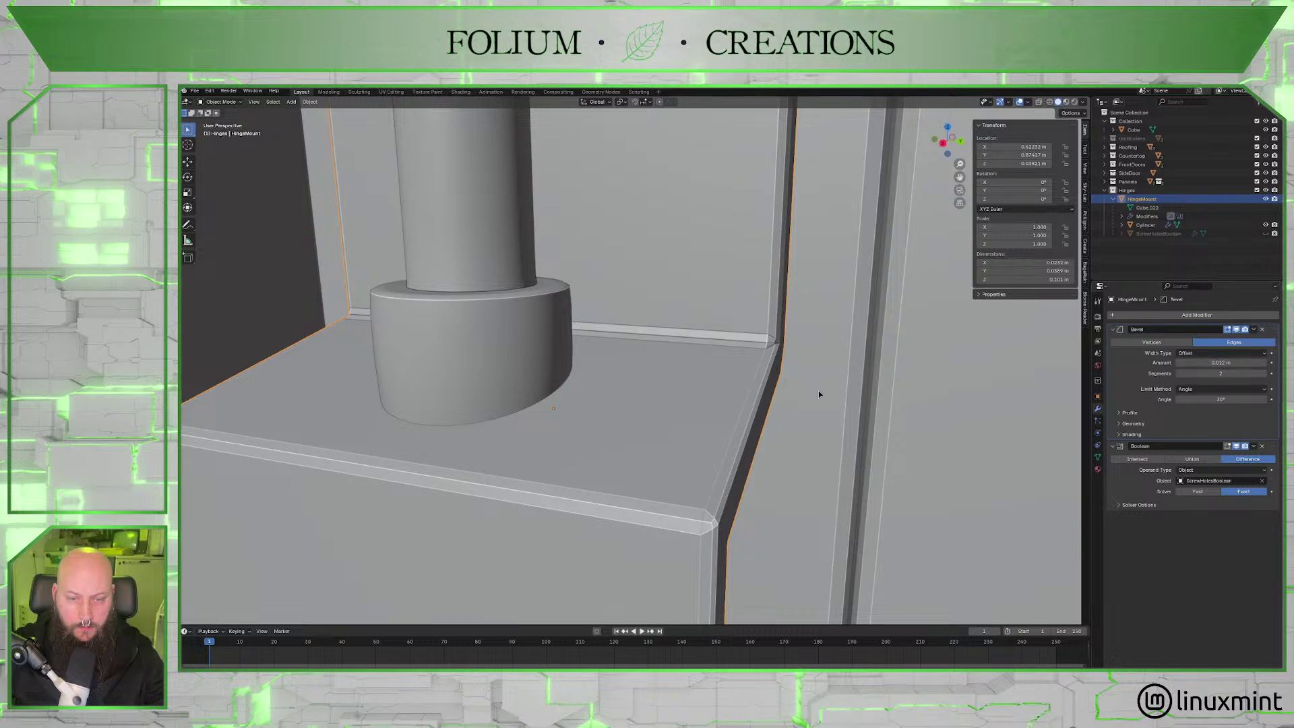
Remove the Bevel modifier from the hinge mount and open its mesh for editing.
{"action": "middle_click_drag", "start_coordinate": [818, 391], "coordinate": [551, 464]}
{"action": "left_click", "coordinate": [1263, 329]}
{"action": "key", "text": "Tab"}
Select the hinge mount's outer front outline edges and try to bevel them with two segments.
{"action": "left_click", "coordinate": [681, 354], "text": "alt"}
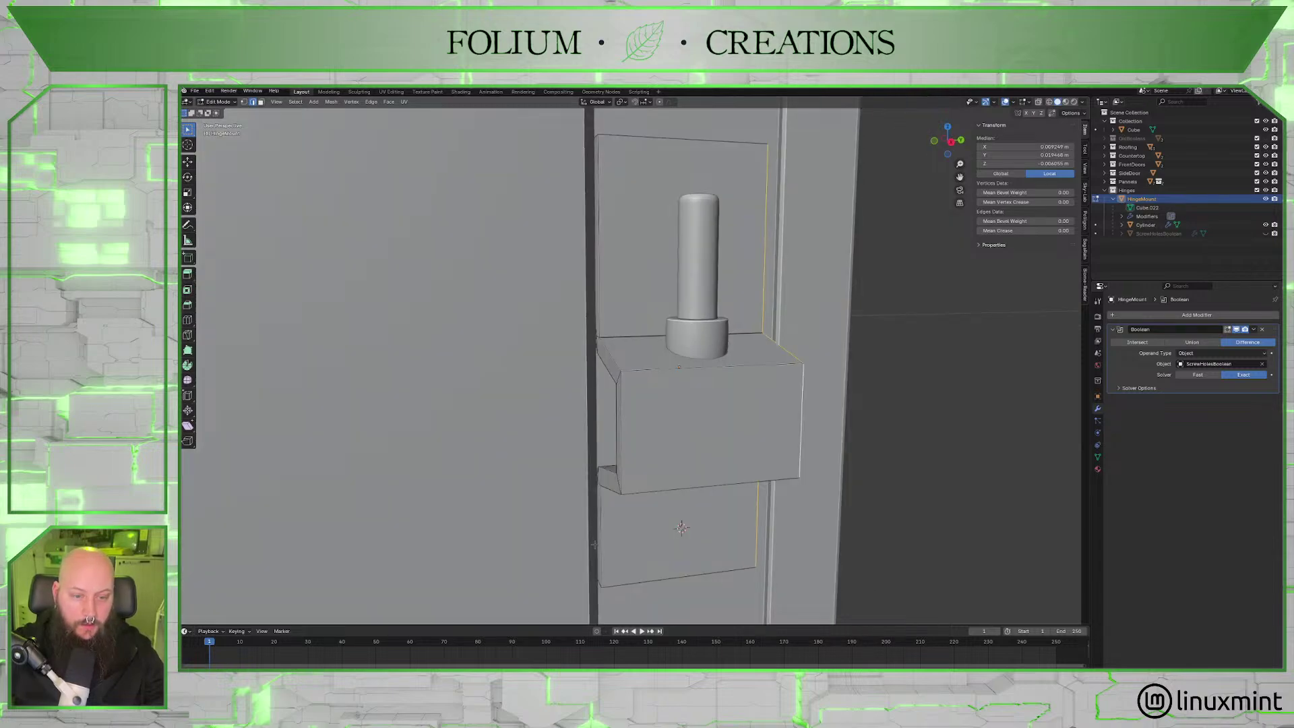
{"action": "left_click", "coordinate": [643, 477], "text": "alt+shift"}
{"action": "middle_click_drag", "start_coordinate": [652, 376], "coordinate": [692, 266]}
{"action": "middle_click_drag", "start_coordinate": [617, 159], "coordinate": [712, 459]}
{"action": "left_click", "coordinate": [641, 548], "text": "shift"}
{"action": "scroll", "coordinate": [675, 466], "scroll_direction": "up", "scroll_amount": 2}
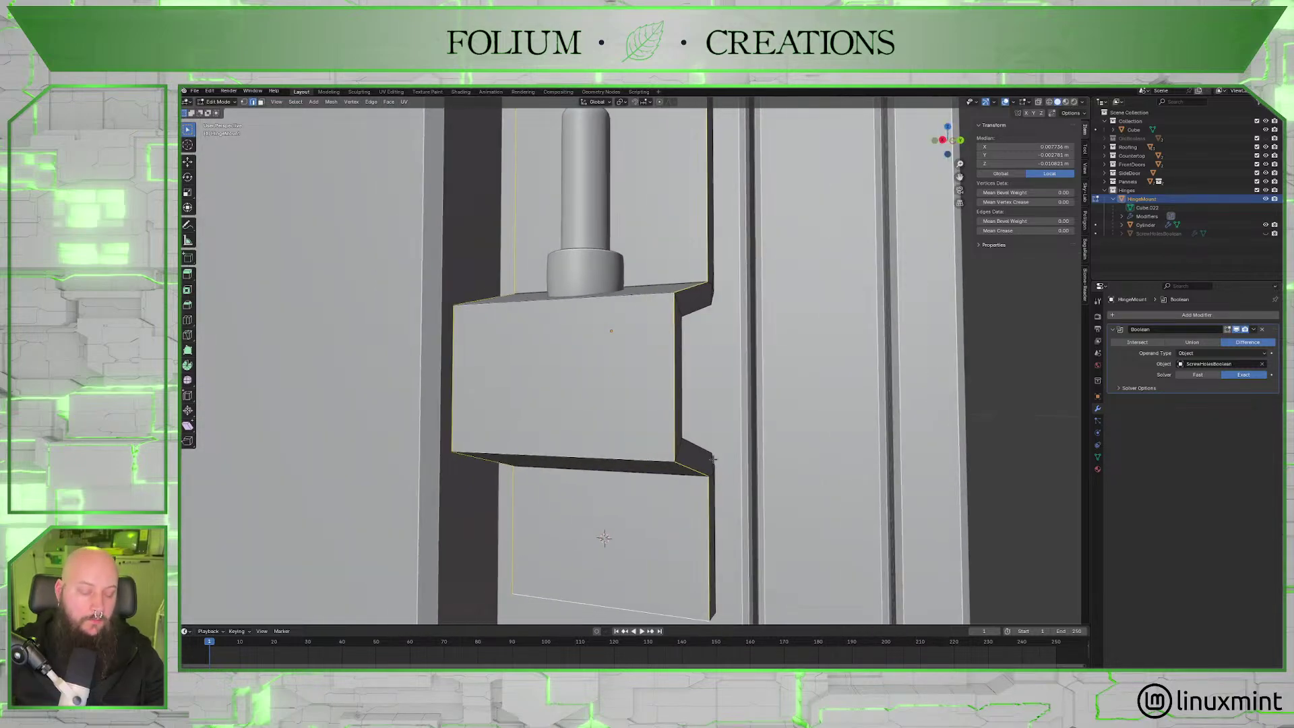
{"action": "key", "text": "ctrl+b"}
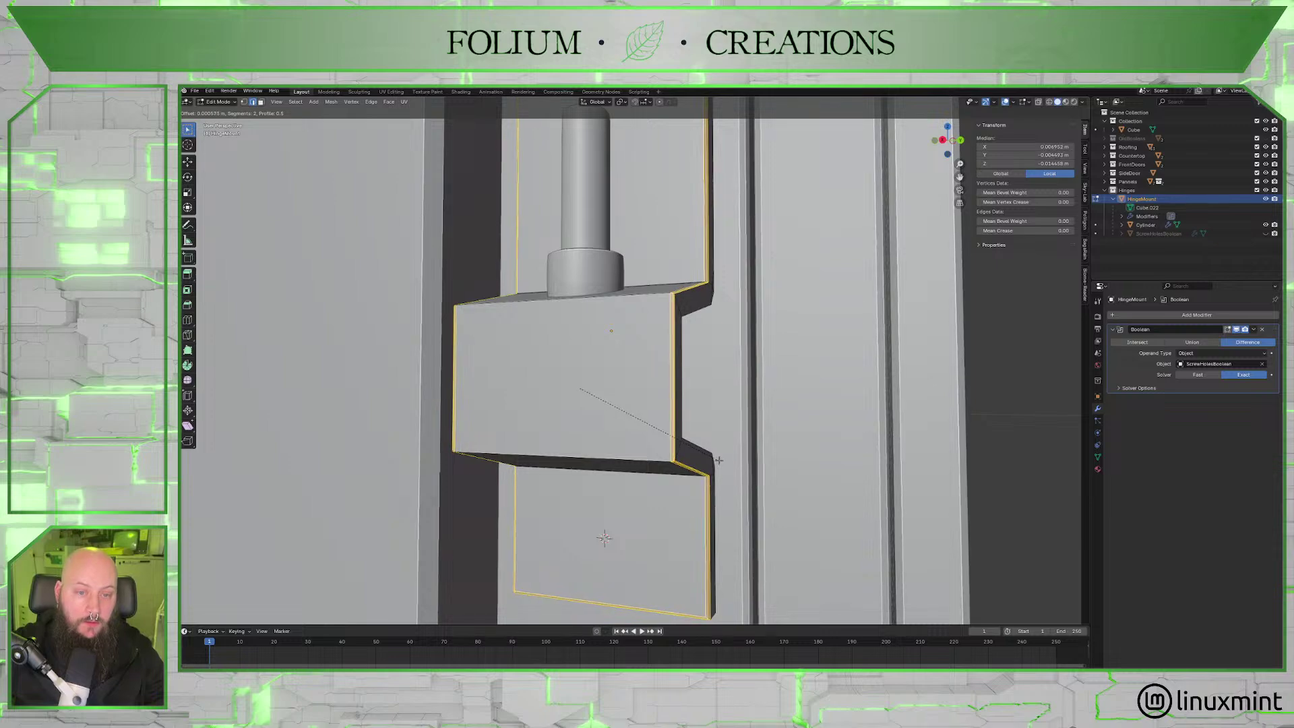
{"action": "left_click", "coordinate": [721, 461]}
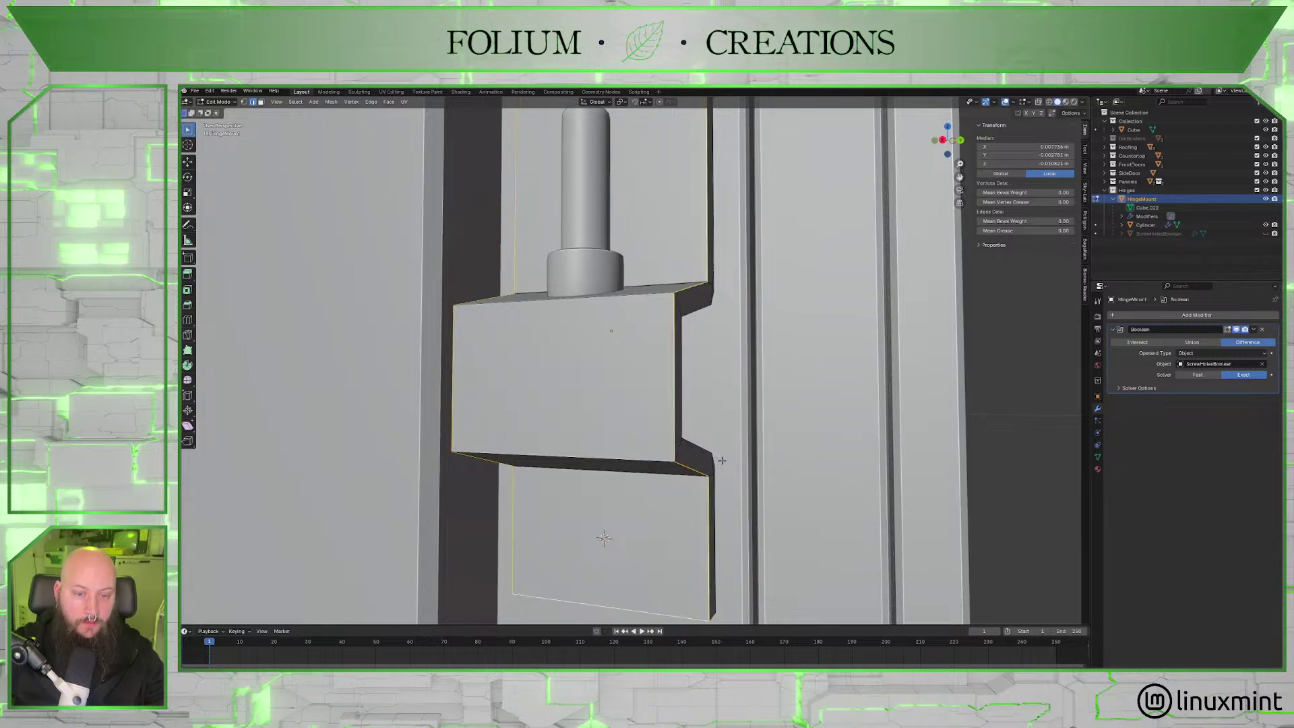
Apply the scale of the hinge mount in Object Mode.
{"action": "key", "text": "Tab"}
{"action": "key", "text": "ctrl+a"}
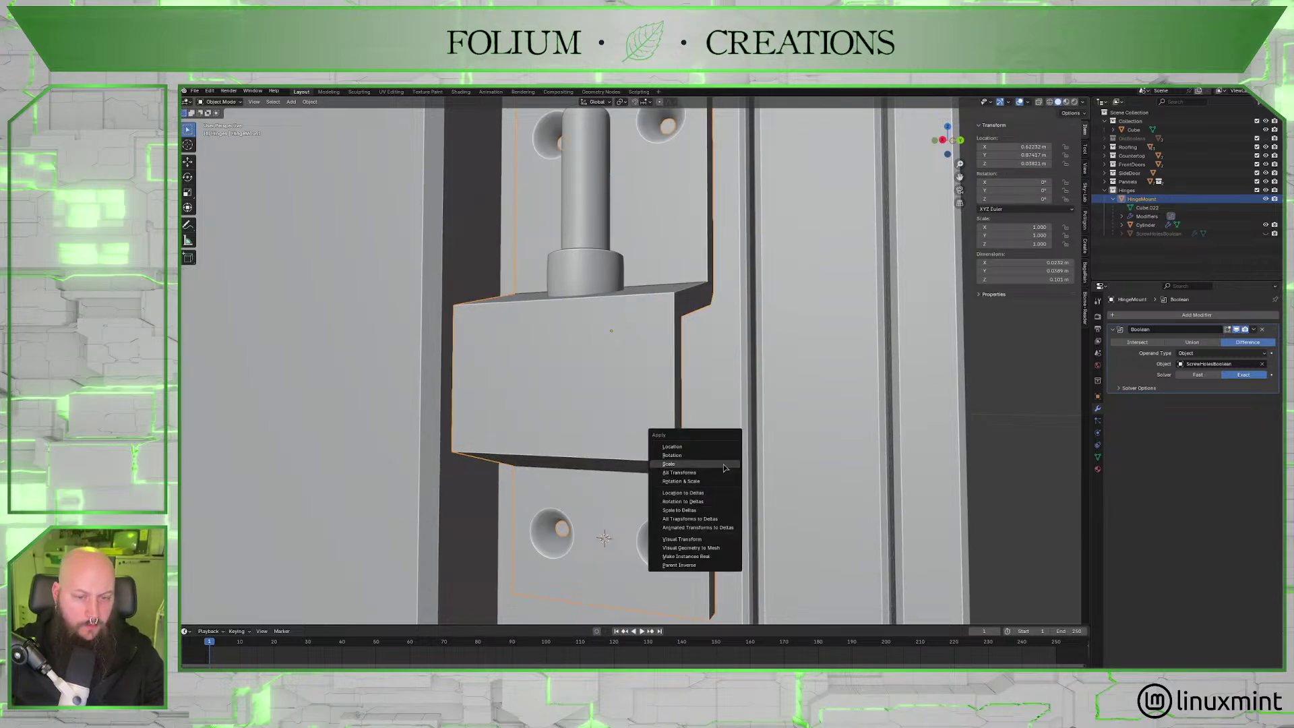
{"action": "left_click", "coordinate": [724, 465]}
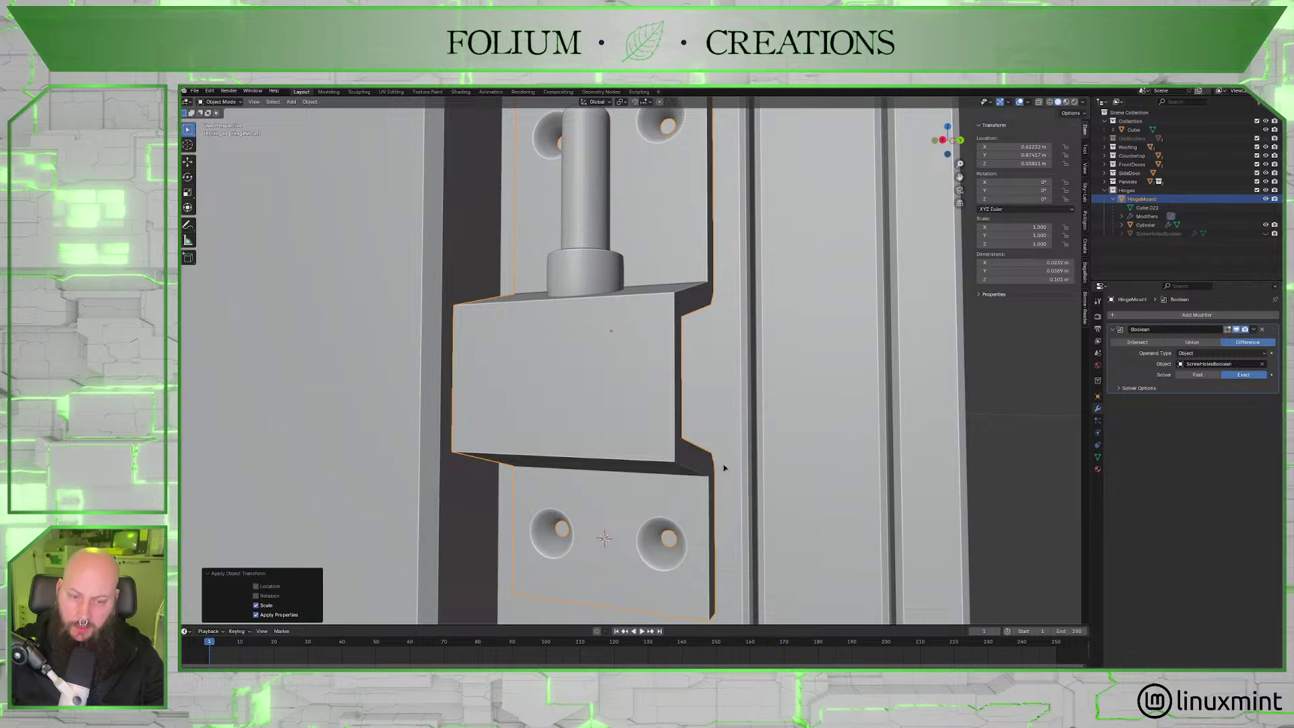
{"action": "key", "text": "ctrl+a"}
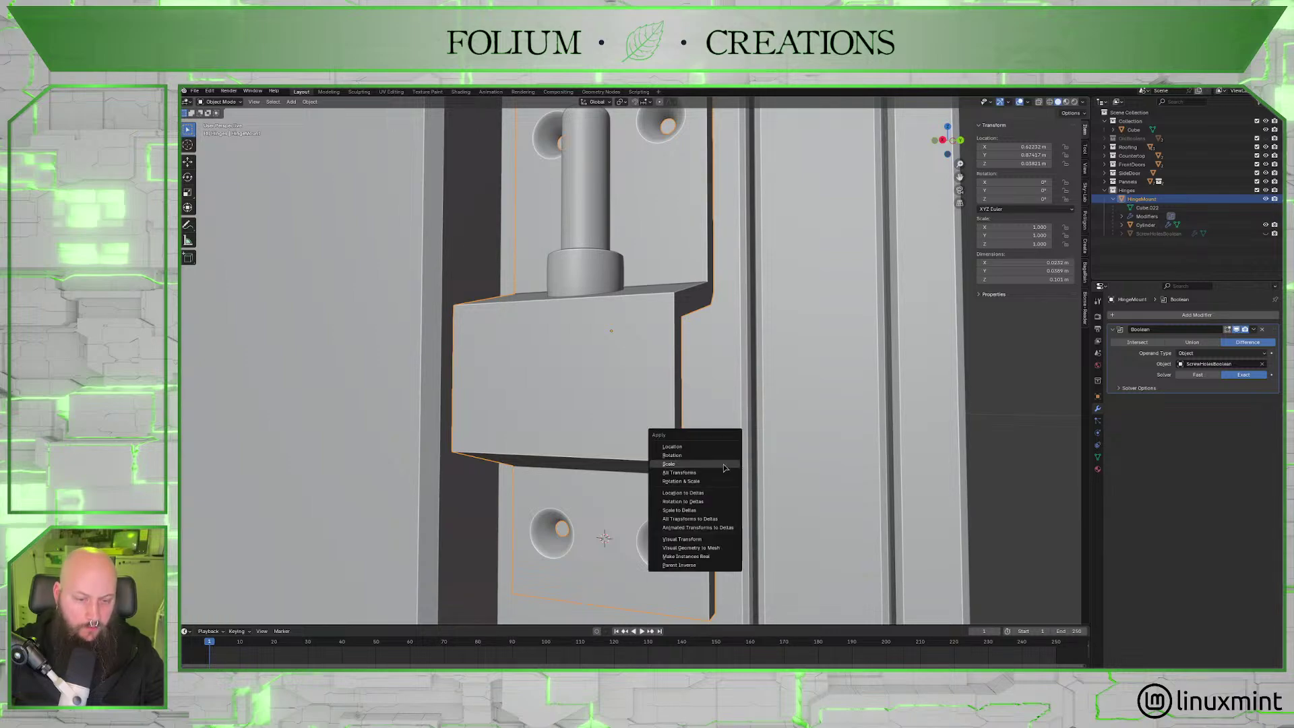
{"action": "left_click", "coordinate": [719, 465]}
Try to bevel the selected front outline edges again, reducing the bevel to one segment.
{"action": "key", "text": "Tab"}
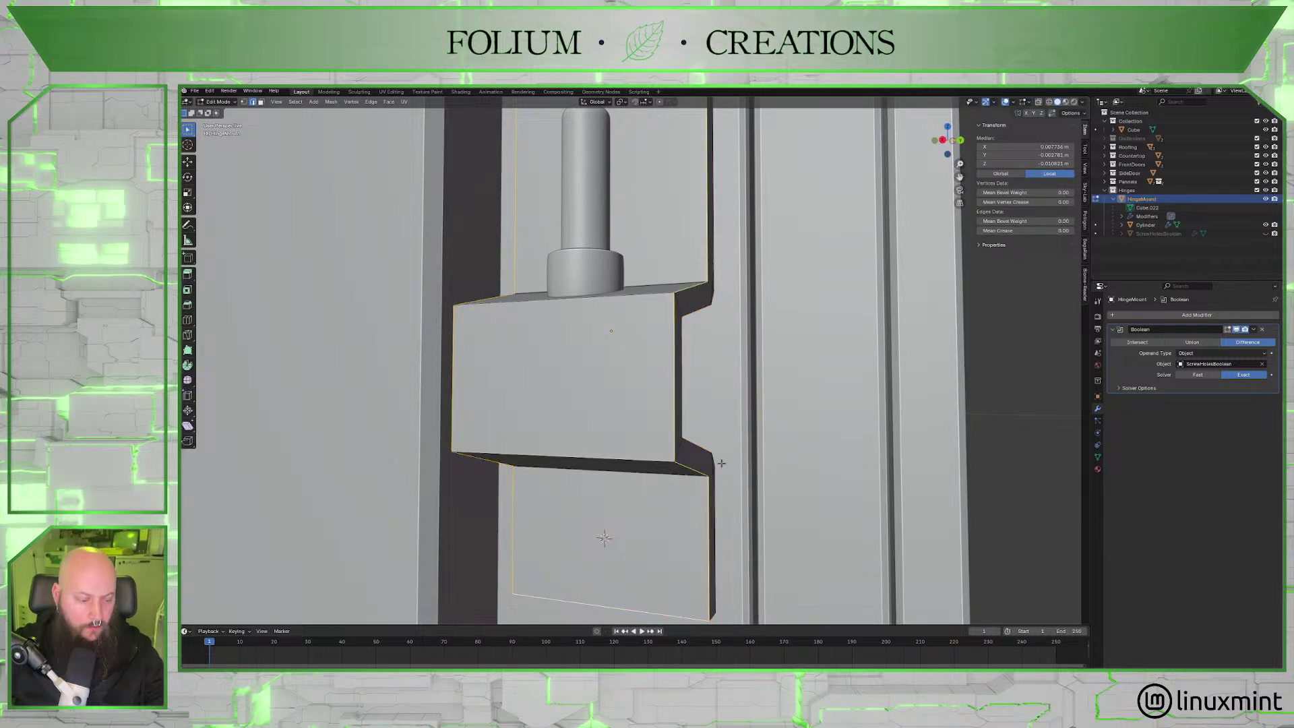
{"action": "key", "text": "ctrl+v"}
{"action": "key", "text": "ctrl+shift+b"}
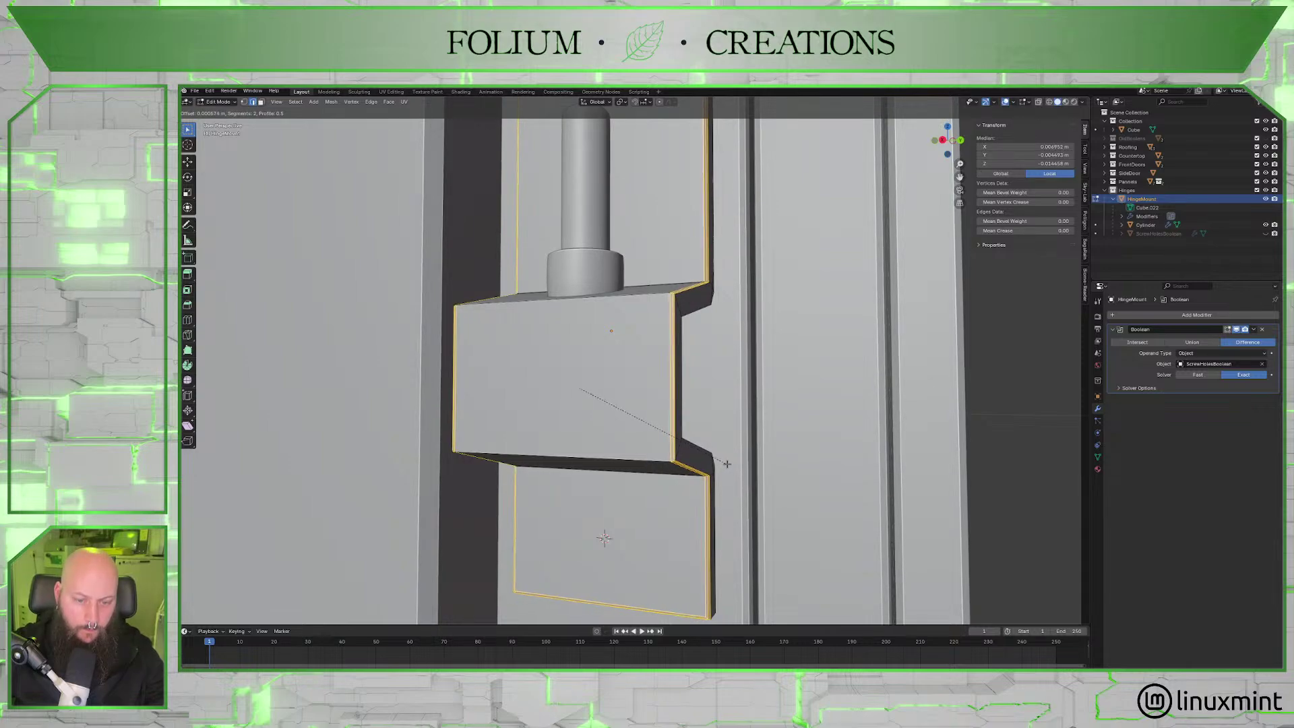
{"action": "scroll", "coordinate": [728, 464], "scroll_direction": "down", "scroll_amount": 1}
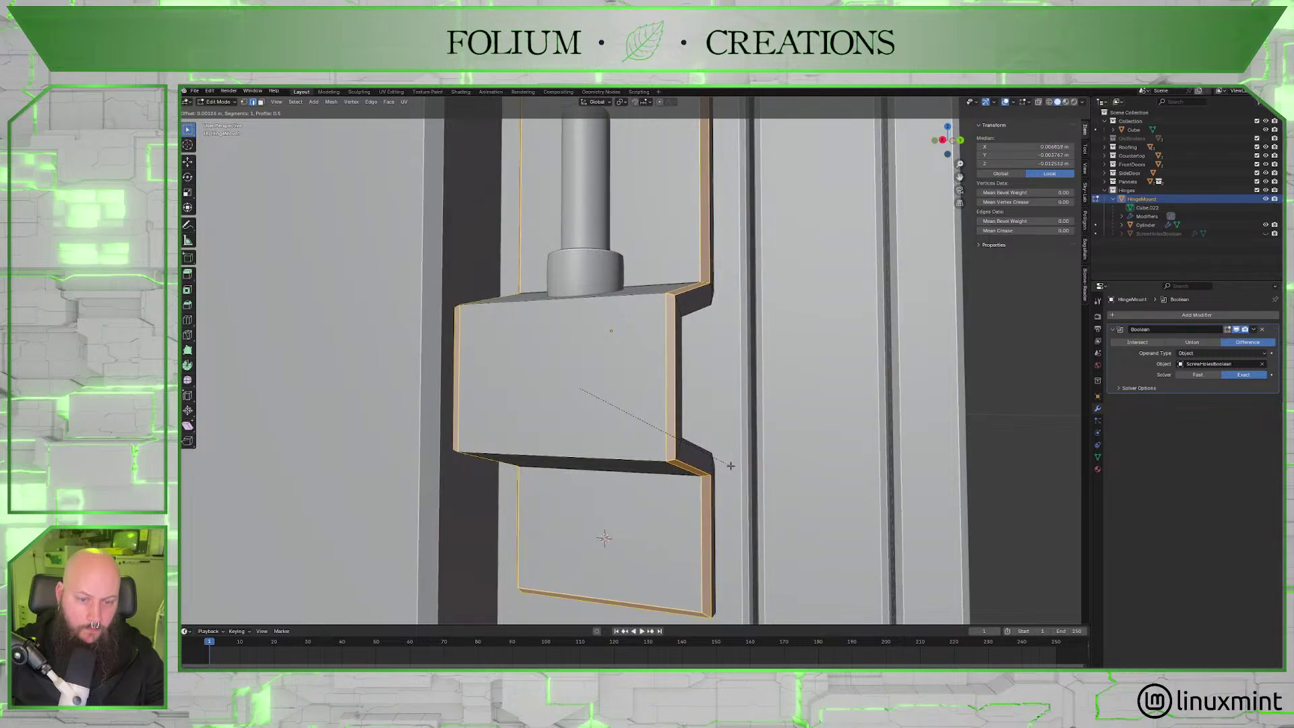
{"action": "key", "text": "Escape"}
Select the entire hinge mount mesh and delete its loose geometry.
{"action": "middle_click_drag", "start_coordinate": [736, 465], "coordinate": [741, 464]}
{"action": "scroll", "coordinate": [741, 464], "scroll_direction": "down", "scroll_amount": 7}
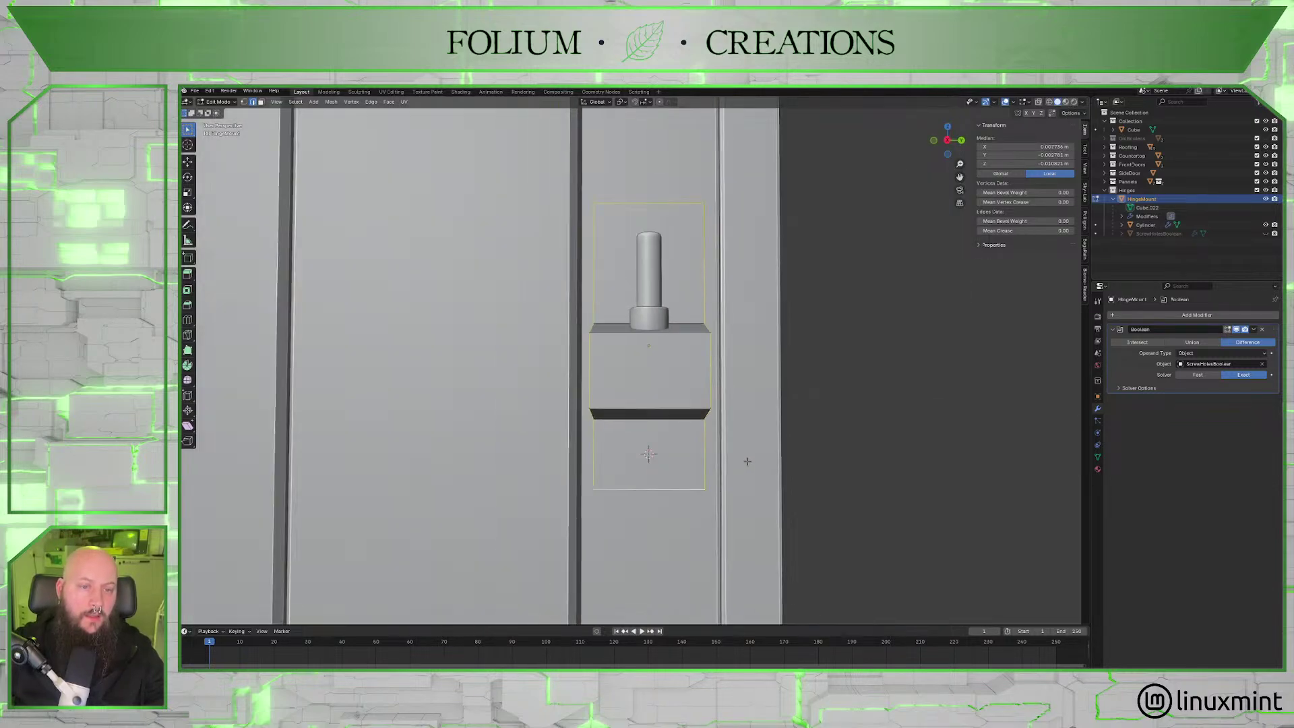
{"action": "scroll", "coordinate": [749, 472], "scroll_direction": "up", "scroll_amount": 3}
{"action": "key", "text": "a"}
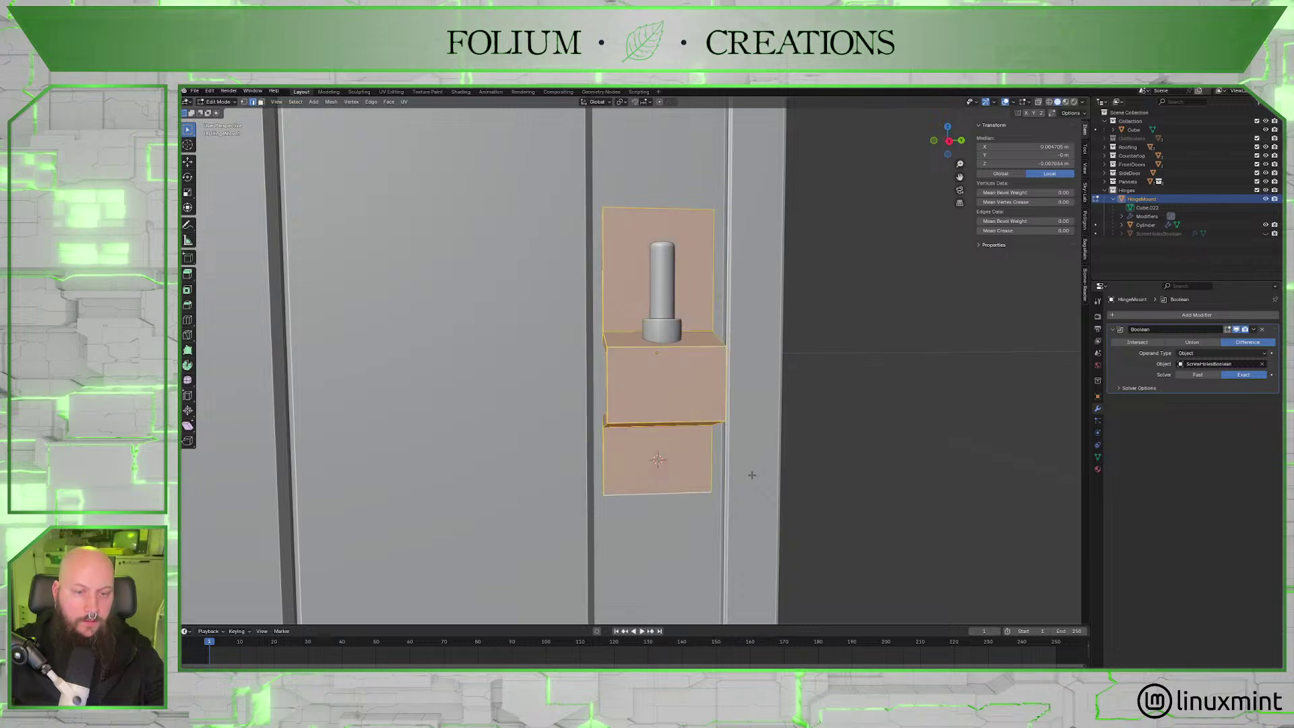
{"action": "left_click", "coordinate": [333, 103]}
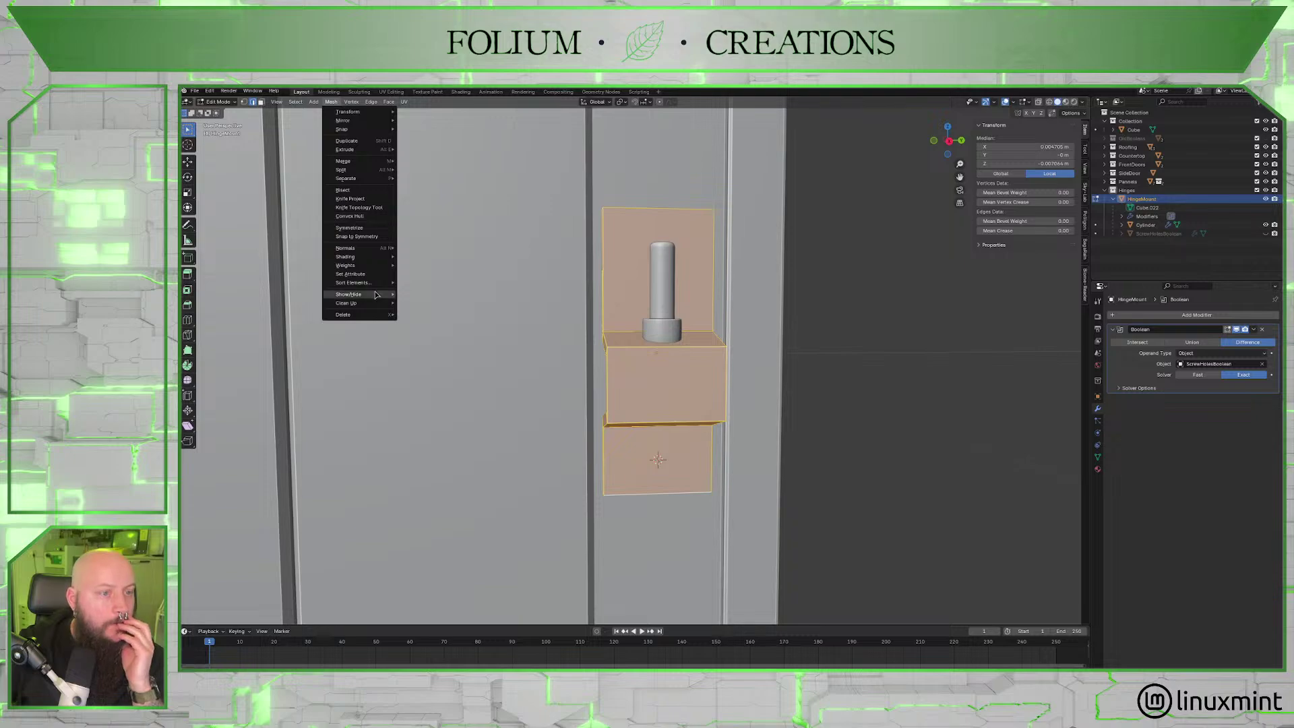
{"action": "mouse_move", "coordinate": [371, 303]}
{"action": "left_click", "coordinate": [425, 303]}
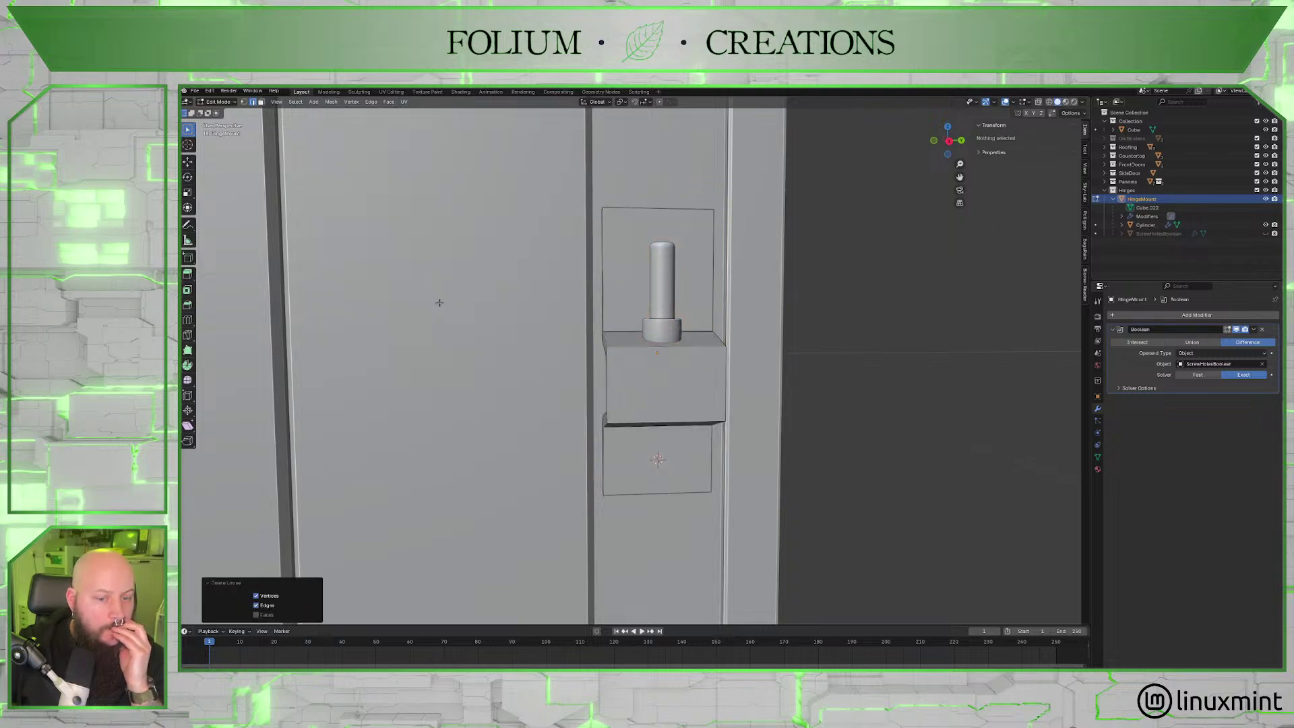
Try merging all of the hinge mount's vertices by distance with an adjusted merge distance, and undo it.
{"action": "key", "text": "a"}
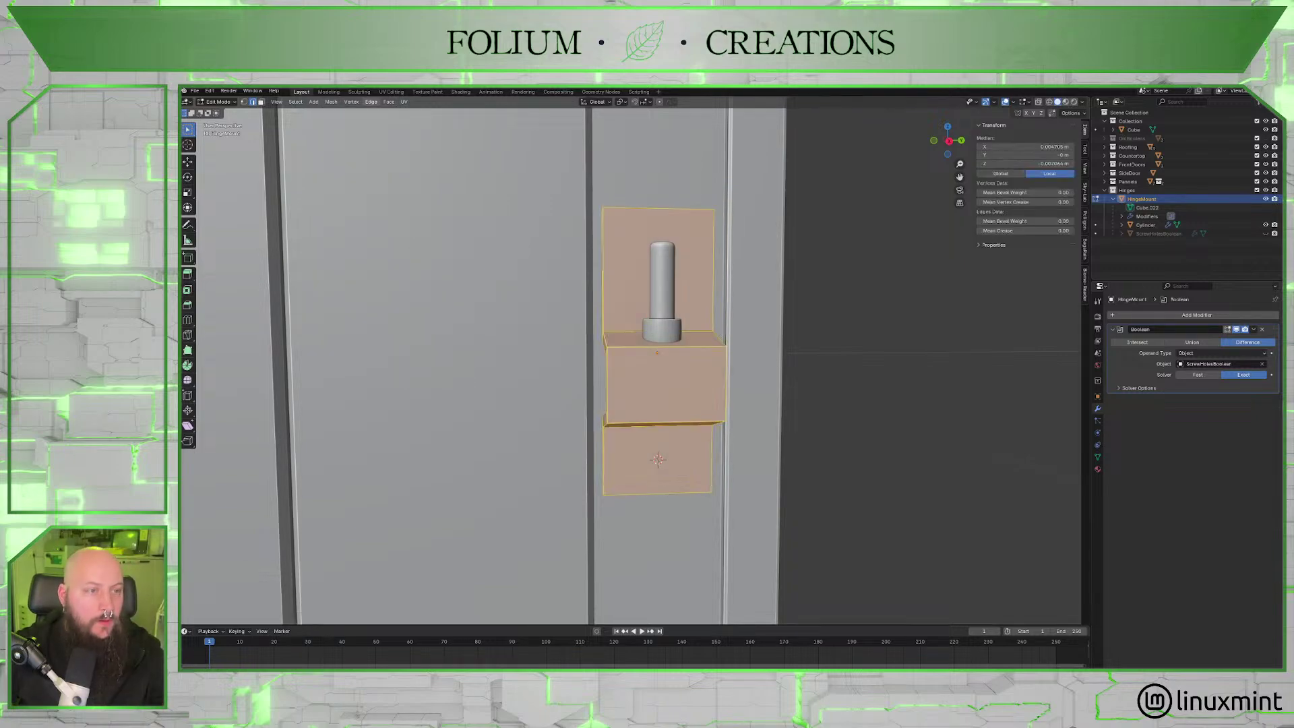
{"action": "left_click", "coordinate": [330, 102]}
{"action": "mouse_move", "coordinate": [368, 304]}
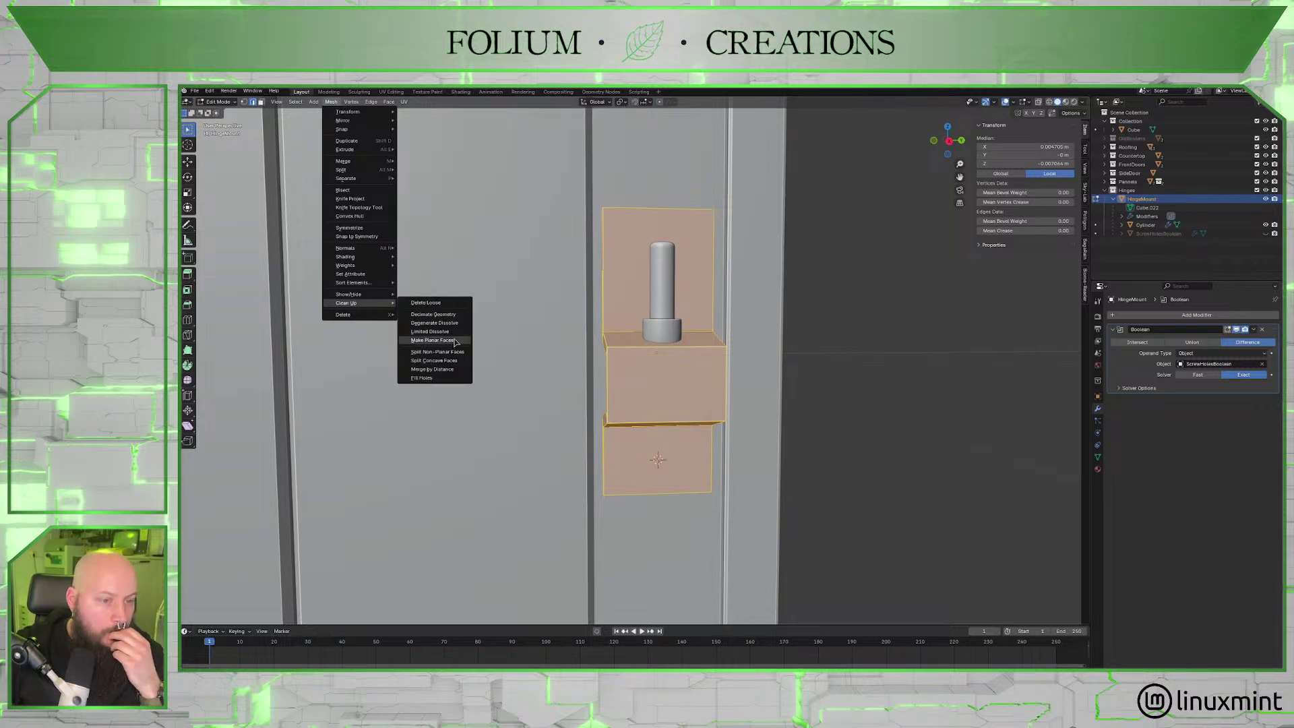
{"action": "left_click", "coordinate": [452, 370]}
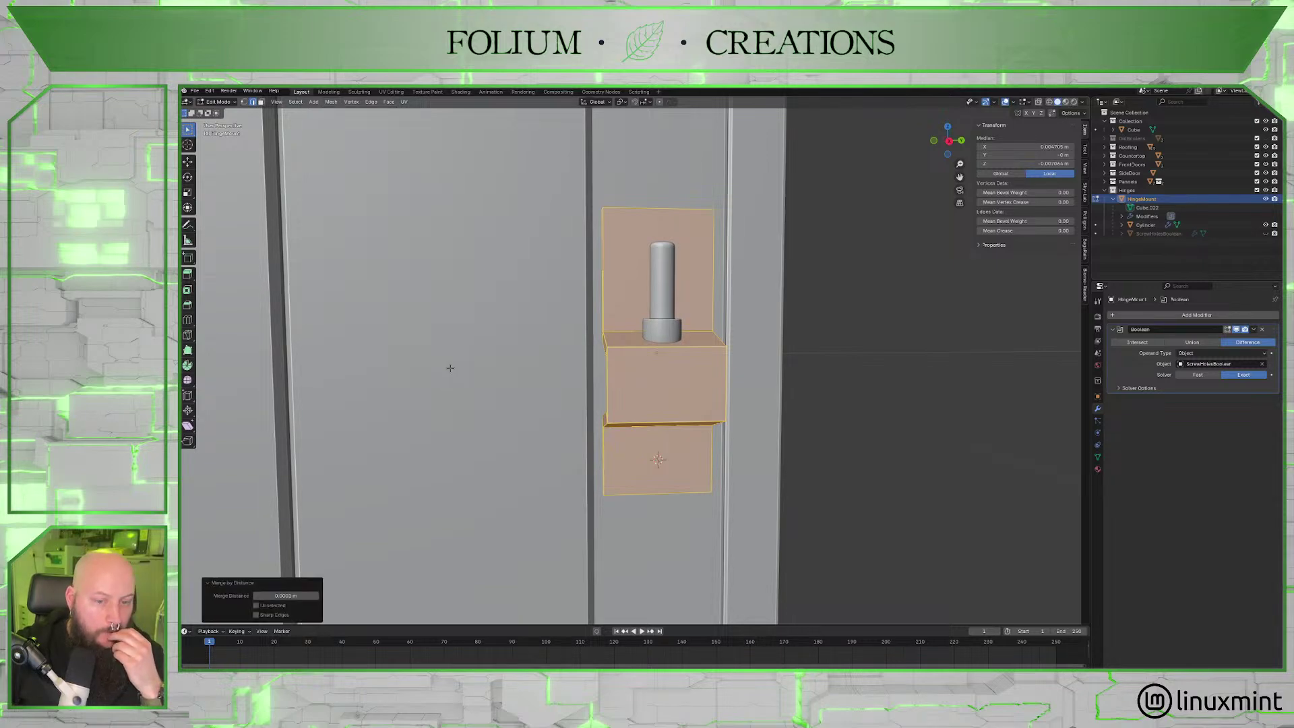
{"action": "left_click", "coordinate": [315, 595]}
{"action": "middle_click_drag", "start_coordinate": [604, 506], "coordinate": [670, 456]}
{"action": "key", "text": "ctrl+z"}
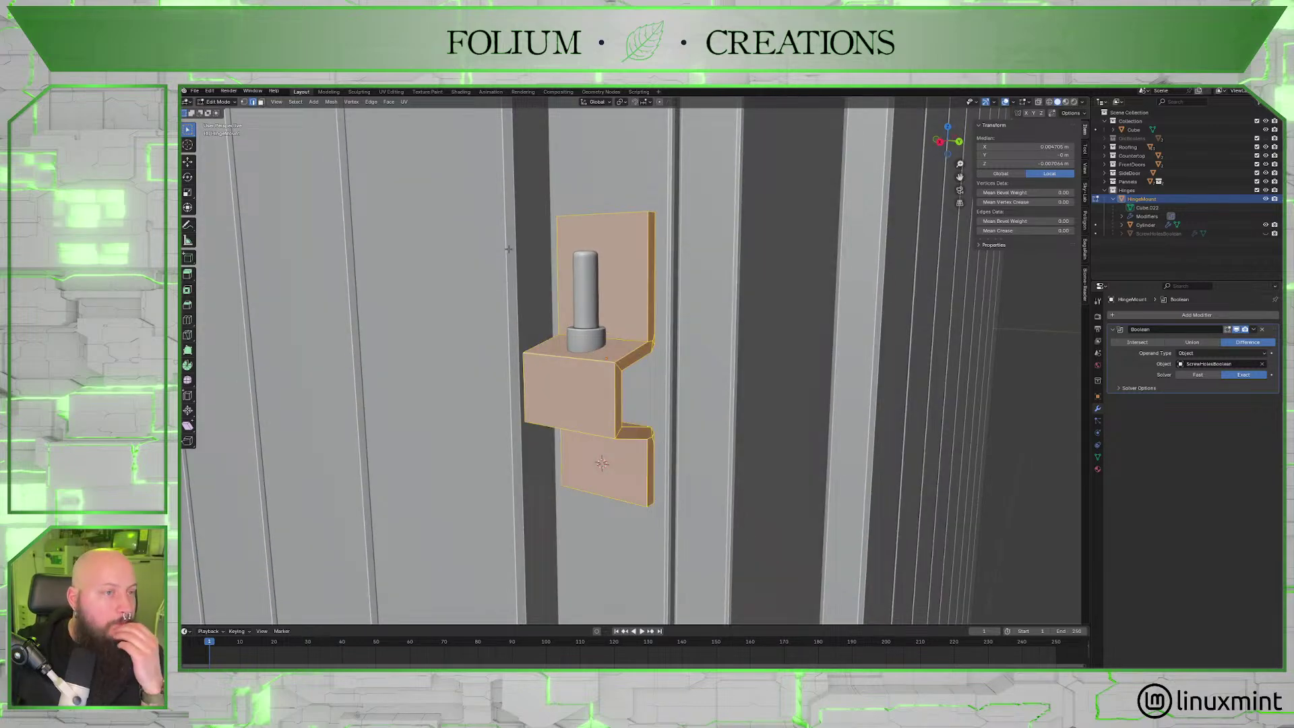
Try a two-segment bevel on the edge loop along one side profile of the hinge mount, and undo it.
{"action": "key", "text": "Tab"}
{"action": "middle_click_drag", "start_coordinate": [367, 155], "coordinate": [504, 333]}
{"action": "key", "text": "Tab"}
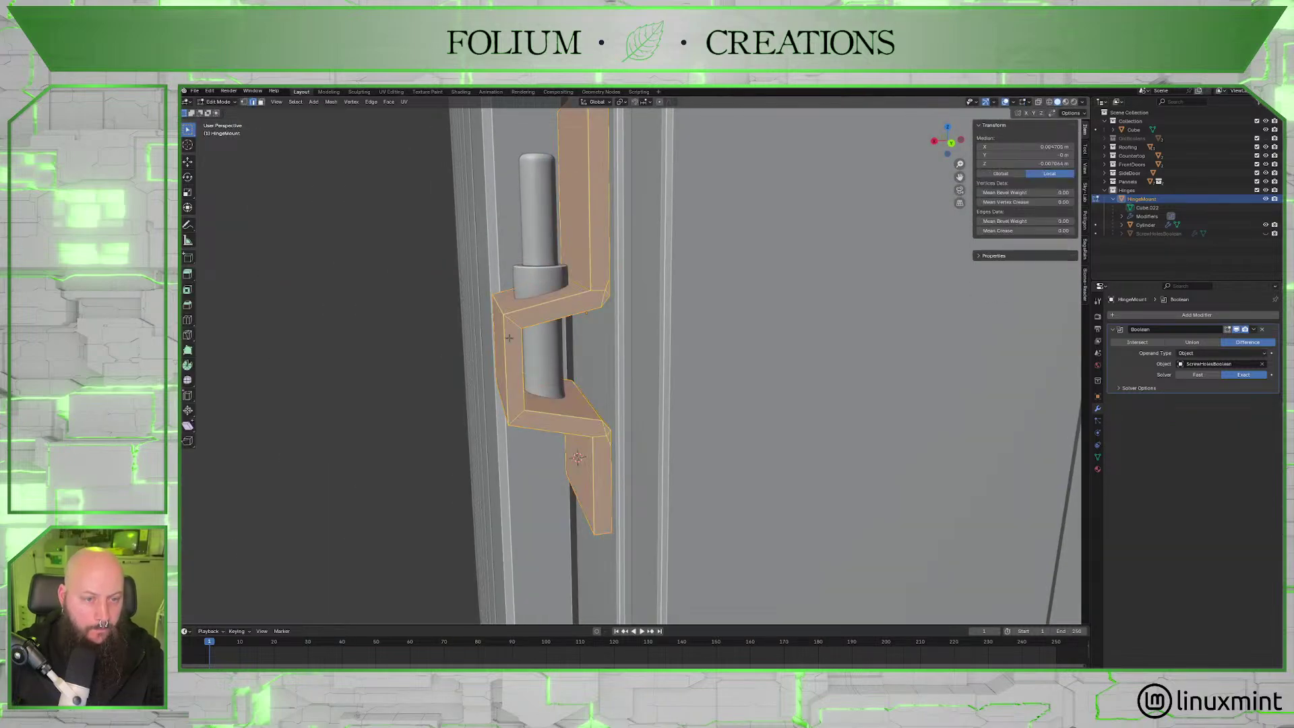
{"action": "key", "text": "alt+a"}
{"action": "left_click", "coordinate": [514, 312], "text": "alt"}
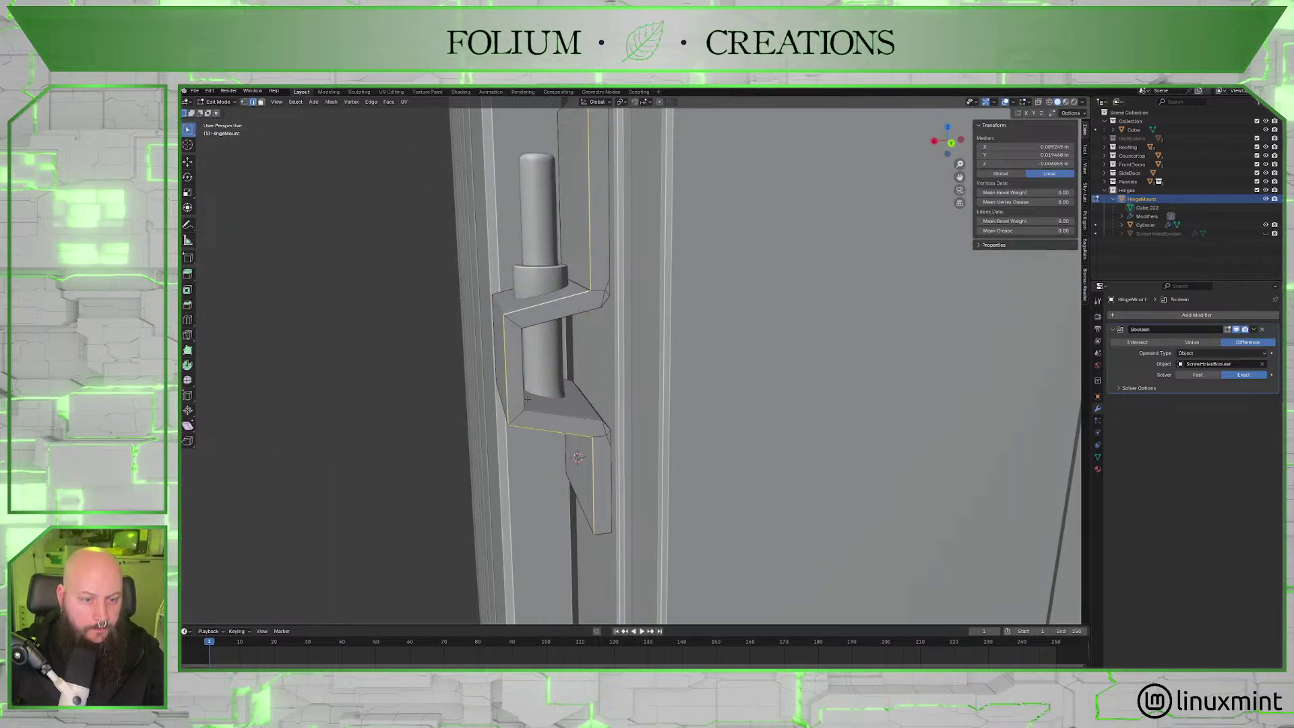
{"action": "middle_click_drag", "start_coordinate": [527, 399], "coordinate": [670, 385]}
{"action": "key", "text": "ctrl+b"}
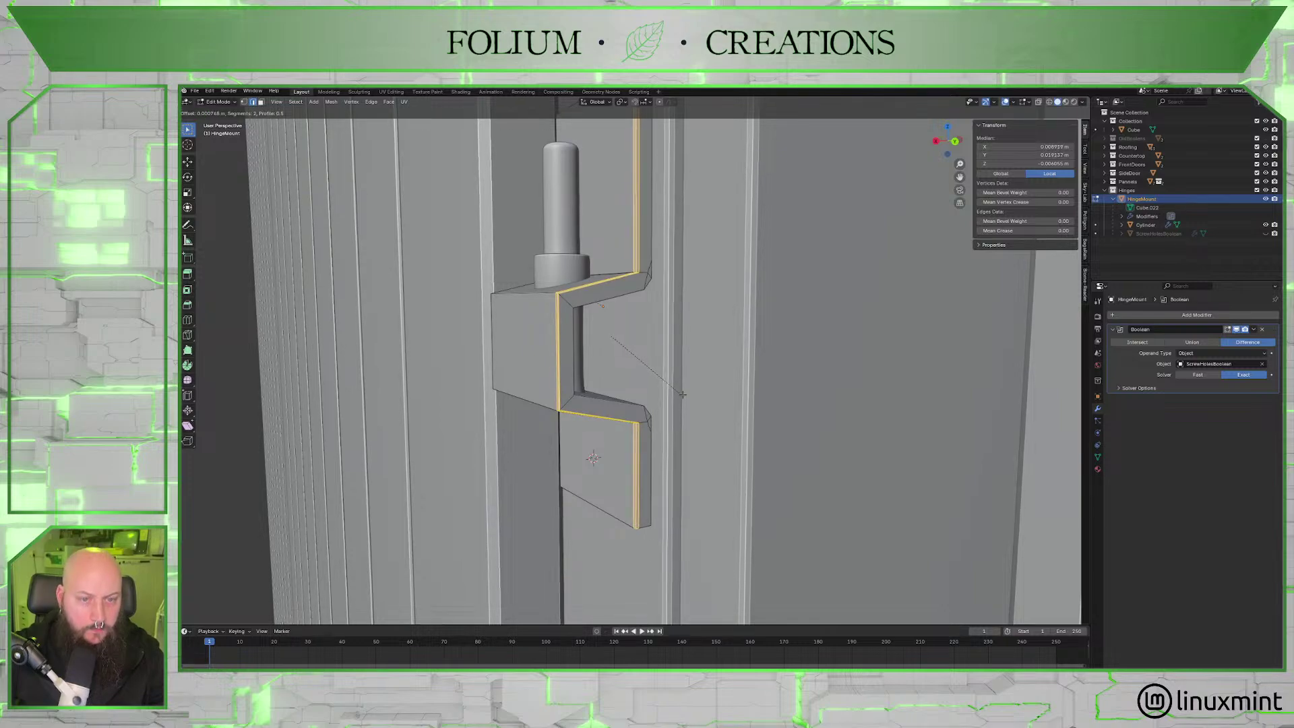
{"action": "left_click", "coordinate": [684, 395]}
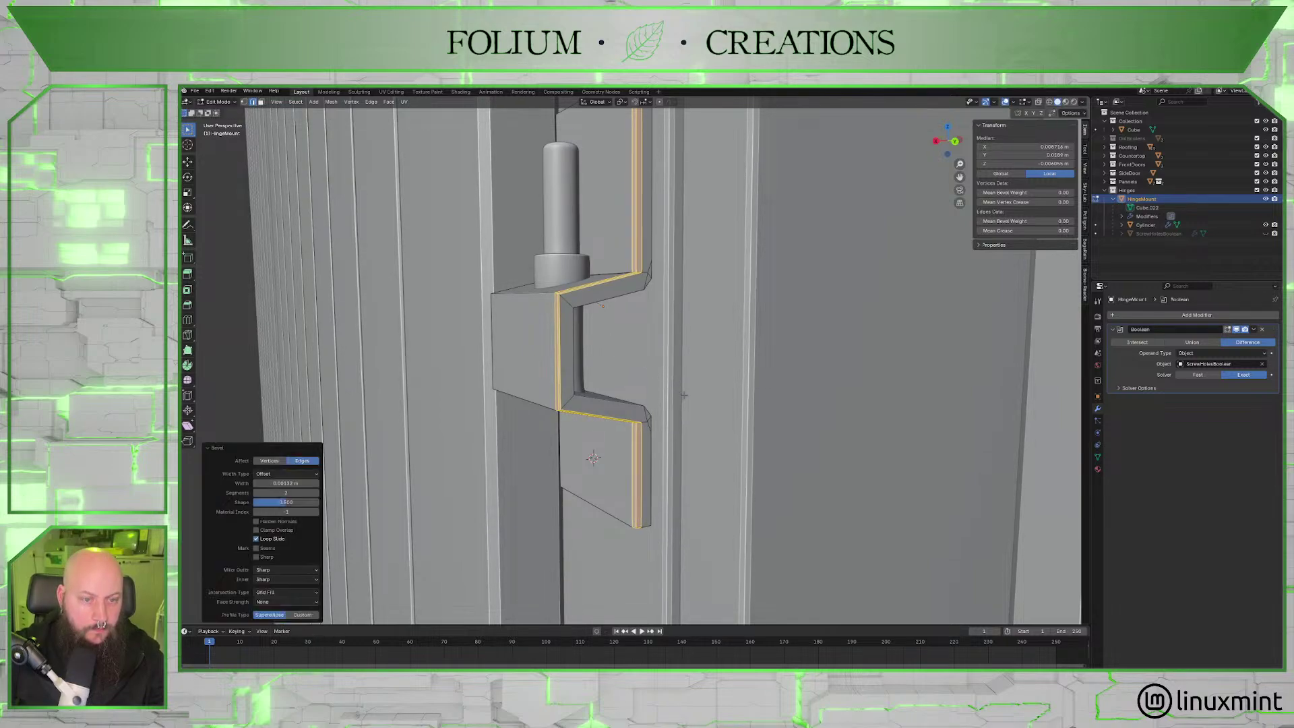
{"action": "scroll", "coordinate": [684, 395], "scroll_direction": "up", "scroll_amount": 2}
{"action": "middle_click_drag", "start_coordinate": [684, 395], "coordinate": [703, 346]}
{"action": "scroll", "coordinate": [684, 335], "scroll_direction": "up", "scroll_amount": 2}
{"action": "key", "text": "ctrl+z"}
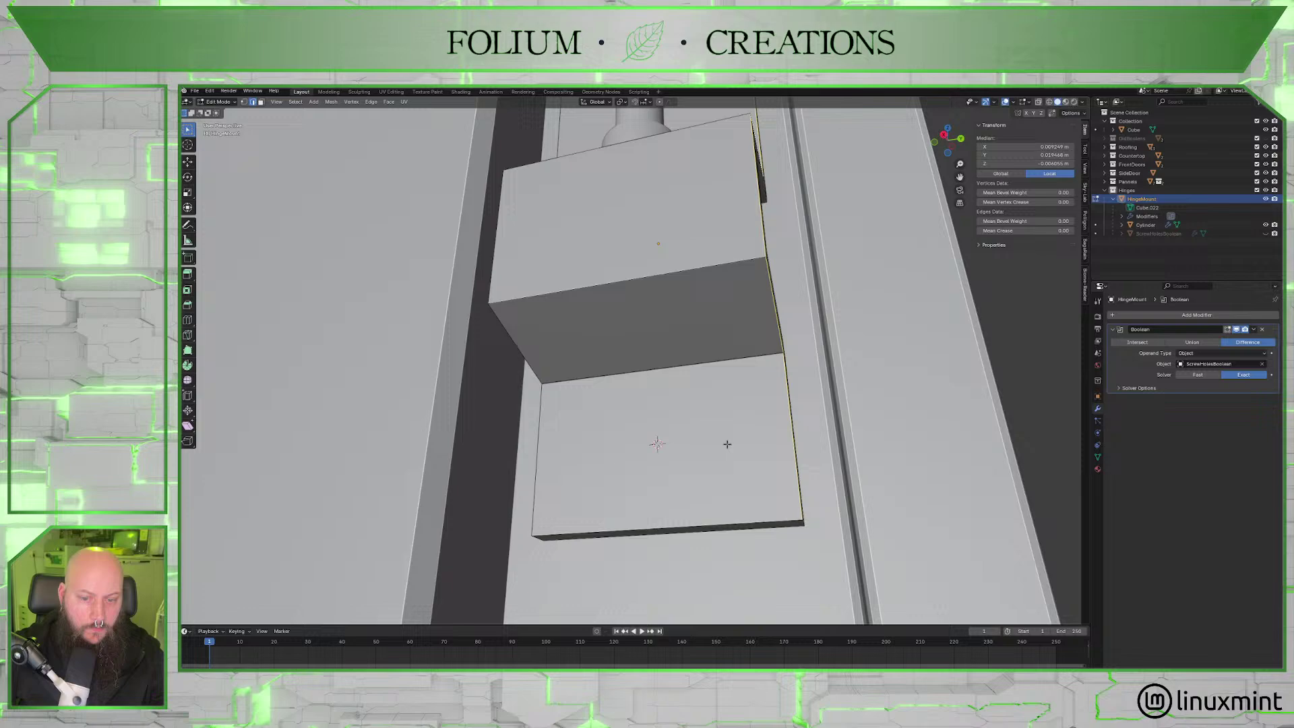
Select the outer front outline of the hinge mount, including both side profiles and the bottom edge.
{"action": "left_click", "coordinate": [642, 520], "text": "alt+shift"}
{"action": "middle_click_drag", "start_coordinate": [560, 462], "coordinate": [655, 324]}
{"action": "left_click", "coordinate": [616, 267], "text": "alt+shift"}
{"action": "left_click", "coordinate": [734, 449]}
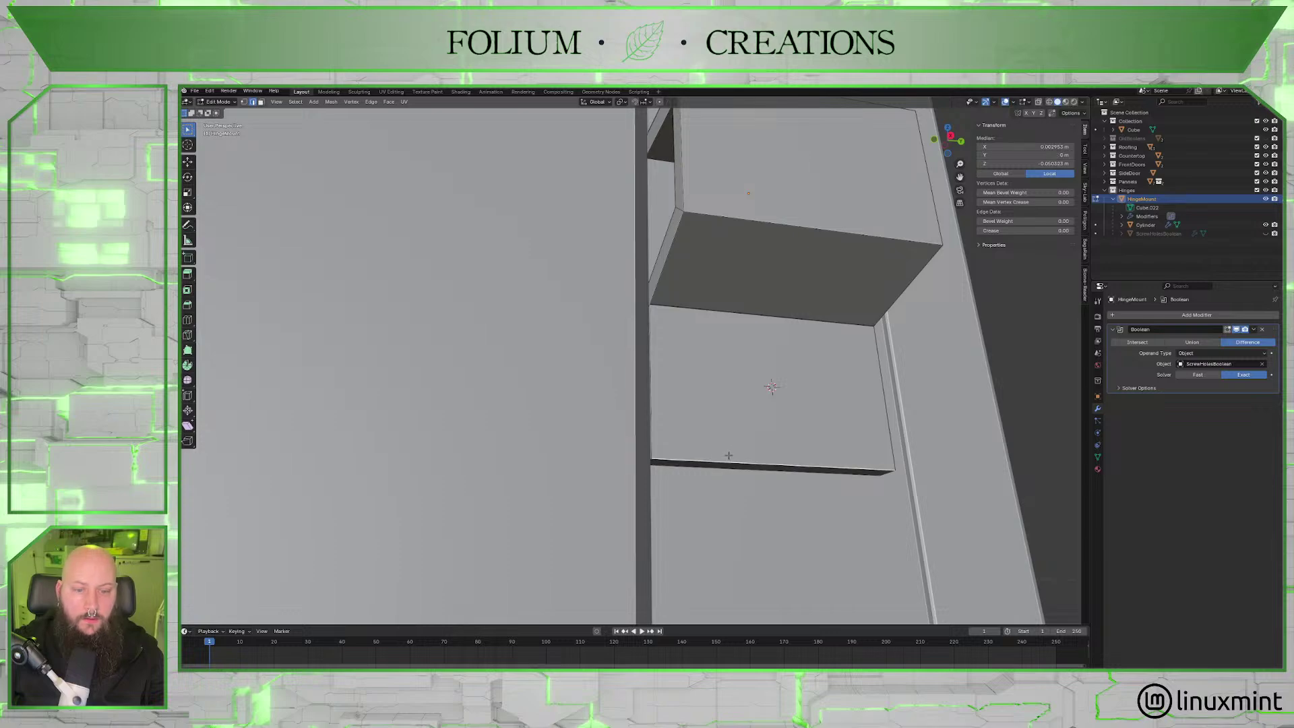
{"action": "left_click", "coordinate": [745, 458], "text": "alt+shift"}
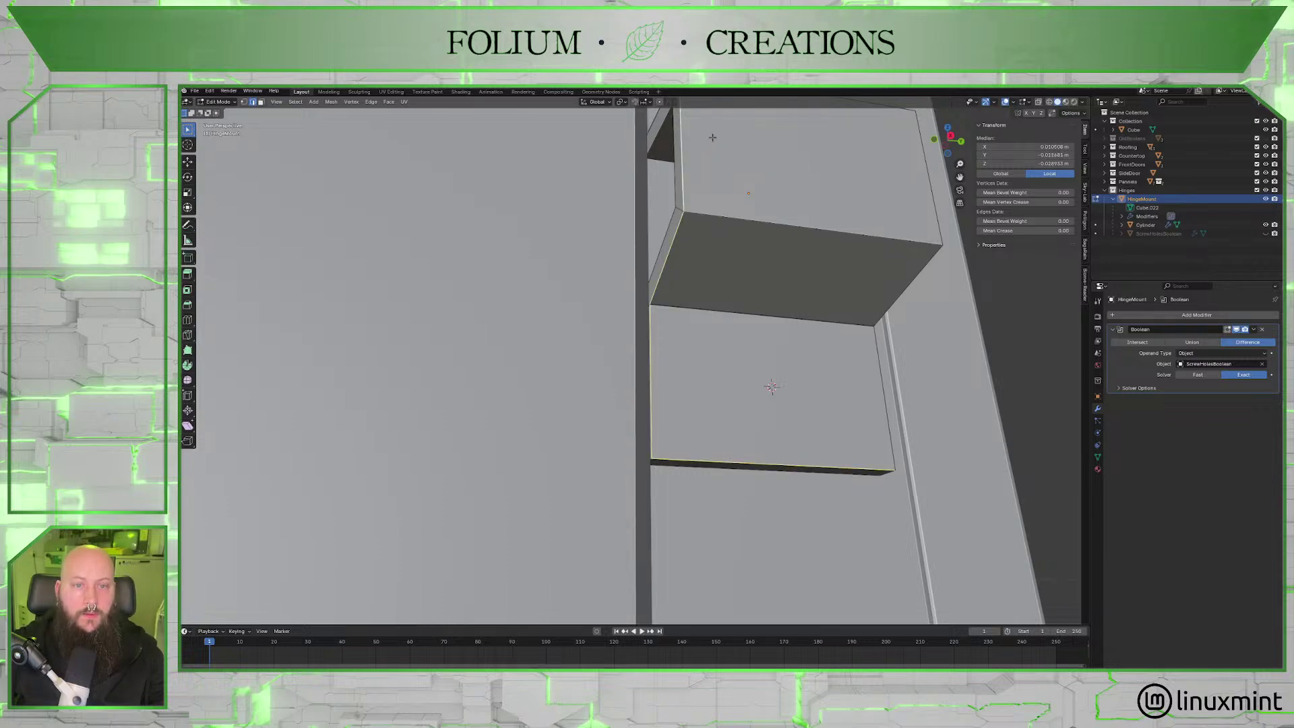
{"action": "middle_click_drag", "start_coordinate": [745, 457], "coordinate": [656, 331]}
{"action": "left_click", "coordinate": [656, 332], "text": "alt+shift"}
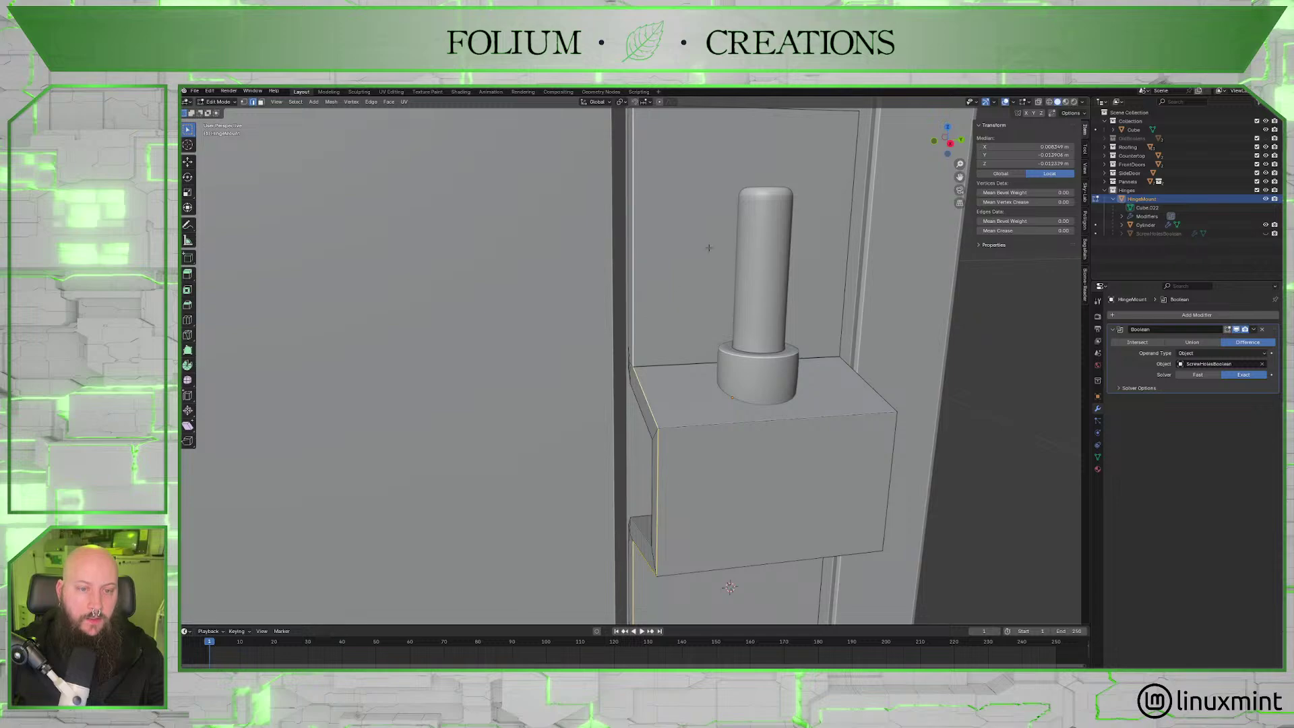
{"action": "middle_click_drag", "start_coordinate": [651, 318], "coordinate": [697, 262]}
{"action": "middle_click_drag", "start_coordinate": [668, 133], "coordinate": [792, 214]}
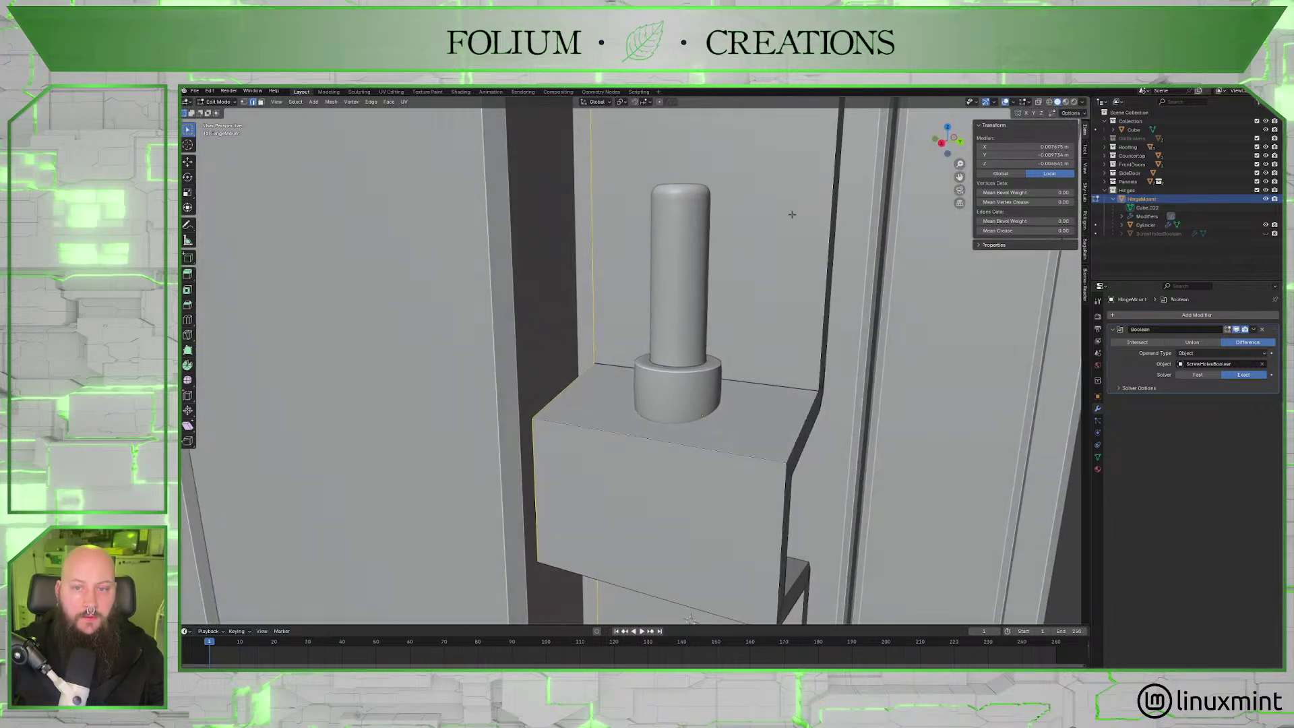
{"action": "middle_click_drag", "start_coordinate": [803, 313], "coordinate": [776, 446]}
Try a two-segment bevel about 0.0006 m wide on the selected outline edges, and undo it.
{"action": "key", "text": "ctrl+b"}
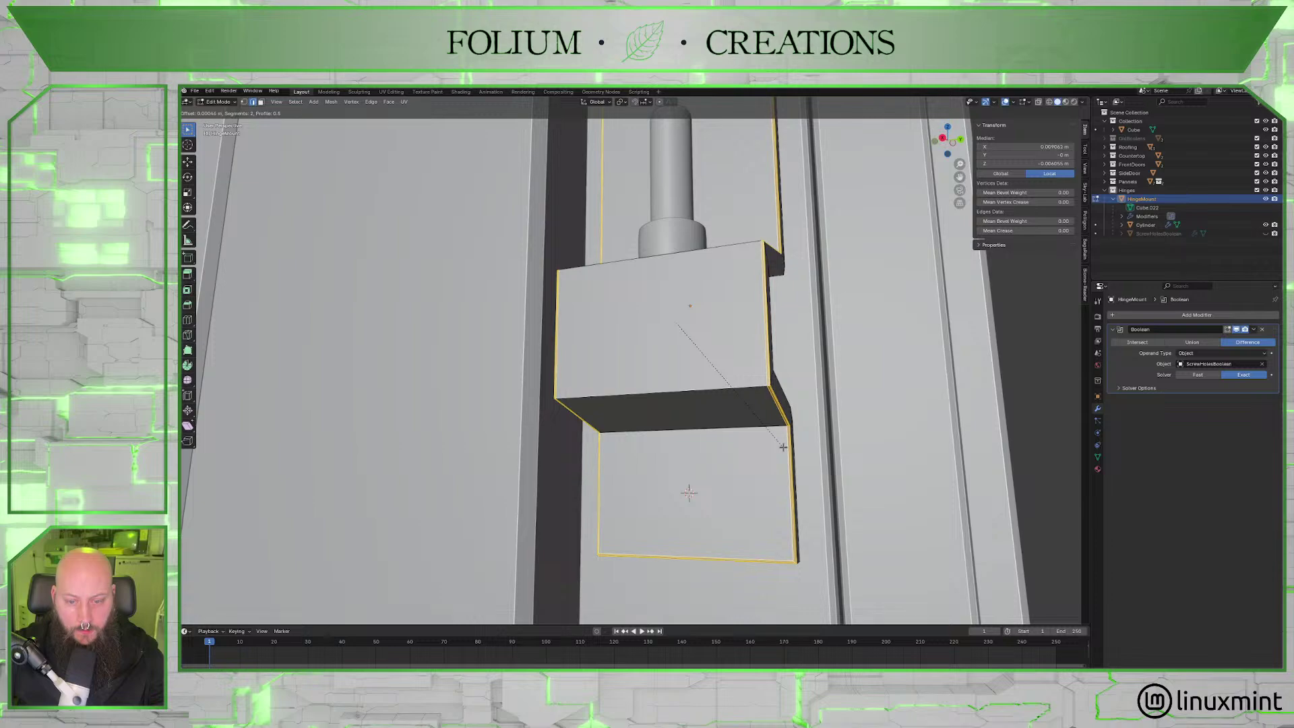
{"action": "scroll", "coordinate": [783, 446], "scroll_direction": "down", "scroll_amount": 2}
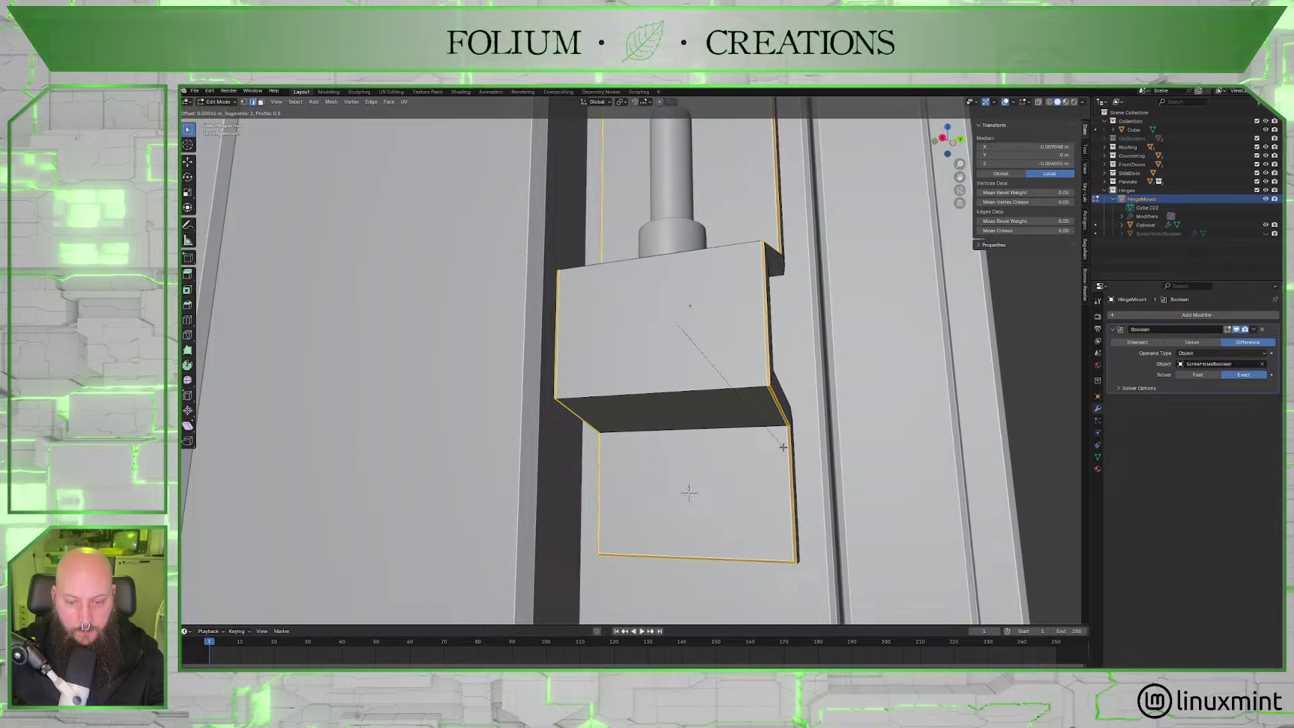
{"action": "scroll", "coordinate": [782, 447], "scroll_direction": "up", "scroll_amount": 1}
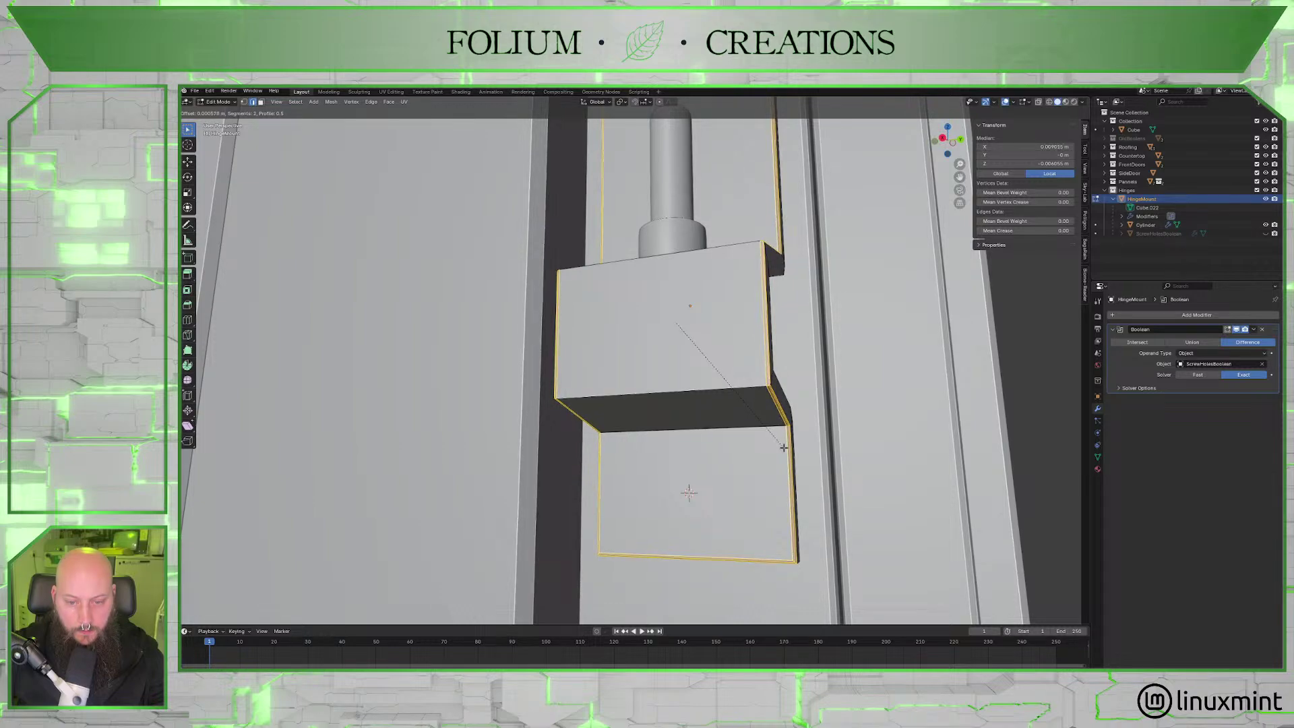
{"action": "left_click", "coordinate": [783, 447]}
{"action": "middle_click_drag", "start_coordinate": [782, 447], "coordinate": [622, 331]}
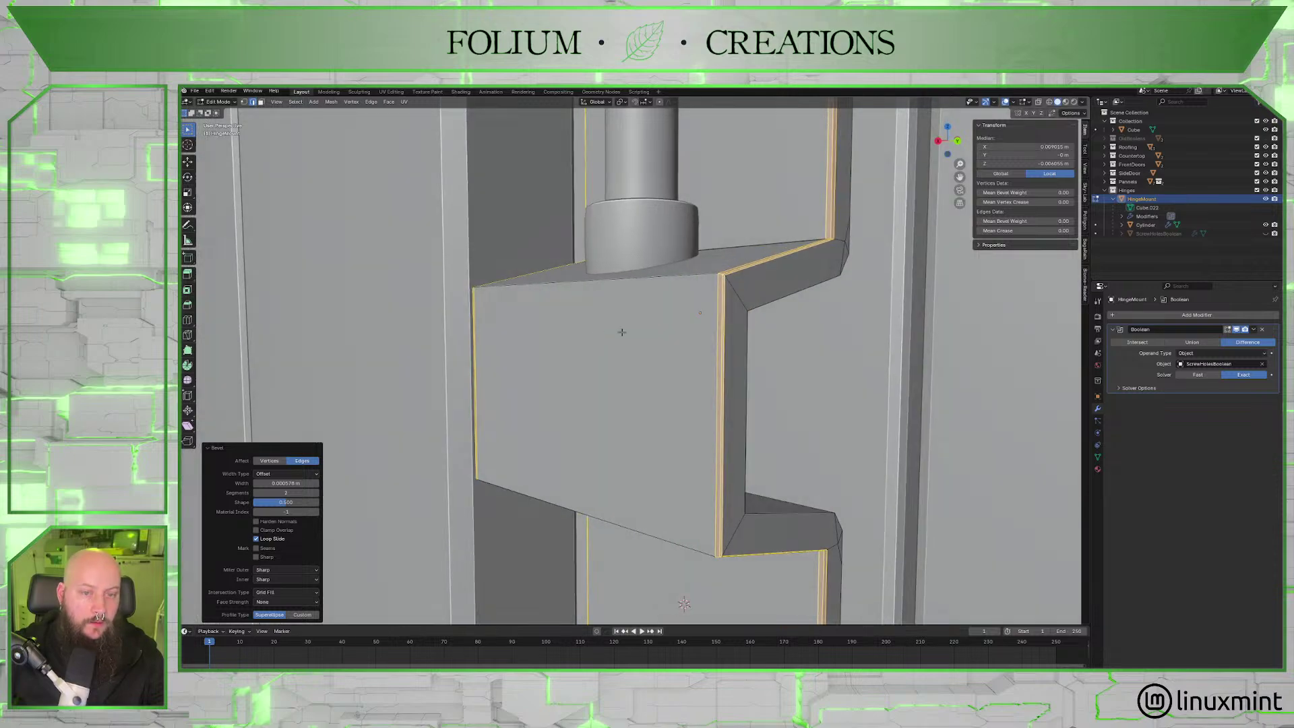
{"action": "key", "text": "ctrl+z"}
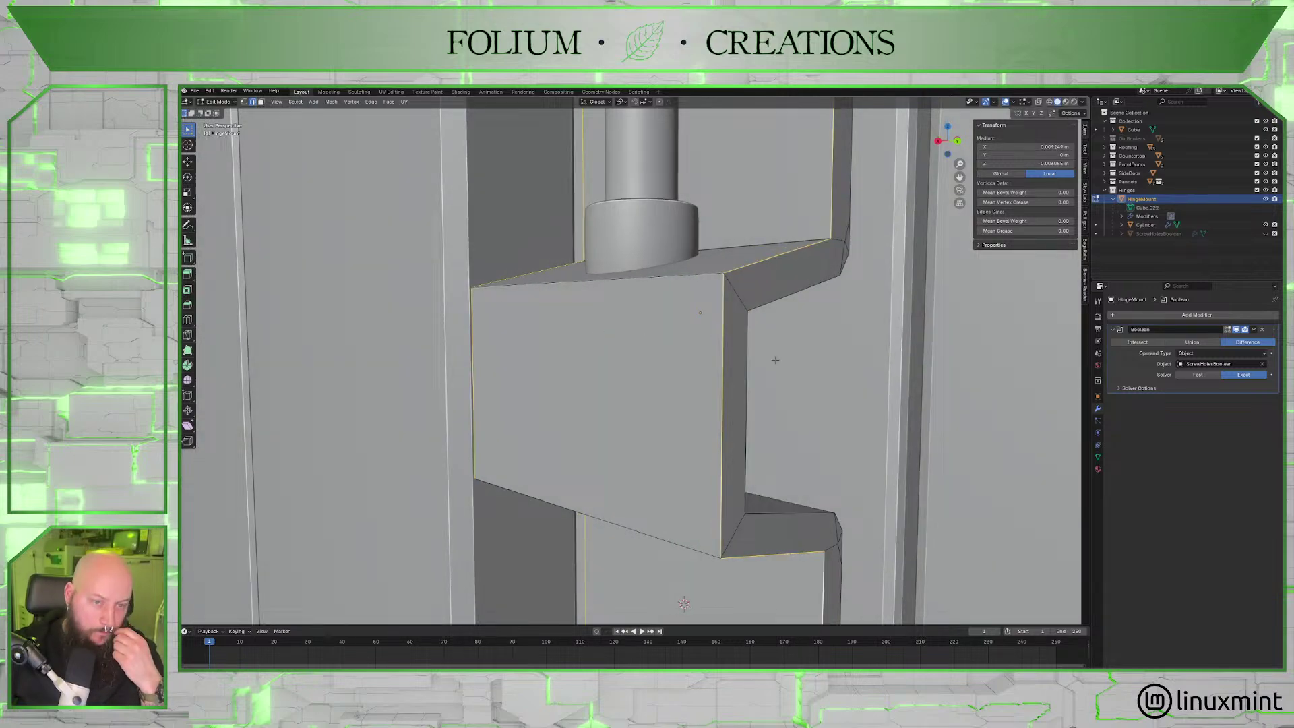
Select the upper and lower inner bend edges where the bracket arms meet the plate, and scale them slightly closer together along Z.
{"action": "middle_click_drag", "start_coordinate": [775, 359], "coordinate": [626, 230]}
{"action": "left_click", "coordinate": [623, 231]}
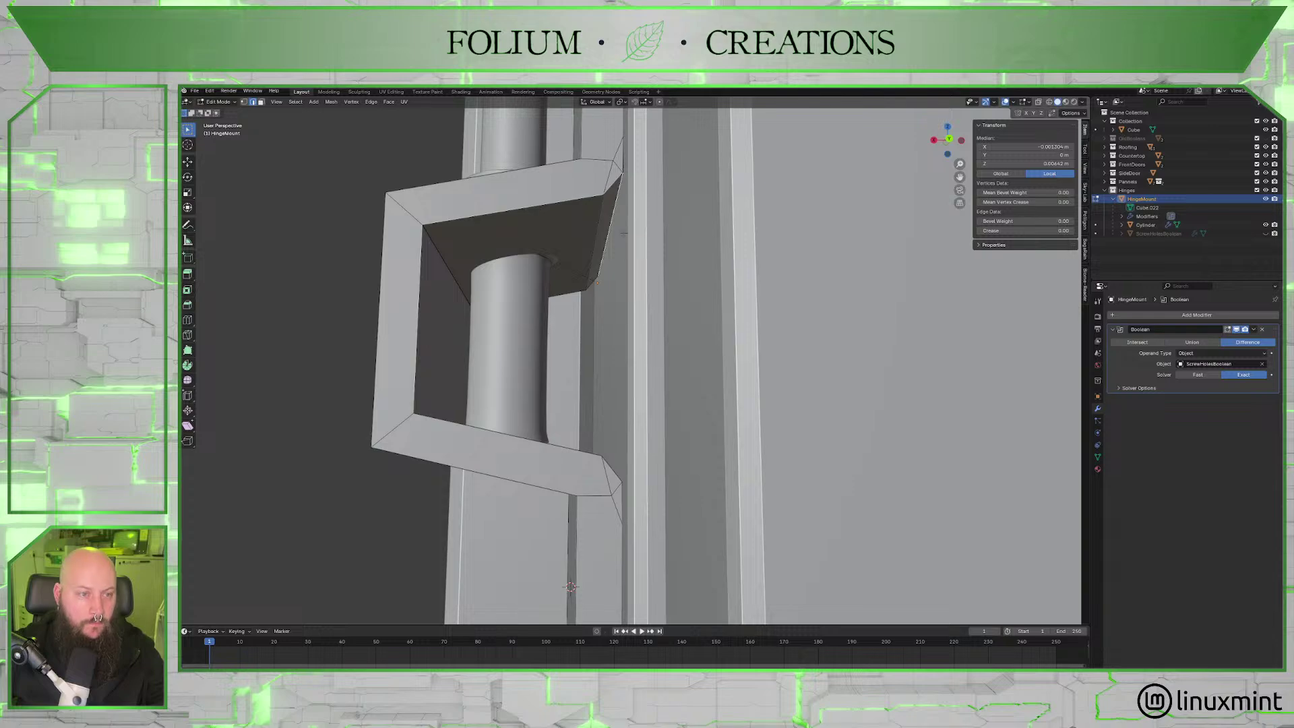
{"action": "middle_click_drag", "start_coordinate": [620, 298], "coordinate": [605, 497]}
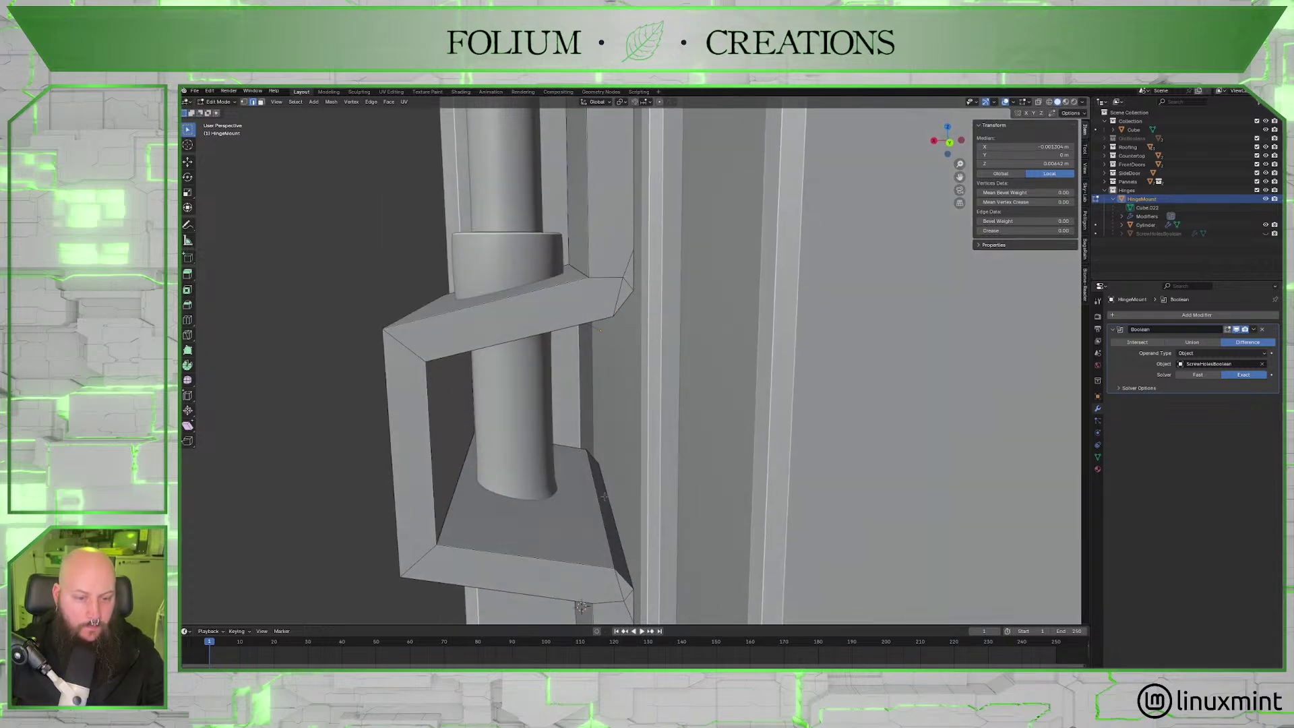
{"action": "left_click", "coordinate": [618, 518], "text": "shift"}
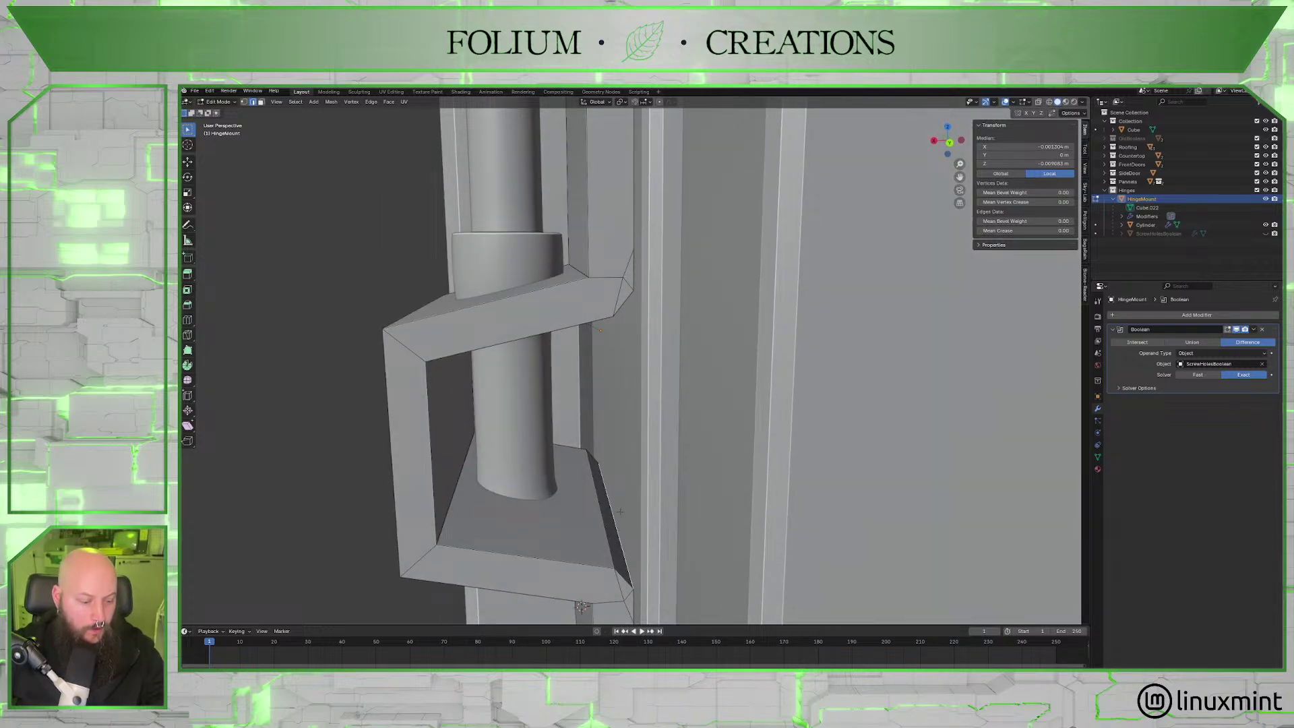
{"action": "key", "text": "s"}
{"action": "key", "text": "z"}
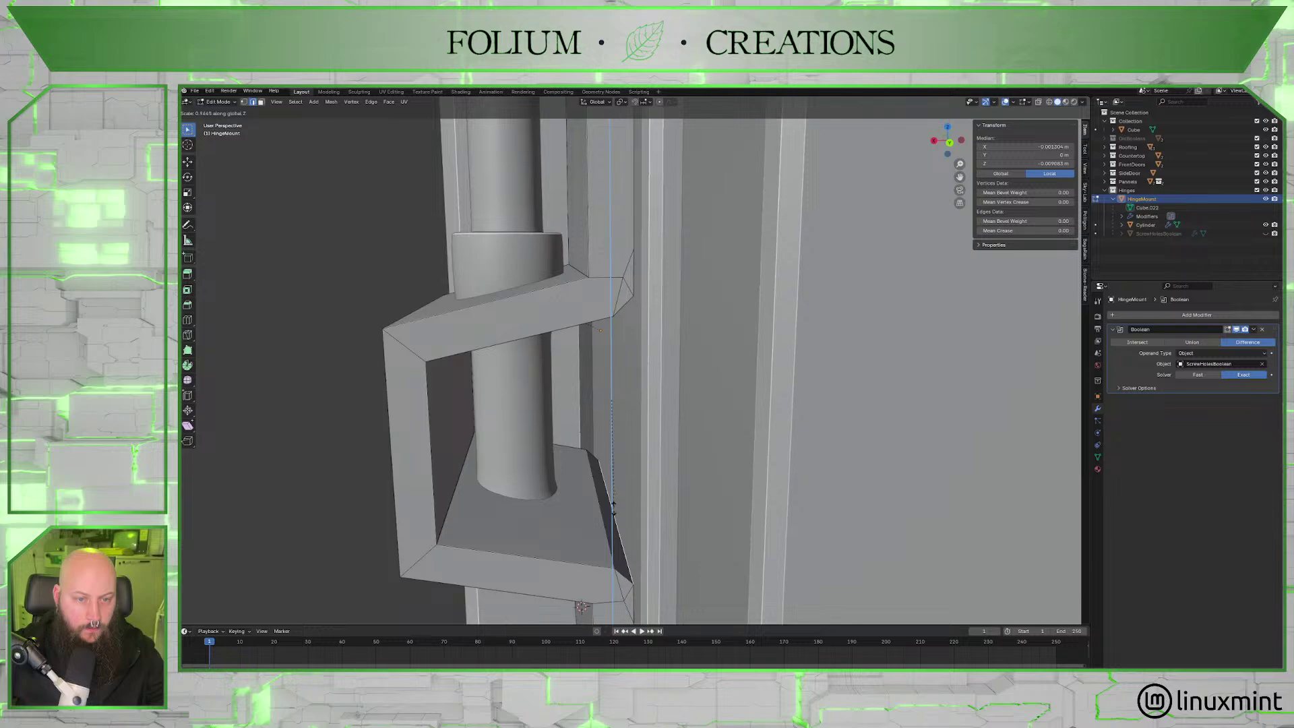
{"action": "left_click", "coordinate": [615, 510]}
{"action": "middle_click_drag", "start_coordinate": [614, 510], "coordinate": [532, 510]}
{"action": "left_click", "coordinate": [562, 530]}
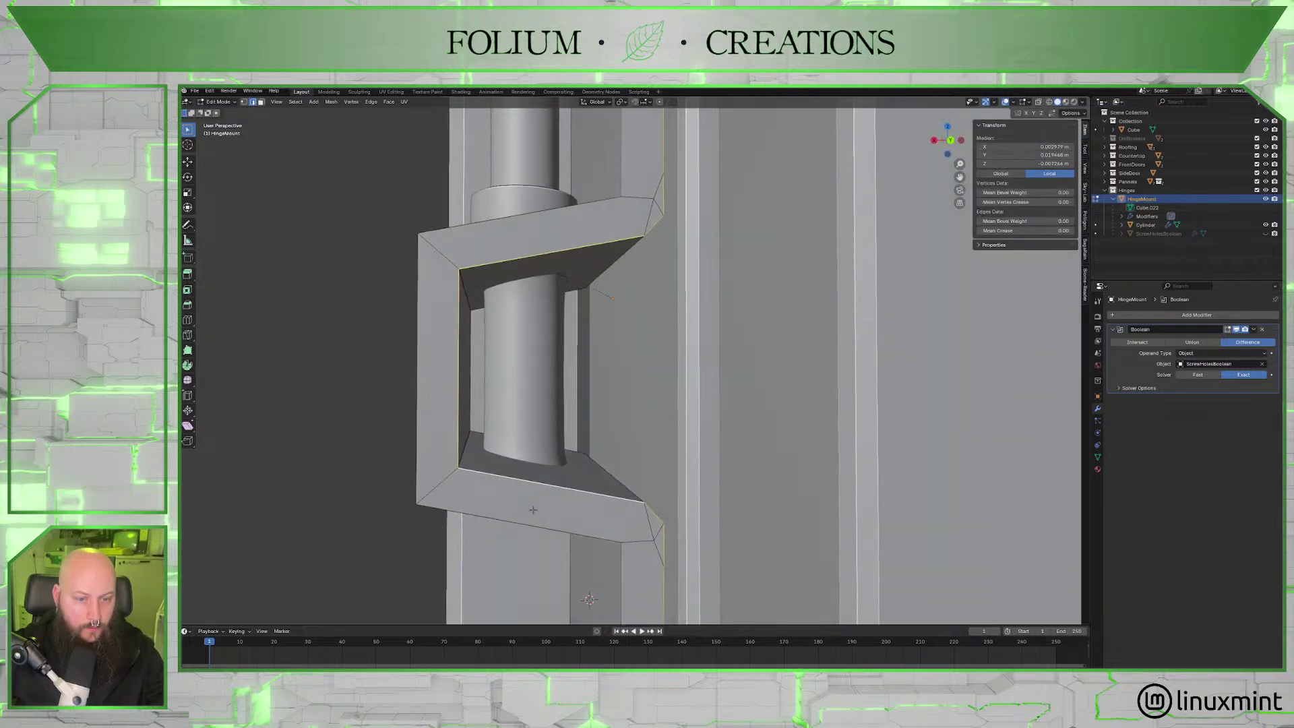
{"action": "key", "text": "ctrl+b"}
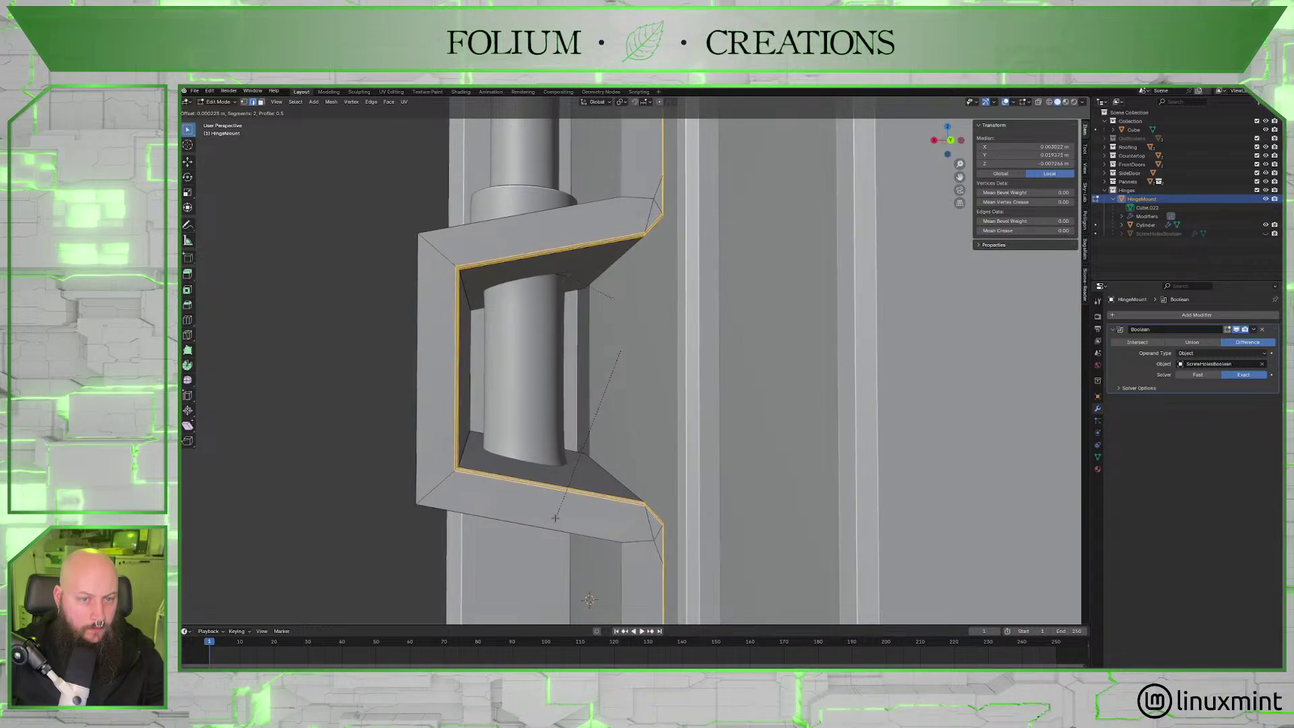
{"action": "right_click", "coordinate": [547, 517]}
Try a two-segment bevel on the outer front edge loop along one side profile of the hinge mount.
{"action": "middle_click_drag", "start_coordinate": [543, 515], "coordinate": [562, 511]}
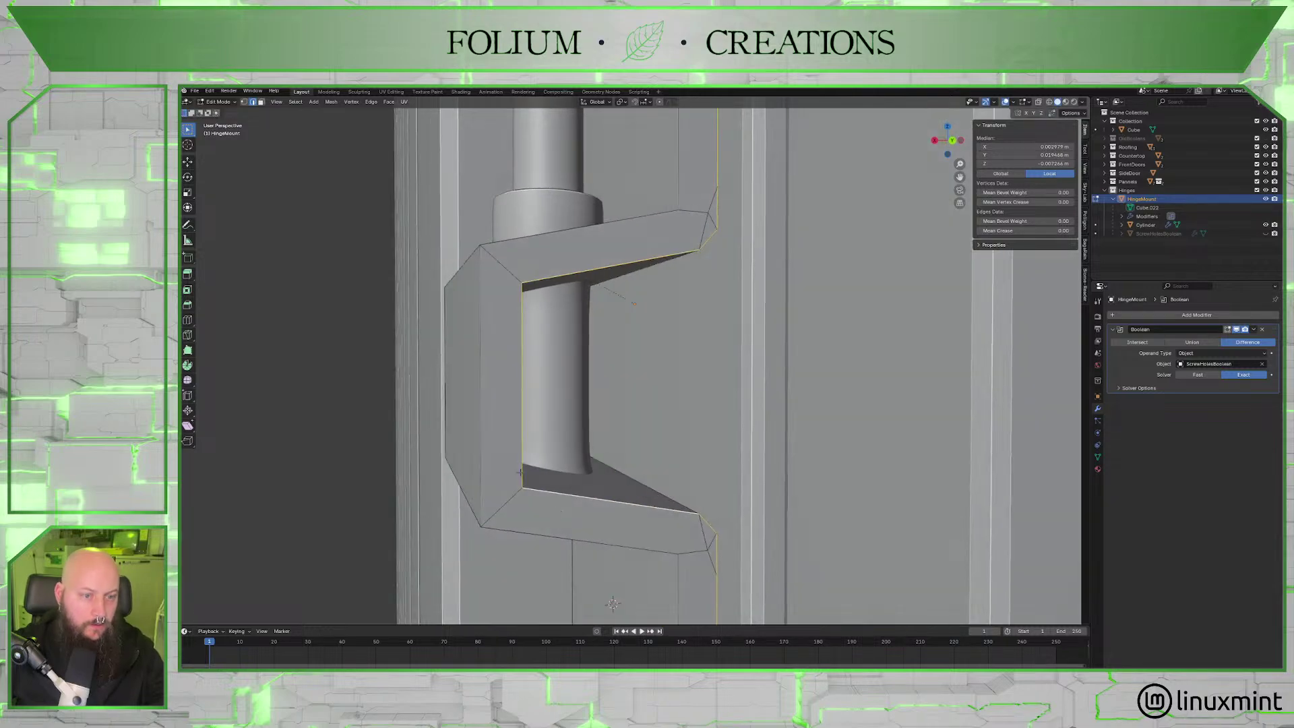
{"action": "left_click", "coordinate": [481, 445]}
{"action": "left_click", "coordinate": [484, 446], "text": "alt"}
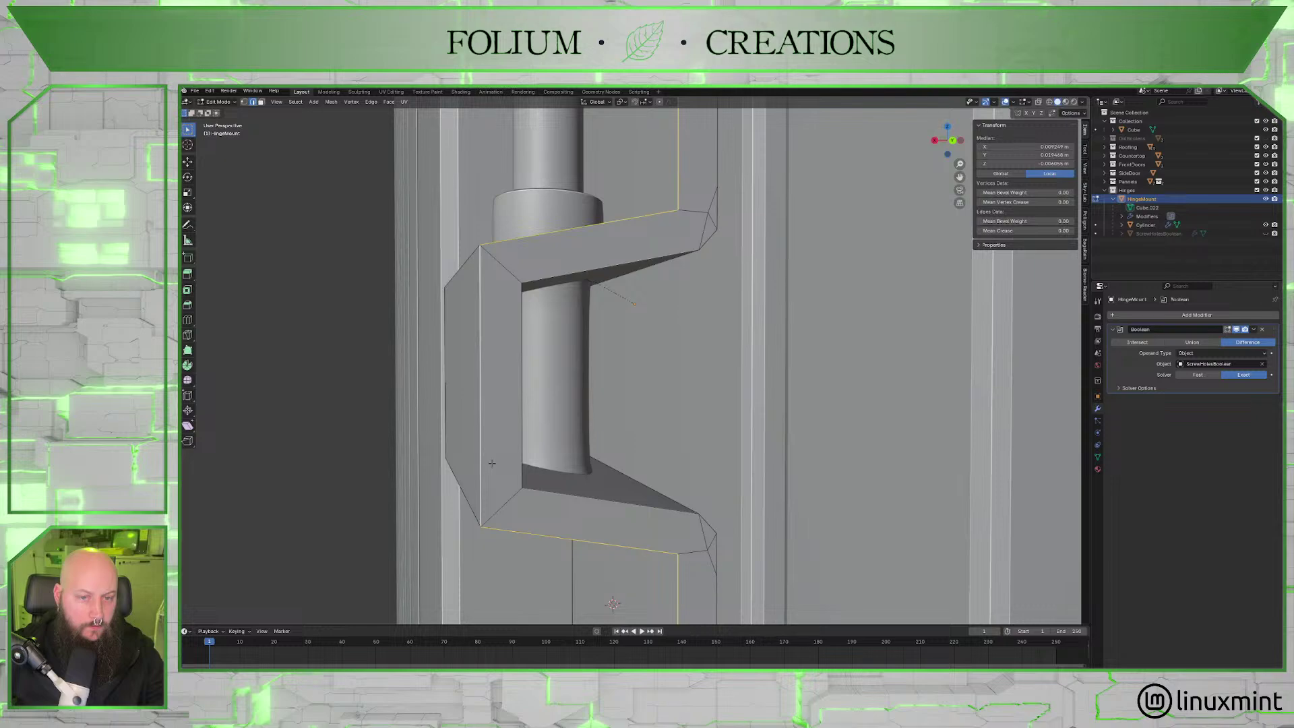
{"action": "scroll", "coordinate": [492, 463], "scroll_direction": "down", "scroll_amount": 3}
{"action": "mouse_move", "coordinate": [491, 463]}
{"action": "middle_mouse_down"}
{"action": "mouse_move", "coordinate": [591, 439]}
{"action": "mouse_move", "coordinate": [645, 473]}
{"action": "mouse_move", "coordinate": [666, 459]}
{"action": "mouse_move", "coordinate": [634, 451]}
{"action": "middle_mouse_up"}
{"action": "left_click", "coordinate": [635, 447]}
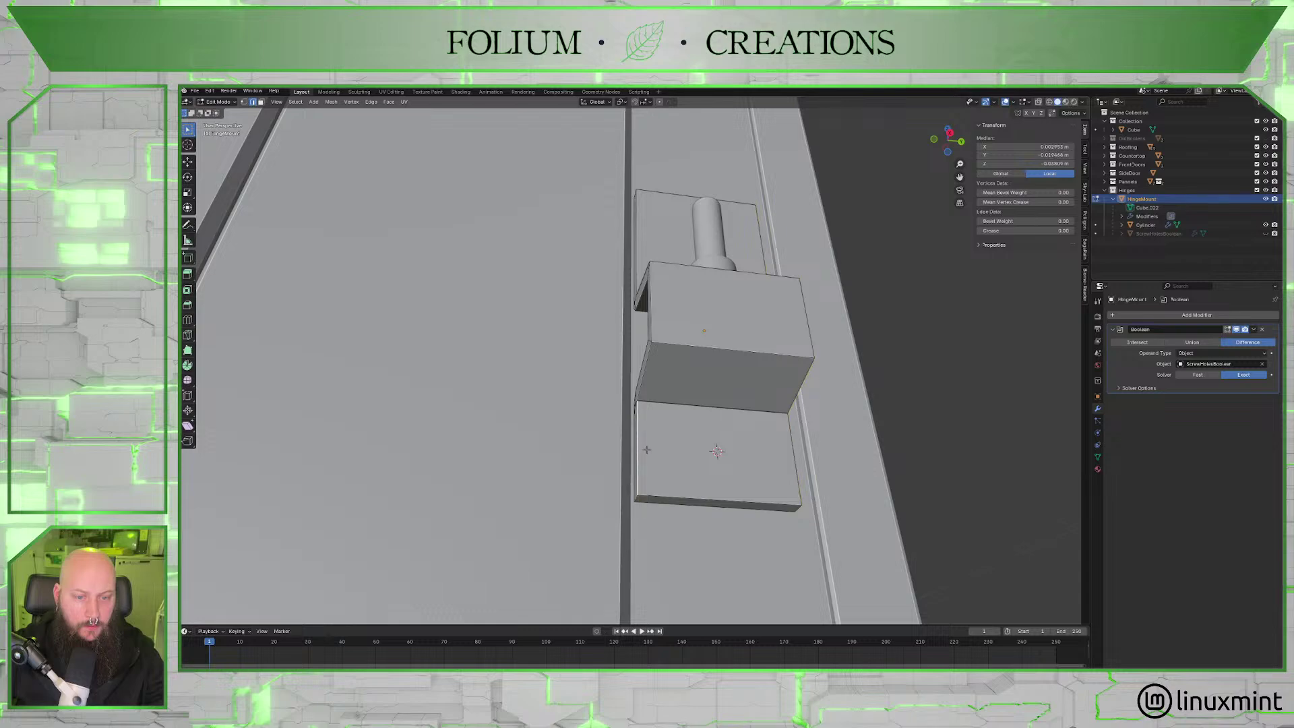
{"action": "left_click", "coordinate": [651, 364], "text": "alt+shift"}
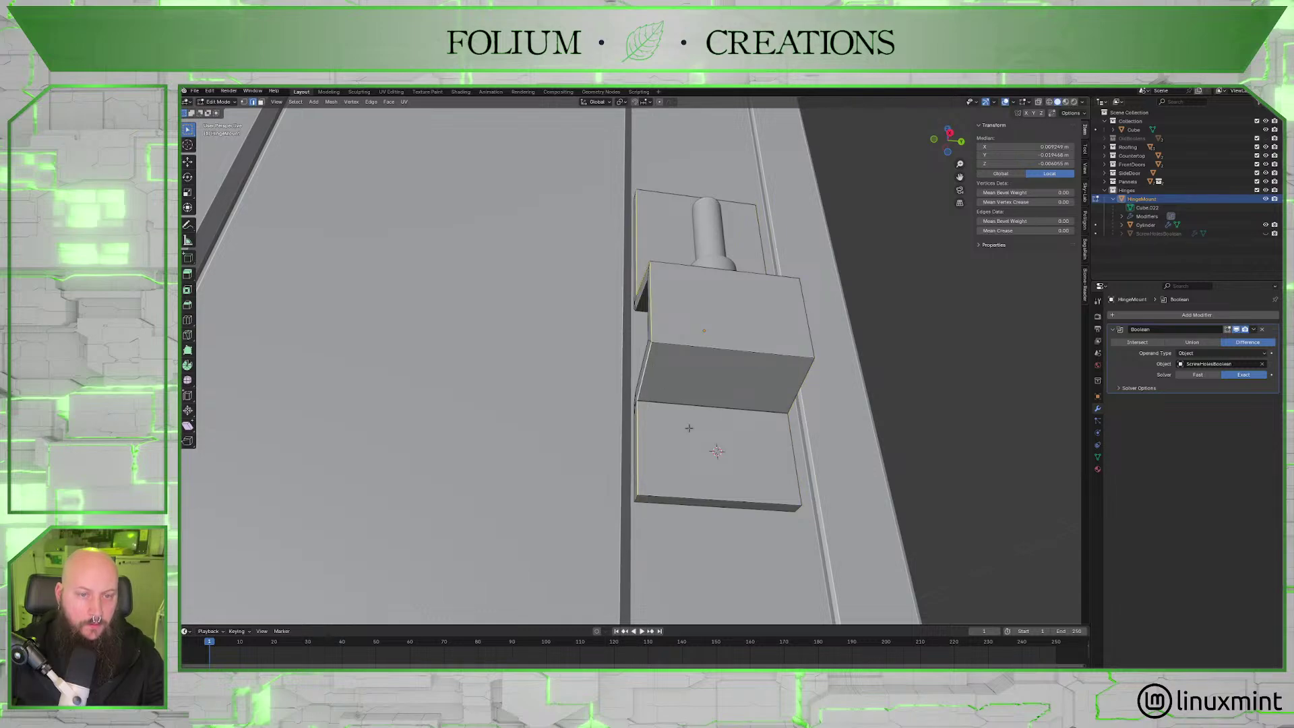
{"action": "middle_click_drag", "start_coordinate": [693, 429], "coordinate": [702, 512]}
{"action": "key", "text": "ctrl+b"}
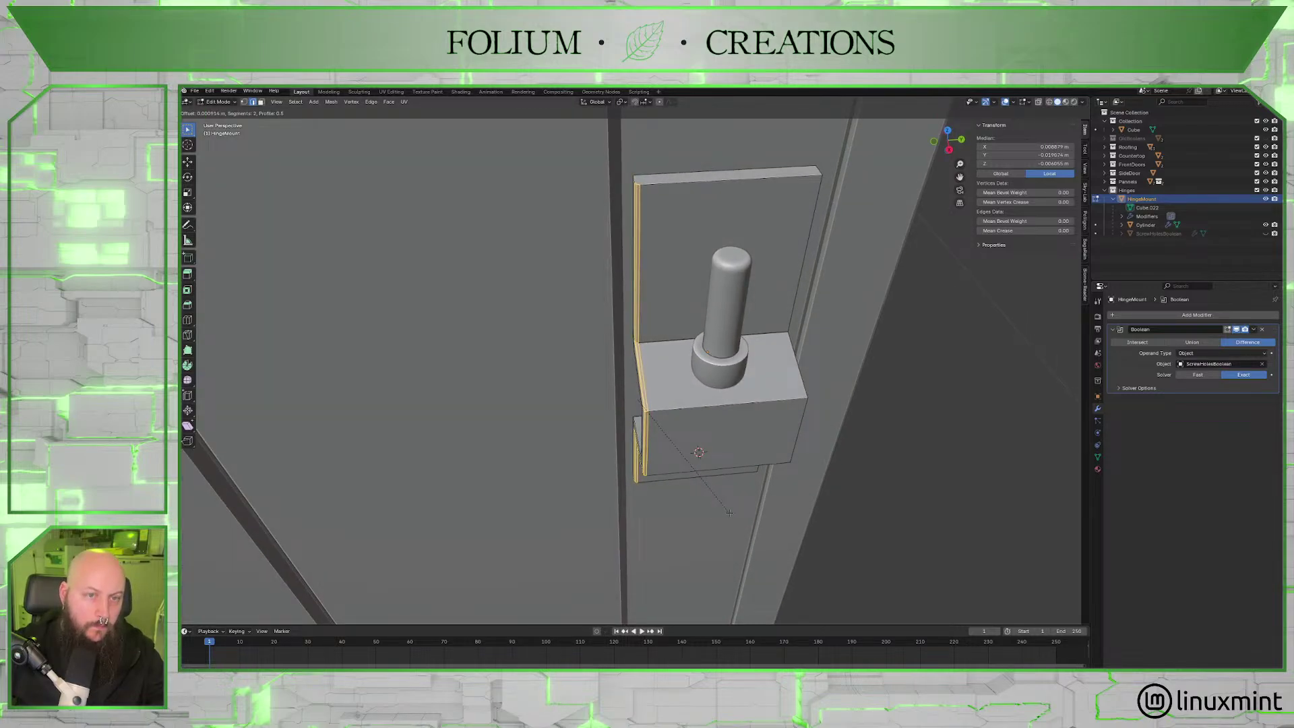
{"action": "left_click", "coordinate": [729, 513]}
Bevel the outer front edge loops along both side profiles together, about 0.0007 m wide with two segments.
{"action": "middle_click_drag", "start_coordinate": [729, 513], "coordinate": [758, 472]}
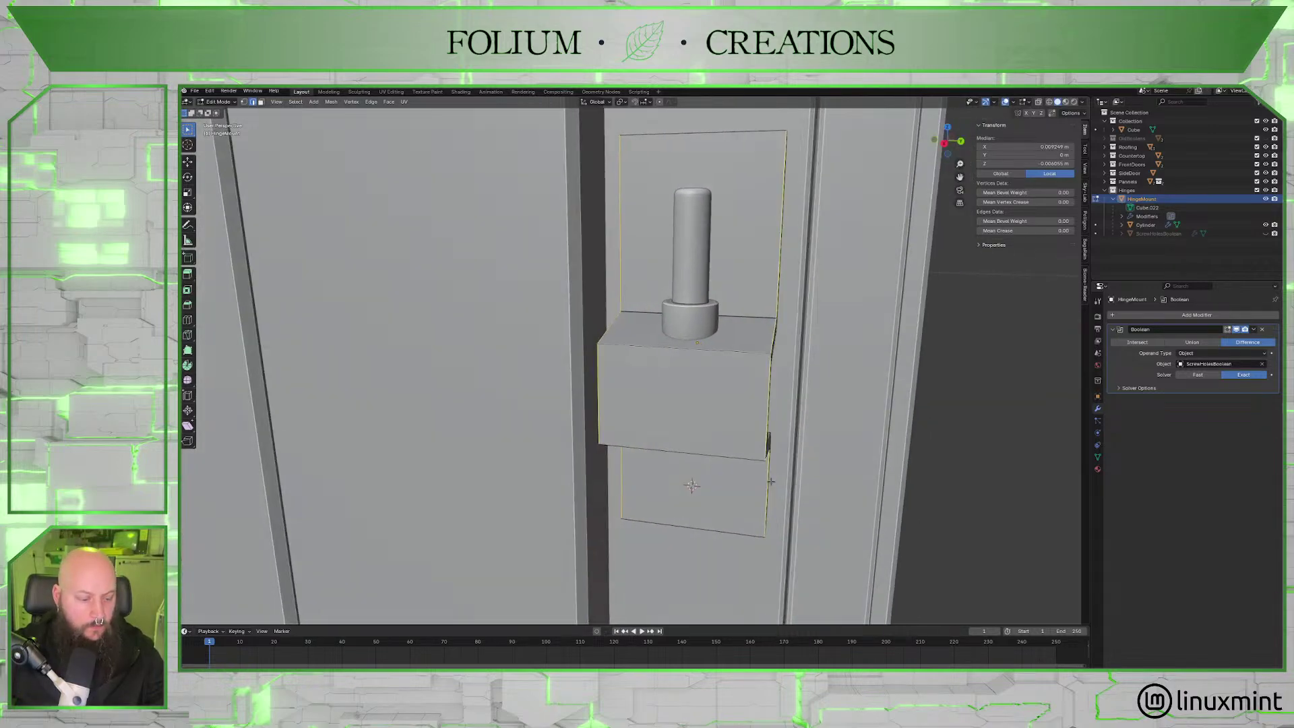
{"action": "key", "text": "ctrl+b"}
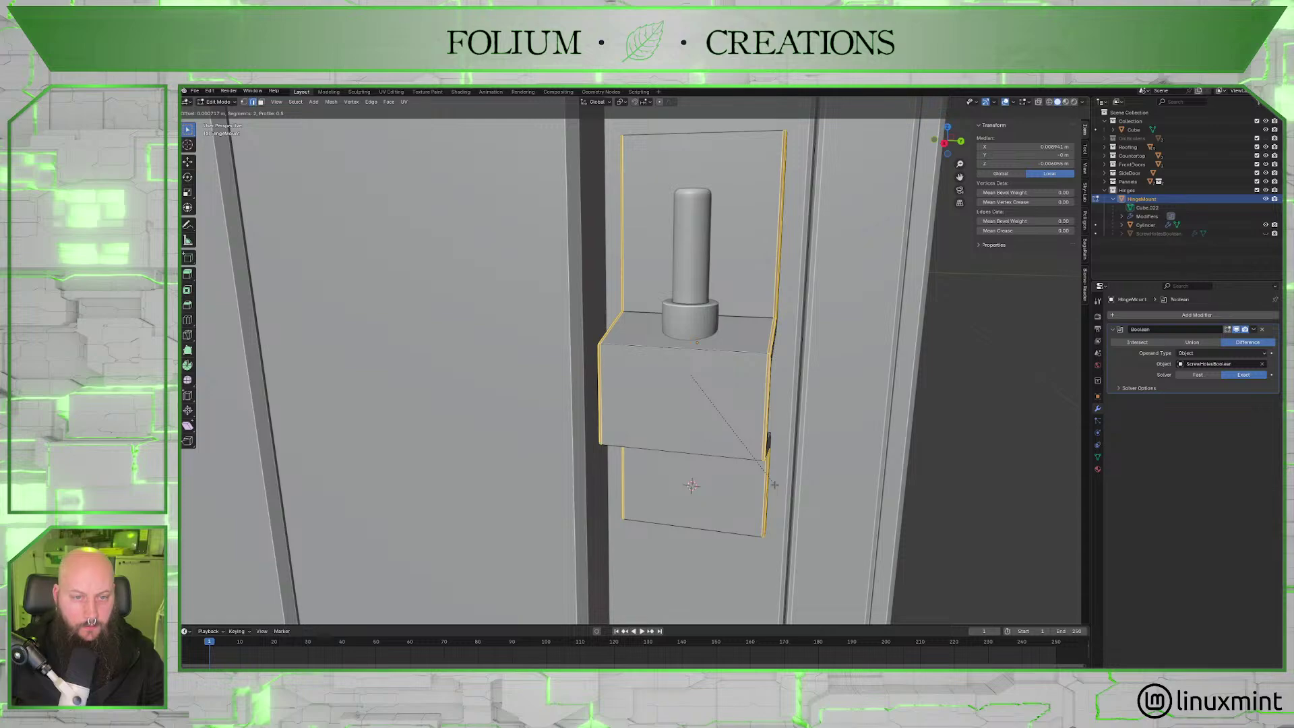
{"action": "left_click", "coordinate": [774, 484]}
Select the front edges at the plate's upper and lower ends and bevel them about 0.0007 m with two segments.
{"action": "middle_click_drag", "start_coordinate": [778, 478], "coordinate": [722, 550]}
{"action": "left_click", "coordinate": [708, 421]}
{"action": "left_click", "coordinate": [628, 417], "text": "alt"}
{"action": "left_click", "coordinate": [742, 286], "text": "alt+shift"}
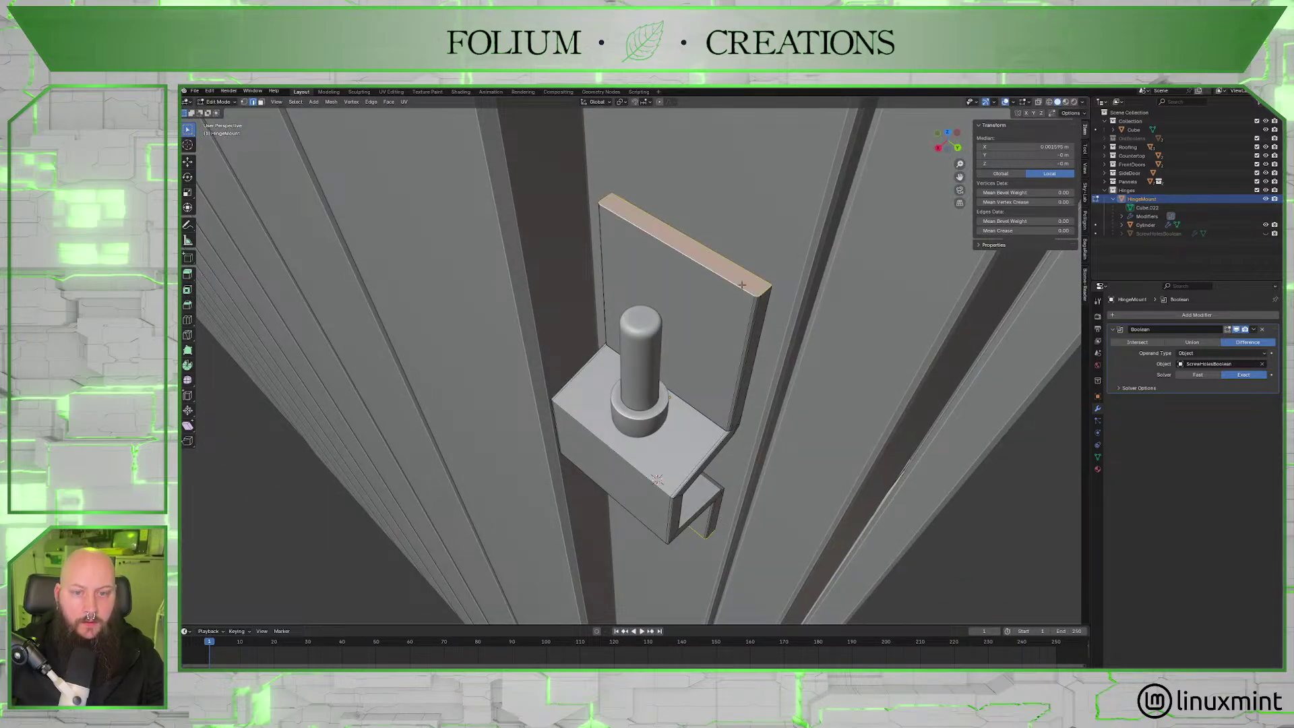
{"action": "key", "text": "ctrl+b"}
{"action": "middle_click_drag", "start_coordinate": [732, 330], "coordinate": [737, 315]}
{"action": "key", "text": "ctrl+b"}
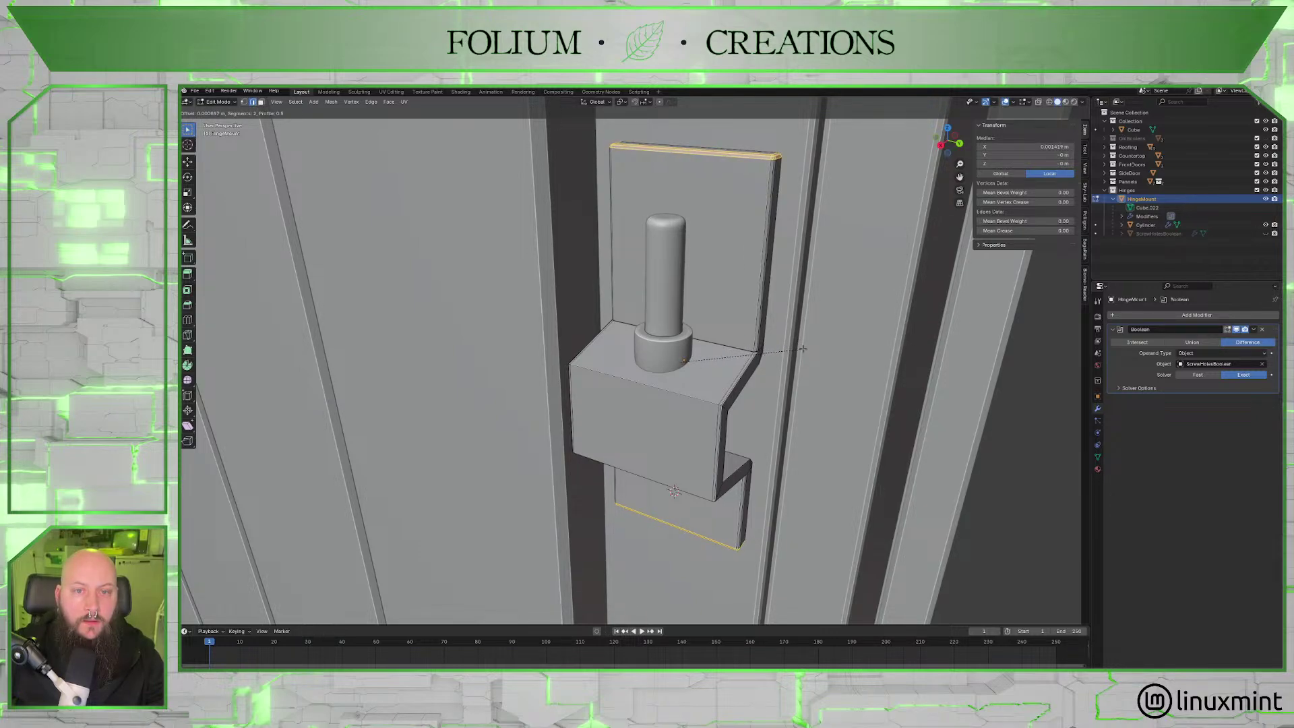
{"action": "left_click", "coordinate": [802, 344]}
Select the horizontal fold edges across the front of the bracket, at both the protruding block and the plate.
{"action": "middle_click_drag", "start_coordinate": [802, 344], "coordinate": [691, 392]}
{"action": "left_click", "coordinate": [712, 404]}
{"action": "left_click", "coordinate": [694, 380], "text": "shift"}
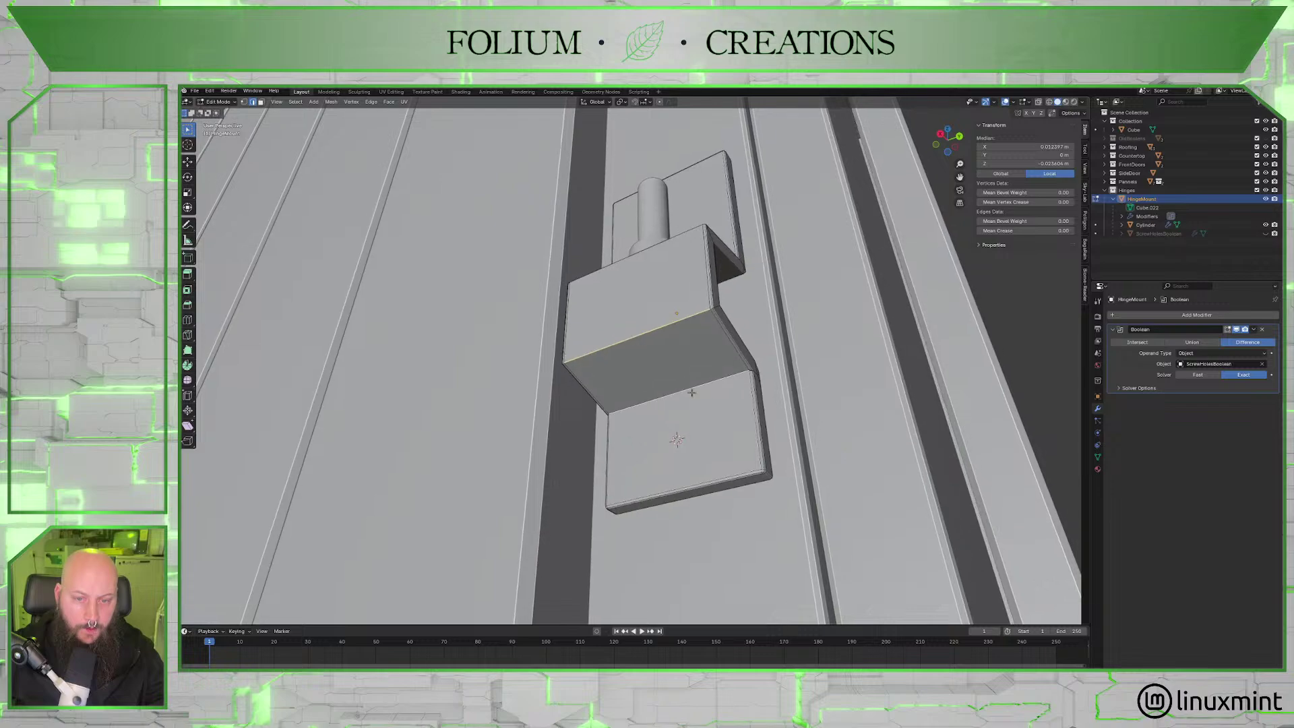
{"action": "middle_click_drag", "start_coordinate": [665, 335], "coordinate": [668, 380]}
{"action": "scroll", "coordinate": [613, 386], "scroll_direction": "up", "scroll_amount": 3}
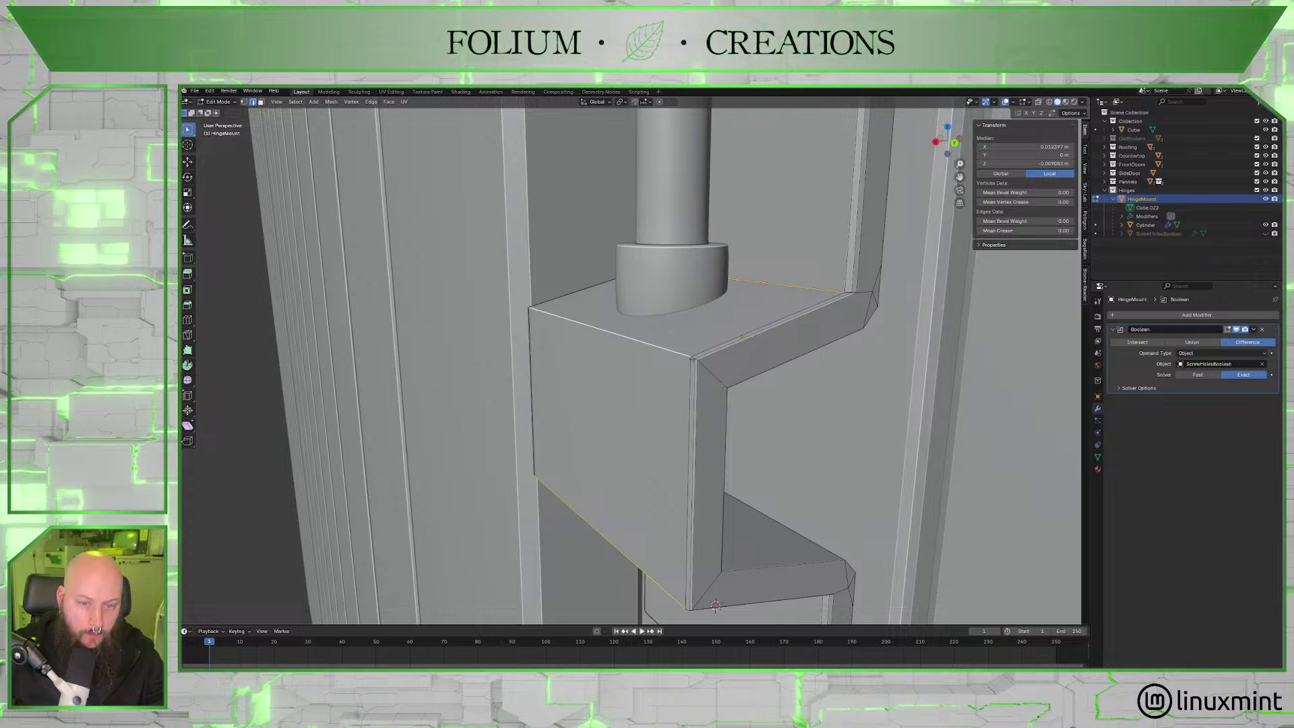
{"action": "scroll", "coordinate": [735, 362], "scroll_direction": "up", "scroll_amount": 2}
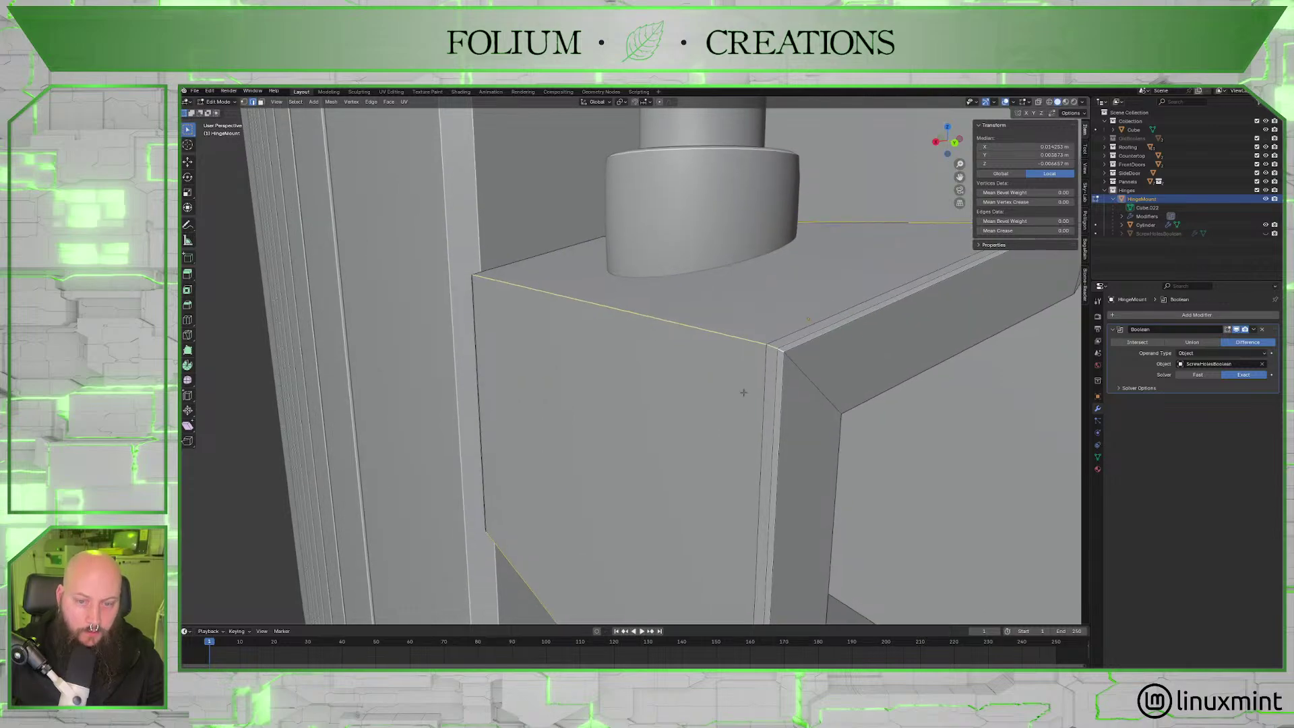
{"action": "scroll", "coordinate": [767, 356], "scroll_direction": "down", "scroll_amount": 5, "text": "shift"}
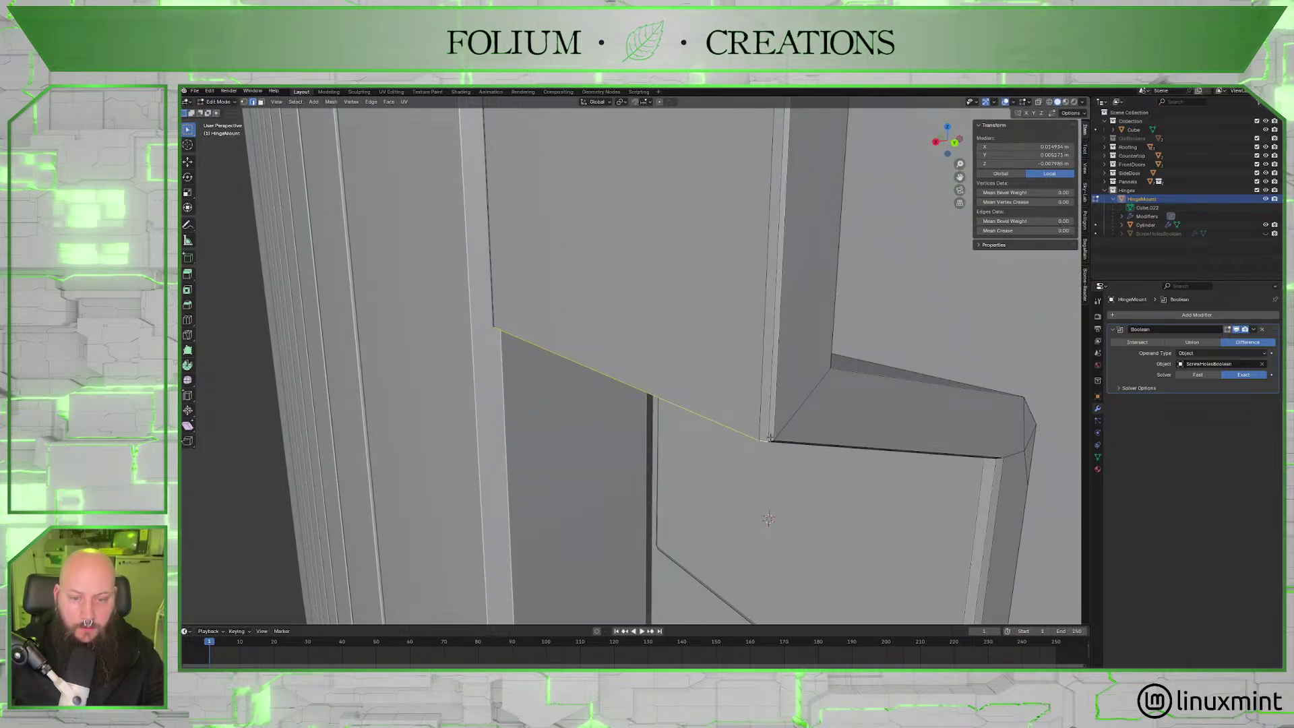
{"action": "middle_click_drag", "start_coordinate": [768, 438], "coordinate": [738, 377]}
{"action": "scroll", "coordinate": [714, 340], "scroll_direction": "up", "scroll_amount": 2}
{"action": "middle_click_drag", "start_coordinate": [765, 267], "coordinate": [705, 359]}
{"action": "scroll", "coordinate": [705, 360], "scroll_direction": "up", "scroll_amount": 5}
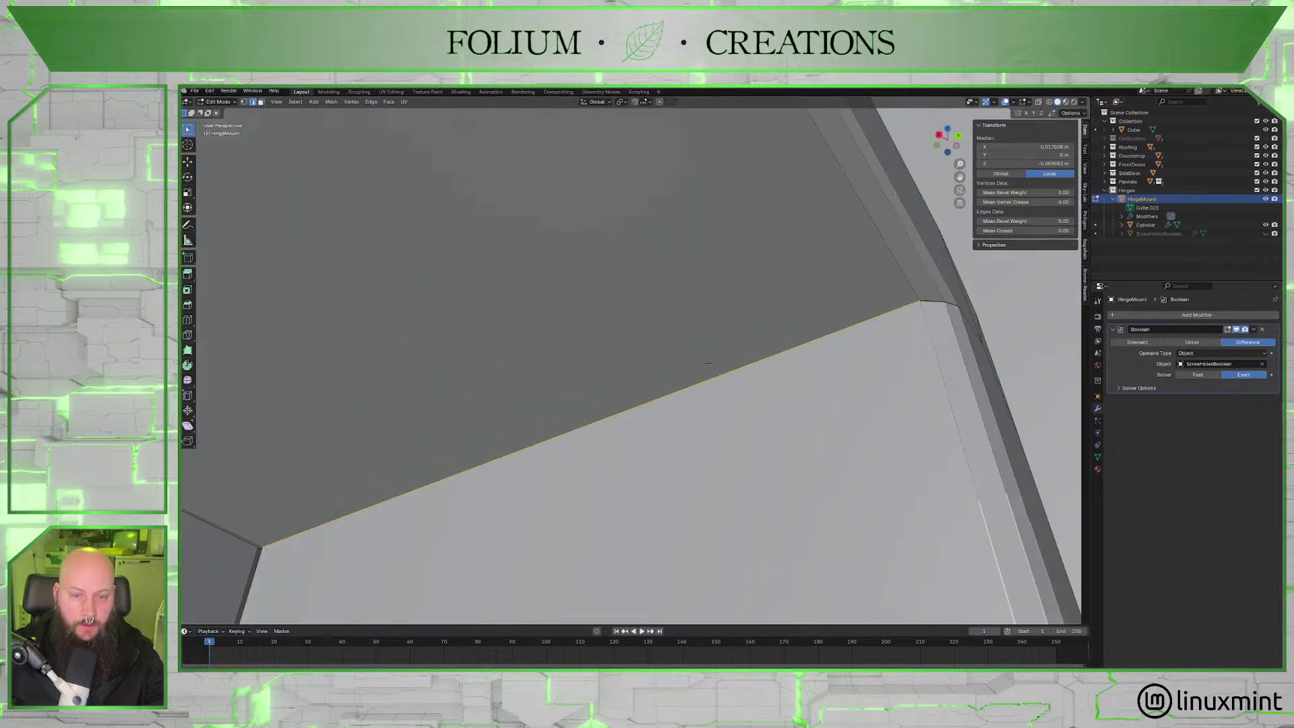
Extend the fold-edge selection with the short segments crossing the bevelled side corners on both sides of the bracket.
{"action": "left_click", "coordinate": [619, 385]}
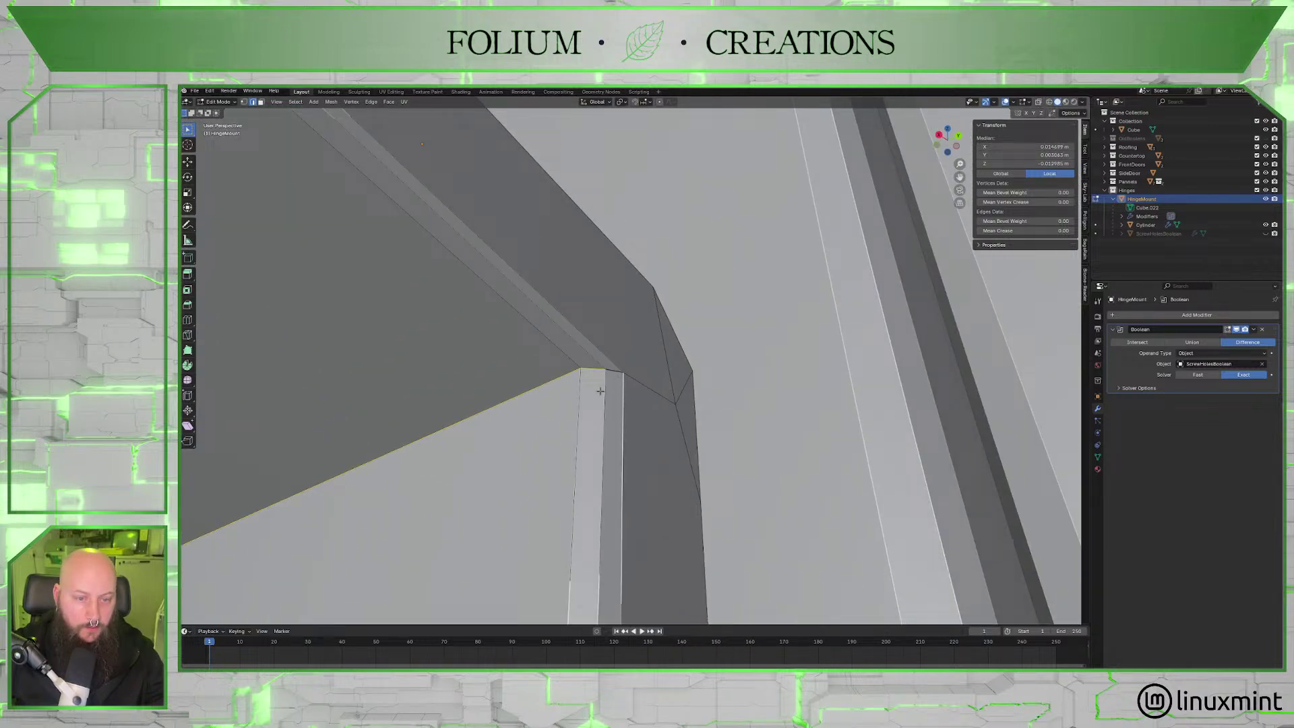
{"action": "left_click", "coordinate": [616, 373]}
{"action": "scroll", "coordinate": [573, 350], "scroll_direction": "up", "scroll_amount": 8}
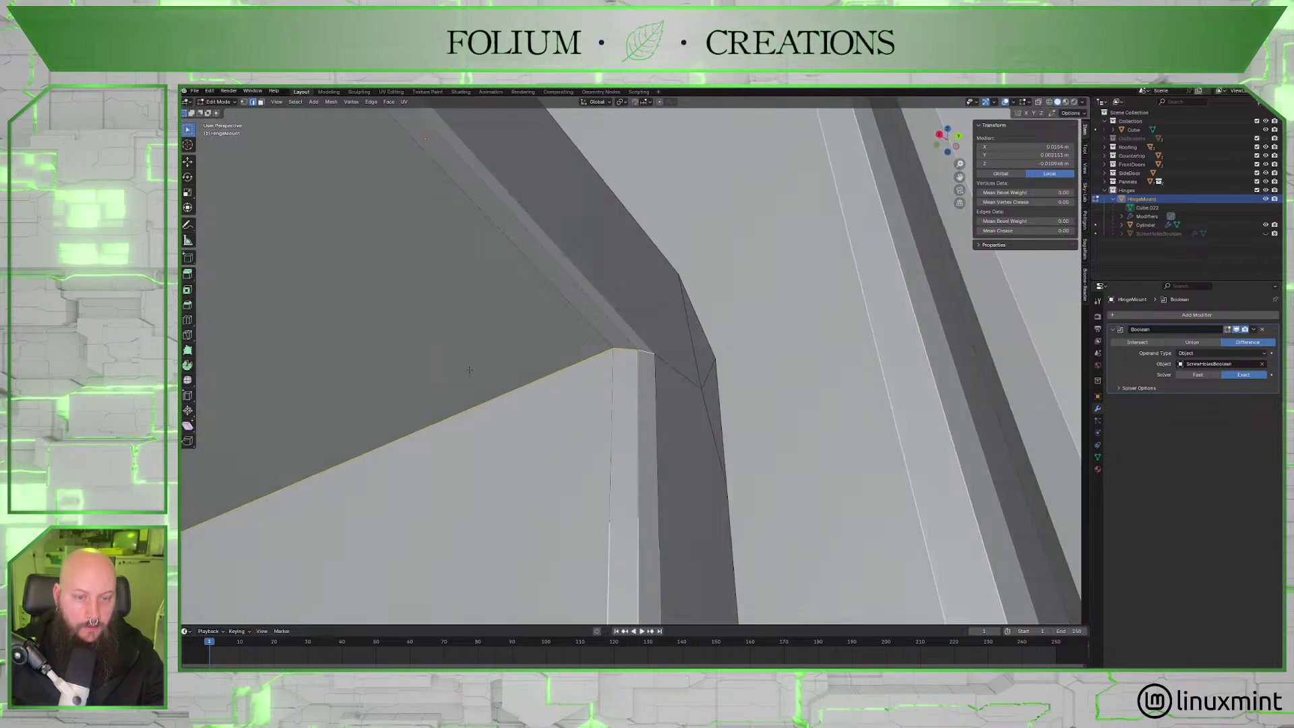
{"action": "scroll", "coordinate": [498, 305], "scroll_direction": "down", "scroll_amount": 6}
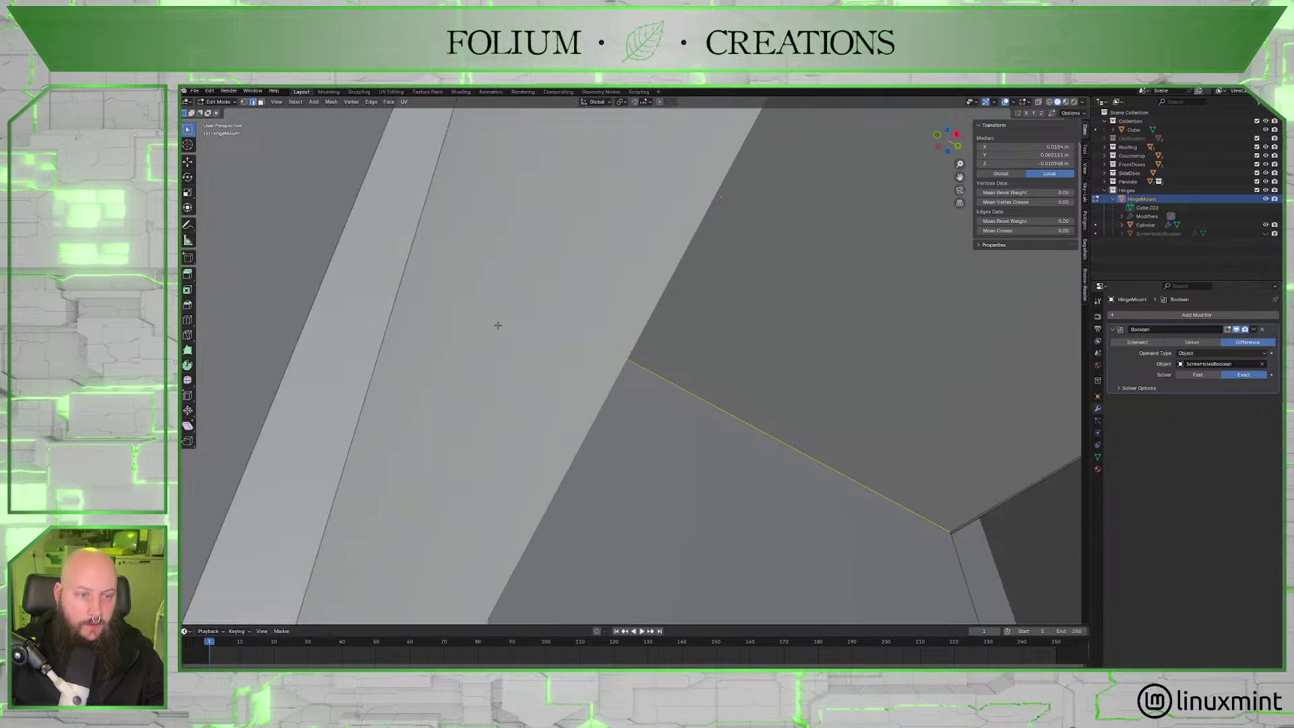
{"action": "left_click", "coordinate": [369, 357]}
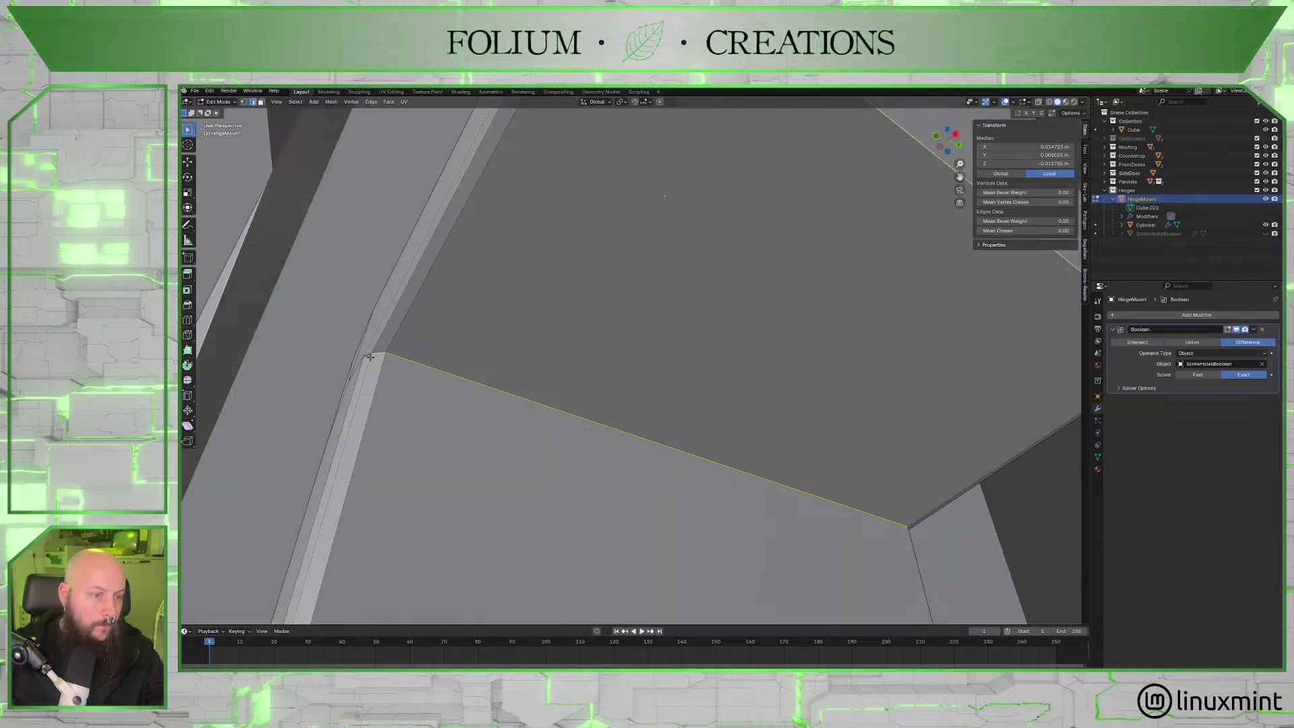
{"action": "scroll", "coordinate": [397, 357], "scroll_direction": "down", "scroll_amount": 8}
{"action": "middle_click_drag", "start_coordinate": [404, 355], "coordinate": [473, 344]}
{"action": "scroll", "coordinate": [535, 350], "scroll_direction": "up", "scroll_amount": 2}
{"action": "scroll", "coordinate": [520, 350], "scroll_direction": "up", "scroll_amount": 5}
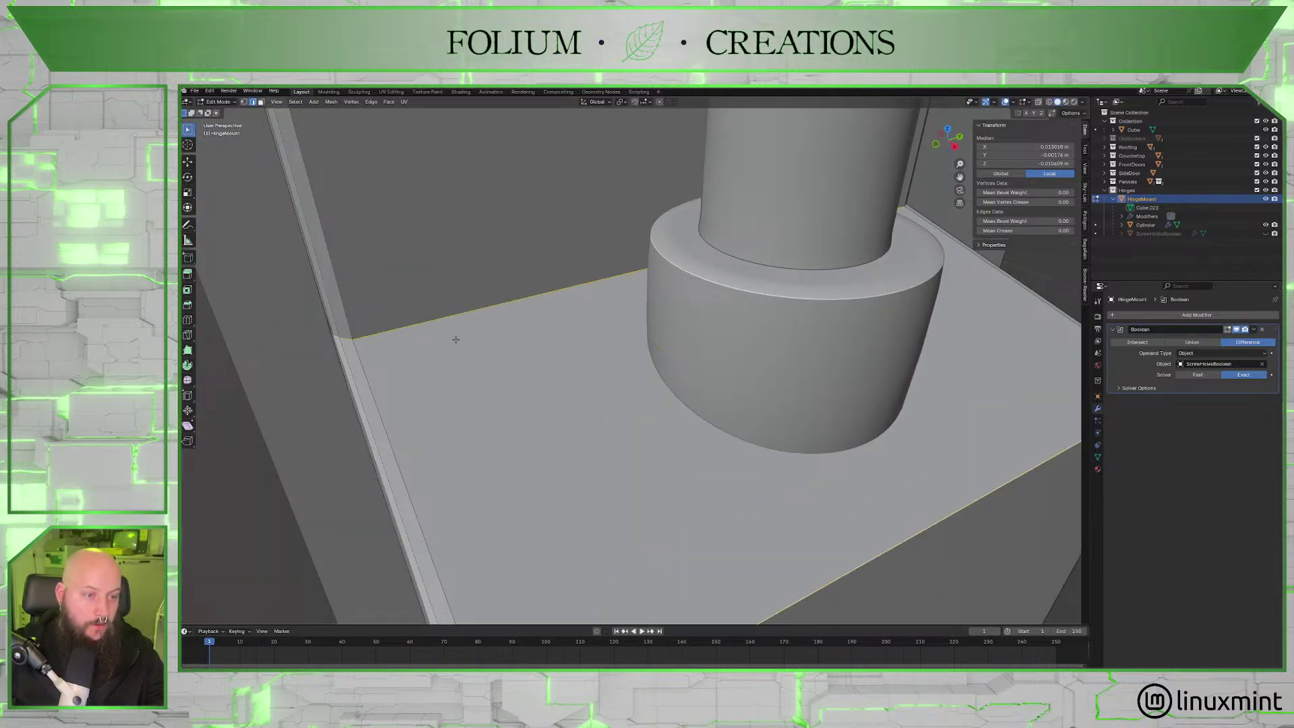
{"action": "scroll", "coordinate": [471, 344], "scroll_direction": "down", "scroll_amount": 6}
{"action": "middle_click_drag", "start_coordinate": [528, 349], "coordinate": [654, 345]}
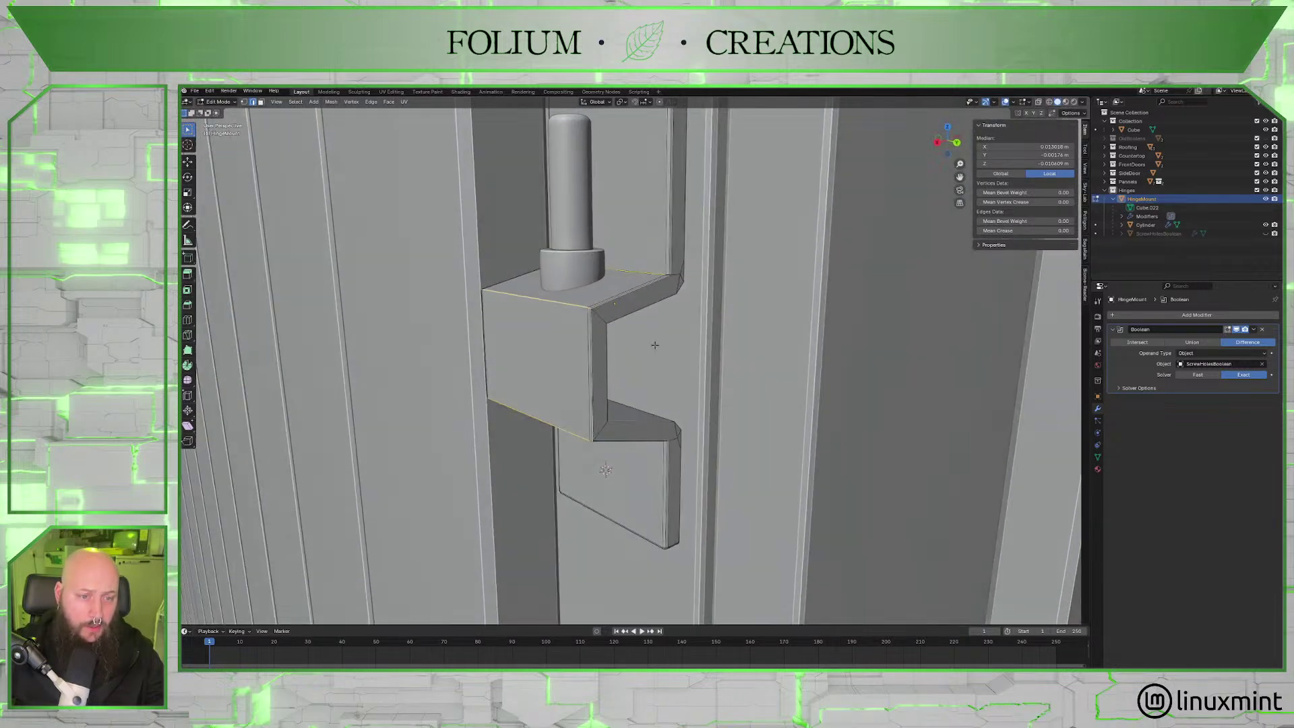
Bevel the selected fold edges with two segments and return to Object Mode to inspect the bracket.
{"action": "key", "text": "ctrl+b"}
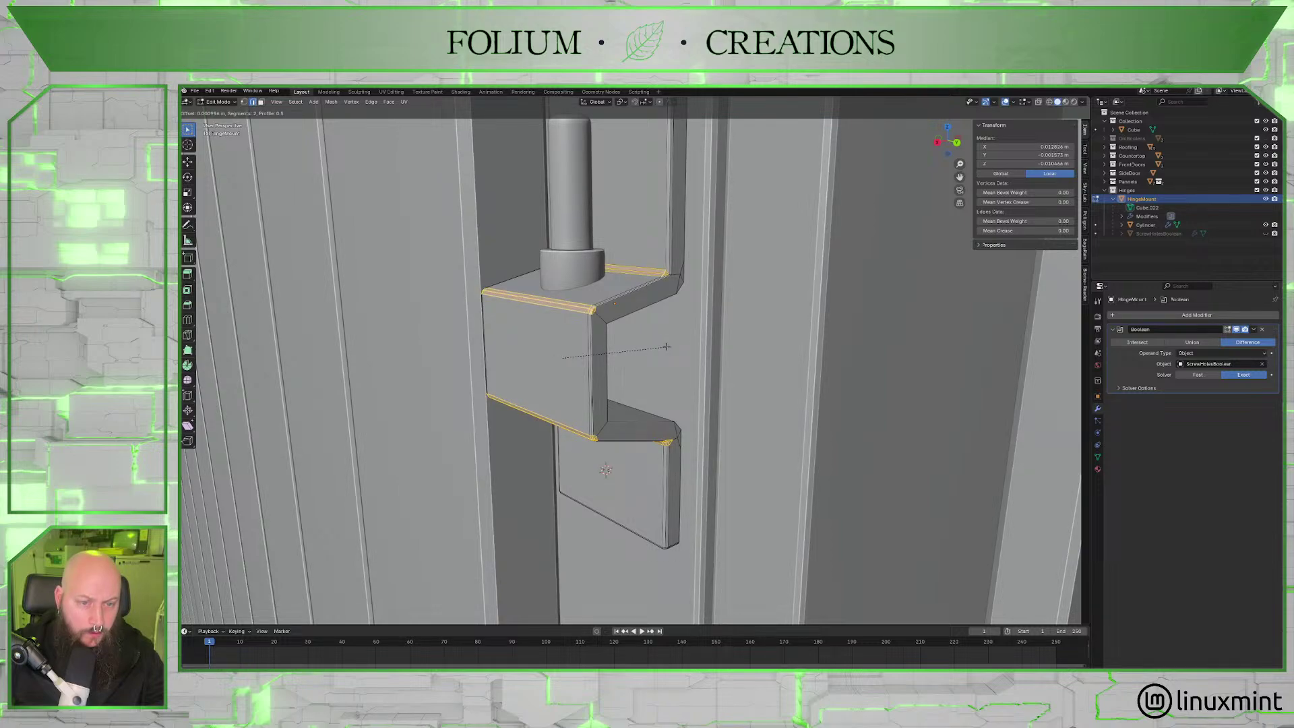
{"action": "left_click", "coordinate": [667, 346]}
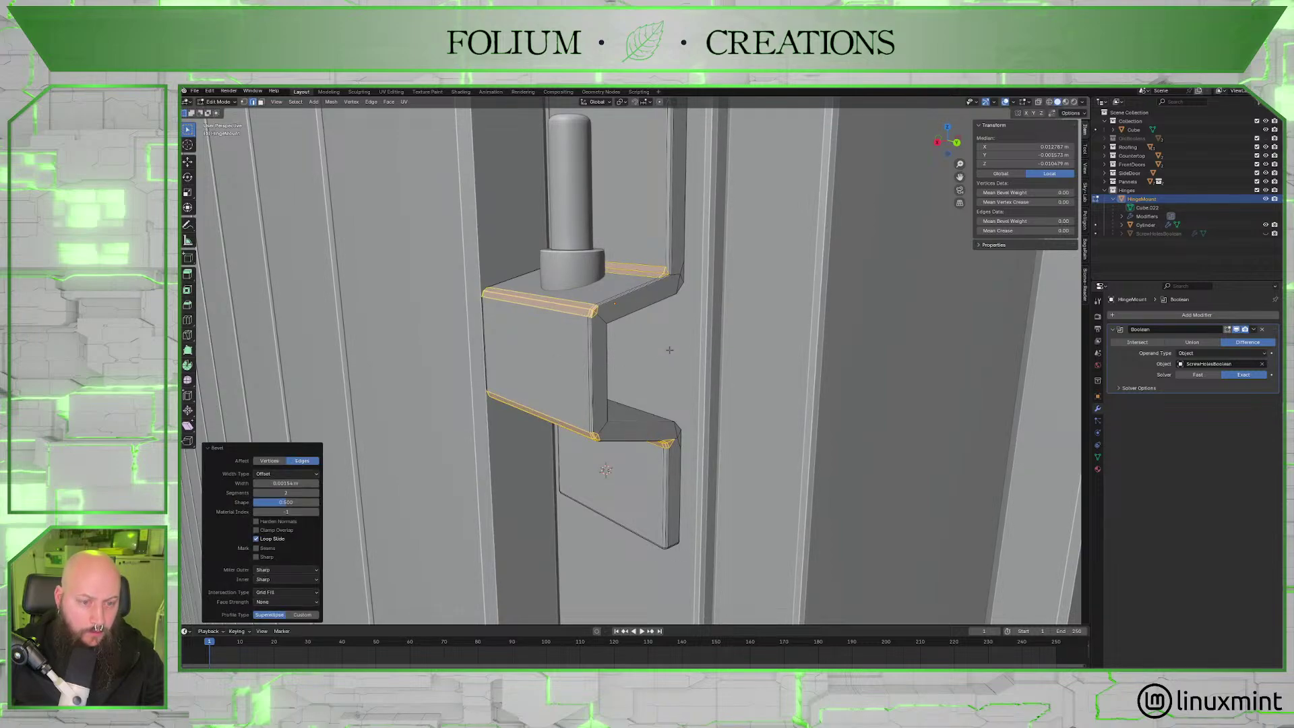
{"action": "middle_click_drag", "start_coordinate": [669, 349], "coordinate": [702, 392]}
{"action": "key", "text": "Tab"}
{"action": "scroll", "coordinate": [672, 337], "scroll_direction": "down", "scroll_amount": 4}
{"action": "middle_click_drag", "start_coordinate": [765, 355], "coordinate": [847, 416]}
{"action": "scroll", "coordinate": [847, 407], "scroll_direction": "up", "scroll_amount": 5}
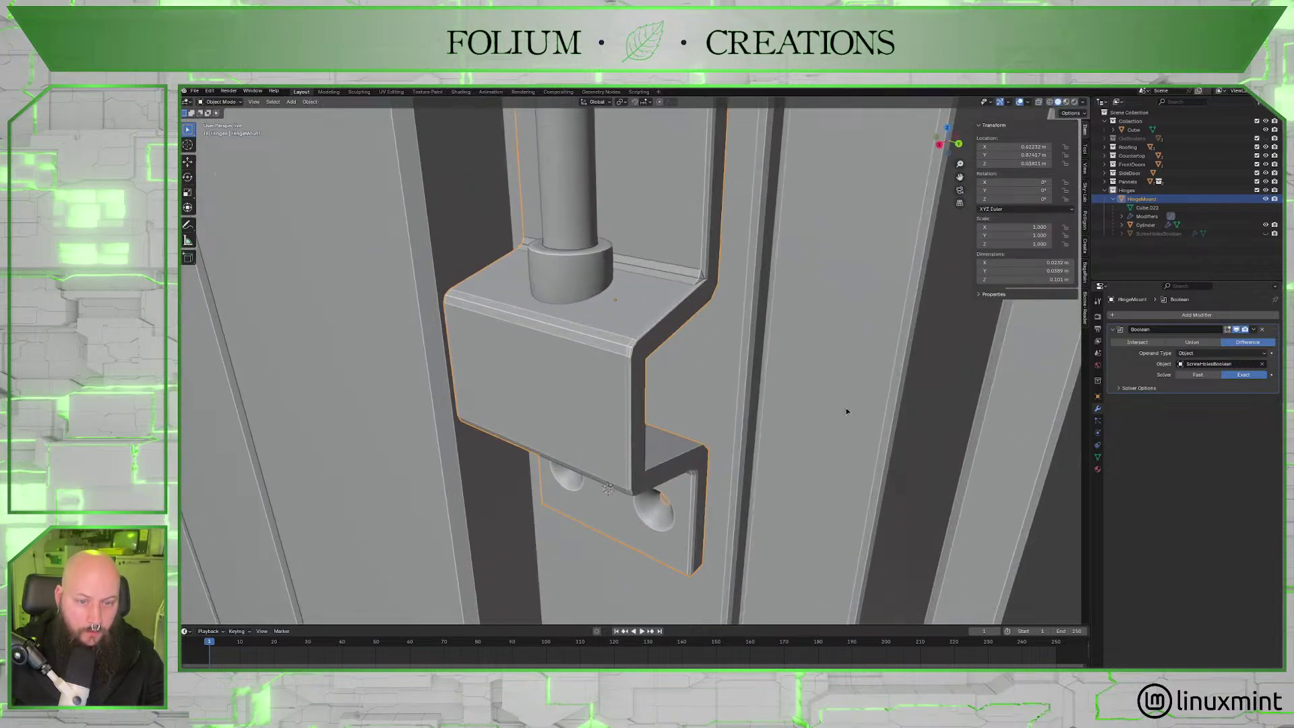
{"action": "scroll", "coordinate": [844, 406], "scroll_direction": "down", "scroll_amount": 5}
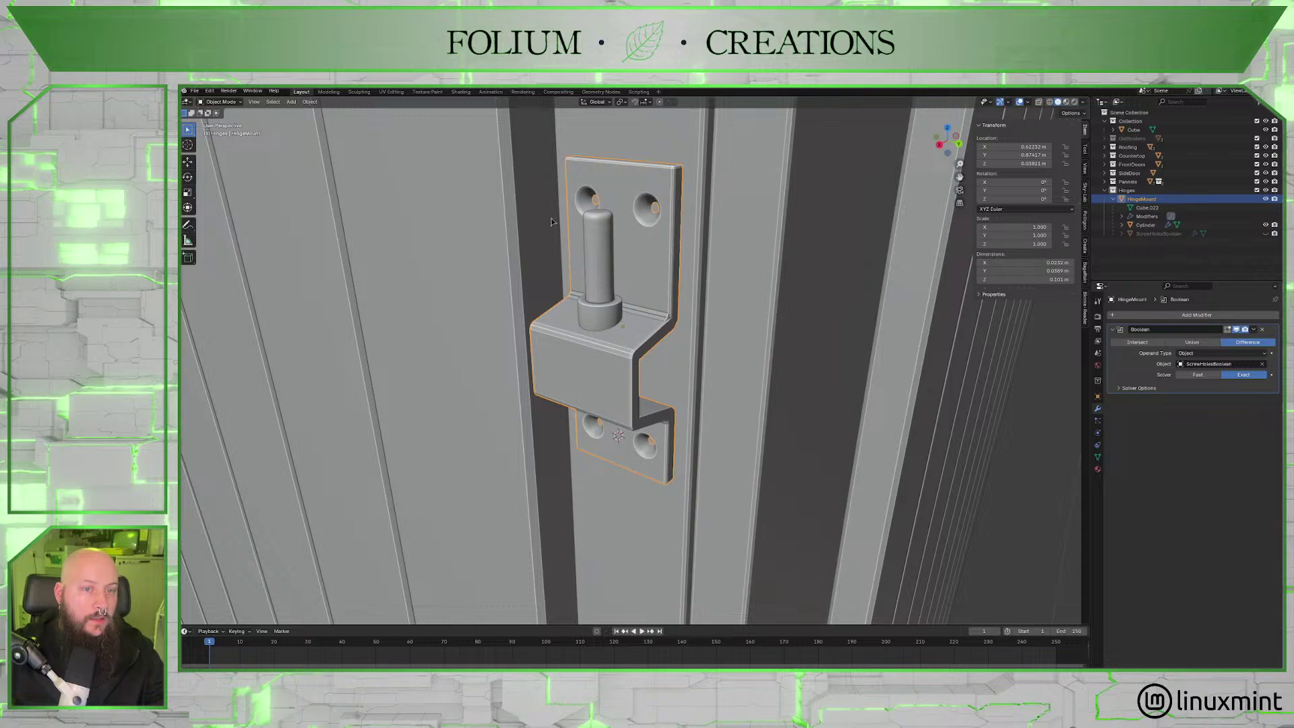
Apply Shade Auto Smooth to the hinge mount and check its shading.
{"action": "left_click", "coordinate": [310, 102]}
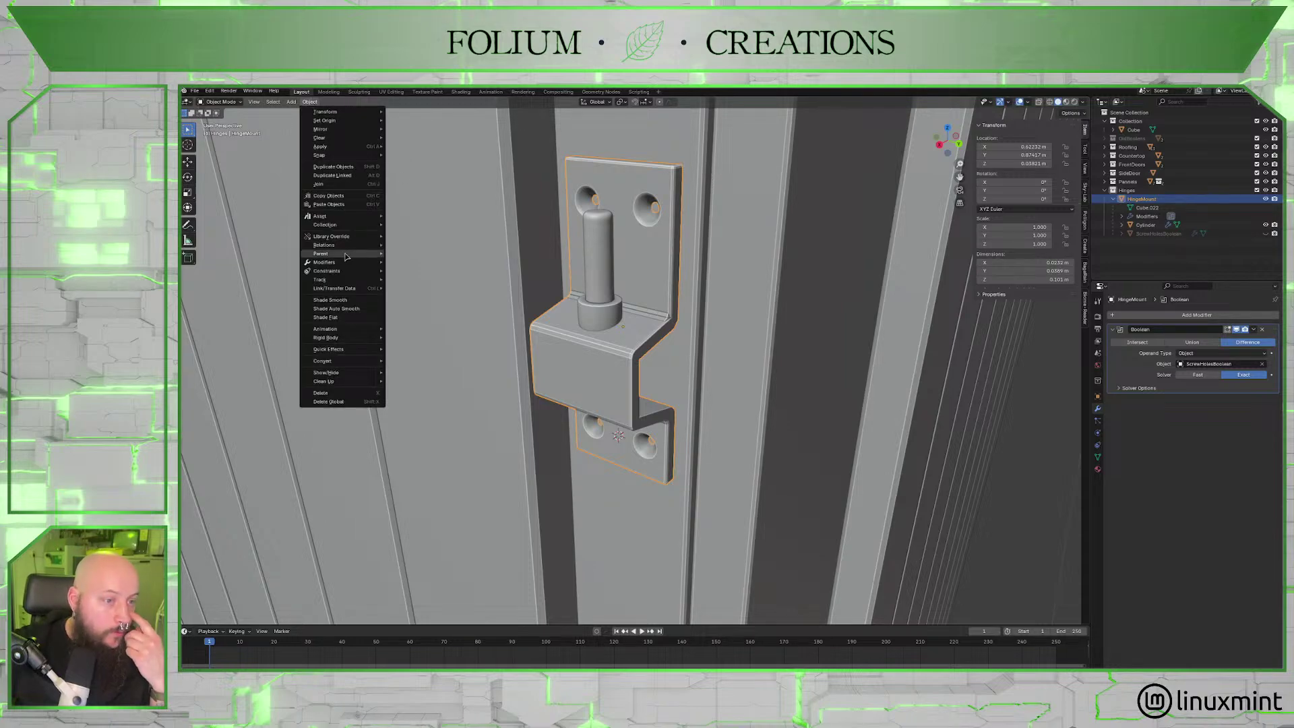
{"action": "left_click", "coordinate": [362, 309]}
{"action": "middle_click_drag", "start_coordinate": [375, 309], "coordinate": [617, 301]}
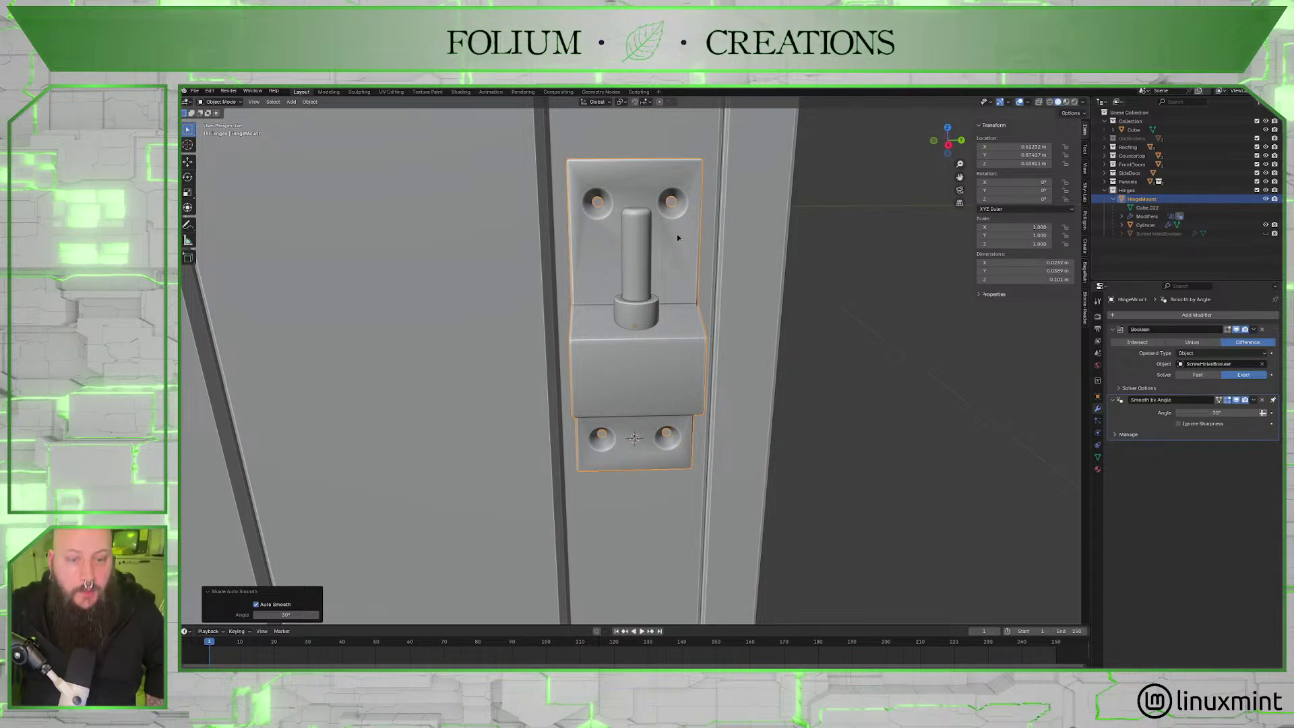
{"action": "mouse_move", "coordinate": [732, 245]}
{"action": "middle_mouse_down"}
{"action": "mouse_move", "coordinate": [748, 231]}
{"action": "mouse_move", "coordinate": [737, 208]}
{"action": "mouse_move", "coordinate": [713, 248]}
{"action": "middle_mouse_up"}
{"action": "key", "text": "Tab"}
{"action": "key", "text": "Tab"}
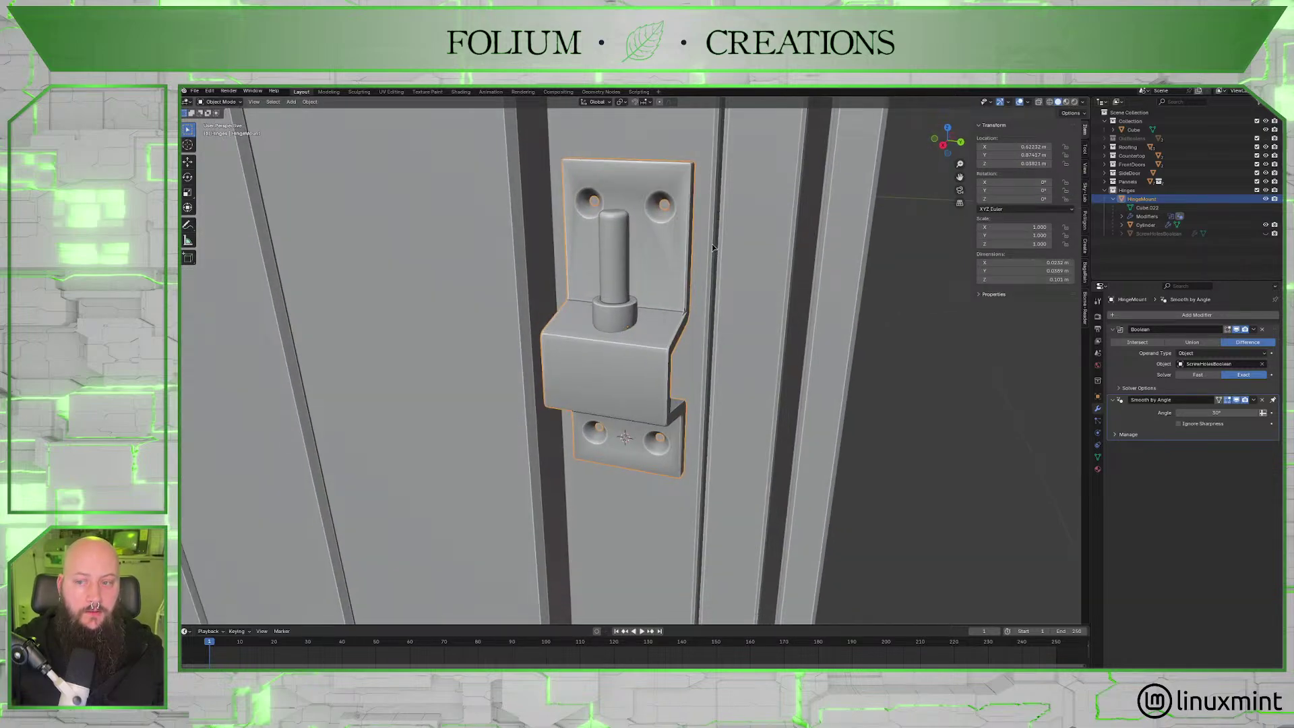
Apply the hinge mount's Boolean modifier and enter Edit Mode to work on the resulting screw-hole mesh.
{"action": "left_click", "coordinate": [1261, 329]}
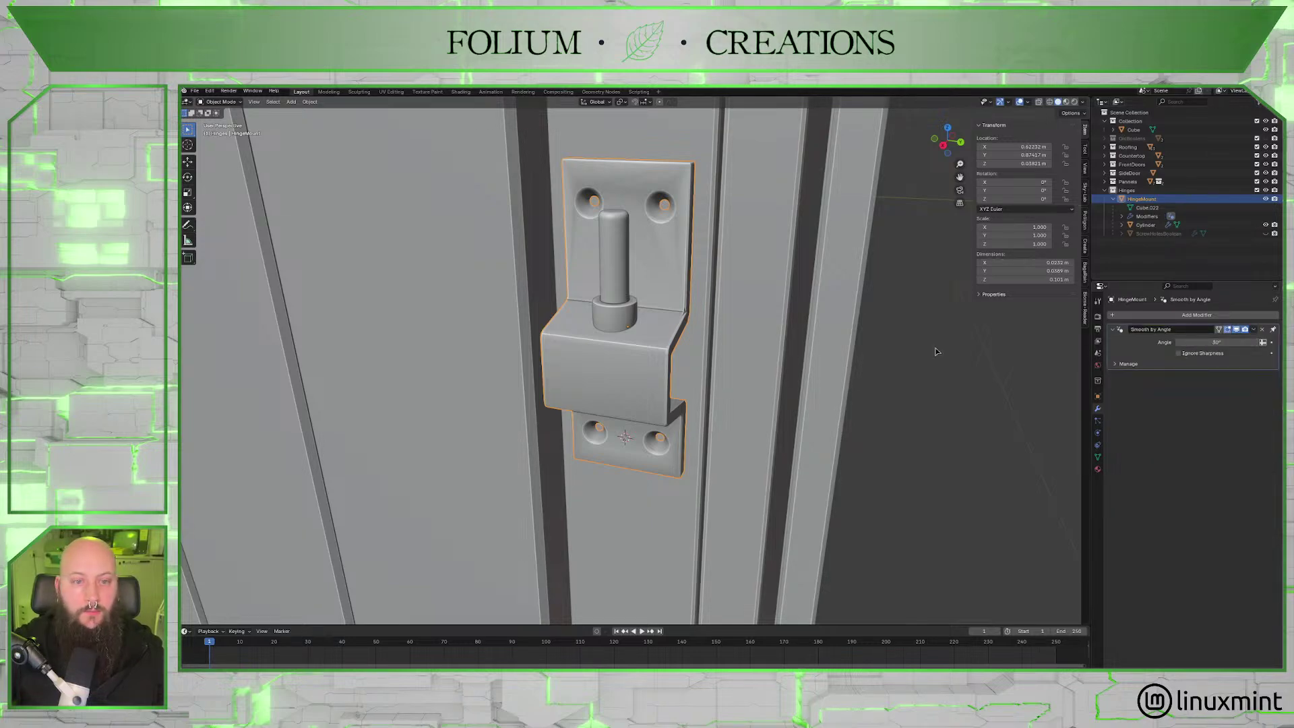
{"action": "middle_click_drag", "start_coordinate": [883, 337], "coordinate": [899, 341]}
{"action": "key", "text": "Tab"}
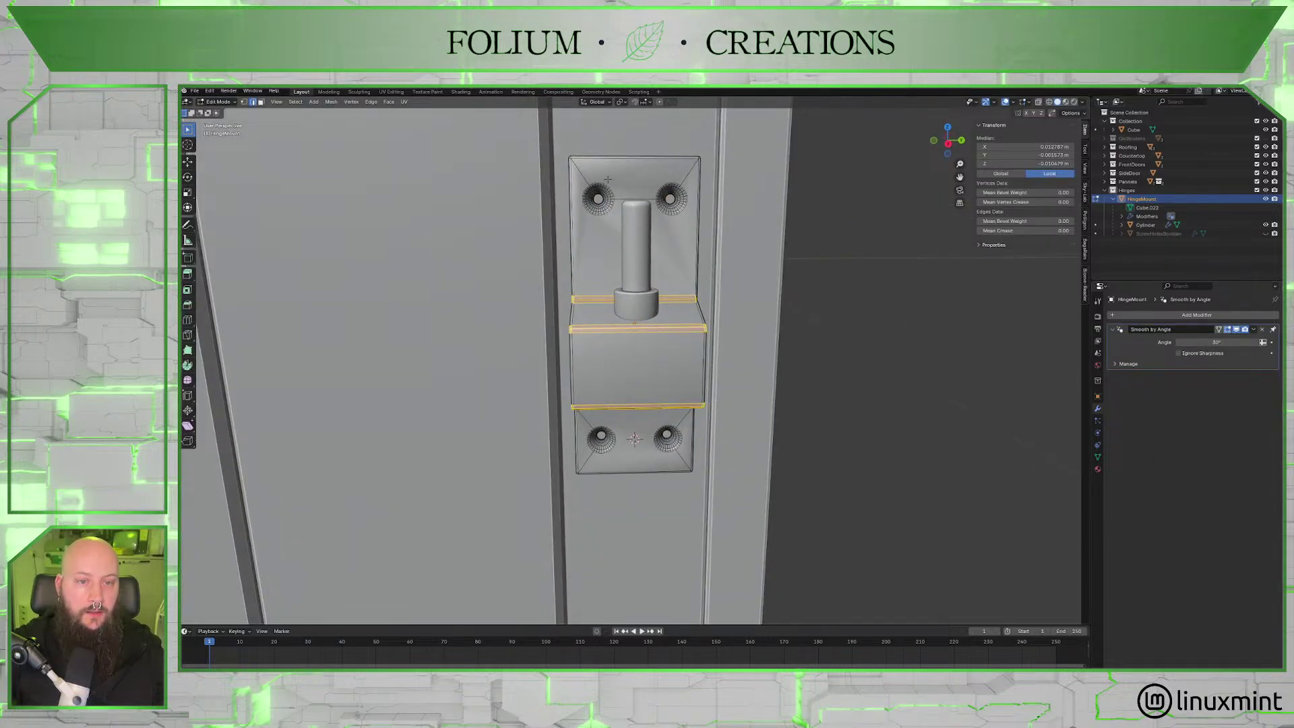
Unwrap the whole hinge mount mesh with Smart UV Project at its default settings and return to Object Mode.
{"action": "scroll", "coordinate": [654, 249], "scroll_direction": "up", "scroll_amount": 2}
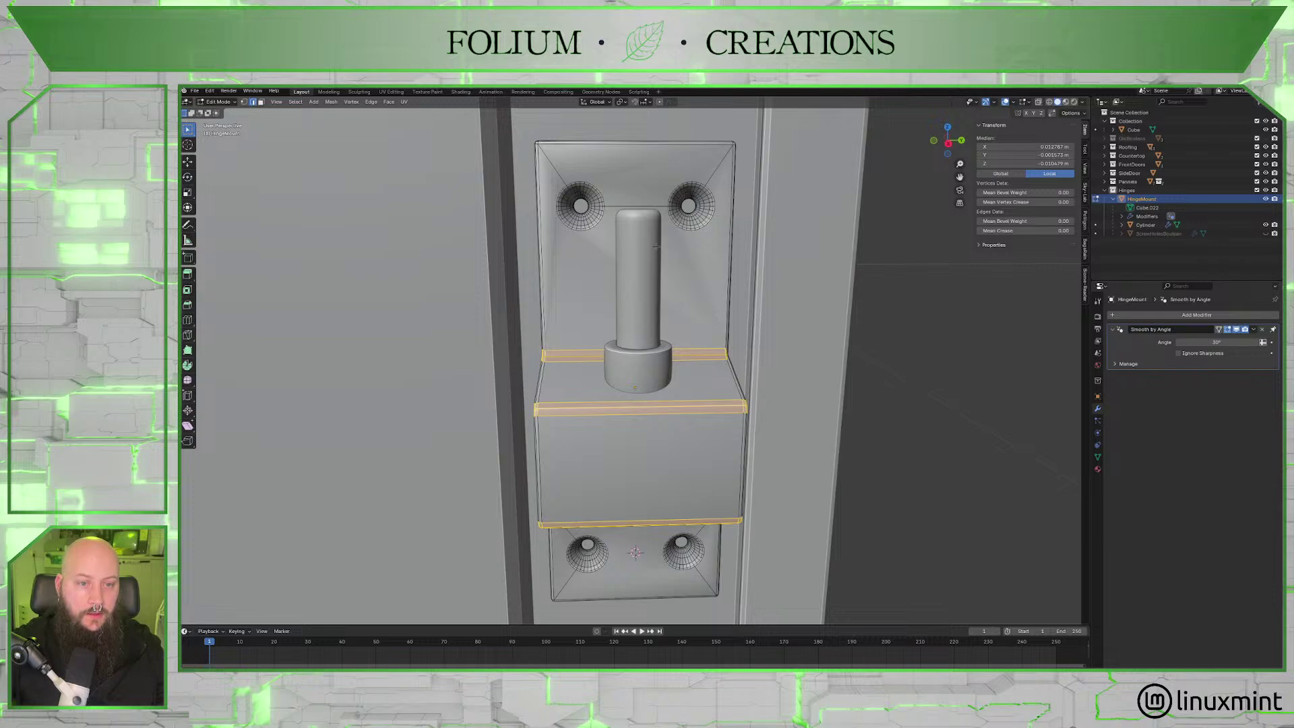
{"action": "key", "text": "a"}
{"action": "left_click", "coordinate": [405, 102]}
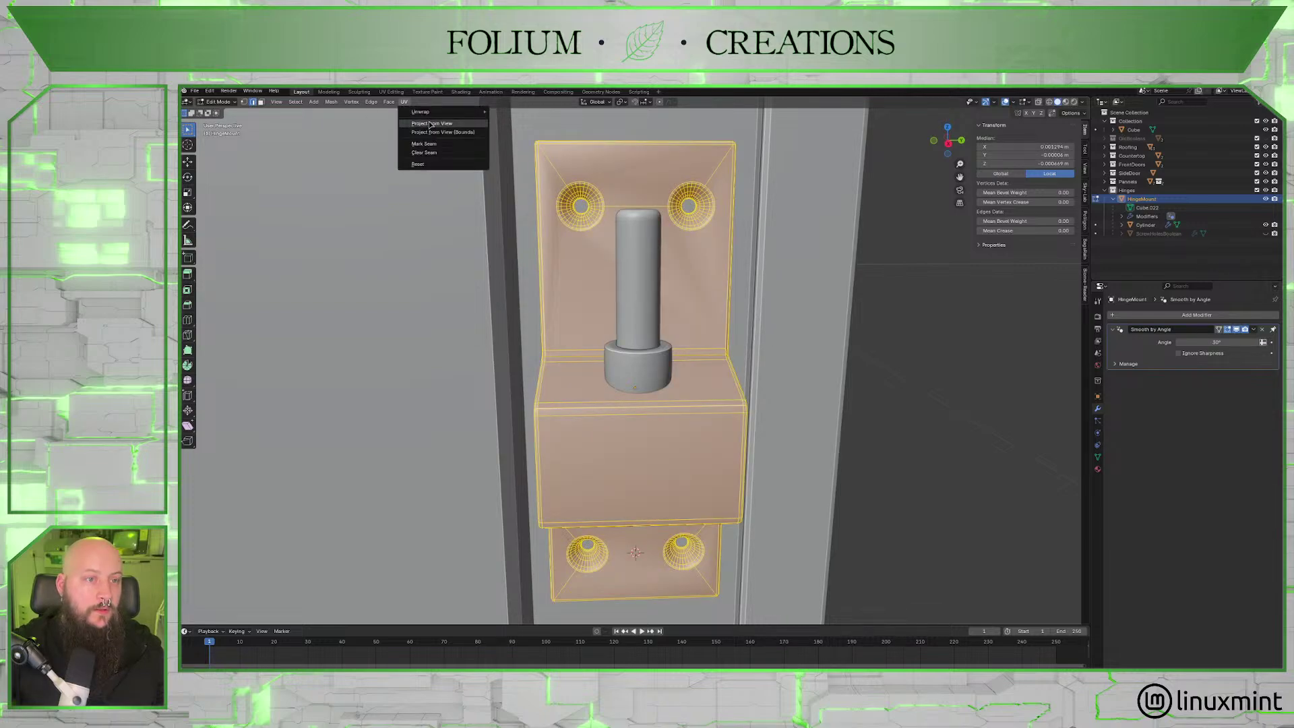
{"action": "mouse_move", "coordinate": [425, 112]}
{"action": "left_click", "coordinate": [529, 151]}
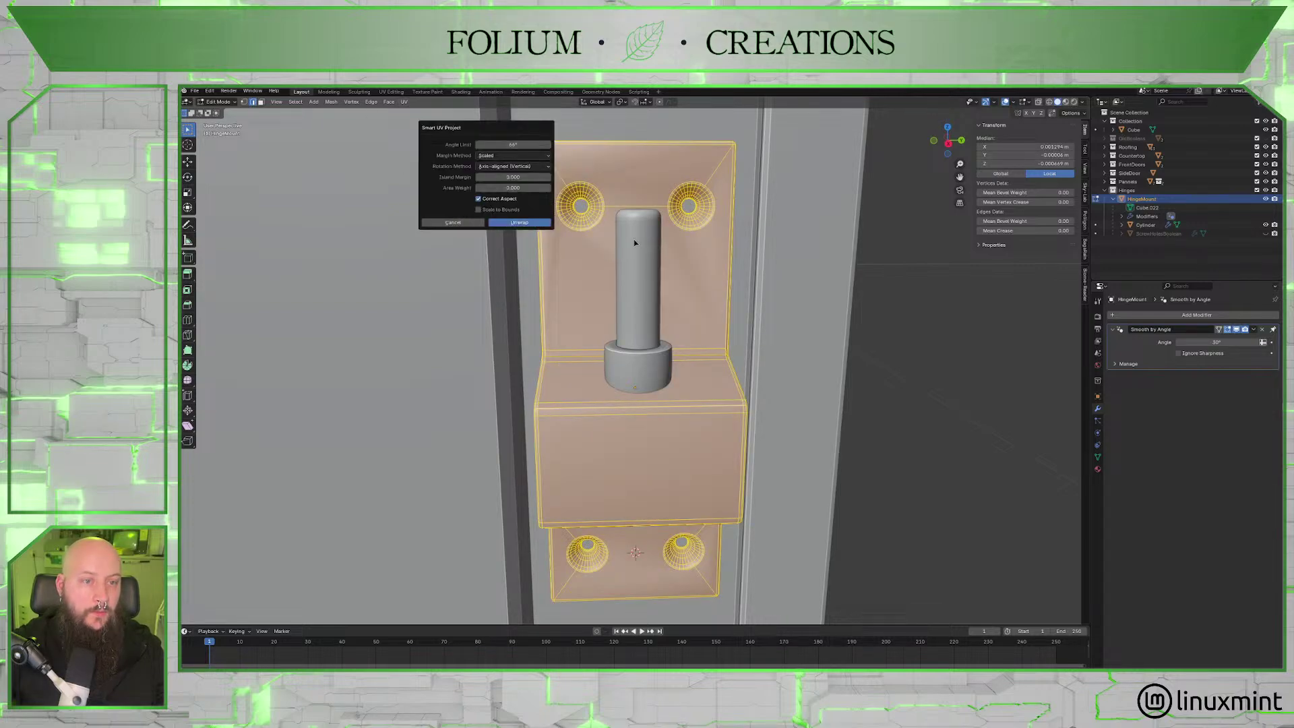
{"action": "left_click", "coordinate": [519, 222]}
{"action": "key", "text": "Tab"}
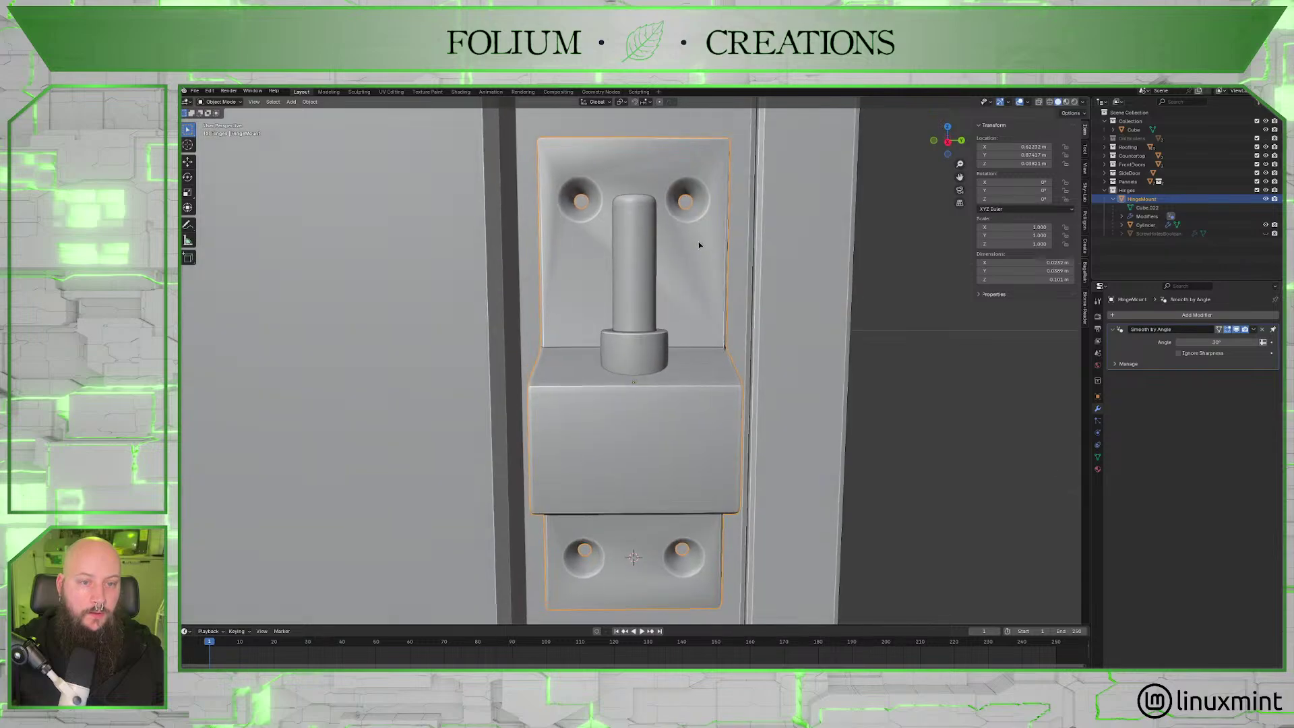
Try removing the Smooth by Angle modifier to compare the shading at the inner fold corner, and undo the removal.
{"action": "middle_click_drag", "start_coordinate": [698, 241], "coordinate": [689, 298]}
{"action": "scroll", "coordinate": [669, 240], "scroll_direction": "up", "scroll_amount": 5}
{"action": "middle_click_drag", "start_coordinate": [876, 344], "coordinate": [818, 341]}
{"action": "scroll", "coordinate": [750, 384], "scroll_direction": "up", "scroll_amount": 3}
{"action": "mouse_move", "coordinate": [751, 384]}
{"action": "middle_mouse_down"}
{"action": "mouse_move", "coordinate": [701, 341]}
{"action": "mouse_move", "coordinate": [759, 358]}
{"action": "mouse_move", "coordinate": [730, 358]}
{"action": "mouse_move", "coordinate": [737, 391]}
{"action": "mouse_move", "coordinate": [755, 368]}
{"action": "middle_mouse_up"}
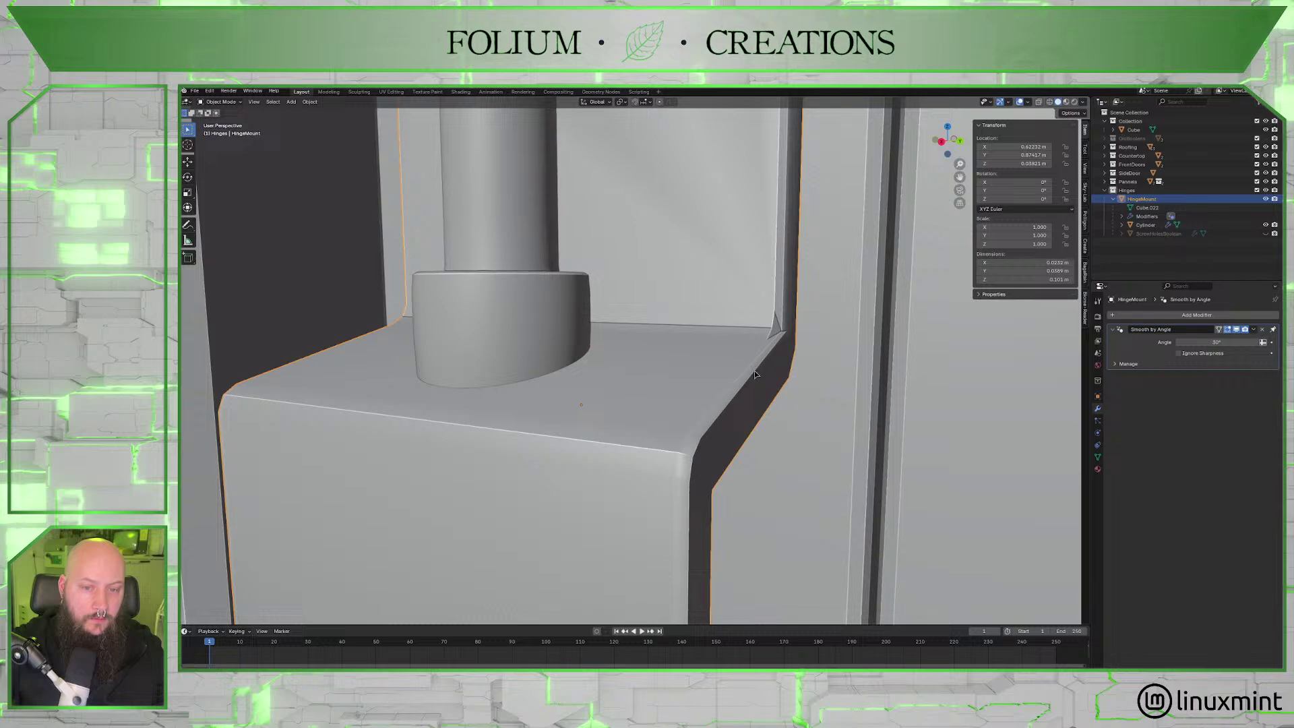
{"action": "scroll", "coordinate": [755, 374], "scroll_direction": "up", "scroll_amount": 2}
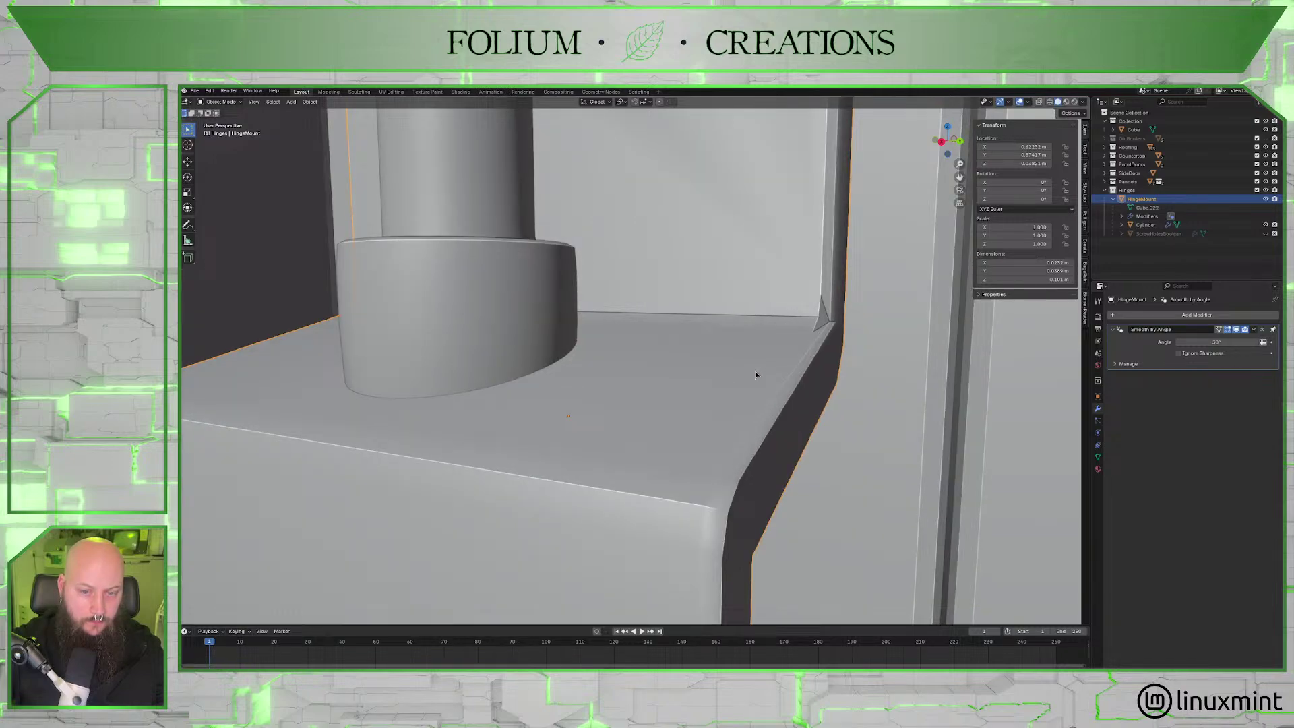
{"action": "left_click", "coordinate": [1262, 329]}
{"action": "middle_click_drag", "start_coordinate": [882, 337], "coordinate": [742, 346]}
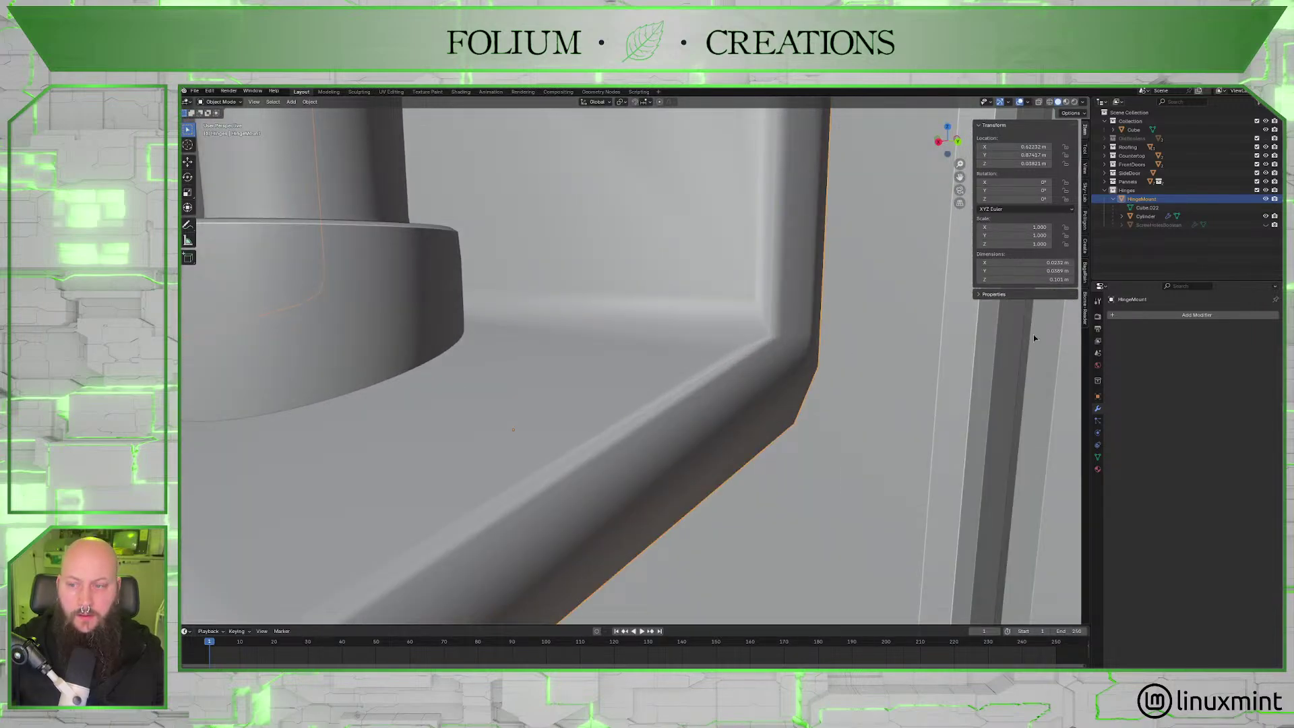
{"action": "key", "text": "ctrl+z"}
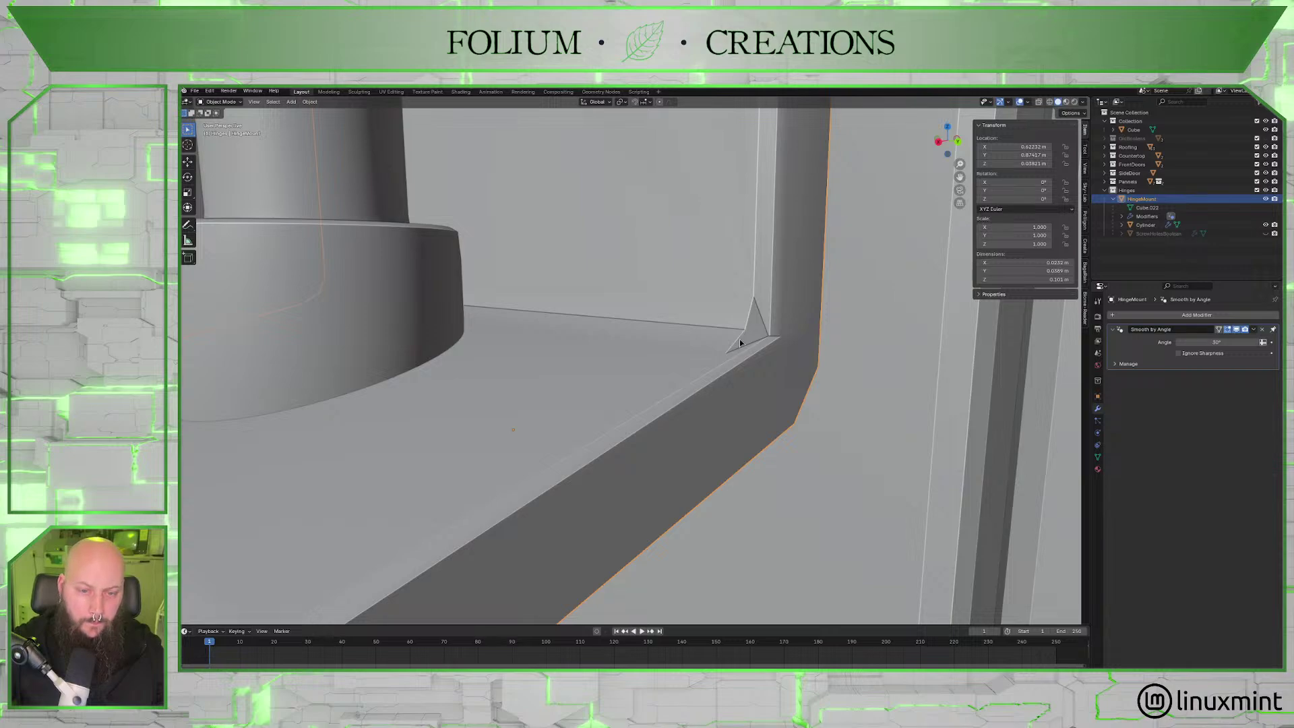
Undo the UV projection, applied Boolean, auto-smooth shading and fold-edge bevel, back to the unbevelled fold edges in Edit Mode.
{"action": "middle_click_drag", "start_coordinate": [860, 351], "coordinate": [674, 379]}
{"action": "key", "text": "Tab"}
{"action": "scroll", "coordinate": [700, 379], "scroll_direction": "down", "scroll_amount": 3}
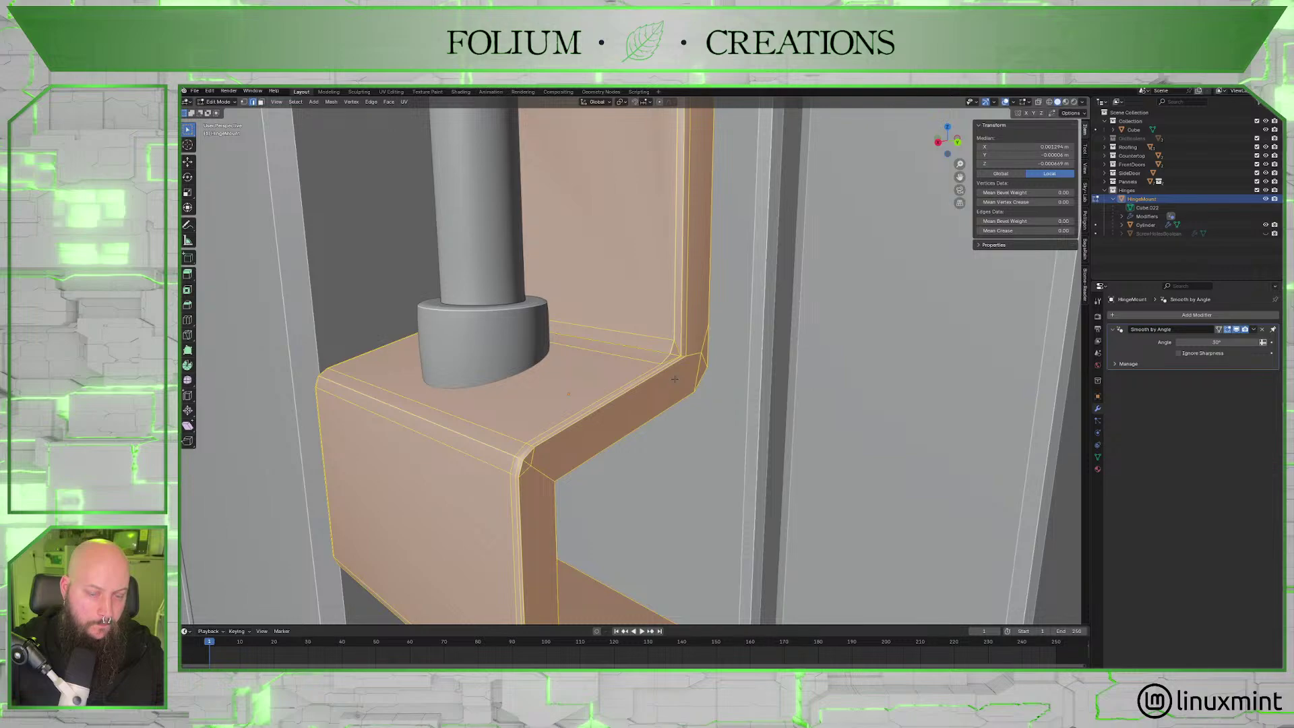
{"action": "scroll", "coordinate": [675, 379], "scroll_direction": "down", "scroll_amount": 6}
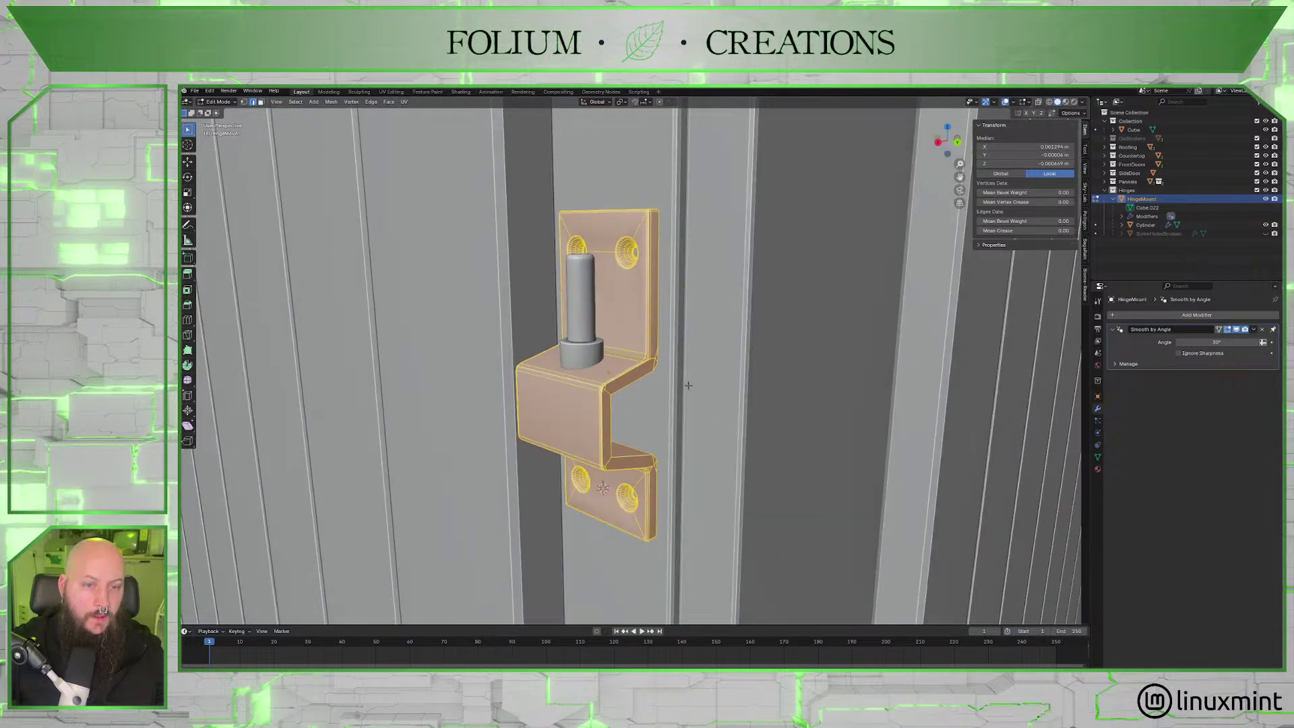
{"action": "key", "text": "ctrl+z"}
{"action": "key", "text": "ctrl+z"}
{"action": "key", "text": "ctrl+z"}
{"action": "key", "text": "ctrl+z"}
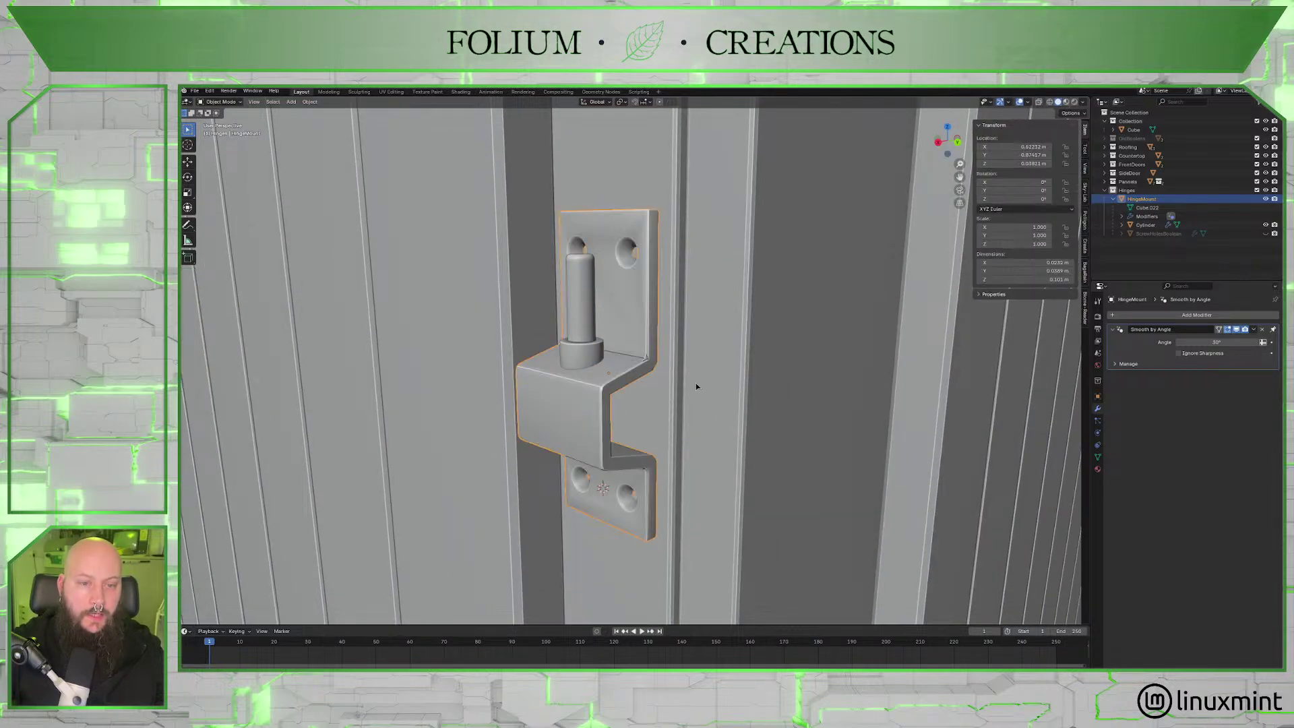
{"action": "key", "text": "ctrl+z"}
{"action": "key", "text": "ctrl+z"}
{"action": "key", "text": "ctrl+z"}
{"action": "key", "text": "ctrl+z"}
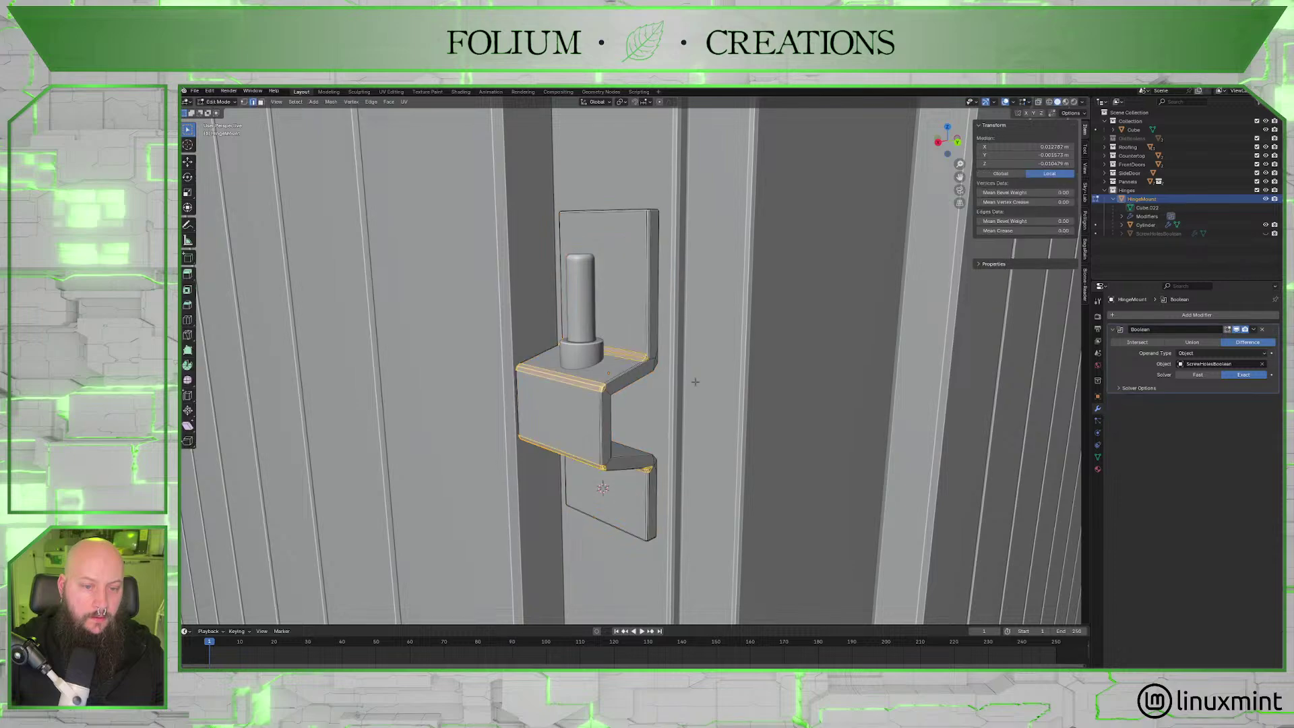
{"action": "key", "text": "ctrl+z"}
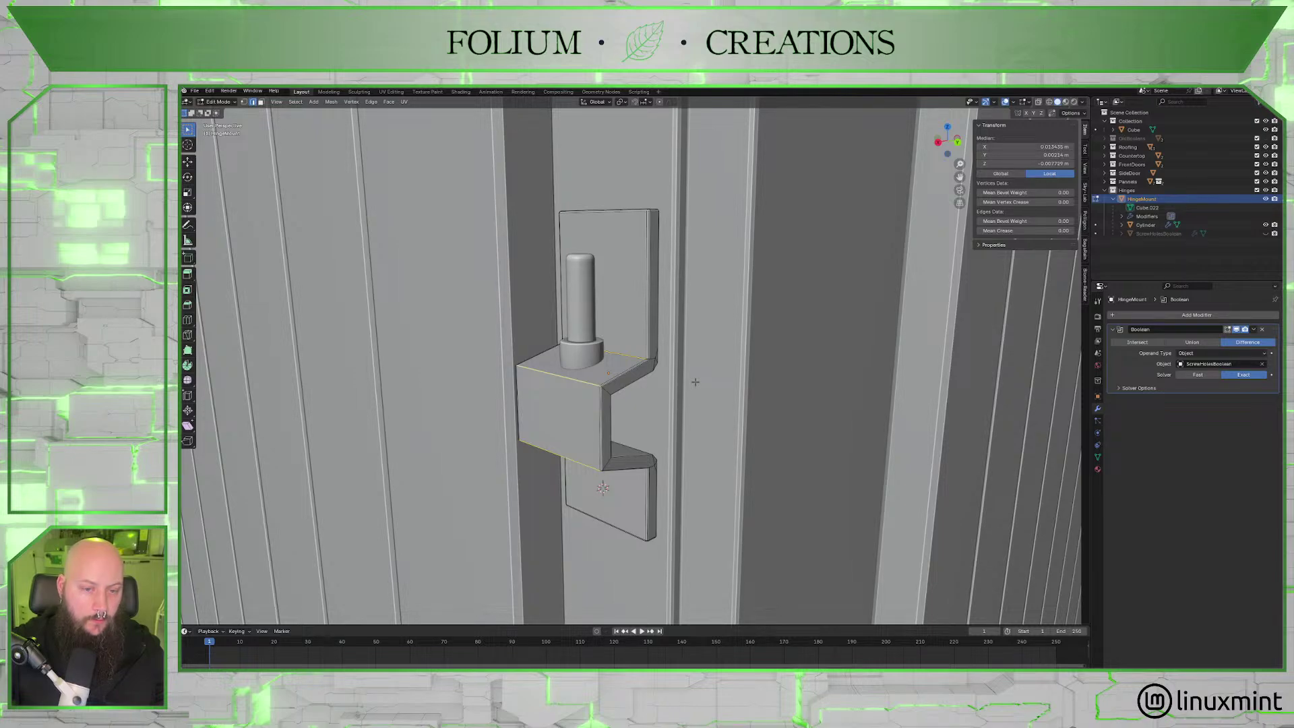
{"action": "mouse_move", "coordinate": [695, 382]}
{"action": "middle_mouse_down"}
{"action": "mouse_move", "coordinate": [702, 370]}
{"action": "mouse_move", "coordinate": [705, 382]}
{"action": "middle_mouse_up"}
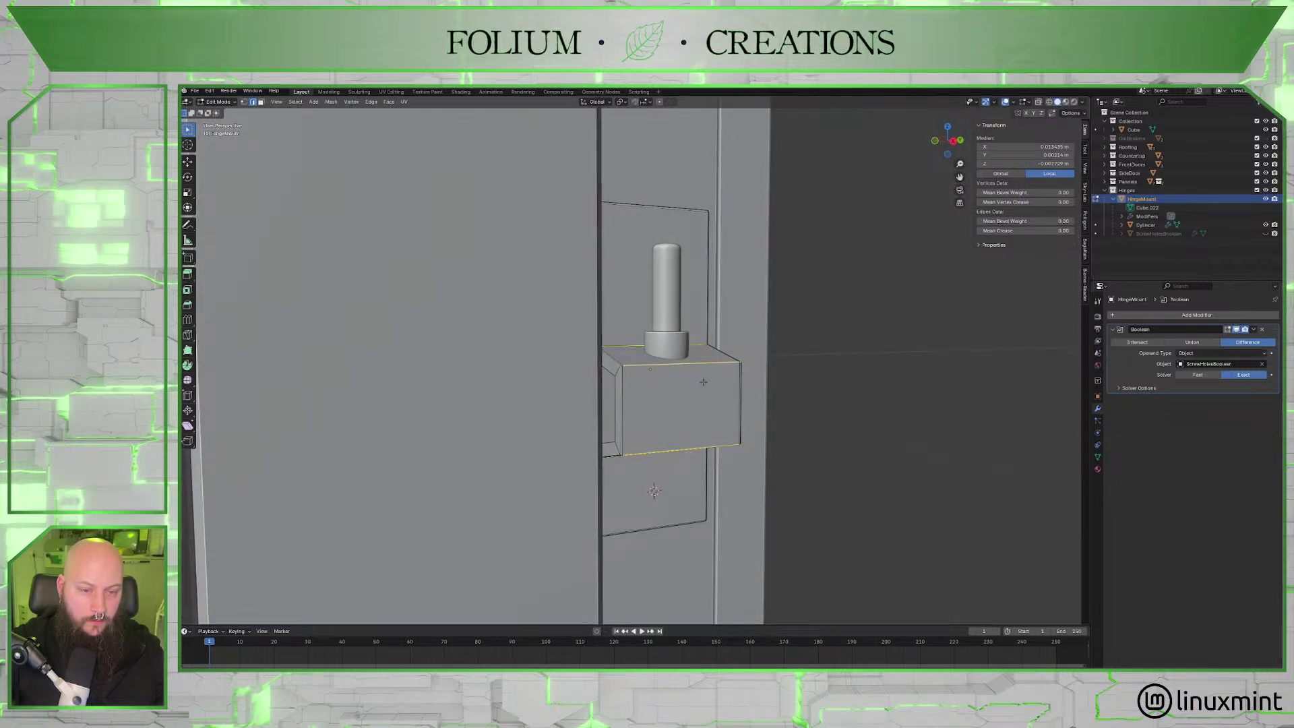
{"action": "middle_click_drag", "start_coordinate": [704, 385], "coordinate": [680, 403]}
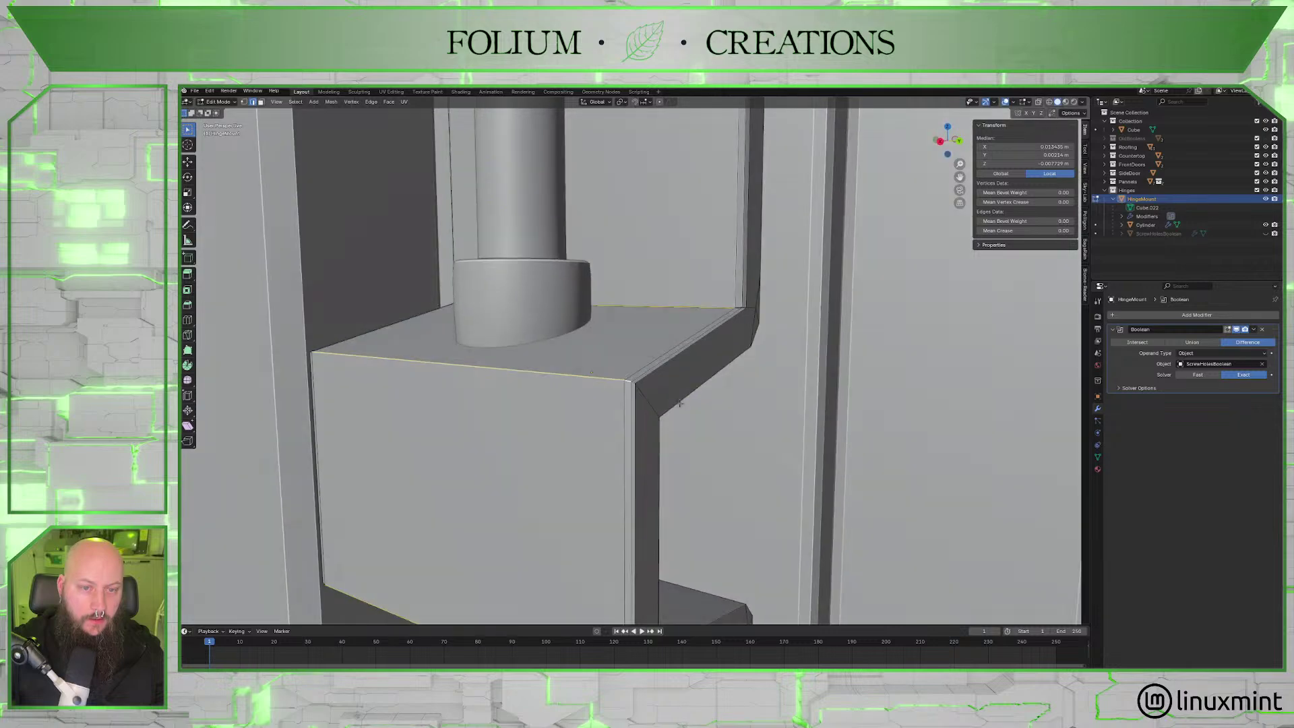
{"action": "key", "text": "ctrl+b"}
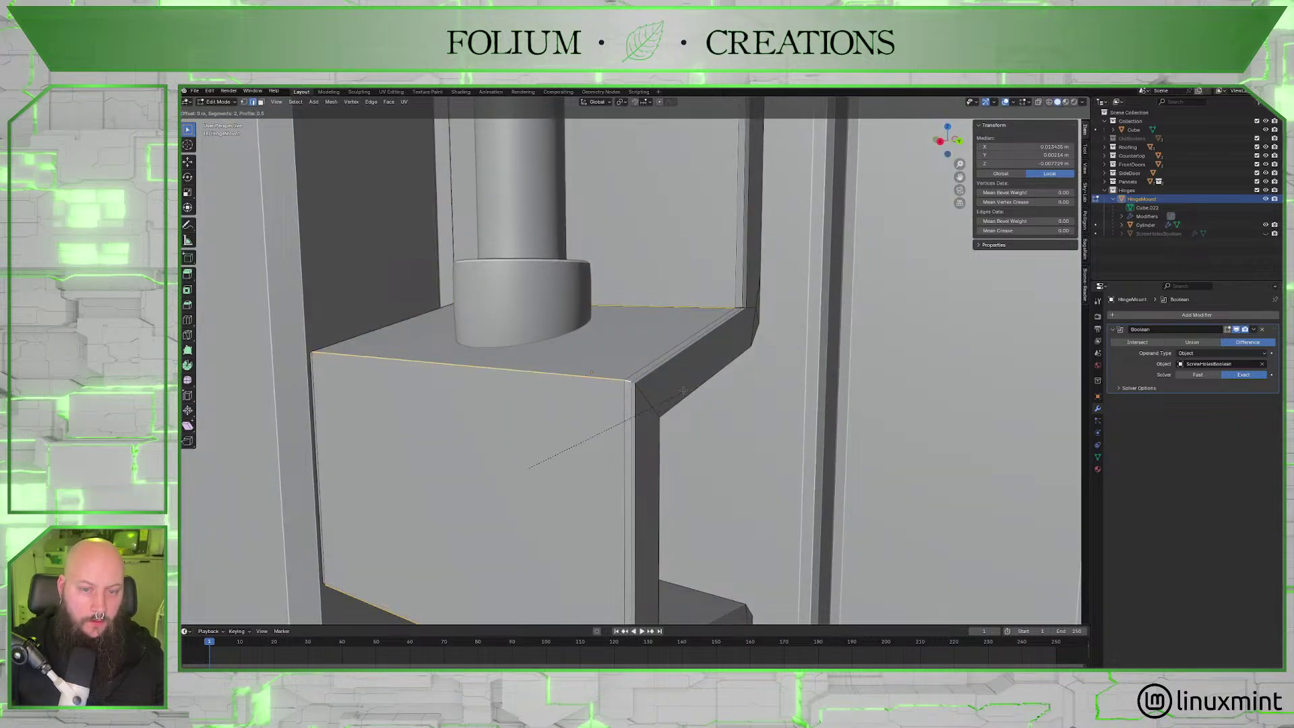
{"action": "left_click", "coordinate": [698, 384]}
{"action": "mouse_move", "coordinate": [697, 384]}
{"action": "middle_mouse_down"}
{"action": "mouse_move", "coordinate": [722, 396]}
{"action": "mouse_move", "coordinate": [675, 383]}
{"action": "middle_mouse_up"}
Try to delete the upper inner fold edge and the short edge segment at its side corner.
{"action": "left_click", "coordinate": [676, 446]}
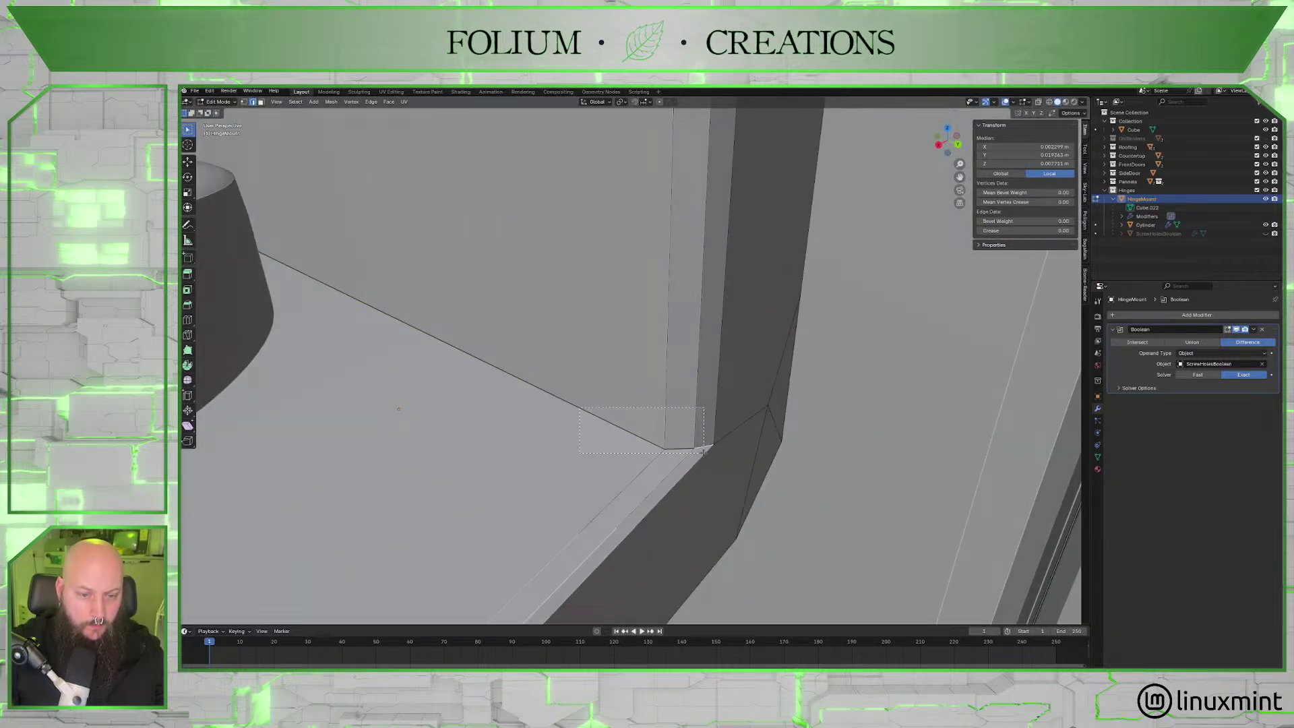
{"action": "middle_click_drag", "start_coordinate": [624, 430], "coordinate": [641, 362]}
{"action": "left_click", "coordinate": [640, 362]}
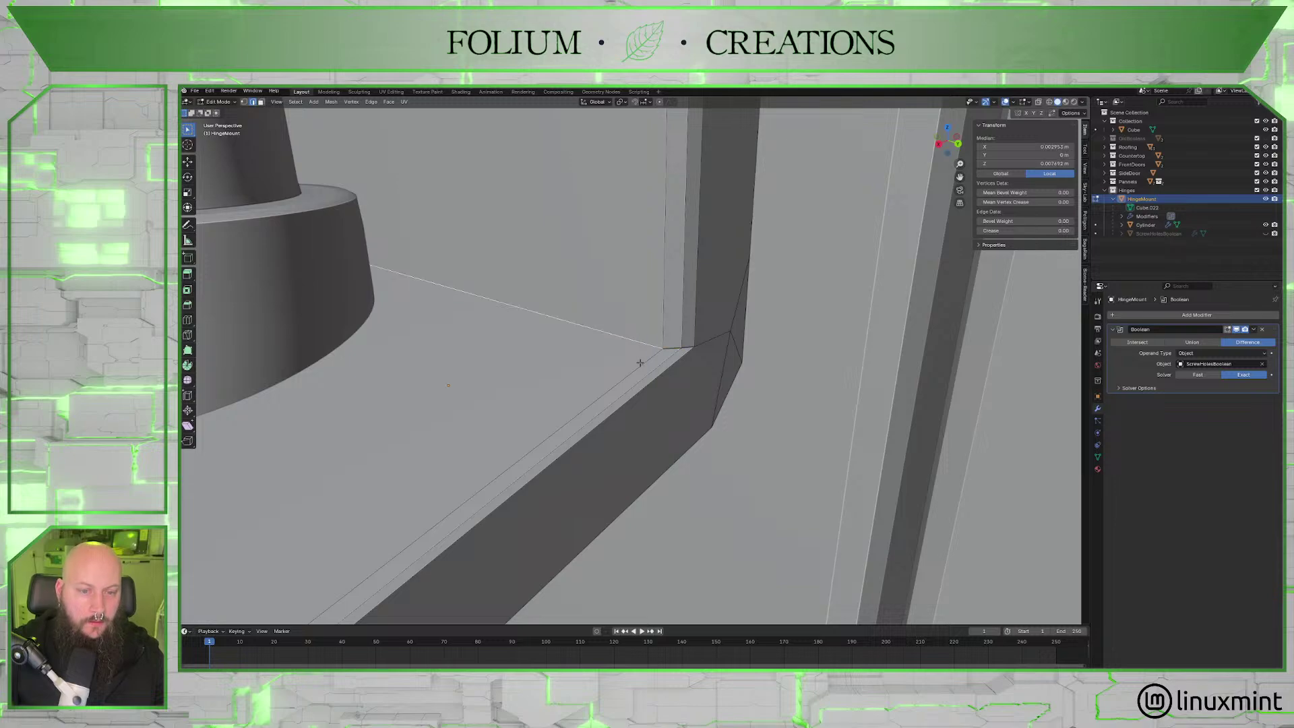
{"action": "key", "text": "x"}
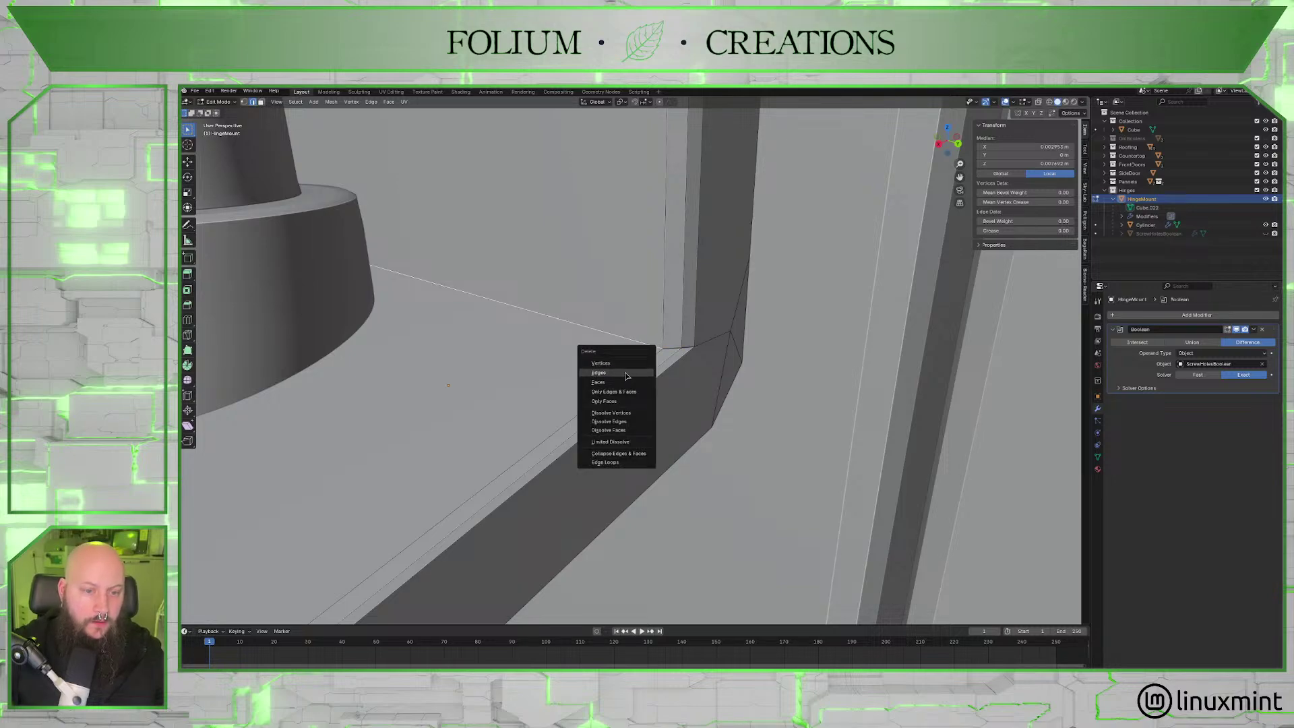
{"action": "left_click", "coordinate": [624, 372]}
{"action": "left_click", "coordinate": [647, 337]}
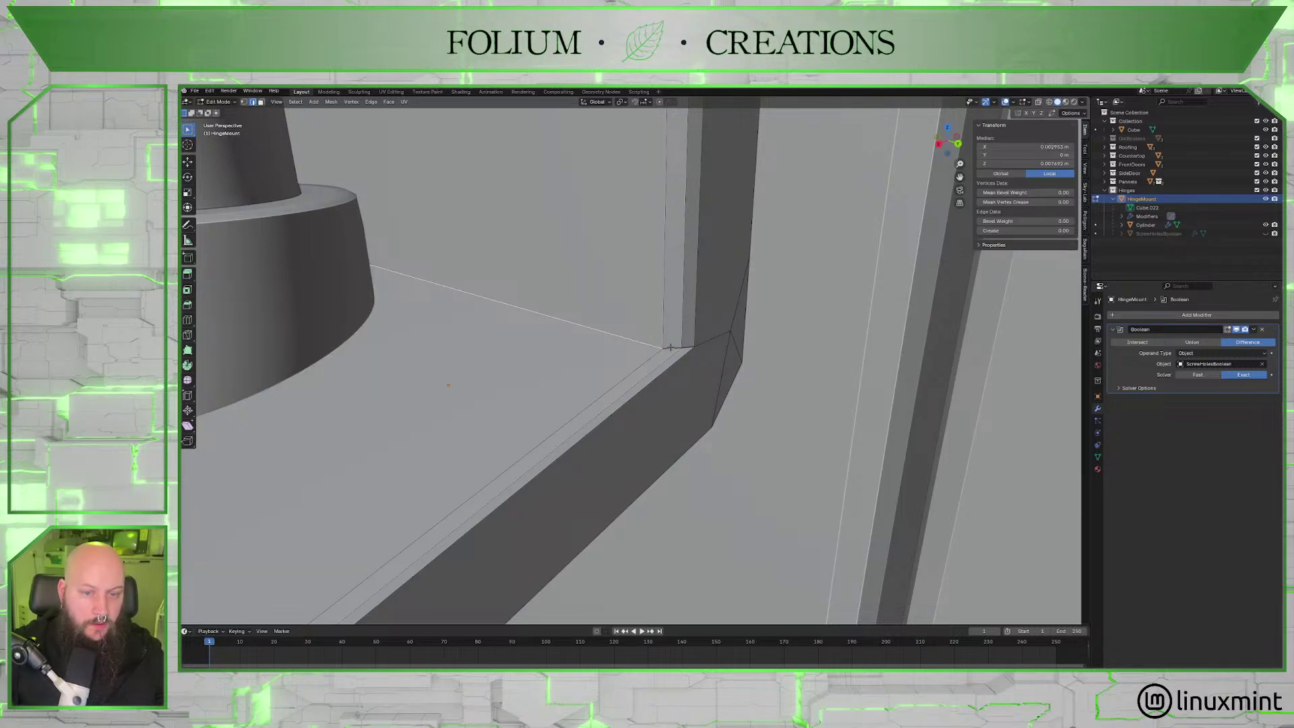
{"action": "middle_click_drag", "start_coordinate": [671, 348], "coordinate": [657, 352]}
{"action": "left_click", "coordinate": [657, 351]}
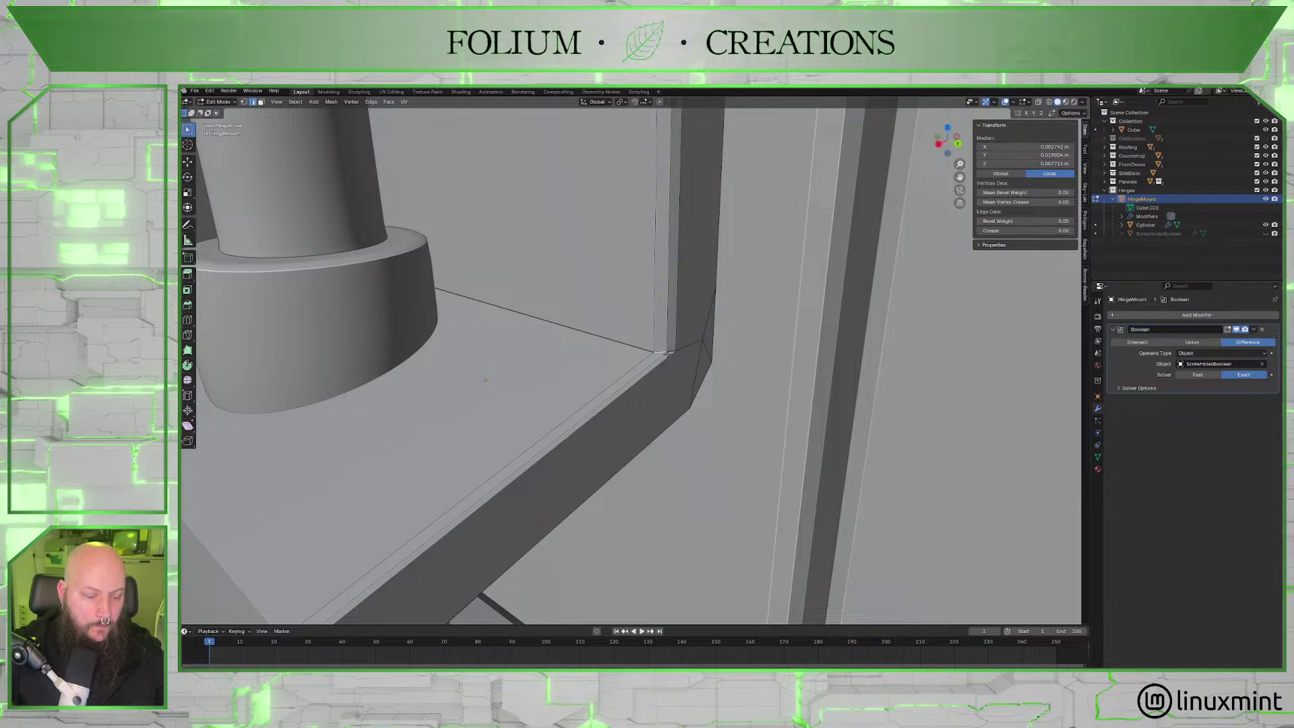
{"action": "key", "text": "x"}
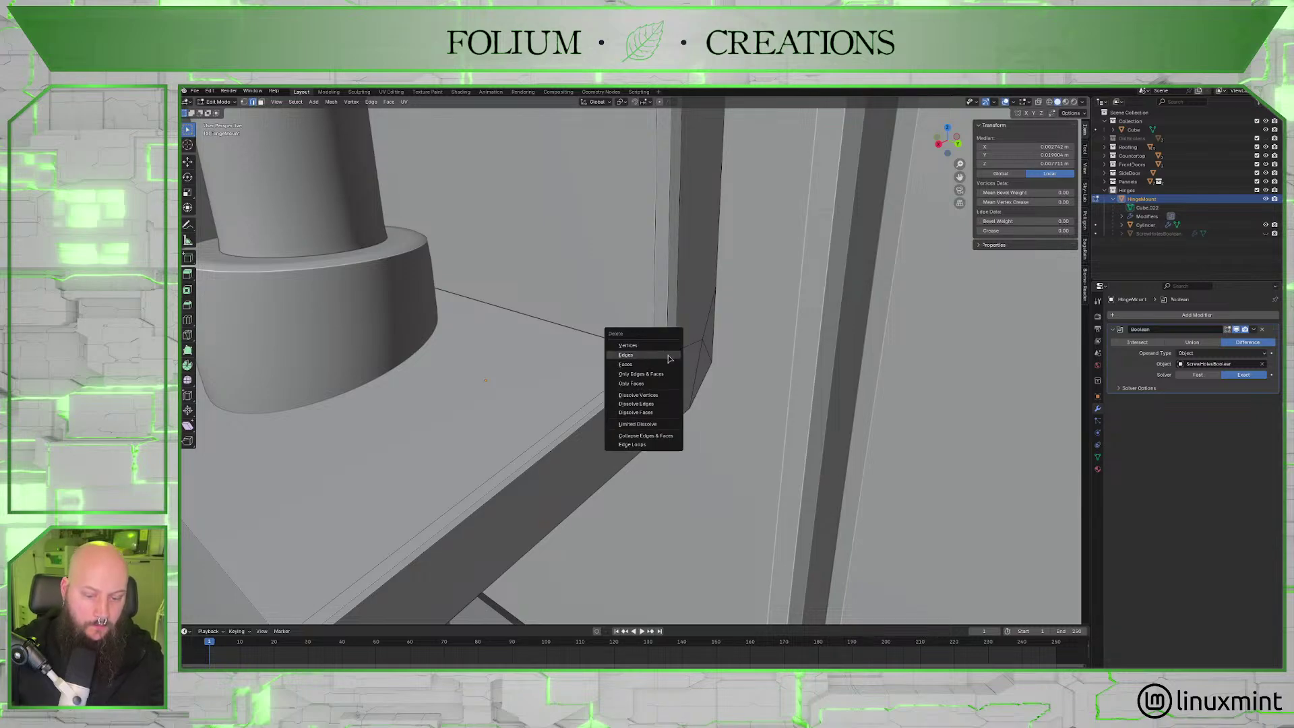
{"action": "left_click", "coordinate": [669, 355]}
{"action": "key", "text": "ctrl+z"}
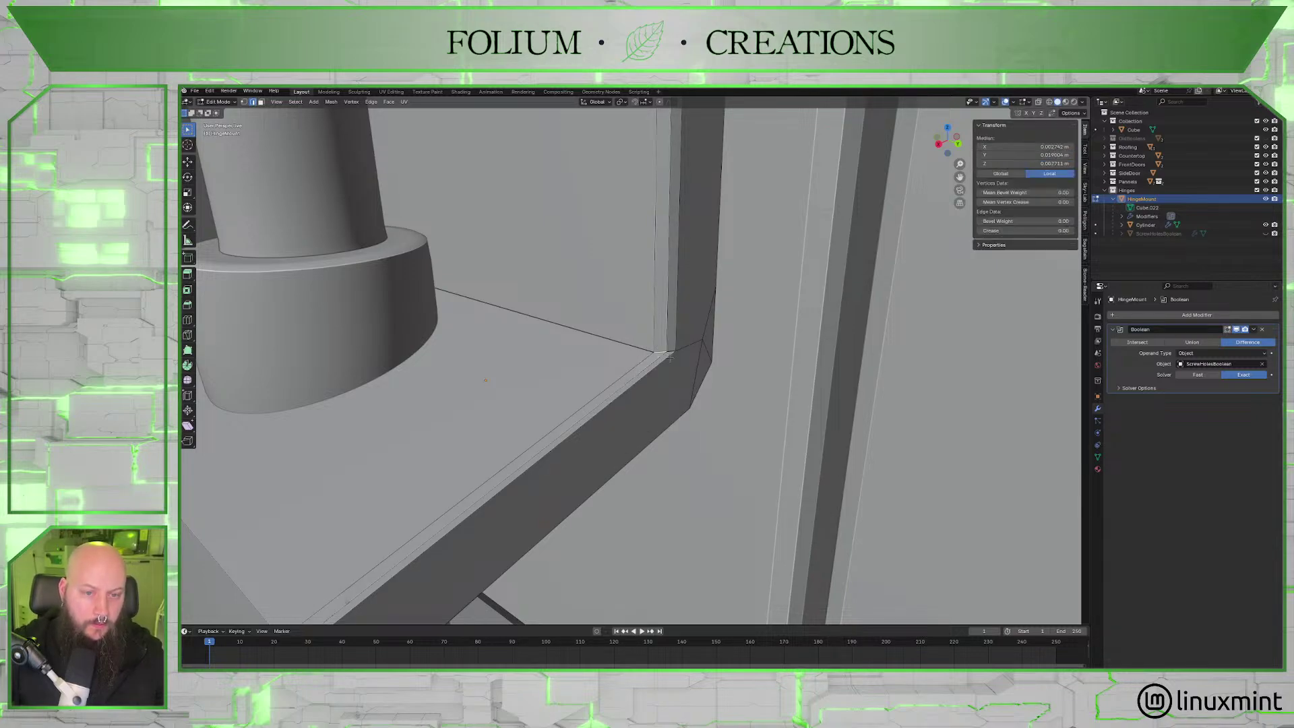
Select the upper inner fold edge with its short segments at both side corners and try a bevel on it.
{"action": "left_click", "coordinate": [642, 349]}
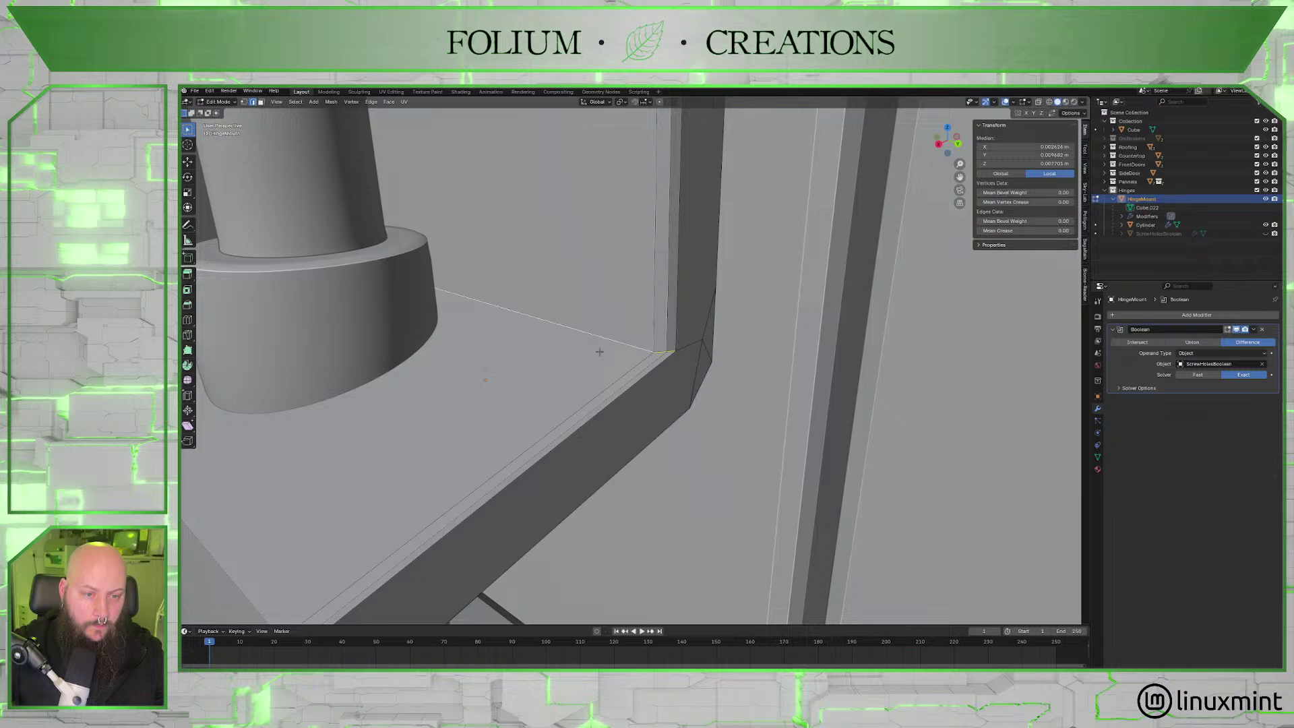
{"action": "middle_click_drag", "start_coordinate": [600, 350], "coordinate": [487, 335]}
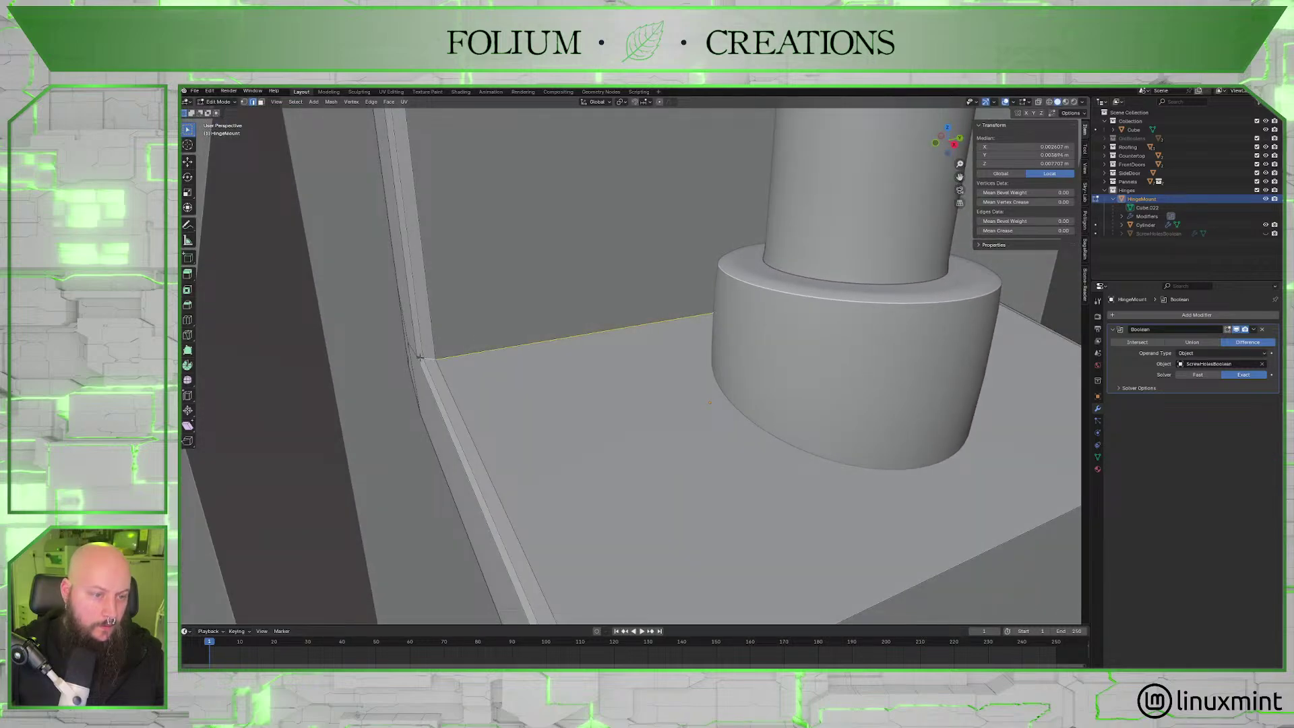
{"action": "middle_click_drag", "start_coordinate": [589, 368], "coordinate": [515, 370]}
{"action": "key", "text": "ctrl+b"}
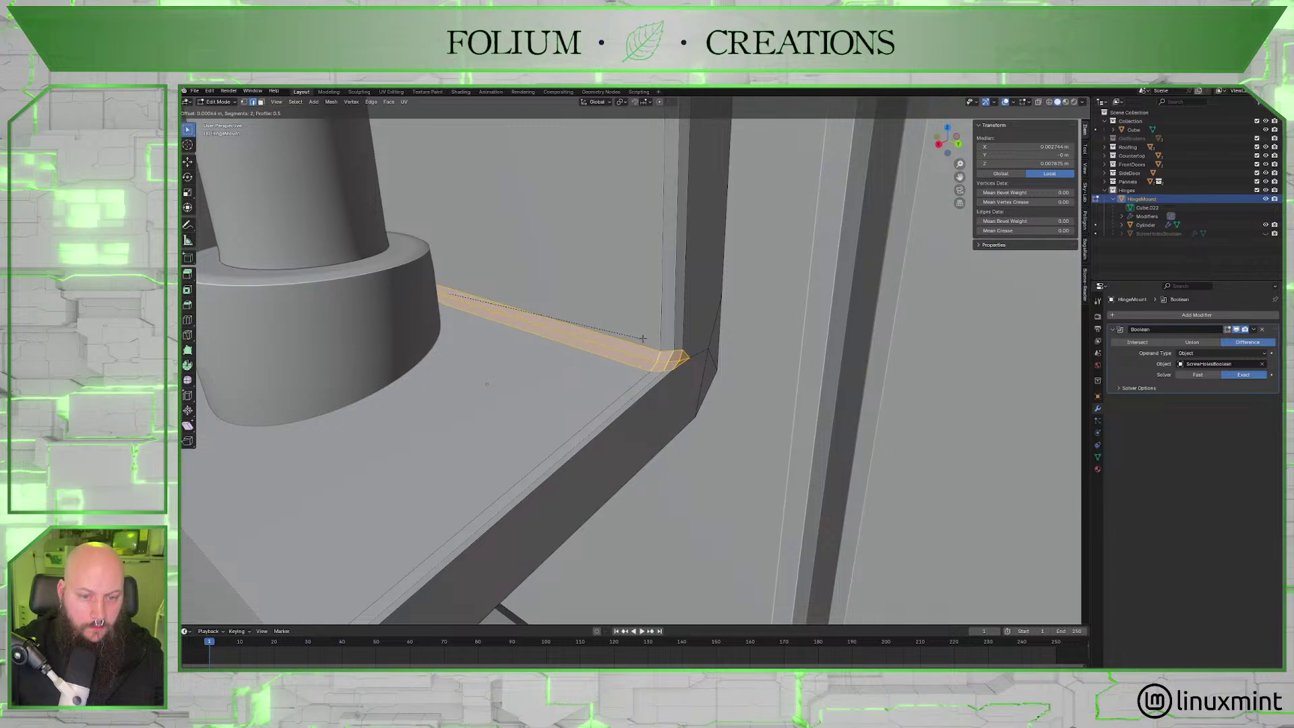
{"action": "left_click", "coordinate": [643, 338]}
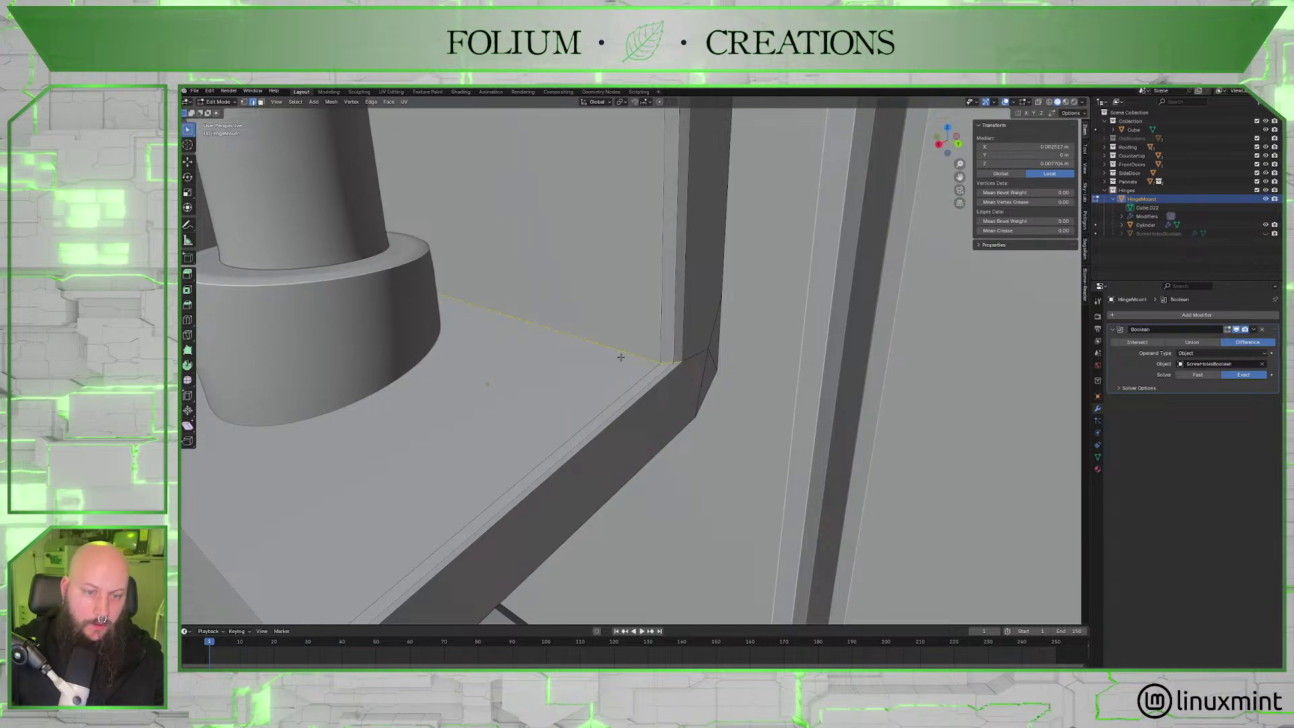
Extend the selection with the bracket's front and lower fold edges, including the short segments crossing the bevelled side corners.
{"action": "middle_click_drag", "start_coordinate": [642, 339], "coordinate": [448, 407]}
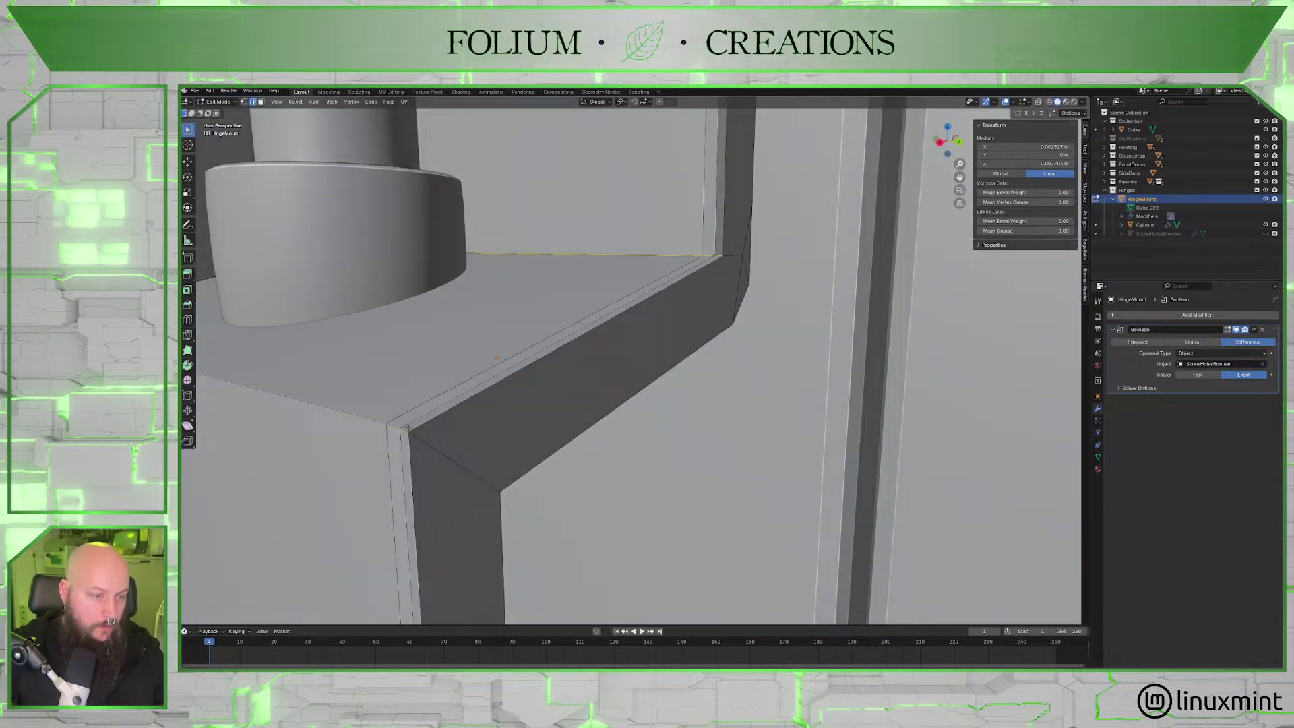
{"action": "left_click", "coordinate": [369, 417]}
{"action": "middle_click_drag", "start_coordinate": [369, 417], "coordinate": [436, 405]}
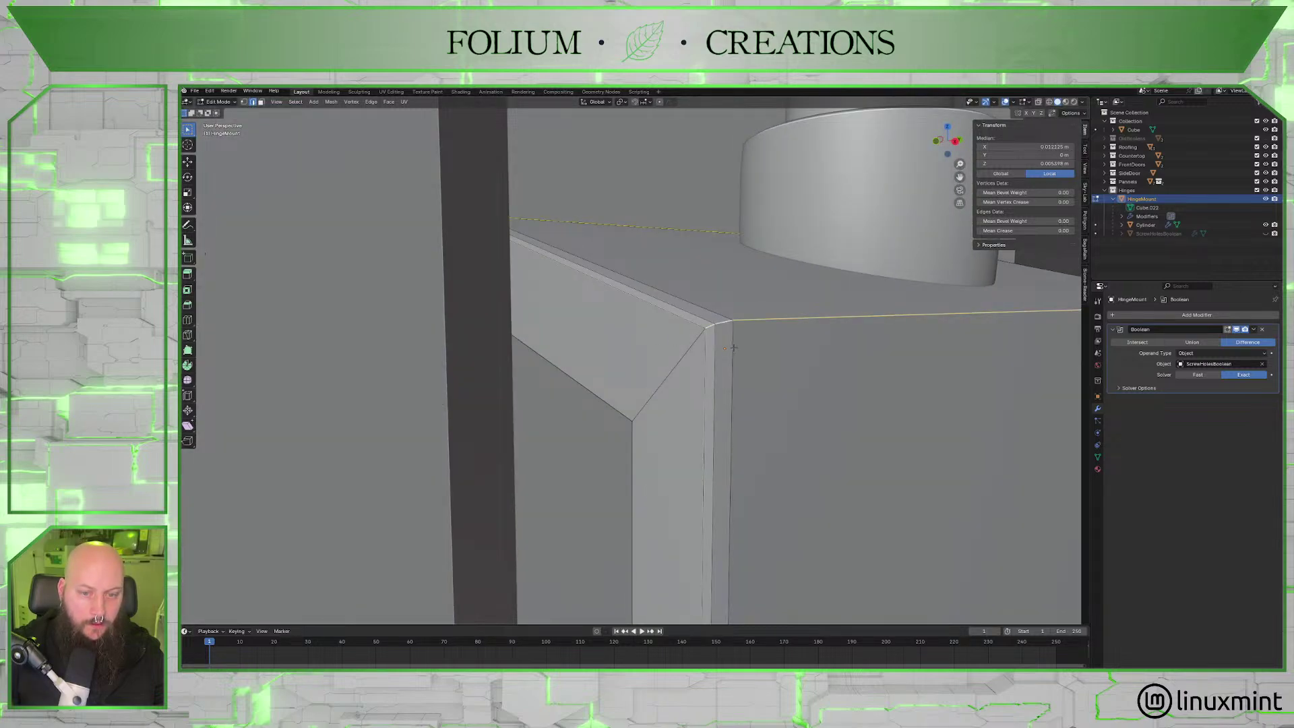
{"action": "middle_click_drag", "start_coordinate": [733, 347], "coordinate": [660, 409]}
{"action": "scroll", "coordinate": [614, 417], "scroll_direction": "up", "scroll_amount": 1}
{"action": "scroll", "coordinate": [660, 409], "scroll_direction": "up", "scroll_amount": 4}
{"action": "left_click", "coordinate": [806, 256]}
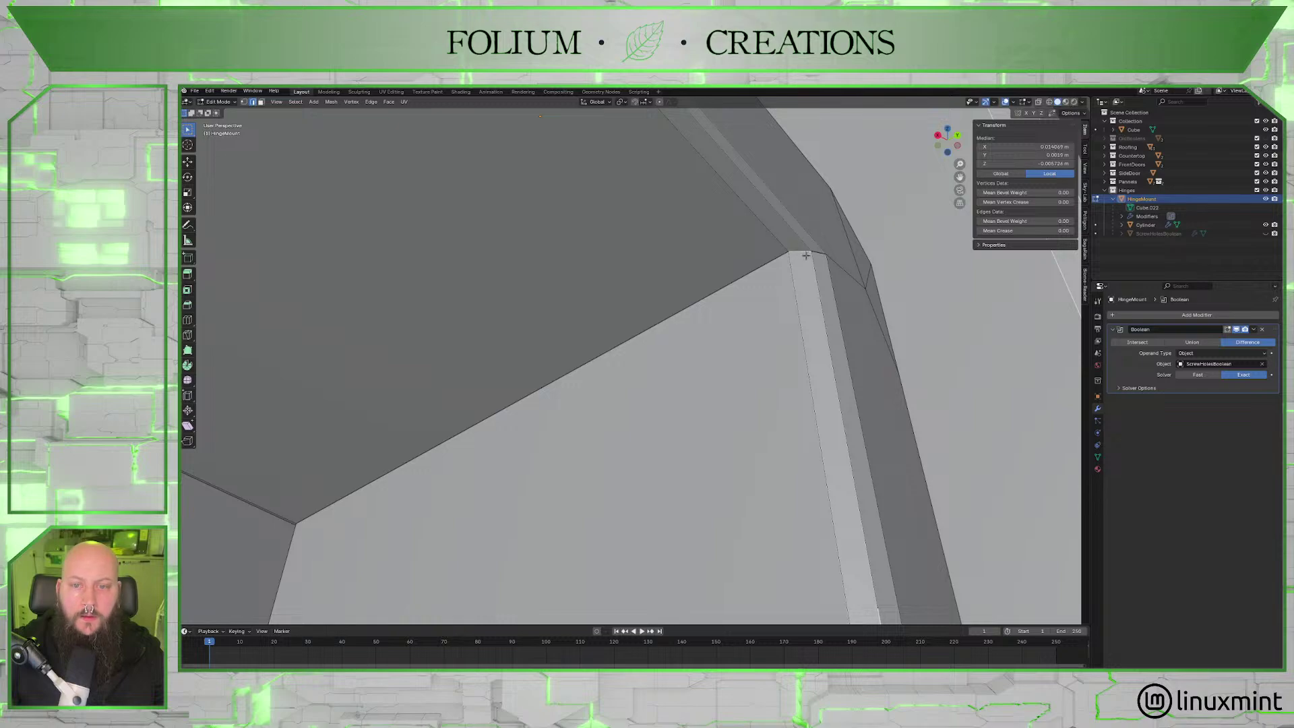
{"action": "left_click", "coordinate": [781, 271]}
{"action": "middle_click_drag", "start_coordinate": [781, 271], "coordinate": [771, 365]}
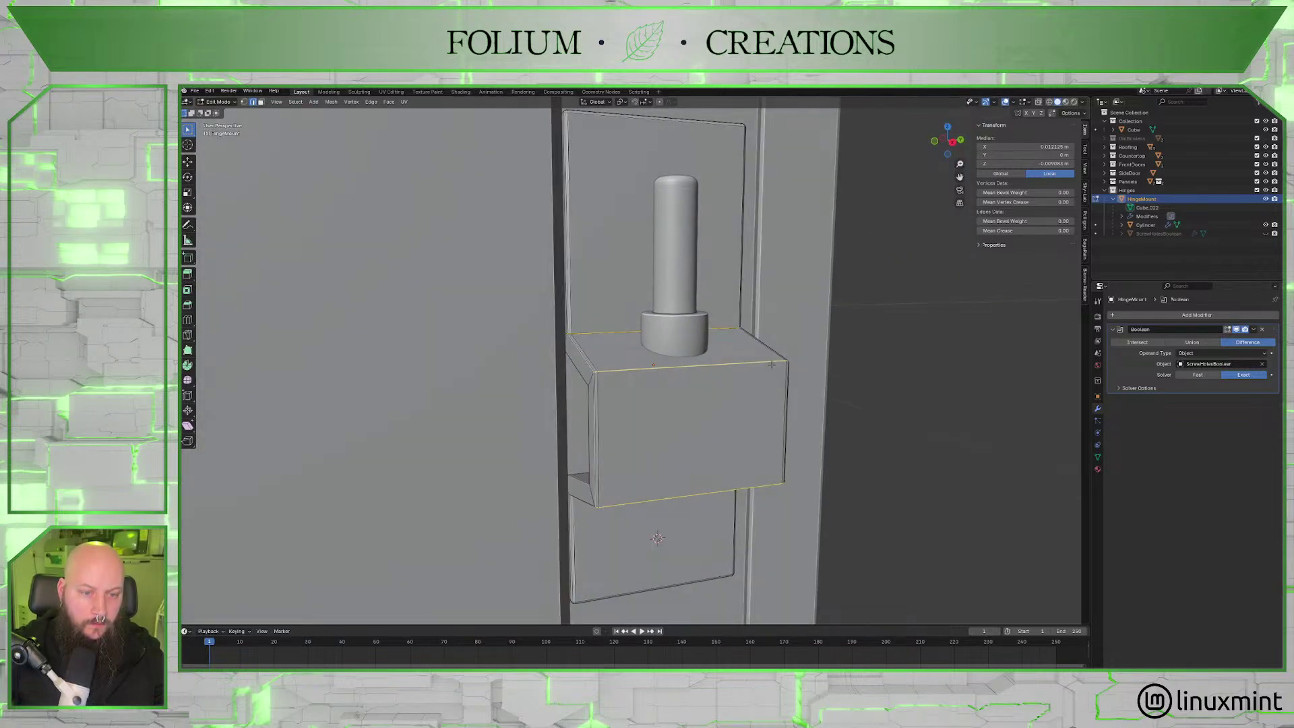
Bevel the selected fold edges narrowly with two segments and return to Object Mode to inspect the bracket.
{"action": "key", "text": "ctrl+b"}
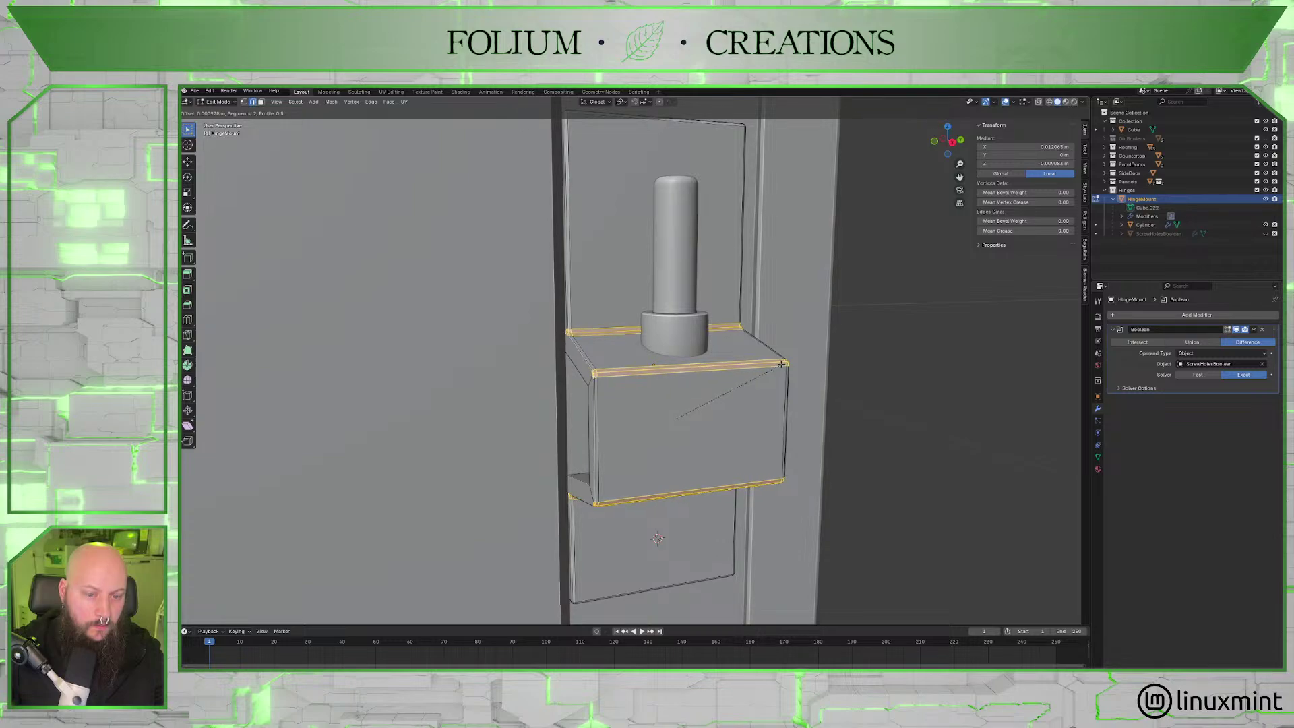
{"action": "left_click", "coordinate": [694, 369]}
{"action": "scroll", "coordinate": [647, 371], "scroll_direction": "up", "scroll_amount": 3}
{"action": "middle_click_drag", "start_coordinate": [647, 371], "coordinate": [679, 372]}
{"action": "key", "text": "Tab"}
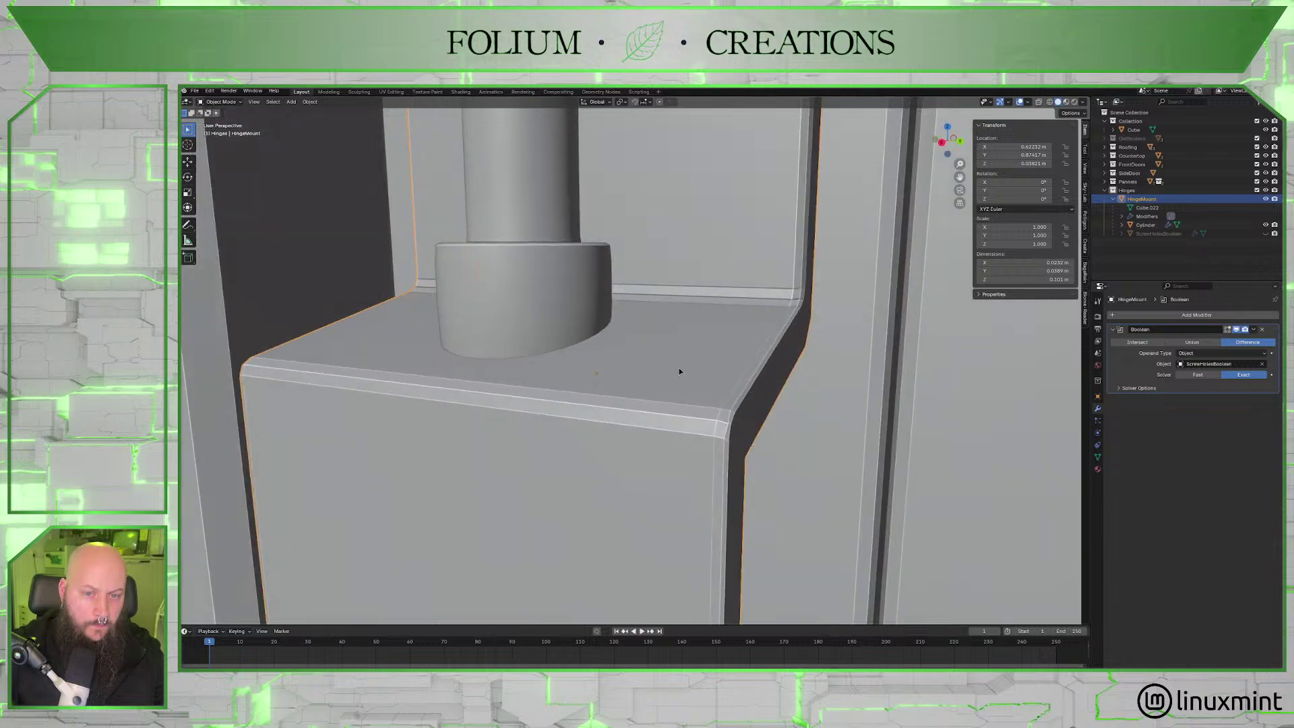
Apply Shade Auto Smooth to the hinge mount in Object Mode.
{"action": "scroll", "coordinate": [679, 371], "scroll_direction": "down", "scroll_amount": 3}
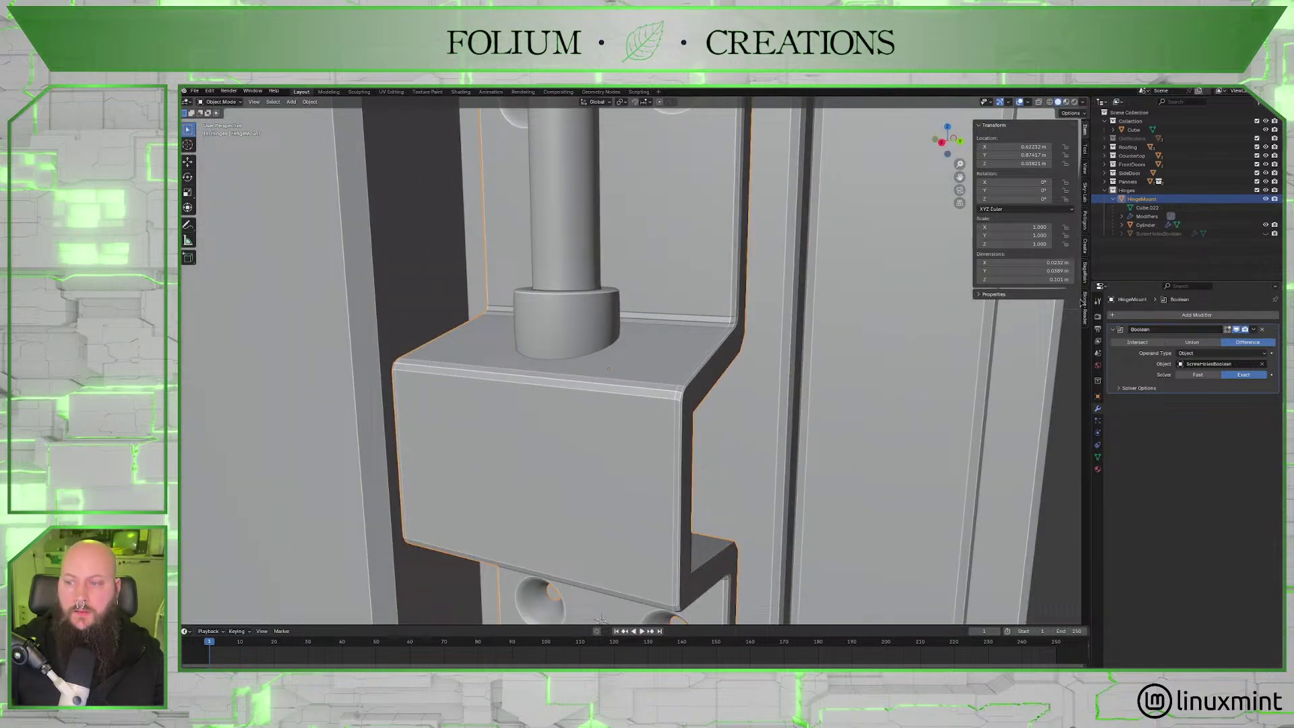
{"action": "left_click", "coordinate": [309, 102]}
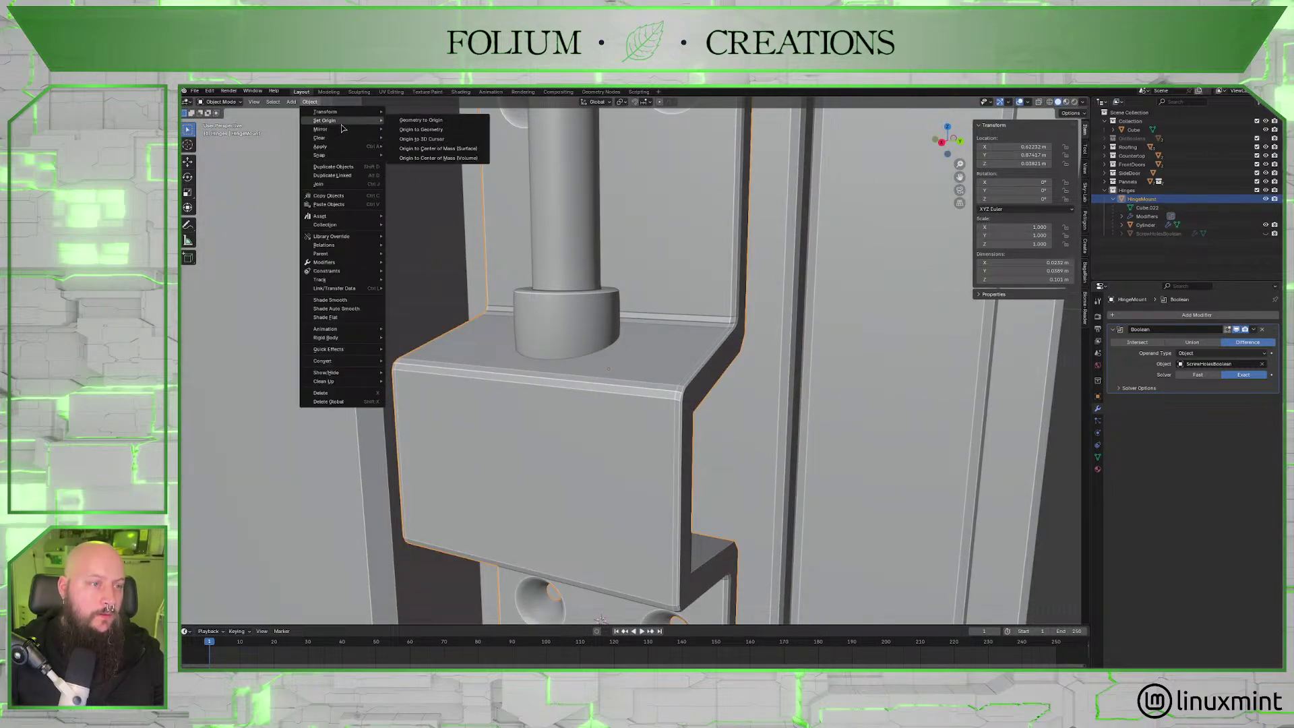
{"action": "left_click", "coordinate": [356, 309]}
Examine the mount's auto-smooth shading at the inner fold corner and around the upper plate, comparing Edit Mode with Object Mode.
{"action": "middle_click_drag", "start_coordinate": [501, 288], "coordinate": [685, 338]}
{"action": "scroll", "coordinate": [632, 273], "scroll_direction": "up", "scroll_amount": 2}
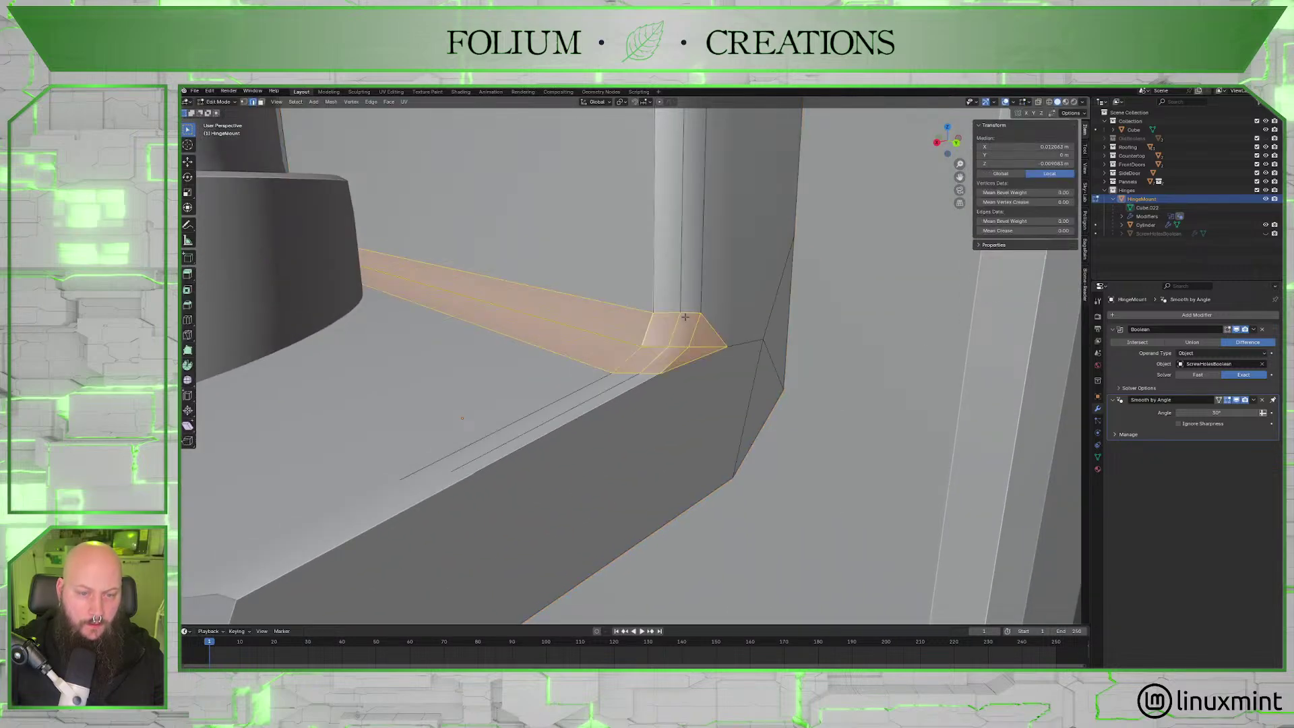
{"action": "key", "text": "Tab"}
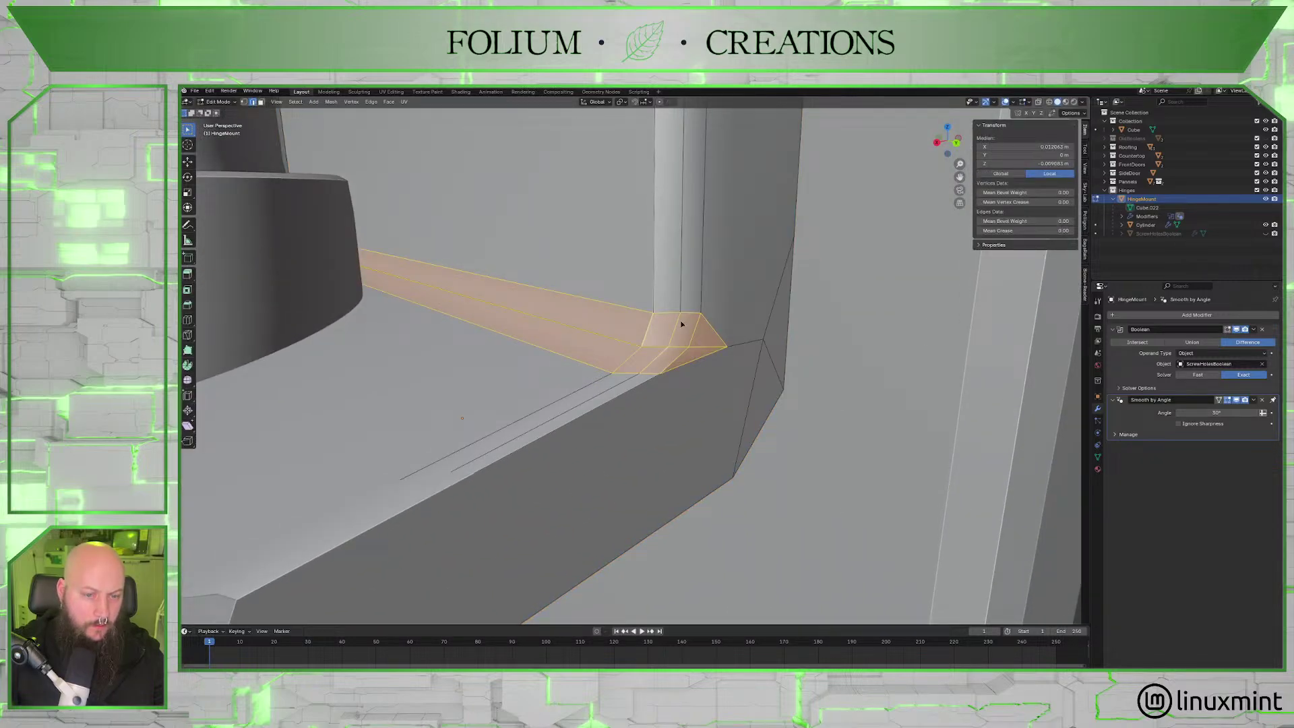
{"action": "key", "text": "Tab"}
{"action": "middle_click_drag", "start_coordinate": [681, 324], "coordinate": [714, 307]}
{"action": "key", "text": "Tab"}
{"action": "key", "text": "Tab"}
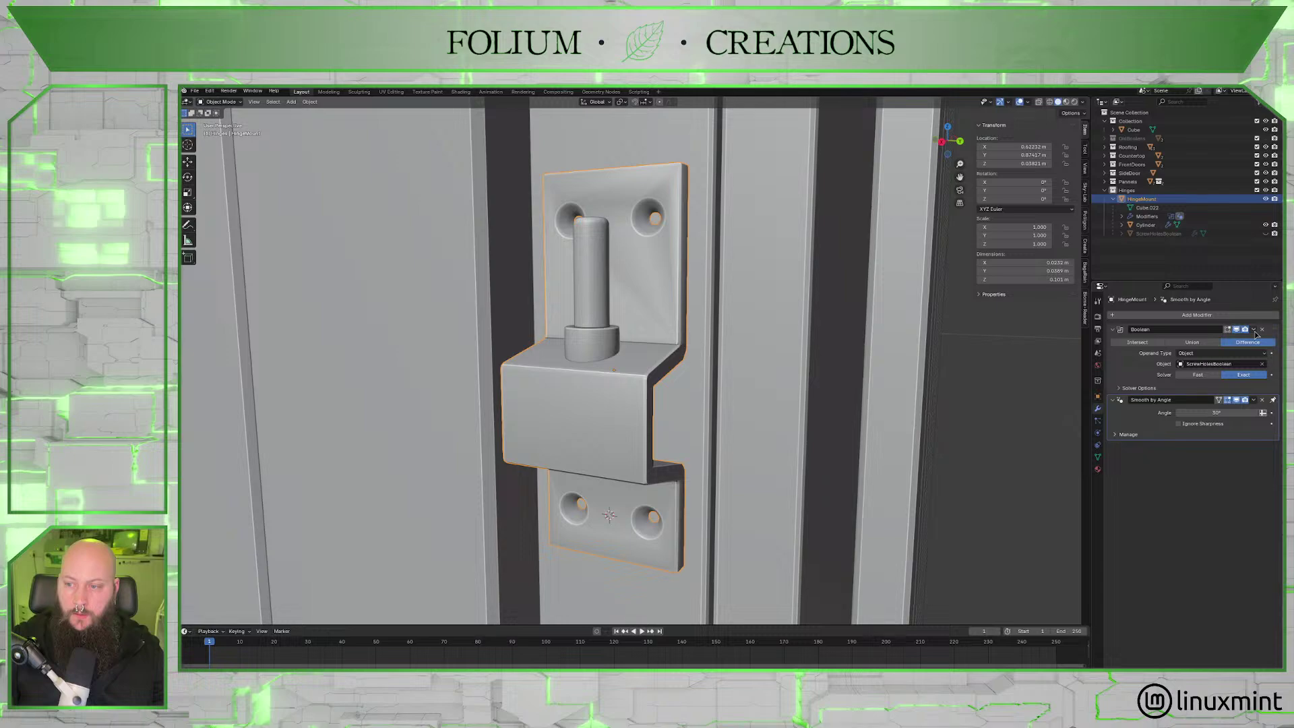
{"action": "mouse_move", "coordinate": [674, 337]}
{"action": "middle_mouse_down"}
{"action": "mouse_move", "coordinate": [690, 357]}
{"action": "mouse_move", "coordinate": [637, 366]}
{"action": "mouse_move", "coordinate": [674, 338]}
{"action": "middle_mouse_up"}
{"action": "scroll", "coordinate": [680, 343], "scroll_direction": "up", "scroll_amount": 3}
{"action": "scroll", "coordinate": [669, 332], "scroll_direction": "up", "scroll_amount": 2}
{"action": "key", "text": "Tab"}
{"action": "key", "text": "Tab"}
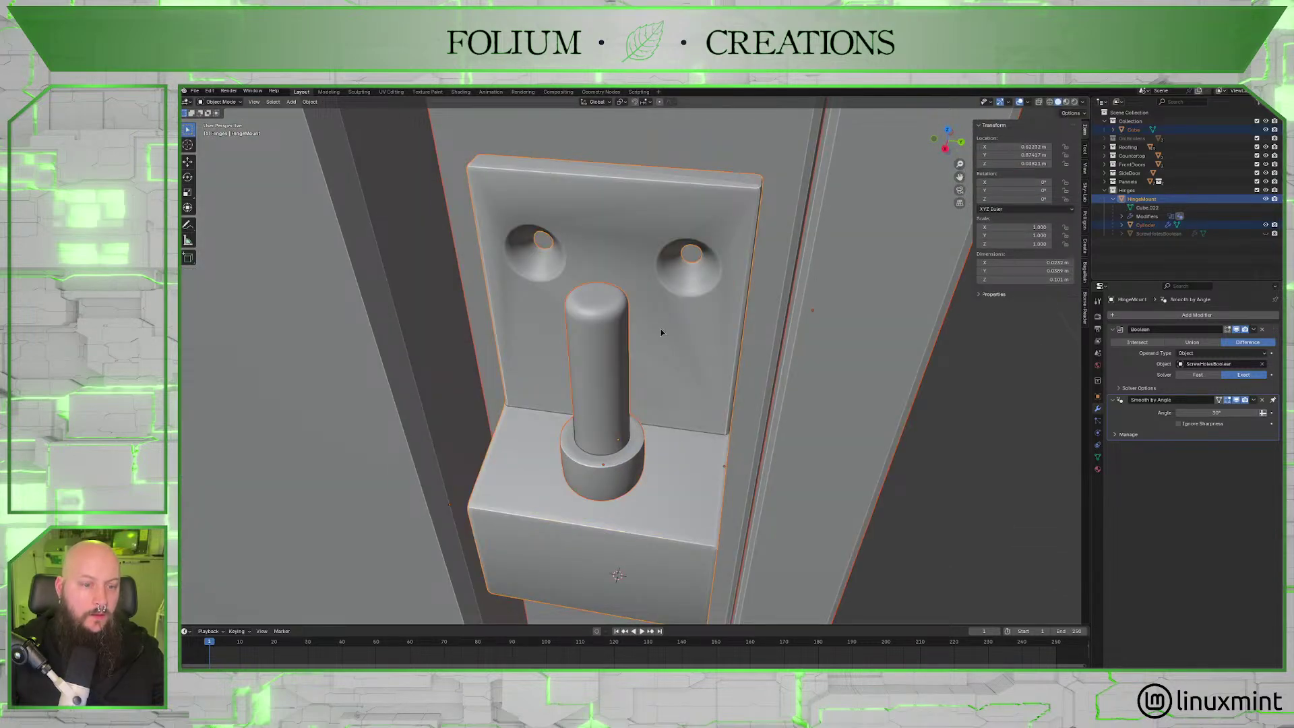
{"action": "key", "text": "Tab"}
{"action": "key", "text": "Tab"}
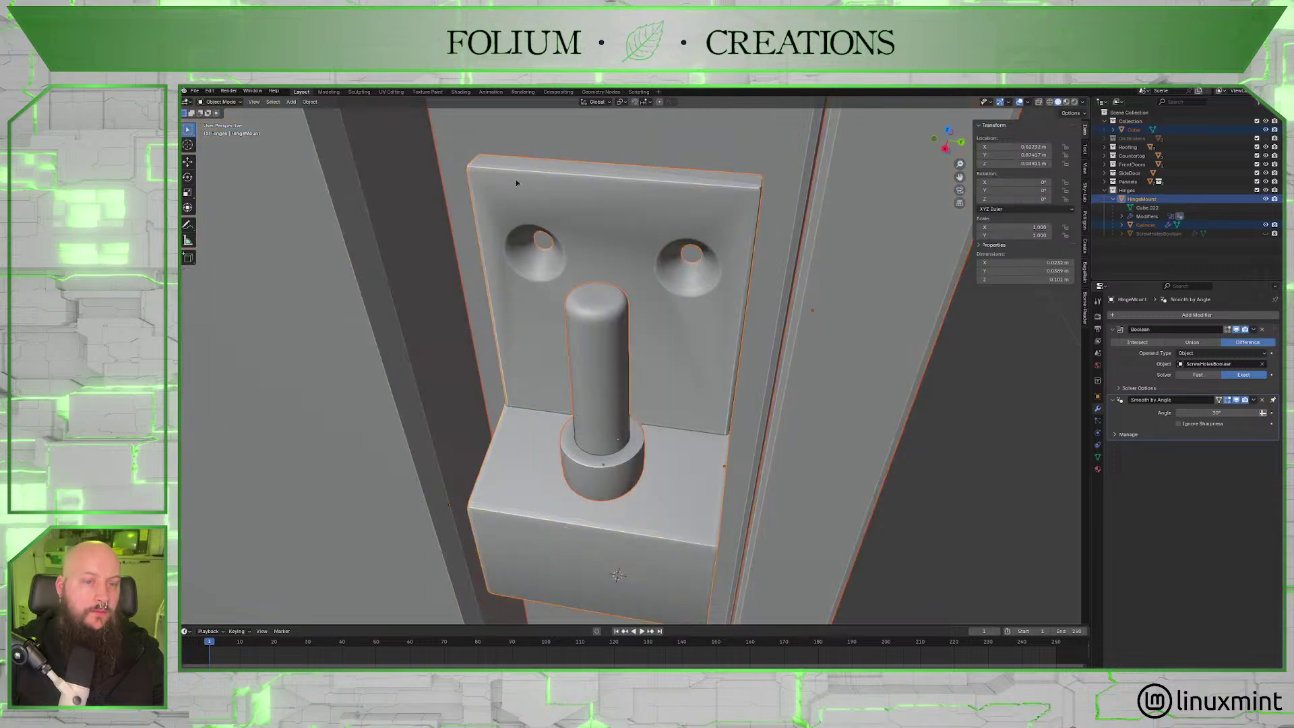
Select only the hinge mount and unwrap its whole mesh with Smart UV Project.
{"action": "left_click", "coordinate": [516, 180]}
{"action": "key", "text": "Tab"}
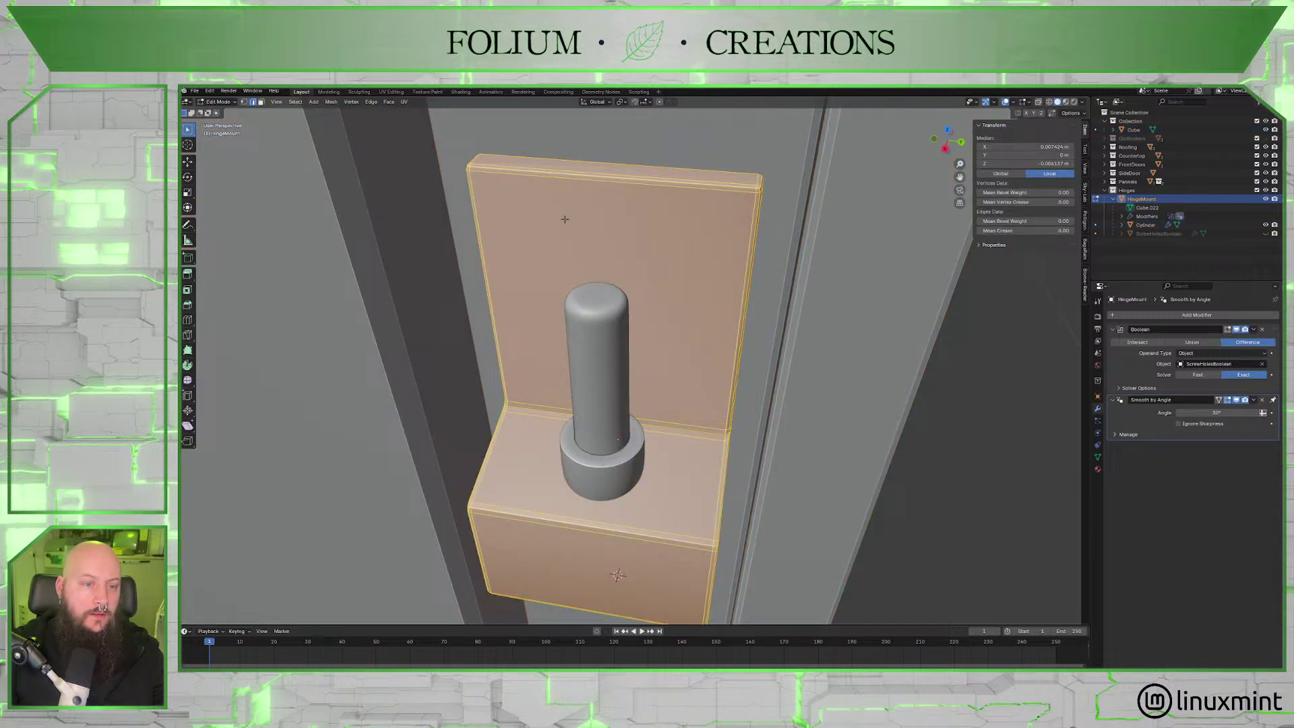
{"action": "left_click", "coordinate": [407, 105]}
{"action": "mouse_move", "coordinate": [437, 113]}
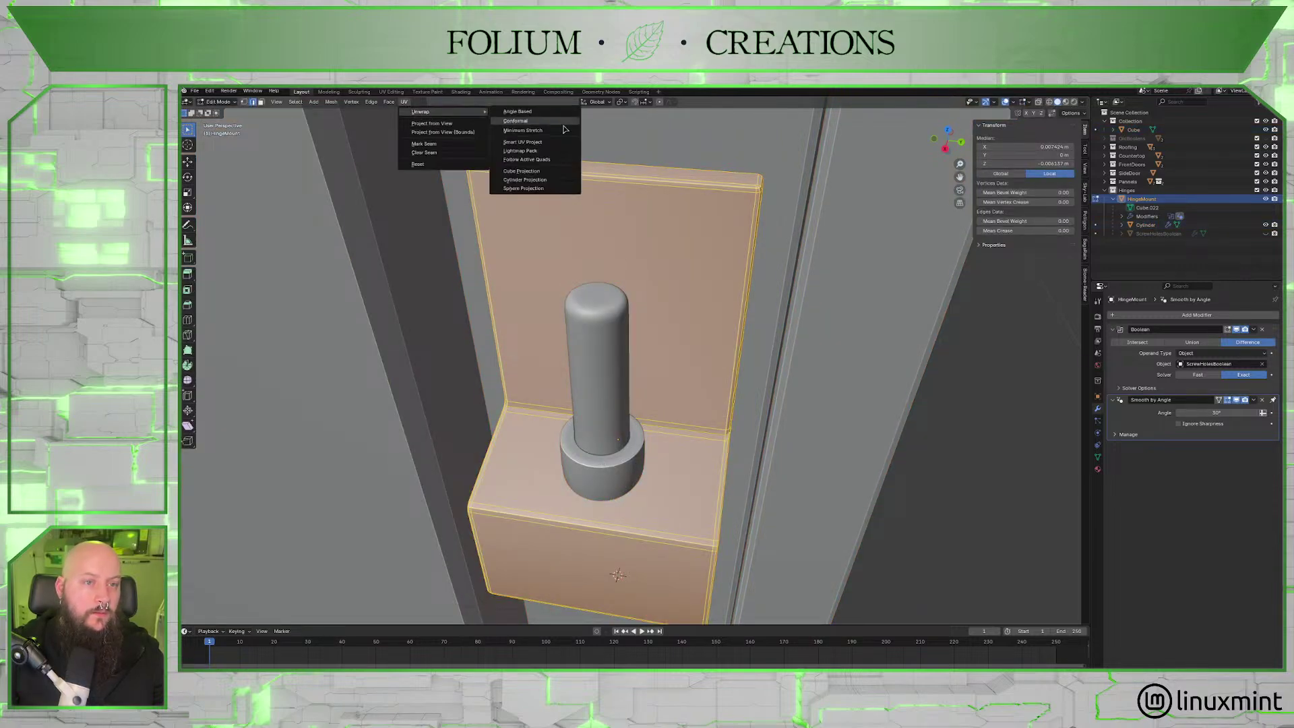
{"action": "left_click", "coordinate": [523, 142]}
{"action": "left_click", "coordinate": [519, 229]}
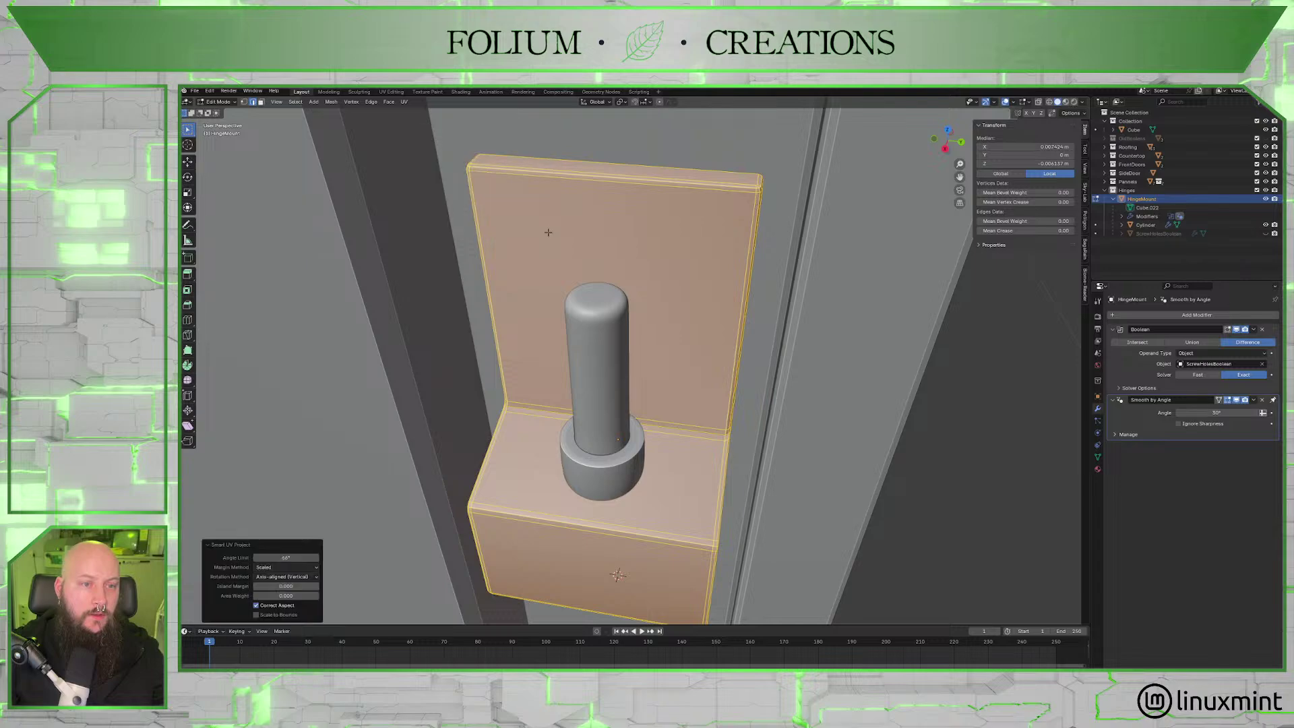
Return to Object Mode and apply the screw-hole Boolean modifier on the hinge mount.
{"action": "middle_click_drag", "start_coordinate": [548, 231], "coordinate": [671, 245]}
{"action": "key", "text": "Tab"}
{"action": "key", "text": "Tab"}
{"action": "key", "text": "Tab"}
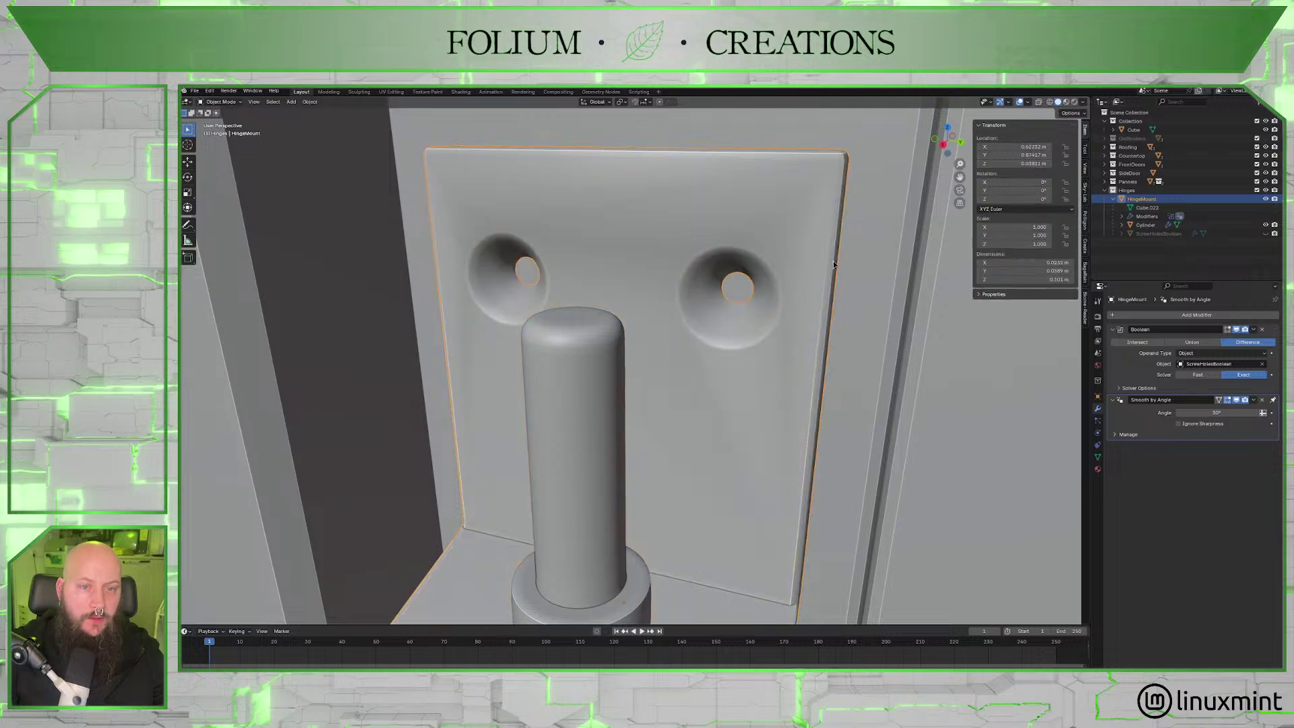
{"action": "left_click", "coordinate": [1254, 330]}
{"action": "left_click", "coordinate": [1239, 342]}
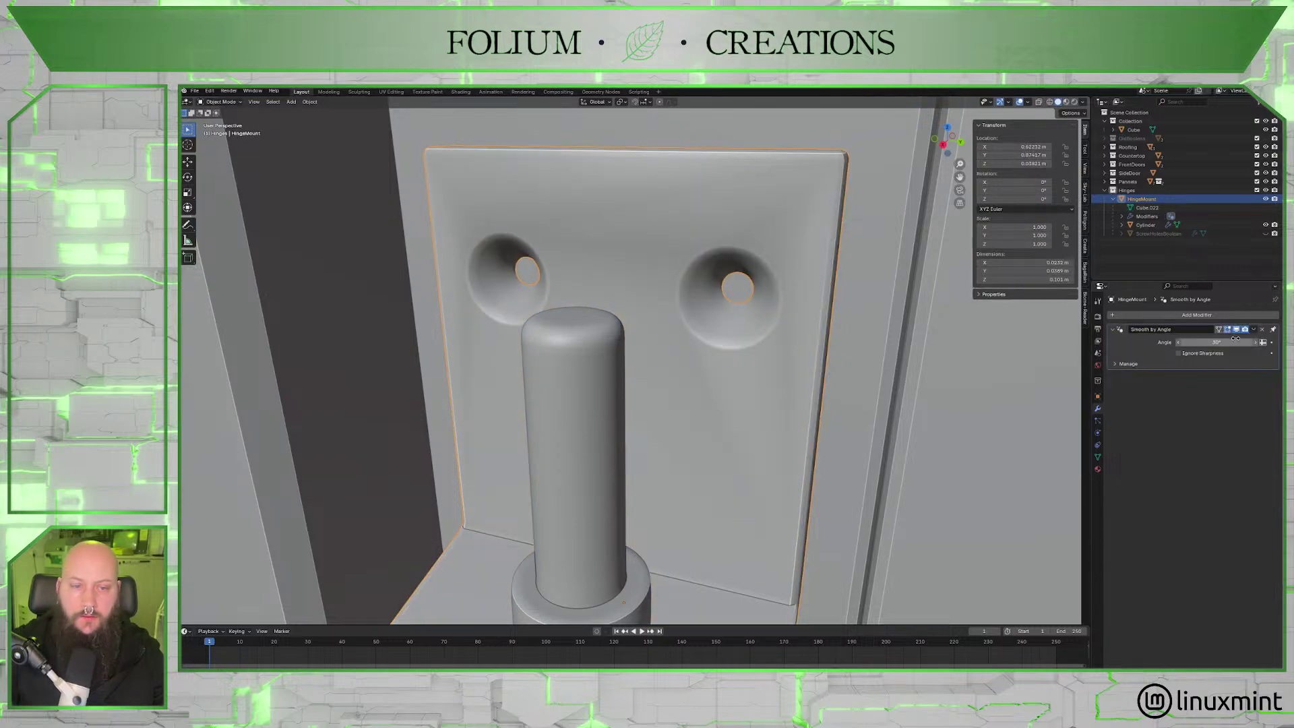
Select the entire mount mesh including the screw-hole faces, unwrap it with Smart UV Project and return to Object Mode.
{"action": "key", "text": "Tab"}
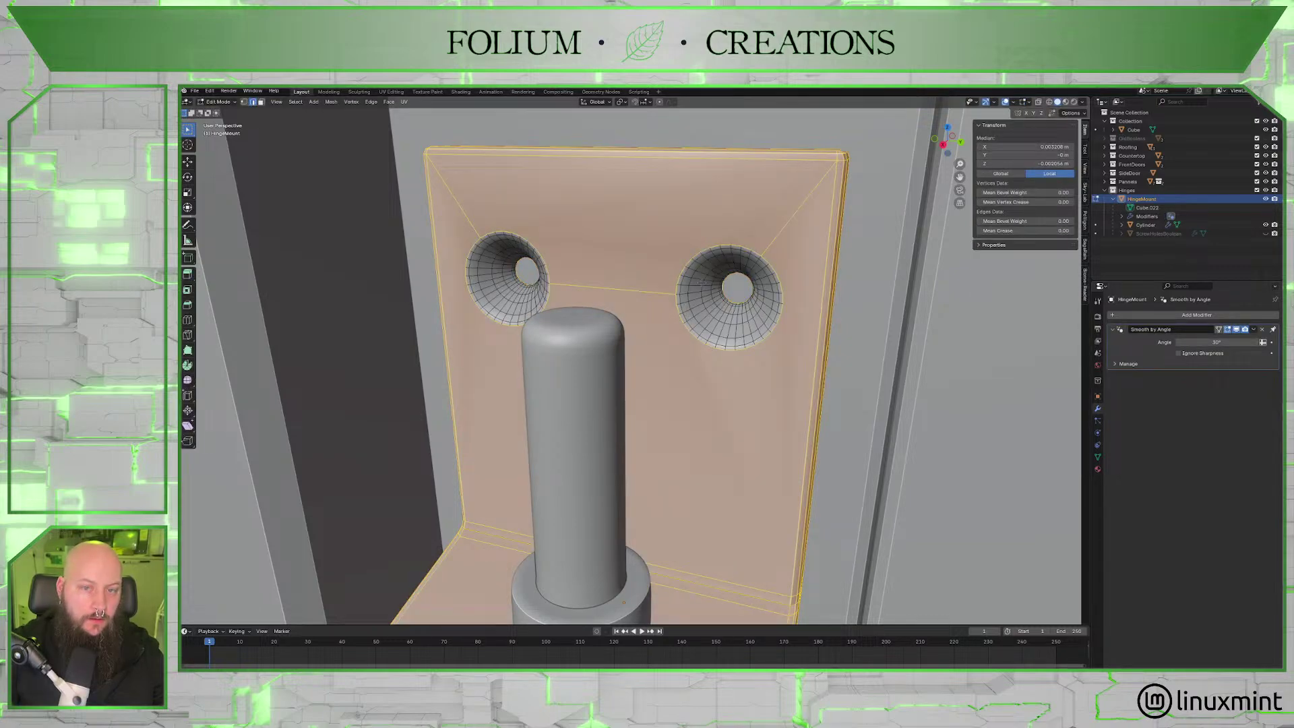
{"action": "key", "text": "shift+a"}
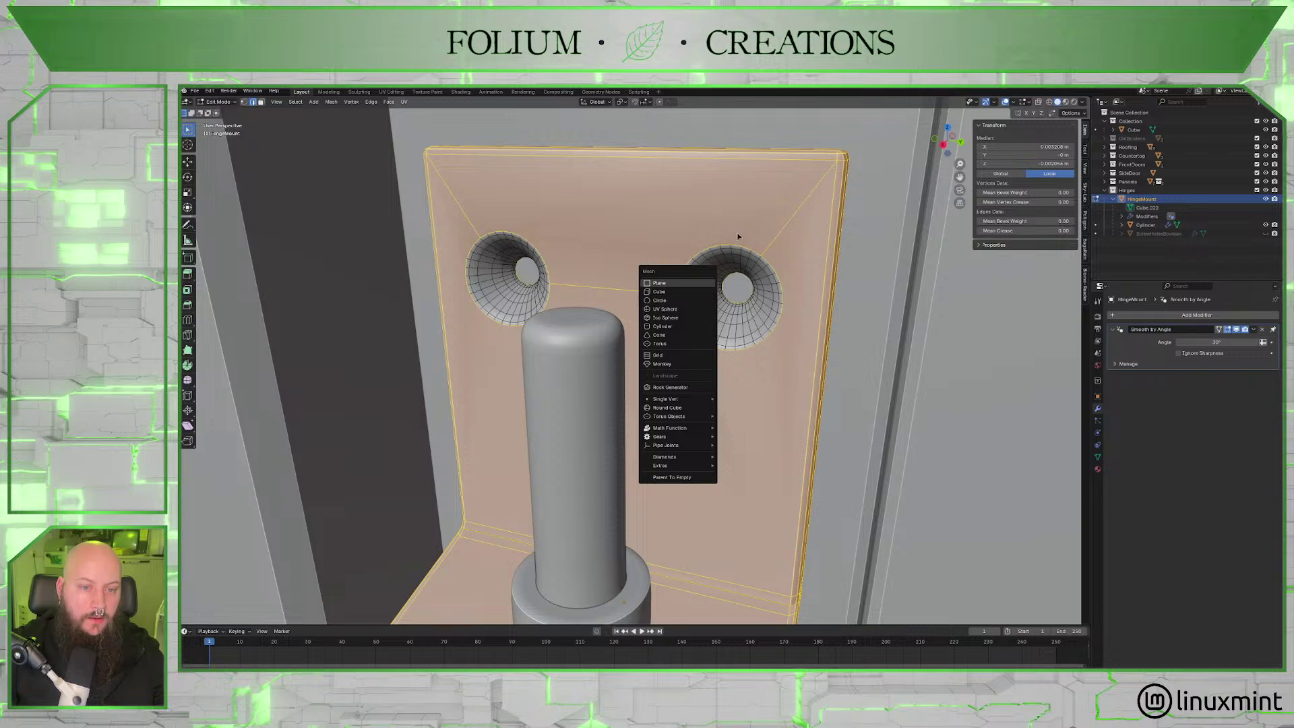
{"action": "key", "text": "a"}
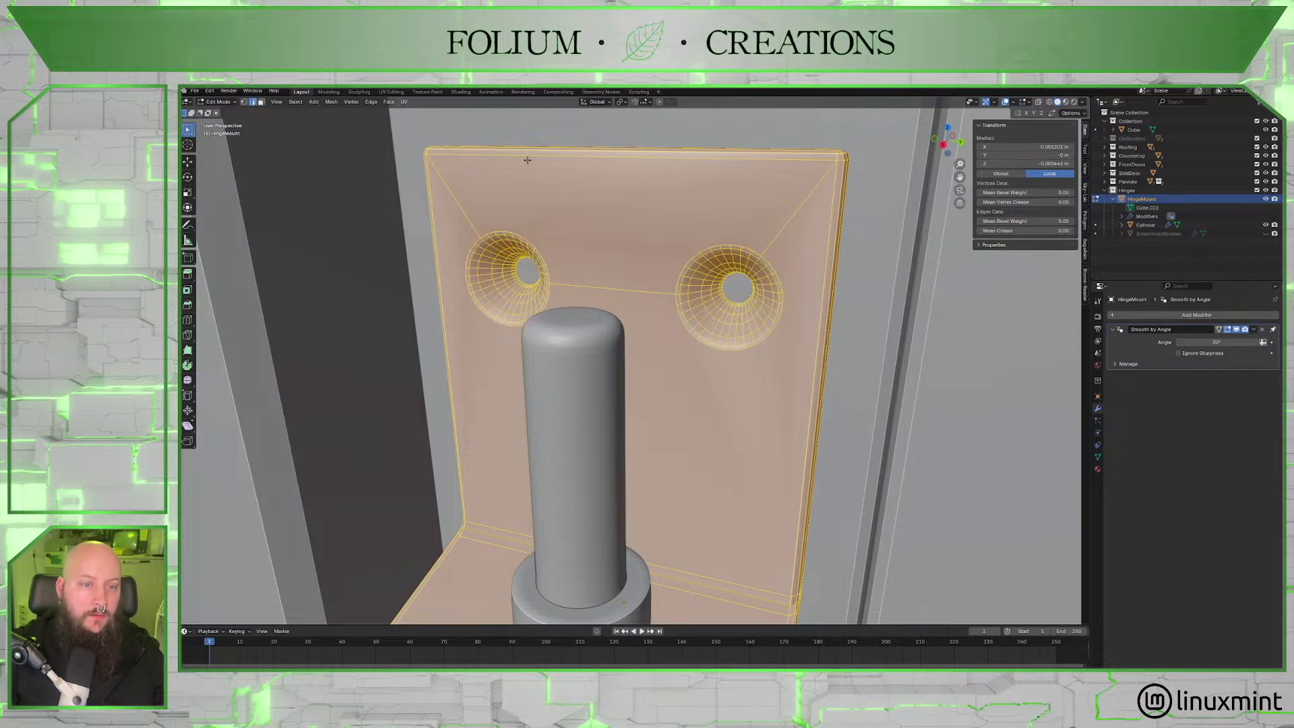
{"action": "left_click", "coordinate": [404, 102]}
{"action": "mouse_move", "coordinate": [426, 112]}
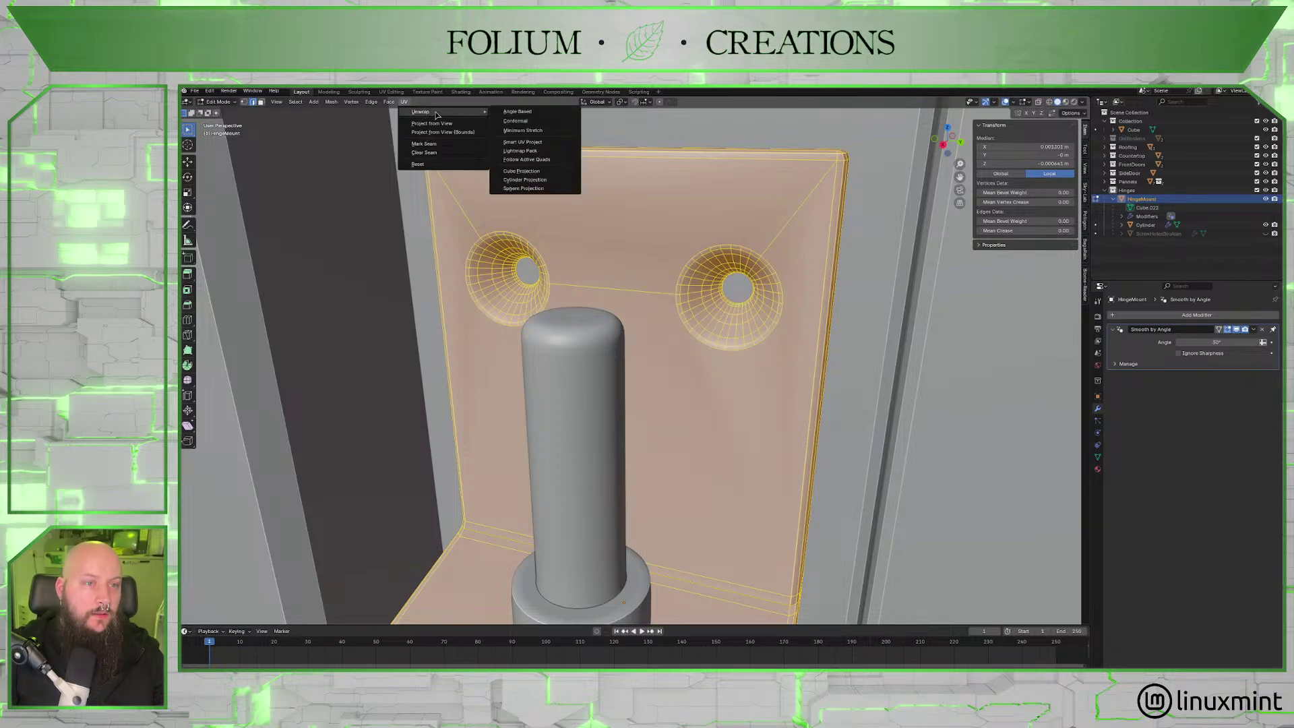
{"action": "left_click", "coordinate": [522, 141]}
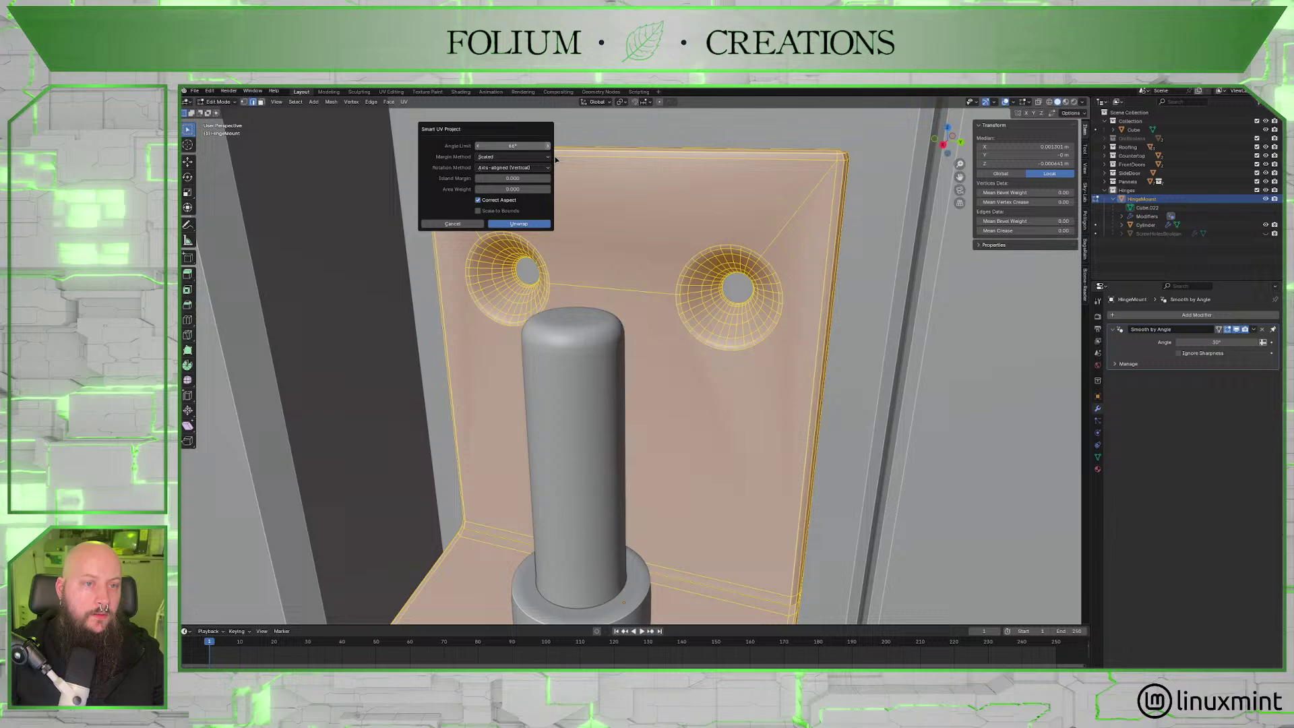
{"action": "left_click", "coordinate": [532, 223]}
{"action": "key", "text": "Tab"}
Examine the shading along the mount's folds, side corners and the ledge around the pin collar.
{"action": "middle_click_drag", "start_coordinate": [588, 225], "coordinate": [616, 254]}
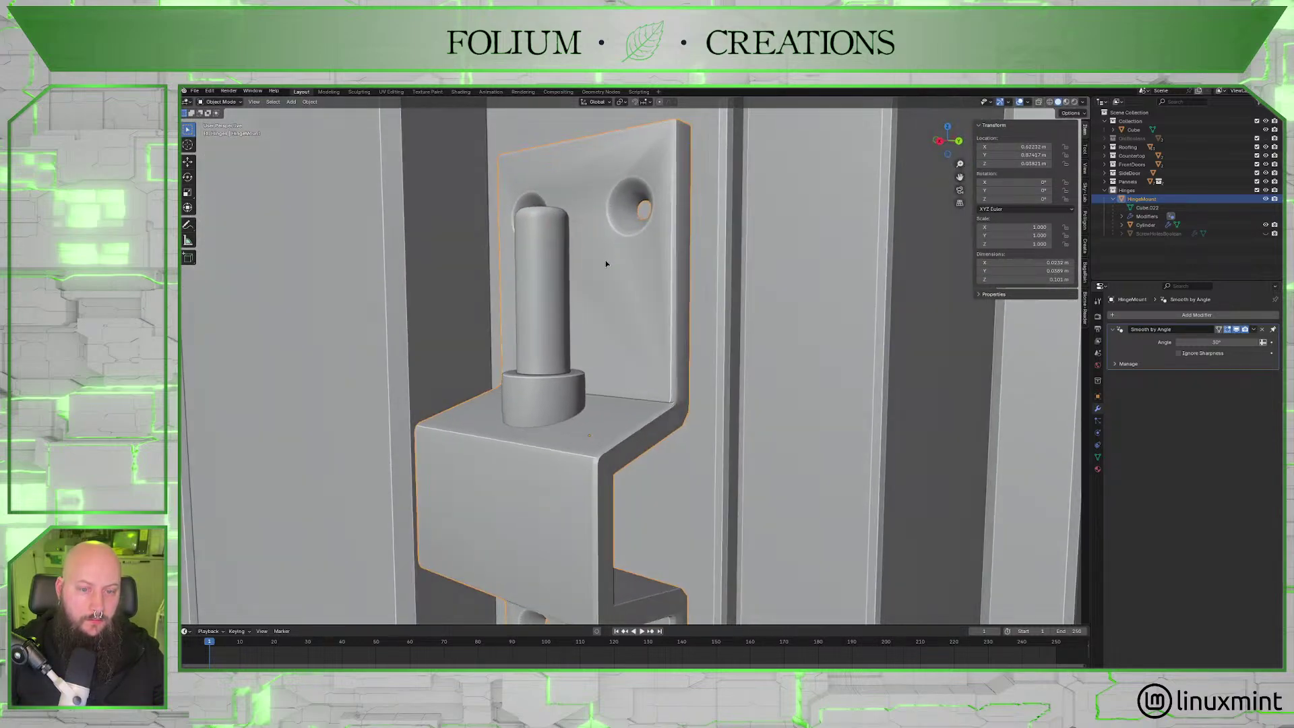
{"action": "scroll", "coordinate": [640, 361], "scroll_direction": "up", "scroll_amount": 3}
{"action": "middle_click_drag", "start_coordinate": [641, 361], "coordinate": [659, 363]}
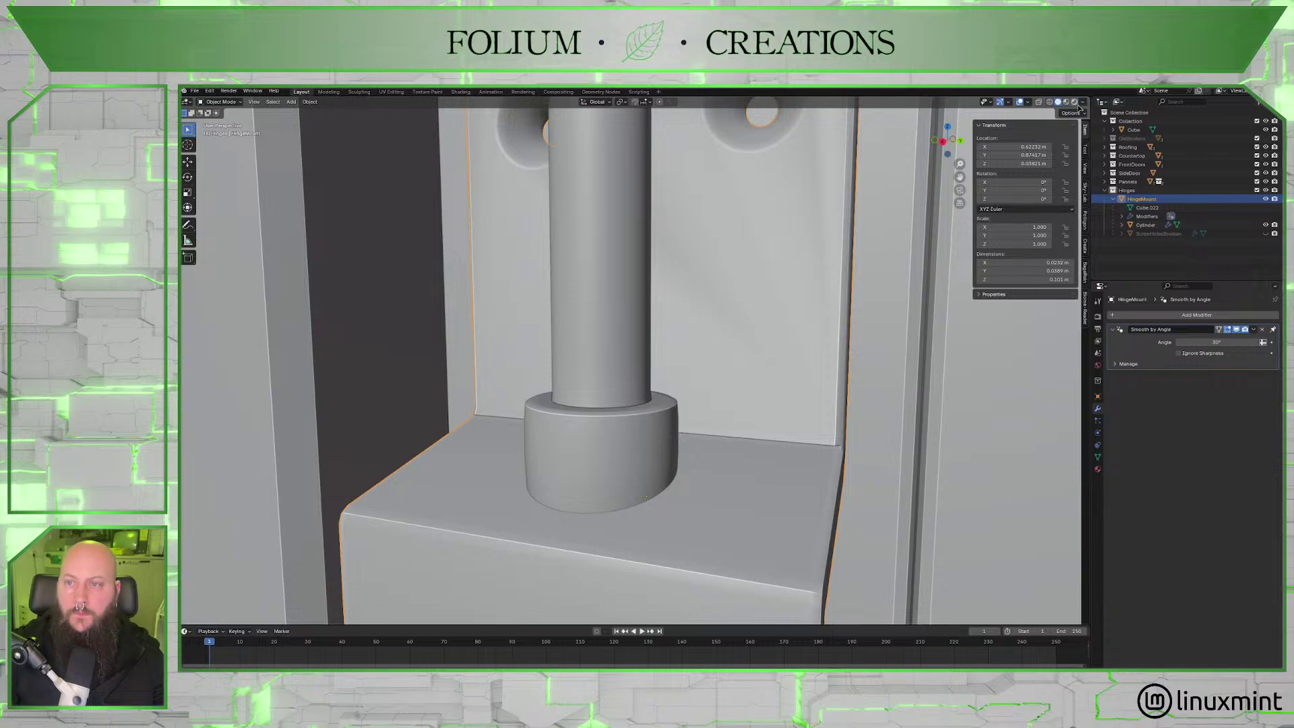
{"action": "middle_click_drag", "start_coordinate": [890, 333], "coordinate": [745, 328]}
{"action": "scroll", "coordinate": [753, 343], "scroll_direction": "up", "scroll_amount": 6}
{"action": "scroll", "coordinate": [749, 309], "scroll_direction": "up", "scroll_amount": 2}
{"action": "key", "text": "Tab"}
{"action": "scroll", "coordinate": [711, 295], "scroll_direction": "up", "scroll_amount": 1}
{"action": "scroll", "coordinate": [711, 295], "scroll_direction": "down", "scroll_amount": 2}
{"action": "key", "text": "Tab"}
{"action": "scroll", "coordinate": [721, 294], "scroll_direction": "down", "scroll_amount": 2}
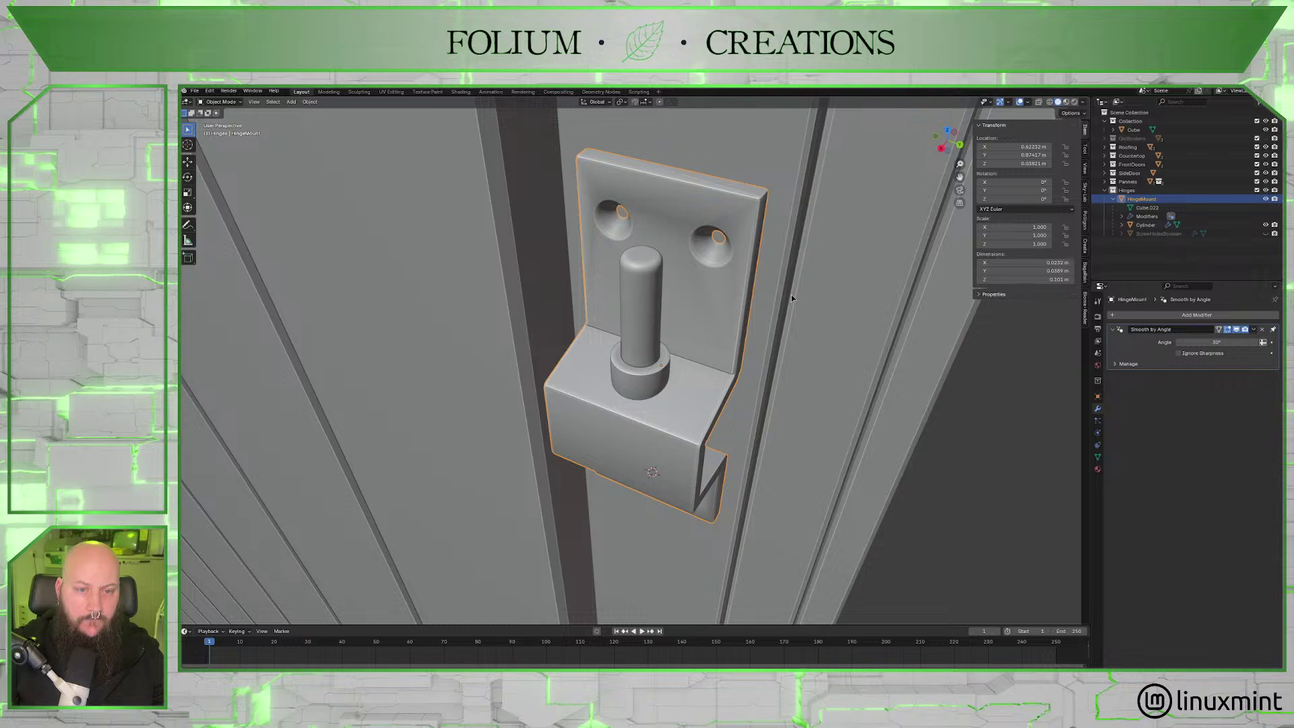
Check the whole mount's geometry in Edit Mode and its surface shading around the upper screw holes in Object Mode.
{"action": "middle_click_drag", "start_coordinate": [790, 294], "coordinate": [750, 277]}
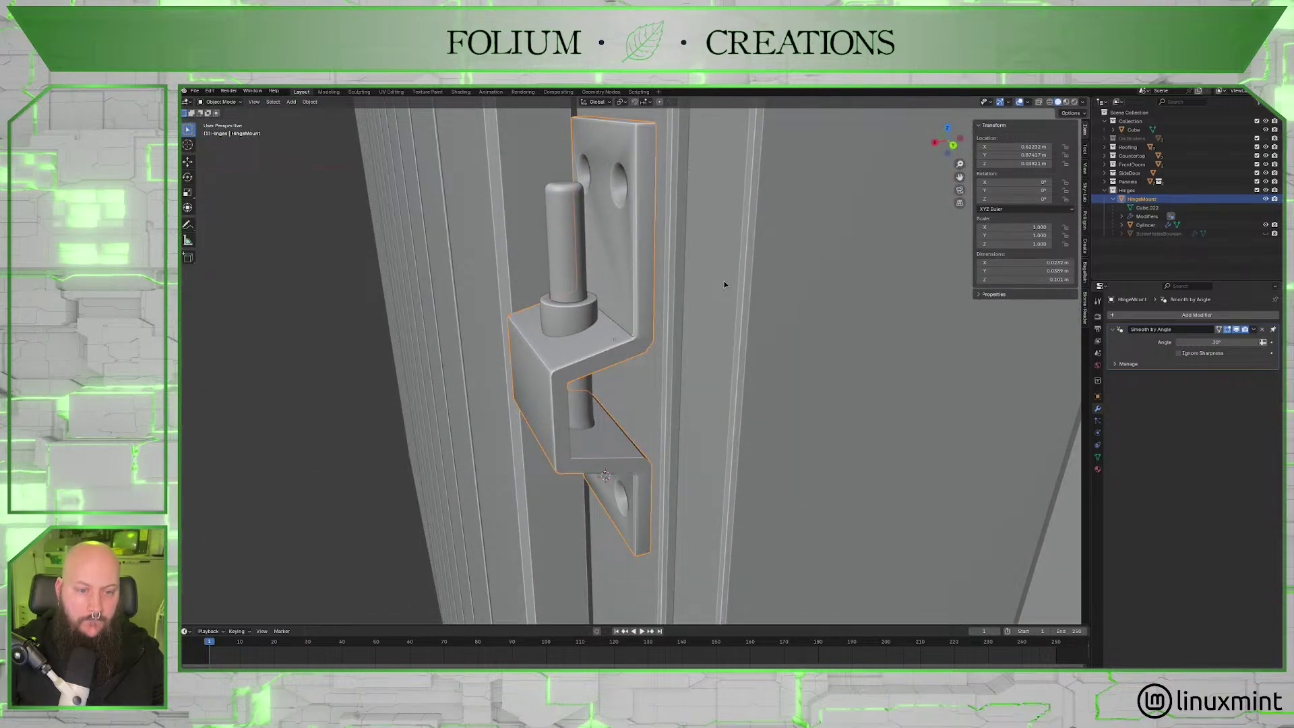
{"action": "middle_click_drag", "start_coordinate": [728, 287], "coordinate": [736, 297]}
{"action": "key", "text": "Tab"}
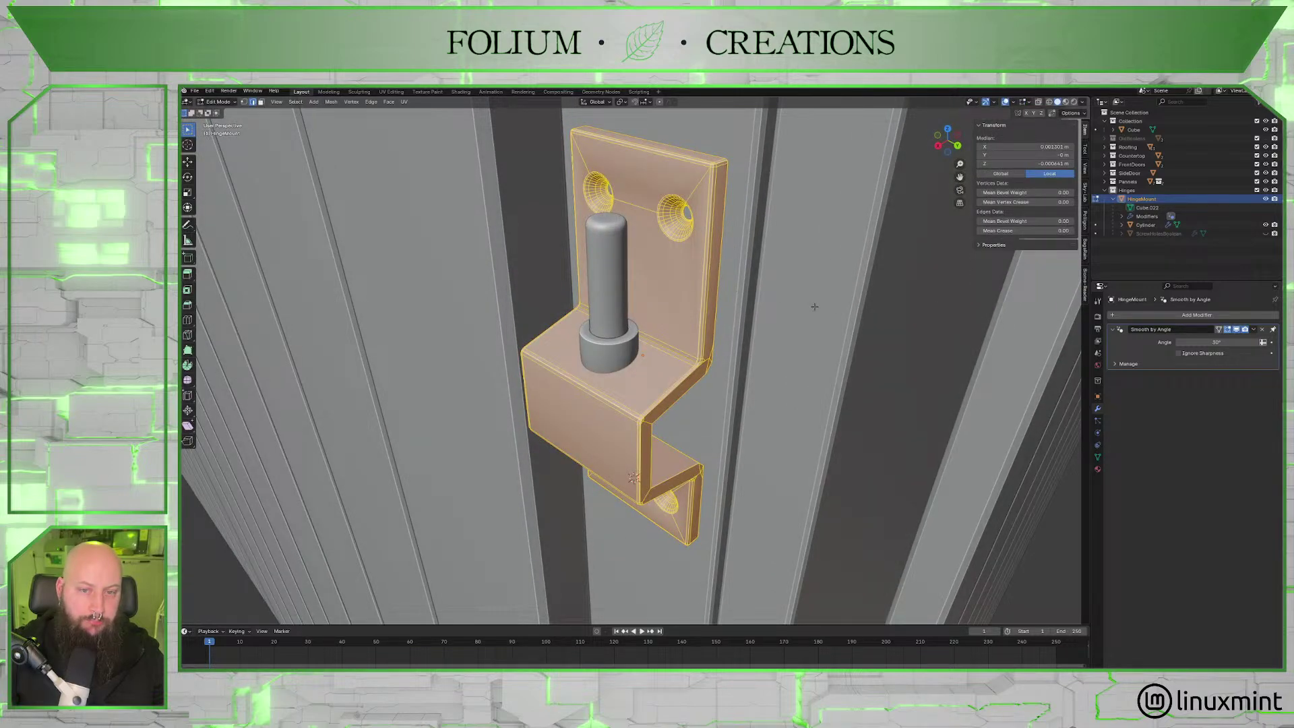
{"action": "mouse_move", "coordinate": [813, 306]}
{"action": "middle_mouse_down"}
{"action": "mouse_move", "coordinate": [829, 283]}
{"action": "mouse_move", "coordinate": [870, 295]}
{"action": "mouse_move", "coordinate": [821, 309]}
{"action": "mouse_move", "coordinate": [835, 225]}
{"action": "mouse_move", "coordinate": [863, 274]}
{"action": "mouse_move", "coordinate": [824, 290]}
{"action": "middle_mouse_up"}
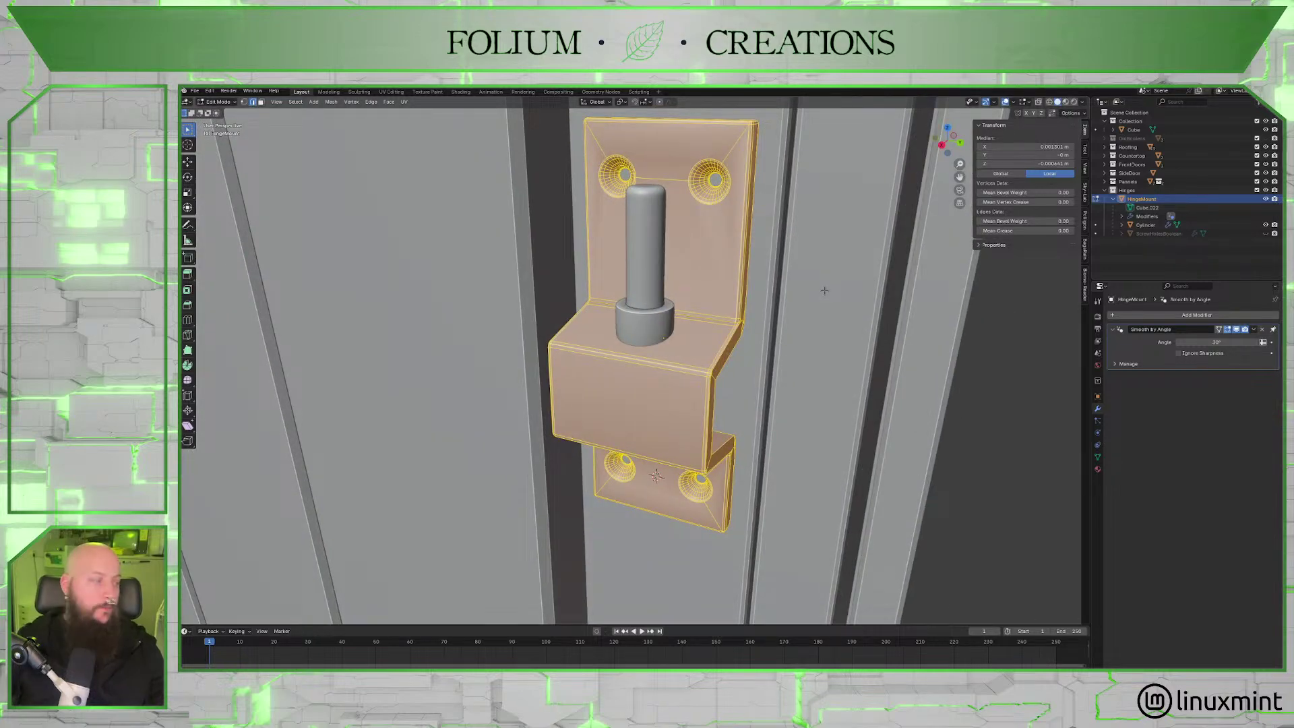
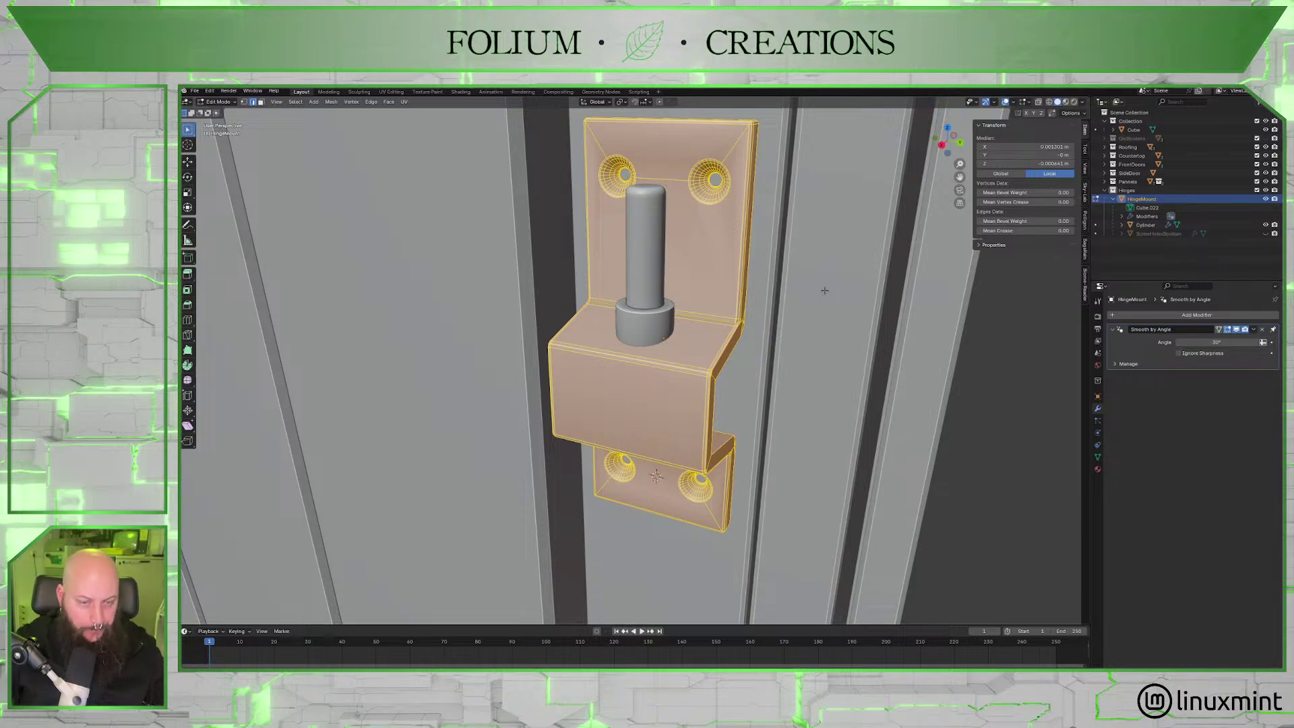
{"action": "middle_click_drag", "start_coordinate": [823, 291], "coordinate": [773, 316]}
{"action": "key", "text": "Tab"}
{"action": "scroll", "coordinate": [734, 343], "scroll_direction": "up", "scroll_amount": 2}
{"action": "scroll", "coordinate": [746, 364], "scroll_direction": "up", "scroll_amount": 3}
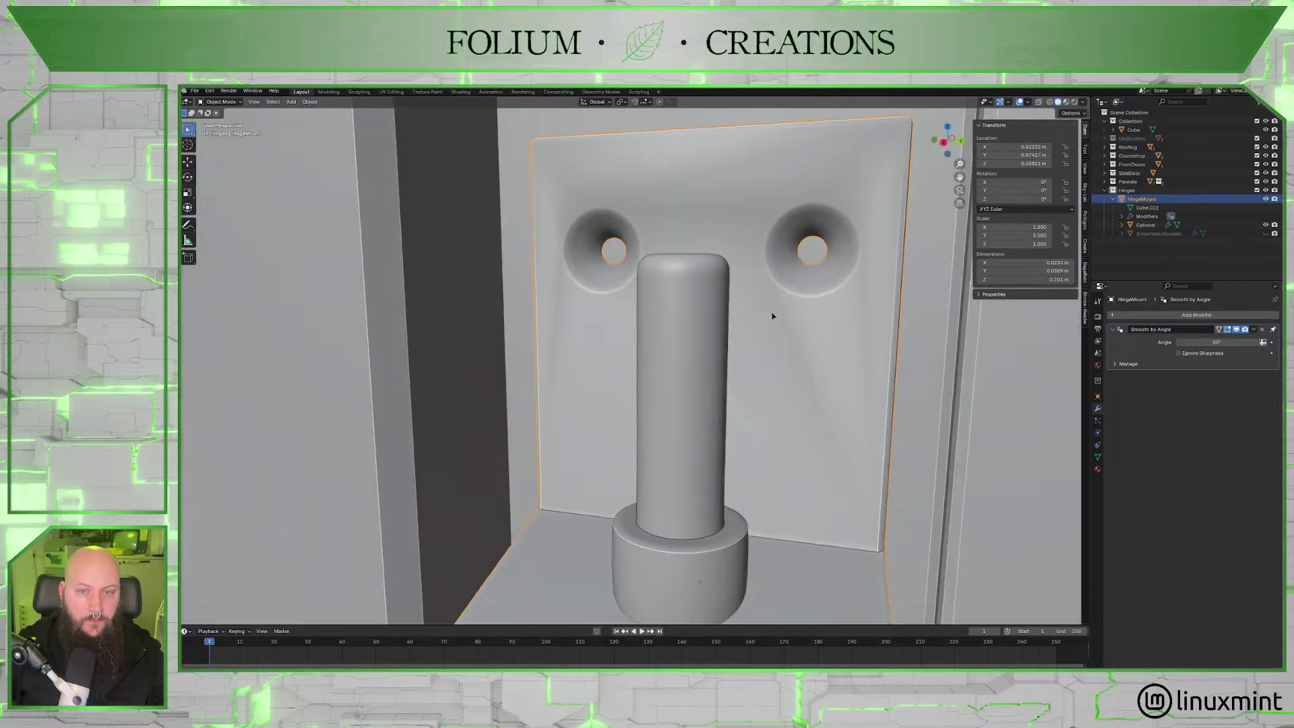
{"action": "middle_click_drag", "start_coordinate": [734, 221], "coordinate": [722, 270]}
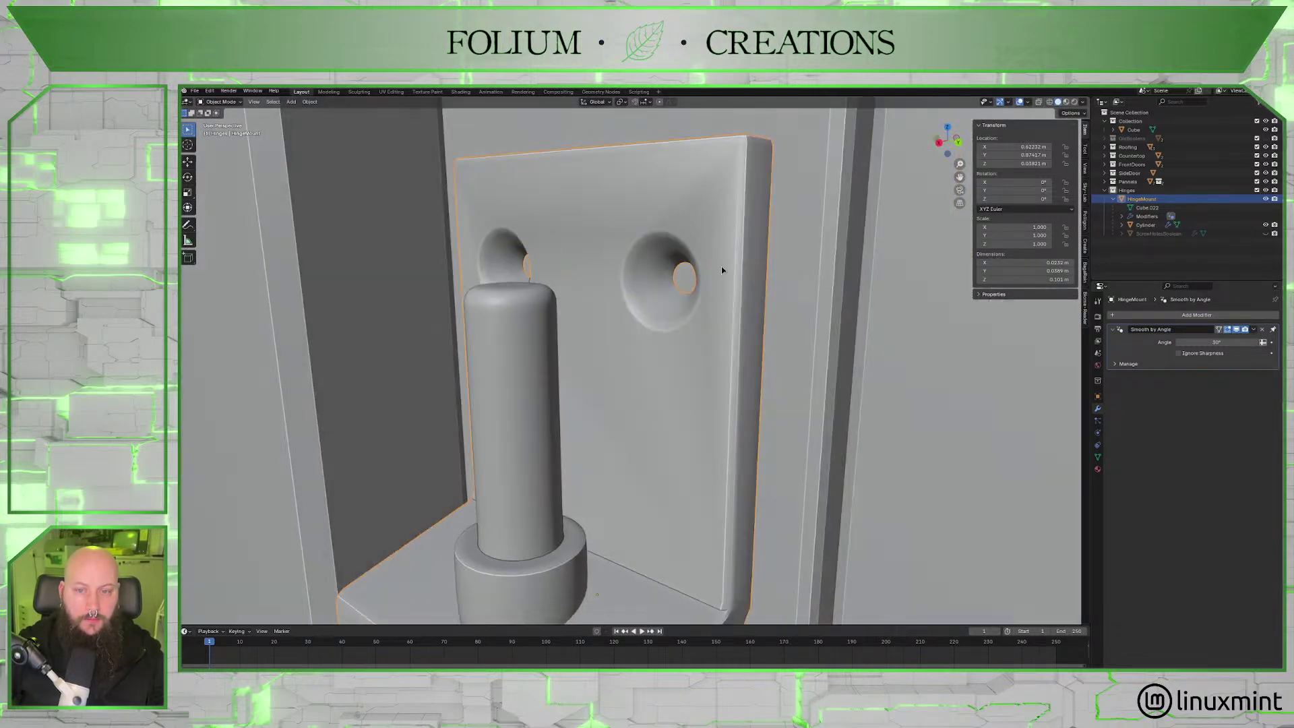
Preview the mount with MatCap lighting, restore Studio lighting, and test the Outline and Specular Lighting viewport options.
{"action": "left_click", "coordinate": [1083, 104]}
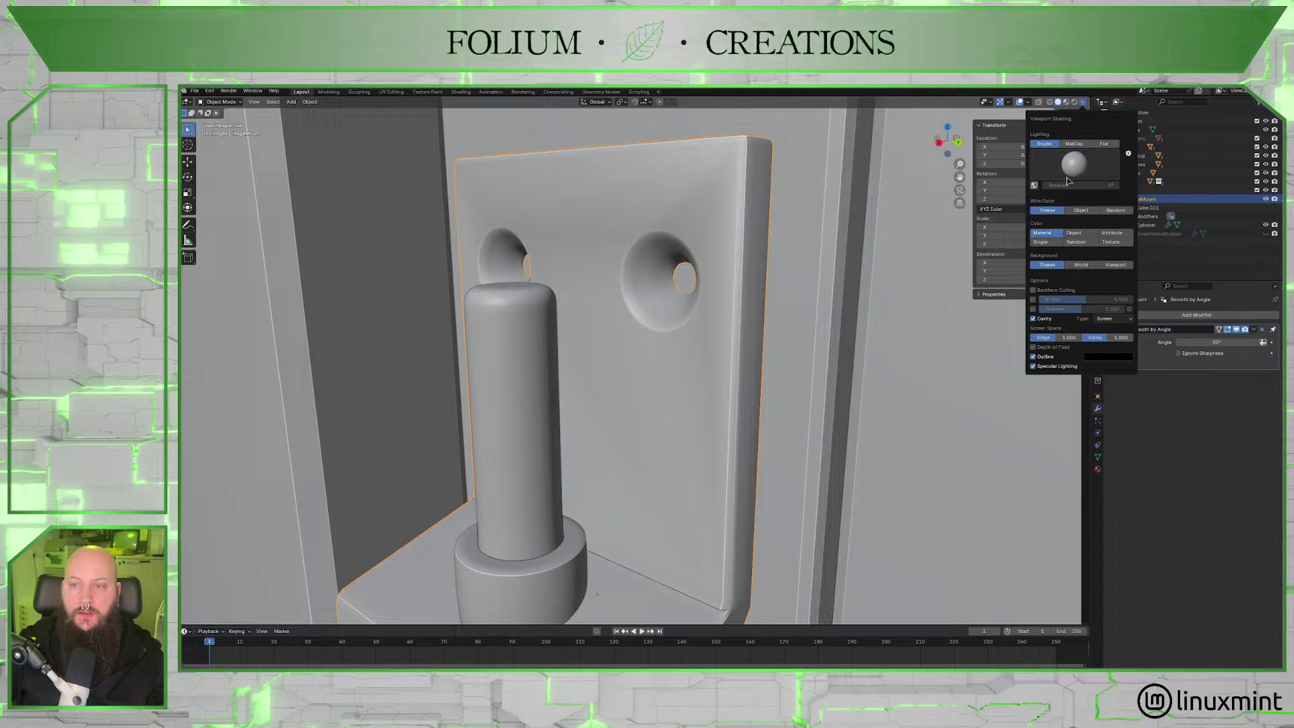
{"action": "left_click", "coordinate": [1073, 144]}
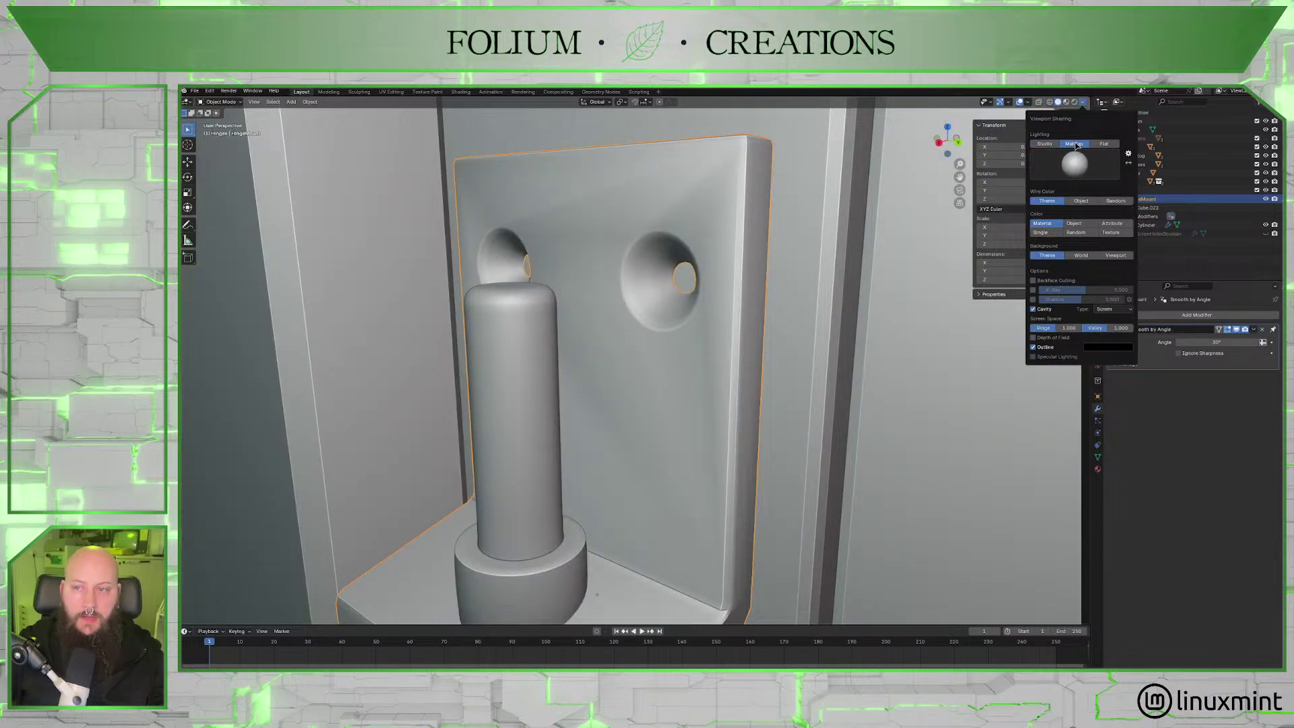
{"action": "left_click", "coordinate": [1045, 144]}
{"action": "key", "text": "Escape"}
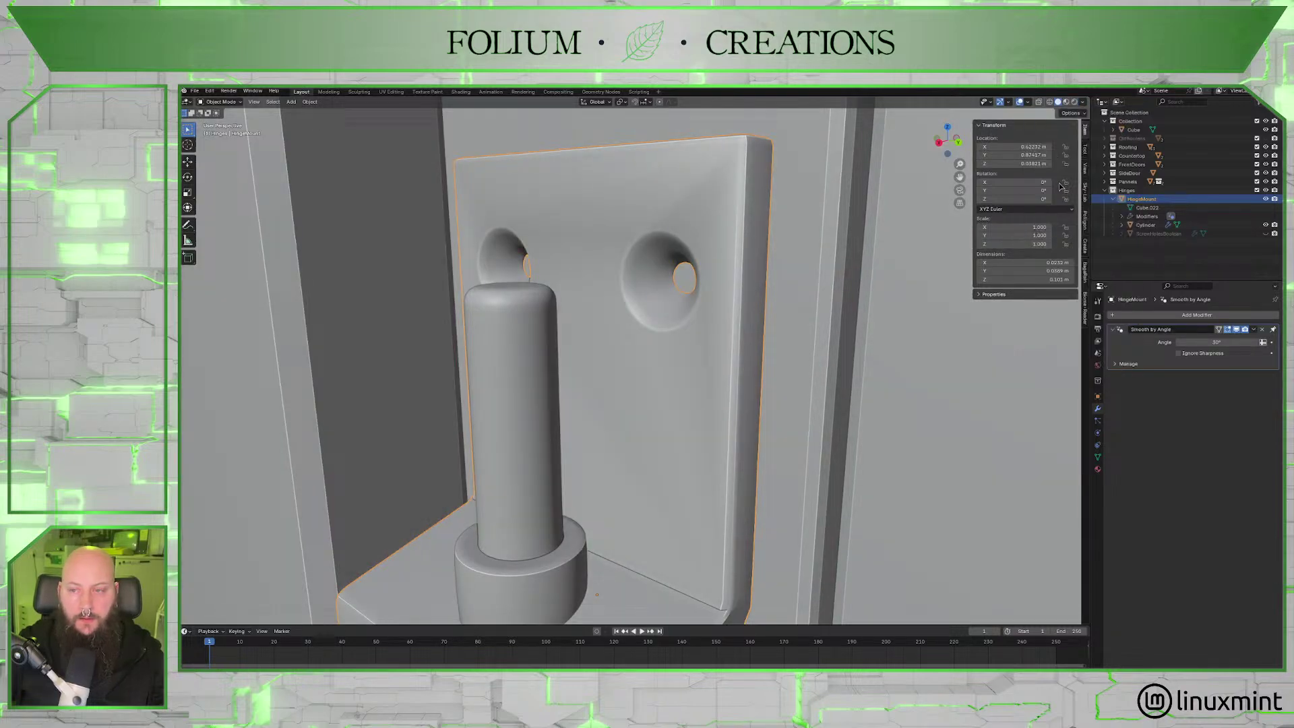
{"action": "left_click", "coordinate": [1082, 102]}
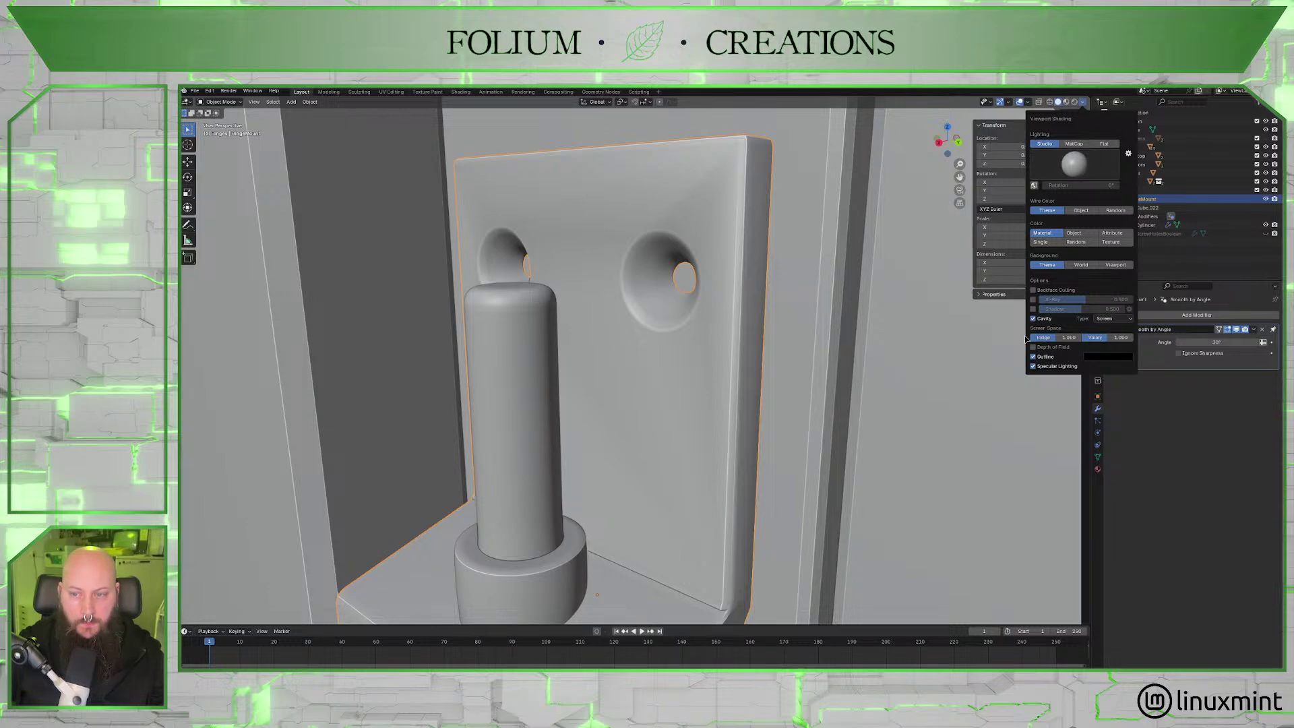
{"action": "left_click", "coordinate": [1033, 356]}
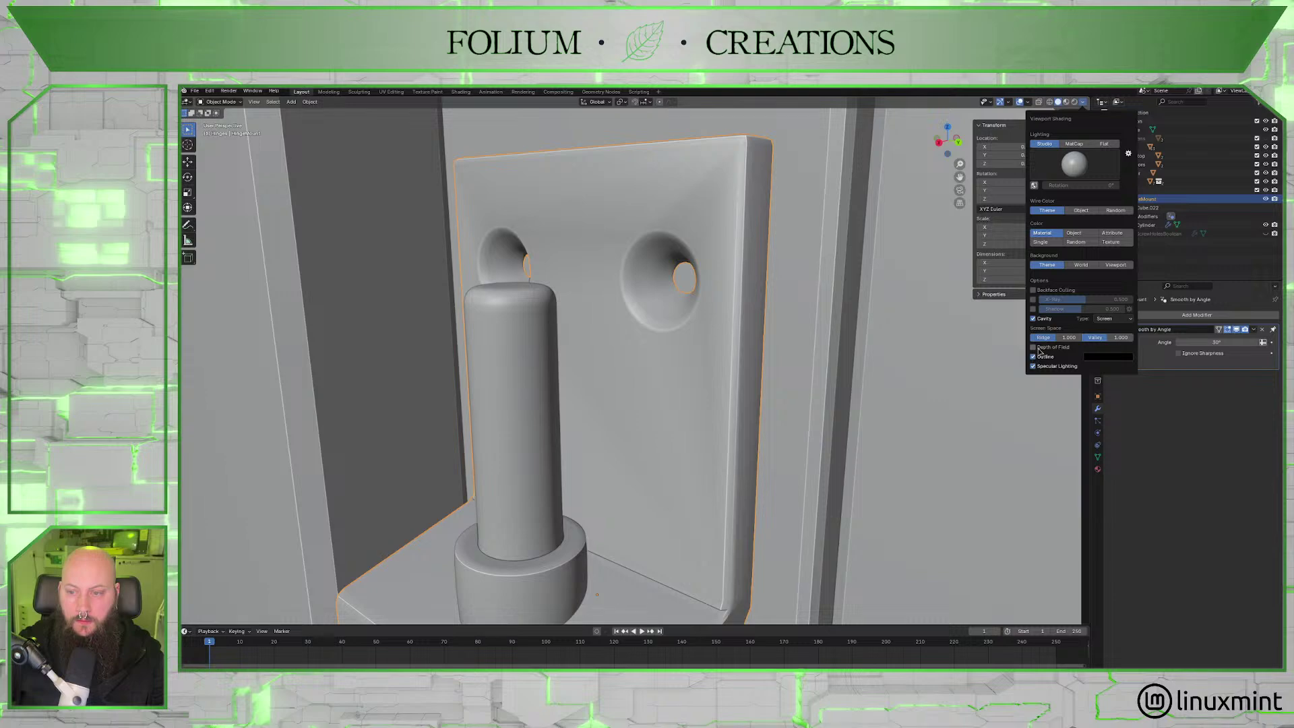
{"action": "left_click", "coordinate": [1033, 367]}
{"action": "left_click", "coordinate": [1034, 367]}
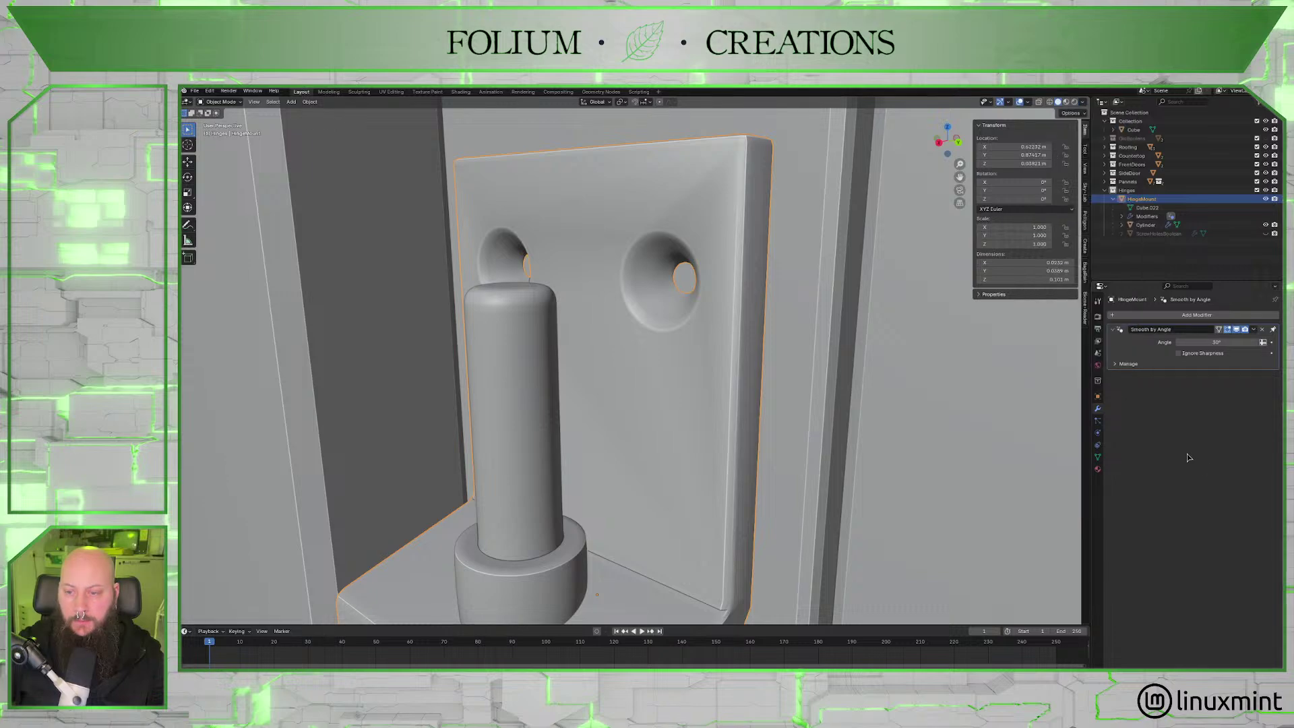
Enter Edit Mode and examine the edges connecting the upper plate's screw holes to its corners.
{"action": "middle_click_drag", "start_coordinate": [762, 341], "coordinate": [791, 351]}
{"action": "key", "text": "Tab"}
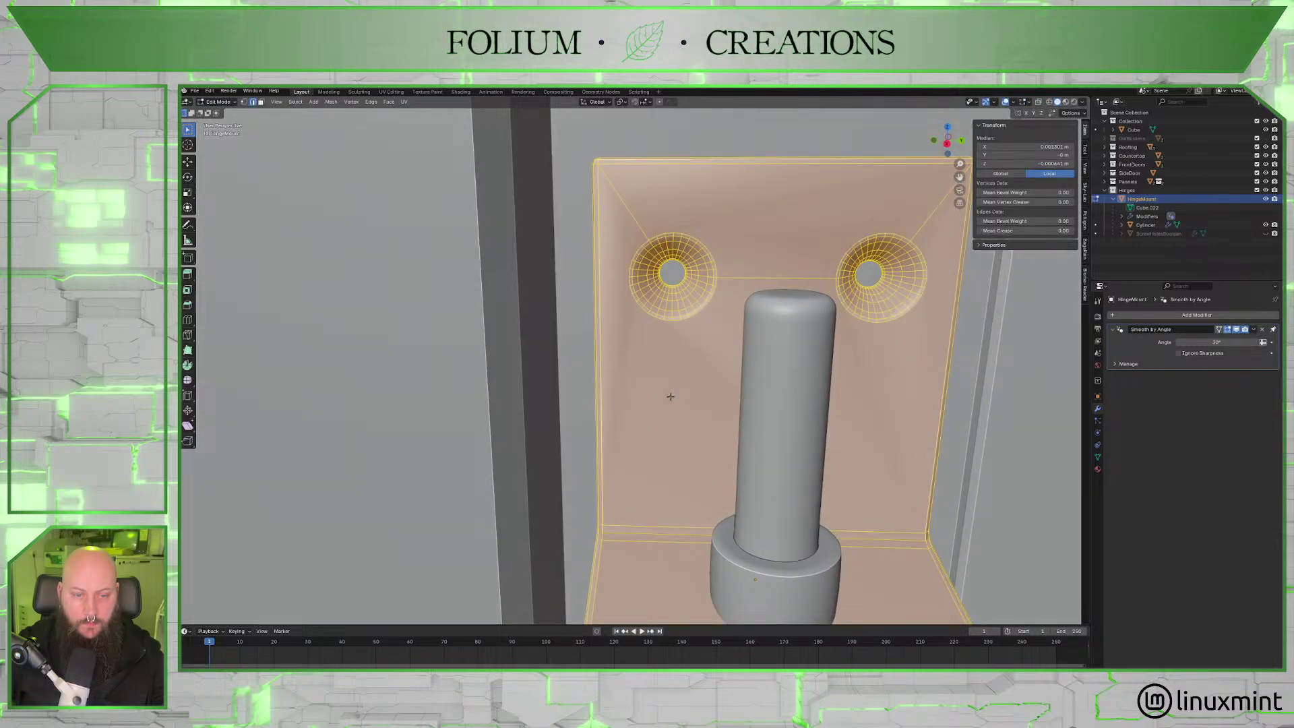
{"action": "middle_click_drag", "start_coordinate": [670, 397], "coordinate": [700, 397]}
{"action": "scroll", "coordinate": [843, 340], "scroll_direction": "down", "scroll_amount": 3}
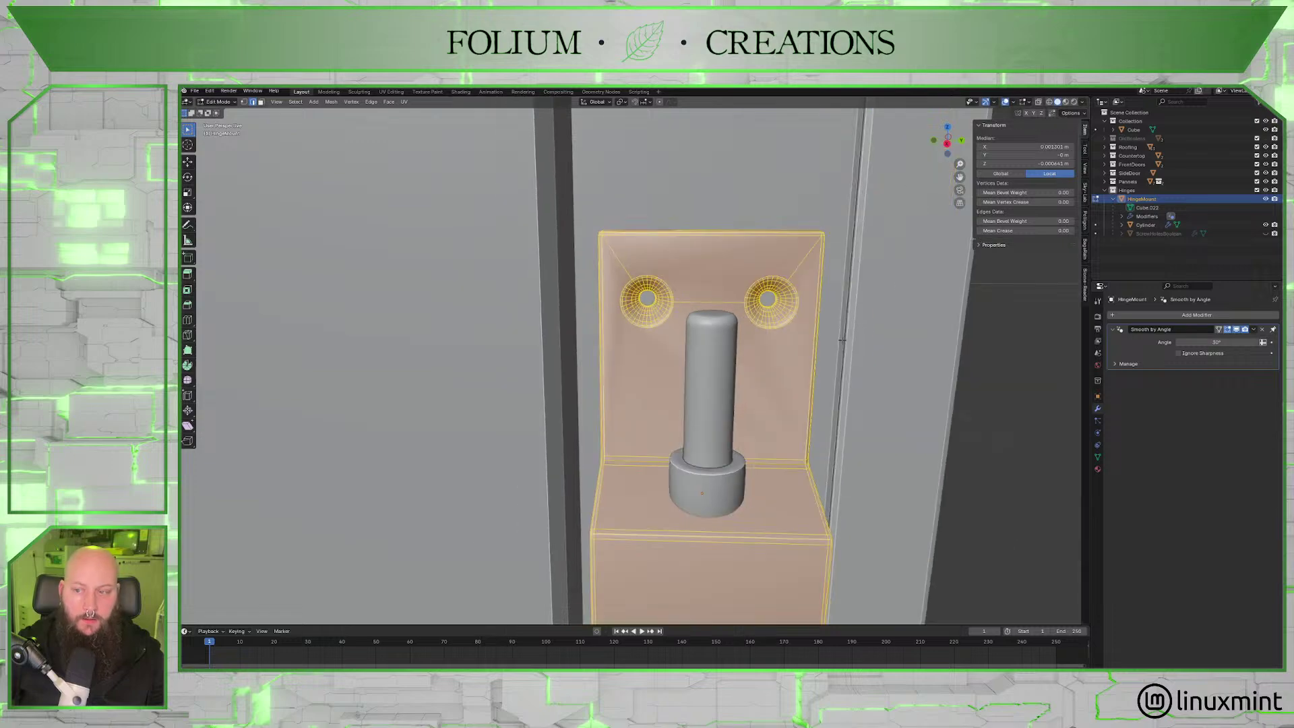
{"action": "middle_click_drag", "start_coordinate": [836, 361], "coordinate": [835, 357]}
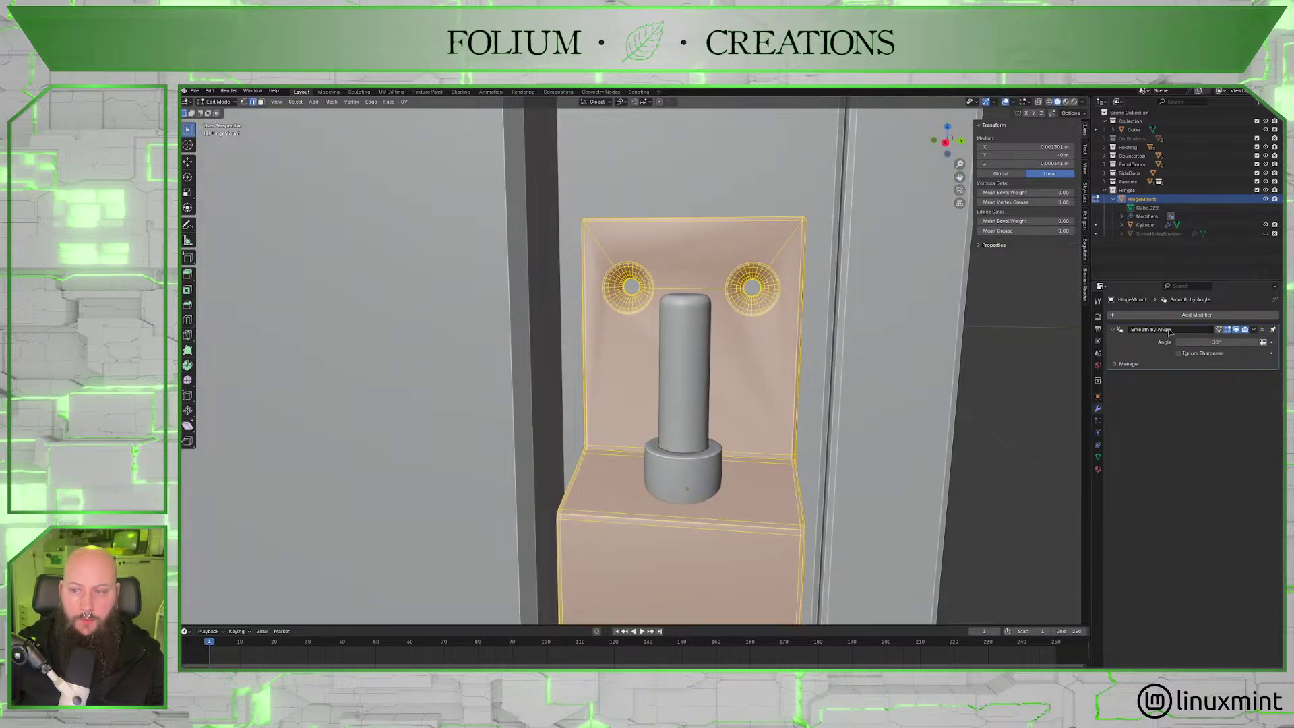
Try a Subdivision Surface modifier on the mount with its applied screw holes.
{"action": "left_click", "coordinate": [1118, 316]}
{"action": "mouse_move", "coordinate": [1108, 320]}
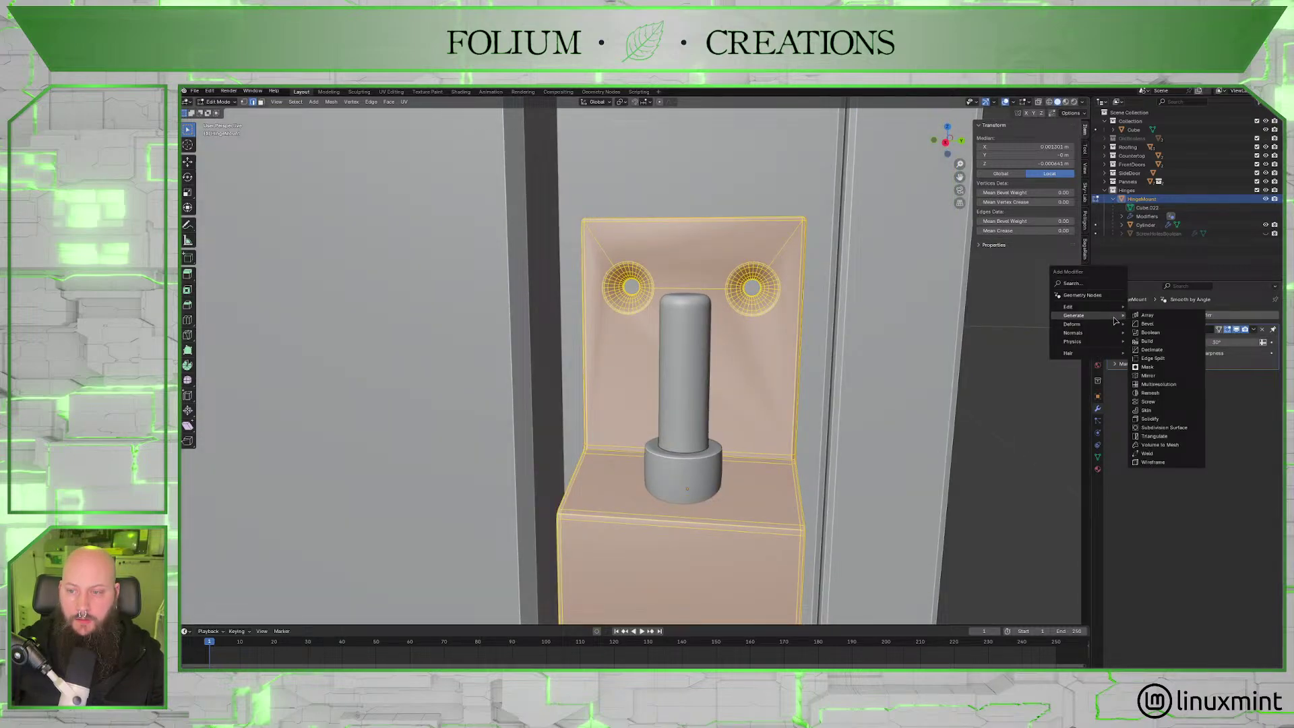
{"action": "left_click", "coordinate": [1171, 434]}
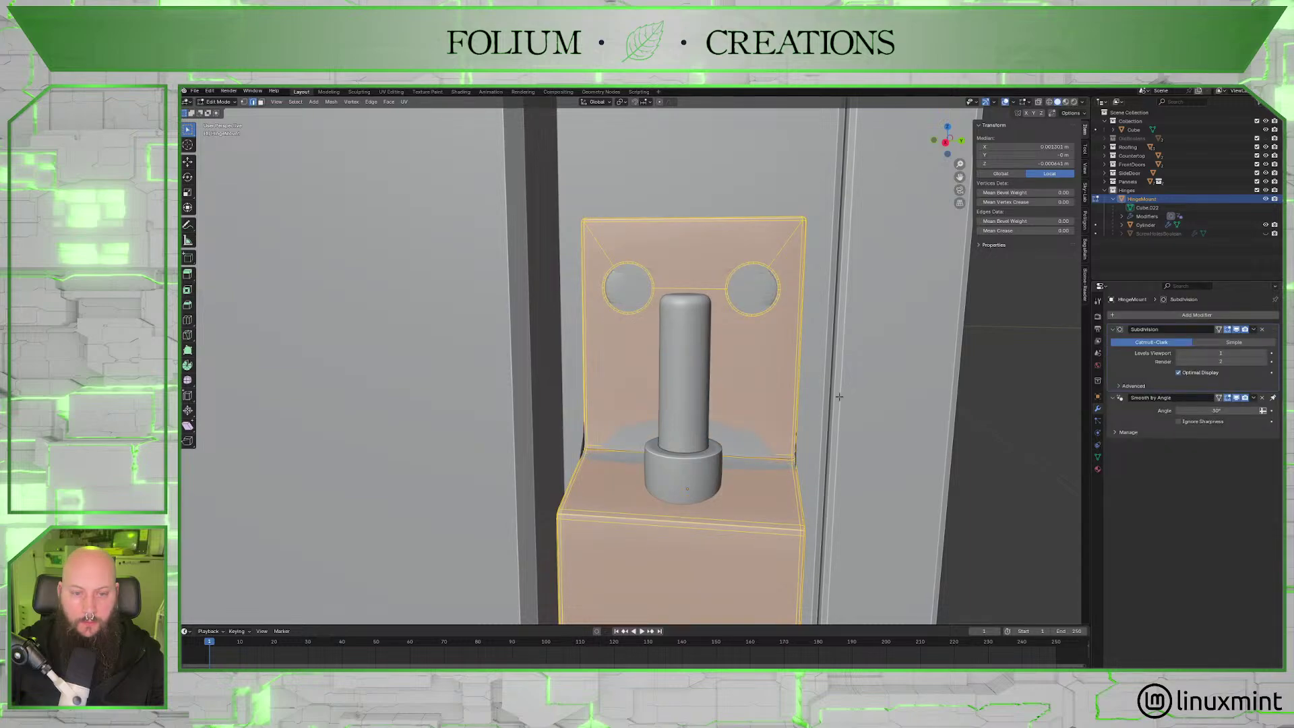
{"action": "key", "text": "Tab"}
{"action": "middle_click_drag", "start_coordinate": [839, 397], "coordinate": [842, 398]}
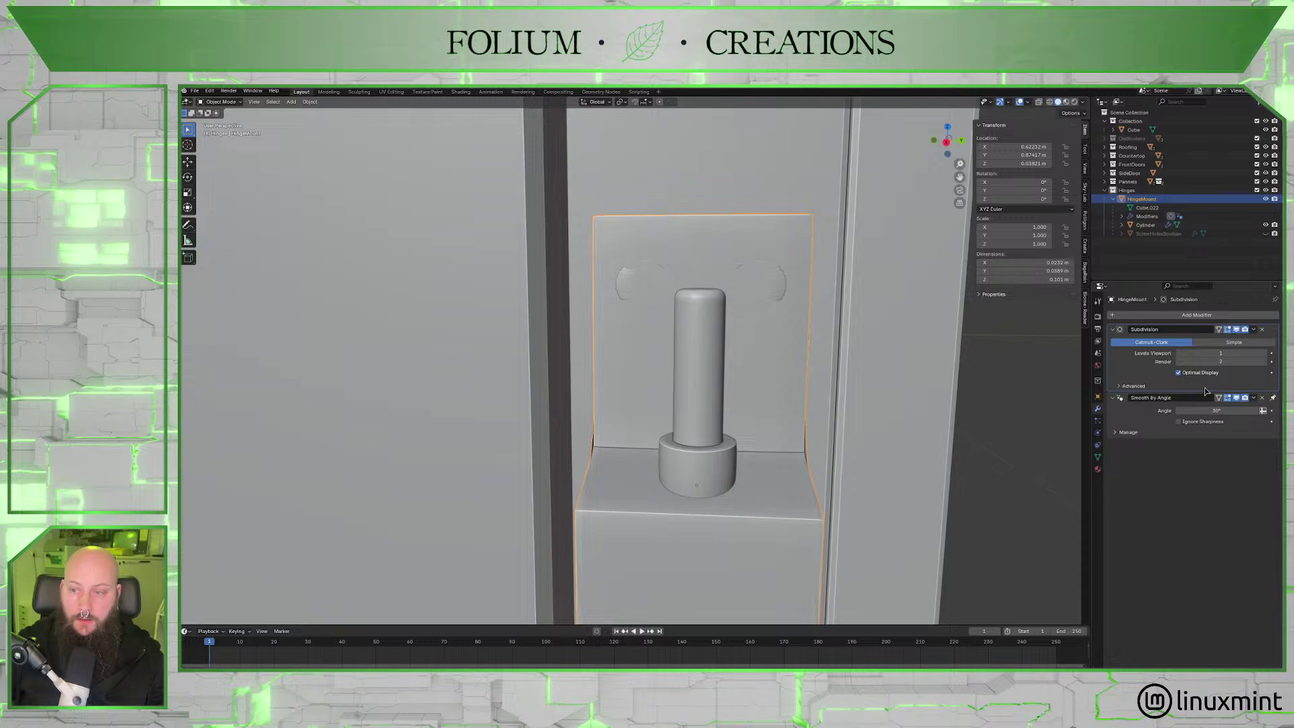
{"action": "key", "text": "ctrl+z"}
{"action": "key", "text": "ctrl+z"}
Undo the application of the mount's screw-hole Boolean to restore it as a live modifier above Smooth by Angle.
{"action": "key", "text": "Tab"}
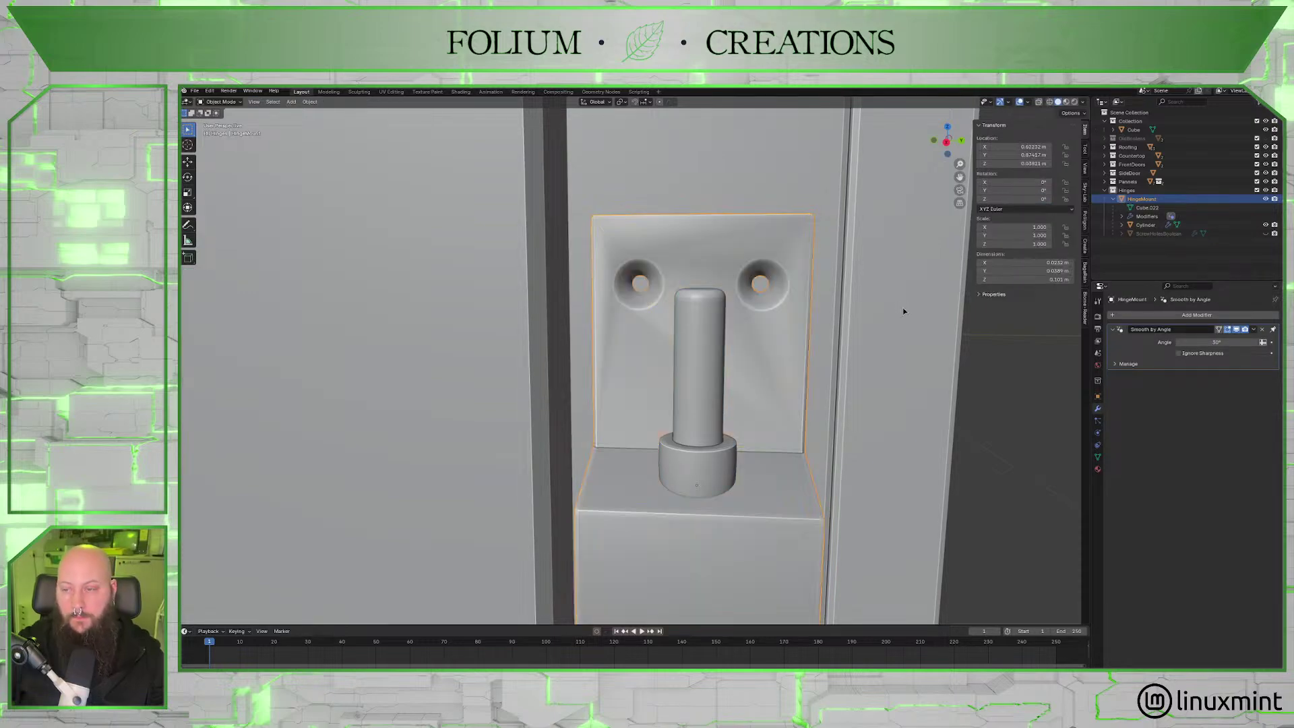
{"action": "key", "text": "Tab"}
{"action": "key", "text": "Tab"}
{"action": "key", "text": "Tab"}
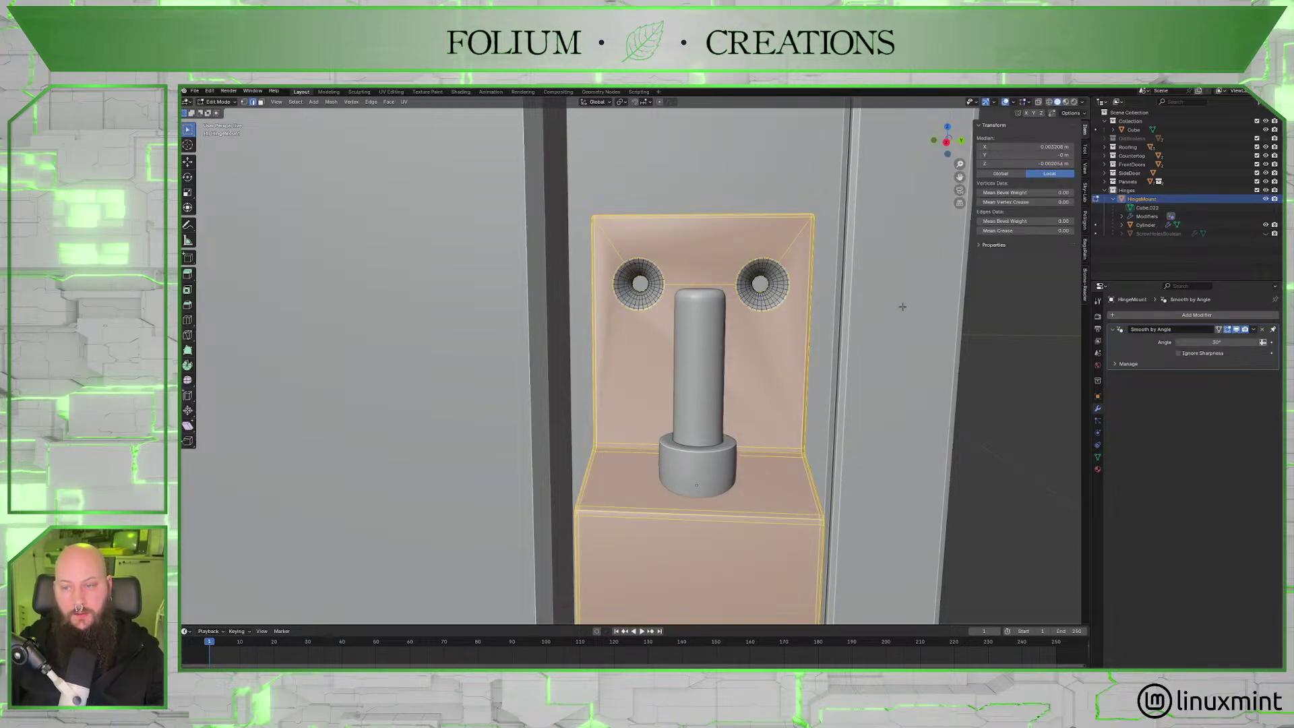
{"action": "key", "text": "Tab"}
{"action": "key", "text": "ctrl+z"}
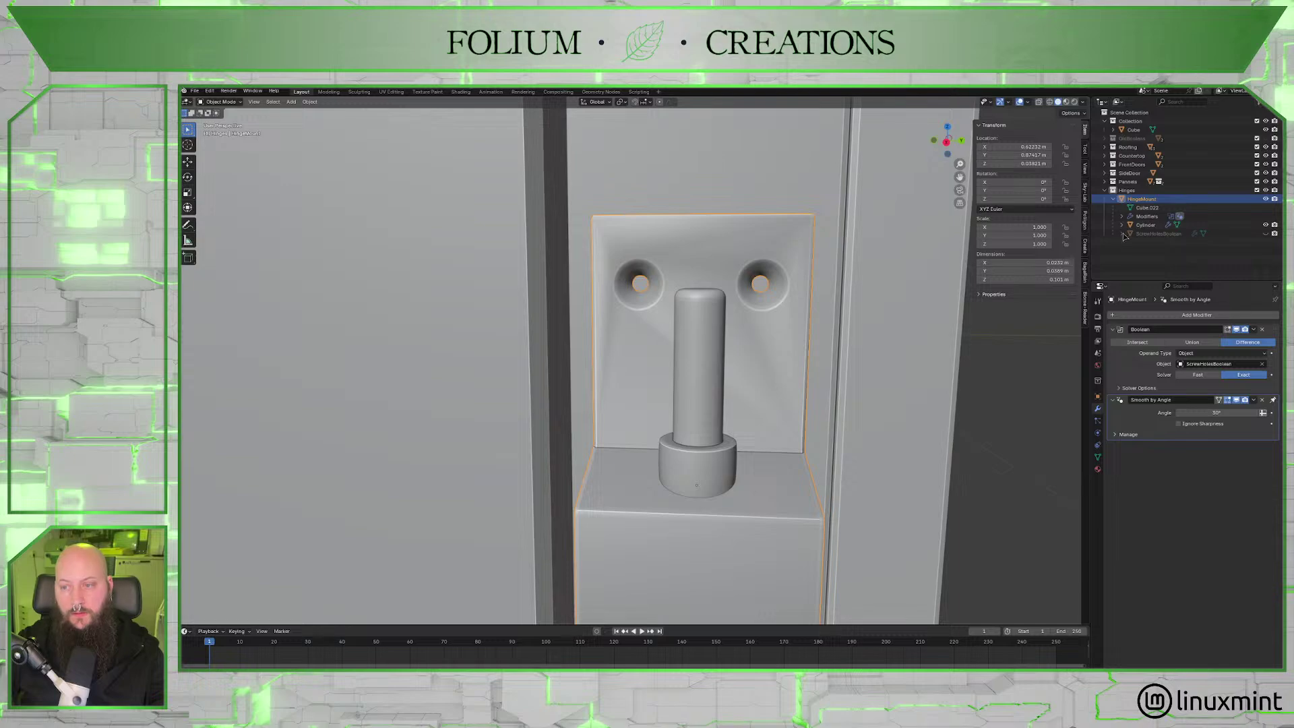
Add a Subdivision Surface modifier to the mount and place it before the screw-hole Boolean in the stack.
{"action": "left_click", "coordinate": [1203, 314]}
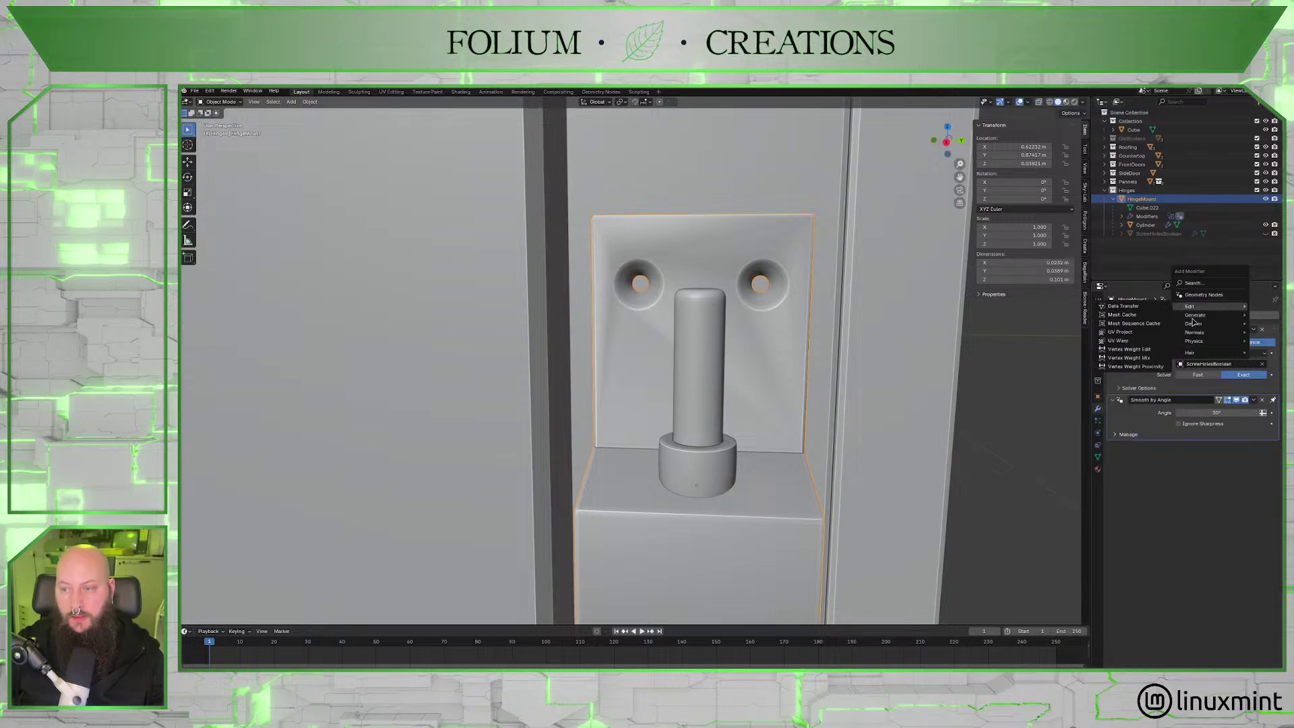
{"action": "mouse_move", "coordinate": [1204, 315]}
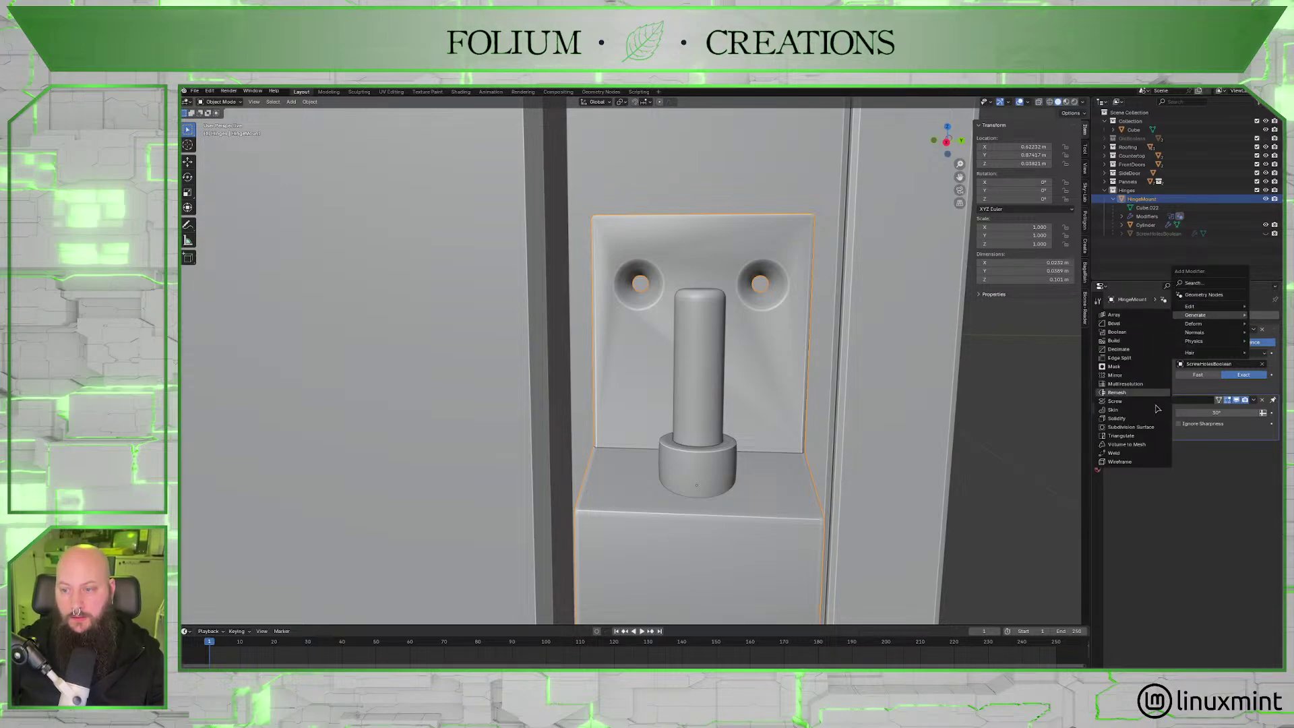
{"action": "key", "text": "Return"}
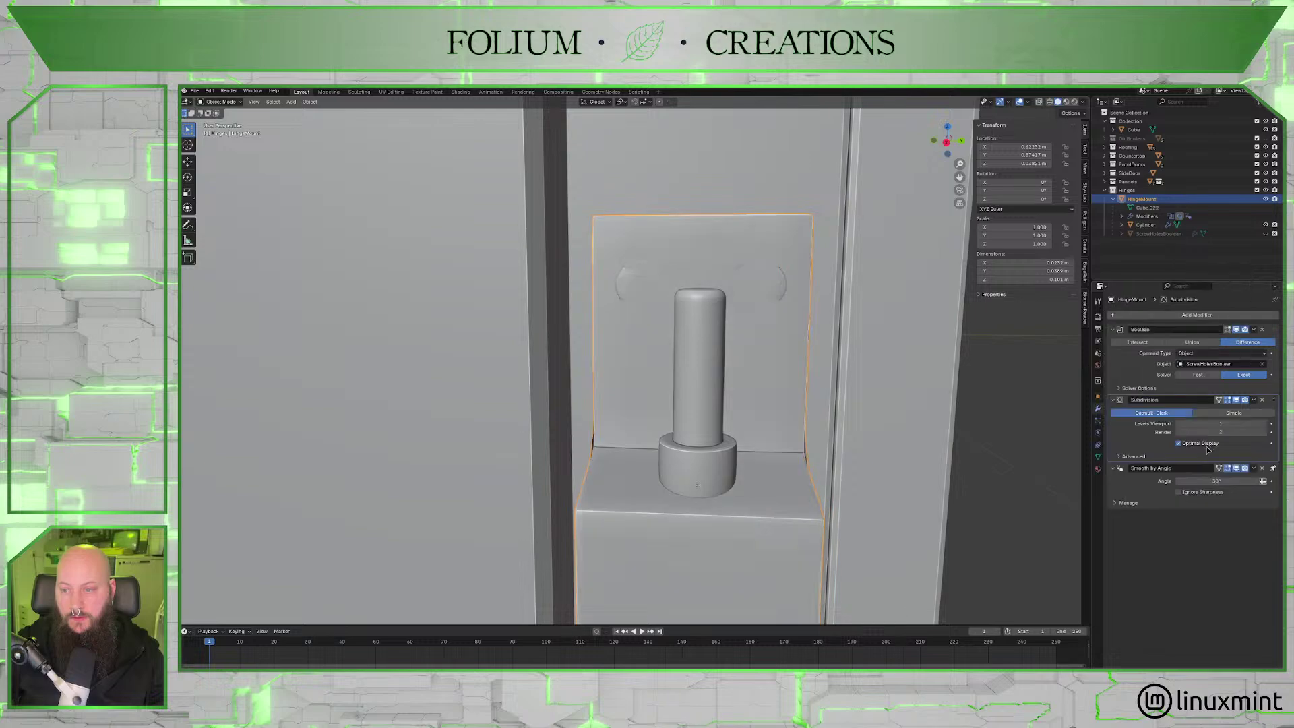
{"action": "left_click_drag", "start_coordinate": [1219, 329], "coordinate": [1219, 402]}
{"action": "middle_click_drag", "start_coordinate": [857, 364], "coordinate": [816, 361]}
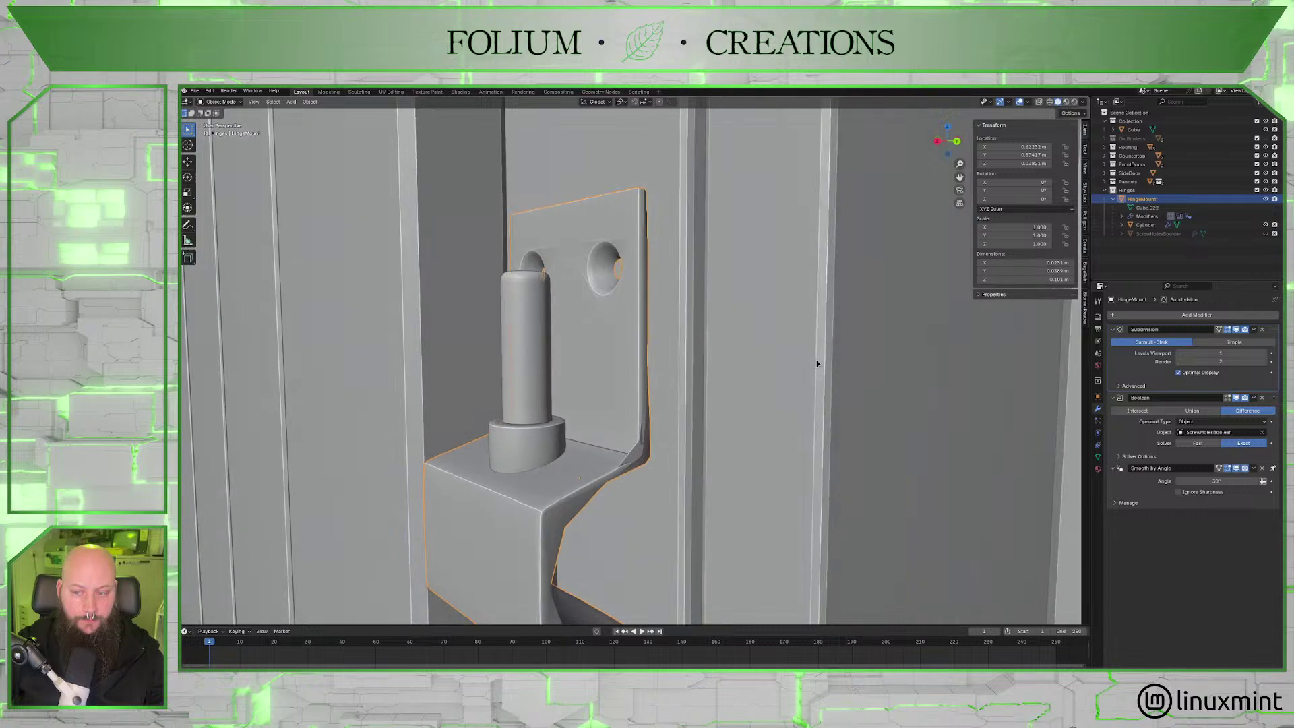
Test the Simple subdivision type on the mount and remove the Subdivision modifier.
{"action": "left_click_drag", "start_coordinate": [1273, 329], "coordinate": [1249, 341]}
{"action": "left_click", "coordinate": [1234, 342]}
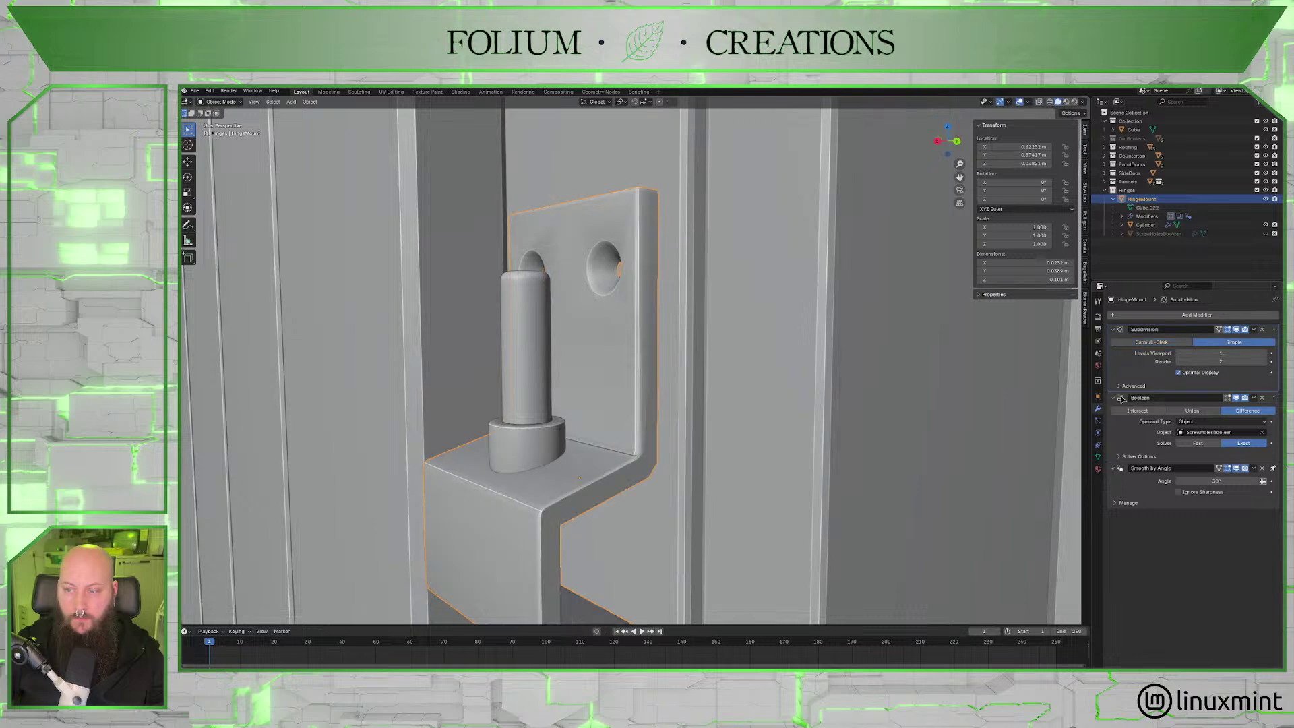
{"action": "mouse_move", "coordinate": [808, 364]}
{"action": "middle_mouse_down"}
{"action": "mouse_move", "coordinate": [795, 373]}
{"action": "mouse_move", "coordinate": [805, 386]}
{"action": "middle_mouse_up"}
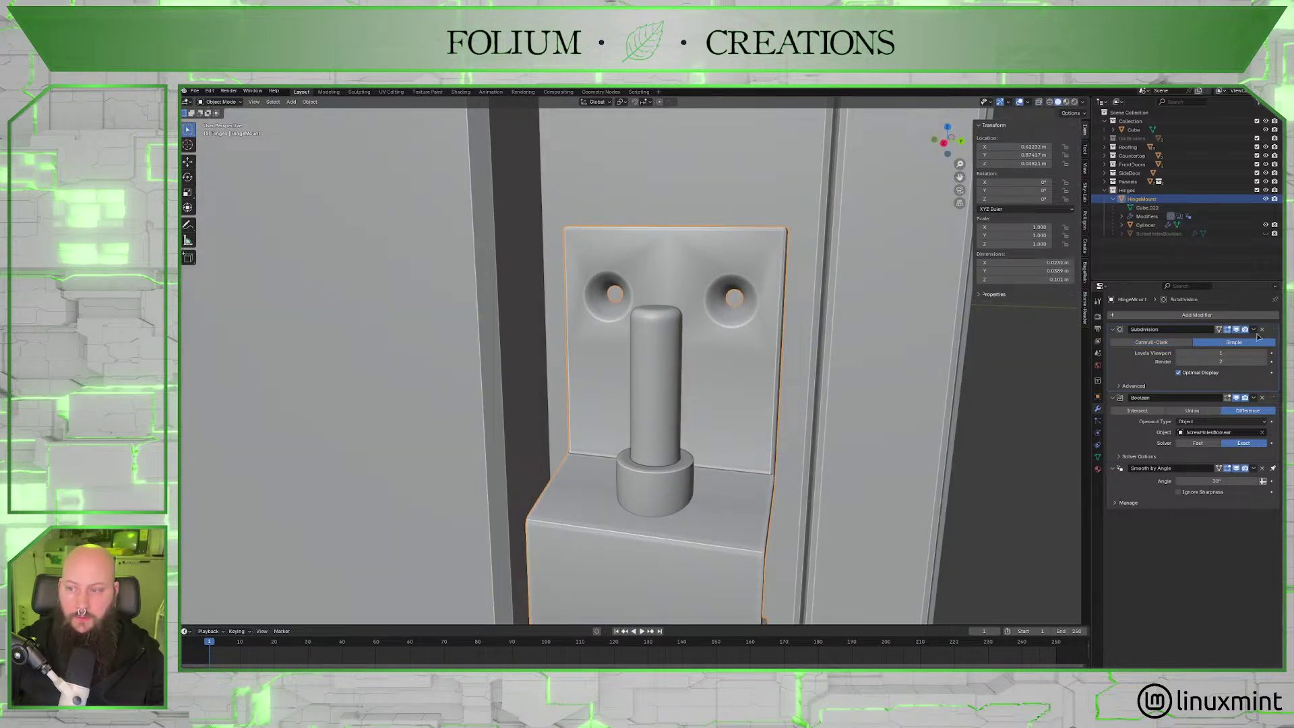
{"action": "mouse_move", "coordinate": [1274, 329]}
{"action": "left_mouse_down"}
{"action": "mouse_move", "coordinate": [1279, 403]}
{"action": "mouse_move", "coordinate": [1274, 329]}
{"action": "left_mouse_up"}
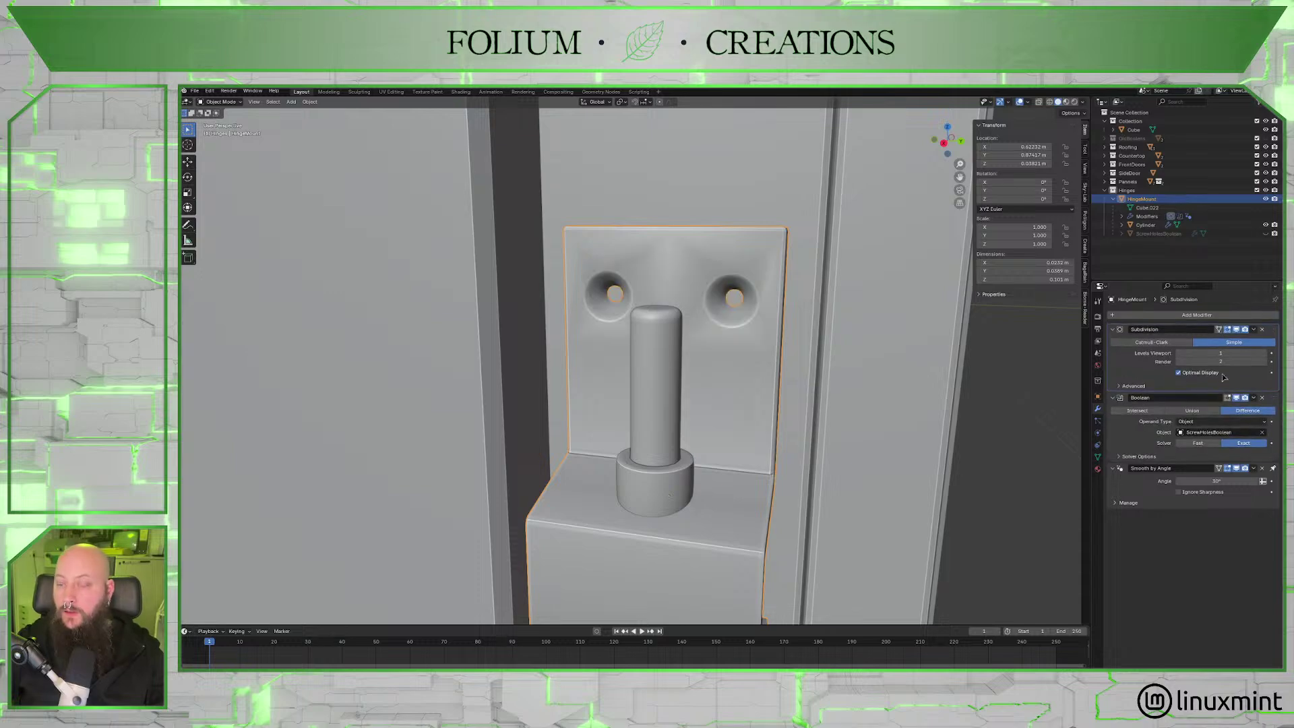
{"action": "middle_click_drag", "start_coordinate": [789, 357], "coordinate": [775, 314]}
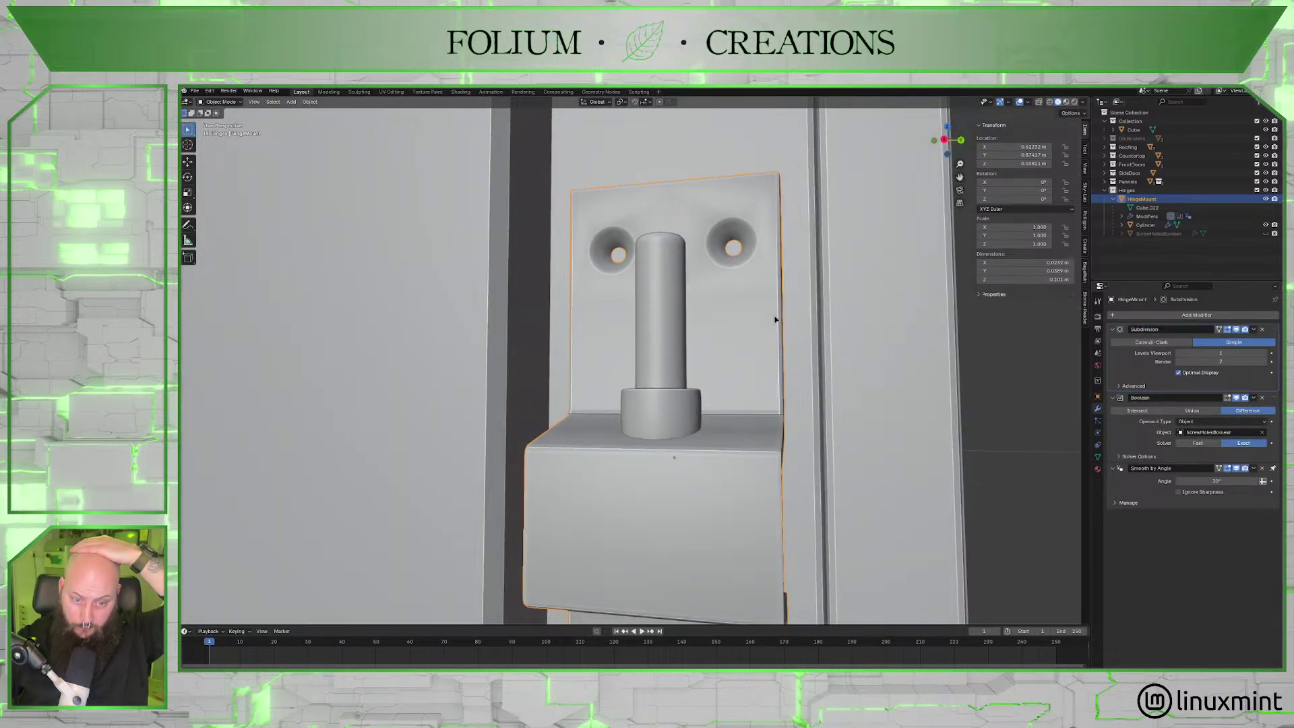
{"action": "left_click", "coordinate": [1262, 329]}
Remove the Smooth by Angle modifier from the hinge mount and apply Shade Flat to it.
{"action": "scroll", "coordinate": [913, 362], "scroll_direction": "down", "scroll_amount": 6}
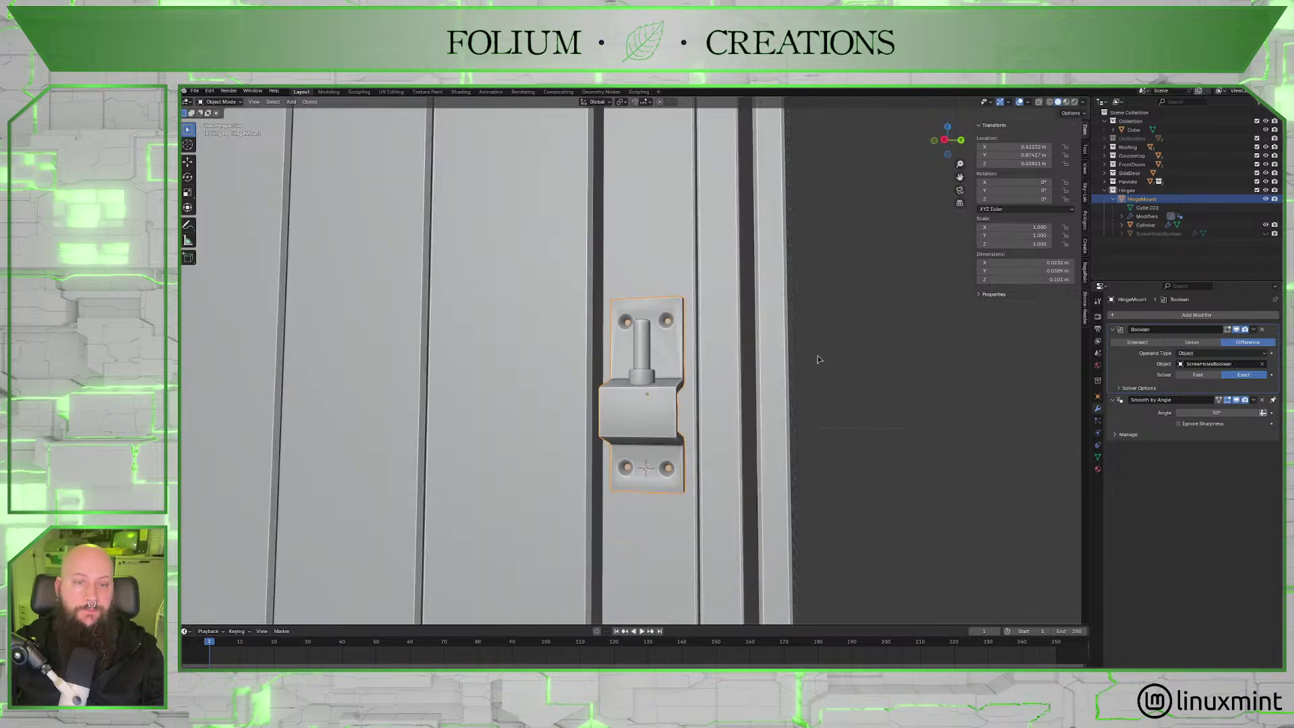
{"action": "middle_click_drag", "start_coordinate": [820, 358], "coordinate": [828, 398]}
{"action": "scroll", "coordinate": [828, 398], "scroll_direction": "up", "scroll_amount": 5}
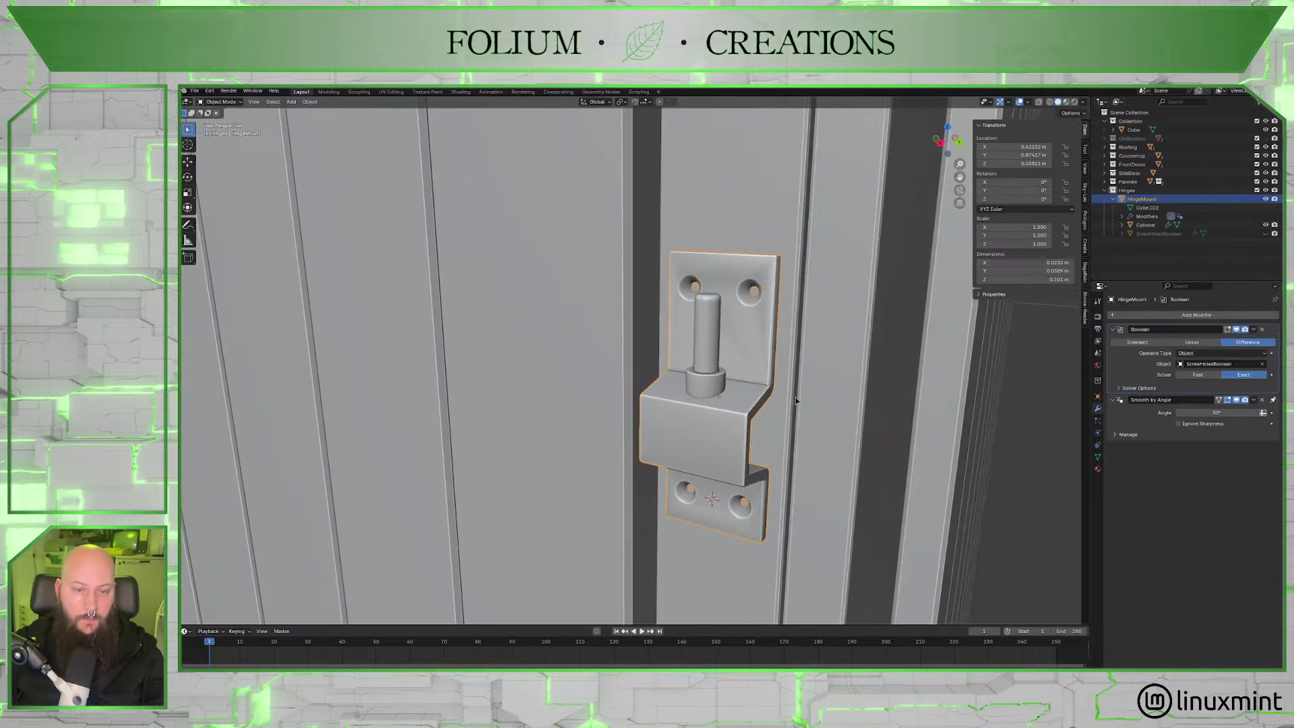
{"action": "middle_click_drag", "start_coordinate": [904, 385], "coordinate": [825, 382]}
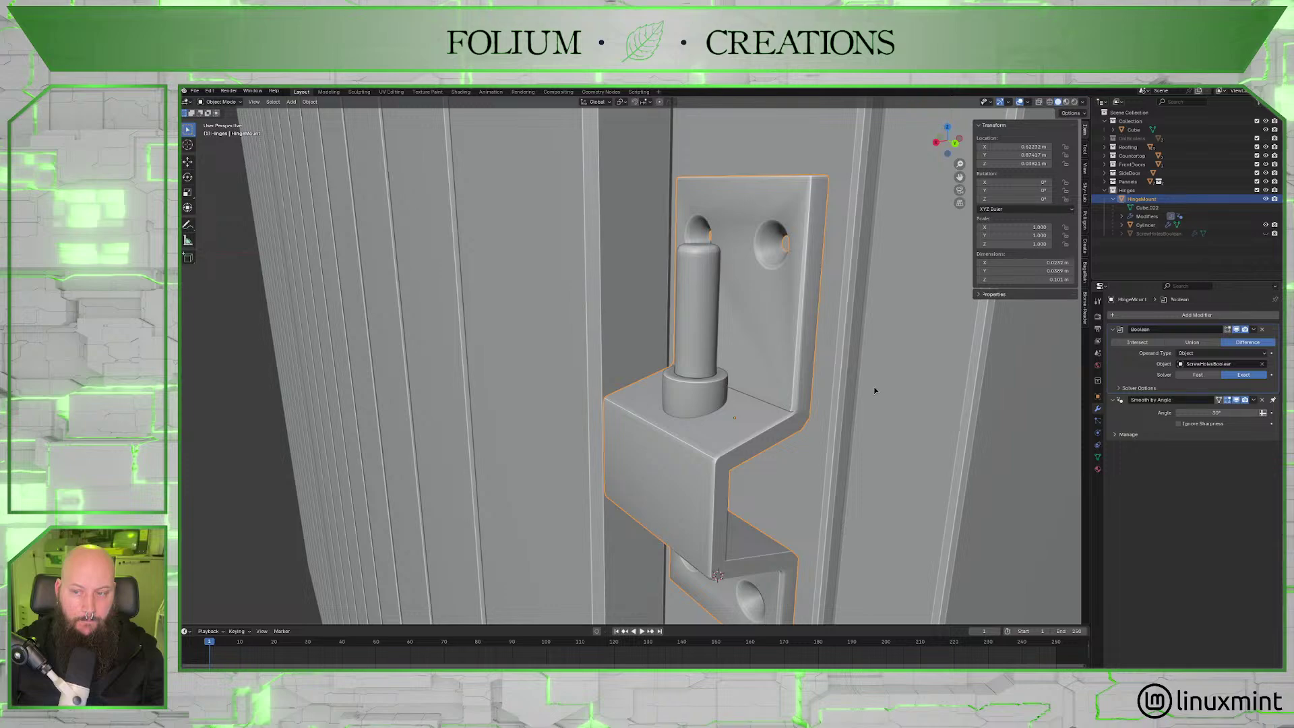
{"action": "left_click", "coordinate": [1262, 400]}
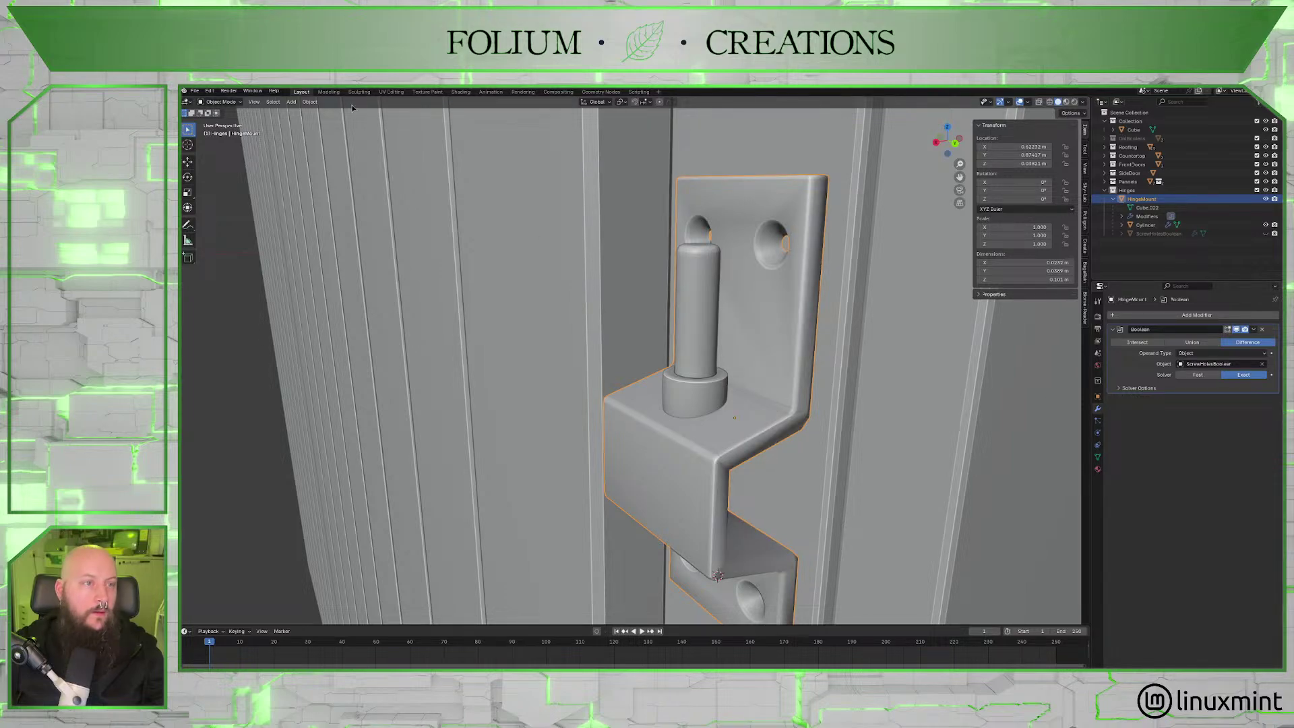
{"action": "left_click", "coordinate": [310, 102]}
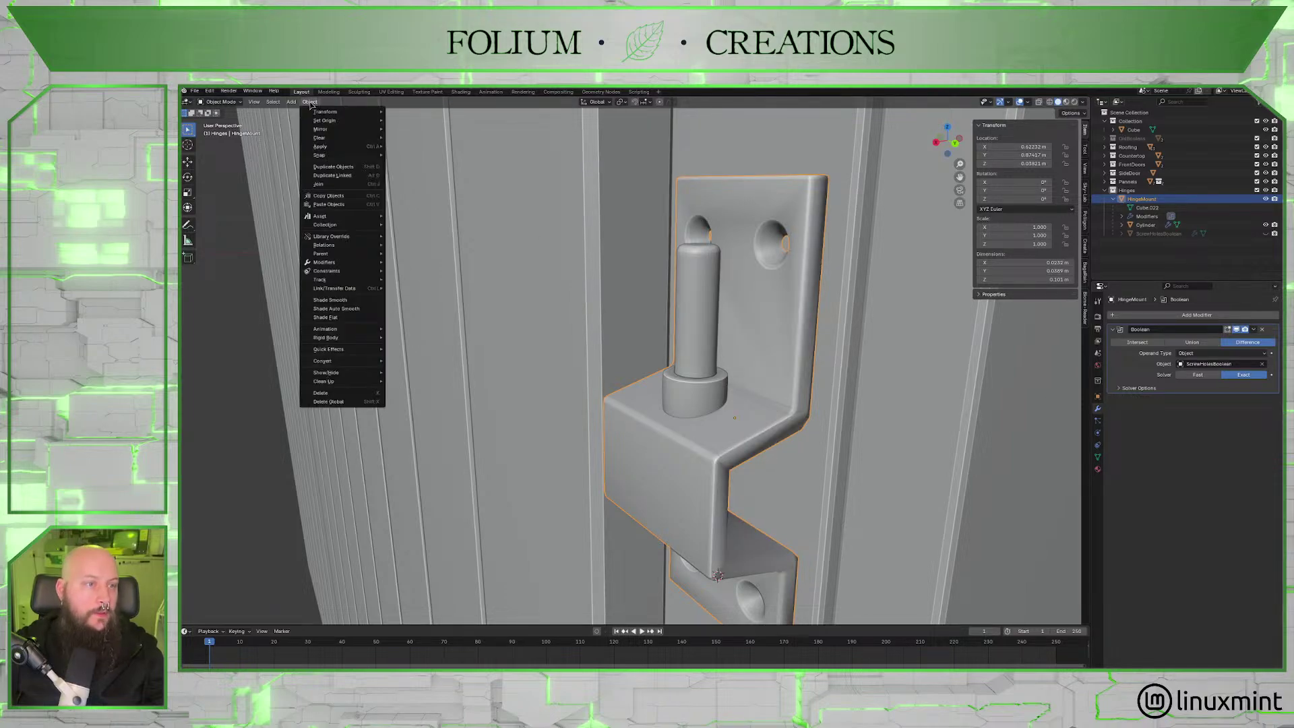
{"action": "left_click", "coordinate": [351, 318]}
Examine the flat-shaded hinge mount up close and from a distance against the door and frame.
{"action": "middle_click_drag", "start_coordinate": [515, 341], "coordinate": [834, 387]}
{"action": "scroll", "coordinate": [697, 402], "scroll_direction": "up", "scroll_amount": 4}
{"action": "scroll", "coordinate": [697, 402], "scroll_direction": "down", "scroll_amount": 3}
{"action": "scroll", "coordinate": [697, 392], "scroll_direction": "up", "scroll_amount": 3}
{"action": "scroll", "coordinate": [694, 391], "scroll_direction": "down", "scroll_amount": 5}
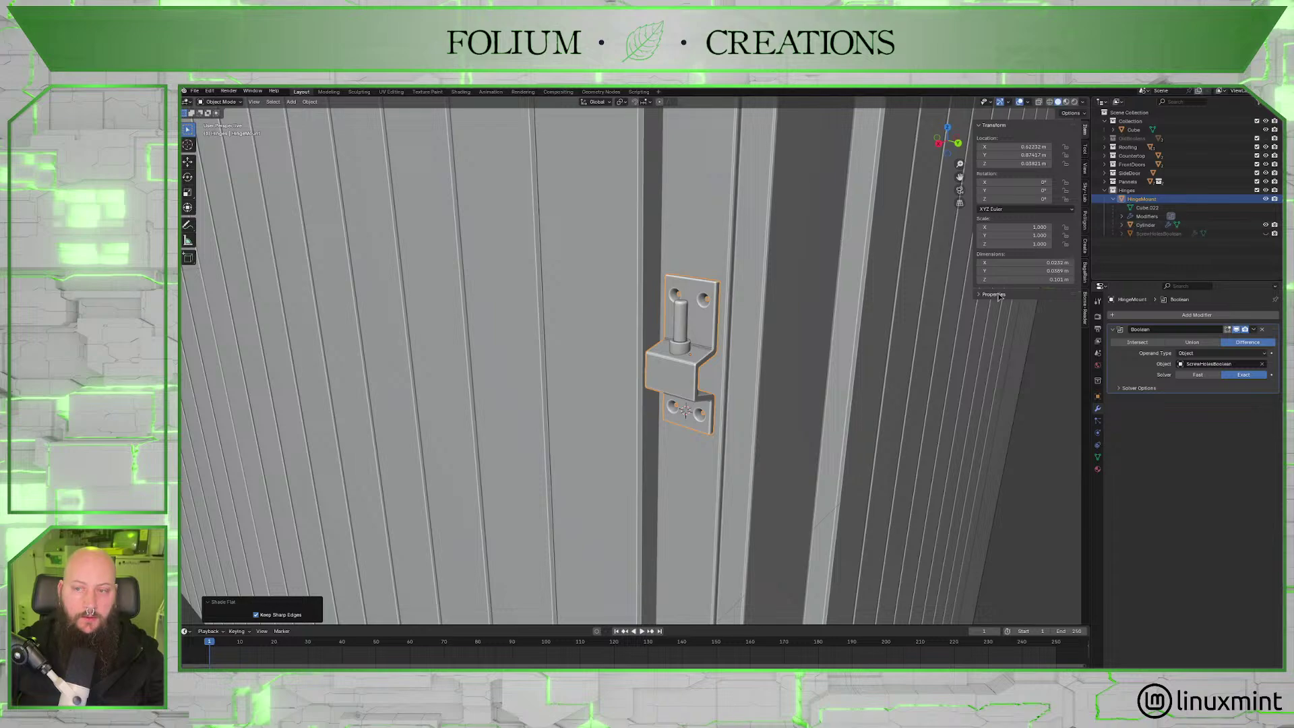
{"action": "scroll", "coordinate": [708, 328], "scroll_direction": "down", "scroll_amount": 8}
{"action": "scroll", "coordinate": [697, 360], "scroll_direction": "up", "scroll_amount": 4}
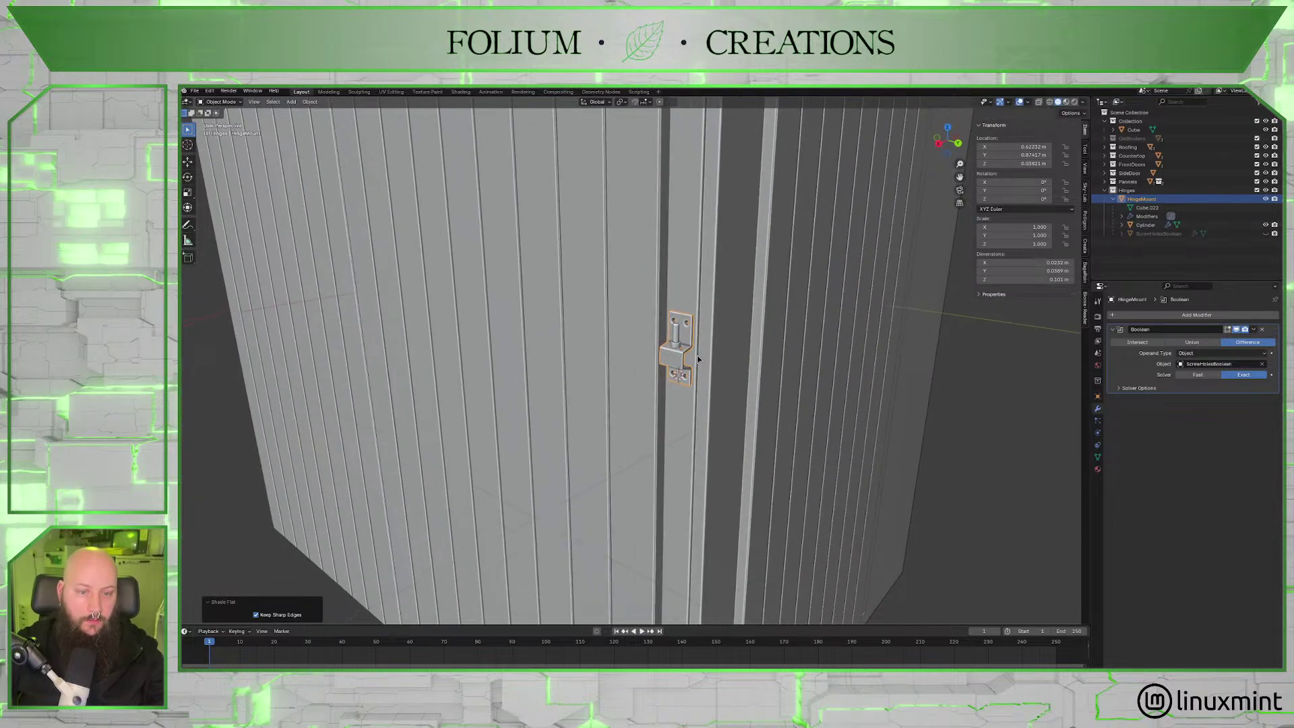
{"action": "mouse_move", "coordinate": [698, 378]}
{"action": "middle_mouse_down"}
{"action": "mouse_move", "coordinate": [711, 347]}
{"action": "mouse_move", "coordinate": [767, 353]}
{"action": "mouse_move", "coordinate": [437, 318]}
{"action": "middle_mouse_up"}
{"action": "middle_click_drag", "start_coordinate": [742, 353], "coordinate": [692, 367]}
{"action": "scroll", "coordinate": [694, 367], "scroll_direction": "up", "scroll_amount": 3}
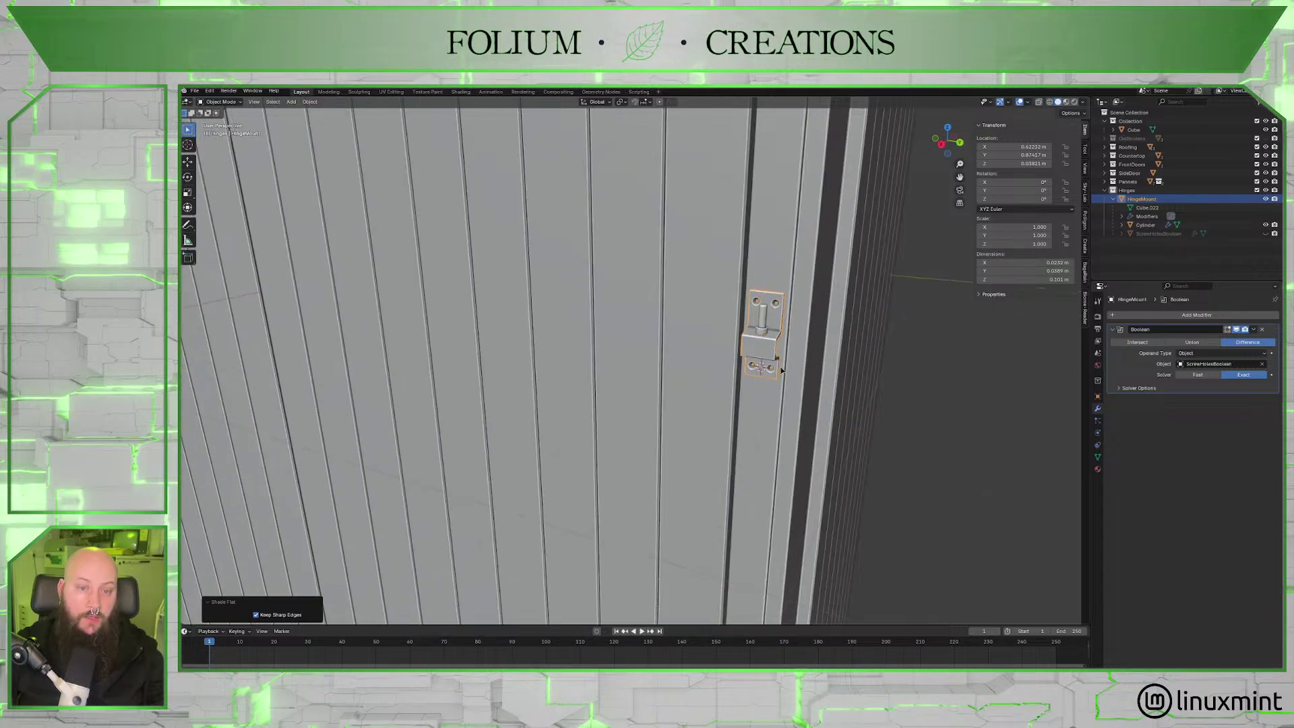
{"action": "middle_click_drag", "start_coordinate": [779, 365], "coordinate": [666, 393], "text": "shift"}
{"action": "scroll", "coordinate": [664, 380], "scroll_direction": "up", "scroll_amount": 2}
{"action": "scroll", "coordinate": [666, 394], "scroll_direction": "up", "scroll_amount": 3}
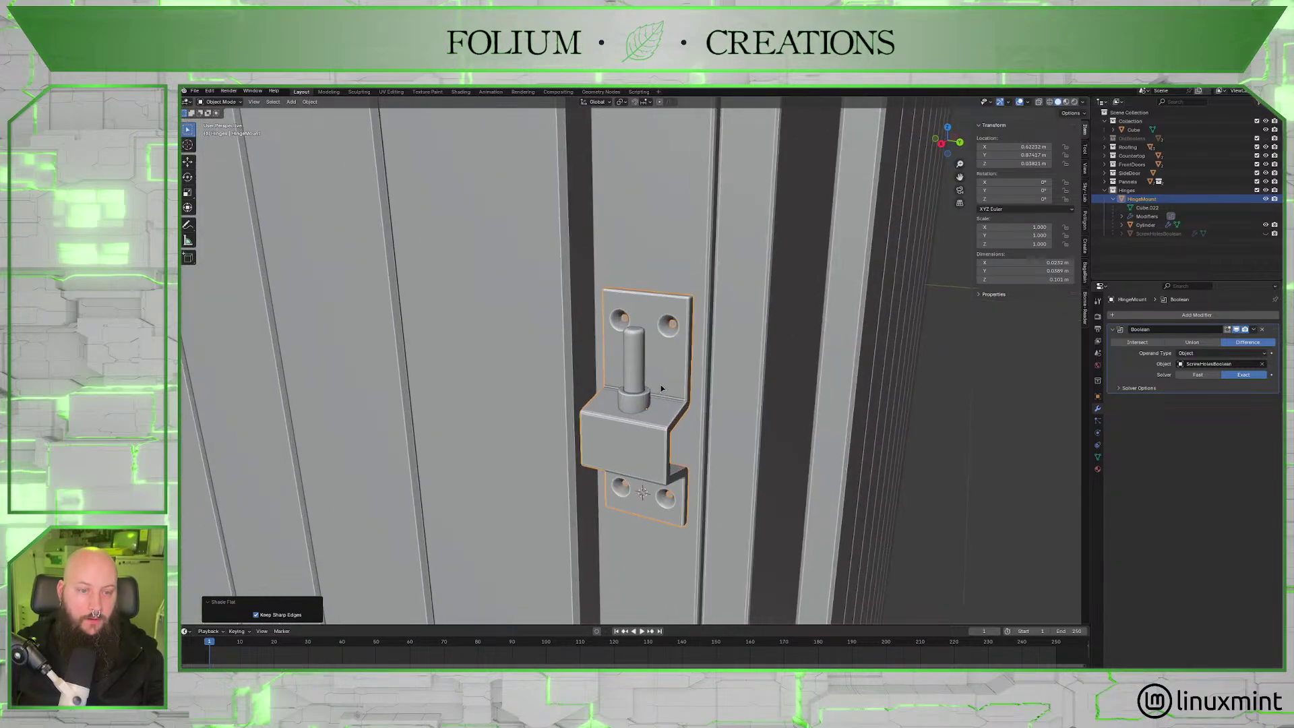
Snap the 3D cursor to the selected geometry of the hinge pin and return to Object Mode.
{"action": "left_click", "coordinate": [669, 383]}
{"action": "key", "text": "Tab"}
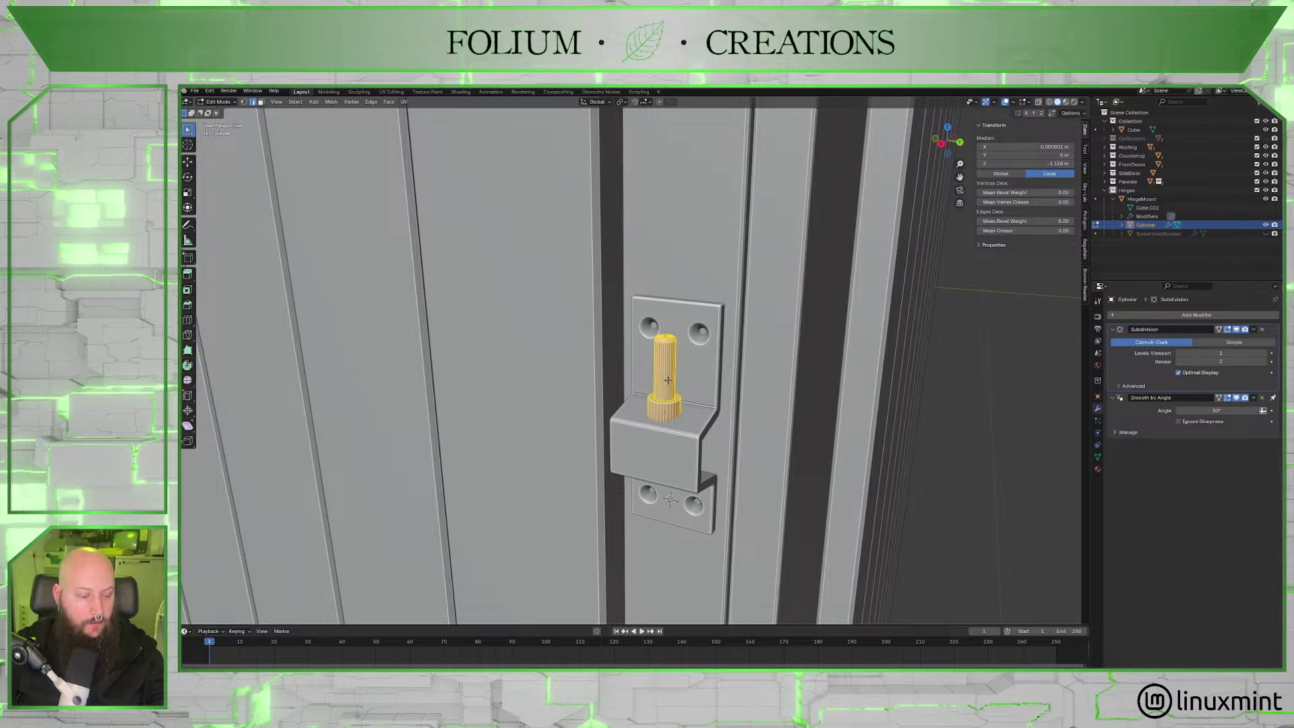
{"action": "key", "text": "shift+s"}
{"action": "left_click", "coordinate": [668, 429]}
{"action": "middle_click_drag", "start_coordinate": [677, 405], "coordinate": [596, 379]}
{"action": "key", "text": "Tab"}
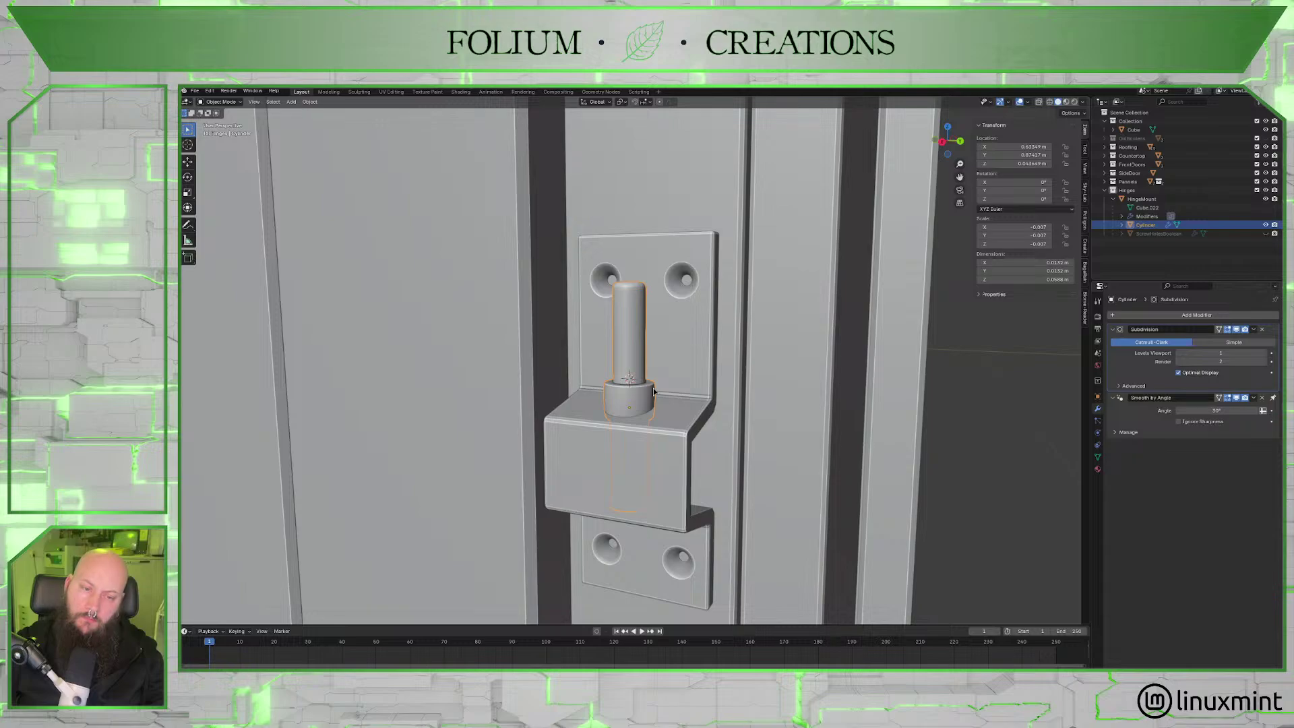
Add a mesh cylinder at the 3D cursor and scale it to about 0.007 so it surrounds the pin.
{"action": "middle_click_drag", "start_coordinate": [648, 393], "coordinate": [701, 357]}
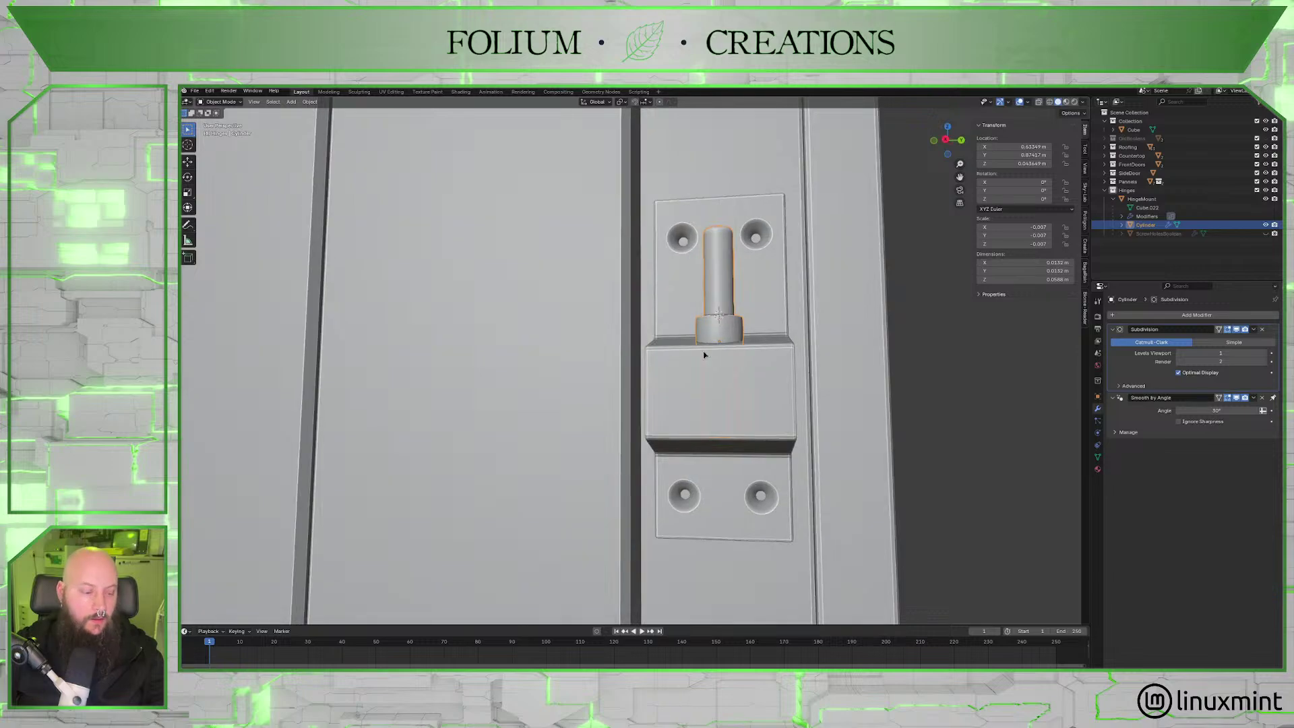
{"action": "key", "text": "shift+a"}
{"action": "mouse_move", "coordinate": [680, 353]}
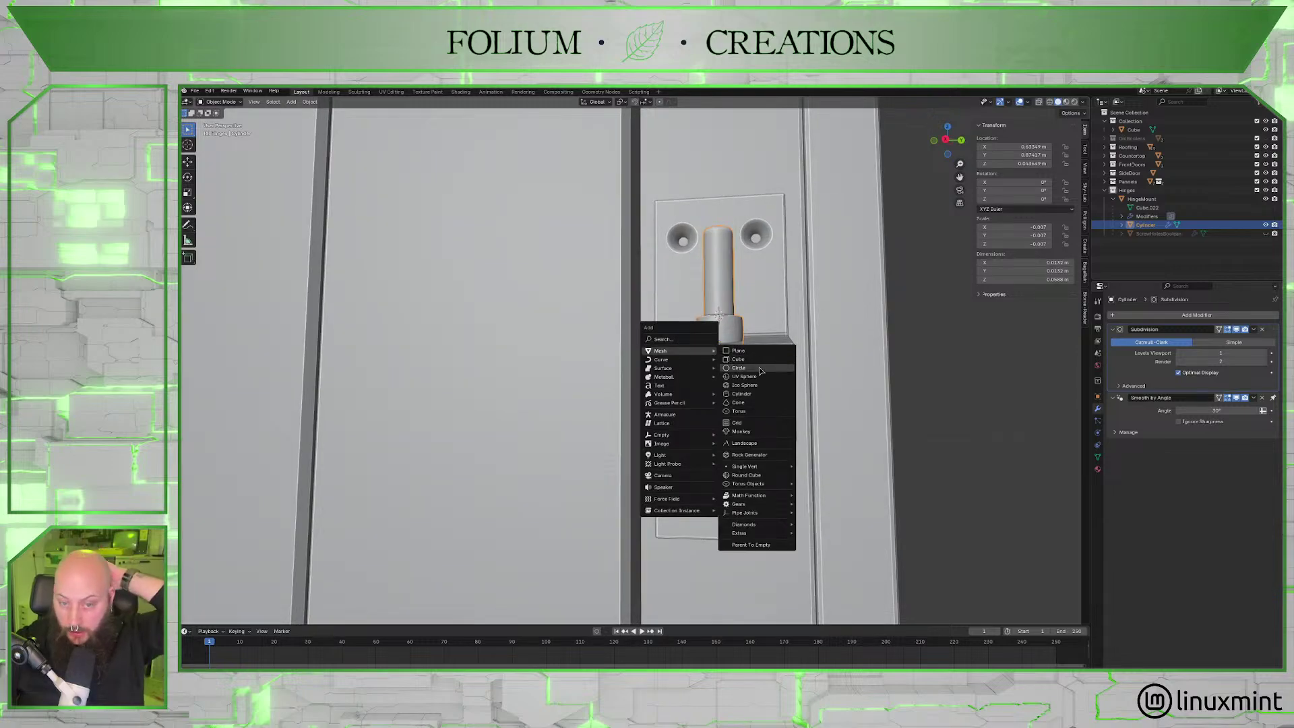
{"action": "left_click", "coordinate": [744, 393]}
{"action": "key", "text": "s"}
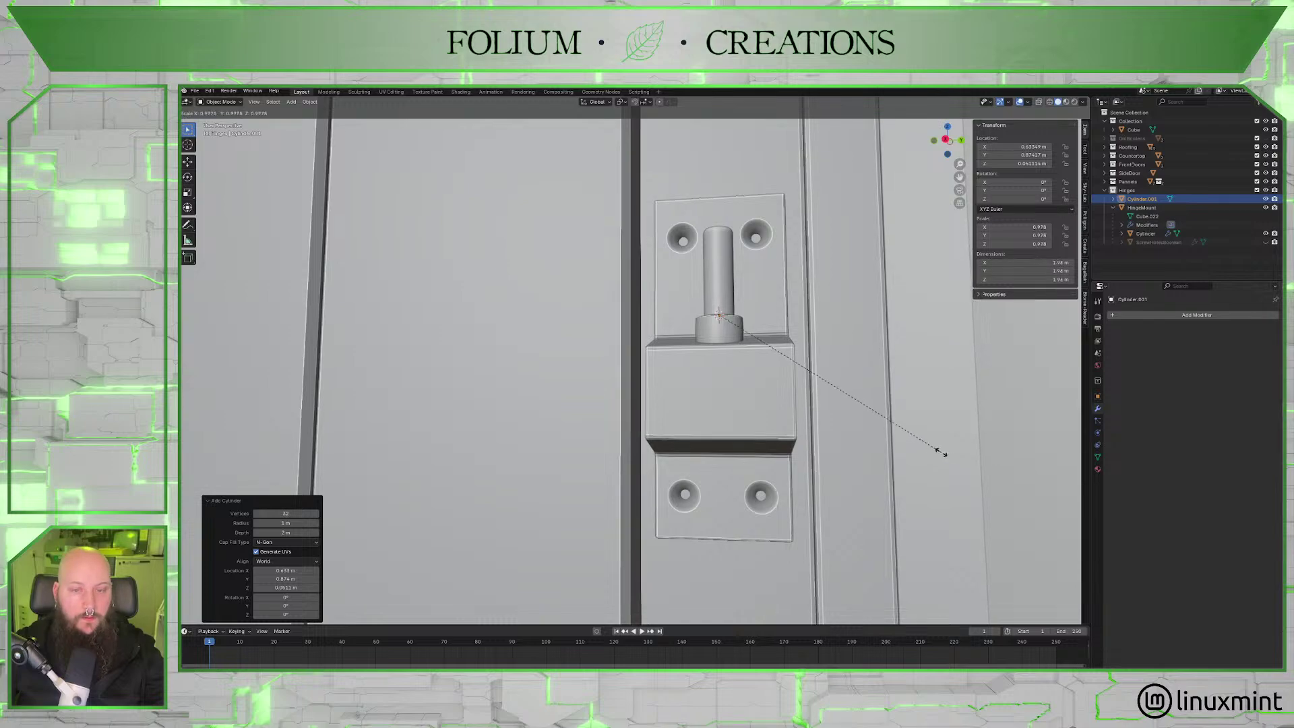
{"action": "left_click", "coordinate": [719, 323]}
{"action": "scroll", "coordinate": [801, 386], "scroll_direction": "up", "scroll_amount": 3}
{"action": "scroll", "coordinate": [802, 386], "scroll_direction": "up", "scroll_amount": 3}
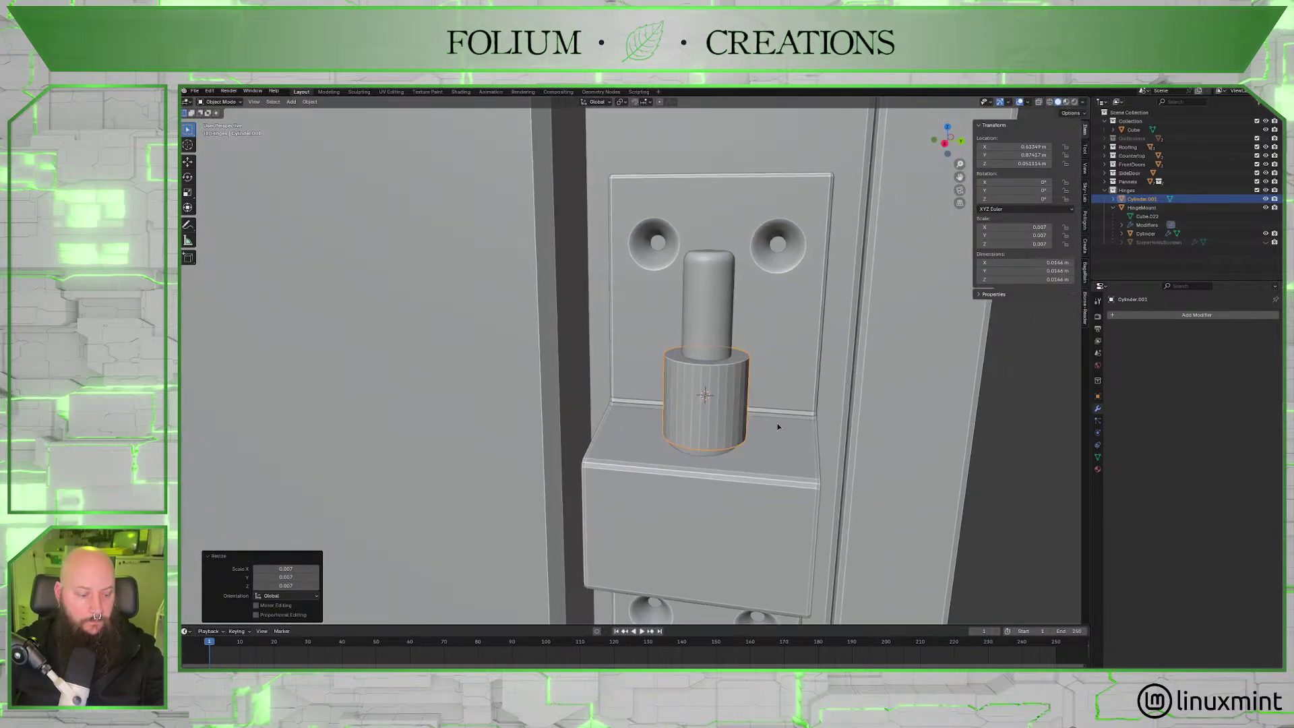
Raise the new cylinder about 0.012 m along Z so it sits around the pin above the collar.
{"action": "key", "text": "g"}
{"action": "key", "text": "z"}
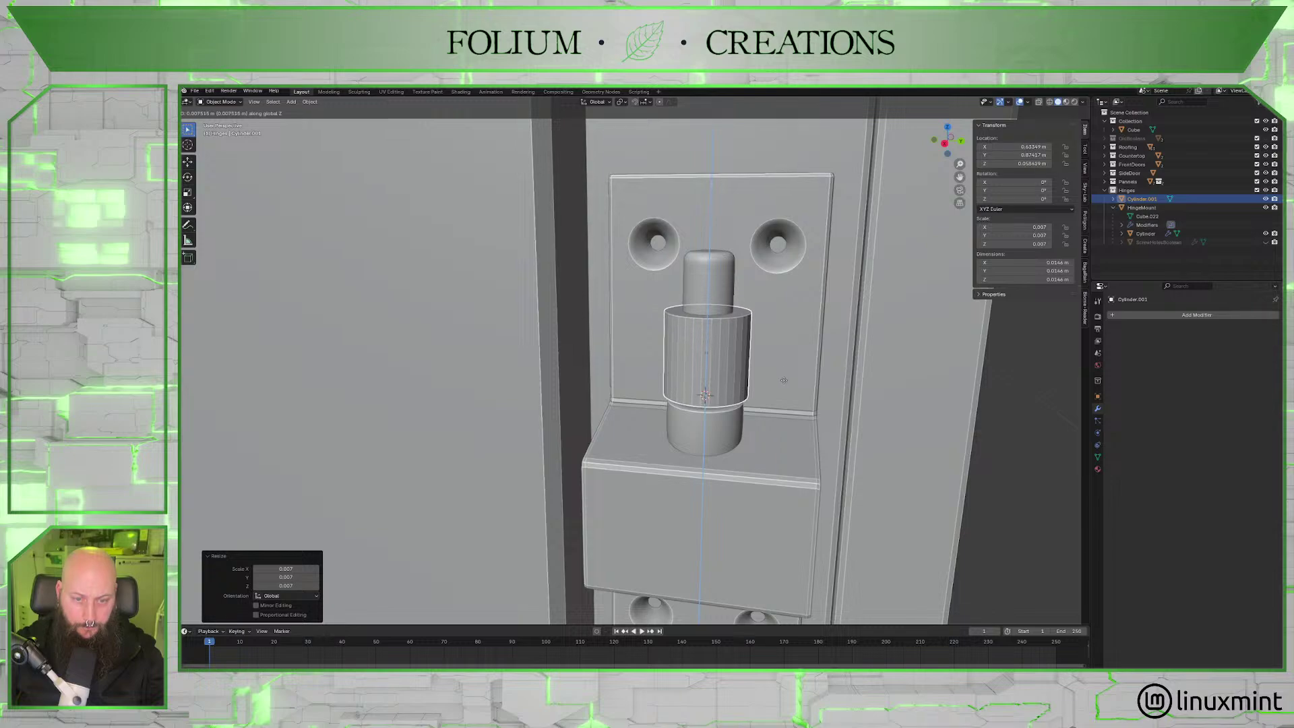
{"action": "left_click", "coordinate": [778, 354]}
In the back orthographic view, scale the new cylinder up by about 1.036, to roughly 0.0151 m wide.
{"action": "middle_click_drag", "start_coordinate": [777, 353], "coordinate": [815, 289]}
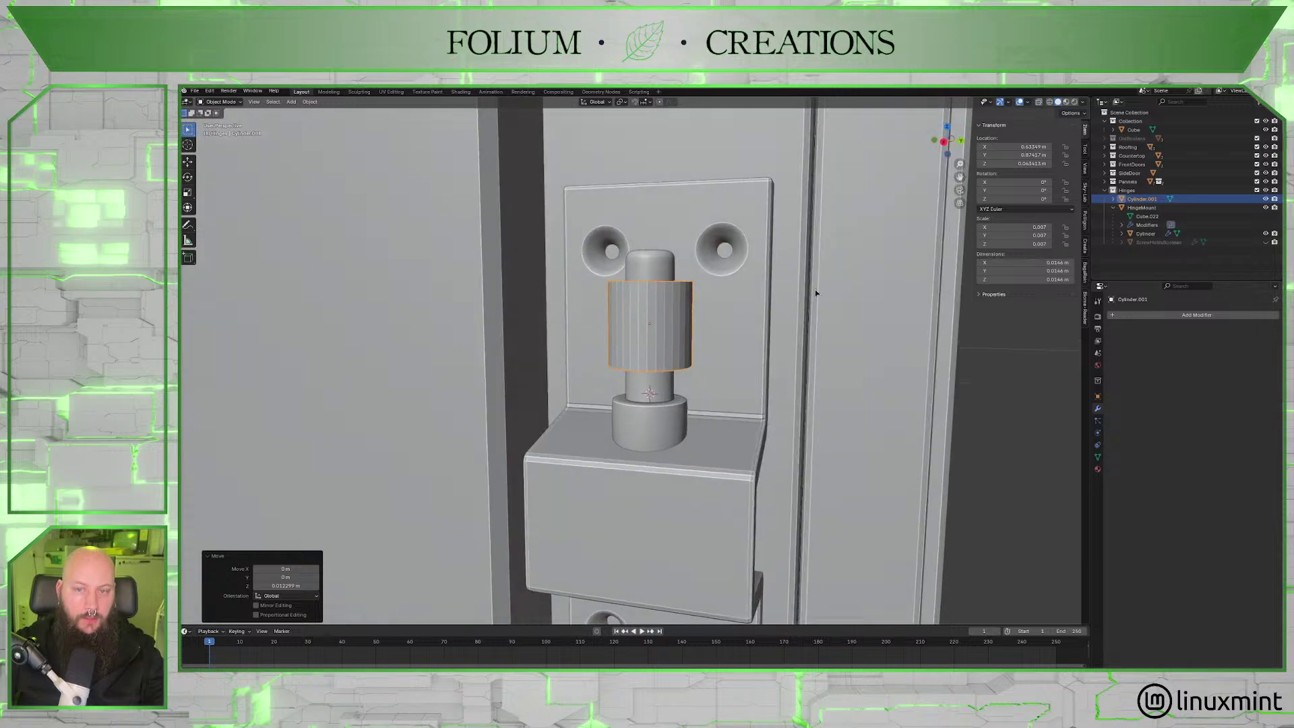
{"action": "left_click", "coordinate": [961, 142]}
{"action": "middle_click_drag", "start_coordinate": [634, 294], "coordinate": [694, 296], "text": "shift"}
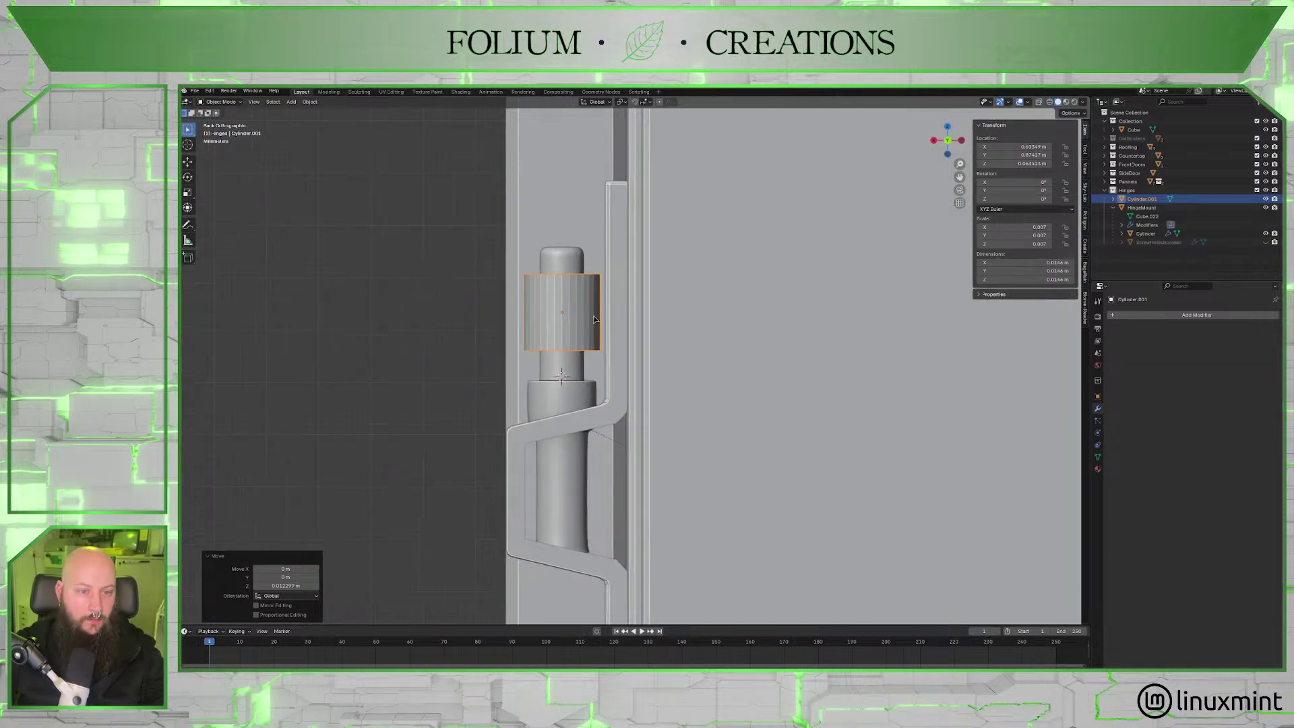
{"action": "scroll", "coordinate": [566, 309], "scroll_direction": "up", "scroll_amount": 3}
{"action": "middle_click_drag", "start_coordinate": [566, 308], "coordinate": [677, 354], "text": "shift"}
{"action": "scroll", "coordinate": [677, 353], "scroll_direction": "up", "scroll_amount": 2}
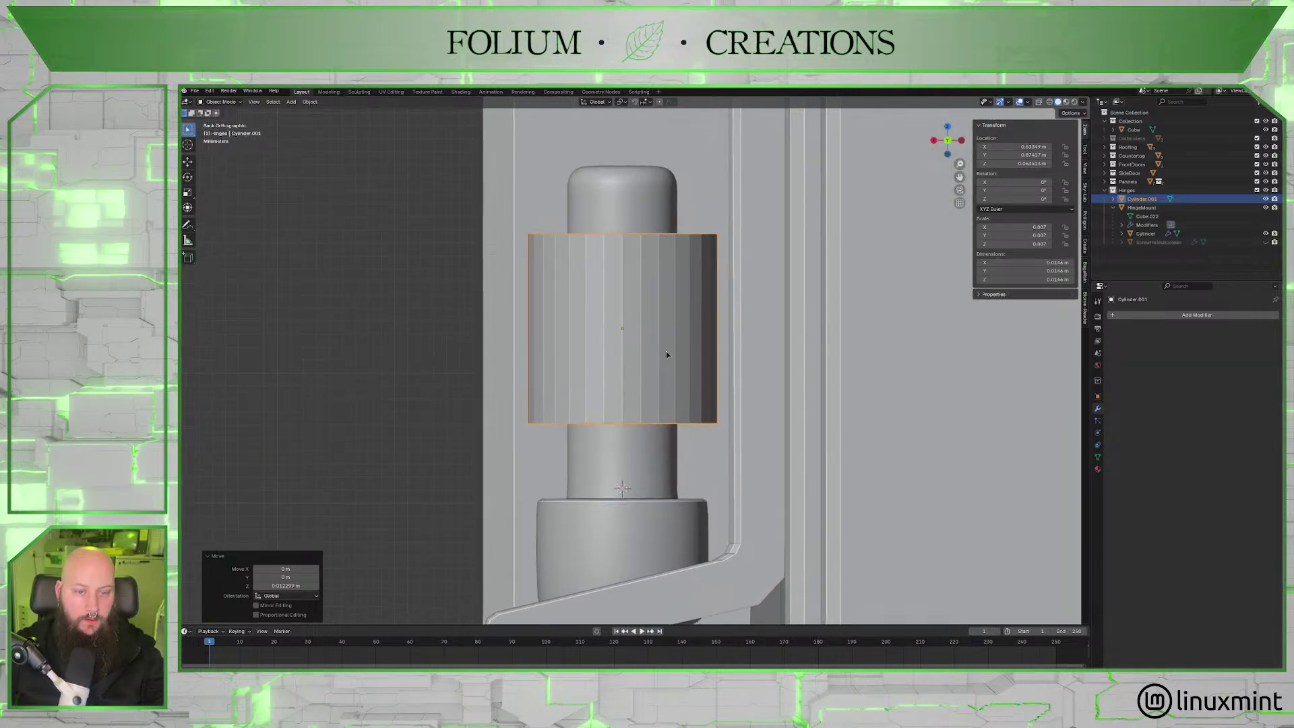
{"action": "key", "text": "s"}
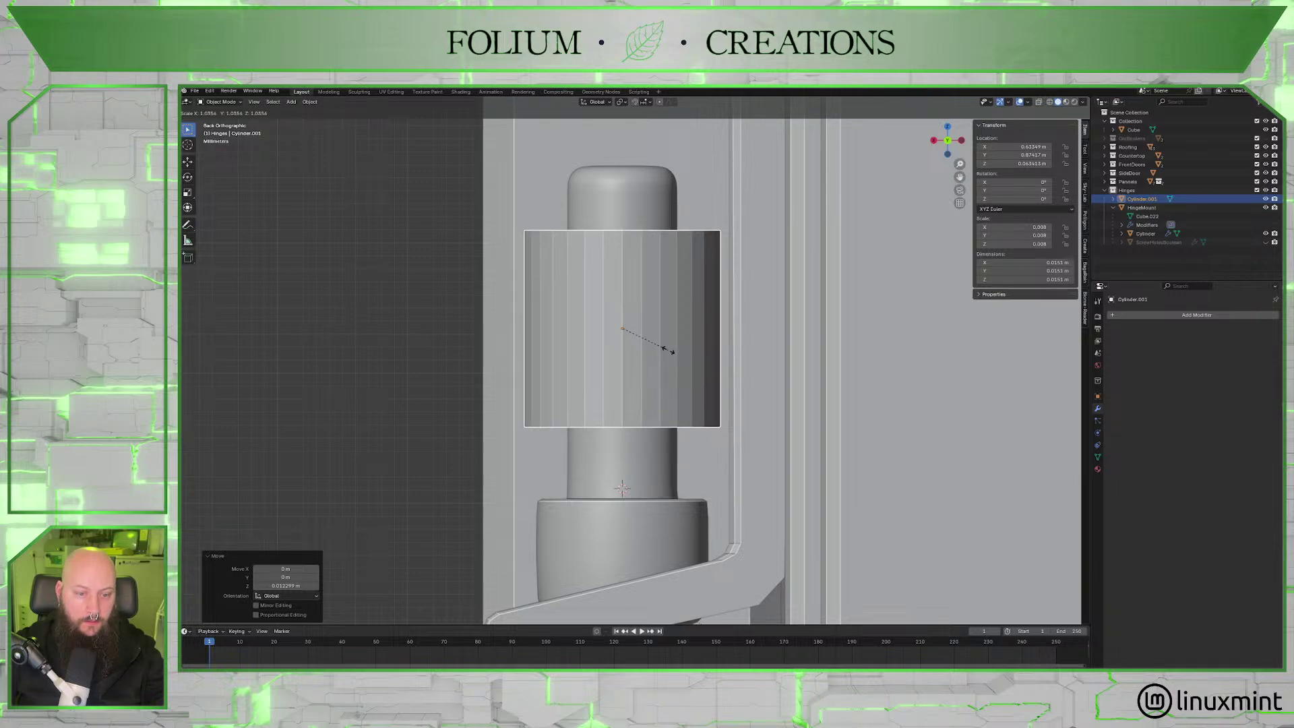
{"action": "left_click", "coordinate": [667, 350]}
{"action": "scroll", "coordinate": [667, 350], "scroll_direction": "down", "scroll_amount": 5}
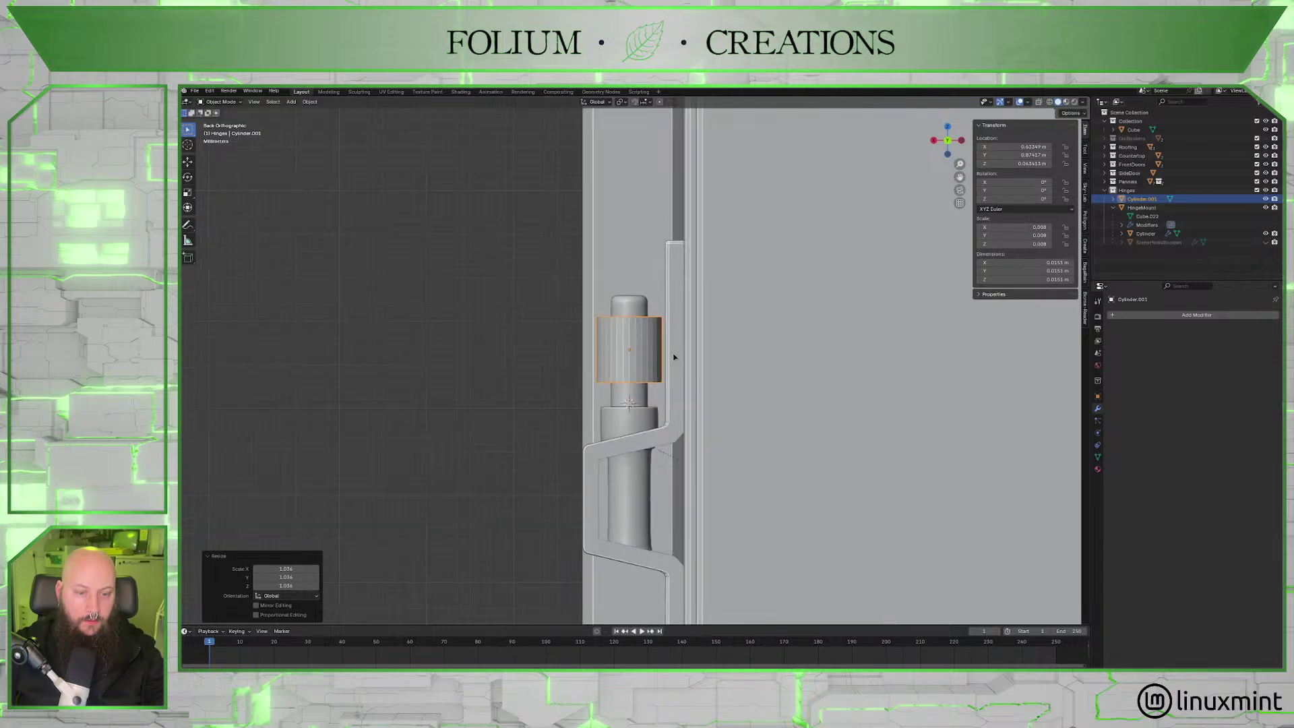
Select the hinge pin together with its surrounding cylinder and move both about 0.0016 m along the X axis.
{"action": "middle_click_drag", "start_coordinate": [666, 352], "coordinate": [680, 419]}
{"action": "left_click", "coordinate": [656, 410]}
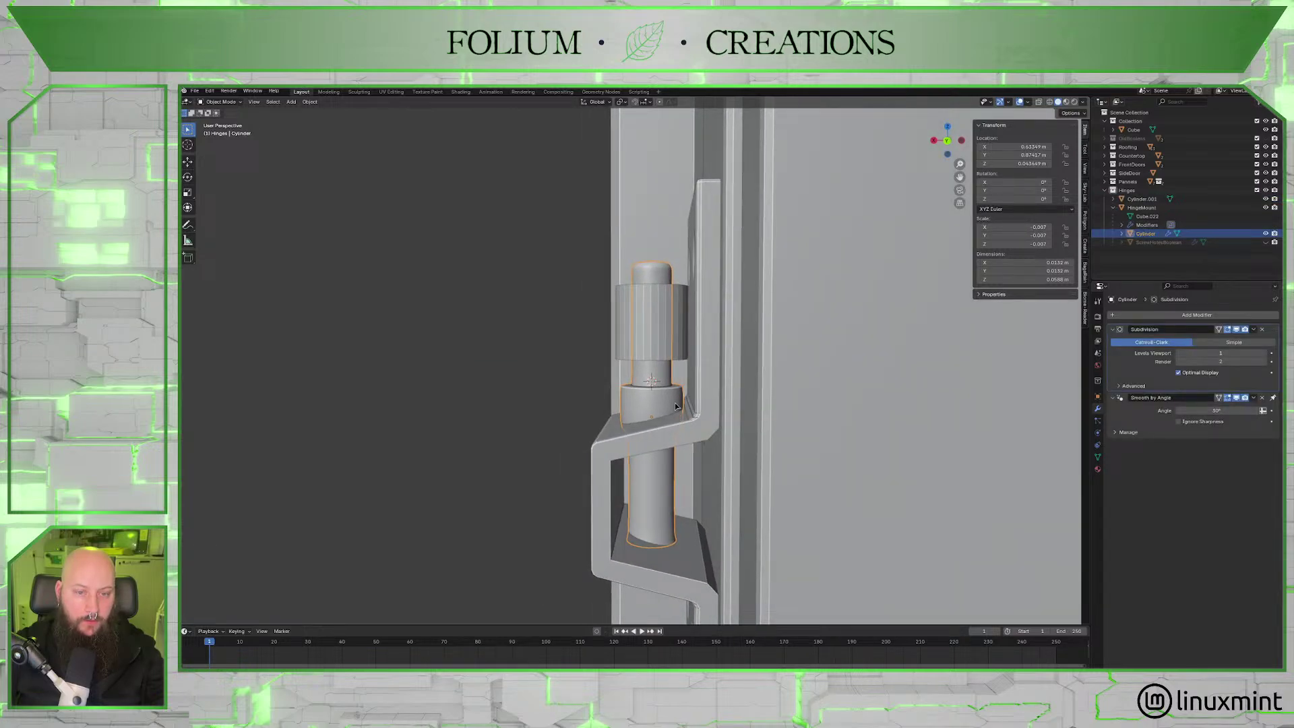
{"action": "left_click", "coordinate": [676, 406]}
{"action": "key", "text": "g"}
{"action": "key", "text": "x"}
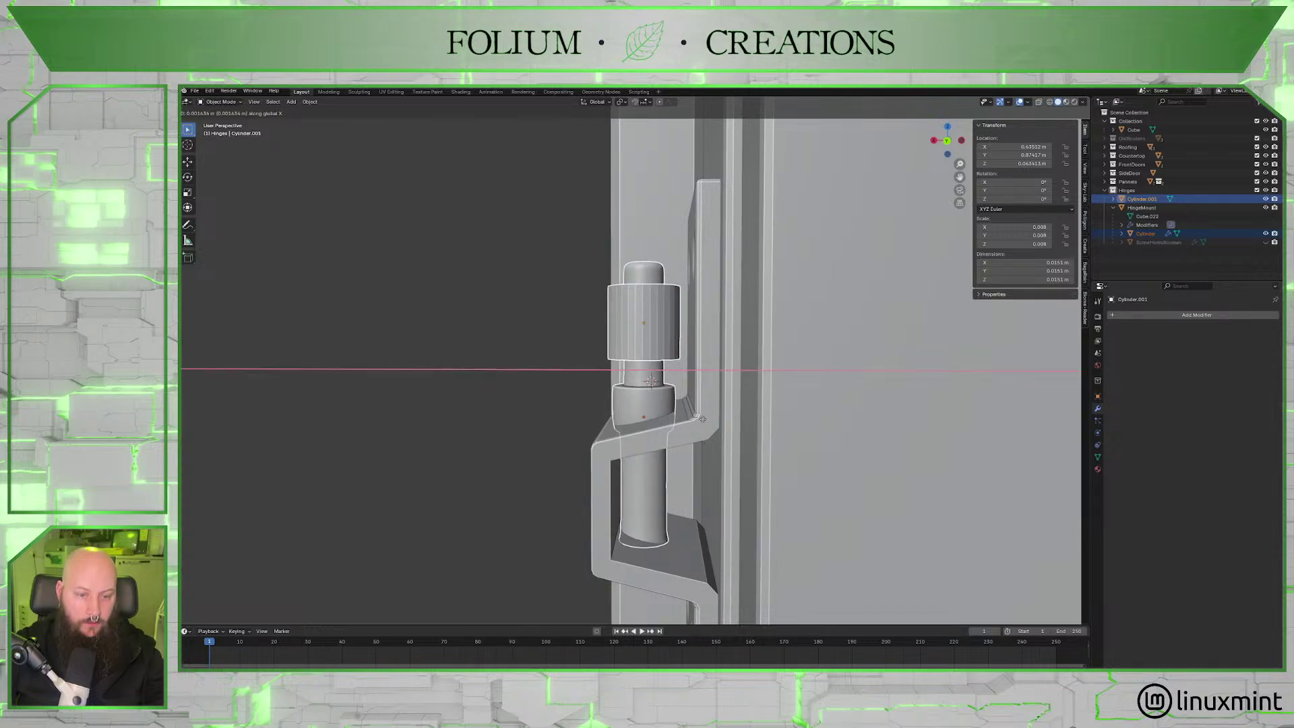
{"action": "left_click", "coordinate": [702, 419]}
{"action": "left_click", "coordinate": [946, 141]}
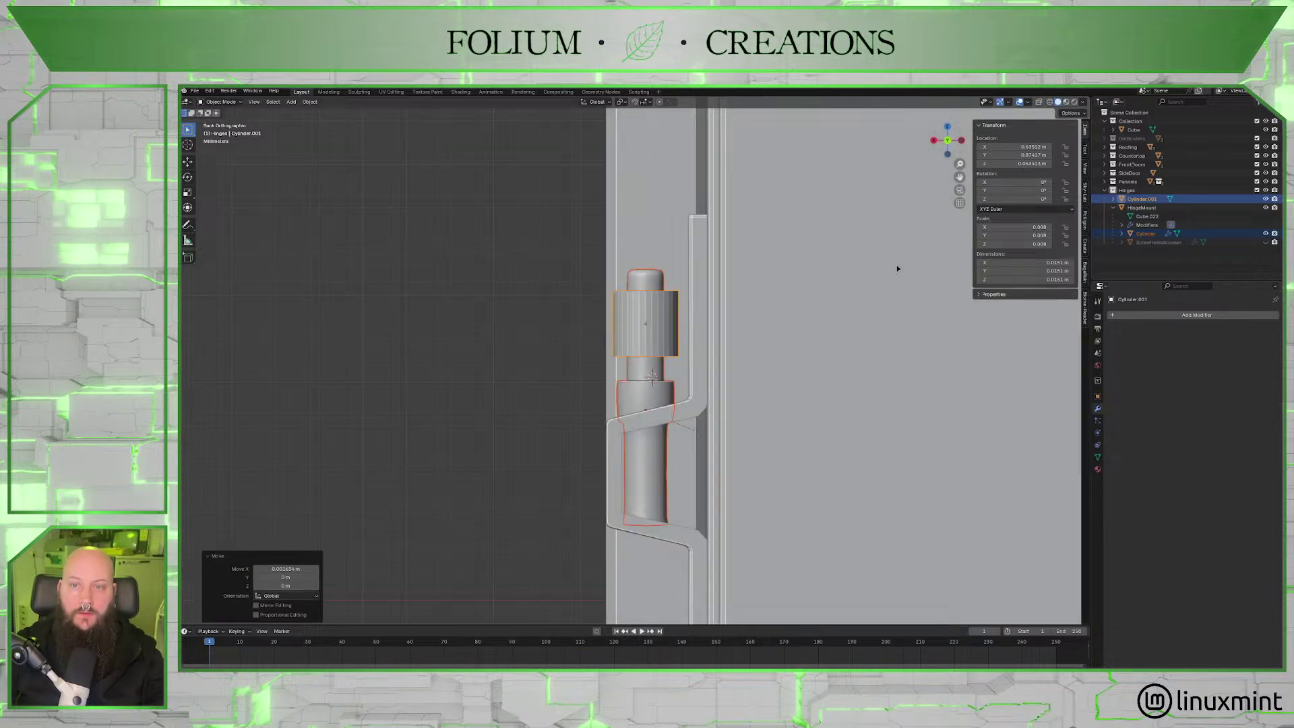
Lower the hinge pin and its surrounding cylinder together by about 0.0003 m along the Z axis.
{"action": "scroll", "coordinate": [692, 384], "scroll_direction": "up", "scroll_amount": 3}
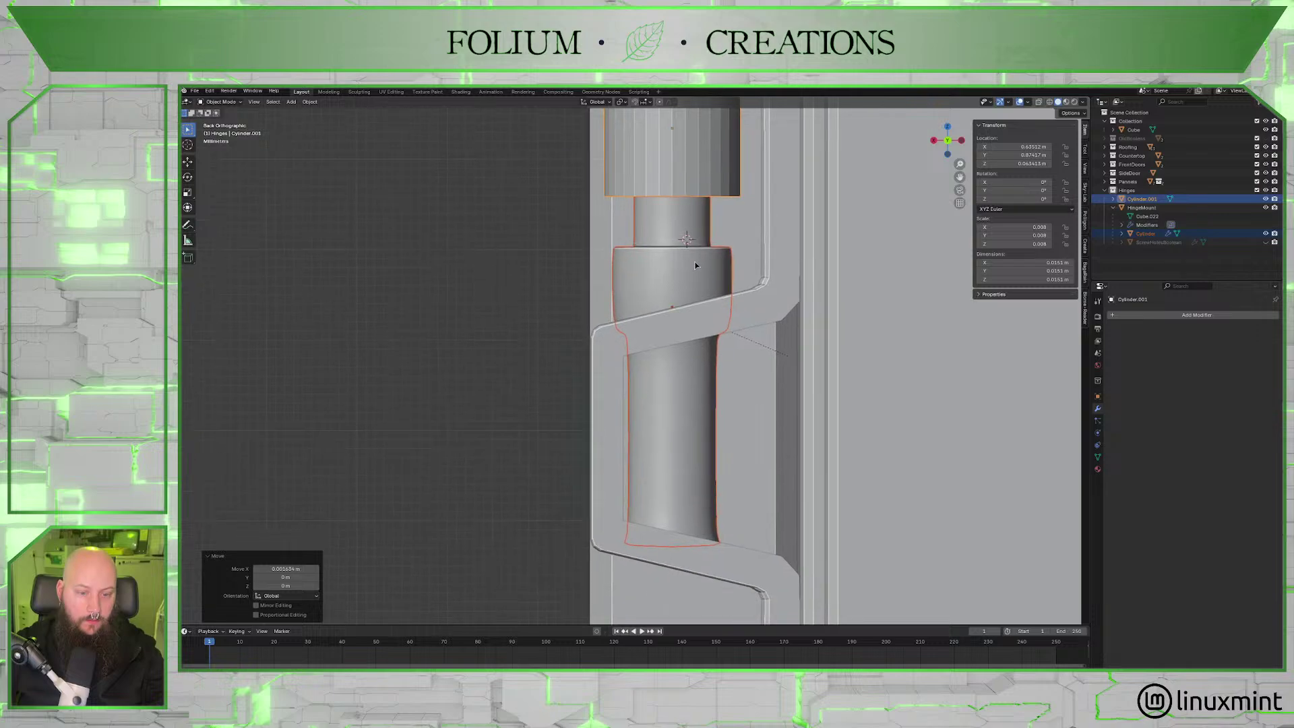
{"action": "middle_click_drag", "start_coordinate": [696, 324], "coordinate": [698, 355]}
{"action": "scroll", "coordinate": [697, 353], "scroll_direction": "down", "scroll_amount": 4}
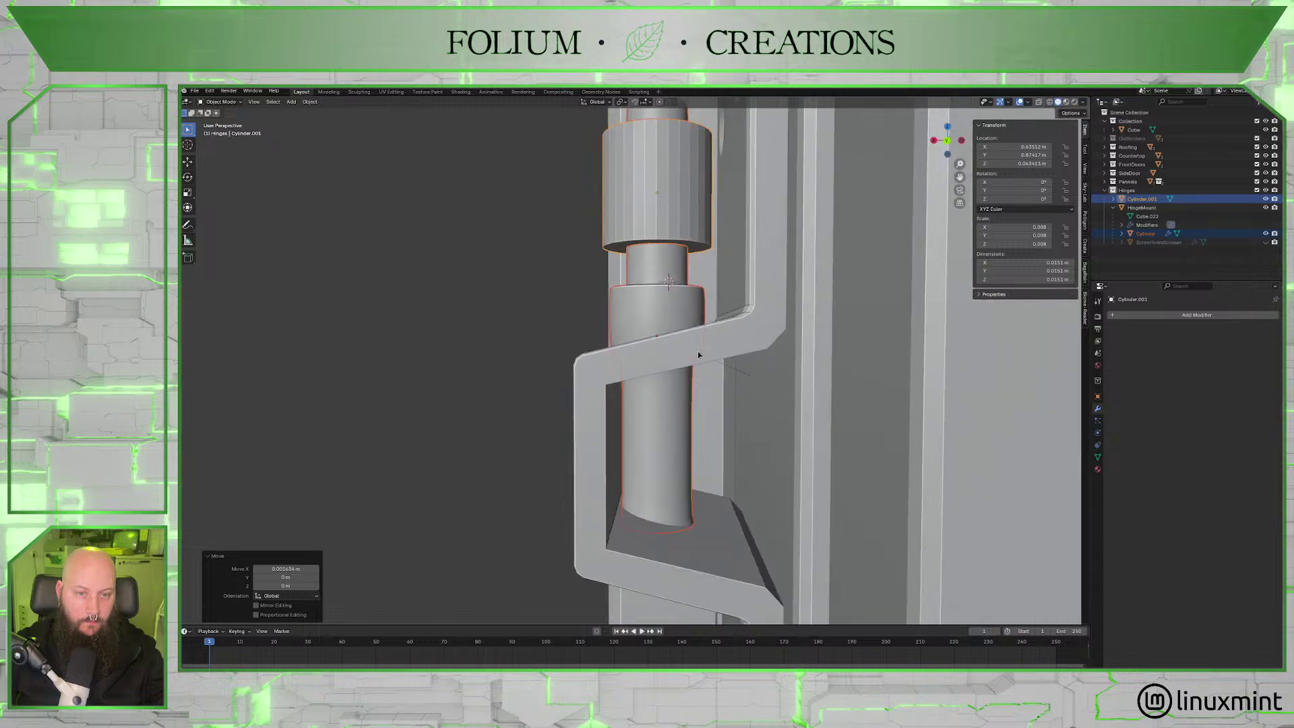
{"action": "key", "text": "g"}
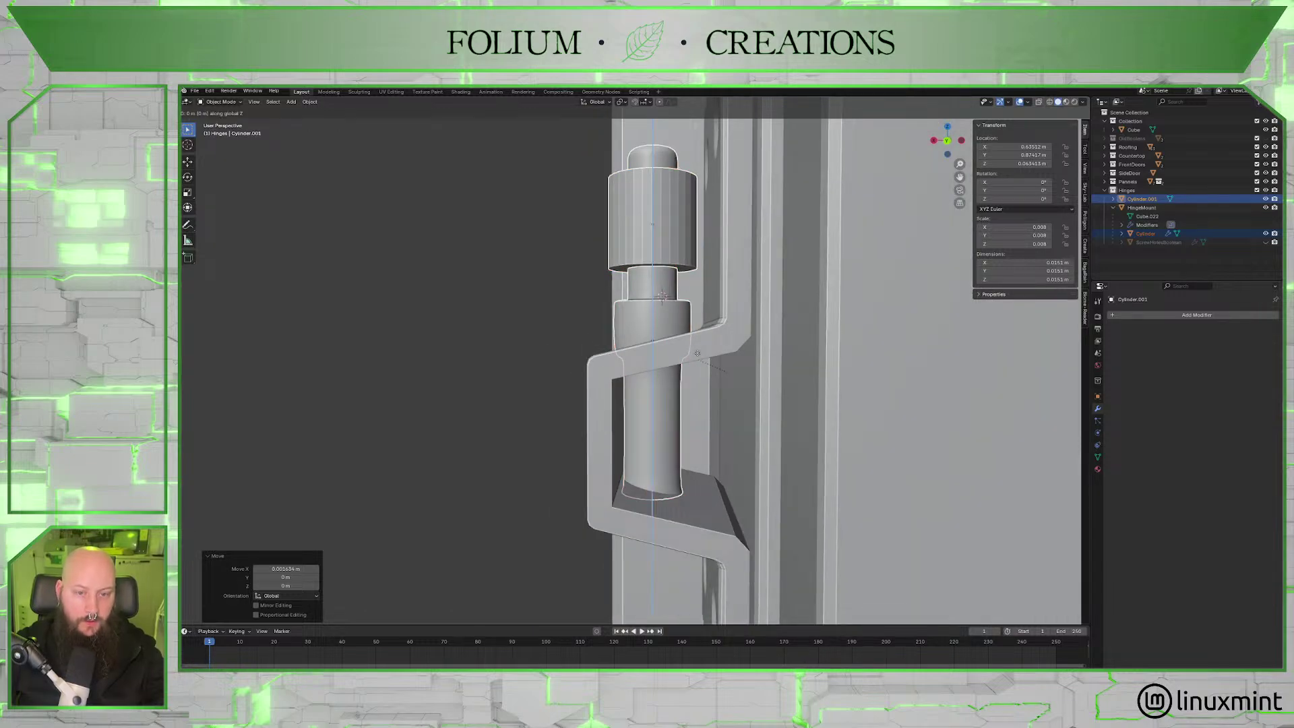
{"action": "left_click", "coordinate": [697, 360]}
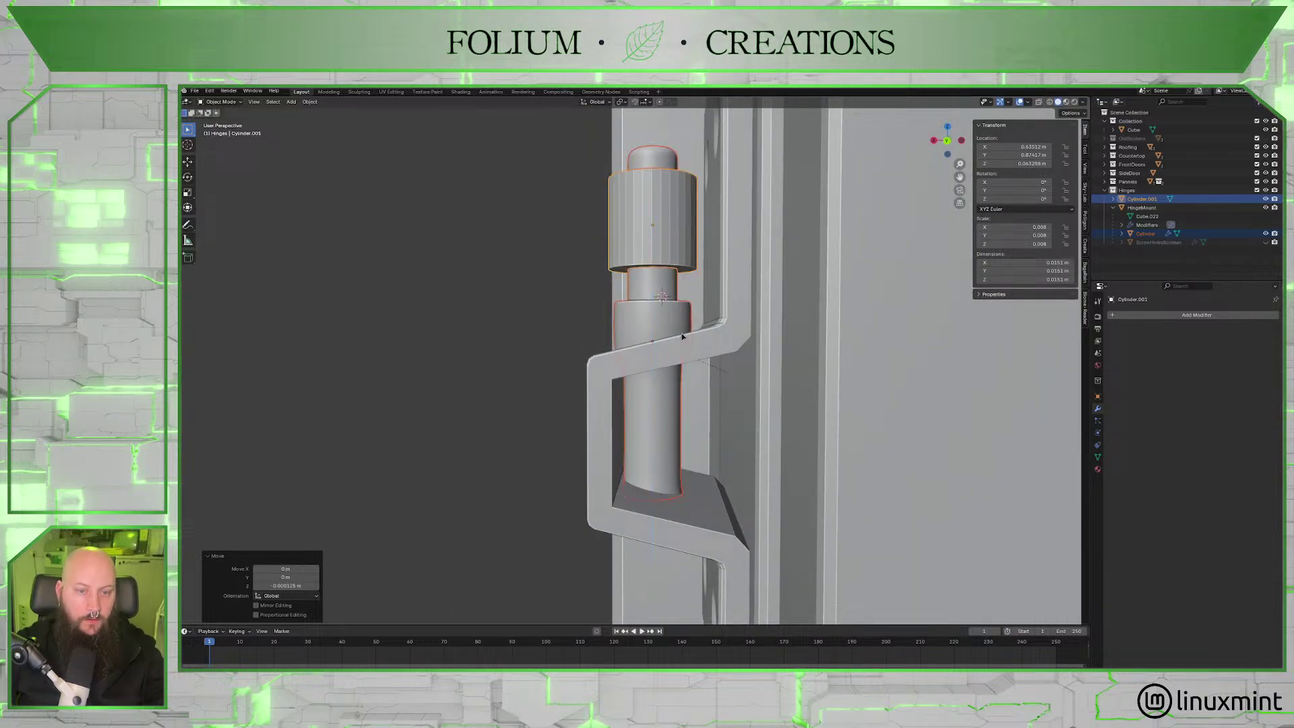
{"action": "middle_click_drag", "start_coordinate": [697, 361], "coordinate": [679, 365]}
Select only the cylinder around the pin and scale it uniformly to about 0.0168 m wide.
{"action": "left_click", "coordinate": [678, 290]}
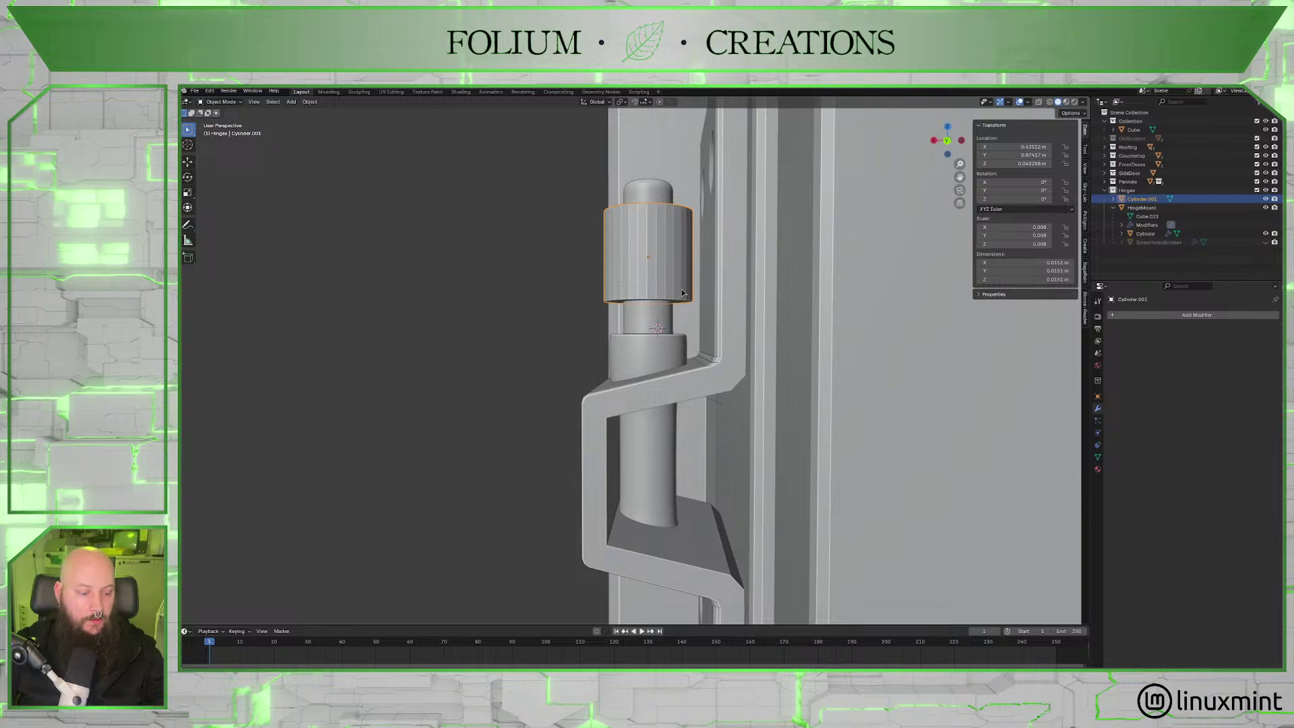
{"action": "key", "text": "s"}
{"action": "left_click", "coordinate": [693, 296]}
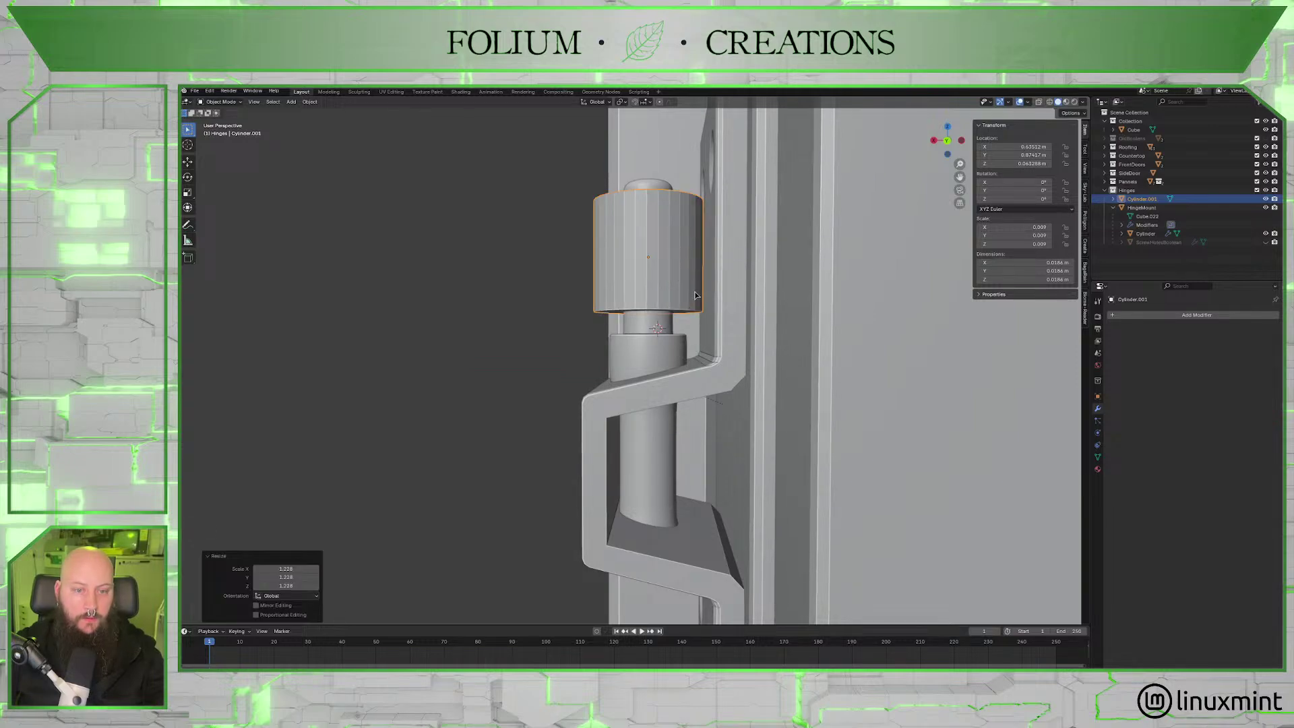
{"action": "middle_click_drag", "start_coordinate": [696, 295], "coordinate": [695, 355], "text": "shift"}
{"action": "left_click", "coordinate": [961, 140]}
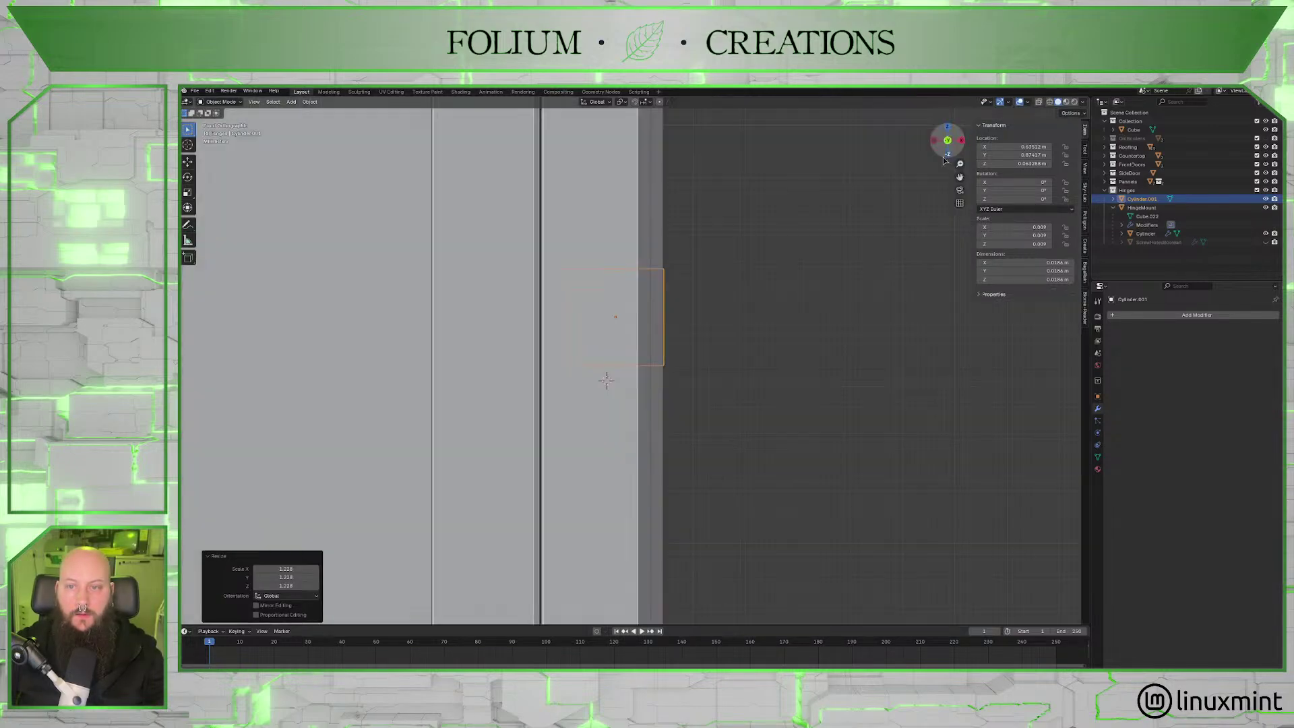
{"action": "left_click", "coordinate": [947, 140]}
{"action": "scroll", "coordinate": [688, 364], "scroll_direction": "up", "scroll_amount": 3}
{"action": "scroll", "coordinate": [689, 362], "scroll_direction": "up", "scroll_amount": 2}
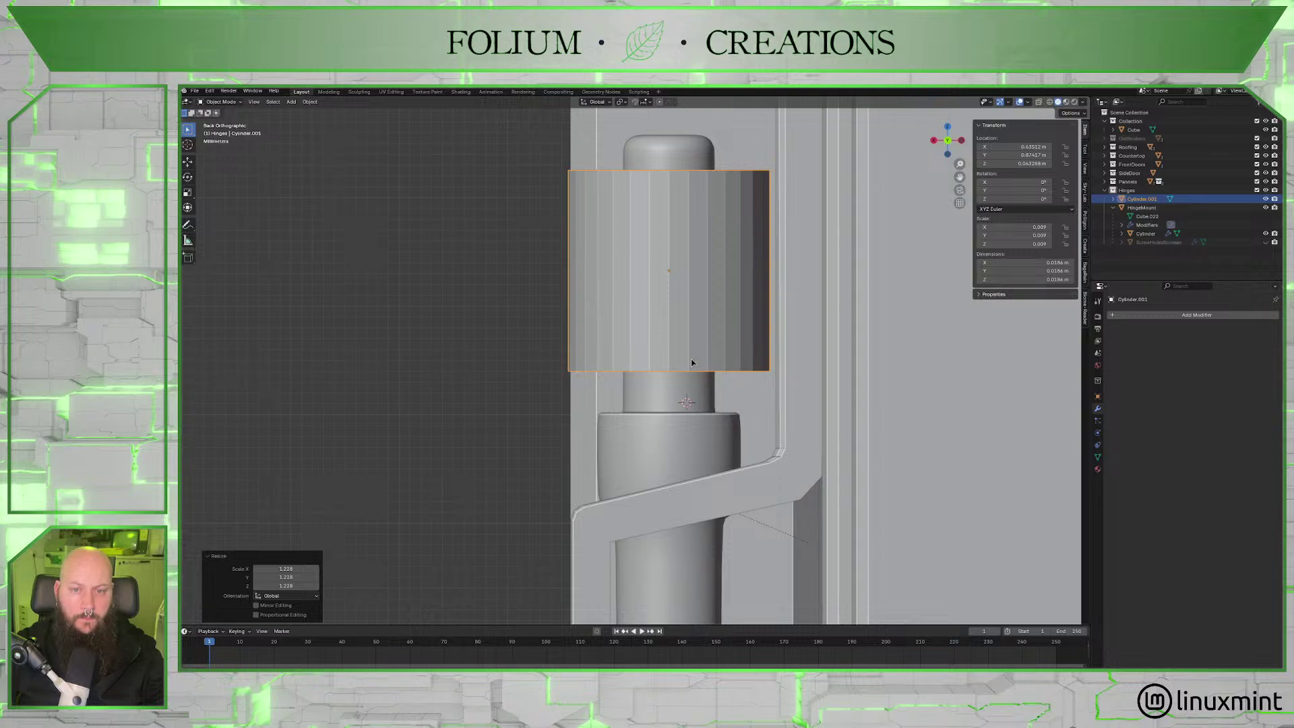
{"action": "middle_click_drag", "start_coordinate": [690, 360], "coordinate": [698, 406]}
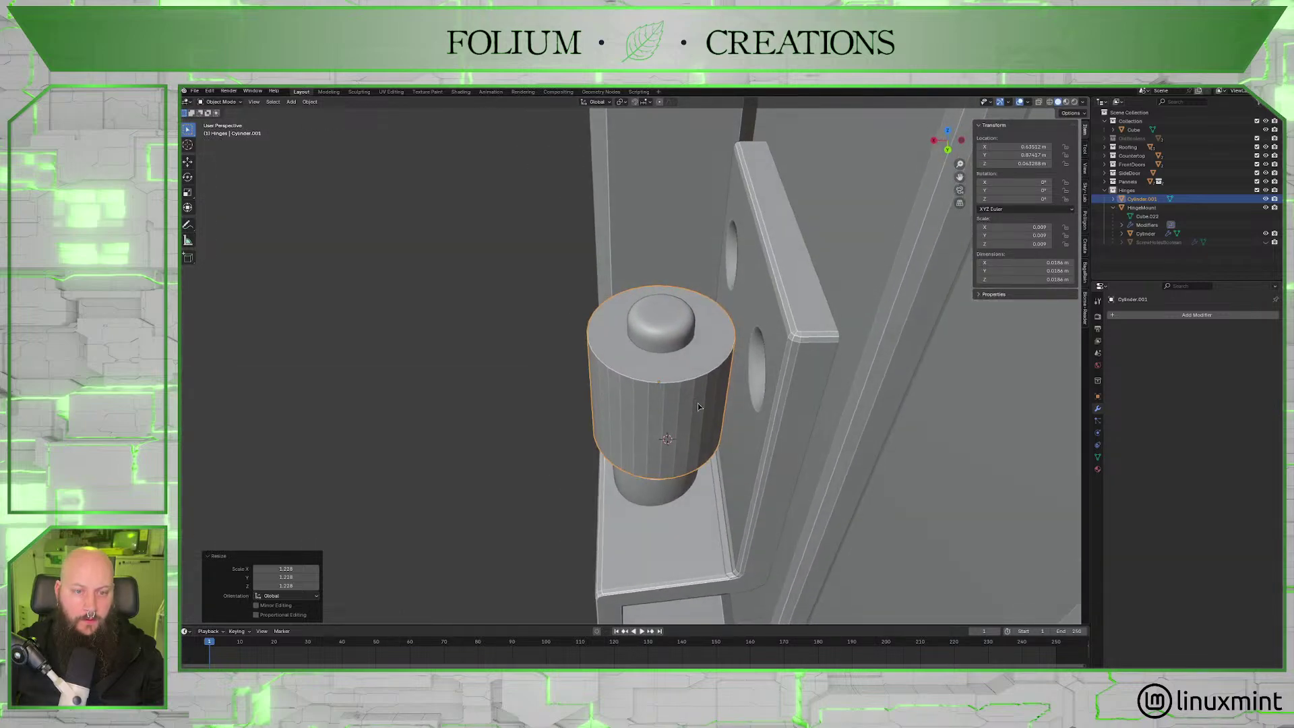
{"action": "key", "text": "s"}
{"action": "left_click", "coordinate": [743, 429]}
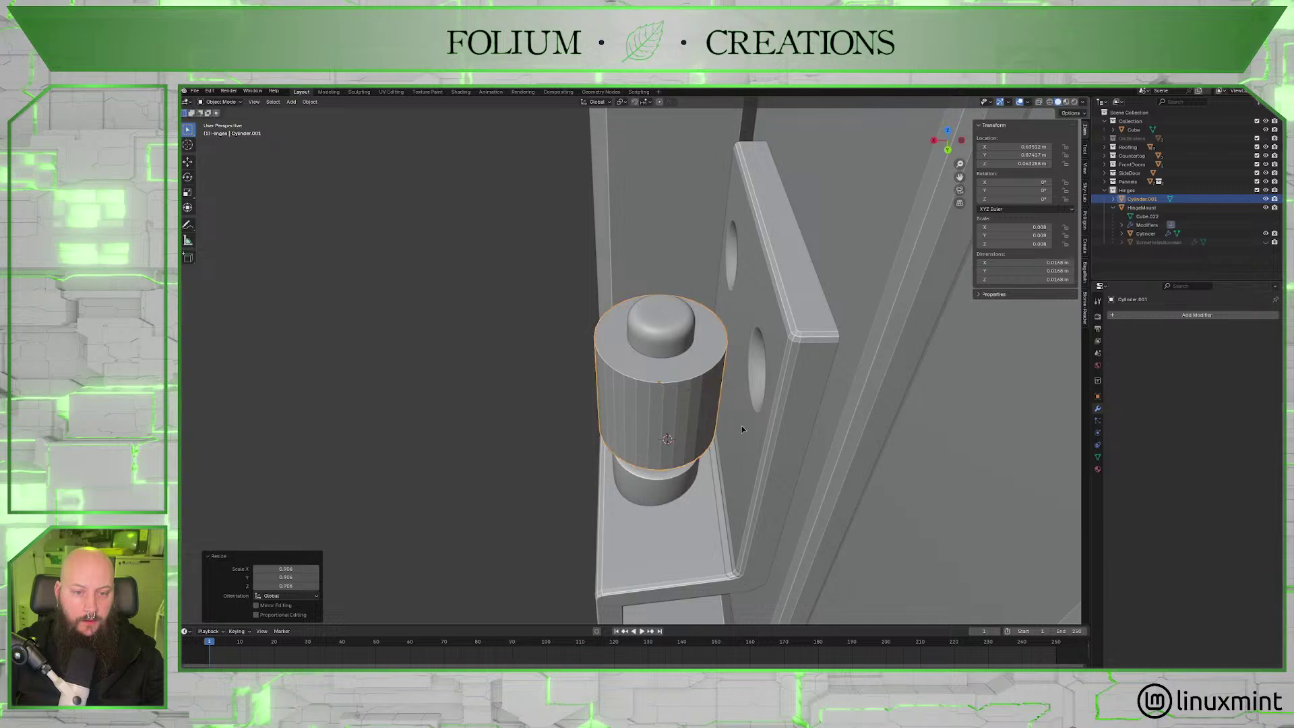
Stretch the barrel cylinder along the Z axis so it covers more of the pin's length.
{"action": "middle_click_drag", "start_coordinate": [743, 429], "coordinate": [712, 428]}
{"action": "key", "text": "s"}
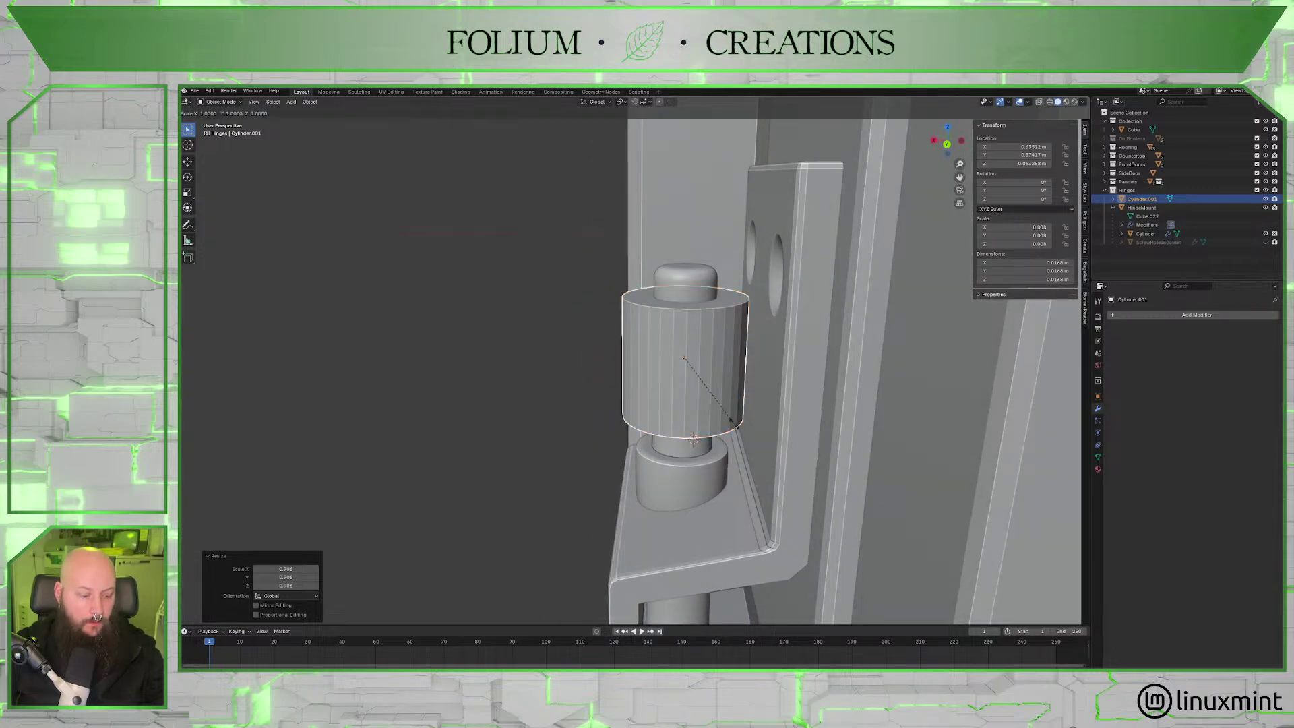
{"action": "key", "text": "z"}
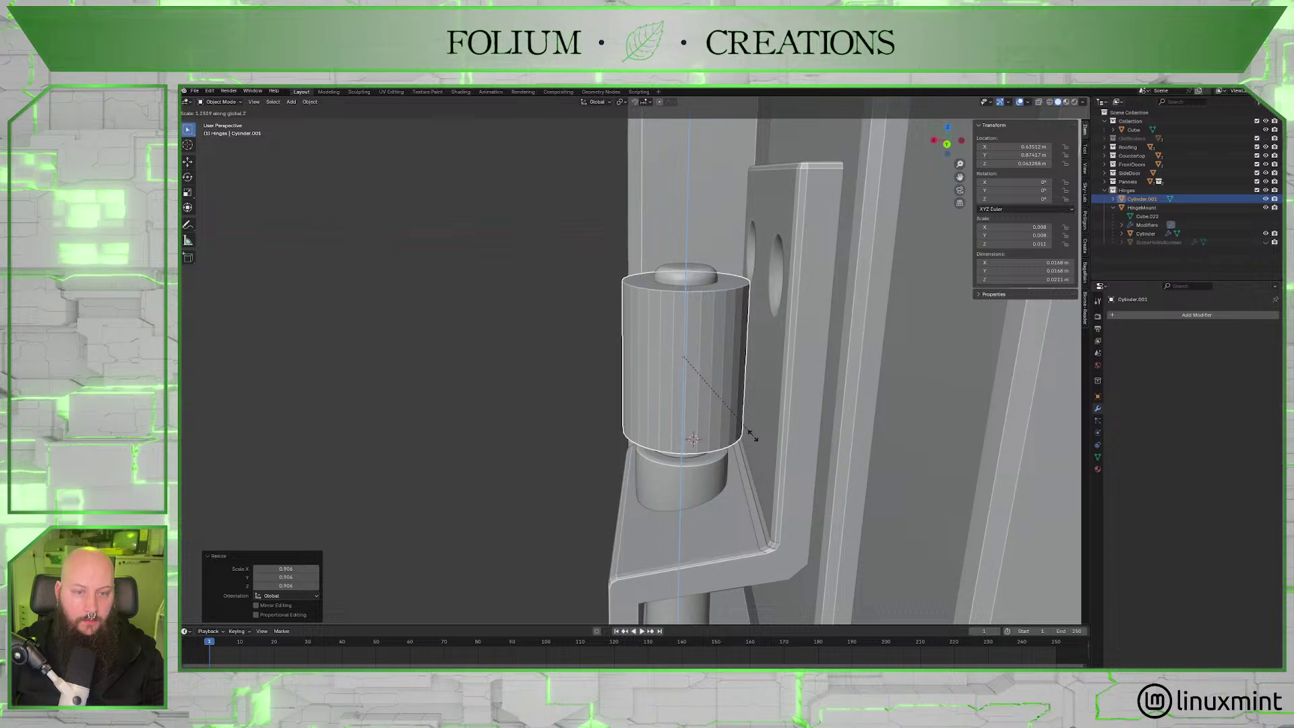
{"action": "left_click", "coordinate": [746, 434]}
{"action": "middle_click_drag", "start_coordinate": [746, 431], "coordinate": [746, 407]}
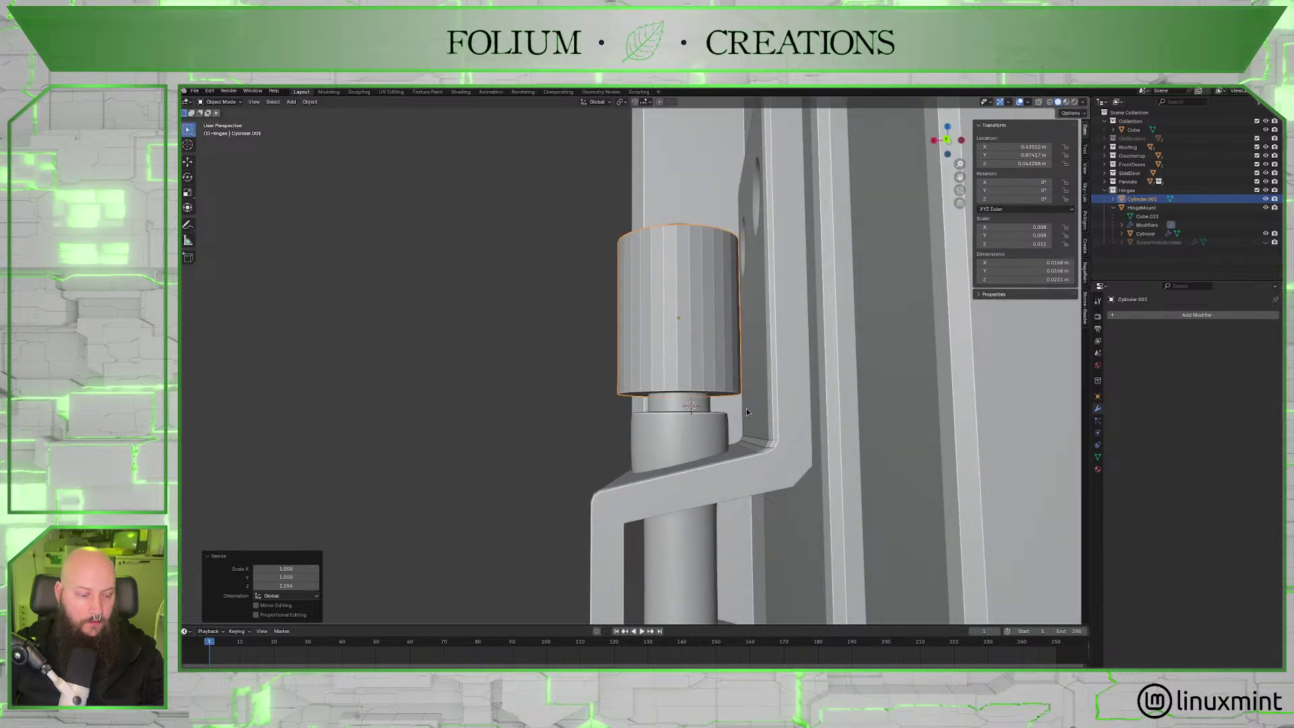
{"action": "key", "text": "s"}
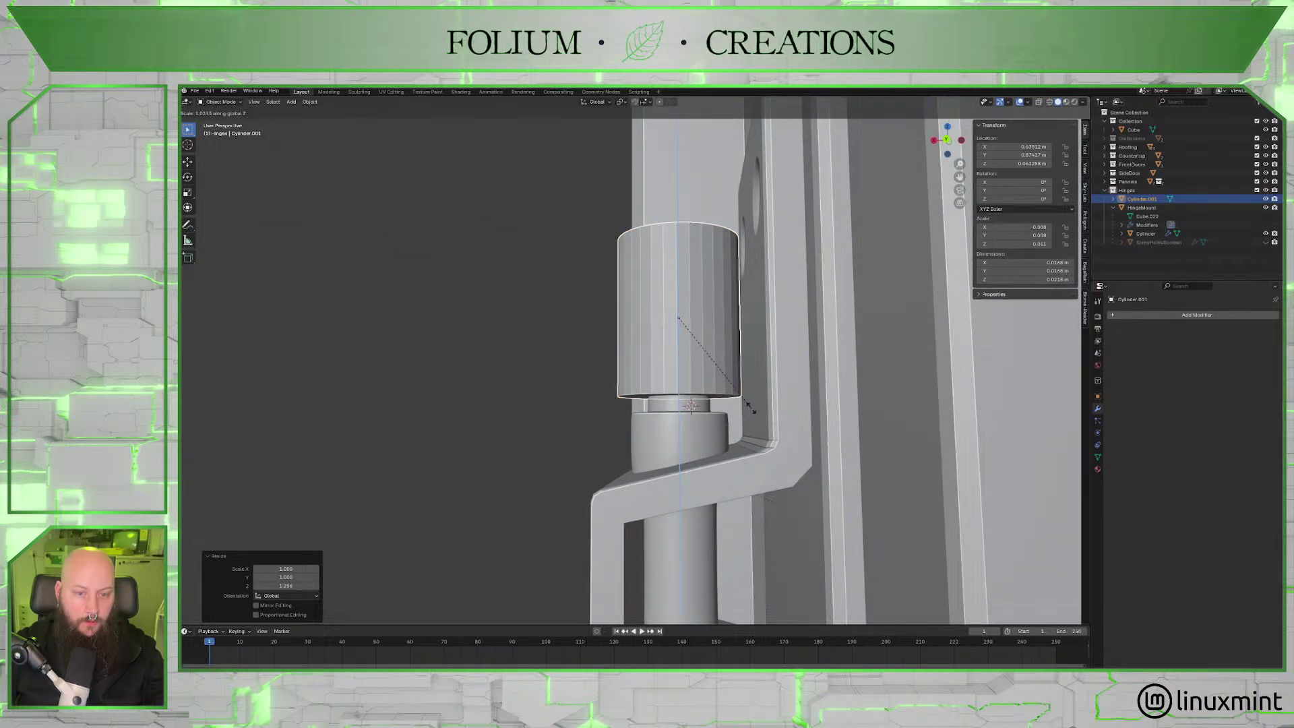
{"action": "left_click", "coordinate": [749, 408]}
Adjust the barrel cylinder's height position along Z so its lower end sits slightly above the pin's collar.
{"action": "key", "text": "g"}
{"action": "key", "text": "z"}
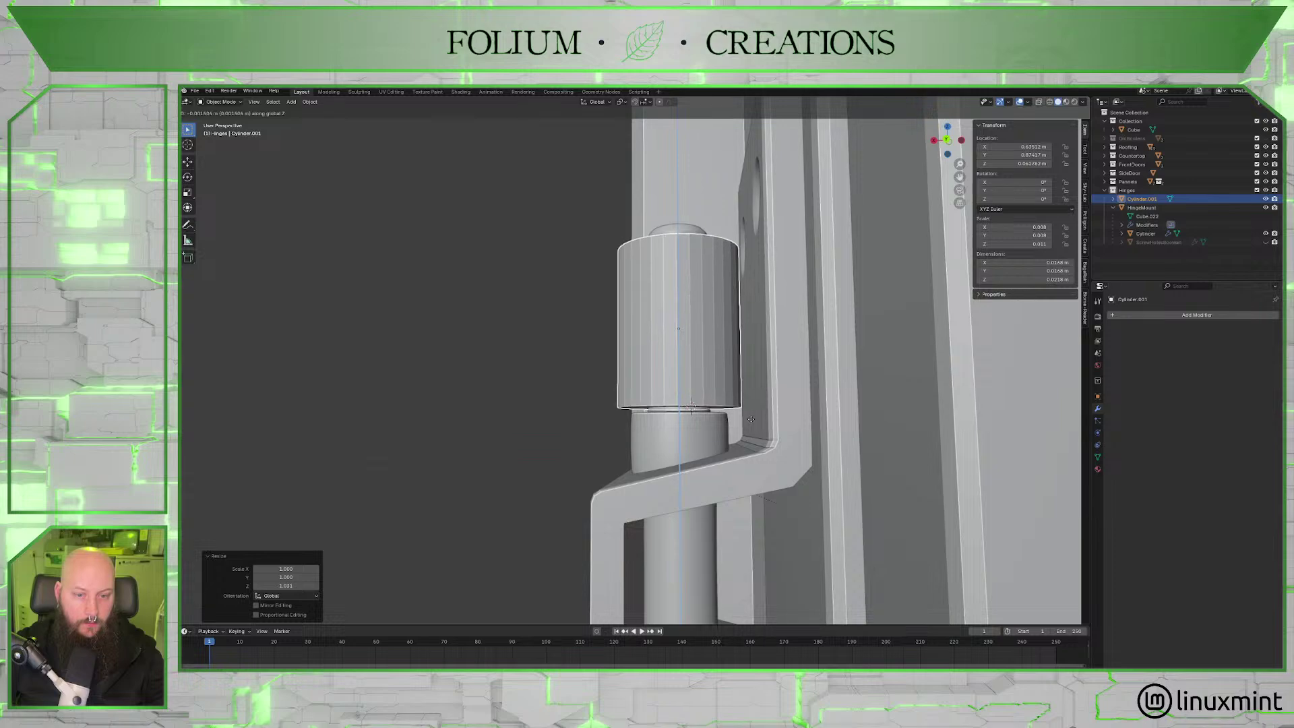
{"action": "left_click", "coordinate": [750, 420]}
{"action": "mouse_move", "coordinate": [705, 391]}
{"action": "middle_mouse_down"}
{"action": "mouse_move", "coordinate": [768, 407]}
{"action": "mouse_move", "coordinate": [753, 426]}
{"action": "mouse_move", "coordinate": [721, 406]}
{"action": "middle_mouse_up"}
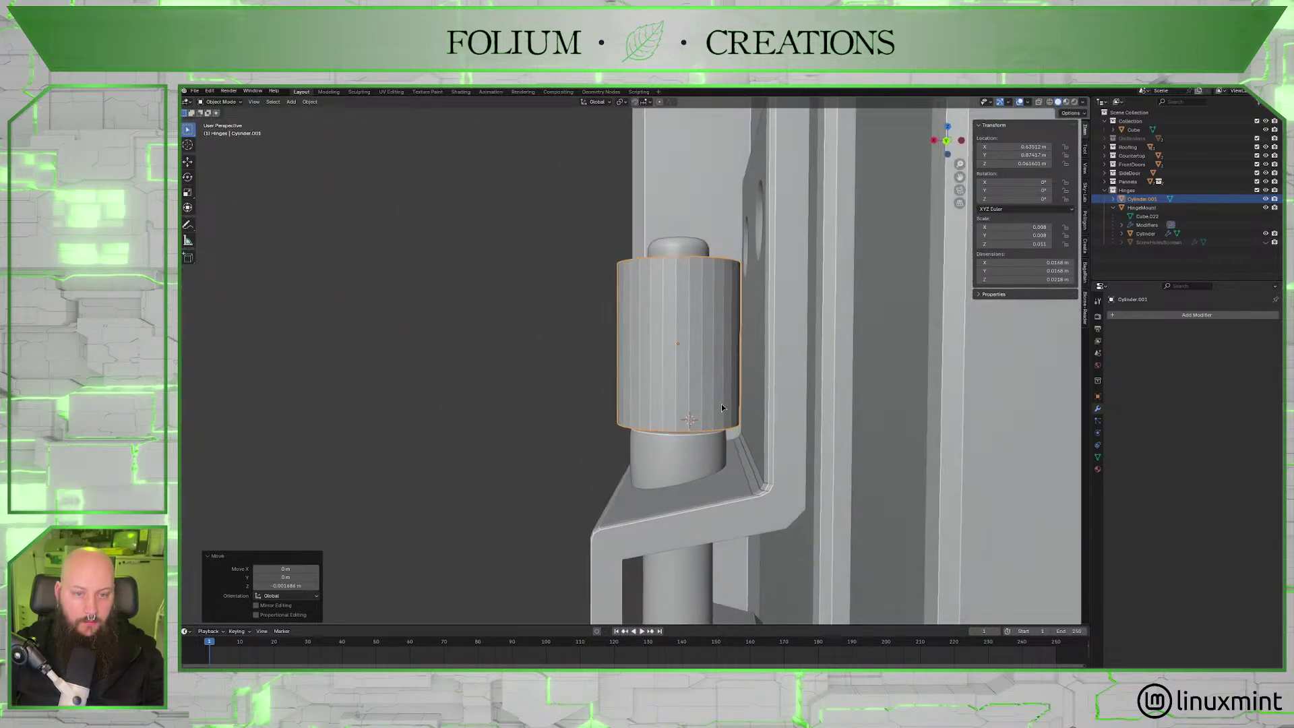
{"action": "key", "text": "g"}
{"action": "key", "text": "z"}
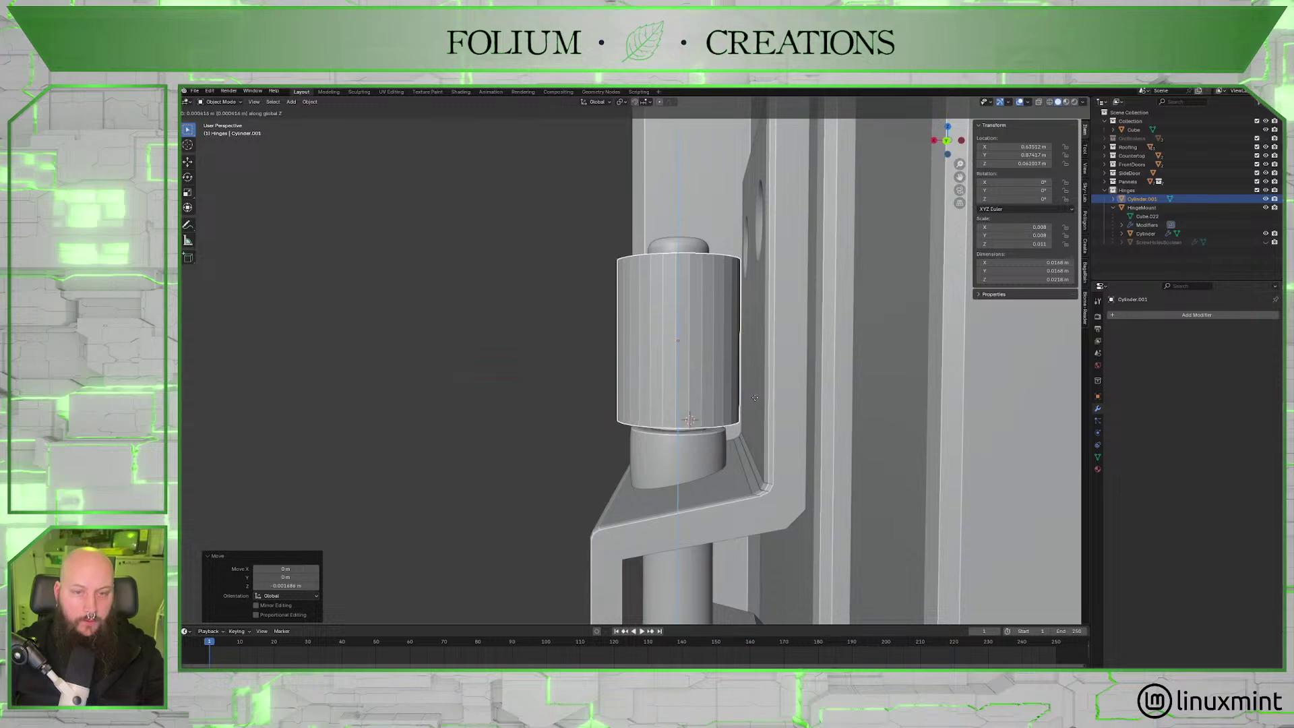
{"action": "left_click", "coordinate": [752, 396]}
Scale the barrel cylinder along Z to close the gap between its lower end and the collar.
{"action": "key", "text": "s"}
{"action": "key", "text": "z"}
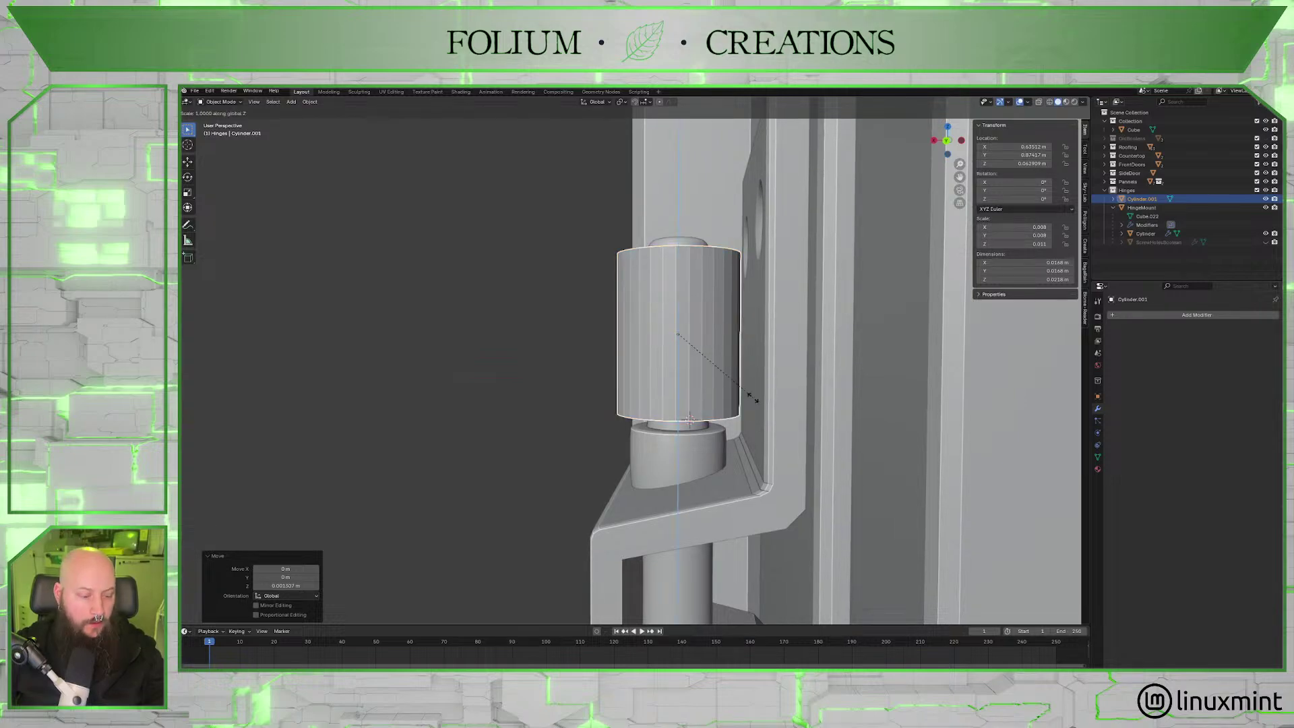
{"action": "left_click", "coordinate": [756, 397]}
{"action": "mouse_move", "coordinate": [752, 395]}
{"action": "middle_mouse_down"}
{"action": "mouse_move", "coordinate": [768, 418]}
{"action": "mouse_move", "coordinate": [738, 385]}
{"action": "middle_mouse_up"}
In Edit Mode, select the cylinder's top and bottom faces and inset them about 0.44 m, close to the pin's outline.
{"action": "key", "text": "Tab"}
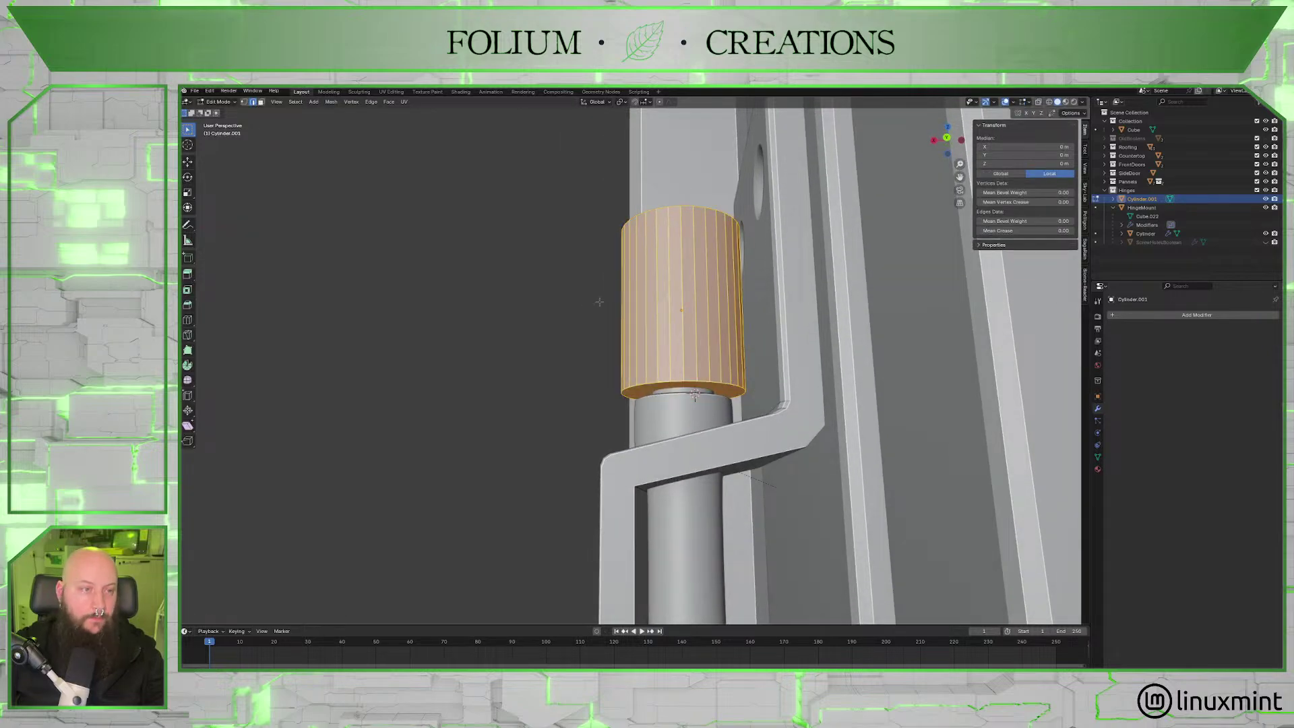
{"action": "left_click", "coordinate": [261, 102]}
{"action": "left_click", "coordinate": [708, 391]}
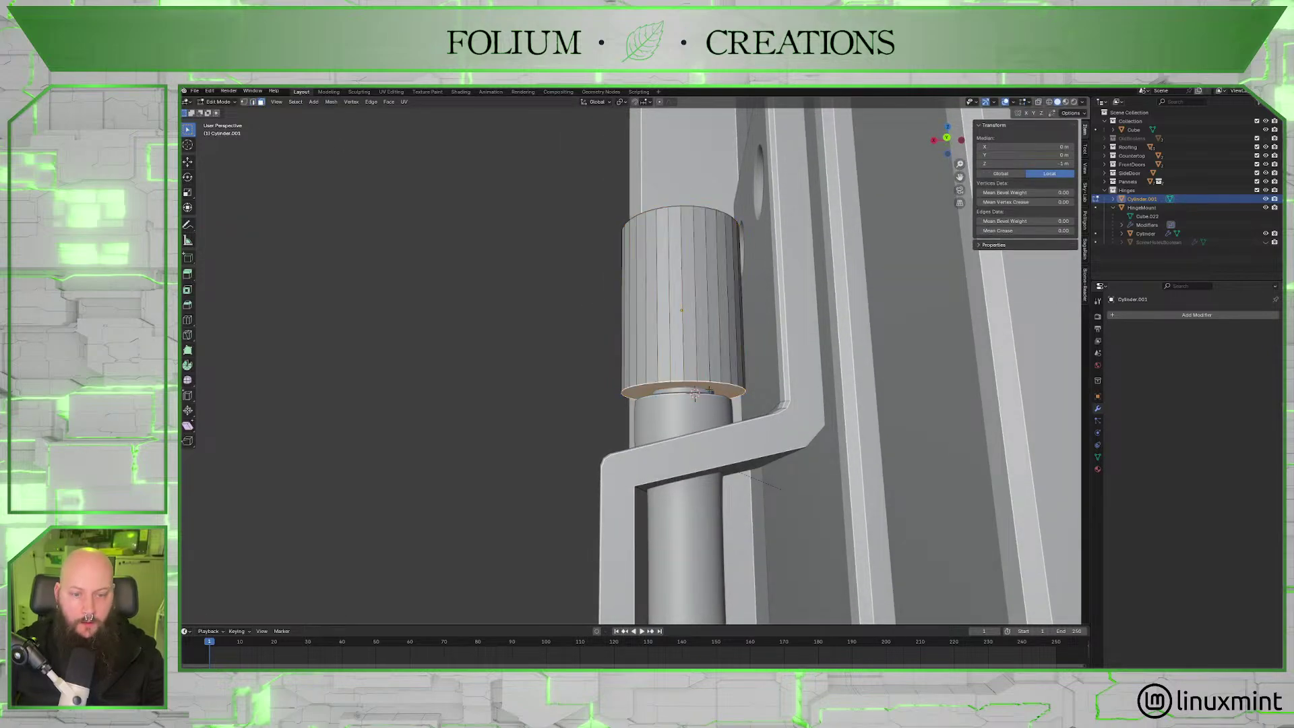
{"action": "middle_click_drag", "start_coordinate": [748, 311], "coordinate": [797, 403]}
{"action": "left_click", "coordinate": [755, 392]}
{"action": "key", "text": "i"}
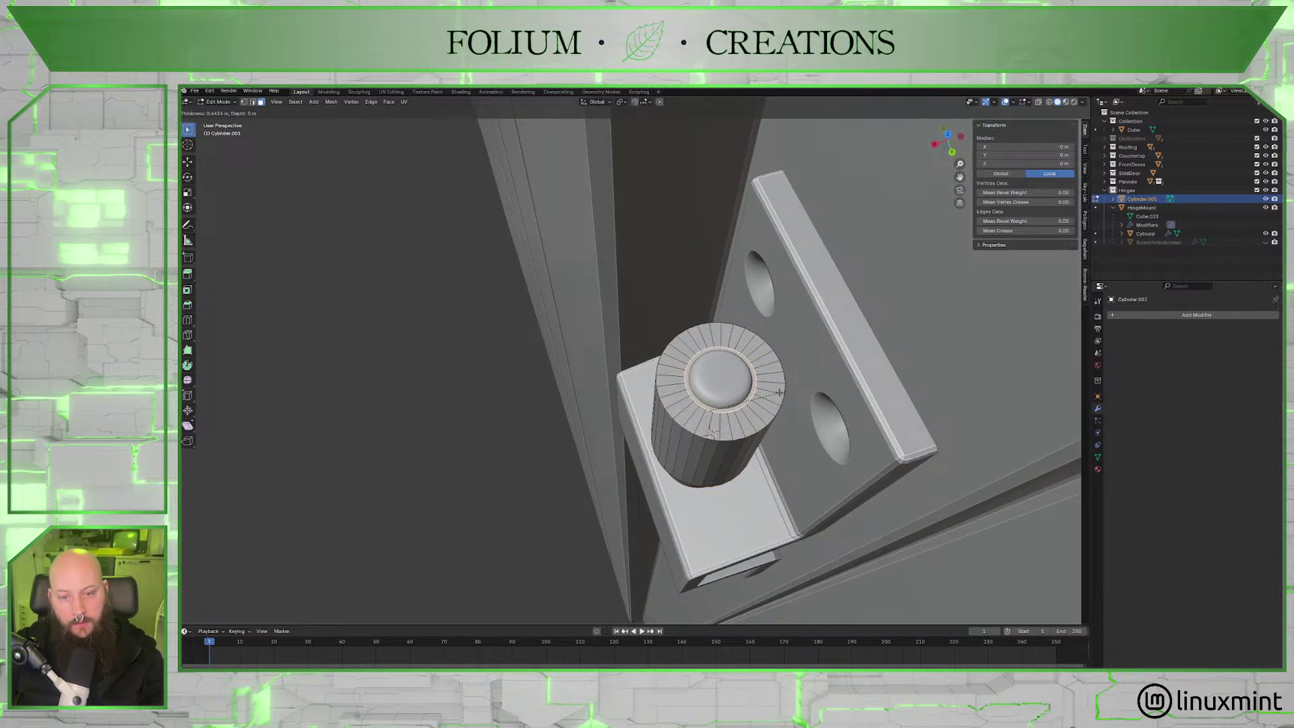
{"action": "left_click", "coordinate": [778, 391]}
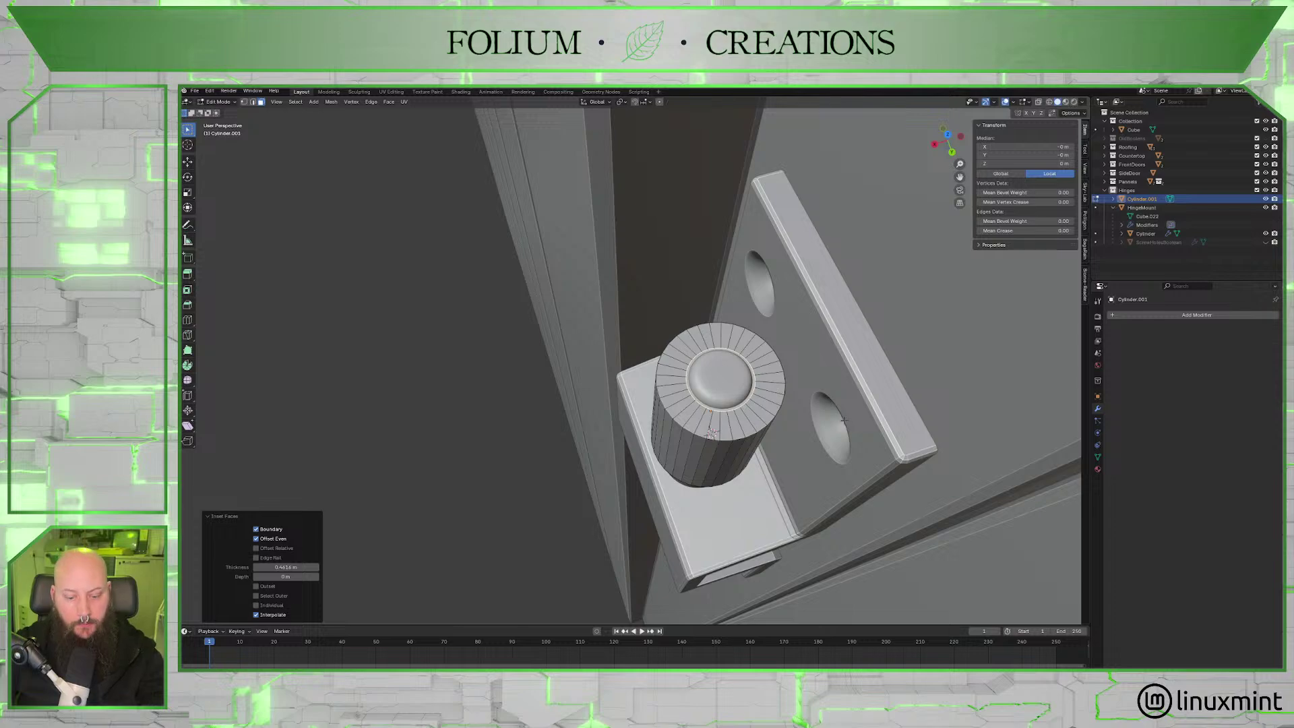
{"action": "key", "text": "x"}
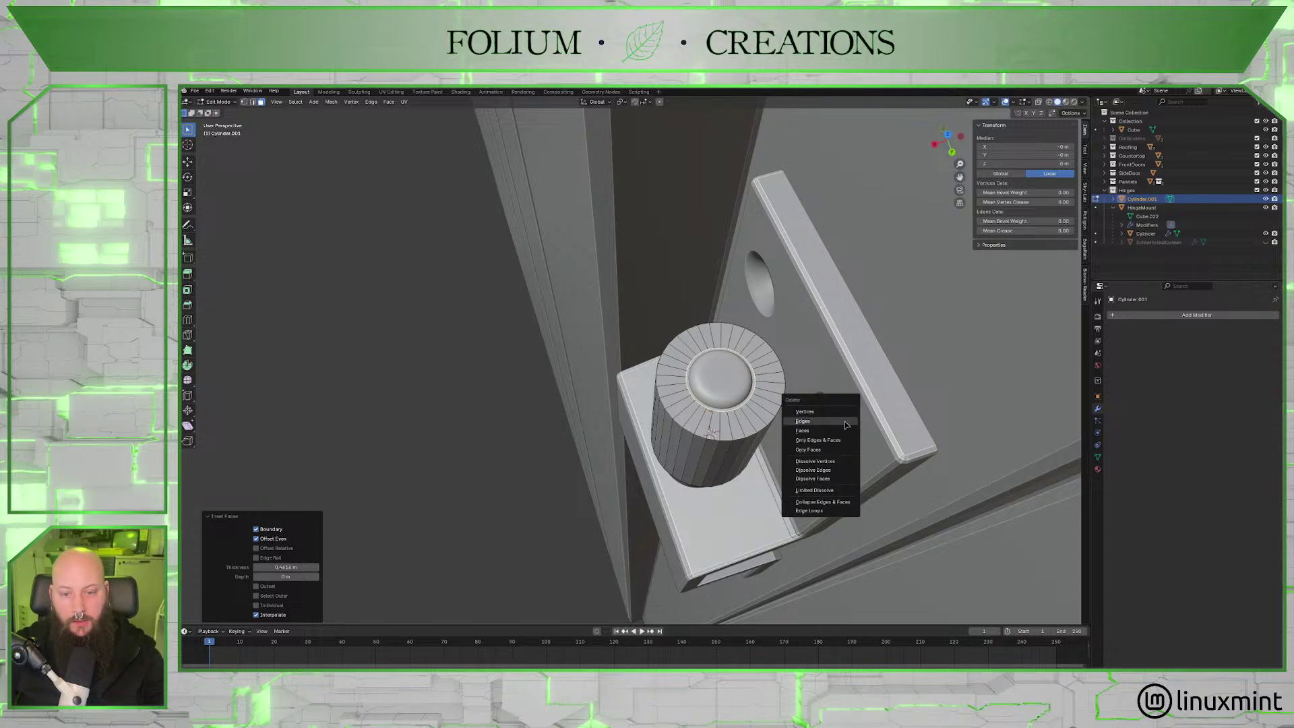
{"action": "left_click", "coordinate": [846, 422]}
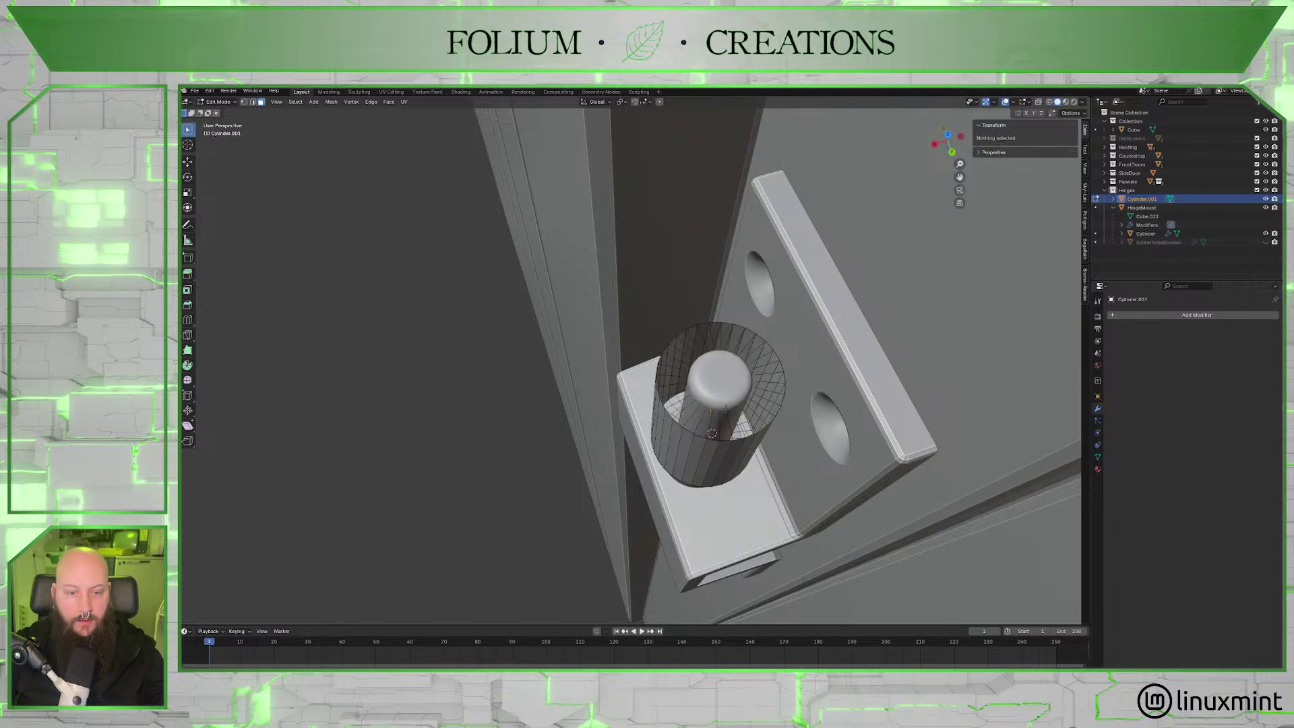
{"action": "key", "text": "ctrl+z"}
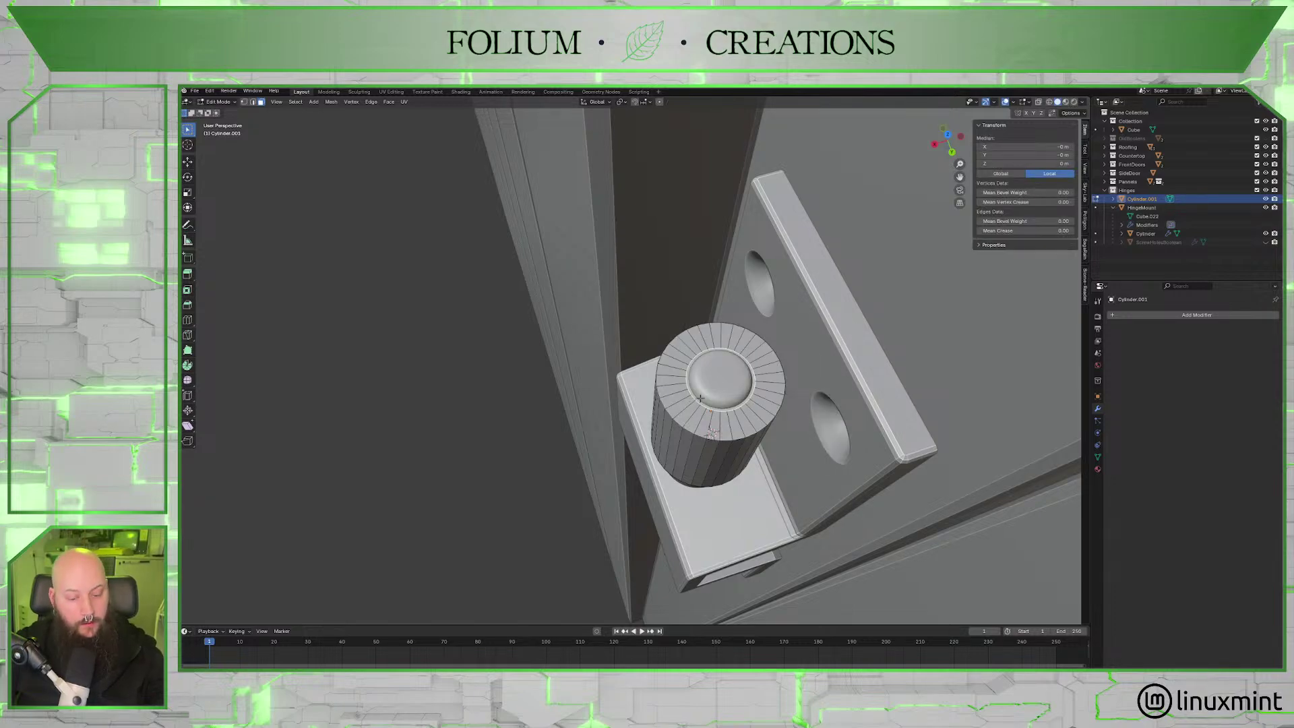
Delete the inner inset faces at both ends of the barrel cylinder to open a hole around the pin.
{"action": "key", "text": "x"}
{"action": "left_click", "coordinate": [690, 418]}
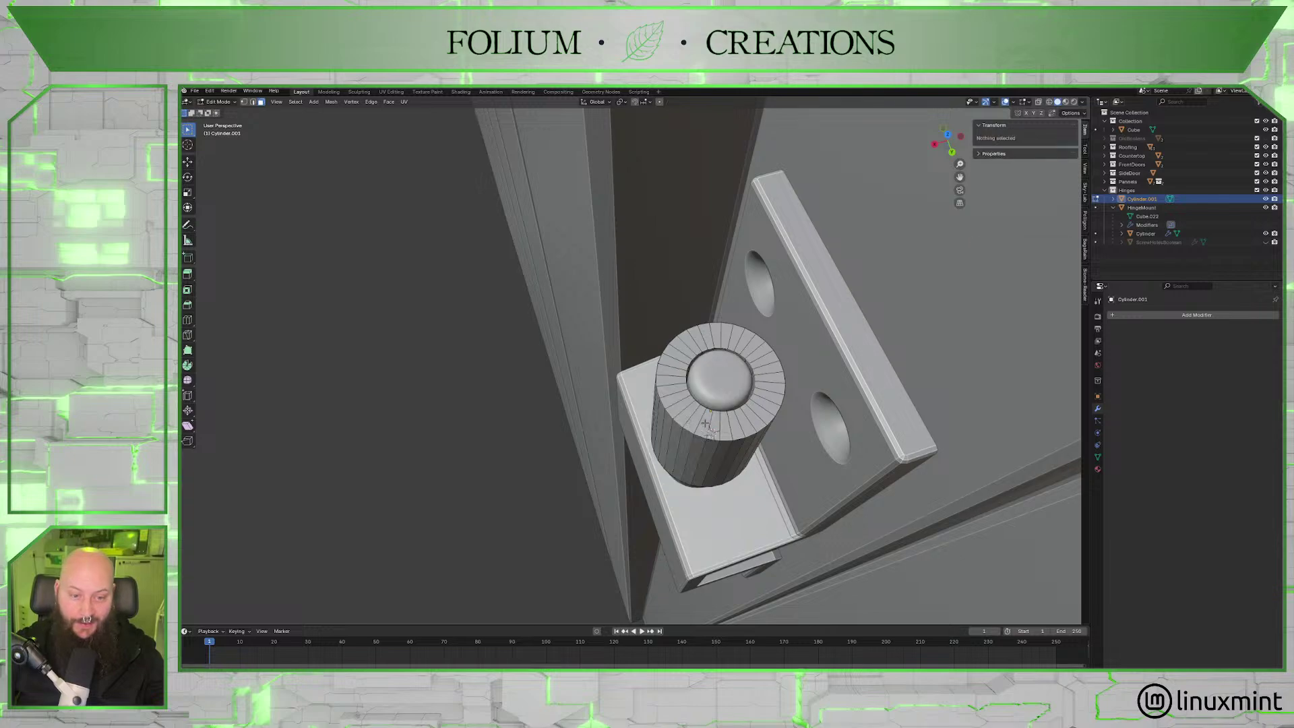
{"action": "middle_click_drag", "start_coordinate": [431, 203], "coordinate": [448, 194]}
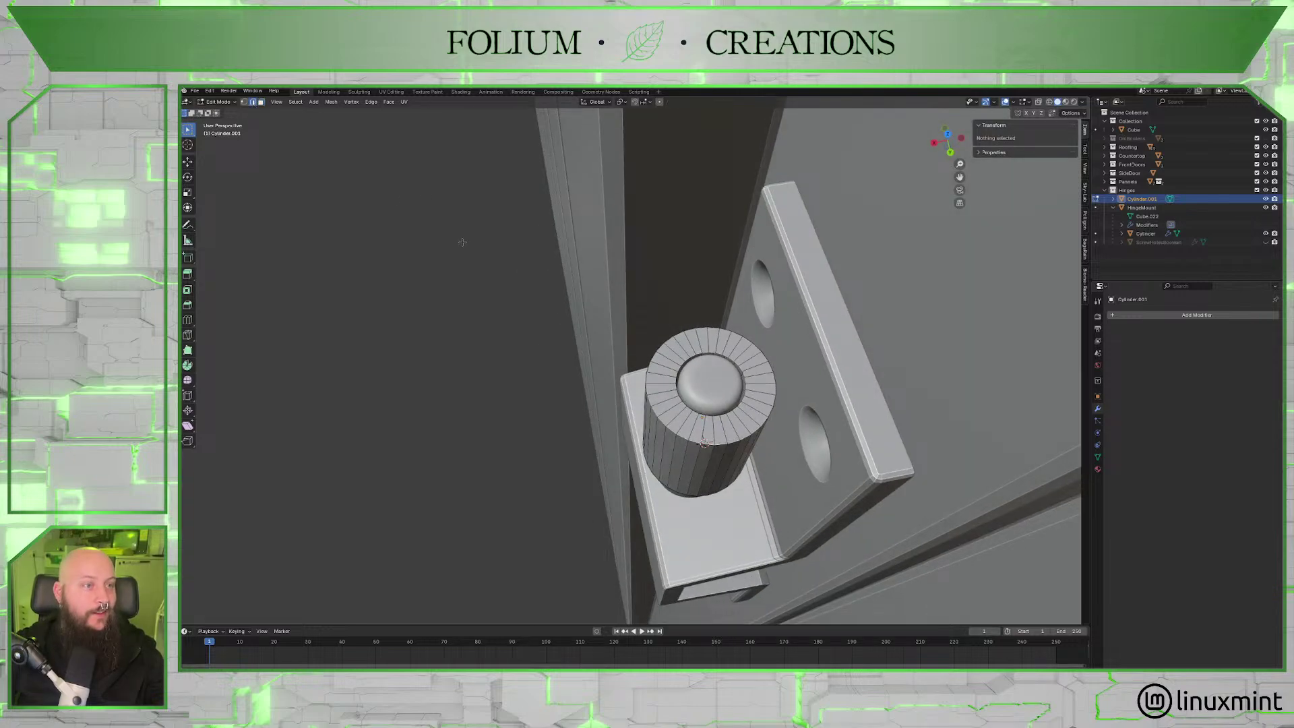
Select the inner edge loops of the top and bottom openings and bridge them to form the barrel's inner wall.
{"action": "left_click", "coordinate": [742, 367], "text": "alt"}
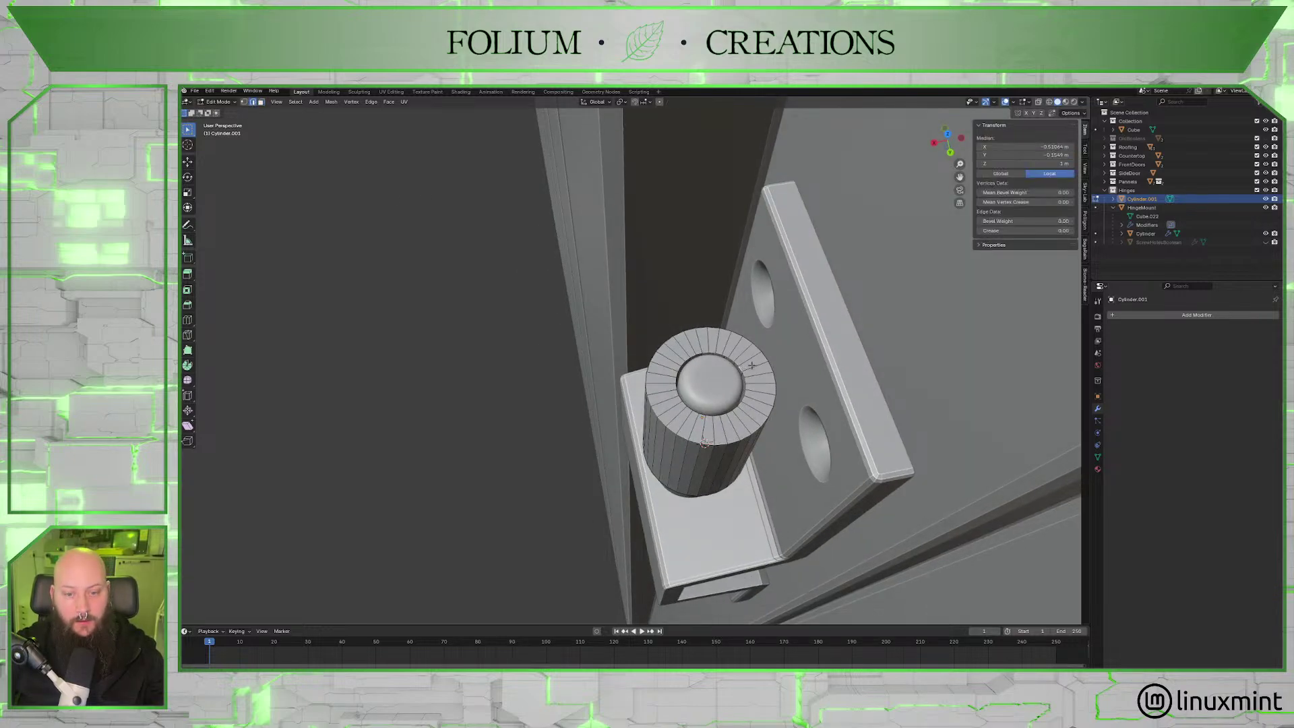
{"action": "left_click", "coordinate": [738, 363], "text": "alt"}
{"action": "middle_click_drag", "start_coordinate": [737, 363], "coordinate": [777, 342]}
{"action": "scroll", "coordinate": [777, 342], "scroll_direction": "up", "scroll_amount": 3}
{"action": "scroll", "coordinate": [777, 343], "scroll_direction": "up", "scroll_amount": 2}
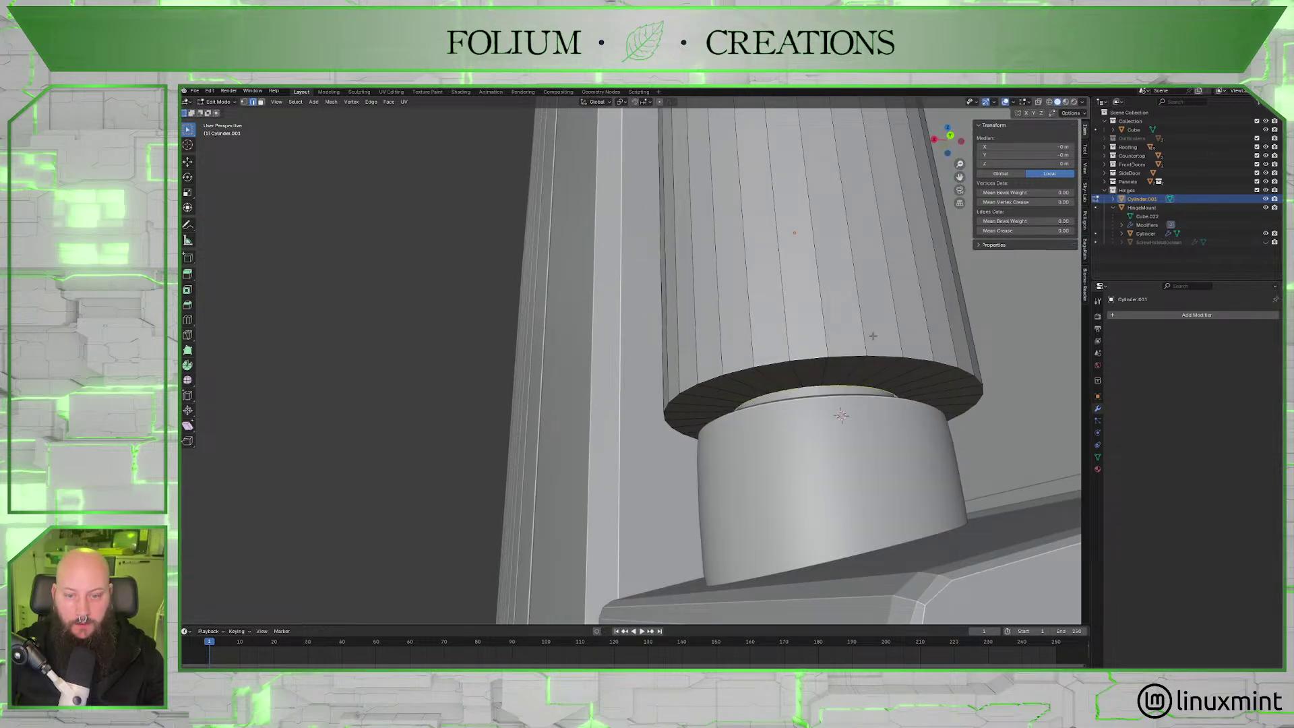
{"action": "middle_click_drag", "start_coordinate": [873, 336], "coordinate": [748, 359]}
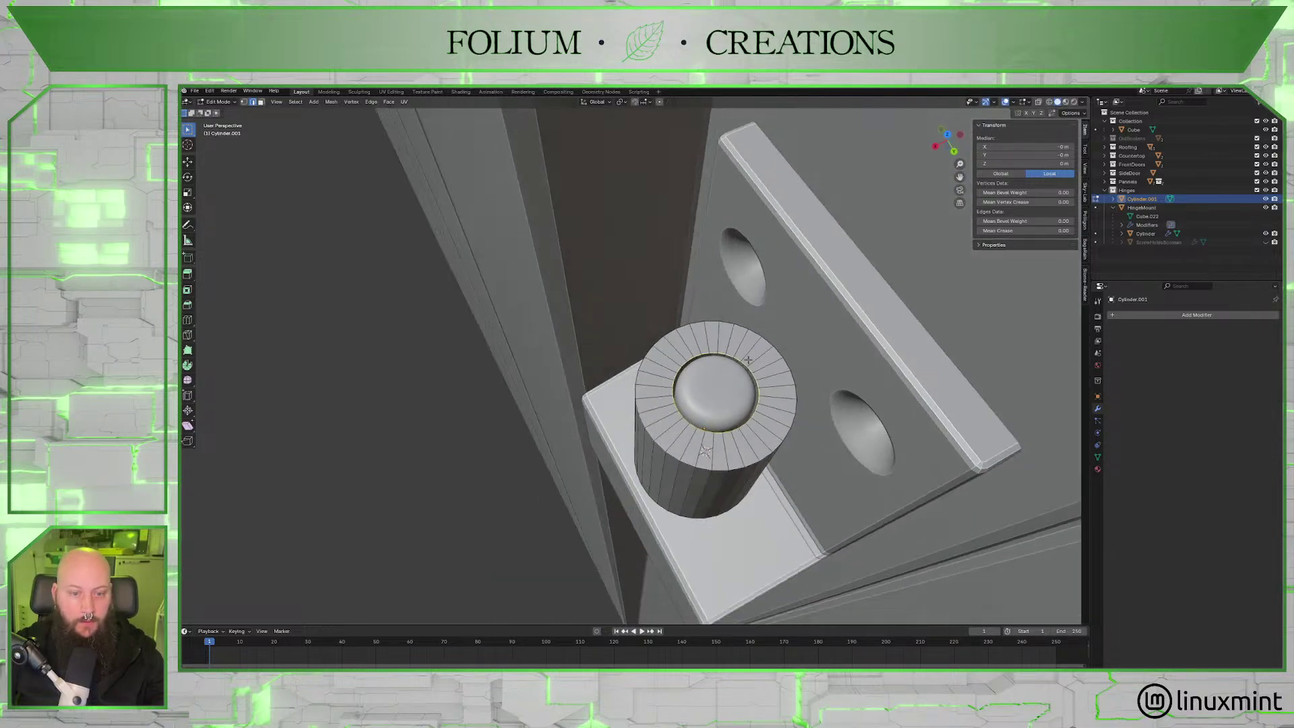
{"action": "left_click", "coordinate": [372, 105]}
{"action": "left_click", "coordinate": [370, 104]}
{"action": "left_click", "coordinate": [369, 104]}
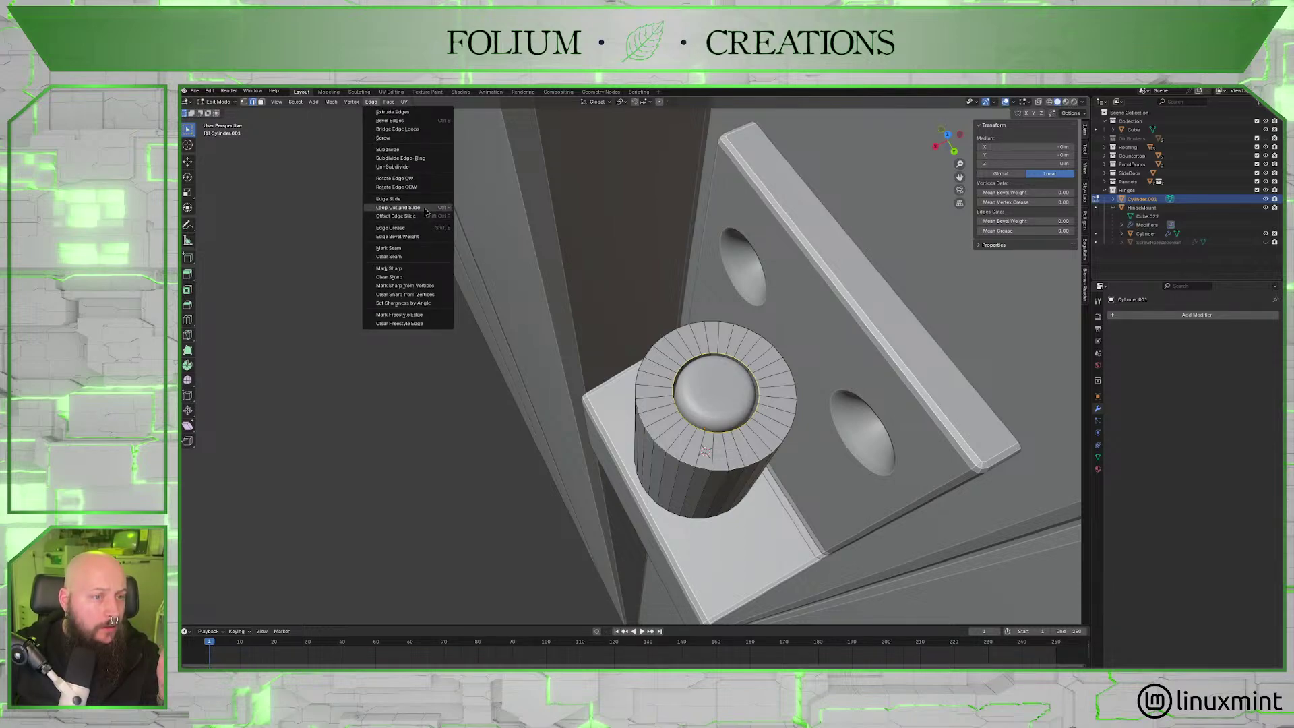
{"action": "left_click", "coordinate": [420, 130]}
{"action": "middle_click_drag", "start_coordinate": [606, 223], "coordinate": [637, 240]}
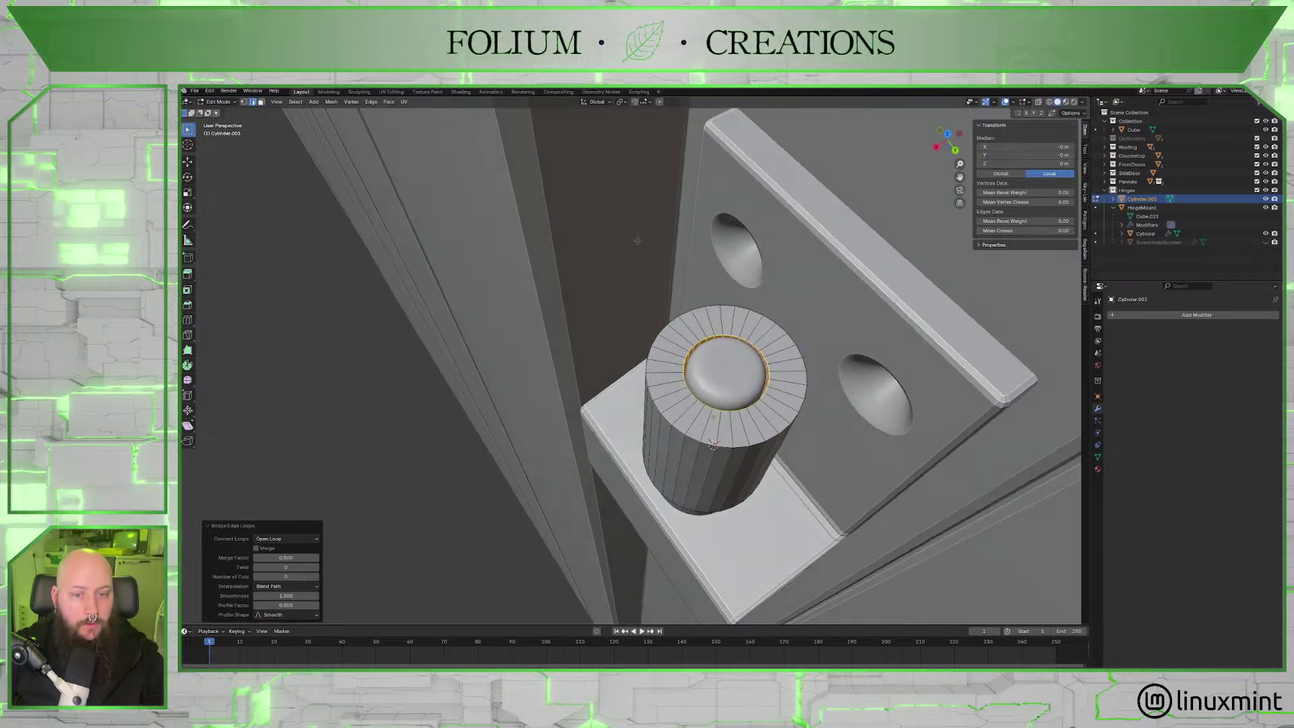
In Object Mode, examine how the hollow barrel fits around the pin from several angles.
{"action": "key", "text": "Tab"}
{"action": "scroll", "coordinate": [705, 282], "scroll_direction": "up", "scroll_amount": 5}
{"action": "middle_click_drag", "start_coordinate": [771, 381], "coordinate": [629, 351]}
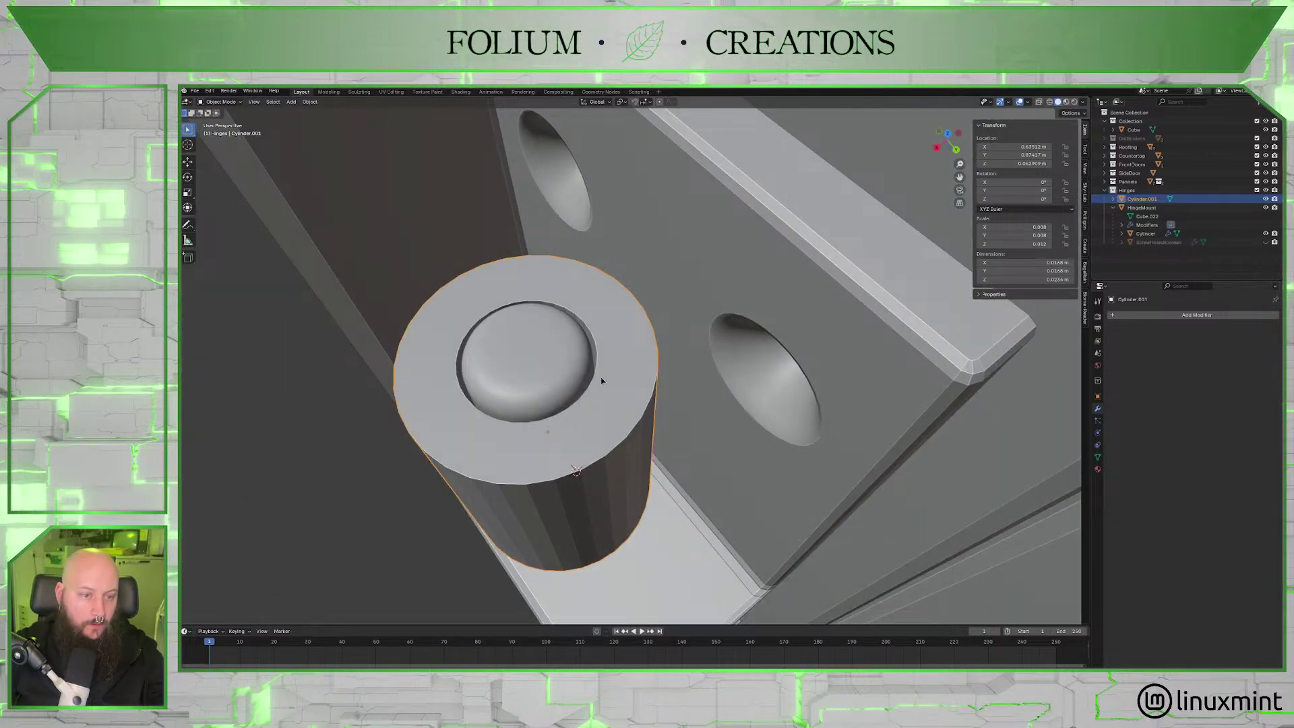
{"action": "middle_click_drag", "start_coordinate": [601, 378], "coordinate": [496, 474]}
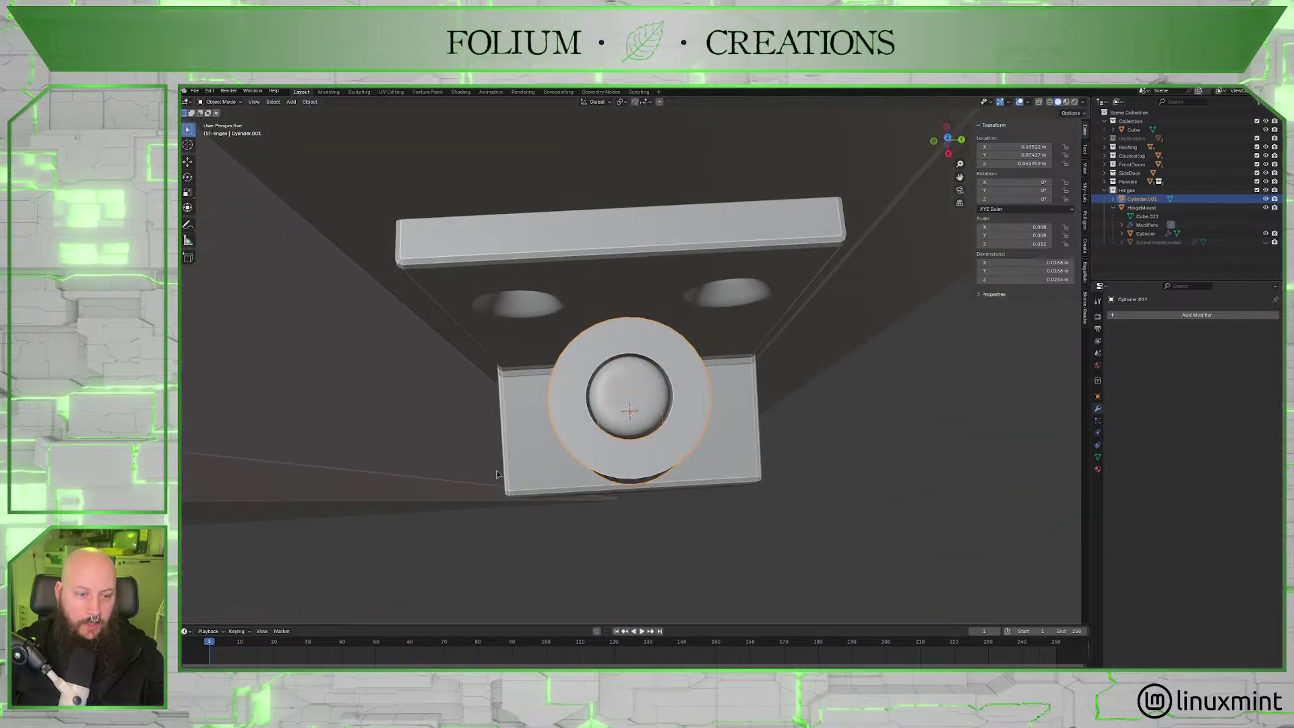
{"action": "scroll", "coordinate": [572, 457], "scroll_direction": "down", "scroll_amount": 3}
{"action": "middle_click_drag", "start_coordinate": [572, 456], "coordinate": [609, 433]}
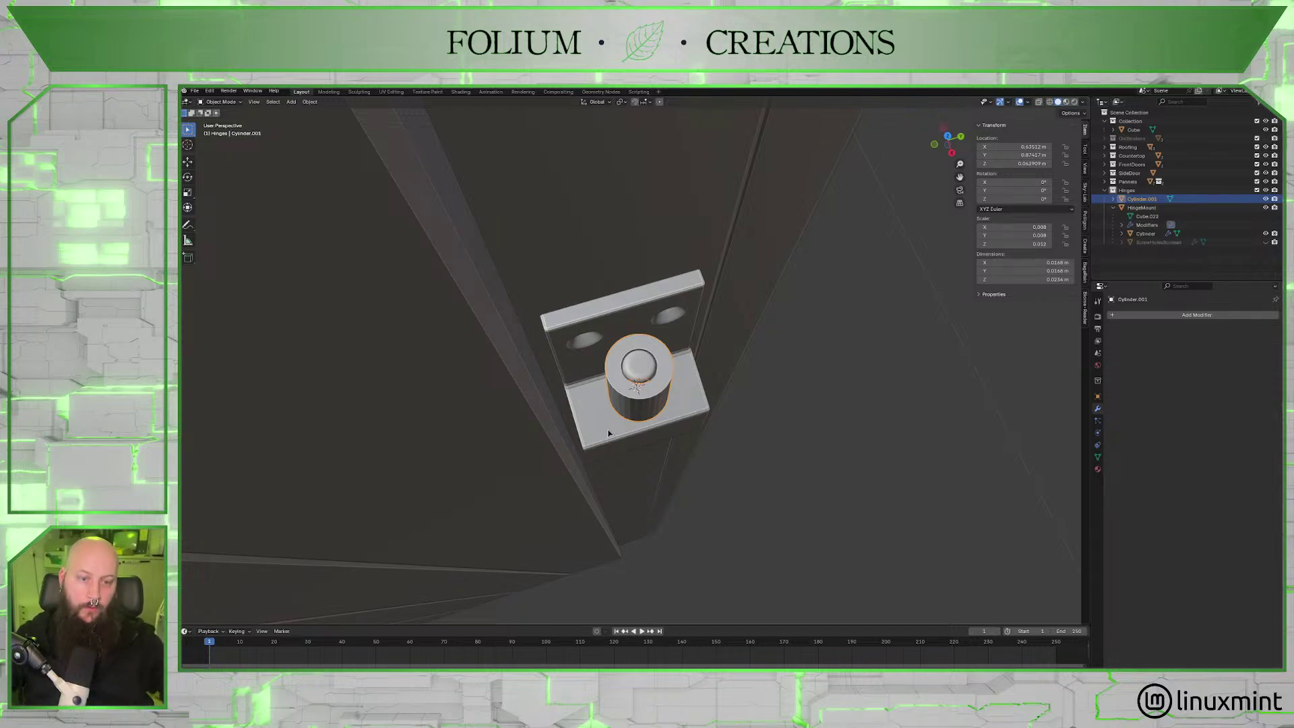
{"action": "middle_click_drag", "start_coordinate": [606, 339], "coordinate": [622, 433]}
In Edit Mode, select the lengthwise edge loop through the front of the barrel wall and snap the 3D cursor to it.
{"action": "key", "text": "Tab"}
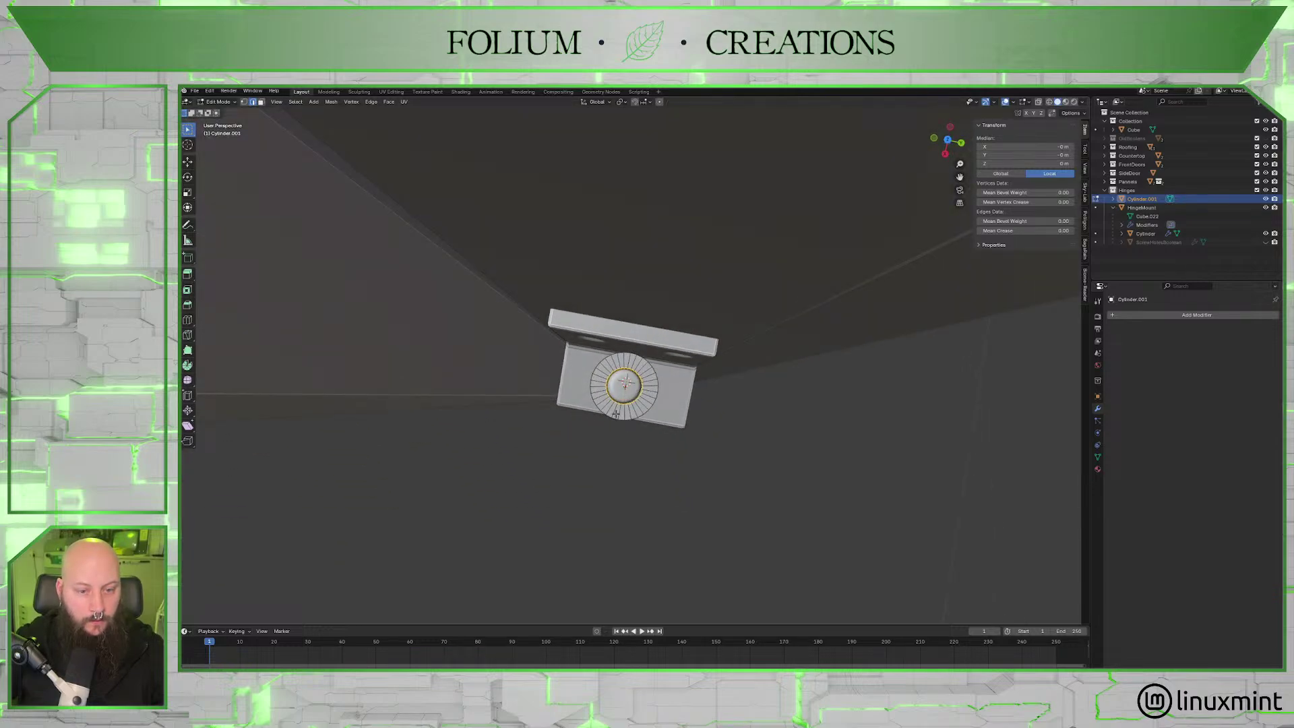
{"action": "left_click", "coordinate": [617, 412]}
{"action": "middle_click_drag", "start_coordinate": [616, 412], "coordinate": [532, 419]}
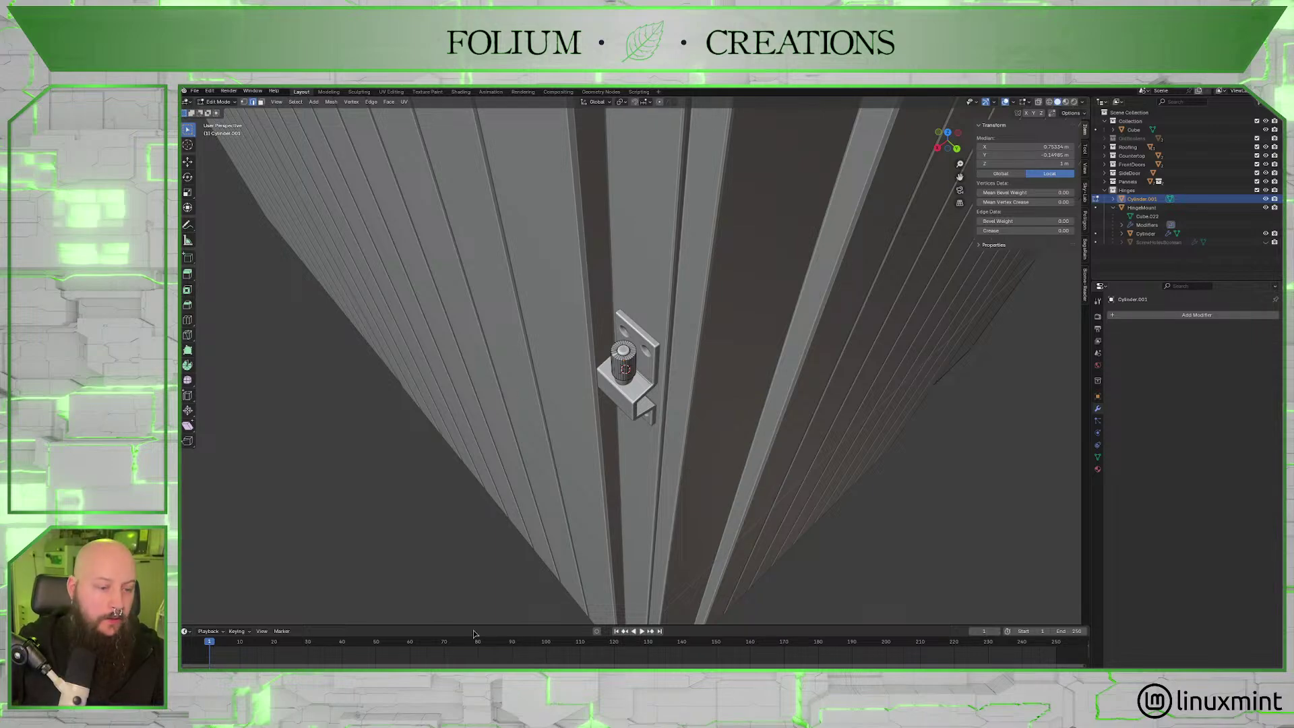
{"action": "scroll", "coordinate": [620, 378], "scroll_direction": "up", "scroll_amount": 6}
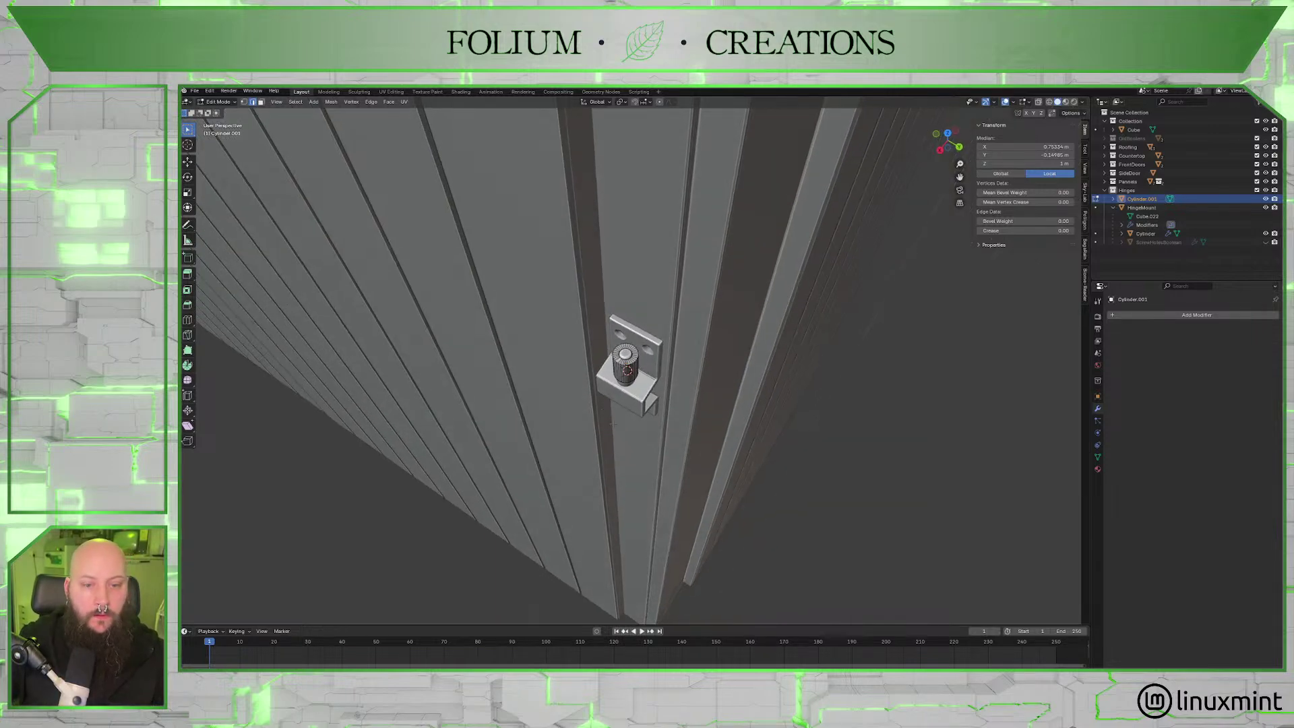
{"action": "mouse_move", "coordinate": [620, 418]}
{"action": "middle_mouse_down"}
{"action": "mouse_move", "coordinate": [627, 405]}
{"action": "mouse_move", "coordinate": [632, 425]}
{"action": "middle_mouse_up"}
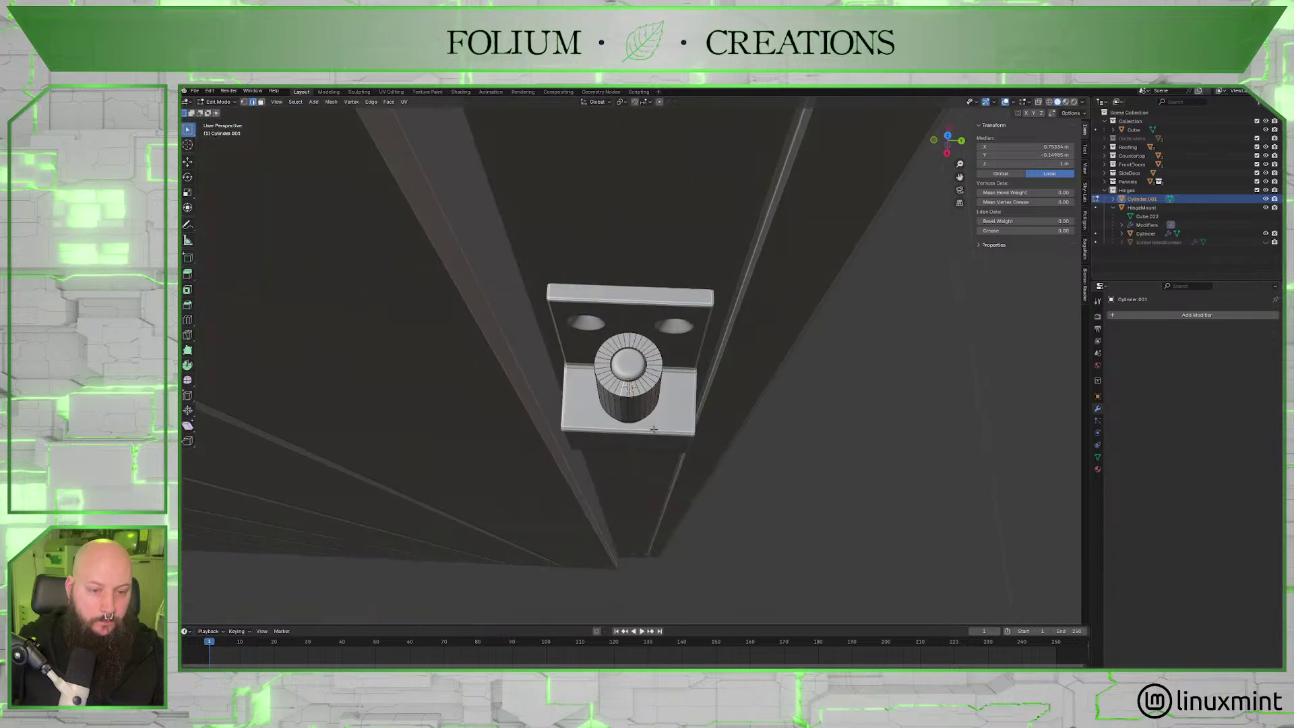
{"action": "scroll", "coordinate": [634, 428], "scroll_direction": "up", "scroll_amount": 5}
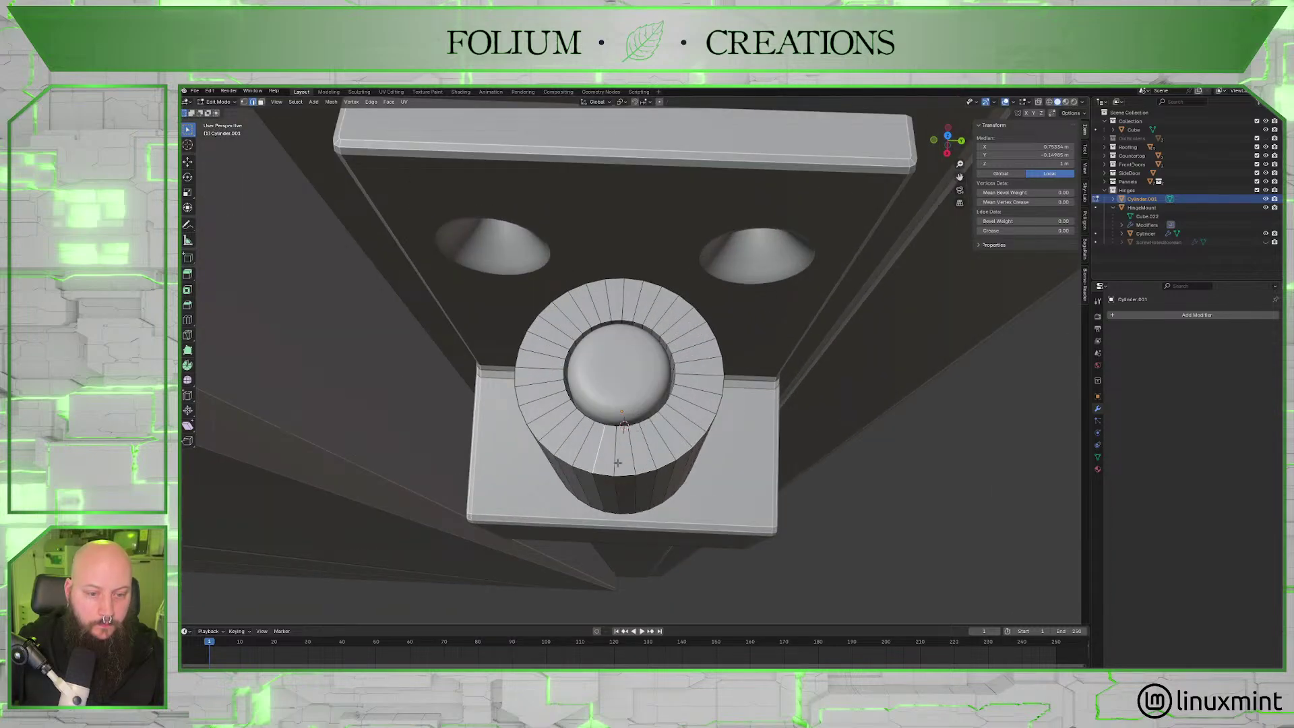
{"action": "left_click", "coordinate": [617, 463]}
{"action": "middle_click_drag", "start_coordinate": [617, 462], "coordinate": [619, 357]}
{"action": "scroll", "coordinate": [667, 435], "scroll_direction": "down", "scroll_amount": 4}
{"action": "key", "text": "shift+s"}
{"action": "key", "text": "Escape"}
{"action": "left_click", "coordinate": [619, 356], "text": "alt"}
{"action": "left_click", "coordinate": [619, 352]}
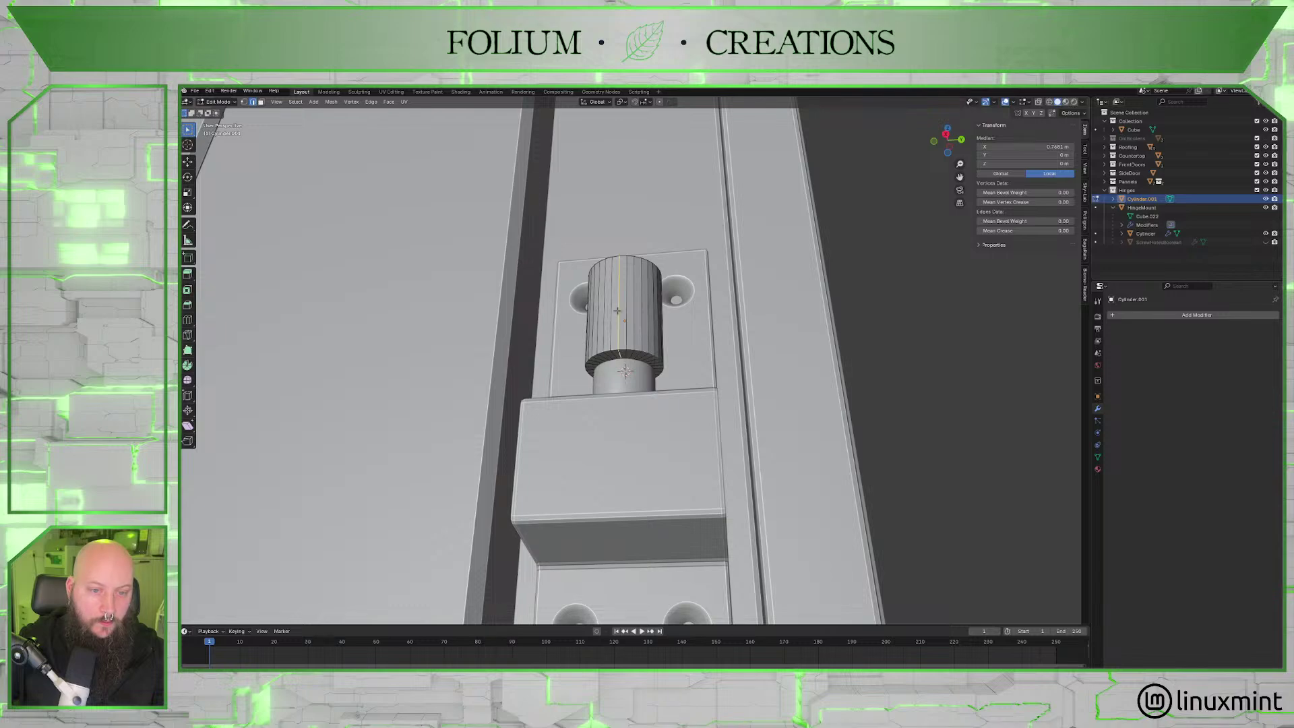
{"action": "middle_click_drag", "start_coordinate": [617, 310], "coordinate": [745, 439]}
{"action": "key", "text": "grave"}
{"action": "key", "text": "Escape"}
{"action": "key", "text": "shift+s"}
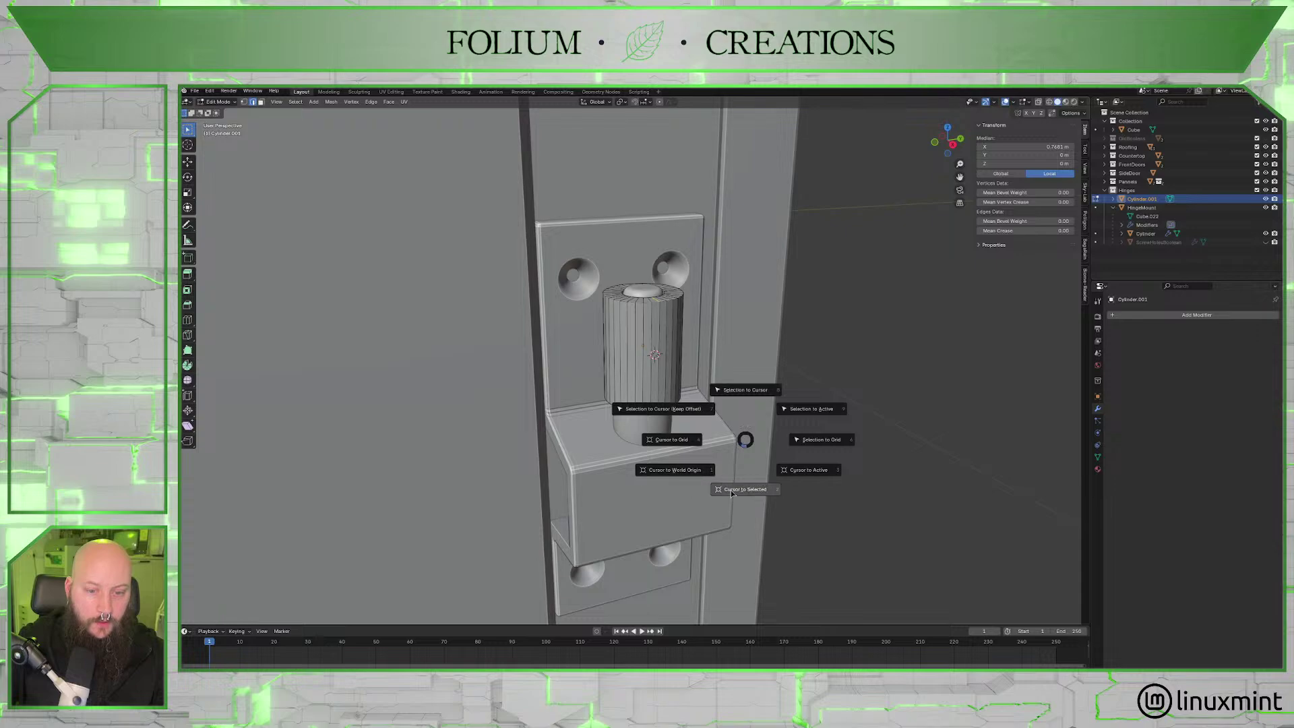
{"action": "key", "text": "Escape"}
{"action": "key", "text": "shift+a"}
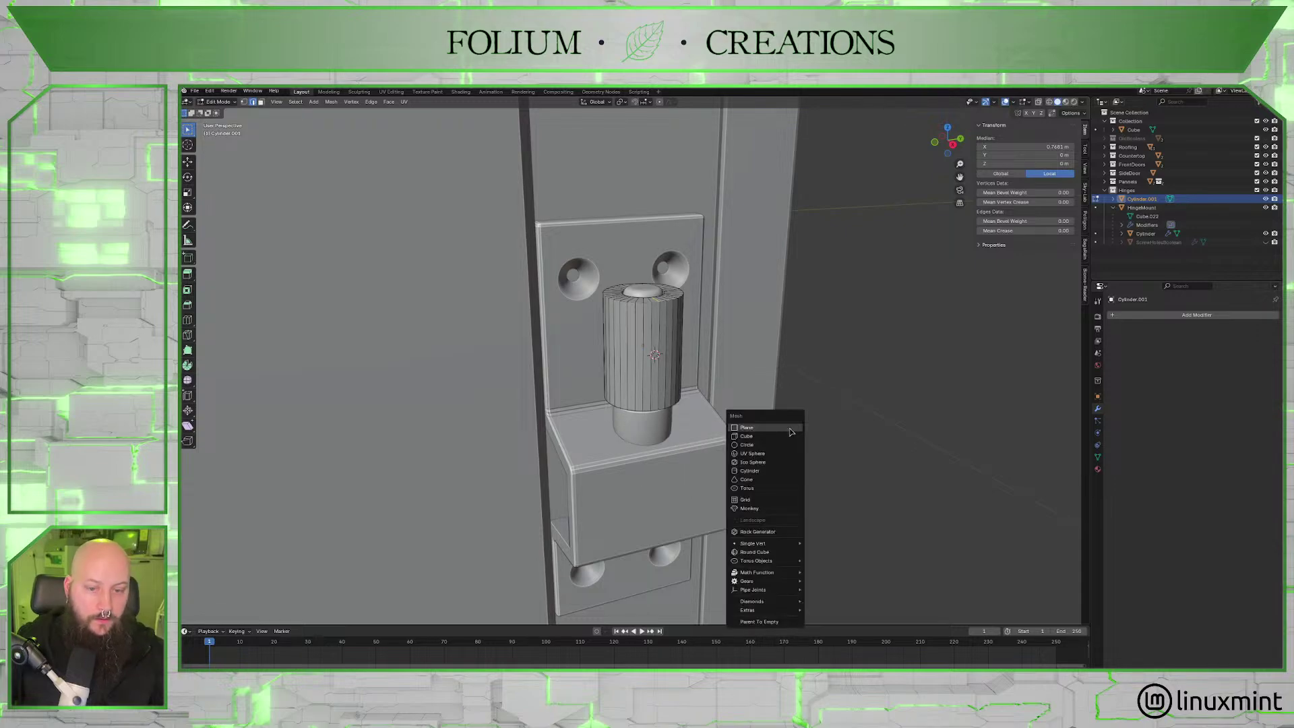
{"action": "left_click", "coordinate": [802, 439]}
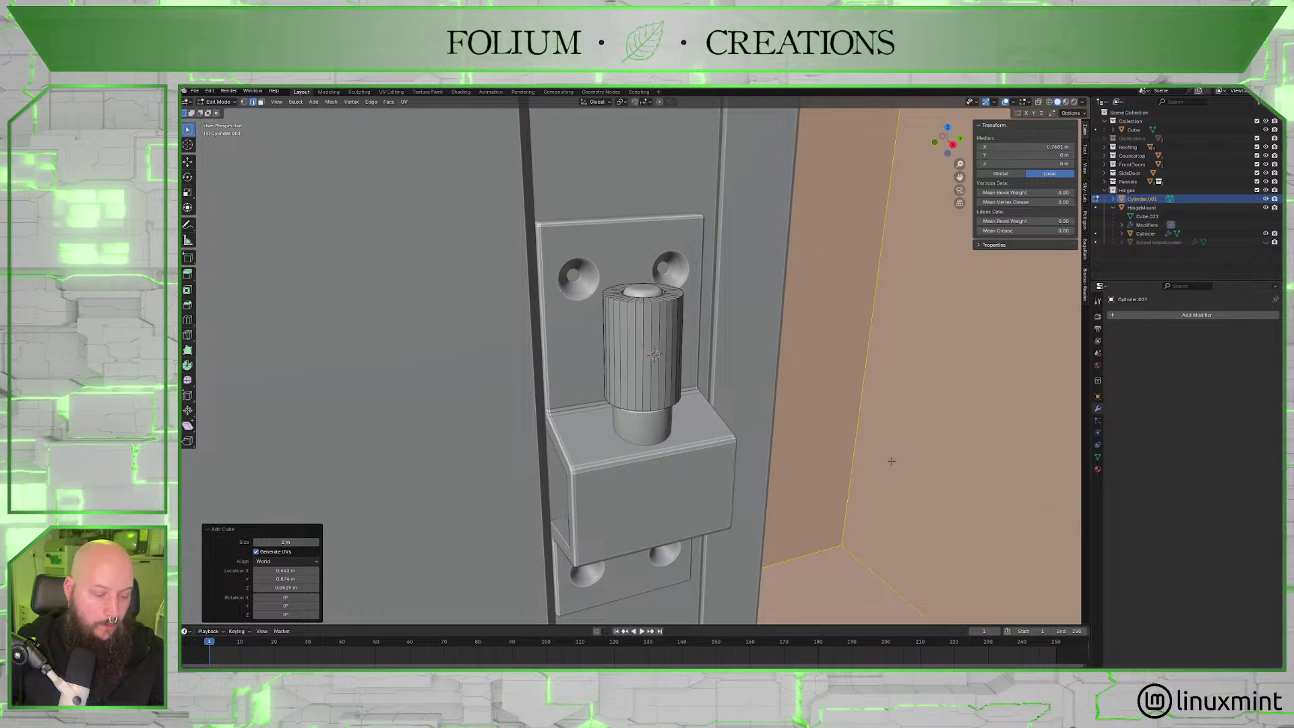
{"action": "key", "text": "ctrl+z"}
In Object Mode, add a cube at the 3D cursor and scale it down to about 0.023 m per side around the barrel.
{"action": "key", "text": "Tab"}
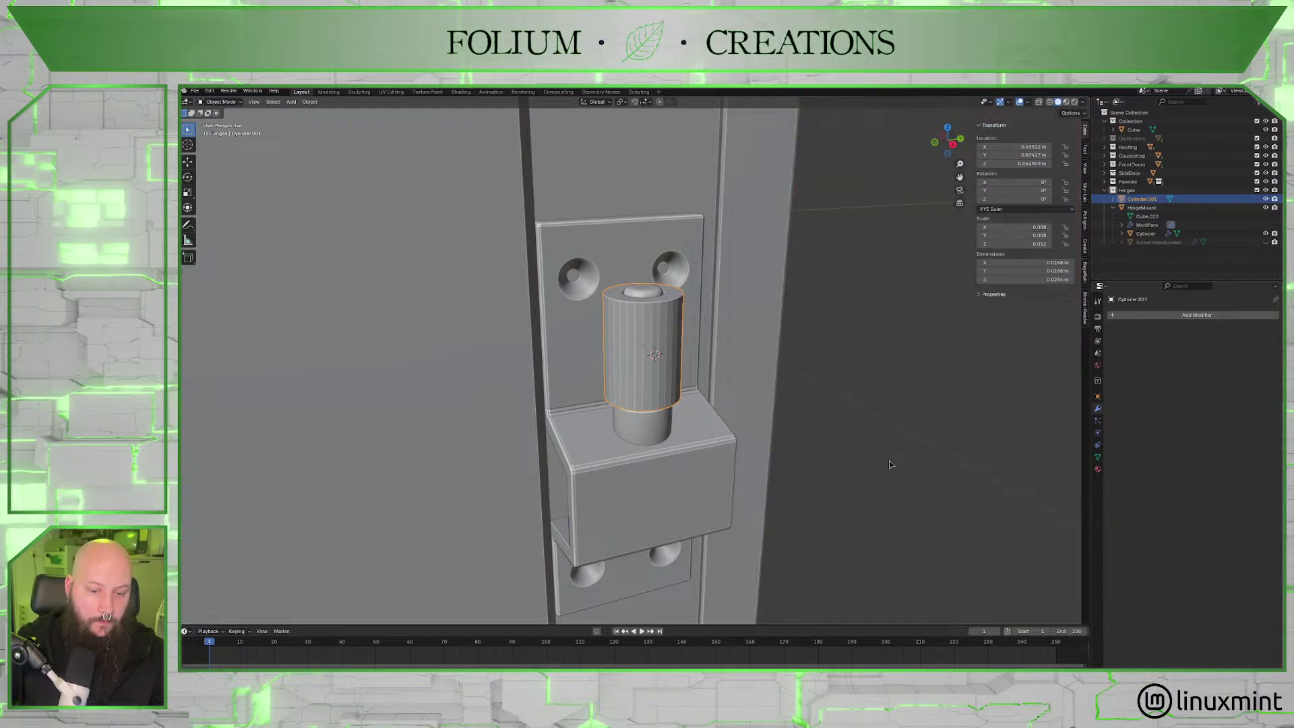
{"action": "key", "text": "shift+a"}
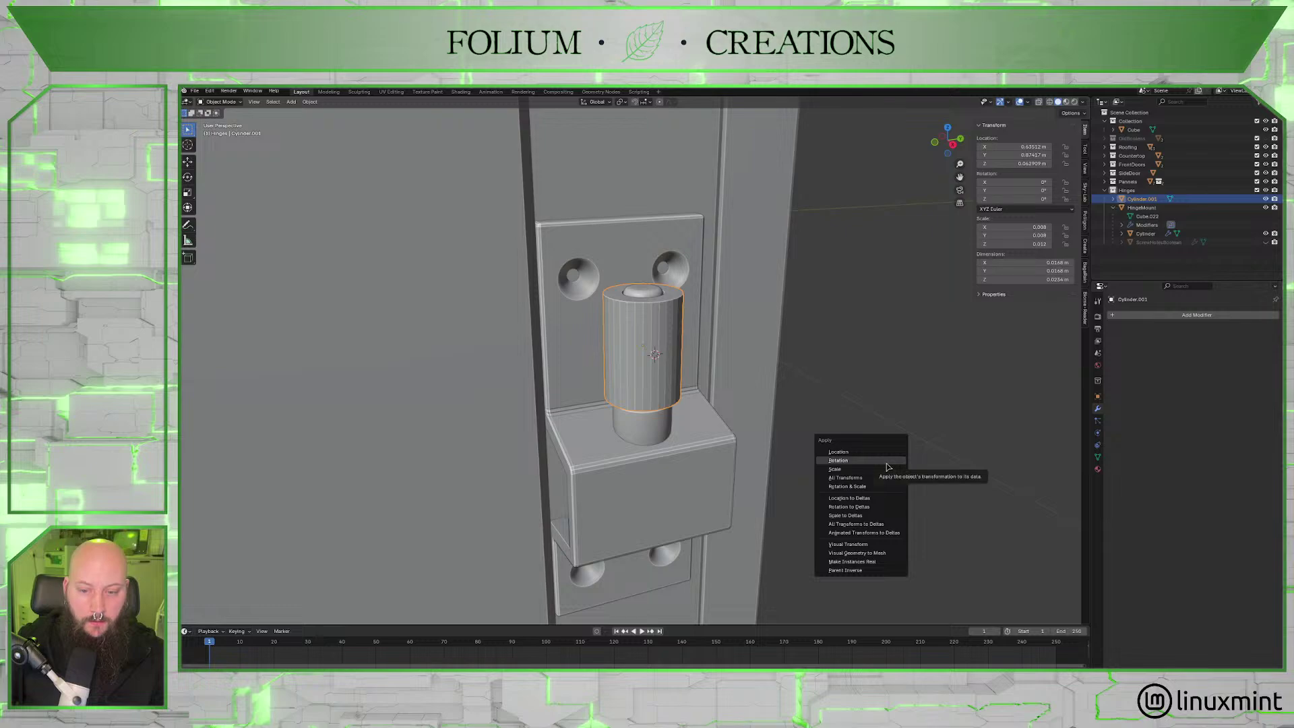
{"action": "key", "text": "Escape"}
{"action": "key", "text": "shift+a"}
{"action": "mouse_move", "coordinate": [885, 464]}
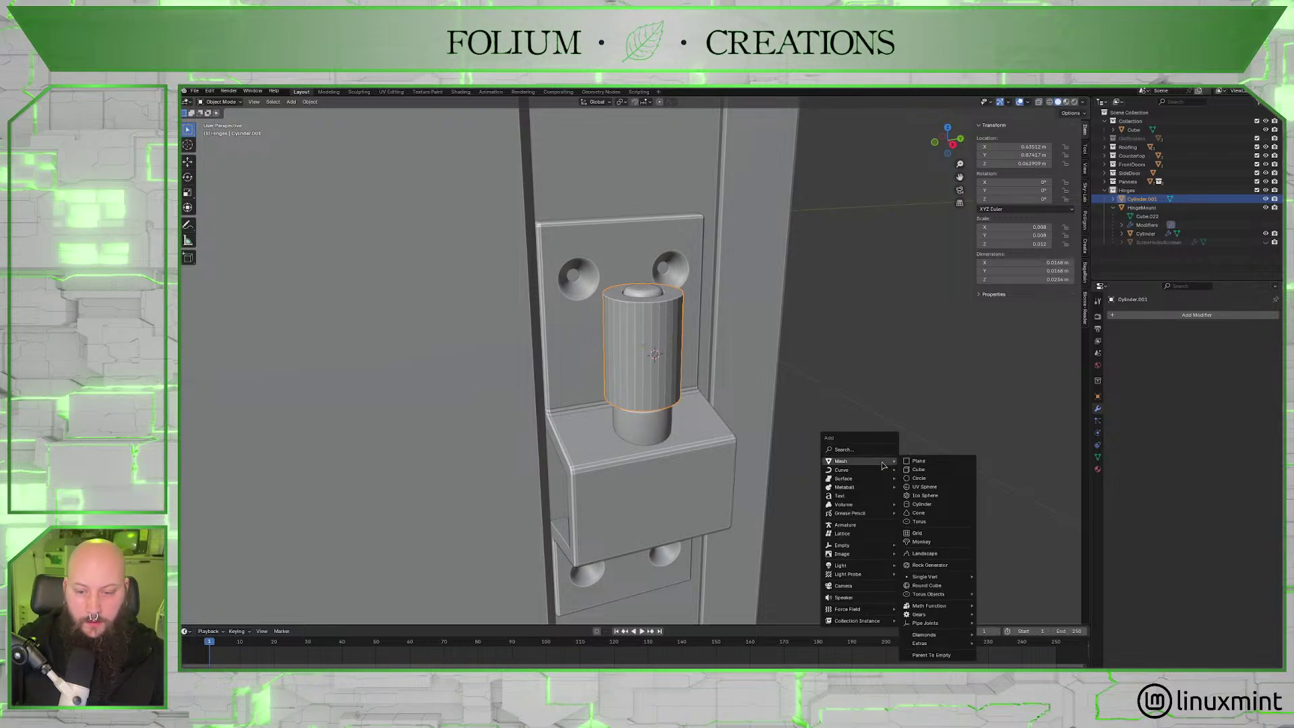
{"action": "left_click", "coordinate": [927, 468]}
{"action": "key", "text": "ctrl+z"}
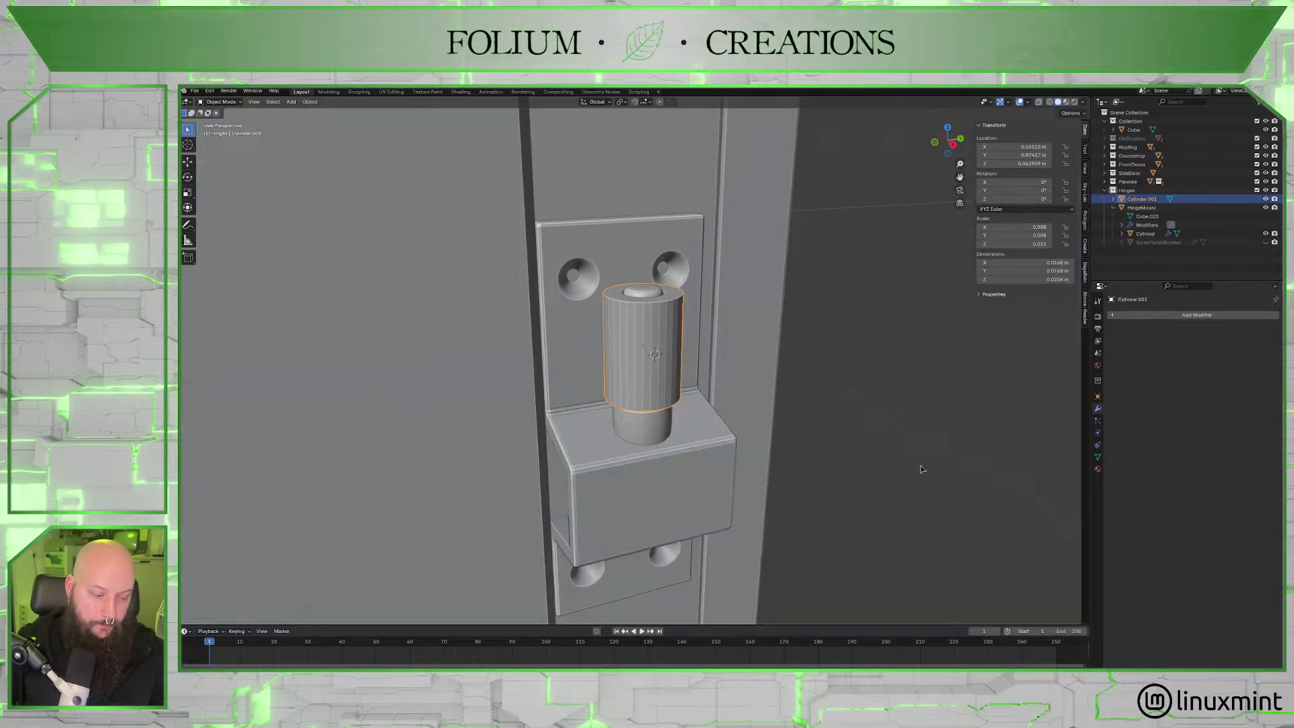
{"action": "key", "text": "shift+a"}
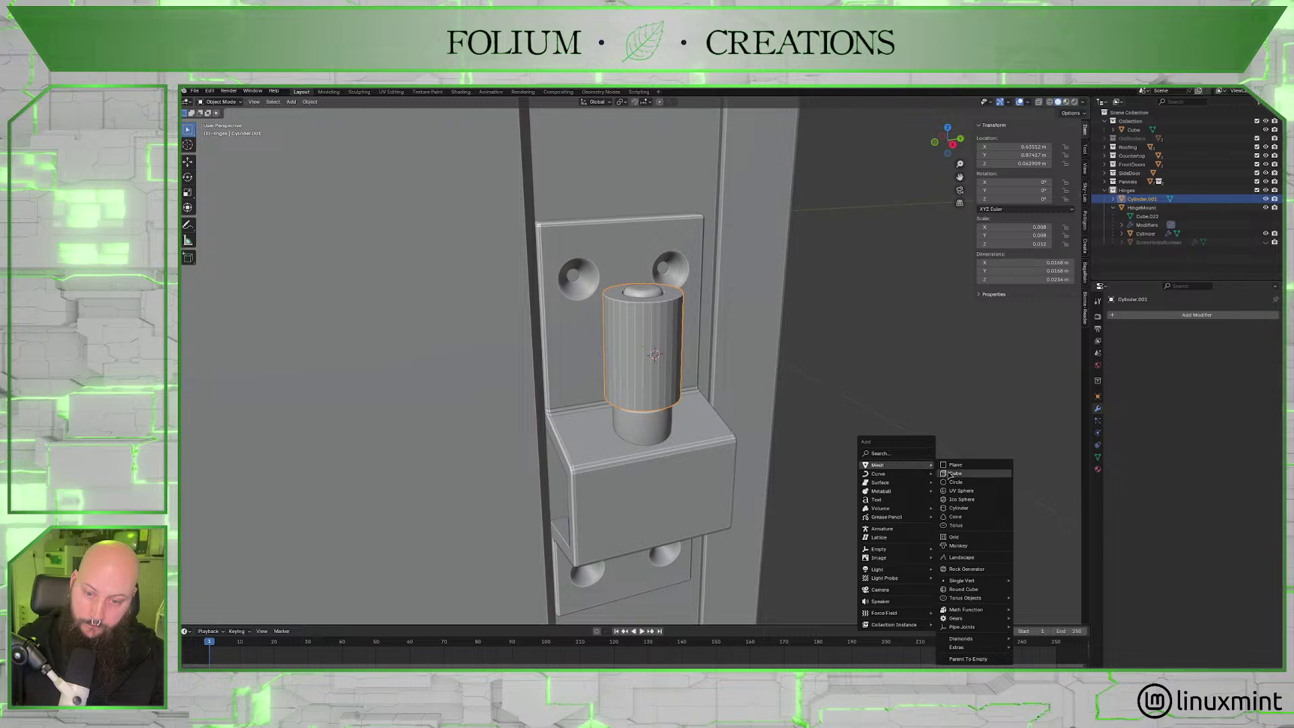
{"action": "left_click", "coordinate": [948, 476]}
{"action": "key", "text": "s"}
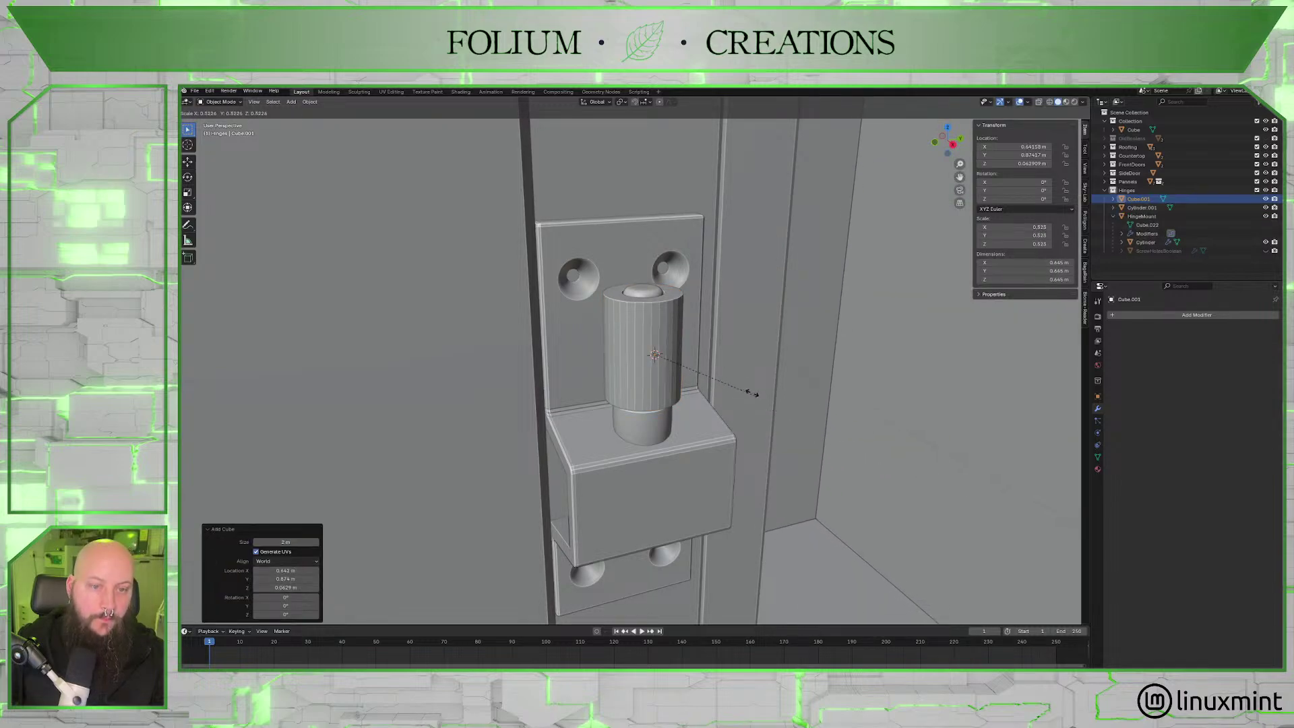
{"action": "left_click", "coordinate": [699, 379]}
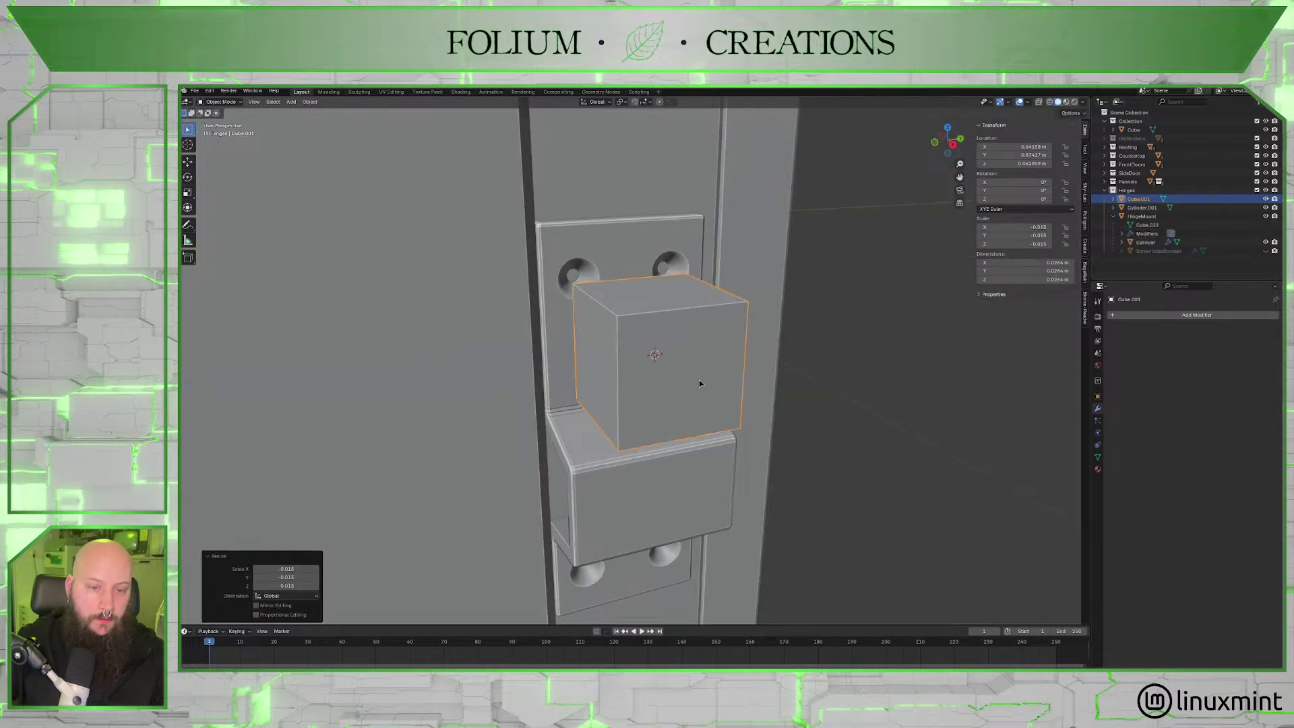
{"action": "key", "text": "s"}
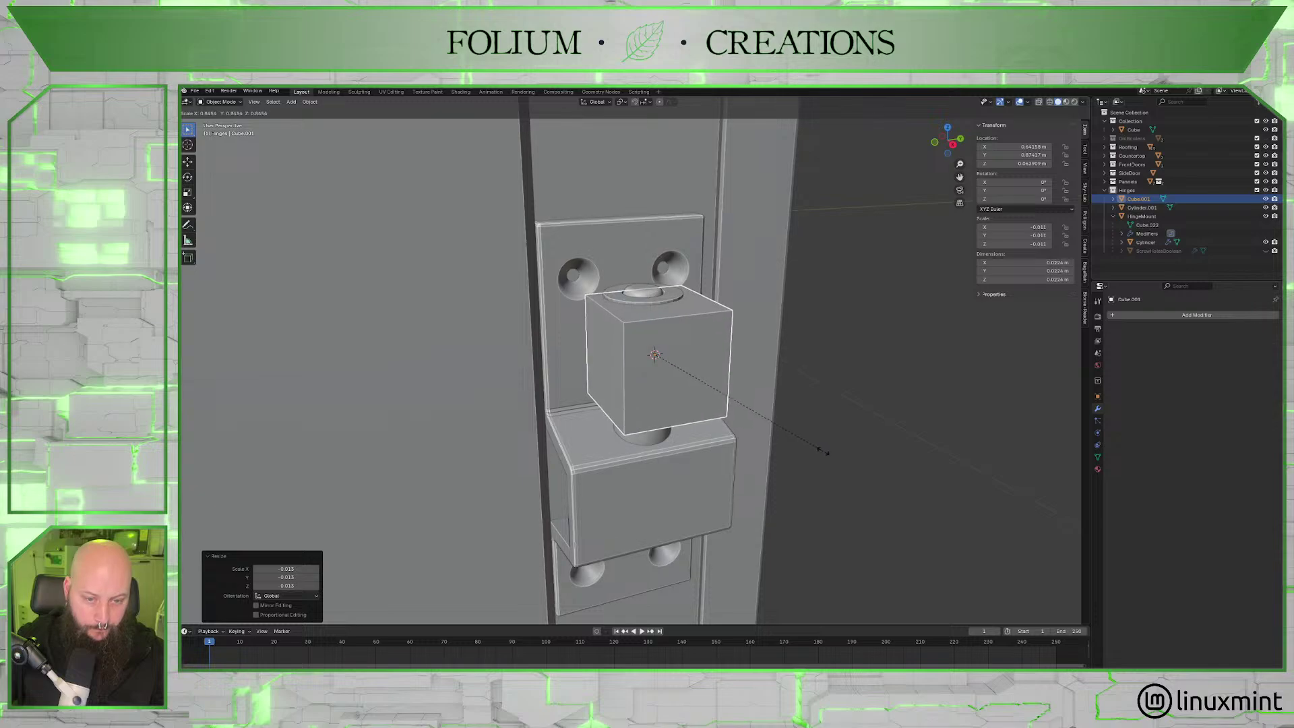
{"action": "left_click", "coordinate": [830, 454]}
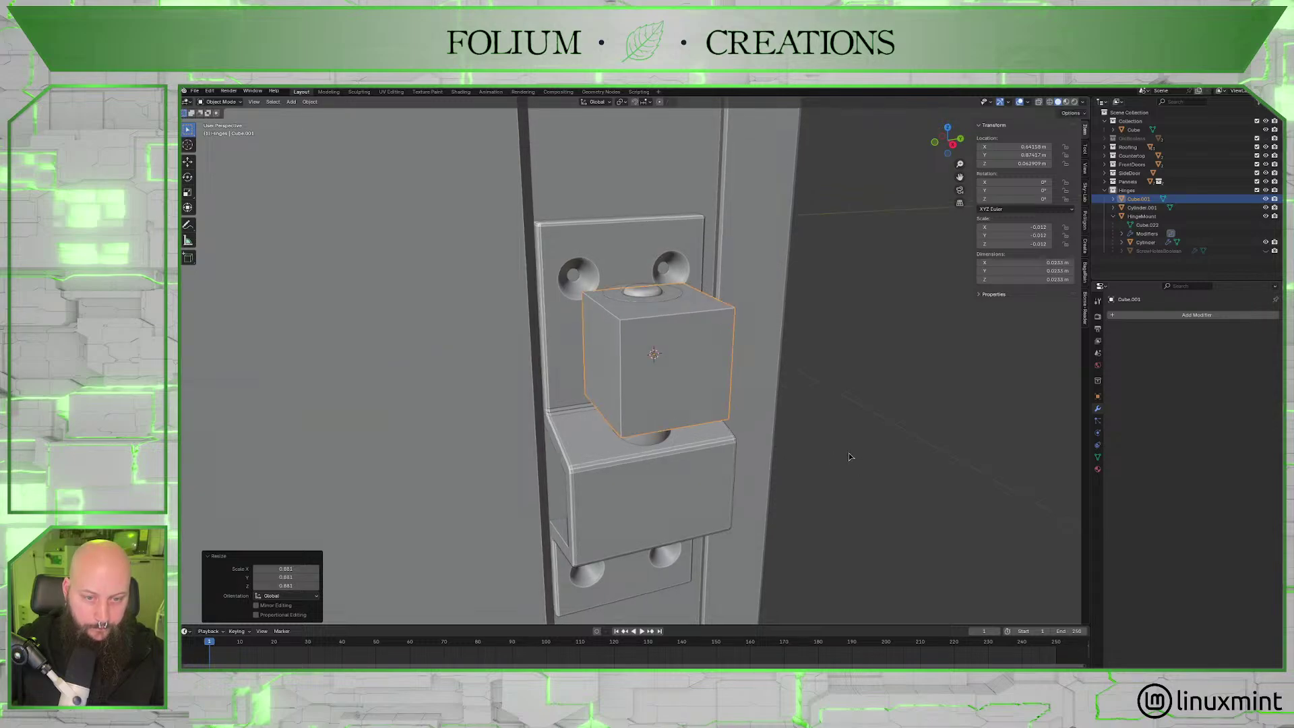
Compare the cube's outline with the barrel and pin in a right orthographic wireframe view, and return to solid shading.
{"action": "key", "text": "KP_3"}
{"action": "mouse_move", "coordinate": [834, 432]}
{"action": "middle_mouse_down"}
{"action": "mouse_move", "coordinate": [811, 422]}
{"action": "mouse_move", "coordinate": [825, 411]}
{"action": "middle_mouse_up"}
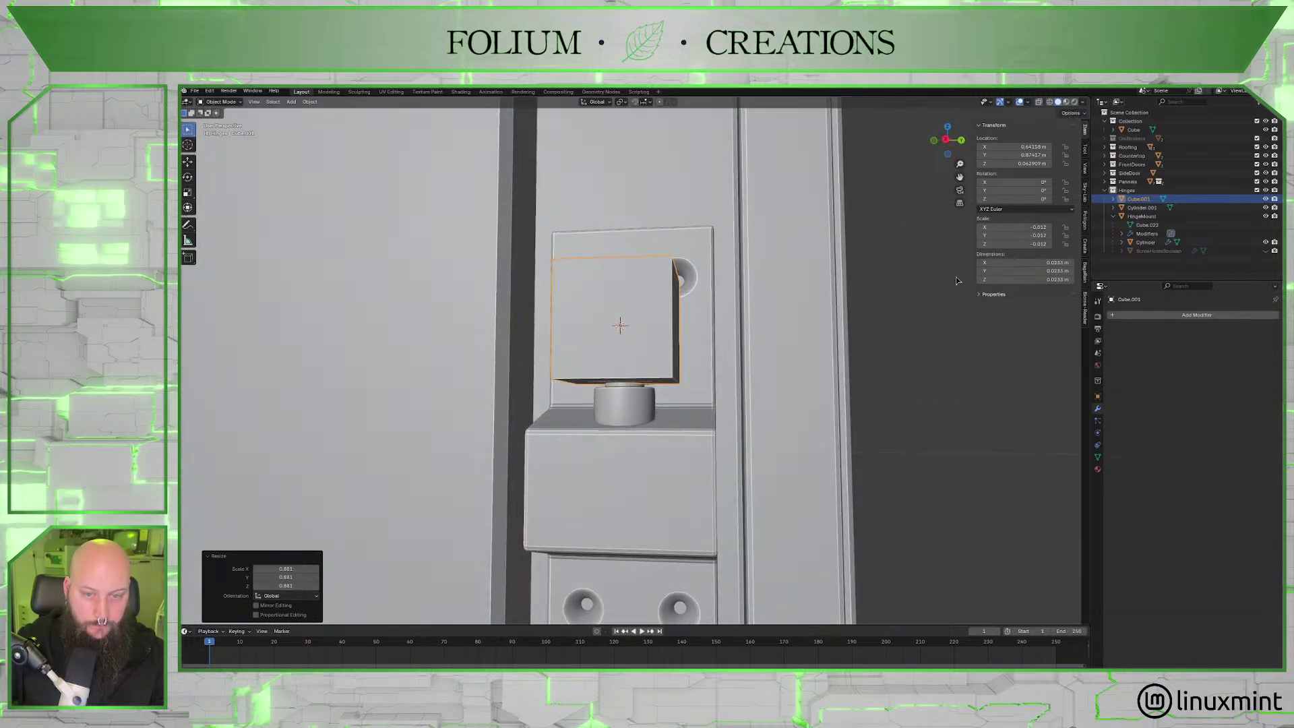
{"action": "left_click", "coordinate": [946, 139]}
{"action": "scroll", "coordinate": [747, 380], "scroll_direction": "up", "scroll_amount": 3}
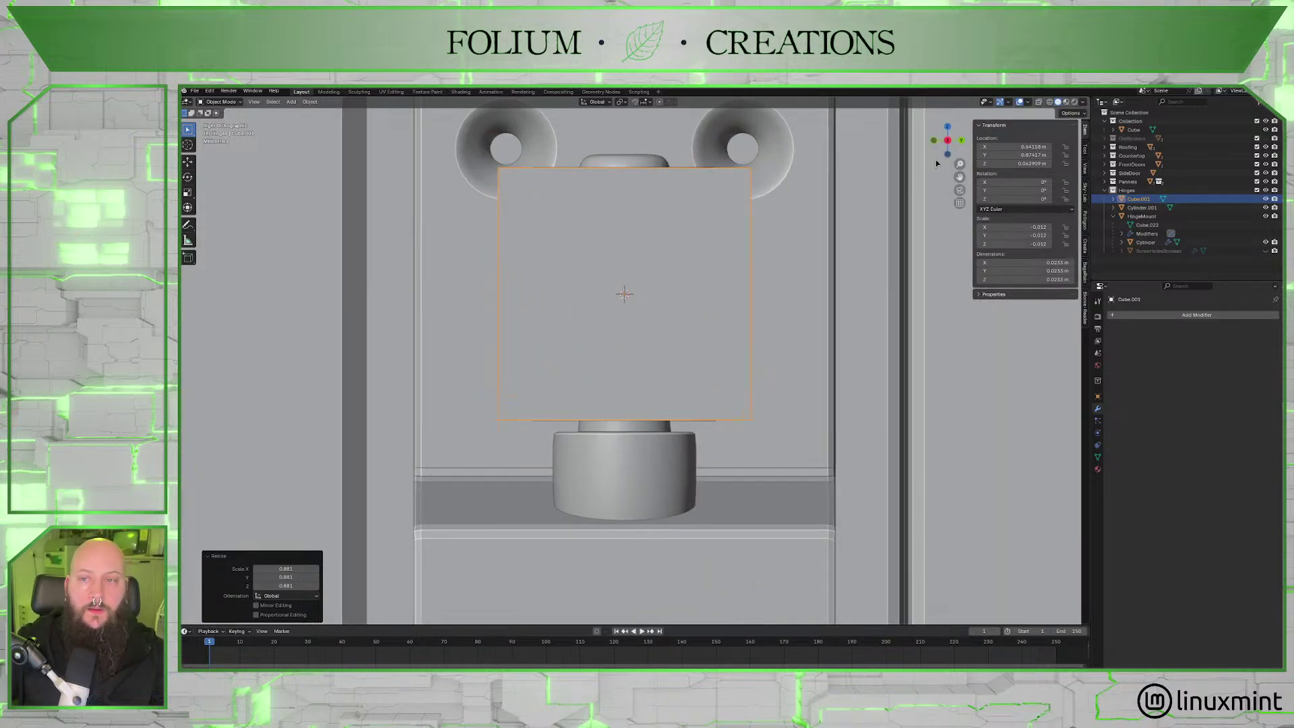
{"action": "left_click", "coordinate": [1050, 102]}
{"action": "scroll", "coordinate": [817, 386], "scroll_direction": "up", "scroll_amount": 2}
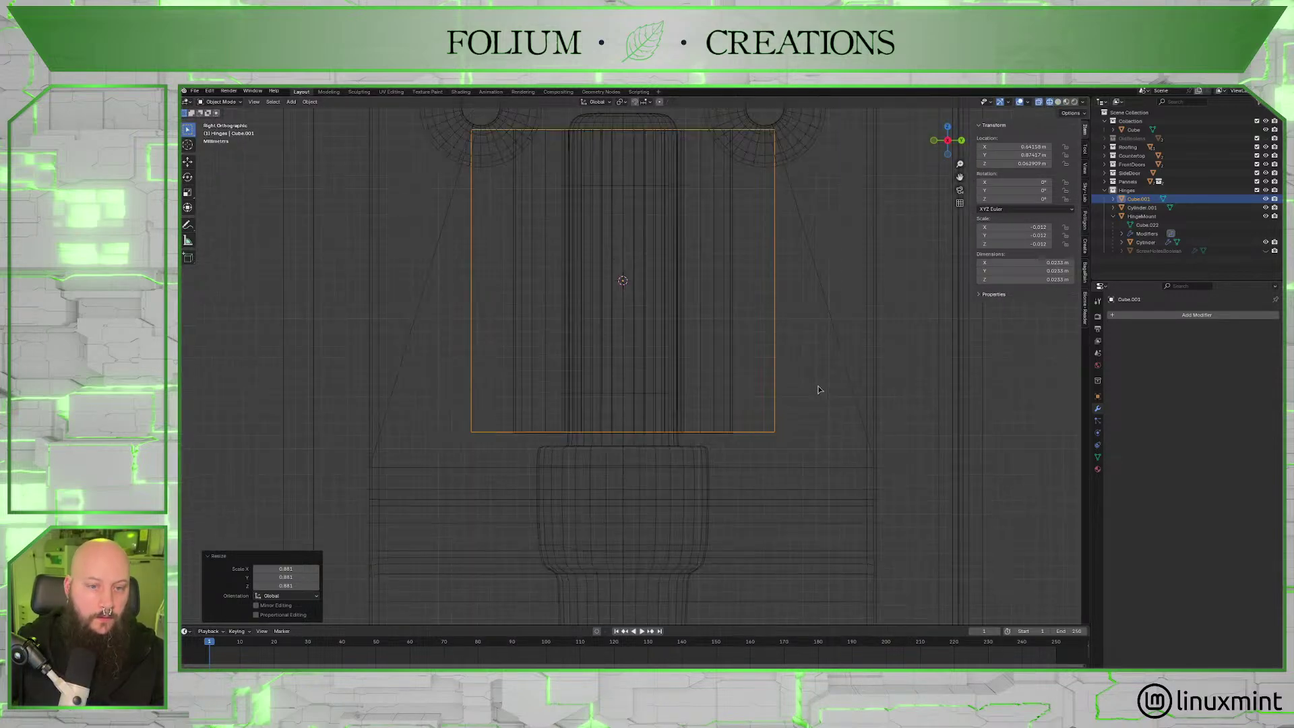
{"action": "middle_click_drag", "start_coordinate": [835, 367], "coordinate": [866, 472], "text": "shift"}
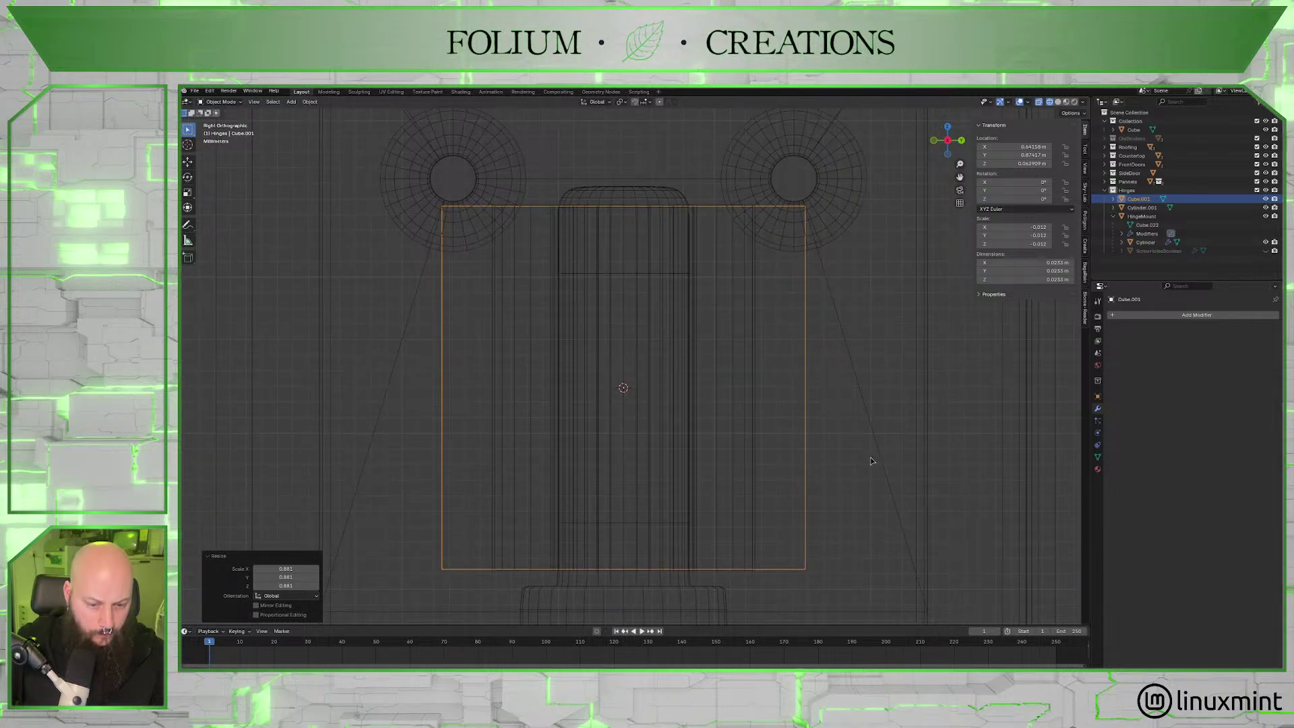
{"action": "scroll", "coordinate": [876, 461], "scroll_direction": "up", "scroll_amount": 2}
{"action": "middle_click_drag", "start_coordinate": [876, 461], "coordinate": [769, 370], "text": "shift"}
{"action": "key", "text": "Tab"}
{"action": "scroll", "coordinate": [769, 376], "scroll_direction": "down", "scroll_amount": 5}
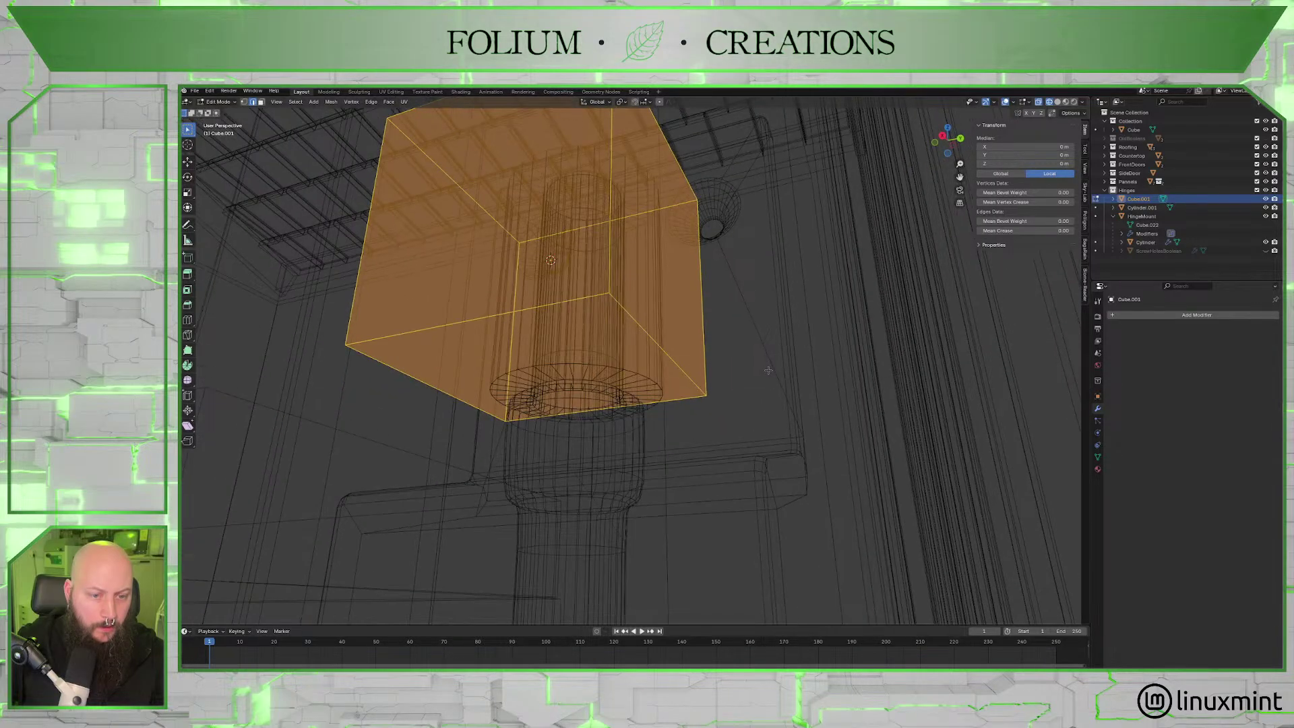
{"action": "key", "text": "Tab"}
{"action": "key", "text": "shift+z"}
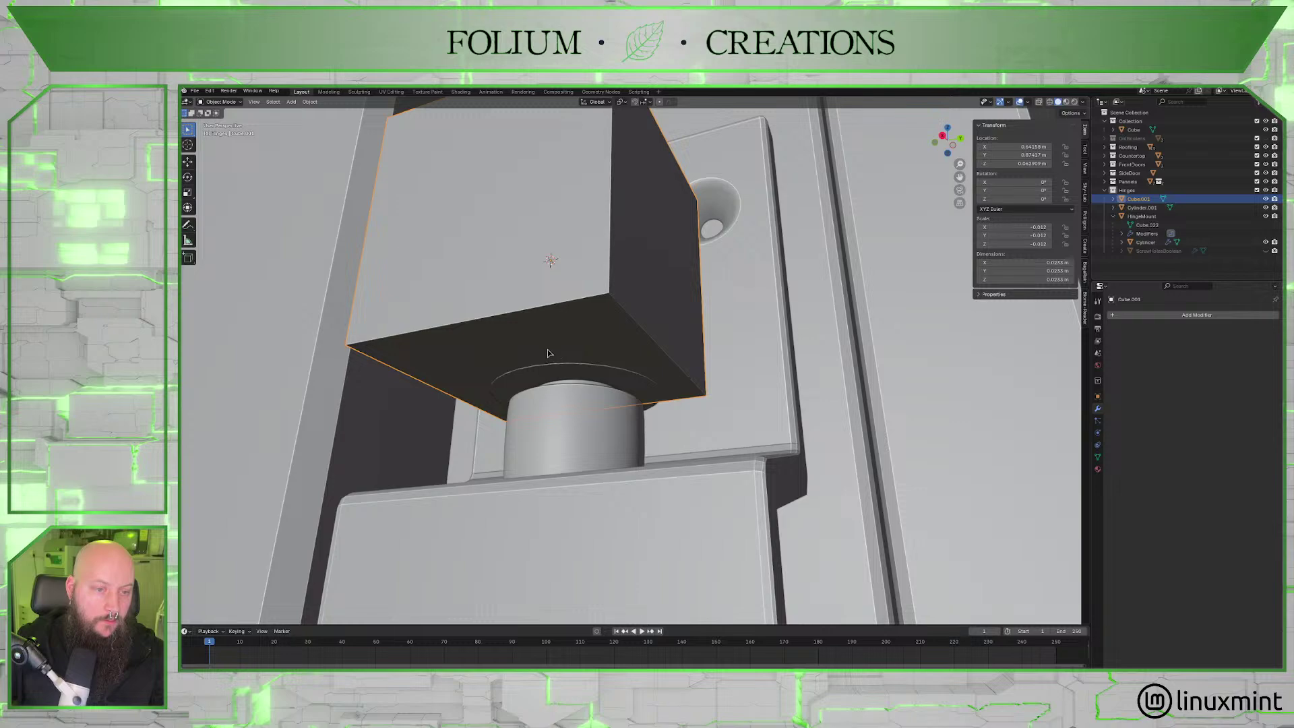
In Edit Mode, clear the selection and select the cube's bottom face using face selection.
{"action": "key", "text": "Tab"}
{"action": "key", "text": "alt+a"}
{"action": "left_click", "coordinate": [261, 102]}
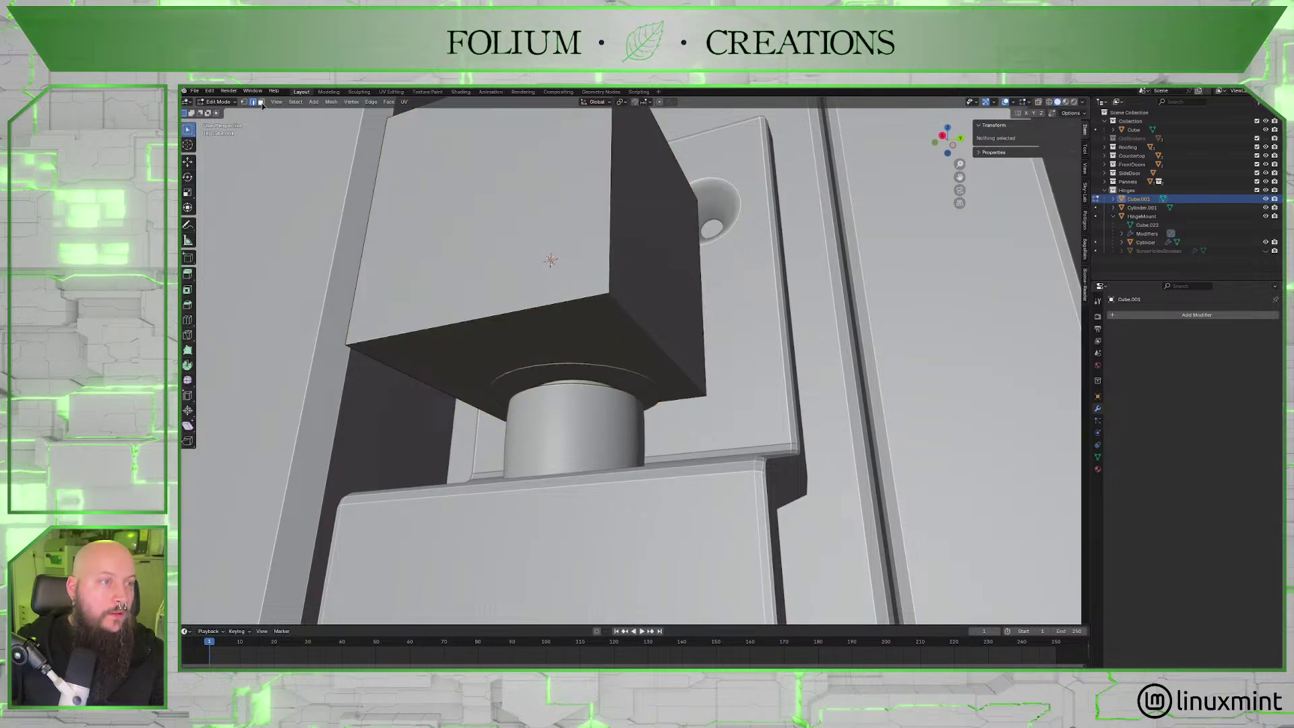
{"action": "left_click", "coordinate": [525, 337]}
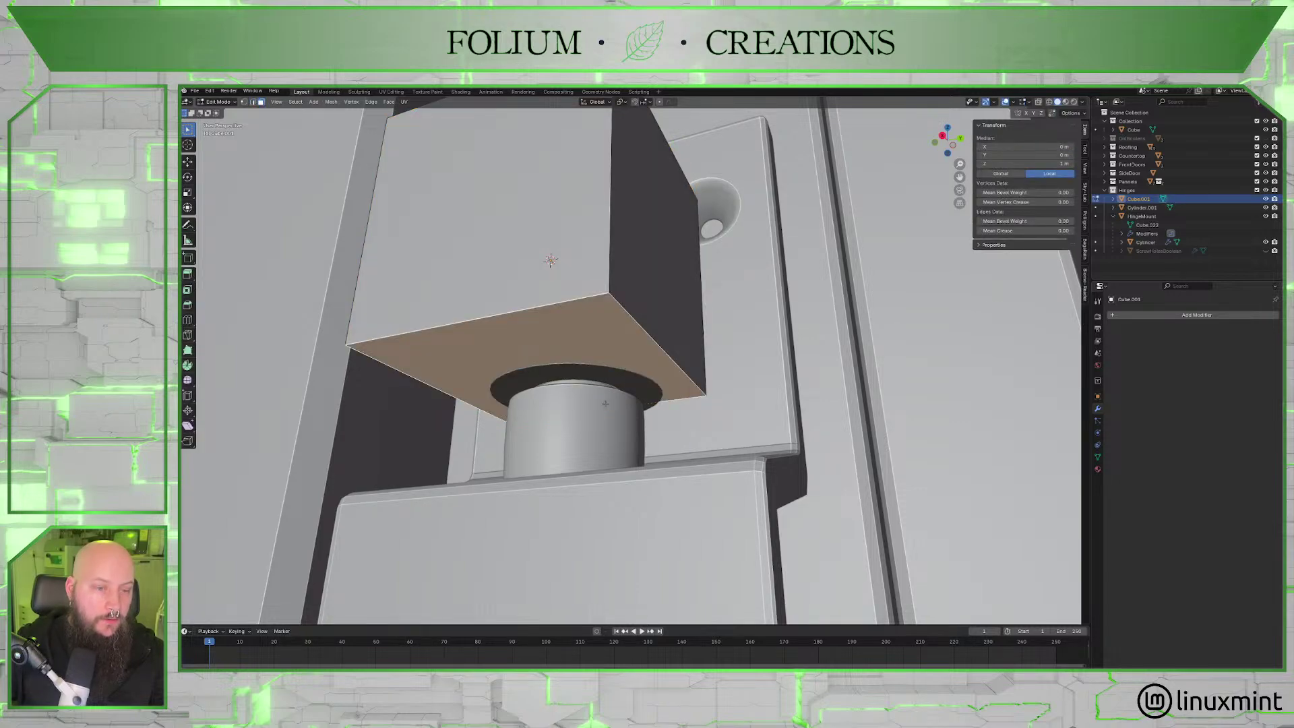
Edit the cube and barrel together, select one face of the barrel's bottom ring plus the cube's bottom face, and check the pivot point setting.
{"action": "key", "text": "Tab"}
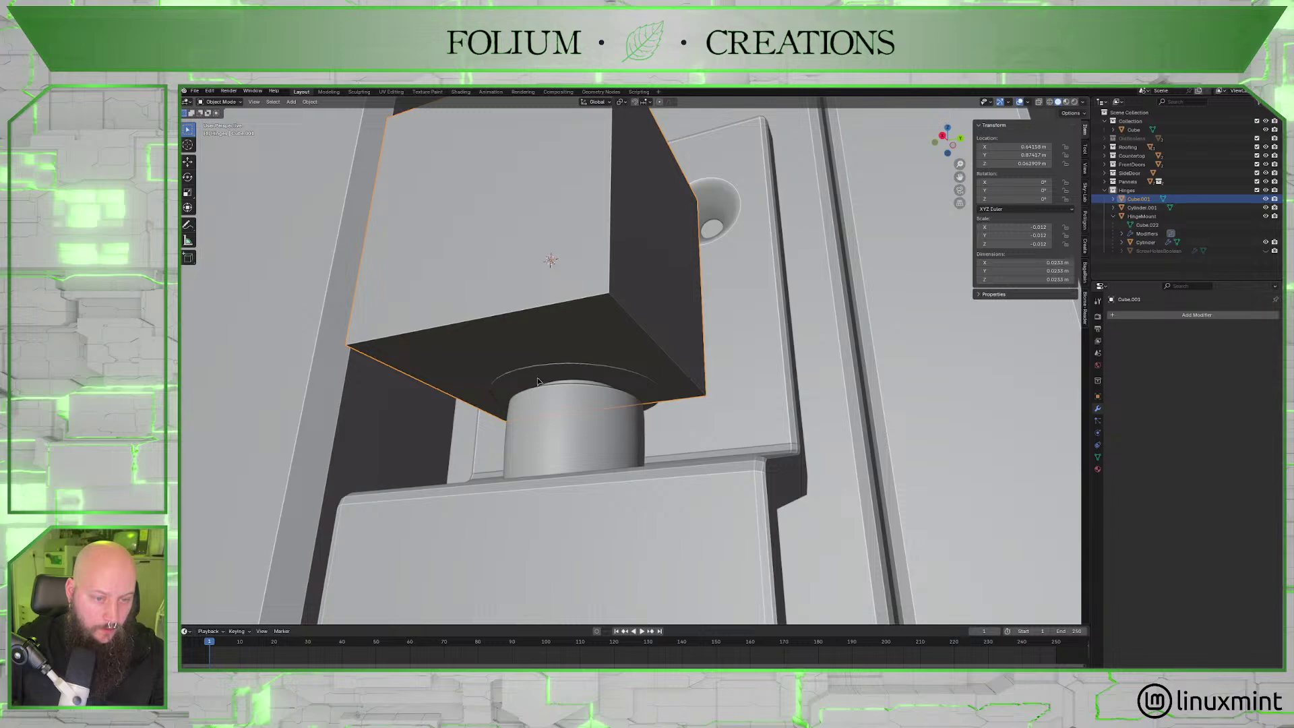
{"action": "key", "text": "Tab"}
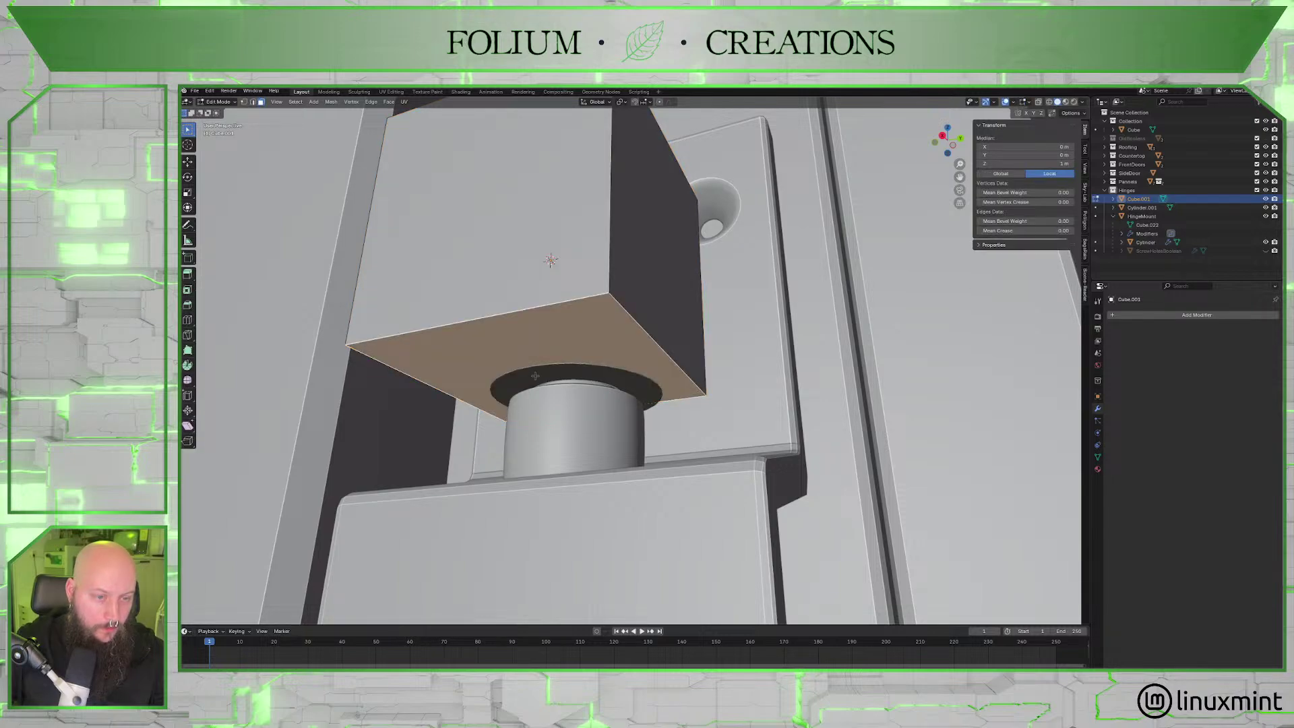
{"action": "key", "text": "Tab"}
{"action": "left_click", "coordinate": [569, 385], "text": "shift"}
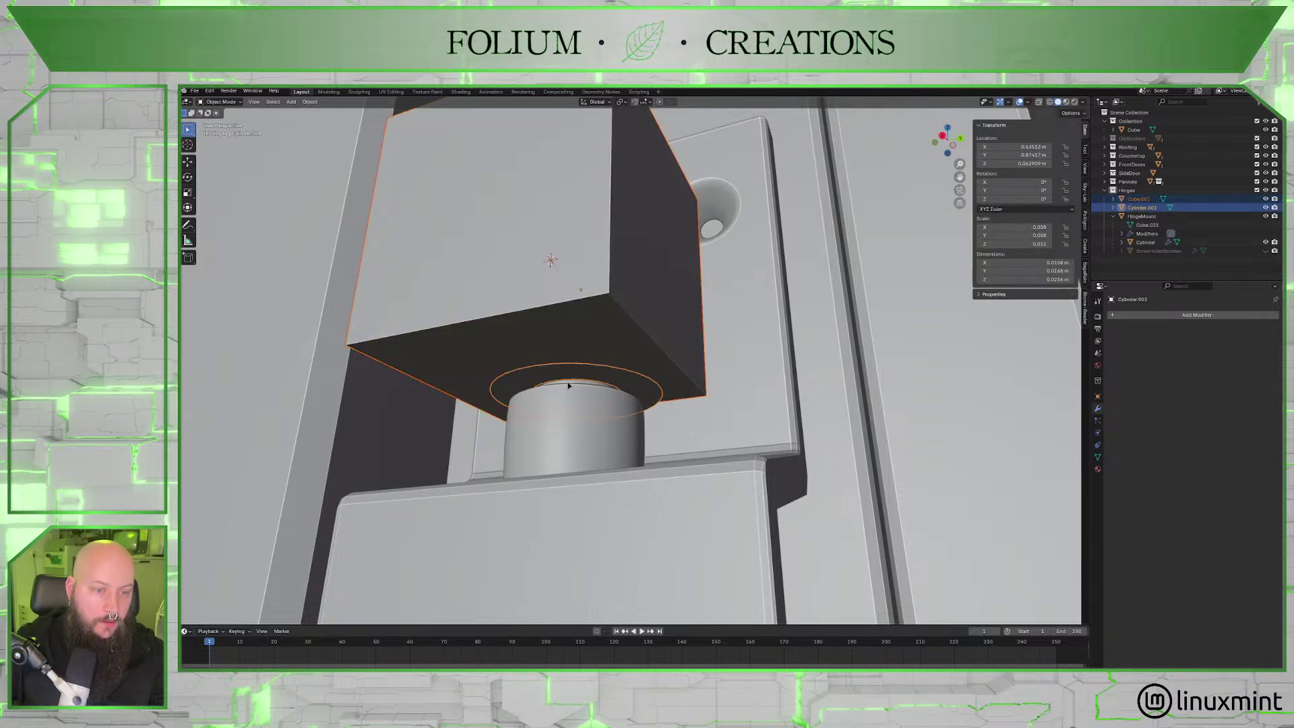
{"action": "key", "text": "Tab"}
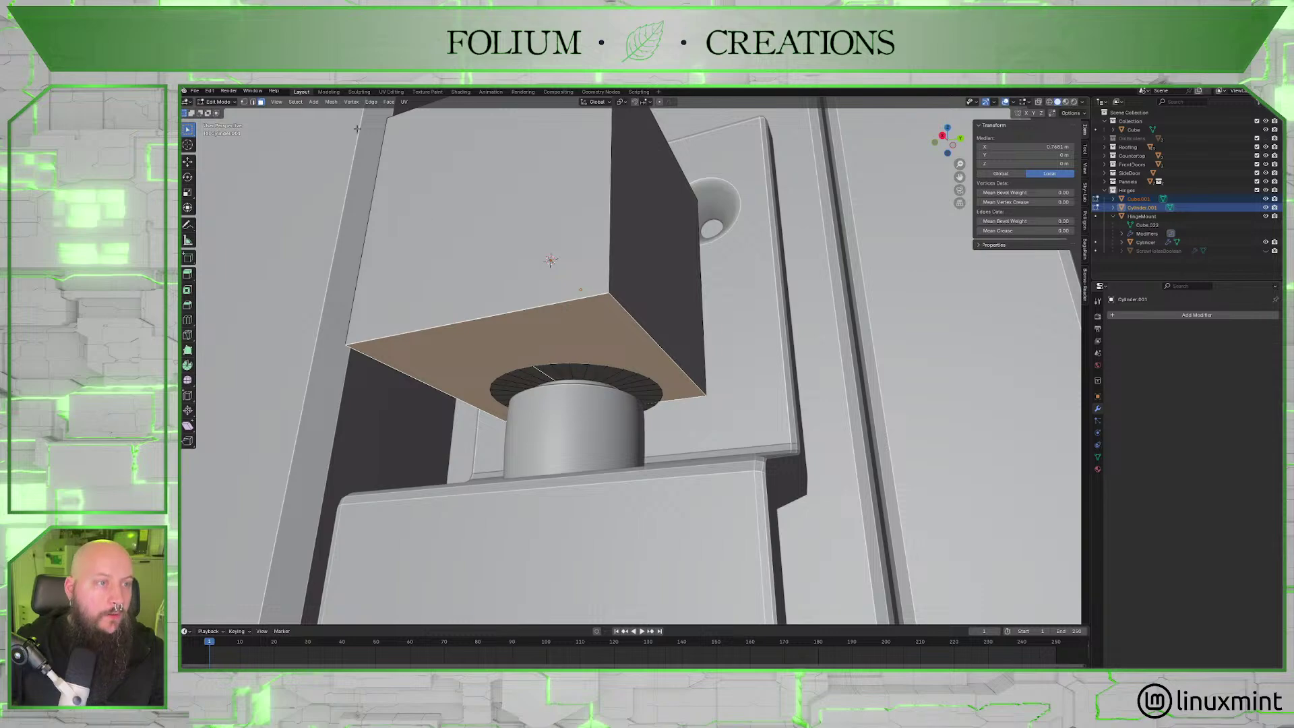
{"action": "left_click", "coordinate": [535, 374]}
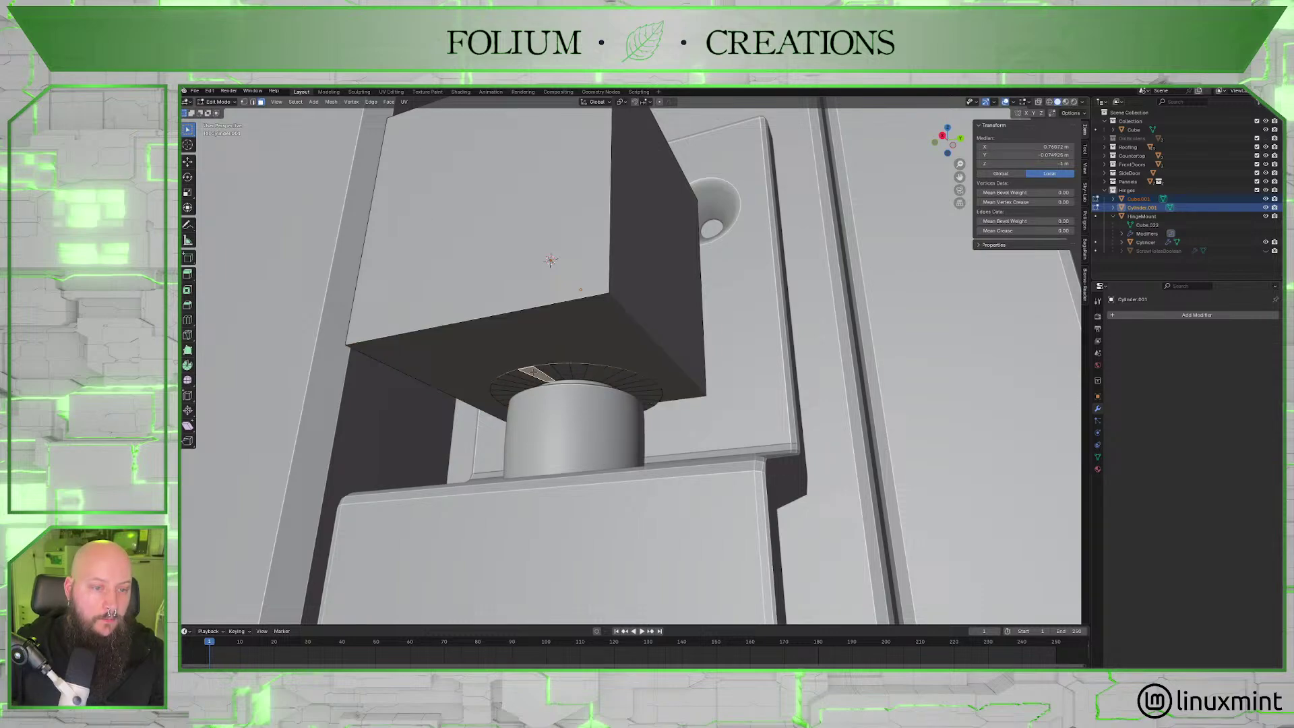
{"action": "left_click", "coordinate": [501, 349], "text": "shift"}
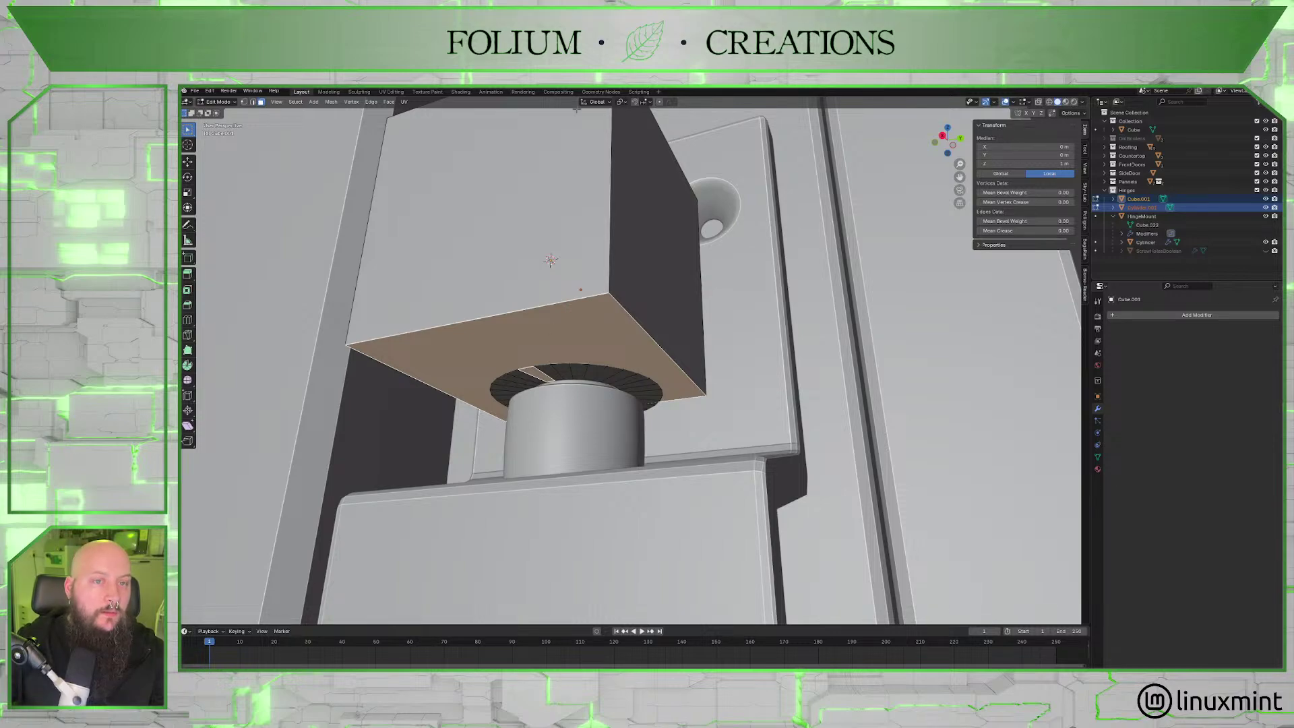
{"action": "left_click", "coordinate": [627, 105]}
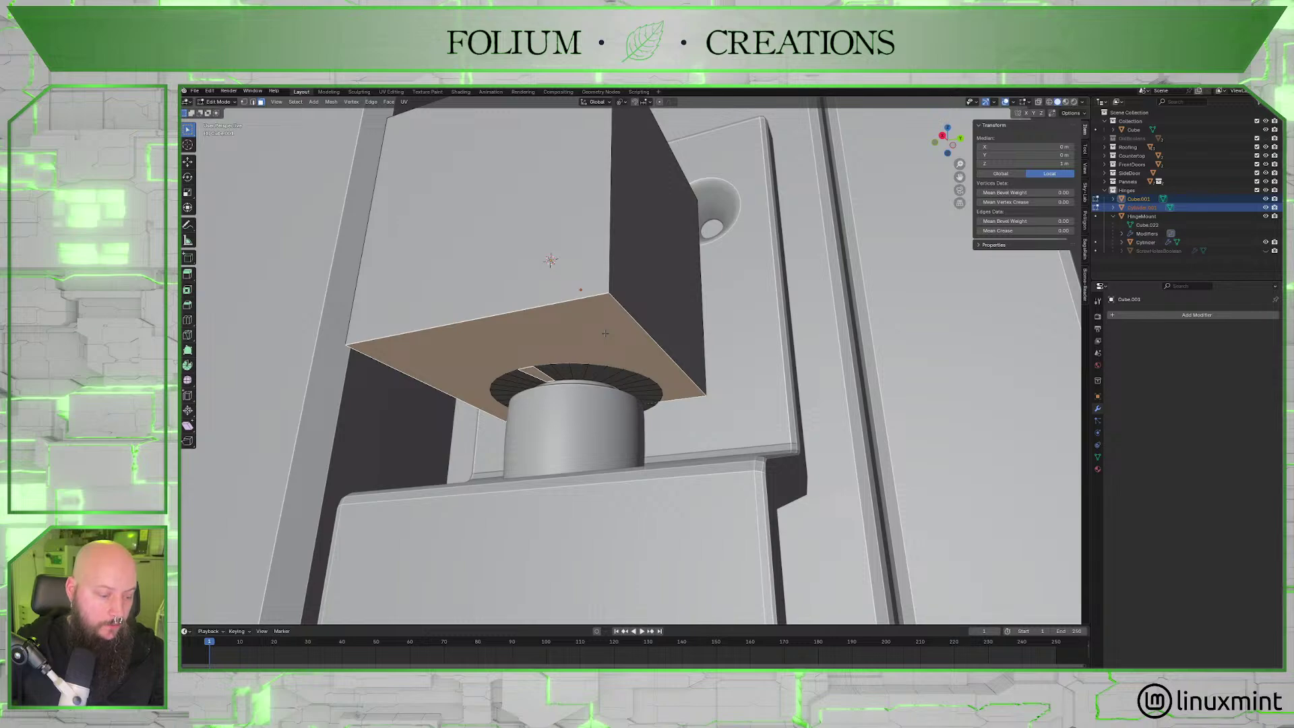
Try to level the two selected bottom faces with a Z scale of 0 while the cube's face is active.
{"action": "type", "text": "sz"}
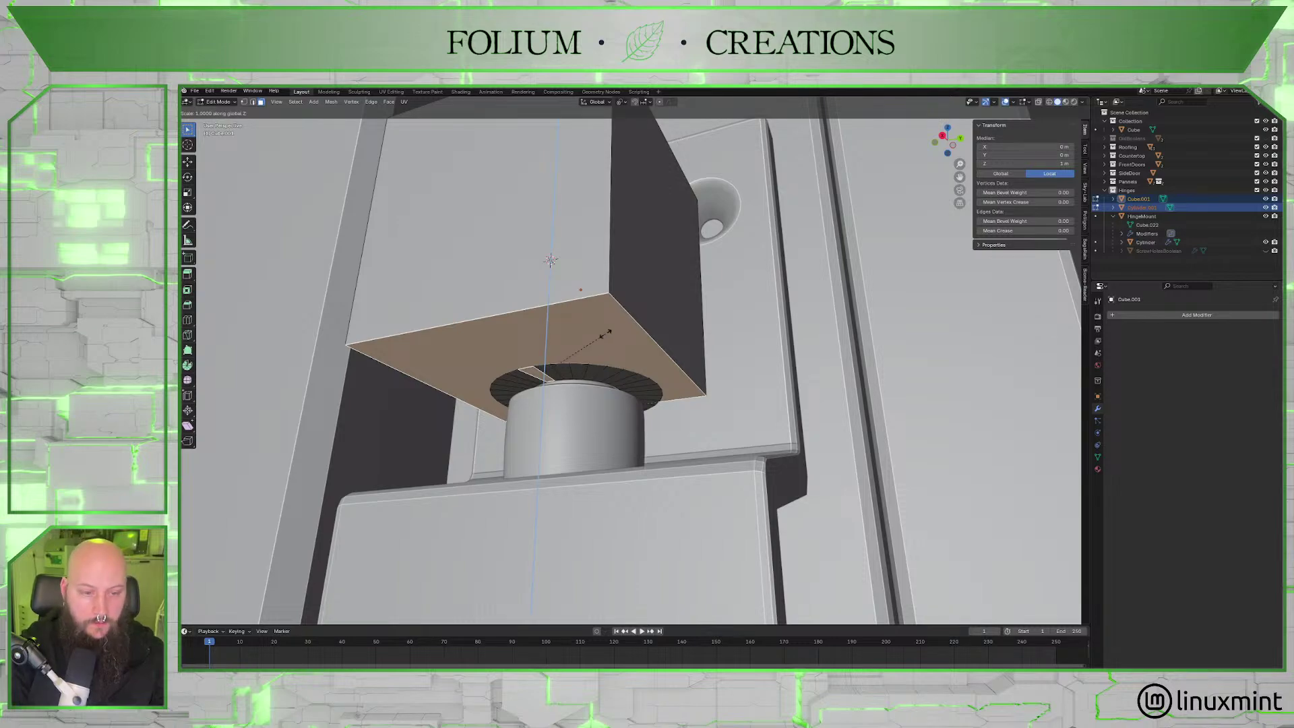
{"action": "type", "text": "0"}
{"action": "key", "text": "Return"}
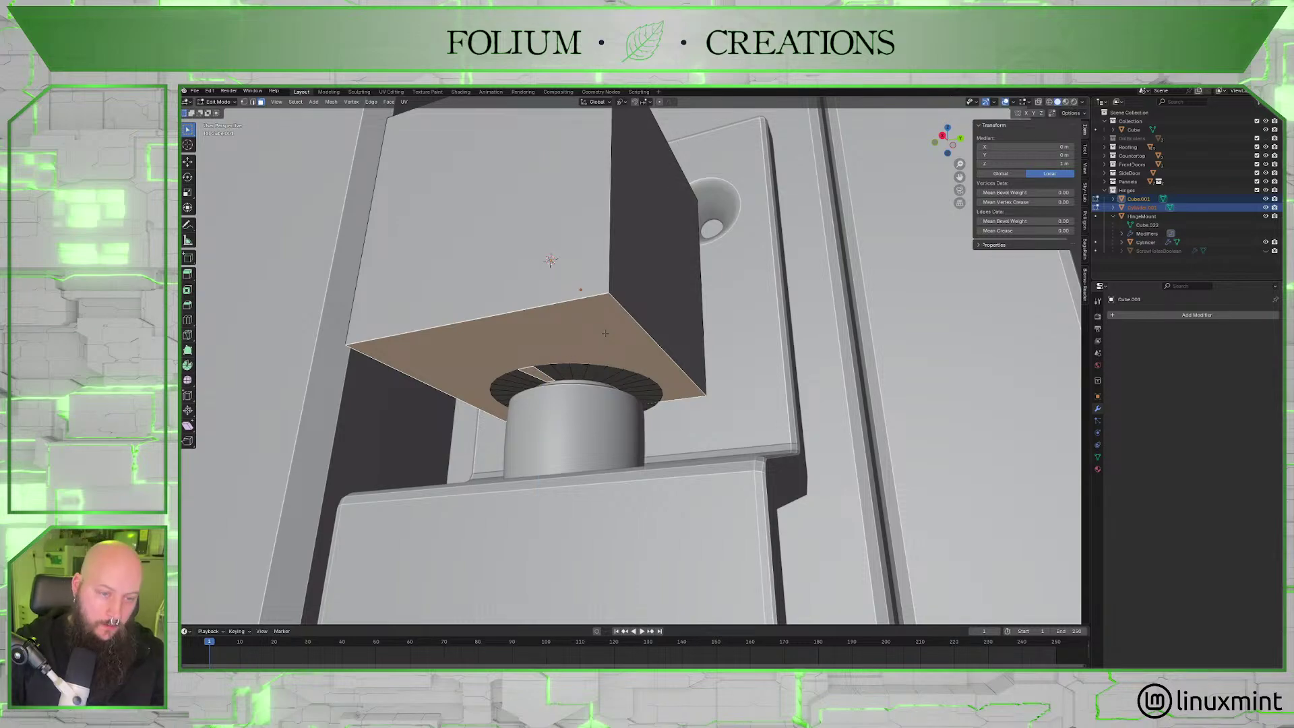
{"action": "left_click", "coordinate": [532, 375]}
{"action": "left_click", "coordinate": [513, 352], "text": "shift"}
{"action": "key", "text": "s"}
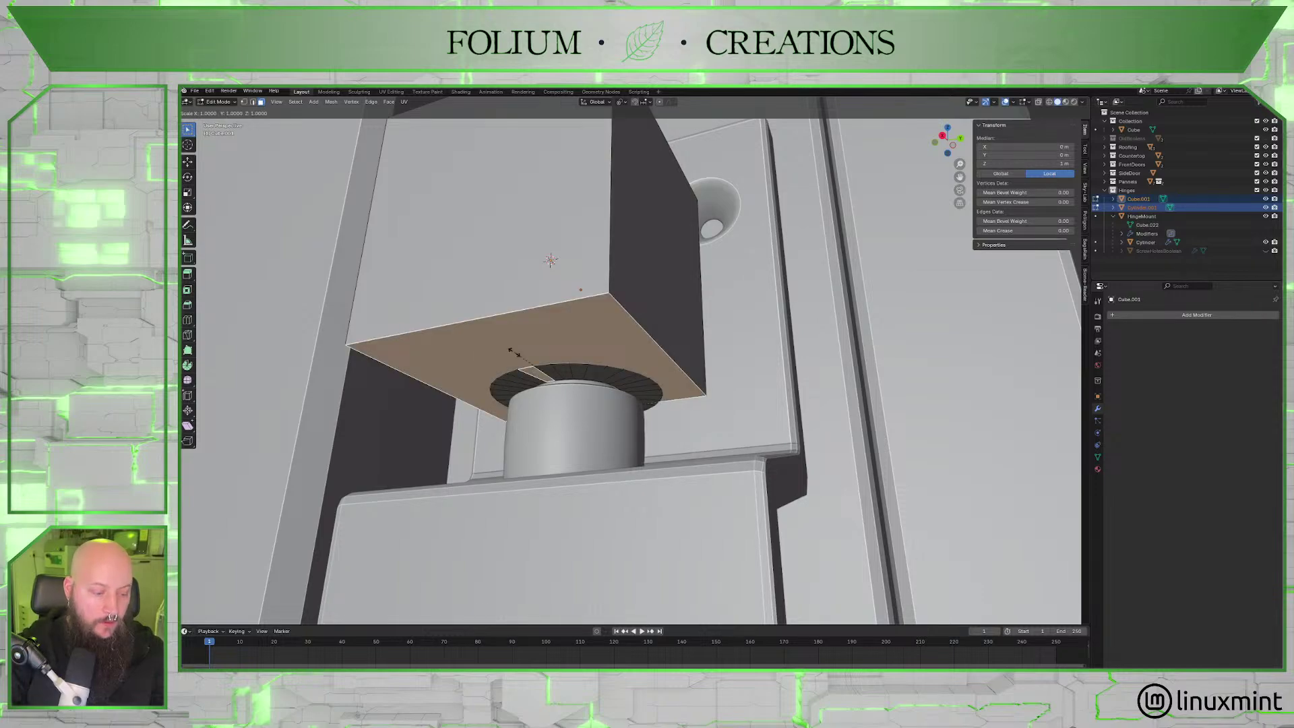
{"action": "key", "text": "Escape"}
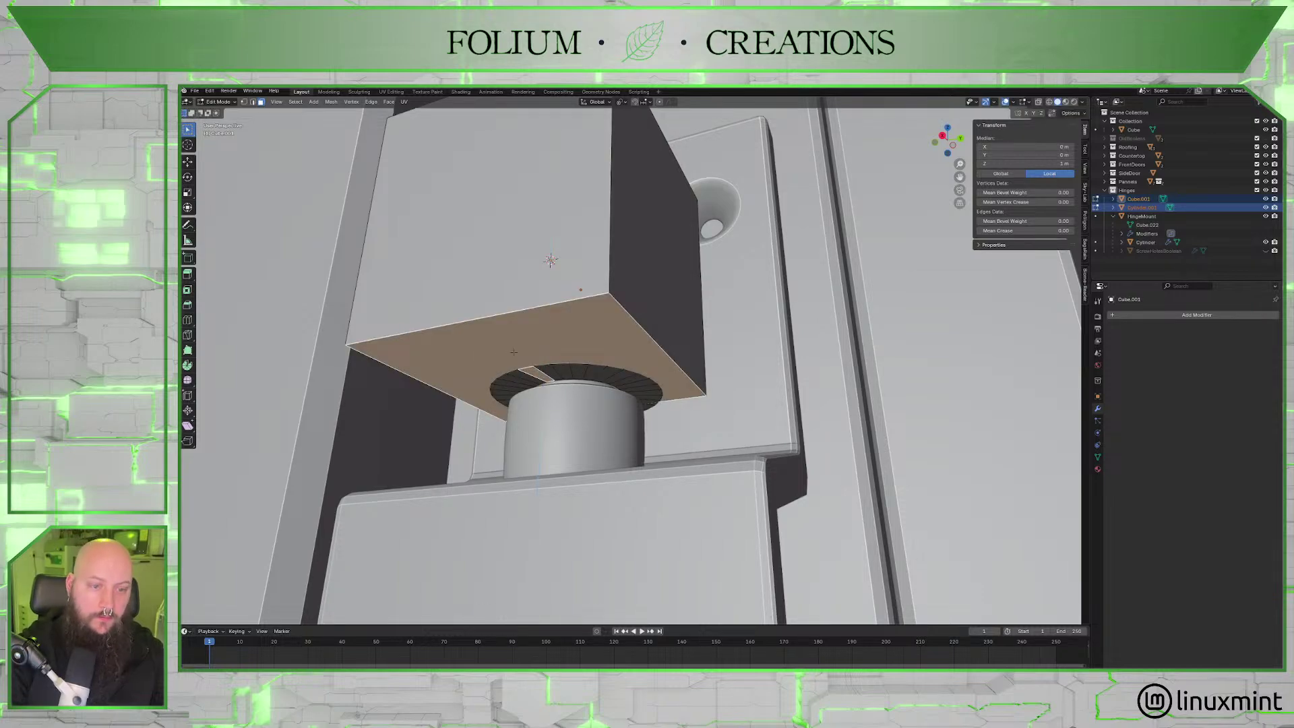
Make the barrel's bottom ring face the active one and scale both faces to 0 along Z to level the cube with it.
{"action": "left_click", "coordinate": [521, 363], "text": "shift"}
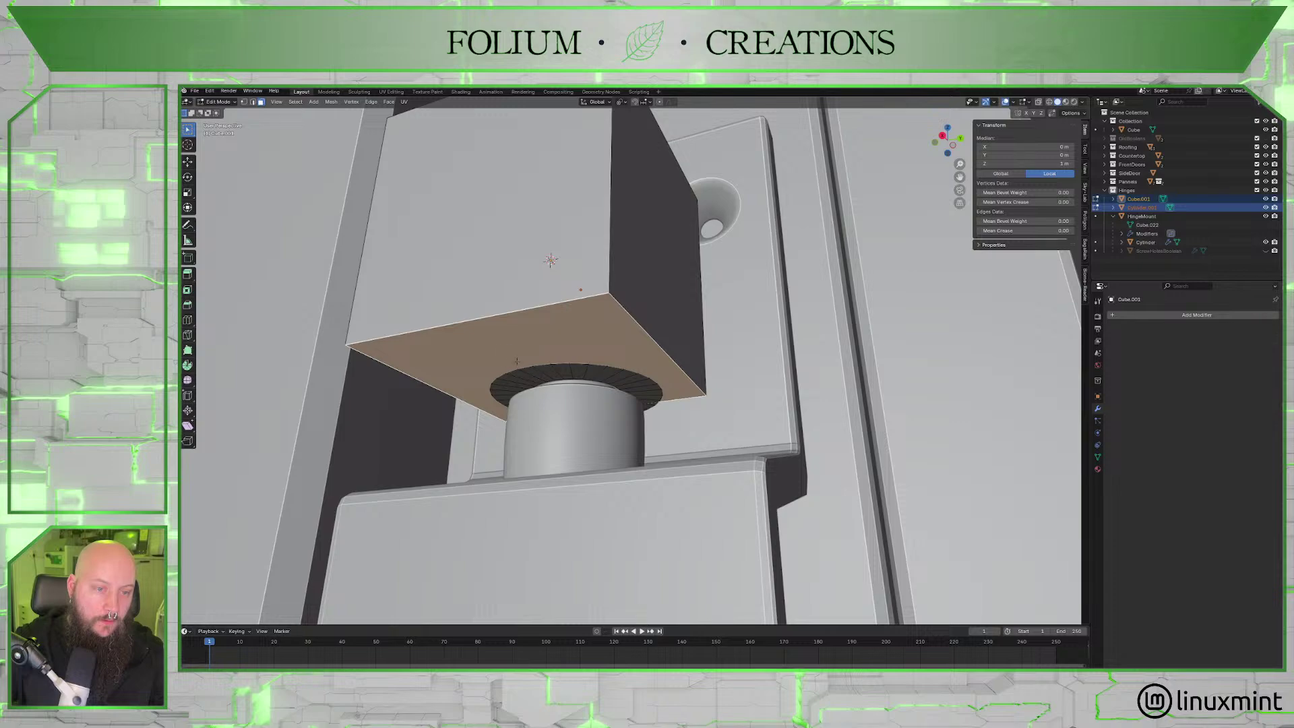
{"action": "left_click", "coordinate": [534, 372], "text": "shift"}
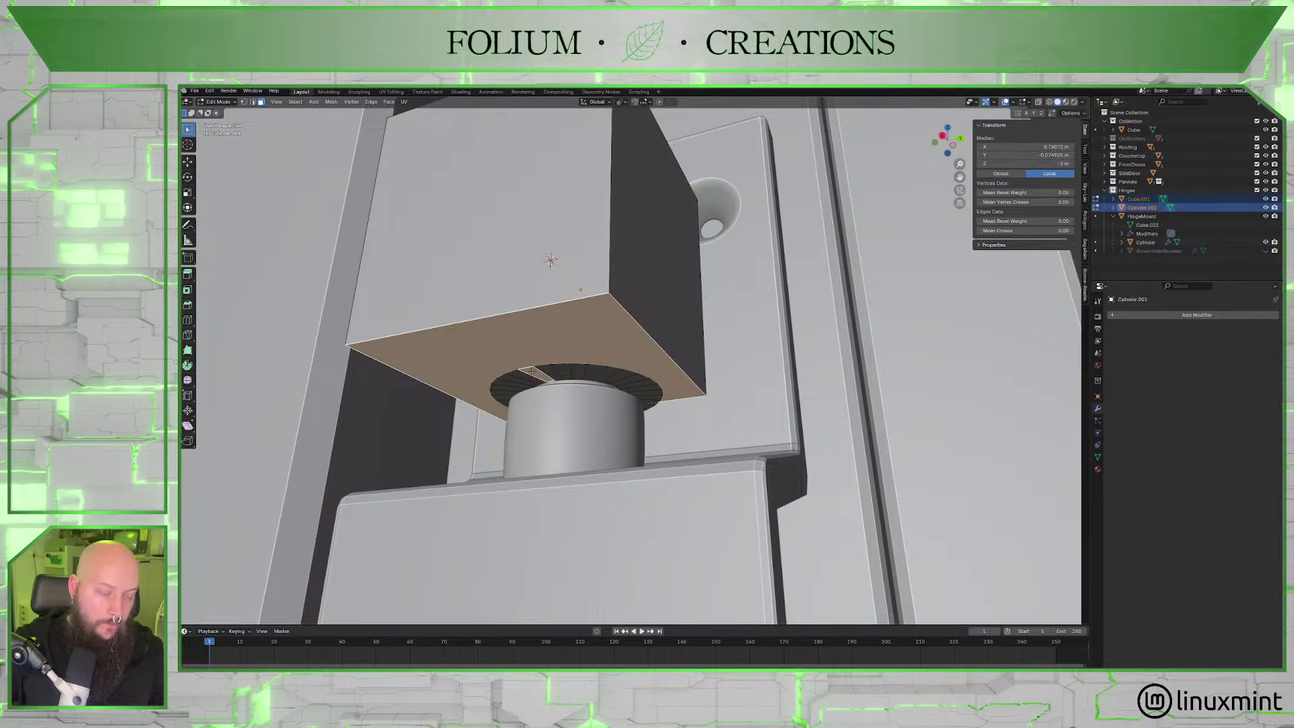
{"action": "type", "text": "sz0"}
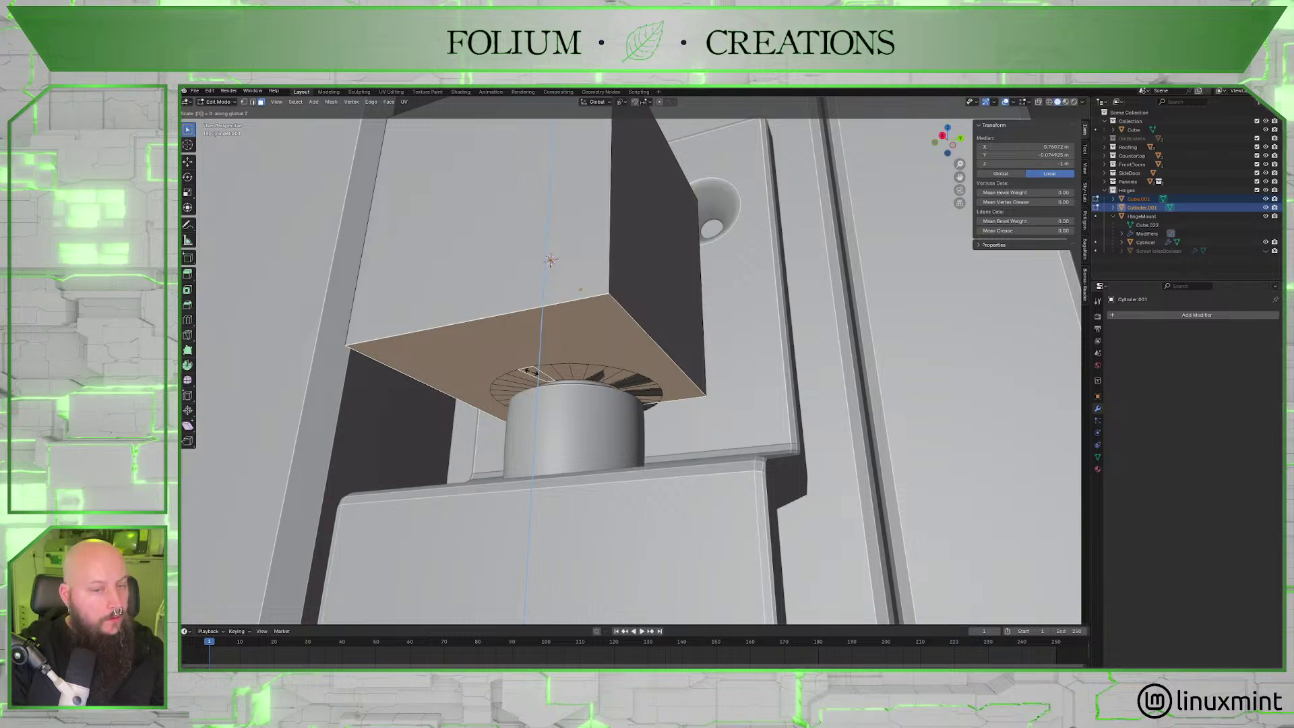
{"action": "key", "text": "Return"}
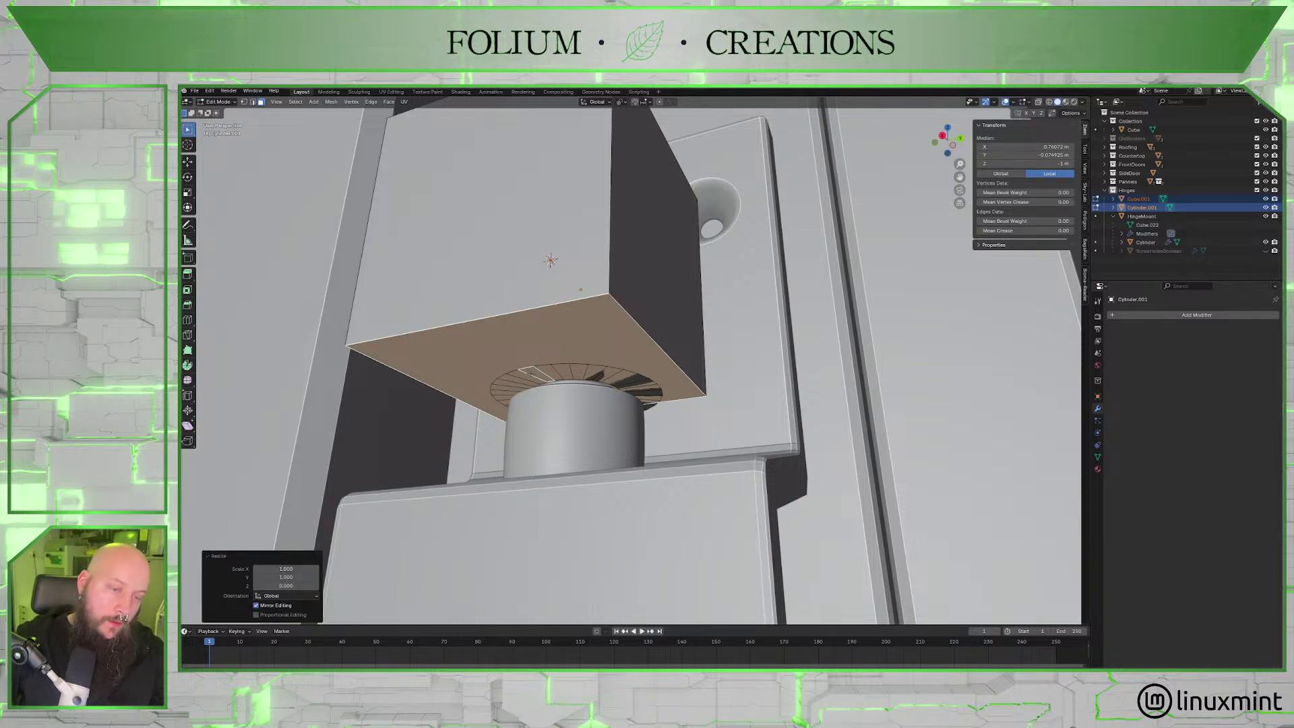
{"action": "middle_click_drag", "start_coordinate": [529, 371], "coordinate": [567, 351]}
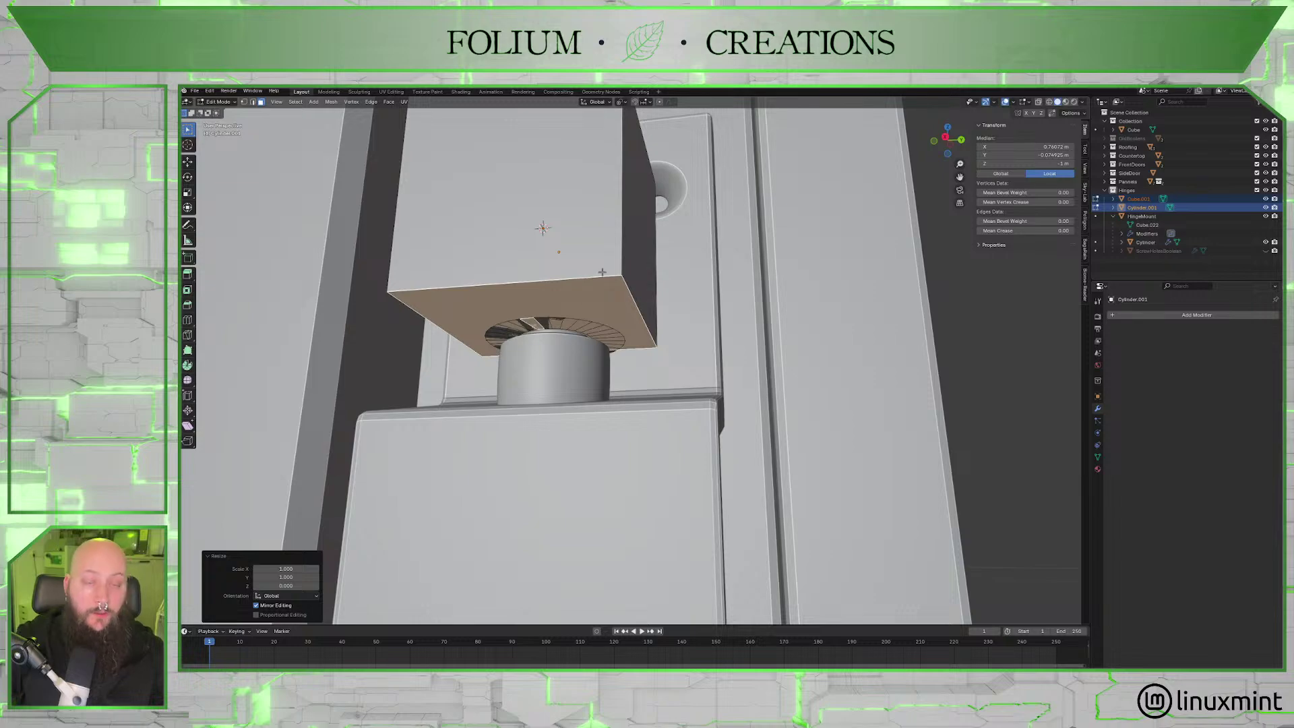
{"action": "left_click", "coordinate": [622, 102]}
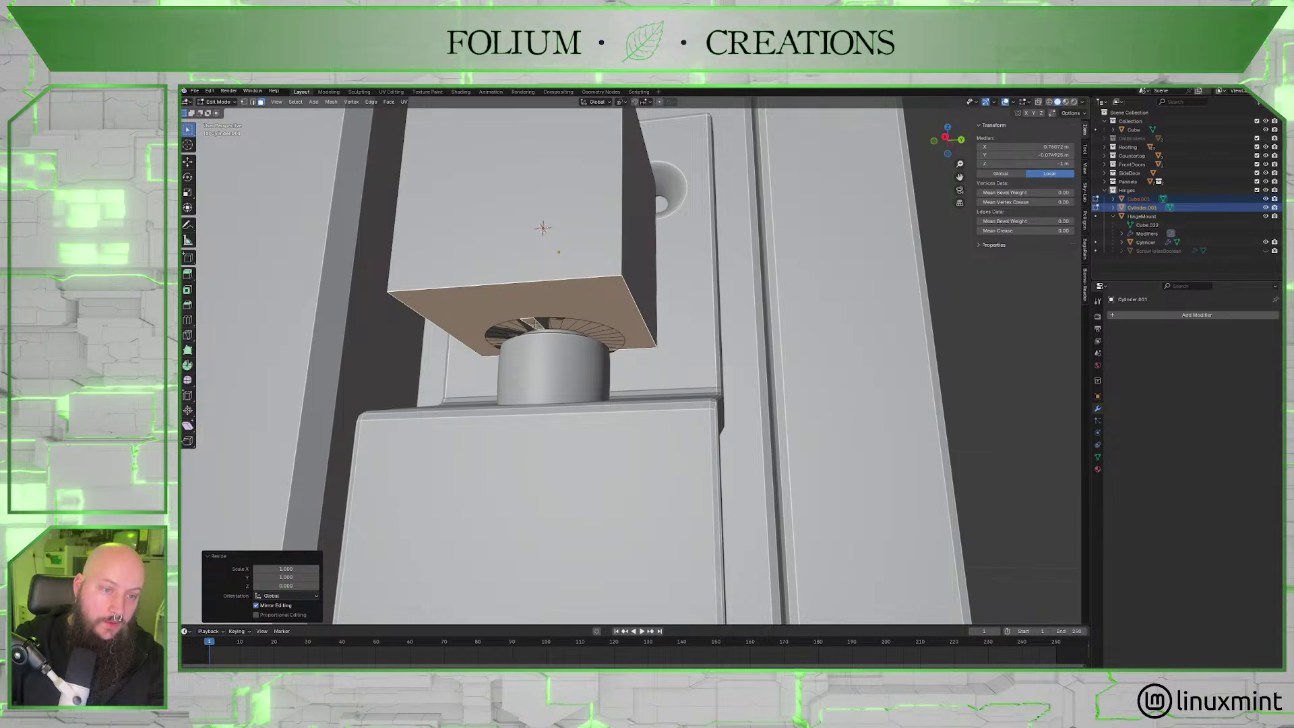
Select the cube's top face with a barrel top ring face as active, and level them with a Z scale of 0.
{"action": "key", "text": "Tab"}
{"action": "middle_click_drag", "start_coordinate": [568, 265], "coordinate": [528, 285]}
{"action": "scroll", "coordinate": [528, 286], "scroll_direction": "up", "scroll_amount": 3}
{"action": "left_click", "coordinate": [521, 283], "text": "shift"}
{"action": "key", "text": "Tab"}
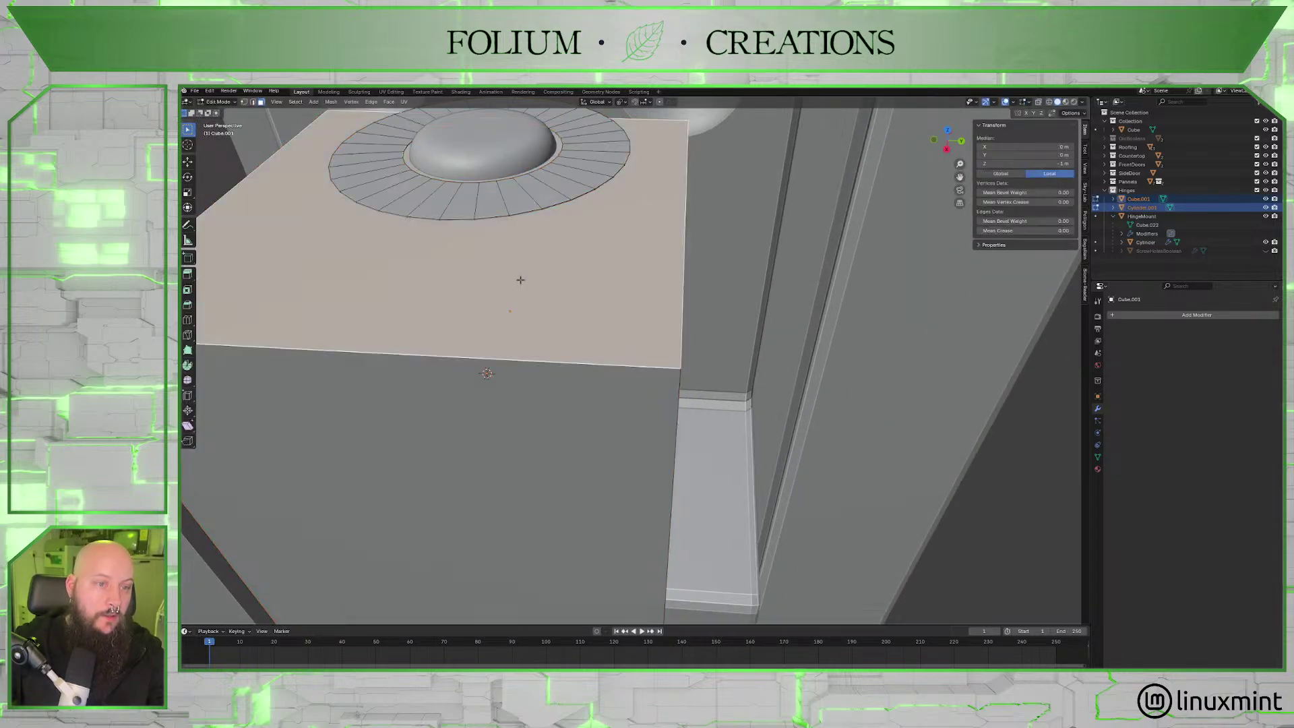
{"action": "left_click", "coordinate": [475, 214]}
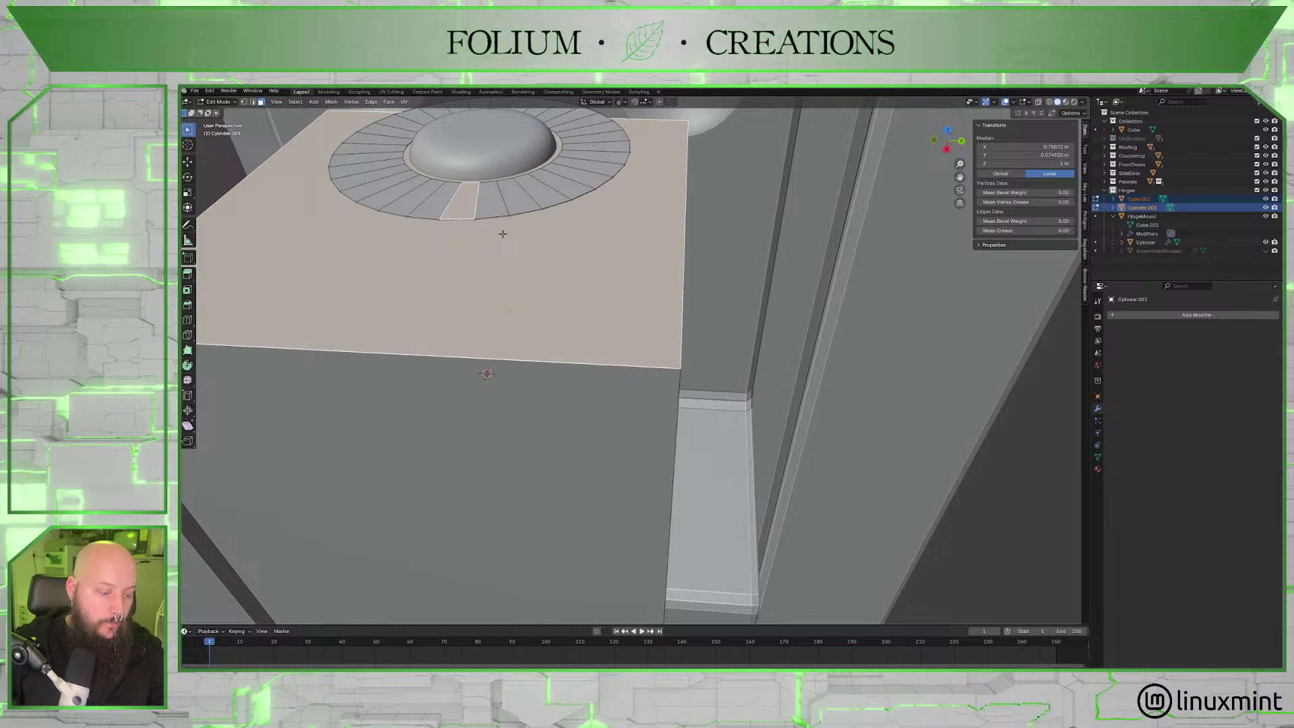
{"action": "key", "text": "s"}
{"action": "key", "text": "z"}
{"action": "key", "text": "0"}
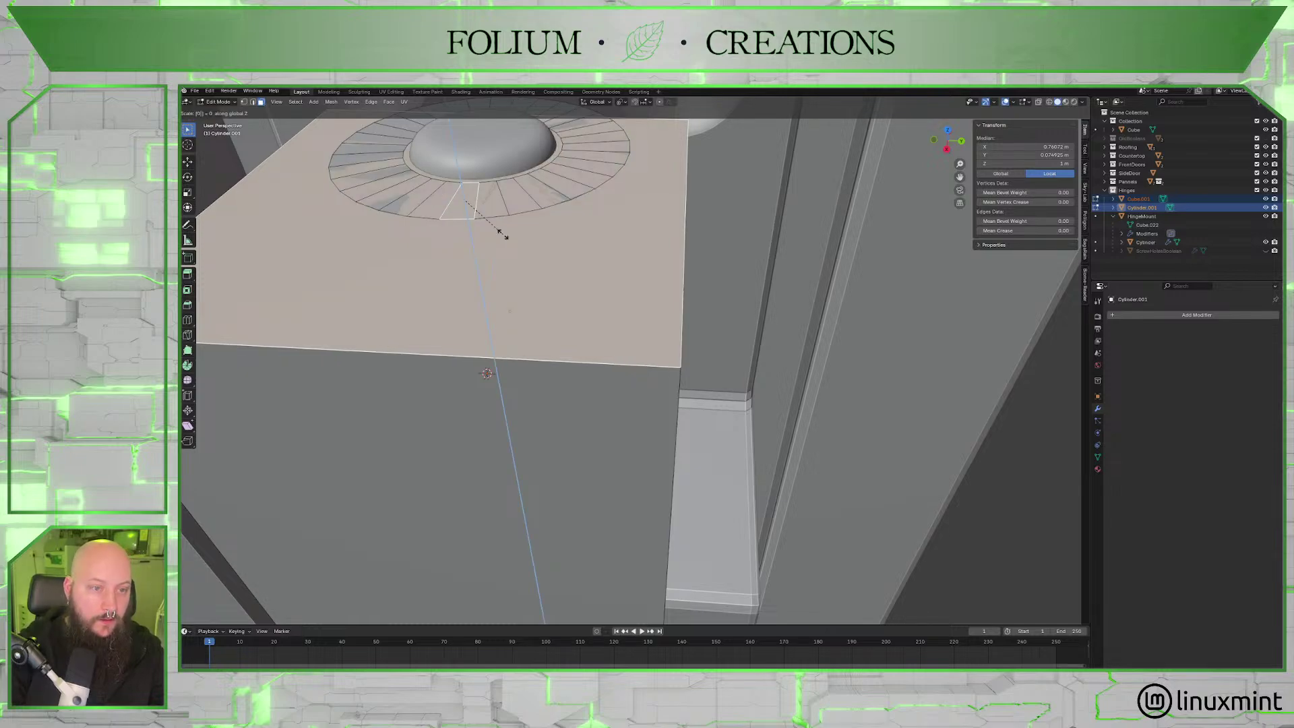
{"action": "key", "text": "Return"}
In Object Mode, select only the cube and scale it along X by 0.2.
{"action": "middle_click_drag", "start_coordinate": [499, 231], "coordinate": [712, 365]}
{"action": "key", "text": "Tab"}
{"action": "key", "text": "Tab"}
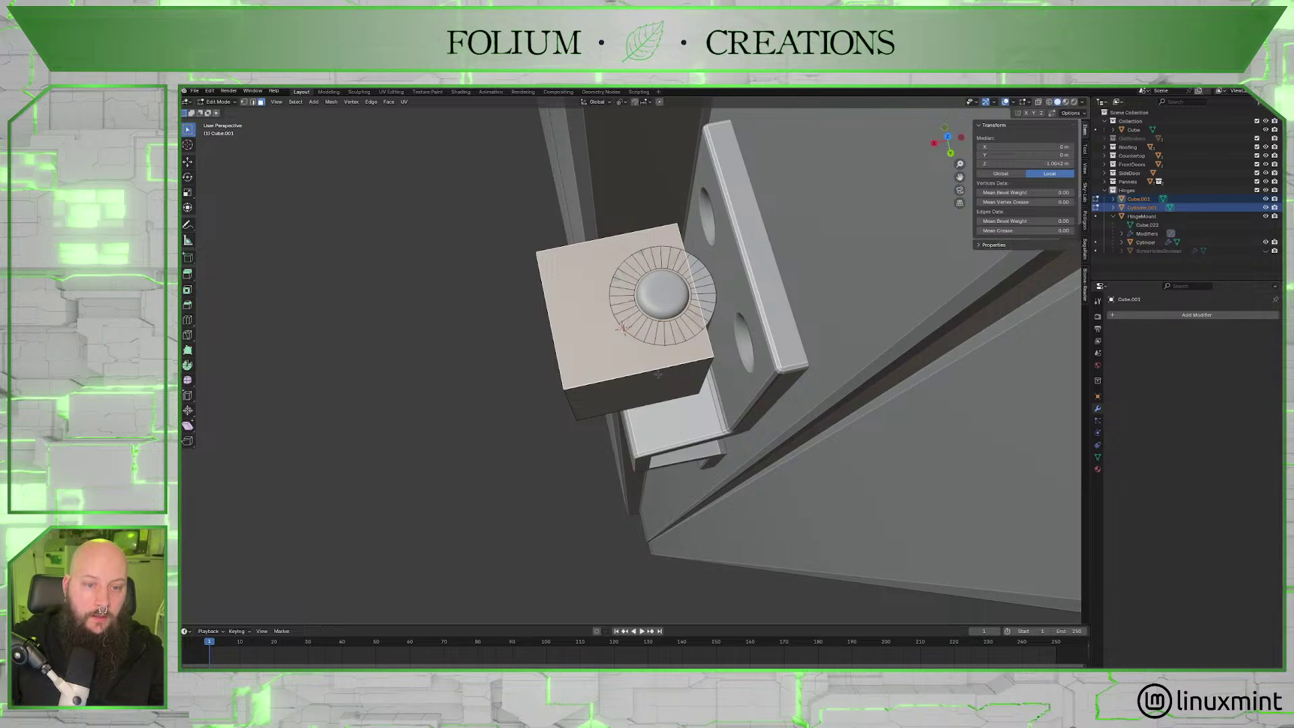
{"action": "key", "text": "Tab"}
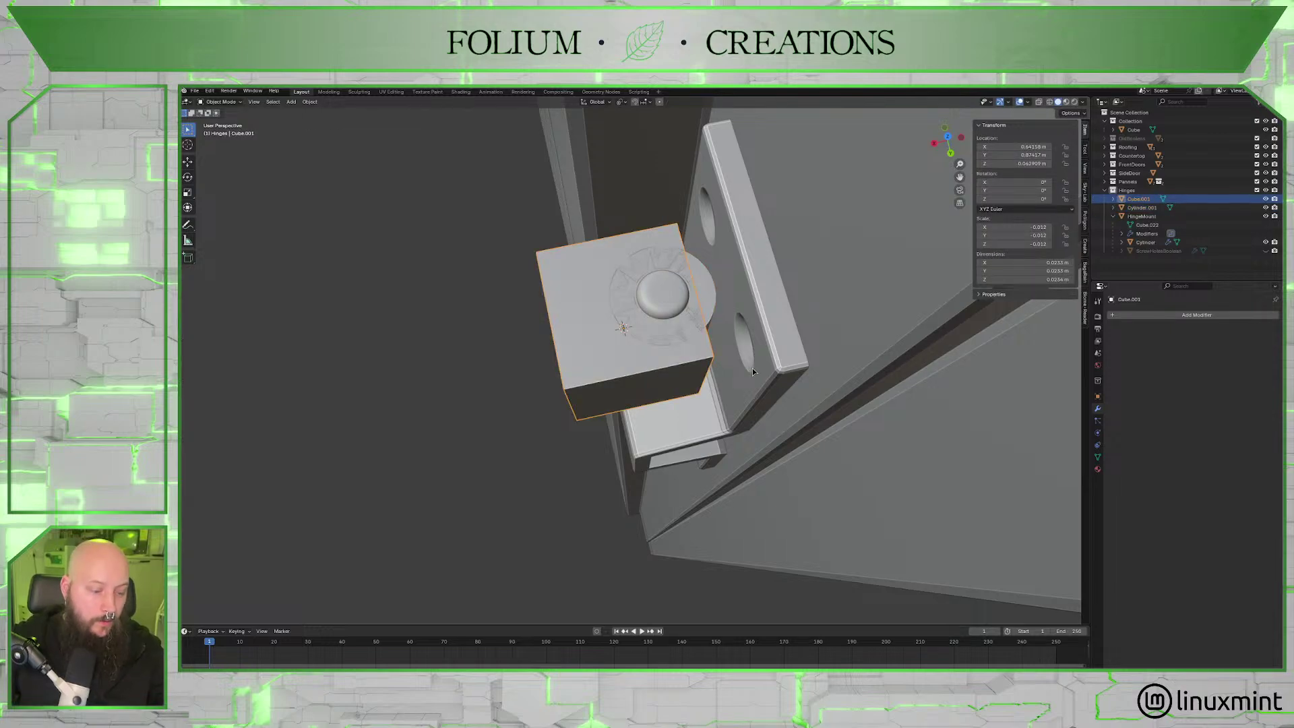
{"action": "key", "text": "s"}
{"action": "key", "text": "x"}
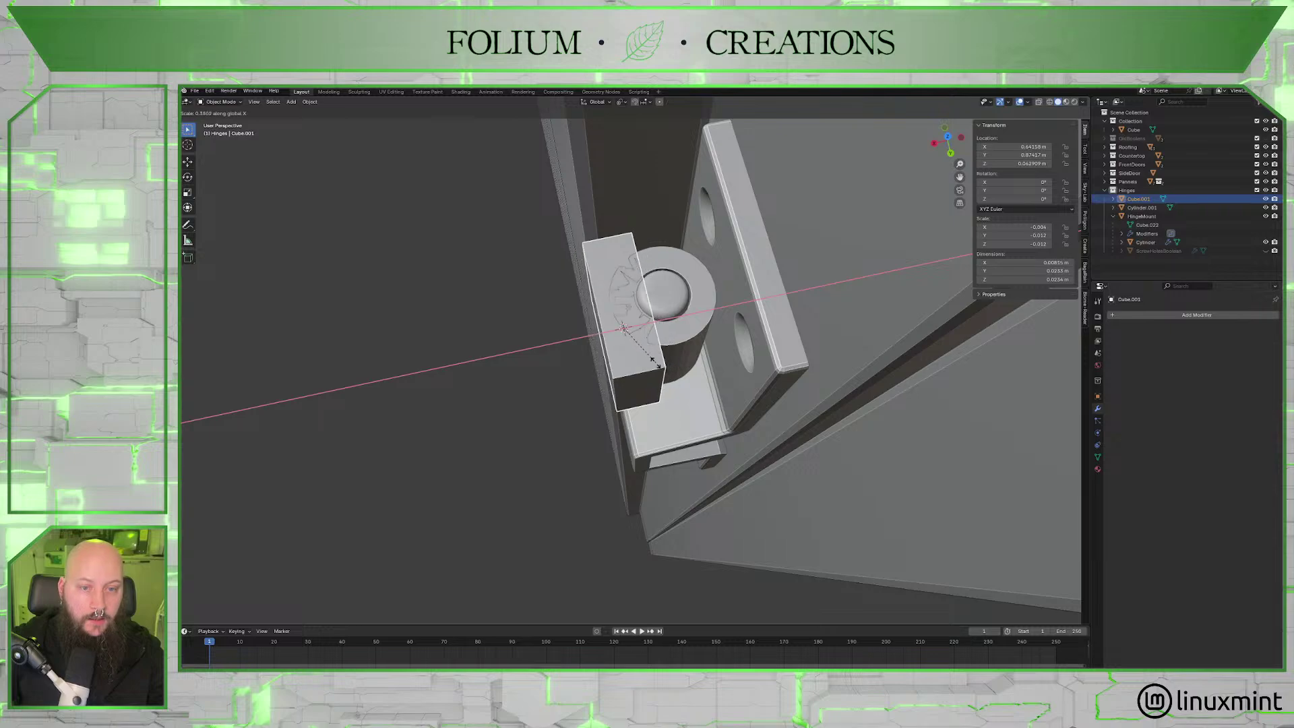
{"action": "mouse_move", "coordinate": [639, 361]}
{"action": "type", "text": "0.2"}
{"action": "key", "text": "Return"}
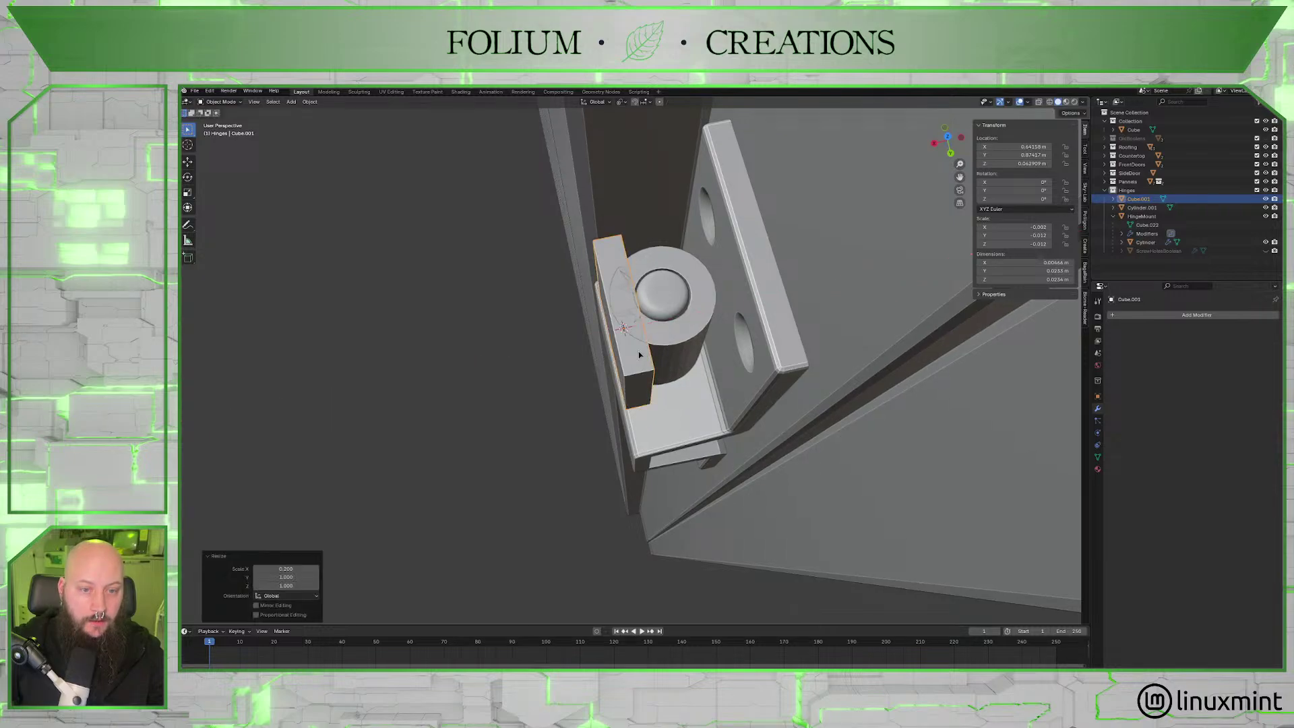
Scale the thin block along X by about 0.844 to fit within the barrel wall's thickness.
{"action": "middle_click_drag", "start_coordinate": [639, 361], "coordinate": [627, 375]}
{"action": "scroll", "coordinate": [627, 375], "scroll_direction": "up", "scroll_amount": 4}
{"action": "middle_click_drag", "start_coordinate": [659, 386], "coordinate": [819, 380]}
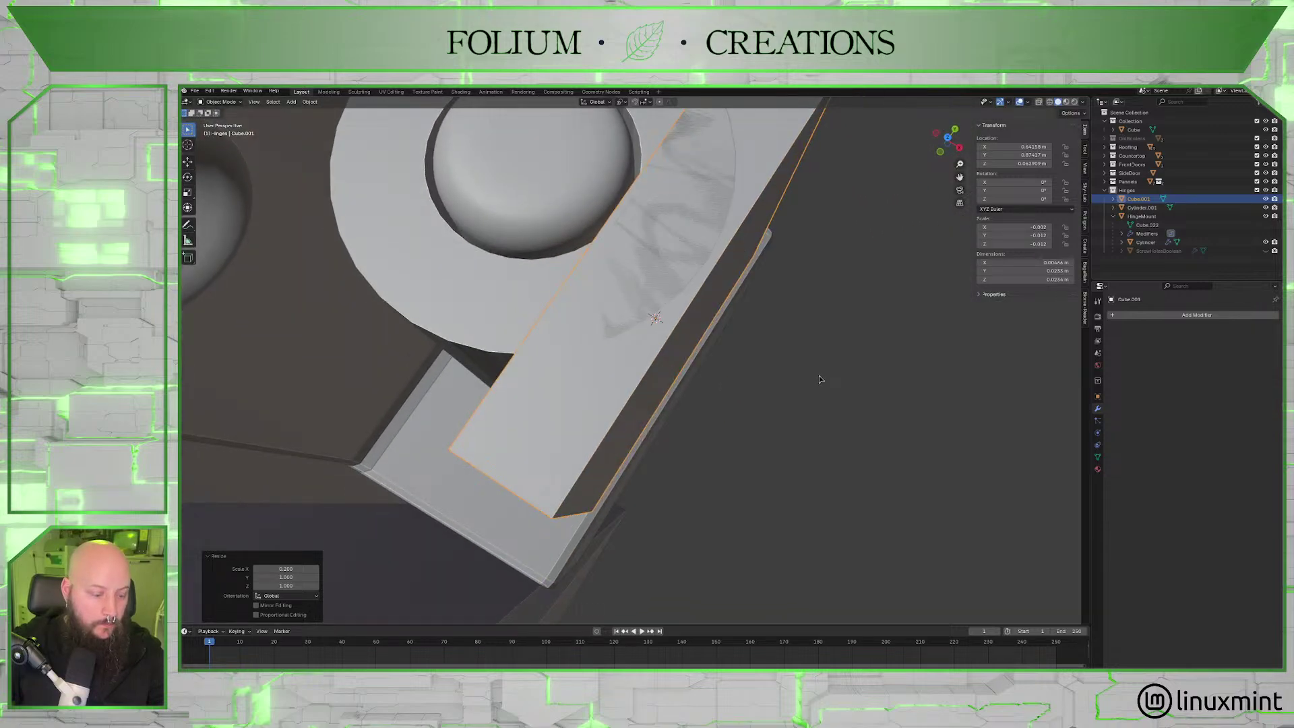
{"action": "key", "text": "s"}
{"action": "key", "text": "z"}
{"action": "key", "text": "x"}
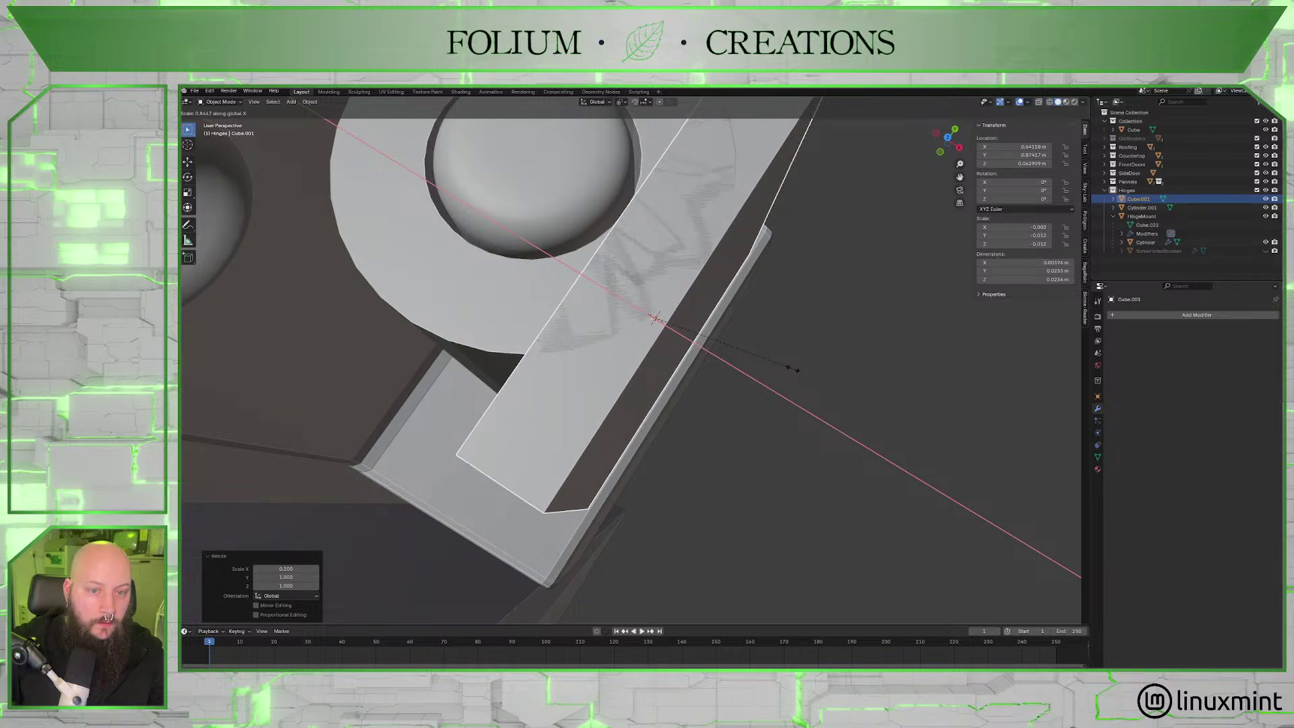
{"action": "left_click", "coordinate": [794, 374]}
Move the block along Y by about -0.011 m so it extends to one side of the barrel.
{"action": "middle_click_drag", "start_coordinate": [793, 374], "coordinate": [693, 386]}
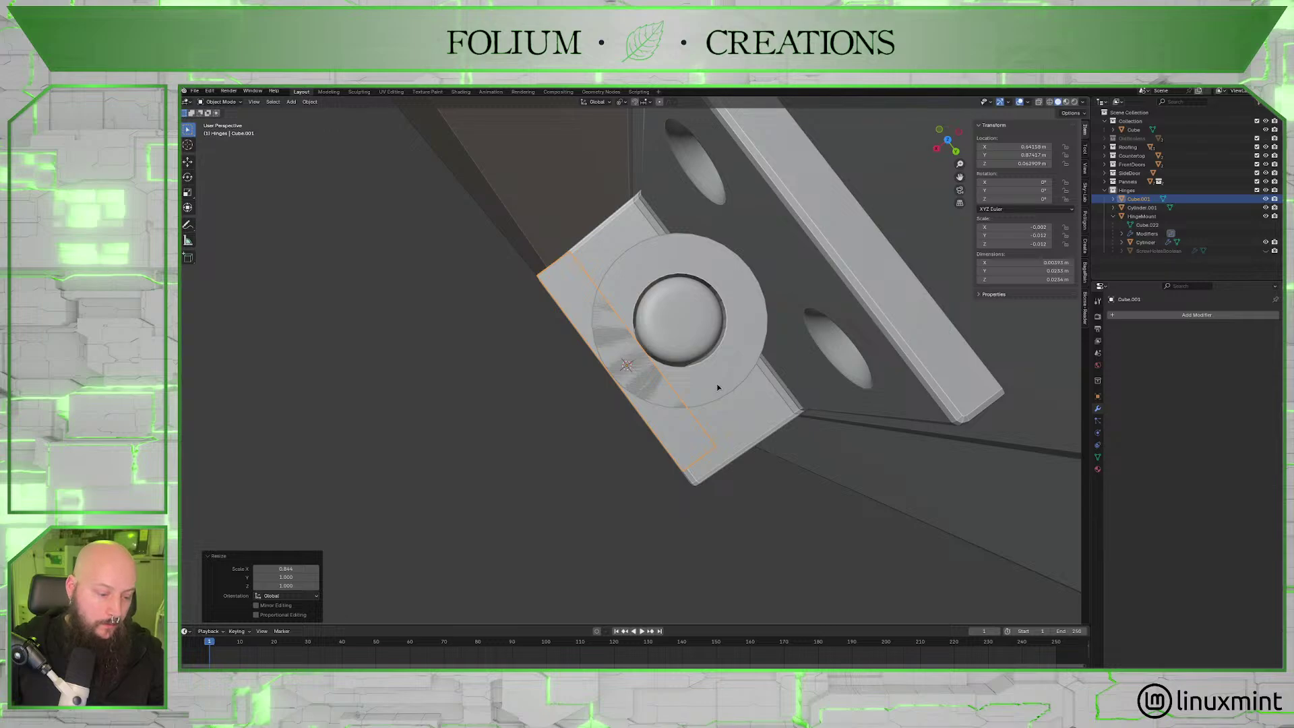
{"action": "key", "text": "g"}
{"action": "key", "text": "y"}
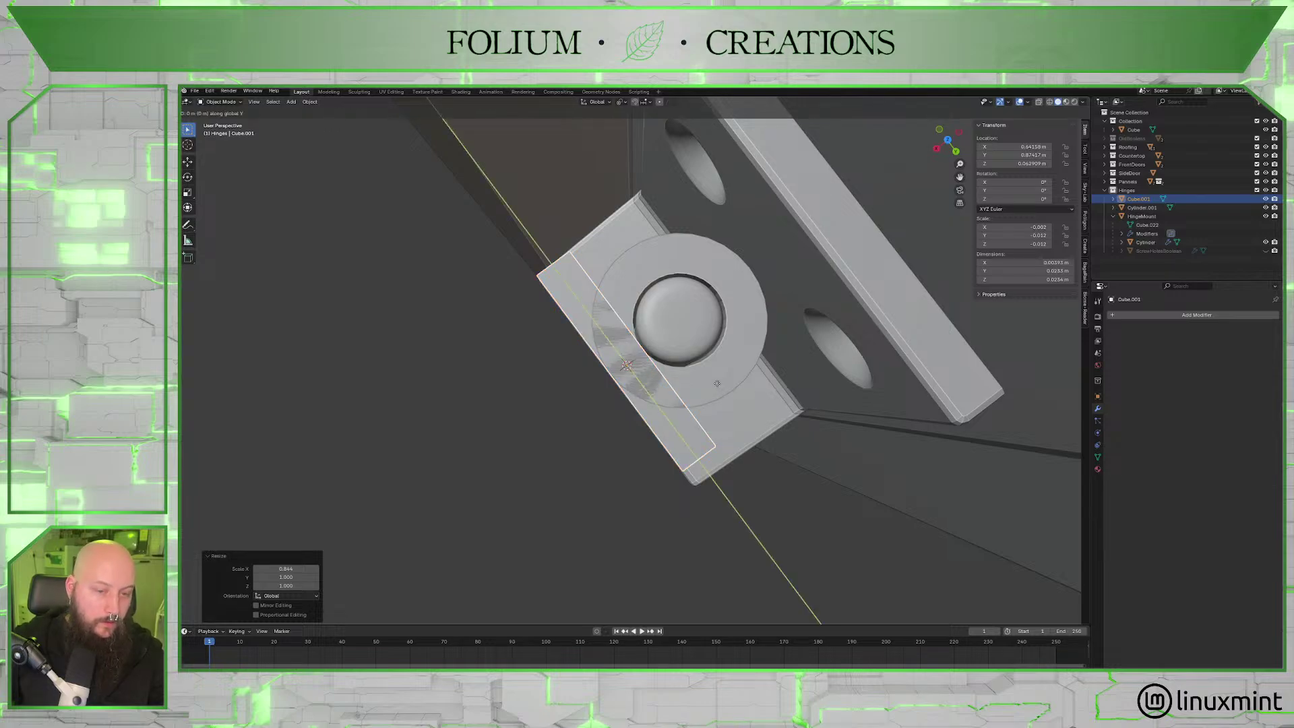
{"action": "left_click", "coordinate": [649, 318]}
In an orthographic top view, nudge the block along Y by about -0.0005 m so its end edge meets the 3D cursor.
{"action": "left_click", "coordinate": [951, 136]}
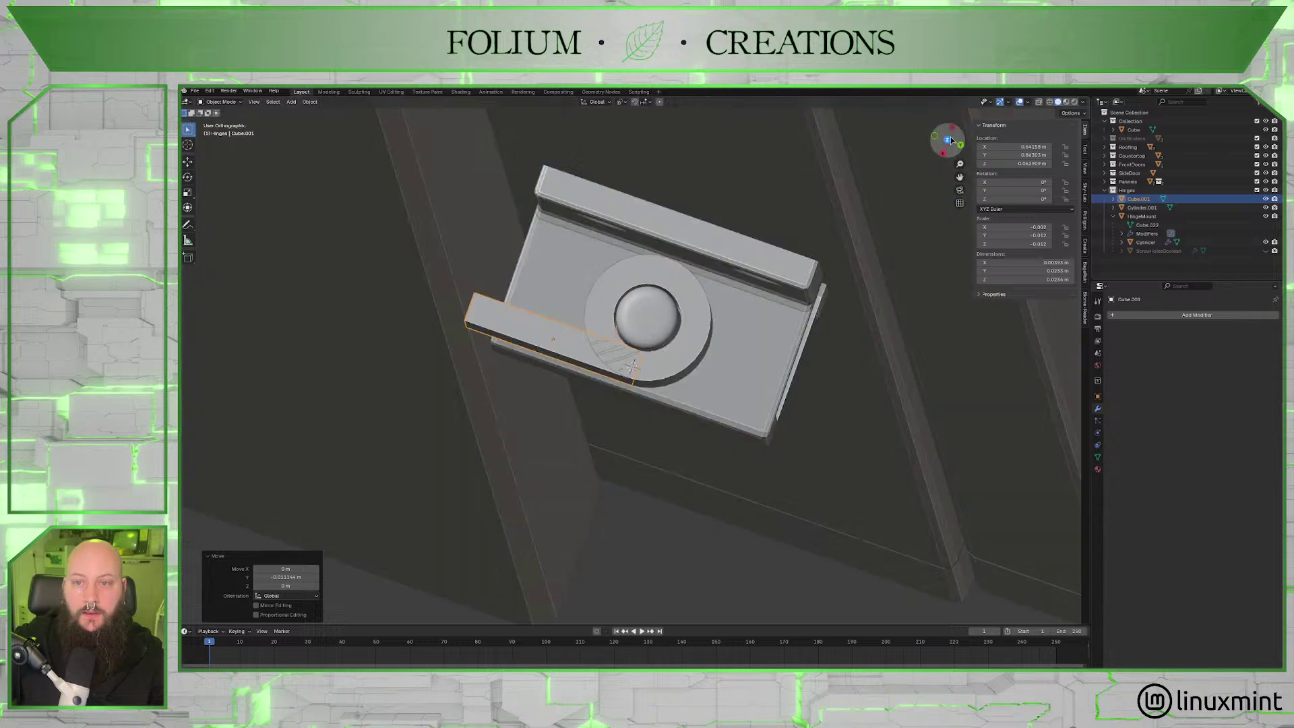
{"action": "scroll", "coordinate": [721, 344], "scroll_direction": "up", "scroll_amount": 5}
{"action": "scroll", "coordinate": [746, 358], "scroll_direction": "up", "scroll_amount": 2}
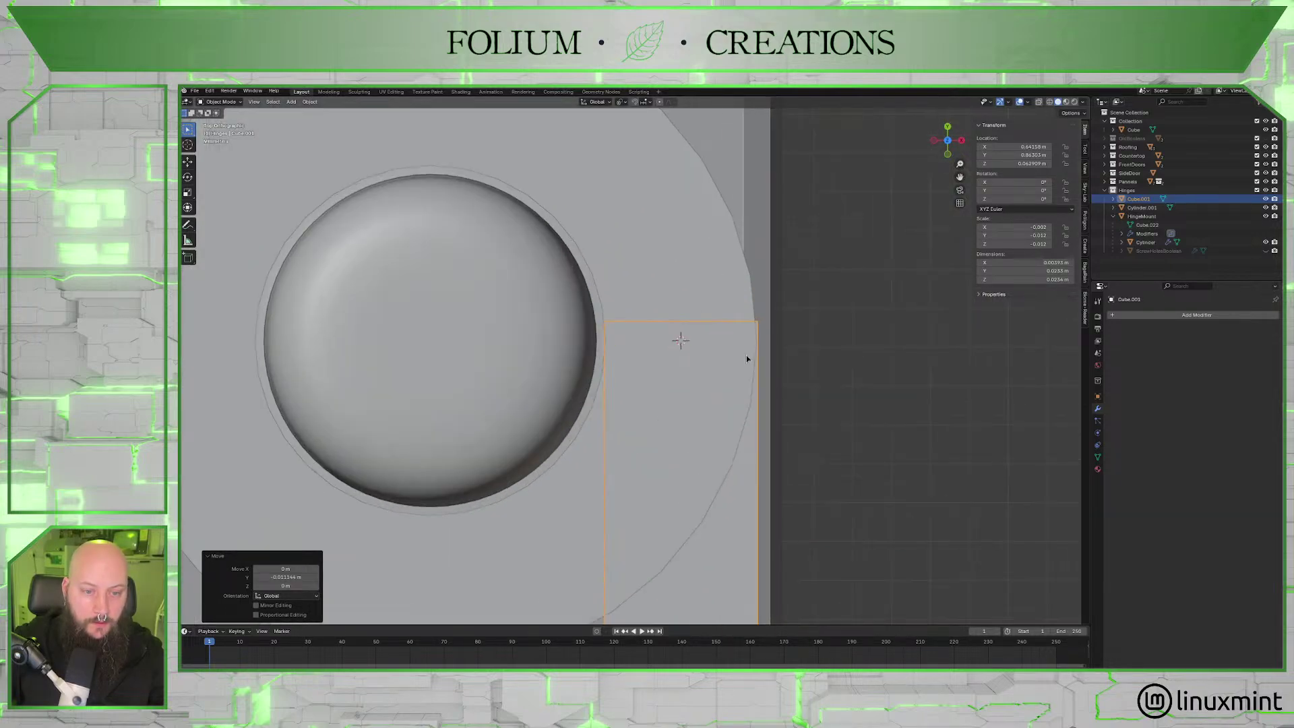
{"action": "key", "text": "g"}
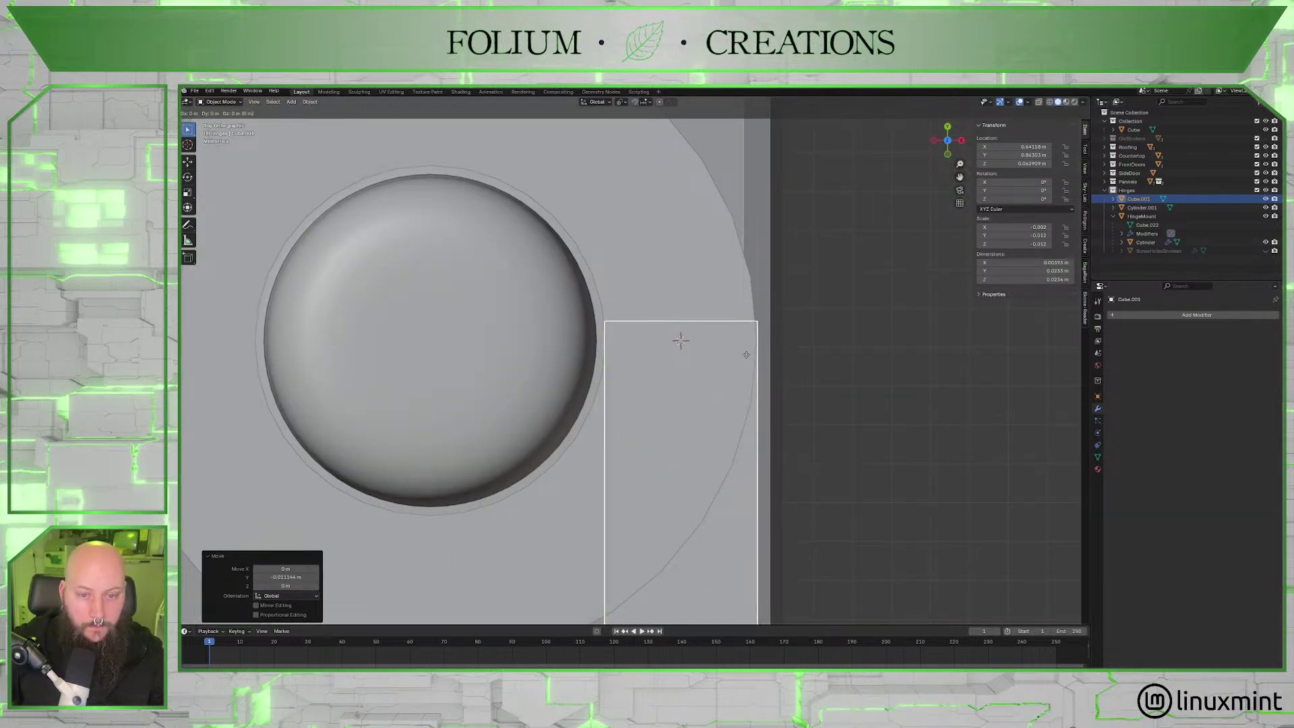
{"action": "key", "text": "z"}
{"action": "key", "text": "Escape"}
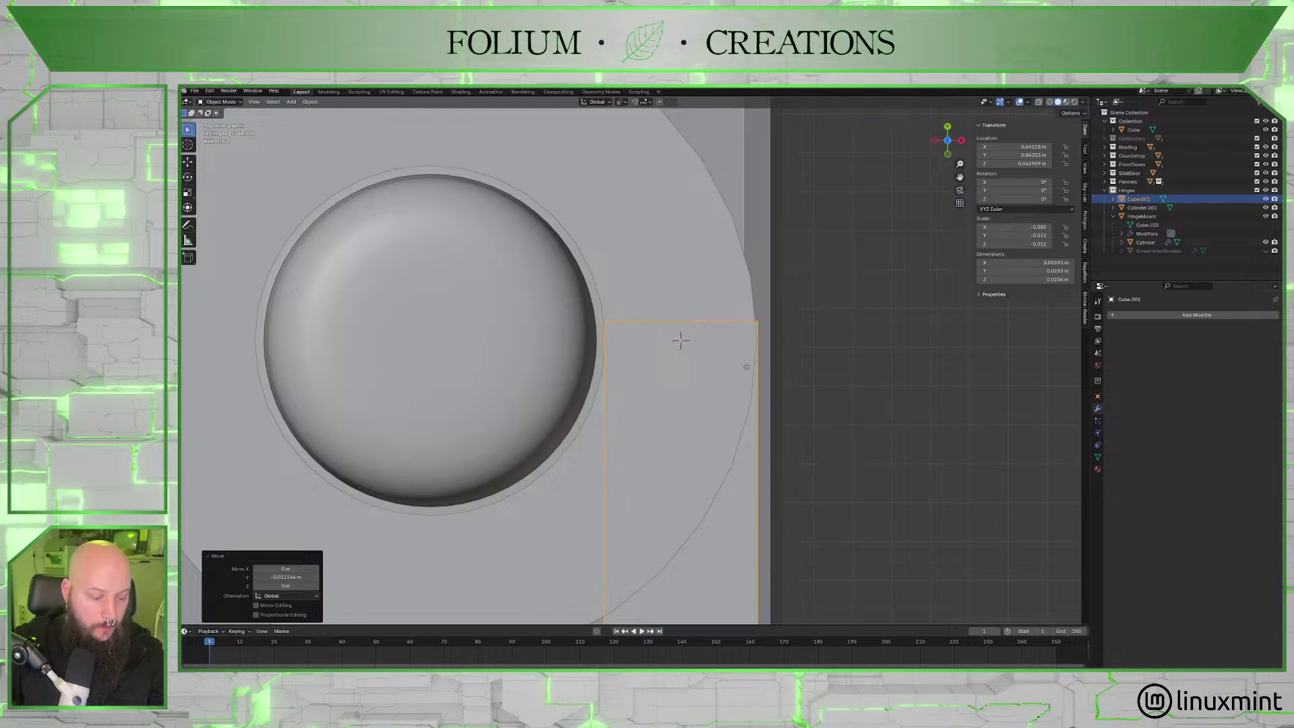
{"action": "key", "text": "g"}
{"action": "key", "text": "y"}
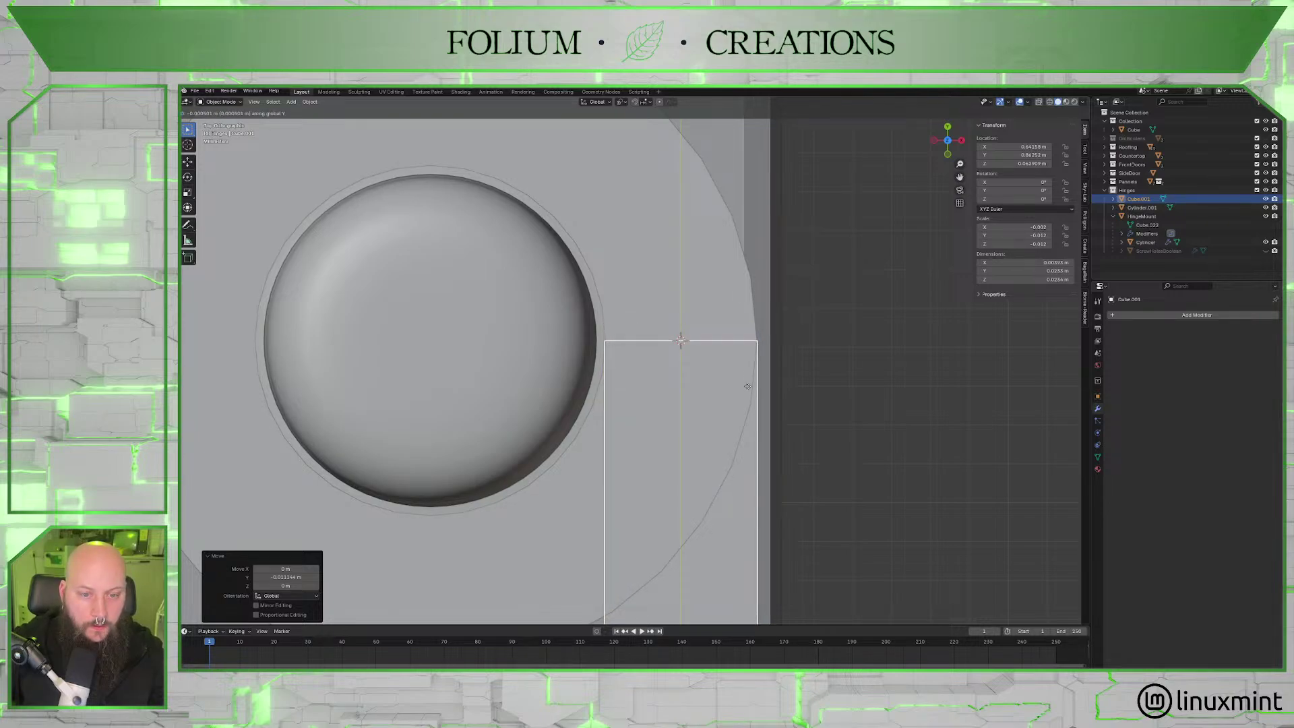
{"action": "left_click", "coordinate": [748, 387]}
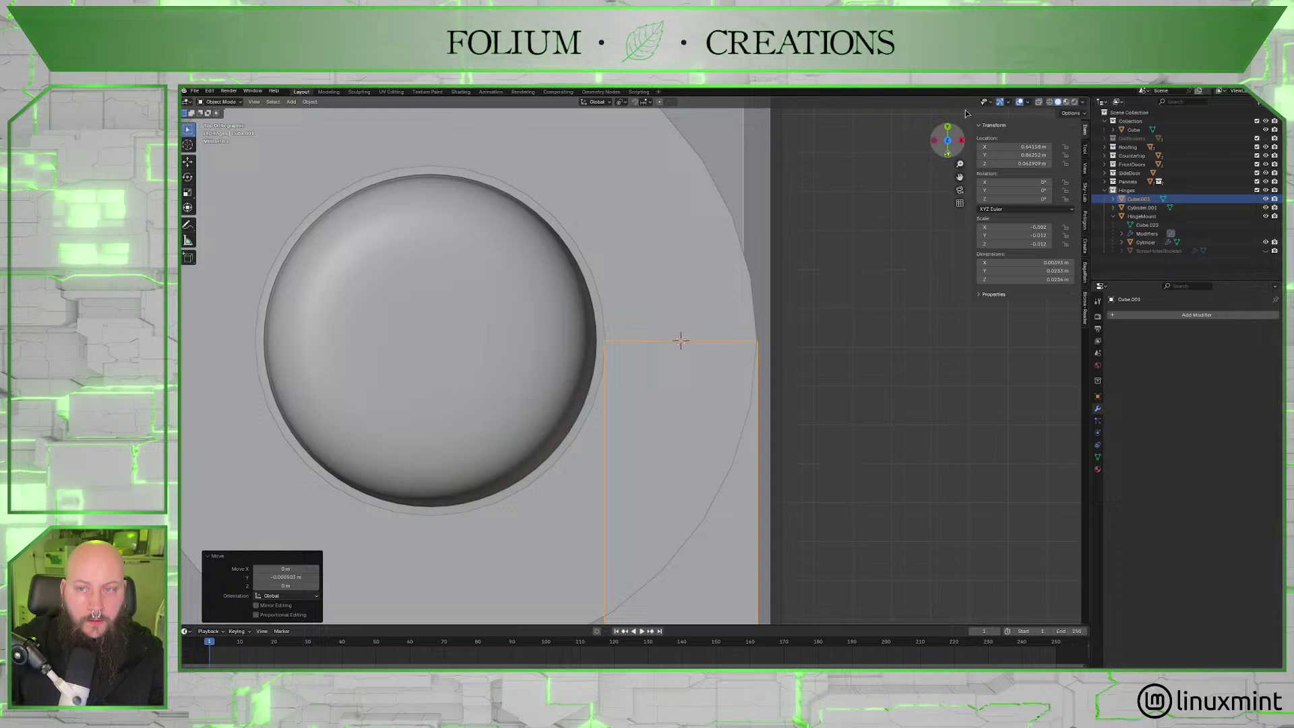
Switch the viewport to wireframe shading and hide the pin cylinder around which the hinge barrel sits.
{"action": "left_click", "coordinate": [1049, 102]}
{"action": "scroll", "coordinate": [785, 329], "scroll_direction": "up", "scroll_amount": 8}
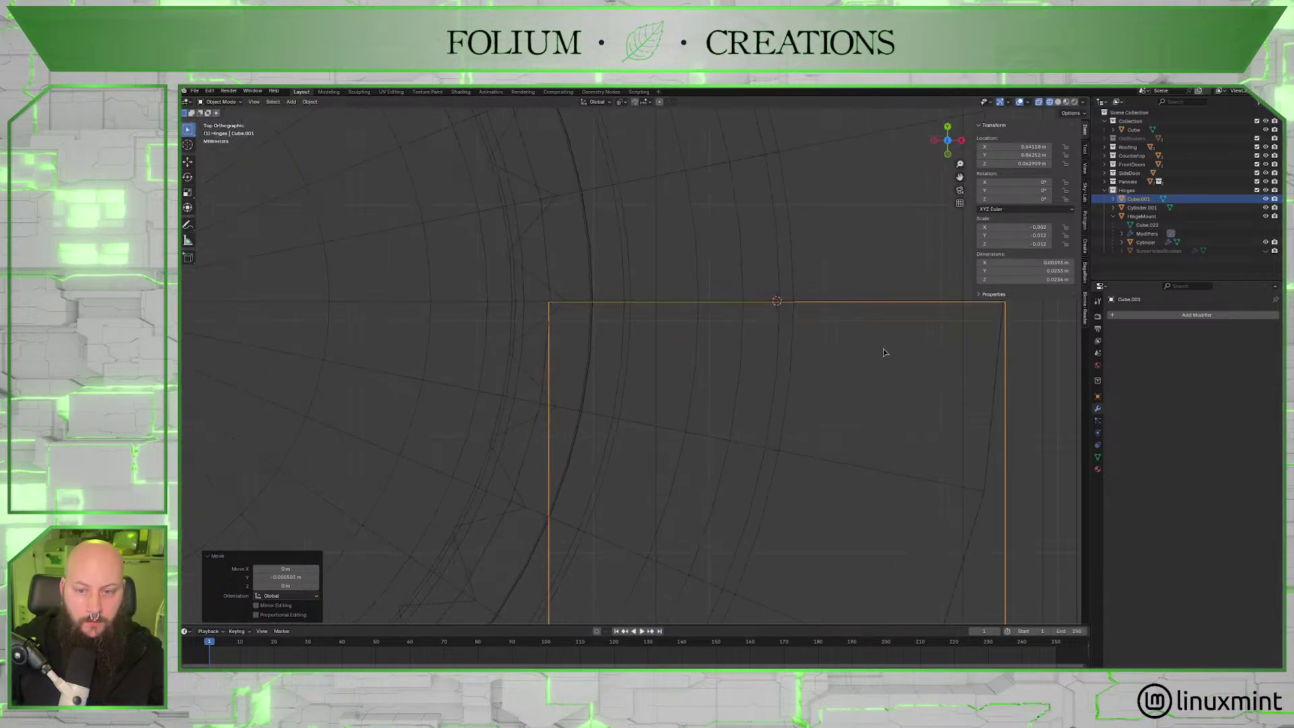
{"action": "scroll", "coordinate": [723, 355], "scroll_direction": "up", "scroll_amount": 5}
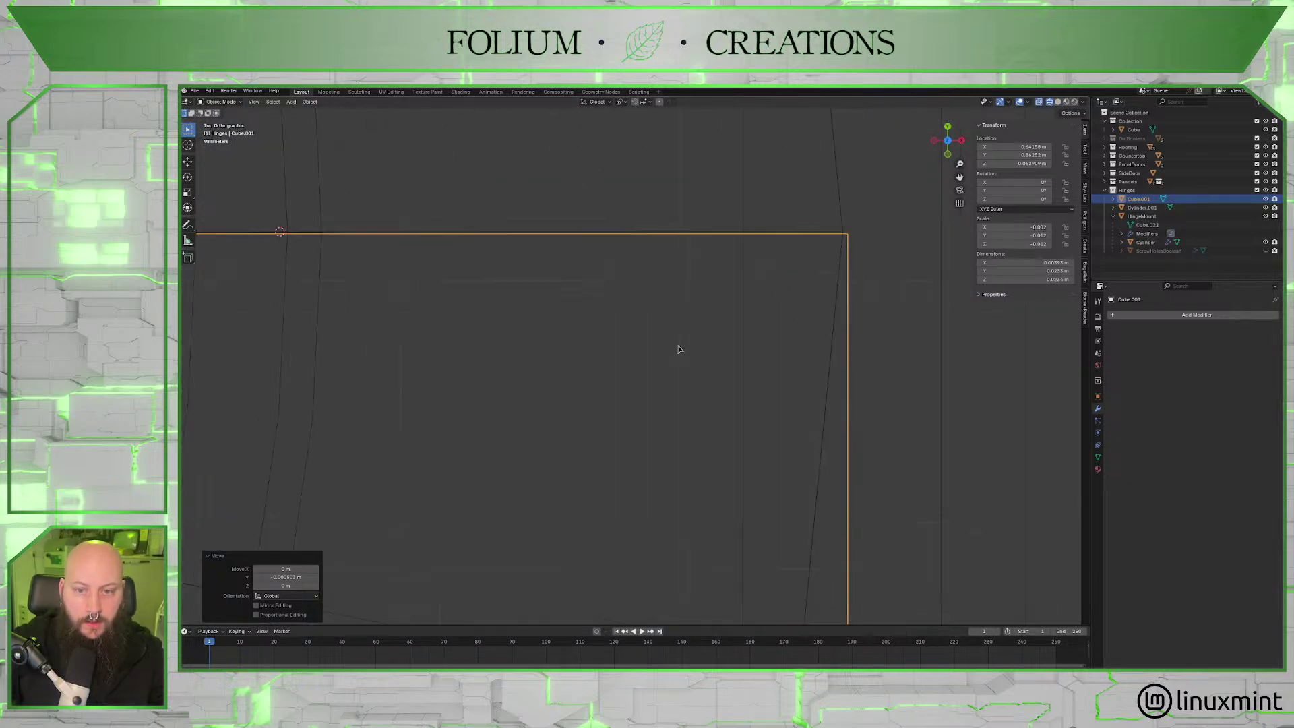
{"action": "middle_click_drag", "start_coordinate": [685, 337], "coordinate": [649, 402], "text": "shift"}
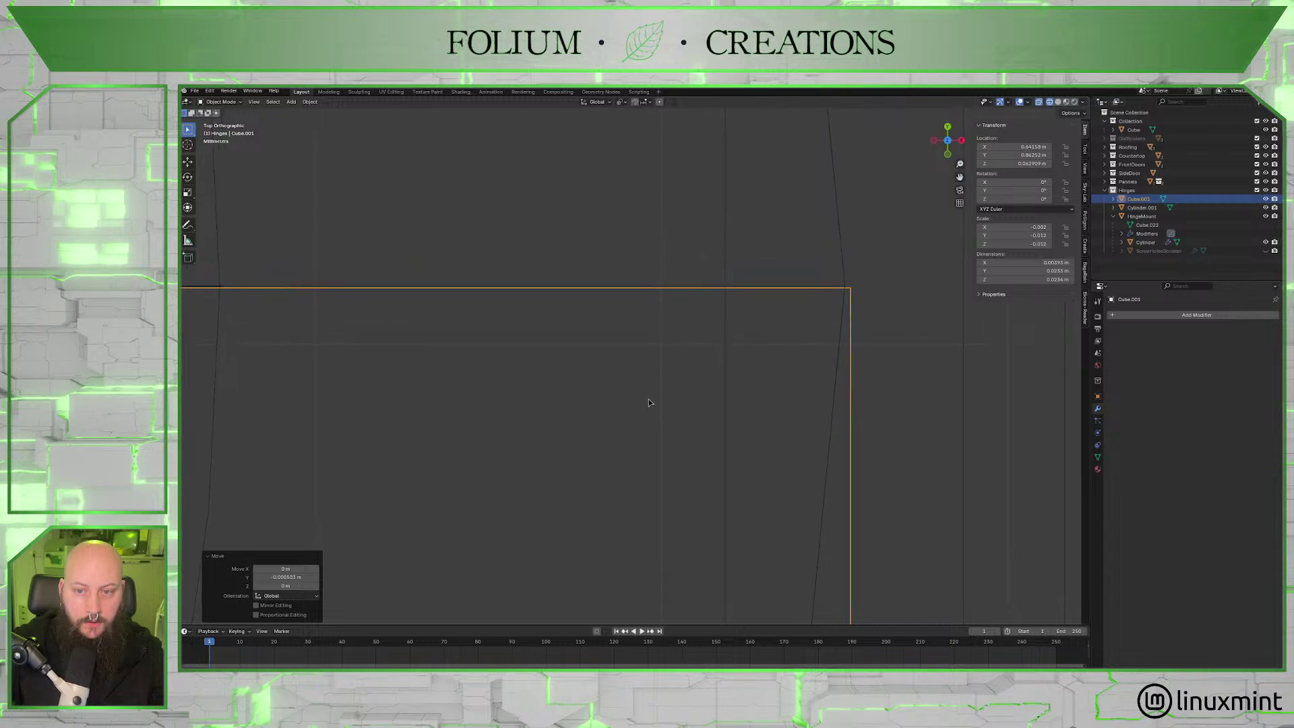
{"action": "scroll", "coordinate": [651, 397], "scroll_direction": "down", "scroll_amount": 3}
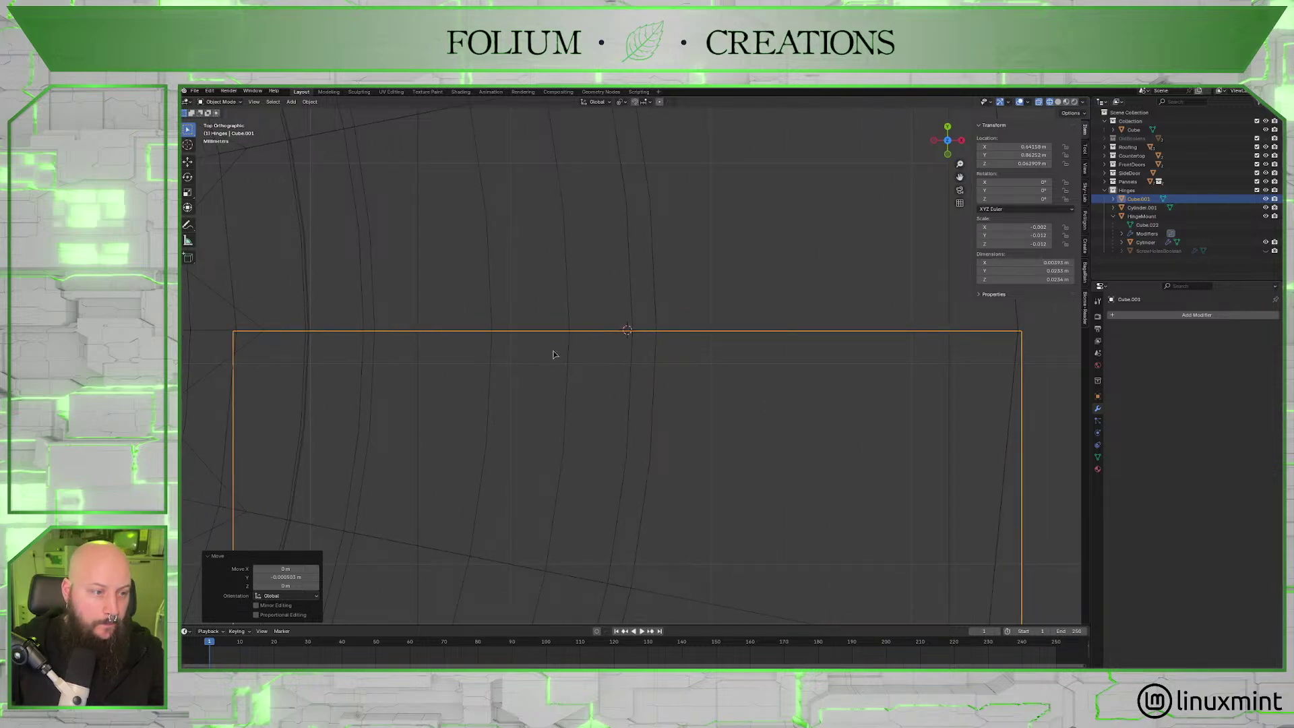
{"action": "middle_click_drag", "start_coordinate": [555, 352], "coordinate": [663, 358], "text": "shift"}
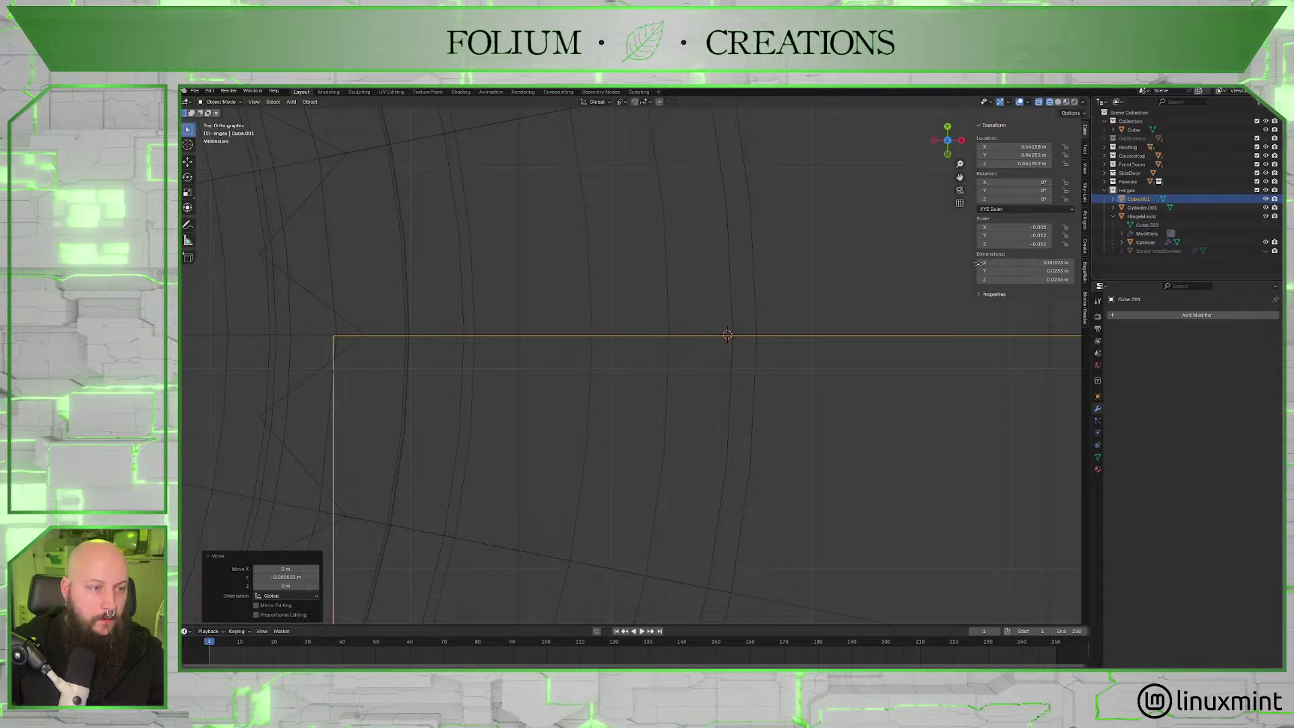
{"action": "scroll", "coordinate": [876, 283], "scroll_direction": "down", "scroll_amount": 8}
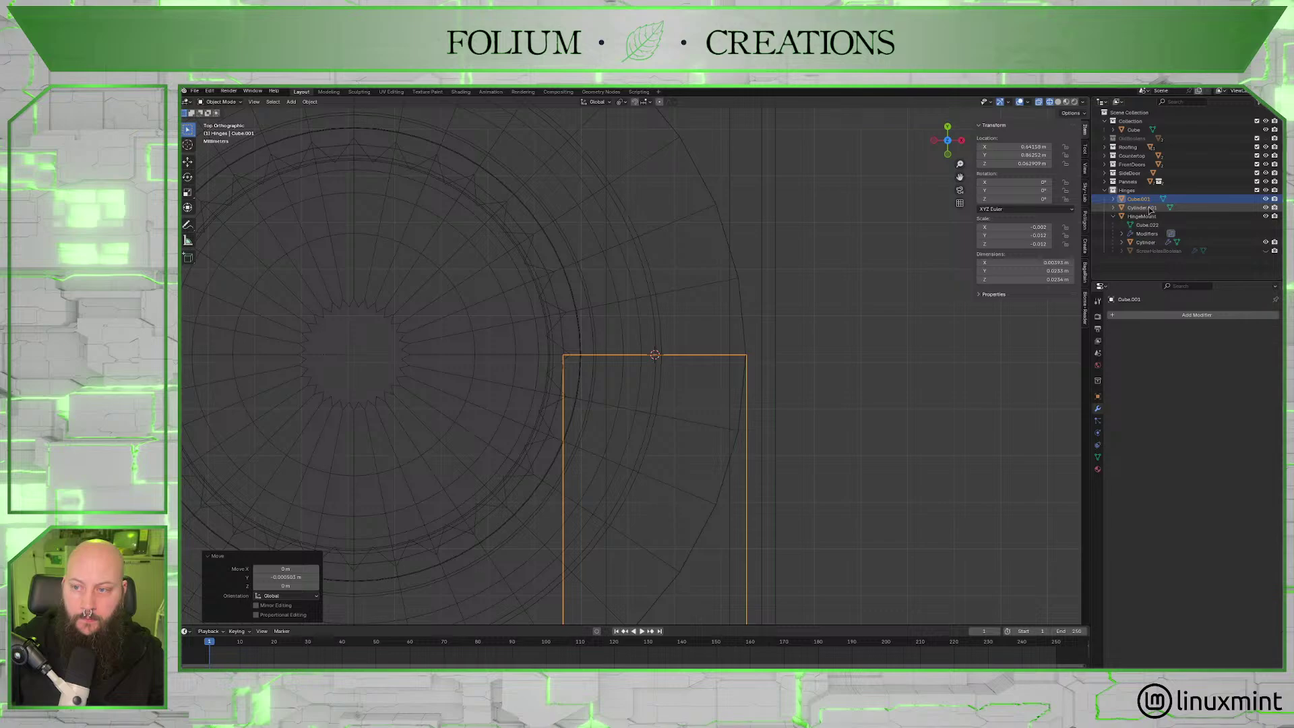
{"action": "left_click", "coordinate": [1265, 242]}
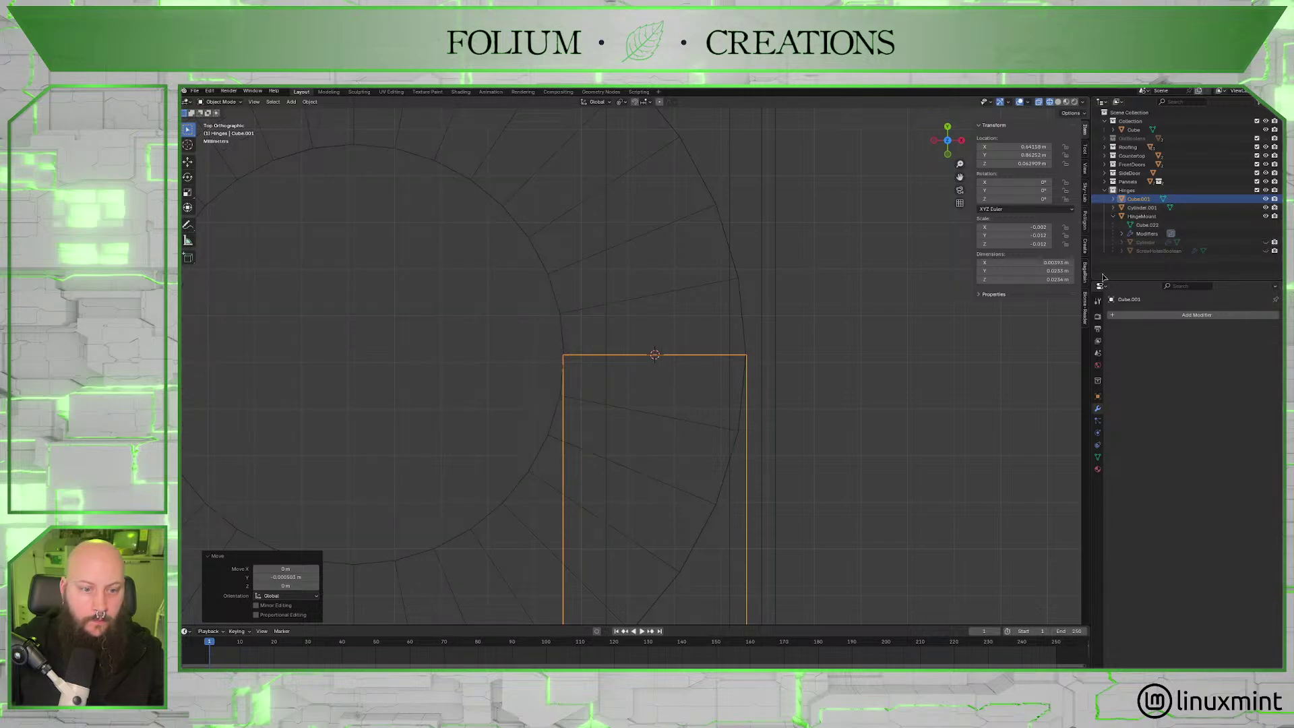
Scale the leaf plate along X by about 0.99 so its corners meet the barrel wall's edges, and unhide the pin cylinder.
{"action": "scroll", "coordinate": [809, 335], "scroll_direction": "up", "scroll_amount": 6}
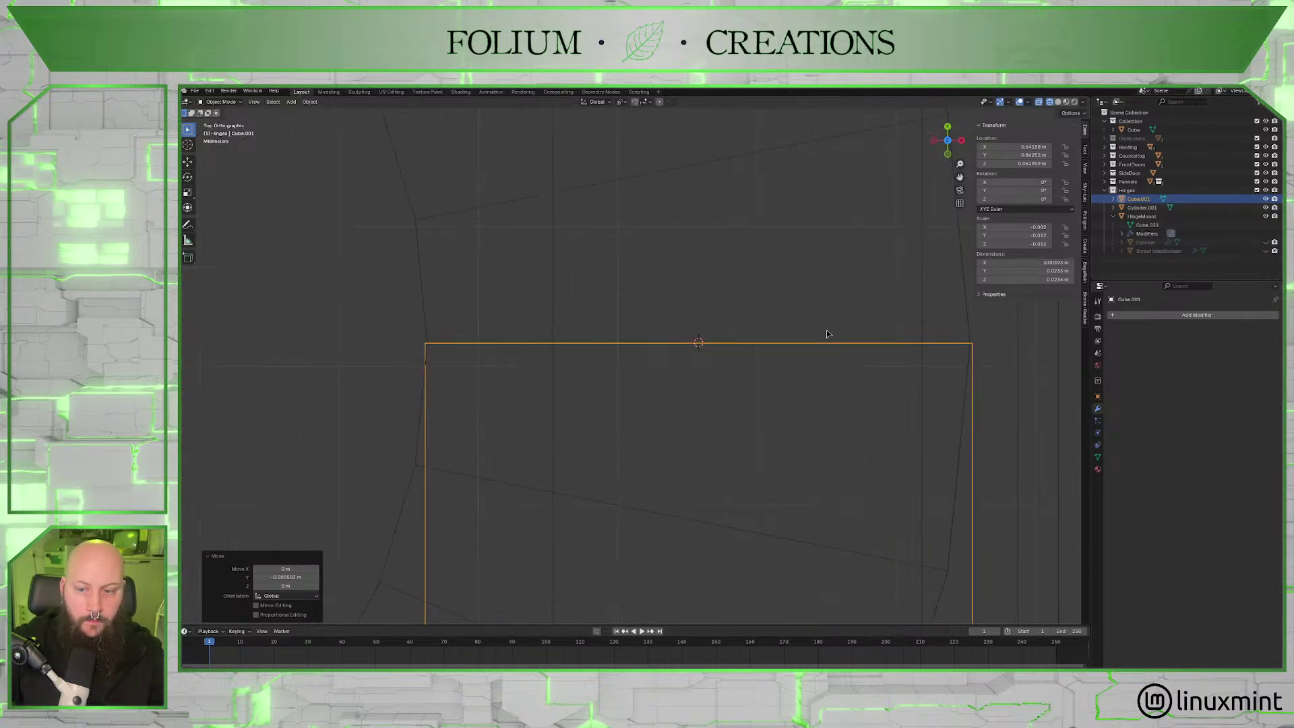
{"action": "scroll", "coordinate": [827, 333], "scroll_direction": "up", "scroll_amount": 1}
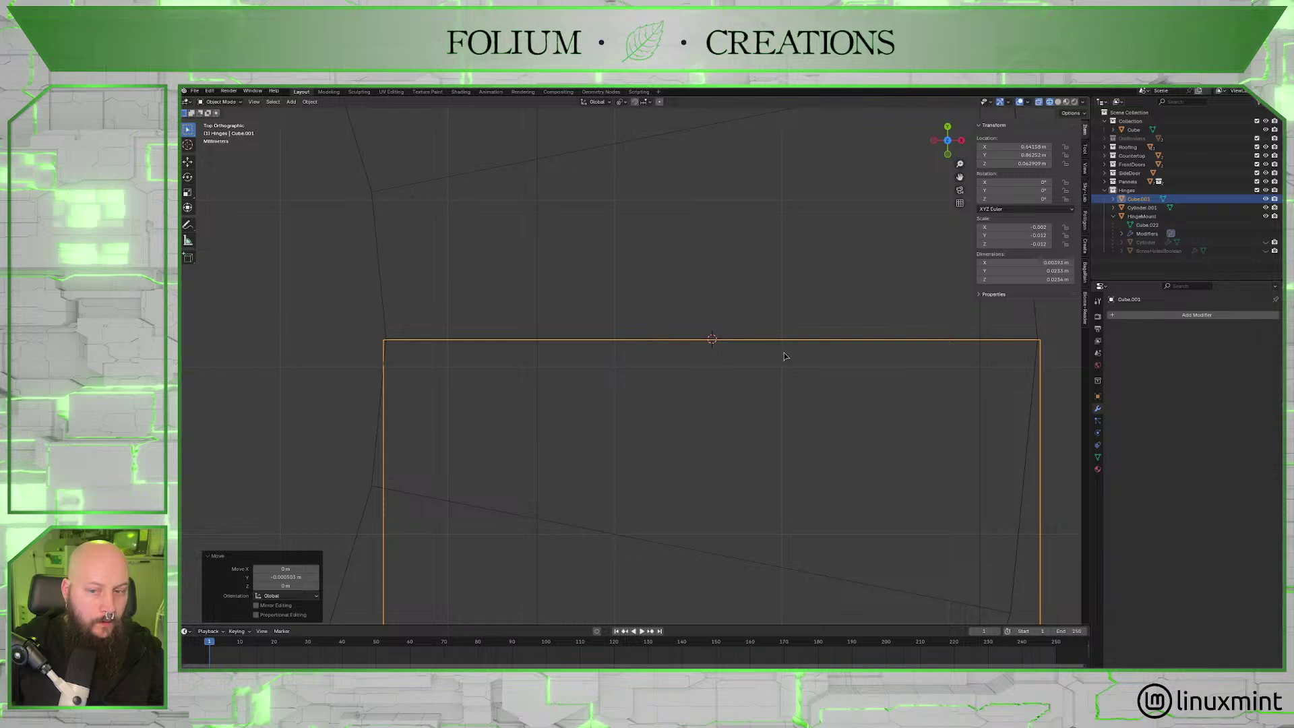
{"action": "key", "text": "s"}
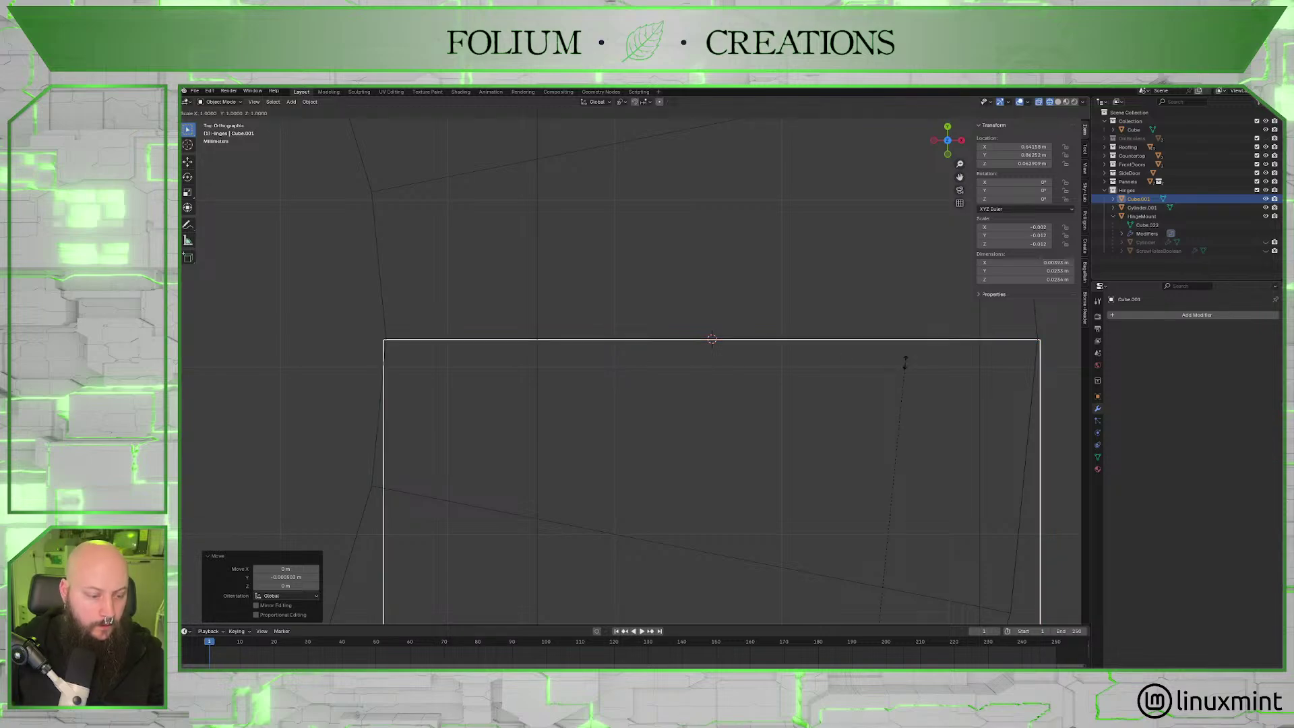
{"action": "key", "text": "x"}
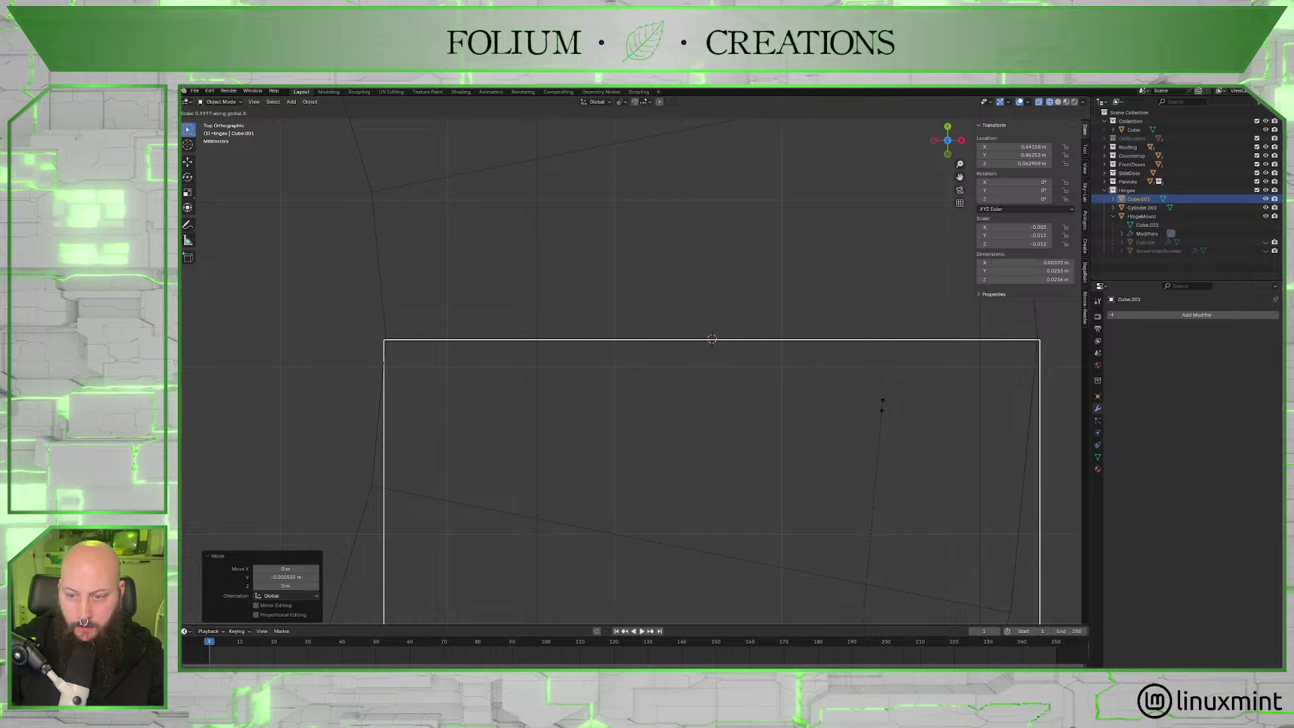
{"action": "left_click", "coordinate": [880, 517]}
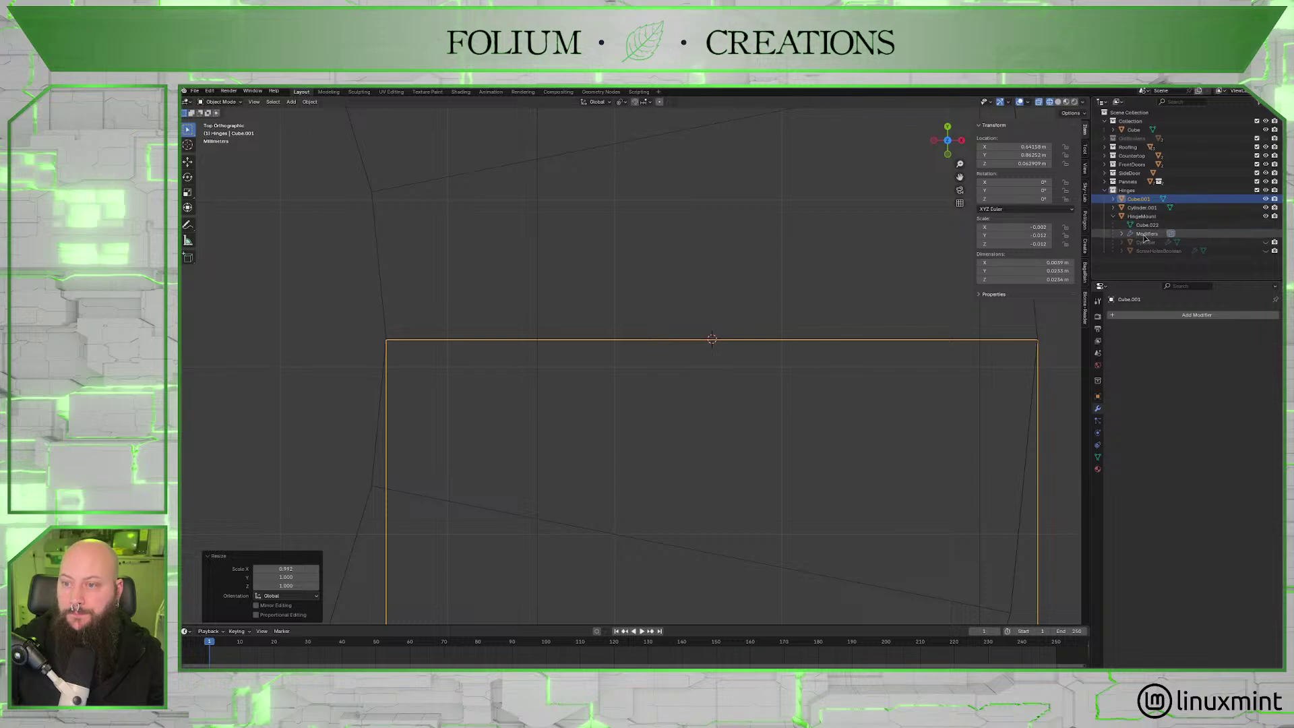
{"action": "left_click", "coordinate": [1266, 242]}
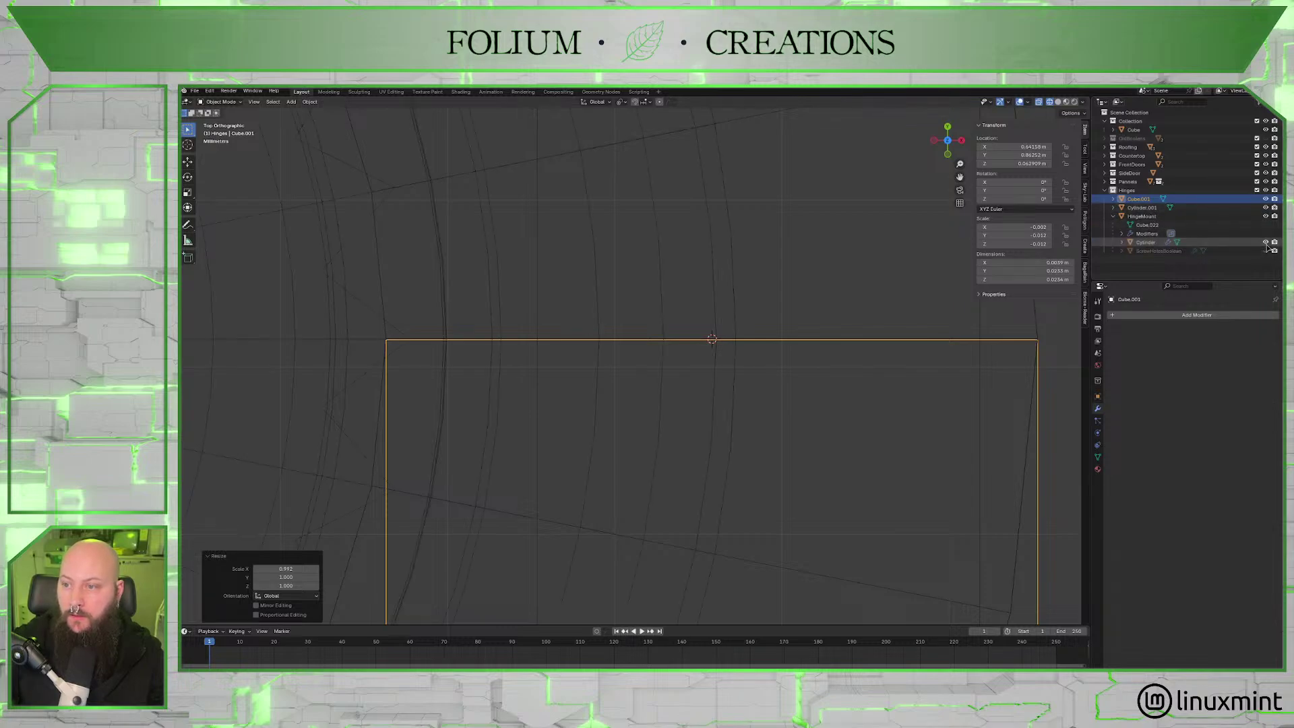
{"action": "left_click", "coordinate": [1176, 209]}
{"action": "key", "text": "Up"}
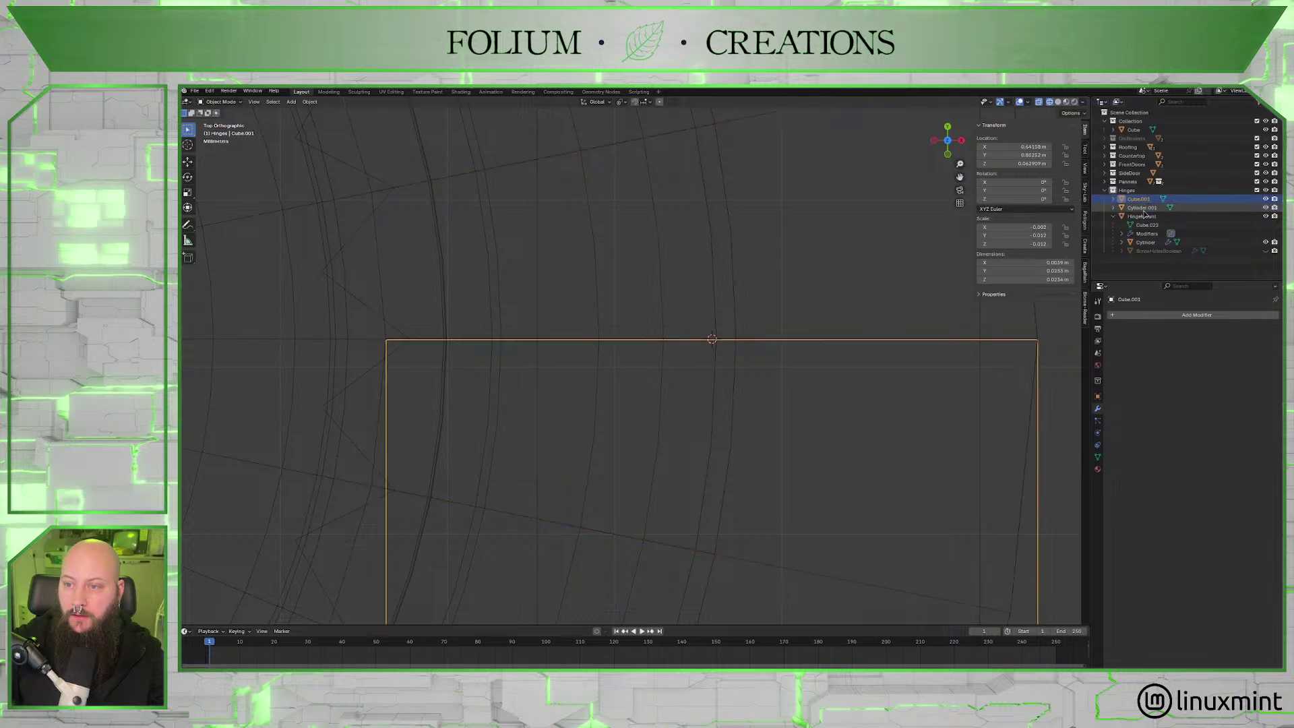
{"action": "key", "text": "Down"}
{"action": "key", "text": "Up"}
{"action": "key", "text": "Down"}
{"action": "key", "text": "Up"}
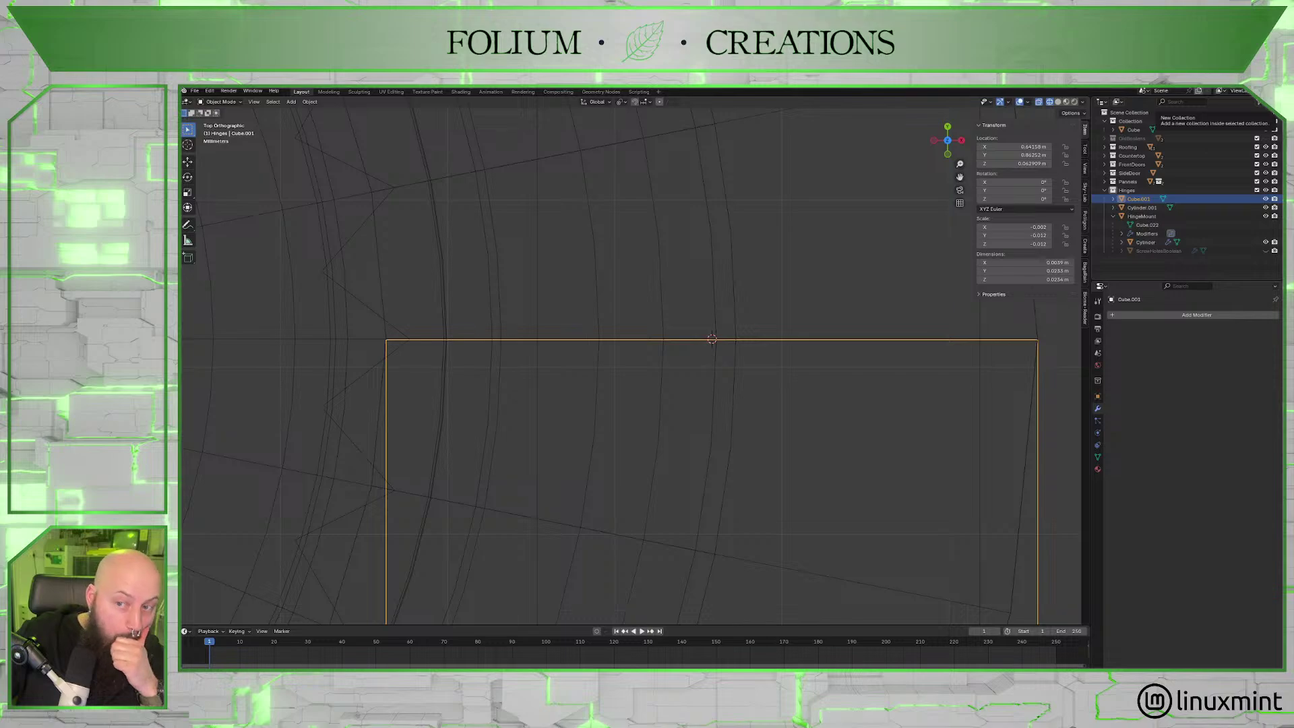
Create a new collection and rename it HingeUp.
{"action": "left_click", "coordinate": [1258, 102]}
{"action": "left_click", "coordinate": [1134, 260]}
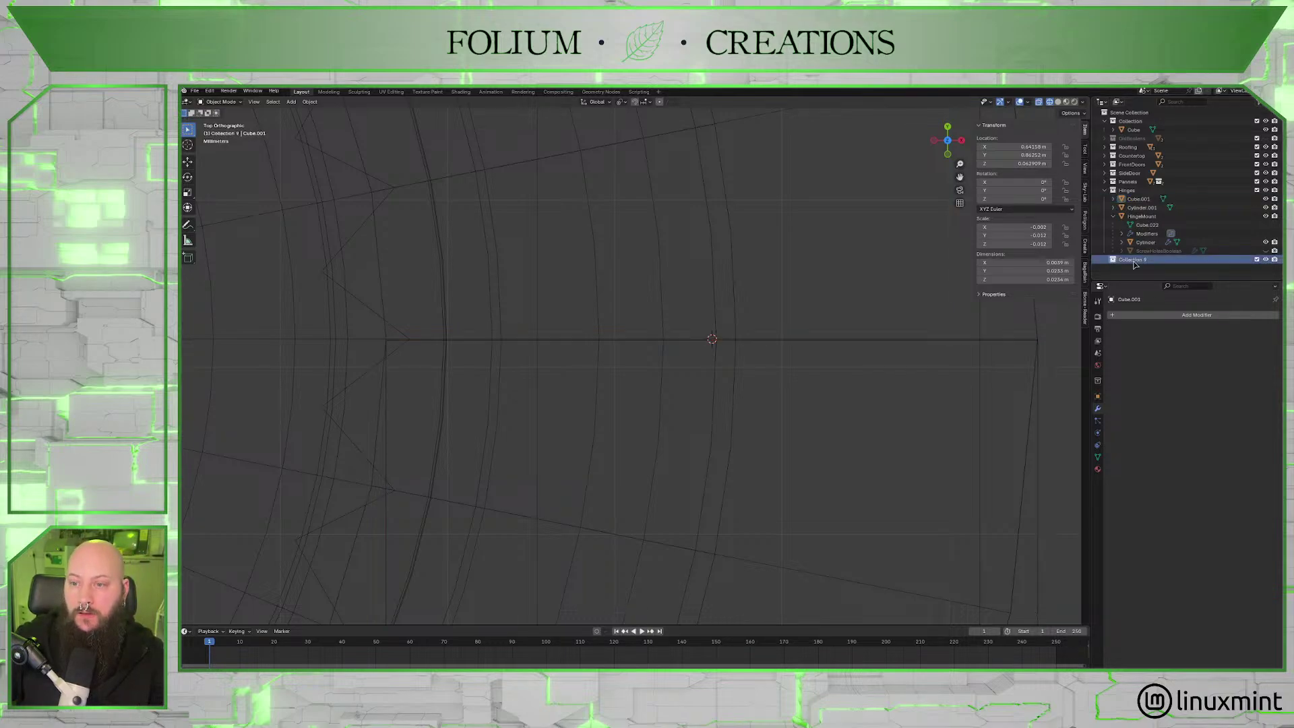
{"action": "double_click", "coordinate": [1134, 261]}
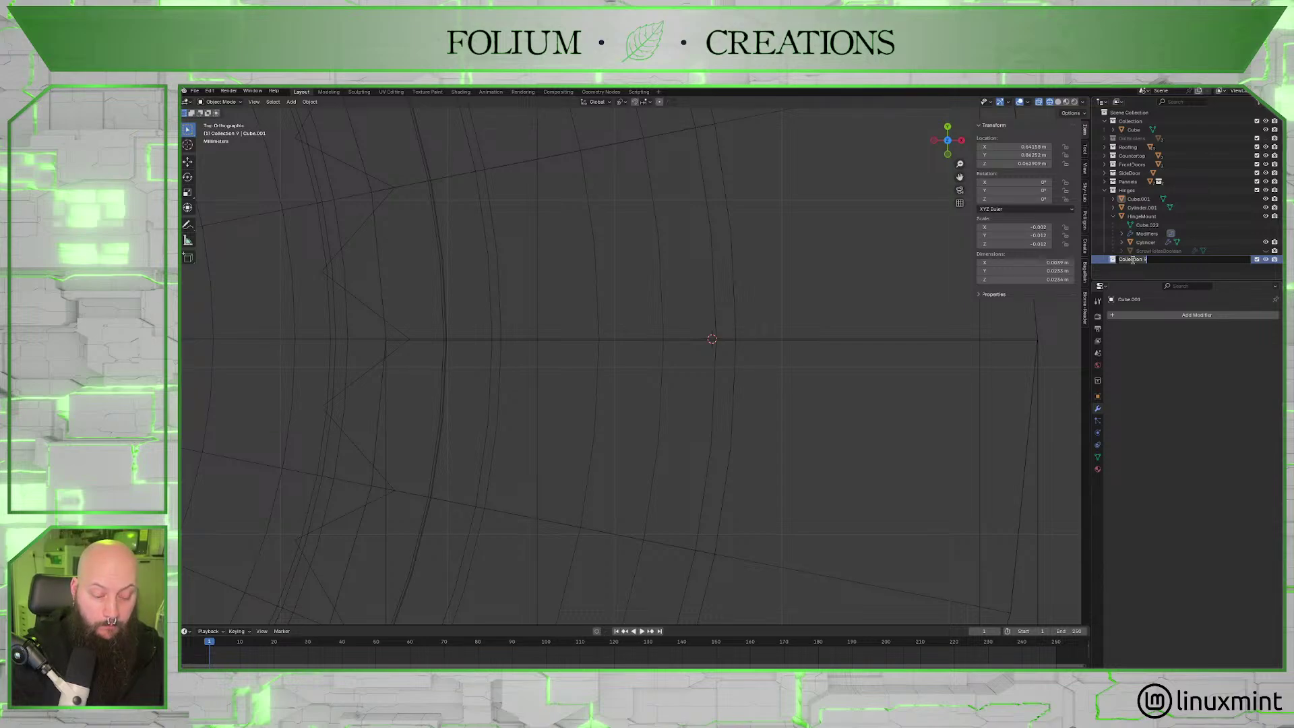
{"action": "type", "text": "Hinge"}
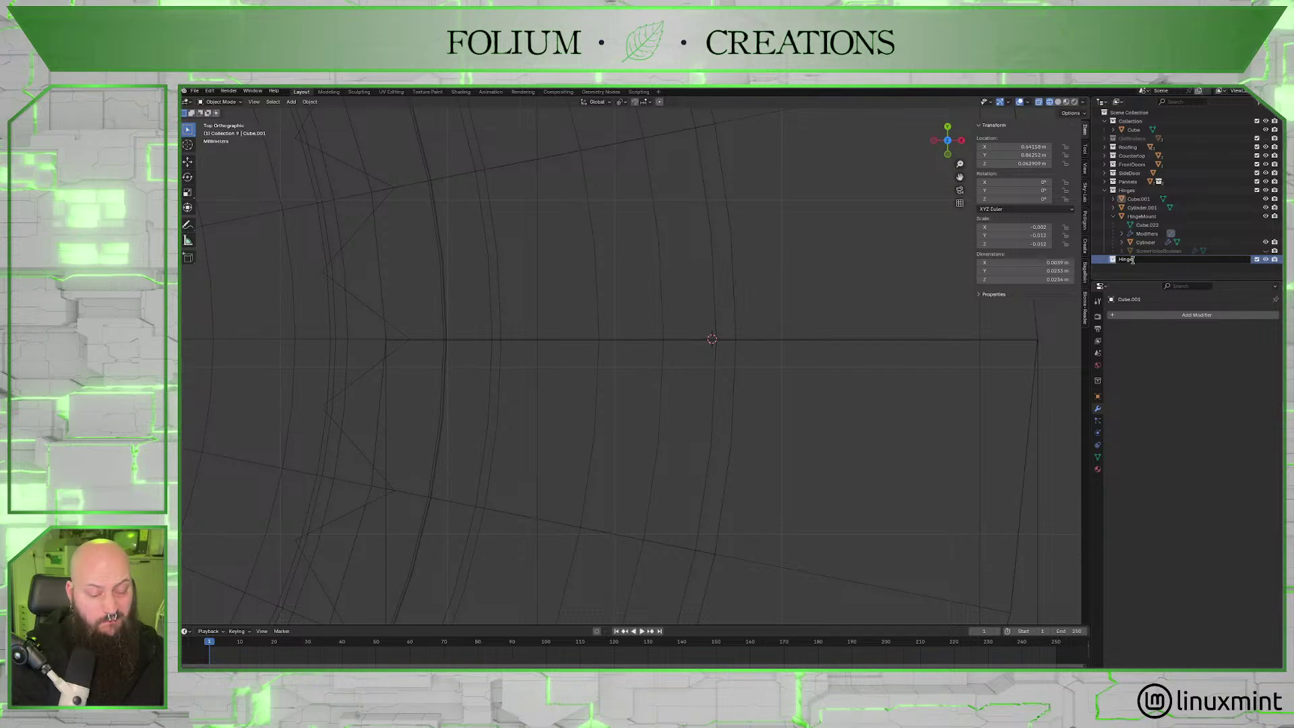
{"action": "type", "text": "Up"}
{"action": "key", "text": "Return"}
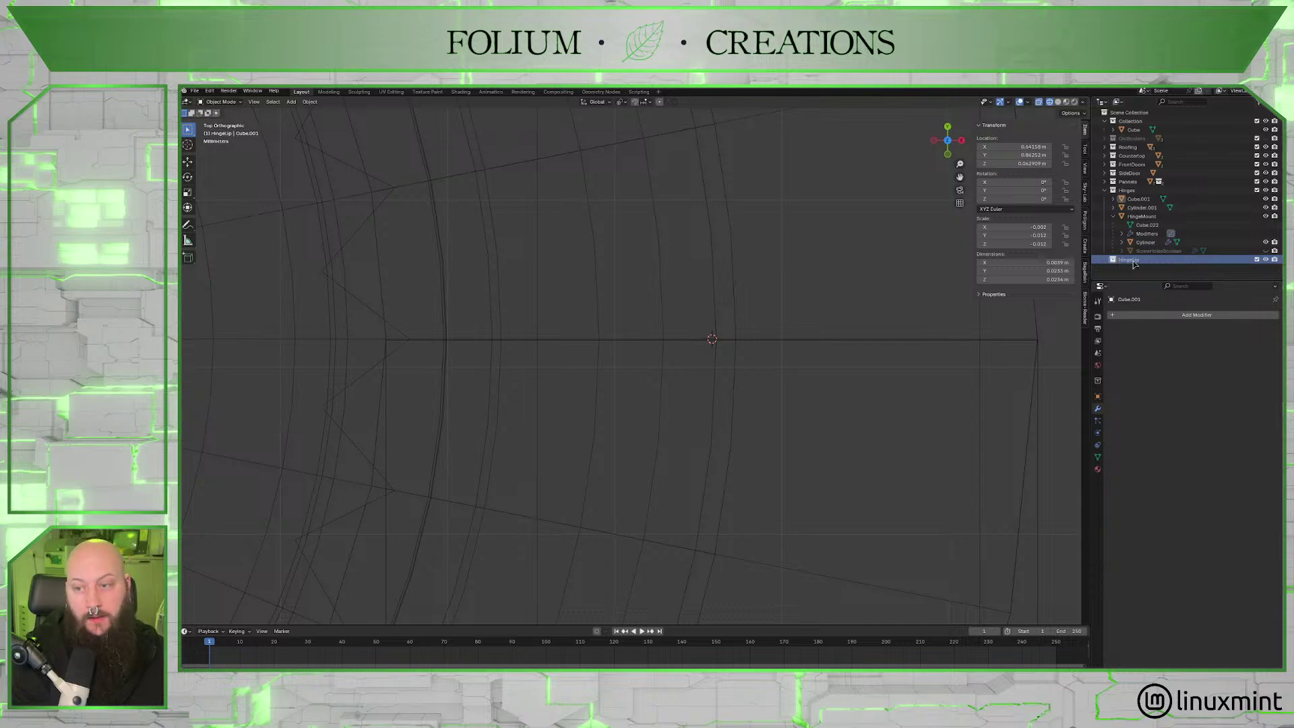
Move the leaf plate cube and the barrel cylinder together into the HingeUp collection.
{"action": "left_click", "coordinate": [1139, 198]}
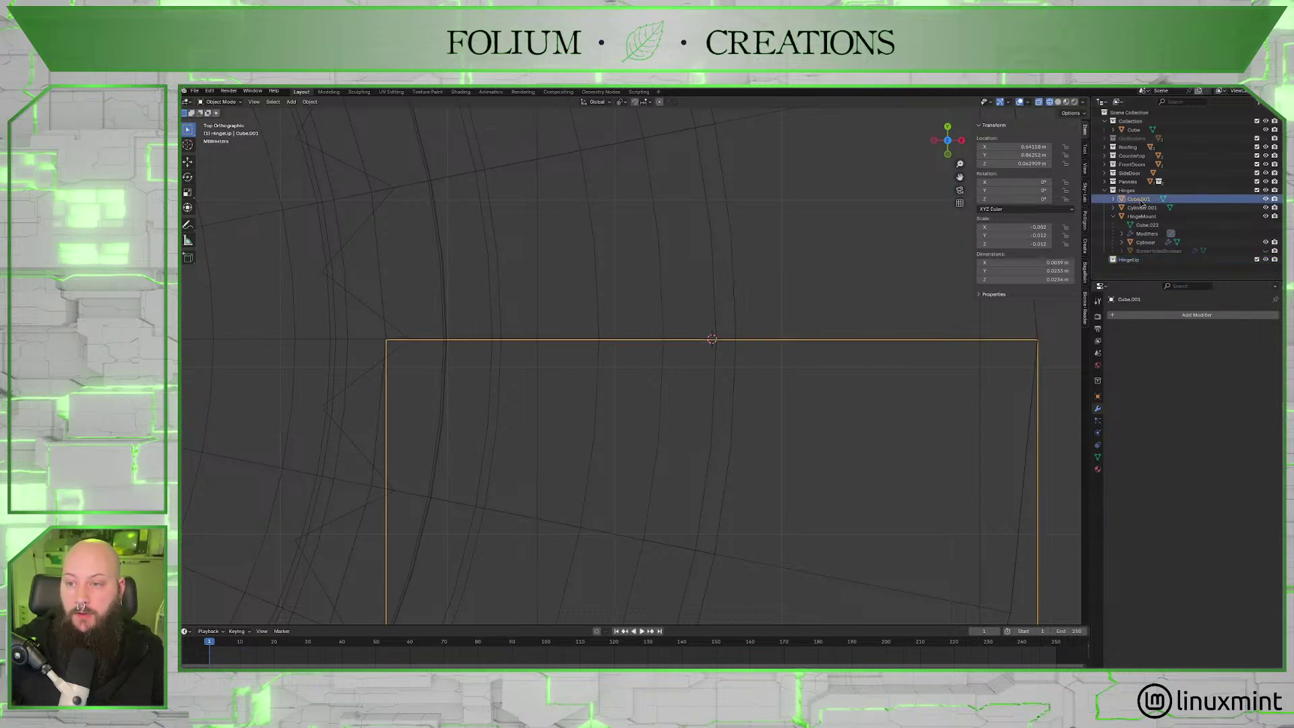
{"action": "left_click", "coordinate": [1143, 208], "text": "shift"}
{"action": "left_click_drag", "start_coordinate": [1142, 207], "coordinate": [1138, 262]}
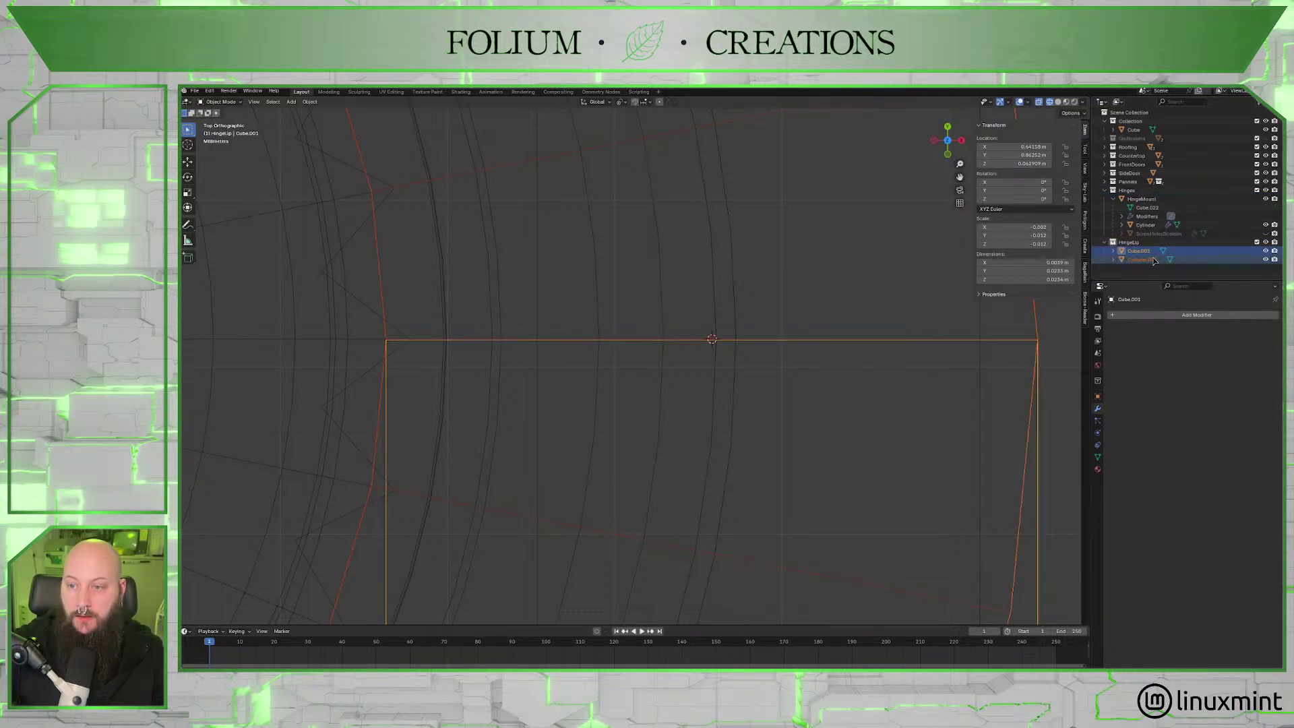
Return to solid shading and examine in Edit Mode how the leaf plate meets the barrel and the cabinet from several angles and above.
{"action": "key", "text": "Tab"}
{"action": "scroll", "coordinate": [619, 286], "scroll_direction": "down", "scroll_amount": 4}
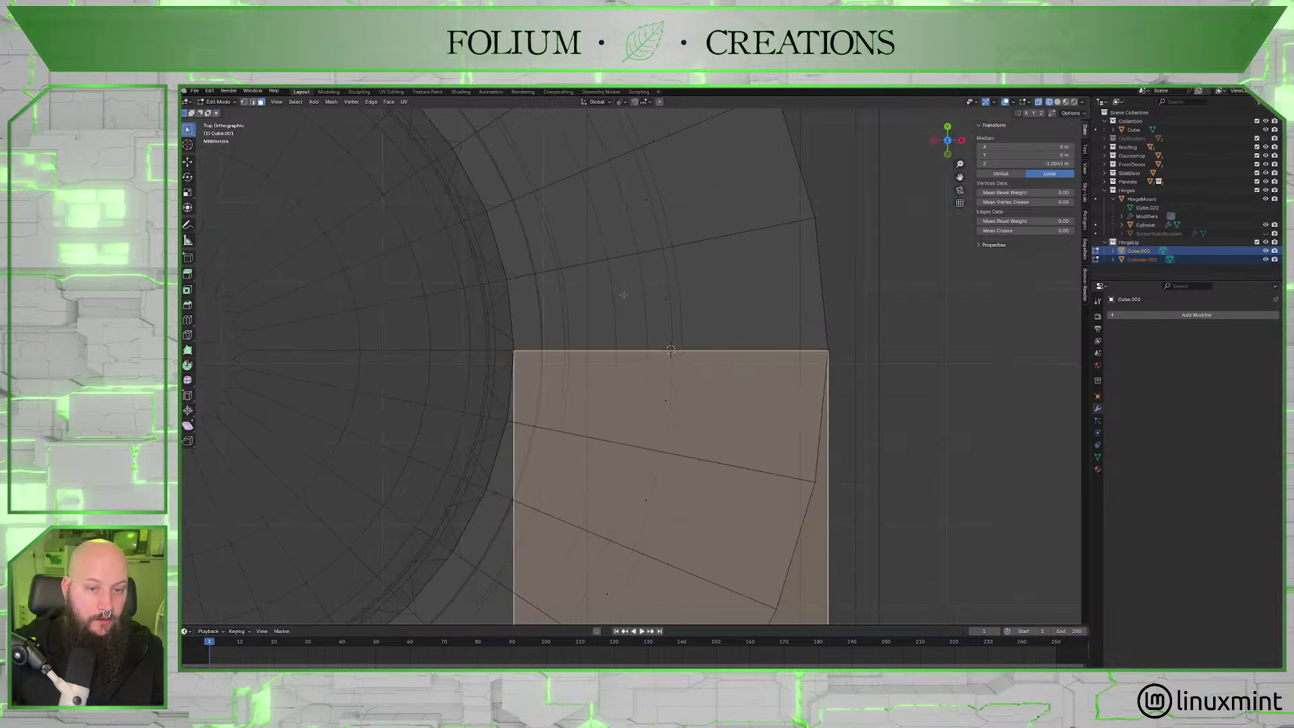
{"action": "middle_click_drag", "start_coordinate": [619, 286], "coordinate": [968, 109]}
{"action": "left_click", "coordinate": [1057, 101]}
{"action": "scroll", "coordinate": [728, 346], "scroll_direction": "up", "scroll_amount": 5}
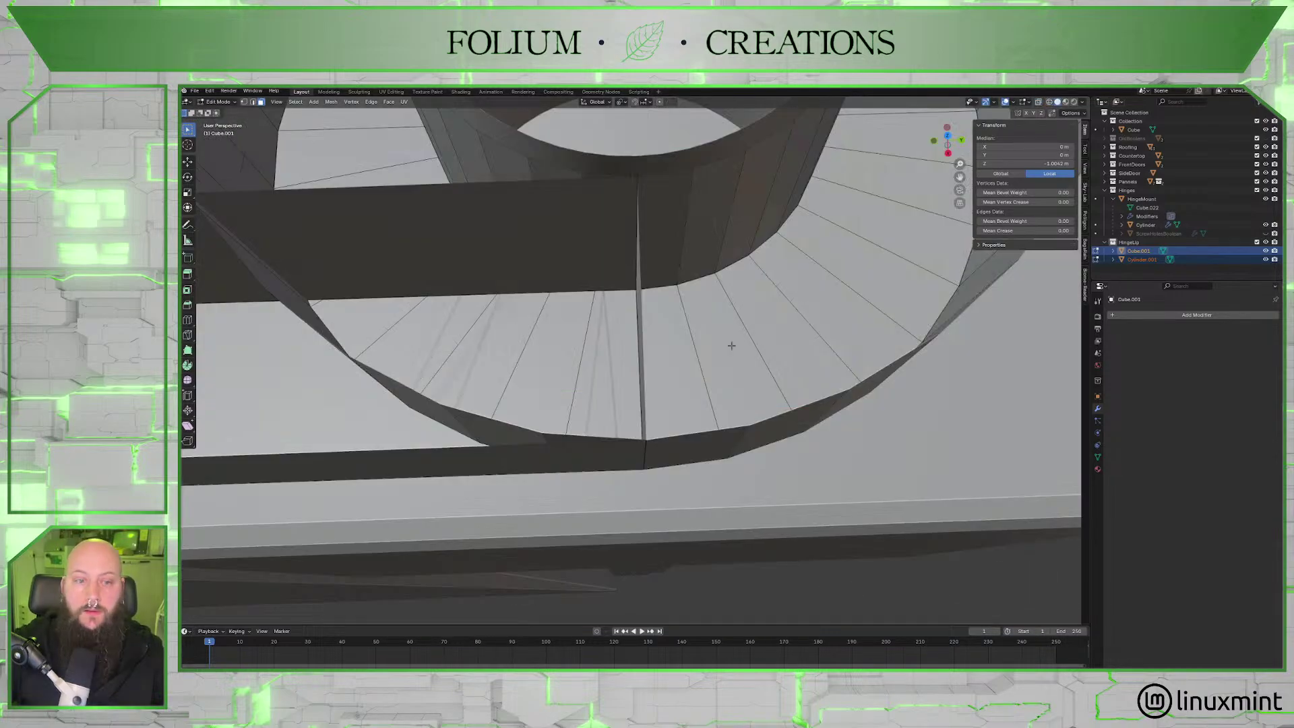
{"action": "mouse_move", "coordinate": [727, 346]}
{"action": "middle_mouse_down"}
{"action": "mouse_move", "coordinate": [674, 337]}
{"action": "mouse_move", "coordinate": [620, 351]}
{"action": "mouse_move", "coordinate": [700, 341]}
{"action": "mouse_move", "coordinate": [742, 315]}
{"action": "mouse_move", "coordinate": [690, 309]}
{"action": "mouse_move", "coordinate": [676, 351]}
{"action": "middle_mouse_up"}
{"action": "scroll", "coordinate": [690, 309], "scroll_direction": "down", "scroll_amount": 7}
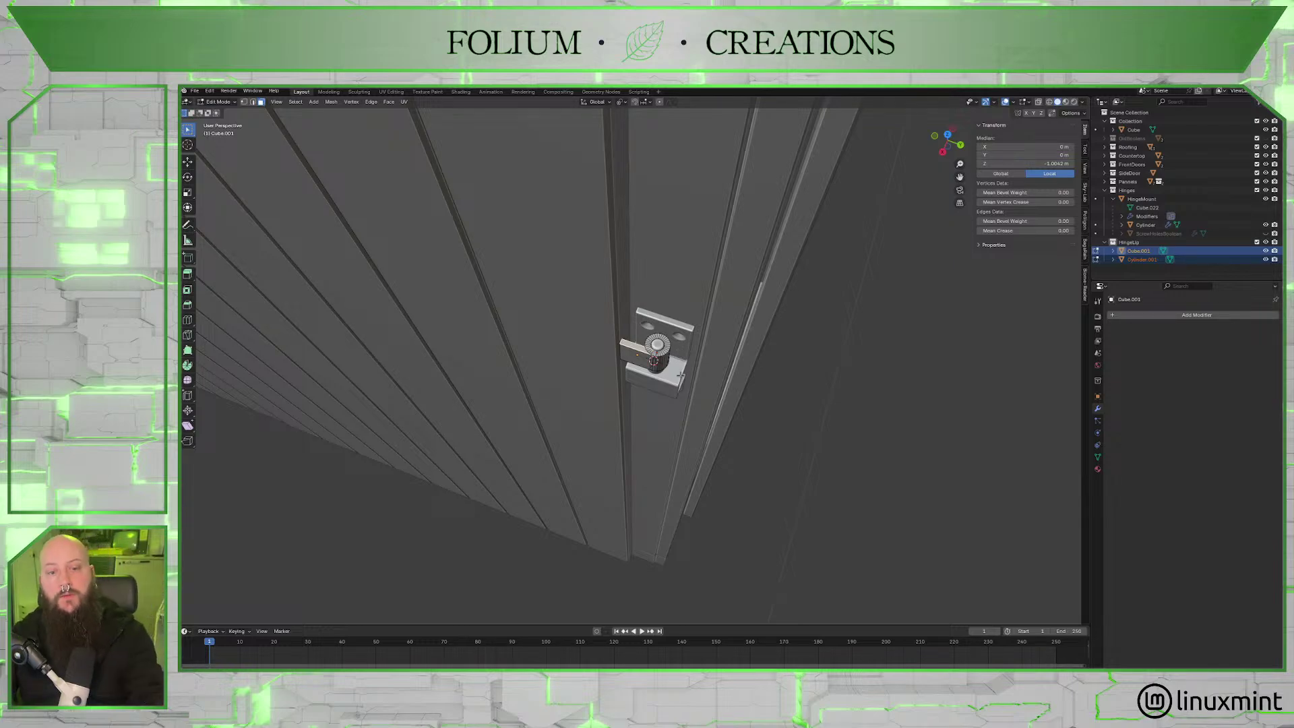
{"action": "scroll", "coordinate": [633, 462], "scroll_direction": "up", "scroll_amount": 8}
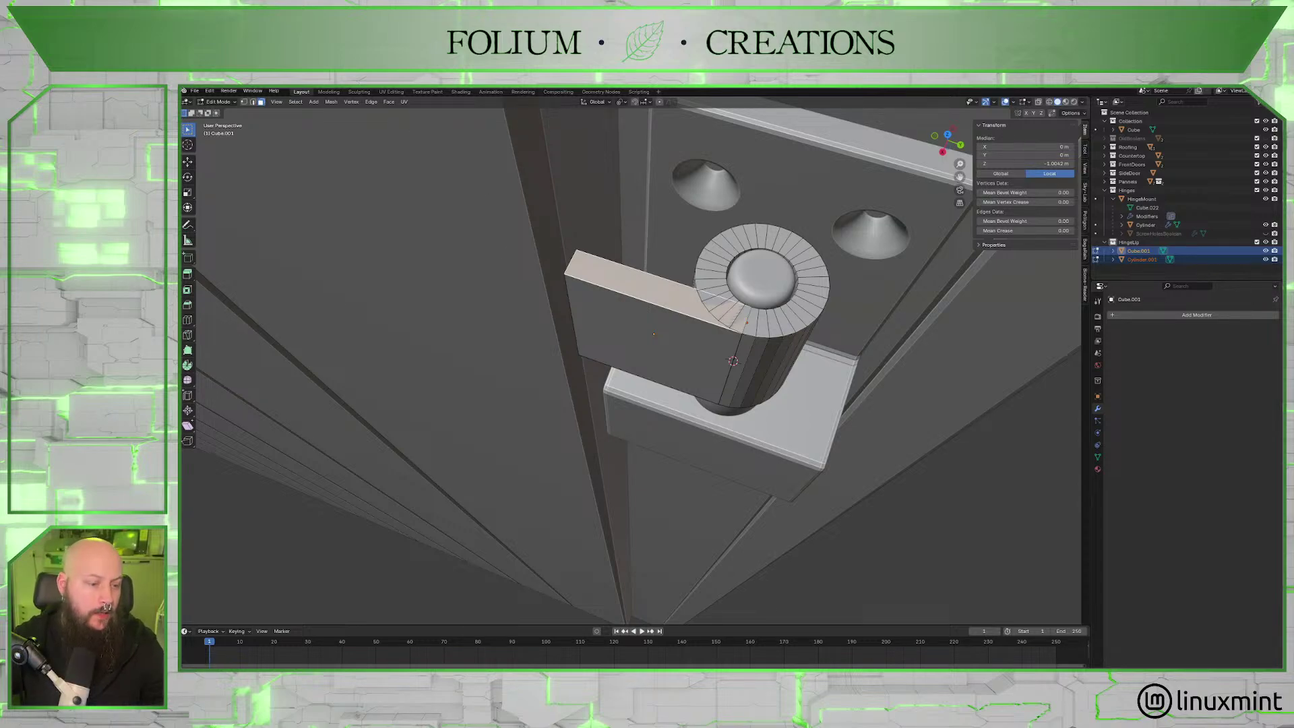
{"action": "middle_click_drag", "start_coordinate": [690, 317], "coordinate": [739, 333]}
{"action": "left_click", "coordinate": [948, 140]}
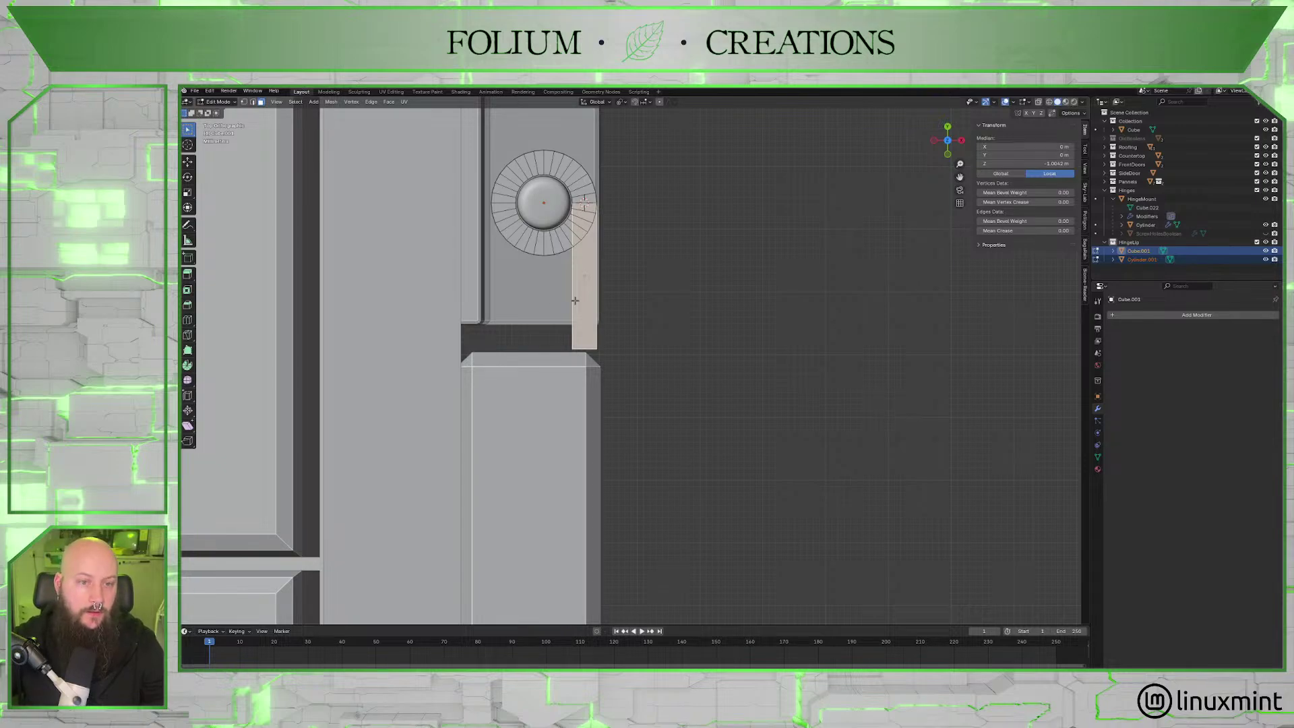
In Object Mode, select the leaf plate plus the barrel as the active object and join them into one mesh.
{"action": "key", "text": "Tab"}
{"action": "key", "text": "Tab"}
{"action": "key", "text": "Tab"}
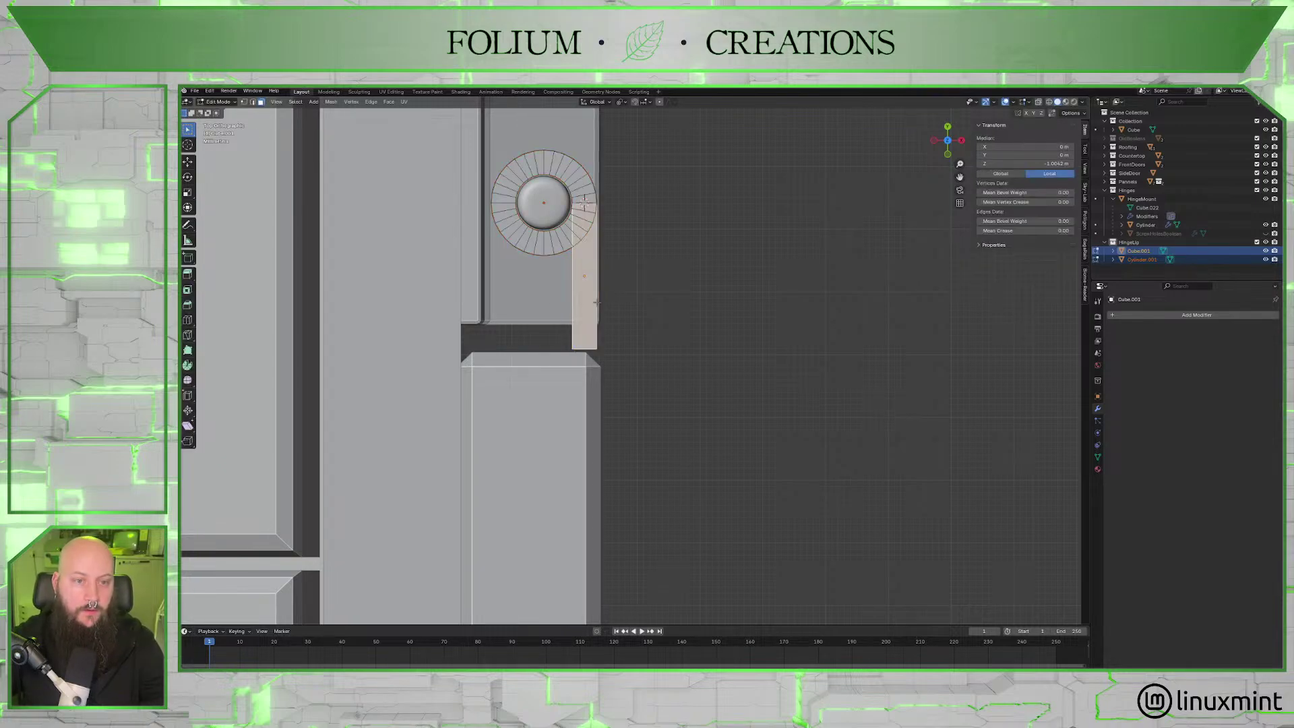
{"action": "left_click", "coordinate": [587, 310]}
{"action": "key", "text": "Tab"}
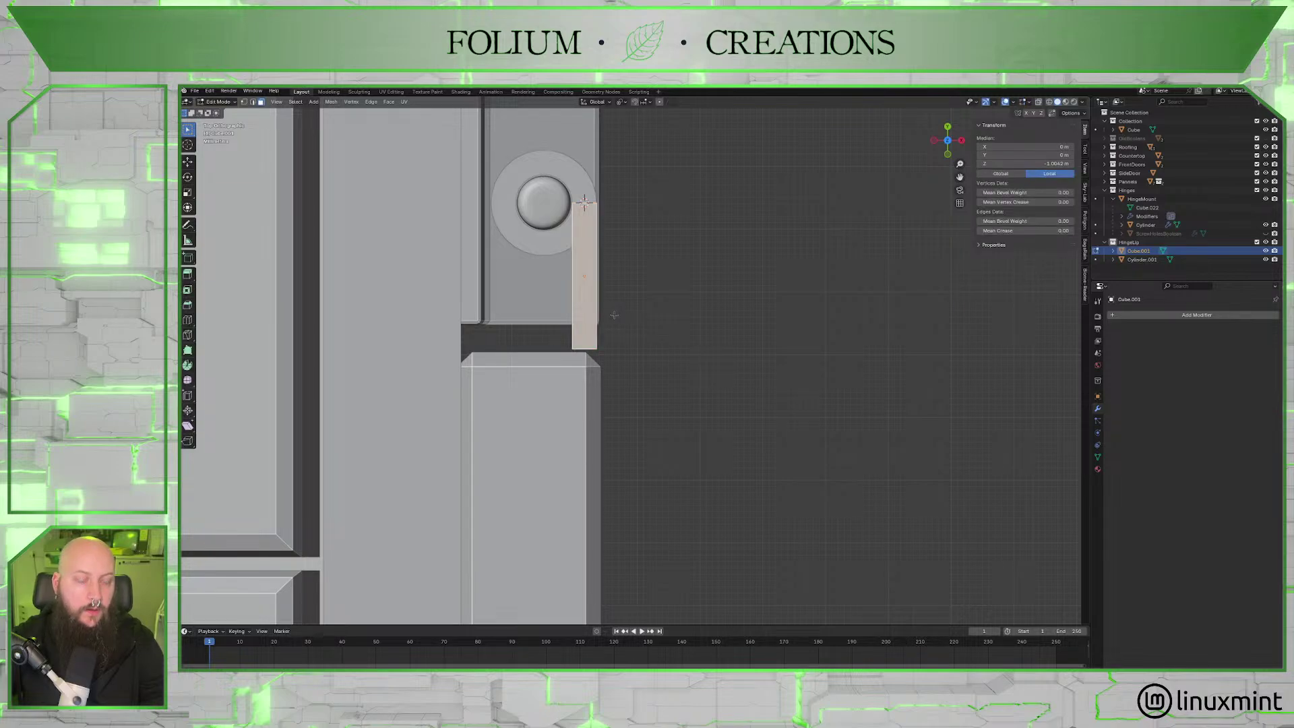
{"action": "middle_click_drag", "start_coordinate": [617, 314], "coordinate": [678, 298]}
{"action": "key", "text": "Tab"}
{"action": "left_click", "coordinate": [637, 243], "text": "shift"}
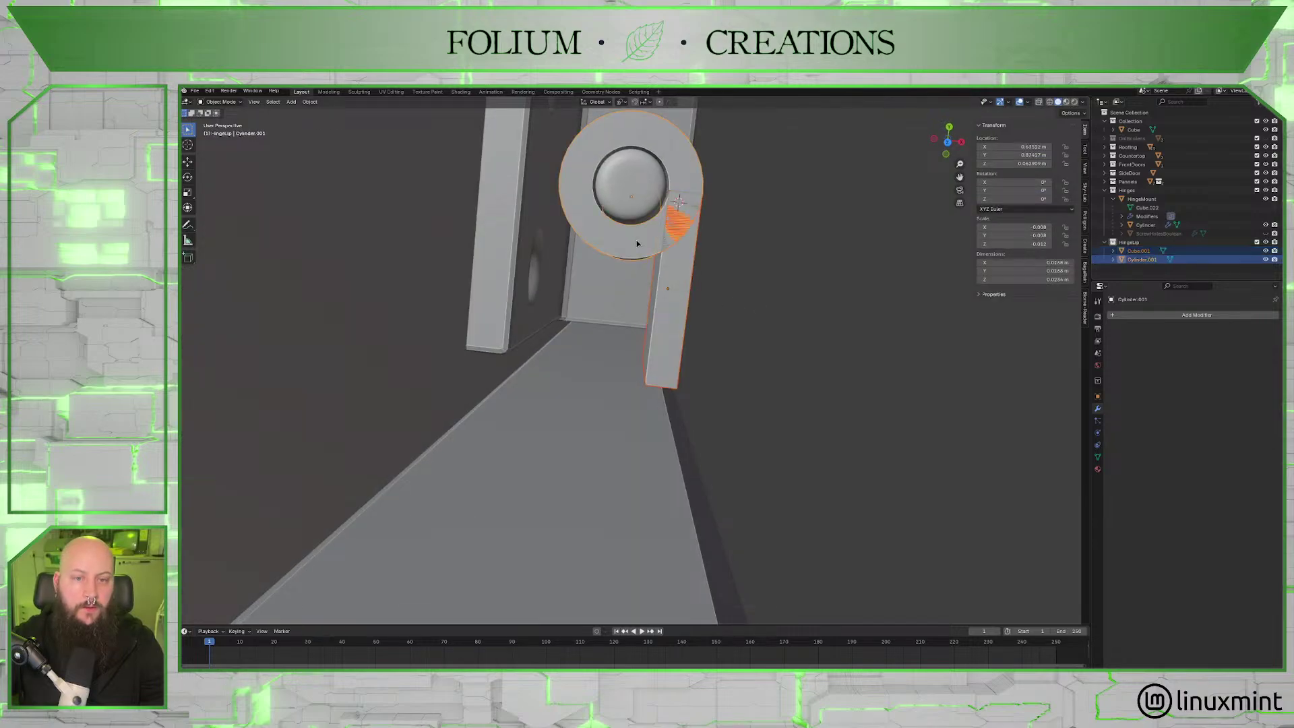
{"action": "key", "text": "ctrl+j"}
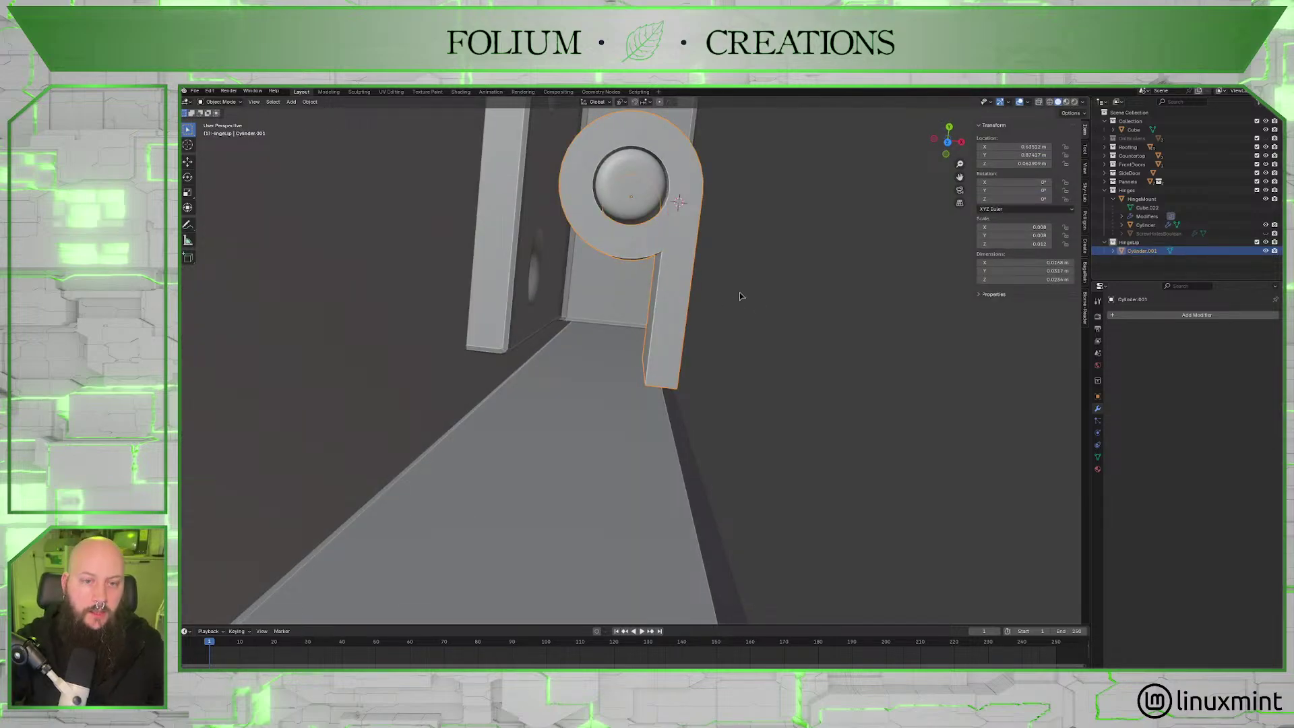
Add one loop cut across the leaf plate, slid by about -0.34 to where its inner edge meets the barrel's outer rim.
{"action": "middle_click_drag", "start_coordinate": [780, 299], "coordinate": [672, 389]}
{"action": "key", "text": "Tab"}
{"action": "scroll", "coordinate": [747, 360], "scroll_direction": "up", "scroll_amount": 3}
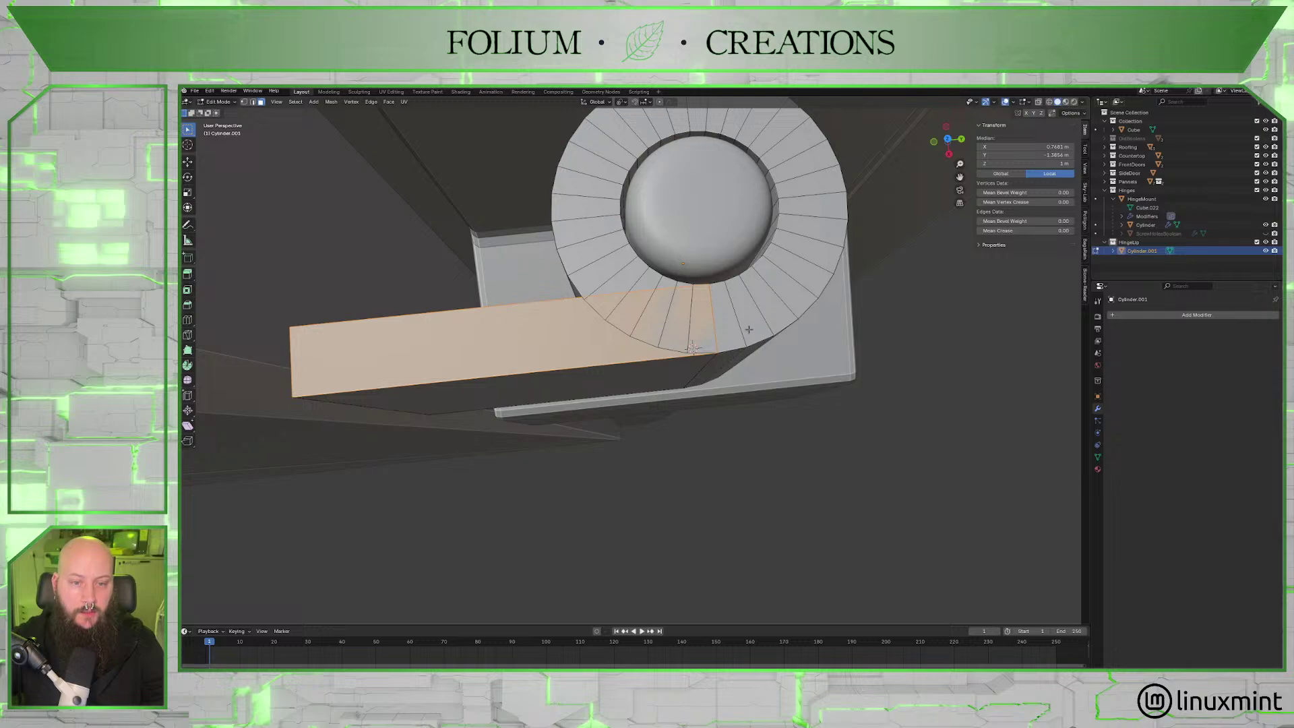
{"action": "middle_click_drag", "start_coordinate": [748, 330], "coordinate": [708, 344]}
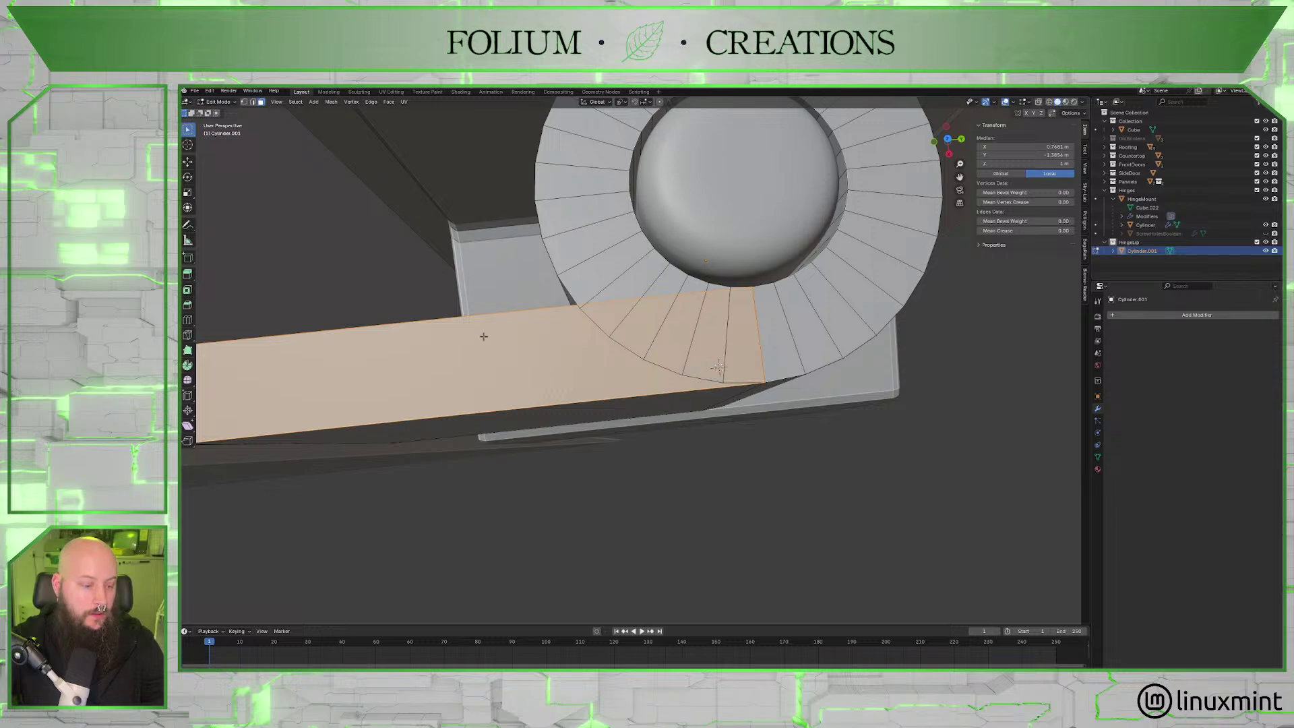
{"action": "key", "text": "ctrl+r"}
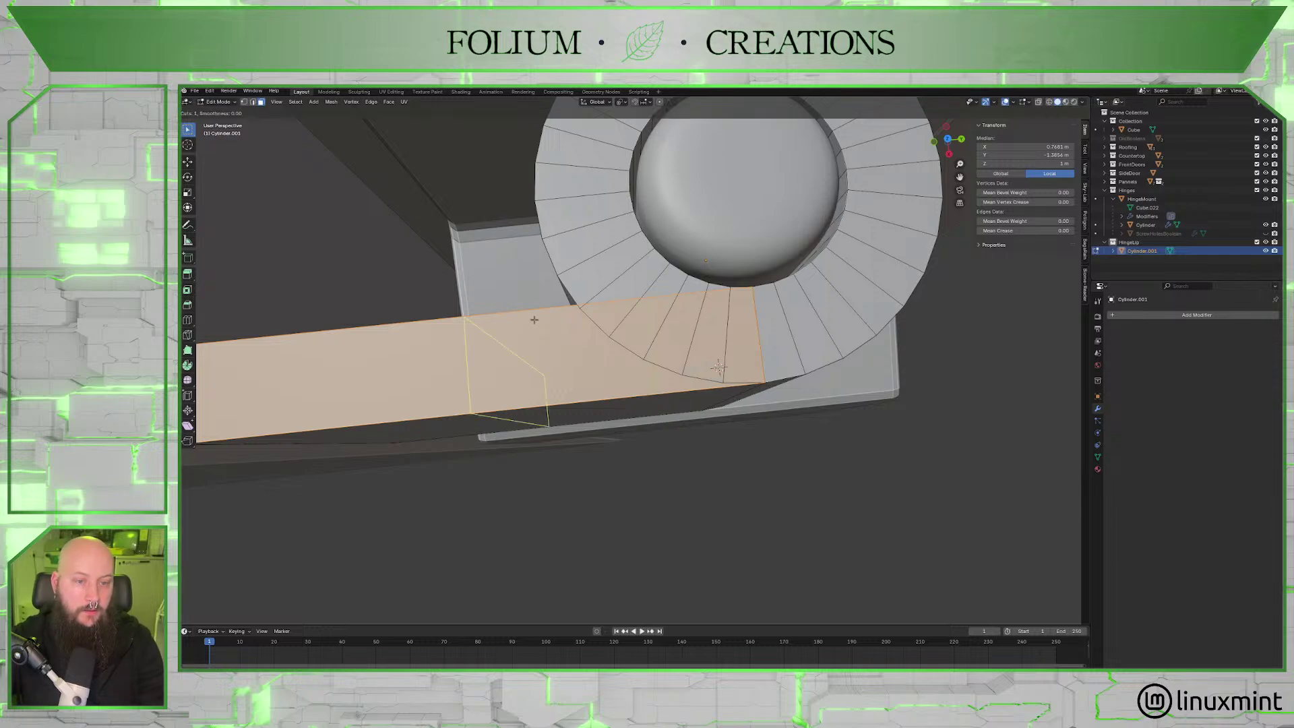
{"action": "left_click", "coordinate": [539, 323]}
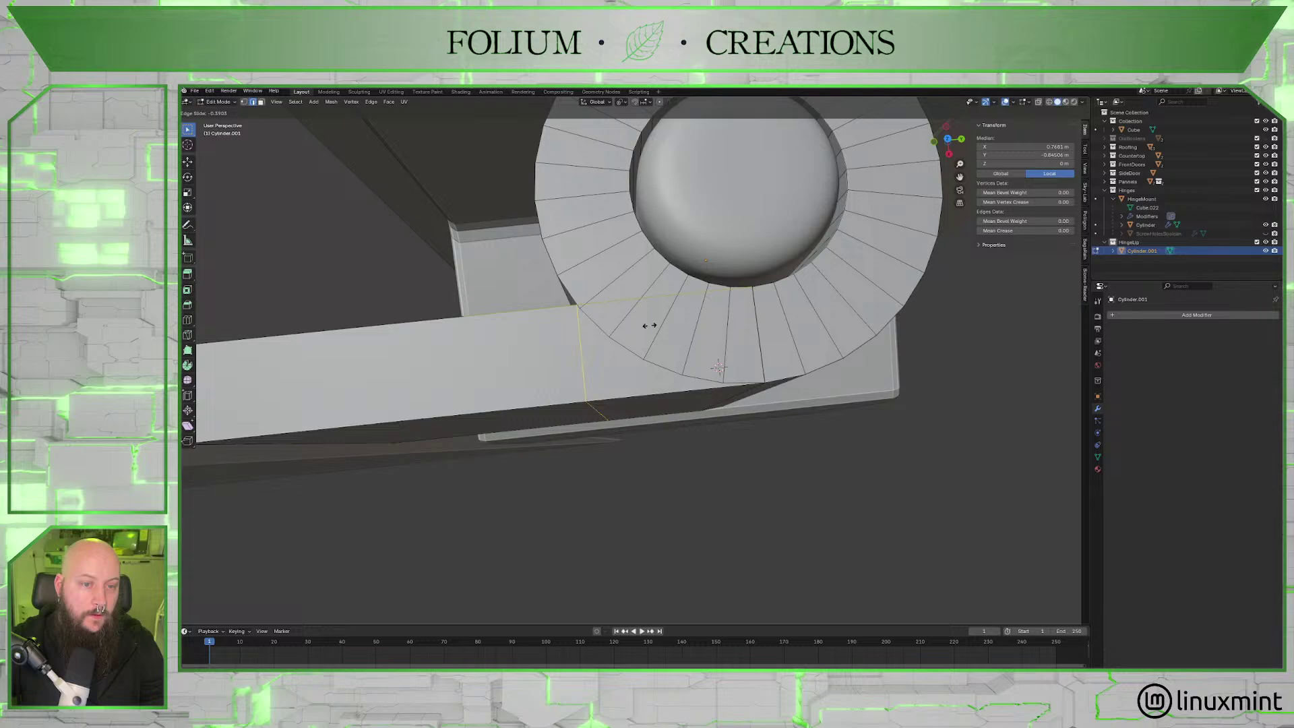
{"action": "left_click", "coordinate": [649, 326]}
{"action": "left_click", "coordinate": [948, 139]}
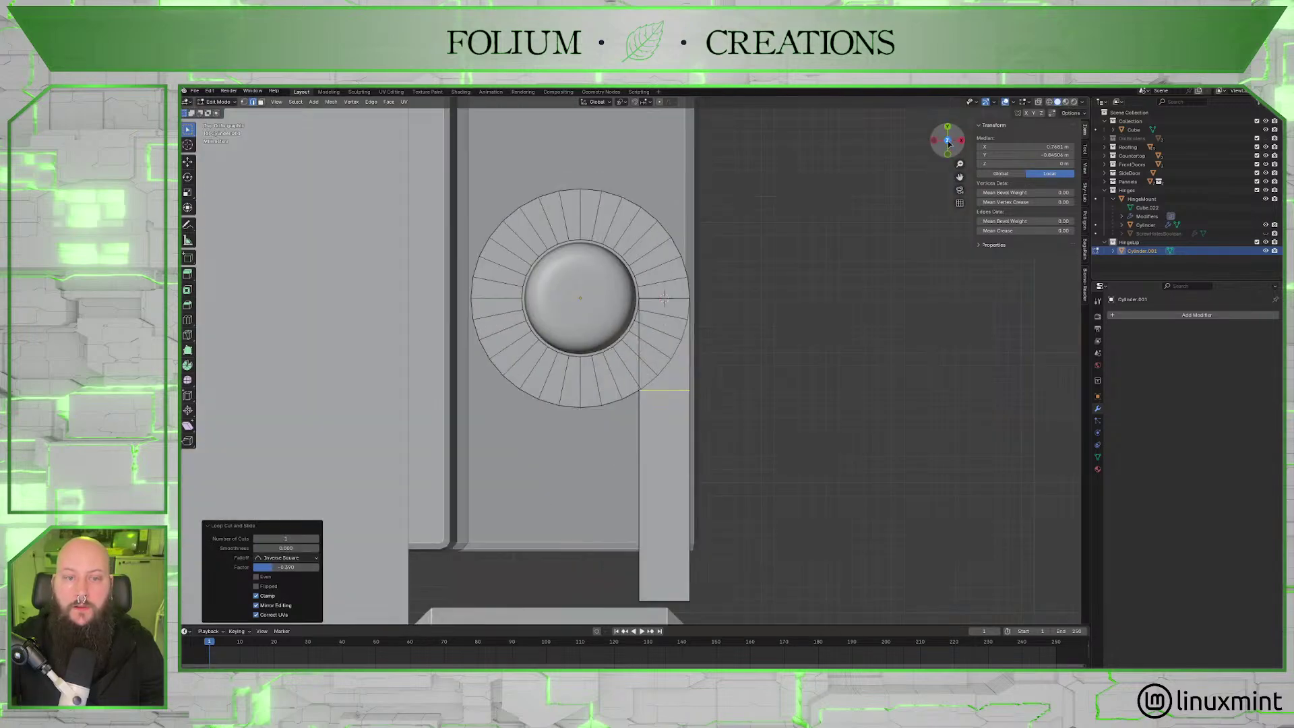
Edge-slide the leaf plate's new loop slightly so it starts exactly where the plate's inner edge crosses the barrel's outer rim.
{"action": "scroll", "coordinate": [679, 324], "scroll_direction": "up", "scroll_amount": 10}
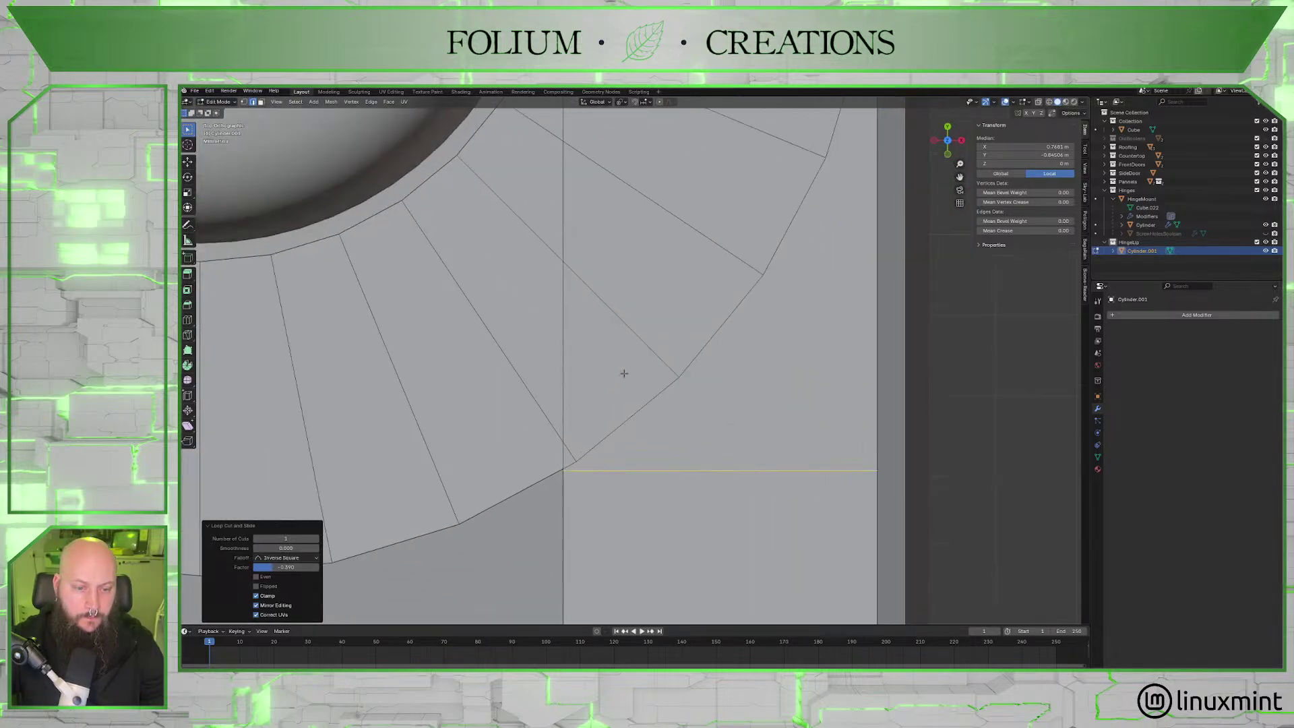
{"action": "scroll", "coordinate": [624, 373], "scroll_direction": "up", "scroll_amount": 5}
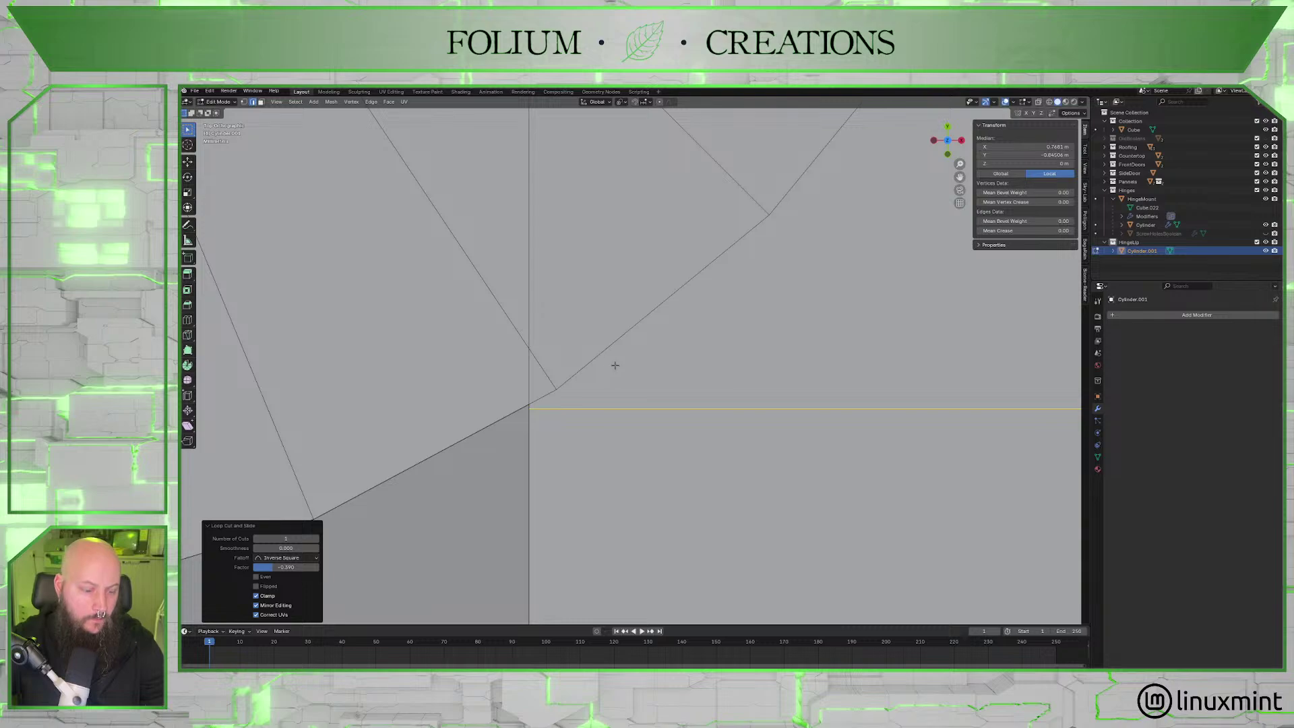
{"action": "key", "text": "g"}
{"action": "key", "text": "g"}
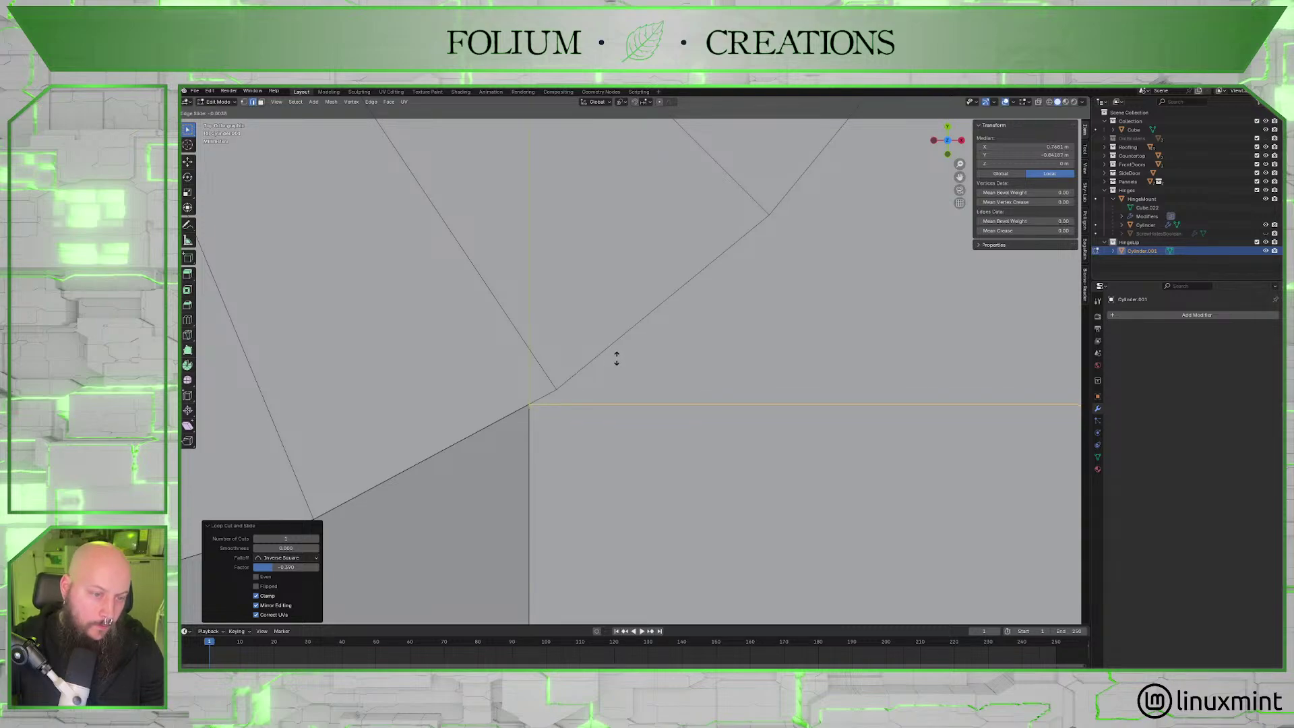
{"action": "left_click", "coordinate": [616, 358]}
{"action": "scroll", "coordinate": [629, 370], "scroll_direction": "down", "scroll_amount": 3}
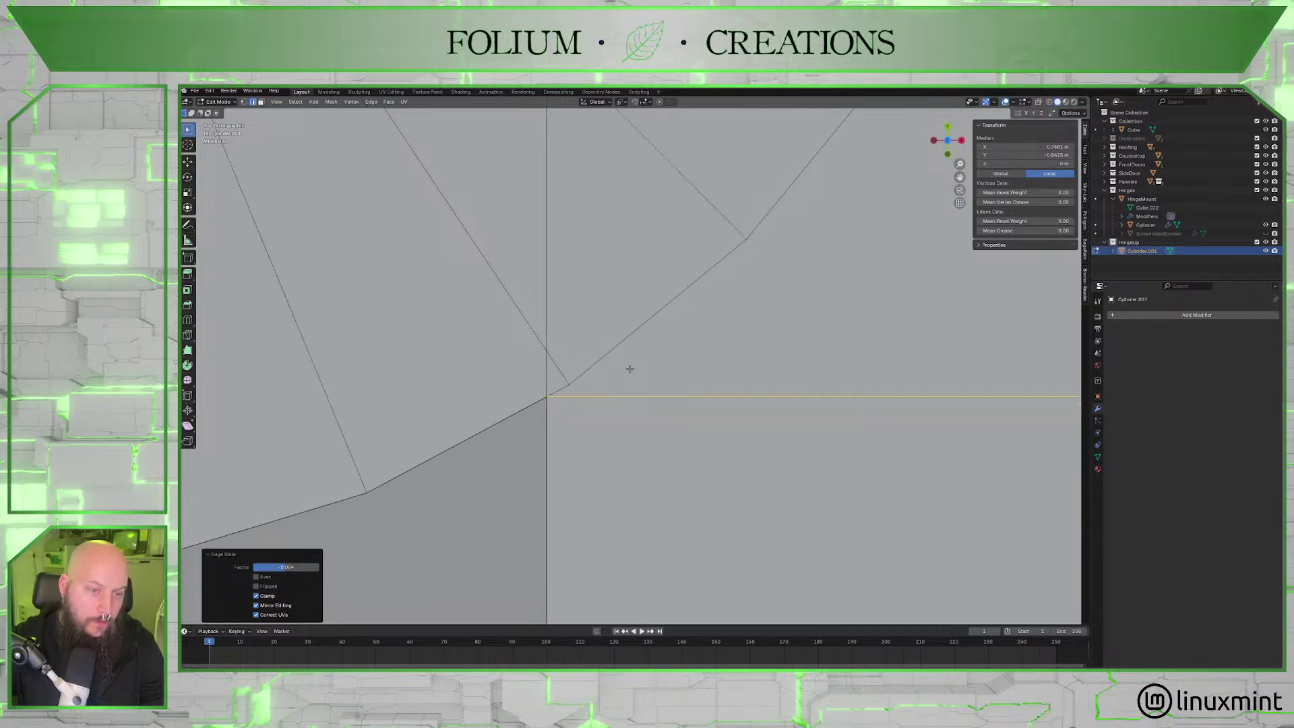
{"action": "middle_click_drag", "start_coordinate": [681, 389], "coordinate": [605, 391]}
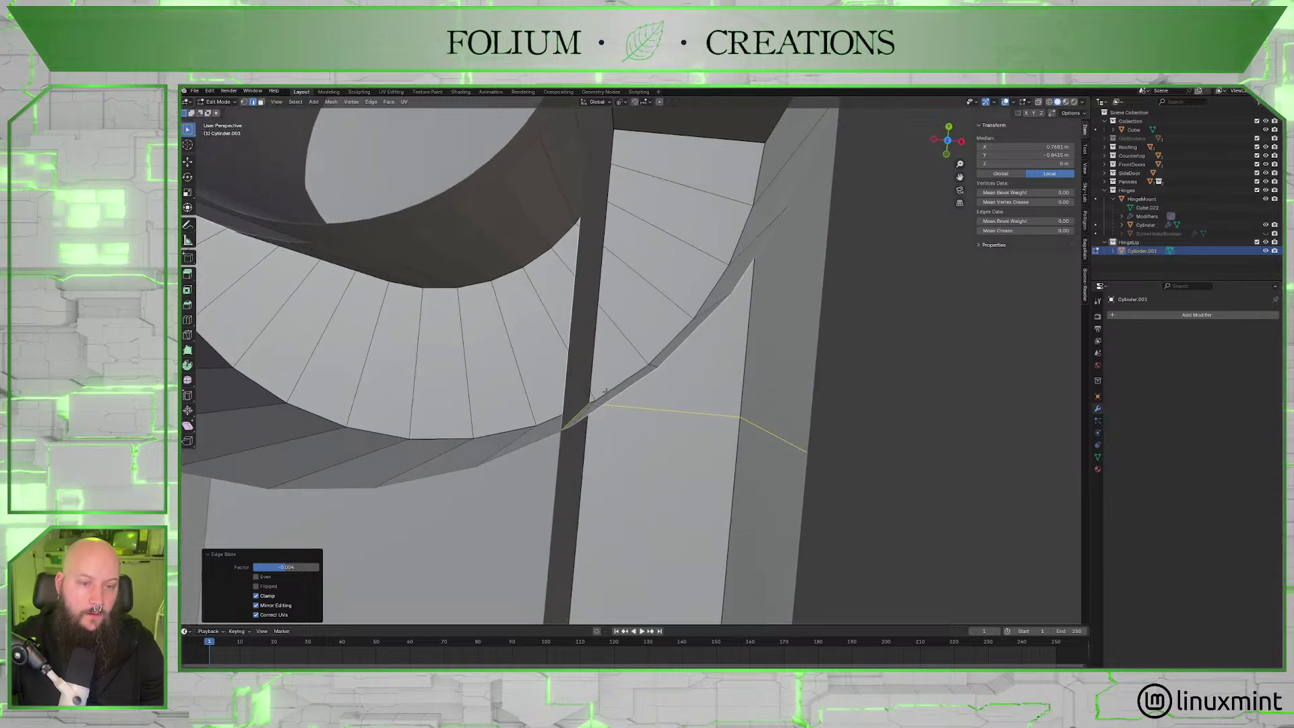
{"action": "left_click", "coordinate": [948, 140]}
{"action": "scroll", "coordinate": [720, 330], "scroll_direction": "up", "scroll_amount": 3}
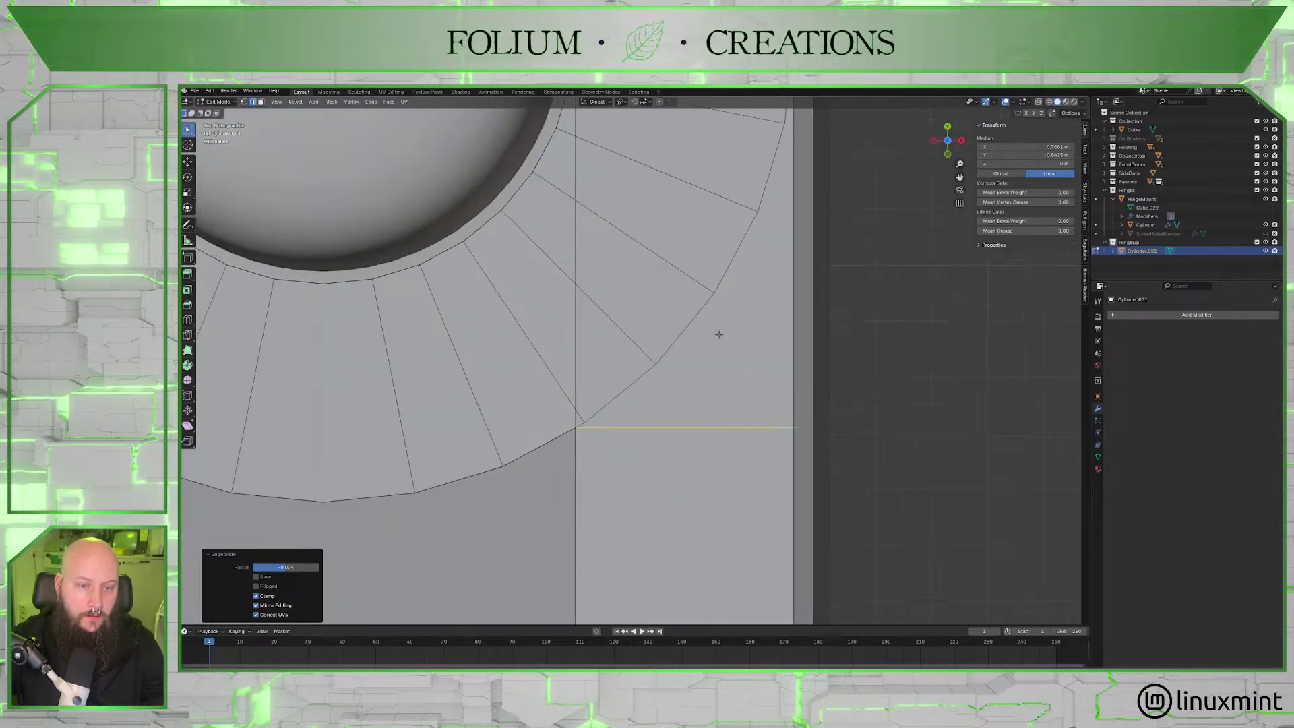
{"action": "scroll", "coordinate": [719, 333], "scroll_direction": "down", "scroll_amount": 2}
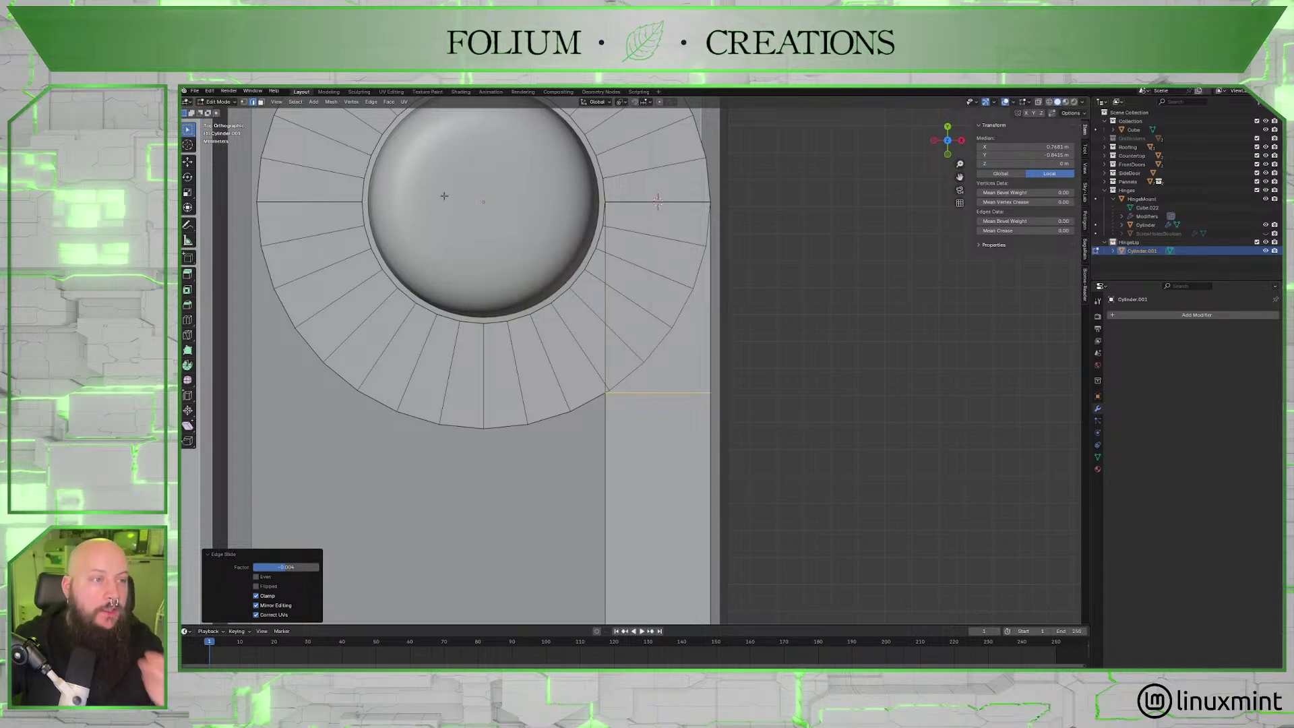
In face selection mode, delete the leaf plate's top end face overlapping the barrel with Only Faces, keeping its edges.
{"action": "left_click", "coordinate": [260, 102]}
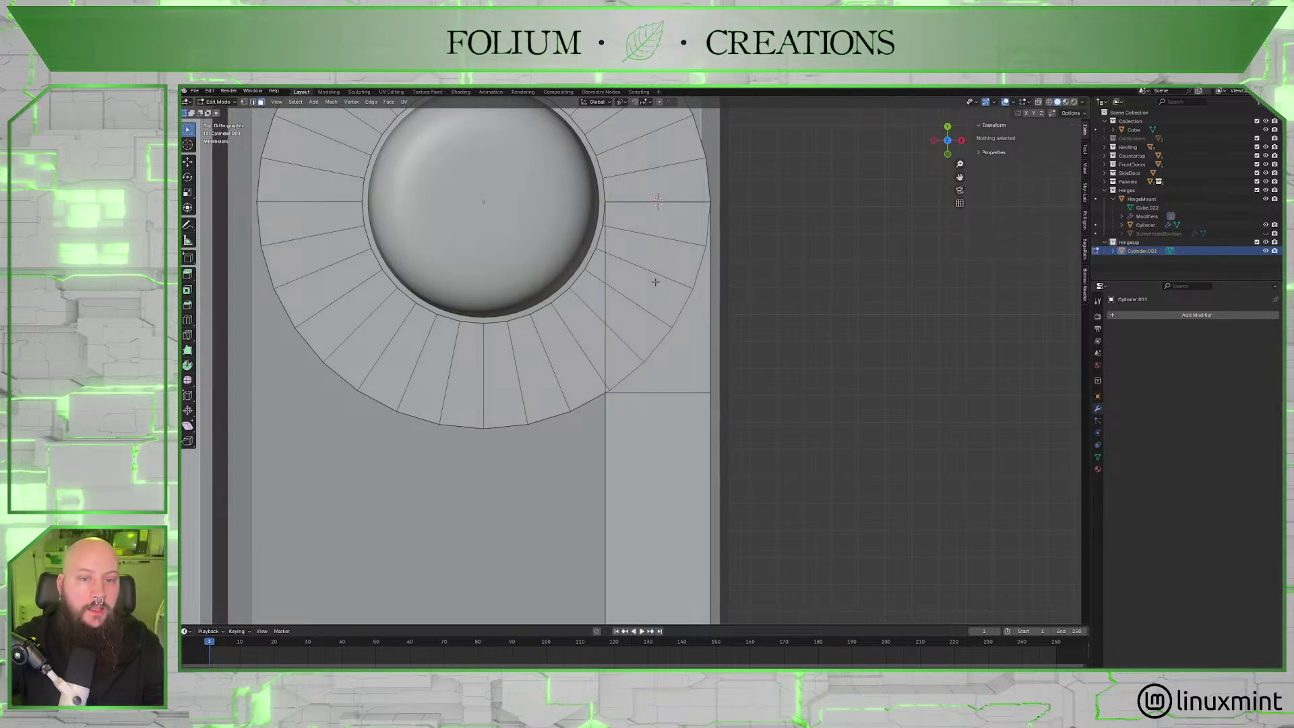
{"action": "left_click", "coordinate": [611, 377]}
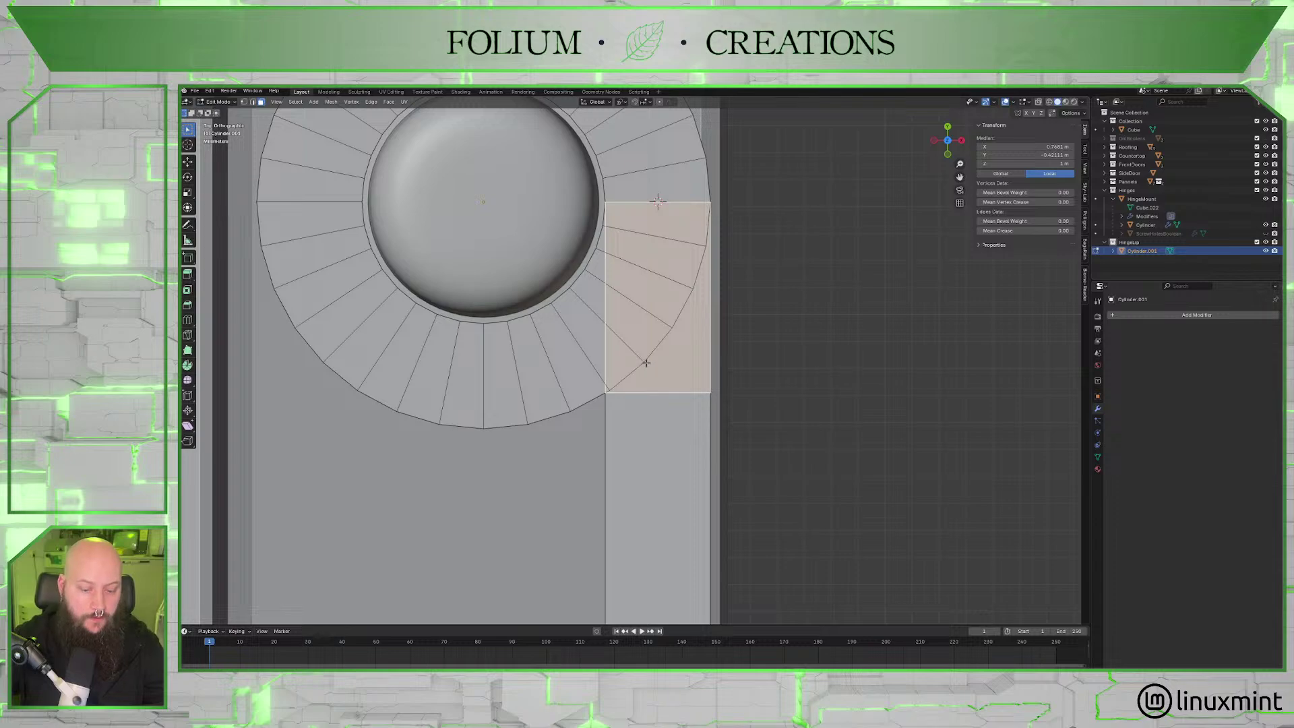
{"action": "key", "text": "x"}
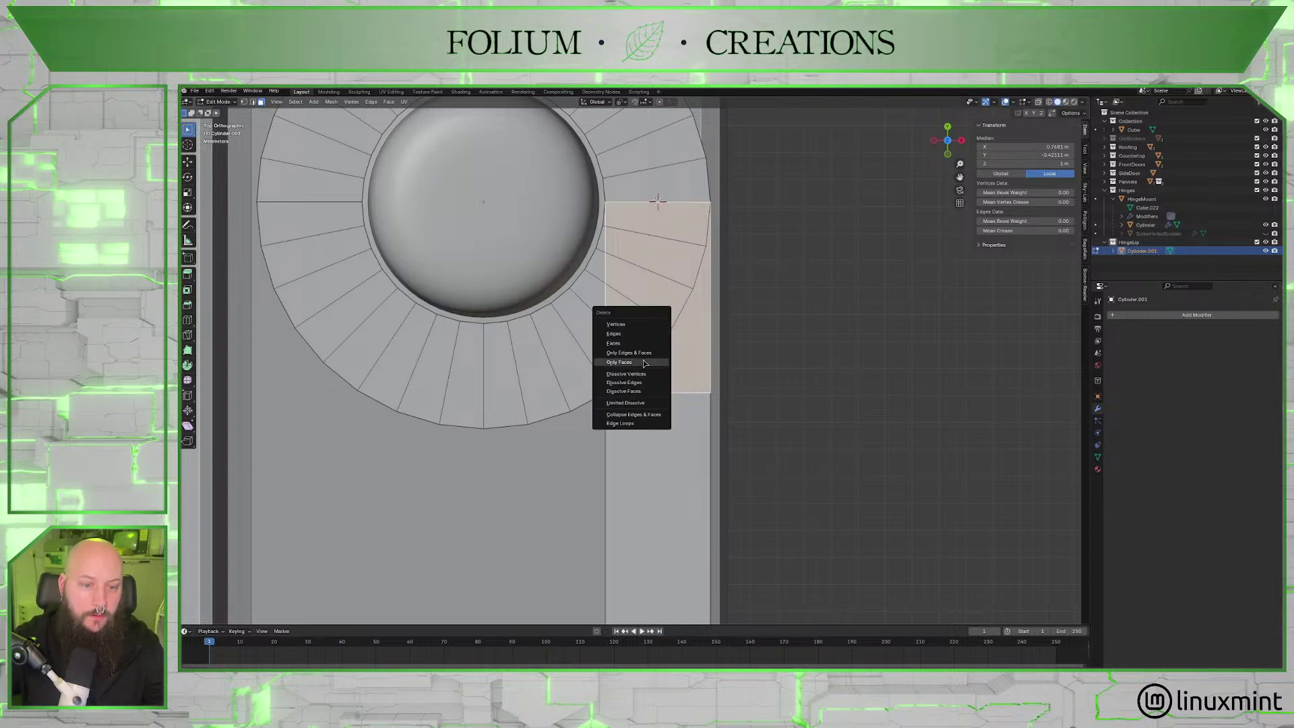
{"action": "left_click", "coordinate": [644, 363]}
Delete, with Only Faces, the five top ring faces of the barrel between the leaf plate's loop cut and its end.
{"action": "left_click", "coordinate": [626, 360]}
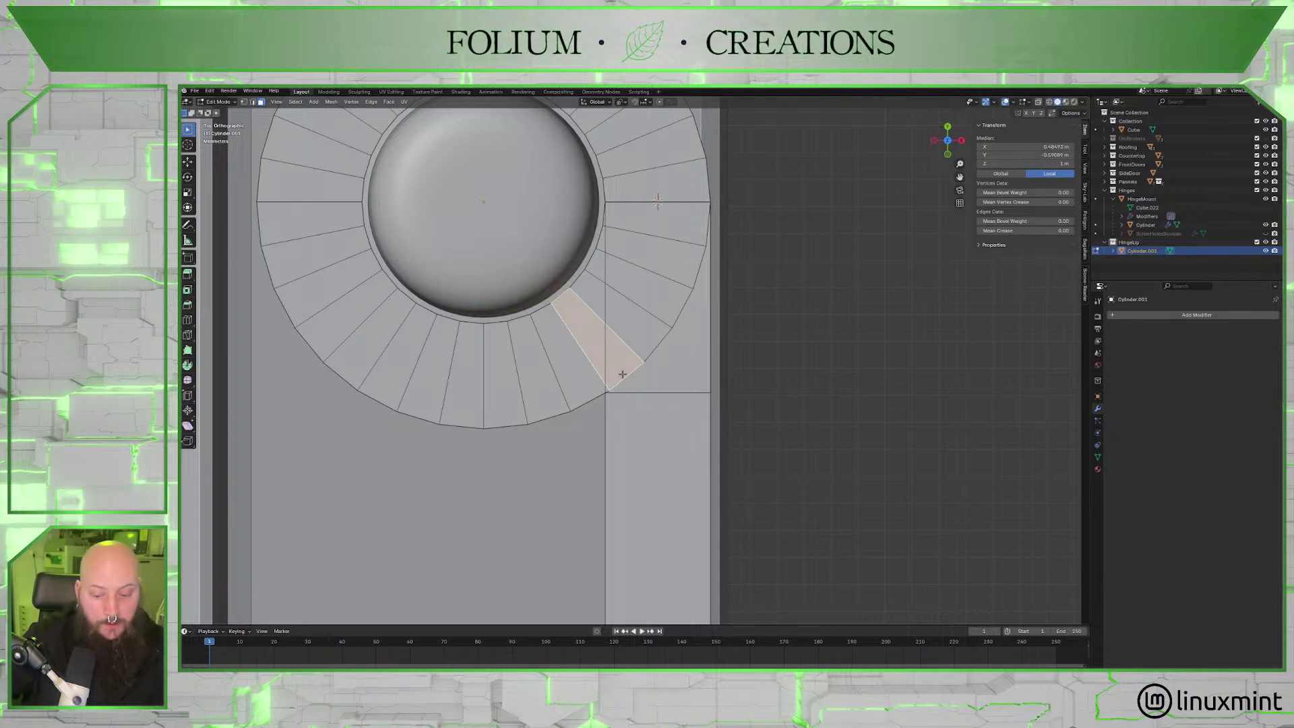
{"action": "key", "text": "x"}
{"action": "left_click", "coordinate": [586, 374]}
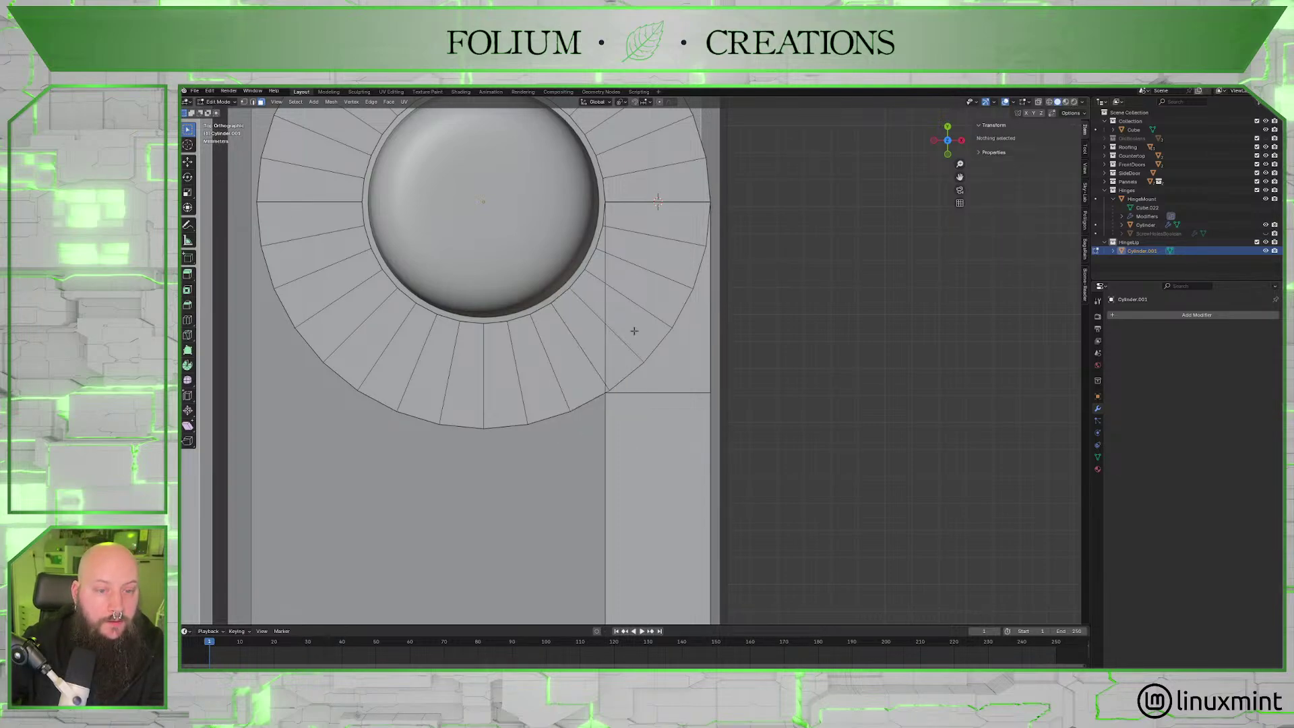
{"action": "left_click", "coordinate": [637, 335]}
{"action": "key", "text": "x"}
{"action": "left_click", "coordinate": [636, 335]}
{"action": "left_click", "coordinate": [647, 292]}
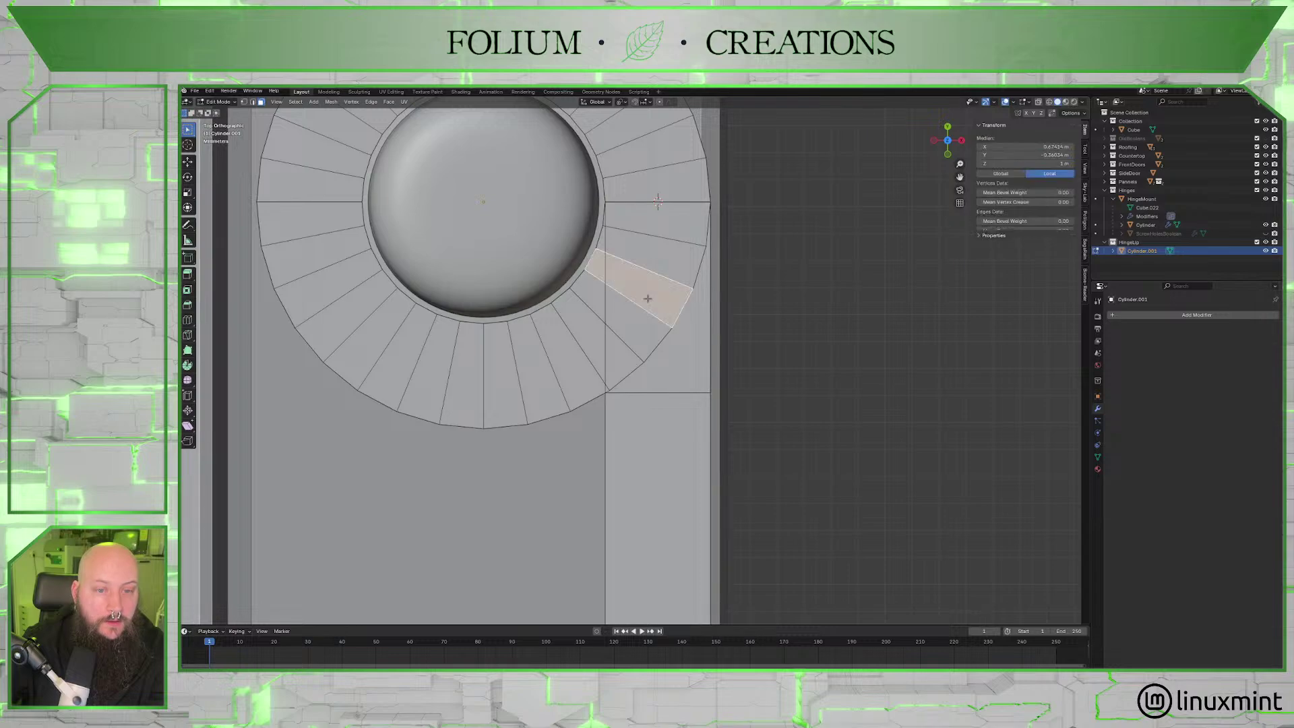
{"action": "key", "text": "x"}
{"action": "left_click", "coordinate": [646, 300]}
{"action": "left_click", "coordinate": [659, 265]}
{"action": "key", "text": "x"}
{"action": "left_click", "coordinate": [659, 267]}
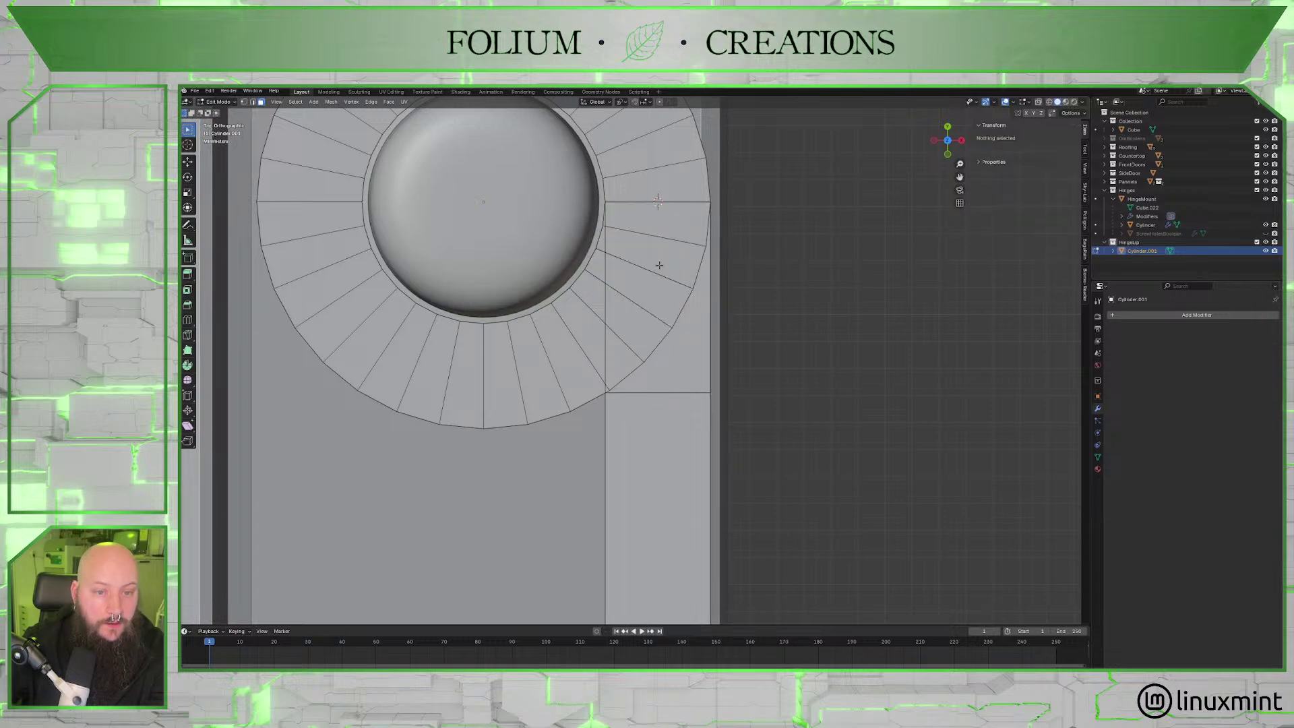
{"action": "left_click", "coordinate": [668, 226]}
{"action": "key", "text": "x"}
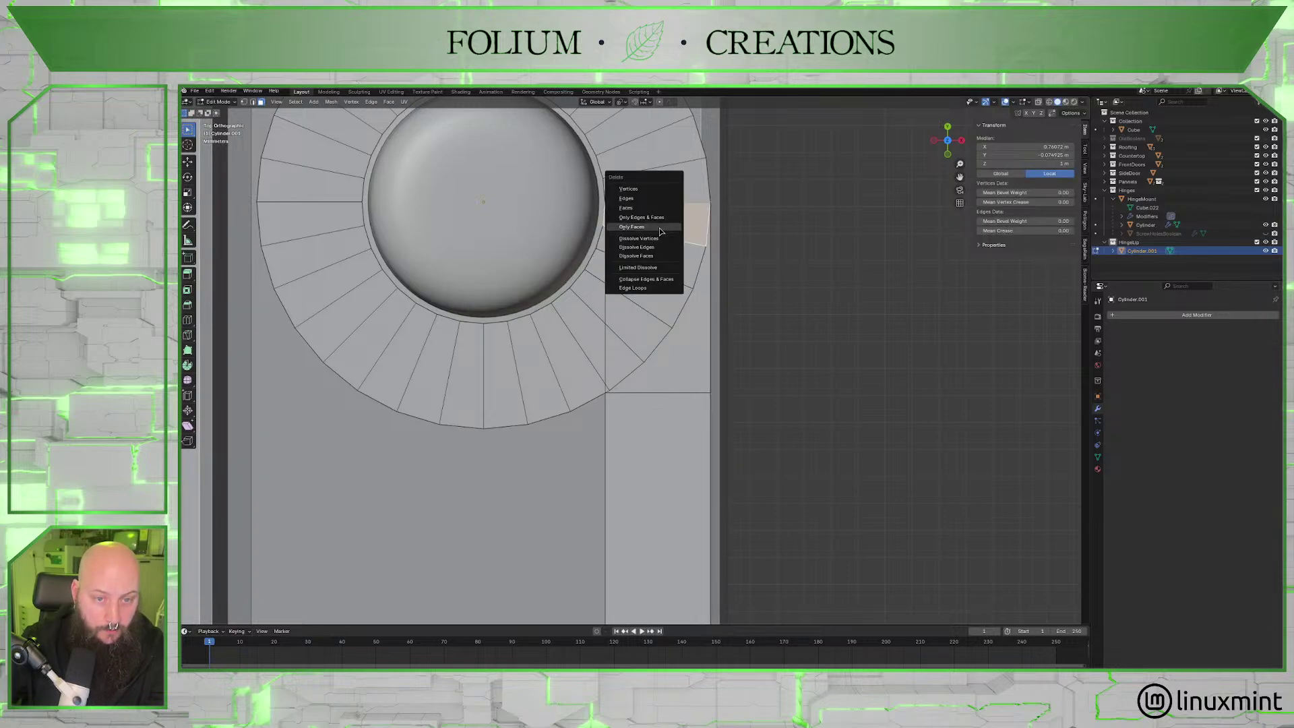
{"action": "left_click", "coordinate": [657, 227]}
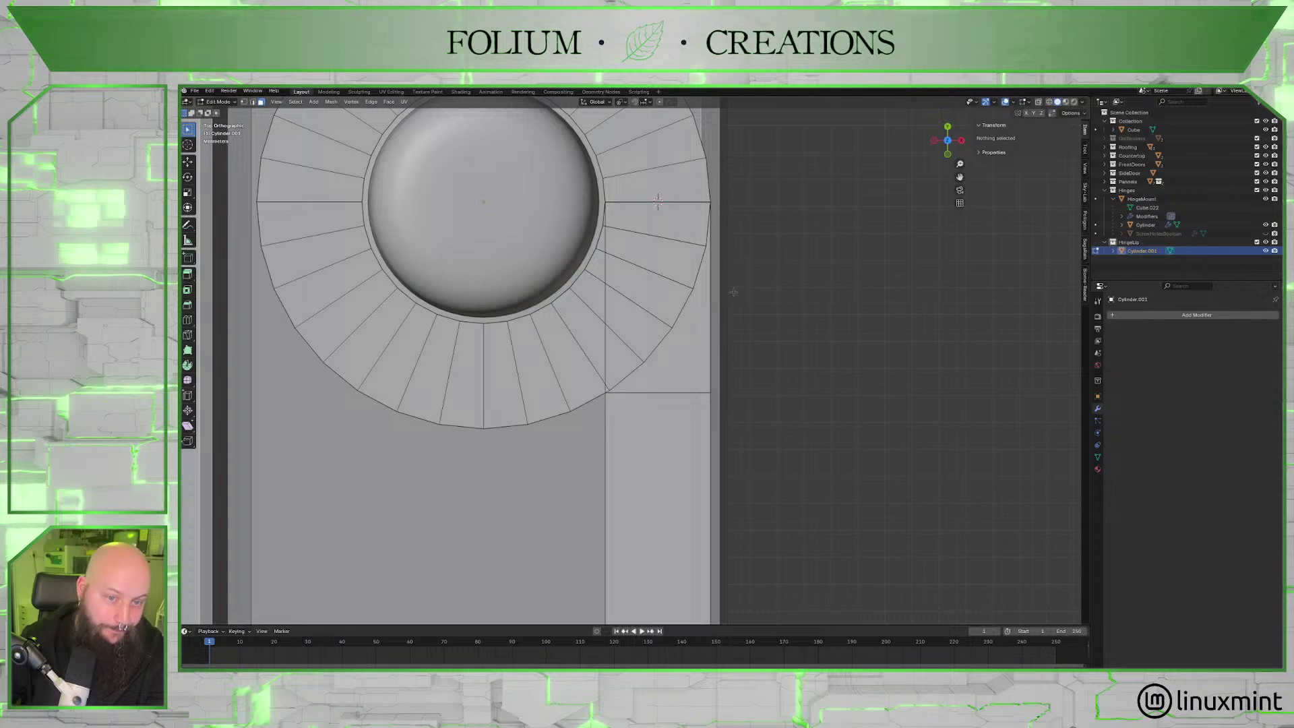
Delete the leaf plate's underside end face overlapping the barrel with Only Faces.
{"action": "middle_click_drag", "start_coordinate": [772, 311], "coordinate": [693, 155]}
{"action": "left_click", "coordinate": [627, 314]}
{"action": "key", "text": "x"}
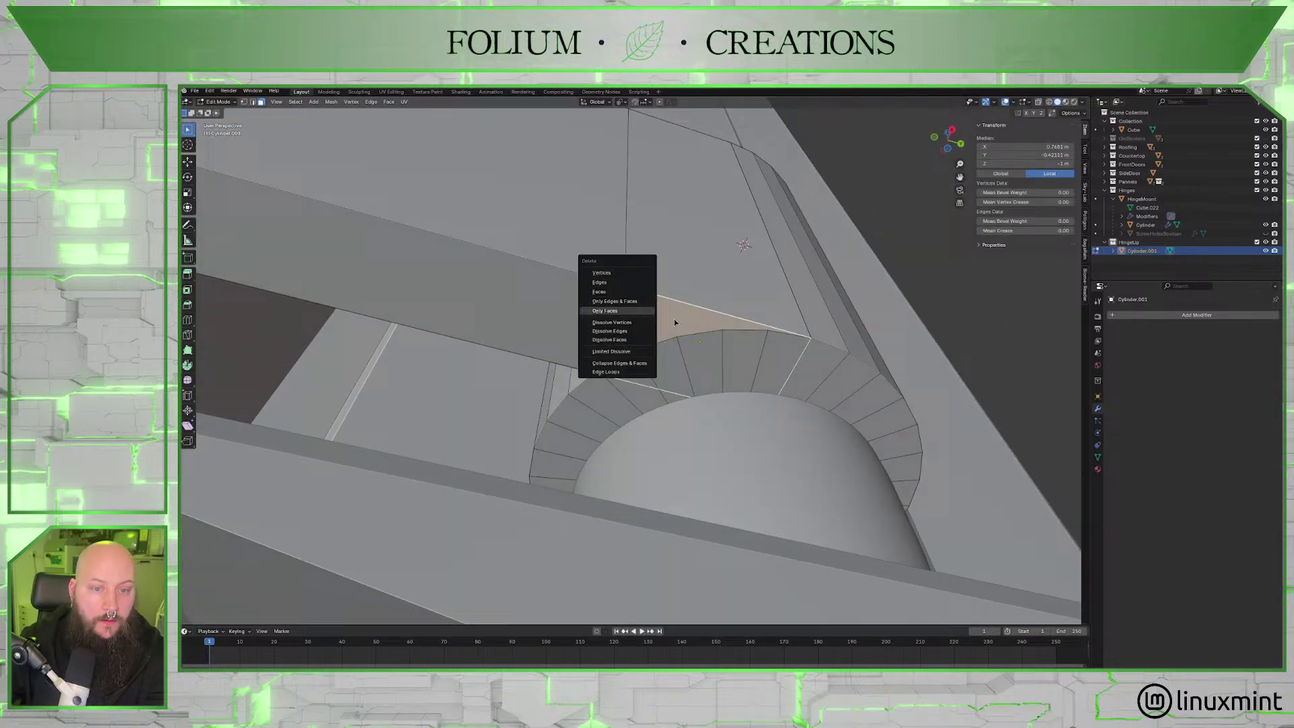
{"action": "left_click", "coordinate": [618, 311]}
Delete, with Only Faces, the five matching ring faces on the barrel's underside where the leaf plate overlaps it.
{"action": "left_click", "coordinate": [636, 374]}
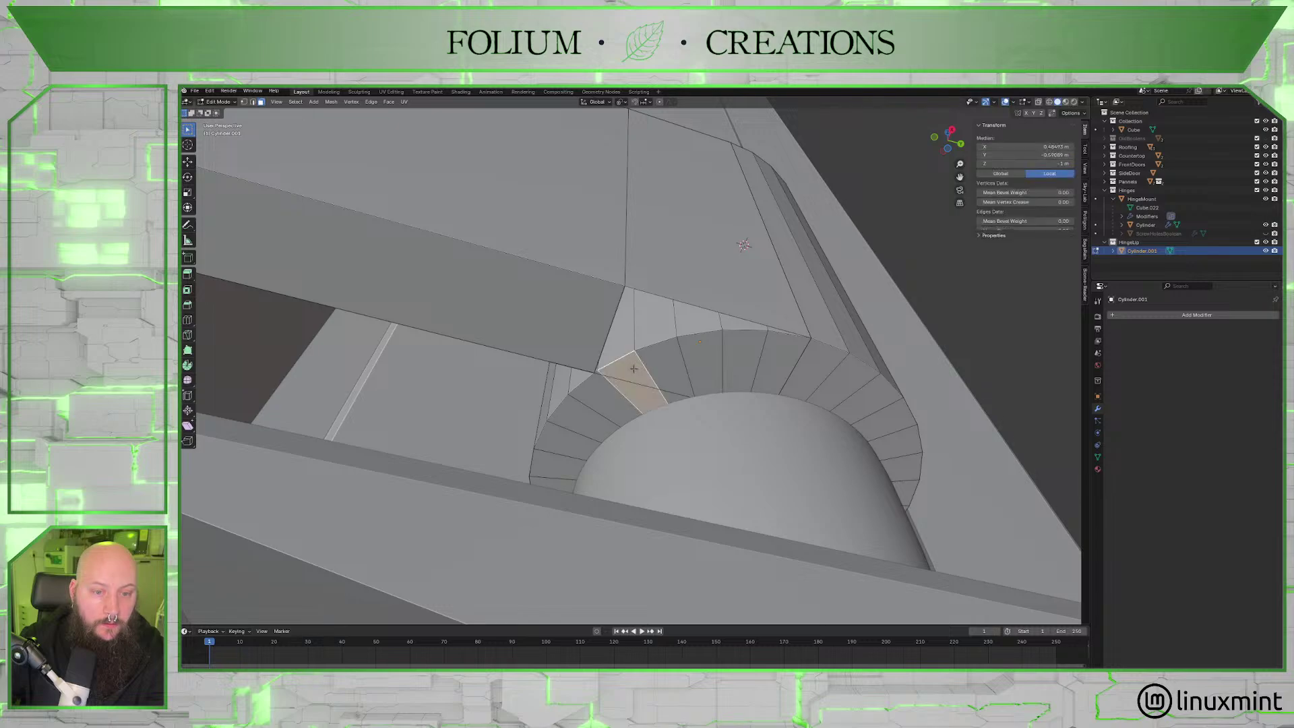
{"action": "key", "text": "x"}
{"action": "left_click", "coordinate": [636, 370]}
{"action": "left_click", "coordinate": [679, 361]}
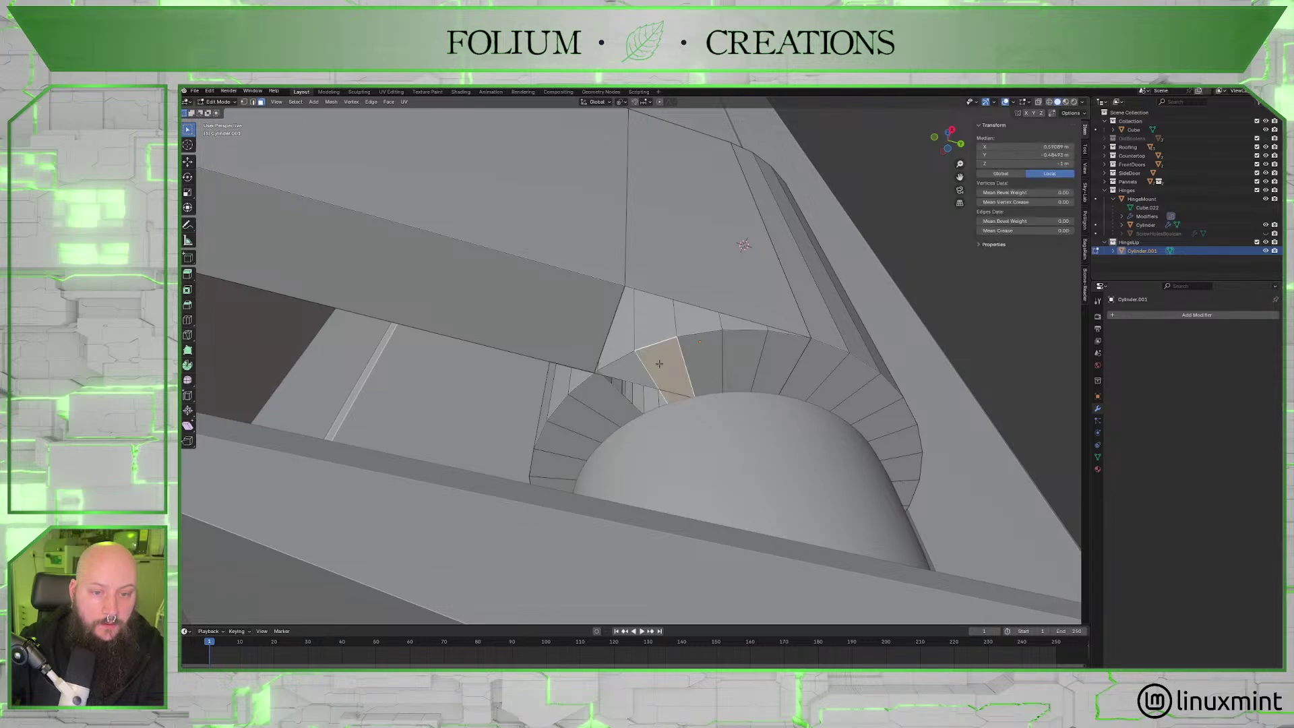
{"action": "key", "text": "x"}
{"action": "left_click", "coordinate": [676, 362]}
{"action": "left_click", "coordinate": [701, 357]}
{"action": "key", "text": "x"}
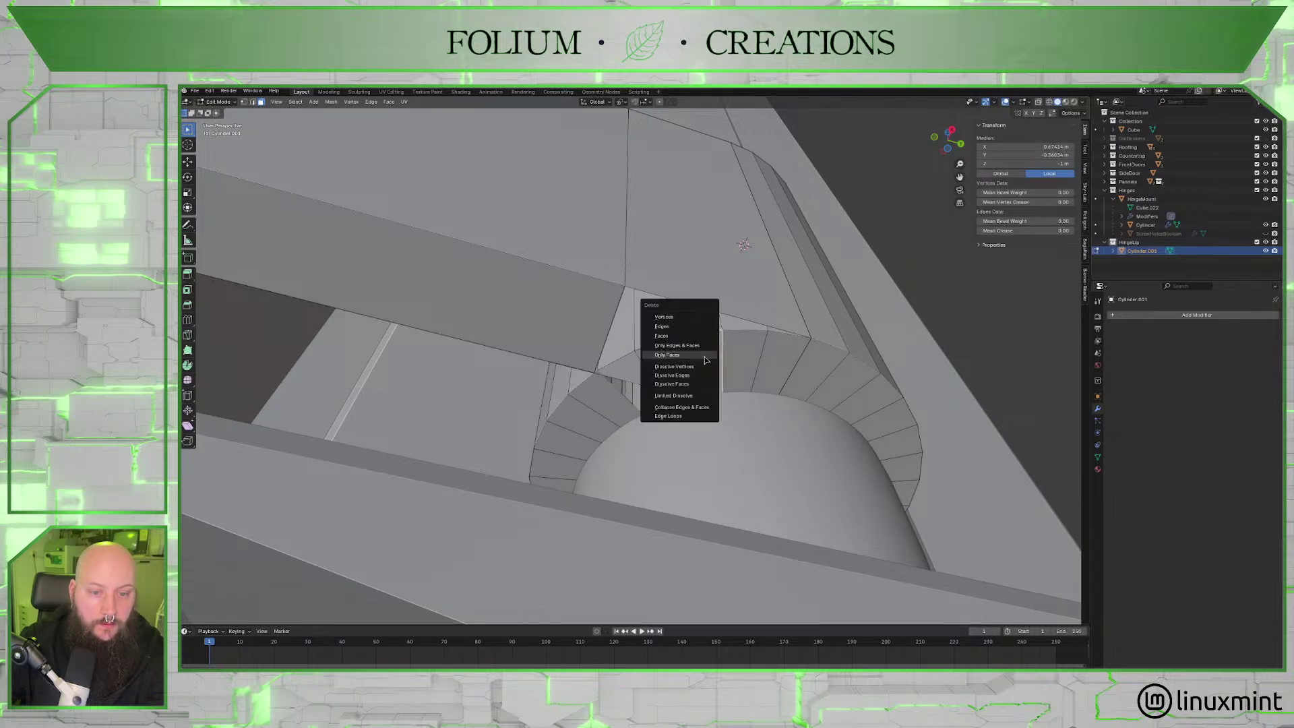
{"action": "left_click", "coordinate": [701, 359]}
{"action": "left_click", "coordinate": [735, 362]}
{"action": "key", "text": "x"}
{"action": "left_click", "coordinate": [734, 363]}
{"action": "left_click", "coordinate": [775, 361]}
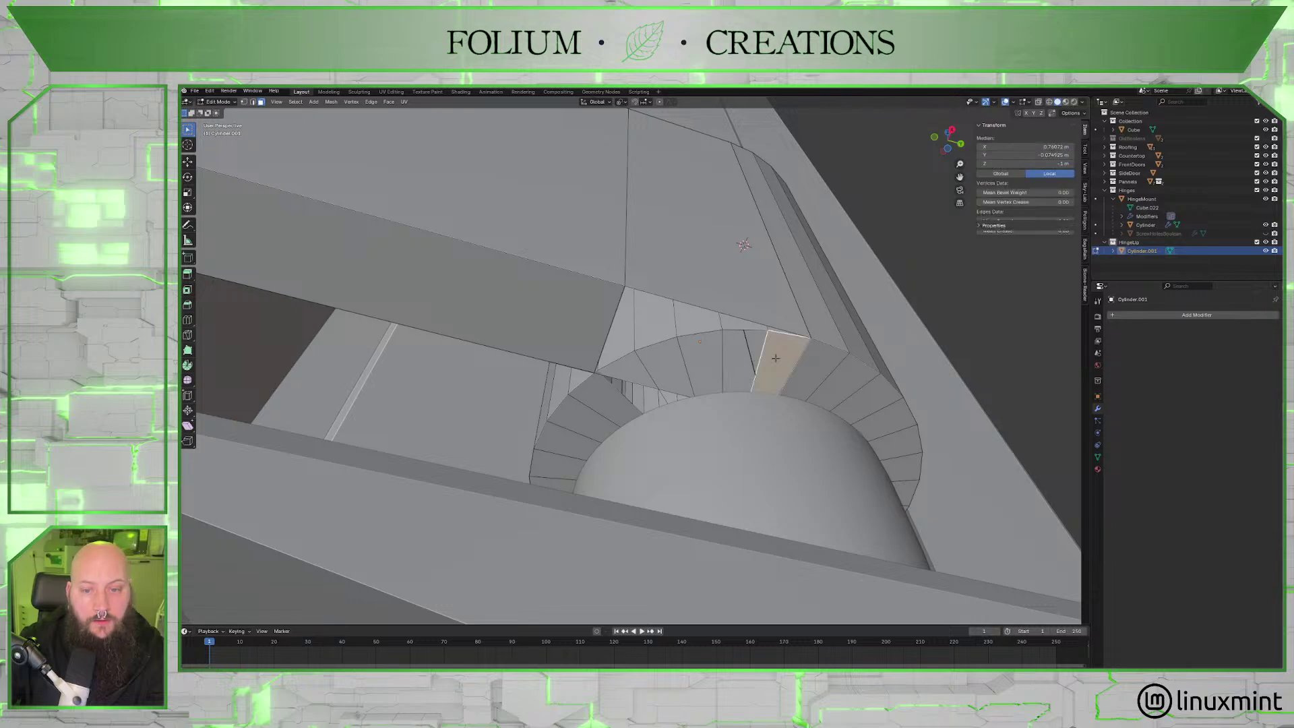
{"action": "key", "text": "x"}
{"action": "left_click", "coordinate": [779, 360]}
Delete, with Only Faces, the five outer wall faces of the barrel enclosed by the leaf plate's end section.
{"action": "left_click", "coordinate": [631, 331]}
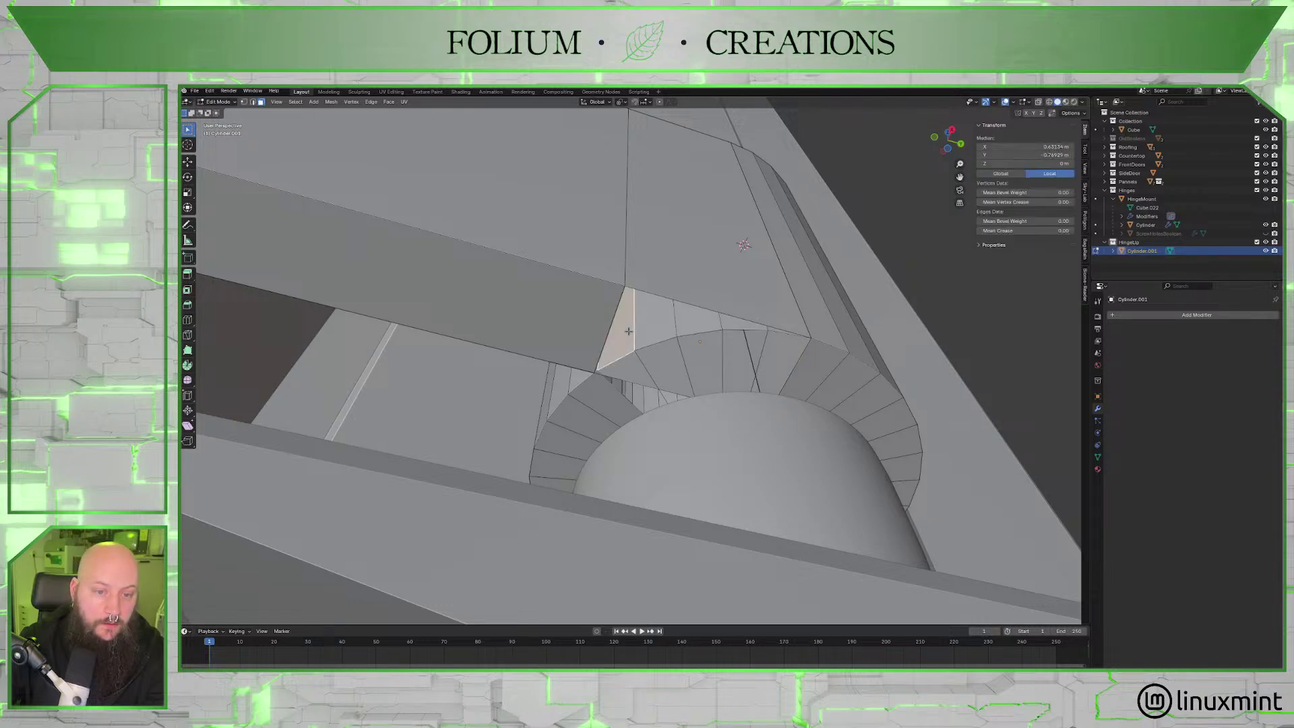
{"action": "key", "text": "x"}
{"action": "left_click", "coordinate": [635, 335]}
{"action": "left_click", "coordinate": [645, 329]}
{"action": "key", "text": "x"}
{"action": "left_click", "coordinate": [649, 328]}
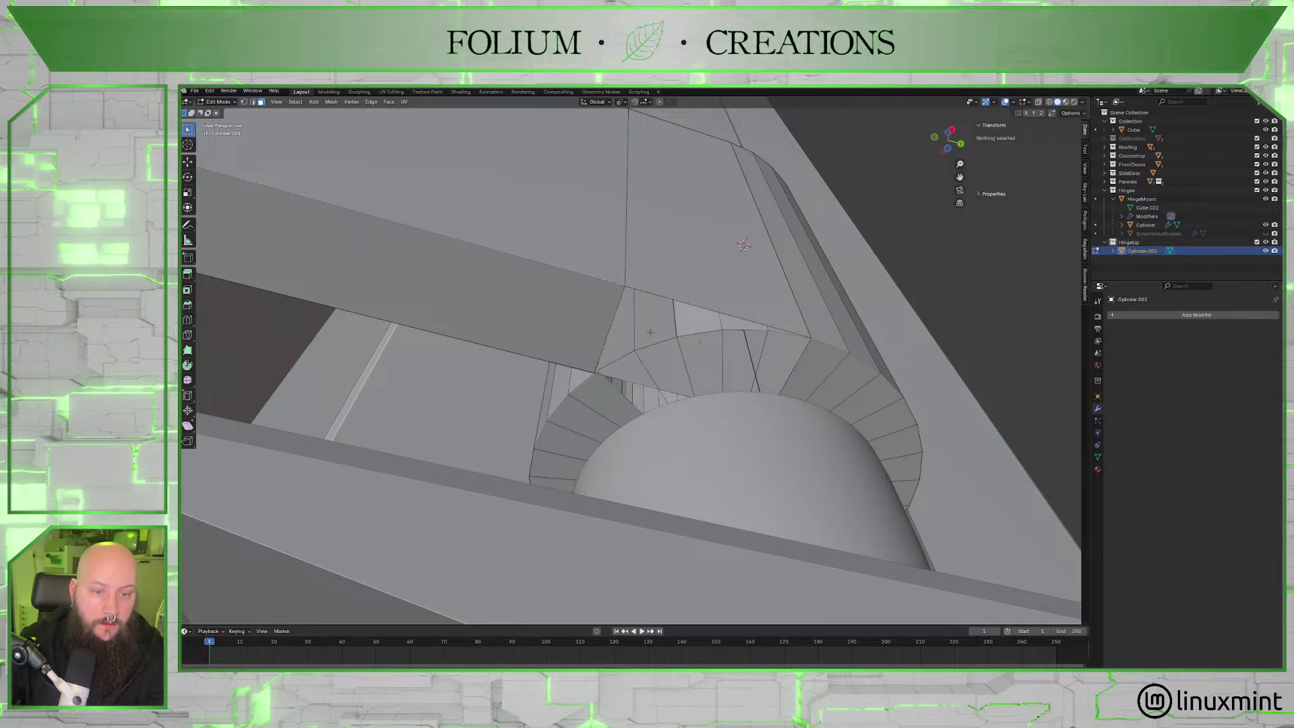
{"action": "left_click", "coordinate": [689, 331]}
{"action": "key", "text": "x"}
{"action": "left_click", "coordinate": [688, 328]}
{"action": "left_click", "coordinate": [739, 329]}
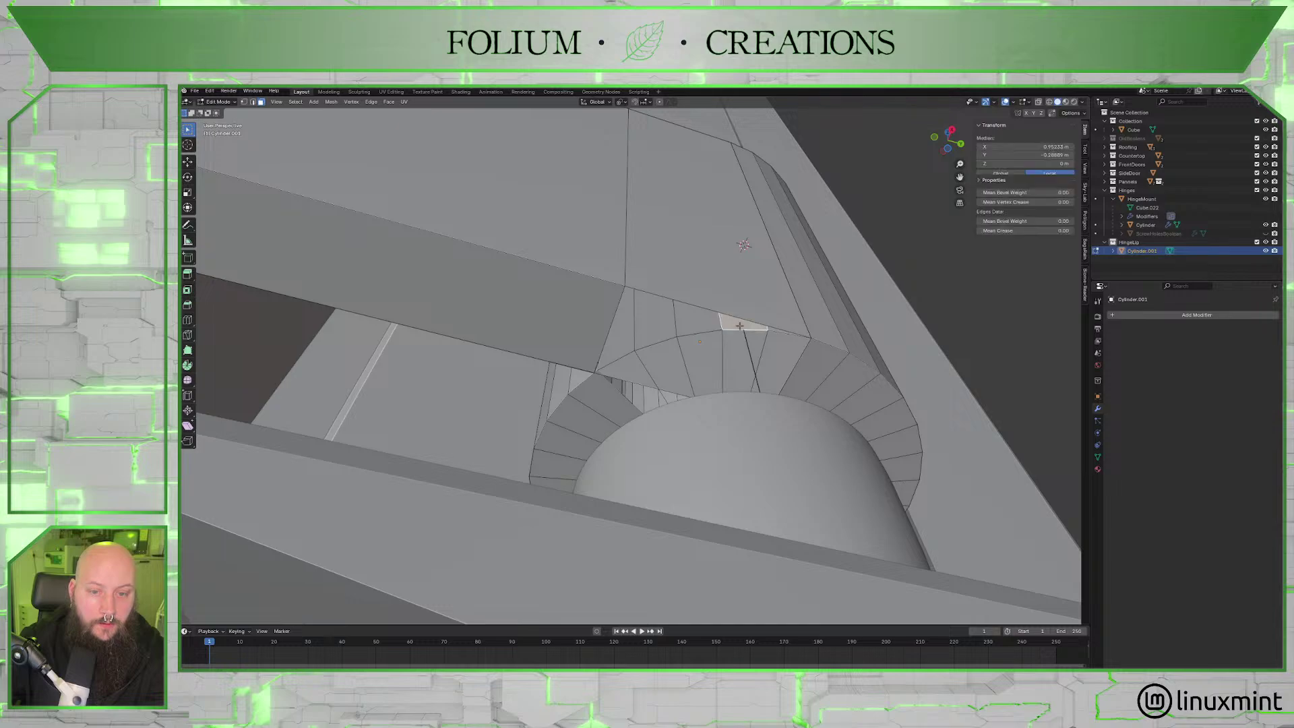
{"action": "key", "text": "x"}
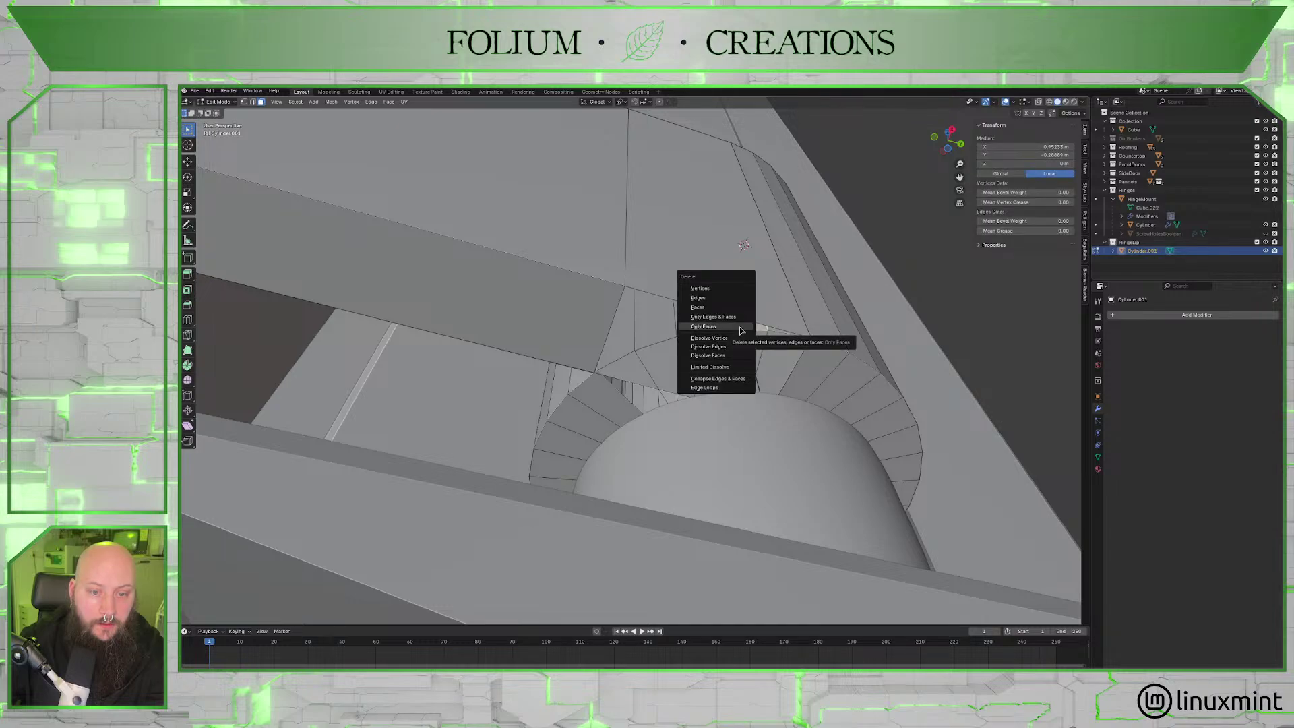
{"action": "left_click", "coordinate": [739, 329]}
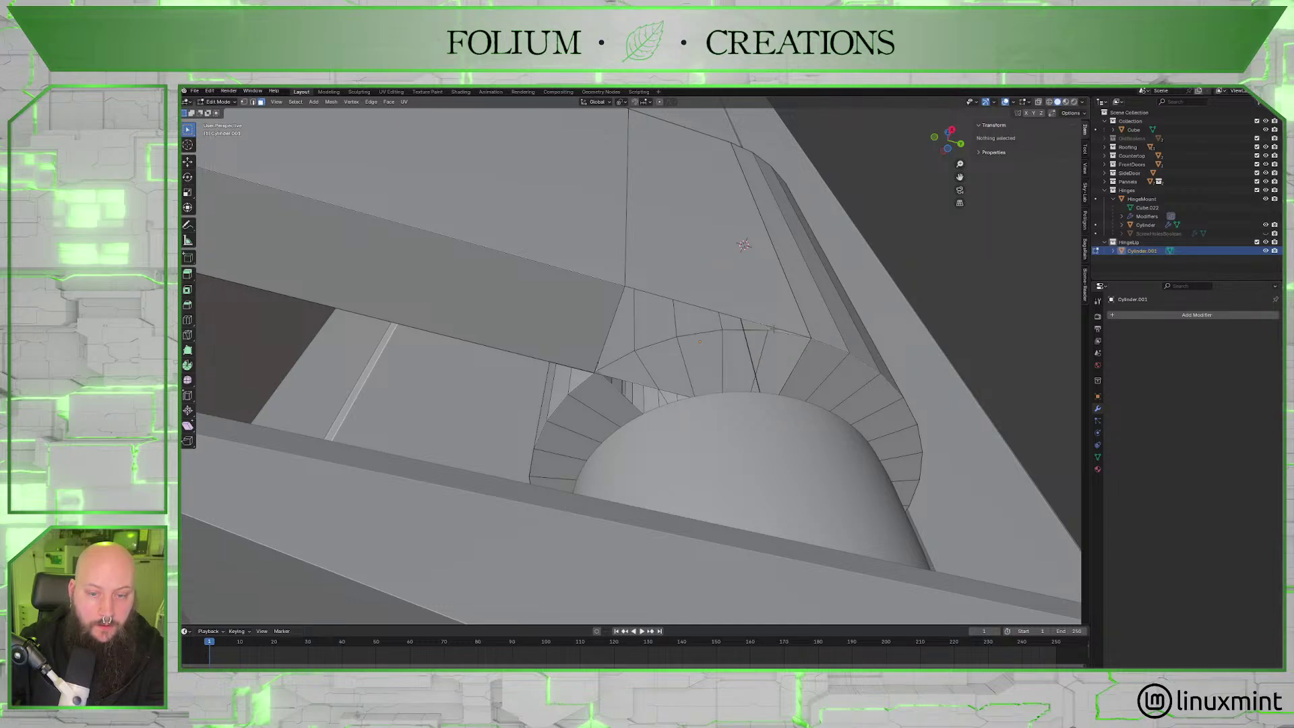
{"action": "left_click", "coordinate": [773, 330]}
{"action": "key", "text": "x"}
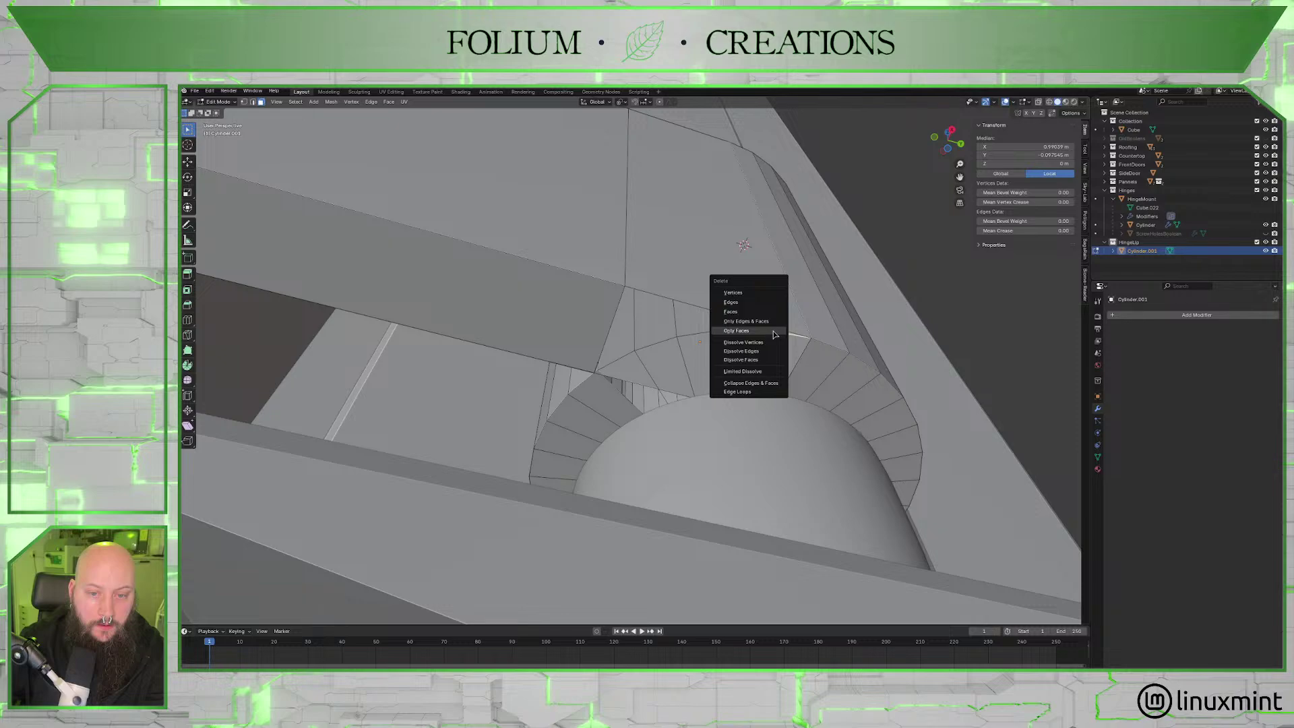
{"action": "left_click", "coordinate": [774, 335]}
Delete the leaf plate's inner side face that runs through the barrel with Only Faces.
{"action": "mouse_move", "coordinate": [774, 335]}
{"action": "middle_mouse_down"}
{"action": "mouse_move", "coordinate": [748, 337]}
{"action": "mouse_move", "coordinate": [765, 335]}
{"action": "mouse_move", "coordinate": [767, 348]}
{"action": "middle_mouse_up"}
{"action": "key", "text": "l"}
{"action": "key", "text": "x"}
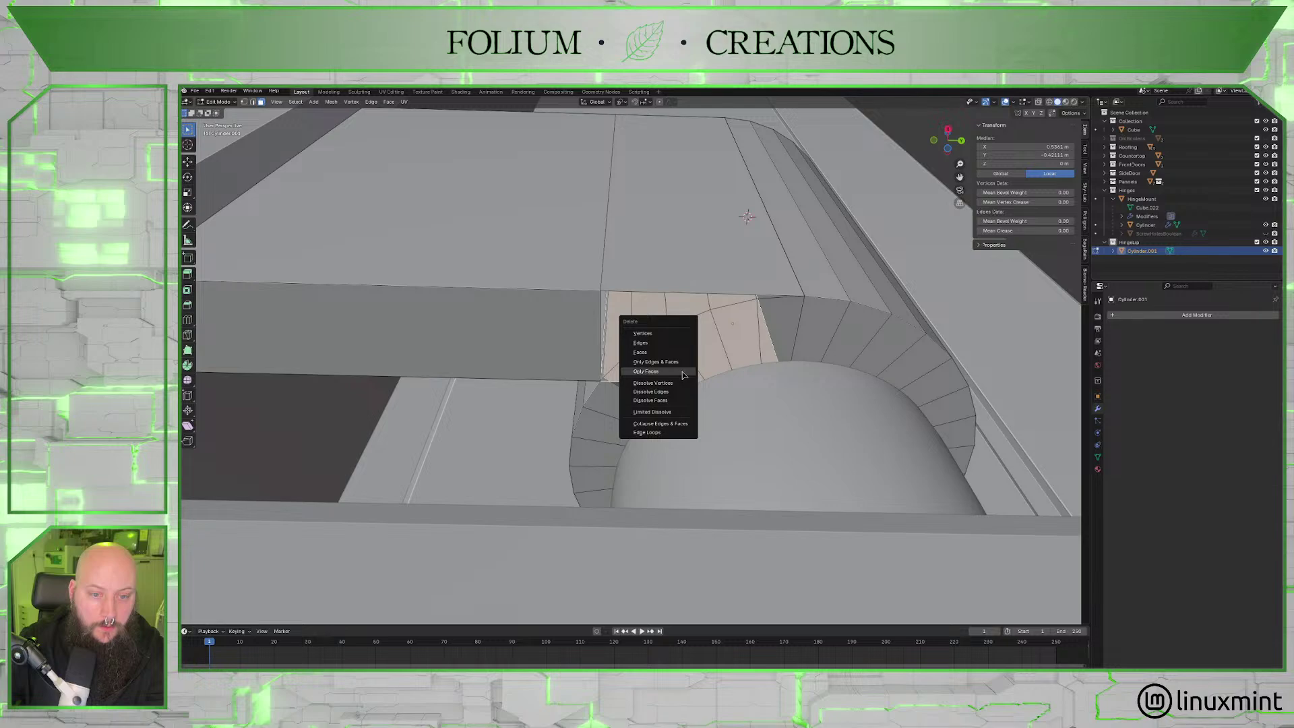
{"action": "left_click", "coordinate": [683, 375]}
Examine the opened joint between leaf plate and barrel from both ends for leftover edges.
{"action": "middle_click_drag", "start_coordinate": [683, 374], "coordinate": [654, 407]}
{"action": "scroll", "coordinate": [623, 383], "scroll_direction": "up", "scroll_amount": 5}
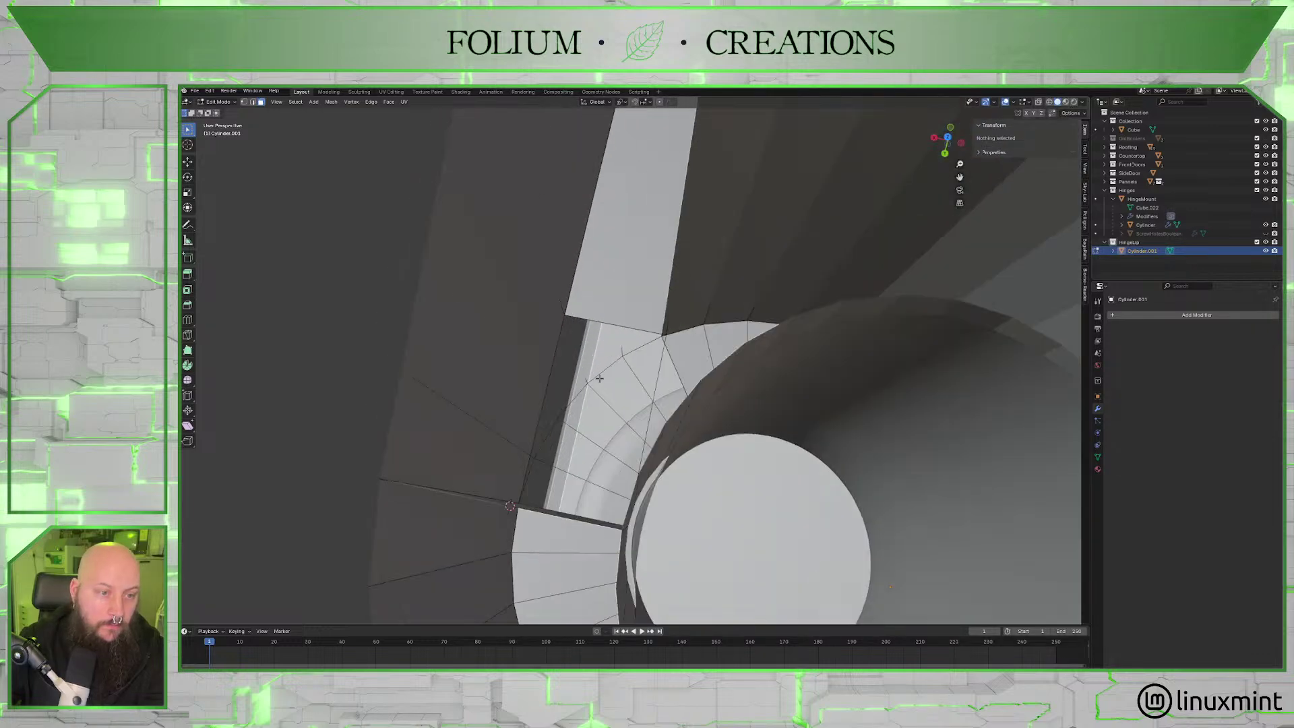
{"action": "scroll", "coordinate": [581, 366], "scroll_direction": "down", "scroll_amount": 3}
{"action": "middle_click_drag", "start_coordinate": [572, 360], "coordinate": [541, 298]}
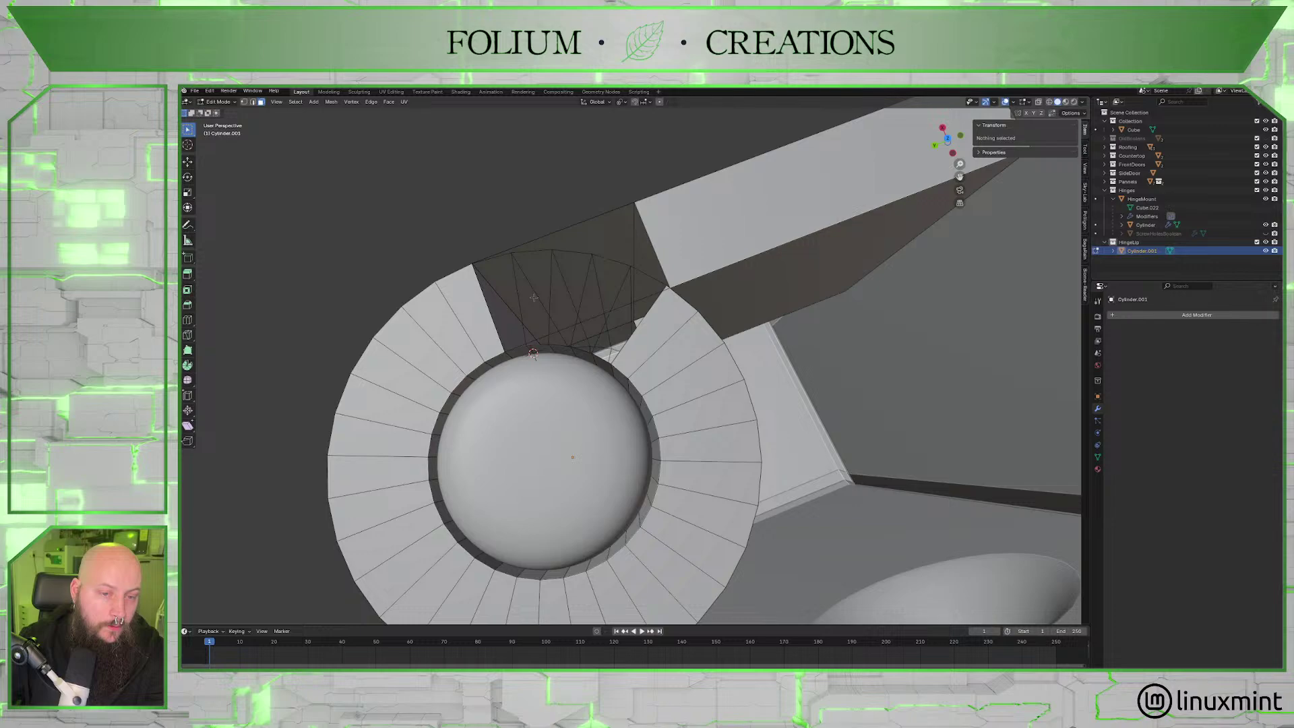
{"action": "scroll", "coordinate": [533, 297], "scroll_direction": "up", "scroll_amount": 2}
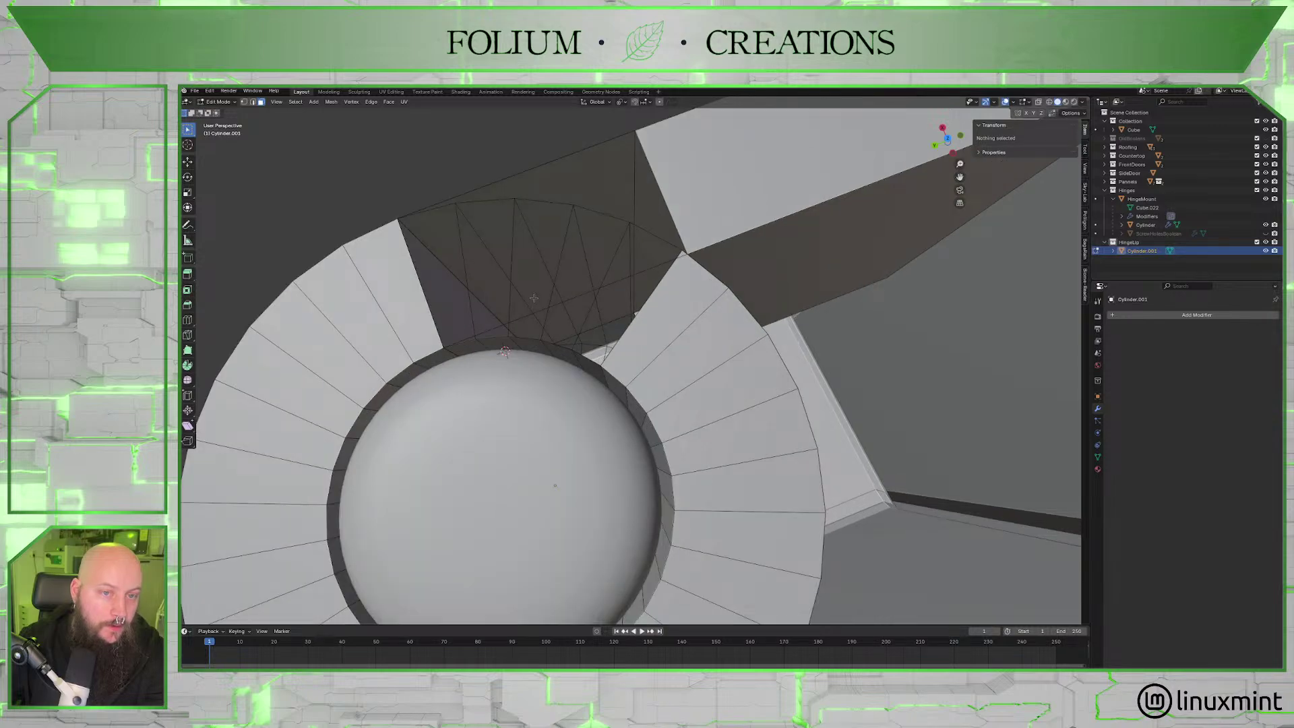
{"action": "mouse_move", "coordinate": [536, 298]}
{"action": "middle_mouse_down"}
{"action": "mouse_move", "coordinate": [621, 300]}
{"action": "mouse_move", "coordinate": [609, 326]}
{"action": "mouse_move", "coordinate": [500, 316]}
{"action": "mouse_move", "coordinate": [588, 318]}
{"action": "mouse_move", "coordinate": [534, 318]}
{"action": "middle_mouse_up"}
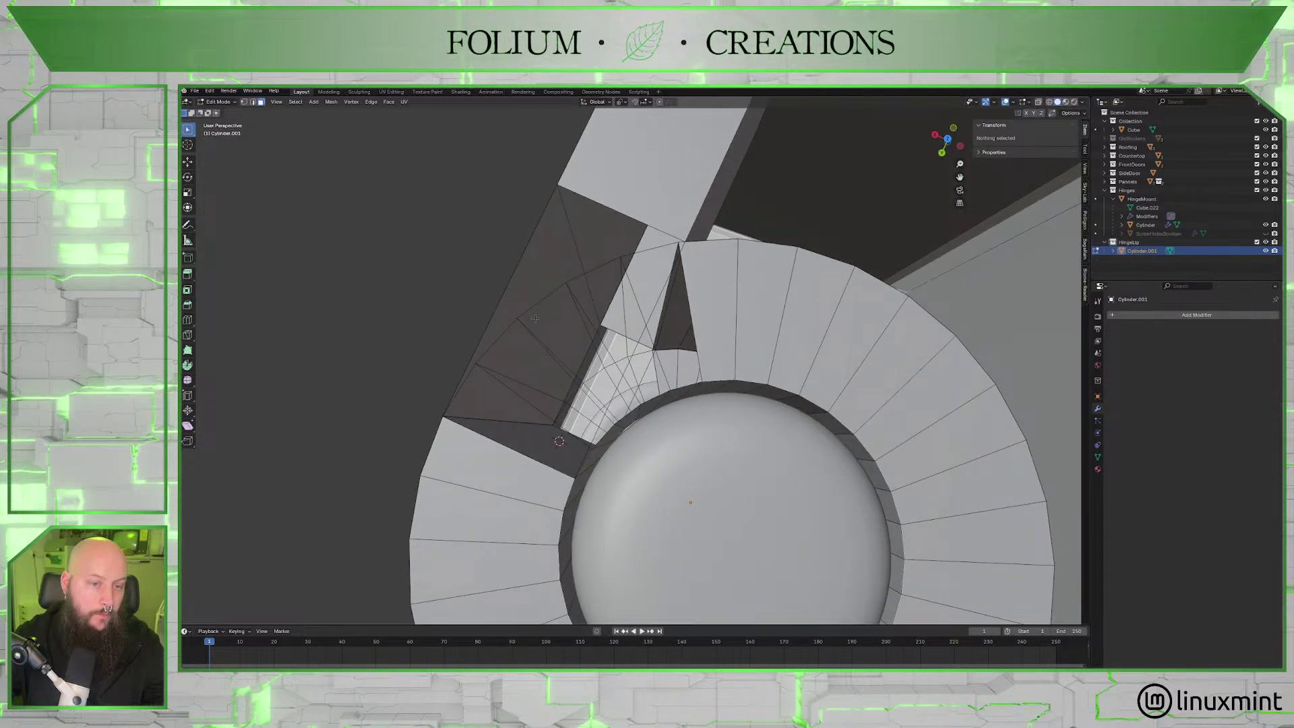
In edge select mode, delete the leftover radial and vertical barrel edges inside the gap at the leaf plate with the Edges option.
{"action": "left_click", "coordinate": [253, 102]}
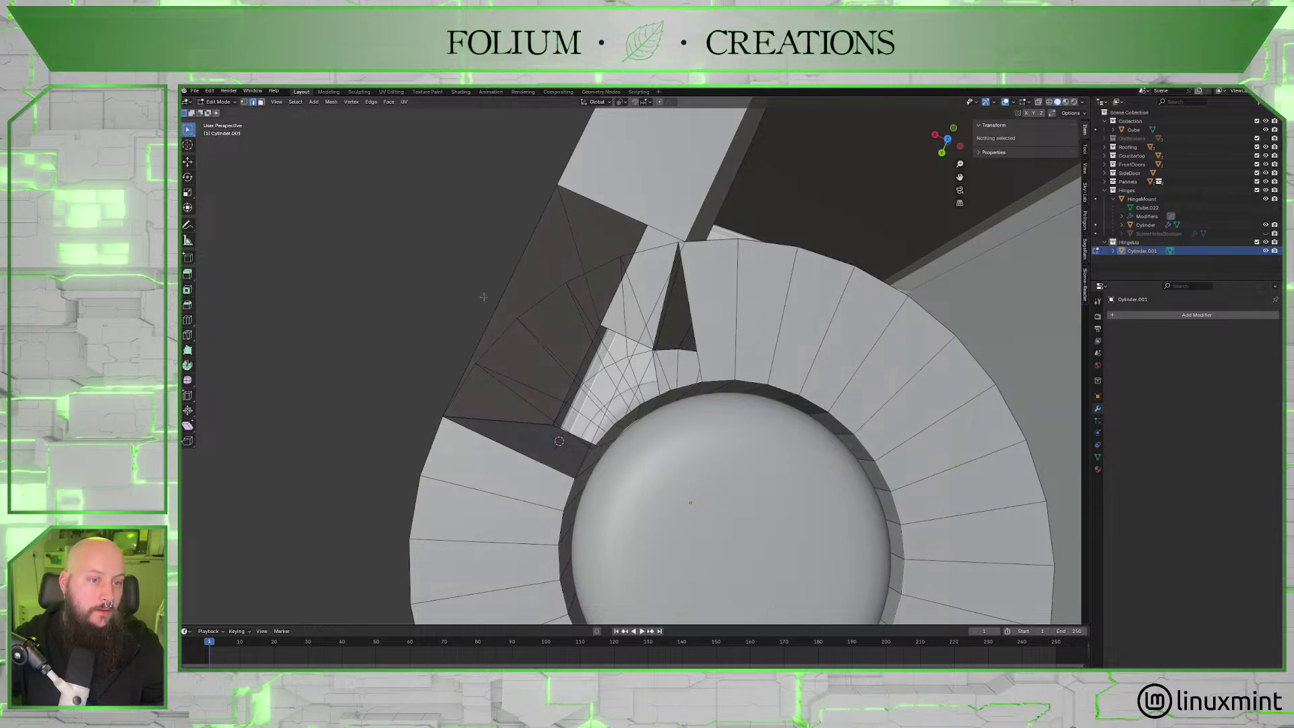
{"action": "middle_click_drag", "start_coordinate": [565, 401], "coordinate": [550, 389]}
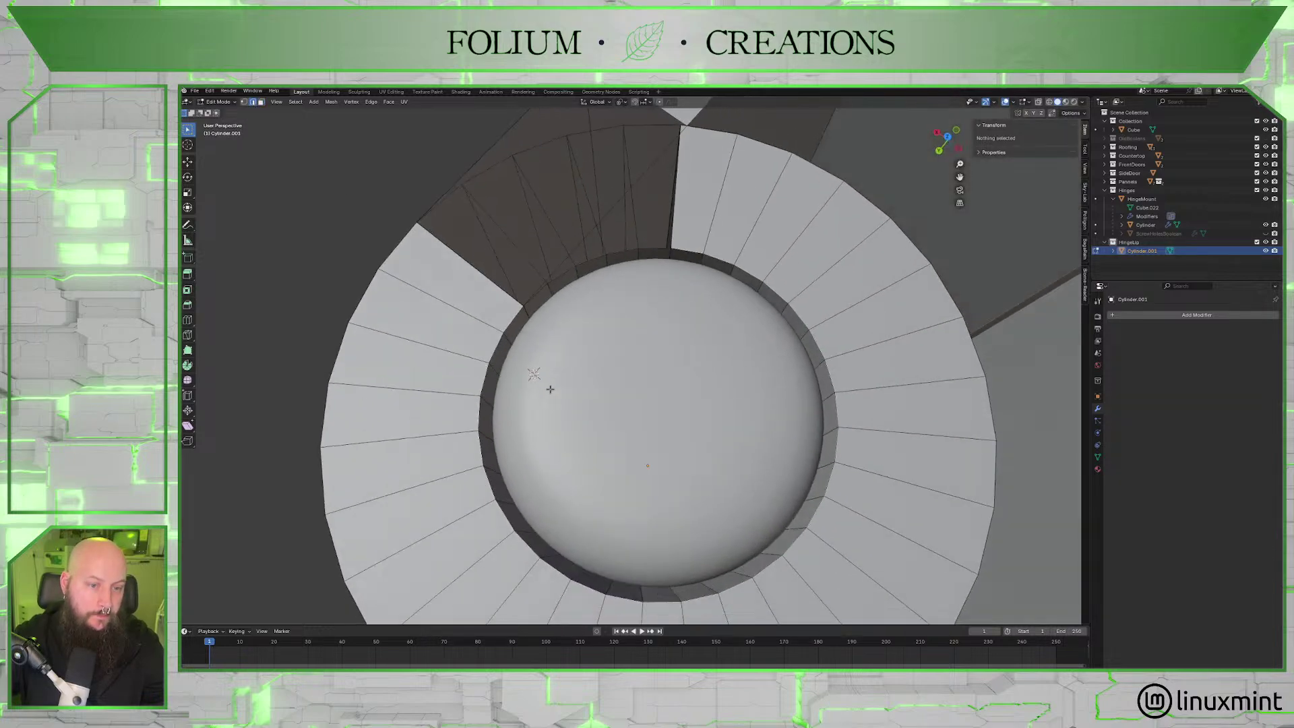
{"action": "middle_click_drag", "start_coordinate": [595, 320], "coordinate": [675, 390]}
{"action": "left_click", "coordinate": [608, 333]}
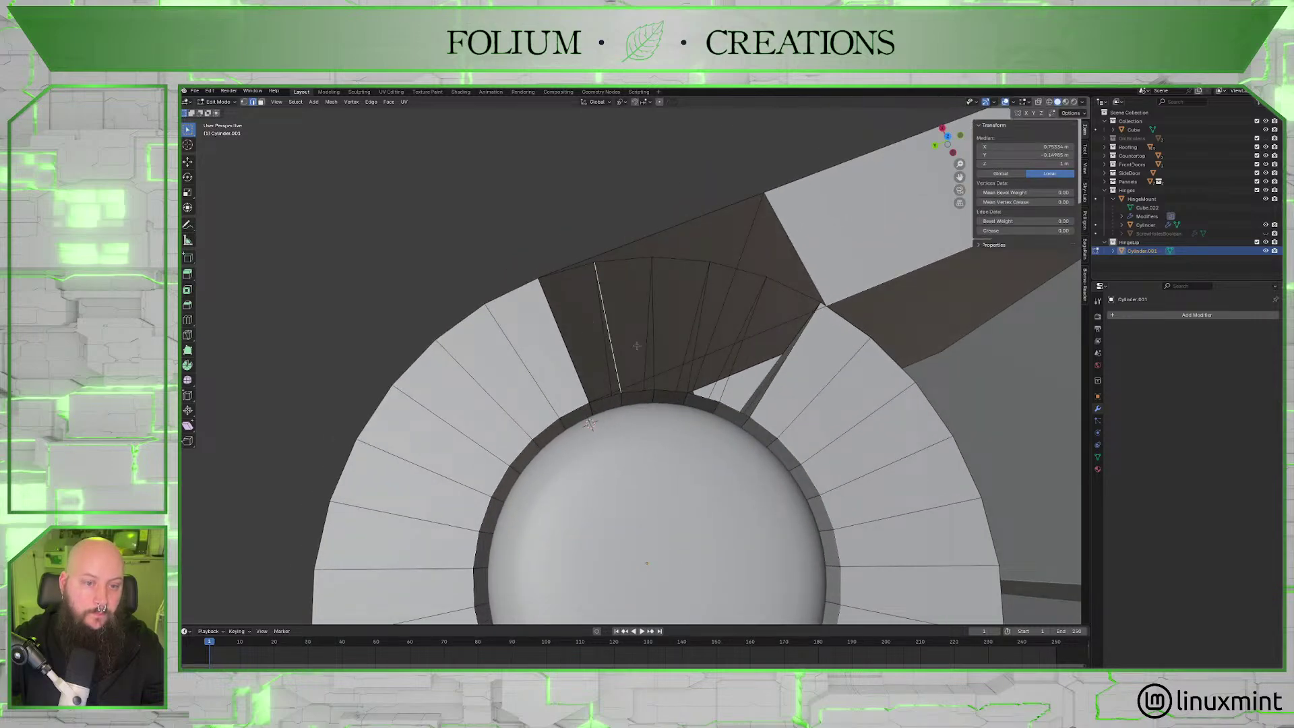
{"action": "middle_click_drag", "start_coordinate": [637, 346], "coordinate": [634, 347]}
{"action": "left_click", "coordinate": [622, 342], "text": "shift"}
{"action": "left_click", "coordinate": [667, 332], "text": "shift"}
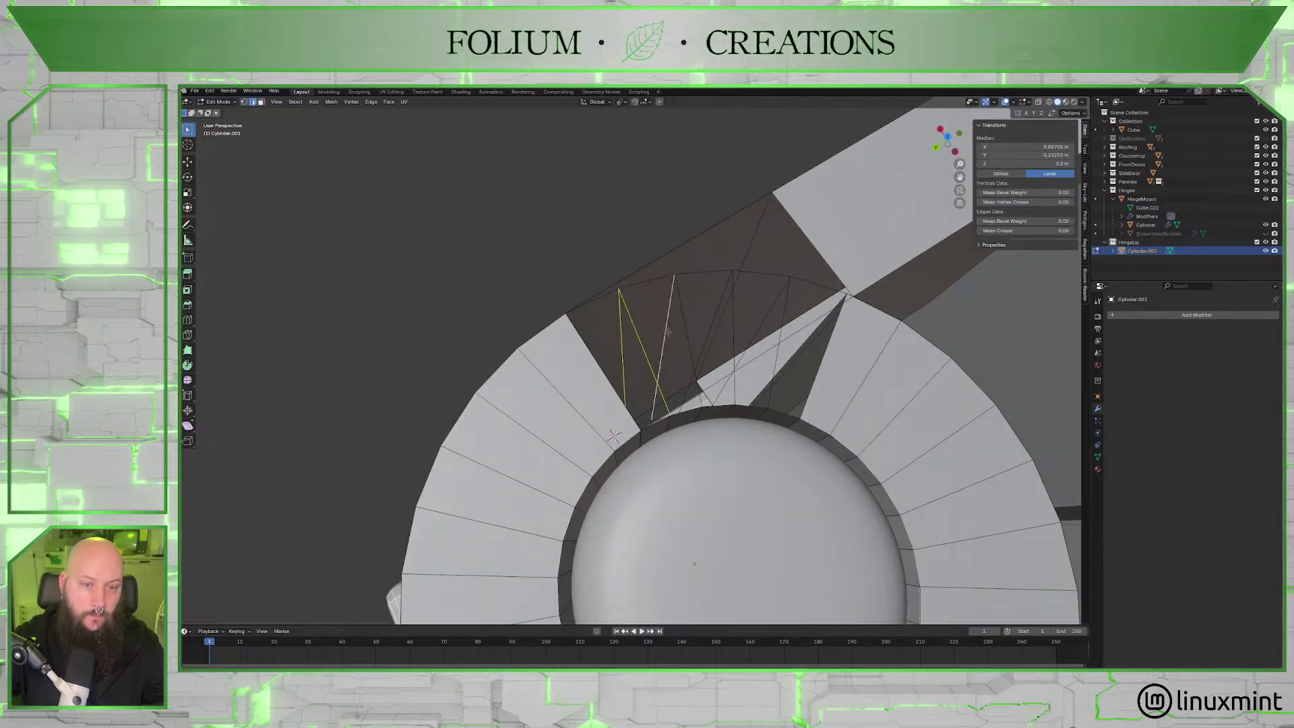
{"action": "left_click", "coordinate": [716, 337], "text": "shift"}
{"action": "middle_click_drag", "start_coordinate": [741, 352], "coordinate": [596, 348]}
{"action": "left_click", "coordinate": [725, 332], "text": "shift"}
{"action": "left_click", "coordinate": [750, 336], "text": "shift"}
{"action": "left_click", "coordinate": [769, 342], "text": "shift"}
{"action": "middle_click_drag", "start_coordinate": [574, 365], "coordinate": [675, 361]}
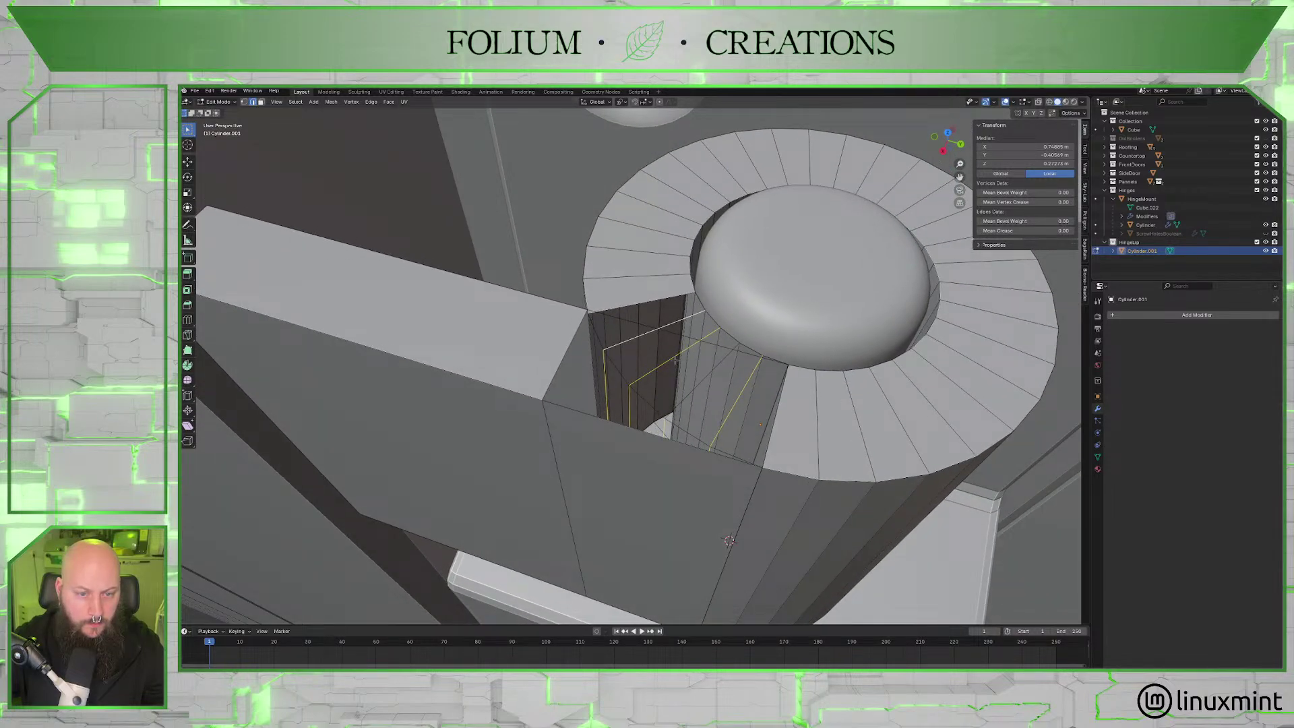
{"action": "left_click", "coordinate": [596, 334], "text": "shift"}
{"action": "left_click", "coordinate": [655, 387], "text": "shift"}
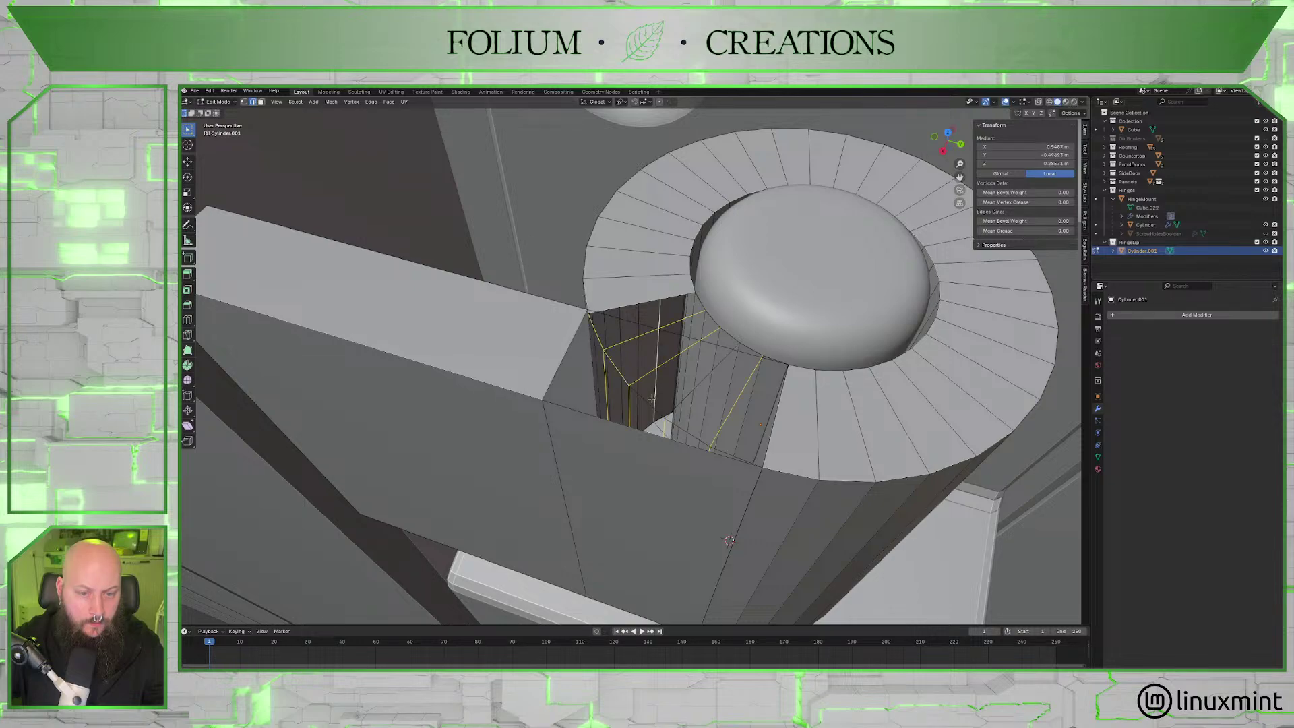
{"action": "left_click", "coordinate": [655, 389], "text": "shift"}
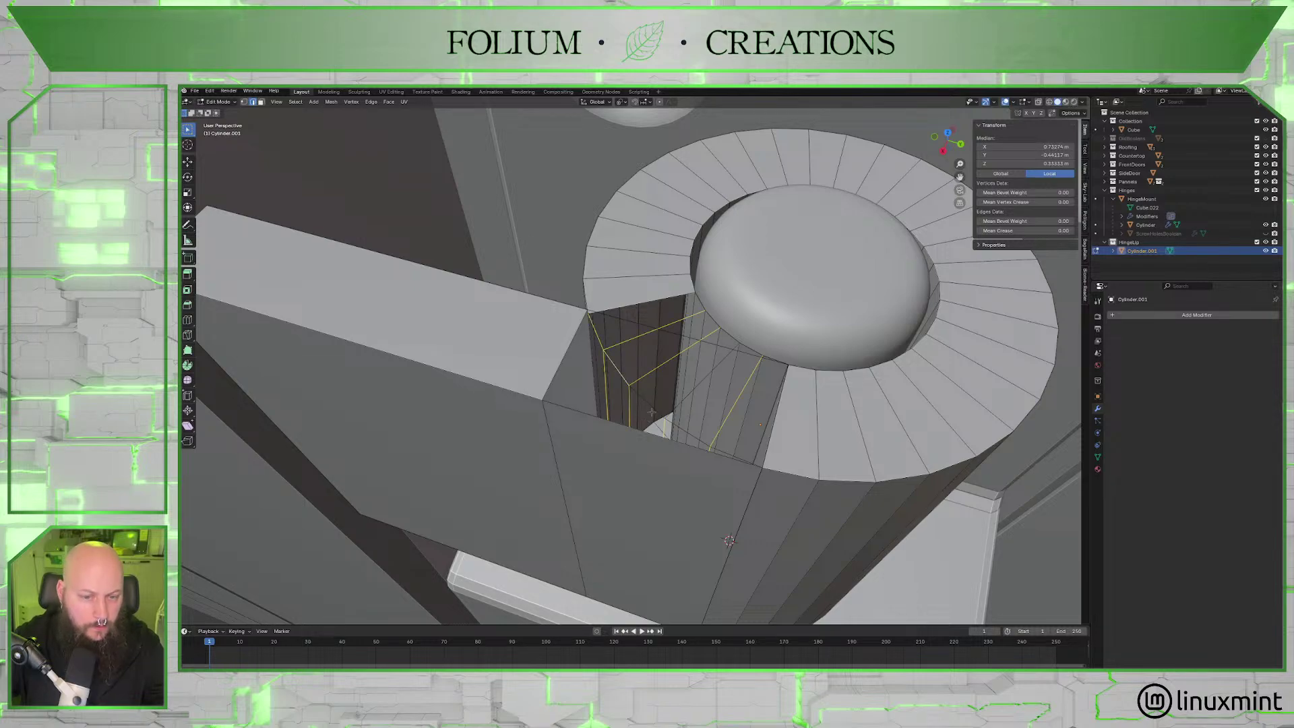
{"action": "left_click", "coordinate": [716, 445], "text": "shift"}
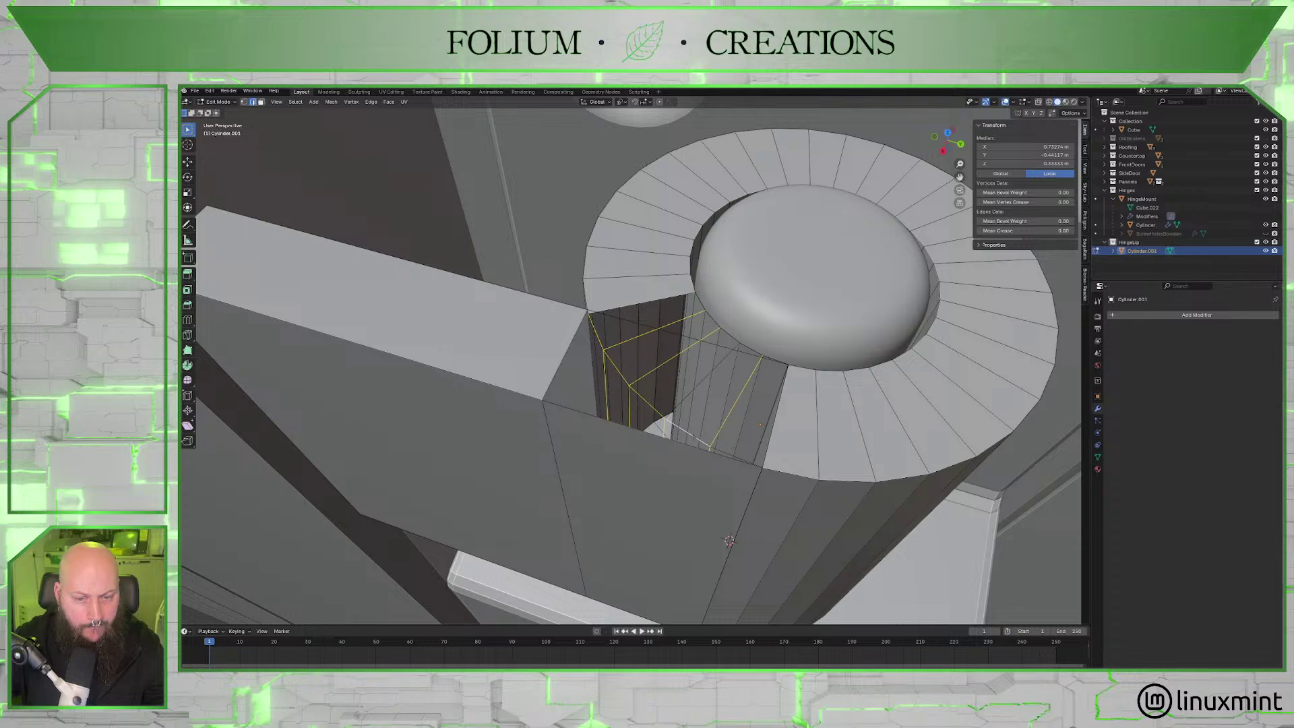
{"action": "left_click", "coordinate": [647, 403], "text": "shift"}
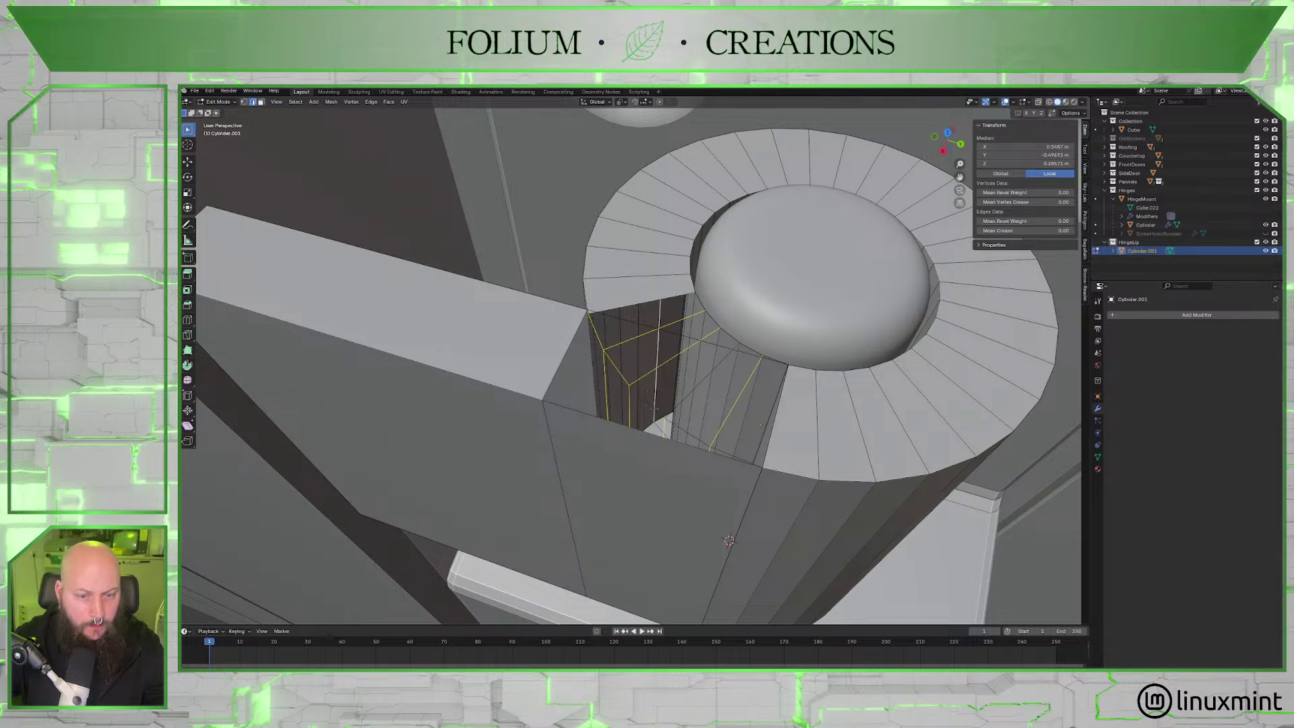
{"action": "left_click", "coordinate": [655, 396], "text": "shift"}
{"action": "left_click", "coordinate": [602, 342], "text": "shift"}
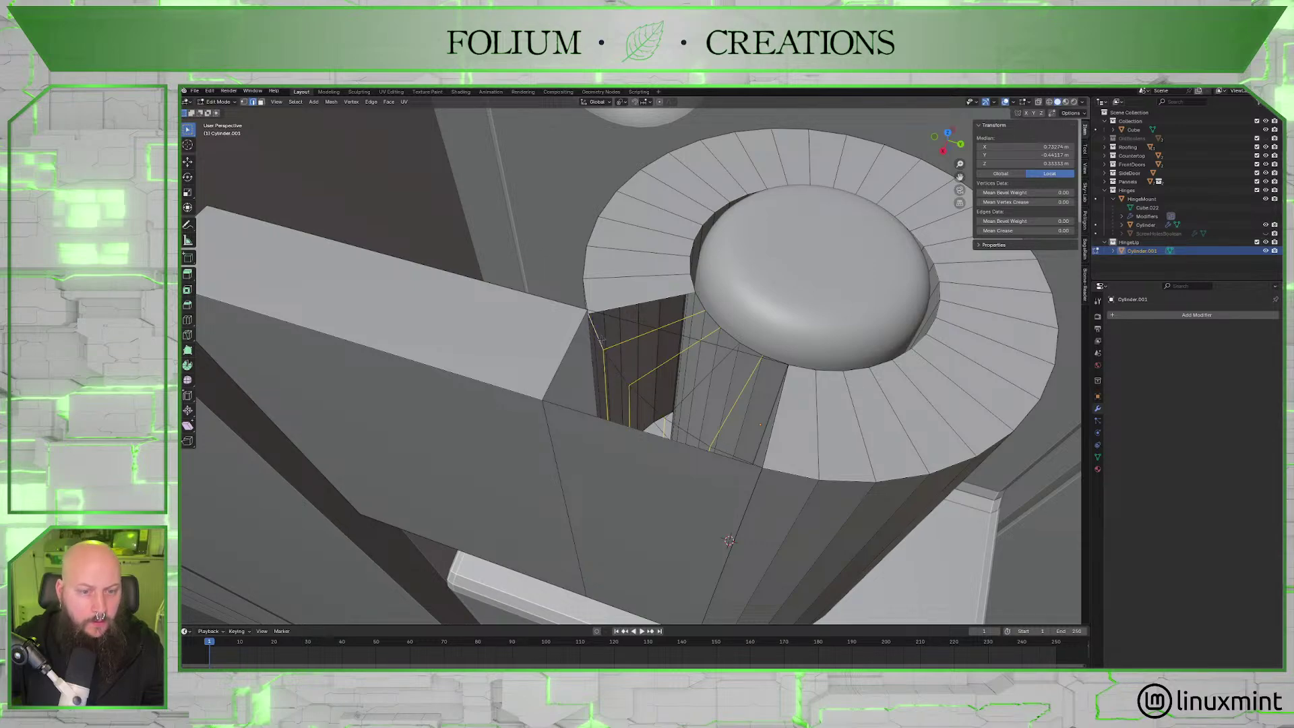
{"action": "middle_click_drag", "start_coordinate": [611, 374], "coordinate": [661, 379]}
{"action": "scroll", "coordinate": [662, 378], "scroll_direction": "up", "scroll_amount": 2}
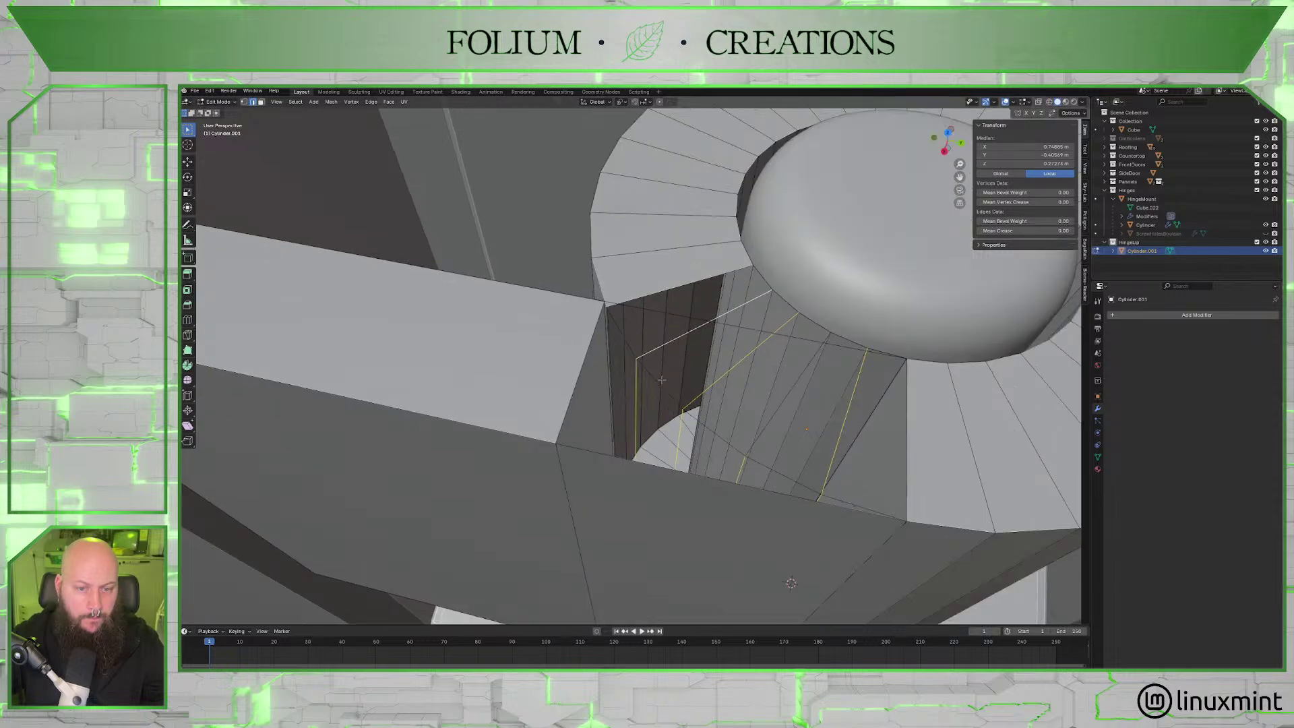
{"action": "scroll", "coordinate": [664, 379], "scroll_direction": "up", "scroll_amount": 3}
{"action": "scroll", "coordinate": [659, 343], "scroll_direction": "down", "scroll_amount": 3}
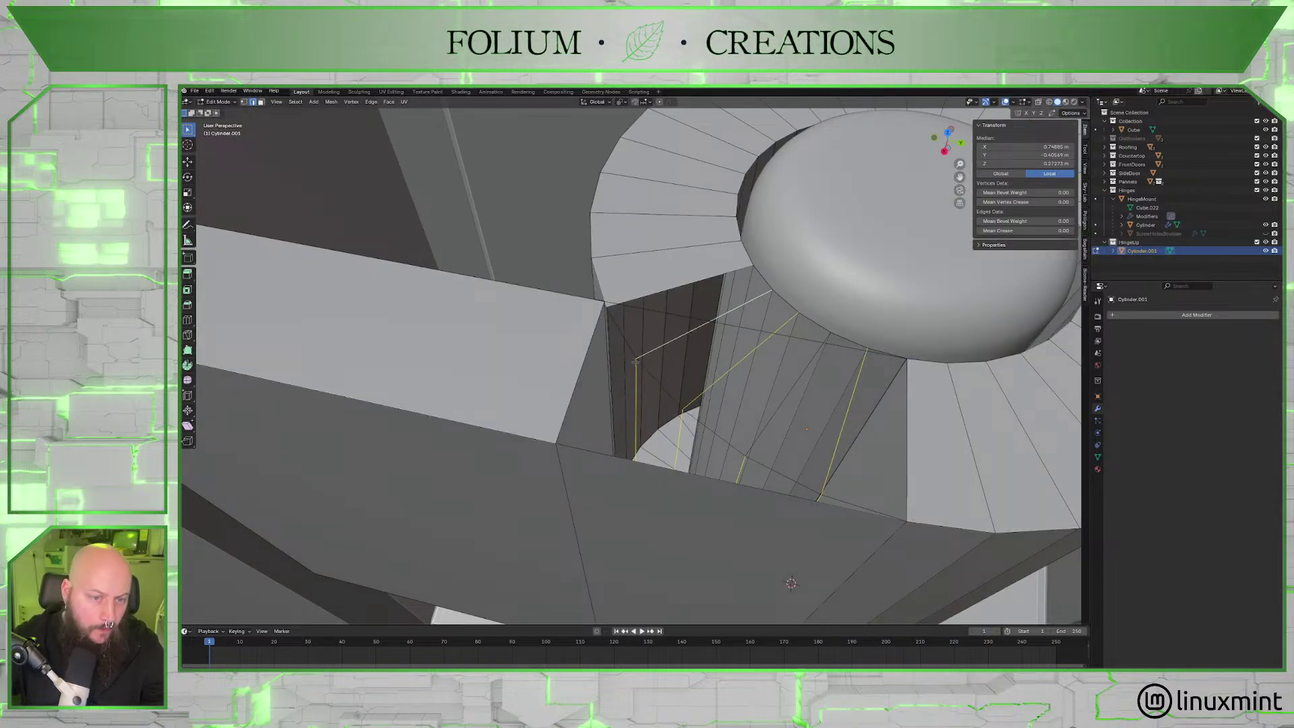
{"action": "middle_click_drag", "start_coordinate": [659, 344], "coordinate": [605, 399]}
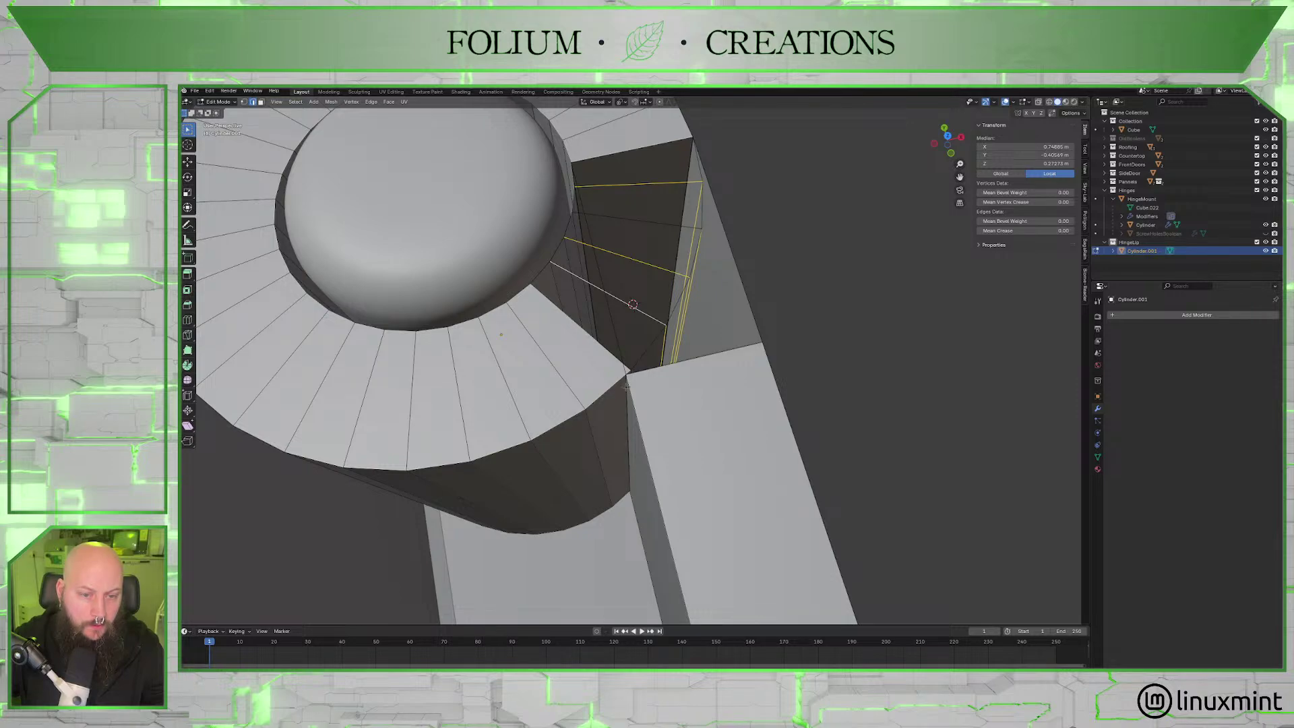
{"action": "middle_click_drag", "start_coordinate": [625, 387], "coordinate": [540, 350]}
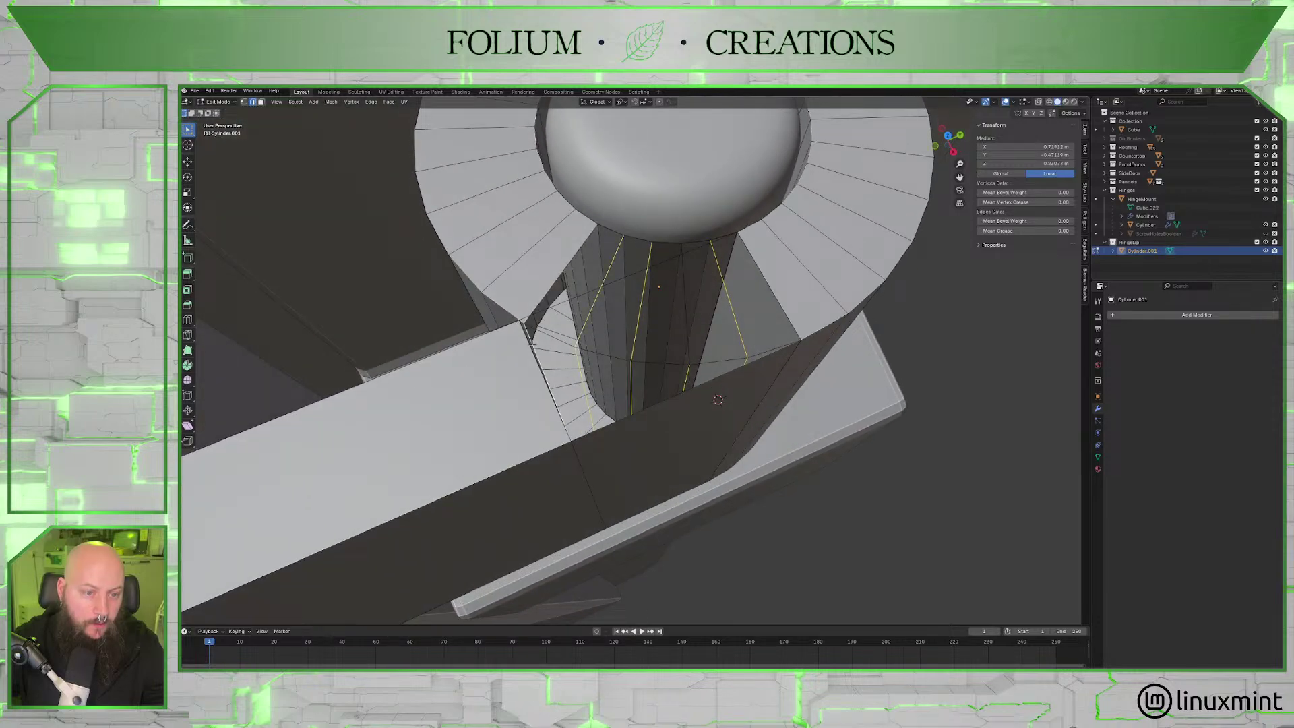
{"action": "left_click", "coordinate": [560, 345], "text": "shift"}
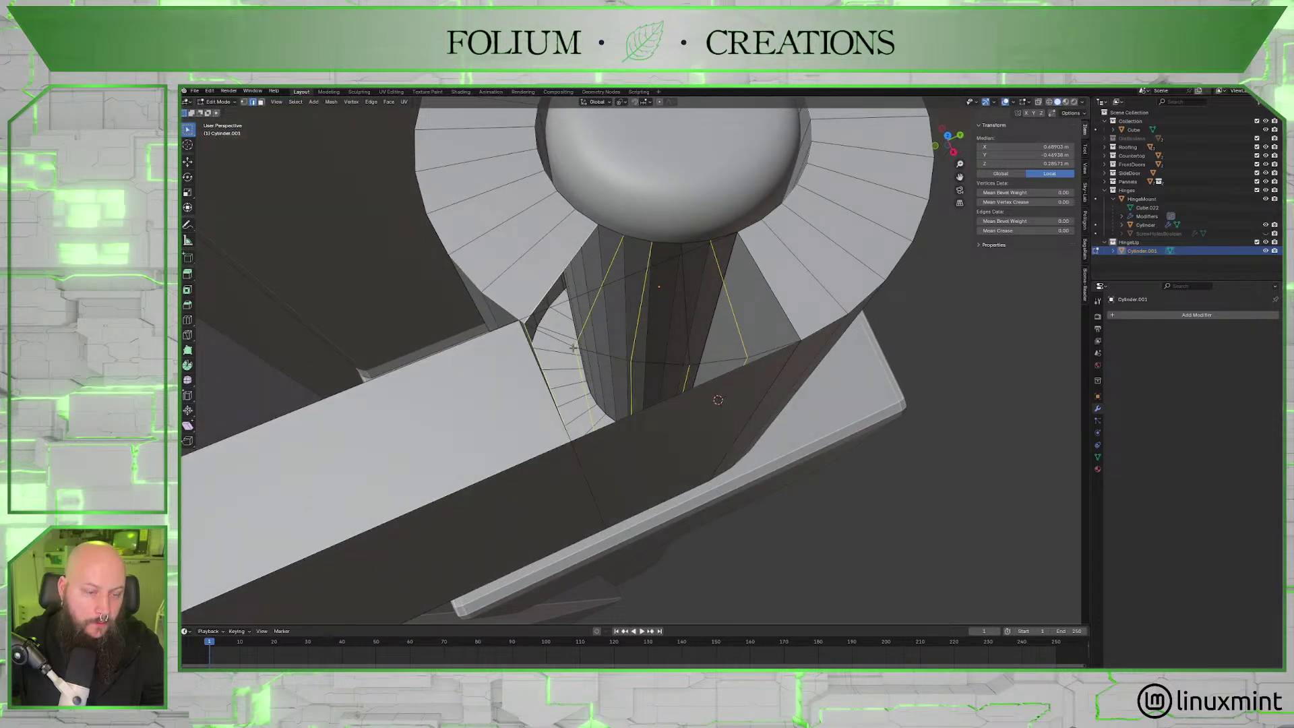
{"action": "key", "text": "x"}
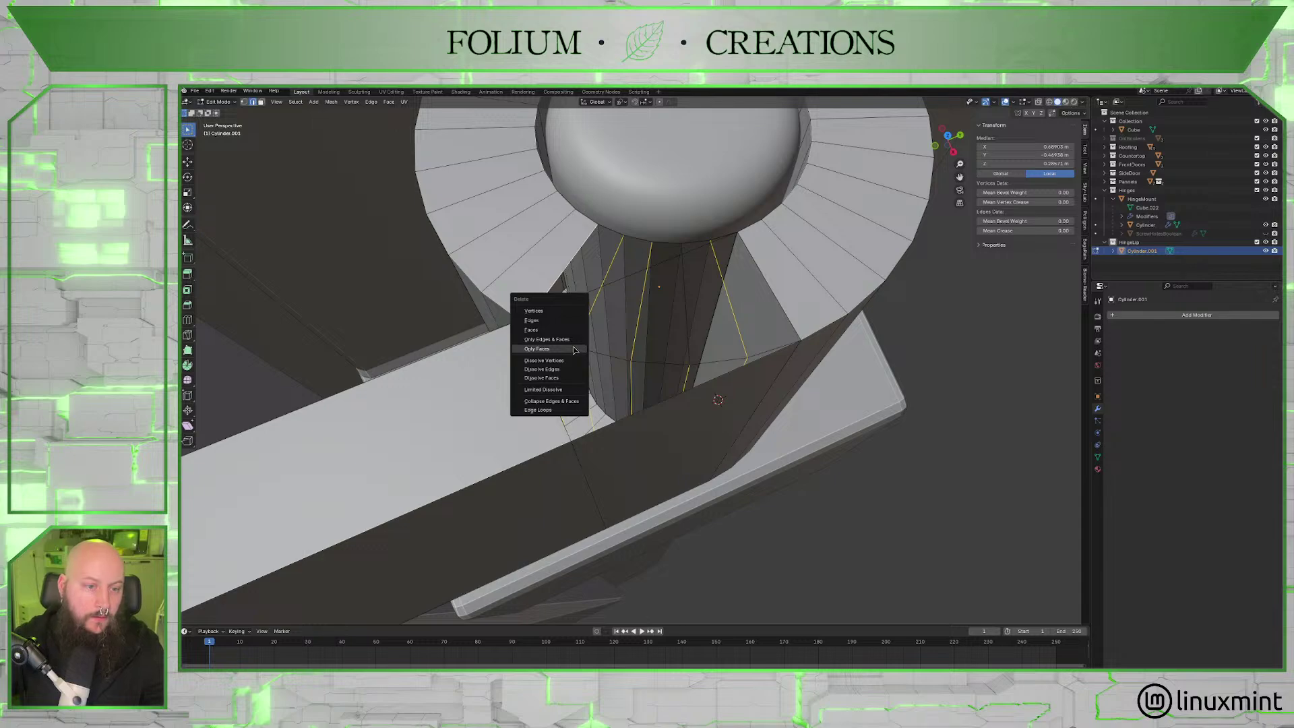
{"action": "left_click", "coordinate": [566, 324]}
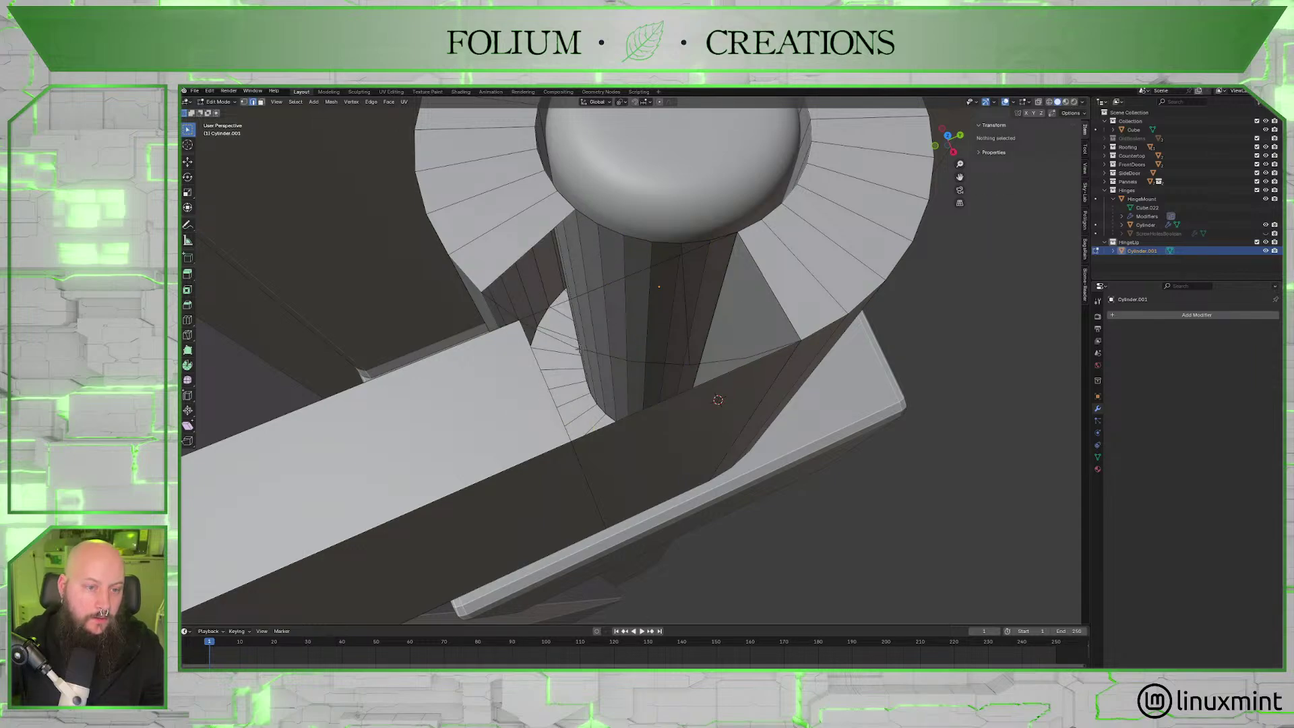
Delete the remaining stray radial edge crossing the gap beside the pin.
{"action": "middle_click_drag", "start_coordinate": [579, 347], "coordinate": [578, 317]}
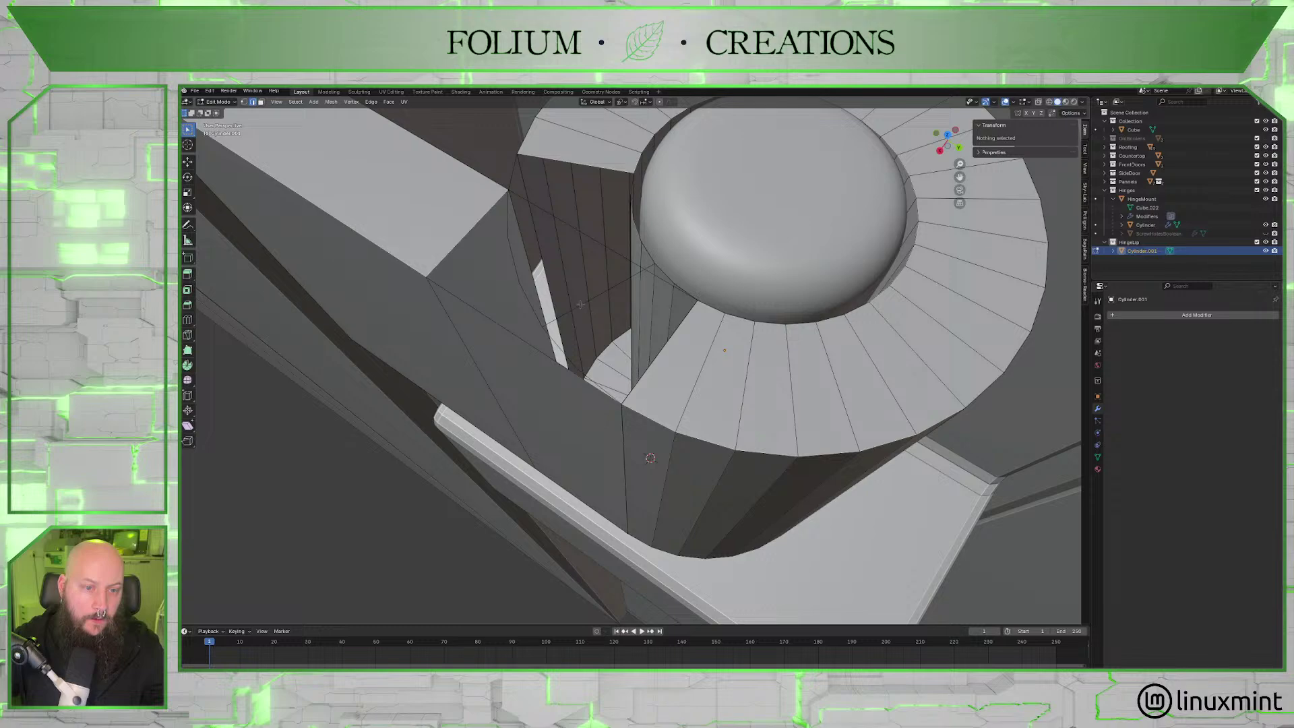
{"action": "left_click", "coordinate": [579, 305]}
{"action": "key", "text": "x"}
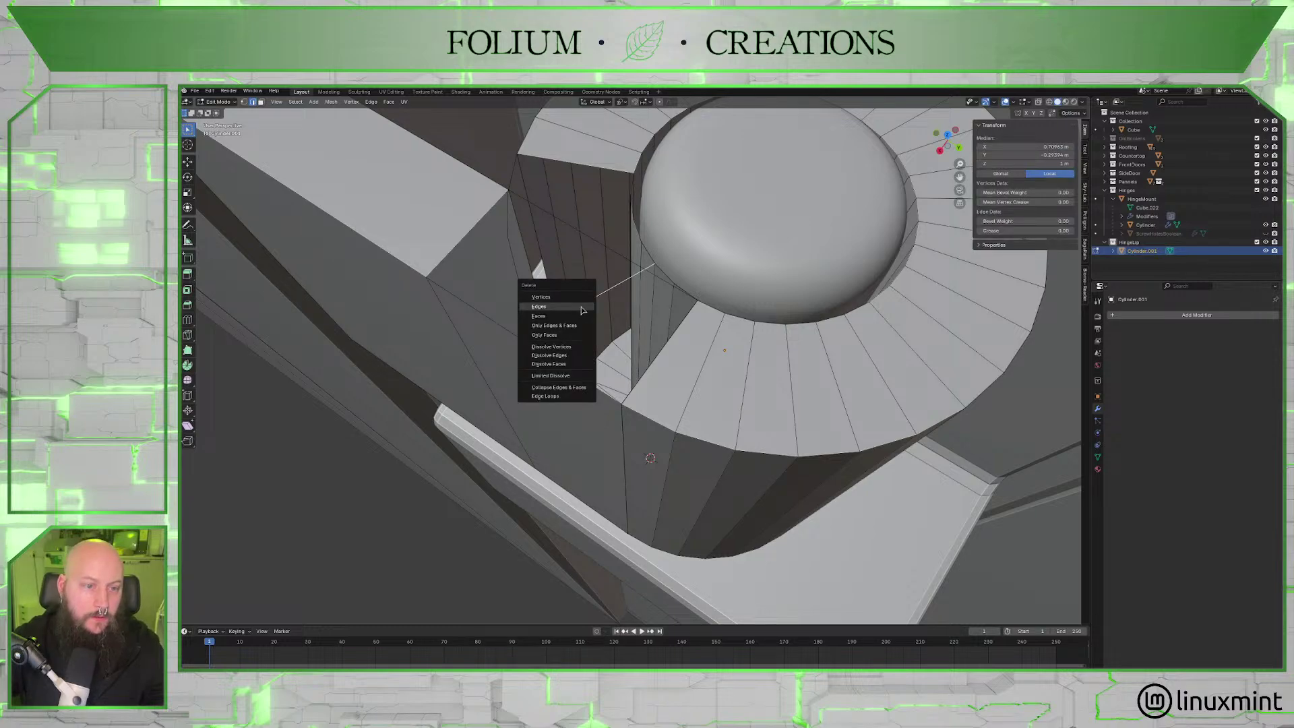
{"action": "left_click", "coordinate": [591, 362]}
Delete the leaf plate's outer side face between its end section and the barrel with Only Faces.
{"action": "middle_click_drag", "start_coordinate": [595, 363], "coordinate": [572, 352]}
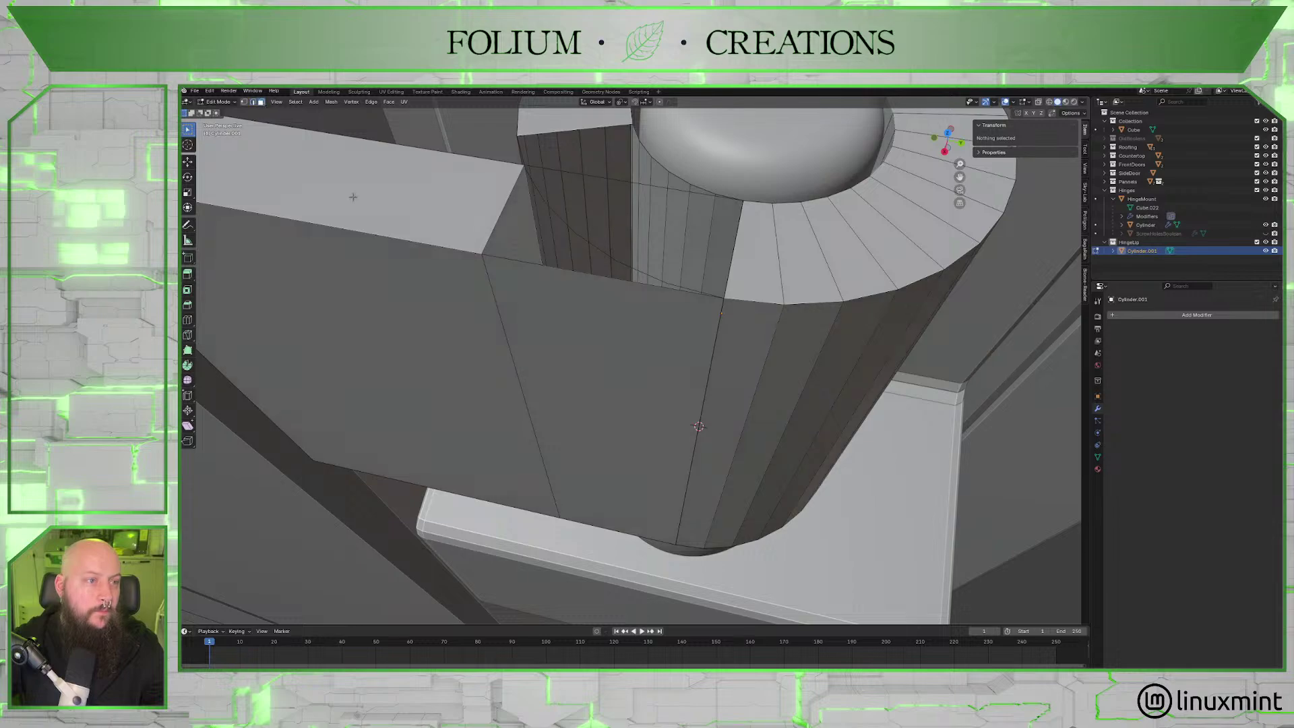
{"action": "left_click", "coordinate": [566, 330]}
{"action": "key", "text": "x"}
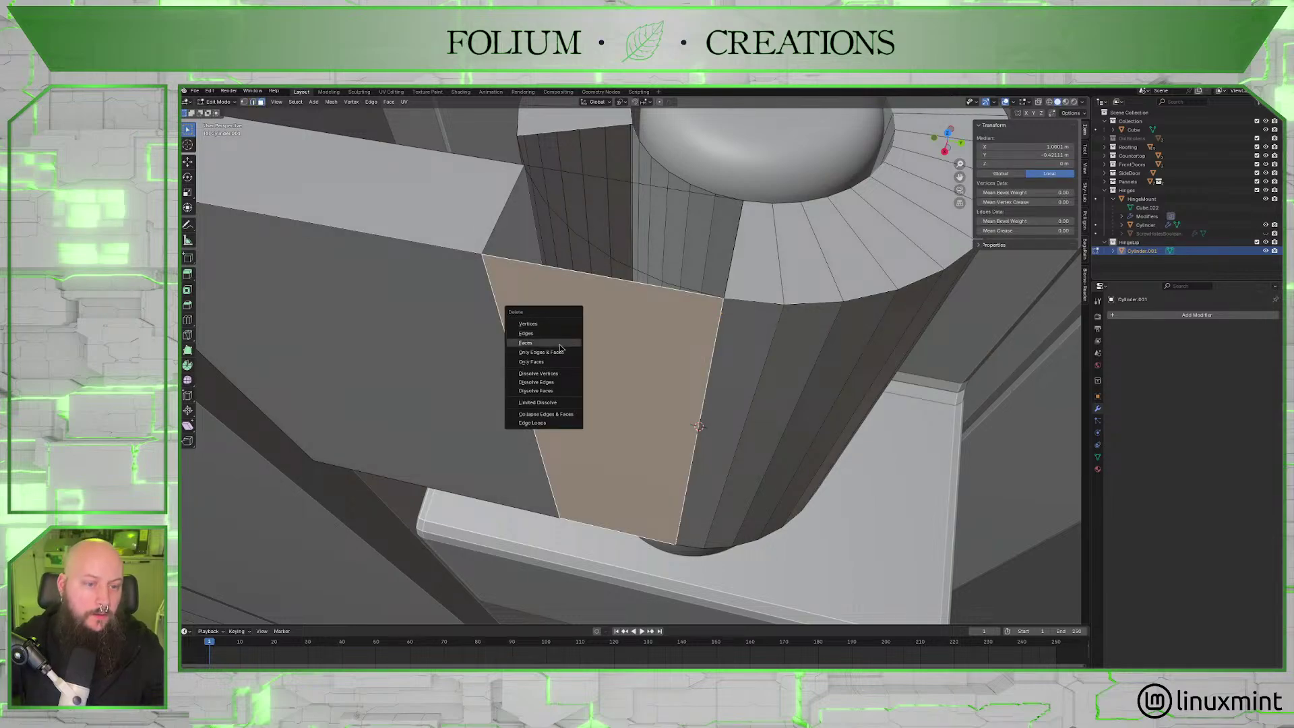
{"action": "left_click", "coordinate": [562, 362]}
Select the four parallel edges bridging the gap from leaf plate to barrel, two at the upper end and two at the lower end.
{"action": "middle_click_drag", "start_coordinate": [620, 358], "coordinate": [537, 369]}
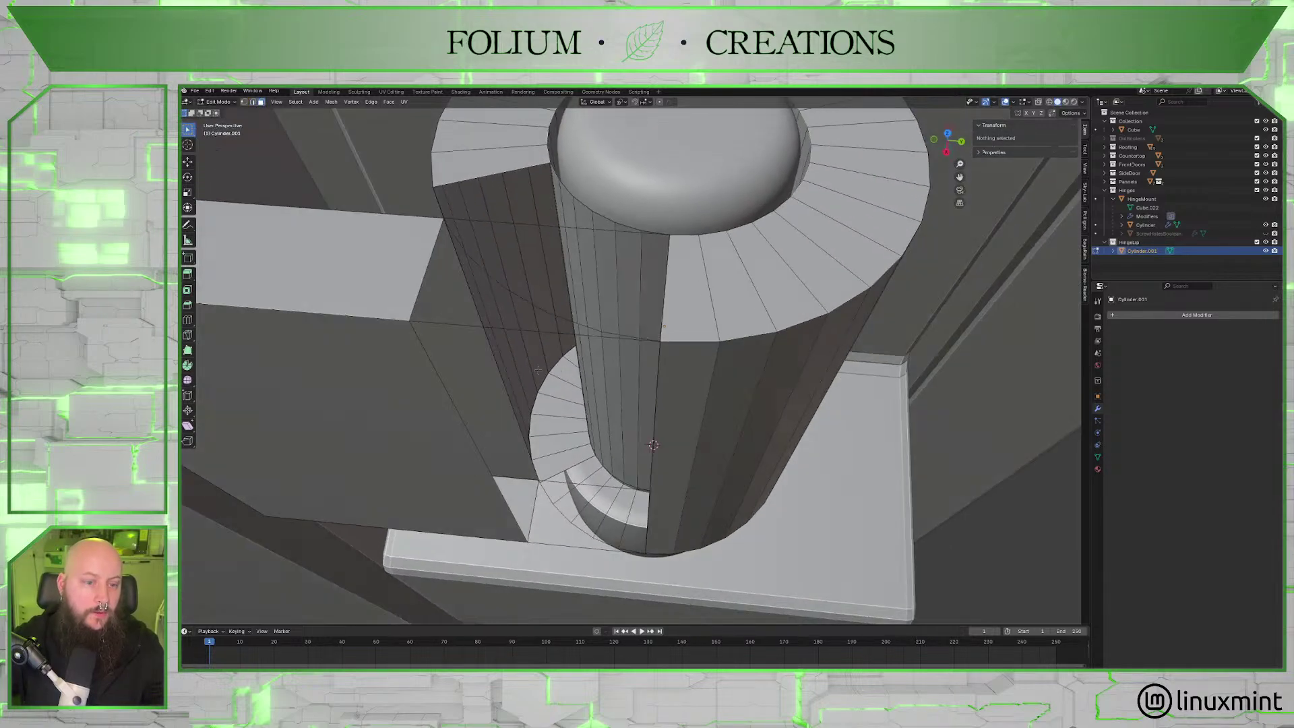
{"action": "key", "text": "2"}
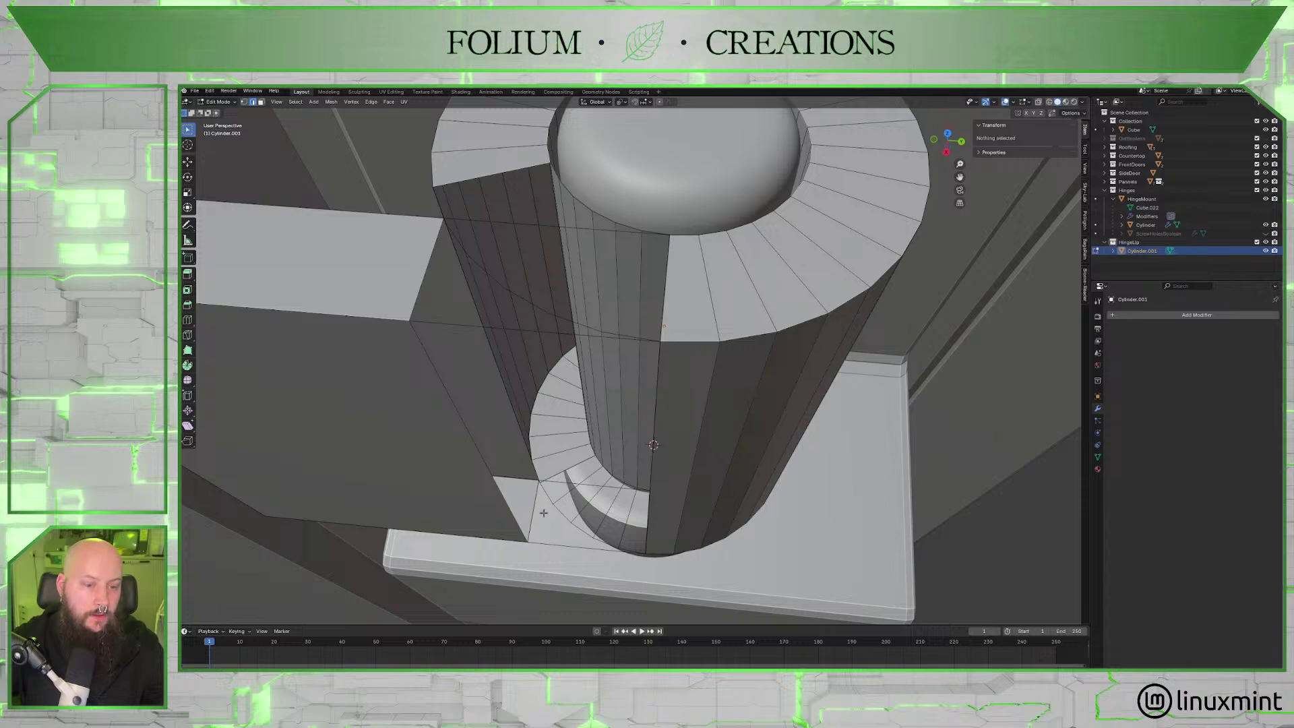
{"action": "left_click", "coordinate": [543, 512]}
{"action": "left_click", "coordinate": [481, 330], "text": "shift"}
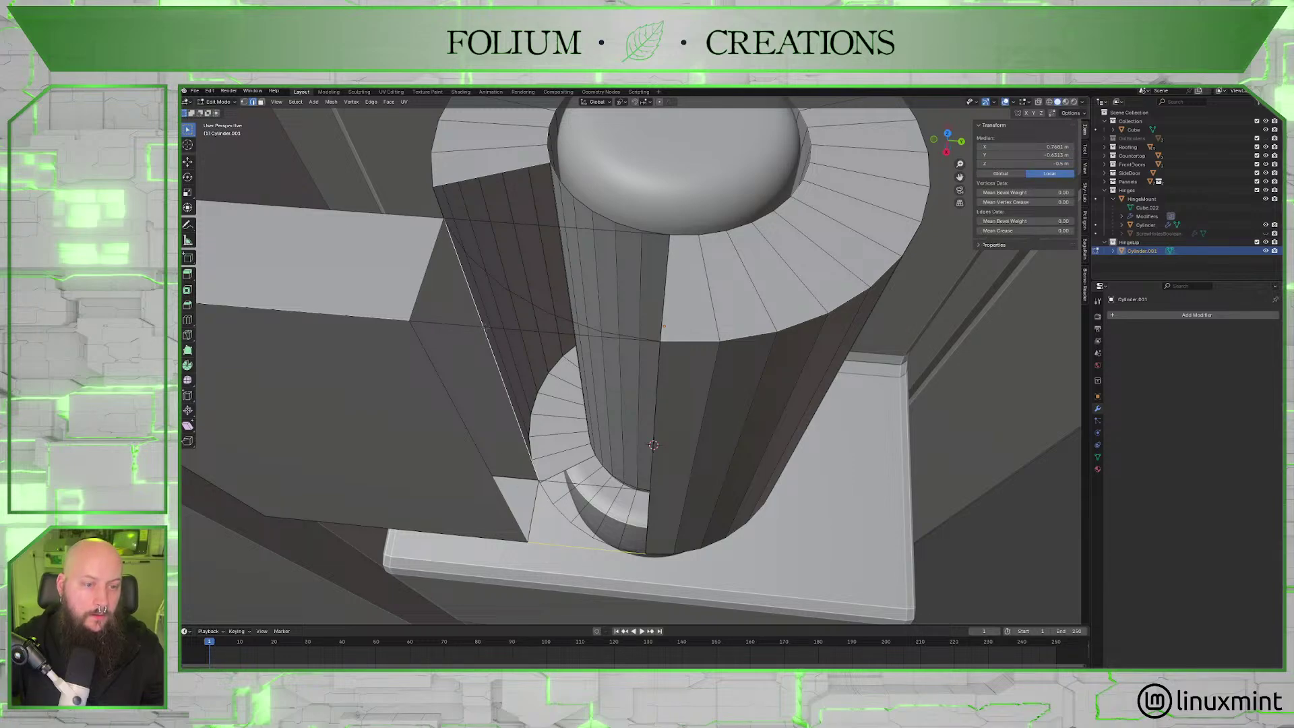
{"action": "left_click", "coordinate": [469, 295], "text": "shift"}
{"action": "left_click", "coordinate": [472, 325], "text": "shift"}
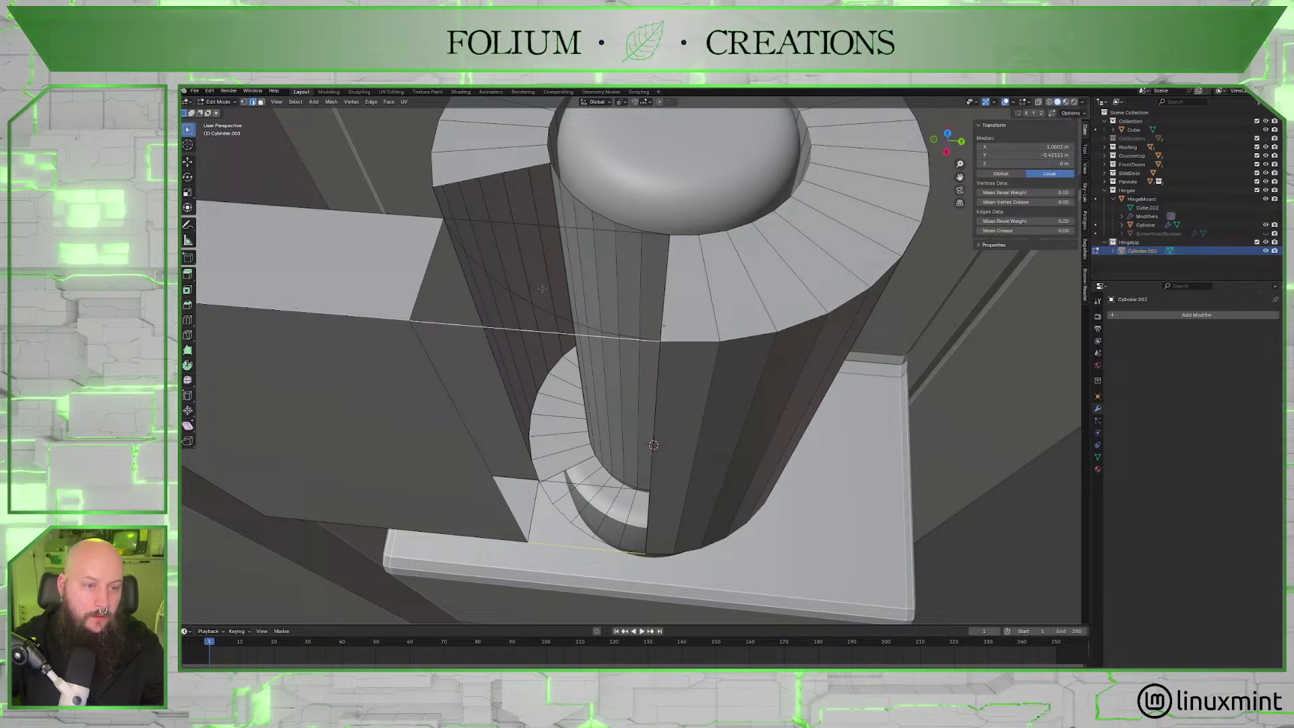
{"action": "left_click", "coordinate": [553, 228], "text": "shift"}
{"action": "left_click", "coordinate": [558, 485], "text": "shift"}
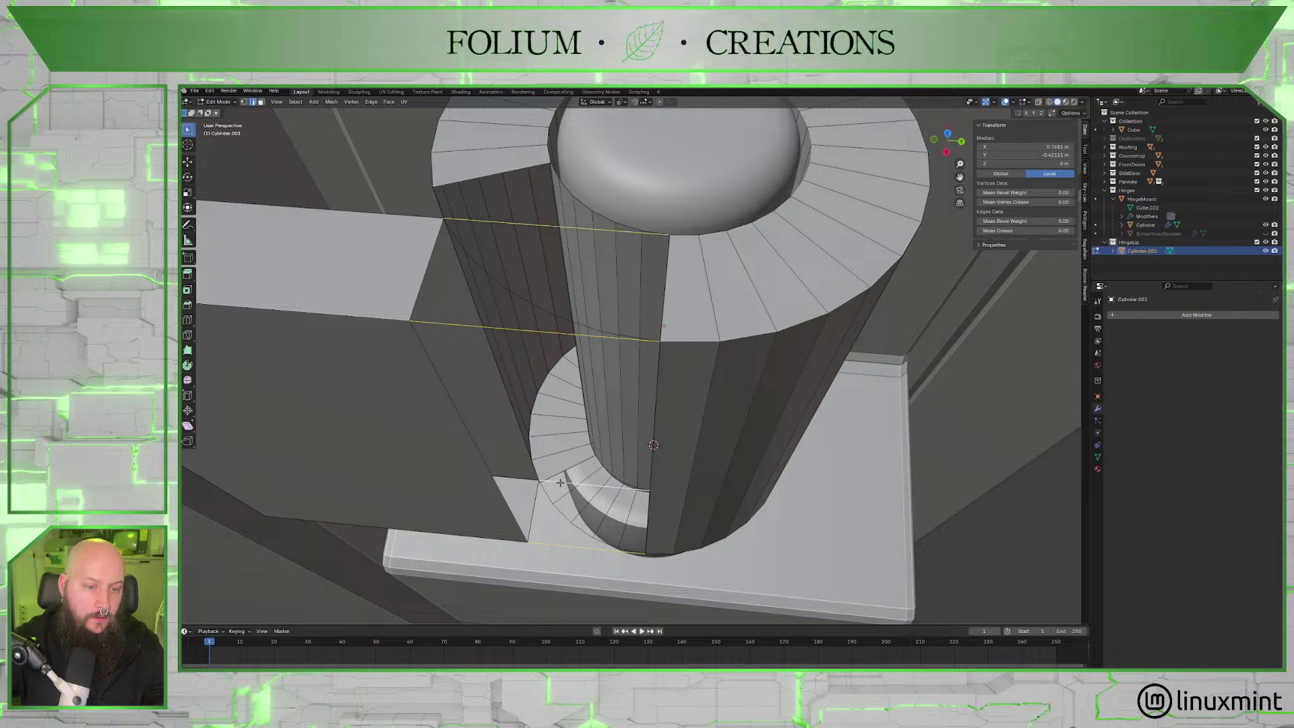
{"action": "middle_click_drag", "start_coordinate": [558, 486], "coordinate": [589, 485]}
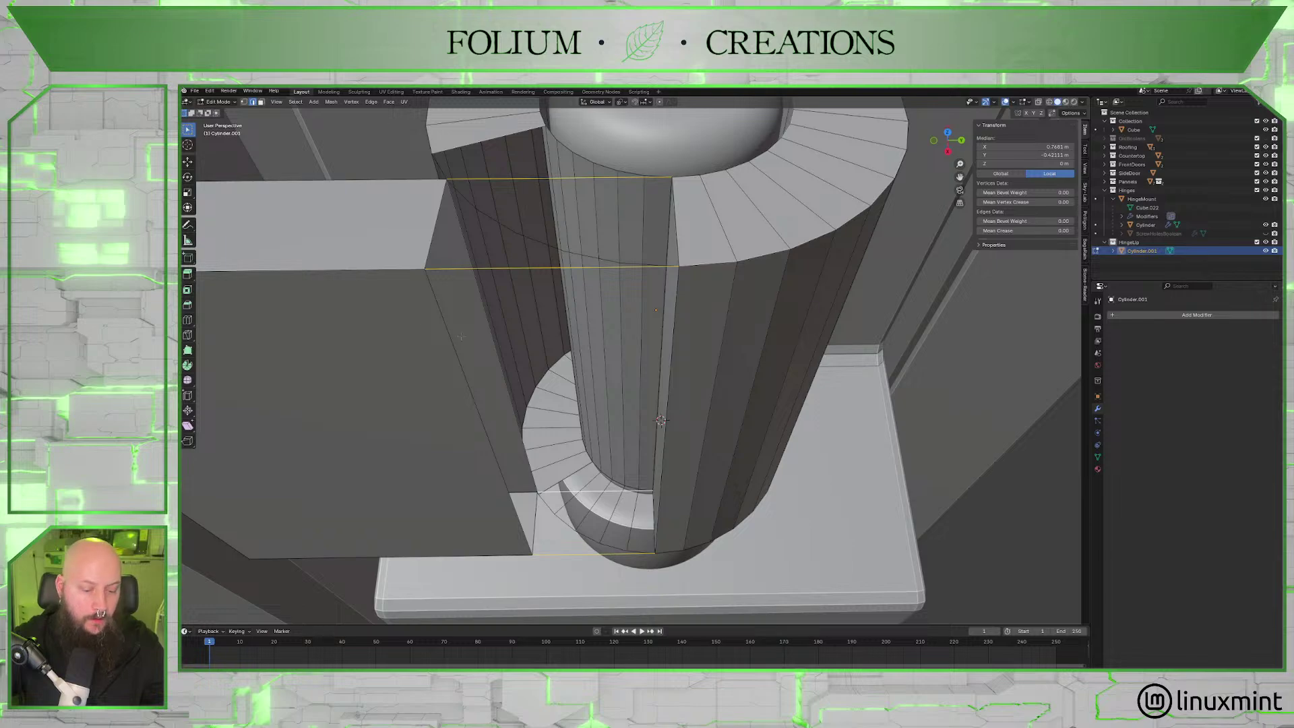
Try to subdivide the four selected bridging edges with one cut.
{"action": "key", "text": "ctrl+e"}
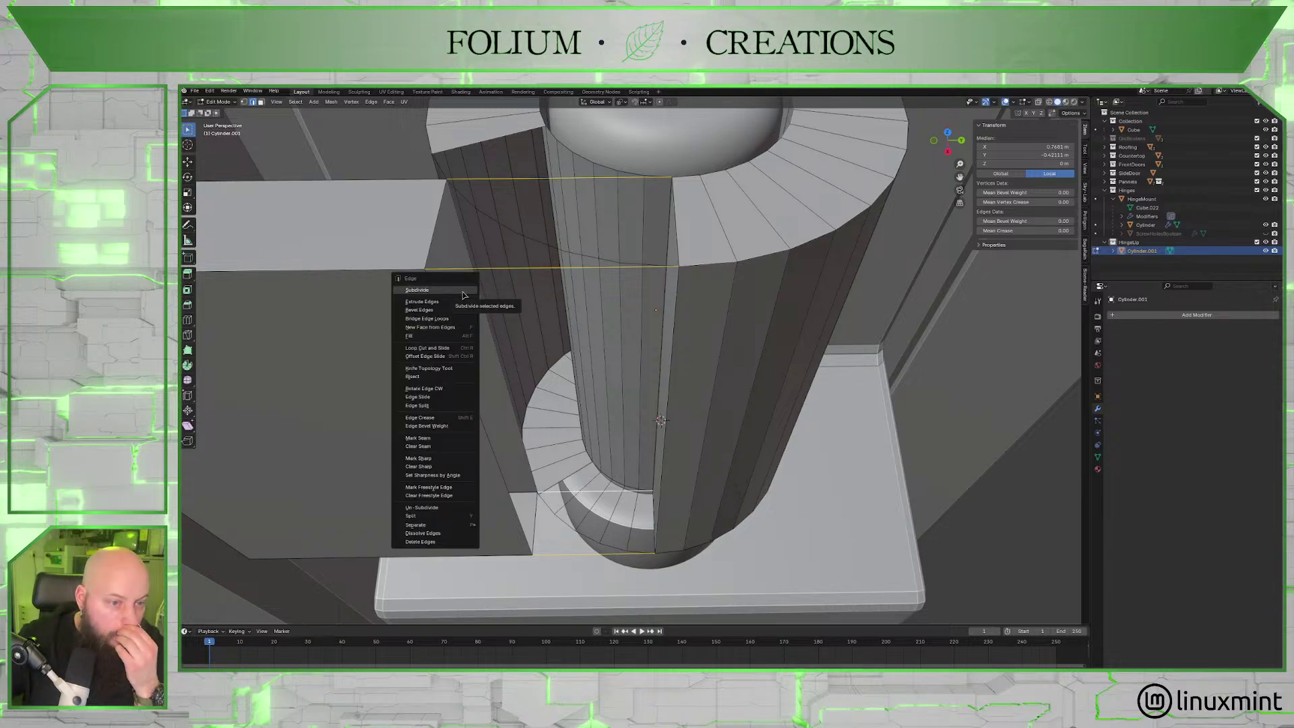
{"action": "left_click", "coordinate": [462, 290]}
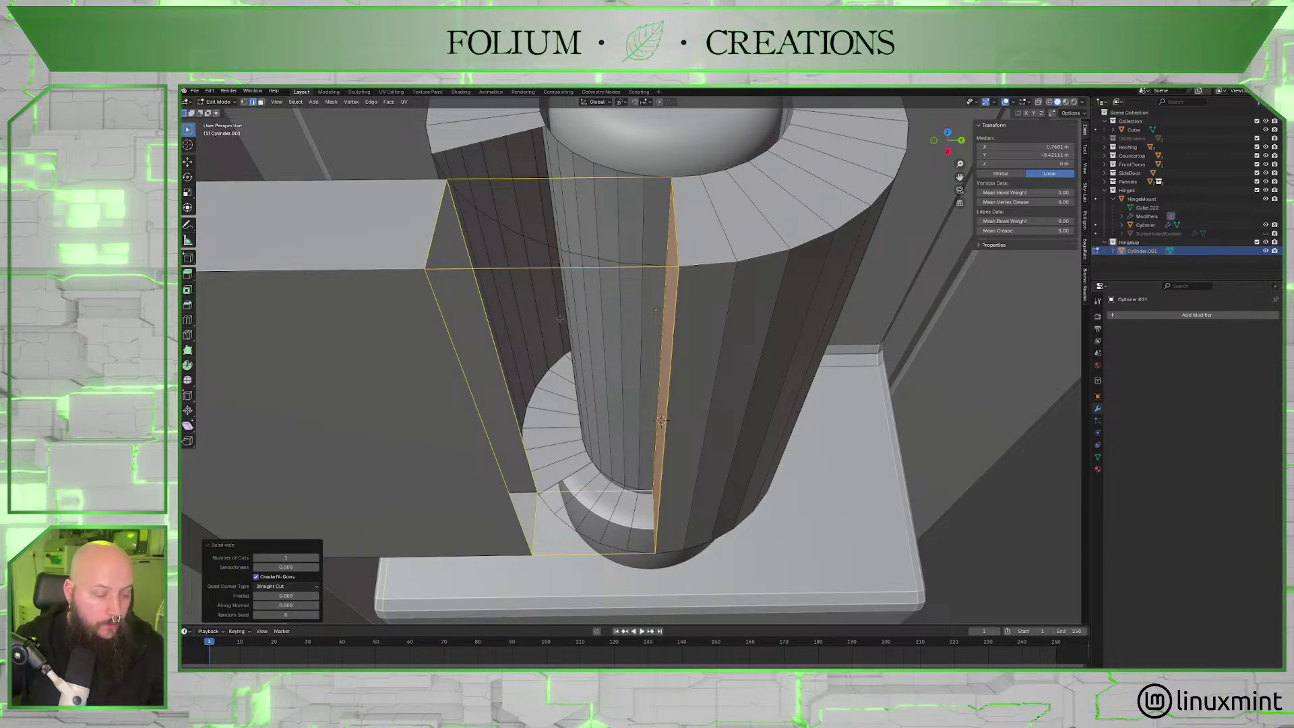
{"action": "key", "text": "ctrl+z"}
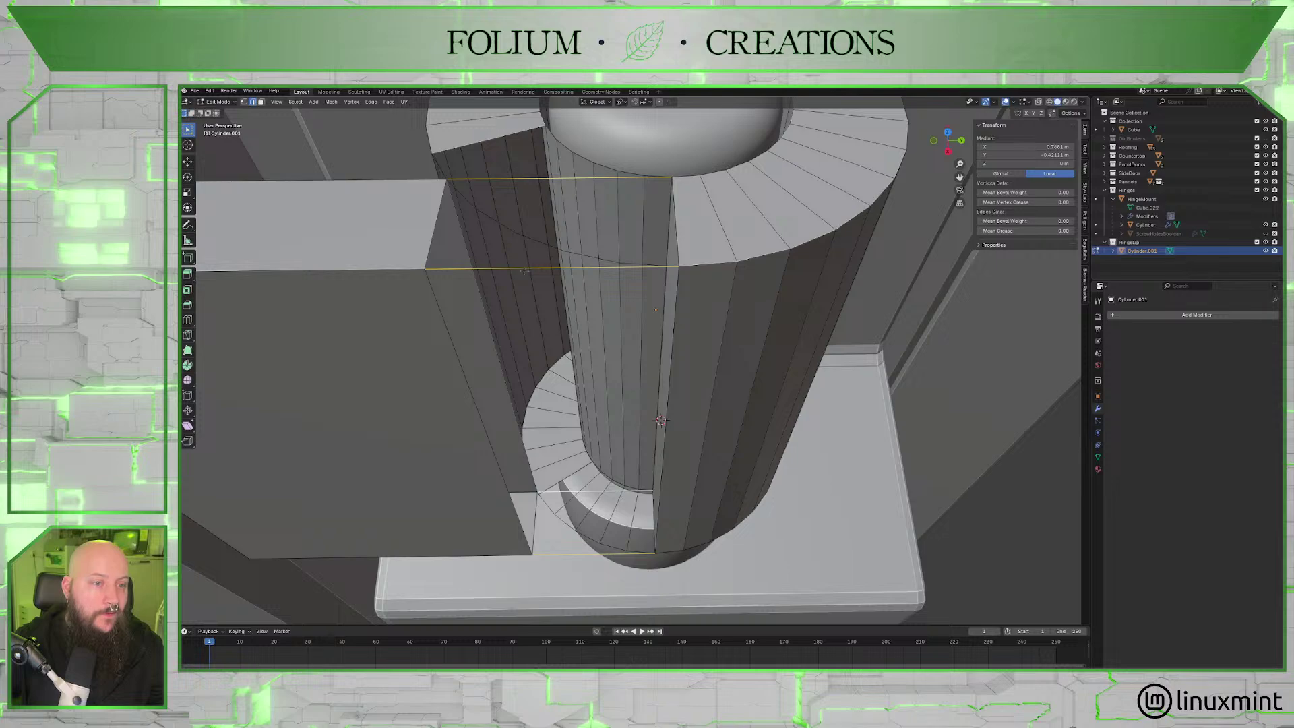
Repeatedly subdivide the upper outer edge bridging the gap from leaf plate to barrel, with one cut each time.
{"action": "key", "text": "ctrl+e"}
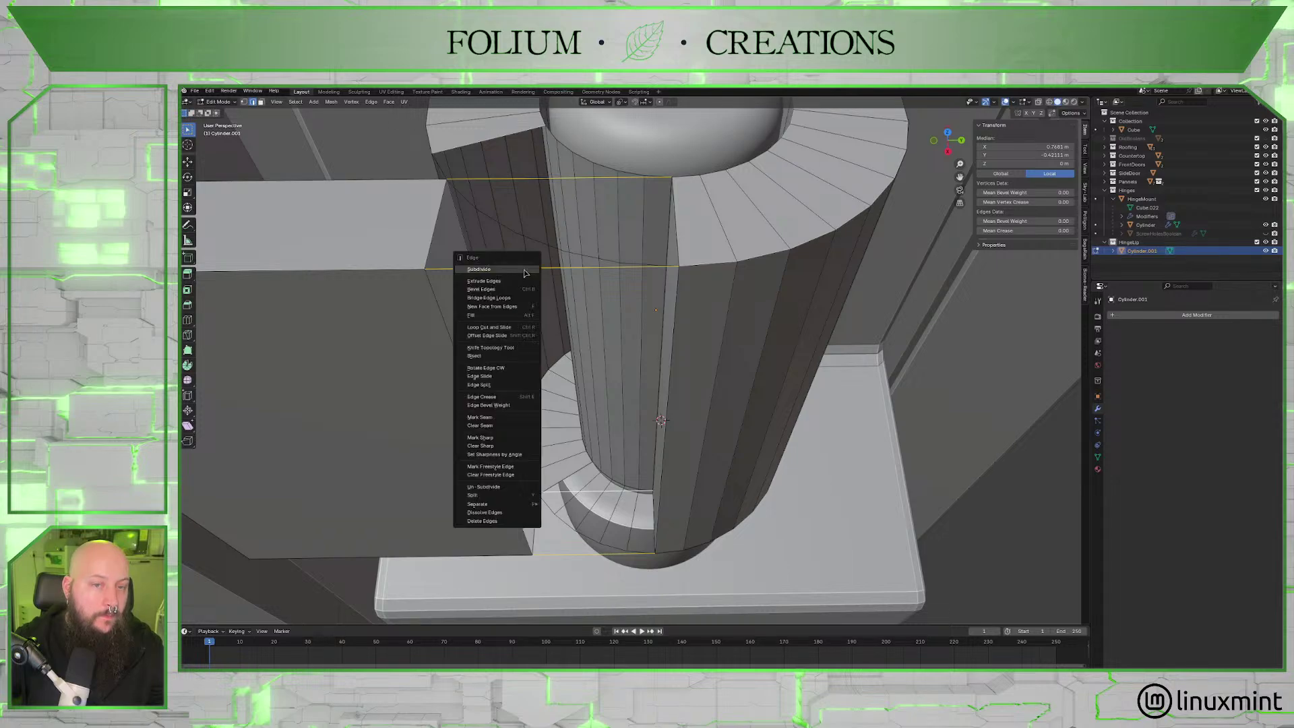
{"action": "key", "text": "Escape"}
{"action": "left_click", "coordinate": [573, 270]}
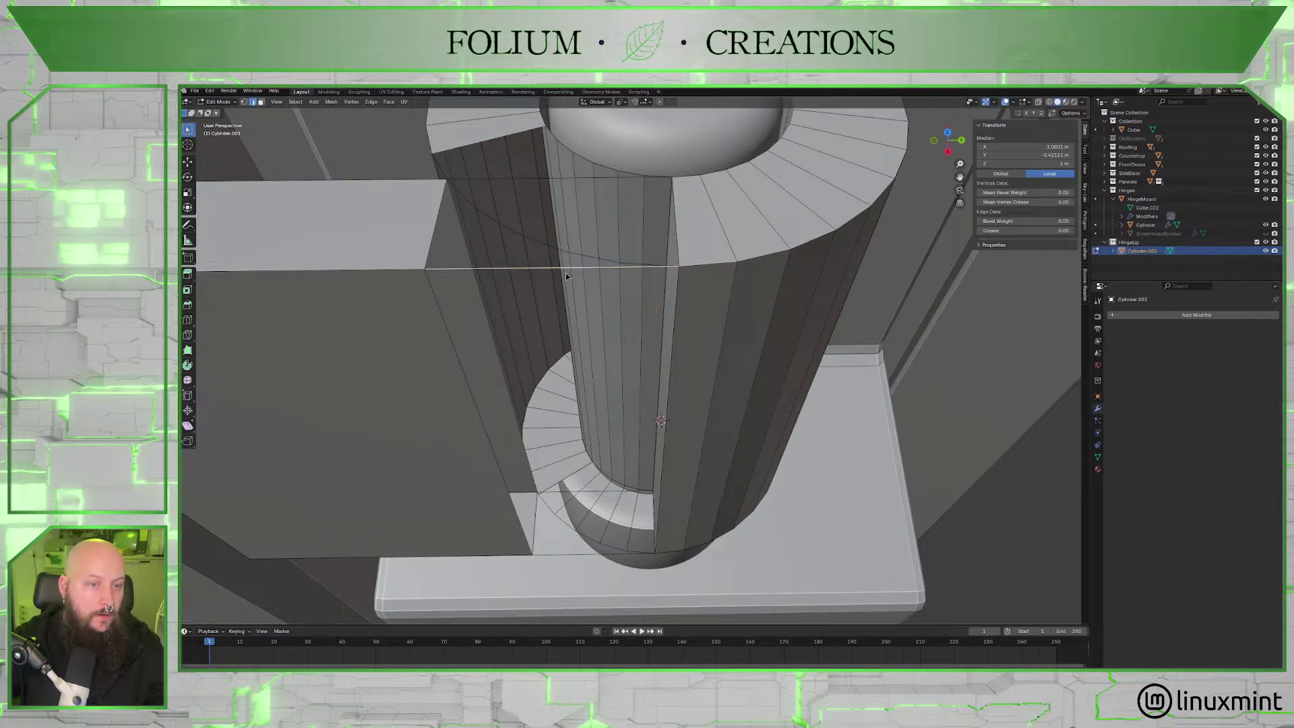
{"action": "key", "text": "ctrl+e"}
{"action": "left_click", "coordinate": [573, 269]}
{"action": "key", "text": "ctrl+e"}
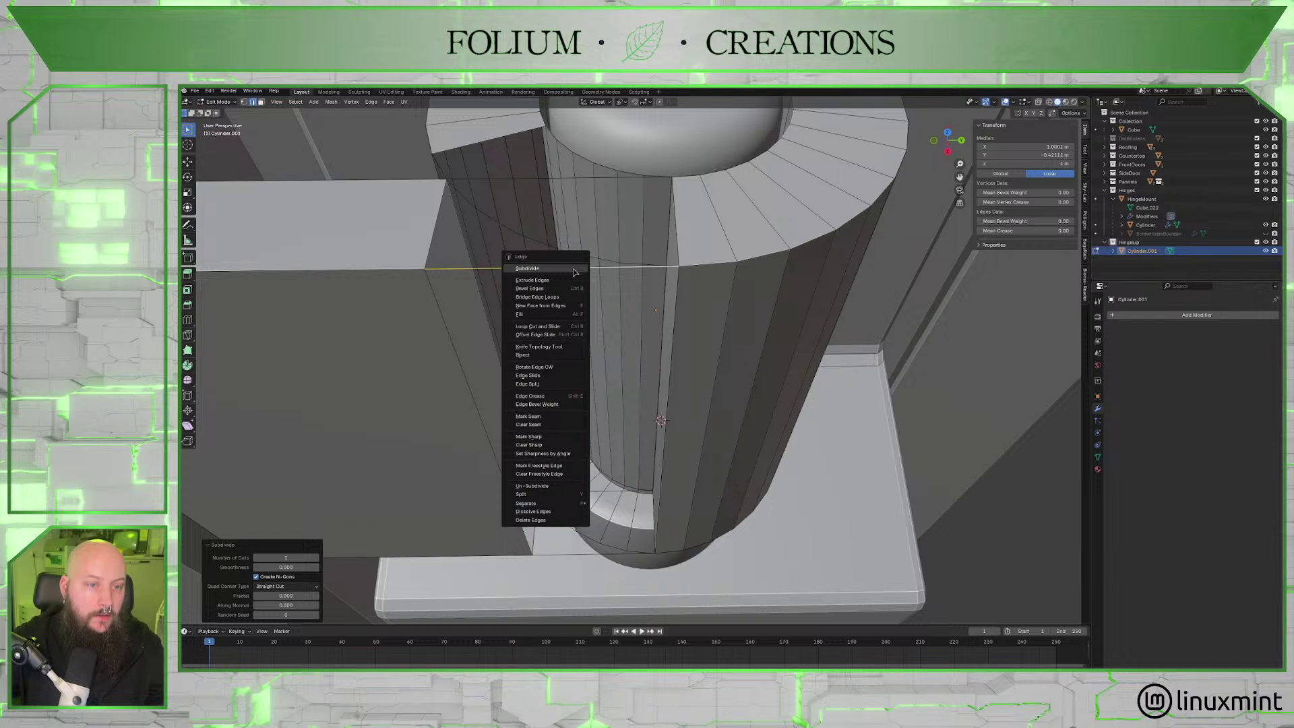
{"action": "left_click", "coordinate": [575, 269]}
{"action": "key", "text": "ctrl+e"}
{"action": "left_click", "coordinate": [578, 268]}
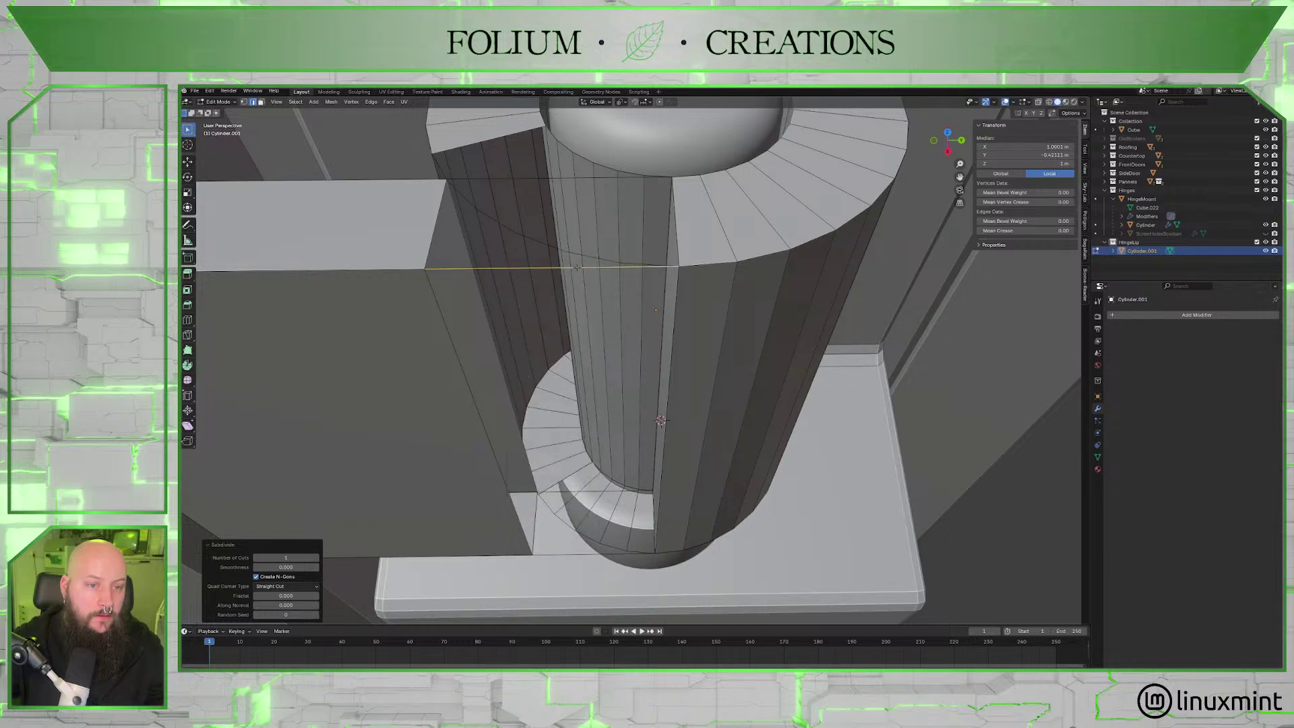
Check the divisions along the upper outer bridging edge in vertex and edge select modes.
{"action": "key", "text": "Tab"}
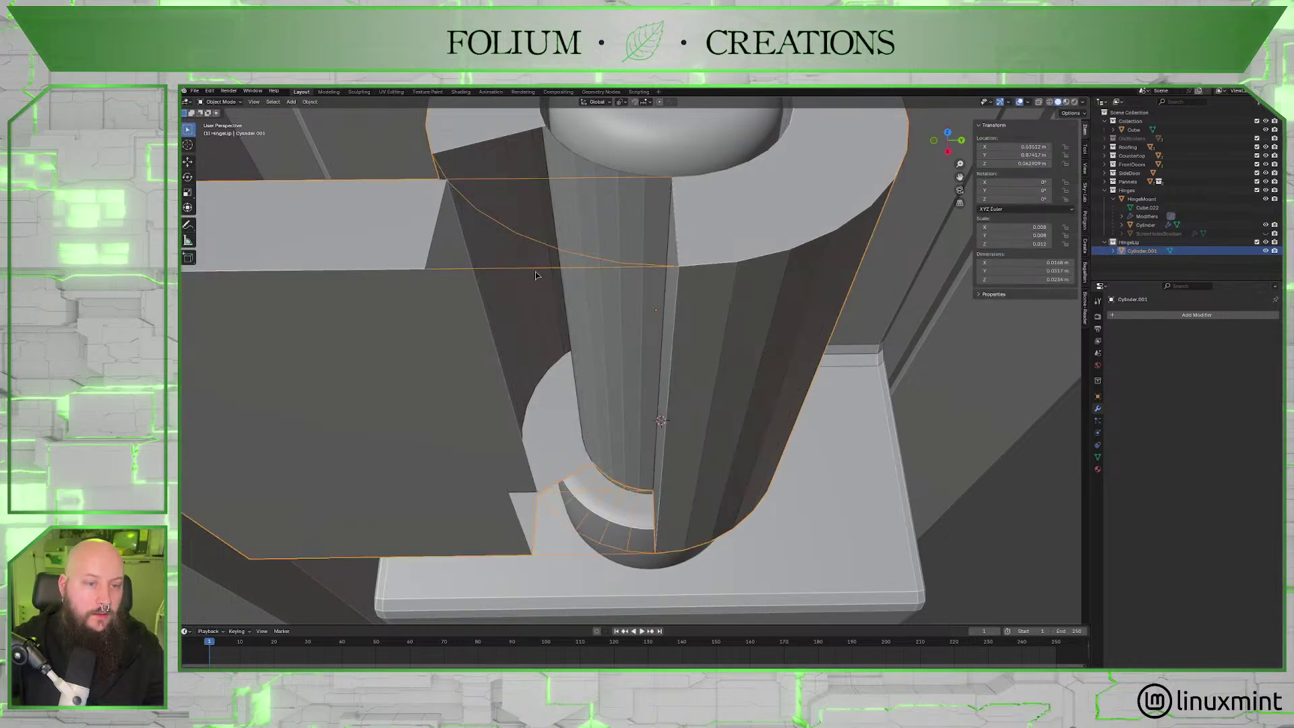
{"action": "key", "text": "Tab"}
{"action": "key", "text": "1"}
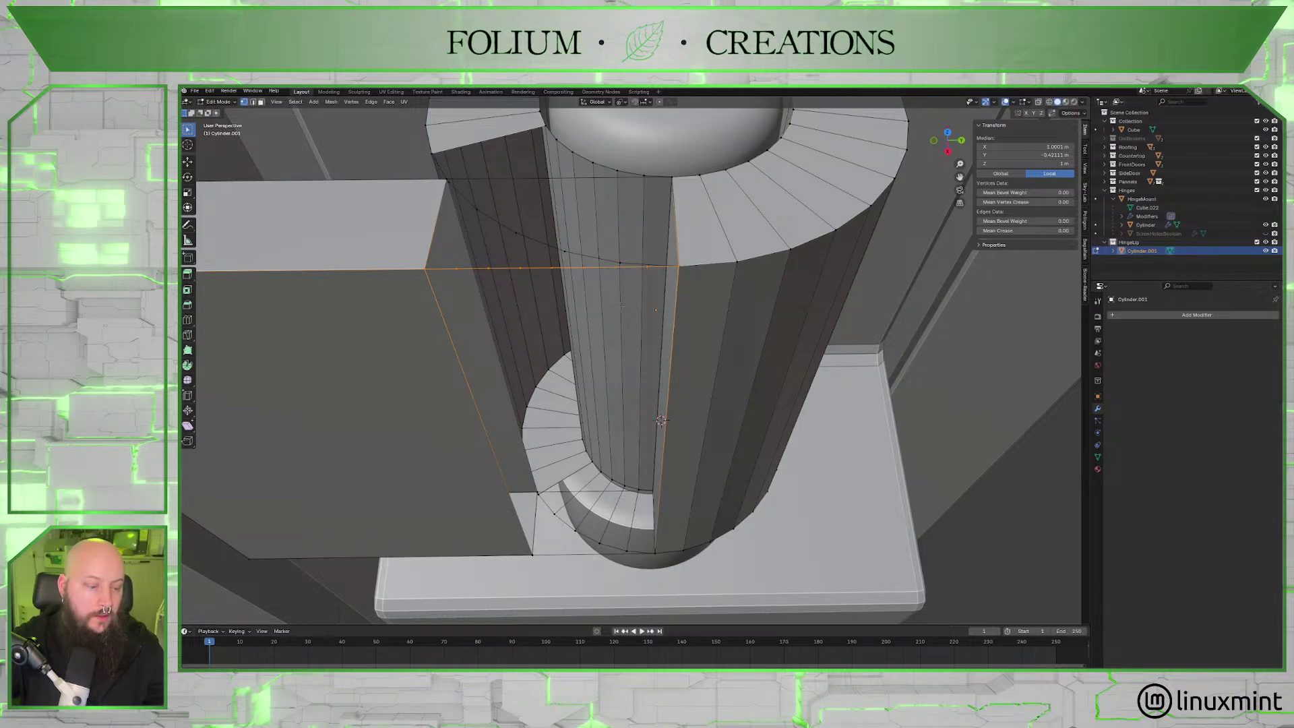
{"action": "key", "text": "2"}
{"action": "left_click", "coordinate": [645, 269]}
{"action": "key", "text": "Tab"}
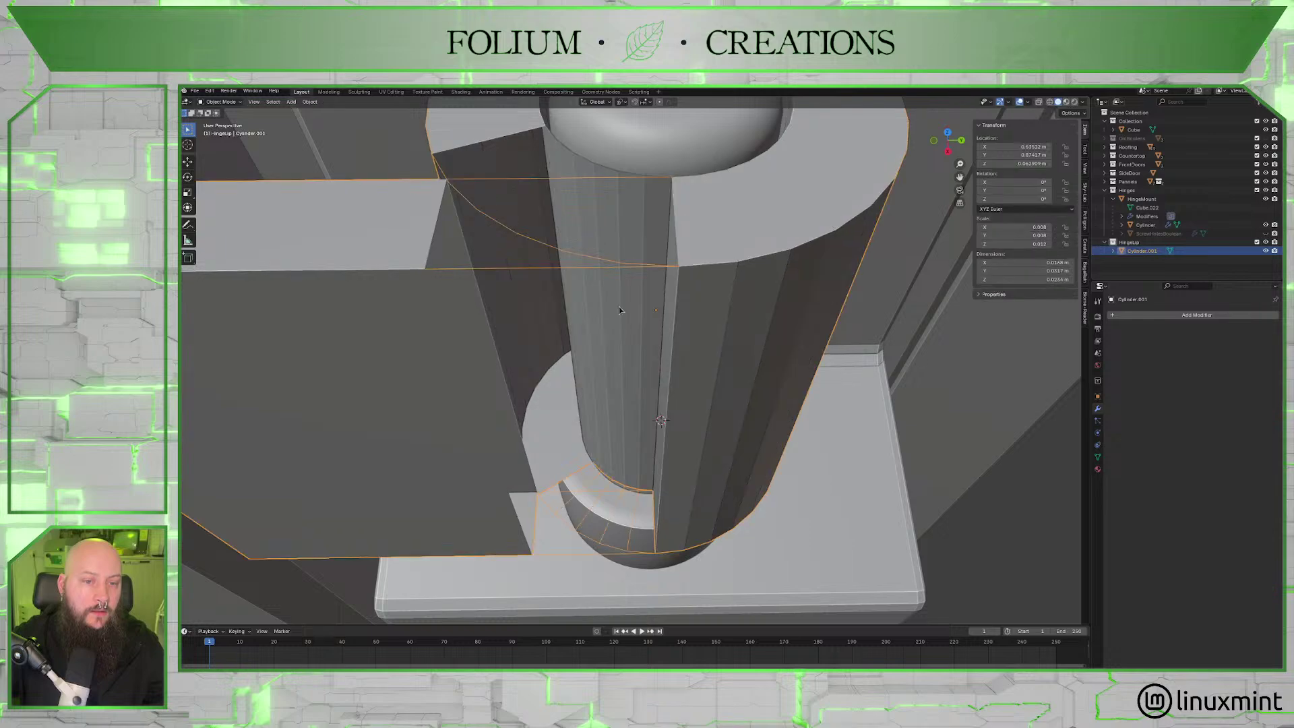
{"action": "key", "text": "Tab"}
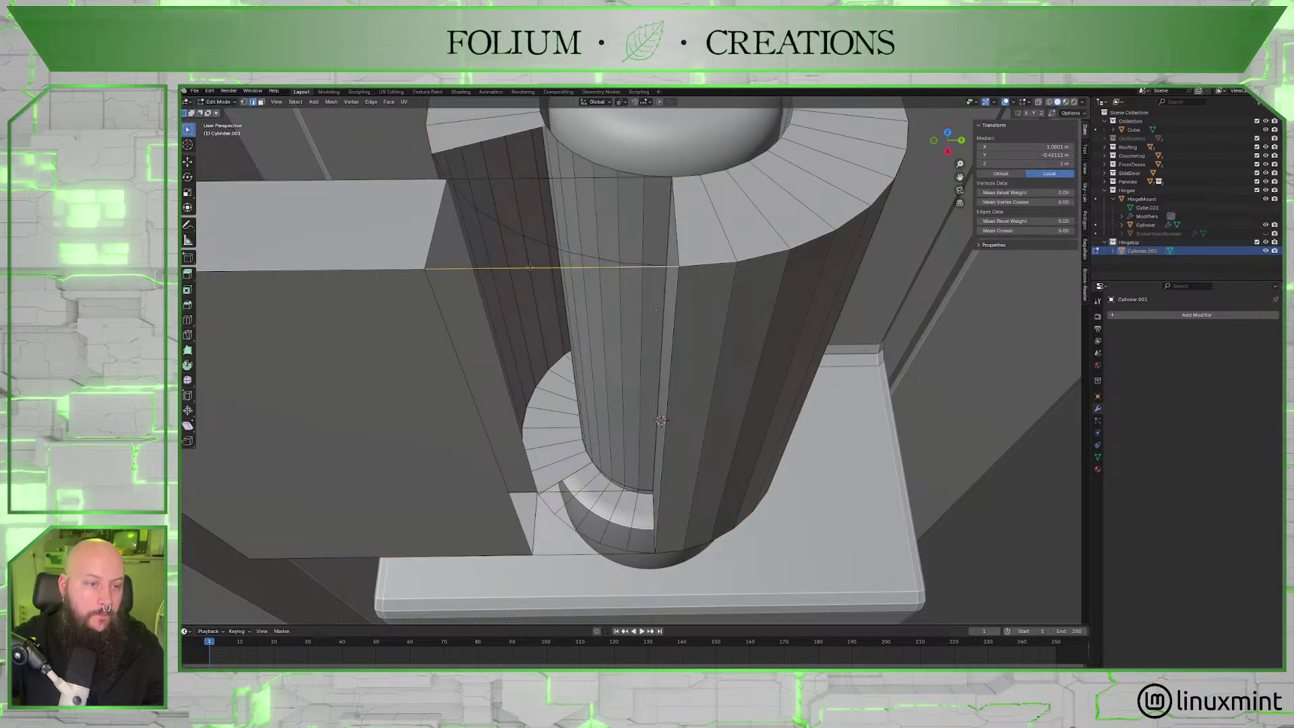
{"action": "key", "text": "1"}
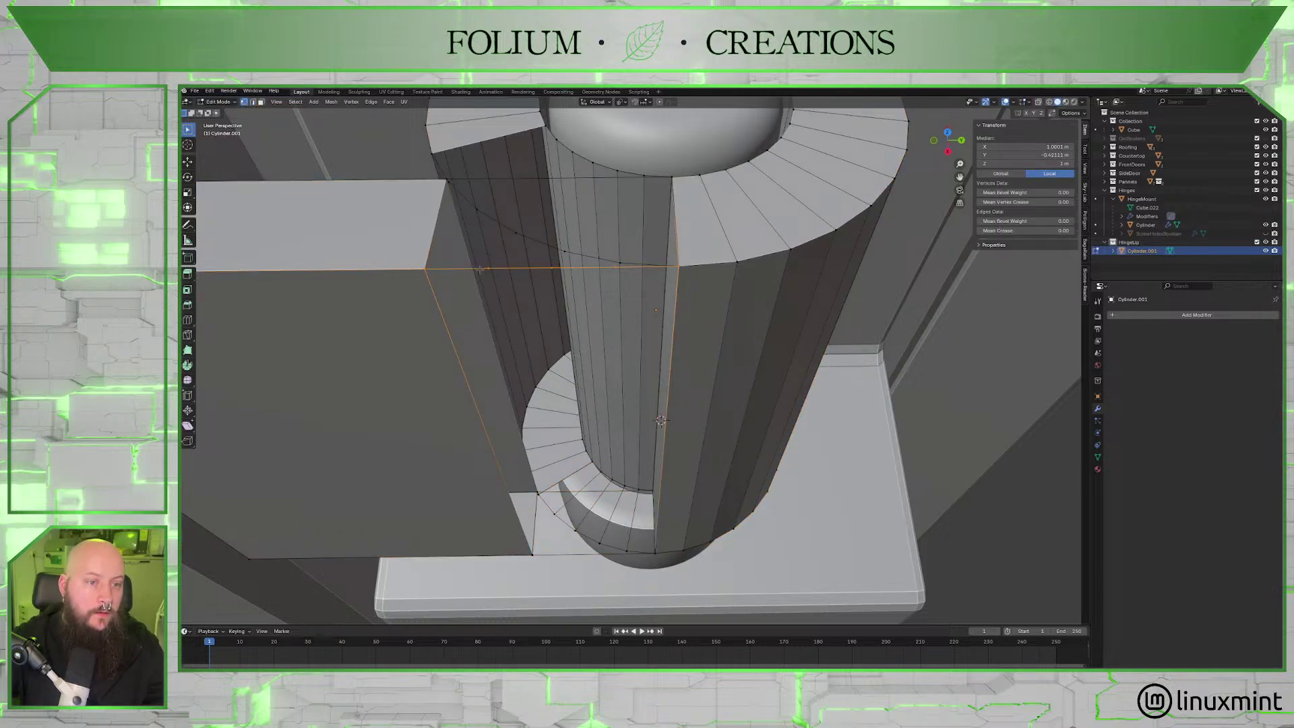
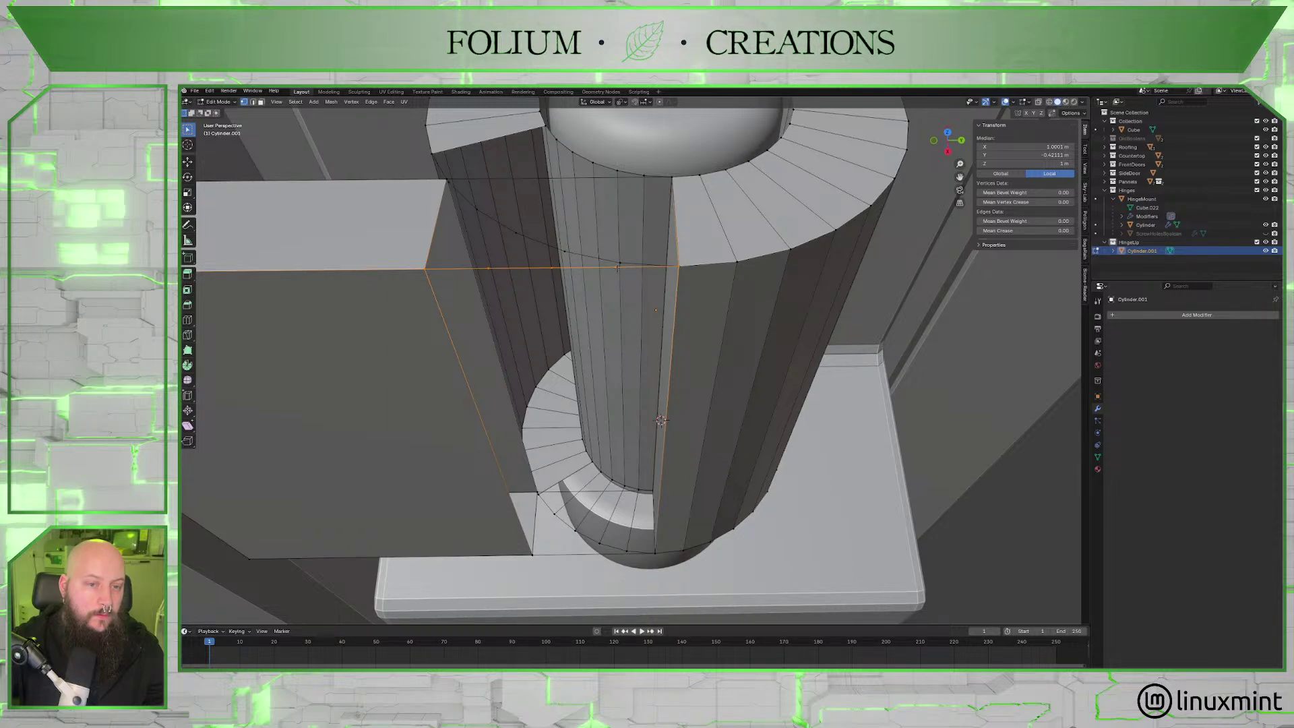
Subdivide only the segment of the upper outer bridging edge nearest the barrel with one cut.
{"action": "key", "text": "2"}
{"action": "left_click", "coordinate": [651, 268]}
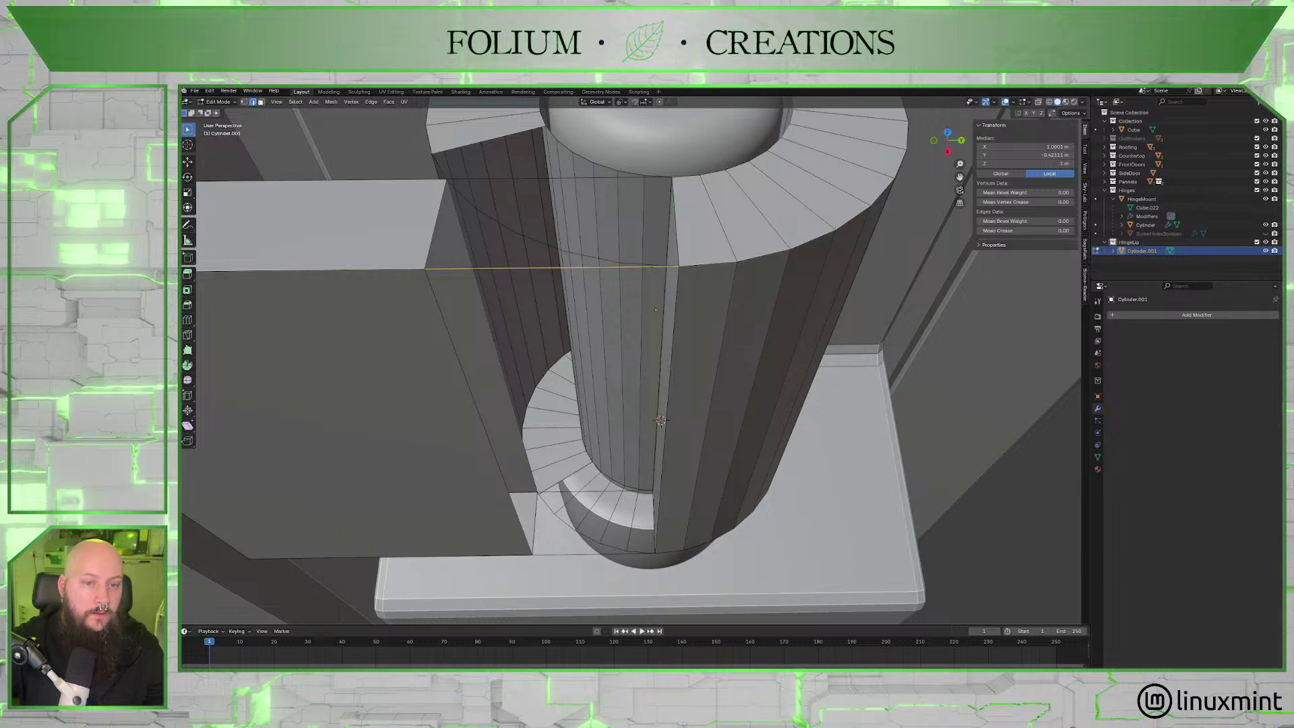
{"action": "left_click", "coordinate": [647, 268]}
{"action": "right_click", "coordinate": [612, 281]}
{"action": "left_click", "coordinate": [612, 281]}
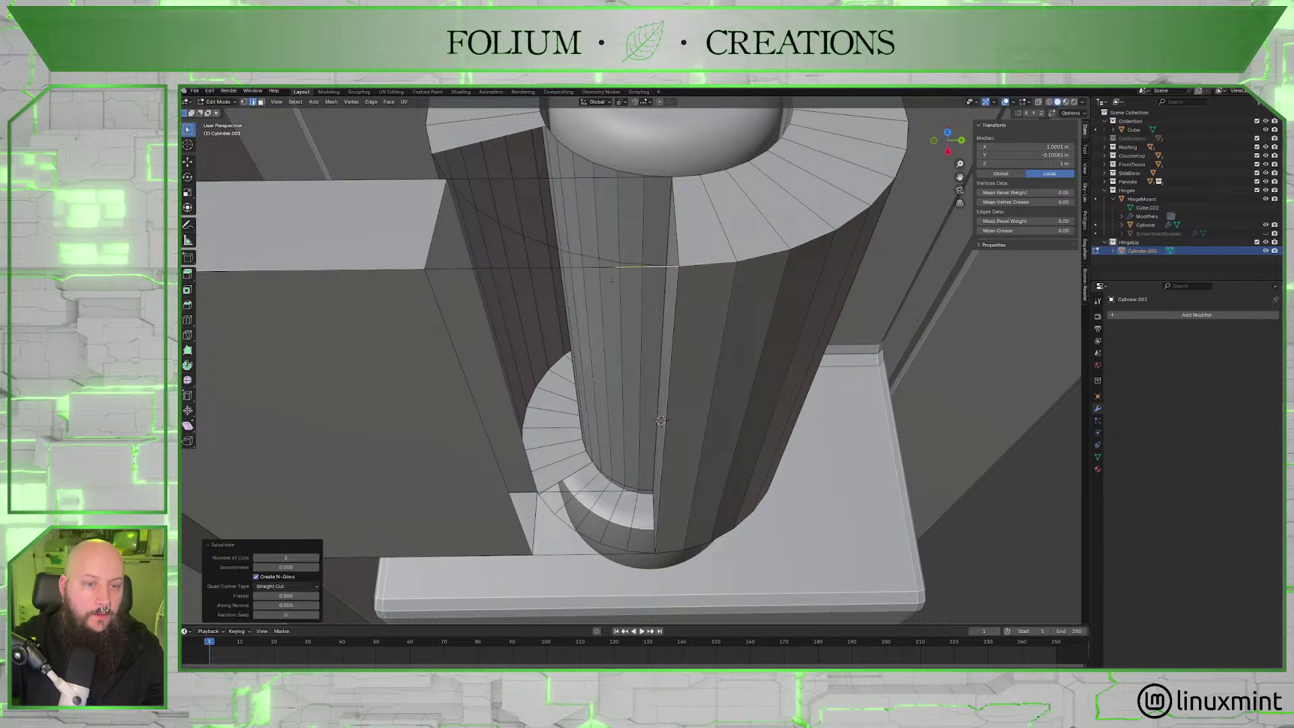
Slide the selected subdivision vertices on the knuckle's straight upper edge along that edge toward the arm block.
{"action": "key", "text": "Tab"}
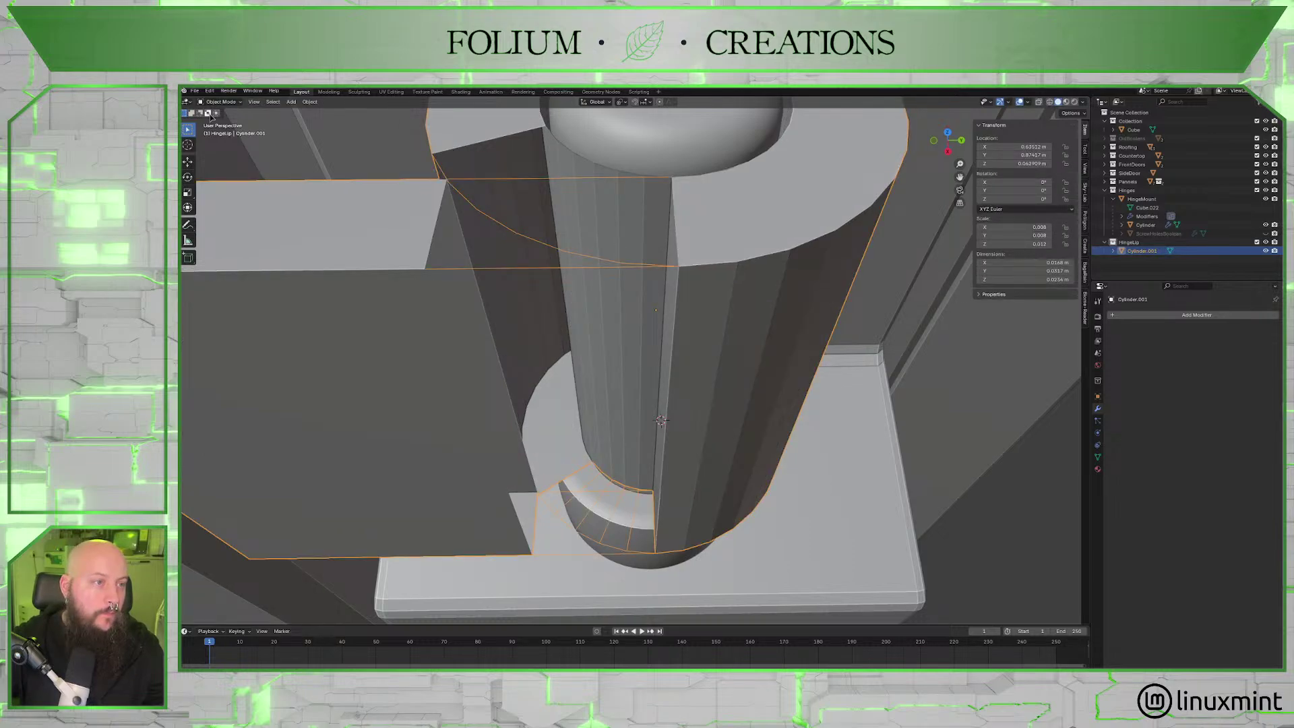
{"action": "key", "text": "Tab"}
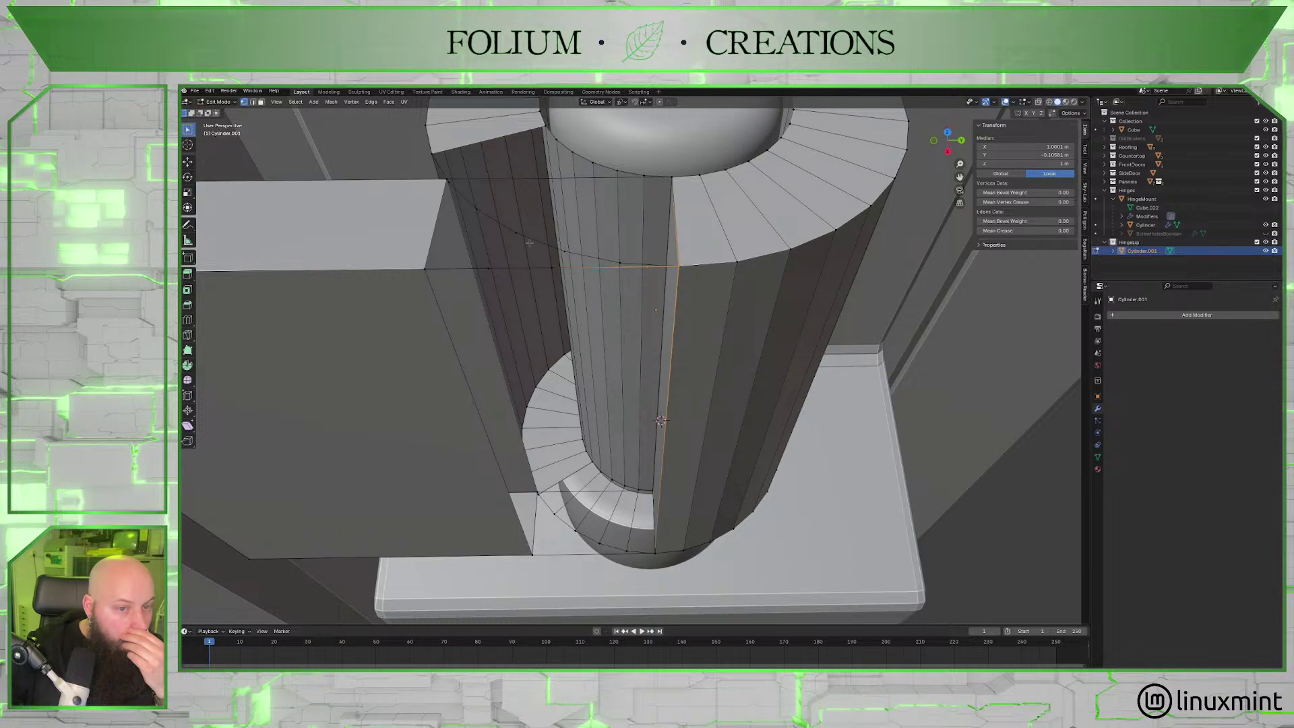
{"action": "left_click", "coordinate": [488, 268]}
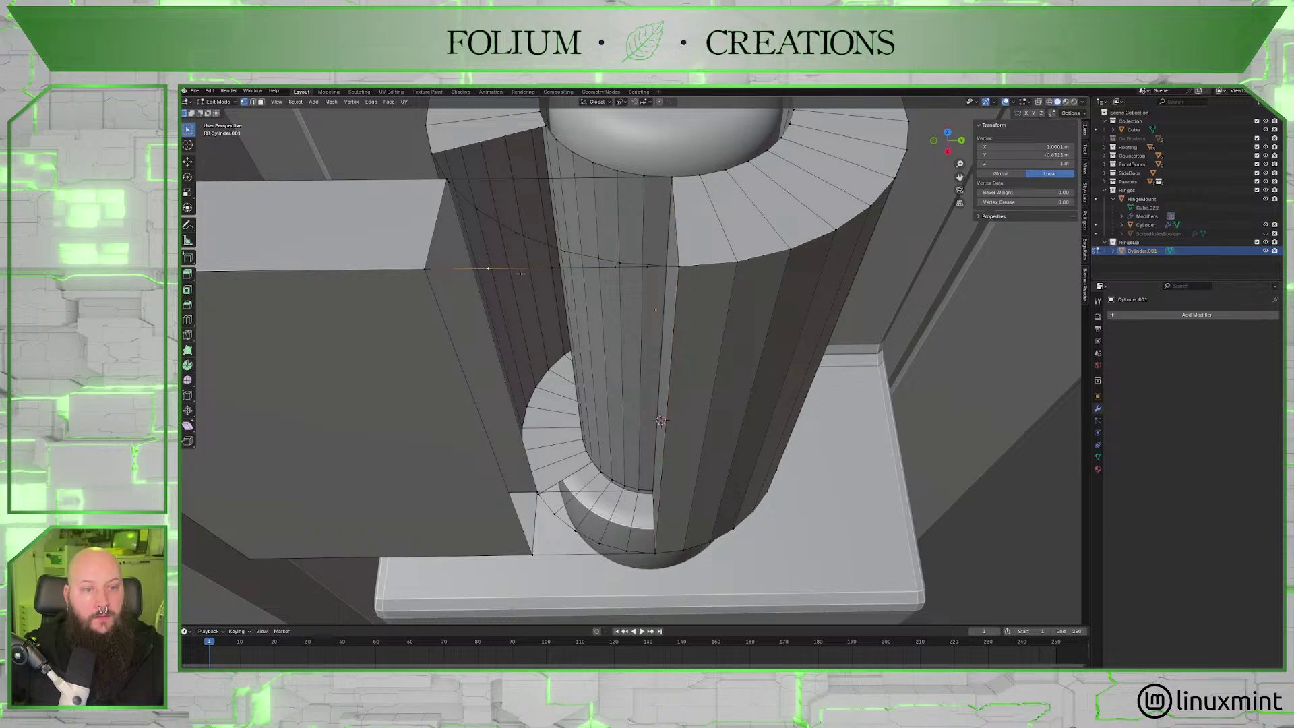
{"action": "left_click", "coordinate": [596, 268], "text": "shift"}
{"action": "left_click", "coordinate": [644, 297], "text": "shift"}
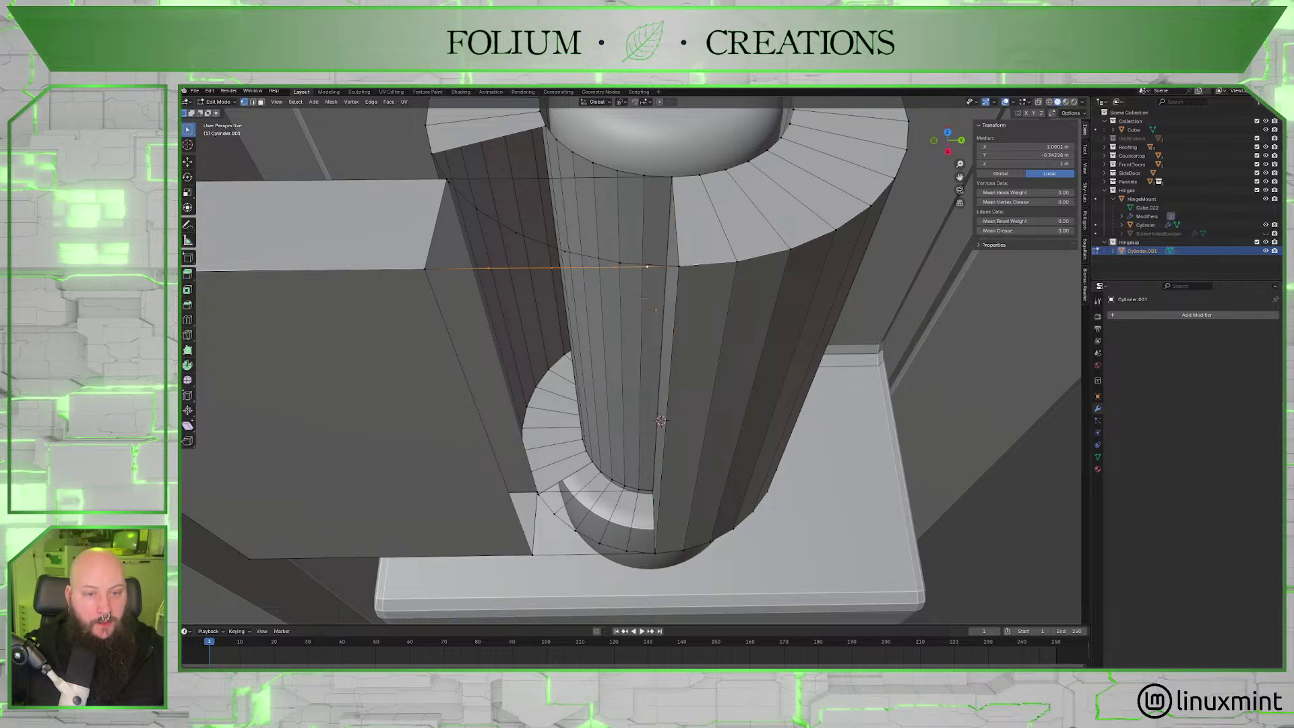
{"action": "key", "text": "shift+v"}
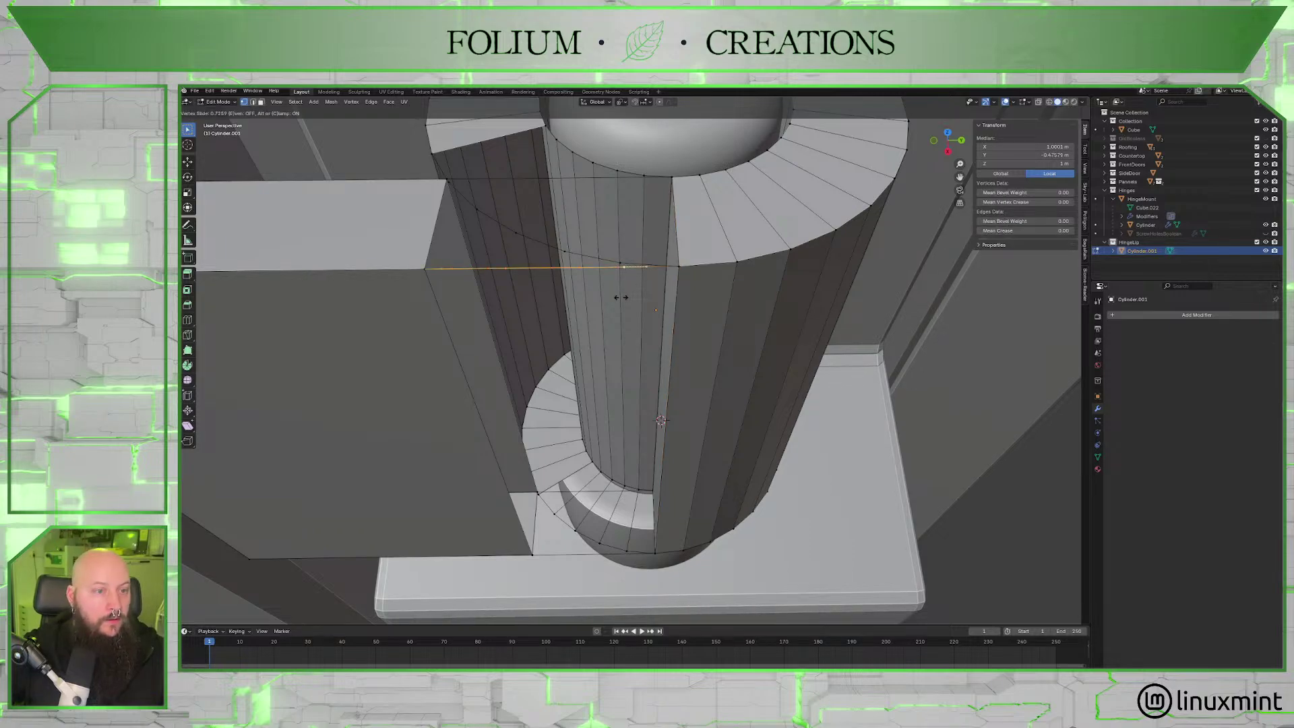
{"action": "left_click", "coordinate": [620, 297]}
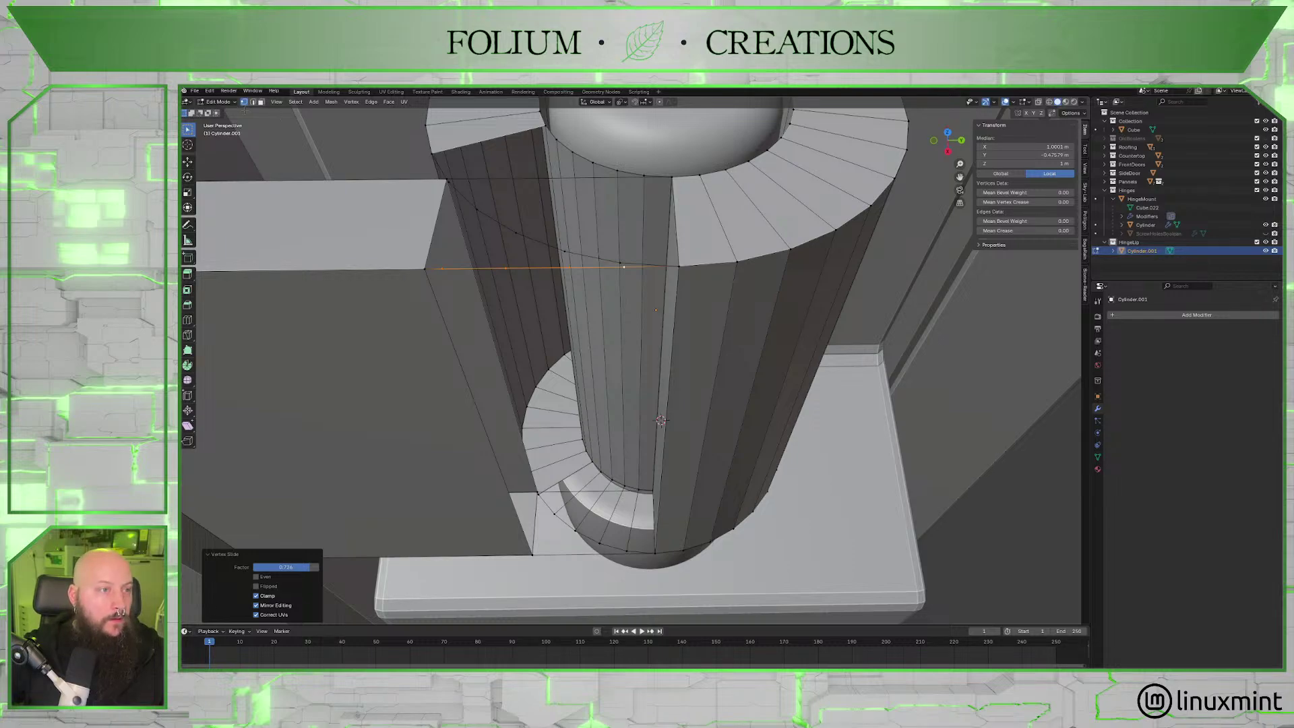
Fine-tune the straight-edge vertex nearest the knuckle's cut face by sliding it slightly toward the arm block.
{"action": "middle_click_drag", "start_coordinate": [610, 316], "coordinate": [592, 278]}
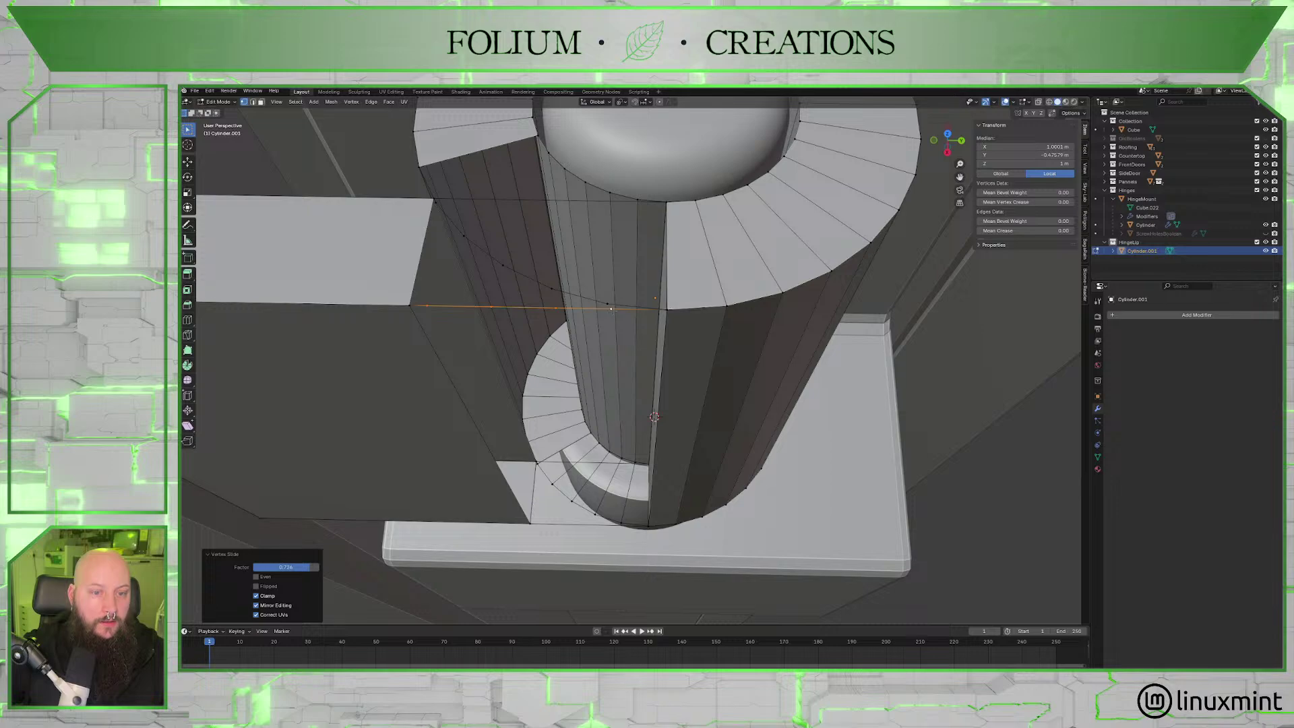
{"action": "left_click", "coordinate": [610, 308]}
{"action": "key", "text": "shift+v"}
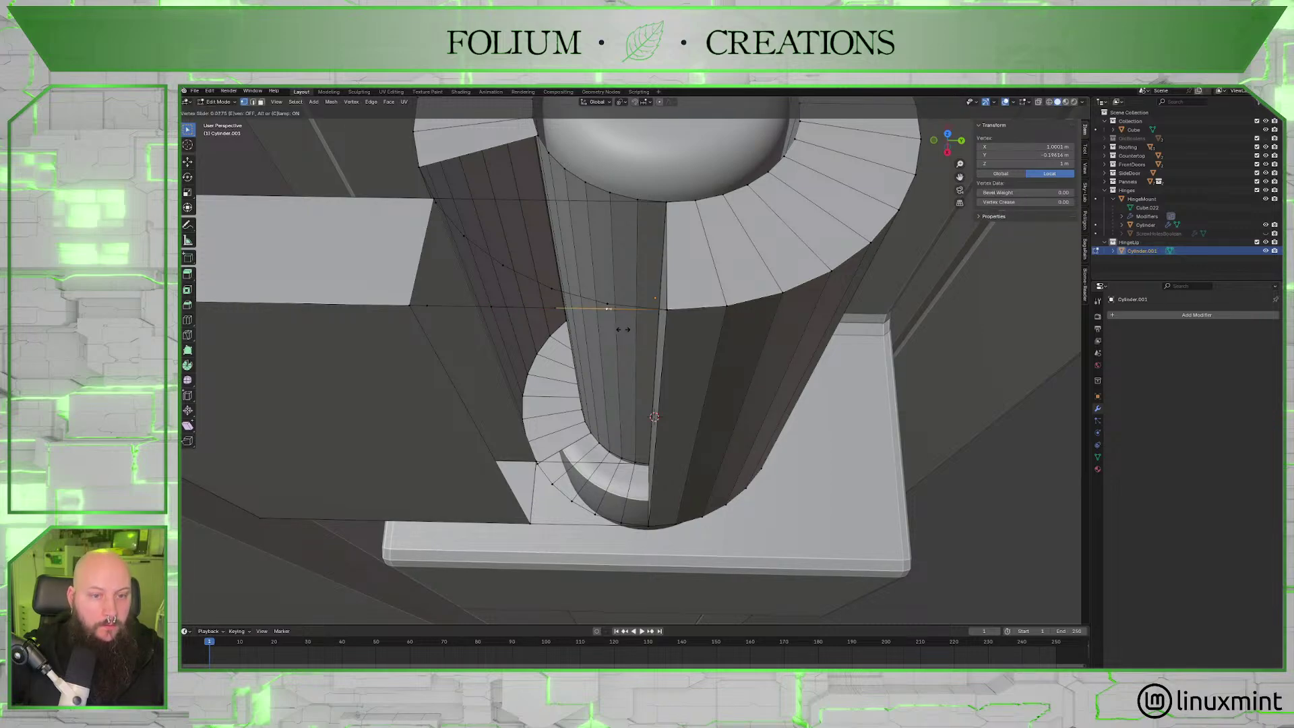
{"action": "left_click", "coordinate": [622, 329]}
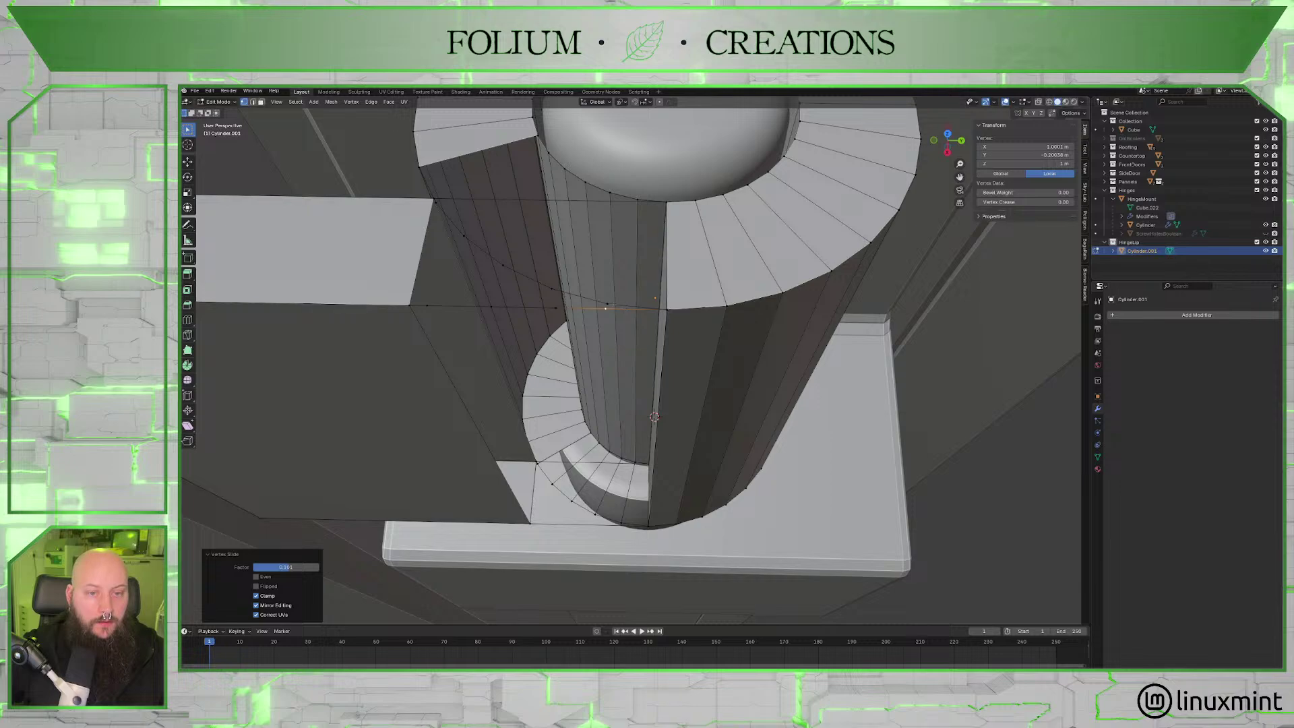
{"action": "left_click", "coordinate": [430, 306]}
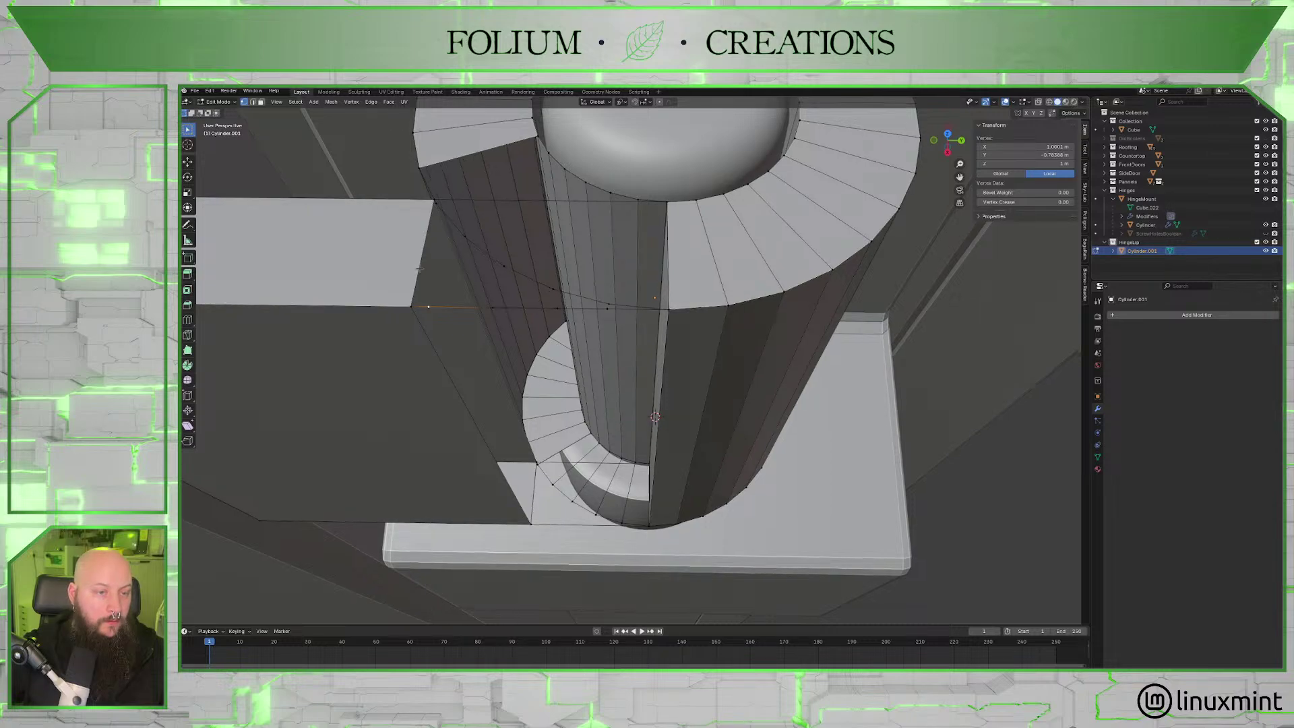
{"action": "middle_click_drag", "start_coordinate": [464, 252], "coordinate": [440, 273]}
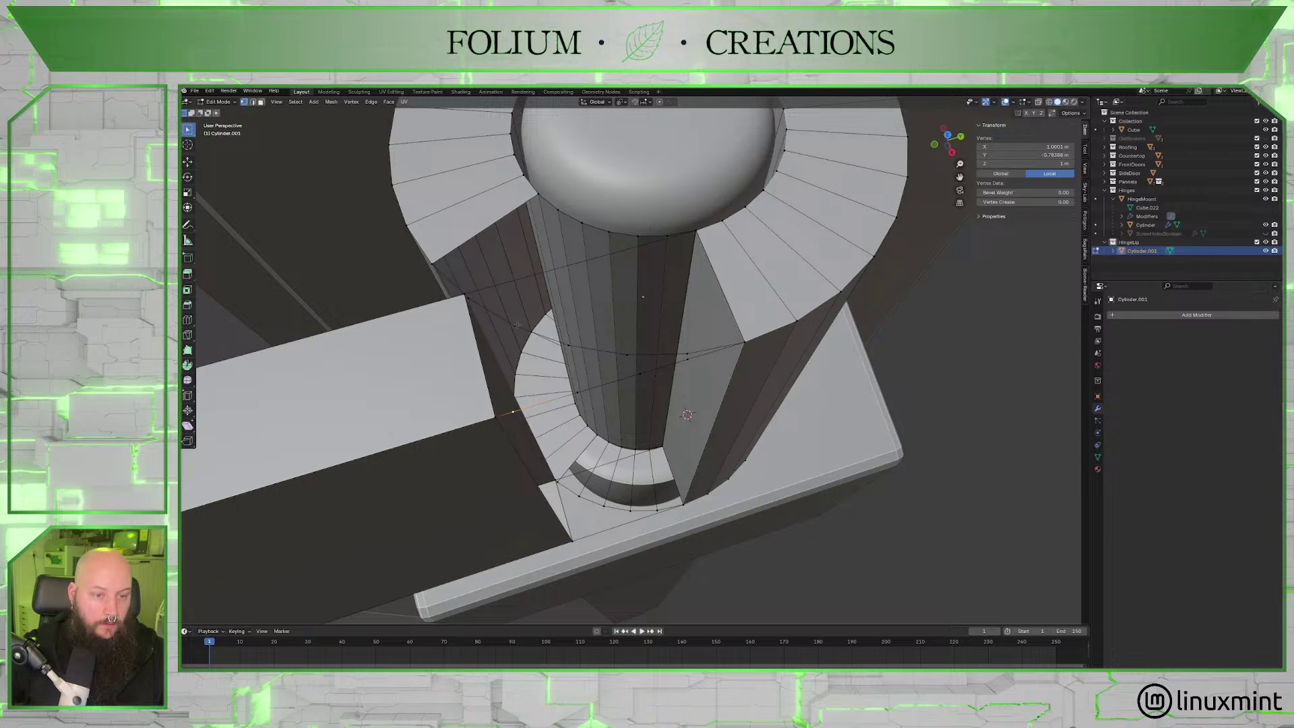
{"action": "left_click", "coordinate": [522, 331]}
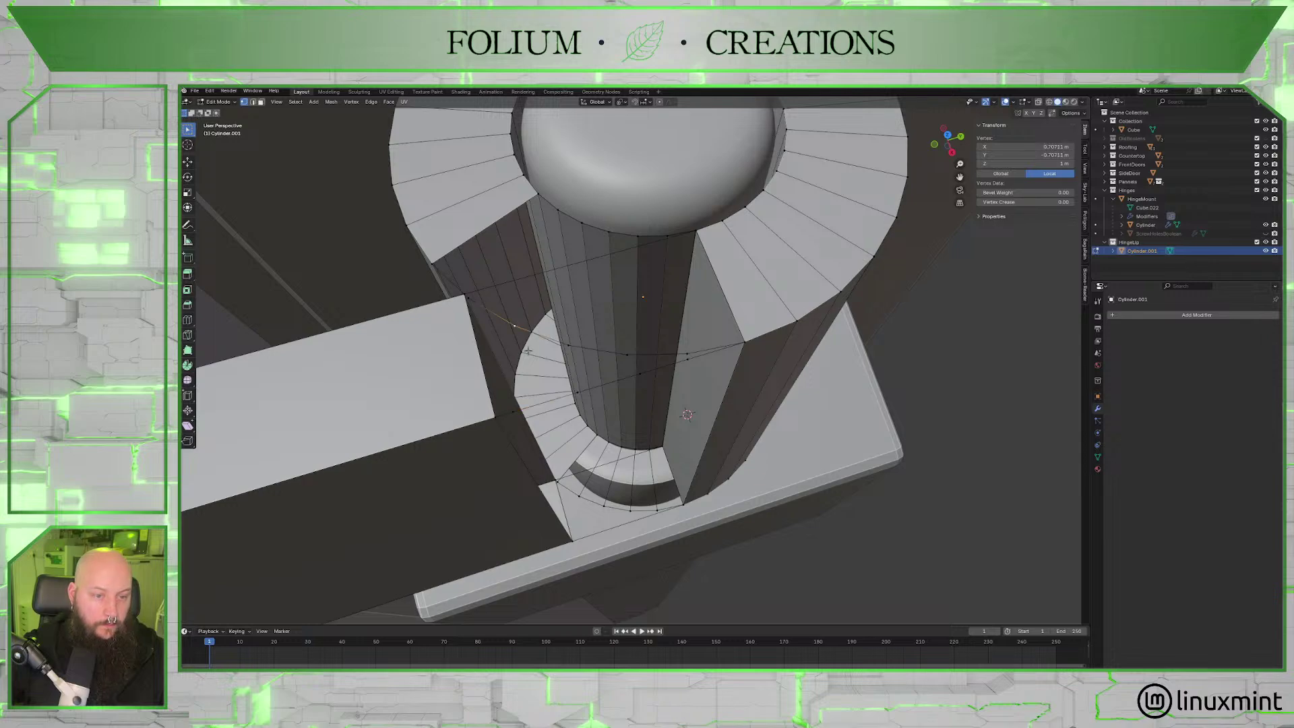
{"action": "left_click", "coordinate": [515, 412], "text": "shift"}
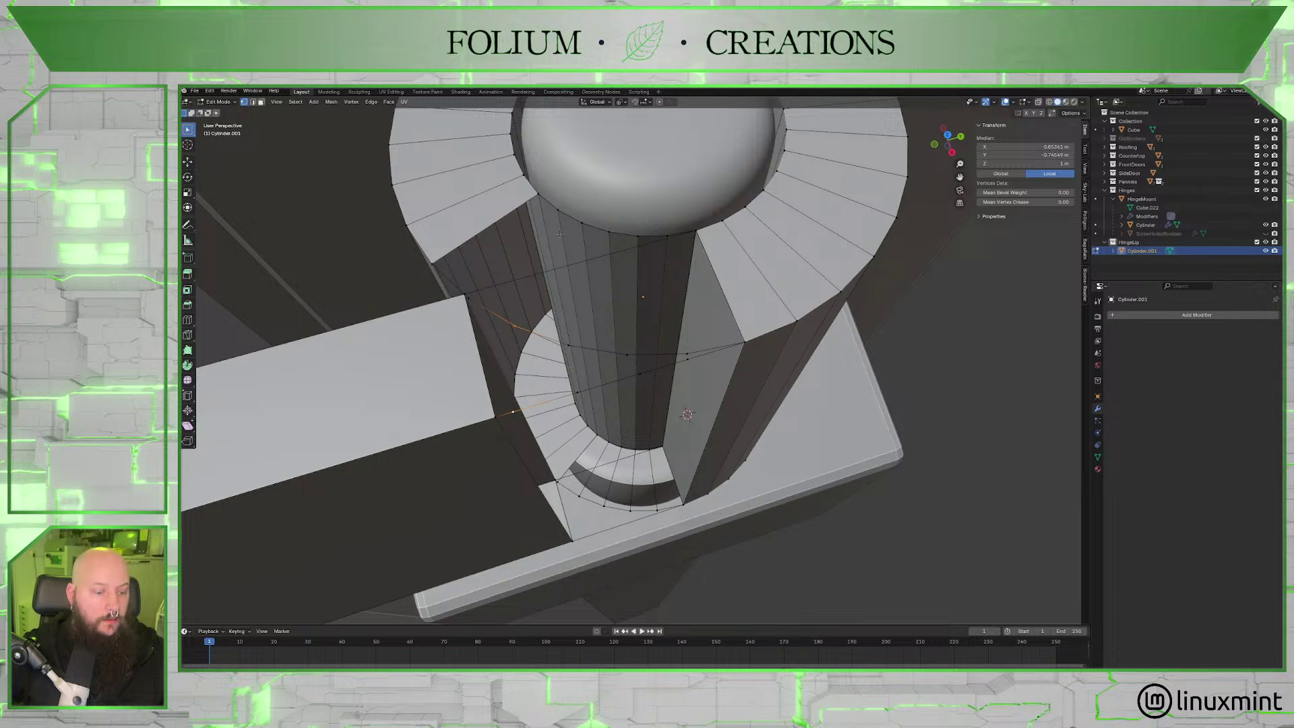
{"action": "key", "text": "s"}
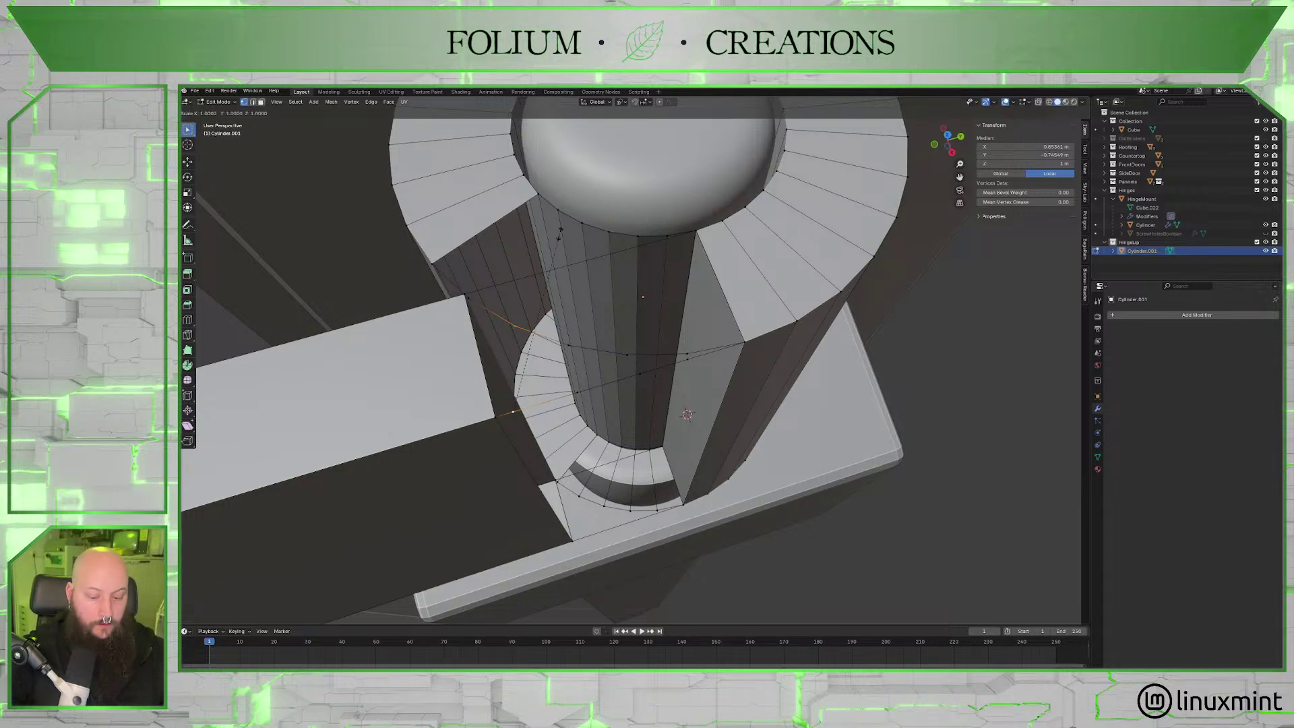
{"action": "key", "text": "0"}
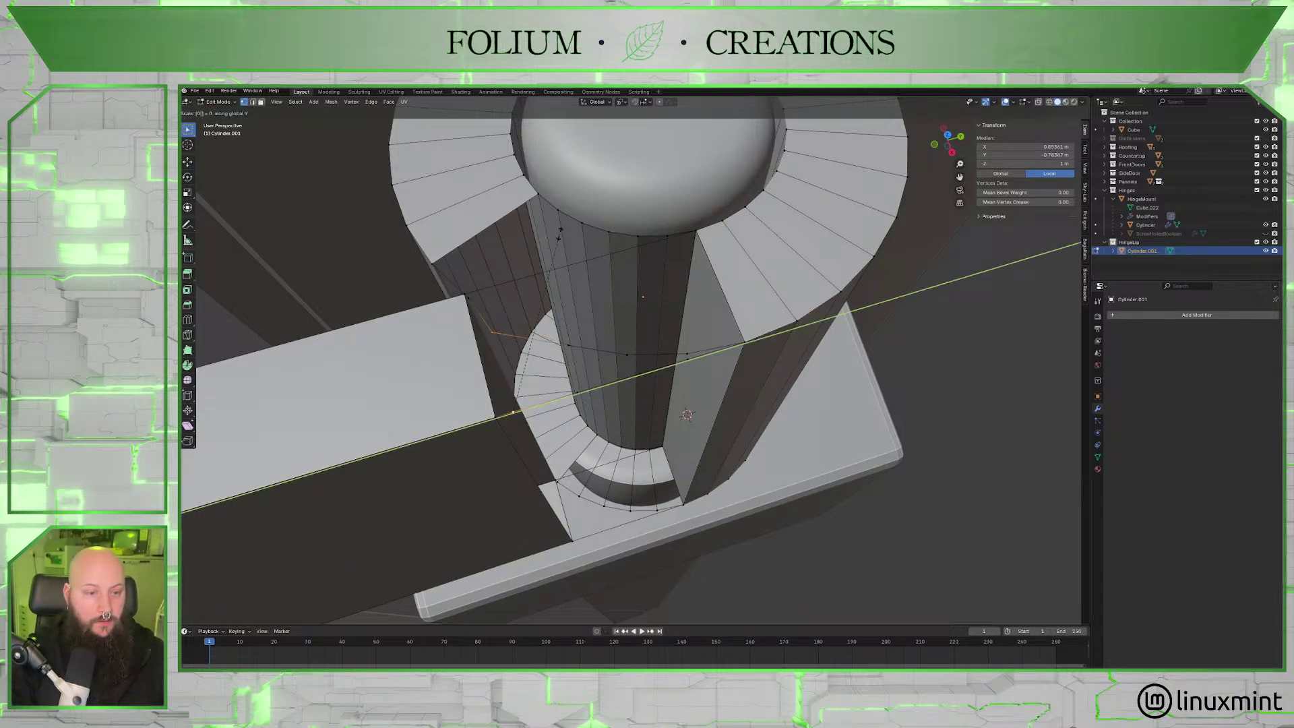
{"action": "key", "text": "Escape"}
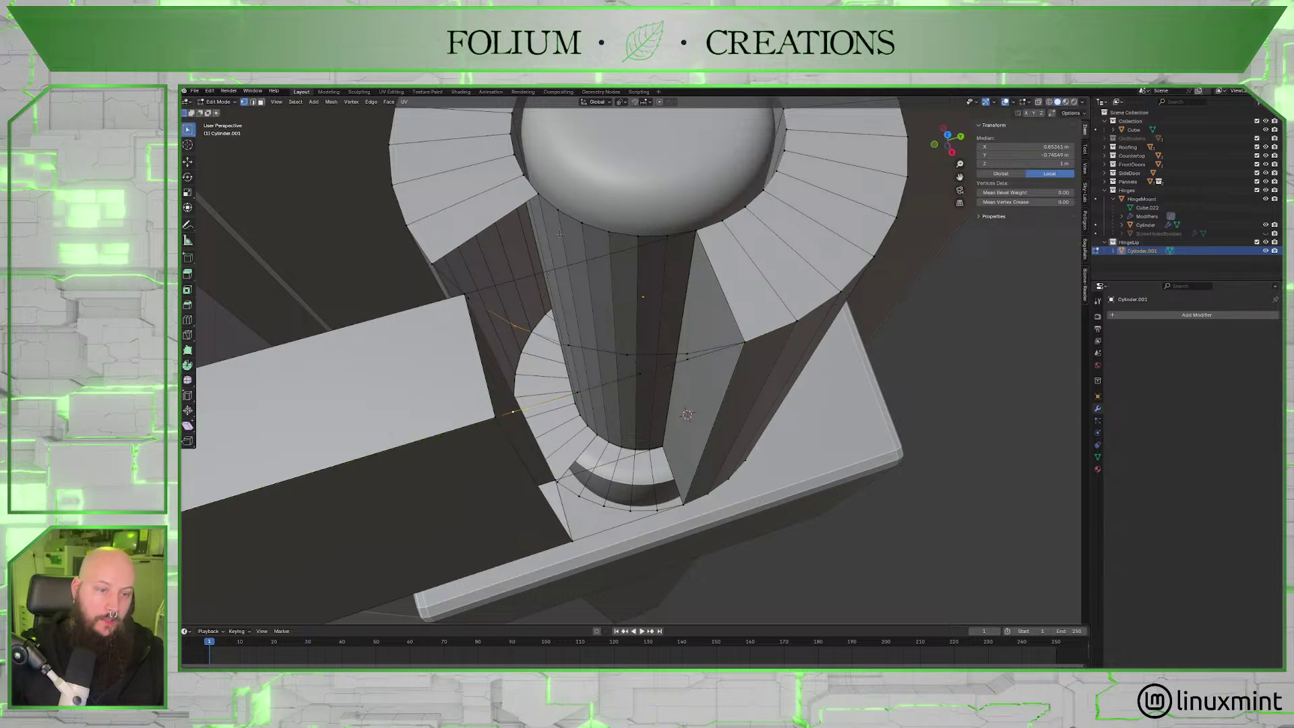
Align the straight-edge vertex nearest the arm block with its matching curve vertex by scaling the pair to 0 along Y.
{"action": "left_click", "coordinate": [514, 411]}
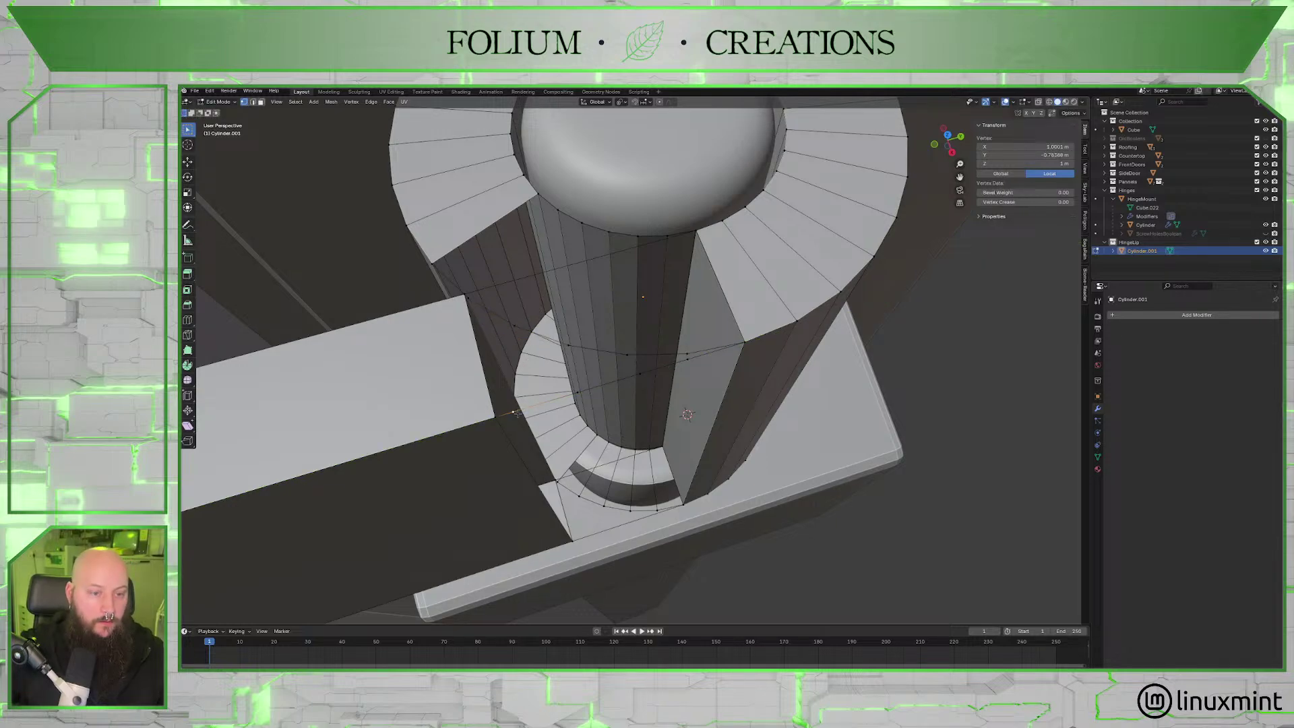
{"action": "left_click", "coordinate": [514, 328], "text": "shift"}
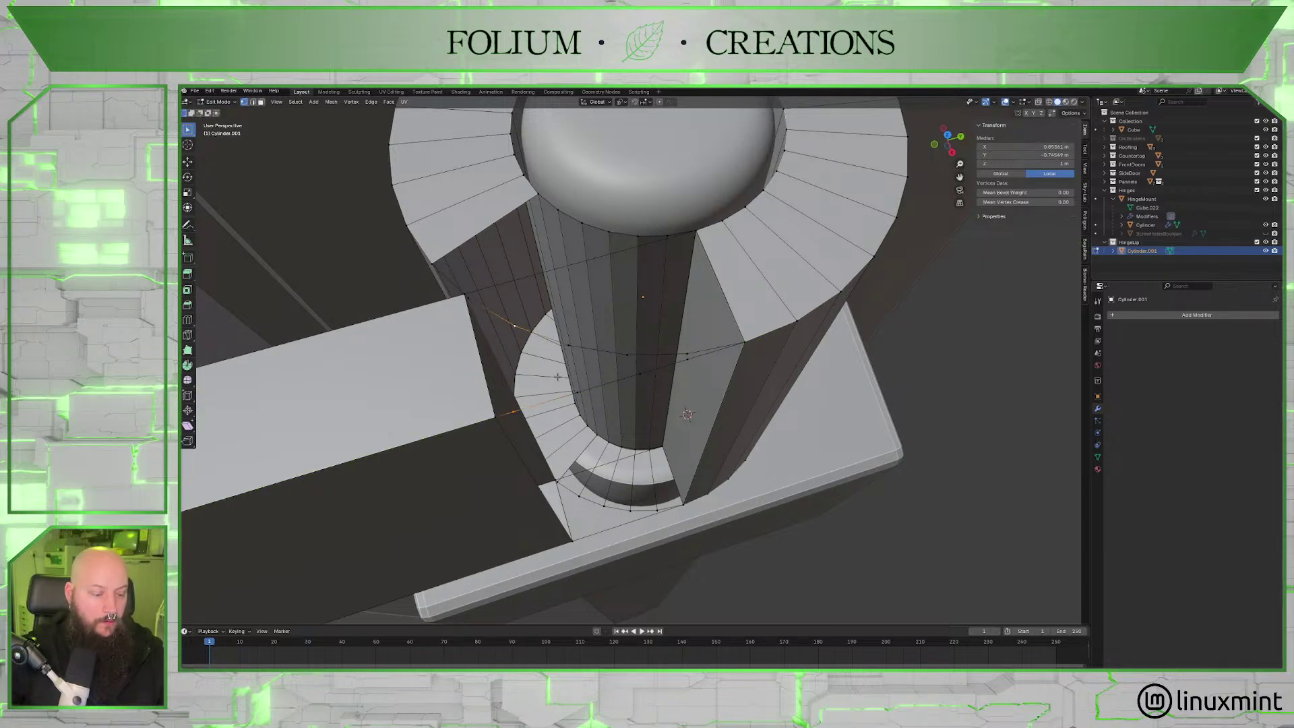
{"action": "key", "text": "s"}
{"action": "key", "text": "y"}
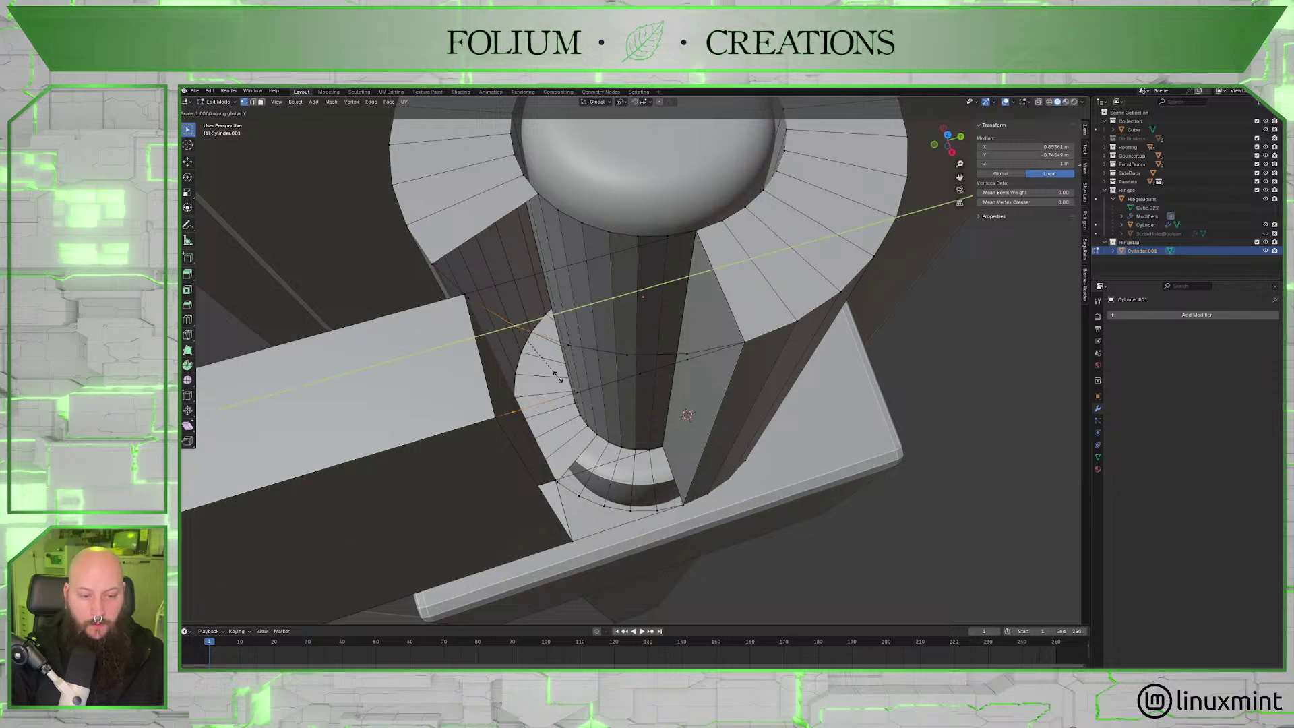
{"action": "key", "text": "0"}
{"action": "key", "text": "Return"}
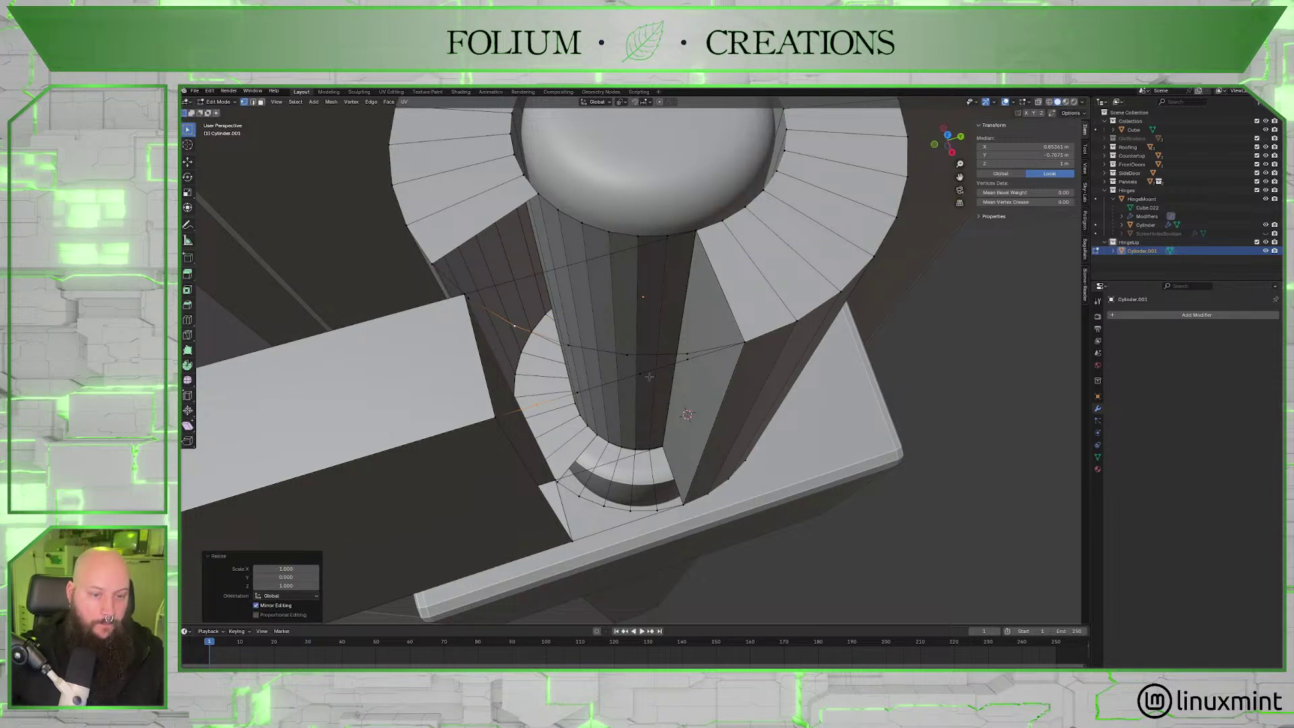
Align the second straight-edge vertex from the arm block with its curve vertex by scaling the pair to 0 along Y.
{"action": "left_click", "coordinate": [579, 392]}
{"action": "left_click", "coordinate": [568, 347], "text": "shift"}
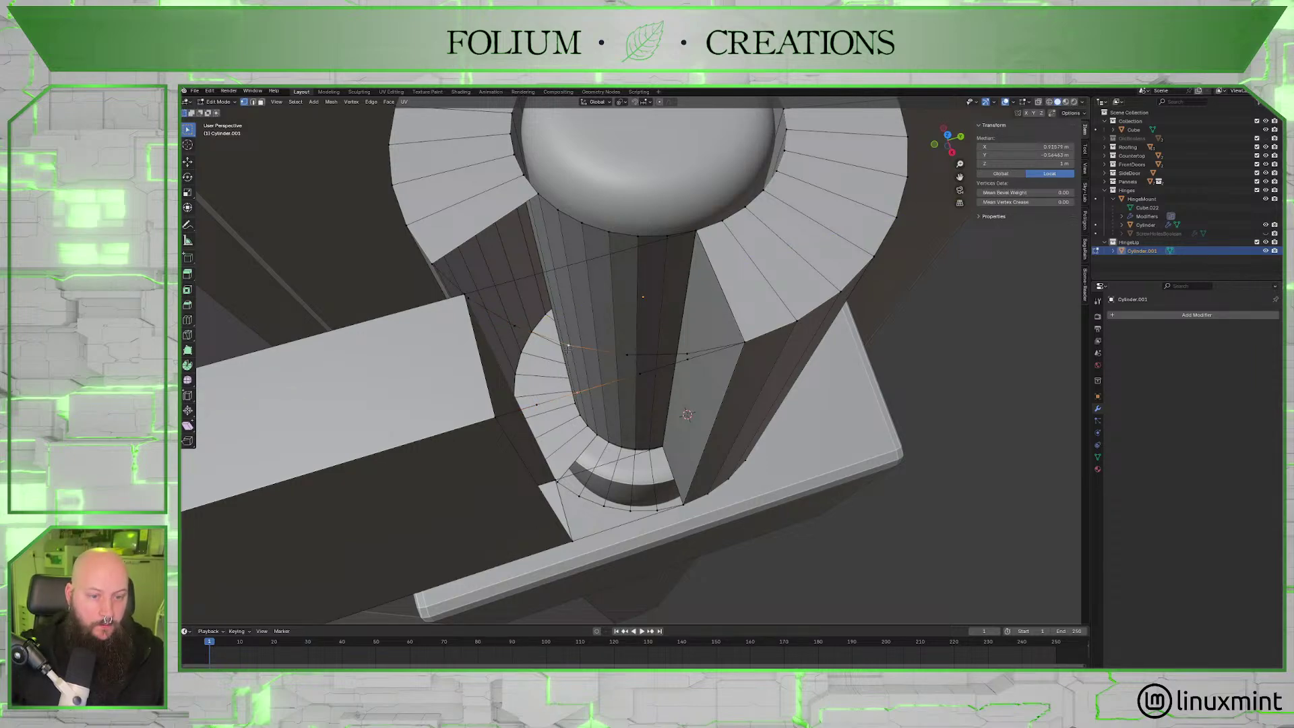
{"action": "key", "text": "s"}
{"action": "key", "text": "y"}
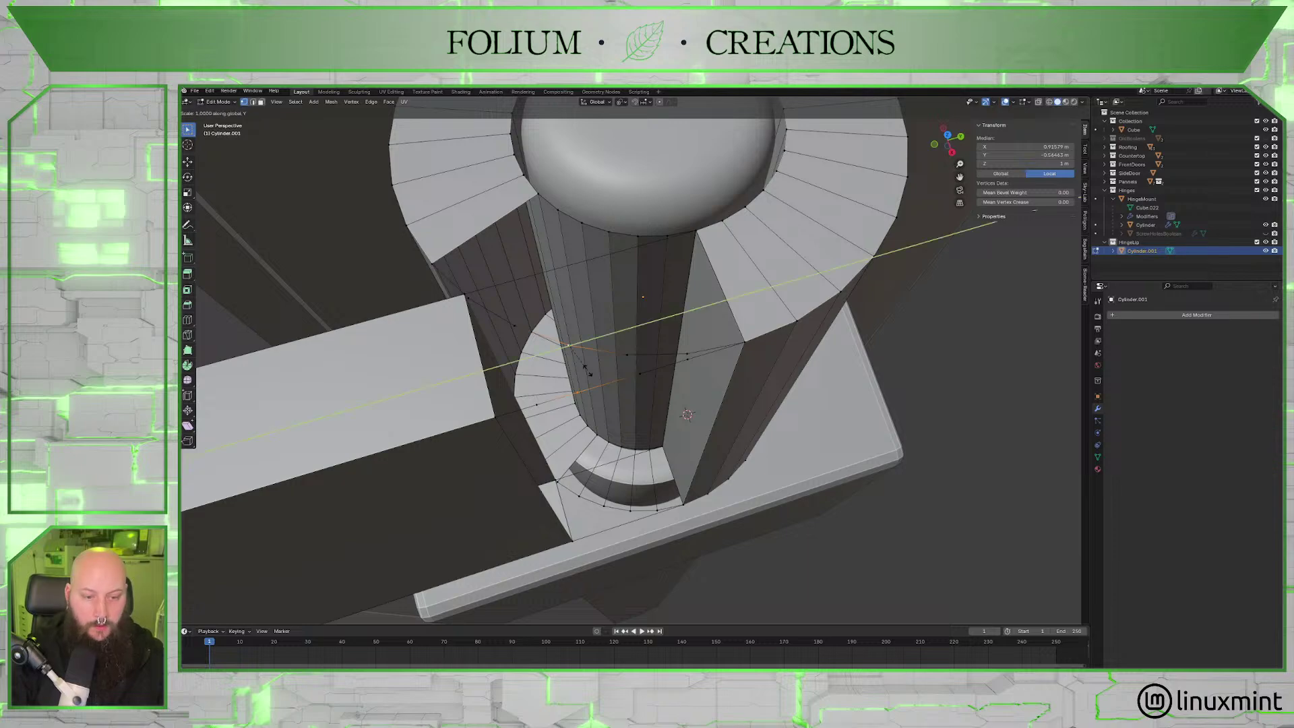
{"action": "key", "text": "0"}
{"action": "key", "text": "Return"}
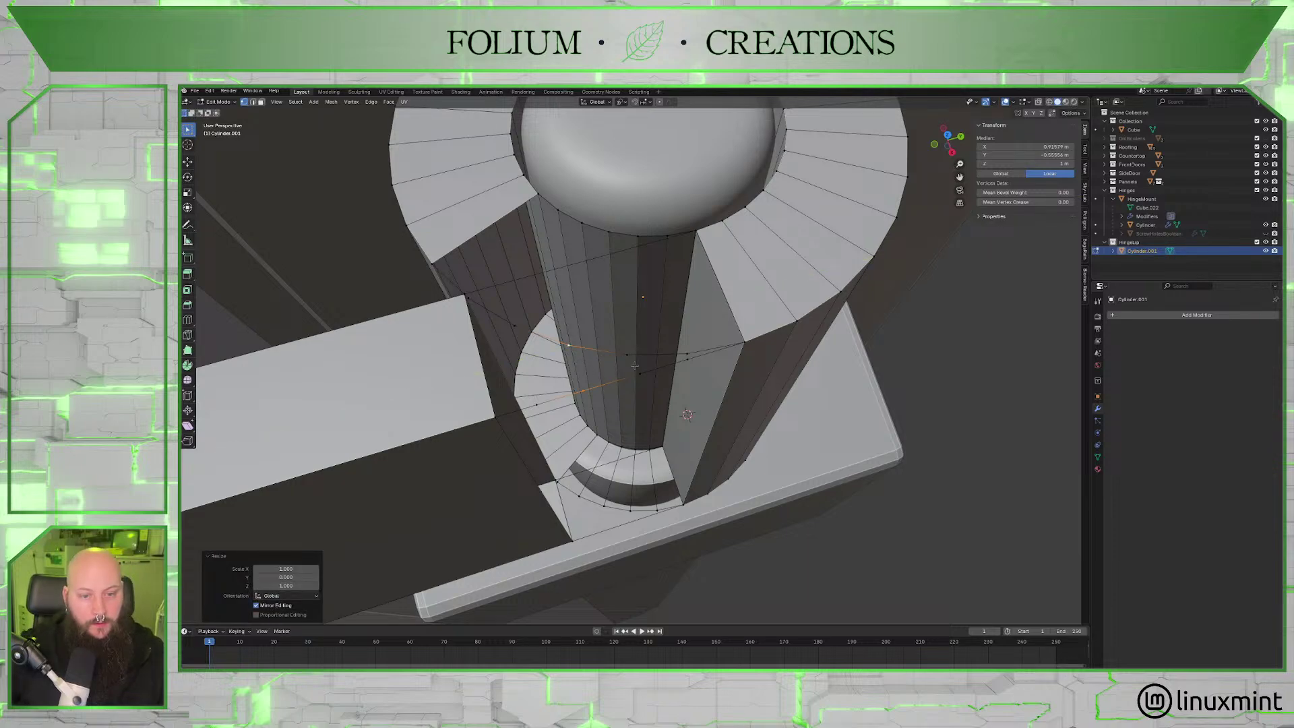
Align the third straight-edge vertex from the arm block with its curve vertex by scaling the pair to 0 along Y.
{"action": "left_click", "coordinate": [638, 371]}
{"action": "left_click", "coordinate": [627, 354], "text": "shift"}
{"action": "key", "text": "s"}
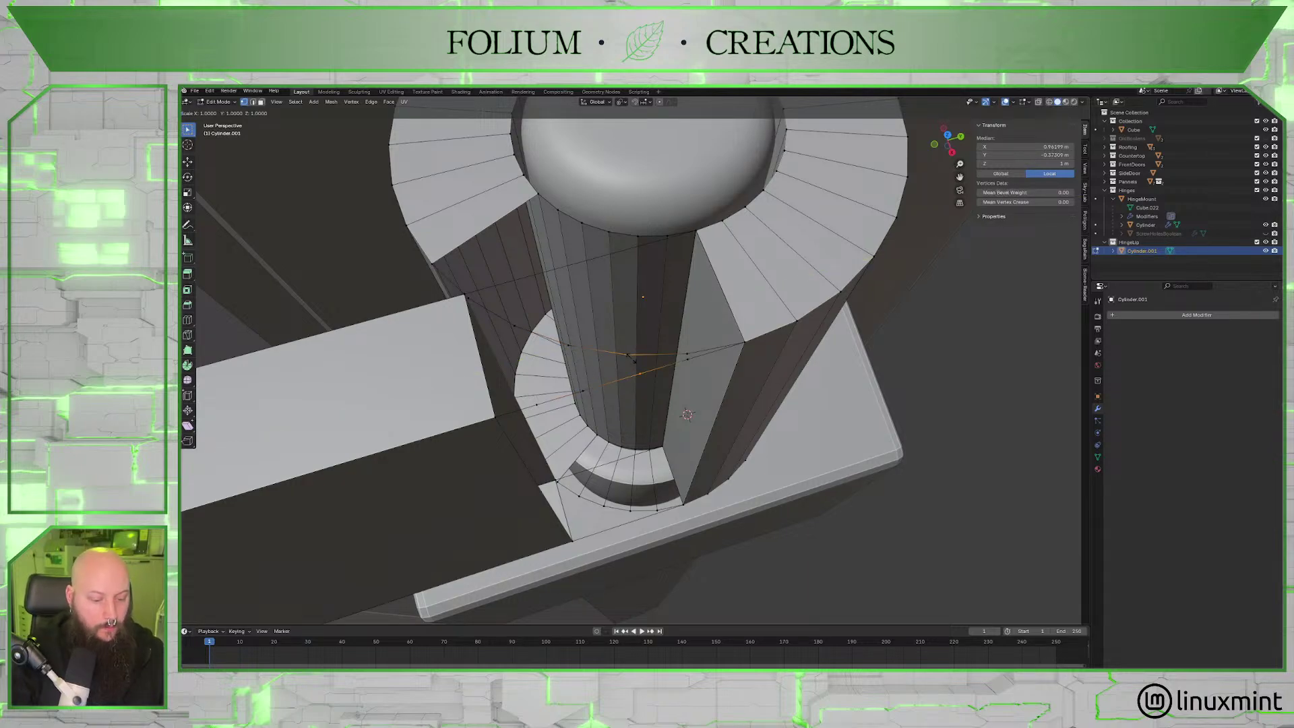
{"action": "key", "text": "y"}
{"action": "key", "text": "0"}
{"action": "key", "text": "Return"}
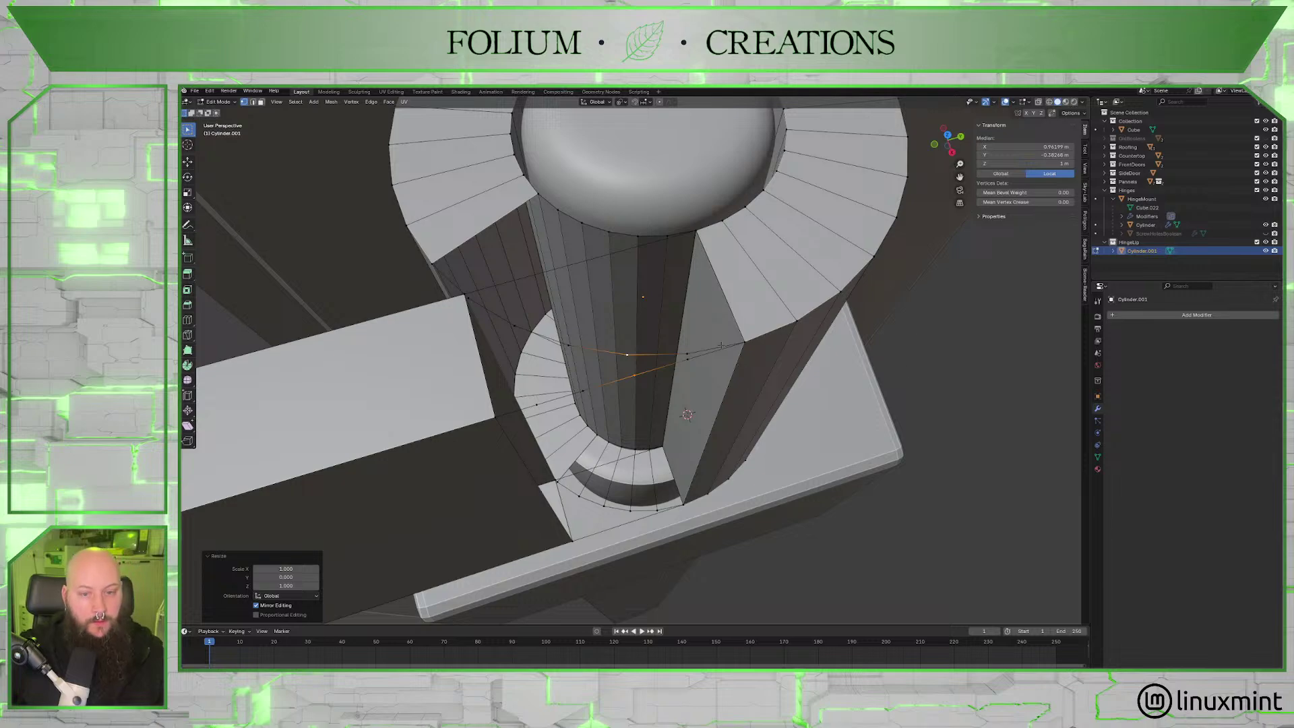
Align the last vertex pair, beside the knuckle's cut face, by scaling it to 0 along Y.
{"action": "left_click", "coordinate": [687, 354]}
{"action": "left_click", "coordinate": [698, 354], "text": "shift"}
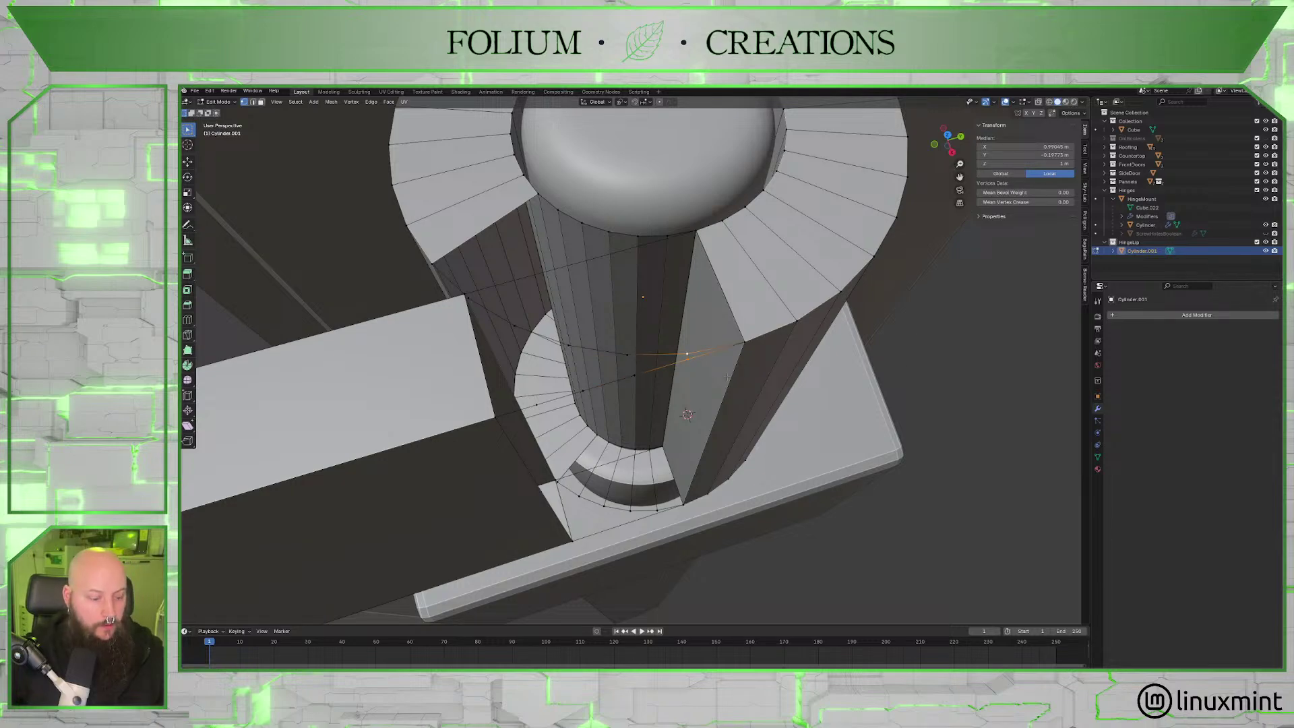
{"action": "key", "text": "s"}
{"action": "key", "text": "y"}
{"action": "key", "text": "0"}
{"action": "key", "text": "Return"}
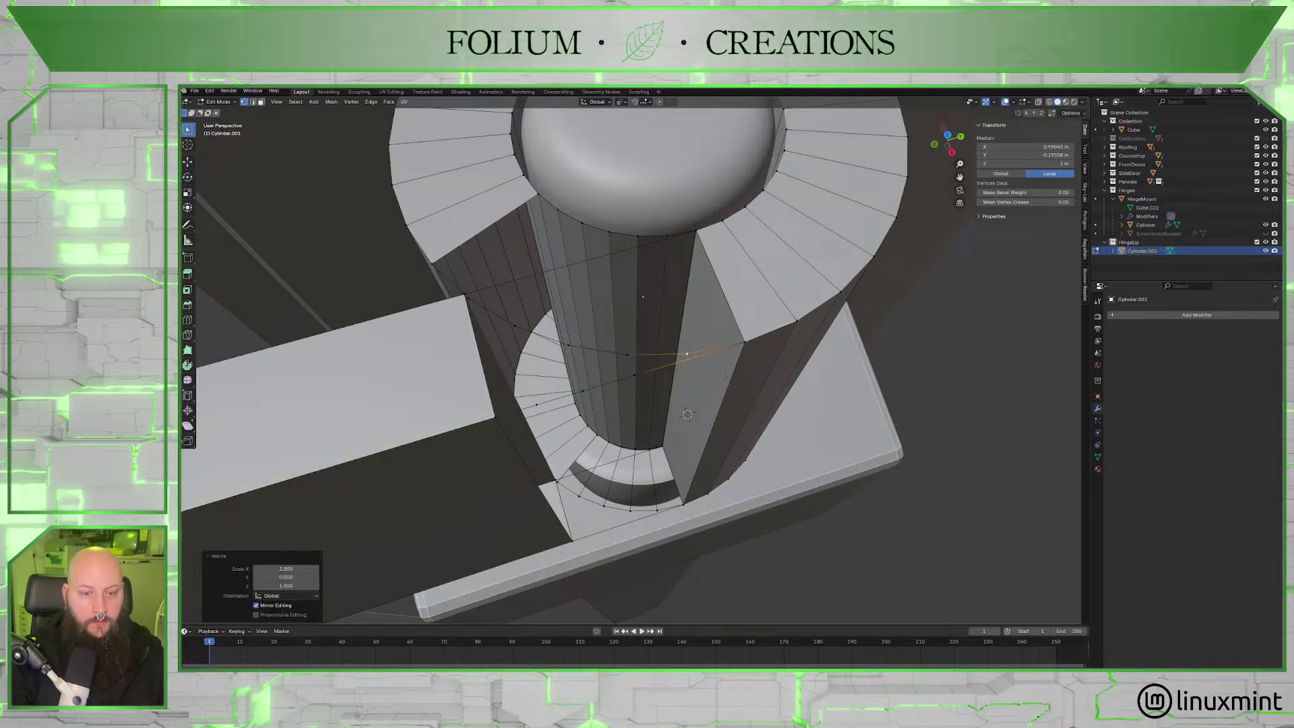
Join each straight-edge vertex to its aligned curve vertex with a new edge across the upper gap.
{"action": "middle_click_drag", "start_coordinate": [733, 380], "coordinate": [644, 337]}
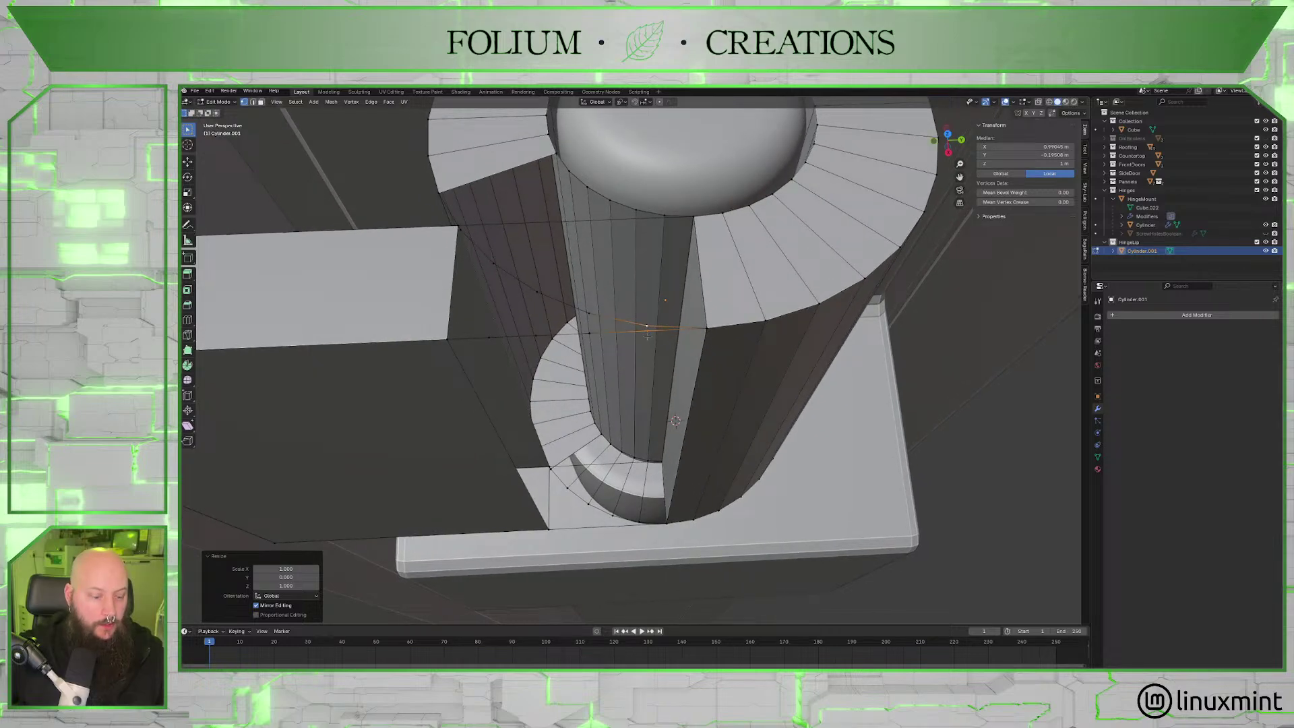
{"action": "left_click", "coordinate": [642, 342]}
{"action": "left_click", "coordinate": [588, 312]}
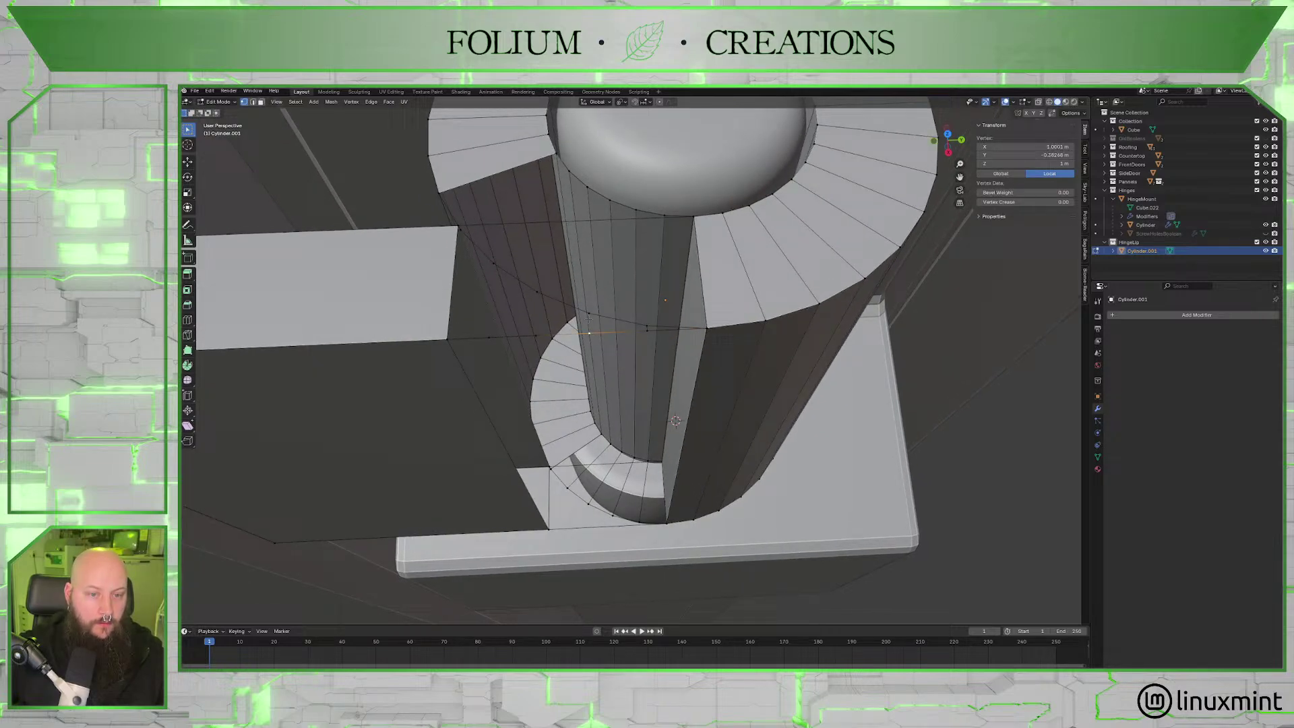
{"action": "left_click", "coordinate": [591, 332], "text": "shift"}
{"action": "left_click", "coordinate": [537, 334]}
{"action": "left_click", "coordinate": [537, 291], "text": "shift"}
{"action": "left_click", "coordinate": [496, 335]}
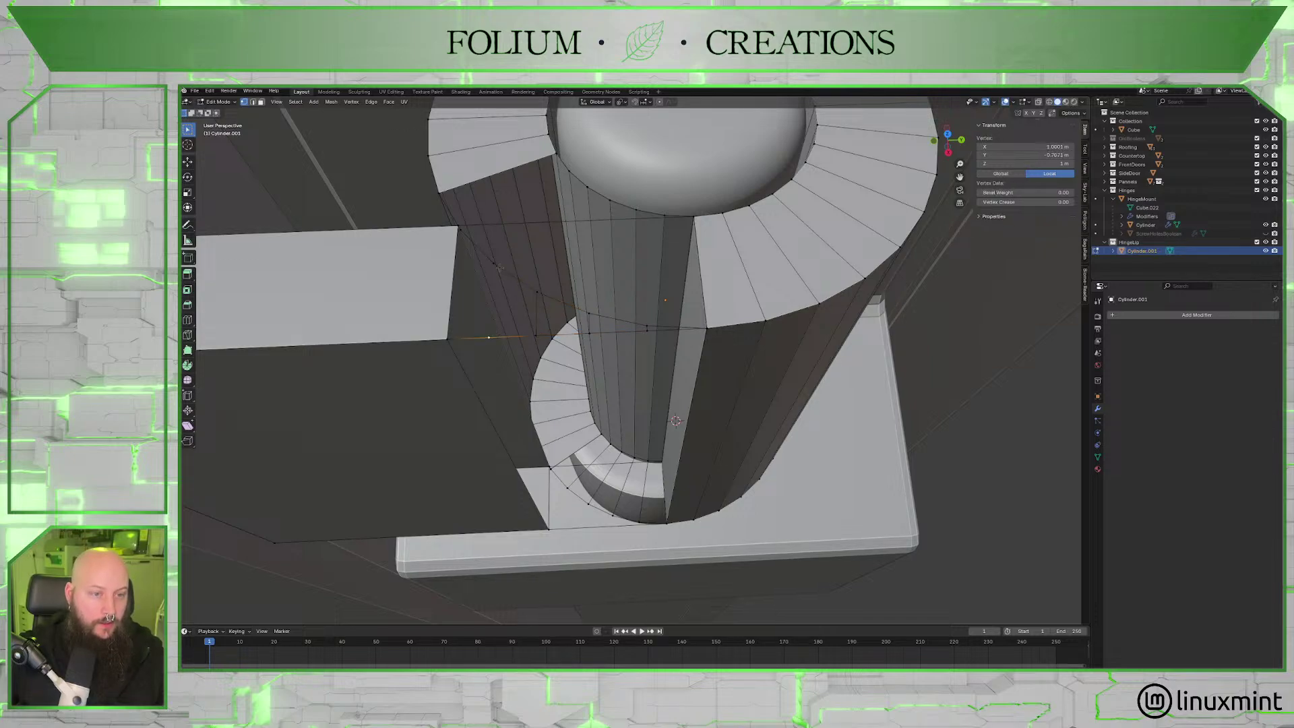
{"action": "left_click", "coordinate": [494, 264], "text": "shift"}
Delete the leftover straight edge running from the arm block's inner corner across the upper gap to the knuckle.
{"action": "middle_click_drag", "start_coordinate": [498, 273], "coordinate": [592, 328]}
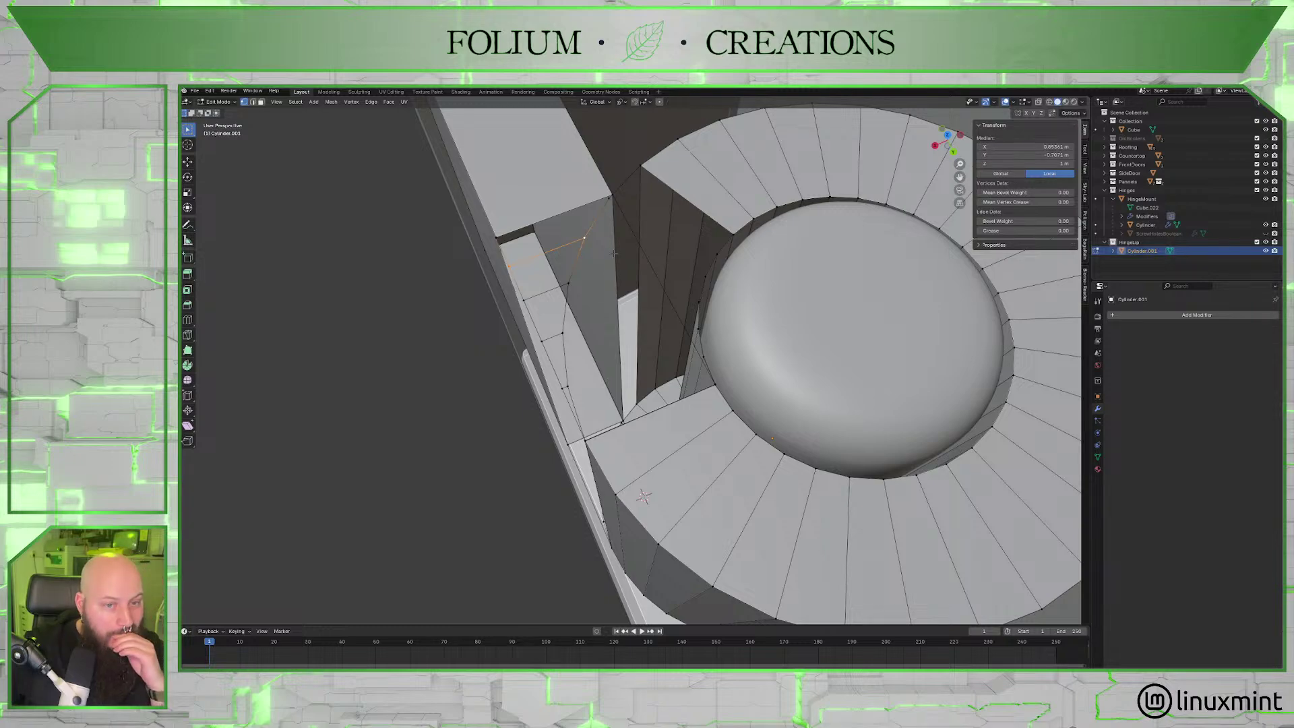
{"action": "middle_click_drag", "start_coordinate": [625, 250], "coordinate": [704, 266]}
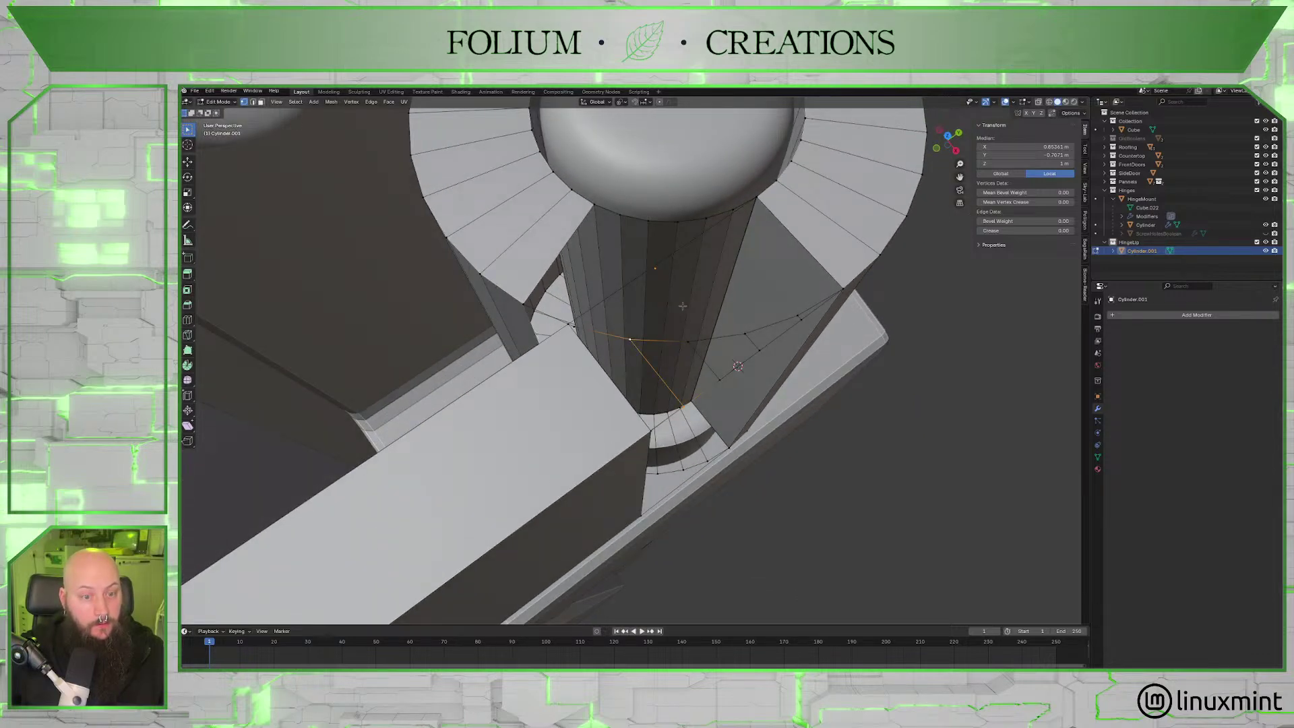
{"action": "middle_click_drag", "start_coordinate": [682, 306], "coordinate": [571, 315]}
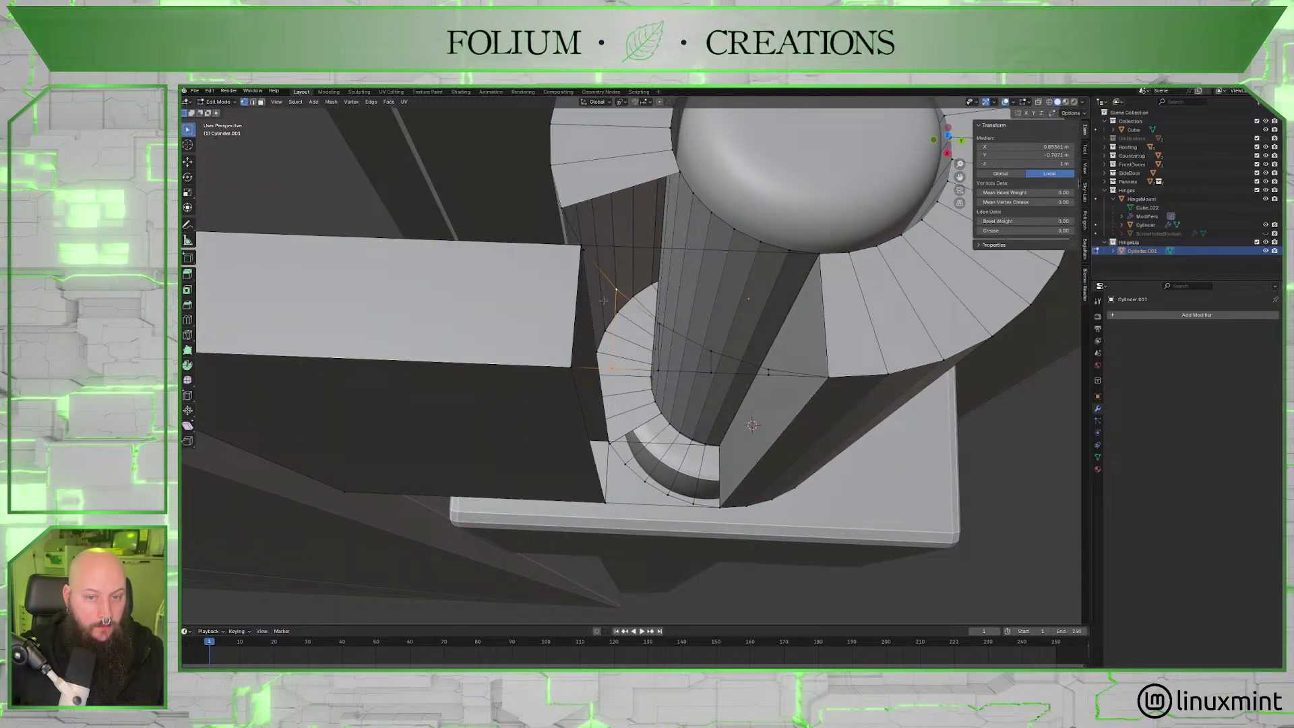
{"action": "left_click", "coordinate": [253, 102]}
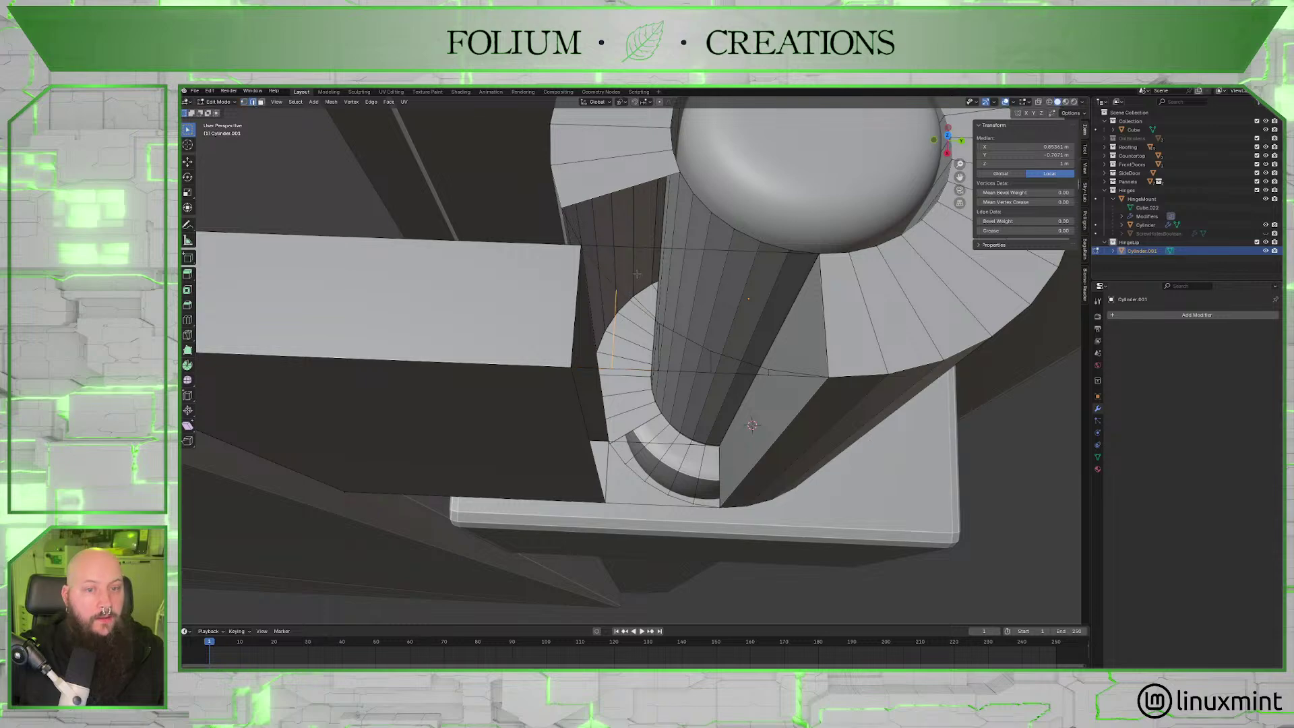
{"action": "left_click", "coordinate": [664, 249], "text": "alt"}
{"action": "key", "text": "x"}
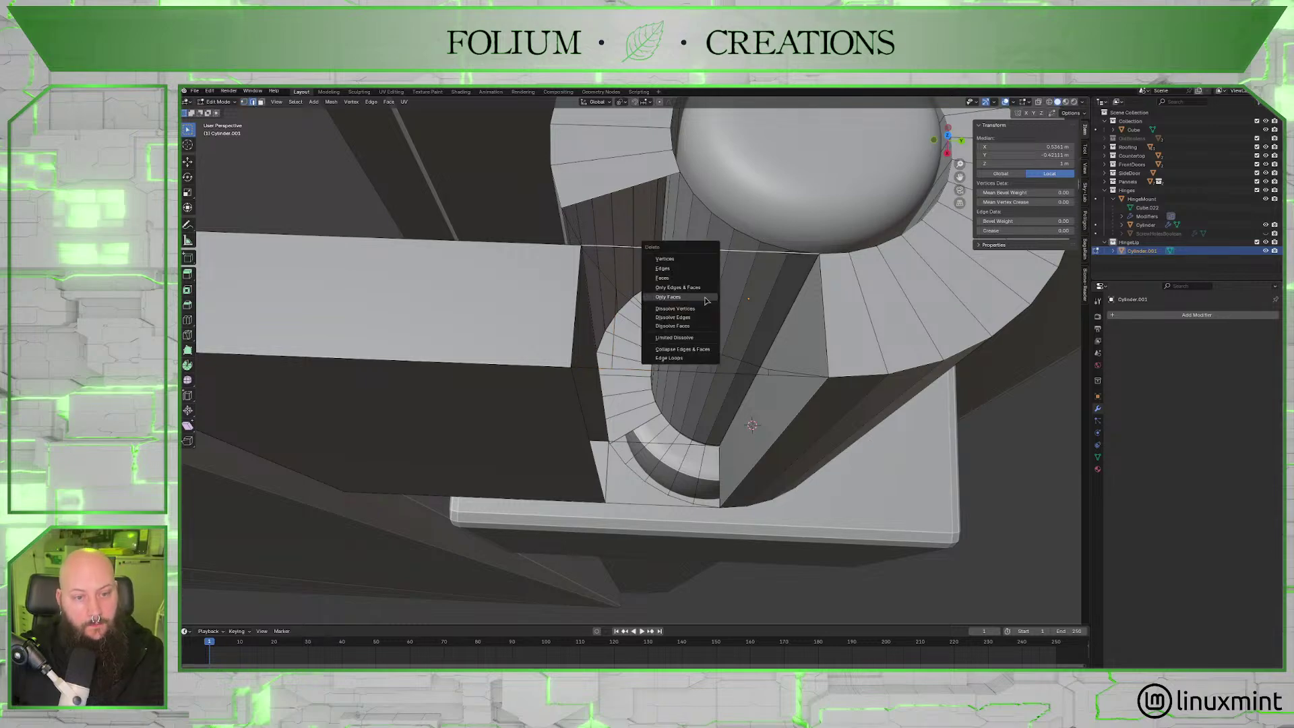
{"action": "left_click", "coordinate": [684, 269]}
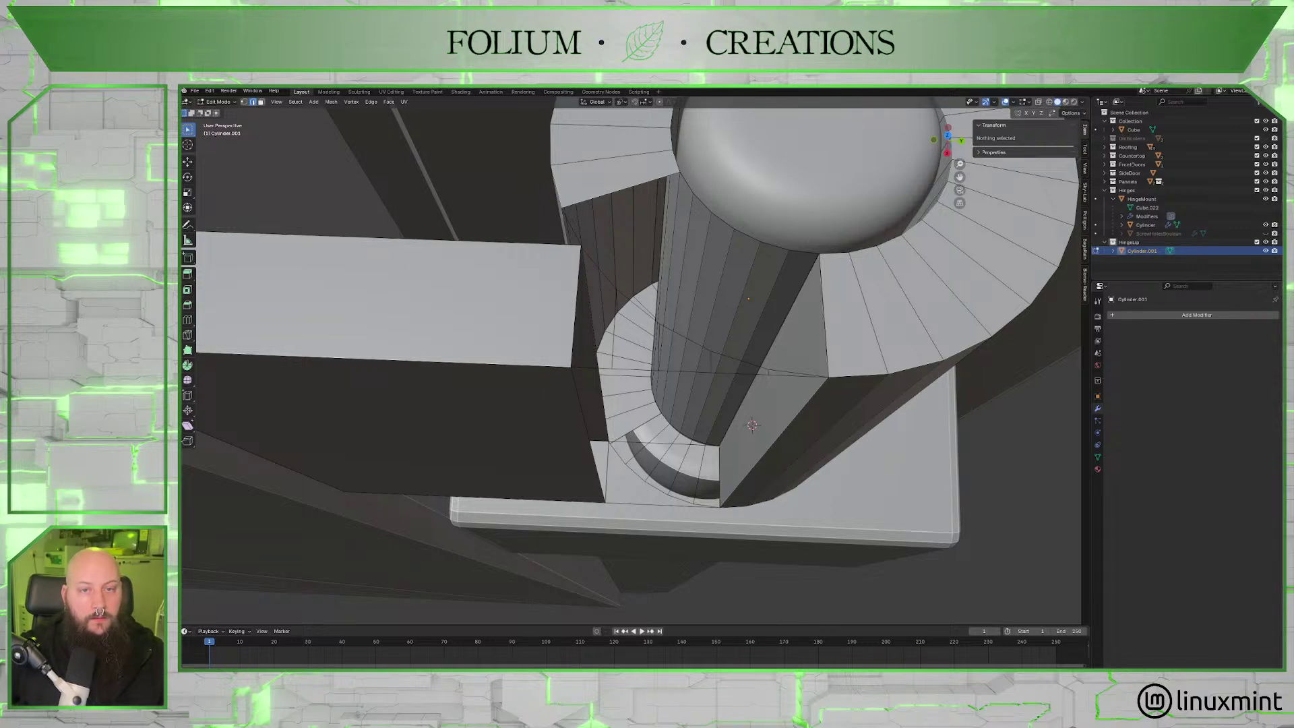
{"action": "middle_click_drag", "start_coordinate": [659, 329], "coordinate": [596, 438]}
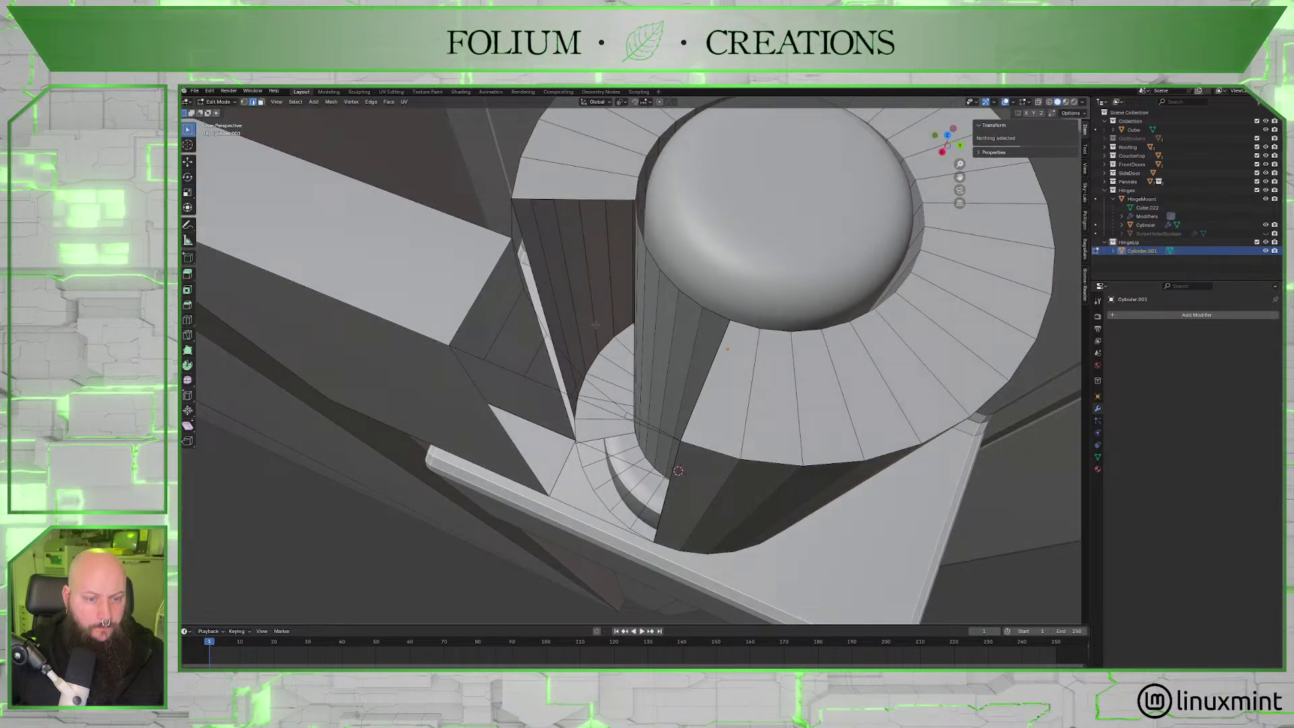
{"action": "left_click", "coordinate": [597, 451]}
{"action": "right_click", "coordinate": [598, 451]}
{"action": "left_click", "coordinate": [586, 445]}
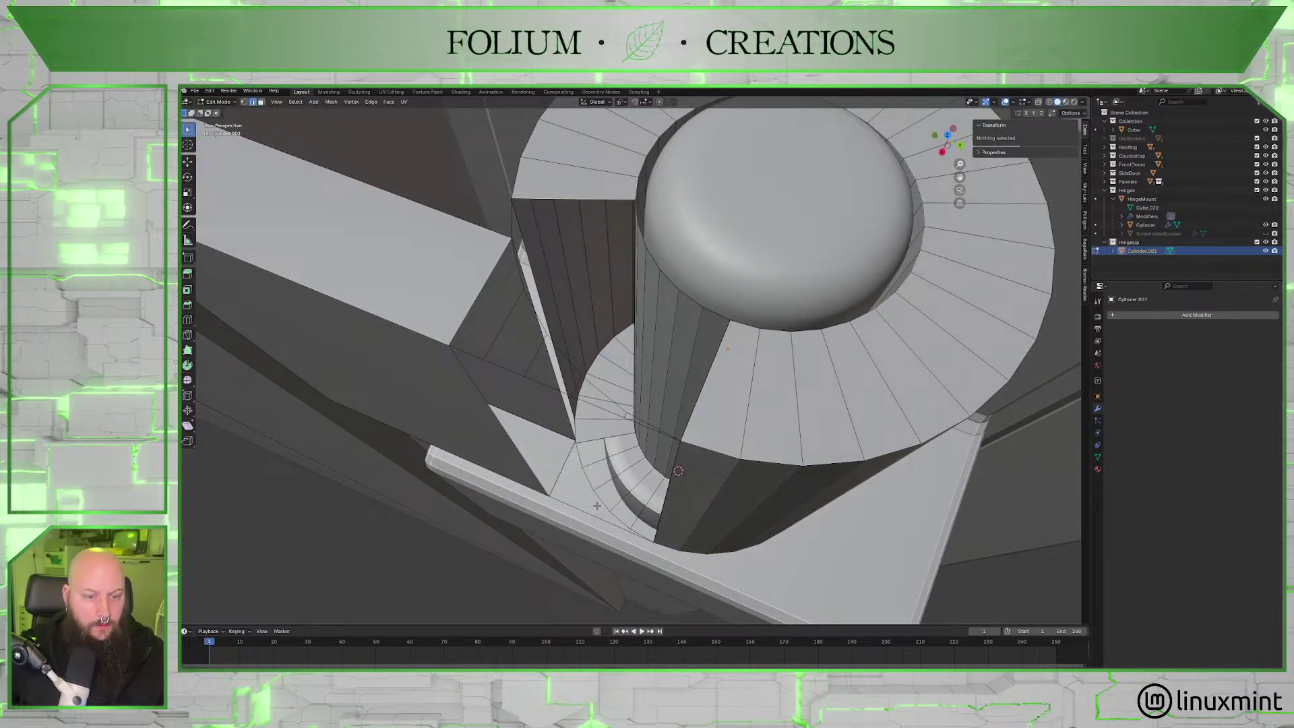
Merge the two neighbouring vertices at the arm block's upper inner corner using At Last, replacing the At First merge.
{"action": "middle_click_drag", "start_coordinate": [593, 416], "coordinate": [539, 323]}
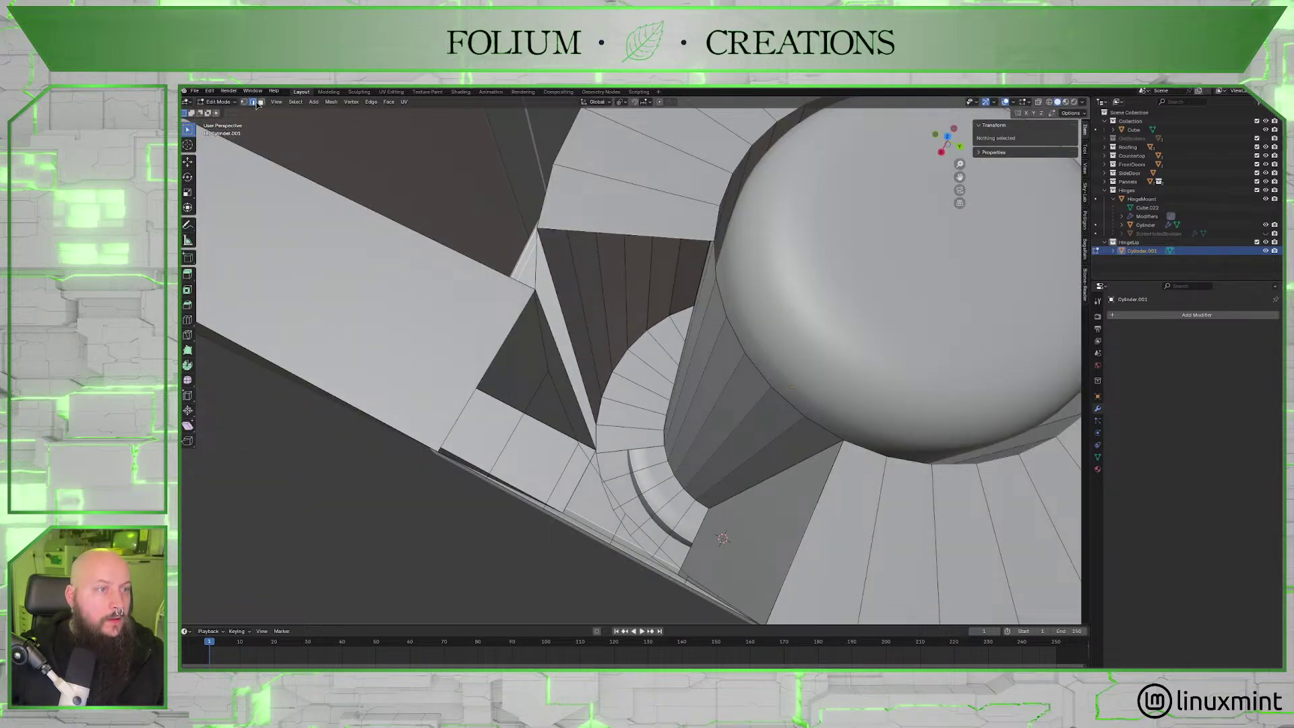
{"action": "middle_click_drag", "start_coordinate": [268, 120], "coordinate": [529, 327]}
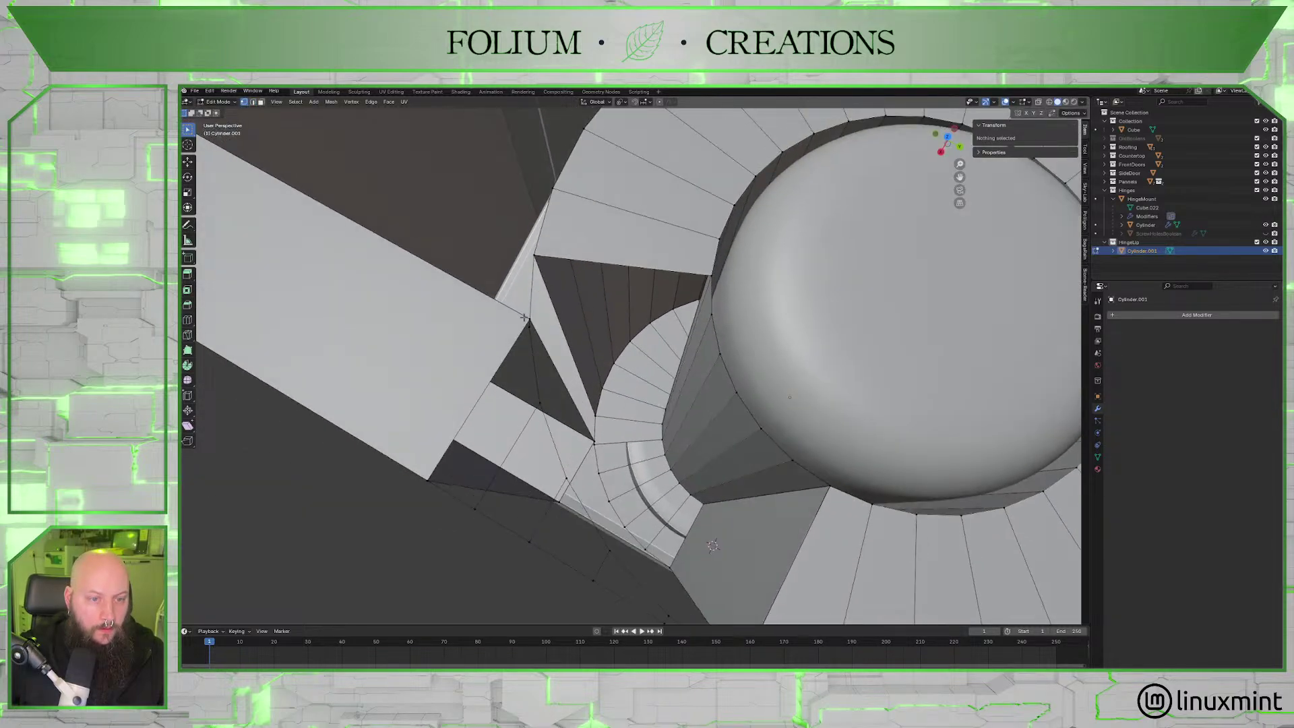
{"action": "left_click", "coordinate": [529, 327]}
{"action": "middle_click_drag", "start_coordinate": [568, 373], "coordinate": [572, 366]}
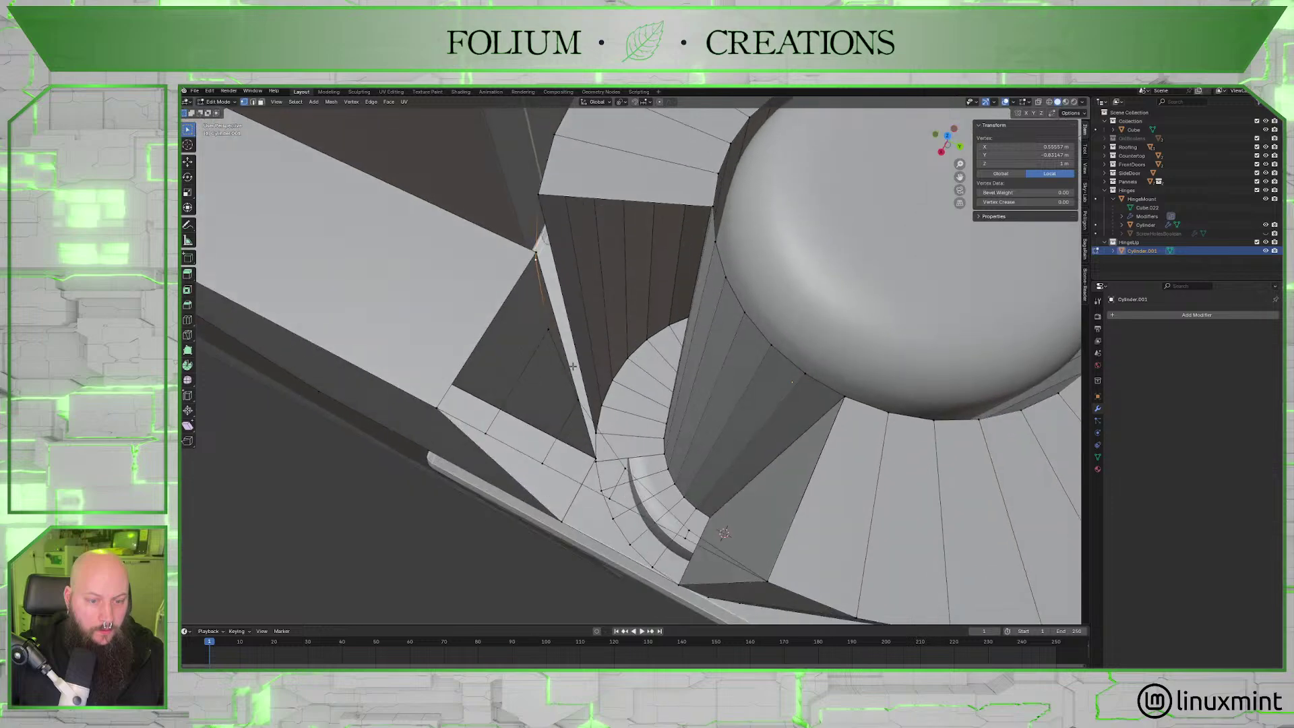
{"action": "left_click", "coordinate": [536, 252], "text": "shift"}
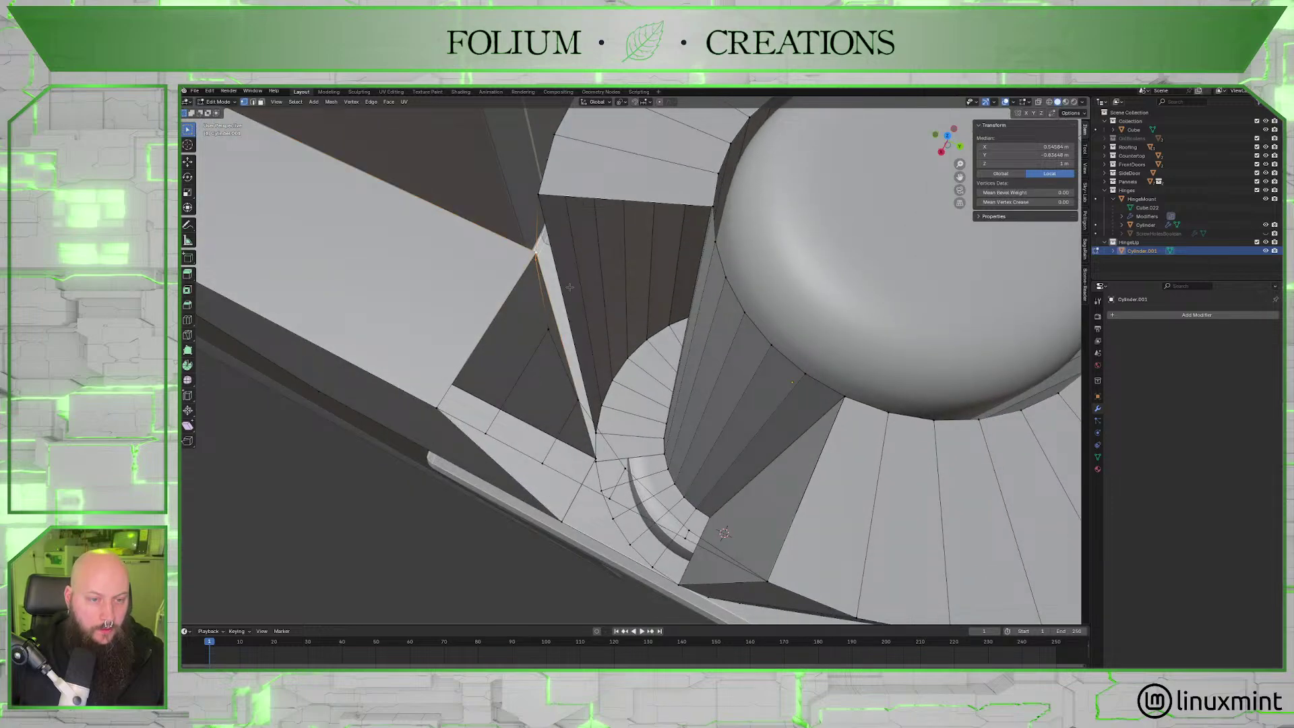
{"action": "key", "text": "m"}
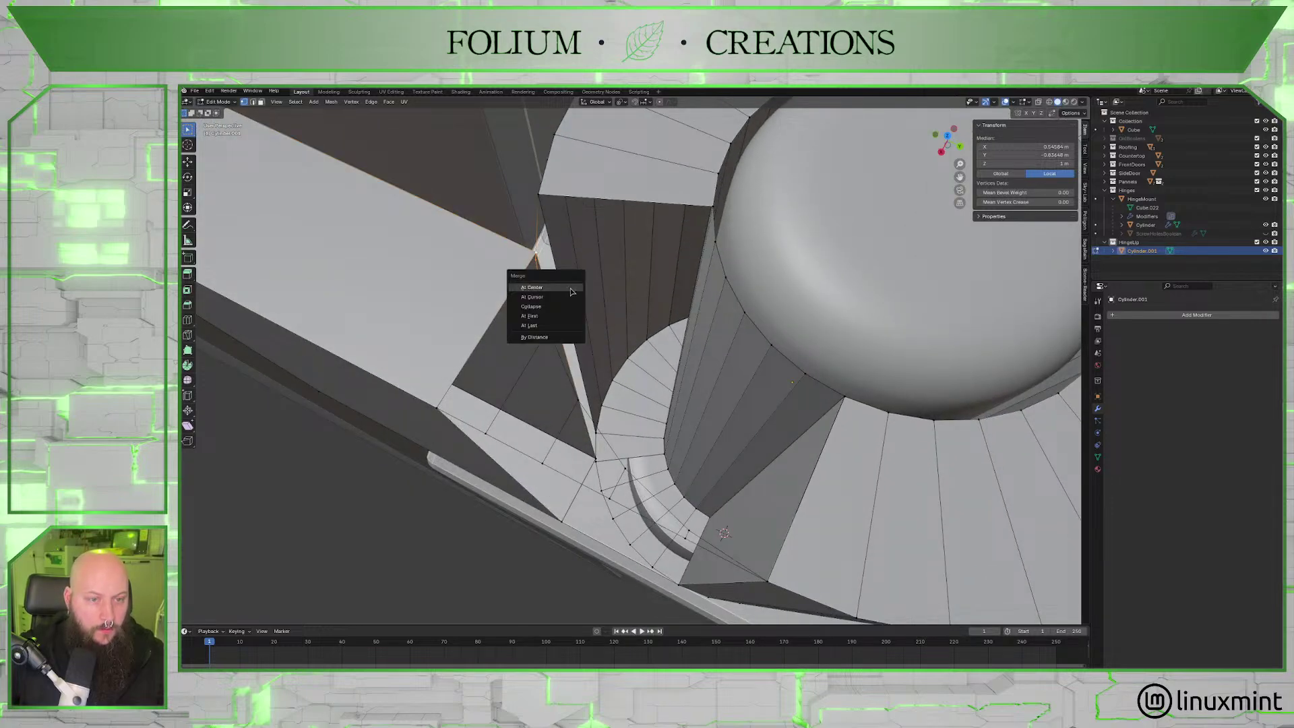
{"action": "left_click", "coordinate": [556, 326]}
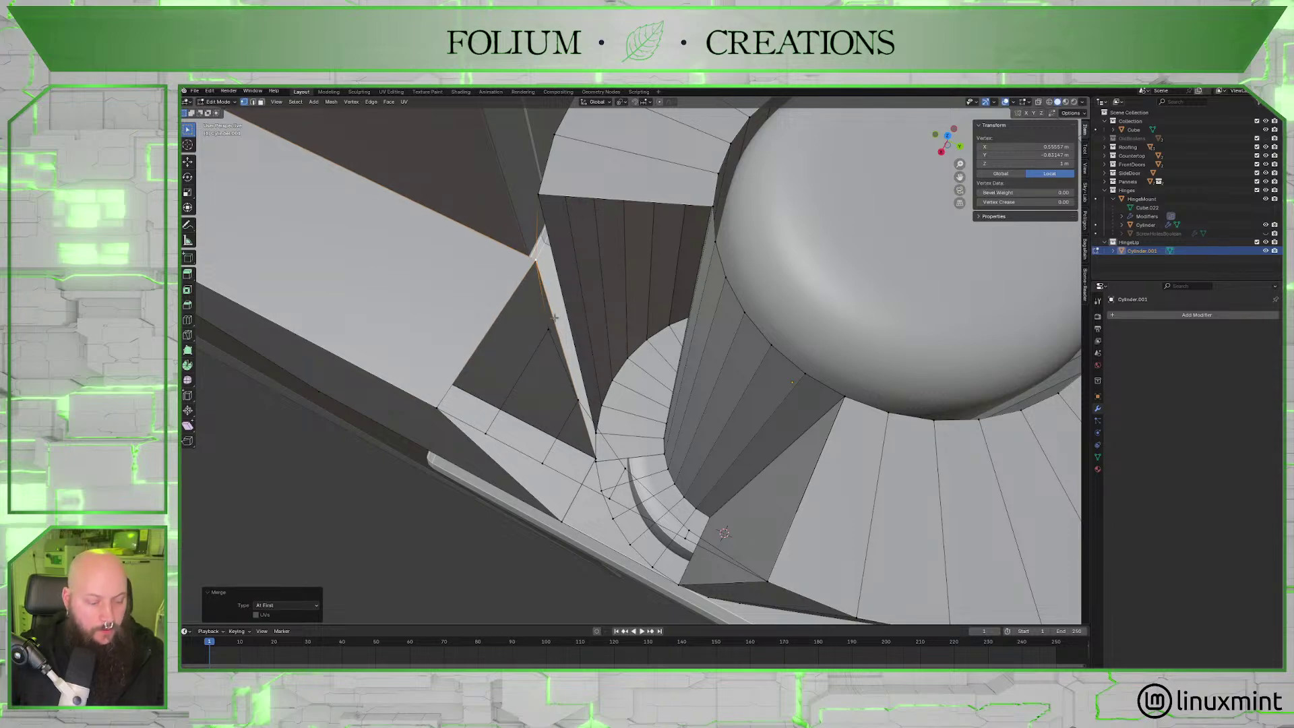
{"action": "key", "text": "m"}
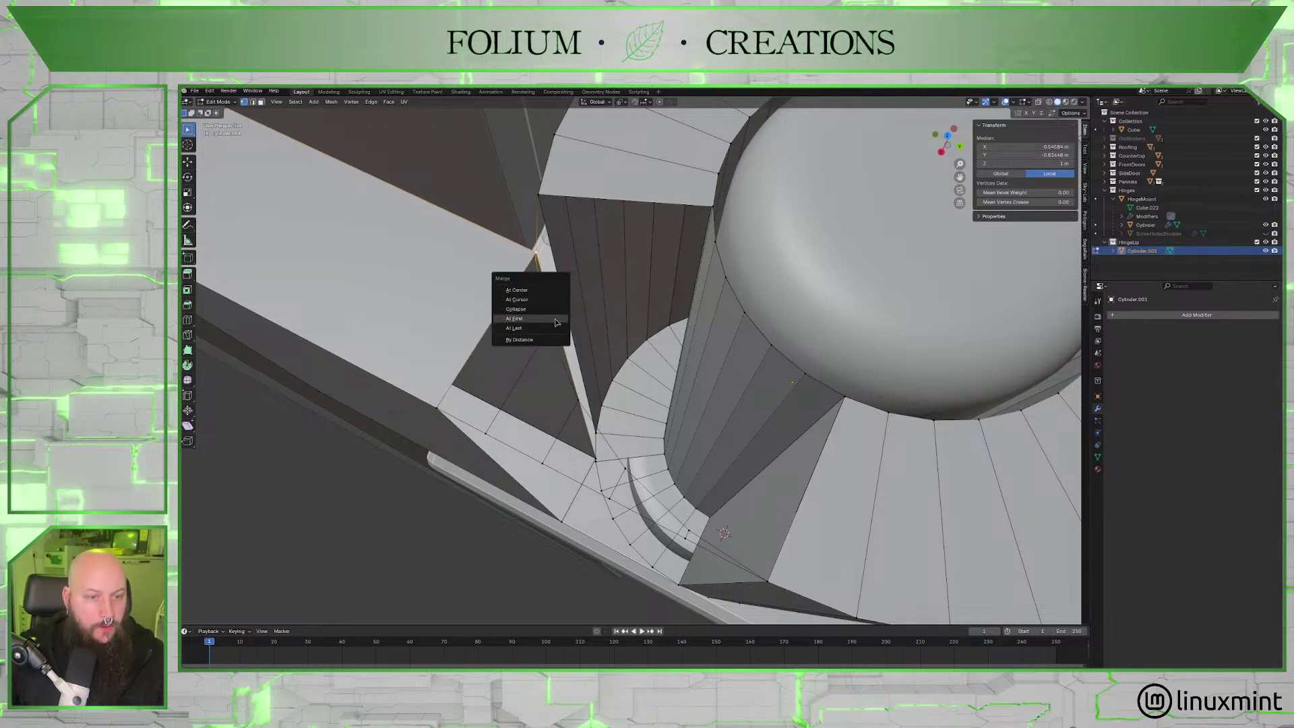
{"action": "left_click", "coordinate": [546, 328]}
Merge the two neighbouring vertices at the arm block's lower inner corner, beside the knuckle ring, using At Last.
{"action": "middle_click_drag", "start_coordinate": [575, 326], "coordinate": [577, 350]}
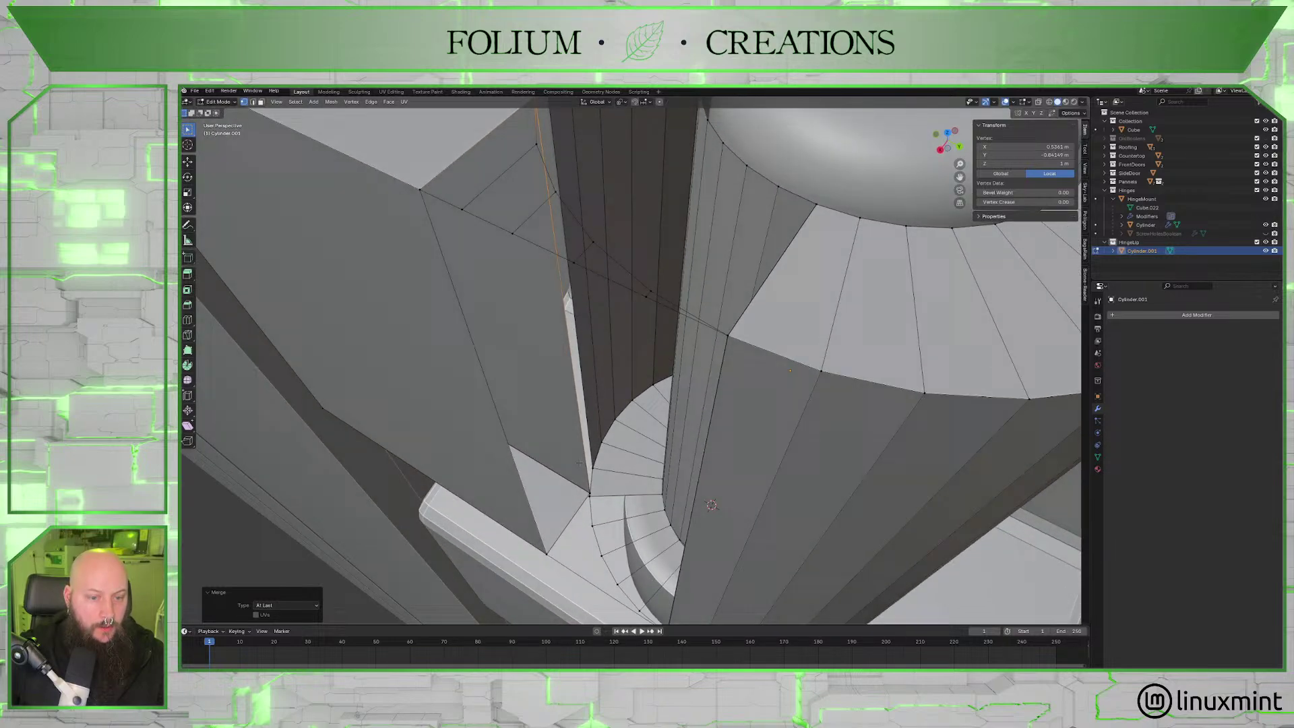
{"action": "left_click", "coordinate": [587, 498]}
{"action": "left_click", "coordinate": [588, 496], "text": "shift"}
{"action": "key", "text": "m"}
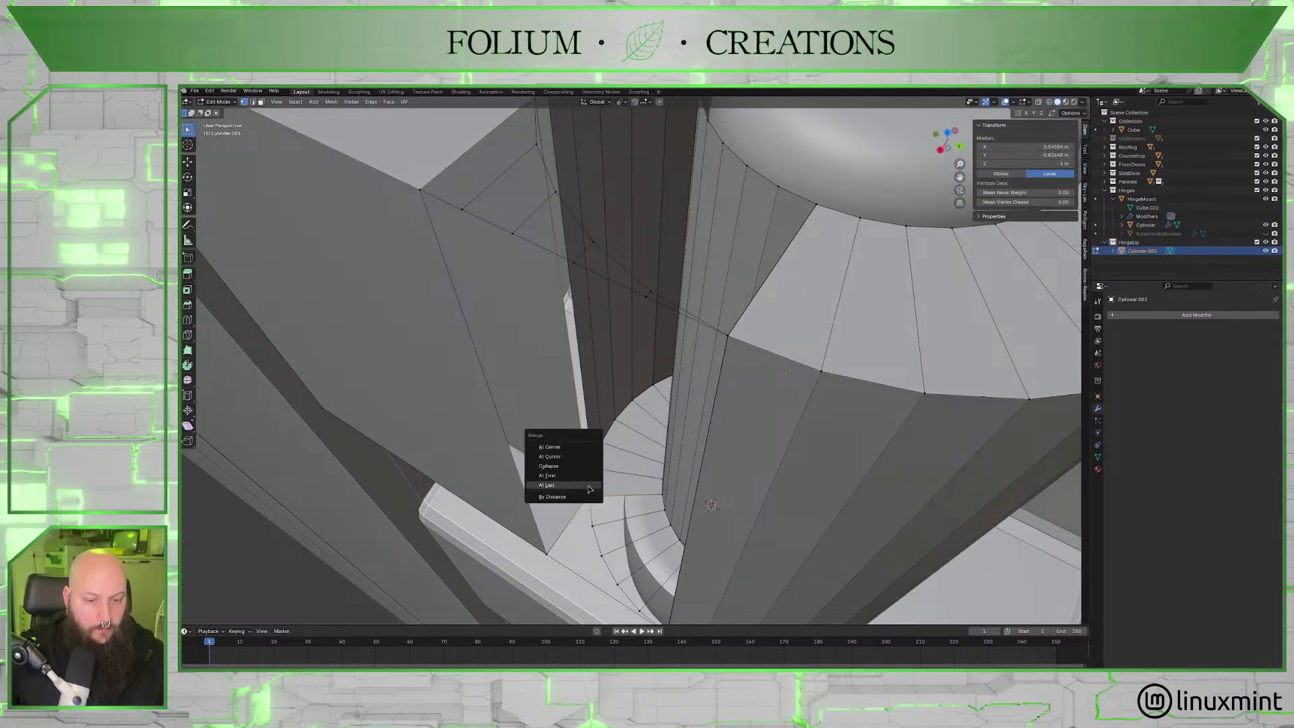
{"action": "left_click", "coordinate": [576, 486]}
Subdivide the lower straight edge between the arm block and the knuckle's cut face twice, with one cut each time.
{"action": "middle_click_drag", "start_coordinate": [576, 485], "coordinate": [633, 498]}
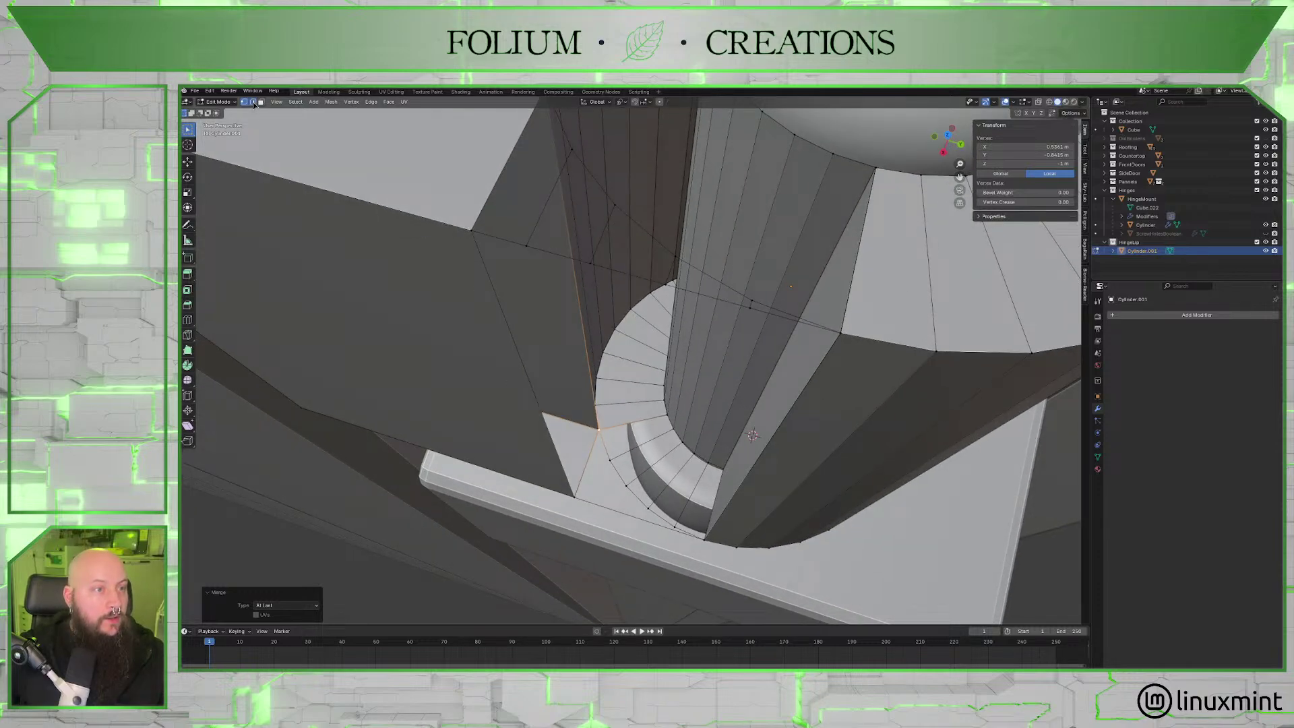
{"action": "left_click", "coordinate": [253, 102]}
{"action": "left_click", "coordinate": [606, 502]}
{"action": "middle_click_drag", "start_coordinate": [614, 509], "coordinate": [615, 498]}
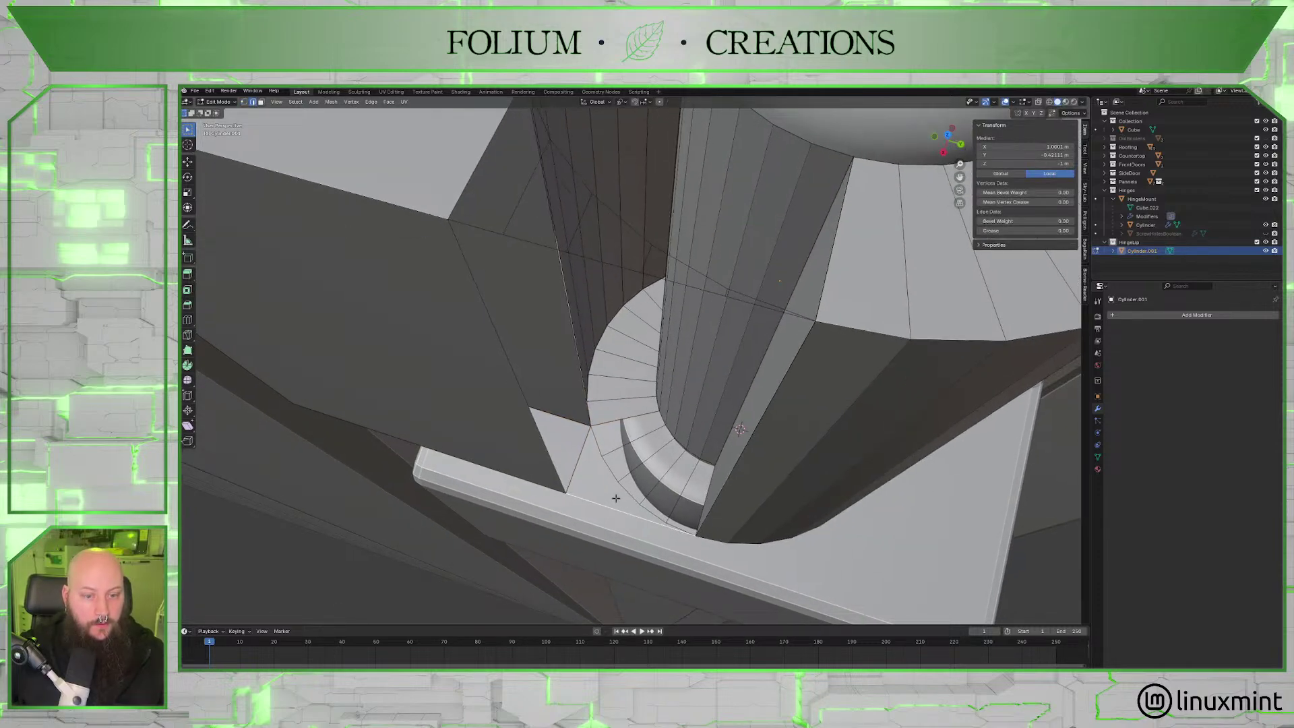
{"action": "key", "text": "ctrl+e"}
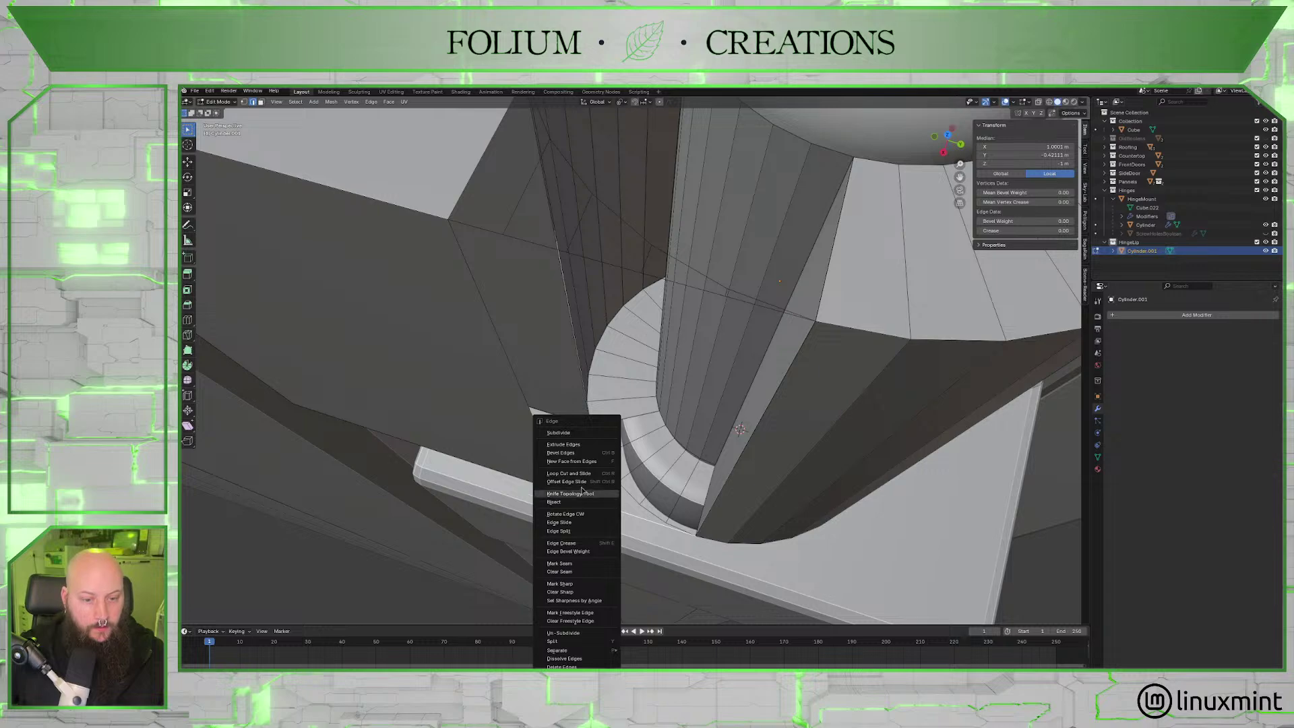
{"action": "left_click", "coordinate": [566, 432]}
{"action": "key", "text": "ctrl+e"}
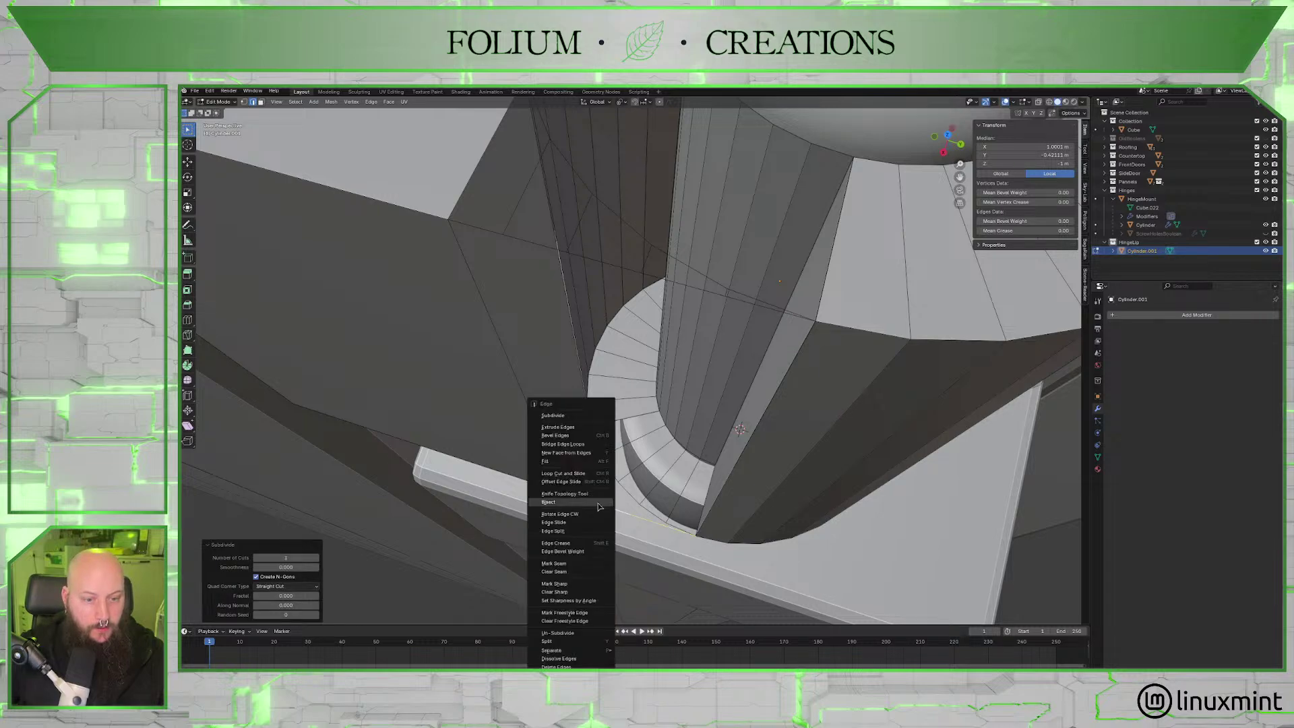
{"action": "left_click", "coordinate": [572, 462]}
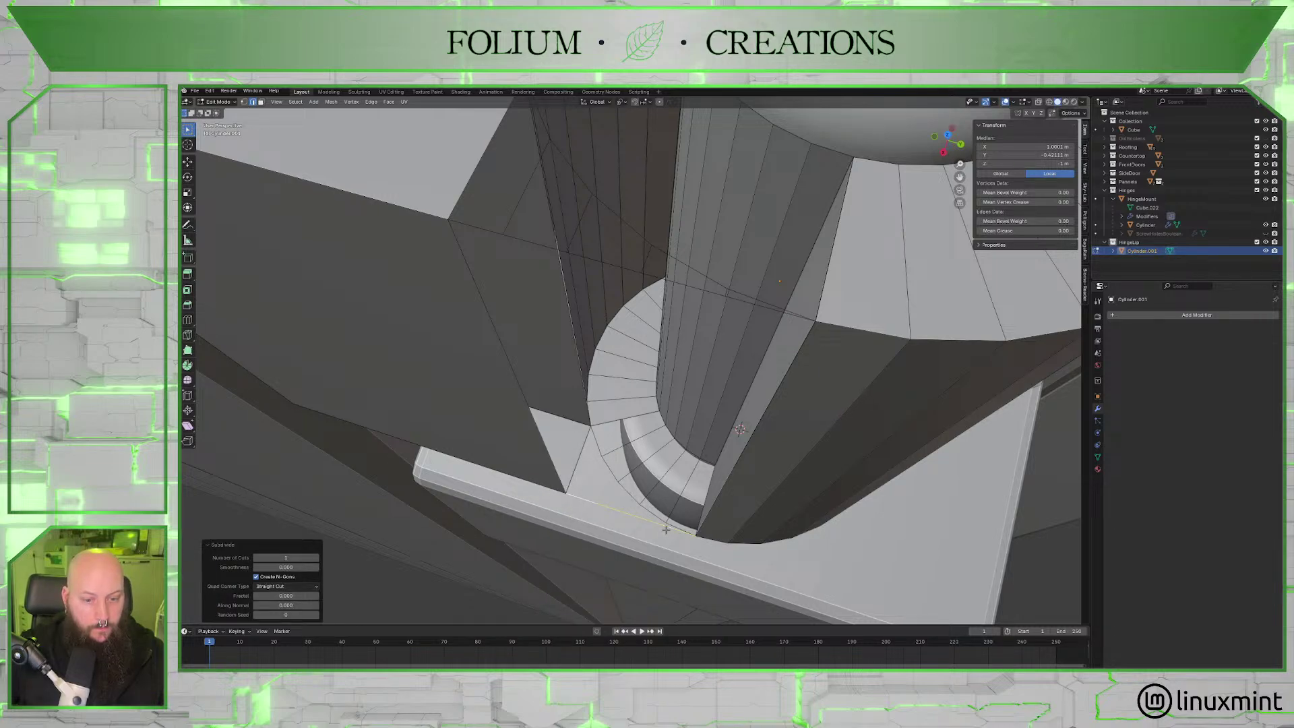
{"action": "key", "text": "Tab"}
{"action": "key", "text": "Tab"}
Subdivide the segment of the lower straight edge nearest the arm block once.
{"action": "left_click", "coordinate": [576, 501]}
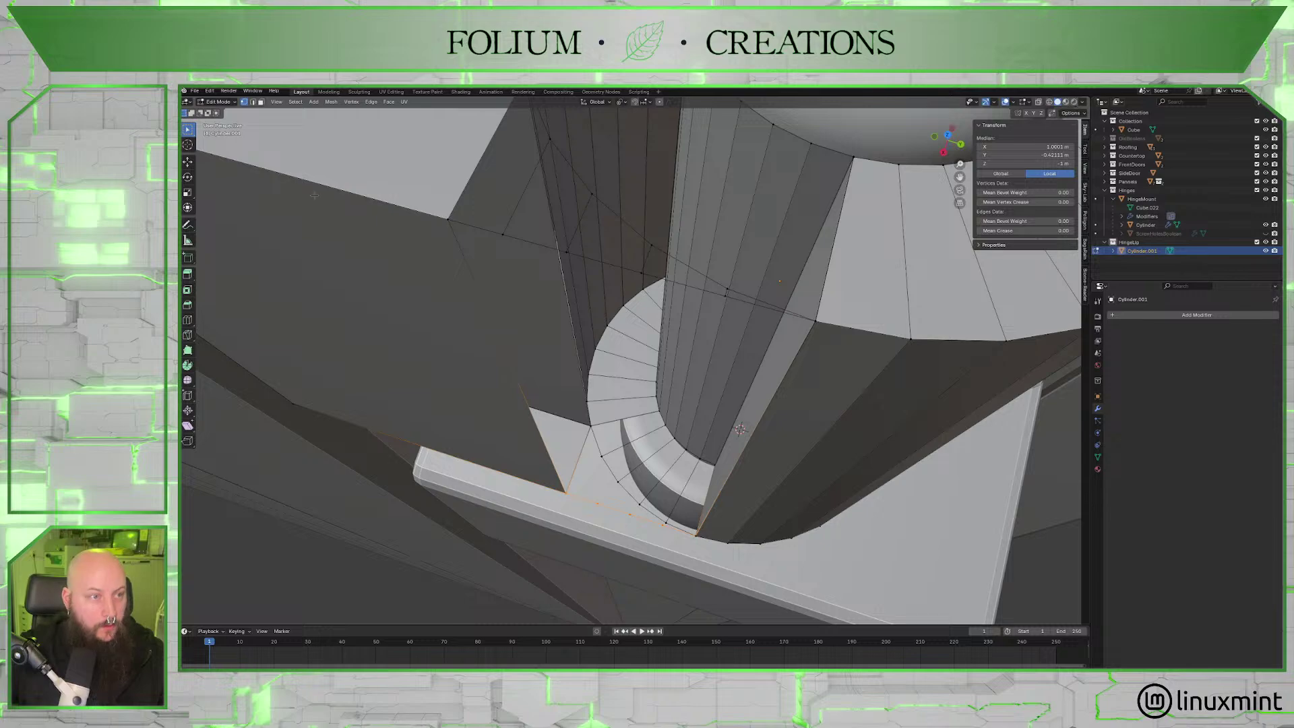
{"action": "key", "text": "2"}
{"action": "left_click", "coordinate": [578, 495]}
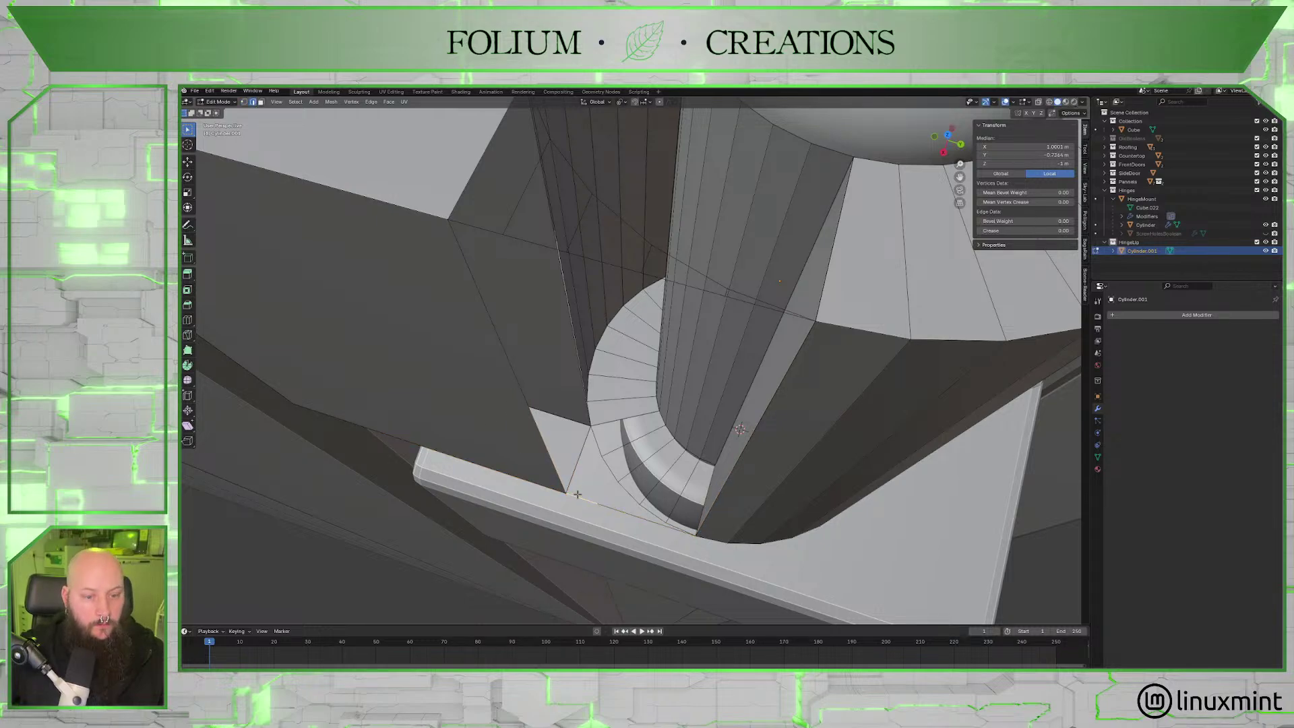
{"action": "right_click", "coordinate": [578, 495]}
{"action": "left_click", "coordinate": [550, 445]}
{"action": "key", "text": "Tab"}
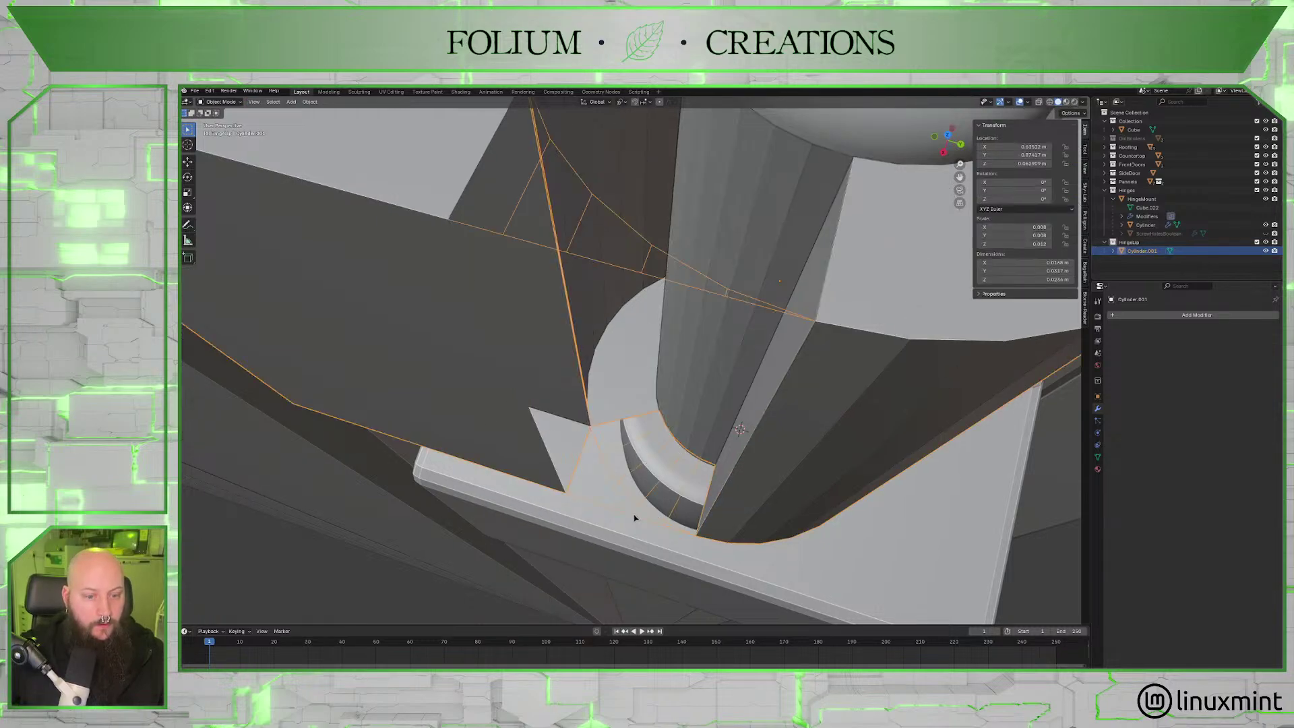
{"action": "key", "text": "Tab"}
Align the first lower straight-edge vertex from the arm block with its curve vertex by scaling the pair to 0 along Y.
{"action": "key", "text": "1"}
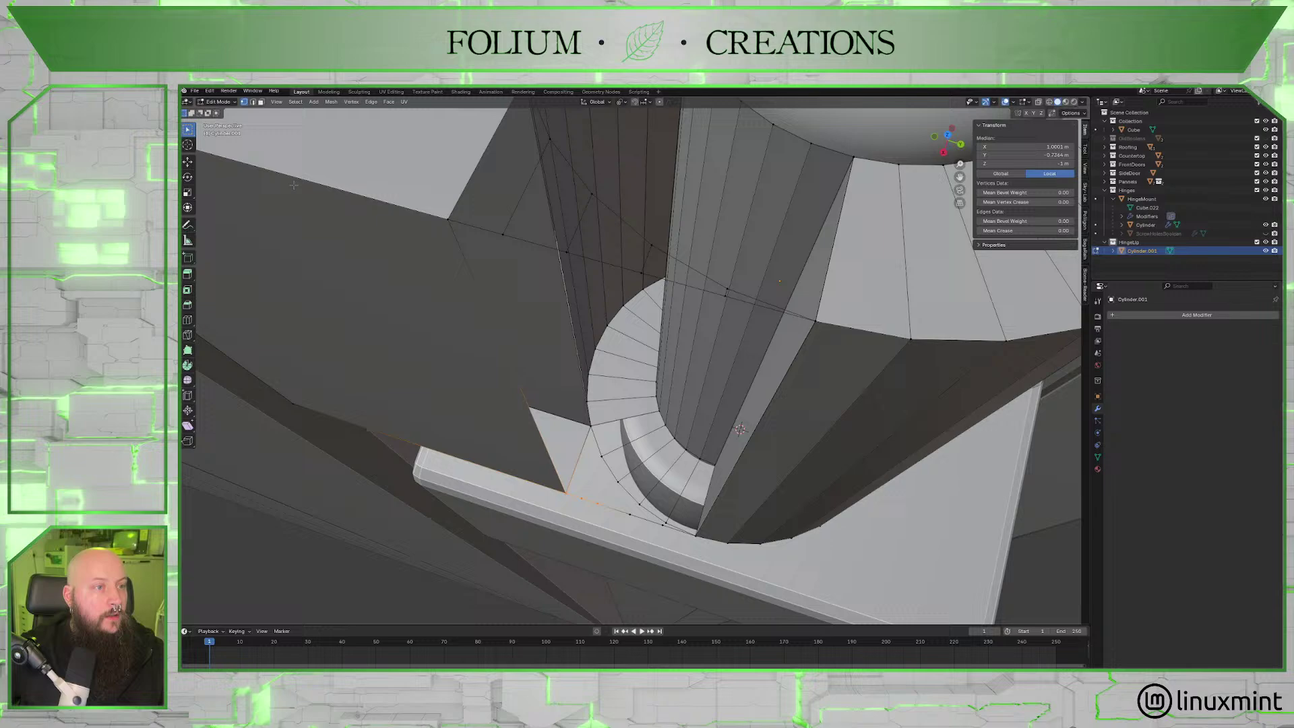
{"action": "left_click", "coordinate": [582, 498]}
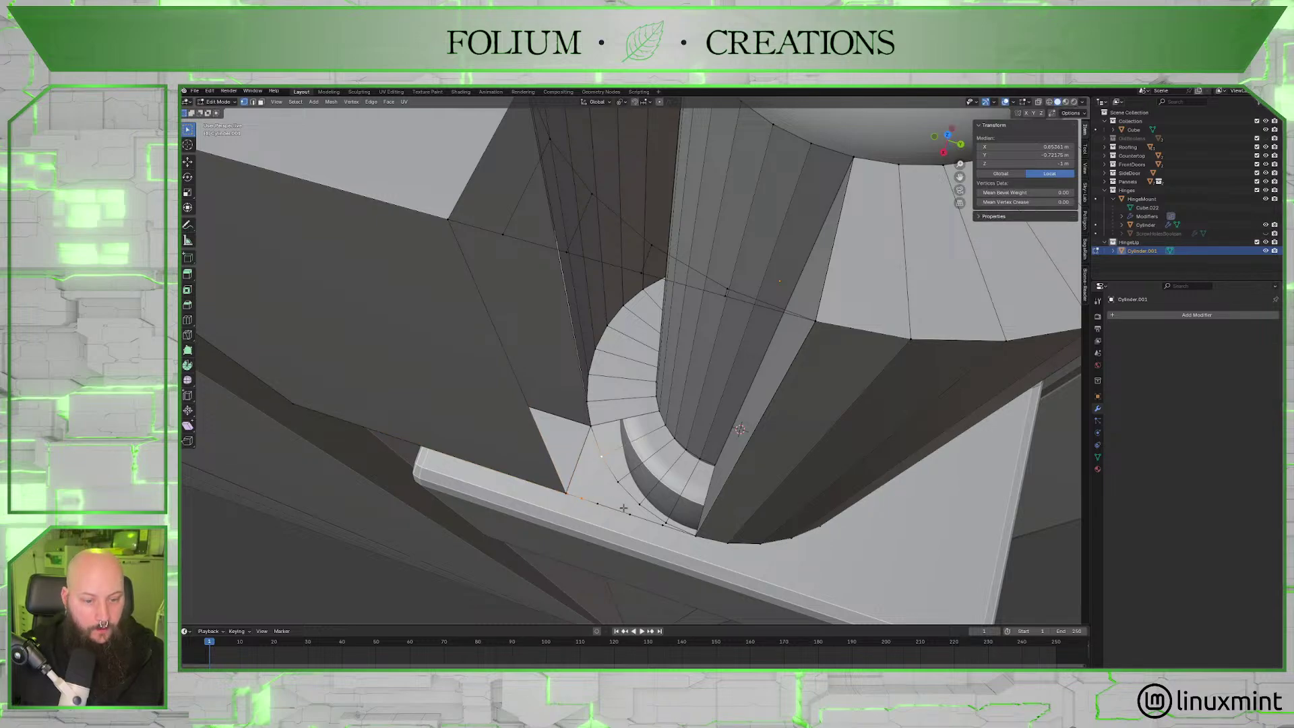
{"action": "key", "text": "s"}
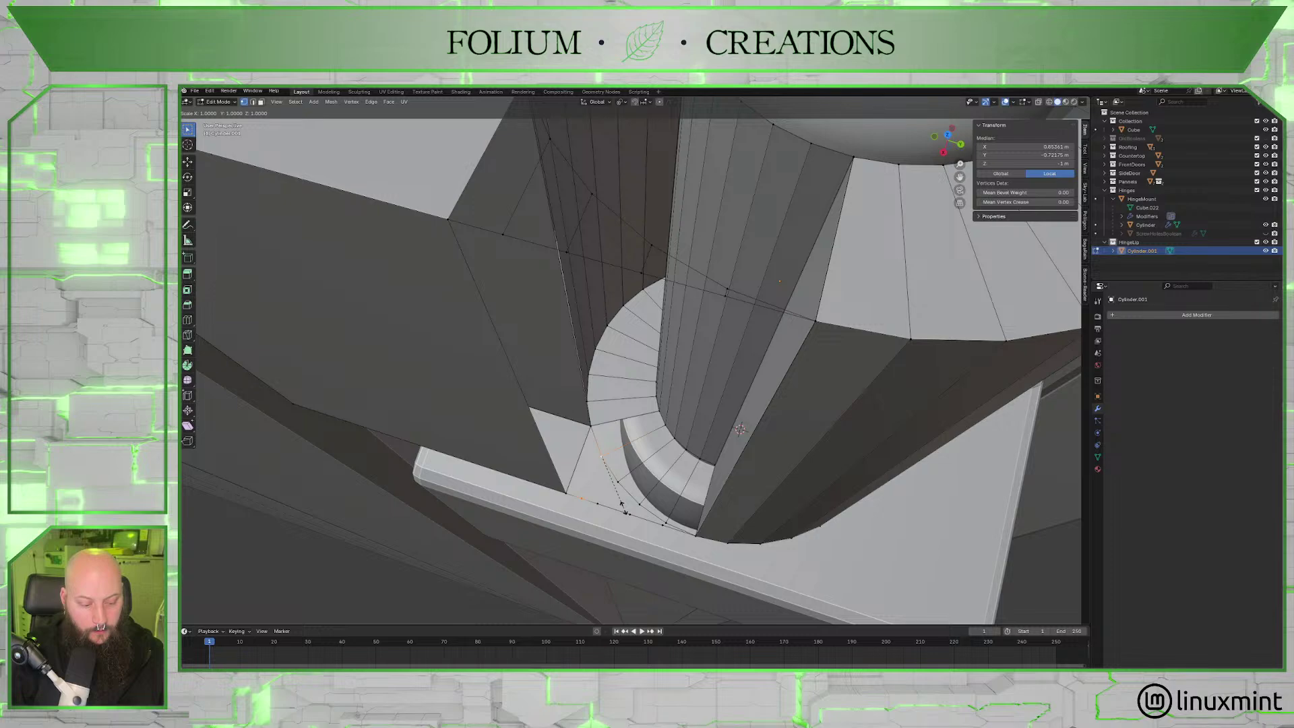
{"action": "key", "text": "y"}
{"action": "key", "text": "0"}
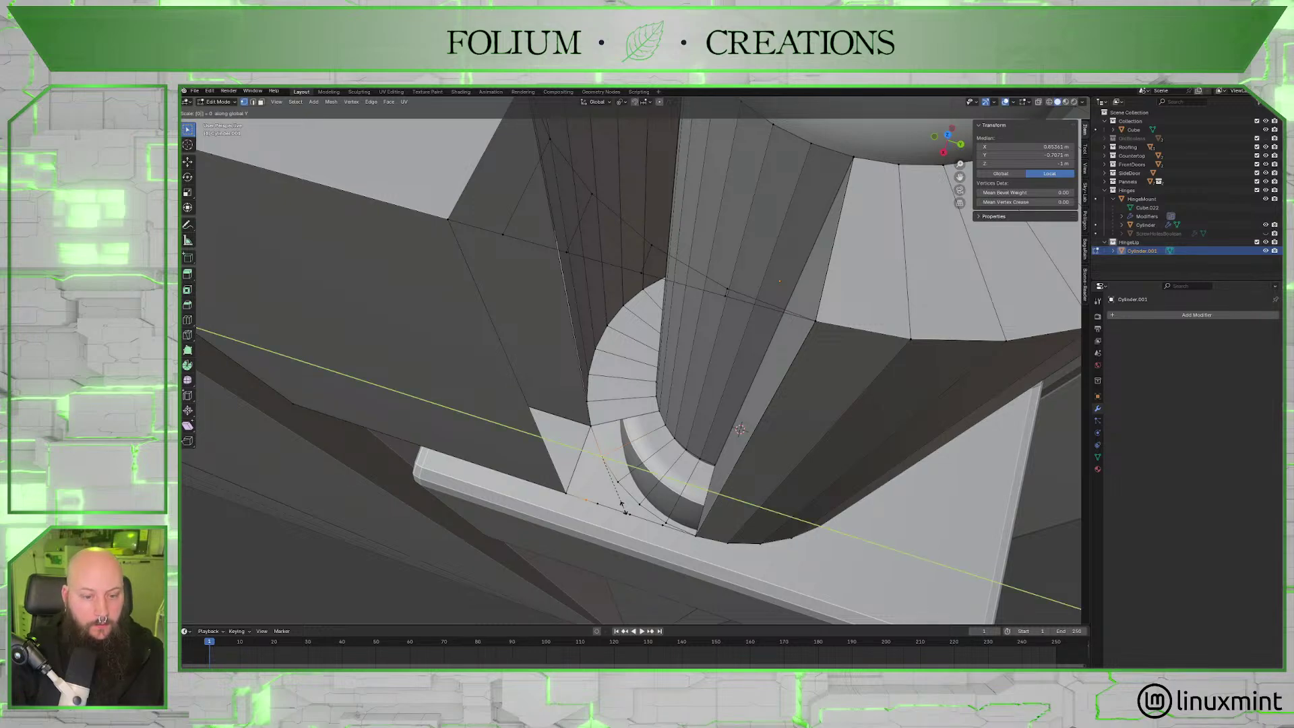
{"action": "key", "text": "Return"}
Align the second lower straight-edge vertex from the arm block with its curve vertex by scaling the pair to 0 along Y.
{"action": "left_click", "coordinate": [616, 483]}
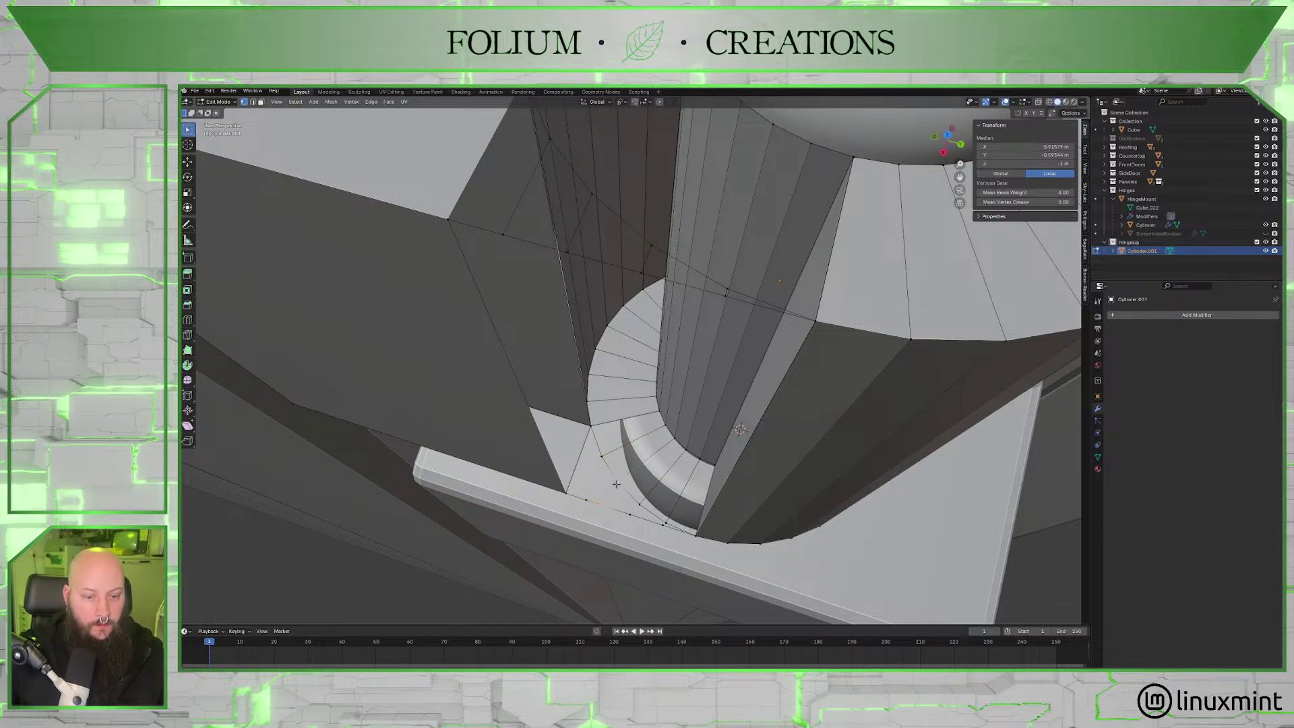
{"action": "key", "text": "s"}
{"action": "key", "text": "y"}
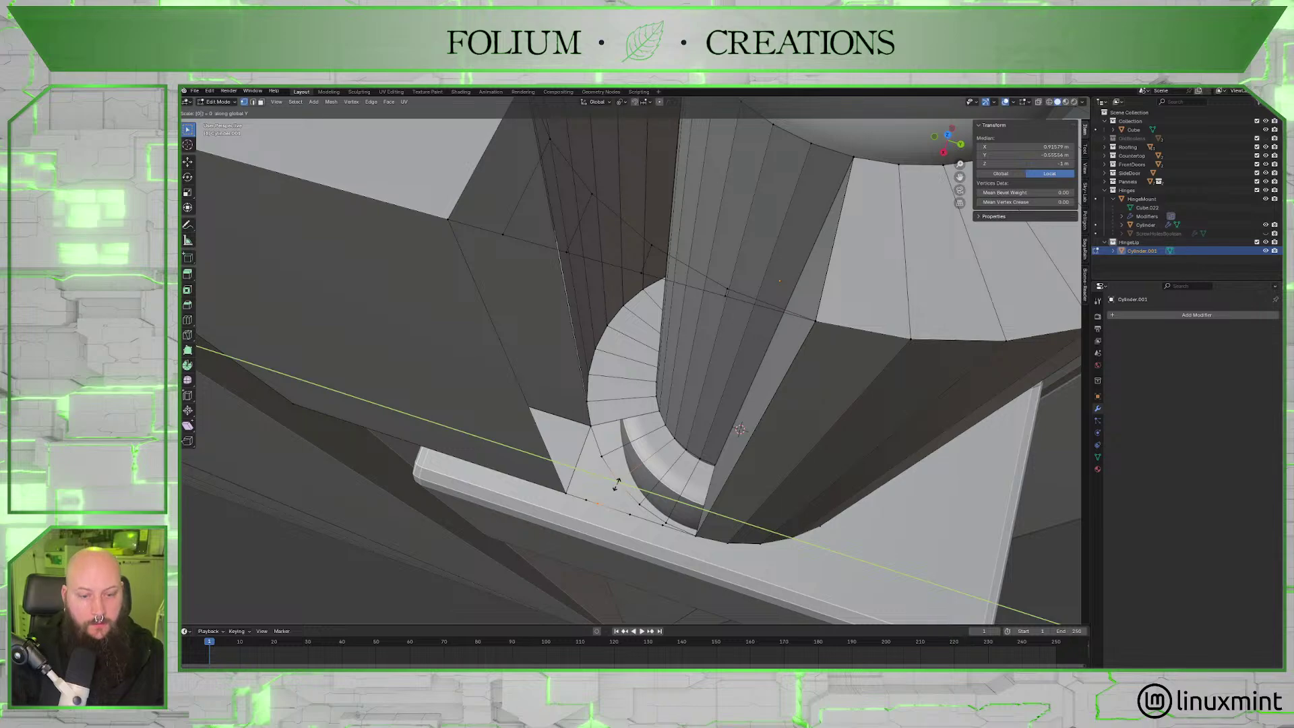
{"action": "key", "text": "Return"}
Align the third lower straight-edge vertex from the arm block with its curve vertex by scaling the pair to 0 along Y.
{"action": "left_click", "coordinate": [630, 514]}
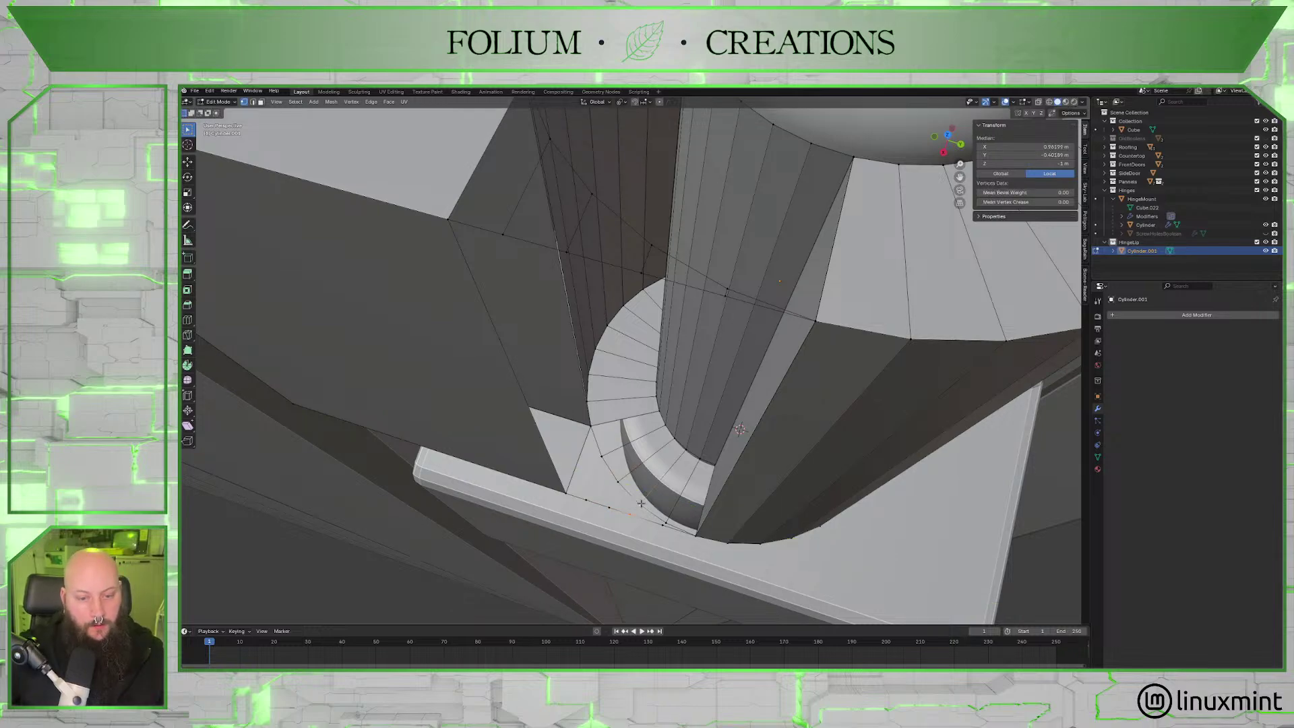
{"action": "key", "text": "s"}
{"action": "key", "text": "y"}
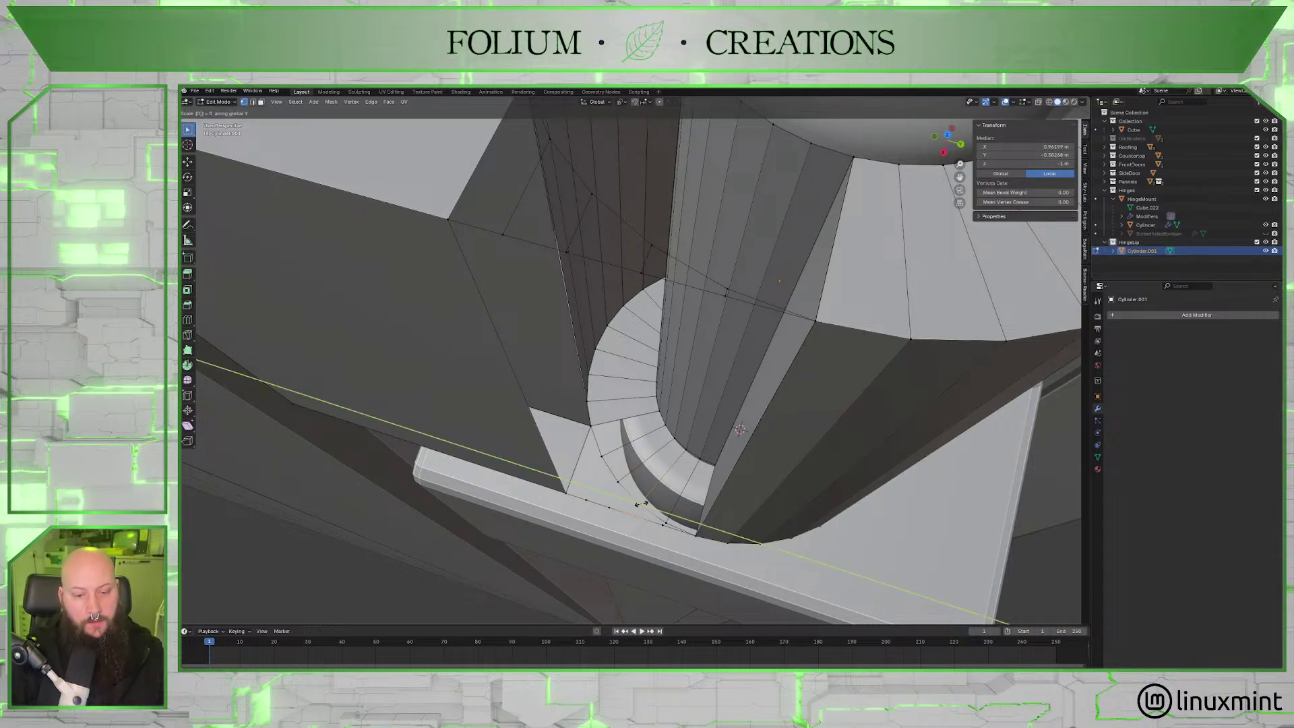
{"action": "key", "text": "Return"}
Align the fourth lower straight-edge vertex from the arm block with its curve vertex by scaling the pair to 0 along Y.
{"action": "left_click", "coordinate": [664, 525]}
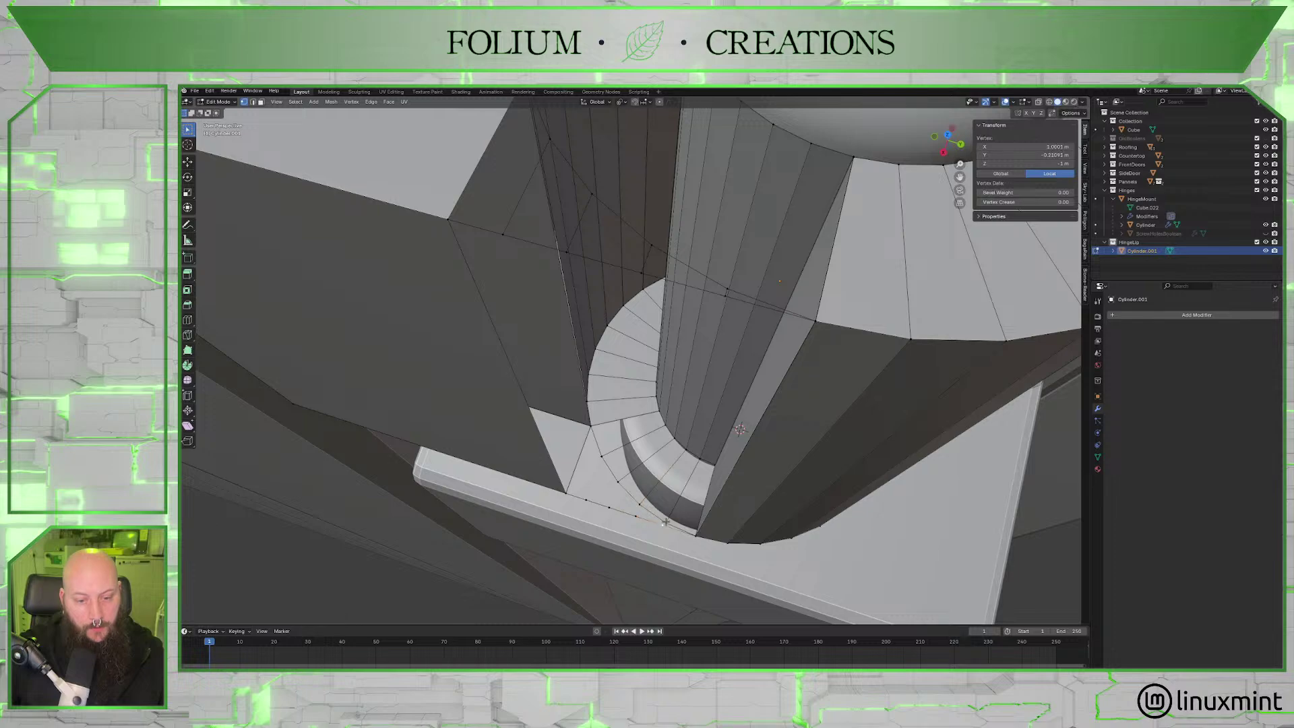
{"action": "key", "text": "s"}
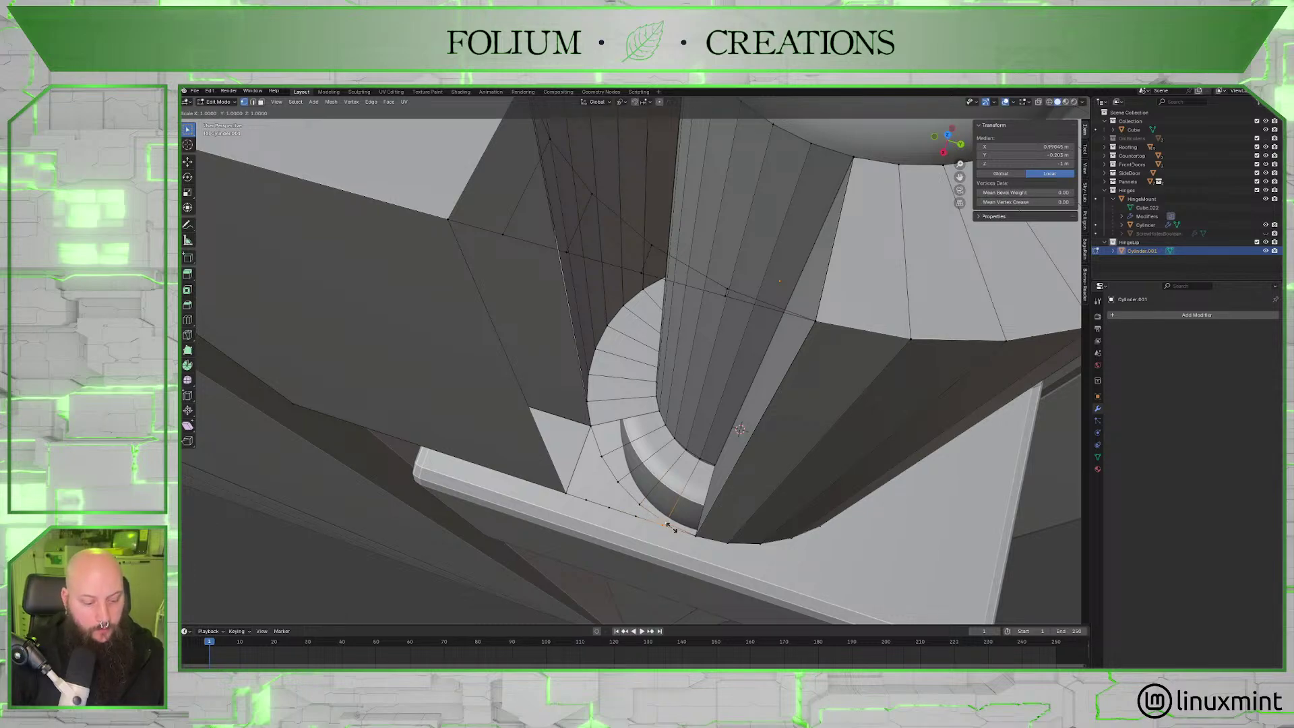
{"action": "key", "text": "y"}
{"action": "key", "text": "0"}
{"action": "key", "text": "Return"}
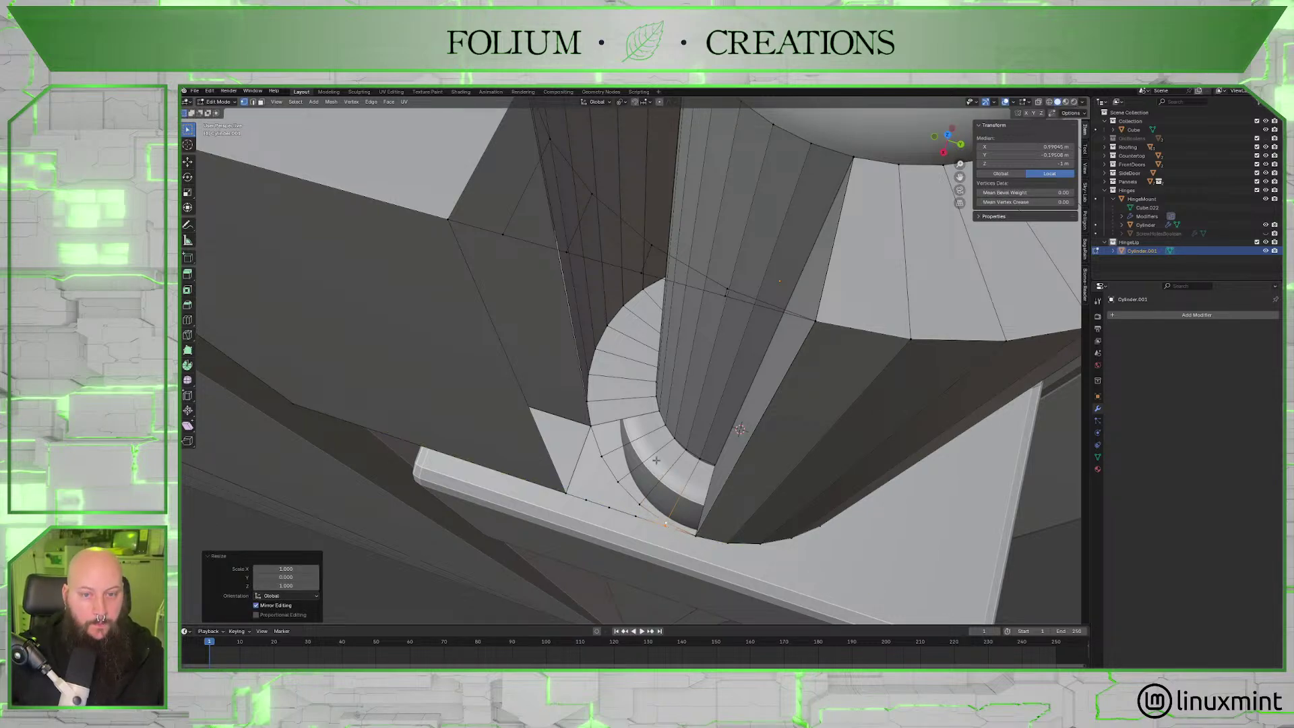
Join the four lower straight-edge vertices to their matching curve vertices with new edges.
{"action": "middle_click_drag", "start_coordinate": [656, 461], "coordinate": [659, 468]}
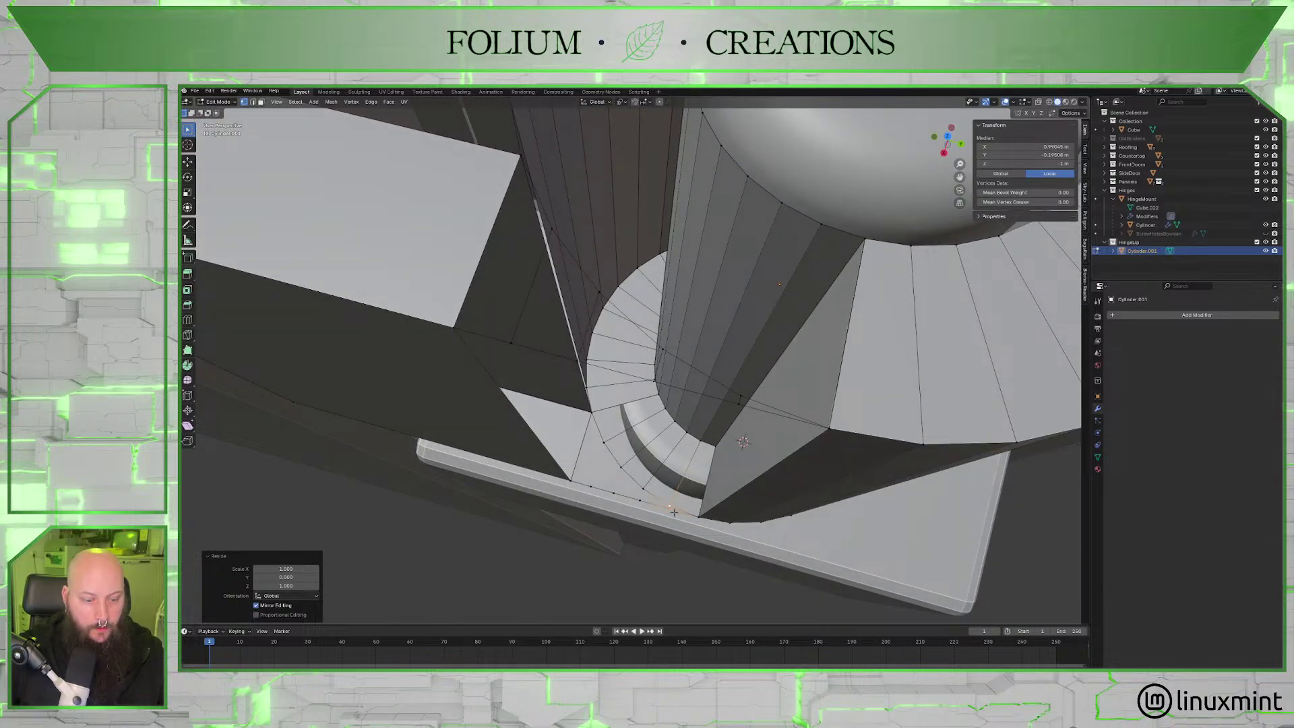
{"action": "left_click", "coordinate": [649, 505], "text": "shift"}
{"action": "left_click", "coordinate": [640, 502]}
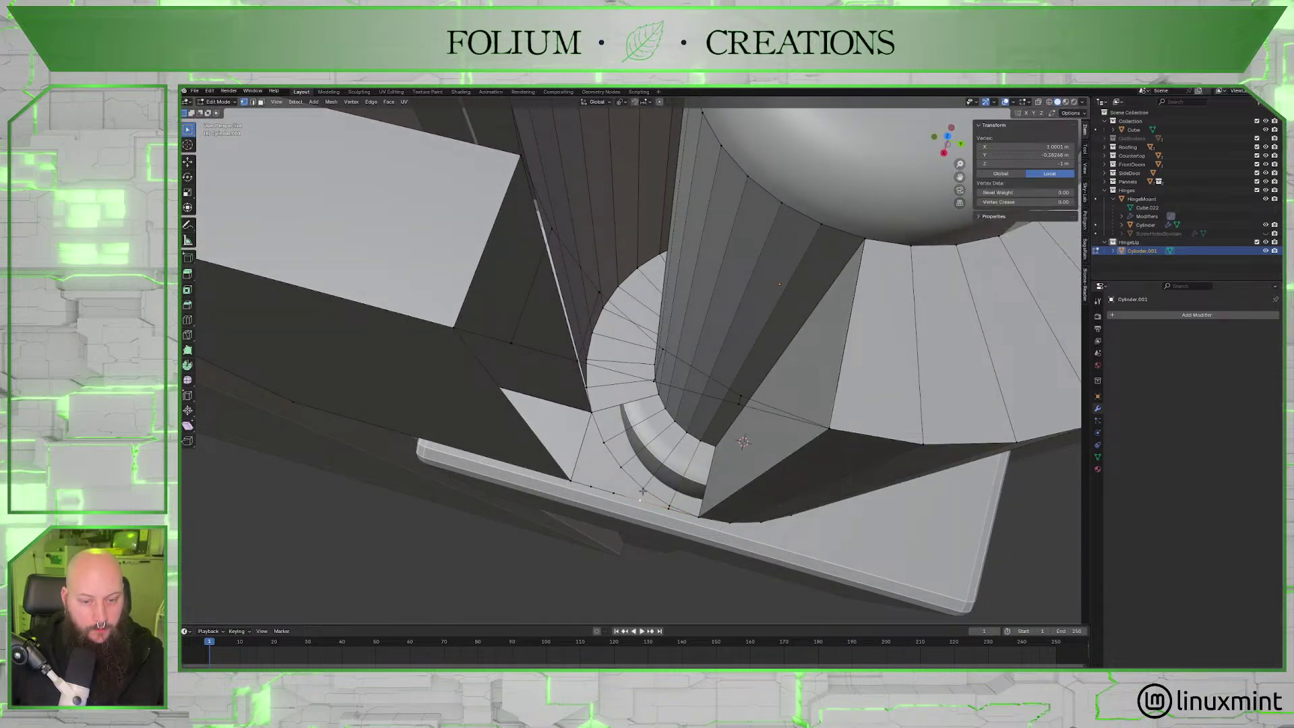
{"action": "left_click", "coordinate": [643, 501], "text": "shift"}
{"action": "left_click", "coordinate": [614, 492]}
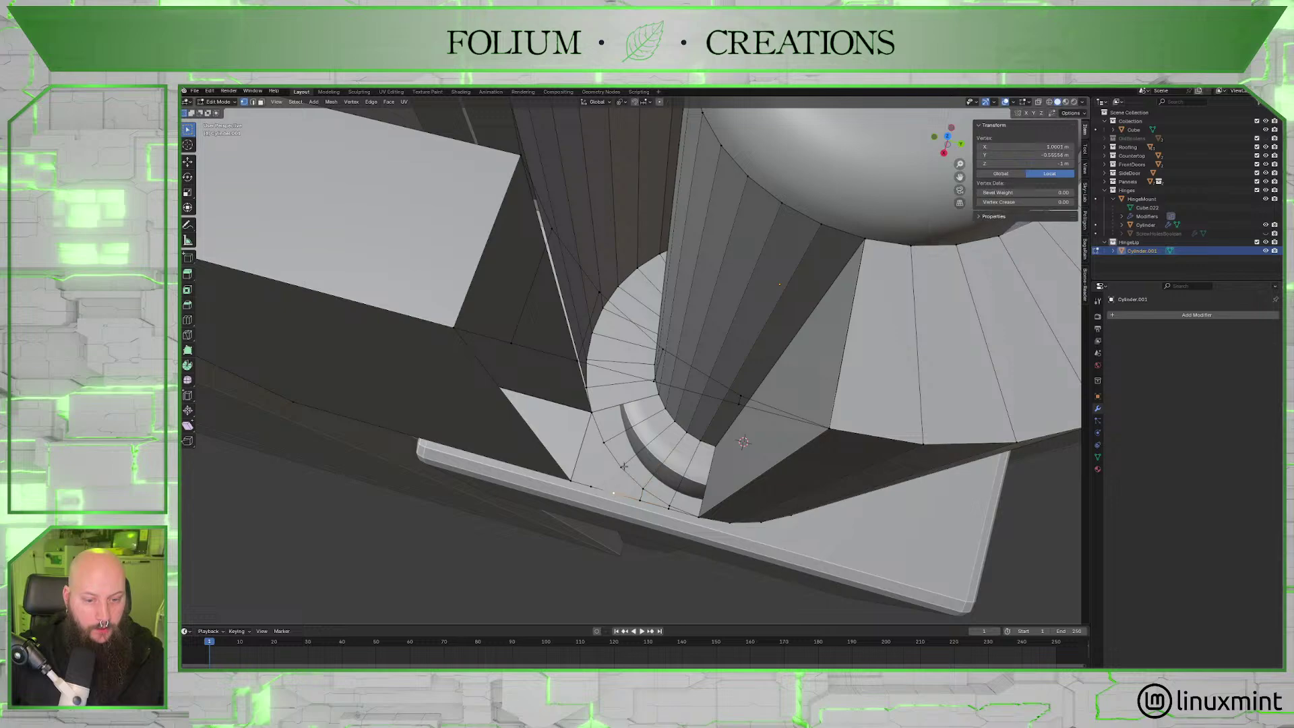
{"action": "left_click", "coordinate": [621, 466], "text": "shift"}
{"action": "left_click", "coordinate": [592, 486]}
{"action": "left_click", "coordinate": [603, 442], "text": "shift"}
Join the upper end's curve vertices and the arm block's inner corner to the matching vertices on the knuckle's inner rim with edges.
{"action": "middle_click_drag", "start_coordinate": [677, 458], "coordinate": [628, 457]}
{"action": "left_click", "coordinate": [626, 456]}
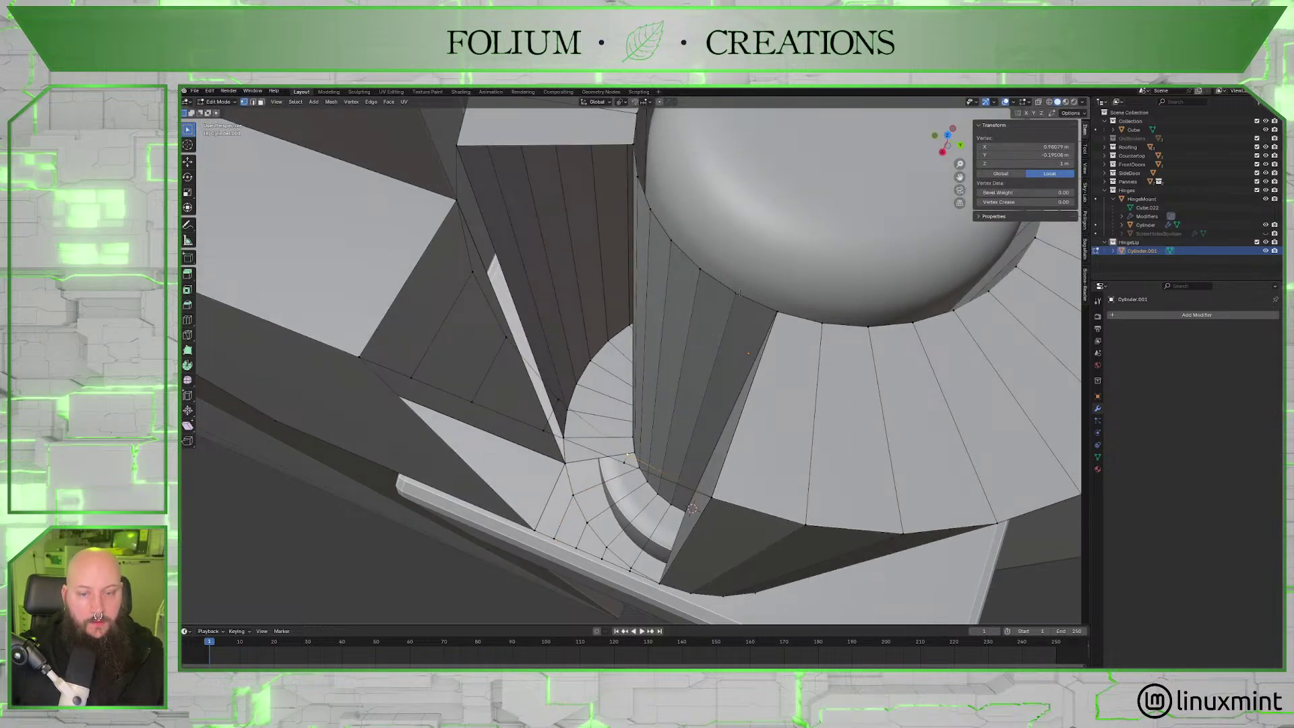
{"action": "left_click", "coordinate": [739, 293], "text": "shift"}
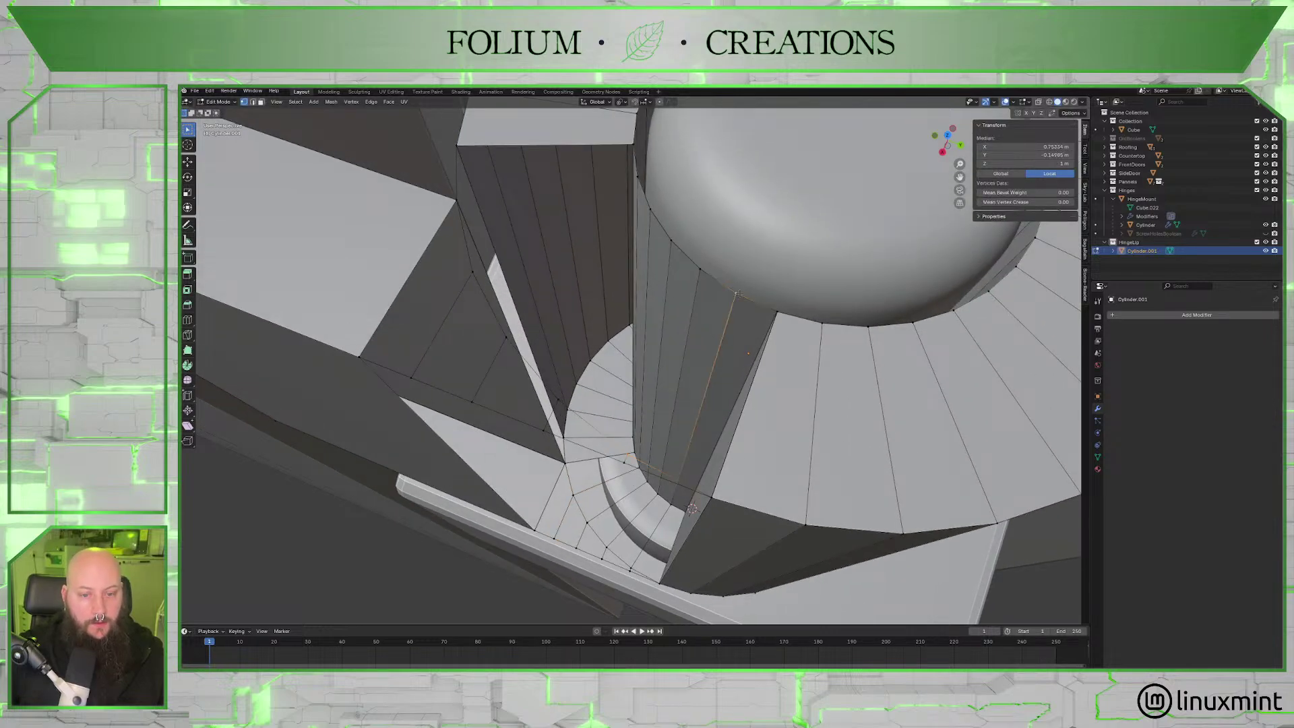
{"action": "left_click", "coordinate": [559, 397]}
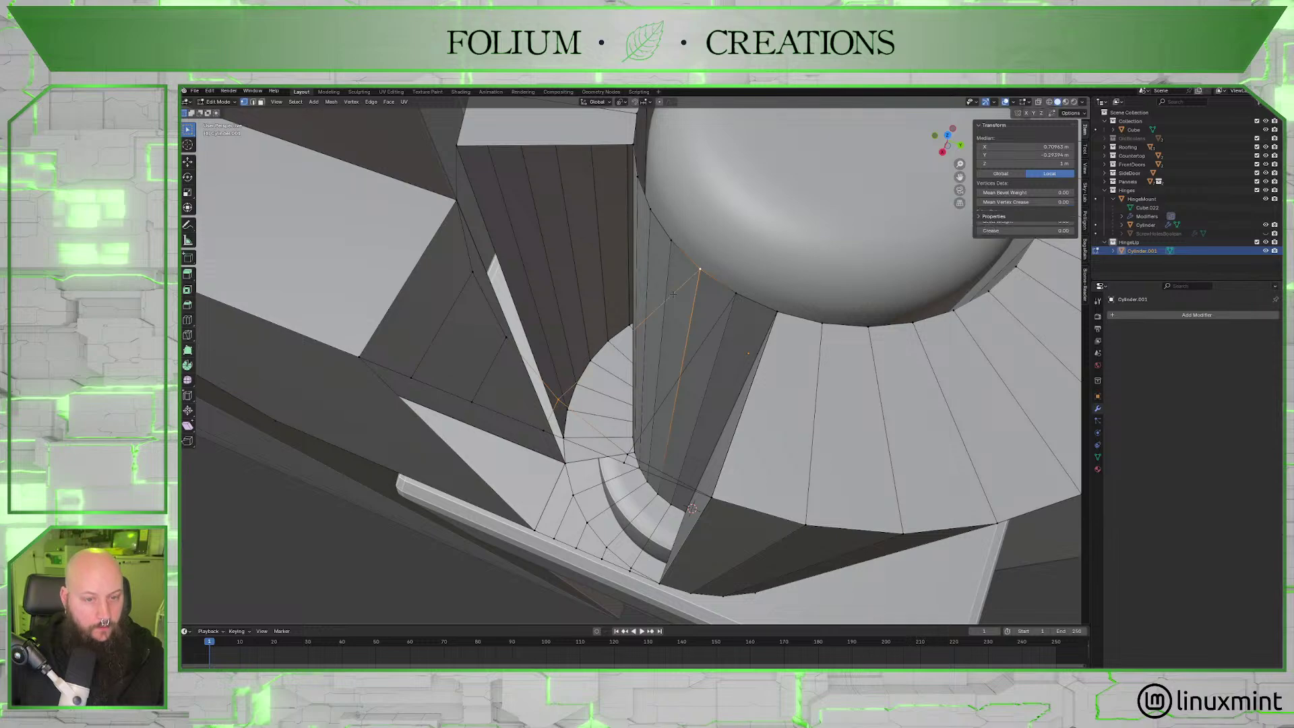
{"action": "left_click", "coordinate": [673, 241]}
{"action": "left_click", "coordinate": [671, 241], "text": "shift"}
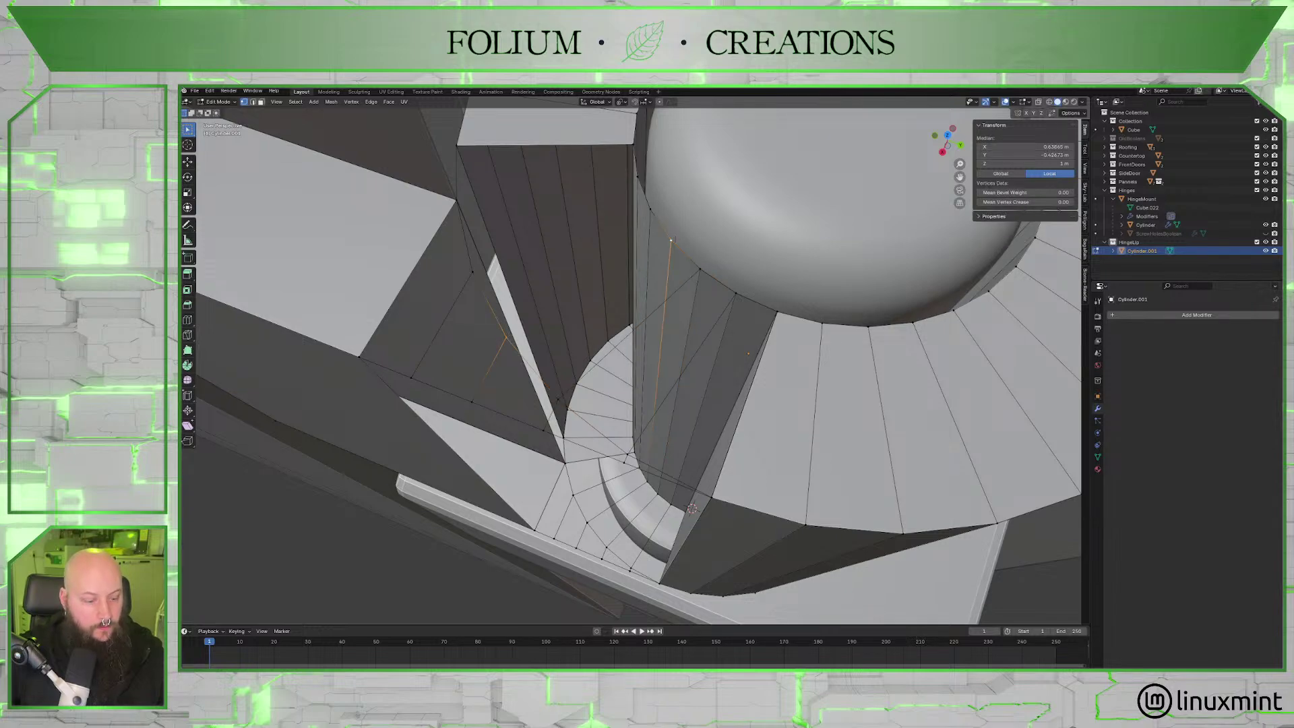
{"action": "left_click", "coordinate": [553, 275]}
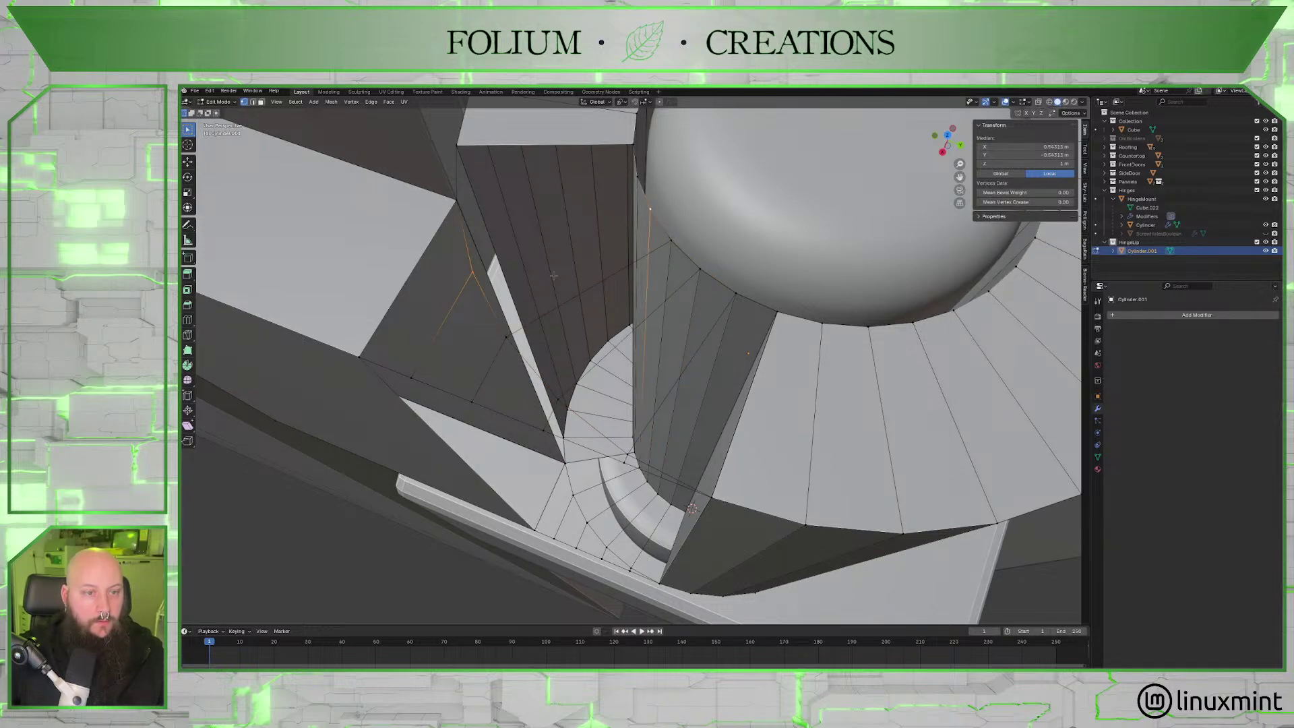
{"action": "key", "text": "f"}
{"action": "left_click", "coordinate": [459, 200]}
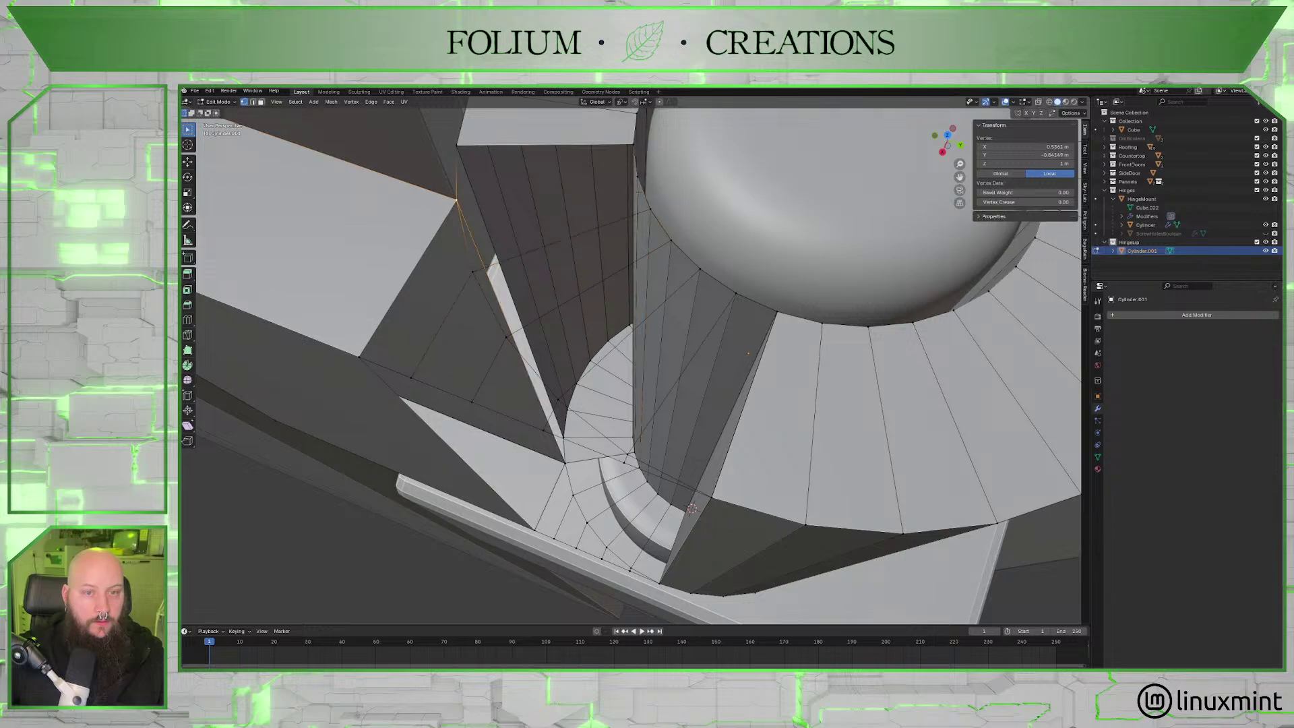
{"action": "left_click", "coordinate": [637, 178], "text": "shift"}
{"action": "key", "text": "f"}
Connect the four upper straight-edge vertices to their lower counterparts with lengthwise edges.
{"action": "middle_click_drag", "start_coordinate": [620, 234], "coordinate": [581, 348]}
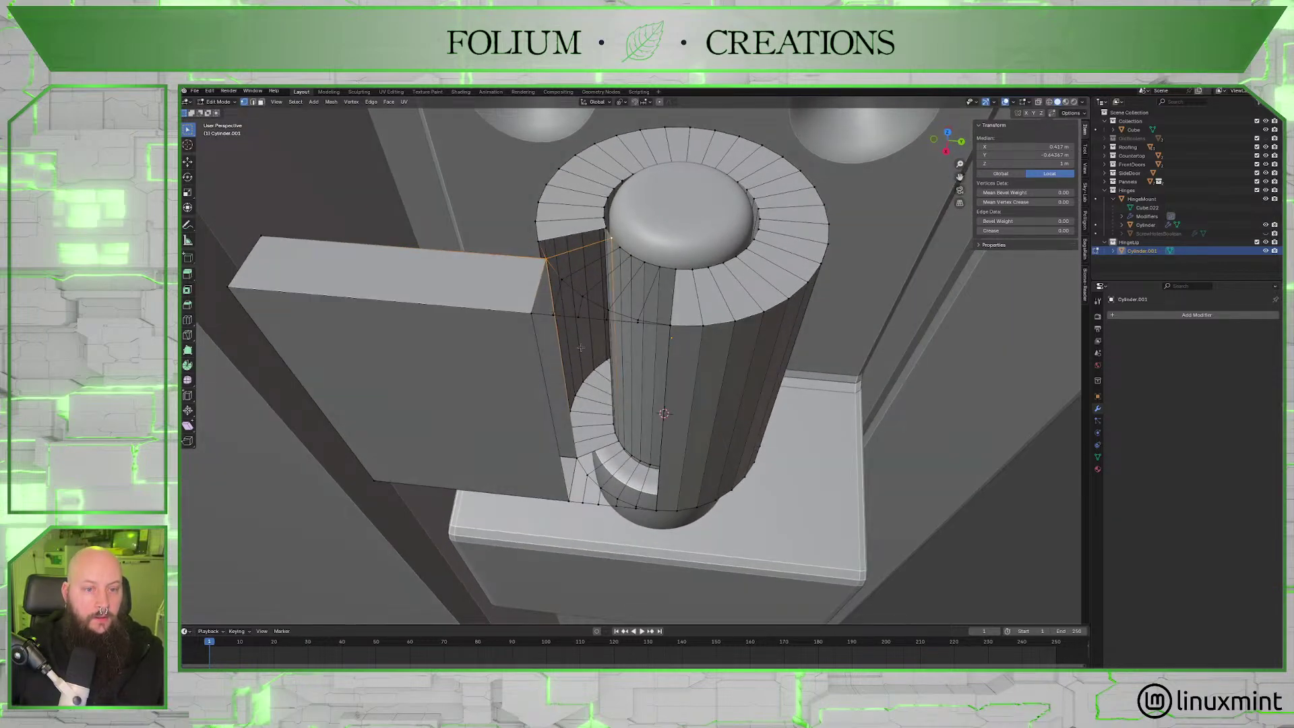
{"action": "left_click", "coordinate": [581, 504]}
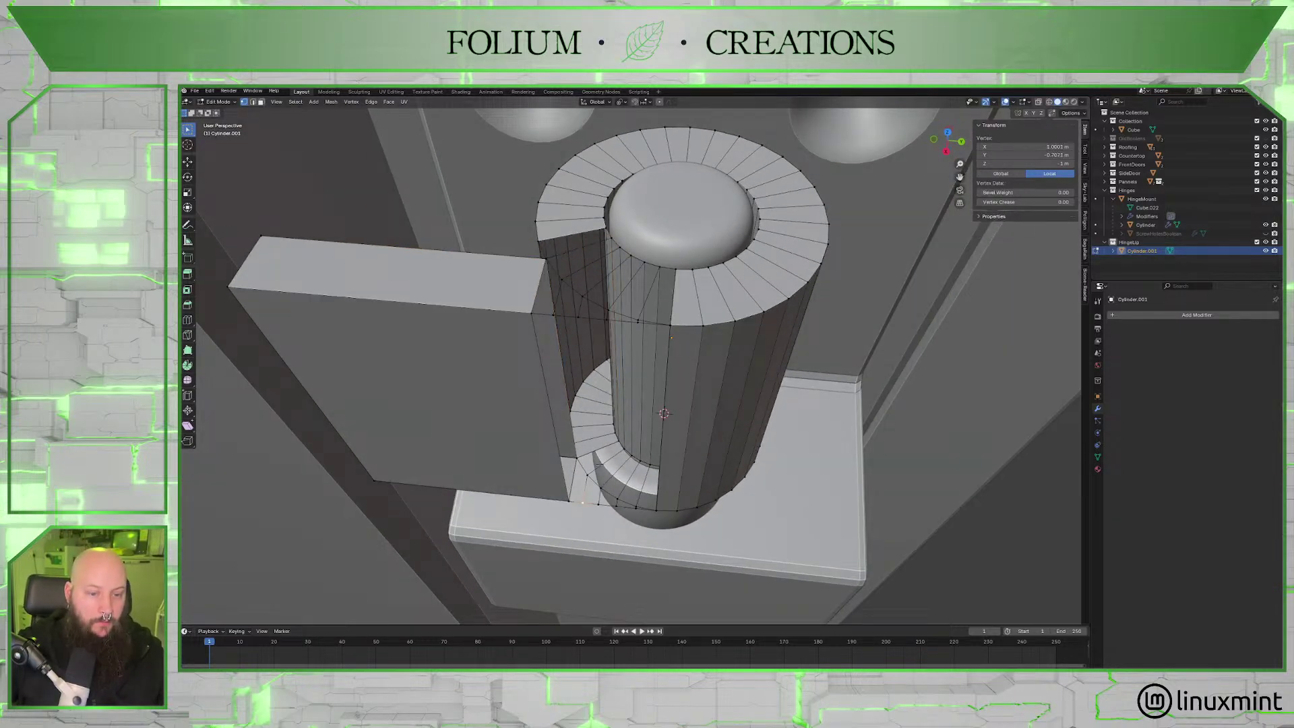
{"action": "left_click", "coordinate": [553, 313], "text": "shift"}
{"action": "key", "text": "f"}
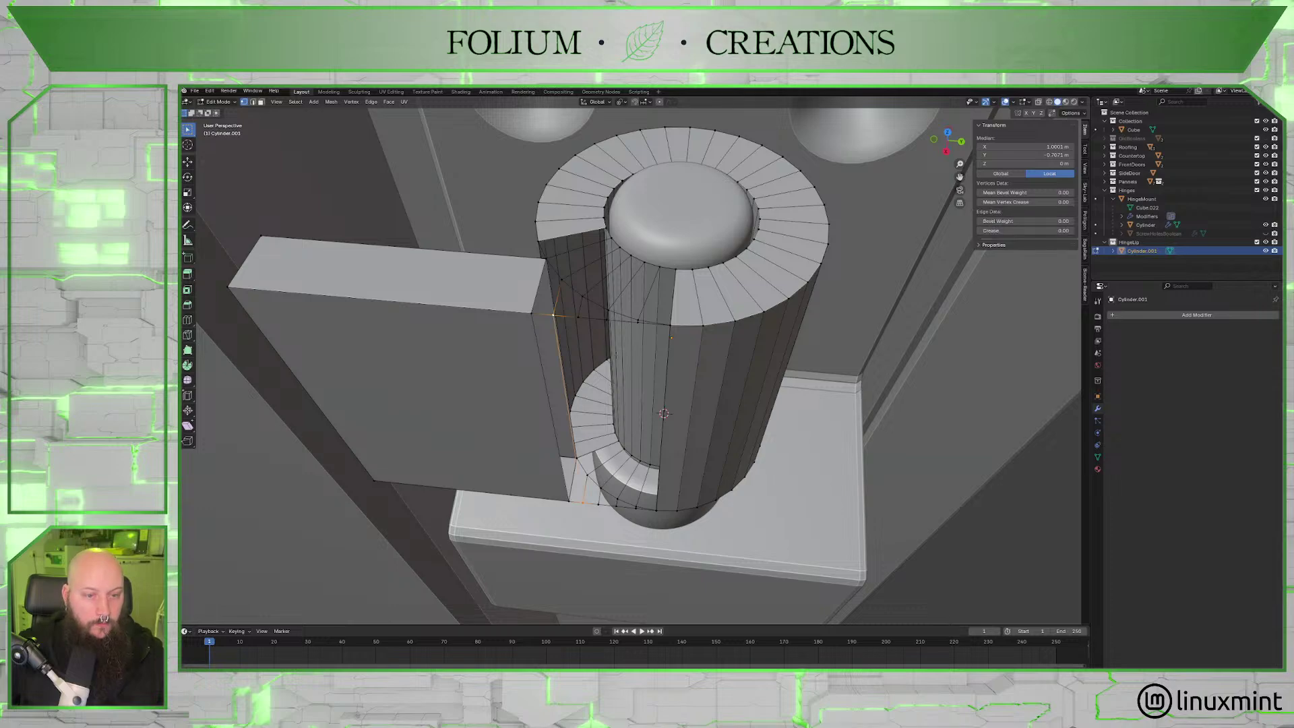
{"action": "left_click", "coordinate": [579, 315]}
{"action": "left_click", "coordinate": [596, 502], "text": "shift"}
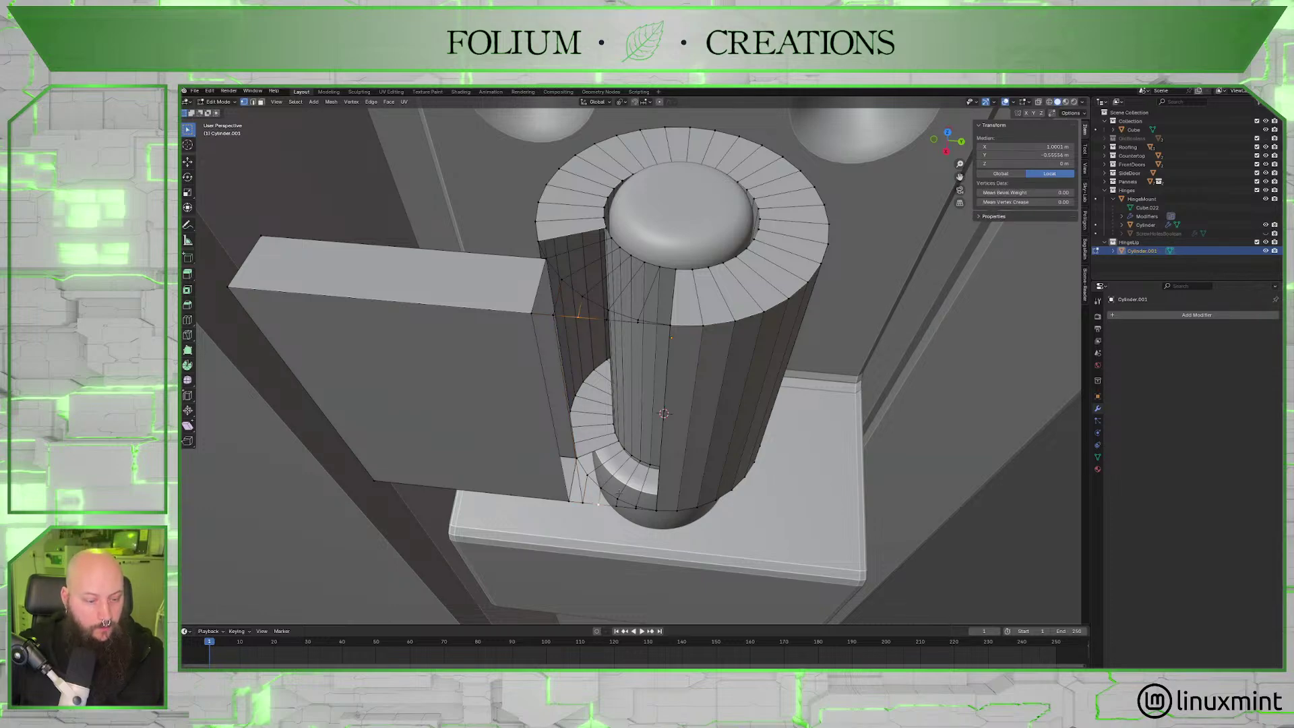
{"action": "key", "text": "f"}
{"action": "left_click", "coordinate": [607, 319]}
{"action": "left_click", "coordinate": [616, 506], "text": "shift"}
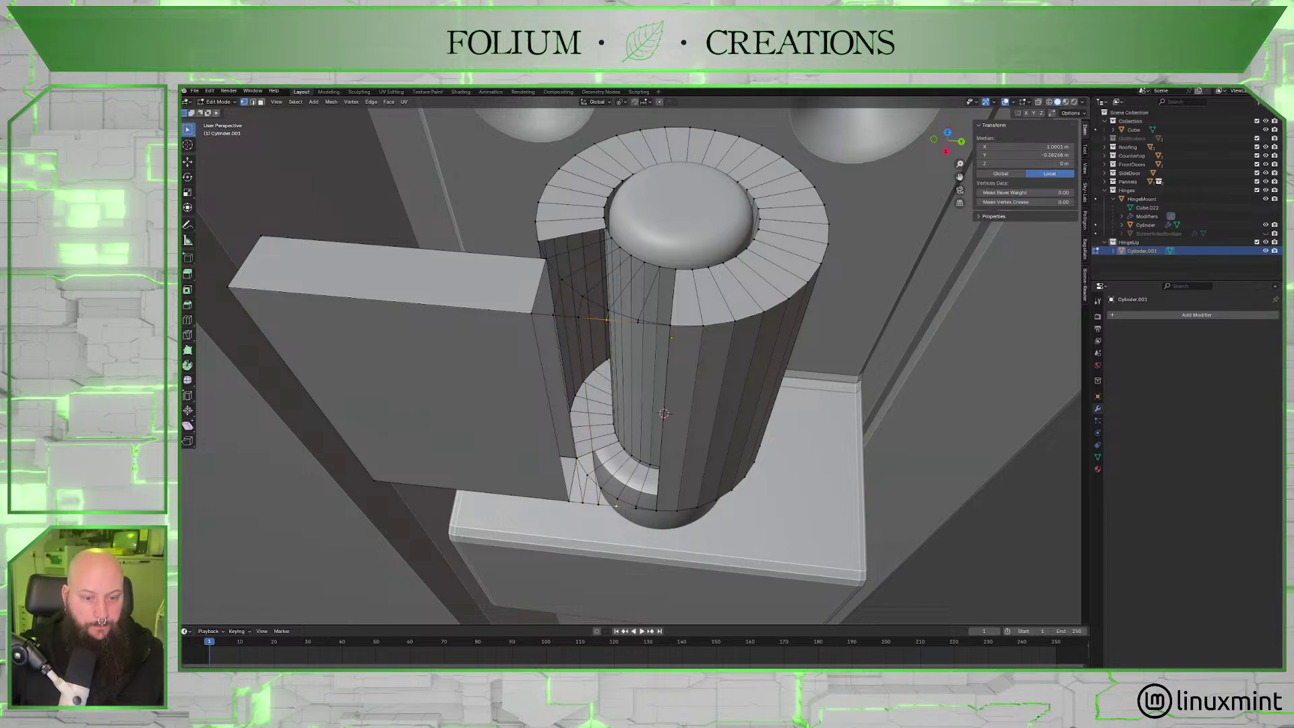
{"action": "left_click", "coordinate": [636, 507]}
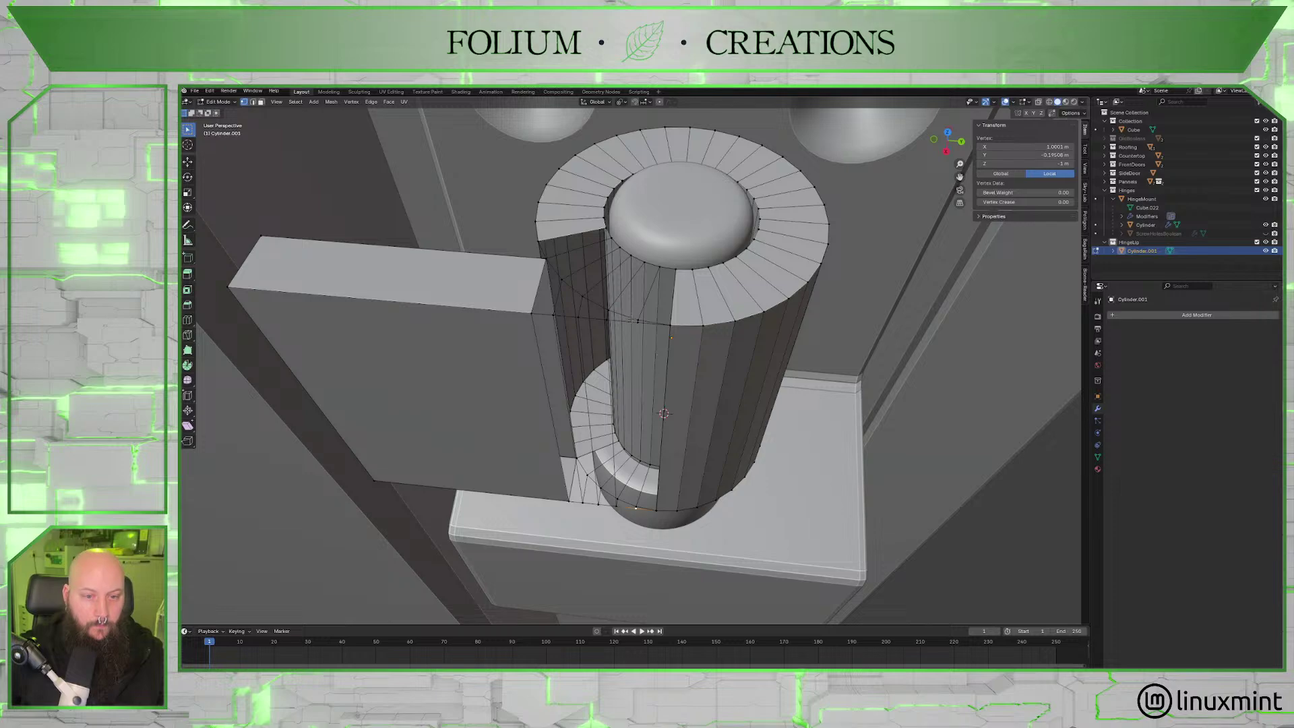
{"action": "left_click", "coordinate": [637, 330], "text": "shift"}
{"action": "key", "text": "j"}
Fill the lengthwise strip next to the knuckle's existing outer wall with a face, using its four boundary edges.
{"action": "middle_click_drag", "start_coordinate": [637, 345], "coordinate": [635, 364]}
{"action": "left_click", "coordinate": [253, 102]}
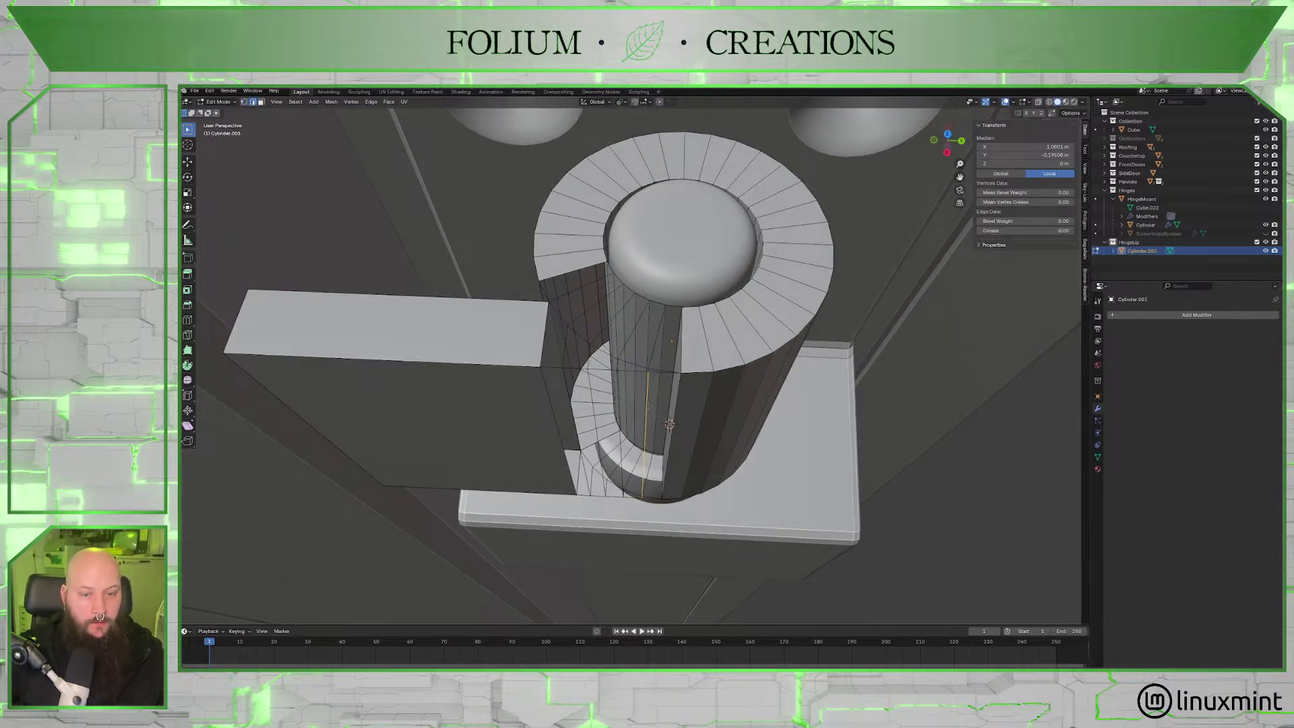
{"action": "left_click", "coordinate": [655, 372], "text": "alt"}
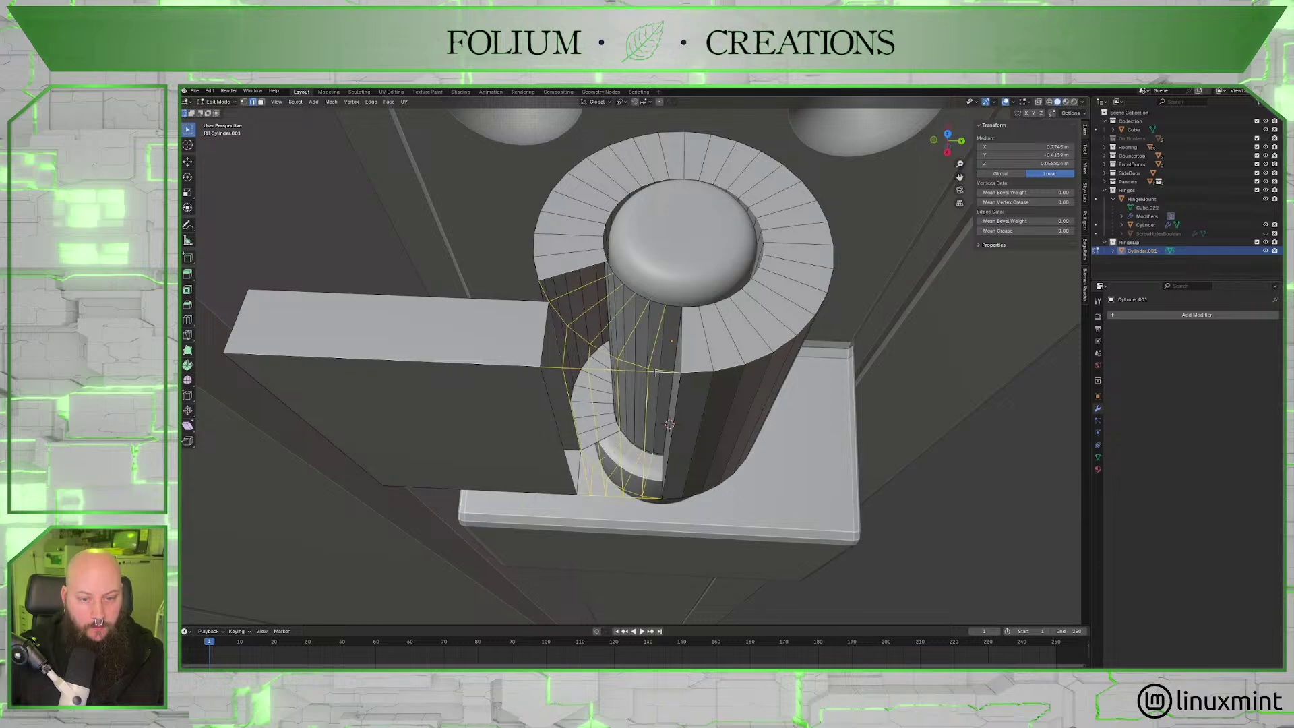
{"action": "left_click", "coordinate": [656, 373]}
{"action": "left_click", "coordinate": [649, 417], "text": "shift"}
{"action": "left_click", "coordinate": [675, 429], "text": "shift"}
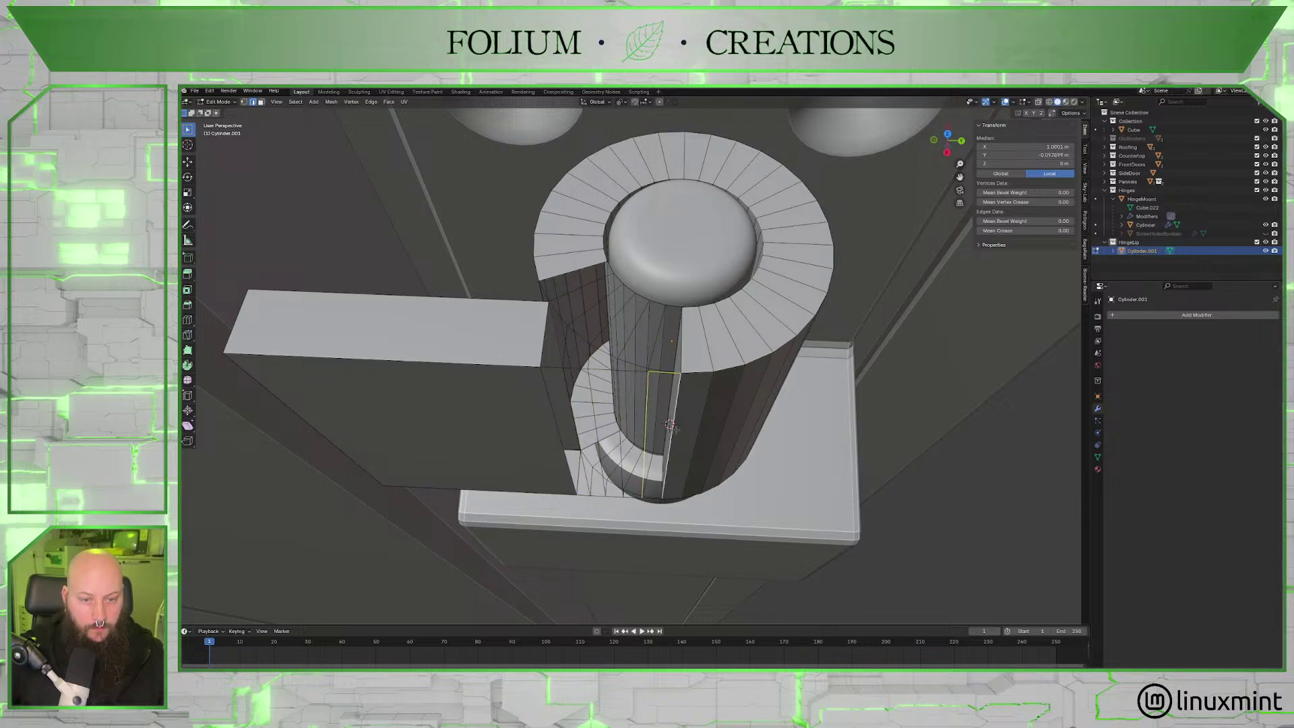
{"action": "left_click", "coordinate": [652, 498], "text": "shift"}
{"action": "middle_click_drag", "start_coordinate": [670, 510], "coordinate": [671, 477]}
{"action": "key", "text": "f"}
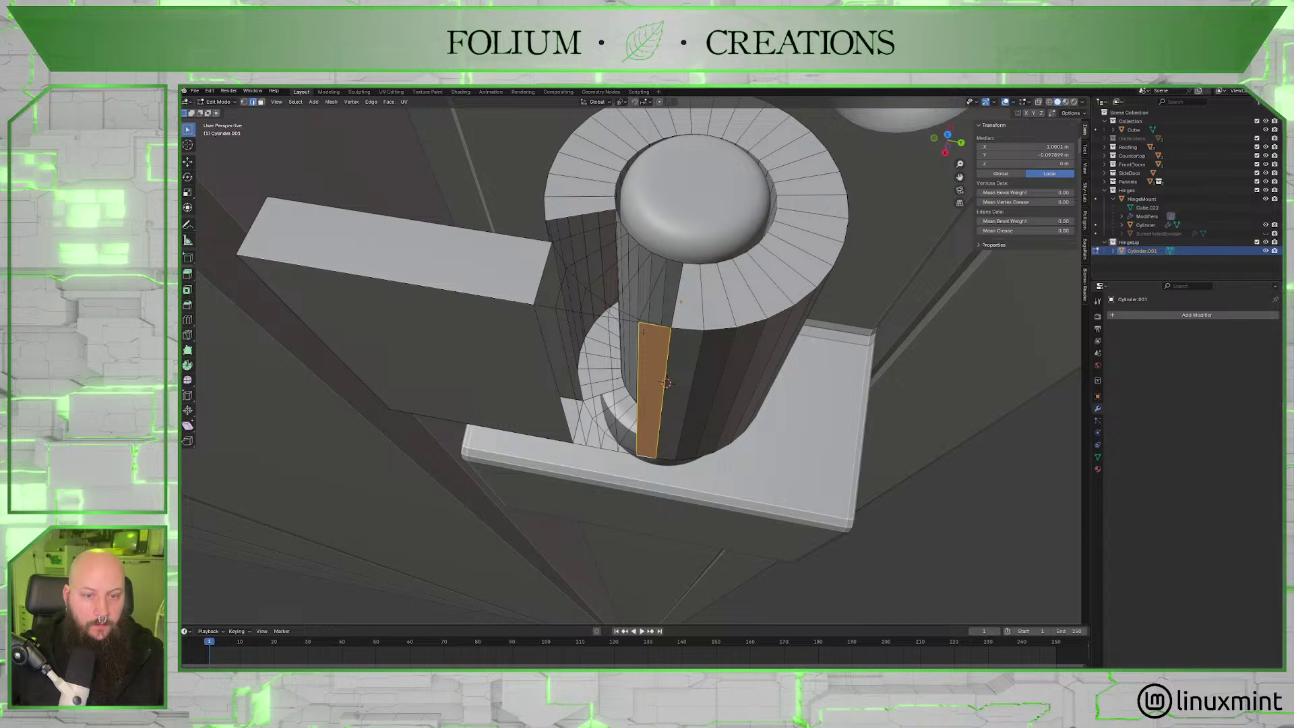
Fill the narrow sliver between the curve and the straight edge at the upper end of the new strip.
{"action": "scroll", "coordinate": [664, 316], "scroll_direction": "up", "scroll_amount": 5}
{"action": "middle_click_drag", "start_coordinate": [663, 316], "coordinate": [651, 256]}
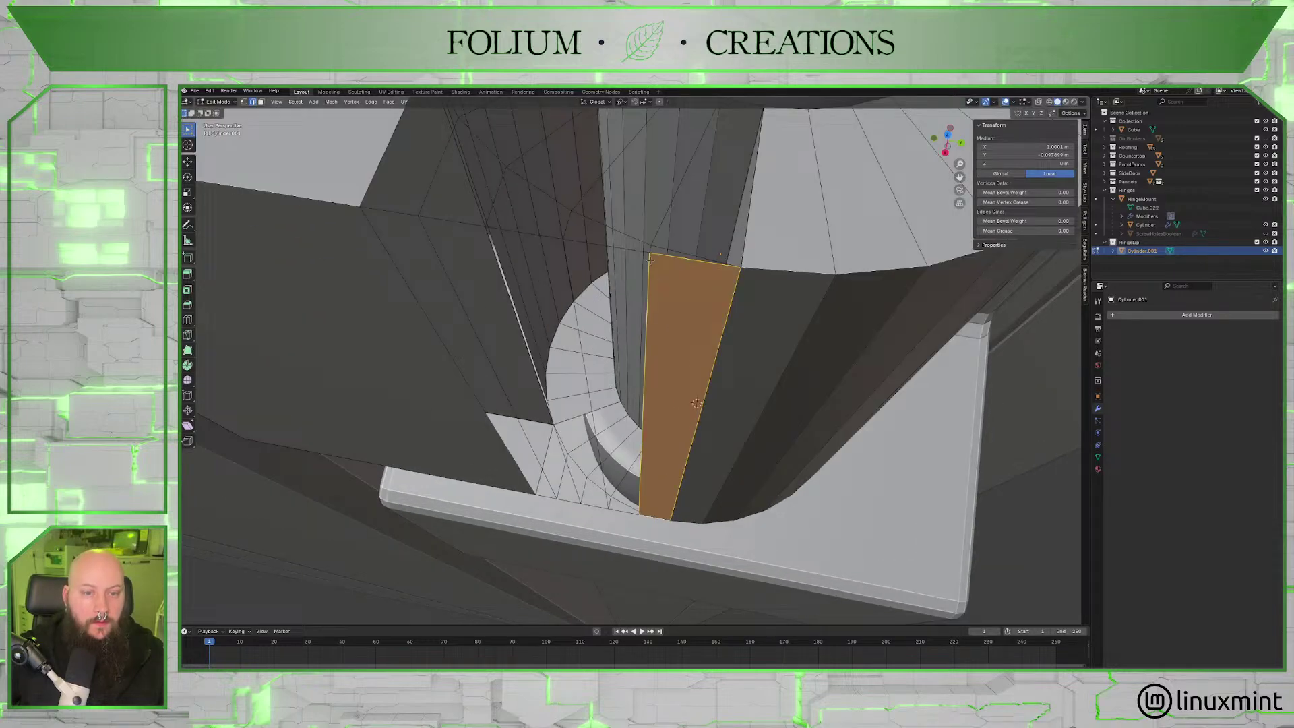
{"action": "key", "text": "alt+a"}
{"action": "left_click", "coordinate": [684, 263]}
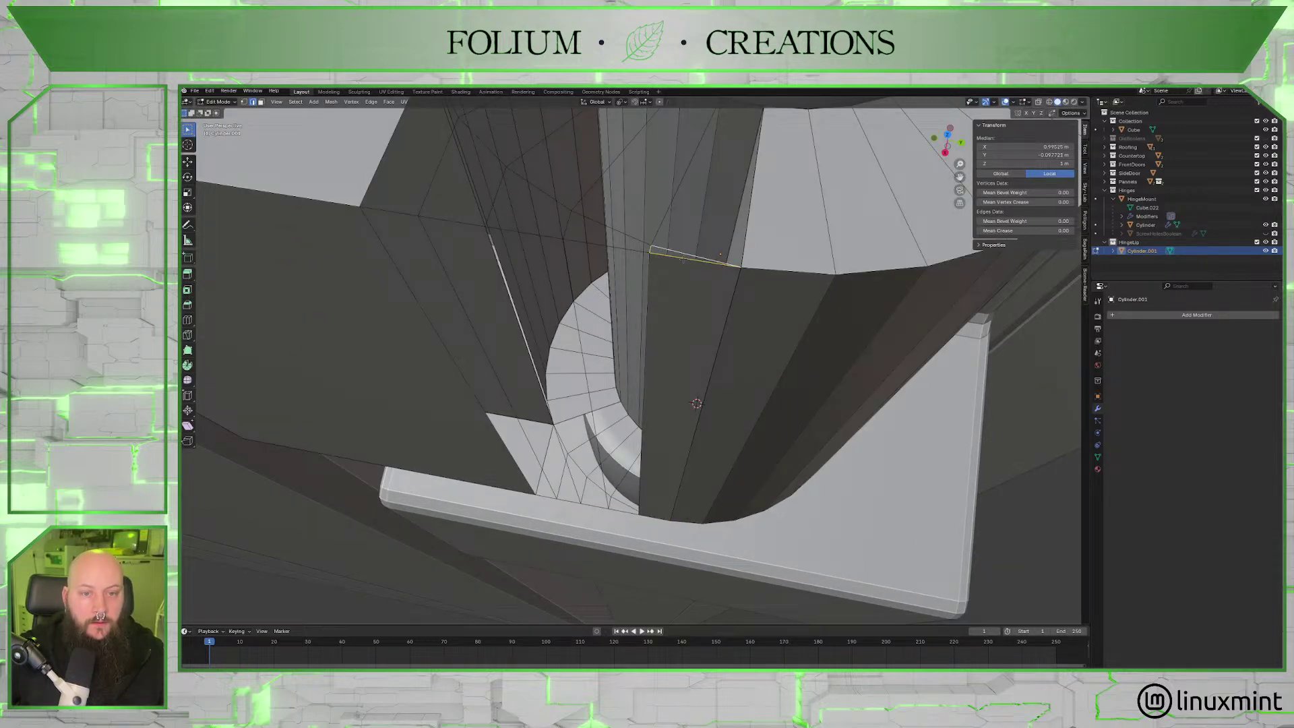
{"action": "left_click", "coordinate": [684, 266], "text": "shift"}
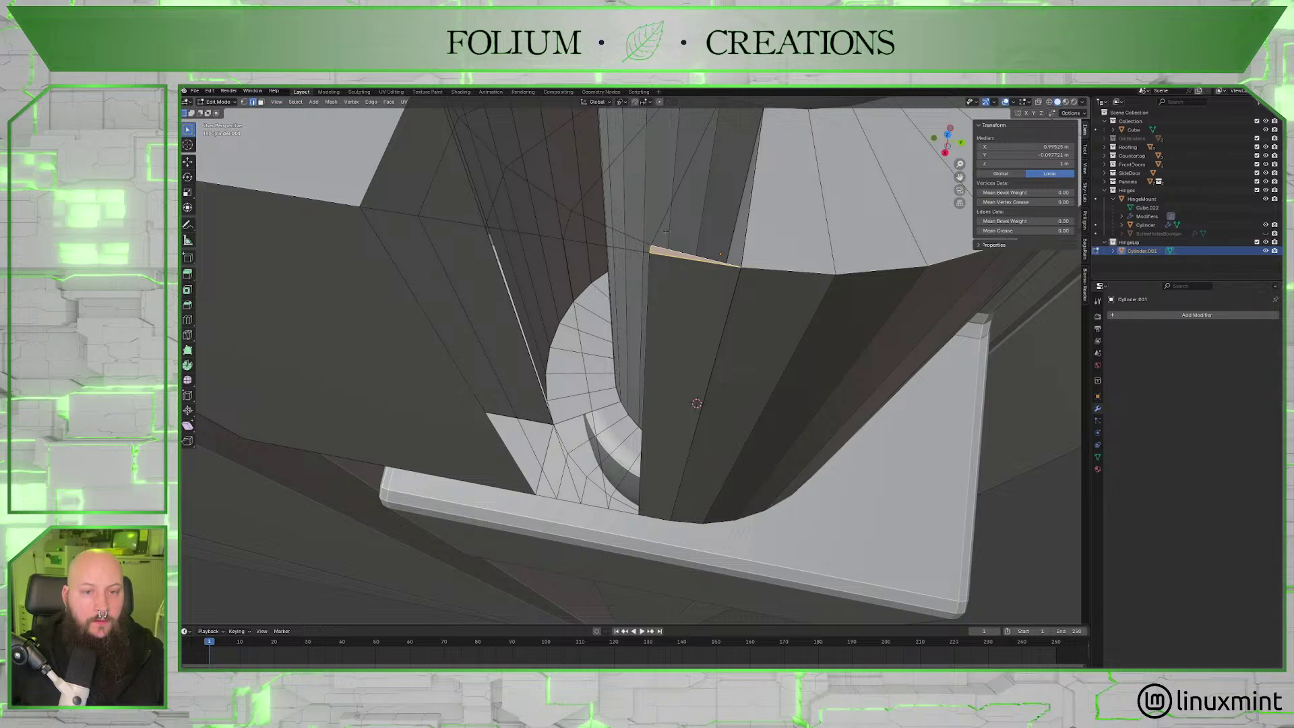
Fill the two upper-end ring gaps nearest the knuckle's existing end faces, between neighbouring radial edges.
{"action": "left_click", "coordinate": [657, 238], "text": "shift"}
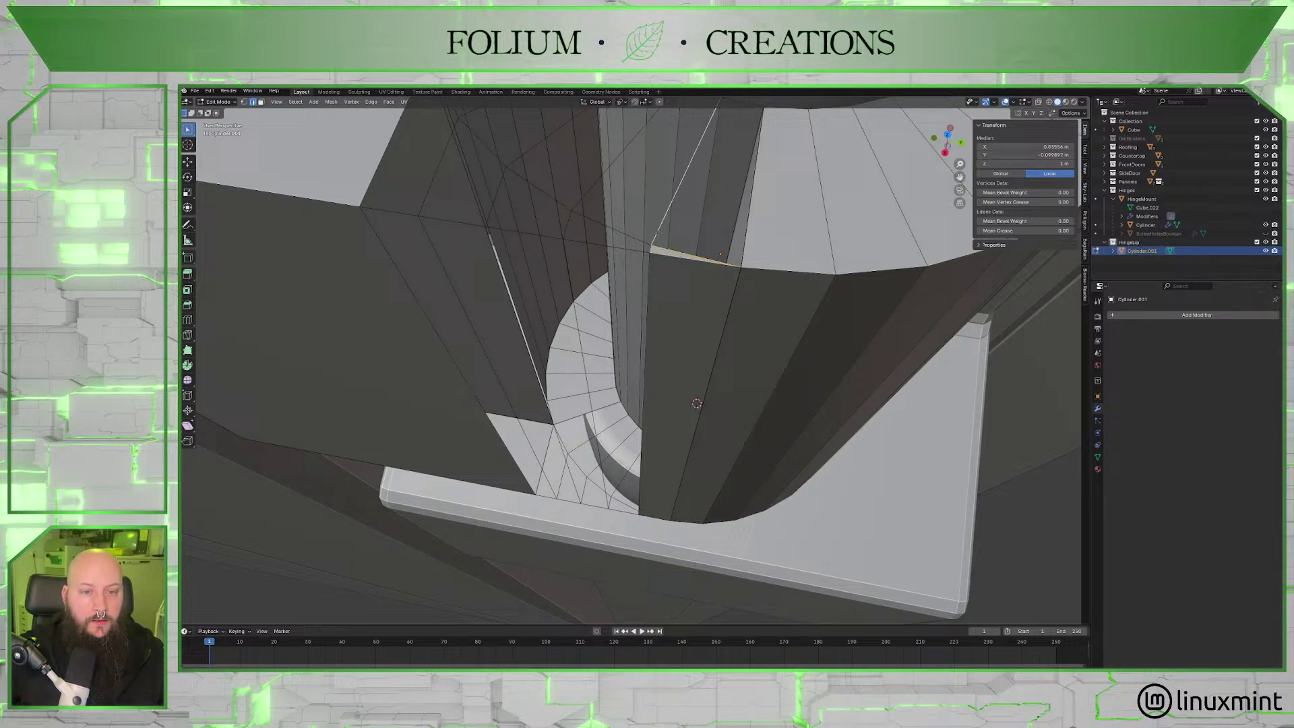
{"action": "left_click", "coordinate": [745, 238], "text": "shift"}
{"action": "middle_click_drag", "start_coordinate": [751, 138], "coordinate": [748, 202]}
{"action": "left_click", "coordinate": [712, 256], "text": "shift"}
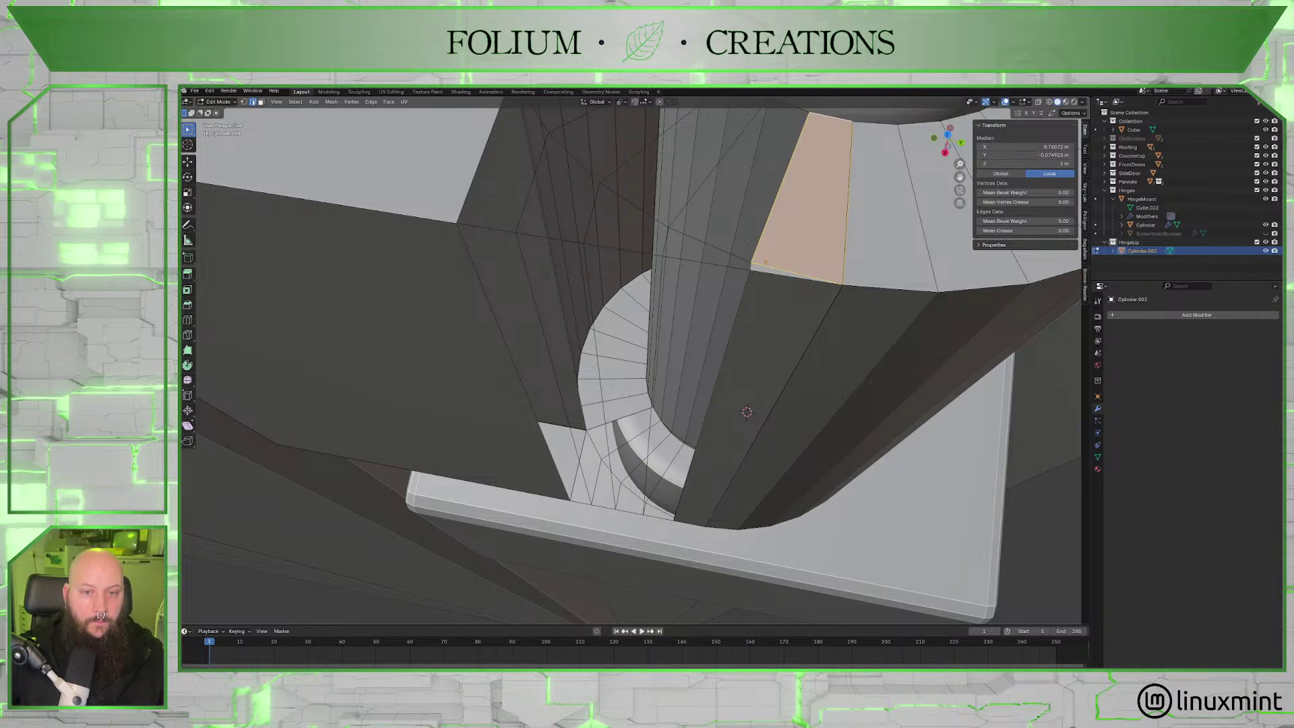
{"action": "key", "text": "ctrl+z"}
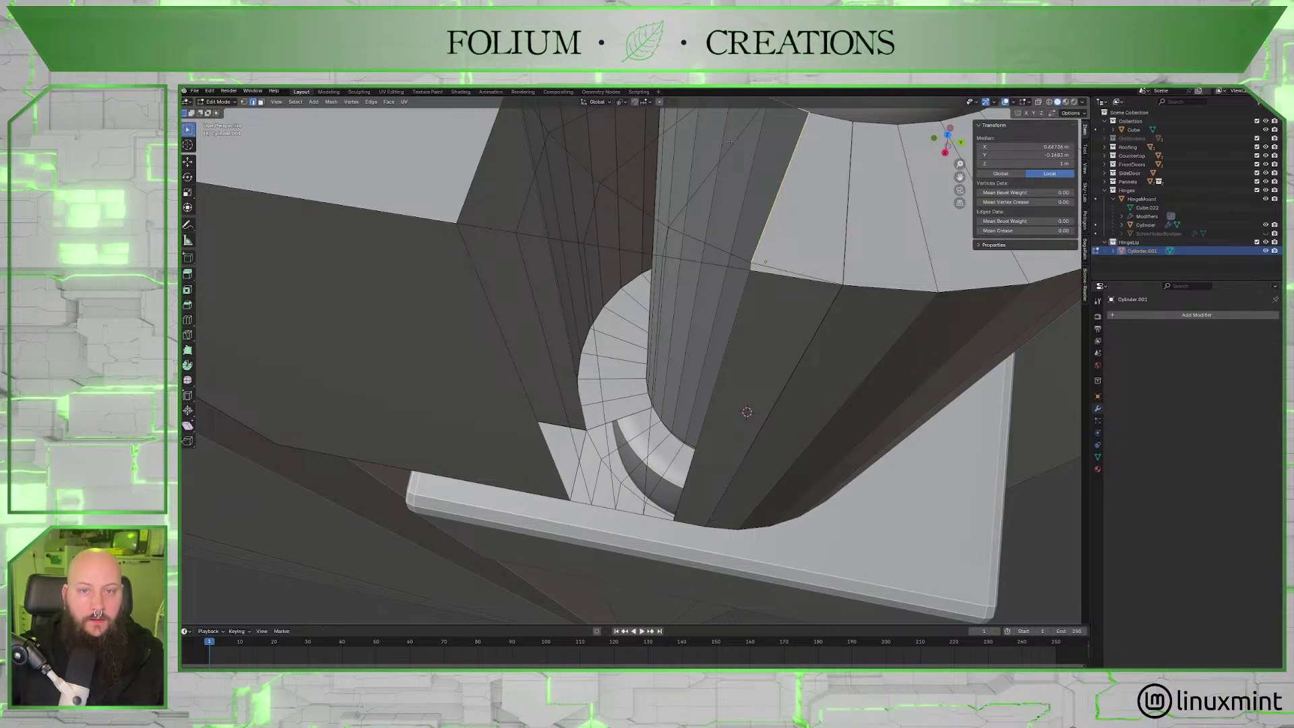
{"action": "left_click", "coordinate": [714, 169], "text": "shift"}
{"action": "left_click", "coordinate": [694, 237], "text": "shift"}
{"action": "key", "text": "f"}
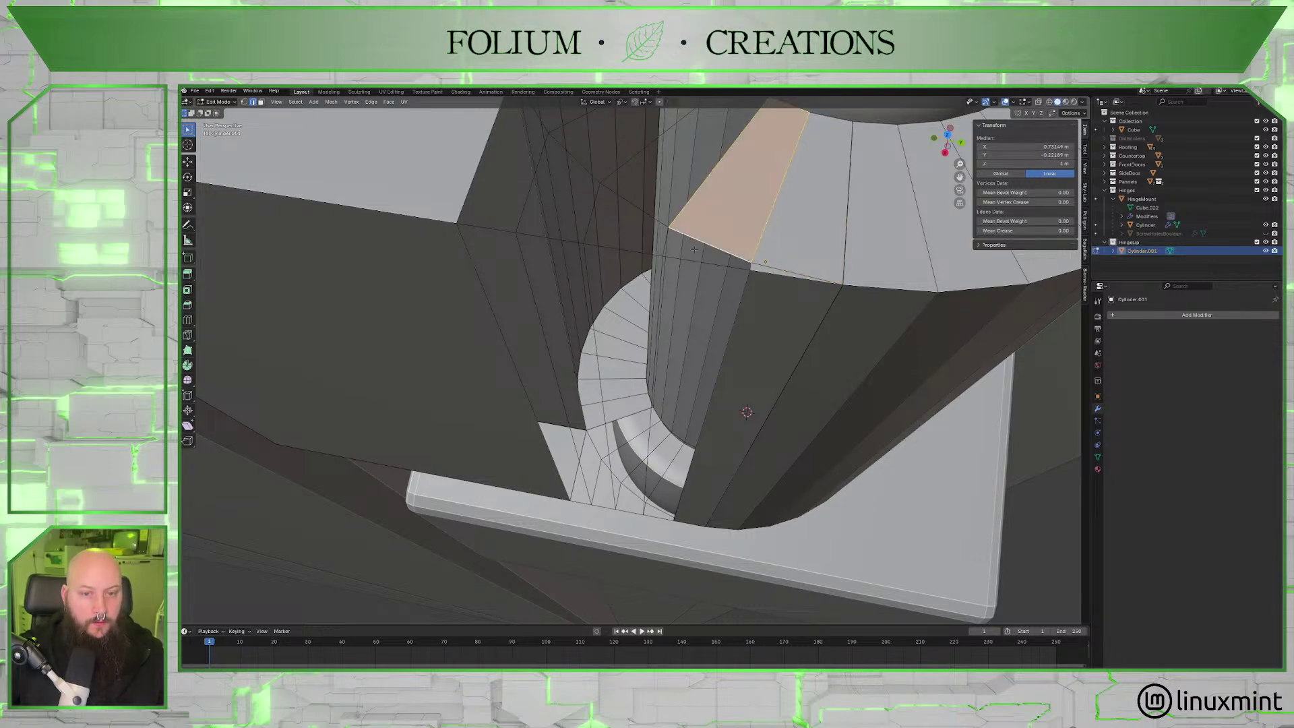
Fill the second small gap between the curve and the straight edge on the upper end with a face.
{"action": "left_click", "coordinate": [701, 259]}
{"action": "left_click", "coordinate": [667, 240], "text": "shift"}
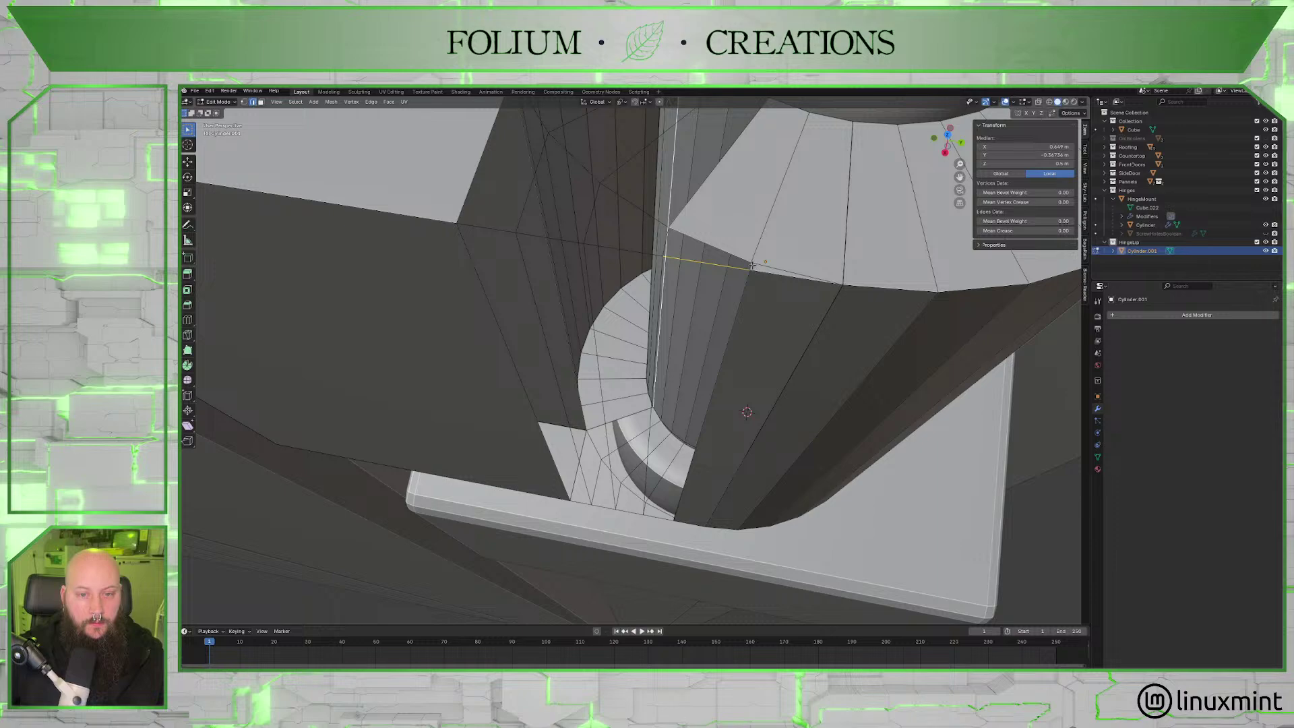
{"action": "middle_click_drag", "start_coordinate": [752, 265], "coordinate": [623, 259]}
{"action": "left_click", "coordinate": [623, 260]}
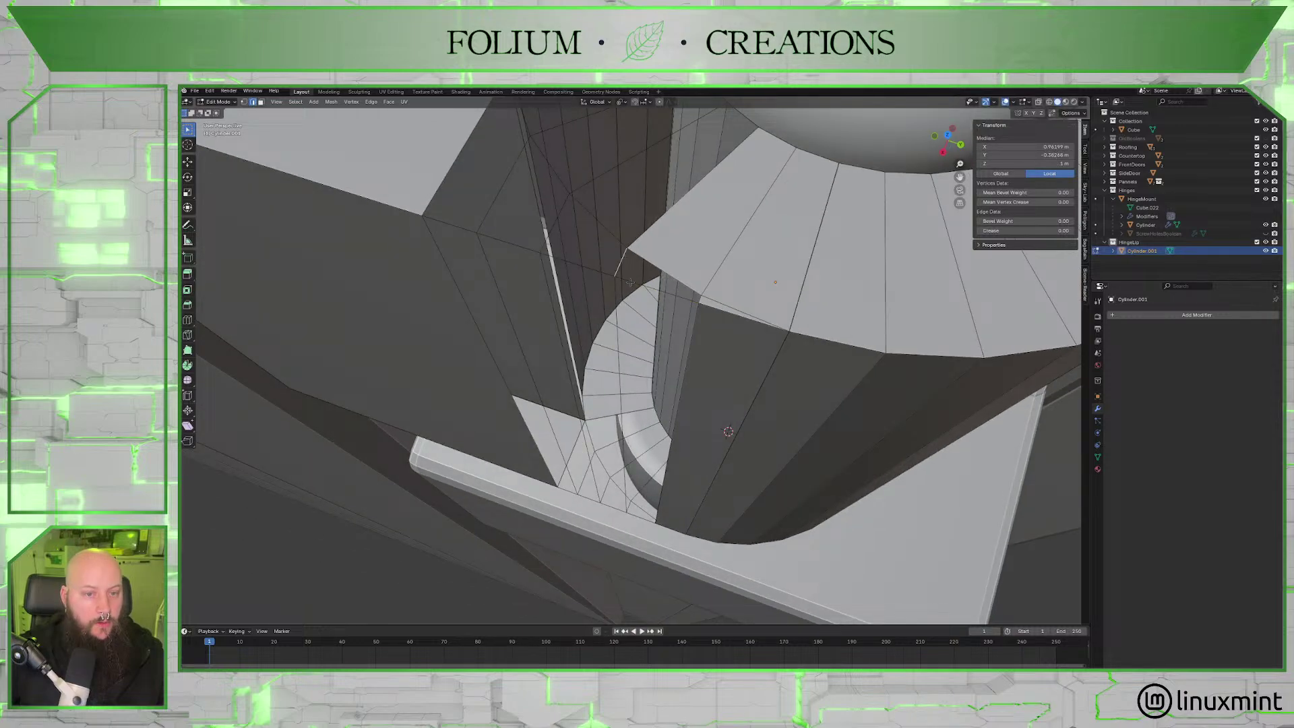
{"action": "left_click", "coordinate": [696, 297], "text": "shift"}
{"action": "left_click", "coordinate": [707, 302], "text": "shift"}
{"action": "left_click", "coordinate": [707, 297], "text": "shift"}
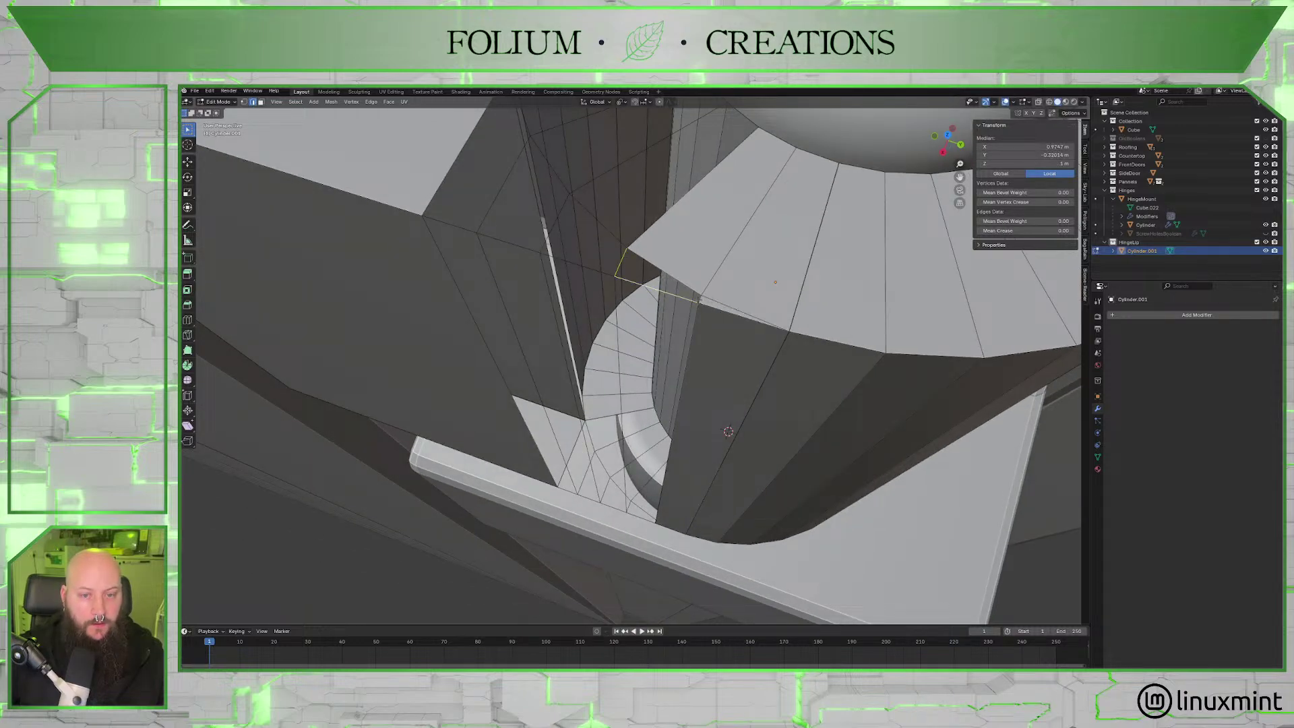
{"action": "key", "text": "f"}
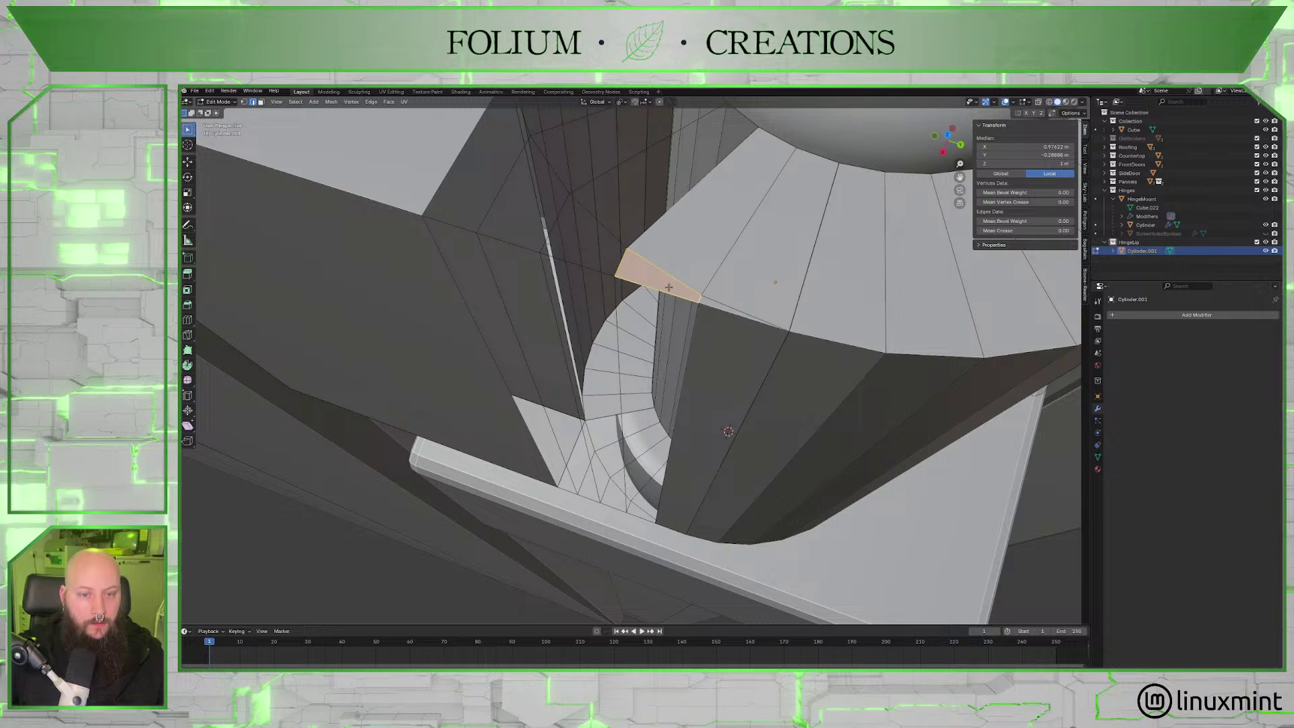
{"action": "key", "text": "ctrl+z"}
{"action": "key", "text": "f"}
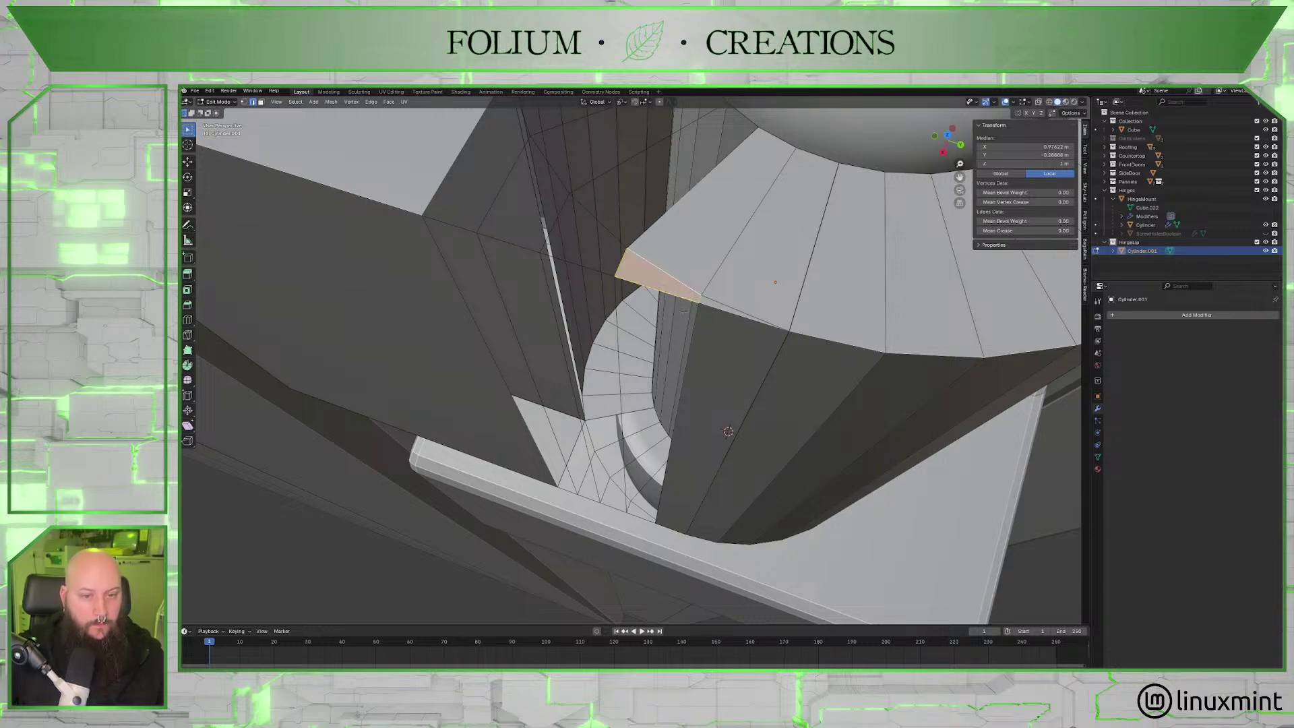
Fill the next open lengthwise strip of the knuckle's outer wall toward the leaf with a face.
{"action": "middle_click_drag", "start_coordinate": [682, 312], "coordinate": [677, 484]}
{"action": "left_click", "coordinate": [704, 203]}
{"action": "left_click", "coordinate": [629, 192], "text": "shift"}
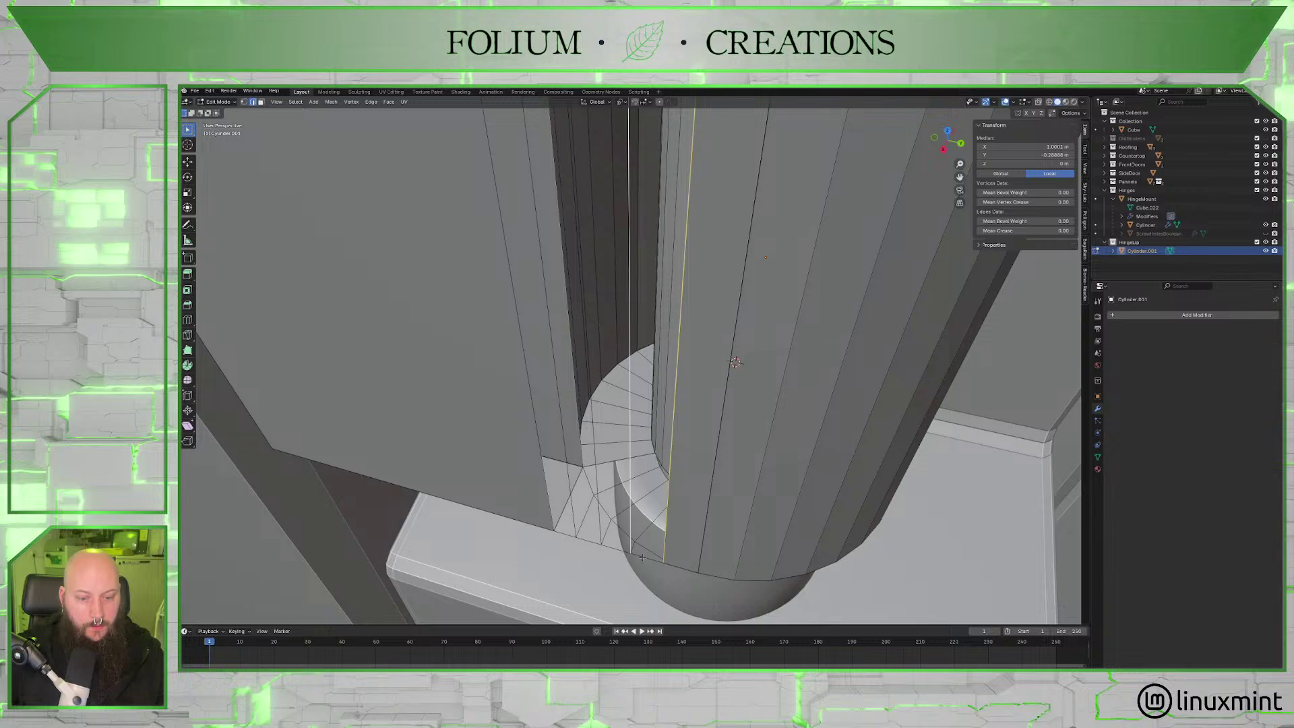
{"action": "key", "text": "f"}
{"action": "key", "text": "ctrl+z"}
{"action": "key", "text": "ctrl+z"}
{"action": "key", "text": "ctrl+z"}
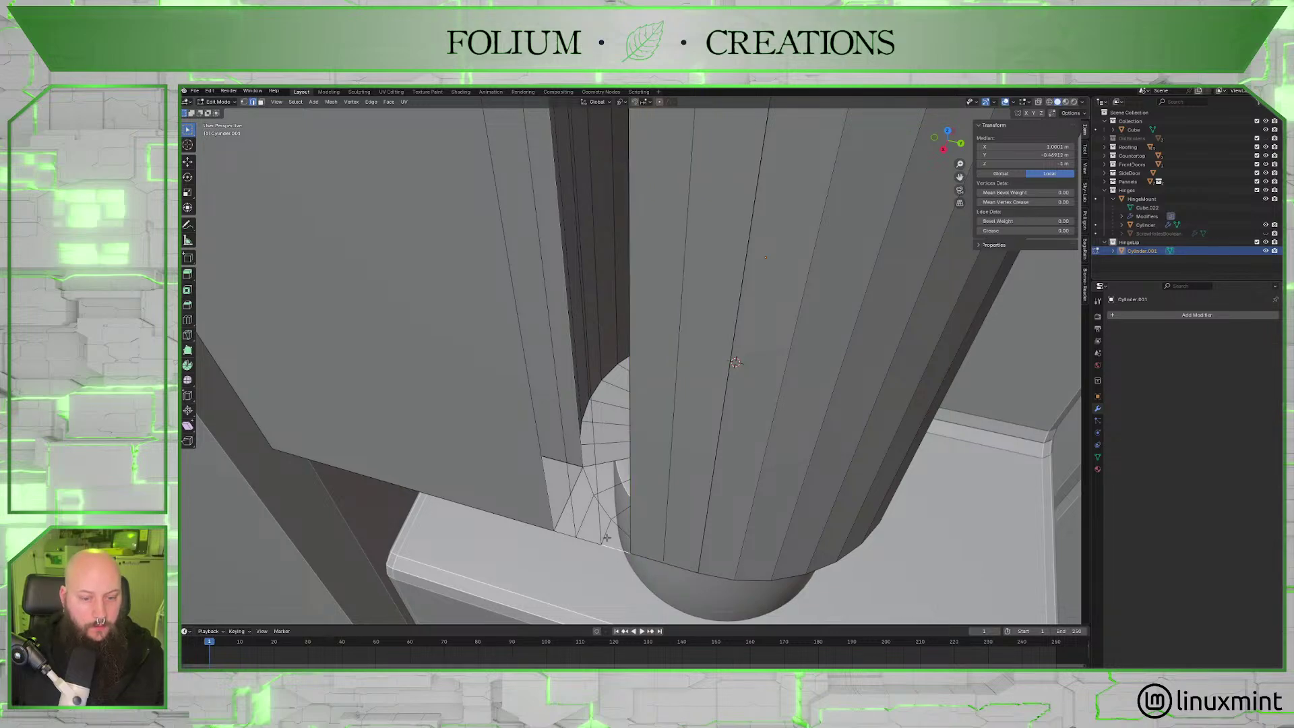
Fill the second lengthwise strip toward the leaf, using the neighbouring long edge and its upper end edge.
{"action": "middle_click_drag", "start_coordinate": [664, 334], "coordinate": [591, 337]}
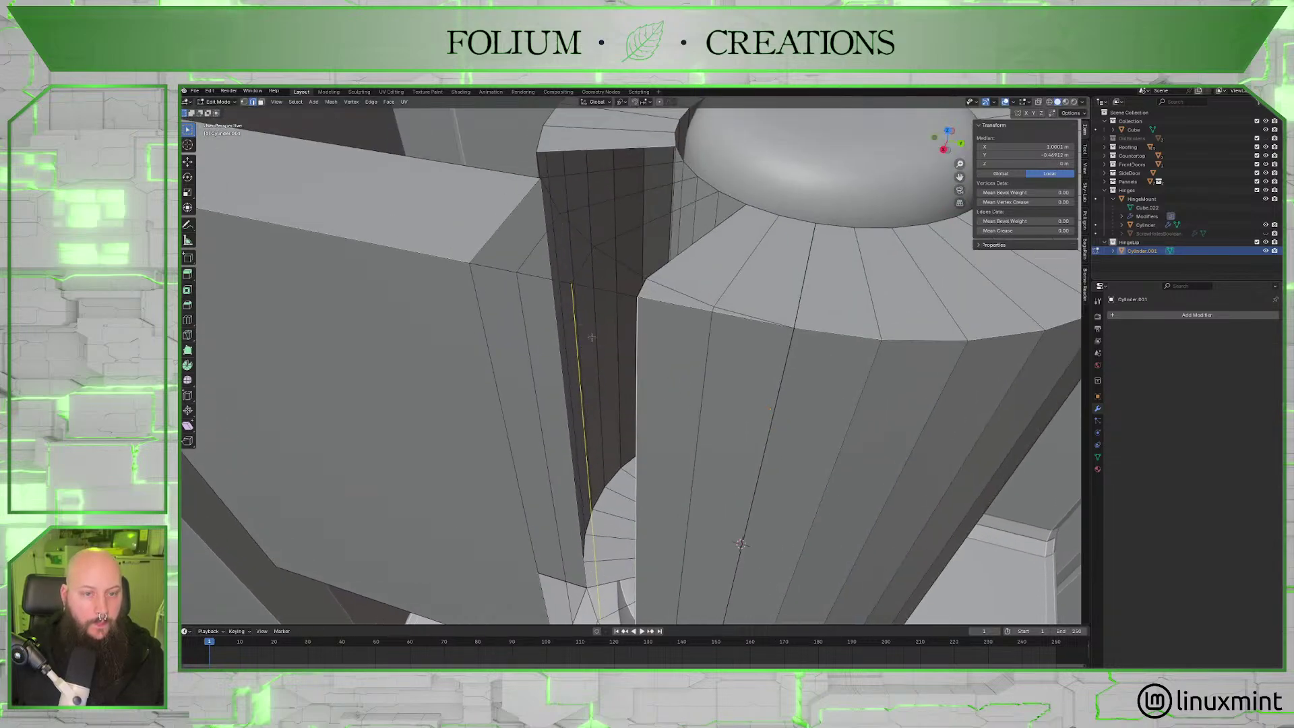
{"action": "left_click", "coordinate": [600, 291], "text": "shift"}
{"action": "key", "text": "f"}
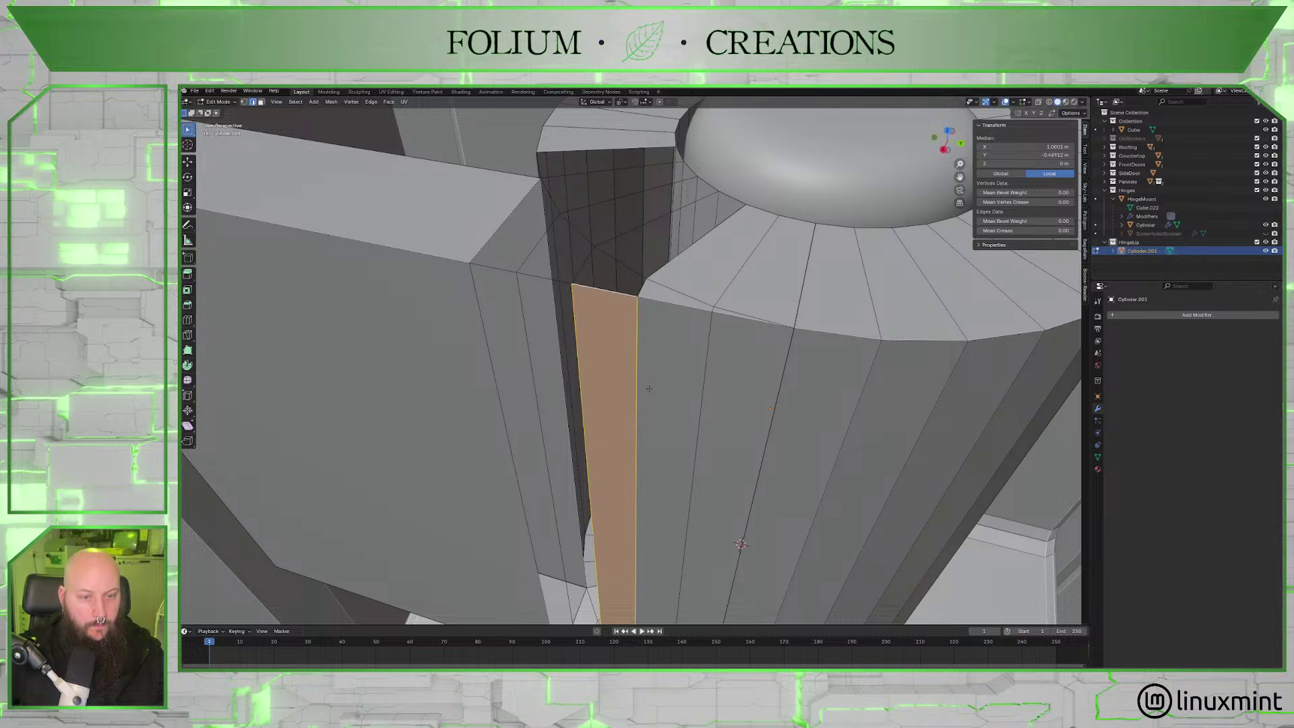
{"action": "key", "text": "ctrl+z"}
Fill the third lengthwise strip of the outer wall, bounded by its two long edges and both end edges.
{"action": "left_click", "coordinate": [542, 300], "text": "shift"}
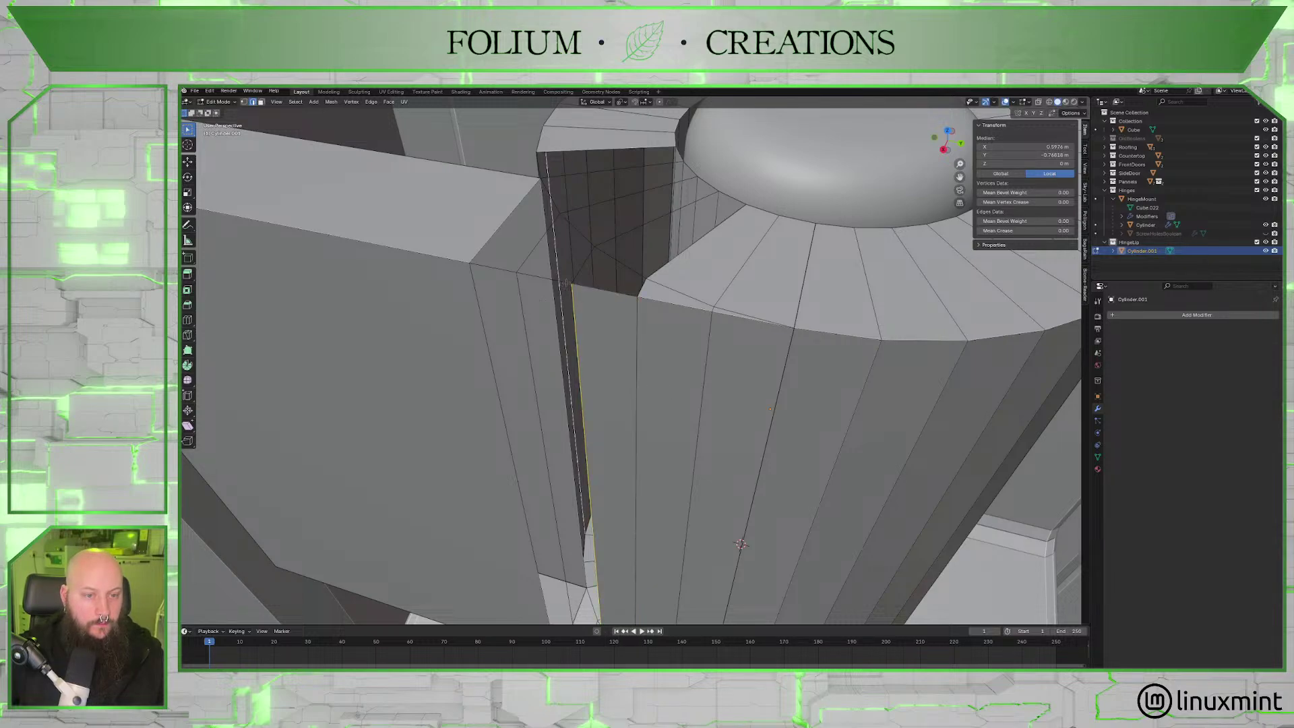
{"action": "key", "text": "ctrl+z"}
{"action": "left_click", "coordinate": [544, 278], "text": "shift"}
{"action": "left_click", "coordinate": [534, 377], "text": "shift"}
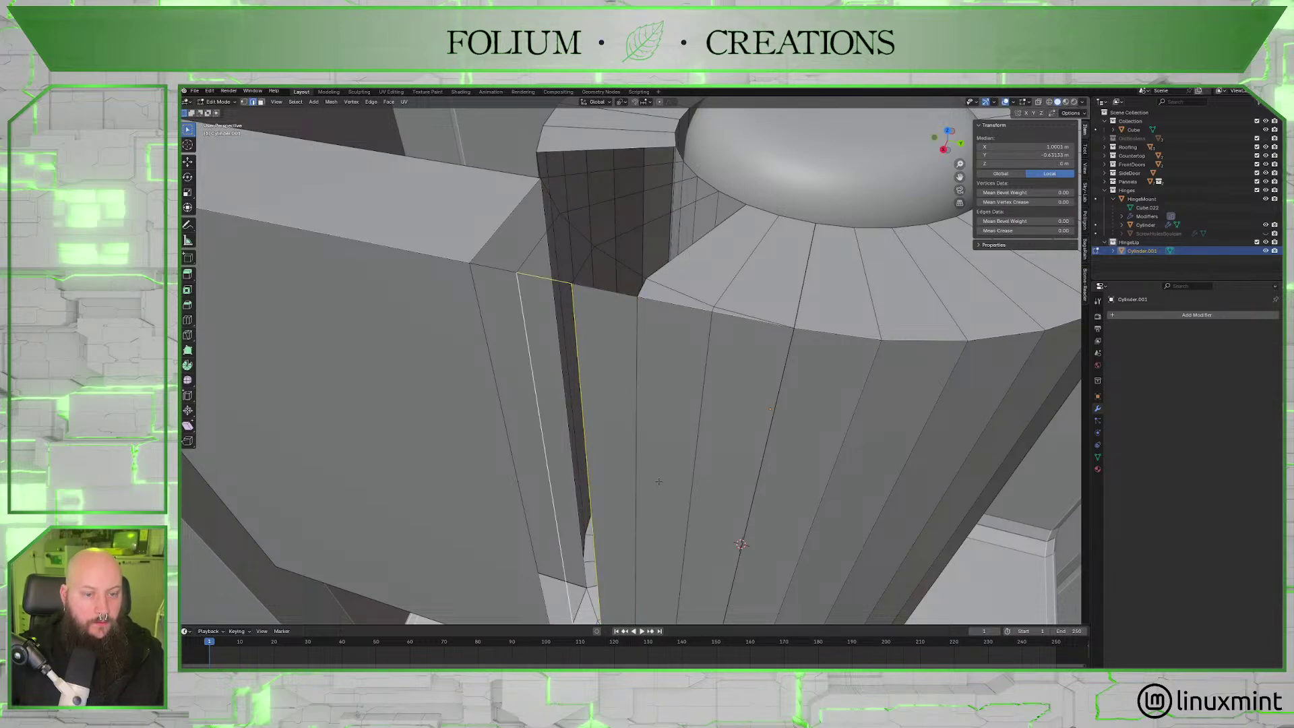
{"action": "middle_click_drag", "start_coordinate": [653, 490], "coordinate": [610, 483]}
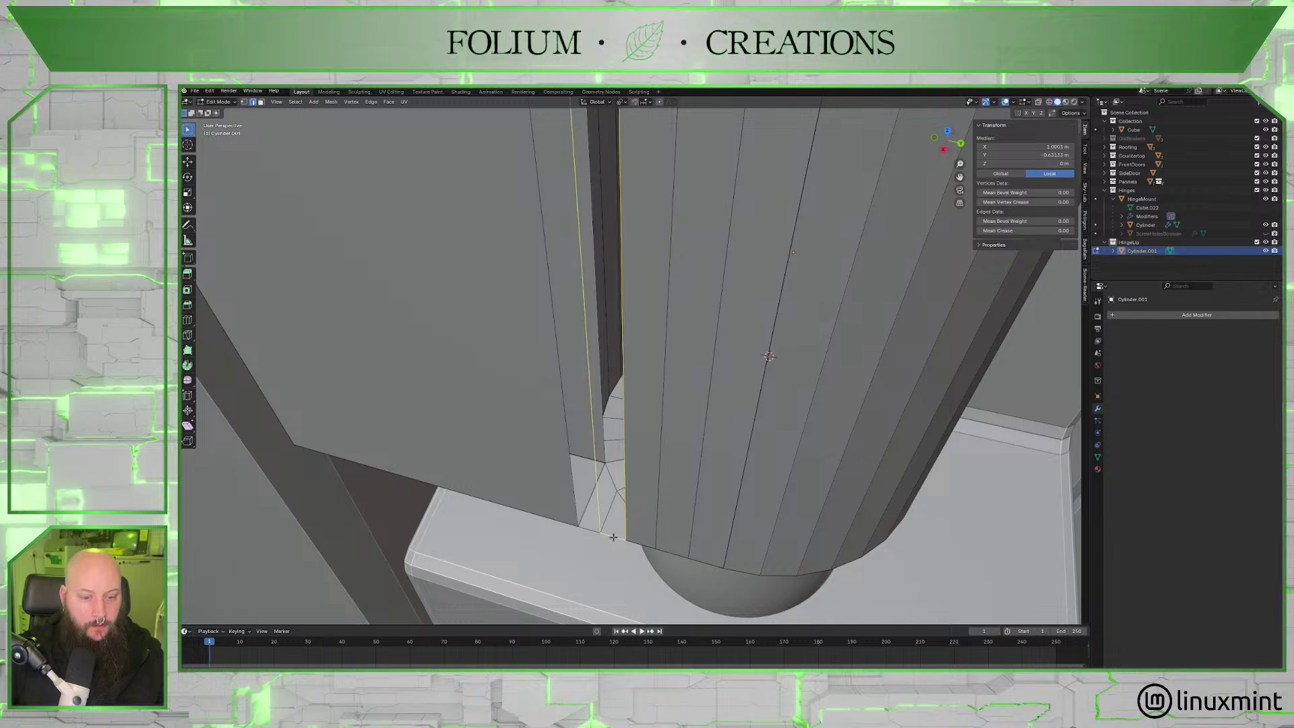
{"action": "key", "text": "f"}
Close the last lengthwise strip between the outer wall and the hinge leaf with a face.
{"action": "left_click", "coordinate": [591, 529]}
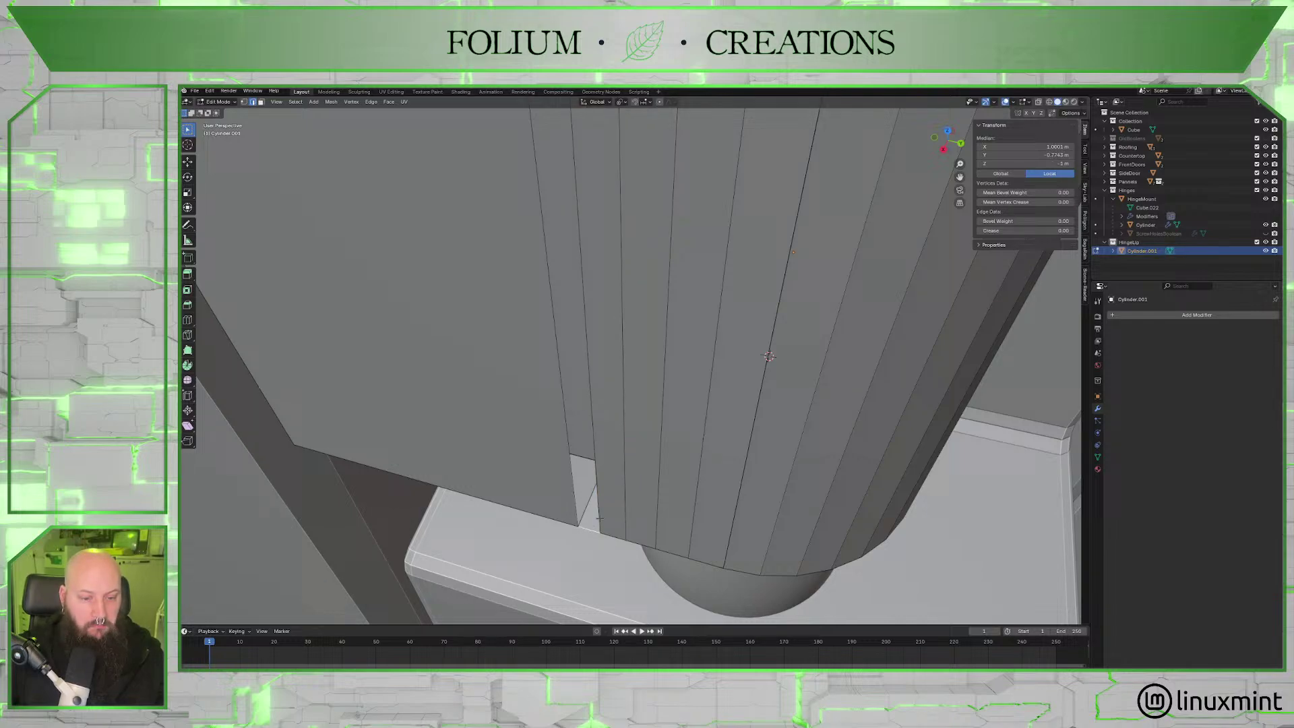
{"action": "left_click", "coordinate": [566, 502], "text": "shift"}
{"action": "middle_click_drag", "start_coordinate": [567, 503], "coordinate": [474, 286]}
{"action": "left_click", "coordinate": [568, 322], "text": "shift"}
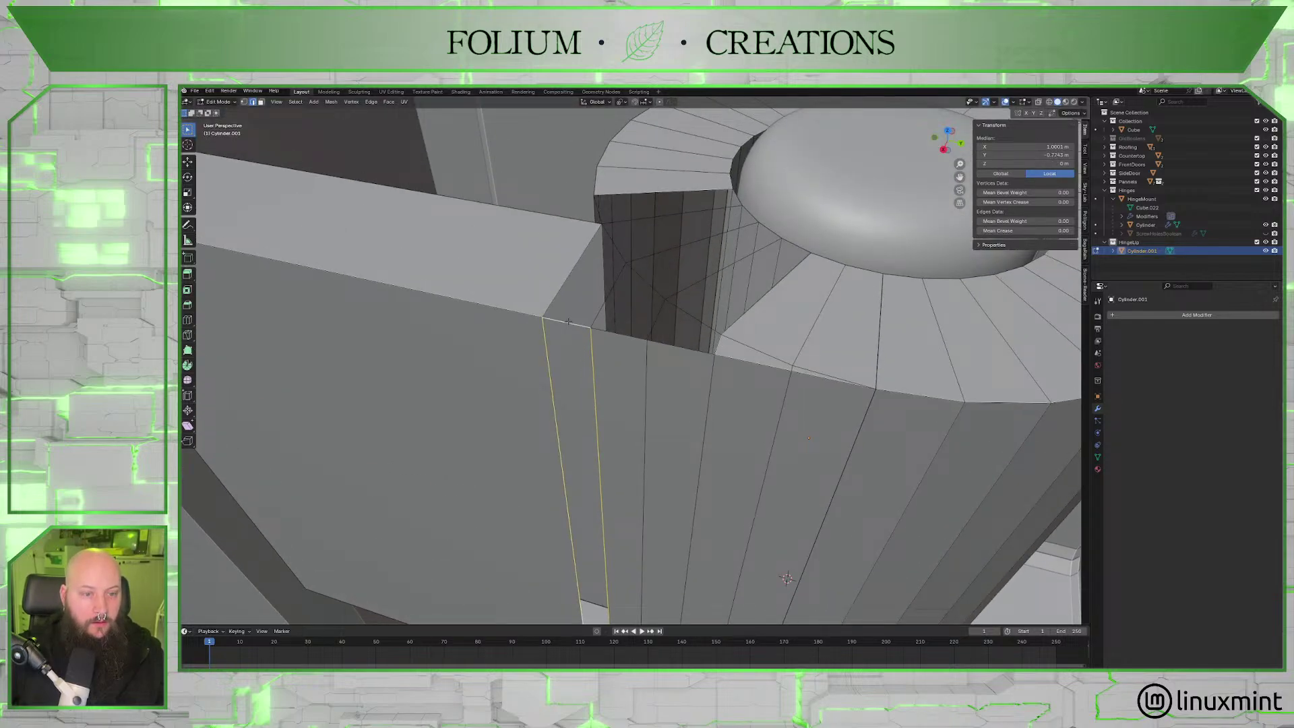
{"action": "key", "text": "f"}
Fill the upper-end gap directly beside the leaf, between the outer edge and the knuckle's curve.
{"action": "middle_click_drag", "start_coordinate": [575, 355], "coordinate": [633, 363]}
{"action": "left_click", "coordinate": [634, 362]}
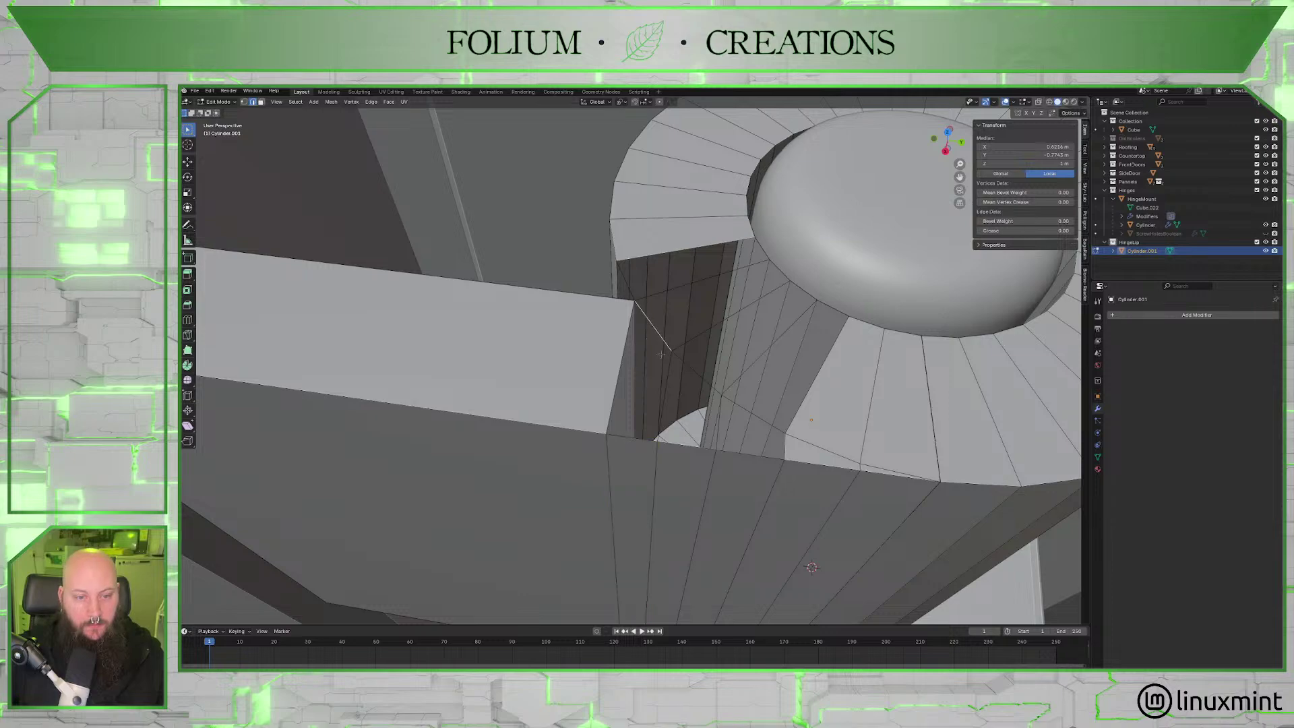
{"action": "left_click", "coordinate": [661, 399], "text": "shift"}
{"action": "middle_click_drag", "start_coordinate": [631, 443], "coordinate": [564, 467]}
{"action": "key", "text": "f"}
Fill the second upper-end gap beside the leaf with a face, using its four boundary edges.
{"action": "left_click", "coordinate": [569, 461]}
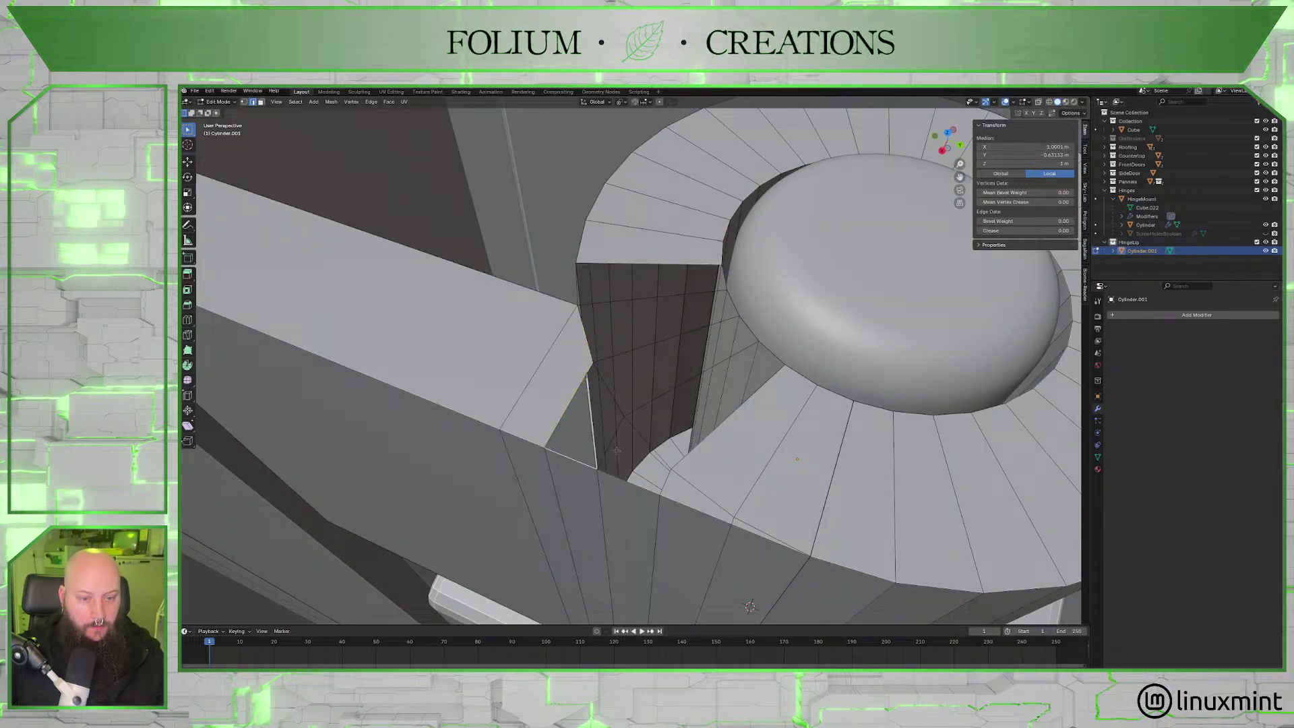
{"action": "left_click", "coordinate": [614, 448], "text": "shift"}
{"action": "left_click", "coordinate": [571, 406], "text": "shift"}
{"action": "left_click", "coordinate": [602, 389], "text": "shift"}
{"action": "key", "text": "f"}
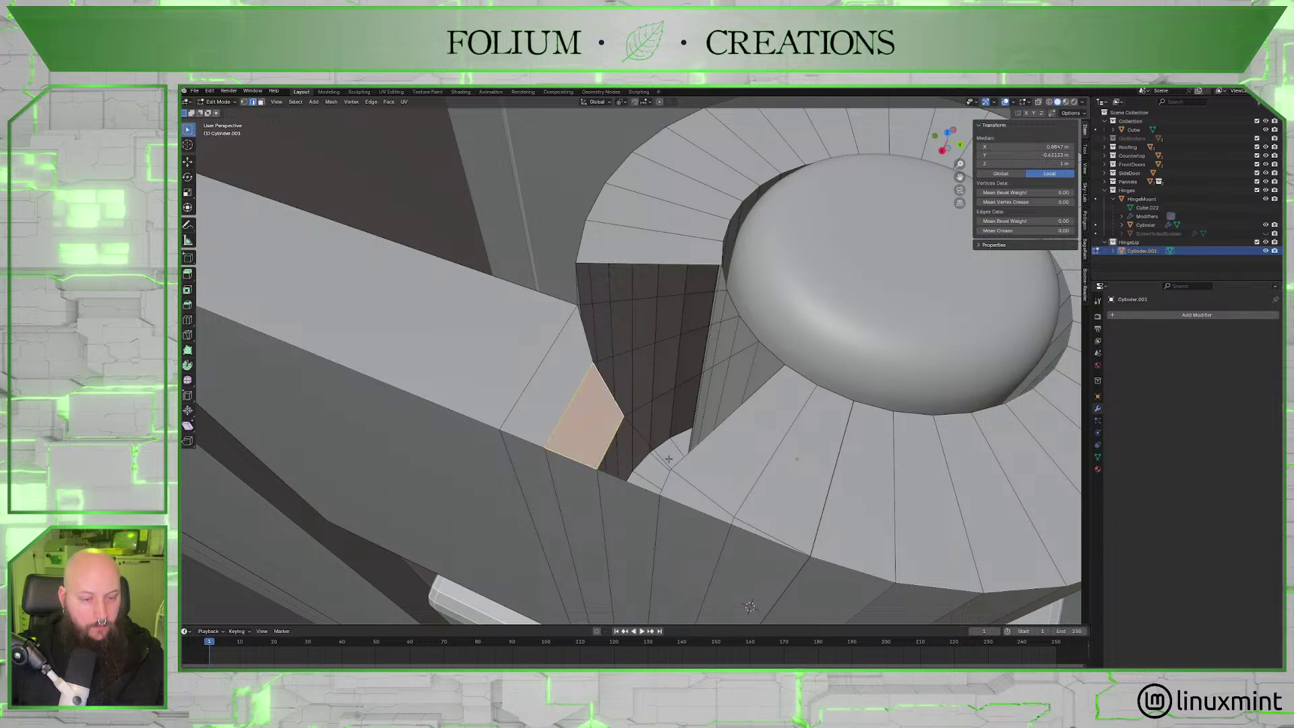
Fill the remaining upper-end gap between the straight outer edge and the knuckle's curve.
{"action": "left_click", "coordinate": [628, 480]}
{"action": "left_click", "coordinate": [645, 430], "text": "shift"}
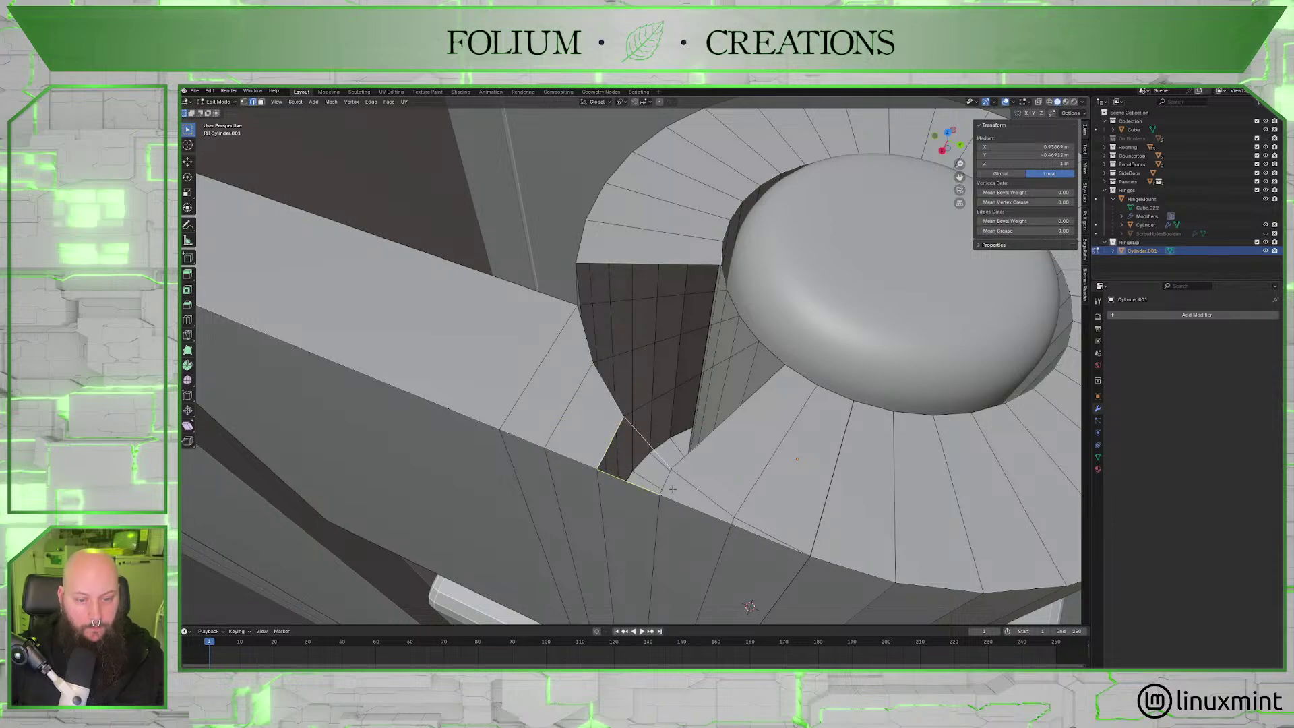
{"action": "key", "text": "f"}
{"action": "middle_click_drag", "start_coordinate": [677, 486], "coordinate": [673, 458]}
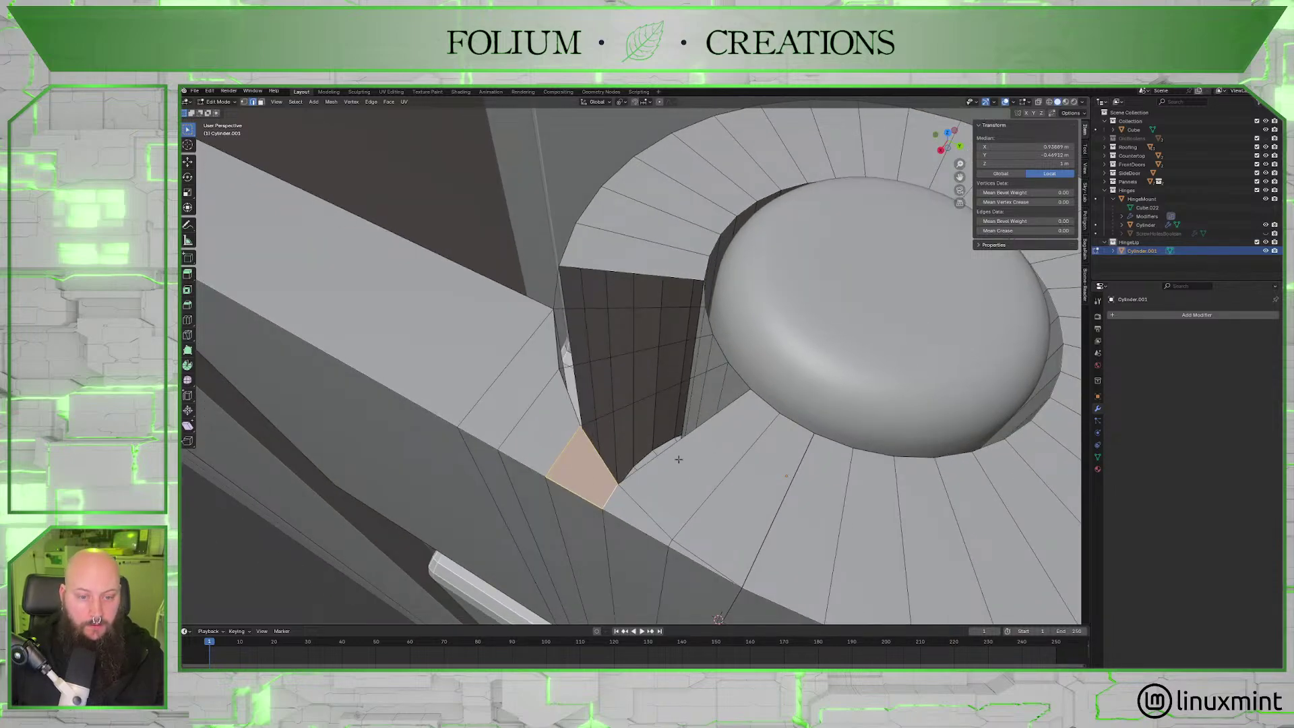
Fill the next upper-end ring gap around the pin with a face between neighbouring radial edges.
{"action": "left_click", "coordinate": [667, 449]}
{"action": "left_click", "coordinate": [599, 453], "text": "shift"}
{"action": "left_click", "coordinate": [630, 407], "text": "shift"}
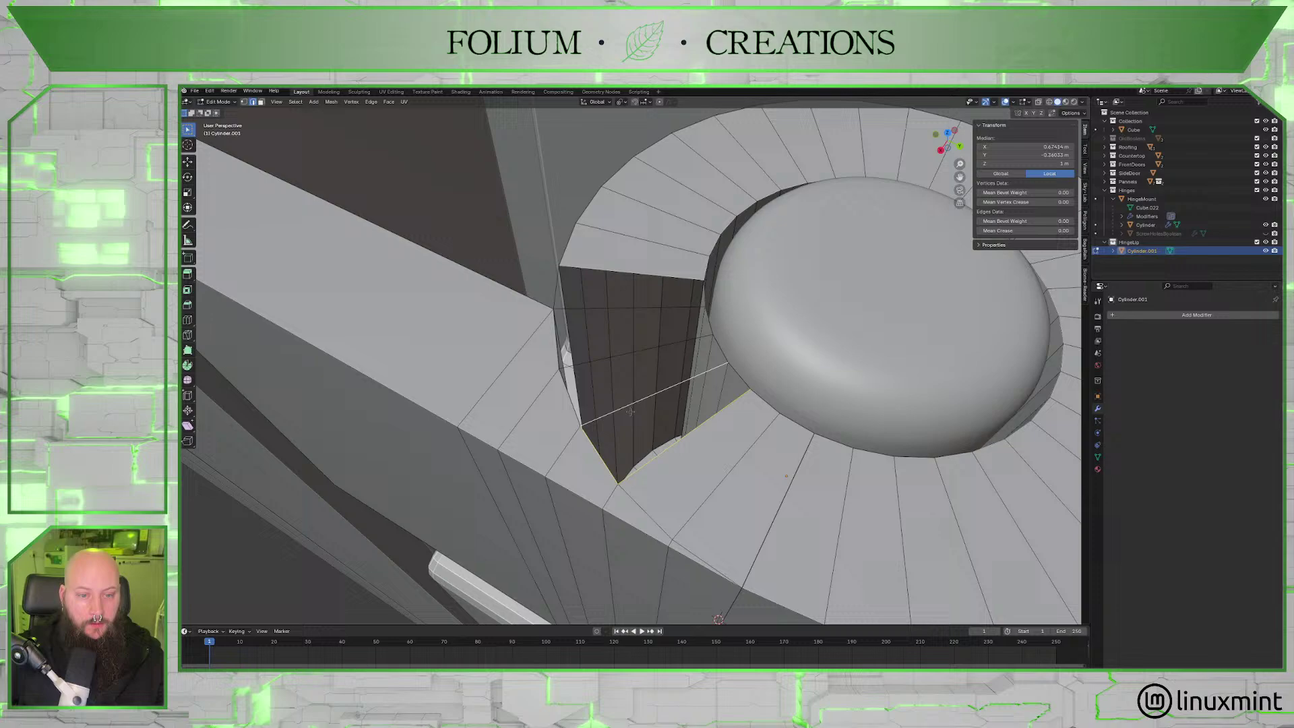
{"action": "left_click", "coordinate": [731, 378], "text": "shift"}
{"action": "key", "text": "f"}
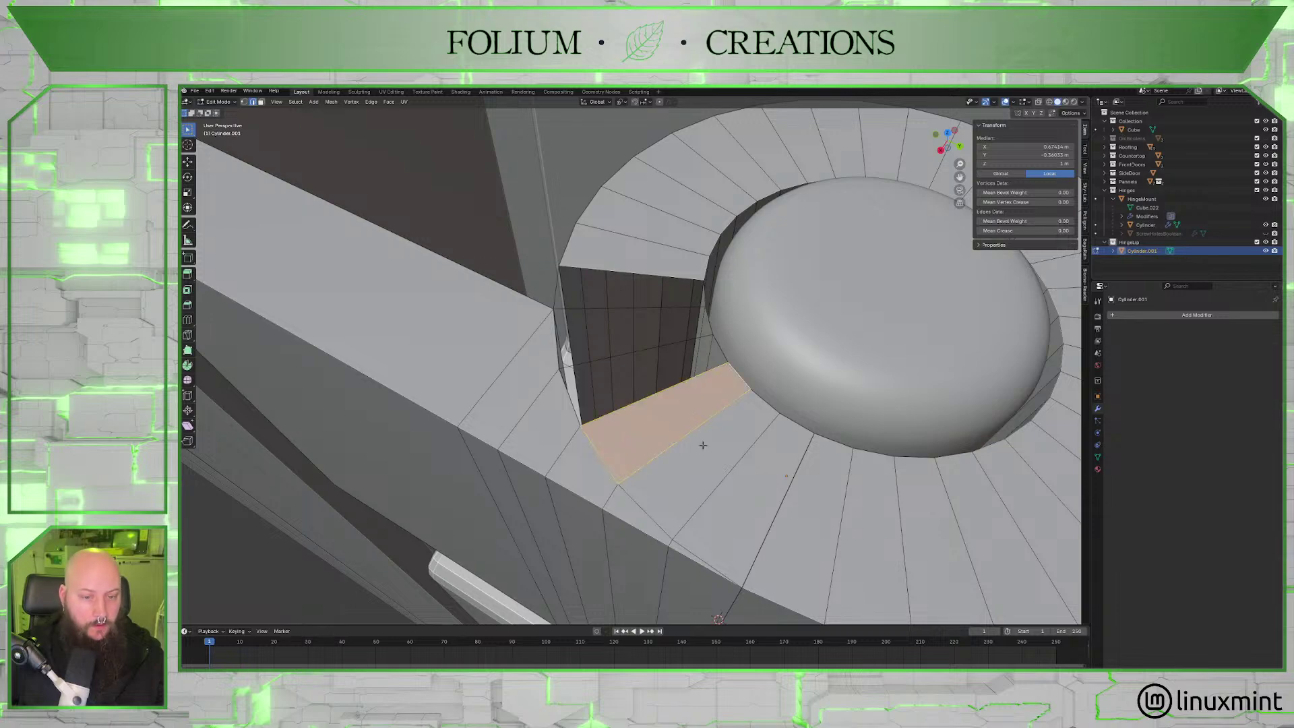
Fill the following upper-end ring gap toward the leaf's inner corner, using its four boundary edges.
{"action": "left_click", "coordinate": [572, 409]}
{"action": "left_click", "coordinate": [654, 396], "text": "shift"}
{"action": "left_click", "coordinate": [719, 349], "text": "shift"}
{"action": "left_click", "coordinate": [650, 364], "text": "shift"}
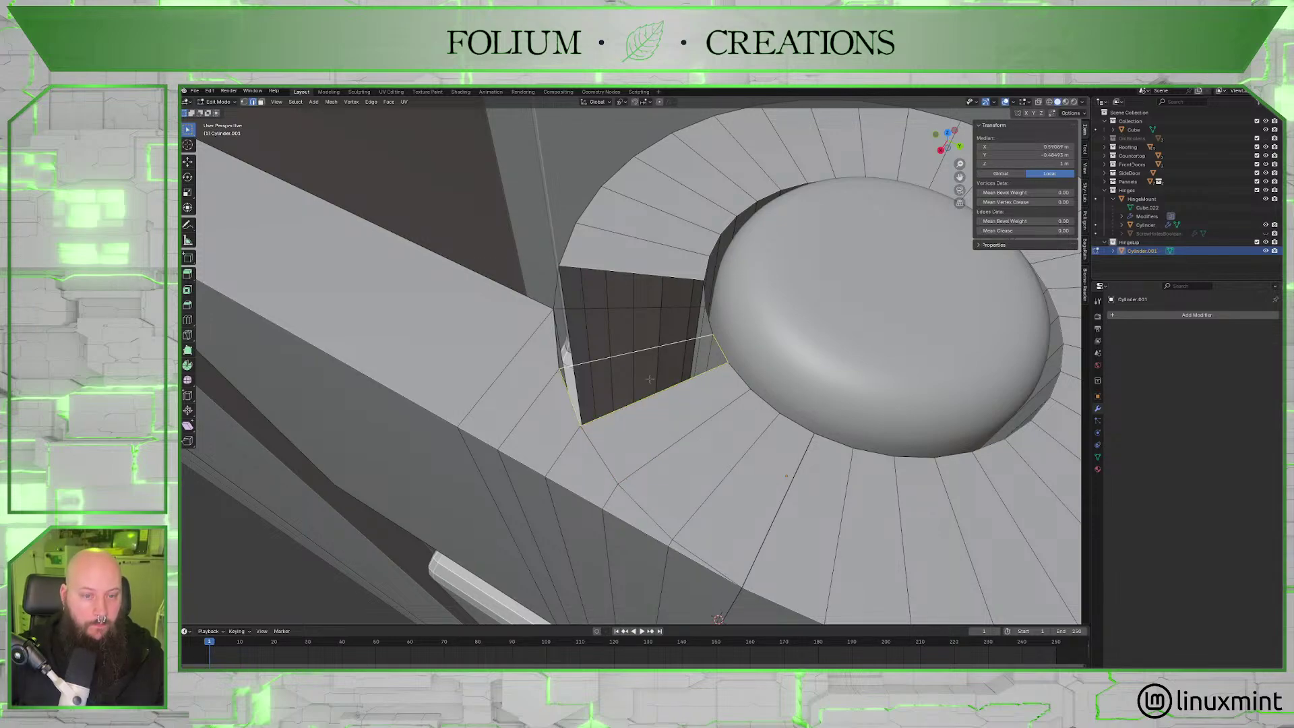
{"action": "key", "text": "f"}
Fill the upper-end ring gap that meets the leaf's inner corner with a face.
{"action": "middle_click_drag", "start_coordinate": [650, 379], "coordinate": [624, 434]}
{"action": "left_click", "coordinate": [624, 435]}
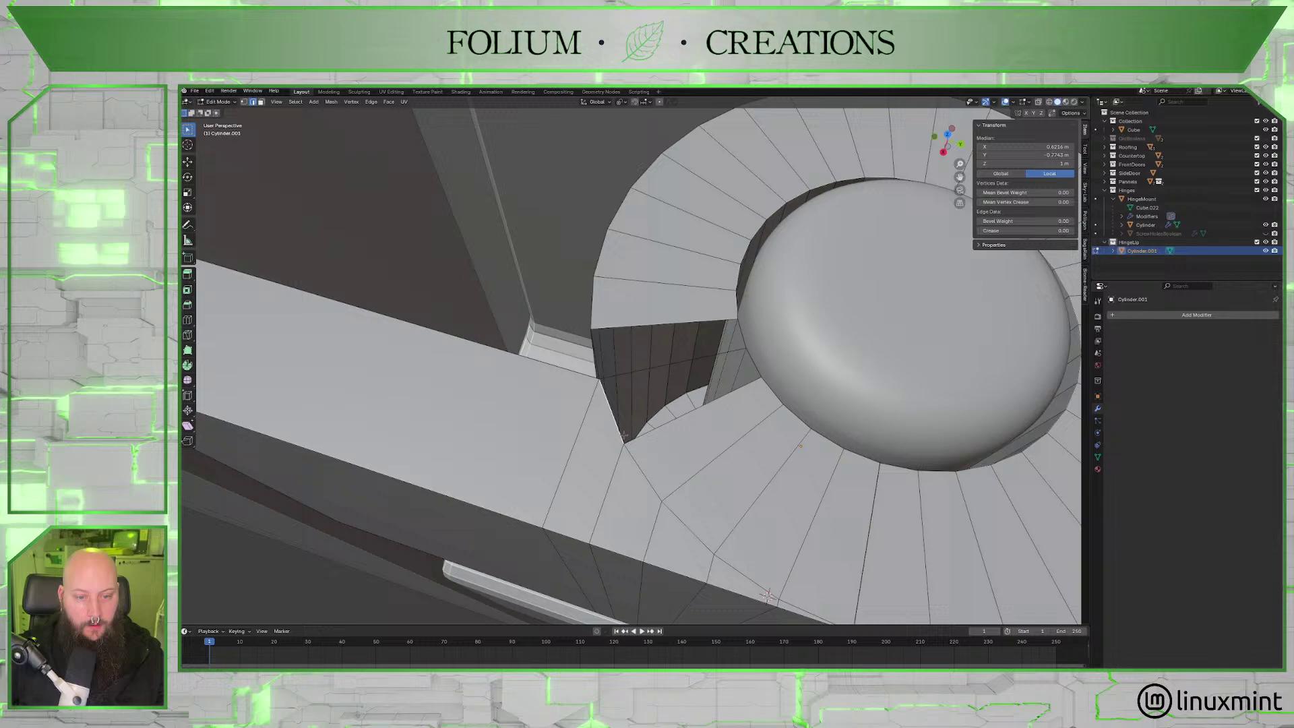
{"action": "left_click", "coordinate": [660, 428], "text": "shift"}
{"action": "left_click", "coordinate": [754, 366], "text": "shift"}
{"action": "left_click", "coordinate": [673, 376], "text": "shift"}
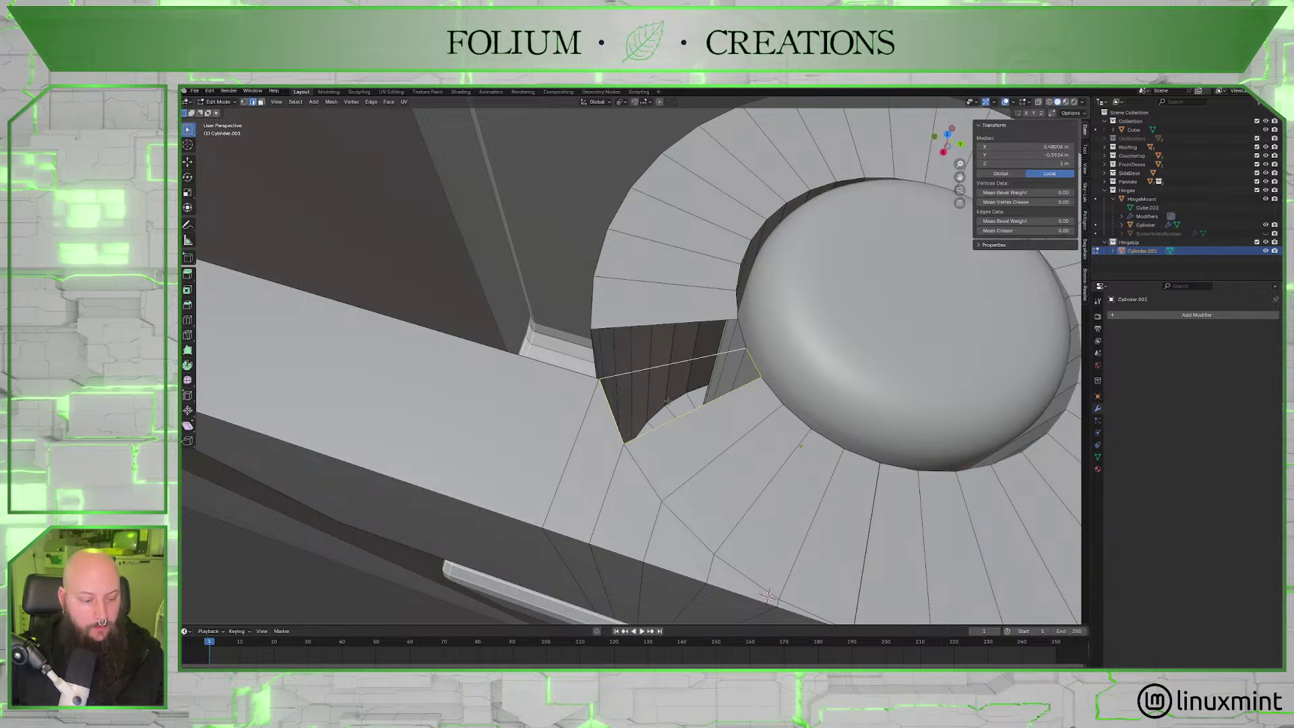
{"action": "key", "text": "f"}
Fill the last open segment of the upper-end ring to close it around the pin.
{"action": "middle_click_drag", "start_coordinate": [667, 401], "coordinate": [693, 385]}
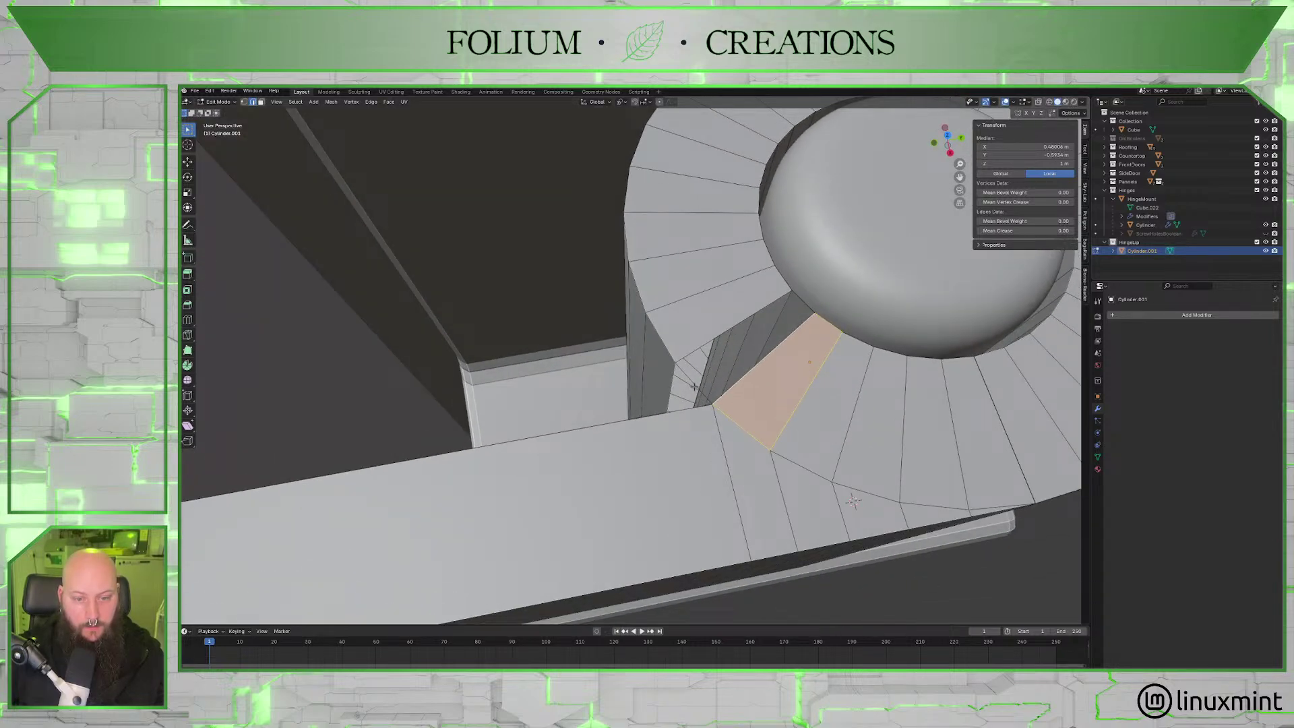
{"action": "left_click", "coordinate": [694, 386]}
{"action": "left_click", "coordinate": [731, 384], "text": "shift"}
{"action": "left_click", "coordinate": [694, 334], "text": "shift"}
{"action": "key", "text": "f"}
Fill the lengthwise strip between the leaf's inner corner and the knuckle wall, using its four boundary edges.
{"action": "mouse_move", "coordinate": [766, 397]}
{"action": "middle_mouse_down"}
{"action": "mouse_move", "coordinate": [621, 447]}
{"action": "mouse_move", "coordinate": [782, 405]}
{"action": "middle_mouse_up"}
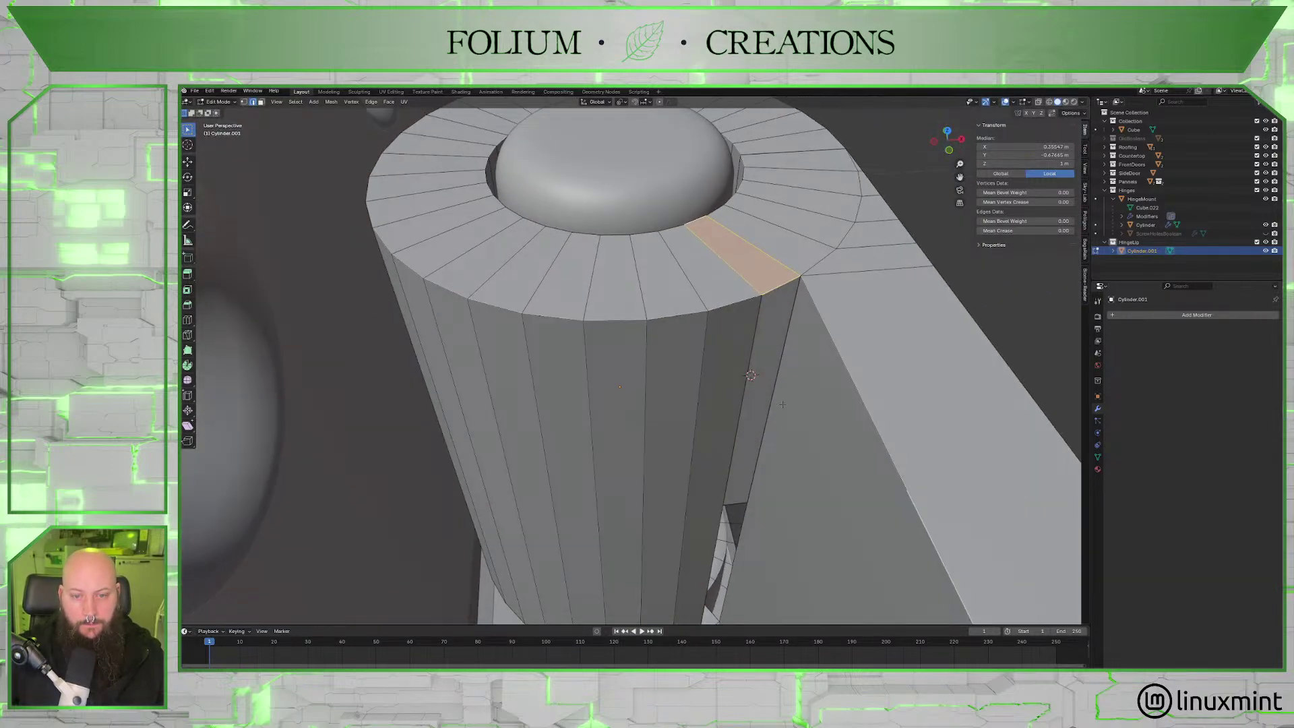
{"action": "left_click", "coordinate": [769, 435]}
{"action": "left_click", "coordinate": [740, 408], "text": "shift"}
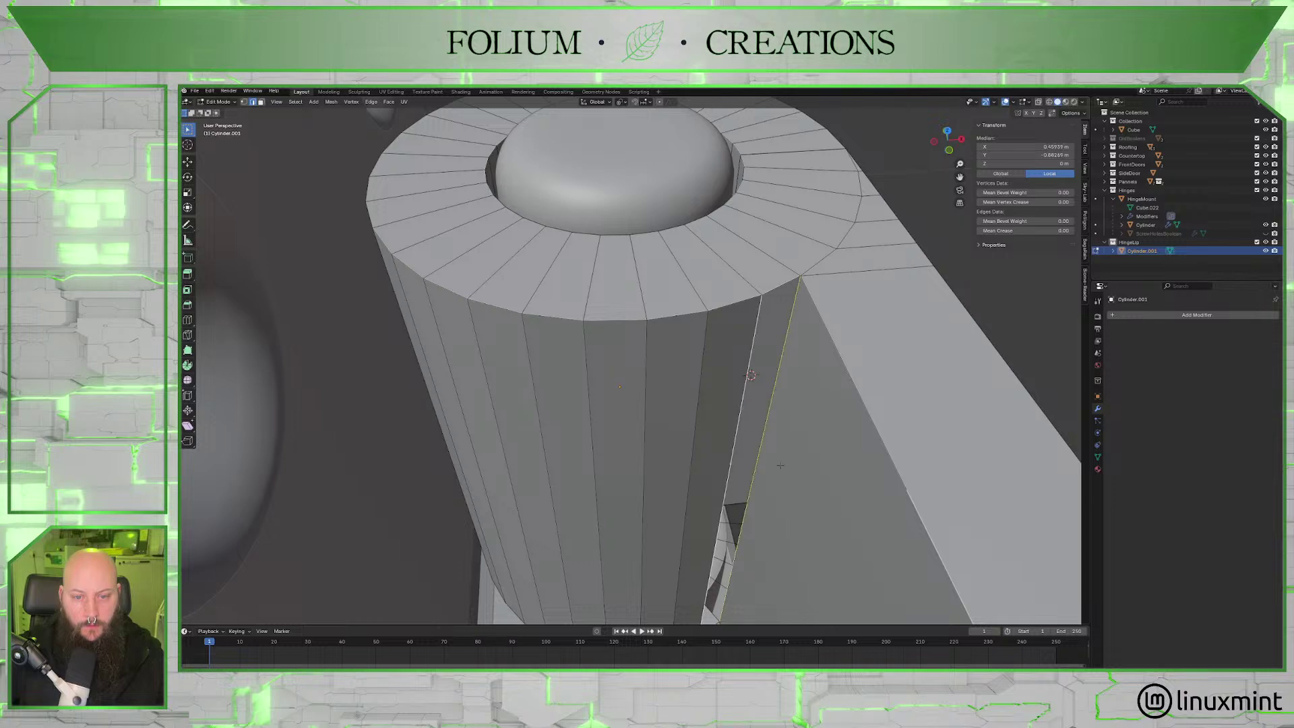
{"action": "middle_click_drag", "start_coordinate": [779, 478], "coordinate": [760, 287]}
{"action": "left_click", "coordinate": [758, 196], "text": "shift"}
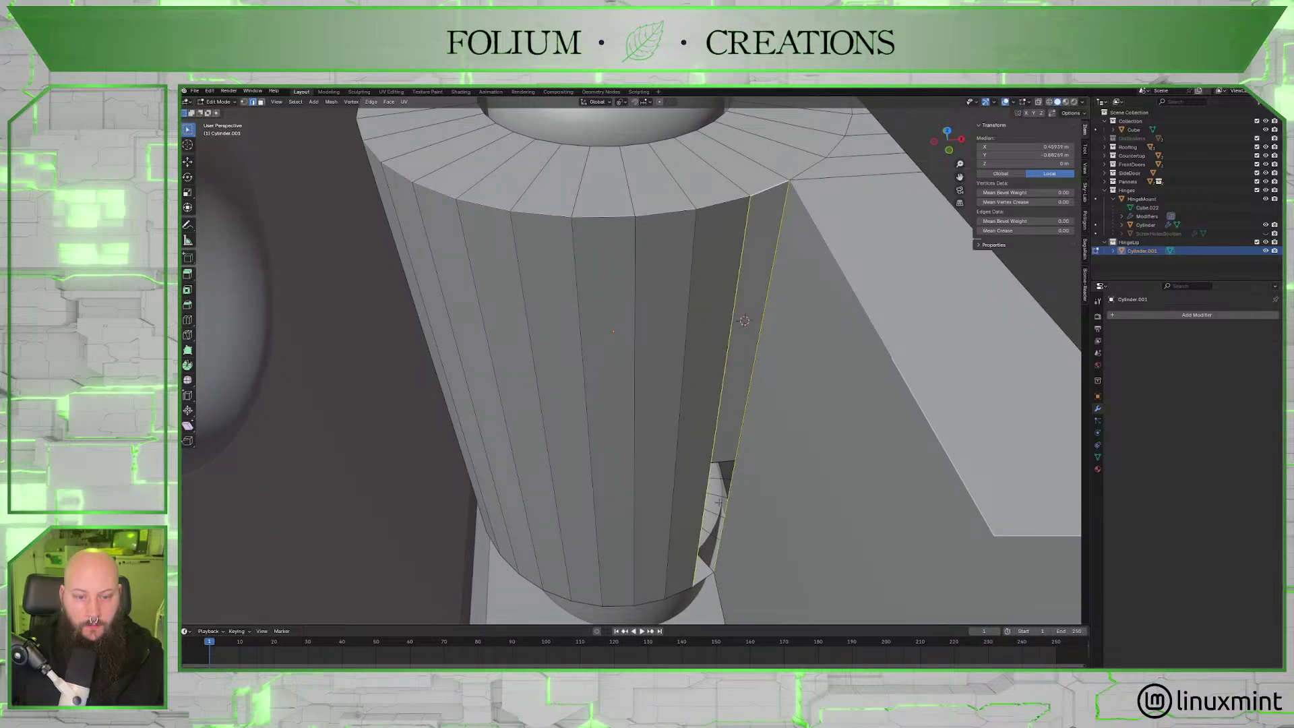
{"action": "left_click", "coordinate": [714, 578], "text": "shift"}
{"action": "middle_click_drag", "start_coordinate": [715, 578], "coordinate": [694, 439]}
{"action": "scroll", "coordinate": [694, 500], "scroll_direction": "up", "scroll_amount": 5}
{"action": "scroll", "coordinate": [694, 499], "scroll_direction": "down", "scroll_amount": 5}
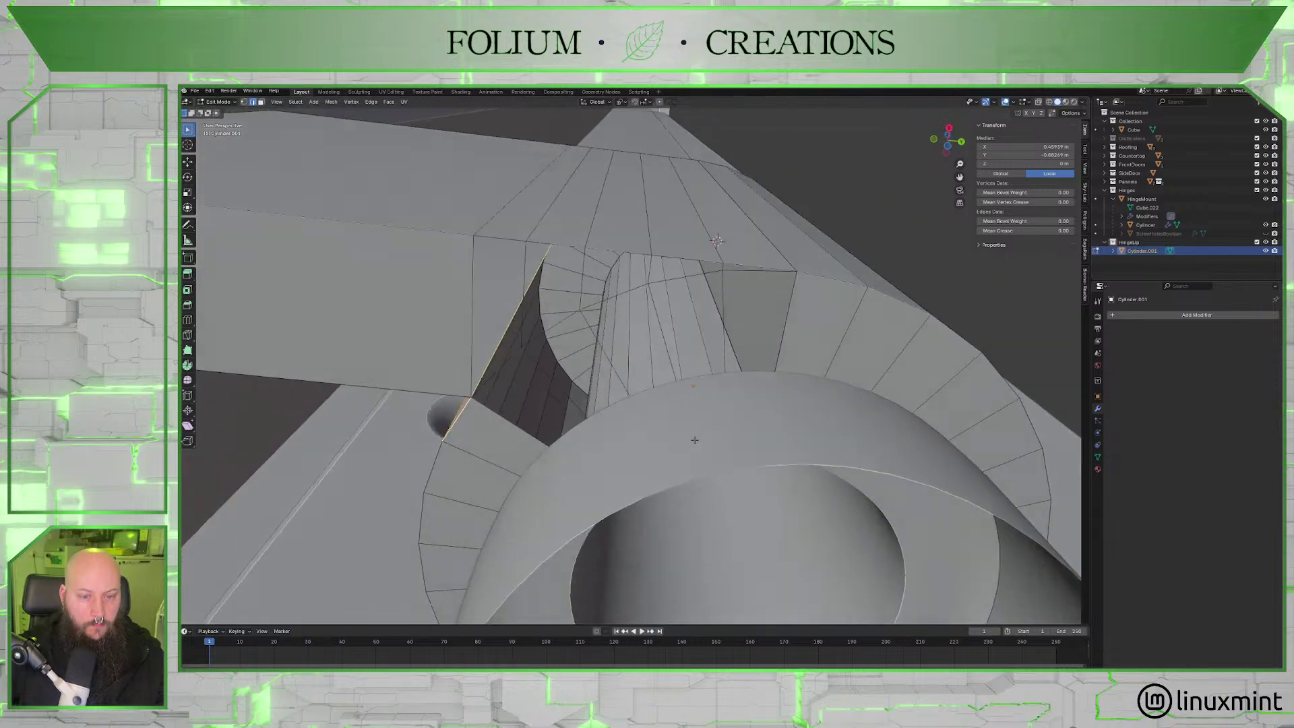
Fill the lower-end gap directly beside the leaf with a face, using its four boundary edges.
{"action": "middle_click_drag", "start_coordinate": [558, 409], "coordinate": [571, 414]}
{"action": "left_click", "coordinate": [571, 415], "text": "shift"}
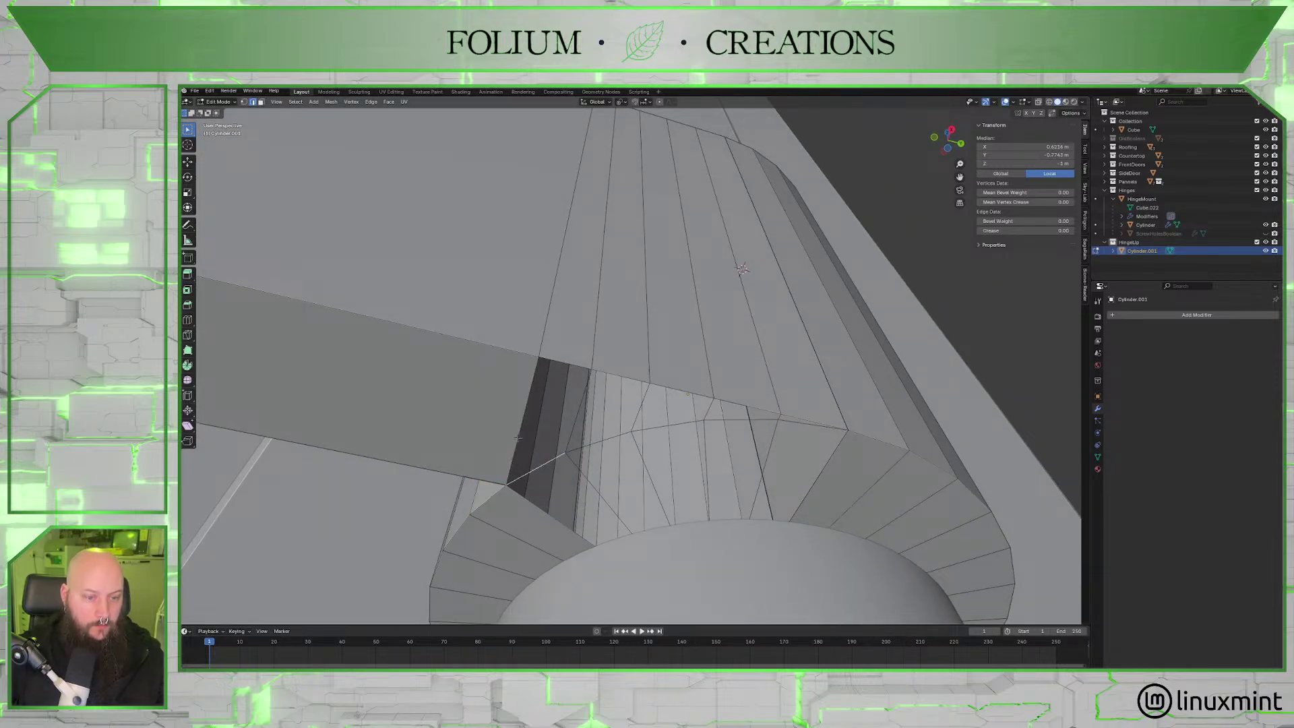
{"action": "left_click", "coordinate": [578, 413], "text": "shift"}
{"action": "left_click", "coordinate": [565, 363], "text": "shift"}
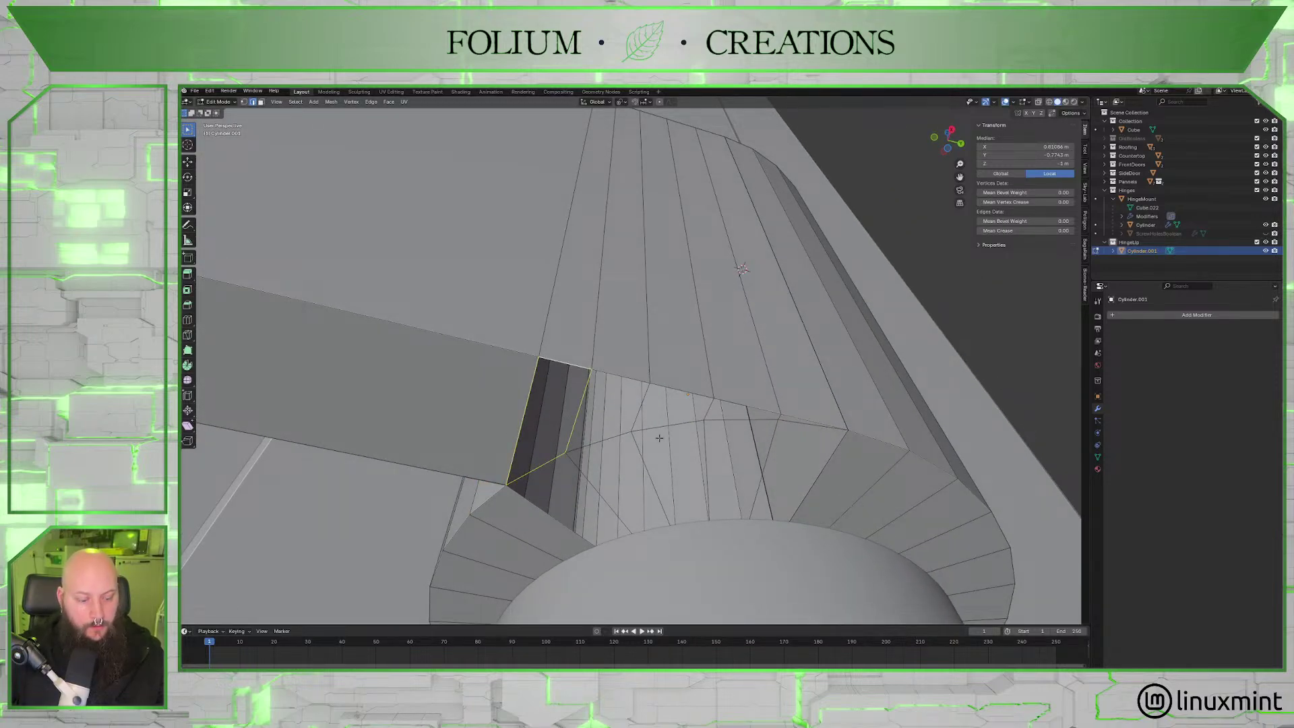
{"action": "key", "text": "f"}
Fill the second lower-end gap between the straight outer edge and the knuckle's curve.
{"action": "left_click", "coordinate": [593, 444]}
{"action": "left_click", "coordinate": [584, 409], "text": "shift"}
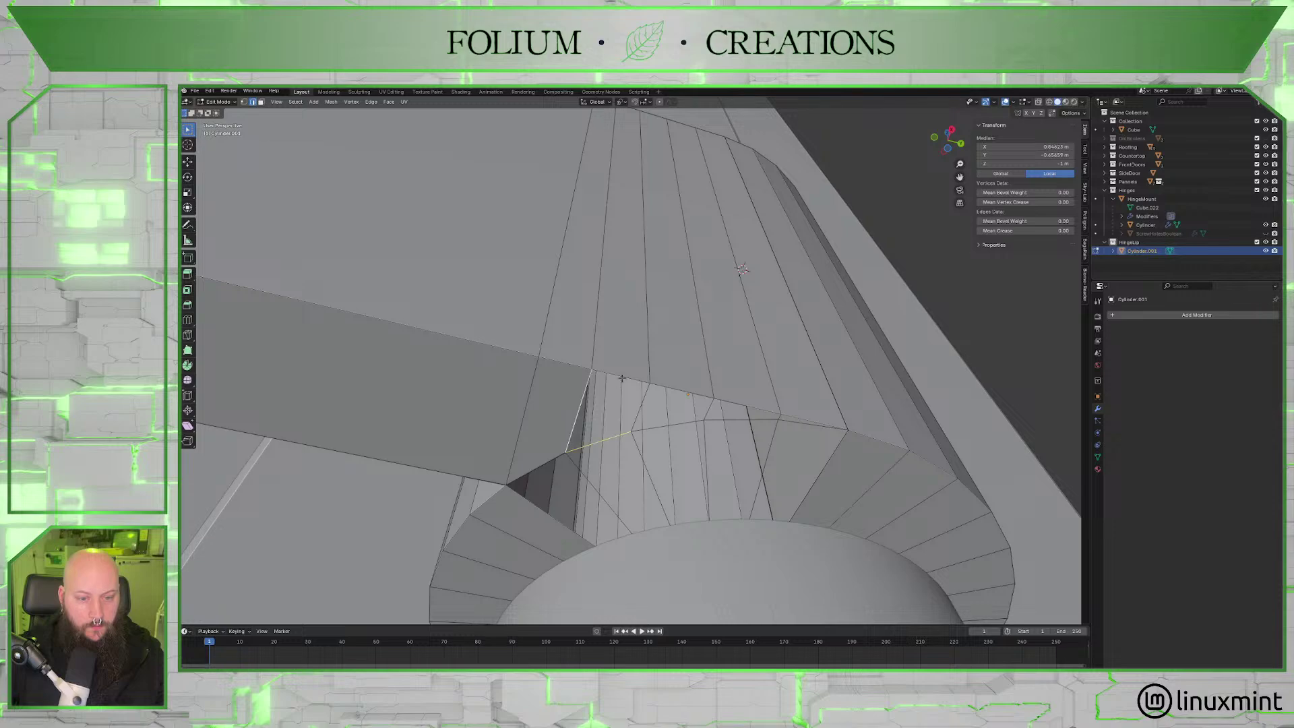
{"action": "left_click", "coordinate": [620, 381], "text": "shift"}
{"action": "left_click", "coordinate": [620, 393], "text": "shift"}
{"action": "left_click", "coordinate": [621, 378], "text": "shift"}
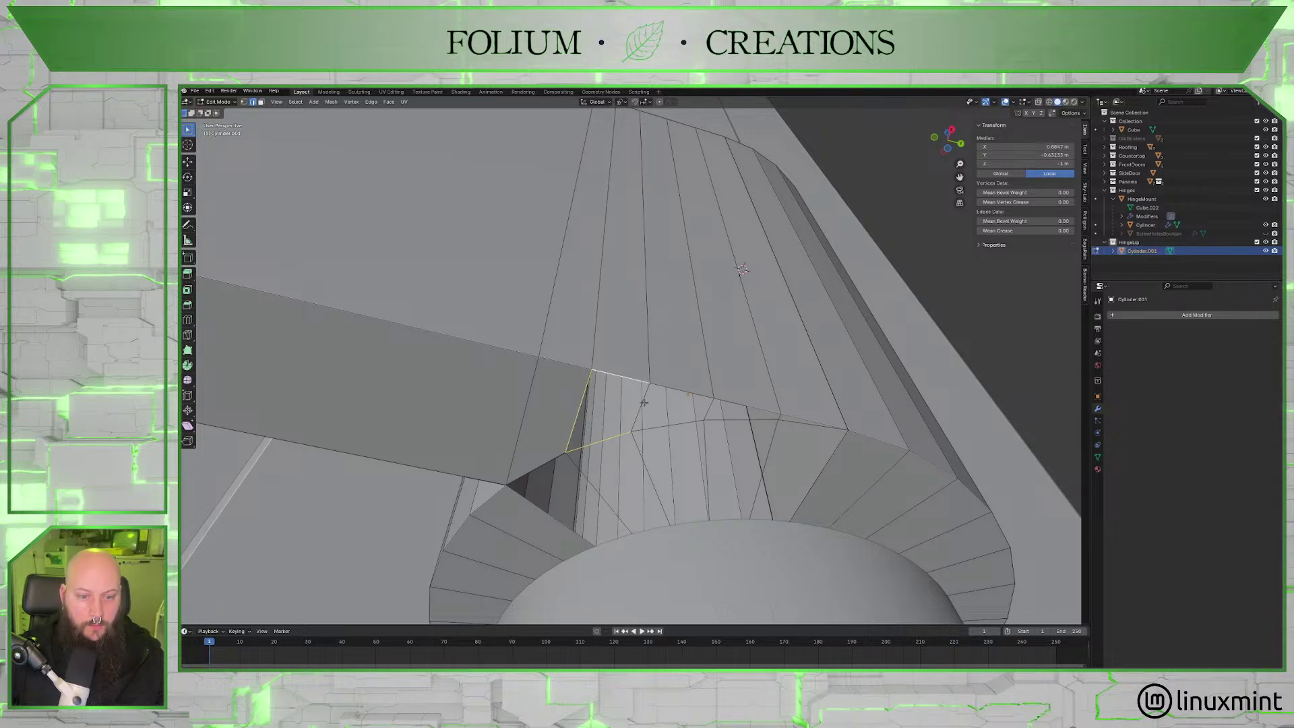
{"action": "left_click", "coordinate": [641, 406], "text": "shift"}
{"action": "key", "text": "f"}
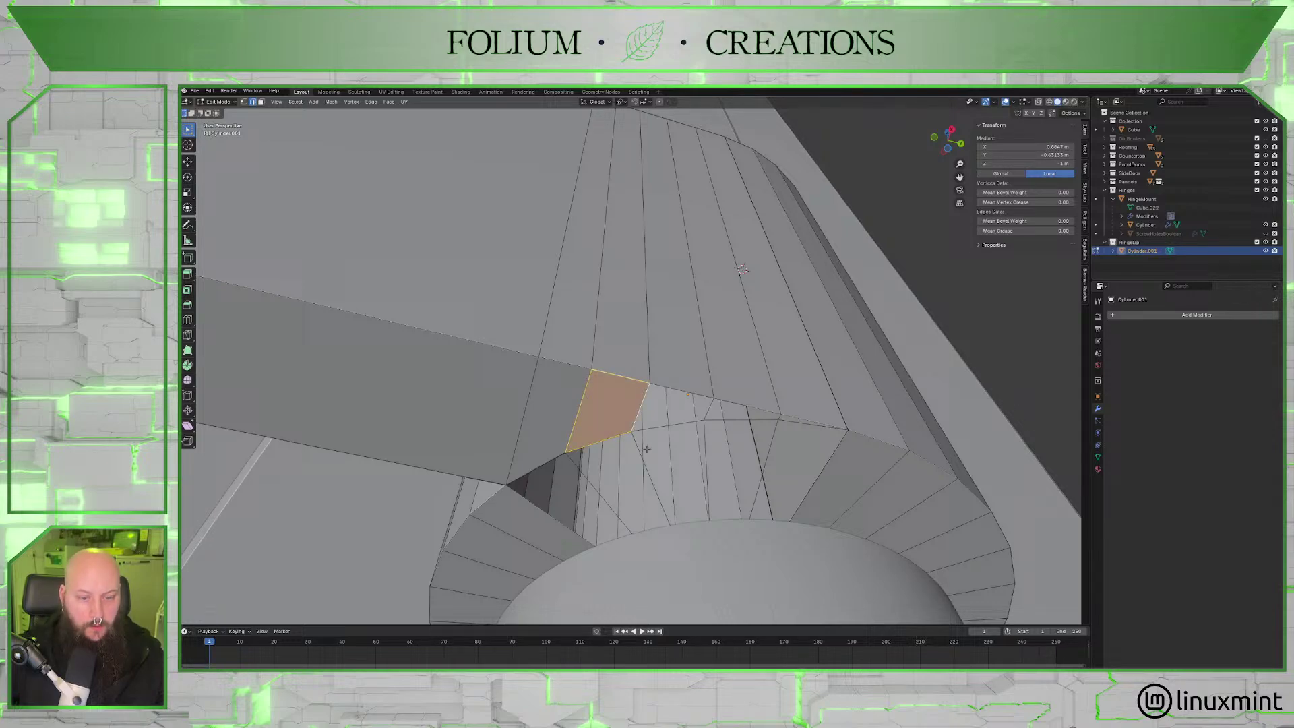
Fill the third lower-end gap along the curve with a face, using its four boundary edges.
{"action": "left_click", "coordinate": [639, 409]}
{"action": "left_click", "coordinate": [709, 408], "text": "shift"}
{"action": "left_click", "coordinate": [680, 391], "text": "shift"}
{"action": "left_click", "coordinate": [668, 437], "text": "shift"}
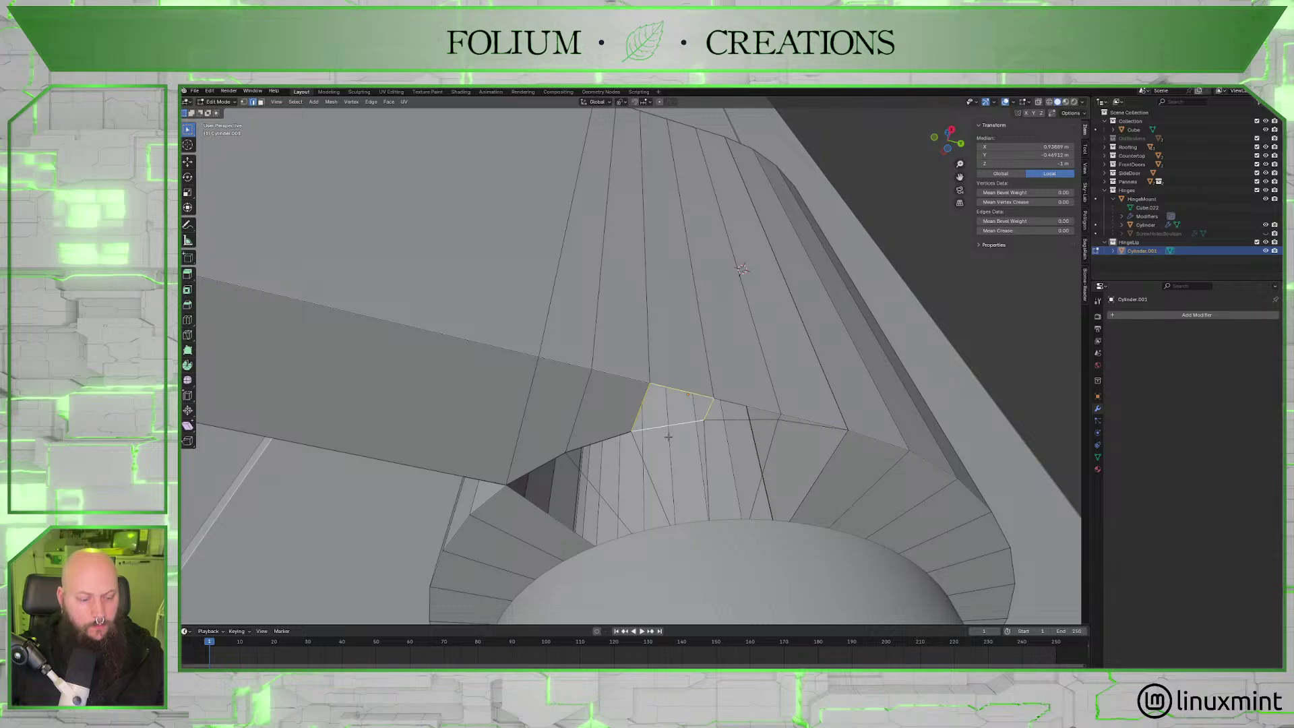
{"action": "key", "text": "f"}
Fill the last tapering lower-end gap and the narrow sliver next to it with faces.
{"action": "left_click", "coordinate": [706, 411]}
{"action": "left_click", "coordinate": [750, 410], "text": "shift"}
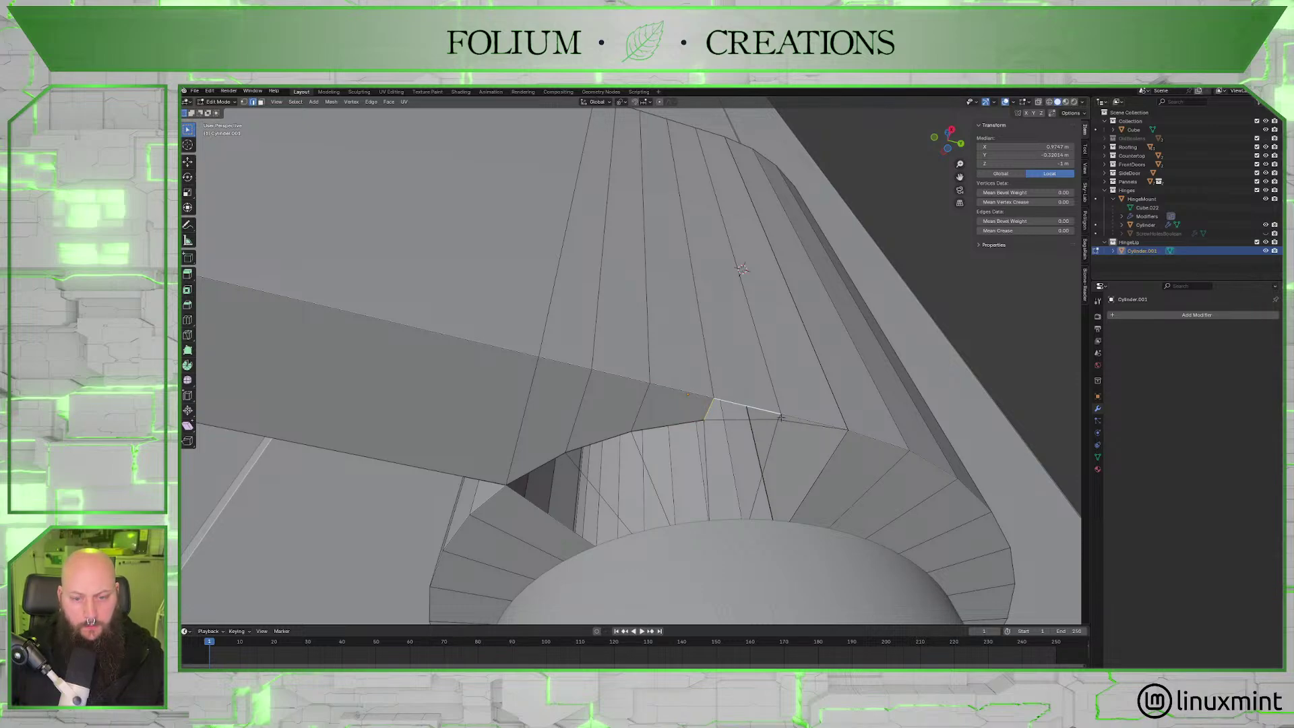
{"action": "key", "text": "f"}
{"action": "left_click", "coordinate": [785, 417]}
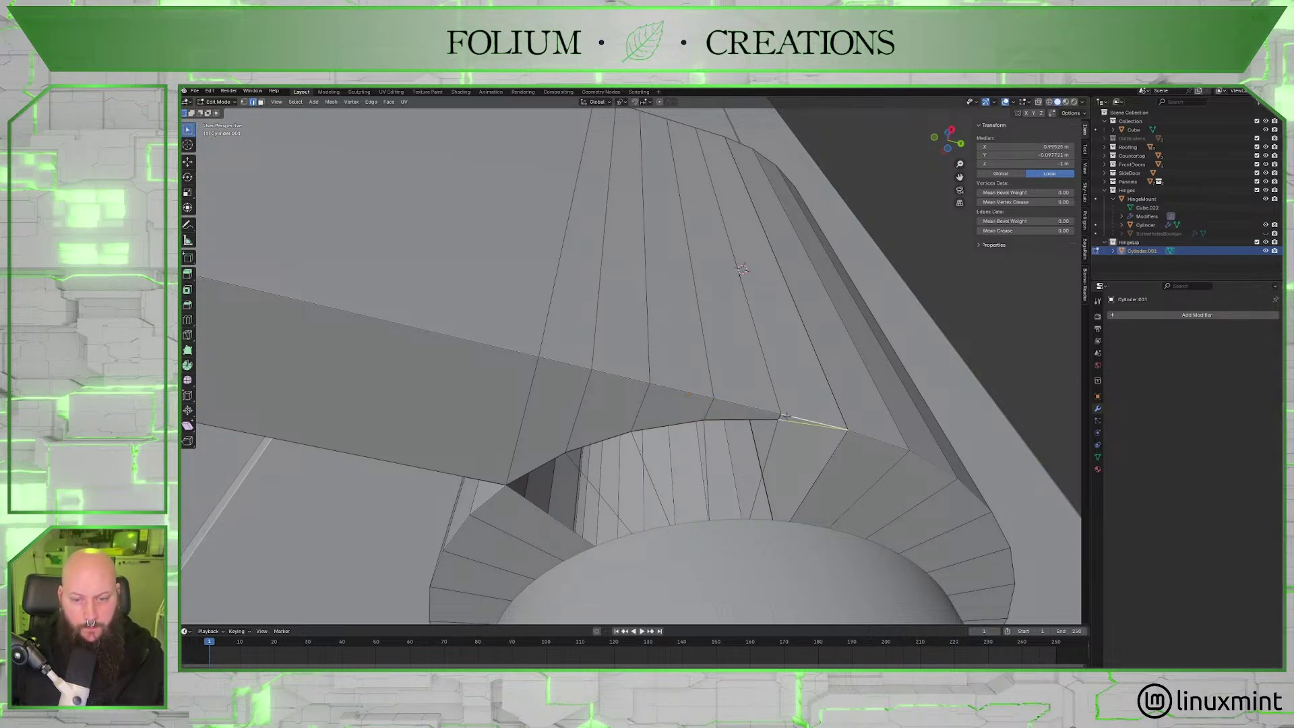
{"action": "key", "text": "g"}
{"action": "right_click", "coordinate": [810, 448]}
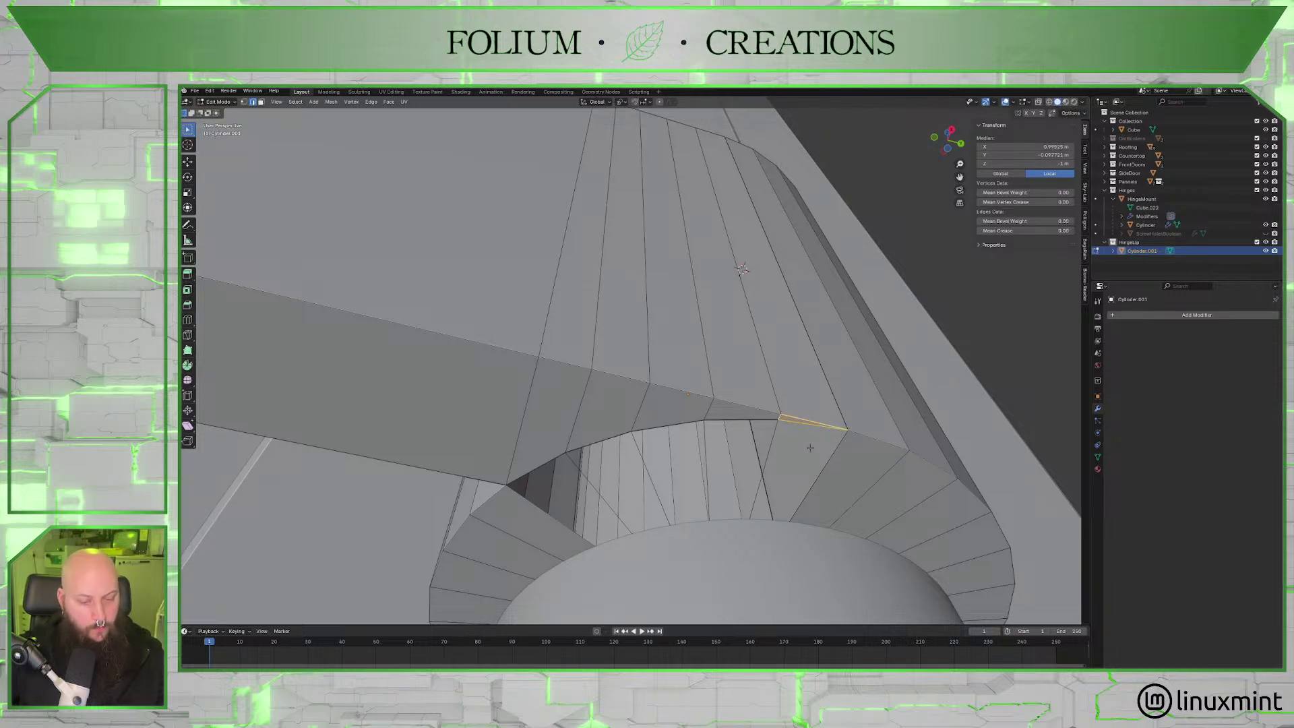
Hide the Cylinder pin inside the knuckle and fill the first gap in the knuckle's end ring with a face from its boundary edges.
{"action": "left_click", "coordinate": [825, 469]}
{"action": "left_click", "coordinate": [768, 463], "text": "shift"}
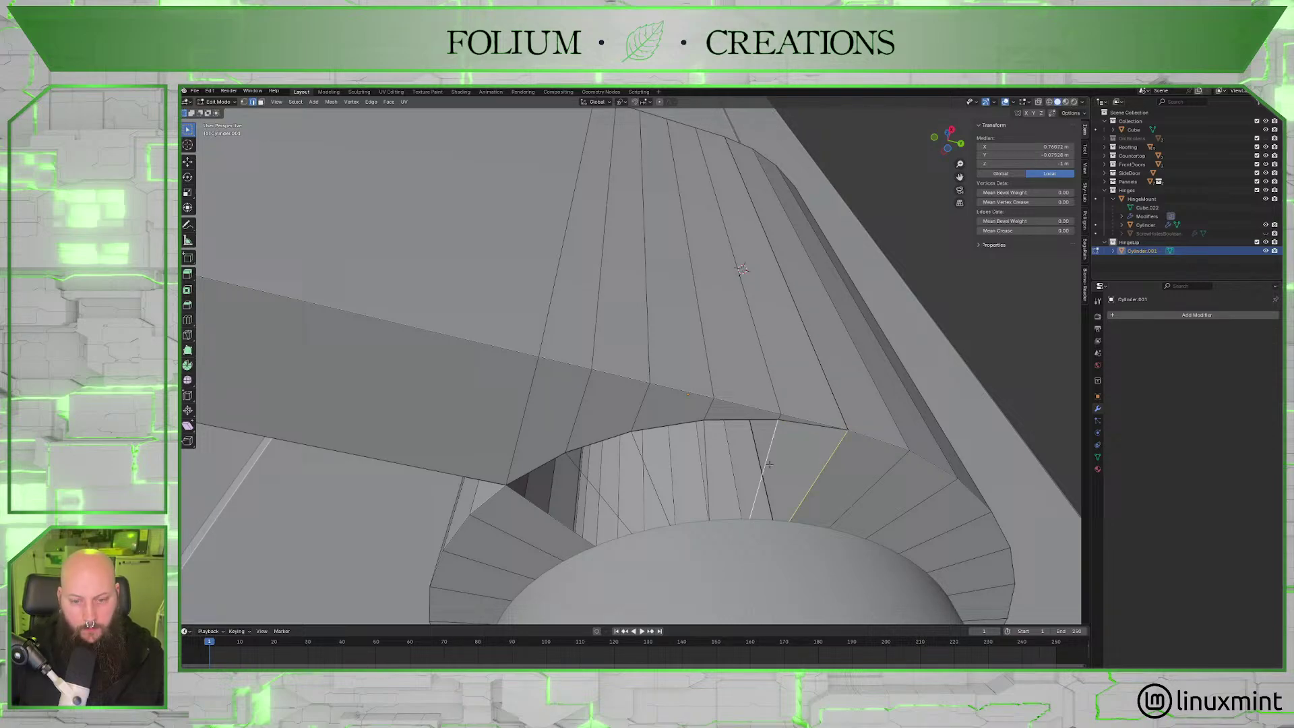
{"action": "left_click", "coordinate": [792, 425], "text": "shift"}
{"action": "left_click", "coordinate": [772, 521], "text": "shift"}
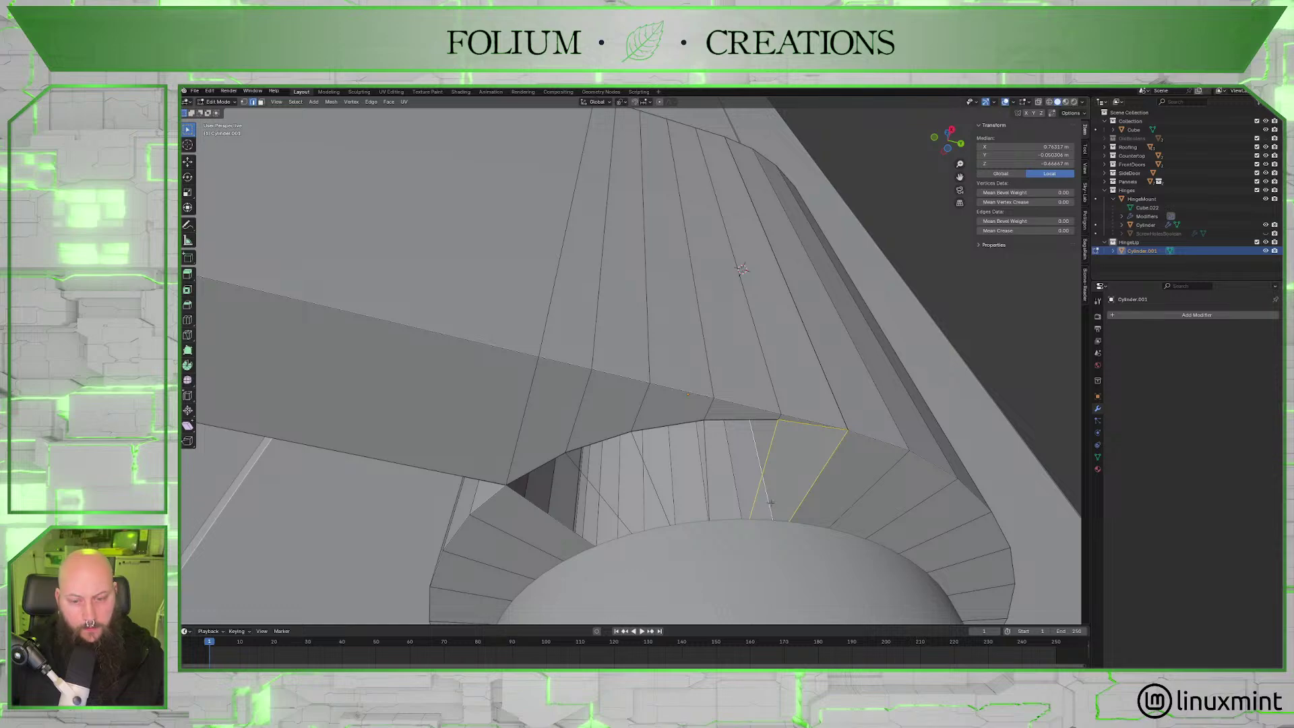
{"action": "left_click", "coordinate": [772, 502], "text": "shift"}
{"action": "left_click", "coordinate": [771, 503], "text": "shift"}
{"action": "left_click", "coordinate": [768, 509], "text": "shift"}
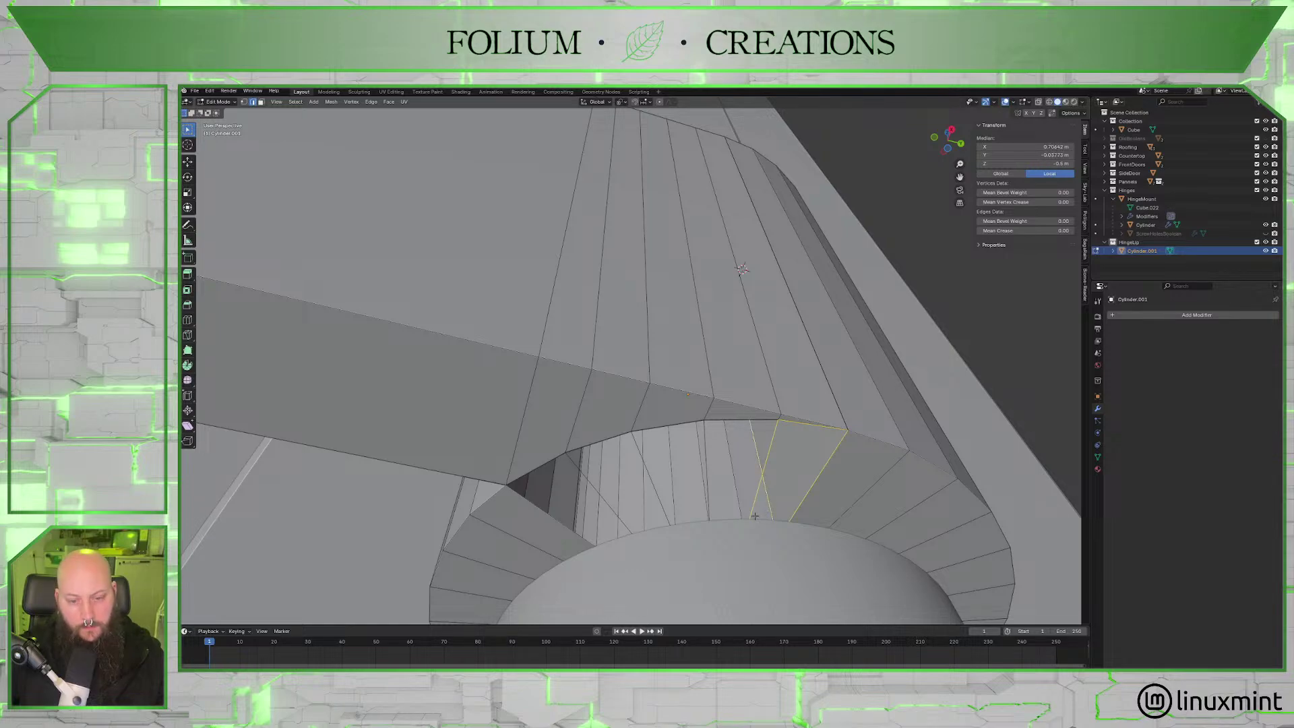
{"action": "left_click", "coordinate": [769, 511], "text": "shift"}
{"action": "left_click", "coordinate": [767, 508], "text": "shift"}
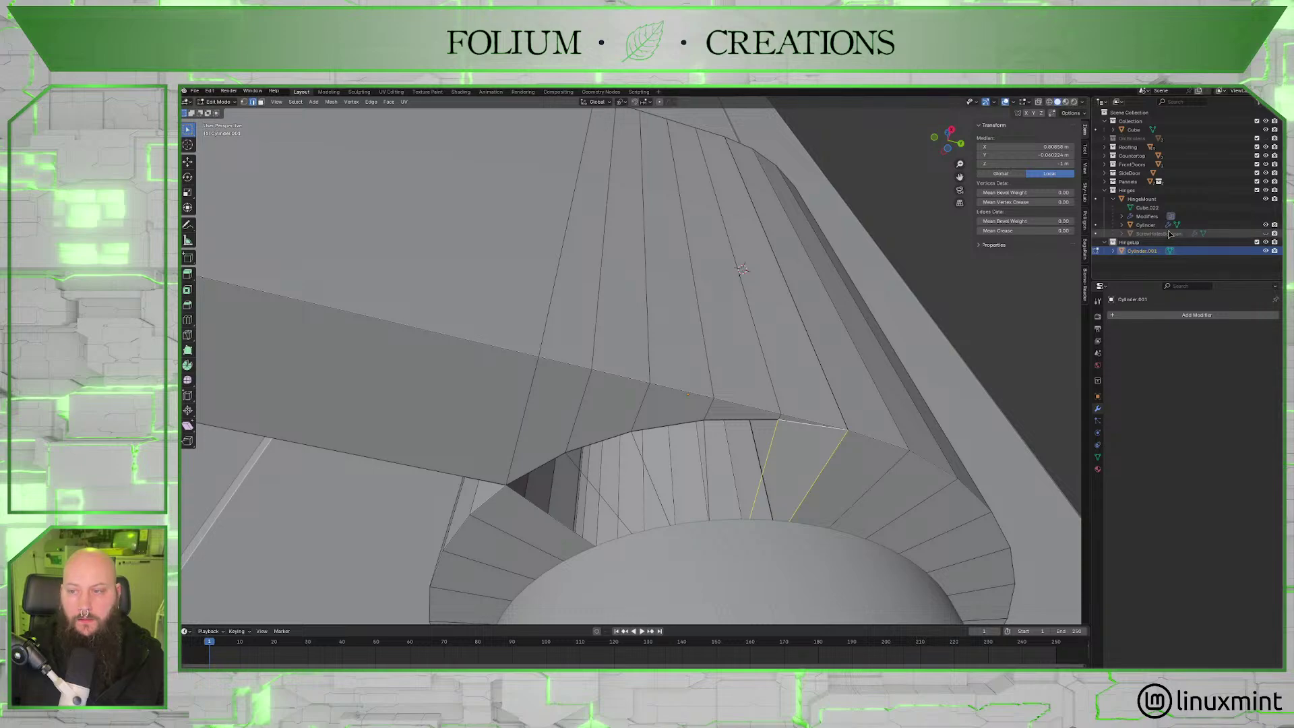
{"action": "left_click", "coordinate": [1265, 225]}
{"action": "middle_click_drag", "start_coordinate": [660, 391], "coordinate": [698, 433]}
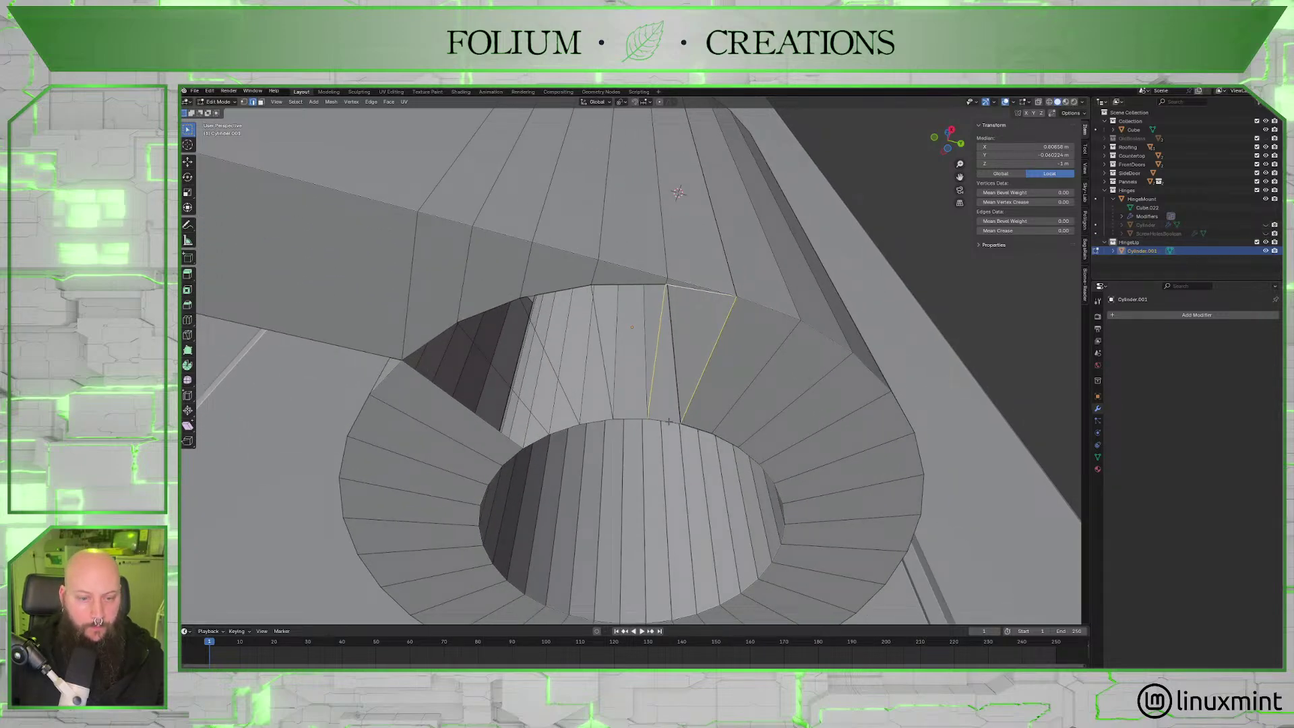
{"action": "left_click", "coordinate": [669, 422], "text": "shift"}
Fill the second gap in the knuckle's end ring with a face, using its inner, outer and two side edges.
{"action": "left_click", "coordinate": [624, 425]}
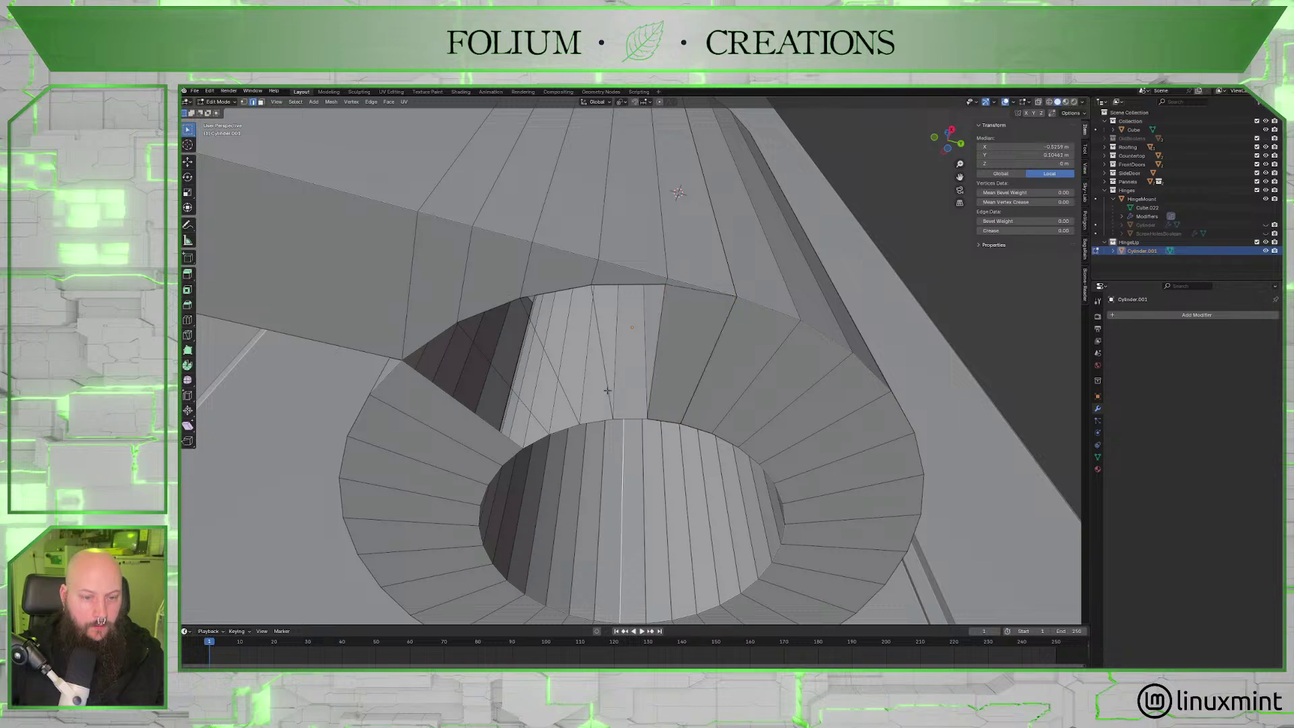
{"action": "left_click", "coordinate": [640, 420]}
{"action": "left_click", "coordinate": [633, 418]}
{"action": "left_click", "coordinate": [607, 389], "text": "shift"}
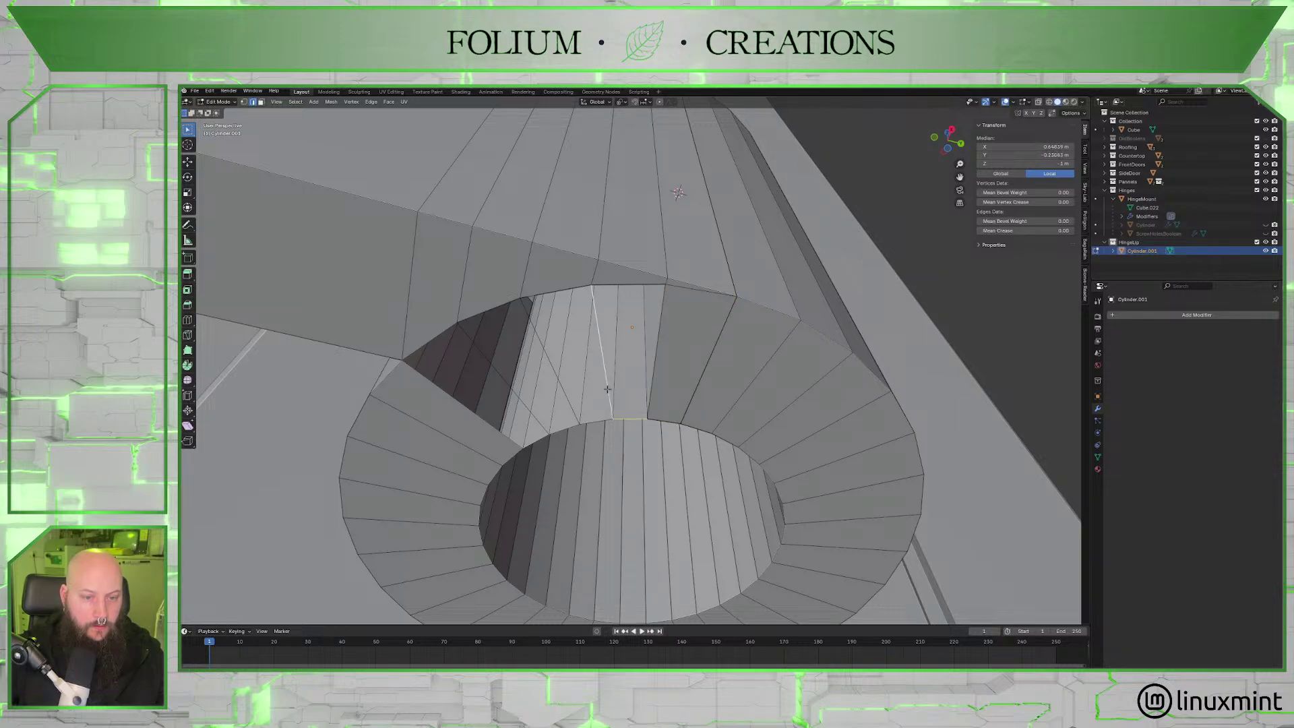
{"action": "left_click", "coordinate": [656, 371], "text": "shift"}
{"action": "left_click", "coordinate": [628, 285], "text": "shift"}
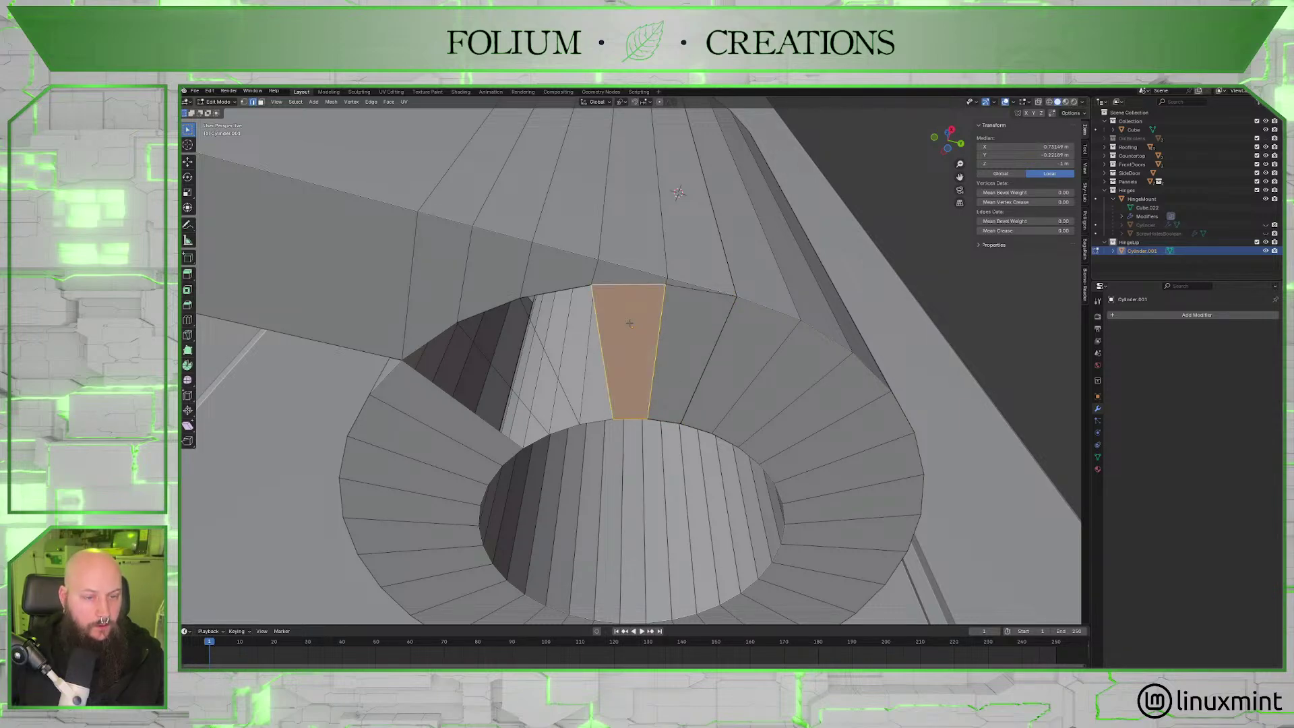
Fill the third ring gap, directly beside the face just made, using its four boundary edges.
{"action": "left_click", "coordinate": [595, 422]}
{"action": "left_click", "coordinate": [551, 360], "text": "shift"}
{"action": "left_click", "coordinate": [602, 353], "text": "shift"}
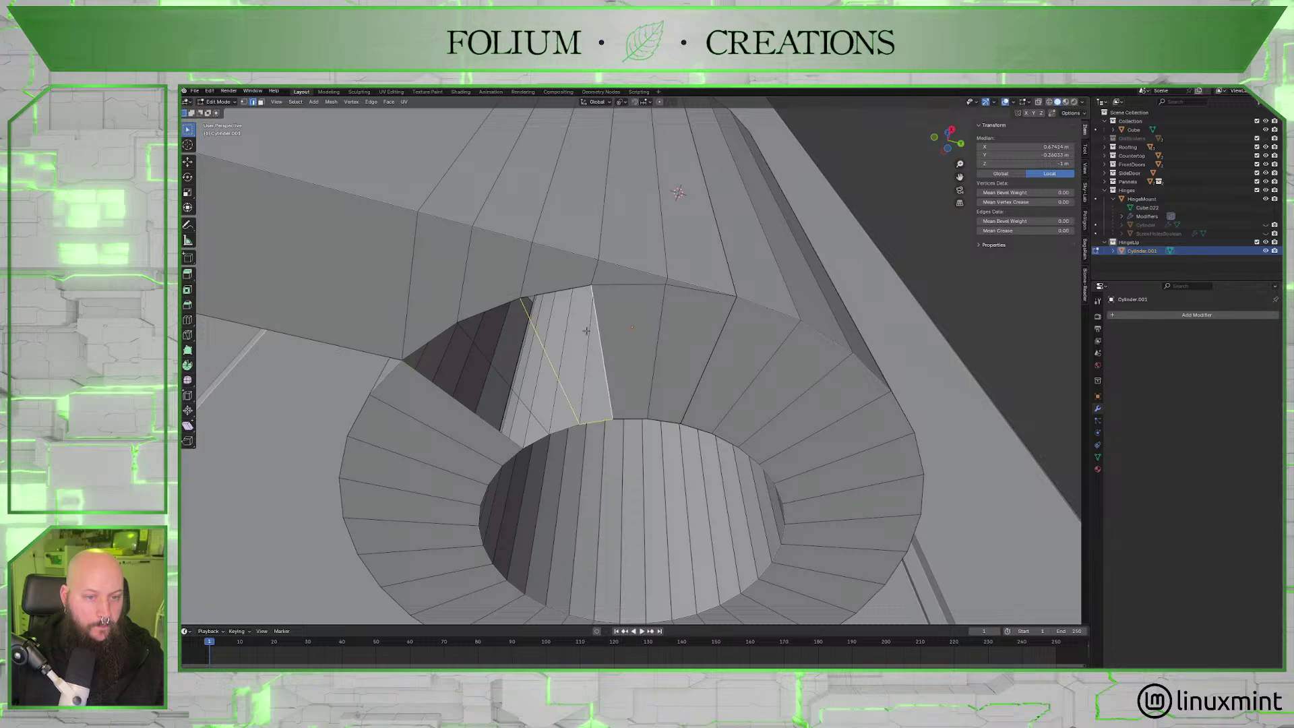
{"action": "left_click", "coordinate": [557, 290], "text": "shift"}
{"action": "key", "text": "f"}
Fill the last two gaps with faces to close the knuckle's end ring where it meets the leaf.
{"action": "left_click", "coordinate": [536, 325]}
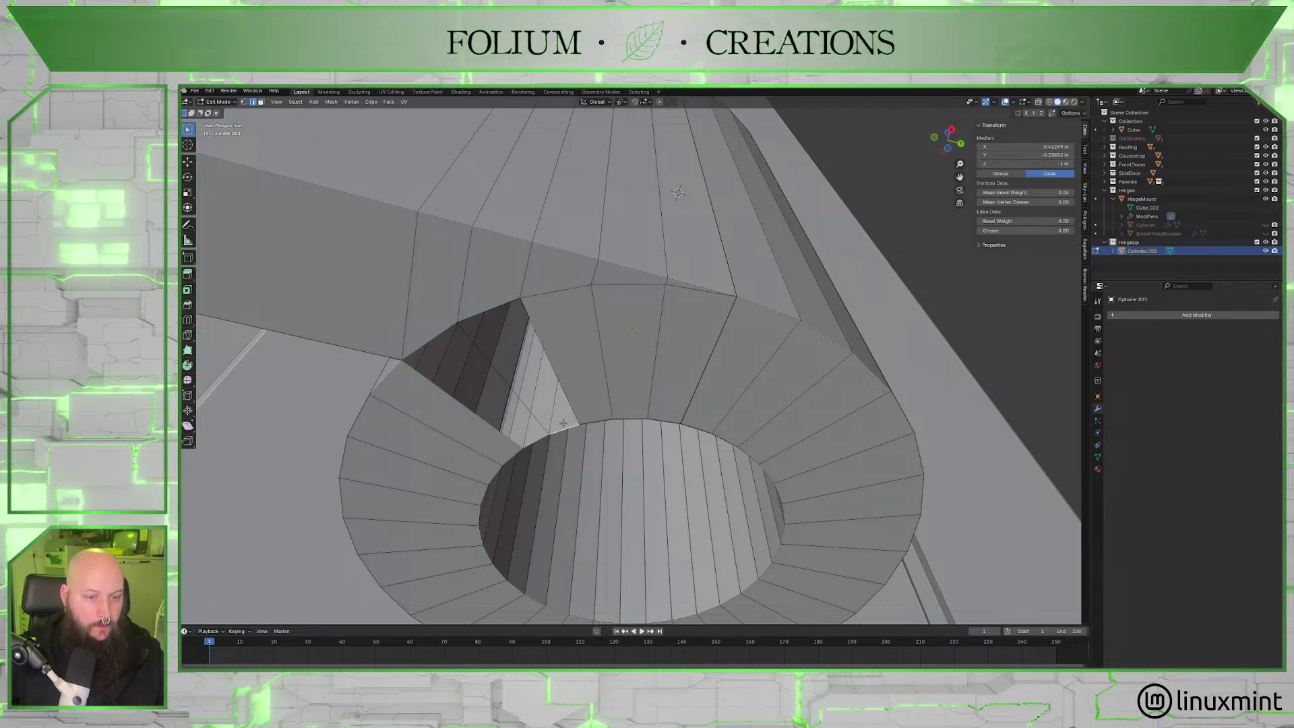
{"action": "left_click", "coordinate": [496, 370]}
{"action": "key", "text": "f"}
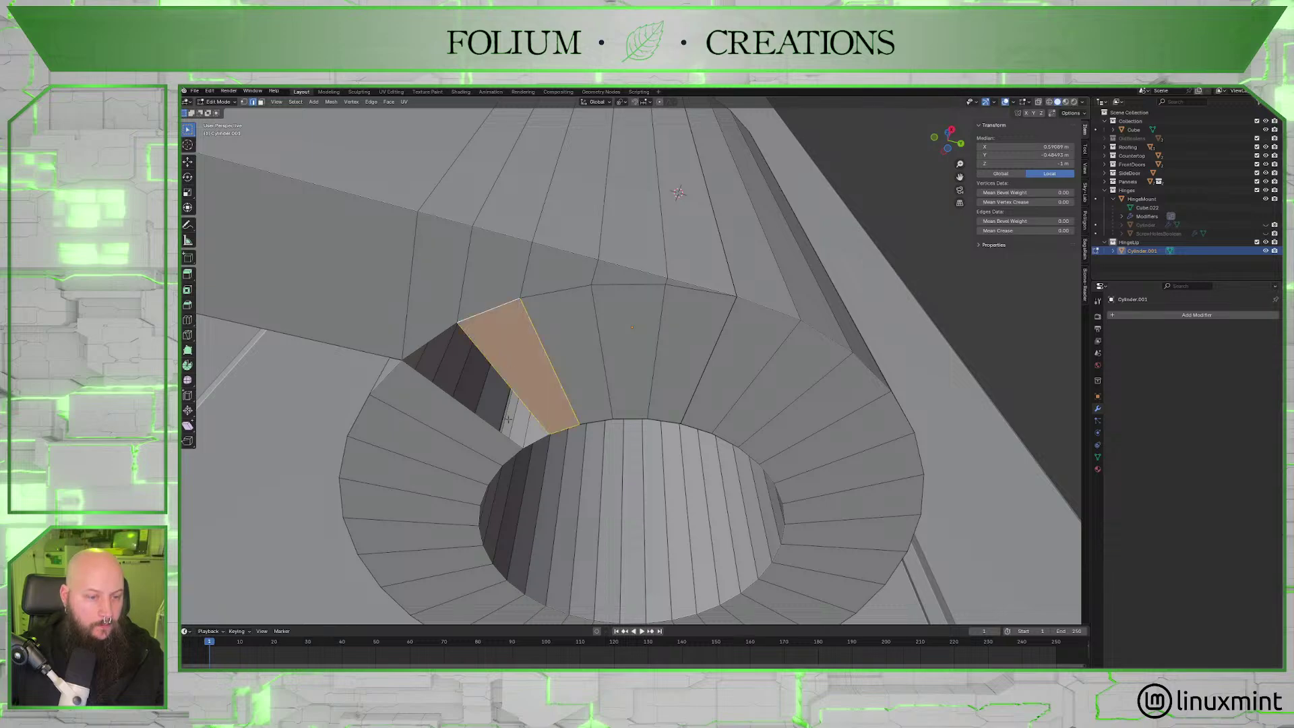
{"action": "left_click", "coordinate": [529, 445]}
{"action": "left_click", "coordinate": [504, 437], "text": "shift"}
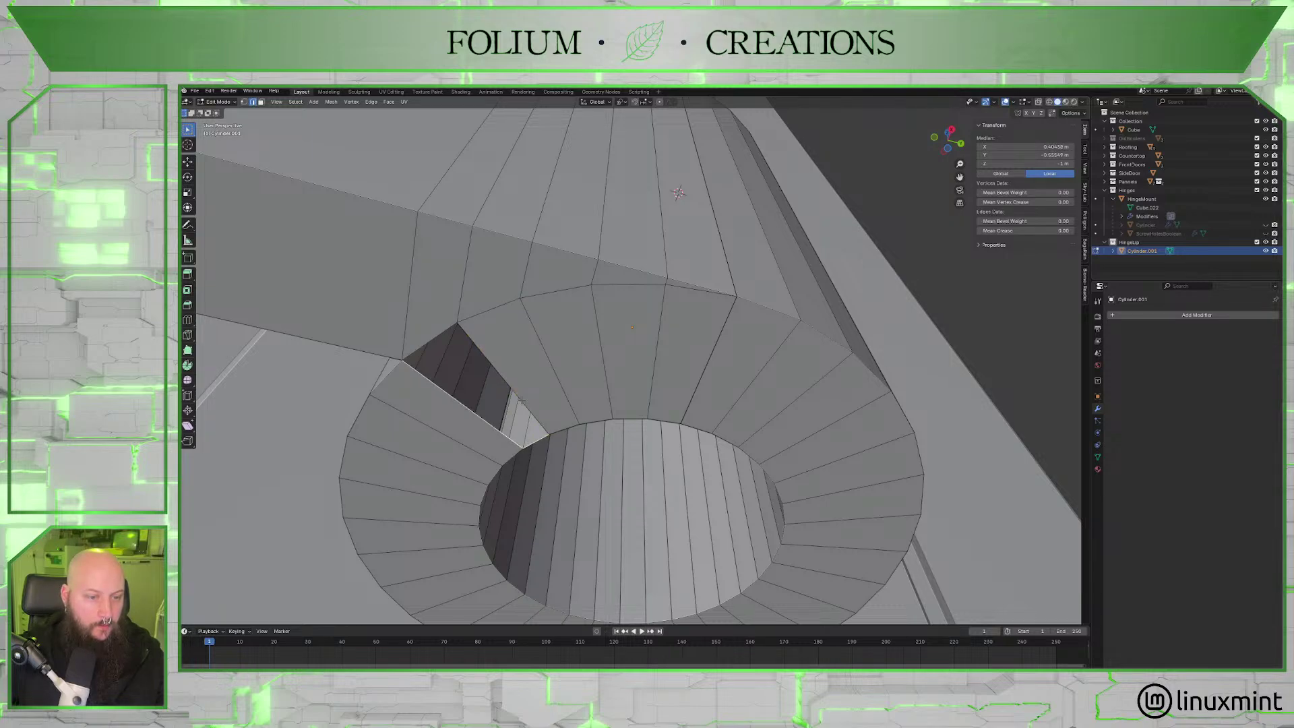
{"action": "left_click", "coordinate": [503, 378], "text": "shift"}
{"action": "left_click", "coordinate": [429, 342], "text": "shift"}
{"action": "key", "text": "f"}
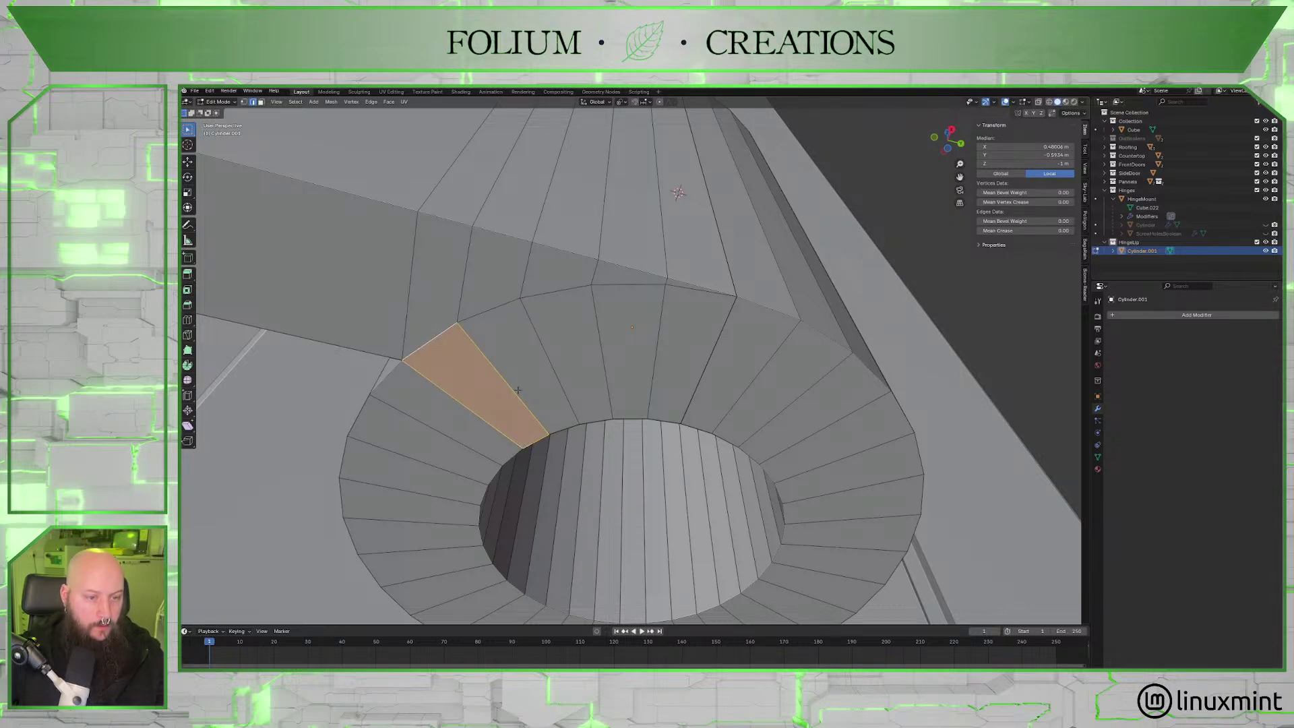
Select the whole hinge mesh and clean it up with Delete Loose.
{"action": "key", "text": "a"}
{"action": "scroll", "coordinate": [517, 390], "scroll_direction": "down", "scroll_amount": 6}
{"action": "middle_click_drag", "start_coordinate": [517, 390], "coordinate": [597, 472]}
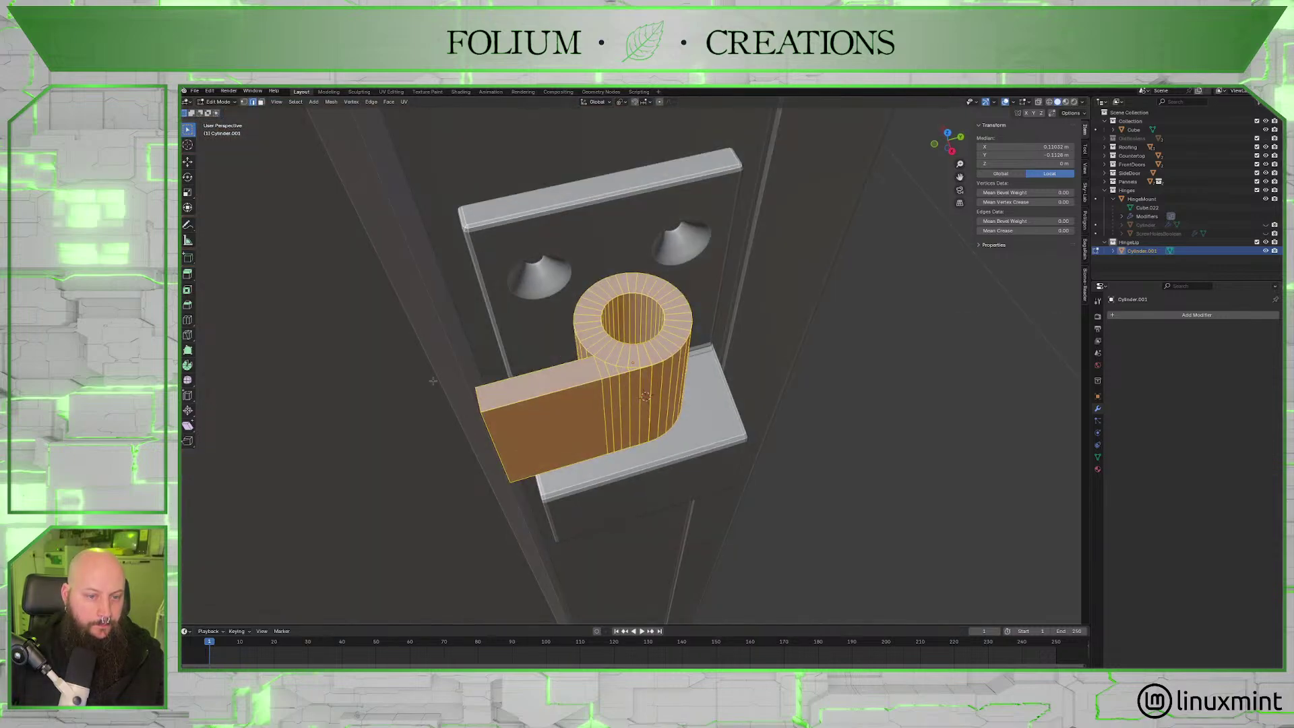
{"action": "left_click", "coordinate": [329, 103]}
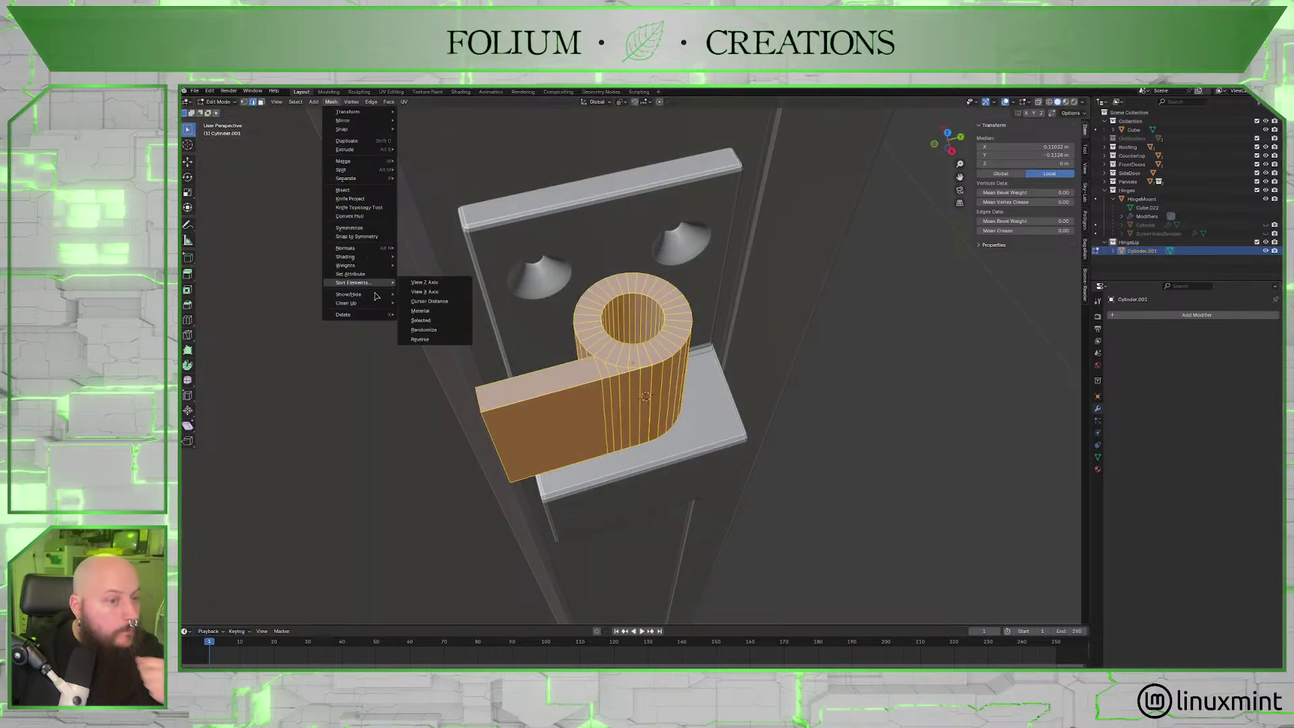
{"action": "mouse_move", "coordinate": [377, 305]}
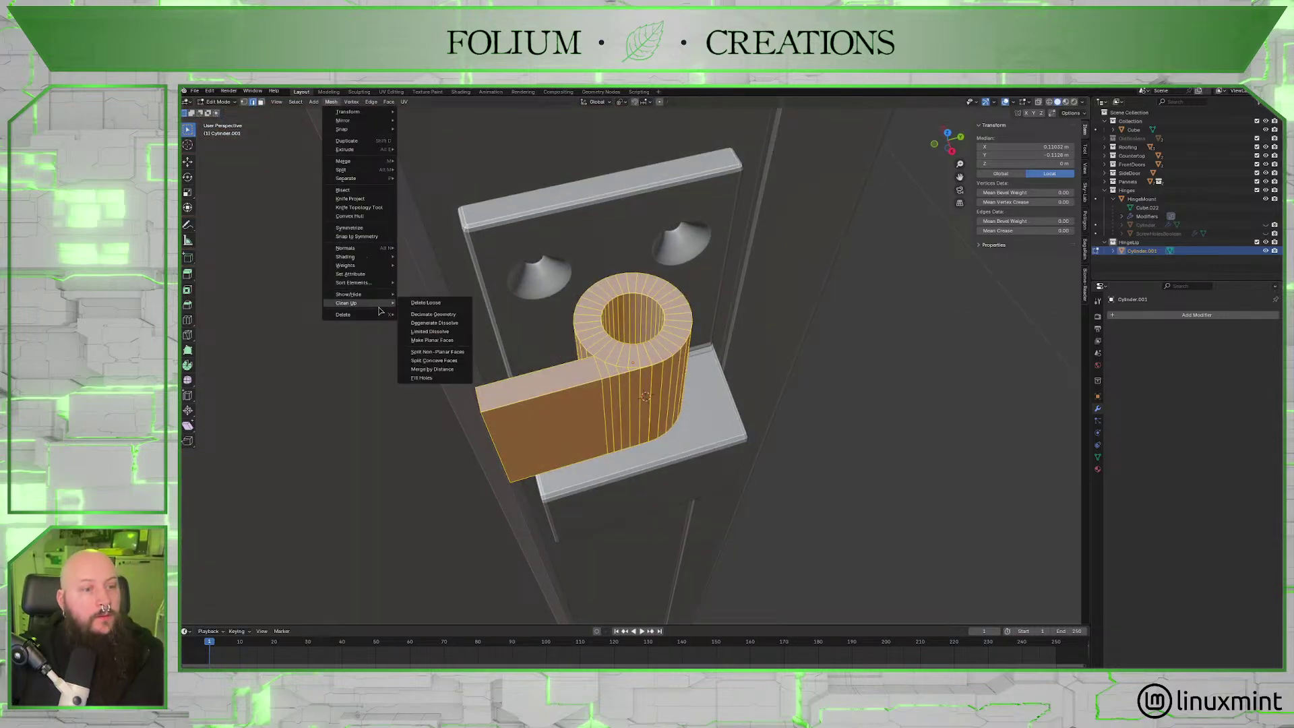
{"action": "left_click", "coordinate": [430, 302]}
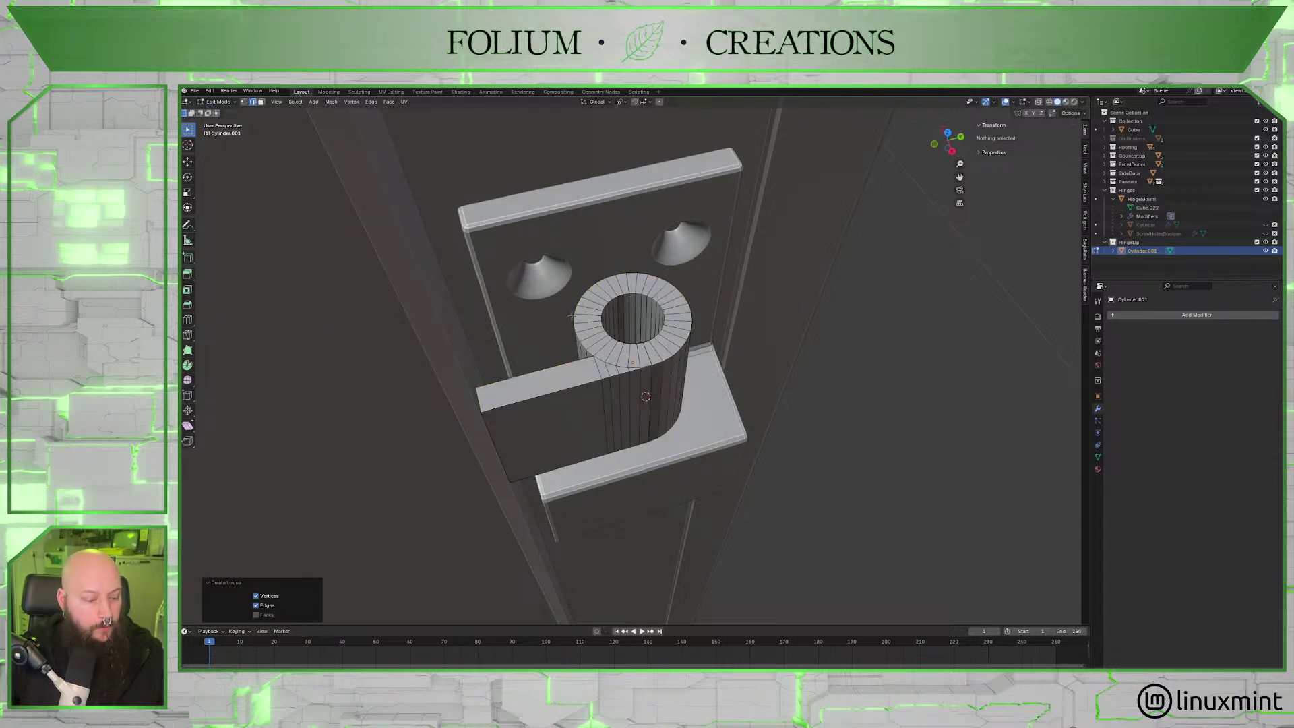
Reselect the whole hinge mesh and run the Fill Holes cleanup with sides at 4.
{"action": "key", "text": "a"}
{"action": "left_click", "coordinate": [330, 102]}
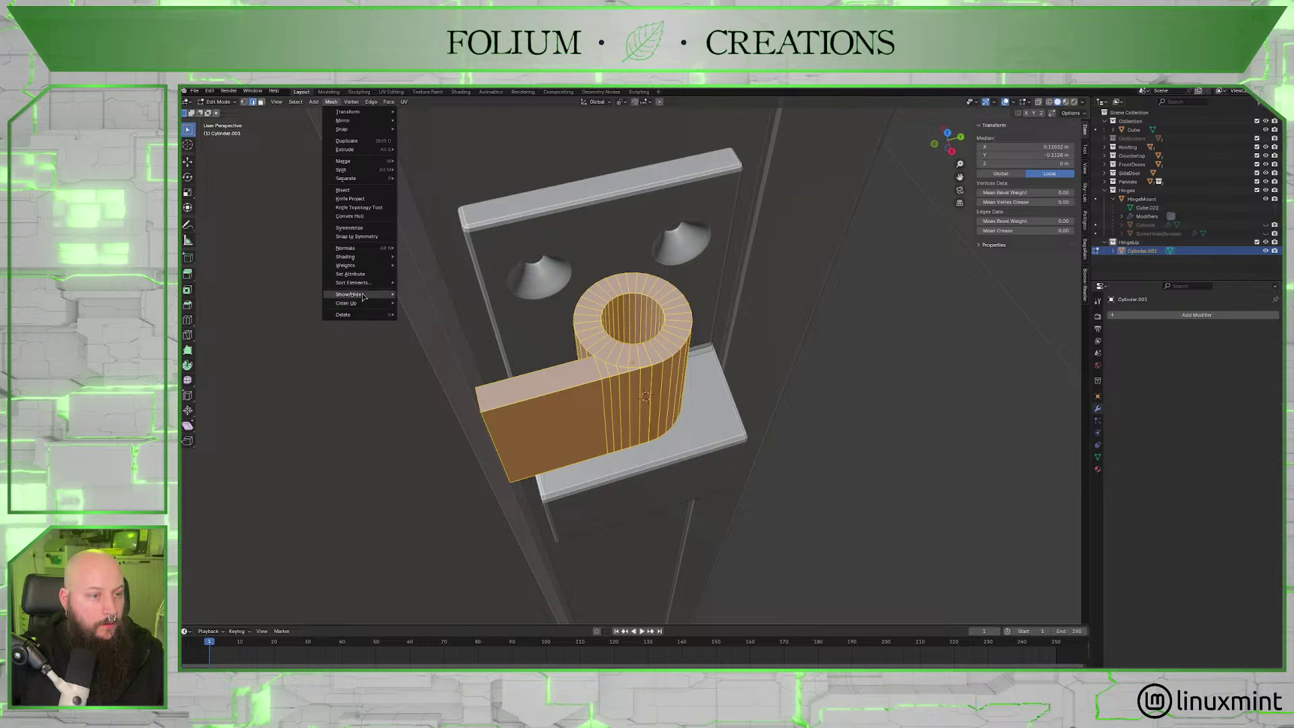
{"action": "mouse_move", "coordinate": [369, 305]}
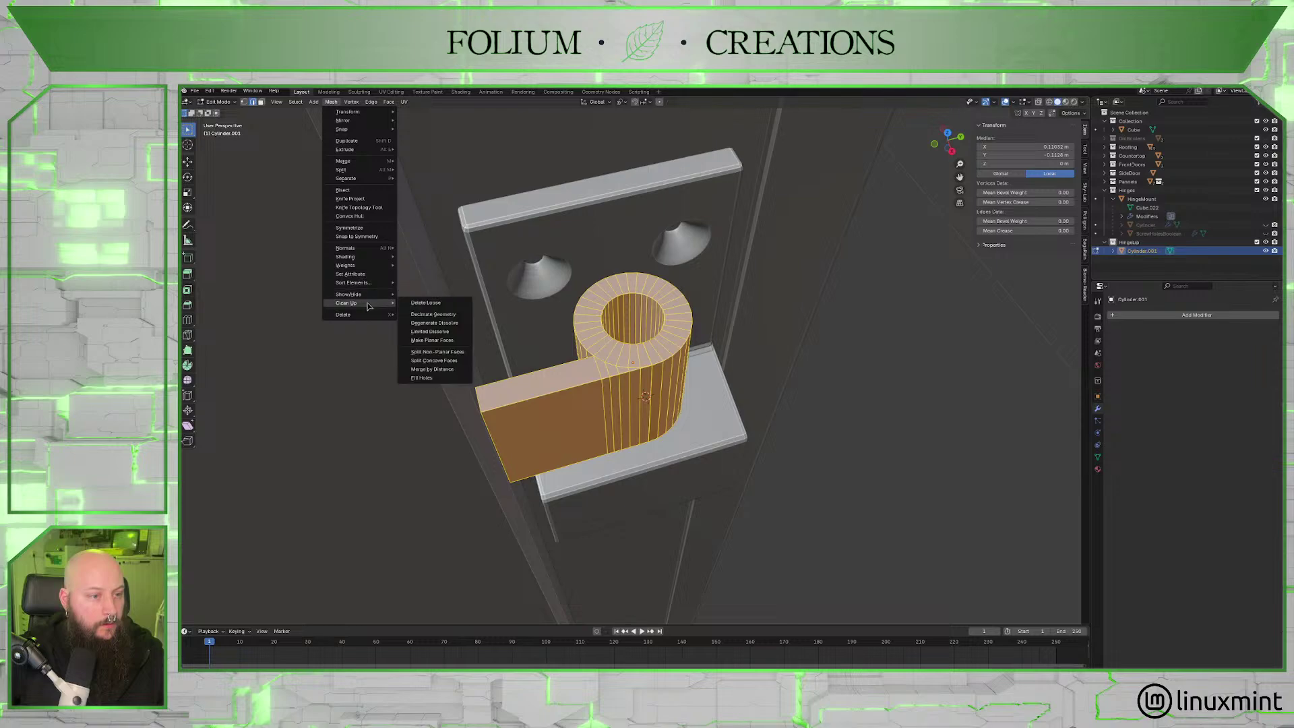
{"action": "left_click", "coordinate": [450, 378]}
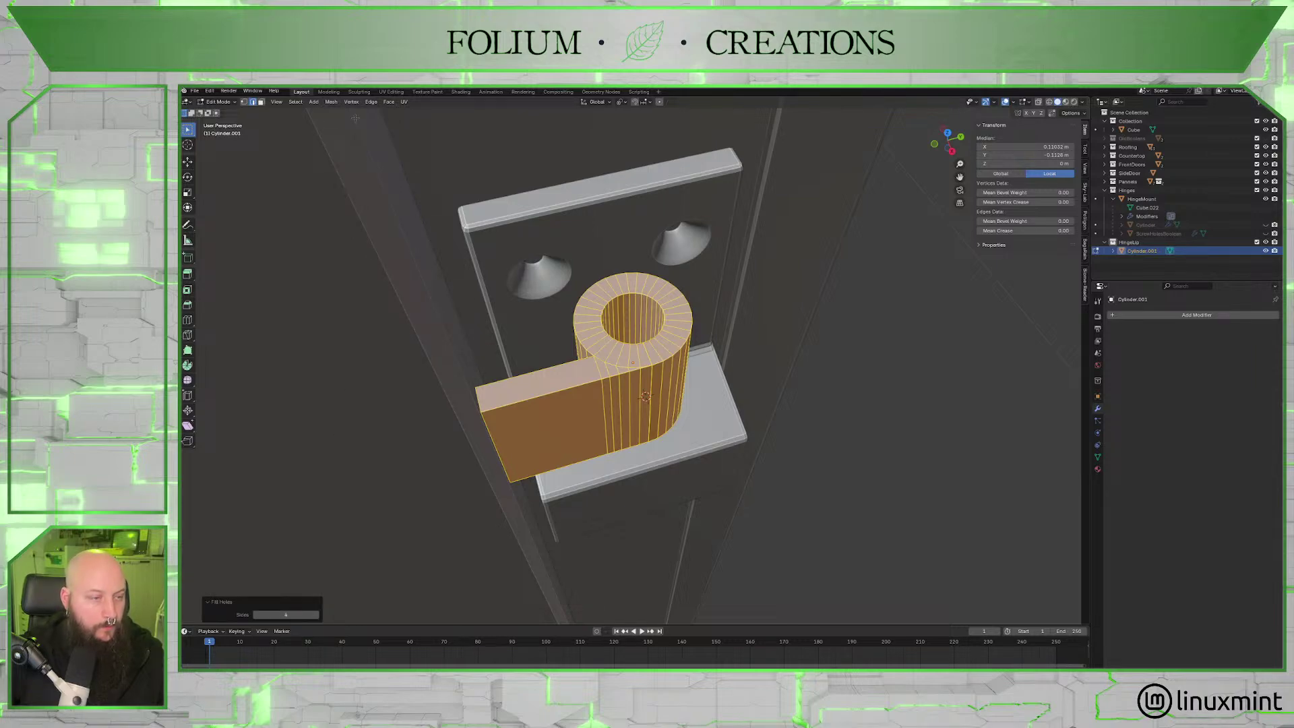
Merge the duplicate vertices of the whole hinge mesh by distance.
{"action": "left_click", "coordinate": [331, 101]}
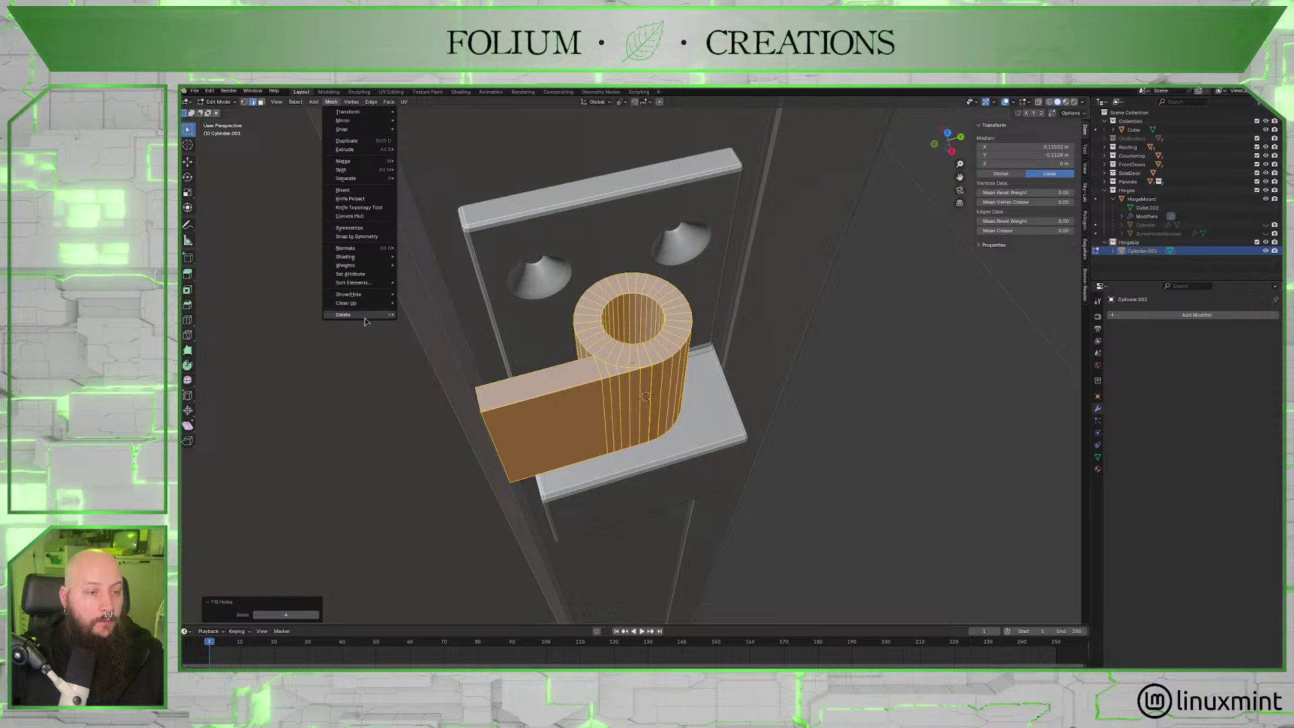
{"action": "mouse_move", "coordinate": [368, 304]}
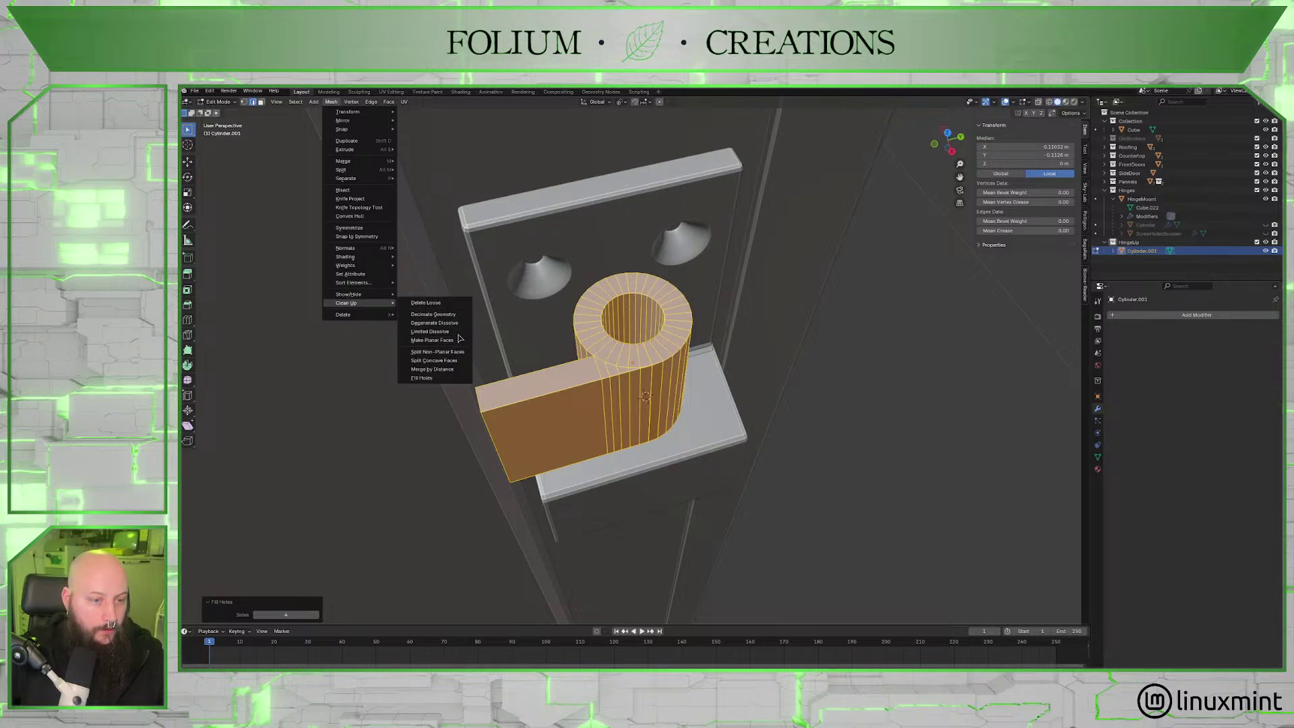
{"action": "left_click", "coordinate": [451, 371]}
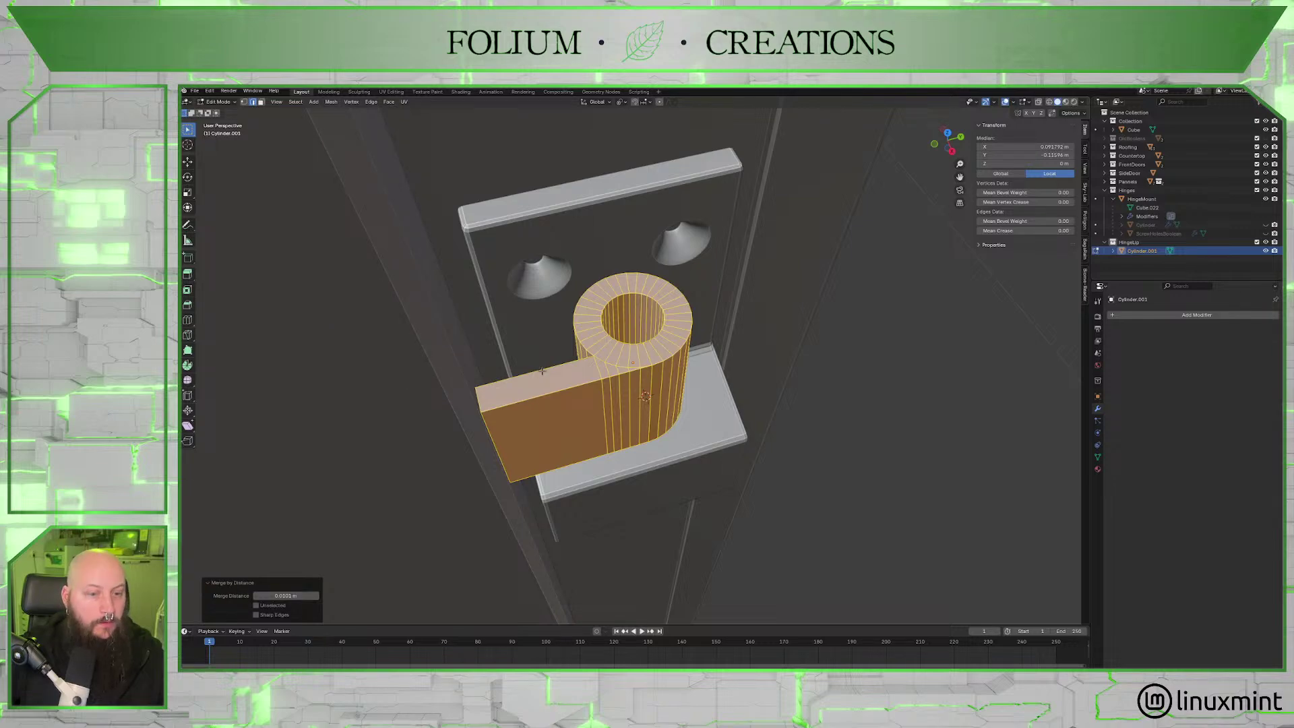
Recalculate the normals of the whole hinge mesh to the outside and return to Object Mode.
{"action": "middle_click_drag", "start_coordinate": [449, 369], "coordinate": [605, 393]}
{"action": "scroll", "coordinate": [616, 417], "scroll_direction": "up", "scroll_amount": 5}
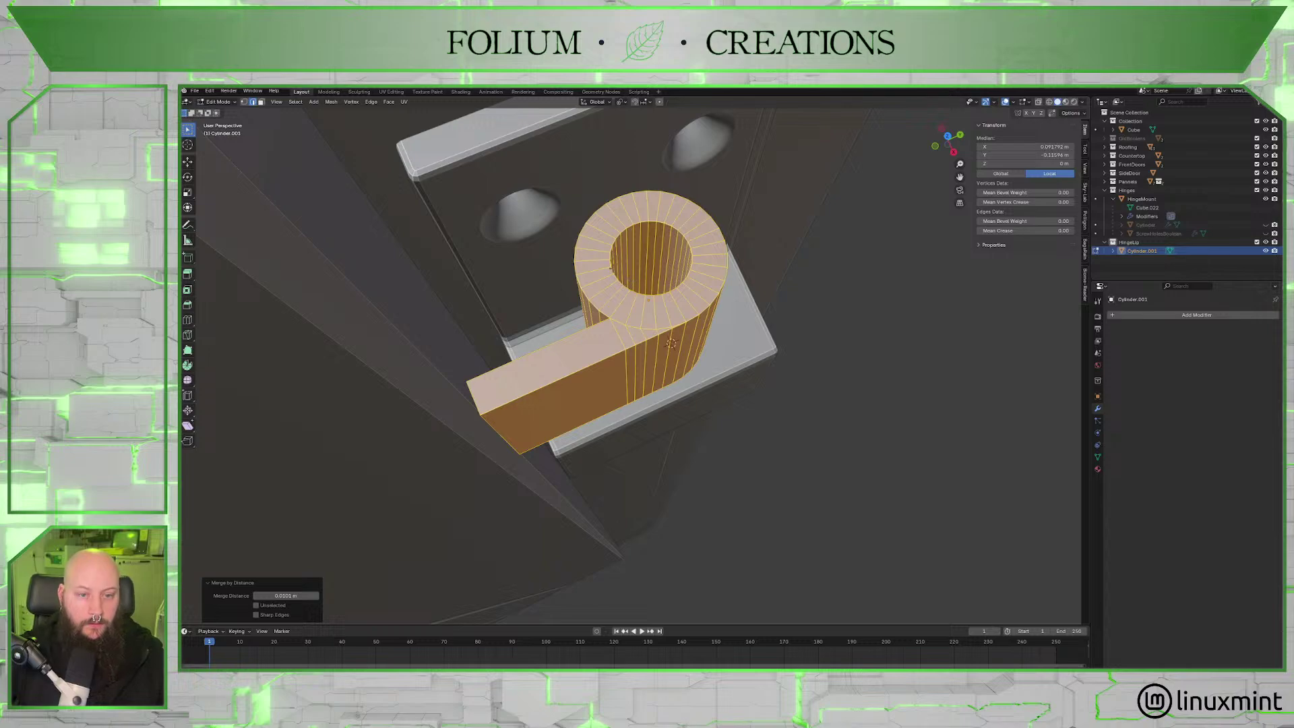
{"action": "middle_click_drag", "start_coordinate": [462, 276], "coordinate": [466, 278]}
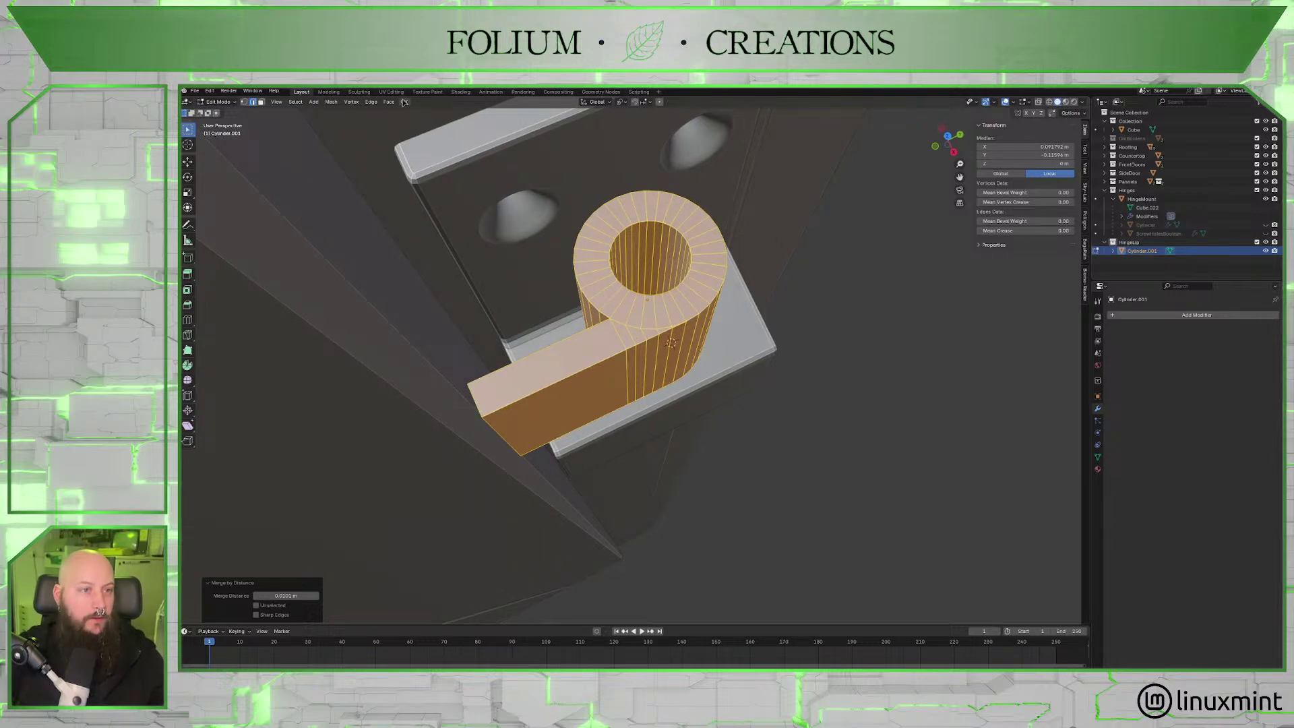
{"action": "left_click", "coordinate": [331, 102]}
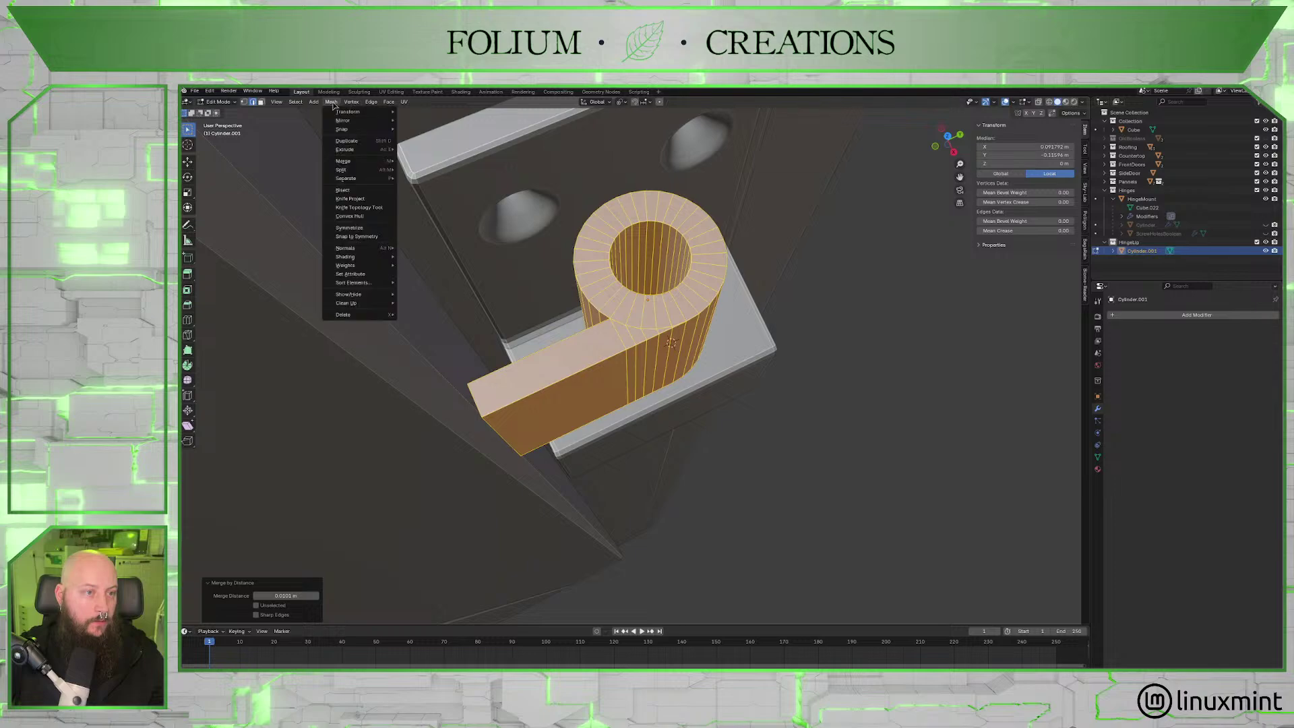
{"action": "mouse_move", "coordinate": [360, 251]}
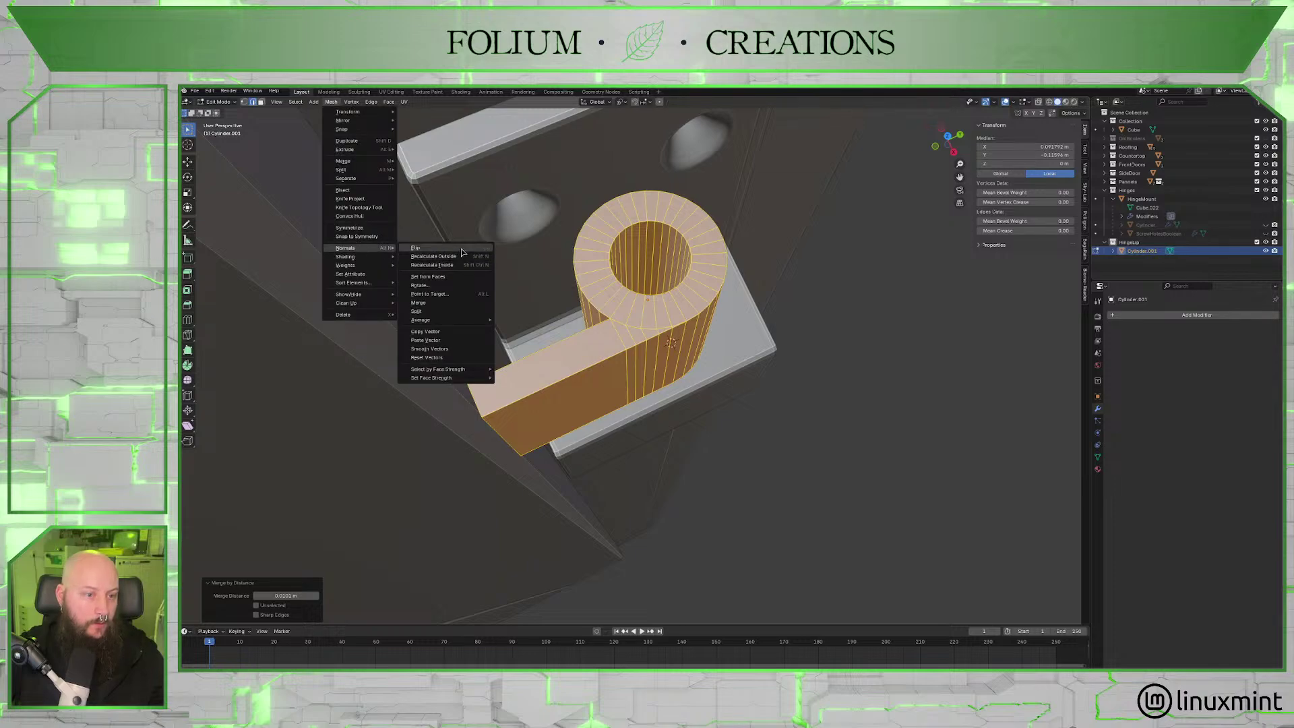
{"action": "left_click", "coordinate": [490, 257]}
{"action": "middle_click_drag", "start_coordinate": [667, 337], "coordinate": [705, 343]}
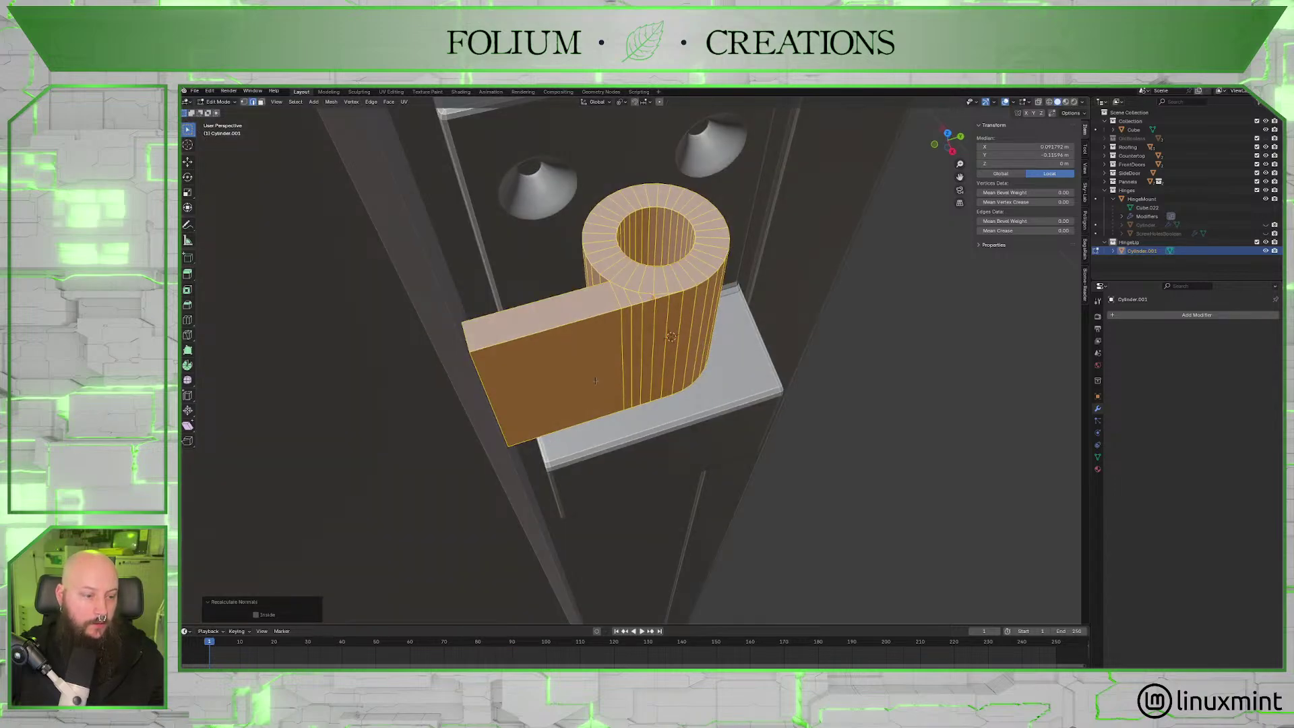
{"action": "key", "text": "Tab"}
{"action": "middle_click_drag", "start_coordinate": [595, 381], "coordinate": [714, 393]}
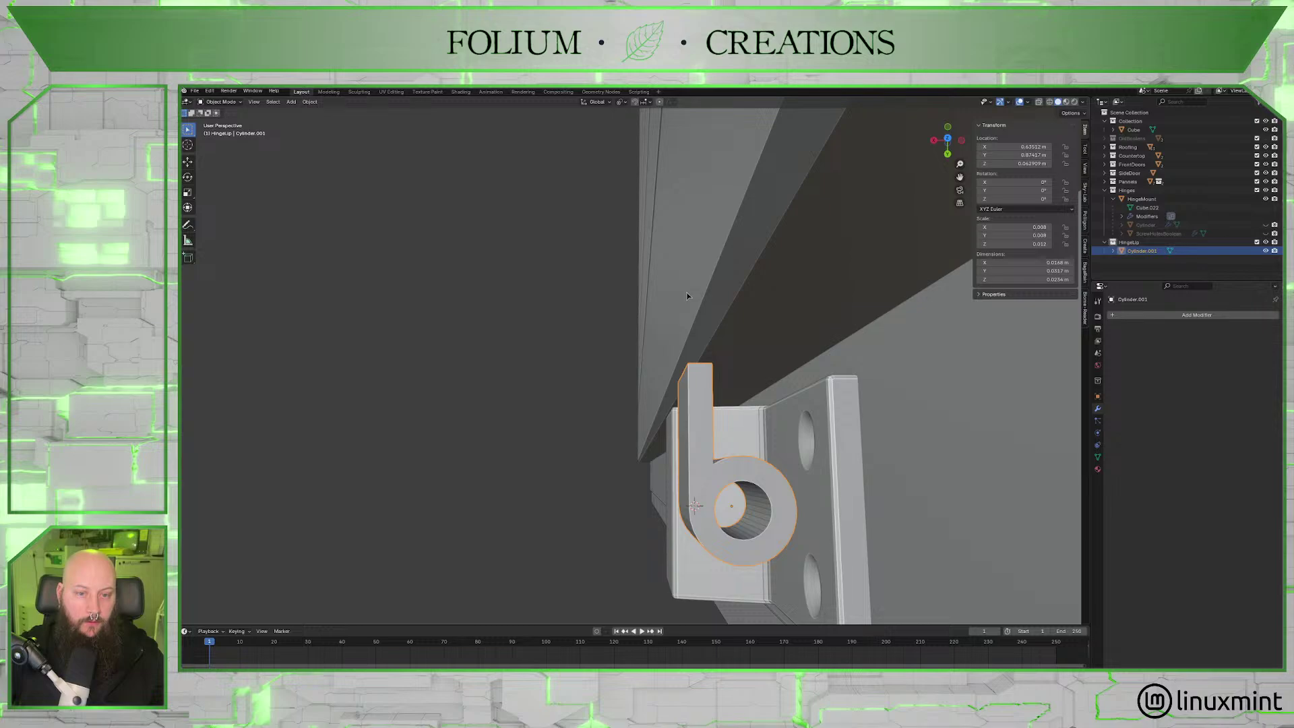
From the top view, add one loop cut across the hinge leaf, slid slightly toward its free end, and show the scene in wireframe.
{"action": "left_click", "coordinate": [947, 138]}
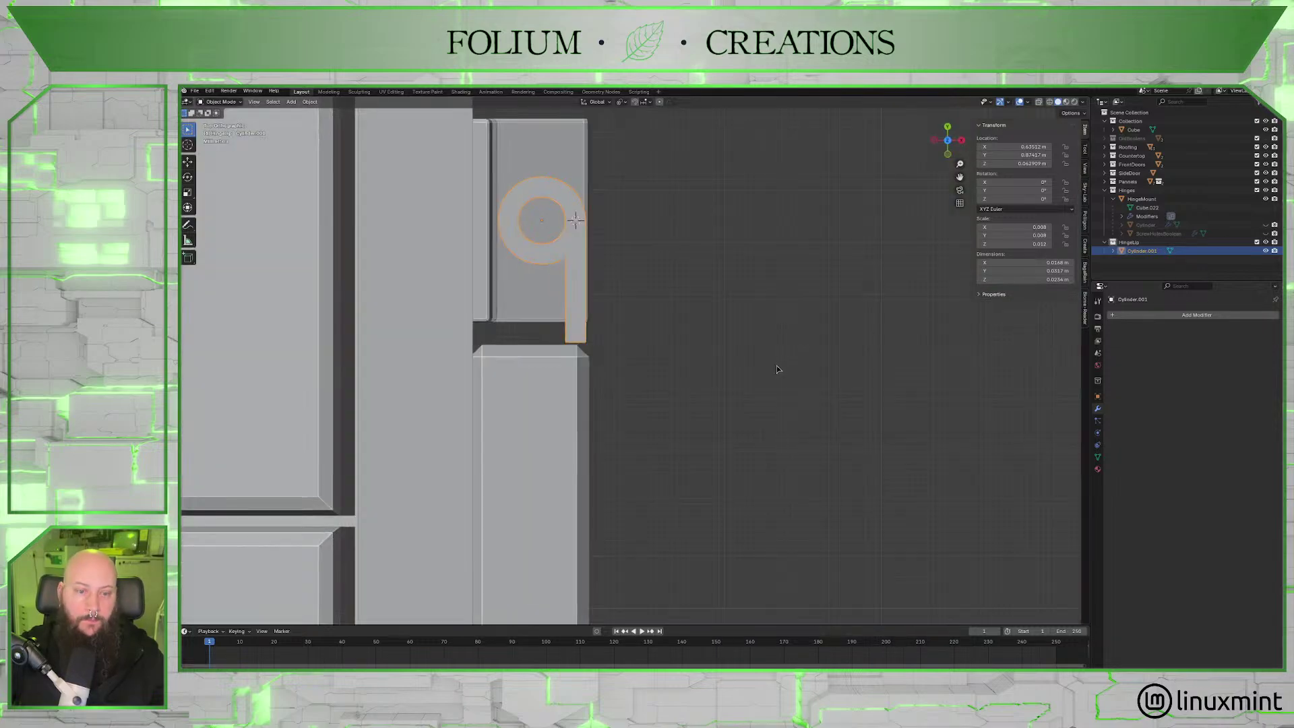
{"action": "key", "text": "Tab"}
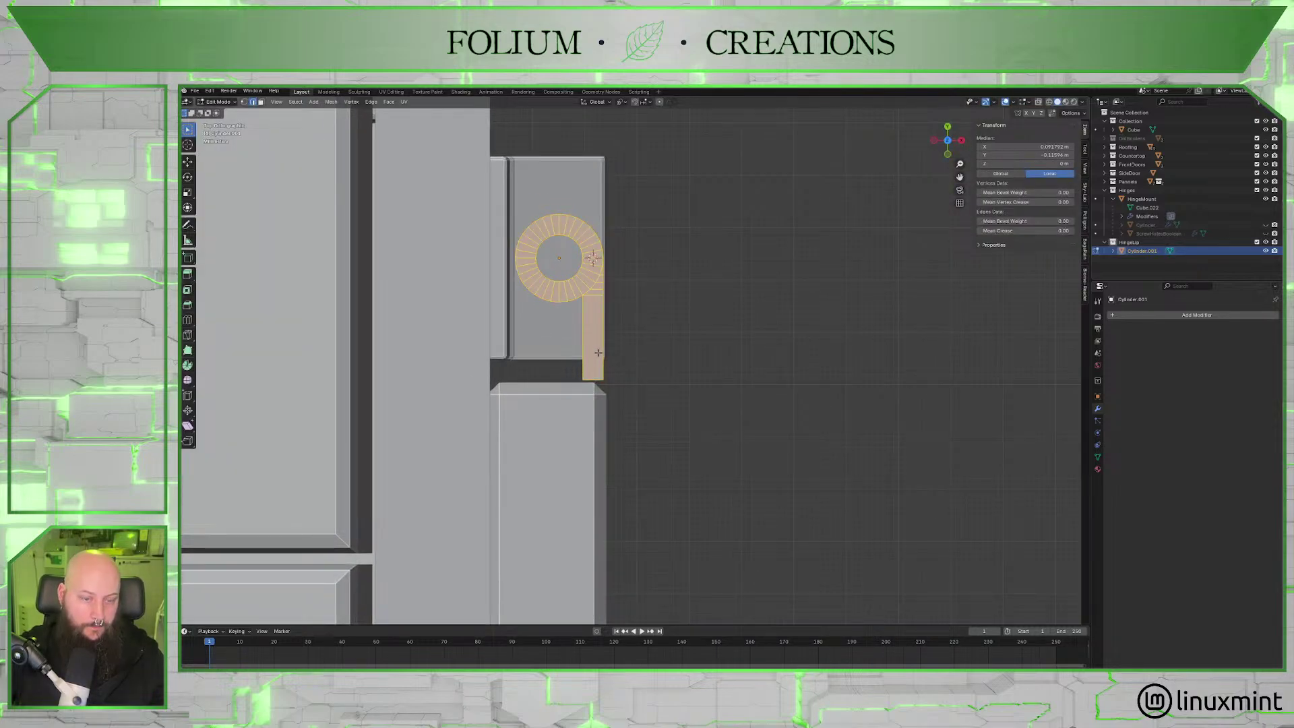
{"action": "key", "text": "ctrl+r"}
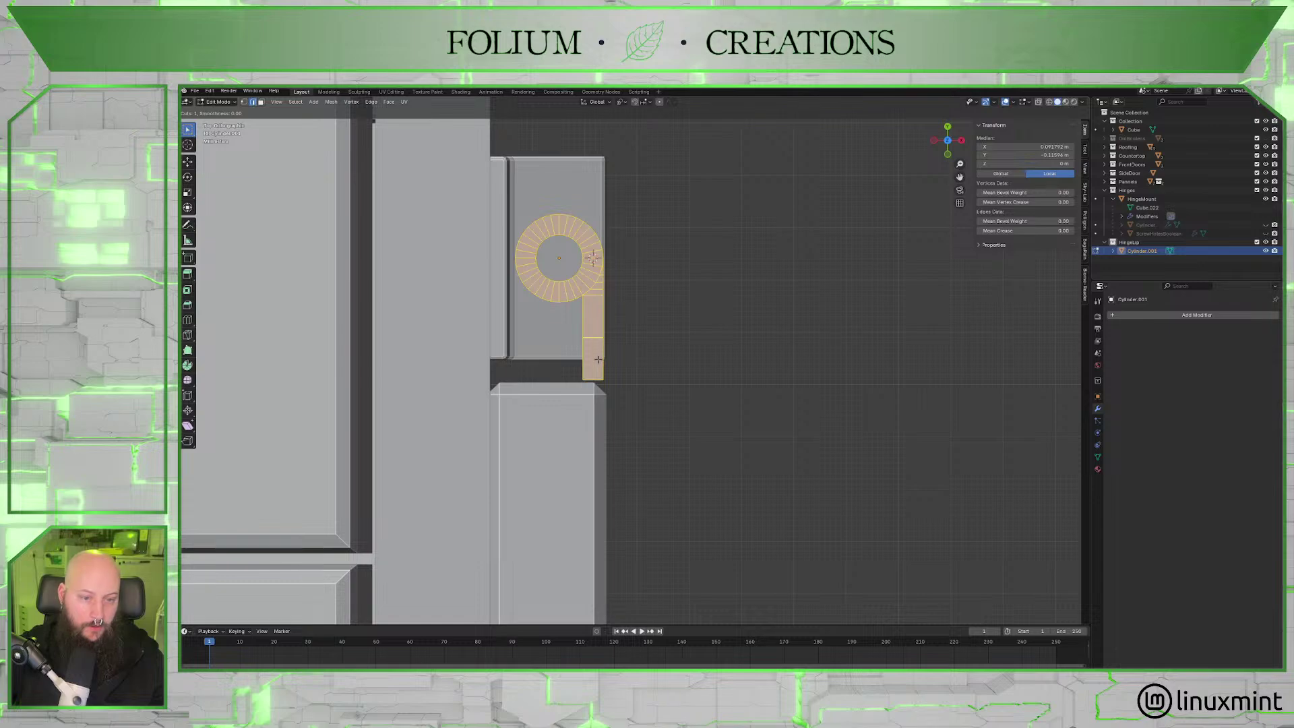
{"action": "left_click", "coordinate": [598, 359]}
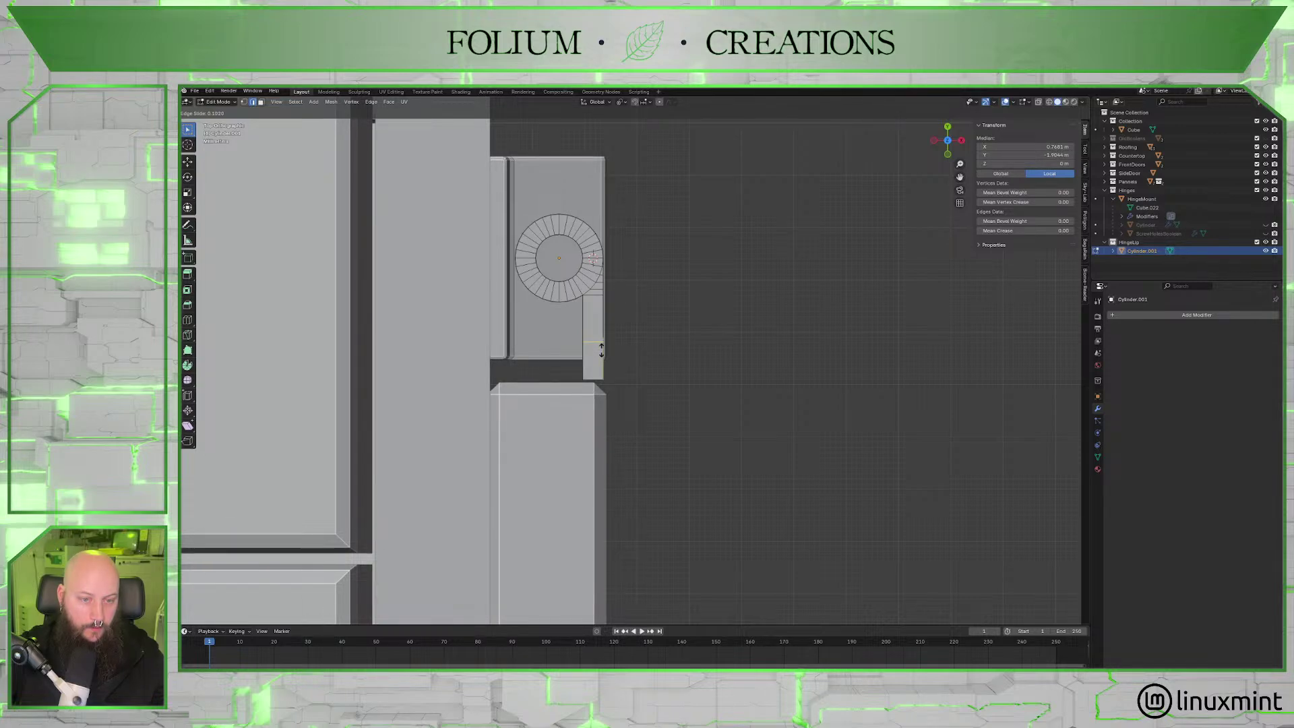
{"action": "left_click", "coordinate": [602, 357]}
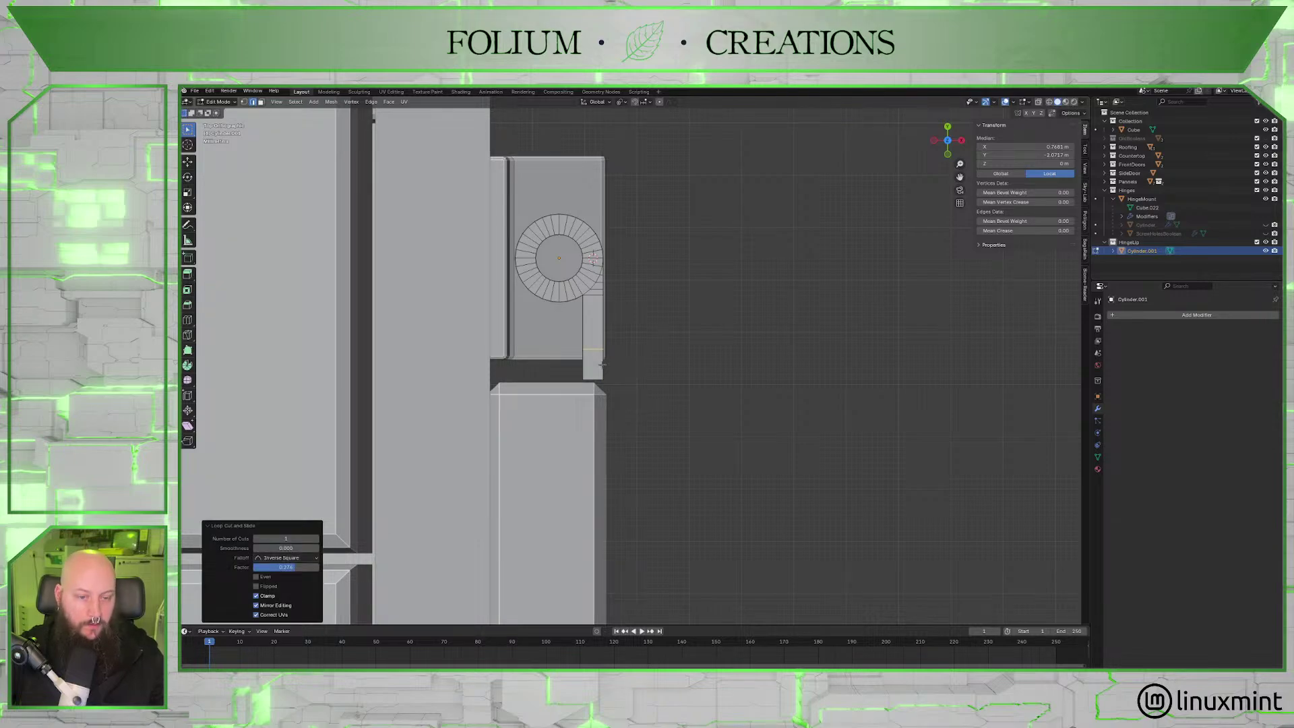
{"action": "left_click", "coordinate": [1048, 101]}
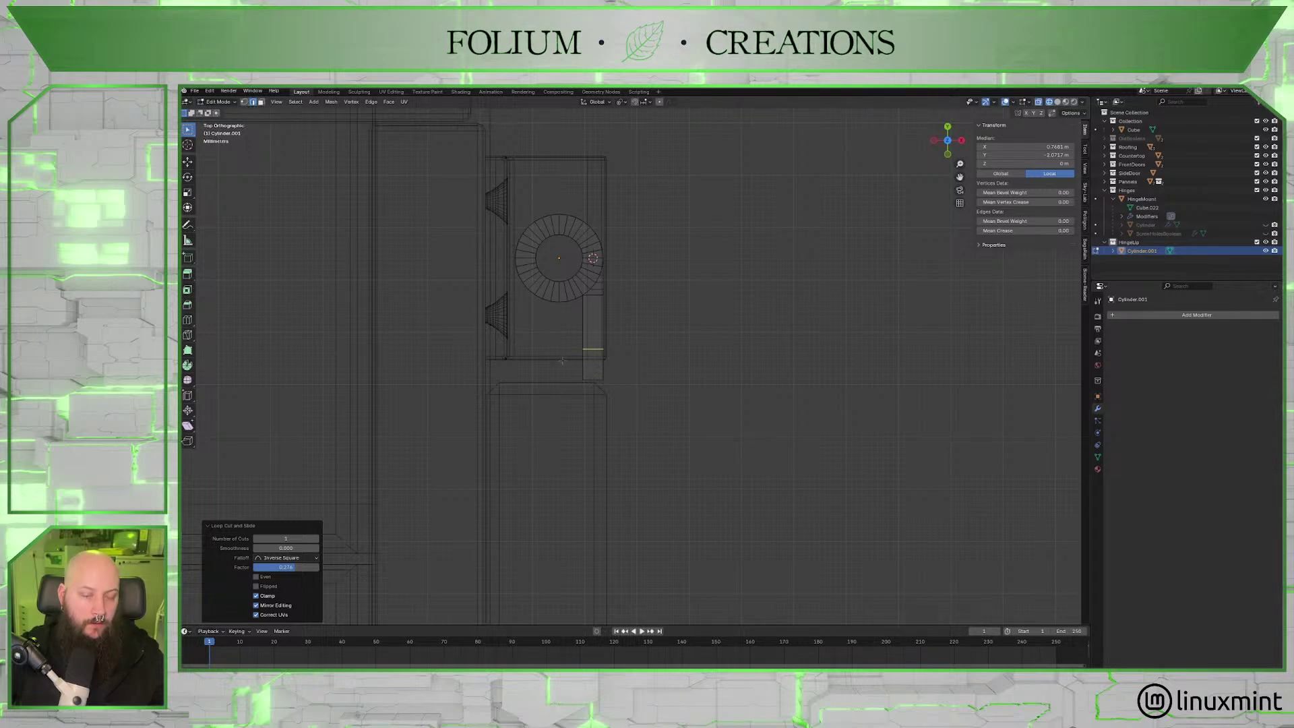
Move the hinge leaf's free end about 5 mm outward along X and extrude it about 15 mm straight onward.
{"action": "left_click_drag", "start_coordinate": [556, 356], "coordinate": [734, 440]}
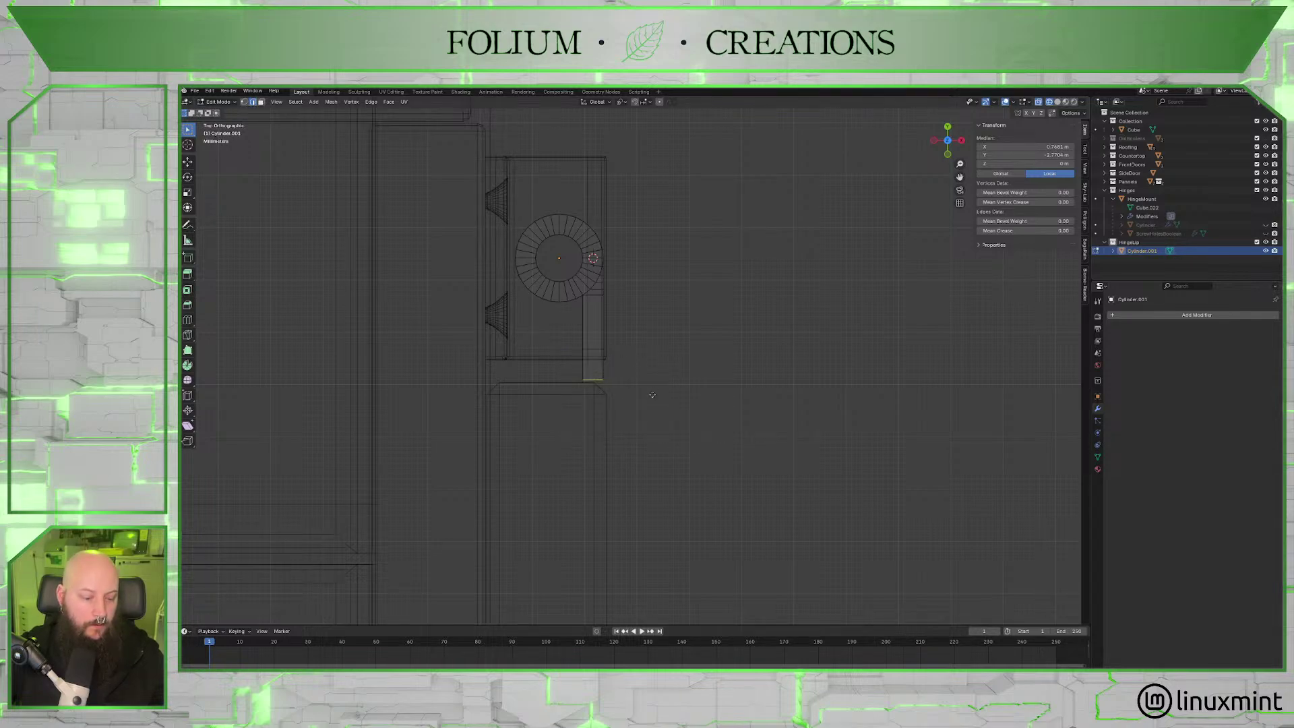
{"action": "key", "text": "g"}
{"action": "key", "text": "x"}
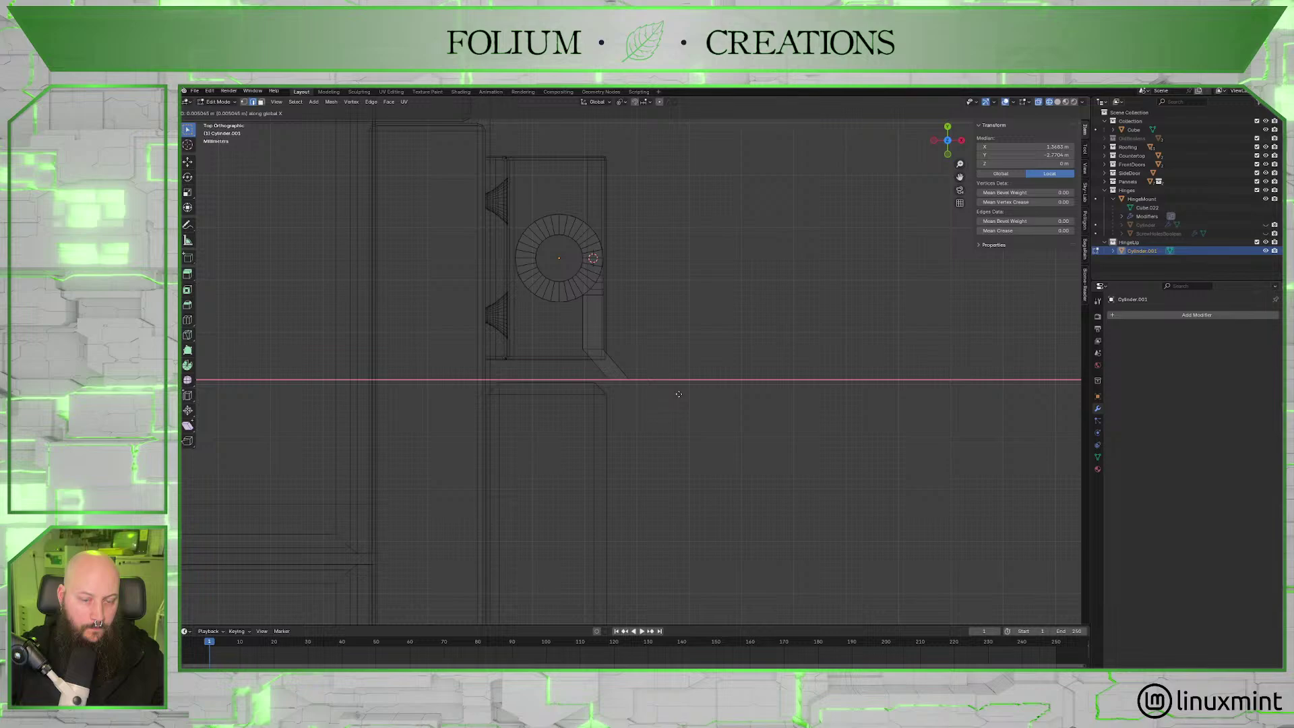
{"action": "key", "text": "Return"}
{"action": "key", "text": "e"}
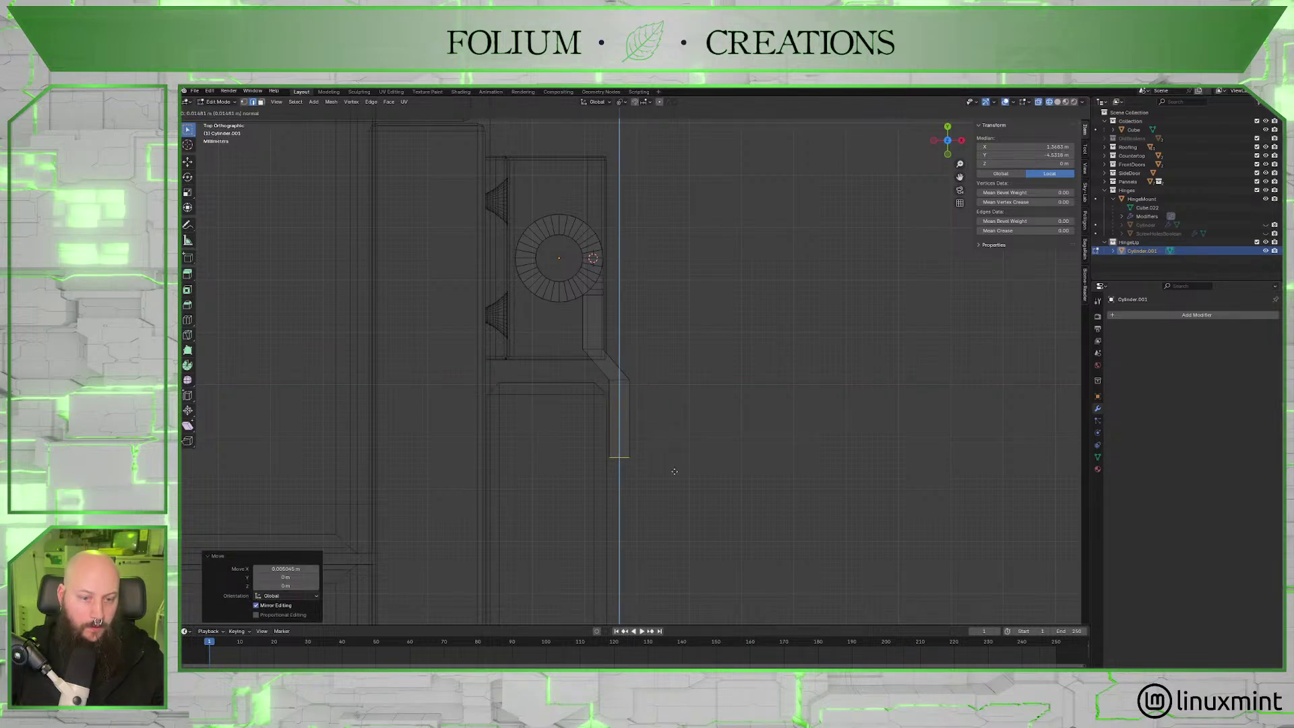
{"action": "key", "text": "Return"}
Select both ends of the newly extruded leaf section and shift them together slightly back toward the door along X.
{"action": "left_click_drag", "start_coordinate": [570, 337], "coordinate": [683, 401]}
{"action": "left_click_drag", "start_coordinate": [588, 365], "coordinate": [710, 405]}
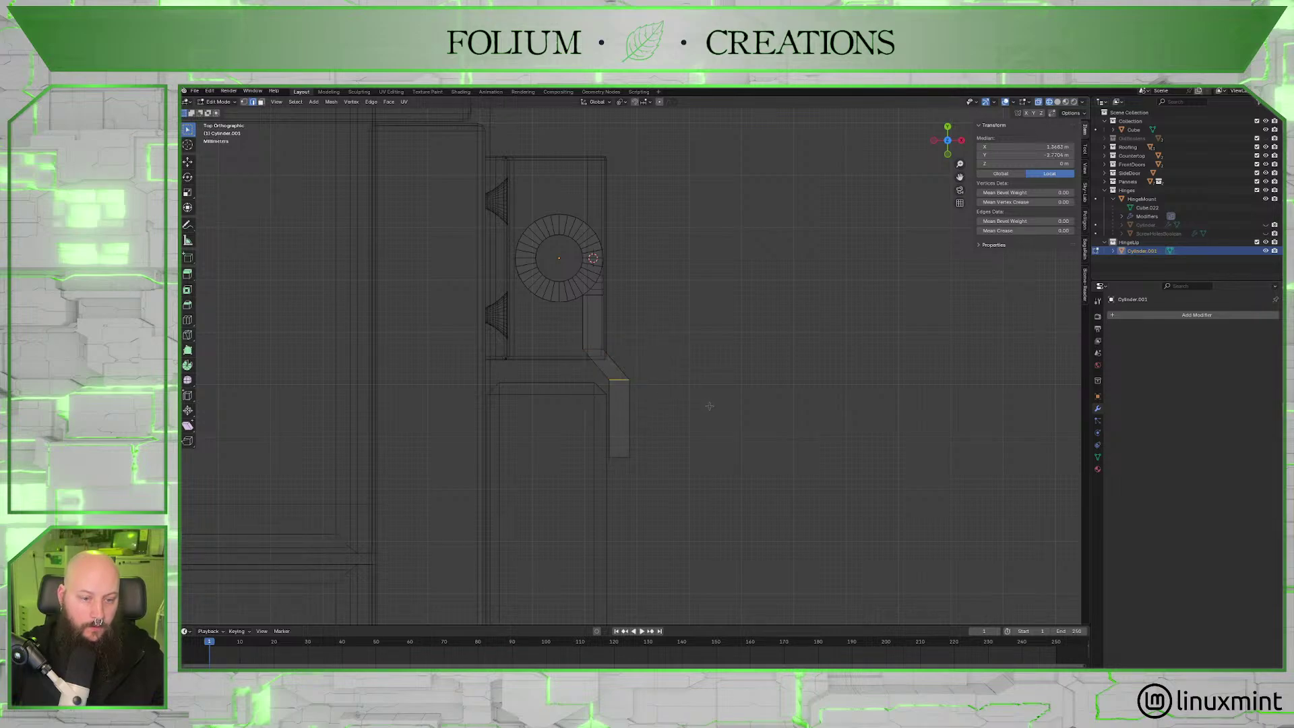
{"action": "key", "text": "g"}
{"action": "key", "text": "x"}
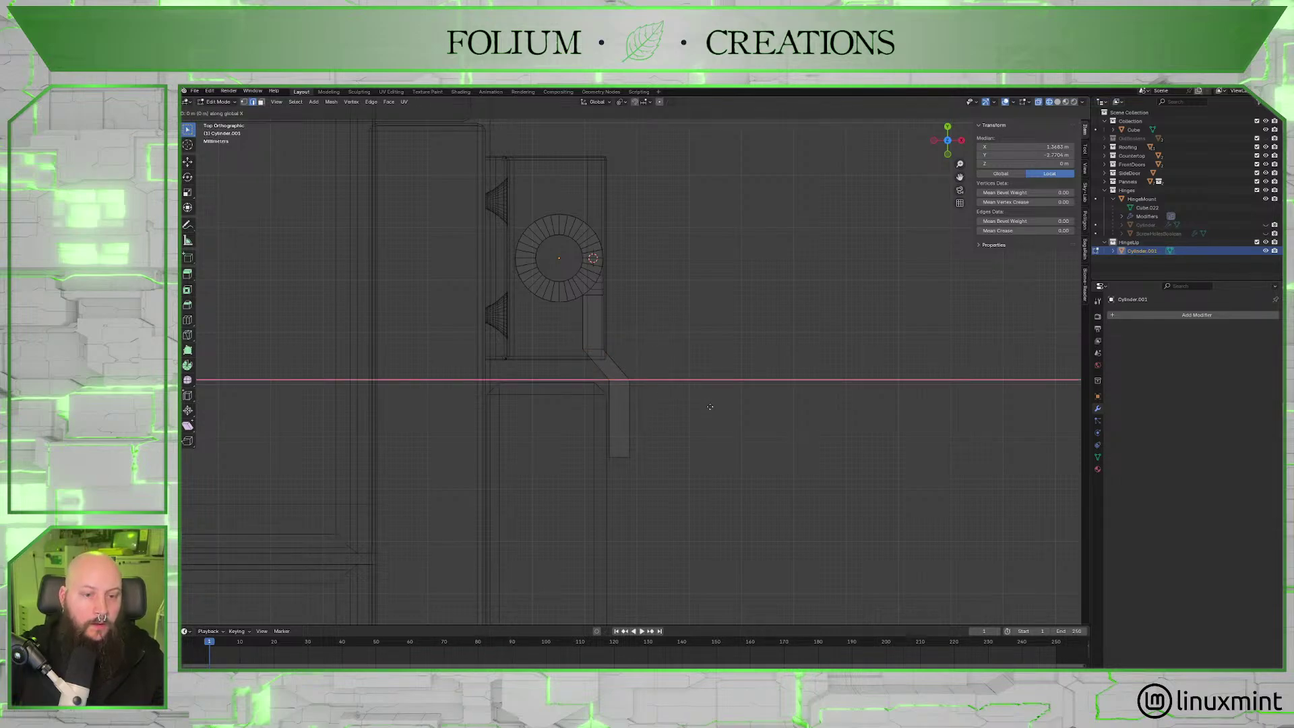
{"action": "key", "text": "Escape"}
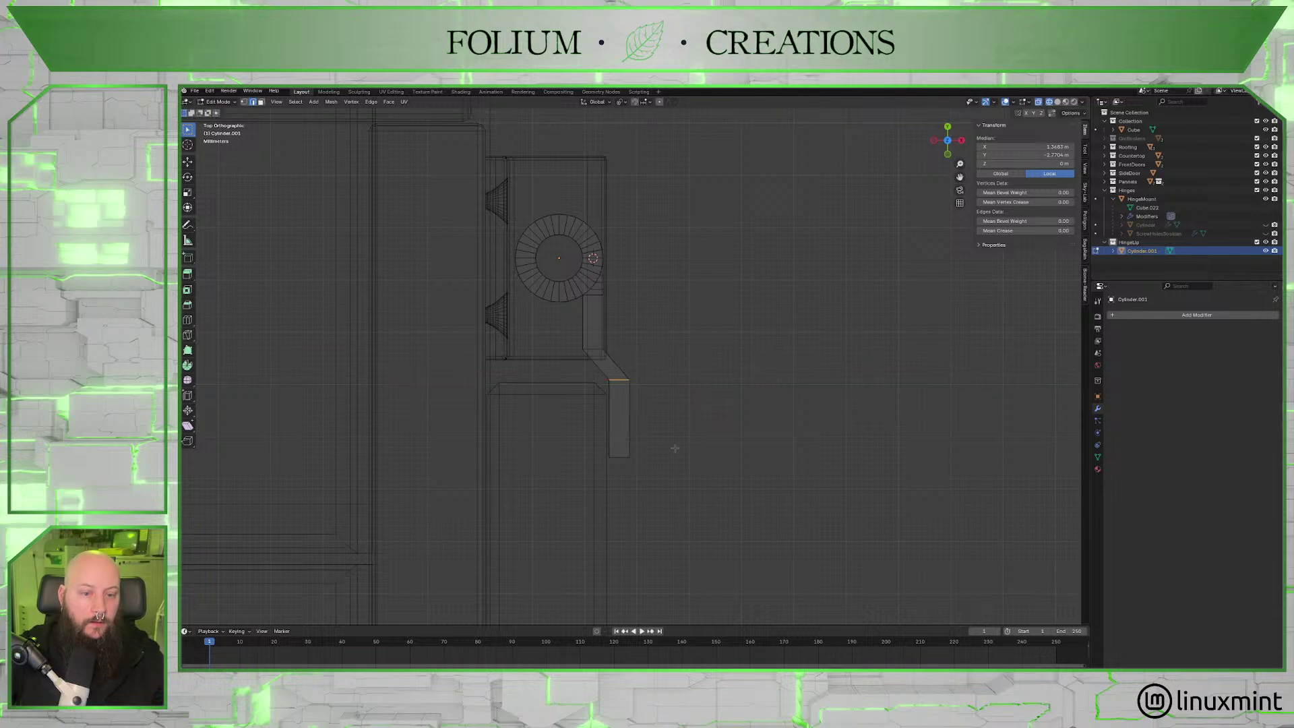
{"action": "left_click_drag", "start_coordinate": [598, 428], "coordinate": [709, 477], "text": "shift"}
{"action": "key", "text": "g"}
{"action": "key", "text": "x"}
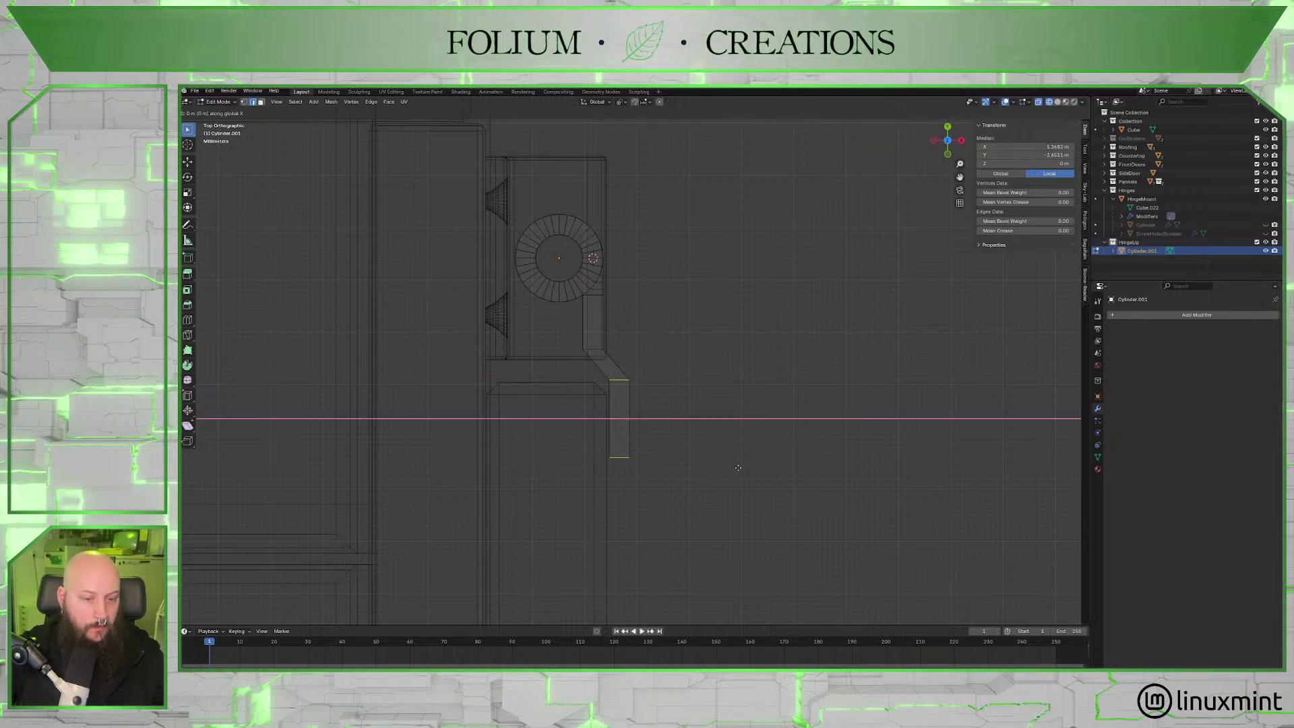
{"action": "left_click", "coordinate": [737, 467]}
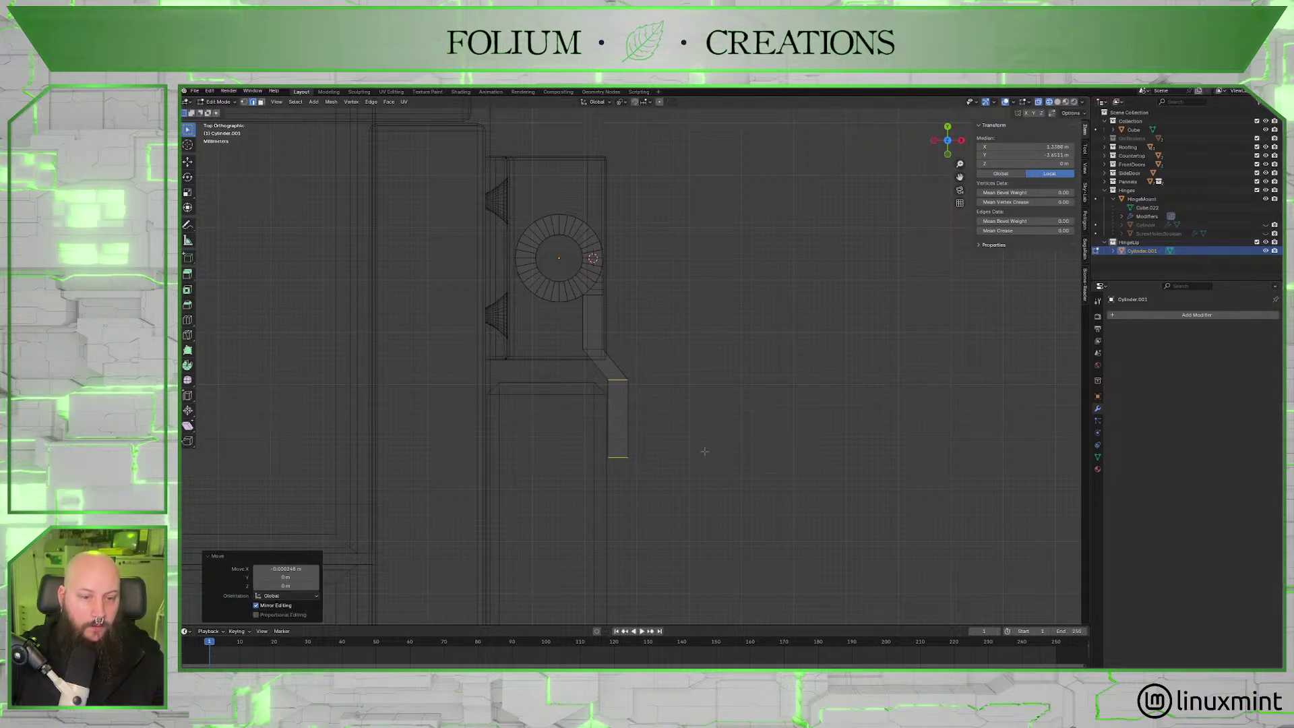
Rotate the leaf's outer bend edges by about 13° and its inner bend edges by about 18° around Z.
{"action": "scroll", "coordinate": [704, 451], "scroll_direction": "up", "scroll_amount": 2}
{"action": "left_click", "coordinate": [595, 392]}
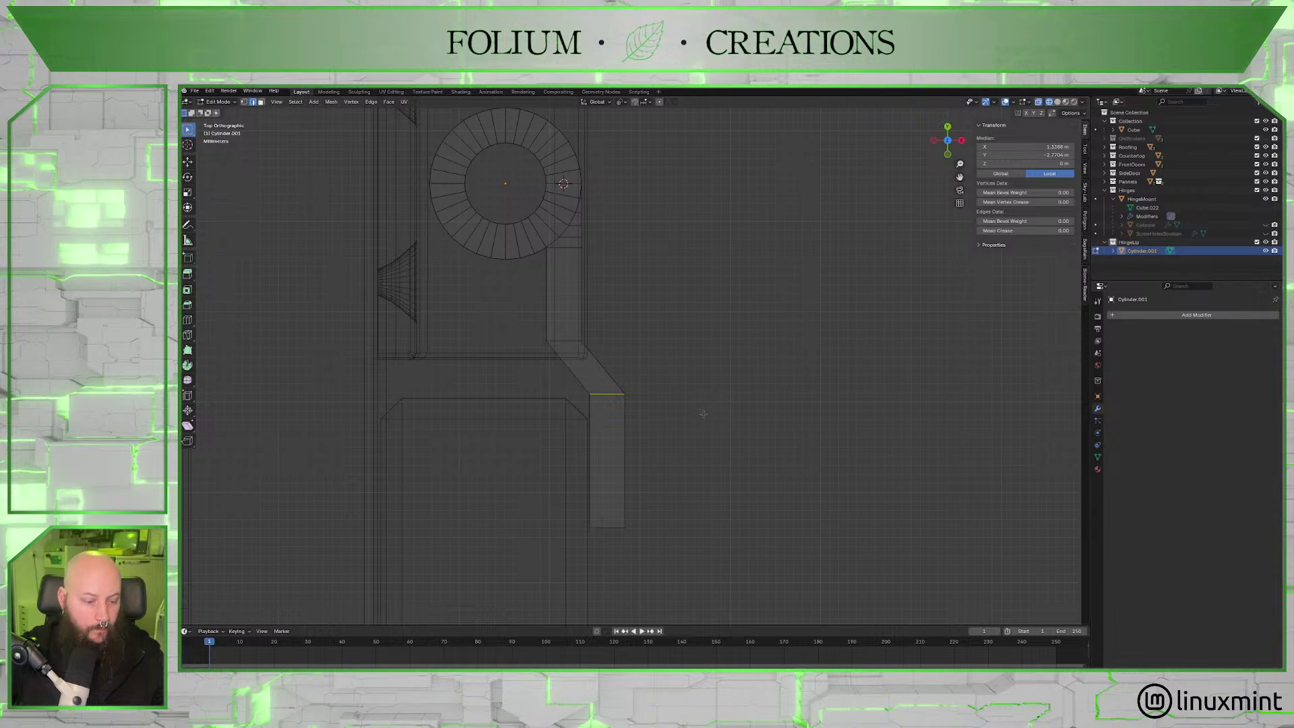
{"action": "key", "text": "r"}
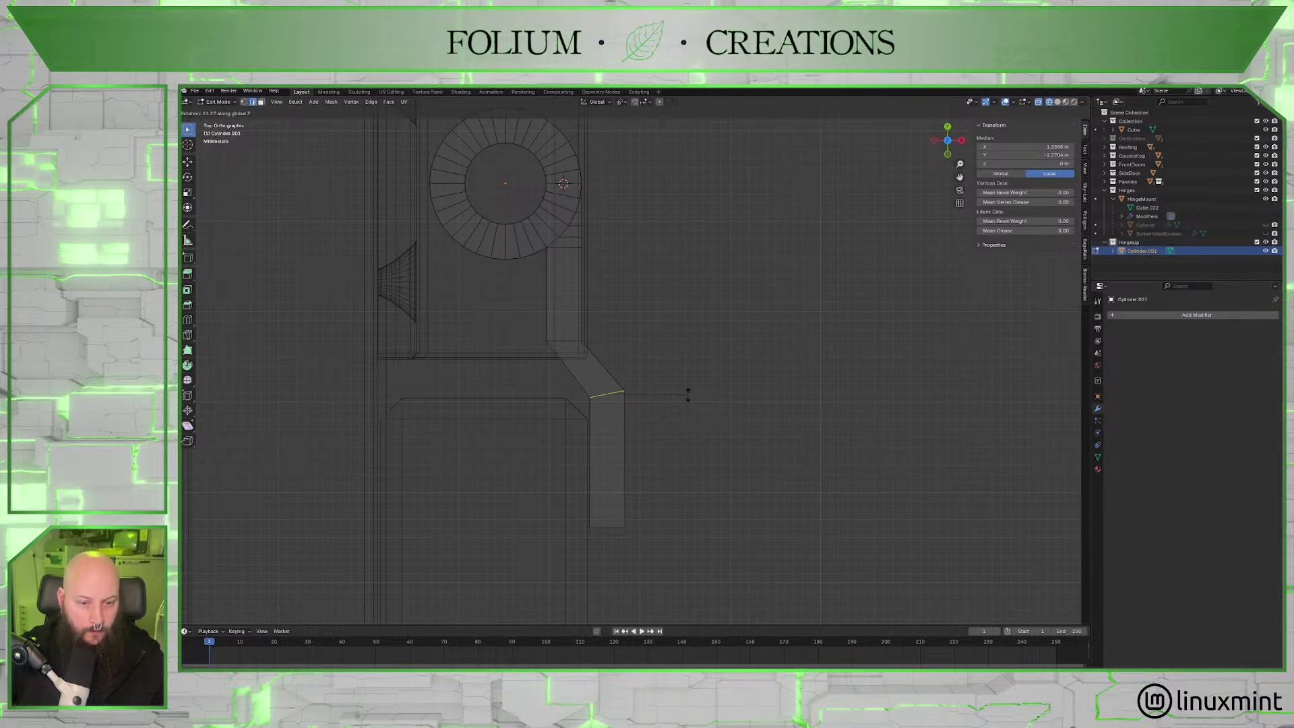
{"action": "left_click", "coordinate": [683, 391]}
{"action": "left_click", "coordinate": [607, 350]}
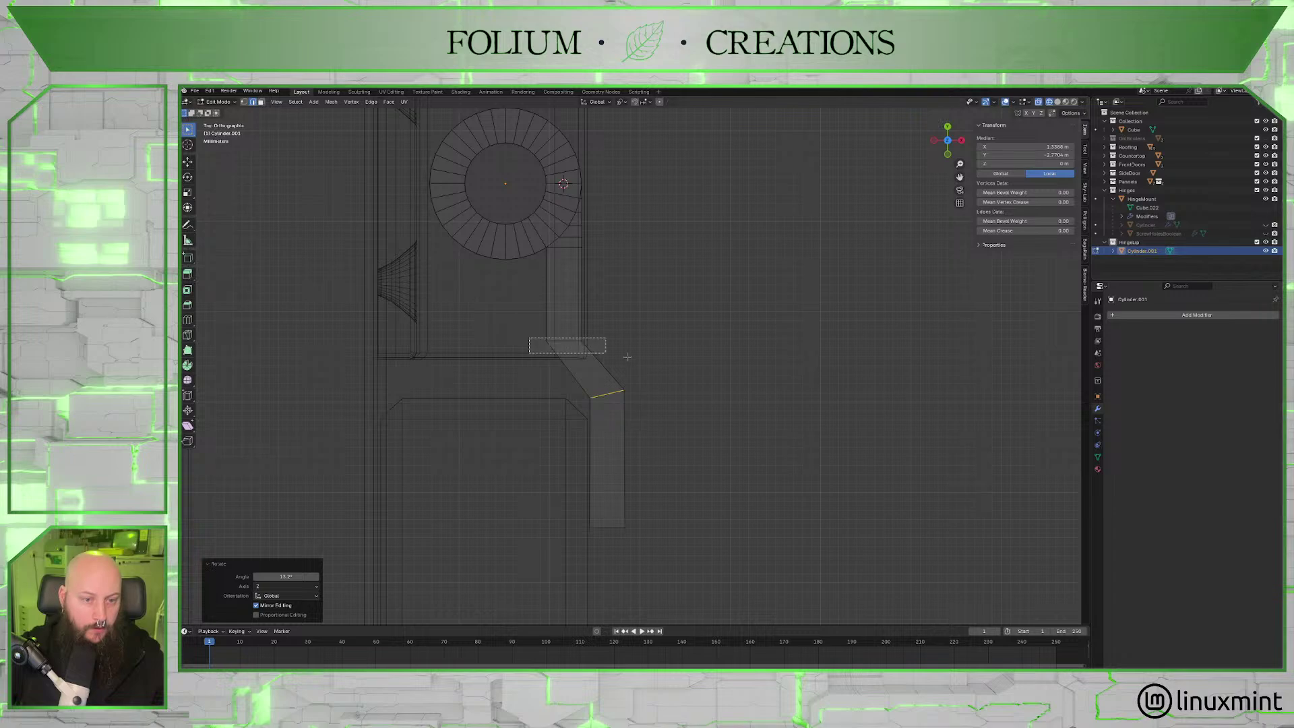
{"action": "key", "text": "r"}
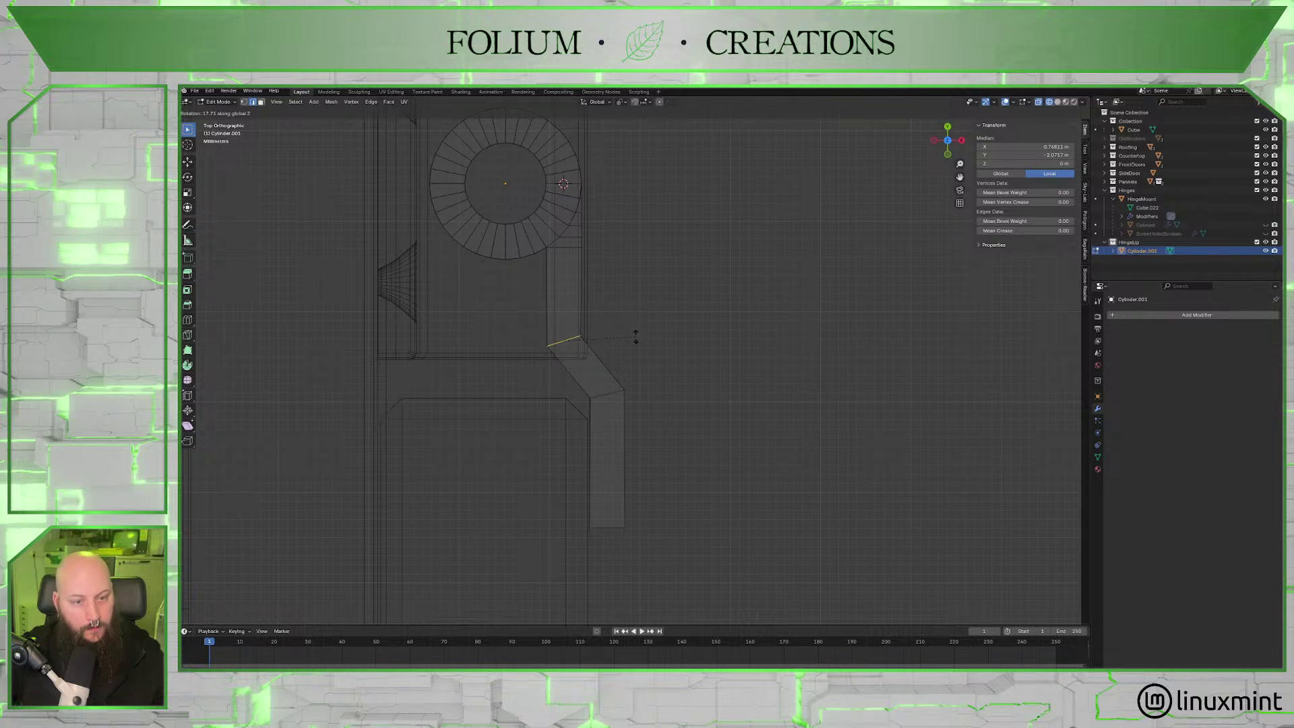
{"action": "left_click", "coordinate": [636, 337]}
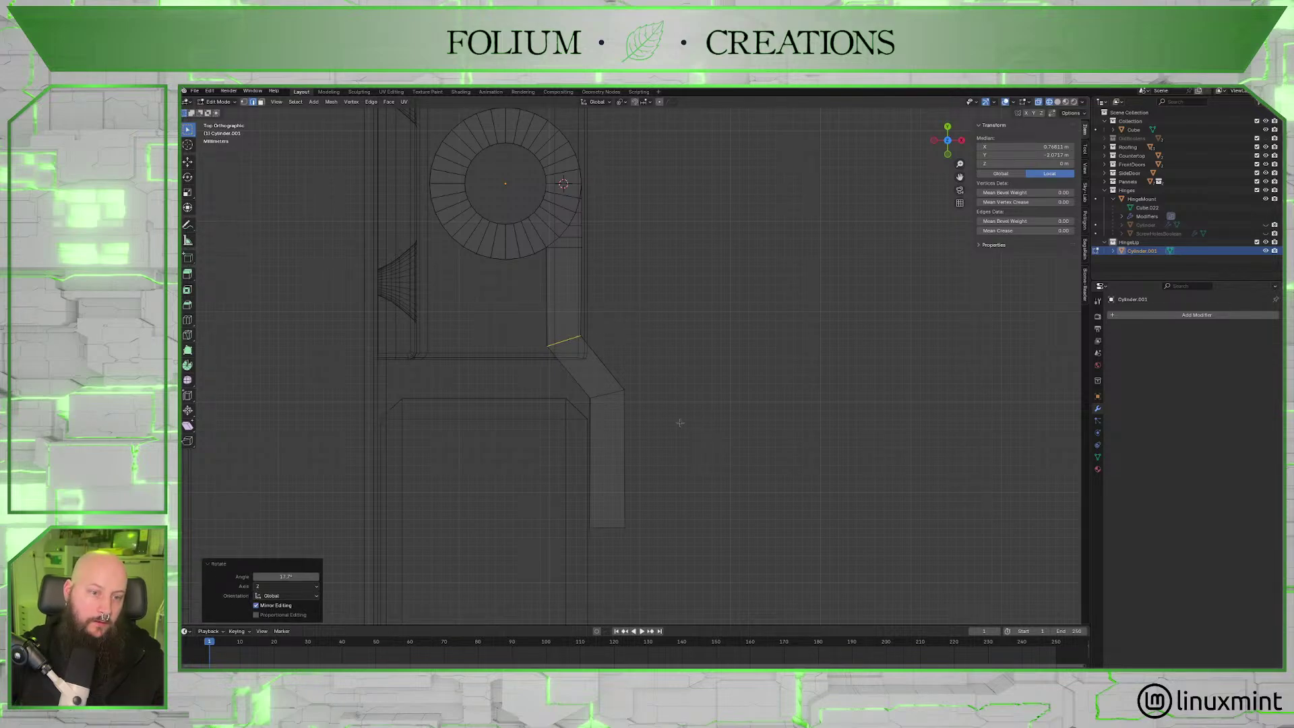
Show the scene in solid shading and resume editing the hinge leaf mesh in a perspective view.
{"action": "mouse_move", "coordinate": [680, 423]}
{"action": "middle_mouse_down"}
{"action": "mouse_move", "coordinate": [660, 410]}
{"action": "mouse_move", "coordinate": [674, 399]}
{"action": "middle_mouse_up"}
{"action": "key", "text": "Tab"}
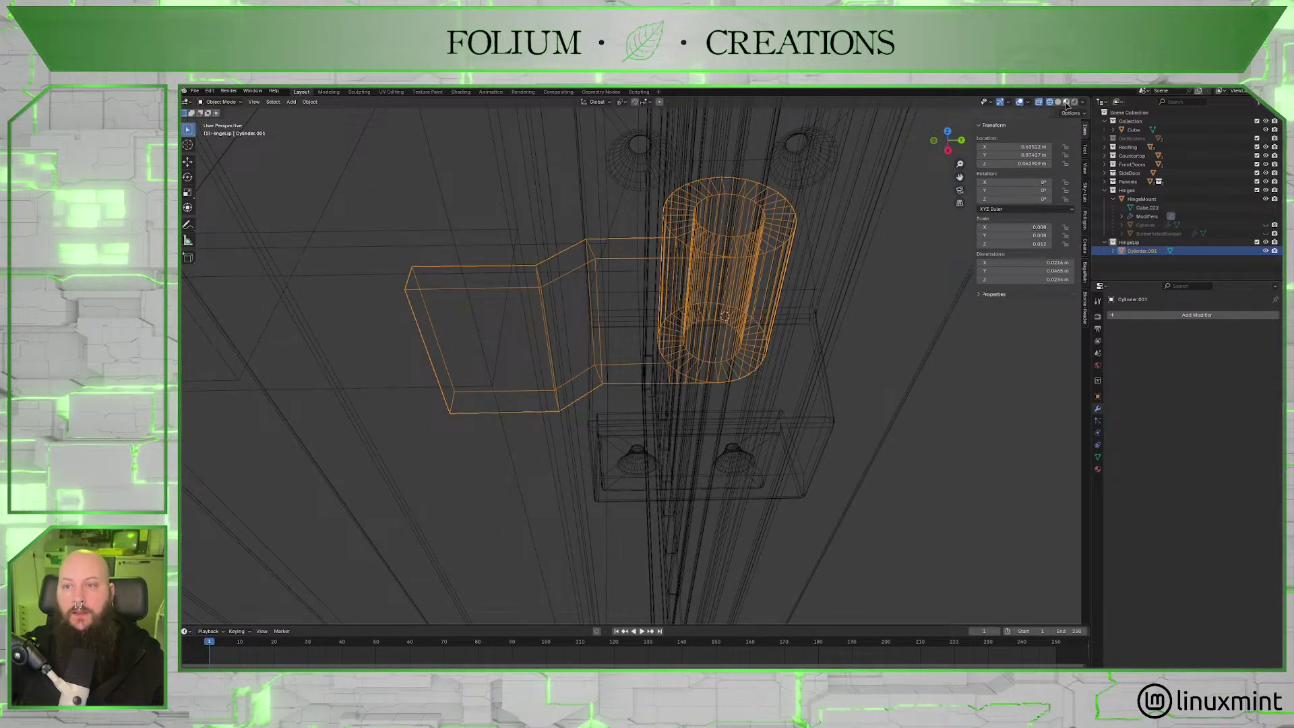
{"action": "left_click", "coordinate": [1057, 101]}
{"action": "mouse_move", "coordinate": [624, 336]}
{"action": "middle_mouse_down"}
{"action": "mouse_move", "coordinate": [679, 389]}
{"action": "mouse_move", "coordinate": [670, 367]}
{"action": "middle_mouse_up"}
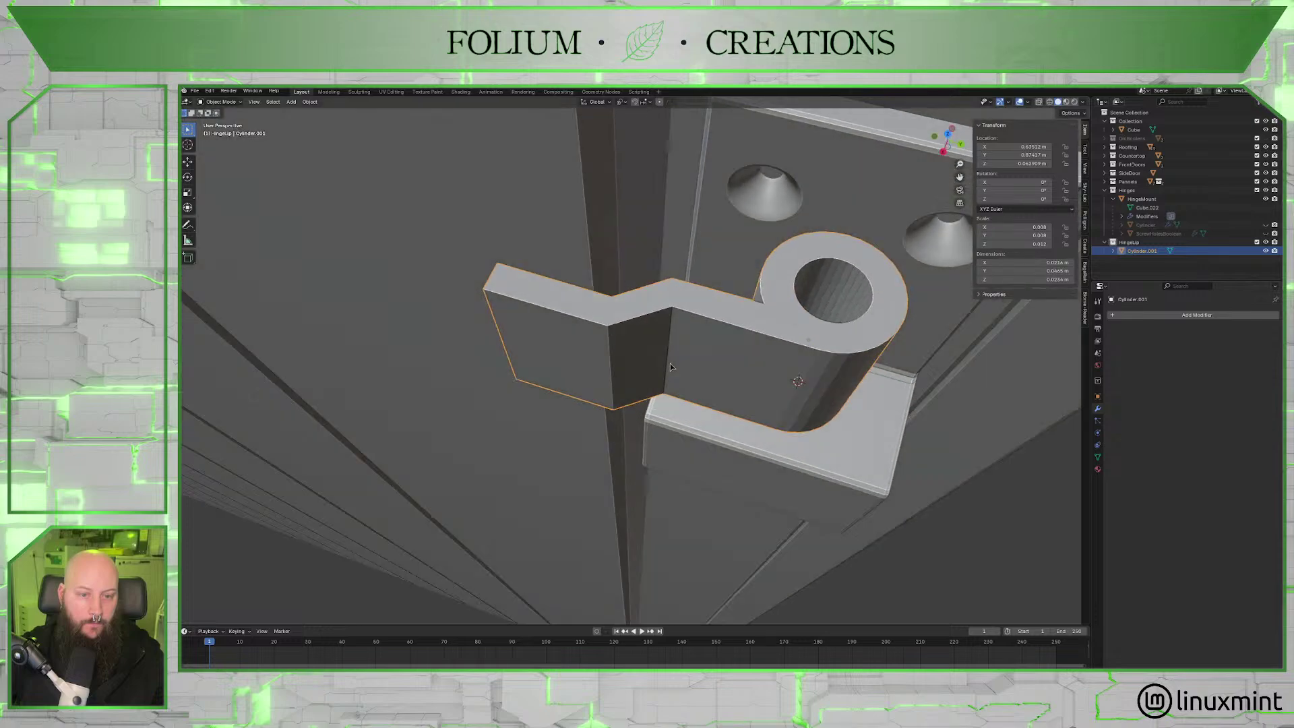
{"action": "key", "text": "Tab"}
Try to bevel the single vertical edge at the leaf's bend nearest the knuckle.
{"action": "left_click", "coordinate": [667, 361]}
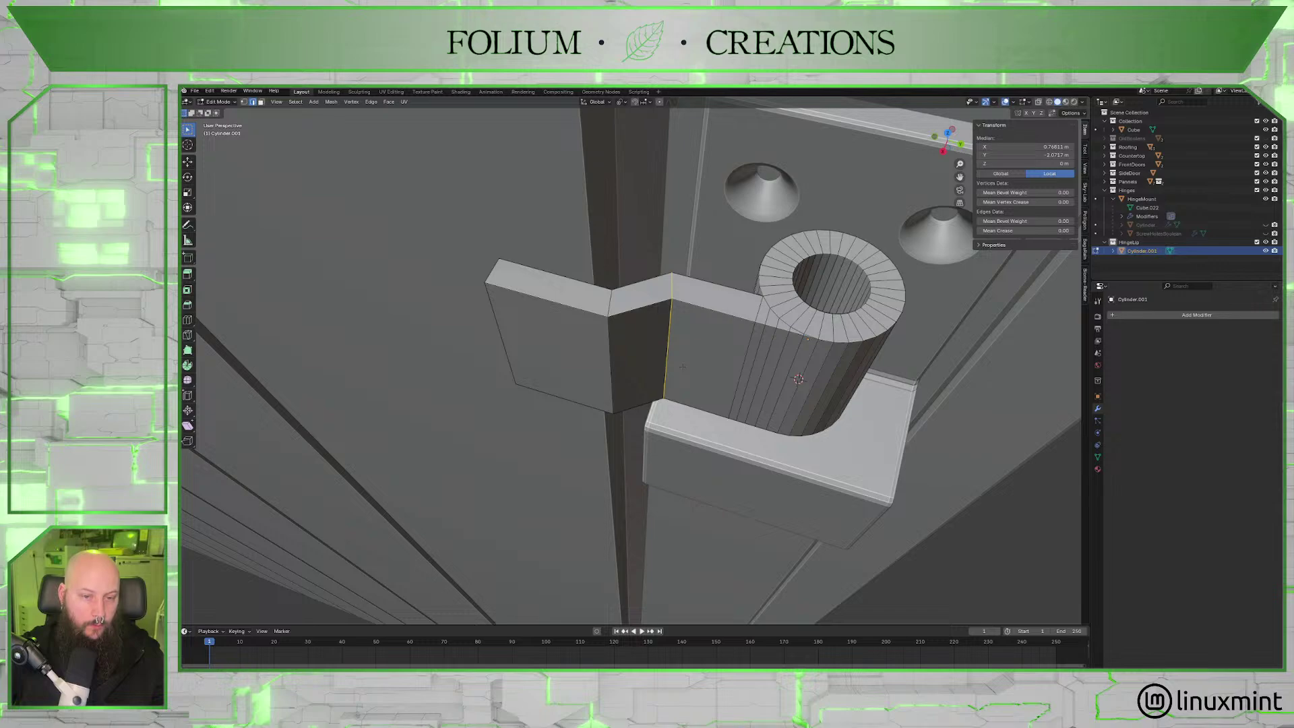
{"action": "left_click", "coordinate": [679, 363]}
{"action": "middle_click_drag", "start_coordinate": [680, 364], "coordinate": [744, 396]}
{"action": "left_click", "coordinate": [644, 391], "text": "shift"}
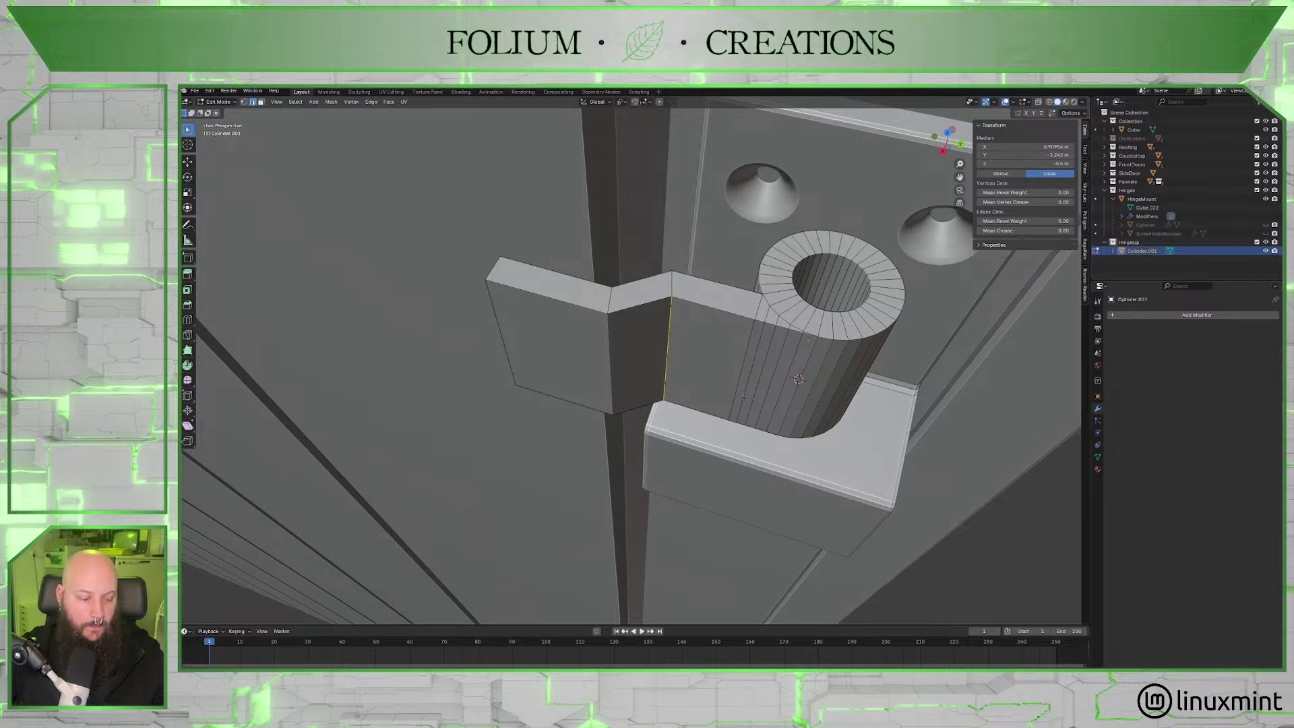
{"action": "key", "text": "ctrl+b"}
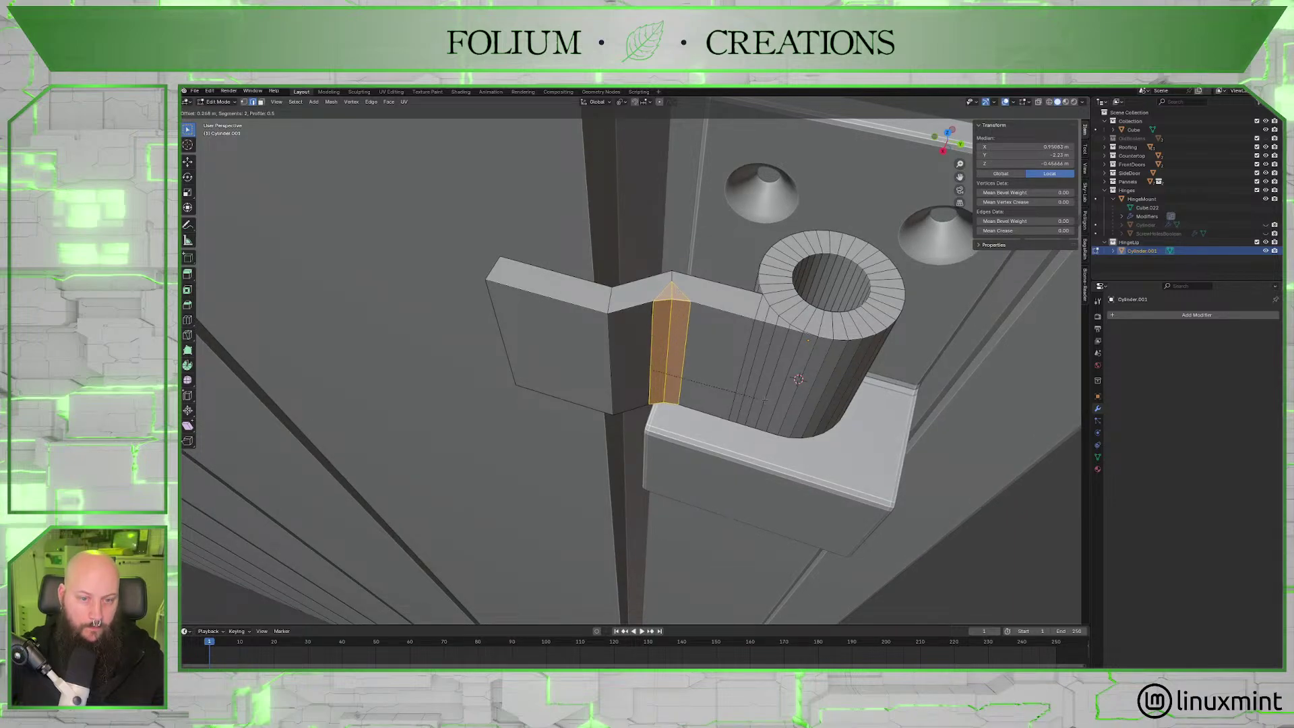
{"action": "left_click", "coordinate": [759, 400]}
Bevel the front and back edges of the leaf's bend nearest the knuckle with 3 segments.
{"action": "middle_click_drag", "start_coordinate": [759, 400], "coordinate": [701, 364]}
{"action": "key", "text": "ctrl+b"}
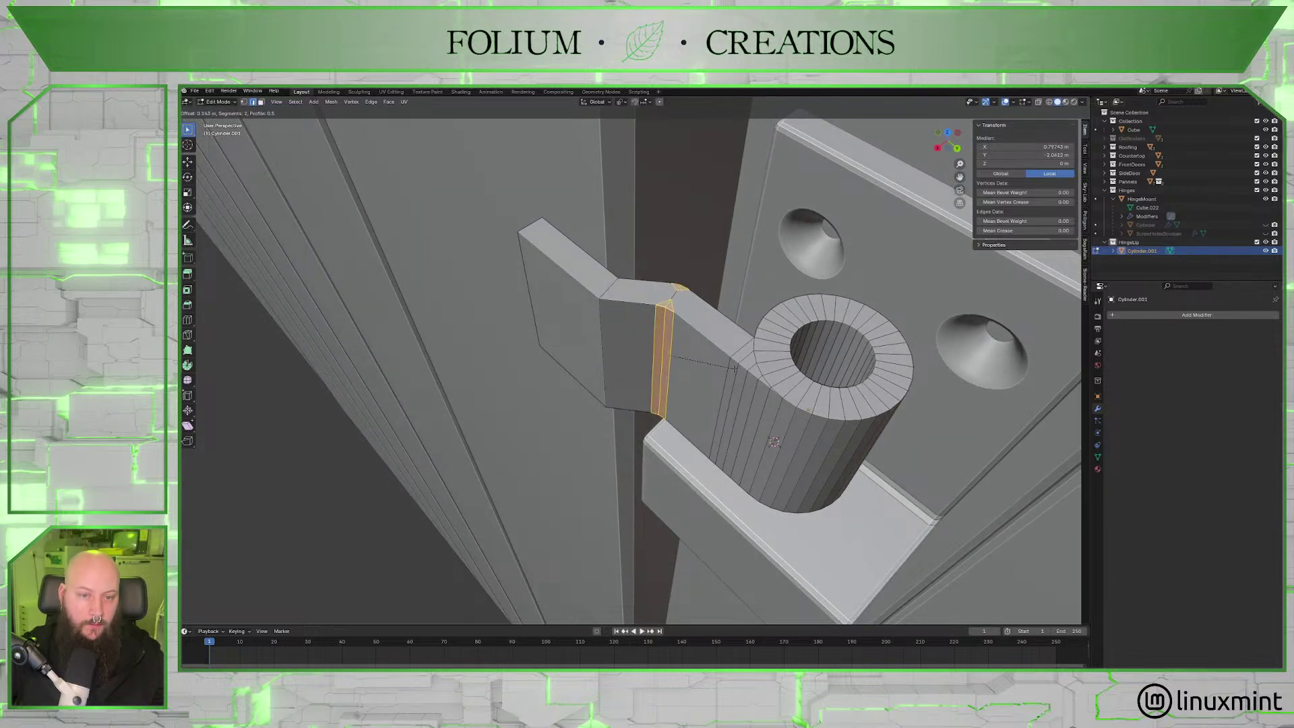
{"action": "scroll", "coordinate": [737, 369], "scroll_direction": "up", "scroll_amount": 1}
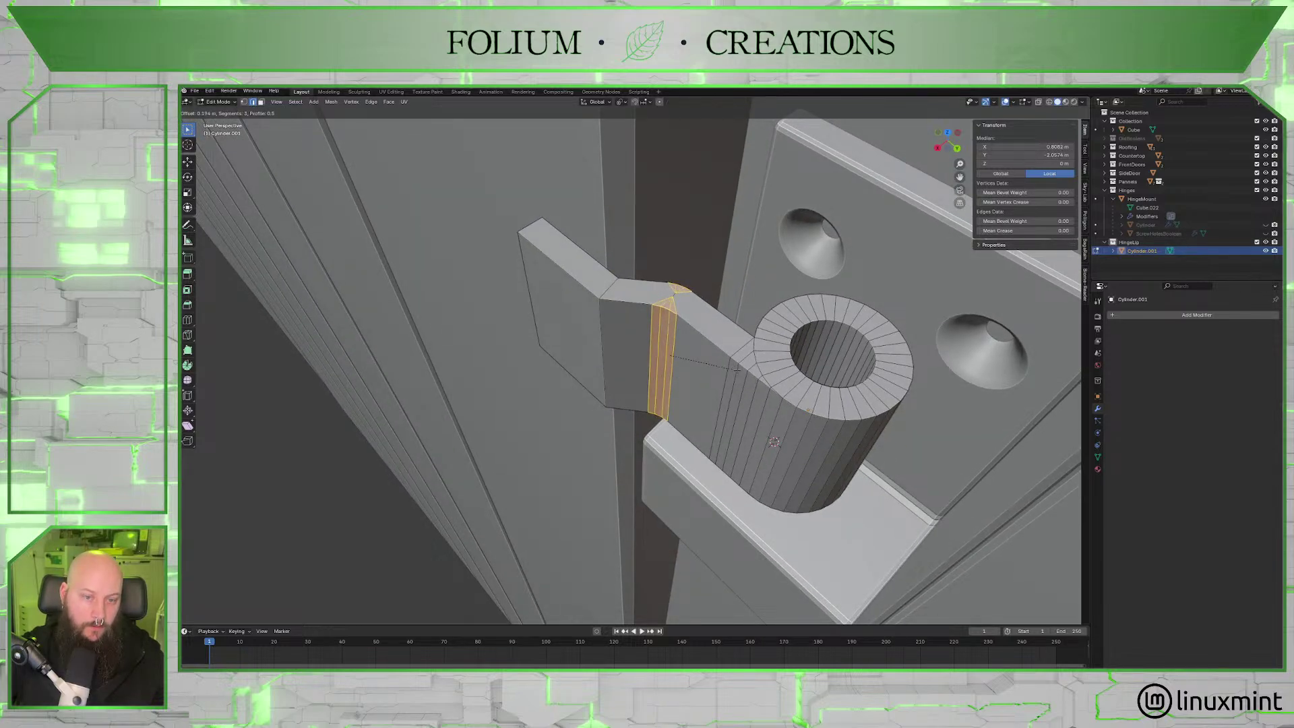
{"action": "left_click", "coordinate": [738, 370]}
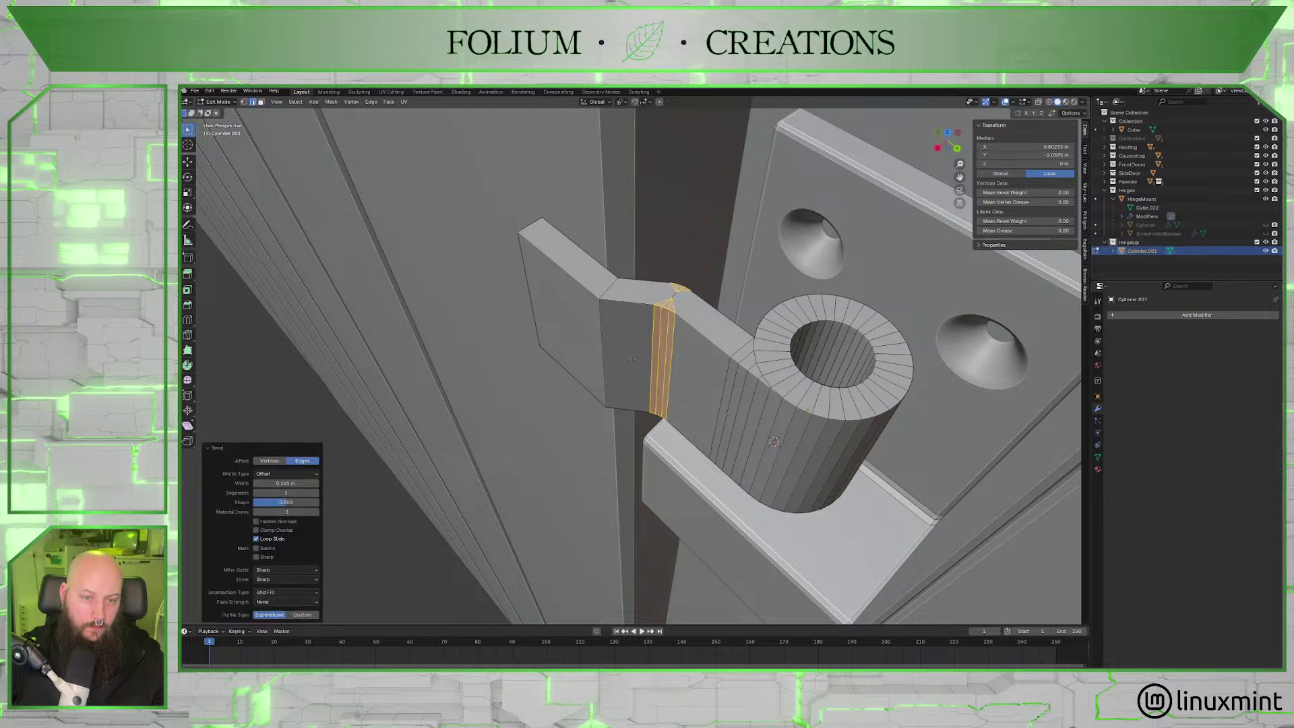
Bevel the edges of the leaf's outer bend, toward its free end, with 3 segments and clear the selection.
{"action": "middle_click_drag", "start_coordinate": [737, 370], "coordinate": [709, 371]}
{"action": "left_click", "coordinate": [650, 336], "text": "alt"}
{"action": "key", "text": "ctrl+b"}
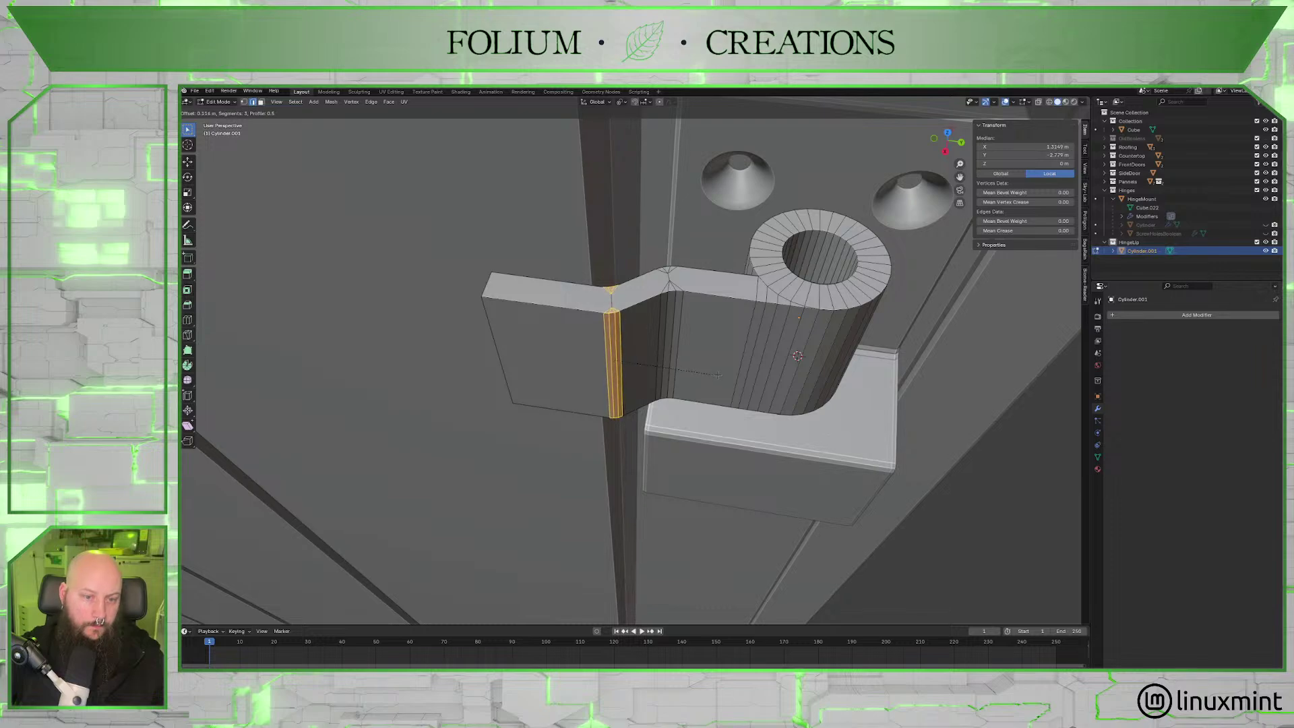
{"action": "left_click", "coordinate": [724, 376]}
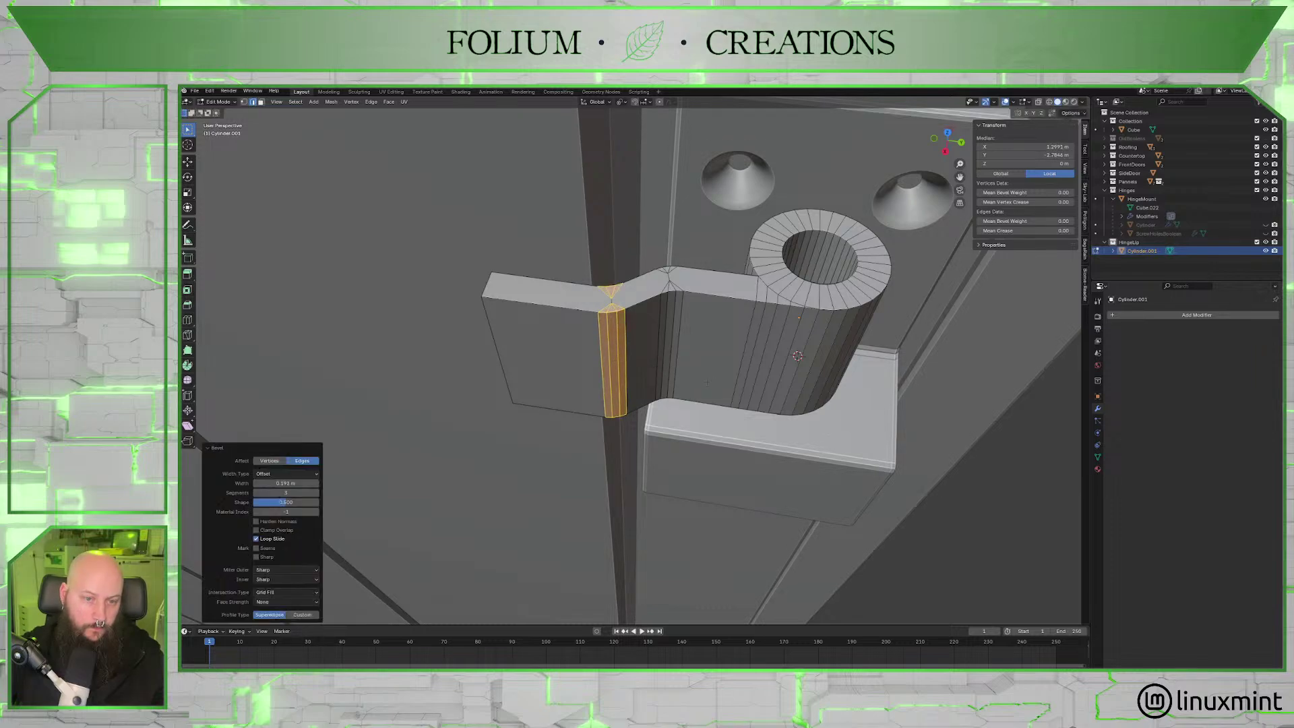
{"action": "middle_click_drag", "start_coordinate": [725, 376], "coordinate": [766, 352]}
{"action": "scroll", "coordinate": [792, 450], "scroll_direction": "down", "scroll_amount": 5}
{"action": "left_click", "coordinate": [863, 453]}
{"action": "mouse_move", "coordinate": [862, 454]}
{"action": "middle_mouse_down"}
{"action": "mouse_move", "coordinate": [805, 425]}
{"action": "mouse_move", "coordinate": [811, 410]}
{"action": "mouse_move", "coordinate": [889, 427]}
{"action": "mouse_move", "coordinate": [872, 445]}
{"action": "middle_mouse_up"}
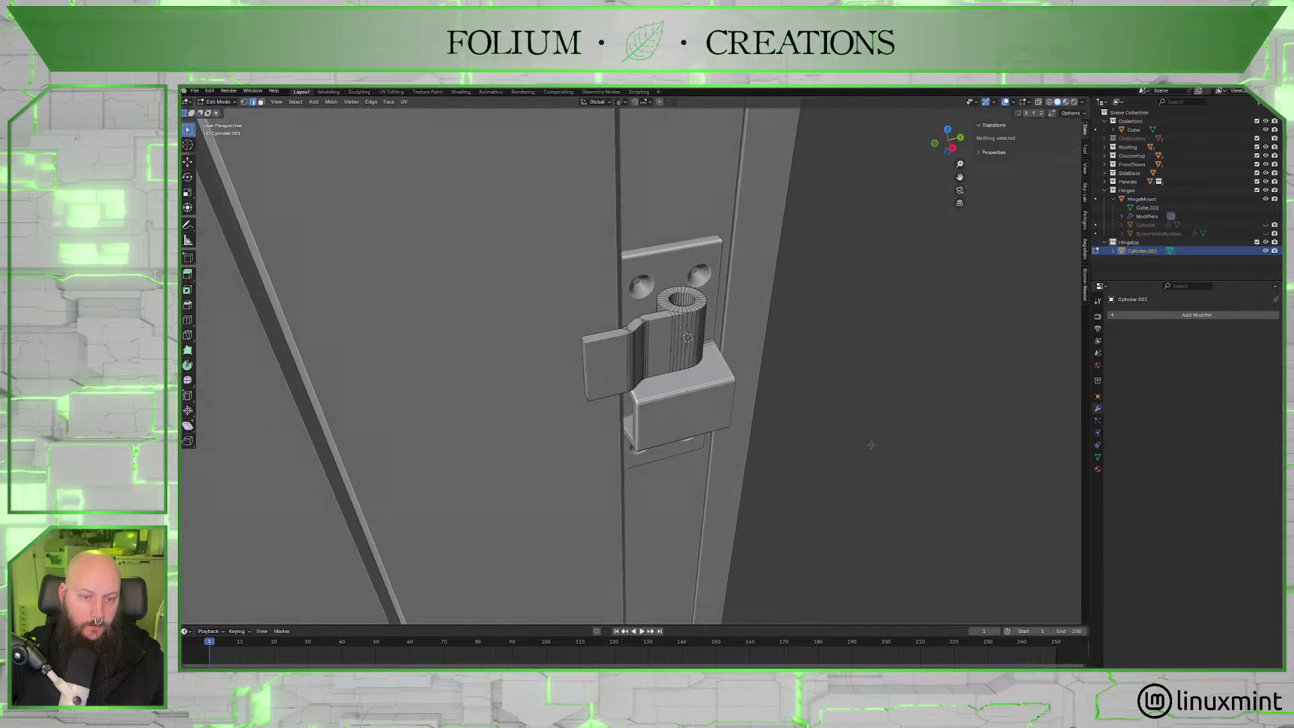
Select the end face of the leaf's free end and frame the hinge in the right orthographic view.
{"action": "key", "text": "alt+z"}
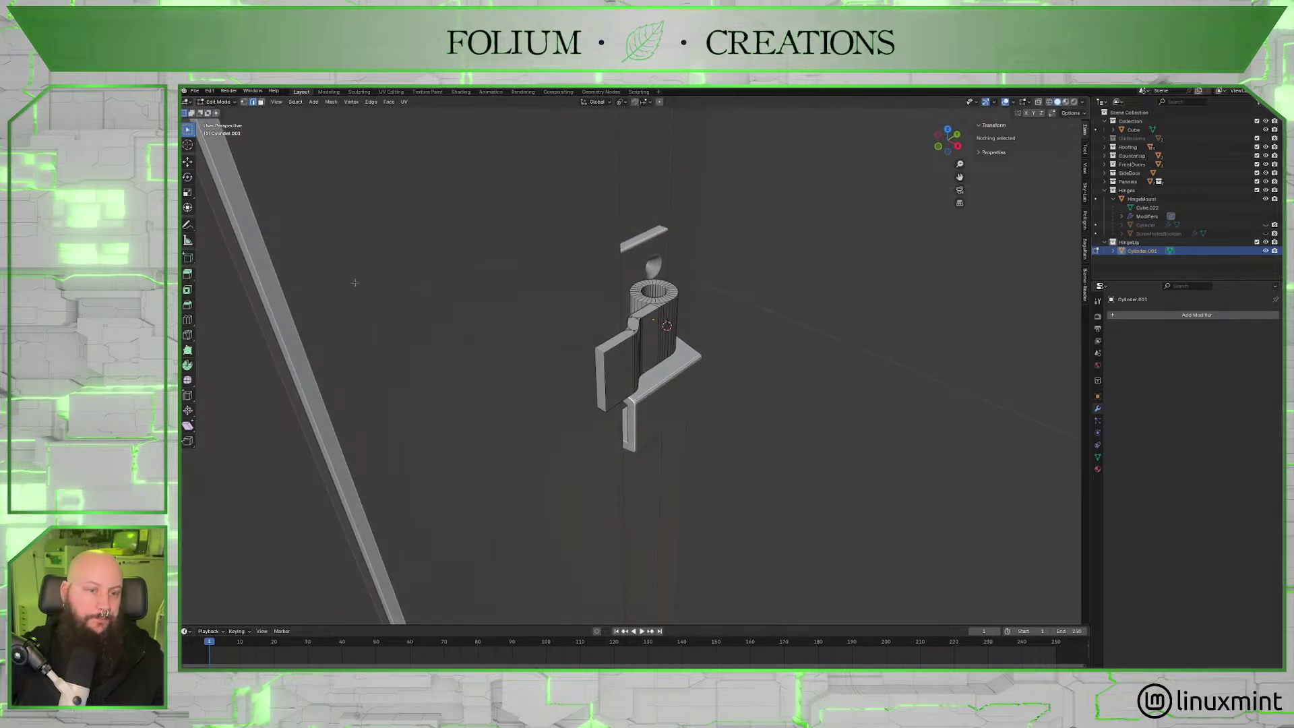
{"action": "left_click", "coordinate": [601, 377]}
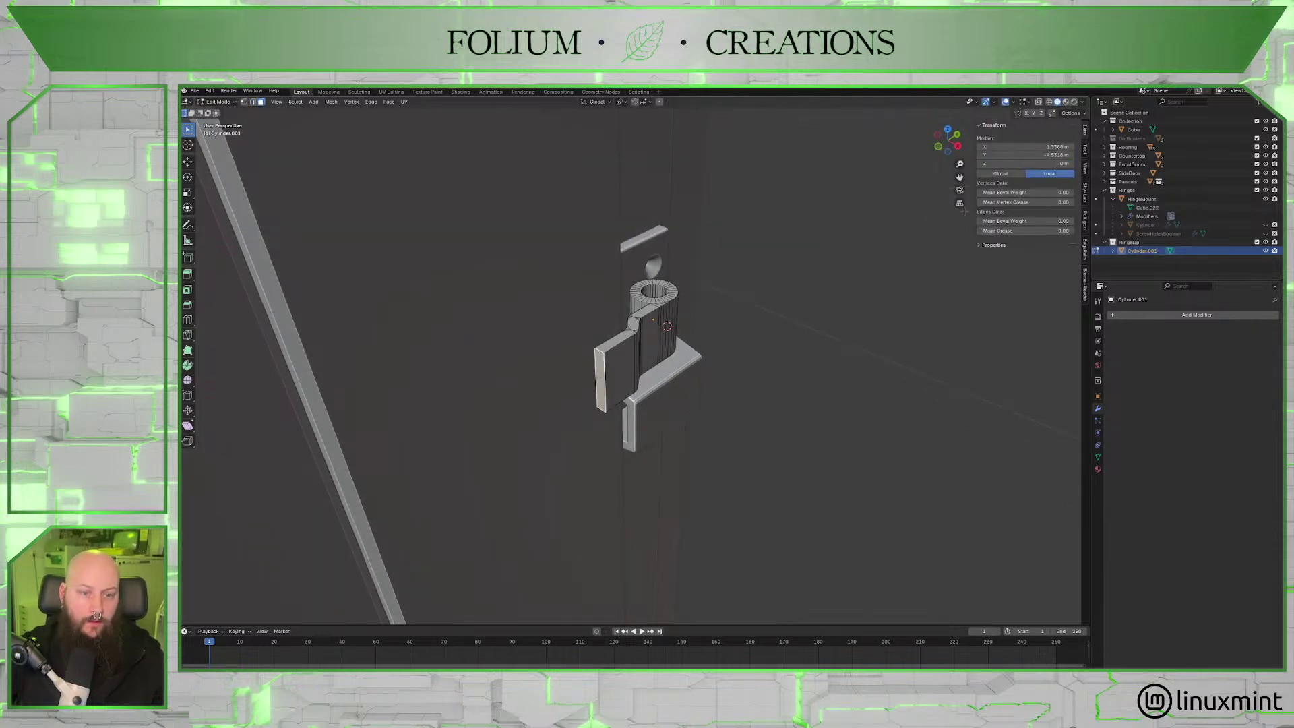
{"action": "left_click", "coordinate": [958, 146]}
{"action": "scroll", "coordinate": [838, 394], "scroll_direction": "down", "scroll_amount": 6}
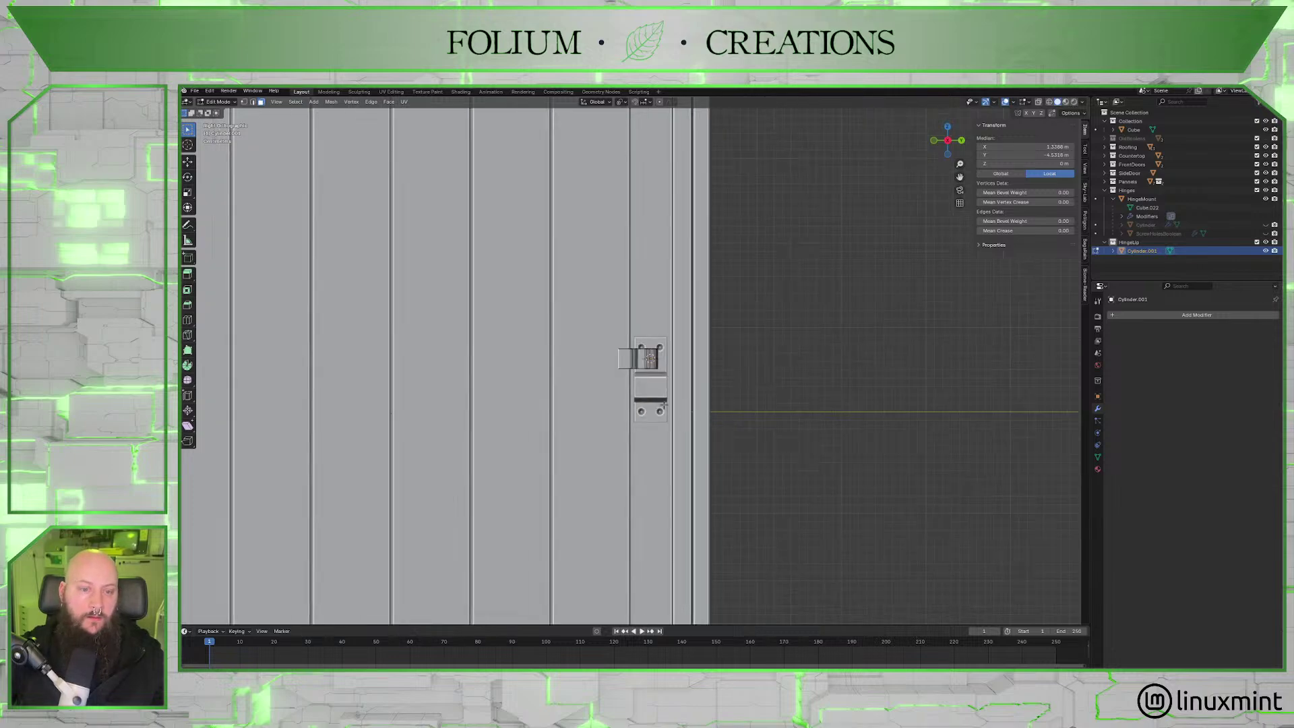
{"action": "scroll", "coordinate": [839, 395], "scroll_direction": "down", "scroll_amount": 3}
{"action": "scroll", "coordinate": [816, 399], "scroll_direction": "up", "scroll_amount": 8}
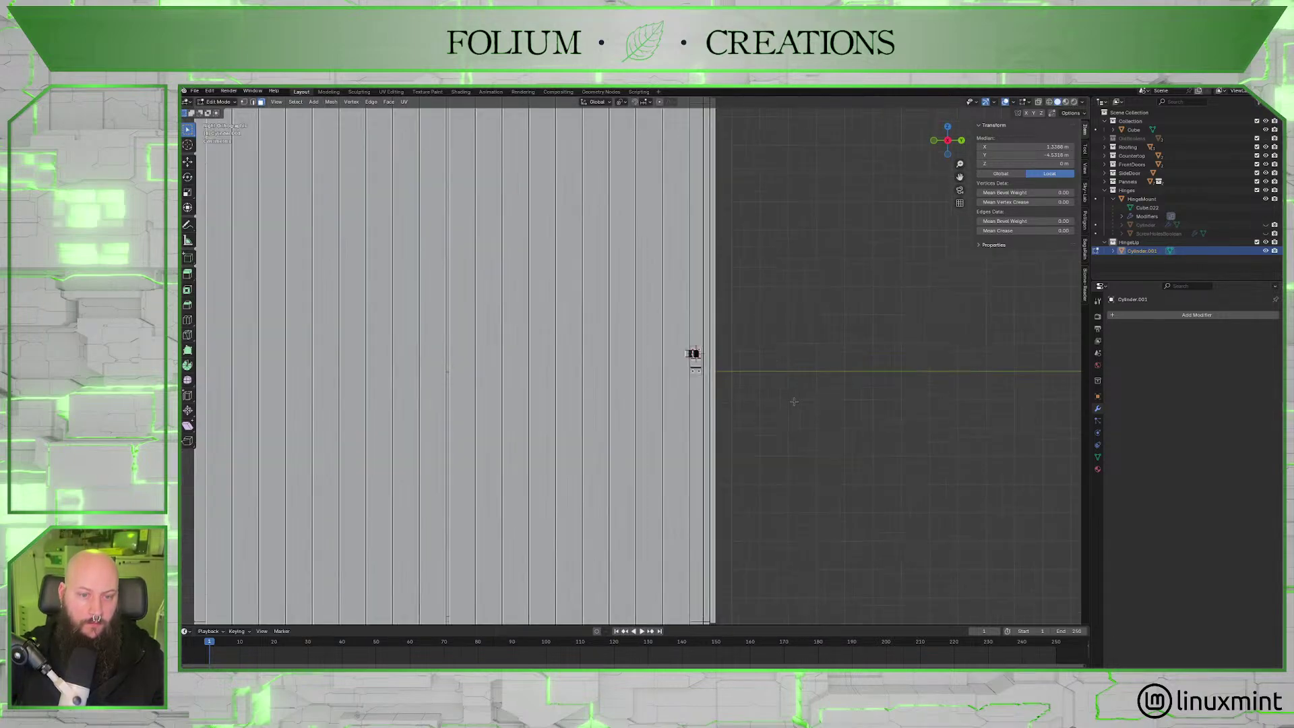
{"action": "scroll", "coordinate": [810, 404], "scroll_direction": "up", "scroll_amount": 2}
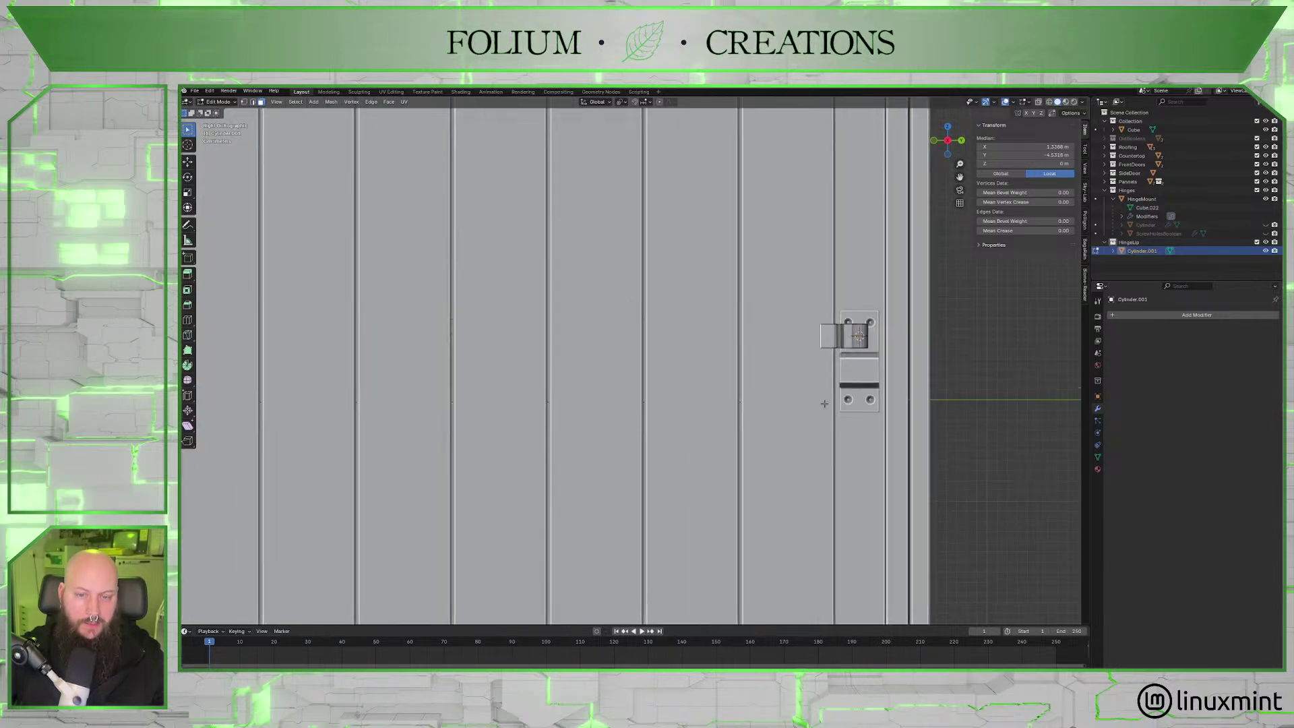
{"action": "middle_click_drag", "start_coordinate": [851, 401], "coordinate": [746, 403], "text": "shift"}
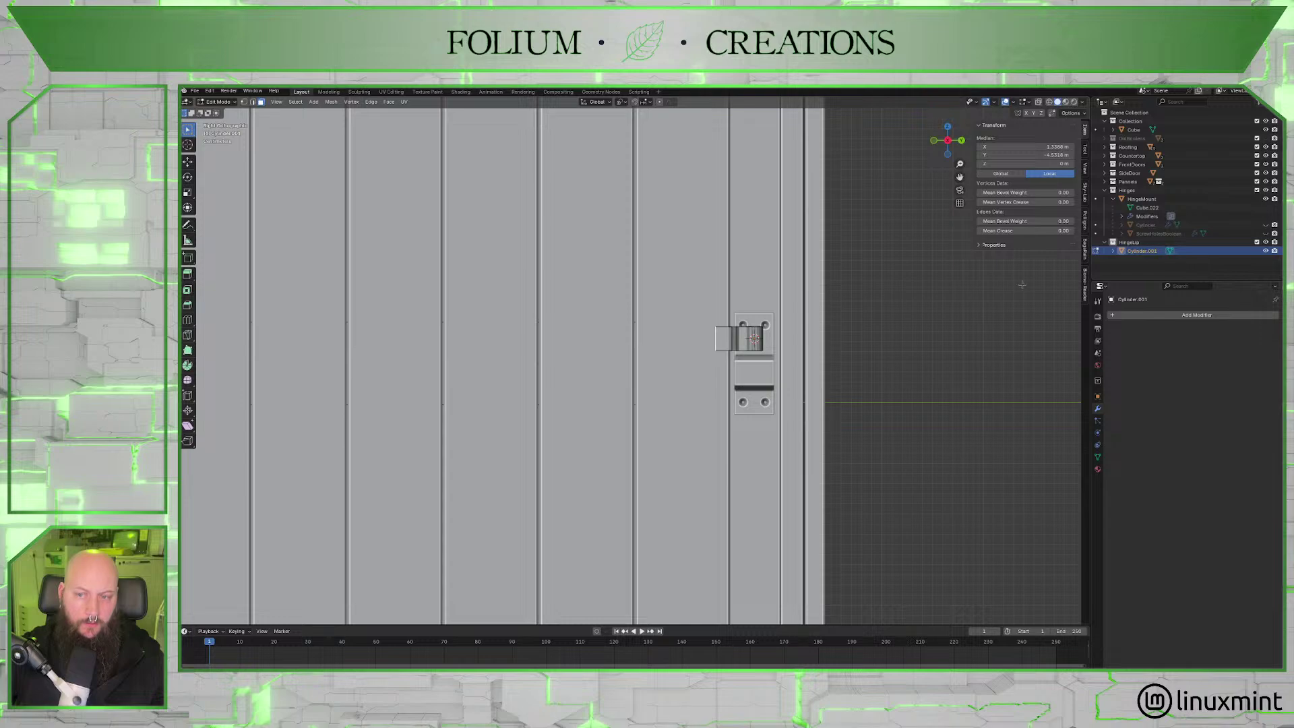
Unhide the screw-hole boolean object and the pin cylinder belonging to the hinge mount.
{"action": "left_click", "coordinate": [1266, 233]}
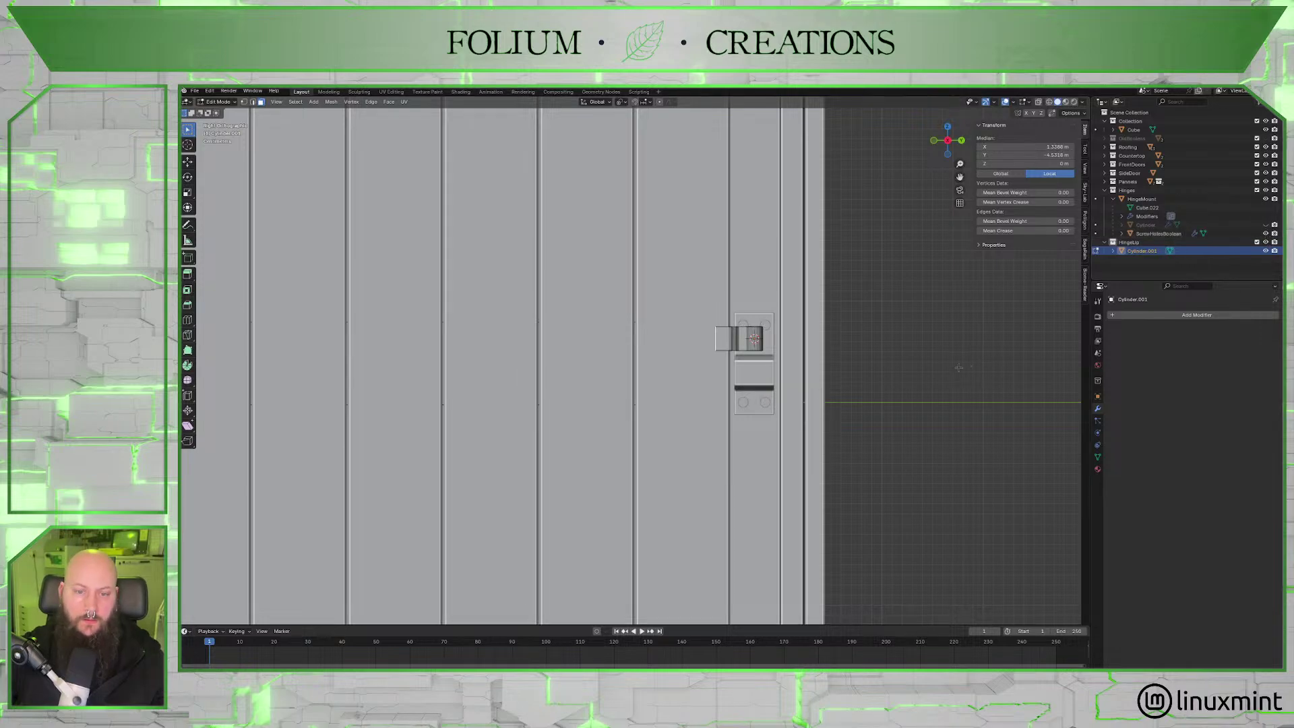
{"action": "middle_click_drag", "start_coordinate": [951, 369], "coordinate": [837, 368], "text": "shift"}
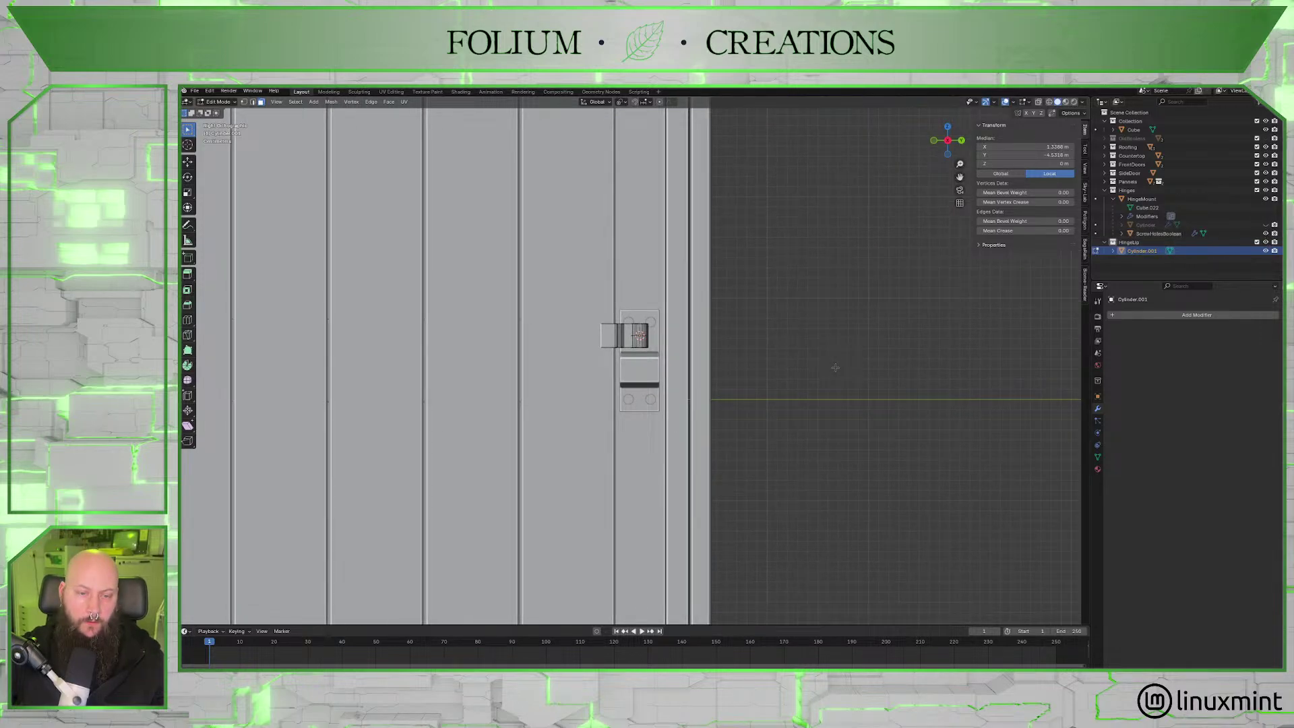
{"action": "scroll", "coordinate": [730, 370], "scroll_direction": "up", "scroll_amount": 4}
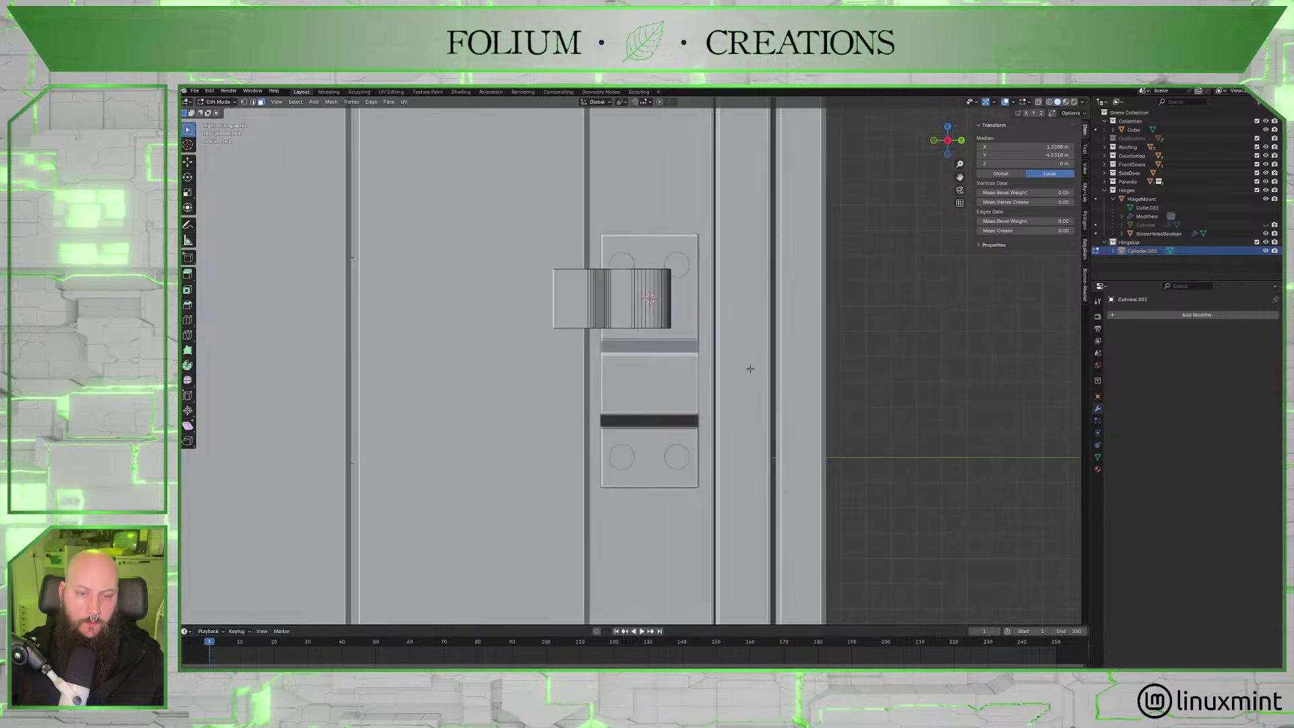
{"action": "mouse_move", "coordinate": [745, 378]}
{"action": "middle_mouse_down"}
{"action": "mouse_move", "coordinate": [714, 398]}
{"action": "mouse_move", "coordinate": [733, 400]}
{"action": "middle_mouse_up"}
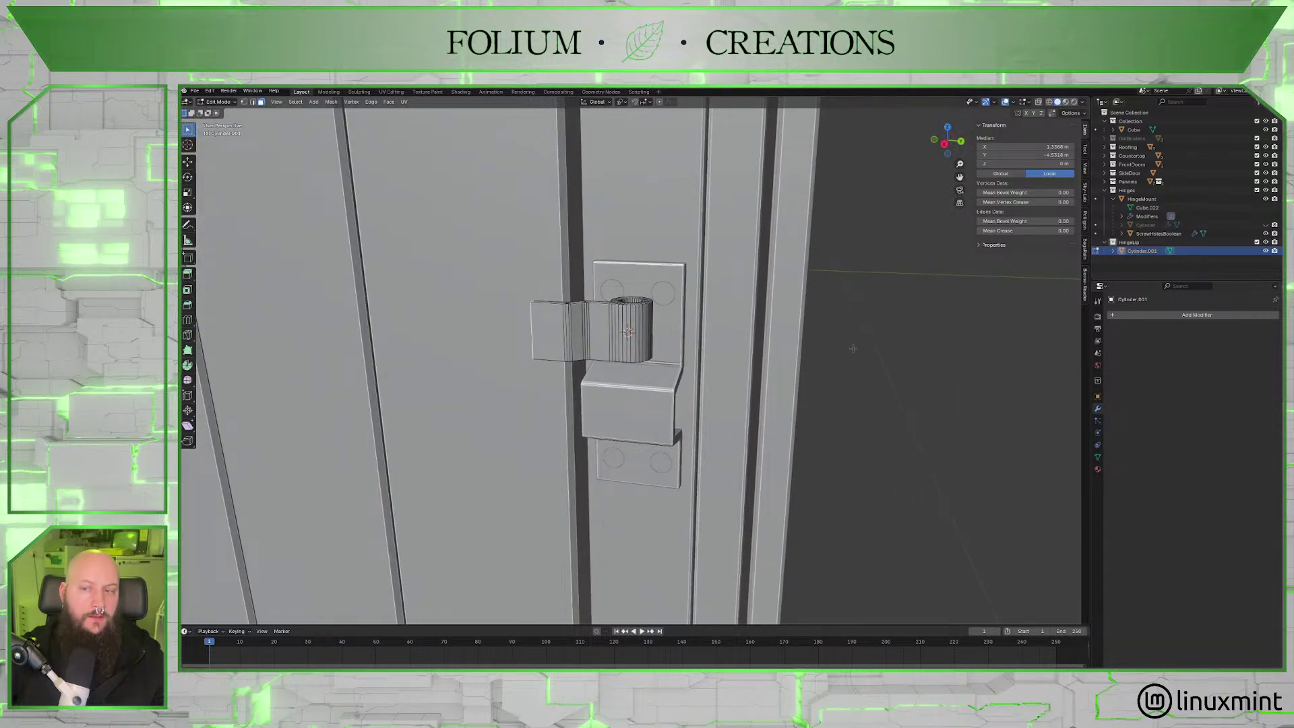
{"action": "left_click", "coordinate": [1265, 225]}
{"action": "middle_click_drag", "start_coordinate": [755, 315], "coordinate": [769, 332]}
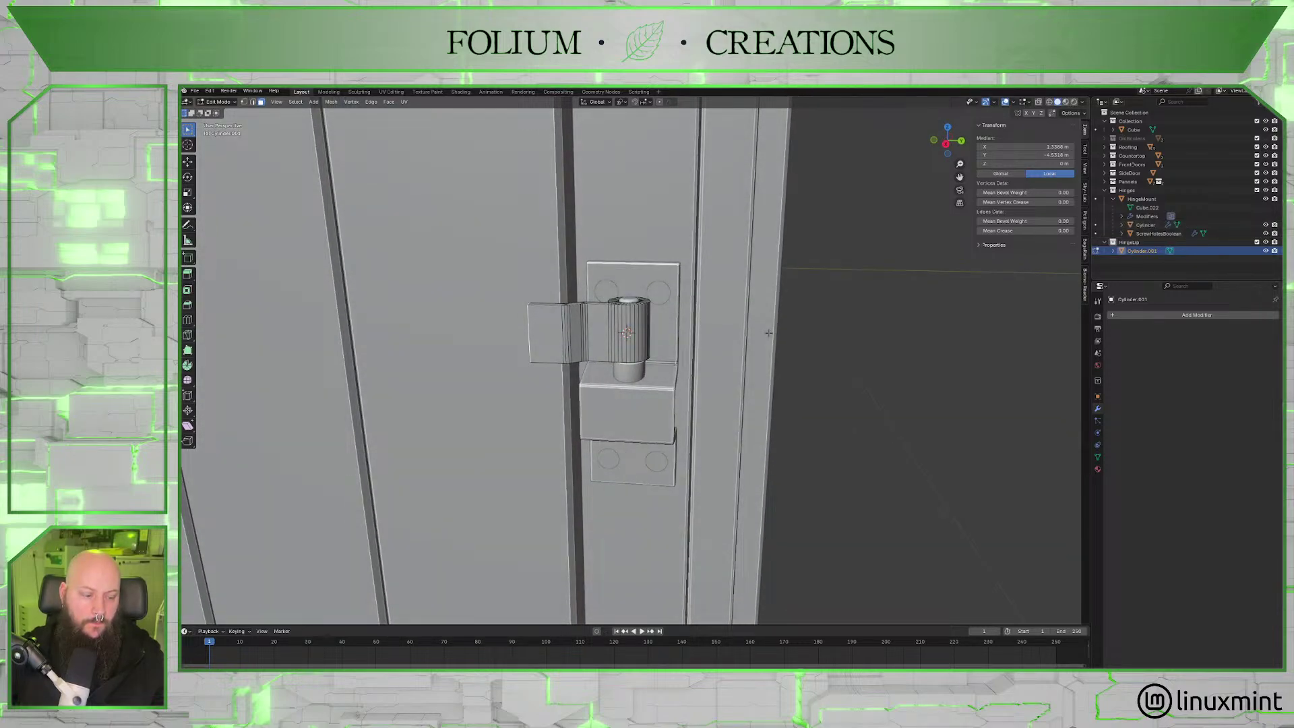
{"action": "scroll", "coordinate": [697, 334], "scroll_direction": "down", "scroll_amount": 5}
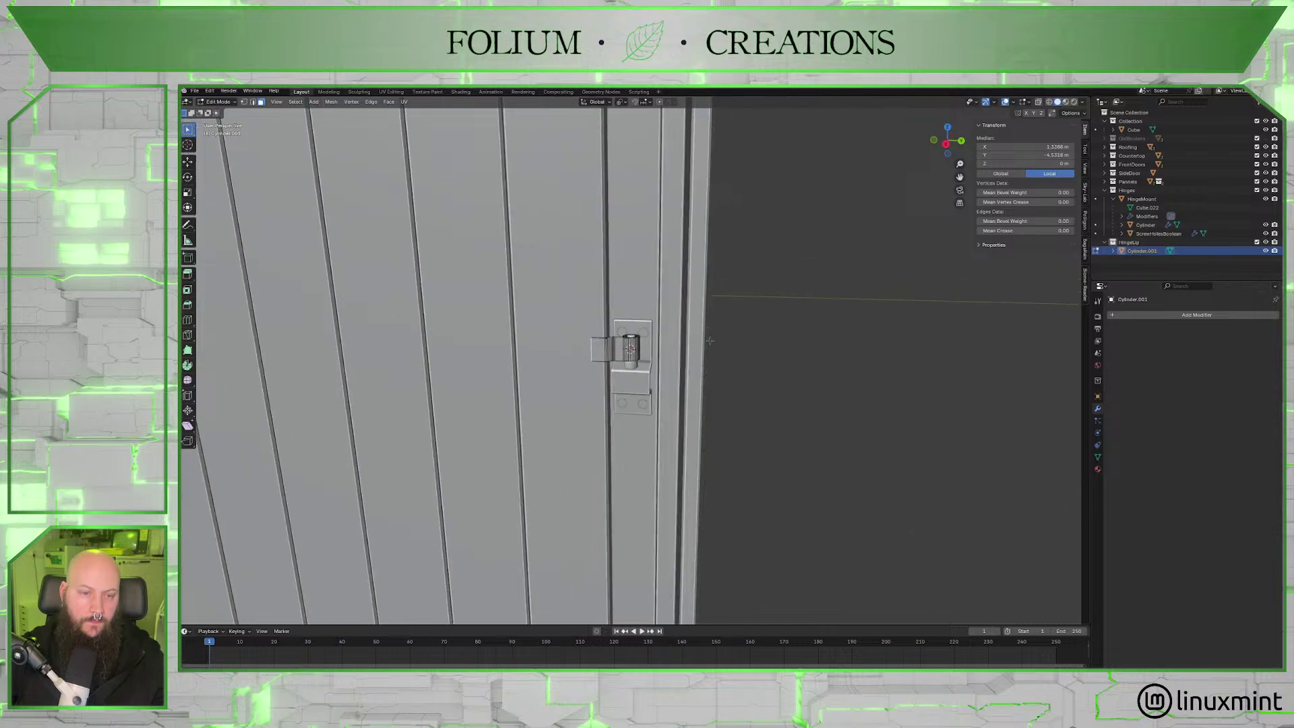
{"action": "middle_click_drag", "start_coordinate": [698, 334], "coordinate": [679, 345]}
{"action": "scroll", "coordinate": [679, 345], "scroll_direction": "up", "scroll_amount": 8}
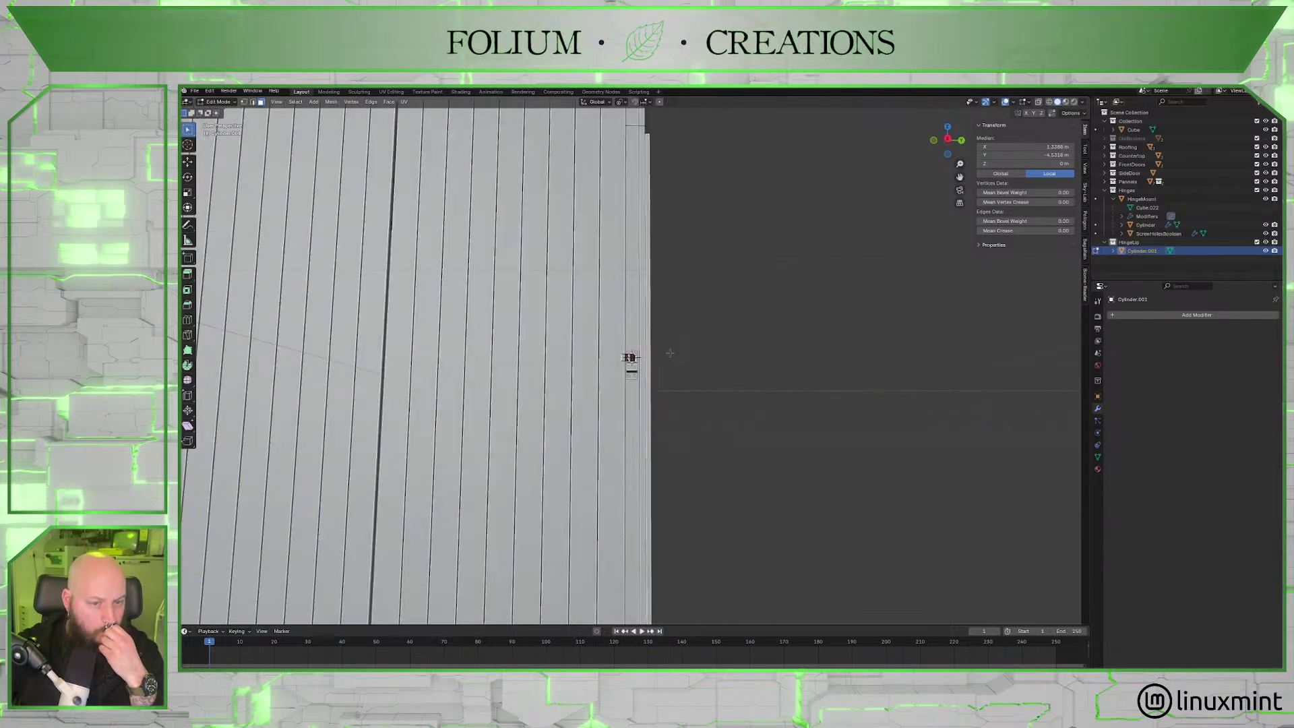
{"action": "scroll", "coordinate": [703, 379], "scroll_direction": "down", "scroll_amount": 6}
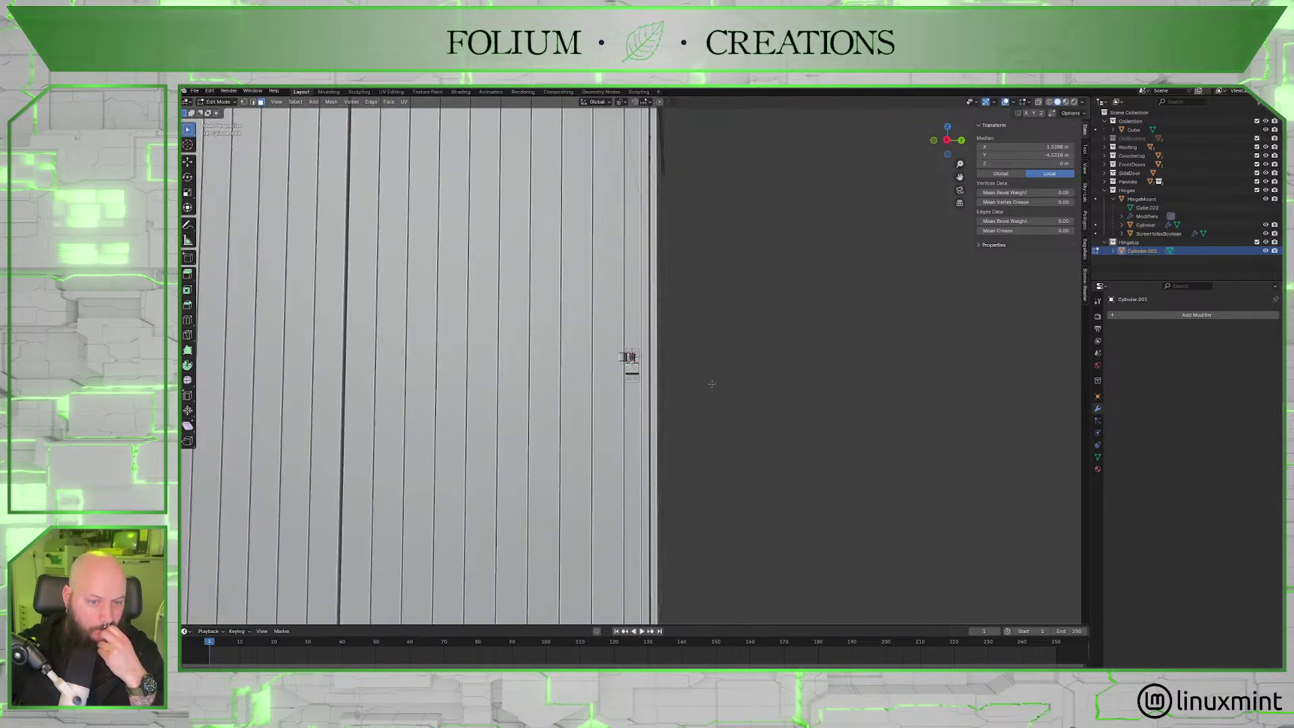
{"action": "scroll", "coordinate": [711, 384], "scroll_direction": "up", "scroll_amount": 8}
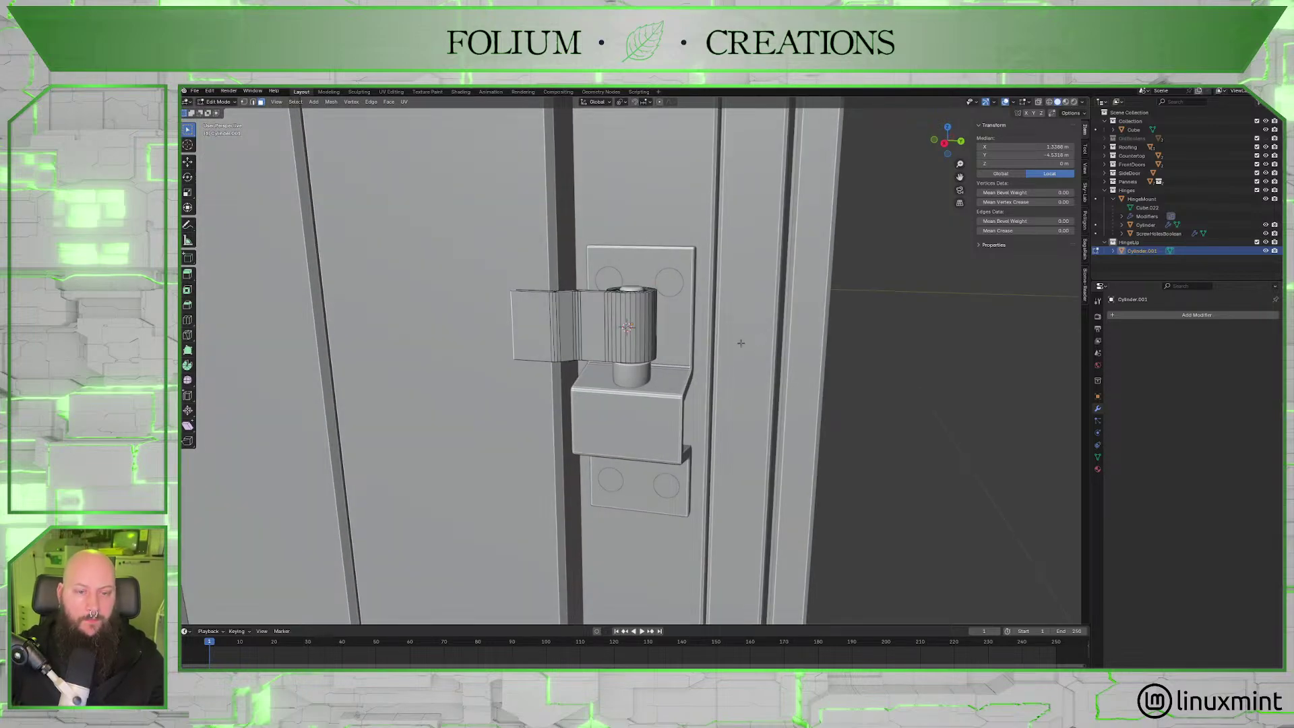
Leave the leaf's mesh editing, open the mount's pin cylinder for mesh editing and hide the leaf.
{"action": "key", "text": "Tab"}
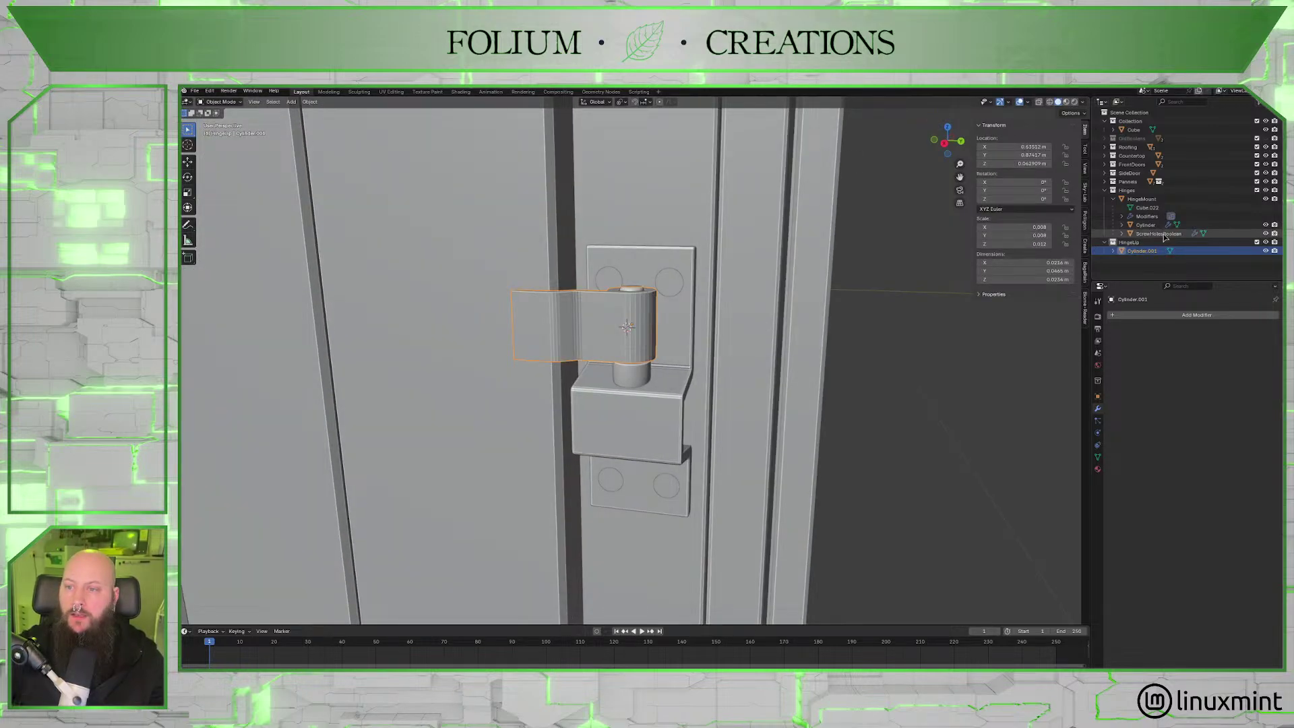
{"action": "left_click", "coordinate": [1145, 224]}
{"action": "middle_click_drag", "start_coordinate": [681, 347], "coordinate": [700, 344]}
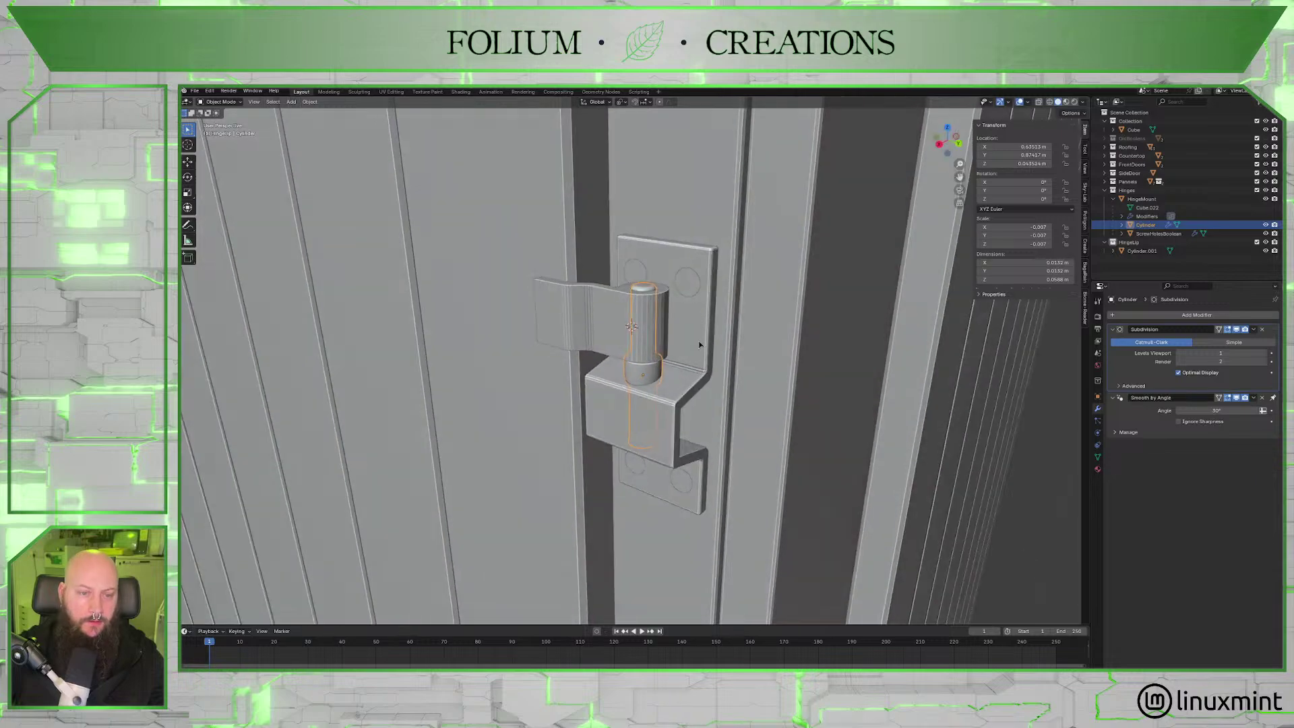
{"action": "key", "text": "Tab"}
{"action": "middle_click_drag", "start_coordinate": [769, 317], "coordinate": [880, 262]}
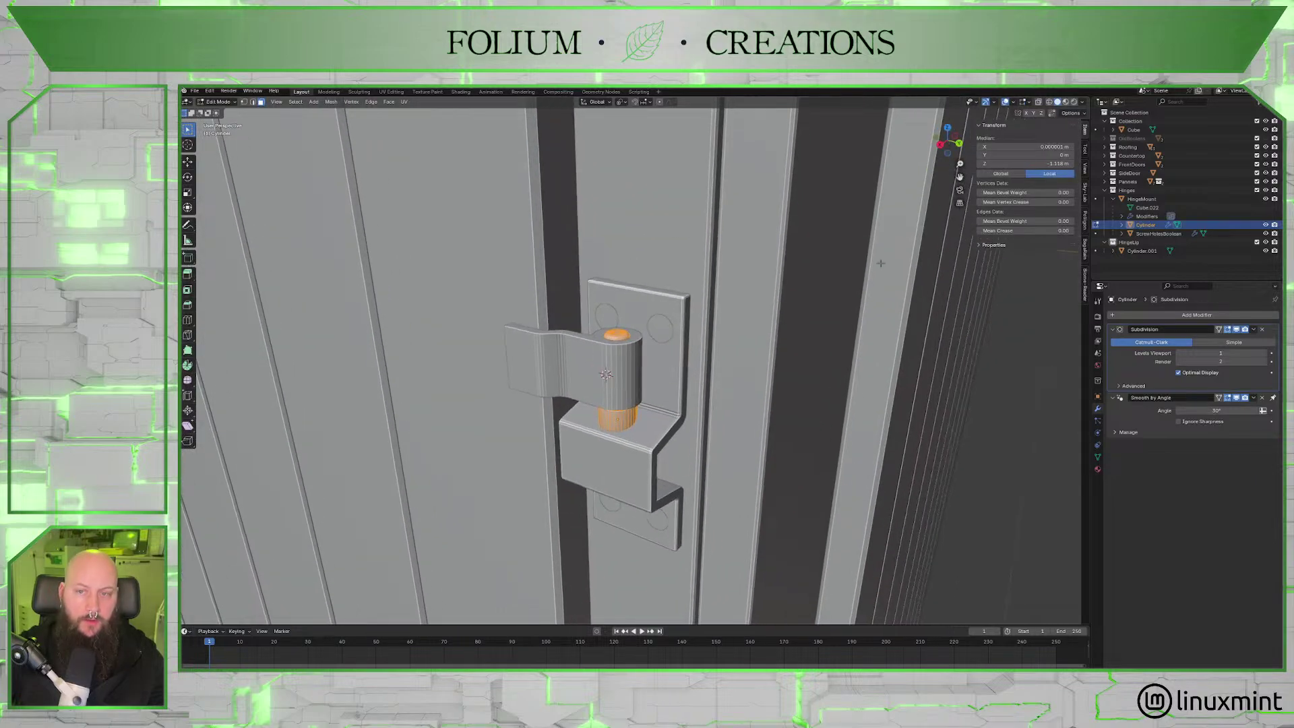
{"action": "left_click", "coordinate": [1266, 250]}
{"action": "mouse_move", "coordinate": [593, 404]}
{"action": "middle_mouse_down"}
{"action": "mouse_move", "coordinate": [613, 420]}
{"action": "mouse_move", "coordinate": [618, 401]}
{"action": "middle_mouse_up"}
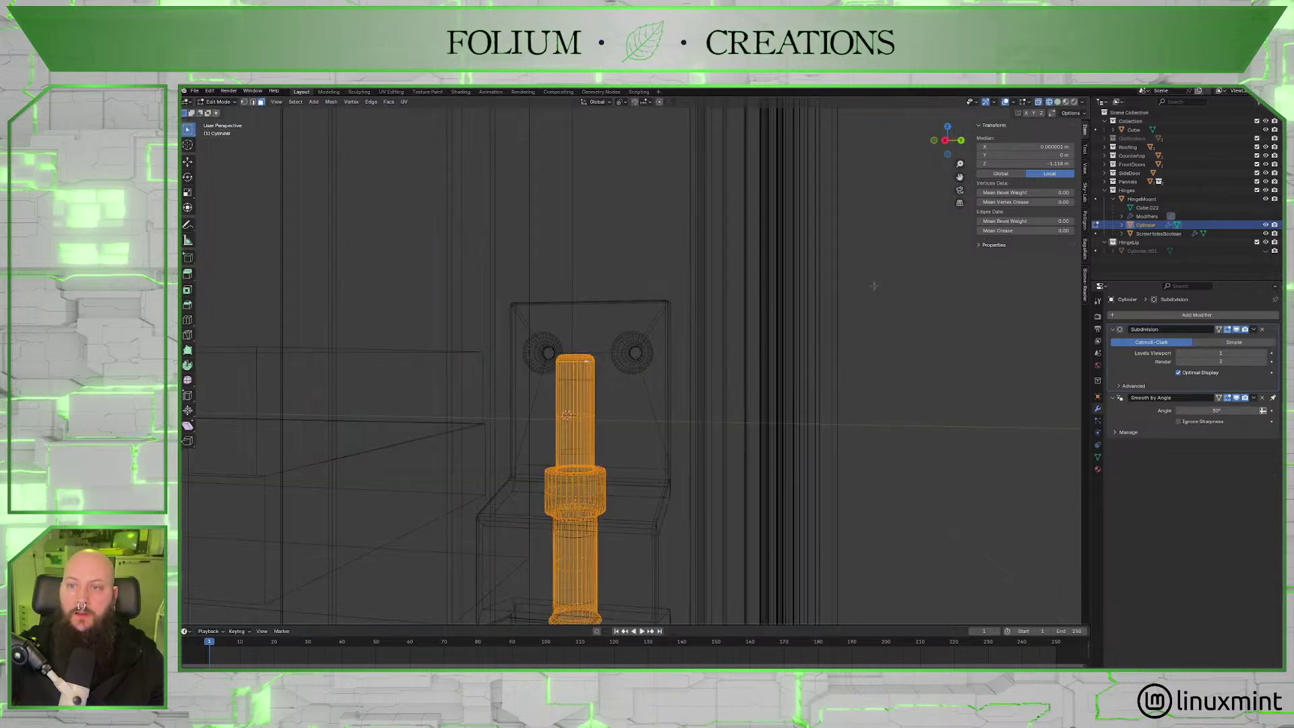
Select the pin's upper end cap in wireframe display and raise it about 0.01 m along Z.
{"action": "key", "text": "shift+z"}
{"action": "left_click_drag", "start_coordinate": [532, 341], "coordinate": [746, 397]}
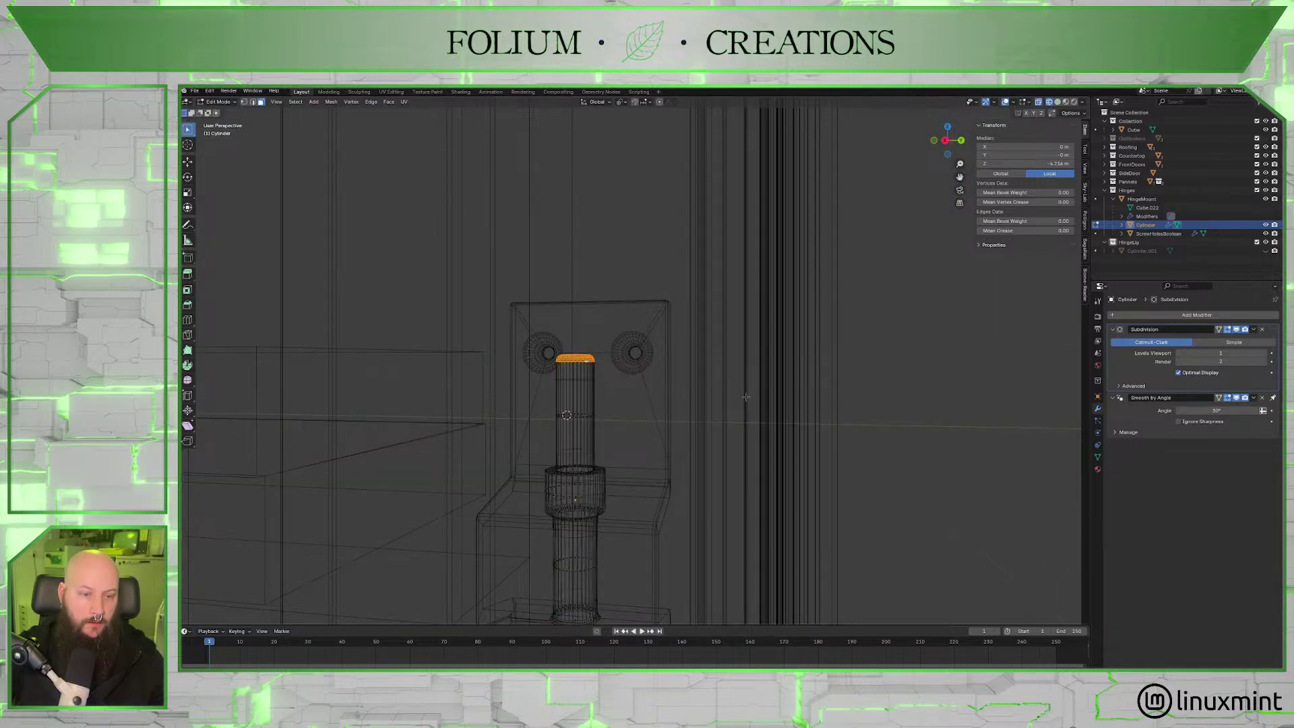
{"action": "key", "text": "g"}
{"action": "key", "text": "z"}
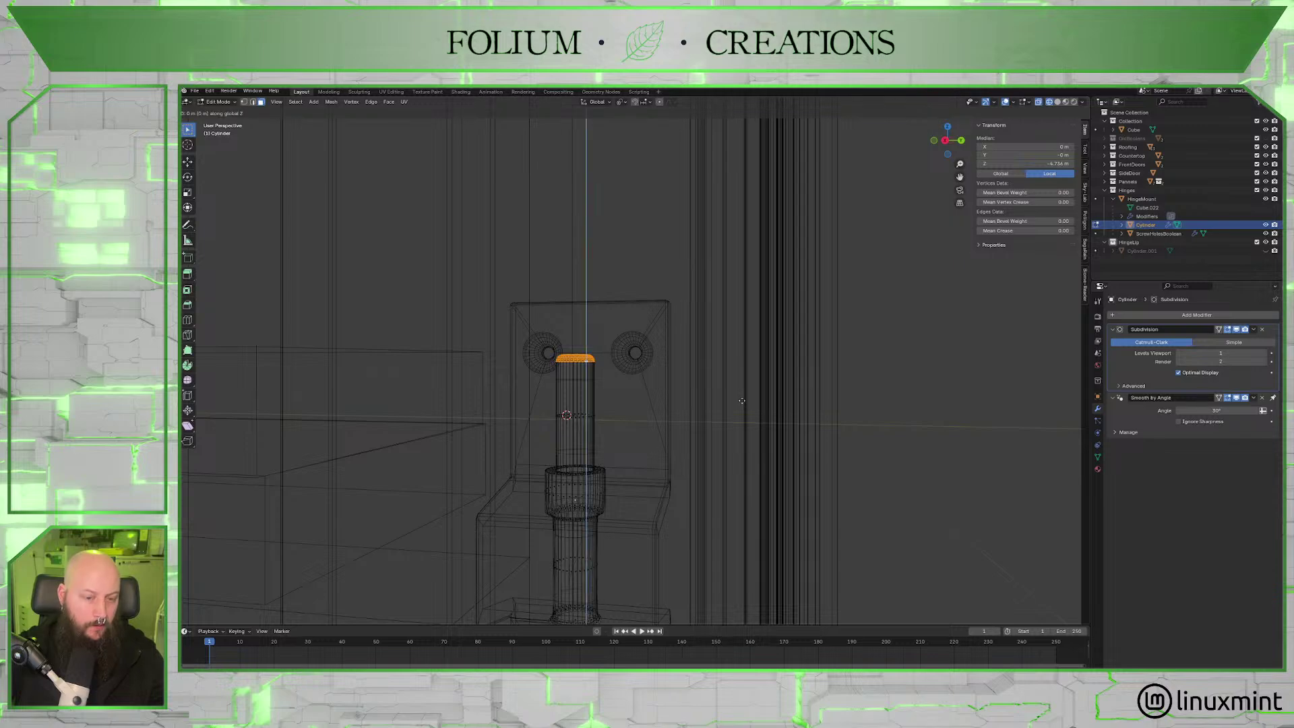
{"action": "left_click", "coordinate": [742, 355]}
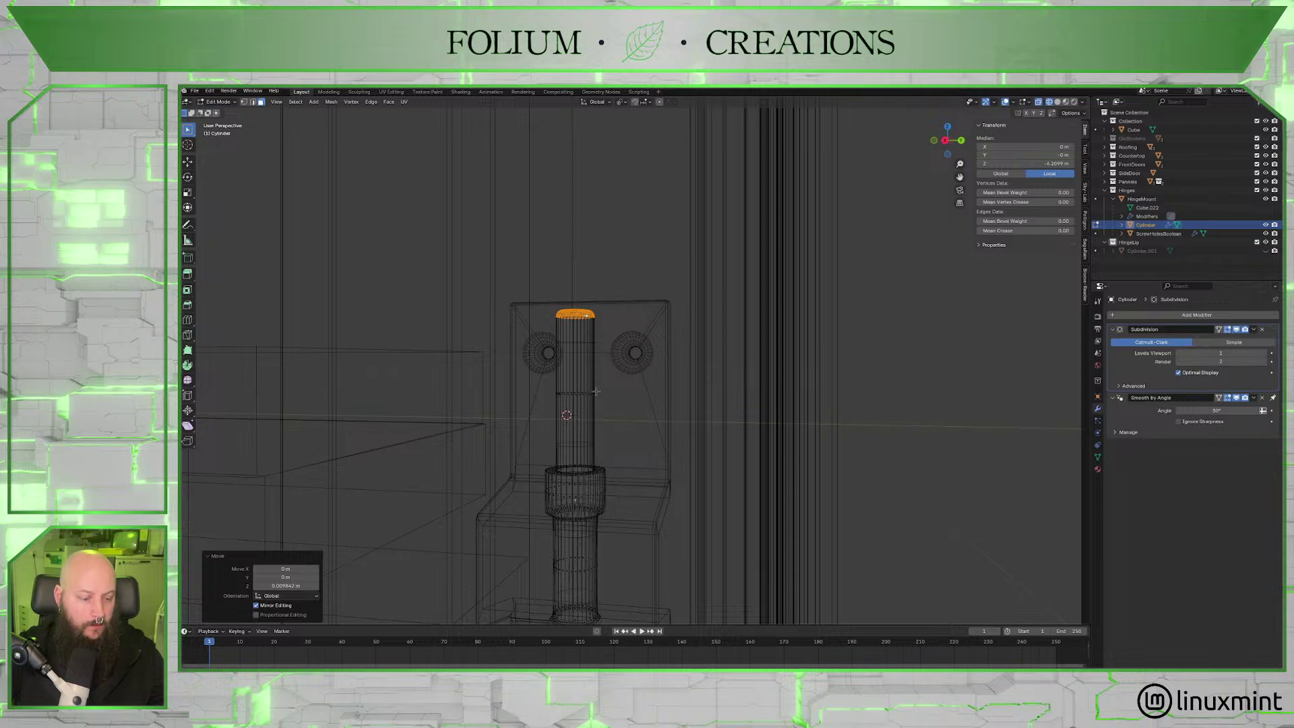
Add three evenly spaced loop cuts around the pin's shaft above the collar.
{"action": "key", "text": "ctrl+r"}
{"action": "scroll", "coordinate": [597, 396], "scroll_direction": "up", "scroll_amount": 1}
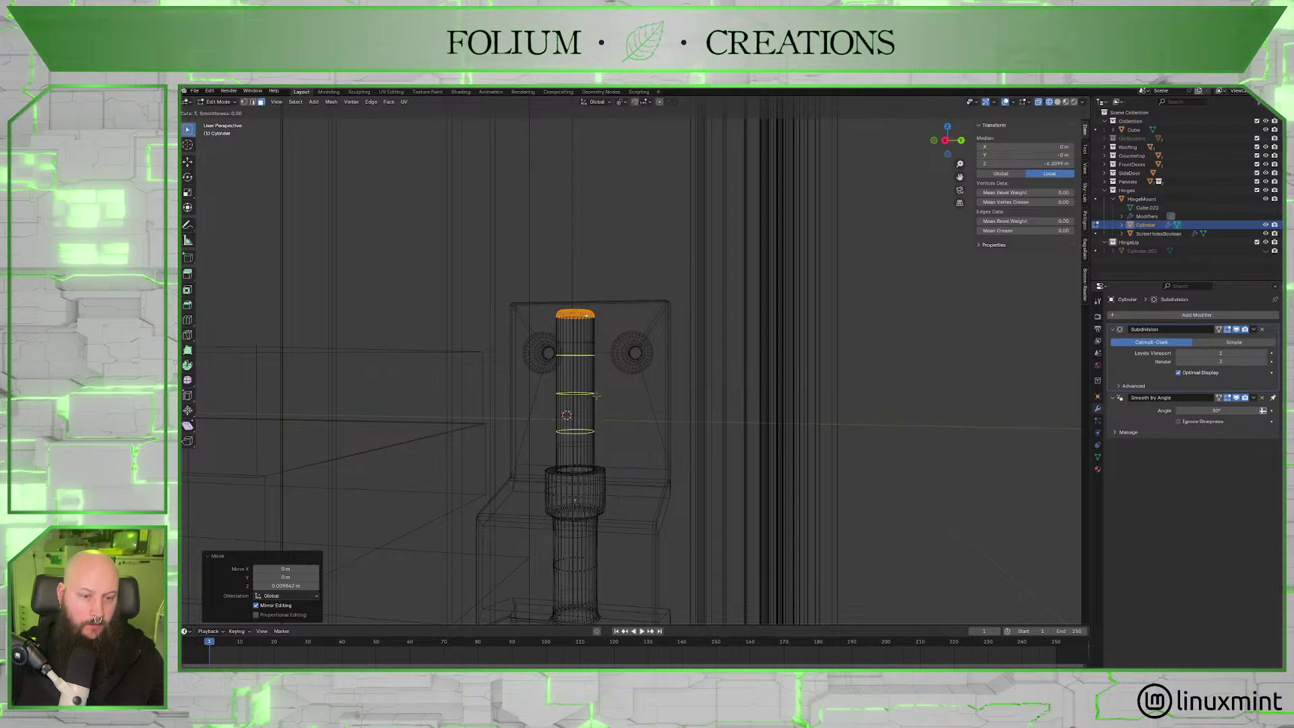
{"action": "left_click", "coordinate": [596, 396]}
{"action": "right_click", "coordinate": [597, 395]}
{"action": "scroll", "coordinate": [596, 396], "scroll_direction": "down", "scroll_amount": 5}
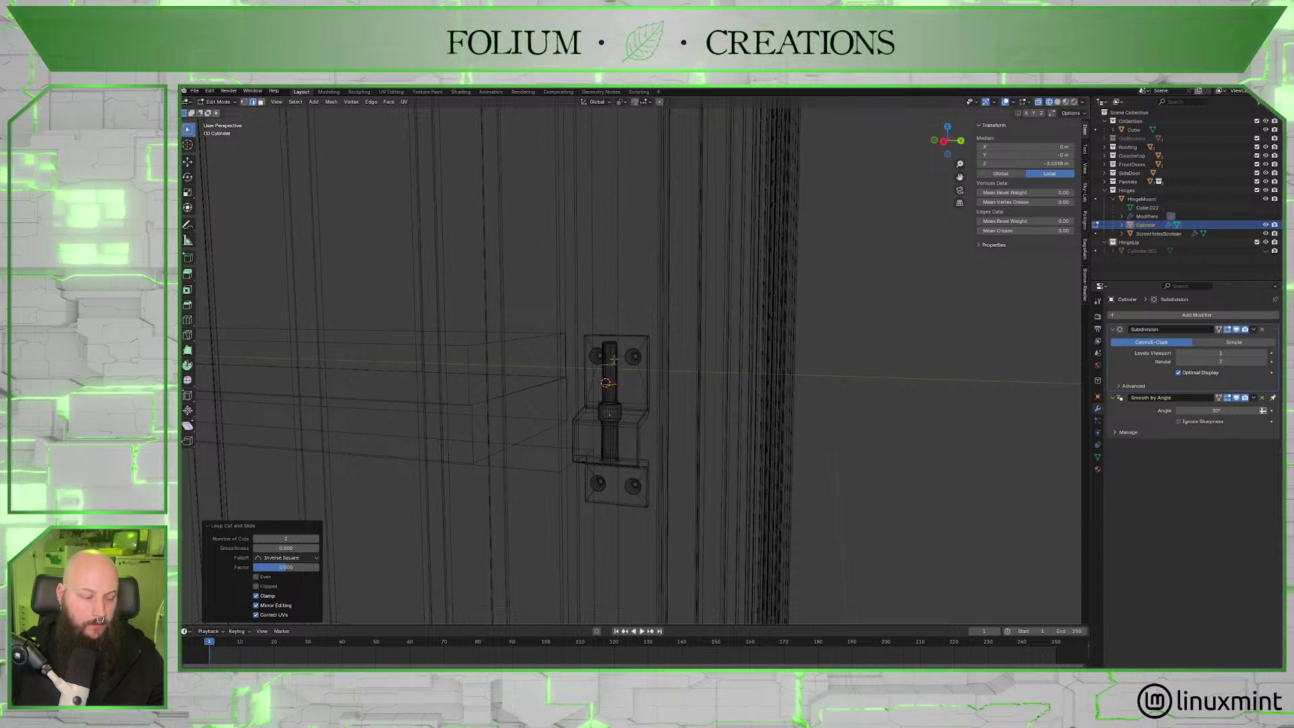
Unwrap the entire pin with Smart UV Project at its default settings and return to Object Mode.
{"action": "key", "text": "a"}
{"action": "left_click", "coordinate": [404, 103]}
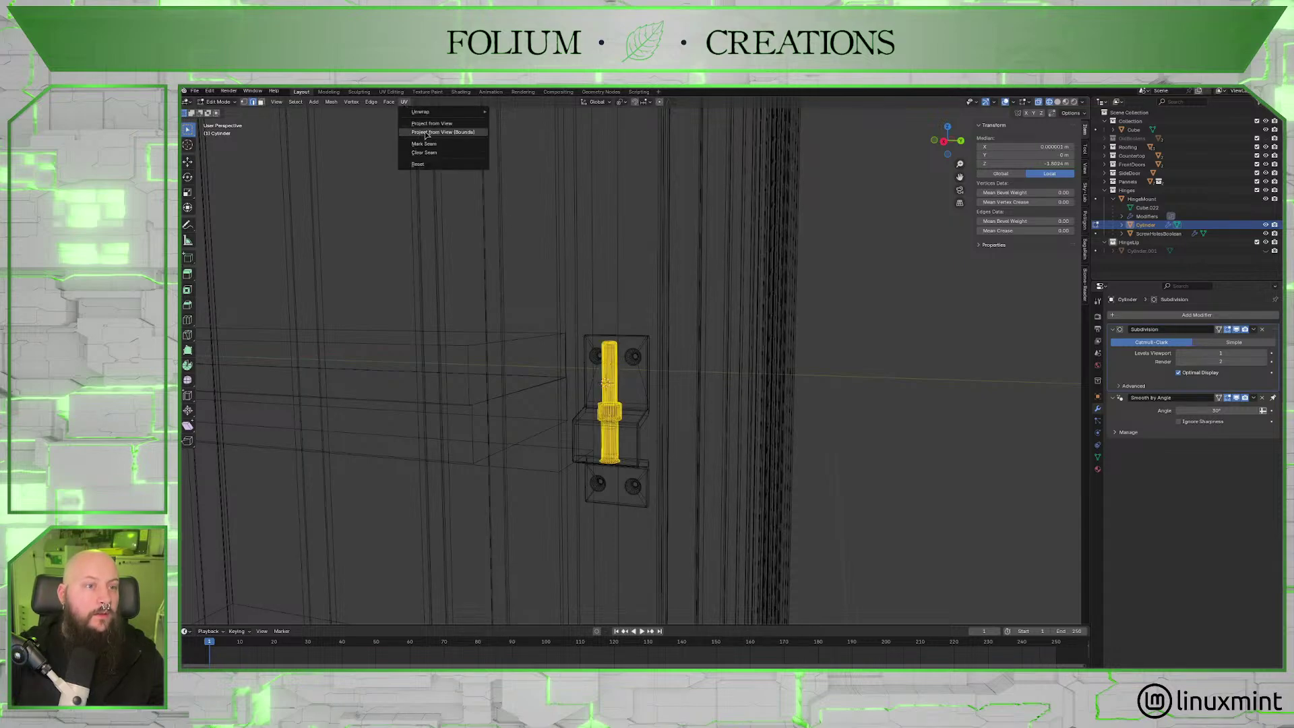
{"action": "mouse_move", "coordinate": [430, 113]}
{"action": "left_click", "coordinate": [537, 143]}
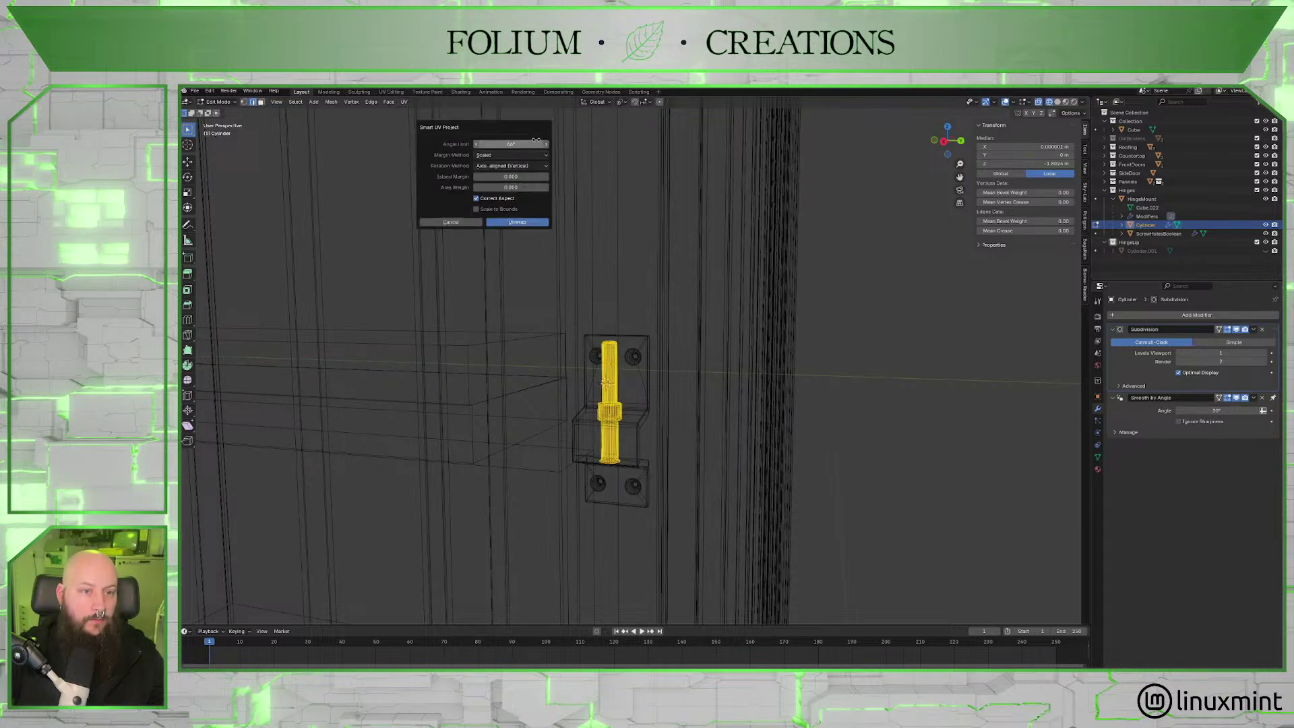
{"action": "left_click", "coordinate": [518, 223]}
{"action": "key", "text": "Tab"}
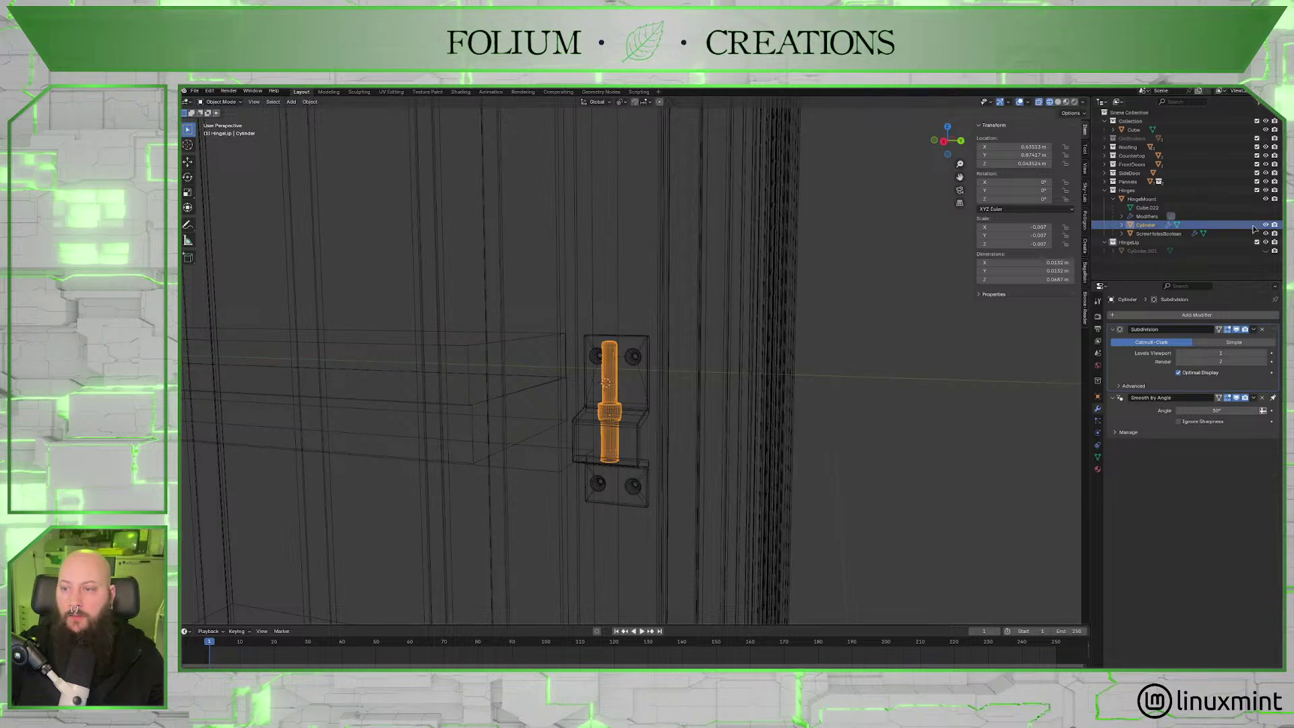
Unhide the hinge leaf and switch the viewport back to solid shading.
{"action": "left_click", "coordinate": [1265, 251]}
{"action": "scroll", "coordinate": [927, 314], "scroll_direction": "down", "scroll_amount": 2}
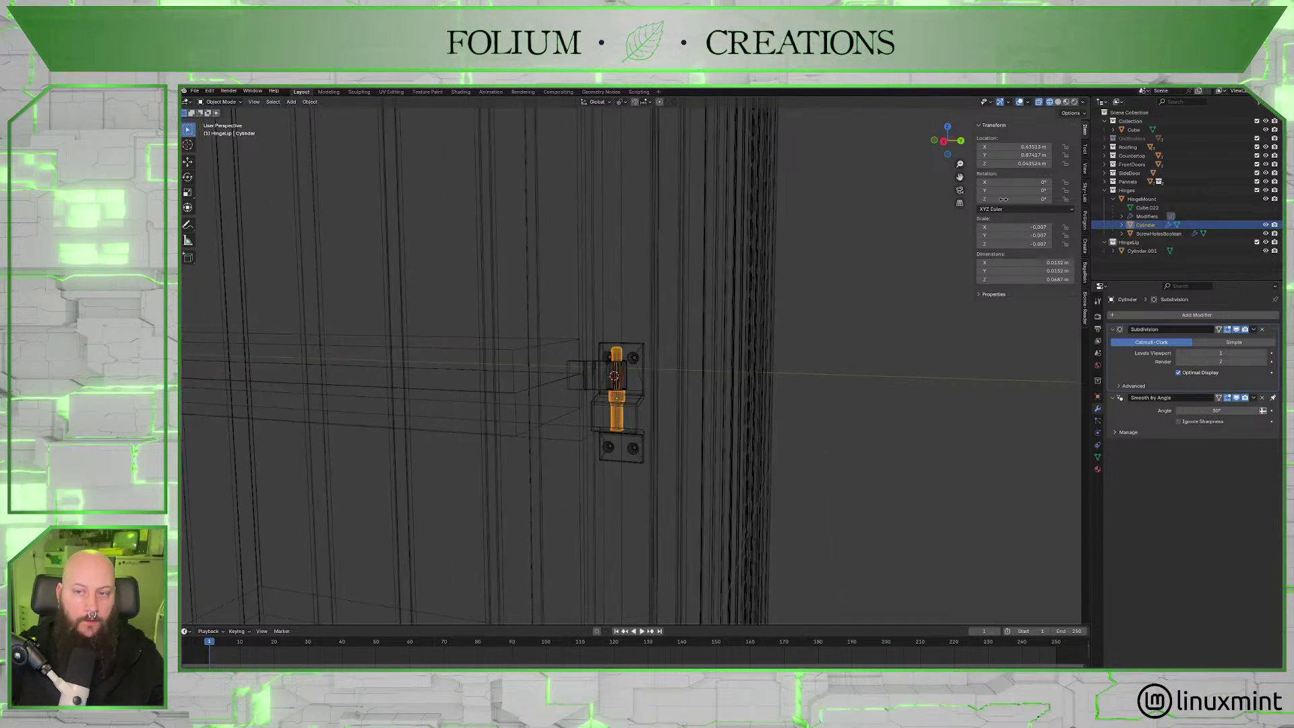
{"action": "left_click", "coordinate": [1058, 102]}
{"action": "scroll", "coordinate": [780, 331], "scroll_direction": "up", "scroll_amount": 5}
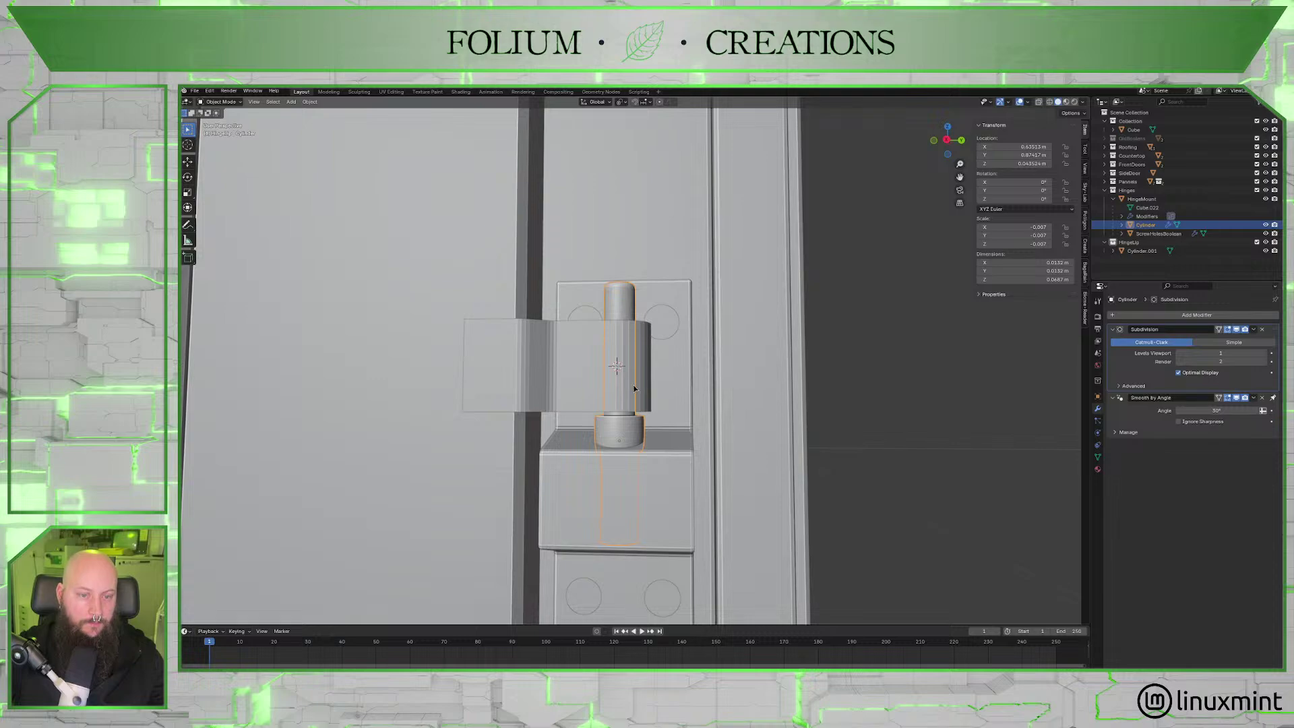
Scale the leaf along Z to about 0.033 m tall and raise it about 0.0044 m to fit the lengthened pin.
{"action": "left_click", "coordinate": [594, 386]}
{"action": "key", "text": "s"}
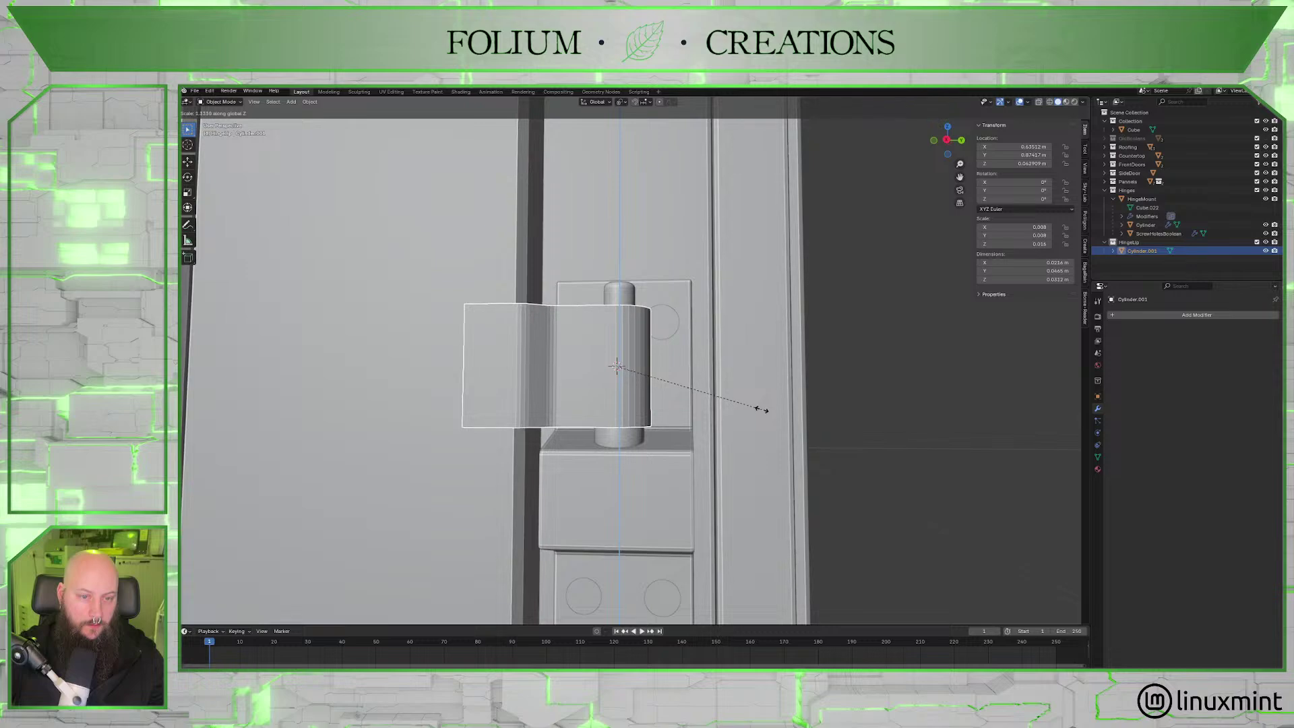
{"action": "left_click", "coordinate": [760, 408]}
{"action": "key", "text": "g"}
{"action": "key", "text": "z"}
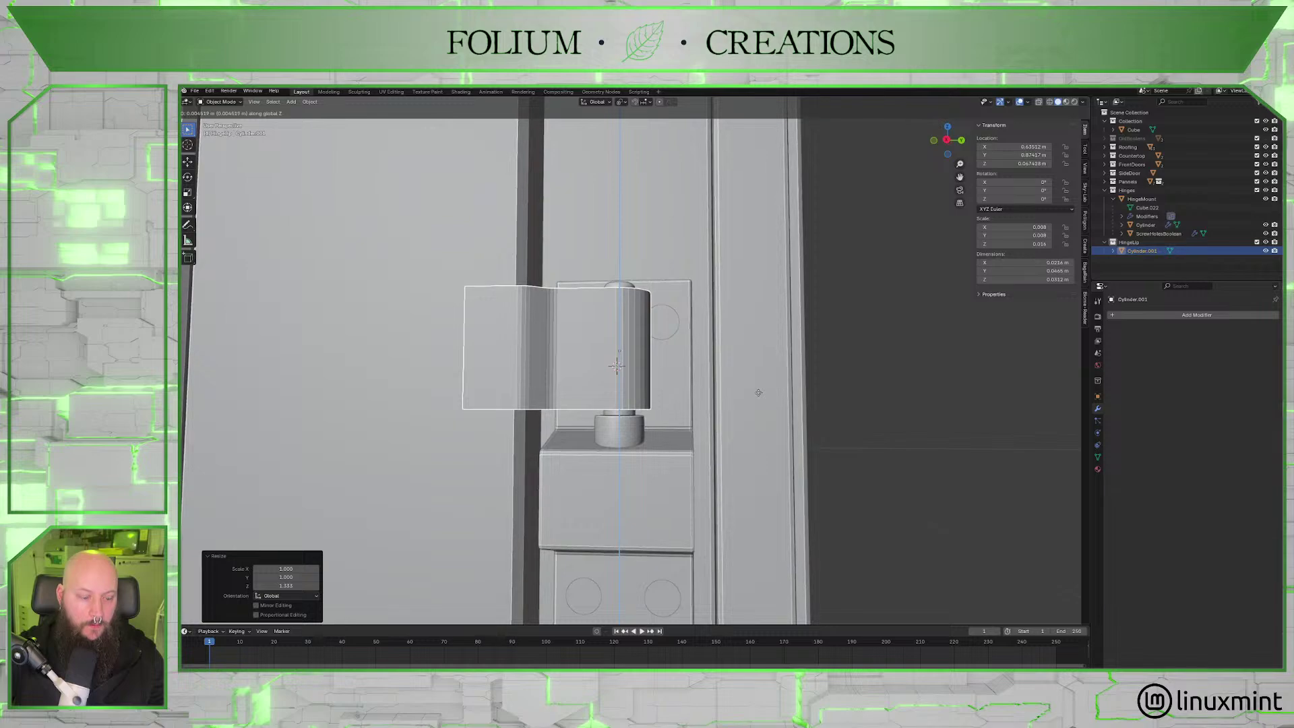
{"action": "left_click", "coordinate": [758, 393]}
{"action": "key", "text": "s"}
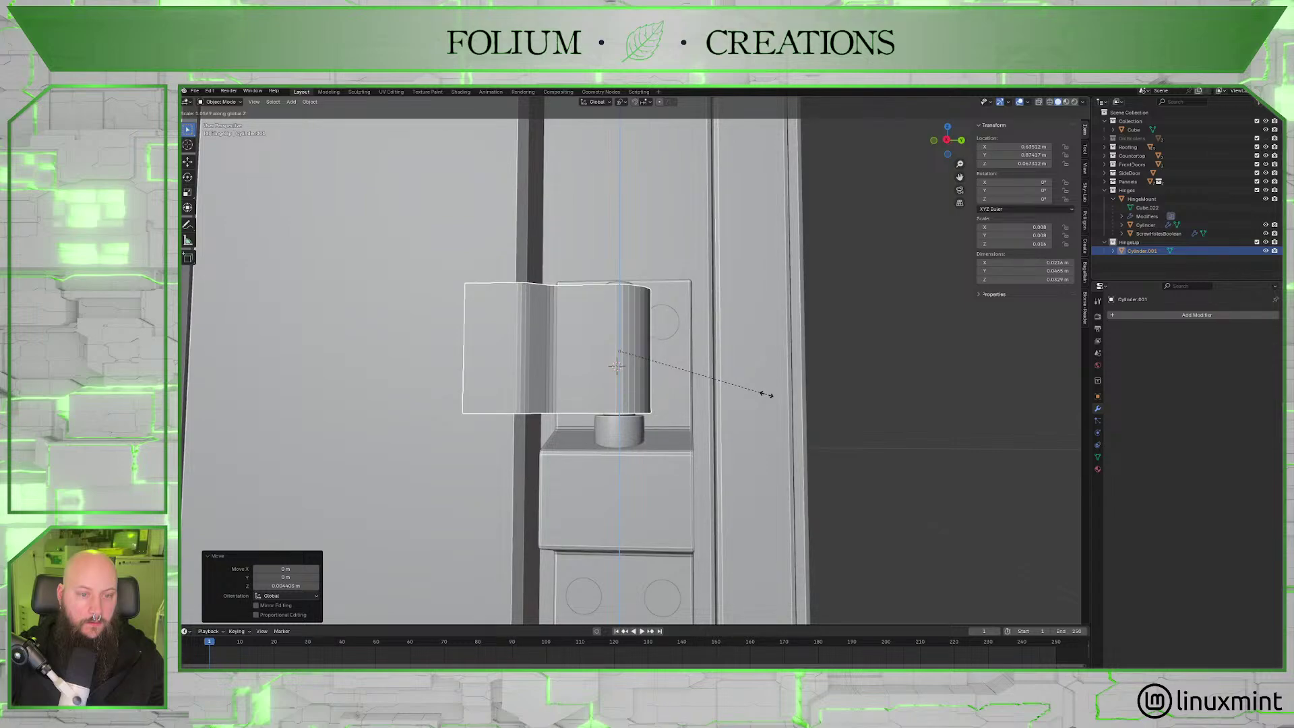
{"action": "left_click", "coordinate": [766, 394]}
Examine the hinge's size and position against the whole door from several distances and angles.
{"action": "scroll", "coordinate": [791, 390], "scroll_direction": "down", "scroll_amount": 3}
{"action": "middle_click_drag", "start_coordinate": [775, 409], "coordinate": [780, 423]}
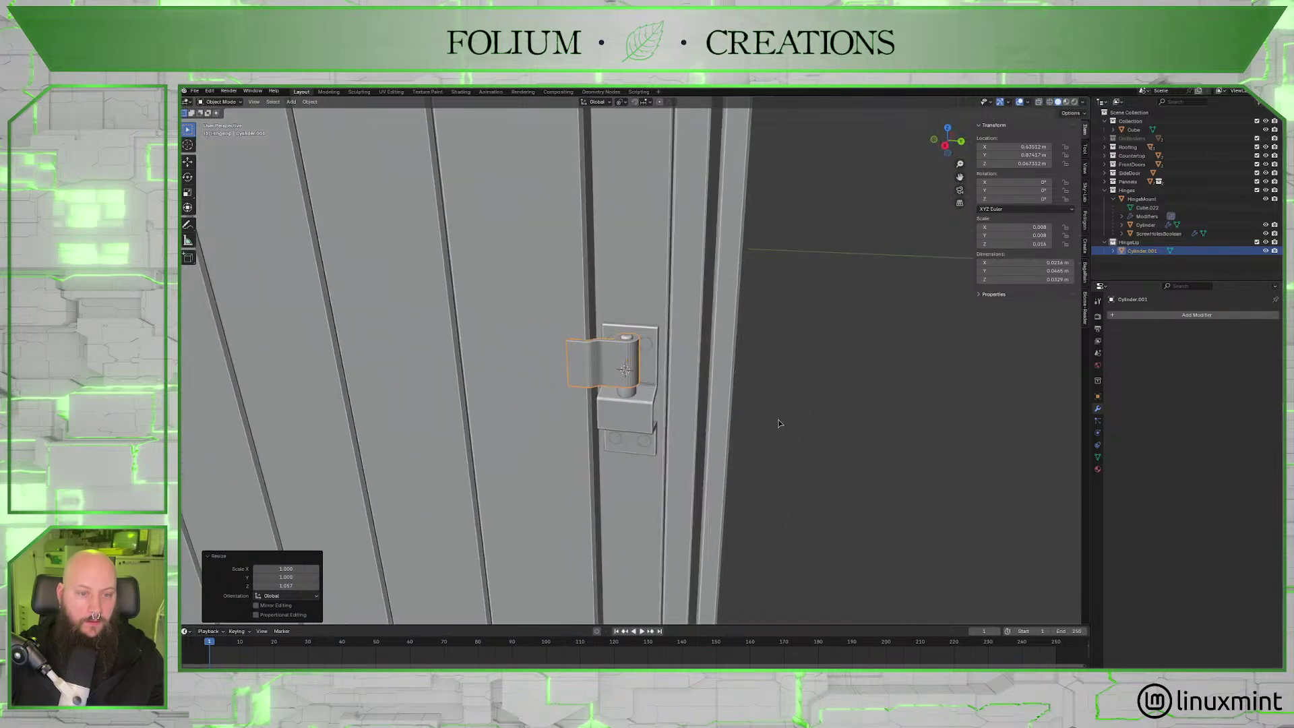
{"action": "scroll", "coordinate": [779, 423], "scroll_direction": "down", "scroll_amount": 10}
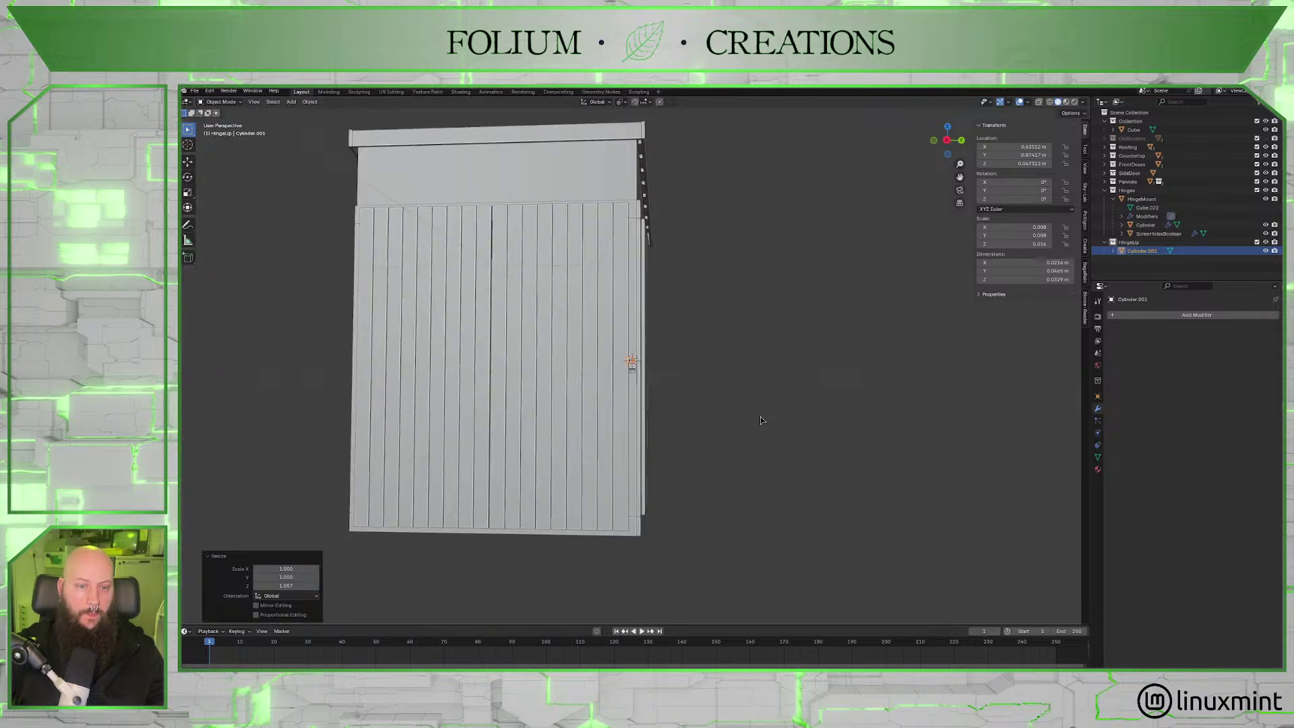
{"action": "scroll", "coordinate": [761, 426], "scroll_direction": "up", "scroll_amount": 3}
{"action": "left_click", "coordinate": [755, 427]}
{"action": "scroll", "coordinate": [748, 428], "scroll_direction": "down", "scroll_amount": 3}
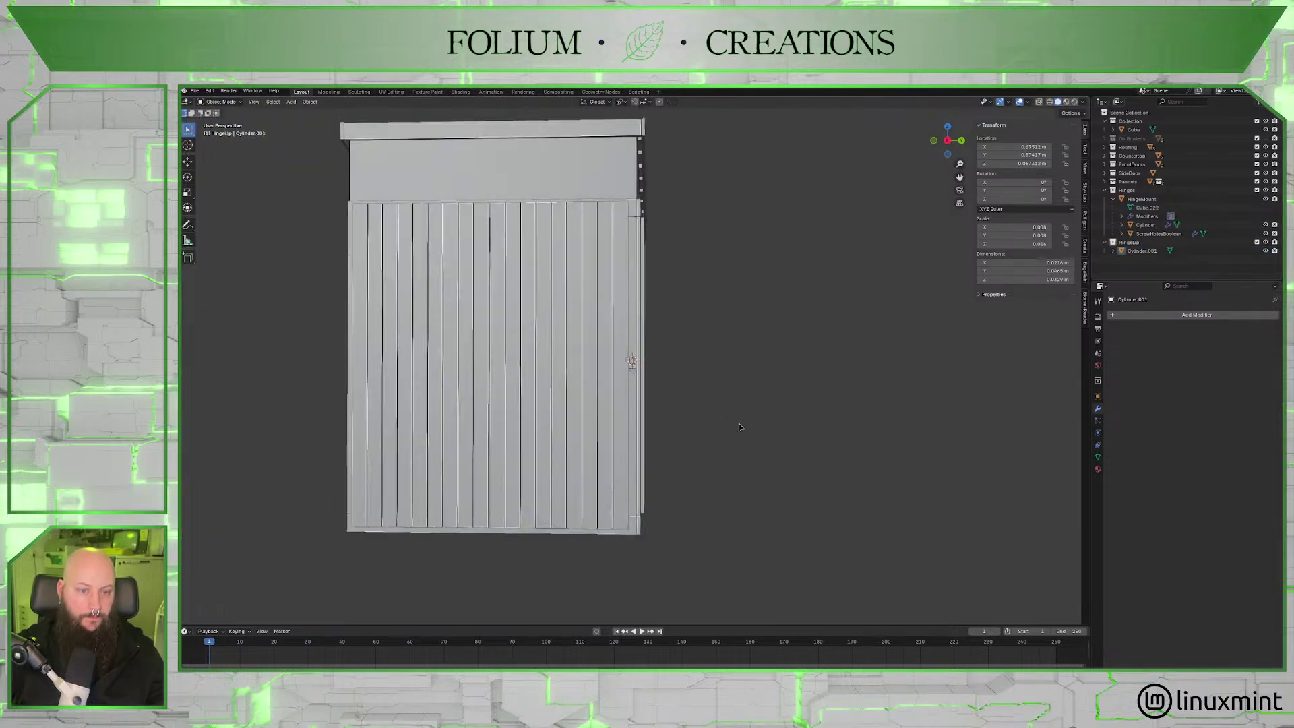
{"action": "middle_click_drag", "start_coordinate": [740, 427], "coordinate": [748, 445]}
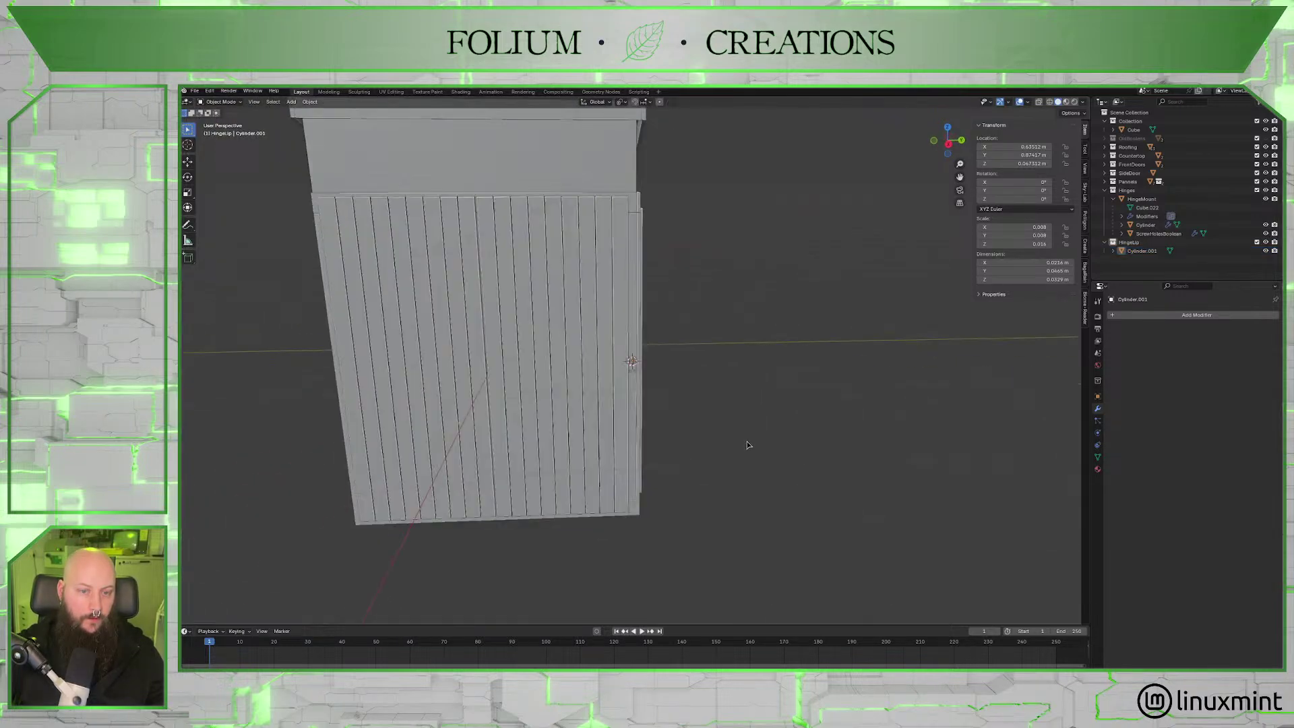
{"action": "scroll", "coordinate": [734, 440], "scroll_direction": "up", "scroll_amount": 10}
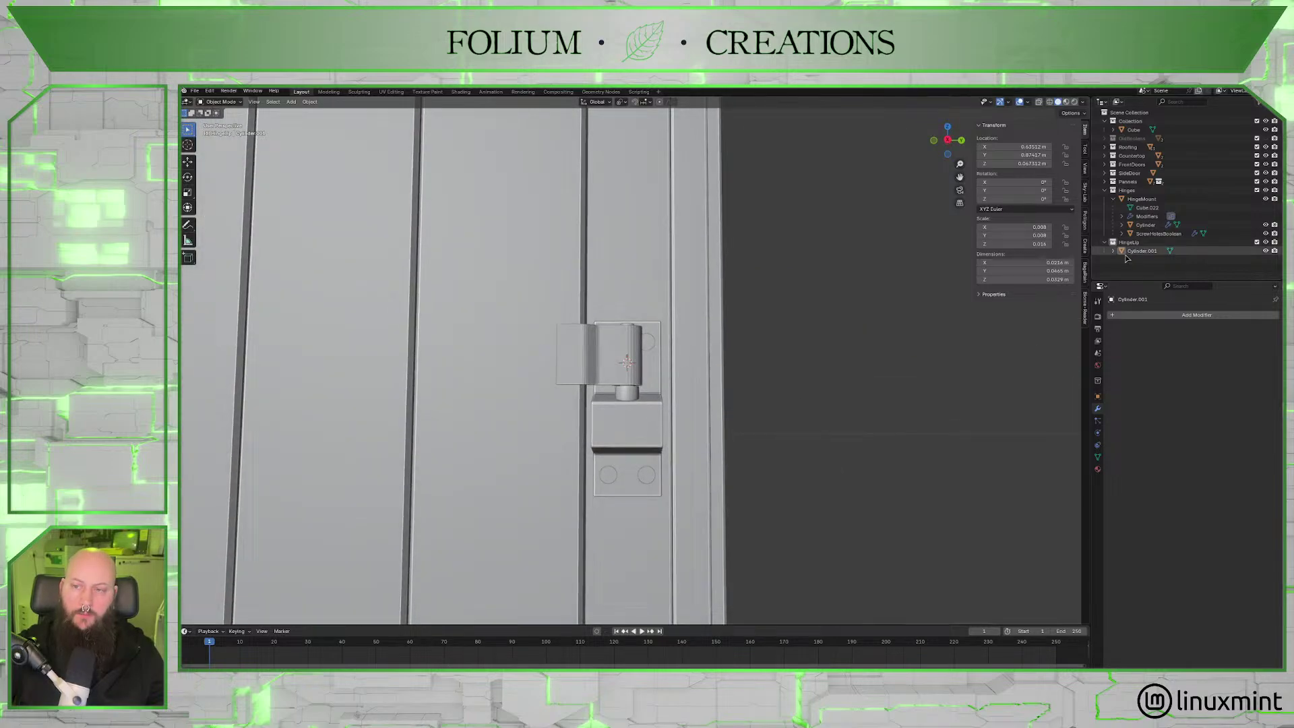
Select the hinge mount together with its pin and screw-hole boolean and scale them up uniformly by about 1.08.
{"action": "left_click", "coordinate": [636, 394]}
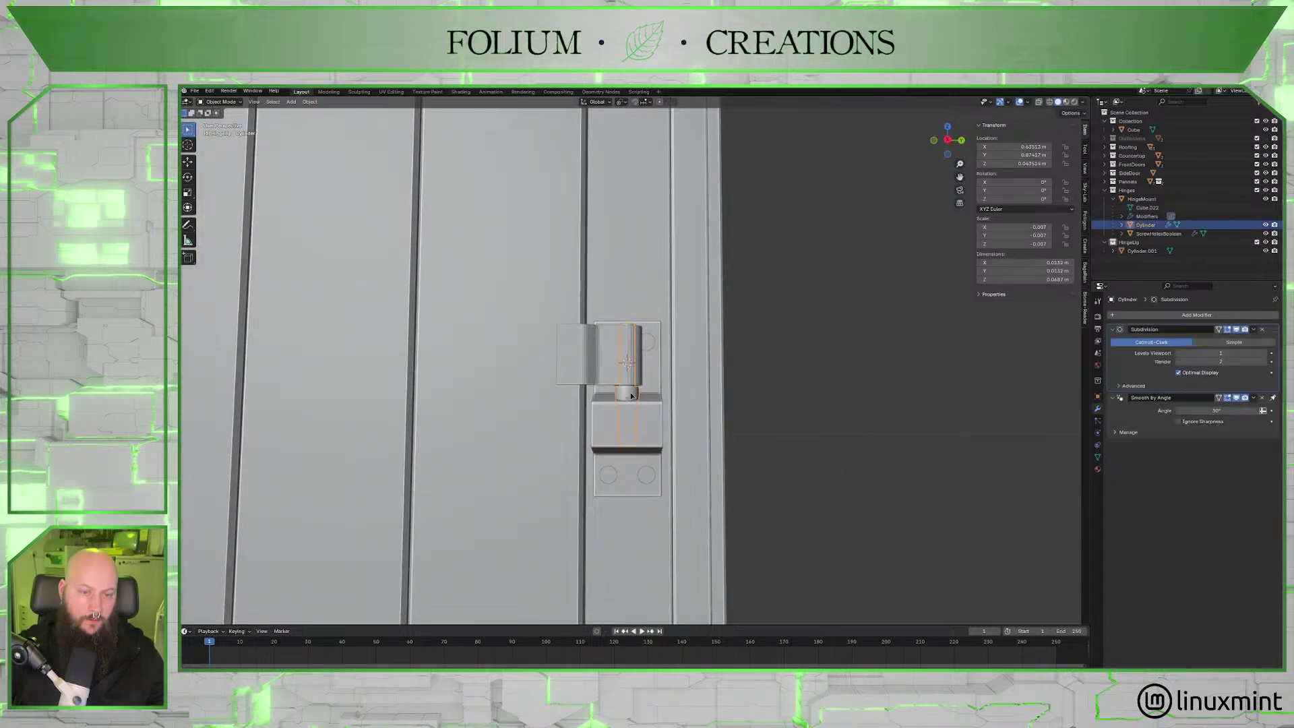
{"action": "left_click", "coordinate": [651, 345]}
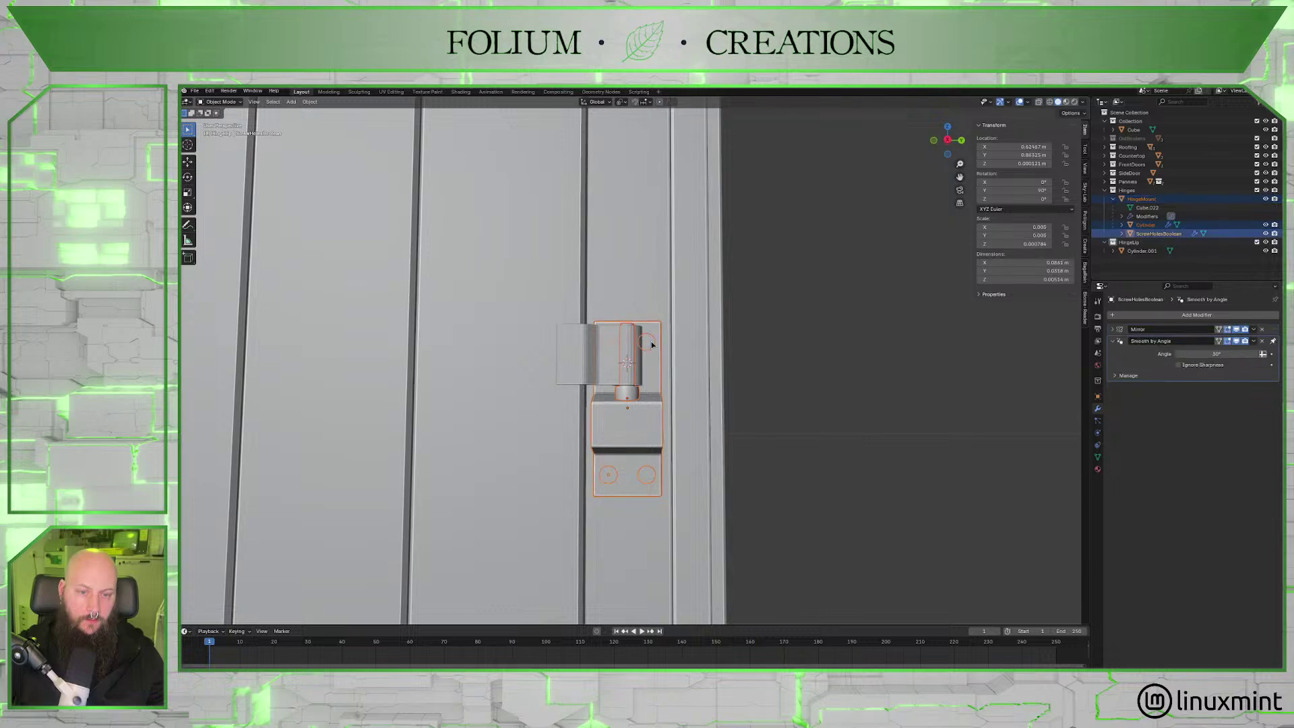
{"action": "key", "text": "s"}
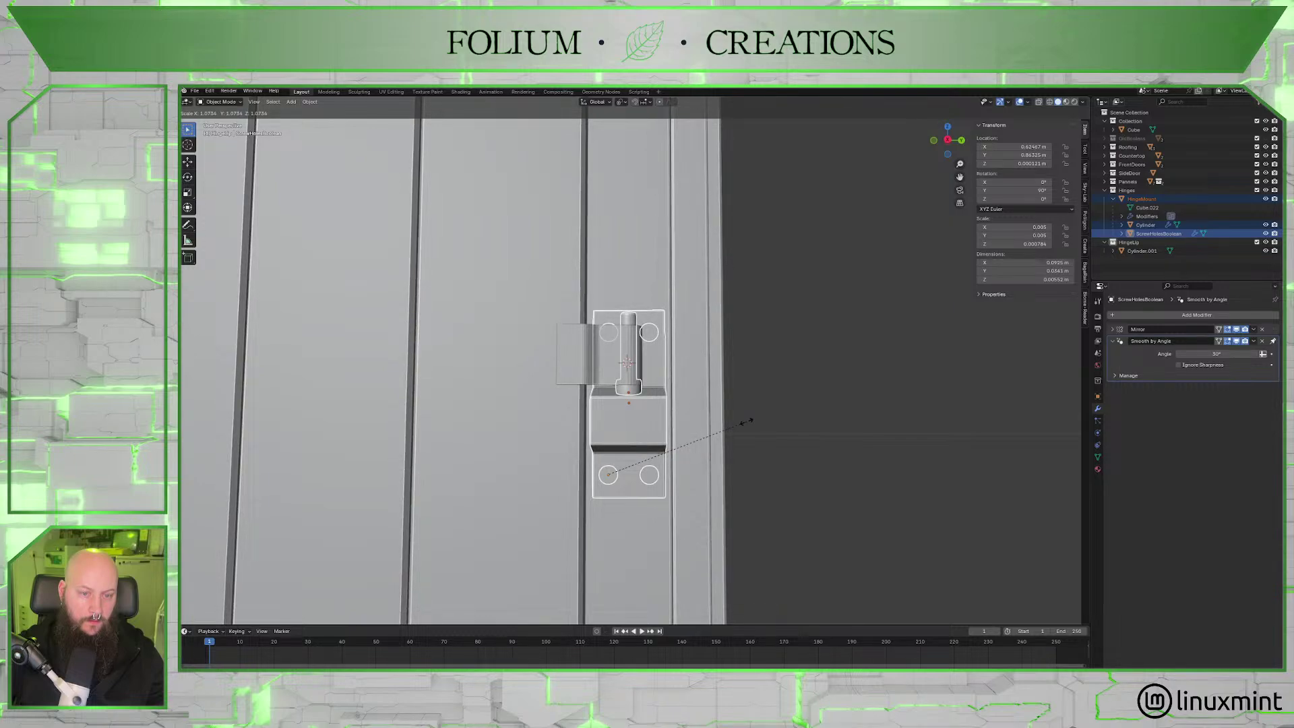
{"action": "left_click", "coordinate": [746, 422]}
Raise the leaf about 0.0054 m along Z to sit above the enlarged pin's collar.
{"action": "left_click", "coordinate": [597, 361]}
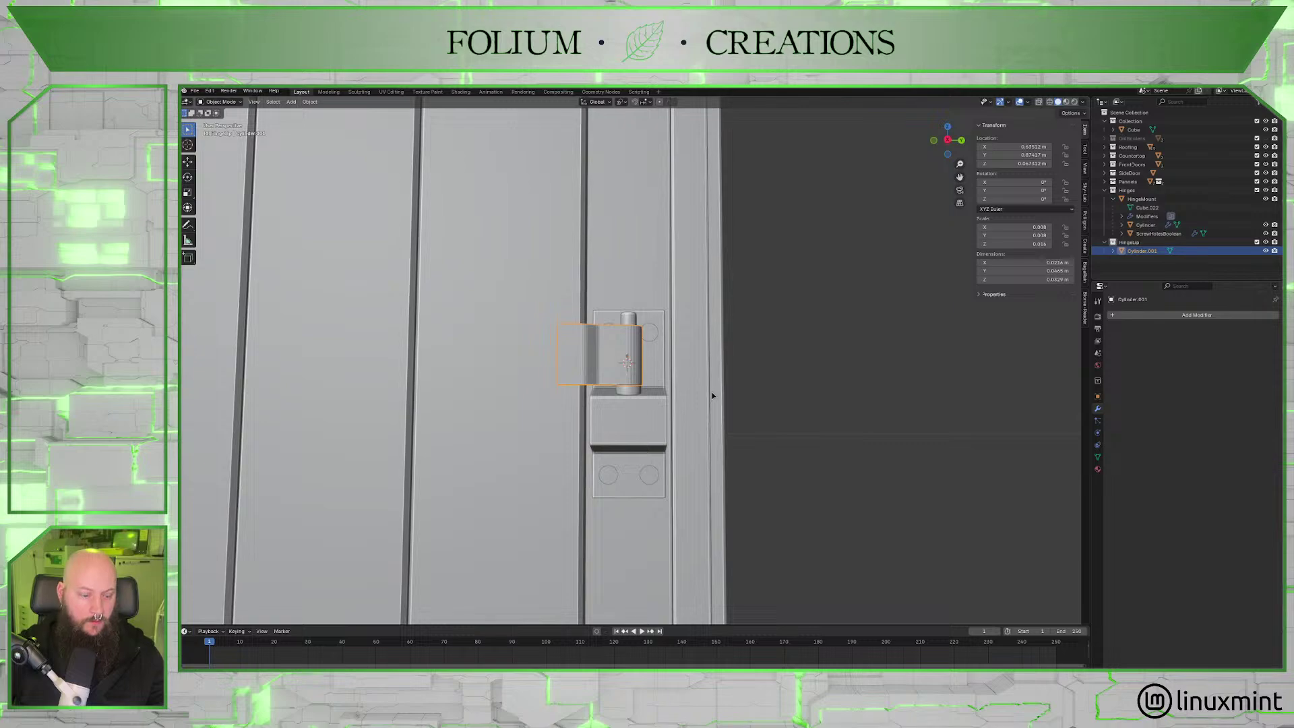
{"action": "key", "text": "g"}
{"action": "key", "text": "z"}
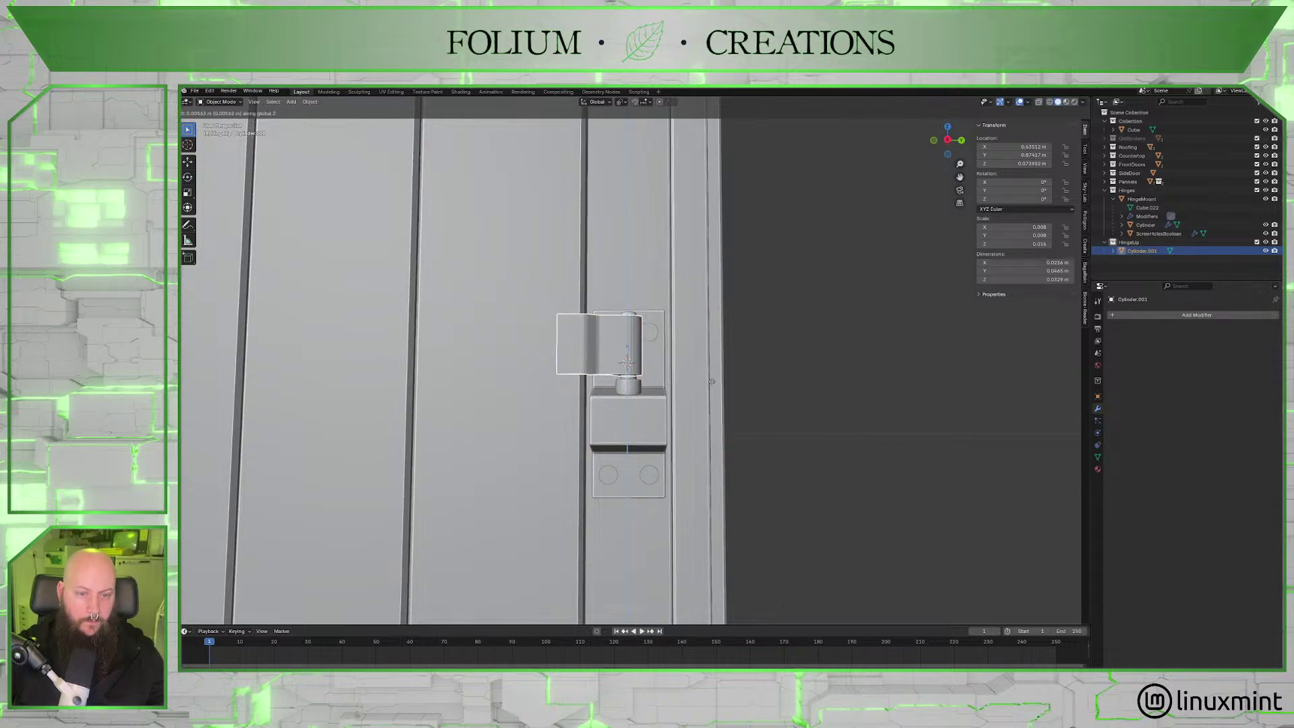
{"action": "left_click", "coordinate": [712, 383]}
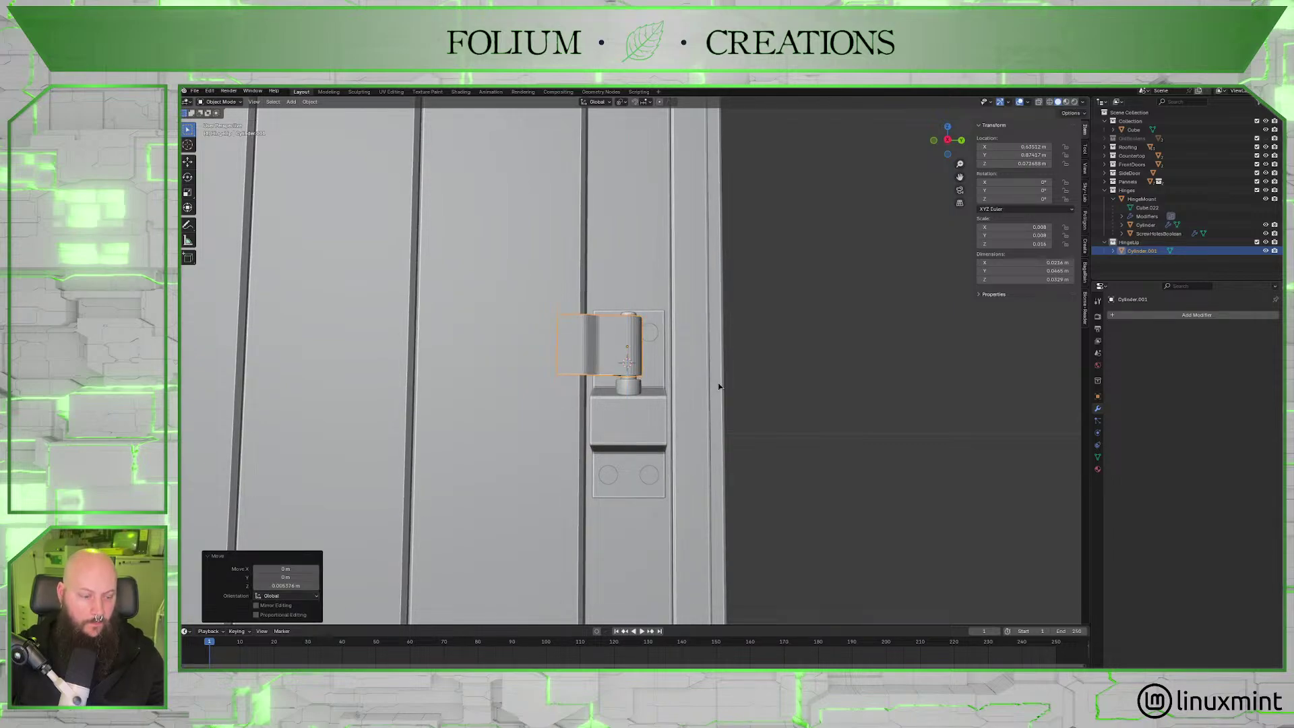
{"action": "key", "text": "s"}
{"action": "key", "text": "z"}
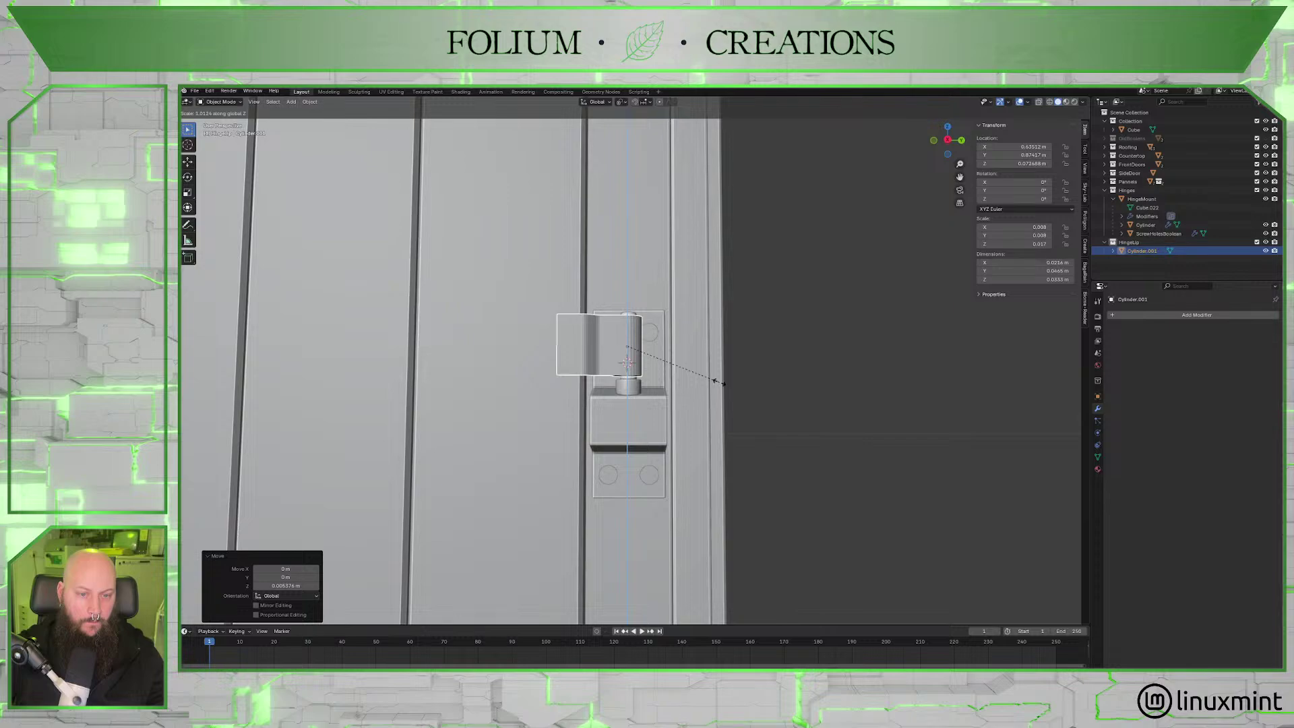
{"action": "key", "text": "Escape"}
{"action": "middle_click_drag", "start_coordinate": [716, 382], "coordinate": [730, 453]}
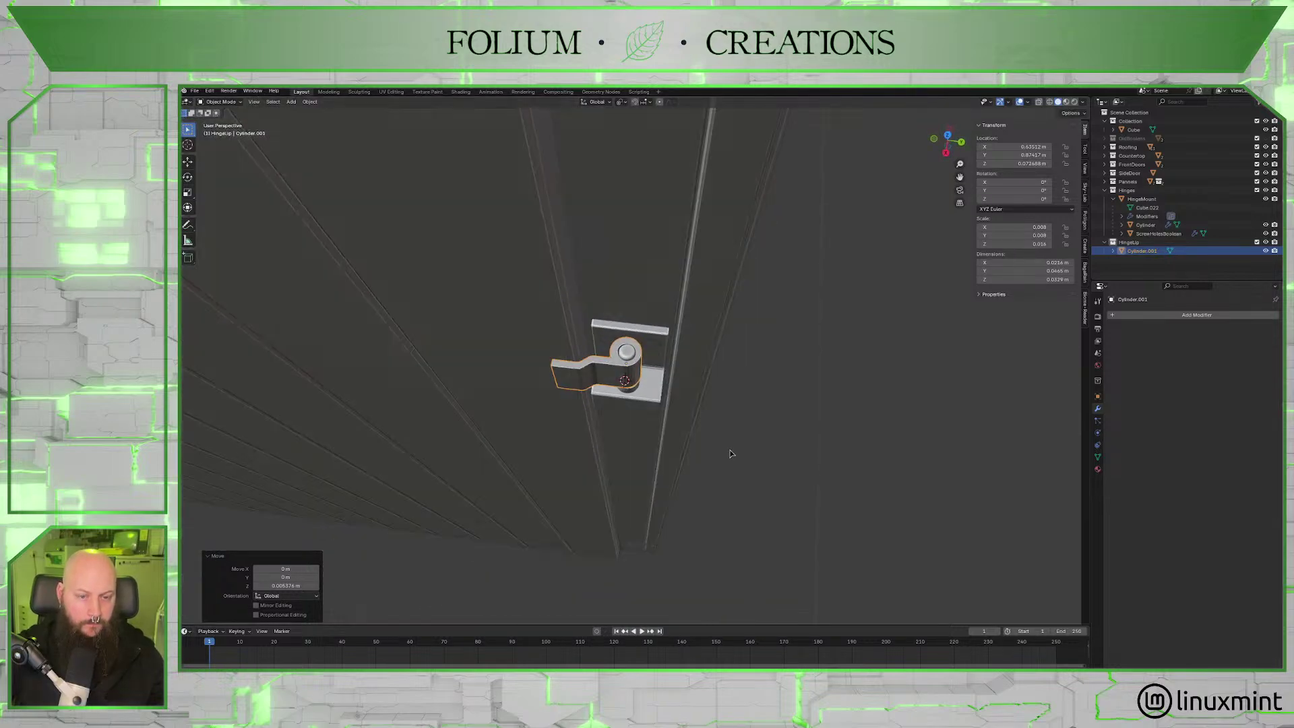
{"action": "key", "text": "s"}
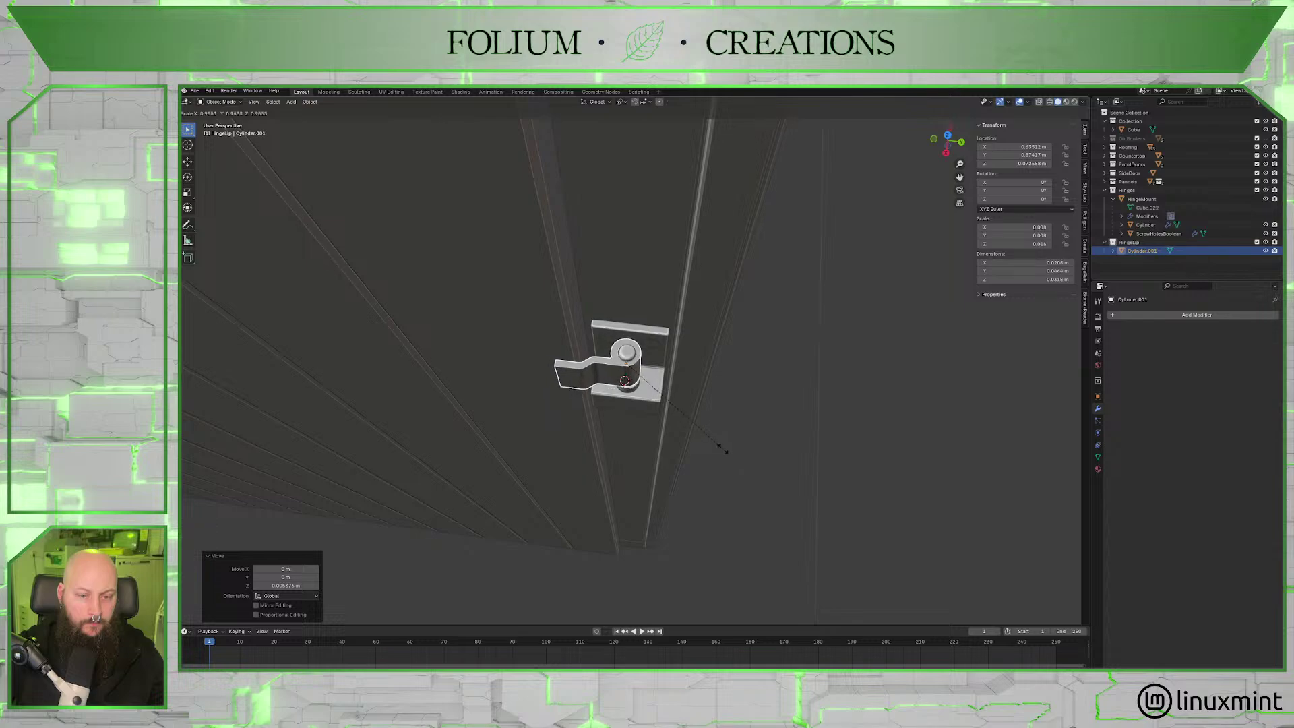
{"action": "key", "text": "Escape"}
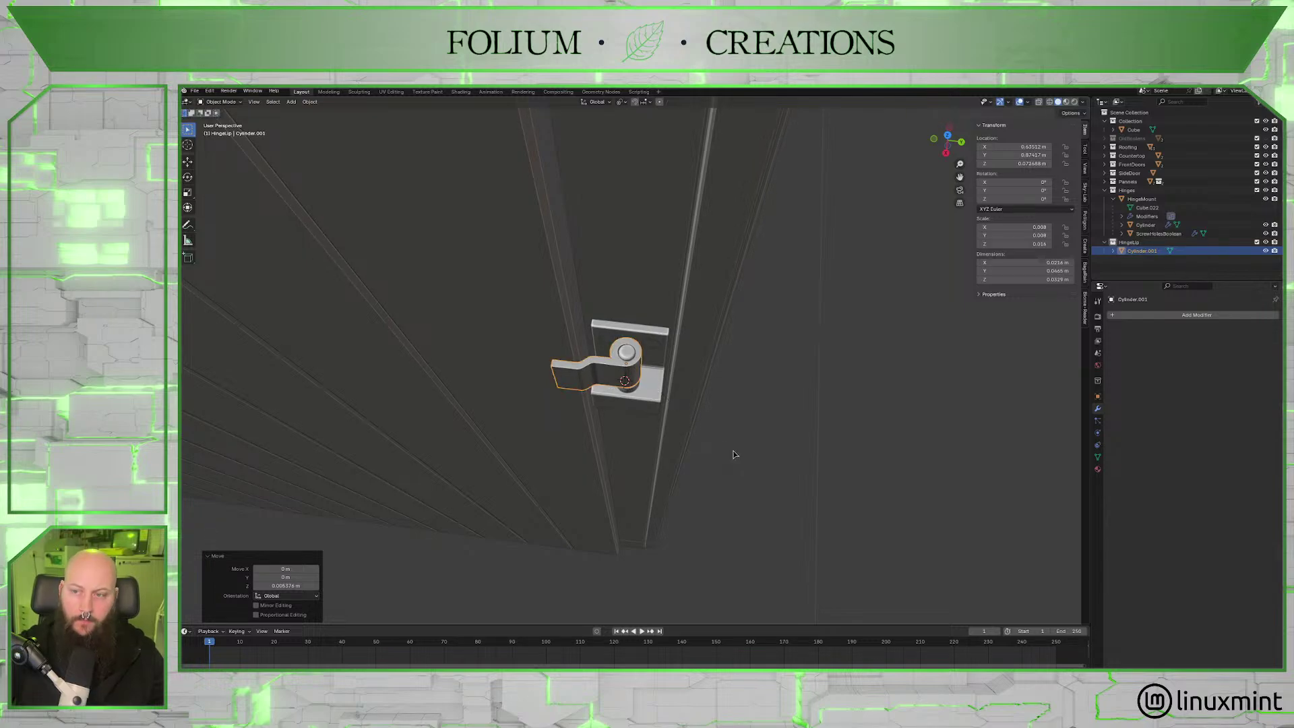
Undo the recent leaf move and mount scaling, back to the state with the mount, pin, screw-hole boolean and leaf all selected.
{"action": "key", "text": "ctrl+z"}
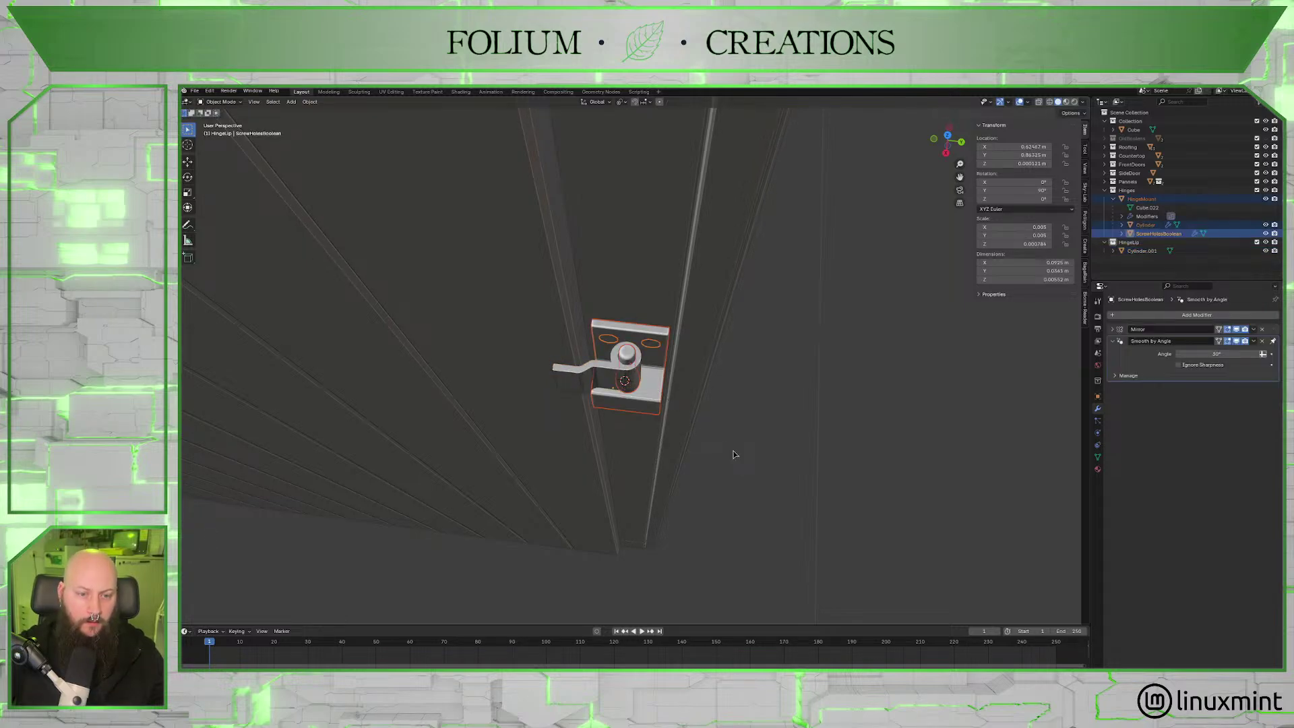
{"action": "key", "text": "ctrl+z"}
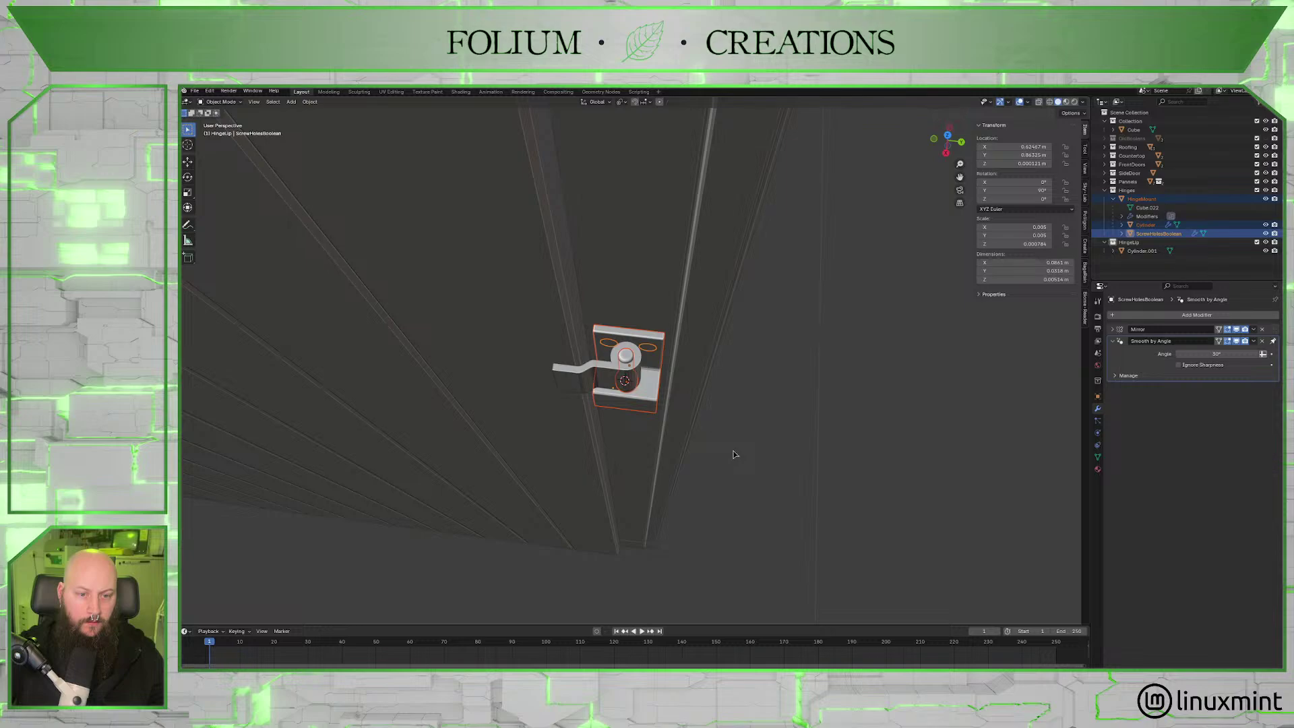
{"action": "key", "text": "ctrl+z"}
{"action": "key", "text": "ctrl+z"}
{"action": "key", "text": "ctrl+z"}
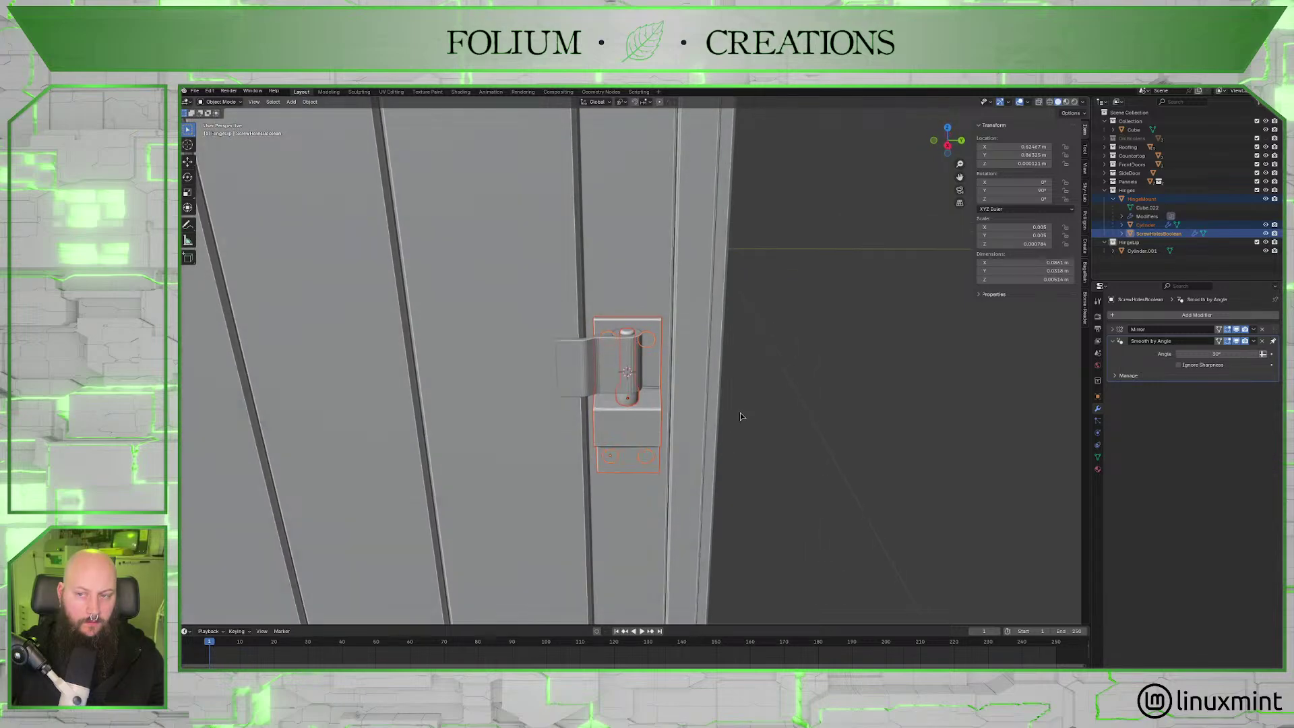
{"action": "key", "text": "ctrl+z"}
{"action": "key", "text": "ctrl+z"}
{"action": "key", "text": "ctrl+z"}
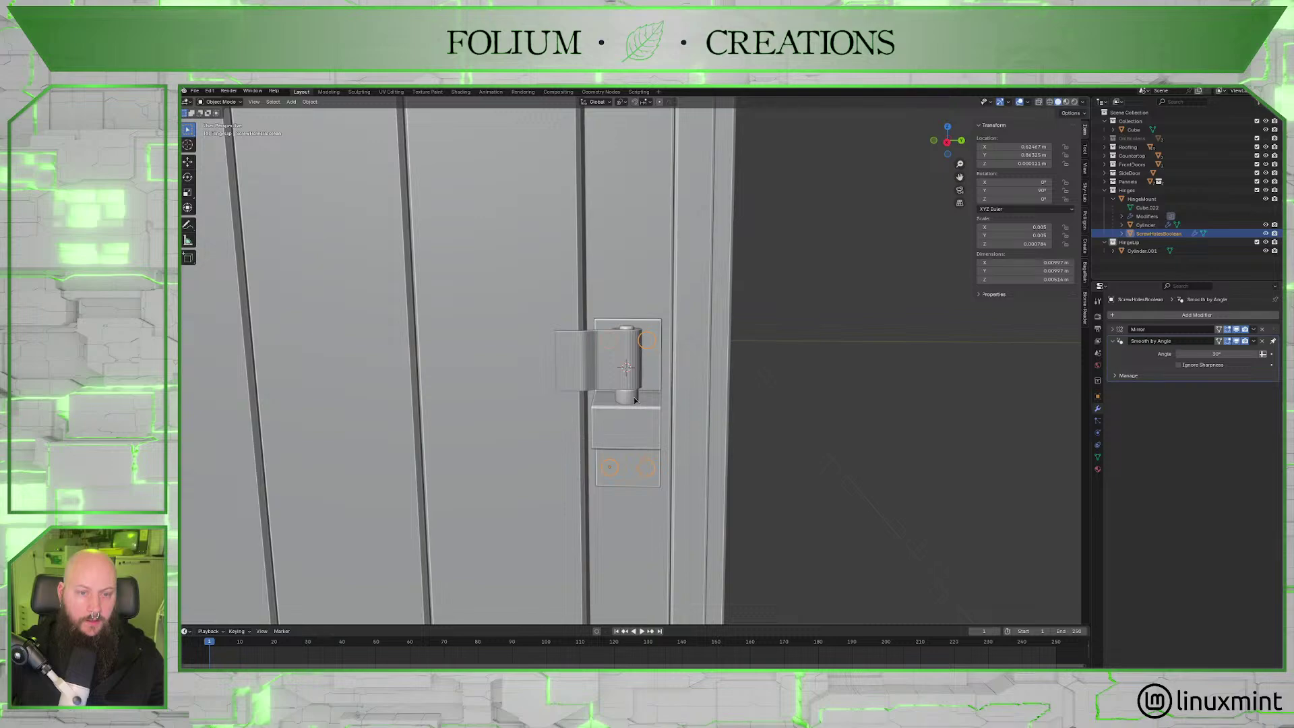
{"action": "key", "text": "ctrl+z"}
{"action": "key", "text": "ctrl+z"}
{"action": "key", "text": "ctrl+z"}
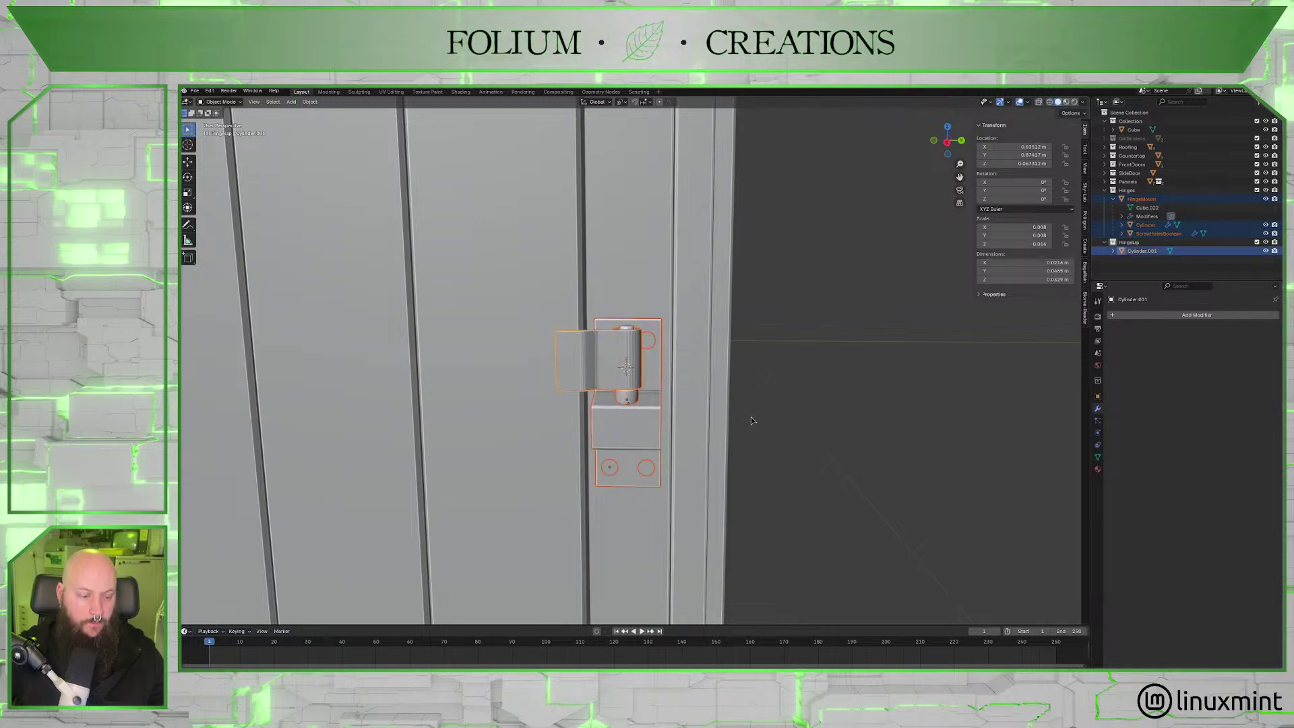
Scale the whole hinge up uniformly by about 1.13 and check its size against the door.
{"action": "key", "text": "s"}
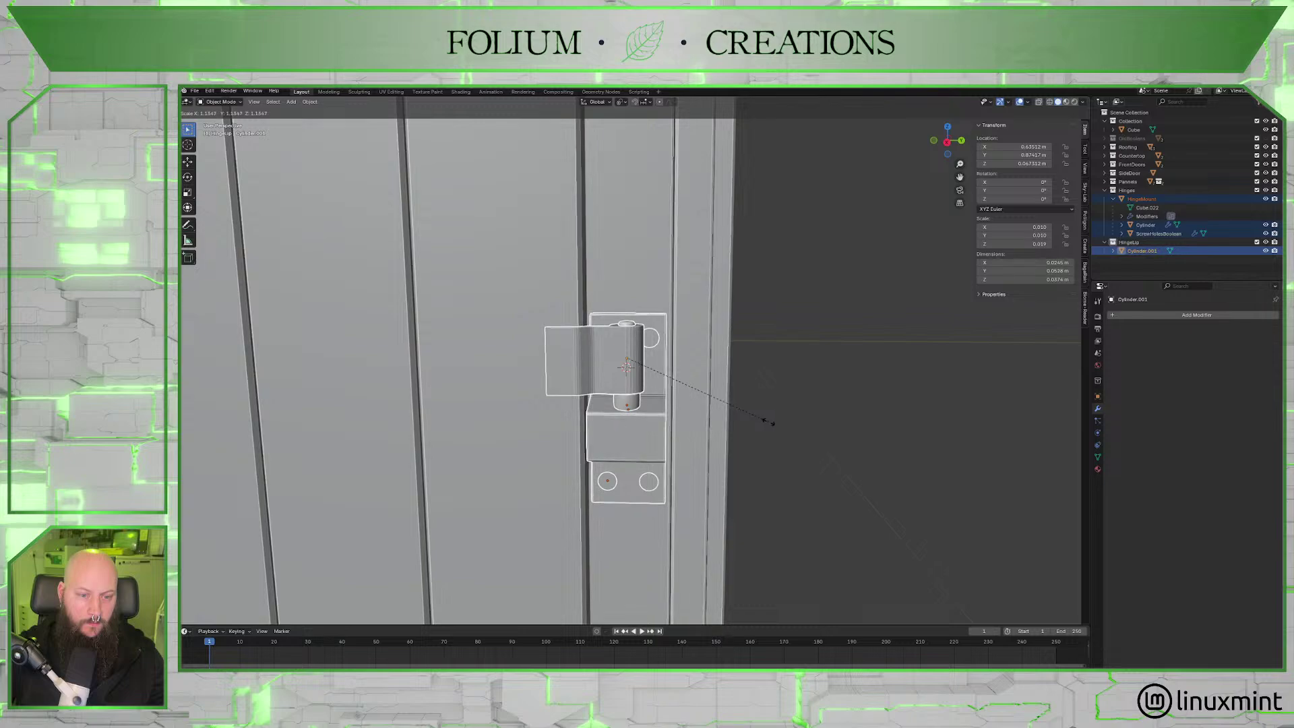
{"action": "left_click", "coordinate": [766, 422]}
{"action": "middle_click_drag", "start_coordinate": [766, 422], "coordinate": [785, 403]}
{"action": "scroll", "coordinate": [785, 403], "scroll_direction": "down", "scroll_amount": 8}
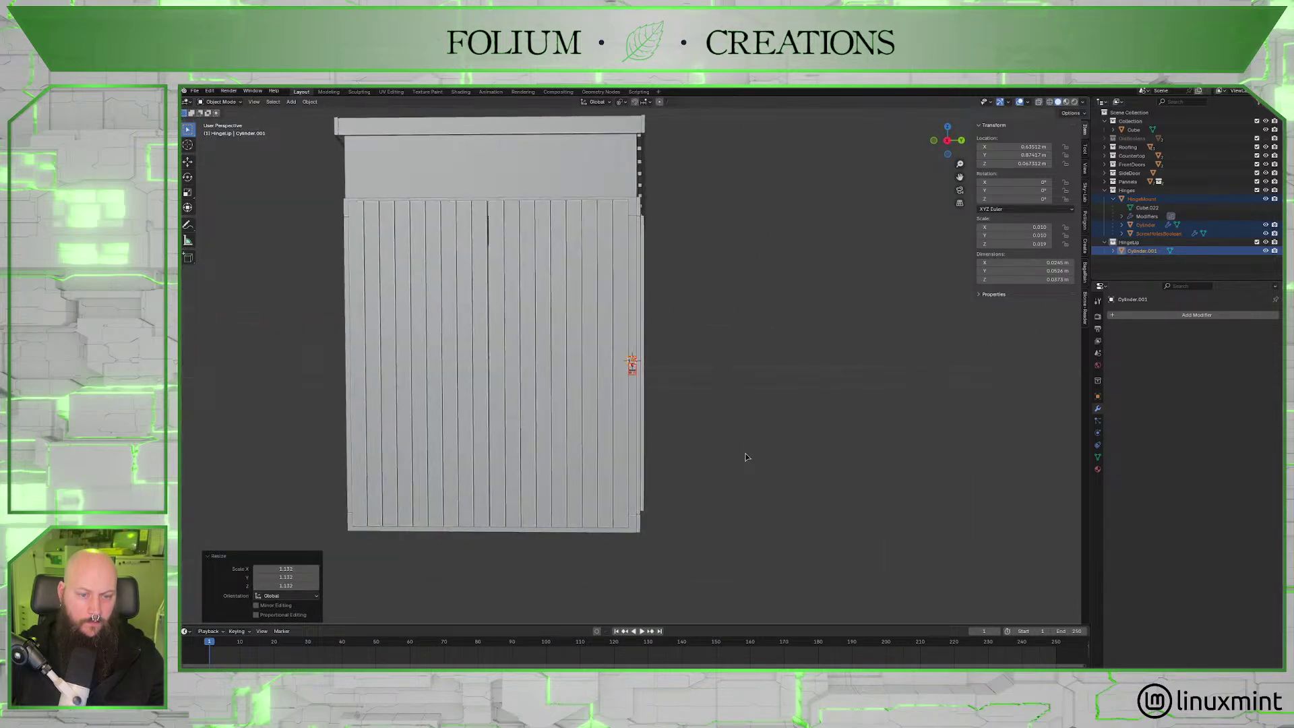
{"action": "scroll", "coordinate": [747, 450], "scroll_direction": "up", "scroll_amount": 10}
{"action": "left_click", "coordinate": [609, 362]}
{"action": "scroll", "coordinate": [755, 418], "scroll_direction": "down", "scroll_amount": 10}
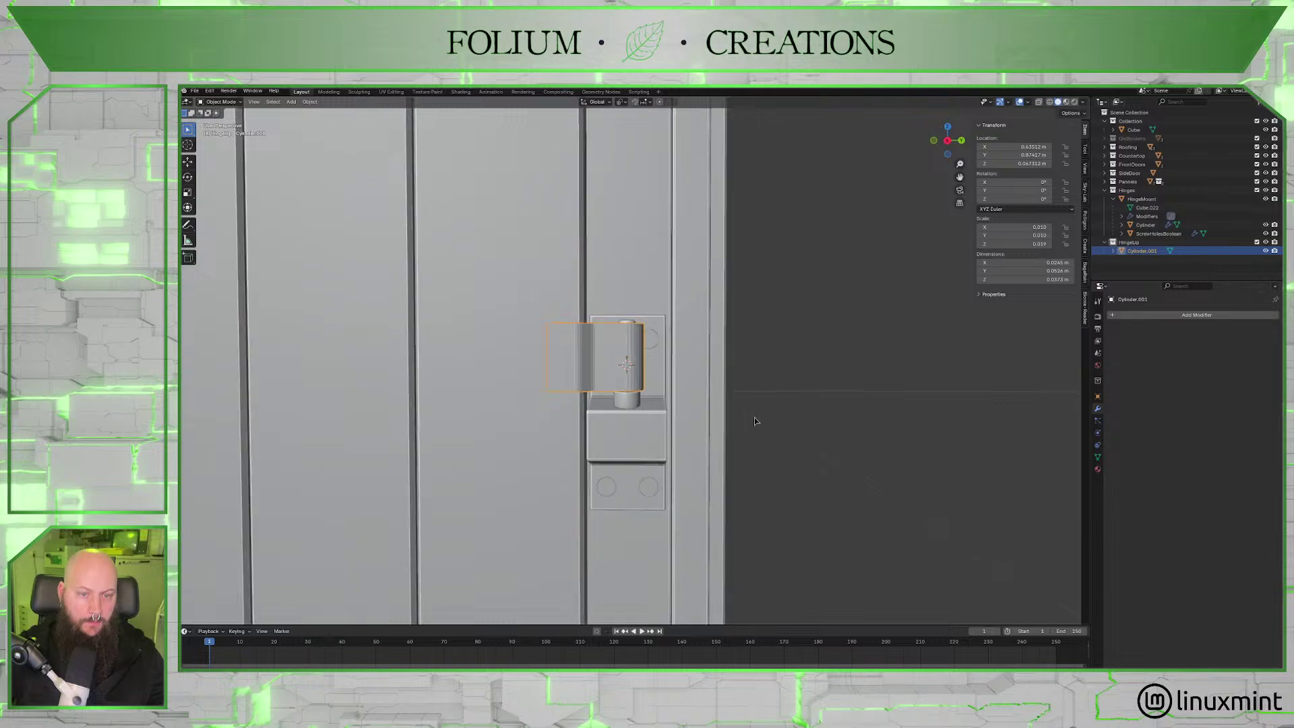
{"action": "left_click", "coordinate": [767, 436]}
{"action": "scroll", "coordinate": [766, 438], "scroll_direction": "up", "scroll_amount": 5}
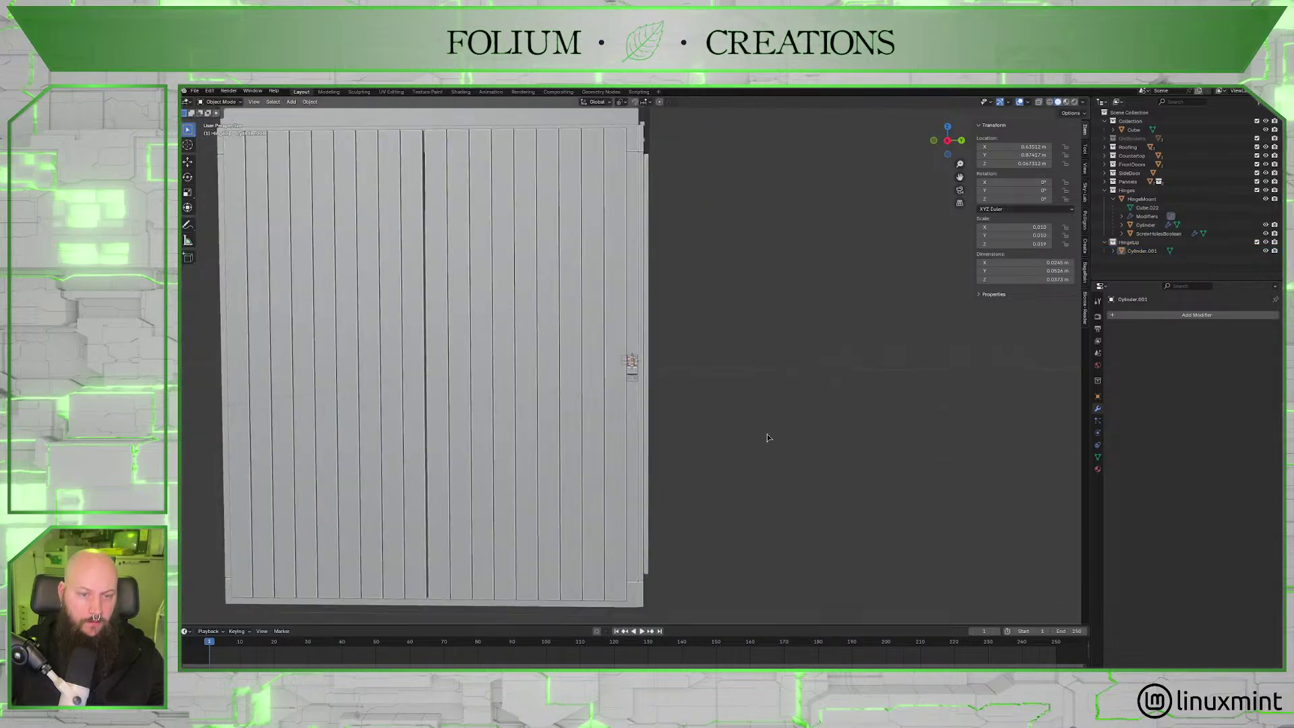
Move the leaf's free end face about 0.41 m in negative Y, stretching the leaf into a long strap across the door boards.
{"action": "middle_click_drag", "start_coordinate": [767, 438], "coordinate": [796, 431]}
{"action": "scroll", "coordinate": [739, 455], "scroll_direction": "up", "scroll_amount": 6}
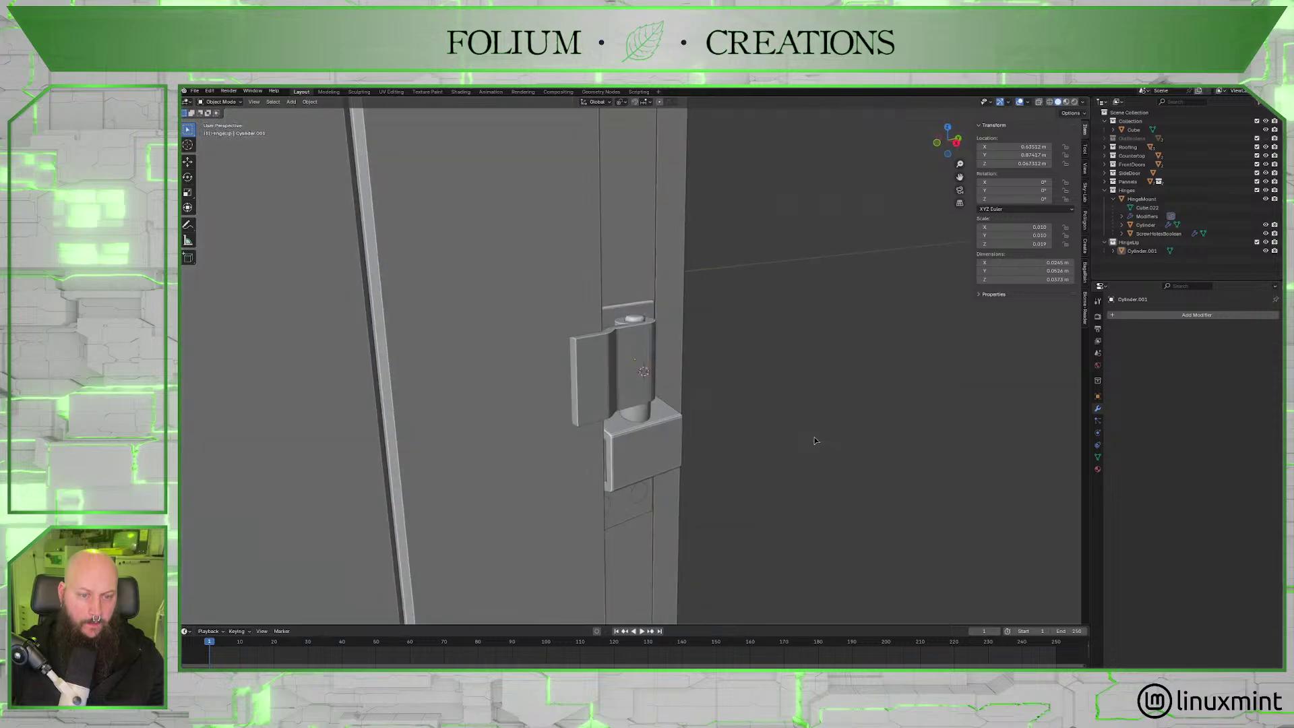
{"action": "scroll", "coordinate": [629, 406], "scroll_direction": "up", "scroll_amount": 2}
{"action": "left_click", "coordinate": [586, 367]}
{"action": "key", "text": "Tab"}
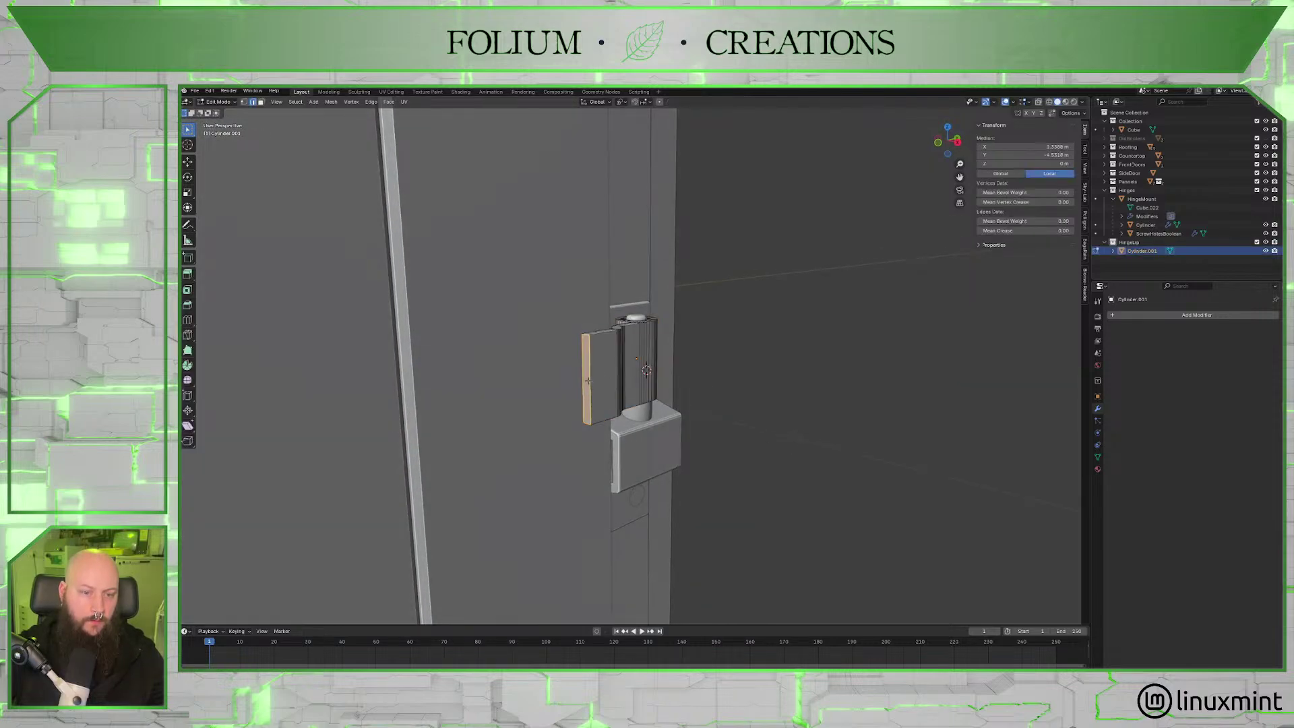
{"action": "left_click_drag", "start_coordinate": [945, 143], "coordinate": [954, 148]}
{"action": "left_click", "coordinate": [950, 145]}
{"action": "scroll", "coordinate": [769, 317], "scroll_direction": "down", "scroll_amount": 8}
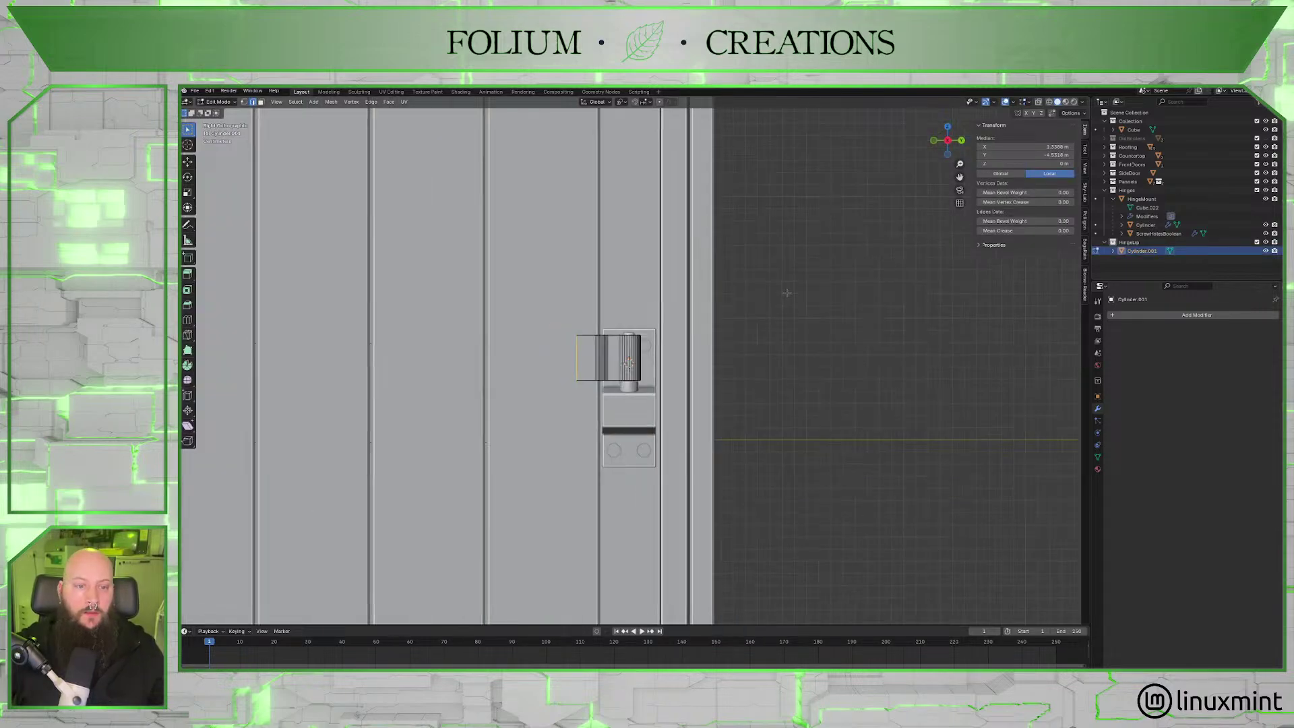
{"action": "scroll", "coordinate": [741, 354], "scroll_direction": "up", "scroll_amount": 6}
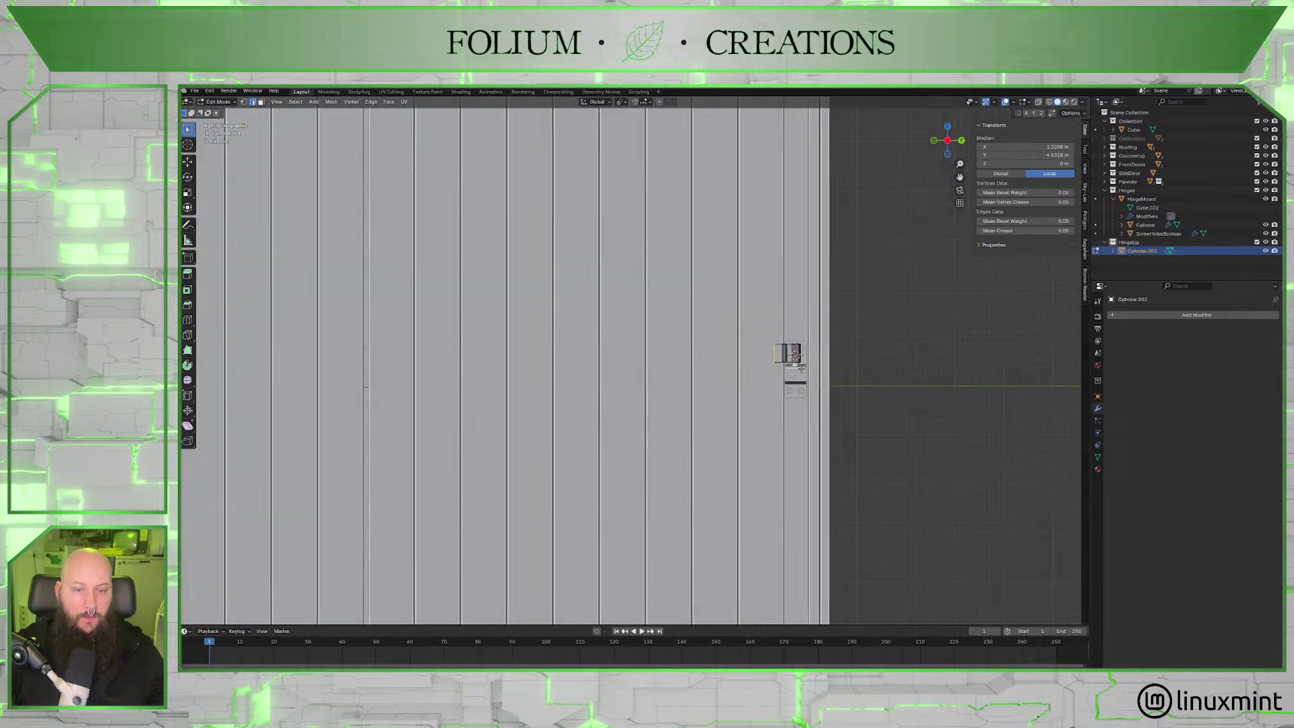
{"action": "key", "text": "e"}
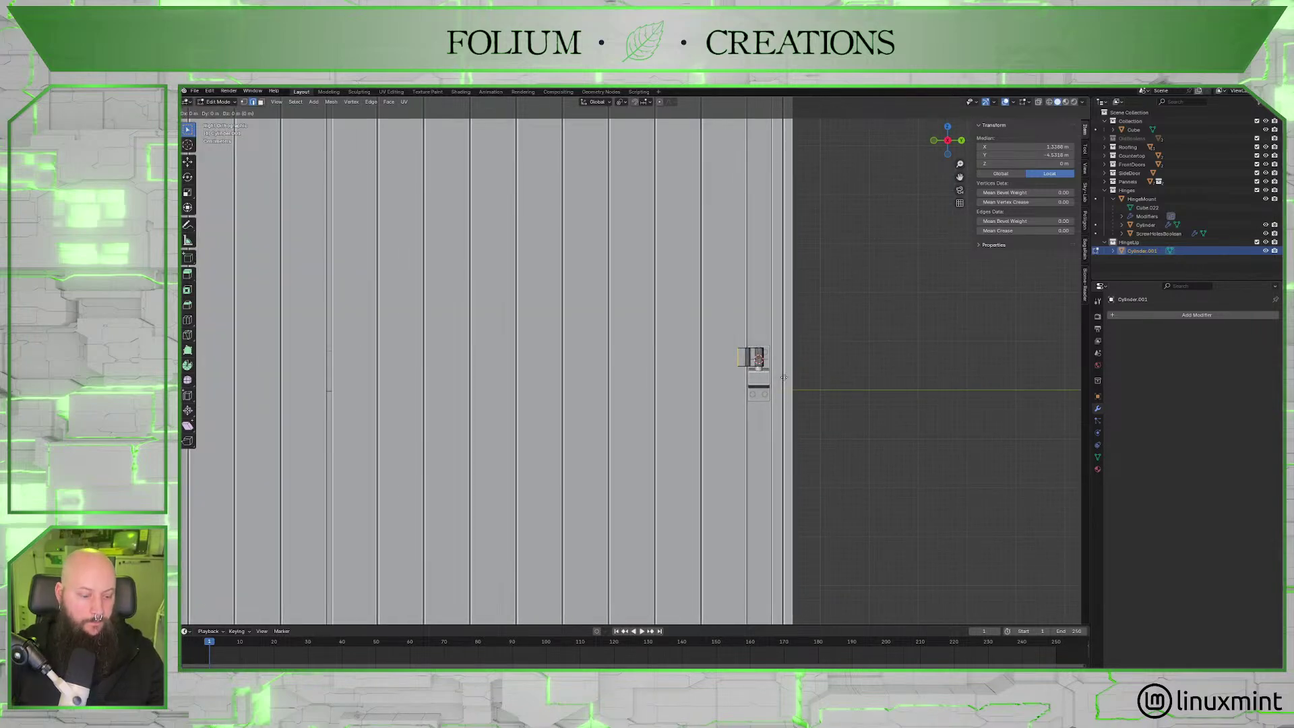
{"action": "key", "text": "y"}
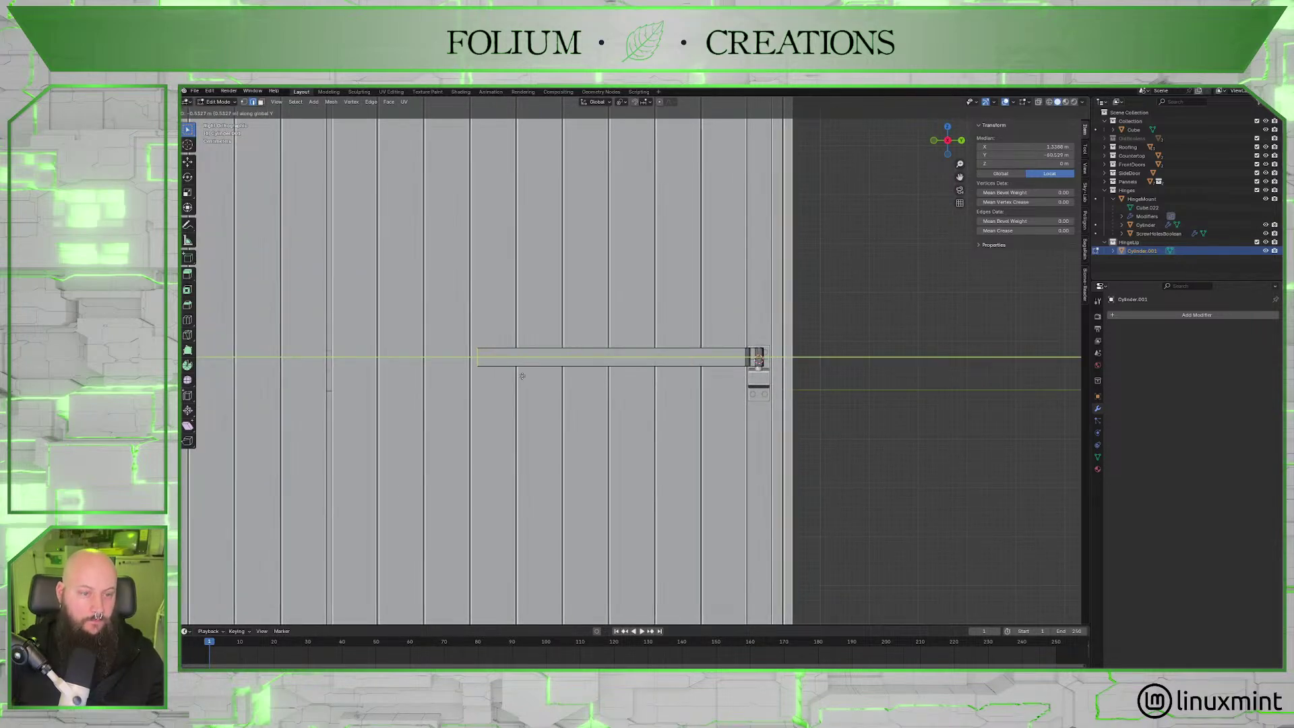
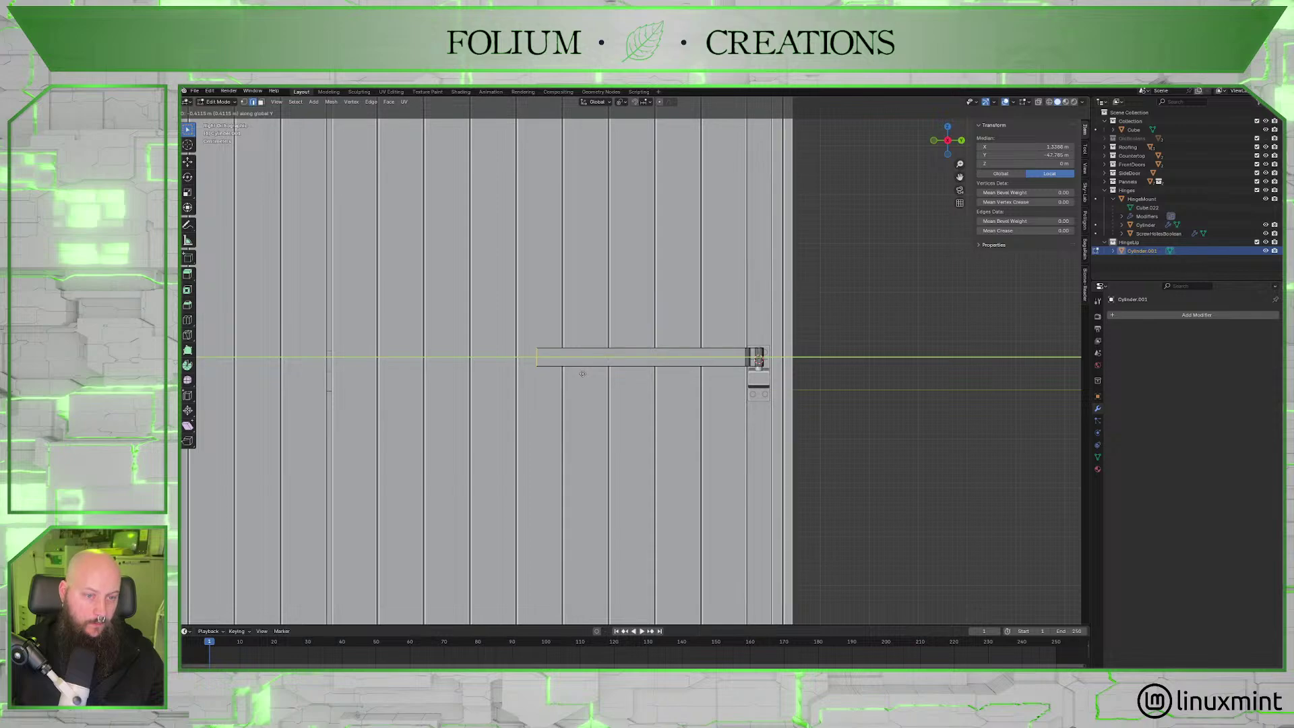
{"action": "left_click", "coordinate": [582, 373]}
{"action": "scroll", "coordinate": [635, 376], "scroll_direction": "down", "scroll_amount": 8}
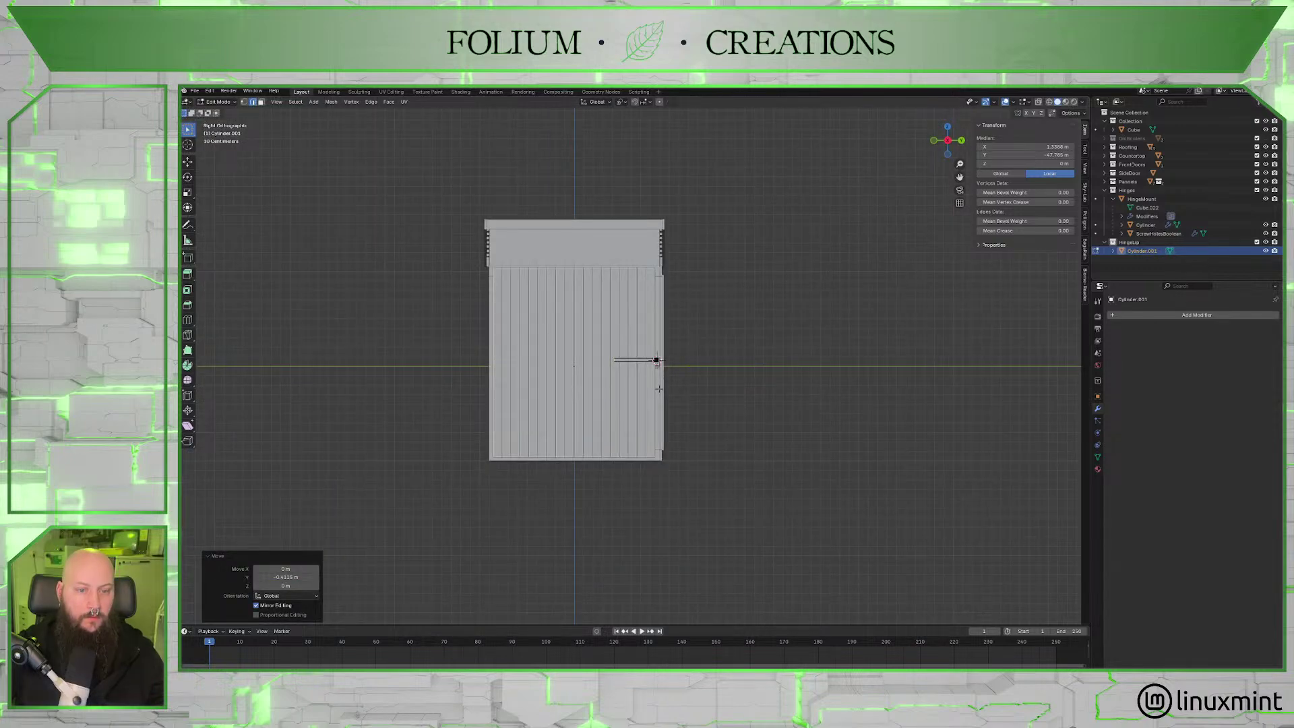
{"action": "scroll", "coordinate": [659, 389], "scroll_direction": "up", "scroll_amount": 10}
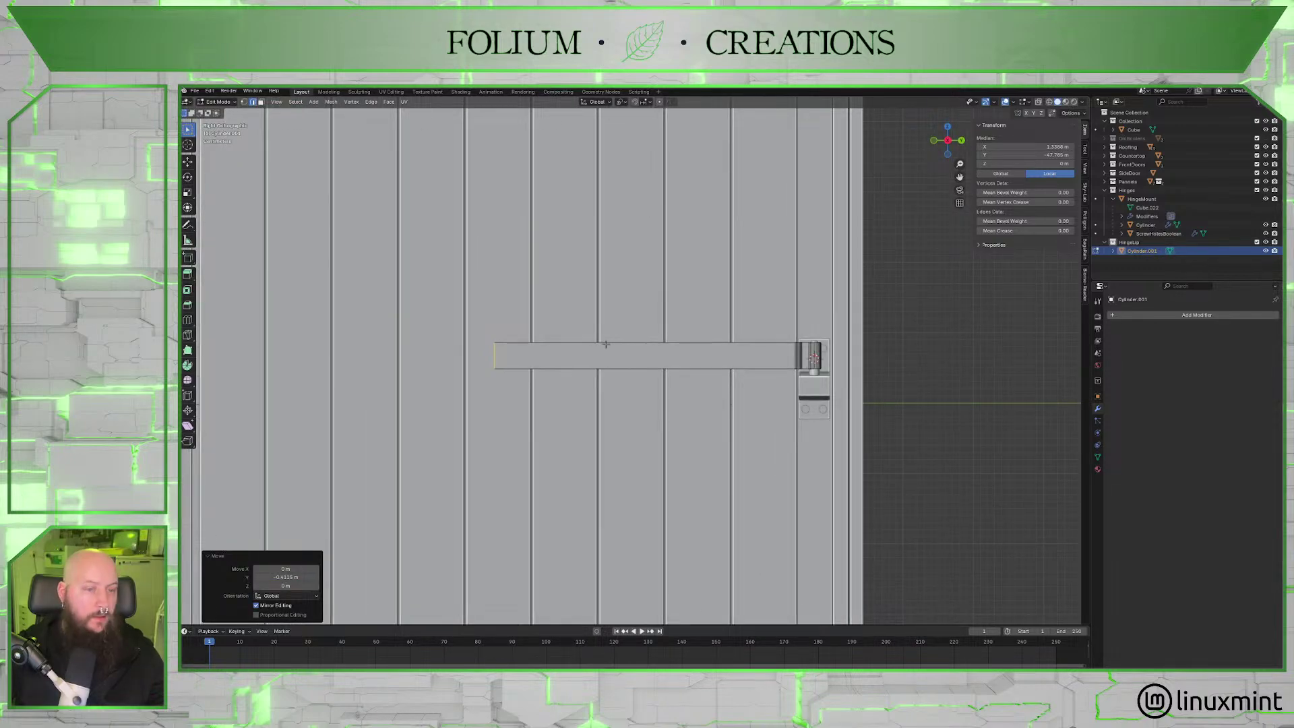
Add a single loop cut across the strap and slide it toward the free end with a factor of about -0.8.
{"action": "key", "text": "ctrl+r"}
{"action": "scroll", "coordinate": [604, 354], "scroll_direction": "up", "scroll_amount": 1}
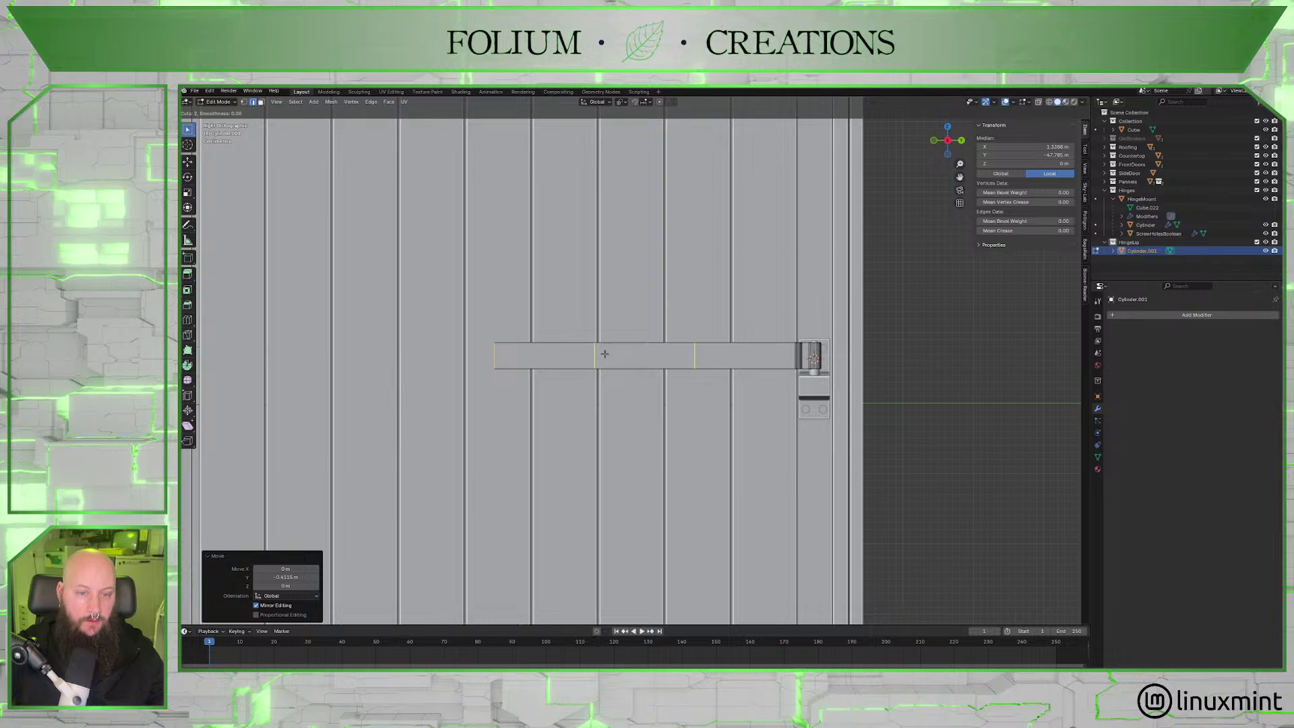
{"action": "scroll", "coordinate": [604, 354], "scroll_direction": "down", "scroll_amount": 1}
{"action": "left_click", "coordinate": [603, 354]}
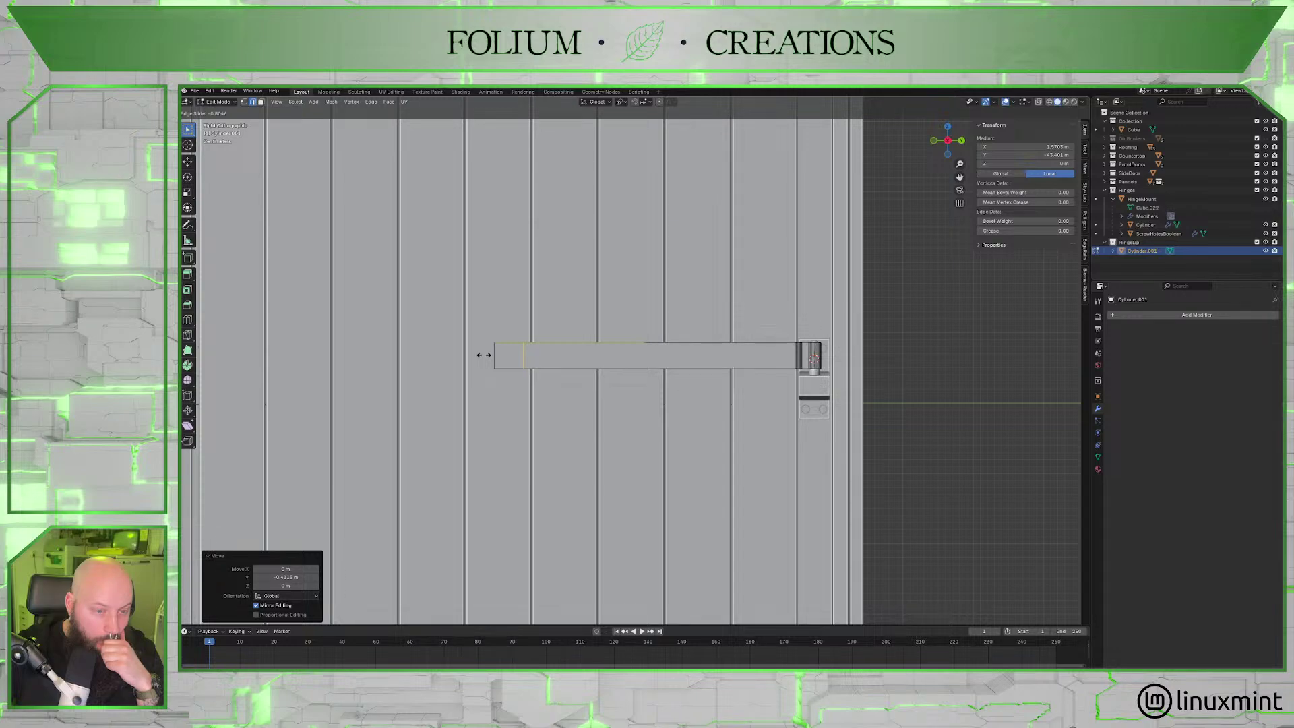
{"action": "left_click", "coordinate": [484, 355]}
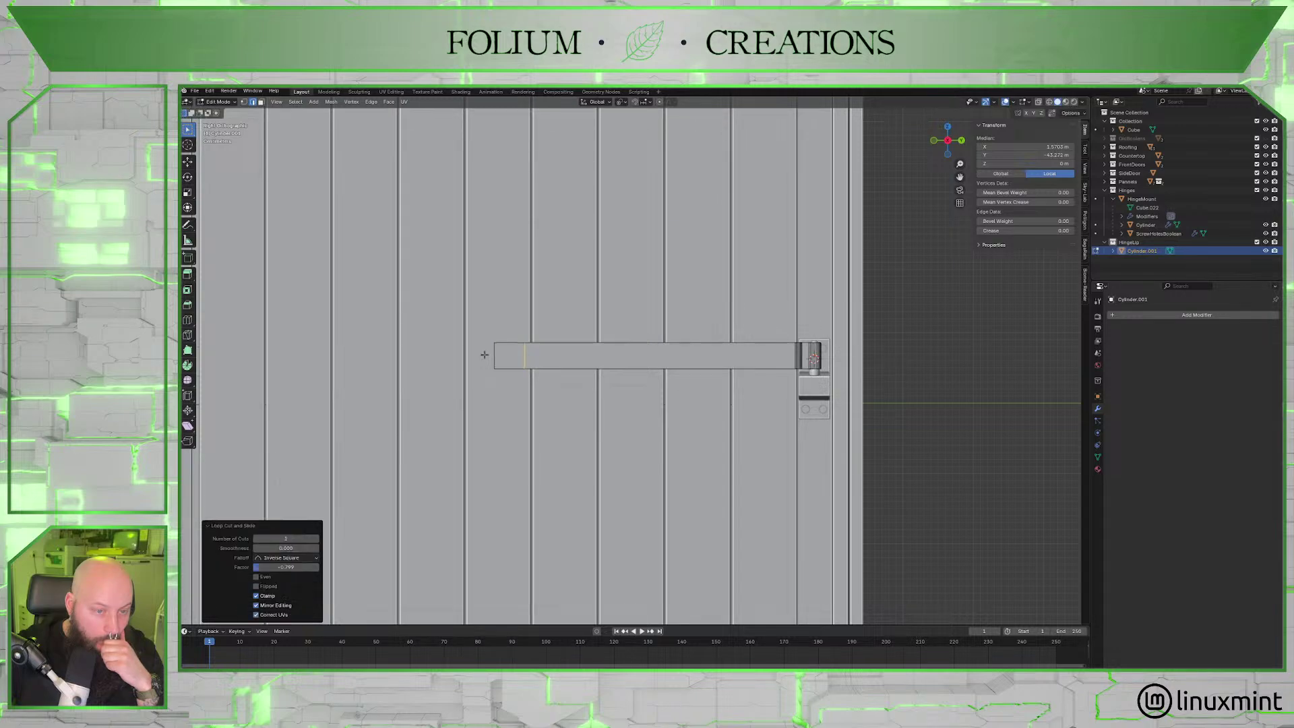
Add two more loop cuts, one just inboard of the first at a factor of about -0.85 and one close to the free end.
{"action": "key", "text": "ctrl+r"}
{"action": "left_click", "coordinate": [607, 357]}
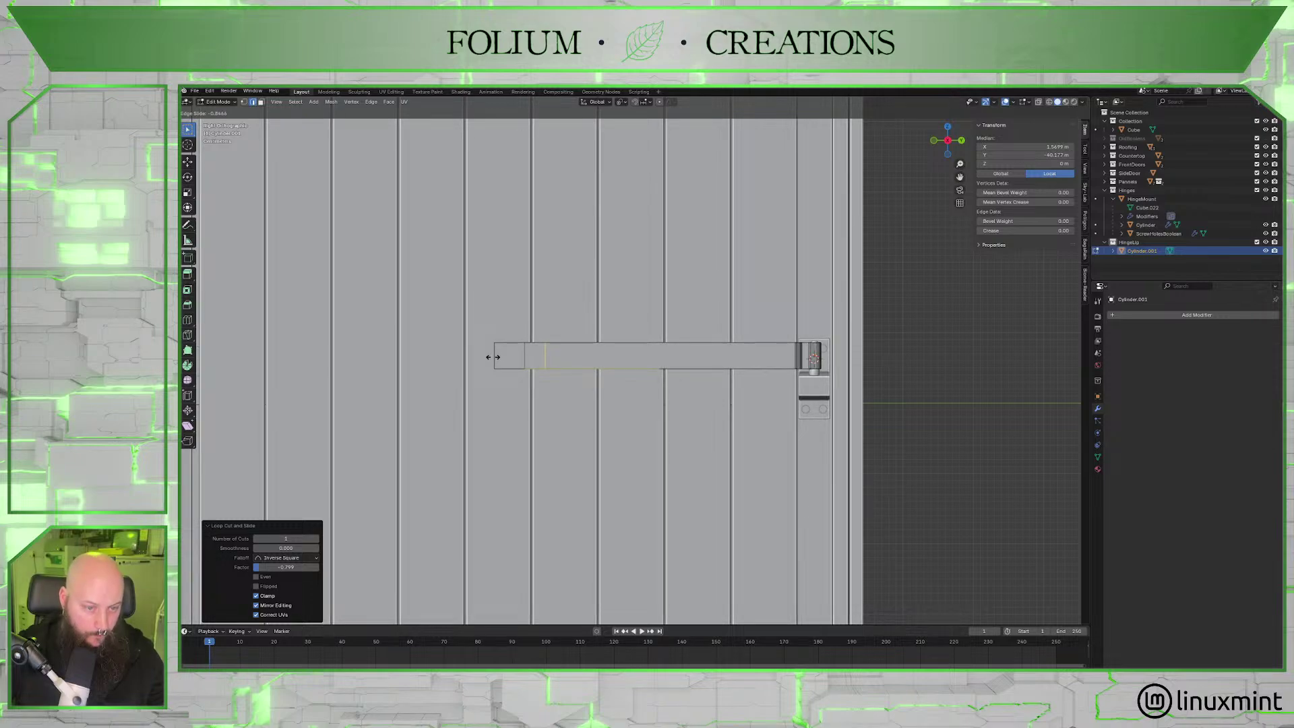
{"action": "left_click", "coordinate": [493, 356]}
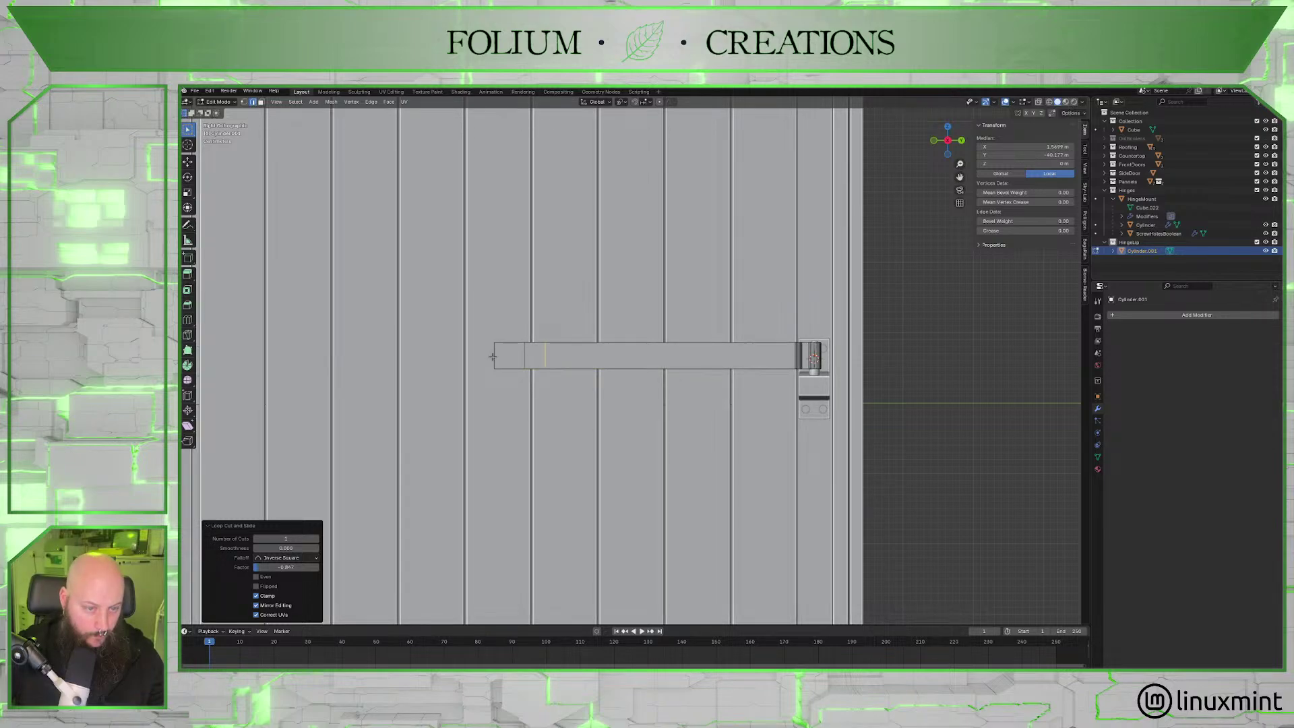
{"action": "key", "text": "ctrl+r"}
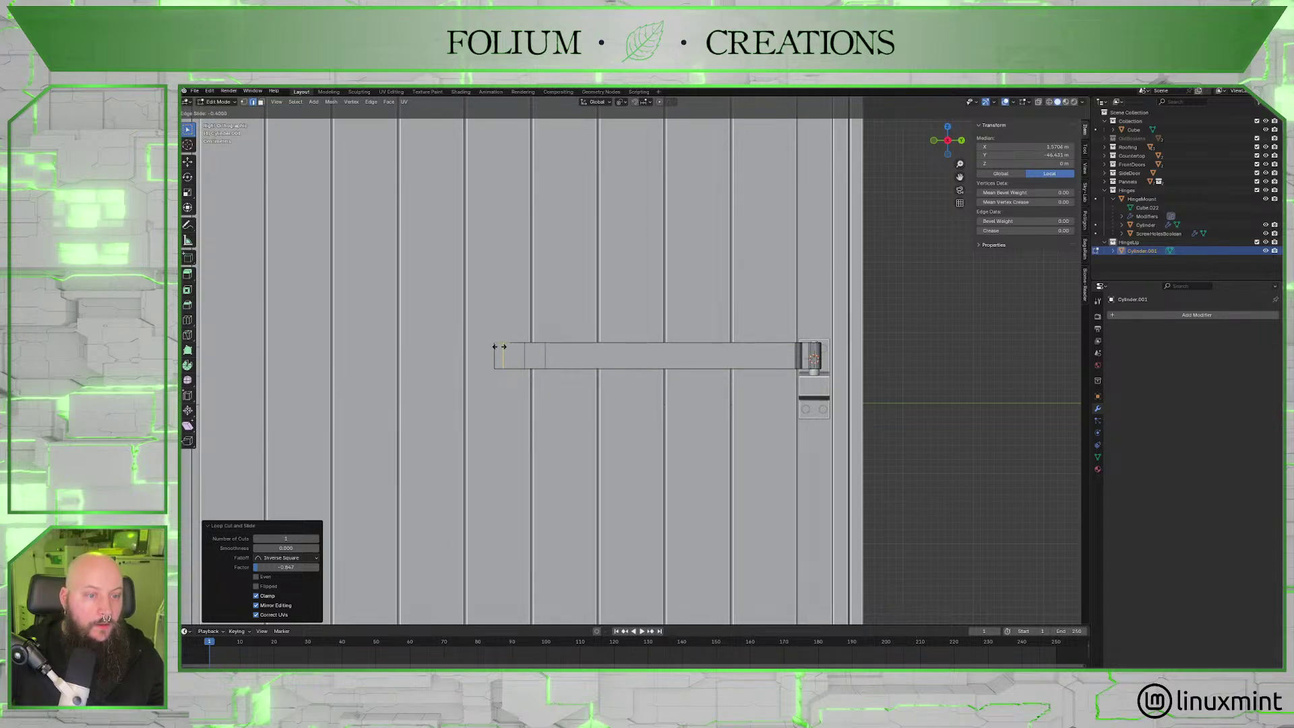
{"action": "left_click", "coordinate": [499, 346]}
Try to select the edges bordering the strap's free end face.
{"action": "scroll", "coordinate": [500, 351], "scroll_direction": "up", "scroll_amount": 2}
{"action": "middle_click_drag", "start_coordinate": [503, 358], "coordinate": [494, 357]}
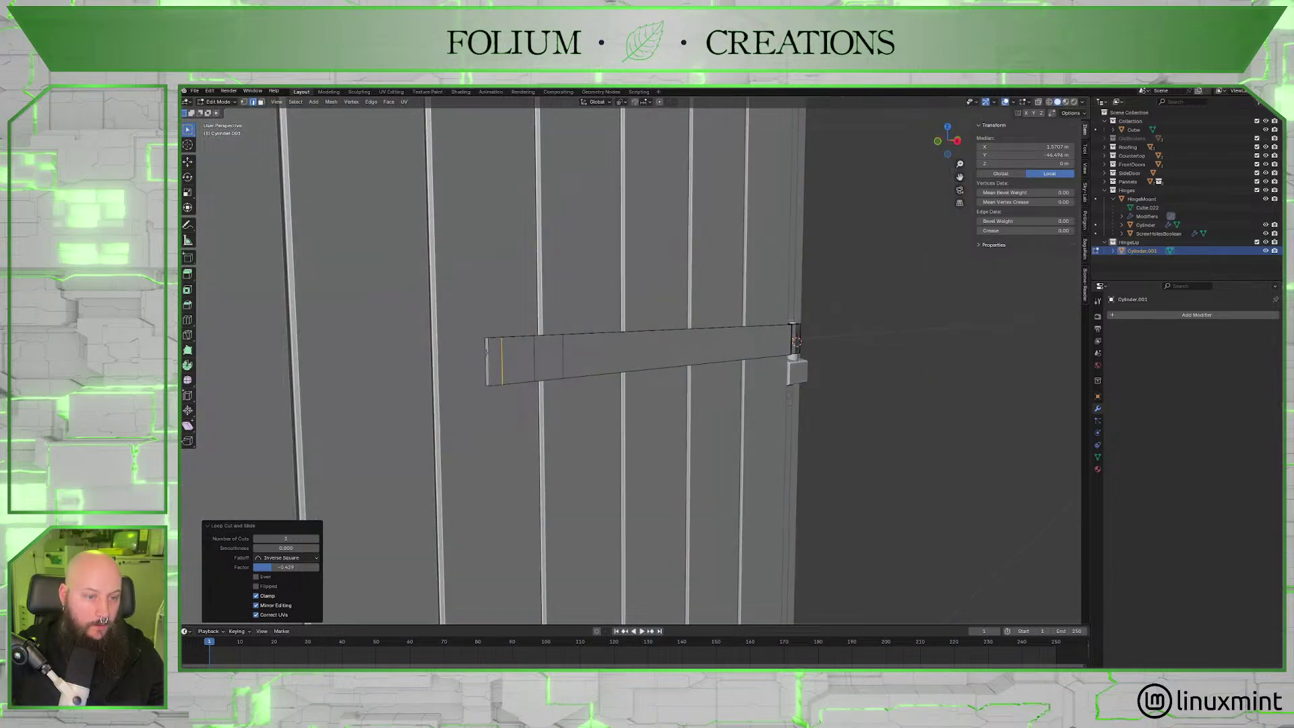
{"action": "left_click", "coordinate": [486, 352], "text": "alt"}
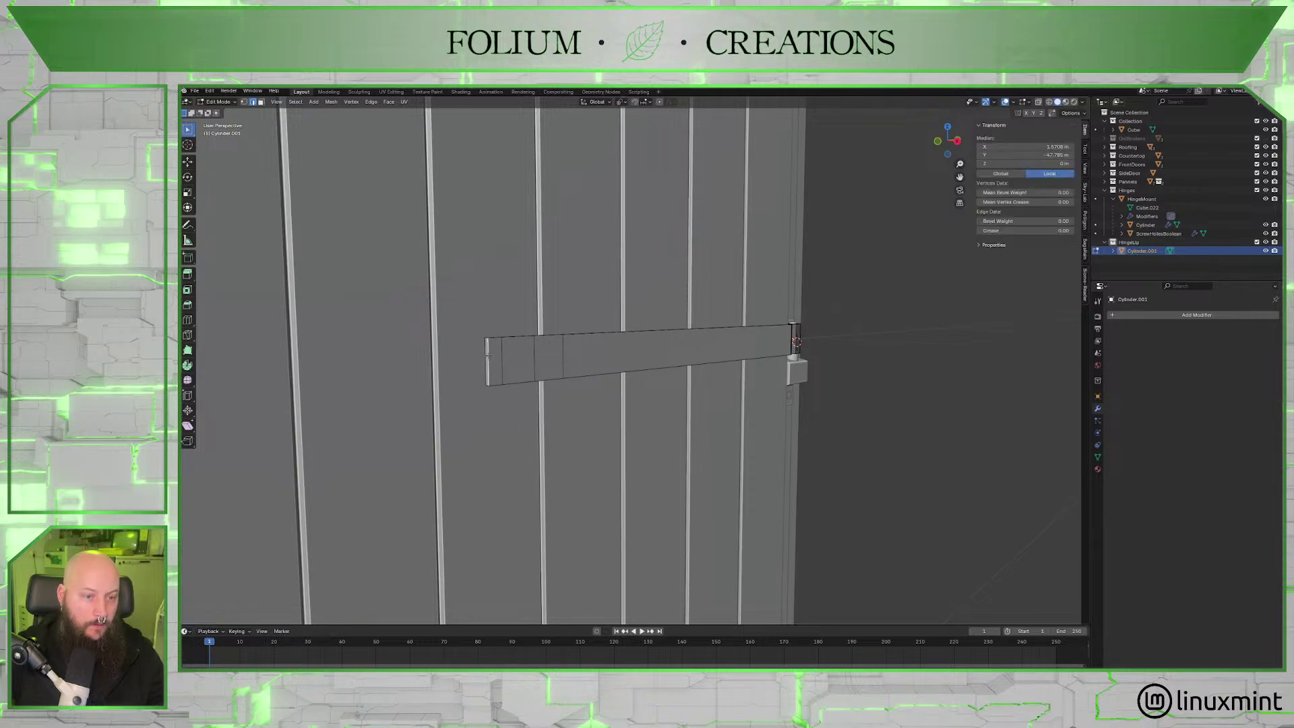
{"action": "key", "text": "z"}
{"action": "left_click", "coordinate": [521, 331]}
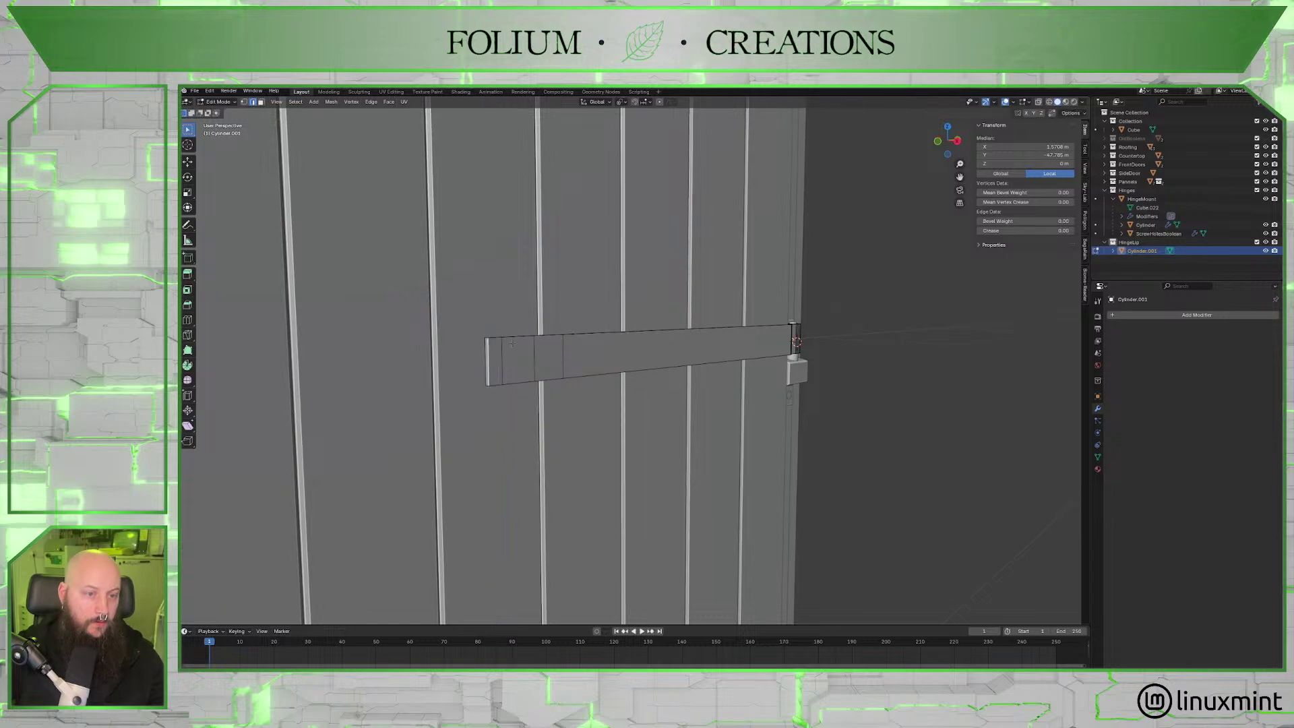
{"action": "scroll", "coordinate": [426, 360], "scroll_direction": "up", "scroll_amount": 2}
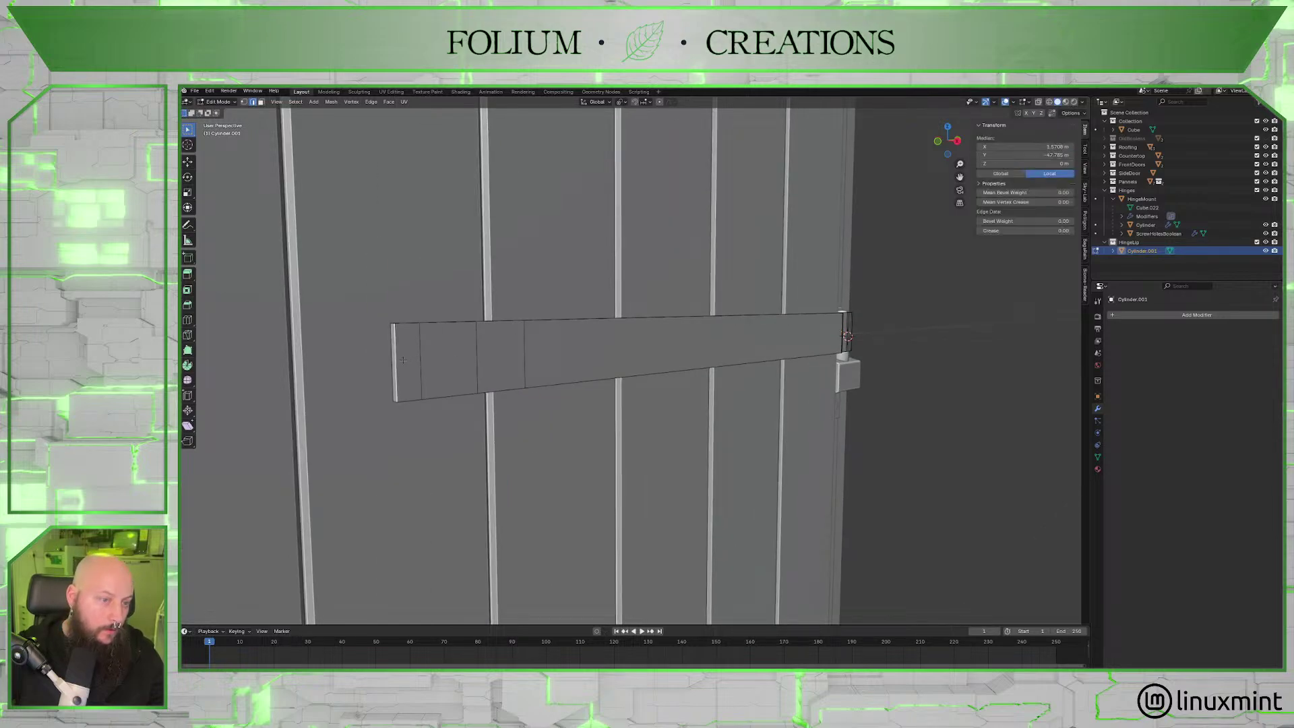
{"action": "middle_click_drag", "start_coordinate": [429, 360], "coordinate": [537, 348]}
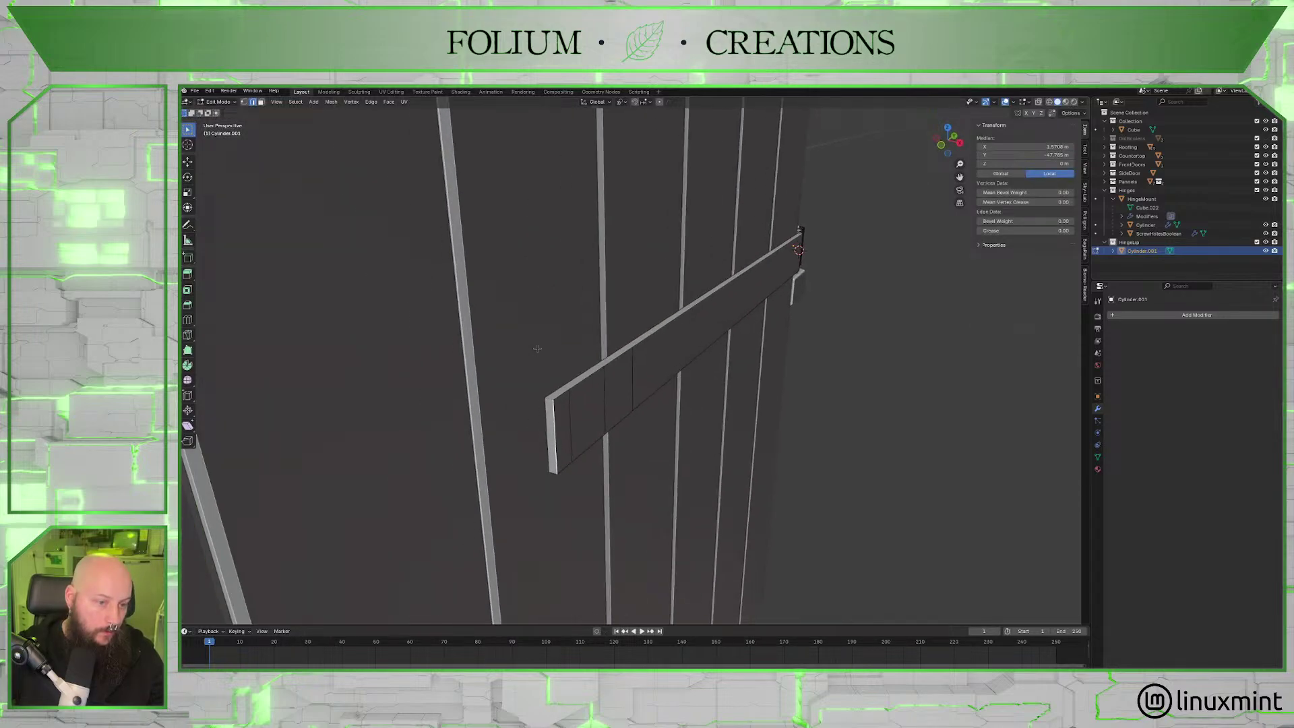
{"action": "left_click", "coordinate": [554, 413], "text": "shift"}
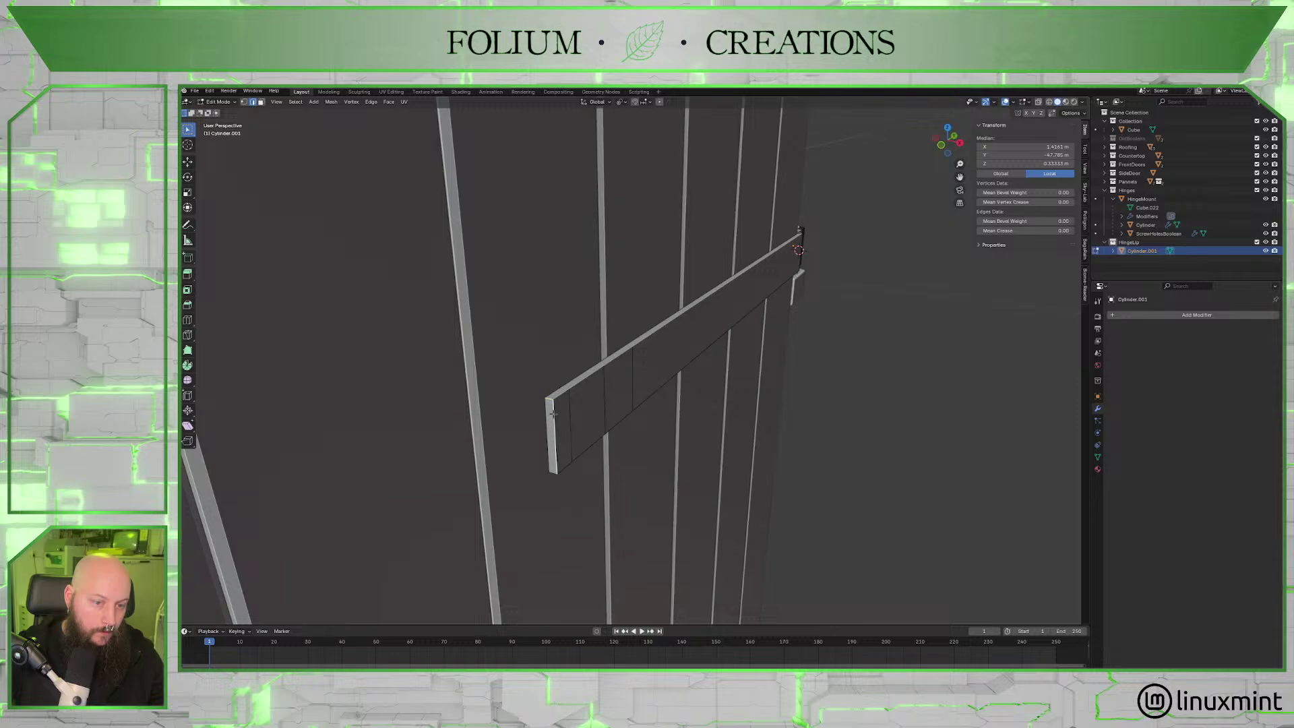
{"action": "middle_click_drag", "start_coordinate": [559, 407], "coordinate": [589, 358]}
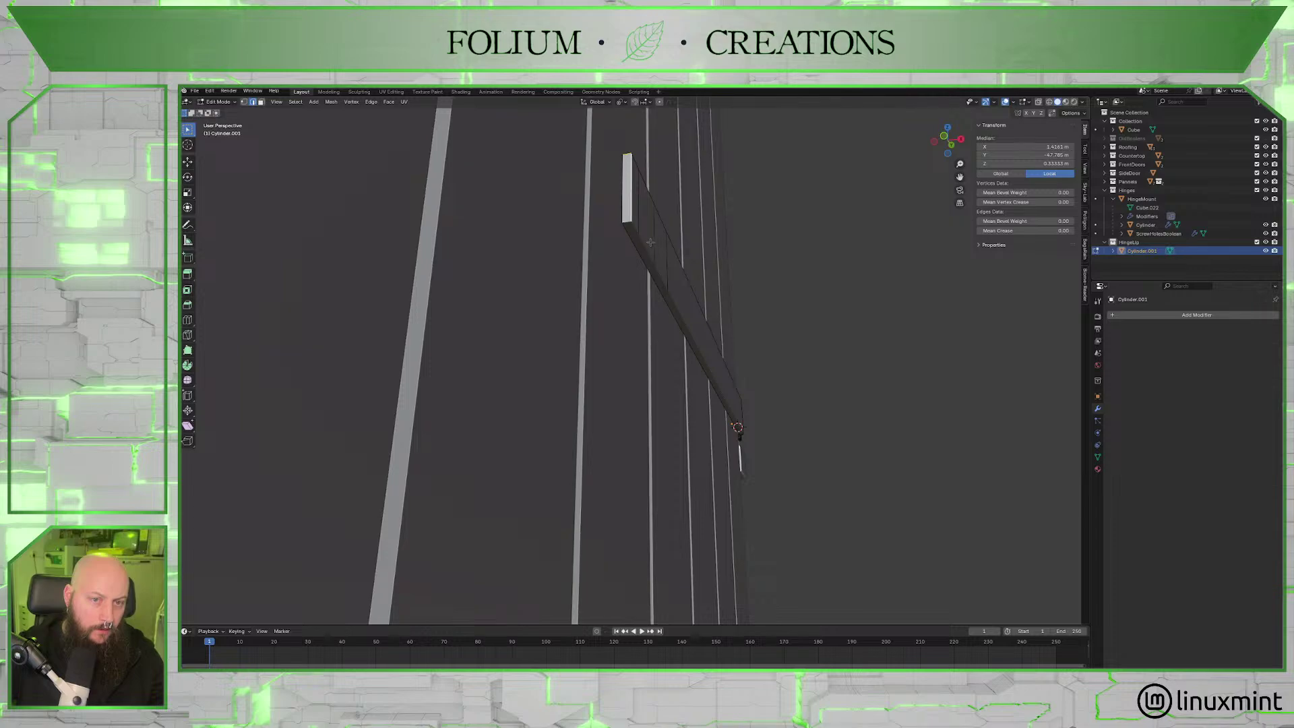
Try to scale the outer vertical edge of the strap's free end along Z.
{"action": "middle_click_drag", "start_coordinate": [651, 242], "coordinate": [674, 364]}
{"action": "key", "text": "a"}
{"action": "key", "text": "z"}
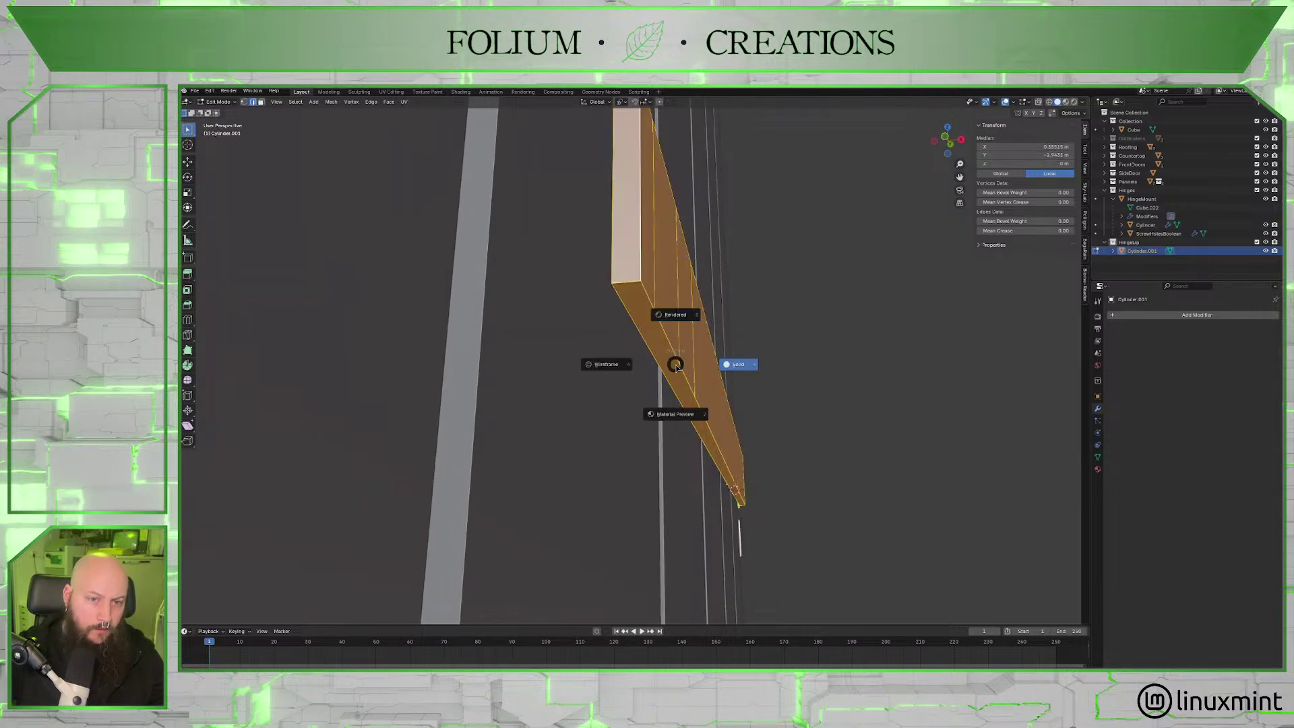
{"action": "left_click", "coordinate": [675, 365]}
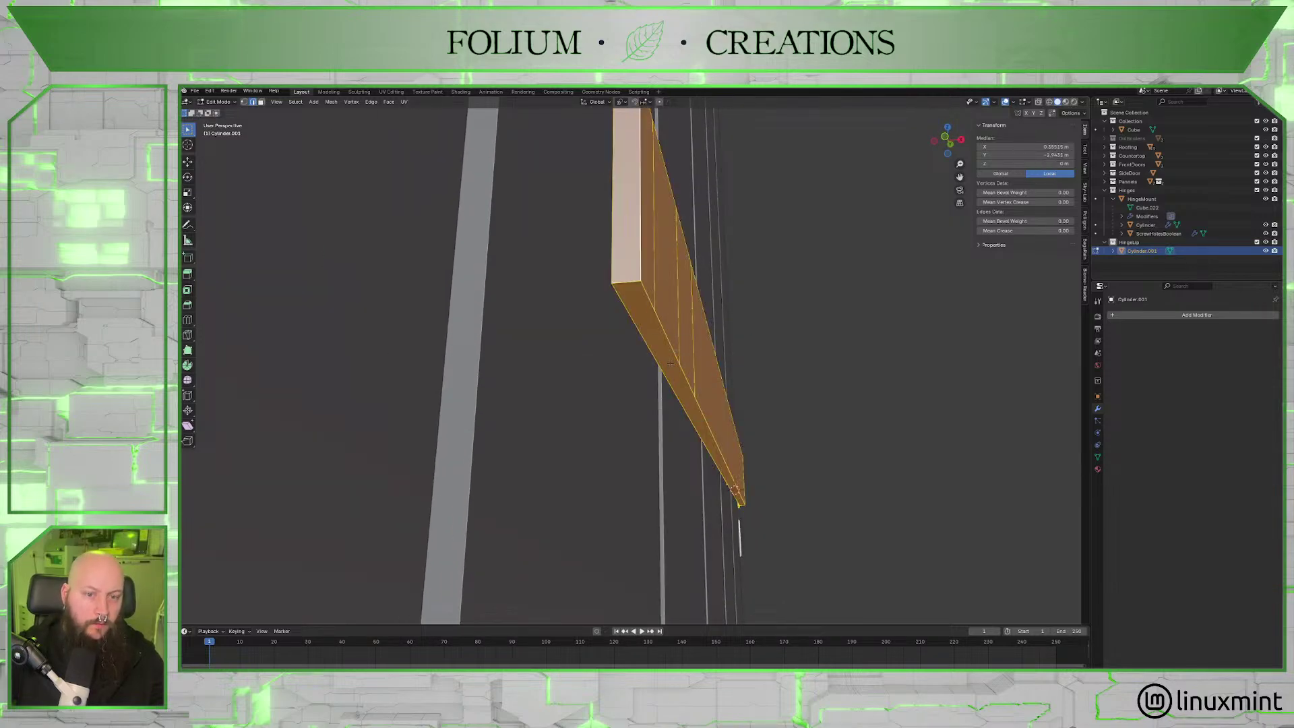
{"action": "left_click", "coordinate": [638, 238]}
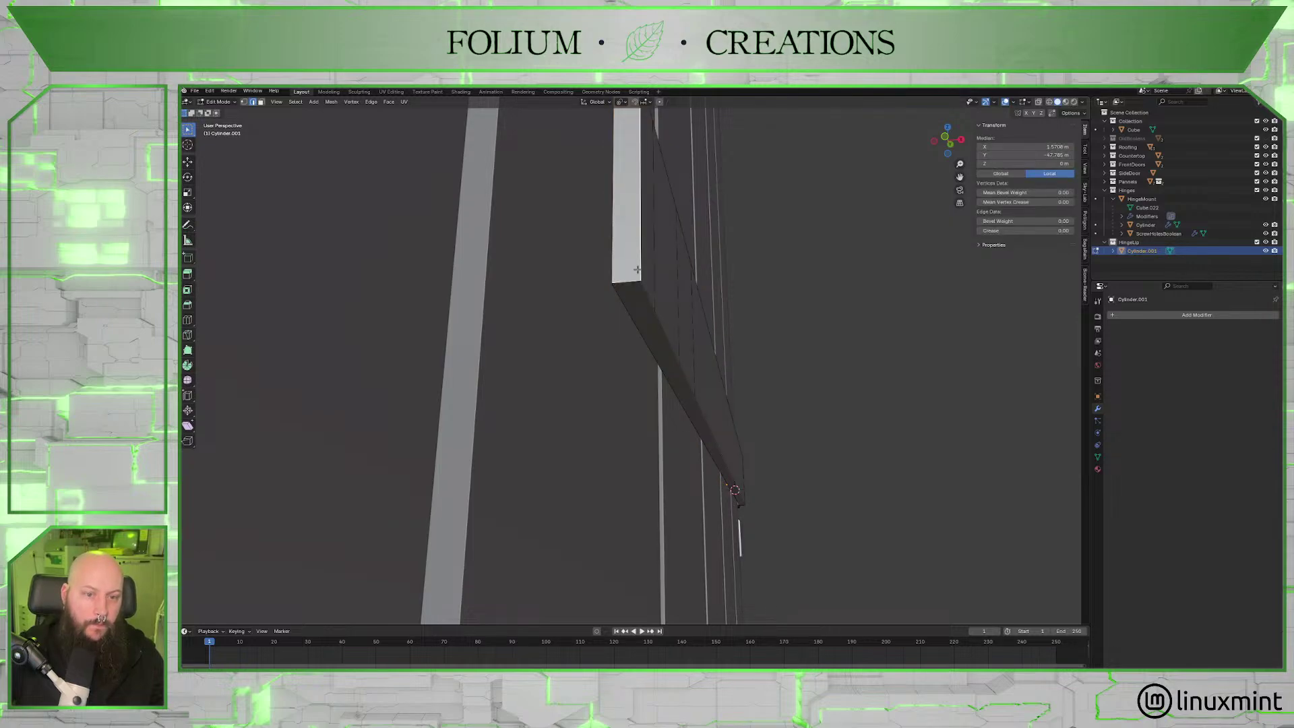
{"action": "middle_click_drag", "start_coordinate": [637, 270], "coordinate": [639, 287]}
{"action": "key", "text": "a"}
{"action": "key", "text": "z"}
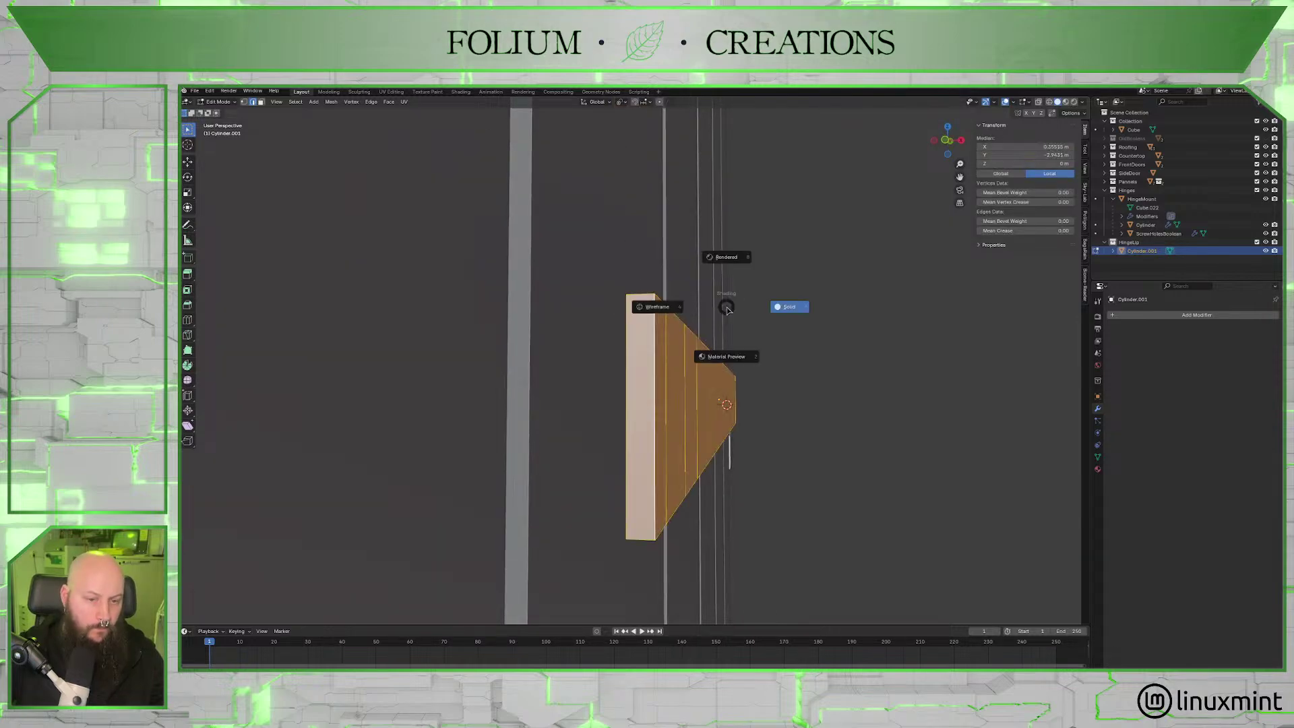
{"action": "left_click", "coordinate": [654, 351]}
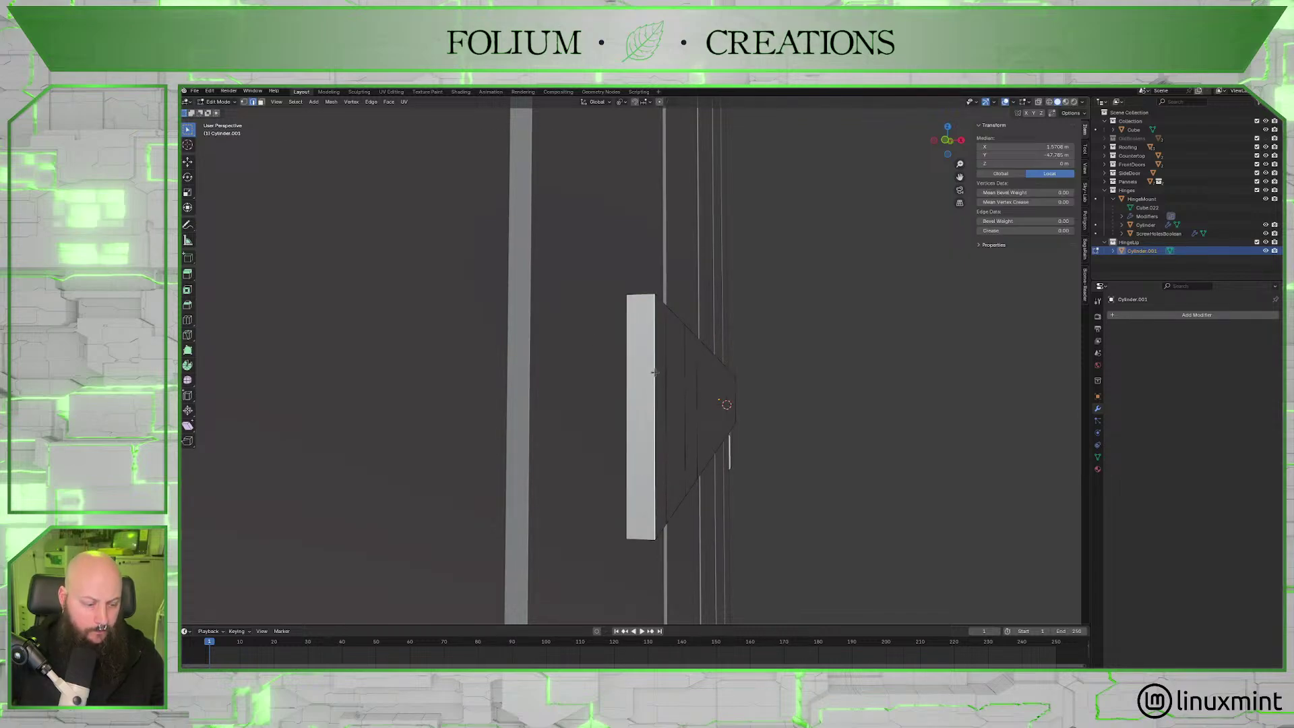
{"action": "key", "text": "s"}
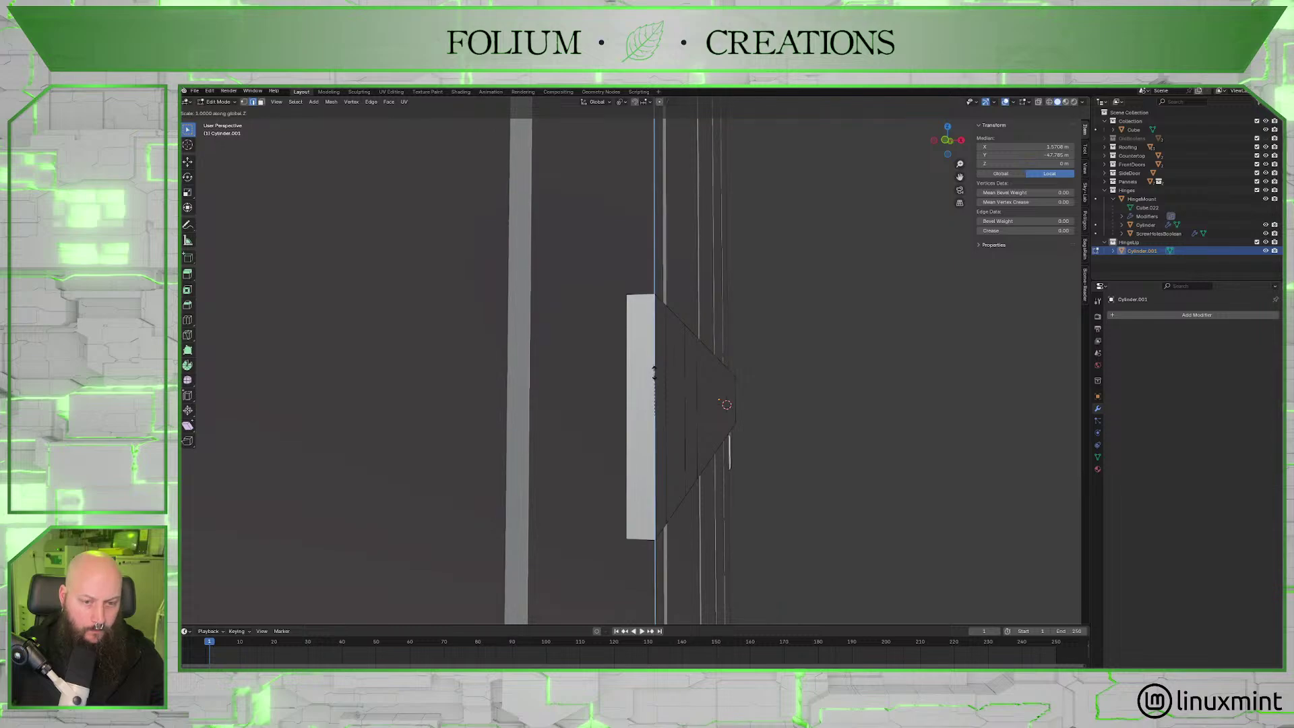
{"action": "key", "text": "Escape"}
{"action": "middle_click_drag", "start_coordinate": [644, 378], "coordinate": [676, 388]}
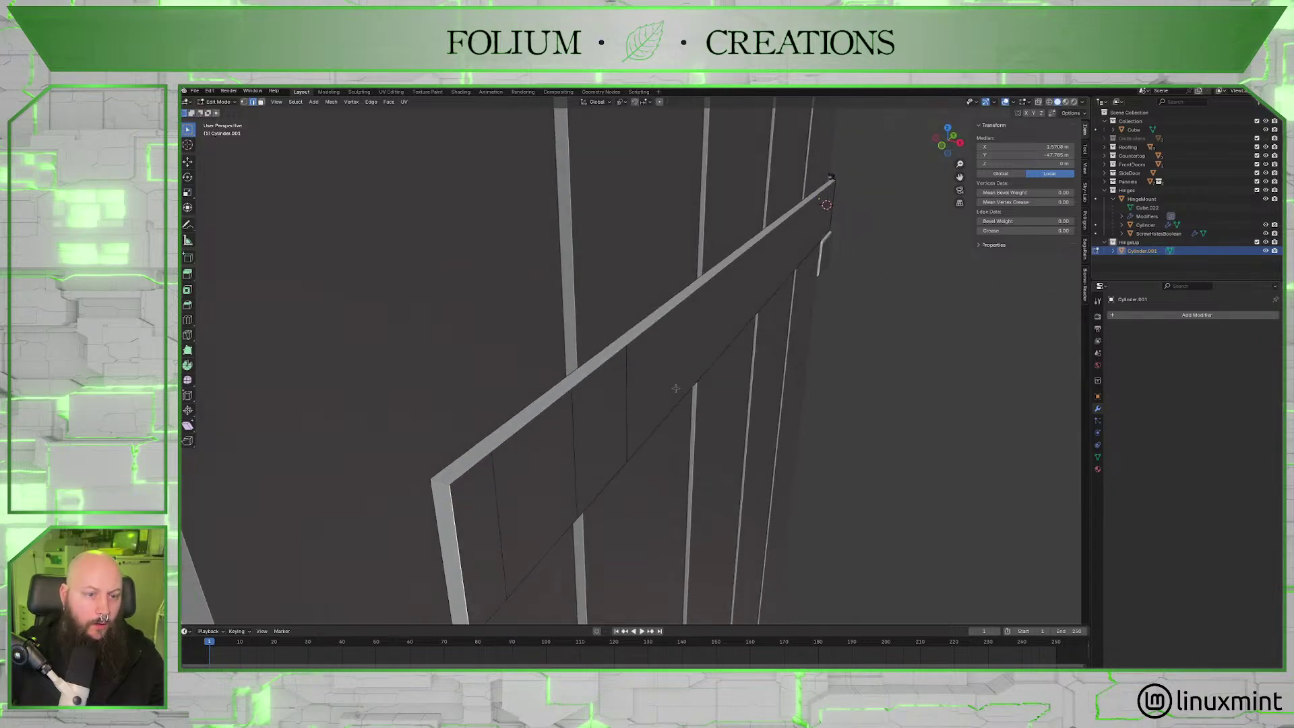
{"action": "key", "text": "a"}
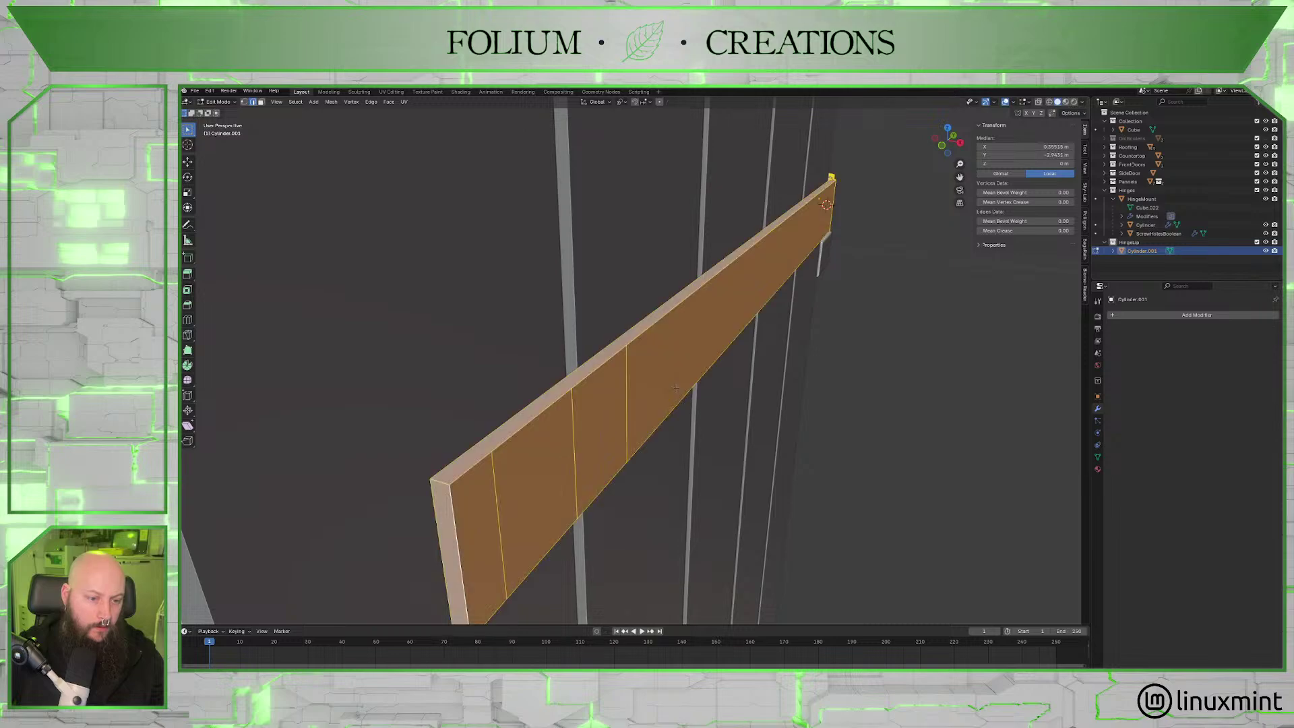
{"action": "key", "text": "alt+a"}
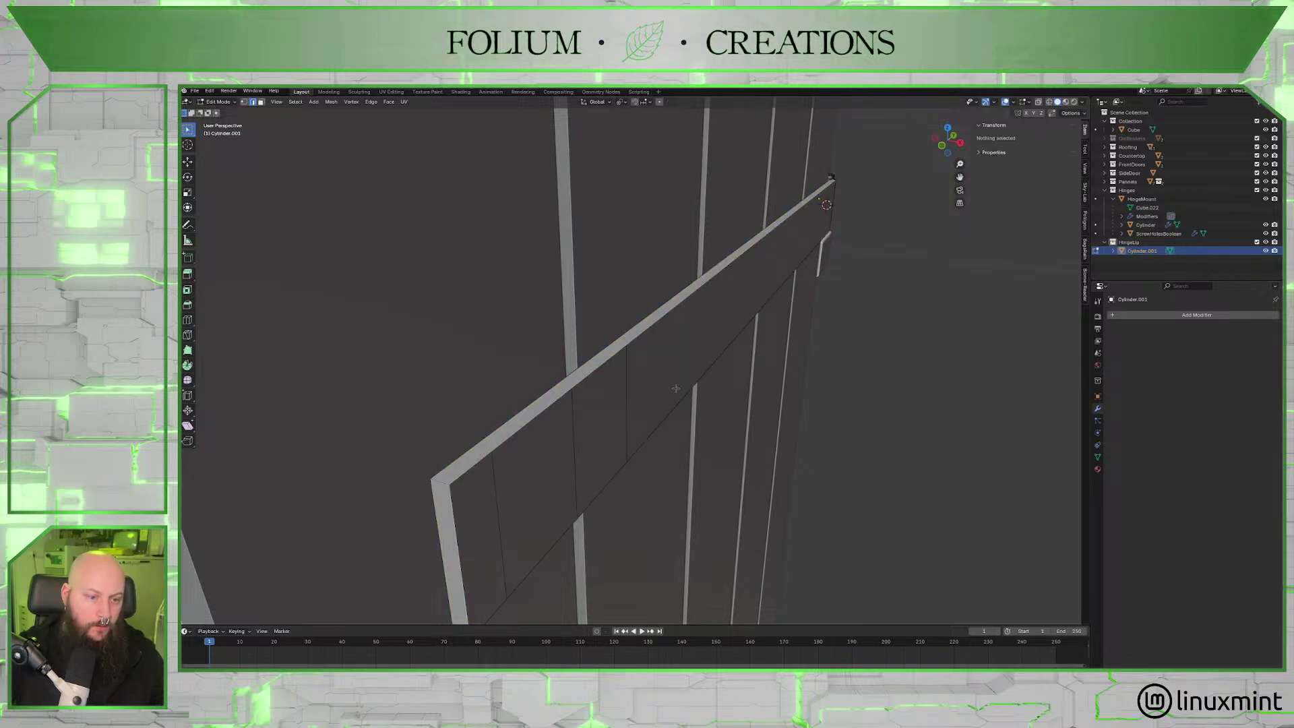
{"action": "key", "text": "a"}
{"action": "key", "text": "alt+a"}
{"action": "key", "text": "a"}
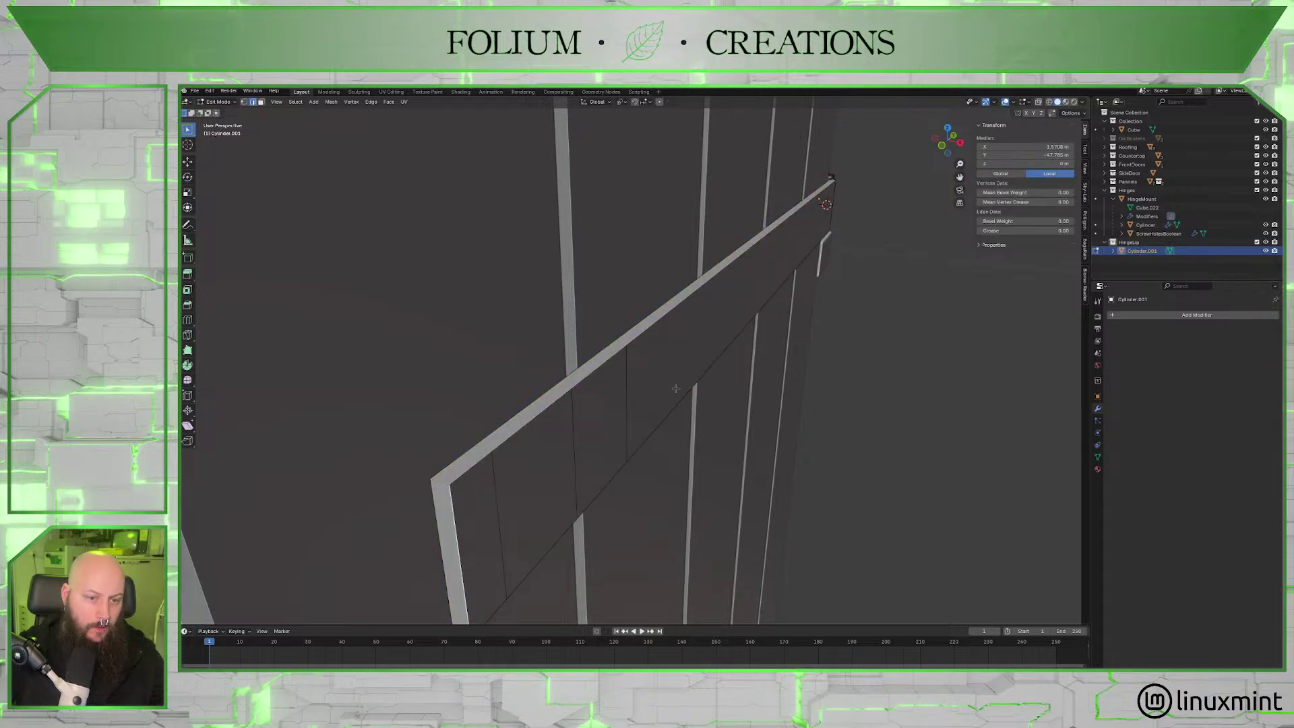
{"action": "key", "text": "alt+a"}
Undo the strap's loop cuts and the stretch, back to the short leaf with its end face selected.
{"action": "key", "text": "ctrl+z"}
{"action": "key", "text": "ctrl+z"}
{"action": "key", "text": "ctrl+z"}
{"action": "key", "text": "ctrl+z"}
{"action": "key", "text": "ctrl+z"}
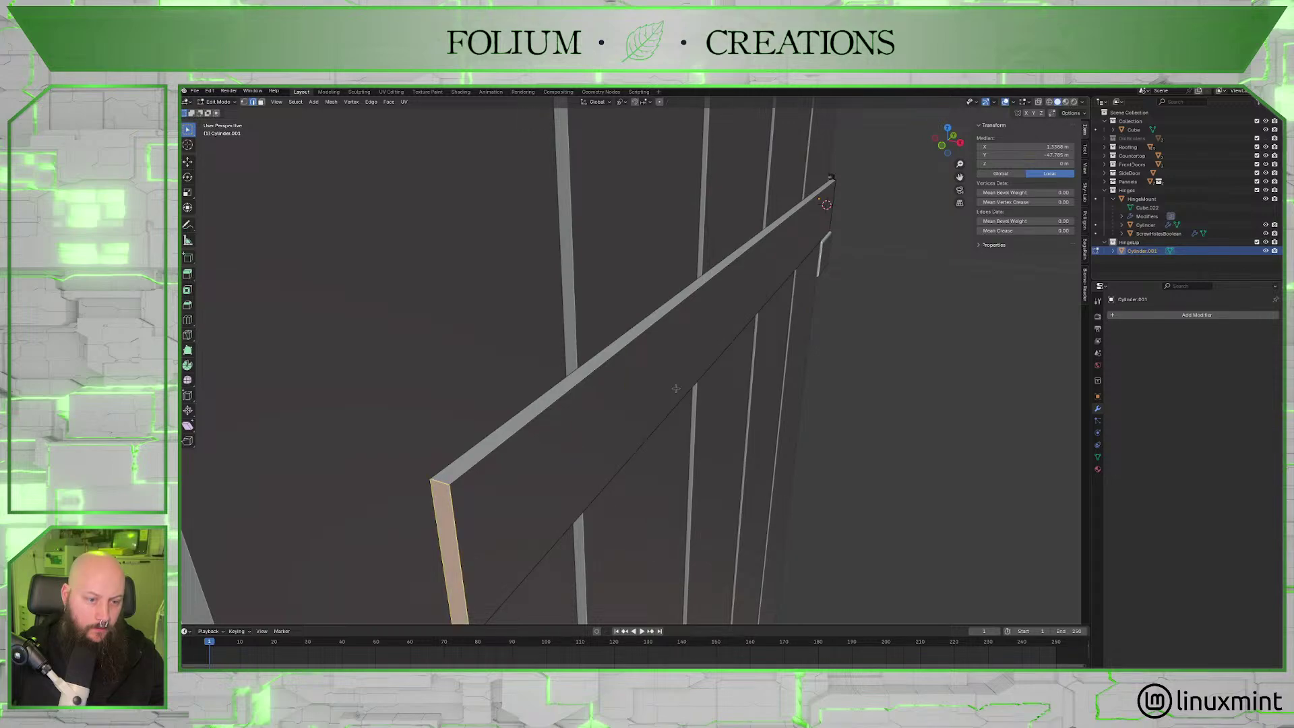
{"action": "key", "text": "ctrl+z"}
Extrude the short leaf's end face about 0.57 m across the door boards and move it back about 0.06 m along Y.
{"action": "middle_click_drag", "start_coordinate": [796, 384], "coordinate": [991, 181]}
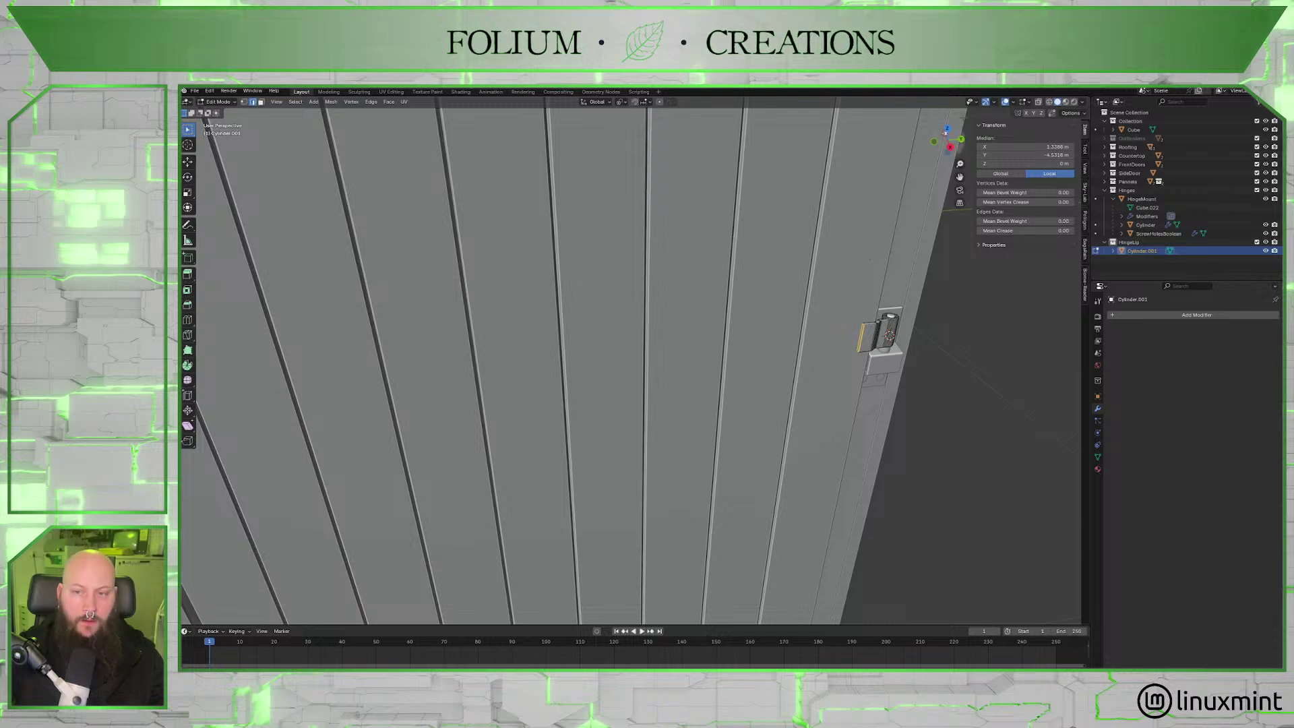
{"action": "left_click", "coordinate": [950, 148]}
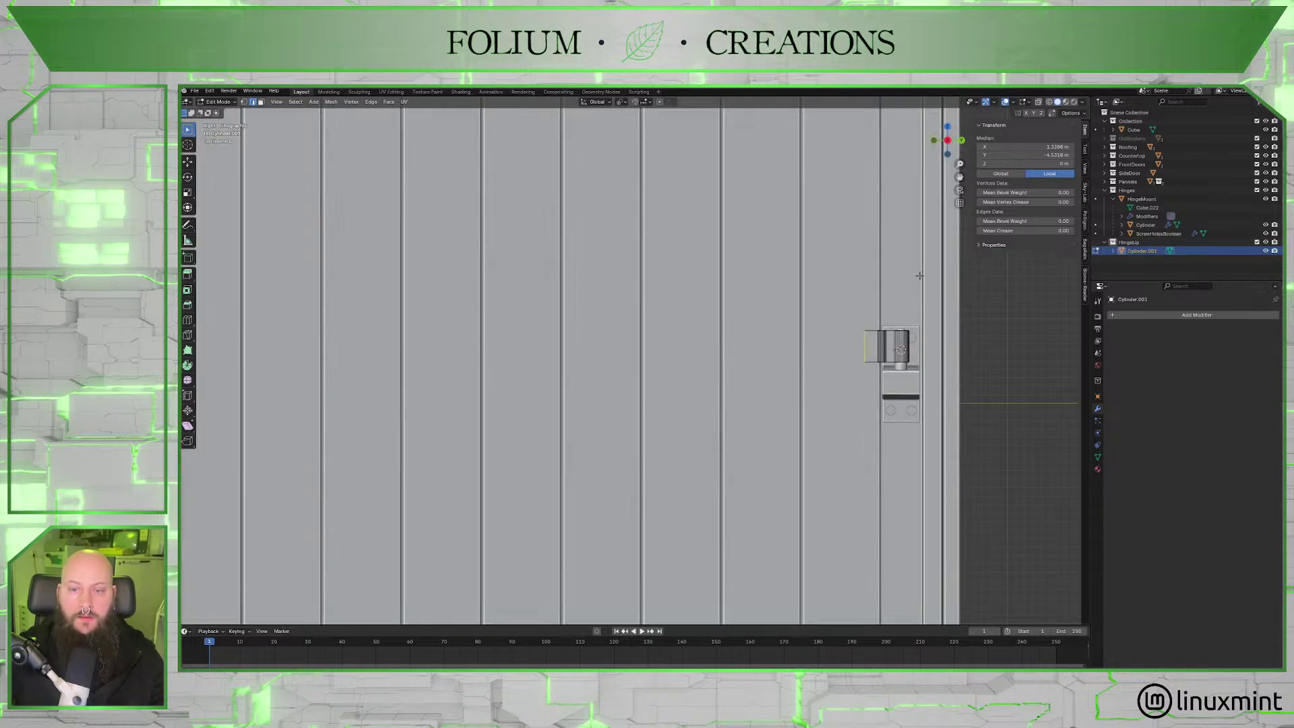
{"action": "key", "text": "e"}
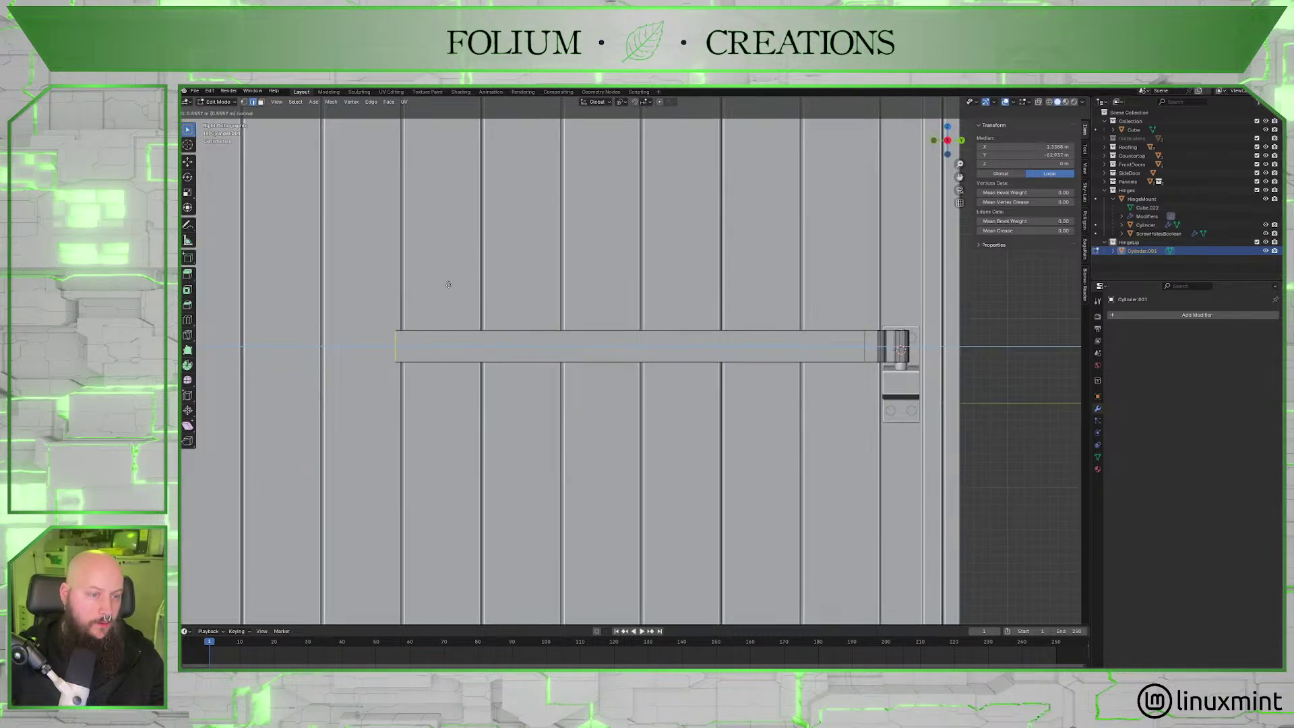
{"action": "left_click", "coordinate": [436, 280]}
{"action": "scroll", "coordinate": [486, 283], "scroll_direction": "down", "scroll_amount": 4}
{"action": "scroll", "coordinate": [561, 280], "scroll_direction": "down", "scroll_amount": 2}
{"action": "scroll", "coordinate": [565, 282], "scroll_direction": "up", "scroll_amount": 3}
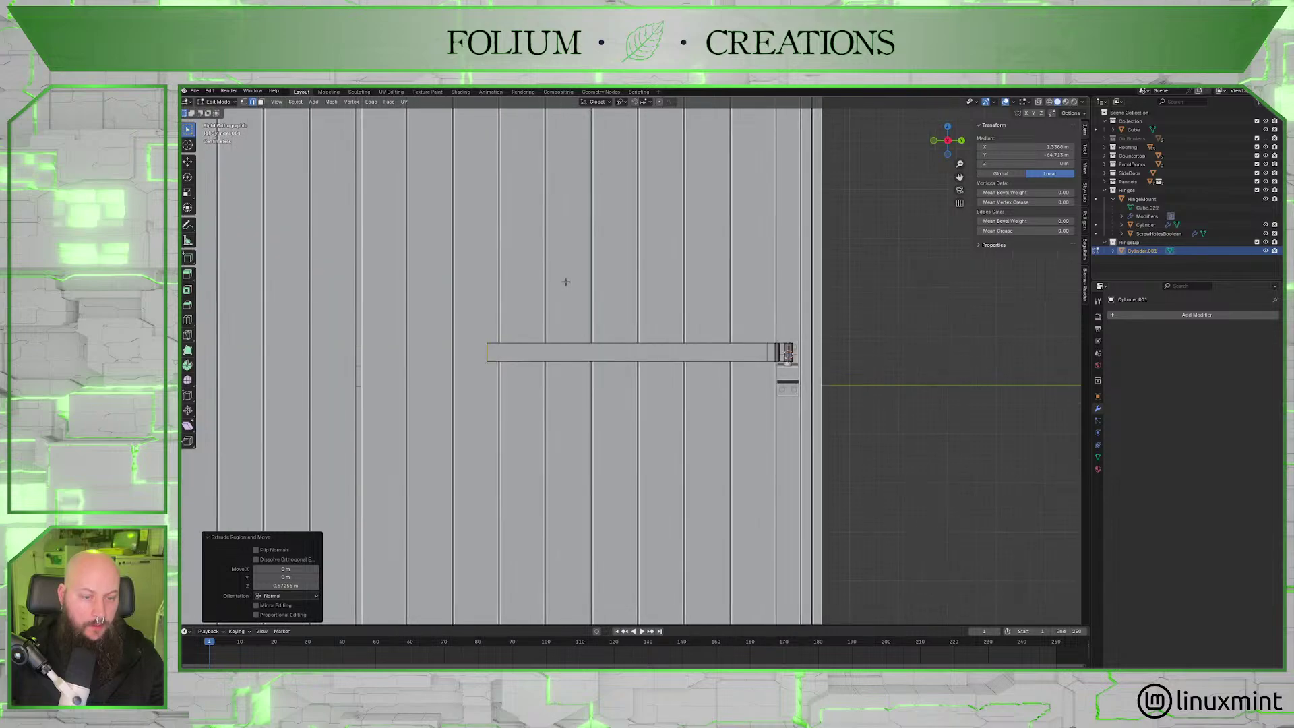
{"action": "key", "text": "g"}
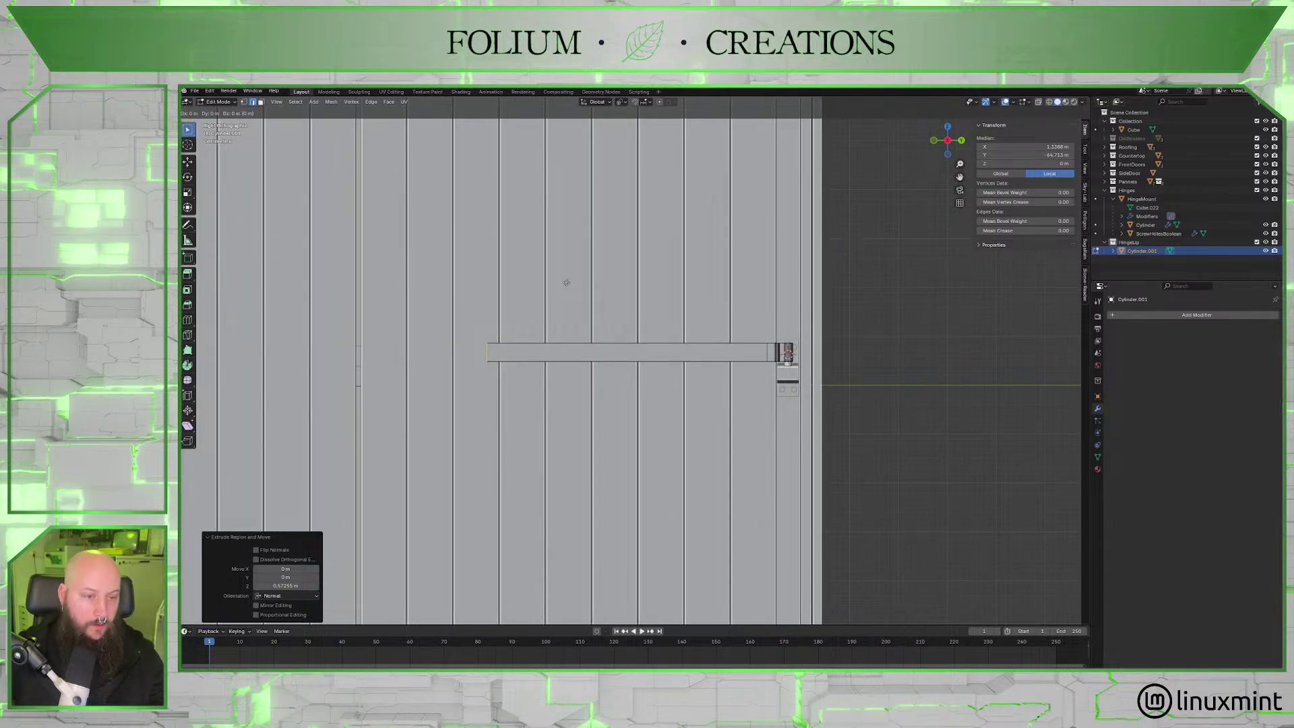
{"action": "key", "text": "y"}
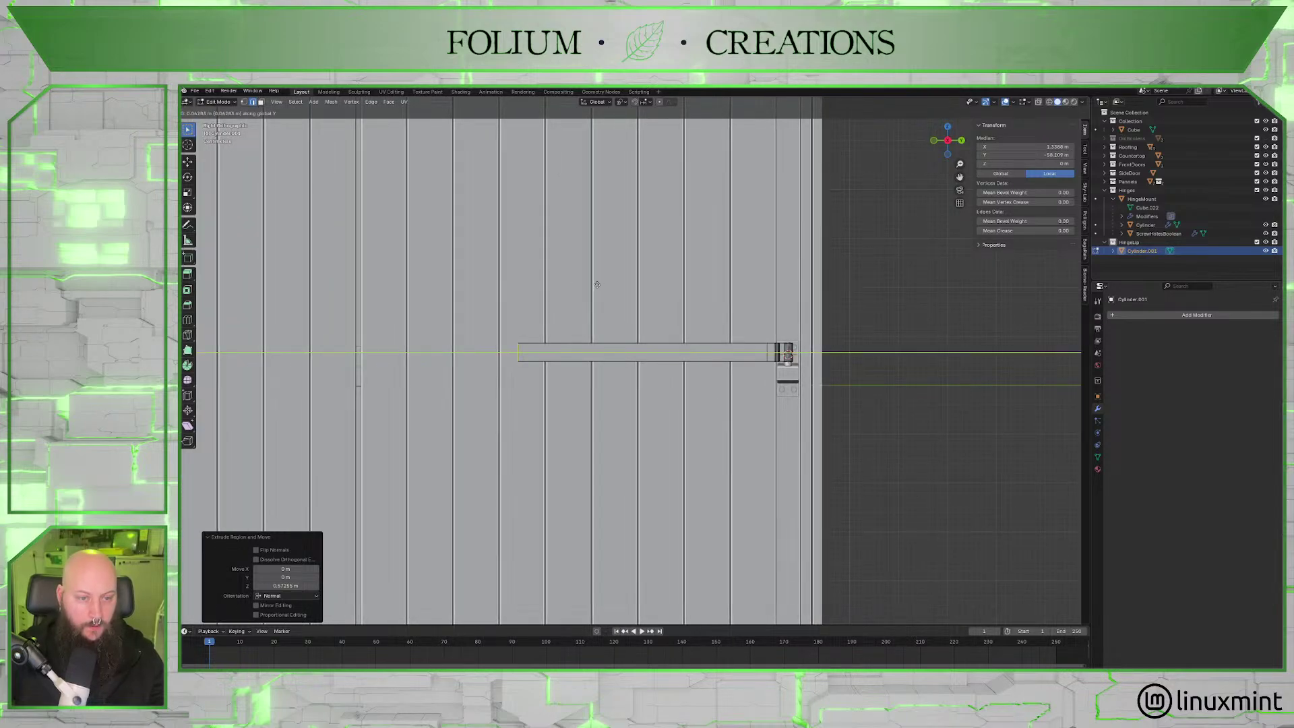
{"action": "left_click", "coordinate": [597, 283]}
{"action": "scroll", "coordinate": [673, 350], "scroll_direction": "up", "scroll_amount": 2}
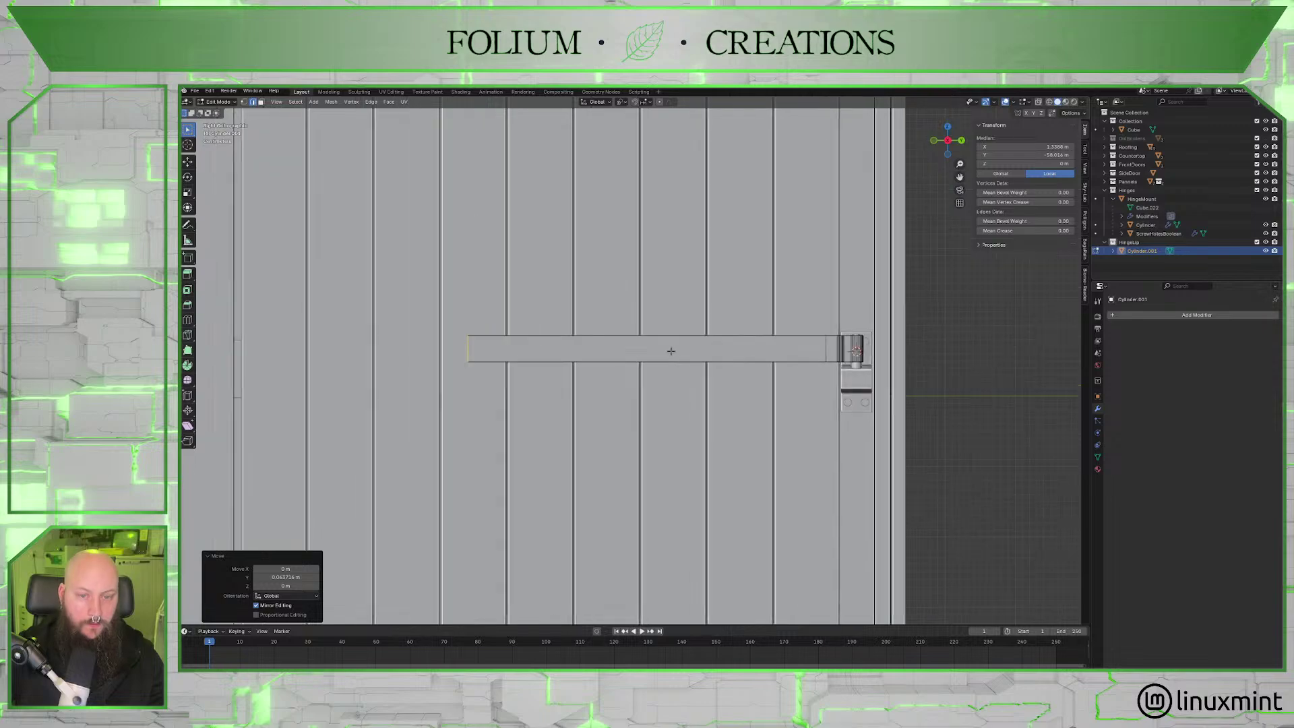
Add a loop cut near the strap's free end at a factor of -0.918 and move it about 0.017 m inward along Y.
{"action": "middle_click_drag", "start_coordinate": [611, 342], "coordinate": [598, 375]}
{"action": "key", "text": "ctrl+r"}
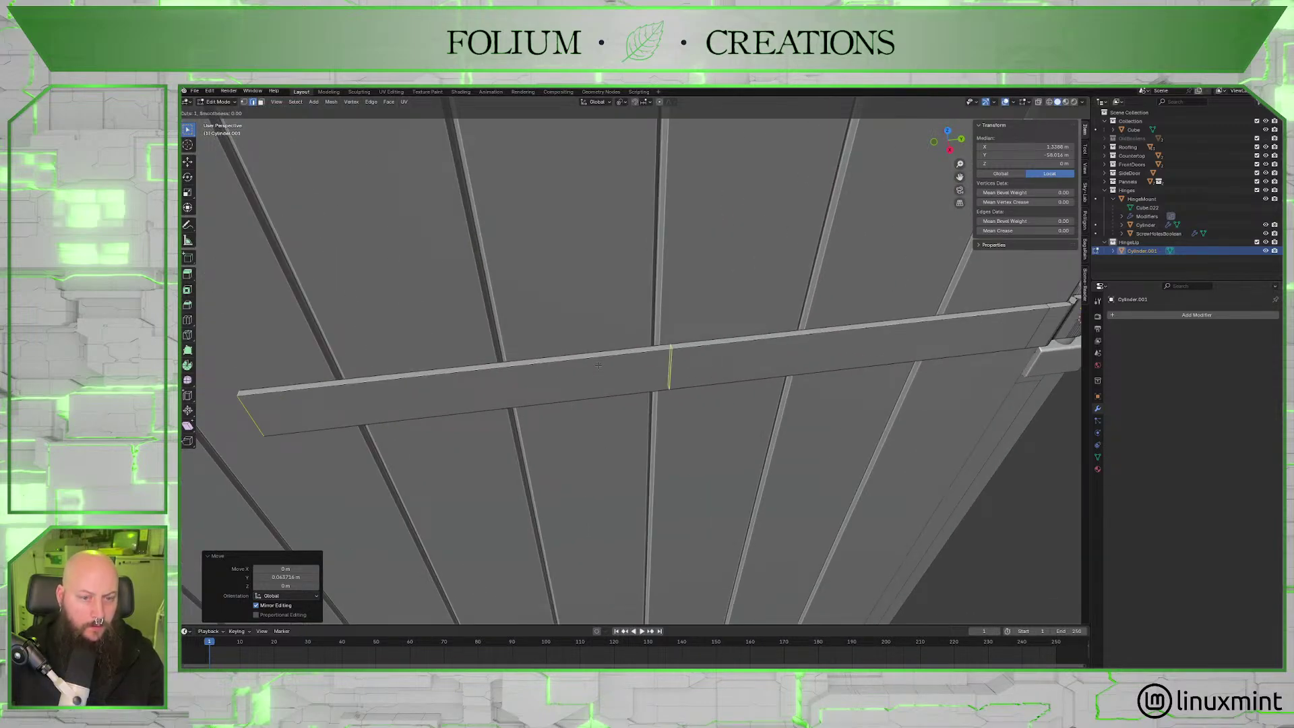
{"action": "left_click", "coordinate": [599, 364]}
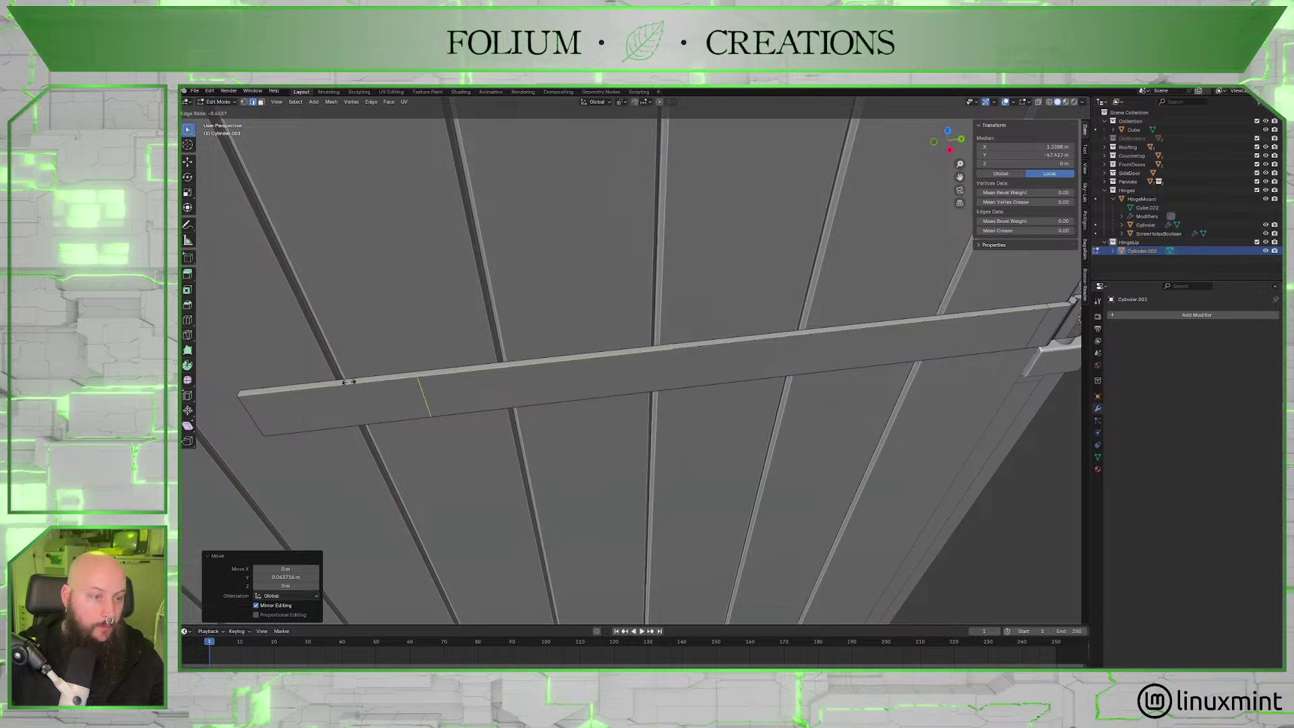
{"action": "left_click", "coordinate": [268, 390]}
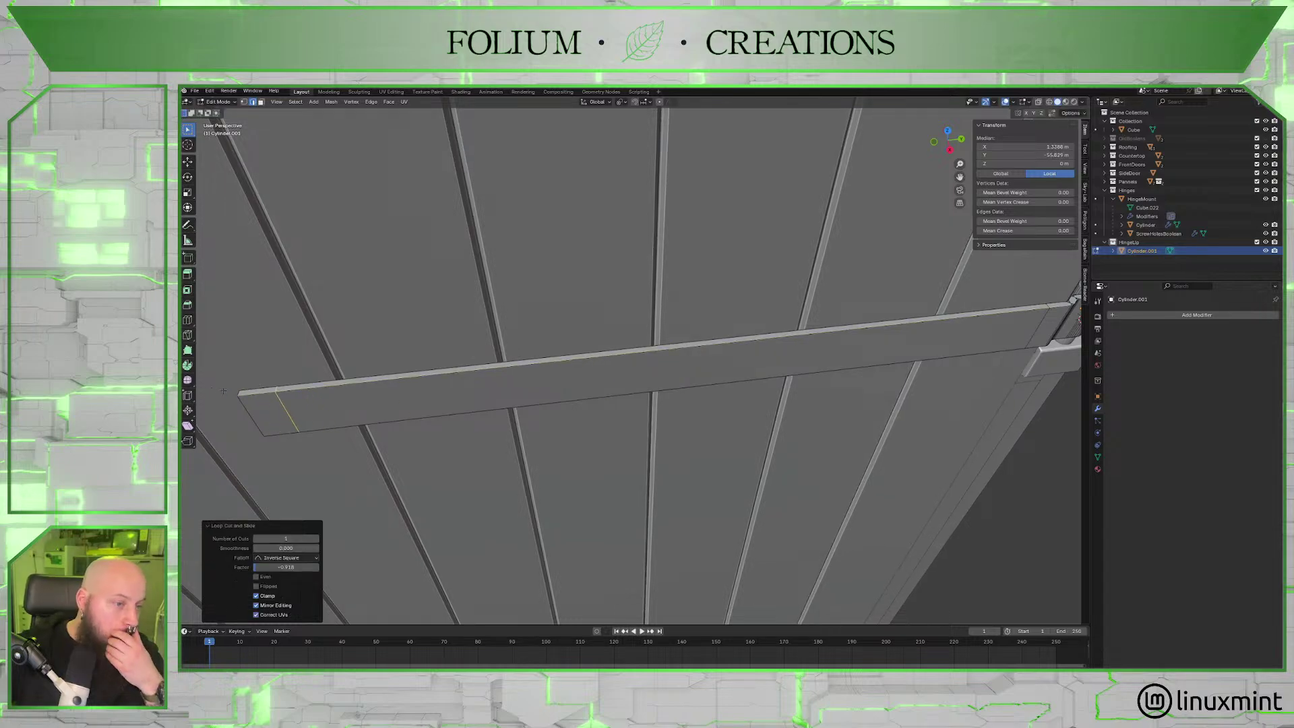
{"action": "left_click", "coordinate": [948, 150]}
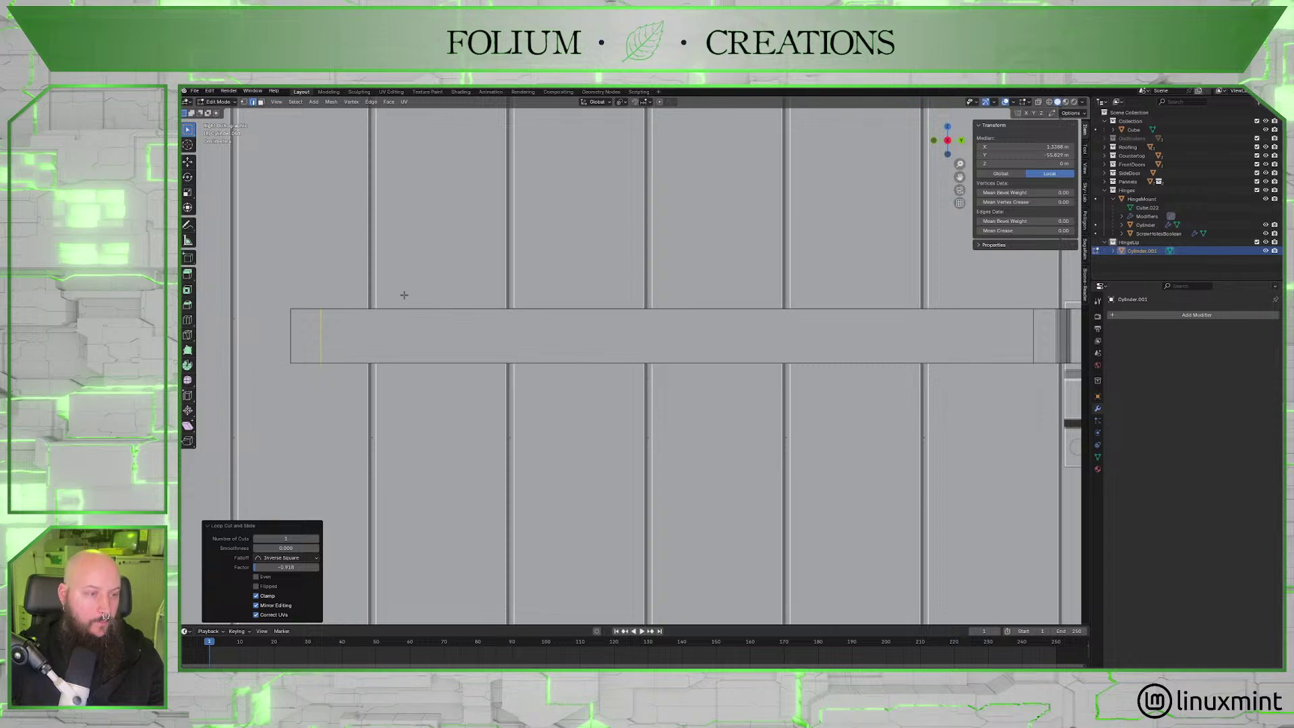
{"action": "key", "text": "g"}
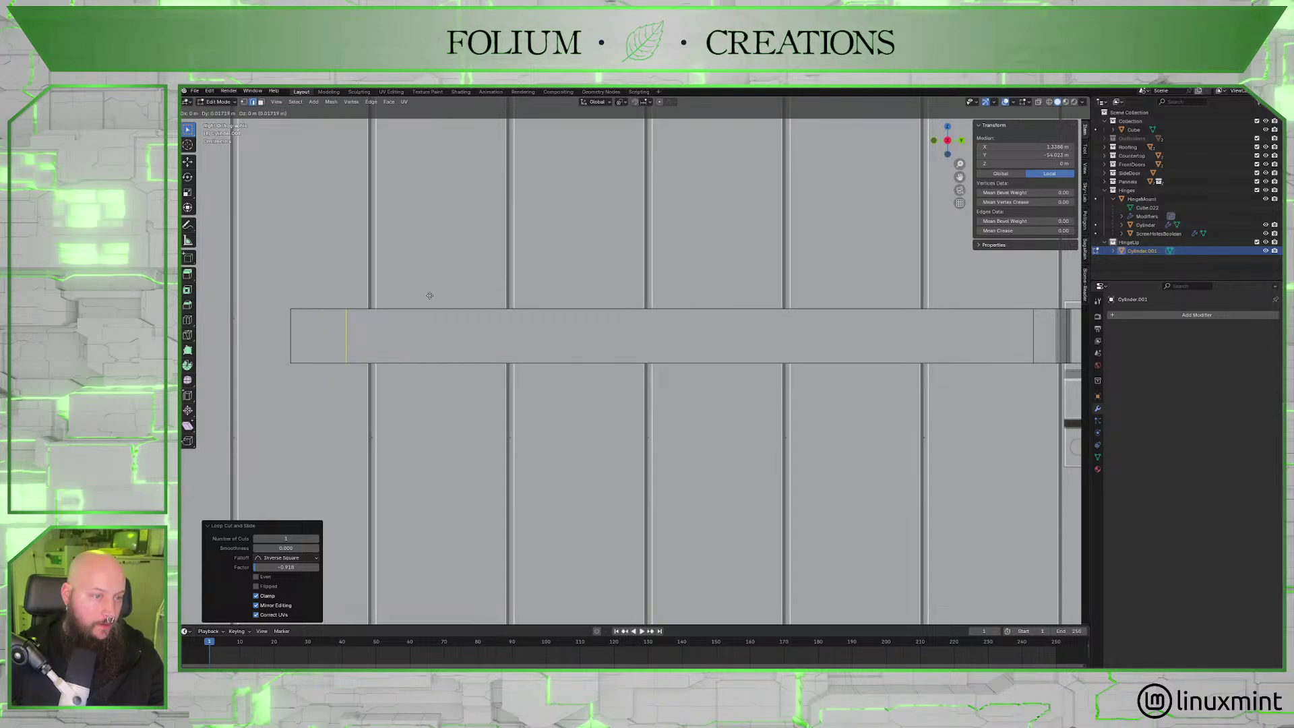
{"action": "left_click", "coordinate": [429, 295]}
Add two more loop cuts, one between the first and the free end at about -0.48 and one inboard at about -0.92.
{"action": "key", "text": "g"}
{"action": "key", "text": "g"}
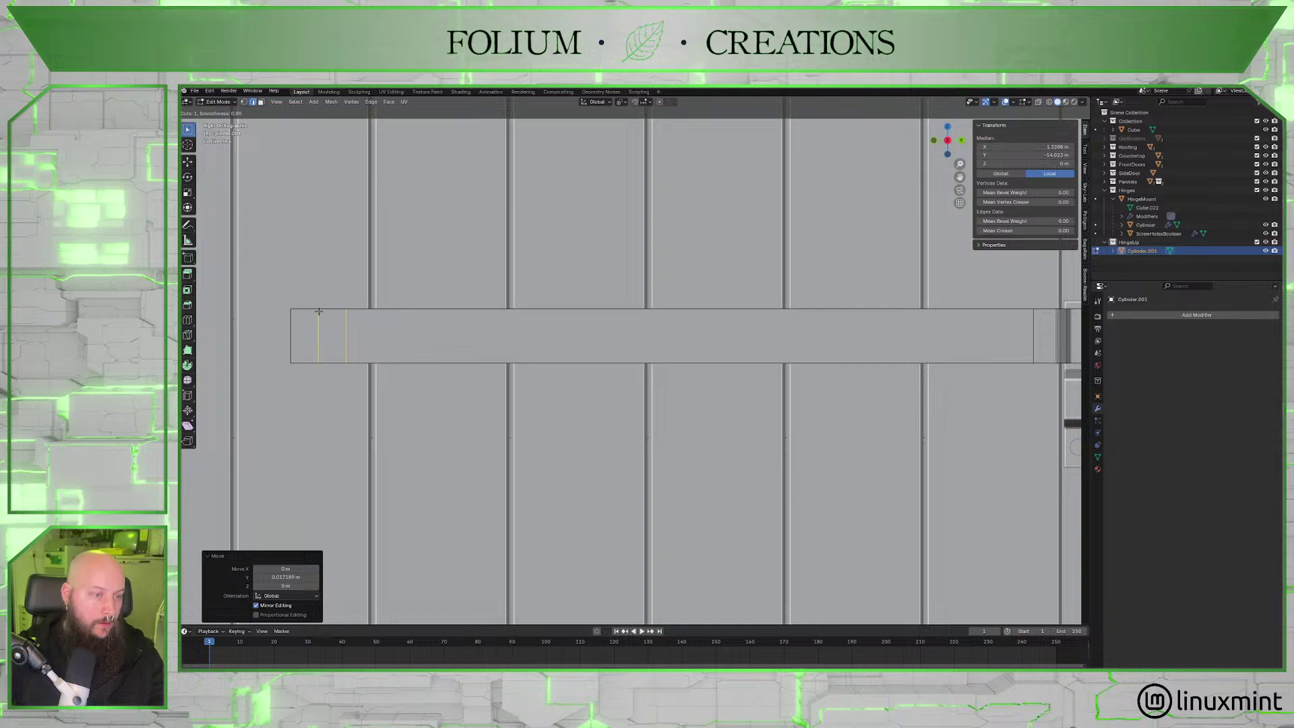
{"action": "right_click", "coordinate": [310, 311]}
{"action": "key", "text": "g"}
{"action": "key", "text": "g"}
{"action": "left_click", "coordinate": [305, 313]}
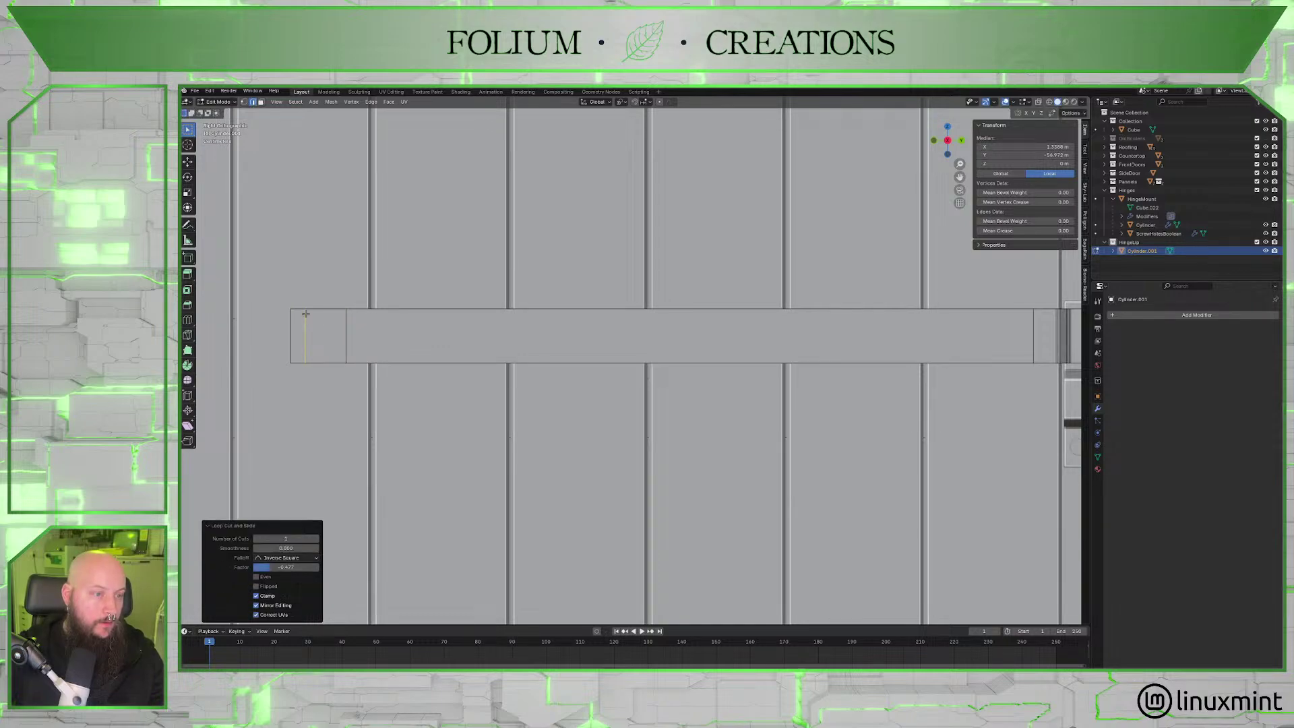
{"action": "key", "text": "ctrl+r"}
{"action": "left_click", "coordinate": [401, 319]}
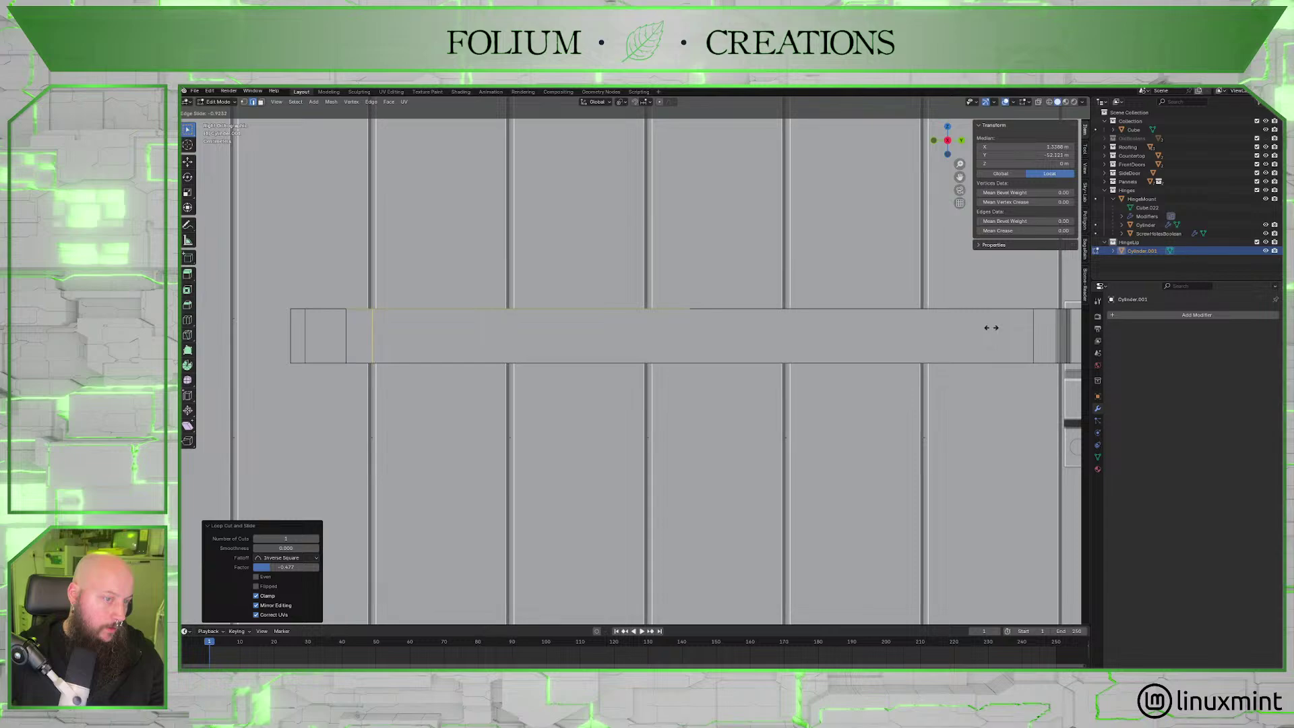
{"action": "left_click", "coordinate": [990, 327]}
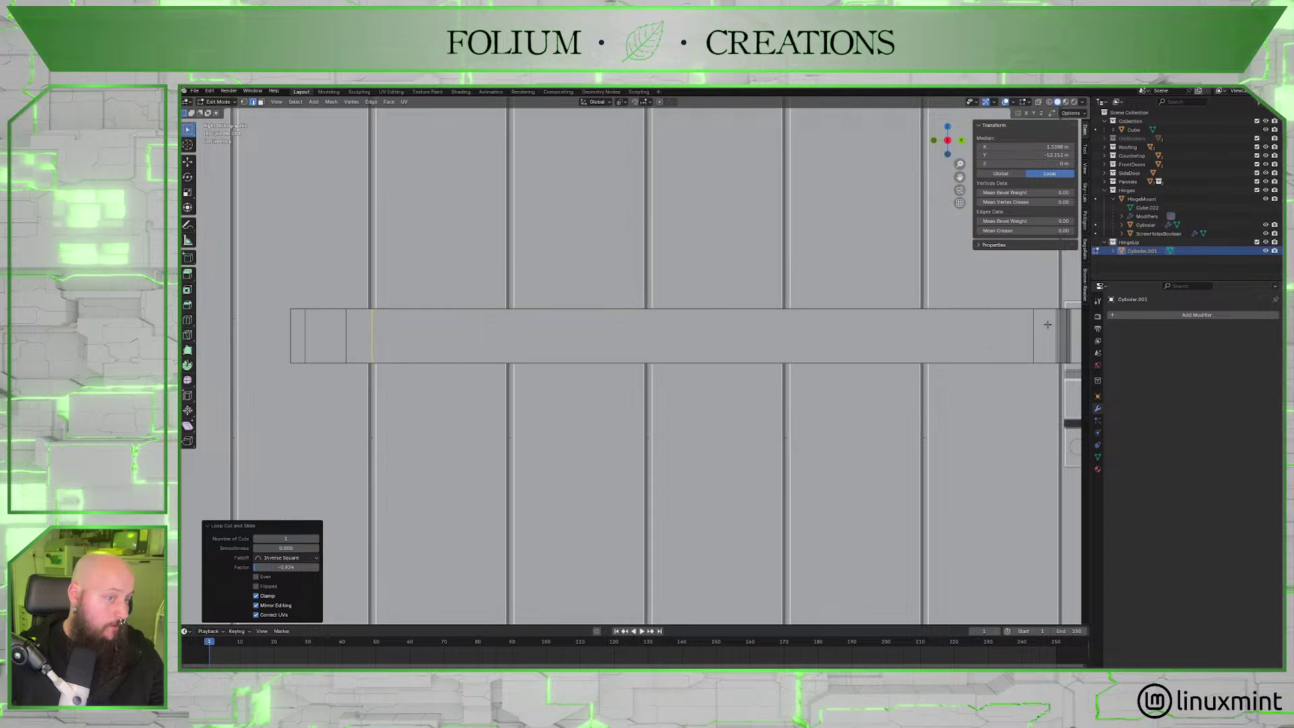
Slide the middle of the three edge loops toward the free end by a factor of about -0.24.
{"action": "left_click", "coordinate": [345, 325], "text": "alt"}
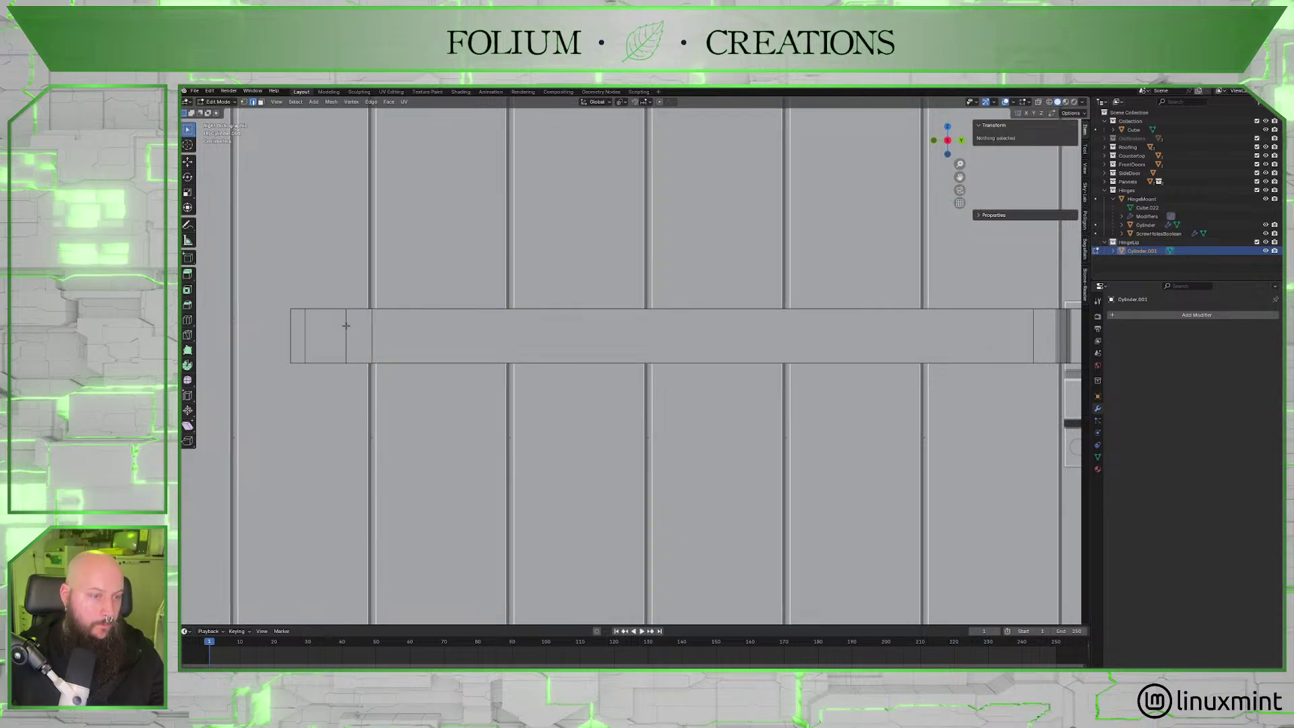
{"action": "key", "text": "g"}
{"action": "key", "text": "g"}
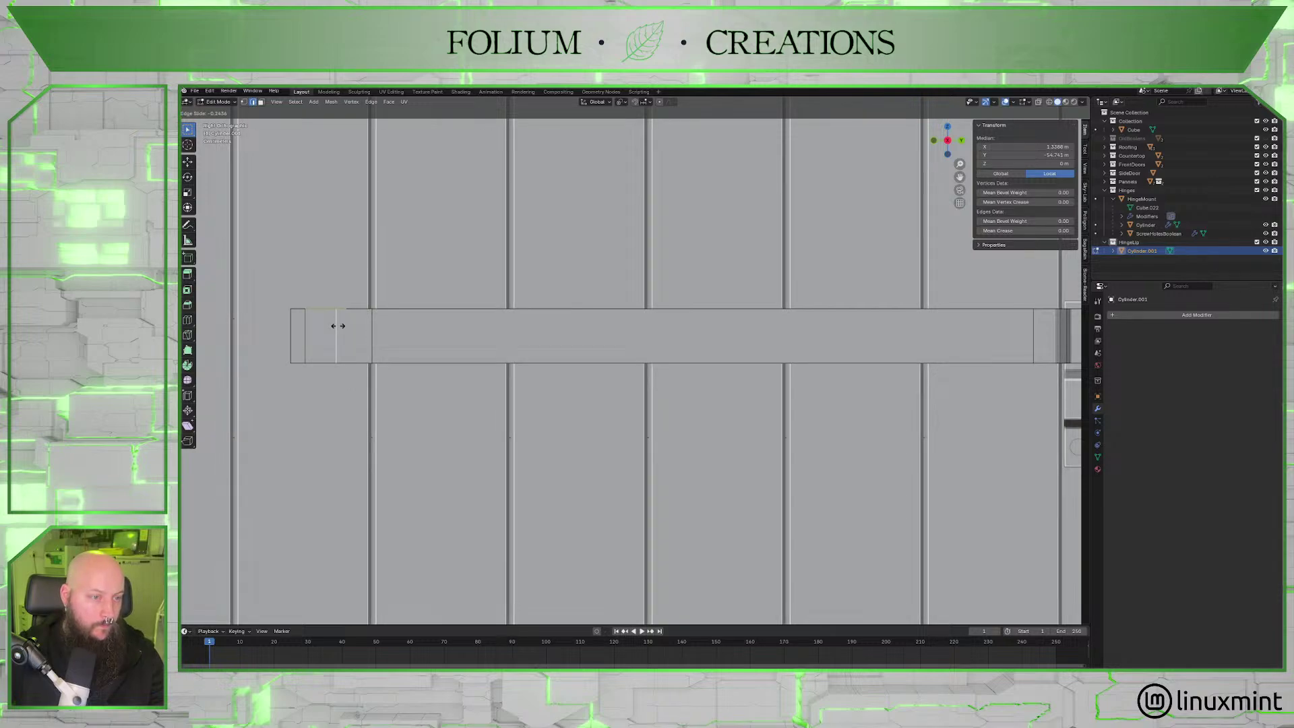
{"action": "left_click", "coordinate": [337, 326]}
Switch to face selection and select the strap's narrow free end face.
{"action": "middle_click_drag", "start_coordinate": [402, 321], "coordinate": [552, 347]}
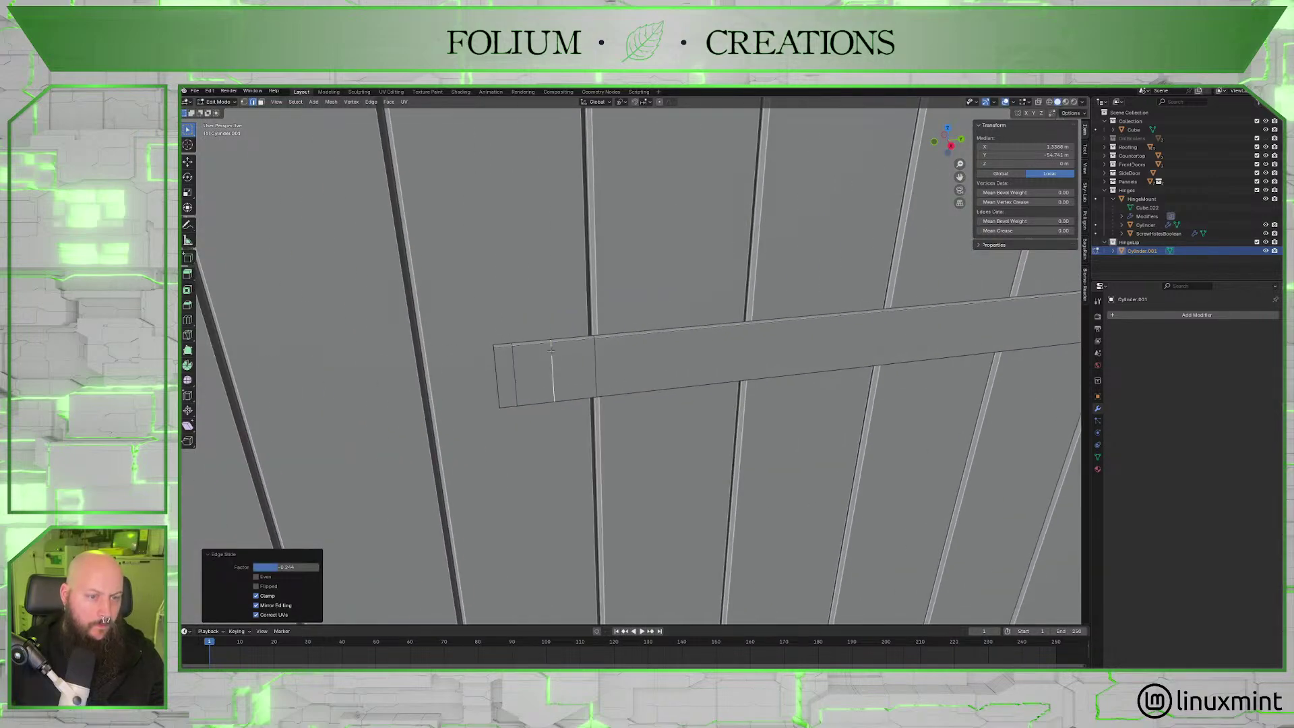
{"action": "left_click", "coordinate": [499, 362], "text": "alt+shift"}
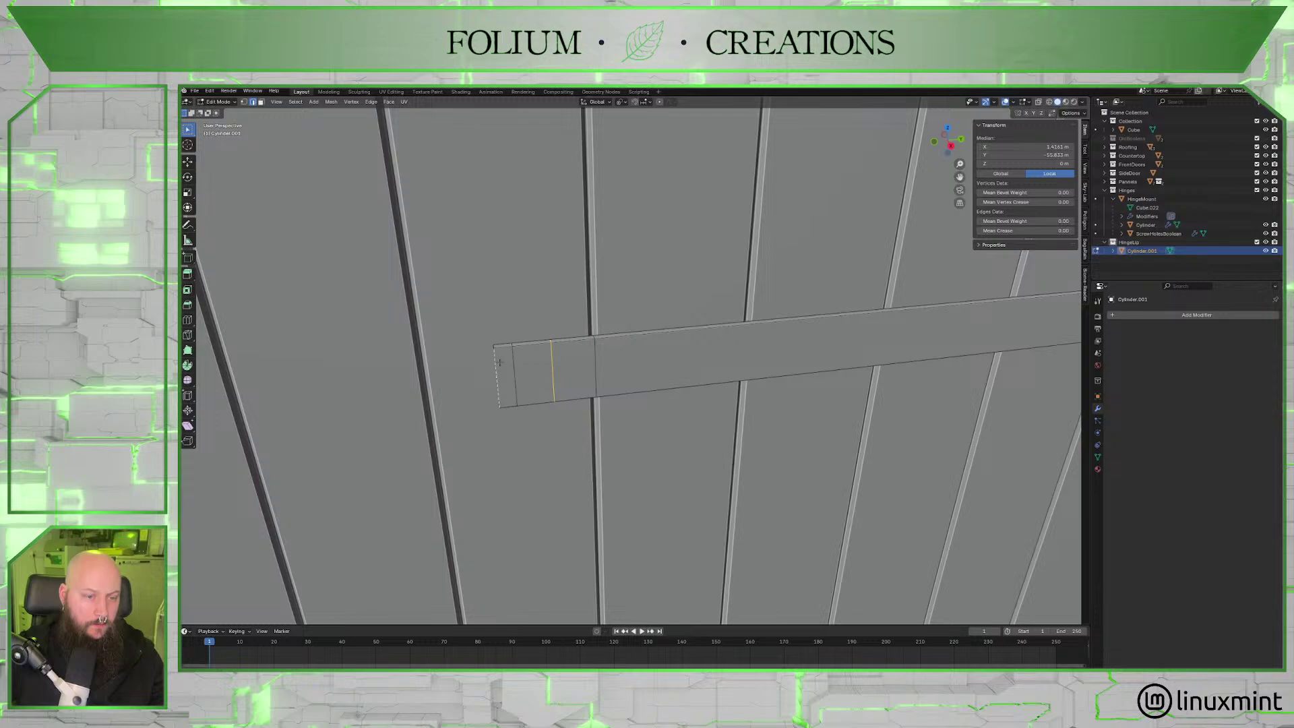
{"action": "middle_click_drag", "start_coordinate": [499, 362], "coordinate": [627, 372]}
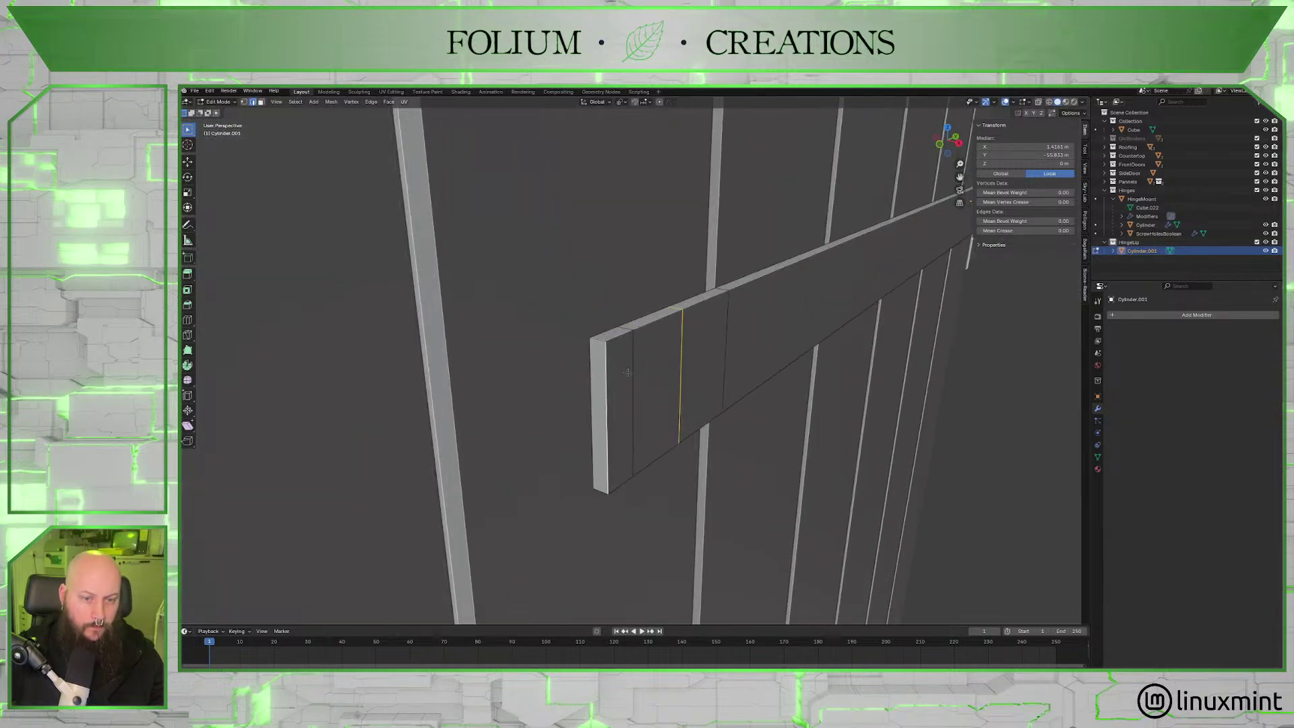
{"action": "left_click", "coordinate": [603, 347]}
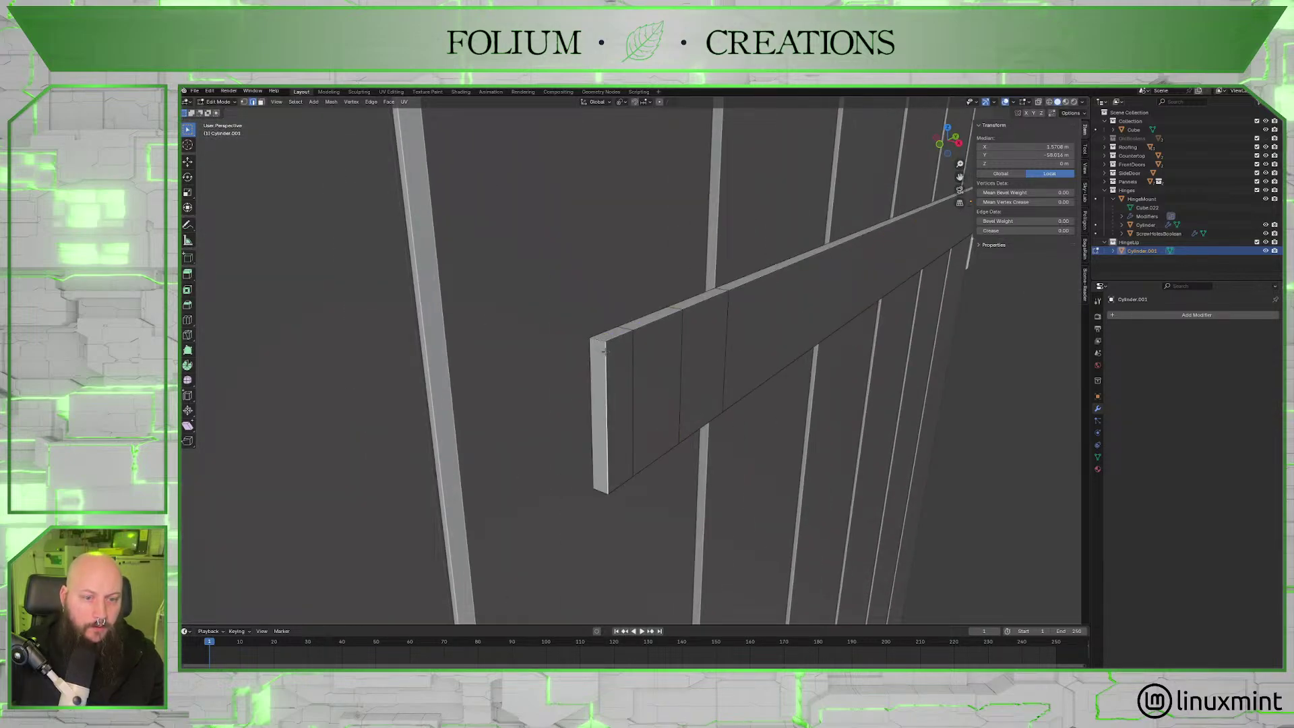
{"action": "scroll", "coordinate": [604, 351], "scroll_direction": "up", "scroll_amount": 3}
{"action": "left_click", "coordinate": [564, 312]}
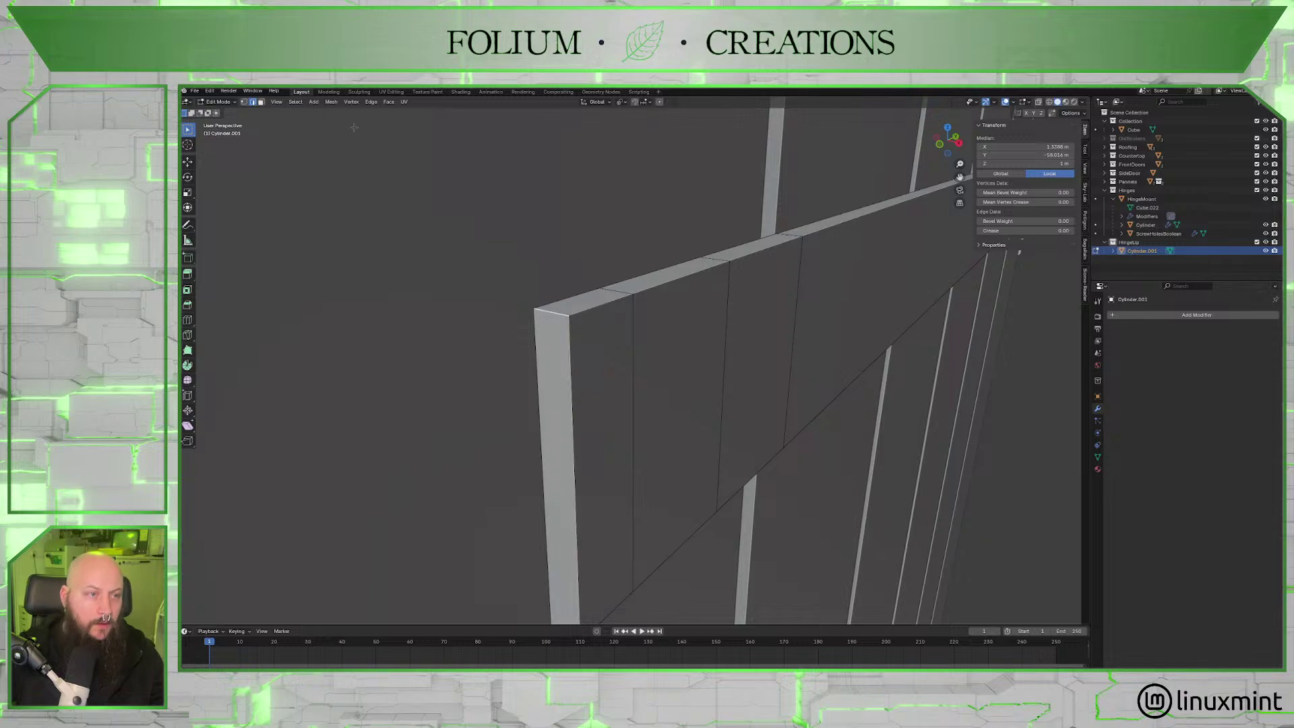
{"action": "left_click", "coordinate": [261, 102]}
{"action": "left_click", "coordinate": [559, 361]}
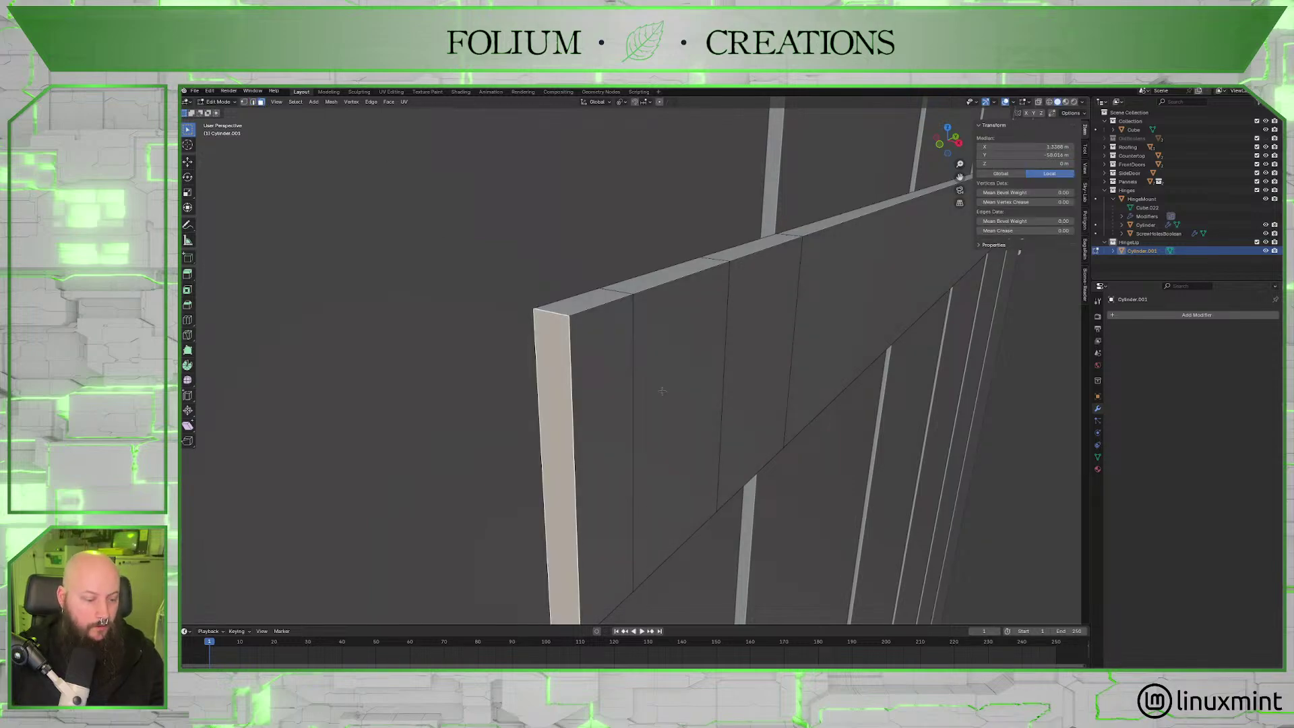
Taper the strap's tip by scaling the free end face along Z to about 0.171.
{"action": "key", "text": "s"}
{"action": "key", "text": "z"}
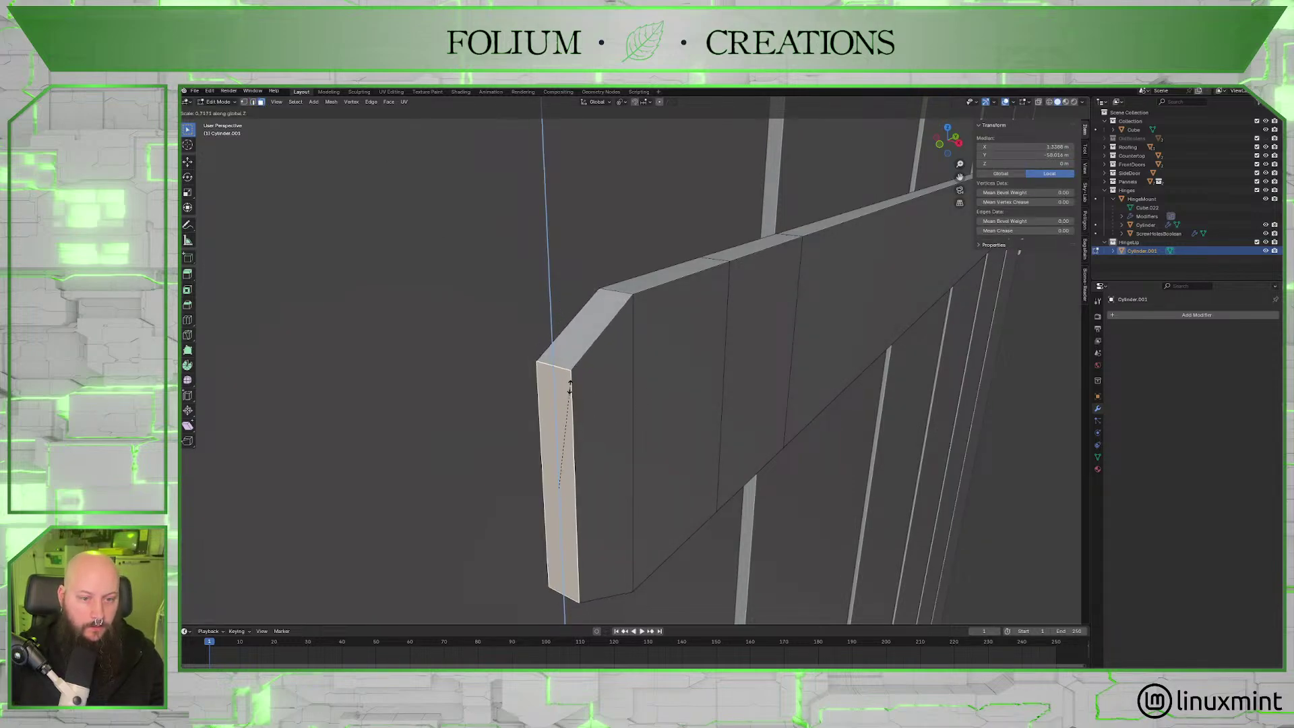
{"action": "left_click", "coordinate": [575, 469]}
{"action": "scroll", "coordinate": [647, 447], "scroll_direction": "up", "scroll_amount": 4}
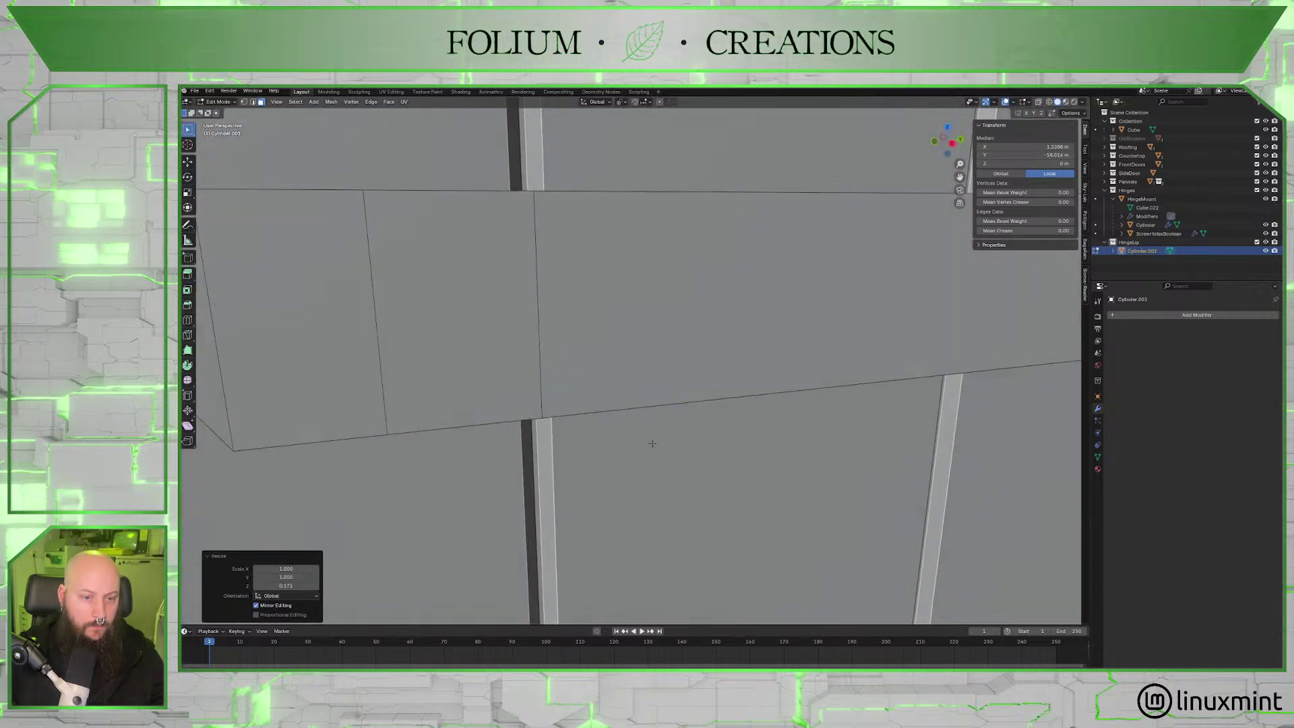
{"action": "middle_click_drag", "start_coordinate": [647, 448], "coordinate": [711, 374]}
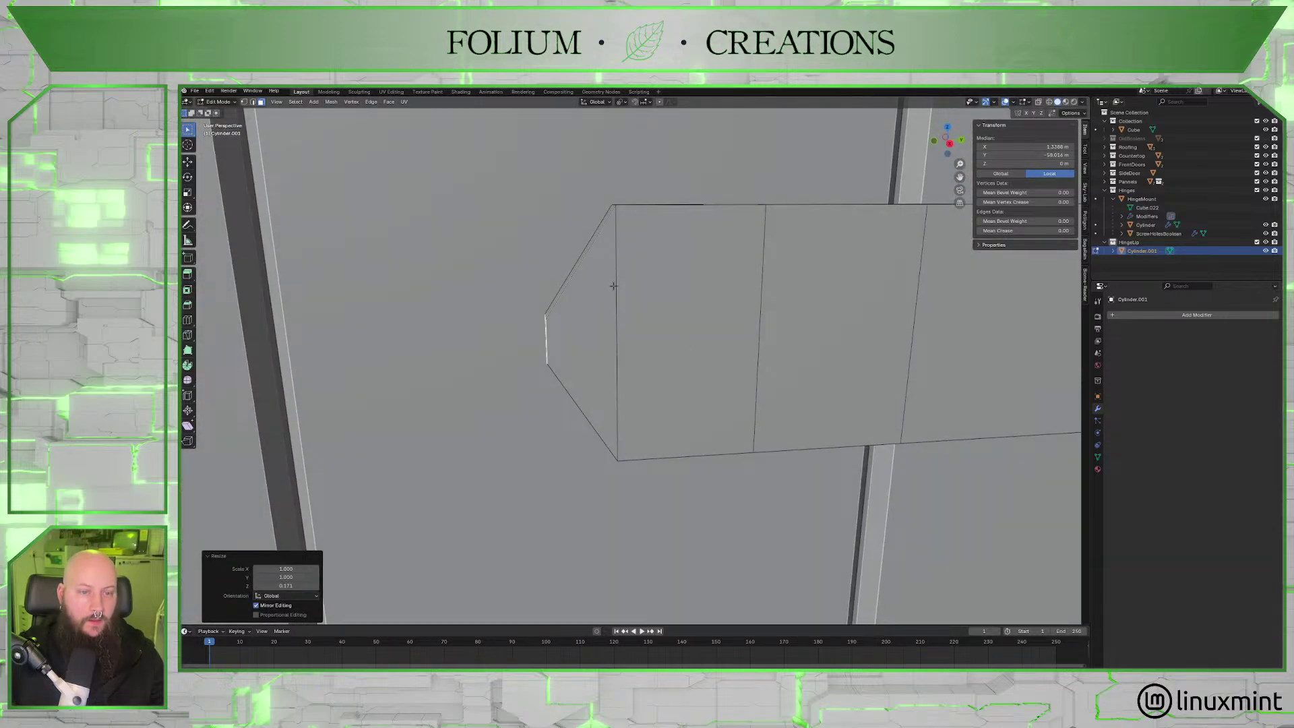
Switch to edge selection and select the edge loop nearest the tapered free end.
{"action": "key", "text": "2"}
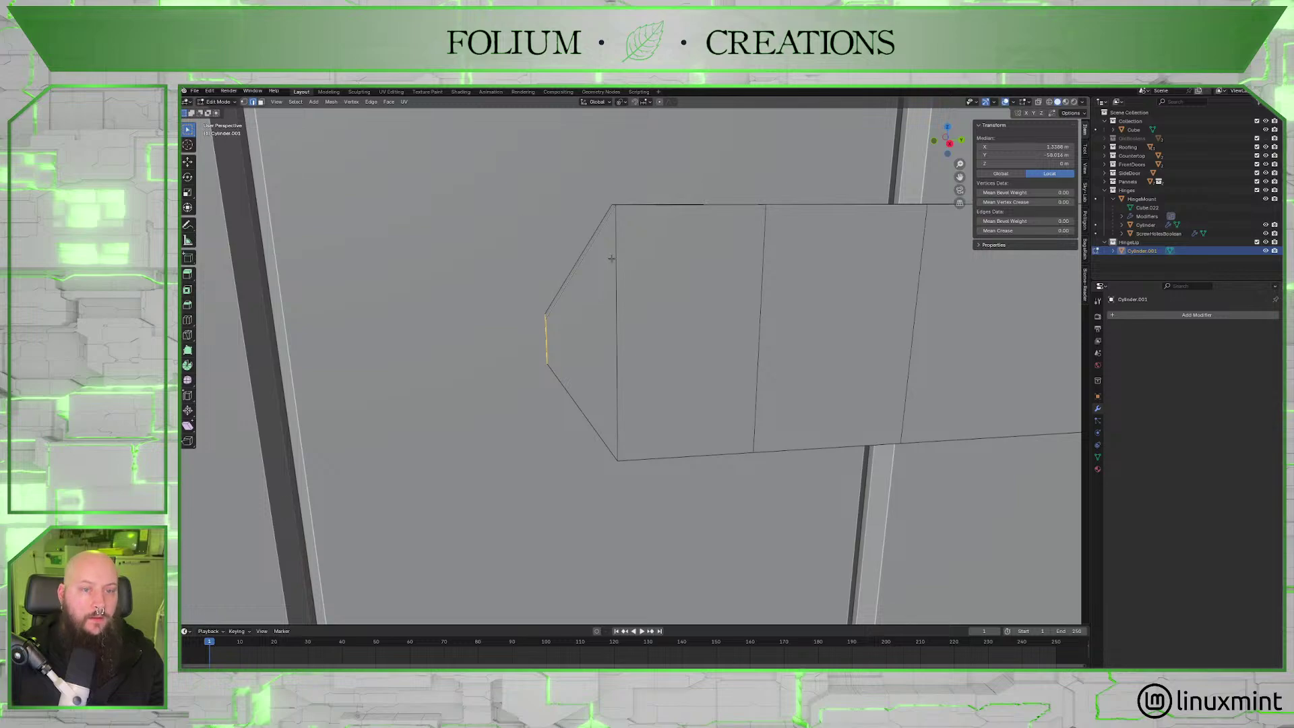
{"action": "left_click", "coordinate": [611, 262]}
{"action": "left_click", "coordinate": [611, 261], "text": "alt"}
{"action": "middle_click_drag", "start_coordinate": [665, 268], "coordinate": [653, 321]}
Scale the edge loop nearest the tip uniformly to about 0.359.
{"action": "key", "text": "s"}
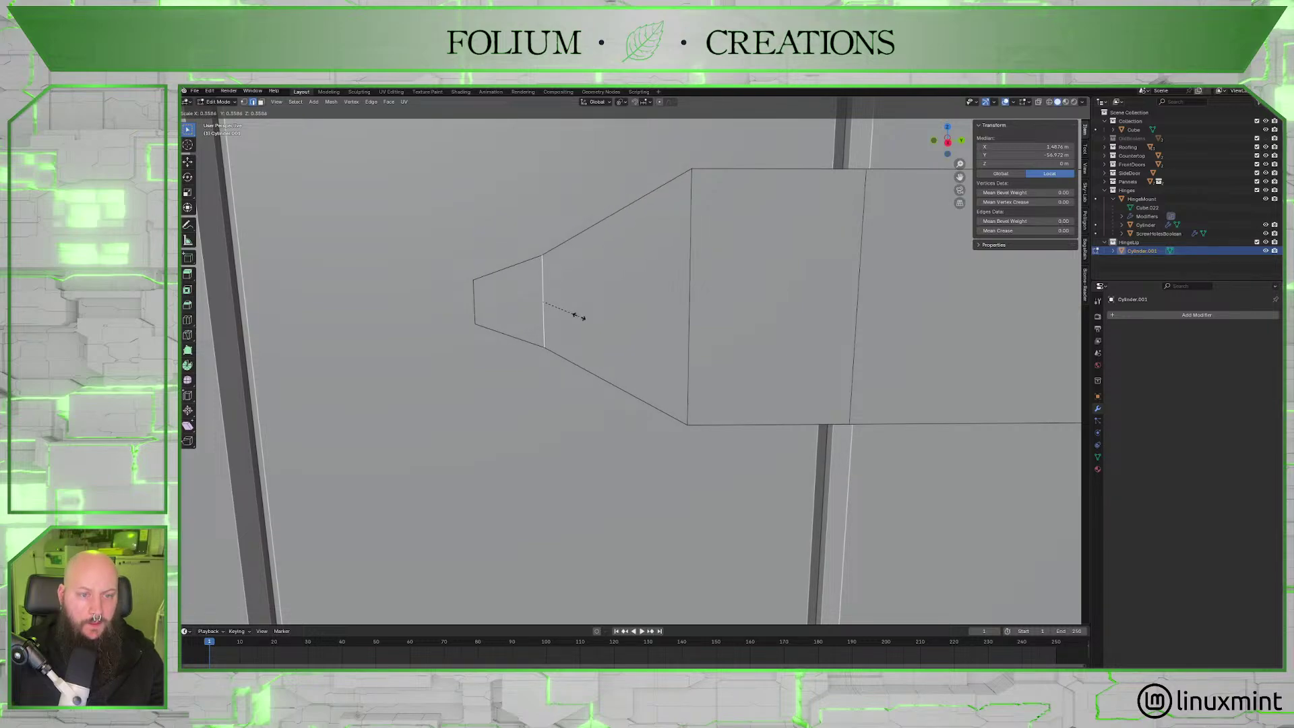
{"action": "left_click", "coordinate": [577, 315]}
{"action": "scroll", "coordinate": [659, 309], "scroll_direction": "up", "scroll_amount": 1}
{"action": "scroll", "coordinate": [687, 306], "scroll_direction": "down", "scroll_amount": 3}
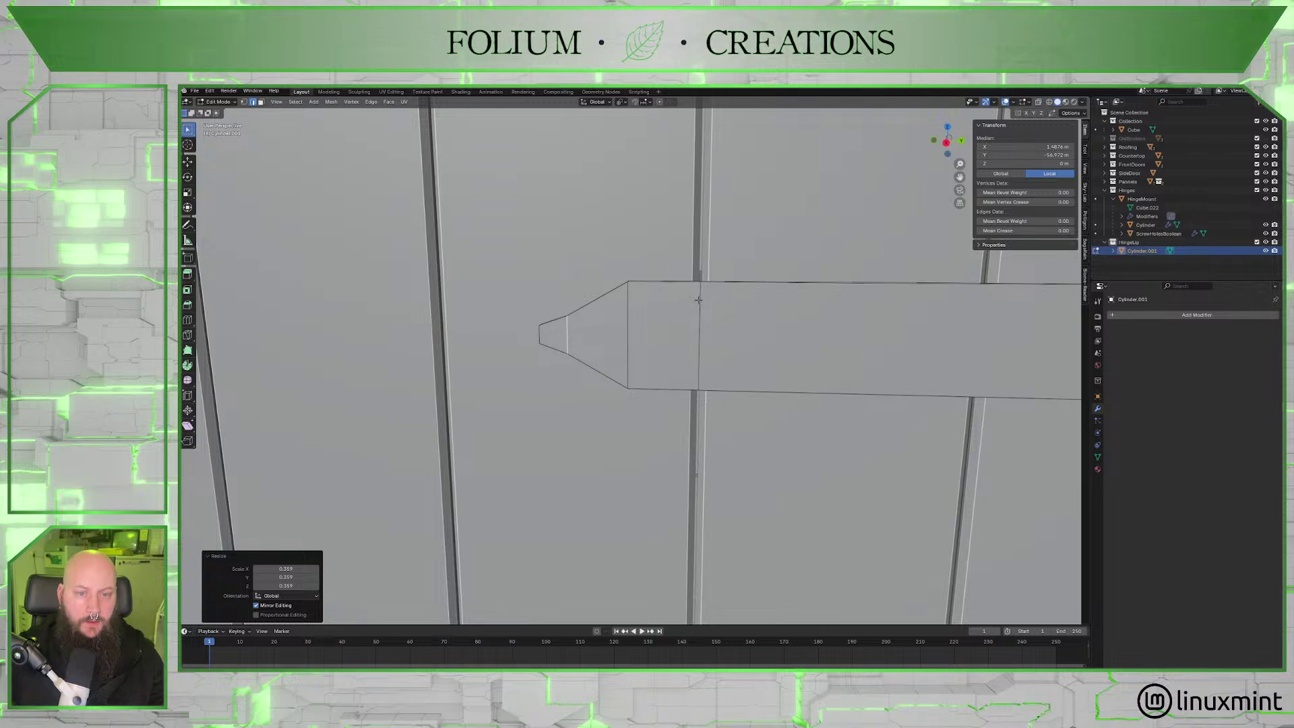
{"action": "left_click", "coordinate": [698, 300]}
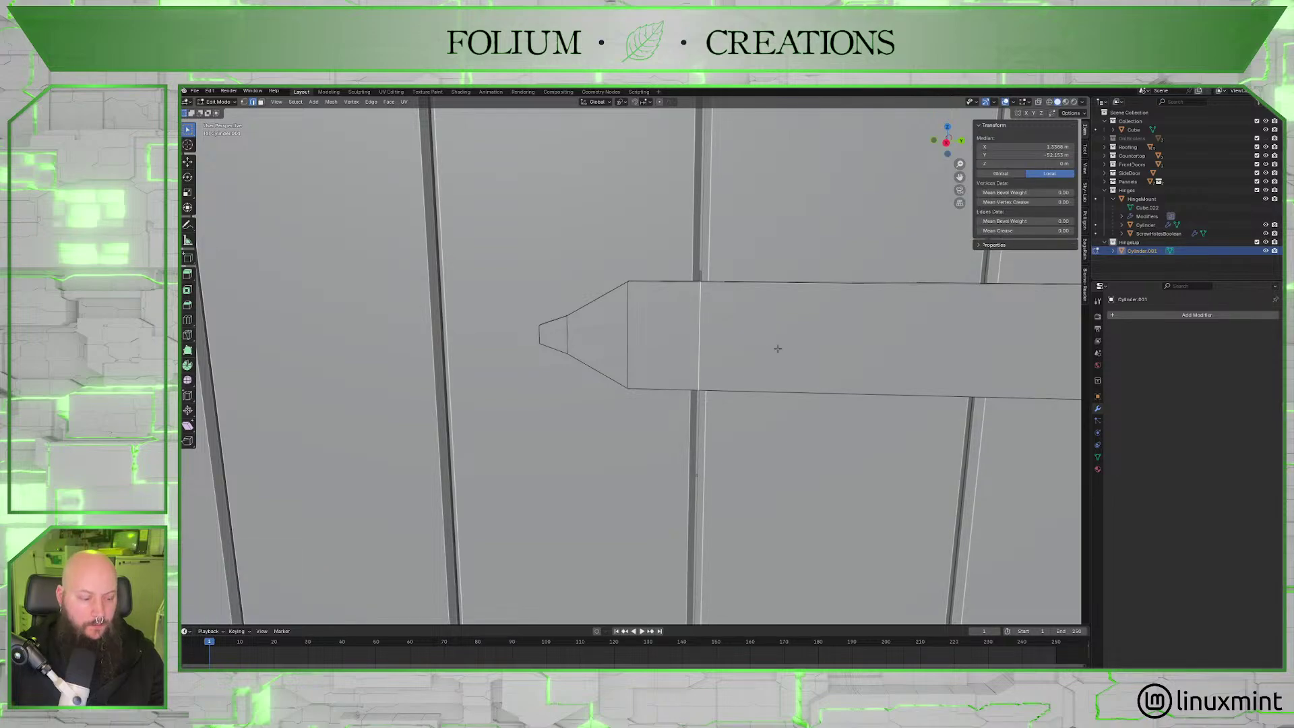
{"action": "key", "text": "ctrl+r"}
{"action": "key", "text": "Escape"}
{"action": "key", "text": "ctrl+r"}
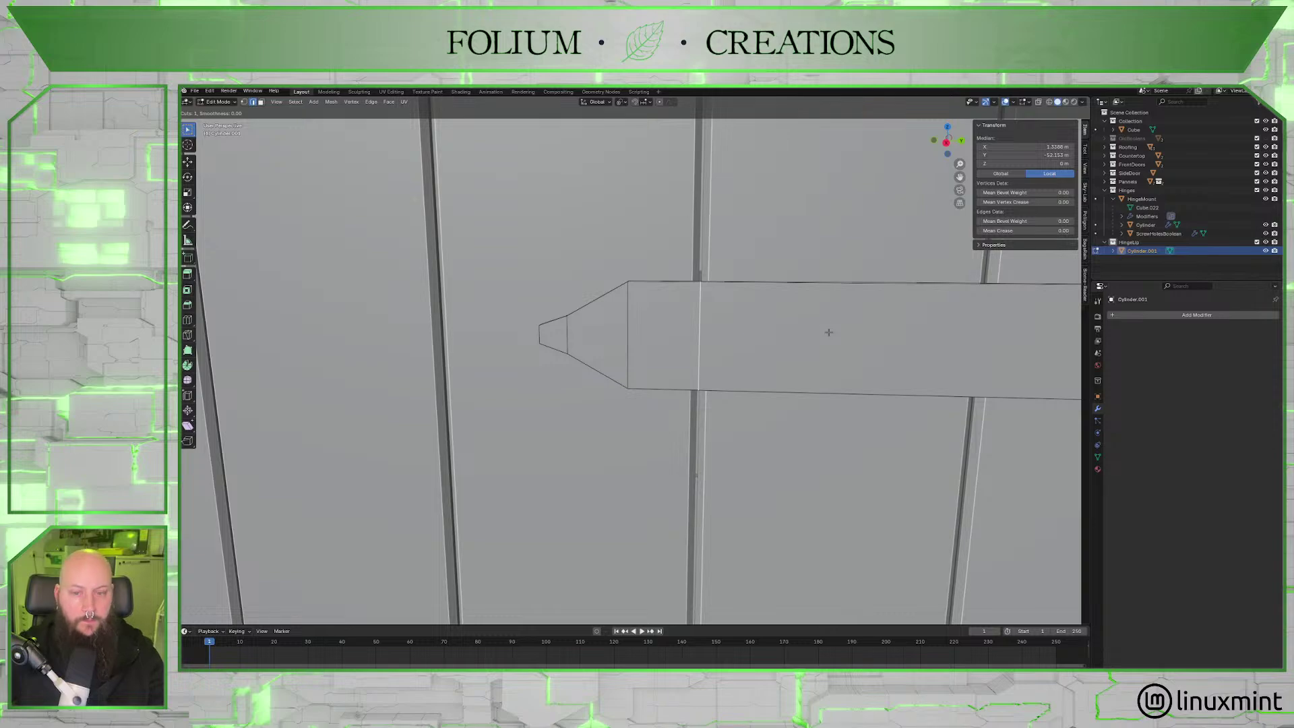
{"action": "left_click", "coordinate": [849, 306]}
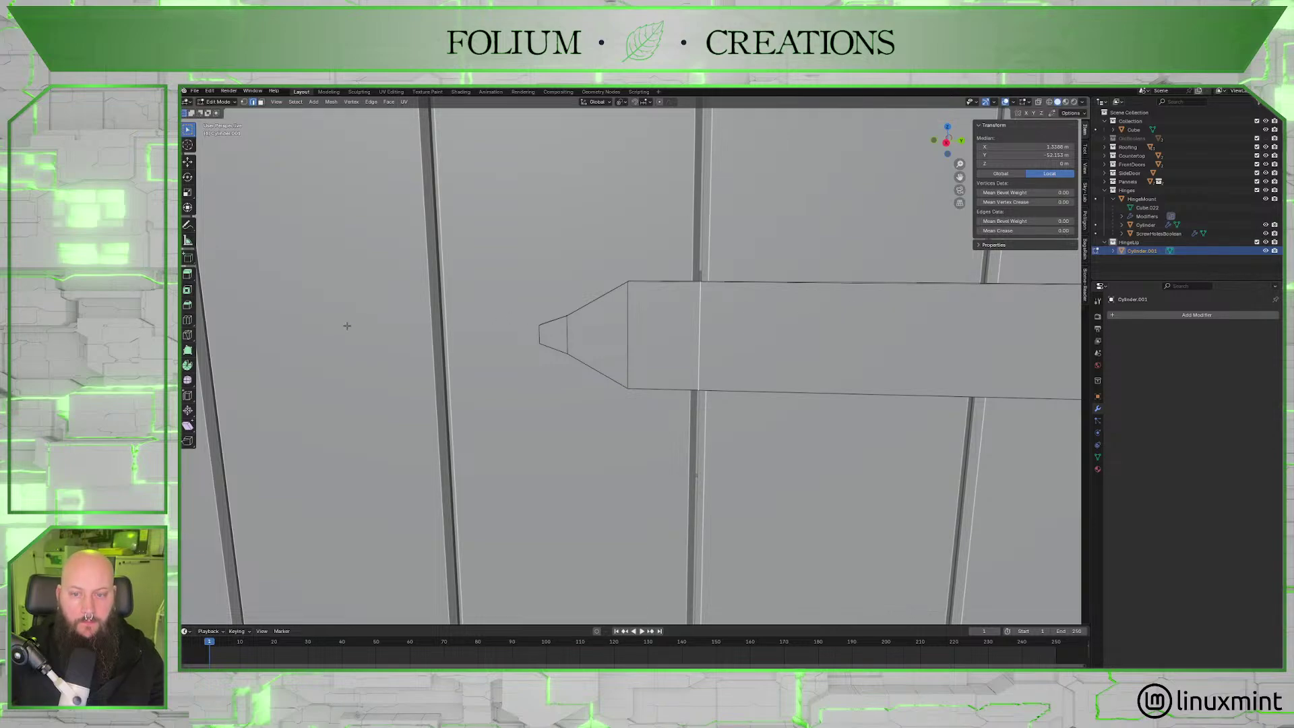
{"action": "scroll", "coordinate": [798, 351], "scroll_direction": "down", "scroll_amount": 6}
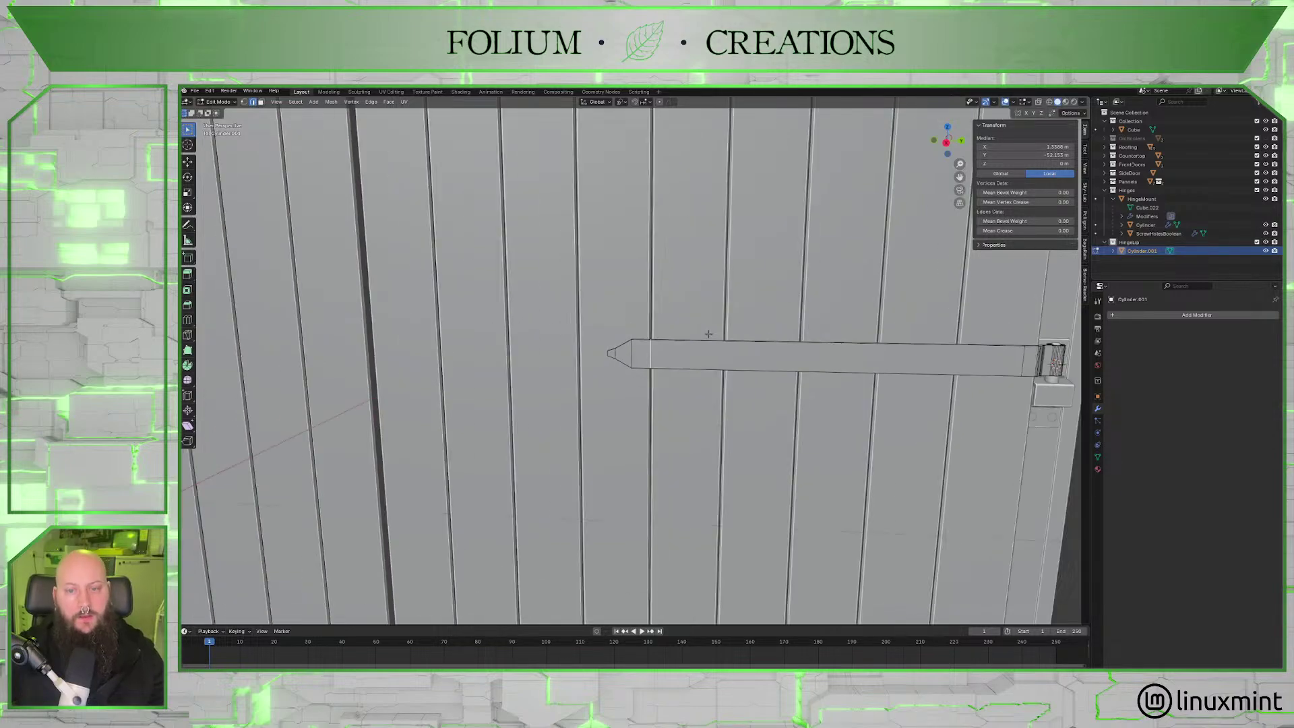
Clear the selection and add a loop cut just inboard of the third edge loop at a factor of about -0.946.
{"action": "key", "text": "alt+a"}
{"action": "scroll", "coordinate": [774, 355], "scroll_direction": "up", "scroll_amount": 3}
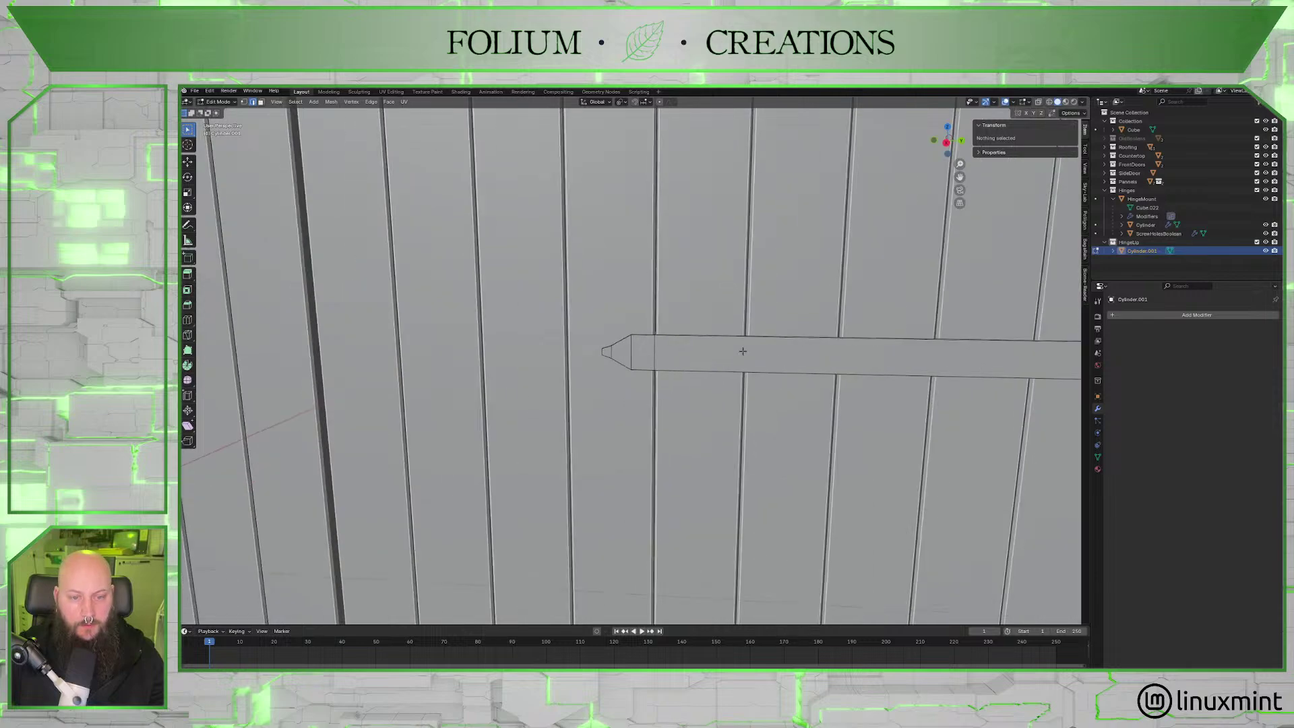
{"action": "key", "text": "ctrl+r"}
{"action": "left_click", "coordinate": [740, 344]}
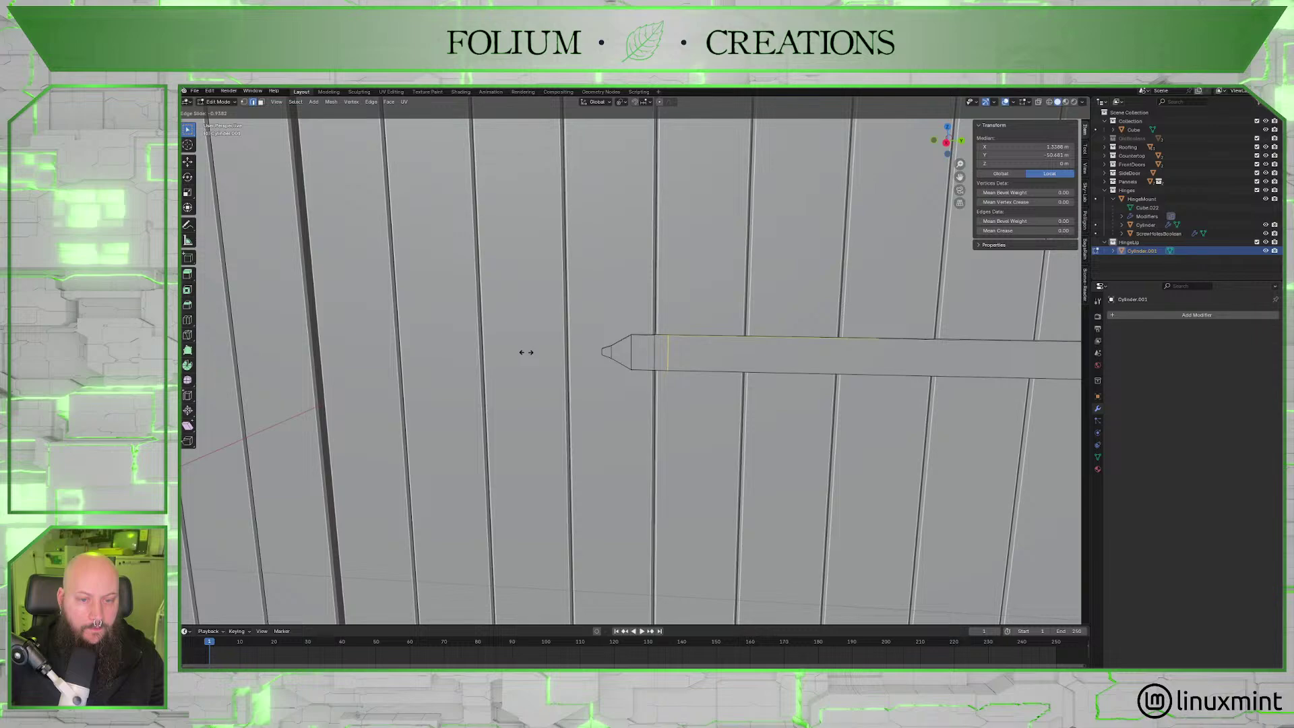
{"action": "left_click", "coordinate": [525, 352]}
{"action": "scroll", "coordinate": [661, 352], "scroll_direction": "up", "scroll_amount": 3}
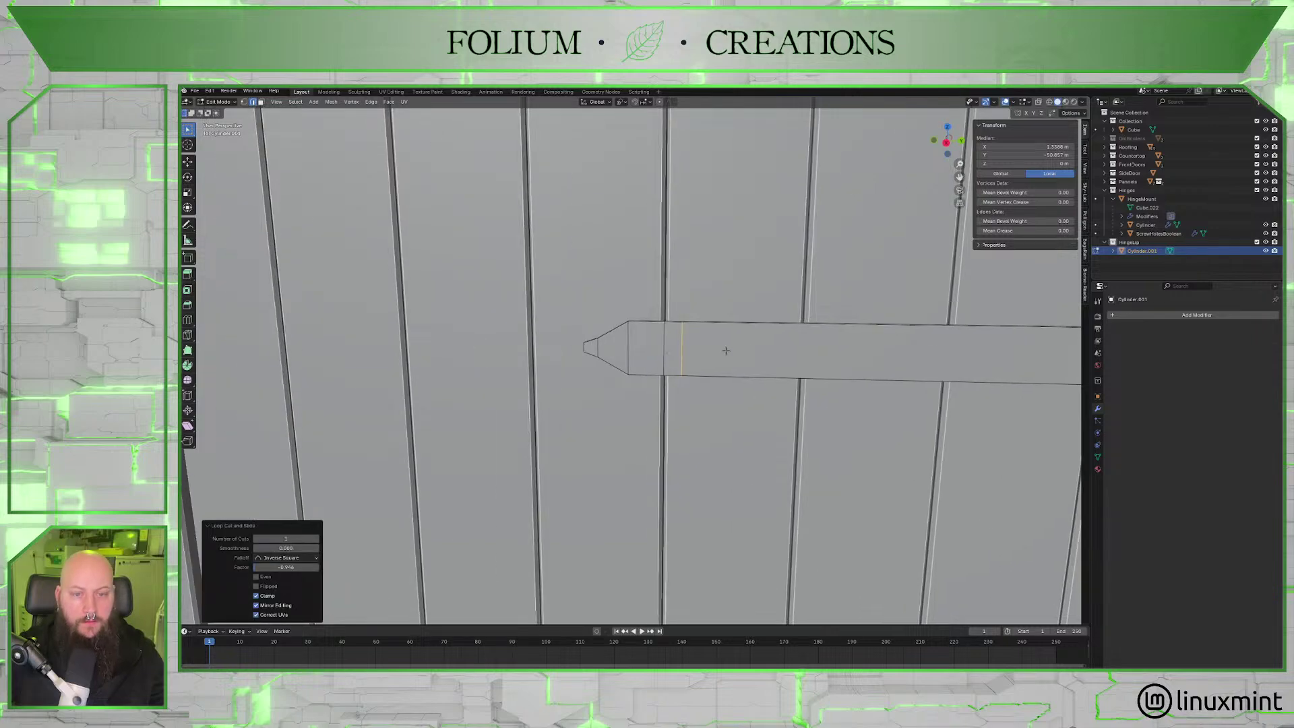
Select the edge loop between the tip's widest loop and the new cut and scale it uniformly to about 0.472.
{"action": "scroll", "coordinate": [662, 363], "scroll_direction": "up", "scroll_amount": 3}
{"action": "left_click", "coordinate": [560, 340], "text": "alt"}
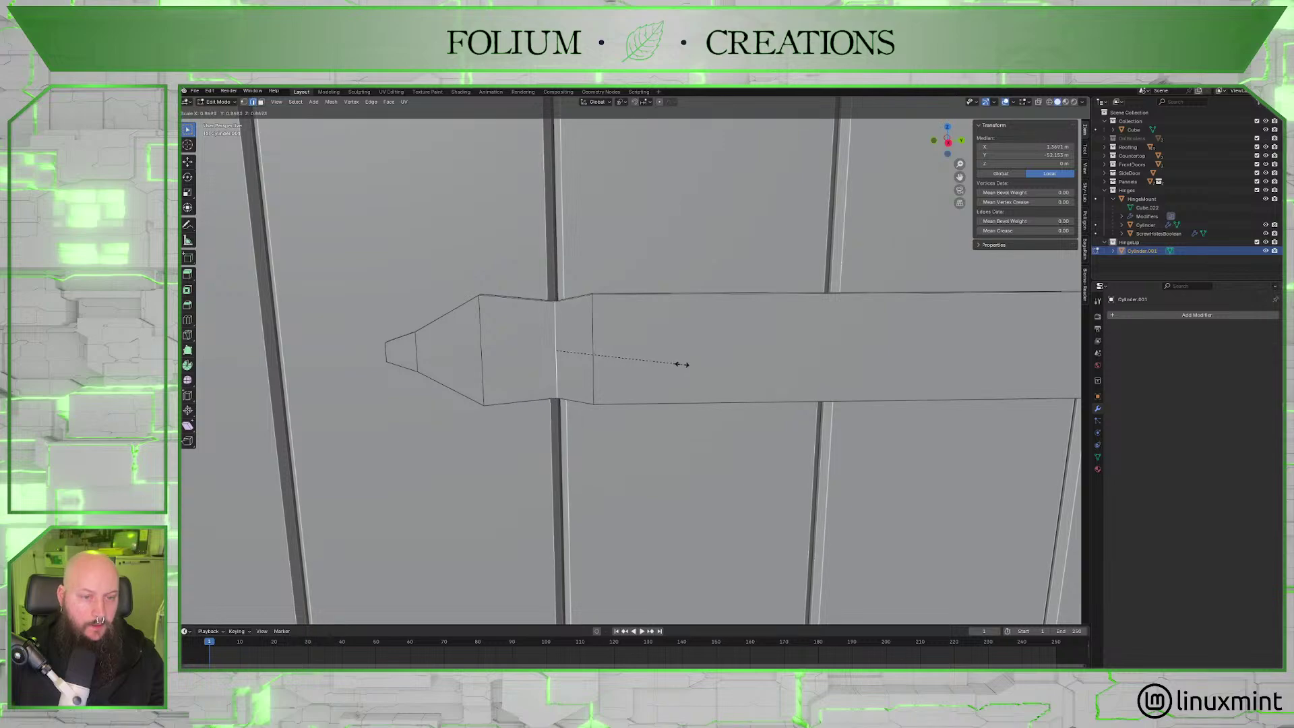
{"action": "left_click", "coordinate": [625, 358]}
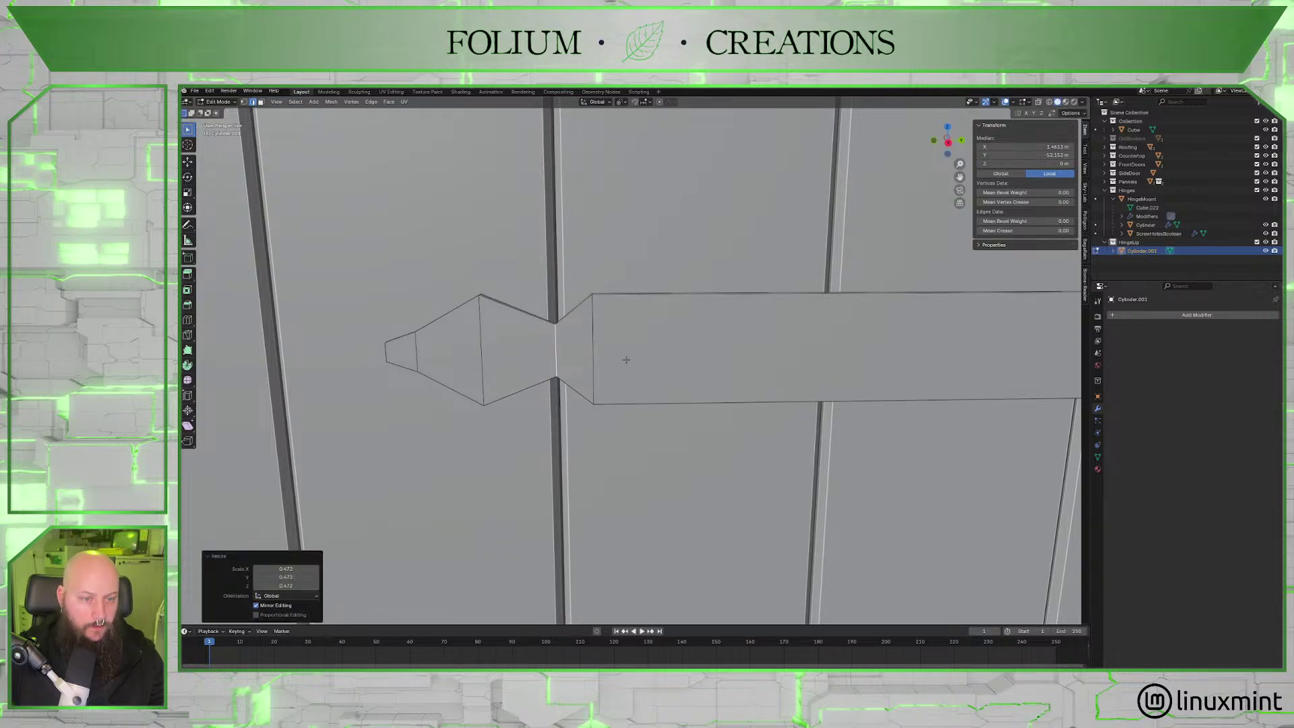
In side view, scale the neck loop to about 1.12 along Z and slide it toward the free end by about -0.1.
{"action": "left_click", "coordinate": [947, 143]}
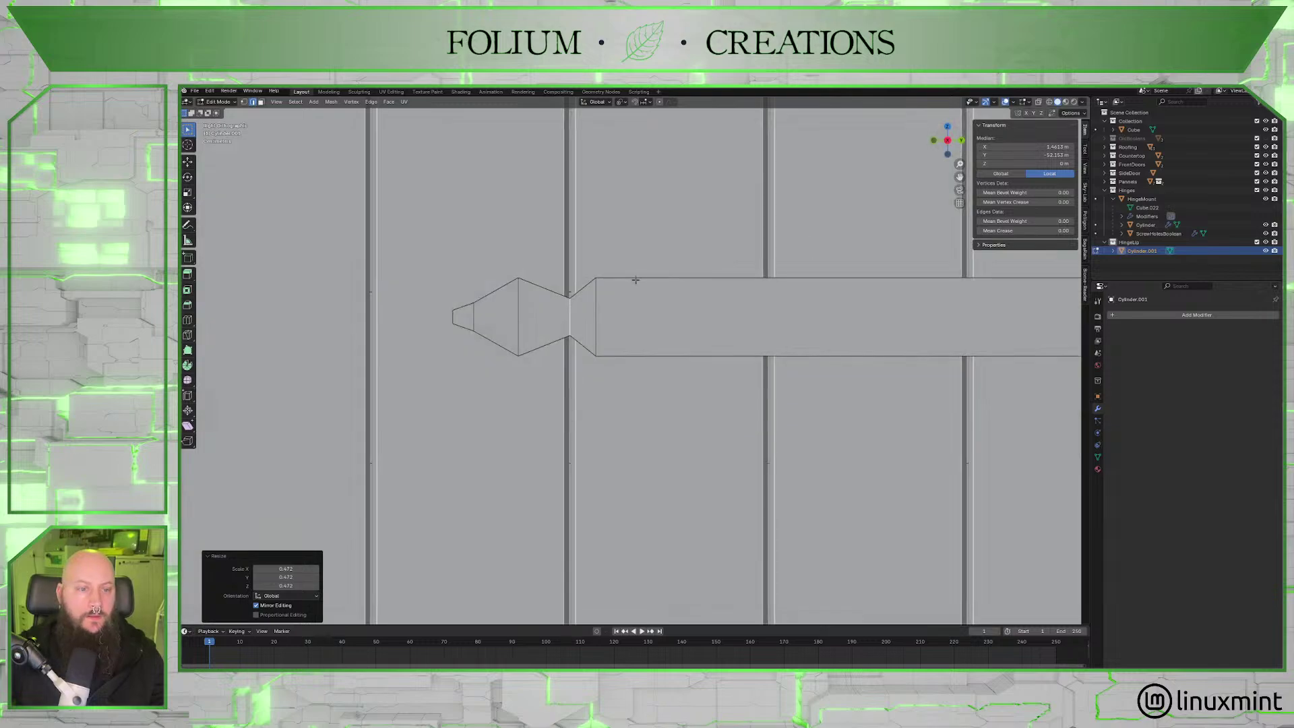
{"action": "scroll", "coordinate": [606, 280], "scroll_direction": "up", "scroll_amount": 2}
{"action": "middle_click_drag", "start_coordinate": [589, 252], "coordinate": [656, 281], "text": "shift"}
{"action": "key", "text": "s"}
{"action": "key", "text": "z"}
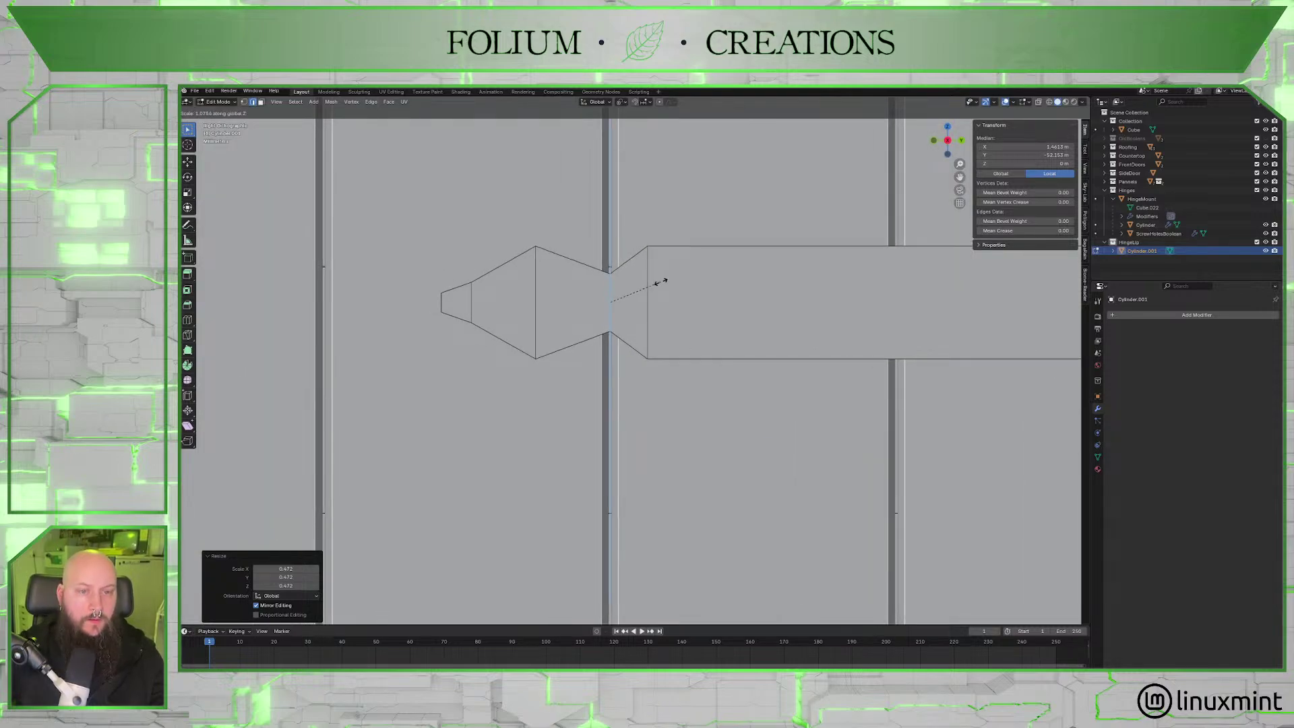
{"action": "left_click", "coordinate": [663, 282]}
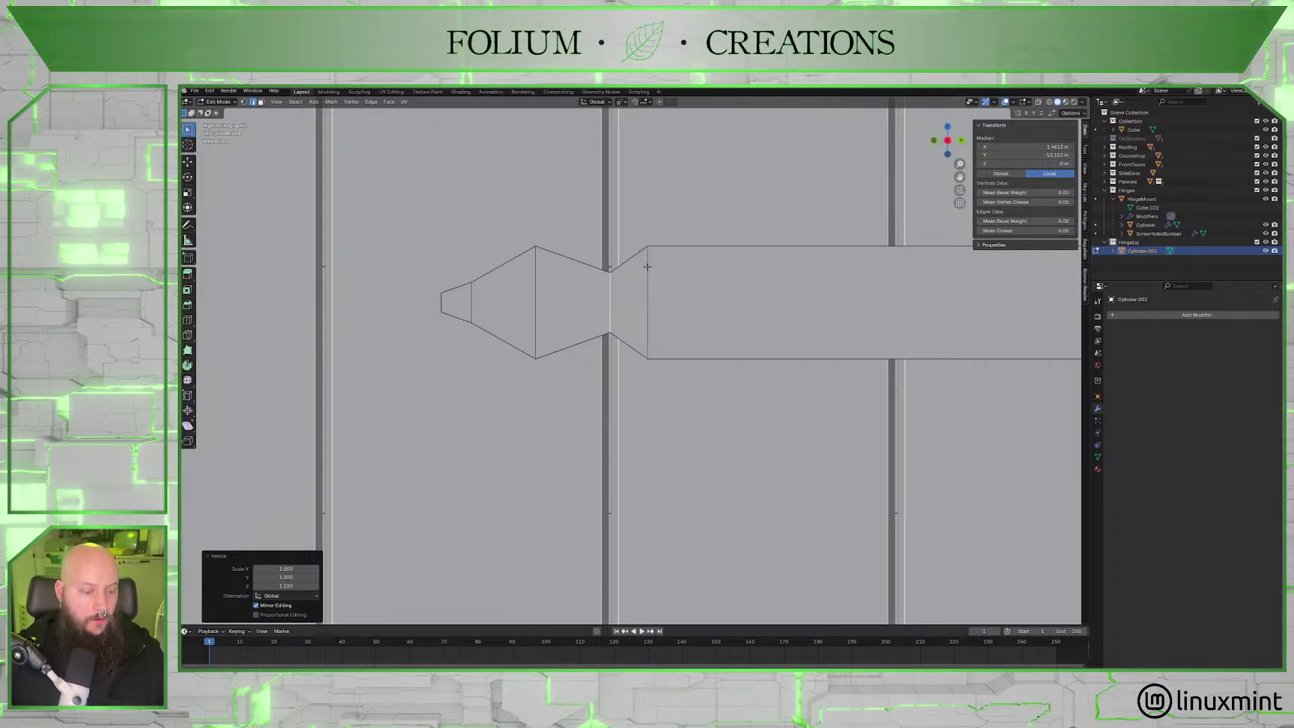
{"action": "key", "text": "g"}
{"action": "key", "text": "g"}
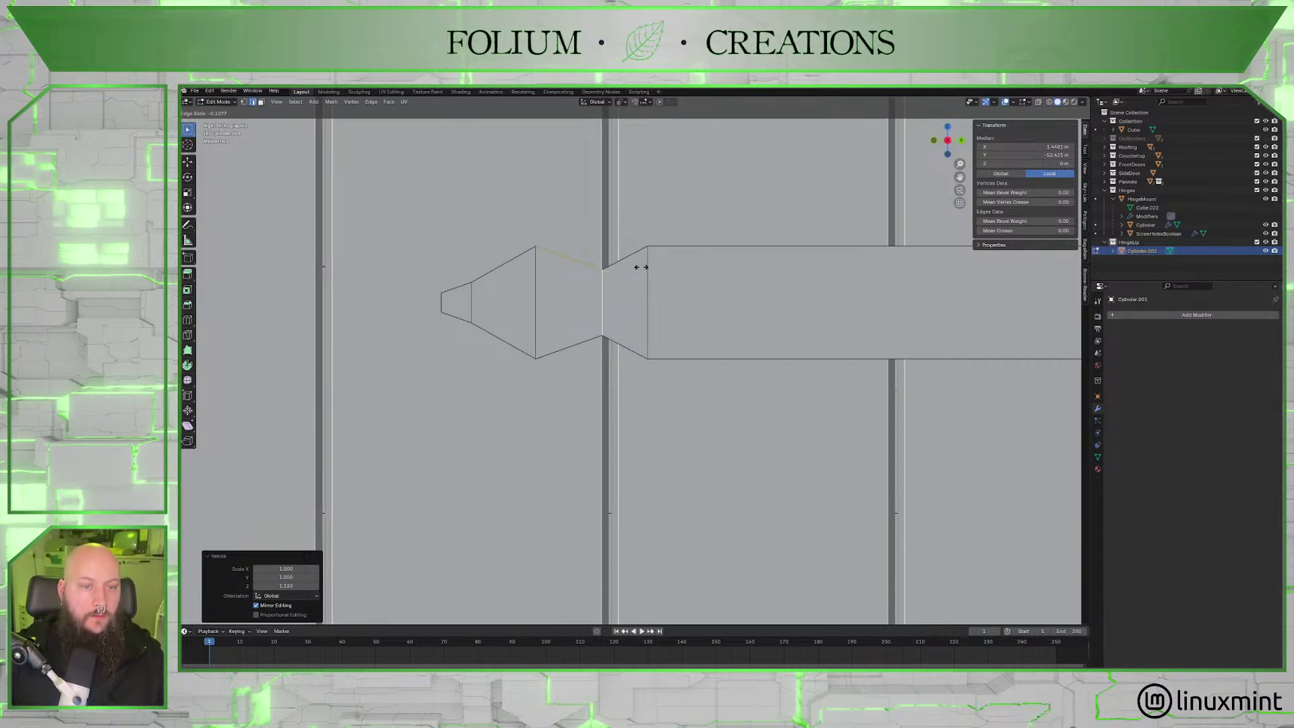
{"action": "left_click", "coordinate": [641, 267]}
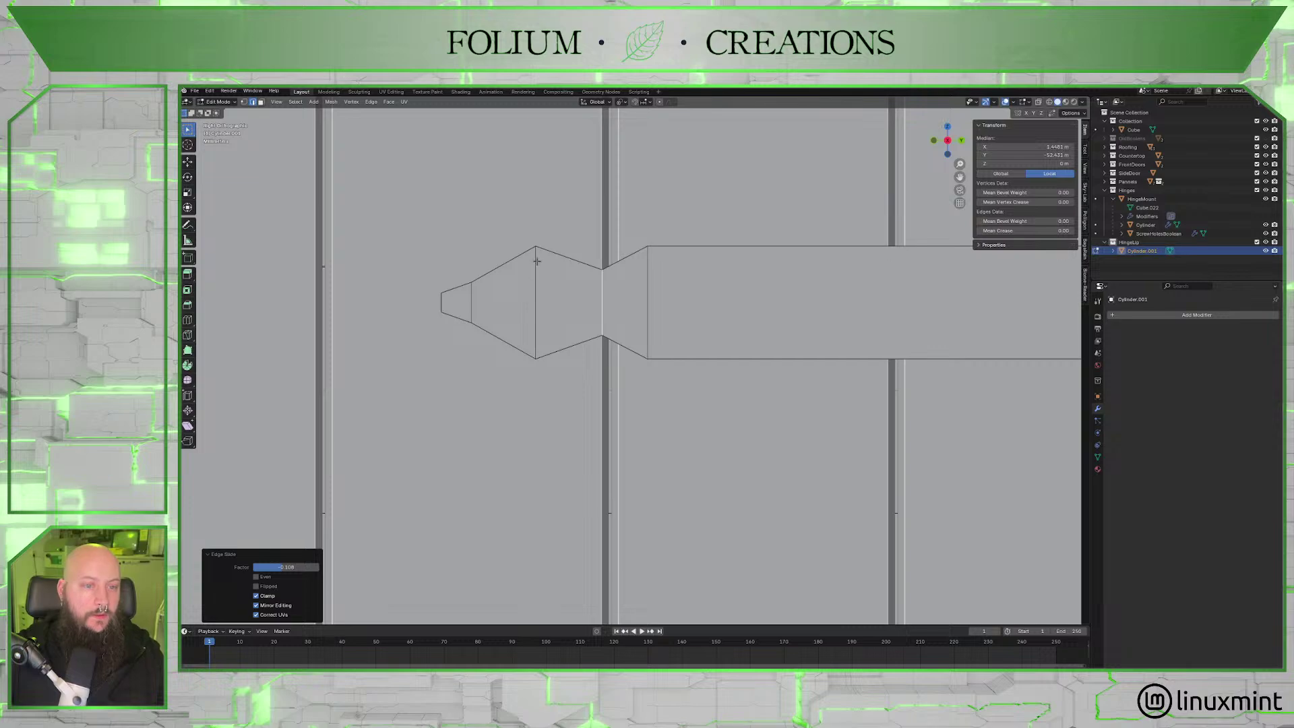
Undo the neck shaping, the last loop cut and the uniform scaling of the edge loop nearest the tip.
{"action": "mouse_move", "coordinate": [536, 259]}
{"action": "middle_mouse_down"}
{"action": "mouse_move", "coordinate": [603, 412]}
{"action": "mouse_move", "coordinate": [670, 399]}
{"action": "mouse_move", "coordinate": [693, 405]}
{"action": "mouse_move", "coordinate": [690, 421]}
{"action": "mouse_move", "coordinate": [809, 431]}
{"action": "middle_mouse_up"}
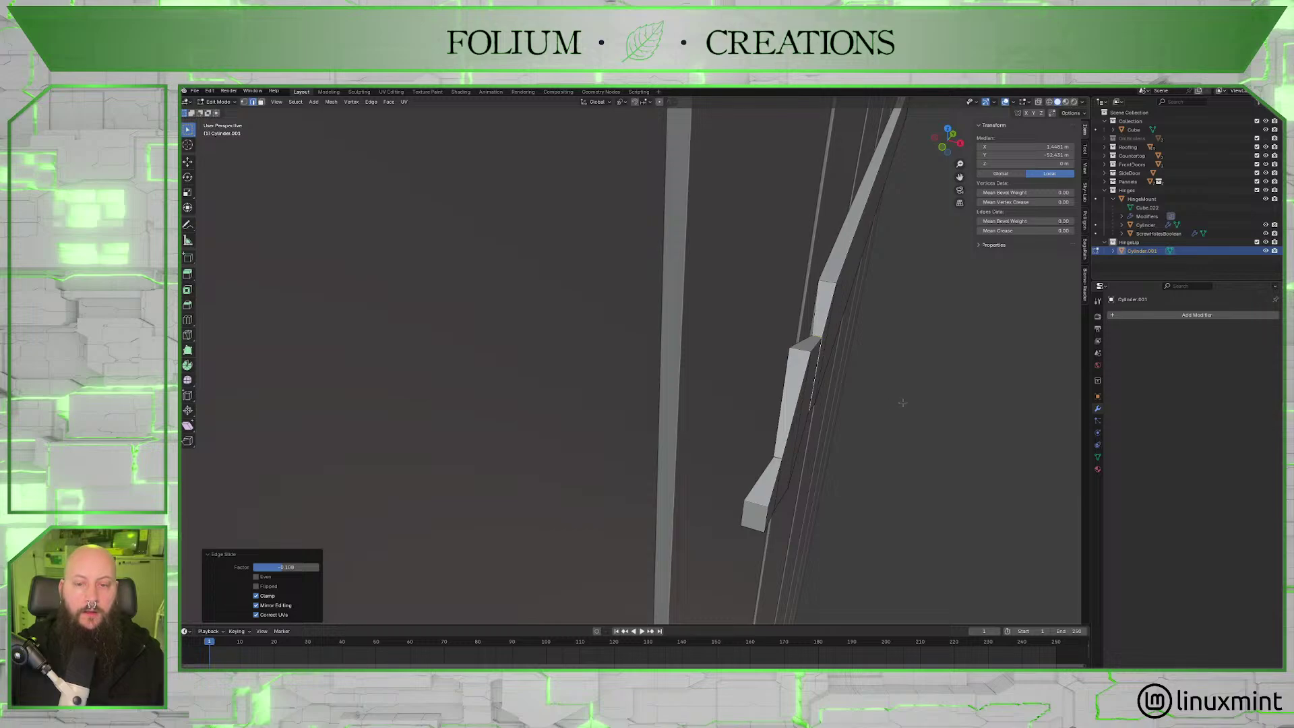
{"action": "key", "text": "ctrl+z"}
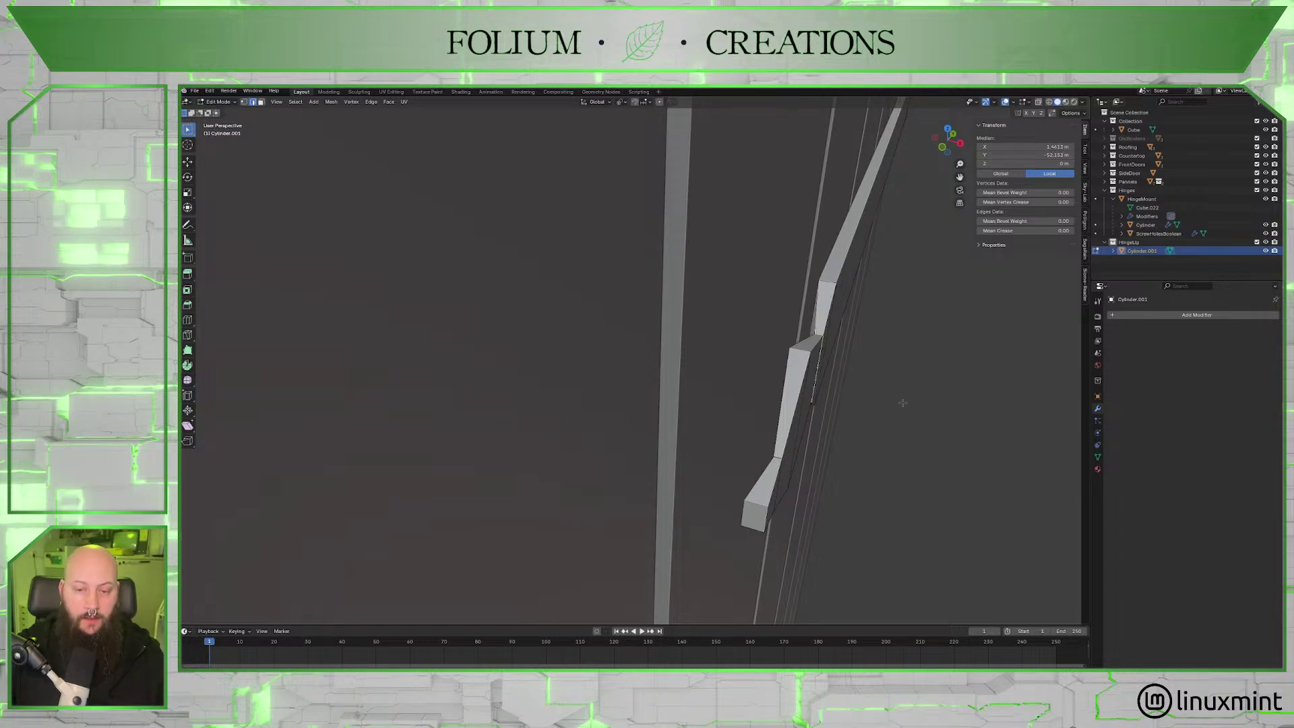
{"action": "key", "text": "ctrl+z"}
{"action": "key", "text": "ctrl+z"}
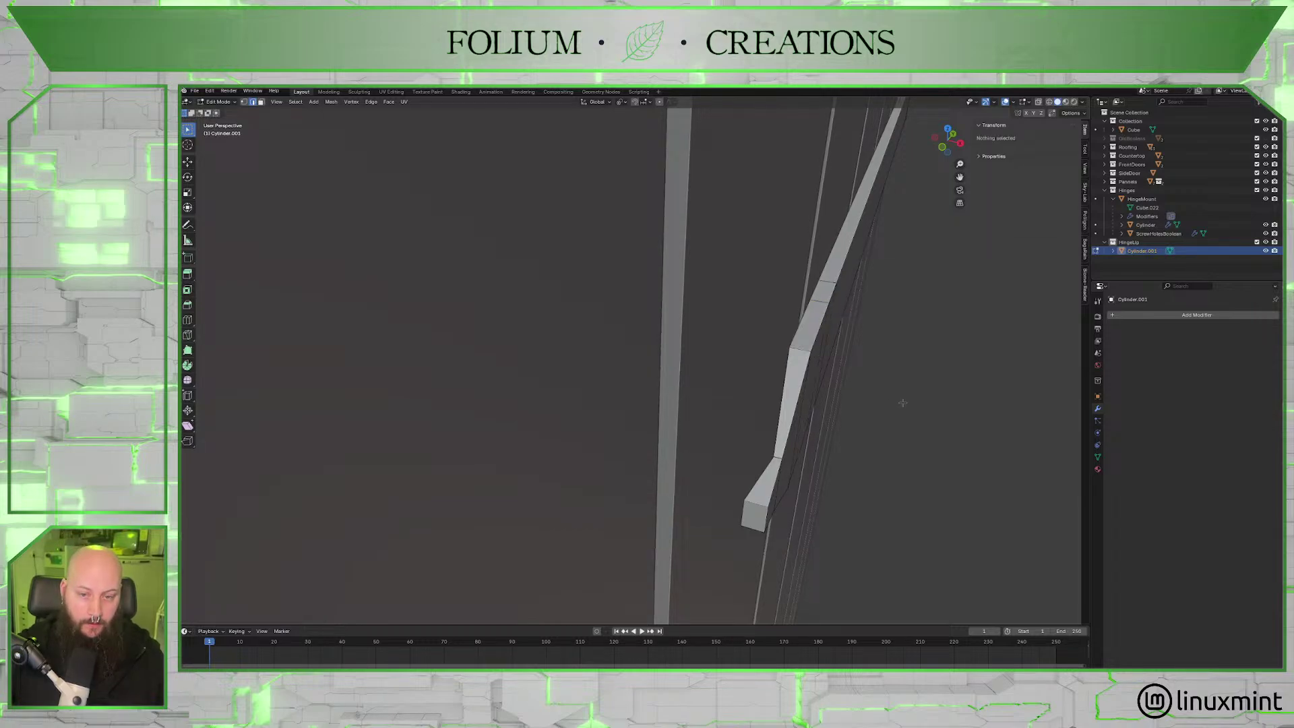
{"action": "key", "text": "ctrl+z"}
{"action": "key", "text": "ctrl+z"}
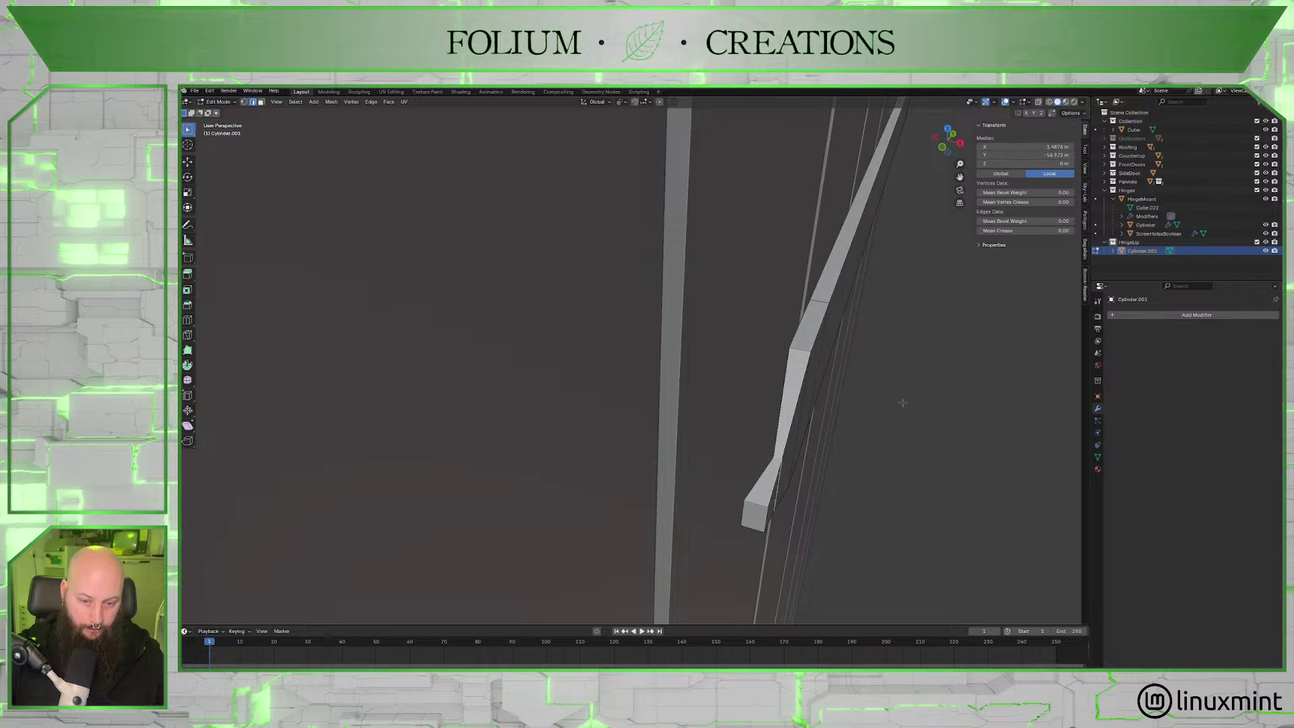
{"action": "middle_click_drag", "start_coordinate": [902, 403], "coordinate": [918, 406]}
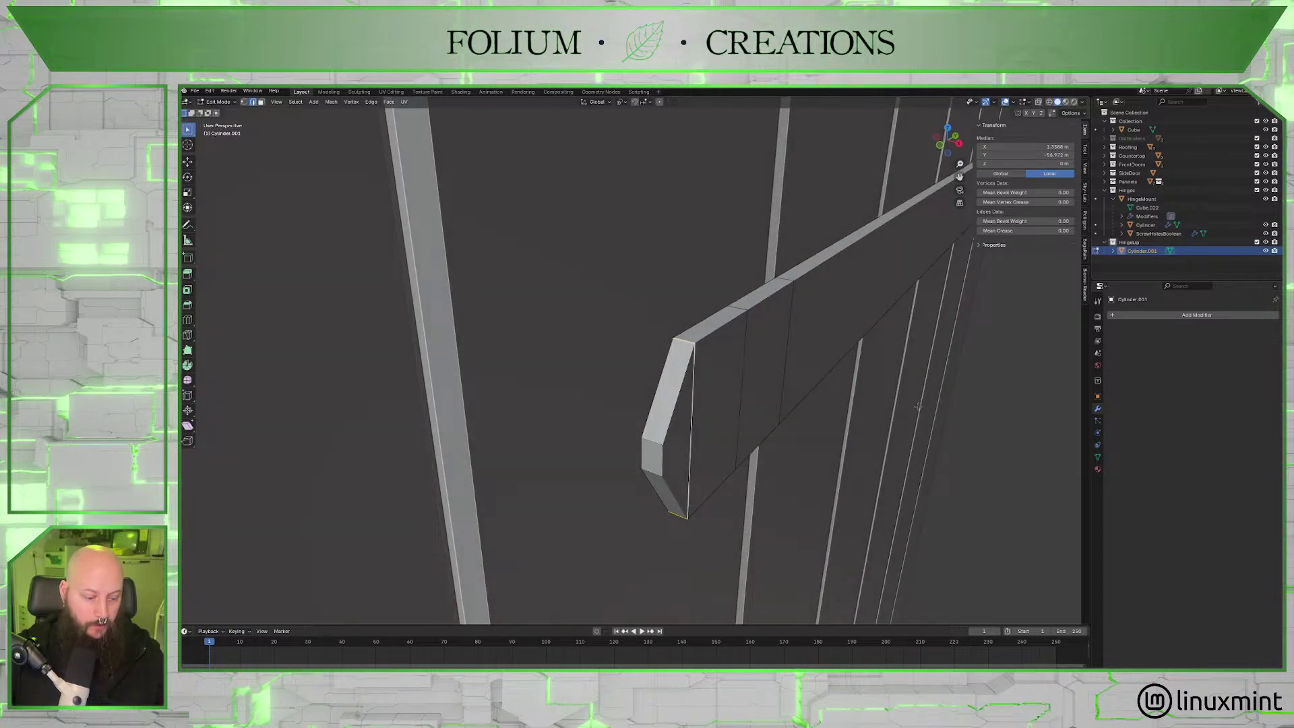
Scale the edge loop nearest the tip along Z only, first to about 0.46 and again to about 0.744.
{"action": "key", "text": "s"}
{"action": "key", "text": "z"}
{"action": "left_click", "coordinate": [789, 401]}
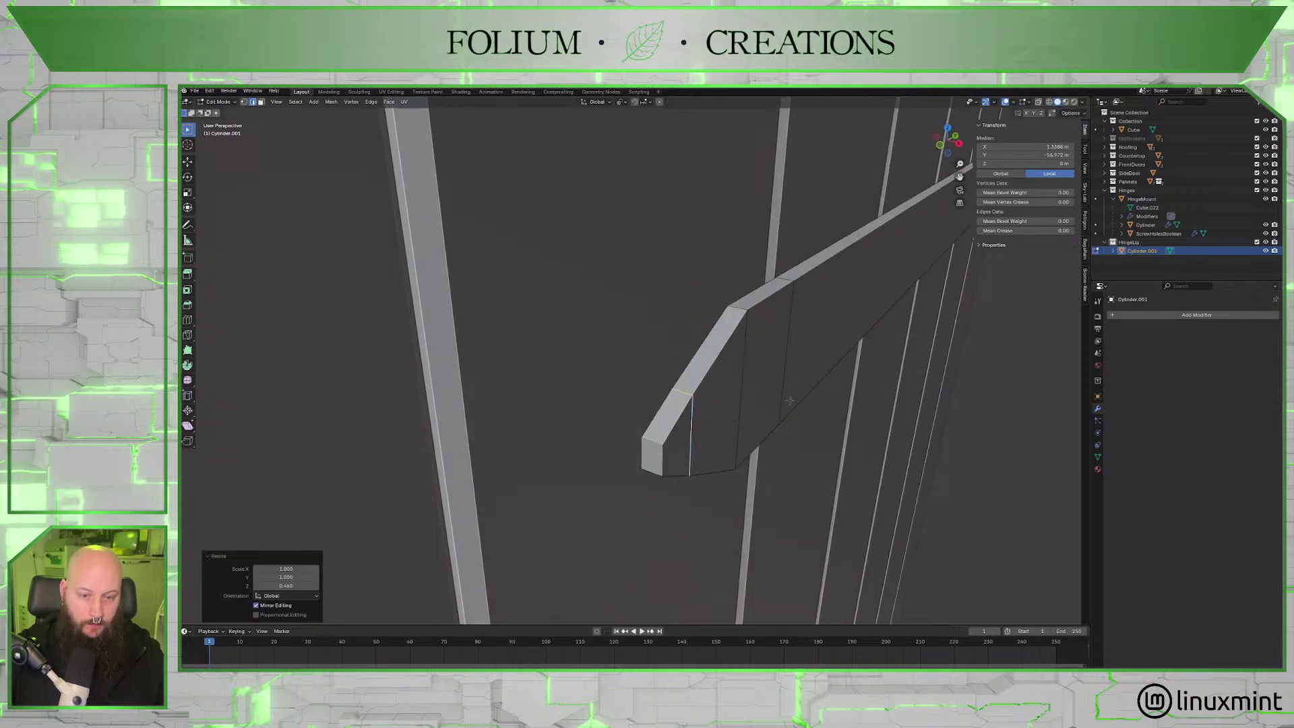
{"action": "middle_click_drag", "start_coordinate": [790, 401], "coordinate": [688, 375]}
{"action": "key", "text": "s"}
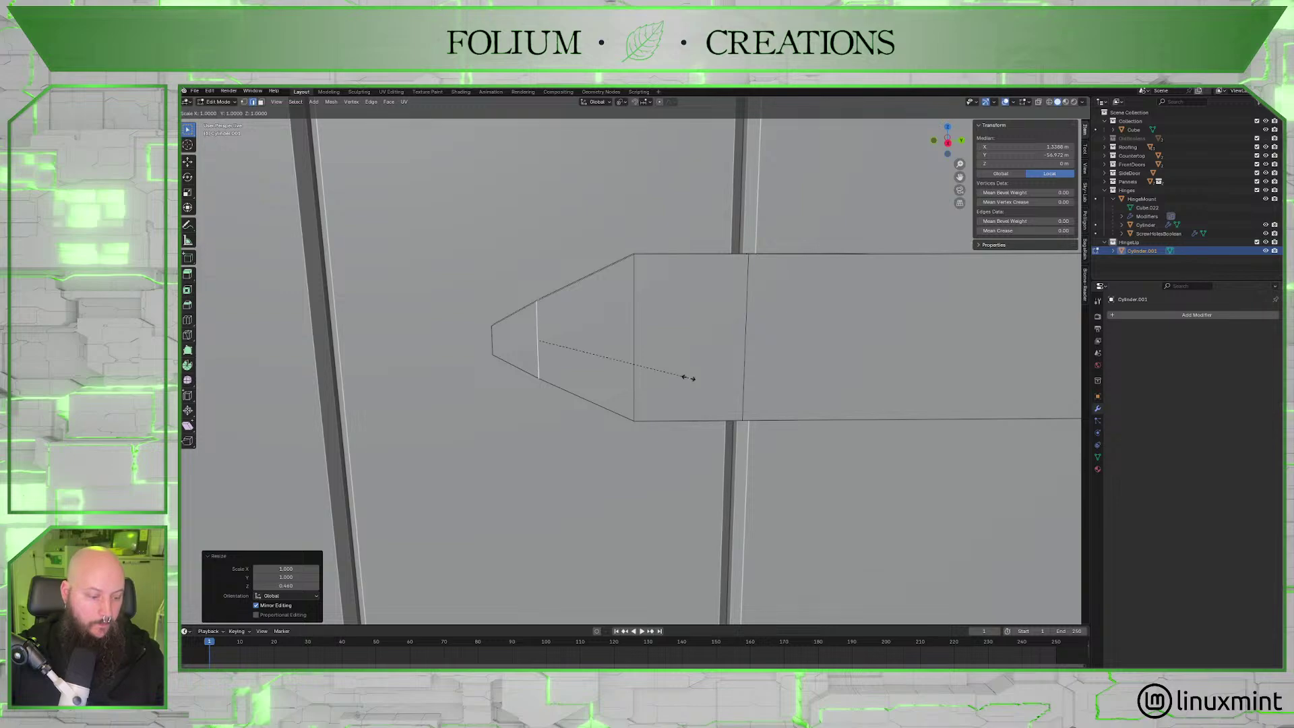
{"action": "key", "text": "z"}
{"action": "left_click", "coordinate": [649, 366]}
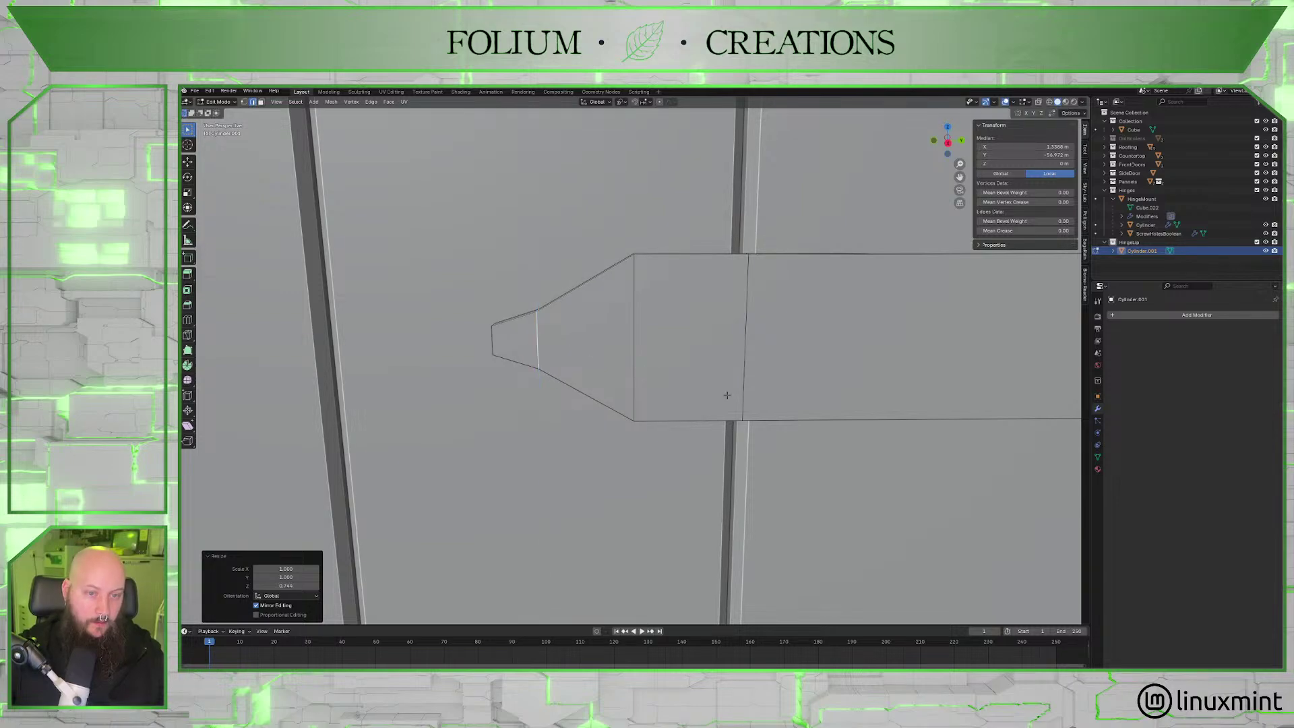
{"action": "middle_click_drag", "start_coordinate": [781, 370], "coordinate": [756, 353]}
Add a loop cut across the long strap section, close to the tip's loops, at a factor of about -0.94.
{"action": "scroll", "coordinate": [799, 330], "scroll_direction": "down", "scroll_amount": 5}
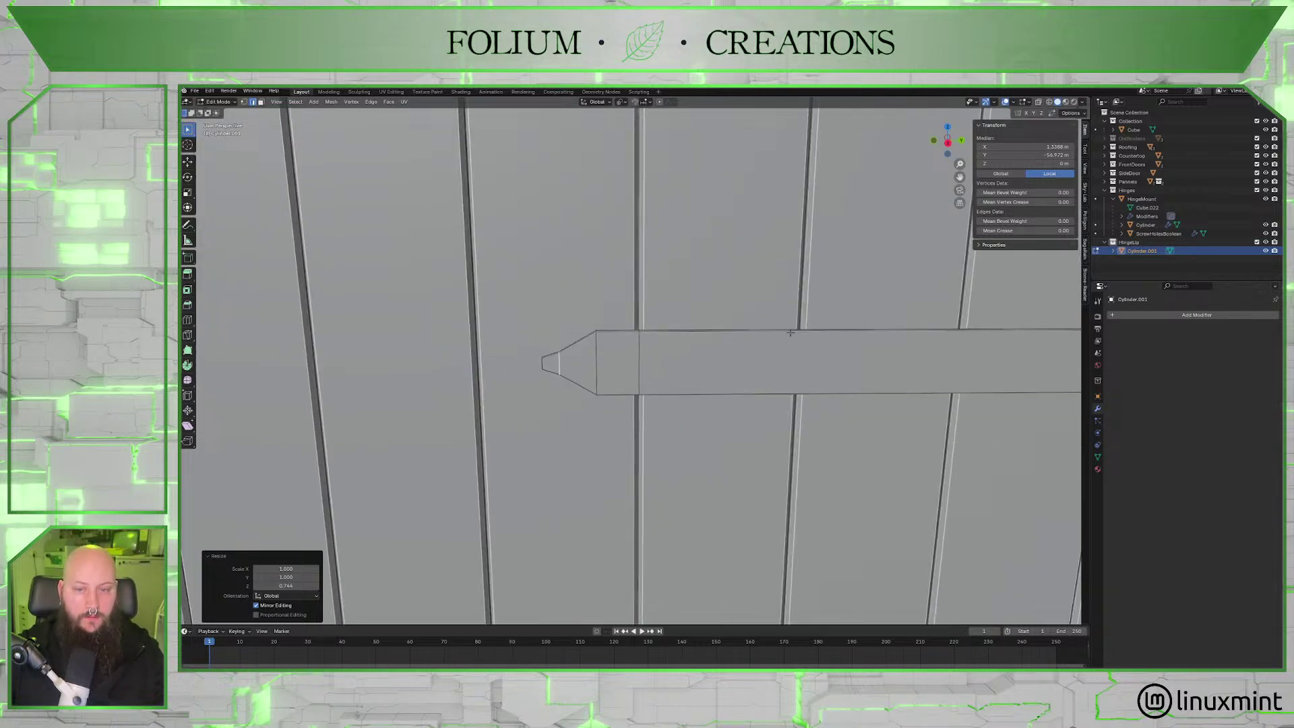
{"action": "key", "text": "ctrl+r"}
{"action": "left_click", "coordinate": [790, 333]}
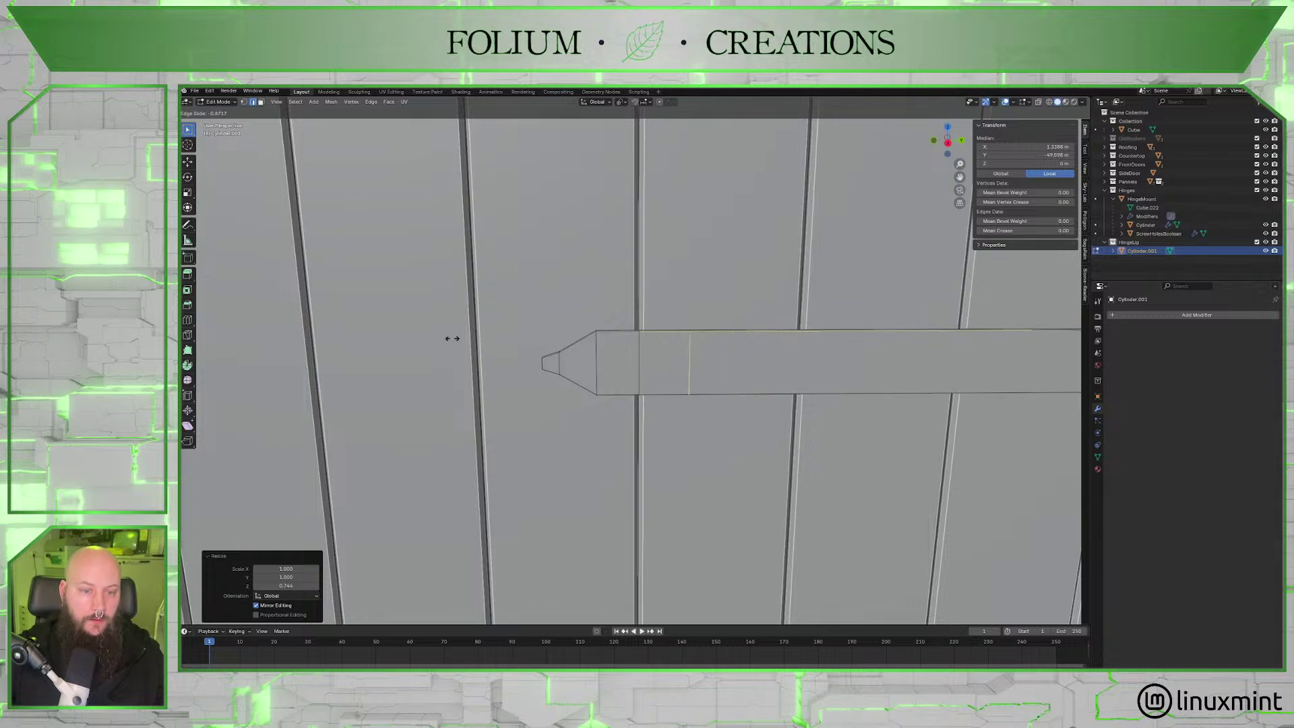
{"action": "left_click", "coordinate": [425, 338]}
{"action": "middle_click_drag", "start_coordinate": [643, 357], "coordinate": [636, 352]}
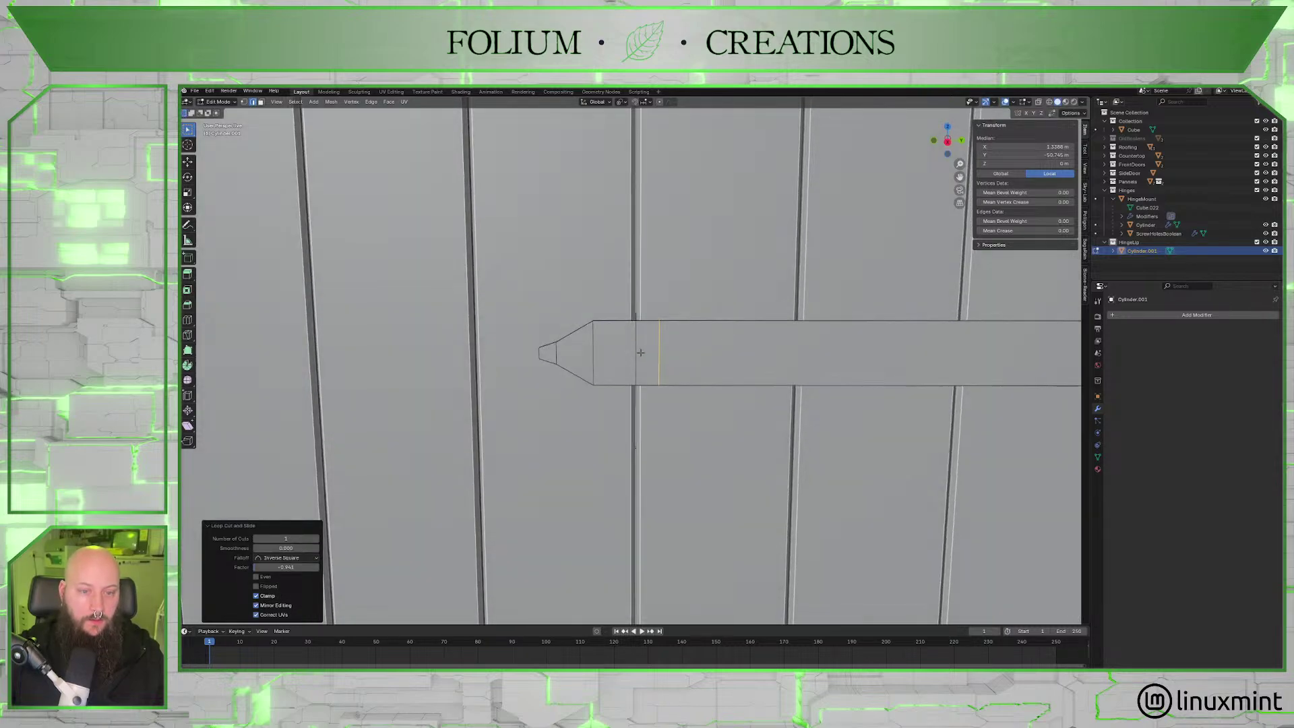
Select the edge loop just outboard of the new cut and slide it toward the free end by about -0.1.
{"action": "left_click", "coordinate": [635, 347]}
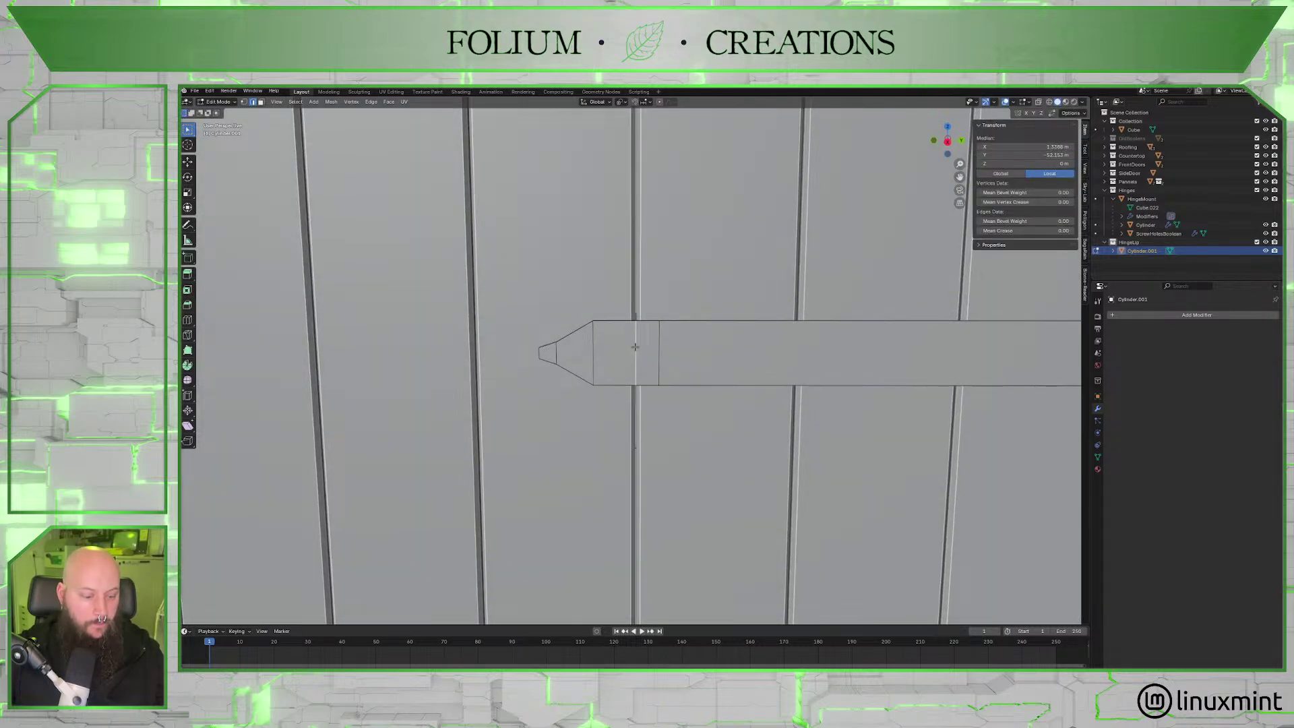
{"action": "key", "text": "g"}
{"action": "key", "text": "g"}
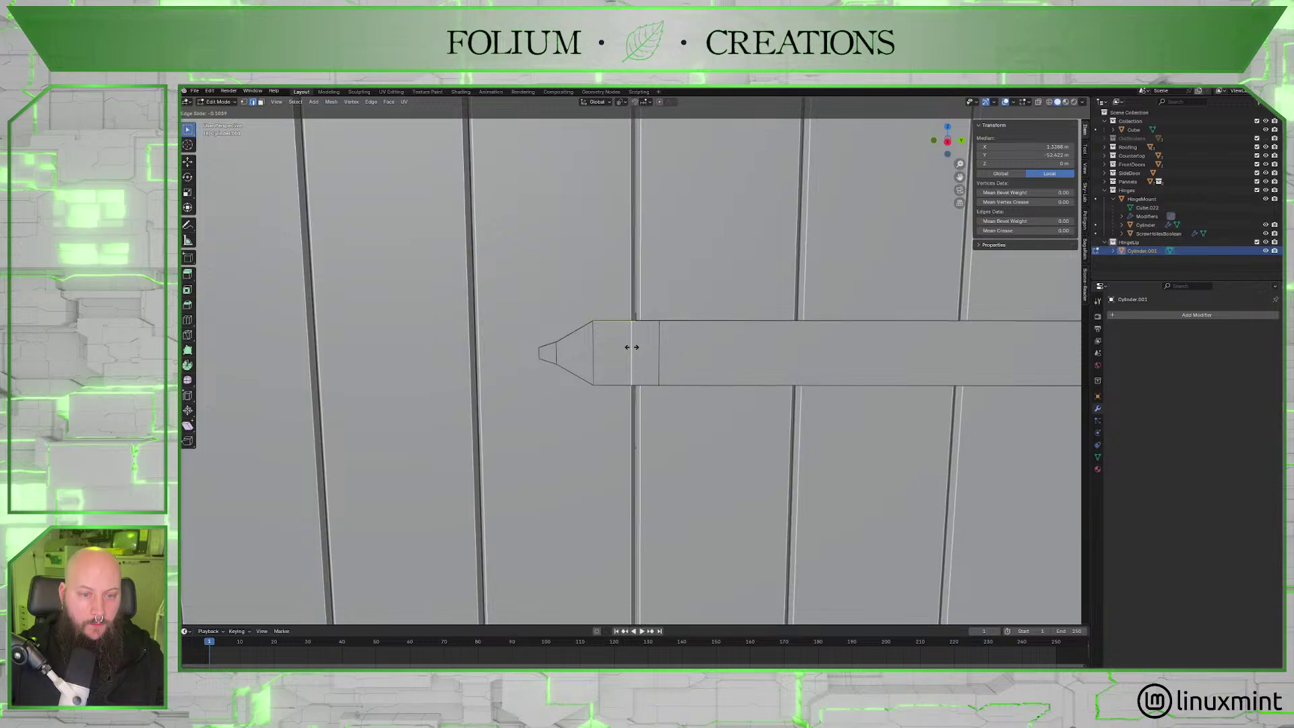
{"action": "left_click", "coordinate": [632, 347]}
Slide the selected edge loop between the tip's widest loop and the newest cut slightly further toward the strap's free end.
{"action": "left_click", "coordinate": [948, 141]}
{"action": "scroll", "coordinate": [699, 318], "scroll_direction": "up", "scroll_amount": 5}
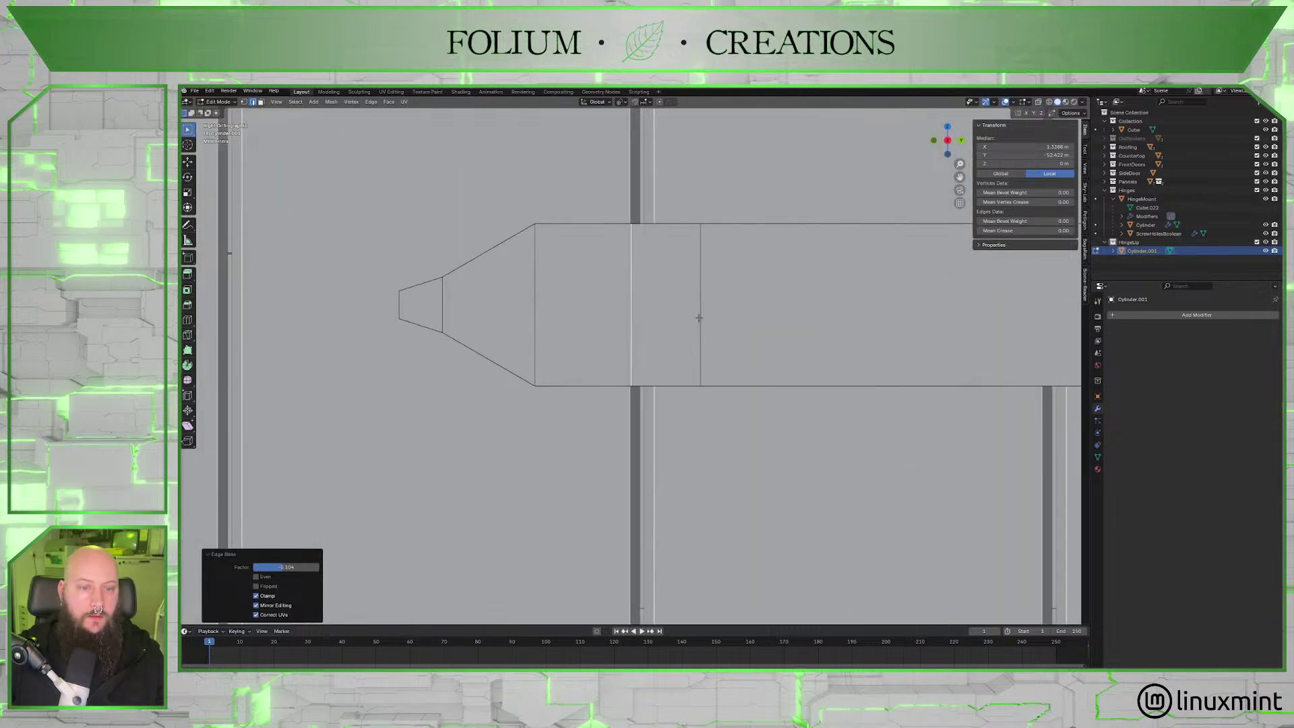
{"action": "middle_click_drag", "start_coordinate": [699, 318], "coordinate": [729, 332], "text": "shift"}
{"action": "key", "text": "g"}
{"action": "key", "text": "g"}
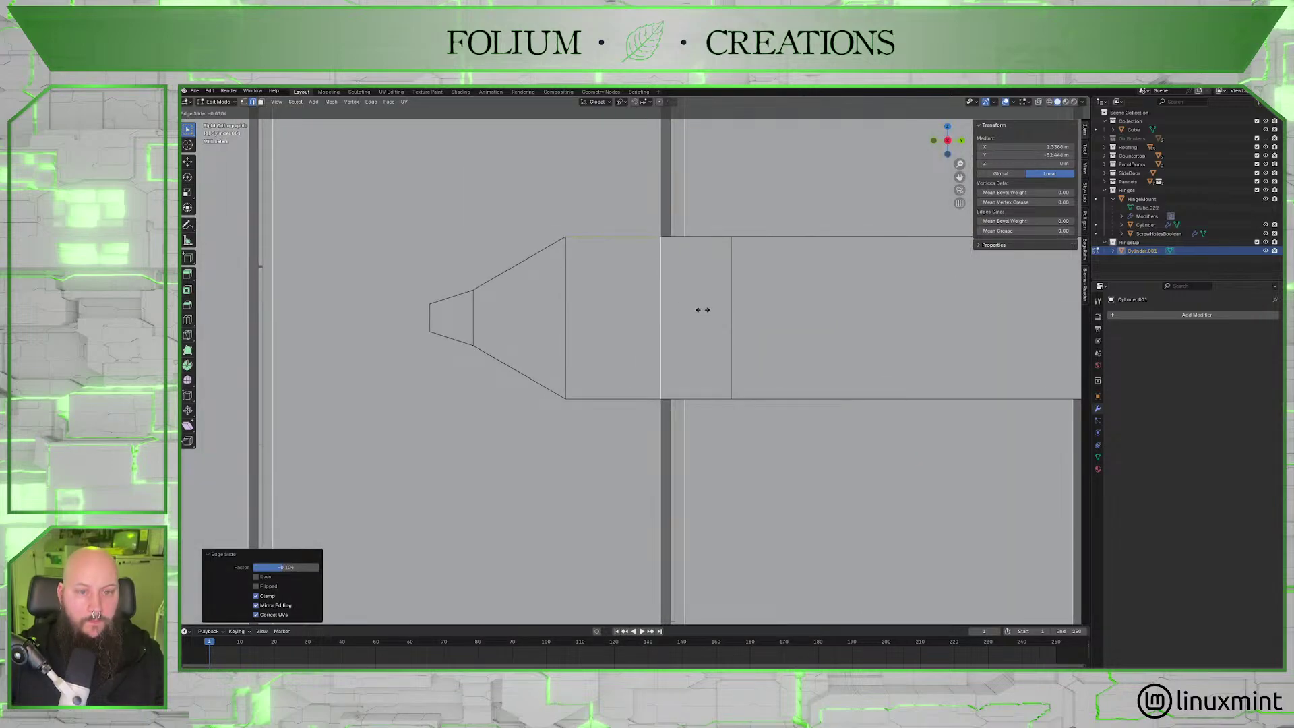
{"action": "left_click", "coordinate": [702, 310]}
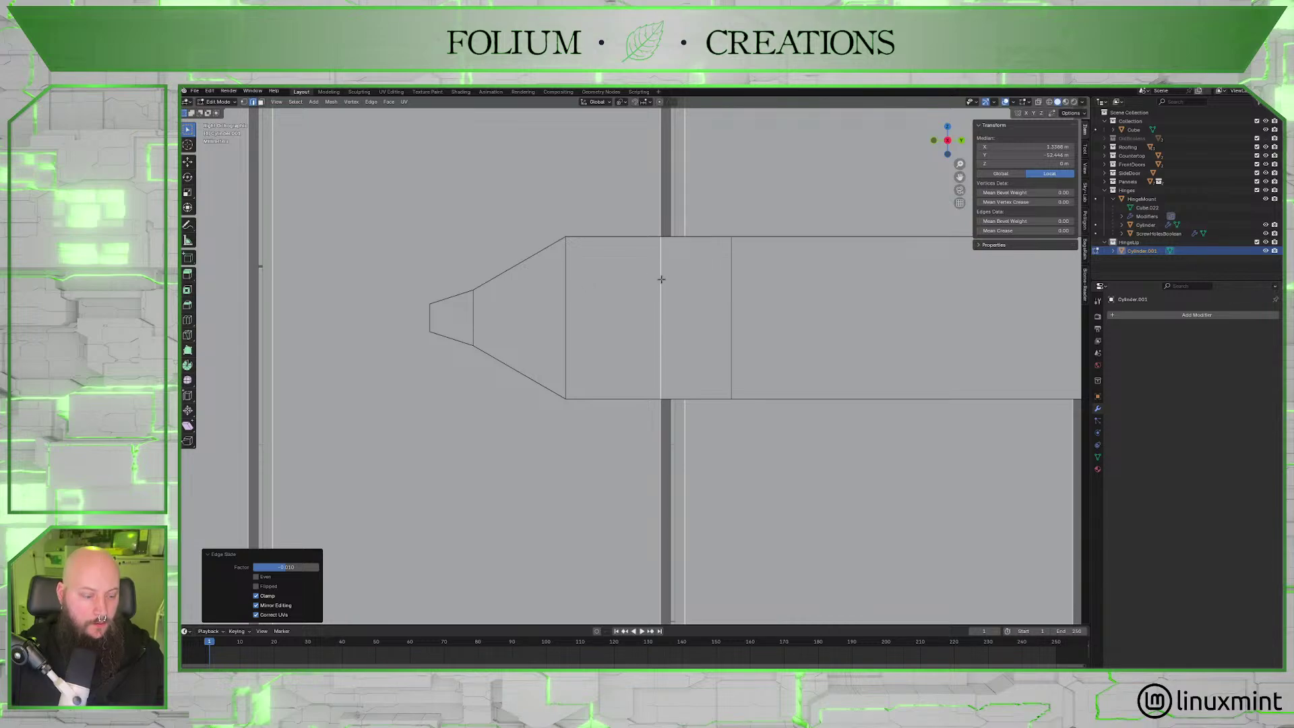
Scale the selected edge loop along Z to about 0.52 to form a narrowed neck behind the tip.
{"action": "key", "text": "s"}
{"action": "key", "text": "z"}
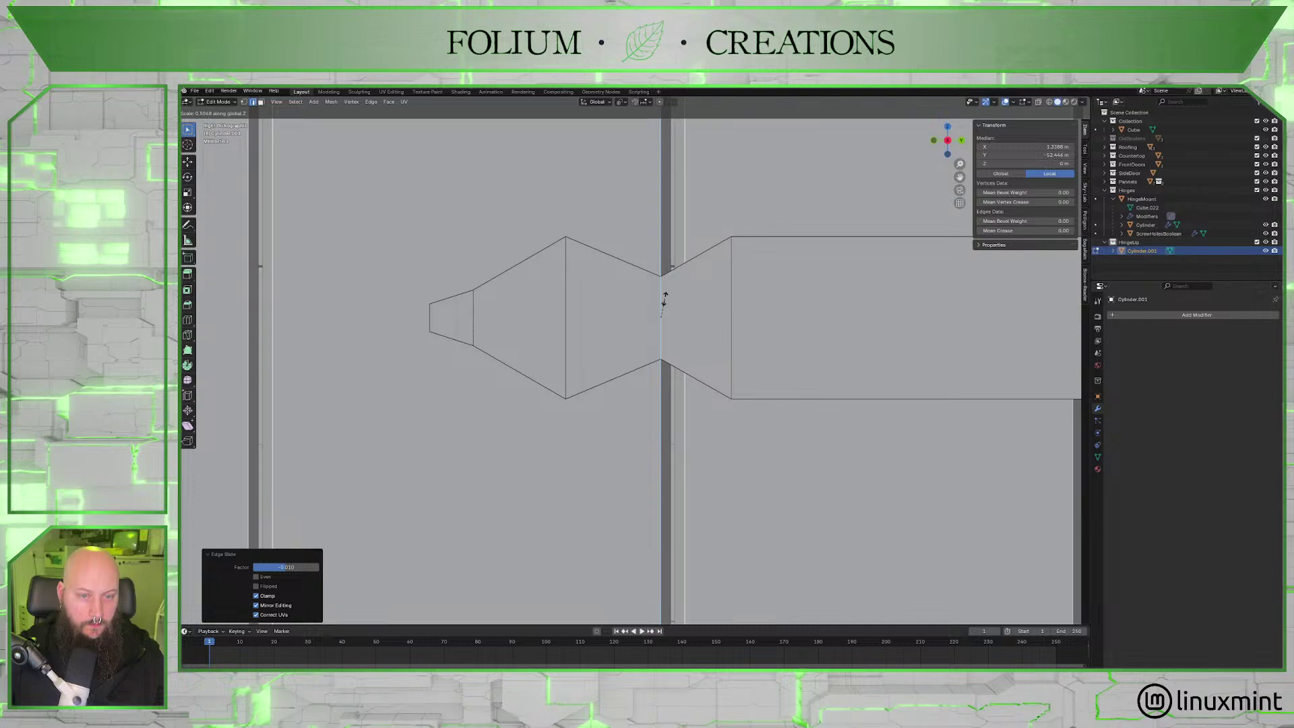
{"action": "left_click", "coordinate": [674, 298]}
{"action": "middle_click_drag", "start_coordinate": [679, 301], "coordinate": [707, 362]}
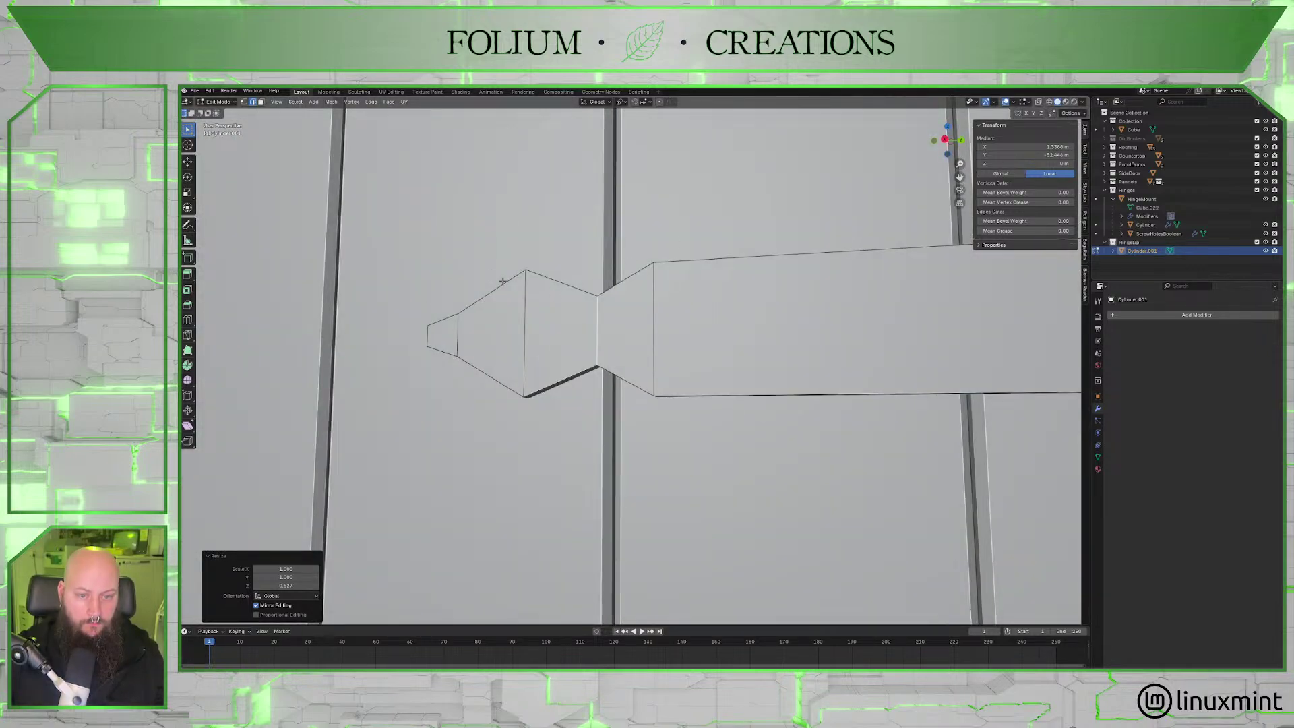
{"action": "middle_click_drag", "start_coordinate": [669, 295], "coordinate": [705, 303]}
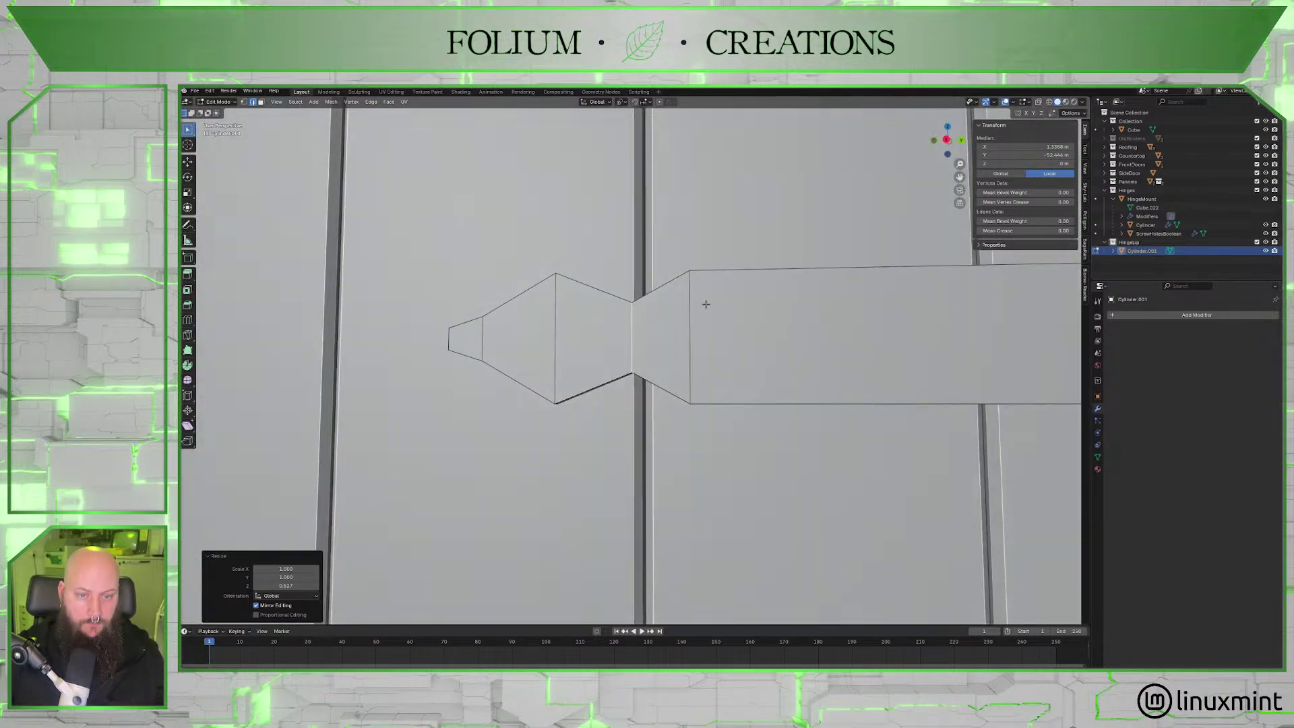
{"action": "left_click", "coordinate": [947, 140]}
{"action": "scroll", "coordinate": [780, 303], "scroll_direction": "down", "scroll_amount": 4}
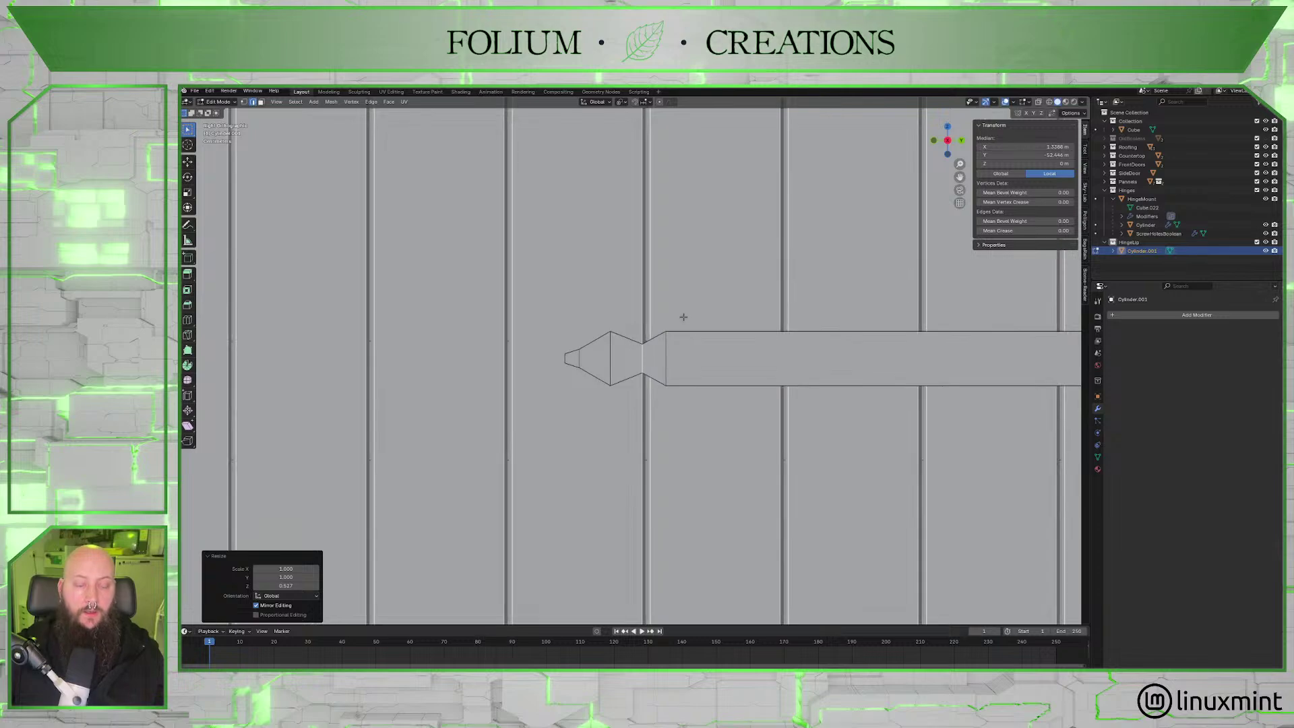
Select the two short thickness edges where the tip's taper changes angle, and try a bevel on them.
{"action": "middle_click_drag", "start_coordinate": [664, 357], "coordinate": [656, 268]}
{"action": "left_click", "coordinate": [641, 378]}
{"action": "middle_click_drag", "start_coordinate": [757, 263], "coordinate": [638, 378], "text": "shift"}
{"action": "key", "text": "ctrl+shift+b"}
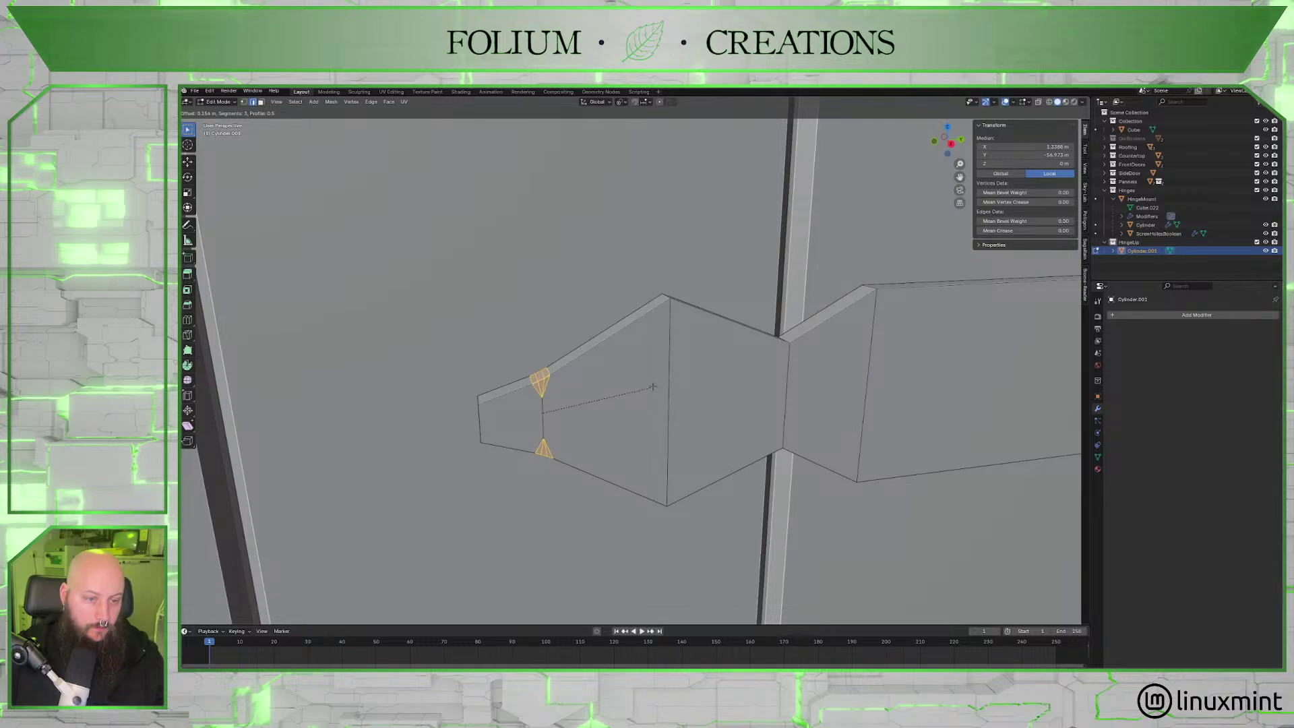
{"action": "key", "text": "Escape"}
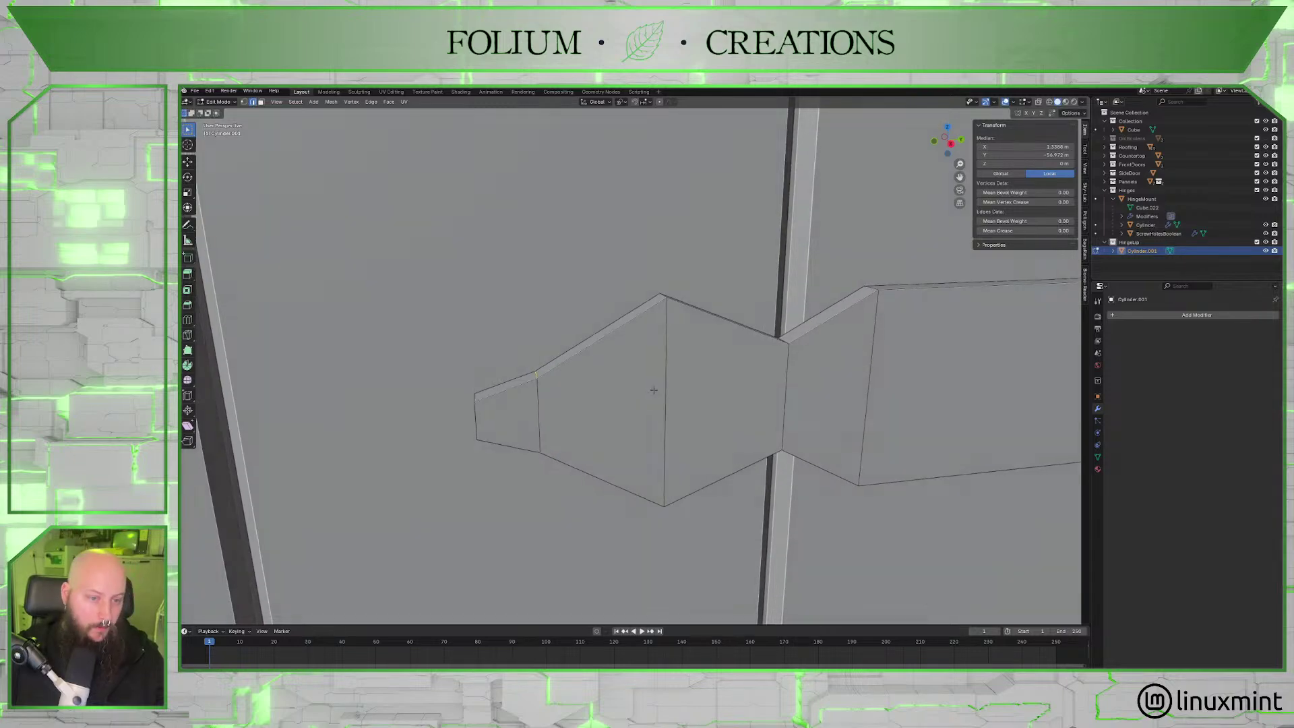
Scale the two selected tip edges along Z to about 0.95.
{"action": "middle_click_drag", "start_coordinate": [653, 389], "coordinate": [651, 387]}
{"action": "key", "text": "s"}
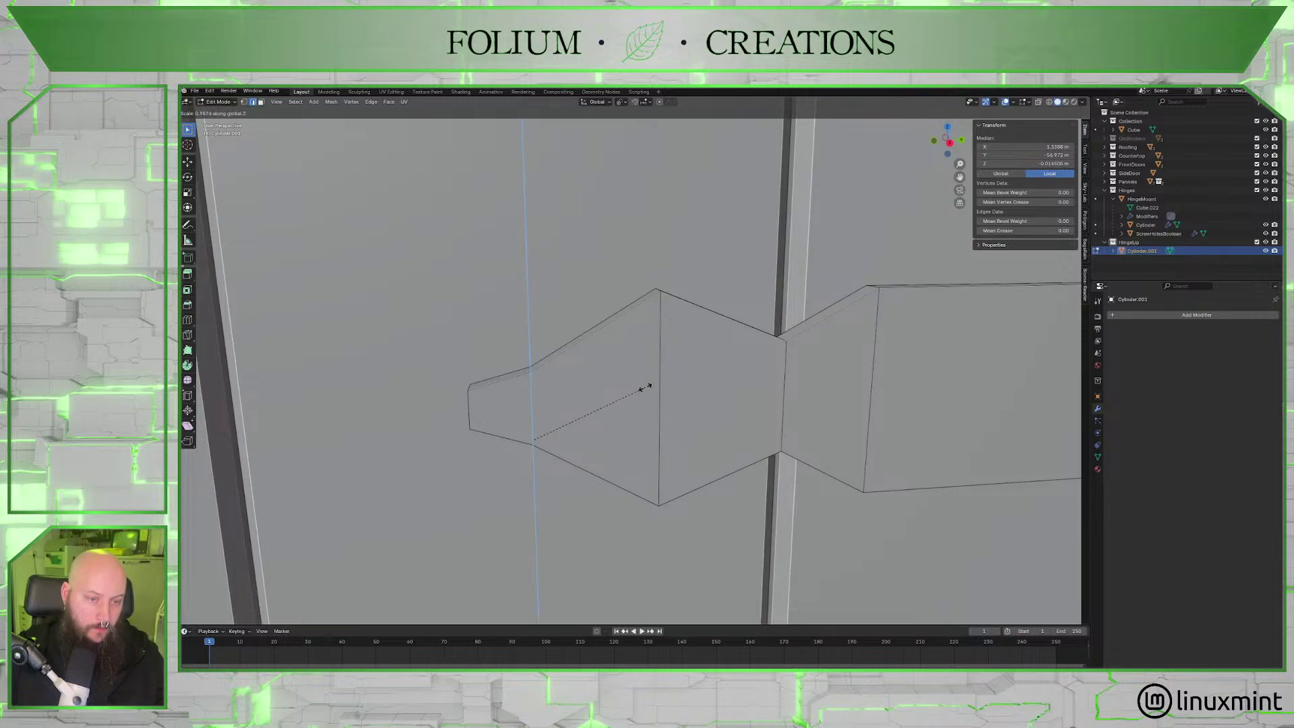
{"action": "left_click", "coordinate": [642, 388]}
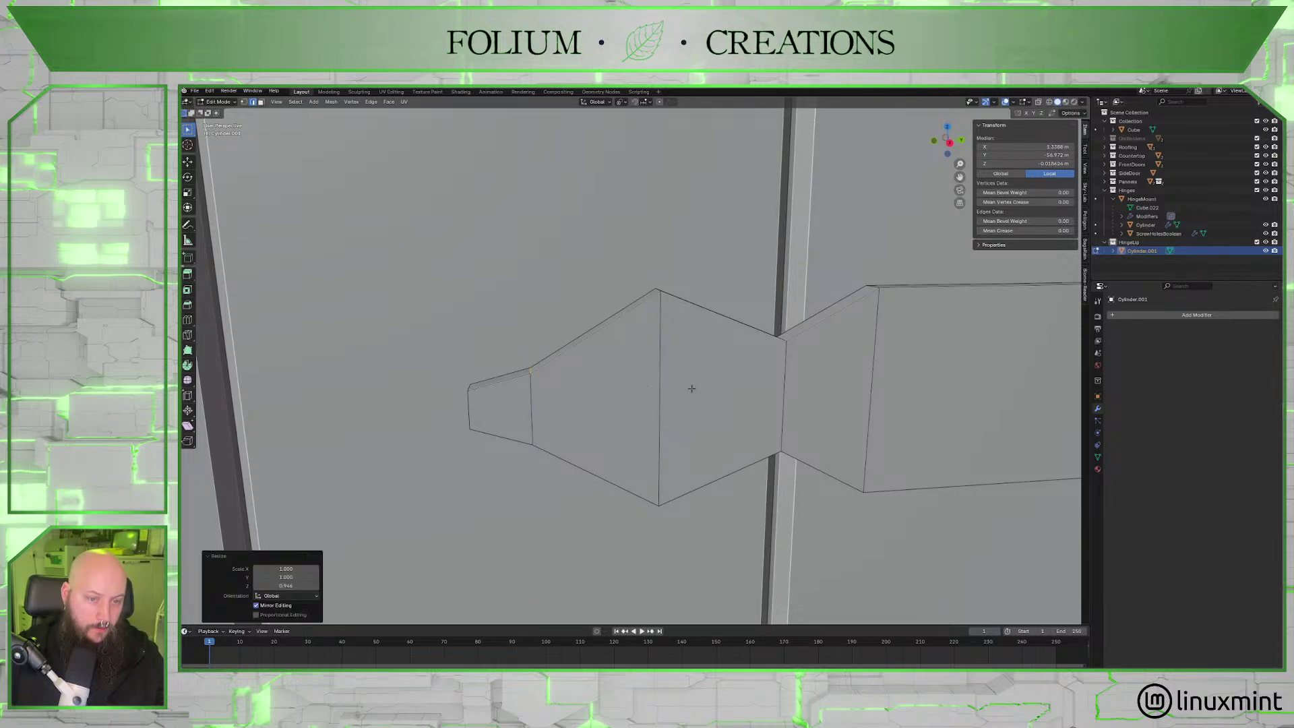
{"action": "middle_click_drag", "start_coordinate": [688, 384], "coordinate": [758, 402]}
Apply the scale of the hinge strap object in Object Mode.
{"action": "key", "text": "Tab"}
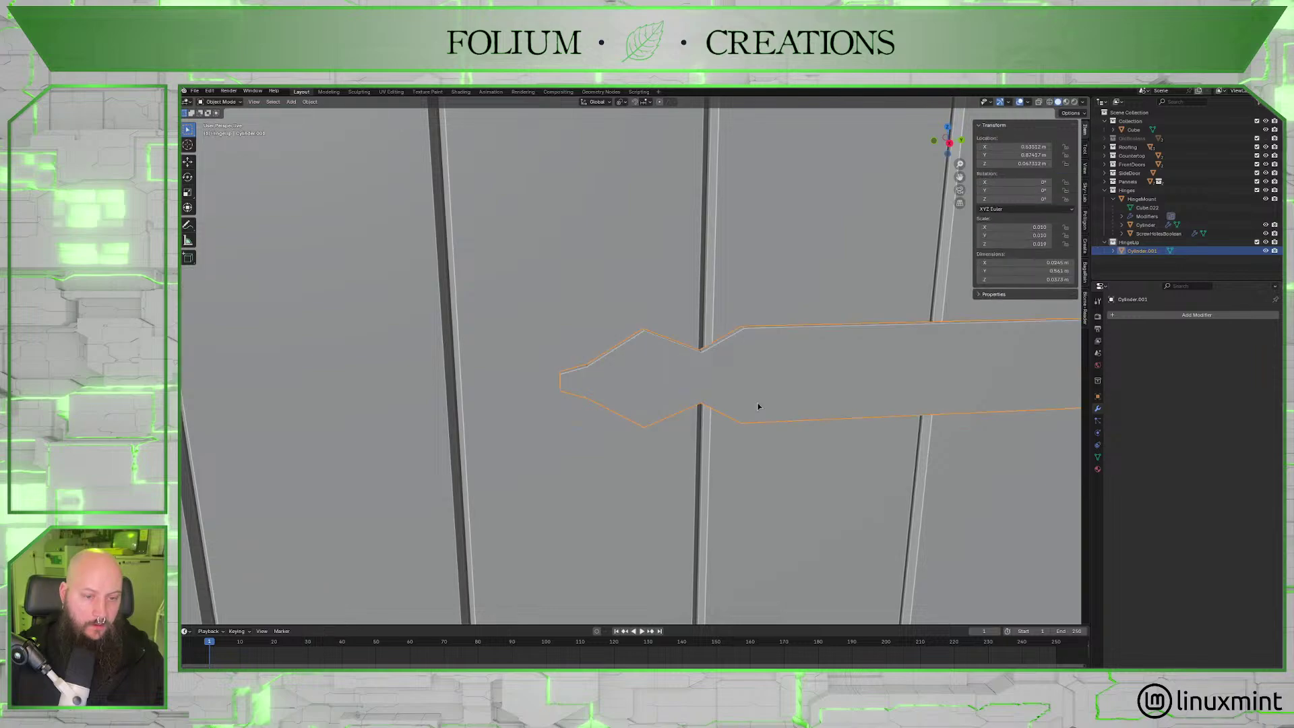
{"action": "key", "text": "shift+a"}
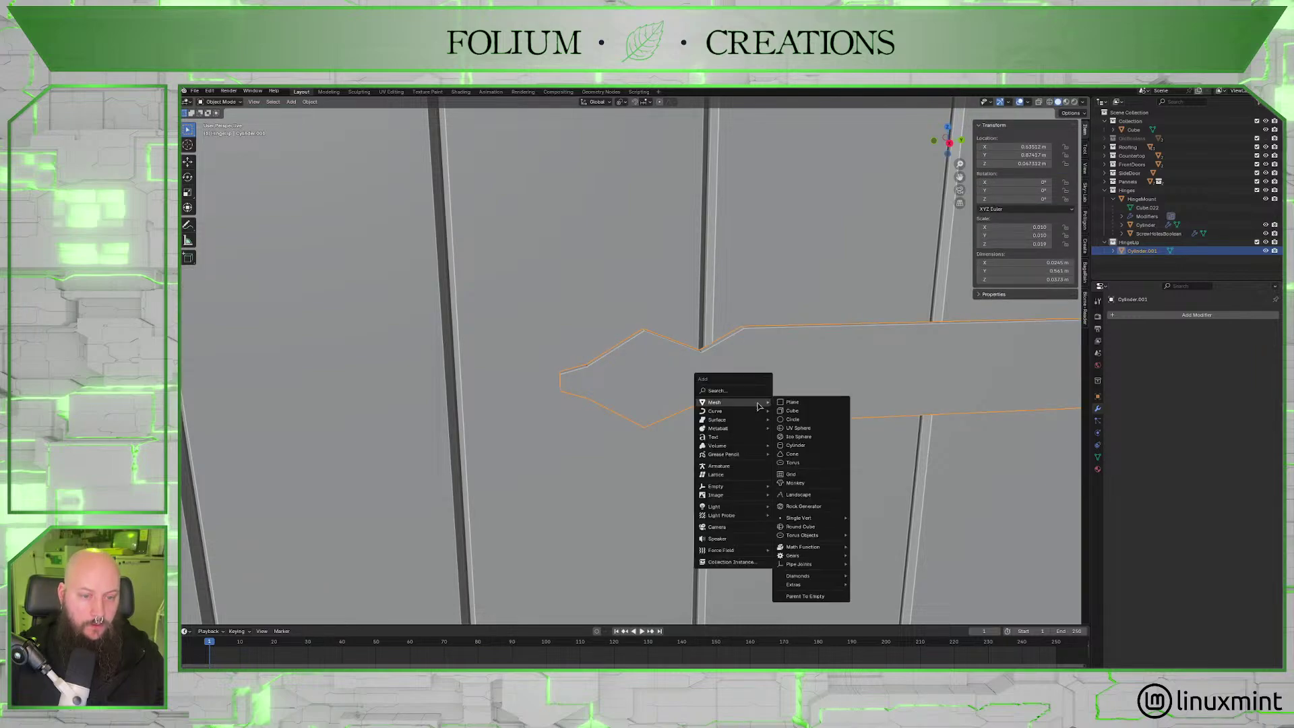
{"action": "key", "text": "Escape"}
{"action": "key", "text": "ctrl+a"}
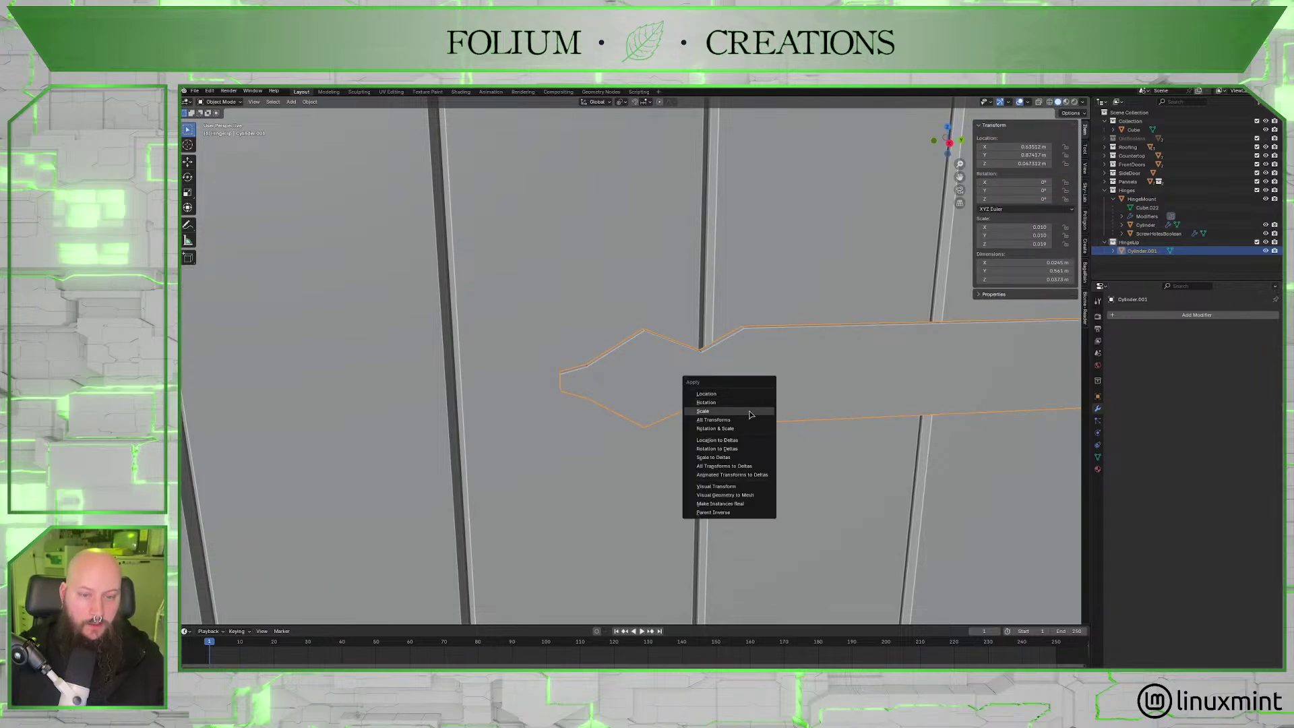
{"action": "left_click", "coordinate": [734, 411]}
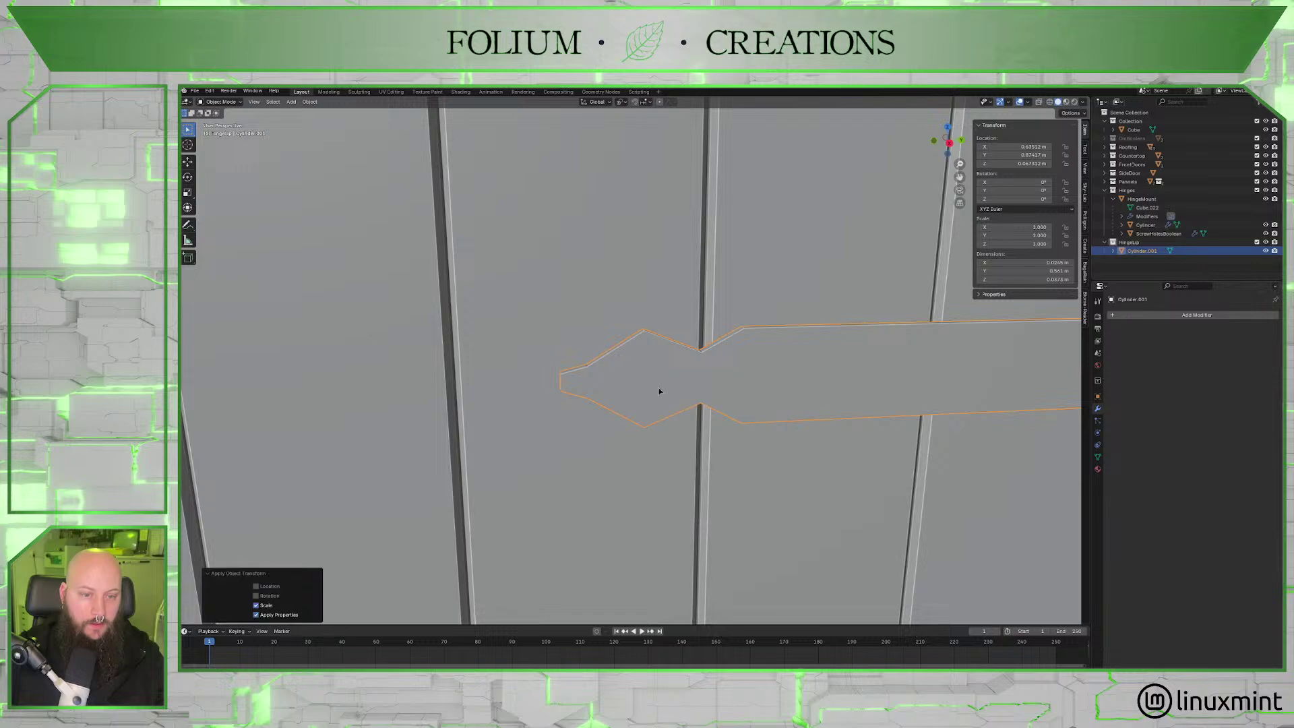
Return to mesh editing and try to bevel the selected tip edges with the object scale applied.
{"action": "middle_click_drag", "start_coordinate": [662, 388], "coordinate": [696, 413]}
{"action": "key", "text": "Tab"}
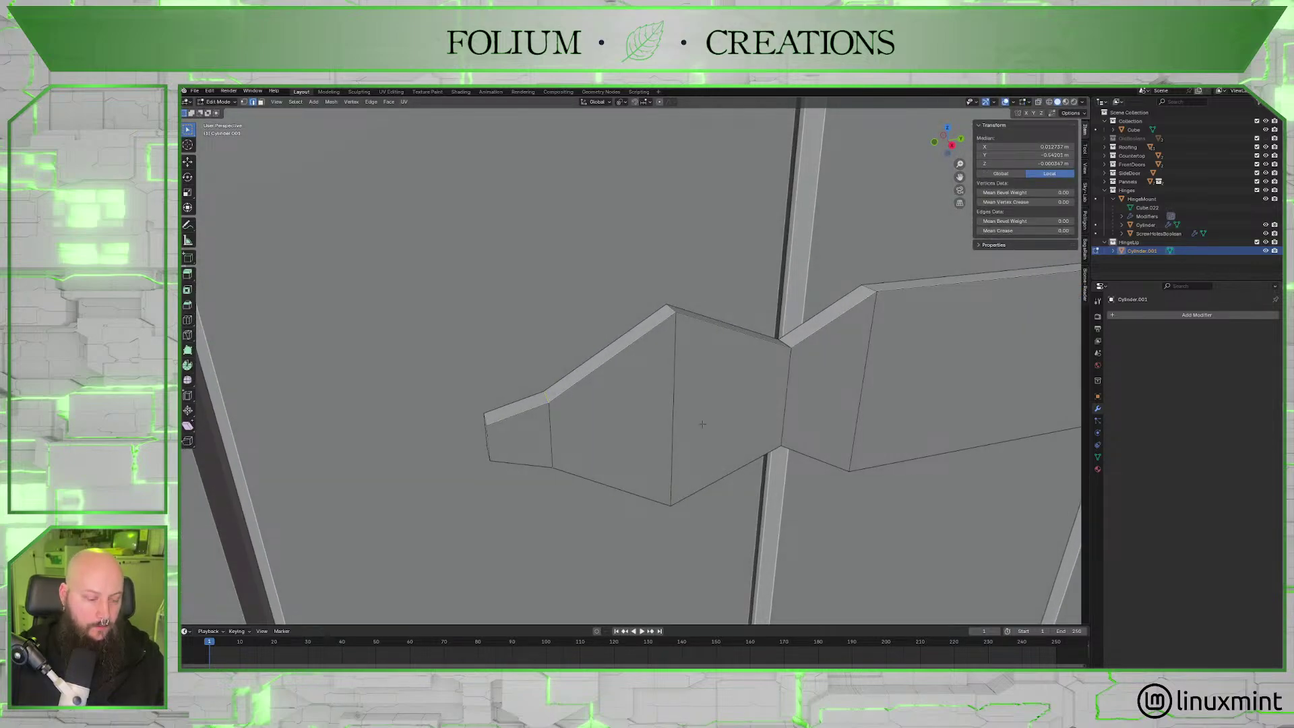
{"action": "key", "text": "ctrl+b"}
{"action": "left_click", "coordinate": [714, 424]}
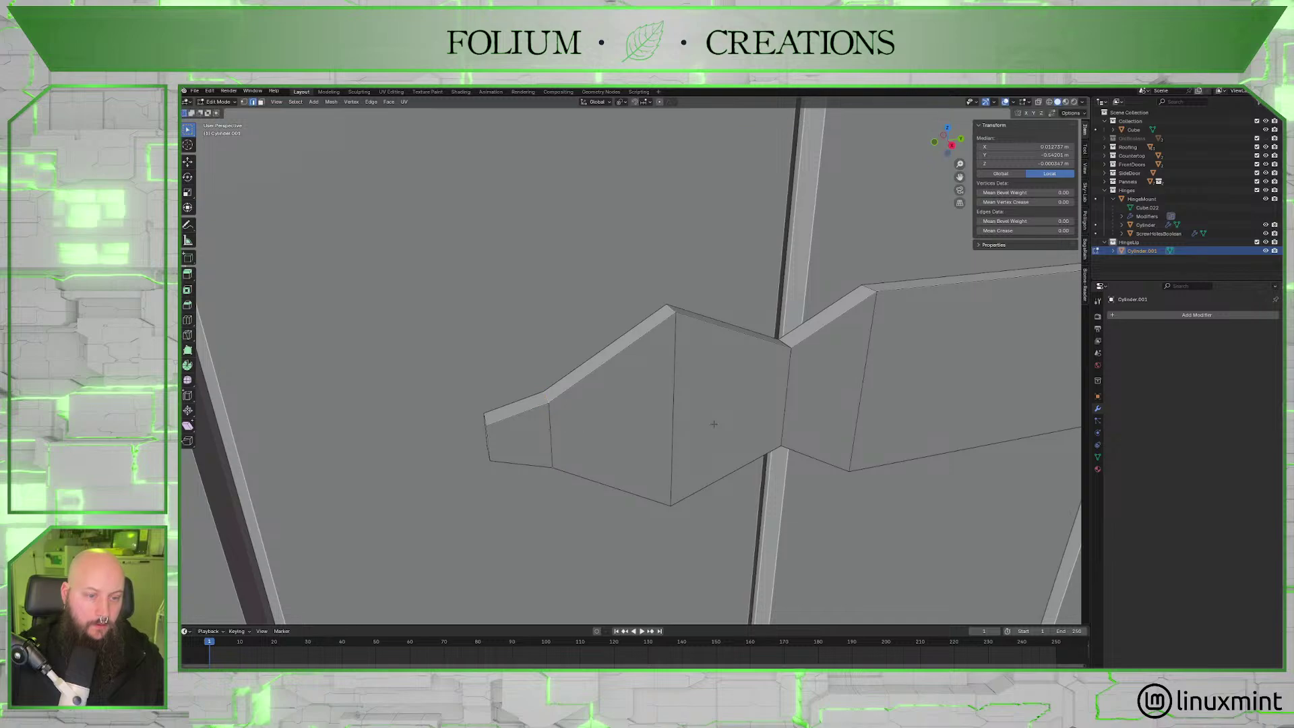
{"action": "key", "text": "Tab"}
{"action": "middle_click_drag", "start_coordinate": [652, 439], "coordinate": [626, 448]}
{"action": "scroll", "coordinate": [627, 448], "scroll_direction": "up", "scroll_amount": 4}
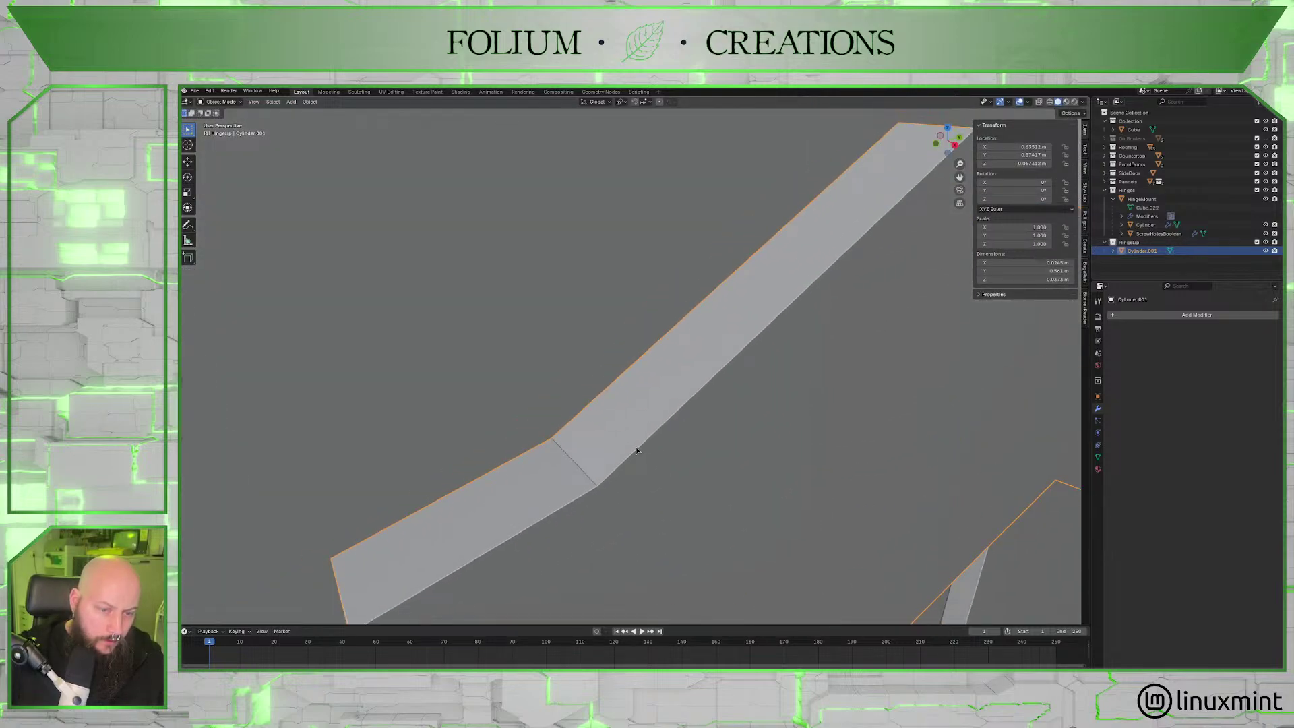
Undo the strap's applied object scale and the last Z scaling of the selected tip edges.
{"action": "key", "text": "Tab"}
{"action": "key", "text": "Tab"}
{"action": "key", "text": "Tab"}
{"action": "key", "text": "Tab"}
{"action": "key", "text": "Tab"}
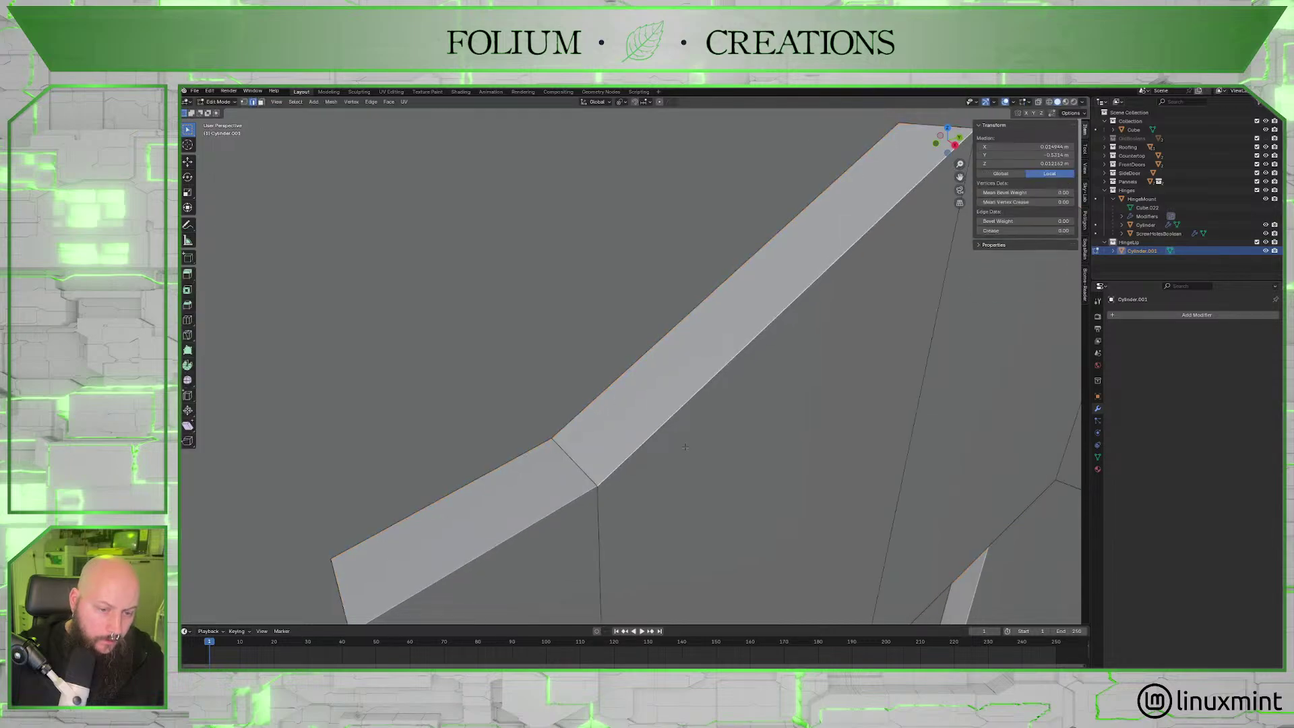
{"action": "key", "text": "Tab"}
{"action": "key", "text": "Tab"}
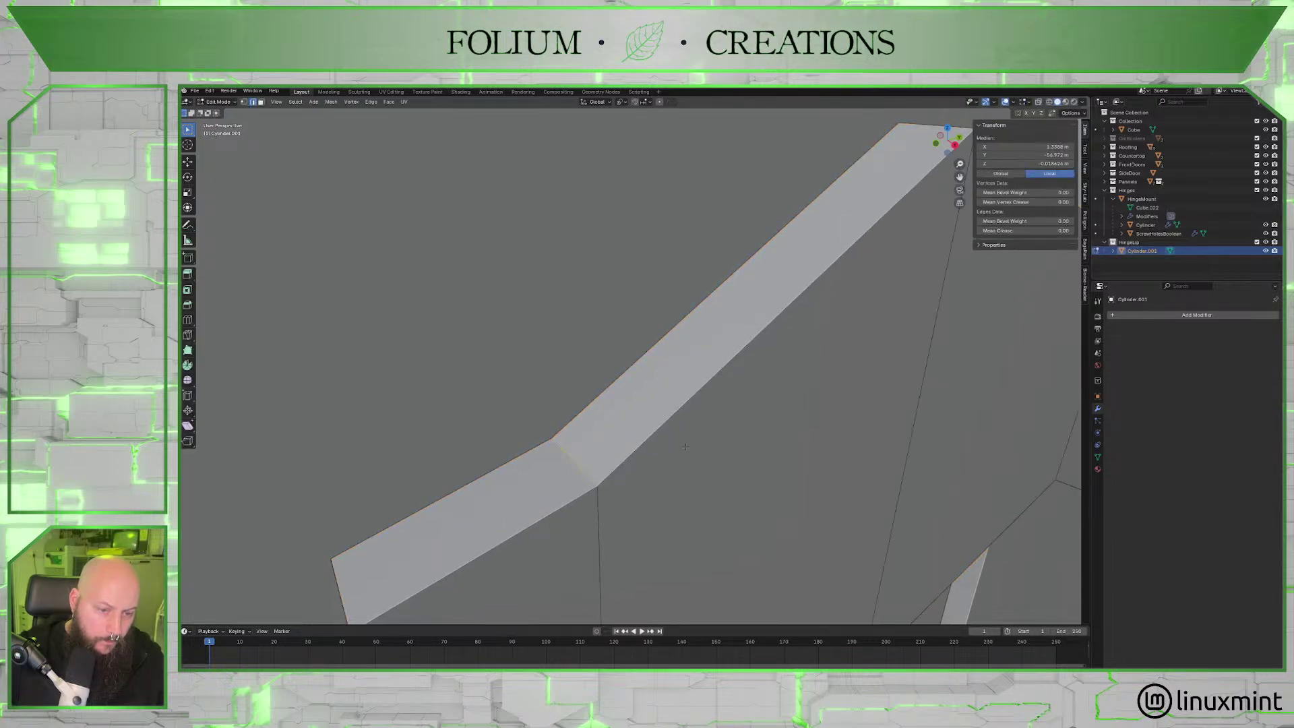
{"action": "key", "text": "Tab"}
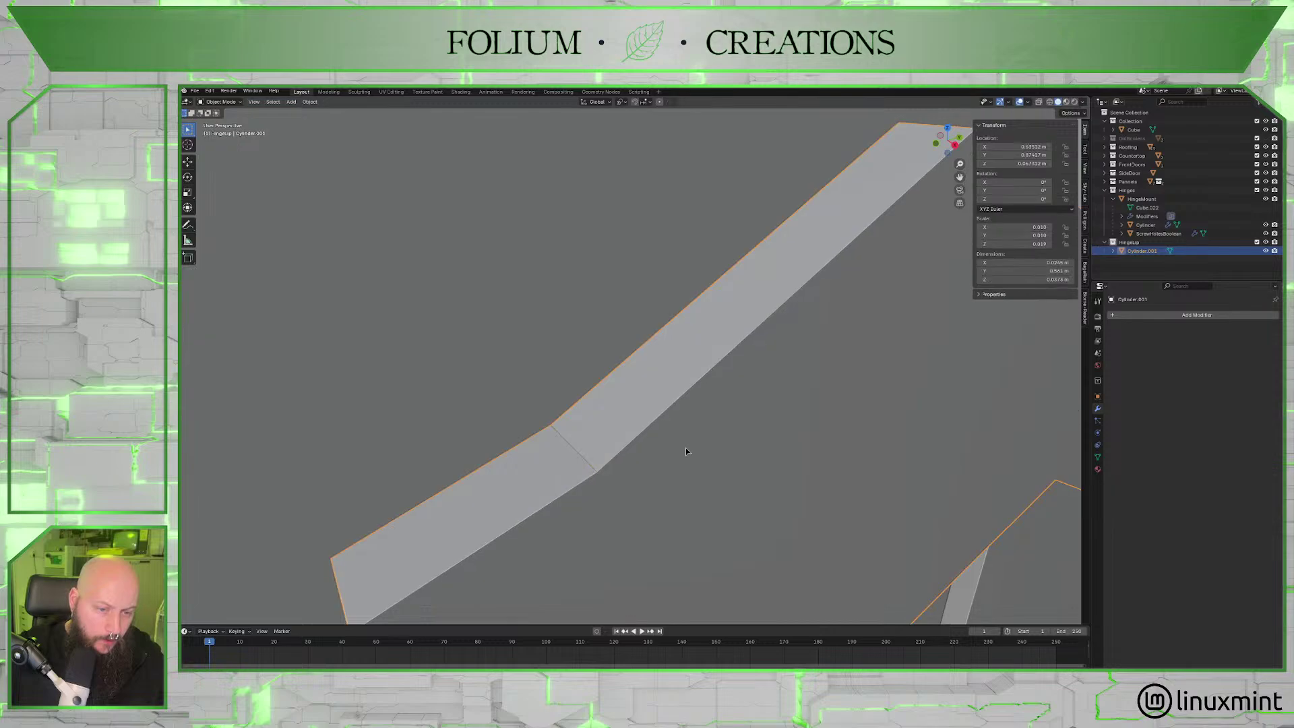
Examine the bend in the tip's side faces from several angles and distances.
{"action": "middle_click_drag", "start_coordinate": [686, 448], "coordinate": [641, 447]}
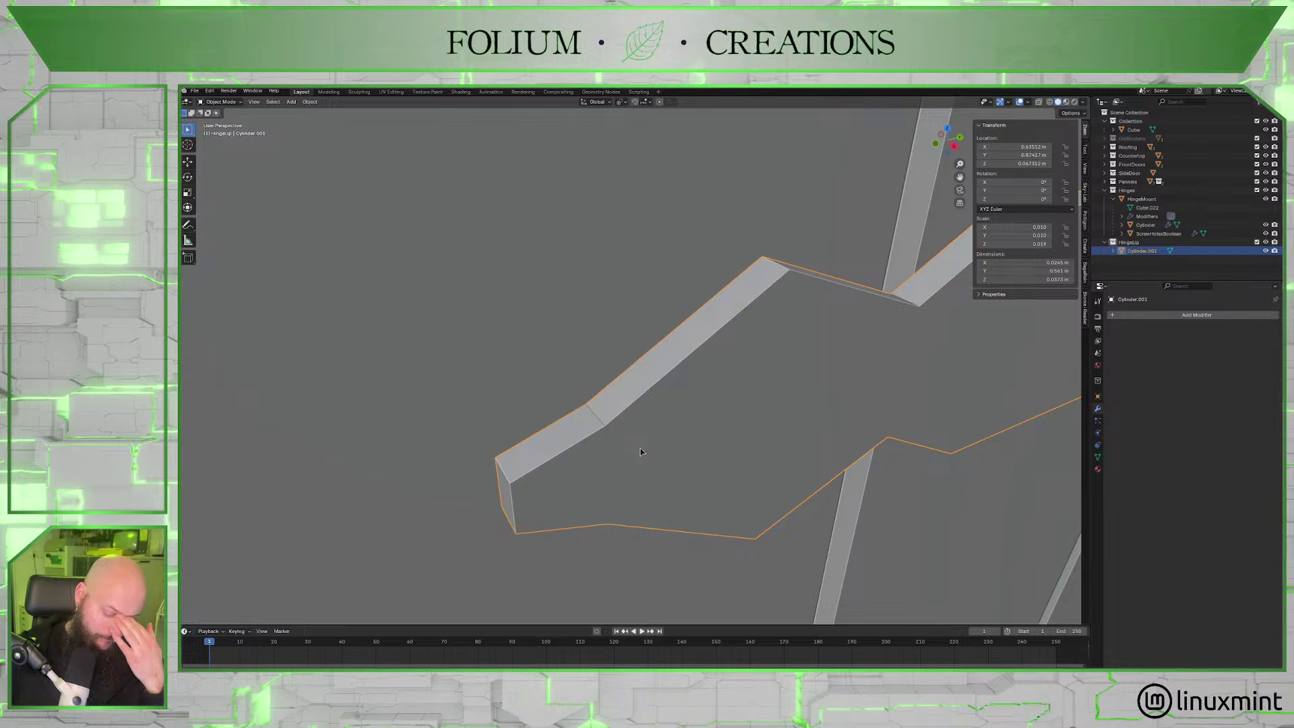
{"action": "middle_click_drag", "start_coordinate": [661, 448], "coordinate": [674, 447]}
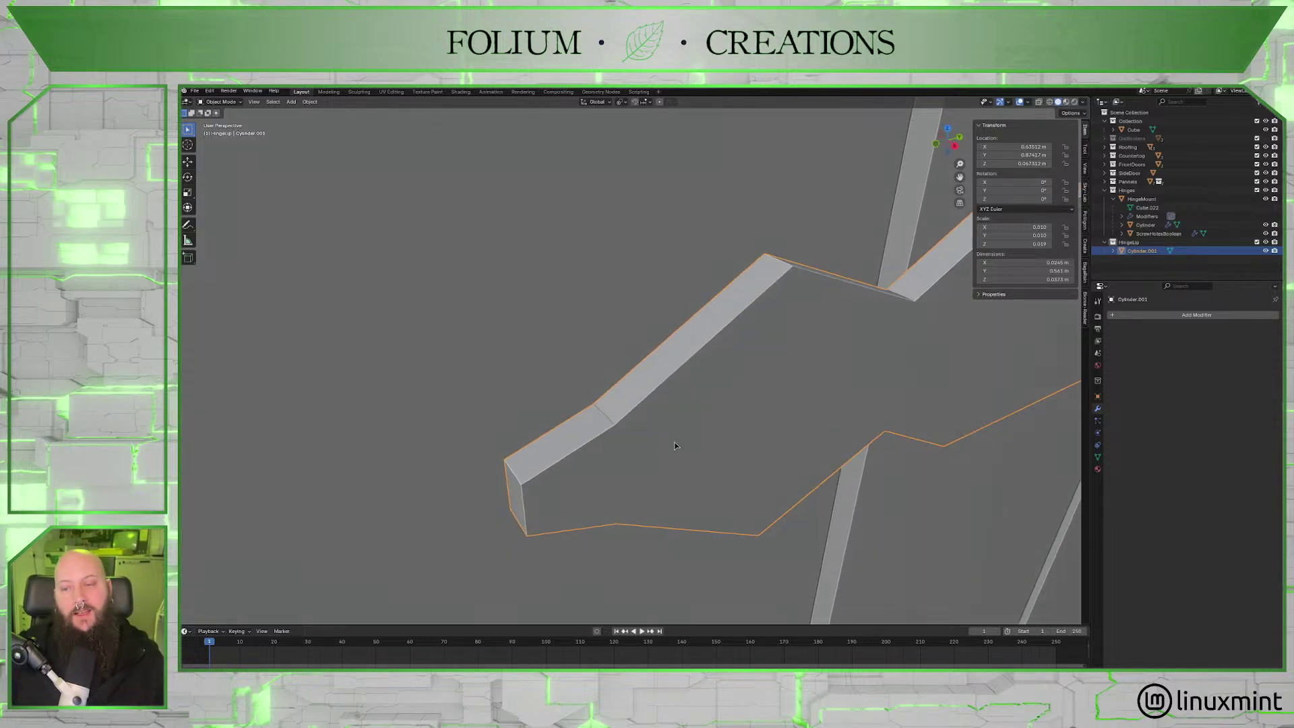
{"action": "middle_click_drag", "start_coordinate": [800, 420], "coordinate": [762, 379]}
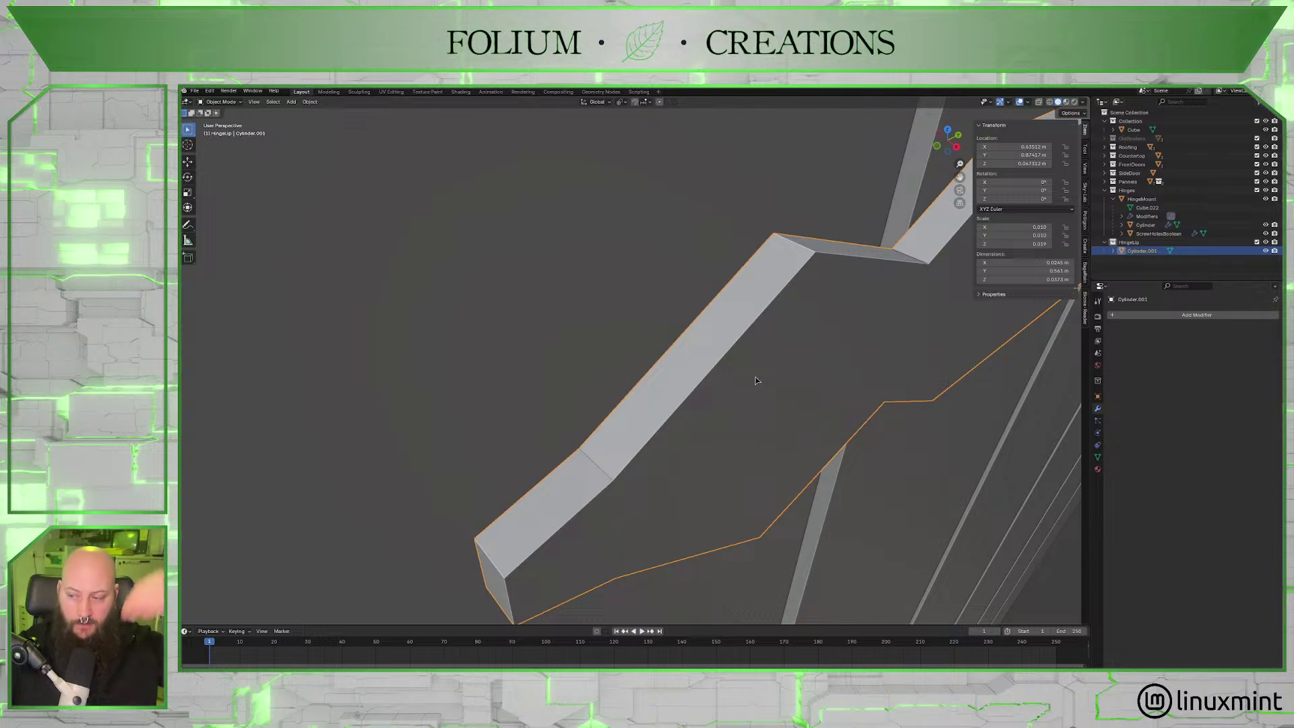
{"action": "scroll", "coordinate": [756, 381], "scroll_direction": "up", "scroll_amount": 2}
{"action": "scroll", "coordinate": [746, 399], "scroll_direction": "down", "scroll_amount": 1}
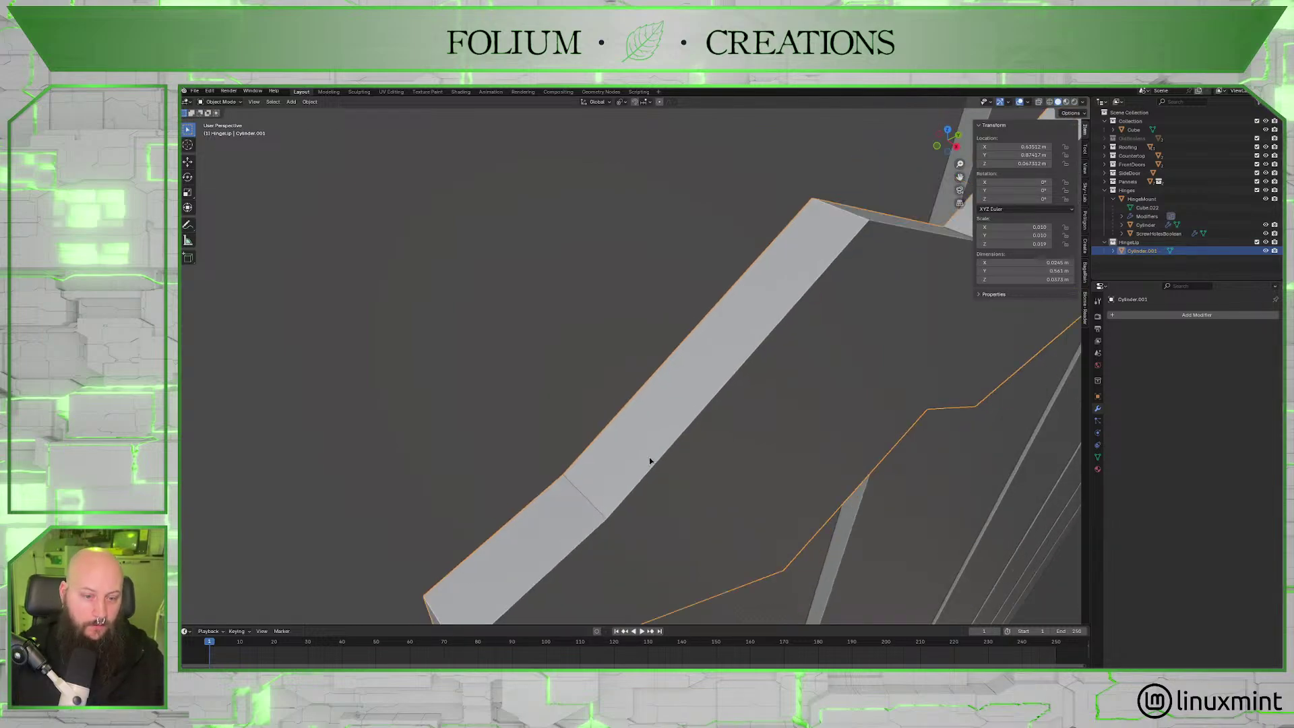
{"action": "scroll", "coordinate": [649, 456], "scroll_direction": "up", "scroll_amount": 1}
{"action": "scroll", "coordinate": [641, 486], "scroll_direction": "down", "scroll_amount": 4}
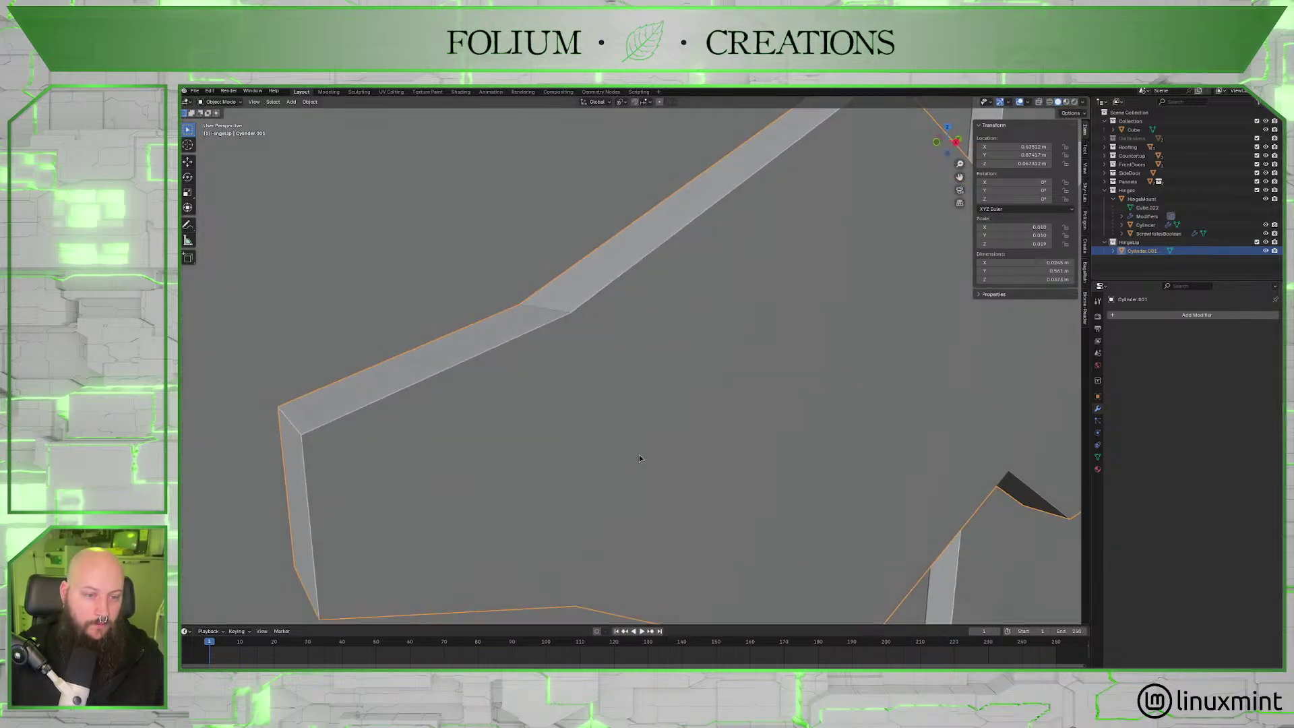
{"action": "mouse_move", "coordinate": [641, 447]}
{"action": "middle_mouse_down"}
{"action": "mouse_move", "coordinate": [629, 456]}
{"action": "mouse_move", "coordinate": [660, 457]}
{"action": "middle_mouse_up"}
Scale the selected edges at the tip's taper change along Z to about 0.92.
{"action": "key", "text": "Tab"}
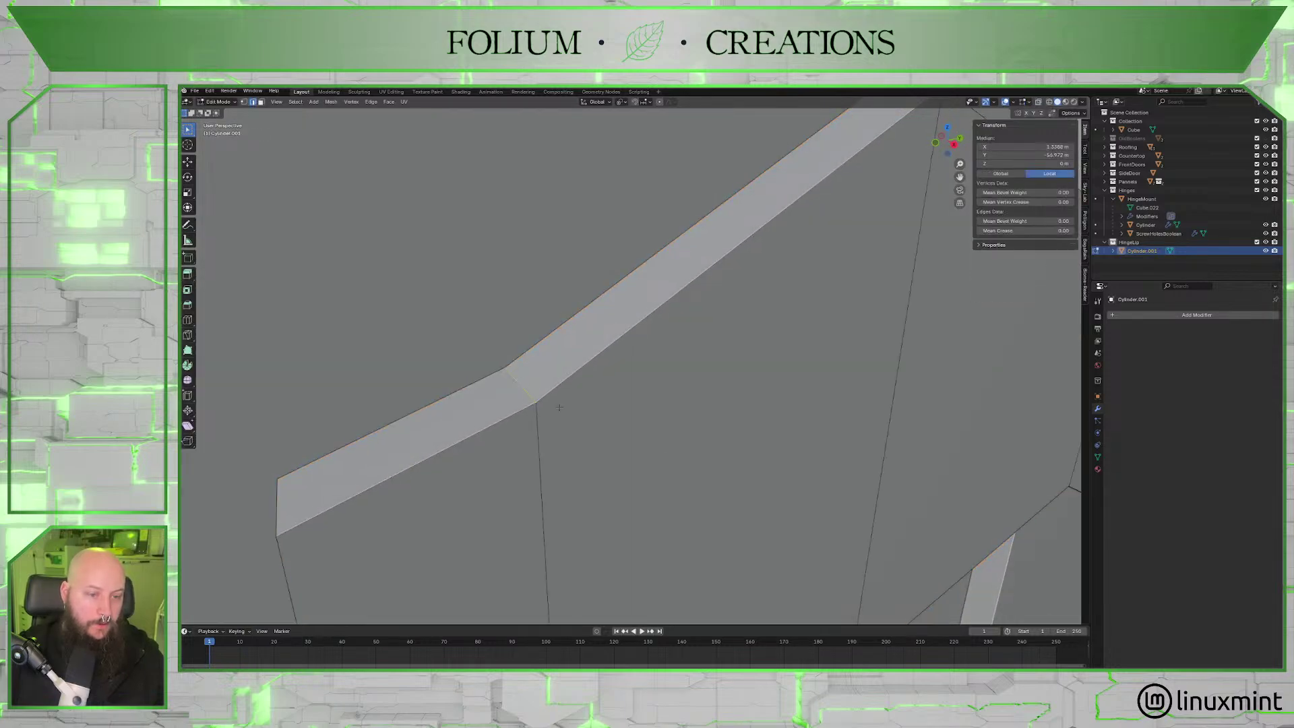
{"action": "scroll", "coordinate": [539, 394], "scroll_direction": "up", "scroll_amount": 5}
{"action": "mouse_move", "coordinate": [569, 381]}
{"action": "middle_mouse_down"}
{"action": "mouse_move", "coordinate": [548, 375]}
{"action": "mouse_move", "coordinate": [564, 378]}
{"action": "middle_mouse_up"}
{"action": "key", "text": "s"}
{"action": "key", "text": "z"}
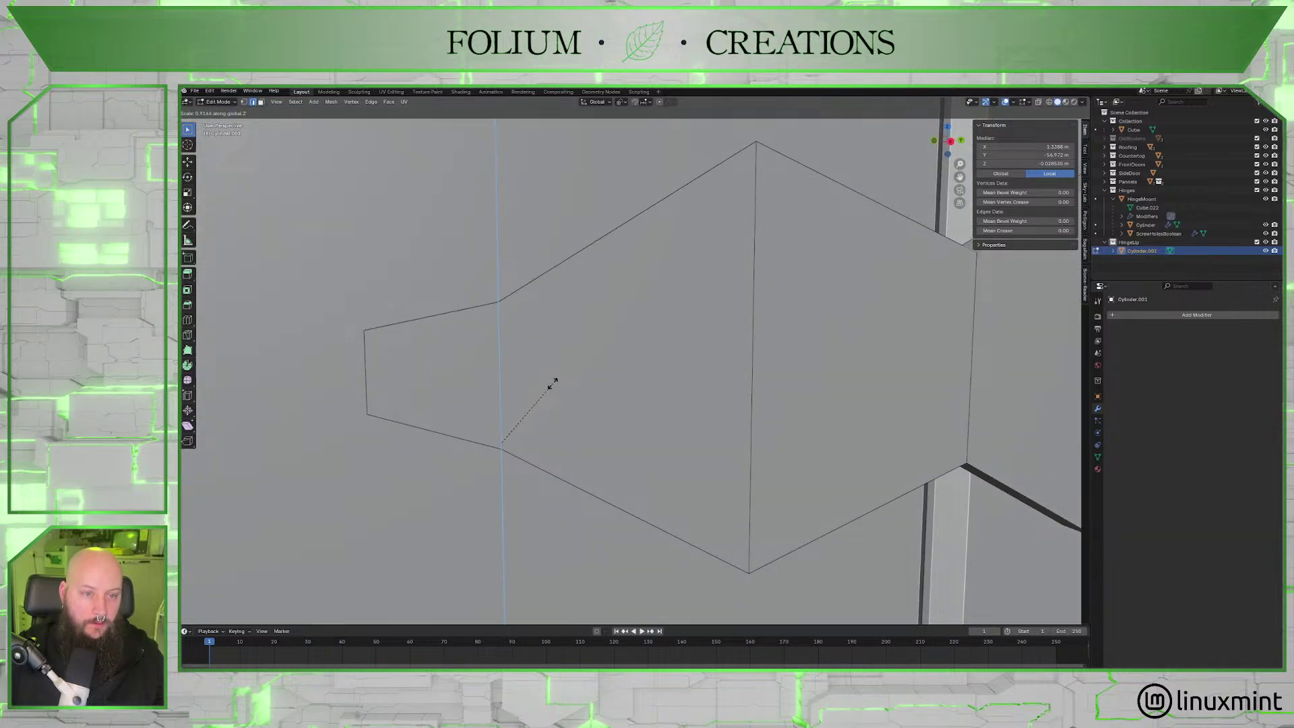
{"action": "left_click", "coordinate": [553, 383]}
Slide the selected tip edges by about 0.18 toward the tip's widest part and scale them along Z to about 0.95.
{"action": "key", "text": "g"}
{"action": "key", "text": "g"}
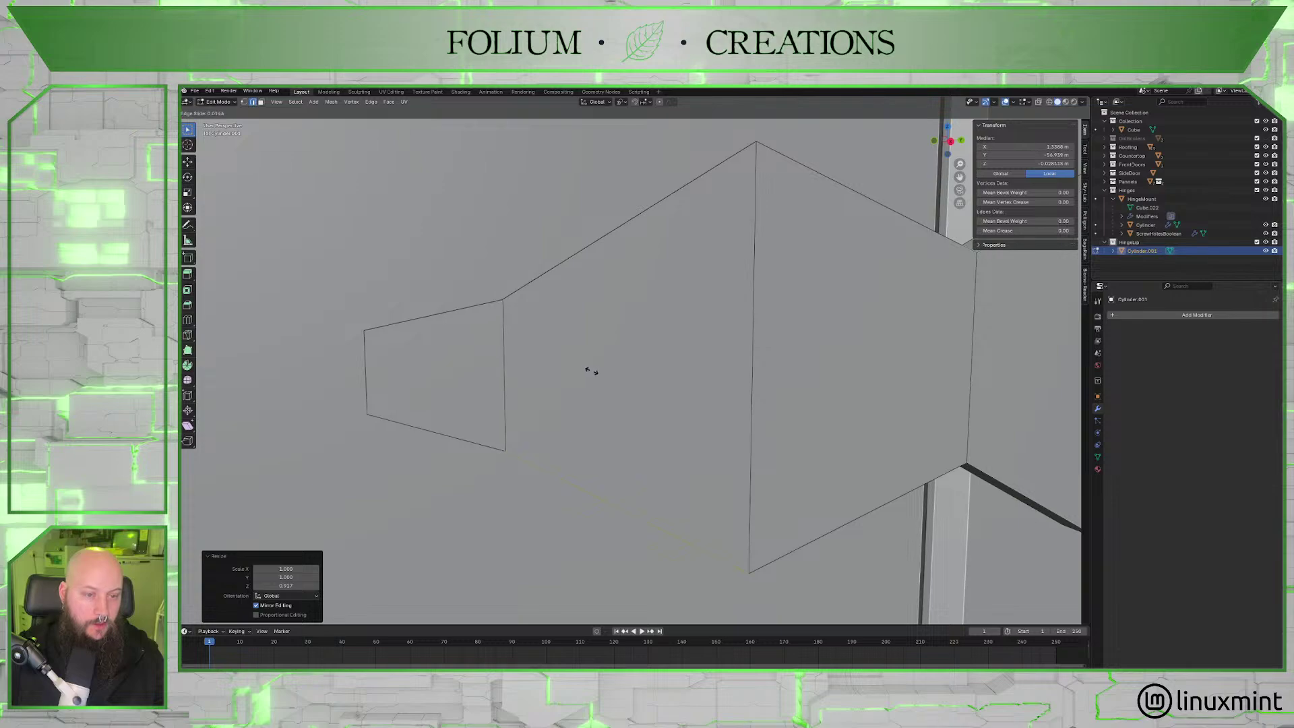
{"action": "left_click", "coordinate": [629, 368]}
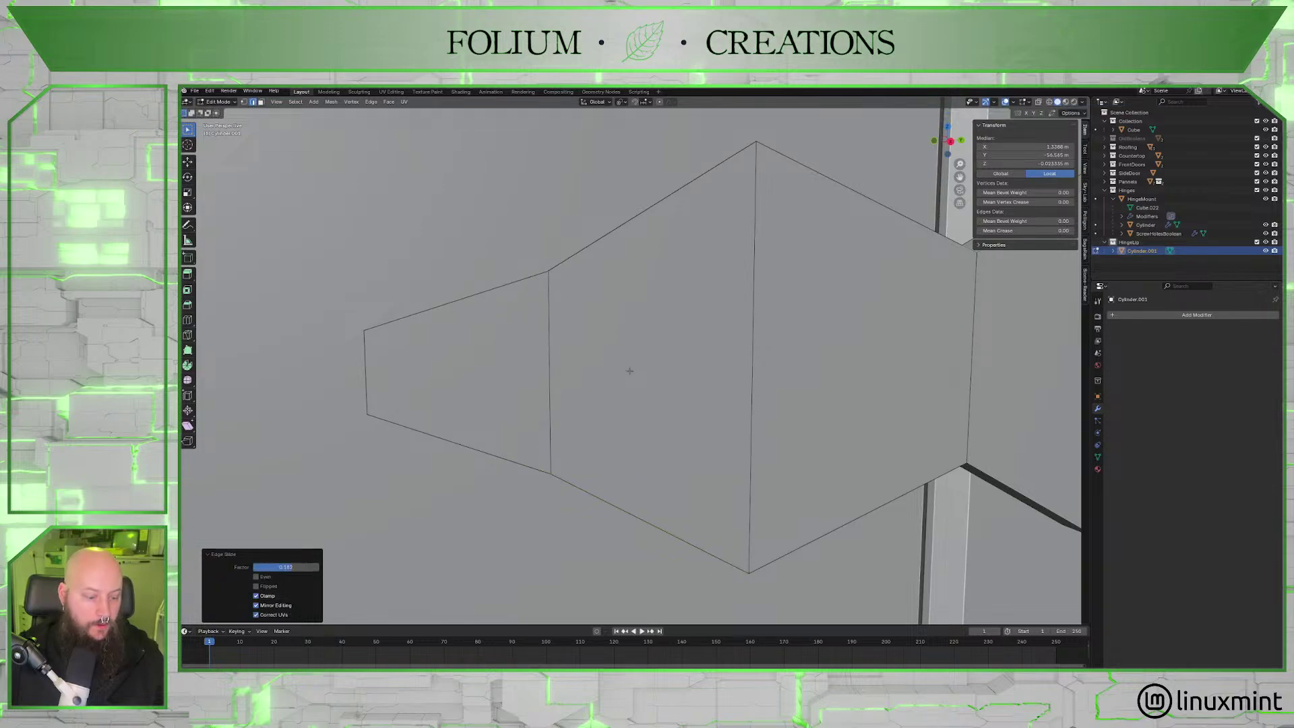
{"action": "key", "text": "s"}
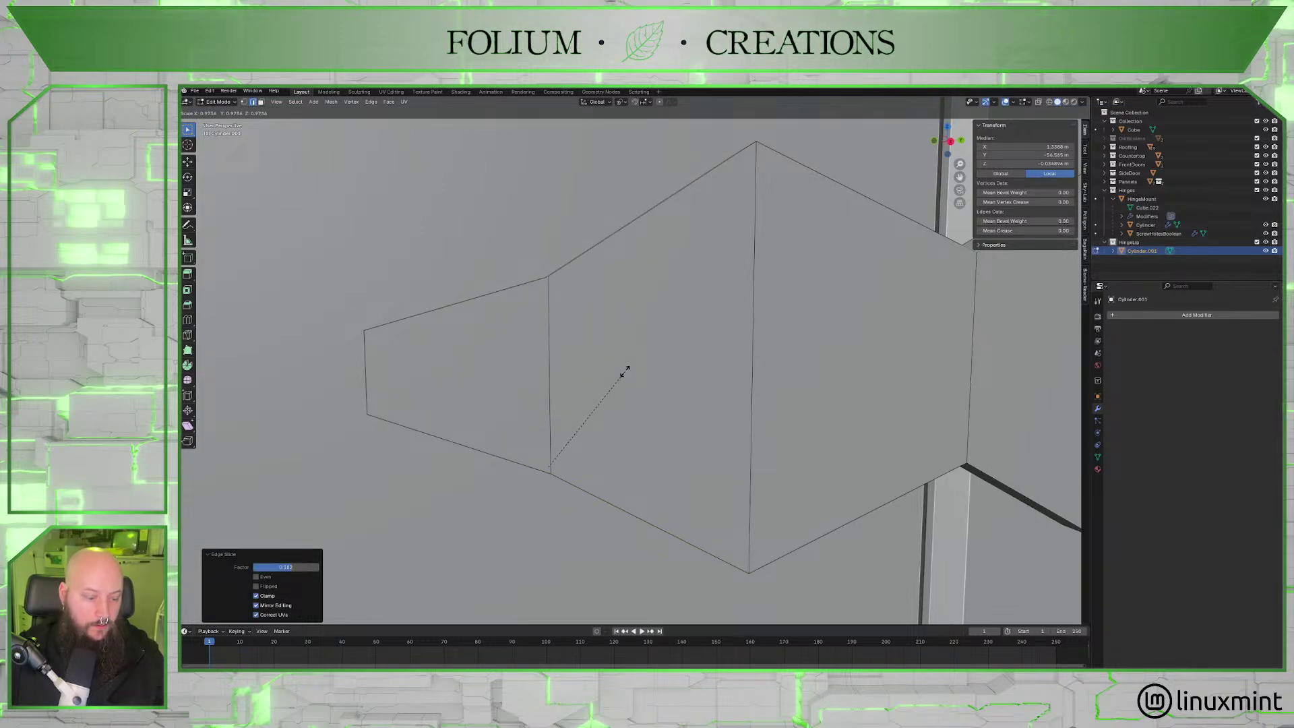
{"action": "left_click", "coordinate": [619, 369]}
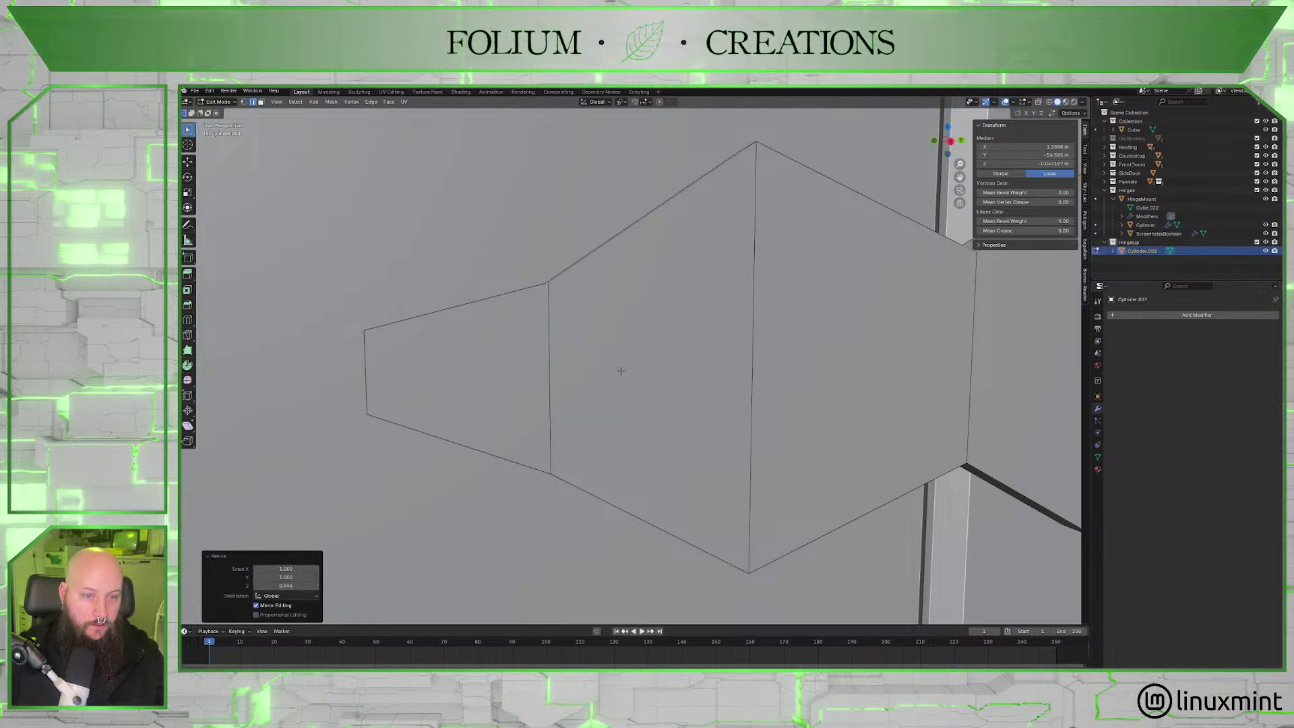
Bevel the two selected tip edges with several segments and a width of about 0.36 m to round the taper change.
{"action": "middle_click_drag", "start_coordinate": [618, 370], "coordinate": [622, 372]}
{"action": "key", "text": "ctrl+b"}
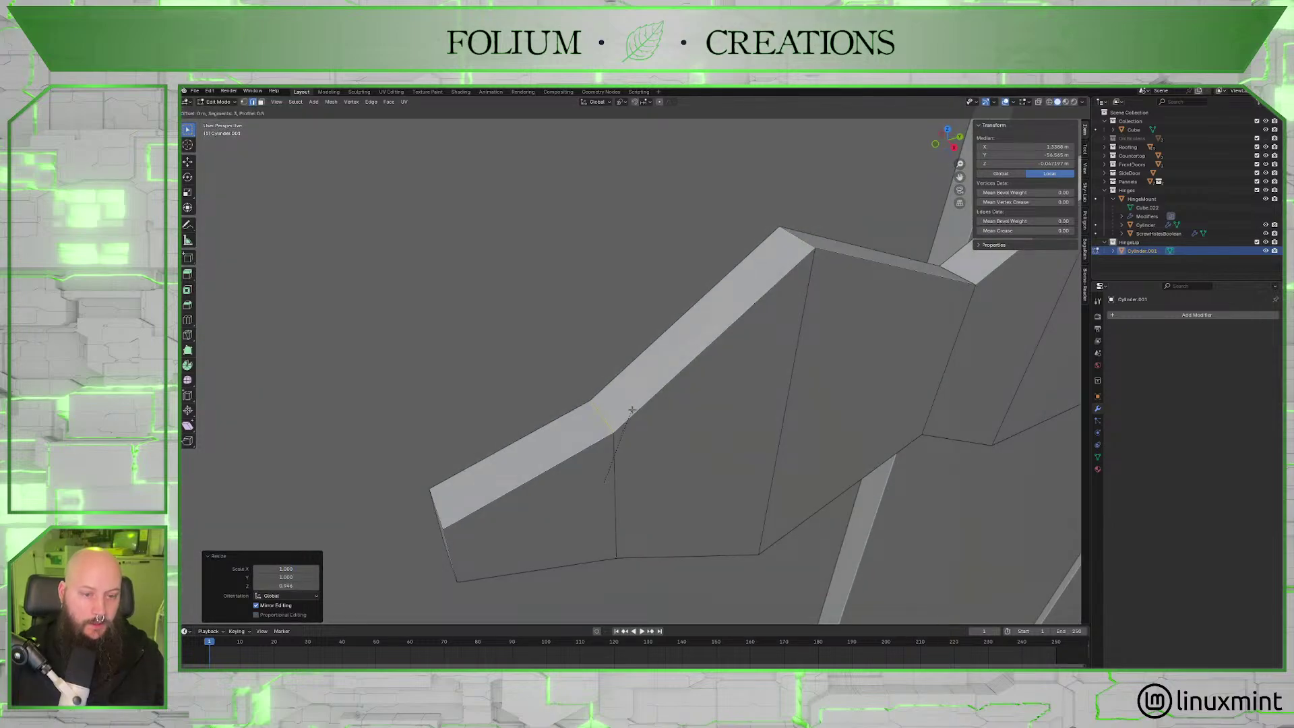
{"action": "left_click", "coordinate": [688, 400]}
{"action": "middle_click_drag", "start_coordinate": [688, 400], "coordinate": [688, 376]}
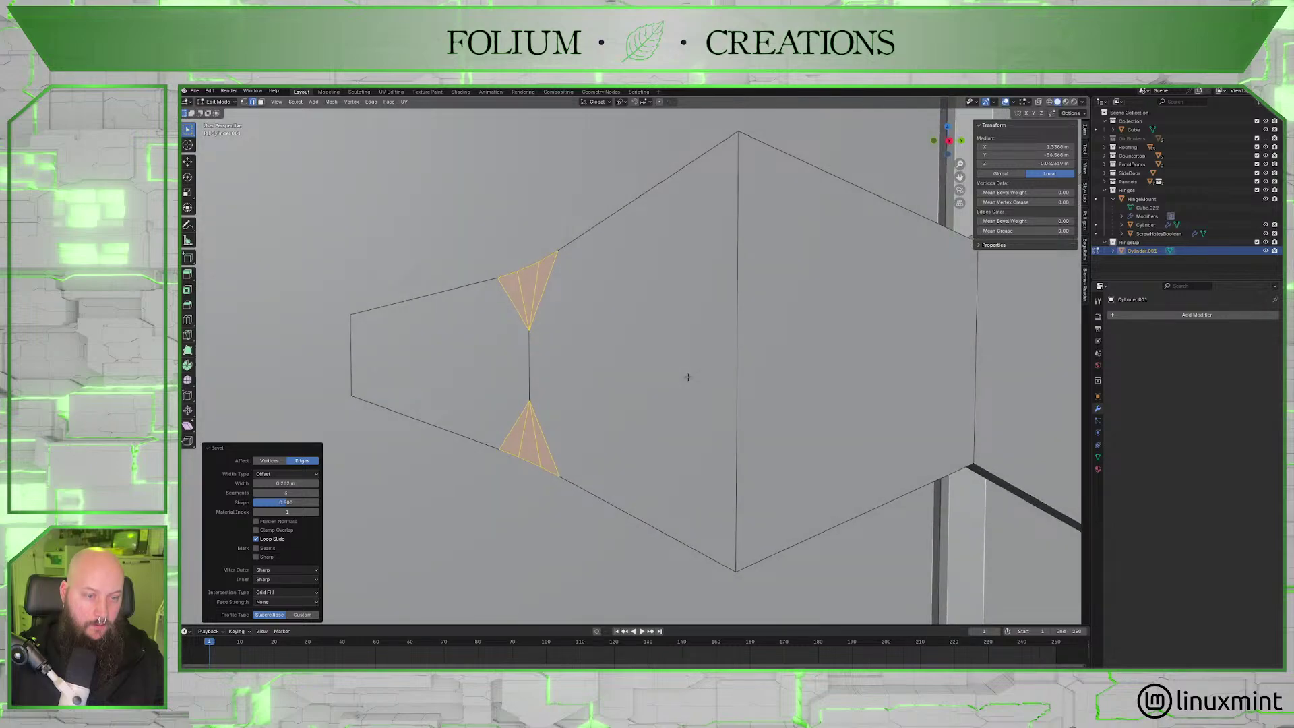
{"action": "scroll", "coordinate": [688, 377], "scroll_direction": "down", "scroll_amount": 6}
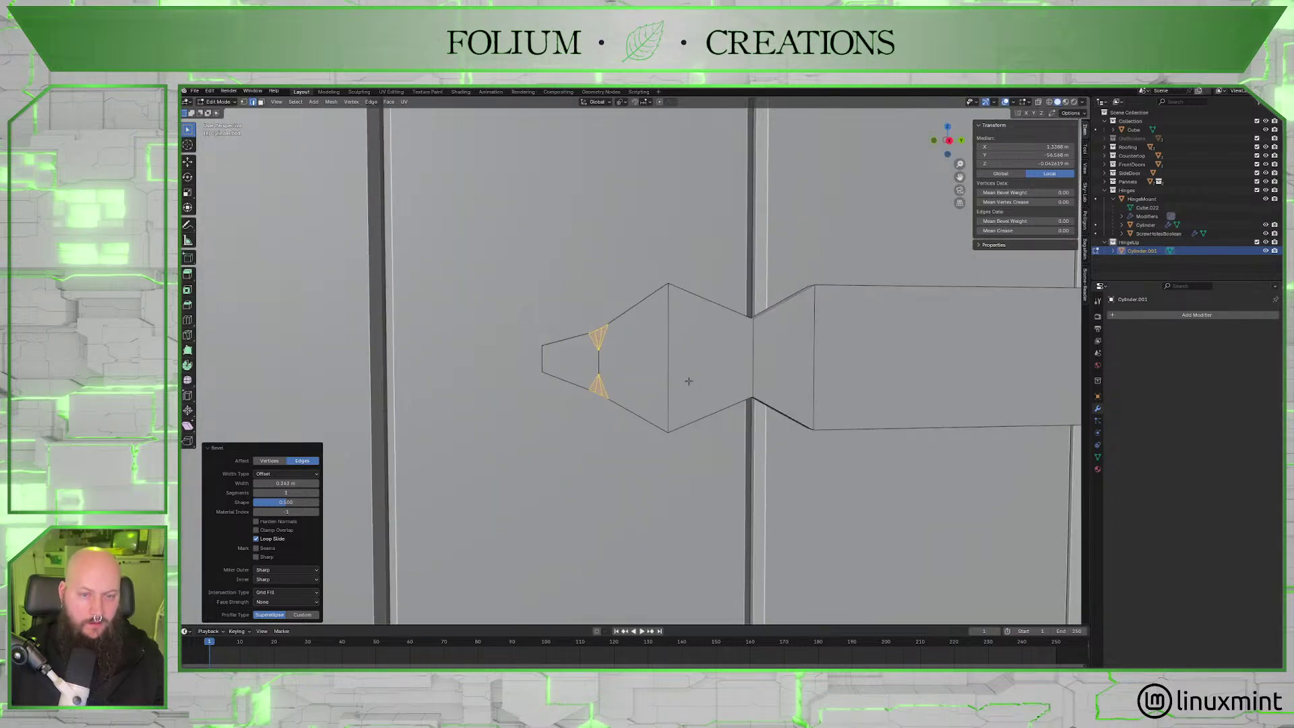
Shift the taper-change edges closer to the tip's end and bevel them again with several segments and a width of about 0.36 m.
{"action": "scroll", "coordinate": [689, 381], "scroll_direction": "down", "scroll_amount": 2}
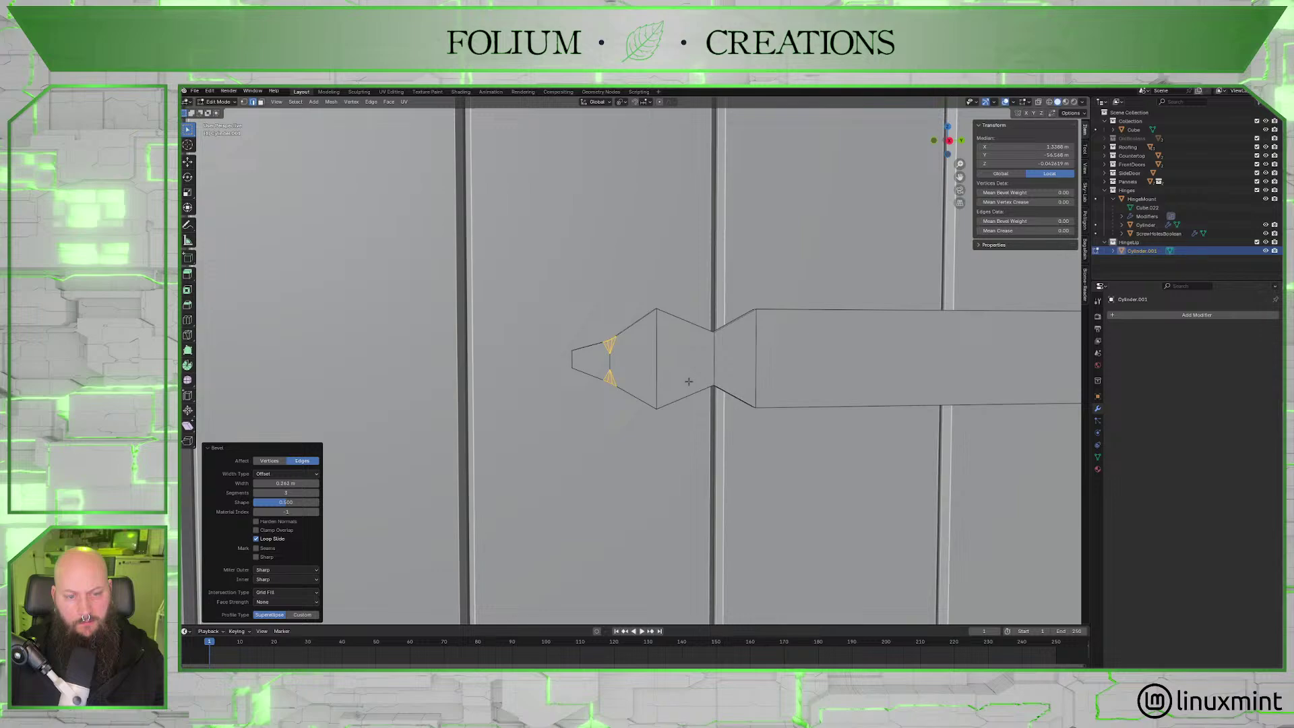
{"action": "middle_click_drag", "start_coordinate": [689, 381], "coordinate": [681, 375]}
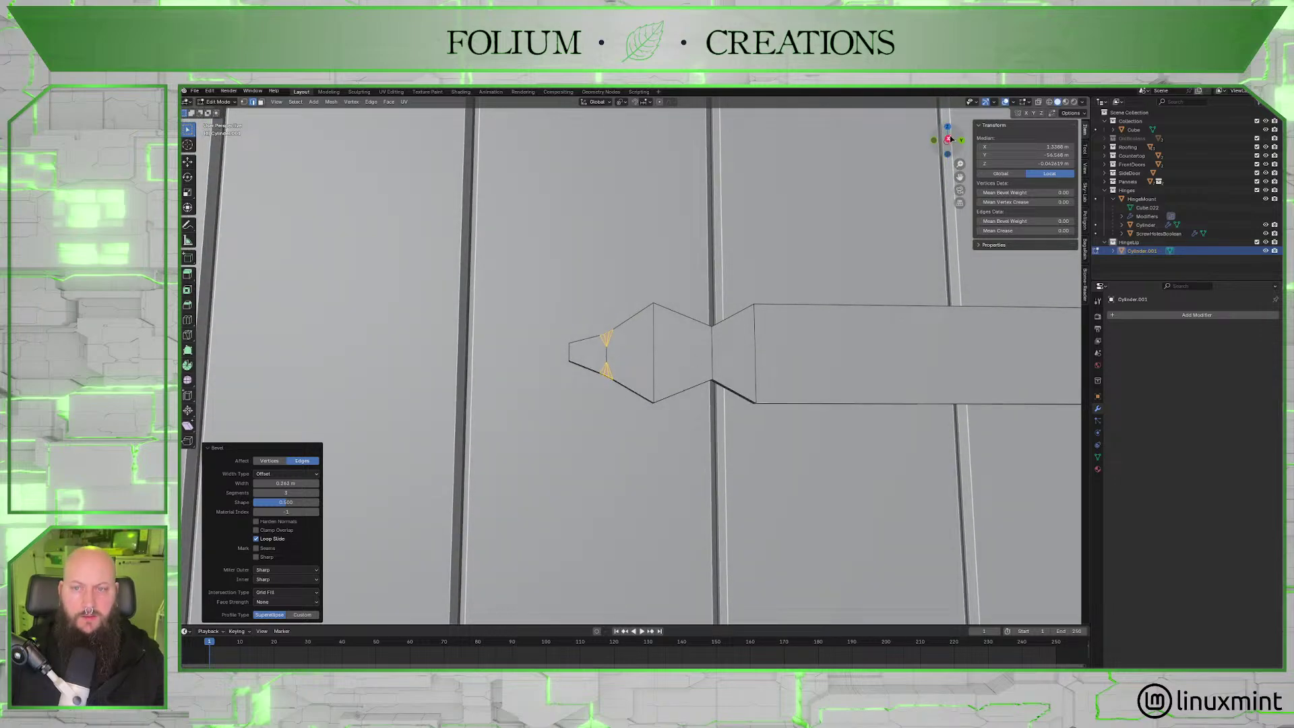
{"action": "left_click", "coordinate": [949, 139]}
{"action": "left_click", "coordinate": [781, 308]}
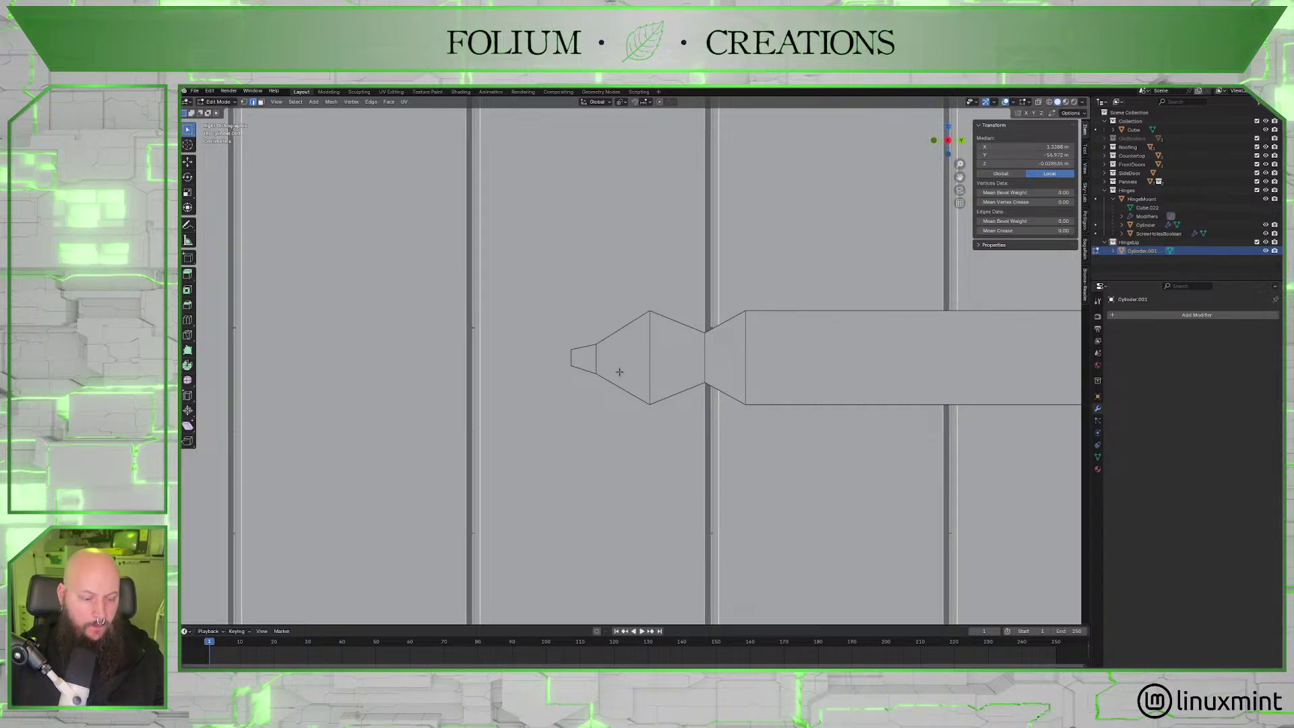
{"action": "key", "text": "ctrl+b"}
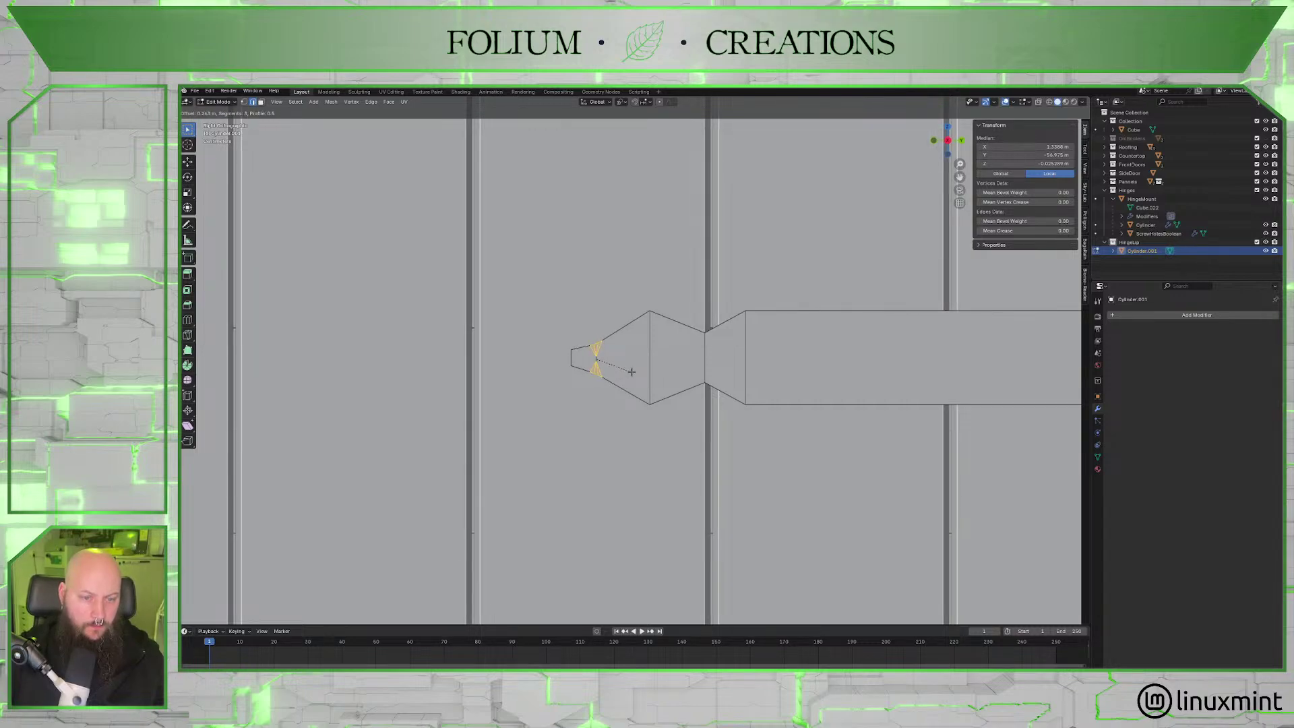
{"action": "left_click", "coordinate": [632, 372]}
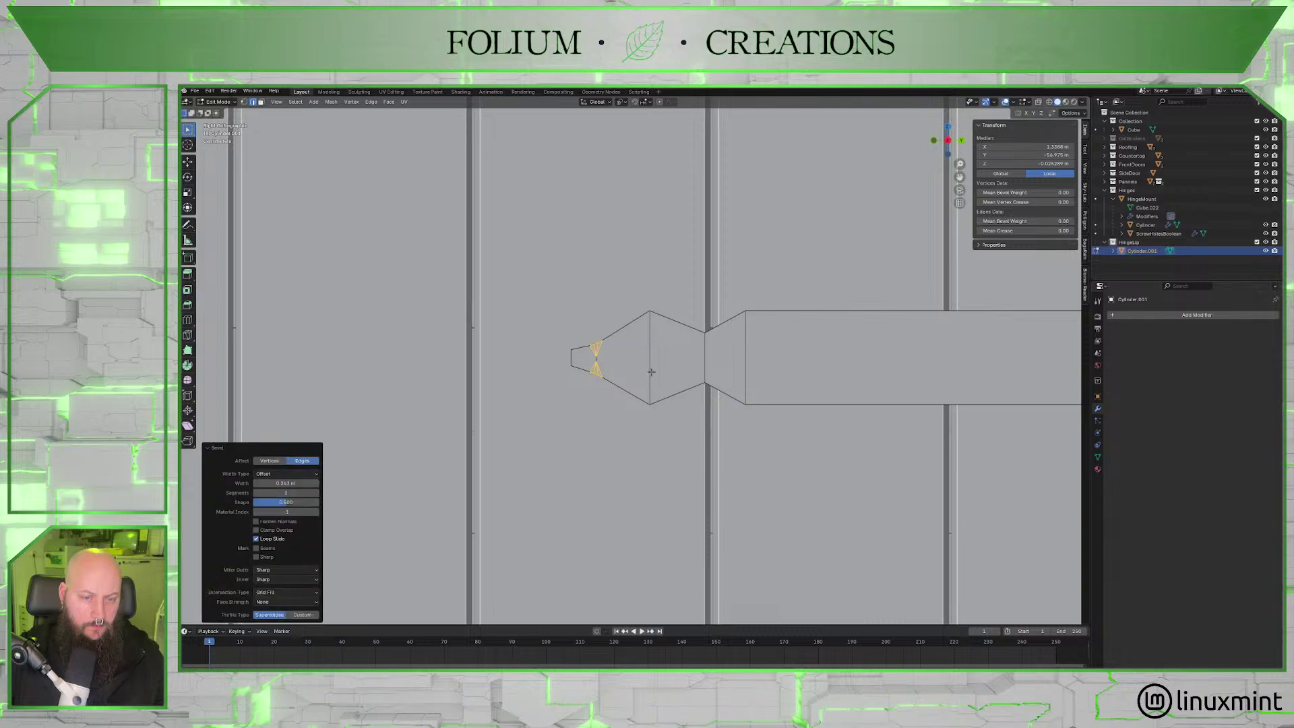
Bevel the two side edges at the tip's widest part with several segments to round the corners.
{"action": "middle_click_drag", "start_coordinate": [730, 372], "coordinate": [609, 393]}
{"action": "left_click", "coordinate": [618, 354]}
{"action": "left_click", "coordinate": [607, 373], "text": "shift"}
{"action": "key", "text": "ctrl+b"}
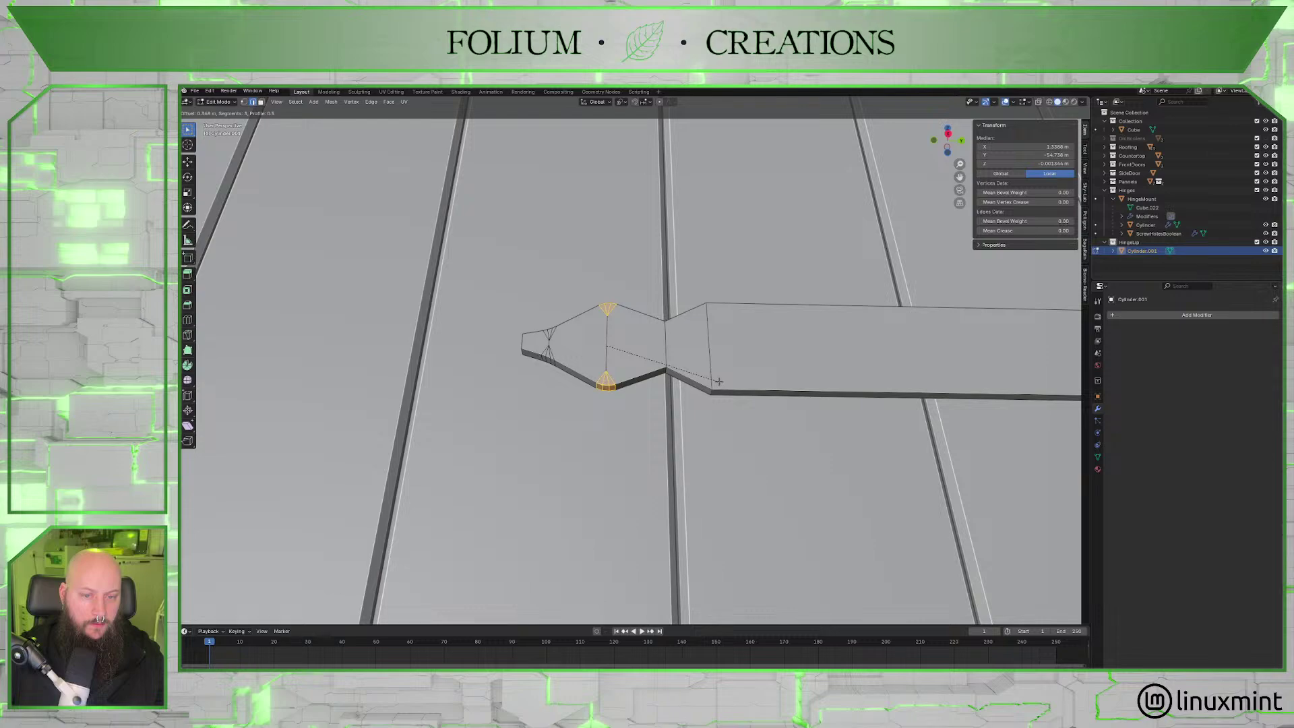
{"action": "left_click", "coordinate": [719, 381]}
Bevel the two side edges at the narrowed neck with several segments to round the inward corners.
{"action": "middle_click_drag", "start_coordinate": [719, 382], "coordinate": [722, 303]}
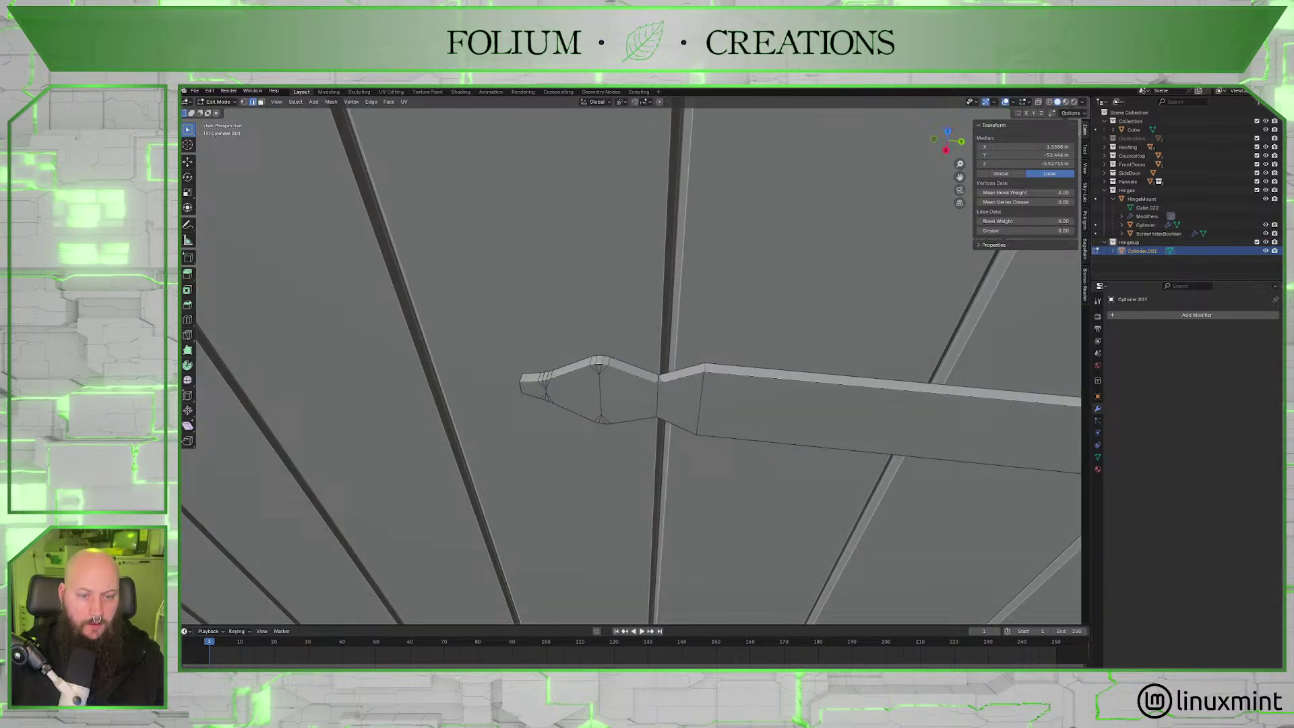
{"action": "middle_click_drag", "start_coordinate": [679, 396], "coordinate": [680, 388]}
{"action": "left_click", "coordinate": [664, 384]}
{"action": "key", "text": "ctrl+b"}
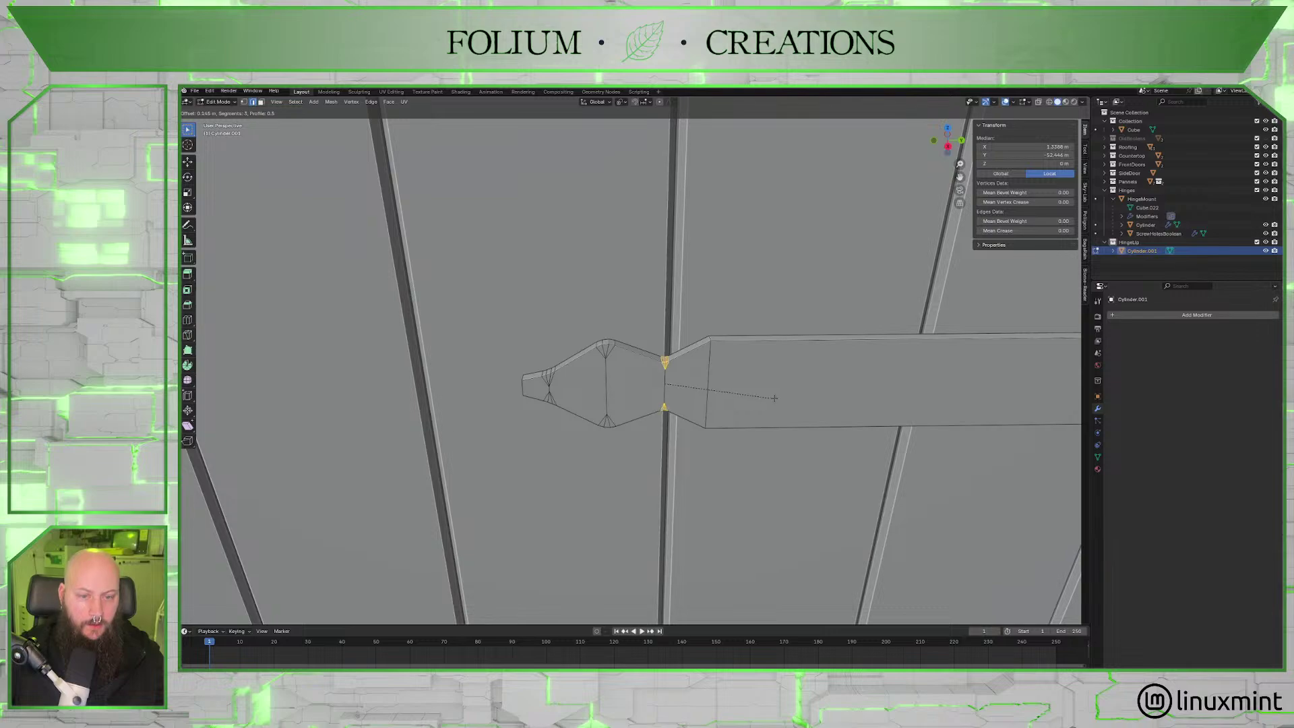
Finish the bevel on the hinge strap's narrow neck and bevel the adjoining shoulder edges by about 0.17 m.
{"action": "left_click", "coordinate": [780, 399]}
{"action": "mouse_move", "coordinate": [708, 344]}
{"action": "middle_mouse_down"}
{"action": "mouse_move", "coordinate": [706, 324]}
{"action": "mouse_move", "coordinate": [716, 347]}
{"action": "middle_mouse_up"}
{"action": "left_click", "coordinate": [716, 326]}
{"action": "middle_click_drag", "start_coordinate": [762, 422], "coordinate": [788, 439]}
{"action": "scroll", "coordinate": [788, 434], "scroll_direction": "up", "scroll_amount": 6}
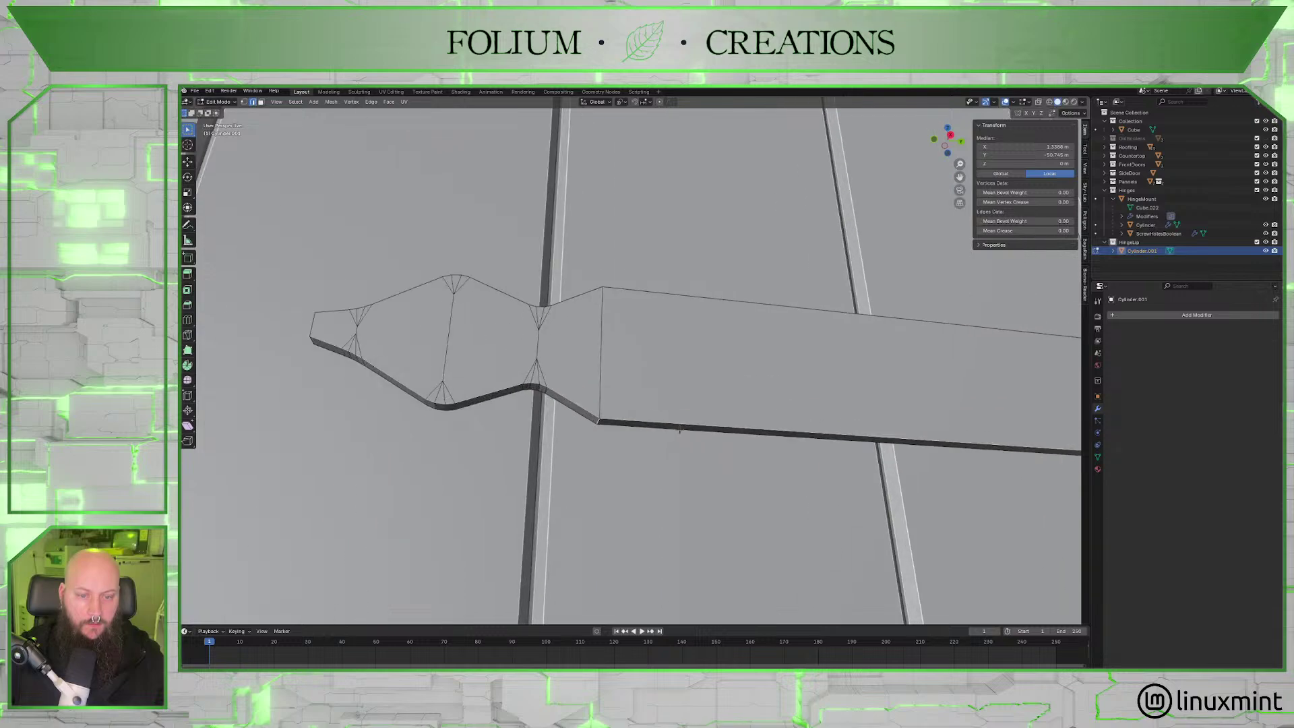
{"action": "left_click", "coordinate": [614, 303]}
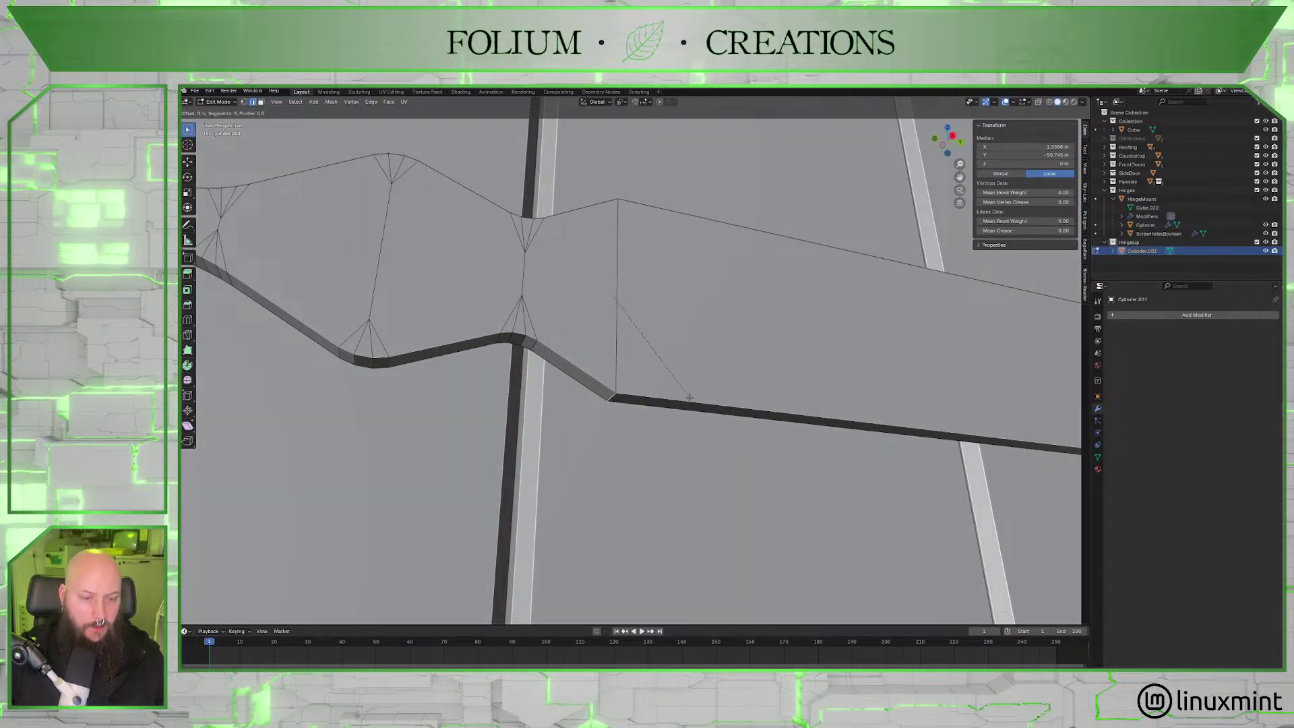
{"action": "key", "text": "ctrl+b"}
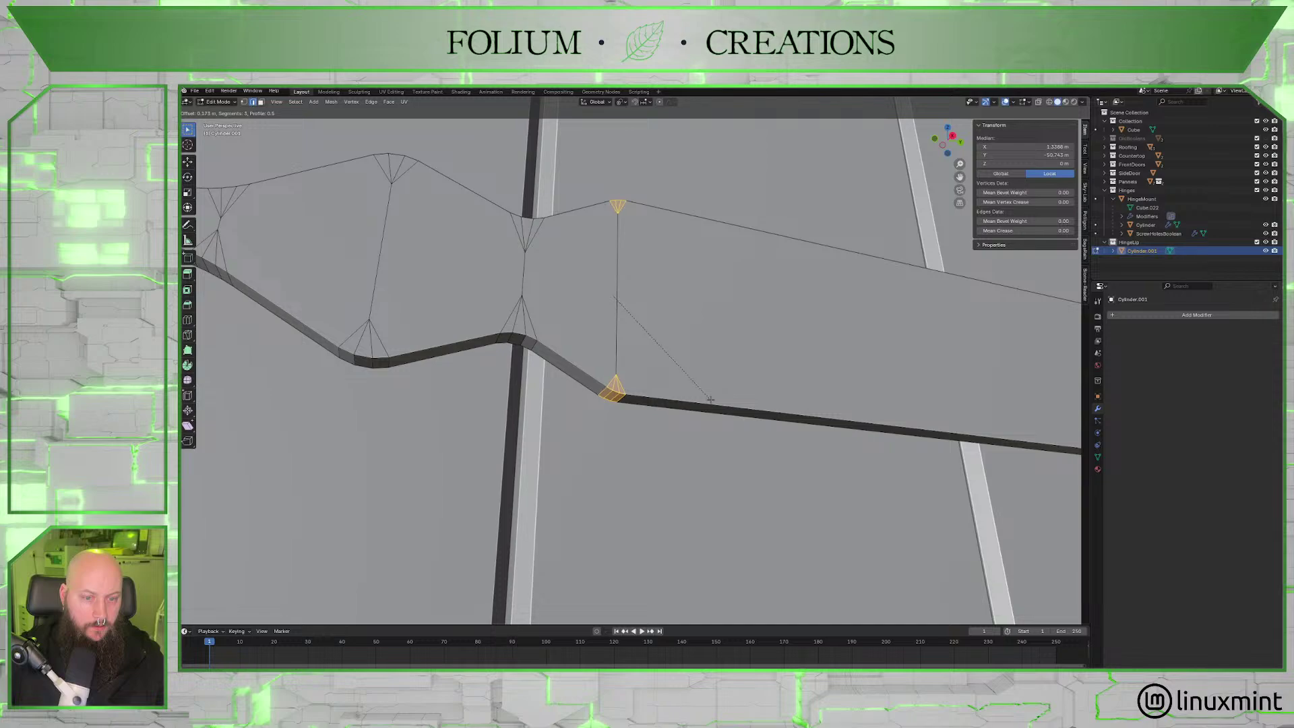
{"action": "left_click", "coordinate": [710, 400]}
Bevel the edges of the hinge strap's tip face by about 0.13 m to round its end, and return to Object Mode.
{"action": "scroll", "coordinate": [710, 400], "scroll_direction": "down", "scroll_amount": 3}
{"action": "middle_click_drag", "start_coordinate": [710, 399], "coordinate": [595, 343]}
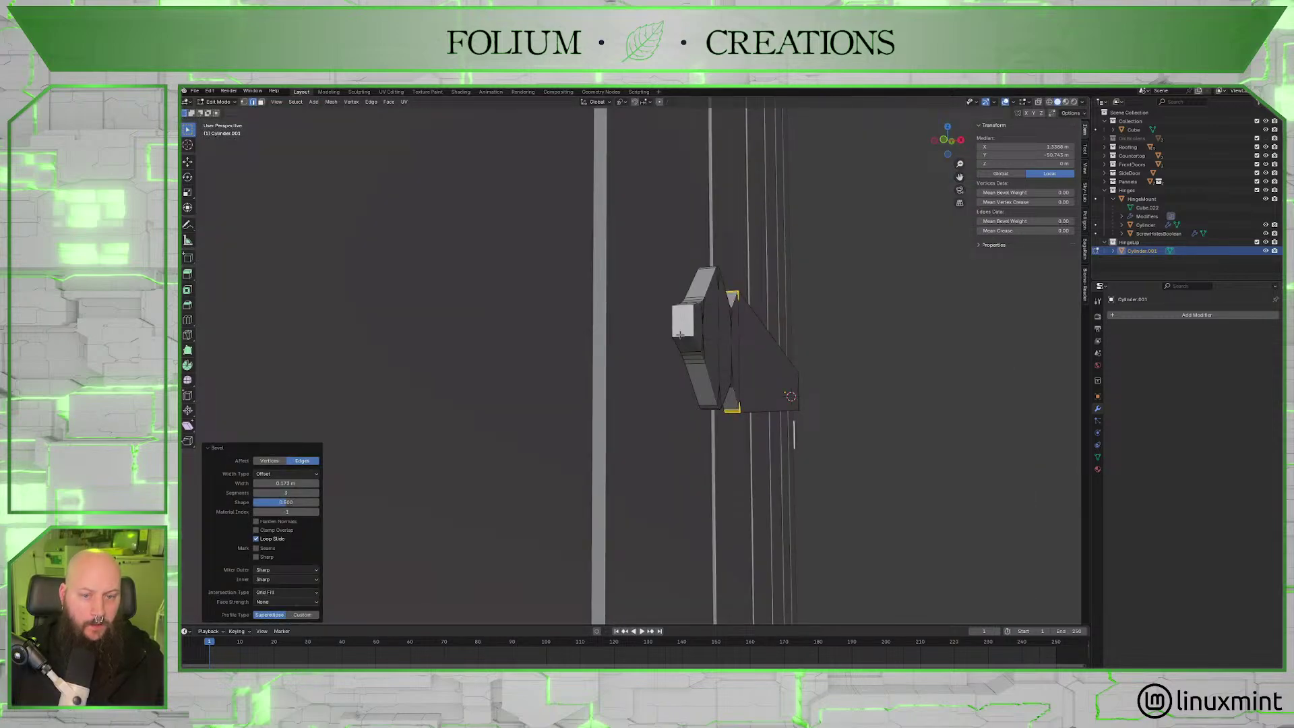
{"action": "left_click", "coordinate": [682, 309]}
{"action": "scroll", "coordinate": [732, 340], "scroll_direction": "up", "scroll_amount": 6}
{"action": "middle_click_drag", "start_coordinate": [685, 368], "coordinate": [681, 356]}
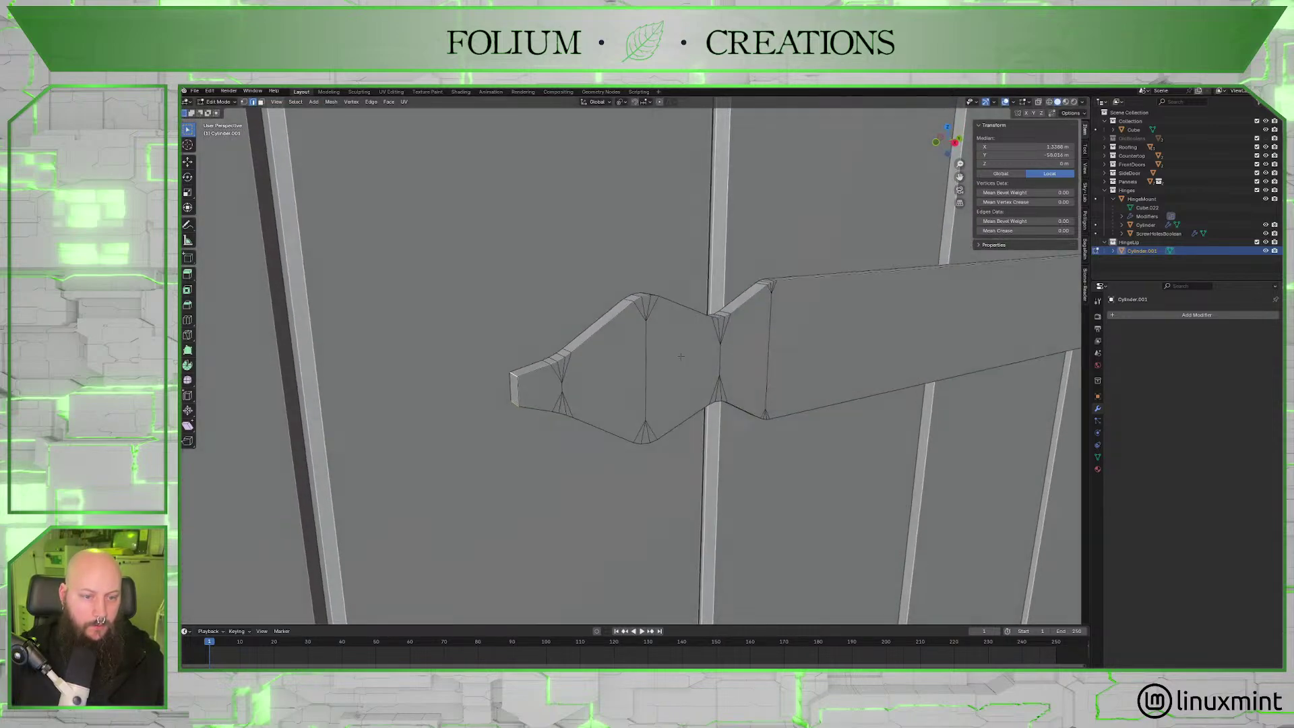
{"action": "key", "text": "ctrl+b"}
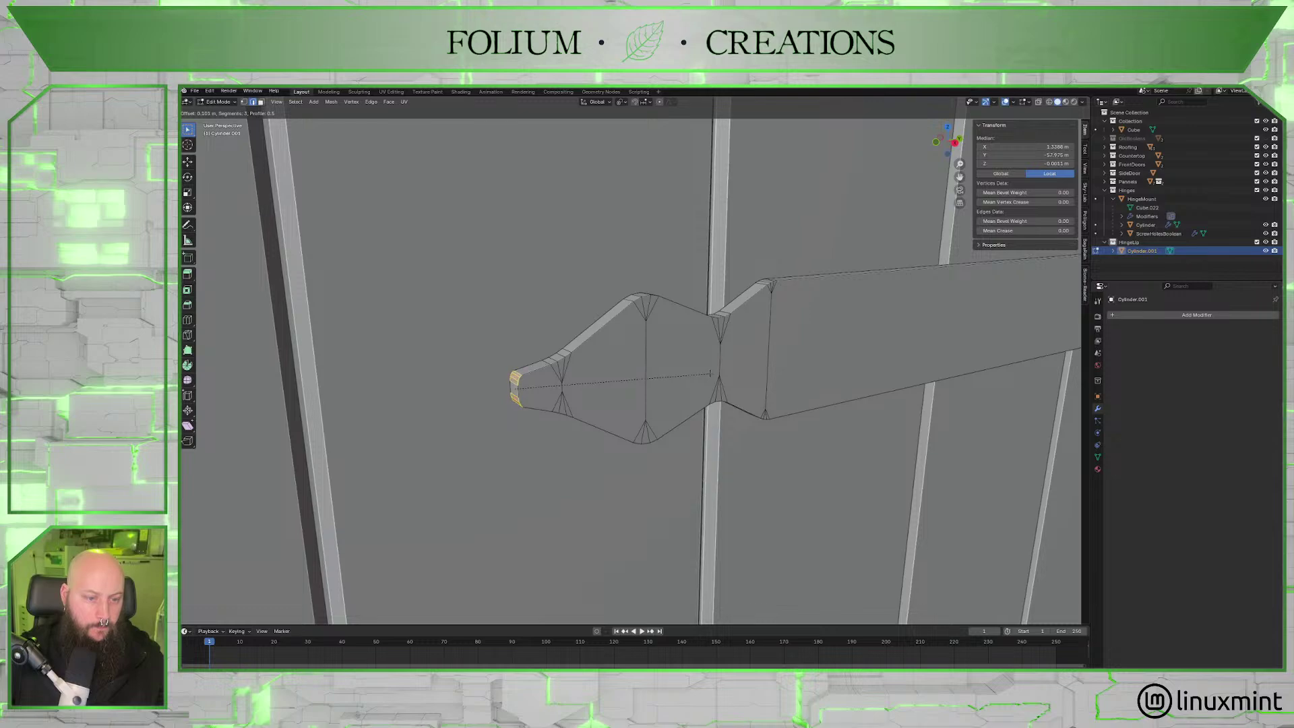
{"action": "left_click", "coordinate": [711, 373]}
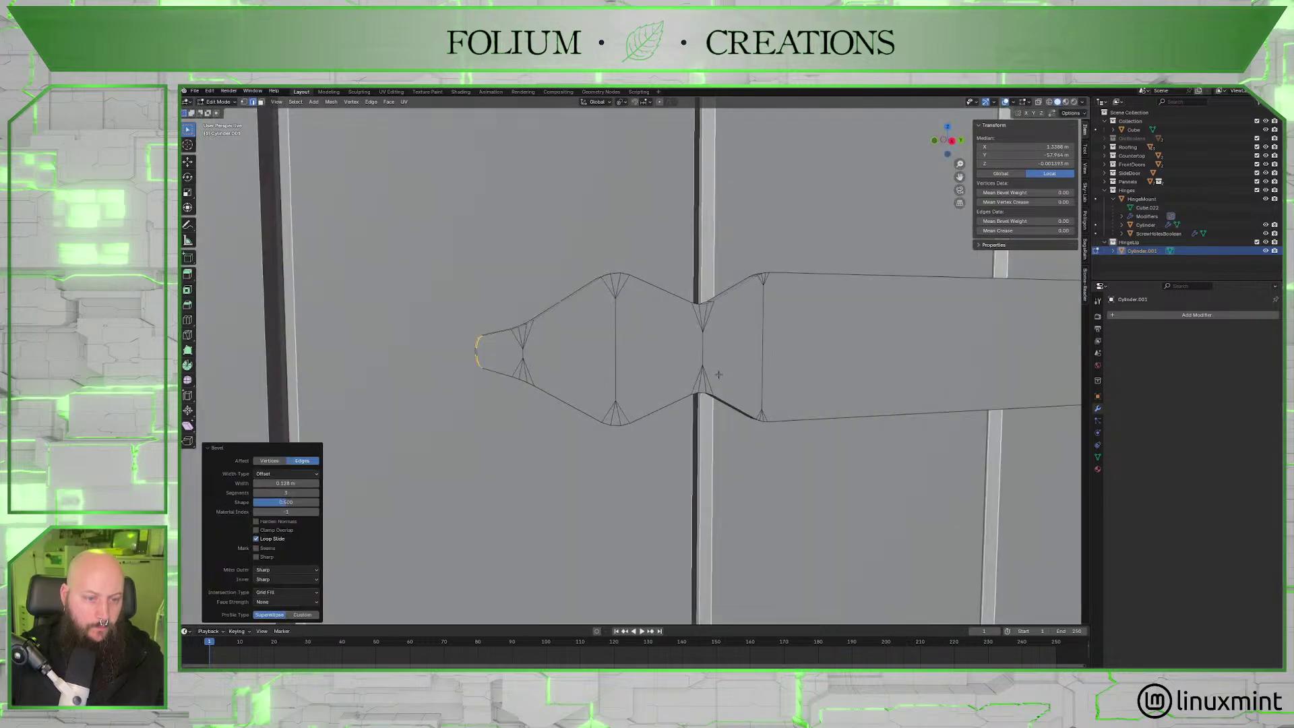
{"action": "key", "text": "Tab"}
{"action": "scroll", "coordinate": [716, 390], "scroll_direction": "down", "scroll_amount": 4}
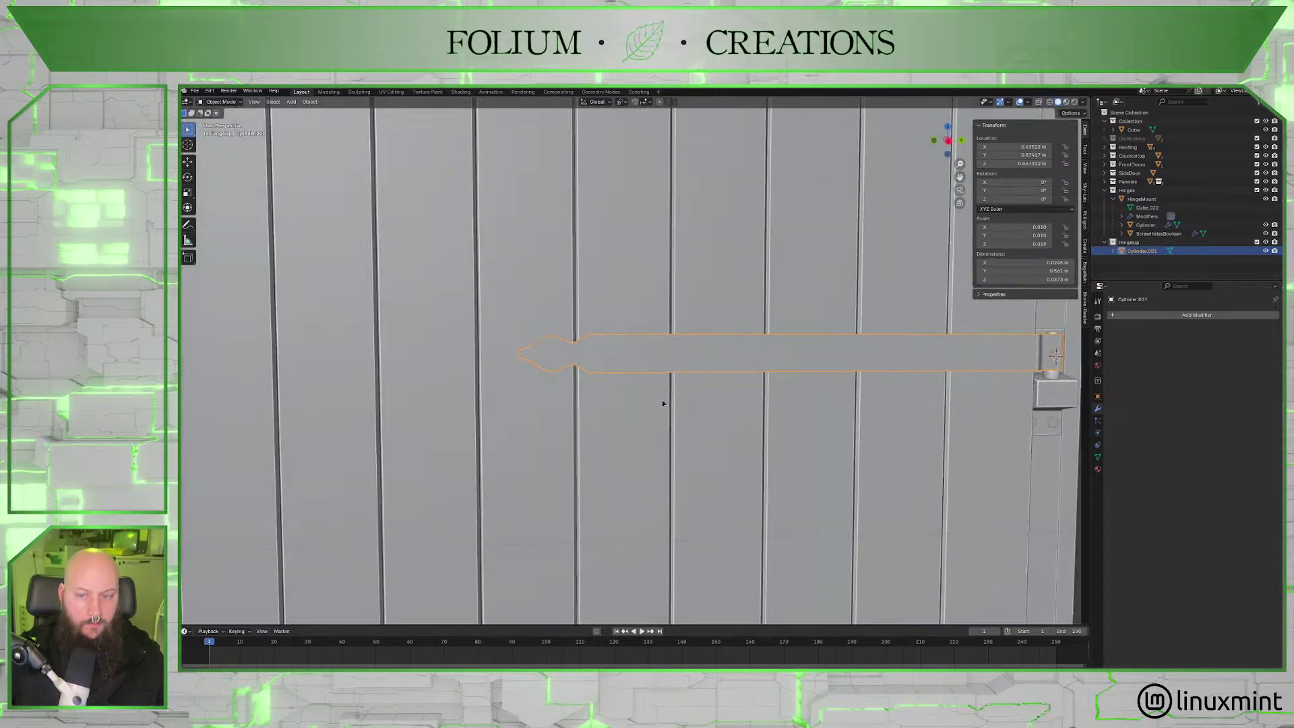
{"action": "middle_click_drag", "start_coordinate": [662, 404], "coordinate": [705, 370]}
Unwrap the hinge strap's entire mesh with Smart UV Project using the default settings.
{"action": "key", "text": "Tab"}
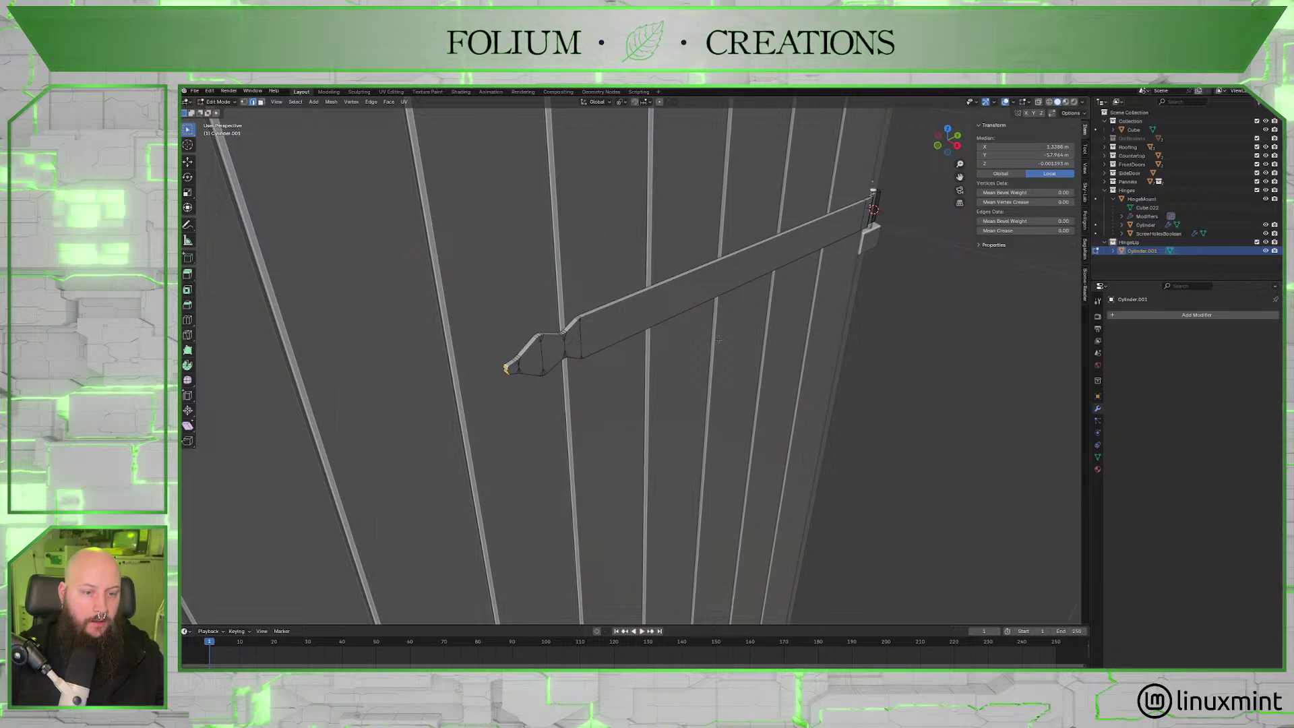
{"action": "key", "text": "a"}
{"action": "left_click", "coordinate": [404, 102]}
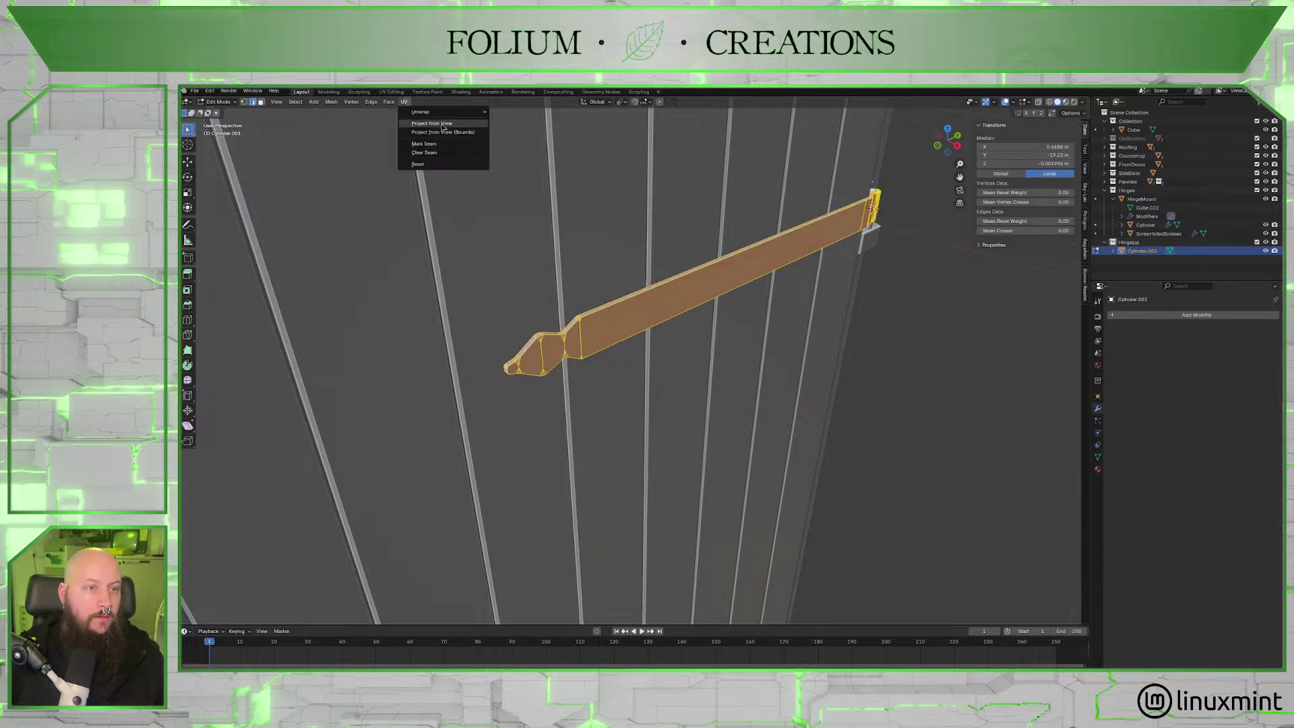
{"action": "mouse_move", "coordinate": [441, 112]}
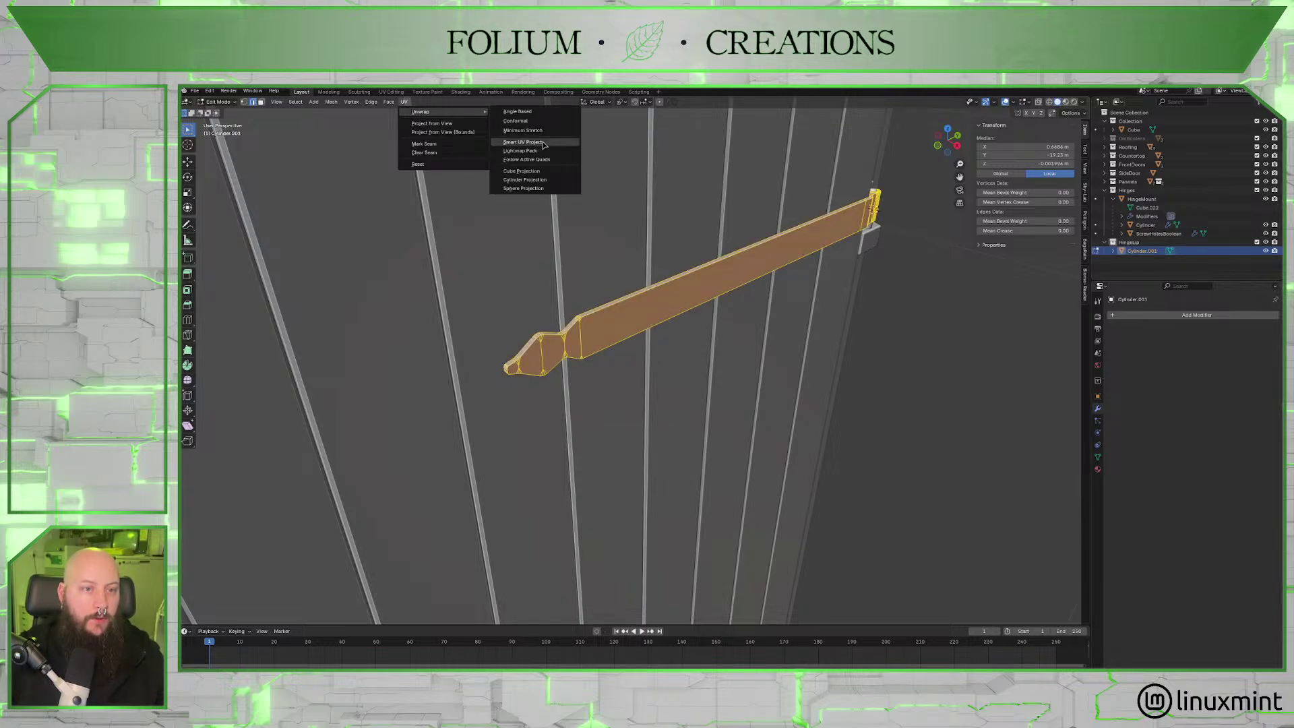
{"action": "left_click", "coordinate": [539, 142]}
{"action": "left_click", "coordinate": [523, 223]}
{"action": "key", "text": "Tab"}
Add a Bevel modifier to the hinge strap.
{"action": "middle_click_drag", "start_coordinate": [539, 229], "coordinate": [645, 369]}
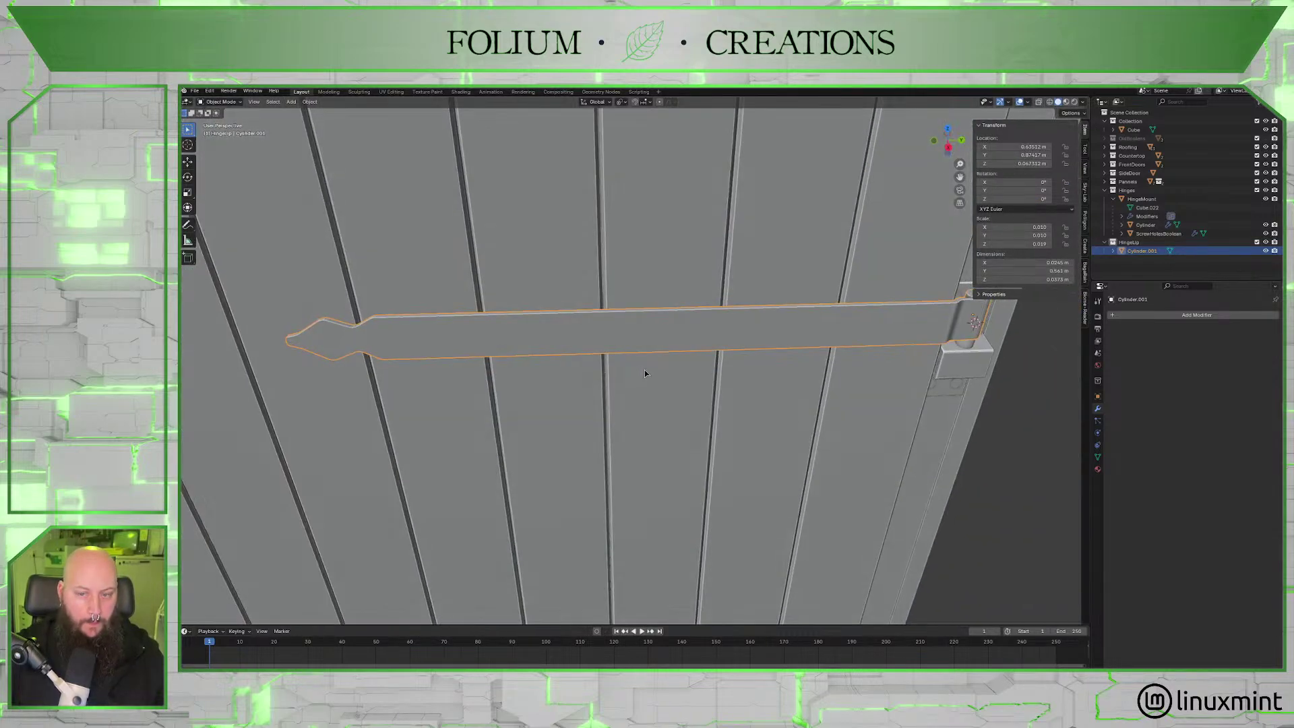
{"action": "left_click", "coordinate": [1174, 316]}
{"action": "mouse_move", "coordinate": [1174, 316]}
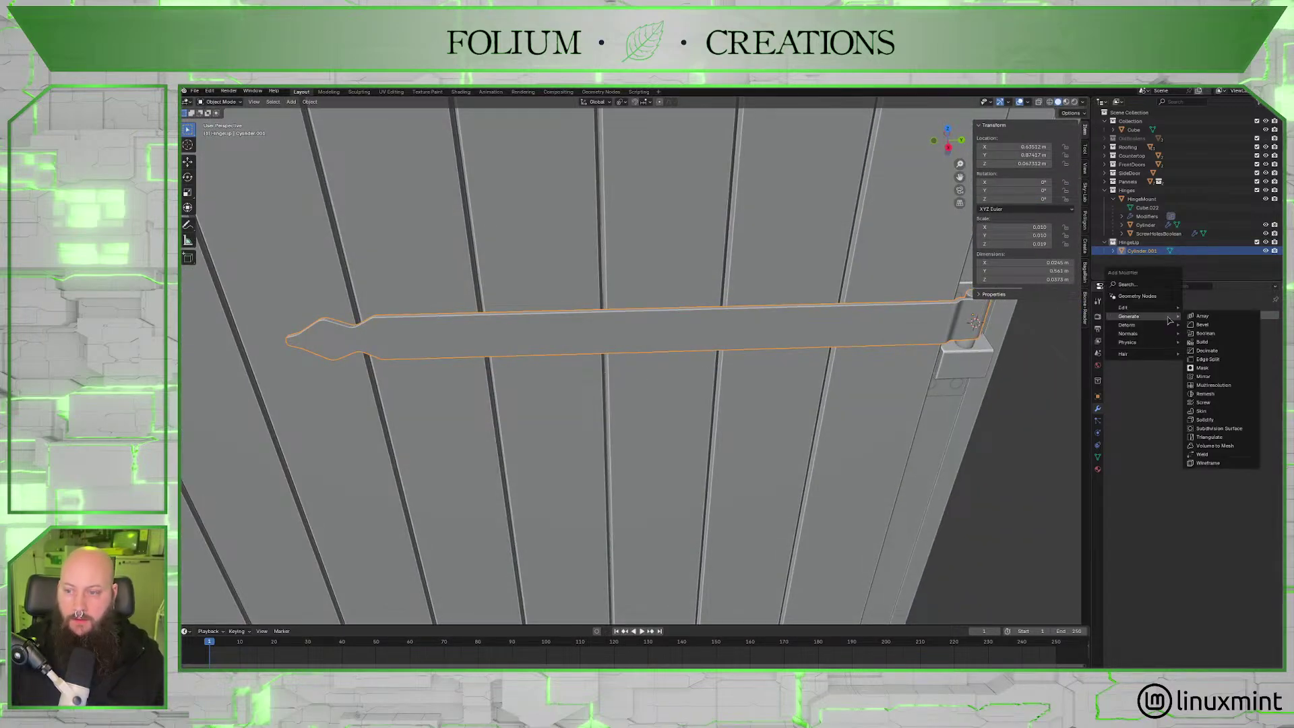
{"action": "left_click", "coordinate": [1226, 324]}
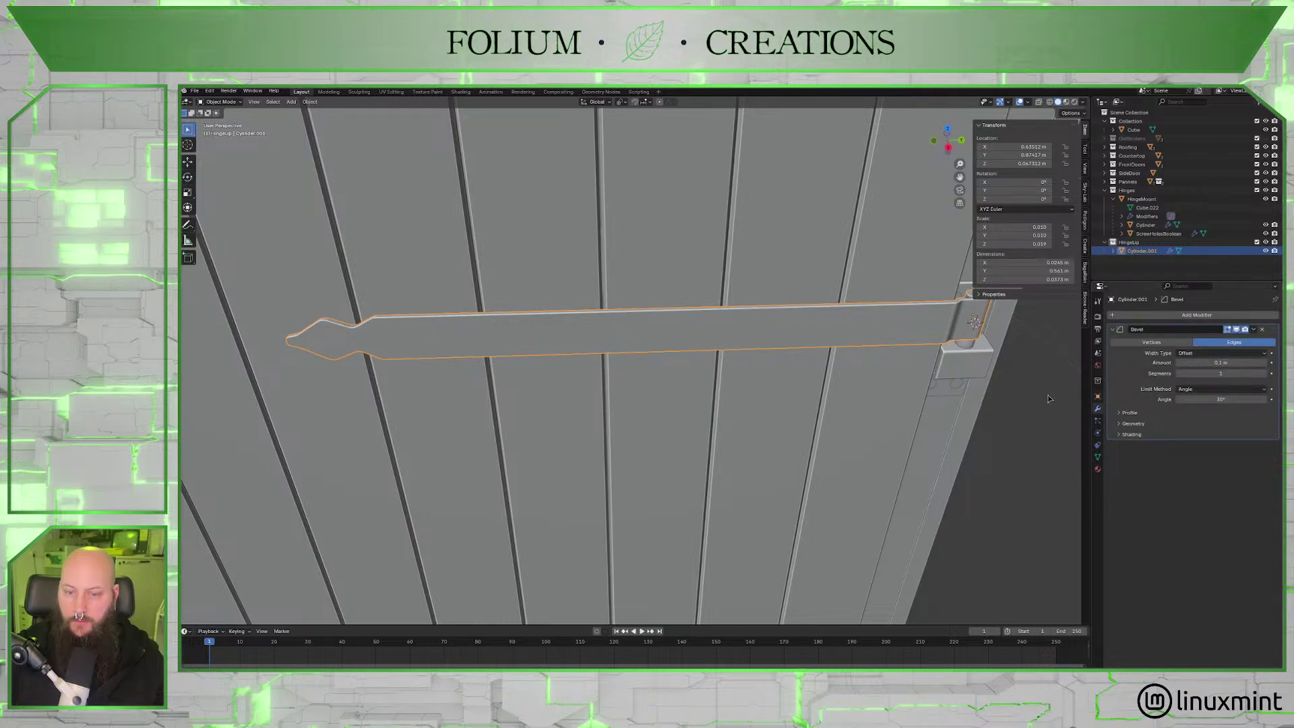
Set the Bevel modifier's amount to 0.15 m after examining the strap's edges from tip to barrel.
{"action": "middle_click_drag", "start_coordinate": [842, 377], "coordinate": [661, 399]}
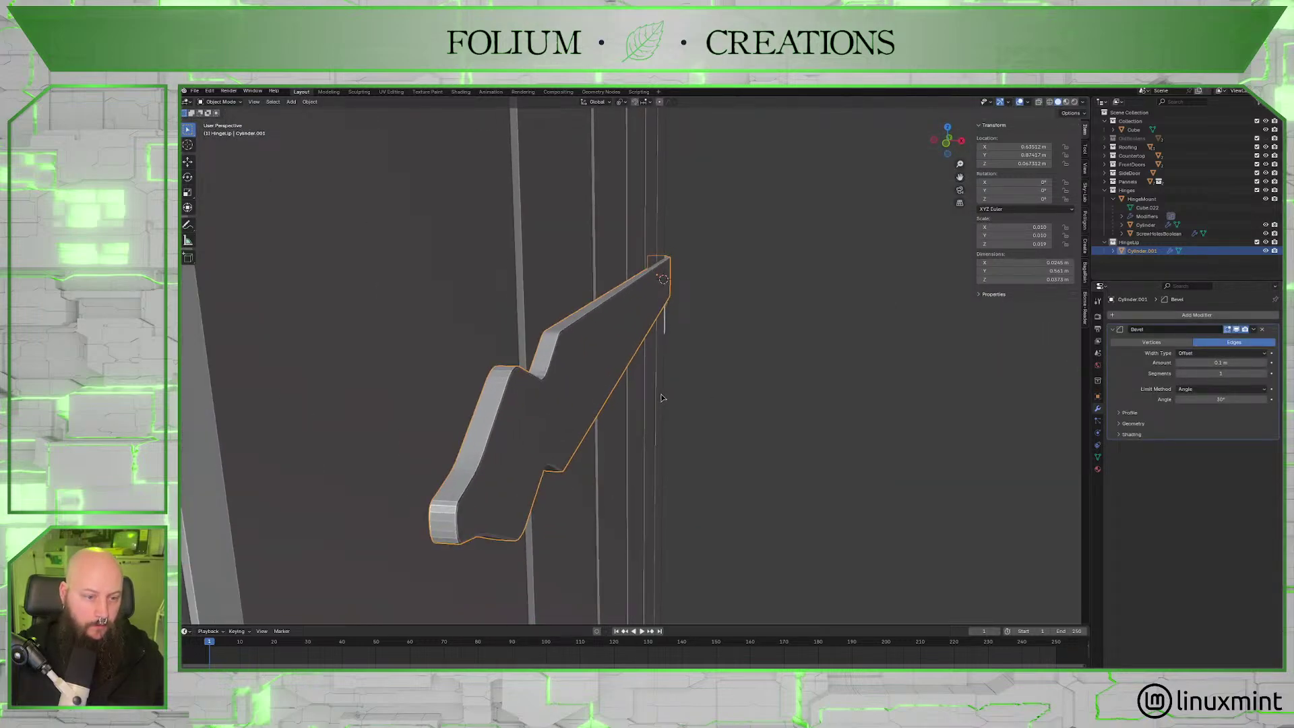
{"action": "scroll", "coordinate": [632, 406], "scroll_direction": "up", "scroll_amount": 3}
{"action": "scroll", "coordinate": [637, 395], "scroll_direction": "down", "scroll_amount": 2}
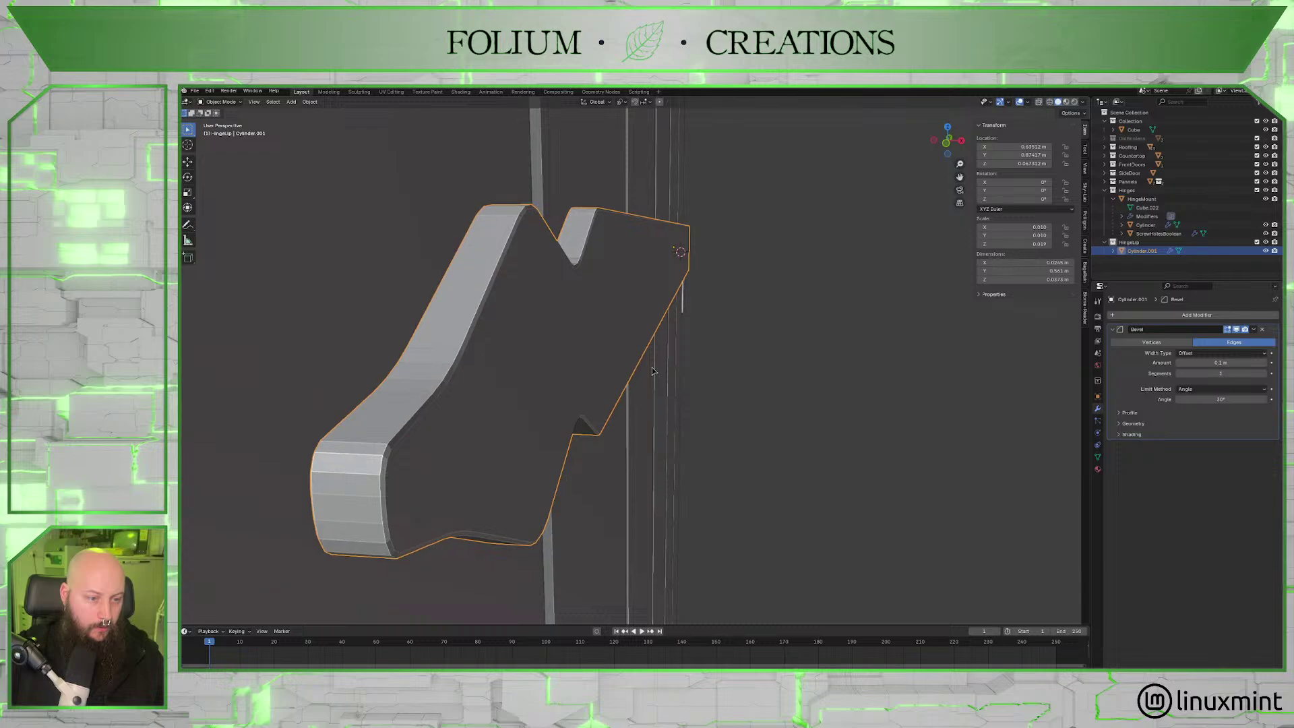
{"action": "scroll", "coordinate": [644, 378], "scroll_direction": "up", "scroll_amount": 4}
{"action": "scroll", "coordinate": [643, 379], "scroll_direction": "down", "scroll_amount": 3}
{"action": "middle_click_drag", "start_coordinate": [649, 375], "coordinate": [796, 395]}
{"action": "scroll", "coordinate": [806, 391], "scroll_direction": "up", "scroll_amount": 3}
{"action": "left_click", "coordinate": [1210, 363]}
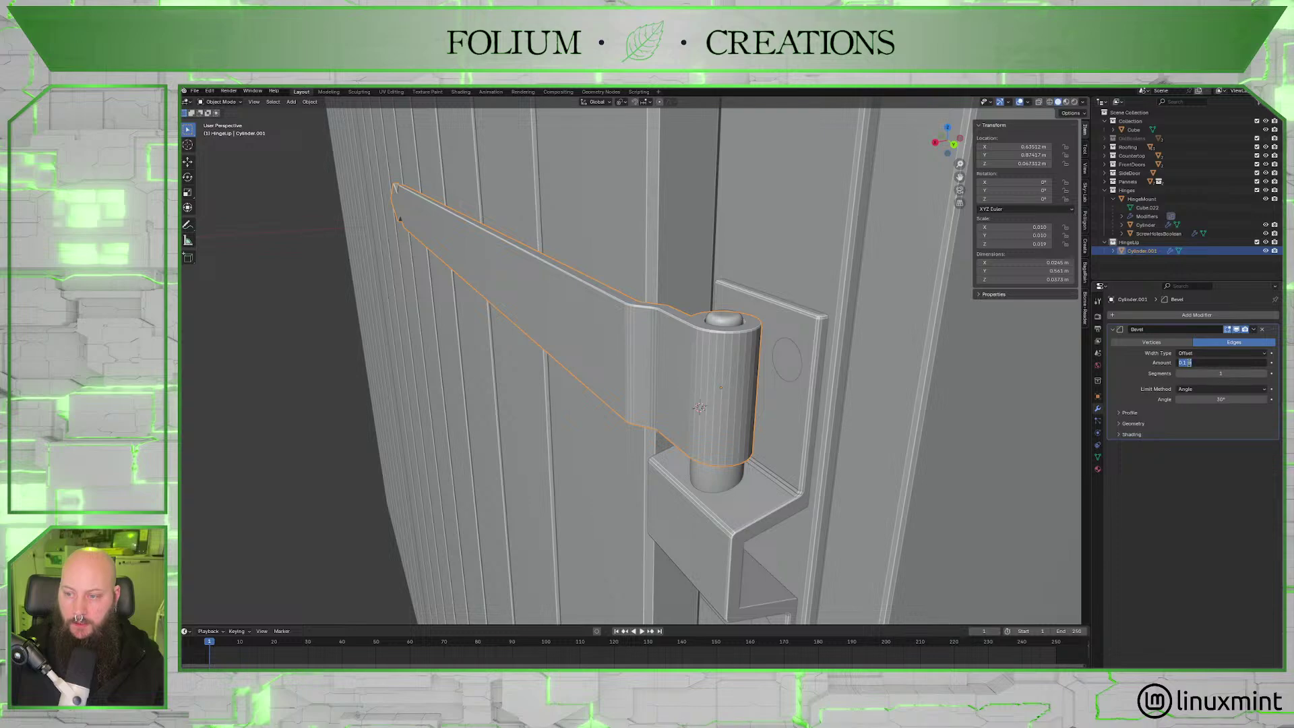
{"action": "type", "text": "5"}
{"action": "key", "text": "Return"}
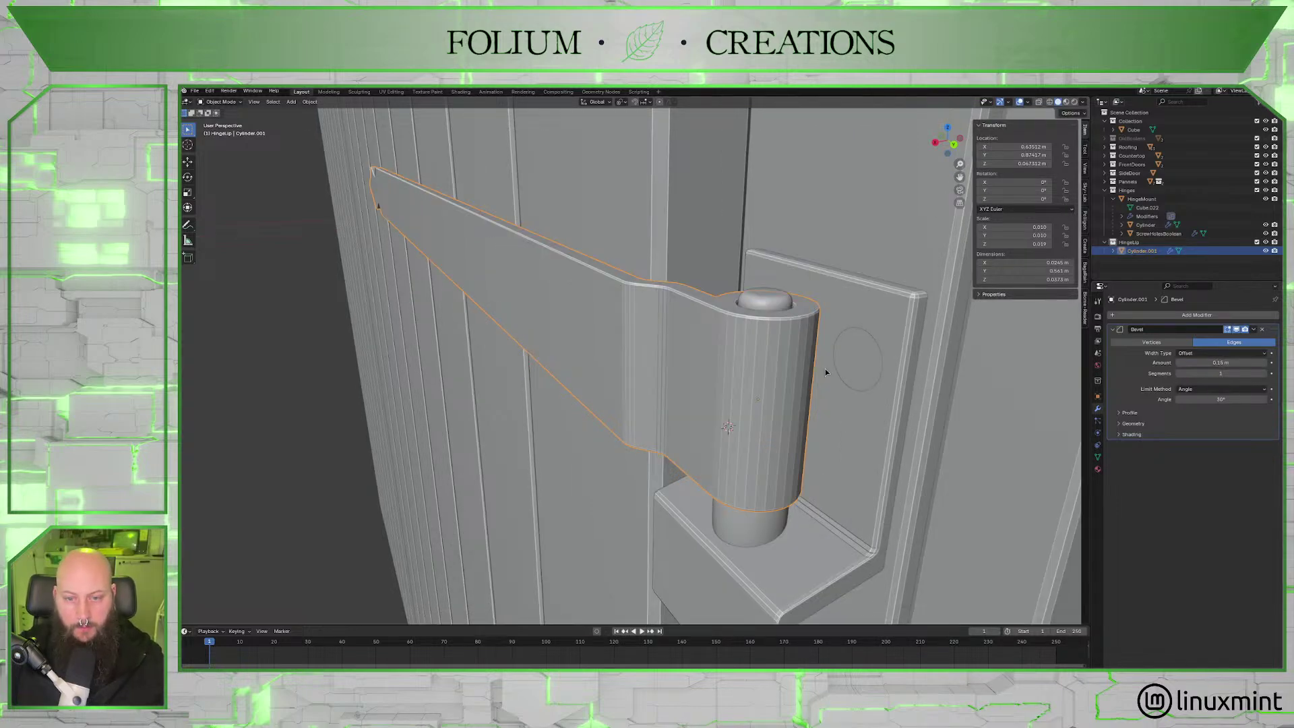
Try lowering the Bevel modifier's angle limit to 17° on the hinge barrel, and restore it to 30°.
{"action": "scroll", "coordinate": [771, 386], "scroll_direction": "up", "scroll_amount": 6}
{"action": "scroll", "coordinate": [758, 387], "scroll_direction": "up", "scroll_amount": 2}
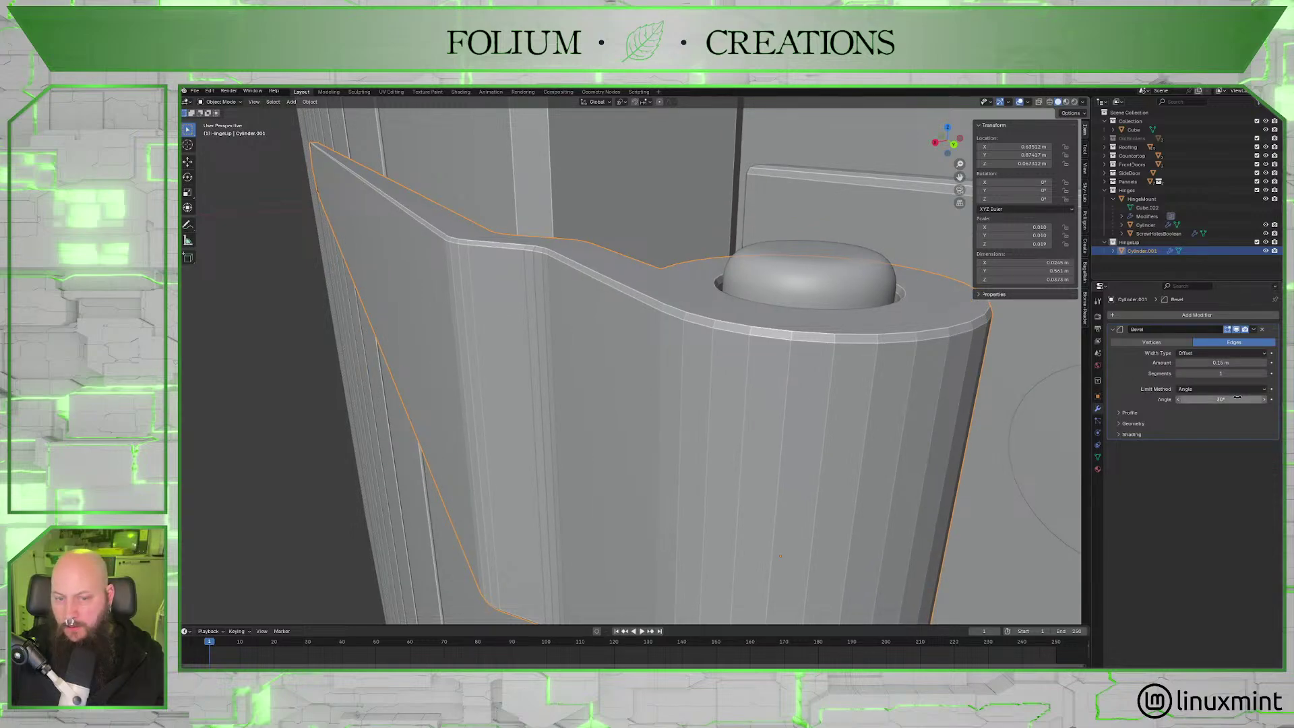
{"action": "left_click_drag", "start_coordinate": [1238, 398], "coordinate": [1231, 398]}
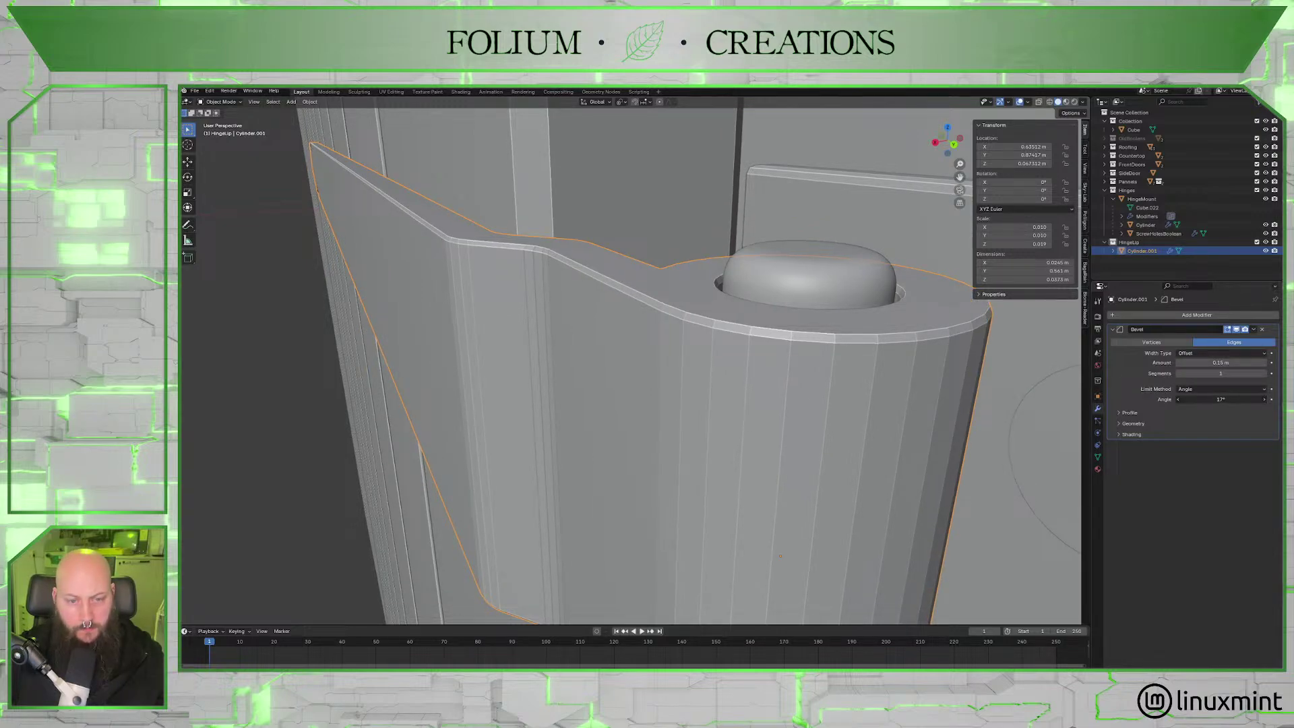
{"action": "left_click_drag", "start_coordinate": [1237, 399], "coordinate": [1237, 398]}
Try the Depth and Width options as the Bevel modifier's width type.
{"action": "left_click", "coordinate": [1219, 353]}
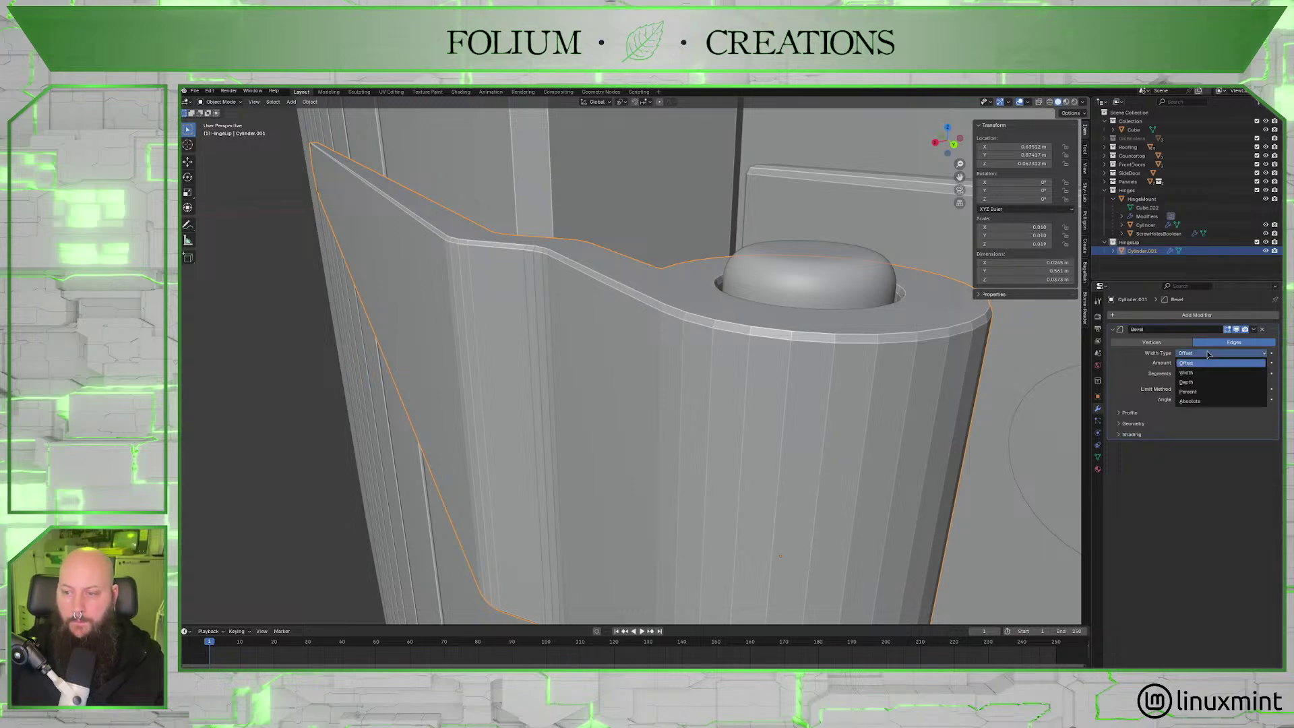
{"action": "left_click", "coordinate": [1207, 382]}
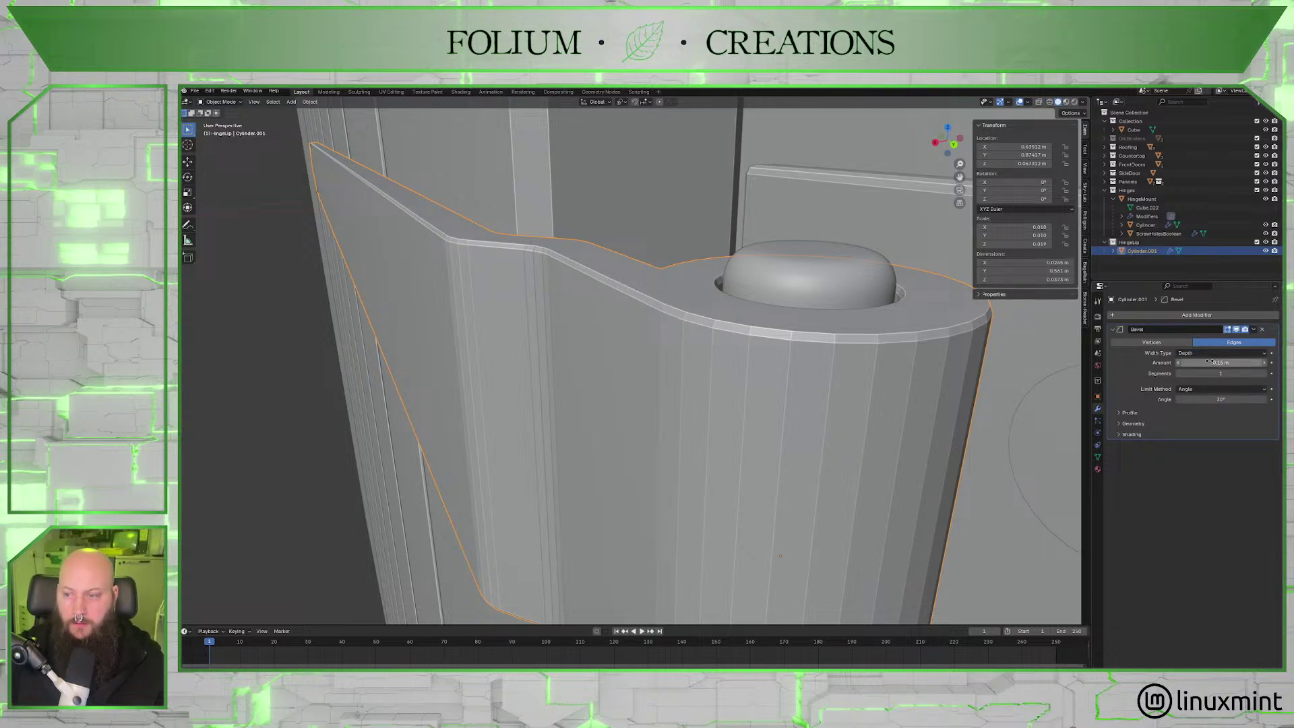
{"action": "left_click", "coordinate": [1210, 353]}
{"action": "left_click", "coordinate": [1206, 373]}
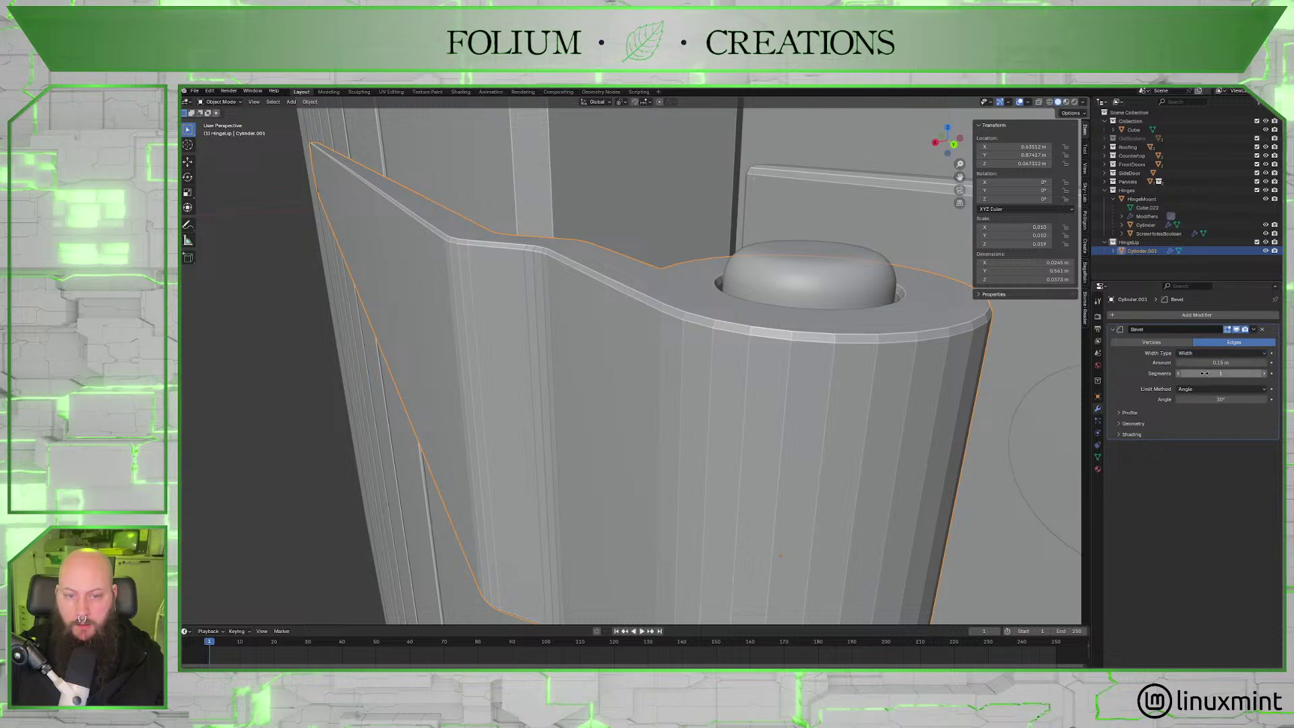
Try the Absolute width type on the Bevel modifier and examine the bevelled edges around the strap and barrel.
{"action": "left_click", "coordinate": [1213, 353]}
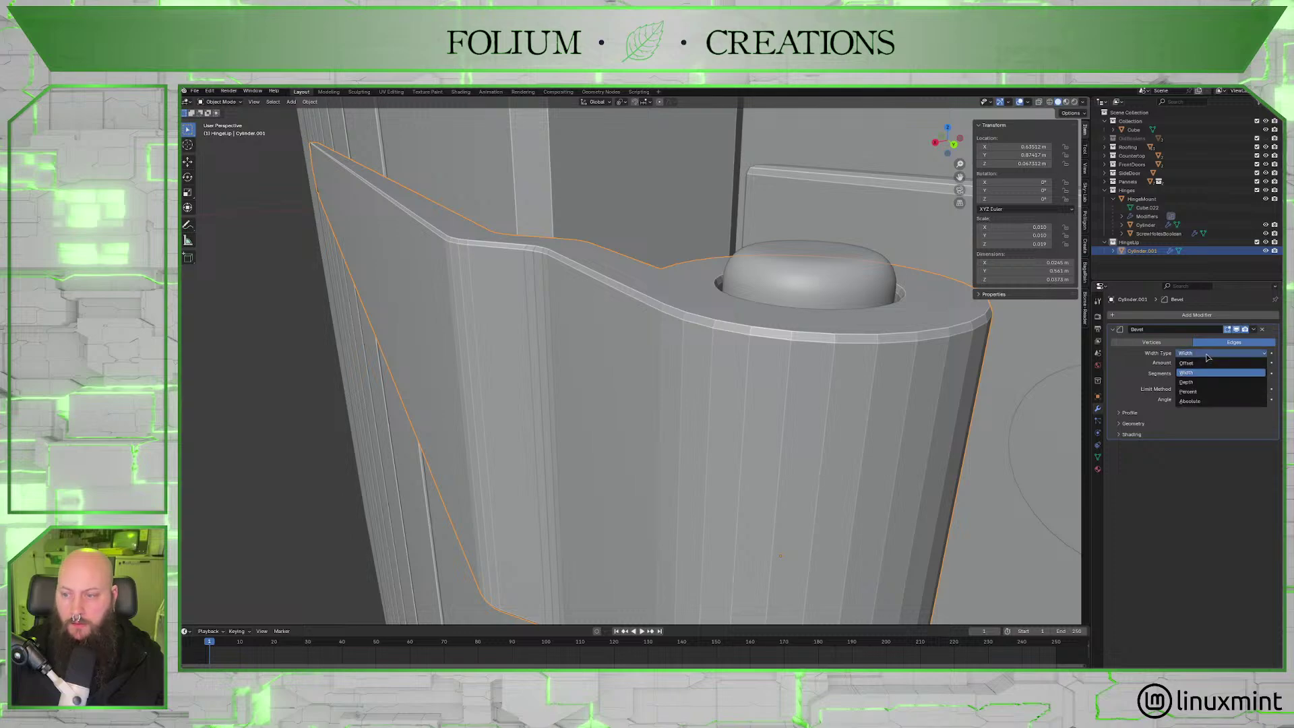
{"action": "left_click", "coordinate": [1210, 401]}
{"action": "scroll", "coordinate": [858, 375], "scroll_direction": "up", "scroll_amount": 4}
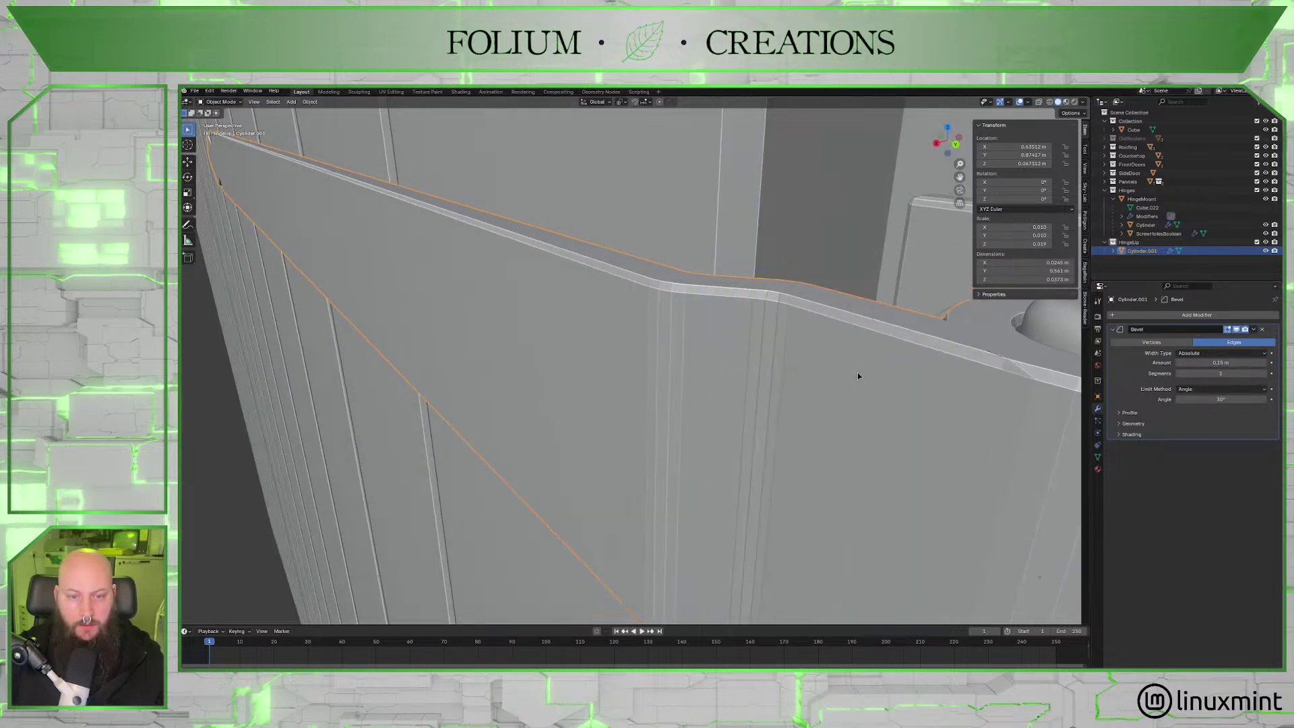
{"action": "scroll", "coordinate": [847, 386], "scroll_direction": "down", "scroll_amount": 3}
{"action": "scroll", "coordinate": [833, 394], "scroll_direction": "up", "scroll_amount": 6}
{"action": "scroll", "coordinate": [820, 393], "scroll_direction": "down", "scroll_amount": 6}
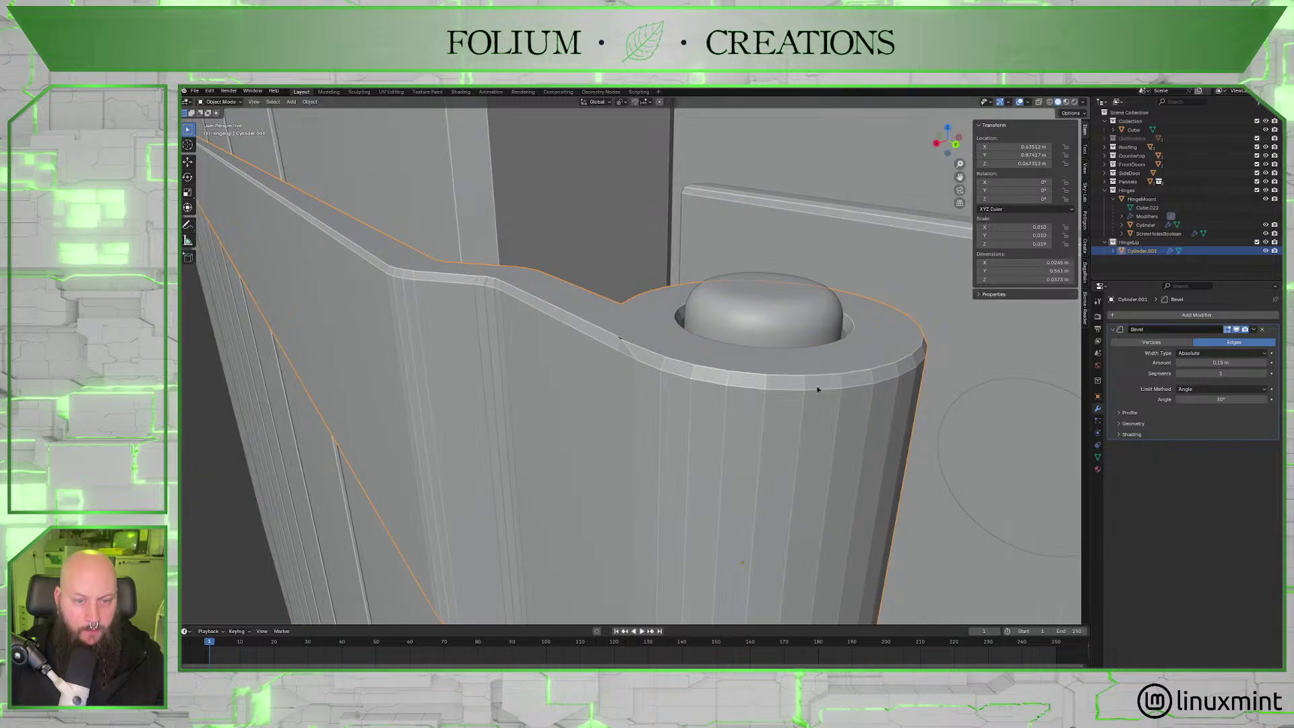
{"action": "scroll", "coordinate": [922, 409], "scroll_direction": "up", "scroll_amount": 2}
{"action": "middle_click_drag", "start_coordinate": [922, 409], "coordinate": [651, 353]}
Inspect the strap's mesh in Edit Mode and set the Bevel modifier's width type back to Offset.
{"action": "key", "text": "Tab"}
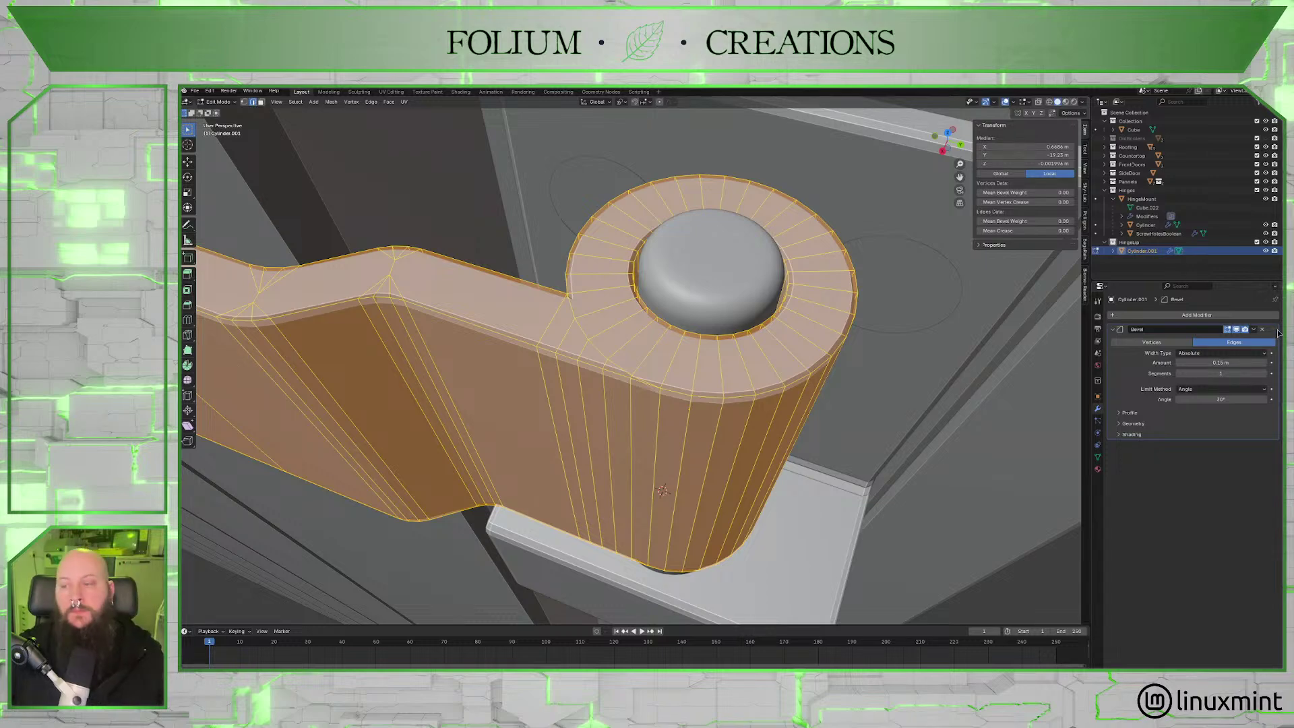
{"action": "left_click", "coordinate": [1242, 354]}
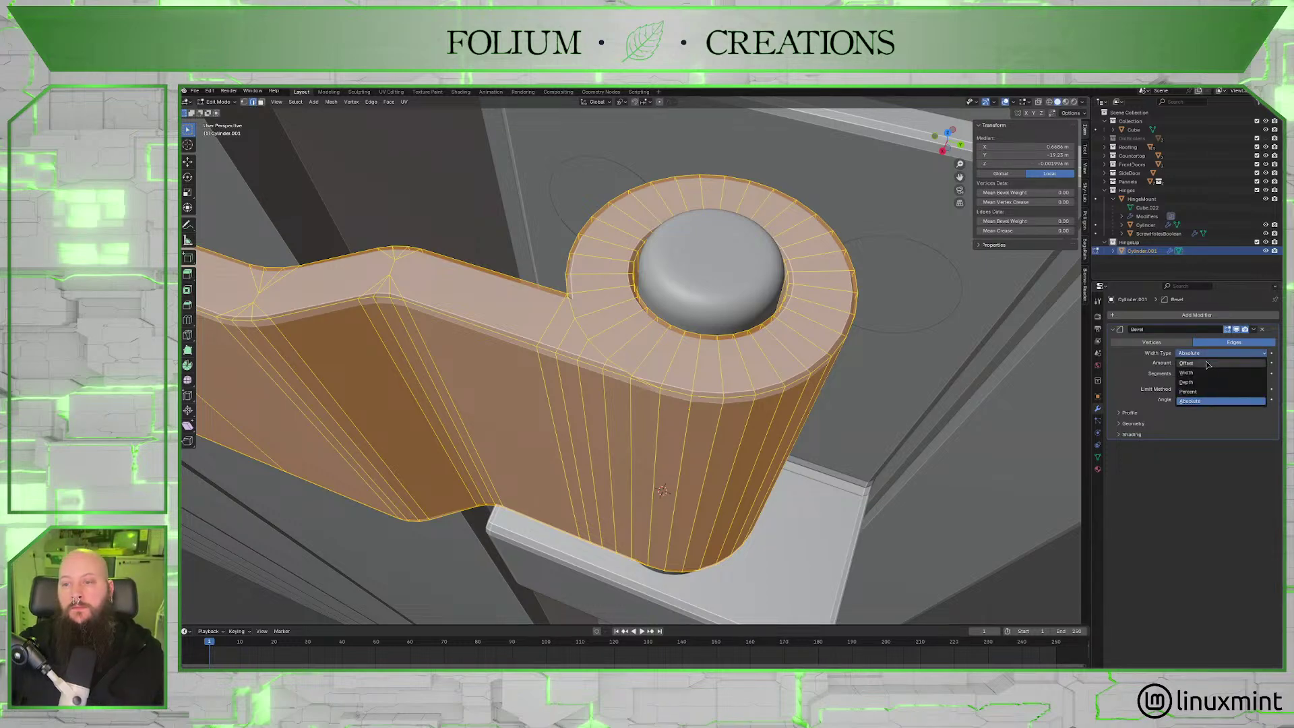
{"action": "left_click", "coordinate": [1213, 364]}
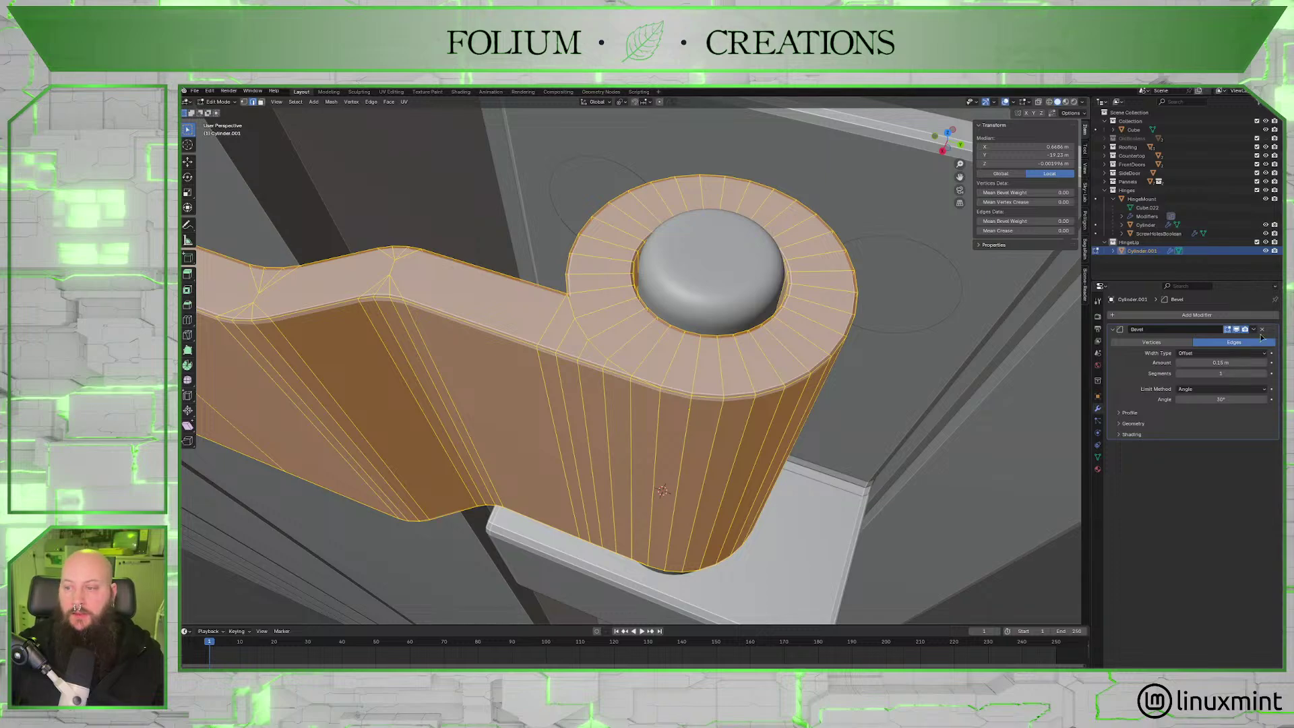
{"action": "key", "text": "Tab"}
Duplicate the hinge mount's ScrewHolesBoolean object in a side view and move the copy along Y to about 0.78 m.
{"action": "middle_click_drag", "start_coordinate": [594, 276], "coordinate": [806, 338]}
{"action": "scroll", "coordinate": [522, 217], "scroll_direction": "down", "scroll_amount": 2}
{"action": "scroll", "coordinate": [714, 264], "scroll_direction": "down", "scroll_amount": 3}
{"action": "left_click", "coordinate": [903, 385]}
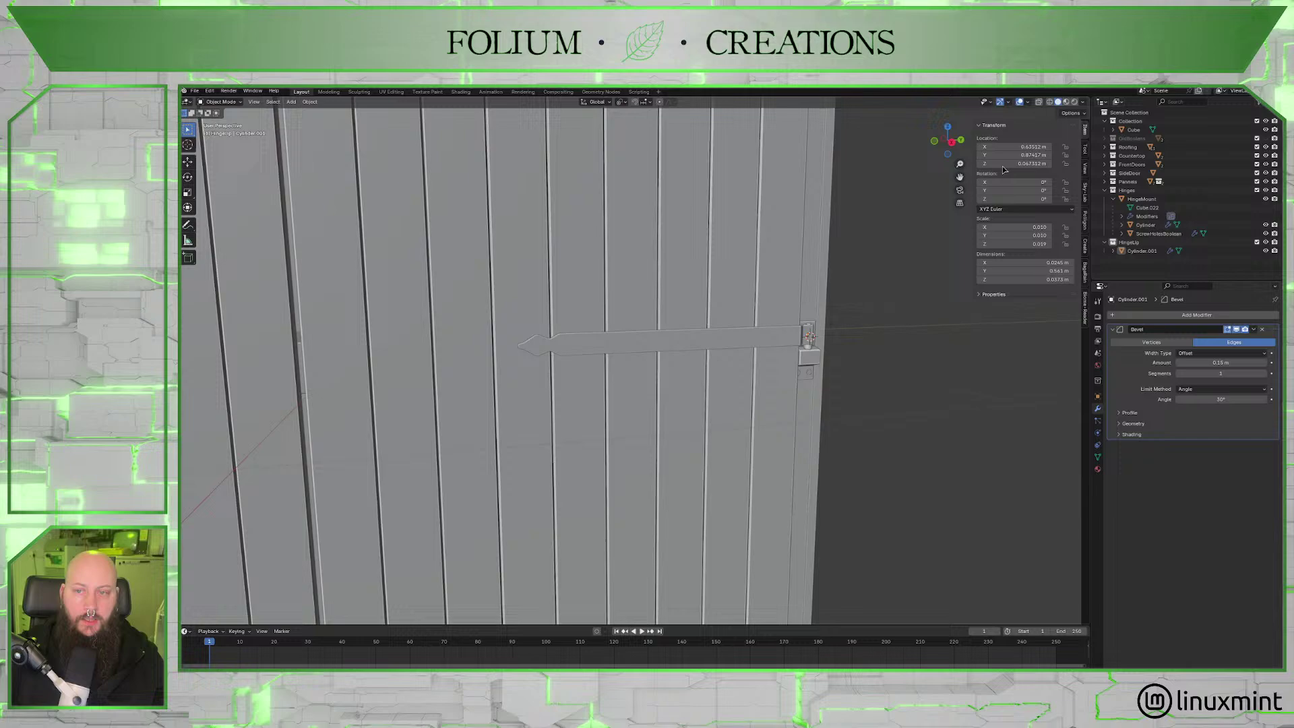
{"action": "left_click", "coordinate": [953, 144]}
{"action": "left_click", "coordinate": [775, 368]}
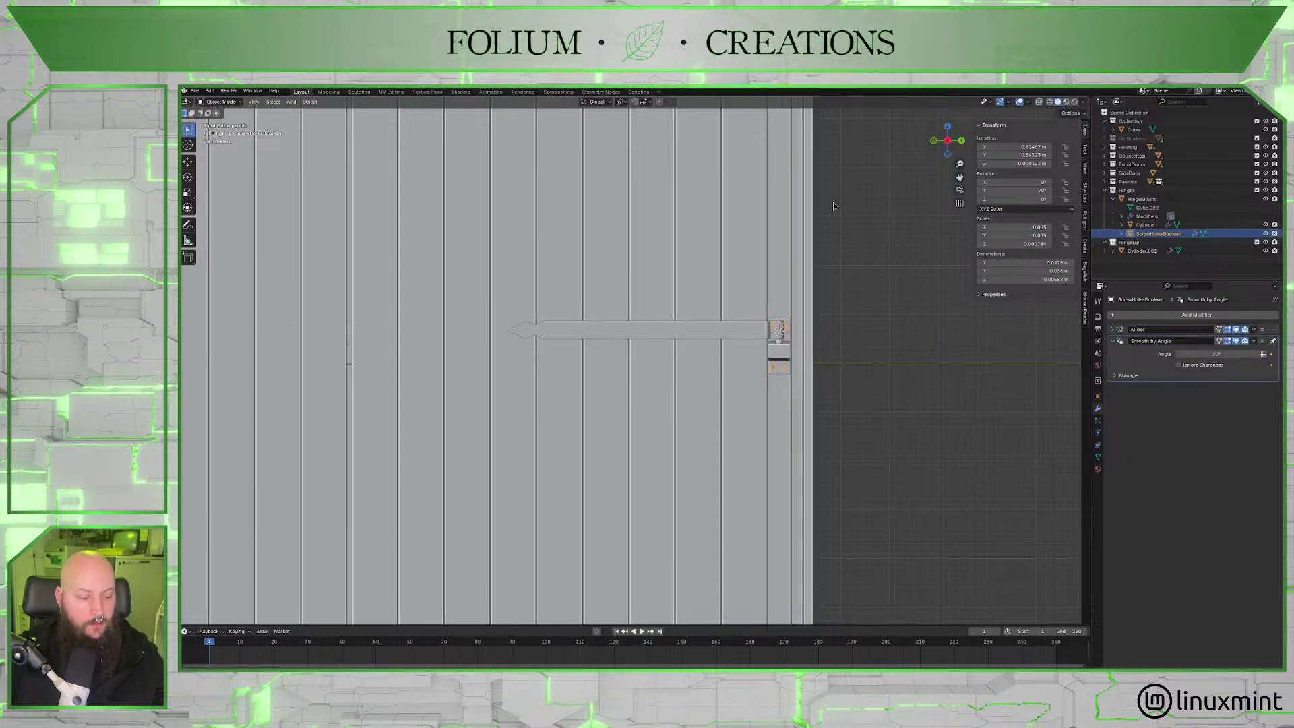
{"action": "key", "text": "shift+d"}
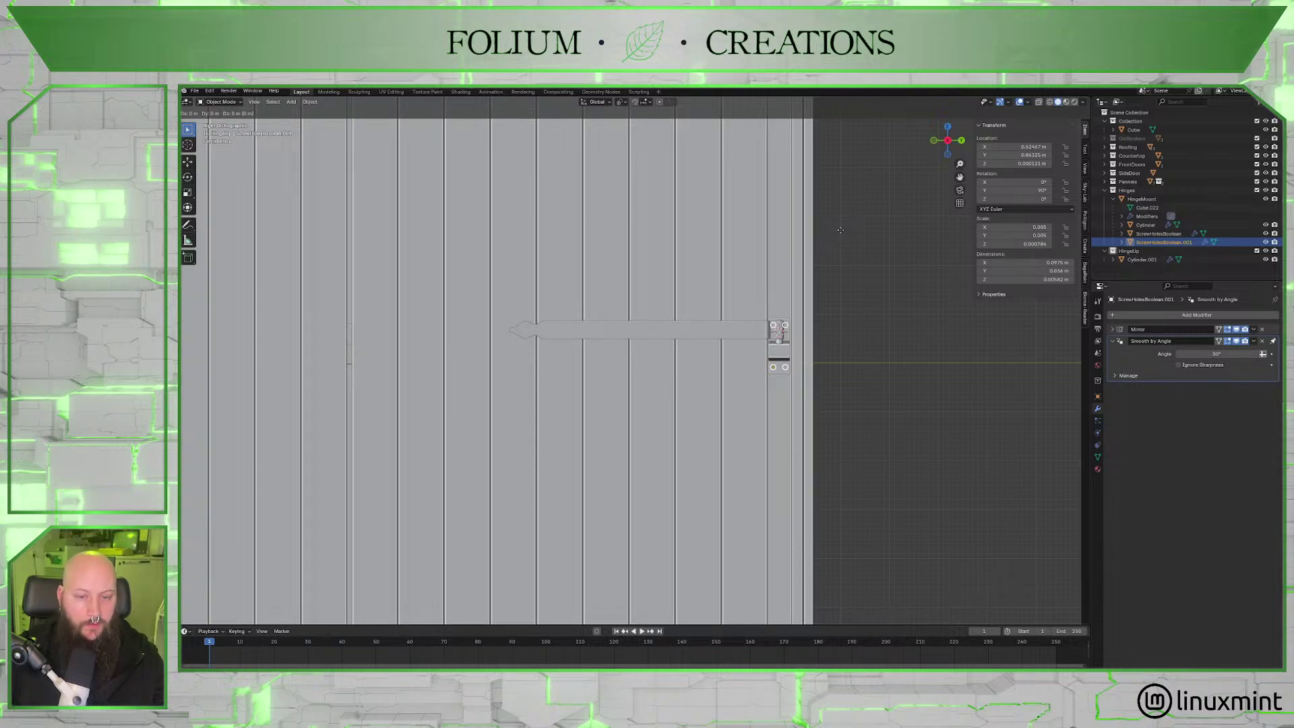
{"action": "key", "text": "y"}
{"action": "left_click", "coordinate": [794, 234]}
Place the duplicated screw-hole object in the HingeUp collection and rename it ScrewHolesBoolean2.
{"action": "left_click_drag", "start_coordinate": [1161, 242], "coordinate": [1144, 258]}
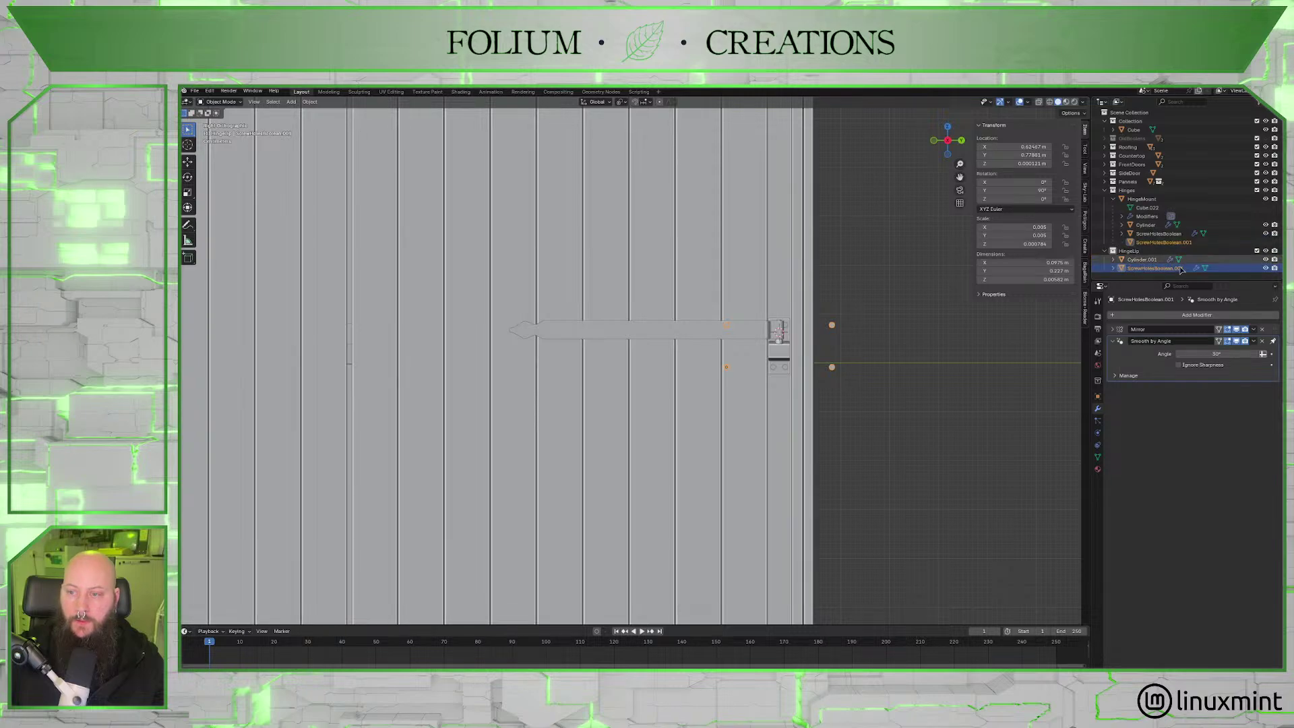
{"action": "double_click", "coordinate": [1182, 269]}
{"action": "left_click", "coordinate": [1207, 275]}
{"action": "key", "text": "BackSpace"}
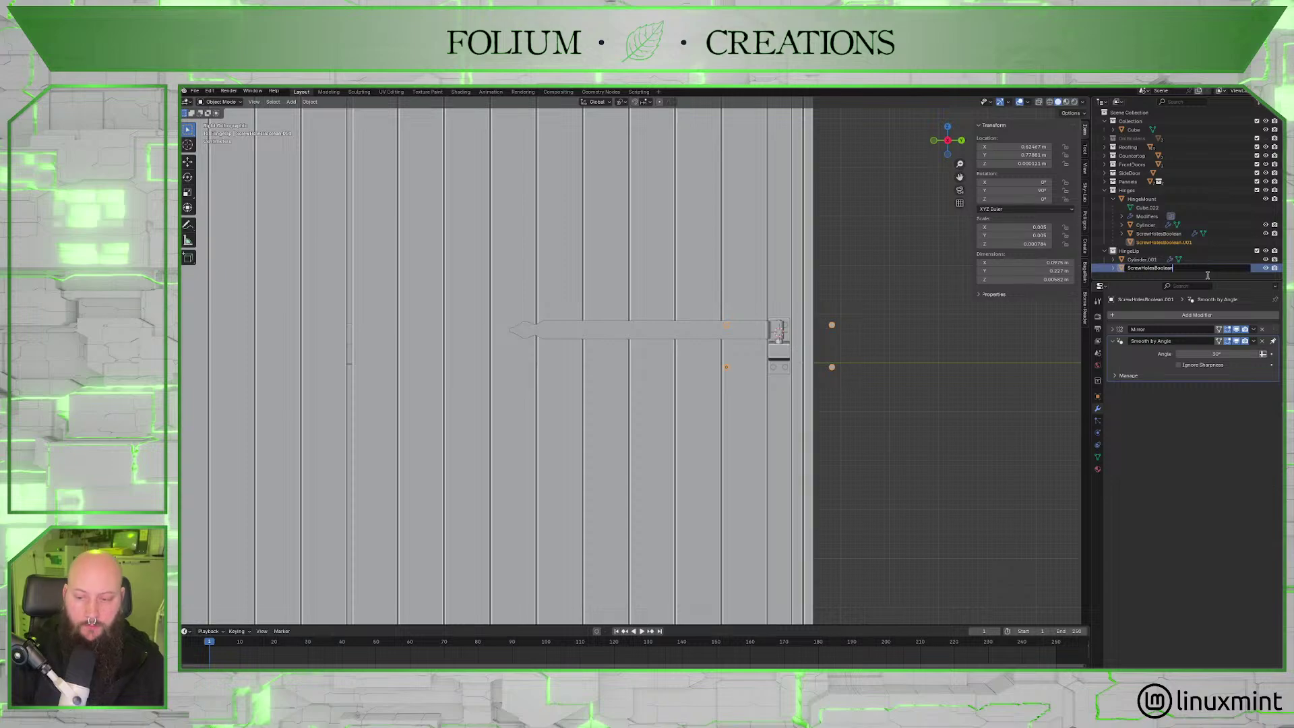
{"action": "type", "text": "2"}
{"action": "key", "text": "Return"}
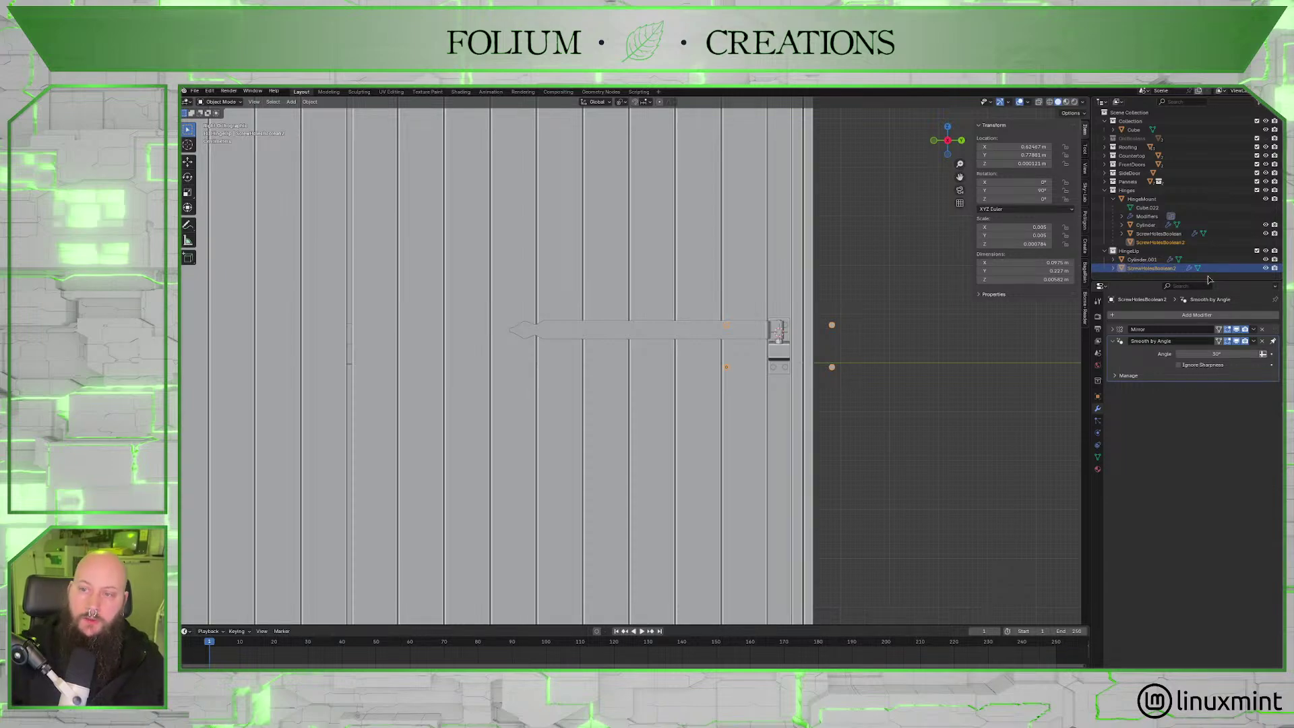
Rename the strap object Cylinder.002 in the HingeUp collection to HingeUp.
{"action": "left_click", "coordinate": [1144, 259]}
{"action": "double_click", "coordinate": [1144, 259]}
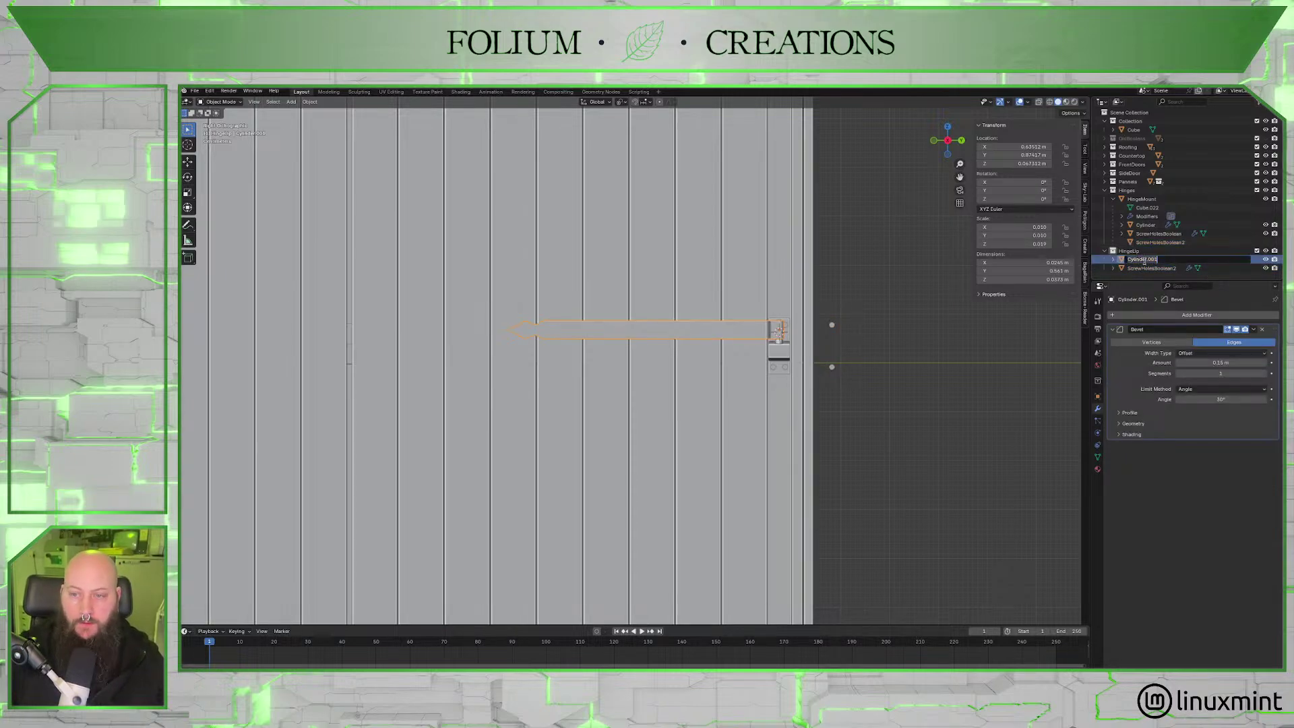
{"action": "type", "text": "HingeLip"}
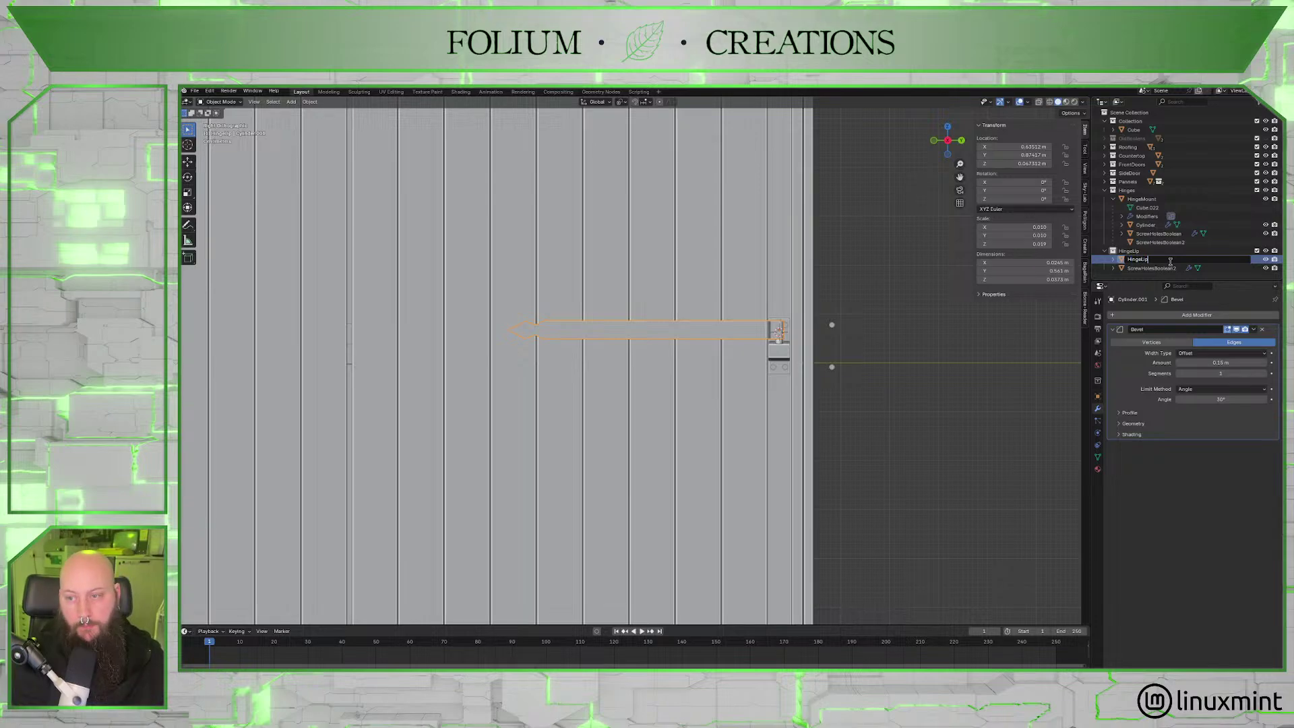
{"action": "key", "text": "Return"}
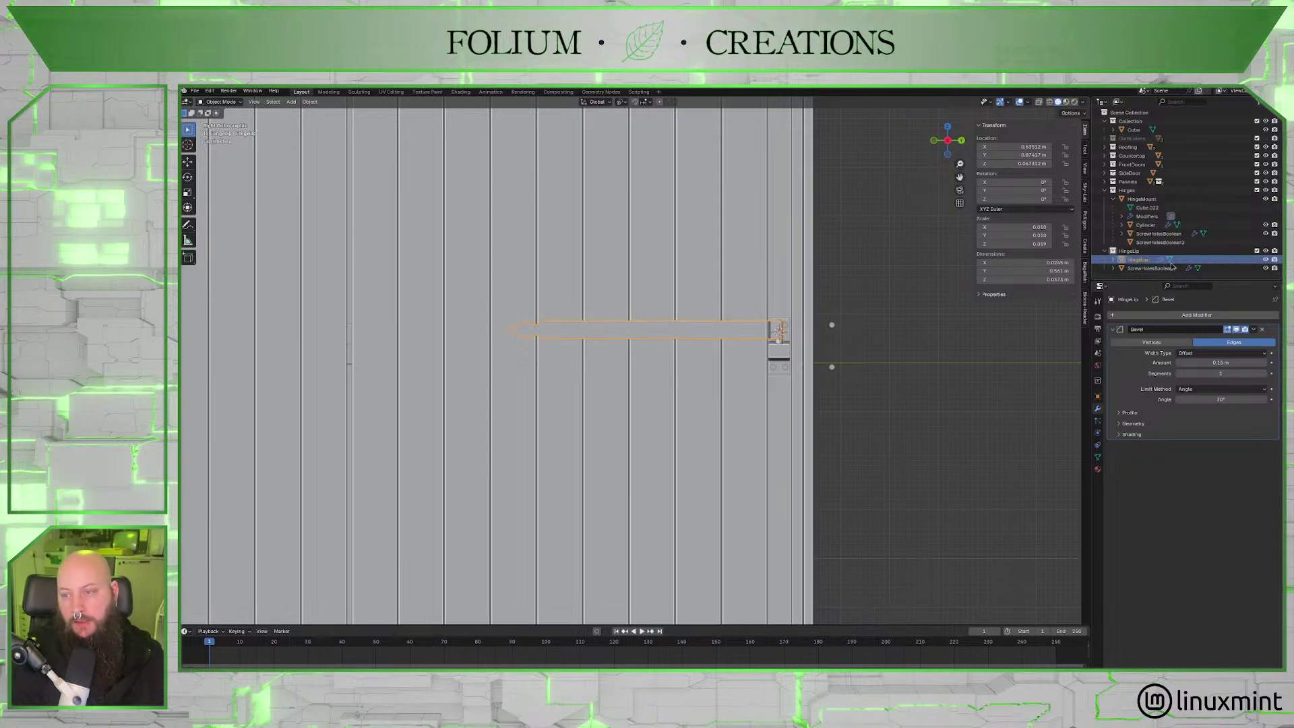
Remove the Mirror modifier from ScrewHolesBoolean2 and move the object up along Z by about 0.078 m onto the strap.
{"action": "left_click", "coordinate": [833, 325]}
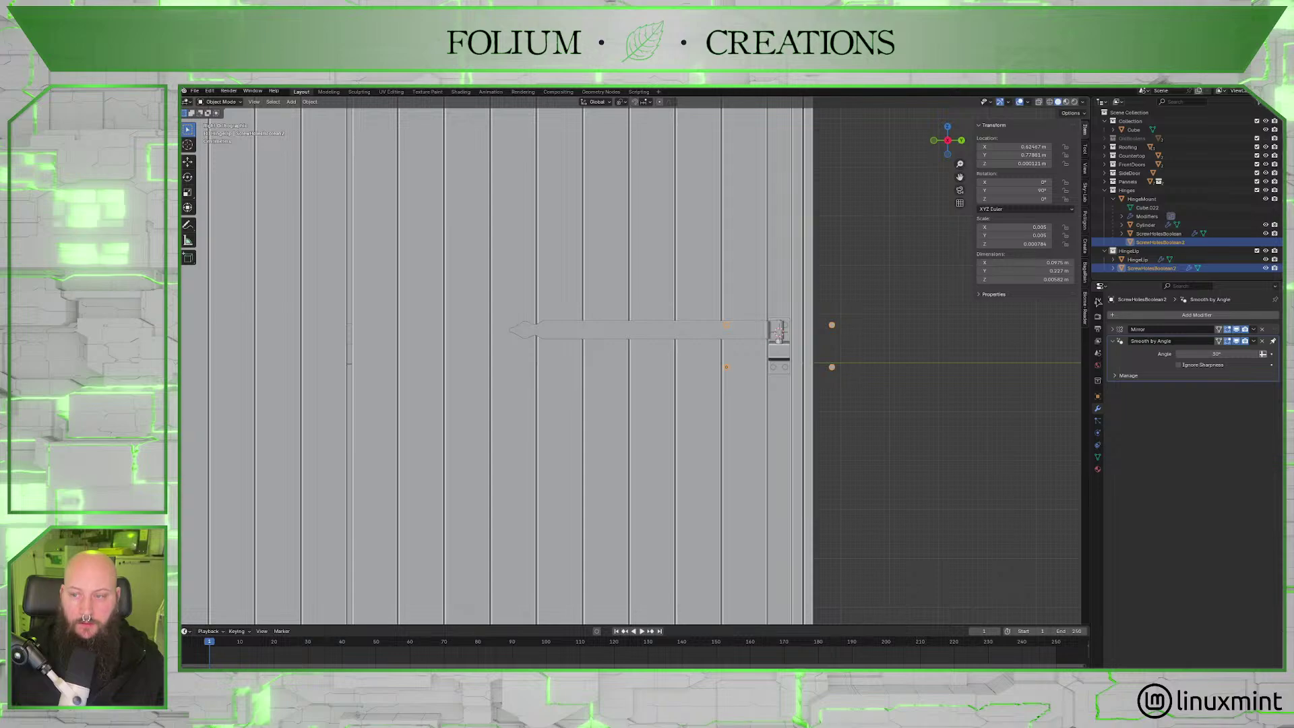
{"action": "left_click", "coordinate": [1262, 329]}
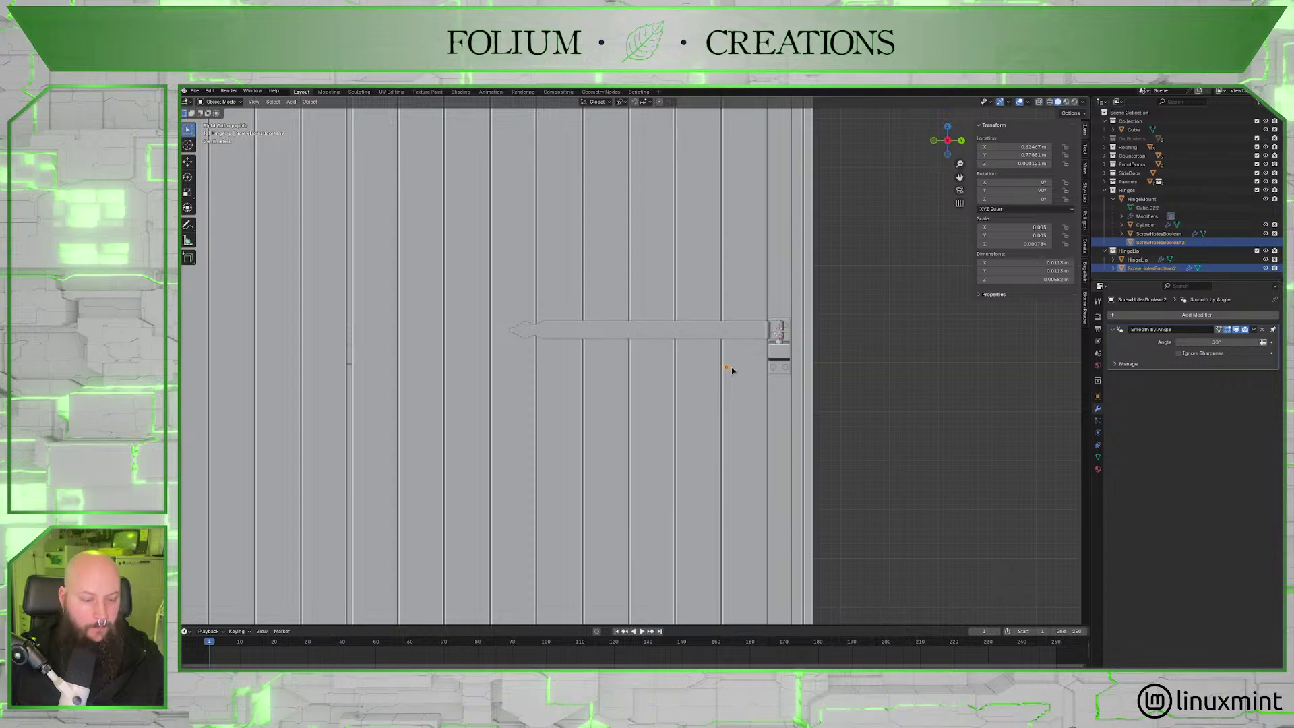
{"action": "key", "text": "g"}
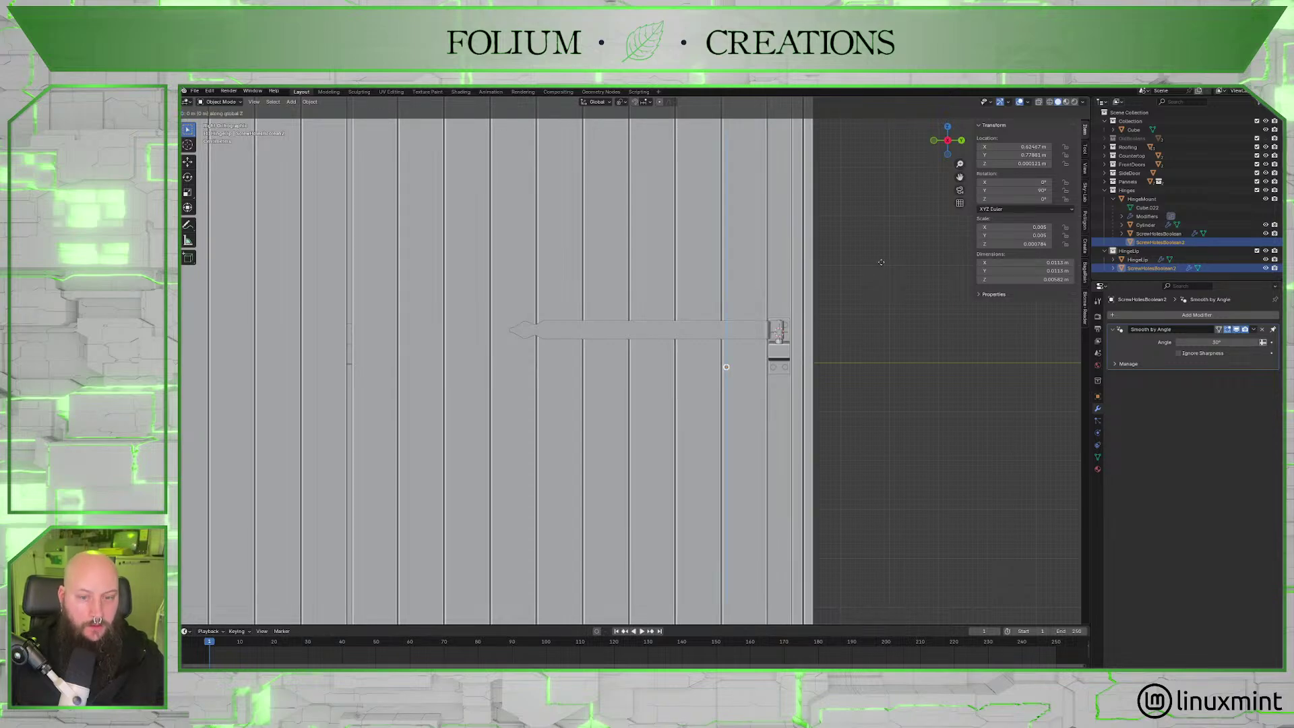
{"action": "key", "text": "z"}
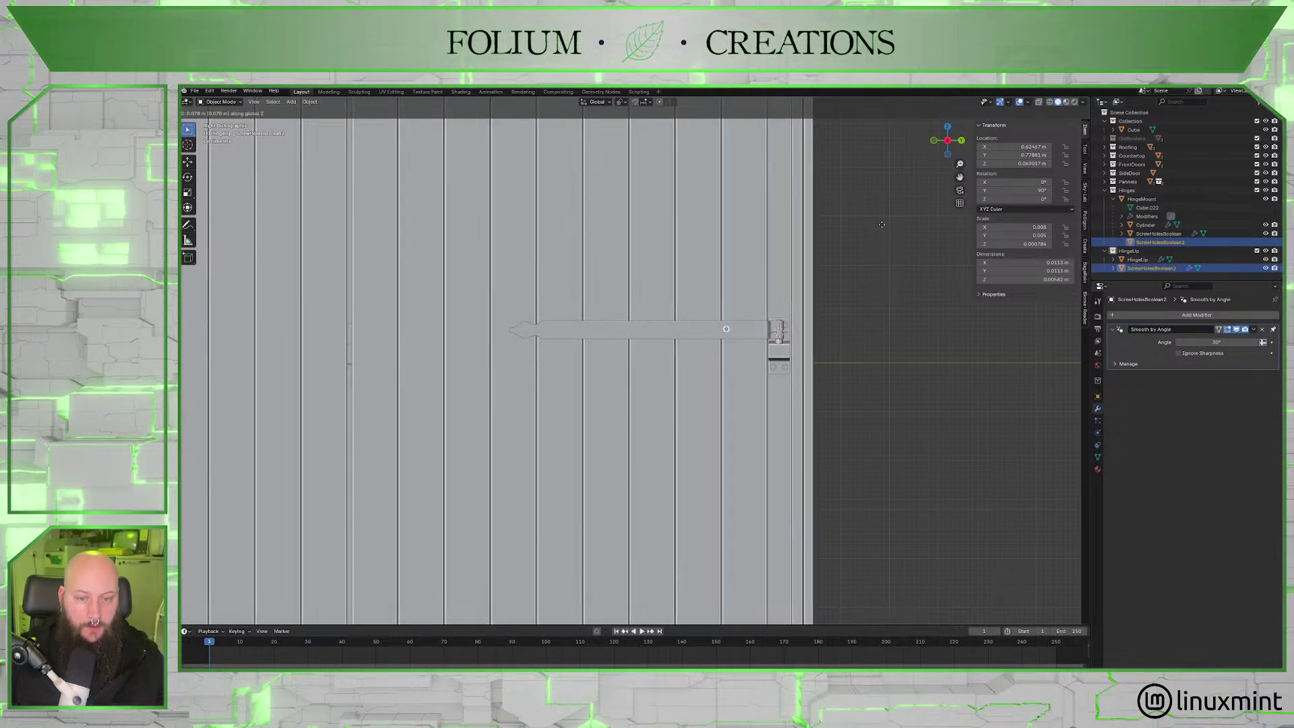
{"action": "left_click", "coordinate": [879, 226]}
{"action": "scroll", "coordinate": [827, 287], "scroll_direction": "up", "scroll_amount": 3}
{"action": "scroll", "coordinate": [607, 323], "scroll_direction": "up", "scroll_amount": 2}
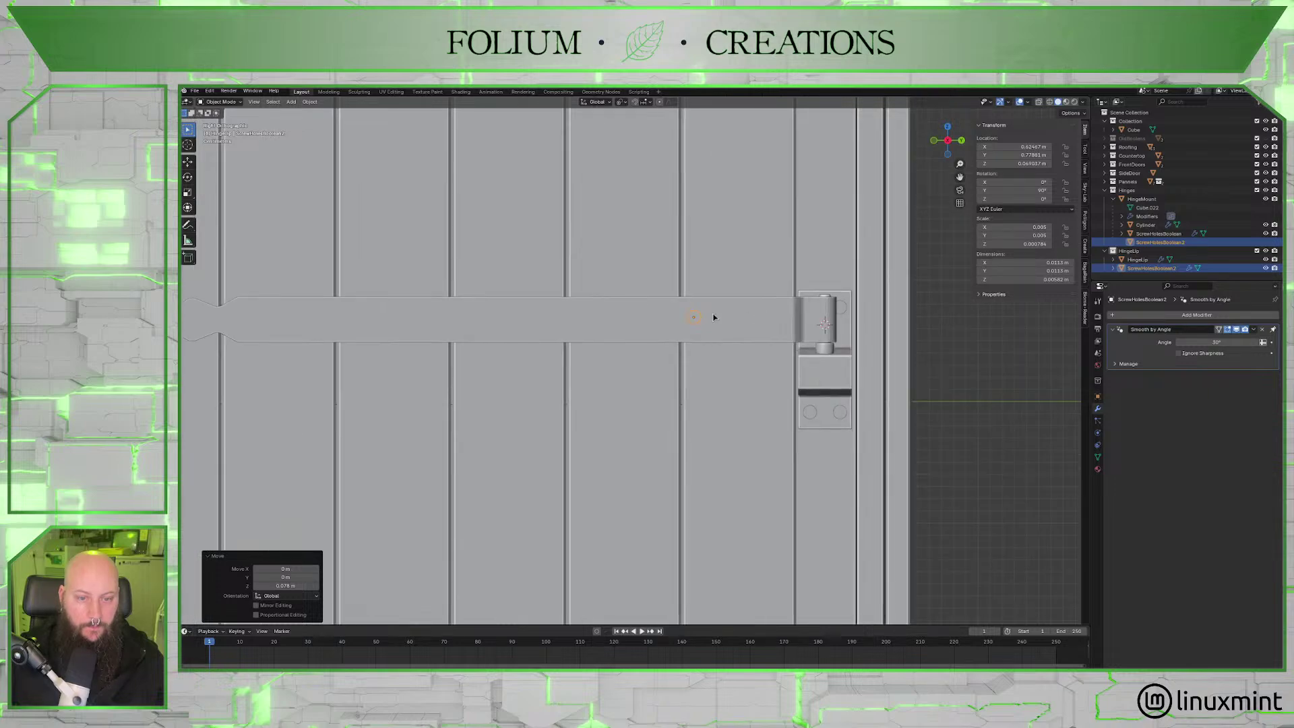
Snap the 3D cursor to the vertical middle edge of the strap's spearhead in Edit Mode and return to Object Mode.
{"action": "left_click", "coordinate": [562, 324]}
{"action": "key", "text": "Tab"}
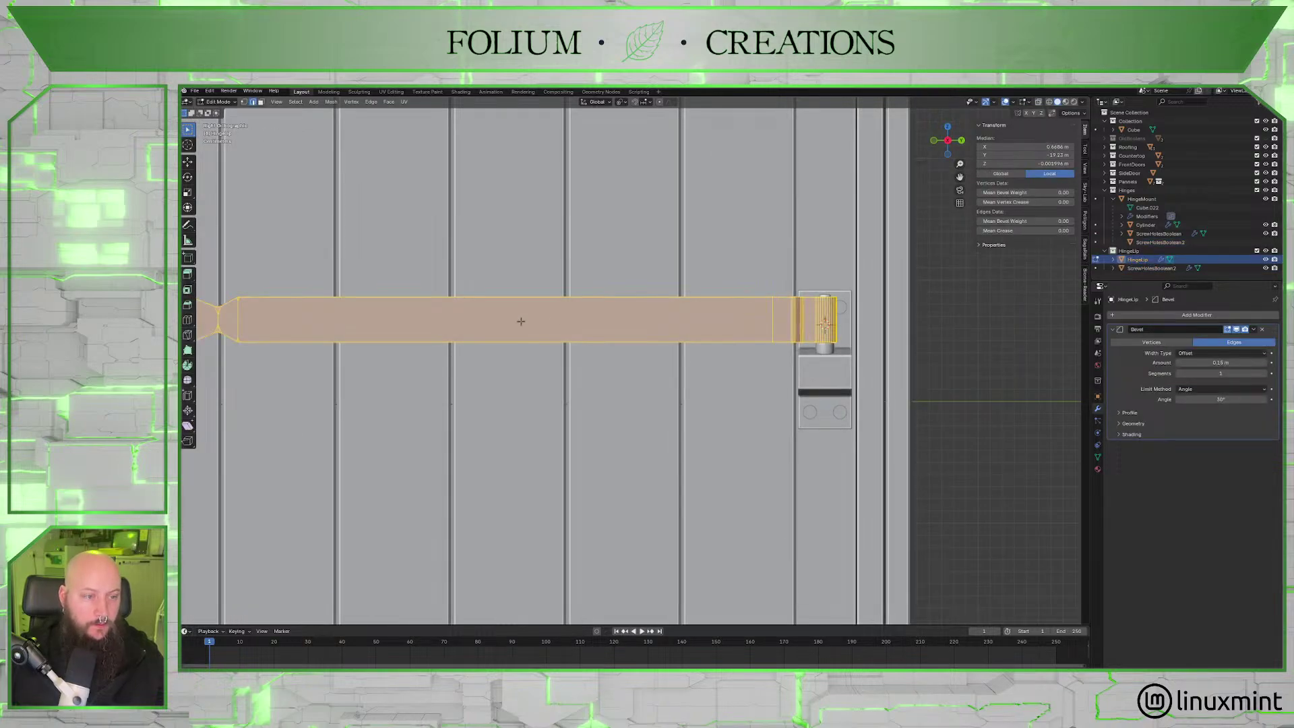
{"action": "left_click", "coordinate": [509, 321]}
{"action": "left_click", "coordinate": [245, 319]}
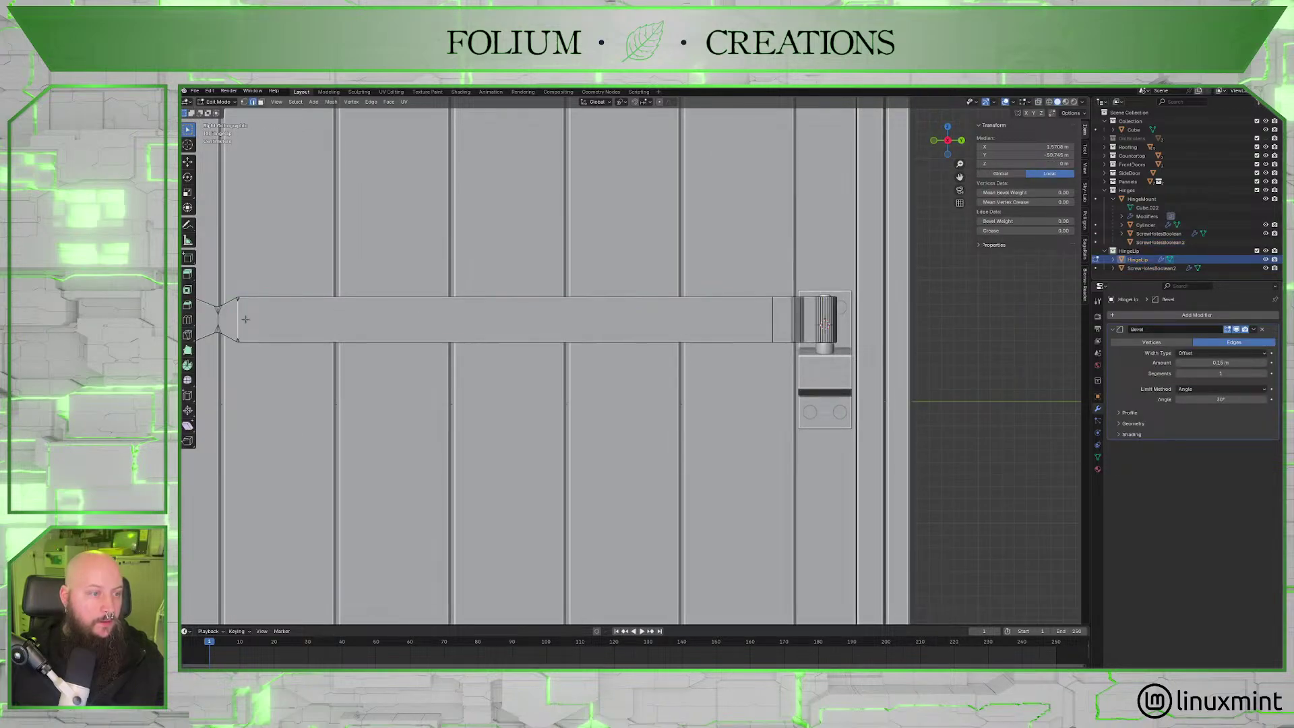
{"action": "middle_click_drag", "start_coordinate": [315, 322], "coordinate": [421, 328], "text": "shift"}
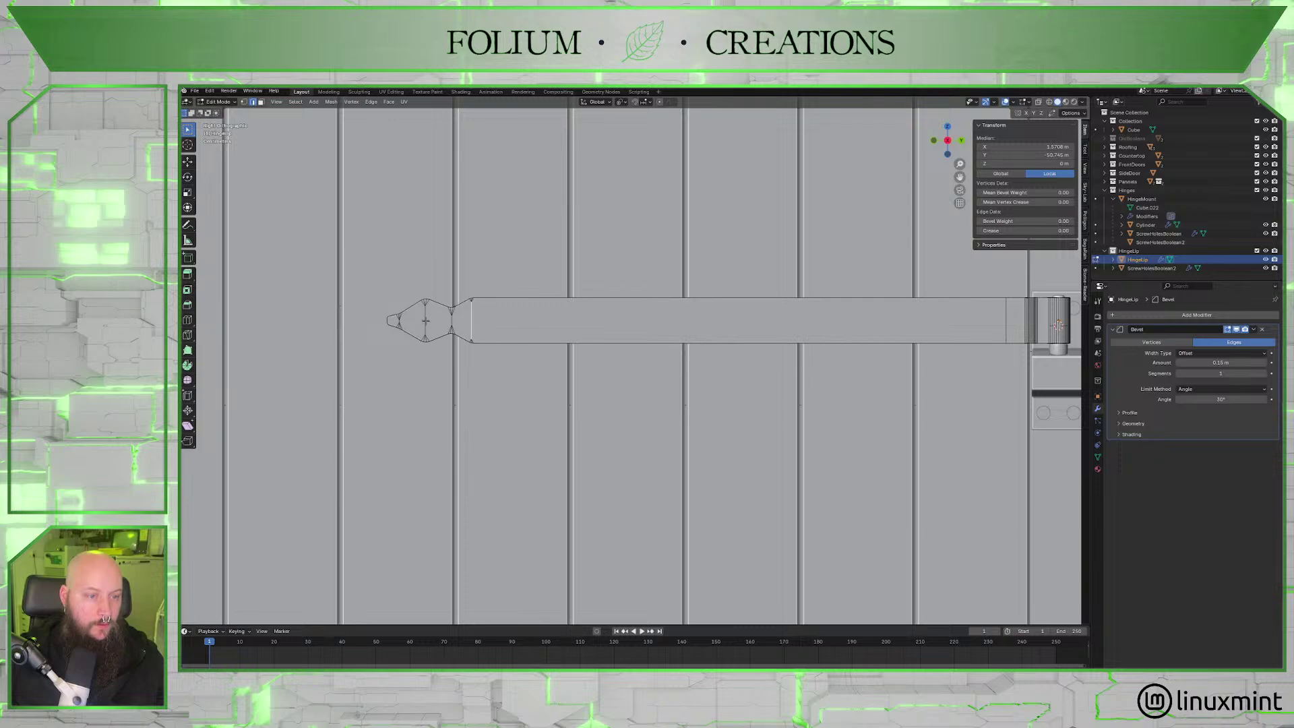
{"action": "left_click", "coordinate": [425, 321]}
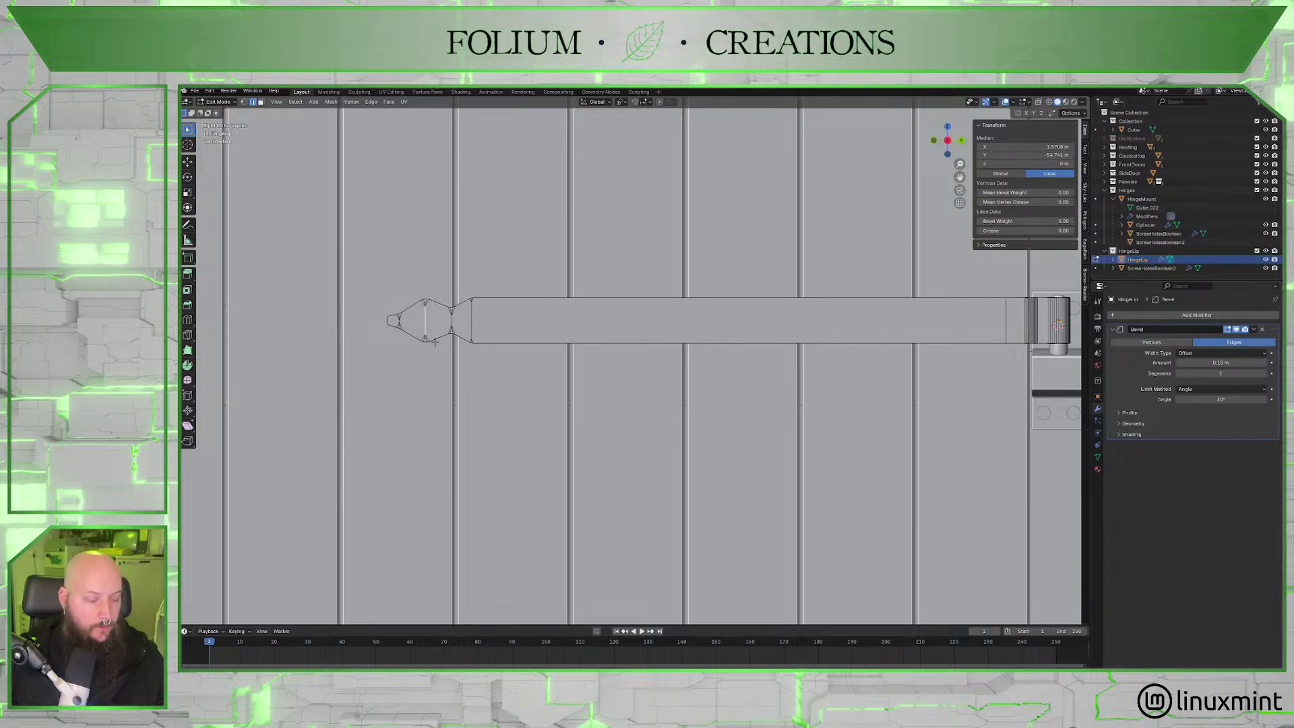
{"action": "key", "text": "shift+s"}
{"action": "left_click", "coordinate": [436, 392]}
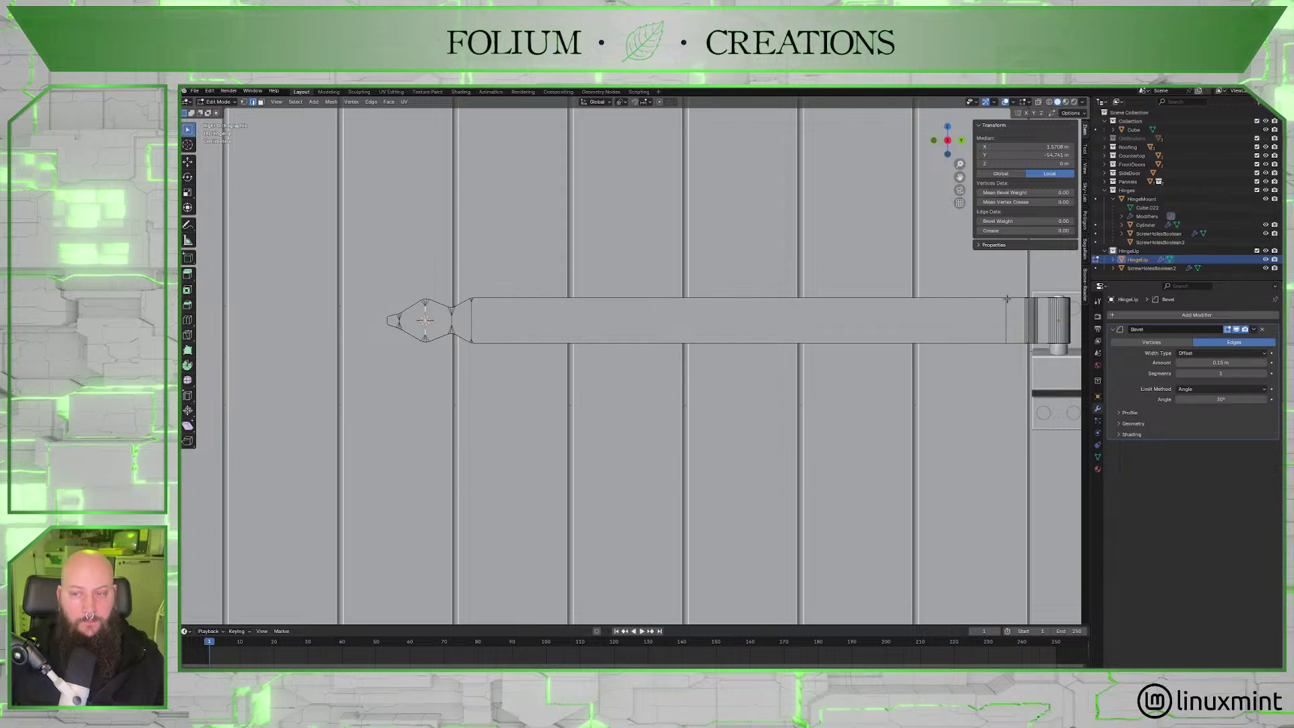
{"action": "left_click", "coordinate": [1151, 268]}
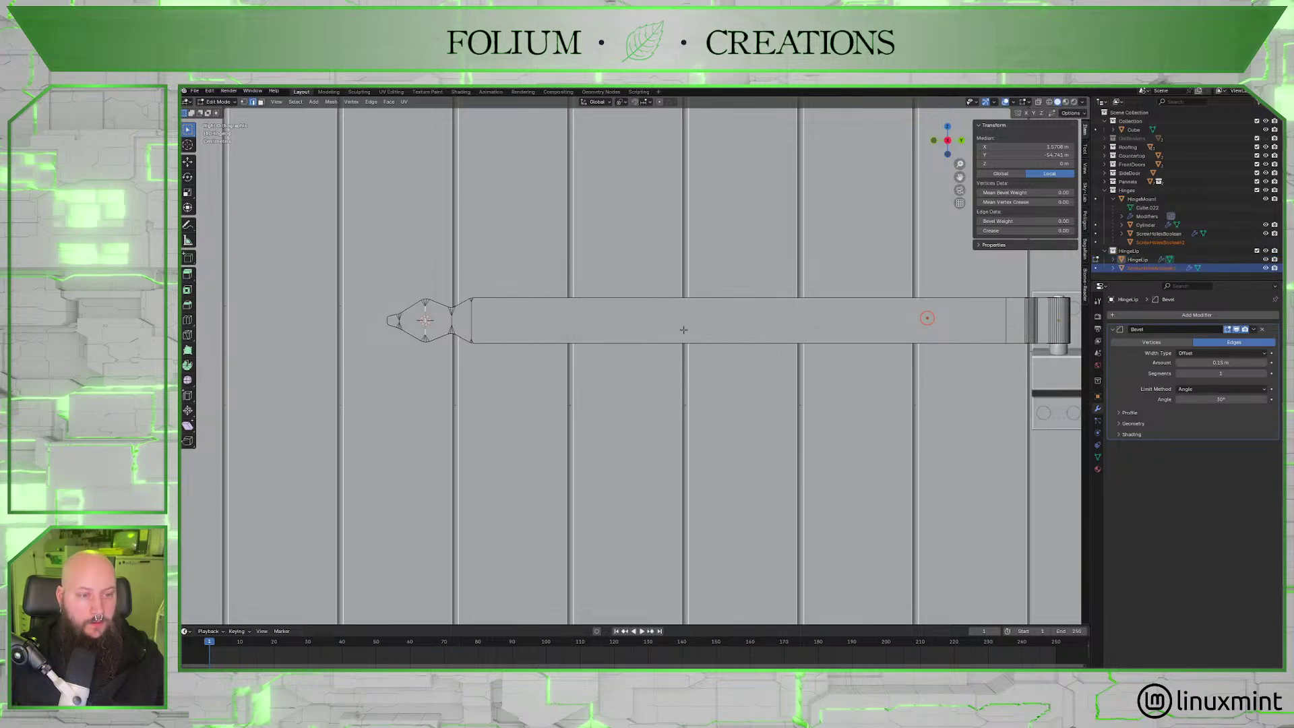
{"action": "key", "text": "Tab"}
Clear the parent of ScrewHolesBoolean2 so it is detached from the hinge mount.
{"action": "left_click", "coordinate": [1138, 259]}
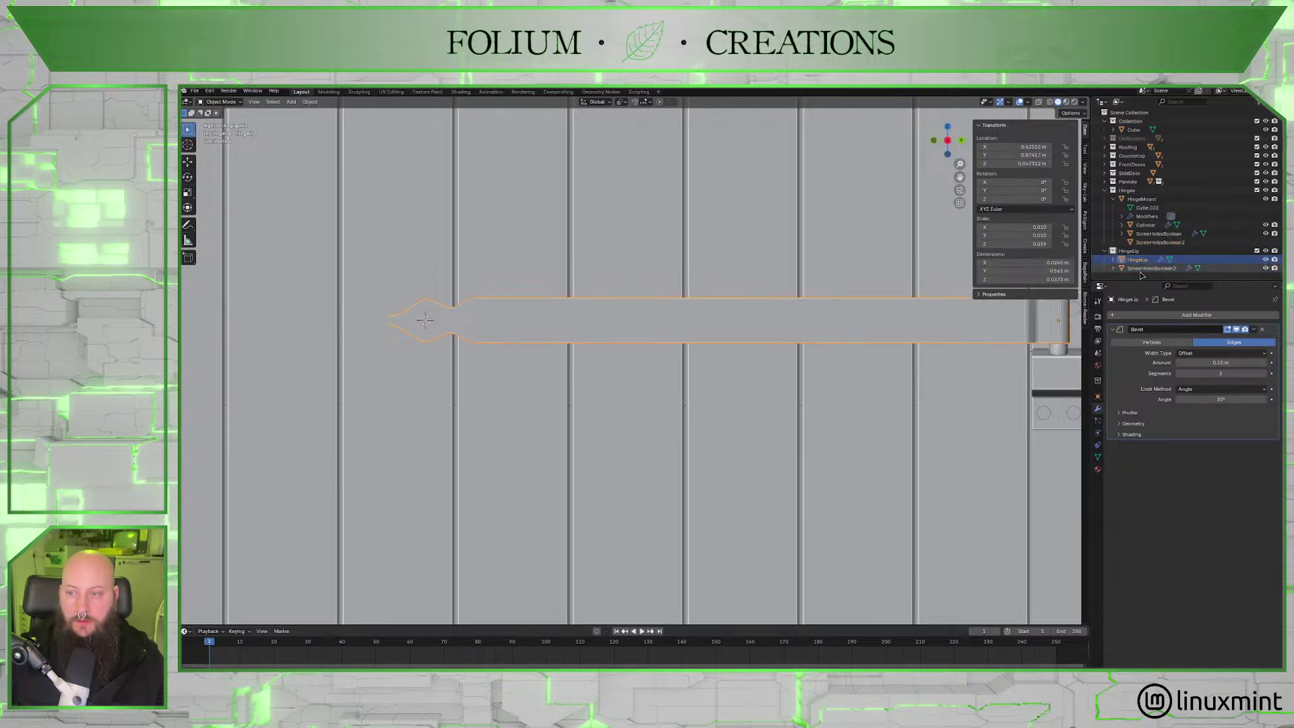
{"action": "left_click", "coordinate": [1140, 269]}
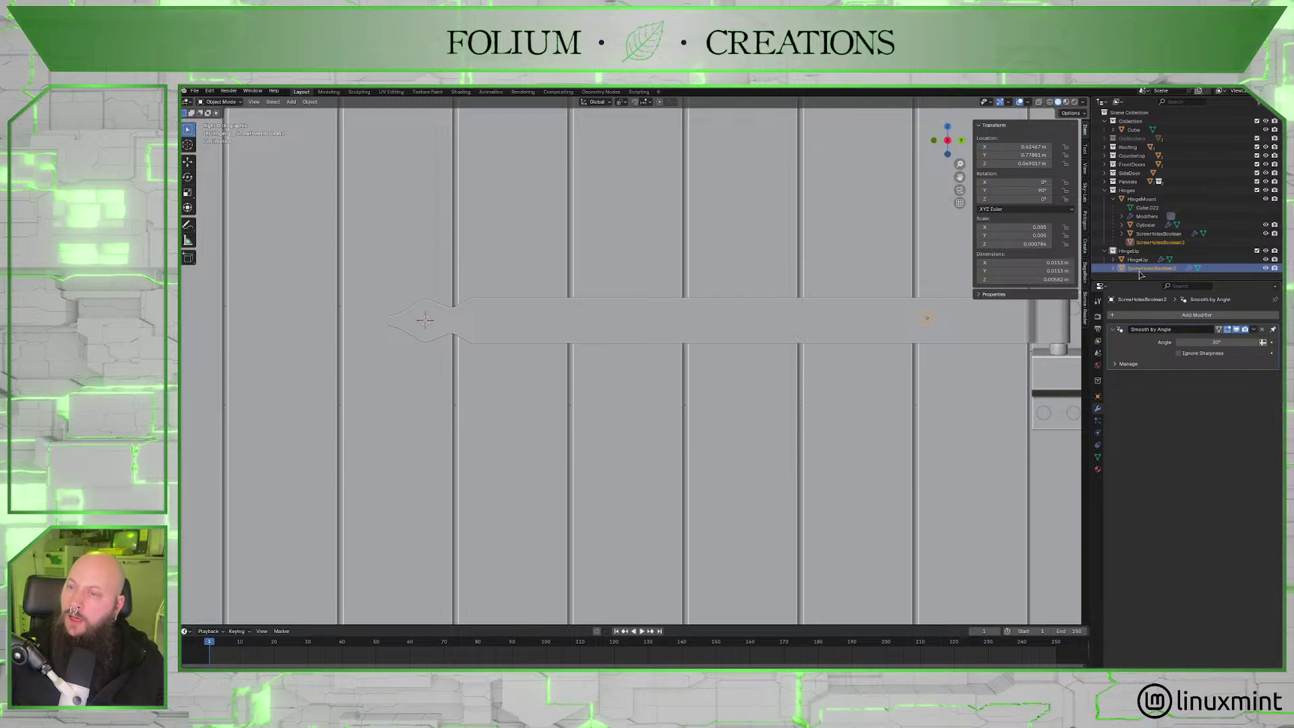
{"action": "key", "text": "KP_Subtract"}
{"action": "key", "text": "KP_Subtract"}
{"action": "key", "text": "KP_Subtract"}
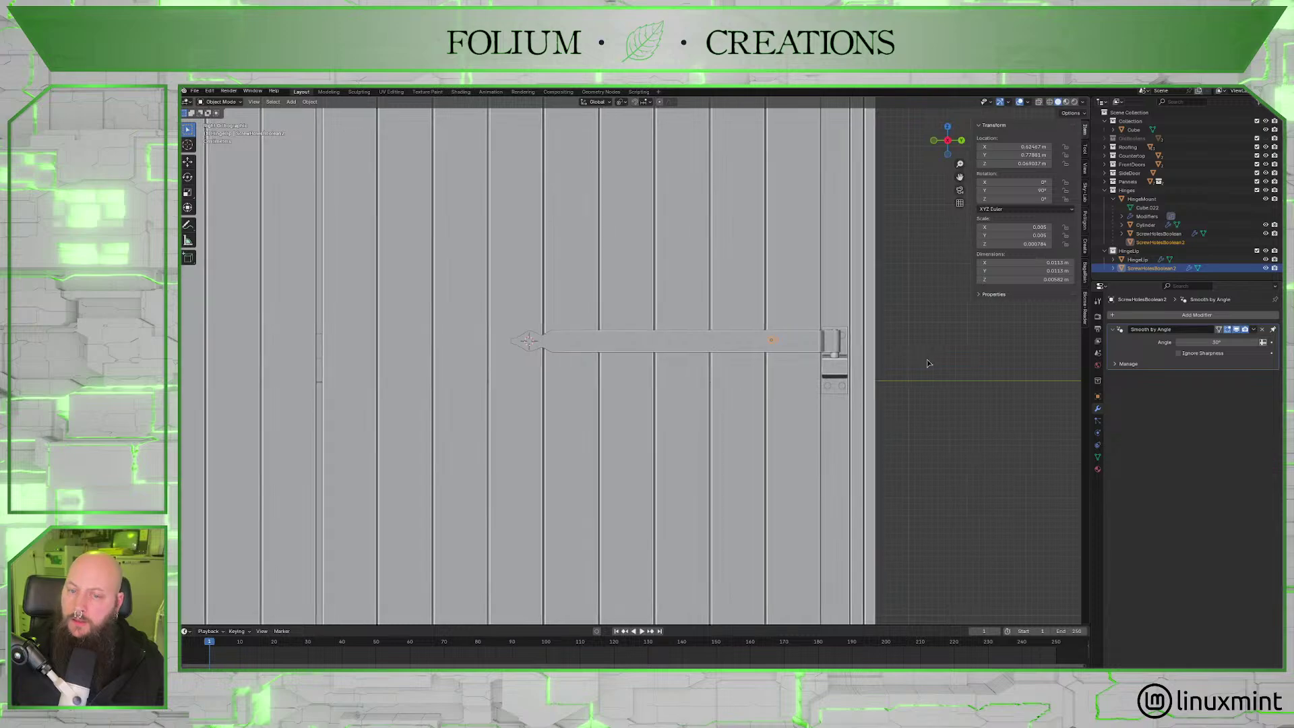
{"action": "left_click", "coordinate": [1170, 244]}
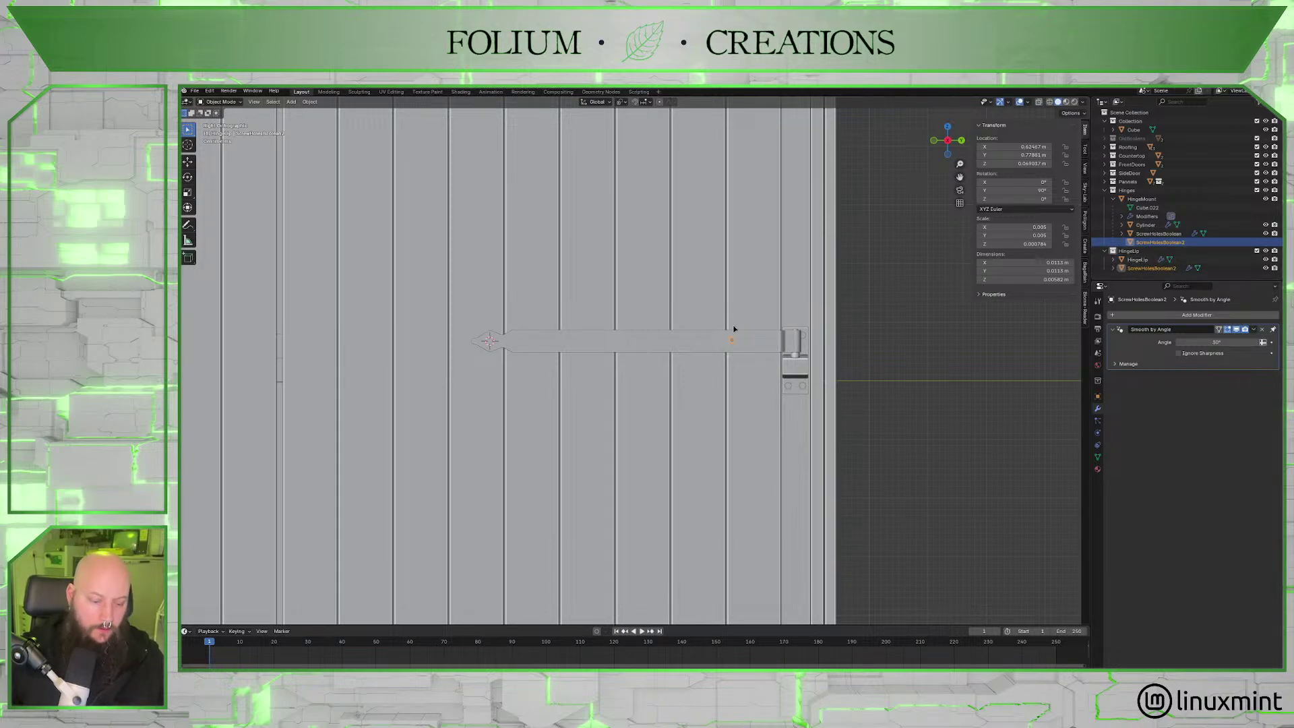
{"action": "key", "text": "alt+p"}
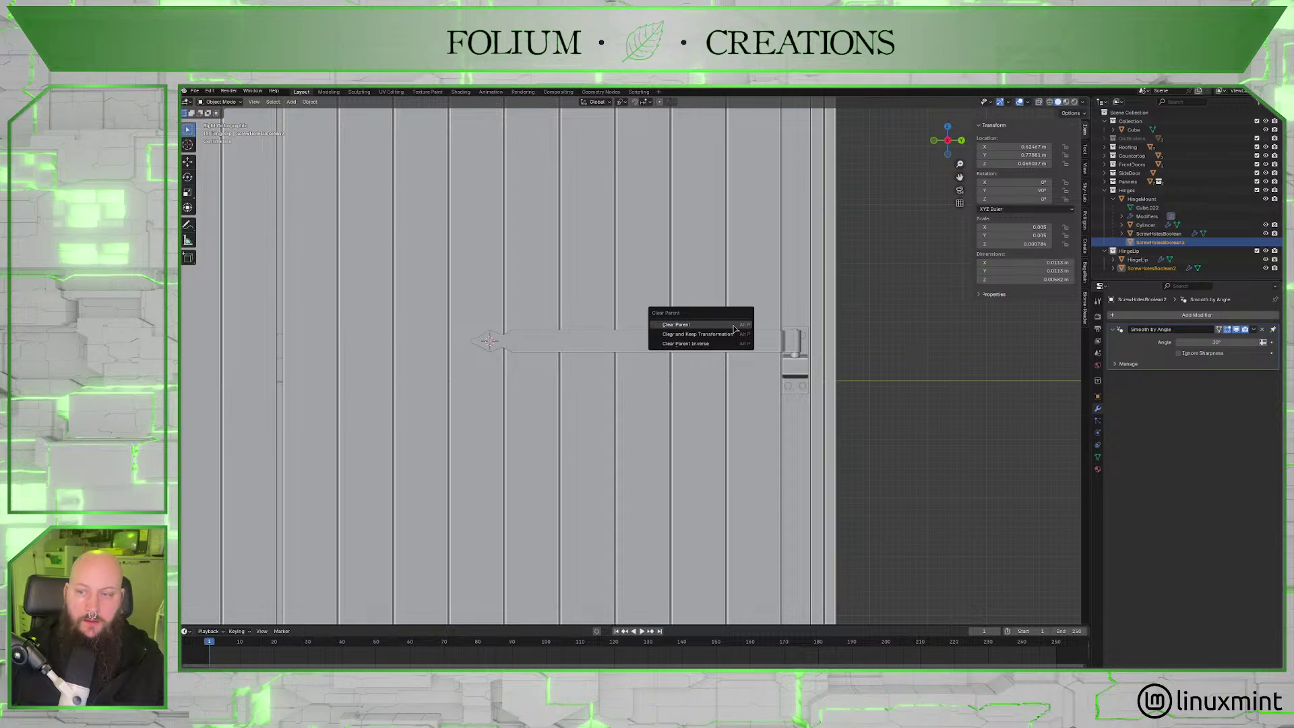
{"action": "left_click", "coordinate": [734, 327]}
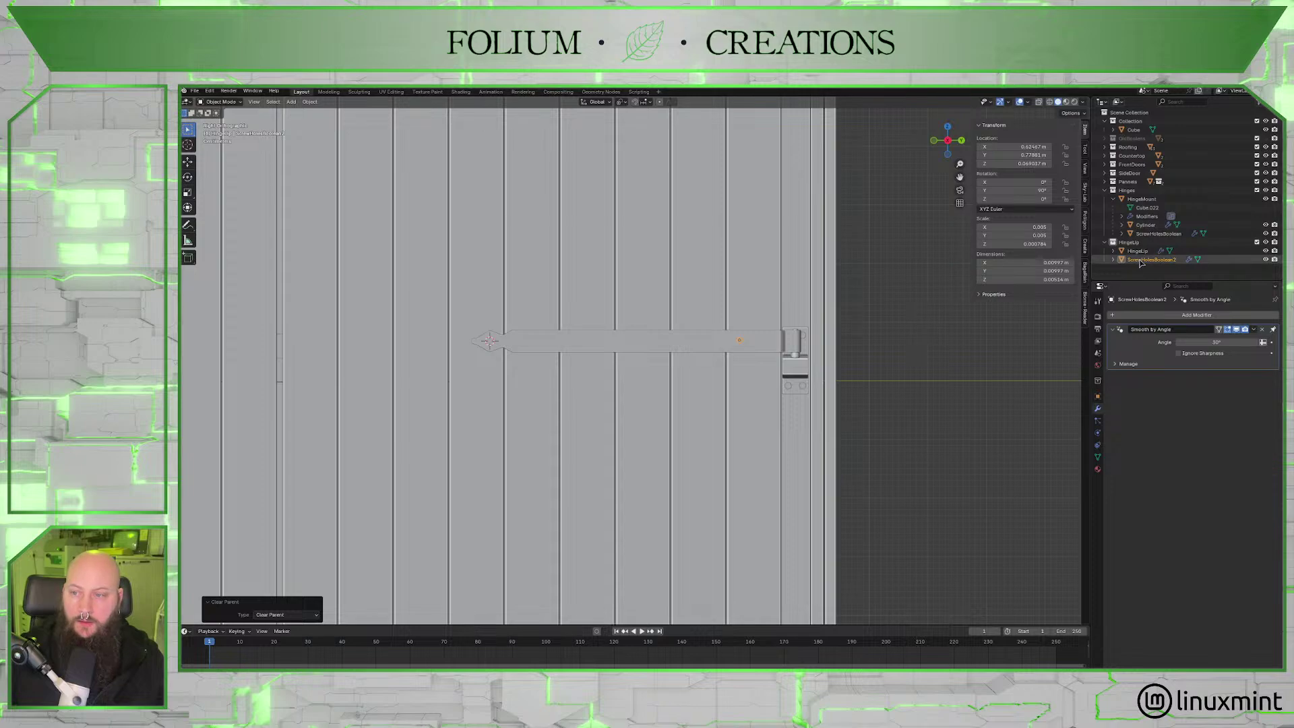
{"action": "left_click", "coordinate": [769, 345]}
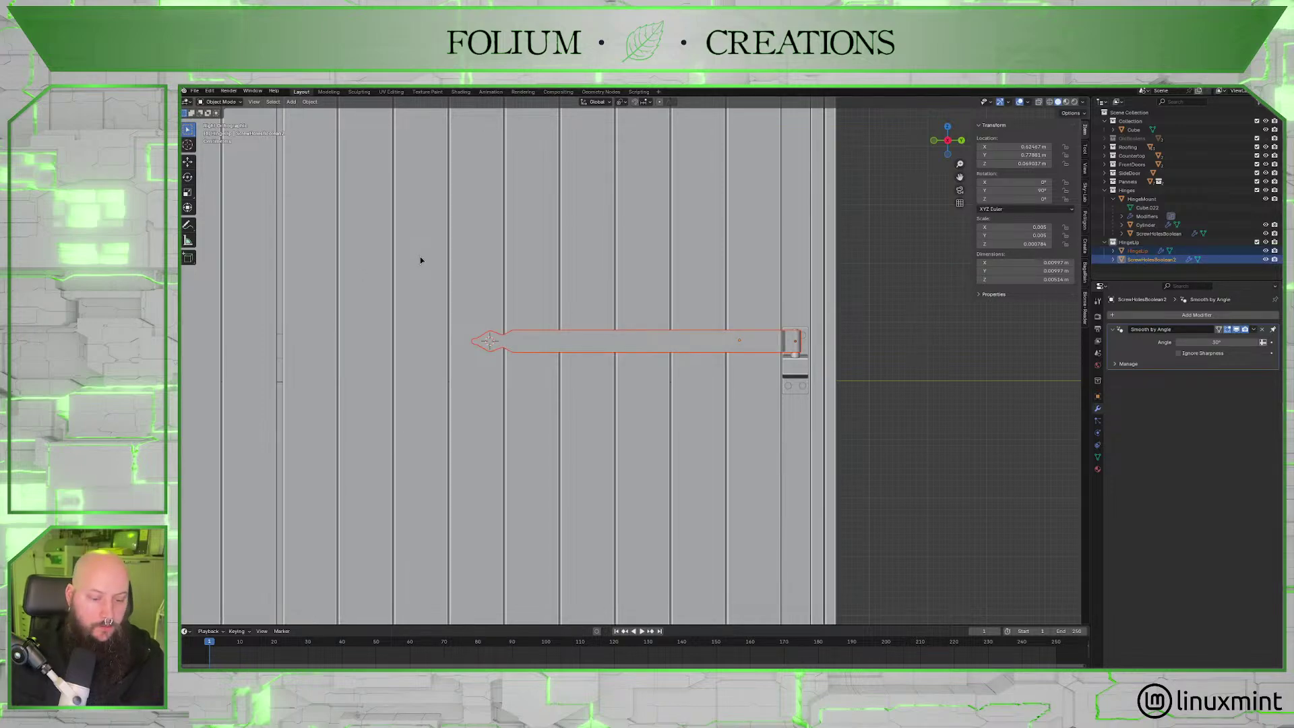
{"action": "key", "text": "ctrl+p"}
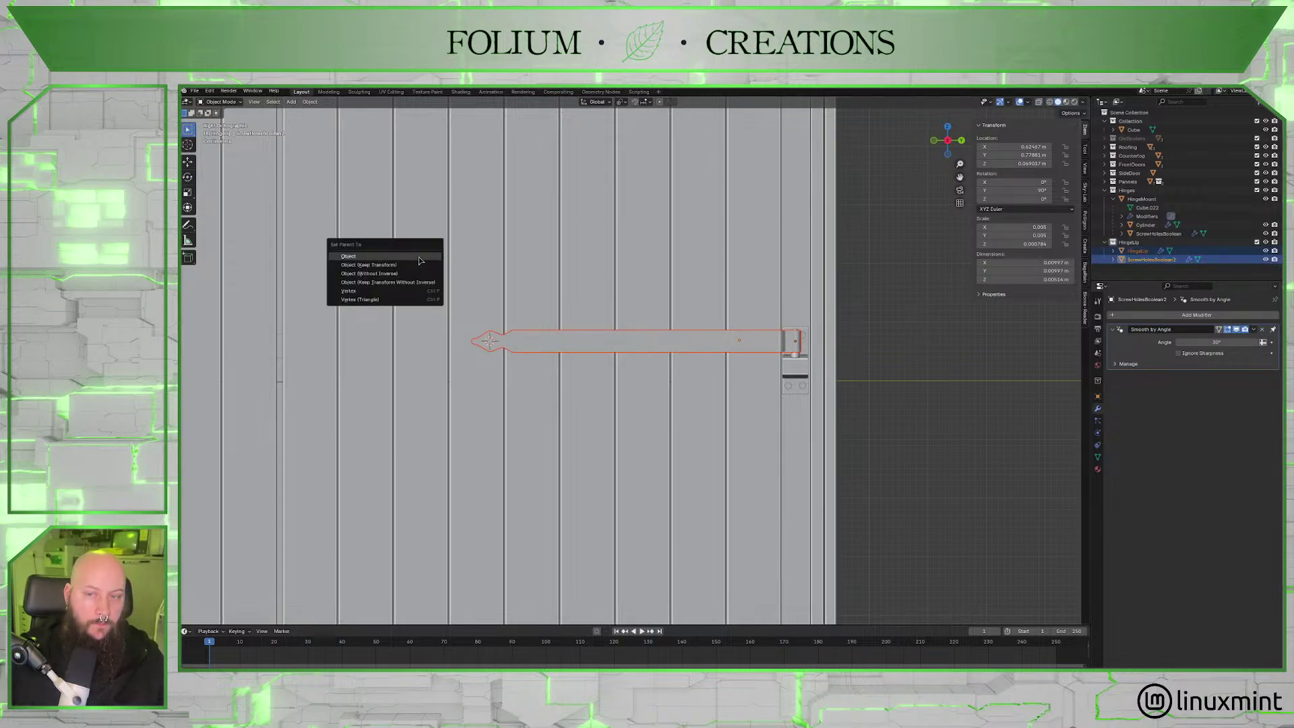
{"action": "left_click", "coordinate": [419, 260]}
{"action": "key", "text": "ctrl+z"}
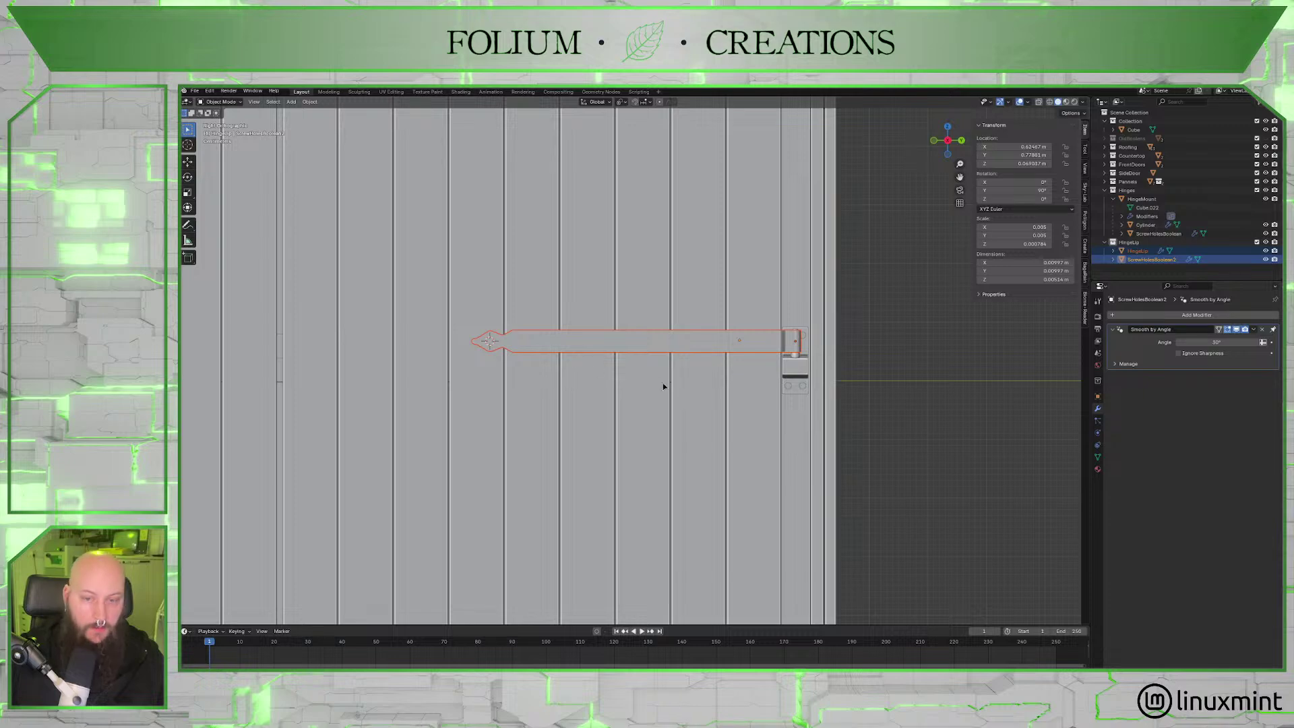
Parent ScrewHolesBoolean2 to the HingeUp strap with the Object parent type.
{"action": "left_click", "coordinate": [1138, 251]}
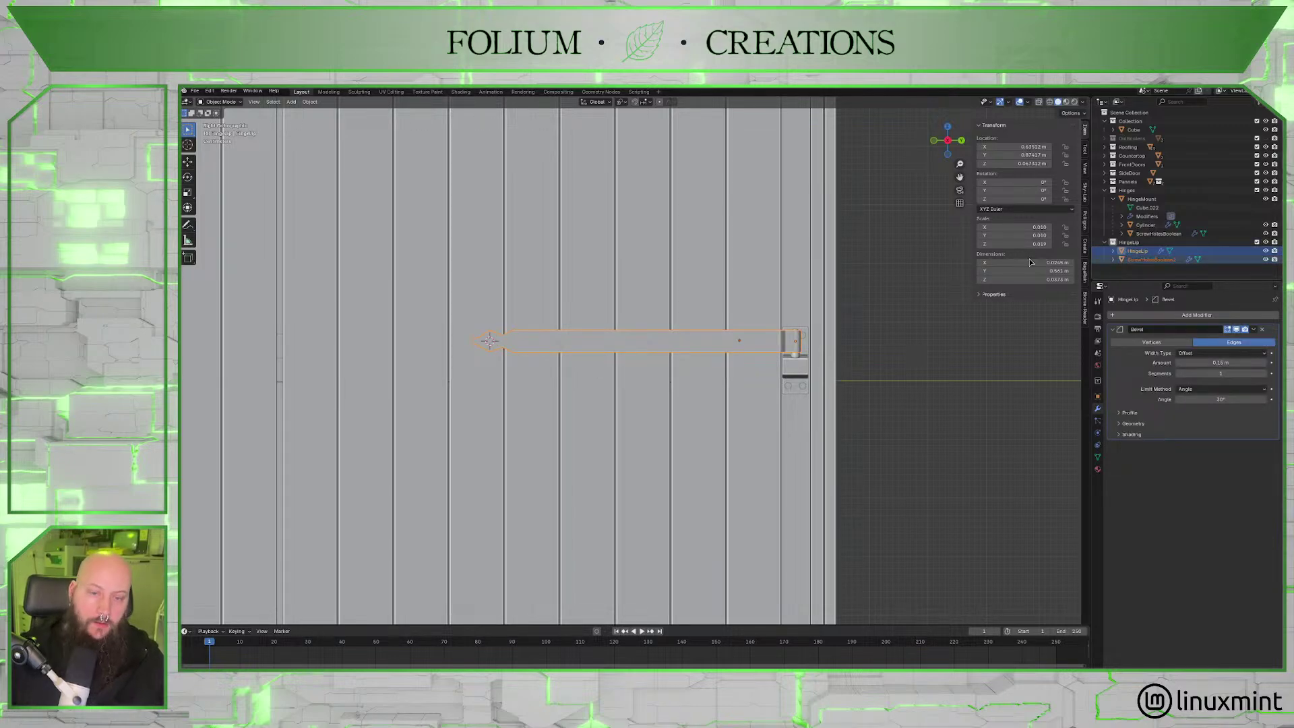
{"action": "key", "text": "ctrl+p"}
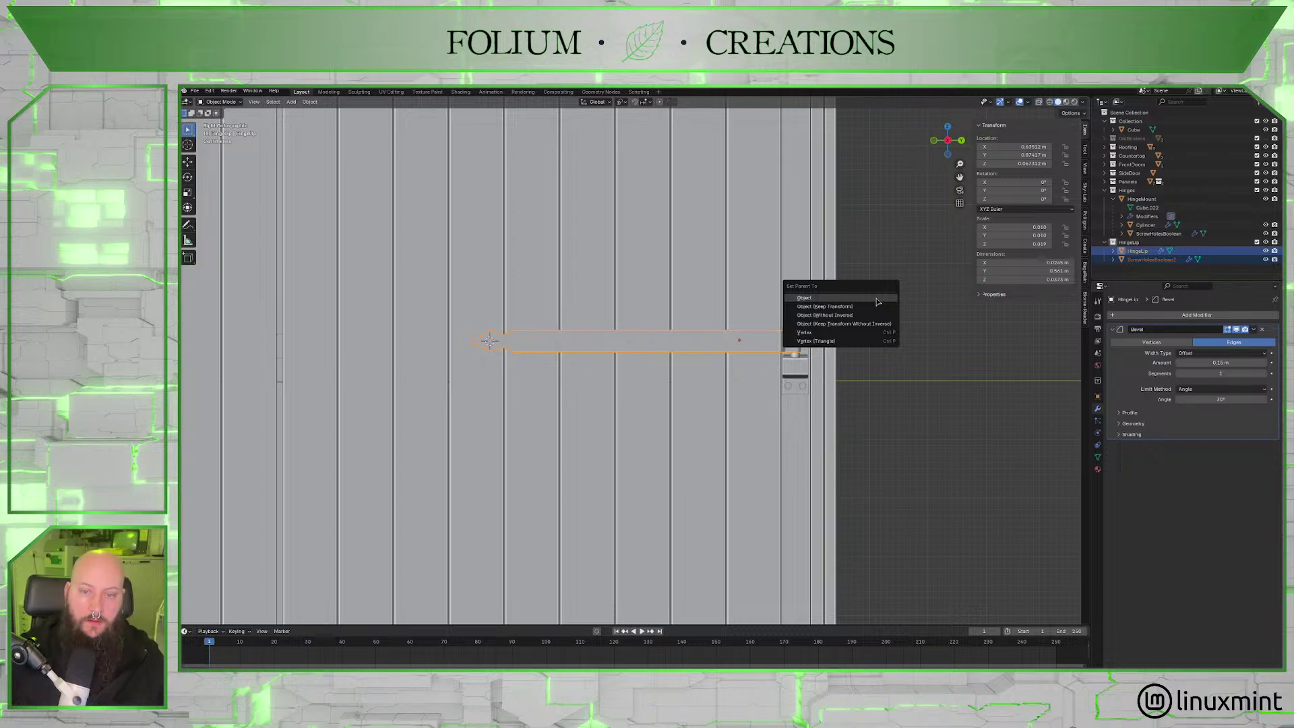
{"action": "left_click", "coordinate": [877, 301]}
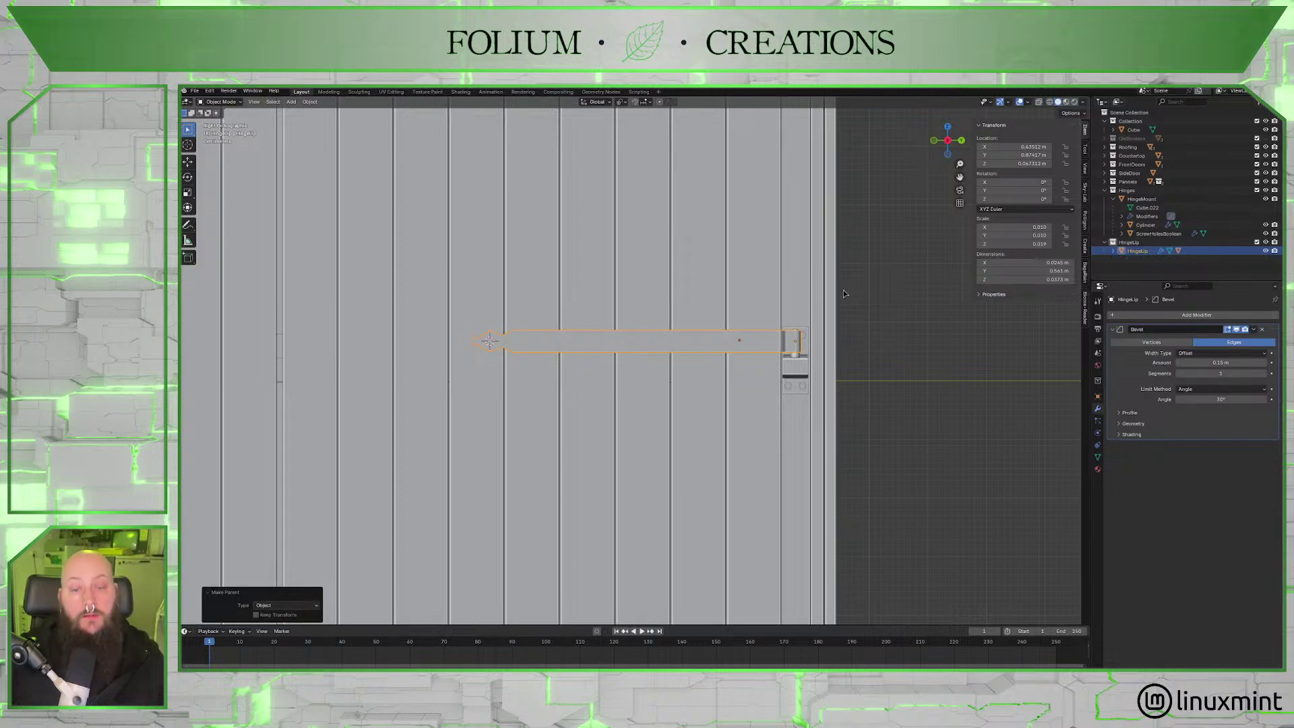
{"action": "key", "text": "Tab"}
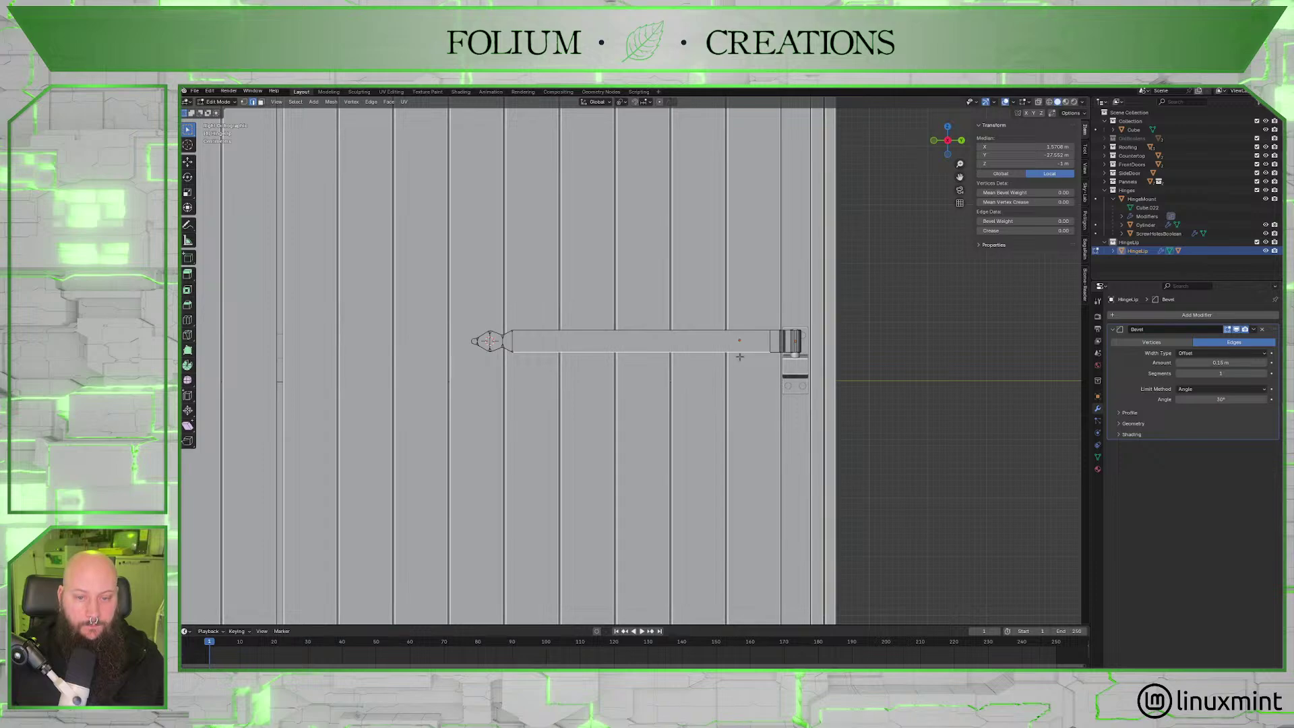
{"action": "key", "text": "Tab"}
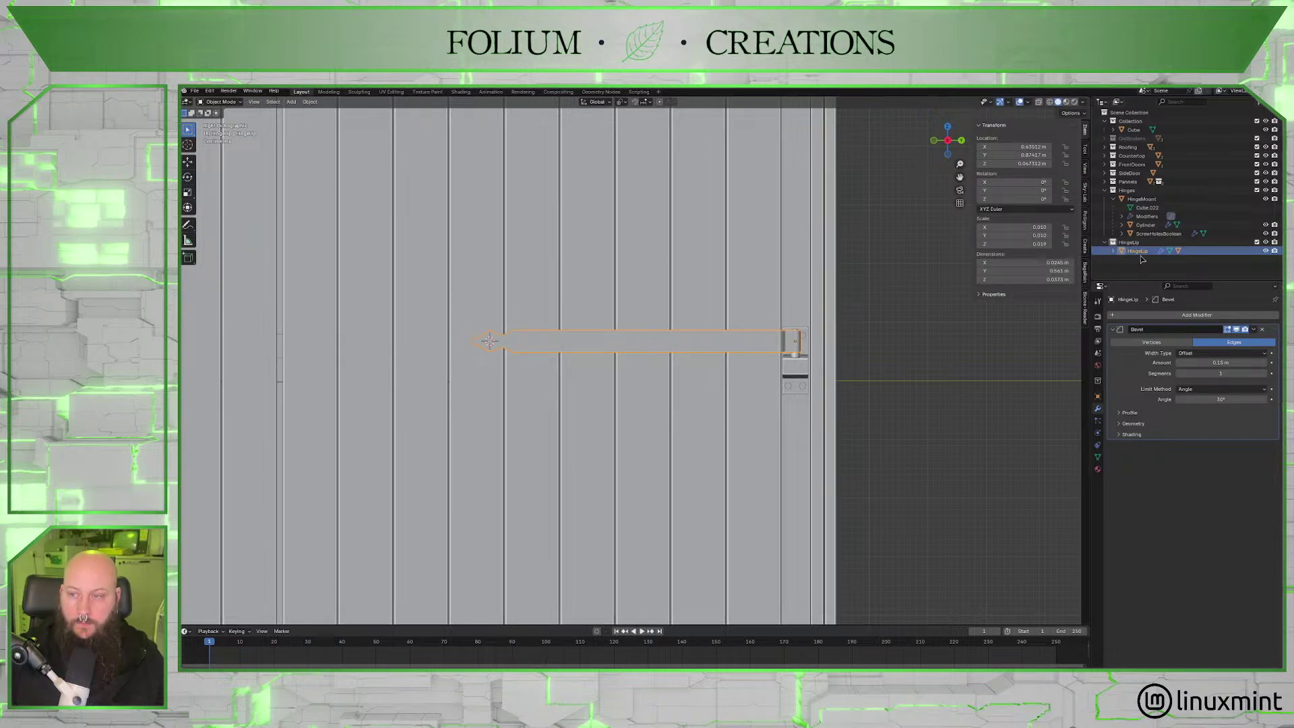
Expand HingeUp's children and snap ScrewHolesBoolean2 to the 3D cursor at the centre of the strap's spearhead.
{"action": "left_click", "coordinate": [1114, 251]}
{"action": "left_click", "coordinate": [1159, 277]}
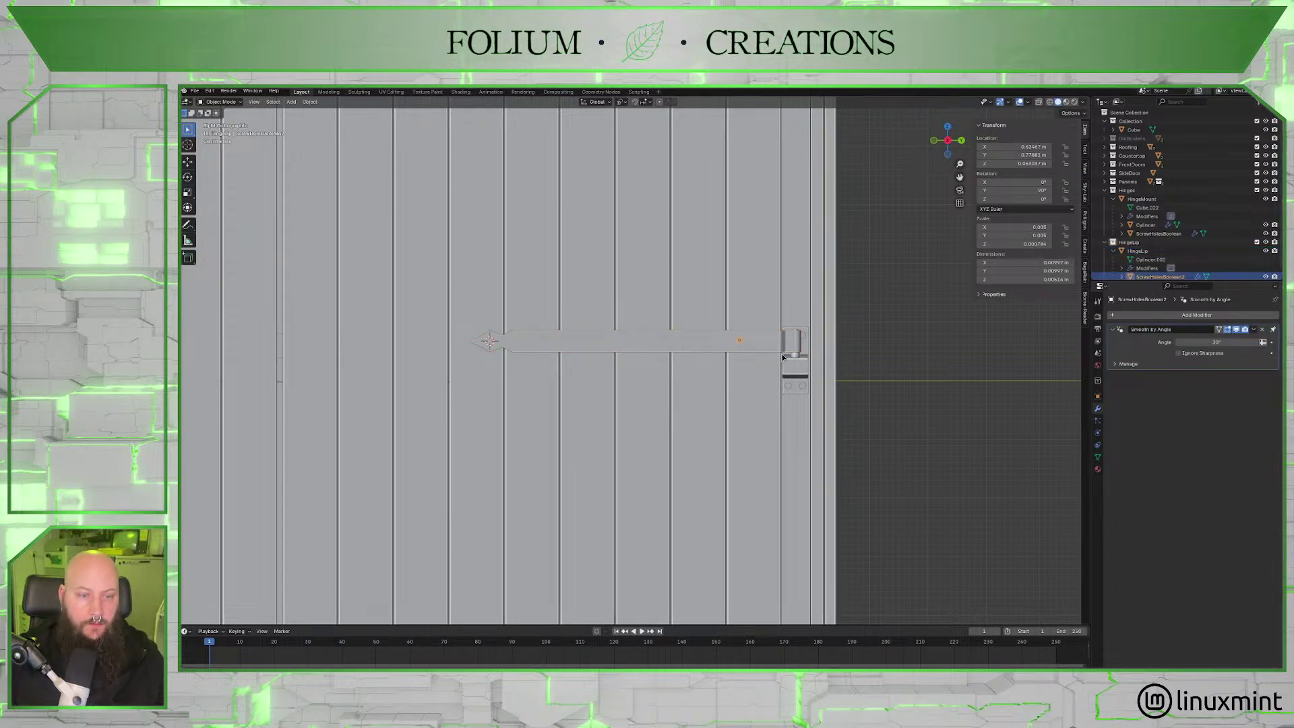
{"action": "key", "text": "shift+s"}
{"action": "left_click", "coordinate": [809, 303]}
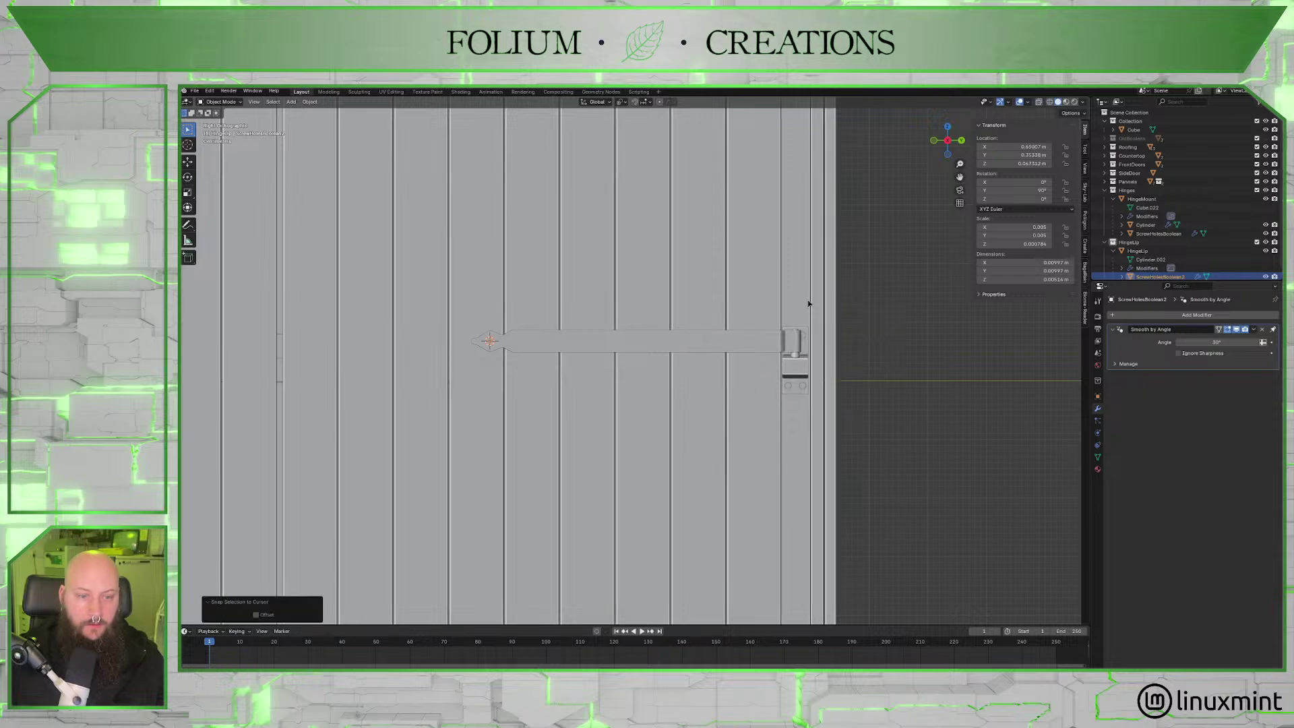
{"action": "key", "text": "Tab"}
{"action": "key", "text": "Tab"}
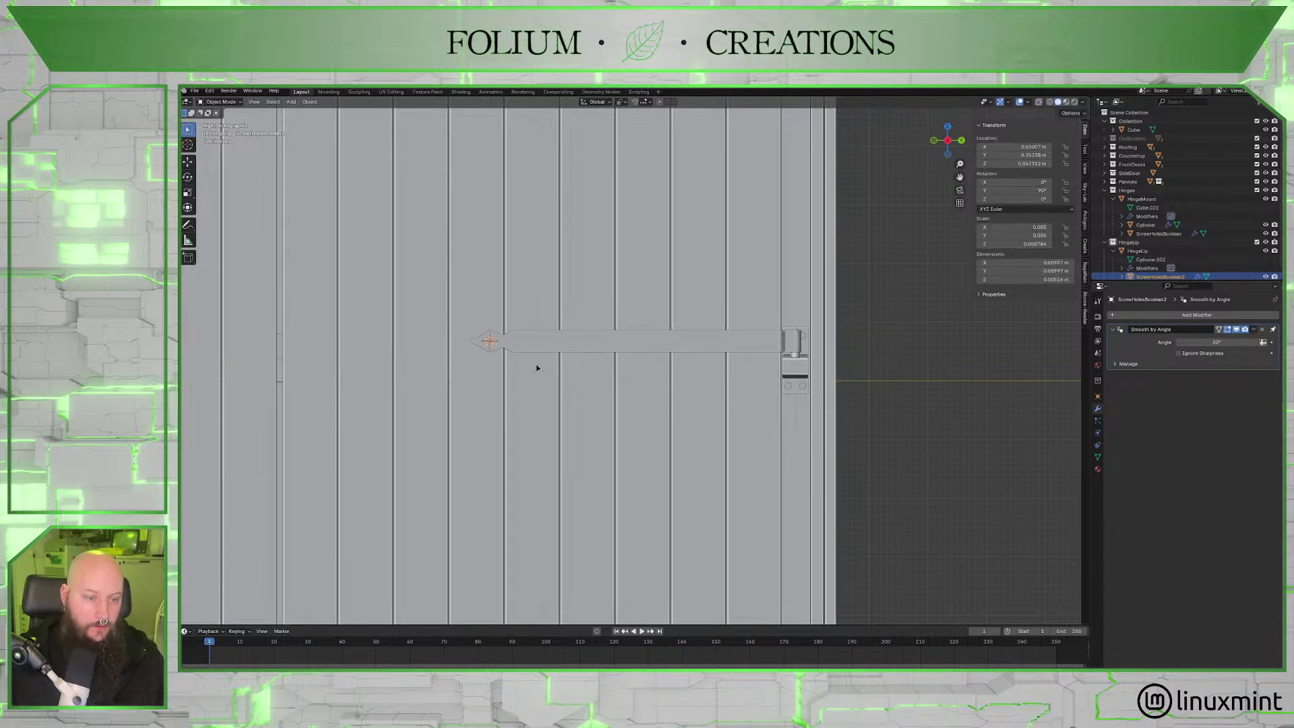
Add a Mirror modifier to ScrewHolesBoolean2.
{"action": "scroll", "coordinate": [536, 363], "scroll_direction": "up", "scroll_amount": 5}
{"action": "middle_click_drag", "start_coordinate": [660, 380], "coordinate": [629, 386], "text": "shift"}
{"action": "scroll", "coordinate": [719, 392], "scroll_direction": "down", "scroll_amount": 3}
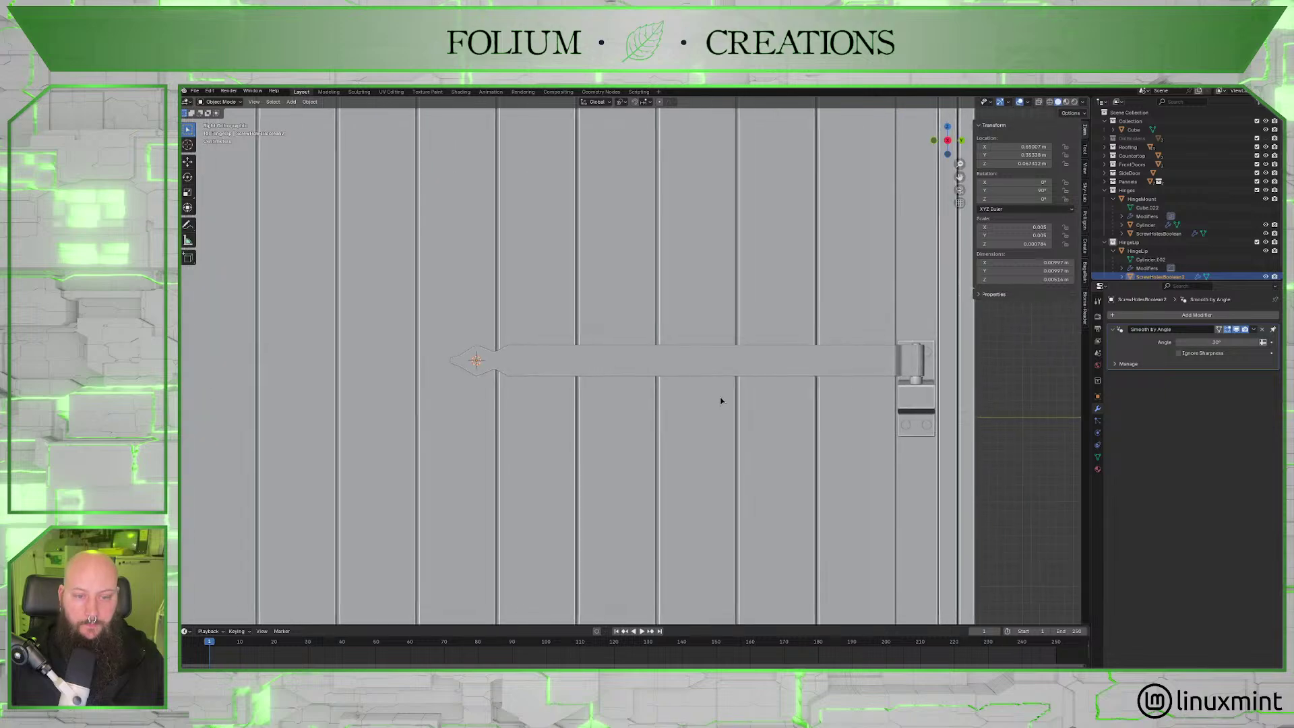
{"action": "left_click", "coordinate": [1236, 316]}
{"action": "left_click", "coordinate": [1206, 316]}
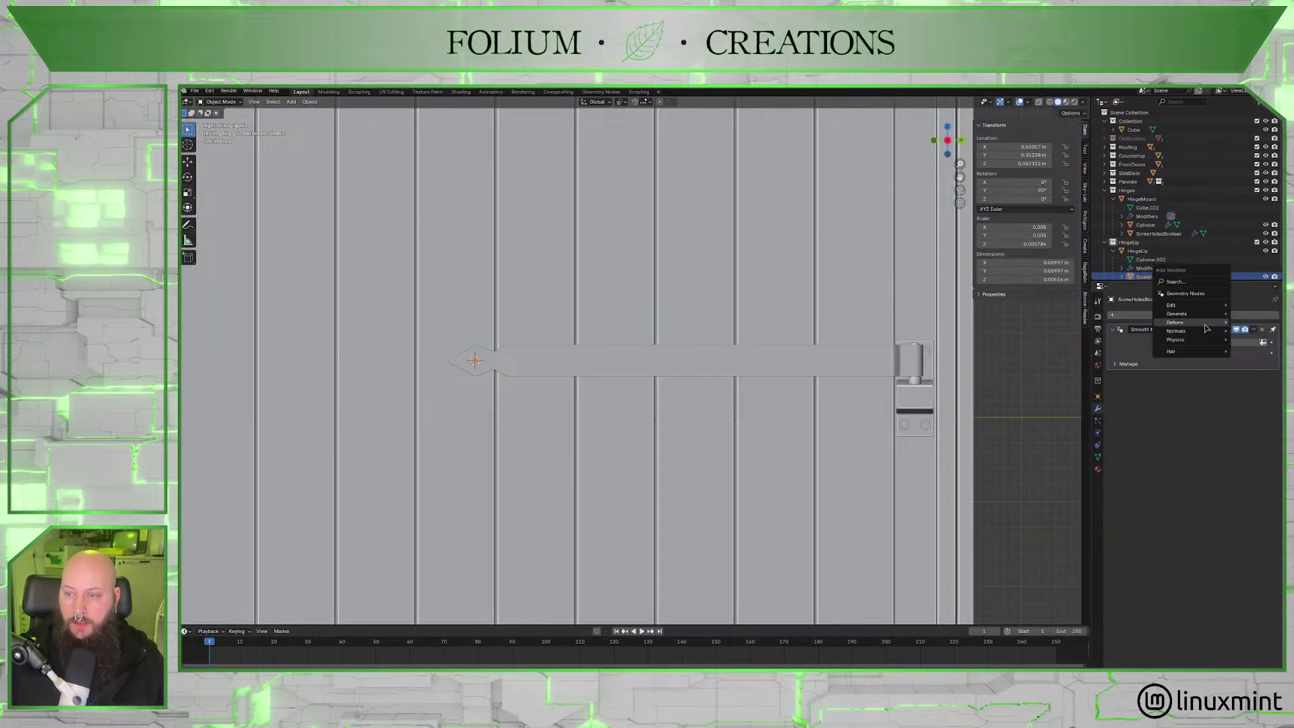
{"action": "mouse_move", "coordinate": [1177, 313]}
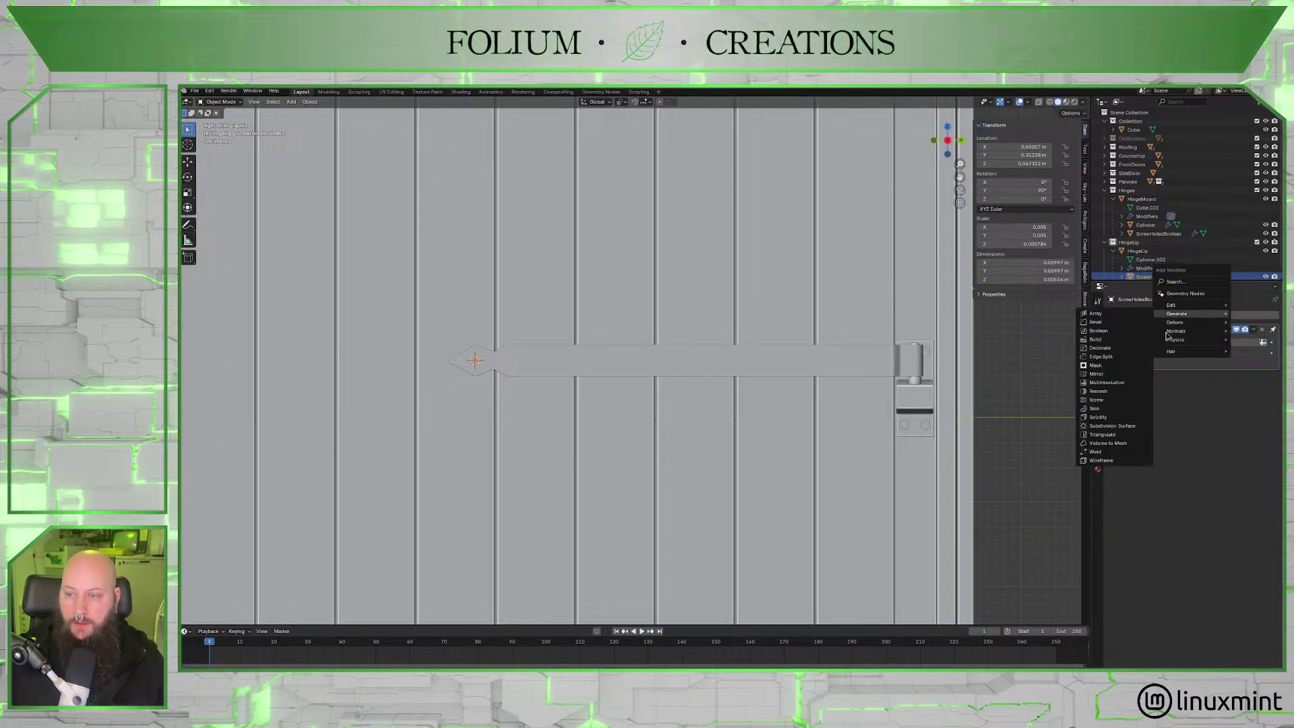
{"action": "left_click", "coordinate": [1125, 374]}
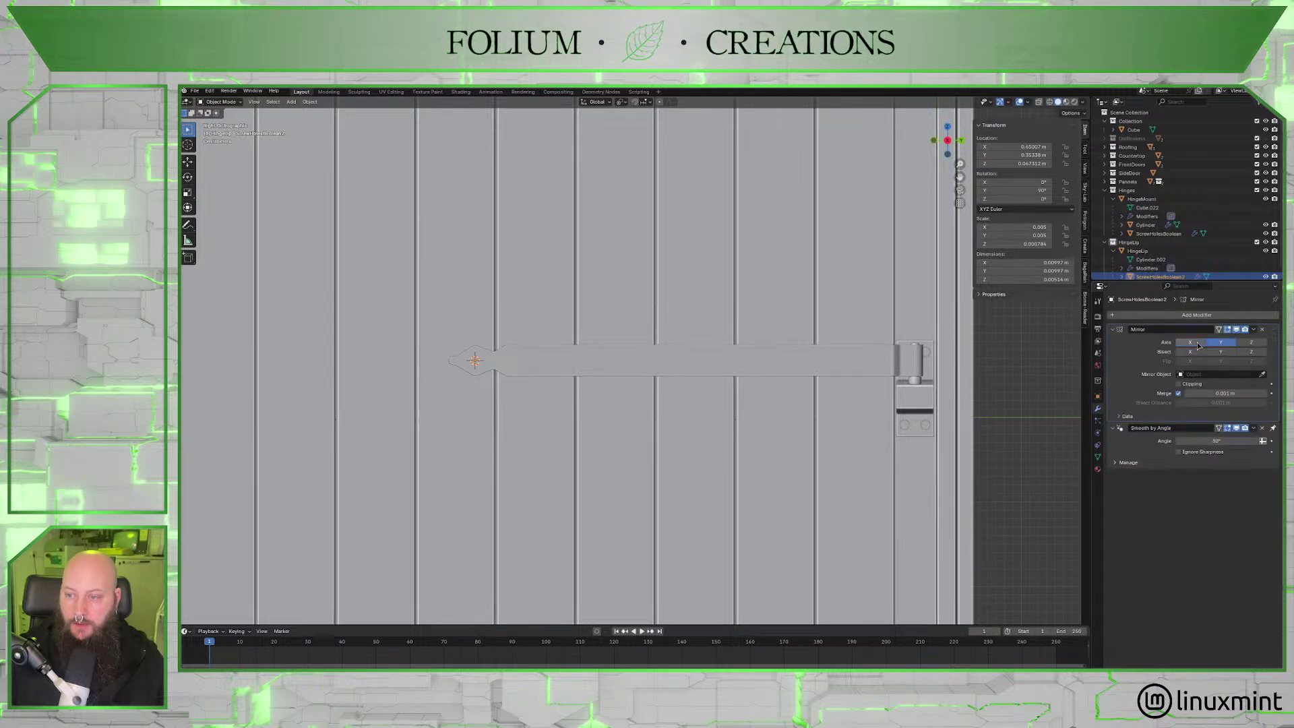
Try mirroring ScrewHolesBoolean2 on the Y axis with HingeUp as the mirror object.
{"action": "left_click", "coordinate": [1261, 374]}
{"action": "left_click", "coordinate": [687, 363]}
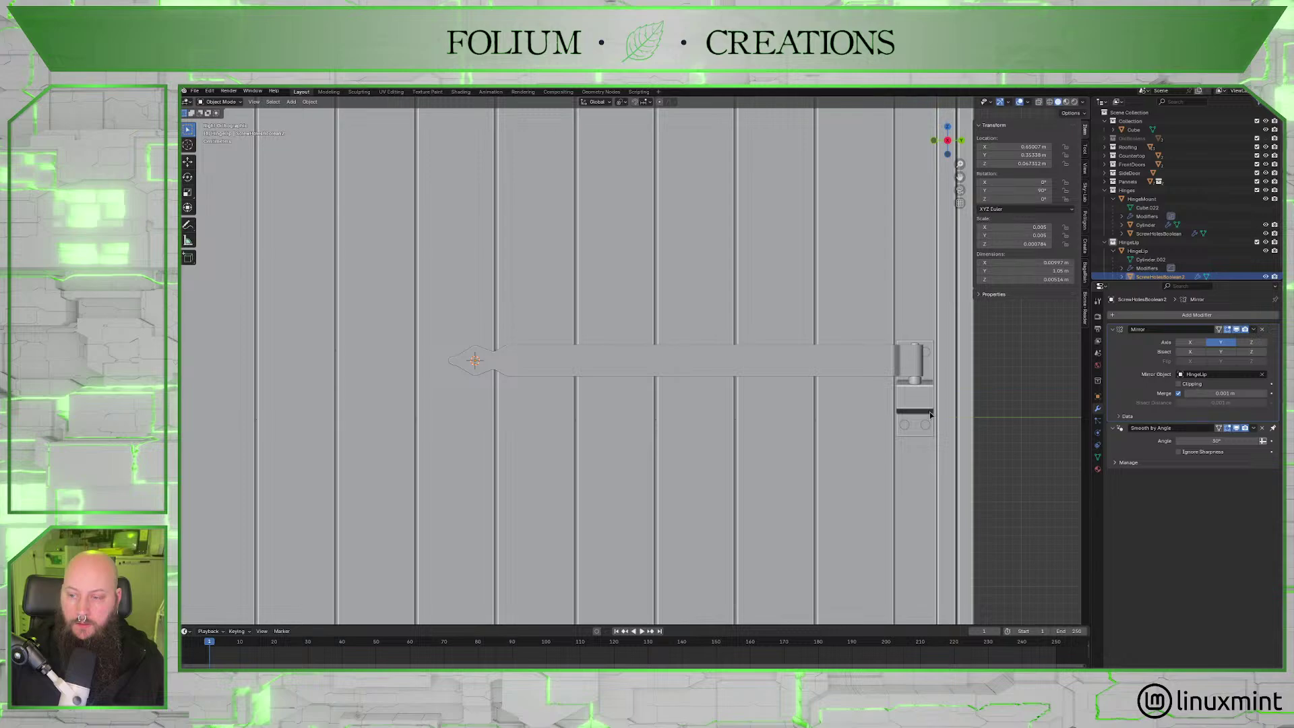
{"action": "scroll", "coordinate": [791, 409], "scroll_direction": "down", "scroll_amount": 3}
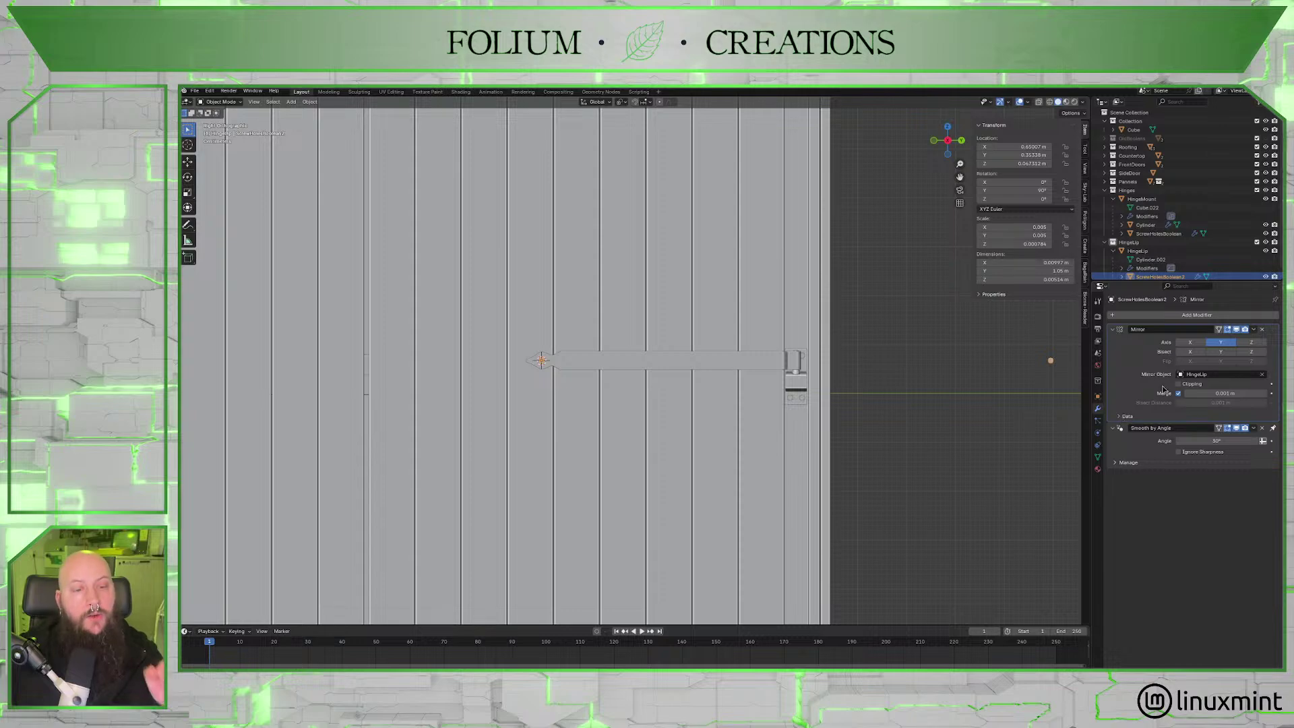
Replace the Mirror modifier on ScrewHolesBoolean2 with an Array modifier and set its relative X offset to 0.
{"action": "key", "text": "ctrl+x"}
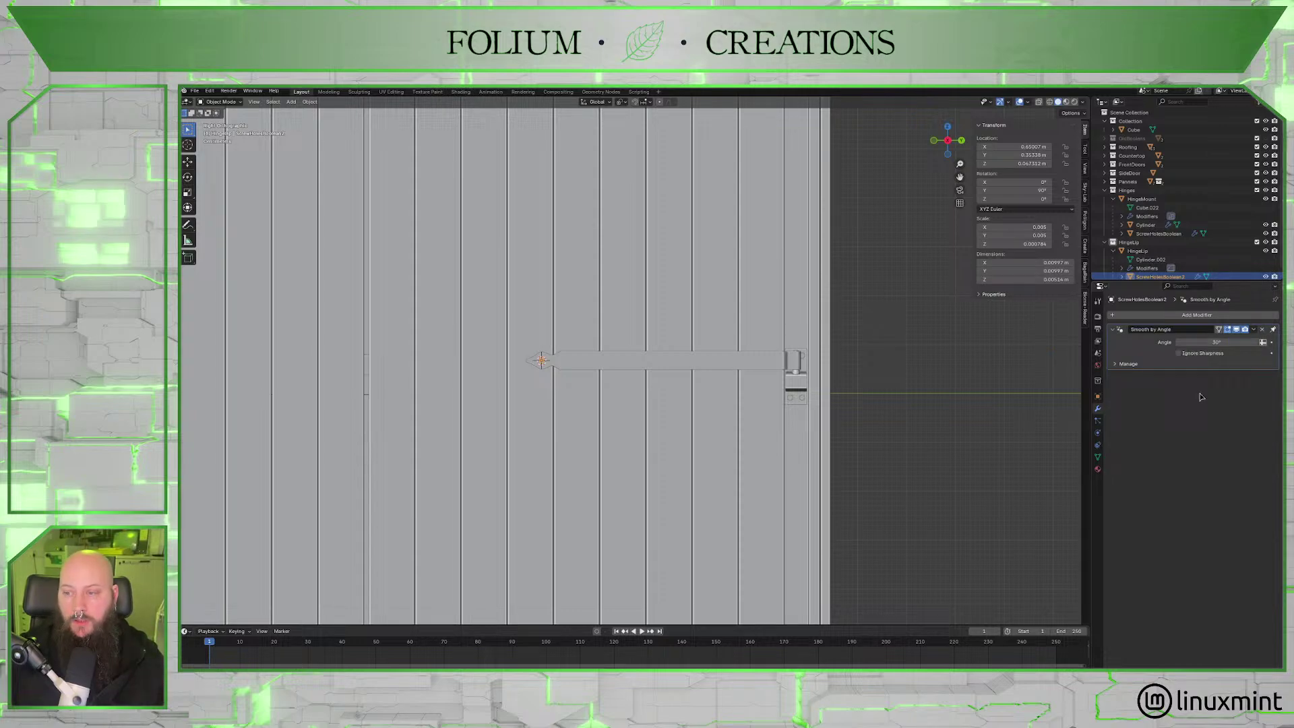
{"action": "left_click", "coordinate": [1149, 315]}
{"action": "mouse_move", "coordinate": [1117, 314]}
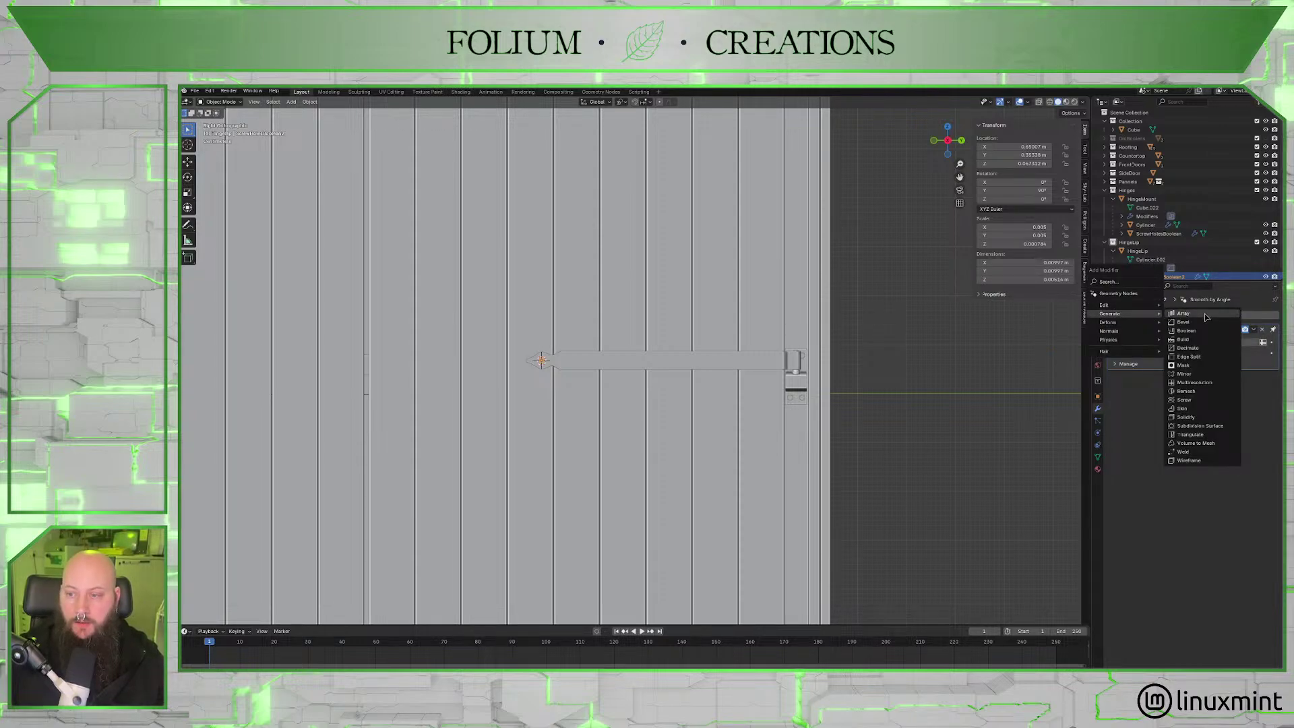
{"action": "left_click", "coordinate": [1183, 313]}
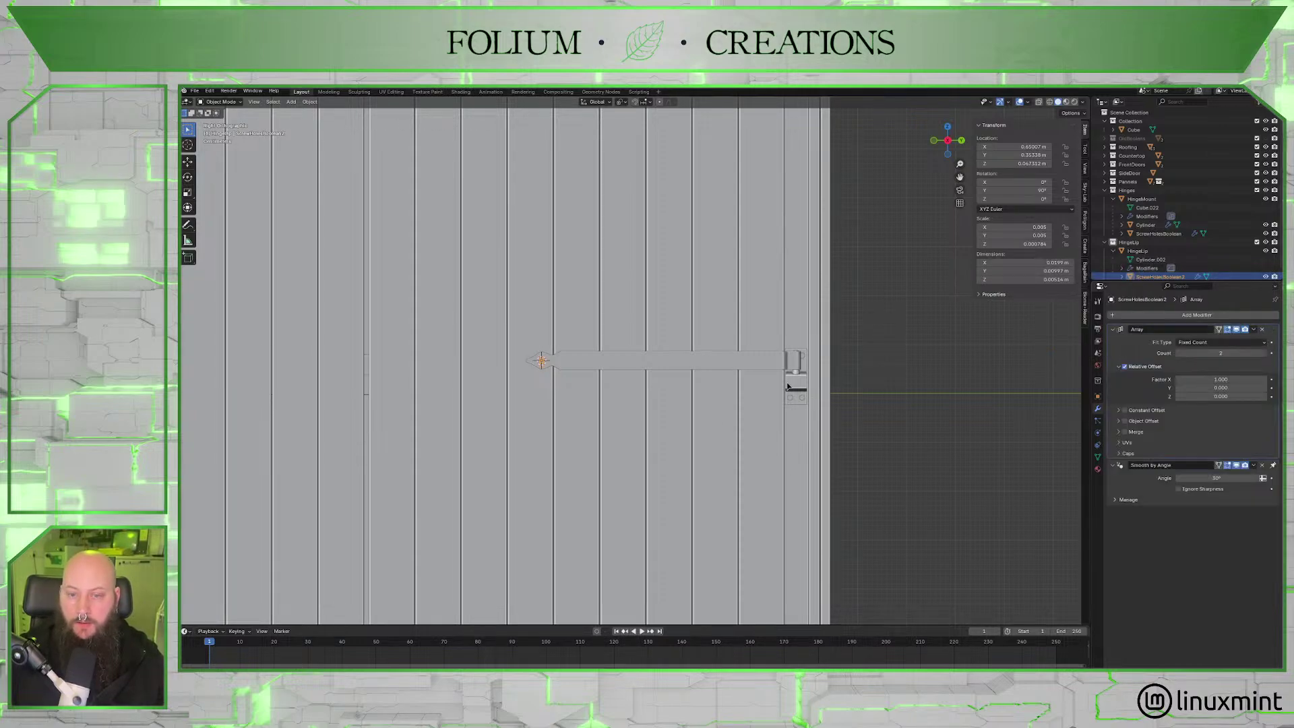
{"action": "left_click", "coordinate": [1209, 379]}
{"action": "key", "text": "Return"}
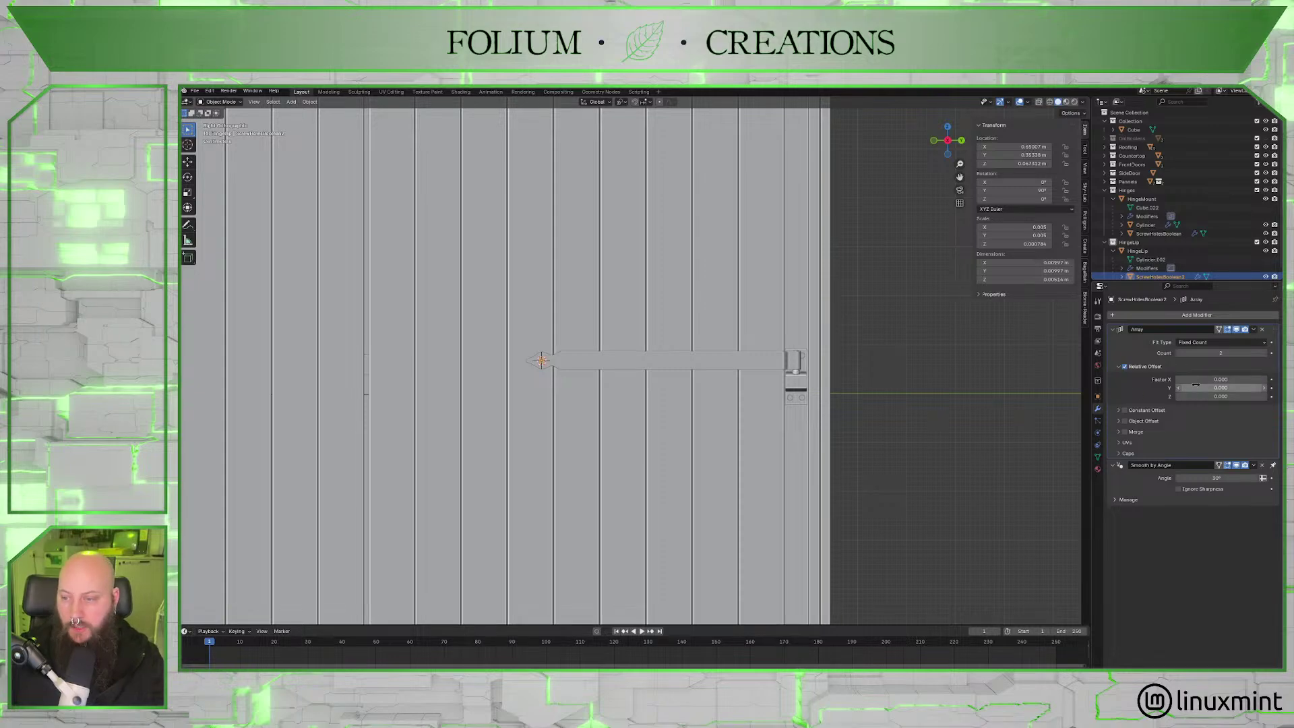
Set the array's count to 3 and its relative Y offset to 18.1 so the cutters spread along the strap.
{"action": "left_click", "coordinate": [1220, 387]}
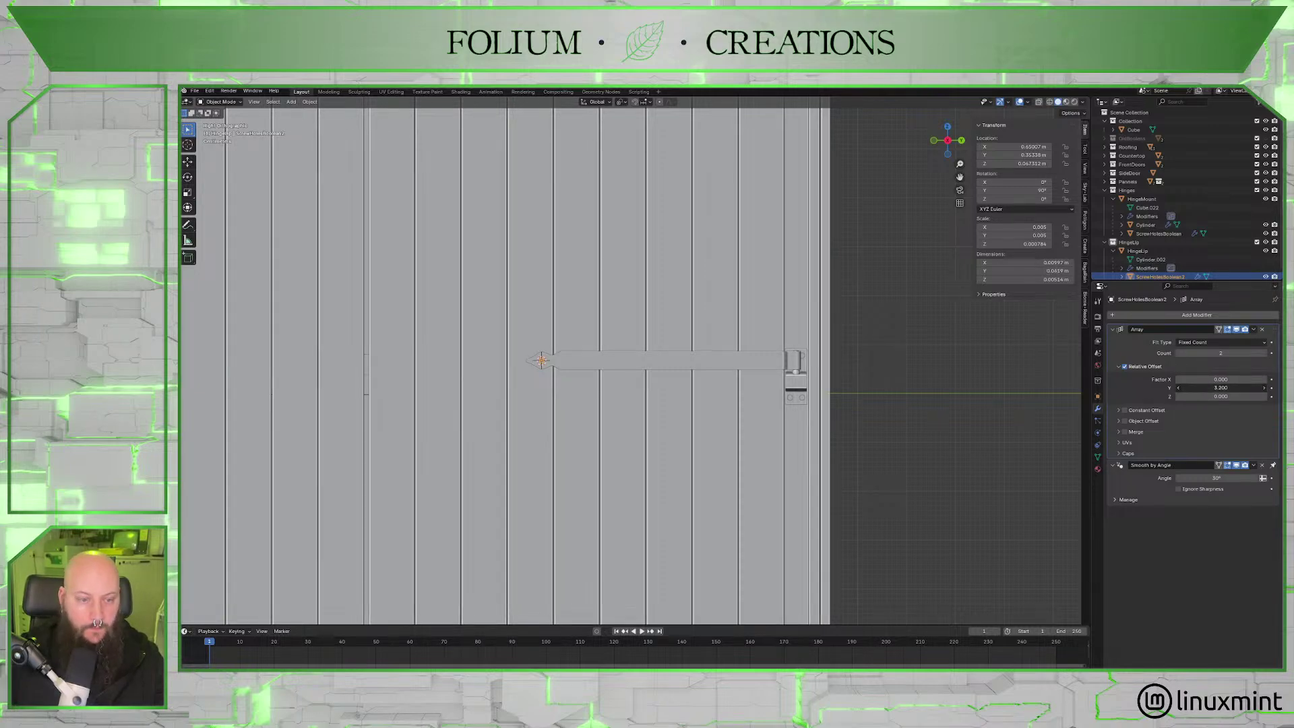
{"action": "type", "text": "13.6"}
{"action": "key", "text": "Return"}
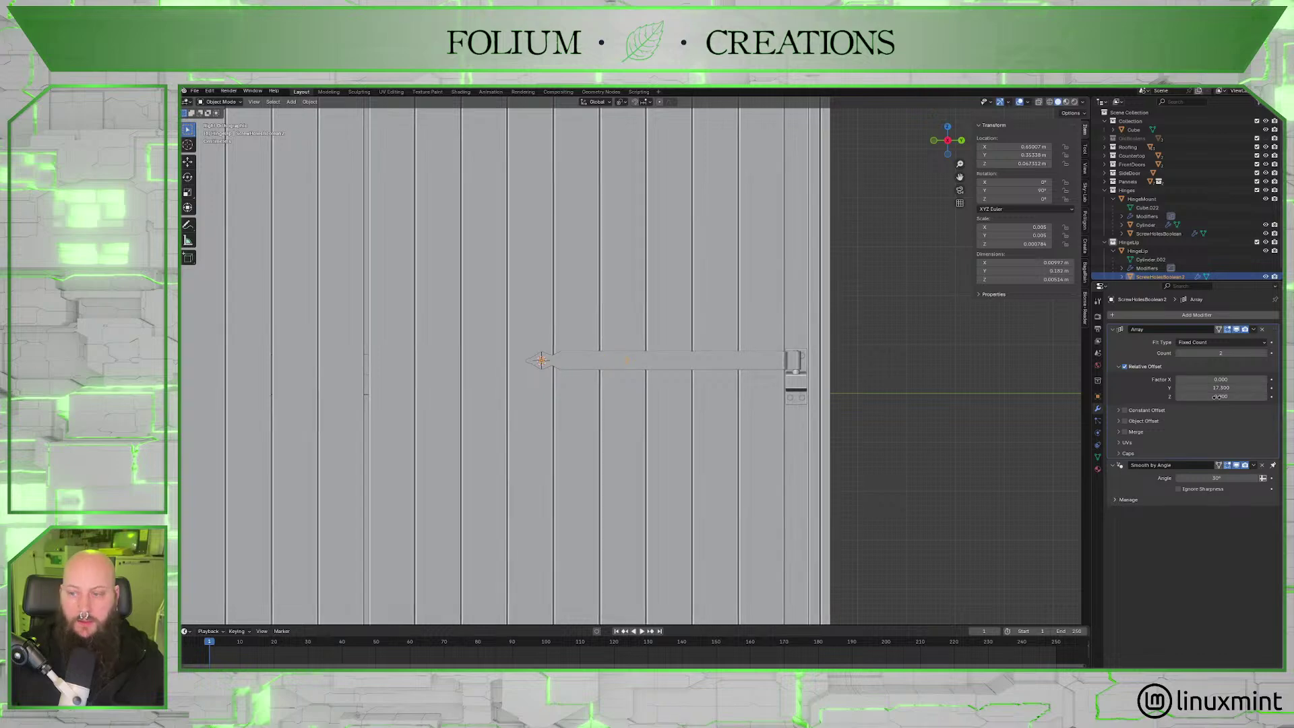
{"action": "left_click", "coordinate": [1220, 388]}
{"action": "type", "text": "17.3"}
{"action": "key", "text": "Return"}
{"action": "left_click", "coordinate": [1265, 353]}
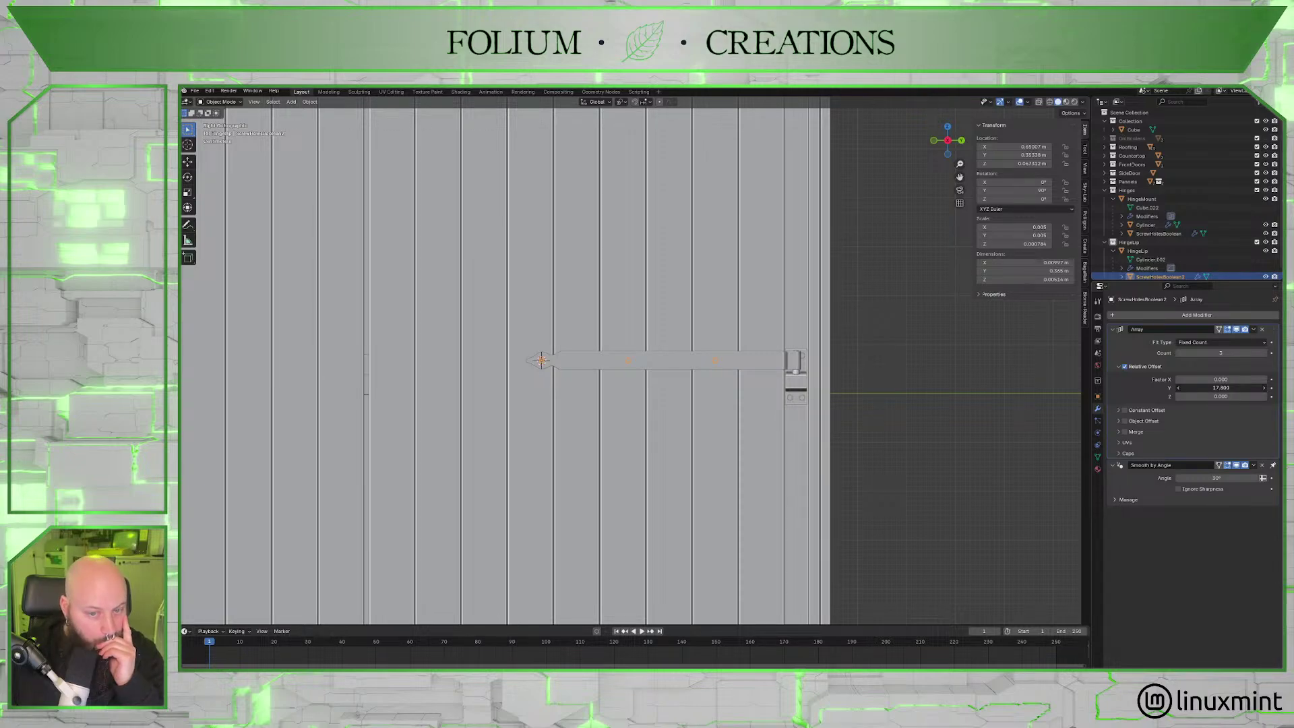
{"action": "mouse_move", "coordinate": [1221, 387]}
{"action": "left_mouse_down"}
{"action": "mouse_move", "coordinate": [1210, 387]}
{"action": "mouse_move", "coordinate": [1233, 388]}
{"action": "left_mouse_up"}
{"action": "left_click_drag", "start_coordinate": [1221, 387], "coordinate": [1216, 387]}
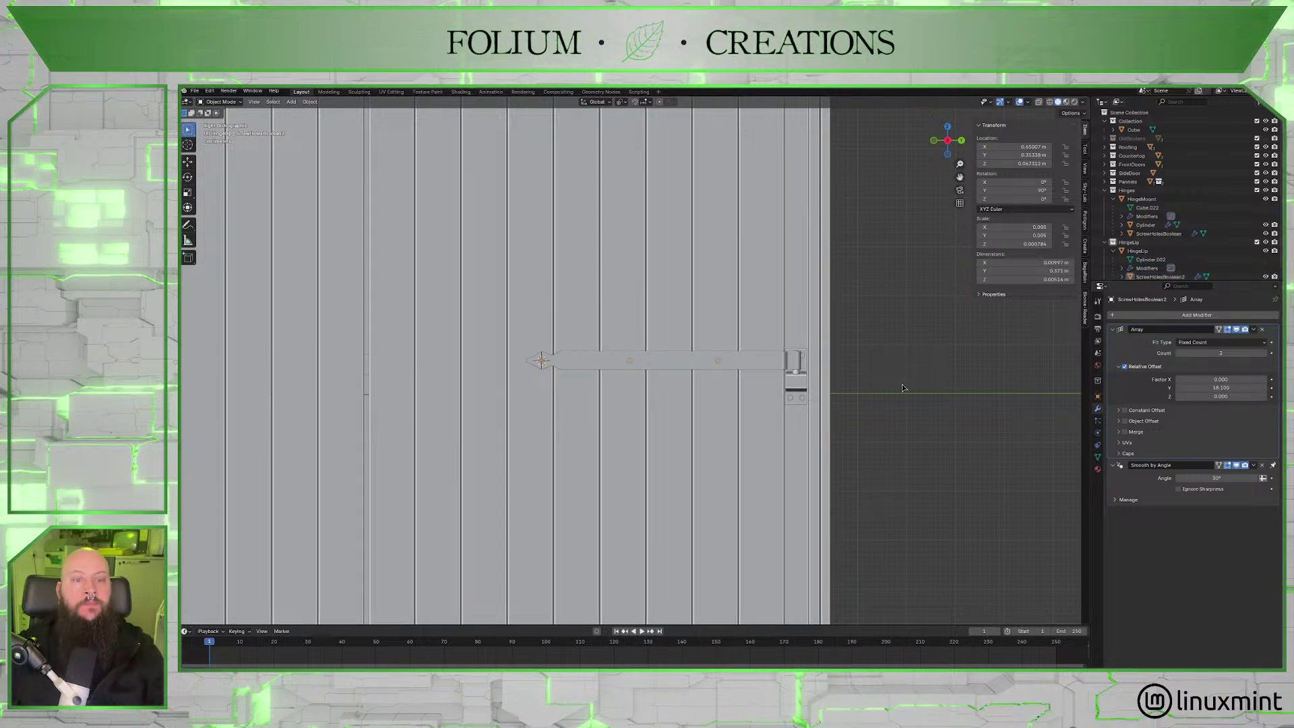
{"action": "scroll", "coordinate": [857, 384], "scroll_direction": "down", "scroll_amount": 2}
{"action": "middle_click_drag", "start_coordinate": [857, 383], "coordinate": [843, 390]}
{"action": "scroll", "coordinate": [819, 395], "scroll_direction": "up", "scroll_amount": 5}
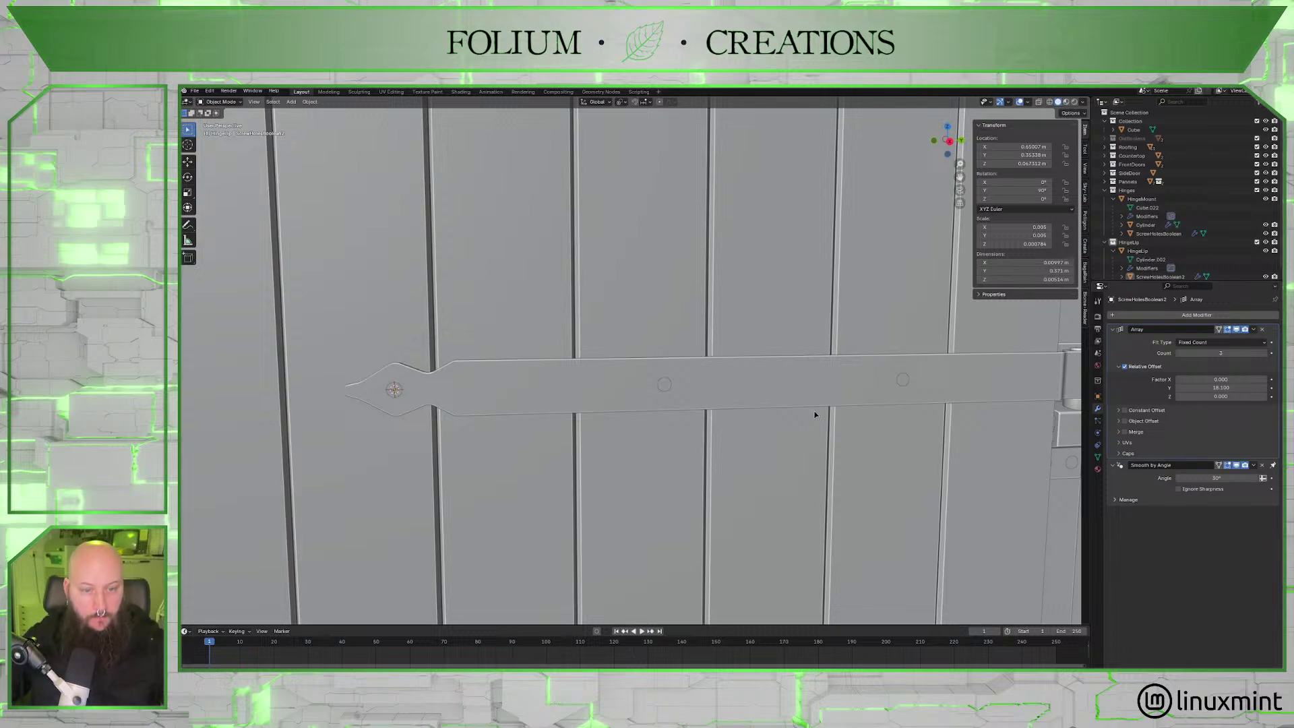
{"action": "scroll", "coordinate": [762, 374], "scroll_direction": "down", "scroll_amount": 3}
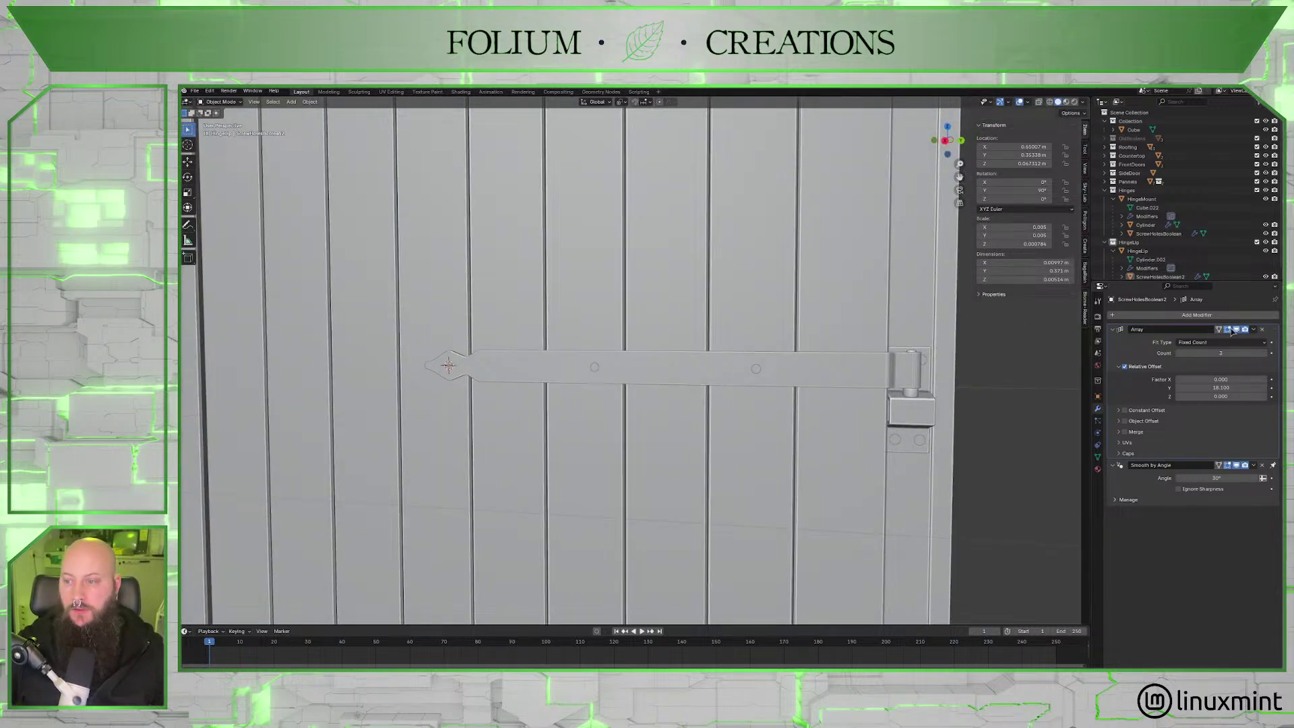
{"action": "left_click", "coordinate": [1187, 315]}
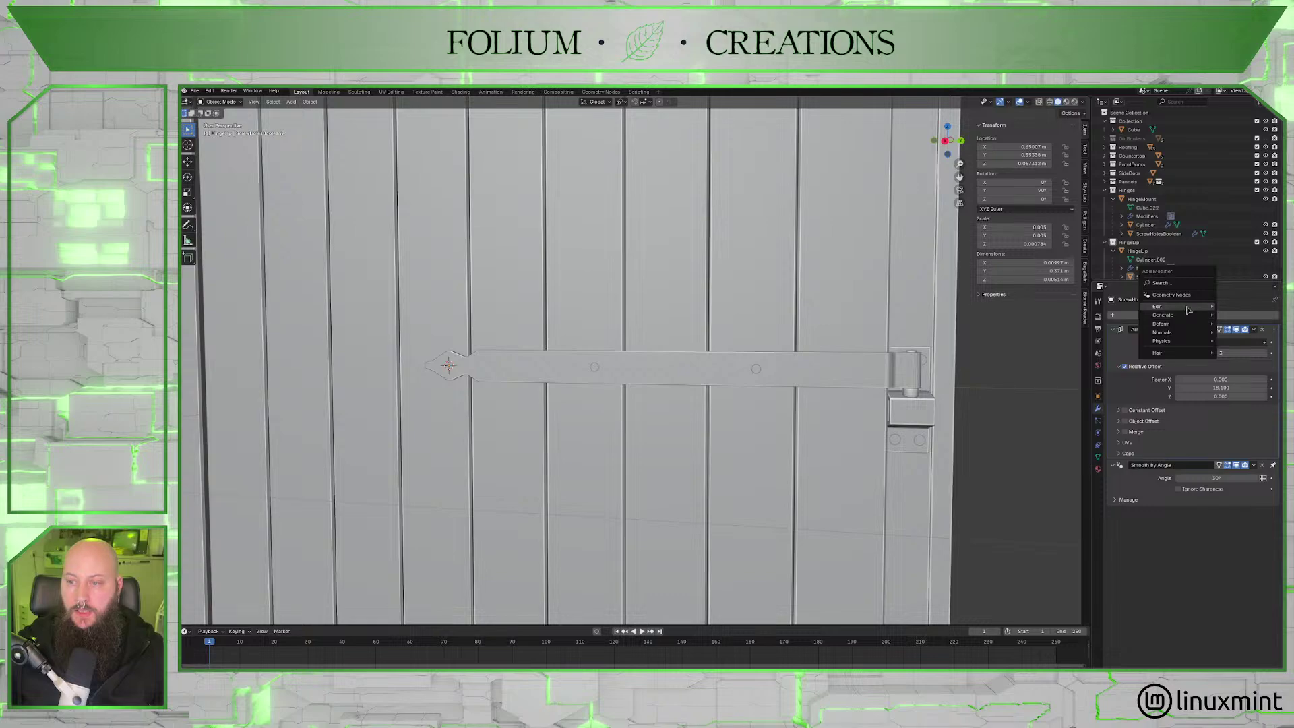
{"action": "mouse_move", "coordinate": [1177, 316]}
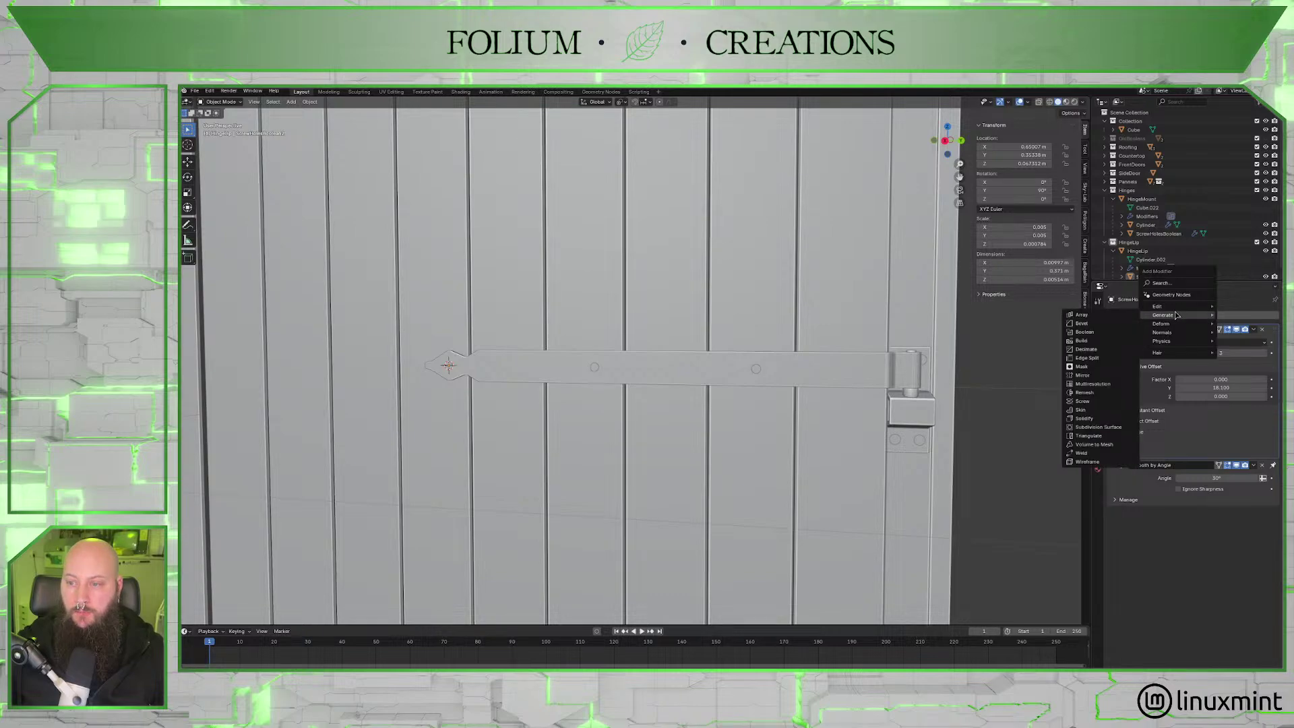
{"action": "left_click", "coordinate": [1086, 332]}
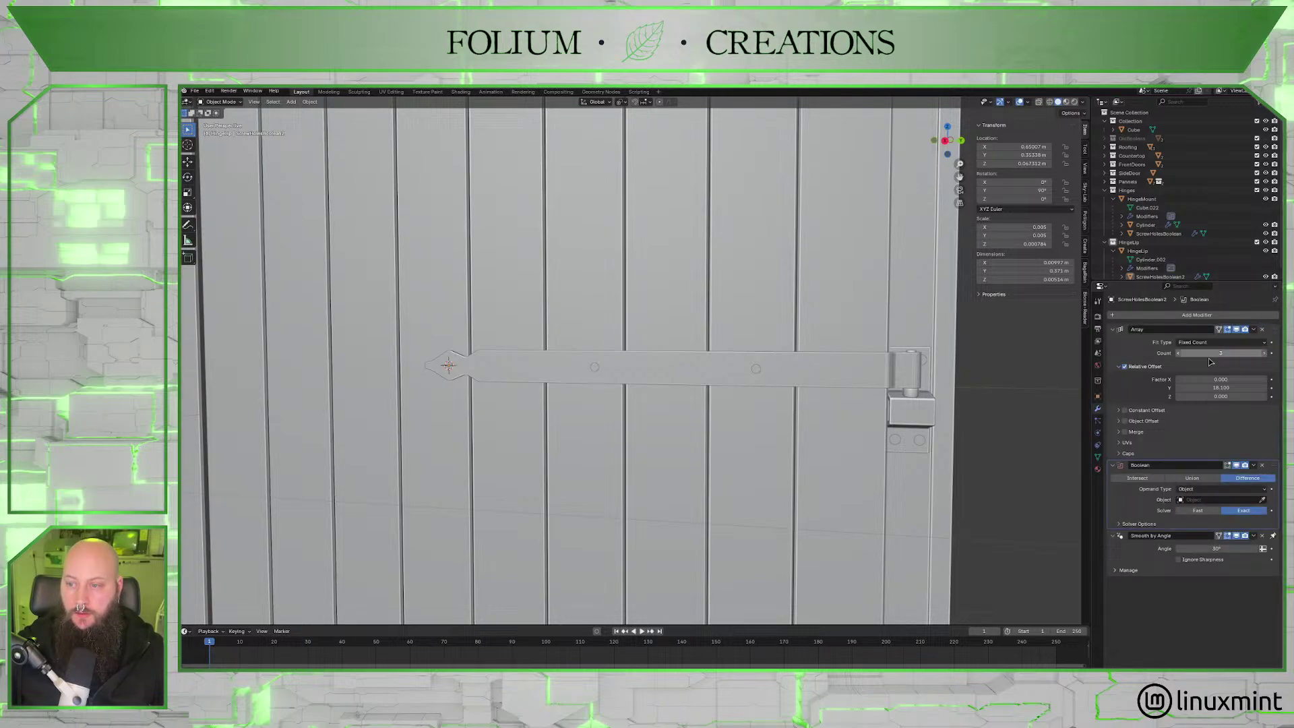
{"action": "left_click", "coordinate": [1263, 466]}
Add a Boolean modifier set to Difference to the HingeUp strap, with ScrewHolesBoolean2 as the cutting object.
{"action": "left_click", "coordinate": [917, 399]}
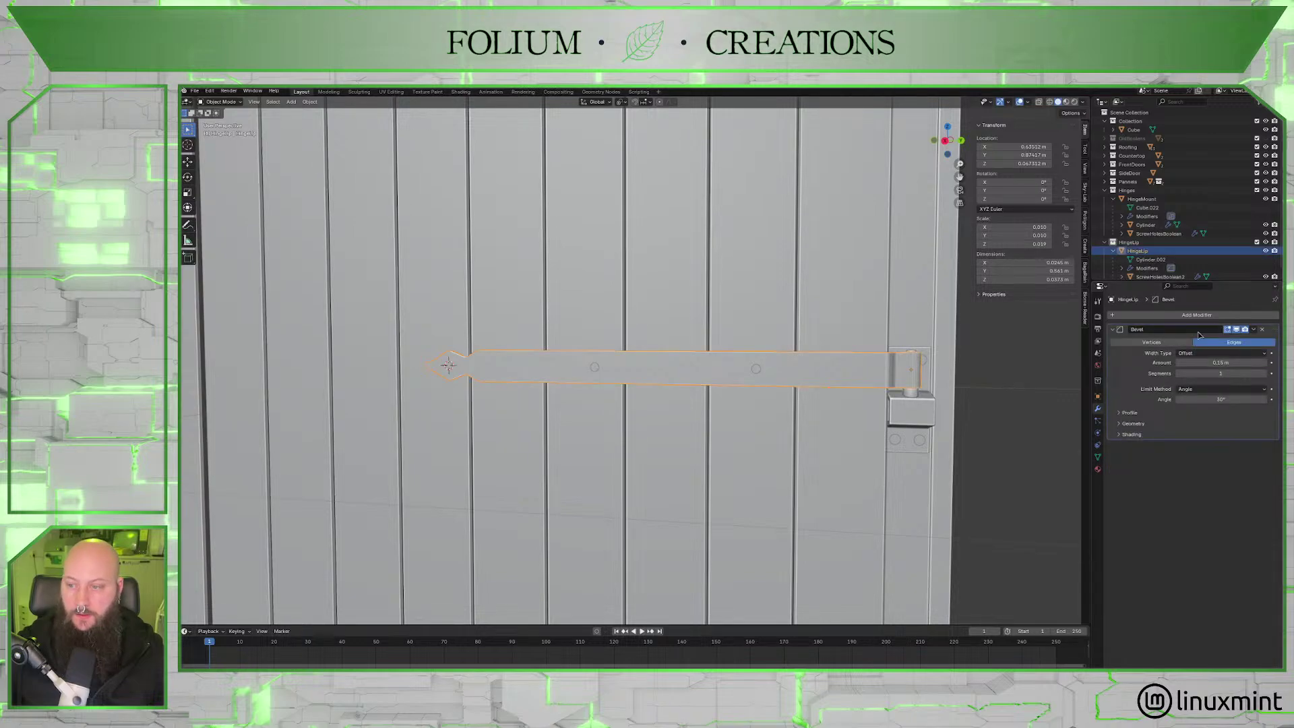
{"action": "left_click", "coordinate": [1197, 315]}
{"action": "mouse_move", "coordinate": [1192, 316]}
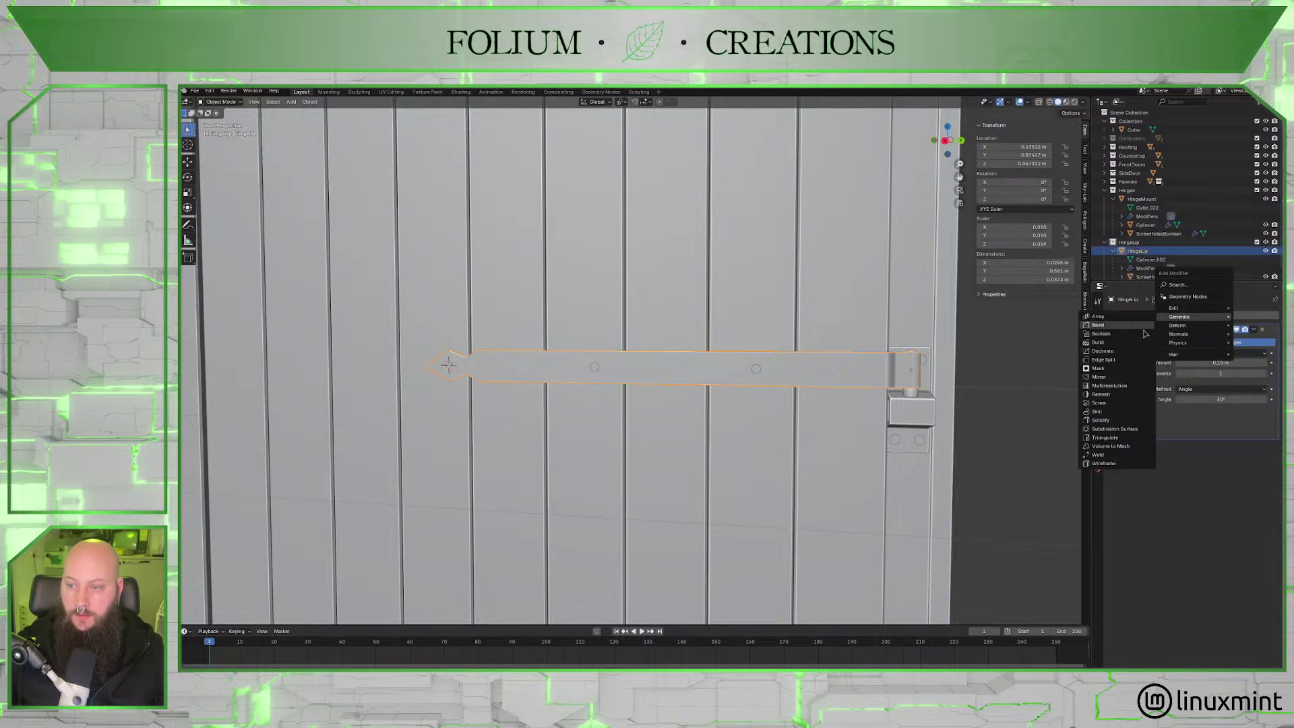
{"action": "left_click", "coordinate": [1116, 333]}
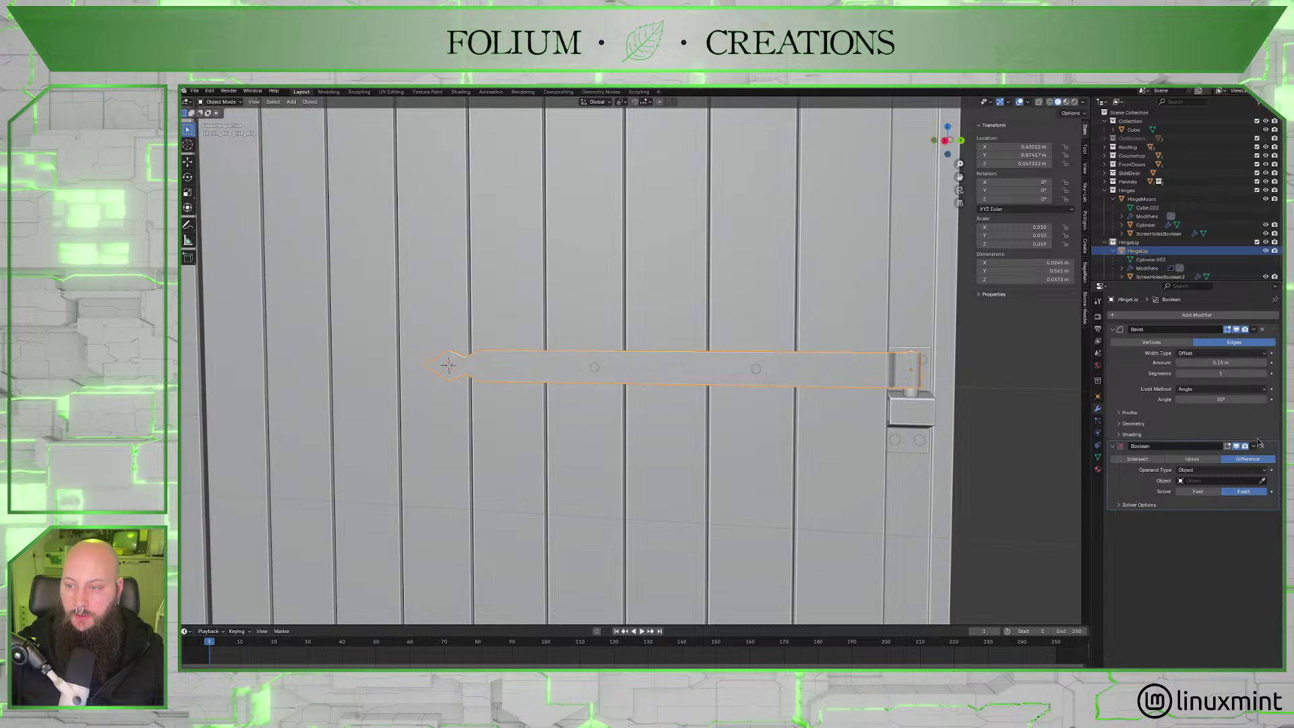
{"action": "left_click", "coordinate": [1261, 480]}
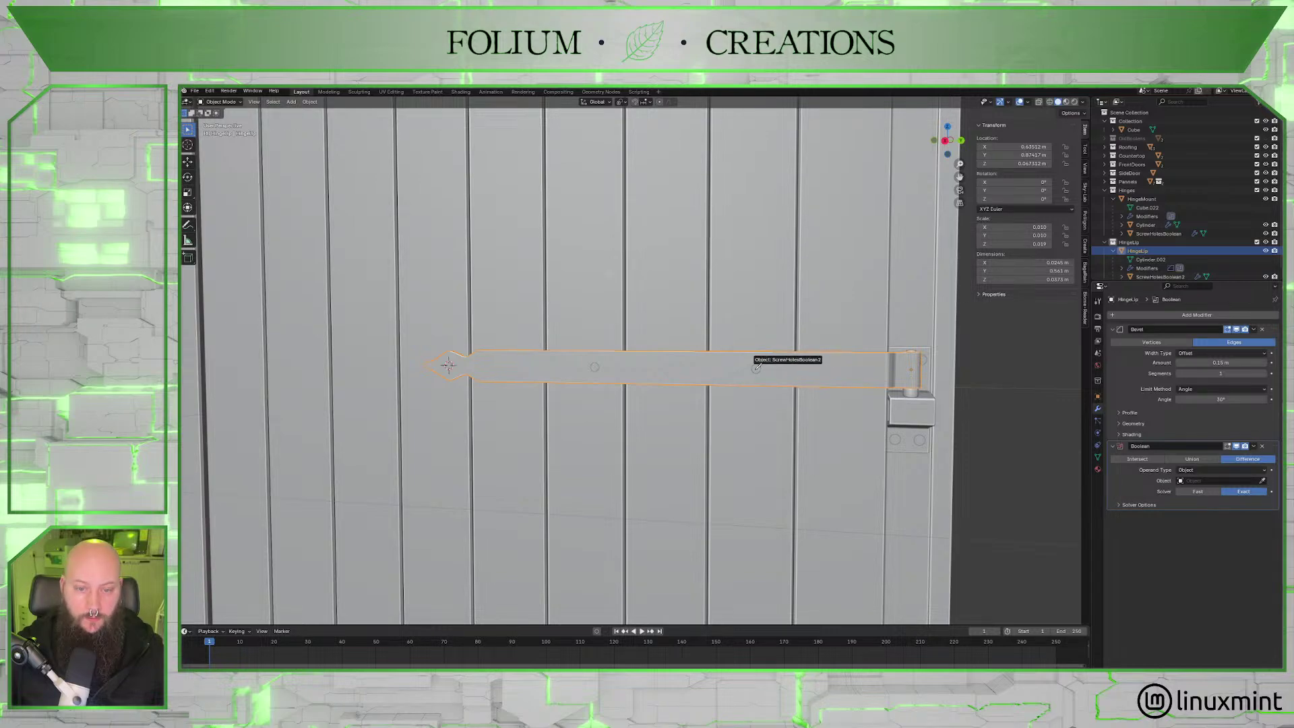
{"action": "left_click", "coordinate": [755, 369]}
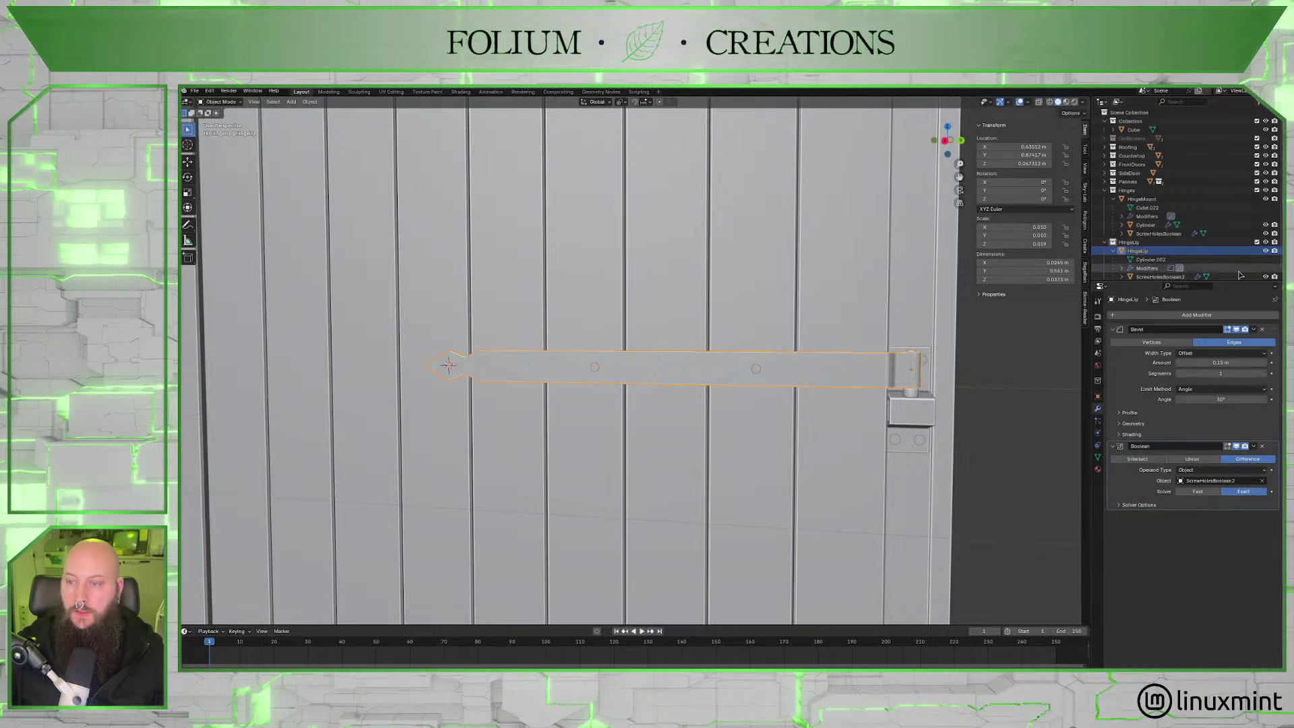
Hide ScrewHolesBoolean2 in the viewport and inspect the screw holes cut into the strap.
{"action": "left_click", "coordinate": [1265, 276]}
{"action": "left_click", "coordinate": [935, 398]}
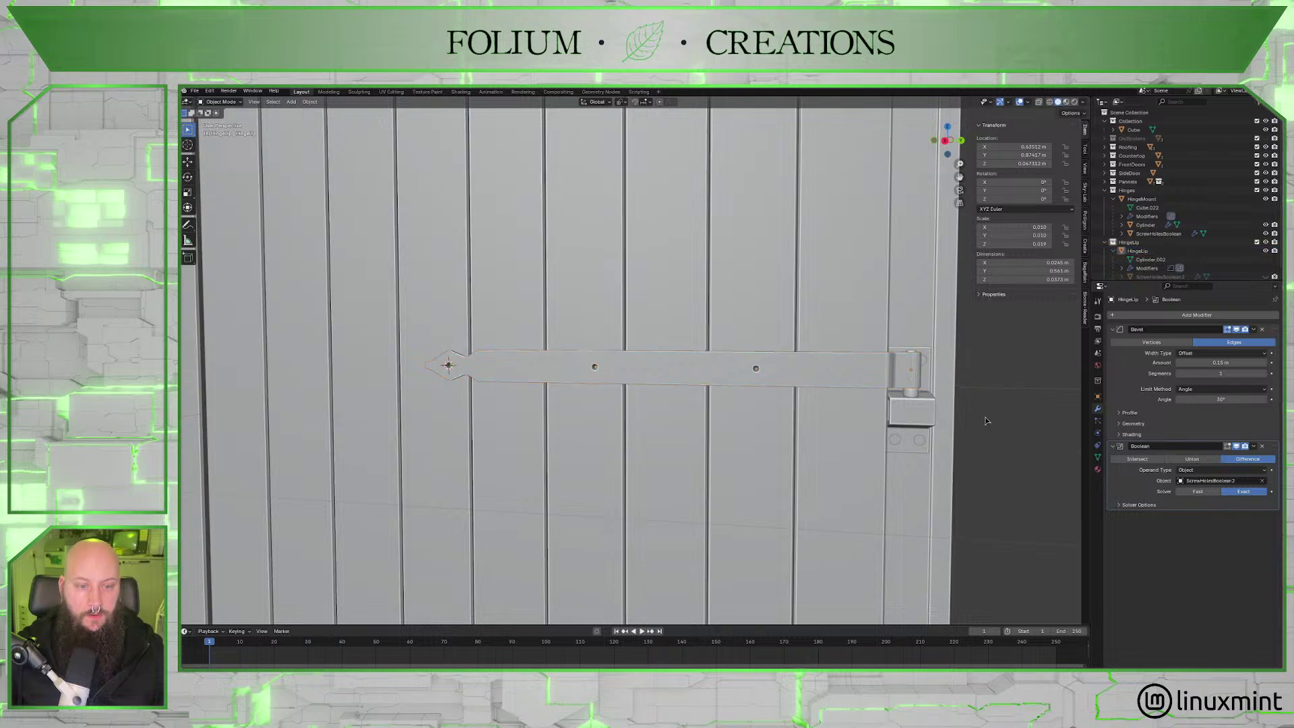
{"action": "middle_click_drag", "start_coordinate": [935, 398], "coordinate": [688, 385]}
{"action": "scroll", "coordinate": [716, 389], "scroll_direction": "up", "scroll_amount": 2}
{"action": "scroll", "coordinate": [717, 389], "scroll_direction": "down", "scroll_amount": 3}
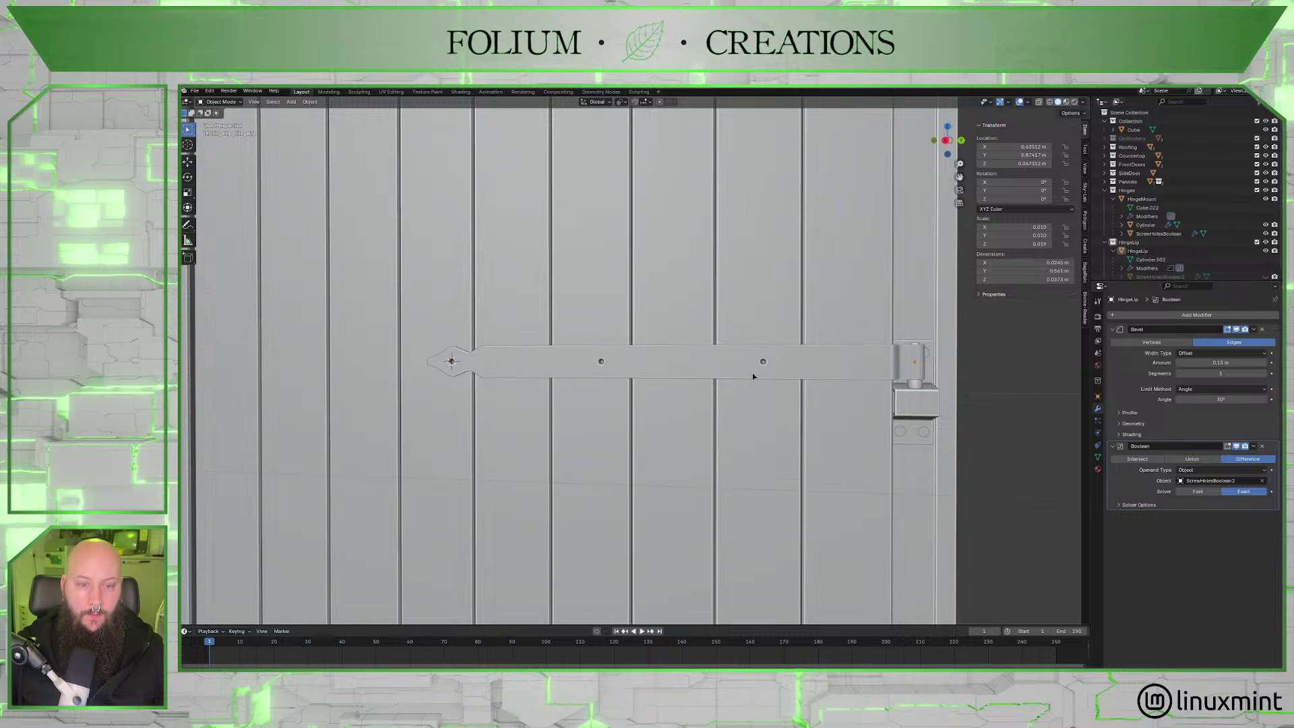
Select ScrewHolesBoolean2 and show its spearhead cutter close up in wireframe from the top orthographic view.
{"action": "left_click", "coordinate": [1160, 277]}
{"action": "middle_click_drag", "start_coordinate": [658, 375], "coordinate": [785, 452]}
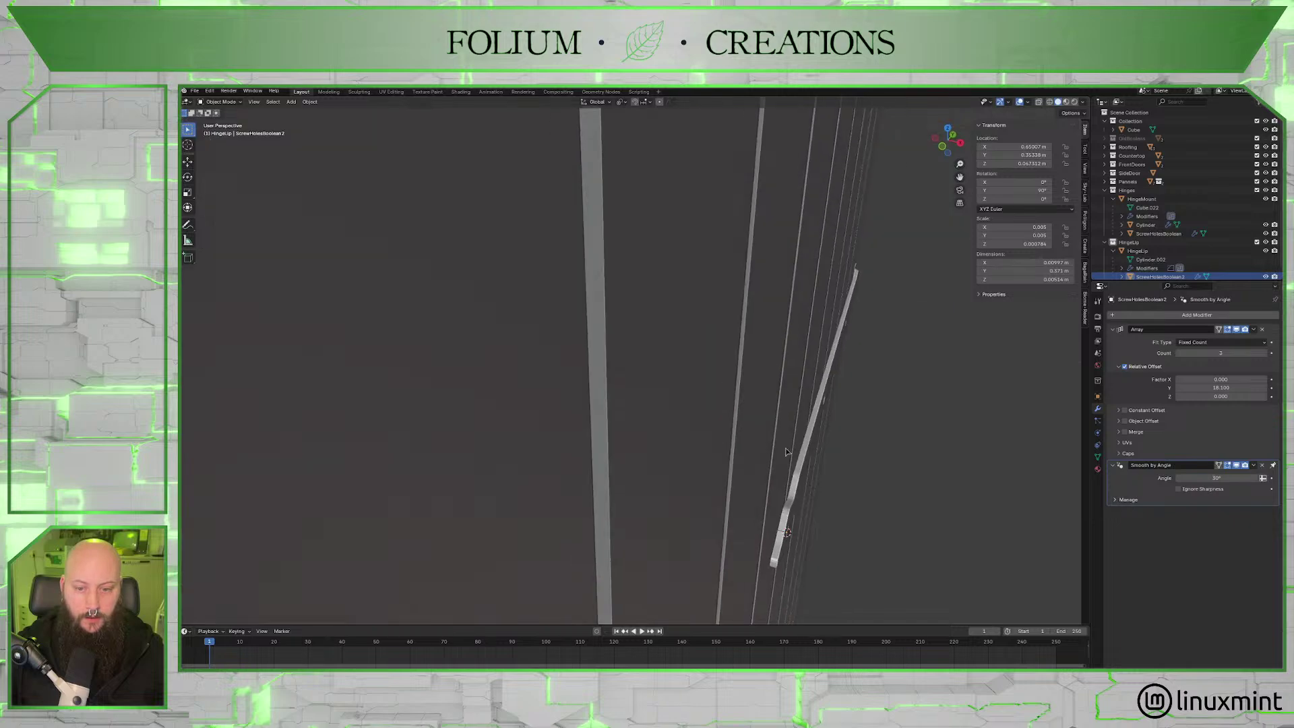
{"action": "scroll", "coordinate": [786, 452], "scroll_direction": "up", "scroll_amount": 10}
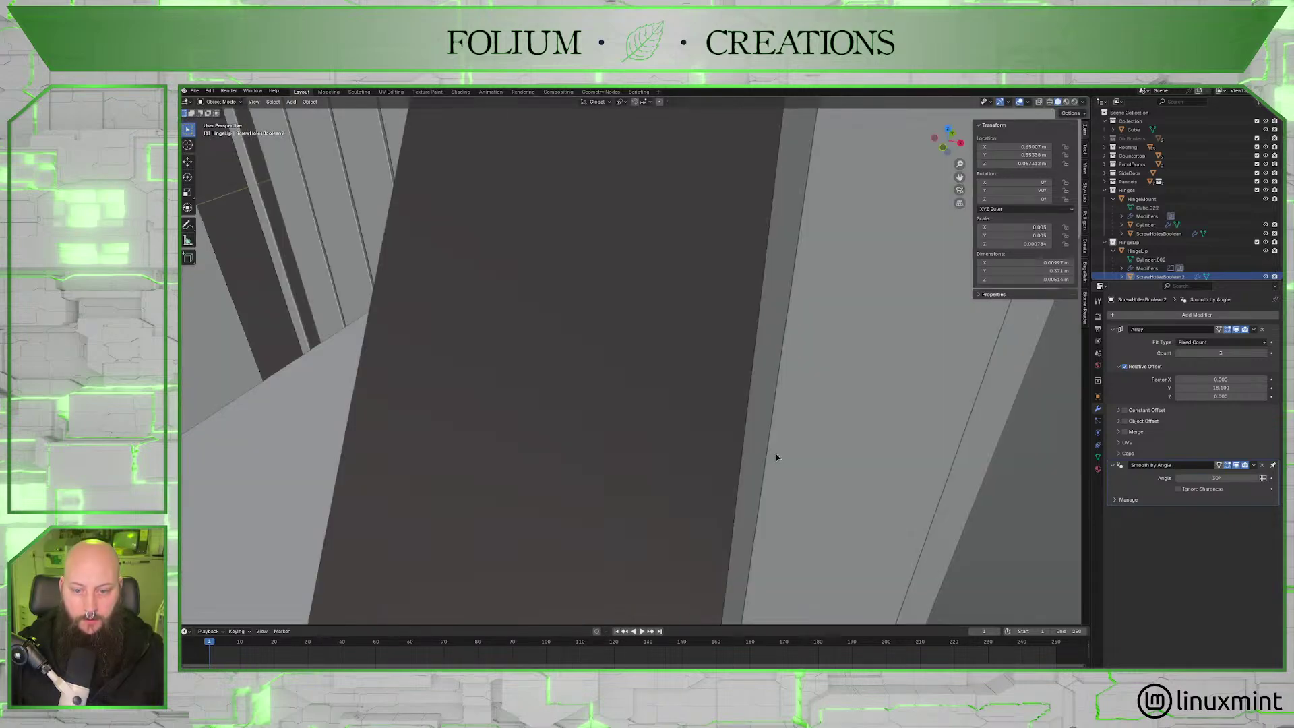
{"action": "scroll", "coordinate": [777, 457], "scroll_direction": "up", "scroll_amount": 6}
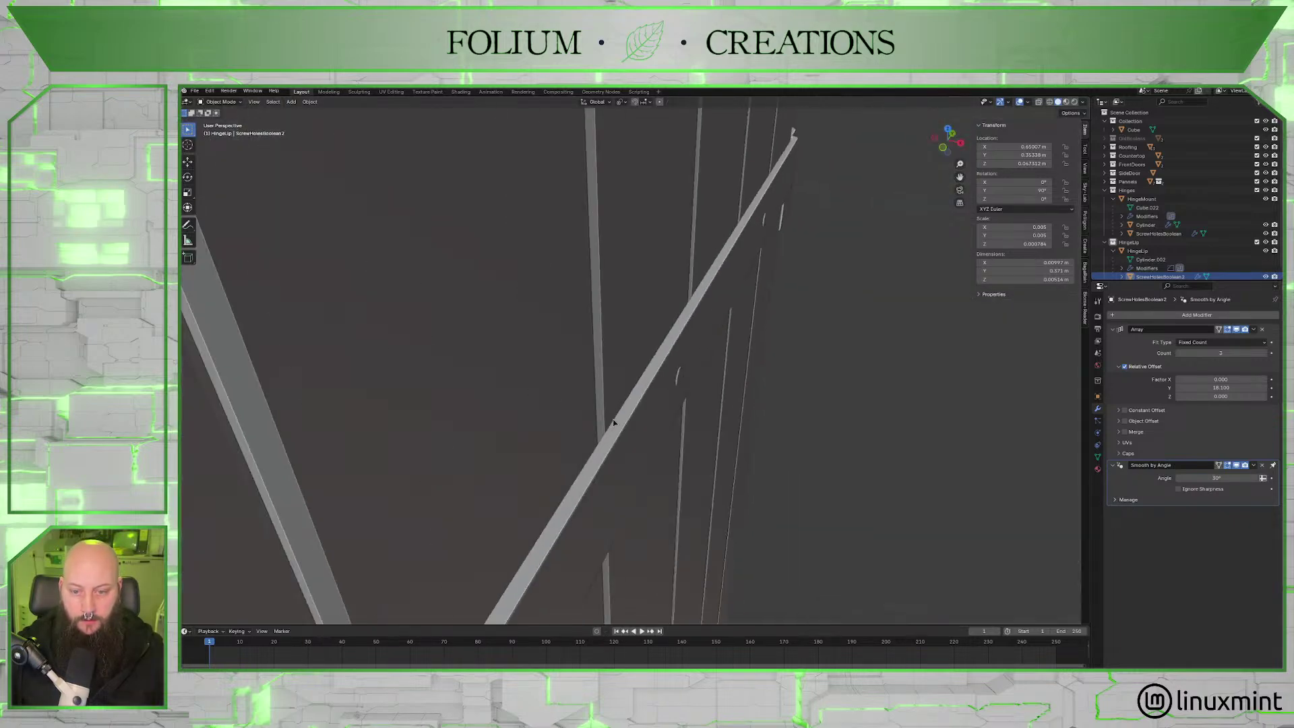
{"action": "left_click", "coordinate": [947, 131]}
{"action": "left_click", "coordinate": [1050, 102]}
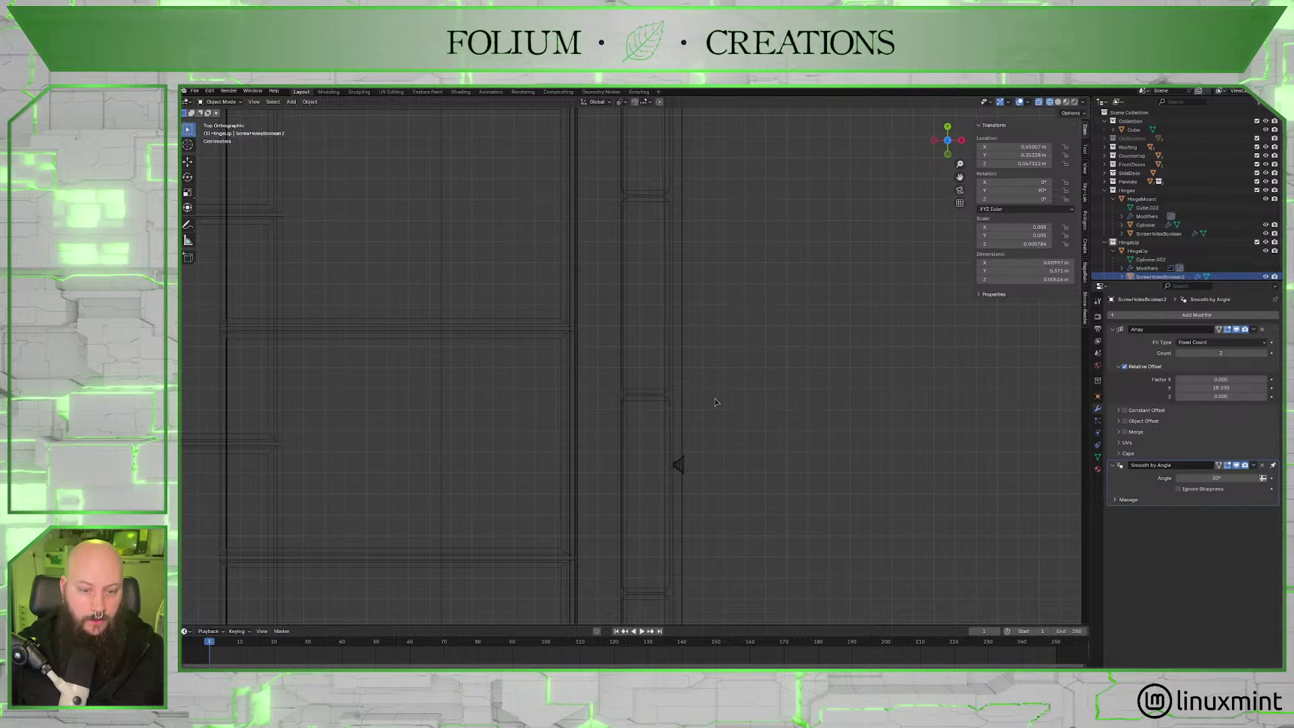
{"action": "scroll", "coordinate": [693, 508], "scroll_direction": "up", "scroll_amount": 4}
{"action": "scroll", "coordinate": [714, 404], "scroll_direction": "up", "scroll_amount": 6}
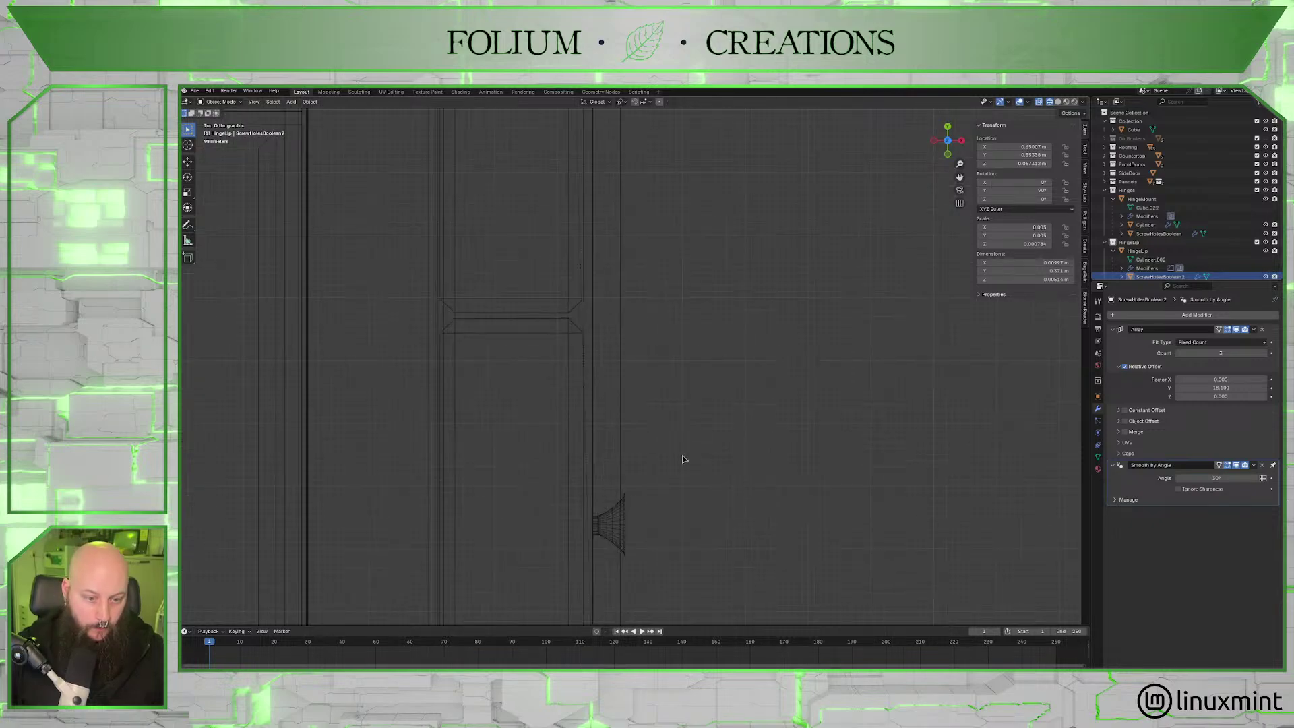
{"action": "middle_click_drag", "start_coordinate": [701, 401], "coordinate": [711, 363], "text": "shift"}
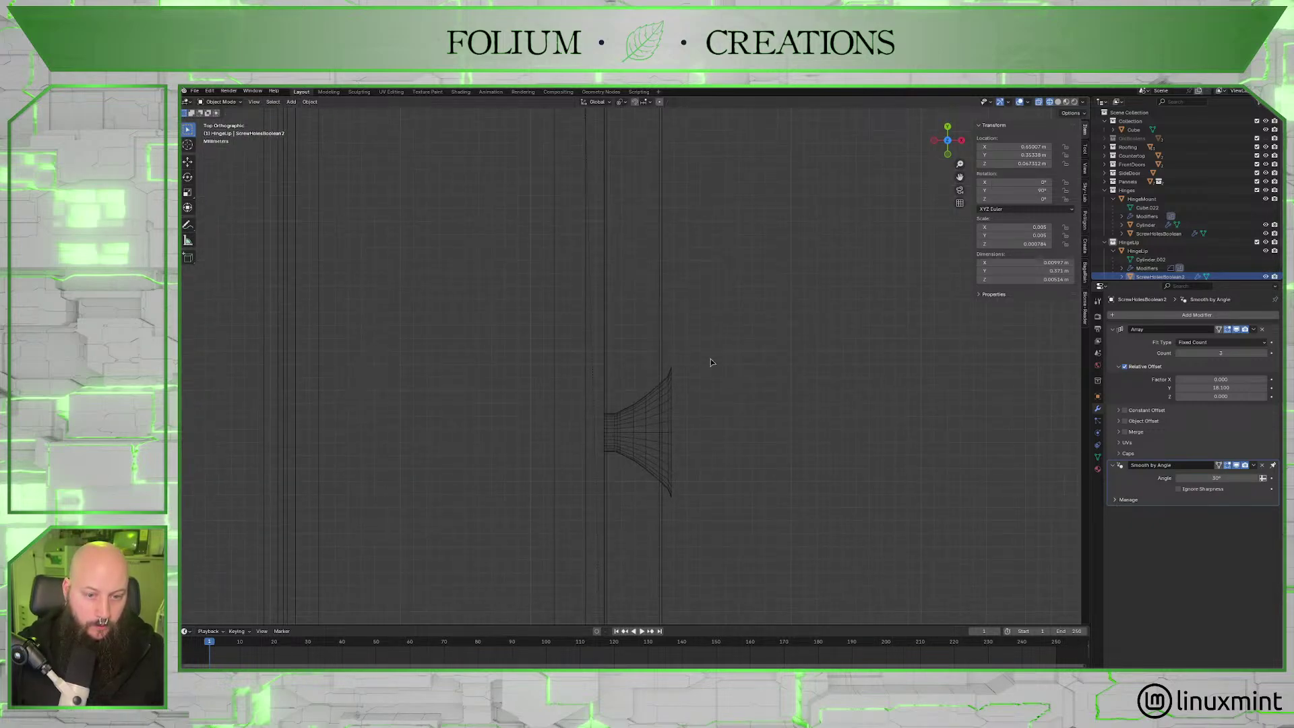
Move ScrewHolesBoolean2 about -0.00037 m along global X and scale it by about 1.008.
{"action": "left_click", "coordinate": [672, 420]}
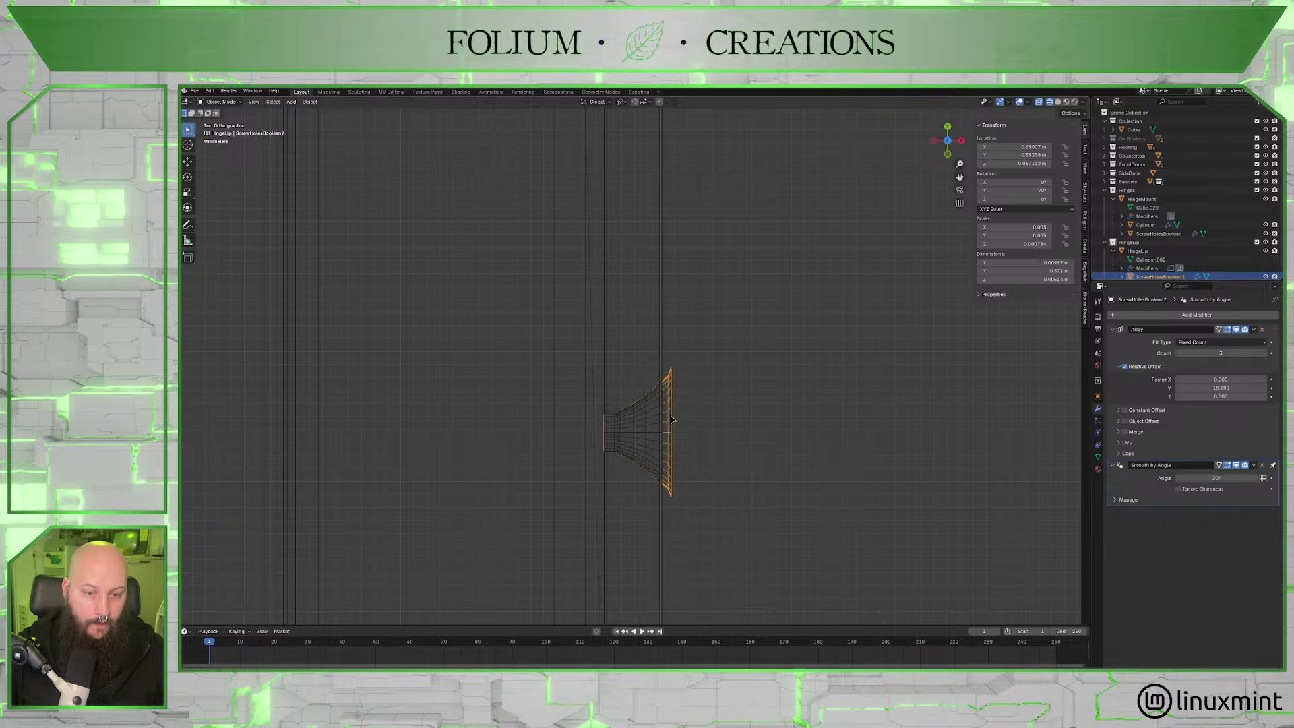
{"action": "key", "text": "g"}
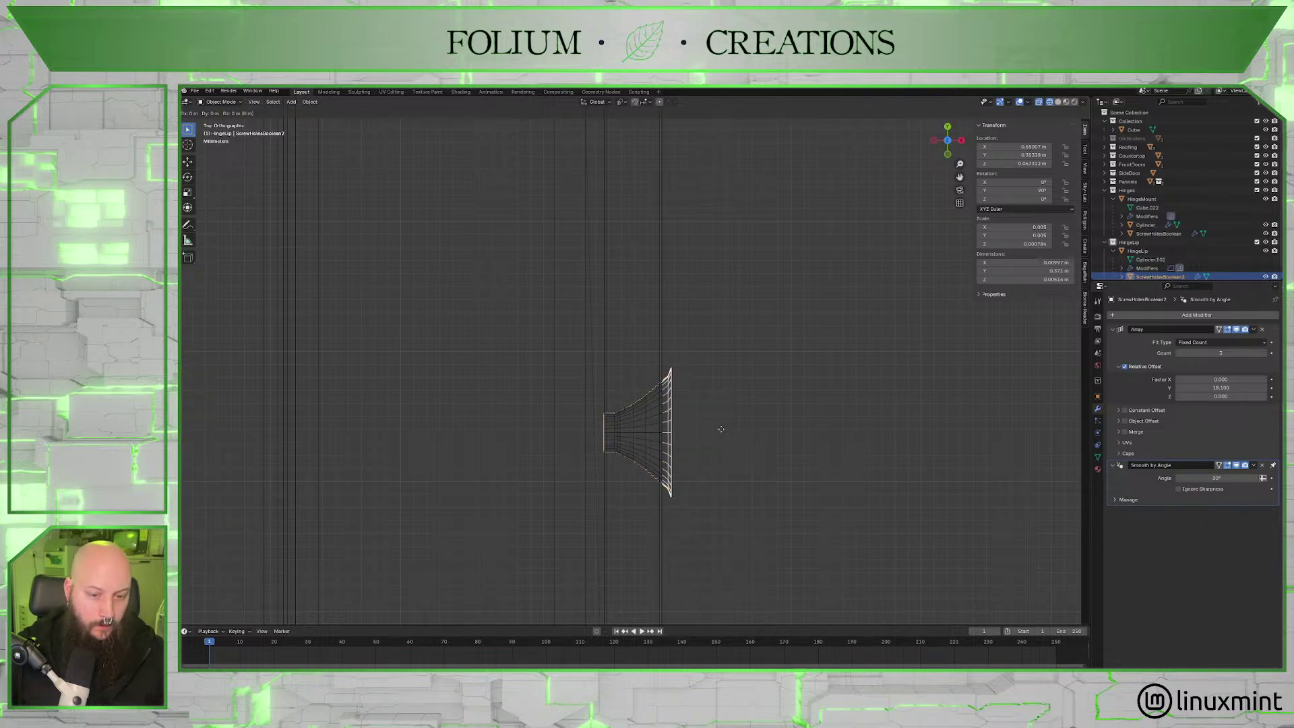
{"action": "key", "text": "x"}
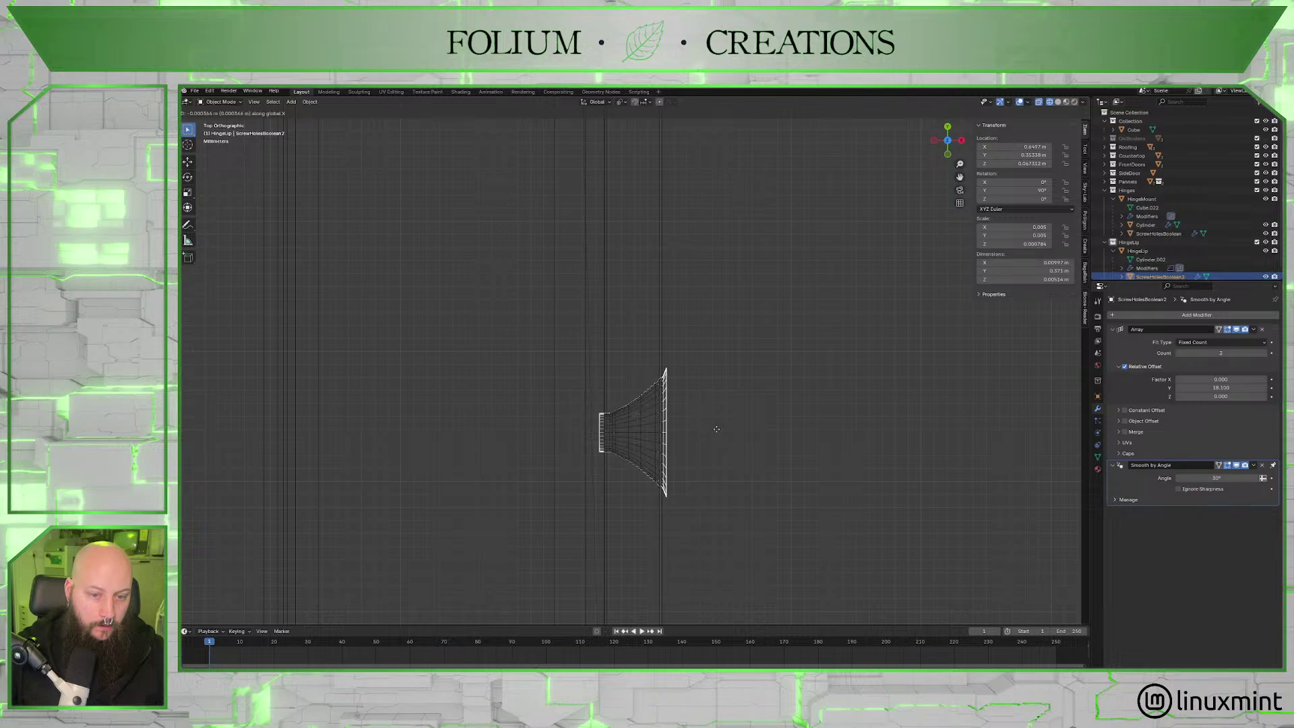
{"action": "left_click", "coordinate": [718, 433]}
{"action": "key", "text": "s"}
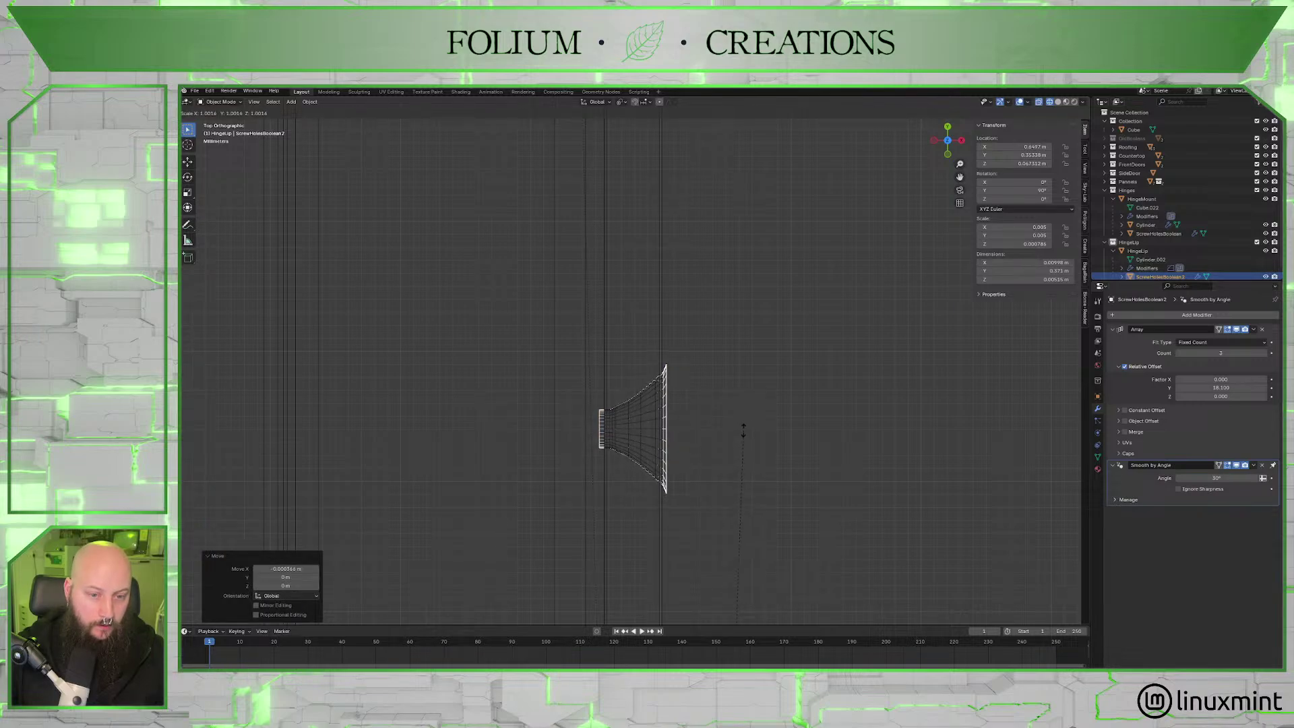
{"action": "left_click", "coordinate": [749, 415]}
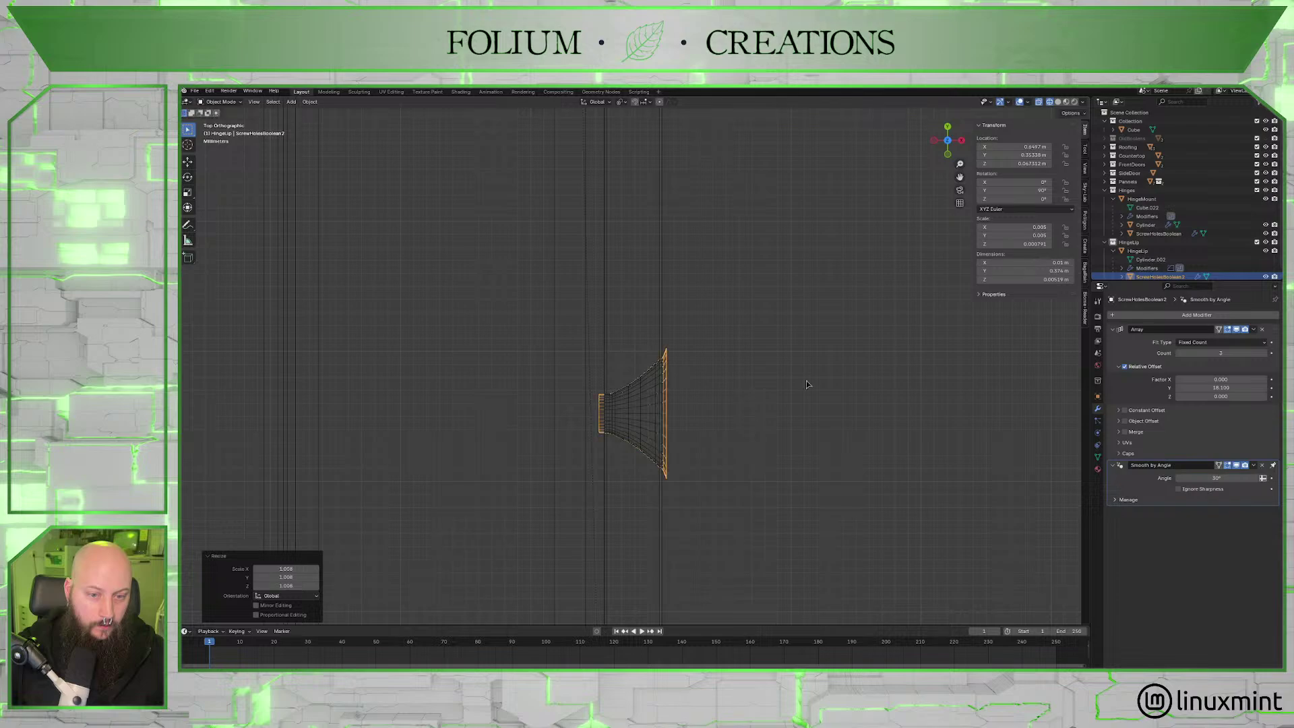
Scale ScrewHolesBoolean2 uniformly by about 1.02 in the right orthographic view.
{"action": "left_click", "coordinate": [962, 140]}
{"action": "scroll", "coordinate": [660, 326], "scroll_direction": "down", "scroll_amount": 8}
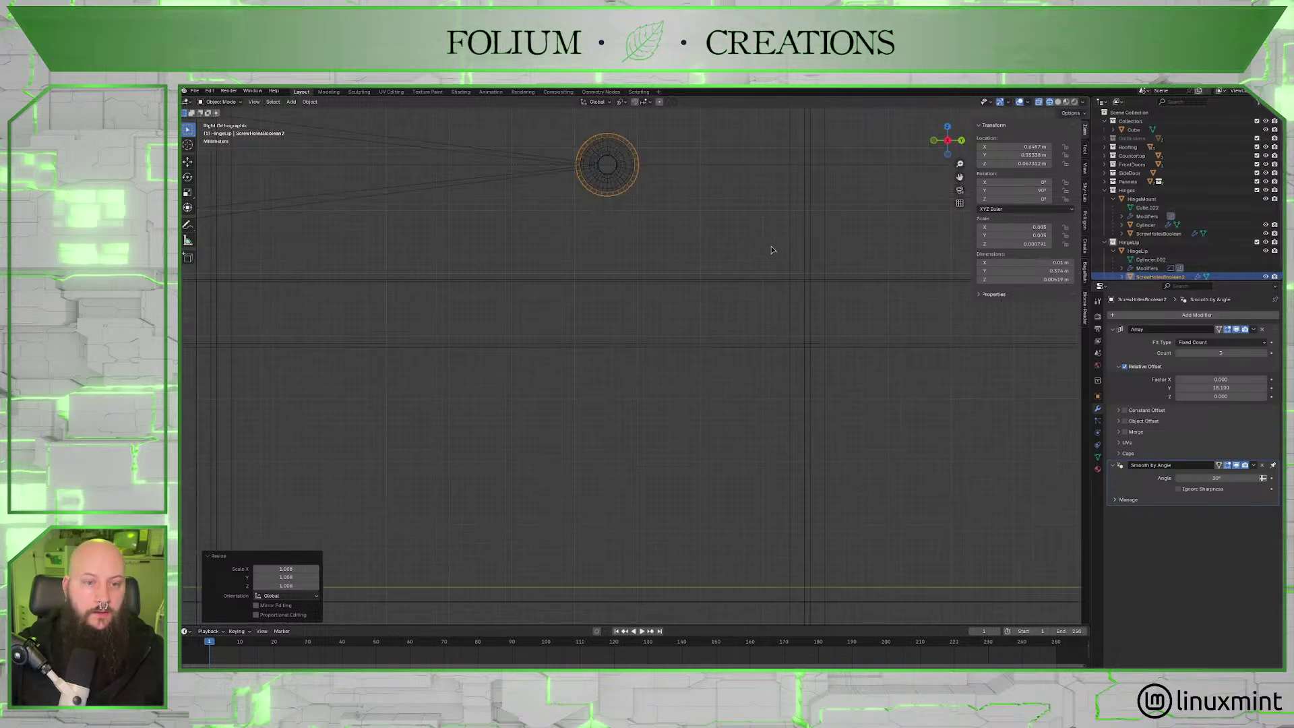
{"action": "scroll", "coordinate": [607, 330], "scroll_direction": "up", "scroll_amount": 6}
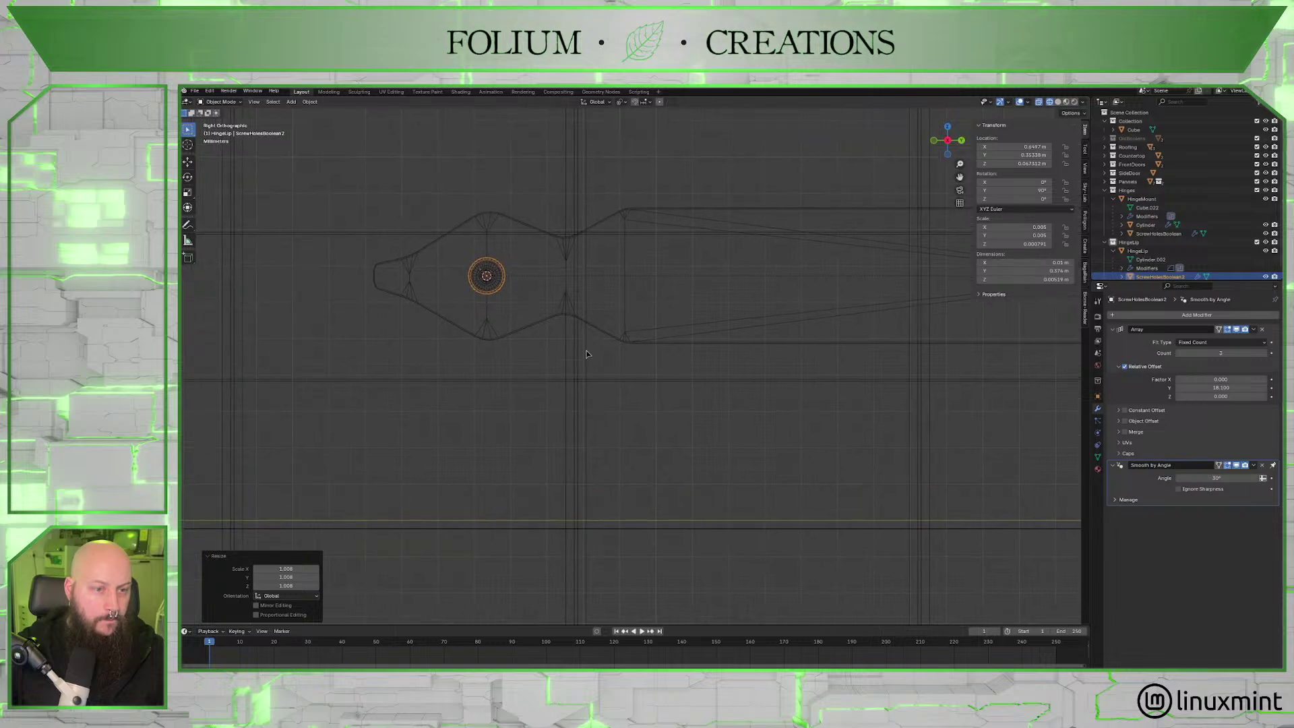
{"action": "scroll", "coordinate": [588, 354], "scroll_direction": "down", "scroll_amount": 6}
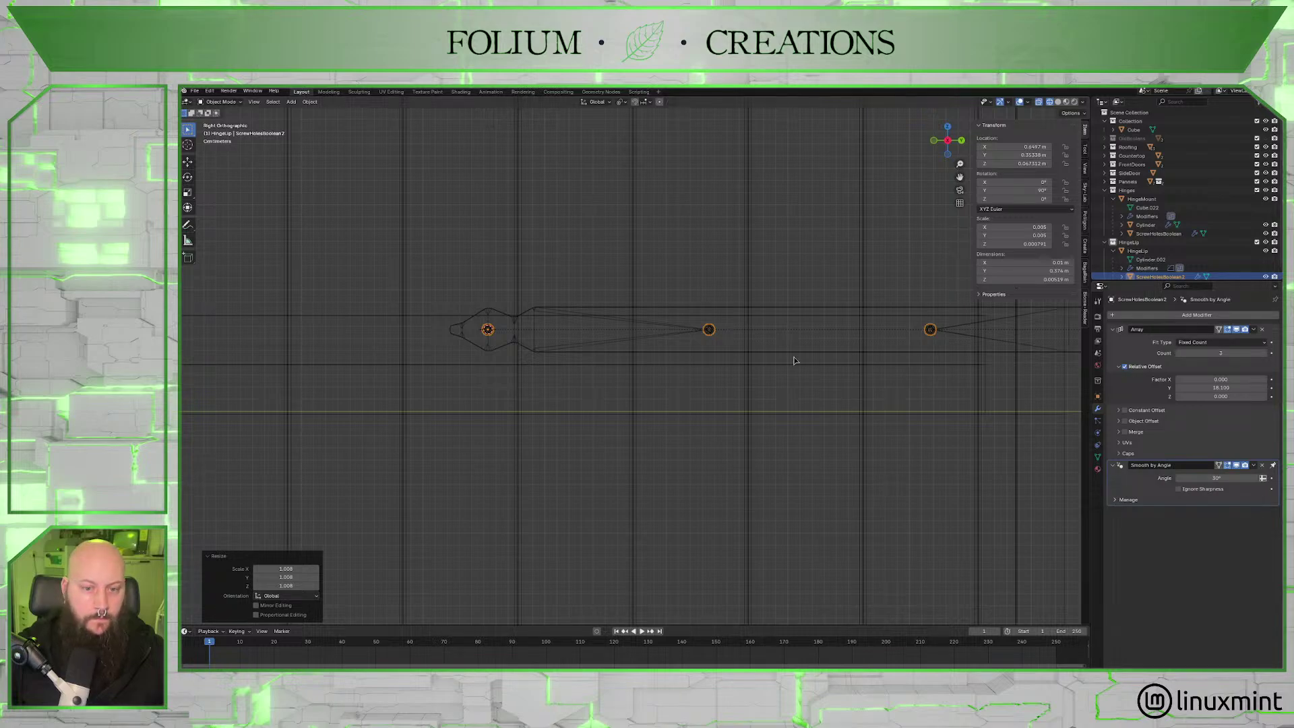
{"action": "key", "text": "s"}
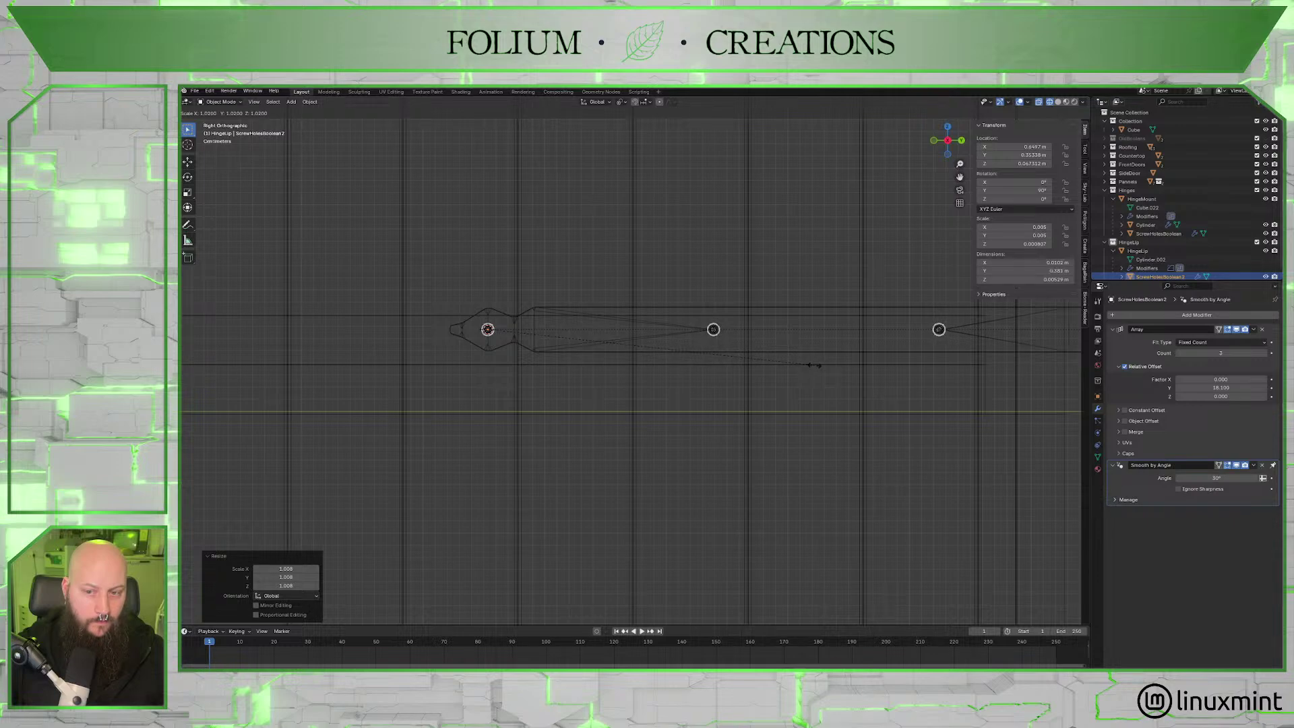
{"action": "left_click", "coordinate": [814, 365]}
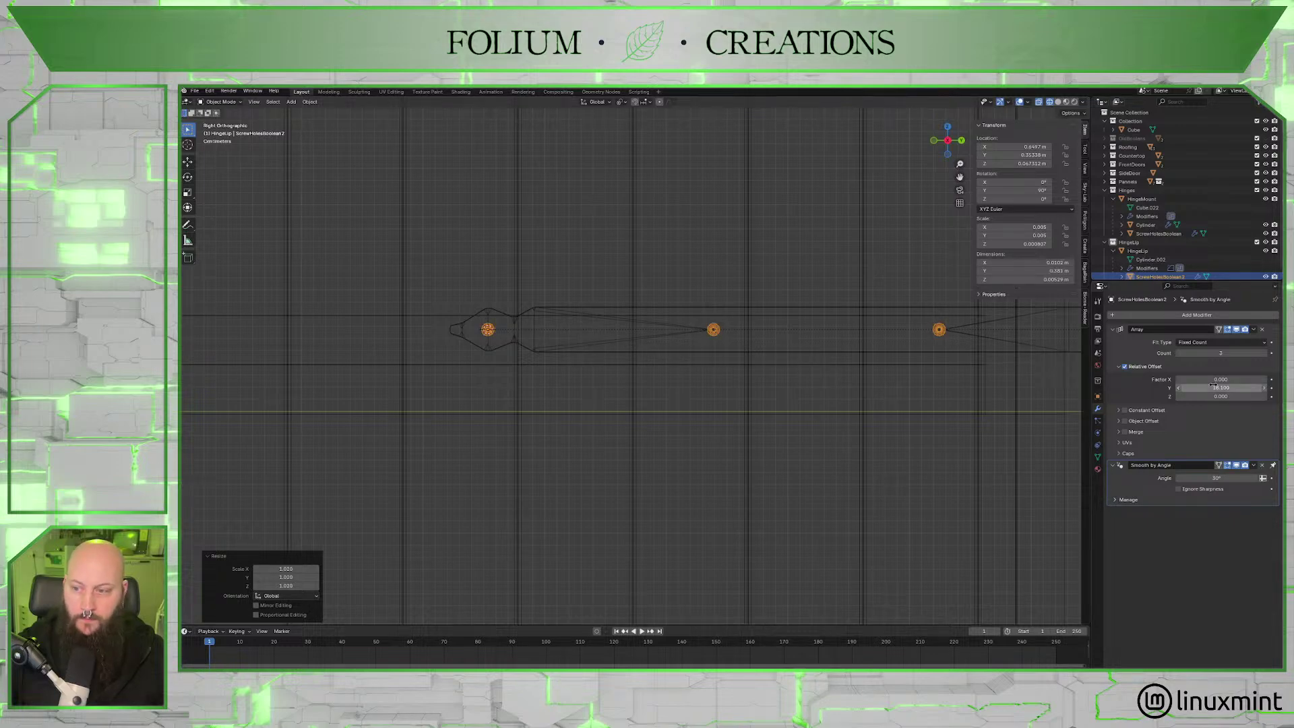
Reduce the Y factor of the ScrewHolesBoolean2 Array's relative offset to 17.5.
{"action": "left_click", "coordinate": [1179, 388]}
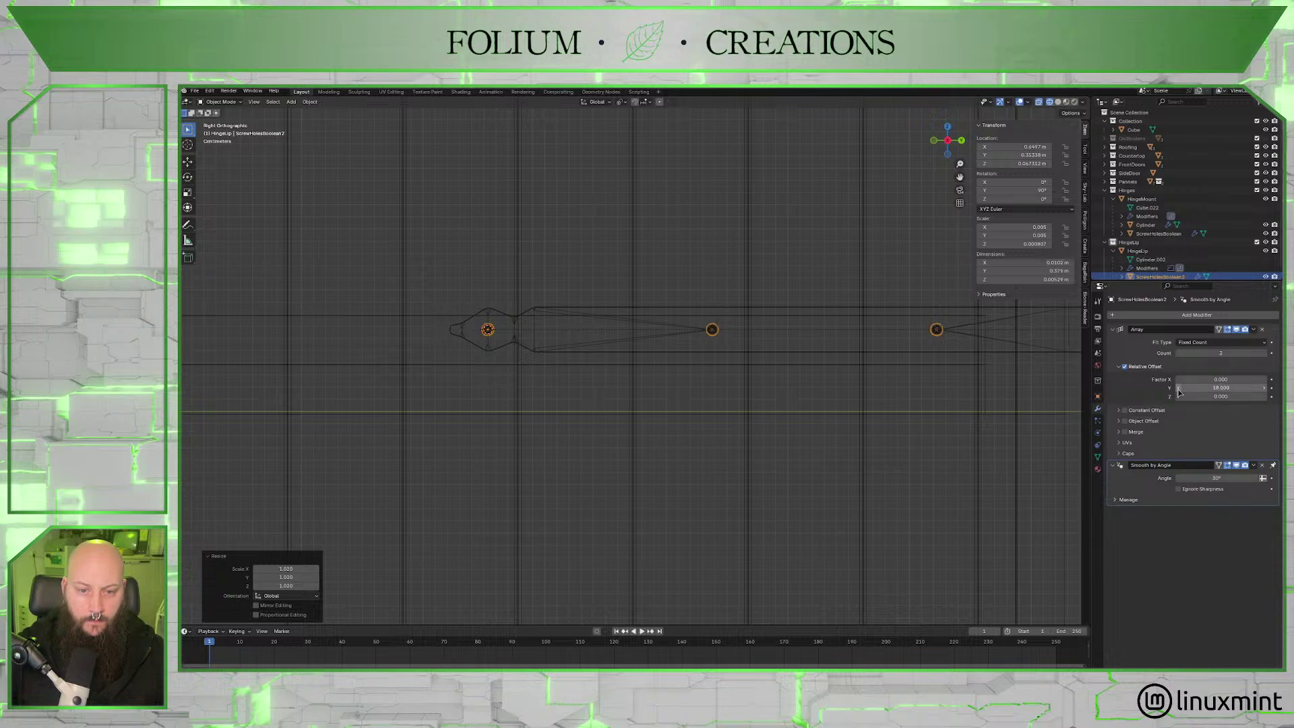
{"action": "left_click", "coordinate": [1178, 389]}
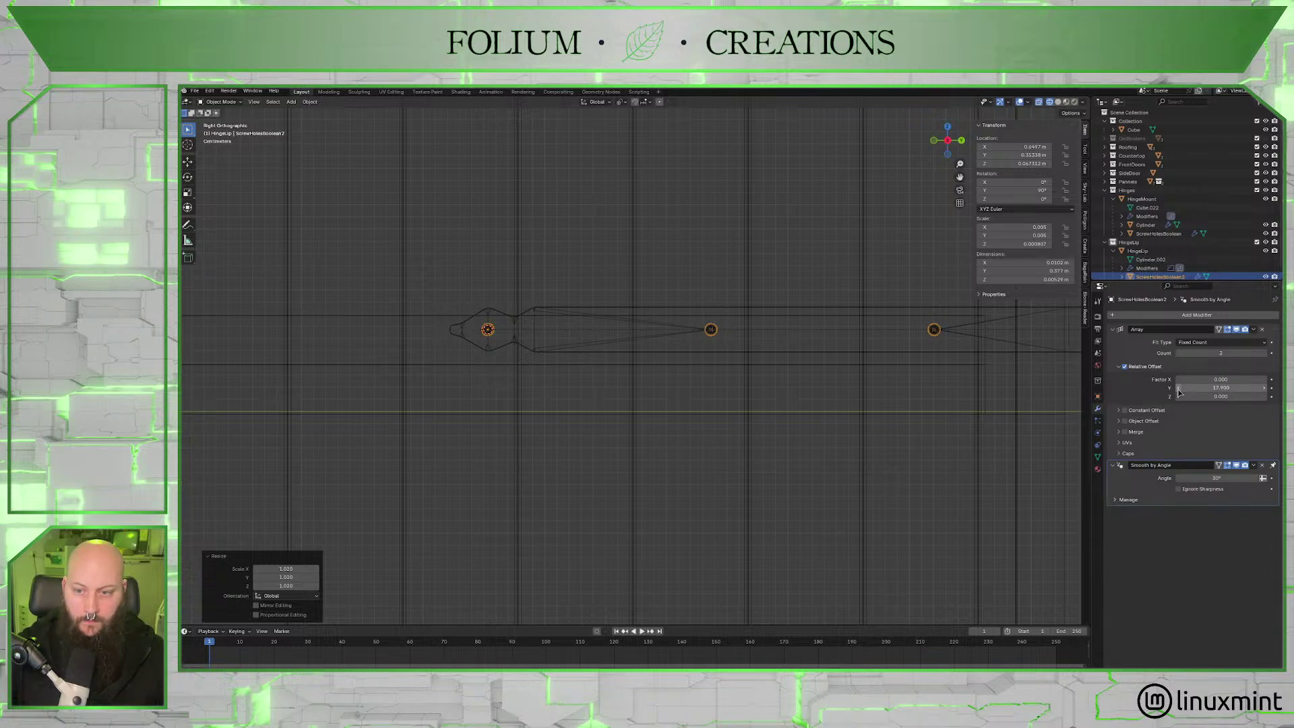
{"action": "left_click", "coordinate": [1178, 389]}
{"action": "left_click", "coordinate": [1179, 389]}
{"action": "left_click", "coordinate": [1178, 389]}
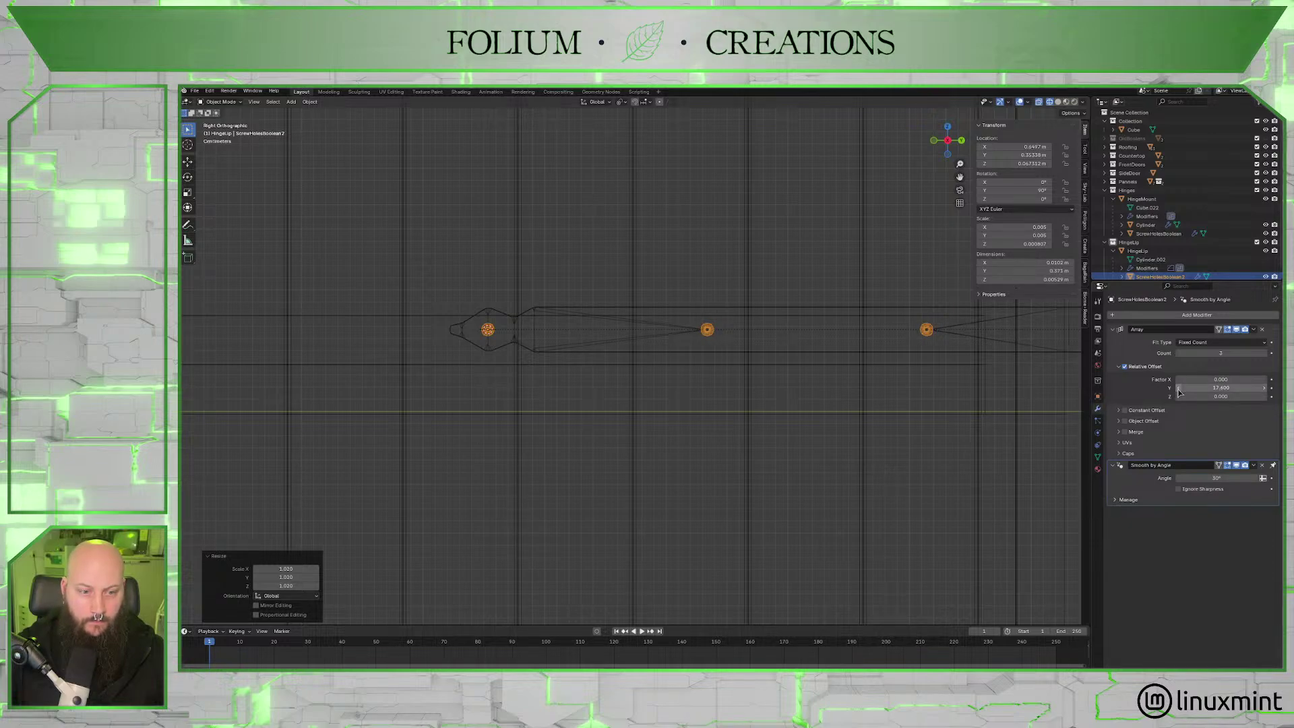
{"action": "scroll", "coordinate": [883, 427], "scroll_direction": "down", "scroll_amount": 3}
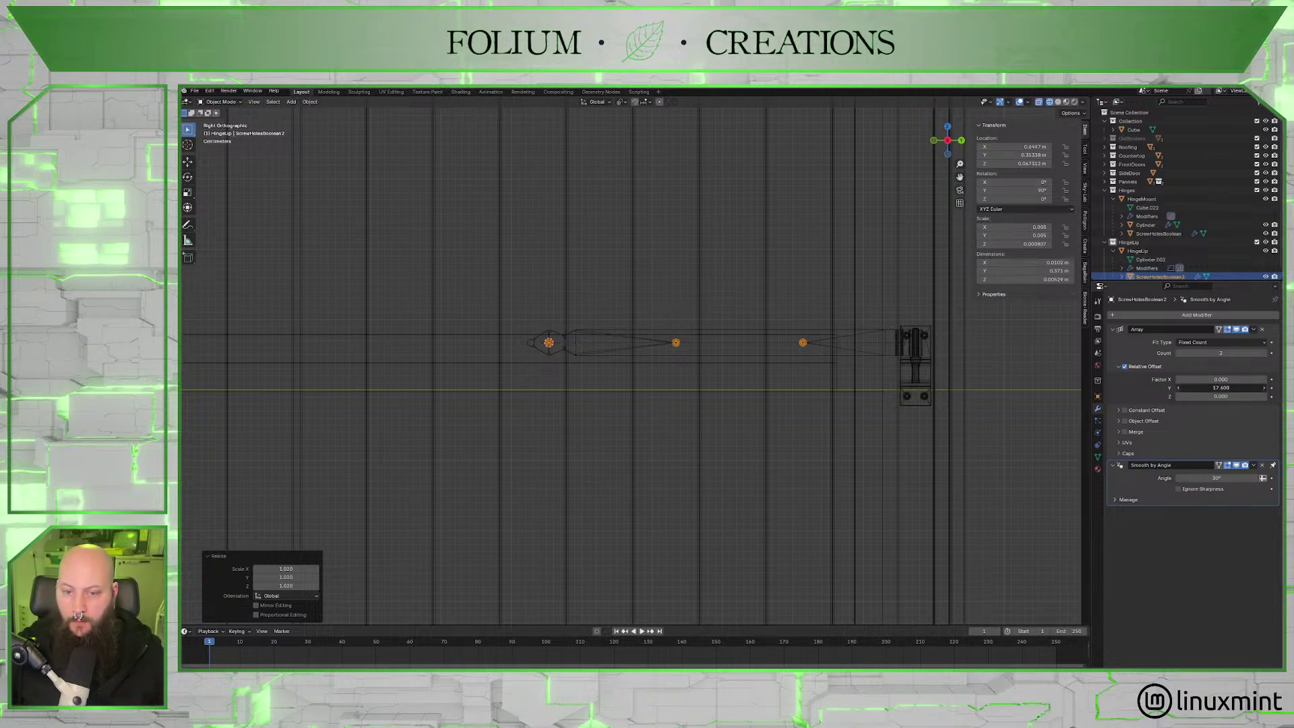
{"action": "left_click", "coordinate": [1178, 389]}
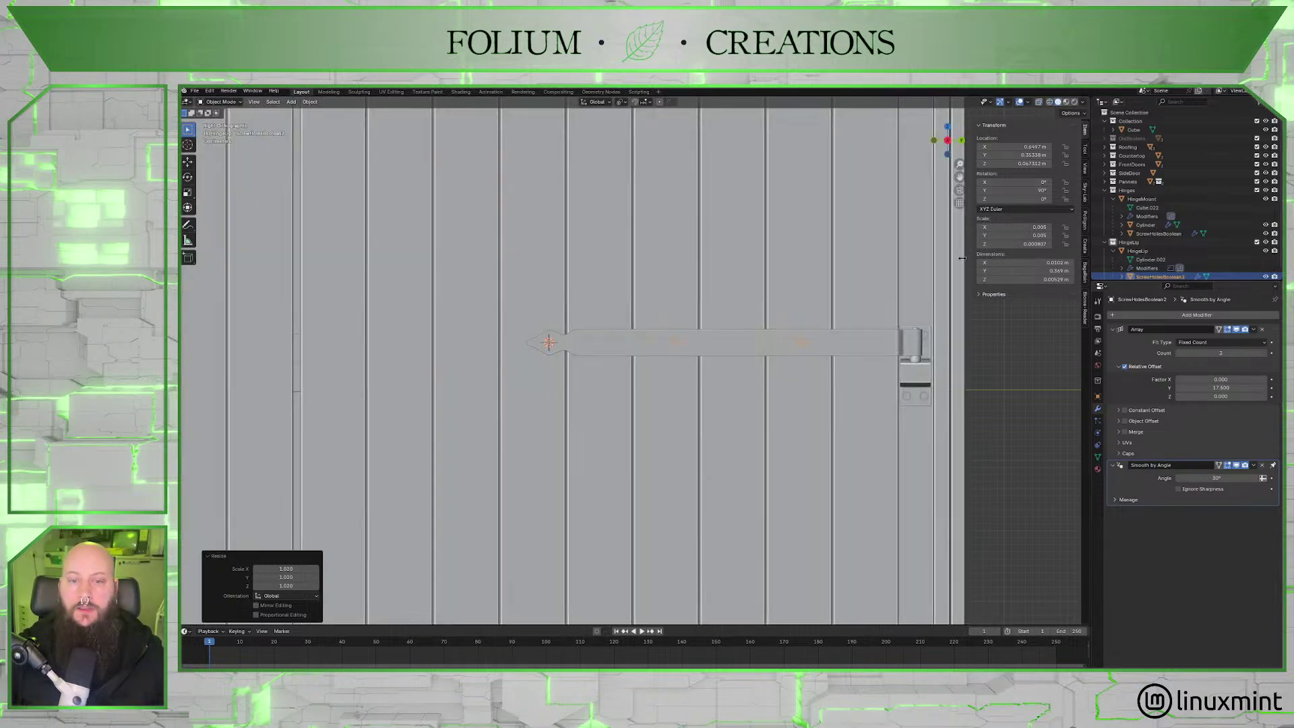
Switch the viewport to solid shading and scale ScrewHolesBoolean2 uniformly by about 1.029.
{"action": "left_click", "coordinate": [1058, 102]}
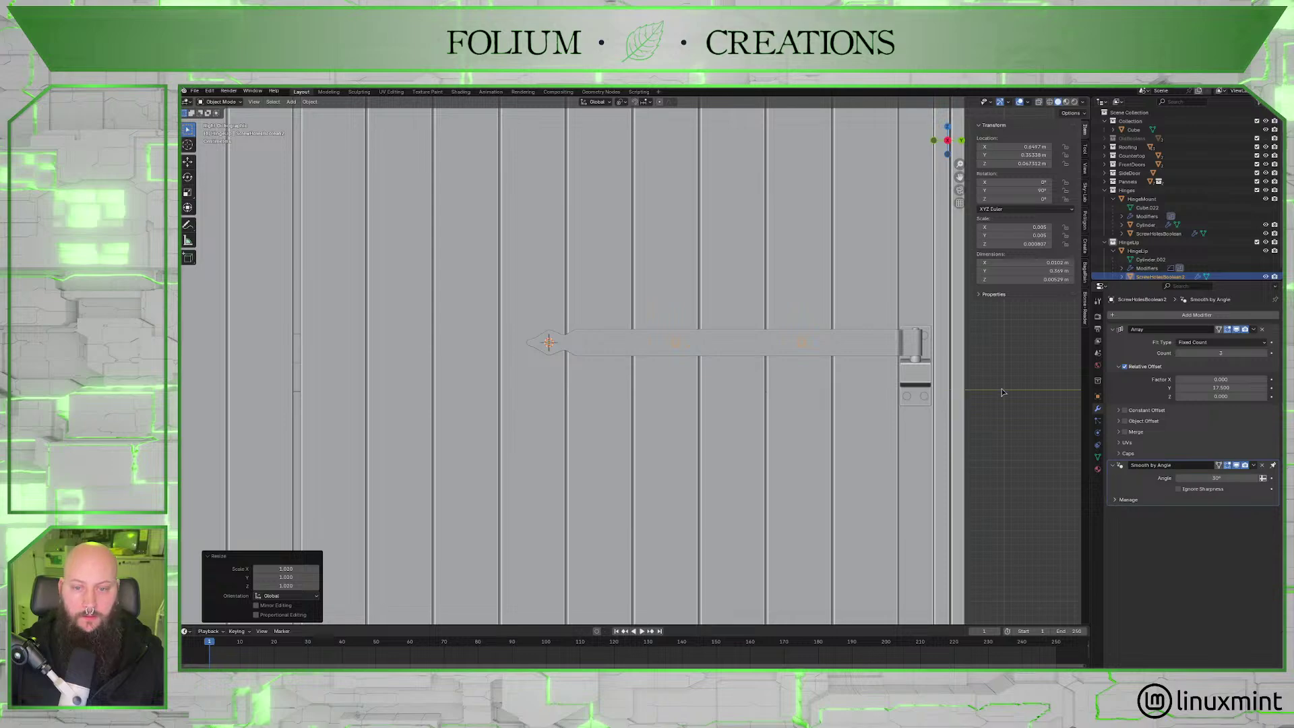
{"action": "scroll", "coordinate": [762, 389], "scroll_direction": "up", "scroll_amount": 2}
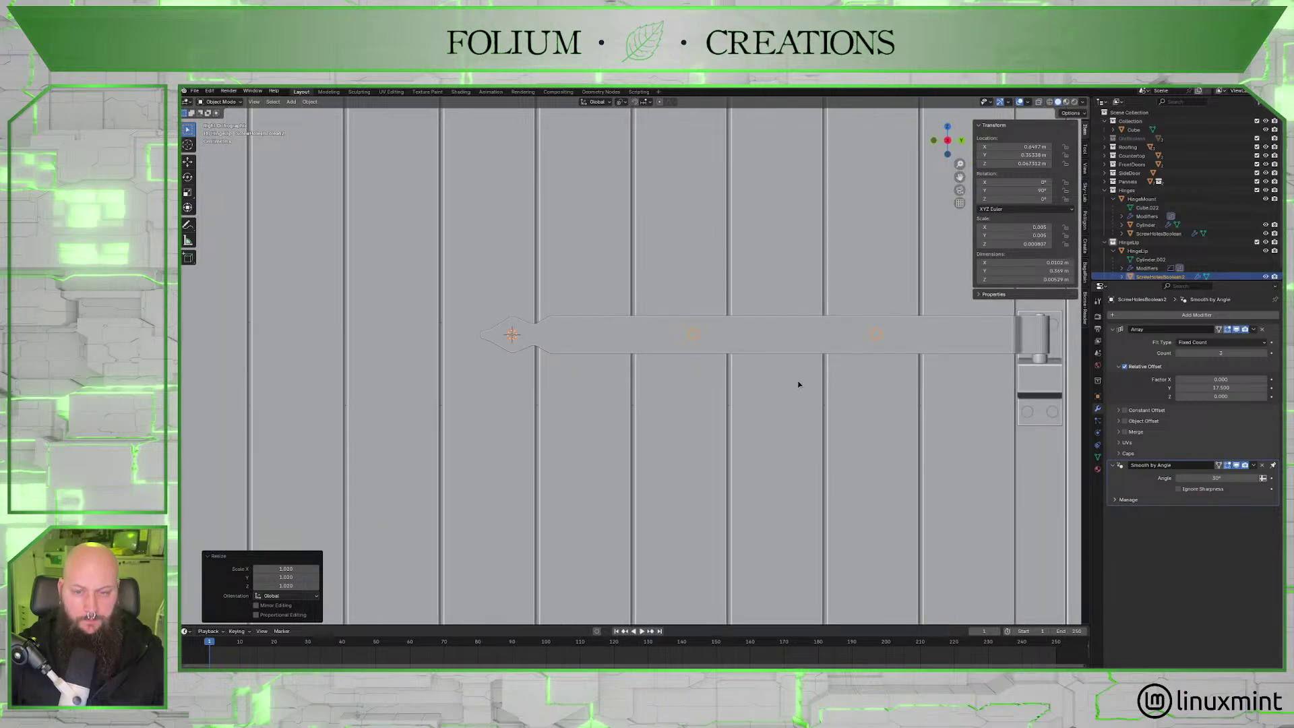
{"action": "key", "text": "a"}
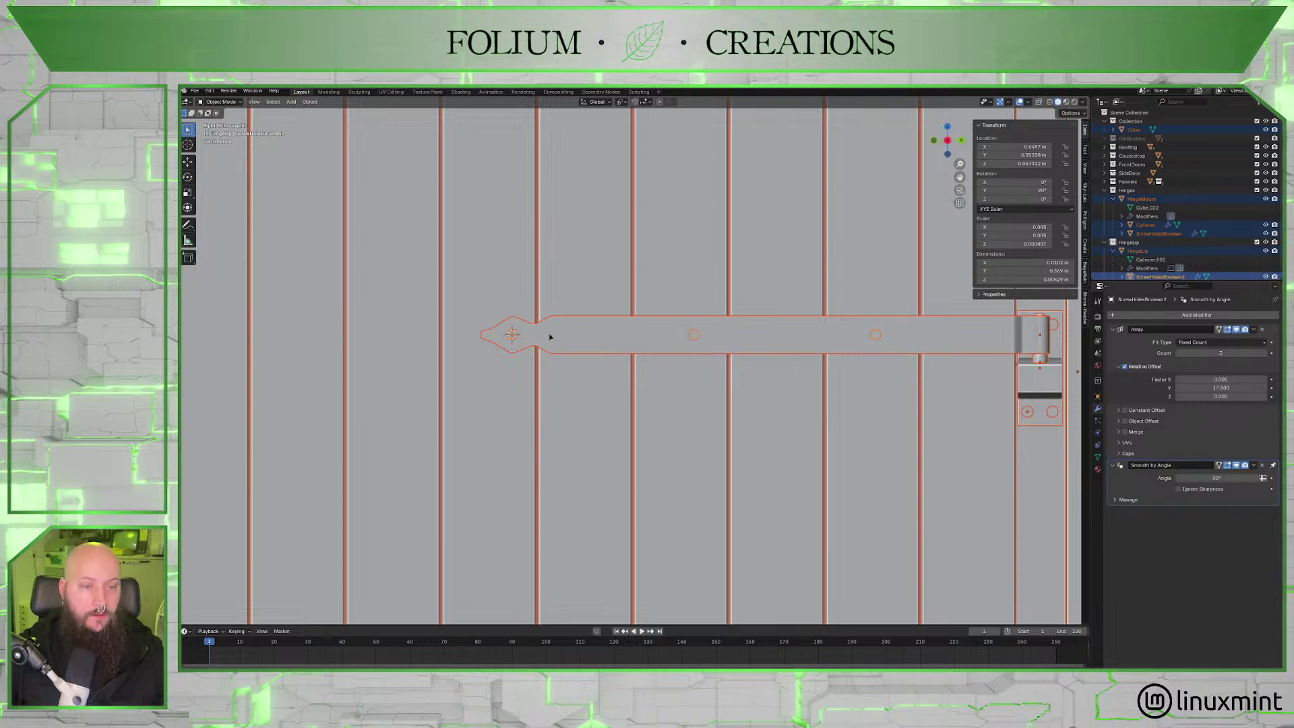
{"action": "left_click", "coordinate": [693, 341]}
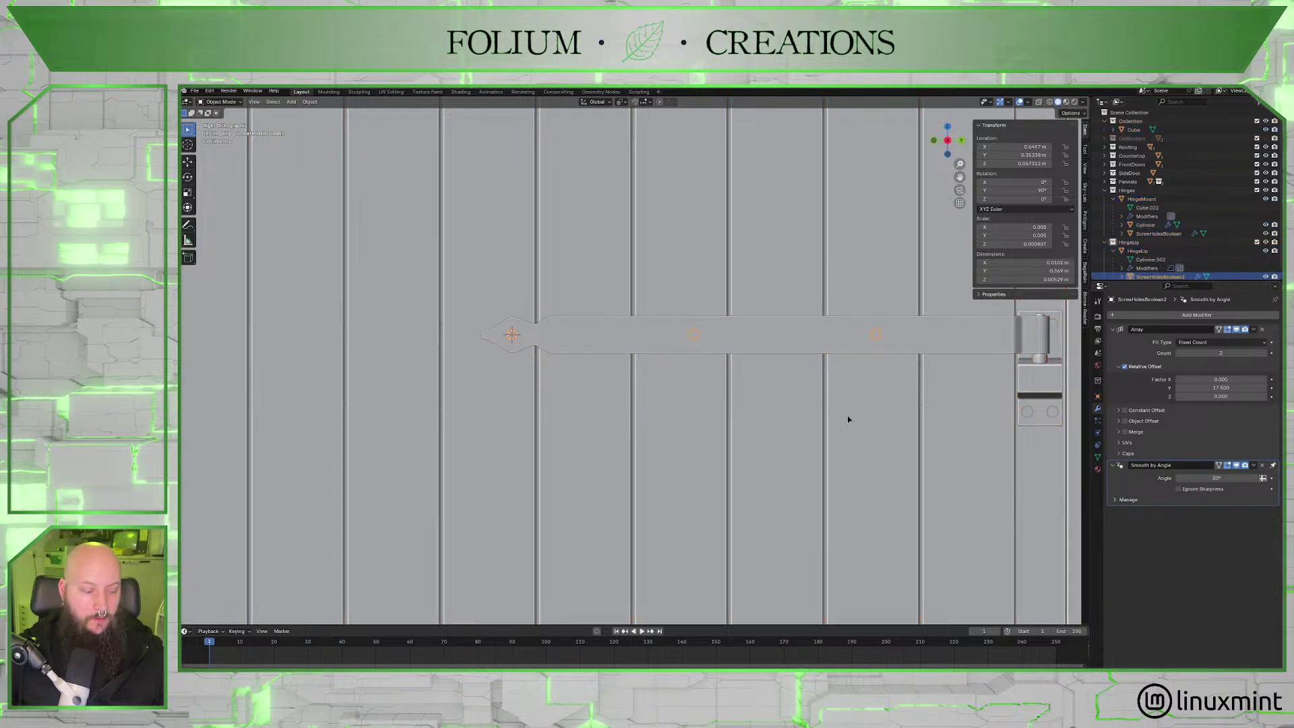
{"action": "key", "text": "s"}
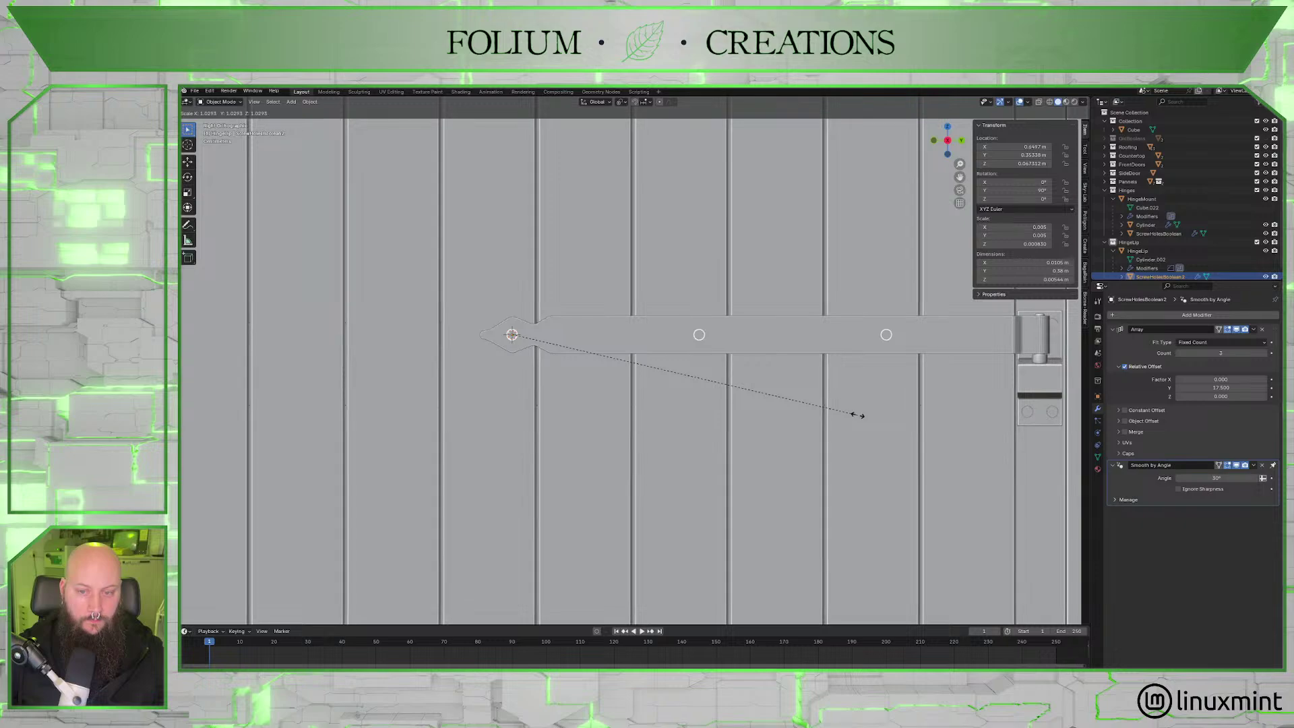
{"action": "left_click", "coordinate": [855, 414]}
Set the Array's relative offset Y factor to 16.8 and hide ScrewHolesBoolean2 to check the holes in the strap.
{"action": "left_click_drag", "start_coordinate": [1181, 389], "coordinate": [1173, 391]}
{"action": "mouse_move", "coordinate": [694, 372]}
{"action": "middle_mouse_down"}
{"action": "mouse_move", "coordinate": [775, 404]}
{"action": "mouse_move", "coordinate": [709, 413]}
{"action": "mouse_move", "coordinate": [775, 404]}
{"action": "mouse_move", "coordinate": [775, 376]}
{"action": "mouse_move", "coordinate": [688, 378]}
{"action": "middle_mouse_up"}
{"action": "scroll", "coordinate": [808, 391], "scroll_direction": "down", "scroll_amount": 2}
{"action": "scroll", "coordinate": [872, 405], "scroll_direction": "down", "scroll_amount": 6}
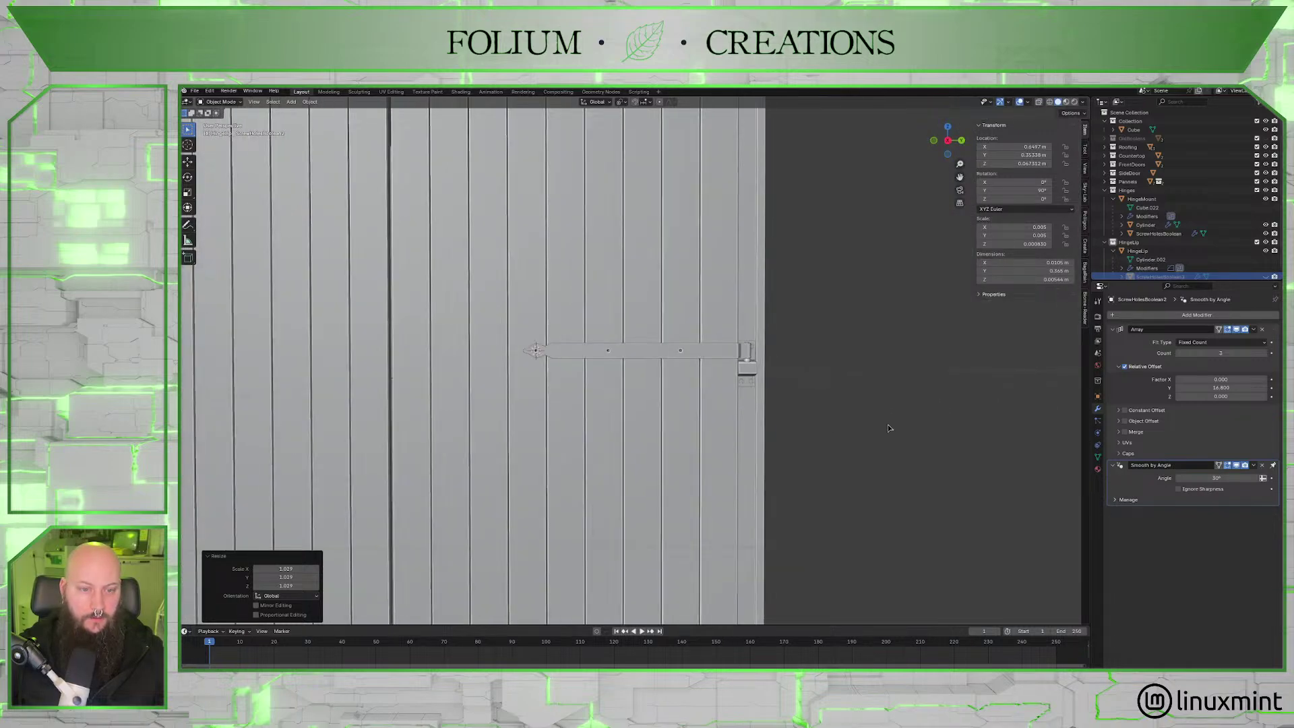
{"action": "scroll", "coordinate": [839, 427], "scroll_direction": "up", "scroll_amount": 5}
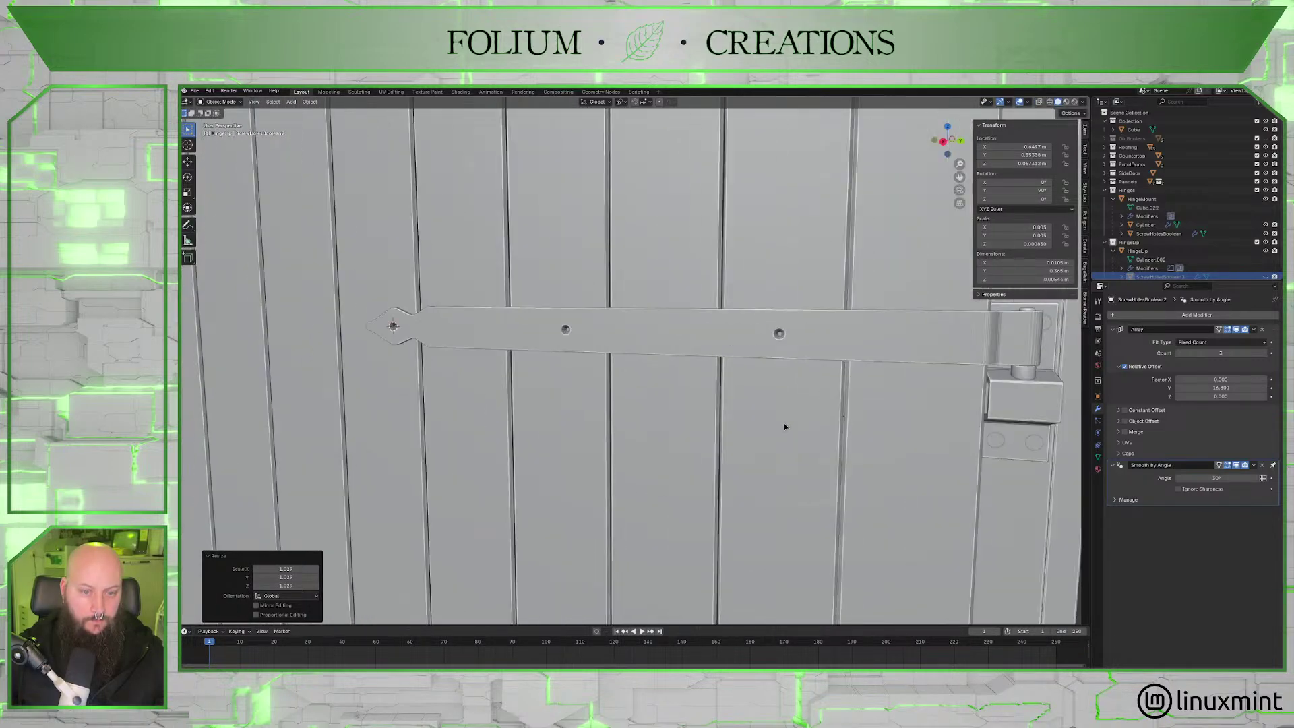
{"action": "middle_click_drag", "start_coordinate": [839, 426], "coordinate": [829, 378]}
{"action": "scroll", "coordinate": [814, 370], "scroll_direction": "up", "scroll_amount": 1}
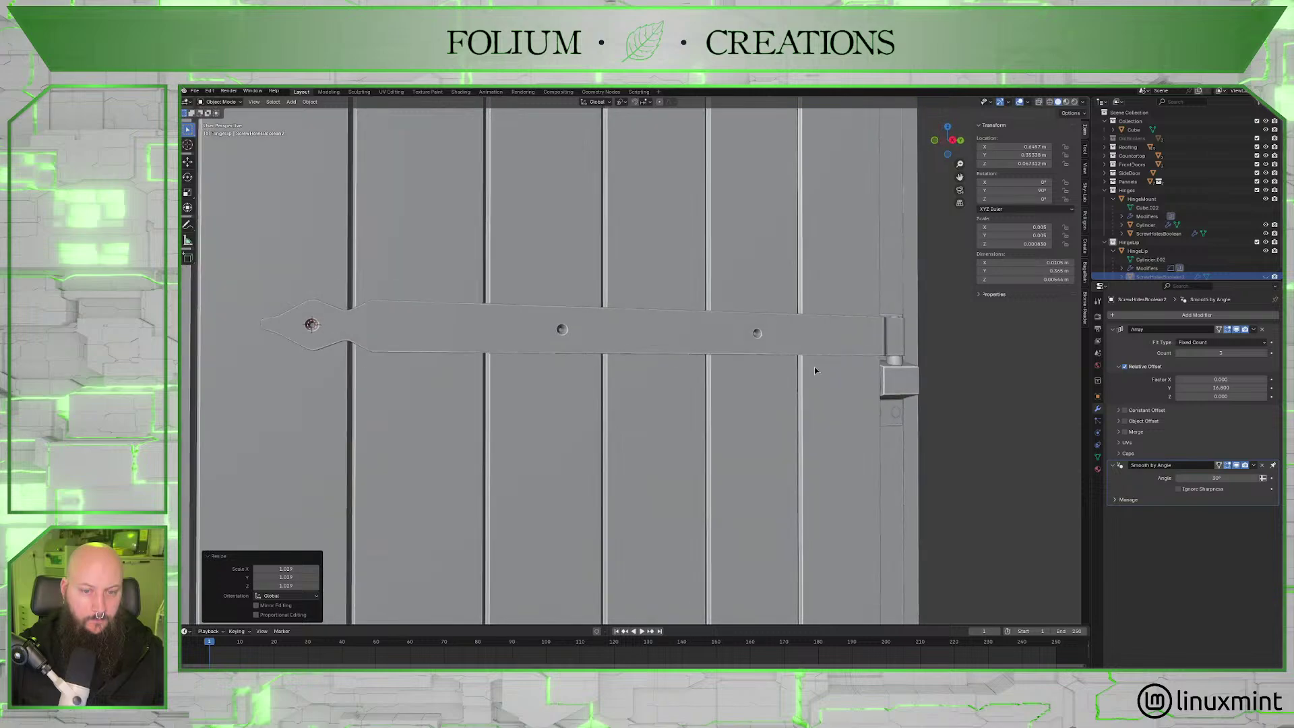
Unwrap the entire HingeUp strap mesh with Smart UV Project and return to Object Mode.
{"action": "left_click", "coordinate": [823, 354]}
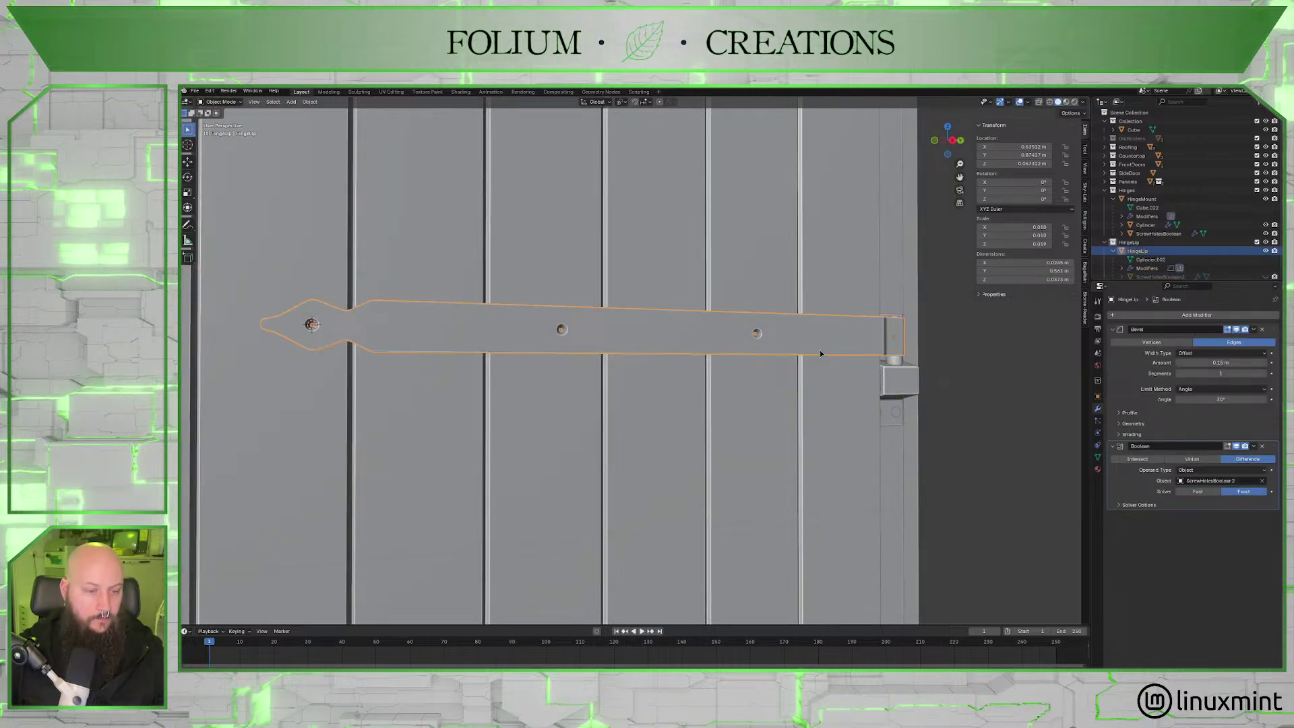
{"action": "key", "text": "Tab"}
{"action": "key", "text": "a"}
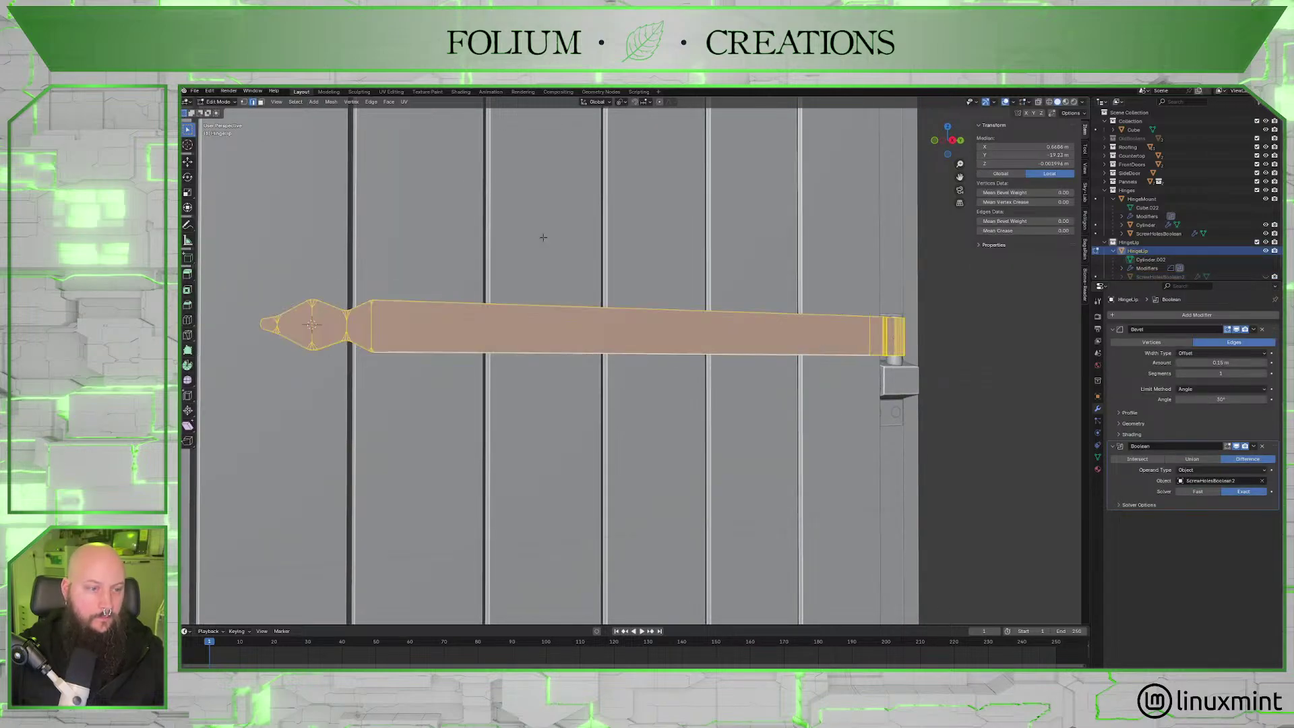
{"action": "left_click", "coordinate": [404, 102]}
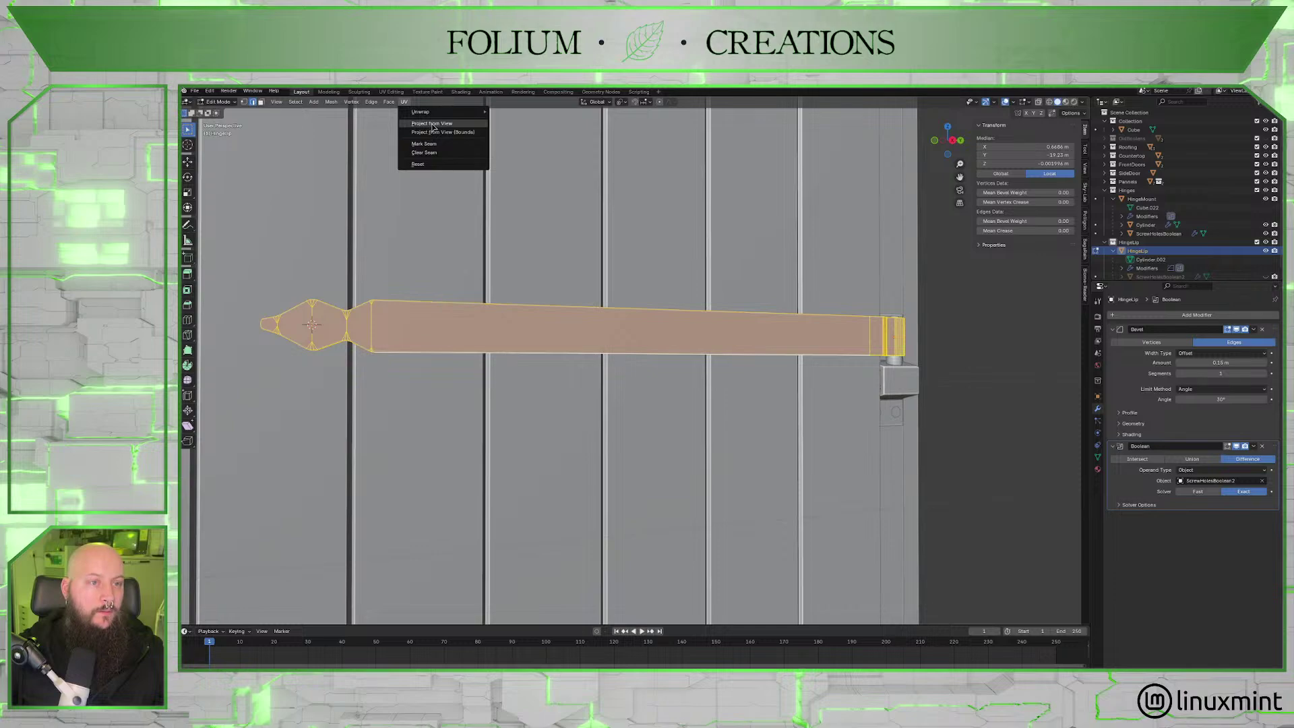
{"action": "mouse_move", "coordinate": [437, 116]}
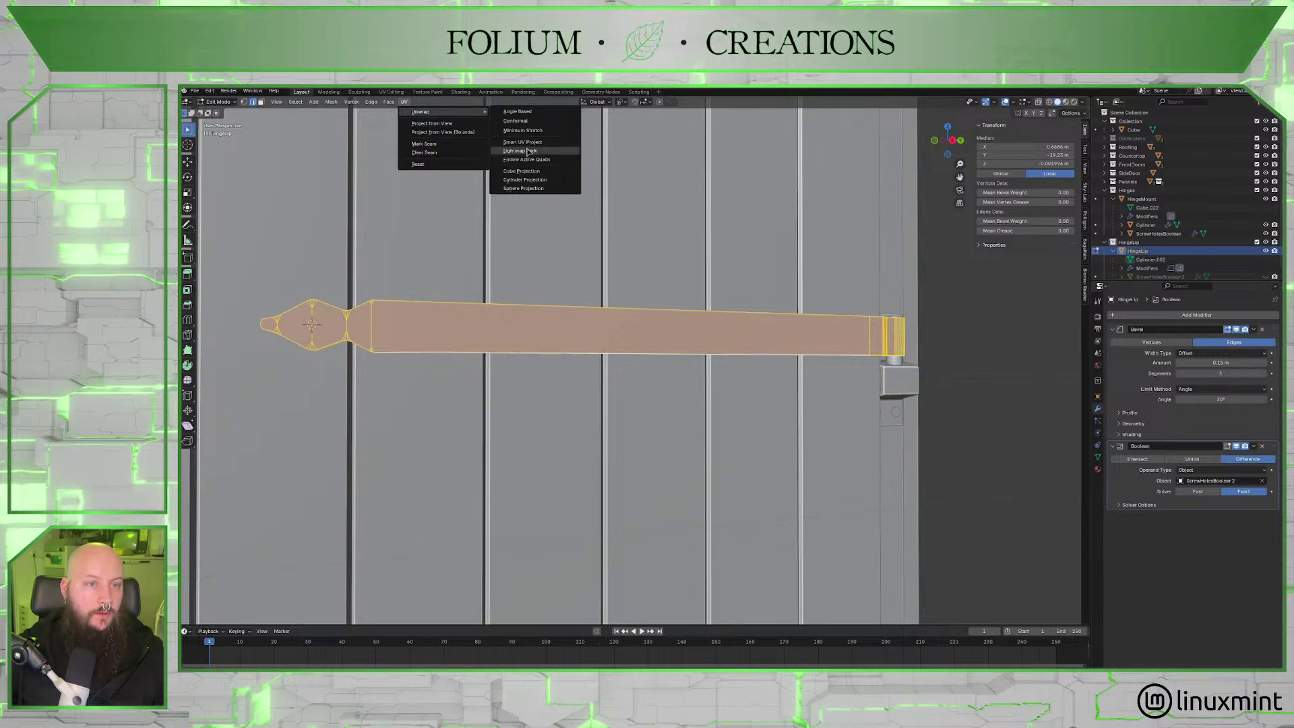
{"action": "left_click", "coordinate": [522, 142]}
{"action": "left_click", "coordinate": [501, 222]}
{"action": "scroll", "coordinate": [855, 350], "scroll_direction": "down", "scroll_amount": 5}
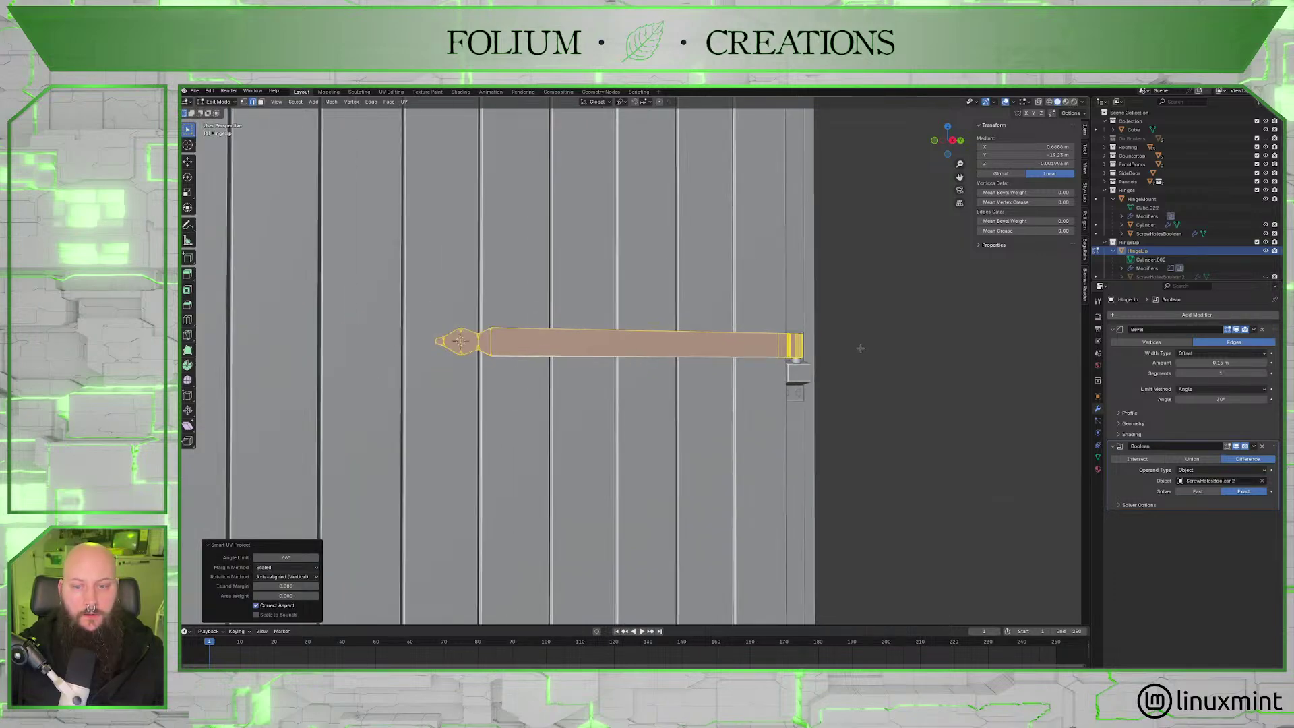
{"action": "key", "text": "Tab"}
Select HingeUp together with HingeMount and move both about 0.575 m up along global Z on the door.
{"action": "middle_click_drag", "start_coordinate": [852, 404], "coordinate": [792, 413]}
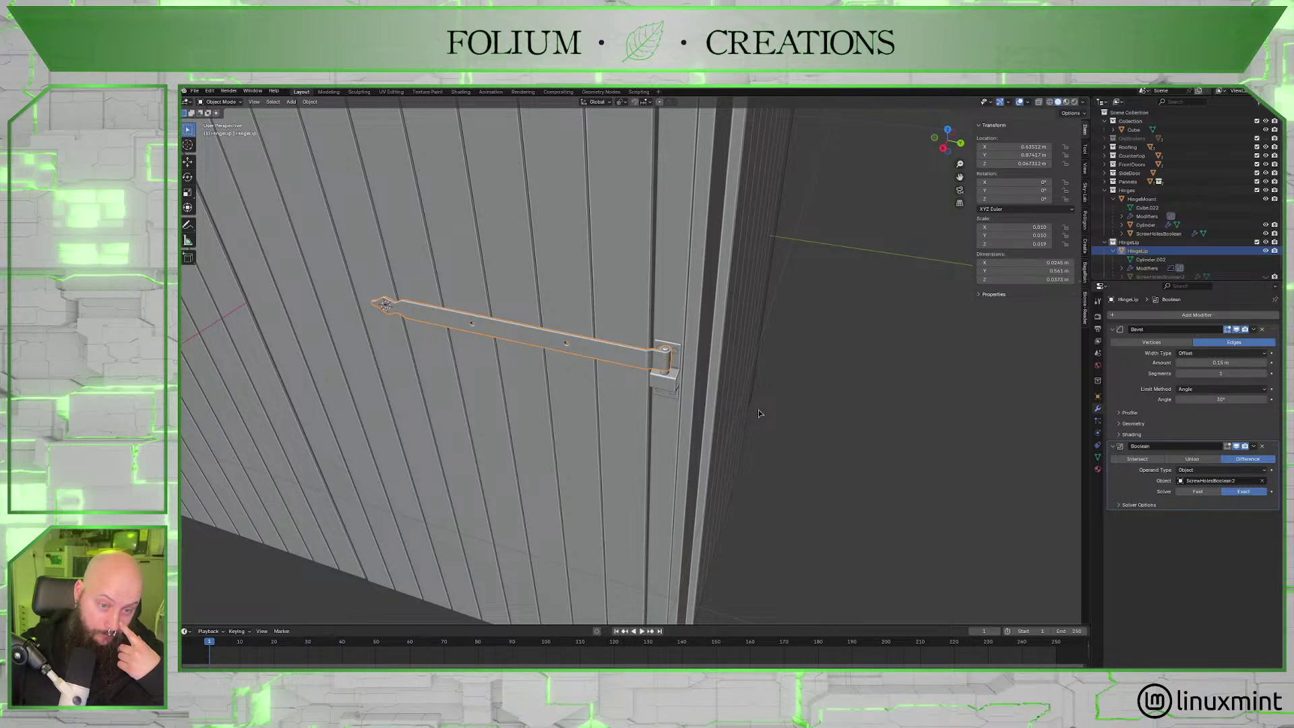
{"action": "scroll", "coordinate": [759, 413], "scroll_direction": "down", "scroll_amount": 10}
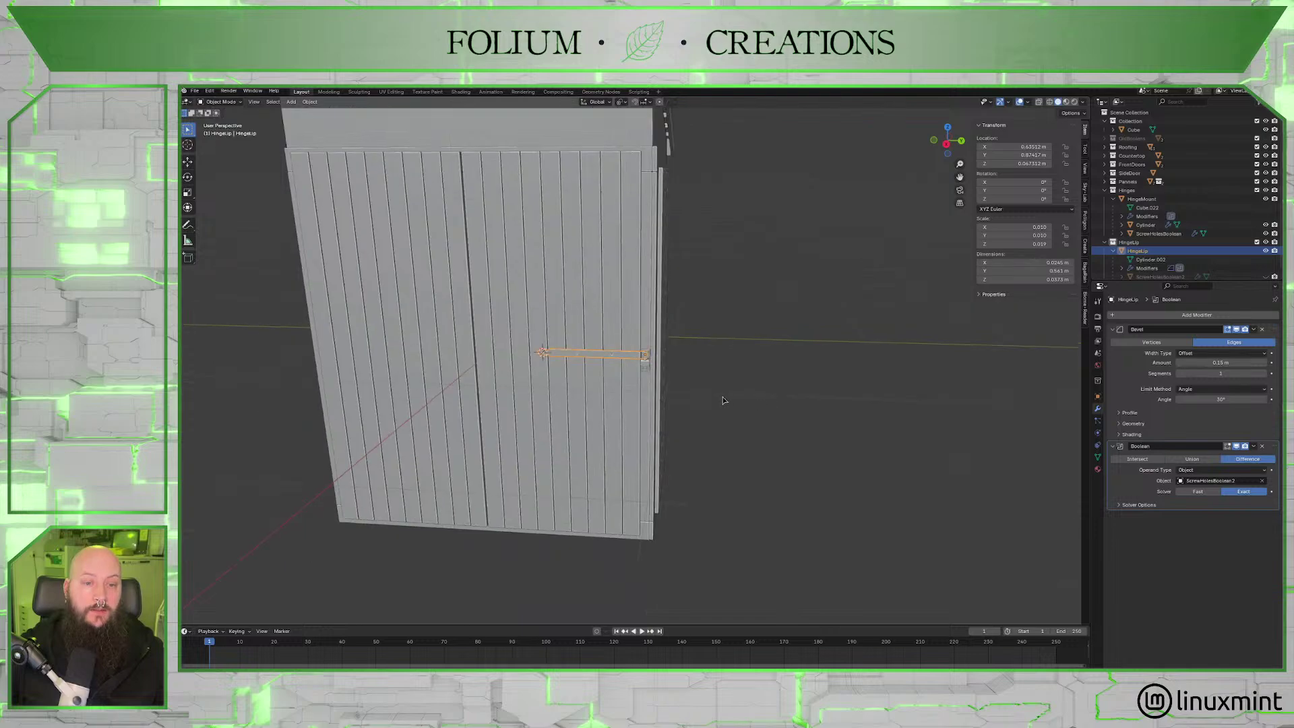
{"action": "left_click", "coordinate": [649, 367], "text": "shift"}
{"action": "scroll", "coordinate": [649, 368], "scroll_direction": "up", "scroll_amount": 8}
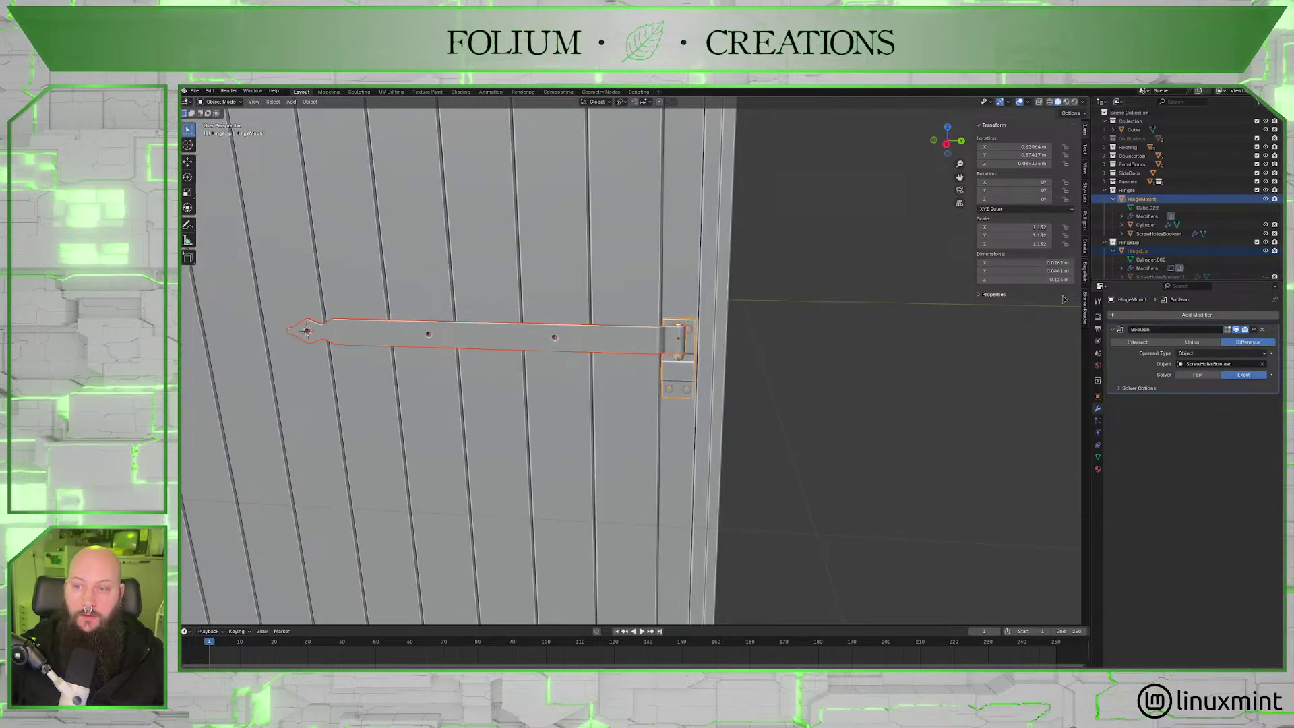
{"action": "mouse_move", "coordinate": [766, 344]}
{"action": "middle_mouse_down"}
{"action": "mouse_move", "coordinate": [774, 297]}
{"action": "mouse_move", "coordinate": [774, 352]}
{"action": "middle_mouse_up"}
{"action": "scroll", "coordinate": [784, 318], "scroll_direction": "down", "scroll_amount": 2}
{"action": "left_click", "coordinate": [950, 140]}
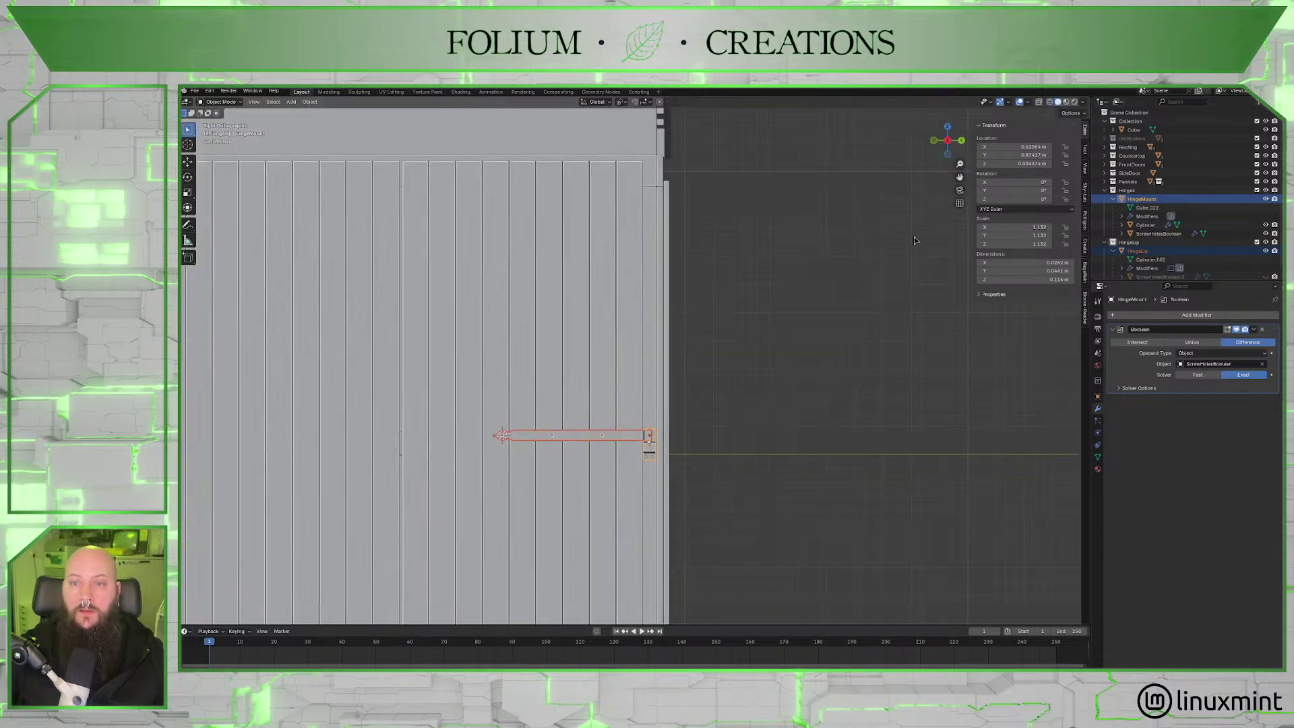
{"action": "key", "text": "g"}
{"action": "key", "text": "z"}
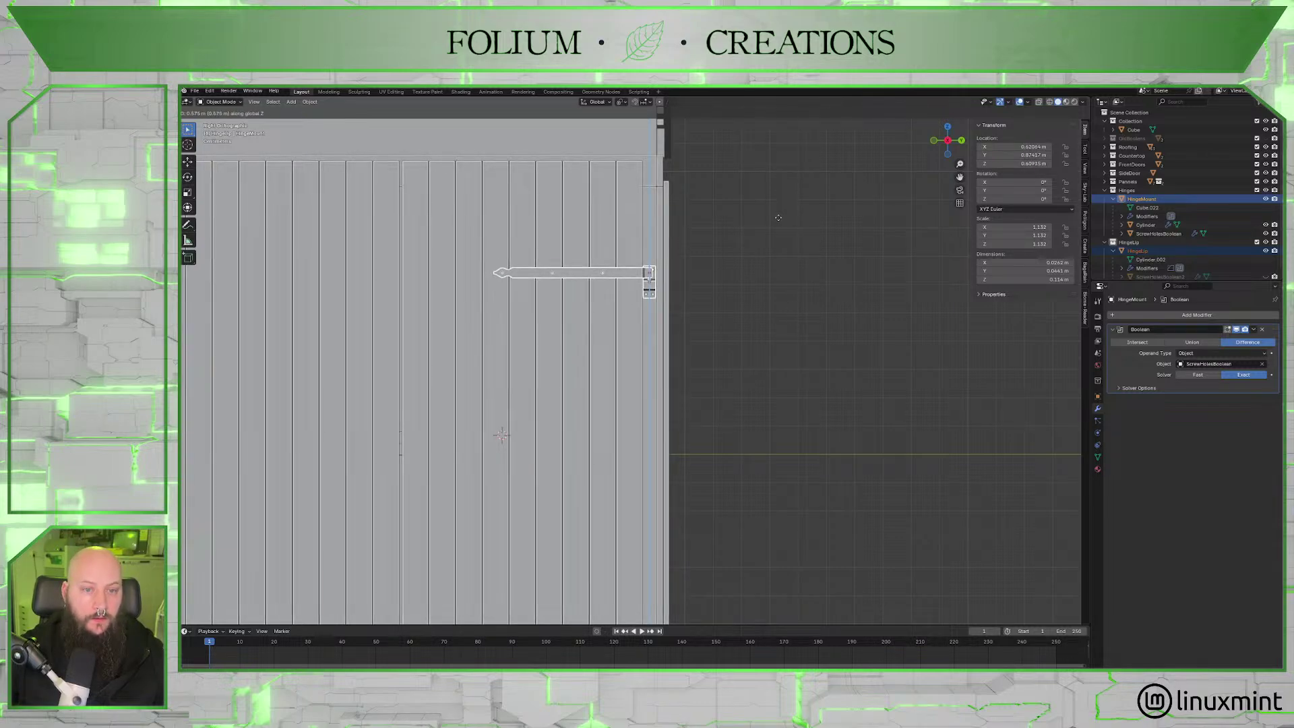
{"action": "left_click", "coordinate": [780, 217]}
Add a Mirror modifier to HingeMount alone, after checking its placement on the door from the side.
{"action": "left_click", "coordinate": [948, 142]}
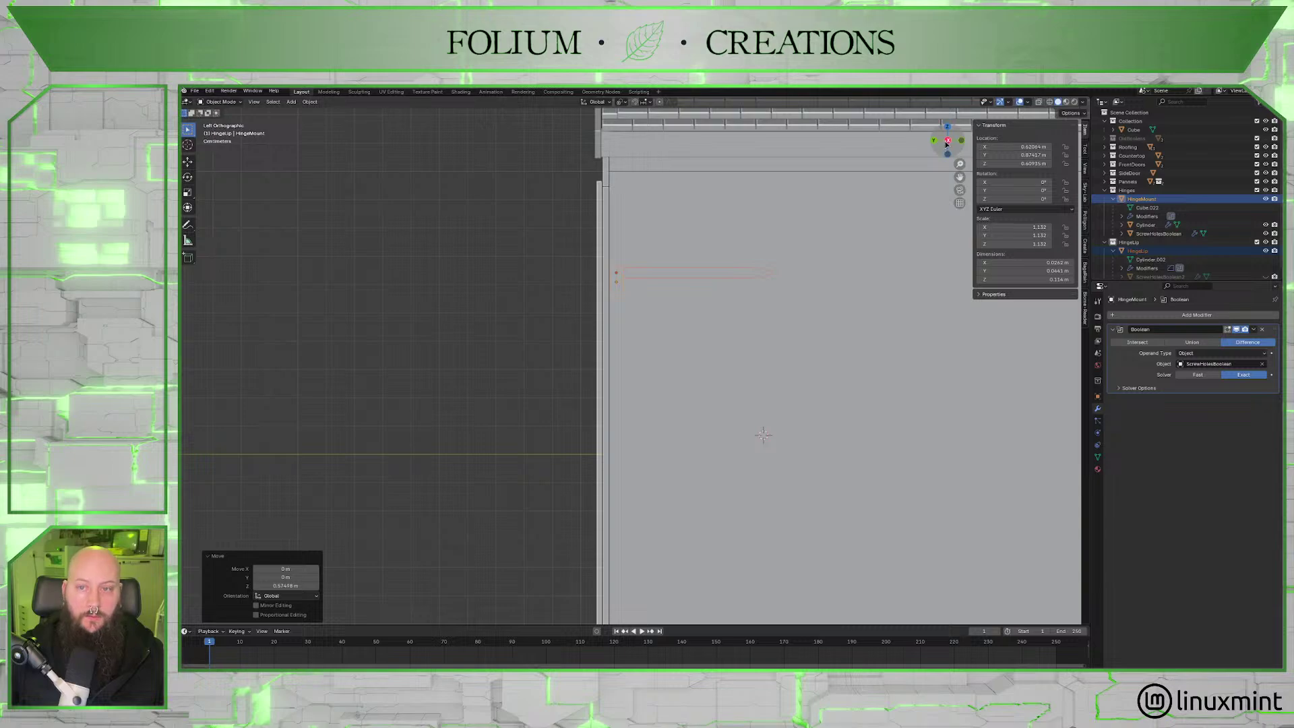
{"action": "left_click", "coordinate": [947, 142]}
{"action": "scroll", "coordinate": [870, 277], "scroll_direction": "down", "scroll_amount": 3}
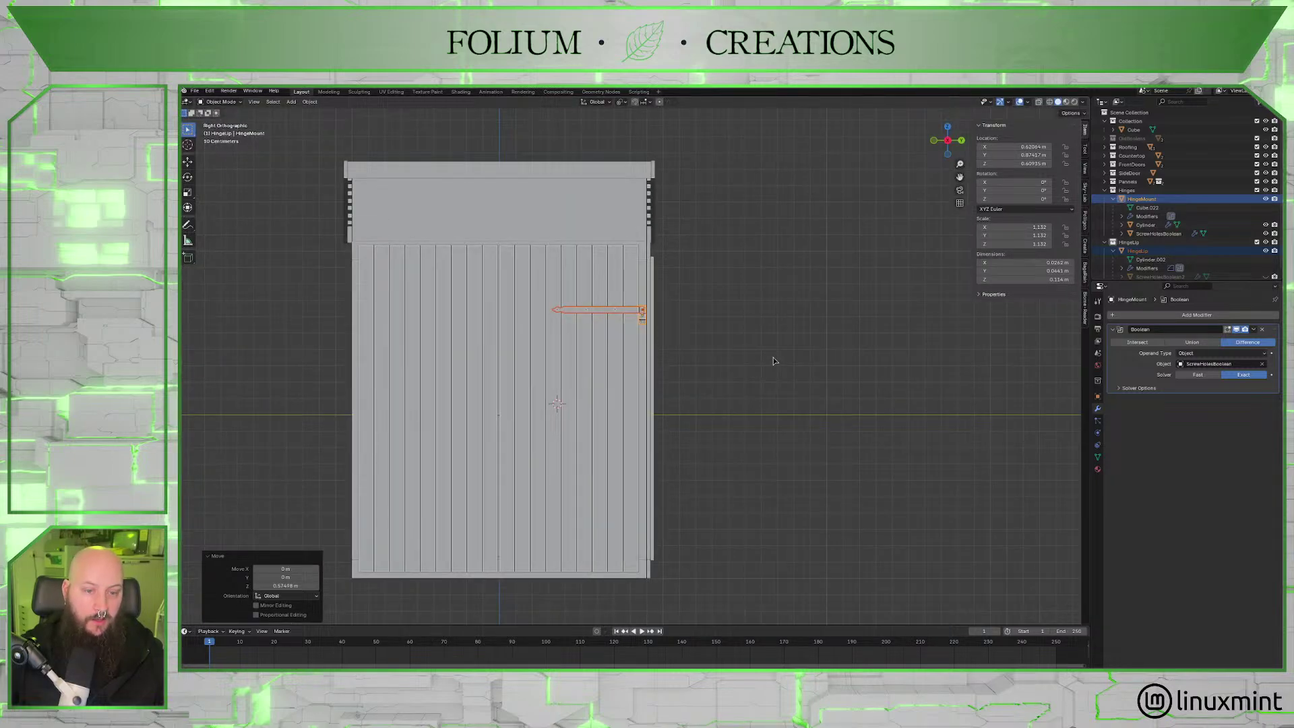
{"action": "scroll", "coordinate": [774, 357], "scroll_direction": "up", "scroll_amount": 3}
{"action": "middle_click_drag", "start_coordinate": [774, 357], "coordinate": [760, 353]}
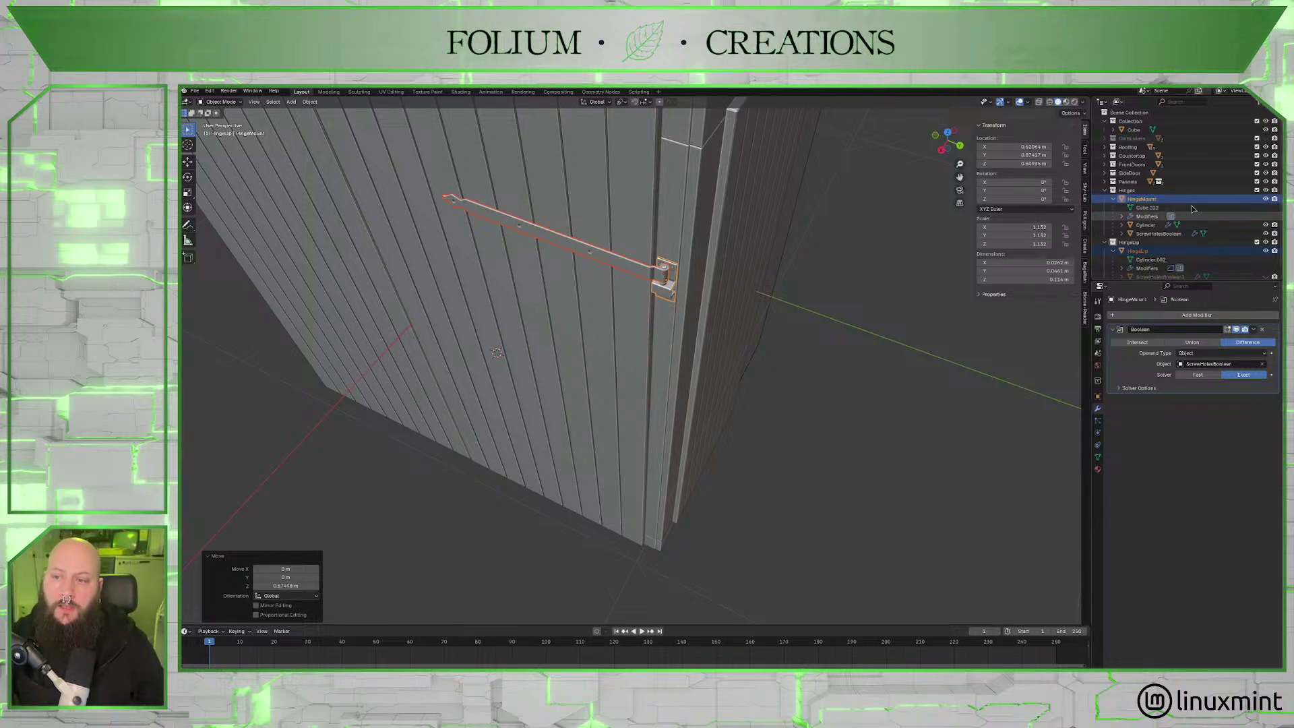
{"action": "left_click", "coordinate": [1222, 200]}
{"action": "left_click", "coordinate": [1196, 314]}
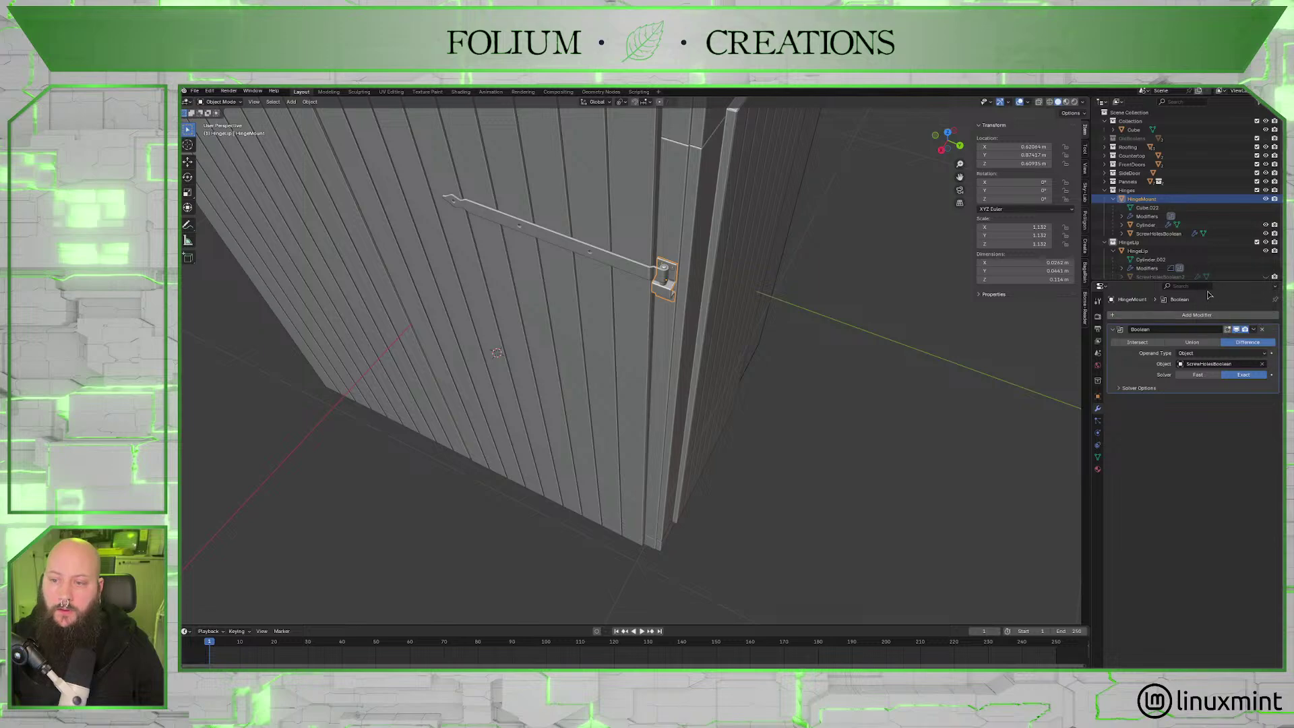
{"action": "mouse_move", "coordinate": [1178, 314]}
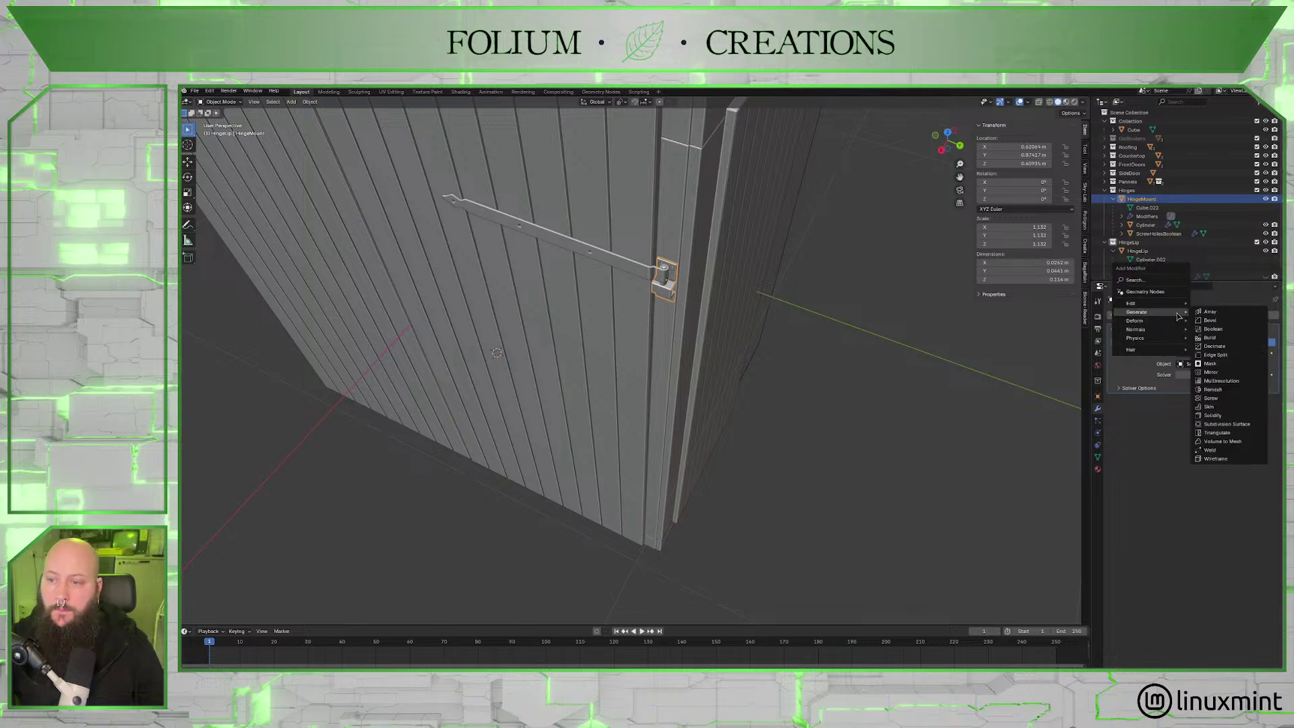
{"action": "left_click", "coordinate": [1226, 372]}
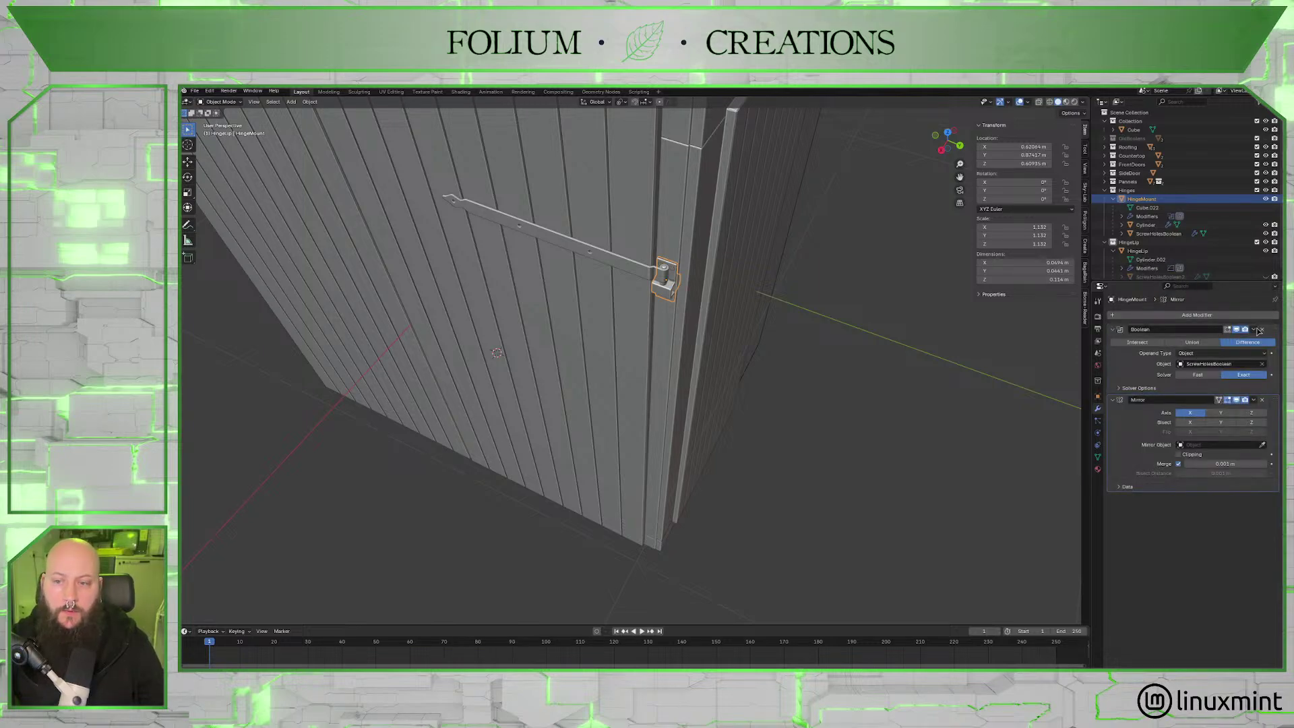
Mirror HingeMount across the Z axis only, using FrontFrameSides as the mirror object.
{"action": "left_click", "coordinate": [1192, 413]}
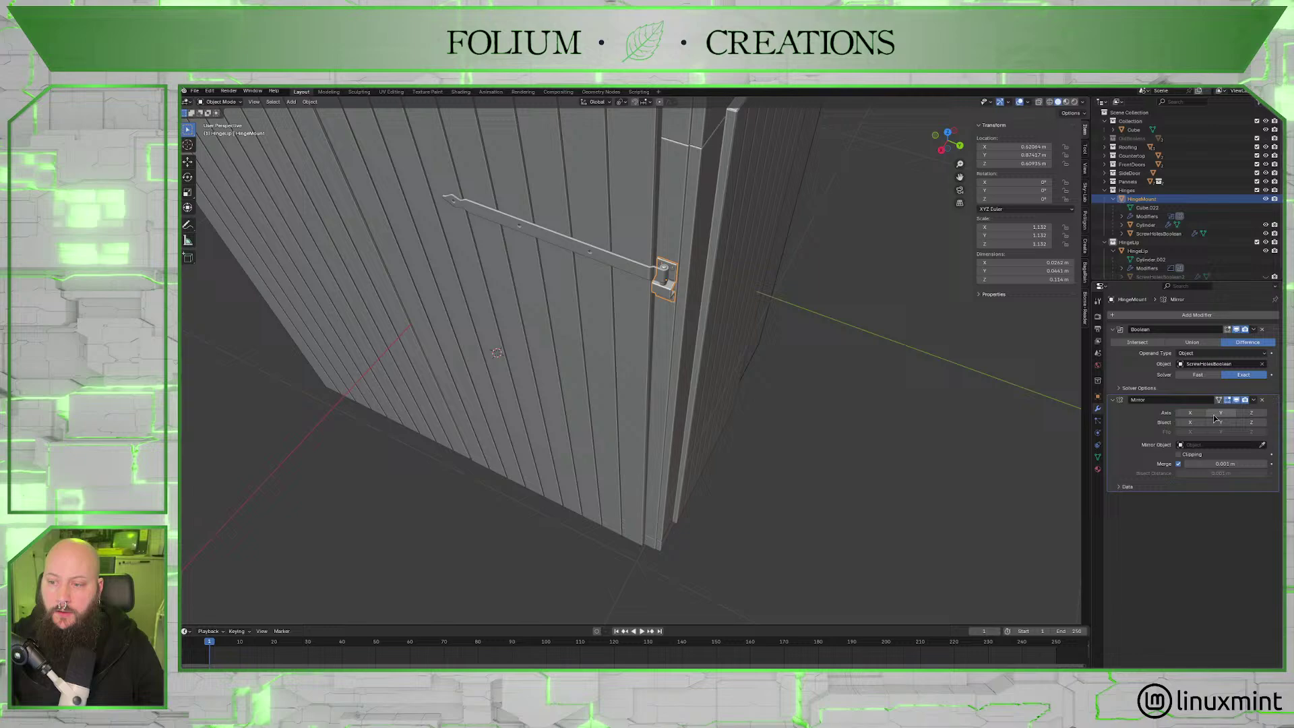
{"action": "left_click", "coordinate": [1252, 413]}
{"action": "left_click", "coordinate": [1263, 446]}
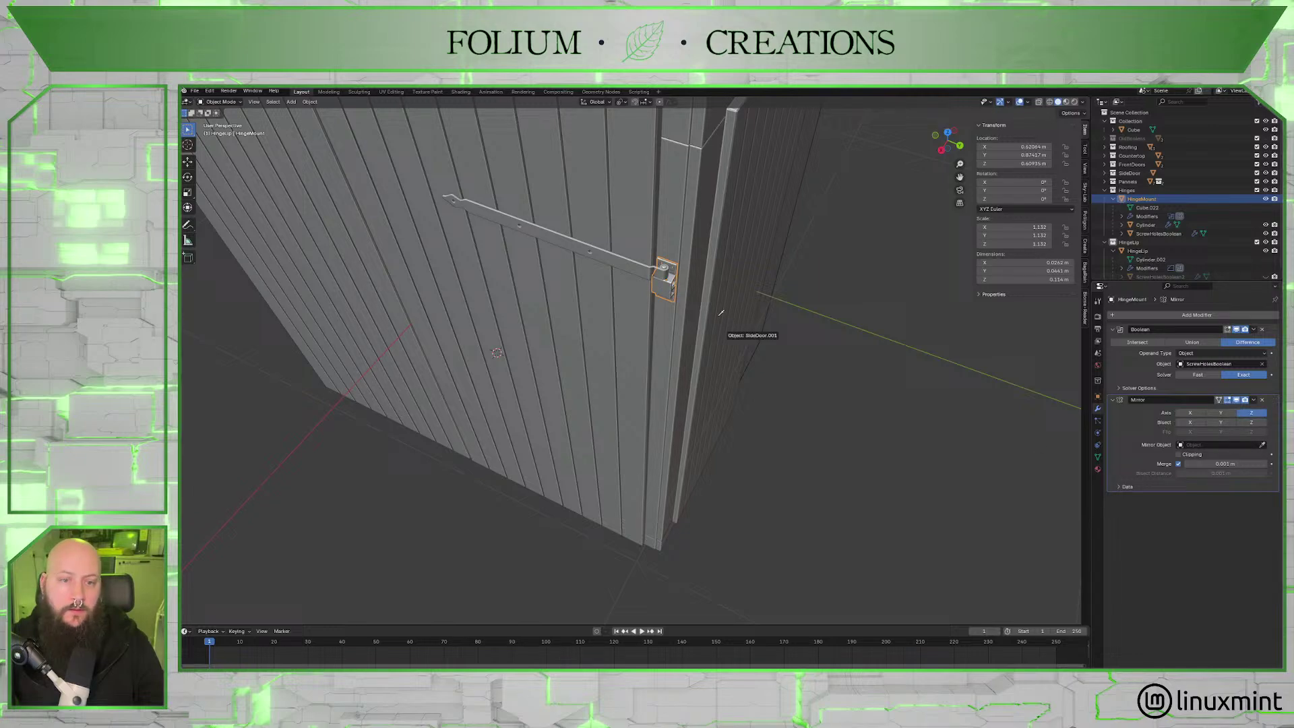
{"action": "left_click", "coordinate": [671, 221]}
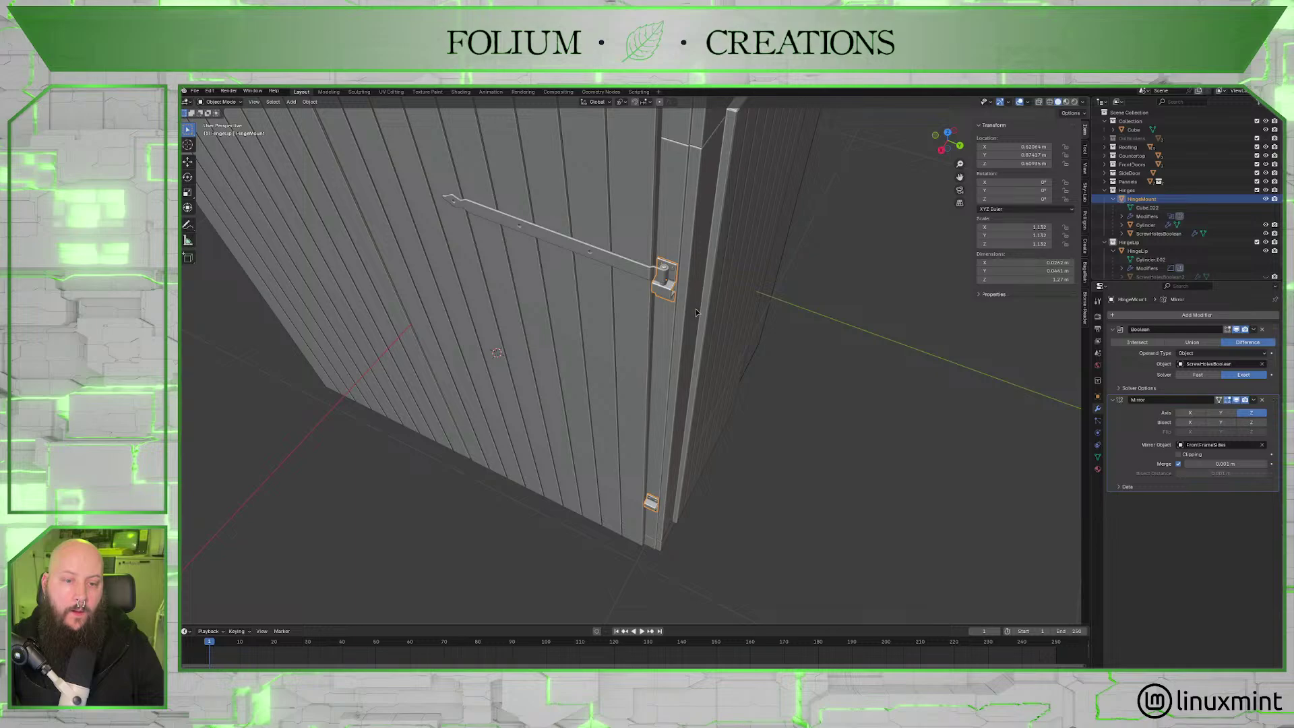
{"action": "middle_click_drag", "start_coordinate": [695, 309], "coordinate": [753, 289]}
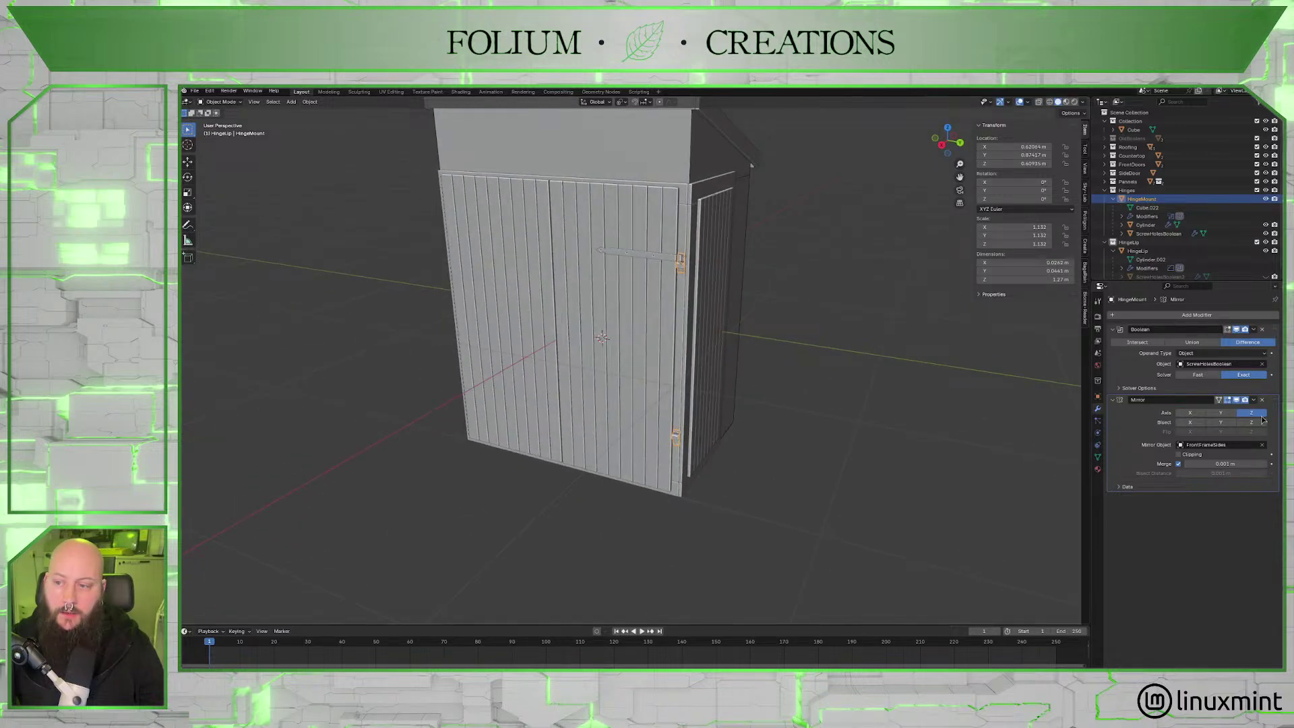
Replace the mirror object in HingeMount's Mirror modifier with Cube.
{"action": "left_click", "coordinate": [1262, 445]}
{"action": "left_click", "coordinate": [1261, 445]}
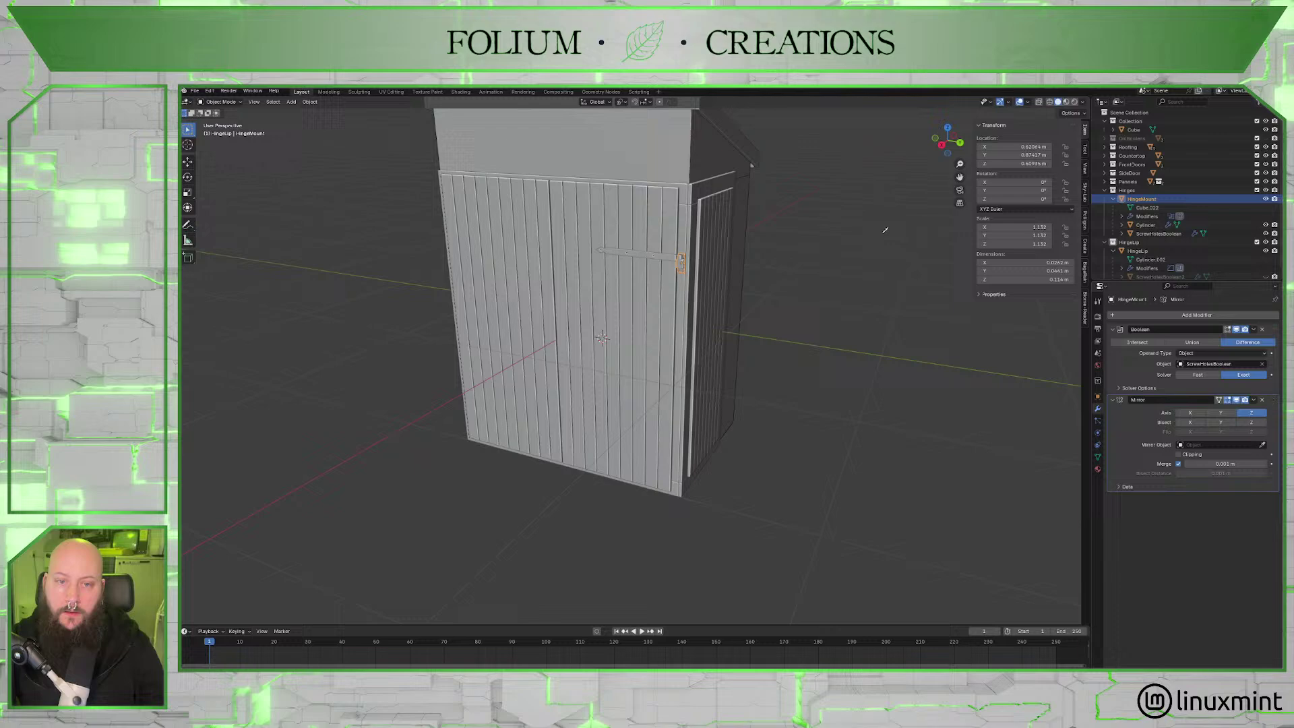
{"action": "left_click", "coordinate": [679, 145]}
{"action": "middle_click_drag", "start_coordinate": [678, 152], "coordinate": [775, 376]}
{"action": "scroll", "coordinate": [741, 269], "scroll_direction": "up", "scroll_amount": 3}
{"action": "scroll", "coordinate": [798, 379], "scroll_direction": "down", "scroll_amount": 3}
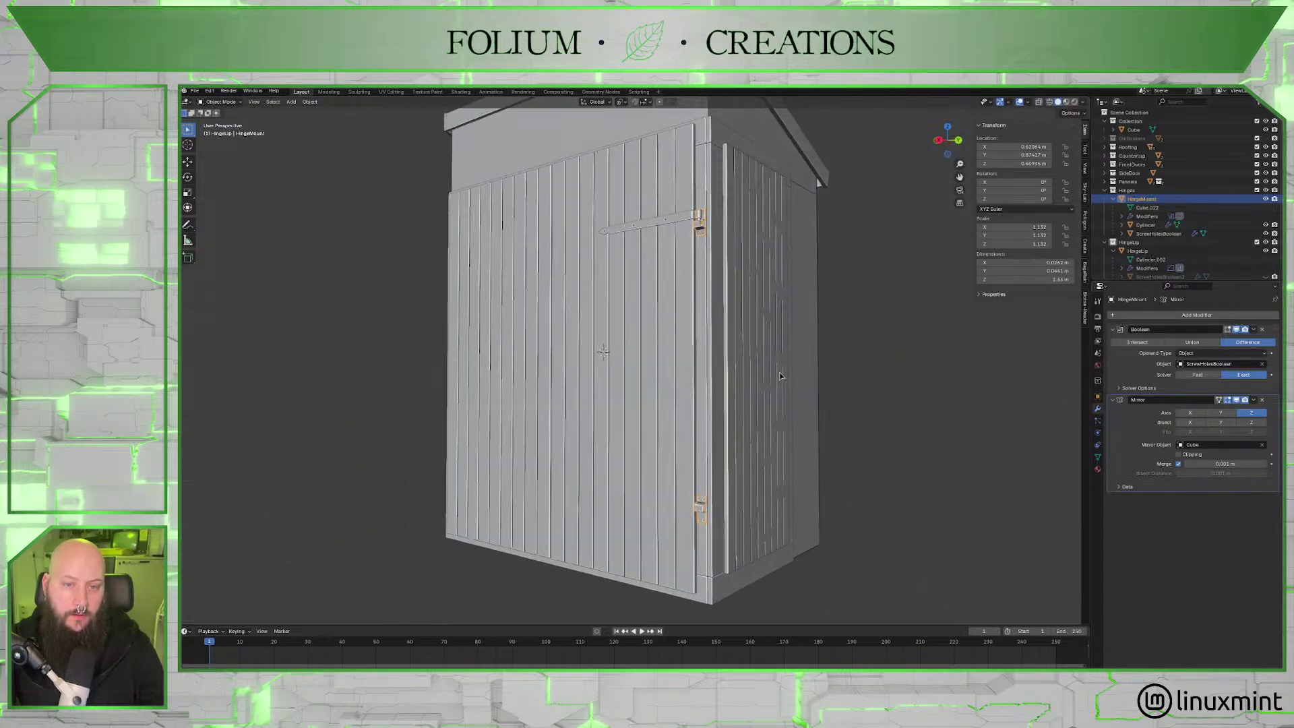
Add a Mirror modifier to the hinge's Cylinder pin, across Z only, with Cube as the mirror object.
{"action": "left_click", "coordinate": [1168, 225]}
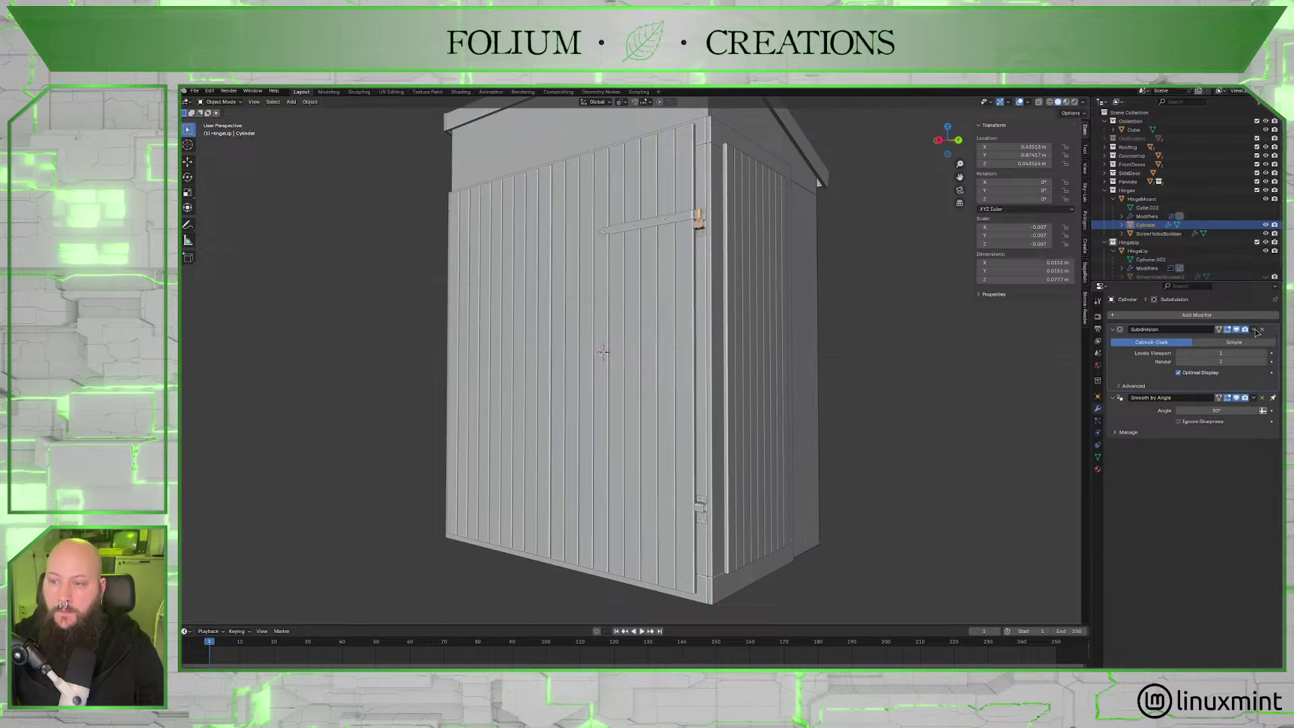
{"action": "left_click", "coordinate": [1213, 314]}
{"action": "mouse_move", "coordinate": [1220, 317]}
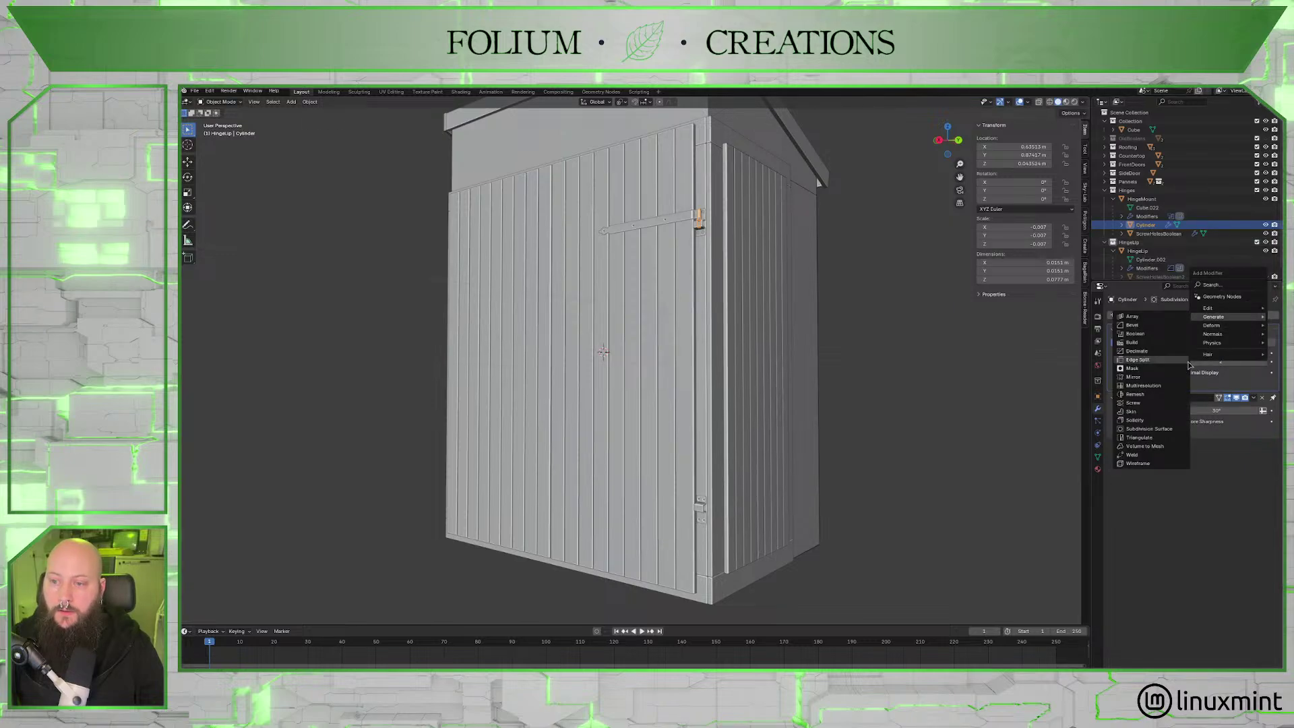
{"action": "left_click", "coordinate": [1145, 378]}
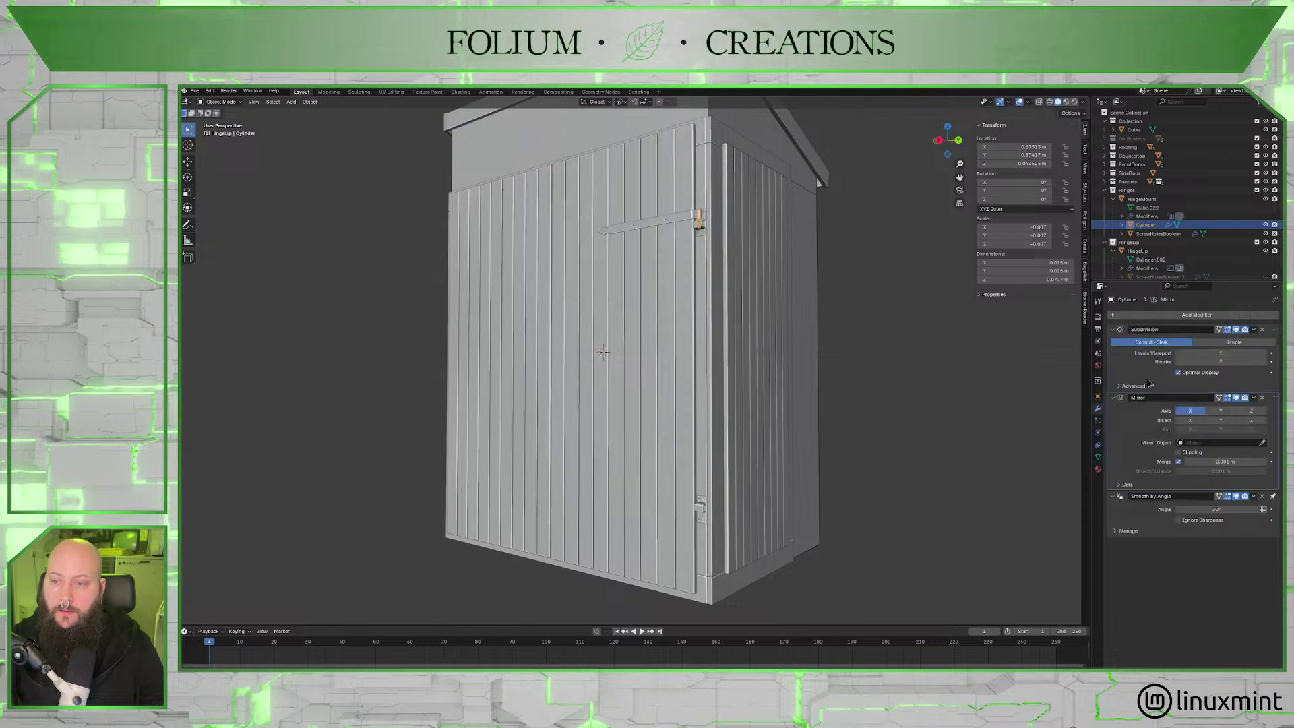
{"action": "left_click", "coordinate": [1251, 411]}
{"action": "left_click", "coordinate": [1189, 410]}
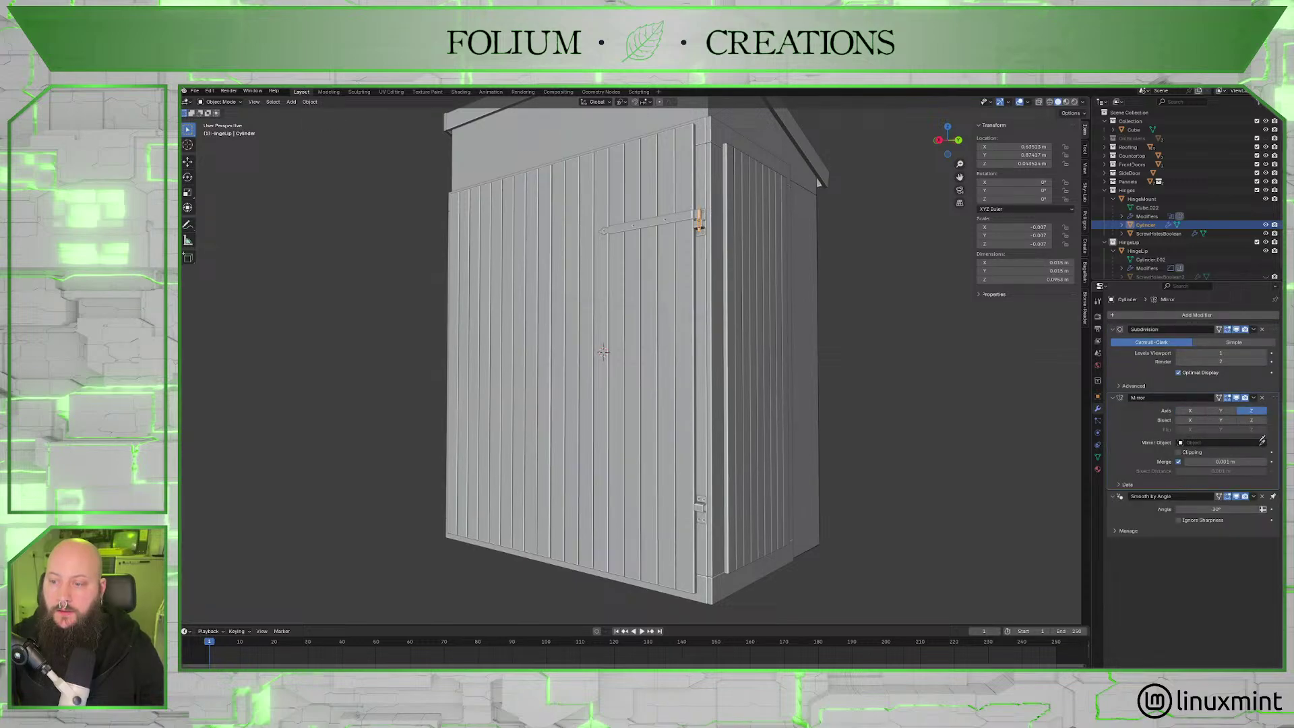
{"action": "left_click", "coordinate": [1263, 441]}
{"action": "left_click", "coordinate": [714, 128]}
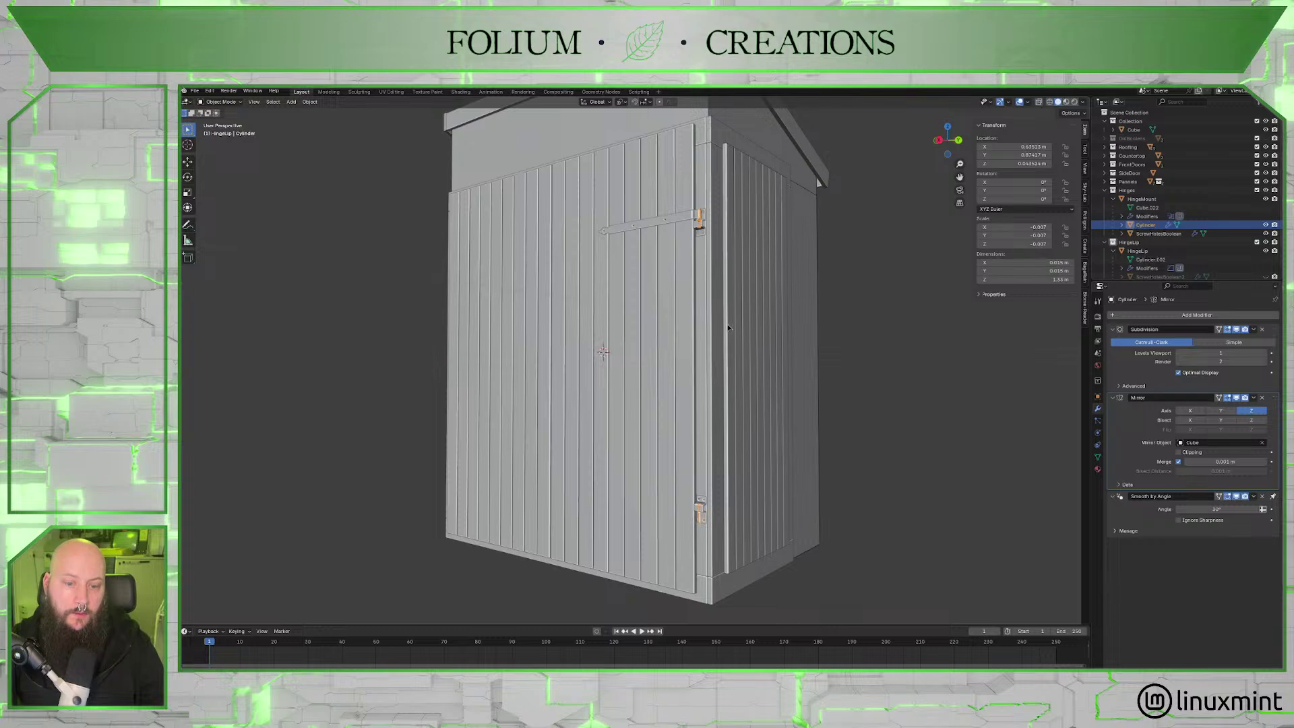
{"action": "middle_click_drag", "start_coordinate": [728, 327], "coordinate": [761, 373]}
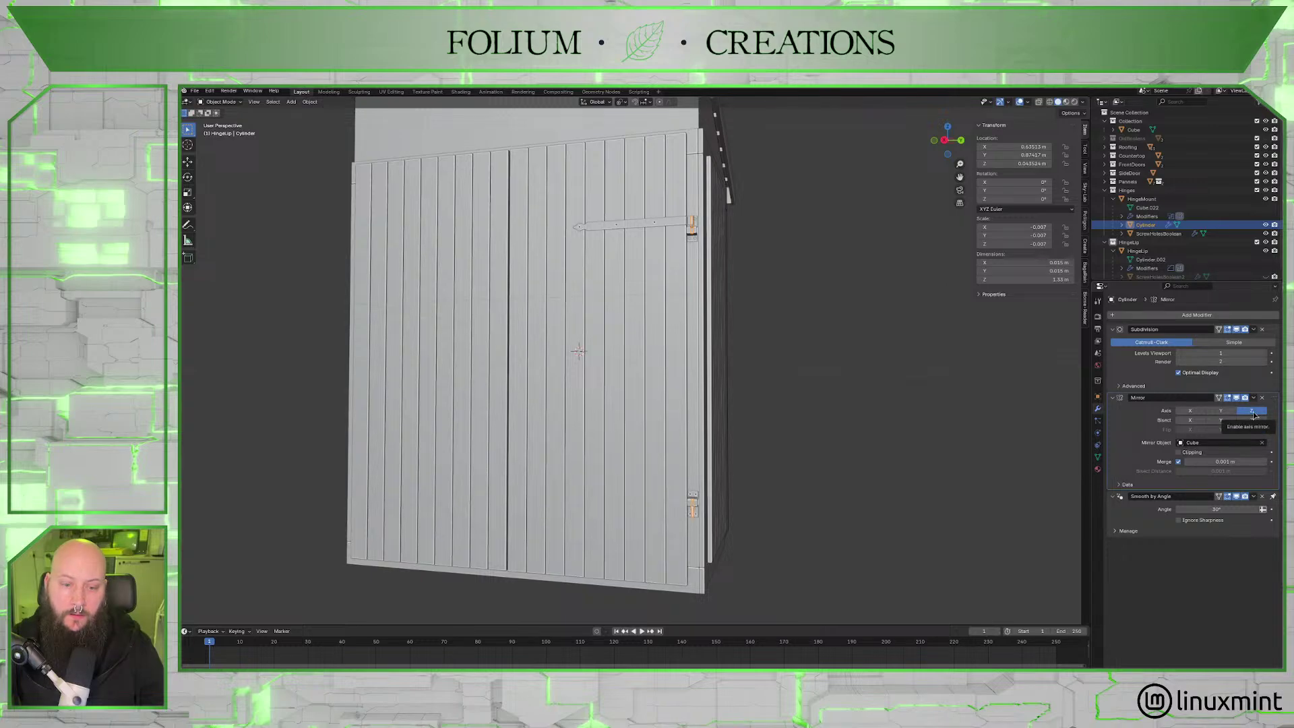
Try toggling the Z axis and Z bisect options of the Cylinder's Mirror to correct the lower pin's orientation.
{"action": "scroll", "coordinate": [788, 529], "scroll_direction": "up", "scroll_amount": 4}
{"action": "middle_click_drag", "start_coordinate": [788, 529], "coordinate": [787, 416], "text": "shift"}
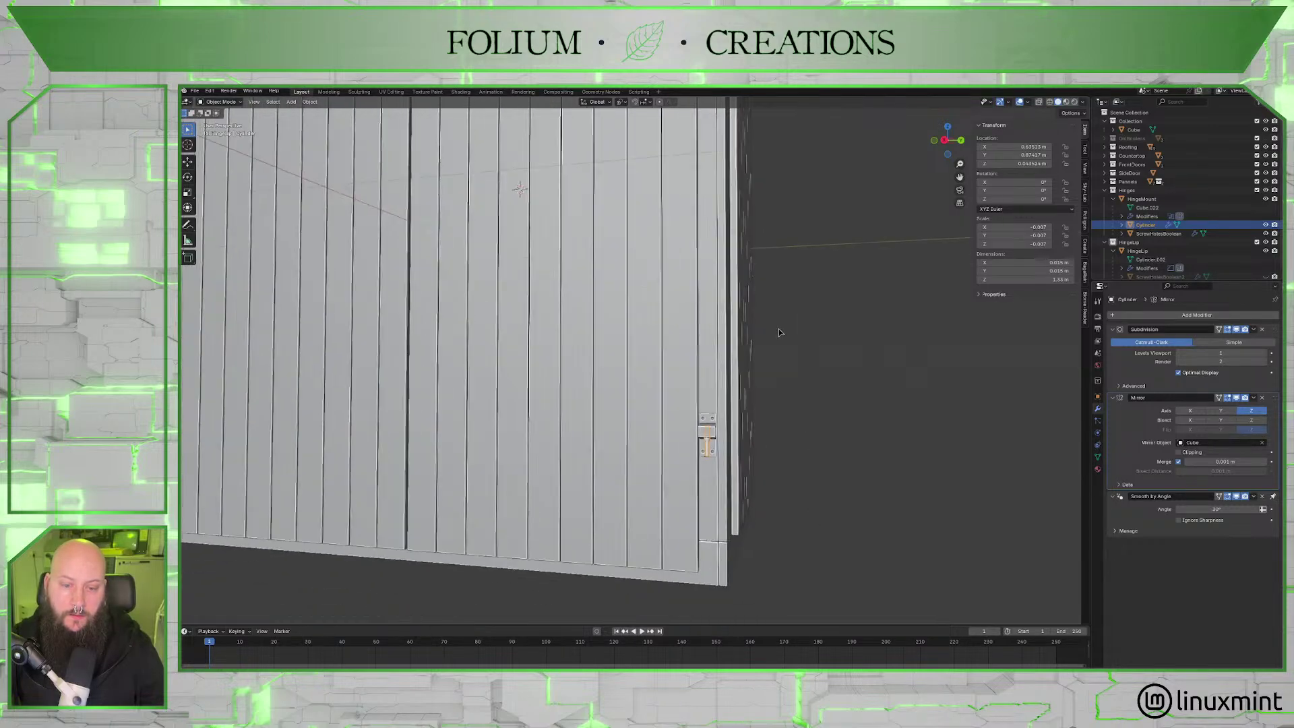
{"action": "scroll", "coordinate": [787, 415], "scroll_direction": "up", "scroll_amount": 1}
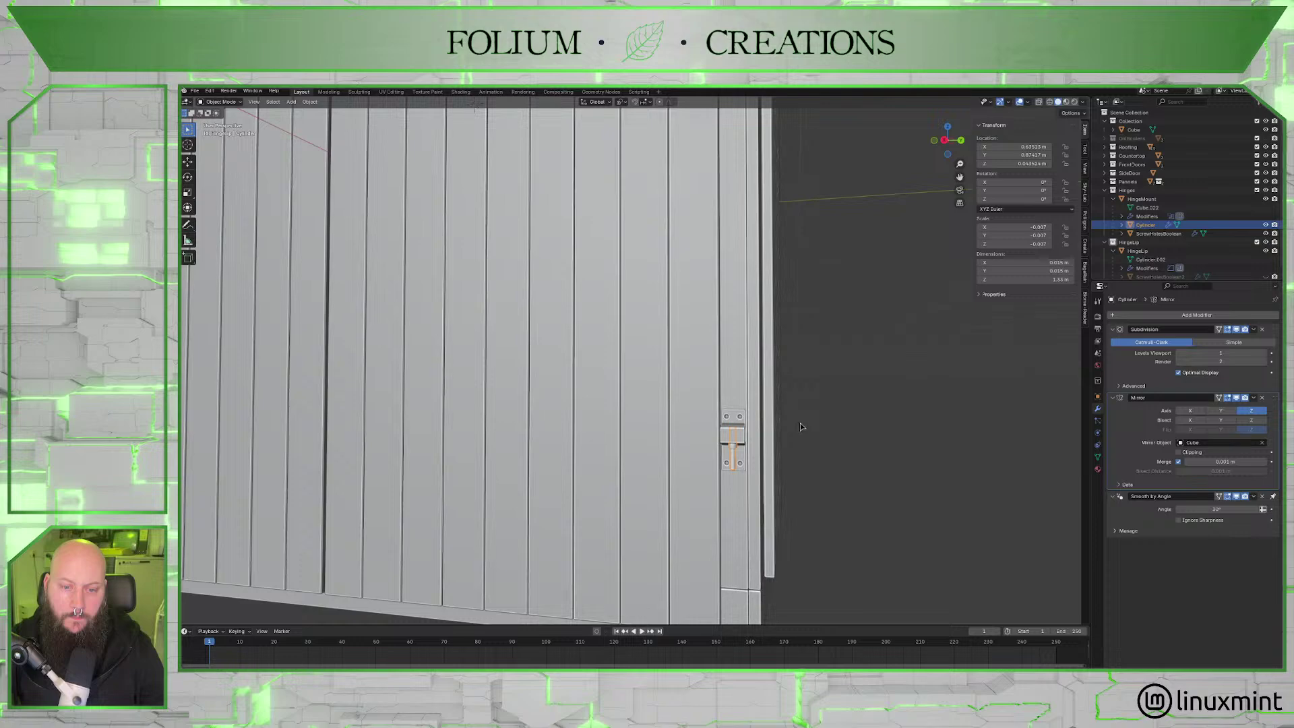
{"action": "left_click", "coordinate": [1257, 413]}
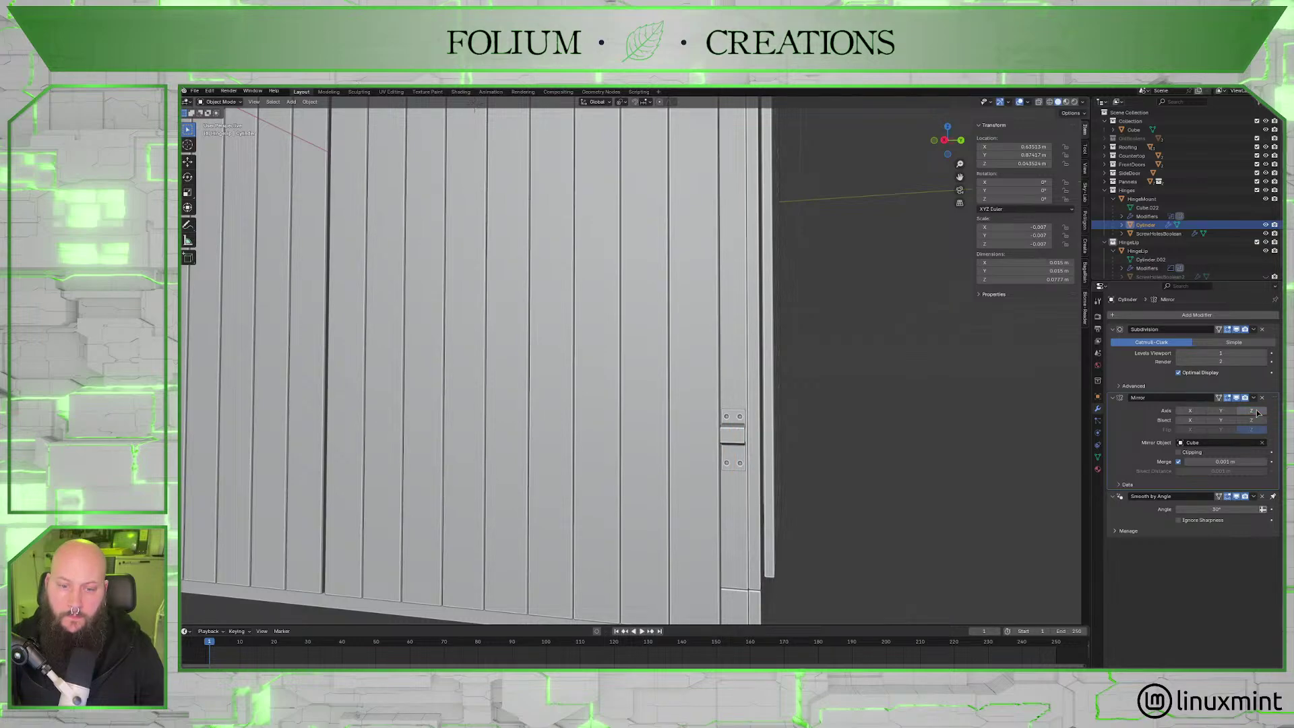
{"action": "left_click", "coordinate": [1257, 413]}
{"action": "left_click", "coordinate": [1254, 423]}
{"action": "left_click", "coordinate": [1255, 422]}
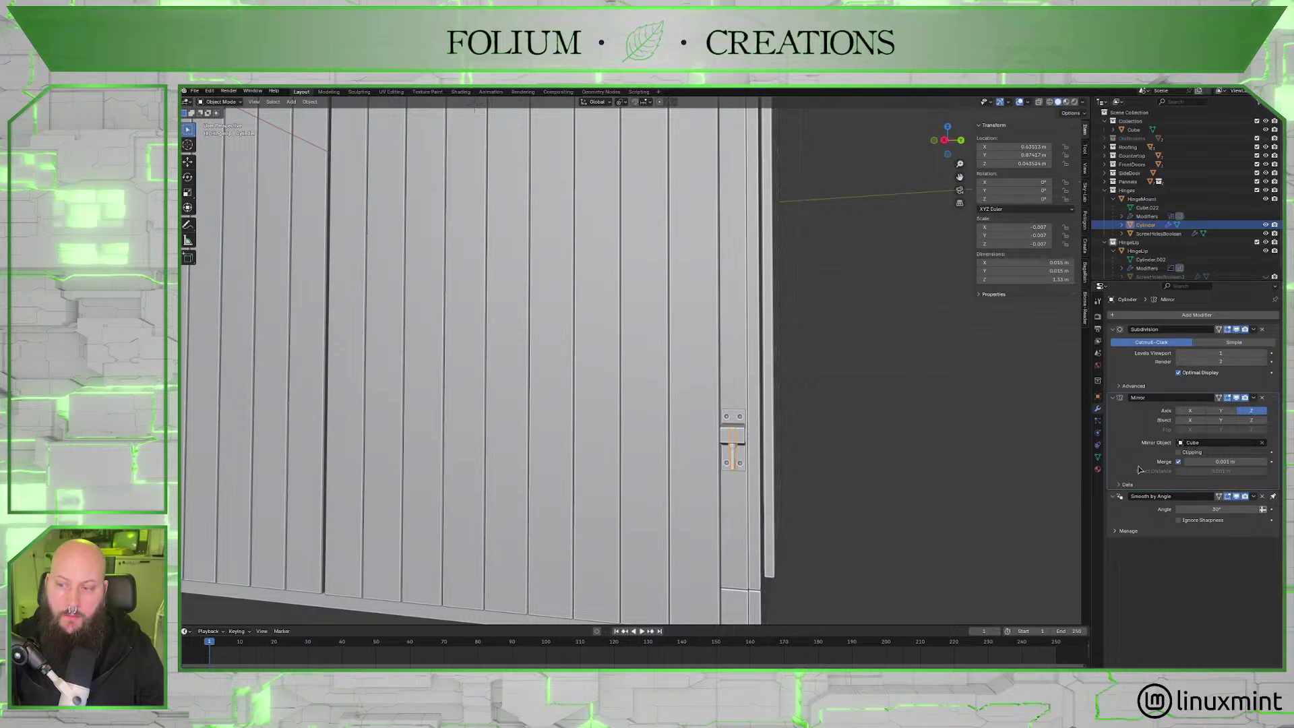
{"action": "scroll", "coordinate": [913, 448], "scroll_direction": "down", "scroll_amount": 4}
{"action": "scroll", "coordinate": [905, 450], "scroll_direction": "up", "scroll_amount": 1}
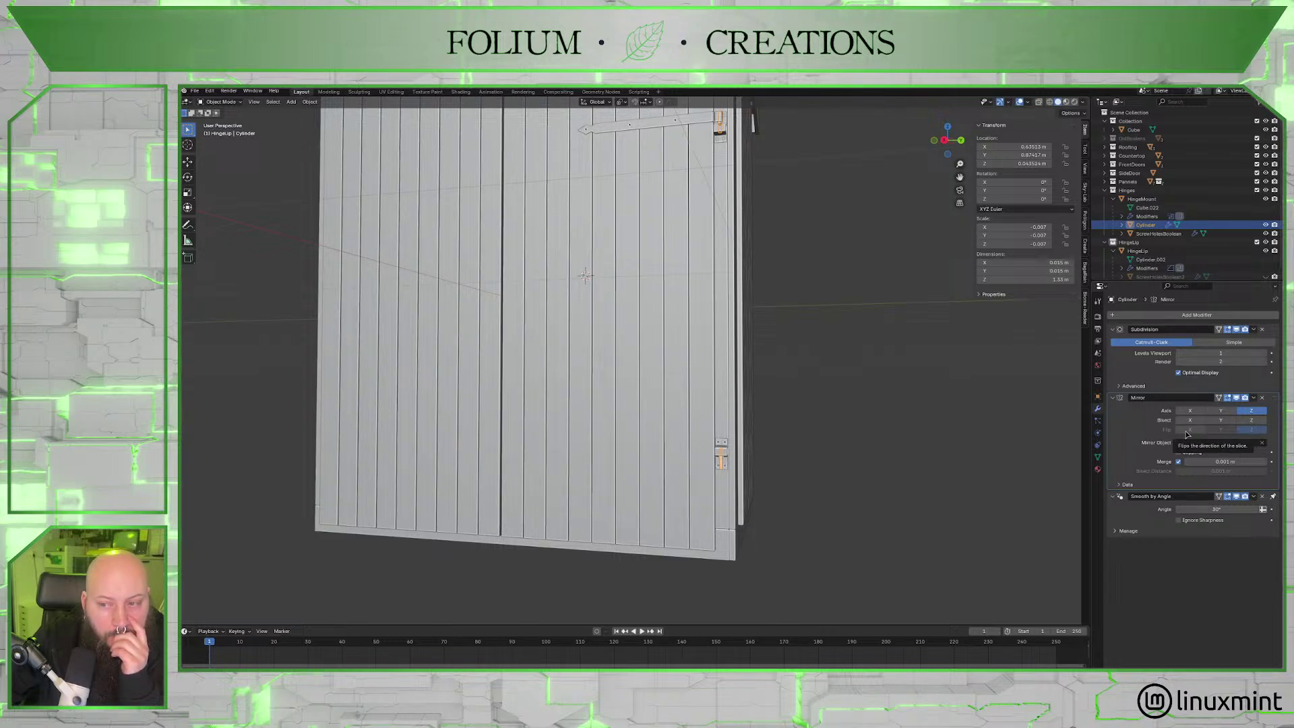
Toggle the Z axis in HingeMount's Mirror modifier and try its Data options, including Flip UDIM.
{"action": "left_click", "coordinate": [1146, 200]}
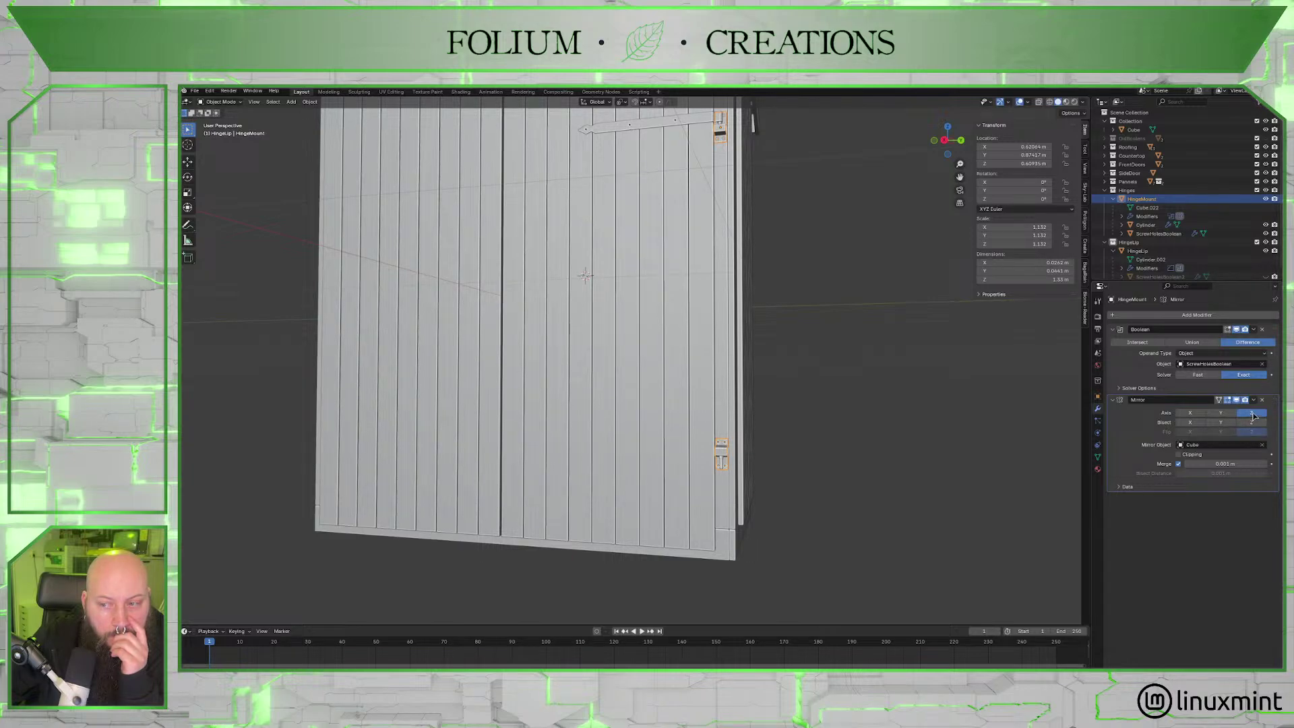
{"action": "left_click", "coordinate": [1251, 413]}
{"action": "left_click", "coordinate": [1251, 413]}
{"action": "left_click", "coordinate": [1122, 487]}
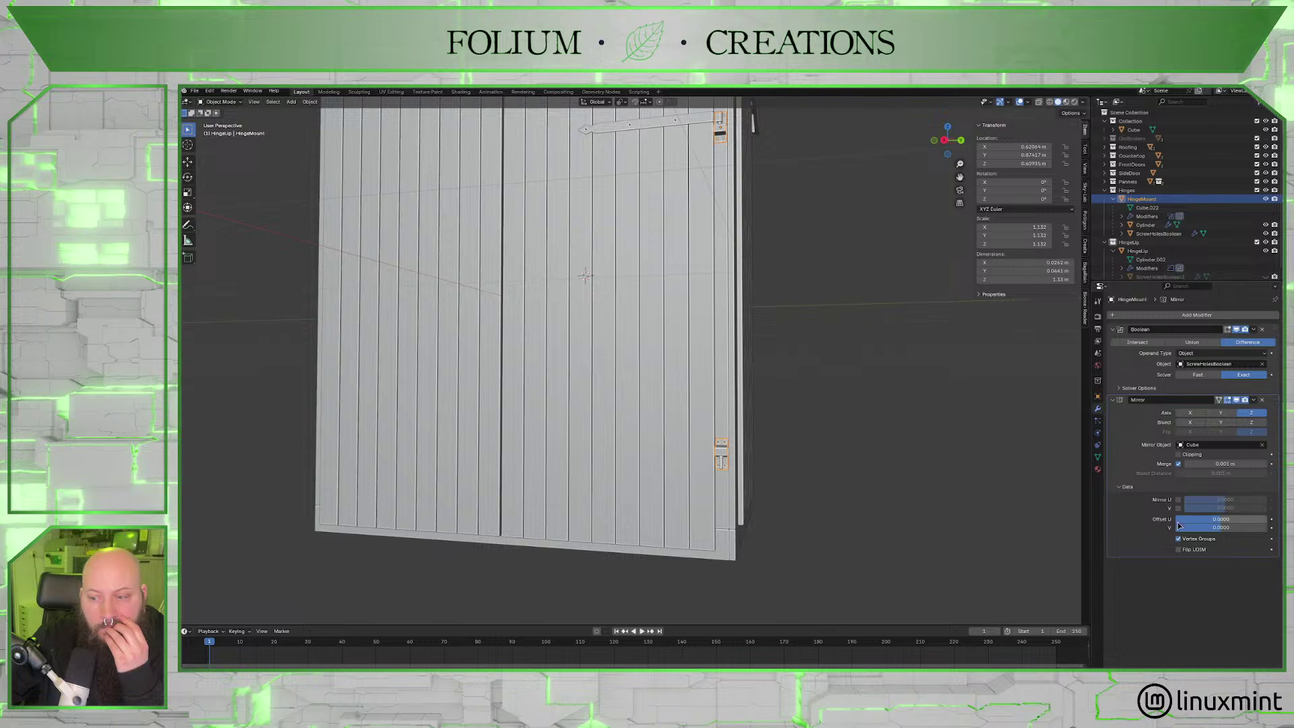
{"action": "left_click", "coordinate": [1179, 549]}
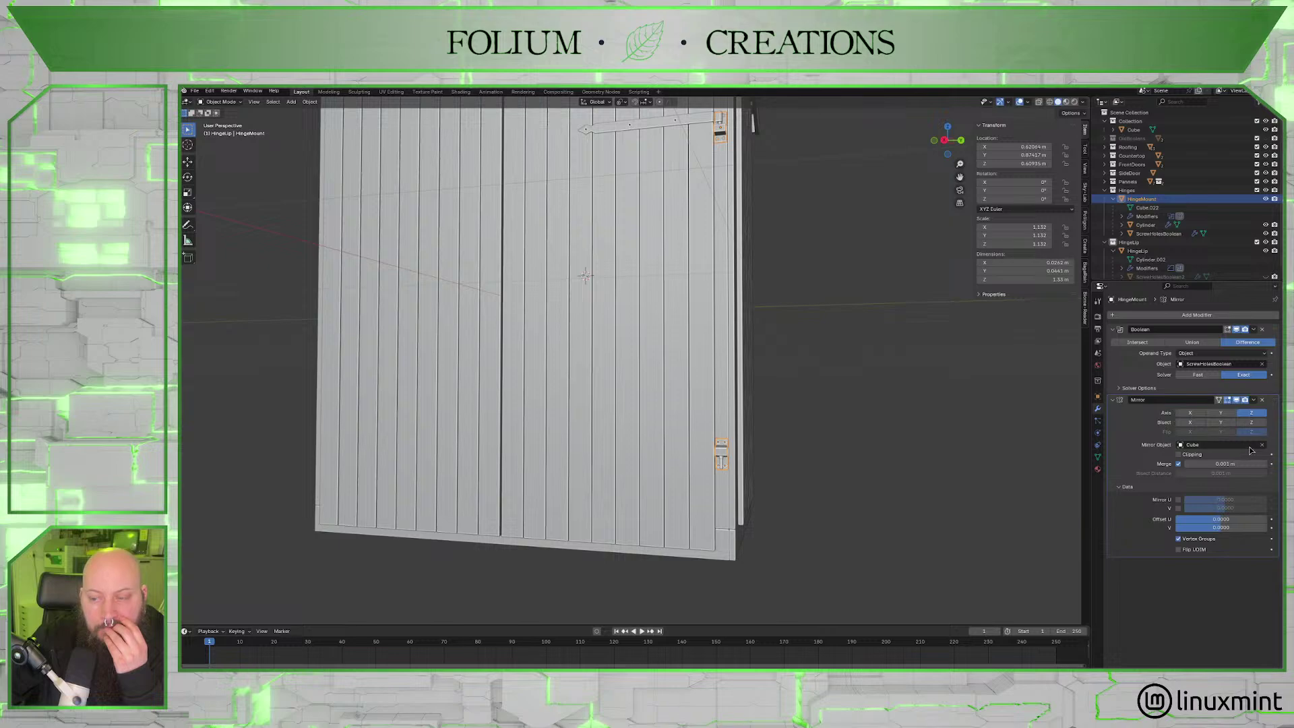
Remove the Mirror modifiers from HingeMount and from the Cylinder pin.
{"action": "left_click", "coordinate": [1263, 400]}
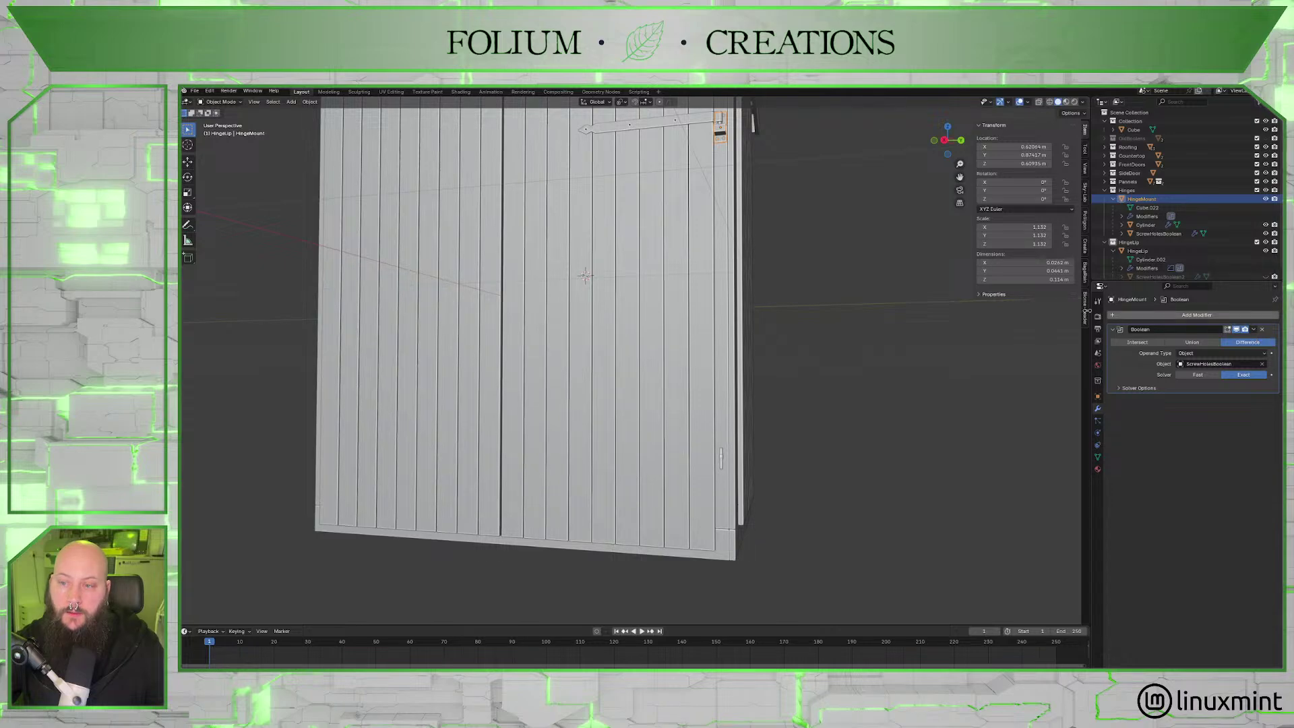
{"action": "key", "text": "ctrl+z"}
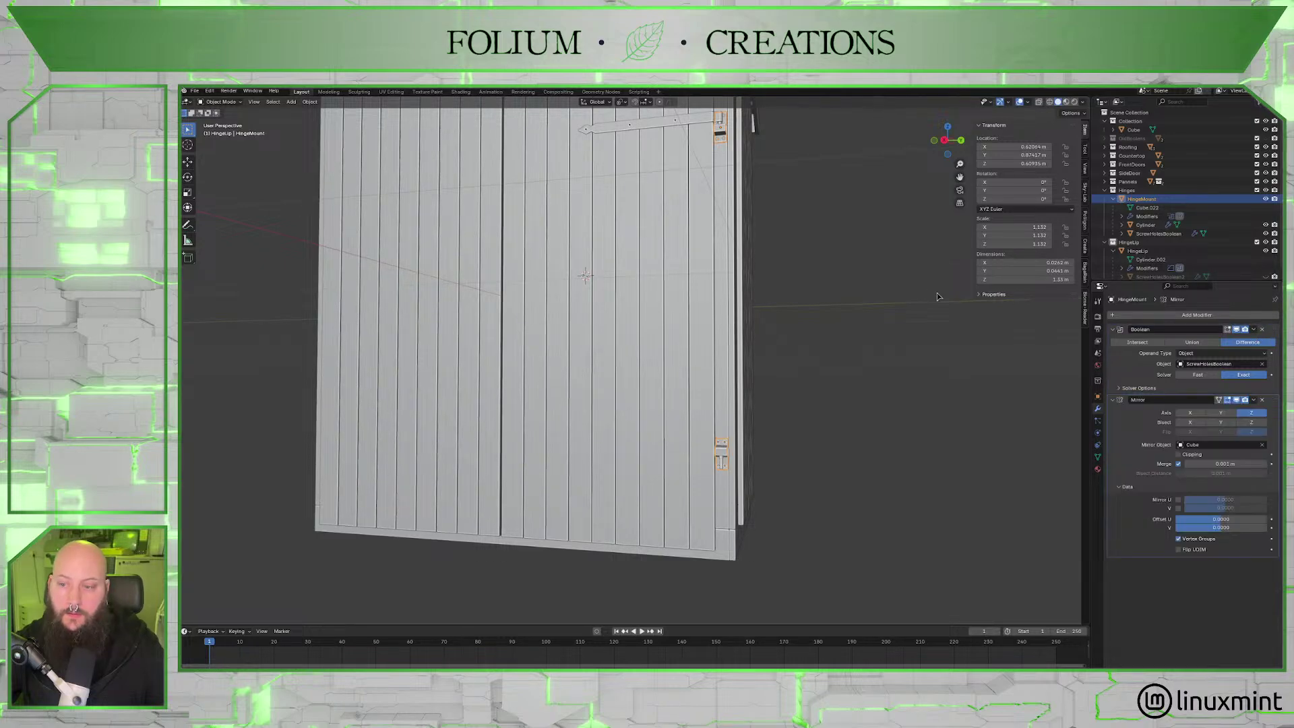
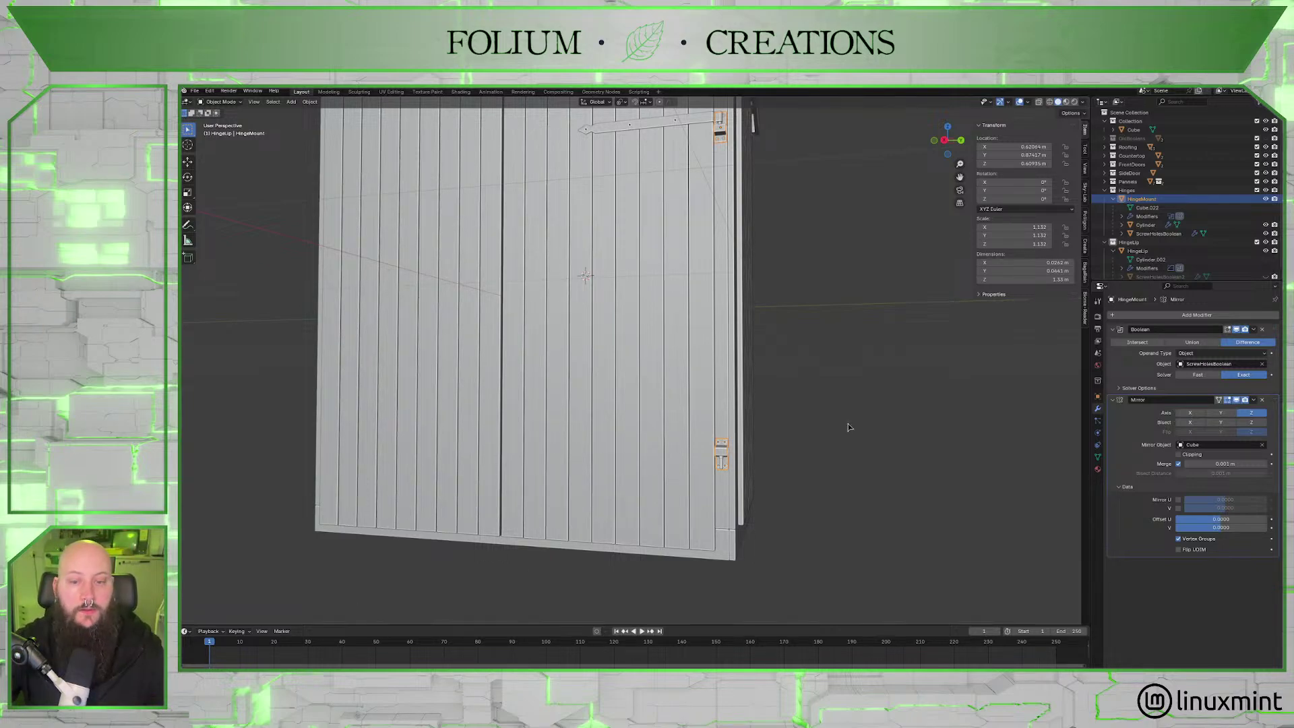
{"action": "left_click", "coordinate": [1262, 400]}
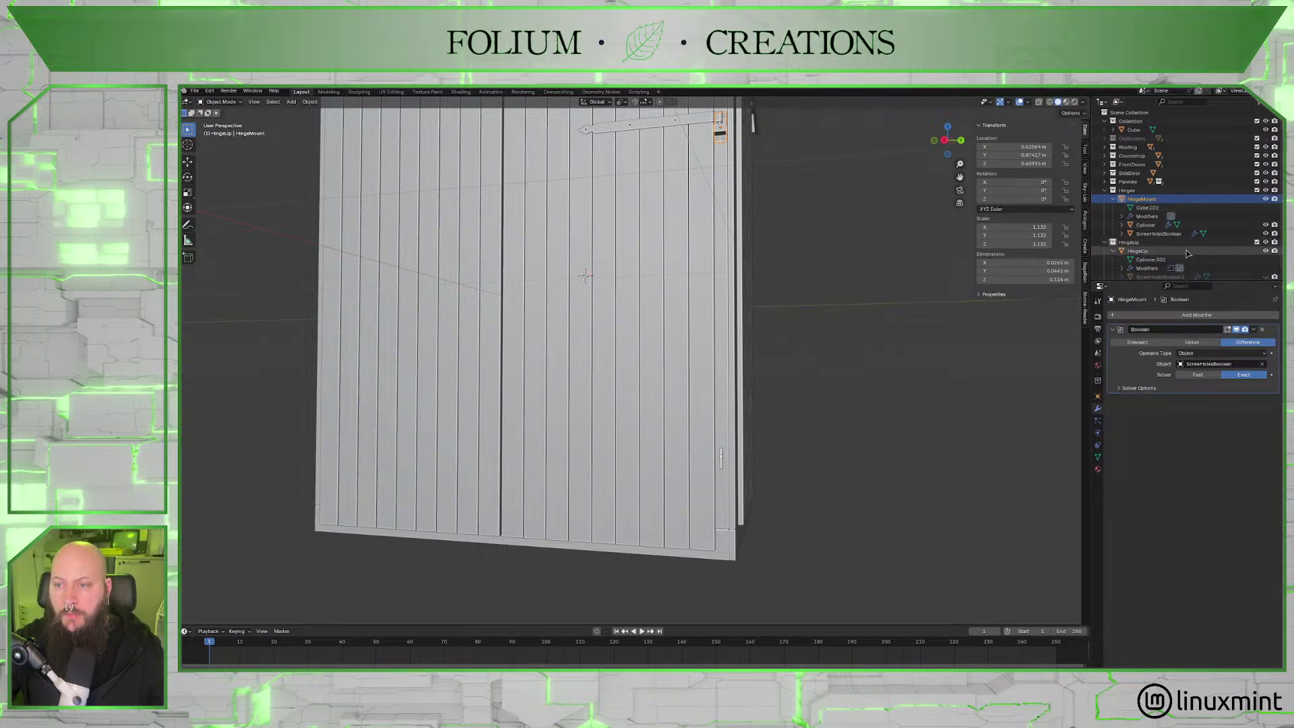
{"action": "left_click", "coordinate": [1145, 225]}
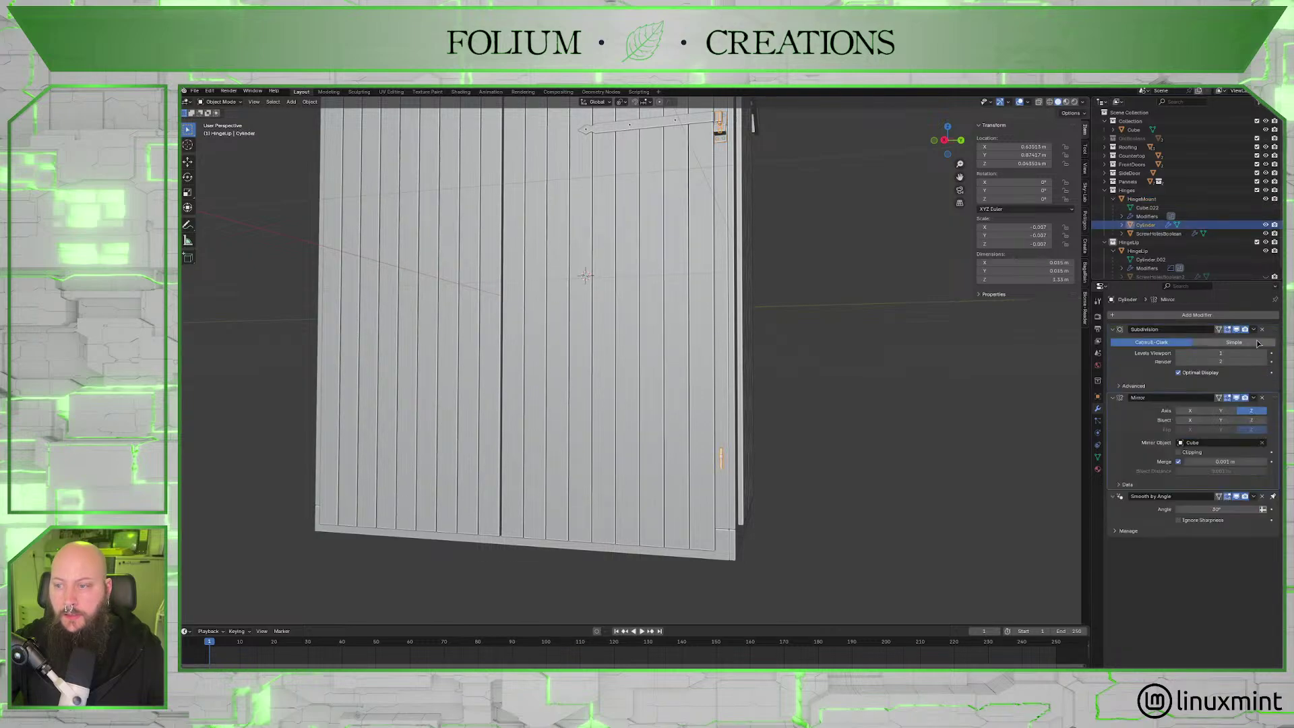
{"action": "left_click", "coordinate": [1262, 400]}
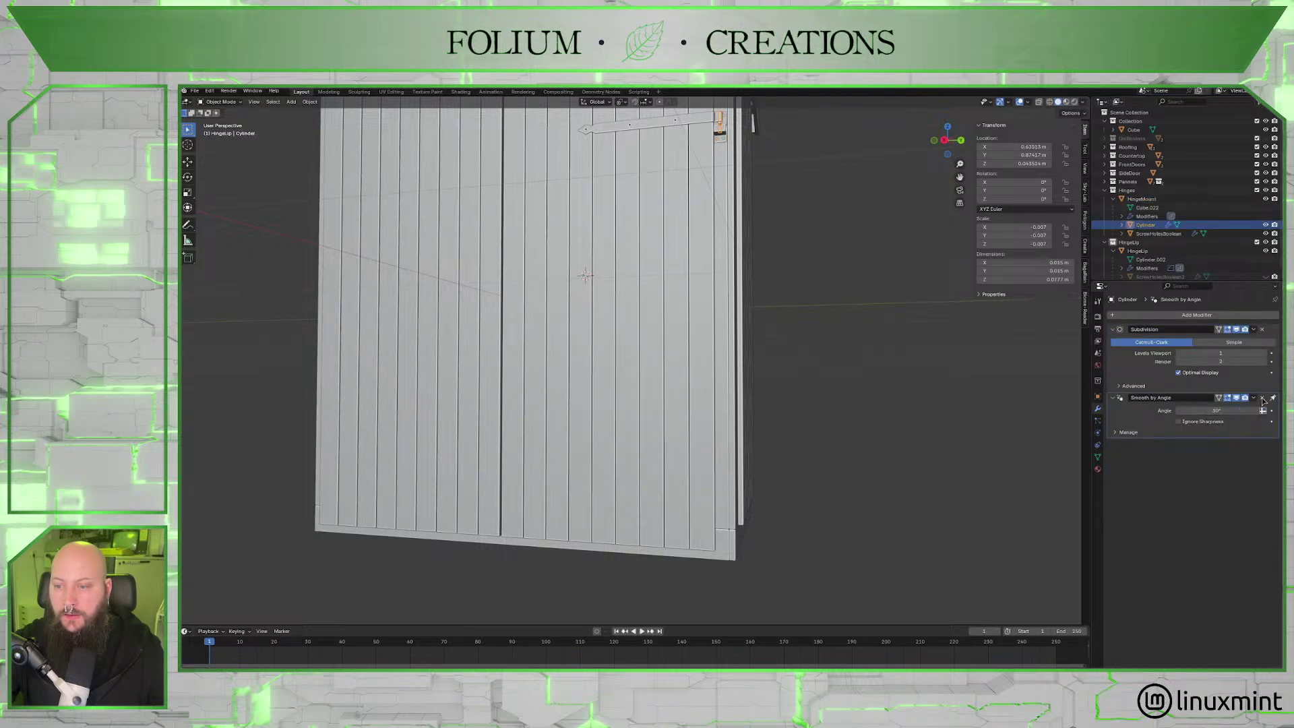
{"action": "middle_click_drag", "start_coordinate": [819, 333], "coordinate": [796, 294], "text": "shift"}
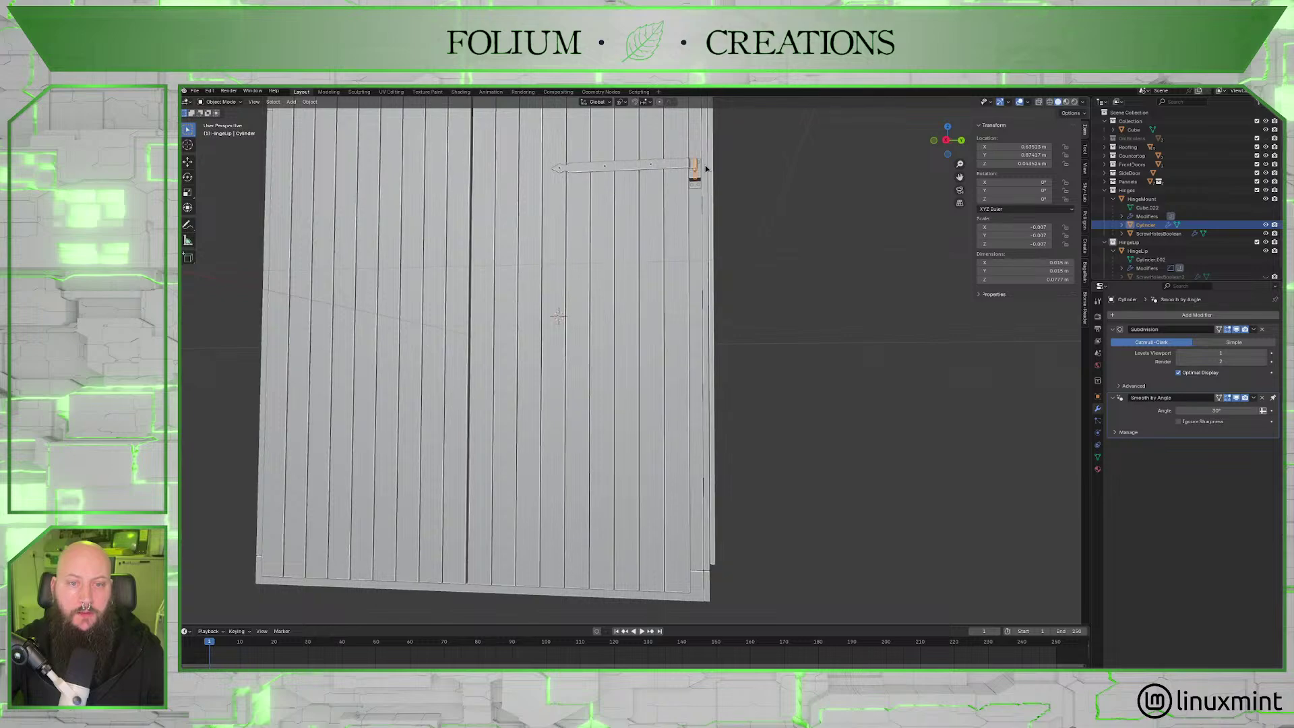
{"action": "middle_click_drag", "start_coordinate": [742, 182], "coordinate": [724, 301]}
{"action": "scroll", "coordinate": [722, 297], "scroll_direction": "up", "scroll_amount": 2}
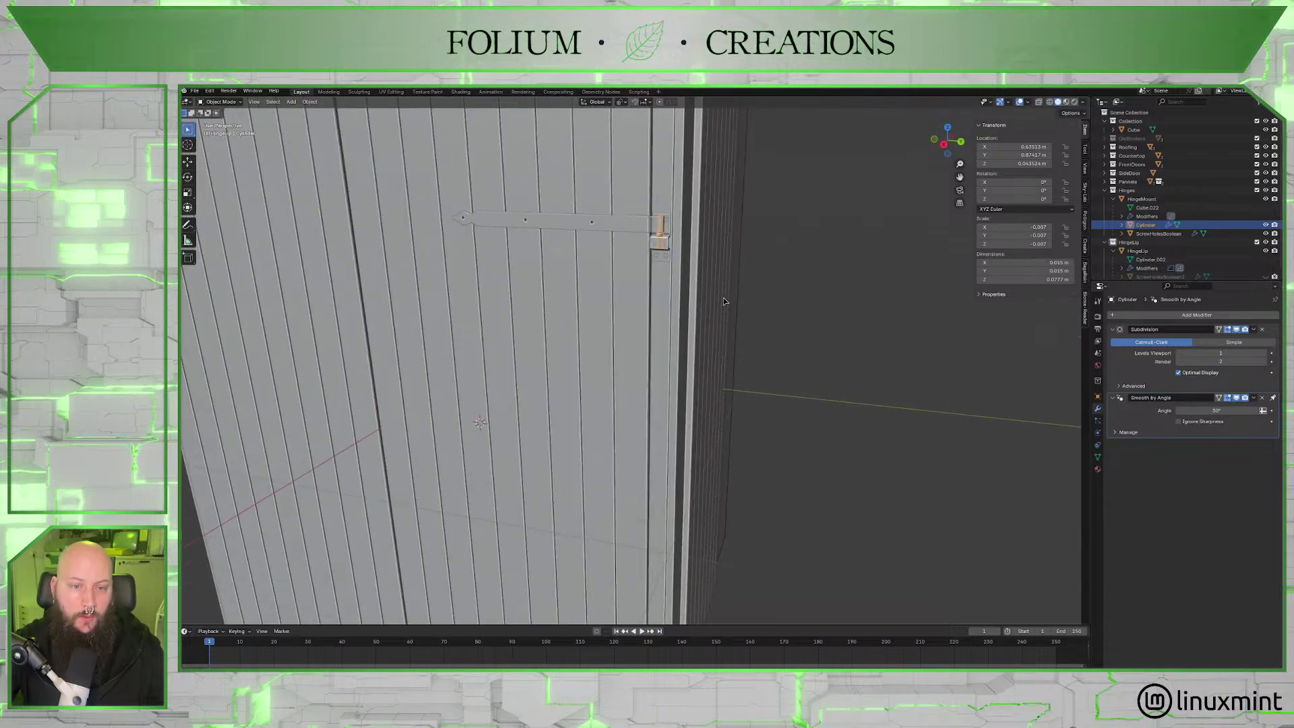
{"action": "left_click", "coordinate": [669, 244]}
{"action": "left_click", "coordinate": [663, 240]}
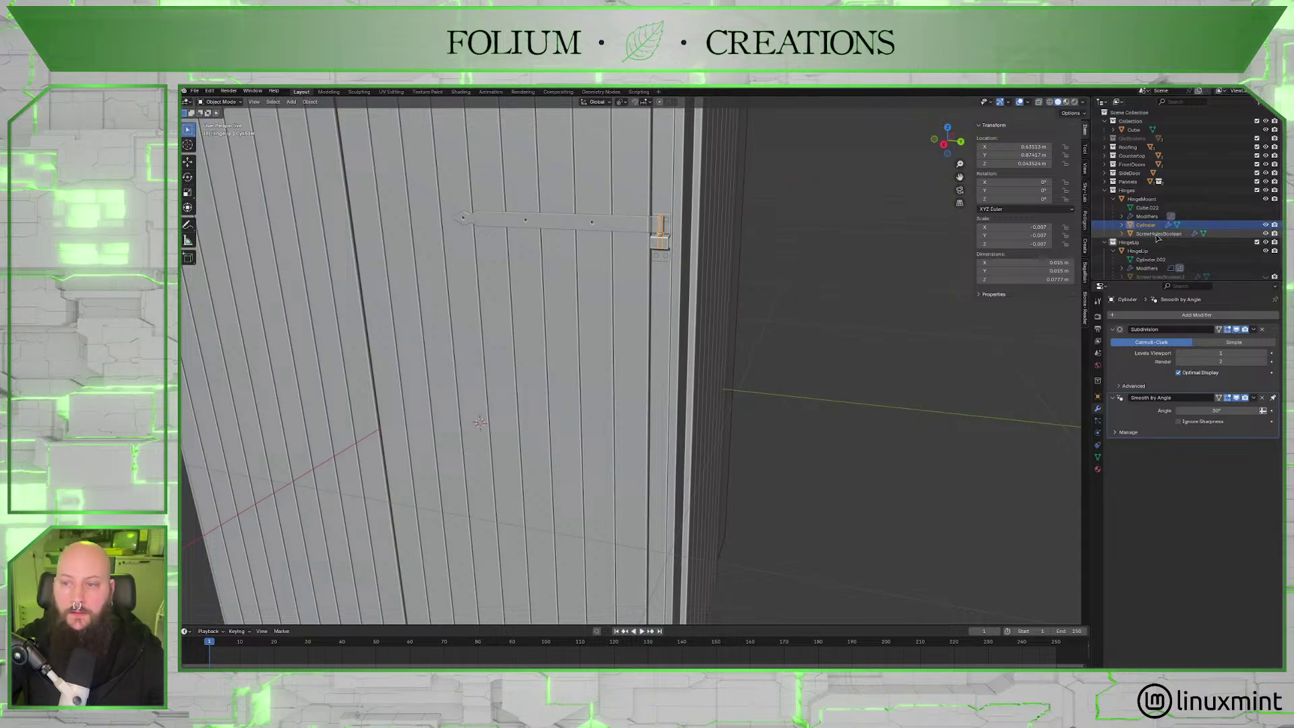
Add an Array modifier to HingeMount and set its relative X offset factor to 0.
{"action": "left_click", "coordinate": [1141, 198]}
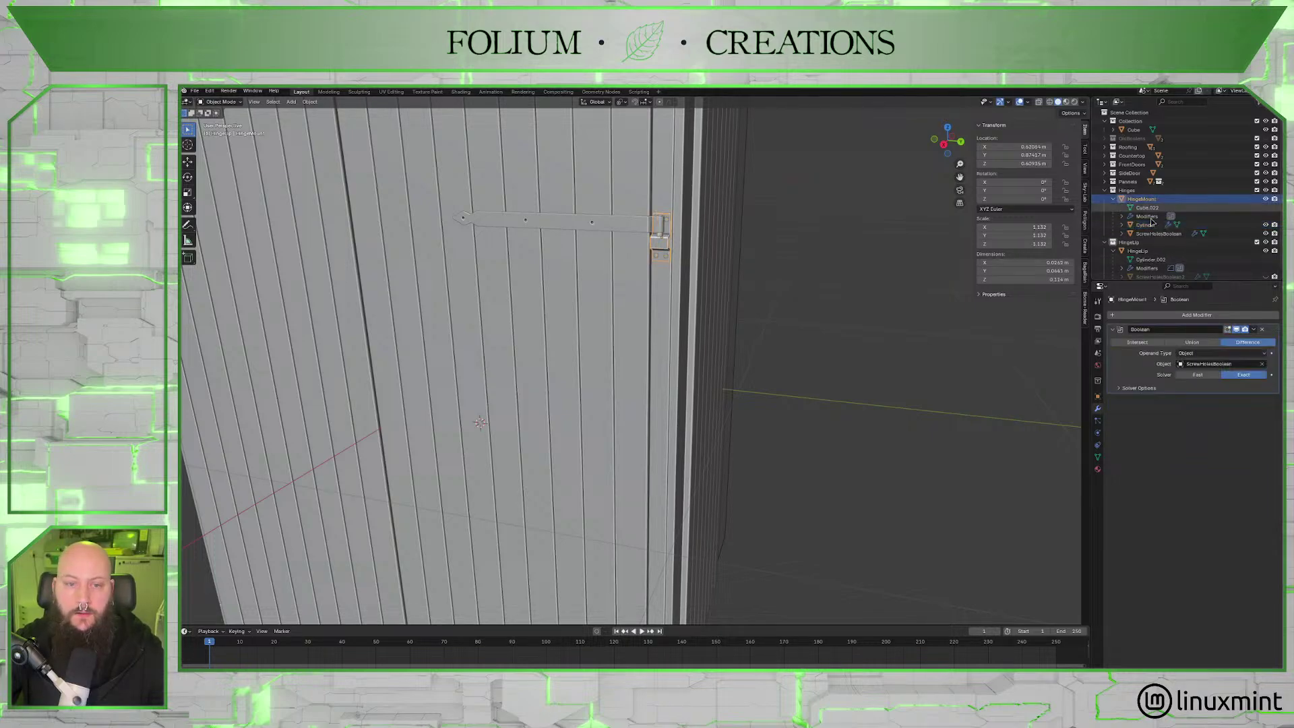
{"action": "left_click", "coordinate": [1224, 315]}
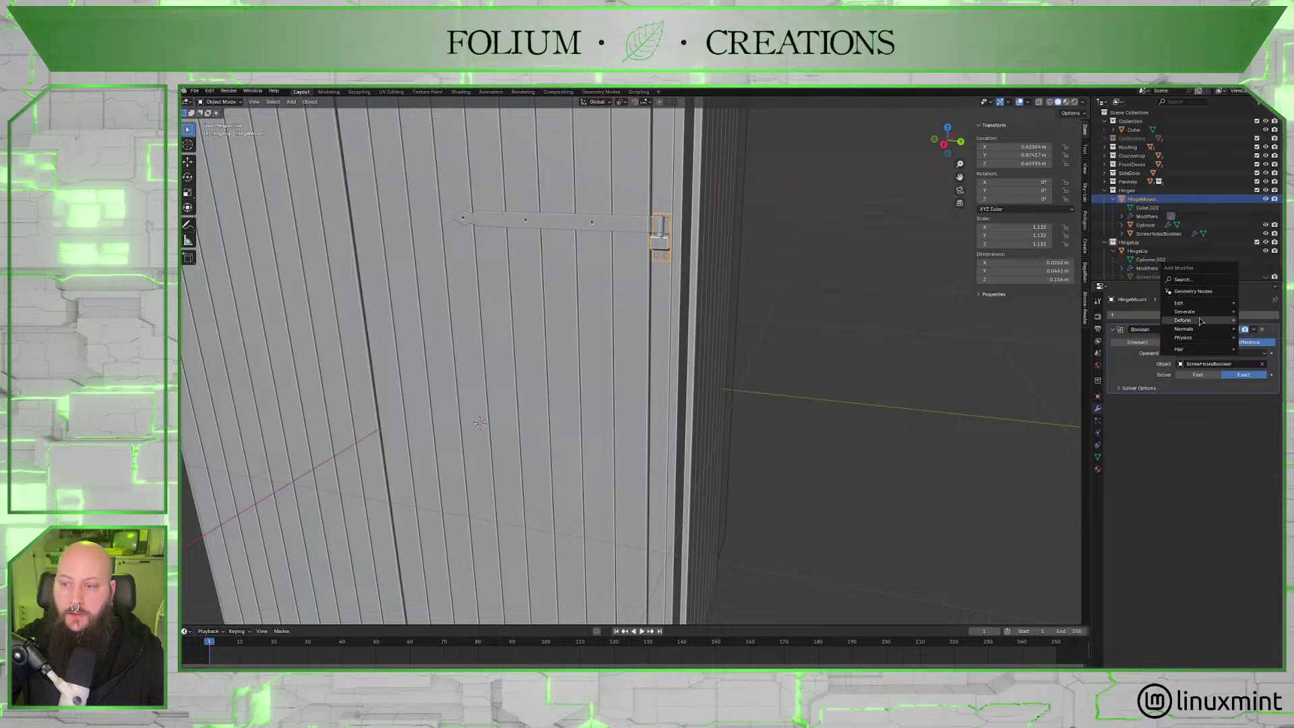
{"action": "mouse_move", "coordinate": [1199, 313]}
{"action": "left_click", "coordinate": [1103, 310]}
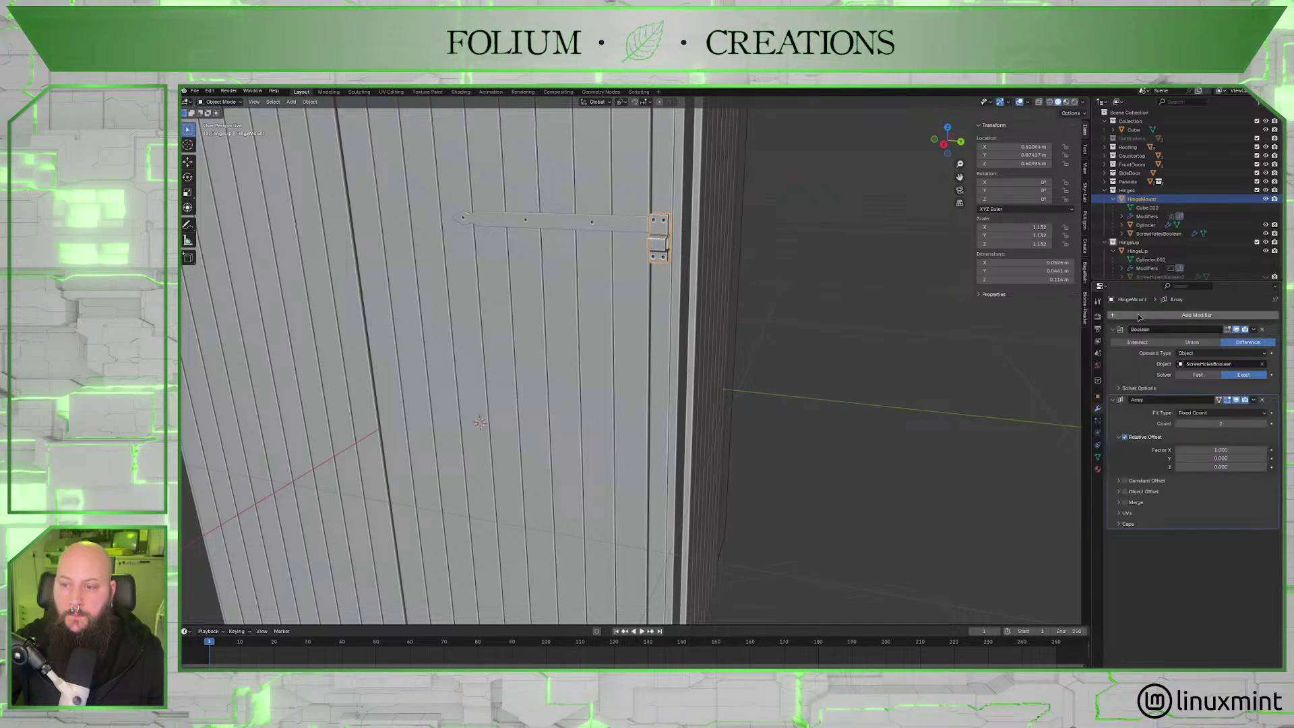
{"action": "left_click", "coordinate": [1227, 450]}
{"action": "type", "text": "0"}
{"action": "key", "text": "Tab"}
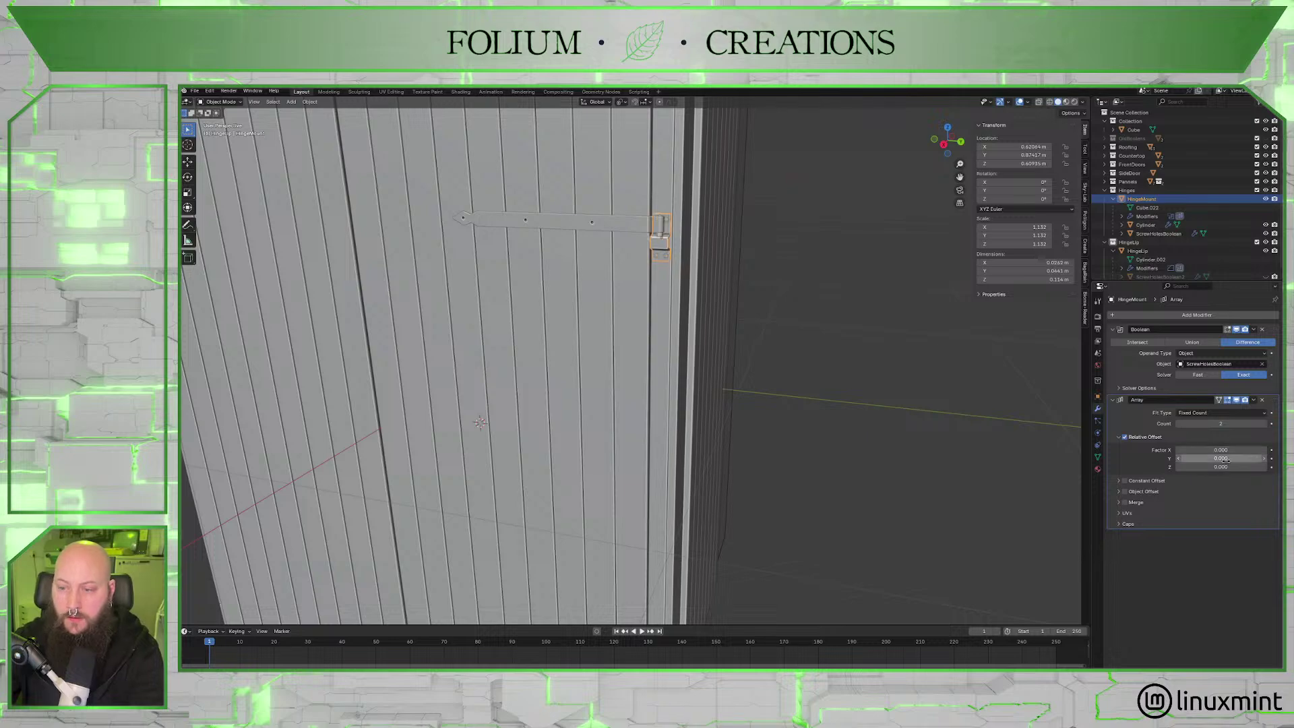
Set HingeMount's Array relative Z offset factor to -9.9, placing the second mount near the lower end of the door.
{"action": "key", "text": "Tab"}
{"action": "type", "text": "-4.3"}
{"action": "key", "text": "Return"}
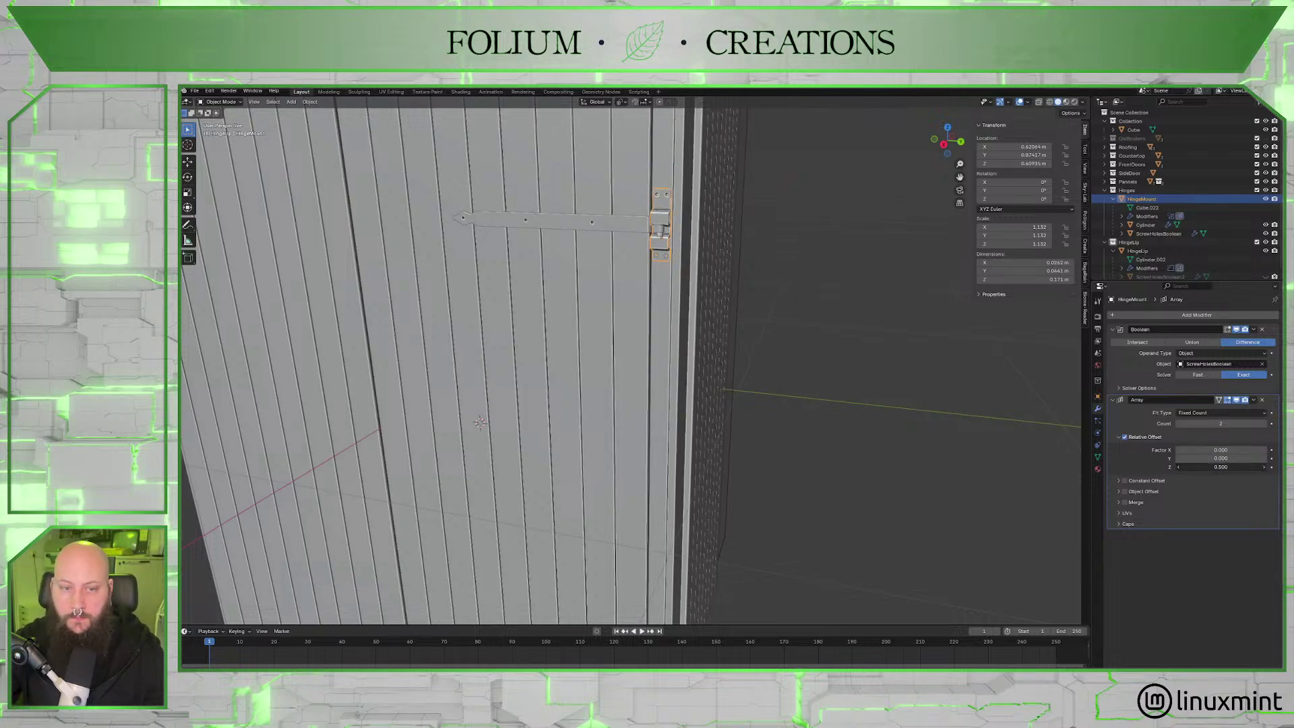
{"action": "left_click_drag", "start_coordinate": [1221, 467], "coordinate": [1186, 466]}
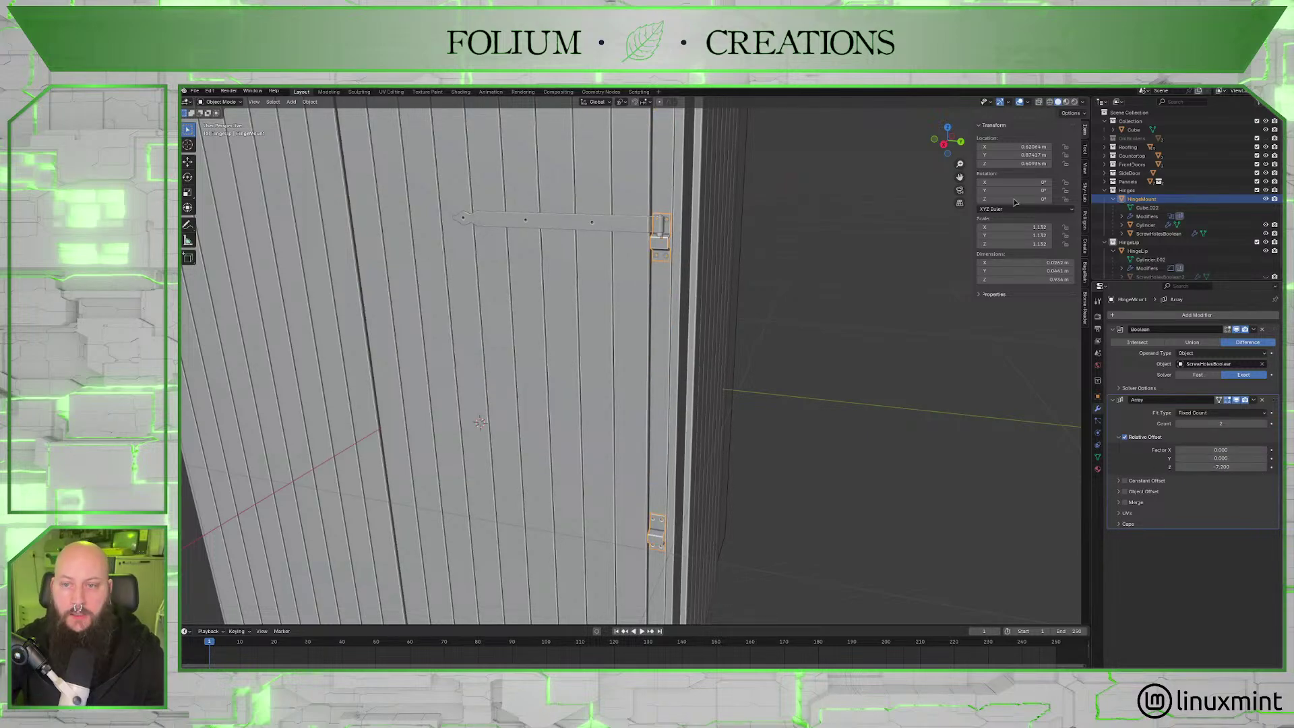
{"action": "left_click", "coordinate": [944, 143]}
{"action": "scroll", "coordinate": [867, 362], "scroll_direction": "down", "scroll_amount": 5}
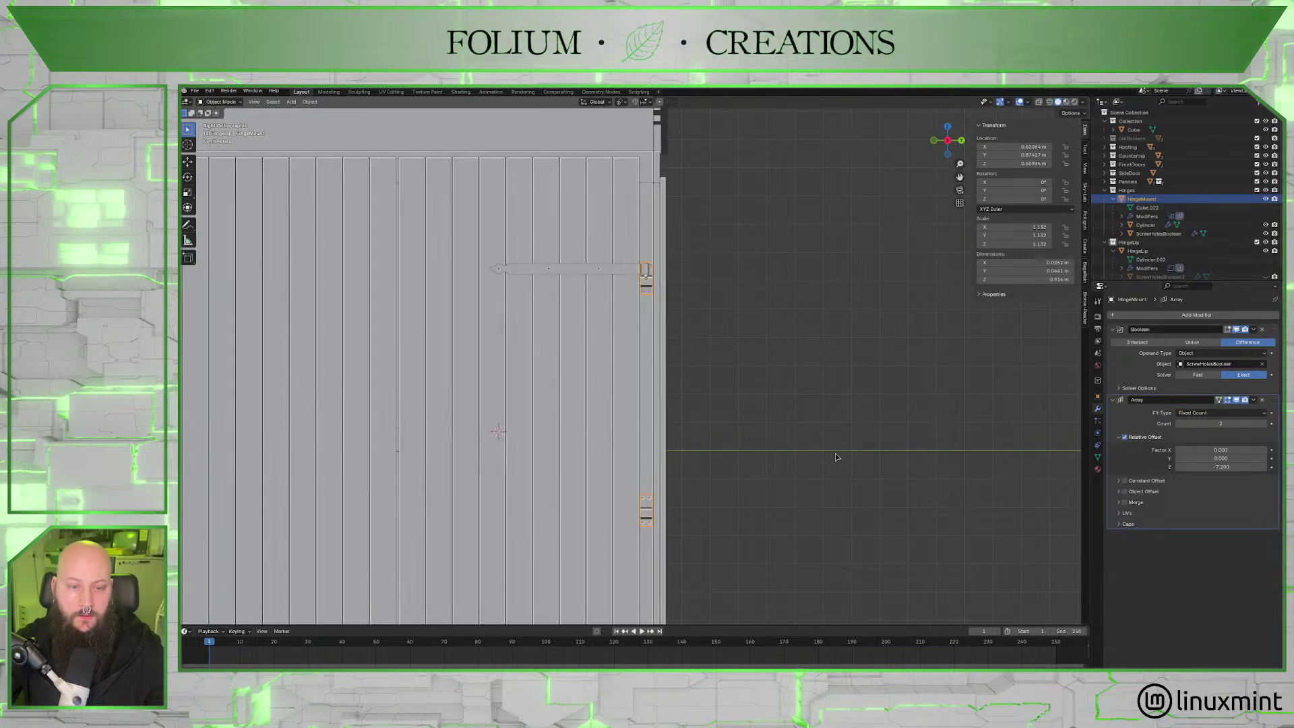
{"action": "middle_click_drag", "start_coordinate": [867, 362], "coordinate": [875, 384], "text": "shift"}
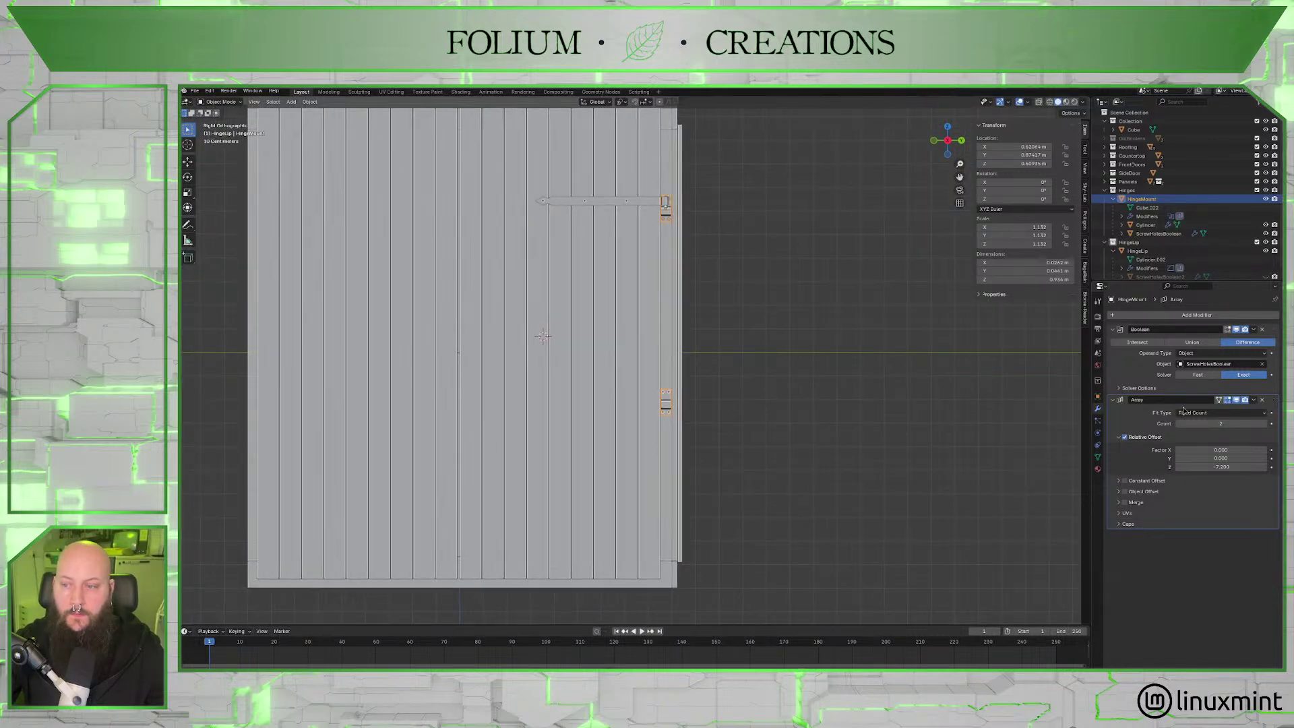
{"action": "left_click_drag", "start_coordinate": [1219, 467], "coordinate": [1188, 466]}
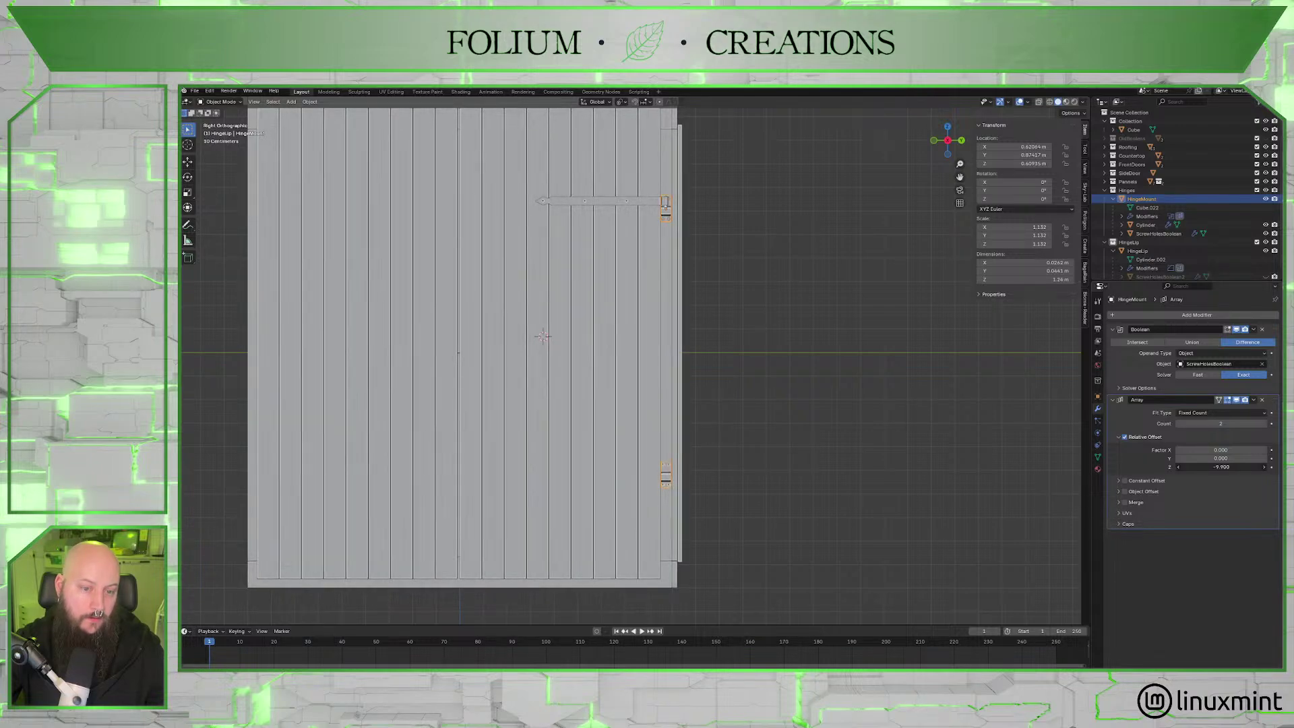
{"action": "scroll", "coordinate": [904, 432], "scroll_direction": "down", "scroll_amount": 3}
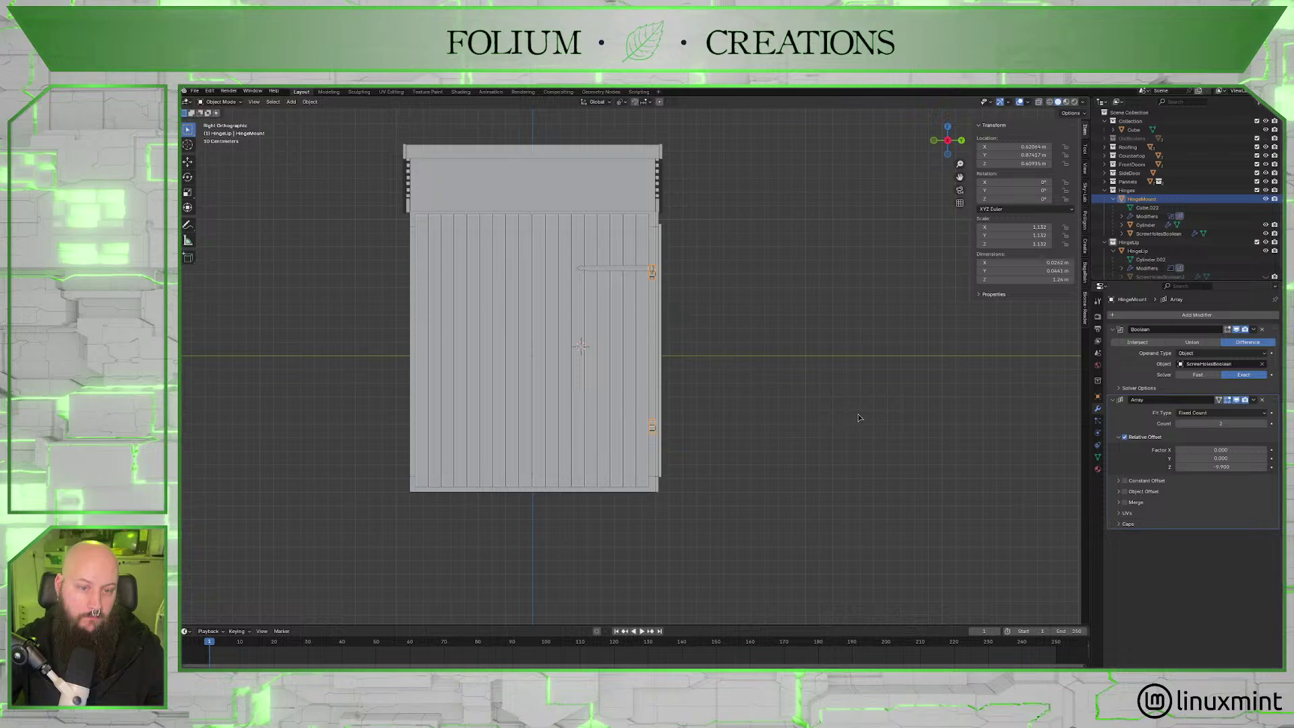
{"action": "scroll", "coordinate": [859, 417], "scroll_direction": "up", "scroll_amount": 2}
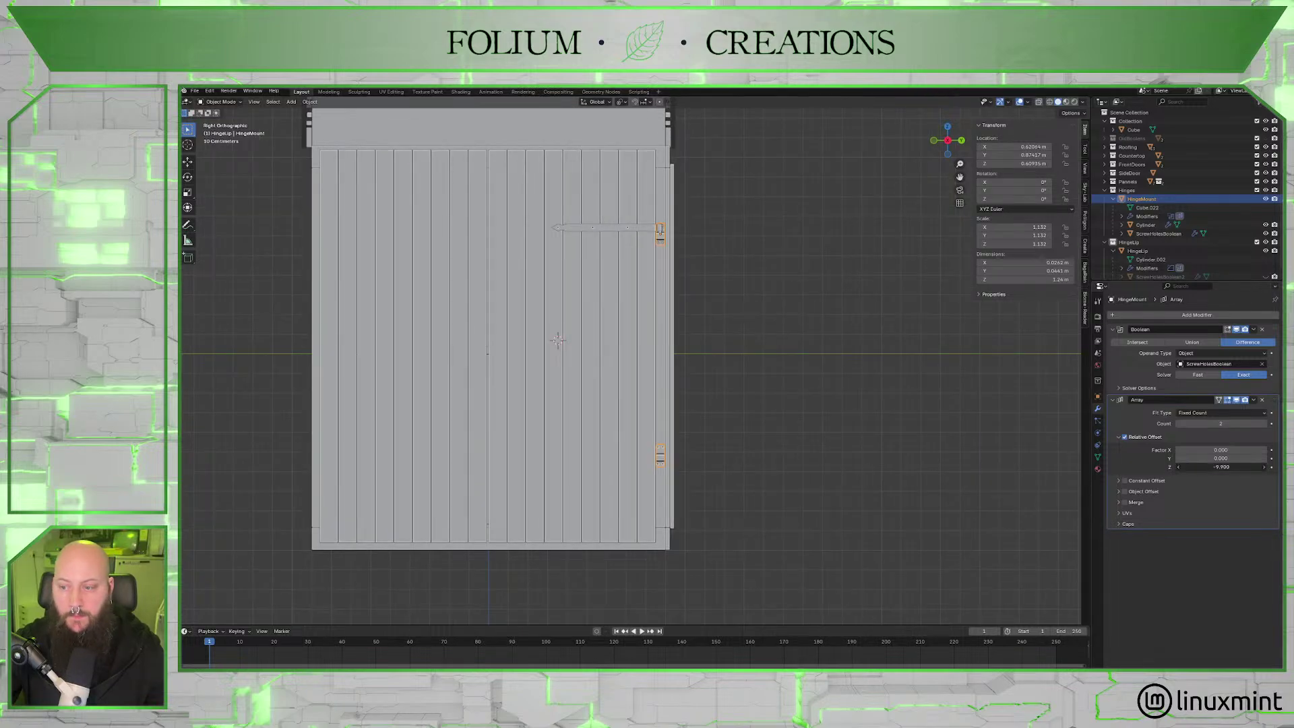
Add an Array modifier to the hinge's Cylinder pin with relative offset factors of X 0 and Z -9.9.
{"action": "left_click", "coordinate": [1220, 466]}
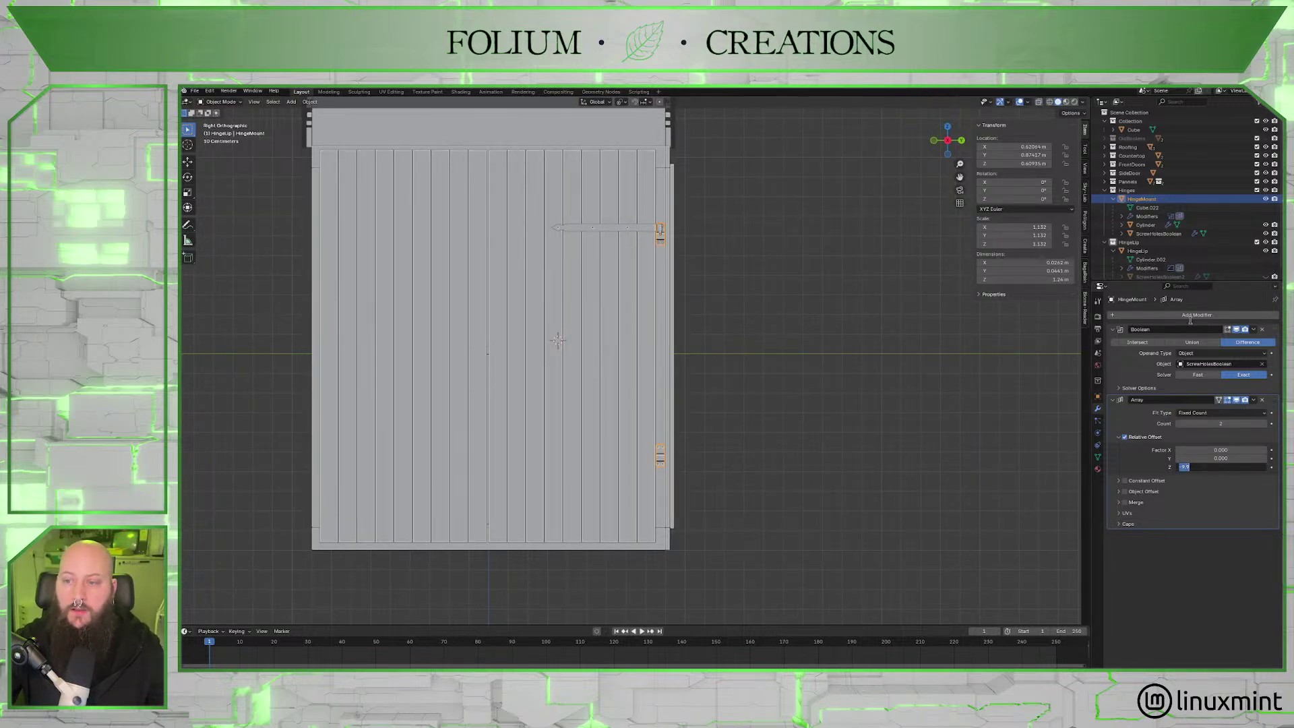
{"action": "double_click", "coordinate": [1147, 224]}
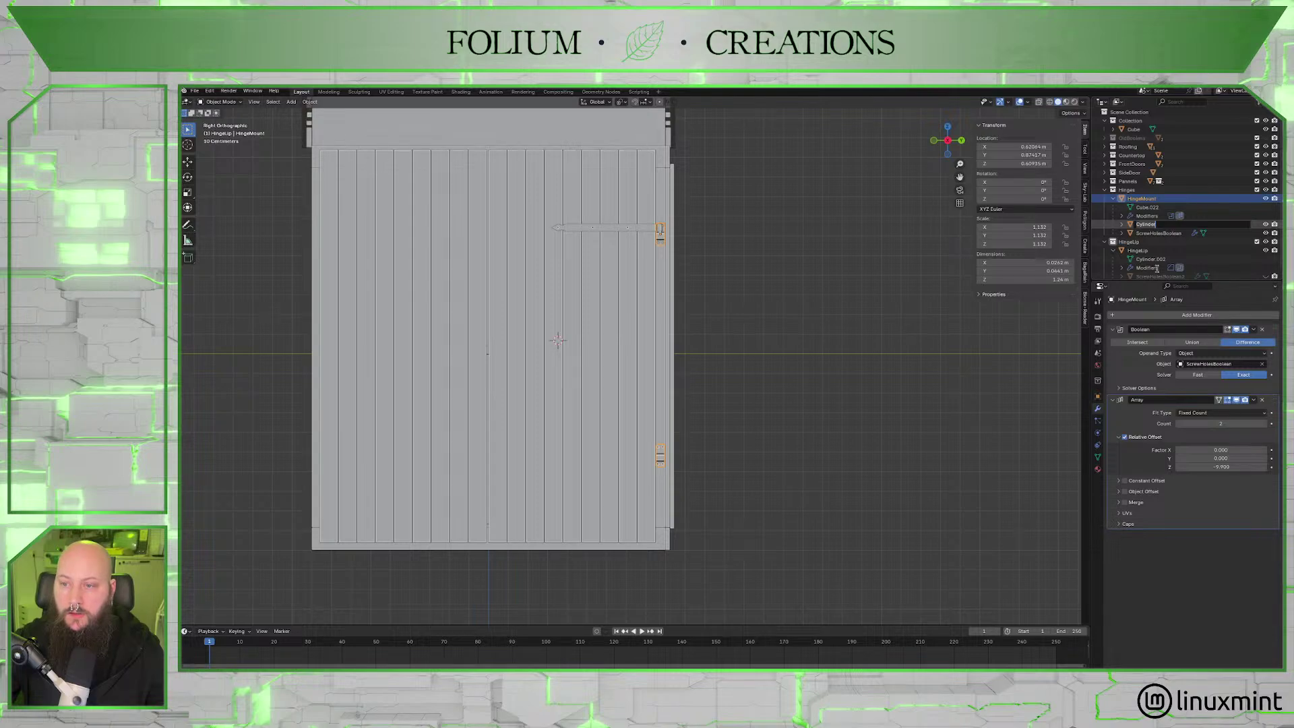
{"action": "left_click", "coordinate": [1126, 221]}
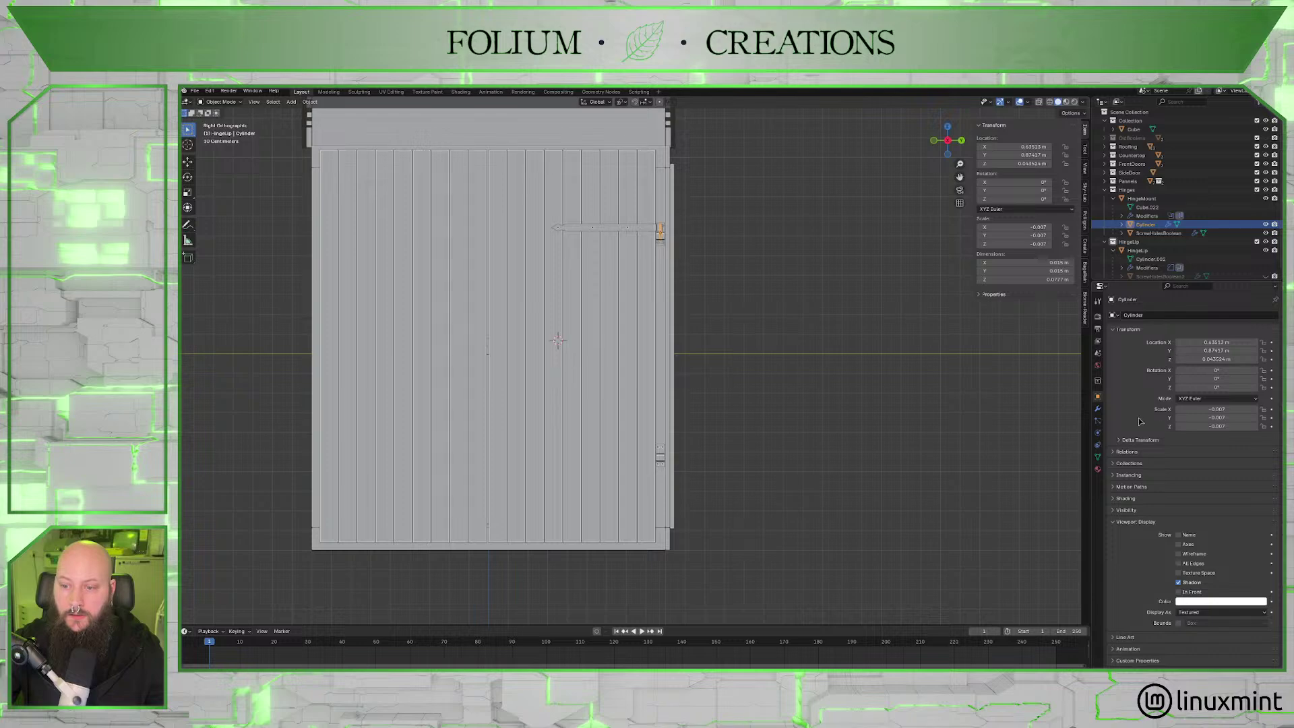
{"action": "left_click", "coordinate": [1098, 409]}
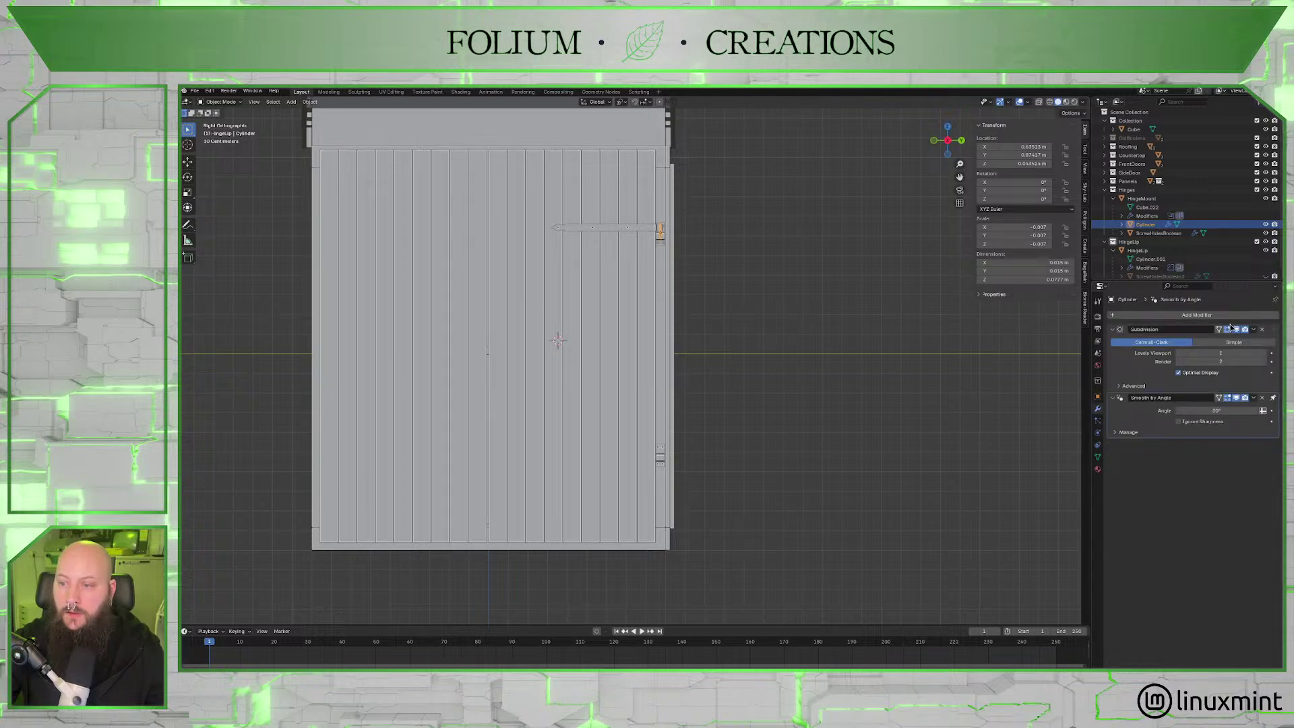
{"action": "left_click", "coordinate": [1186, 315]}
{"action": "mouse_move", "coordinate": [1181, 315]}
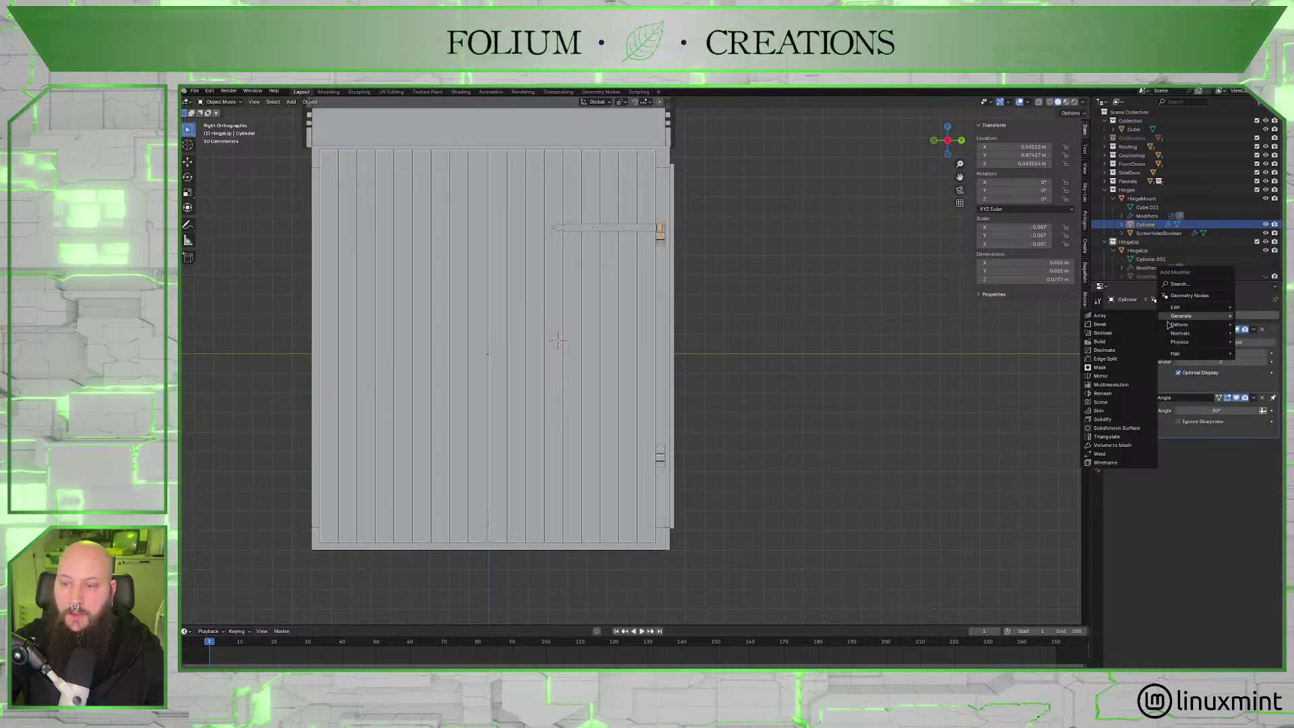
{"action": "left_click", "coordinate": [1125, 315]}
{"action": "left_click", "coordinate": [1218, 465]}
{"action": "type", "text": "-9.9"}
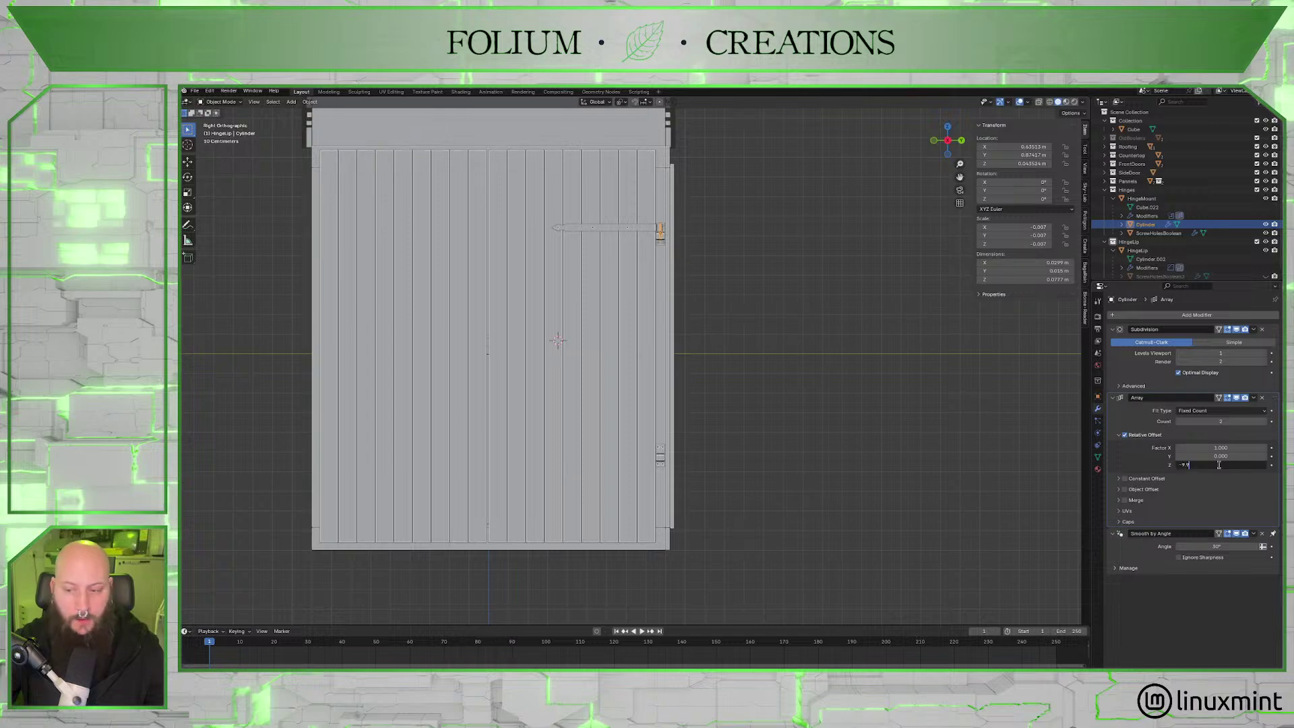
{"action": "double_click", "coordinate": [1225, 449]}
{"action": "type", "text": "0"}
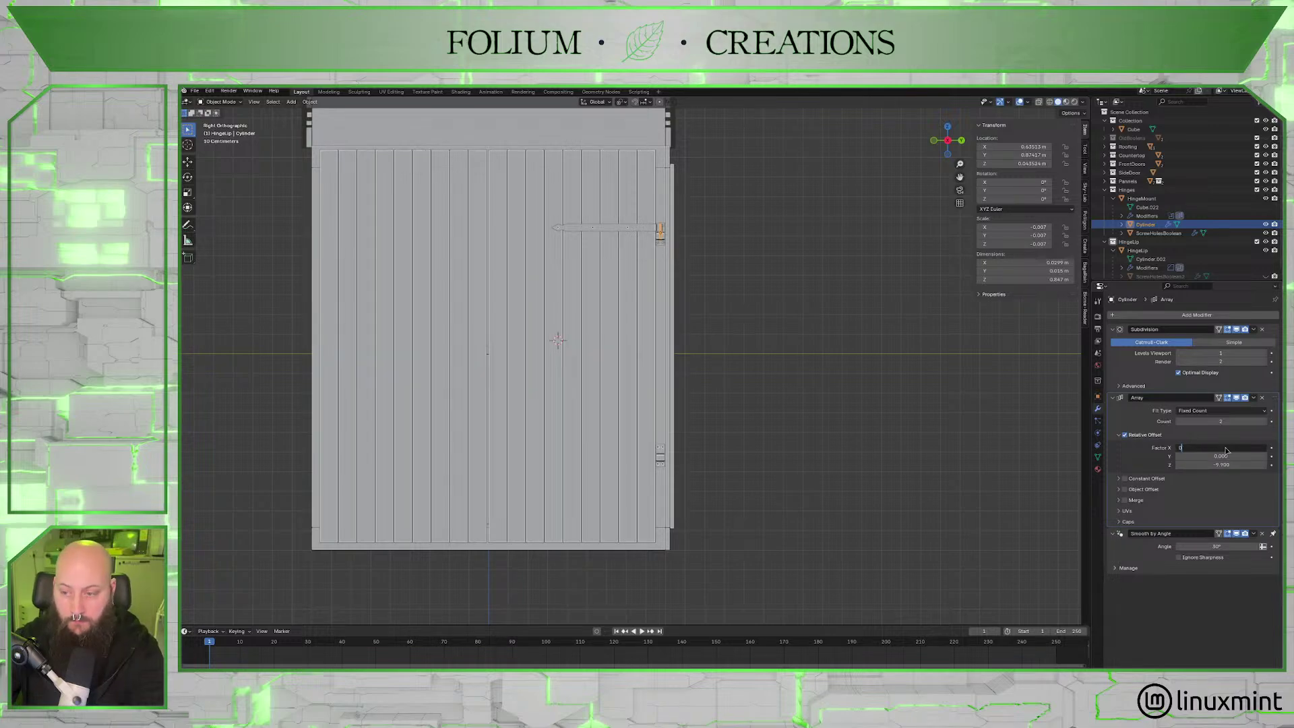
{"action": "key", "text": "Return"}
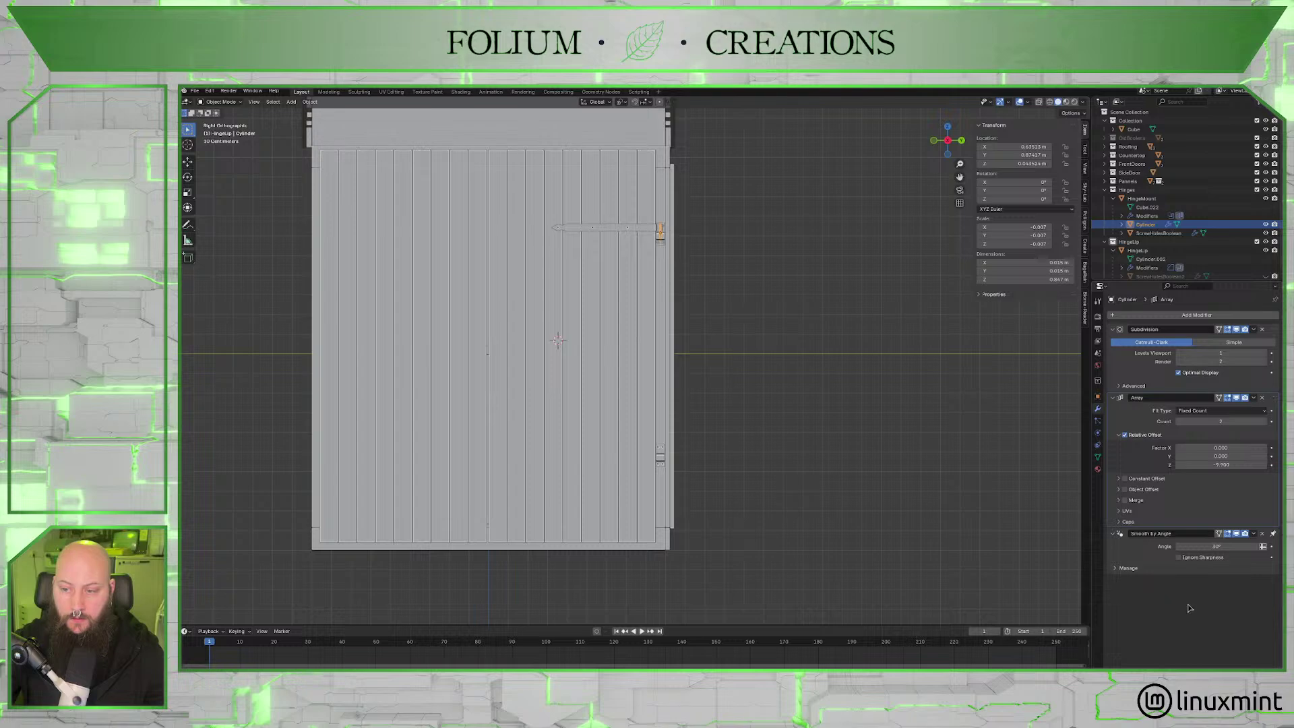
Examine the arrayed pin's placement against the upper and lower hinge mounts from several angles.
{"action": "middle_click_drag", "start_coordinate": [853, 393], "coordinate": [803, 436]}
{"action": "scroll", "coordinate": [801, 425], "scroll_direction": "up", "scroll_amount": 3}
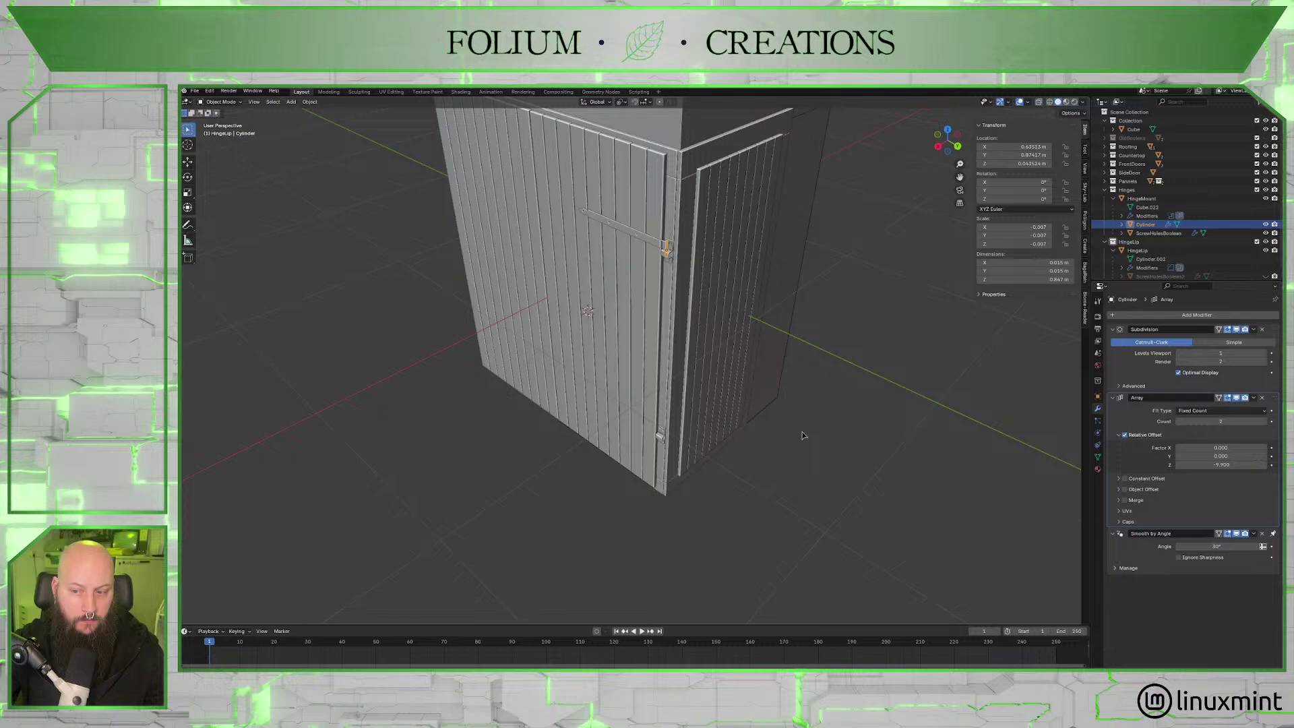
{"action": "middle_click_drag", "start_coordinate": [801, 435], "coordinate": [916, 419]}
{"action": "key", "text": "Escape"}
{"action": "scroll", "coordinate": [784, 408], "scroll_direction": "down", "scroll_amount": 4}
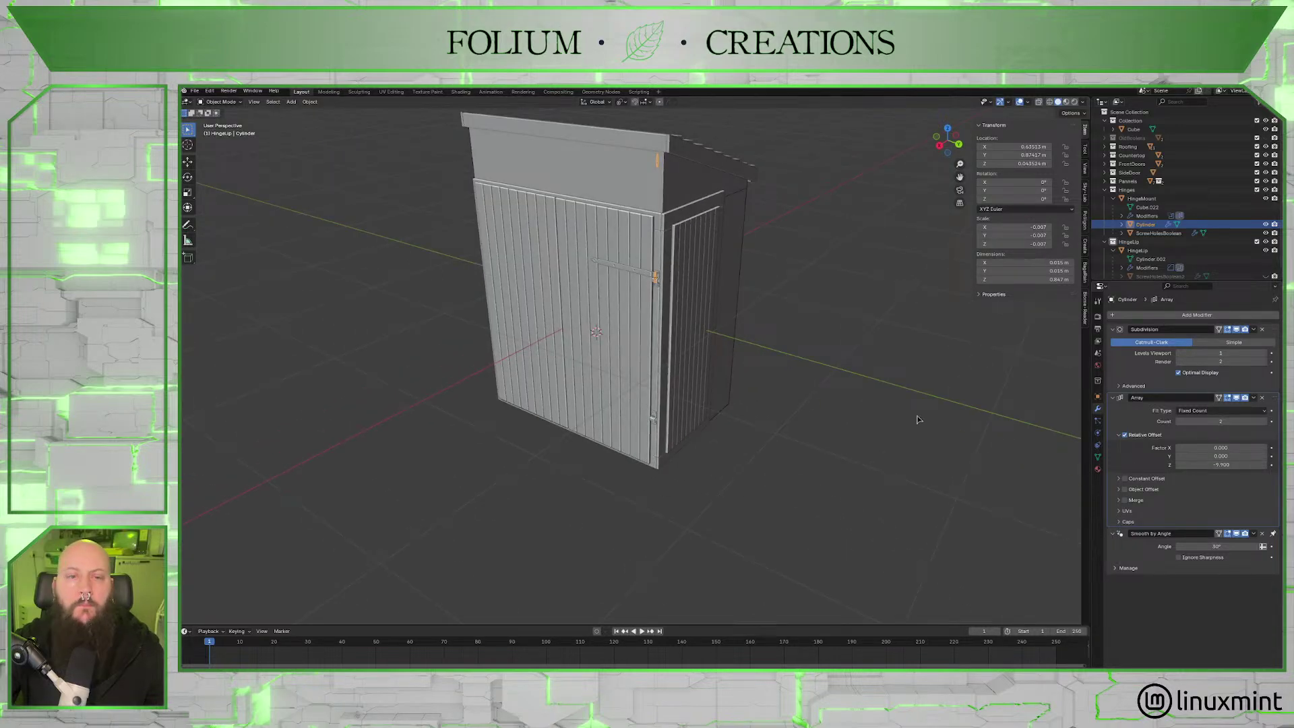
{"action": "middle_click_drag", "start_coordinate": [823, 384], "coordinate": [885, 411]}
{"action": "scroll", "coordinate": [850, 405], "scroll_direction": "up", "scroll_amount": 3}
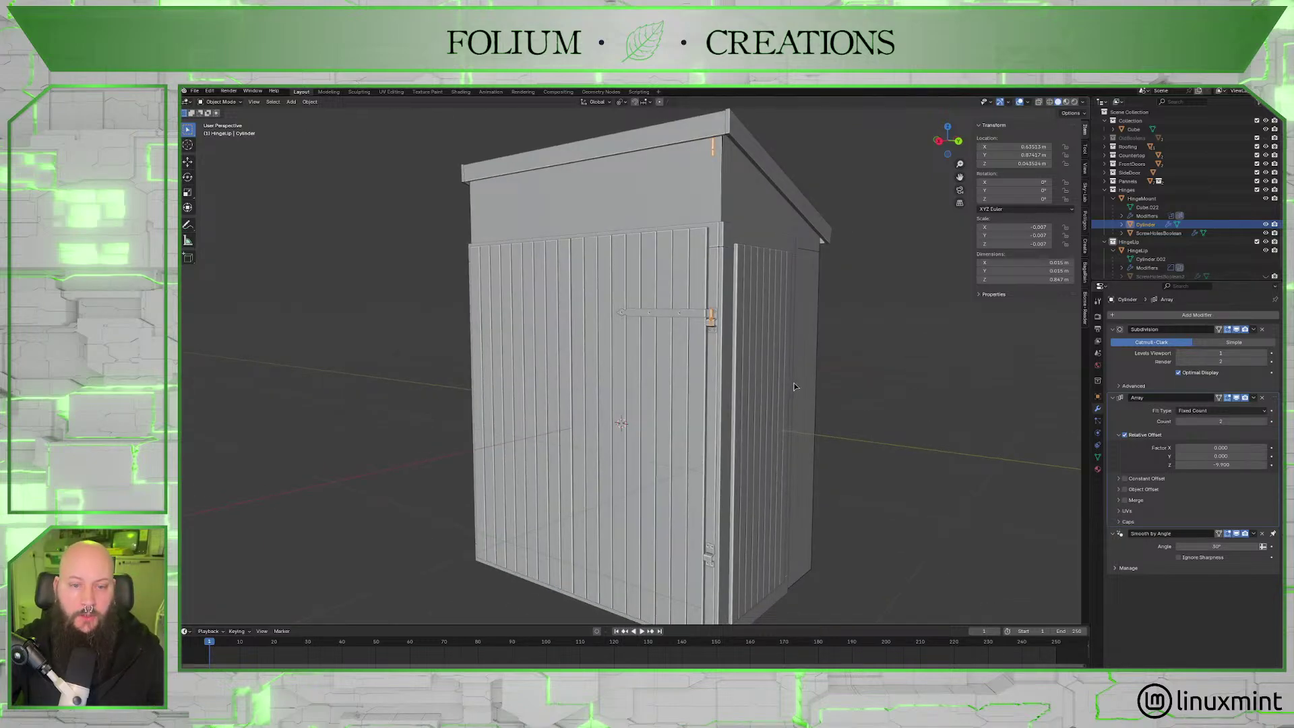
{"action": "scroll", "coordinate": [793, 386], "scroll_direction": "up", "scroll_amount": 10}
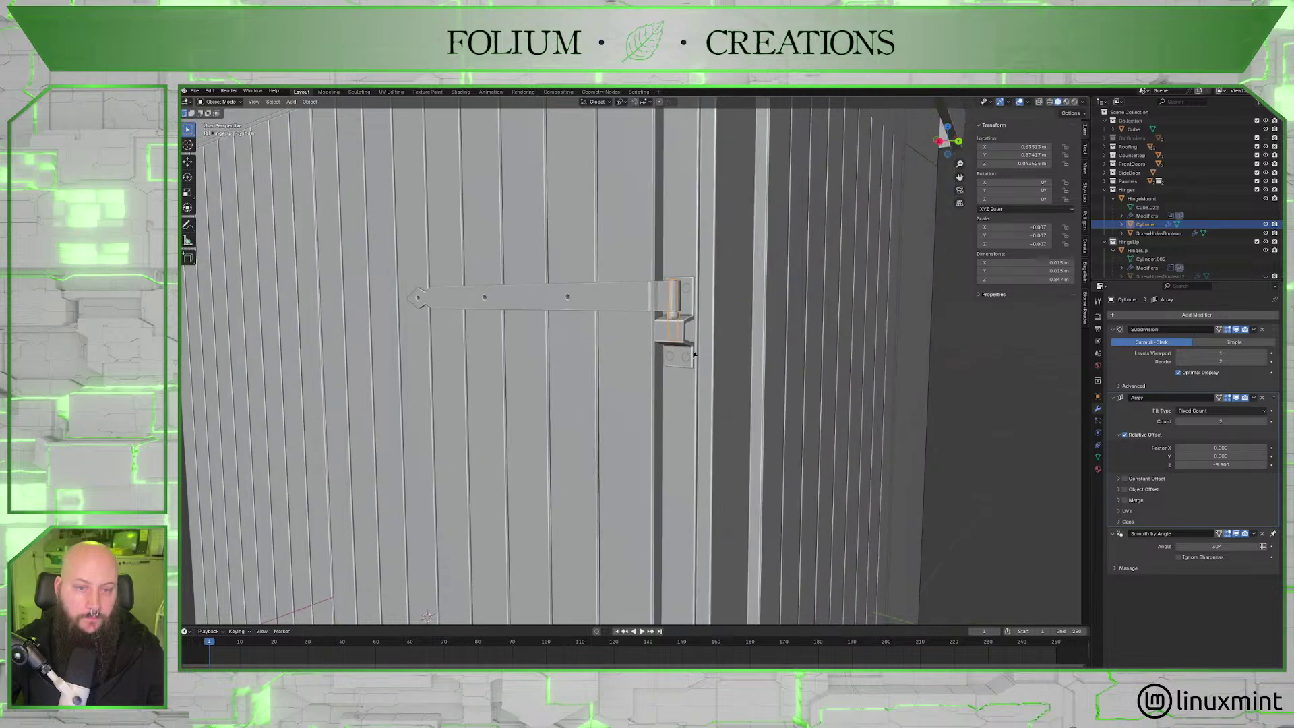
Move the 3D cursor to HingeMount and set the Cylinder pin's origin to the 3D cursor.
{"action": "left_click", "coordinate": [685, 343]}
{"action": "middle_click_drag", "start_coordinate": [728, 361], "coordinate": [667, 374]}
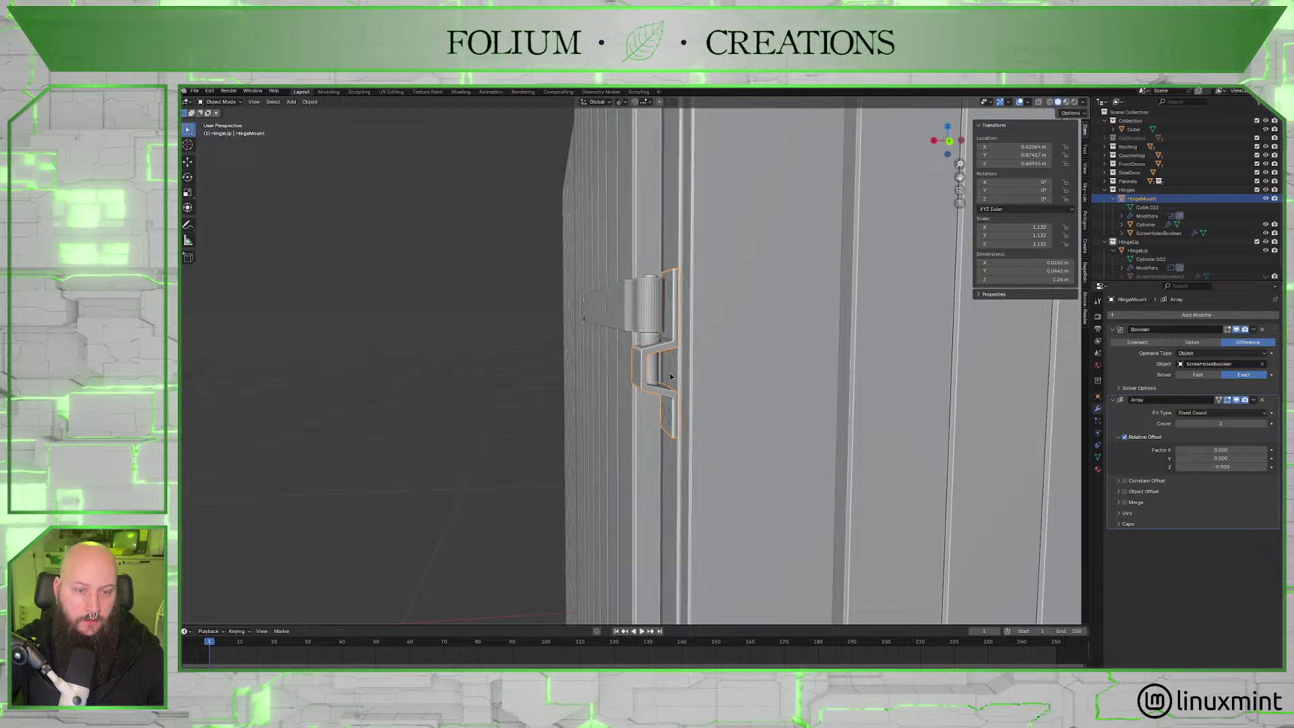
{"action": "key", "text": "z"}
{"action": "key", "text": "Escape"}
{"action": "left_click", "coordinate": [649, 339]}
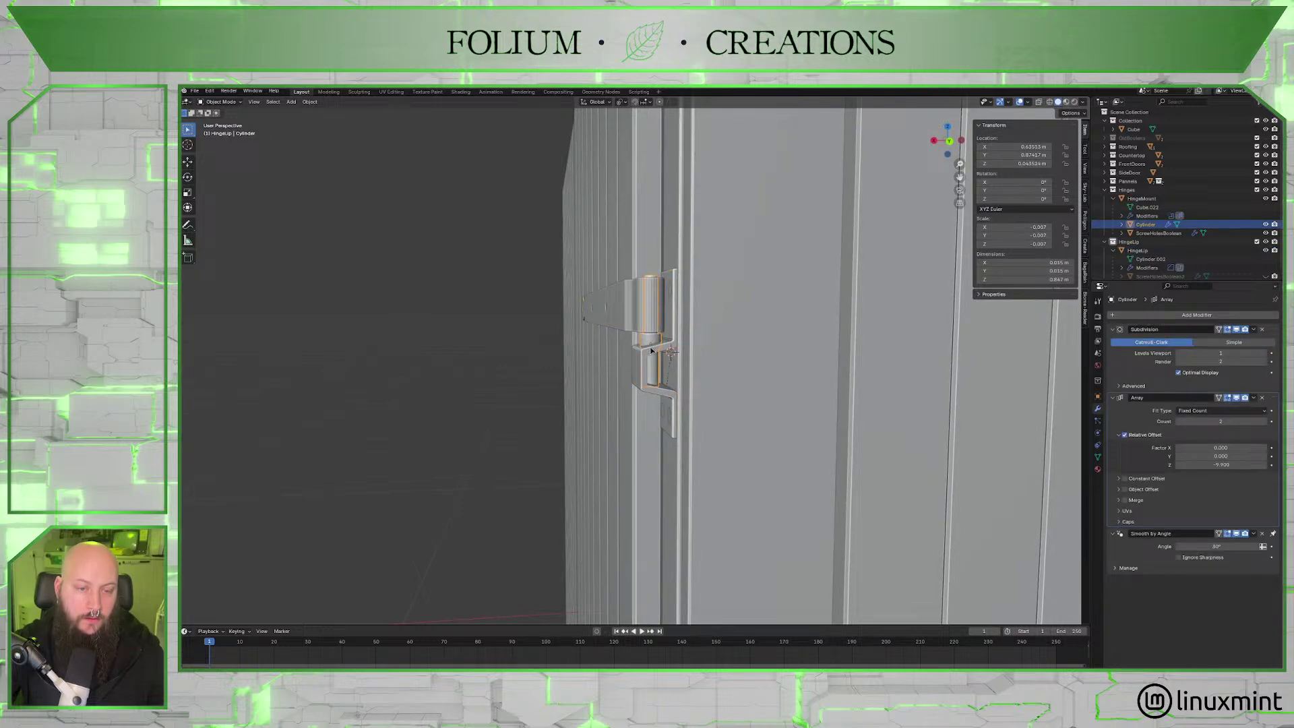
{"action": "left_click", "coordinate": [309, 102]}
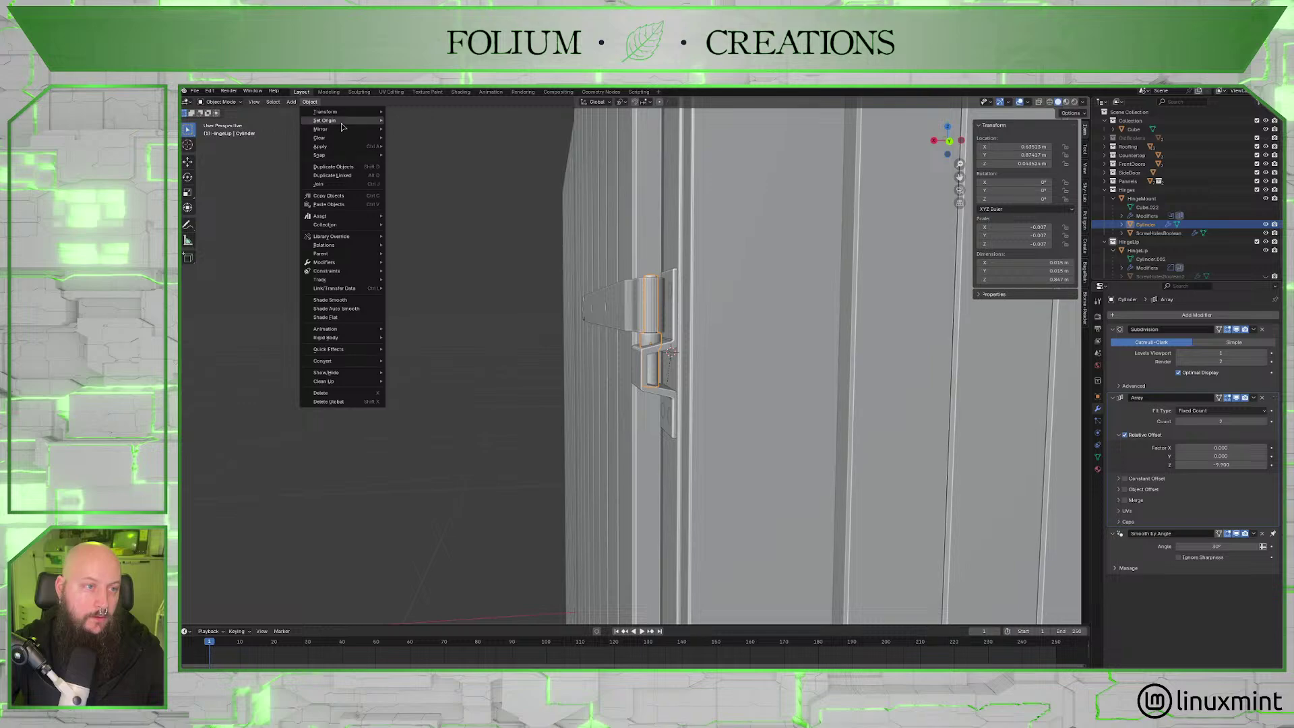
{"action": "mouse_move", "coordinate": [342, 127]}
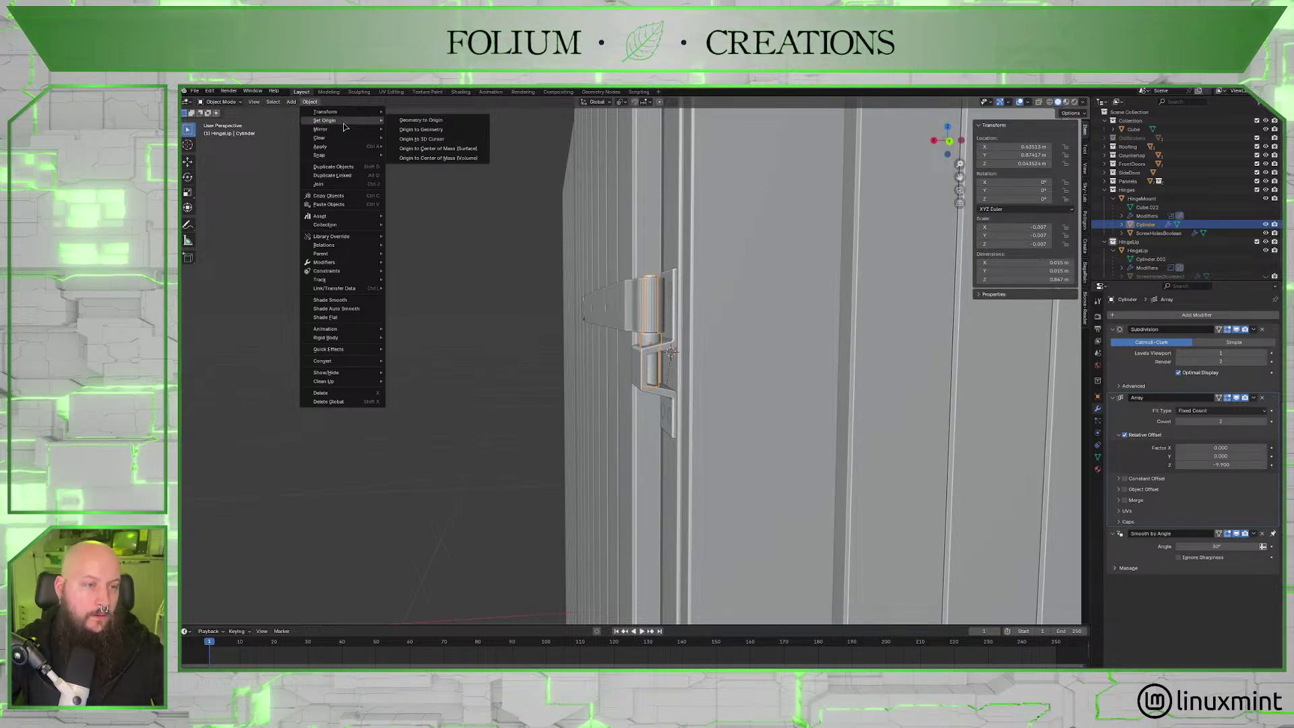
{"action": "left_click", "coordinate": [443, 139]}
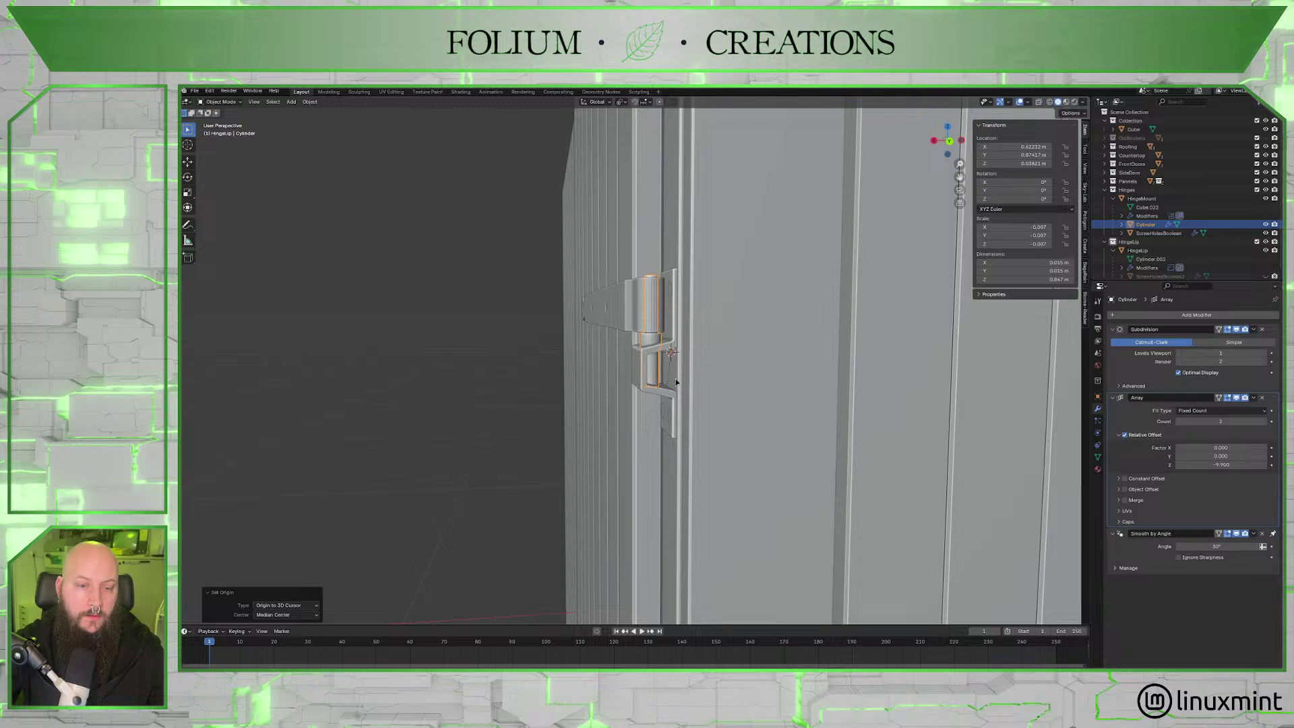
Set the Cylinder's Array relative Z offset factor to 14.7, bringing the second pin down to the lower mount.
{"action": "scroll", "coordinate": [671, 374], "scroll_direction": "down", "scroll_amount": 10}
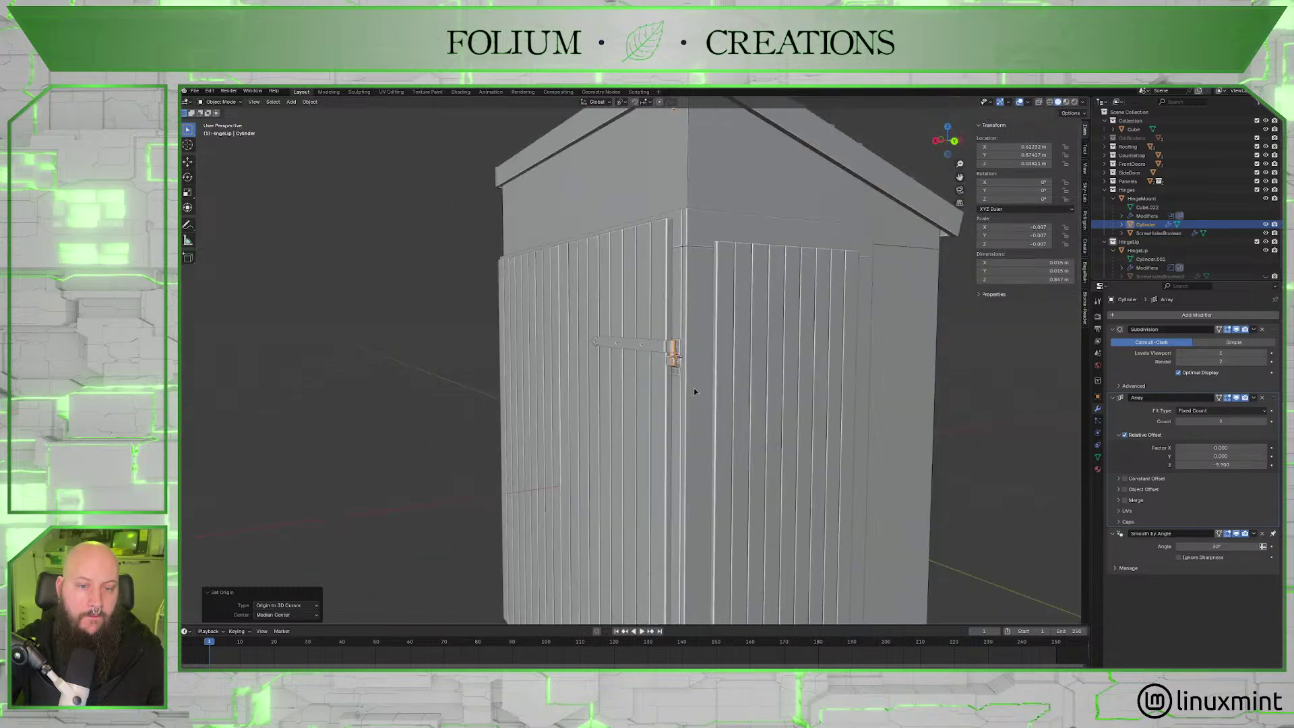
{"action": "scroll", "coordinate": [869, 405], "scroll_direction": "down", "scroll_amount": 5}
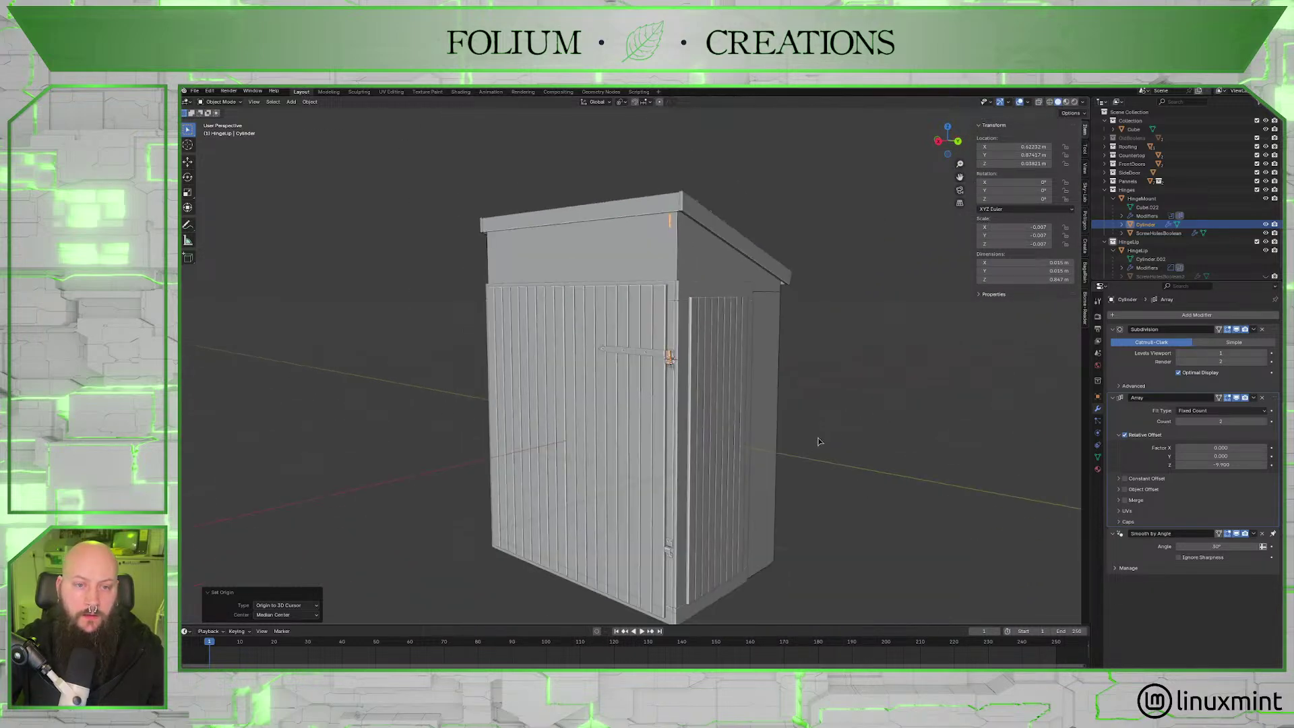
{"action": "middle_click_drag", "start_coordinate": [861, 396], "coordinate": [865, 398]}
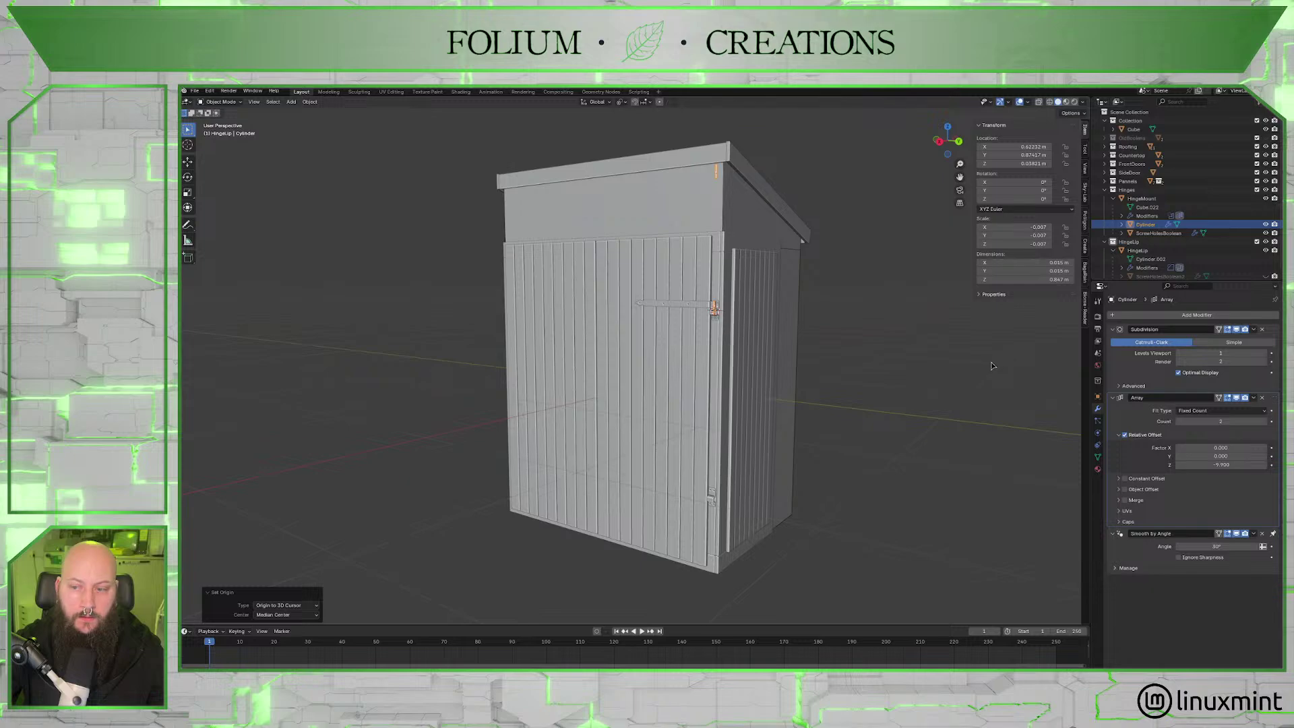
{"action": "key", "text": "ctrl+z"}
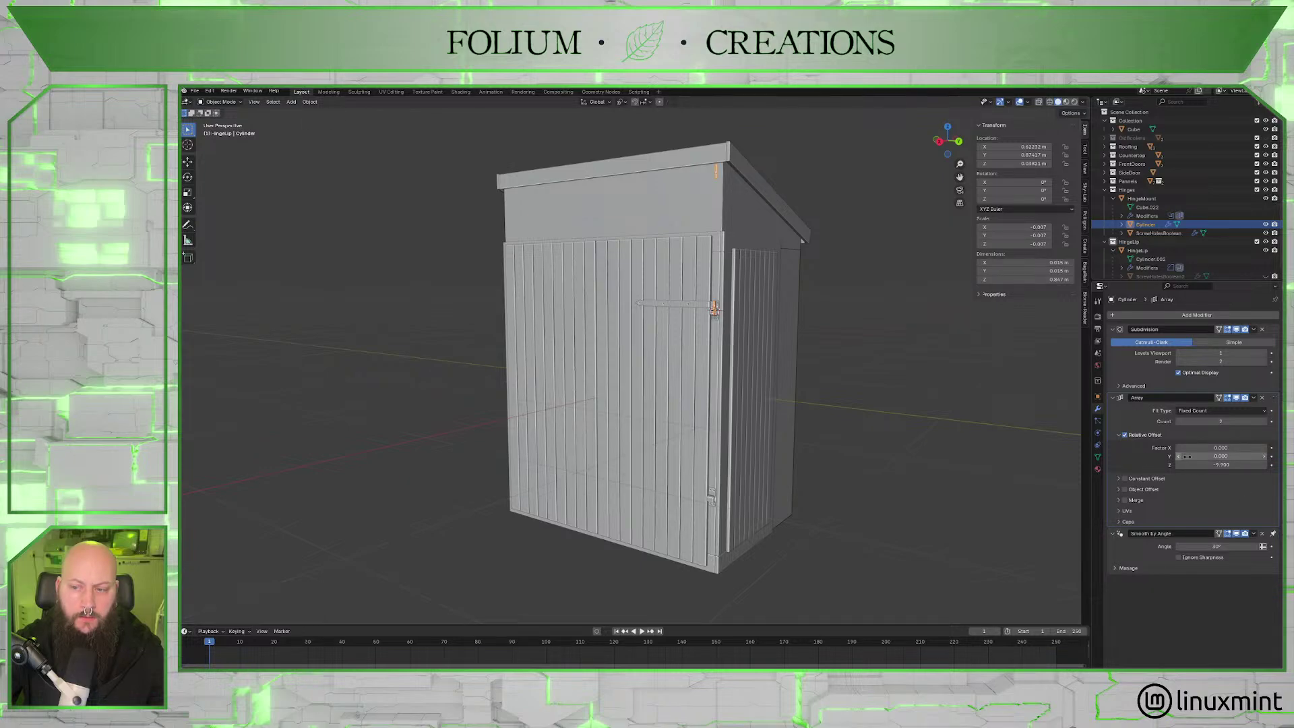
{"action": "left_click_drag", "start_coordinate": [1187, 465], "coordinate": [1252, 464]}
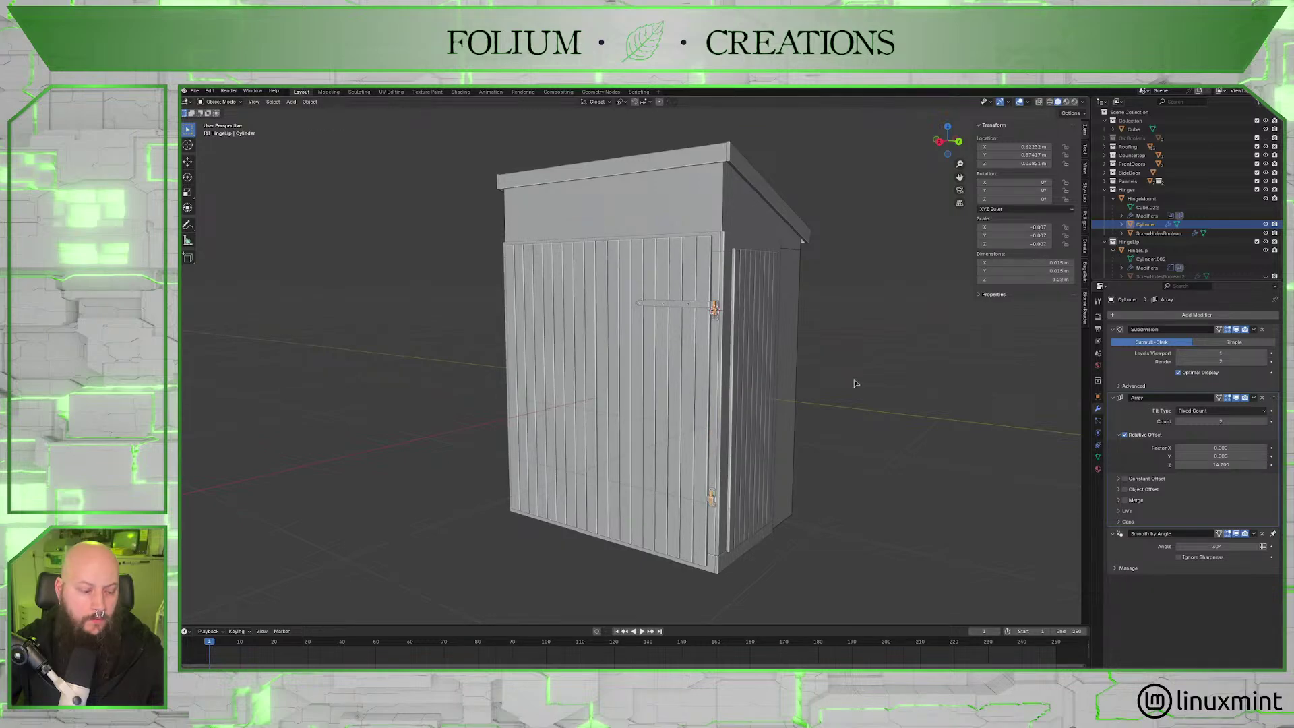
Apply the Cylinder pin's rotation and remove its Array modifier.
{"action": "key", "text": "ctrl+a"}
{"action": "left_click", "coordinate": [732, 322]}
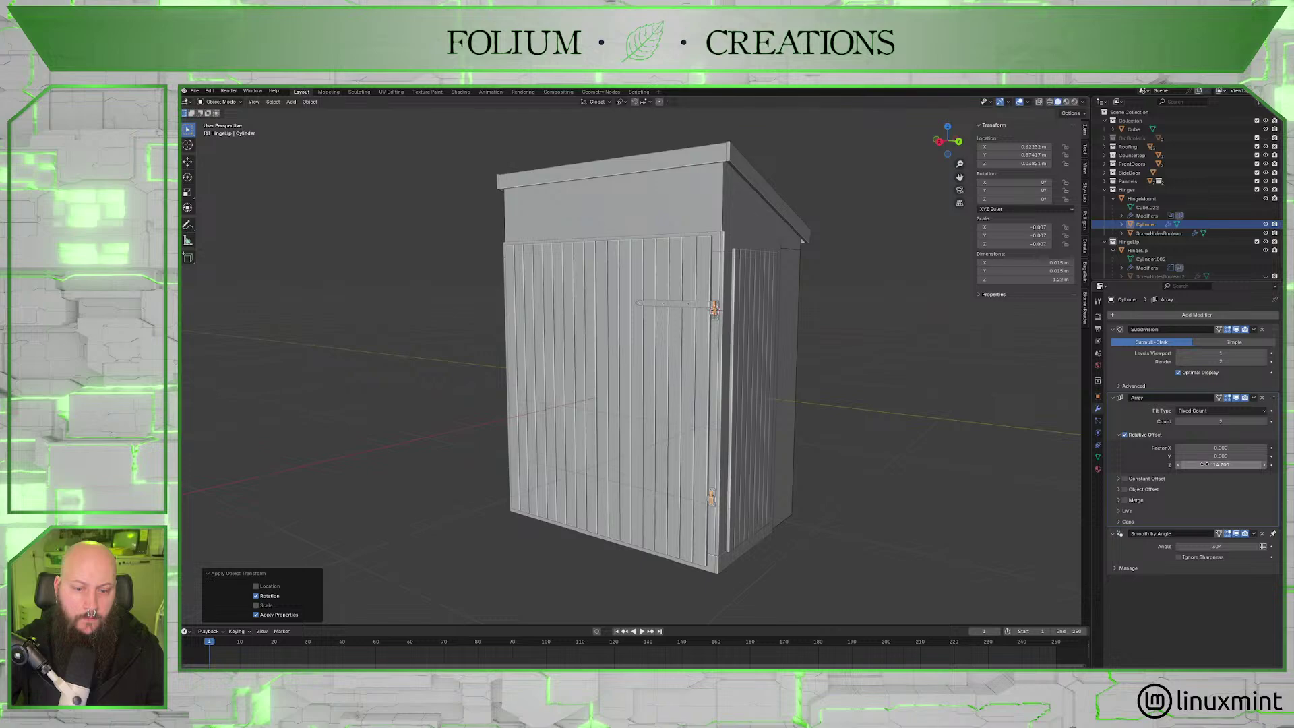
{"action": "scroll", "coordinate": [808, 405], "scroll_direction": "up", "scroll_amount": 5}
{"action": "middle_click_drag", "start_coordinate": [809, 404], "coordinate": [977, 401]}
{"action": "left_click", "coordinate": [1262, 399]}
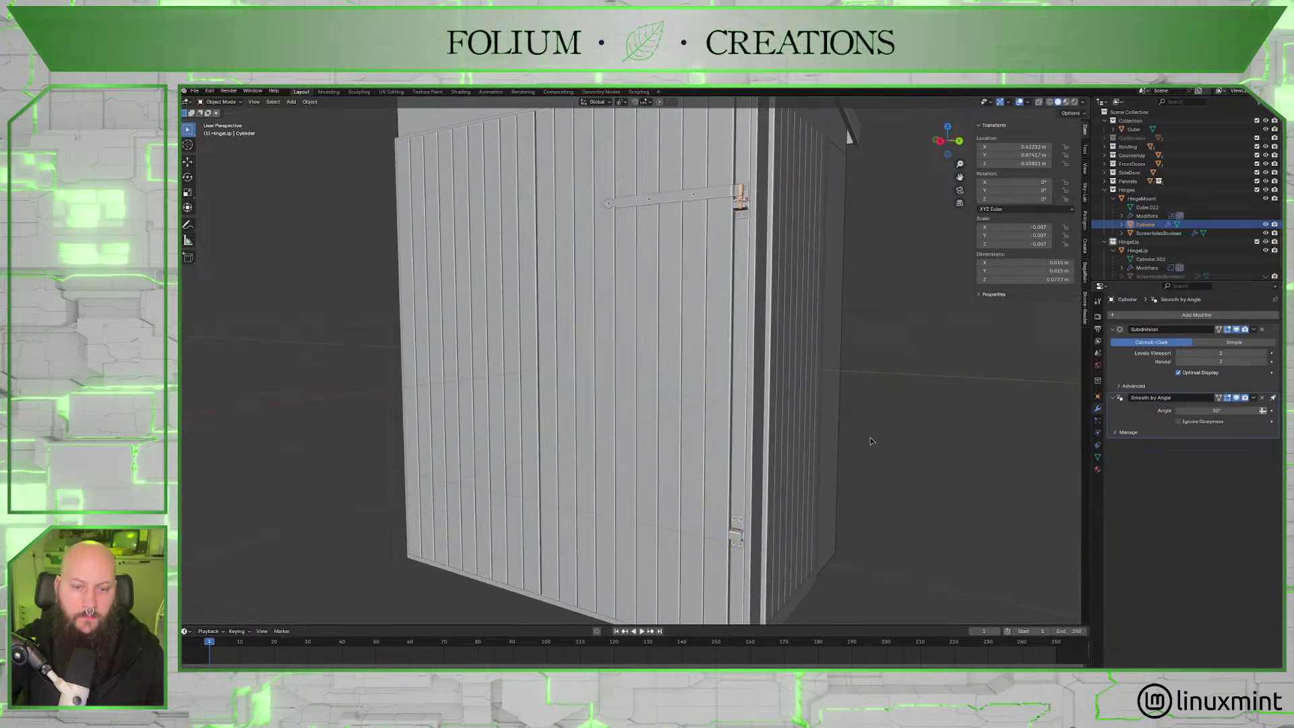
Add an Array modifier to the Cylinder pin with relative offset factors X 0, Y 0 and Z -9.4.
{"action": "middle_click_drag", "start_coordinate": [859, 394], "coordinate": [806, 450]}
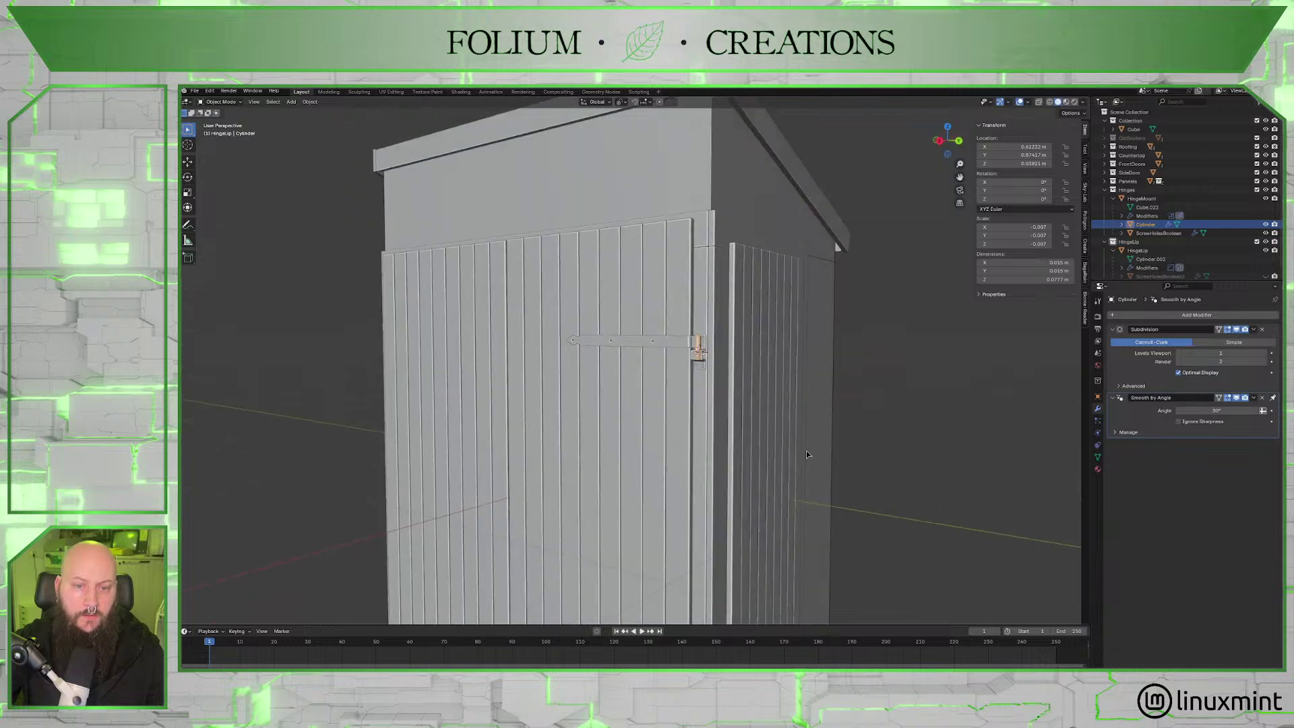
{"action": "scroll", "coordinate": [796, 459], "scroll_direction": "up", "scroll_amount": 3}
{"action": "scroll", "coordinate": [792, 465], "scroll_direction": "up", "scroll_amount": 1}
{"action": "left_click", "coordinate": [1196, 315]}
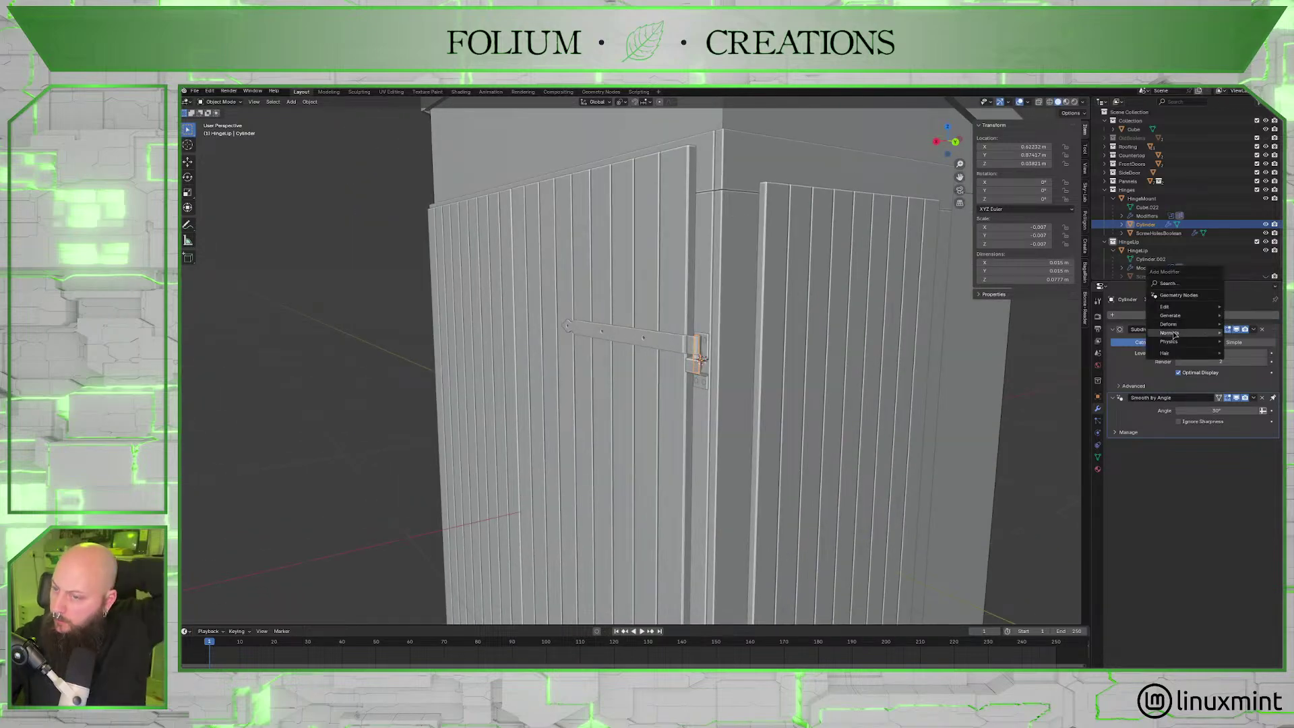
{"action": "mouse_move", "coordinate": [1196, 317]}
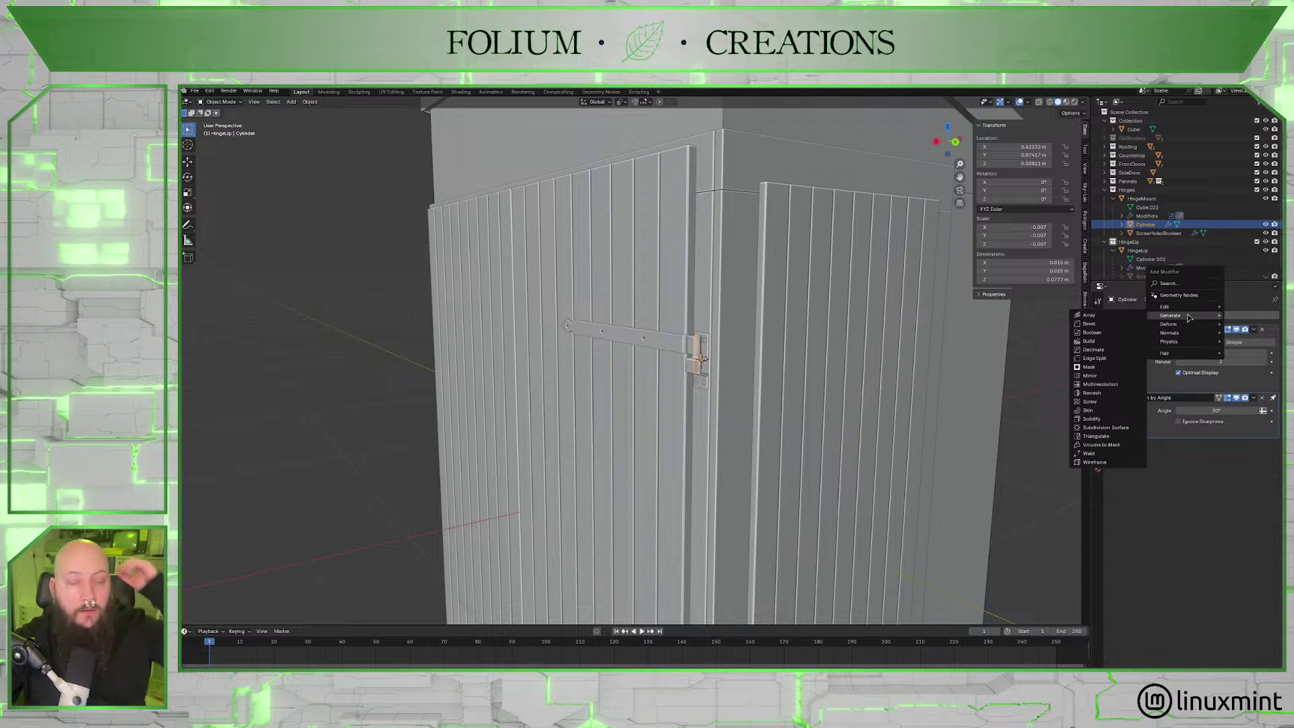
{"action": "left_click", "coordinate": [1106, 315]}
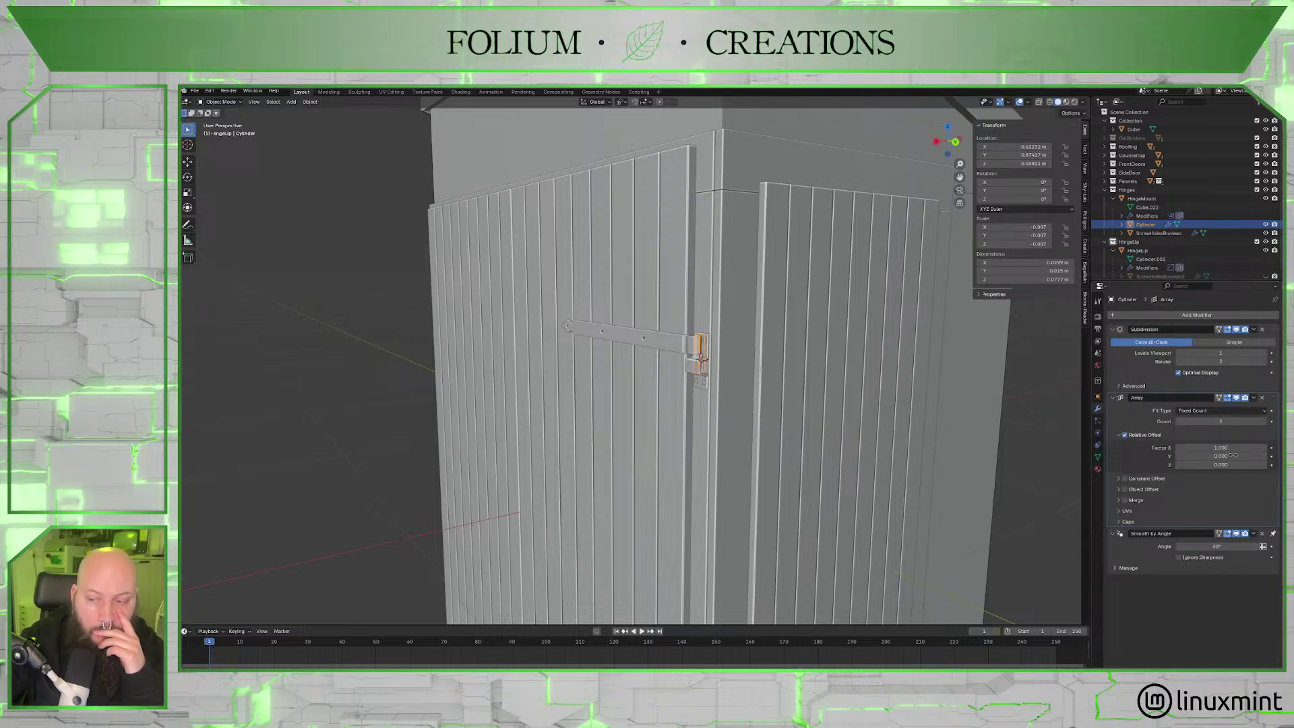
{"action": "key", "text": "BackSpace"}
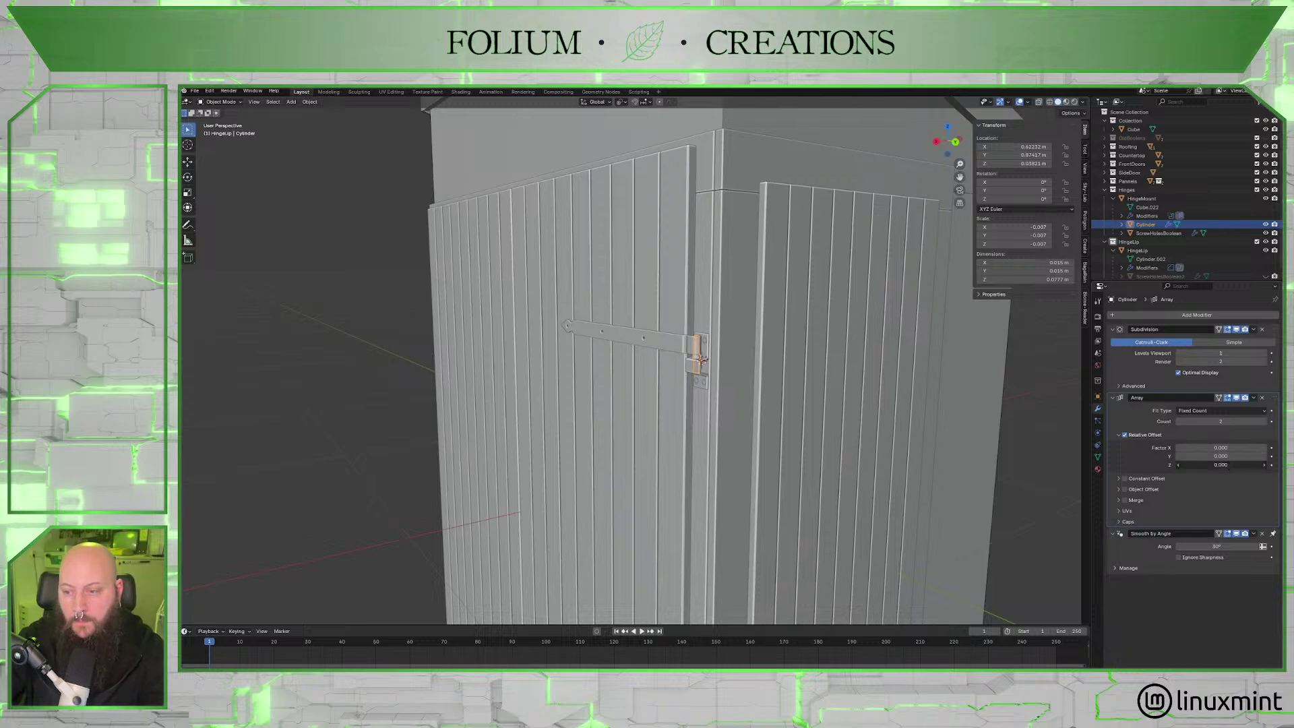
{"action": "left_click", "coordinate": [1230, 465]}
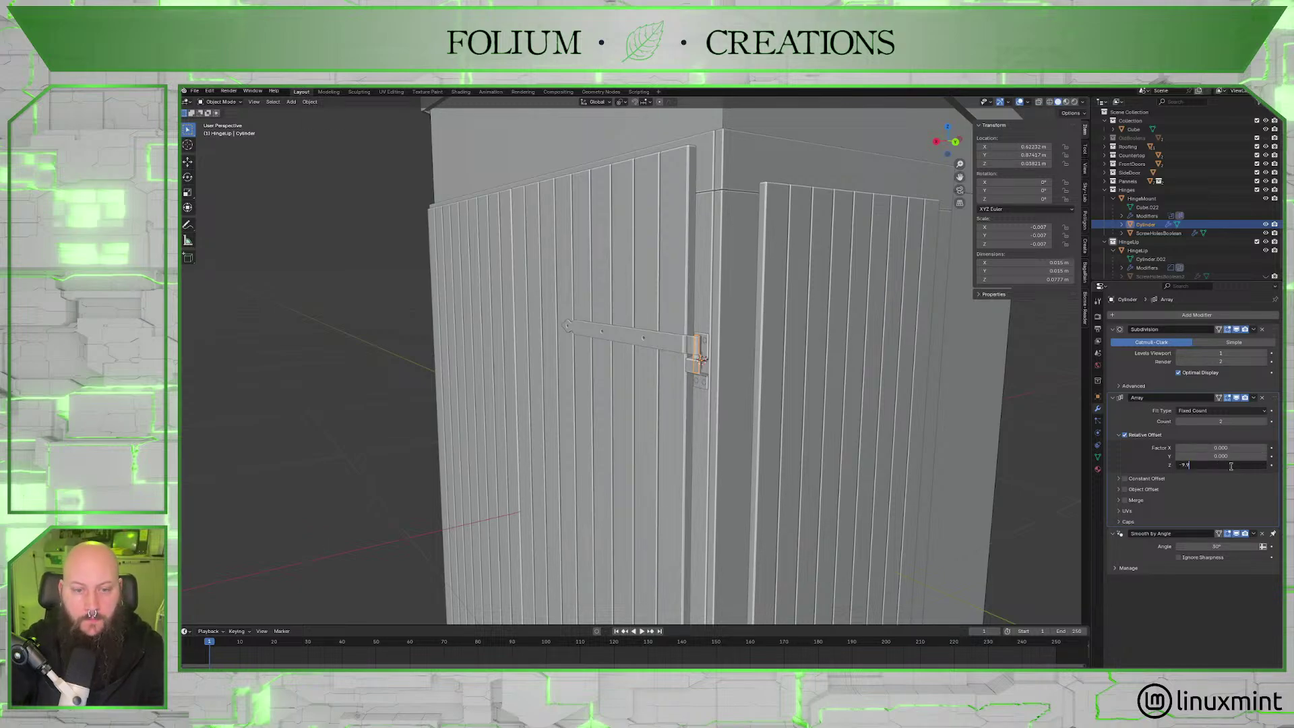
{"action": "key", "text": "Return"}
{"action": "scroll", "coordinate": [833, 403], "scroll_direction": "down", "scroll_amount": 4}
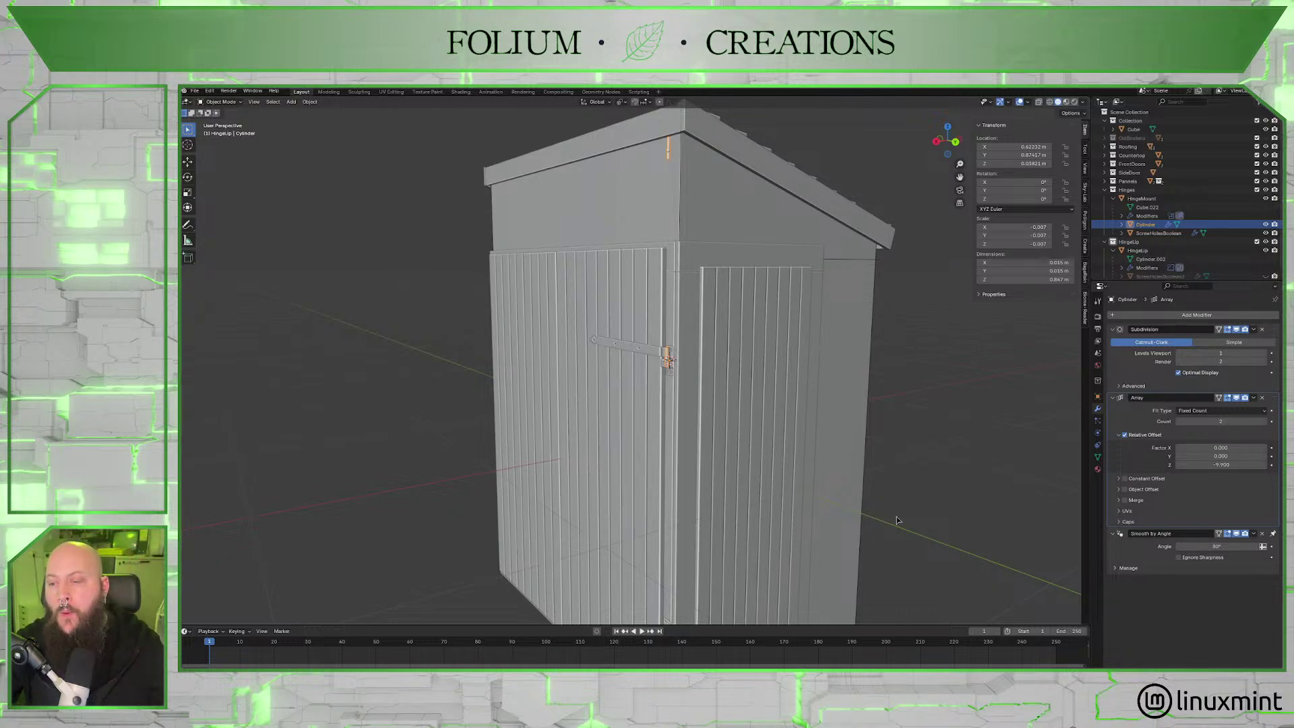
Turn off Relative Offset in the Array modifiers of the Cylinder pin and HingeMount.
{"action": "left_click", "coordinate": [1124, 435]}
{"action": "scroll", "coordinate": [883, 490], "scroll_direction": "down", "scroll_amount": 2}
{"action": "middle_click_drag", "start_coordinate": [882, 490], "coordinate": [894, 475]}
{"action": "left_click", "coordinate": [1141, 198]}
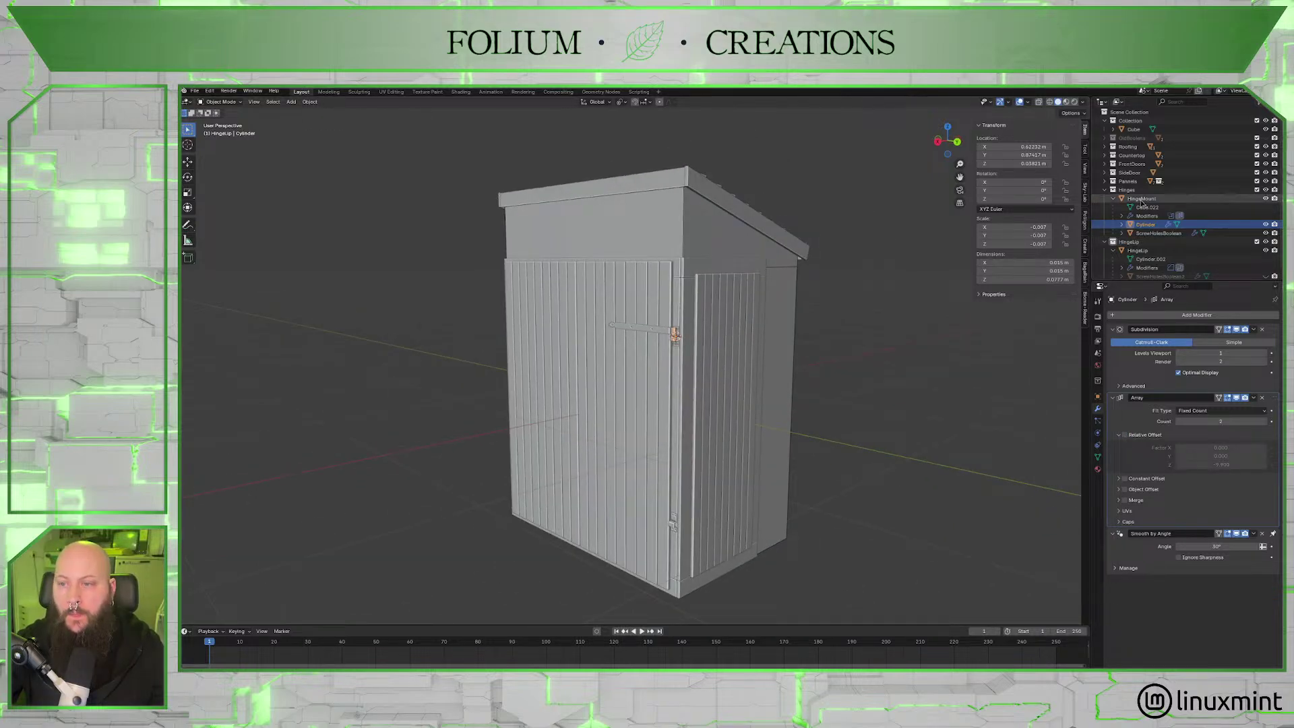
{"action": "left_click", "coordinate": [1124, 438]}
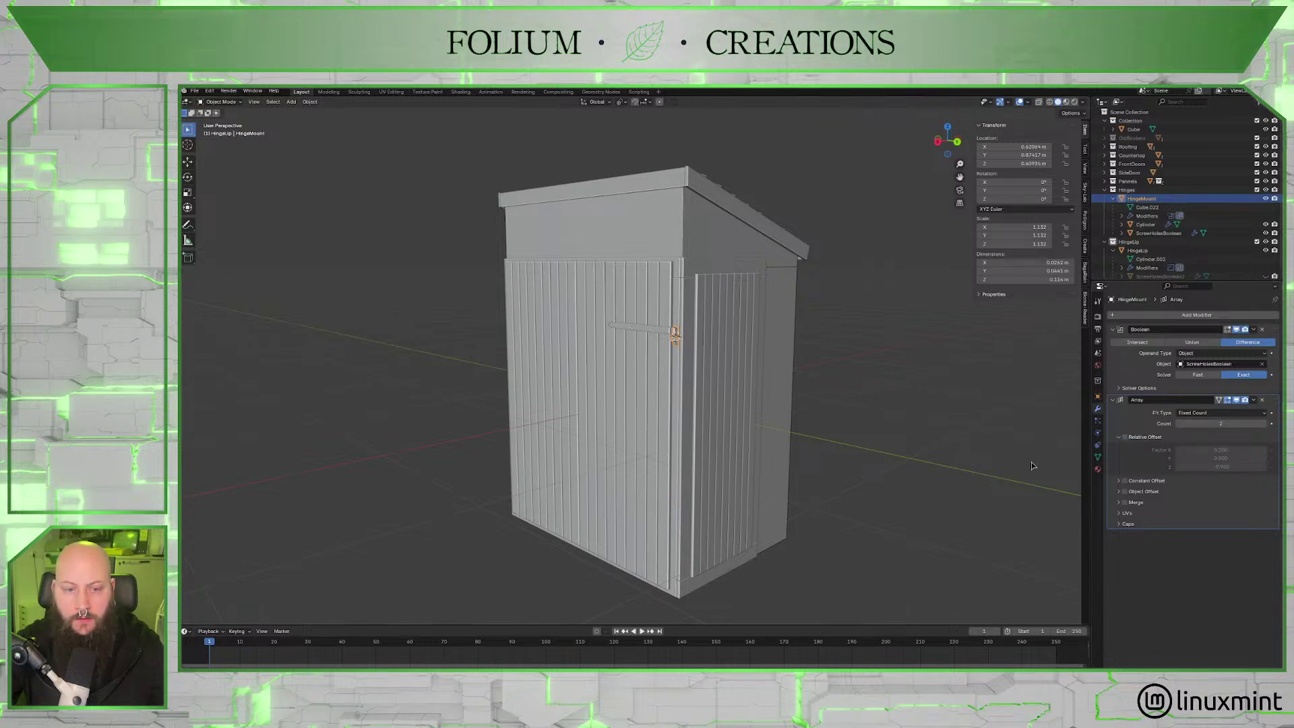
{"action": "scroll", "coordinate": [916, 463], "scroll_direction": "up", "scroll_amount": 6}
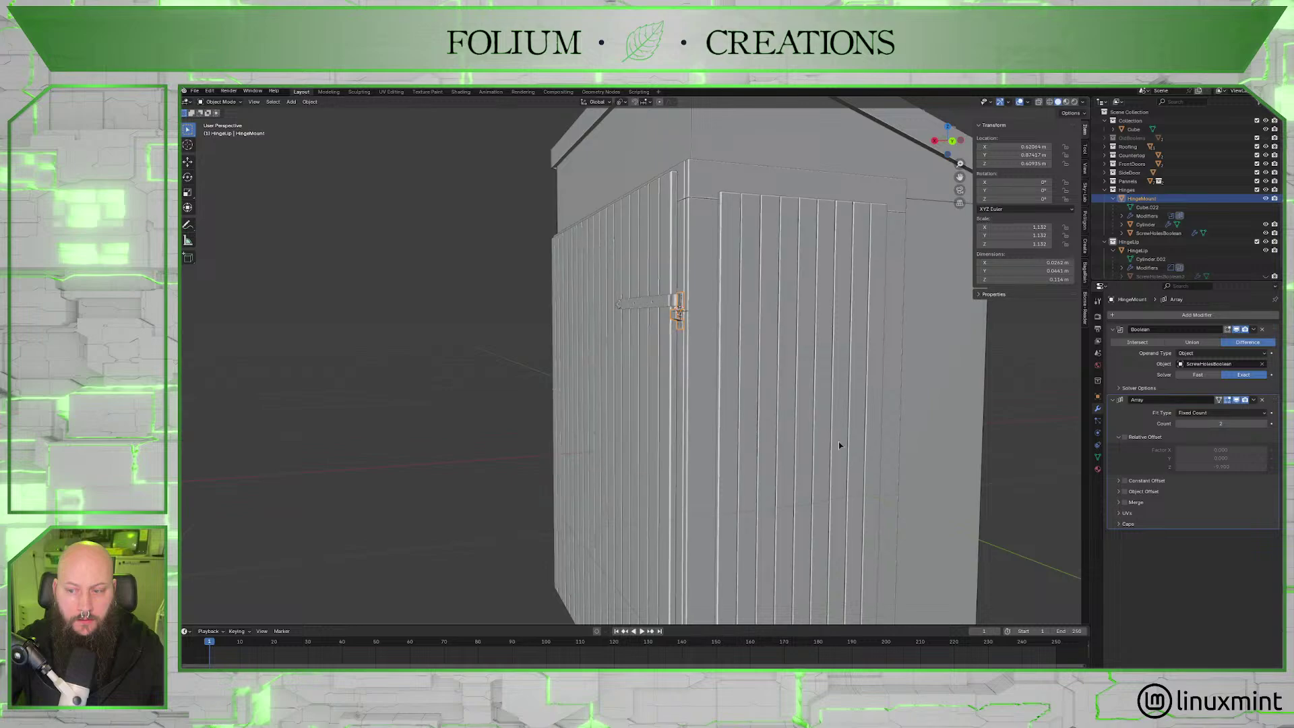
Enable Constant Offset in HingeMount's Array with X distance 0 and a negative Z distance reaching the lower hinge position.
{"action": "left_click", "coordinate": [1118, 481]}
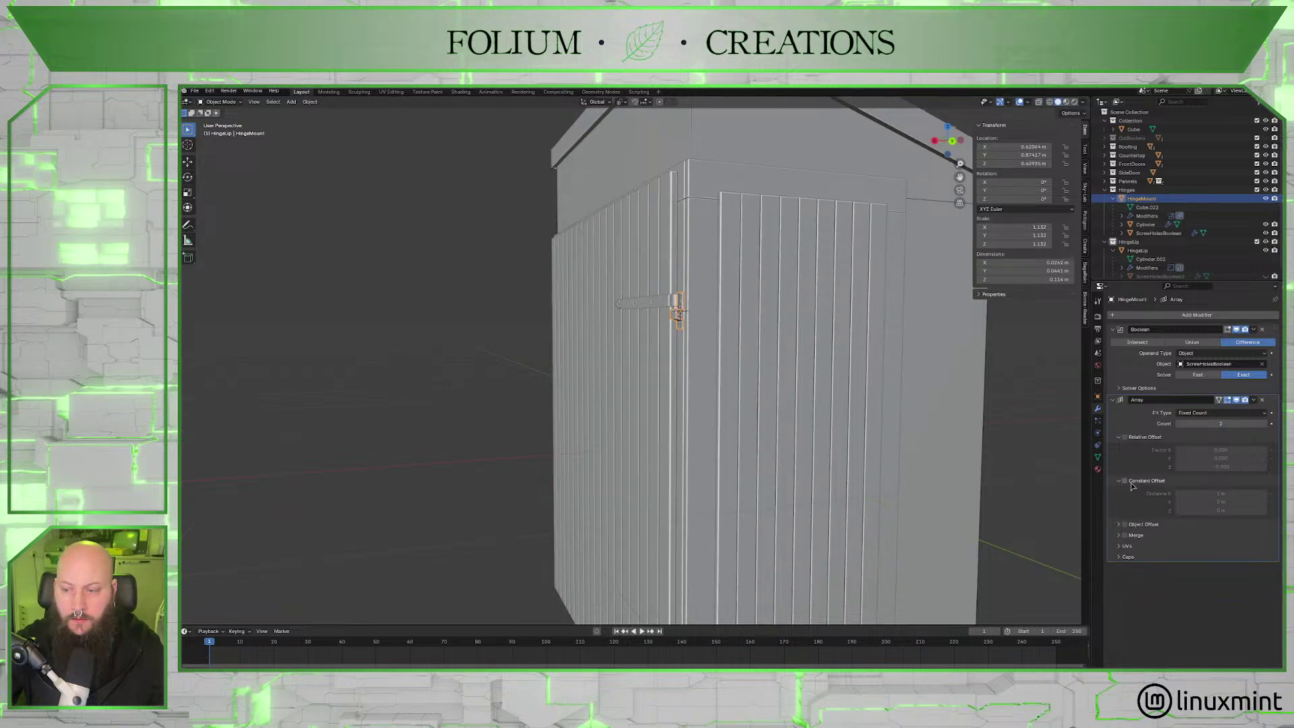
{"action": "left_click", "coordinate": [1124, 482]}
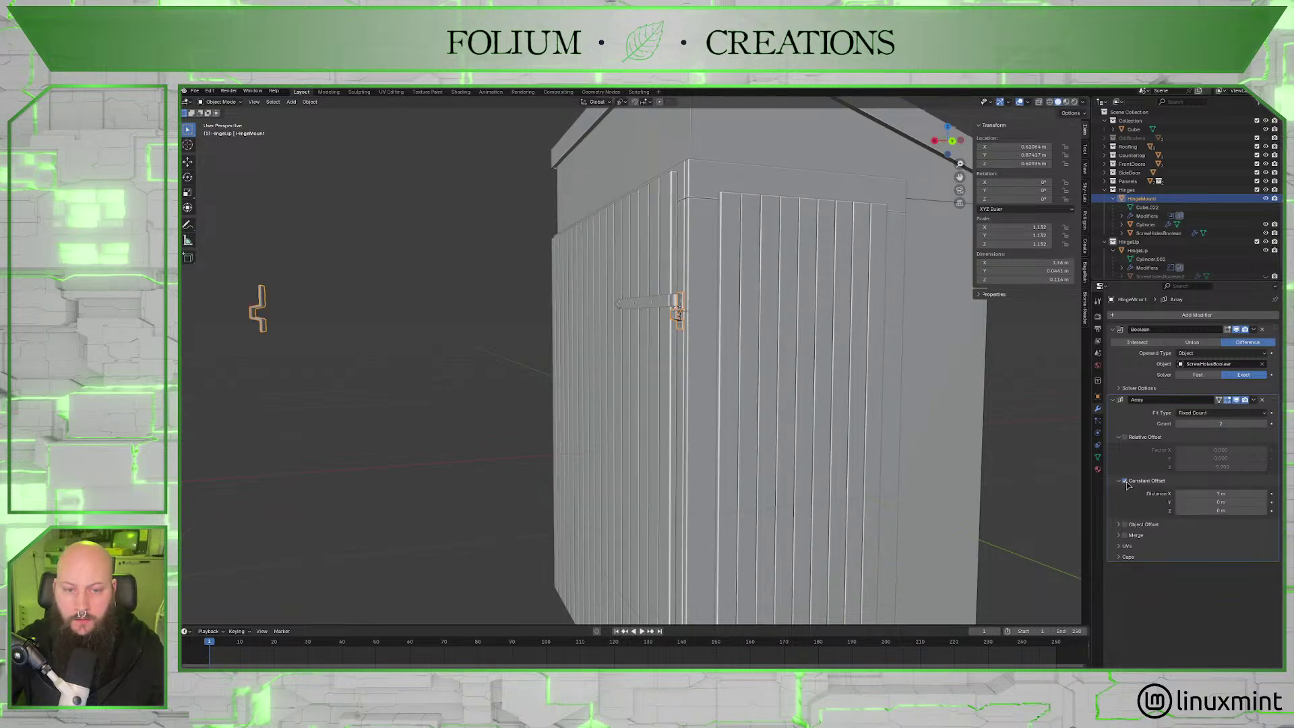
{"action": "left_click", "coordinate": [1221, 493]}
{"action": "type", "text": "0"}
{"action": "key", "text": "Return"}
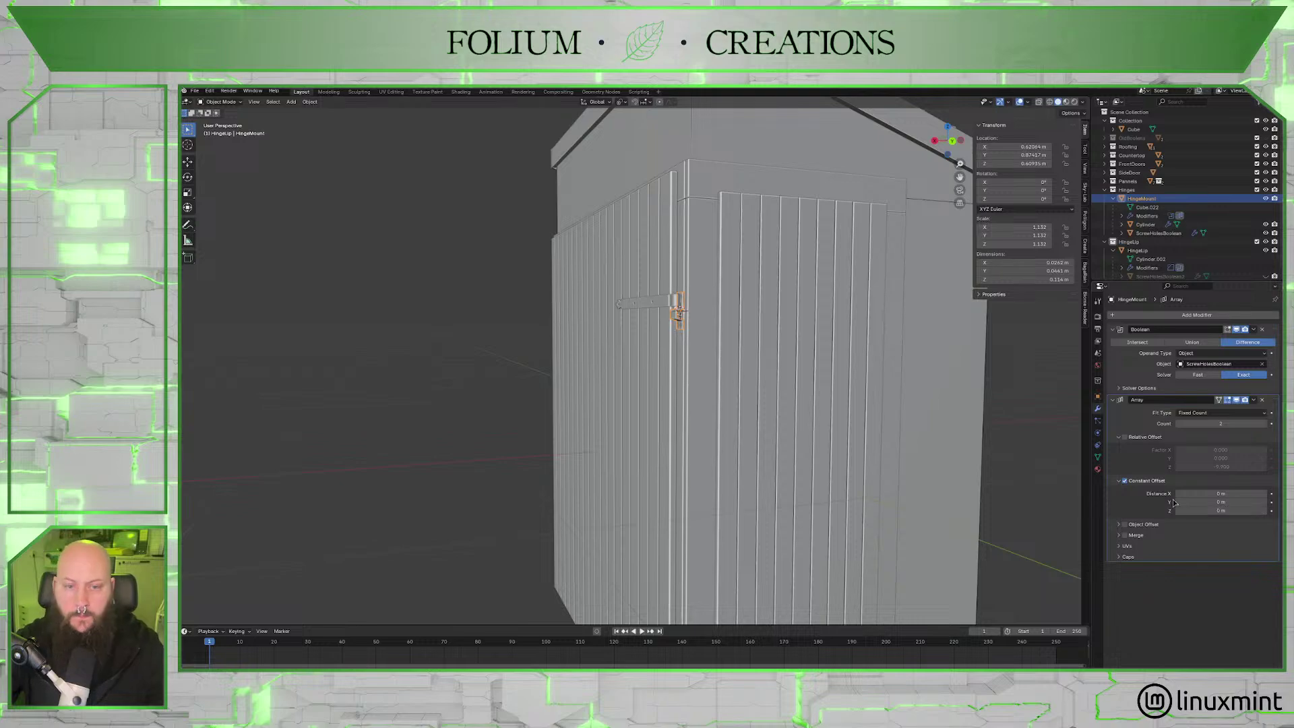
{"action": "scroll", "coordinate": [836, 472], "scroll_direction": "down", "scroll_amount": 3}
{"action": "middle_click_drag", "start_coordinate": [834, 472], "coordinate": [836, 440], "text": "shift"}
{"action": "middle_click_drag", "start_coordinate": [837, 440], "coordinate": [858, 439]}
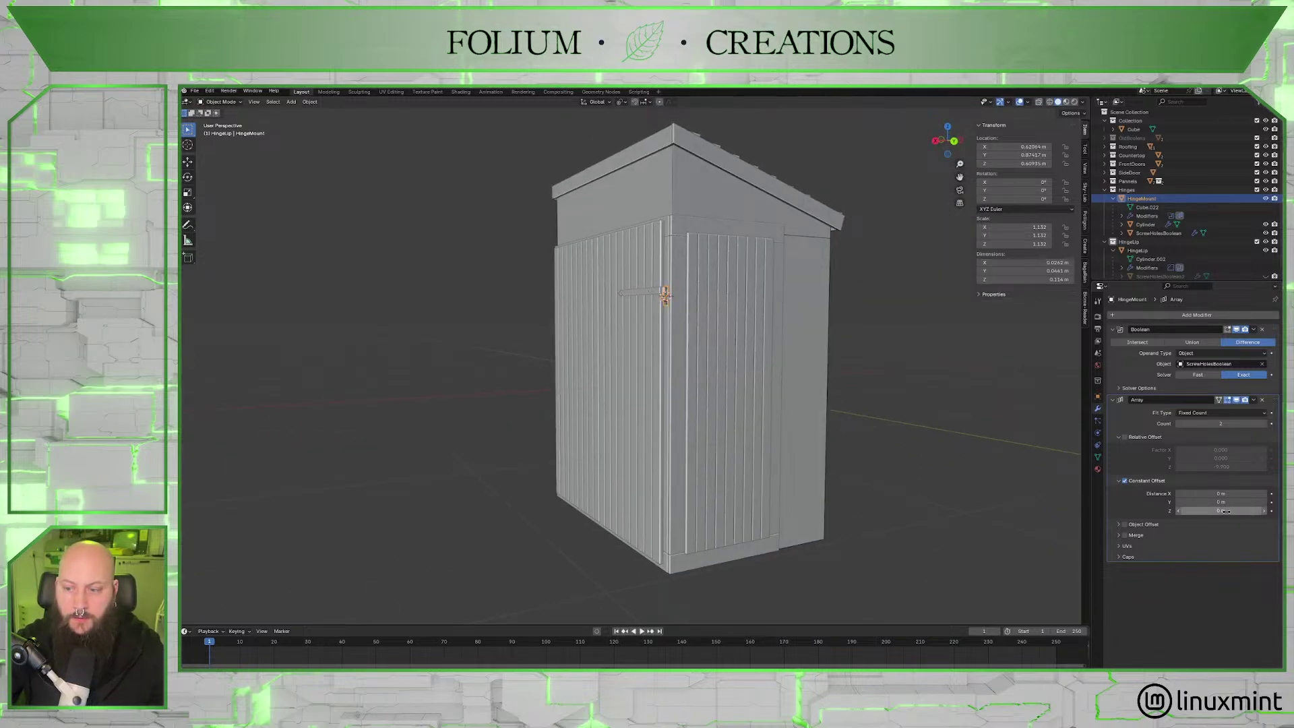
{"action": "left_click_drag", "start_coordinate": [1225, 511], "coordinate": [1176, 512]}
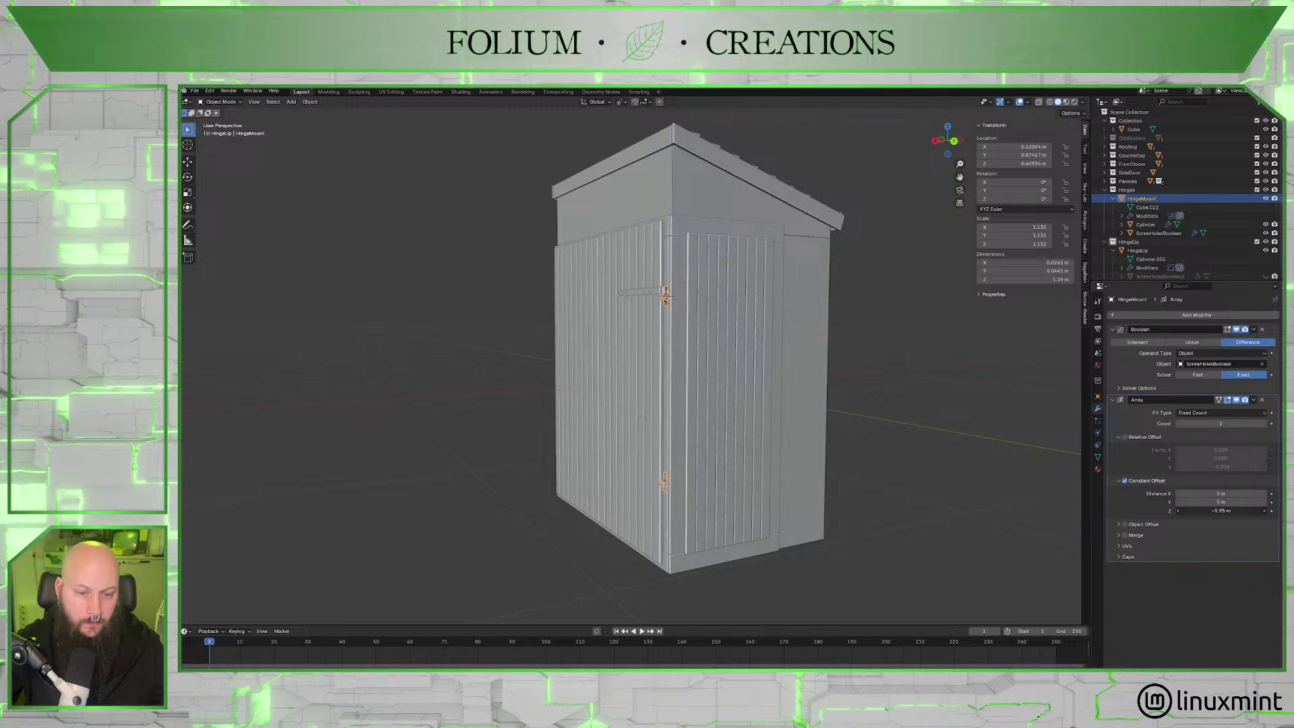
Give the Cylinder pin's Array a Constant Offset with HingeMount's Z distance and an X distance of 0.
{"action": "left_click", "coordinate": [1242, 509]}
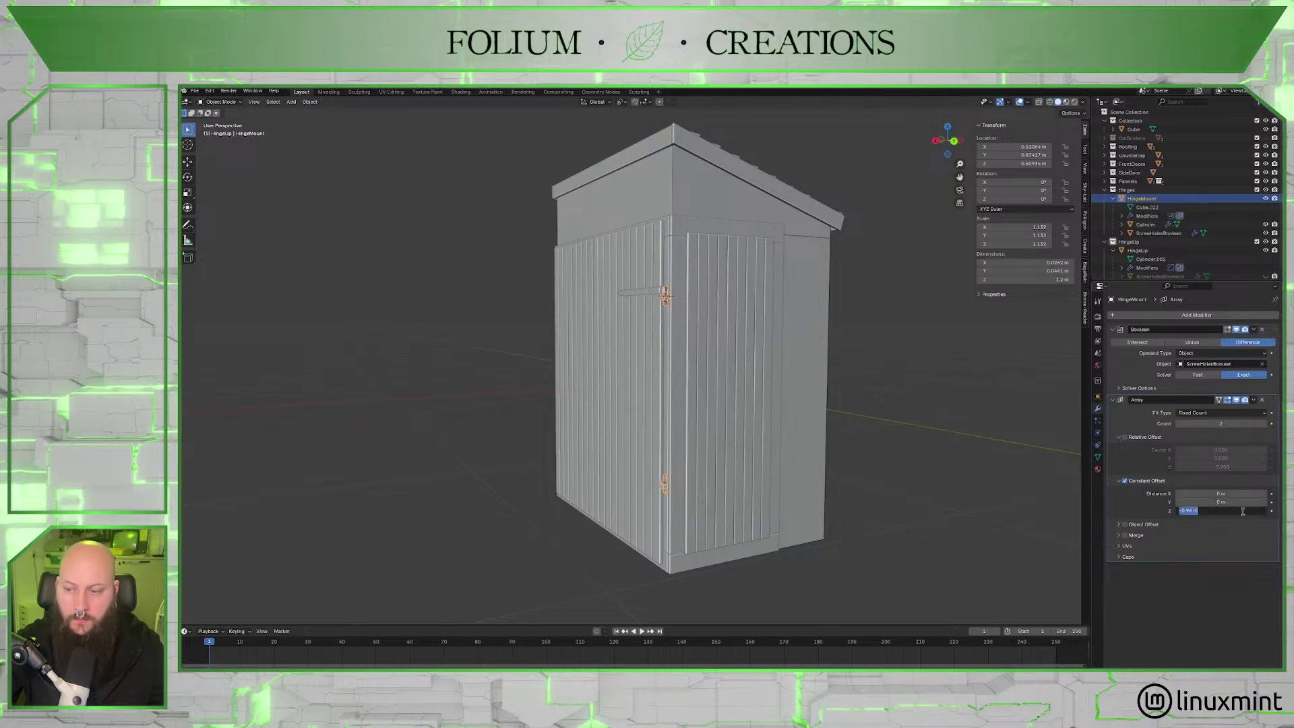
{"action": "left_click", "coordinate": [1146, 225]}
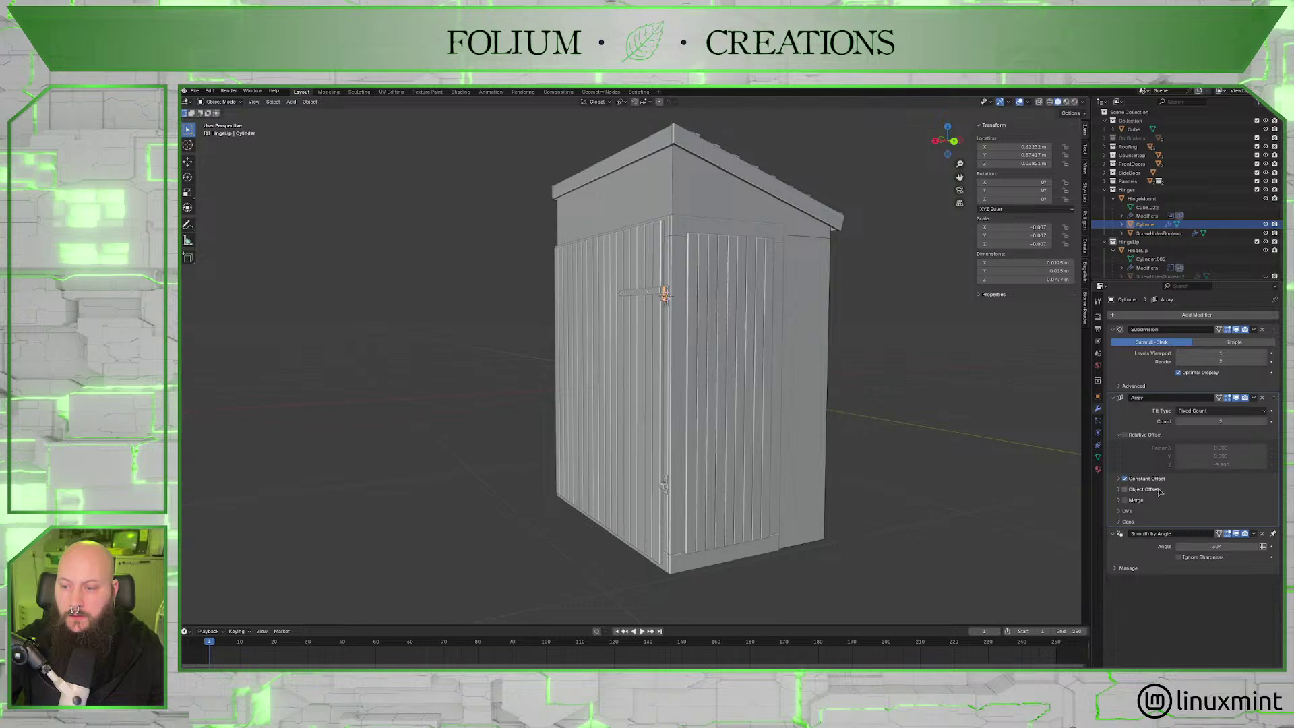
{"action": "left_click", "coordinate": [1118, 479]}
{"action": "left_click", "coordinate": [1221, 508]}
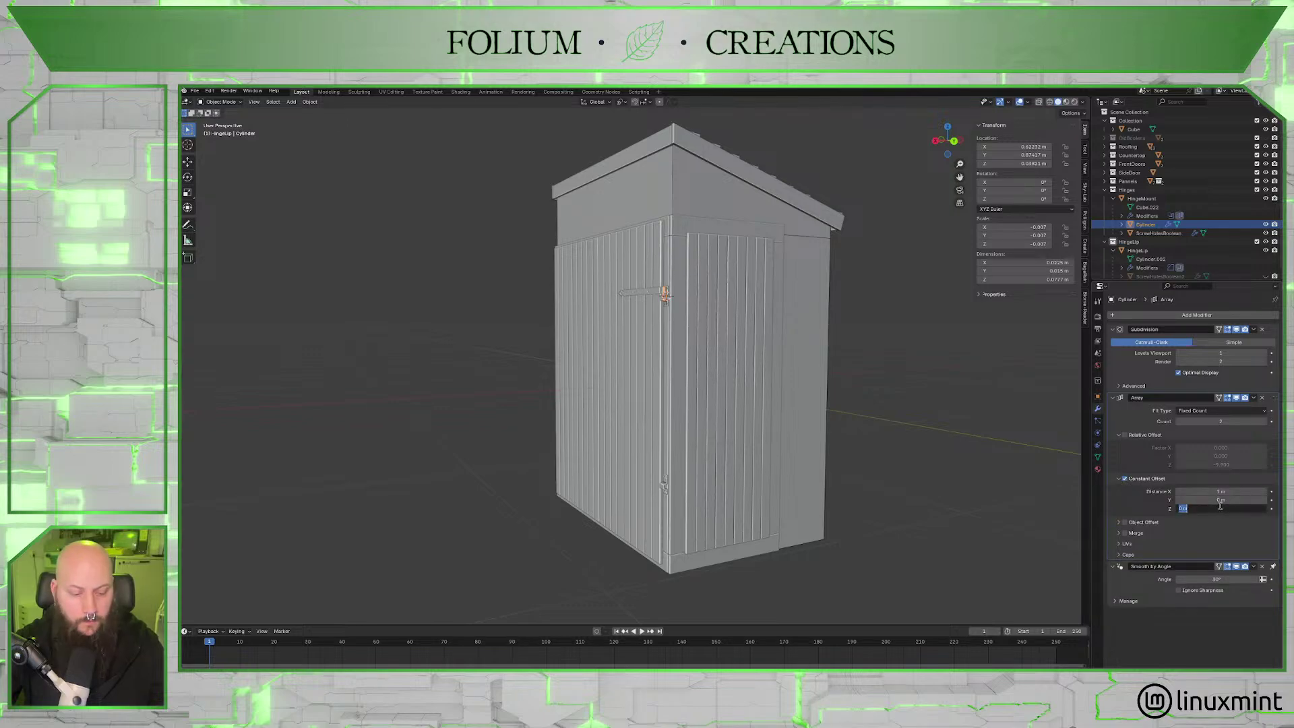
{"action": "key", "text": "Return"}
{"action": "left_click", "coordinate": [1235, 492]}
{"action": "type", "text": "0"}
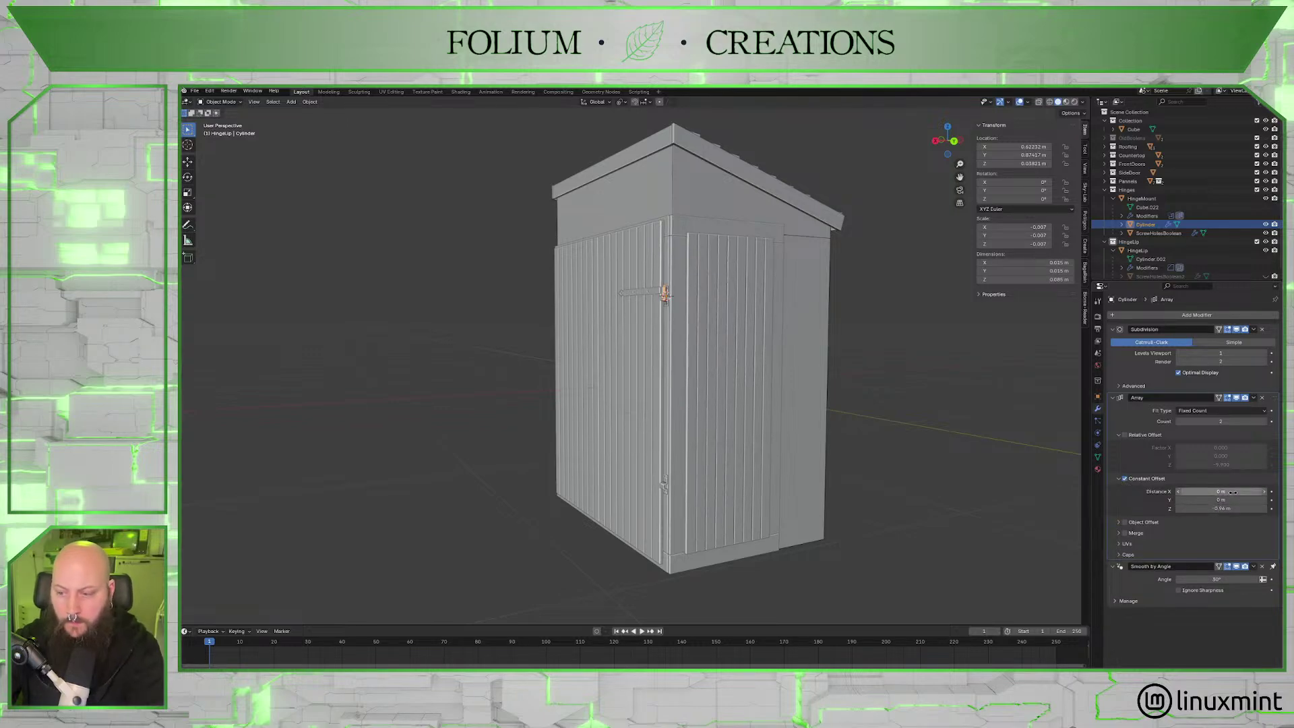
{"action": "key", "text": "Return"}
{"action": "middle_click_drag", "start_coordinate": [888, 478], "coordinate": [792, 449]}
{"action": "scroll", "coordinate": [836, 440], "scroll_direction": "down", "scroll_amount": 4}
{"action": "middle_click_drag", "start_coordinate": [971, 482], "coordinate": [784, 470]}
{"action": "scroll", "coordinate": [853, 455], "scroll_direction": "up", "scroll_amount": 3}
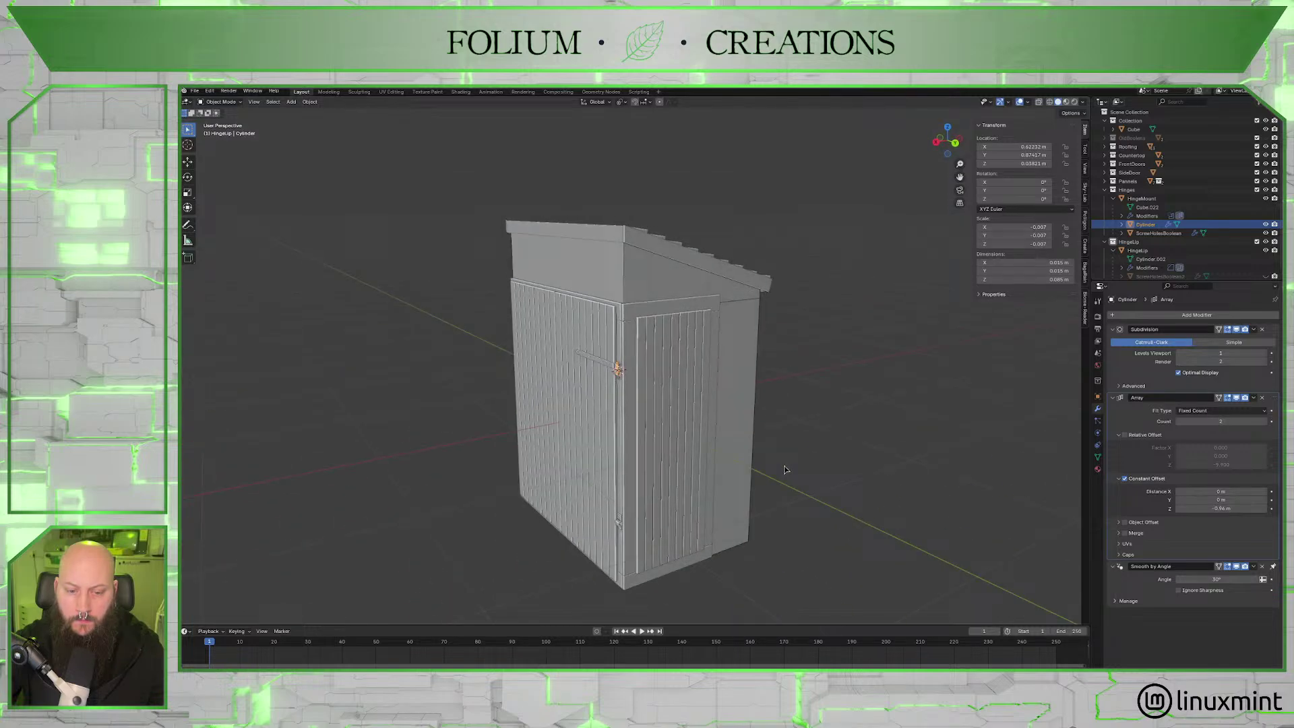
Remove the Array modifier from the Cylinder pin.
{"action": "left_click", "coordinate": [1262, 397]}
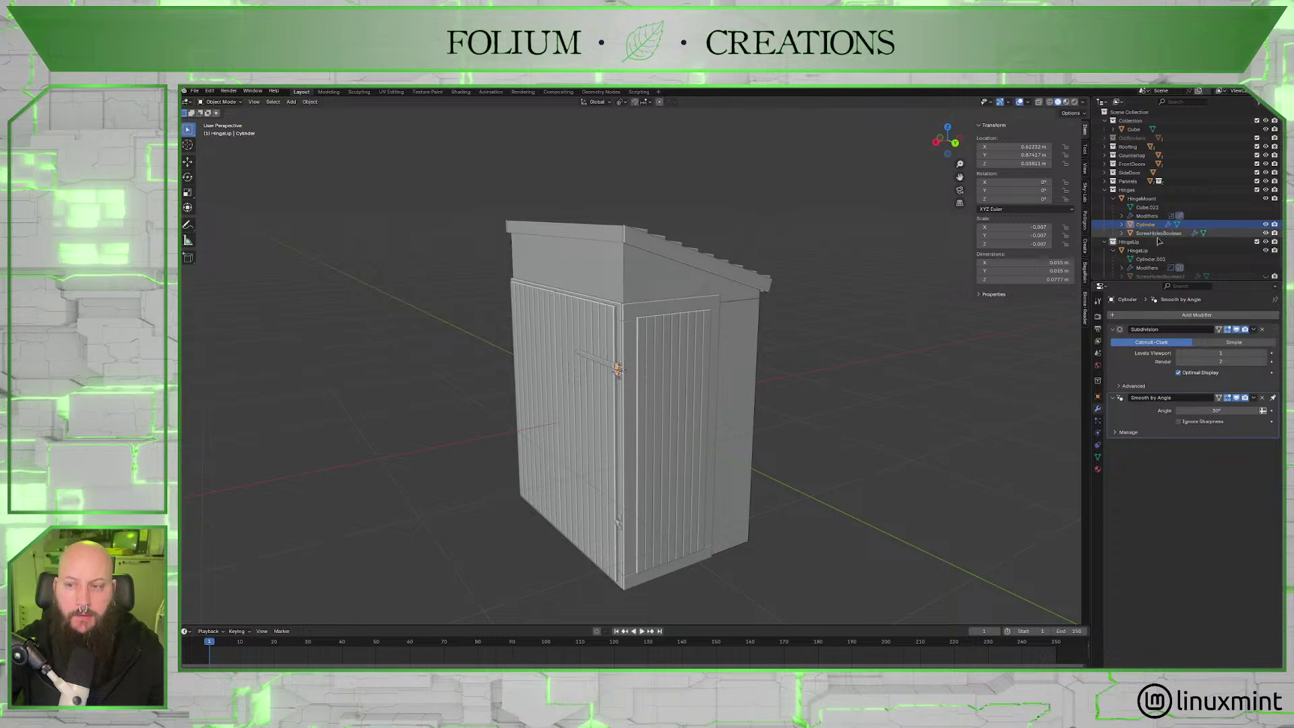
{"action": "left_click", "coordinate": [1141, 198]}
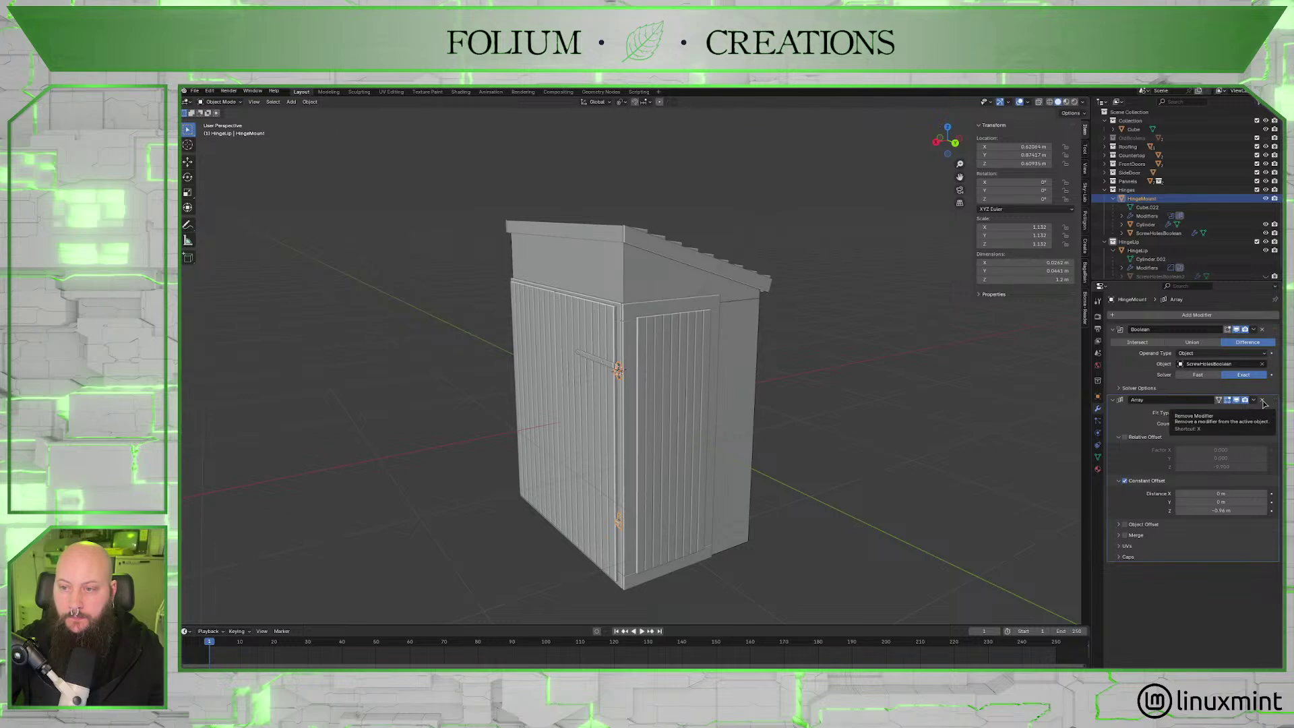
{"action": "left_click", "coordinate": [1145, 224]}
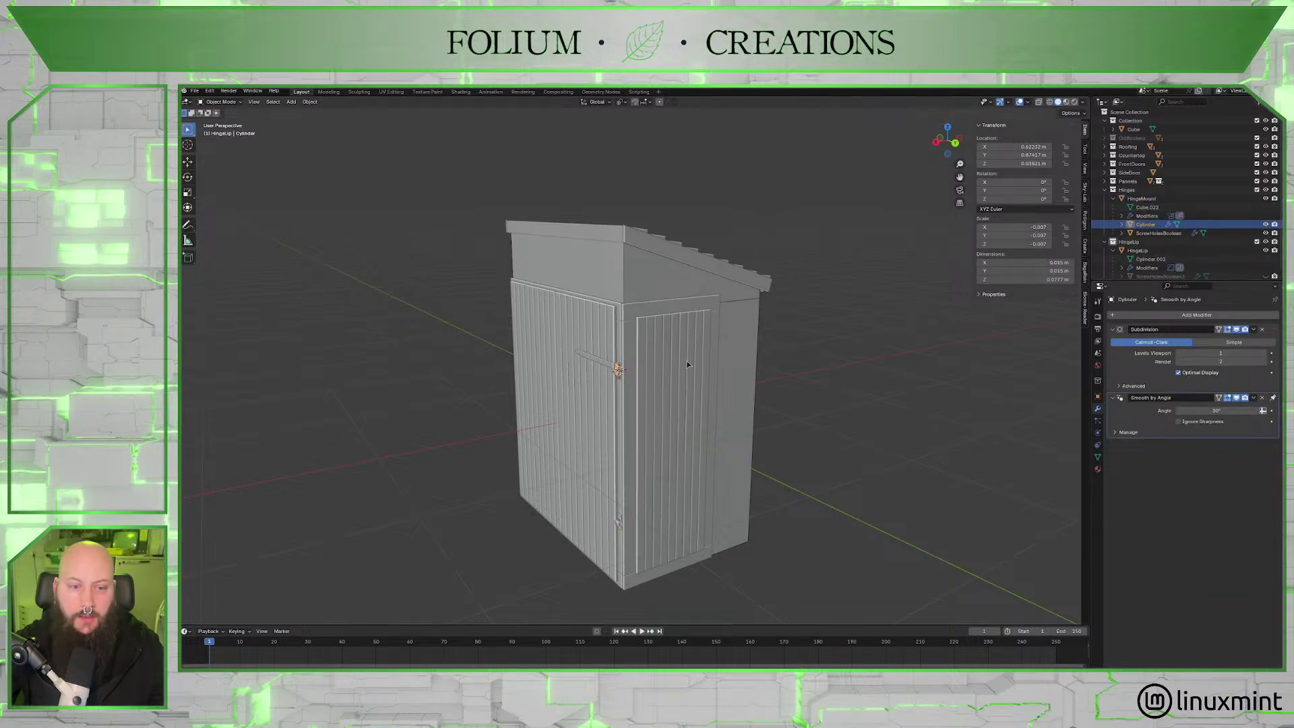
Remove the Array modifier from HingeMount, leaving only its Boolean modifier.
{"action": "scroll", "coordinate": [687, 365], "scroll_direction": "up", "scroll_amount": 7}
{"action": "middle_click_drag", "start_coordinate": [556, 450], "coordinate": [640, 419], "text": "shift"}
{"action": "scroll", "coordinate": [645, 410], "scroll_direction": "up", "scroll_amount": 3}
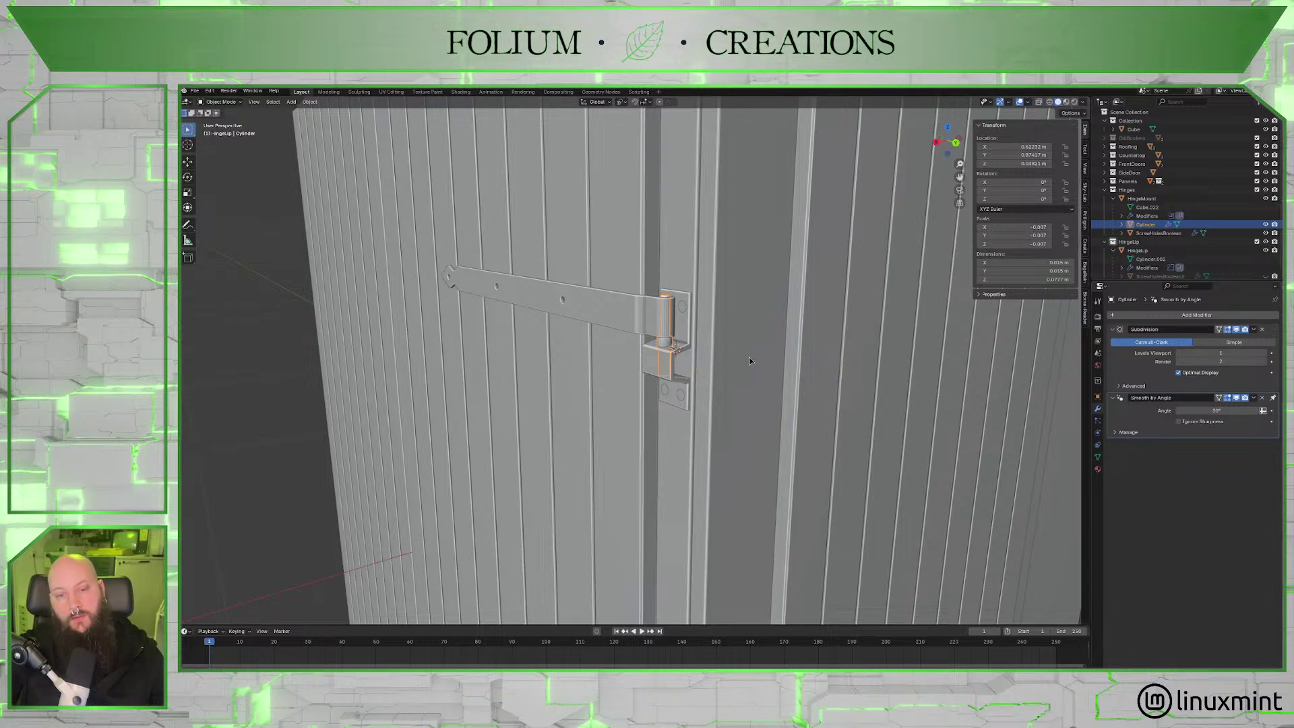
{"action": "mouse_move", "coordinate": [750, 361]}
{"action": "middle_mouse_down"}
{"action": "mouse_move", "coordinate": [763, 358]}
{"action": "mouse_move", "coordinate": [734, 362]}
{"action": "mouse_move", "coordinate": [744, 366]}
{"action": "middle_mouse_up"}
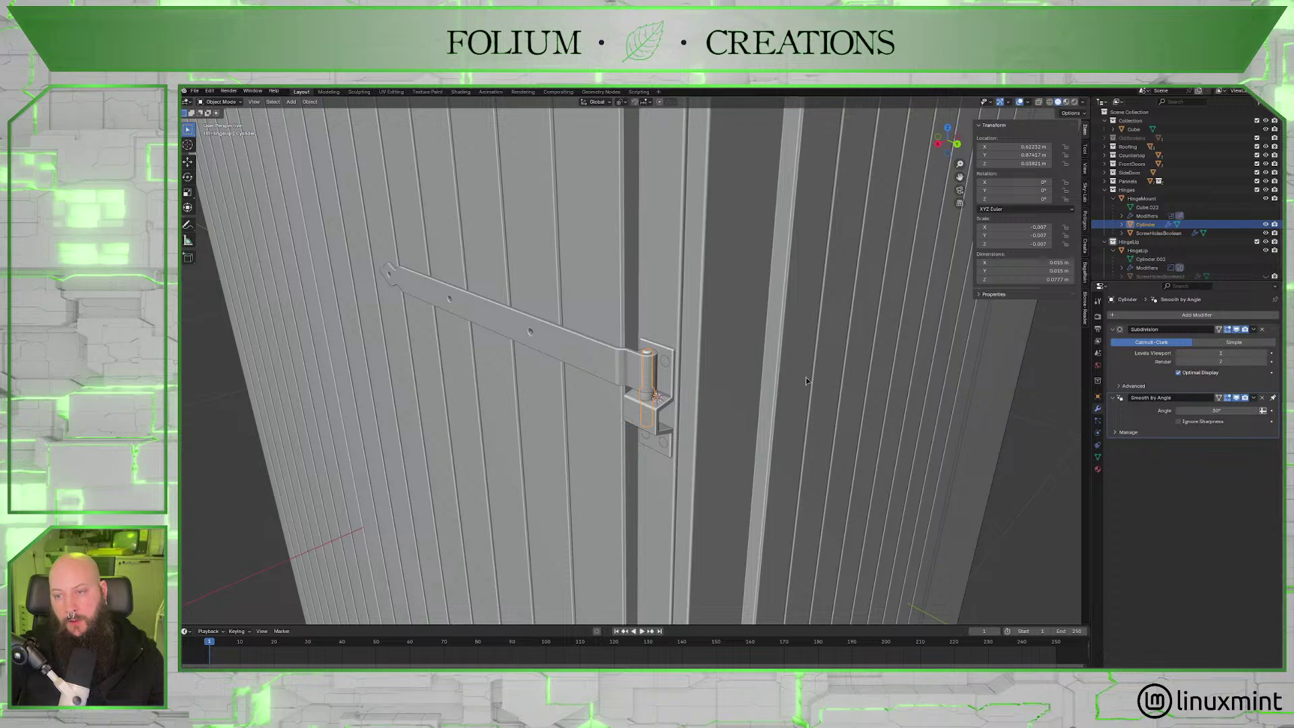
{"action": "middle_click_drag", "start_coordinate": [991, 370], "coordinate": [749, 382]}
{"action": "scroll", "coordinate": [749, 381], "scroll_direction": "down", "scroll_amount": 6}
{"action": "middle_click_drag", "start_coordinate": [817, 414], "coordinate": [676, 372]}
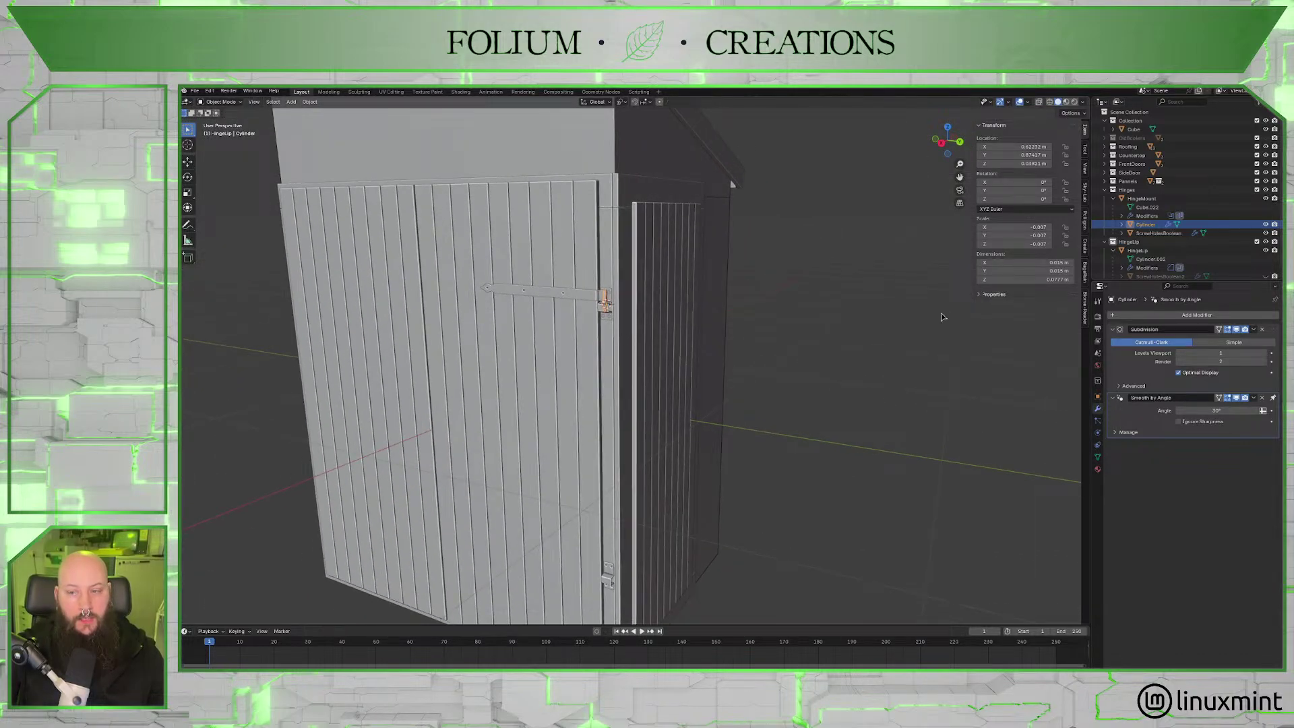
{"action": "left_click", "coordinate": [602, 319]}
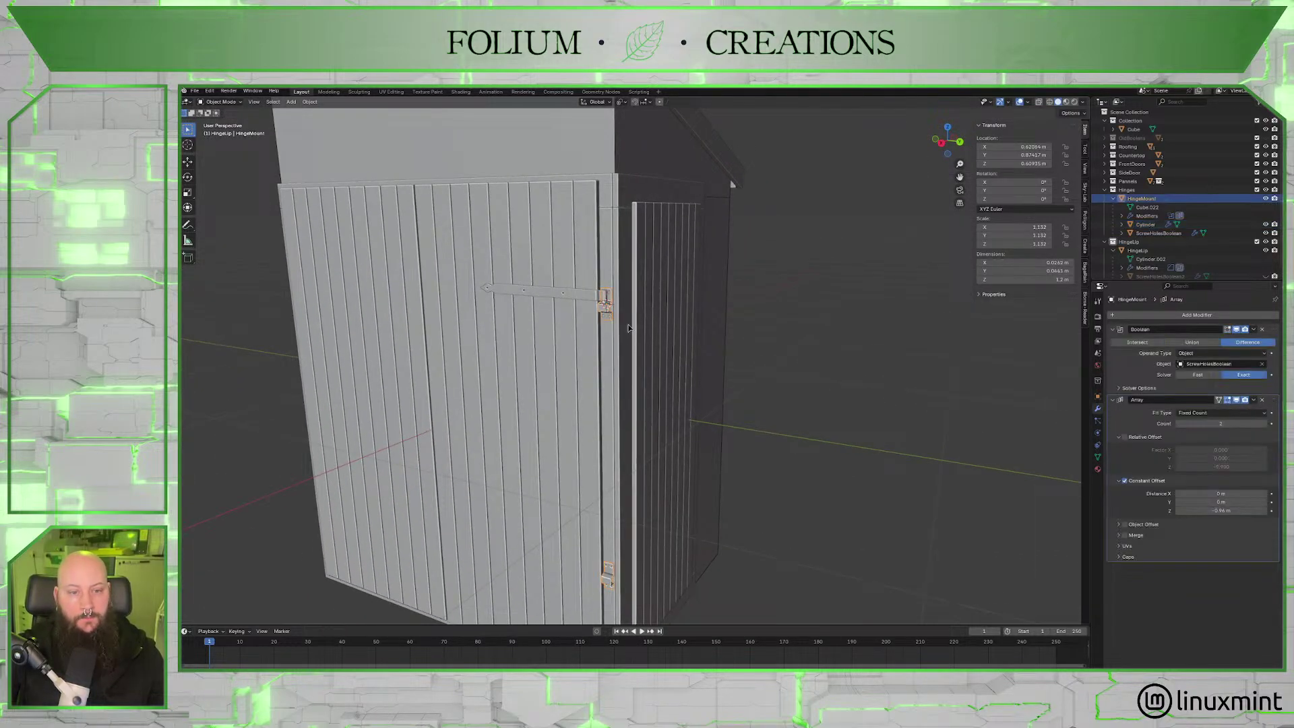
{"action": "left_click", "coordinate": [1263, 403]}
Select HingeMount, the Cylinder pin and the HingeUp strap together, and check their placement on the door from the right side.
{"action": "scroll", "coordinate": [768, 404], "scroll_direction": "up", "scroll_amount": 8}
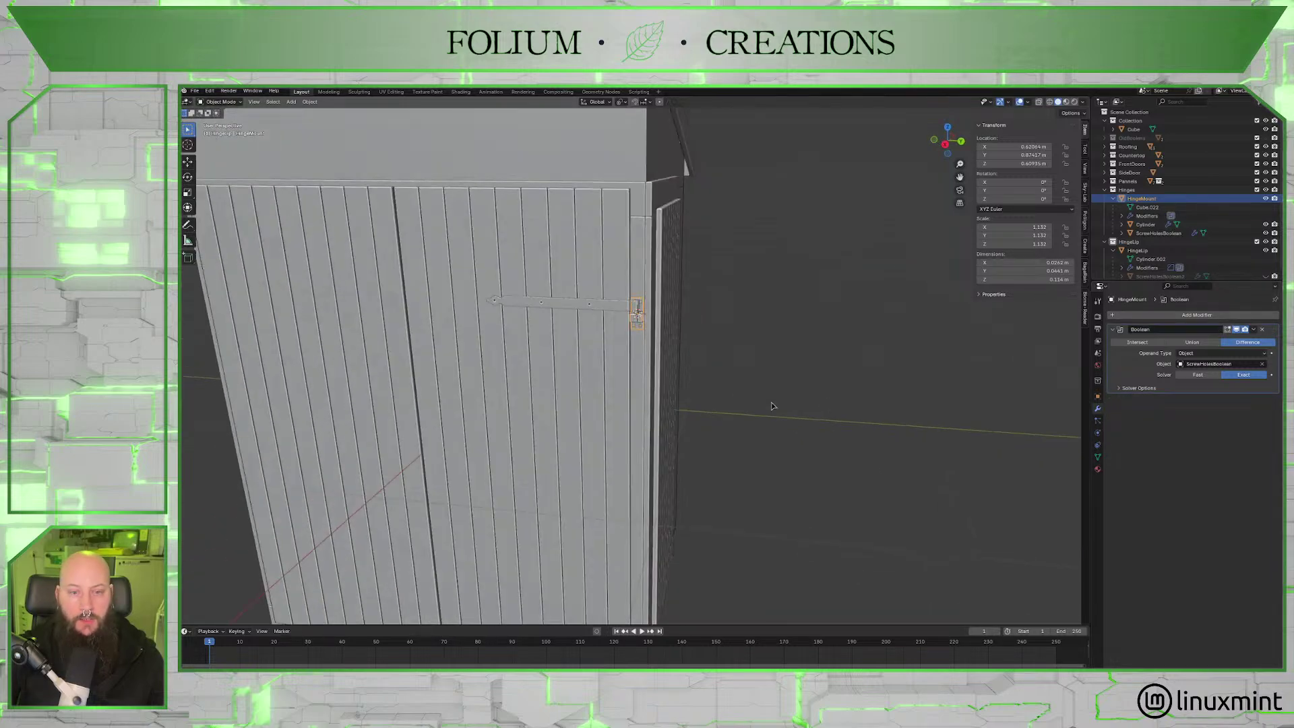
{"action": "middle_click_drag", "start_coordinate": [755, 398], "coordinate": [762, 385]}
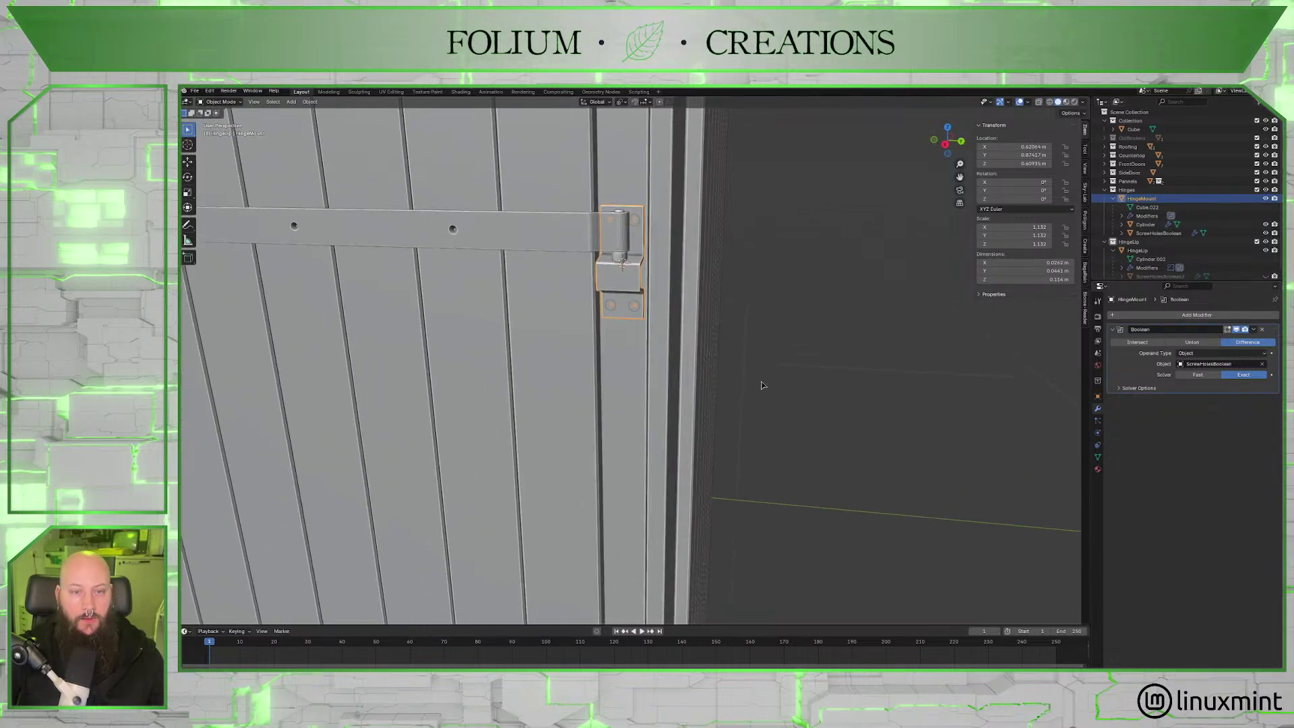
{"action": "left_click", "coordinate": [616, 261], "text": "shift"}
{"action": "left_click", "coordinate": [568, 245], "text": "shift"}
{"action": "scroll", "coordinate": [674, 337], "scroll_direction": "down", "scroll_amount": 6}
{"action": "middle_click_drag", "start_coordinate": [673, 337], "coordinate": [750, 314]}
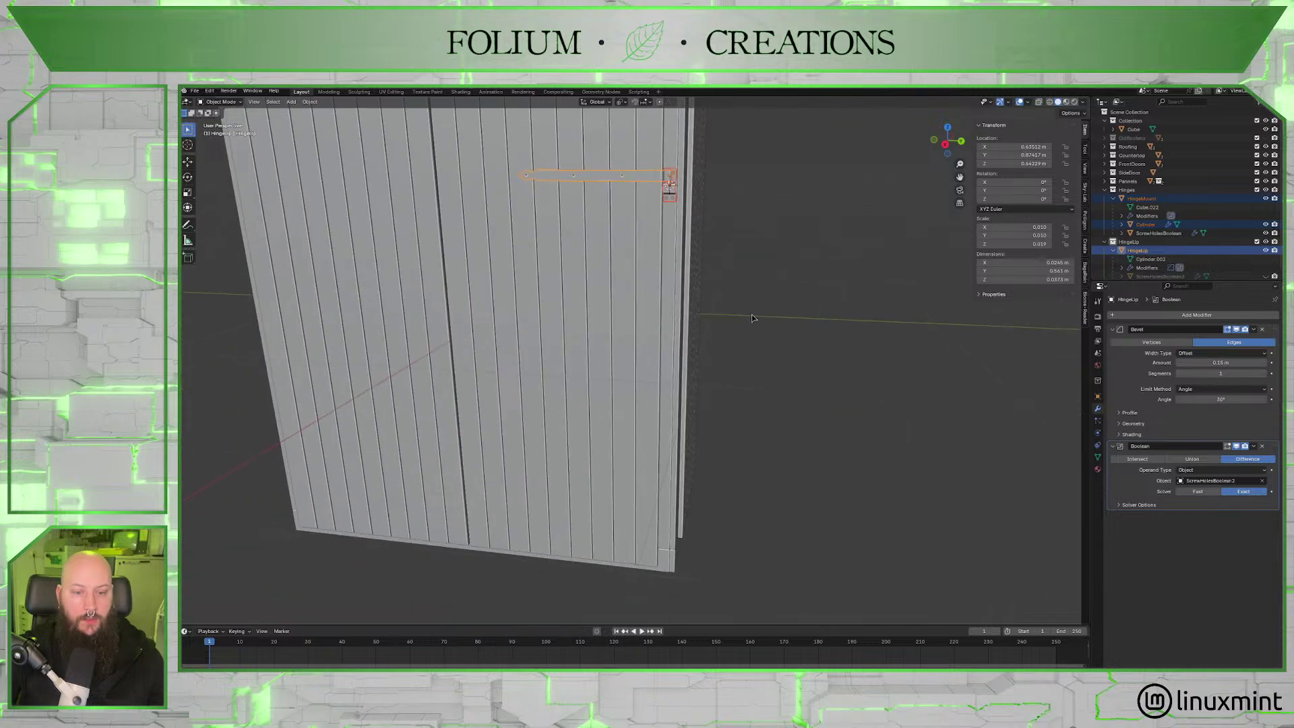
{"action": "left_click", "coordinate": [945, 144]}
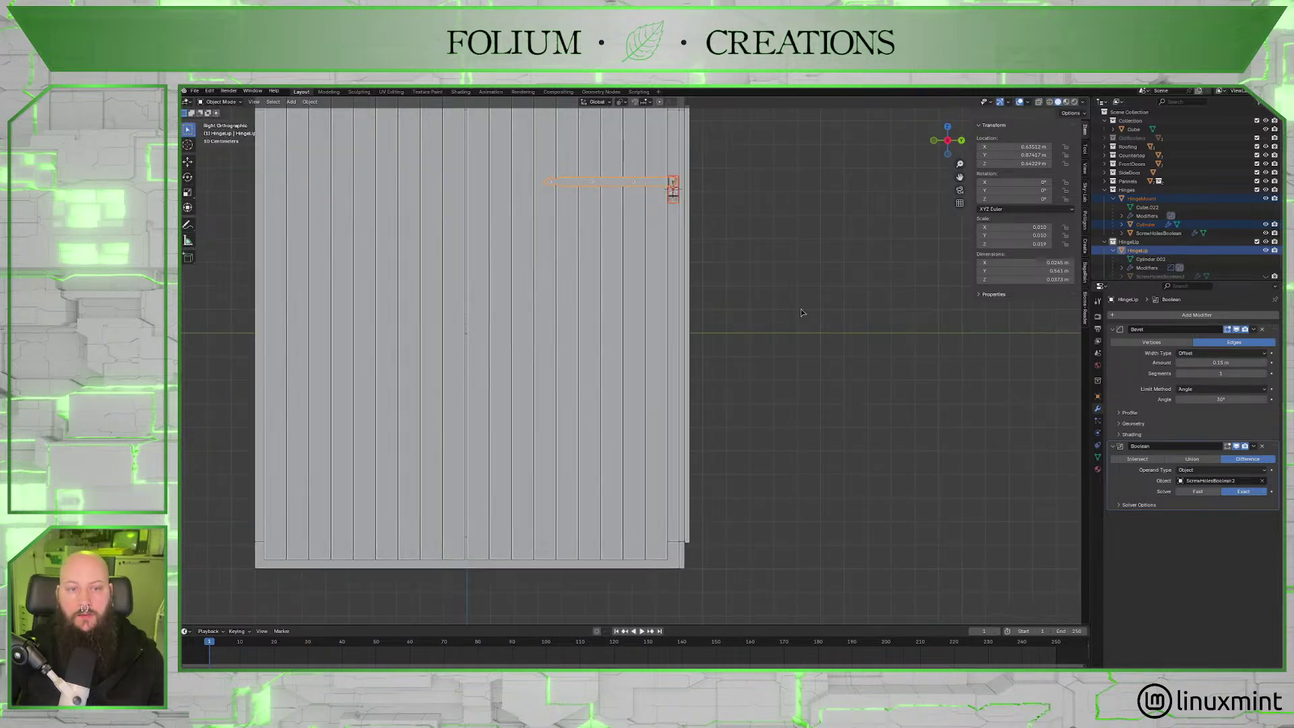
{"action": "scroll", "coordinate": [802, 312], "scroll_direction": "down", "scroll_amount": 2}
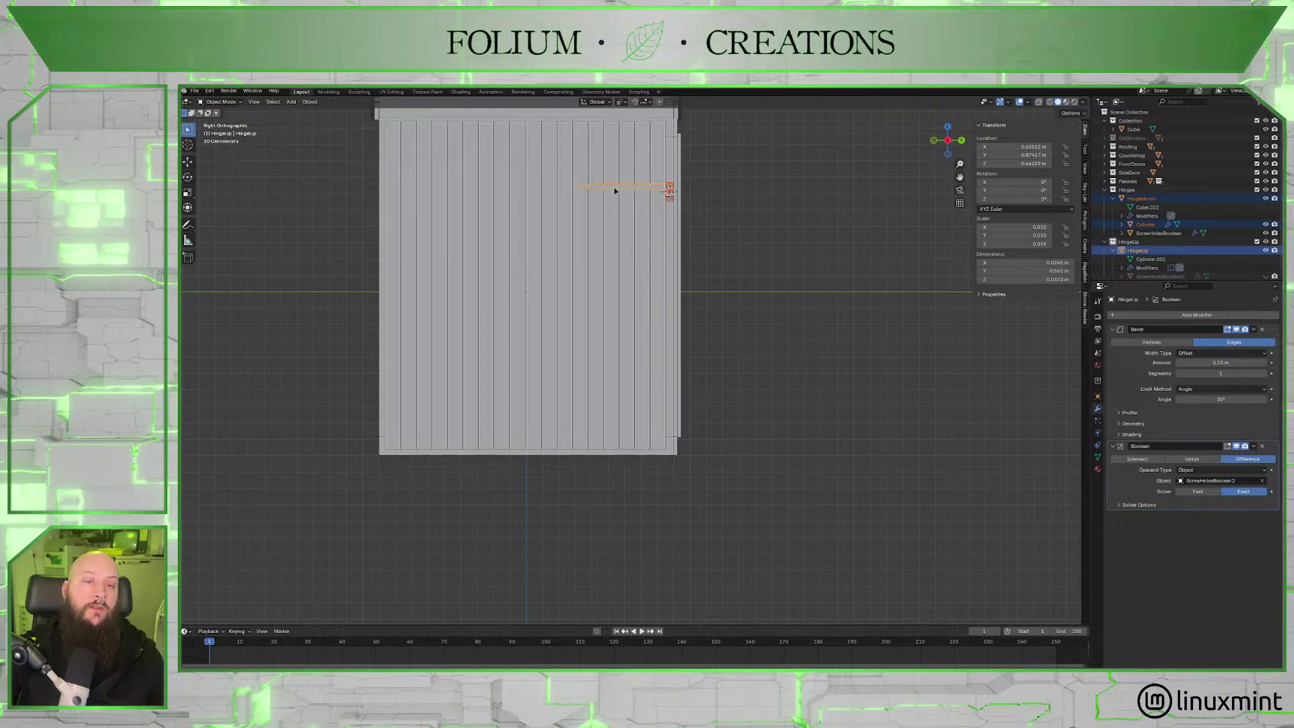
{"action": "middle_click_drag", "start_coordinate": [831, 283], "coordinate": [787, 304]}
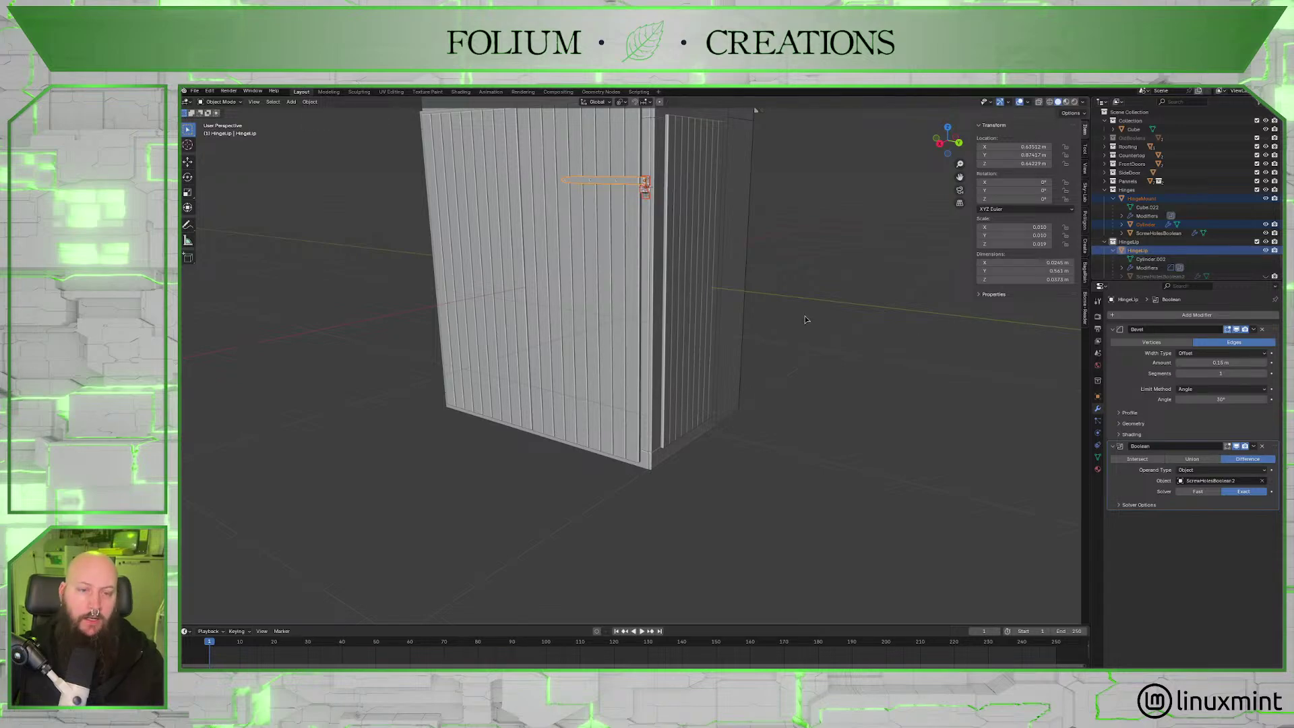
{"action": "scroll", "coordinate": [758, 352], "scroll_direction": "up", "scroll_amount": 5}
{"action": "middle_click_drag", "start_coordinate": [758, 352], "coordinate": [752, 453]}
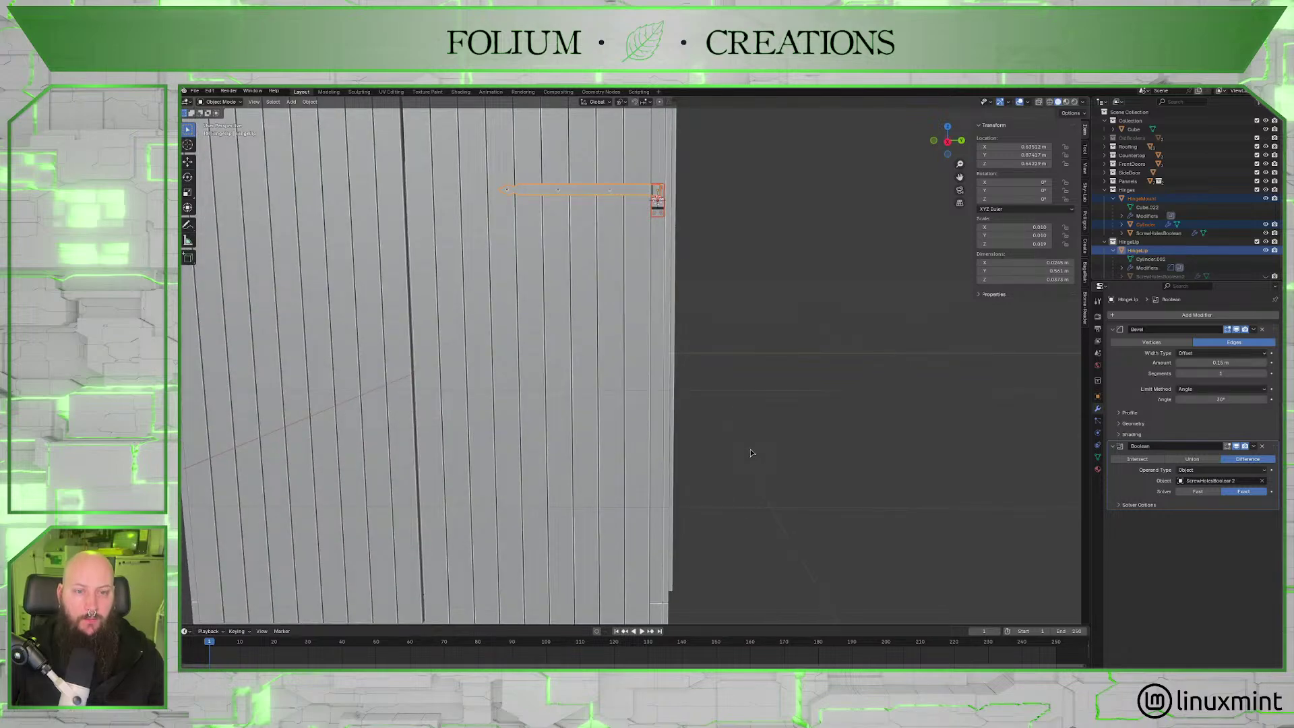
{"action": "scroll", "coordinate": [598, 308], "scroll_direction": "down", "scroll_amount": 5}
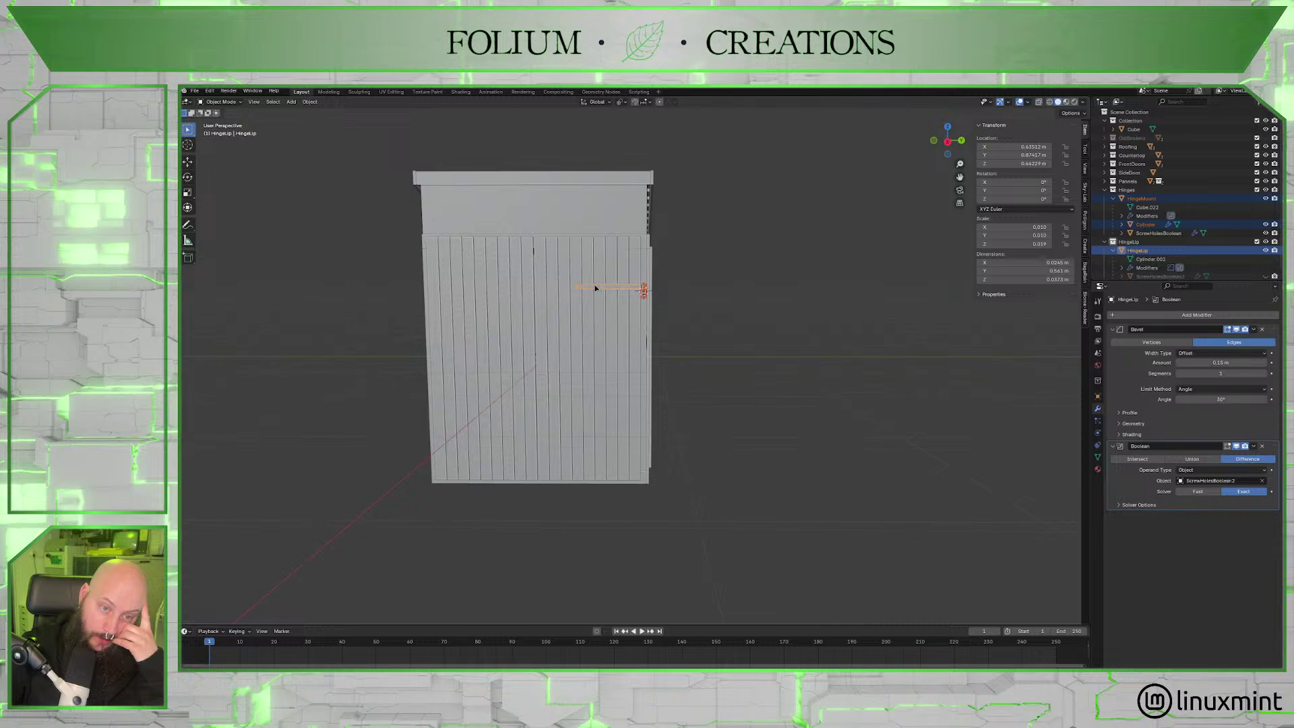
Hide HingeMount's ScrewHolesBoolean cutter in the viewport and inspect the hinge's mount and pin up close.
{"action": "middle_click_drag", "start_coordinate": [685, 322], "coordinate": [588, 375]}
{"action": "scroll", "coordinate": [641, 398], "scroll_direction": "up", "scroll_amount": 5}
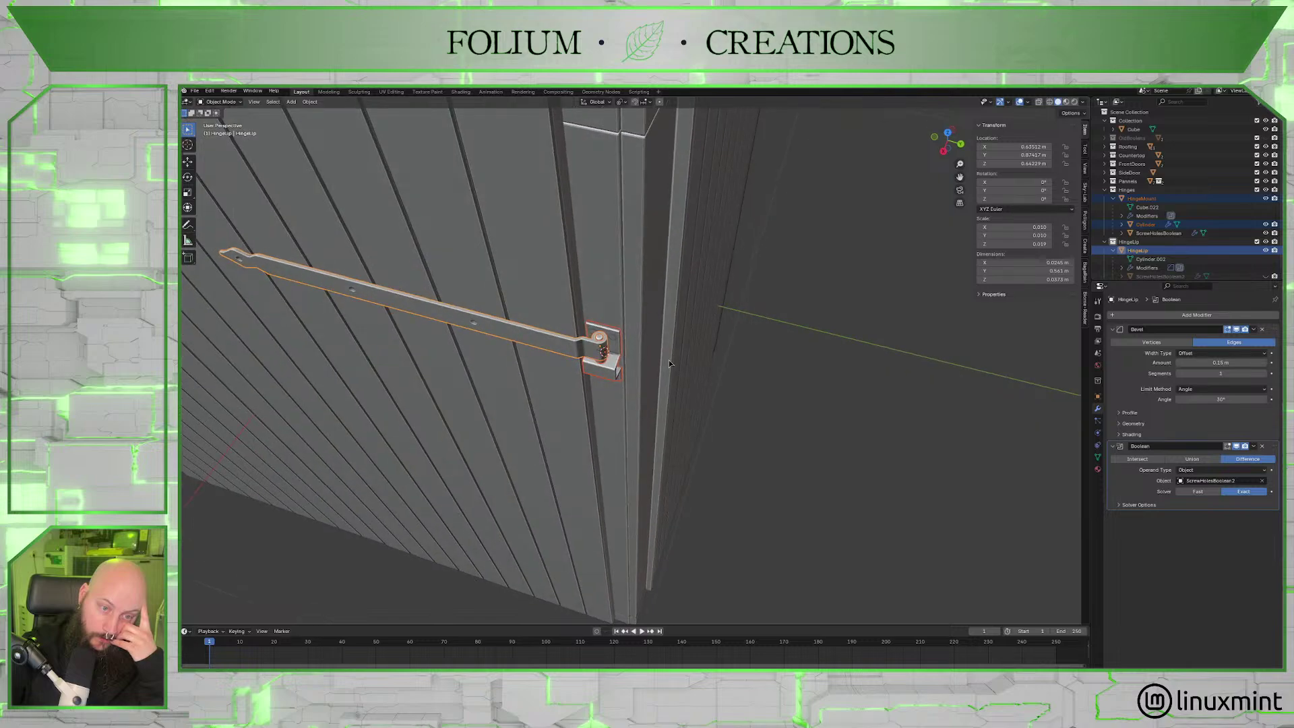
{"action": "left_click", "coordinate": [1265, 232]}
{"action": "middle_click_drag", "start_coordinate": [680, 412], "coordinate": [678, 401]}
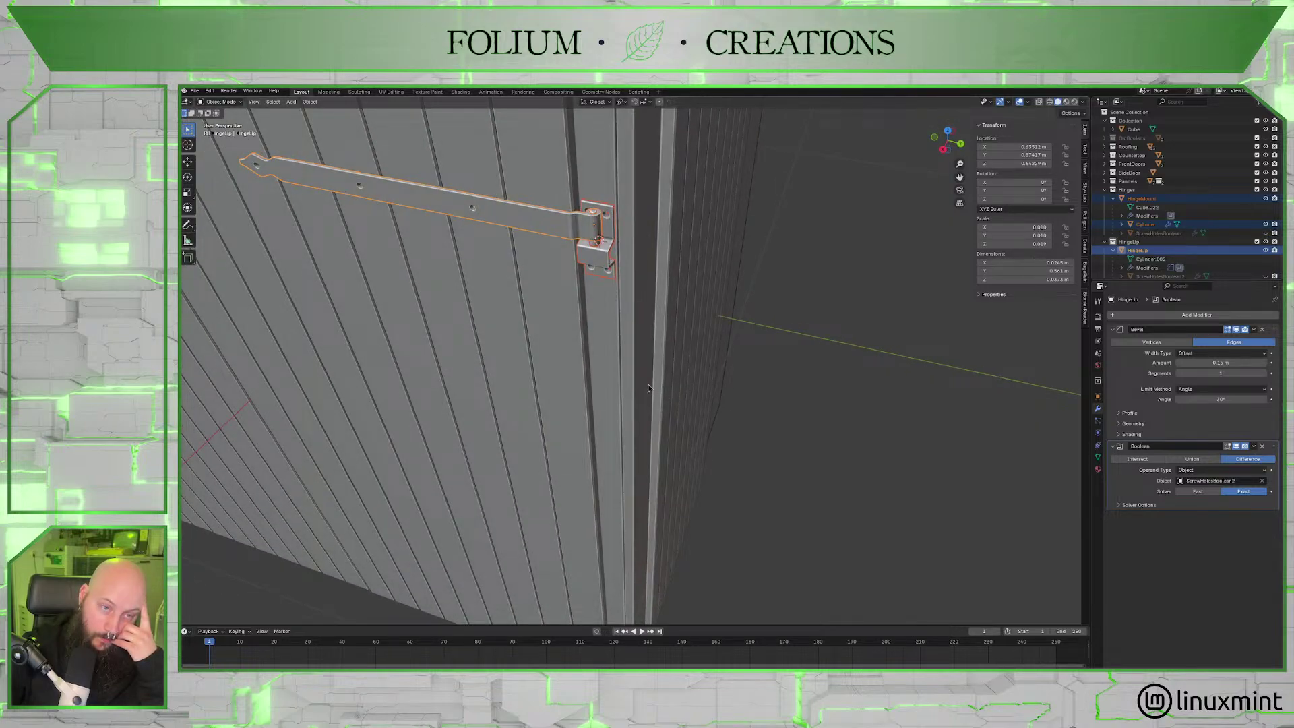
{"action": "scroll", "coordinate": [567, 373], "scroll_direction": "down", "scroll_amount": 5}
{"action": "scroll", "coordinate": [630, 287], "scroll_direction": "up", "scroll_amount": 8}
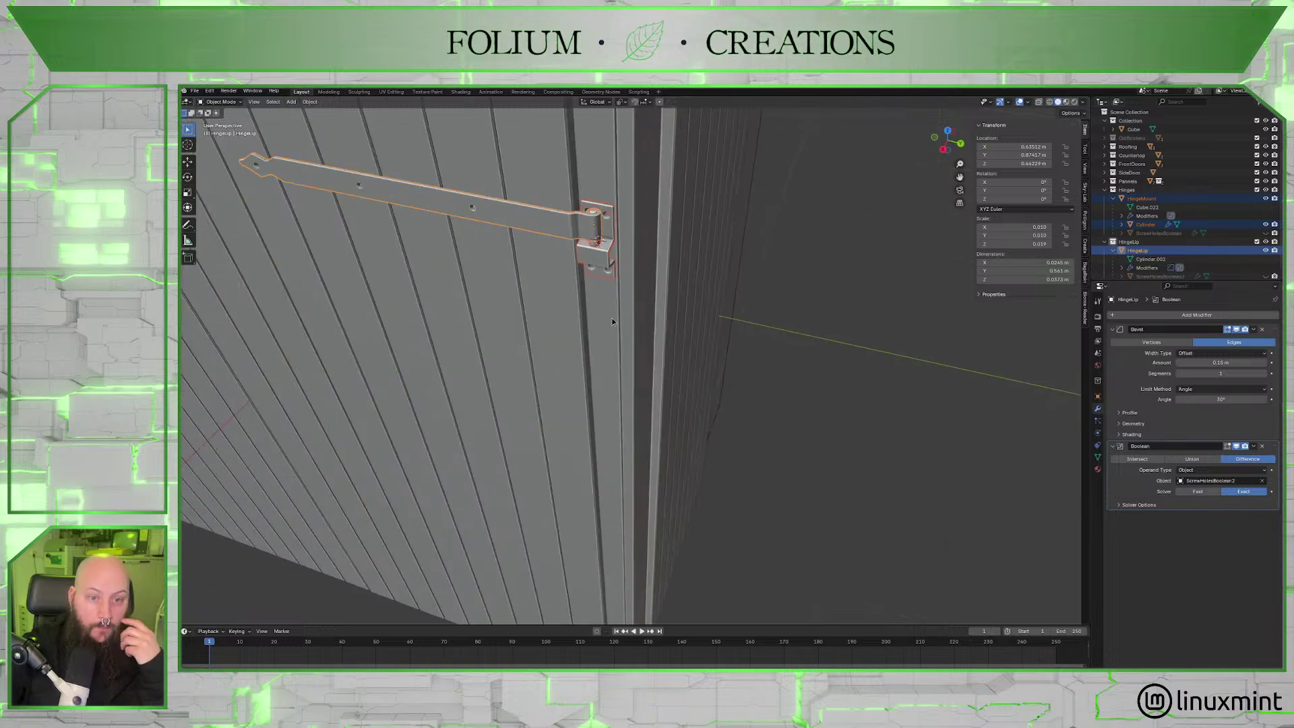
{"action": "scroll", "coordinate": [695, 284], "scroll_direction": "down", "scroll_amount": 5}
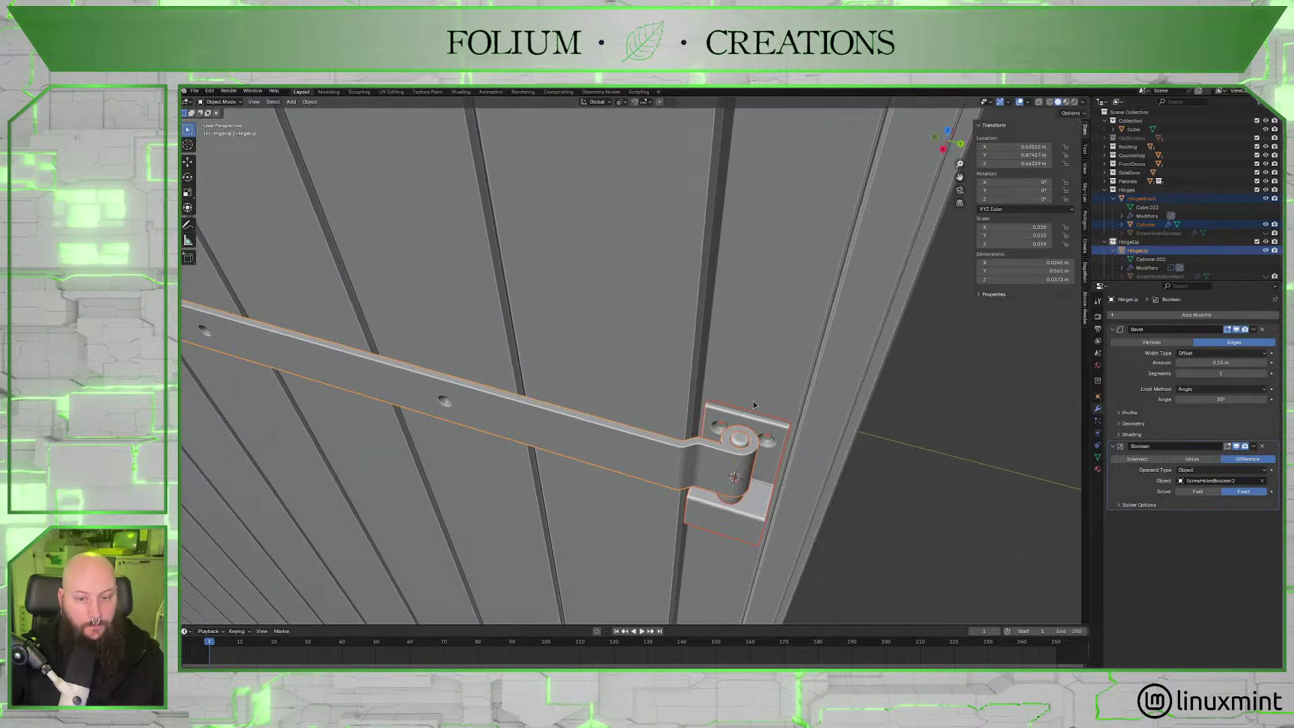
{"action": "middle_click_drag", "start_coordinate": [758, 460], "coordinate": [650, 372], "text": "shift"}
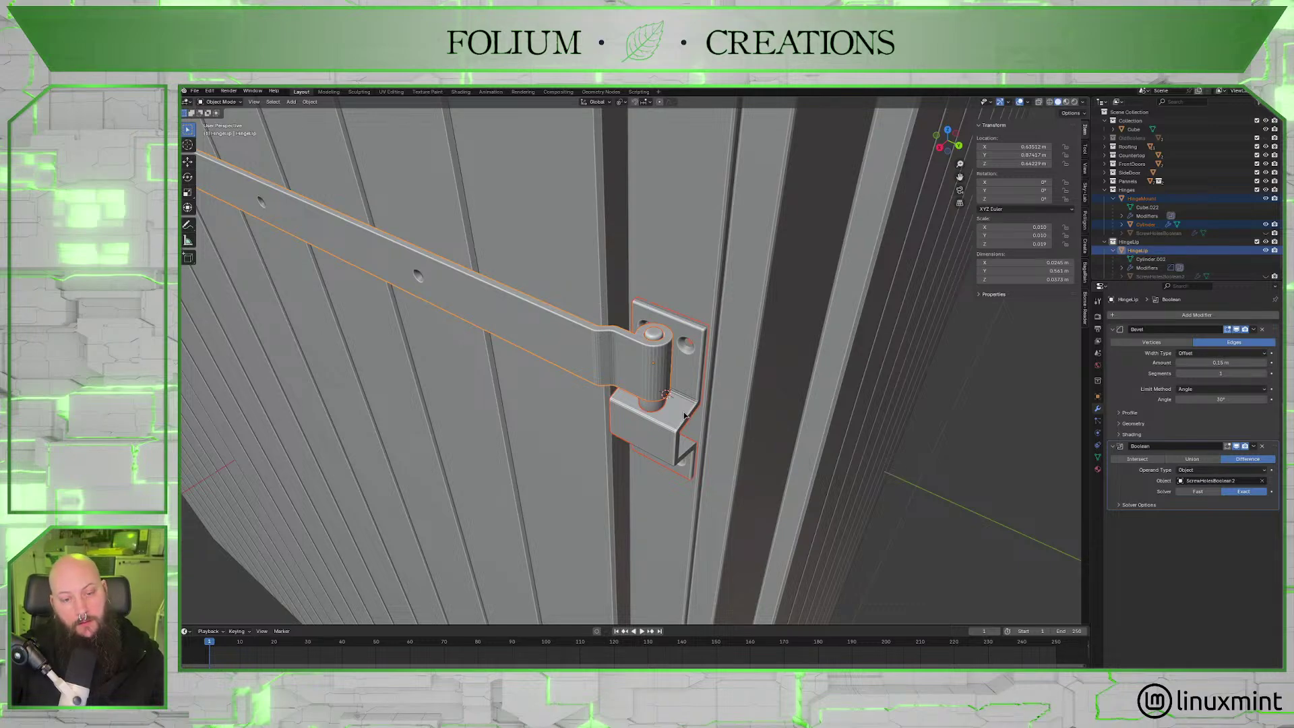
Make a linked duplicate of the selected mount, pin and strap in right view, moved about 1.24 m down along Z near the door's bottom.
{"action": "scroll", "coordinate": [685, 416], "scroll_direction": "down", "scroll_amount": 6}
{"action": "middle_click_drag", "start_coordinate": [685, 416], "coordinate": [324, 262]}
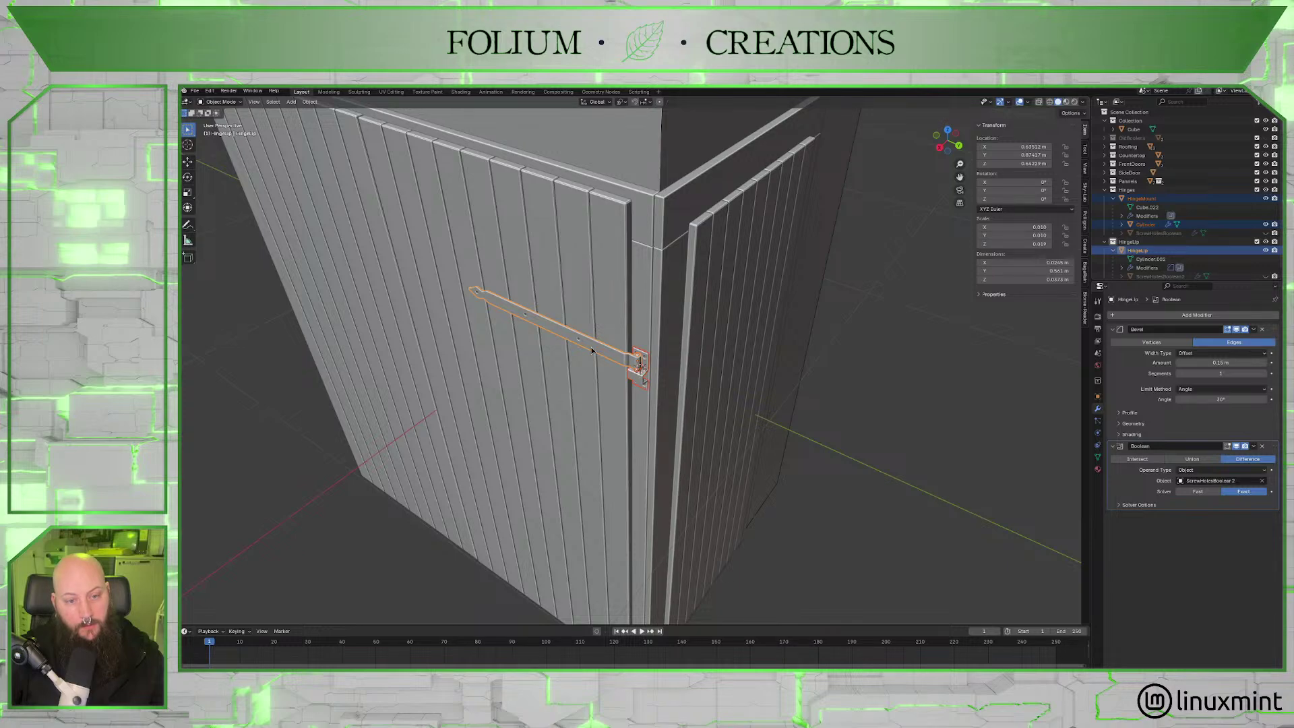
{"action": "scroll", "coordinate": [591, 350], "scroll_direction": "up", "scroll_amount": 2}
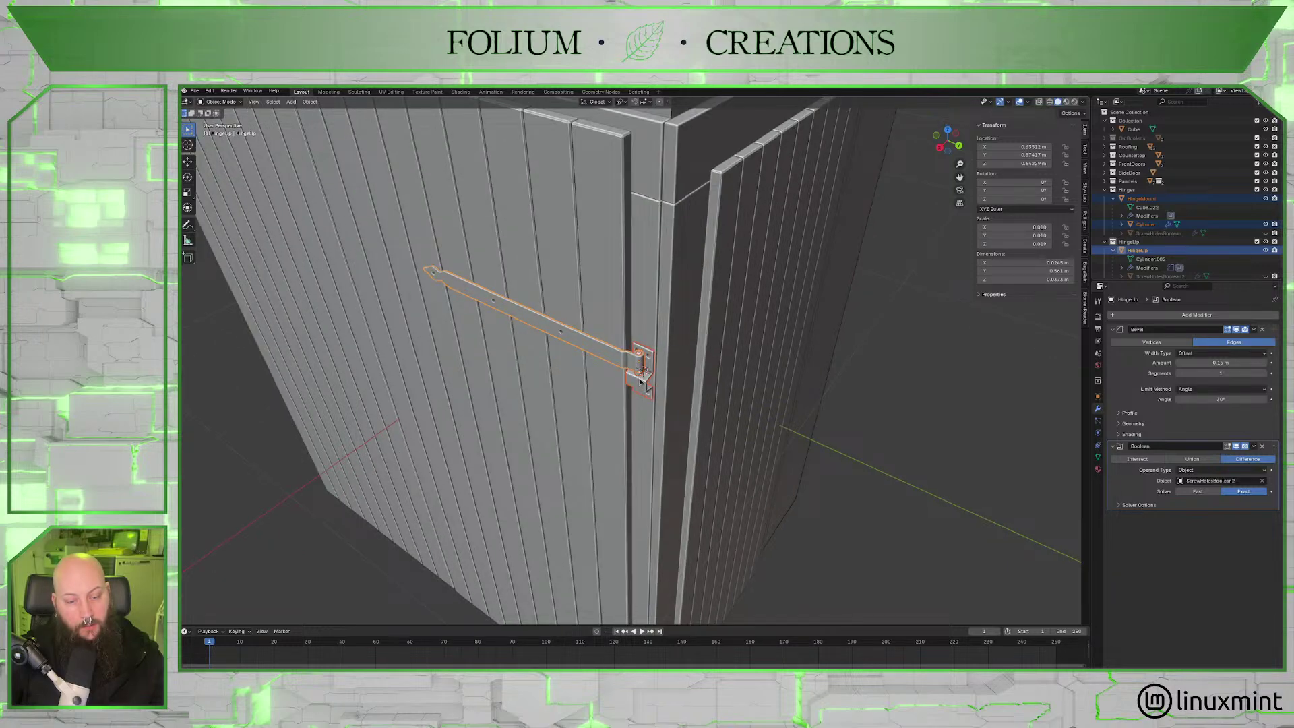
{"action": "middle_click_drag", "start_coordinate": [641, 381], "coordinate": [645, 375]}
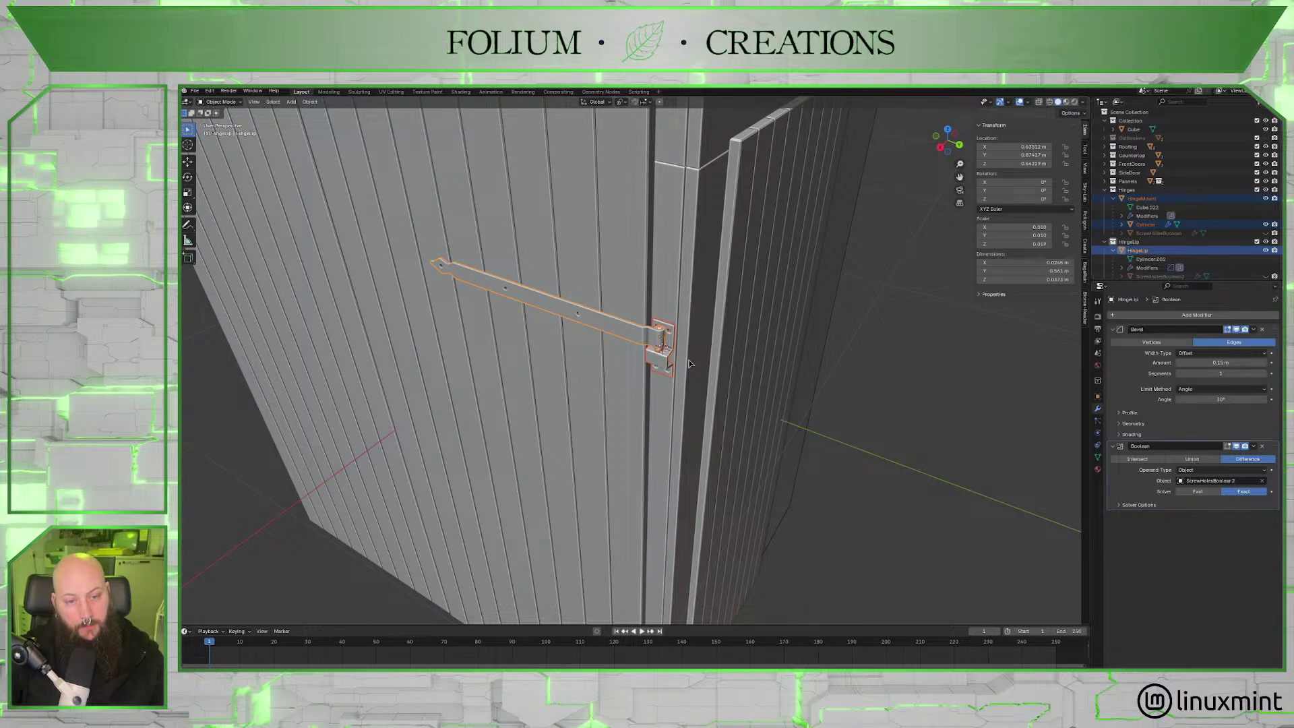
{"action": "middle_click_drag", "start_coordinate": [774, 403], "coordinate": [760, 378]}
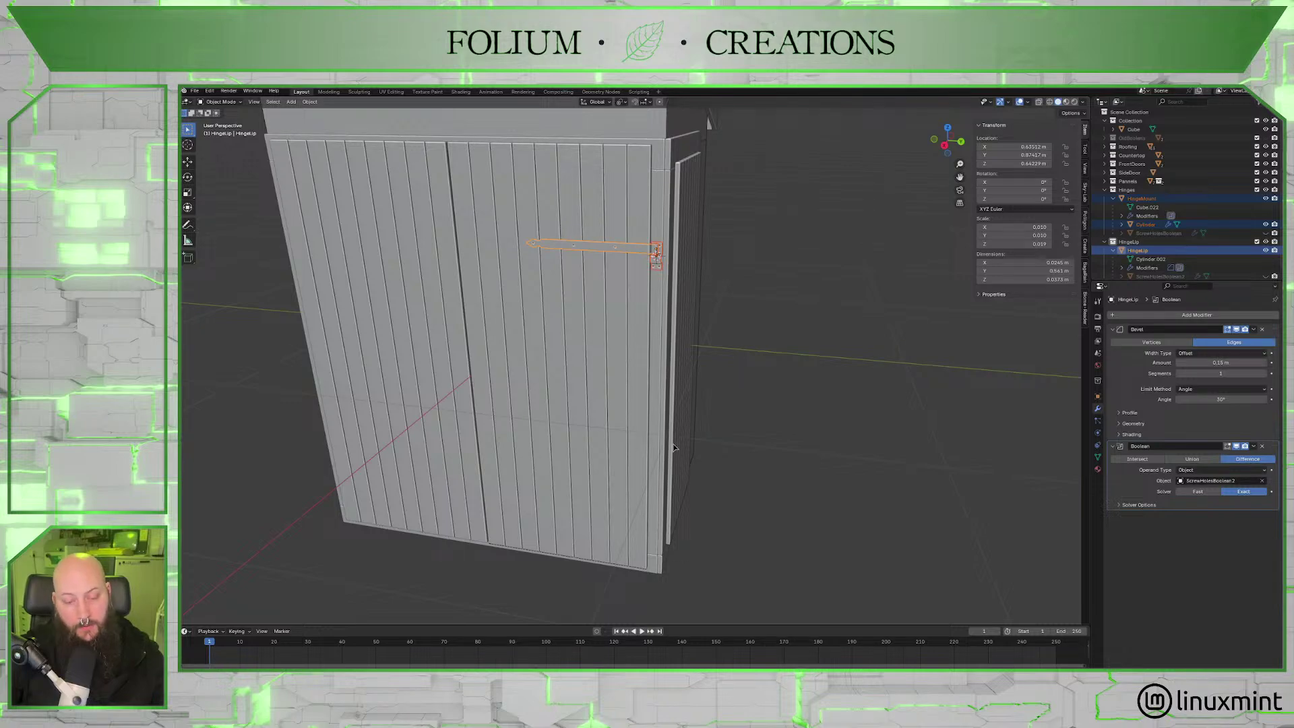
{"action": "left_click", "coordinate": [945, 145]}
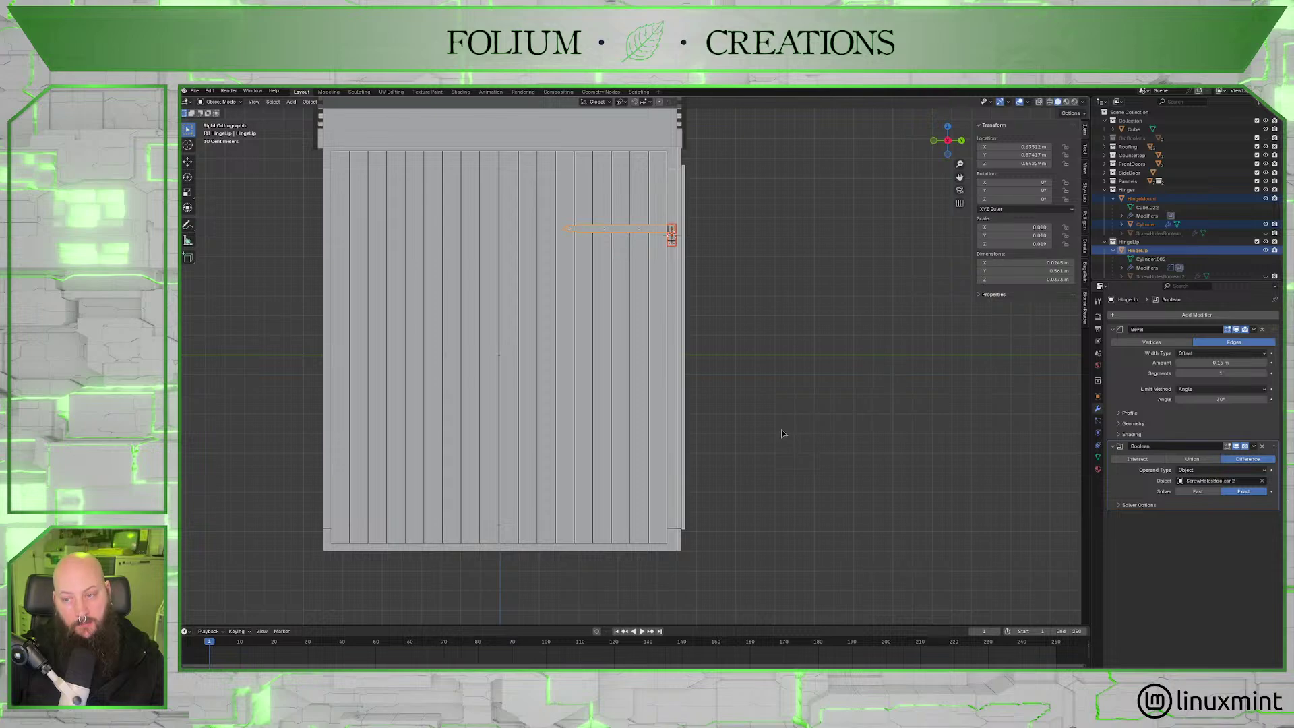
{"action": "middle_click_drag", "start_coordinate": [774, 434], "coordinate": [778, 419], "text": "shift"}
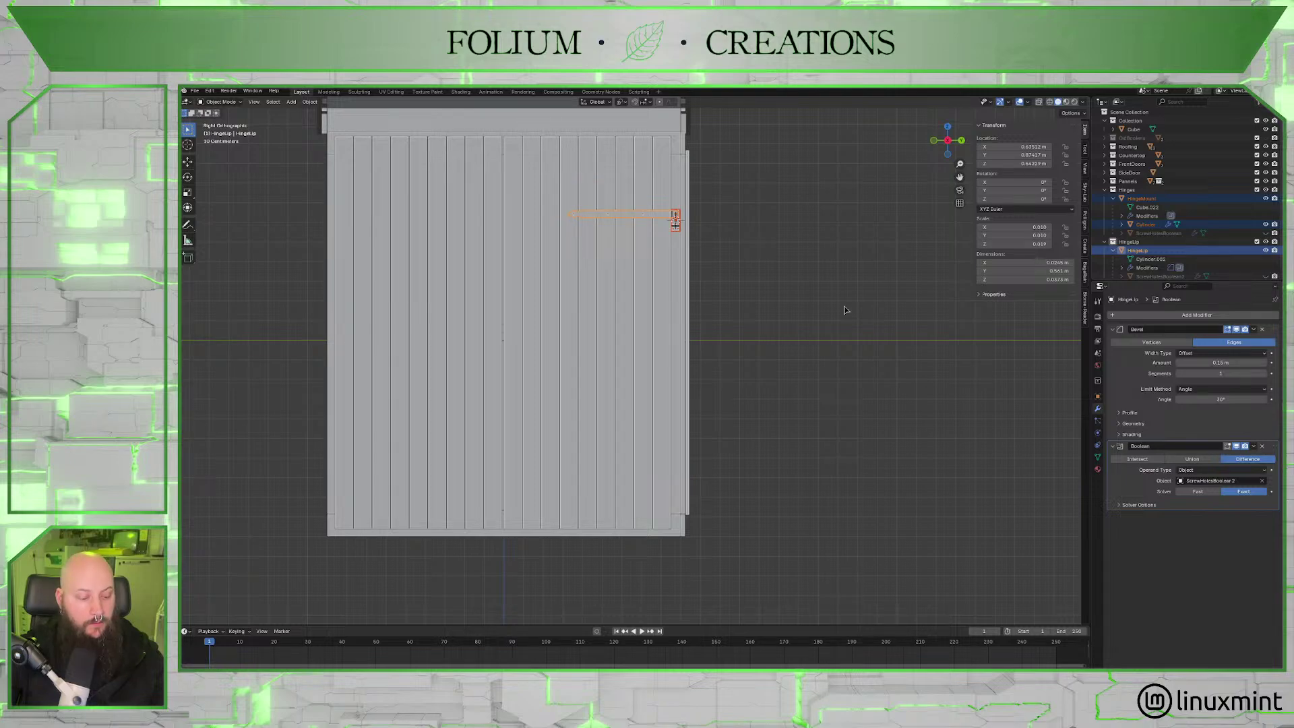
{"action": "key", "text": "shift+d"}
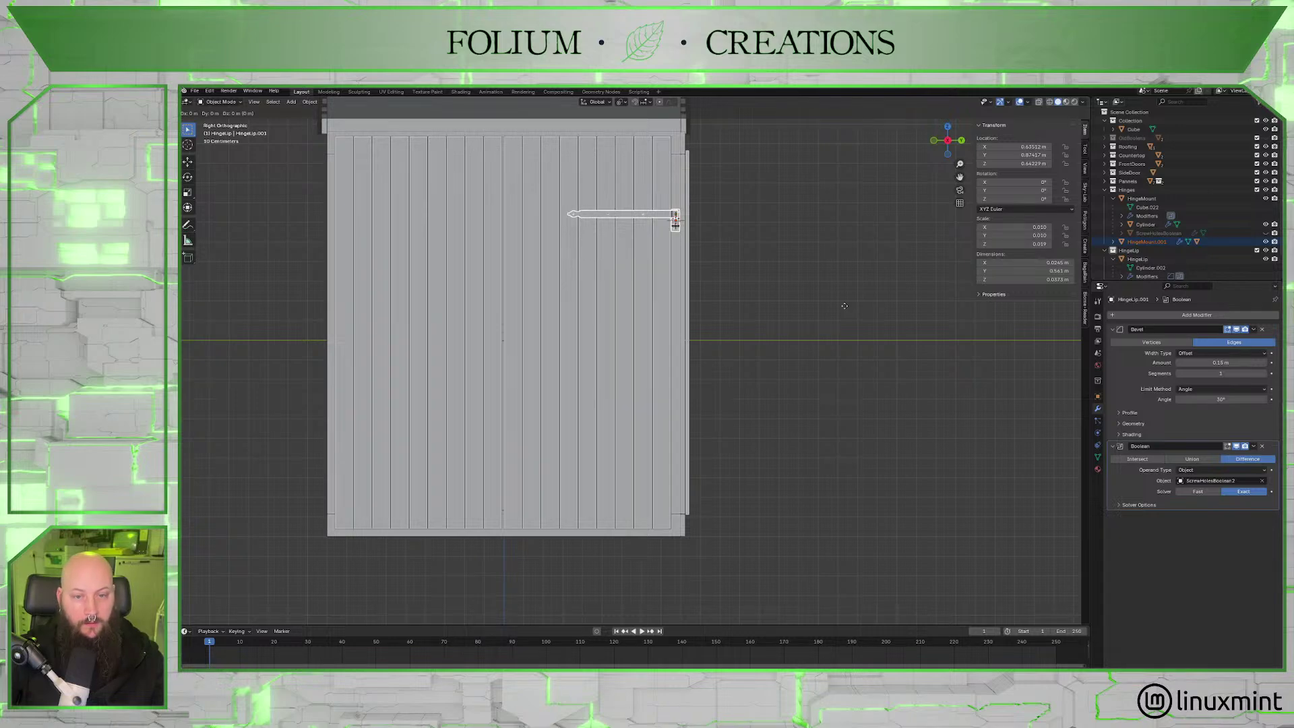
{"action": "key", "text": "z"}
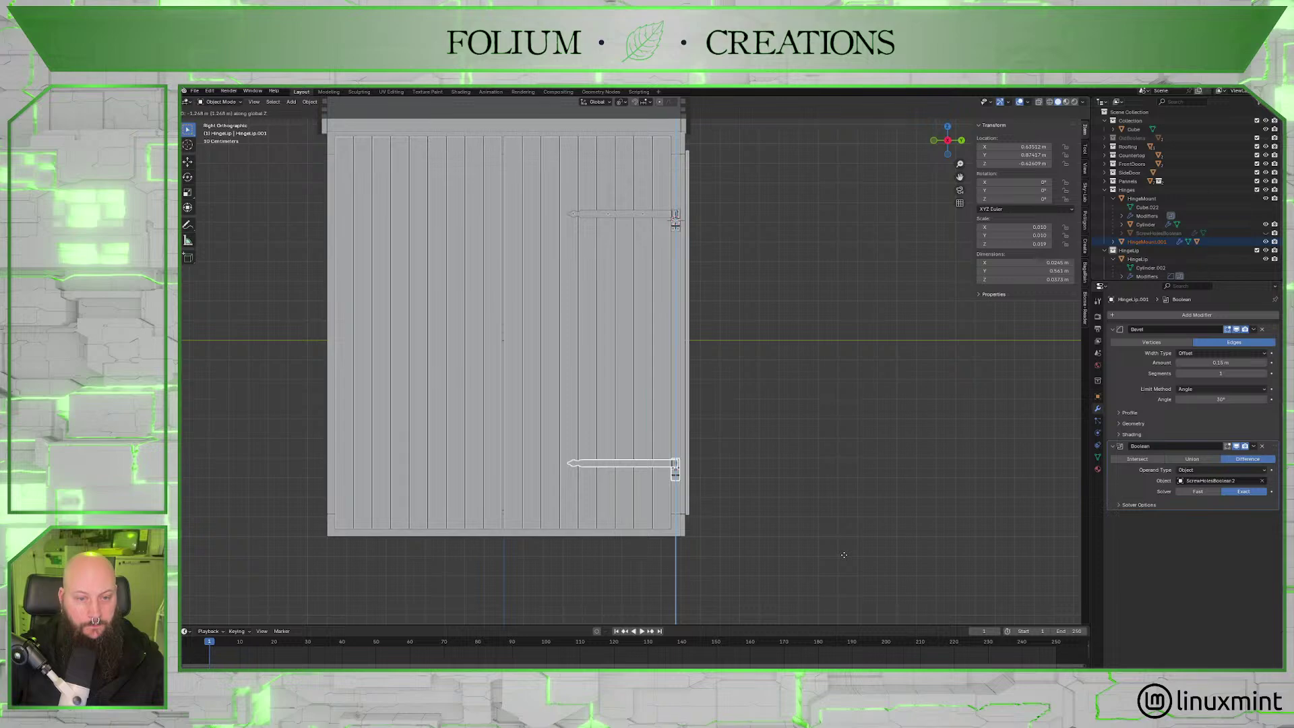
{"action": "left_click", "coordinate": [844, 548]}
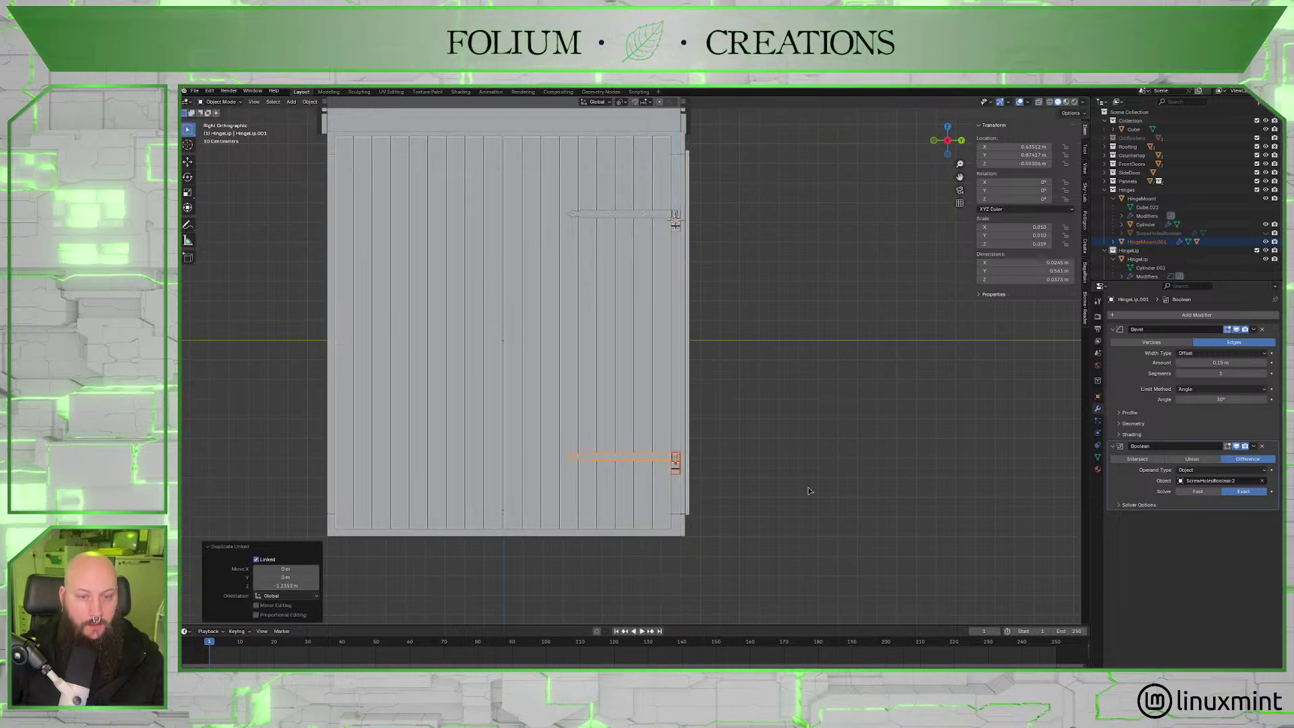
Select the upper HingeMount, HingeUp strap and Cylinder pin, try mirroring them along the global Y axis, and undo the mirror.
{"action": "middle_click_drag", "start_coordinate": [774, 386], "coordinate": [766, 412]}
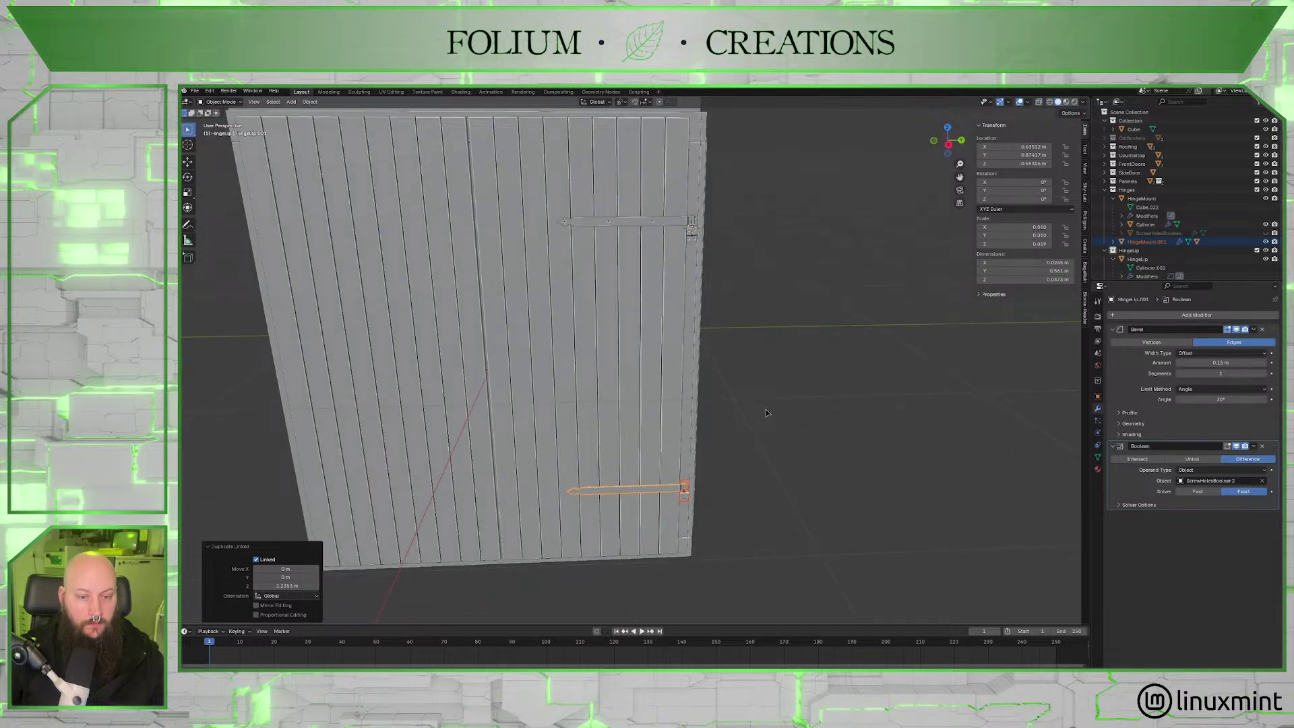
{"action": "middle_click_drag", "start_coordinate": [754, 406], "coordinate": [798, 334]}
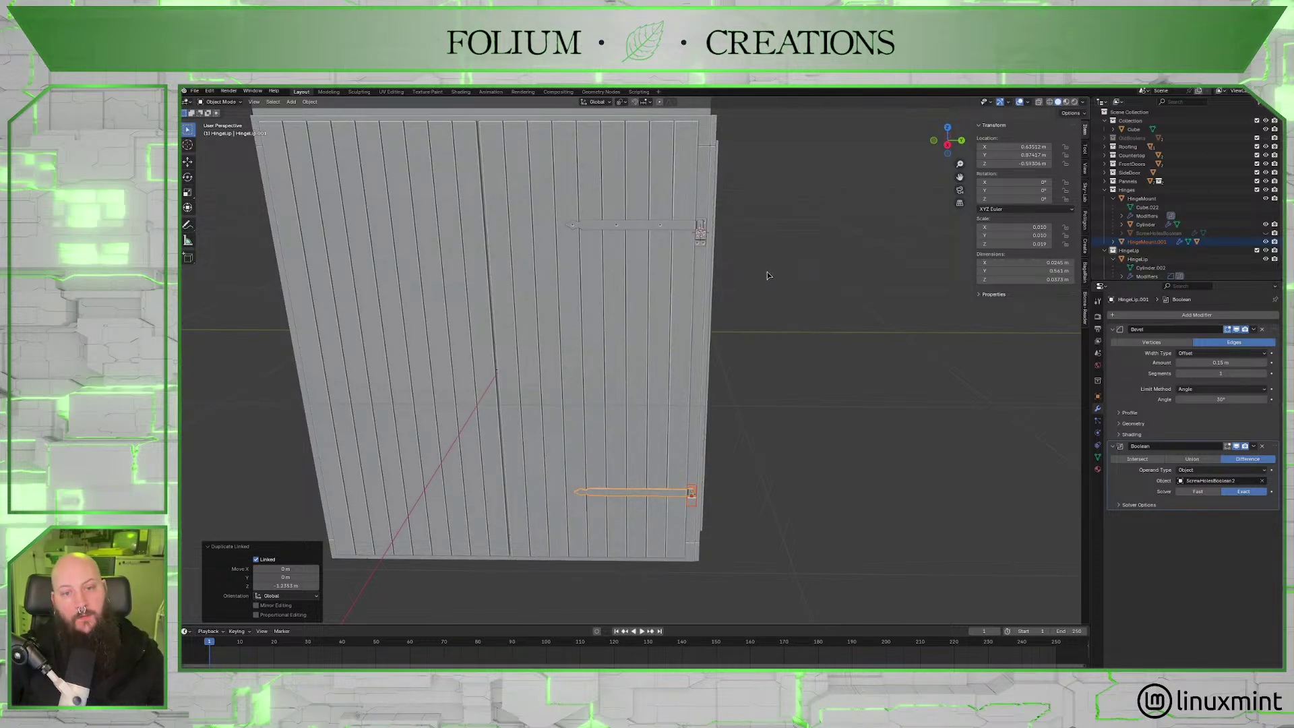
{"action": "middle_click_drag", "start_coordinate": [767, 275], "coordinate": [725, 325]}
{"action": "scroll", "coordinate": [768, 299], "scroll_direction": "up", "scroll_amount": 2}
{"action": "left_click", "coordinate": [642, 299]}
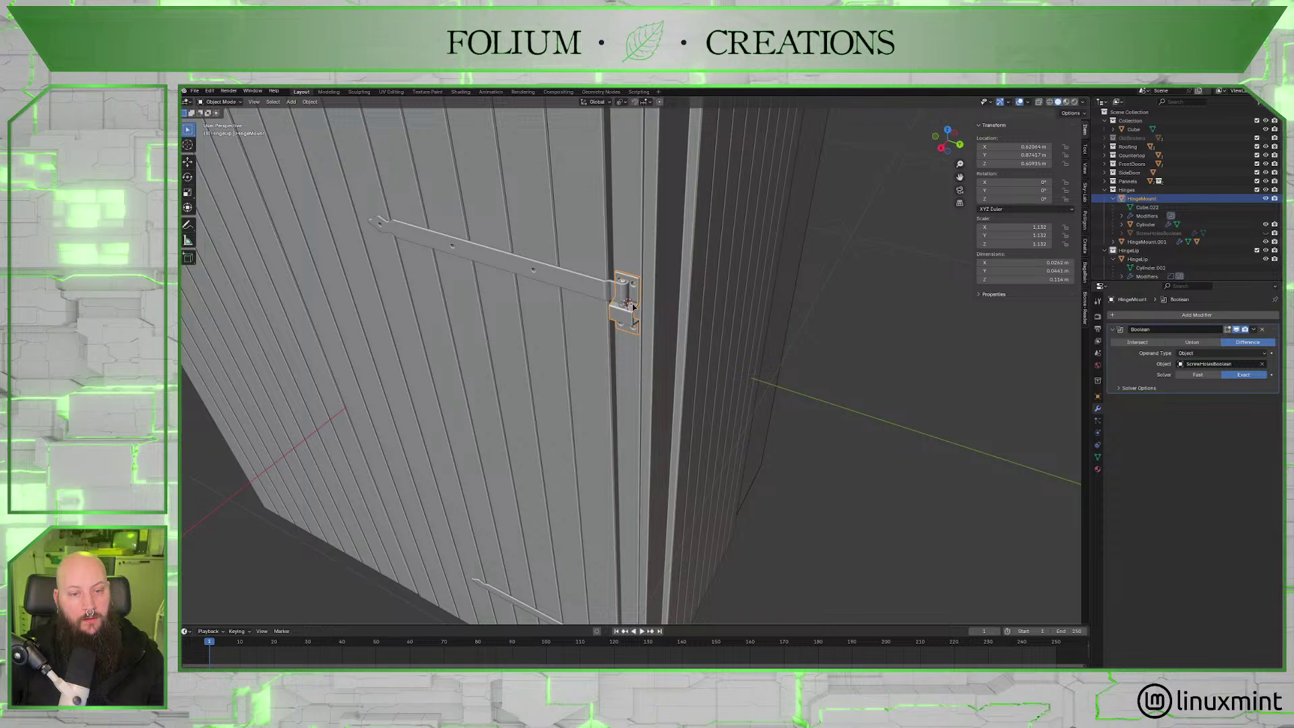
{"action": "left_click", "coordinate": [622, 308]}
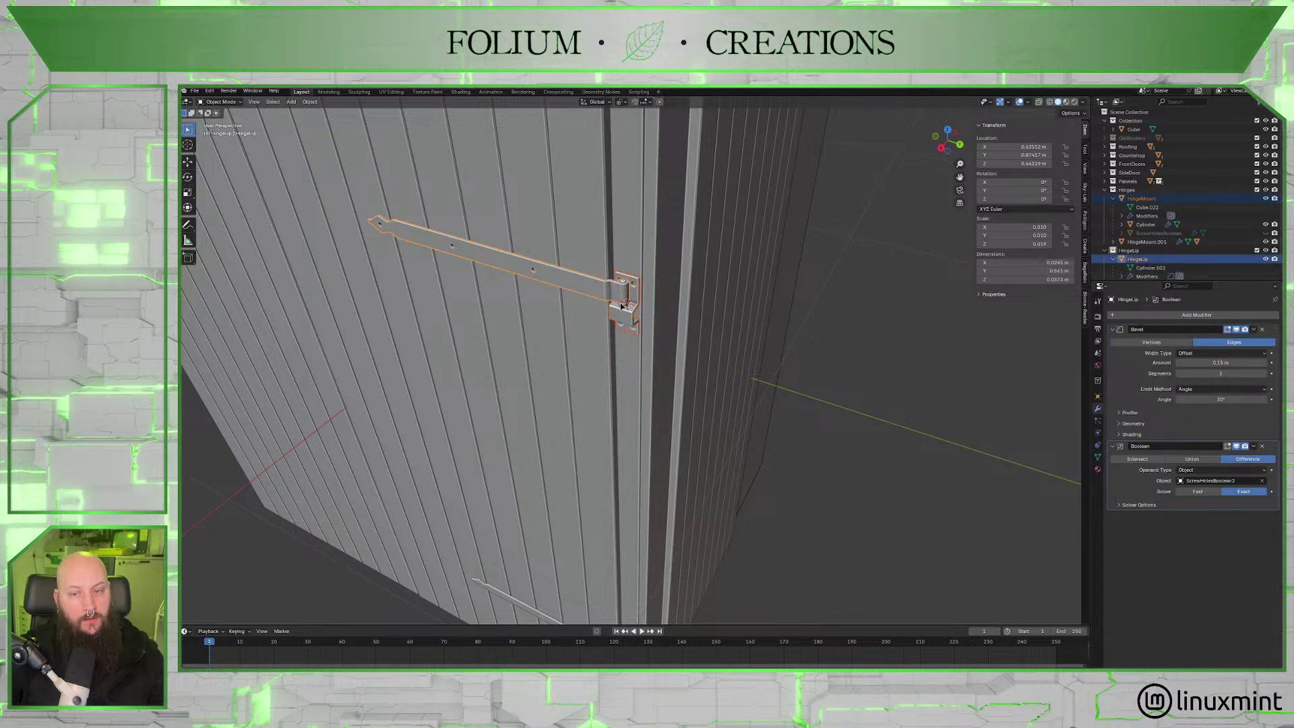
{"action": "middle_click_drag", "start_coordinate": [615, 308], "coordinate": [418, 222]}
{"action": "left_click", "coordinate": [415, 221]}
{"action": "scroll", "coordinate": [414, 220], "scroll_direction": "down", "scroll_amount": 8}
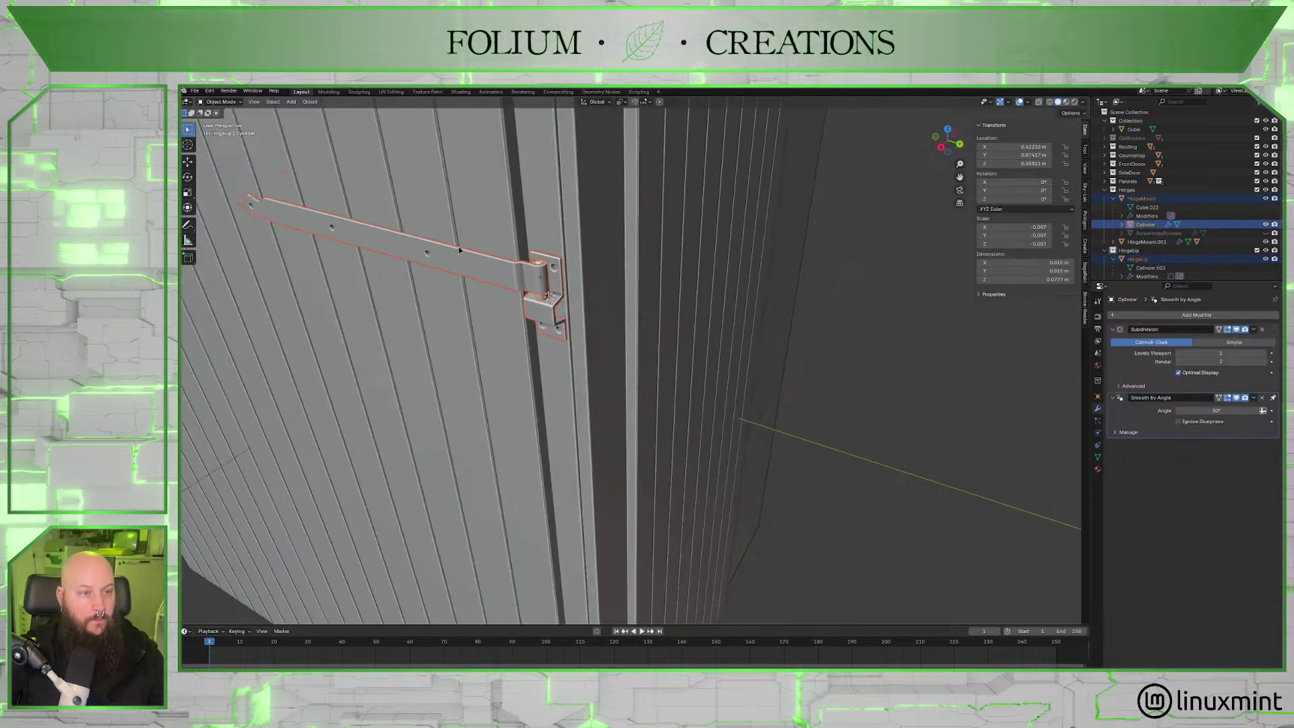
{"action": "right_click", "coordinate": [572, 253]}
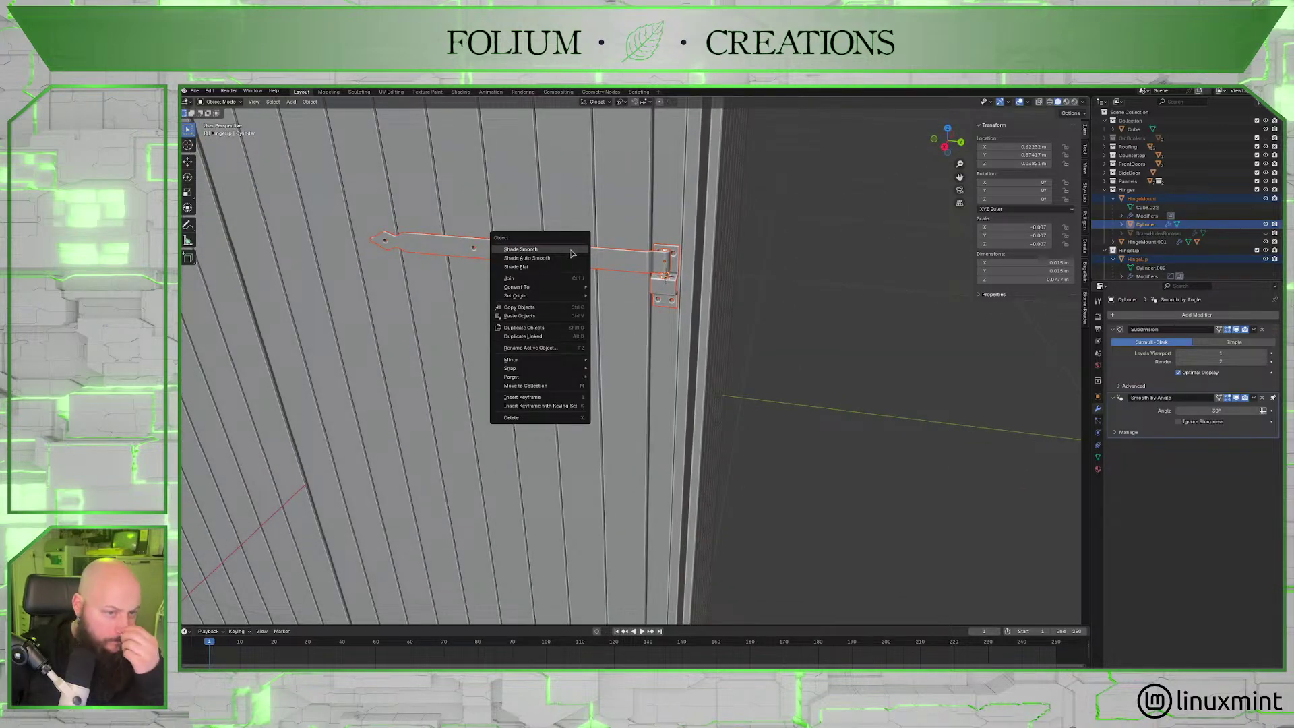
{"action": "mouse_move", "coordinate": [564, 364]}
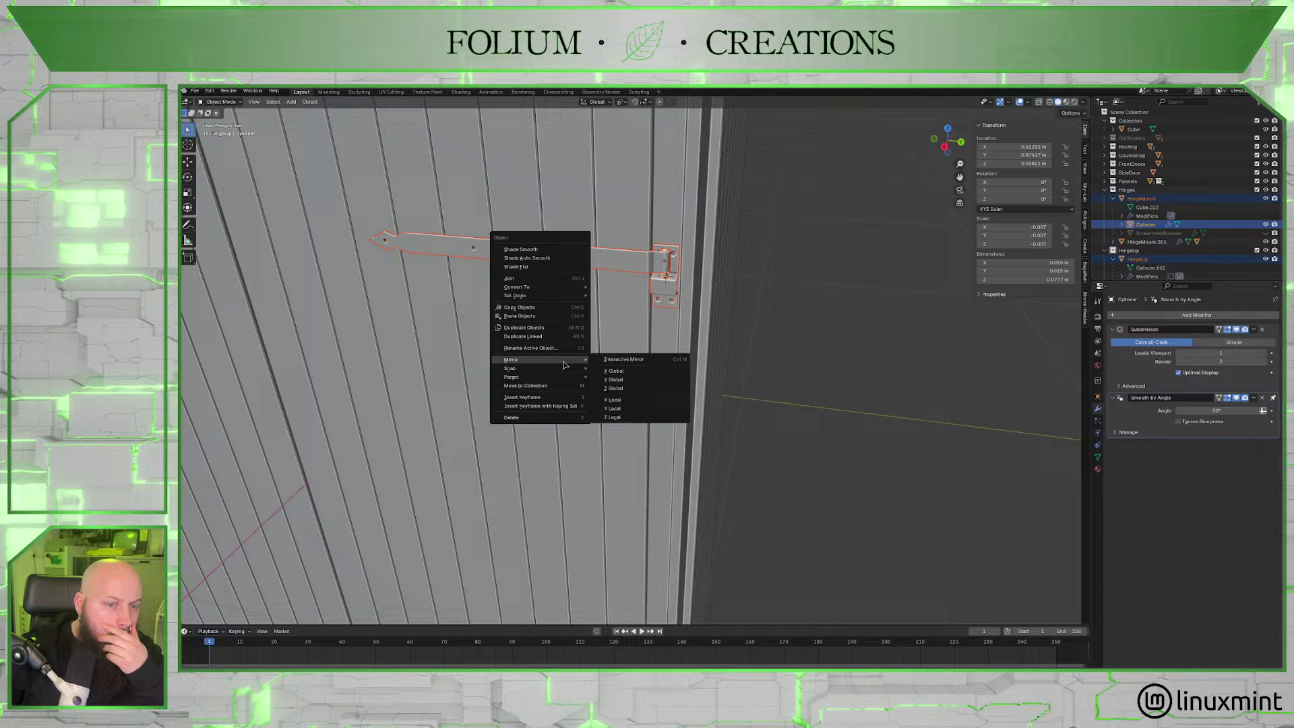
{"action": "left_click", "coordinate": [636, 380]}
{"action": "scroll", "coordinate": [636, 381], "scroll_direction": "down", "scroll_amount": 7}
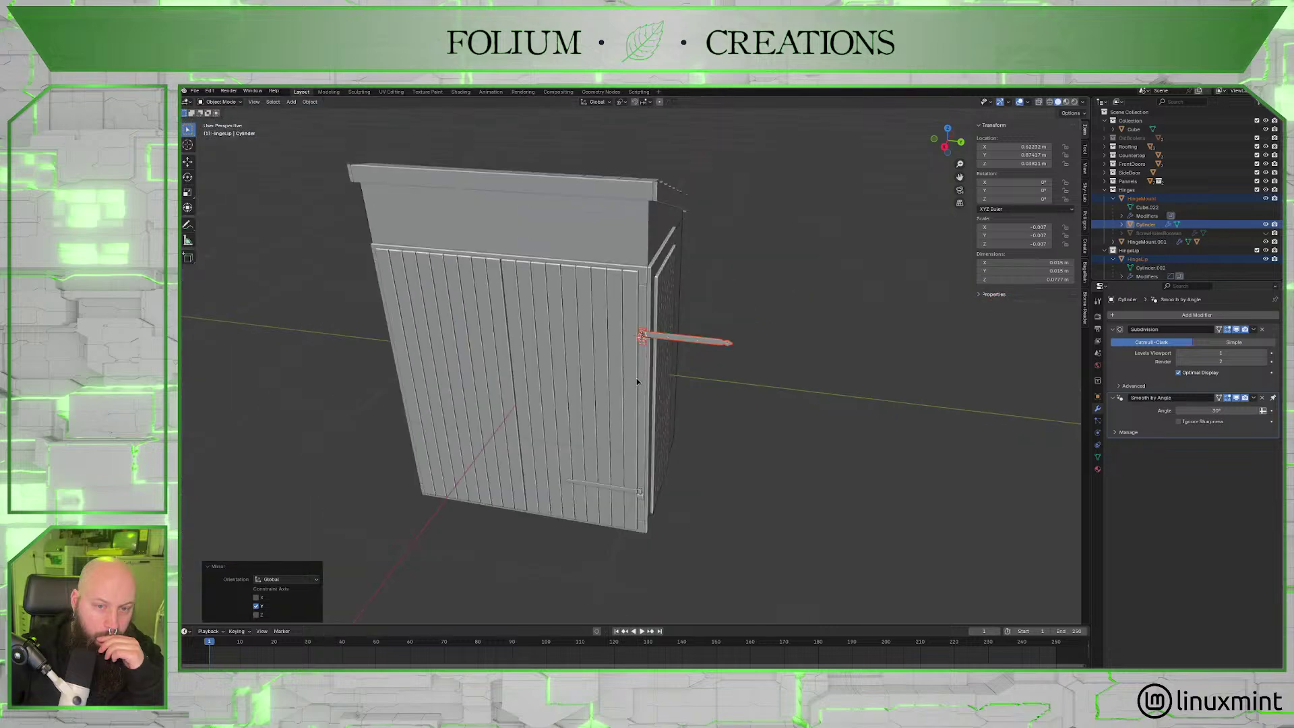
{"action": "scroll", "coordinate": [697, 380], "scroll_direction": "up", "scroll_amount": 5}
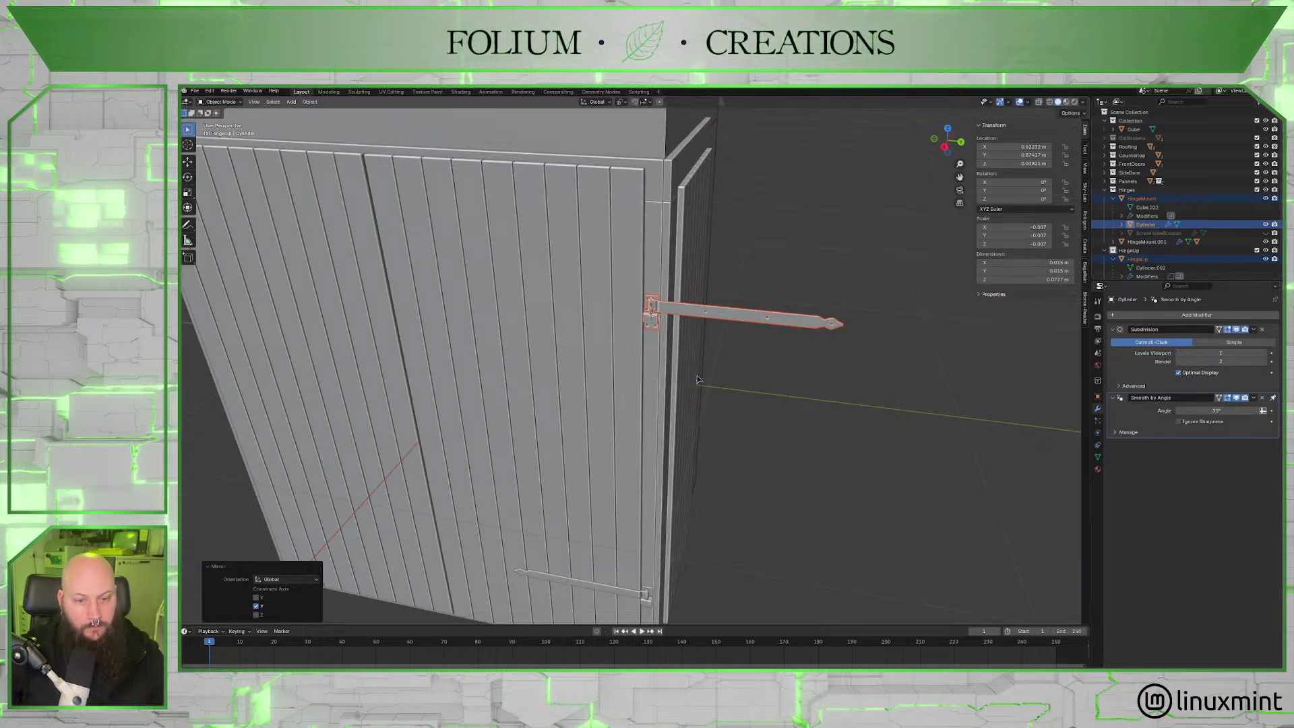
{"action": "key", "text": "ctrl+z"}
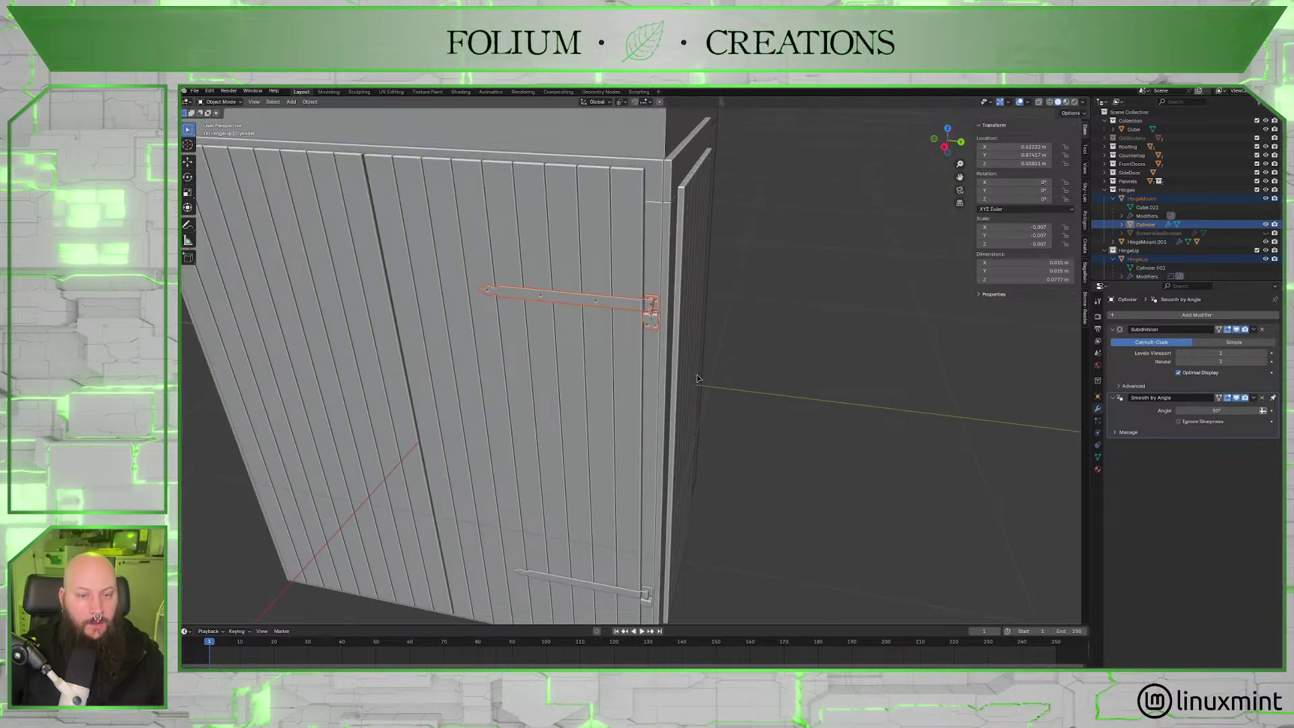
Examine the lower hinge copy up close, selecting its strap and mount to check its screw holes and modifiers.
{"action": "middle_click_drag", "start_coordinate": [698, 378], "coordinate": [866, 274]}
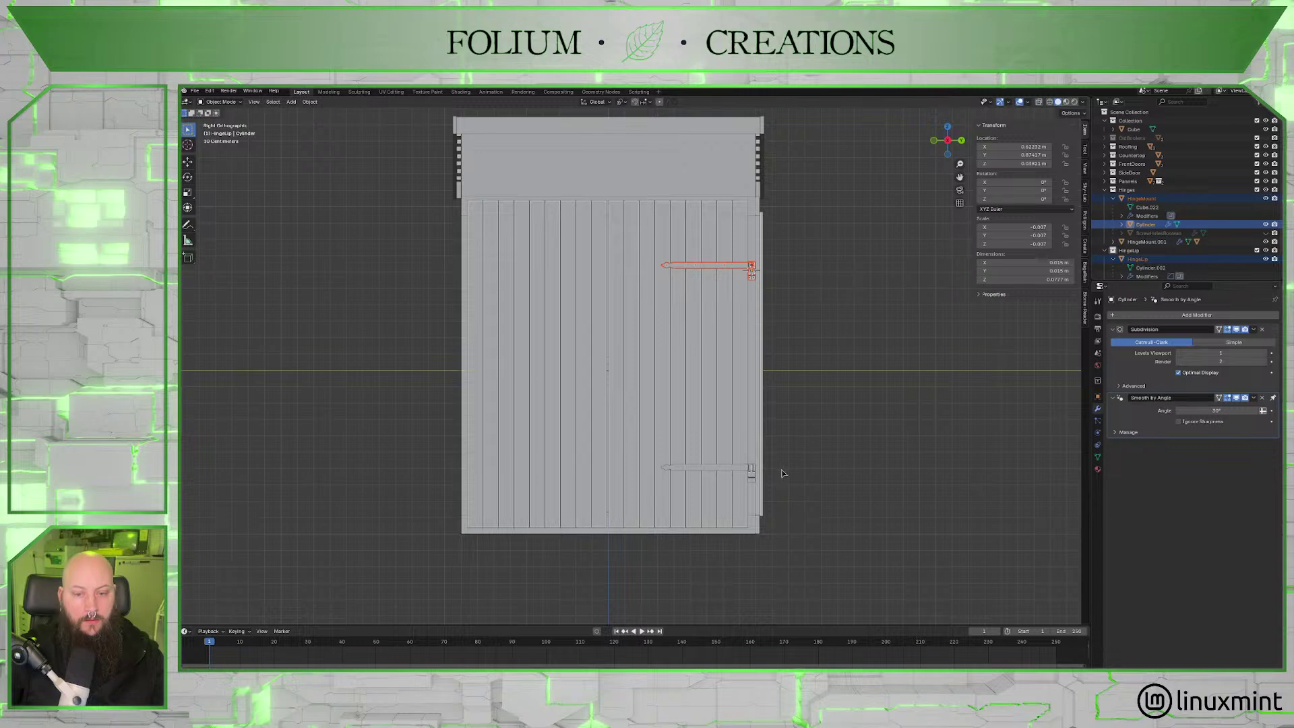
{"action": "scroll", "coordinate": [775, 404], "scroll_direction": "up", "scroll_amount": 3}
{"action": "scroll", "coordinate": [705, 414], "scroll_direction": "up", "scroll_amount": 1}
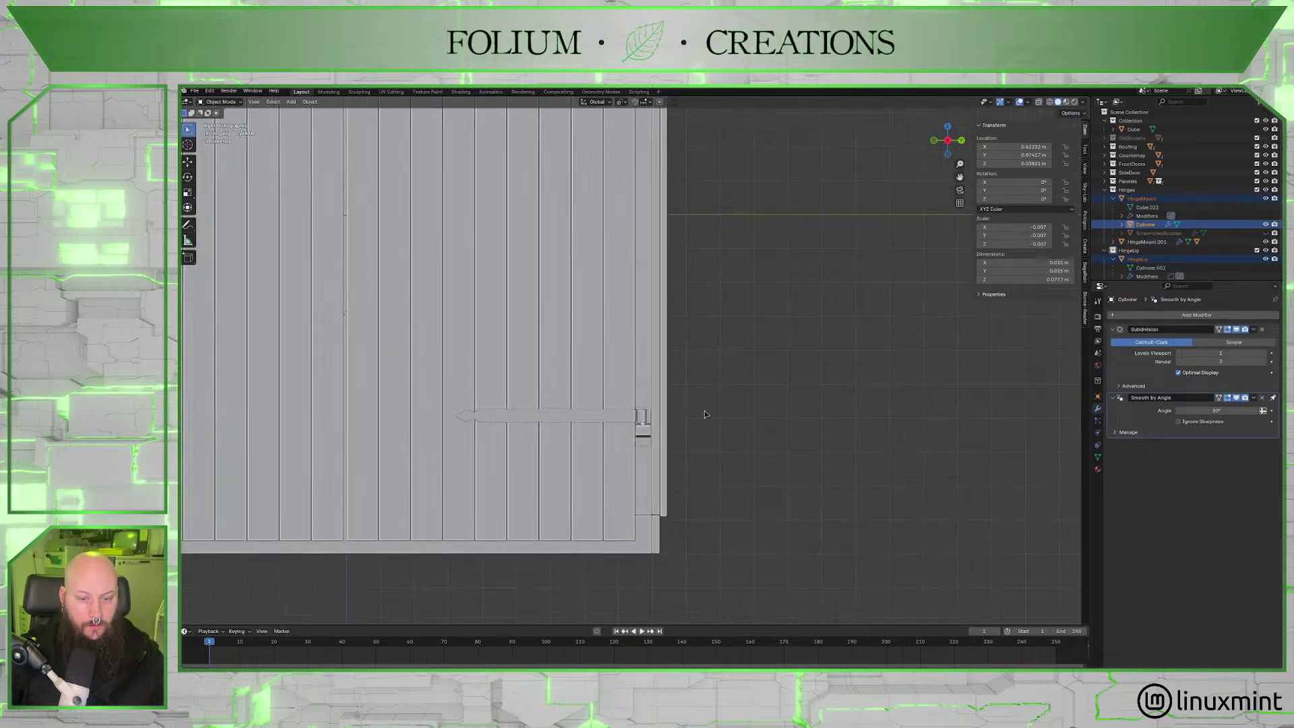
{"action": "left_click", "coordinate": [643, 428]}
{"action": "left_click", "coordinate": [637, 426]}
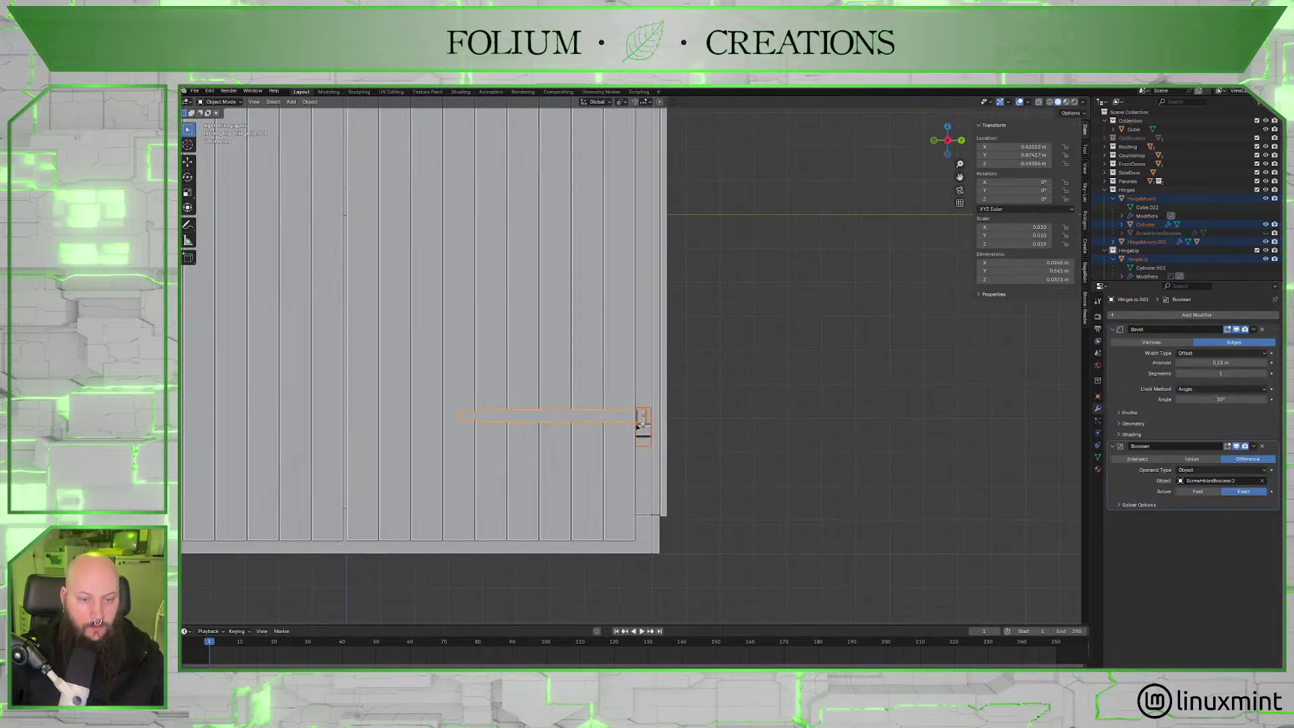
{"action": "middle_click_drag", "start_coordinate": [690, 439], "coordinate": [694, 403]}
{"action": "scroll", "coordinate": [681, 429], "scroll_direction": "up", "scroll_amount": 4}
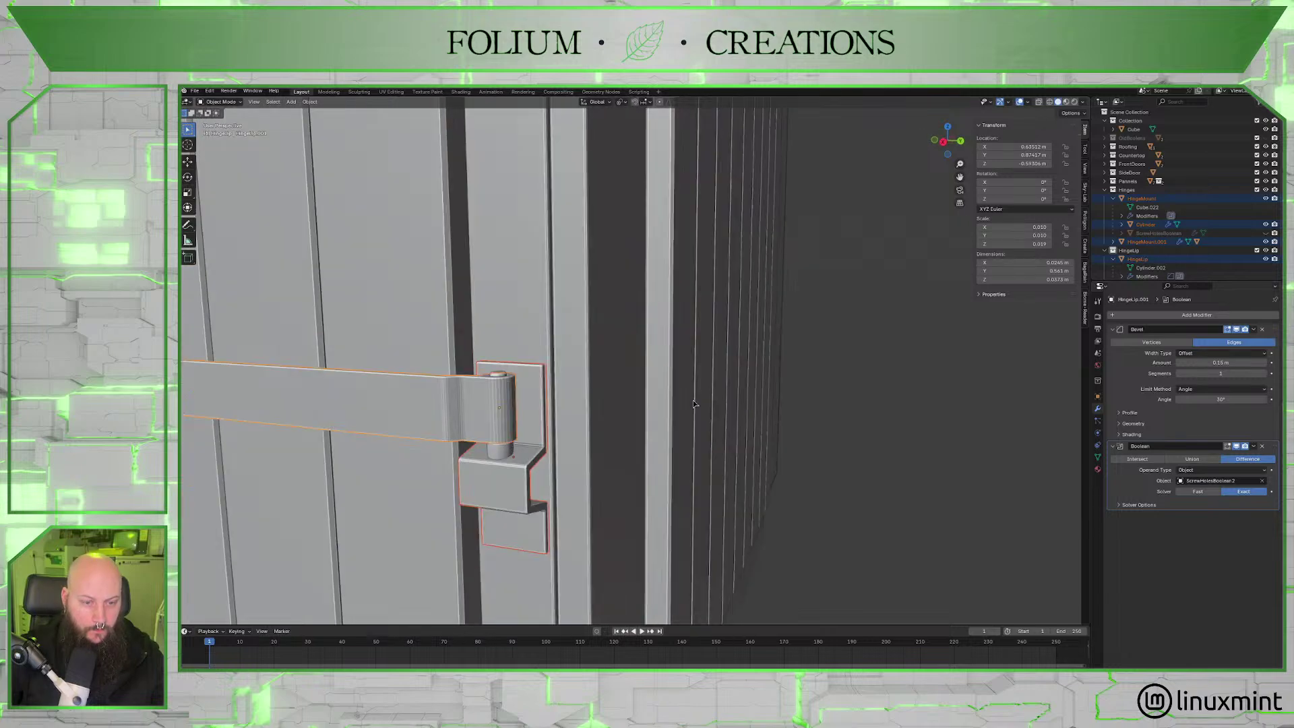
{"action": "left_click", "coordinate": [530, 443]}
{"action": "scroll", "coordinate": [737, 405], "scroll_direction": "down", "scroll_amount": 8}
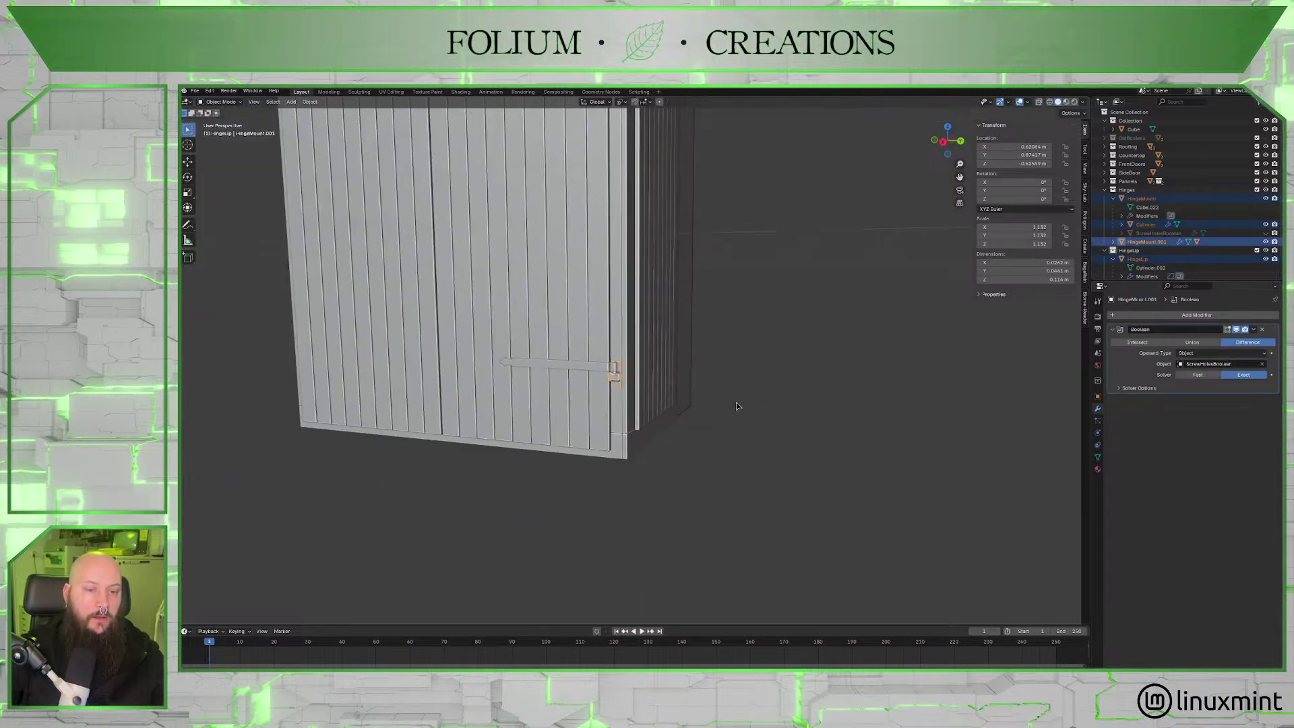
Undo the selection changes, the linked lower hinge duplicate and the hiding of the ScrewHolesBoolean cutter.
{"action": "key", "text": "ctrl+z"}
{"action": "key", "text": "ctrl+z"}
{"action": "key", "text": "ctrl+z"}
{"action": "key", "text": "ctrl+z"}
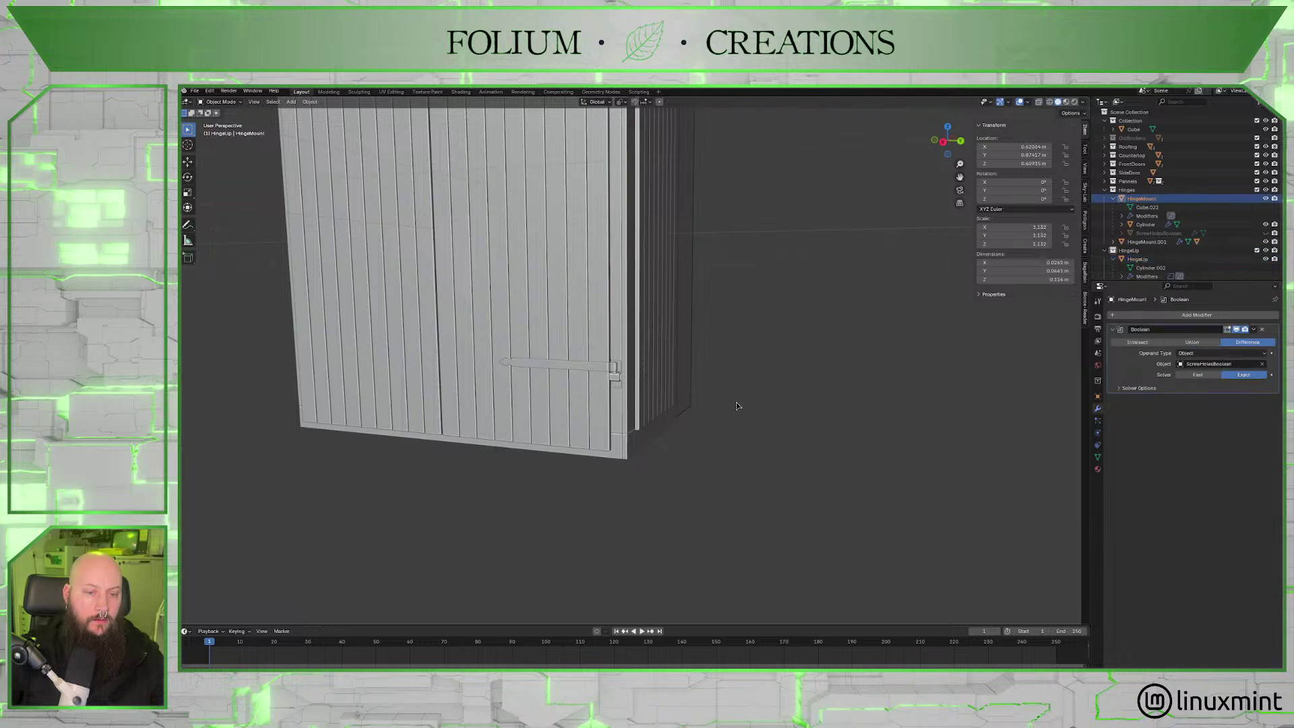
{"action": "key", "text": "ctrl+z"}
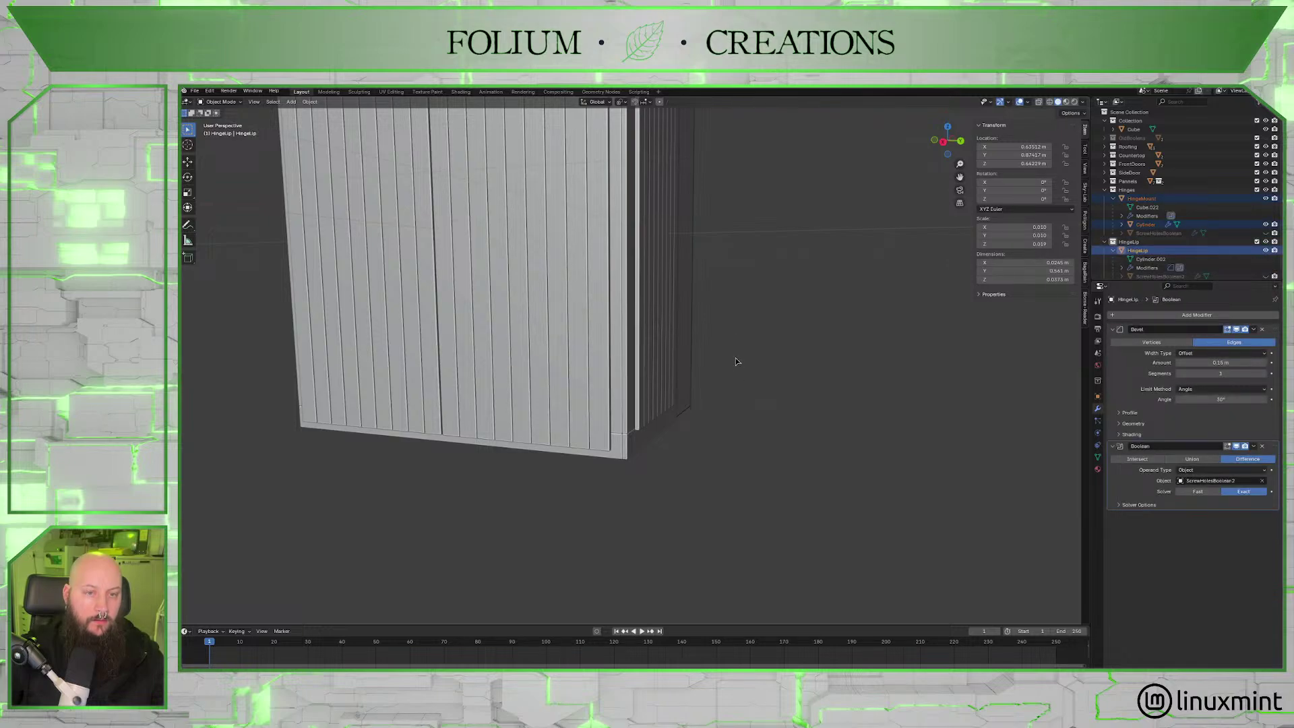
Add the ScrewHolesBoolean and ScrewHolesBoolean2 cutters to the selection of HingeMount, the Cylinder pin and the HingeUp strap.
{"action": "scroll", "coordinate": [737, 298], "scroll_direction": "up", "scroll_amount": 8}
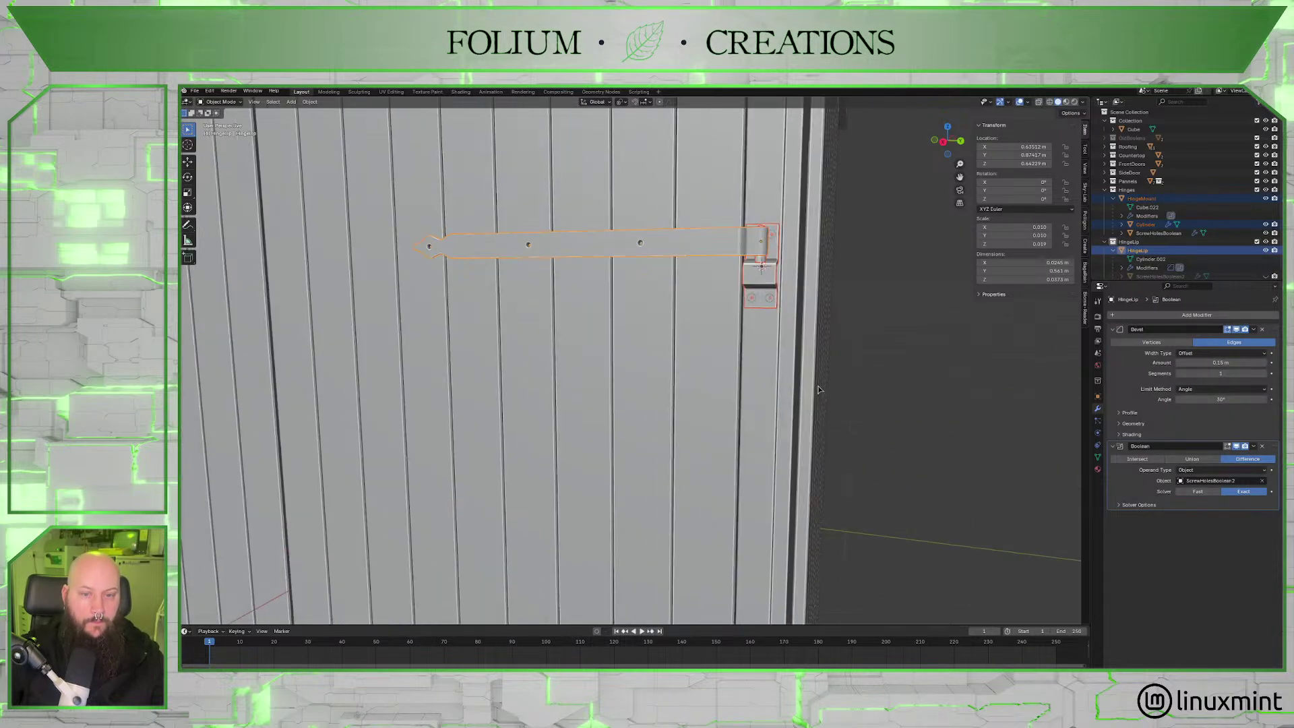
{"action": "middle_click_drag", "start_coordinate": [817, 389], "coordinate": [679, 476]}
{"action": "scroll", "coordinate": [802, 445], "scroll_direction": "up", "scroll_amount": 4}
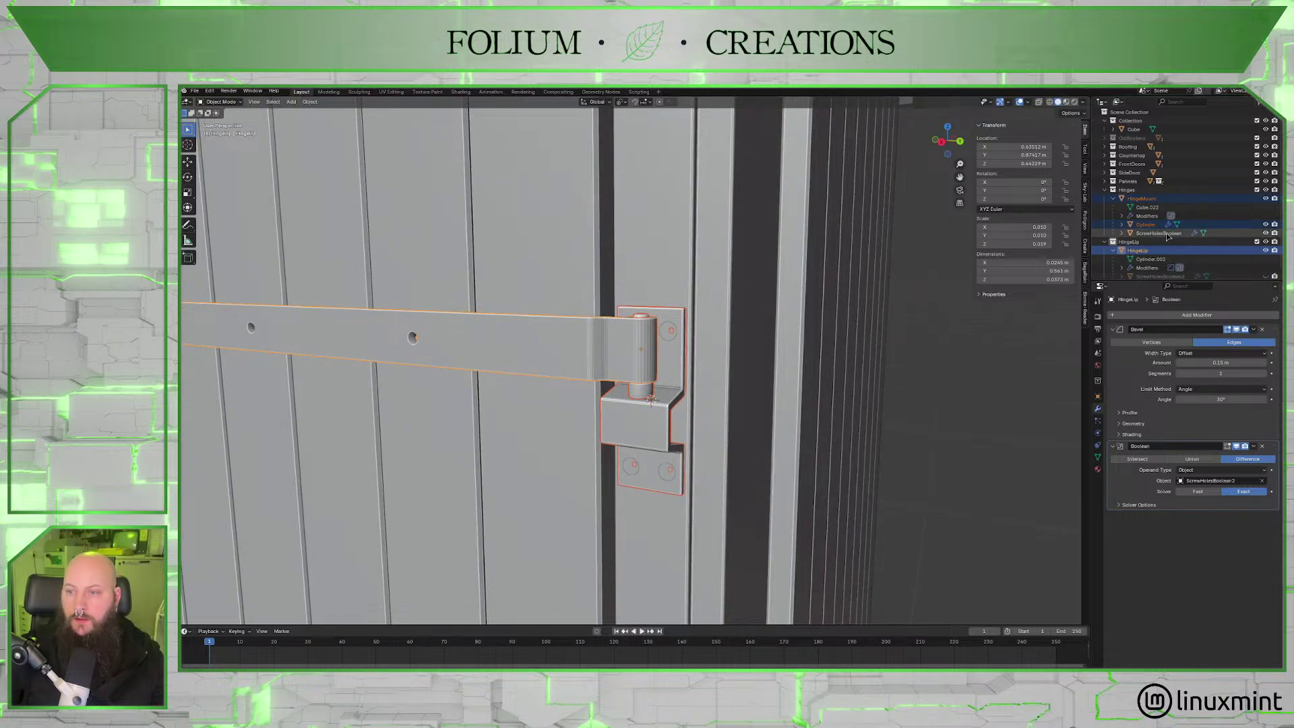
{"action": "left_click", "coordinate": [1157, 233], "text": "ctrl"}
{"action": "scroll", "coordinate": [1157, 243], "scroll_direction": "down", "scroll_amount": 1}
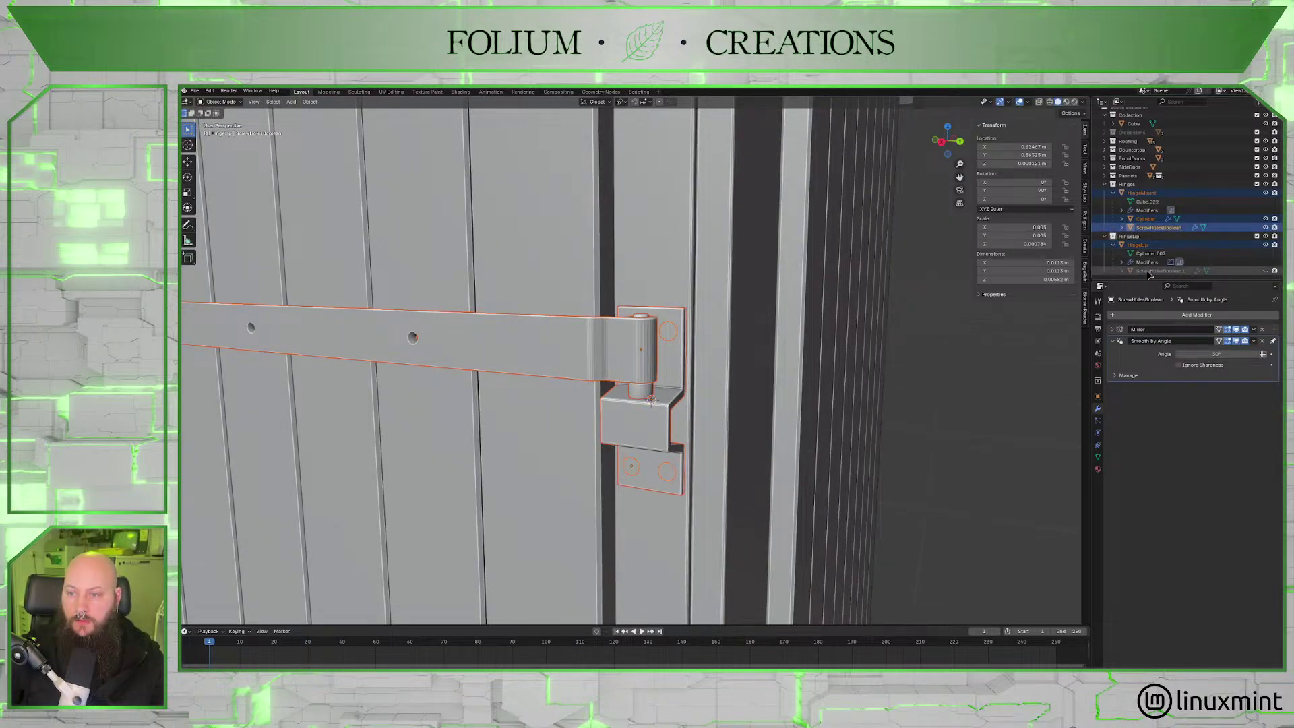
{"action": "left_click", "coordinate": [1150, 271], "text": "ctrl"}
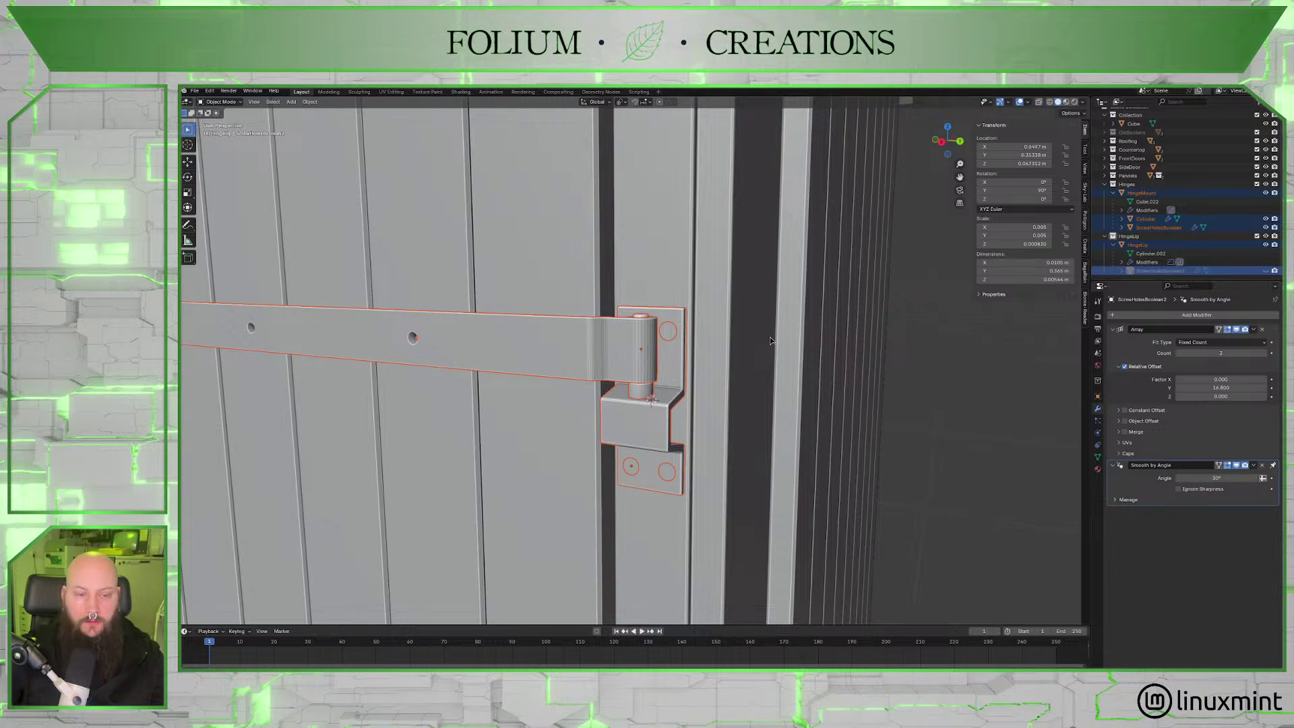
Unhide the ScrewHolesBoolean2 cutter, include it in the hinge selection, and make a linked duplicate about 1.19 m lower along global Z.
{"action": "left_click", "coordinate": [1265, 271]}
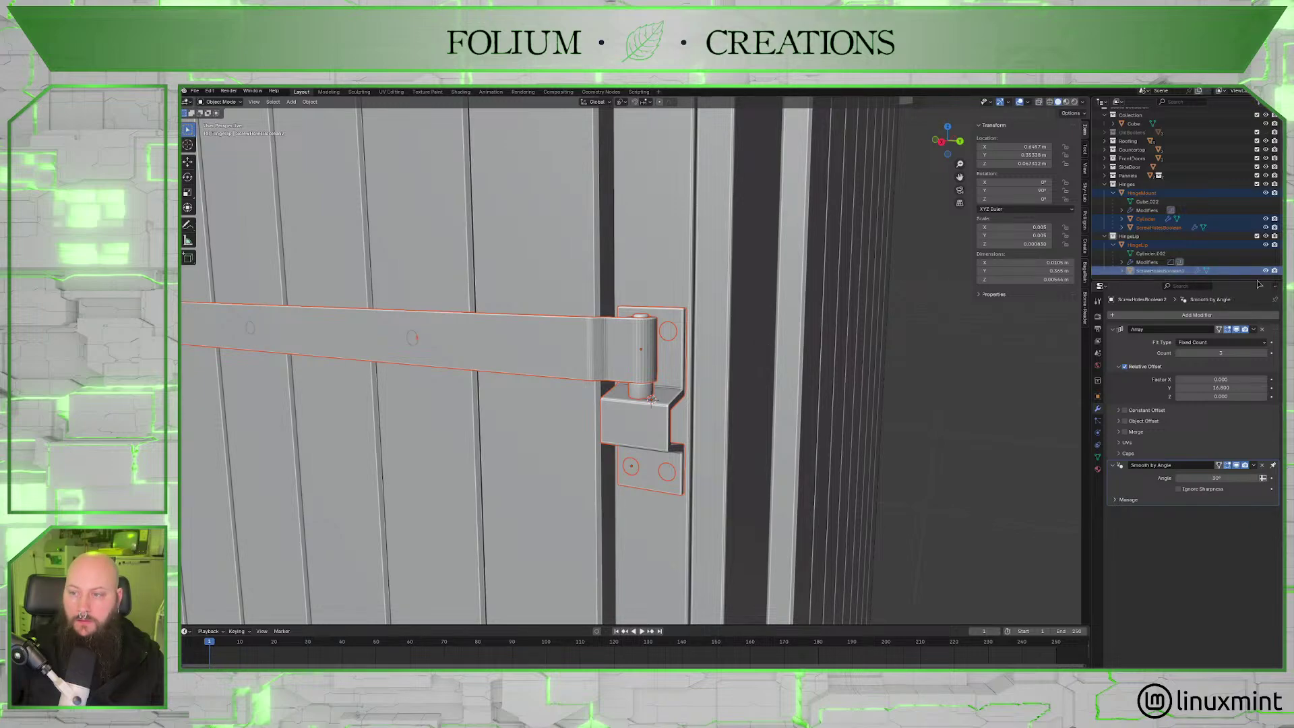
{"action": "left_click", "coordinate": [1141, 273], "text": "ctrl"}
{"action": "scroll", "coordinate": [900, 363], "scroll_direction": "down", "scroll_amount": 10}
{"action": "middle_click_drag", "start_coordinate": [680, 482], "coordinate": [839, 344], "text": "shift"}
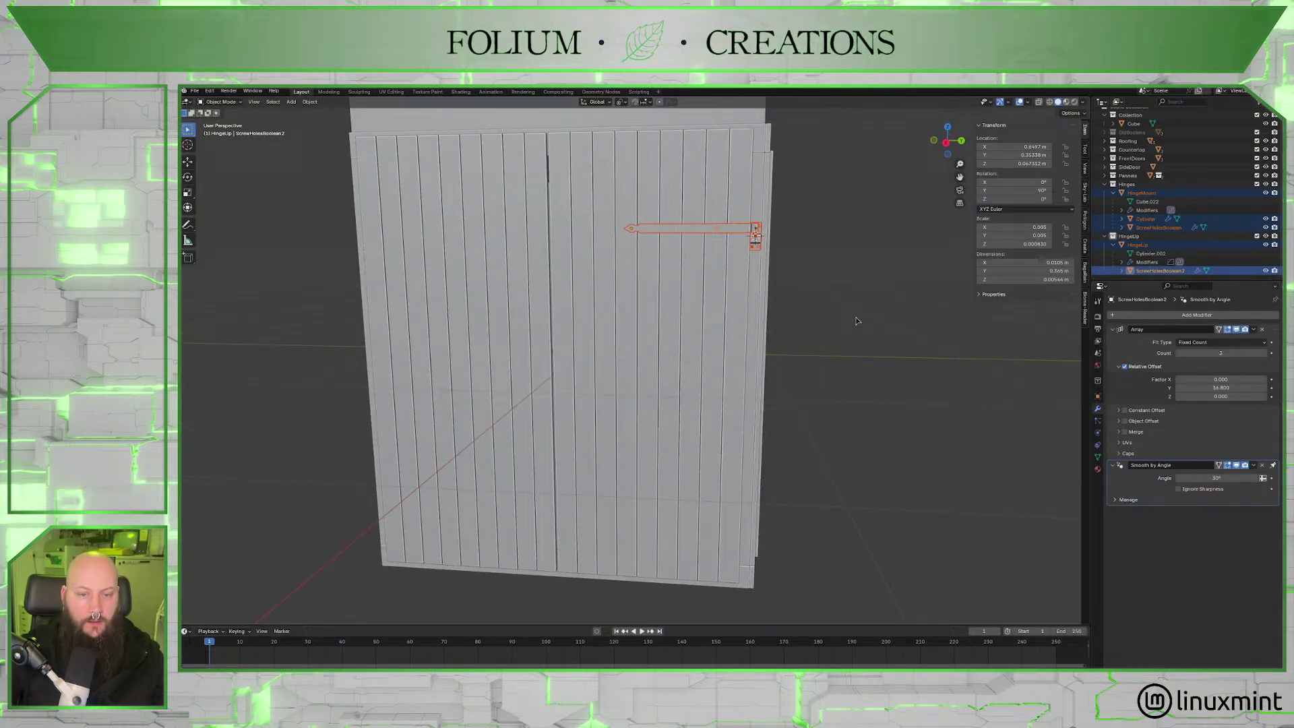
{"action": "left_click", "coordinate": [949, 141]}
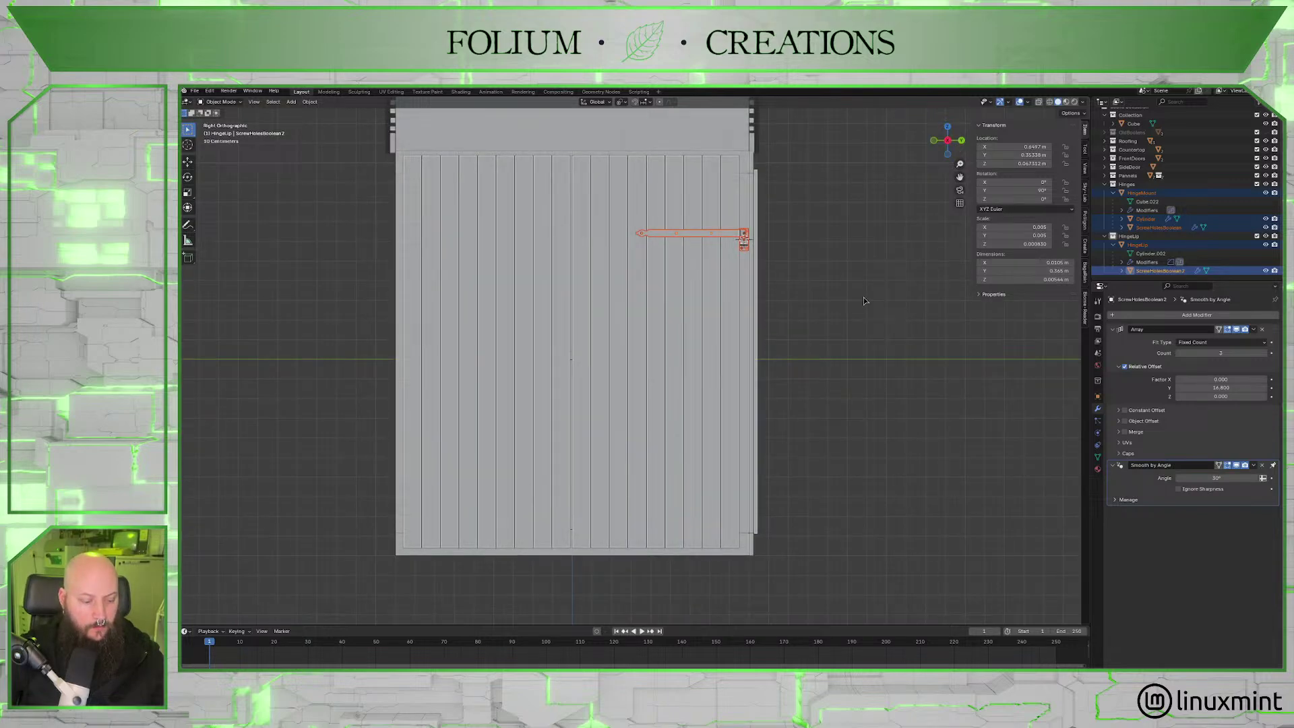
{"action": "key", "text": "shift+d"}
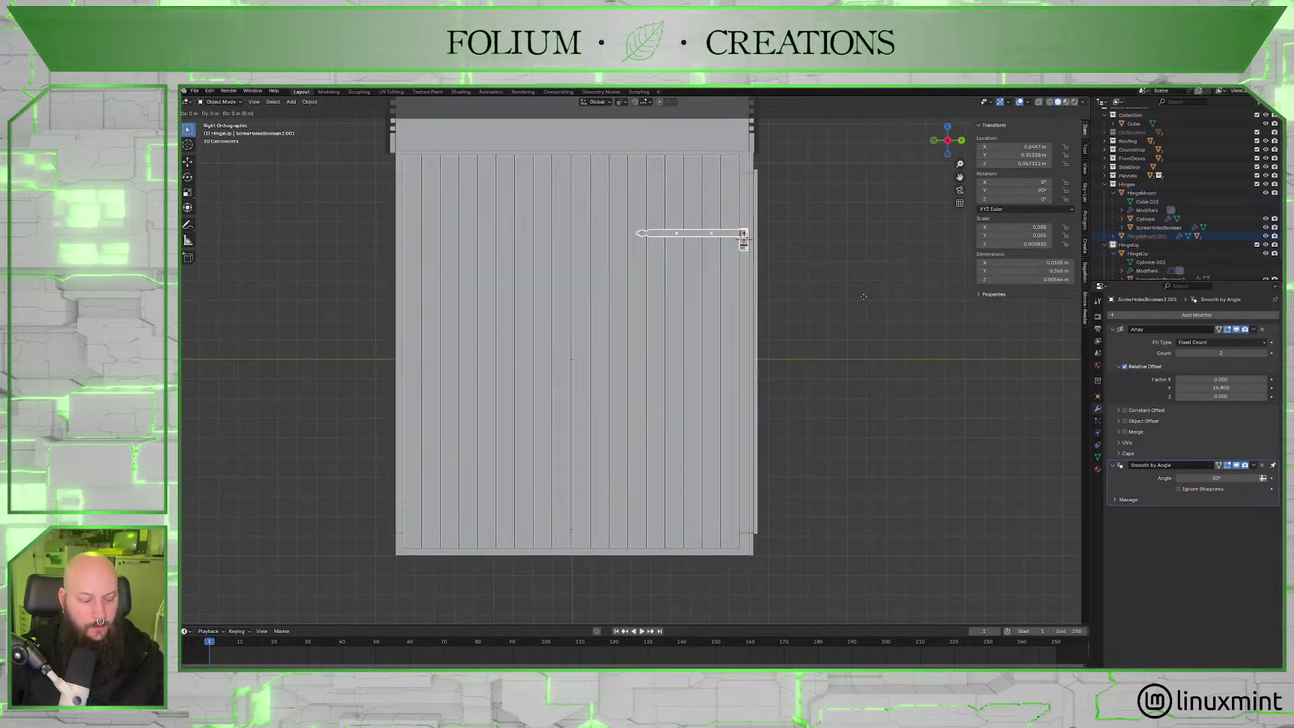
{"action": "key", "text": "z"}
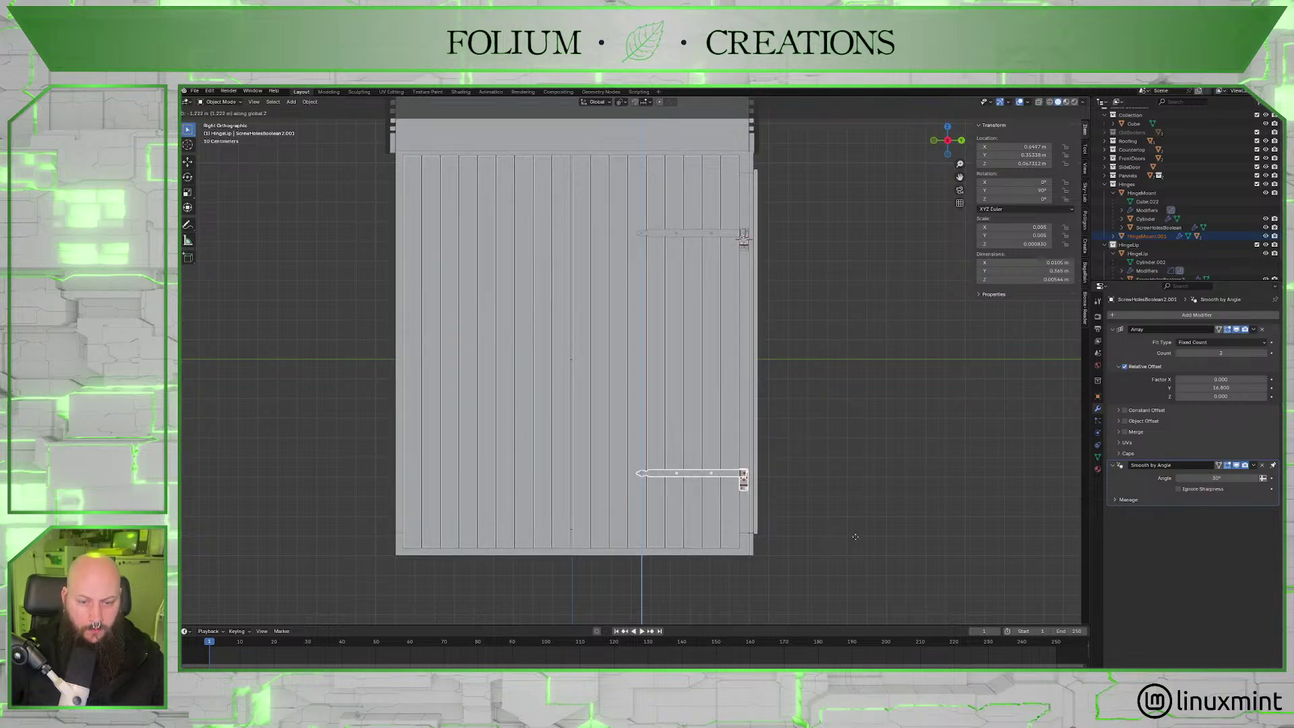
{"action": "left_click", "coordinate": [871, 535]}
{"action": "middle_click_drag", "start_coordinate": [859, 338], "coordinate": [848, 339], "text": "shift"}
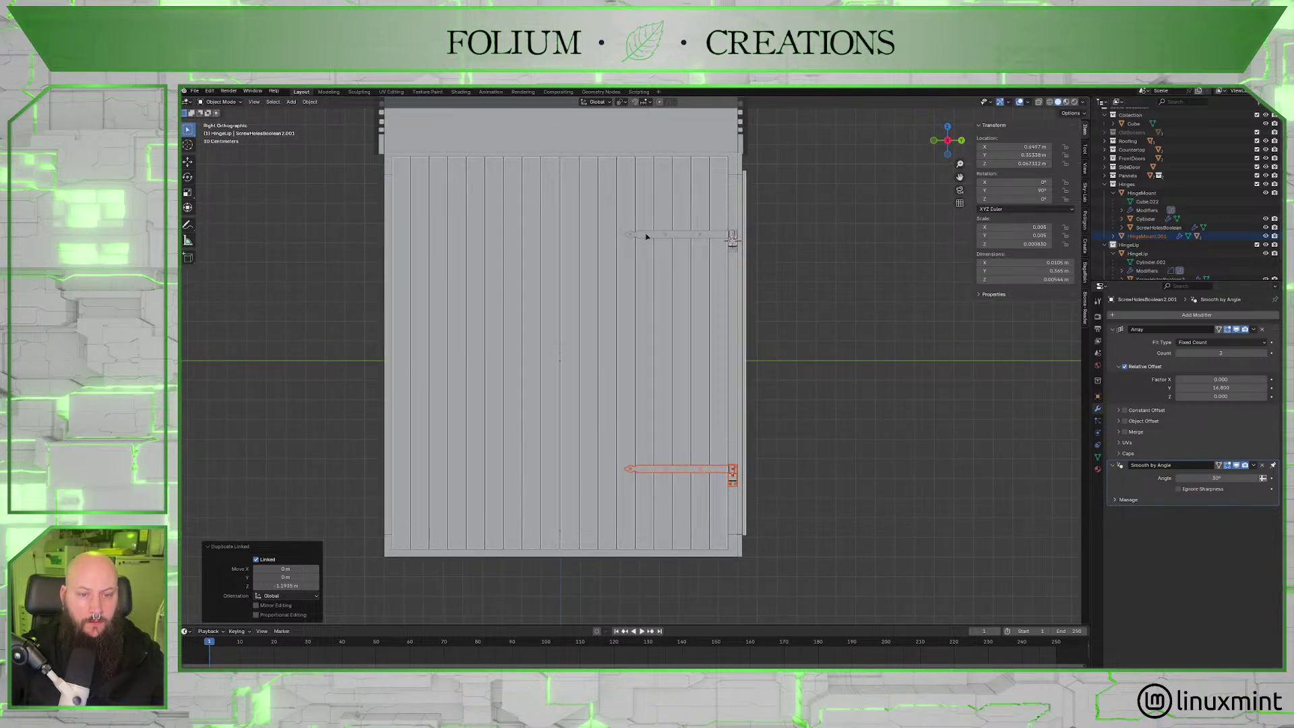
Add the upper hinge's screw-hole cutters, strap, mount and Cylinder pin to the selected lower hinge copy.
{"action": "scroll", "coordinate": [790, 361], "scroll_direction": "up", "scroll_amount": 4}
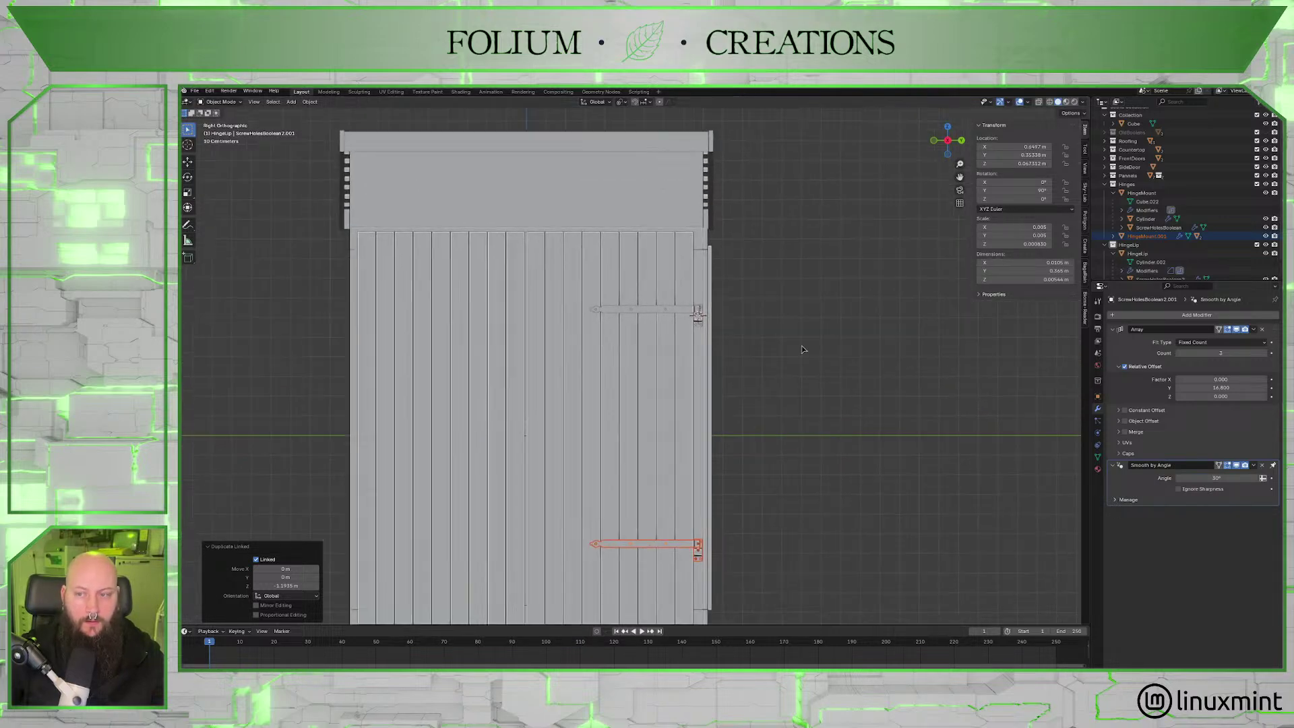
{"action": "middle_click_drag", "start_coordinate": [791, 360], "coordinate": [806, 371], "text": "shift"}
{"action": "scroll", "coordinate": [810, 382], "scroll_direction": "up", "scroll_amount": 2}
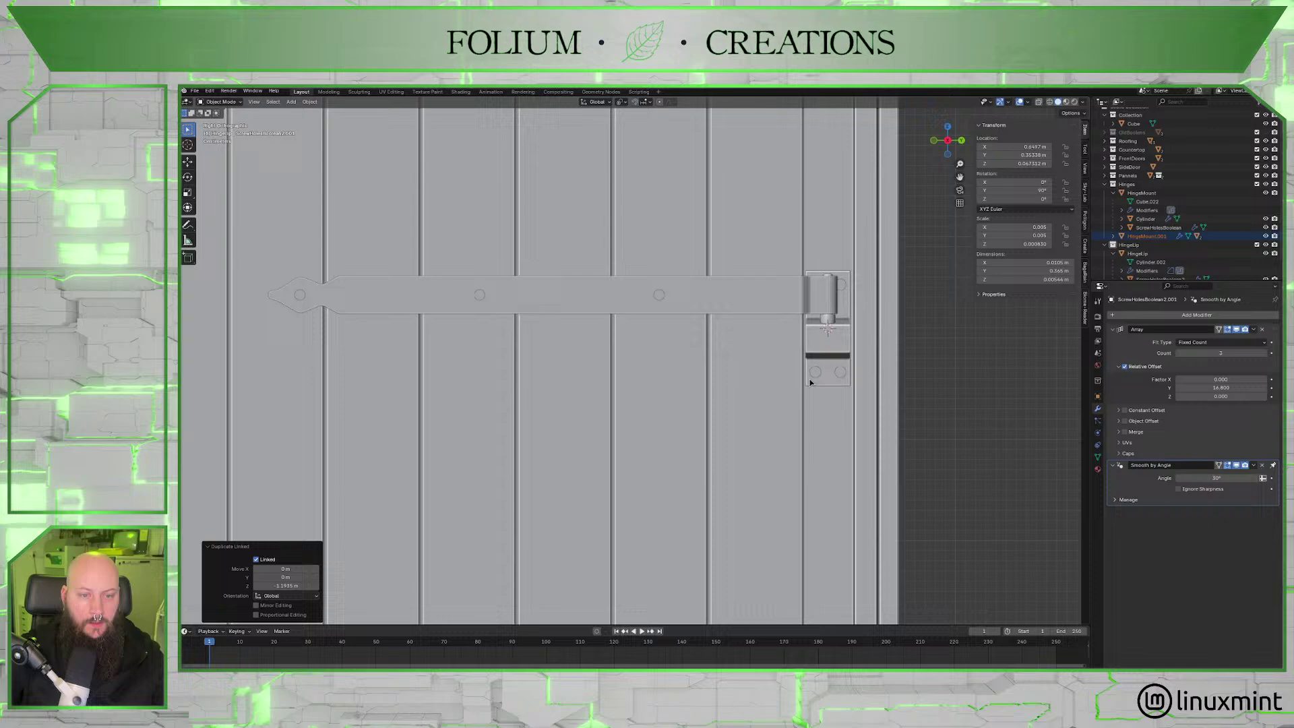
{"action": "left_click", "coordinate": [667, 297]}
{"action": "left_click", "coordinate": [842, 287], "text": "shift"}
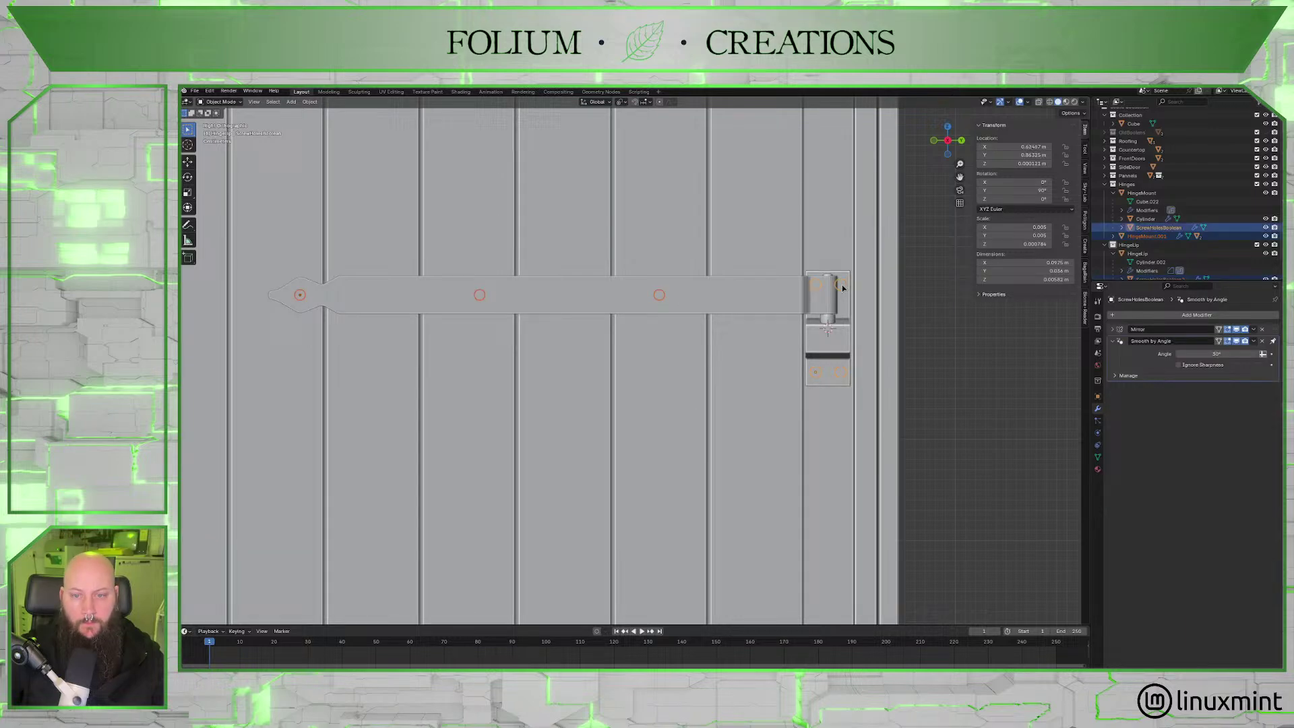
{"action": "left_click", "coordinate": [841, 339], "text": "shift"}
{"action": "left_click", "coordinate": [824, 347], "text": "shift"}
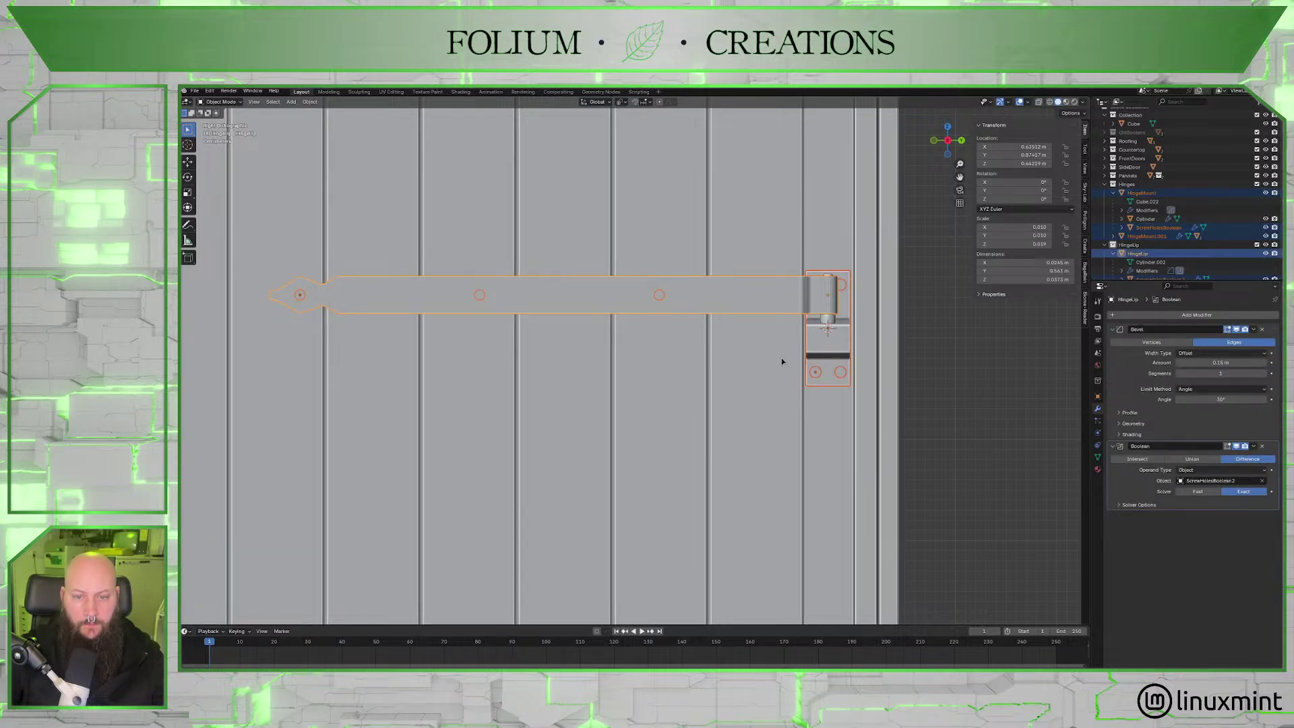
{"action": "middle_click_drag", "start_coordinate": [895, 349], "coordinate": [806, 365]}
{"action": "left_click", "coordinate": [916, 365], "text": "shift"}
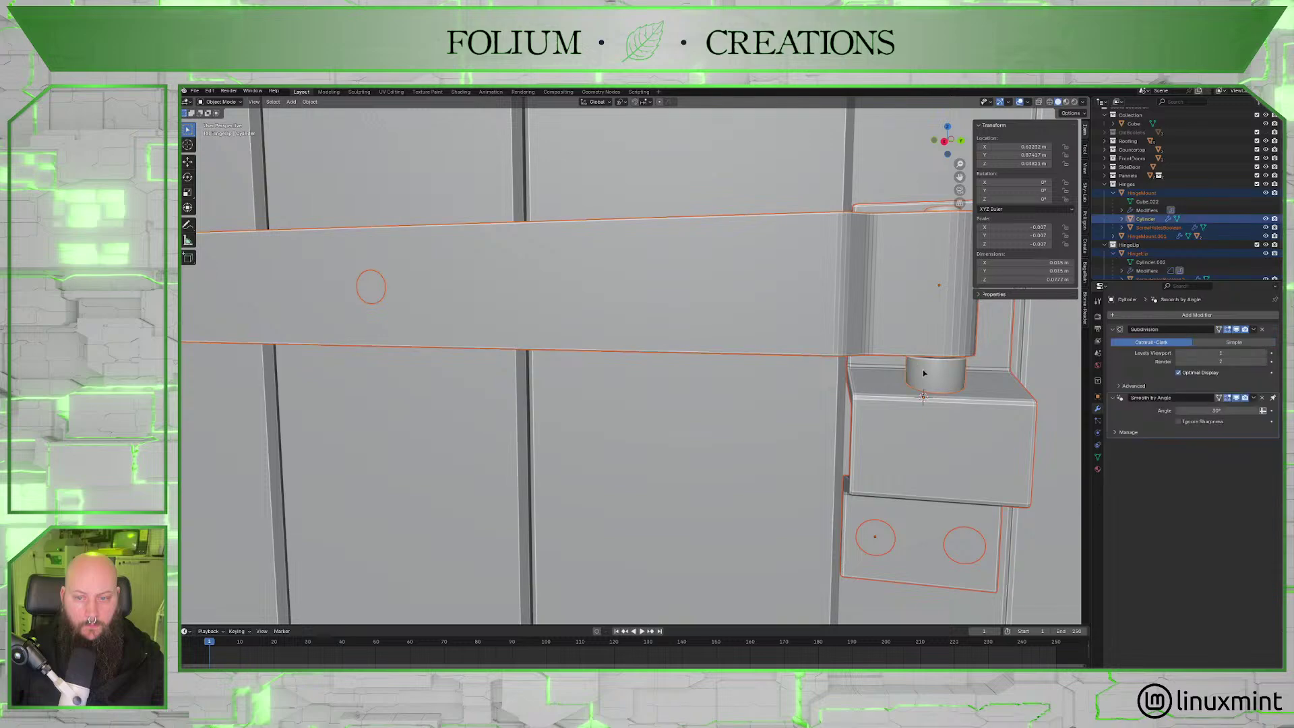
{"action": "scroll", "coordinate": [725, 376], "scroll_direction": "down", "scroll_amount": 6}
{"action": "scroll", "coordinate": [726, 376], "scroll_direction": "down", "scroll_amount": 8}
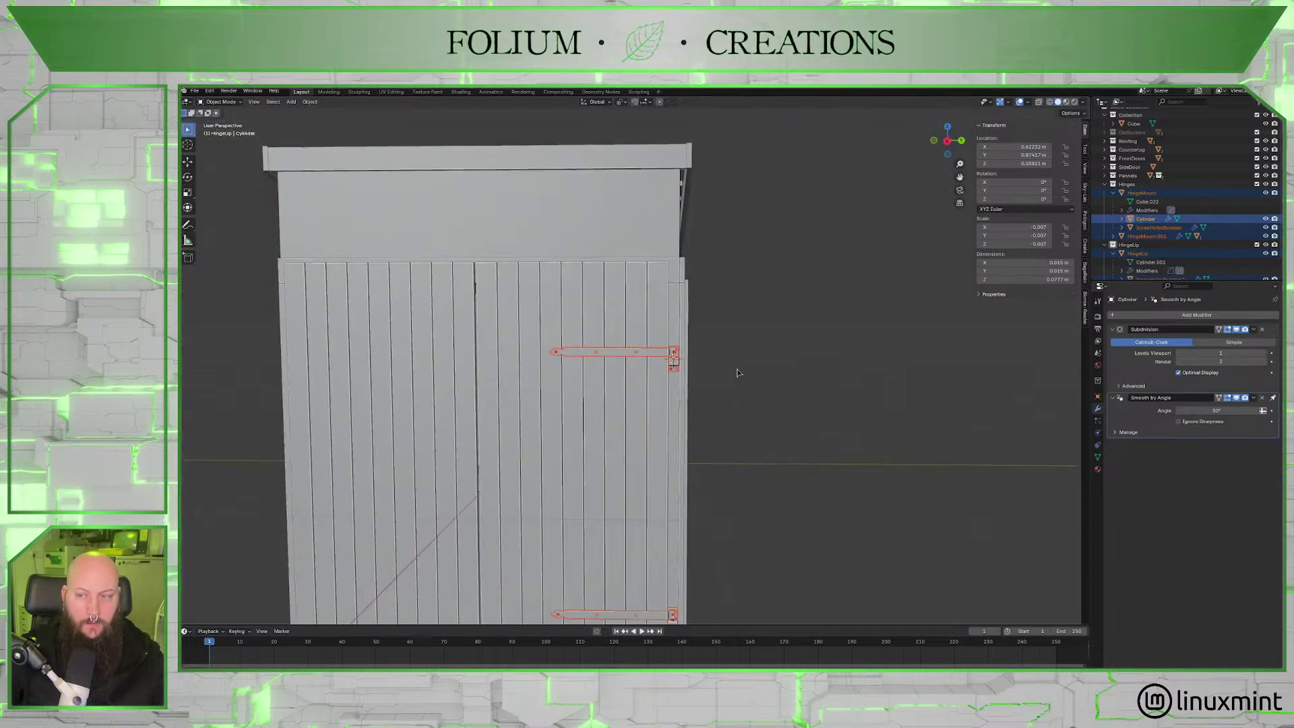
Make linked duplicates of both hinges and move them about 1.76 m along negative global Y to the opposite door edge.
{"action": "middle_click_drag", "start_coordinate": [761, 354], "coordinate": [780, 354]}
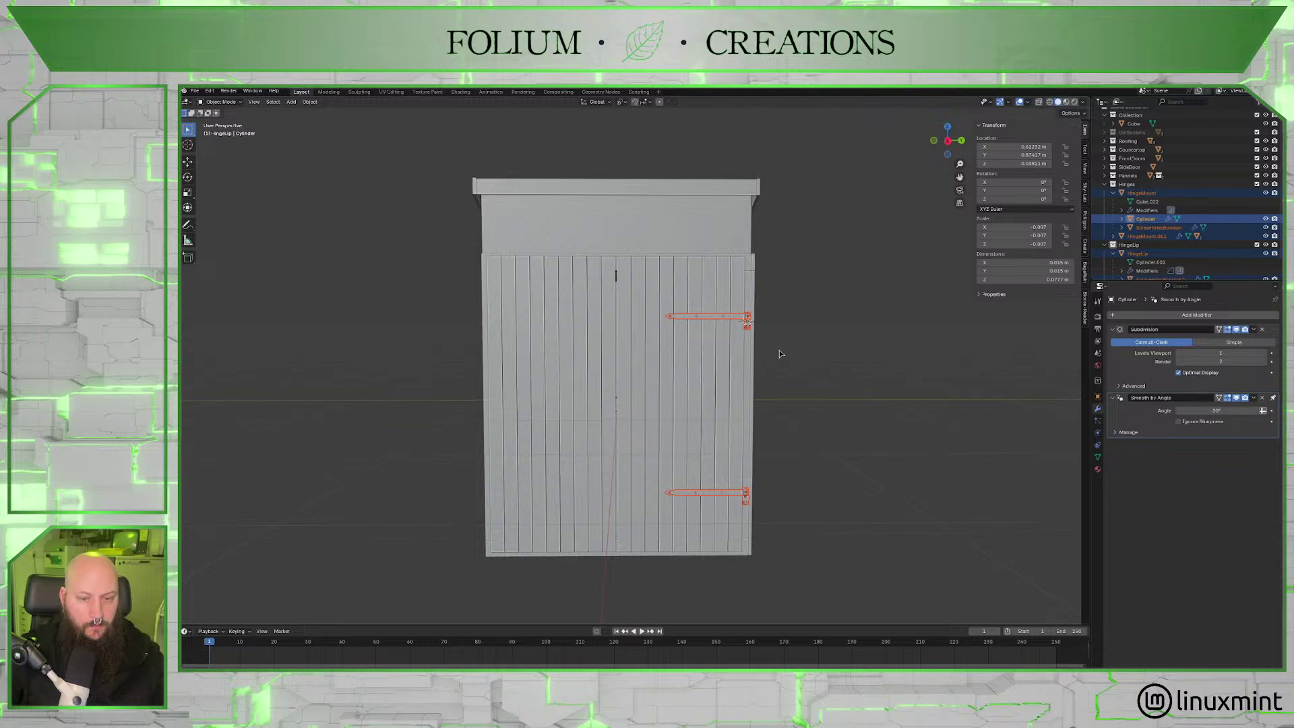
{"action": "key", "text": "shift+d"}
{"action": "key", "text": "x"}
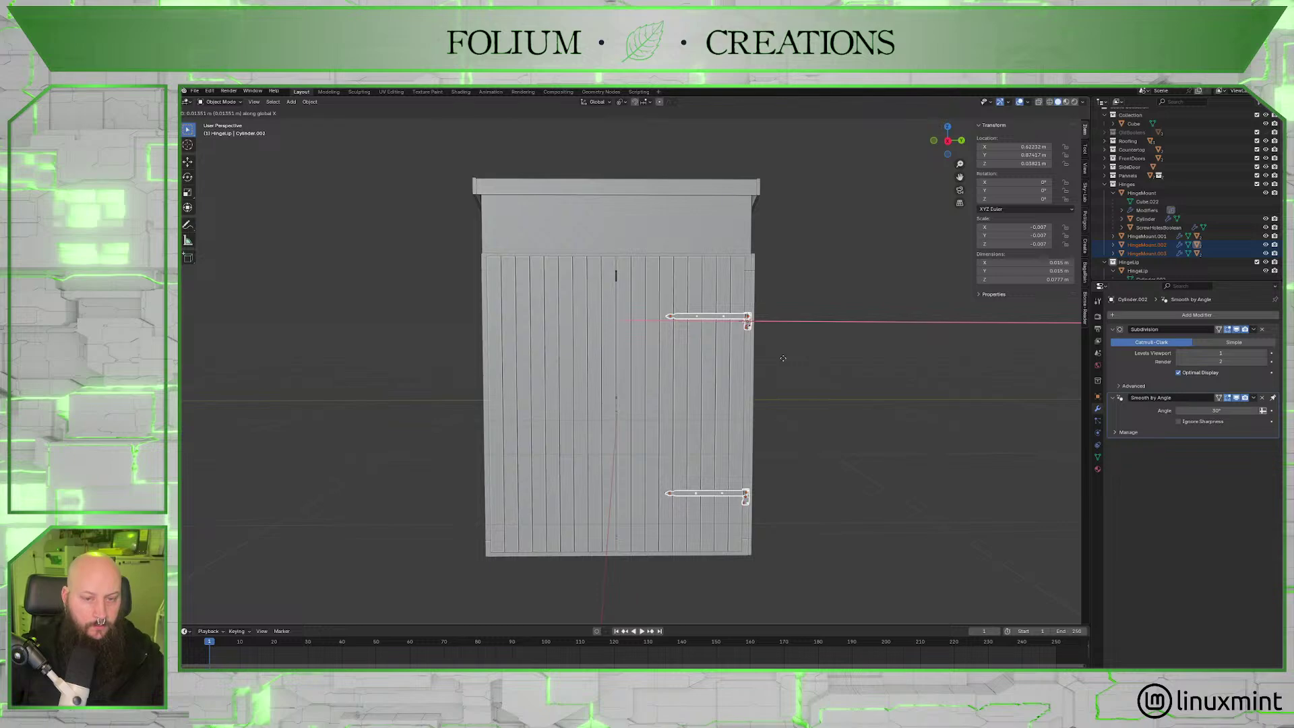
{"action": "key", "text": "y"}
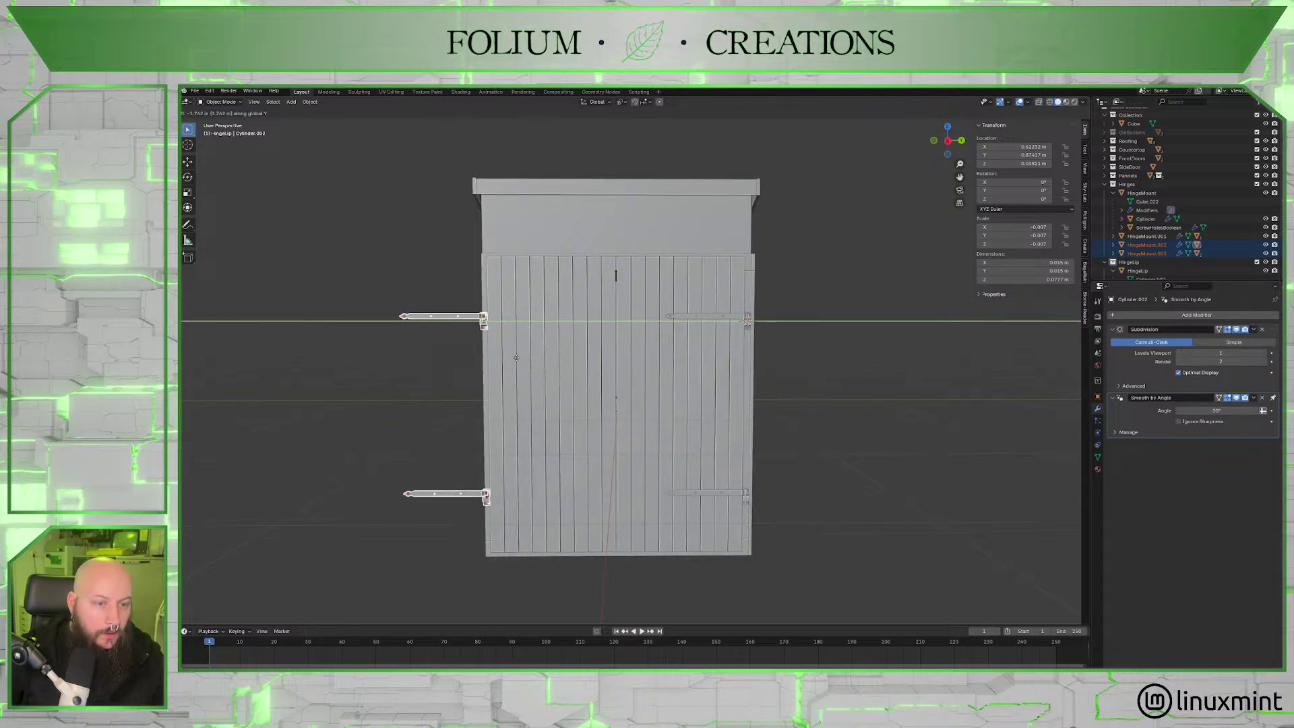
{"action": "left_click", "coordinate": [516, 357]}
Move the duplicated hinge pair slightly along positive global Y so its mounts sit on the door's outer edge board.
{"action": "scroll", "coordinate": [606, 337], "scroll_direction": "up", "scroll_amount": 3}
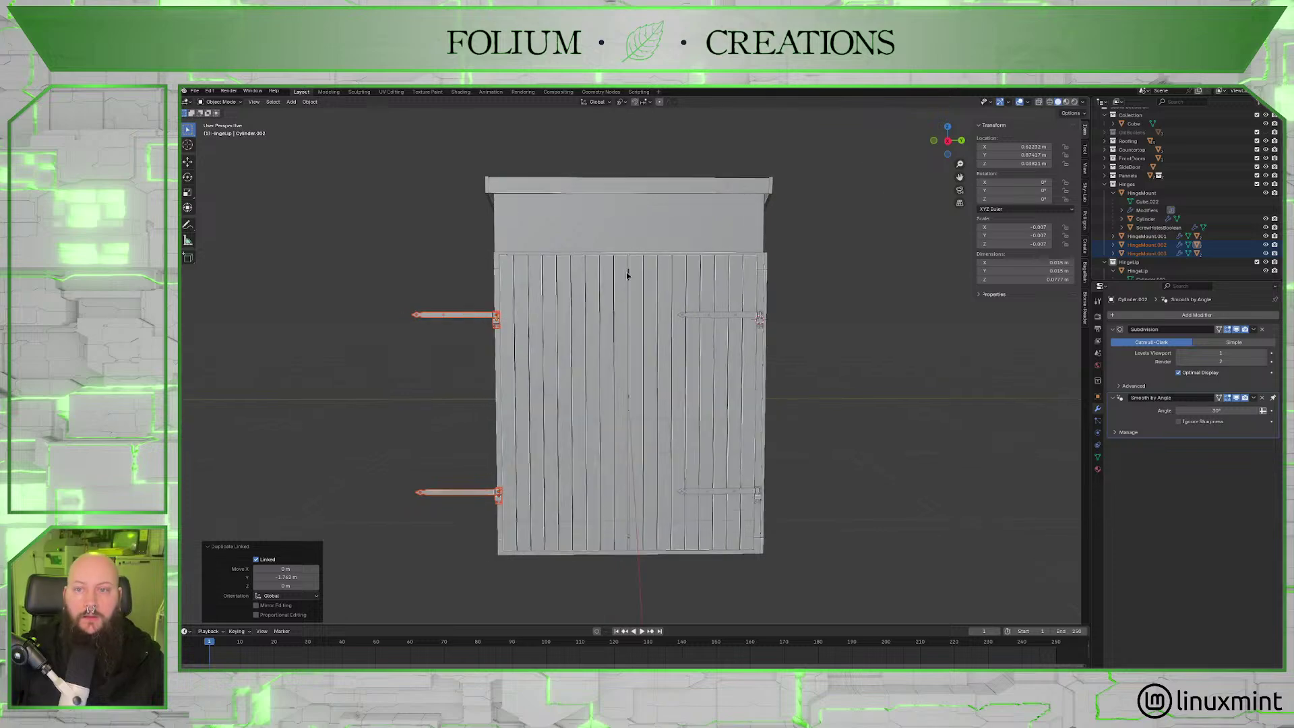
{"action": "middle_click_drag", "start_coordinate": [606, 337], "coordinate": [828, 257]}
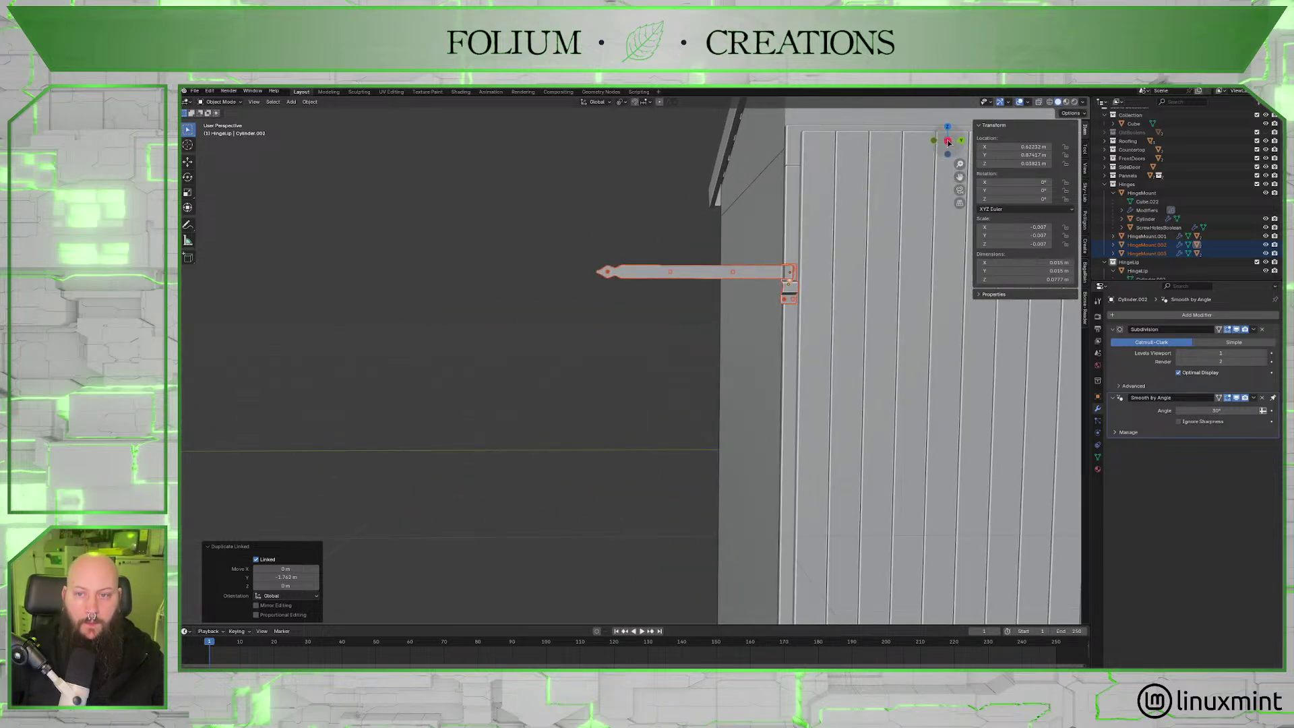
{"action": "left_click_drag", "start_coordinate": [948, 140], "coordinate": [918, 173]}
{"action": "key", "text": "KP_3"}
{"action": "scroll", "coordinate": [746, 314], "scroll_direction": "up", "scroll_amount": 5}
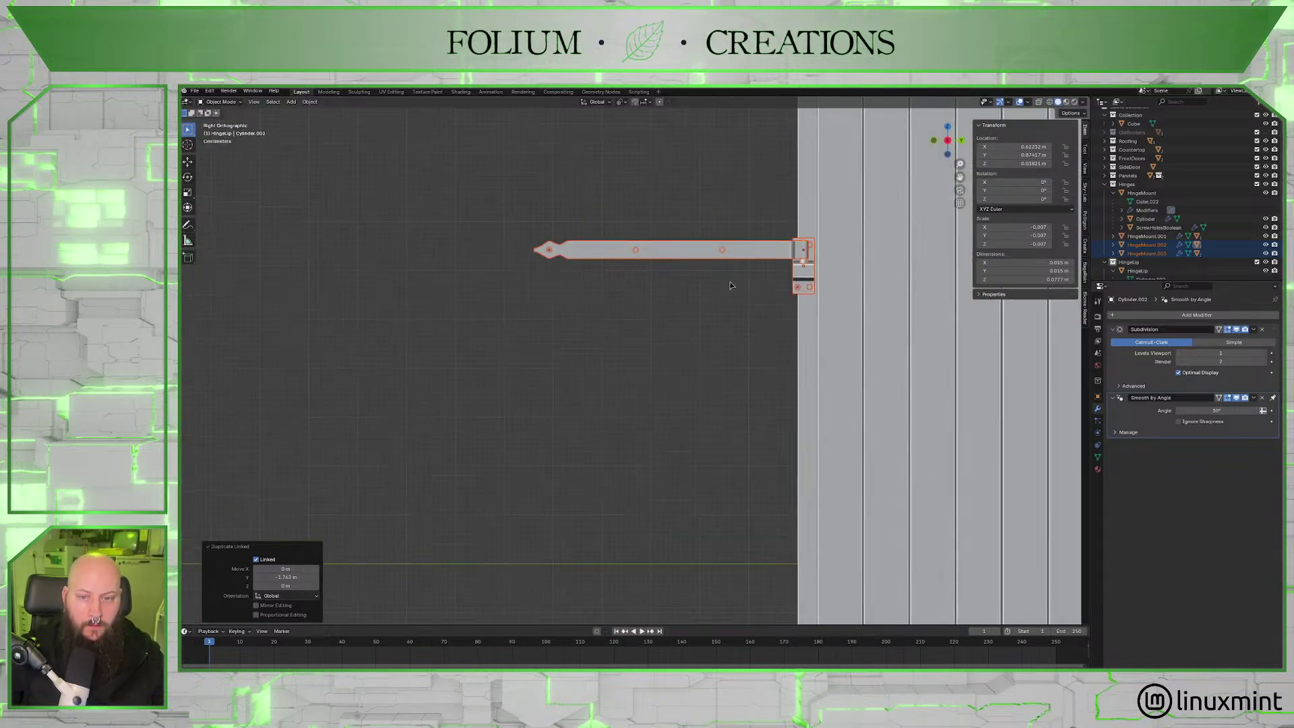
{"action": "scroll", "coordinate": [745, 315], "scroll_direction": "up", "scroll_amount": 4}
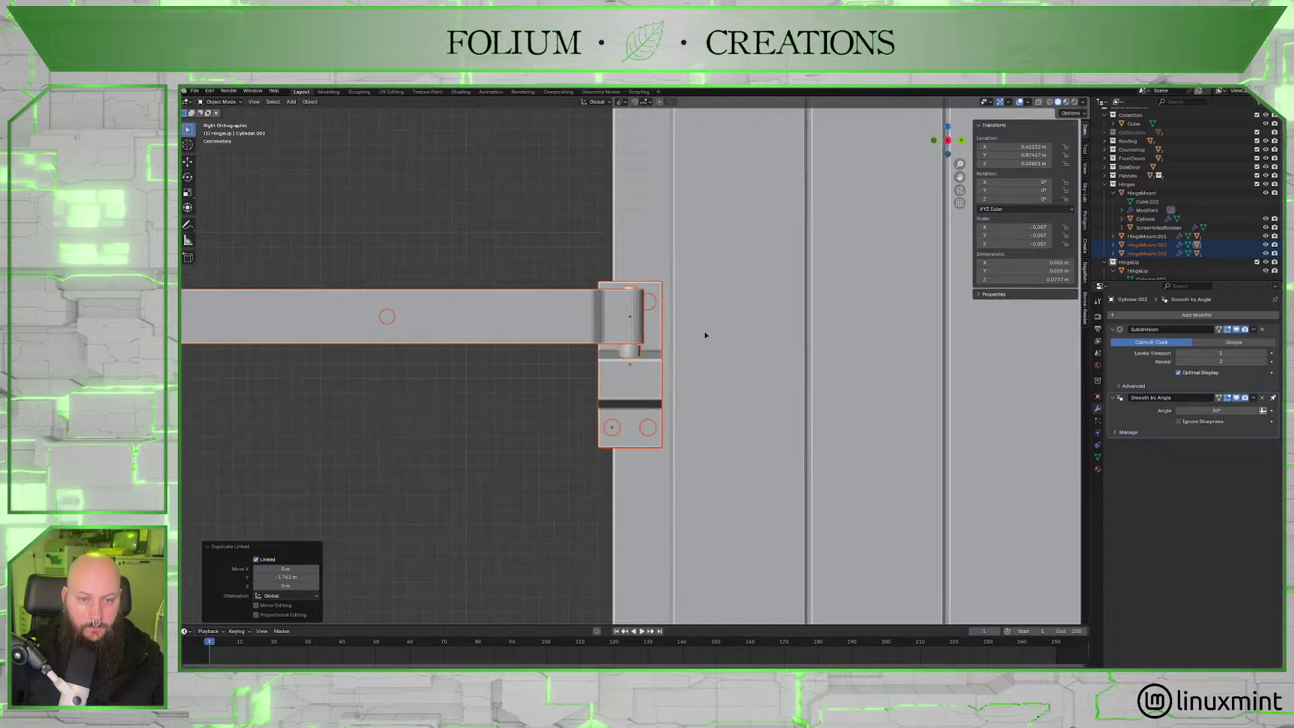
{"action": "key", "text": "g"}
{"action": "key", "text": "y"}
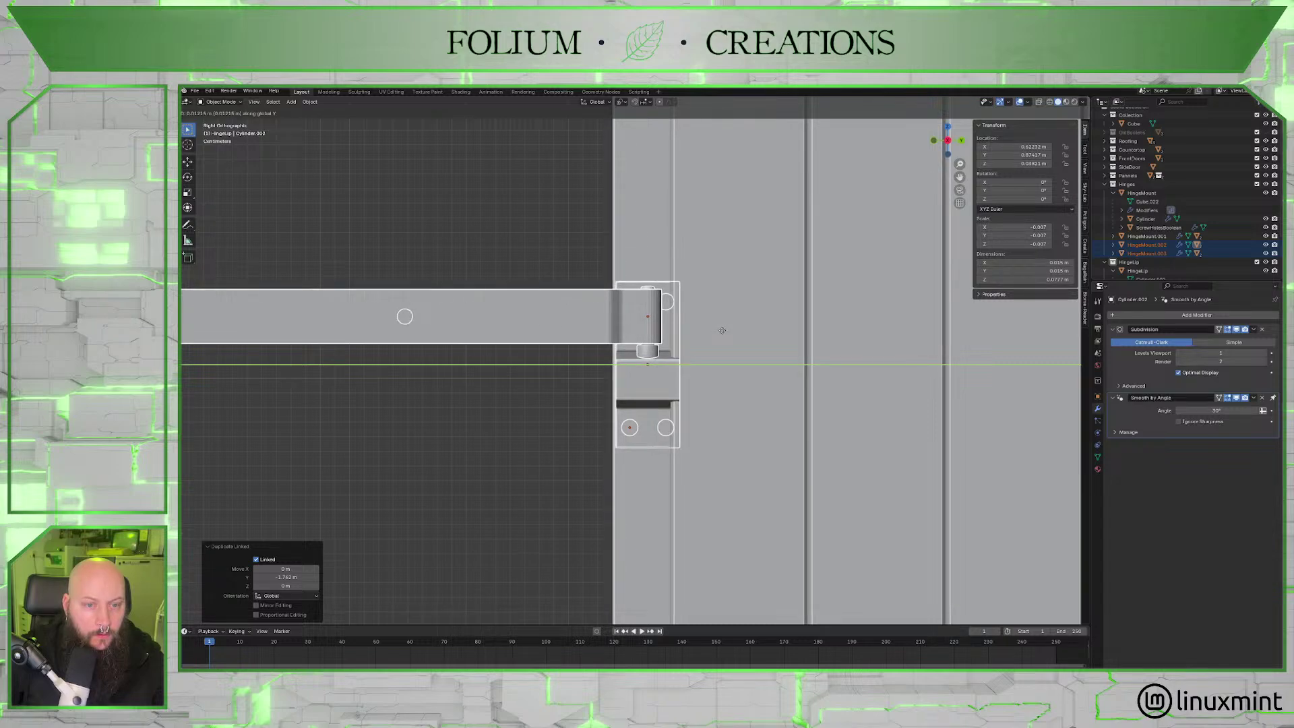
{"action": "left_click", "coordinate": [721, 303]}
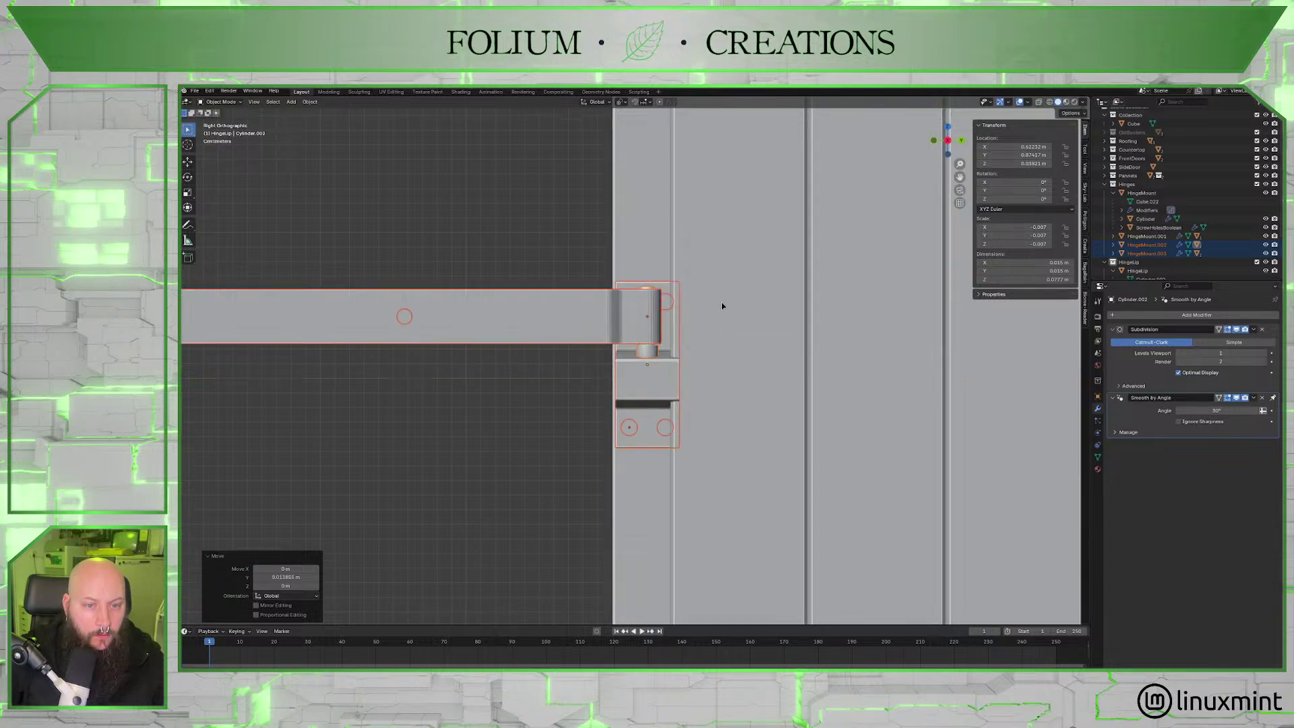
Fine-tune the duplicated hinge pair by about 0.0007 m along positive global Y in the right orthographic view.
{"action": "scroll", "coordinate": [721, 304], "scroll_direction": "down", "scroll_amount": 5}
{"action": "middle_click_drag", "start_coordinate": [738, 312], "coordinate": [754, 345]}
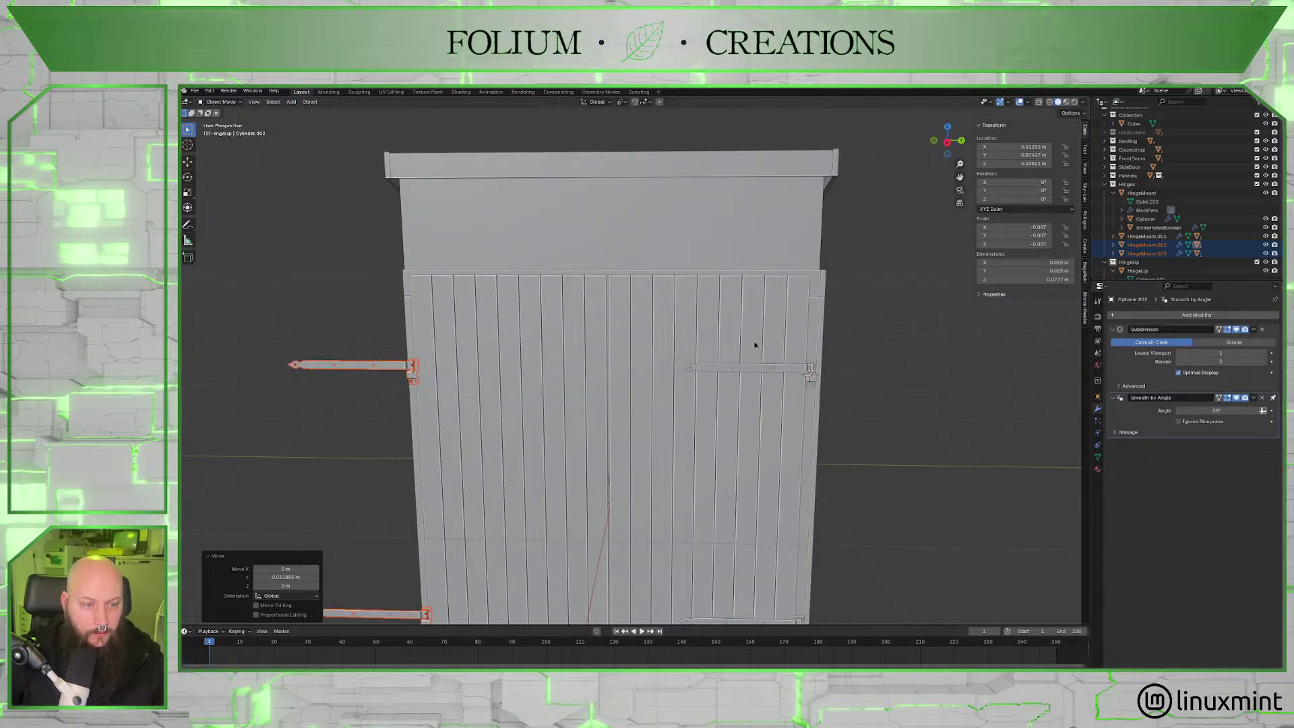
{"action": "middle_click_drag", "start_coordinate": [727, 345], "coordinate": [674, 323], "text": "shift"}
{"action": "scroll", "coordinate": [662, 356], "scroll_direction": "up", "scroll_amount": 5}
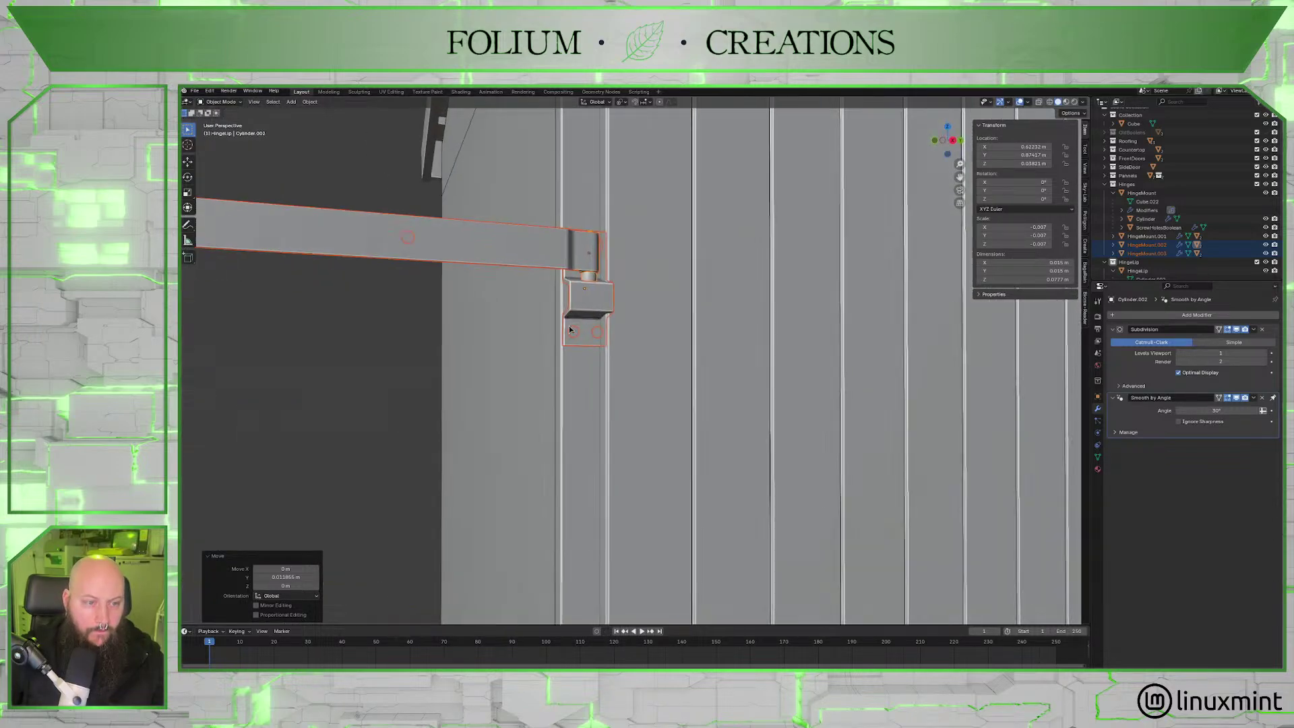
{"action": "left_click", "coordinate": [953, 144]}
{"action": "left_click", "coordinate": [948, 143]}
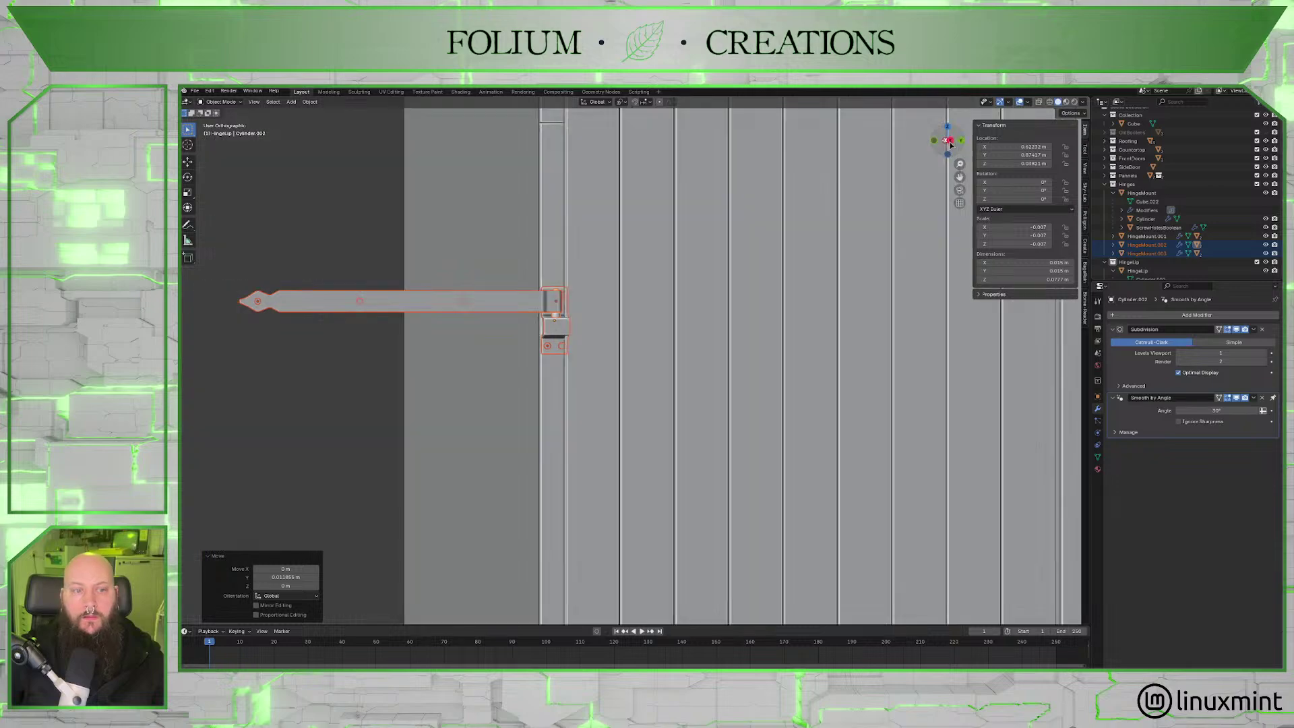
{"action": "left_click", "coordinate": [945, 143]}
{"action": "scroll", "coordinate": [623, 304], "scroll_direction": "up", "scroll_amount": 6}
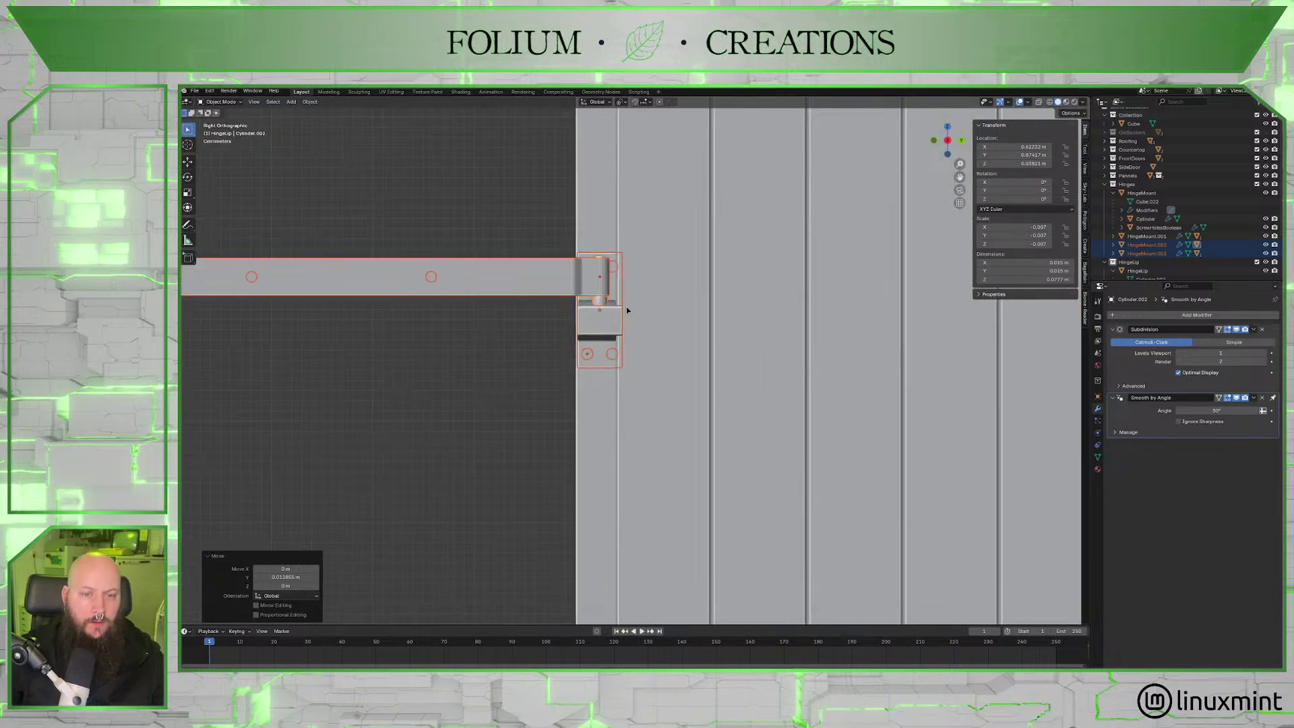
{"action": "middle_click_drag", "start_coordinate": [633, 285], "coordinate": [649, 324], "text": "shift"}
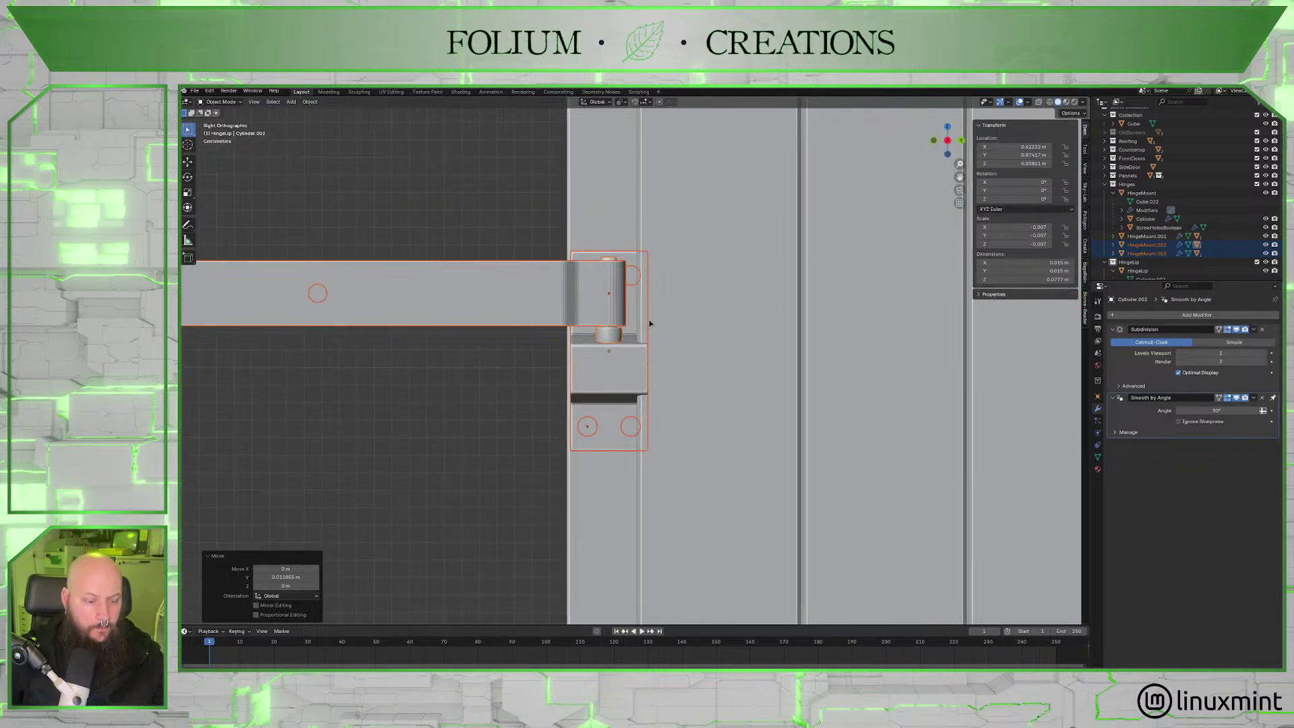
{"action": "key", "text": "g"}
{"action": "key", "text": "y"}
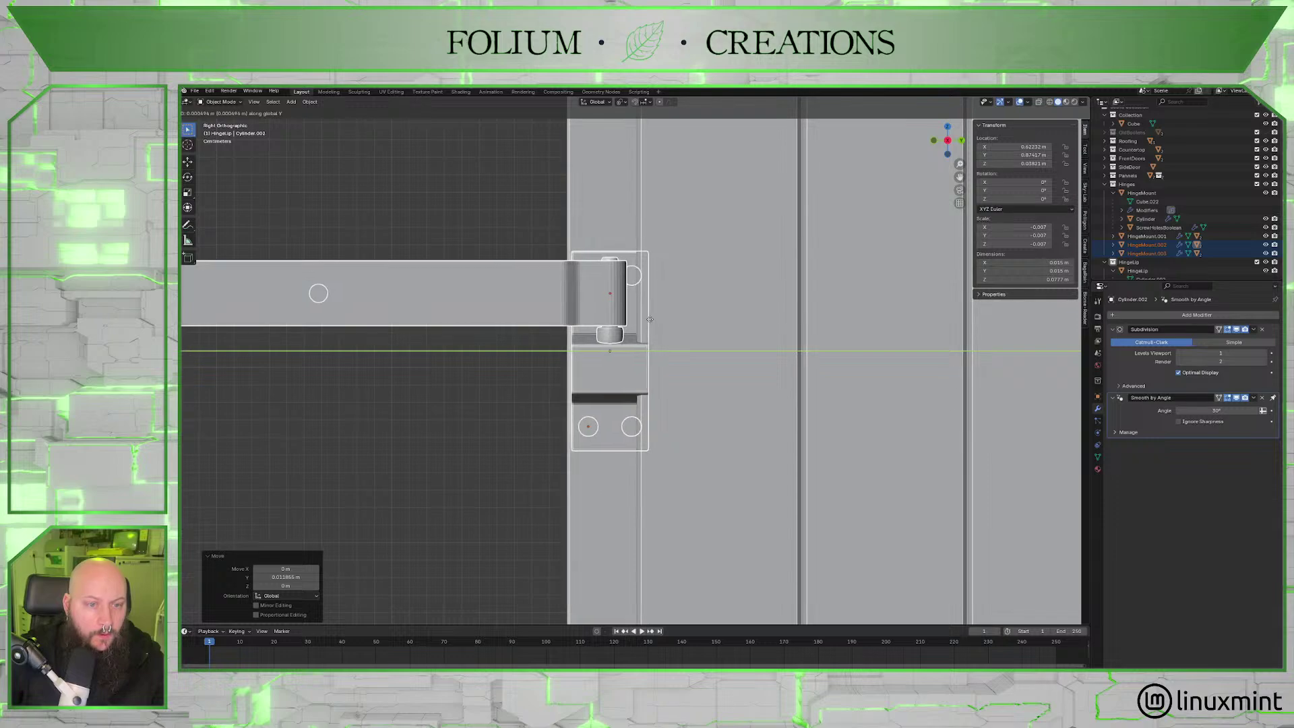
{"action": "left_click", "coordinate": [649, 319]}
Compare how the original and duplicated hinge mounts line up with the edge boards on the two sides of the doors.
{"action": "scroll", "coordinate": [679, 335], "scroll_direction": "down", "scroll_amount": 8}
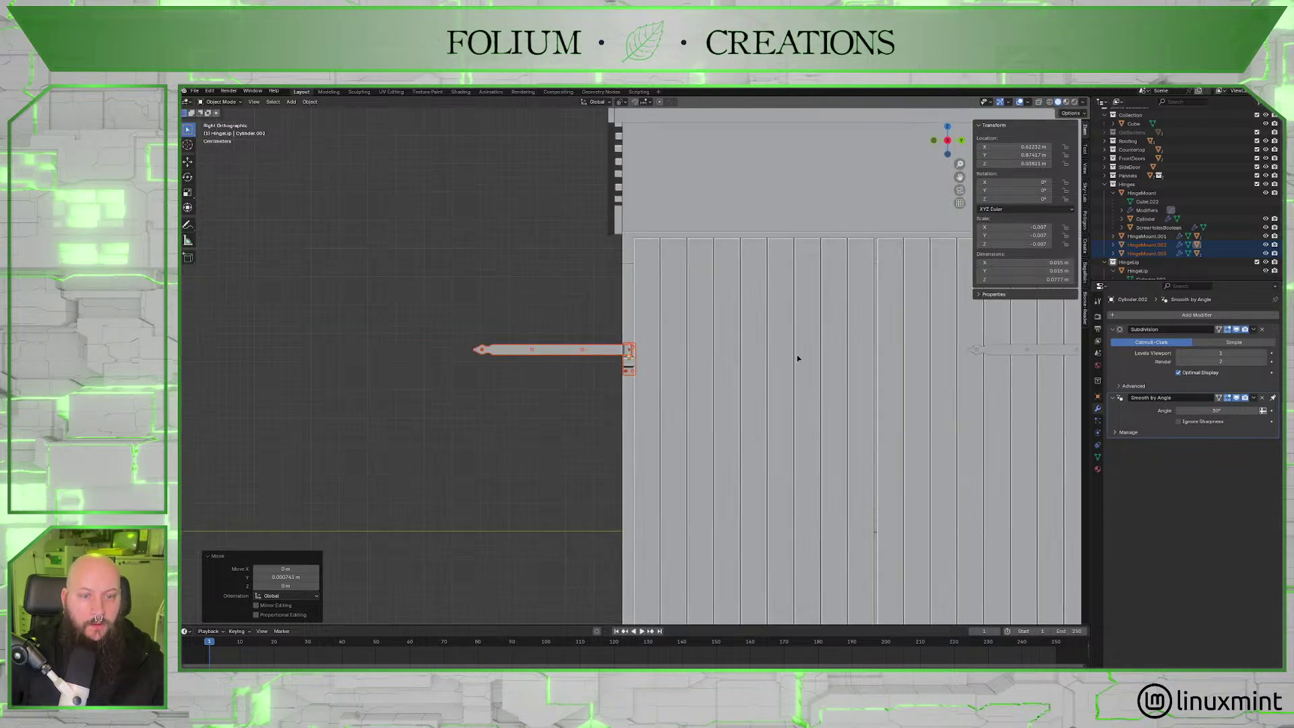
{"action": "scroll", "coordinate": [594, 368], "scroll_direction": "up", "scroll_amount": 10}
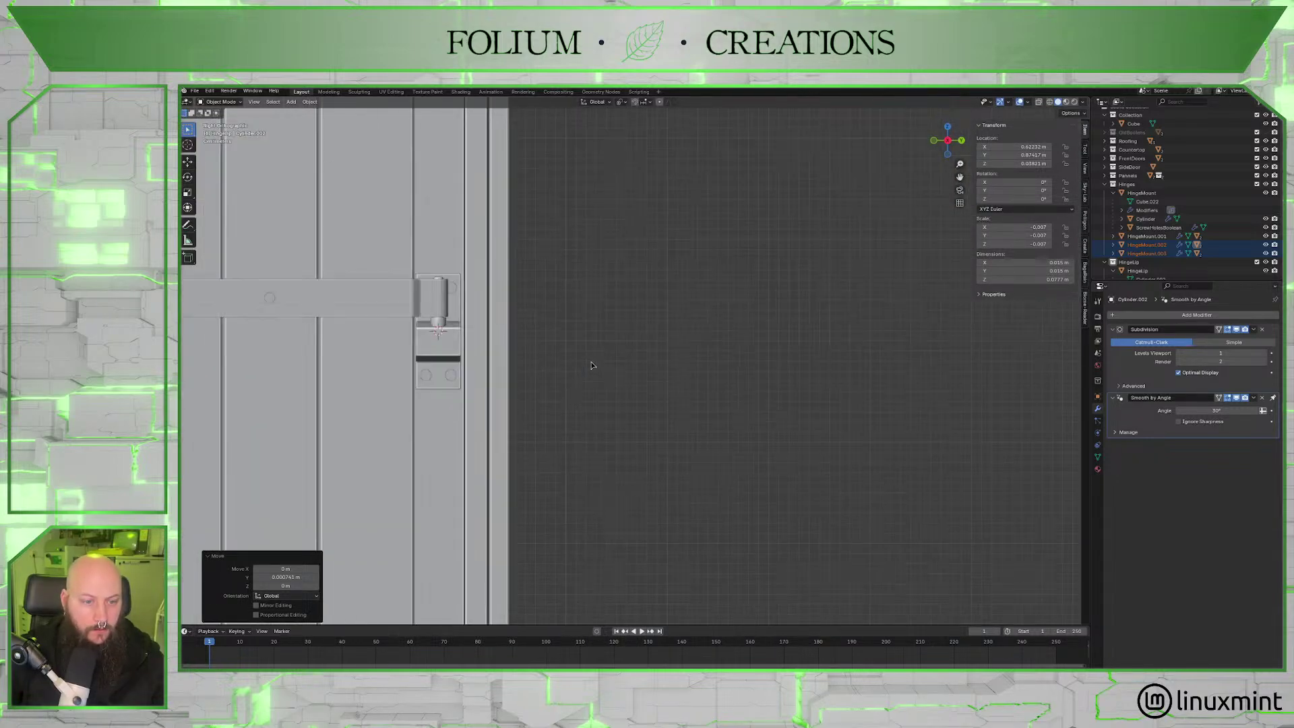
{"action": "scroll", "coordinate": [591, 365], "scroll_direction": "down", "scroll_amount": 8}
{"action": "middle_click_drag", "start_coordinate": [594, 359], "coordinate": [716, 373], "text": "shift"}
{"action": "scroll", "coordinate": [710, 353], "scroll_direction": "up", "scroll_amount": 8}
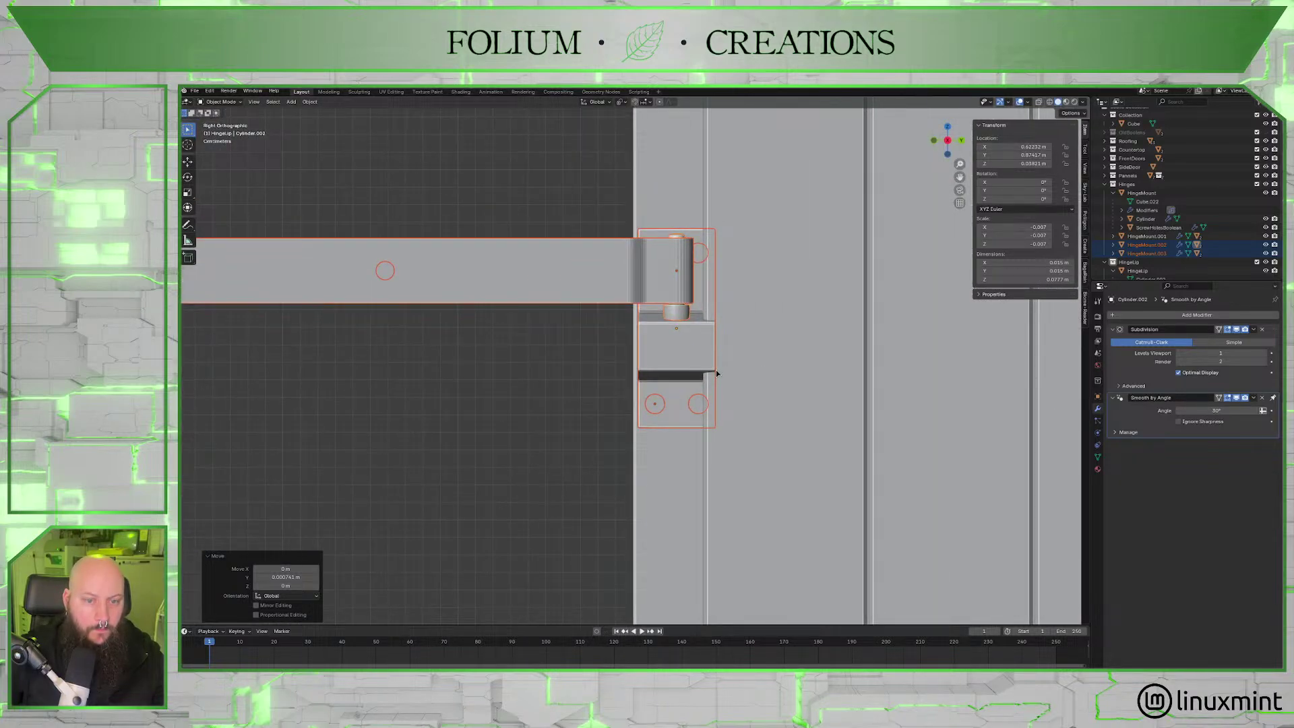
{"action": "scroll", "coordinate": [721, 370], "scroll_direction": "down", "scroll_amount": 6}
{"action": "middle_click_drag", "start_coordinate": [725, 370], "coordinate": [626, 377], "text": "shift"}
{"action": "scroll", "coordinate": [626, 376], "scroll_direction": "up", "scroll_amount": 3}
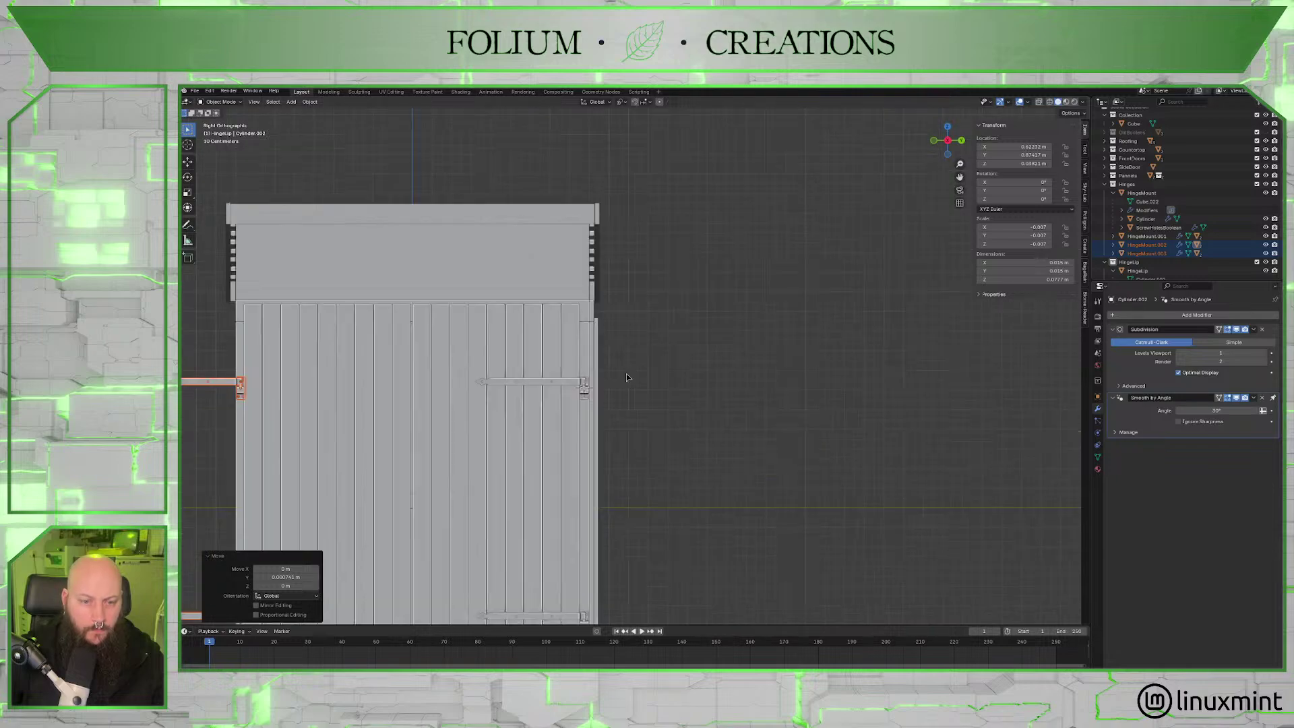
{"action": "scroll", "coordinate": [626, 377], "scroll_direction": "up", "scroll_amount": 4}
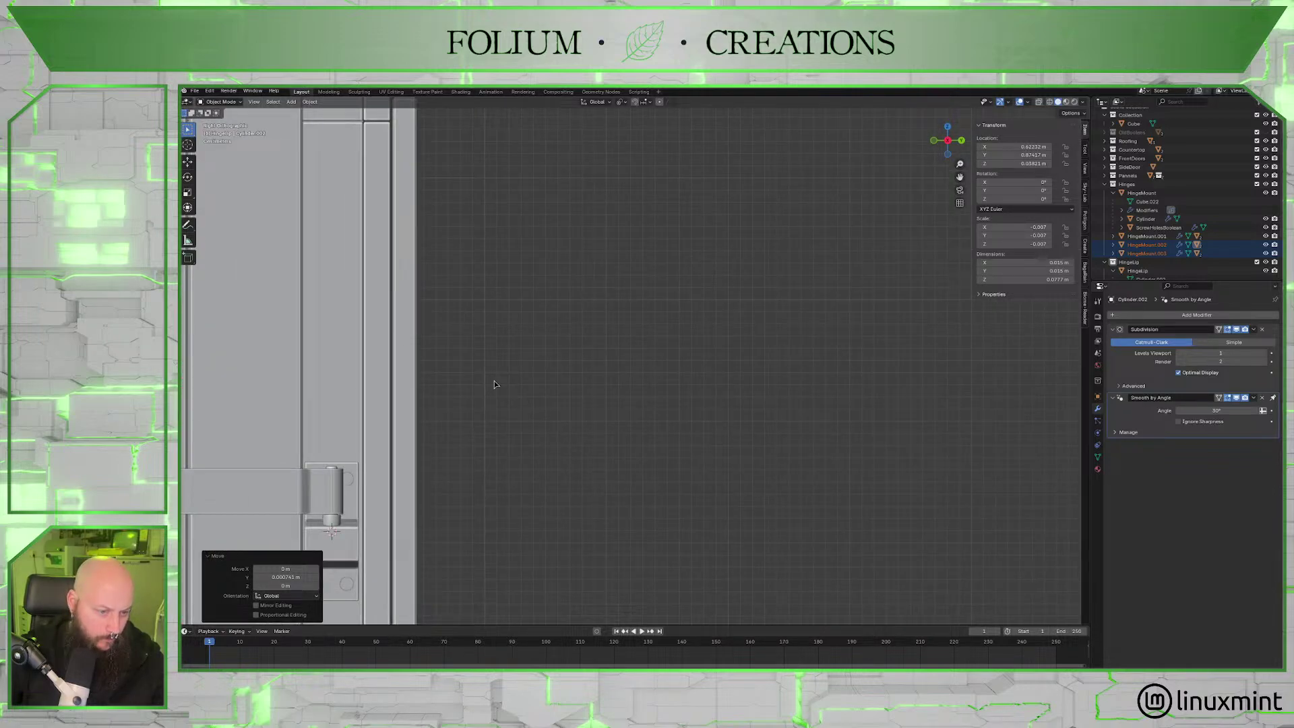
{"action": "scroll", "coordinate": [496, 383], "scroll_direction": "down", "scroll_amount": 5}
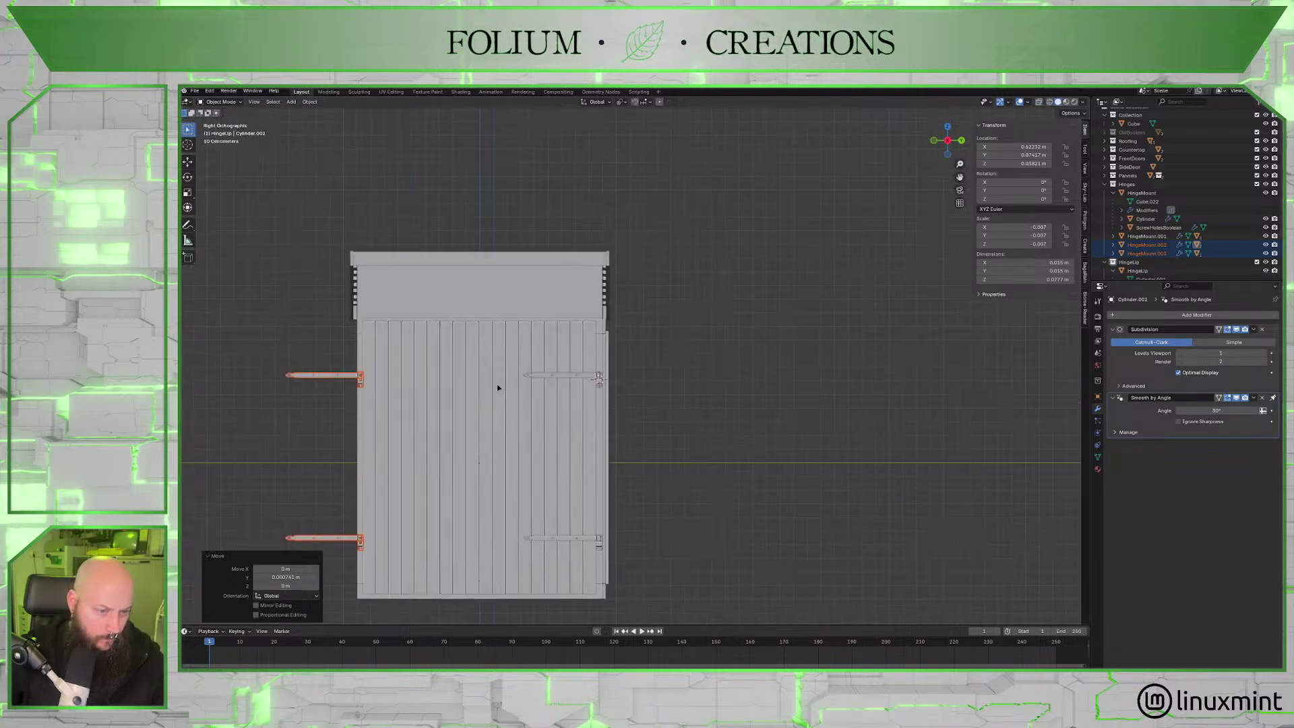
{"action": "middle_click_drag", "start_coordinate": [496, 383], "coordinate": [682, 378], "text": "shift"}
{"action": "scroll", "coordinate": [735, 389], "scroll_direction": "up", "scroll_amount": 4}
{"action": "scroll", "coordinate": [735, 389], "scroll_direction": "up", "scroll_amount": 8}
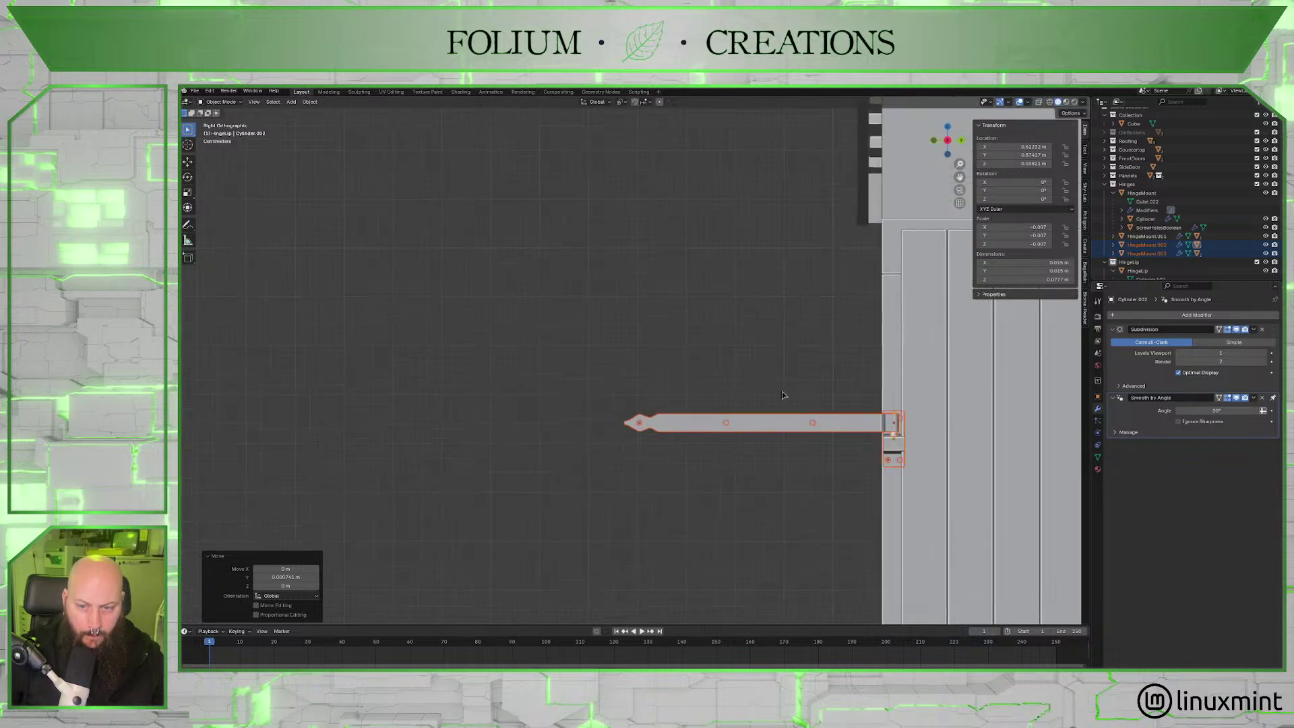
{"action": "middle_click_drag", "start_coordinate": [731, 401], "coordinate": [634, 360], "text": "shift"}
{"action": "scroll", "coordinate": [647, 371], "scroll_direction": "up", "scroll_amount": 2}
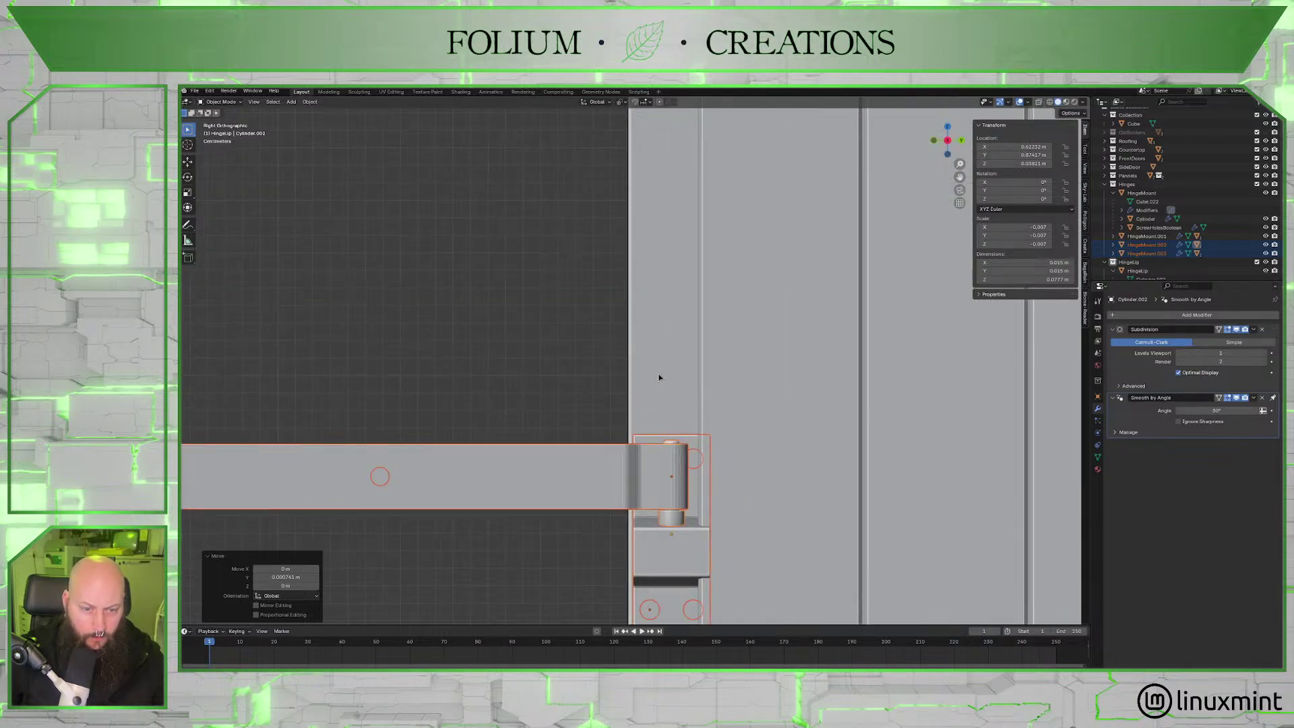
Nudge the duplicated hinge pair about 0.0005 m along positive global Y to refine its alignment on the edge board.
{"action": "key", "text": "g"}
{"action": "key", "text": "y"}
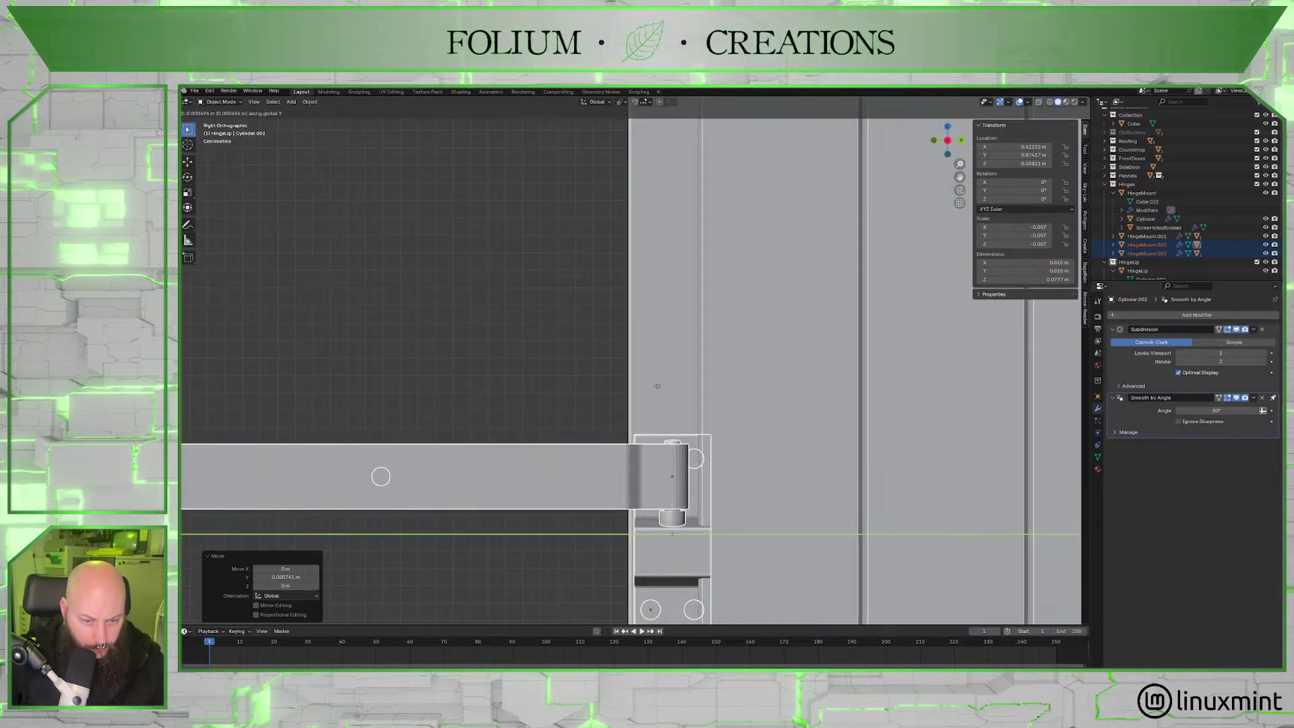
{"action": "left_click", "coordinate": [659, 390]}
{"action": "scroll", "coordinate": [661, 398], "scroll_direction": "down", "scroll_amount": 10}
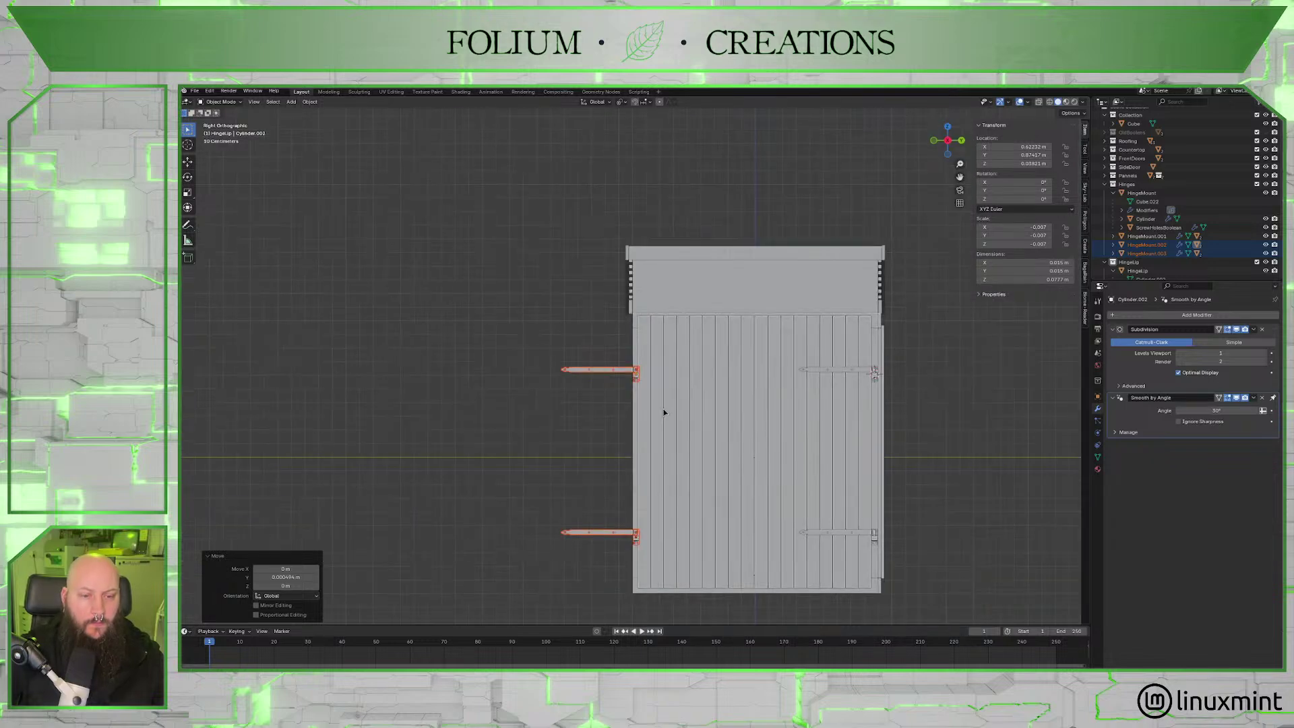
Mirror the duplicated hinge pair along global Y so its straps point inward across the door, and deselect it.
{"action": "right_click", "coordinate": [592, 370]}
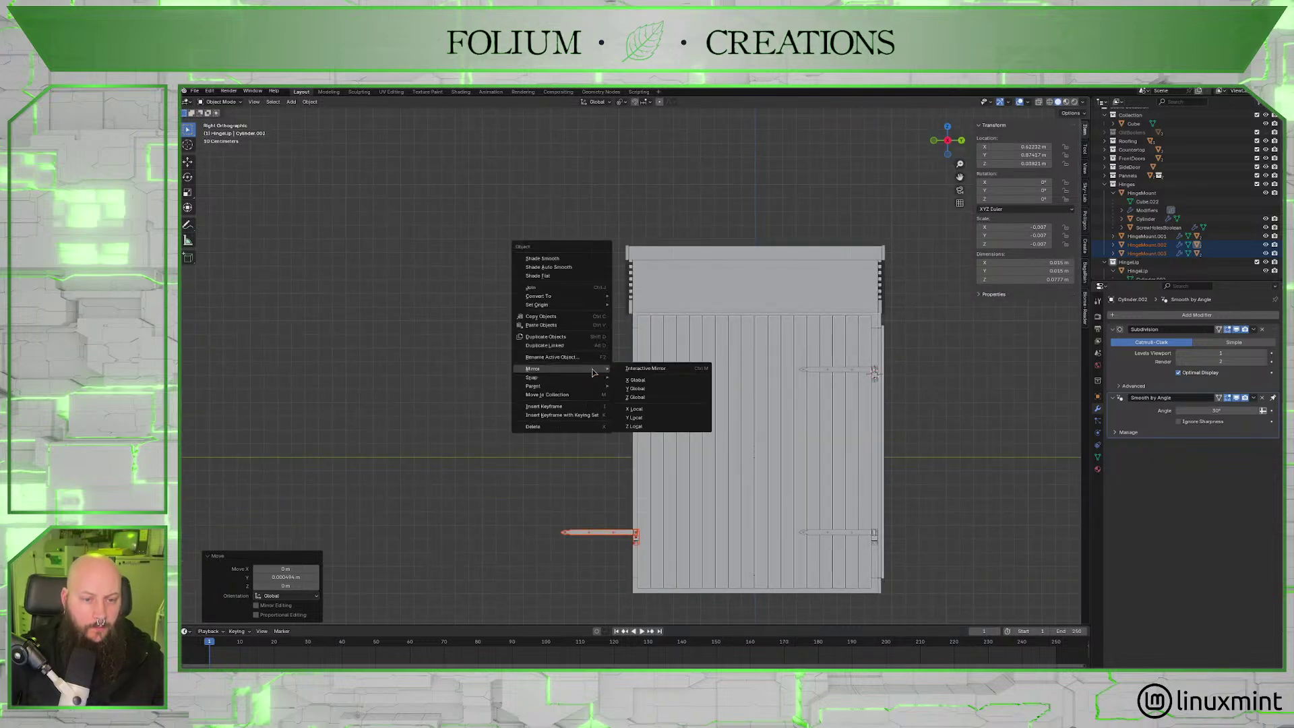
{"action": "left_click", "coordinate": [636, 380]}
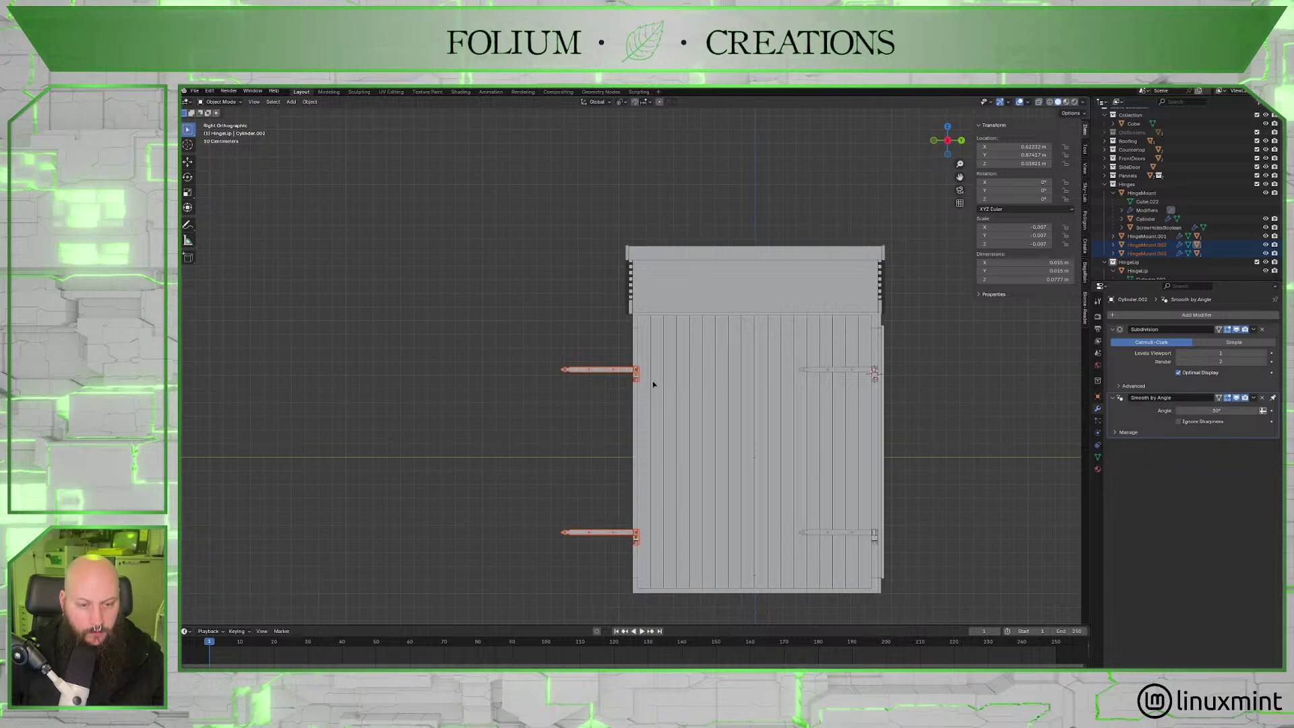
{"action": "right_click", "coordinate": [610, 374]}
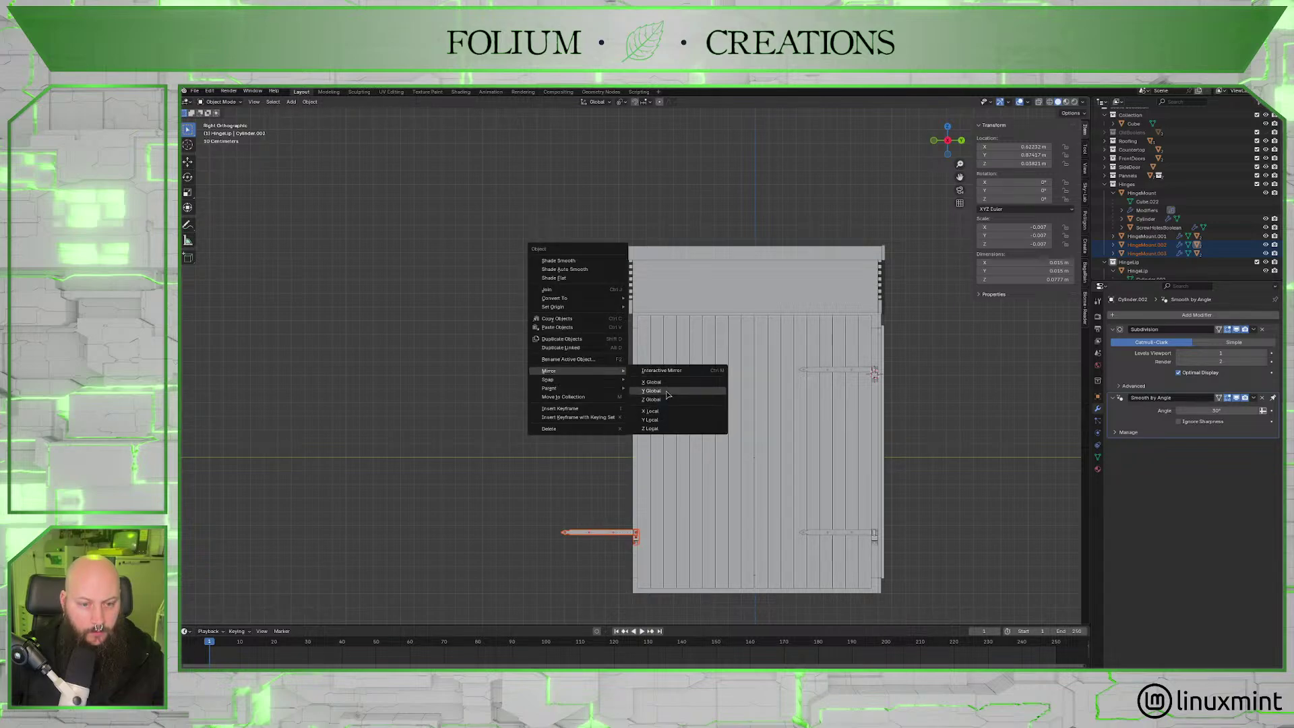
{"action": "left_click", "coordinate": [652, 391]}
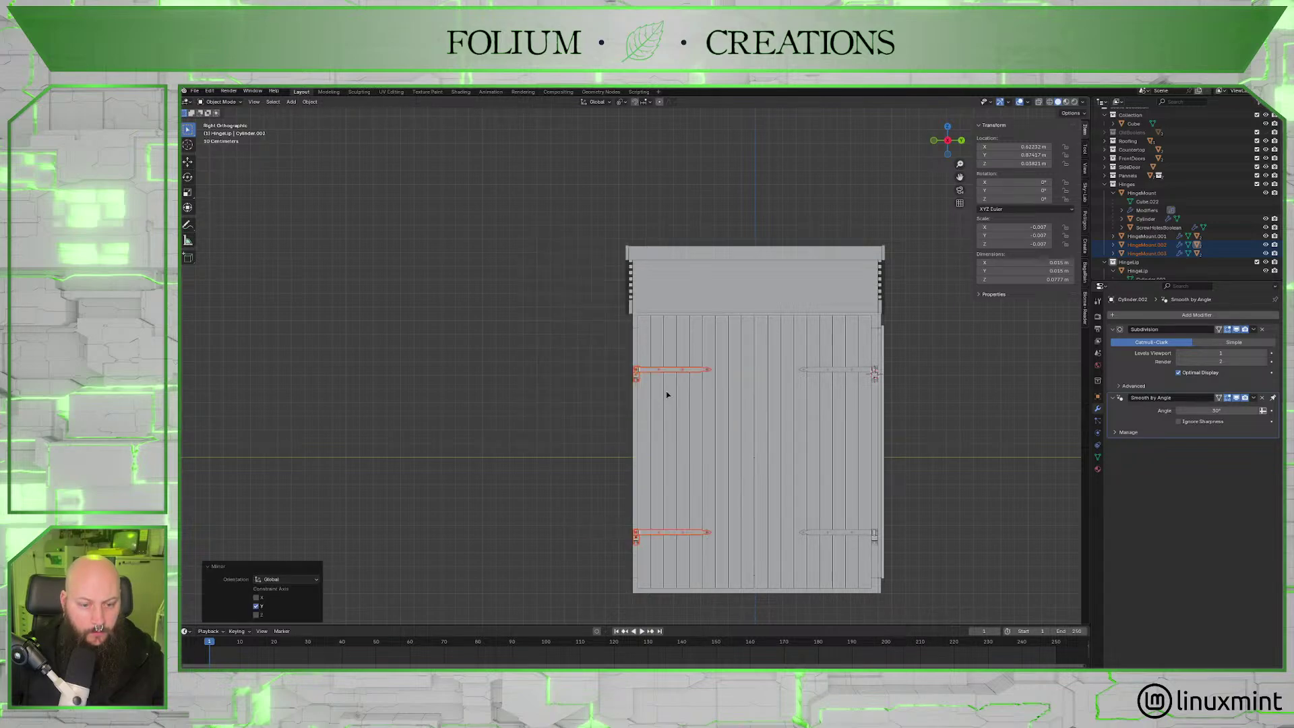
{"action": "scroll", "coordinate": [711, 418], "scroll_direction": "up", "scroll_amount": 2}
{"action": "left_click", "coordinate": [528, 389]}
Try moving the right front door about 0.0094 m along positive global Y to adjust its gap to the edge board.
{"action": "middle_click_drag", "start_coordinate": [613, 409], "coordinate": [633, 419]}
{"action": "scroll", "coordinate": [642, 420], "scroll_direction": "up", "scroll_amount": 2}
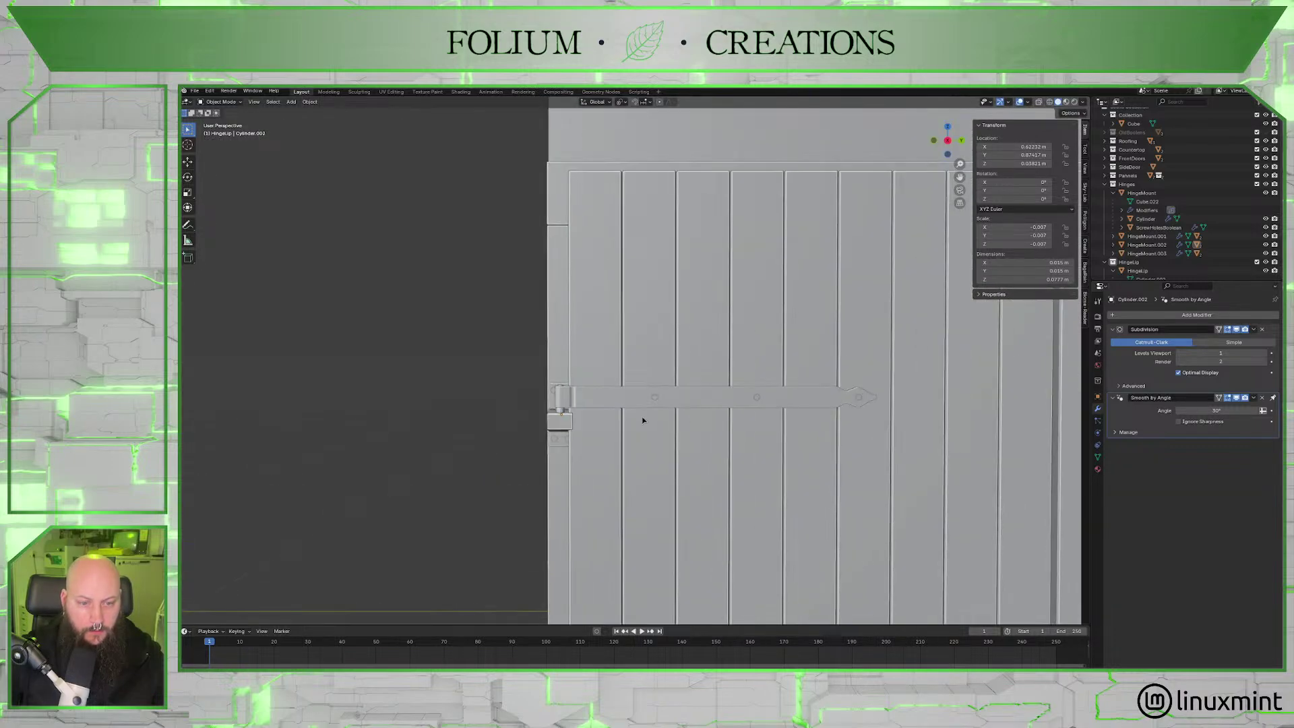
{"action": "scroll", "coordinate": [643, 420], "scroll_direction": "down", "scroll_amount": 5}
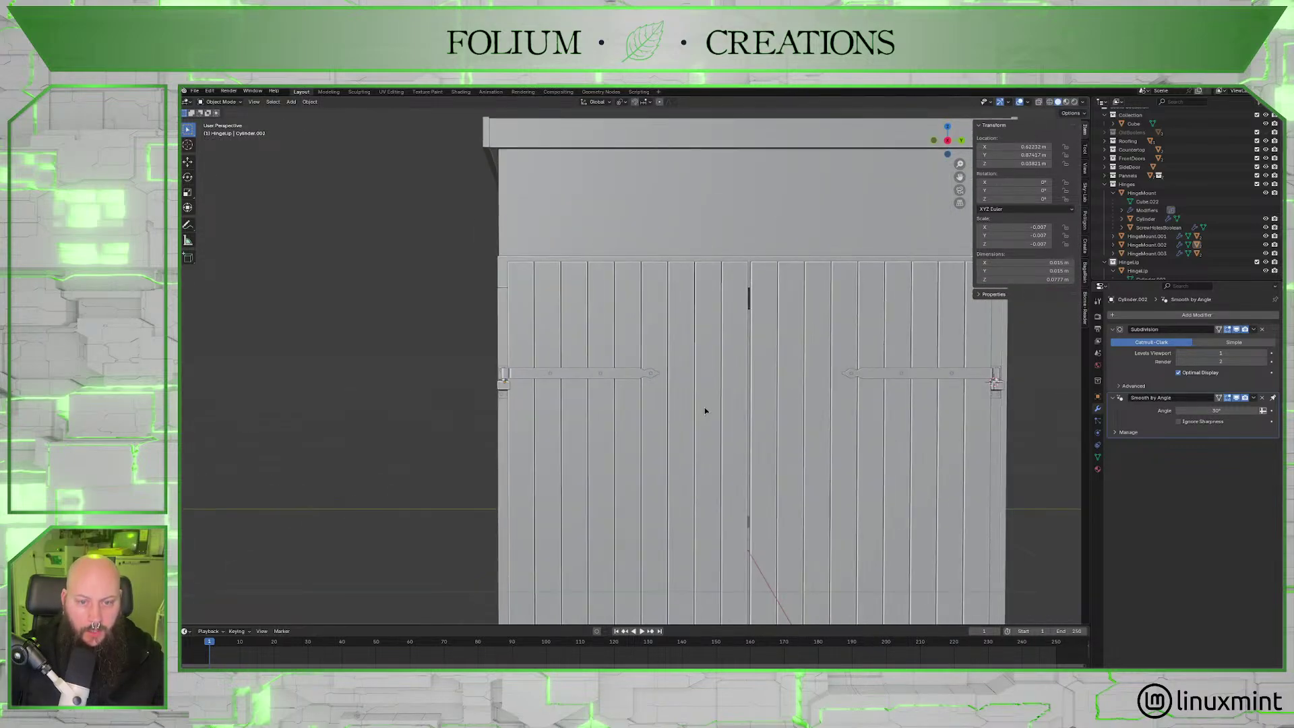
{"action": "middle_click_drag", "start_coordinate": [646, 408], "coordinate": [641, 312]}
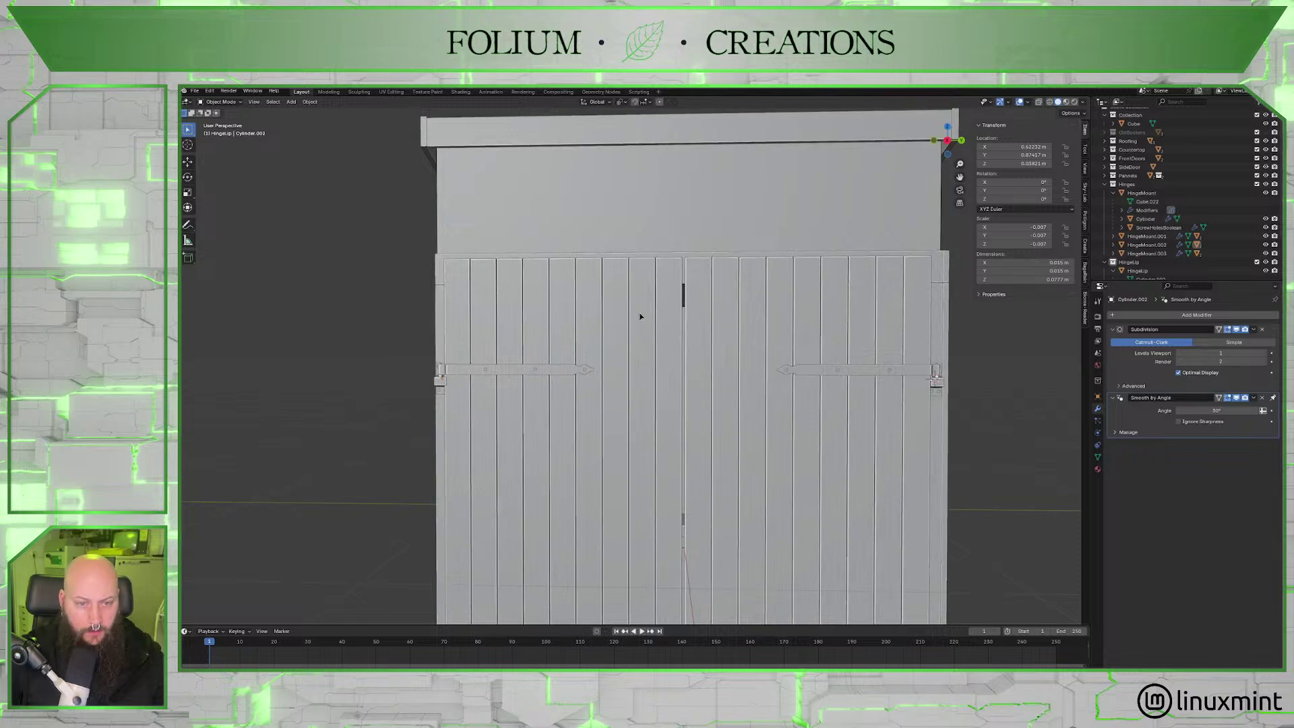
{"action": "left_click", "coordinate": [631, 326]}
{"action": "middle_click_drag", "start_coordinate": [515, 336], "coordinate": [661, 364], "text": "shift"}
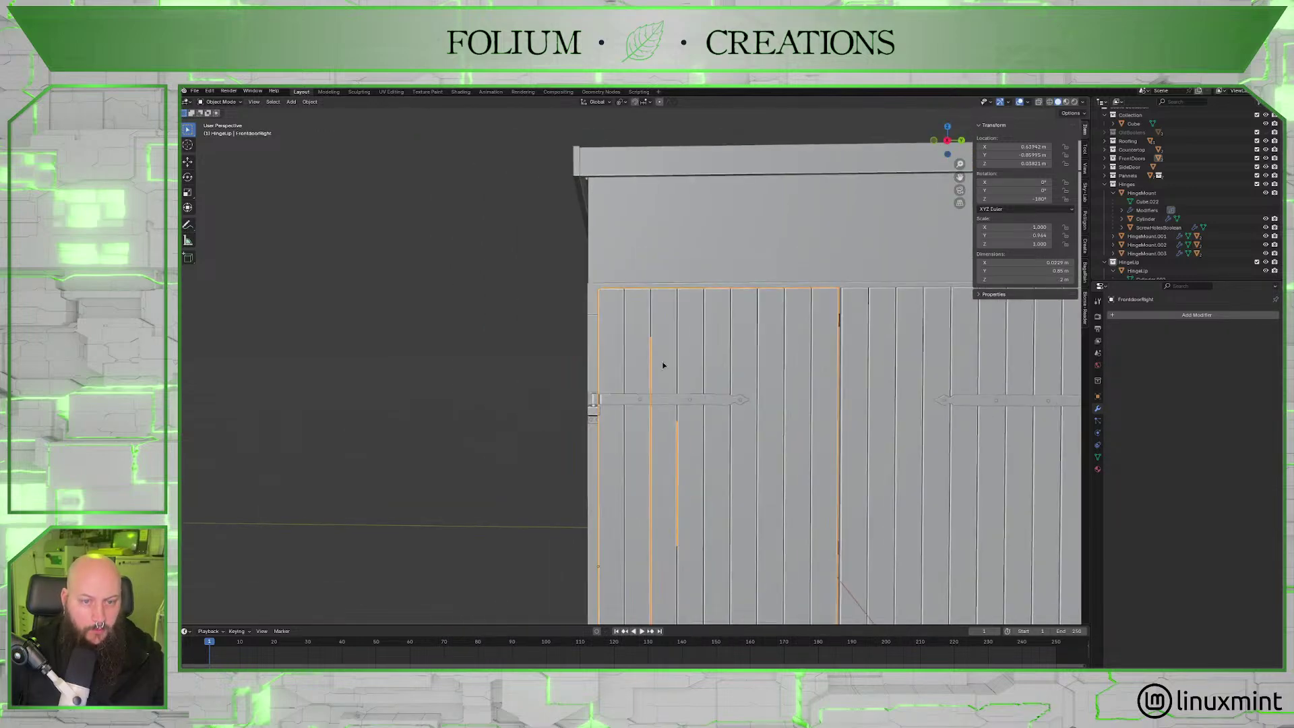
{"action": "scroll", "coordinate": [642, 362], "scroll_direction": "up", "scroll_amount": 4}
{"action": "key", "text": "g"}
{"action": "key", "text": "y"}
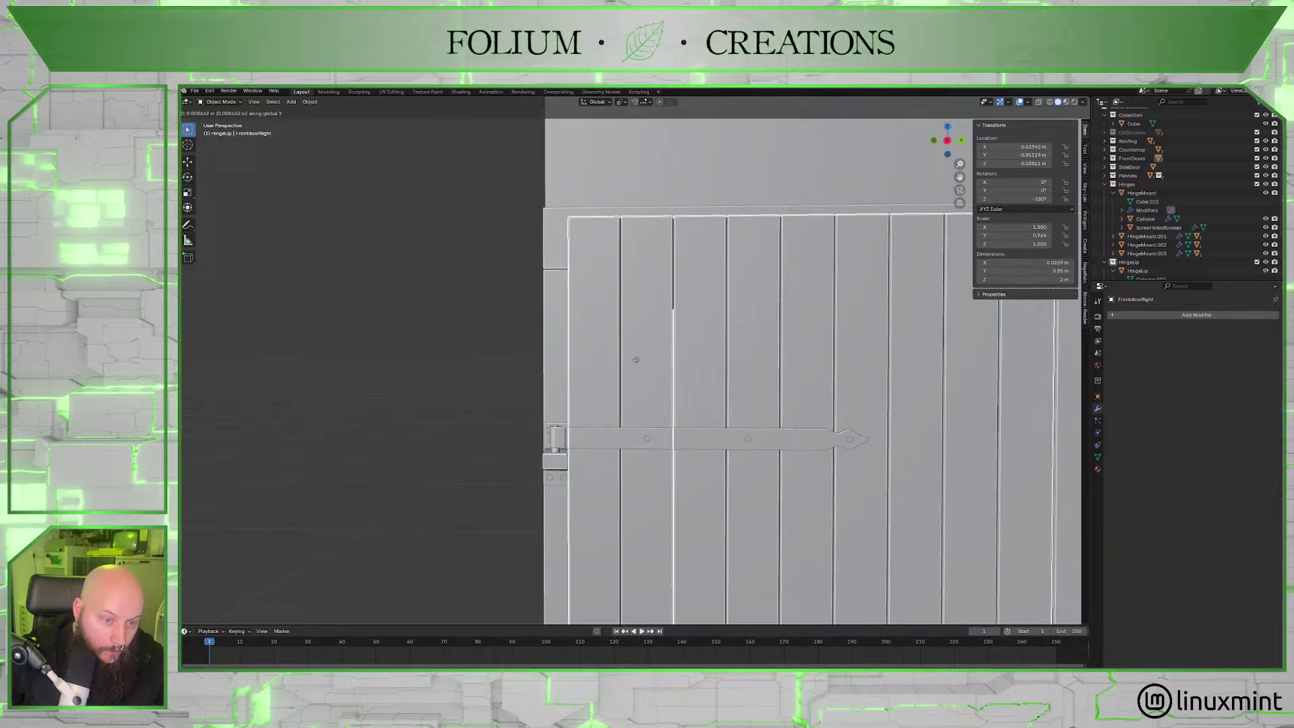
{"action": "left_click", "coordinate": [636, 359]}
{"action": "scroll", "coordinate": [670, 366], "scroll_direction": "down", "scroll_amount": 3}
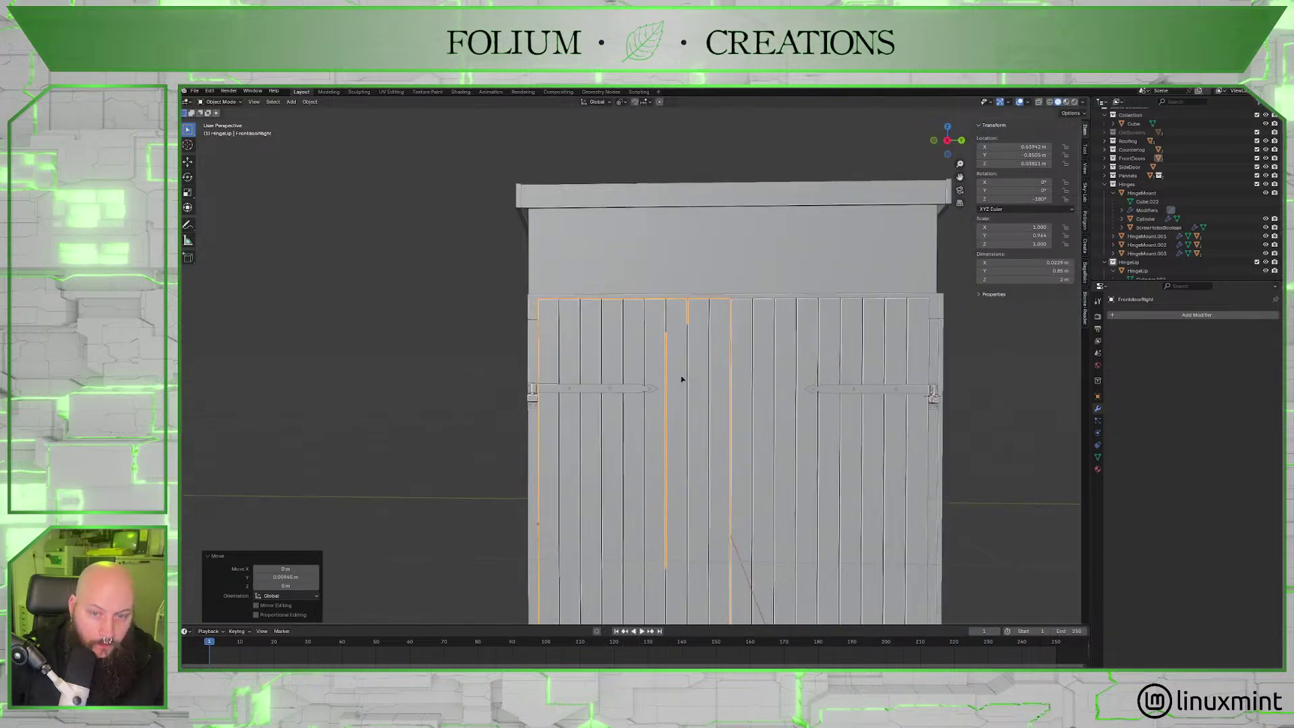
Compare the door edge gaps and hinge alignment on both sides of the double door from the front.
{"action": "scroll", "coordinate": [681, 375], "scroll_direction": "up", "scroll_amount": 4}
{"action": "middle_click_drag", "start_coordinate": [699, 388], "coordinate": [610, 383], "text": "shift"}
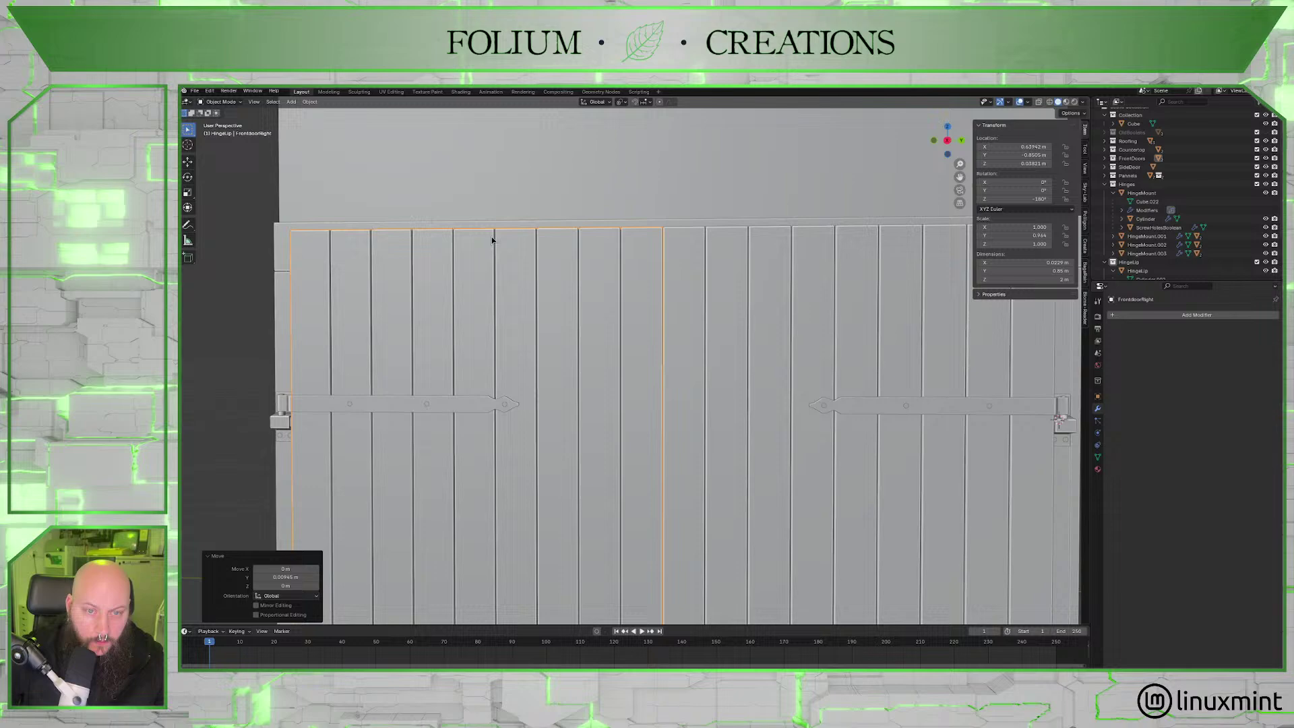
{"action": "left_click", "coordinate": [263, 270]}
{"action": "middle_click_drag", "start_coordinate": [459, 290], "coordinate": [553, 289], "text": "shift"}
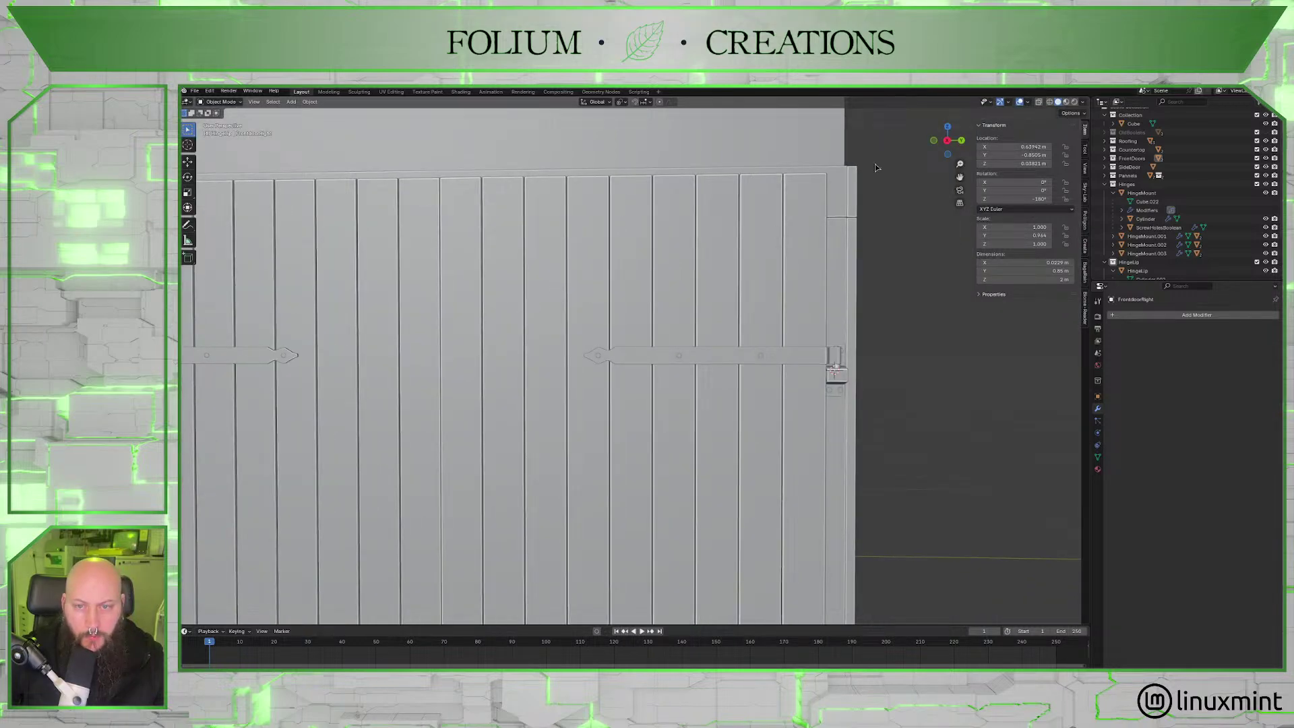
{"action": "scroll", "coordinate": [755, 266], "scroll_direction": "up", "scroll_amount": 6, "text": "ctrl"}
{"action": "scroll", "coordinate": [606, 277], "scroll_direction": "up", "scroll_amount": 5}
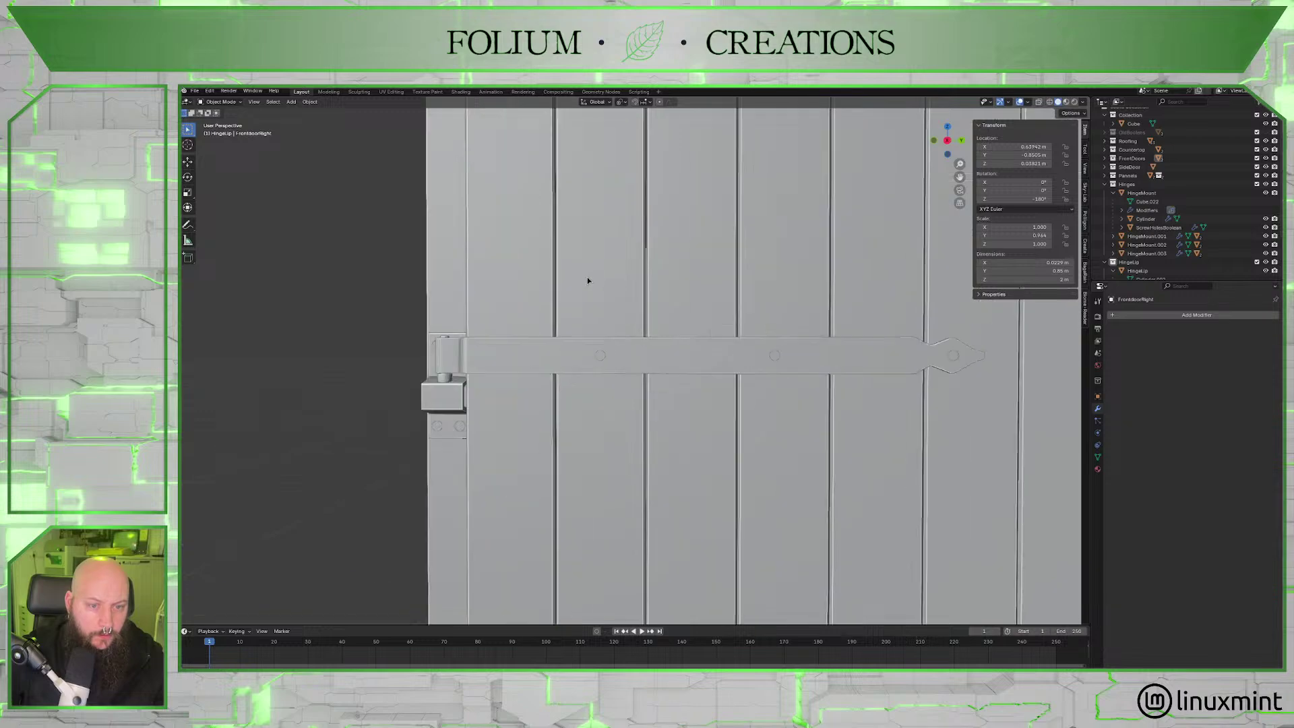
{"action": "middle_click_drag", "start_coordinate": [596, 281], "coordinate": [593, 287]}
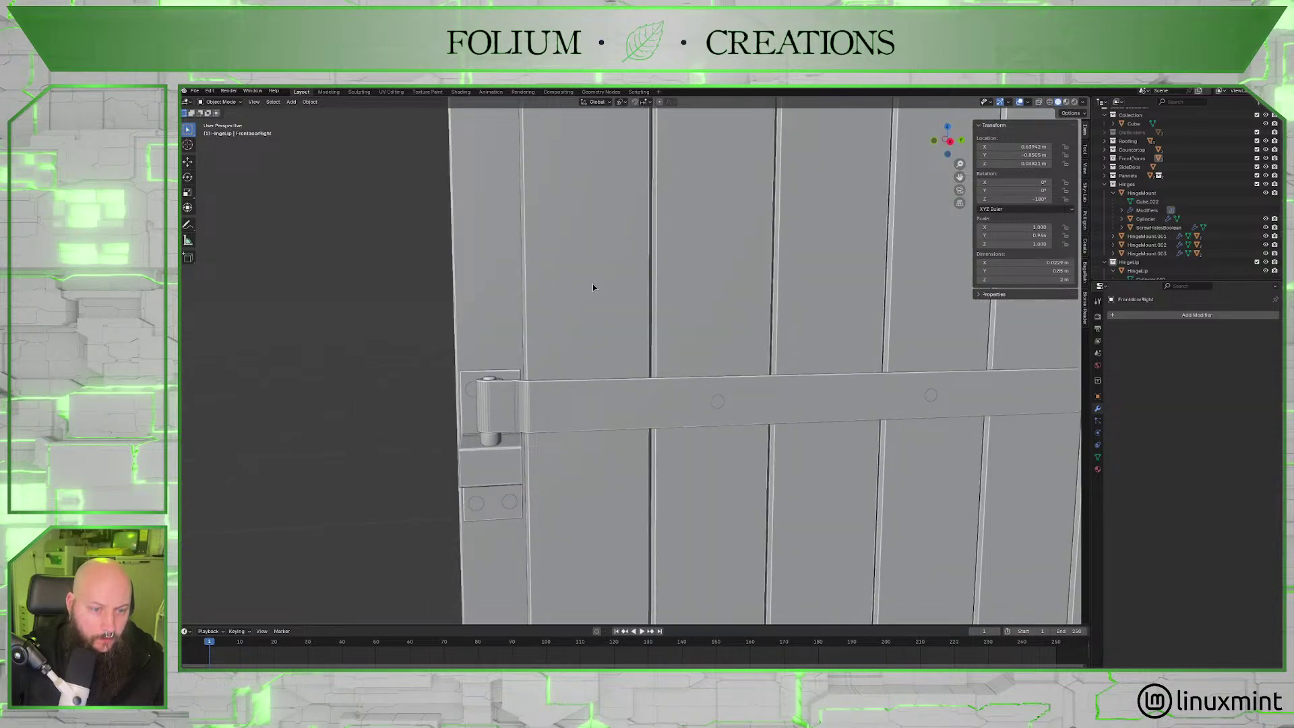
{"action": "scroll", "coordinate": [592, 285], "scroll_direction": "down", "scroll_amount": 6}
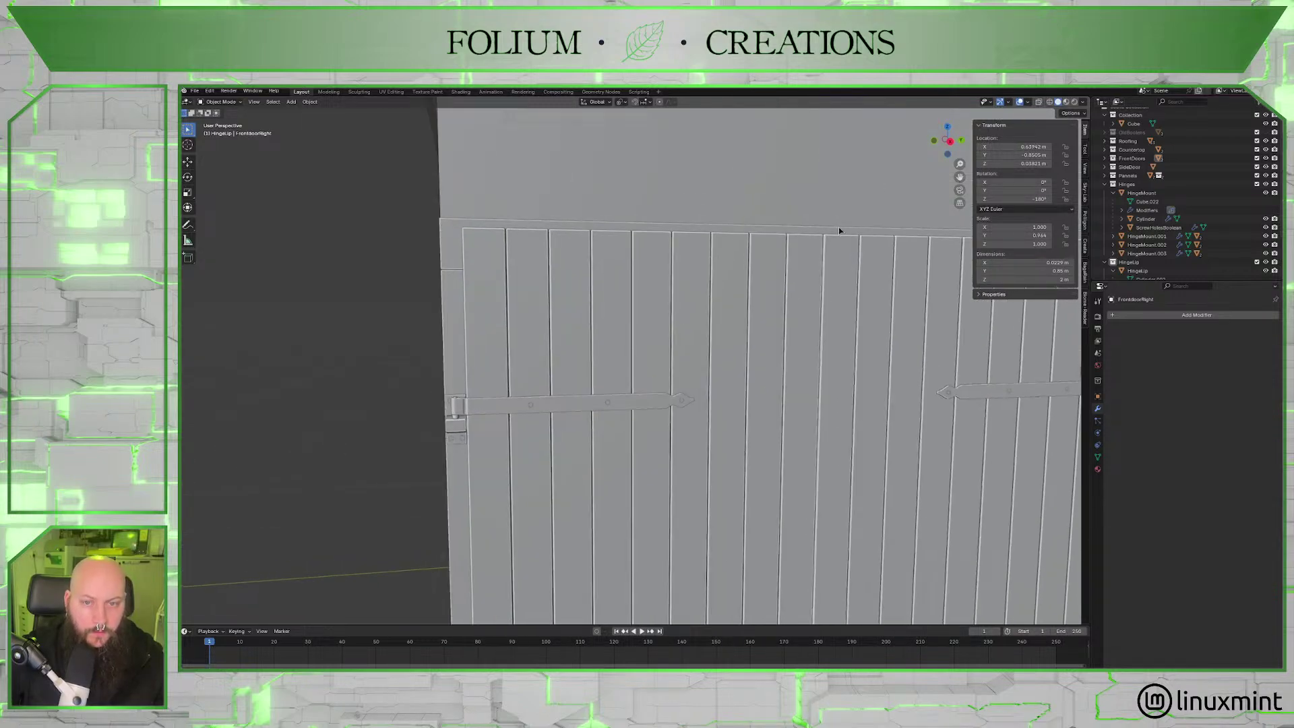
Inspect the hinge pins, strap bends and clearances between the doors and frame from above on both sides.
{"action": "scroll", "coordinate": [640, 342], "scroll_direction": "up", "scroll_amount": 7}
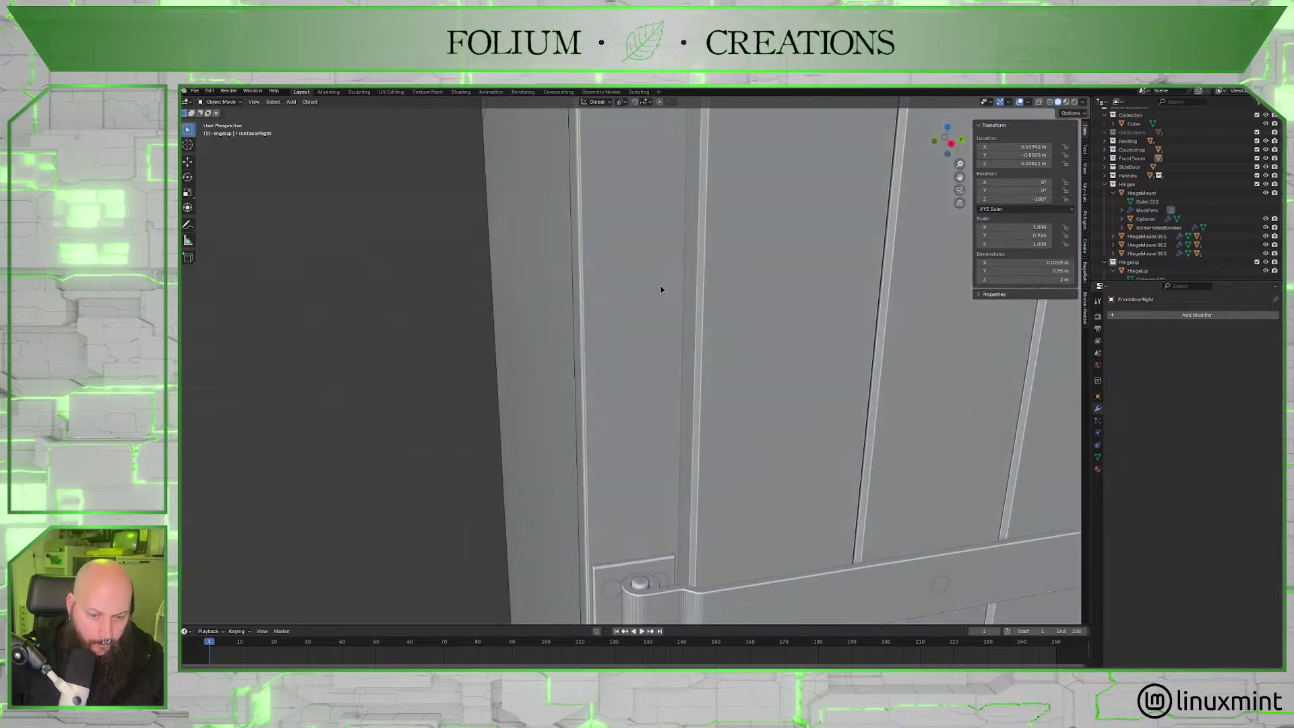
{"action": "middle_click_drag", "start_coordinate": [662, 290], "coordinate": [734, 339]}
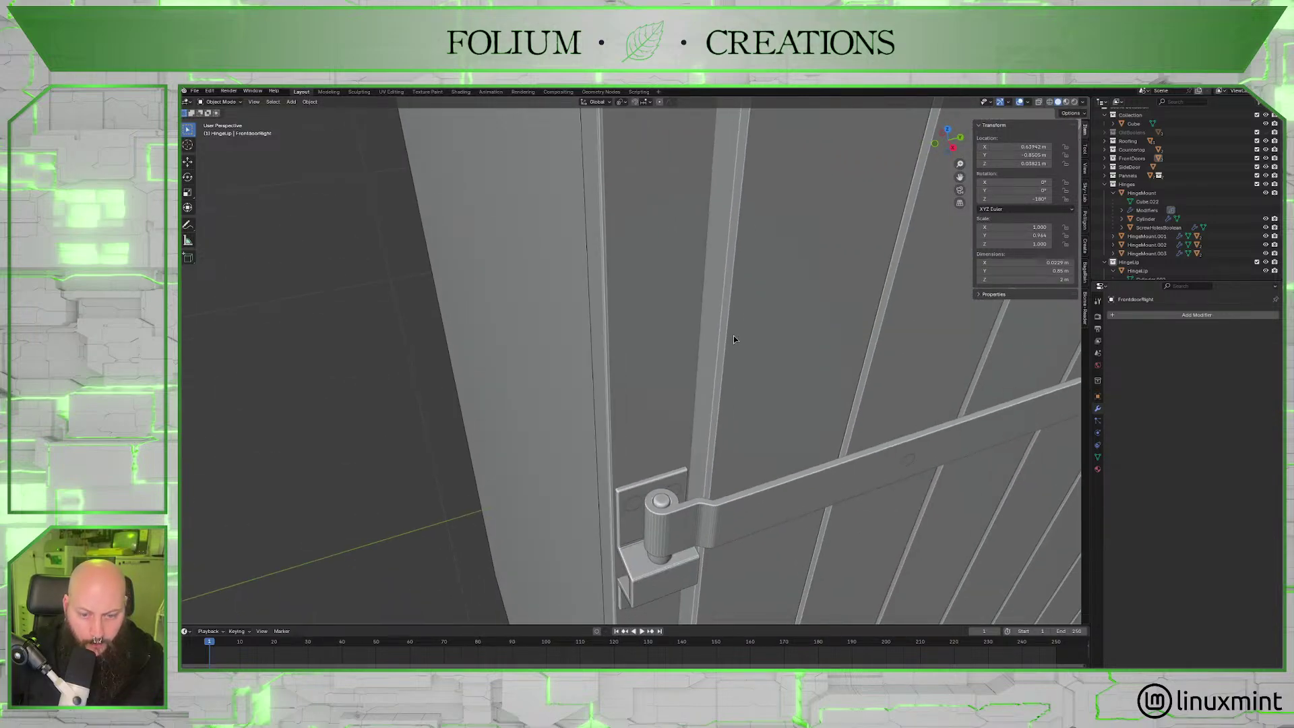
{"action": "scroll", "coordinate": [734, 339], "scroll_direction": "down", "scroll_amount": 8}
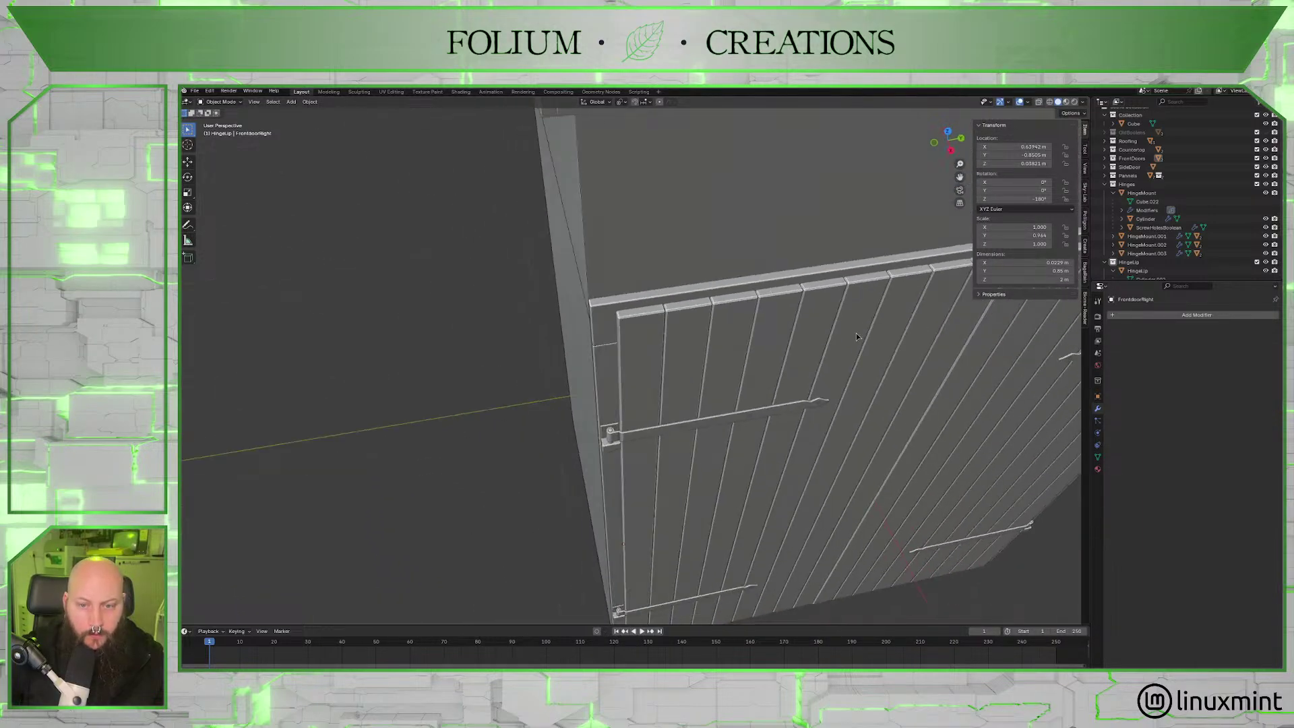
{"action": "middle_click_drag", "start_coordinate": [856, 333], "coordinate": [502, 303]}
{"action": "scroll", "coordinate": [702, 357], "scroll_direction": "up", "scroll_amount": 5}
{"action": "scroll", "coordinate": [701, 357], "scroll_direction": "down", "scroll_amount": 2}
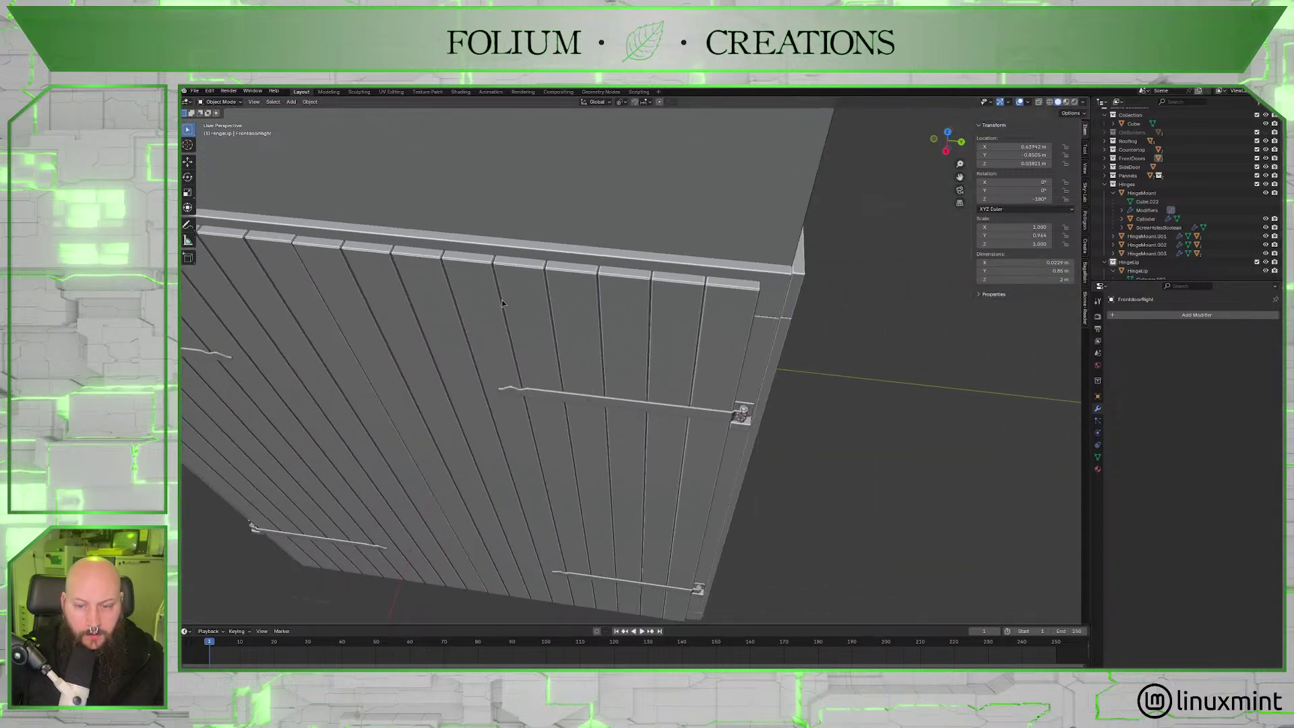
{"action": "scroll", "coordinate": [633, 333], "scroll_direction": "up", "scroll_amount": 4}
{"action": "middle_click_drag", "start_coordinate": [633, 333], "coordinate": [539, 348]}
{"action": "scroll", "coordinate": [502, 329], "scroll_direction": "down", "scroll_amount": 4}
{"action": "scroll", "coordinate": [502, 328], "scroll_direction": "down", "scroll_amount": 3}
{"action": "scroll", "coordinate": [539, 348], "scroll_direction": "up", "scroll_amount": 5}
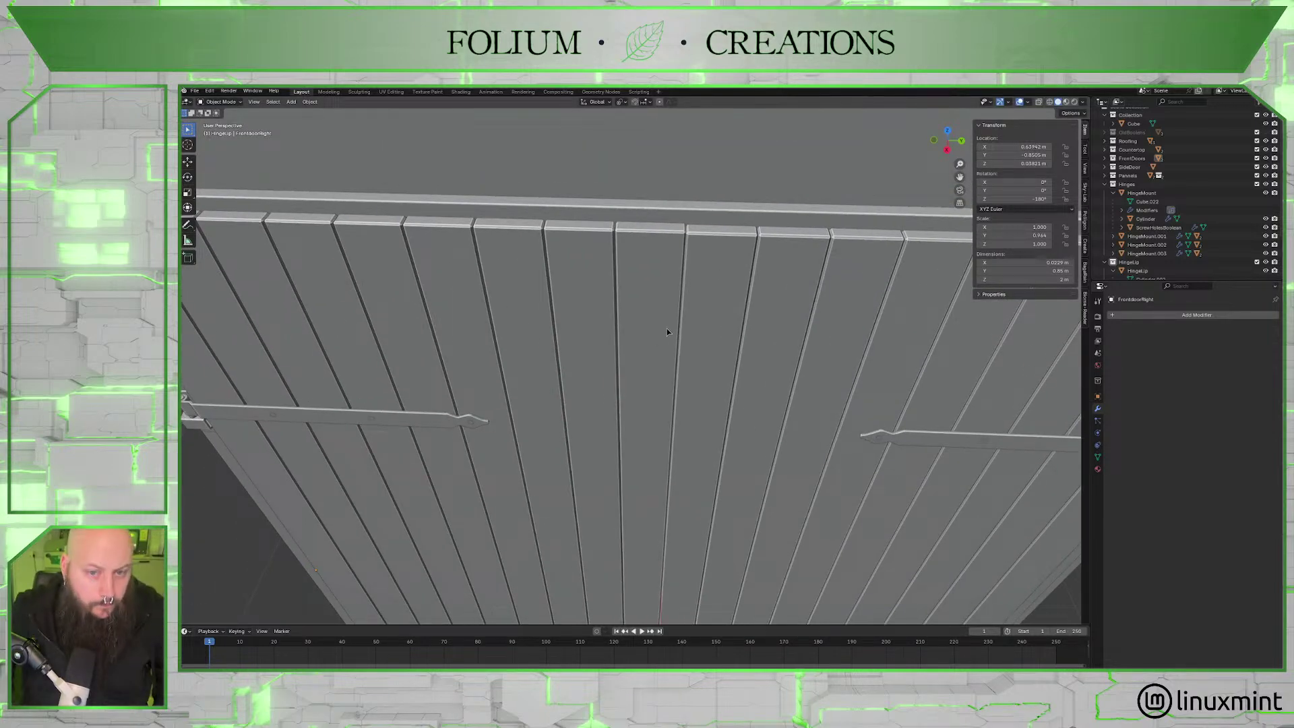
{"action": "middle_click_drag", "start_coordinate": [641, 317], "coordinate": [583, 319]}
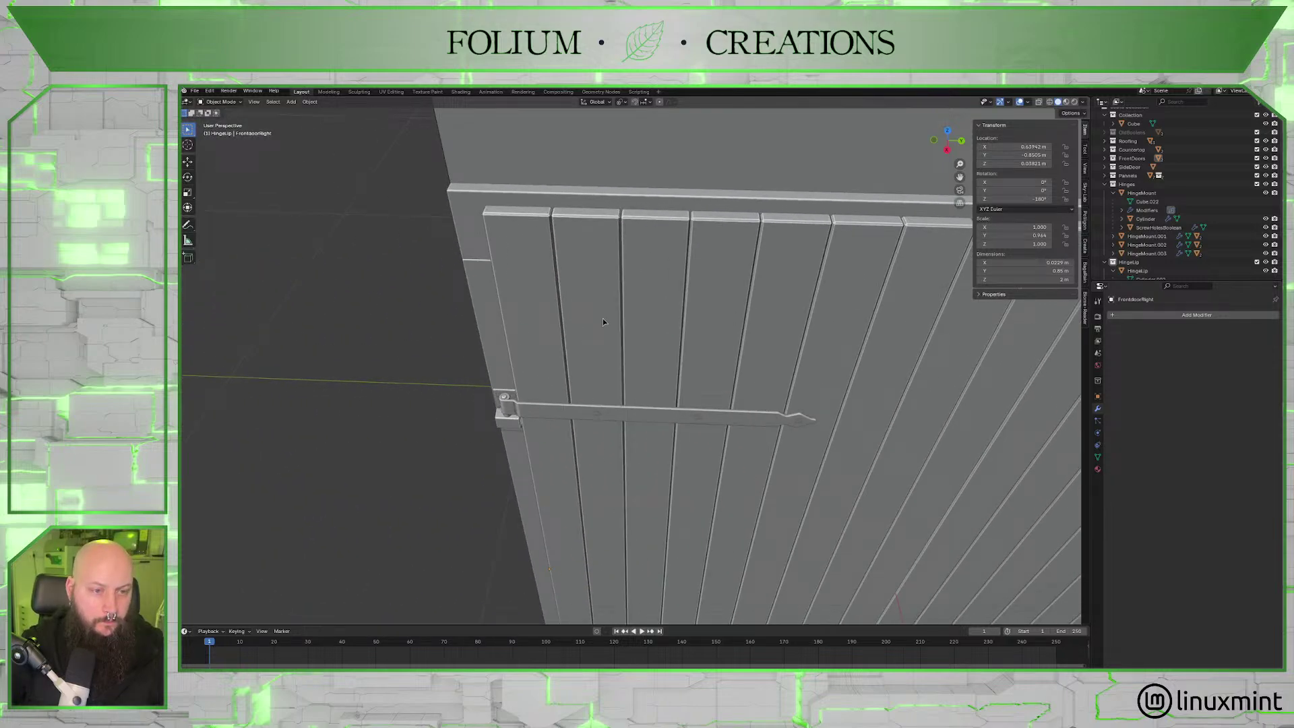
{"action": "scroll", "coordinate": [670, 334], "scroll_direction": "down", "scroll_amount": 3}
{"action": "middle_click_drag", "start_coordinate": [721, 336], "coordinate": [660, 357]}
{"action": "scroll", "coordinate": [657, 361], "scroll_direction": "up", "scroll_amount": 6}
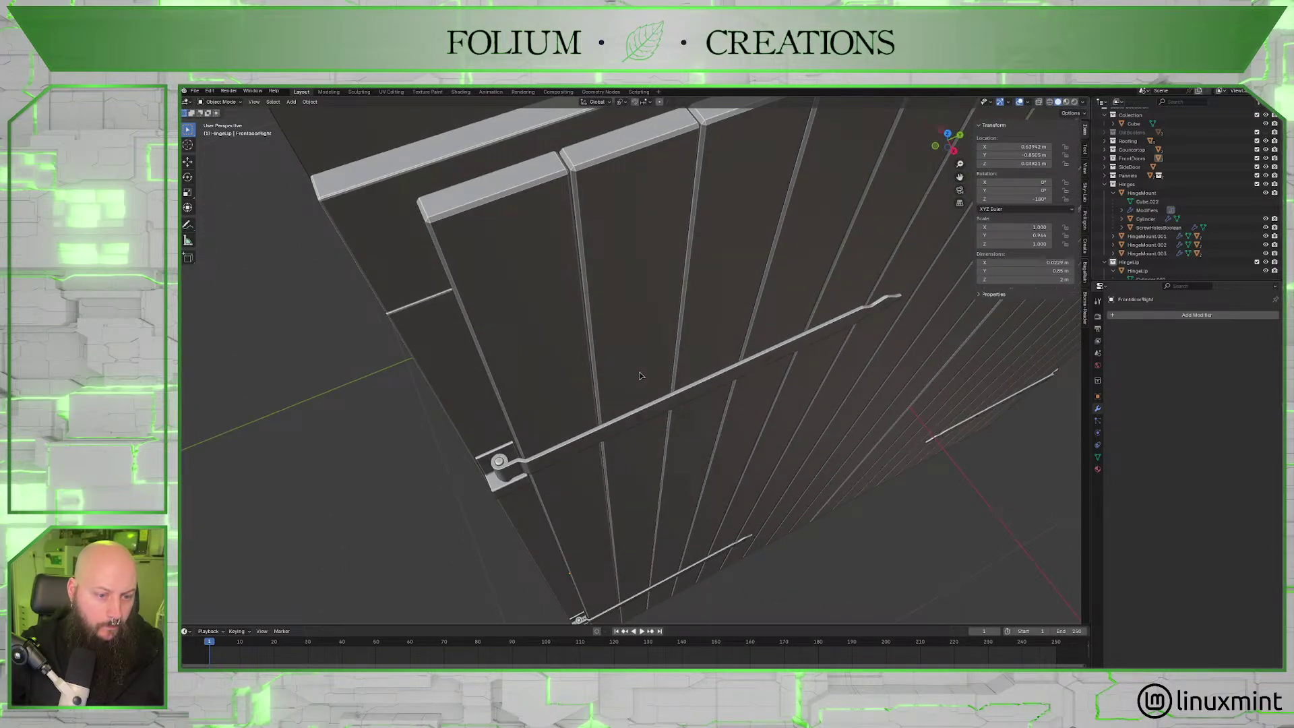
{"action": "middle_click_drag", "start_coordinate": [640, 375], "coordinate": [610, 362]}
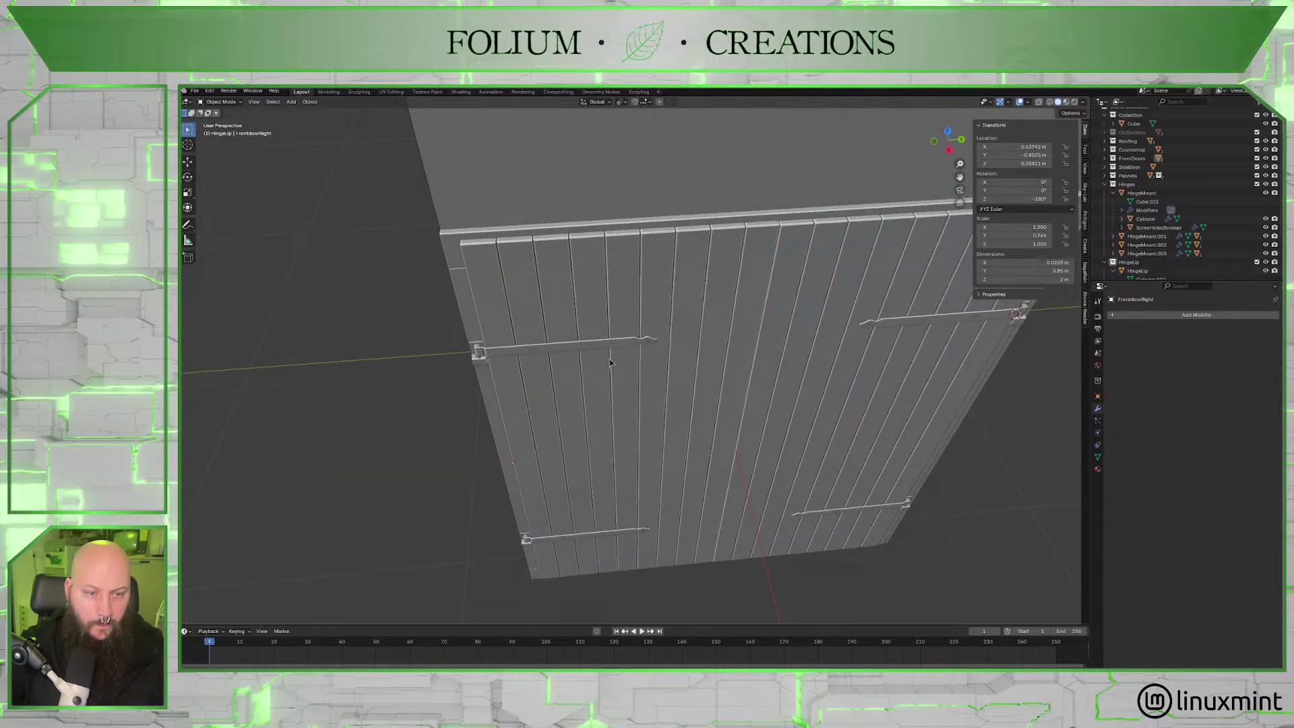
Undo the right front door's Y move and add its upper hinge strap, mount and mount screw-hole cutter to the selection.
{"action": "left_click", "coordinate": [662, 361]}
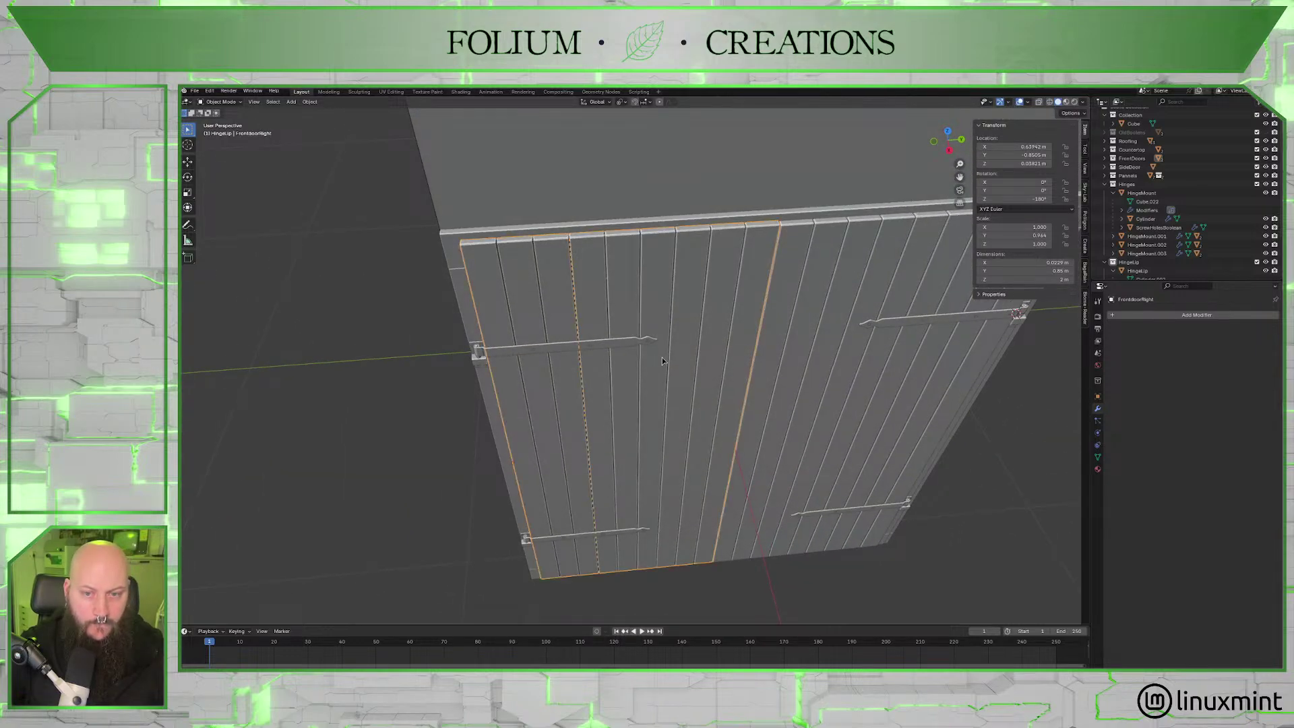
{"action": "middle_click_drag", "start_coordinate": [599, 363], "coordinate": [666, 369], "text": "shift"}
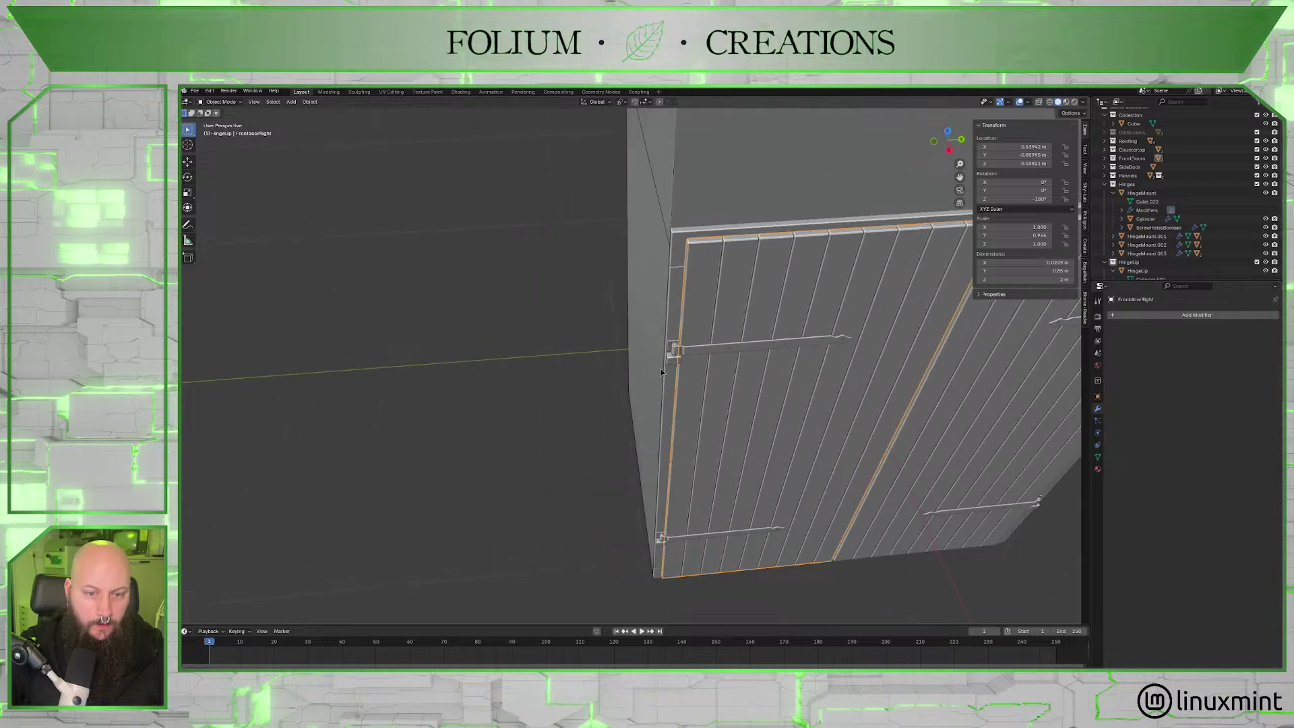
{"action": "scroll", "coordinate": [666, 374], "scroll_direction": "up", "scroll_amount": 3}
{"action": "left_click", "coordinate": [713, 339]}
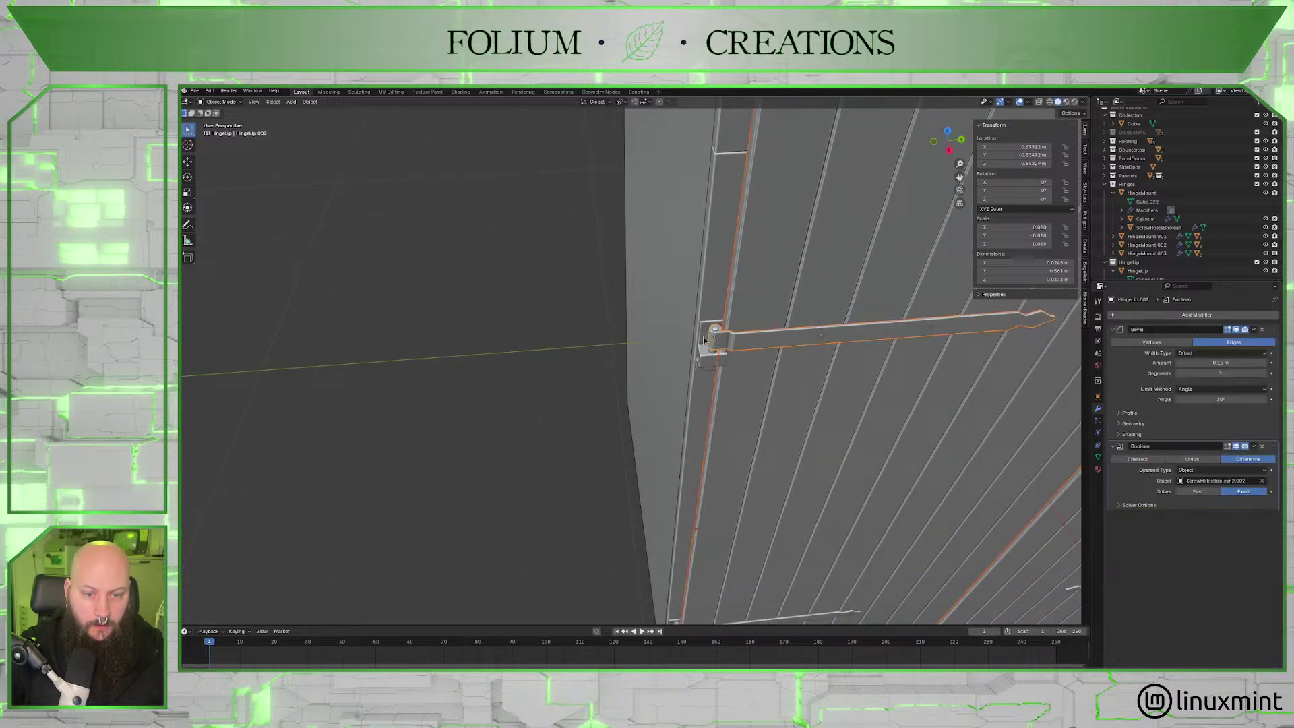
{"action": "left_click", "coordinate": [704, 329], "text": "shift"}
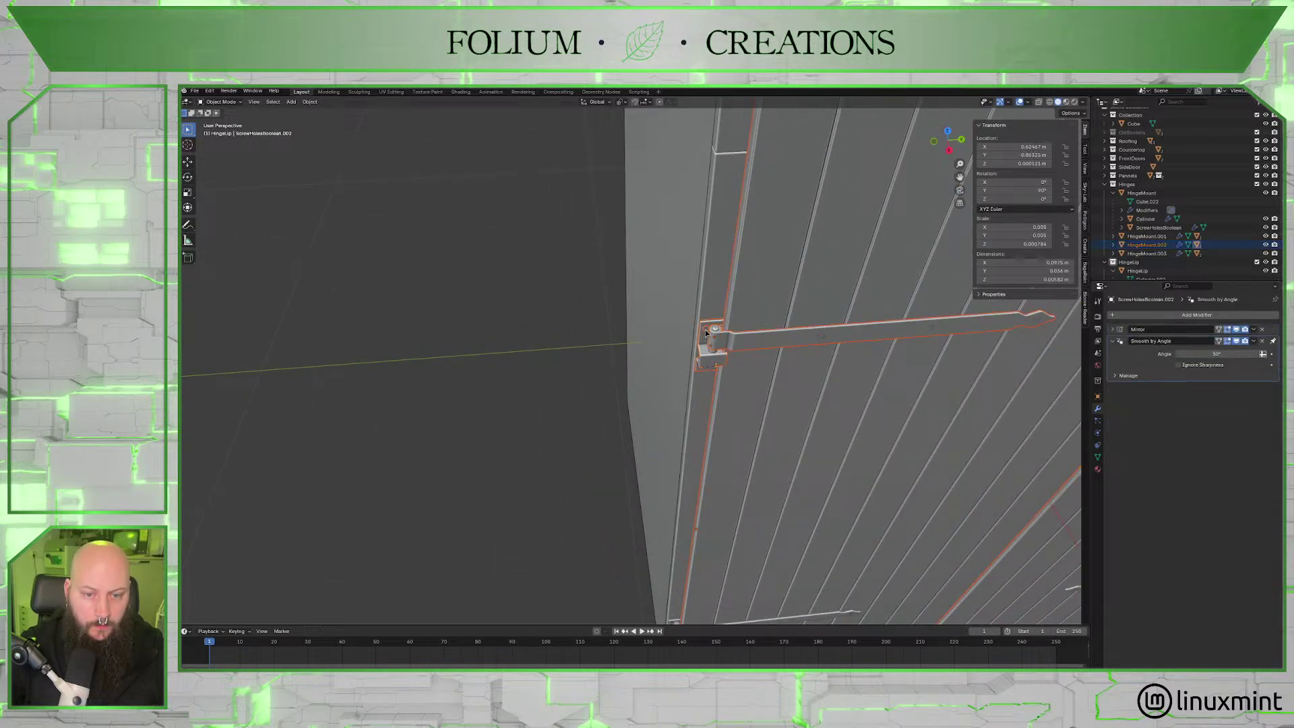
{"action": "scroll", "coordinate": [710, 450], "scroll_direction": "down", "scroll_amount": 2}
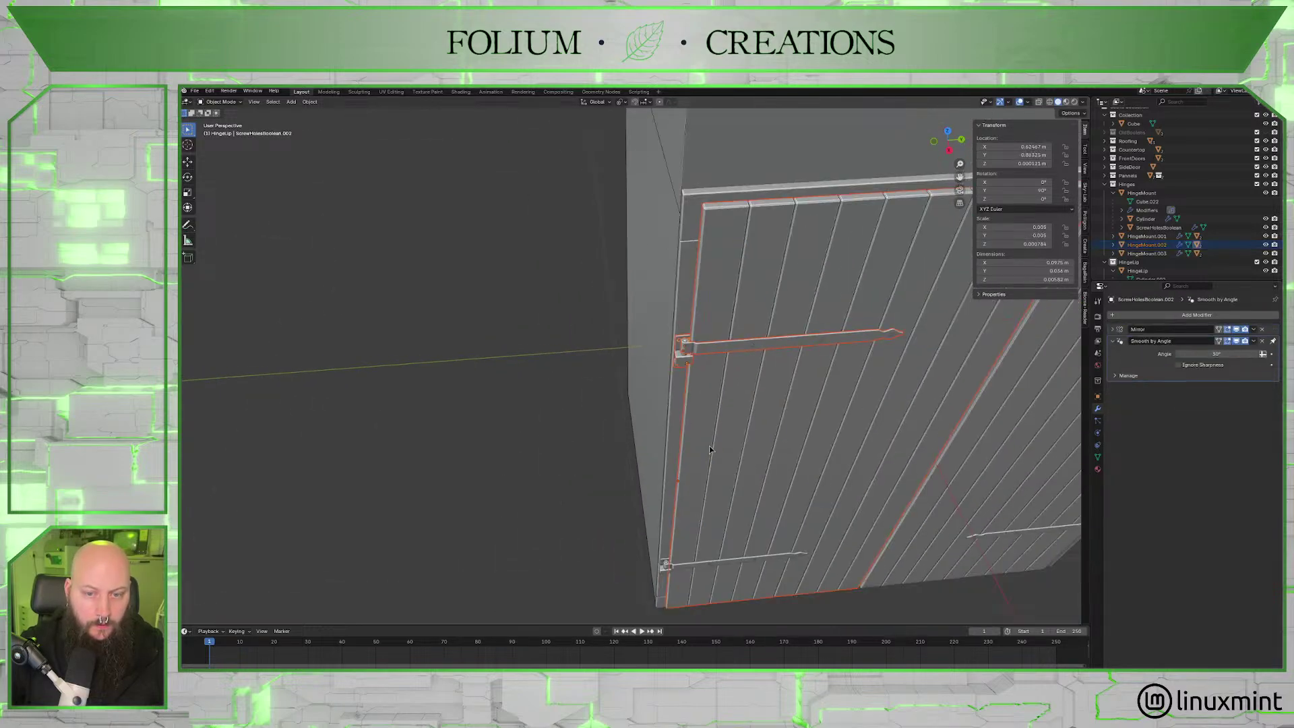
{"action": "left_click", "coordinate": [753, 345], "text": "shift"}
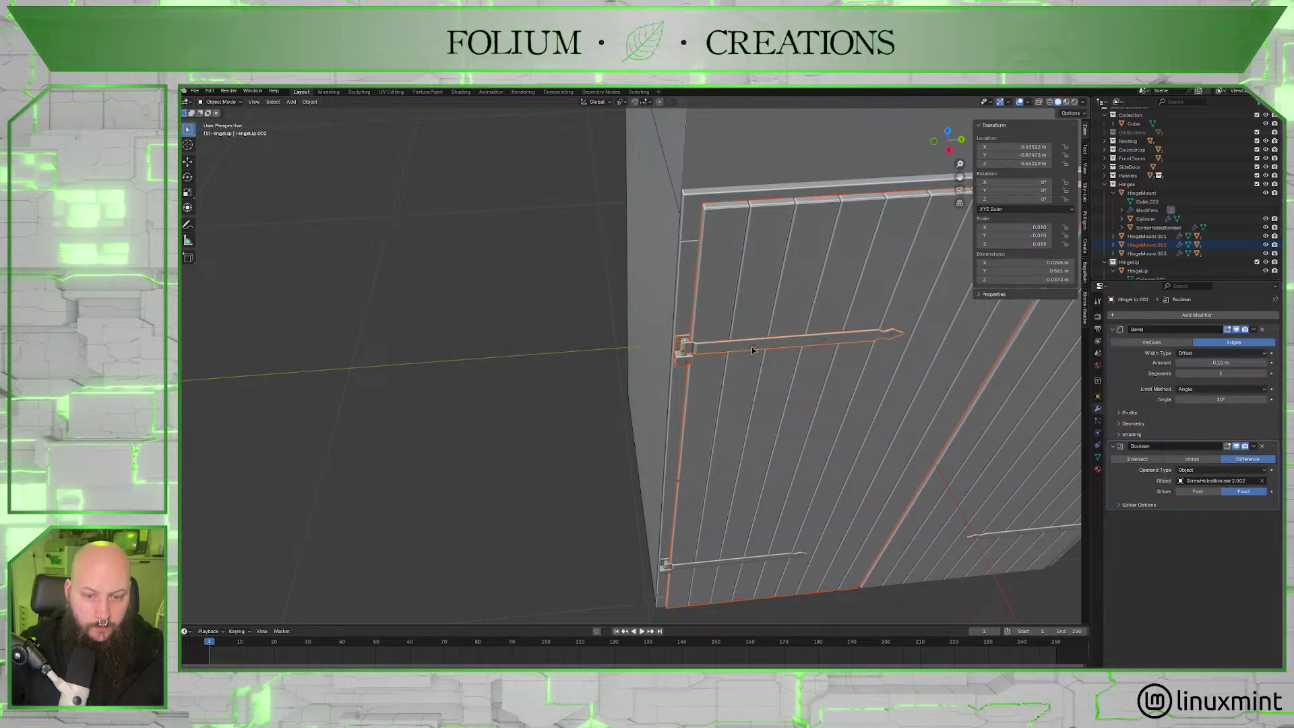
Add the upper hinge strap and its screw-hole cutter to the selection and remove the right front door from it.
{"action": "scroll", "coordinate": [755, 345], "scroll_direction": "up", "scroll_amount": 5}
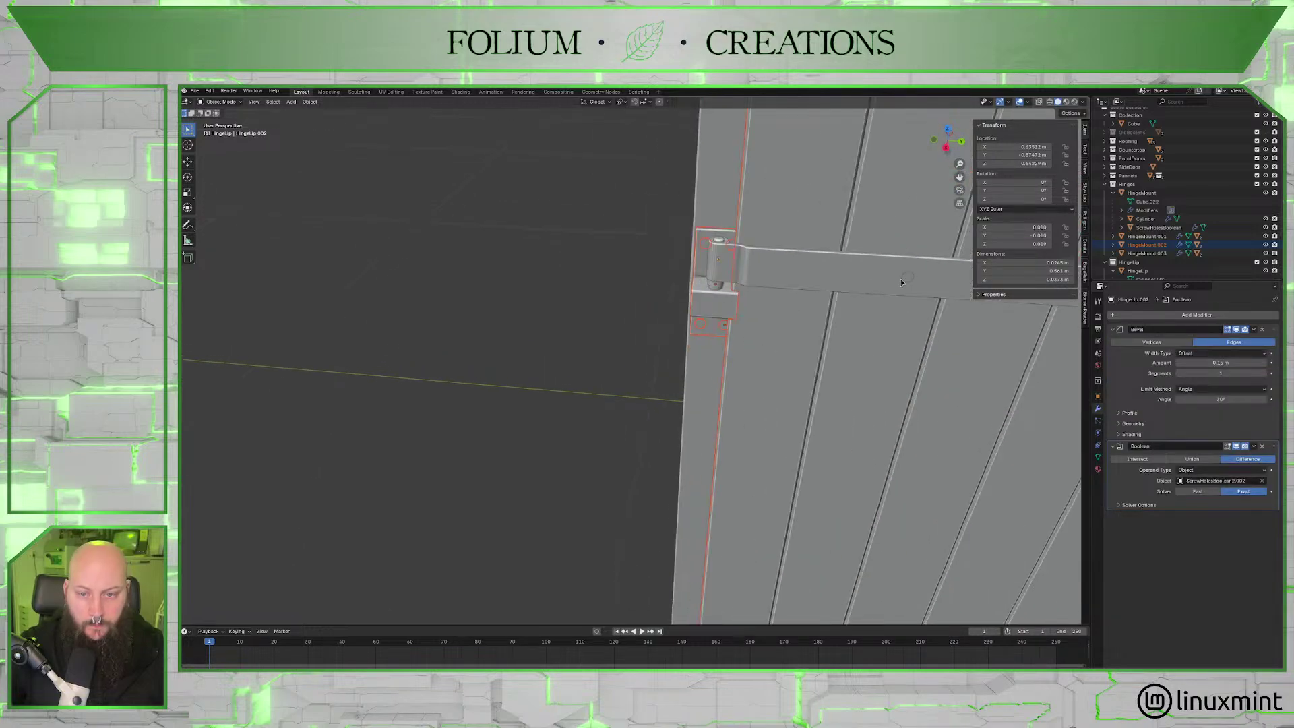
{"action": "left_click", "coordinate": [909, 280], "text": "shift"}
{"action": "left_click", "coordinate": [770, 268], "text": "shift"}
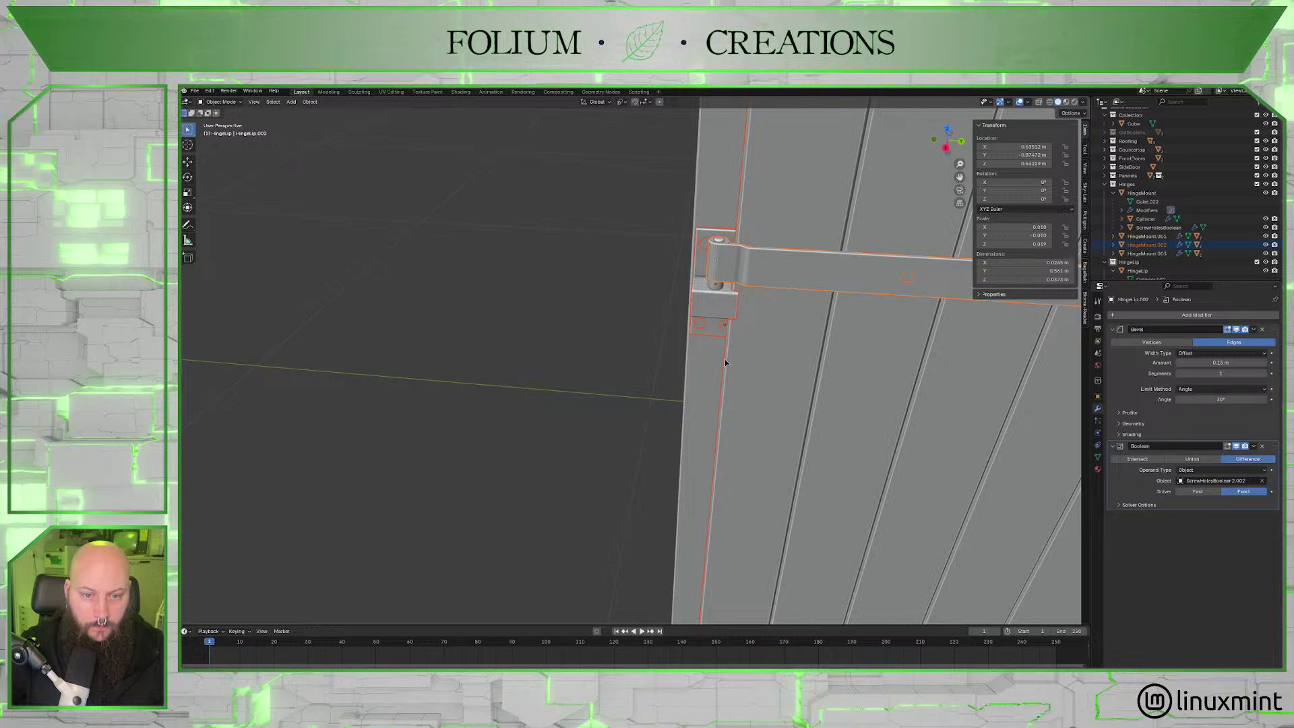
{"action": "scroll", "coordinate": [725, 363], "scroll_direction": "down", "scroll_amount": 8}
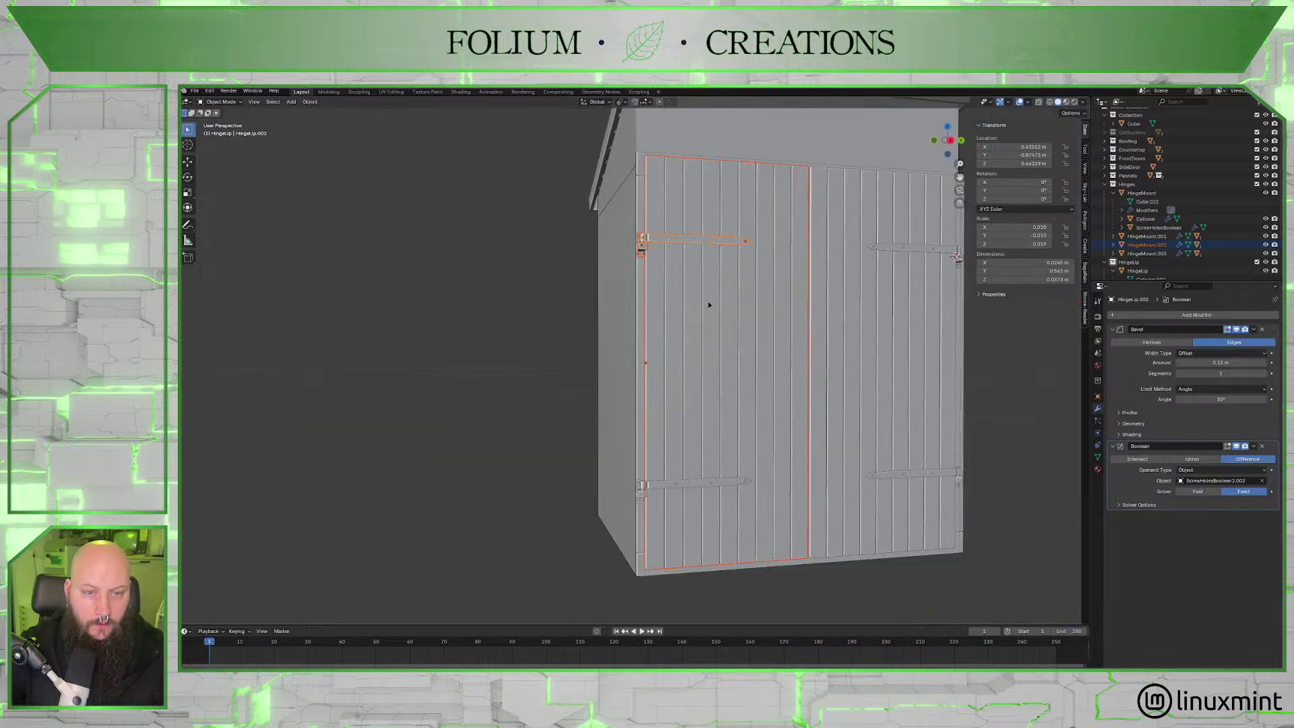
{"action": "left_click", "coordinate": [689, 324], "text": "shift"}
{"action": "left_click", "coordinate": [690, 357], "text": "shift"}
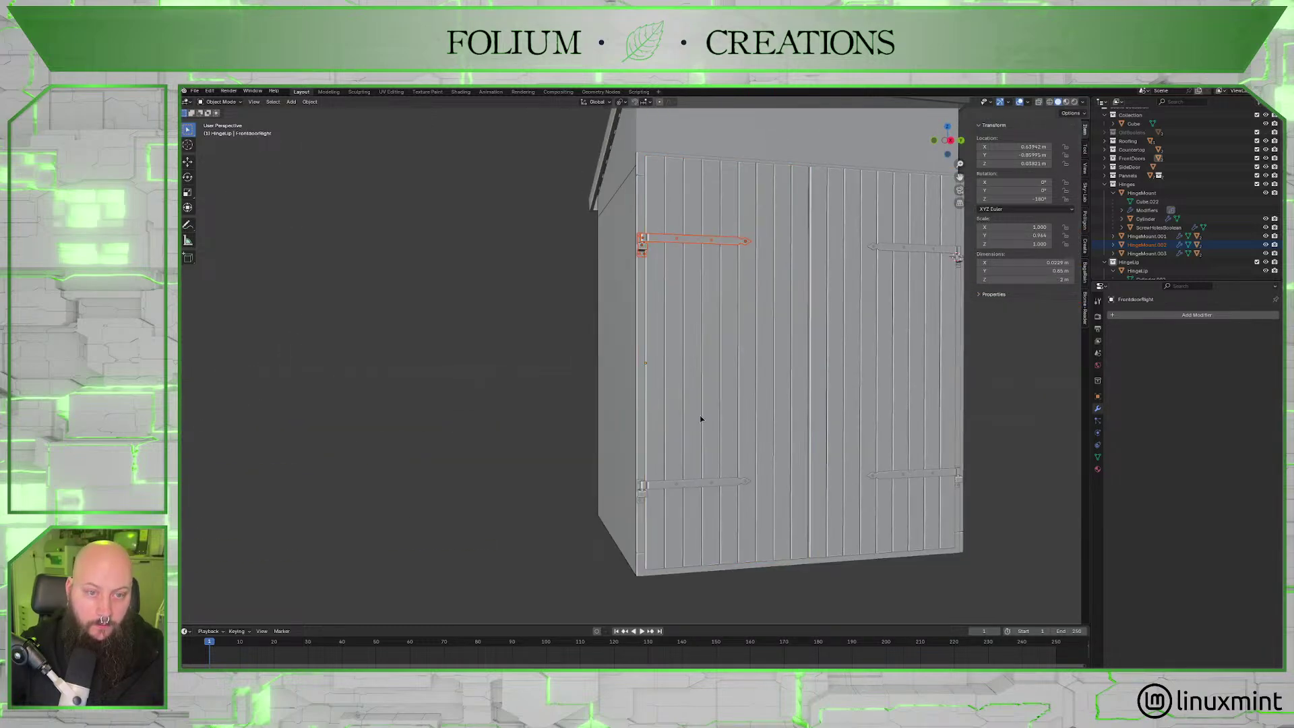
Add the same door's lower hinge mount, pin, strap and screw-hole cutters to the selection.
{"action": "middle_click_drag", "start_coordinate": [702, 422], "coordinate": [673, 313], "text": "shift"}
{"action": "scroll", "coordinate": [673, 314], "scroll_direction": "up", "scroll_amount": 8}
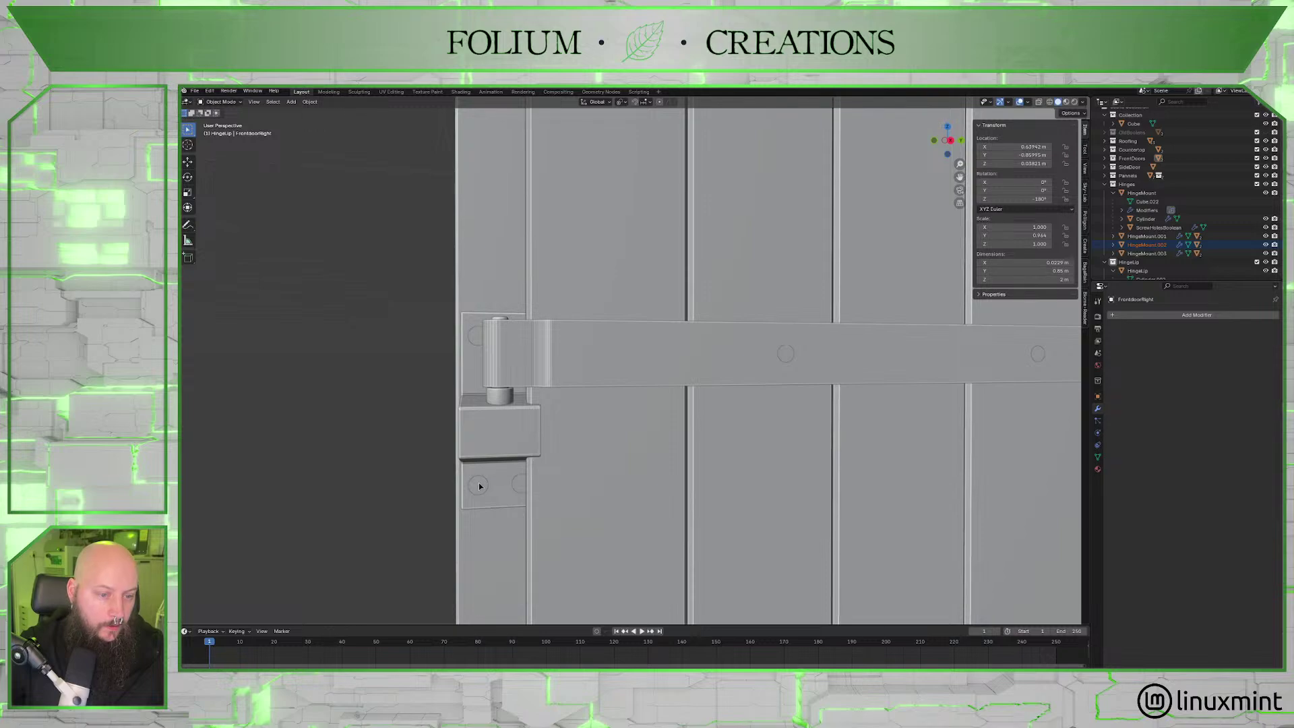
{"action": "left_click", "coordinate": [480, 485], "text": "shift"}
{"action": "left_click", "coordinate": [505, 368], "text": "shift"}
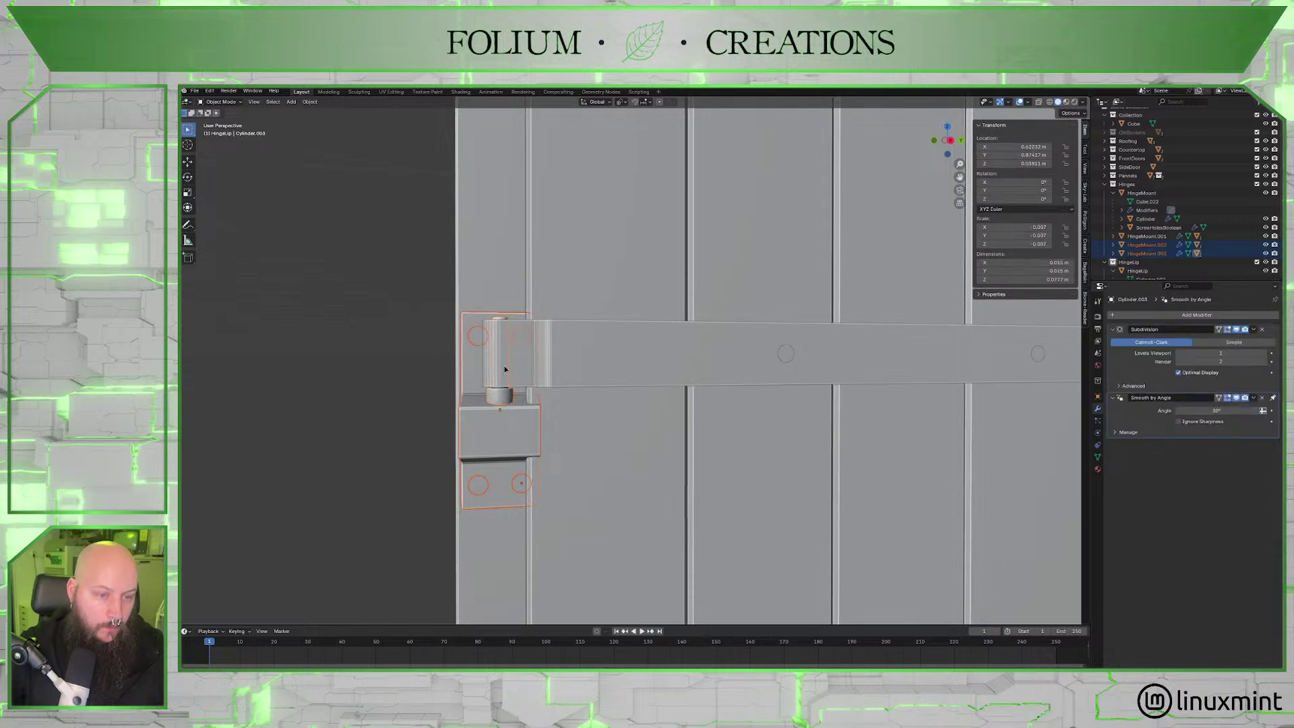
{"action": "left_click", "coordinate": [769, 361], "text": "shift"}
{"action": "left_click", "coordinate": [781, 359], "text": "shift"}
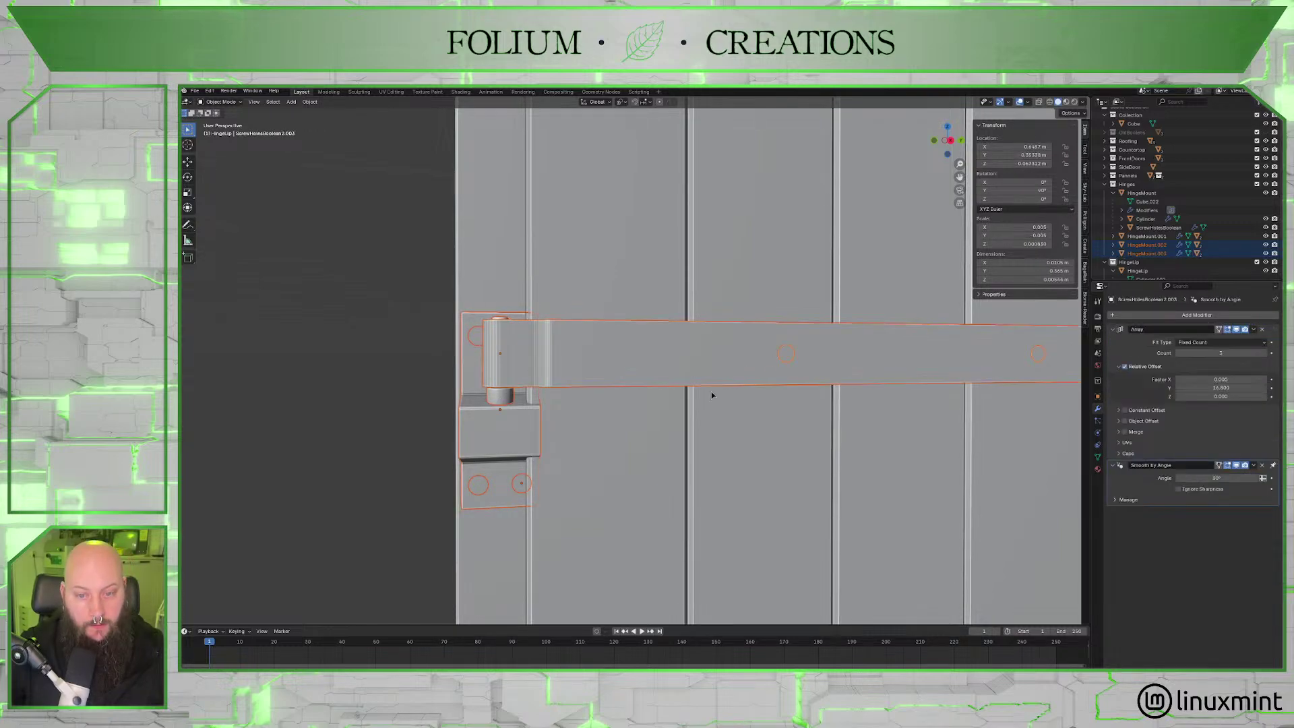
Move both selected hinges with their cutters about 0.0102 m along negative global Y towards the frame's outer edge.
{"action": "scroll", "coordinate": [710, 396], "scroll_direction": "down", "scroll_amount": 5}
{"action": "scroll", "coordinate": [587, 359], "scroll_direction": "up", "scroll_amount": 5}
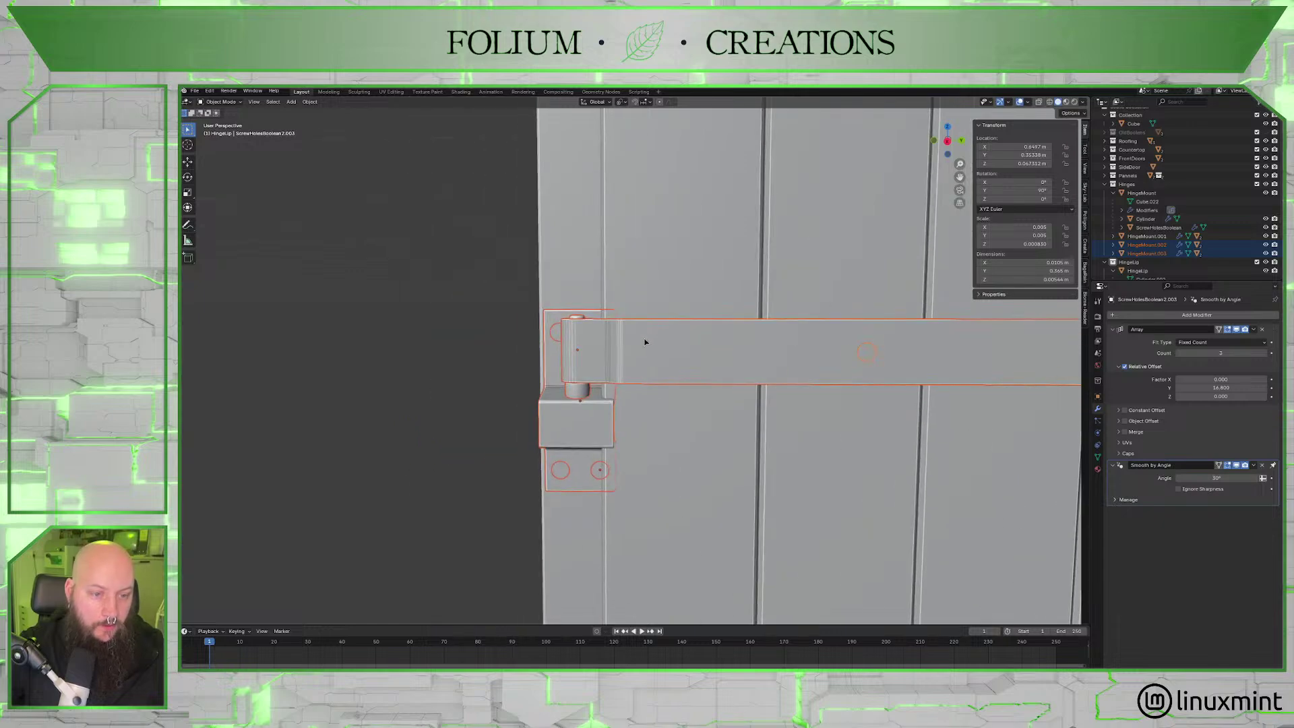
{"action": "middle_click_drag", "start_coordinate": [643, 348], "coordinate": [646, 343], "text": "shift"}
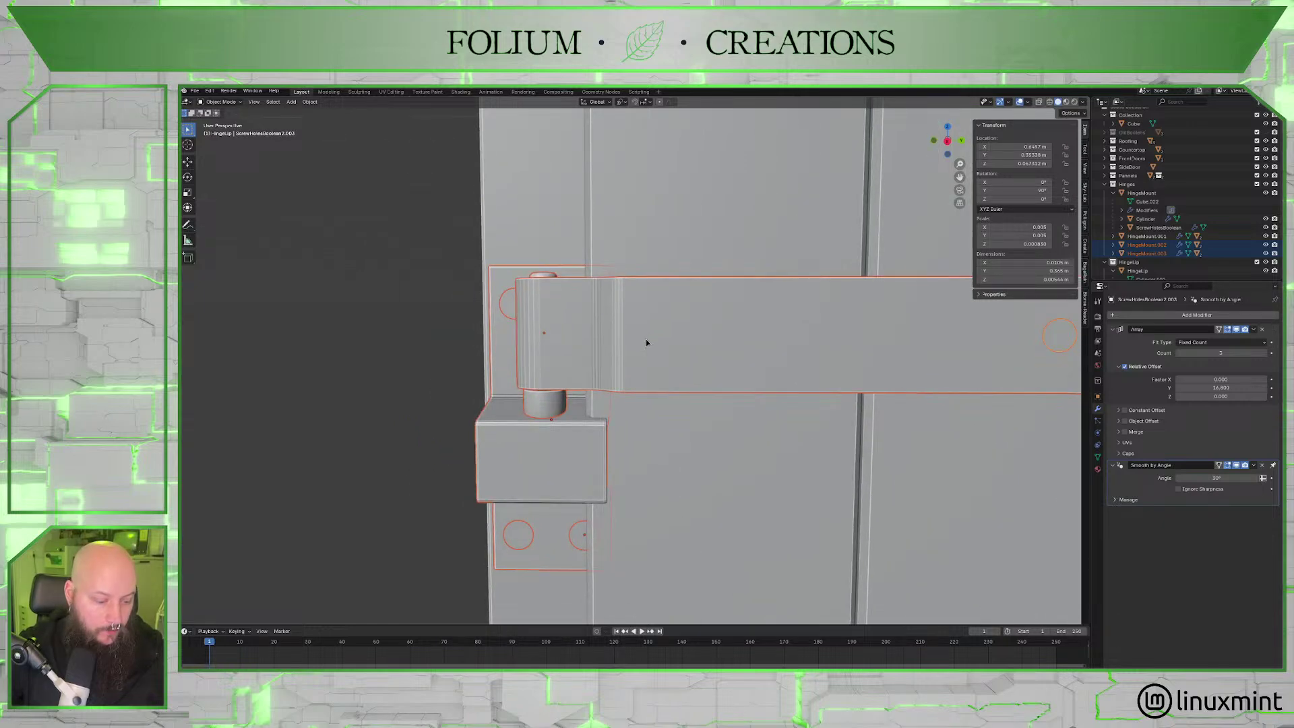
{"action": "key", "text": "g"}
{"action": "key", "text": "y"}
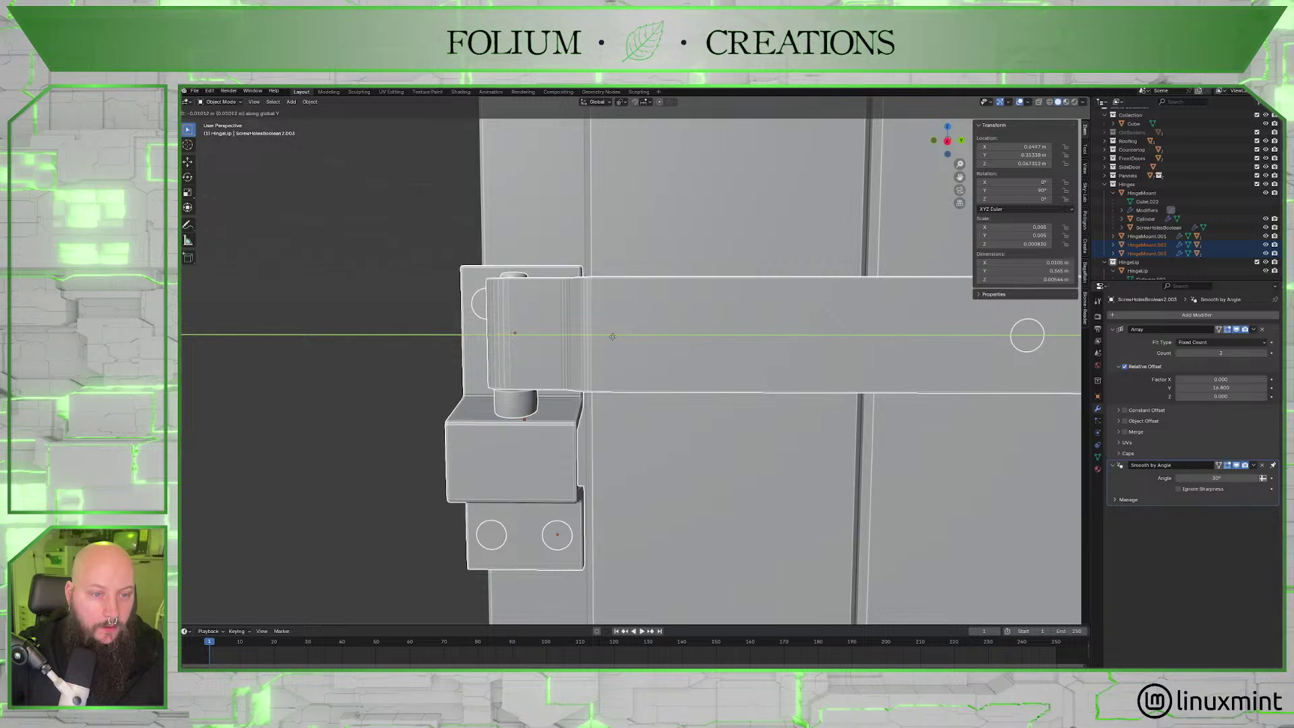
{"action": "left_click", "coordinate": [611, 337]}
Examine the opposite door's hinge from the front to compare how its mount and strap bend line up with the door edge.
{"action": "middle_click_drag", "start_coordinate": [609, 341], "coordinate": [613, 375]}
{"action": "scroll", "coordinate": [612, 375], "scroll_direction": "down", "scroll_amount": 10}
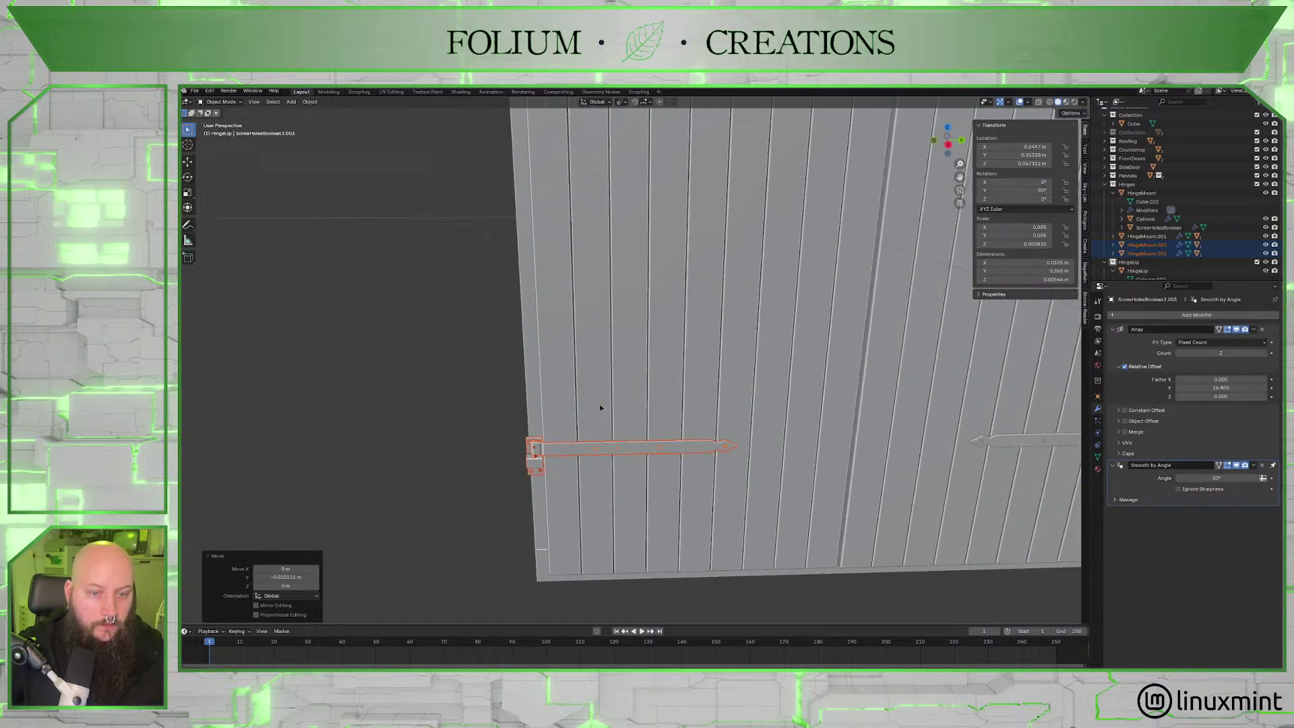
{"action": "middle_click_drag", "start_coordinate": [708, 364], "coordinate": [486, 381]}
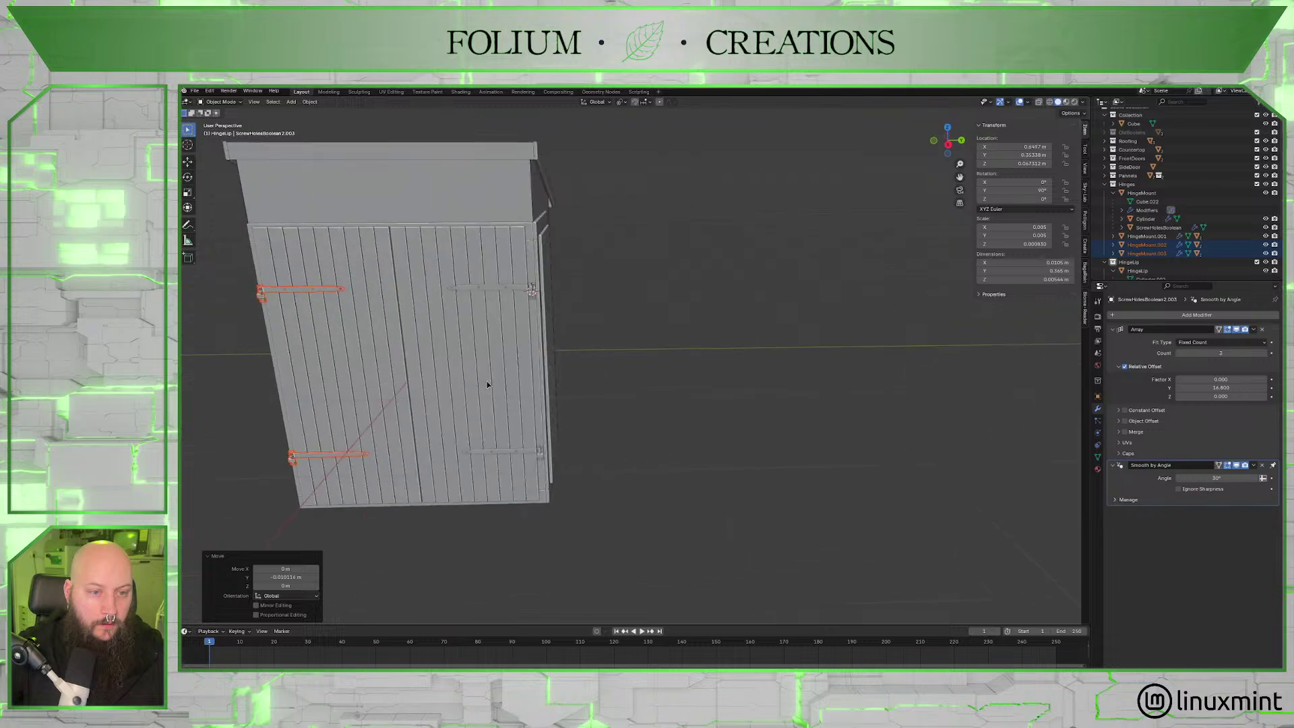
{"action": "scroll", "coordinate": [487, 381], "scroll_direction": "up", "scroll_amount": 10}
{"action": "scroll", "coordinate": [636, 439], "scroll_direction": "up", "scroll_amount": 4}
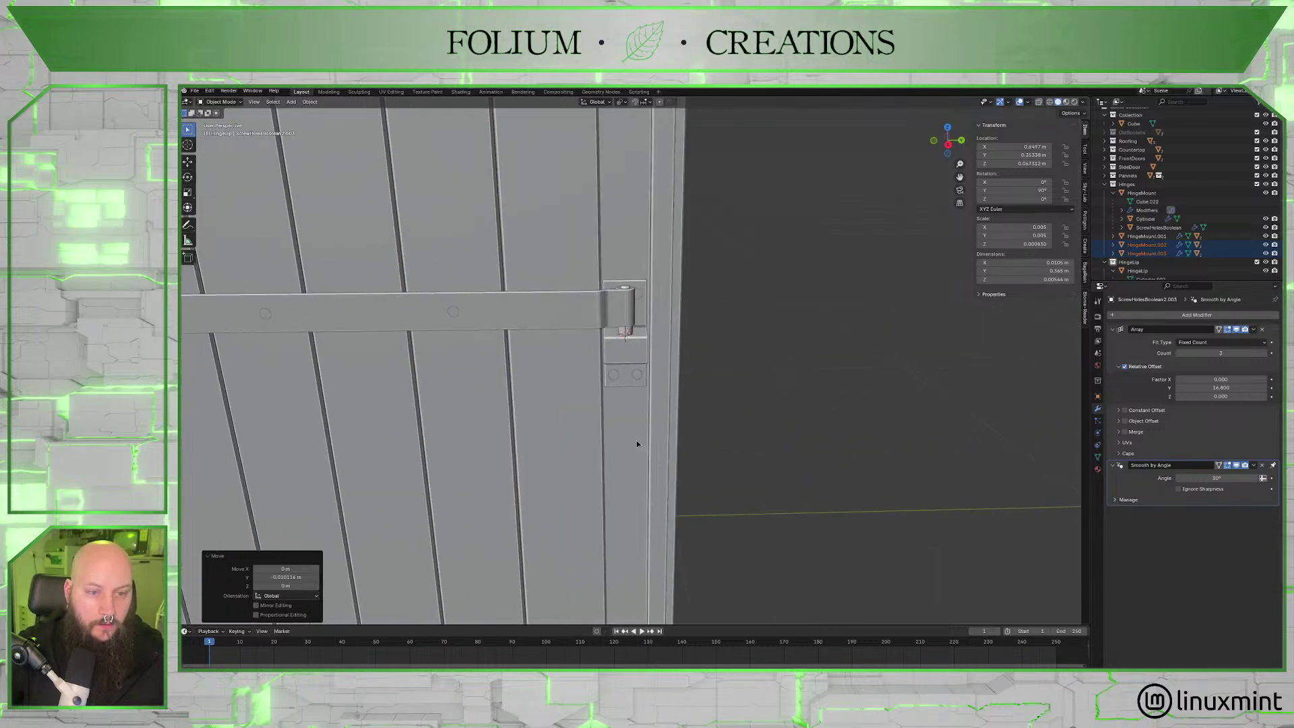
{"action": "scroll", "coordinate": [618, 413], "scroll_direction": "up", "scroll_amount": 3, "text": "shift"}
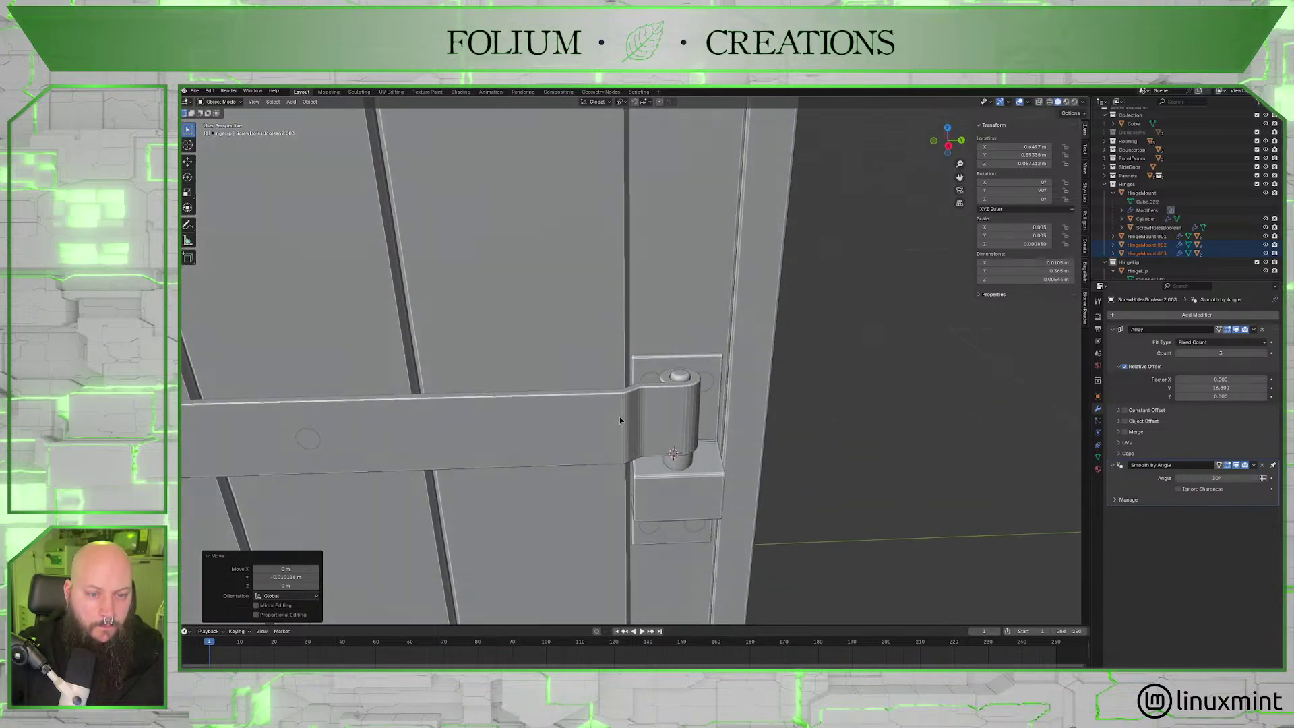
{"action": "scroll", "coordinate": [618, 413], "scroll_direction": "down", "scroll_amount": 6, "text": "shift"}
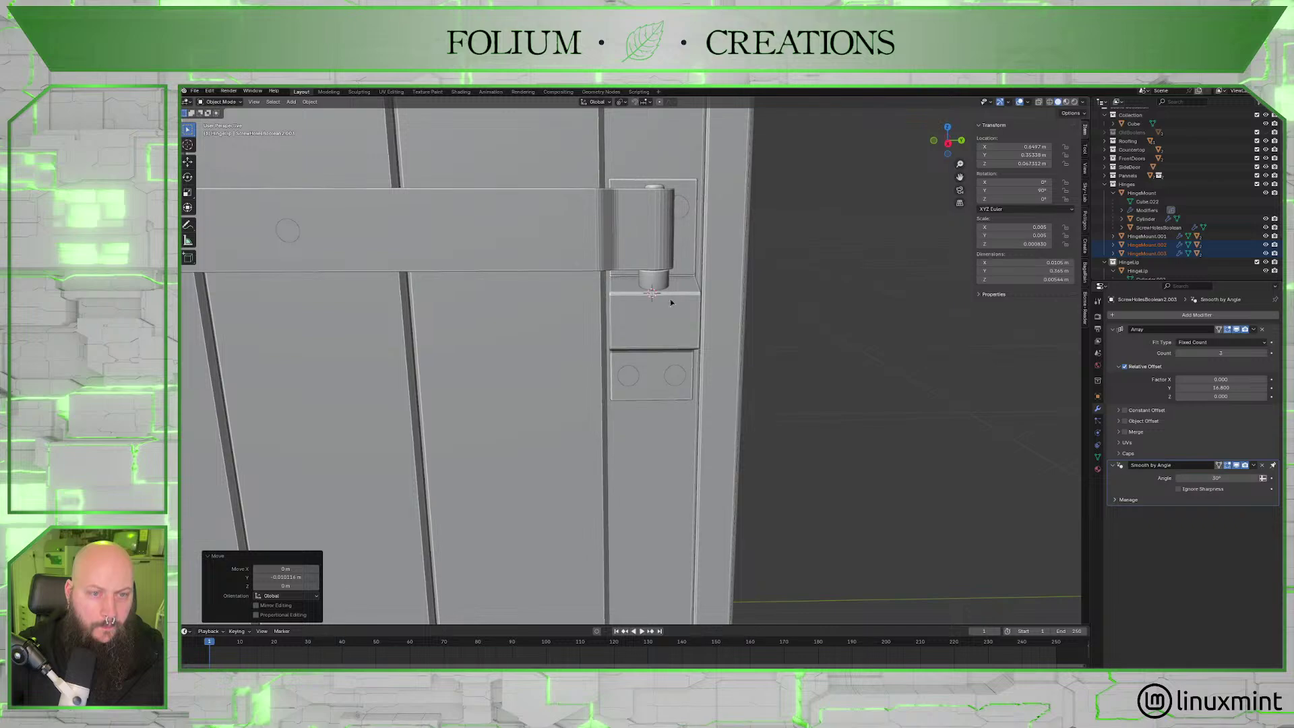
{"action": "scroll", "coordinate": [670, 302], "scroll_direction": "up", "scroll_amount": 2, "text": "shift"}
{"action": "left_click", "coordinate": [948, 145]}
{"action": "scroll", "coordinate": [684, 361], "scroll_direction": "up", "scroll_amount": 5}
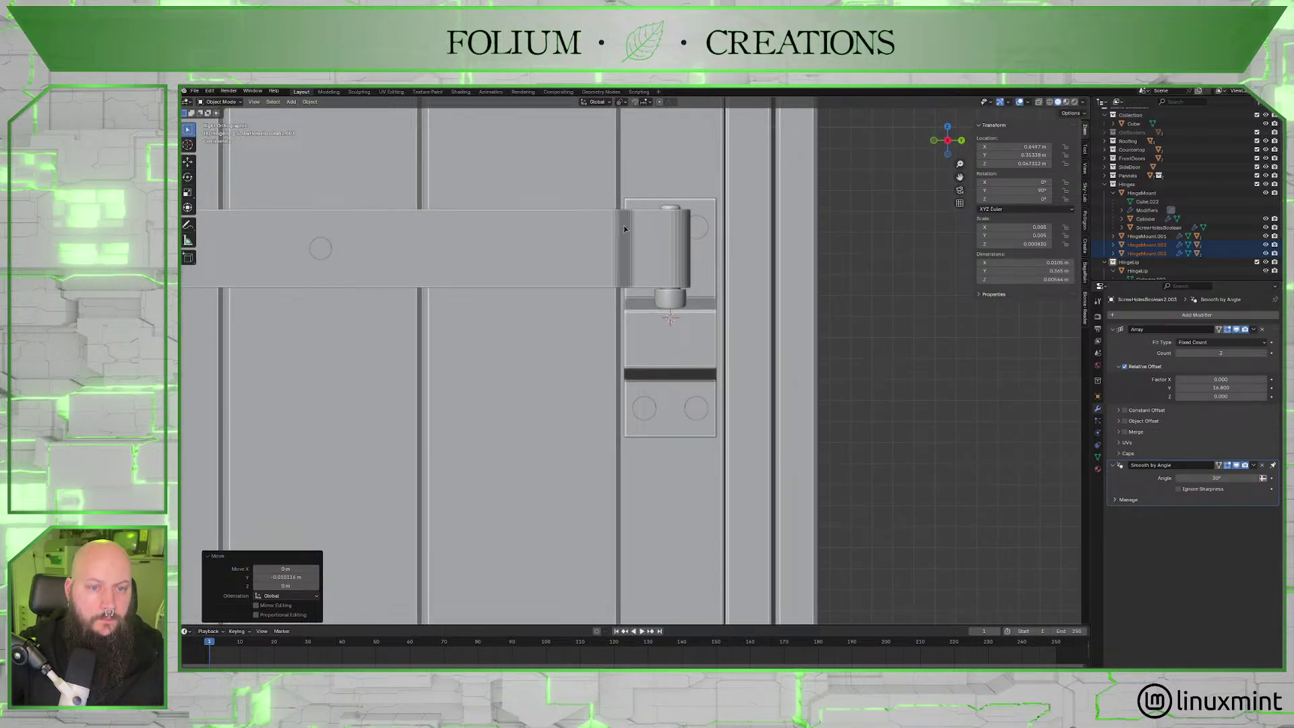
{"action": "scroll", "coordinate": [624, 222], "scroll_direction": "up", "scroll_amount": 3}
{"action": "scroll", "coordinate": [631, 283], "scroll_direction": "up", "scroll_amount": 3, "text": "shift"}
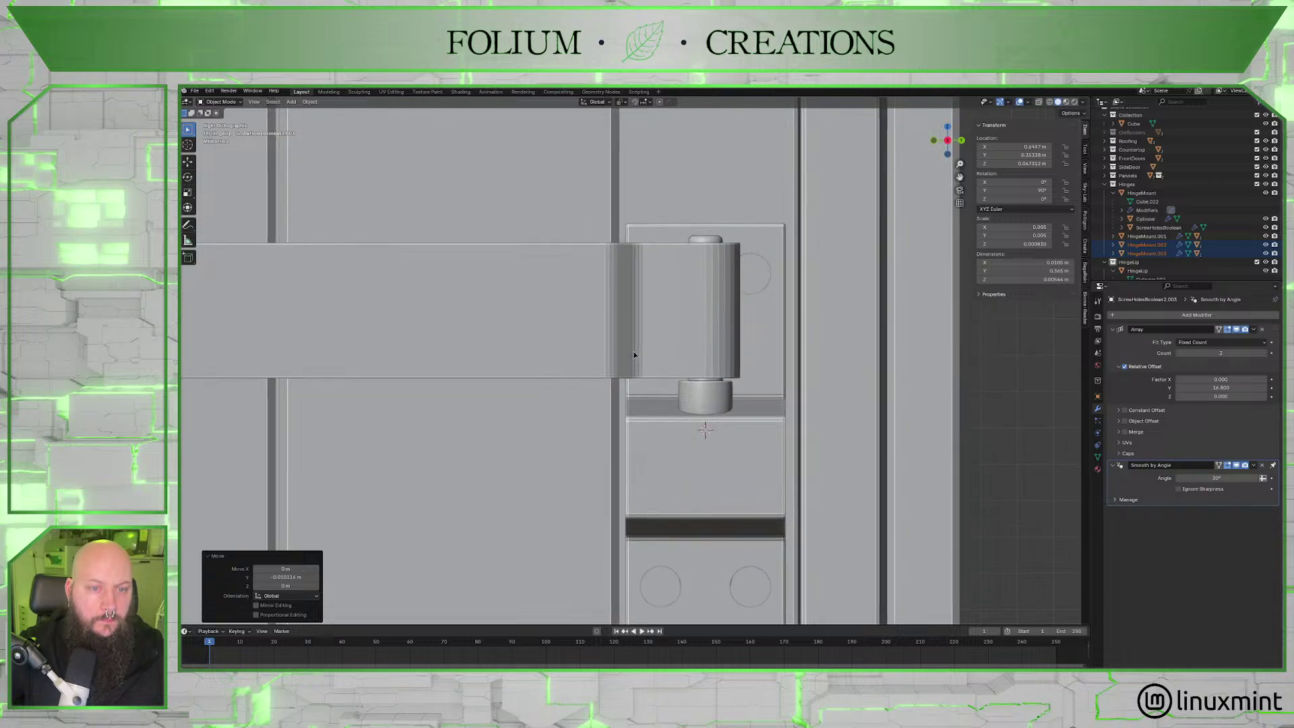
{"action": "scroll", "coordinate": [633, 355], "scroll_direction": "down", "scroll_amount": 10}
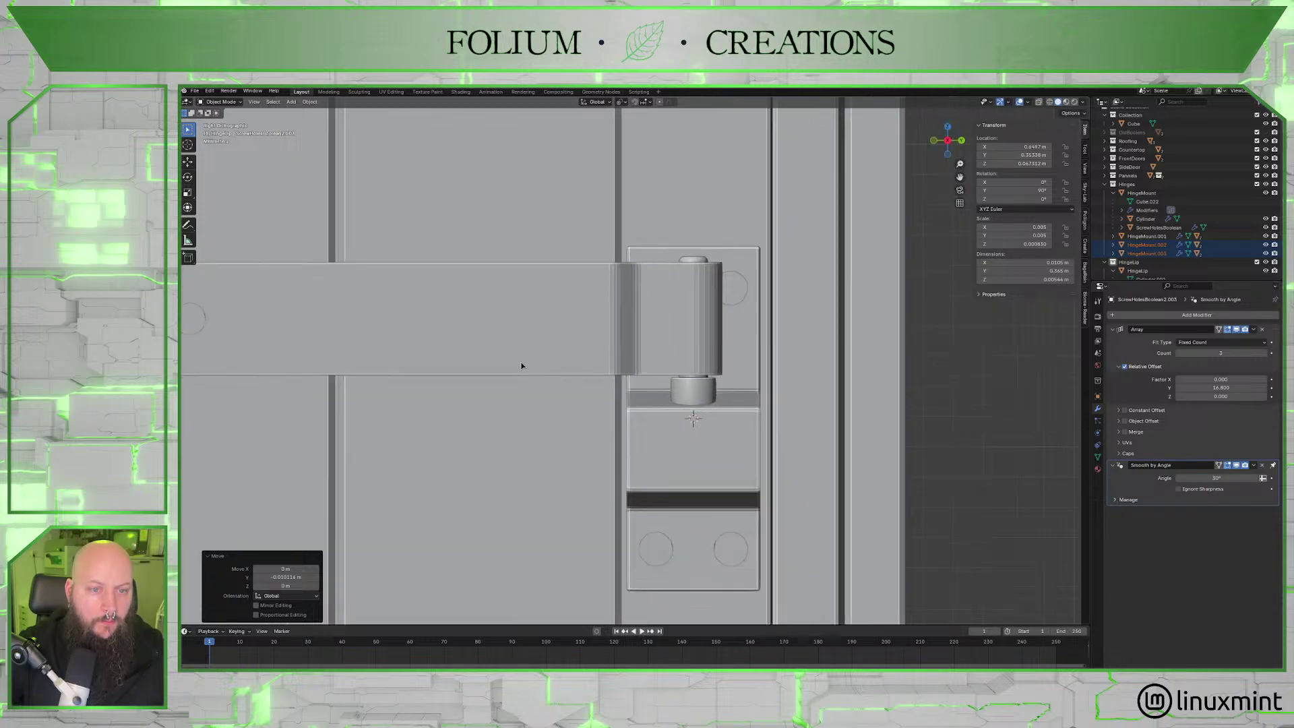
Shift the selected hinges and their cutters back about 0.0011 m along positive global Y.
{"action": "scroll", "coordinate": [737, 389], "scroll_direction": "up", "scroll_amount": 6}
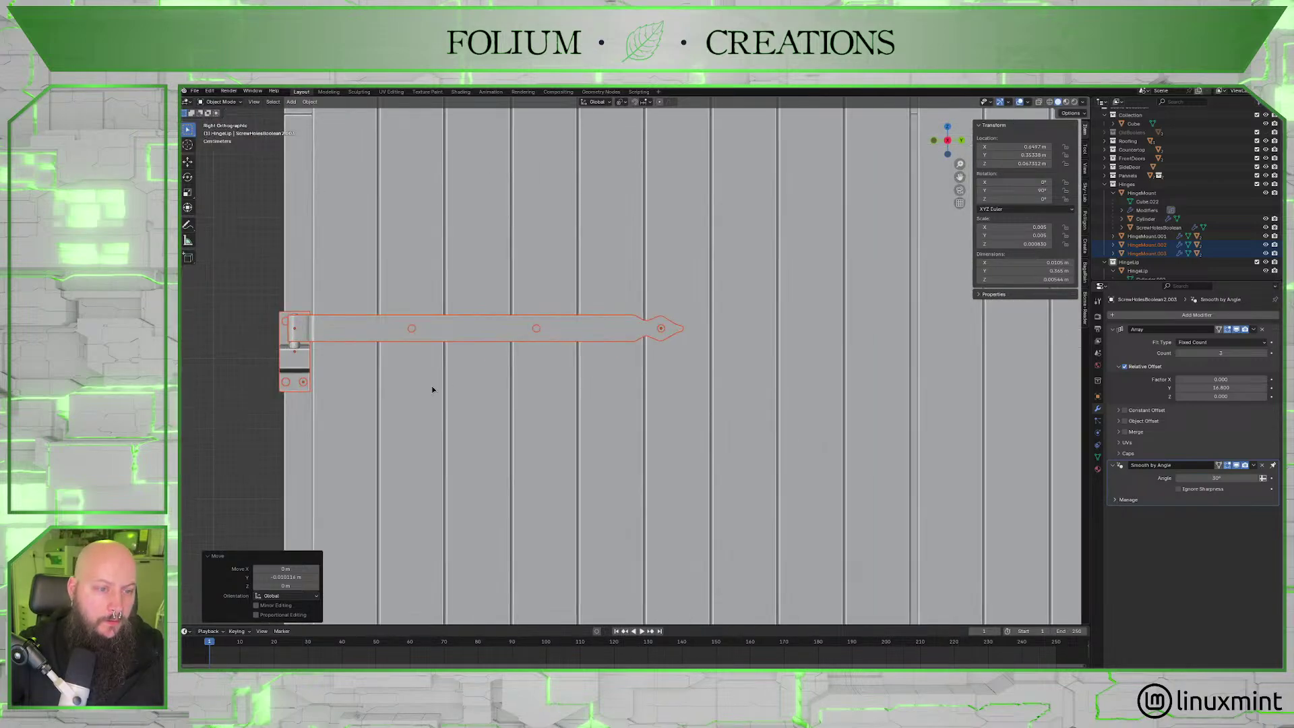
{"action": "scroll", "coordinate": [584, 386], "scroll_direction": "up", "scroll_amount": 4}
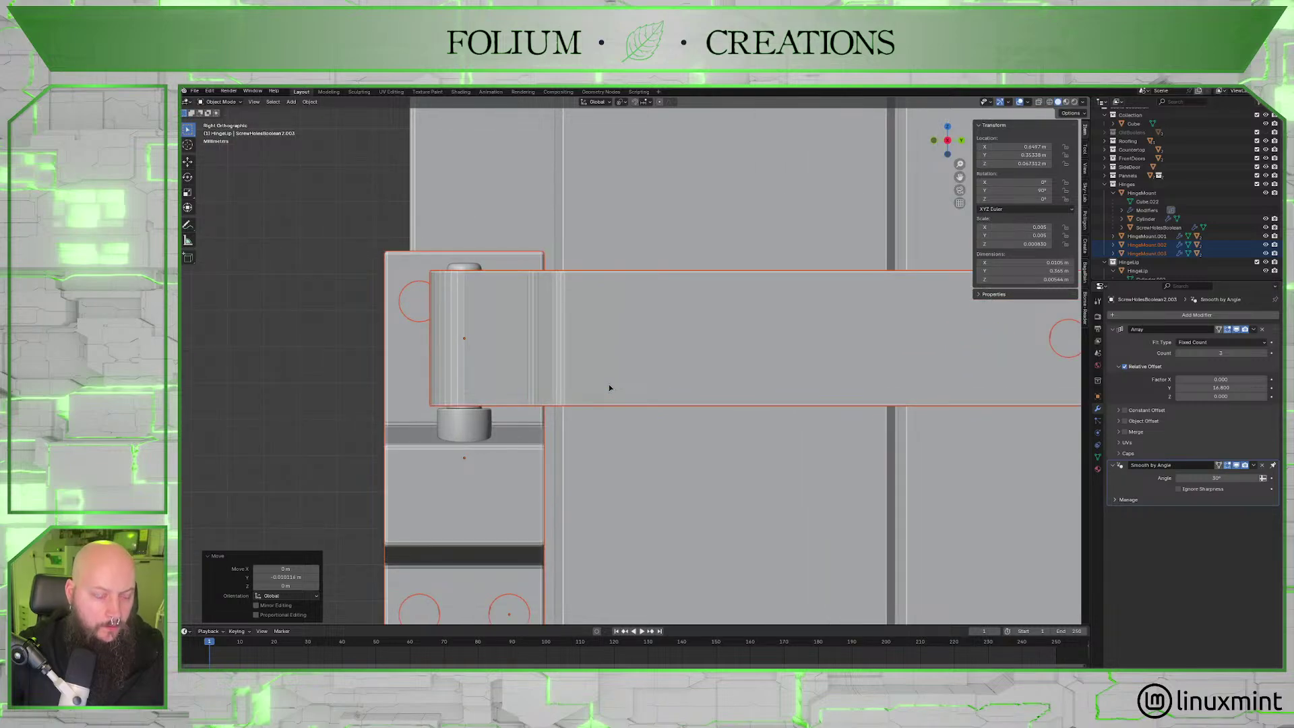
{"action": "key", "text": "g"}
{"action": "key", "text": "y"}
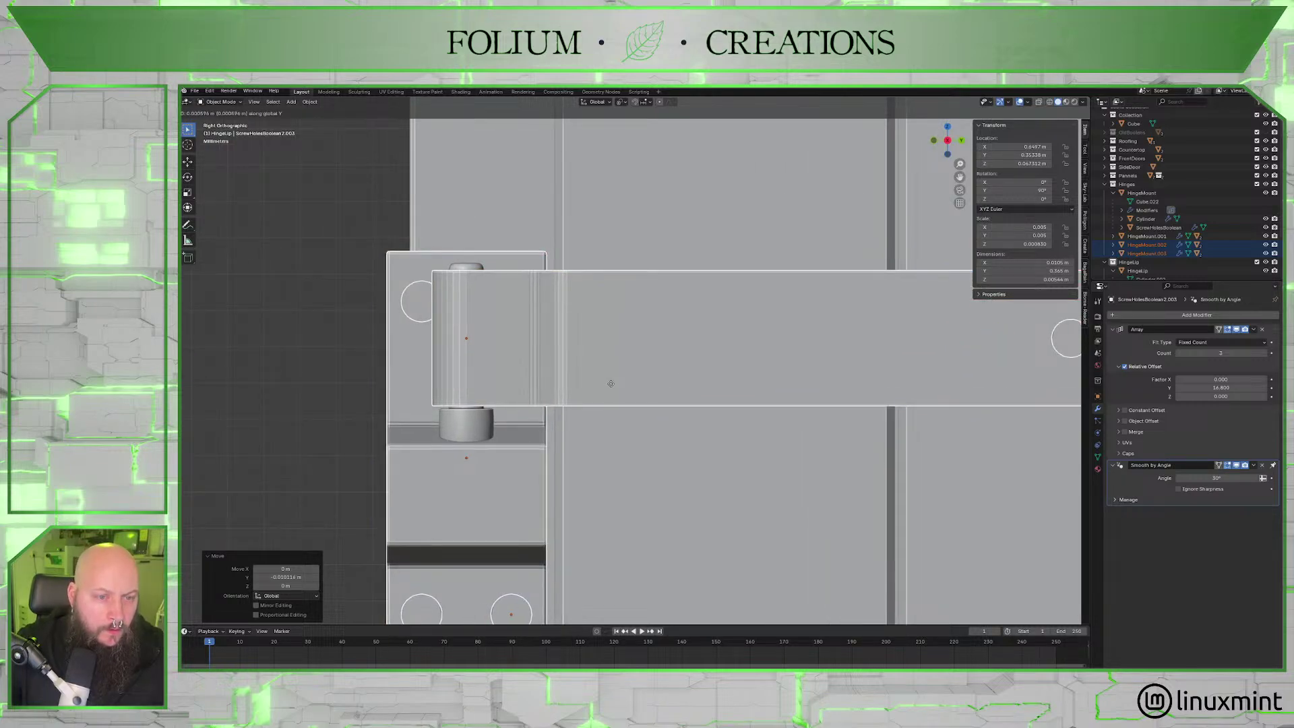
{"action": "left_click", "coordinate": [611, 383]}
{"action": "scroll", "coordinate": [612, 384], "scroll_direction": "down", "scroll_amount": 8}
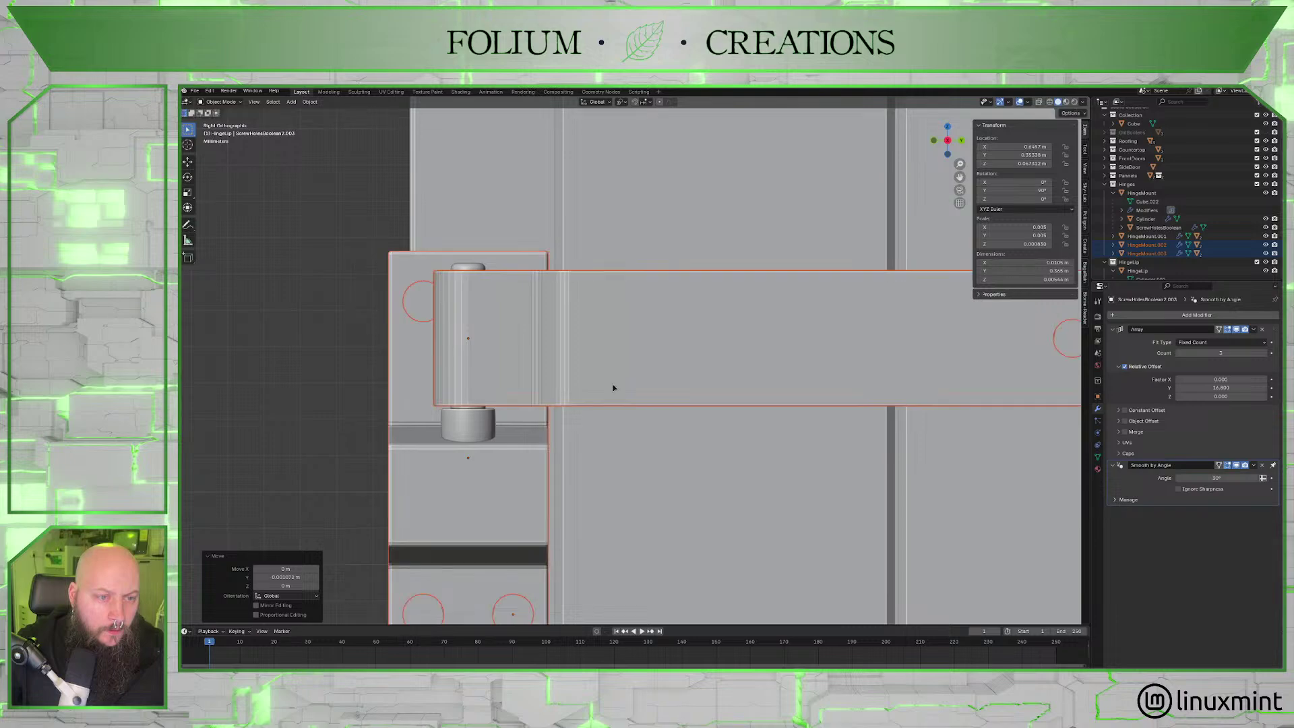
Select the mirrored front frame side boards behind the hinge mounts.
{"action": "middle_click_drag", "start_coordinate": [612, 389], "coordinate": [652, 419]}
{"action": "scroll", "coordinate": [647, 398], "scroll_direction": "down", "scroll_amount": 6}
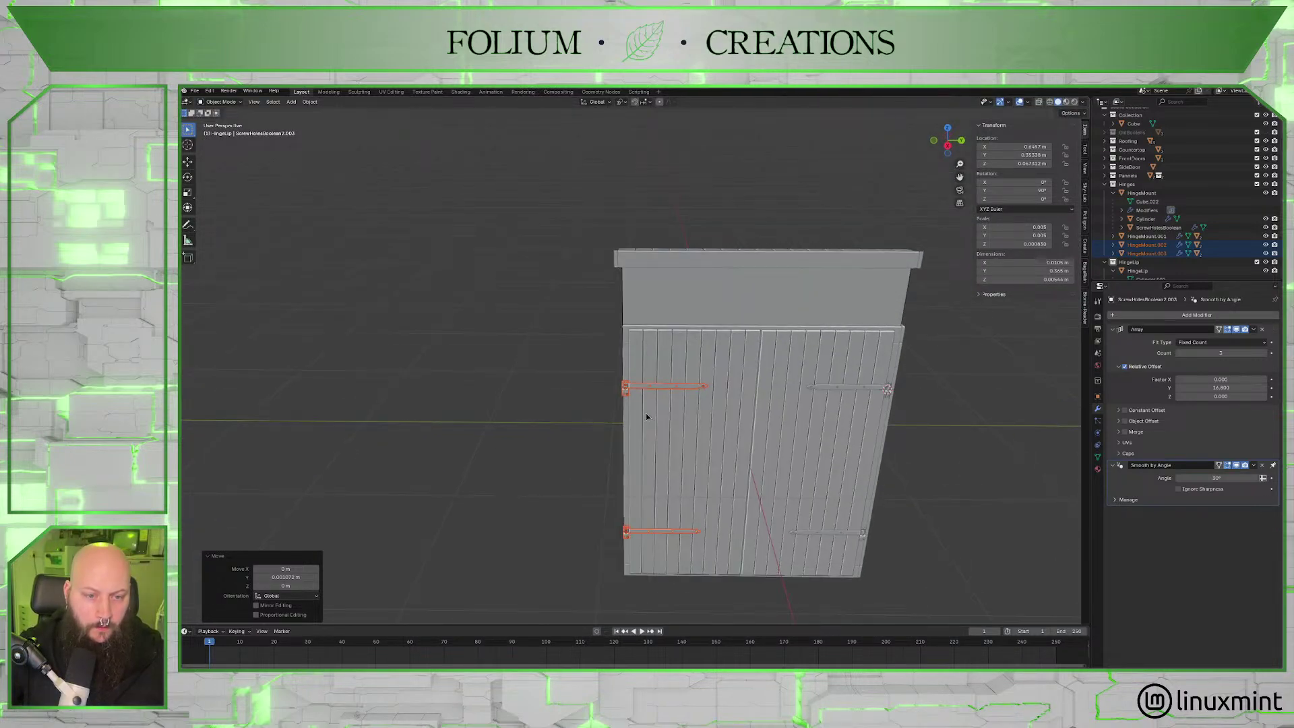
{"action": "scroll", "coordinate": [659, 408], "scroll_direction": "up", "scroll_amount": 5}
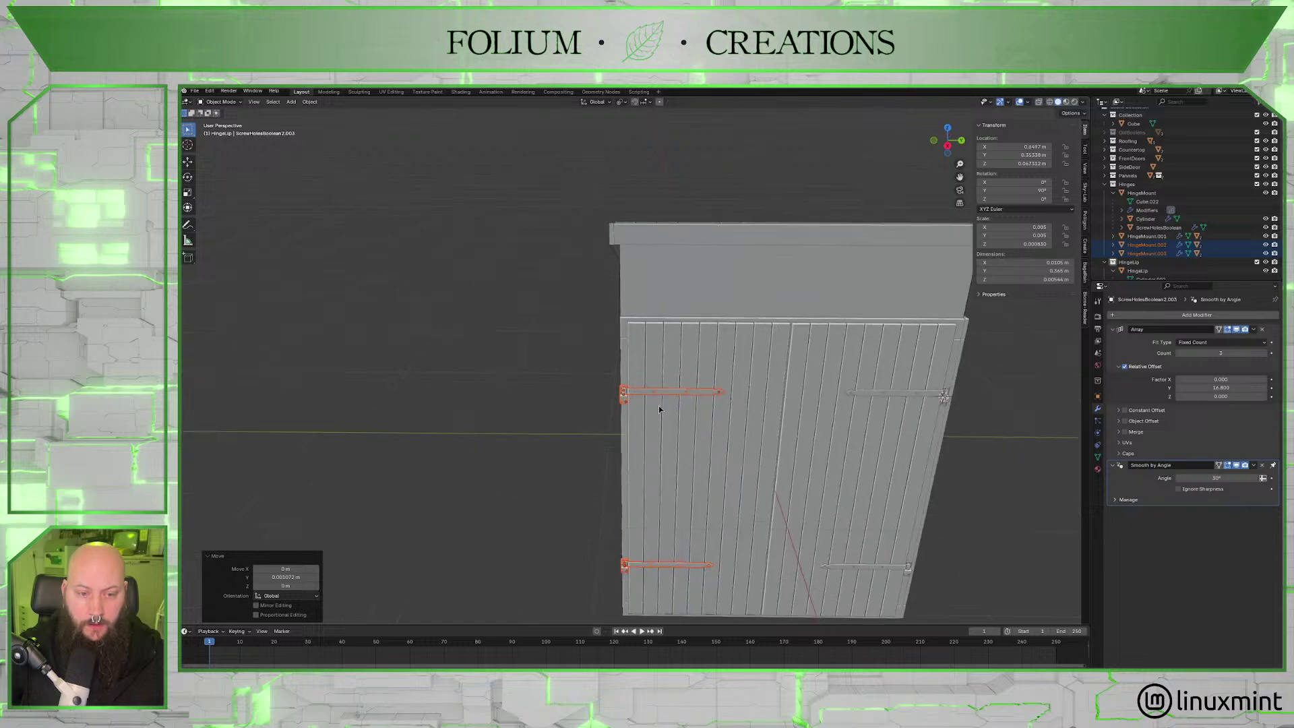
{"action": "mouse_move", "coordinate": [628, 372]}
{"action": "middle_mouse_down"}
{"action": "mouse_move", "coordinate": [693, 390]}
{"action": "mouse_move", "coordinate": [681, 378]}
{"action": "mouse_move", "coordinate": [705, 378]}
{"action": "mouse_move", "coordinate": [659, 369]}
{"action": "middle_mouse_up"}
{"action": "left_click", "coordinate": [629, 344]}
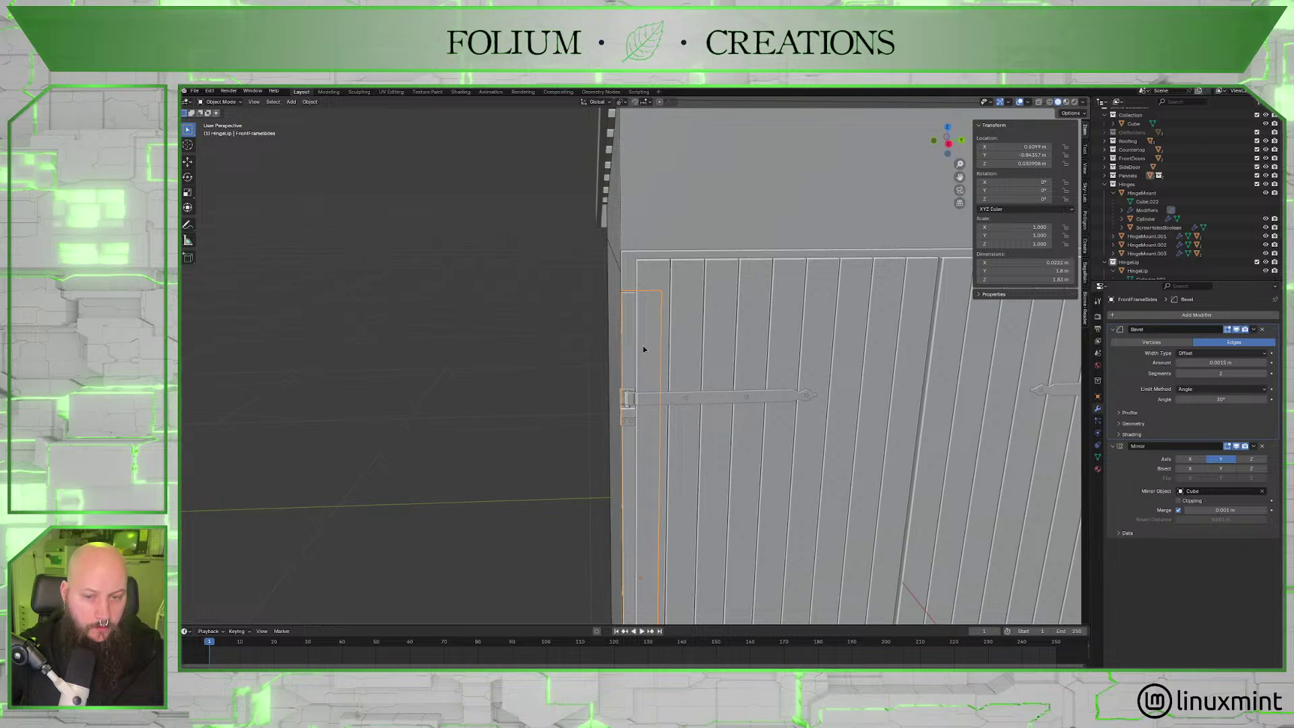
{"action": "scroll", "coordinate": [662, 353], "scroll_direction": "down", "scroll_amount": 3}
{"action": "middle_click_drag", "start_coordinate": [661, 353], "coordinate": [662, 354]}
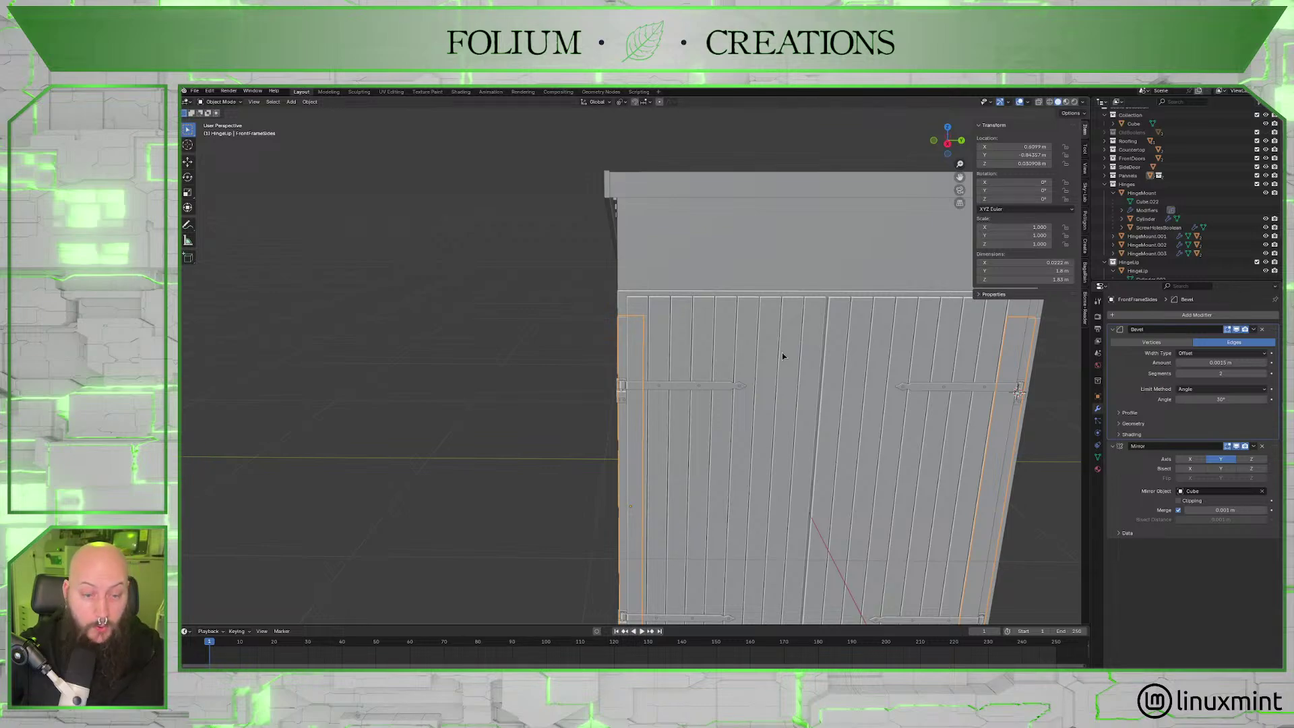
{"action": "key", "text": "s"}
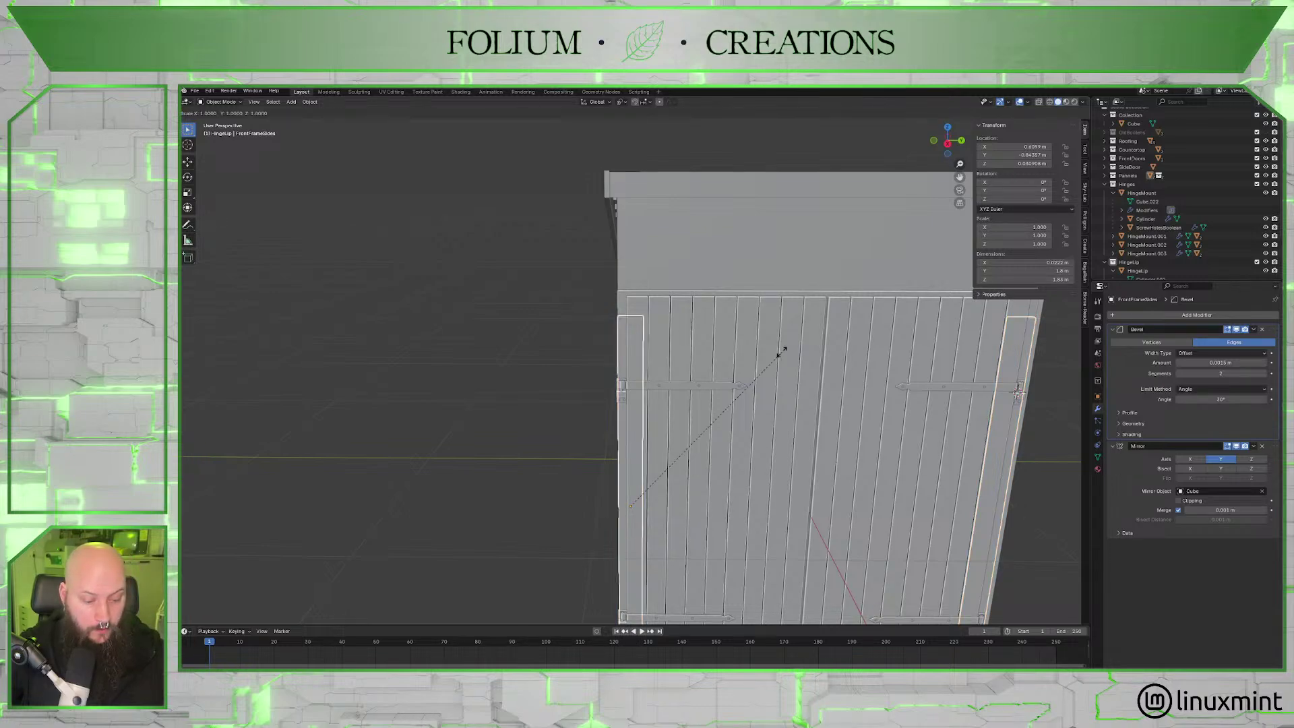
{"action": "key", "text": "y"}
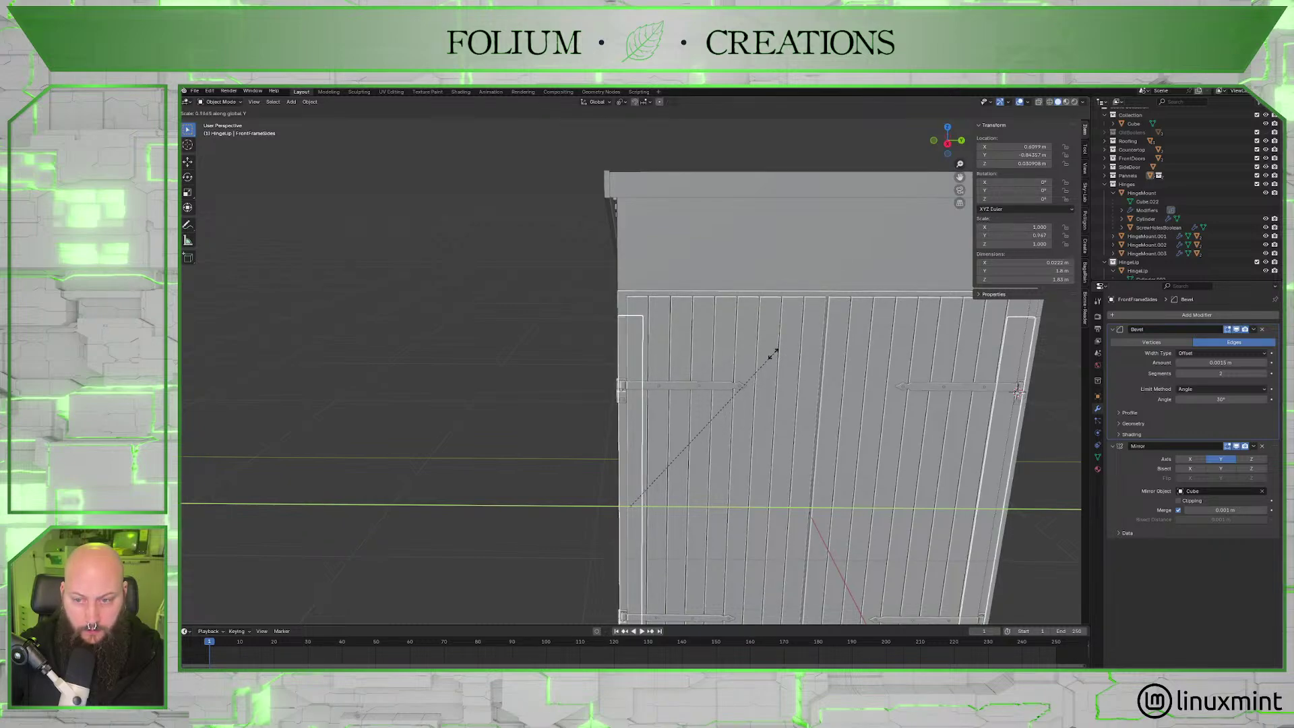
{"action": "key", "text": "Escape"}
Remove the Mirror modifier from the front frame side boards.
{"action": "scroll", "coordinate": [712, 359], "scroll_direction": "up", "scroll_amount": 6}
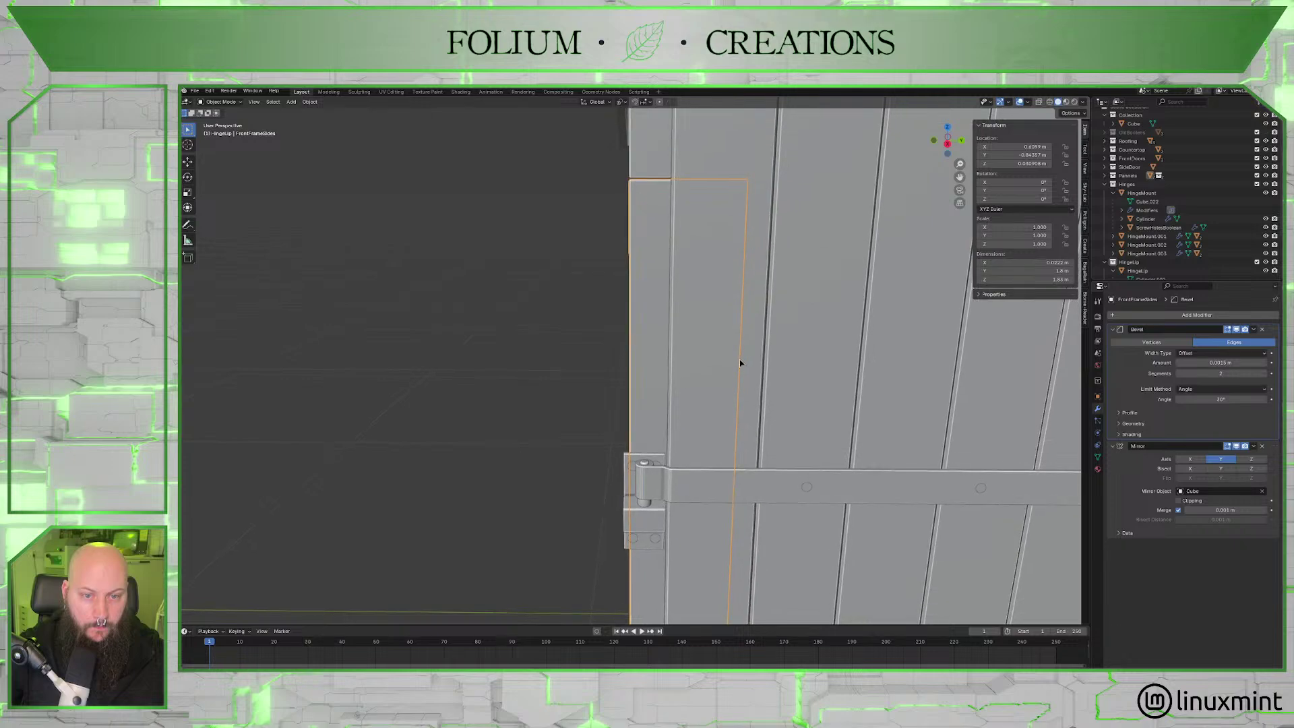
{"action": "scroll", "coordinate": [739, 360], "scroll_direction": "down", "scroll_amount": 10}
{"action": "middle_click_drag", "start_coordinate": [796, 385], "coordinate": [747, 344], "text": "shift"}
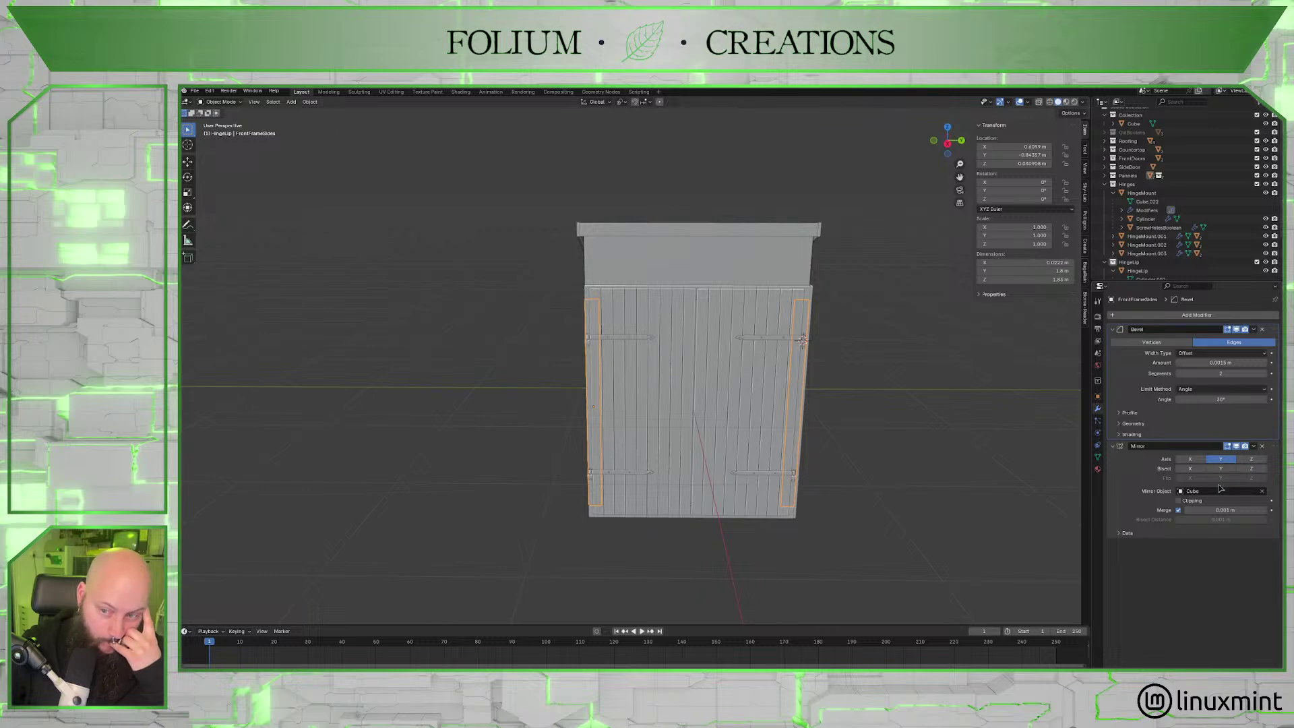
{"action": "left_click", "coordinate": [1262, 446]}
Move the remaining front frame side board about 0.01 m along negative global Y so it sits behind the hinge mounts.
{"action": "scroll", "coordinate": [600, 370], "scroll_direction": "up", "scroll_amount": 8}
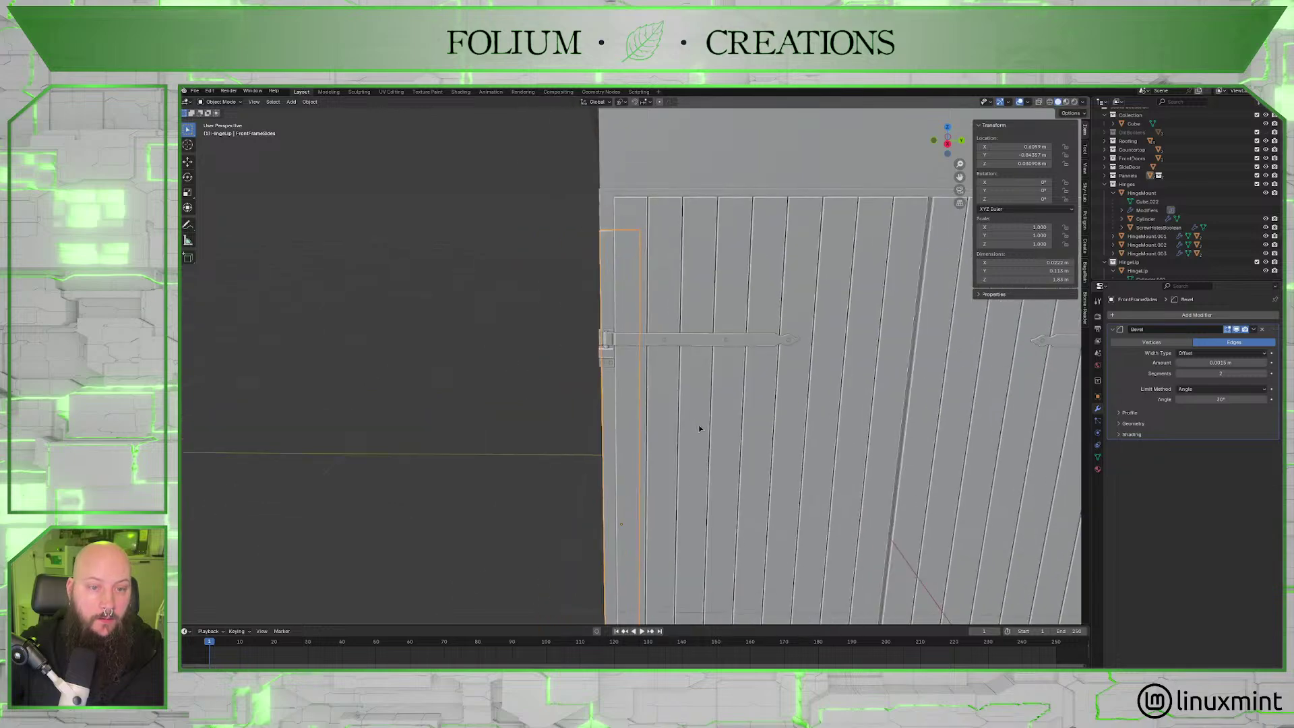
{"action": "middle_click_drag", "start_coordinate": [707, 401], "coordinate": [662, 396], "text": "shift"}
{"action": "key", "text": "g"}
{"action": "key", "text": "y"}
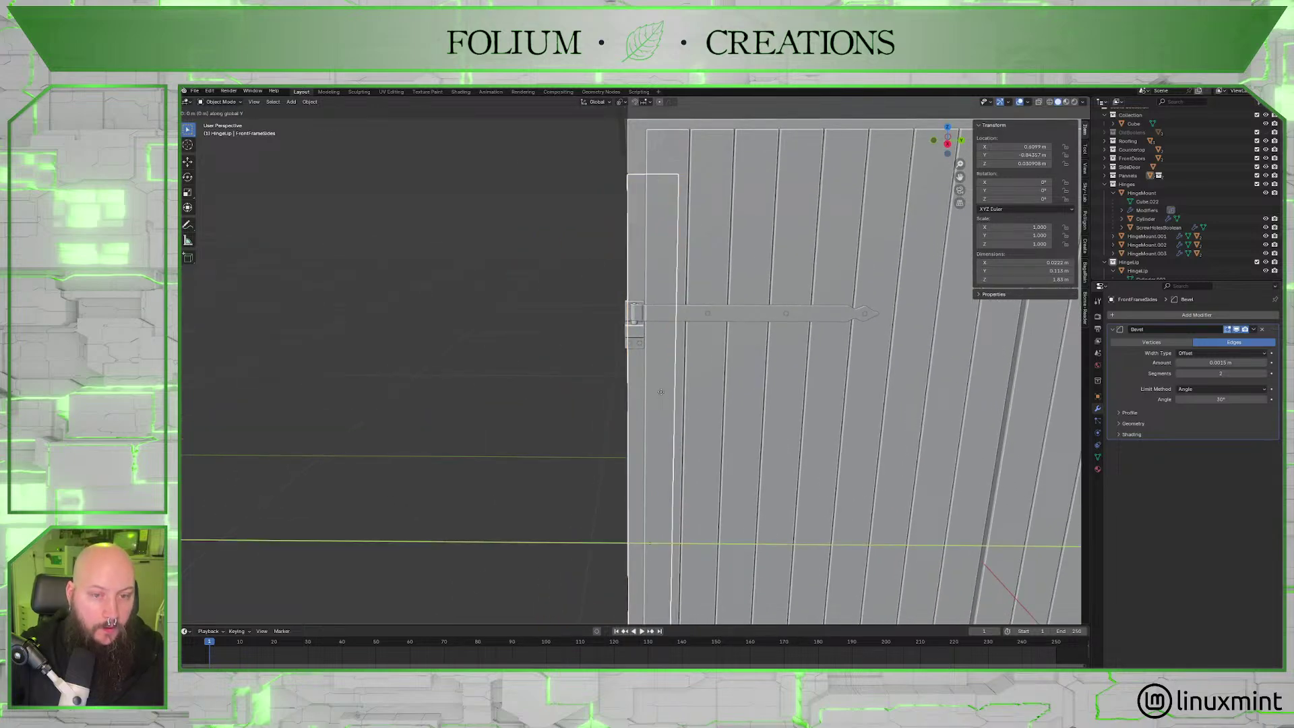
{"action": "left_click", "coordinate": [658, 395]}
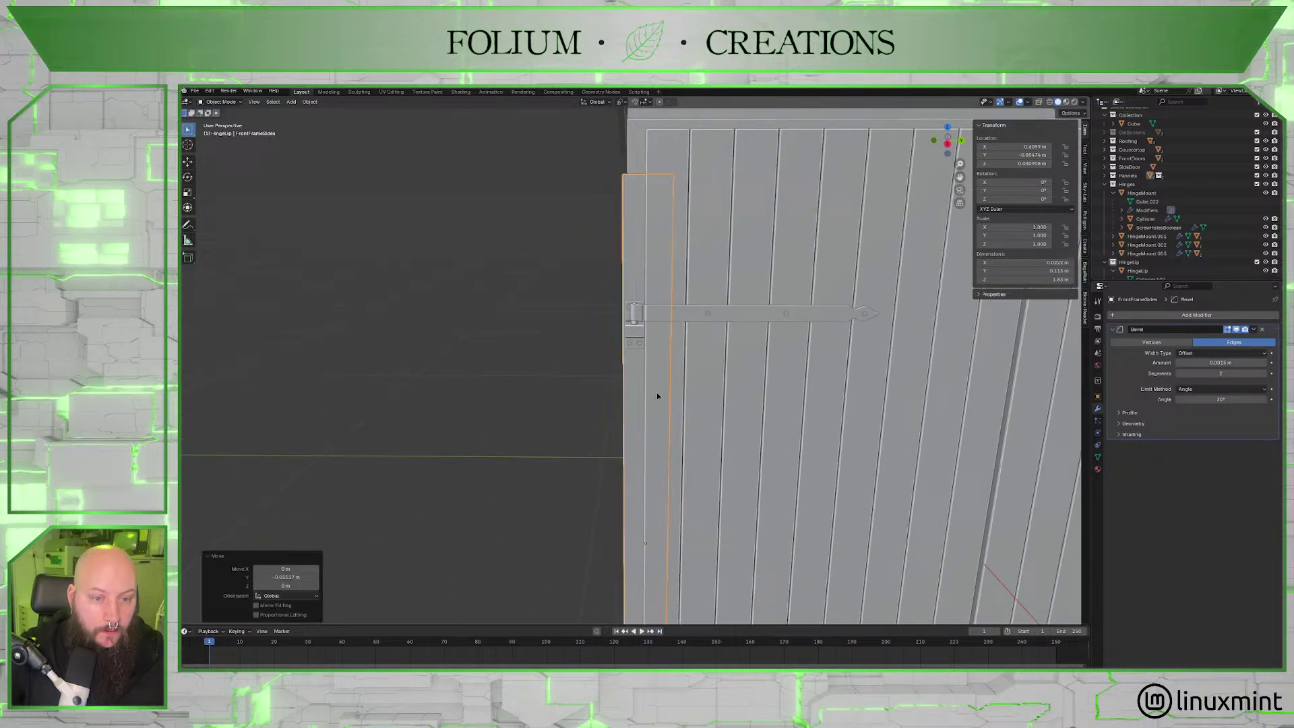
{"action": "scroll", "coordinate": [674, 244], "scroll_direction": "down", "scroll_amount": 6}
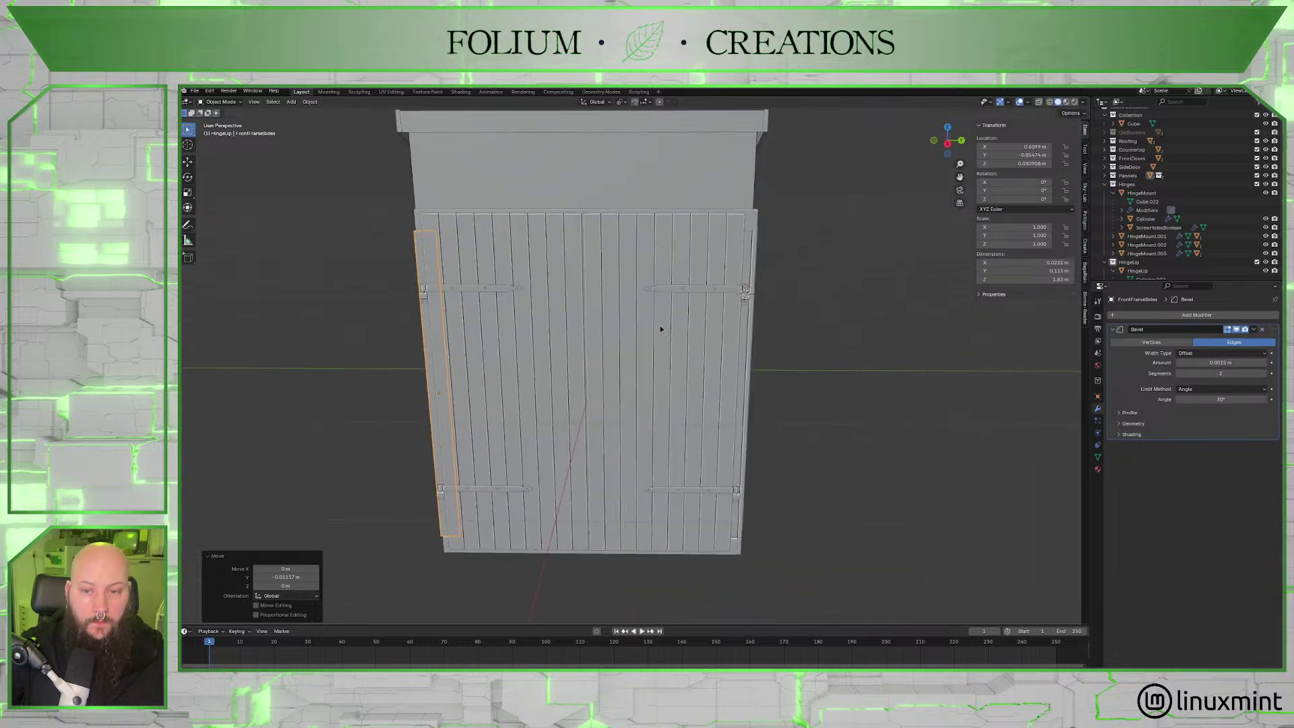
Duplicate the front frame side board about 1.68 m along positive global Y to the opposite side of the doors.
{"action": "key", "text": "shift+d"}
{"action": "key", "text": "y"}
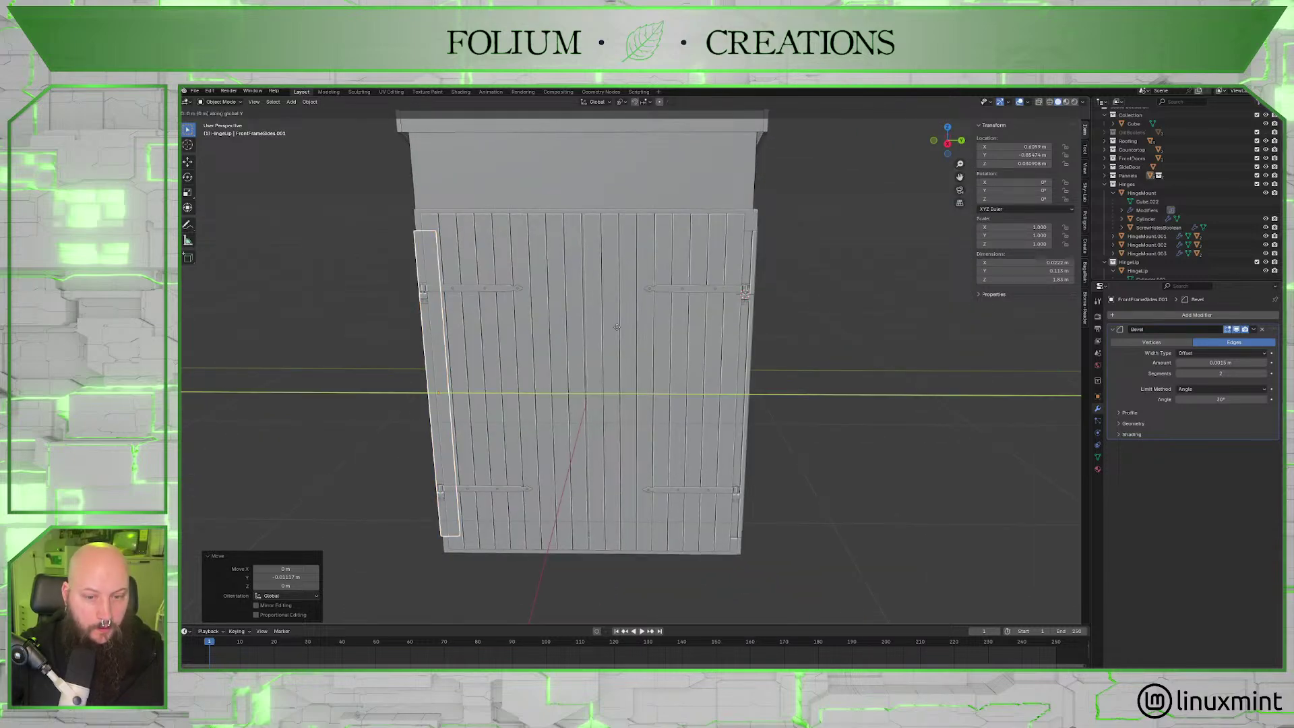
{"action": "left_click", "coordinate": [913, 355]}
{"action": "scroll", "coordinate": [876, 344], "scroll_direction": "up", "scroll_amount": 6}
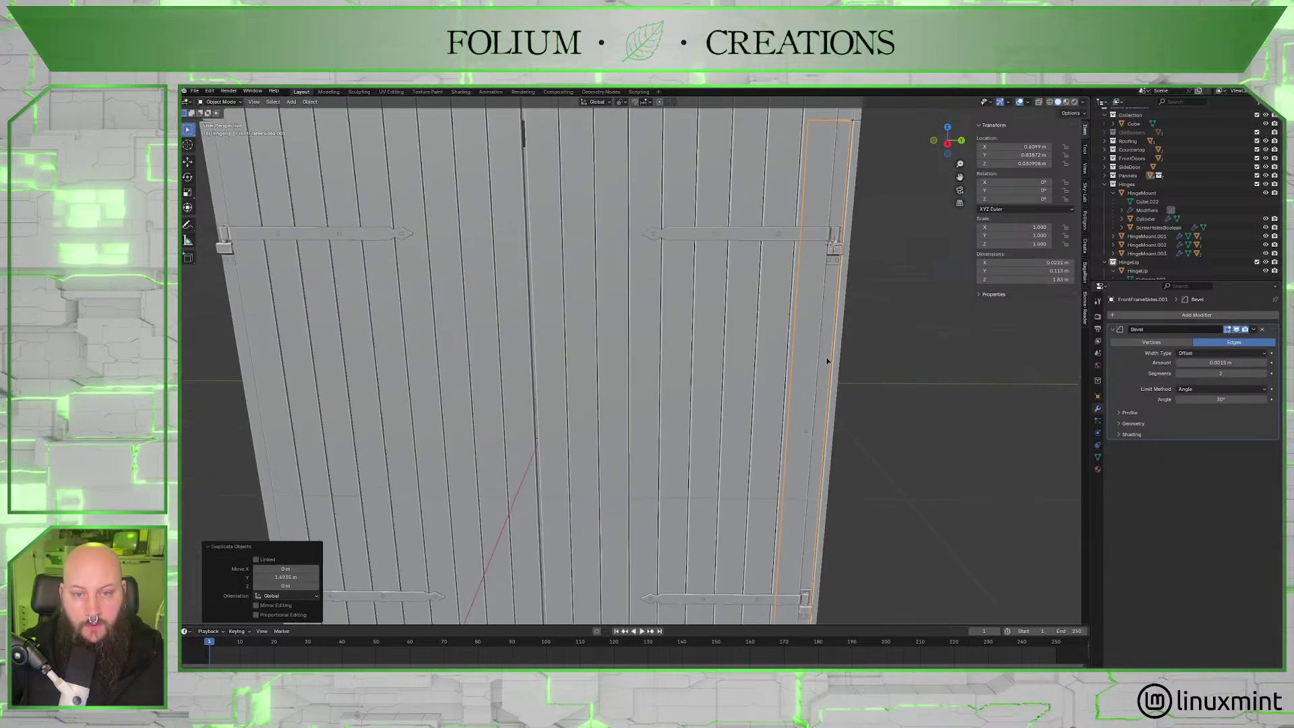
Move the duplicated side board about 0.0047 m along positive global Y so it sits behind the hinge mounts.
{"action": "left_click", "coordinate": [949, 145]}
{"action": "scroll", "coordinate": [766, 300], "scroll_direction": "up", "scroll_amount": 5}
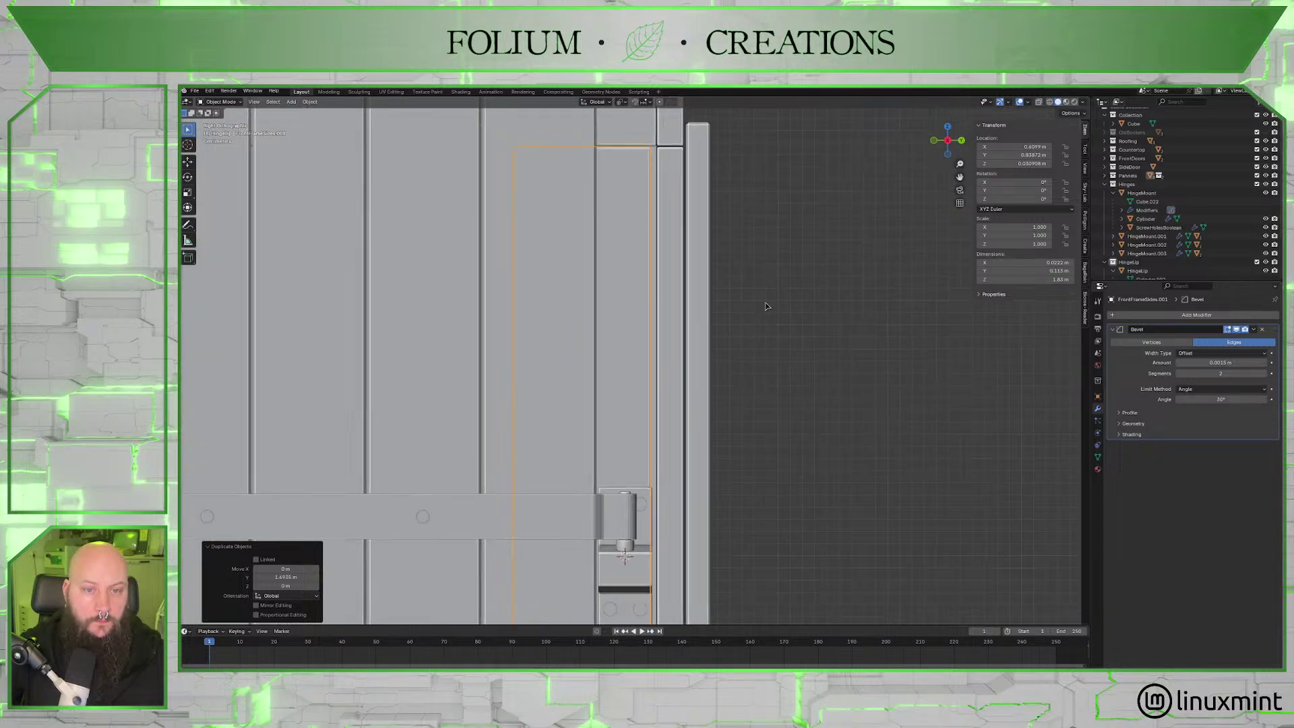
{"action": "scroll", "coordinate": [767, 337], "scroll_direction": "up", "scroll_amount": 2}
{"action": "key", "text": "g"}
{"action": "key", "text": "y"}
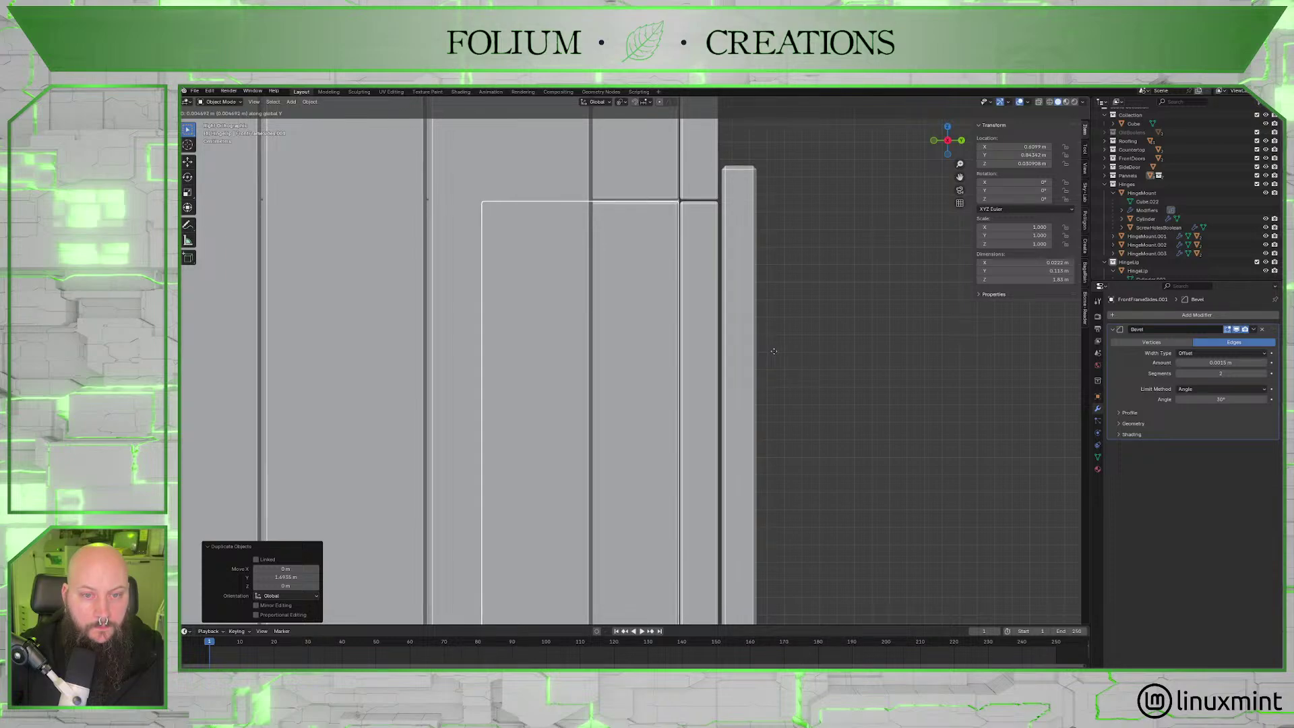
{"action": "left_click", "coordinate": [773, 351]}
Examine the upper corner where the frame boards meet and select the front frame top board.
{"action": "scroll", "coordinate": [750, 353], "scroll_direction": "down", "scroll_amount": 8}
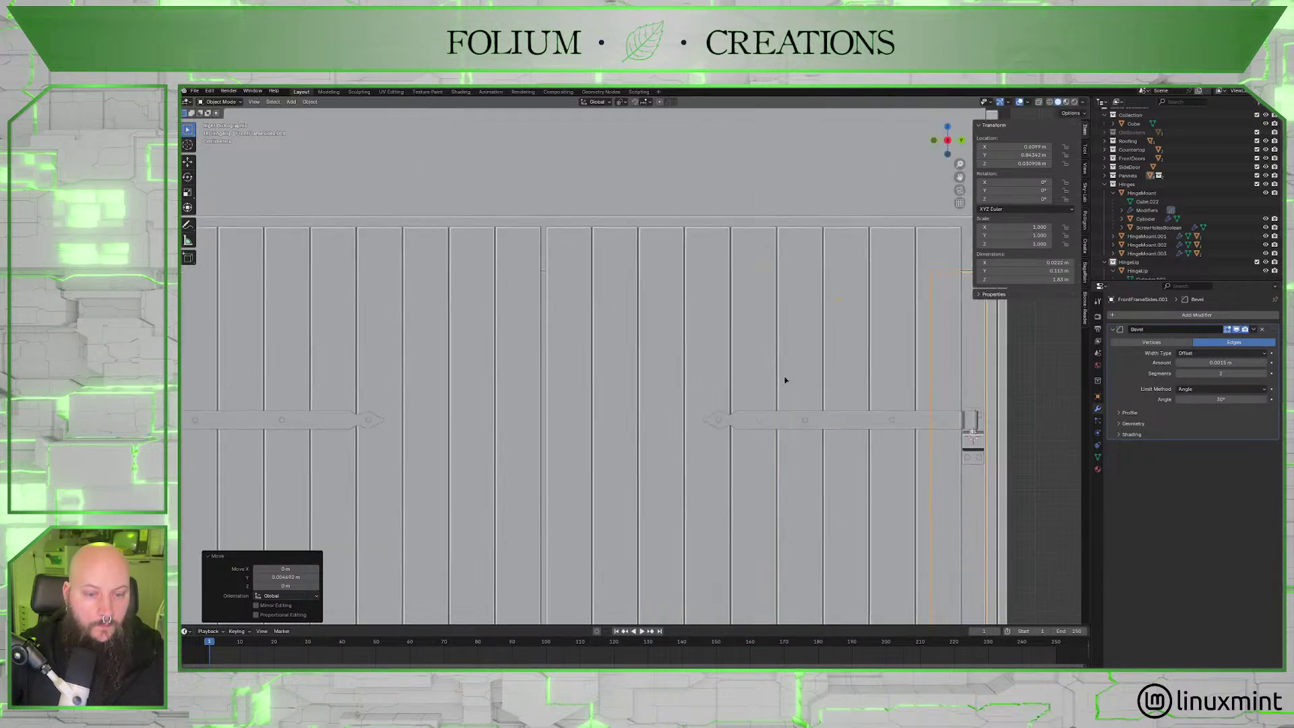
{"action": "scroll", "coordinate": [498, 381], "scroll_direction": "up", "scroll_amount": 5}
{"action": "middle_click_drag", "start_coordinate": [497, 380], "coordinate": [646, 399]}
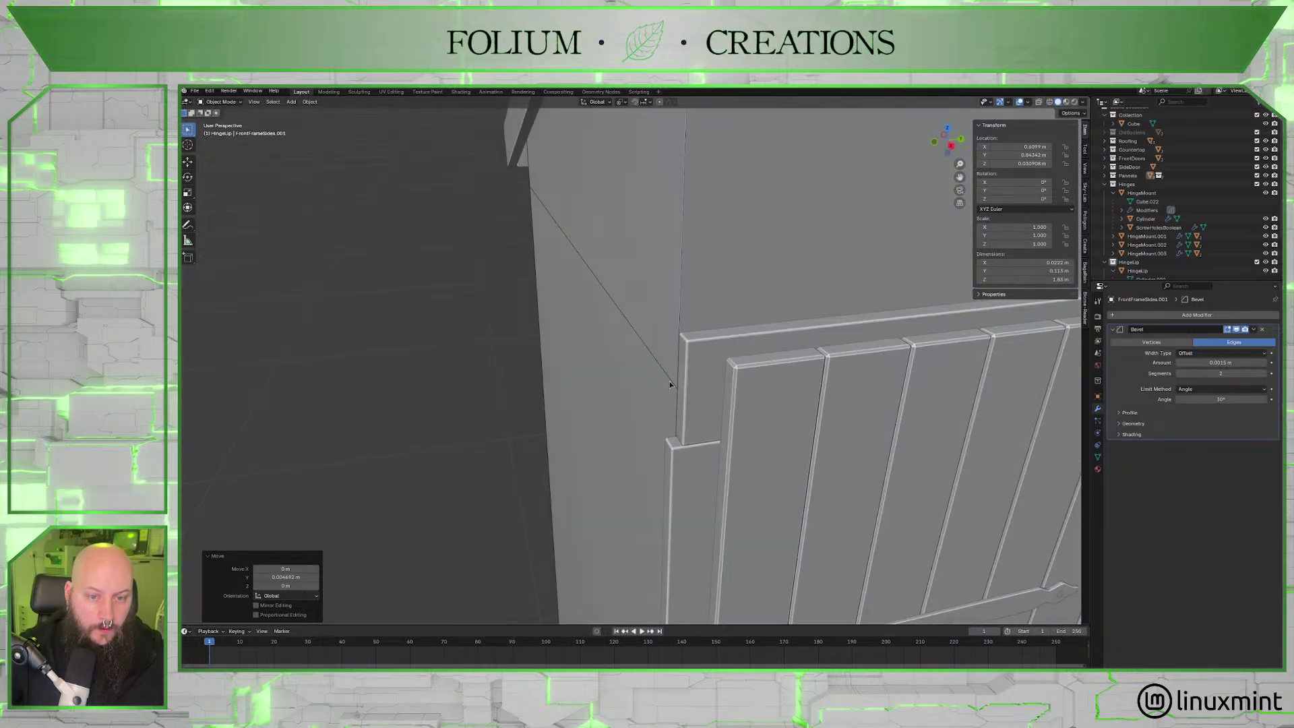
{"action": "left_click", "coordinate": [688, 397]}
{"action": "scroll", "coordinate": [694, 458], "scroll_direction": "down", "scroll_amount": 8}
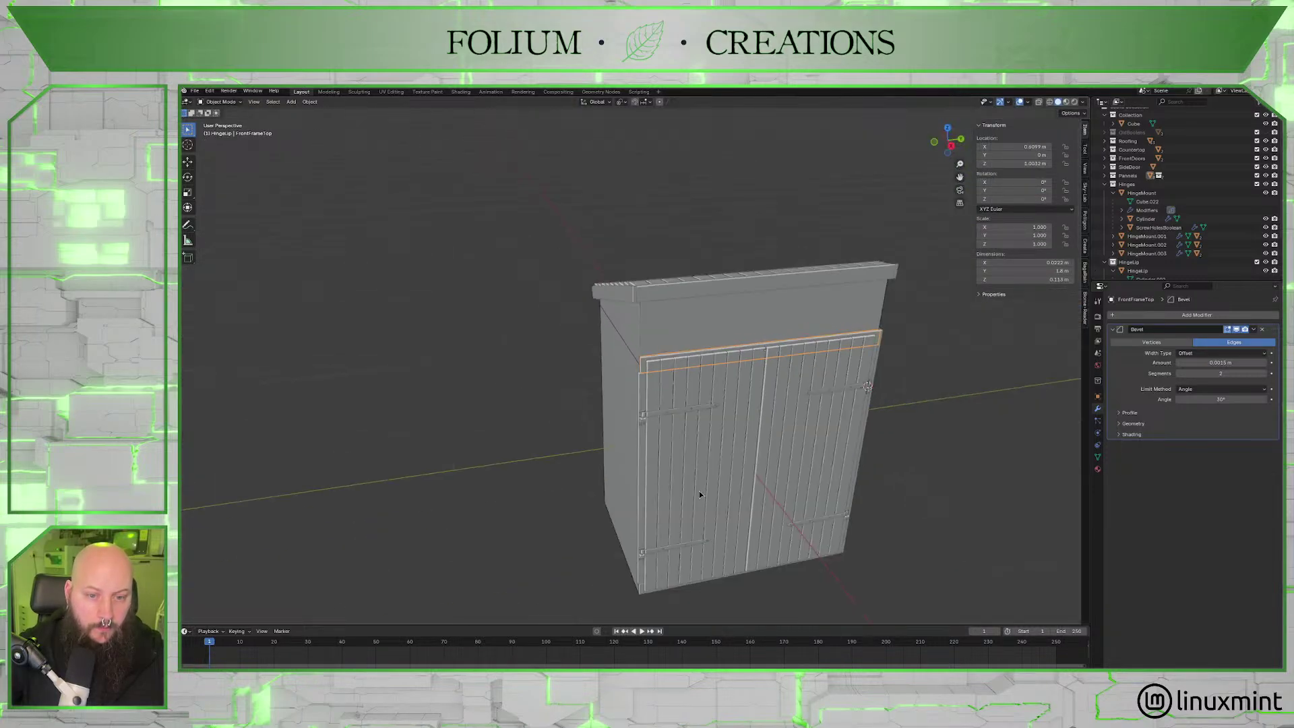
Edit FrontFrameTop and FrontFrameBottom together and select the end face of each board on the cabinet's left corner in face mode.
{"action": "middle_click_drag", "start_coordinate": [699, 494], "coordinate": [722, 472]}
{"action": "left_click", "coordinate": [722, 539]}
{"action": "key", "text": "Tab"}
{"action": "scroll", "coordinate": [748, 326], "scroll_direction": "up", "scroll_amount": 6}
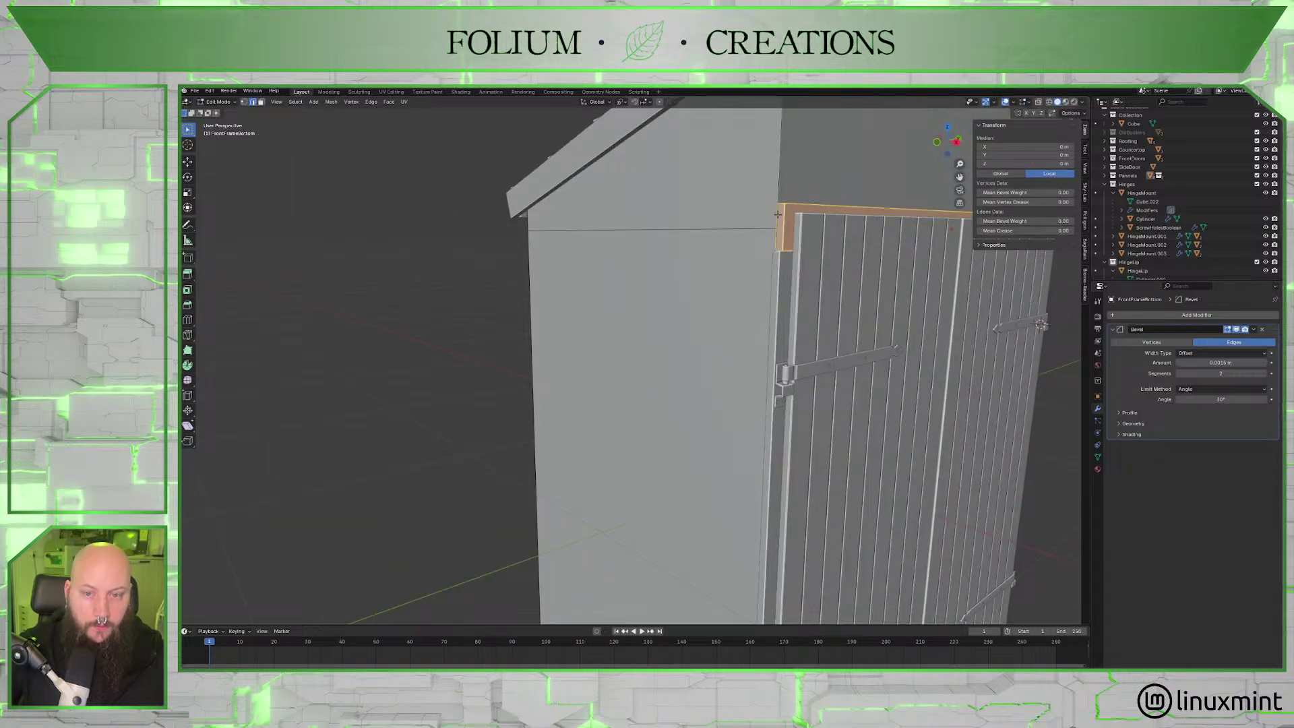
{"action": "left_click", "coordinate": [644, 232]}
{"action": "left_click", "coordinate": [260, 106]}
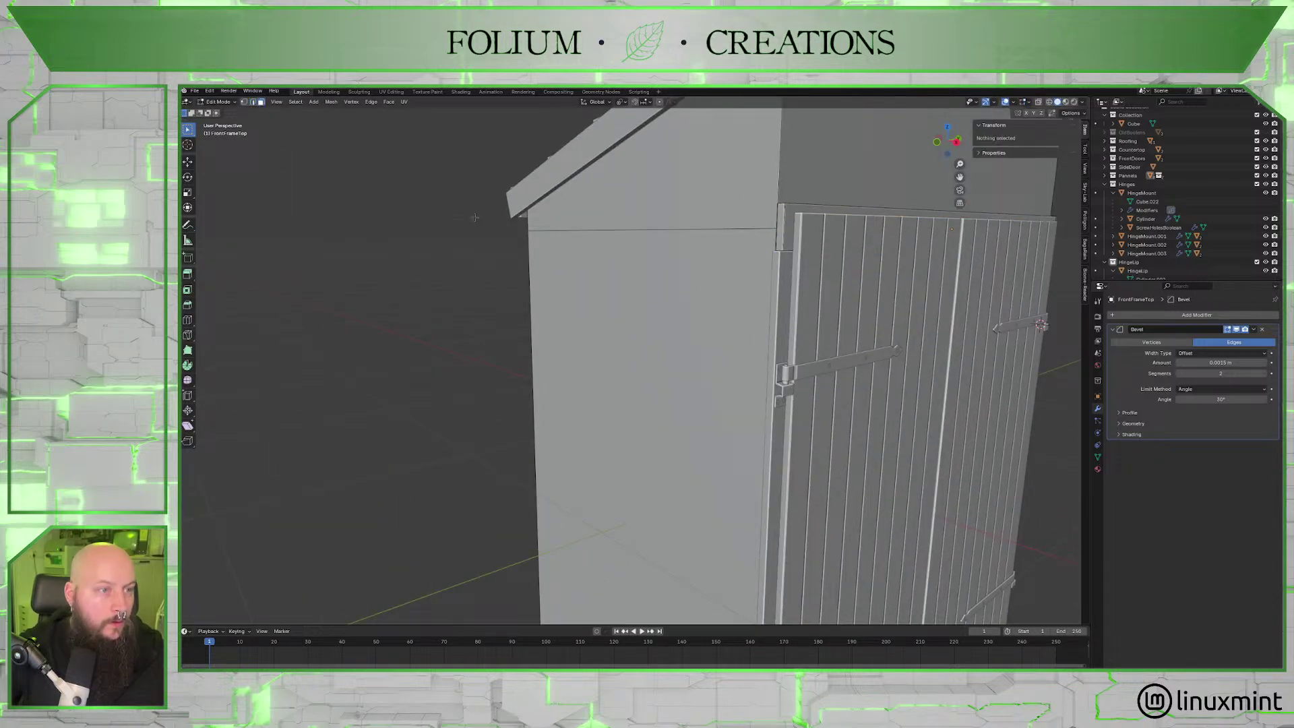
{"action": "left_click", "coordinate": [779, 235]}
{"action": "scroll", "coordinate": [775, 257], "scroll_direction": "down", "scroll_amount": 5}
{"action": "middle_click_drag", "start_coordinate": [755, 431], "coordinate": [750, 377]}
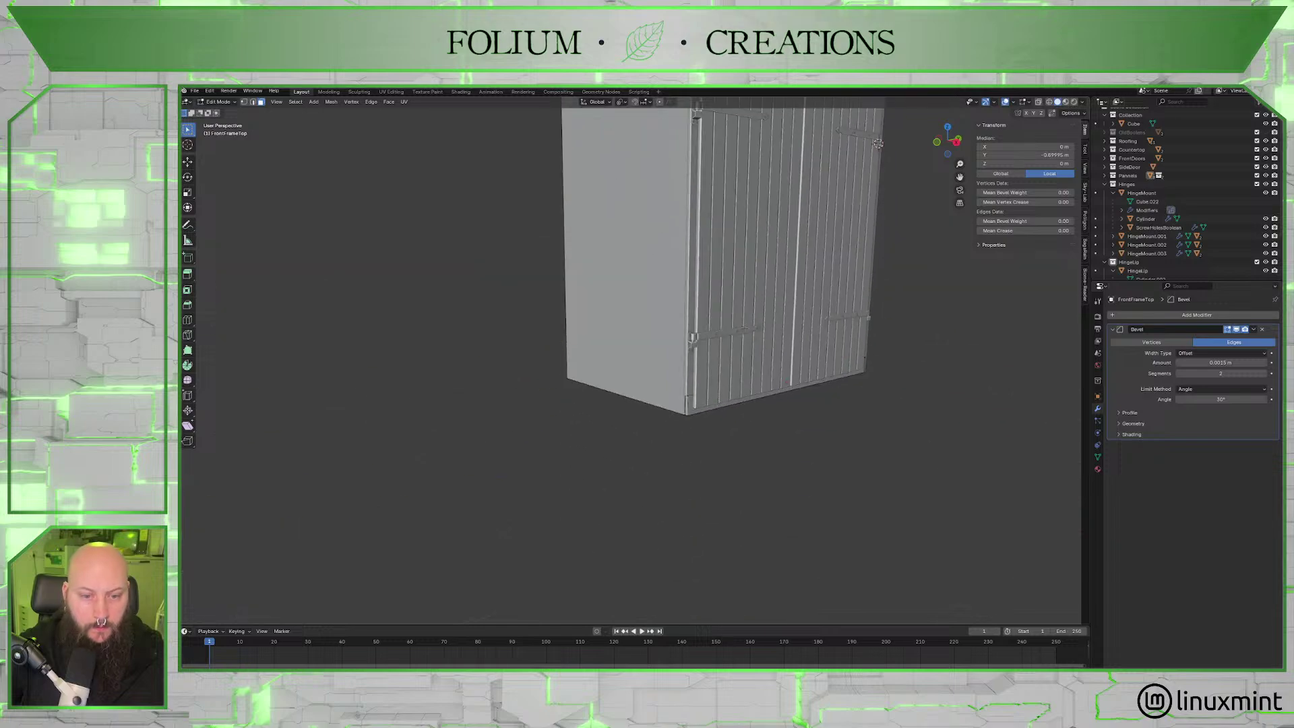
{"action": "scroll", "coordinate": [751, 367], "scroll_direction": "up", "scroll_amount": 4}
{"action": "scroll", "coordinate": [755, 465], "scroll_direction": "down", "scroll_amount": 5}
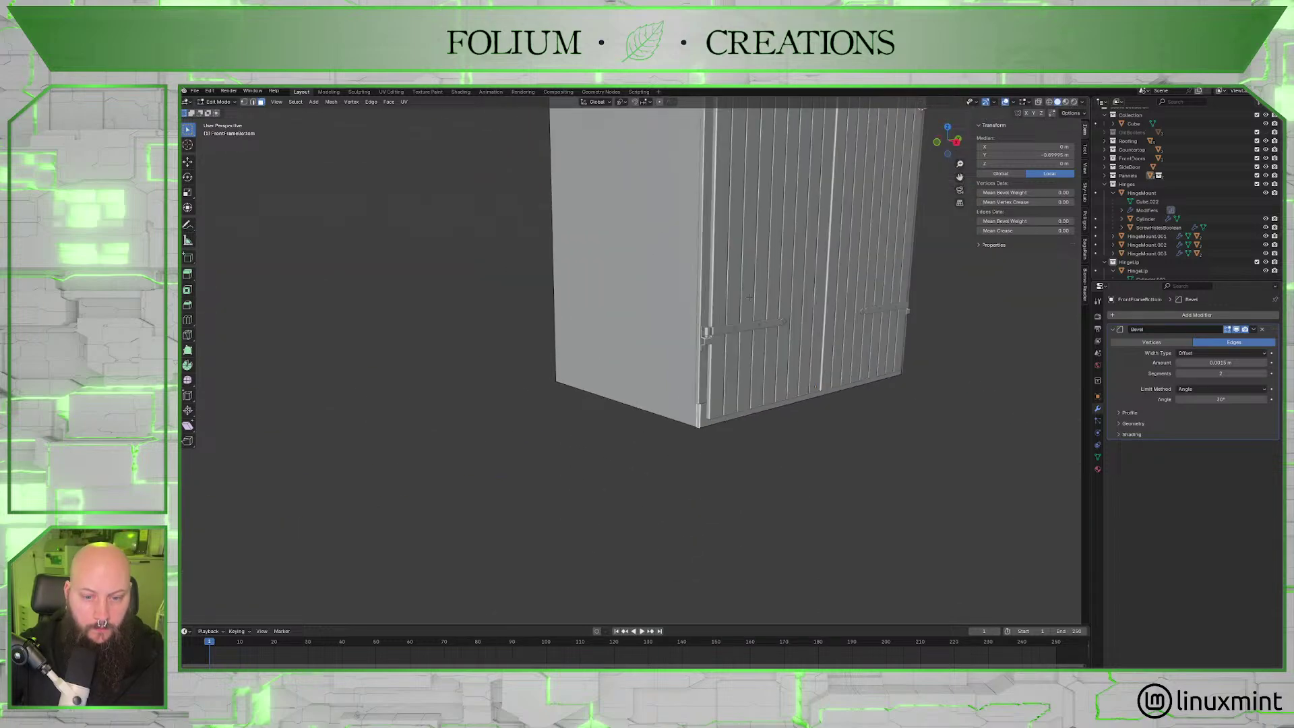
{"action": "middle_click_drag", "start_coordinate": [755, 465], "coordinate": [733, 329]}
{"action": "scroll", "coordinate": [728, 333], "scroll_direction": "up", "scroll_amount": 6}
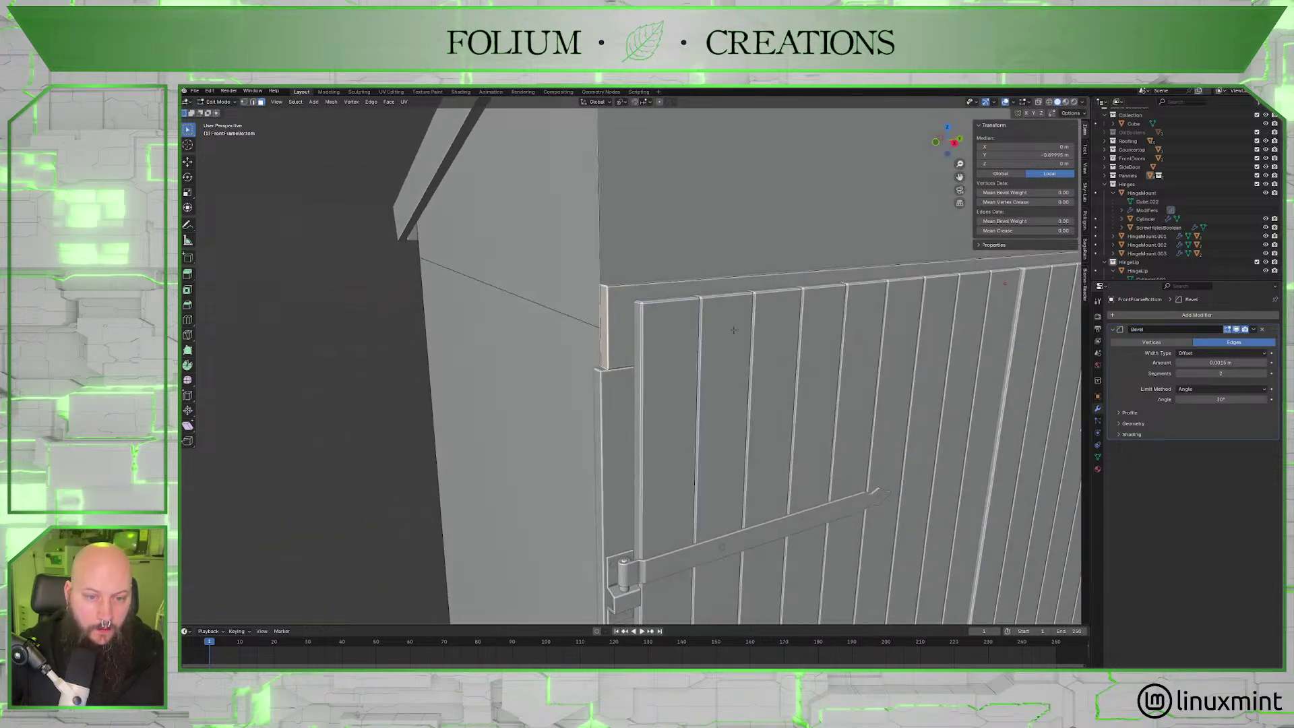
Move the selected end faces outward along Y in the right orthographic view to line up with the vertical side frame's outer edge.
{"action": "left_click", "coordinate": [954, 144]}
{"action": "middle_click_drag", "start_coordinate": [566, 364], "coordinate": [694, 364], "text": "shift"}
{"action": "scroll", "coordinate": [692, 362], "scroll_direction": "up", "scroll_amount": 3}
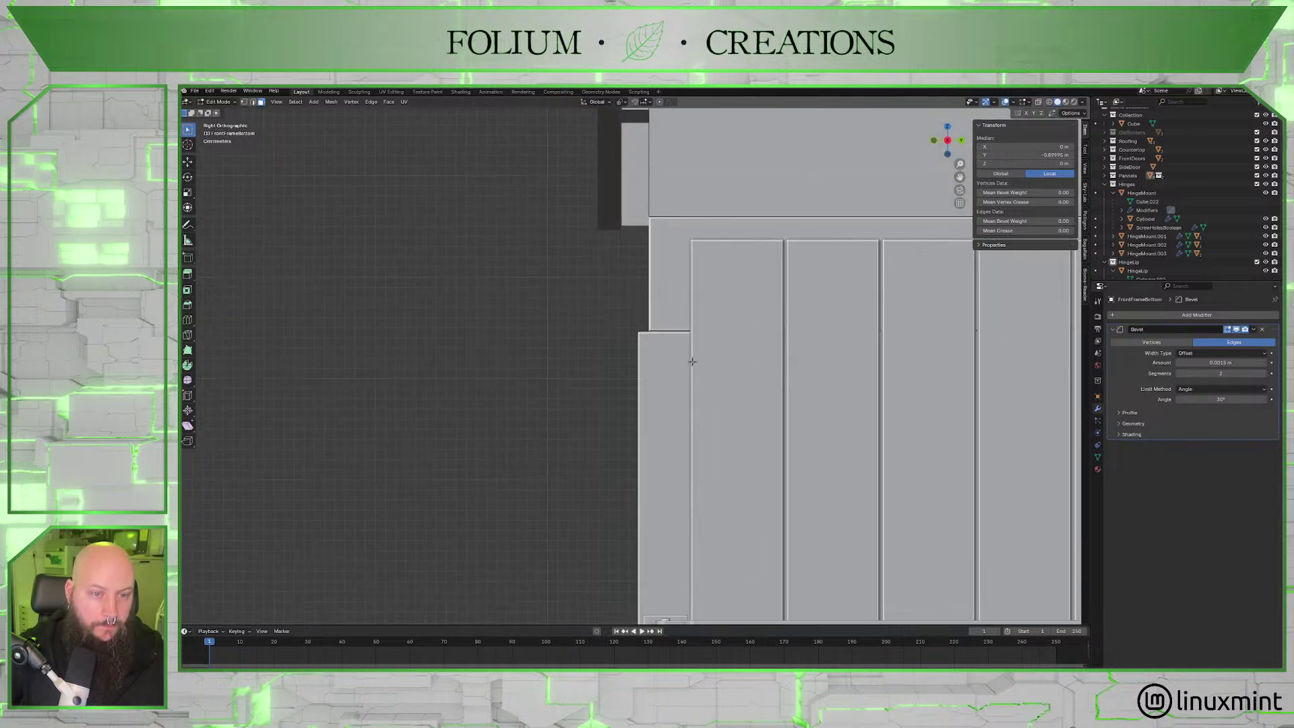
{"action": "scroll", "coordinate": [692, 362], "scroll_direction": "up", "scroll_amount": 2}
{"action": "middle_click_drag", "start_coordinate": [672, 315], "coordinate": [710, 393], "text": "shift"}
{"action": "key", "text": "g"}
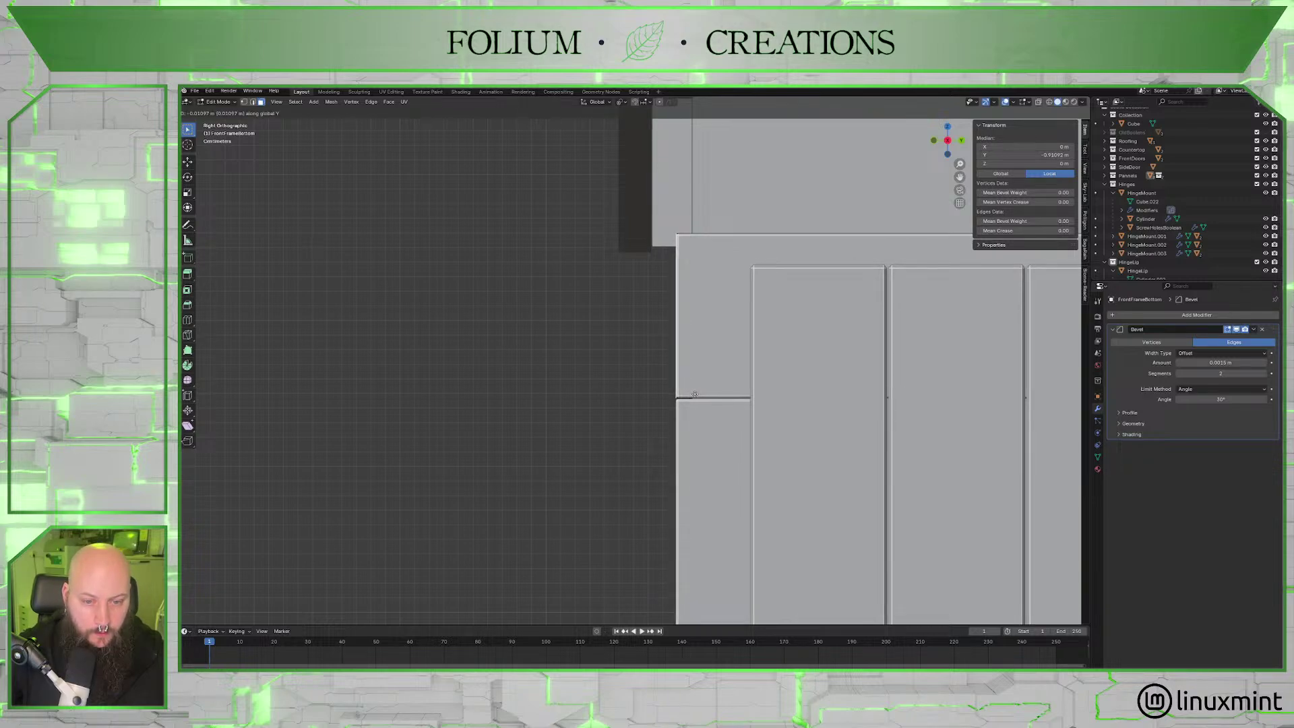
{"action": "left_click", "coordinate": [695, 395]}
Fine-tune the end faces along Y until flush with the side frame's edge, and return to Object Mode.
{"action": "scroll", "coordinate": [701, 411], "scroll_direction": "up", "scroll_amount": 5}
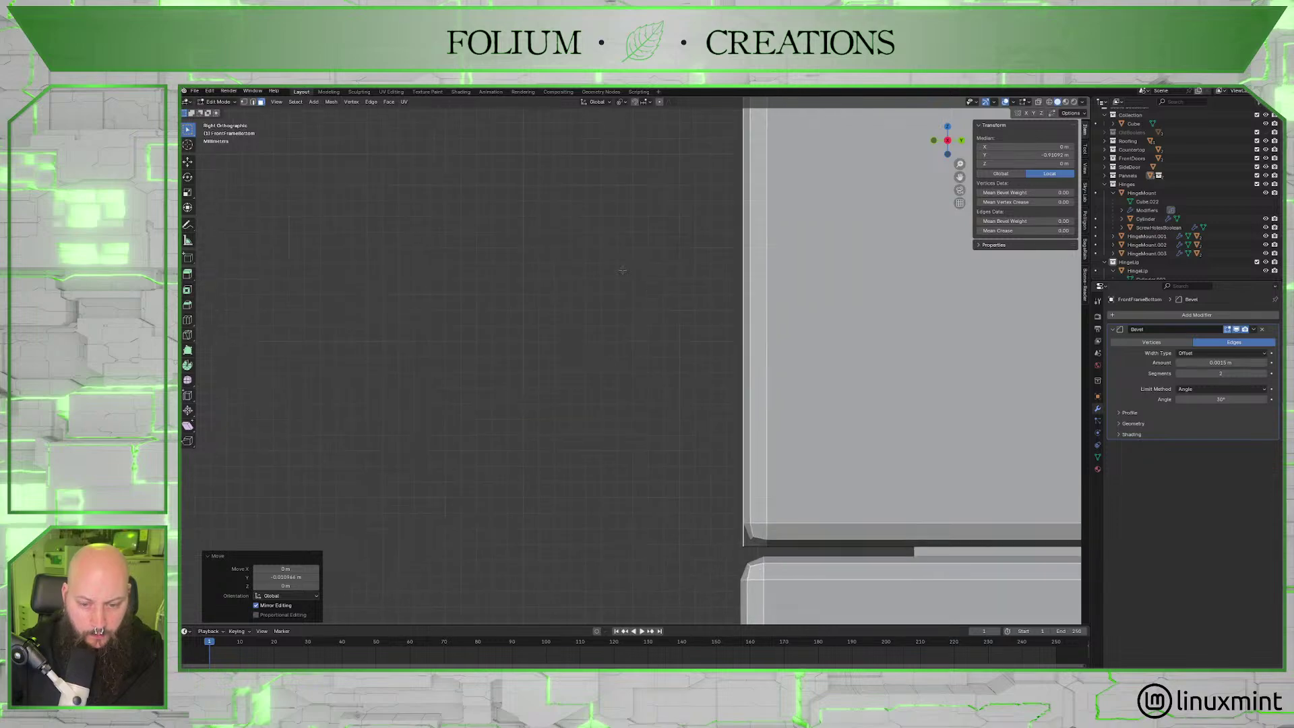
{"action": "key", "text": "g"}
{"action": "key", "text": "y"}
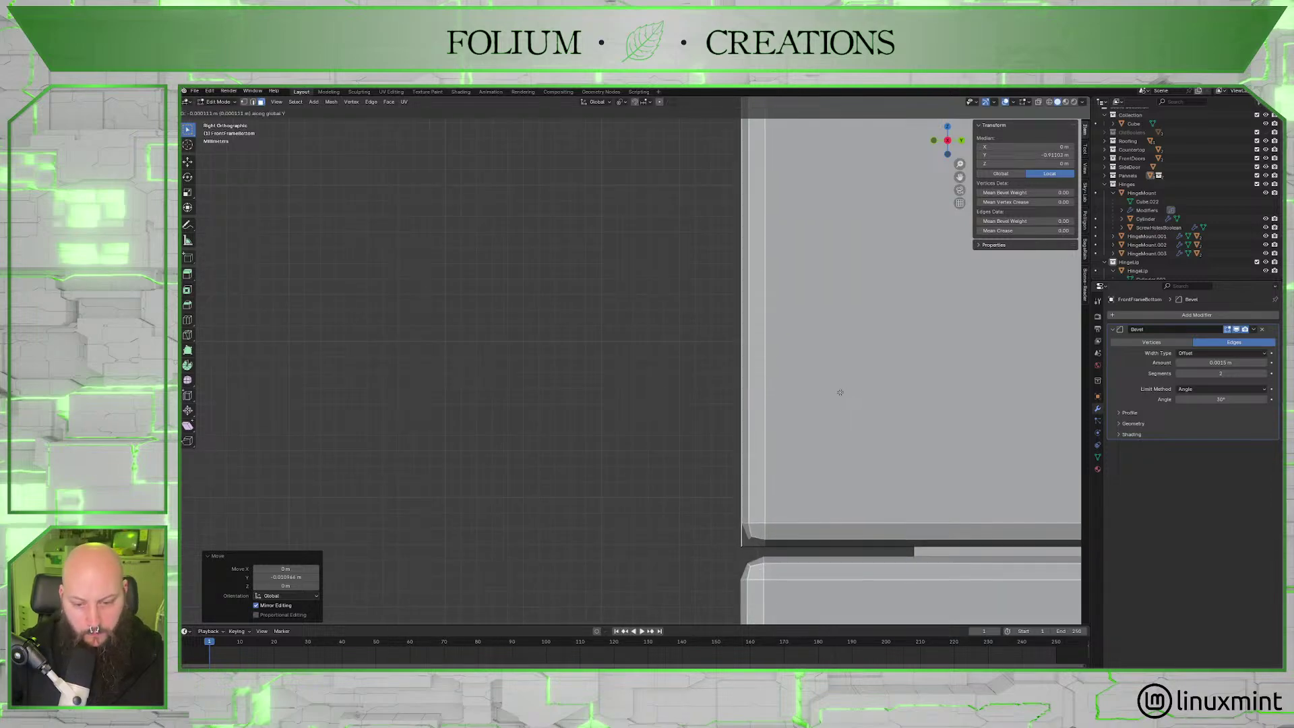
{"action": "left_click", "coordinate": [843, 391]}
{"action": "scroll", "coordinate": [808, 397], "scroll_direction": "down", "scroll_amount": 5}
{"action": "scroll", "coordinate": [807, 396], "scroll_direction": "down", "scroll_amount": 10}
{"action": "key", "text": "Tab"}
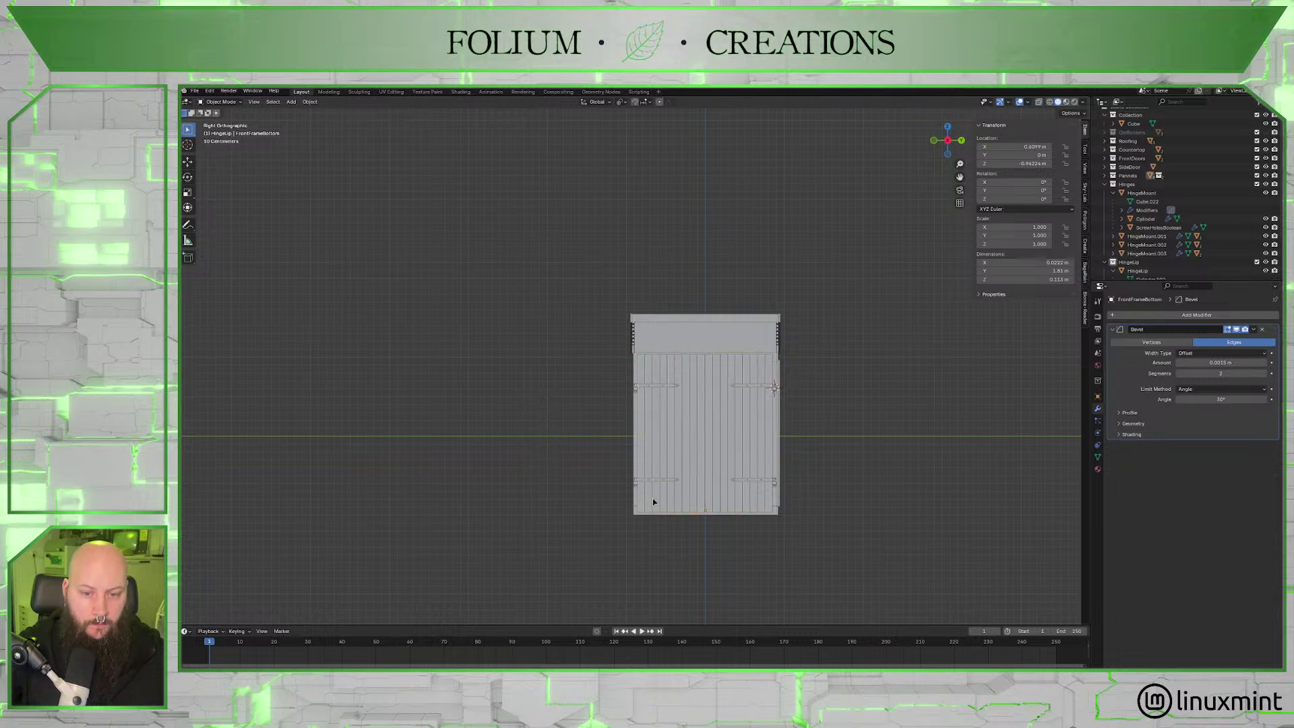
Examine the cabinet's front frame, doors, hinges, roof edge and side wall from several angles.
{"action": "middle_click_drag", "start_coordinate": [653, 501], "coordinate": [679, 341]}
{"action": "scroll", "coordinate": [644, 412], "scroll_direction": "up", "scroll_amount": 5}
{"action": "scroll", "coordinate": [682, 375], "scroll_direction": "up", "scroll_amount": 3}
{"action": "scroll", "coordinate": [679, 341], "scroll_direction": "down", "scroll_amount": 5}
{"action": "middle_click_drag", "start_coordinate": [775, 361], "coordinate": [685, 377]}
{"action": "scroll", "coordinate": [677, 376], "scroll_direction": "up", "scroll_amount": 6}
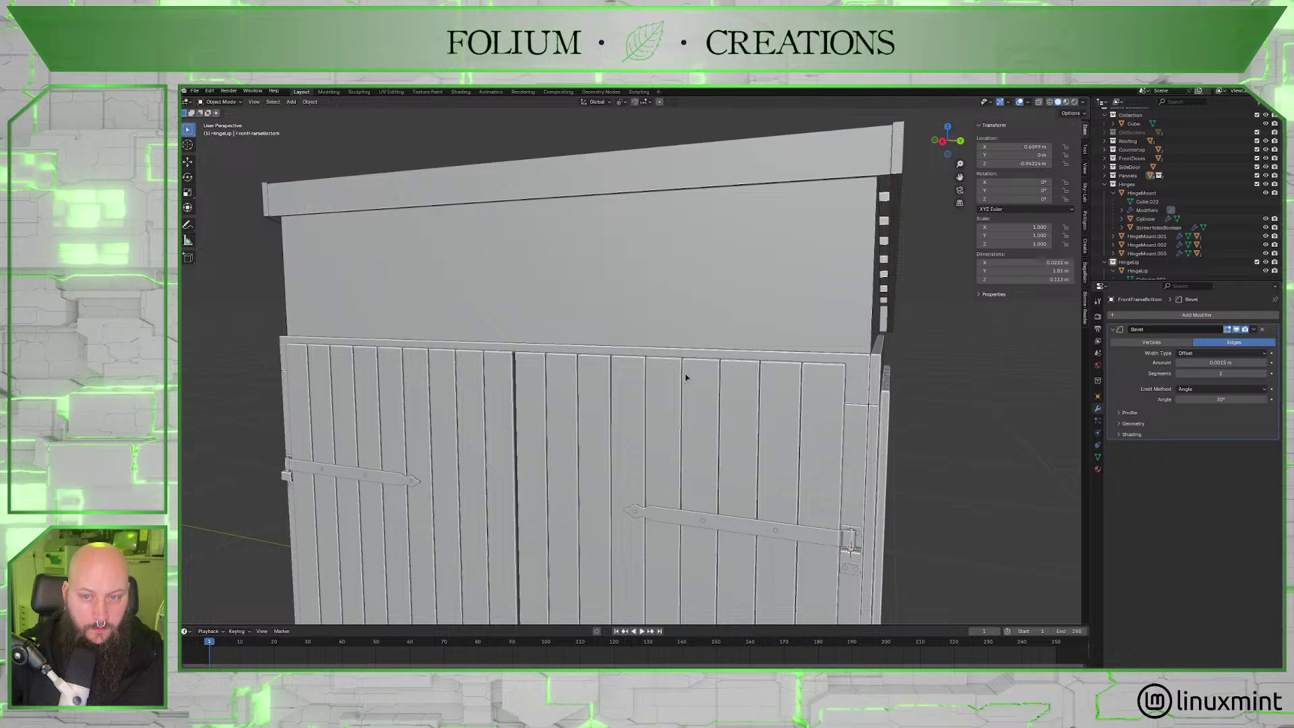
{"action": "middle_click_drag", "start_coordinate": [686, 377], "coordinate": [737, 307]}
{"action": "middle_click_drag", "start_coordinate": [587, 359], "coordinate": [609, 391]}
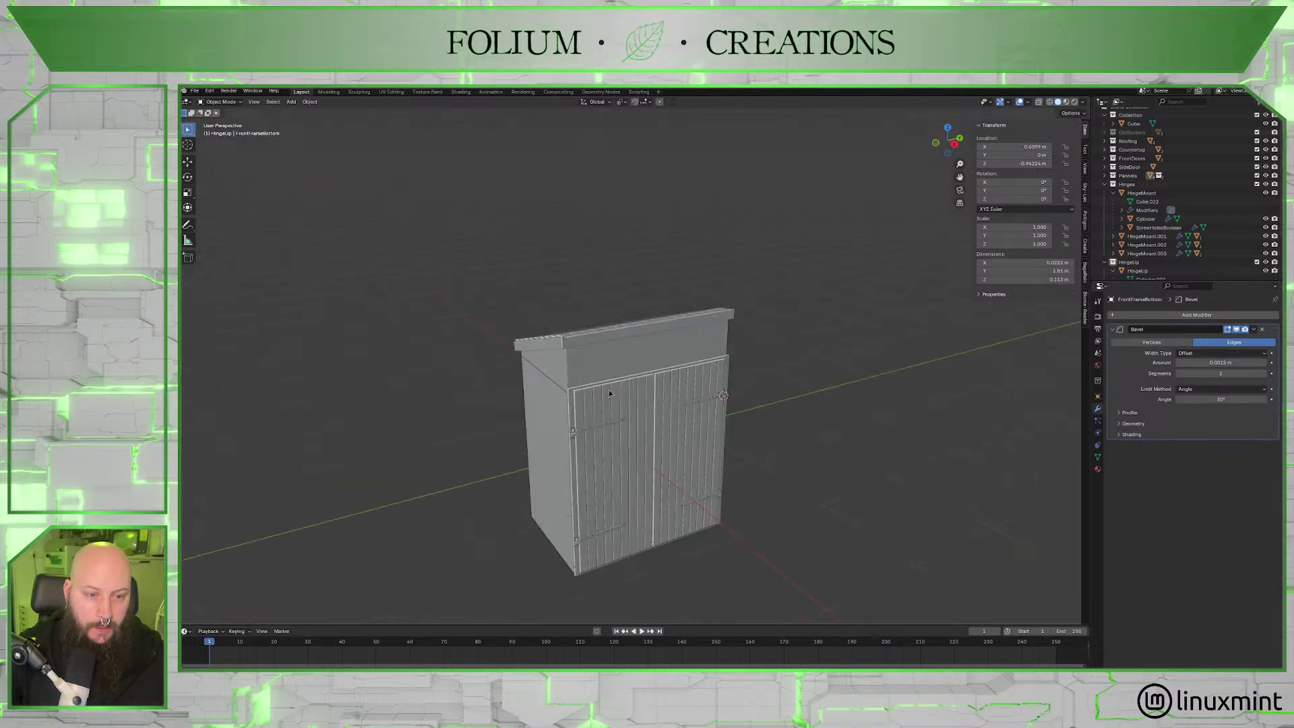
{"action": "middle_click_drag", "start_coordinate": [704, 416], "coordinate": [682, 381]}
{"action": "scroll", "coordinate": [702, 385], "scroll_direction": "up", "scroll_amount": 6}
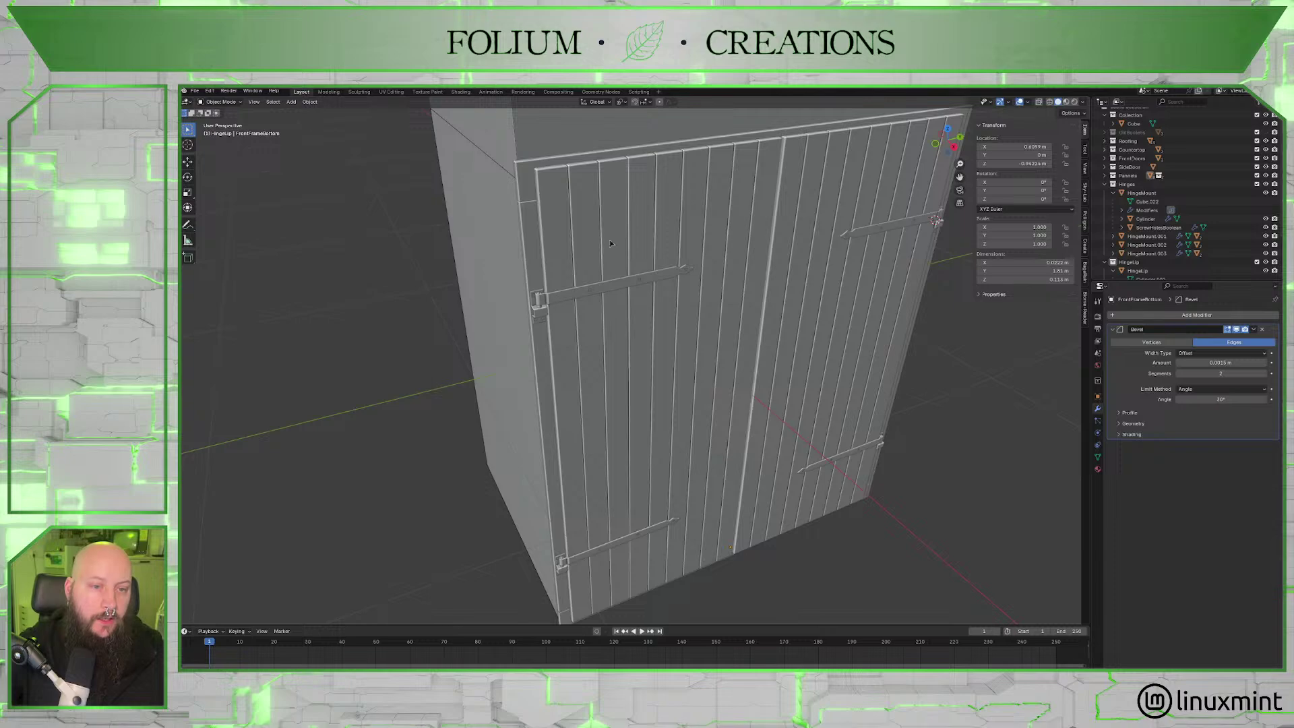
{"action": "scroll", "coordinate": [647, 323], "scroll_direction": "down", "scroll_amount": 6}
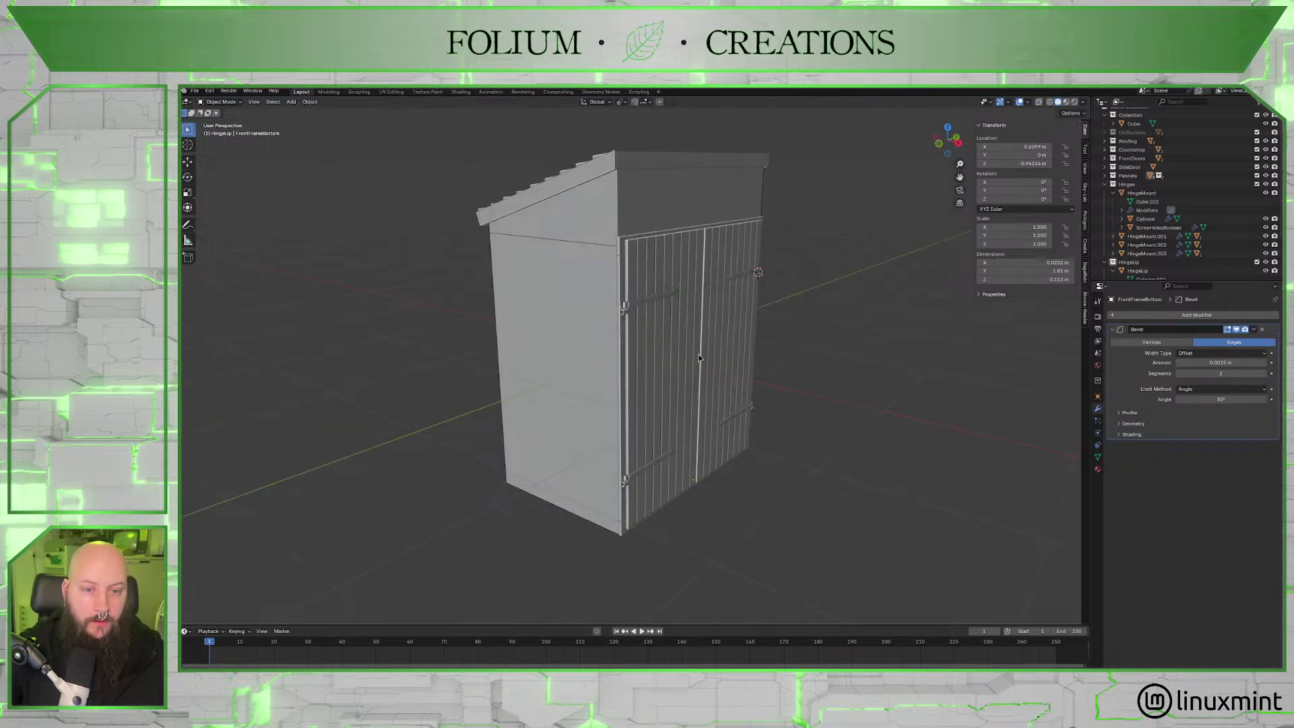
{"action": "middle_click_drag", "start_coordinate": [699, 354], "coordinate": [667, 356]}
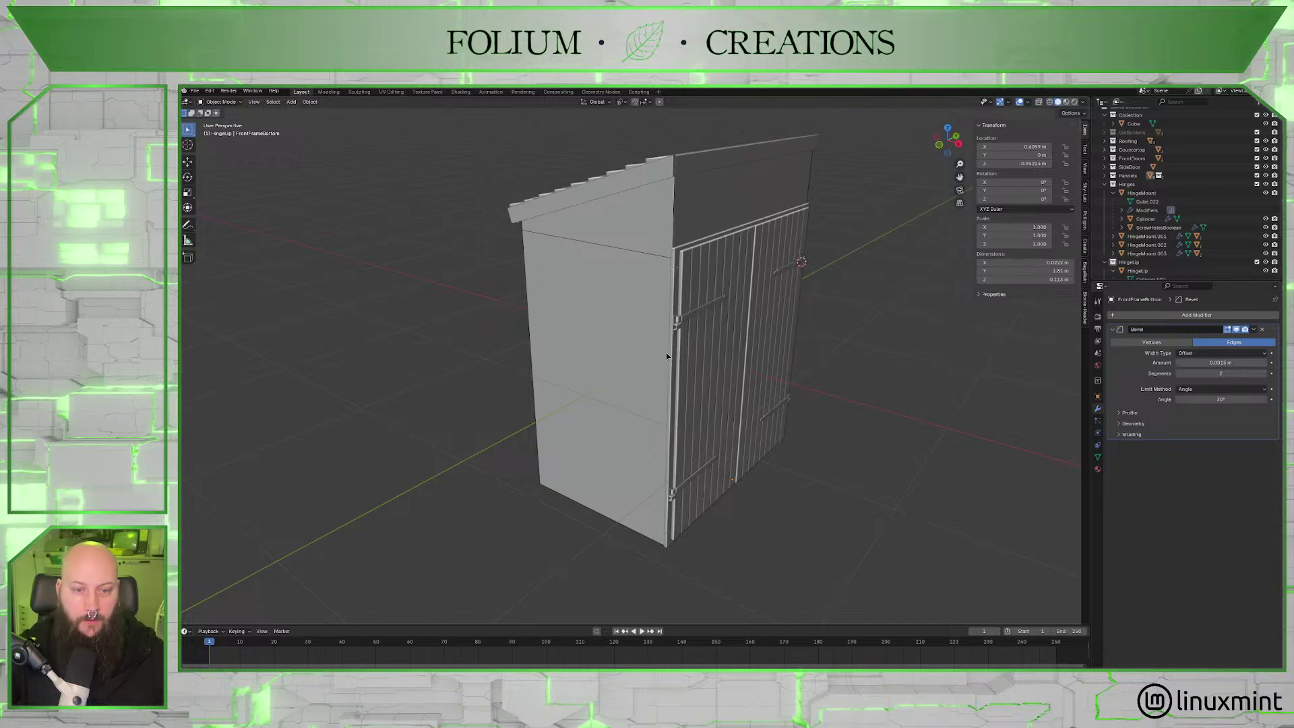
{"action": "middle_click_drag", "start_coordinate": [922, 339], "coordinate": [884, 350]}
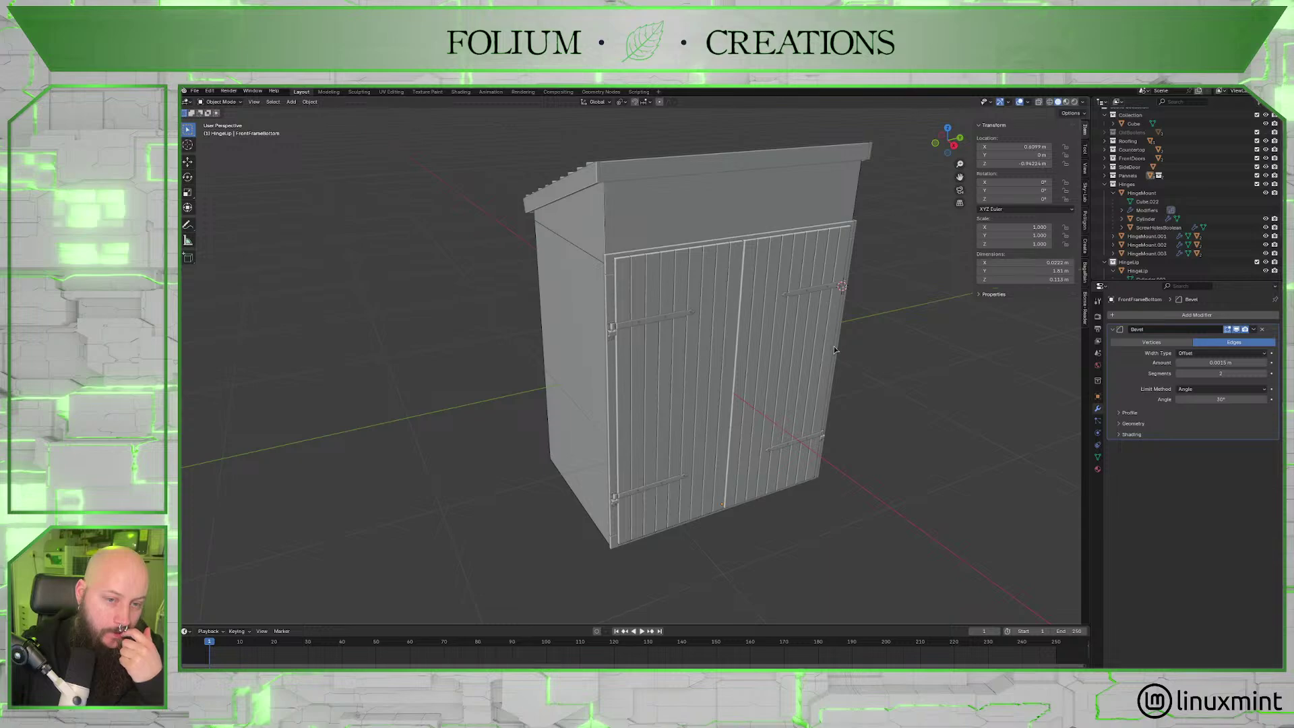
{"action": "middle_click_drag", "start_coordinate": [831, 362], "coordinate": [766, 365]}
{"action": "scroll", "coordinate": [802, 361], "scroll_direction": "up", "scroll_amount": 5}
{"action": "scroll", "coordinate": [765, 365], "scroll_direction": "down", "scroll_amount": 3}
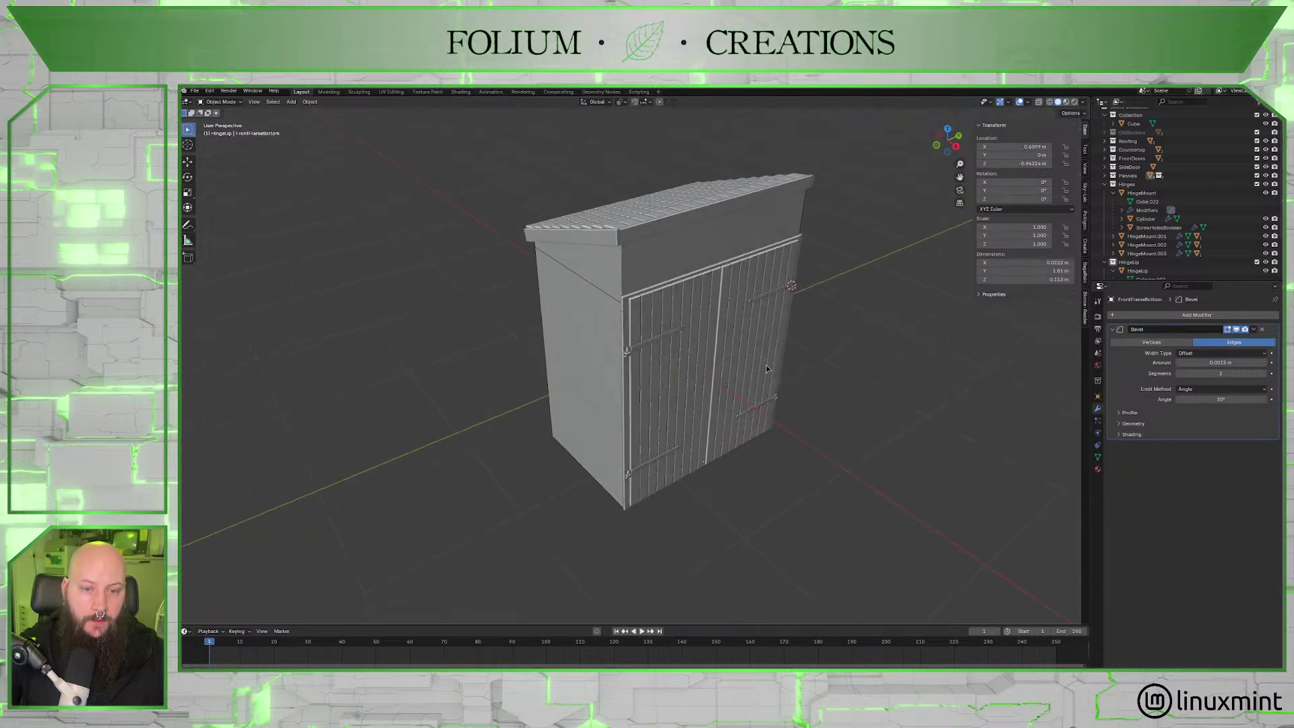
{"action": "scroll", "coordinate": [752, 362], "scroll_direction": "up", "scroll_amount": 2}
{"action": "scroll", "coordinate": [751, 359], "scroll_direction": "up", "scroll_amount": 5}
Select the upper-left hinge mount and hide the screw-hole boolean object under HingeMount in the viewport.
{"action": "left_click", "coordinate": [503, 269]}
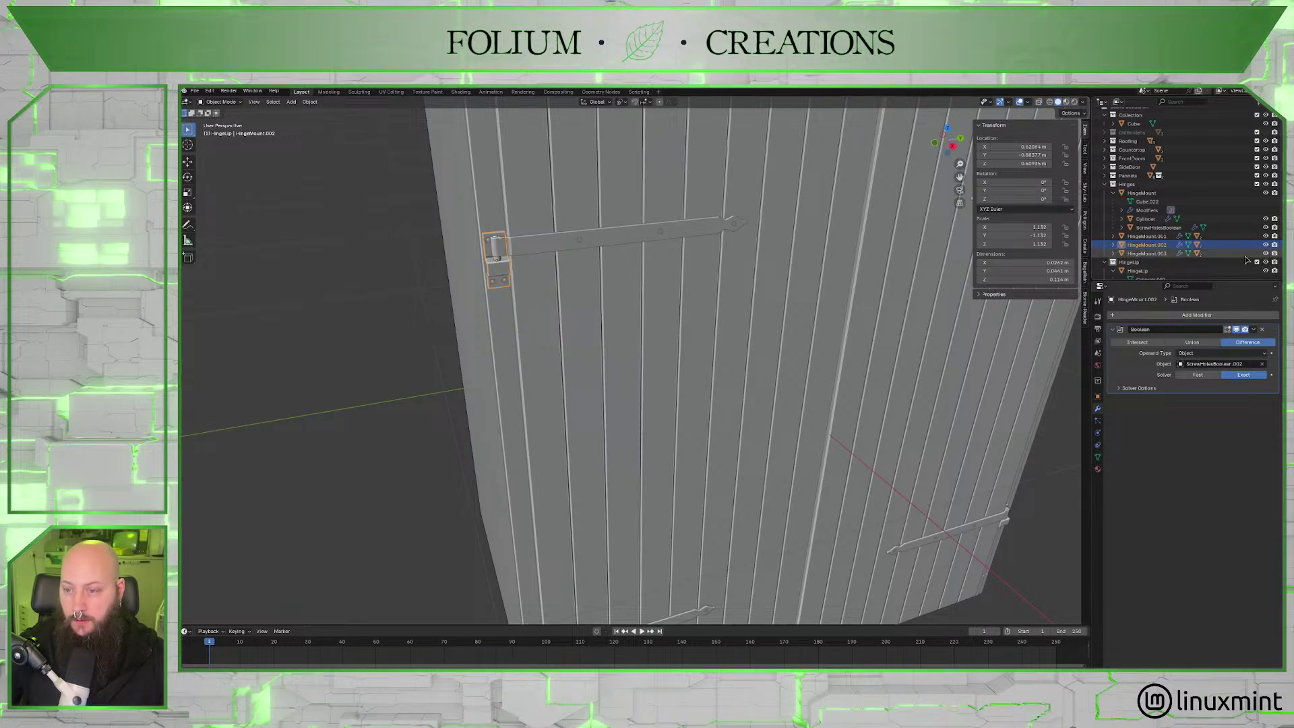
{"action": "left_click", "coordinate": [1265, 227]}
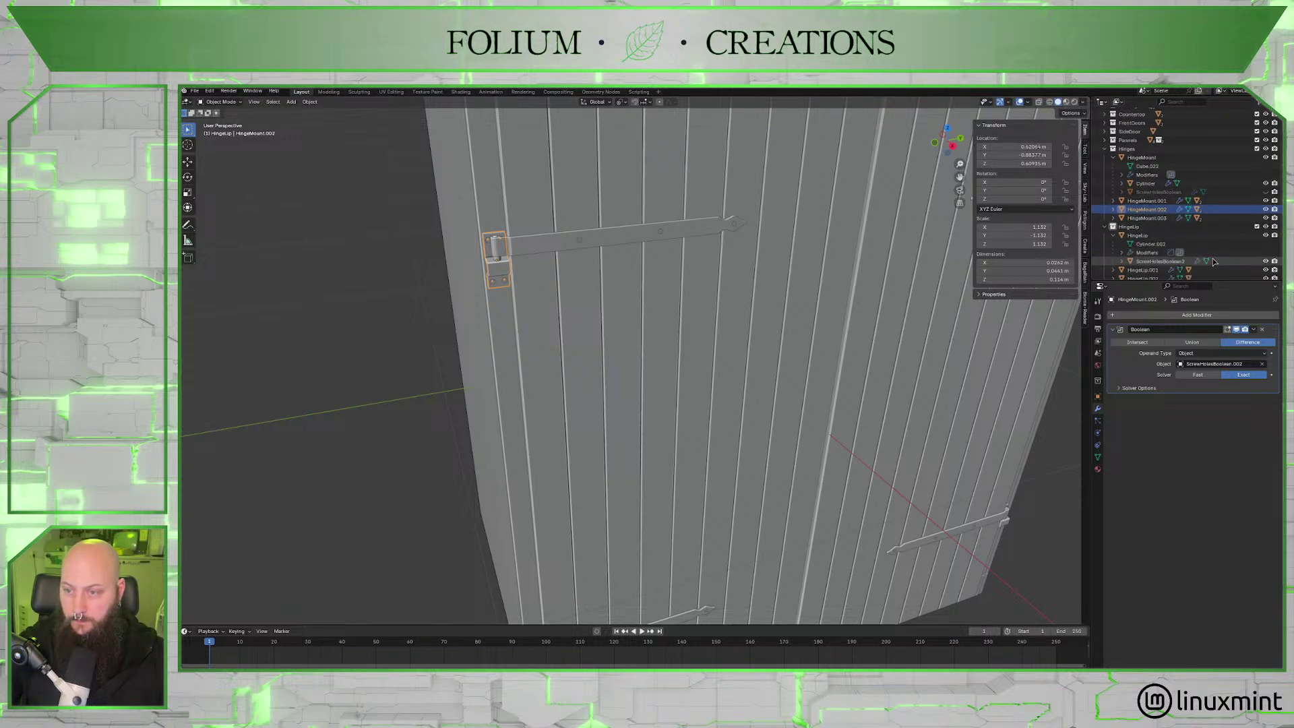
{"action": "scroll", "coordinate": [1210, 253], "scroll_direction": "down", "scroll_amount": 3}
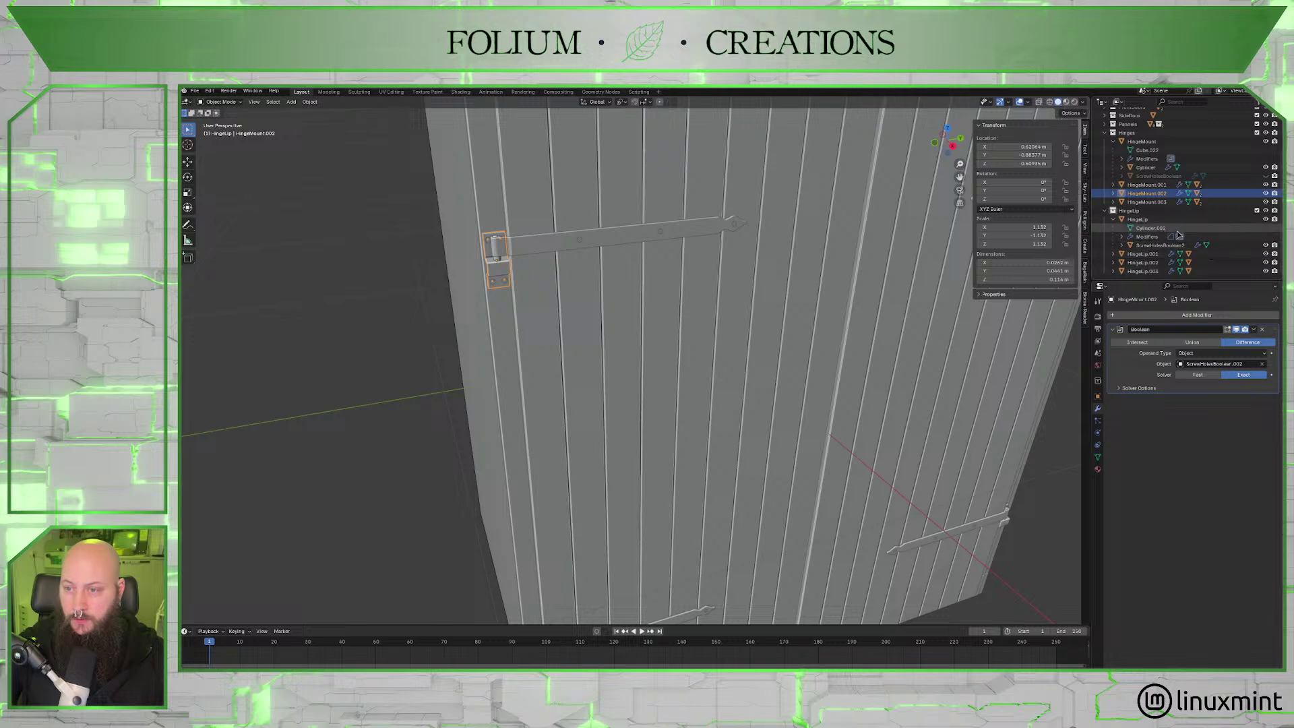
Hide the screw-hole boolean objects of HingeUp and its three numbered copies, and collapse the copies' outliner entries.
{"action": "left_click", "coordinate": [1113, 254]}
{"action": "scroll", "coordinate": [1255, 259], "scroll_direction": "down", "scroll_amount": 2}
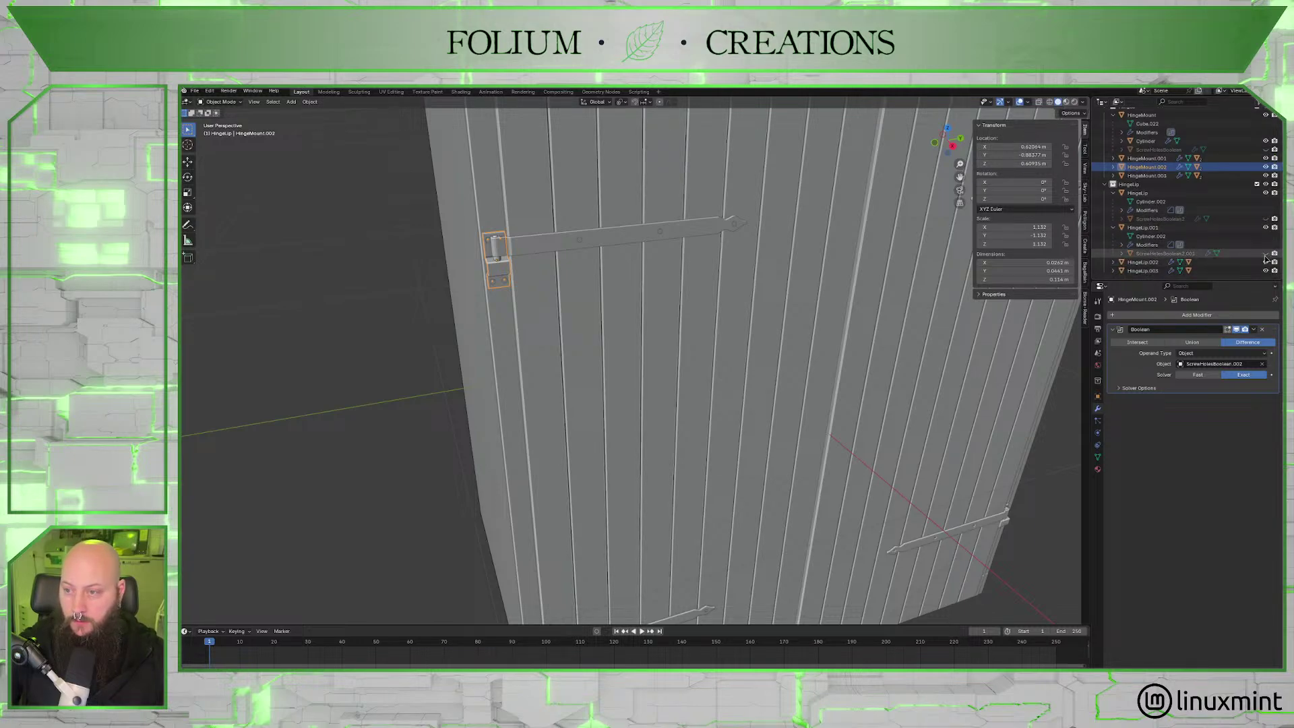
{"action": "scroll", "coordinate": [1180, 270], "scroll_direction": "down", "scroll_amount": 3}
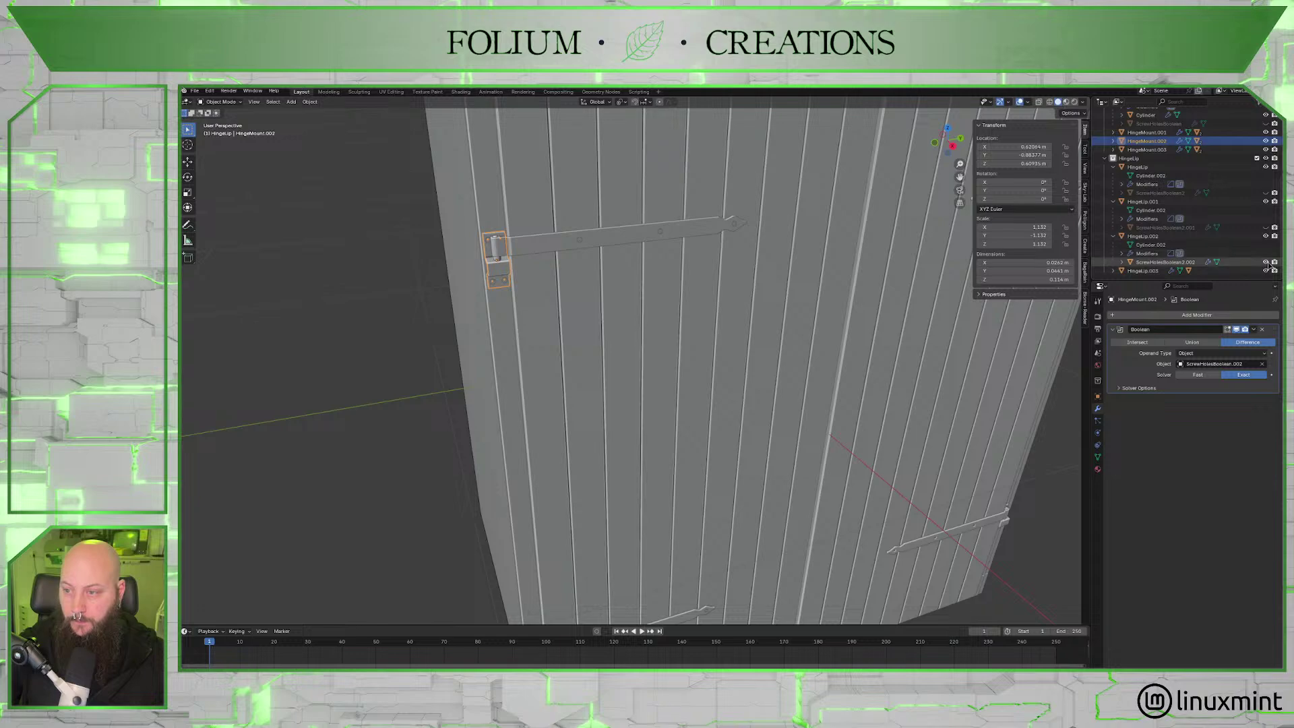
{"action": "left_click", "coordinate": [1113, 271]}
{"action": "scroll", "coordinate": [1243, 274], "scroll_direction": "down", "scroll_amount": 3}
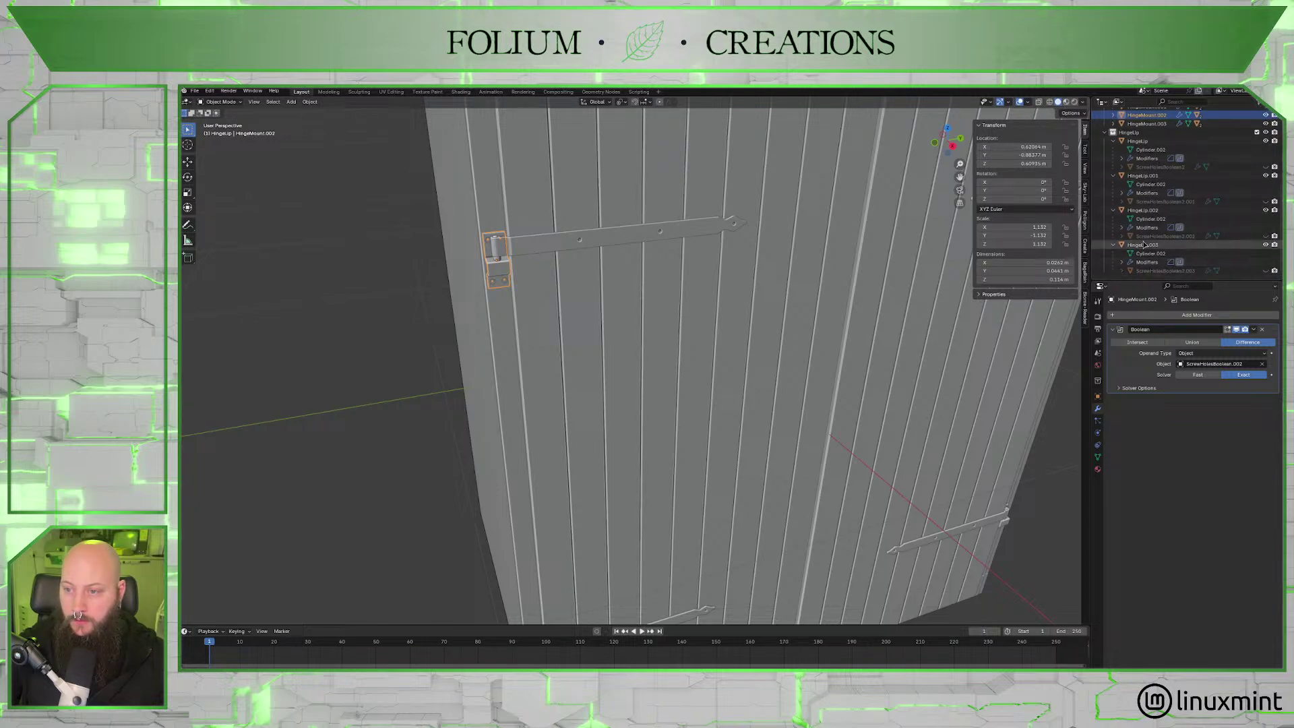
{"action": "left_click", "coordinate": [1113, 245]}
{"action": "left_click", "coordinate": [1114, 237]}
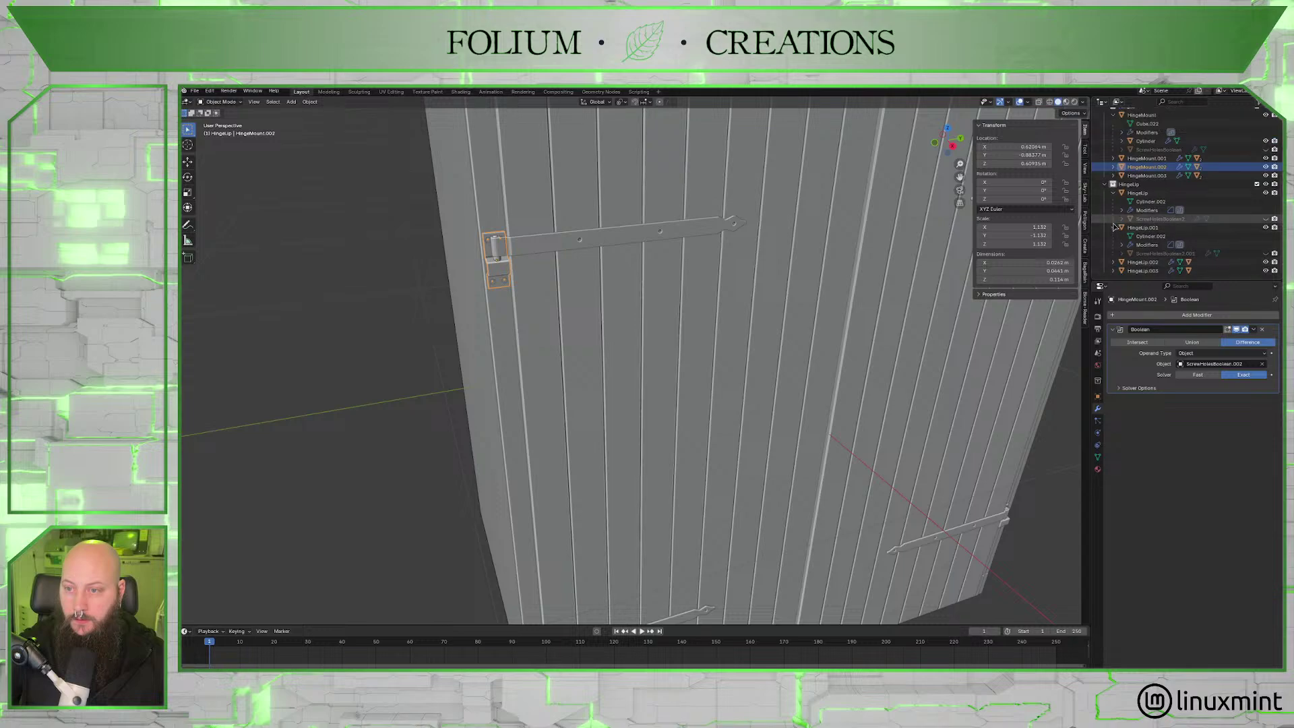
{"action": "left_click", "coordinate": [1113, 227]}
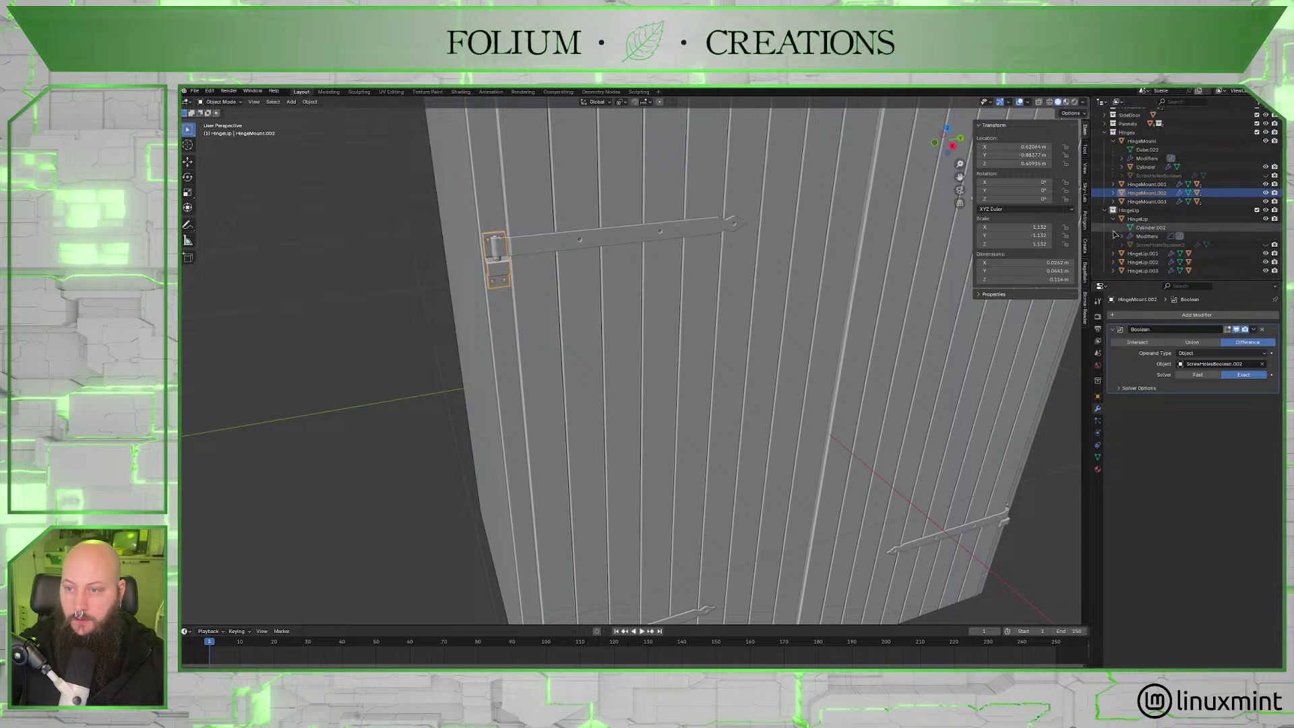
Hide the screw-hole boolean objects under HingeMount.001, HingeMount.002 and HingeMount.003, and collapse the hinge mount entries.
{"action": "left_click", "coordinate": [1113, 184]}
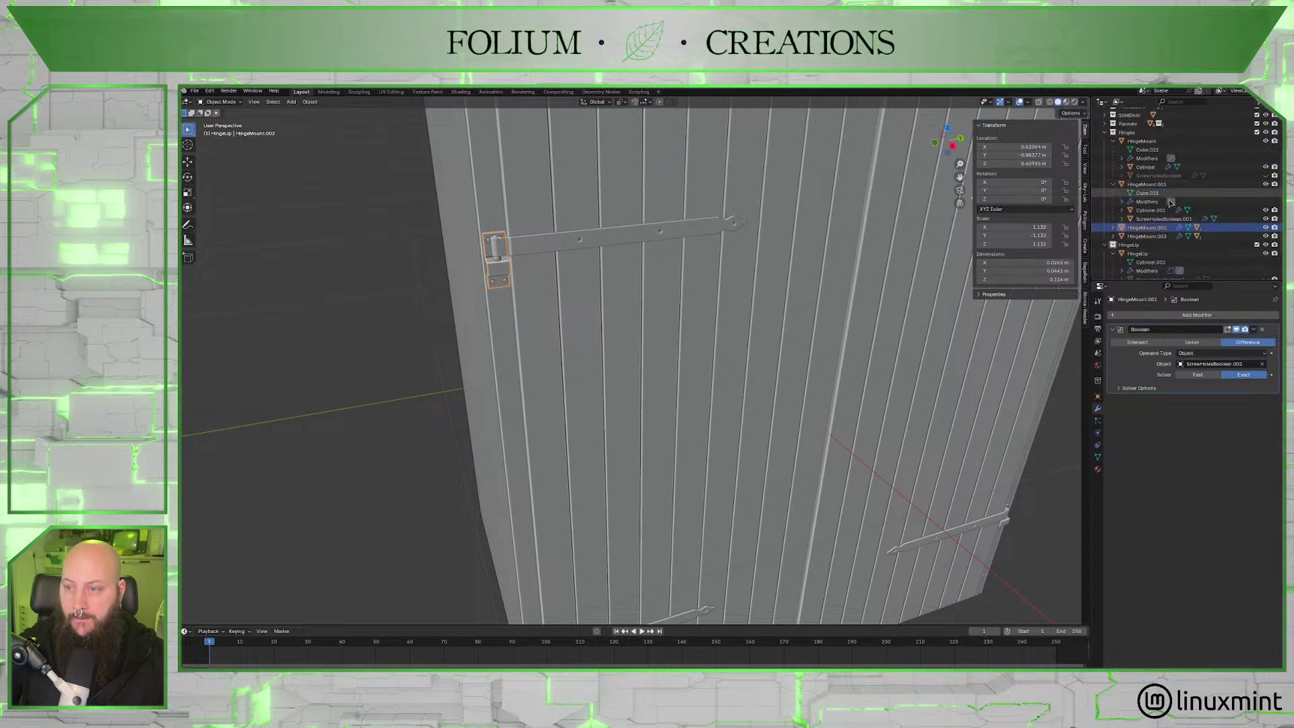
{"action": "left_click", "coordinate": [1265, 219]}
{"action": "left_click", "coordinate": [1113, 236]}
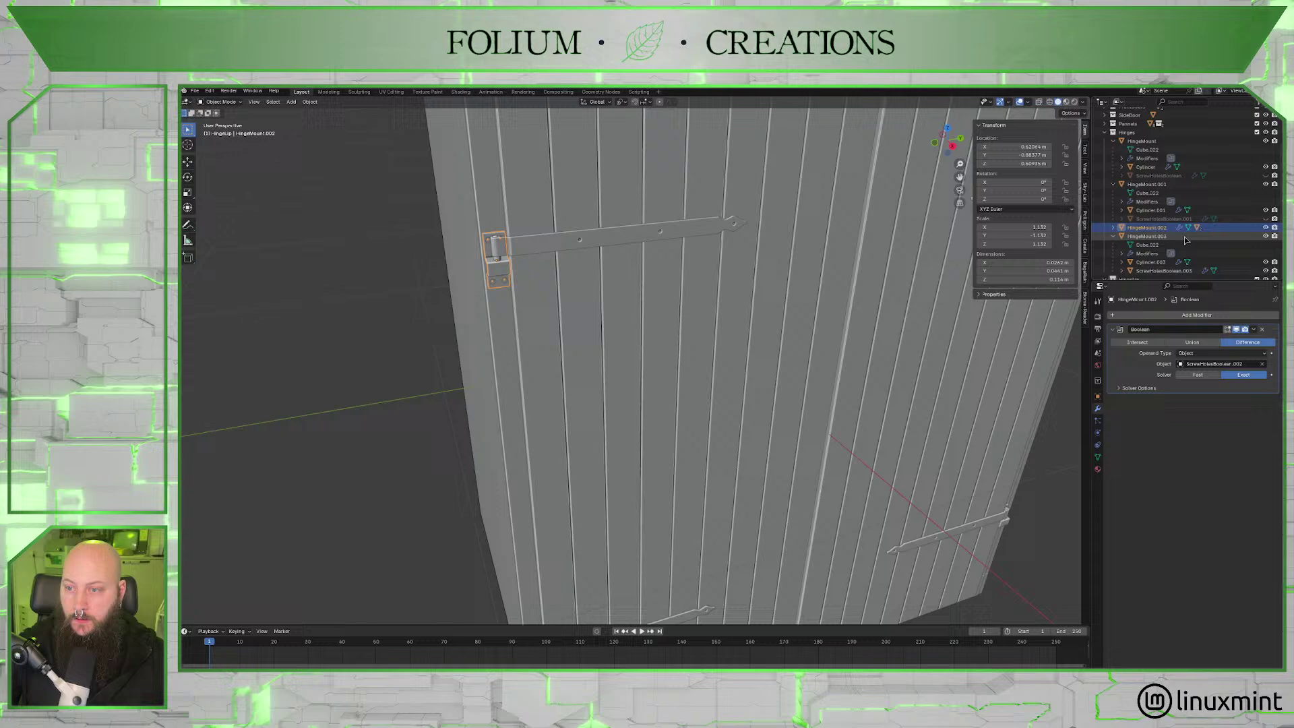
{"action": "left_click", "coordinate": [1266, 271]}
{"action": "left_click", "coordinate": [1113, 235]}
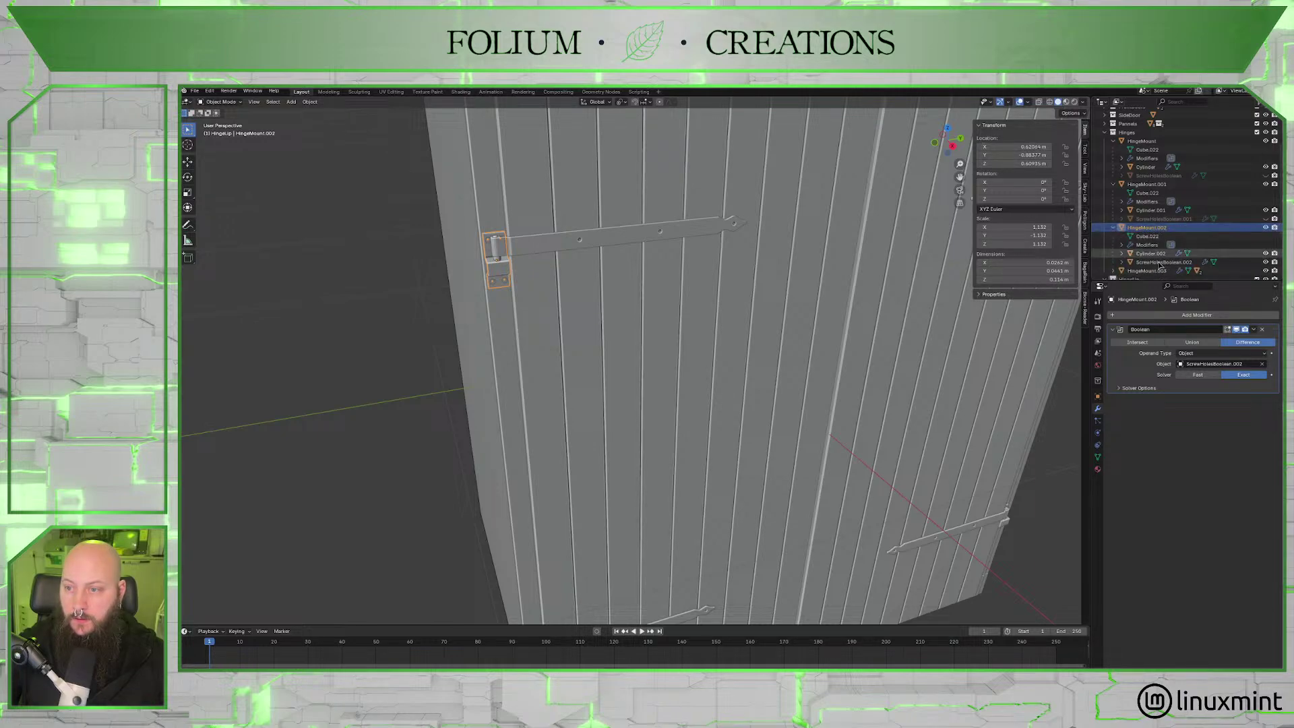
{"action": "left_click", "coordinate": [1265, 262]}
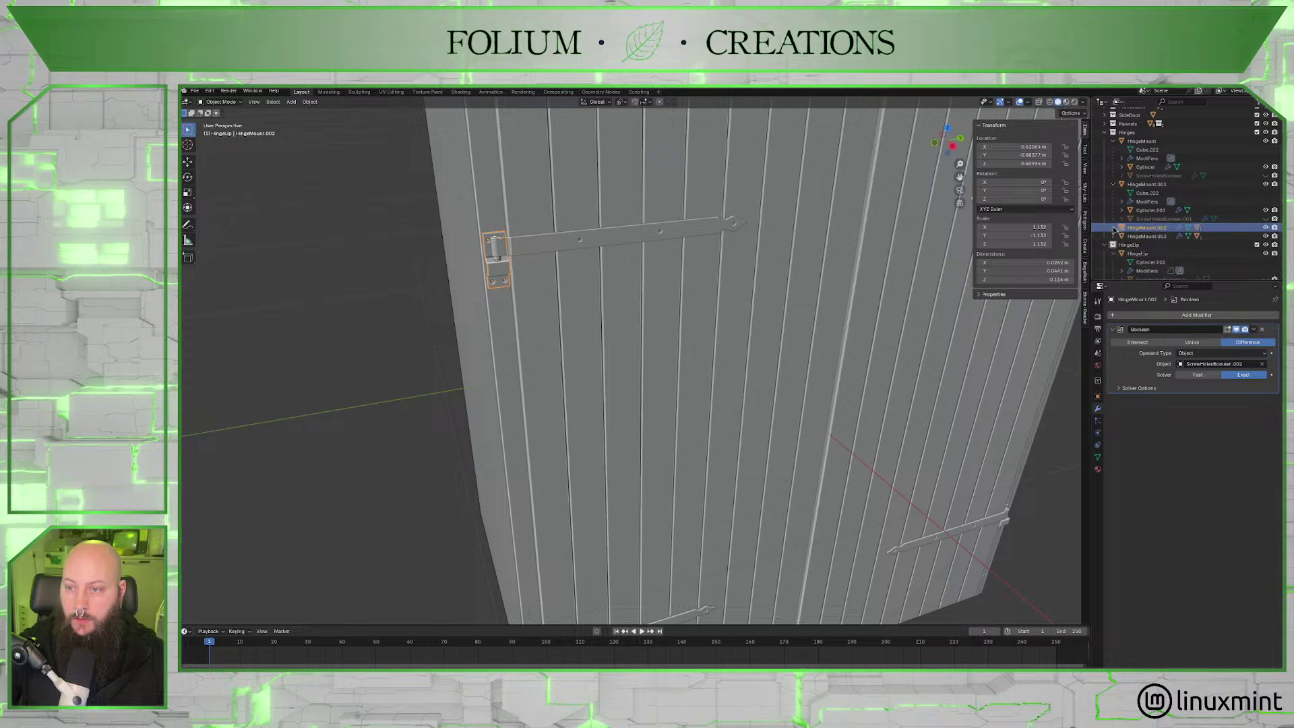
{"action": "left_click", "coordinate": [1113, 184]}
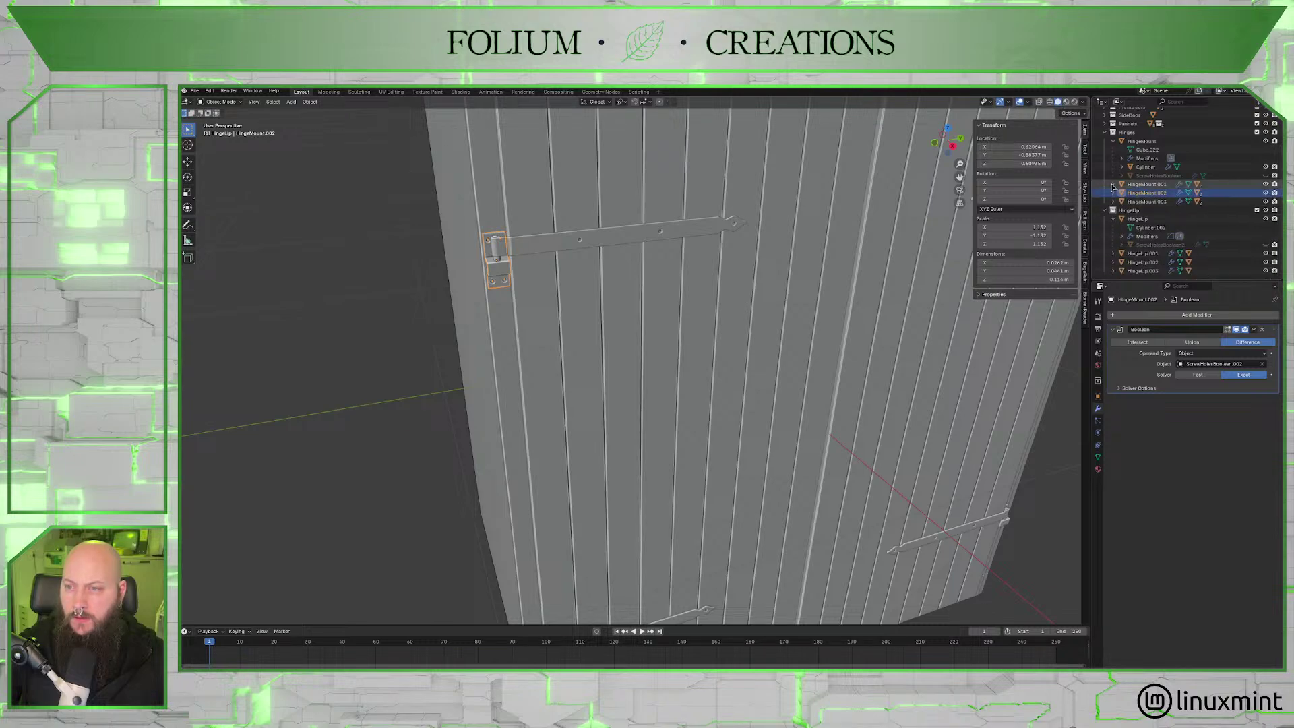
{"action": "left_click", "coordinate": [1114, 141]}
Set the object viewport display colour of the upper-left hinge mount, HingeMount.002, to black.
{"action": "scroll", "coordinate": [870, 267], "scroll_direction": "down", "scroll_amount": 5}
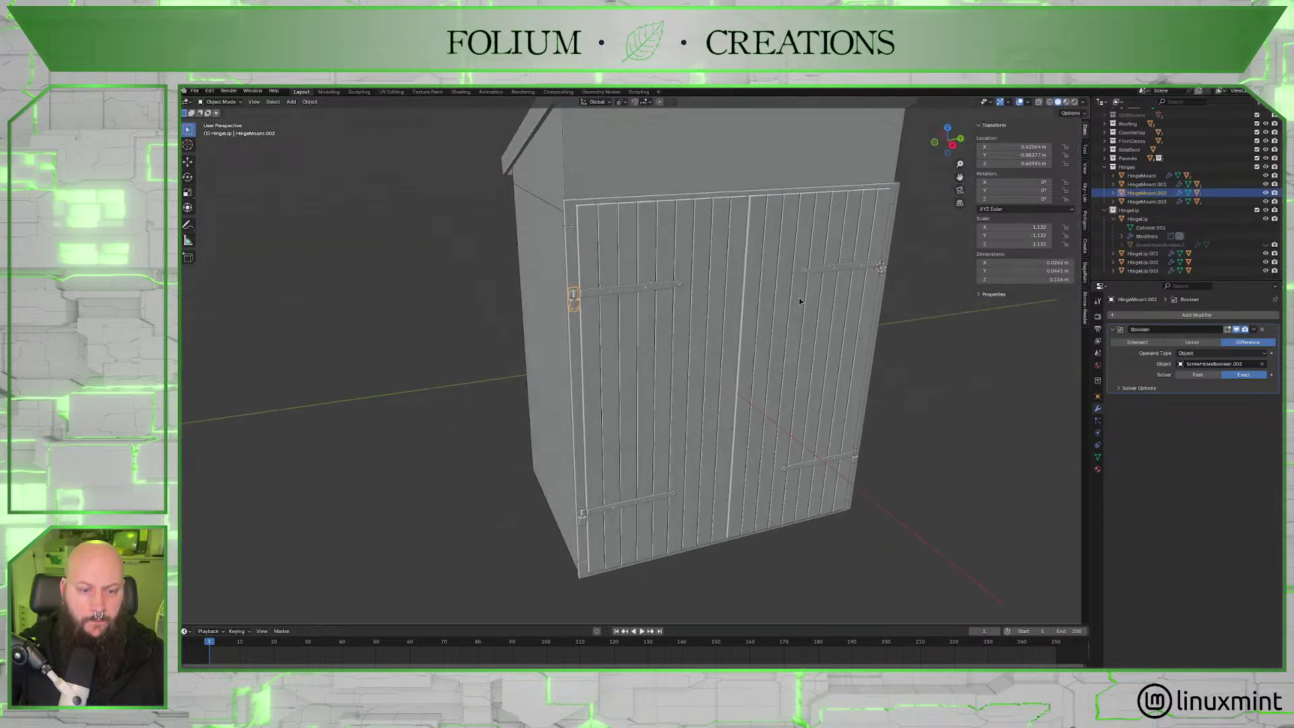
{"action": "middle_click_drag", "start_coordinate": [799, 297], "coordinate": [748, 317]}
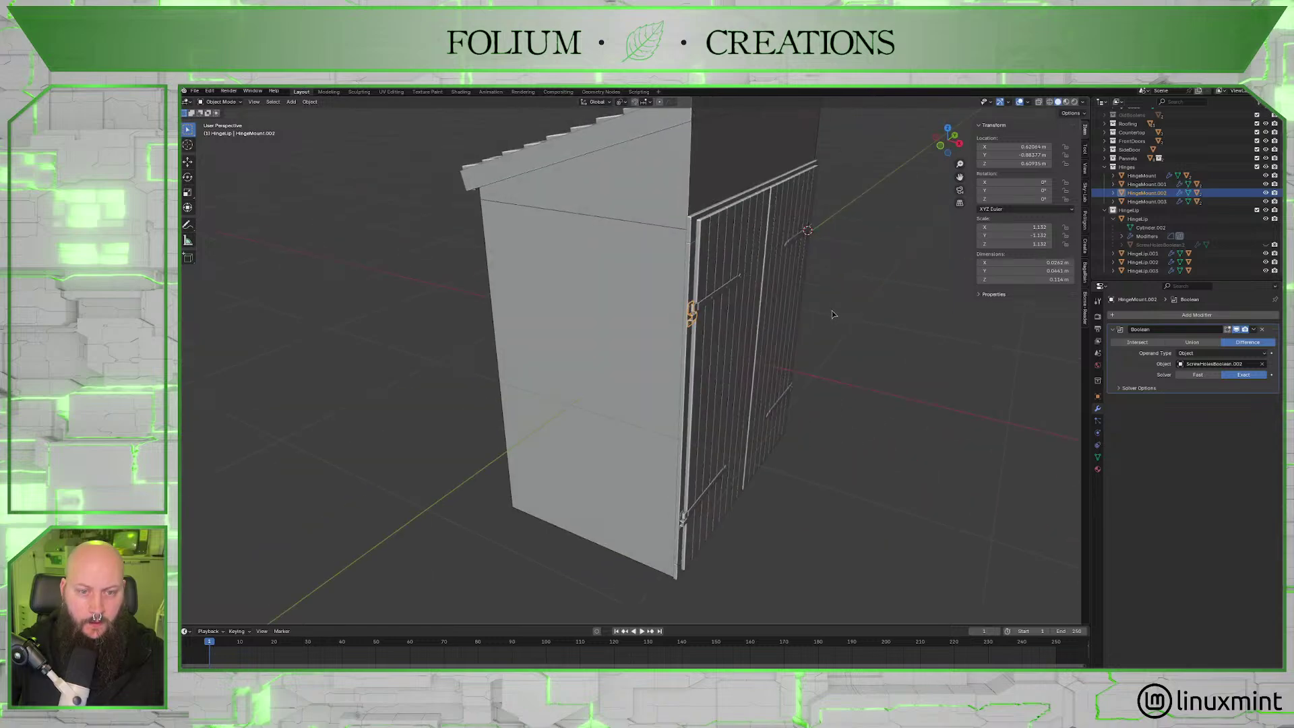
{"action": "scroll", "coordinate": [738, 334], "scroll_direction": "up", "scroll_amount": 6}
{"action": "left_click", "coordinate": [1097, 396]}
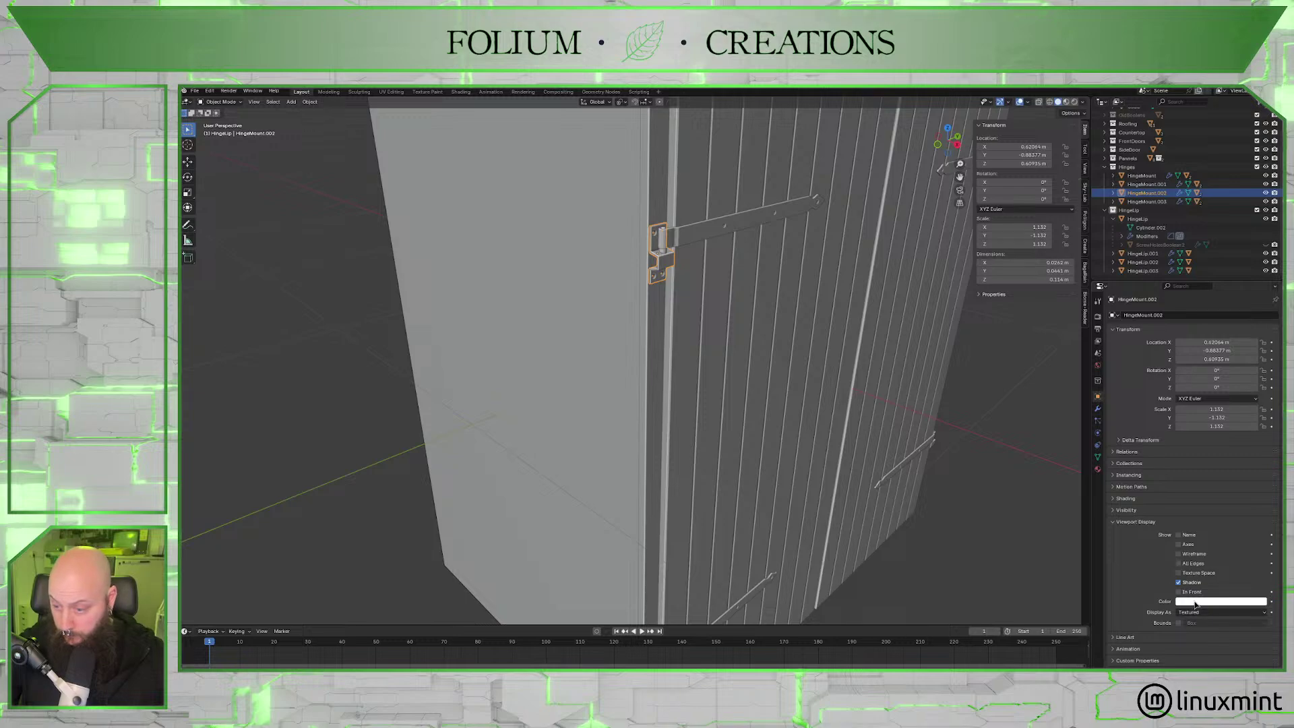
{"action": "left_click", "coordinate": [1195, 601]}
{"action": "left_click_drag", "start_coordinate": [1240, 567], "coordinate": [1179, 567]}
{"action": "middle_click_drag", "start_coordinate": [930, 499], "coordinate": [870, 404]}
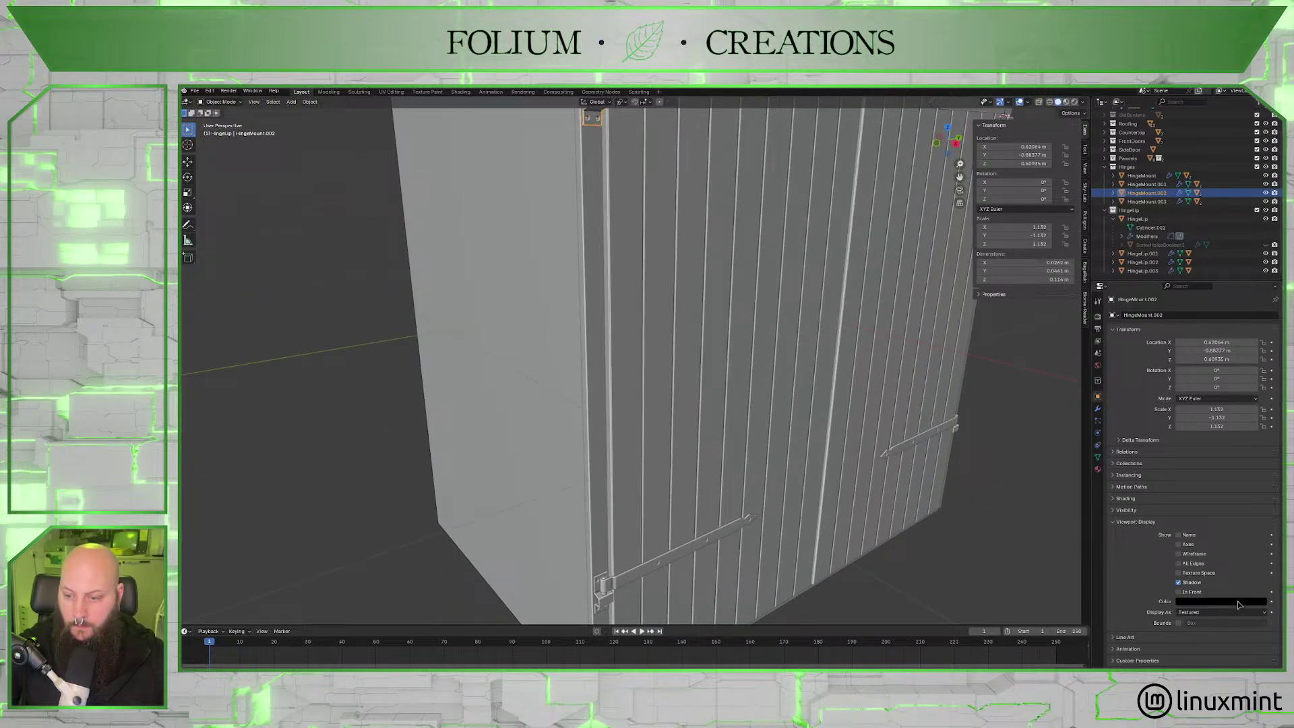
Lighten the hinge mount's object viewport display colour to grey.
{"action": "left_click", "coordinate": [1213, 612]}
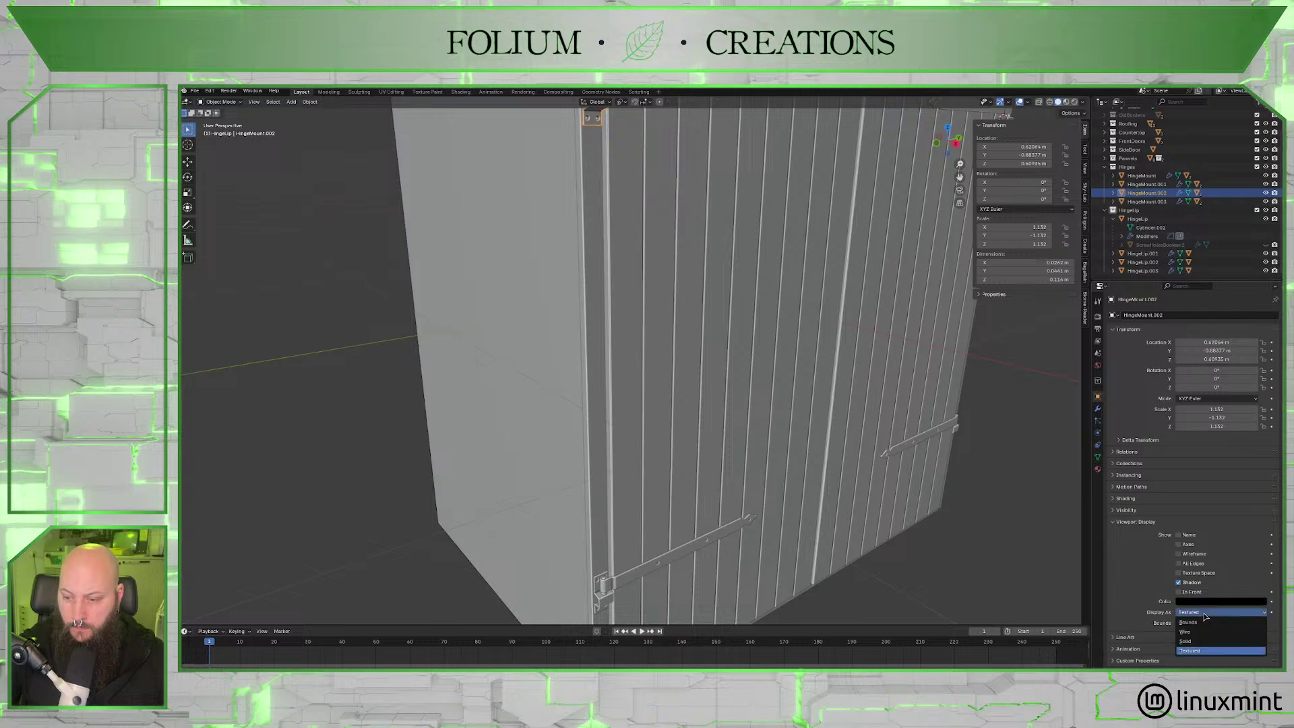
{"action": "left_click", "coordinate": [1199, 601]}
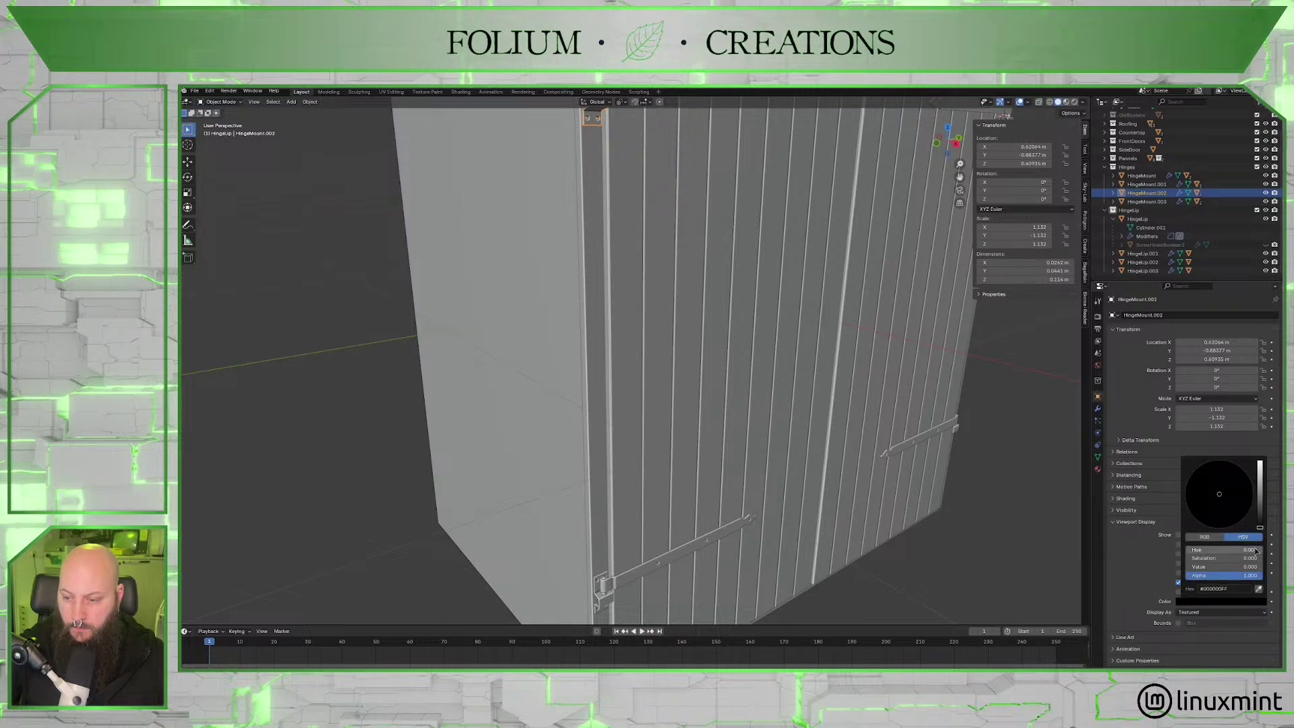
{"action": "left_click_drag", "start_coordinate": [1213, 566], "coordinate": [1233, 567]}
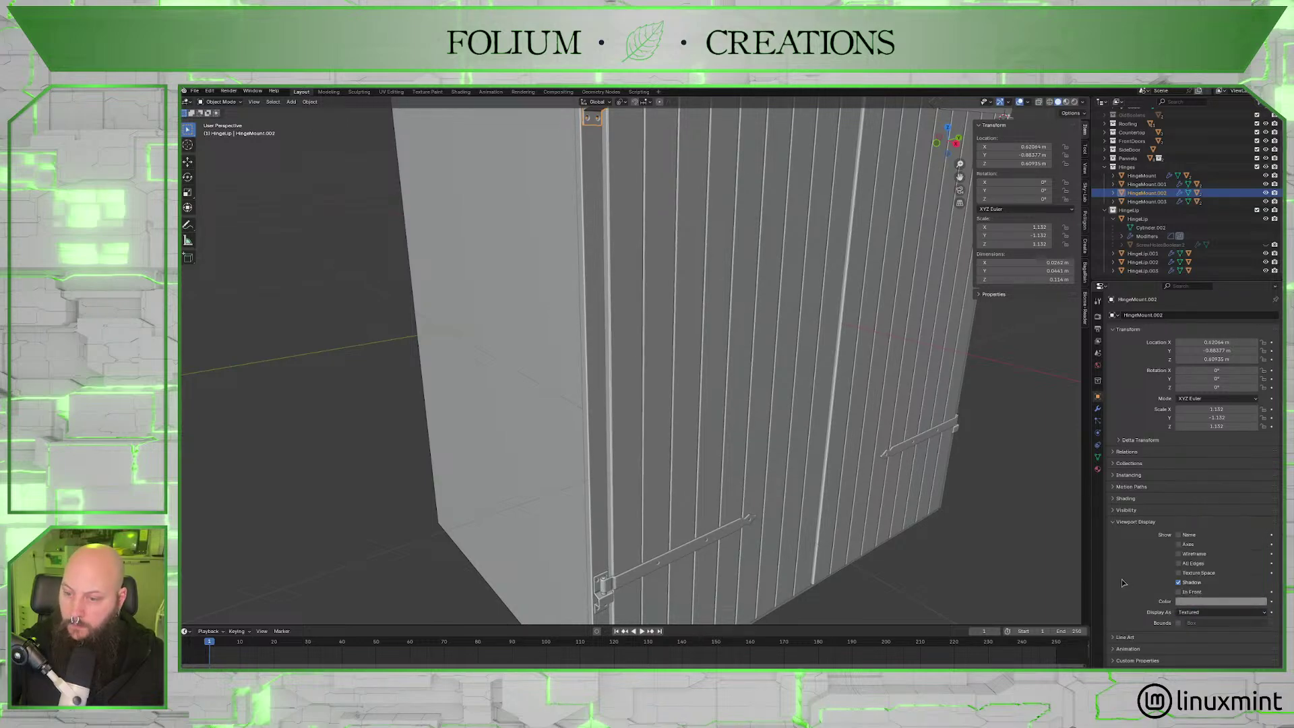
Expand the hinge mount's visibility settings and darken its grey viewport display colour to full black.
{"action": "left_click", "coordinate": [1119, 511]}
{"action": "scroll", "coordinate": [1116, 550], "scroll_direction": "down", "scroll_amount": 4}
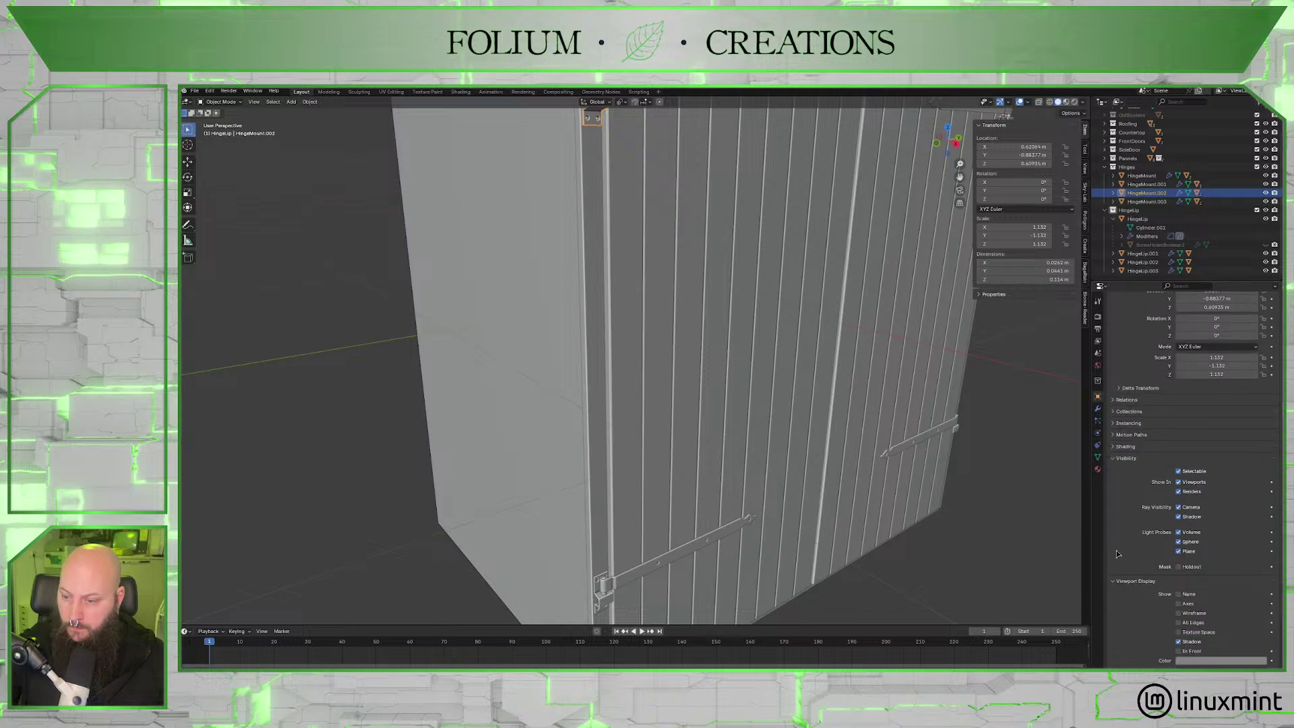
{"action": "left_click", "coordinate": [1214, 604]}
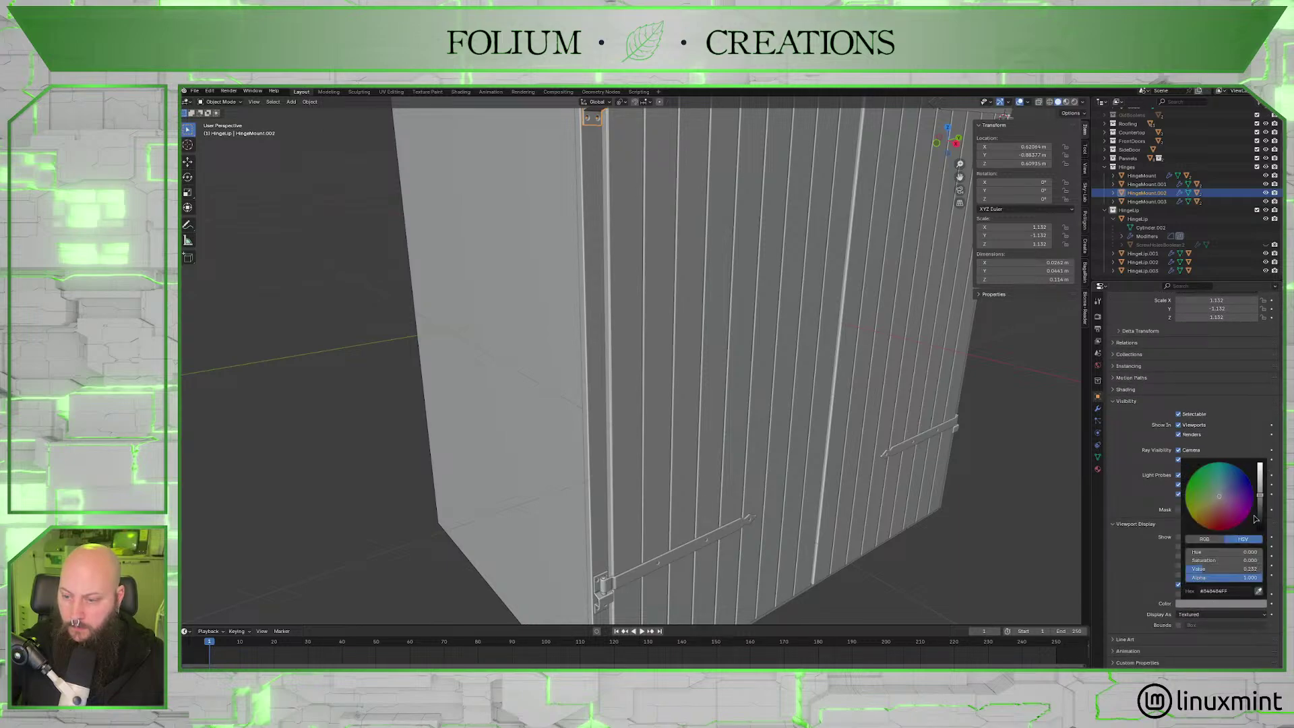
{"action": "left_click_drag", "start_coordinate": [1260, 495], "coordinate": [1260, 530]}
{"action": "scroll", "coordinate": [808, 528], "scroll_direction": "down", "scroll_amount": 5}
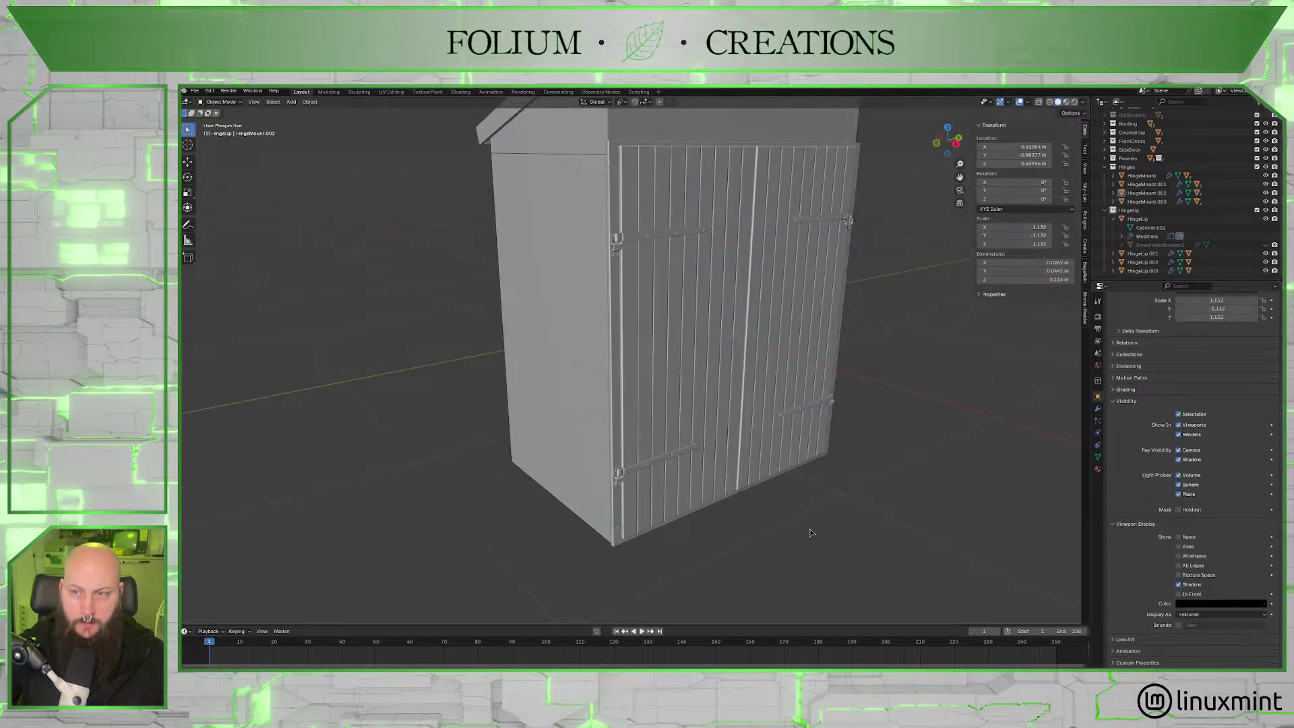
{"action": "middle_click_drag", "start_coordinate": [808, 528], "coordinate": [778, 523]}
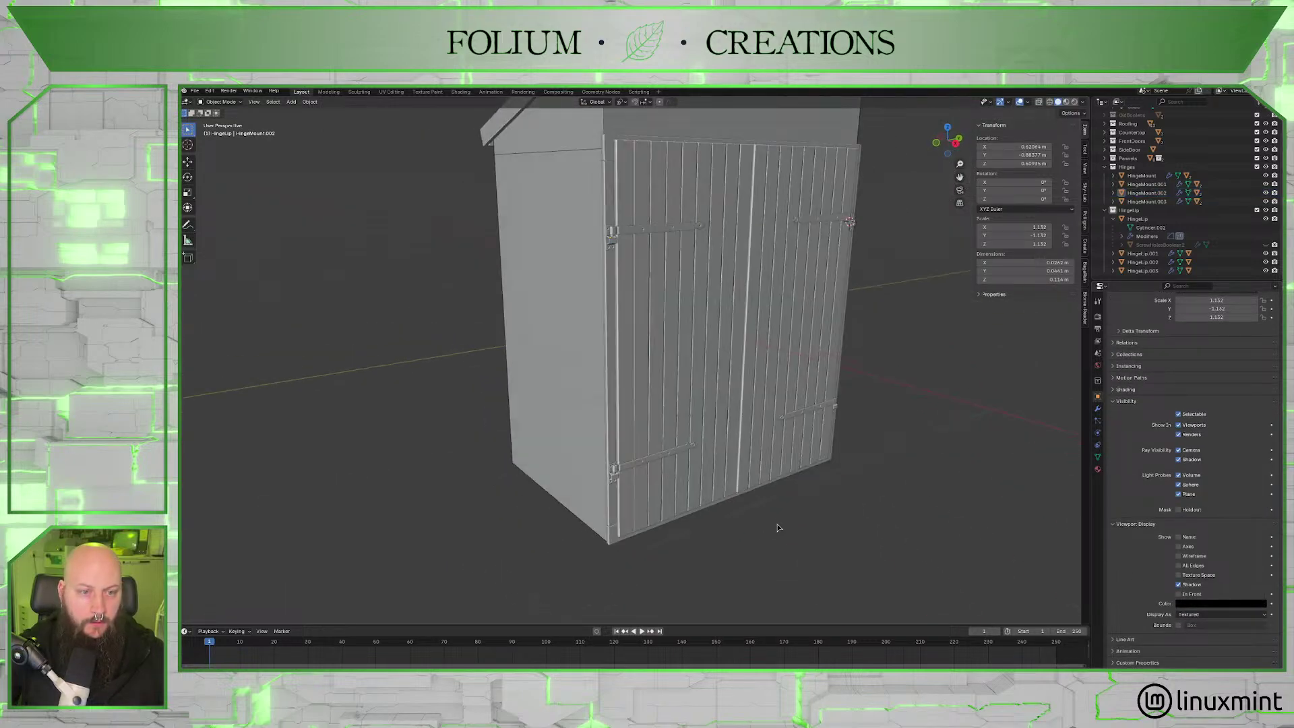
Reselect the upper-left hinge mount and restore its object viewport display colour to white.
{"action": "left_click", "coordinate": [622, 251]}
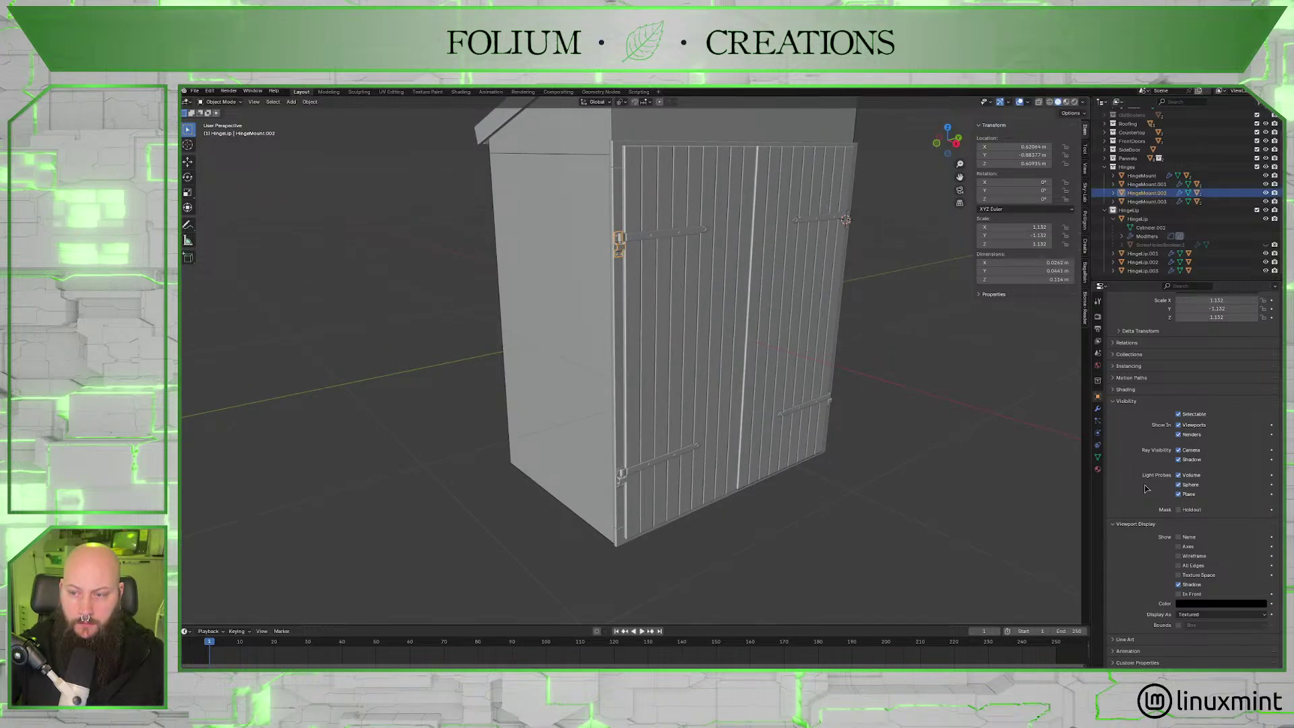
{"action": "left_click", "coordinate": [1256, 610]}
{"action": "left_click_drag", "start_coordinate": [1260, 529], "coordinate": [1260, 465]}
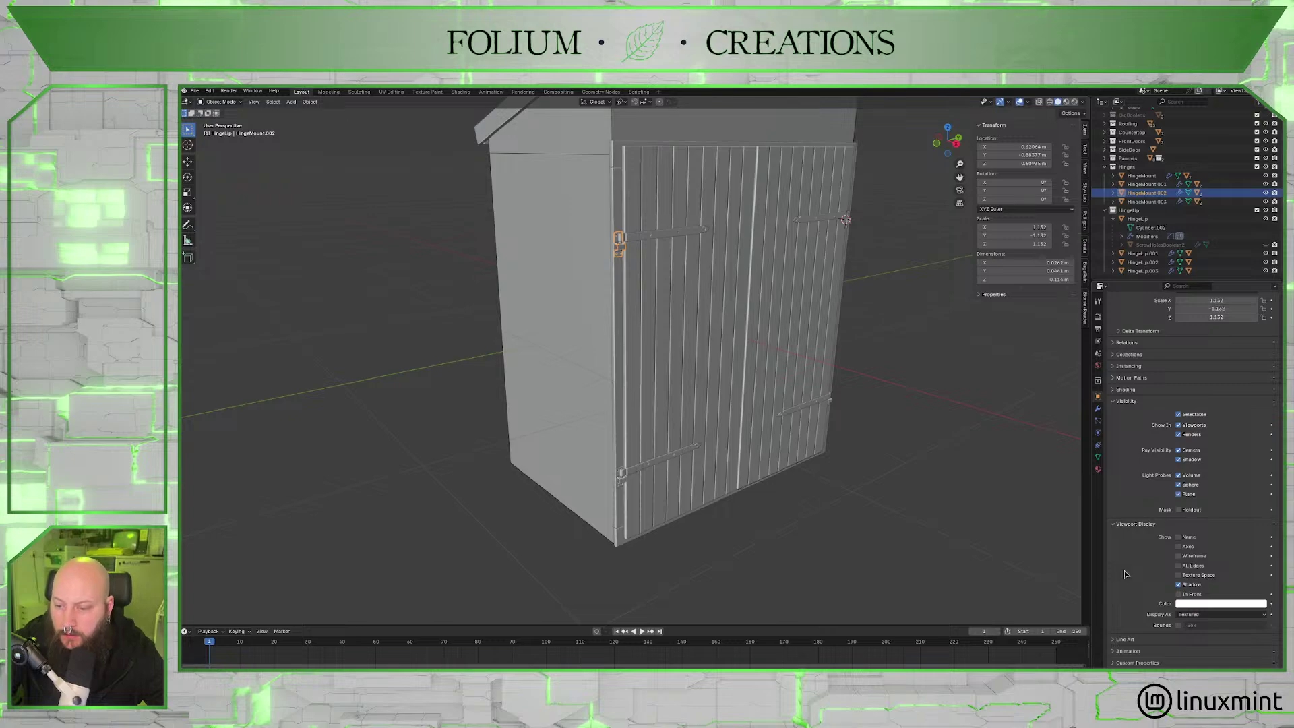
Check the hinge mount's material slots and mesh data settings, and return to its object settings.
{"action": "left_click", "coordinate": [1098, 469]}
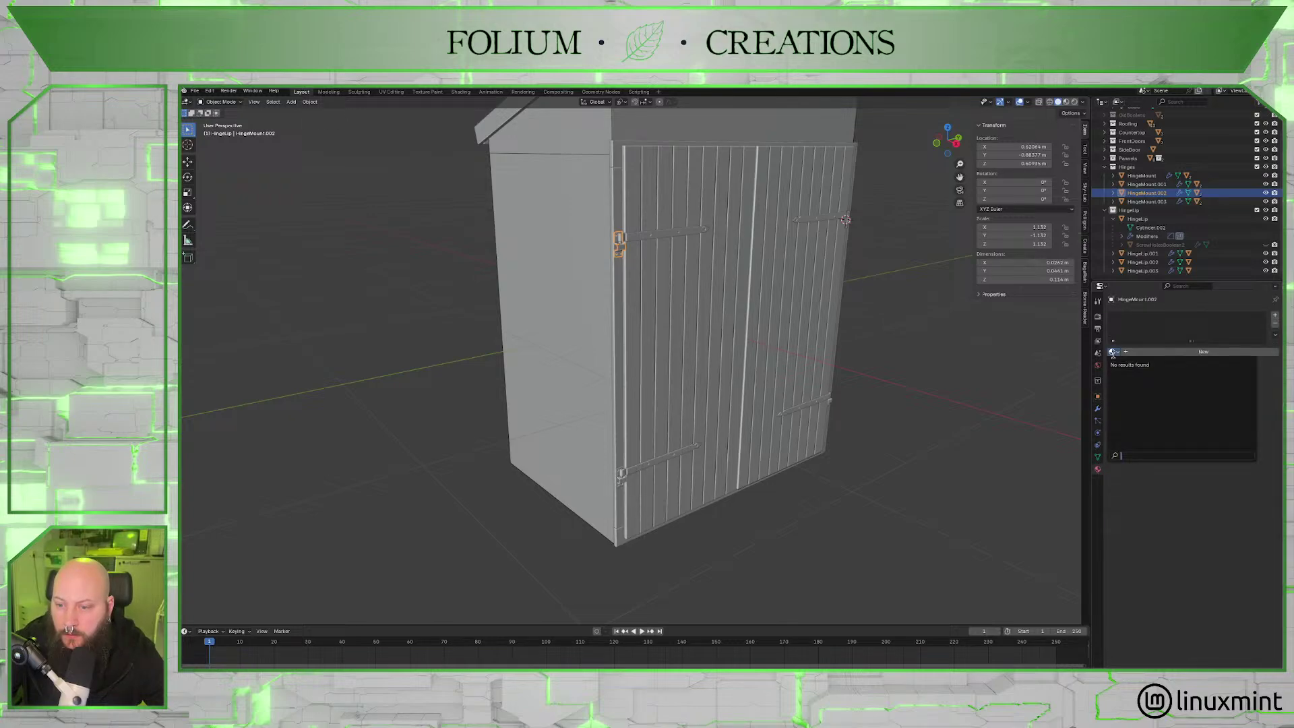
{"action": "left_click", "coordinate": [1097, 457]}
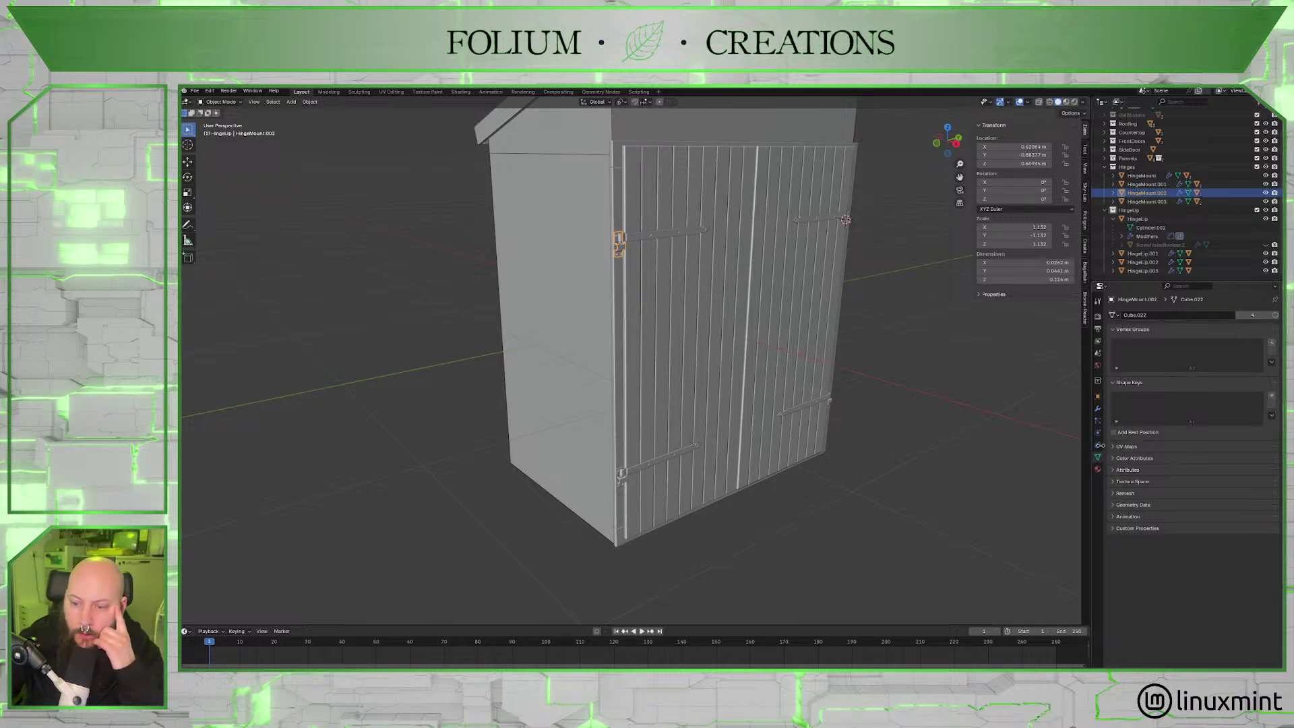
{"action": "left_click", "coordinate": [1098, 395]}
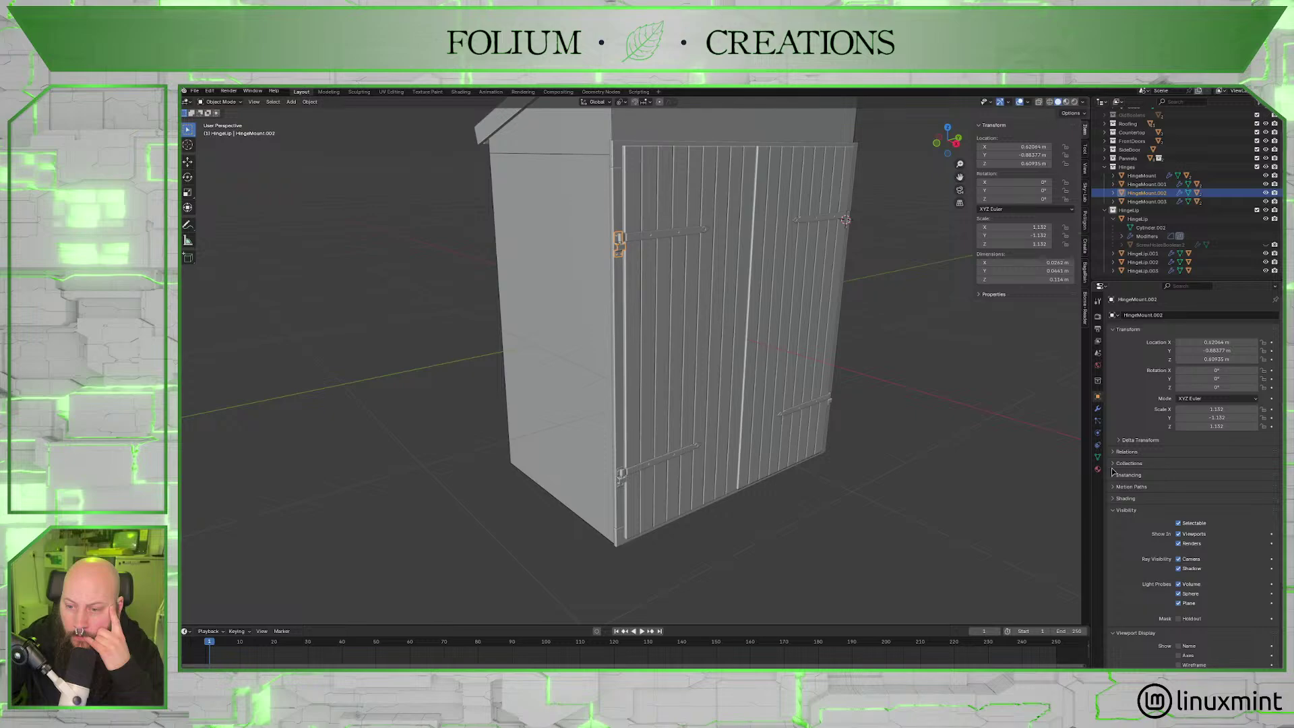
Try the Bounds option and the Solid display mode on the hinge mount, and set it back to Textured.
{"action": "scroll", "coordinate": [1137, 514], "scroll_direction": "down", "scroll_amount": 4}
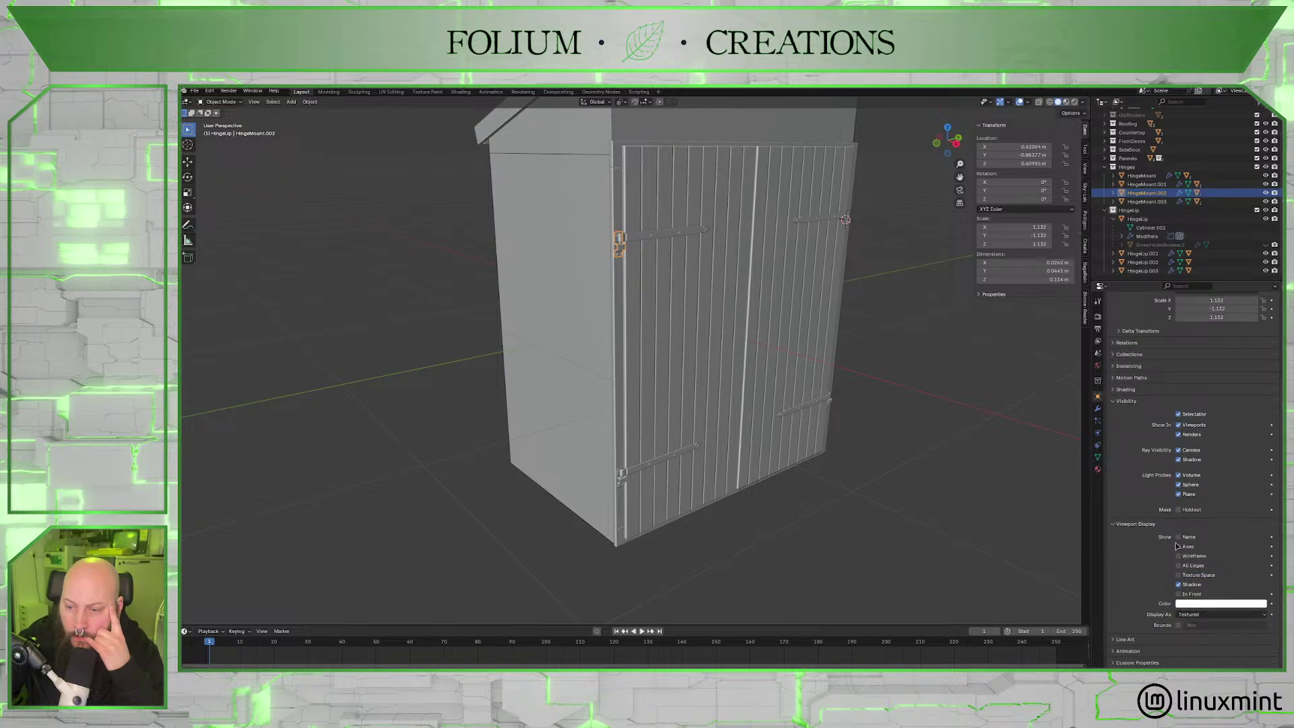
{"action": "left_click", "coordinate": [1178, 625]}
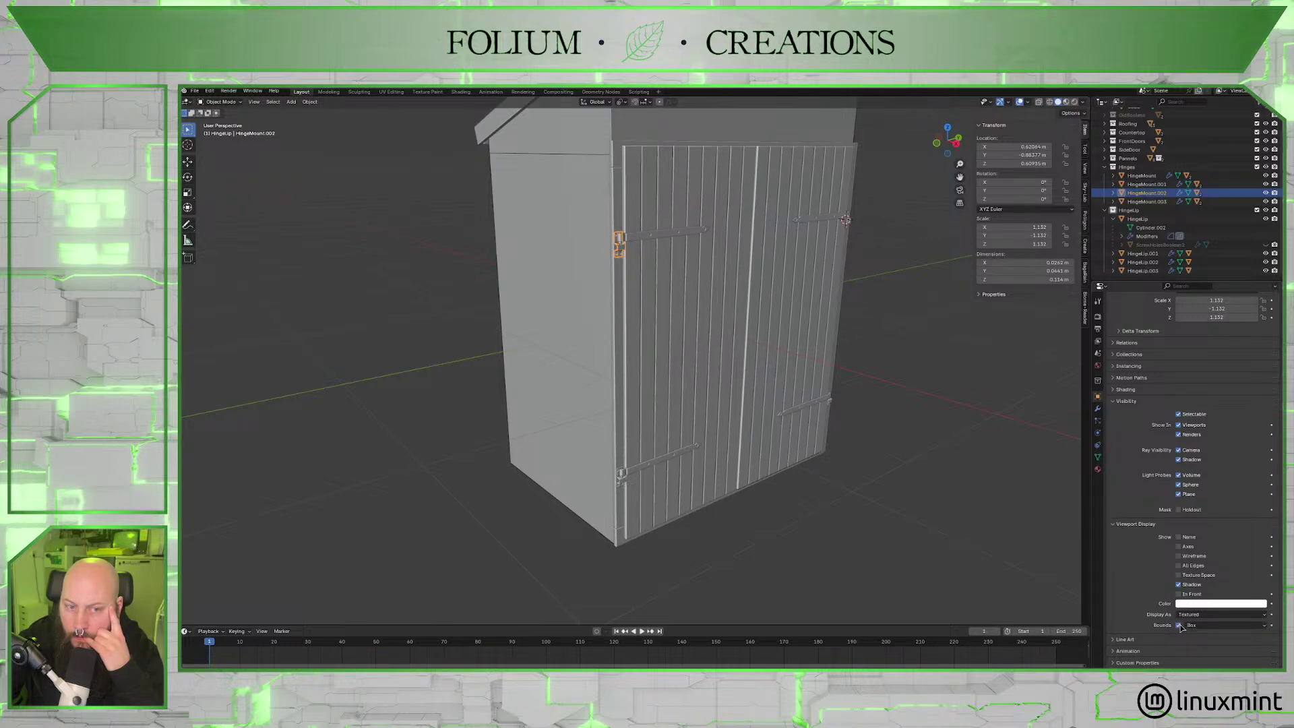
{"action": "left_click", "coordinate": [1181, 615]}
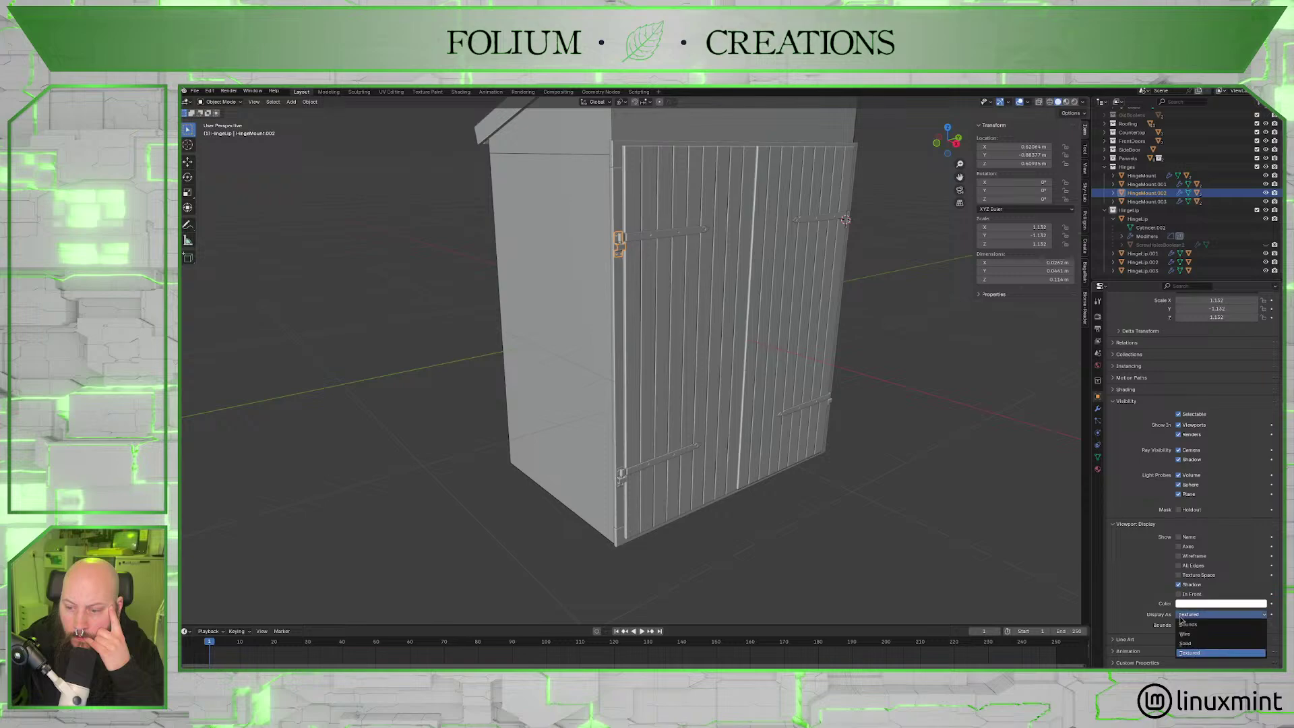
{"action": "left_click", "coordinate": [1208, 643]}
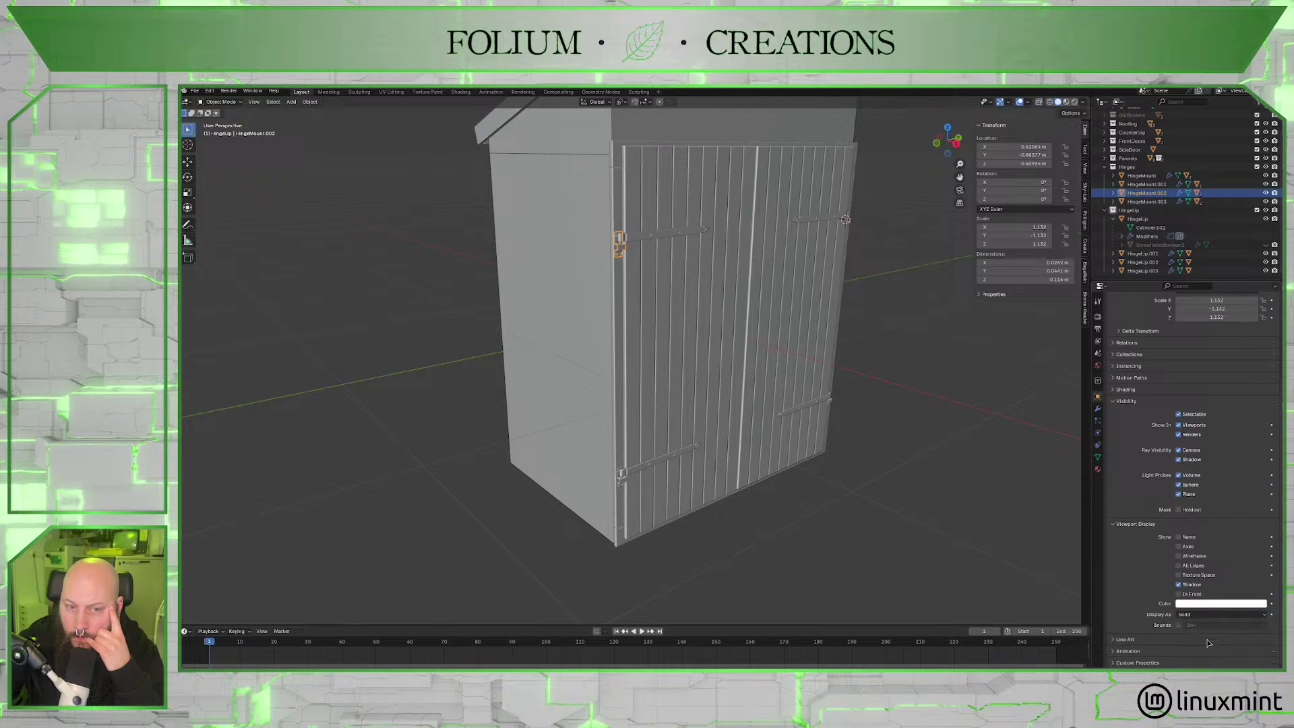
{"action": "left_click", "coordinate": [1221, 604]}
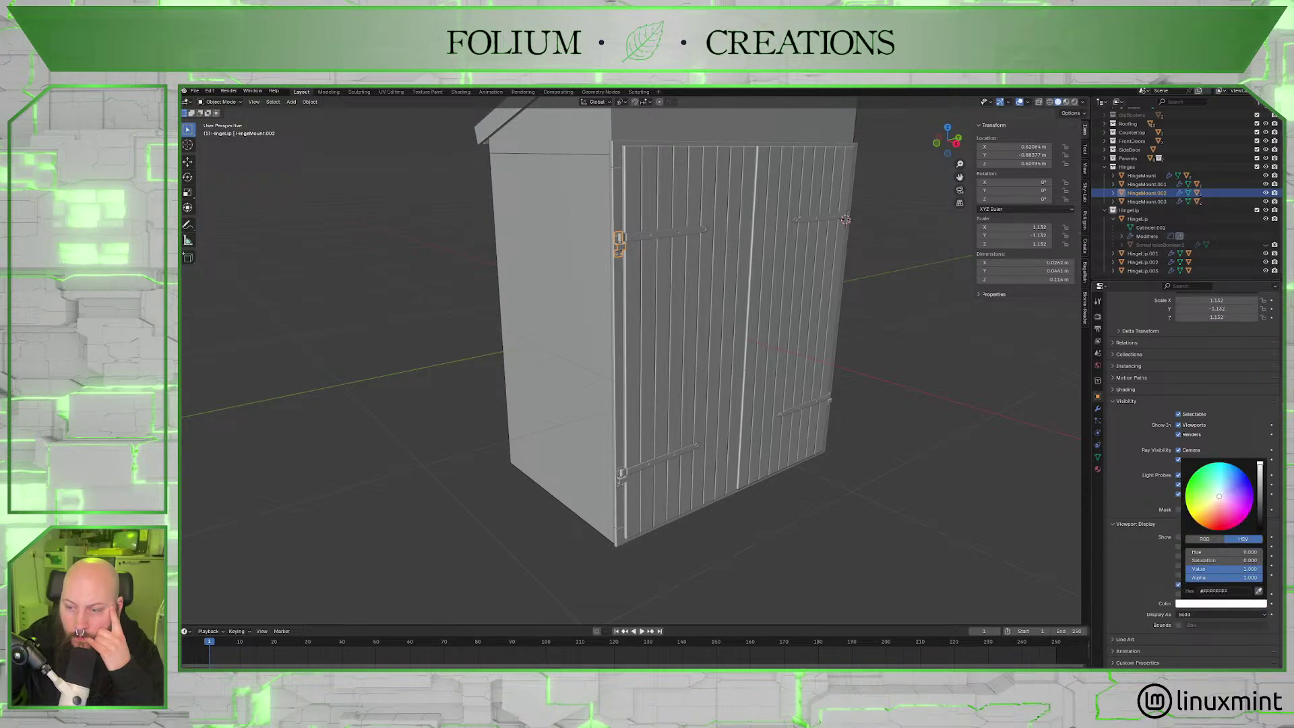
{"action": "mouse_move", "coordinate": [1260, 467]}
{"action": "left_mouse_down"}
{"action": "mouse_move", "coordinate": [1259, 529]}
{"action": "mouse_move", "coordinate": [1259, 466]}
{"action": "left_mouse_up"}
{"action": "left_click", "coordinate": [1218, 615]}
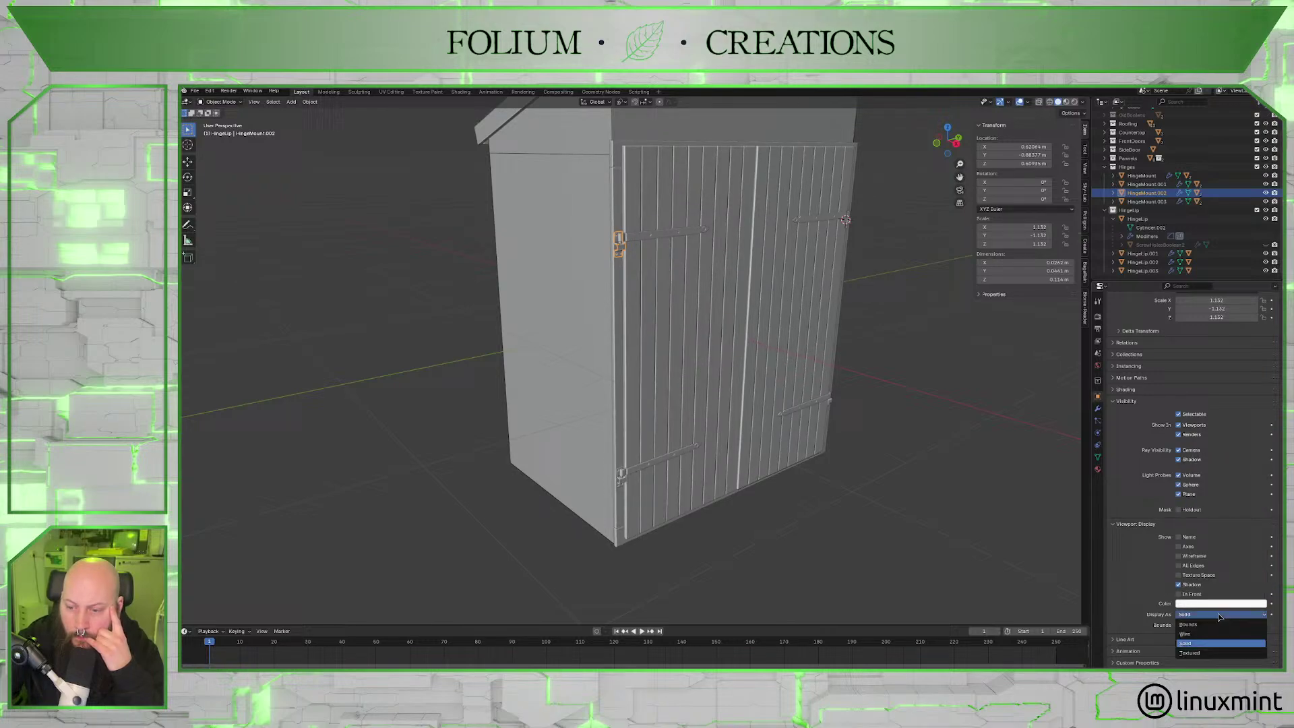
{"action": "left_click", "coordinate": [1206, 653]}
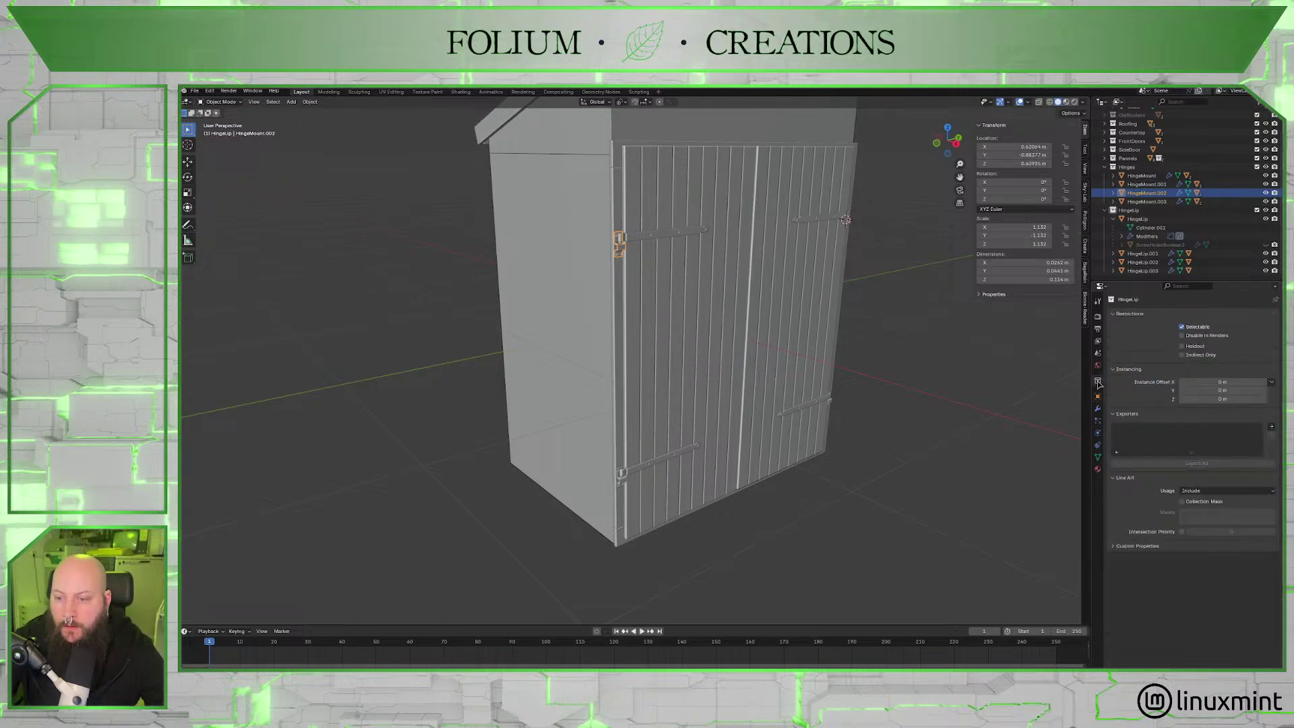
Add a new material to the upper-left hinge mount.
{"action": "left_click", "coordinate": [1097, 381]}
{"action": "left_click", "coordinate": [1098, 468]}
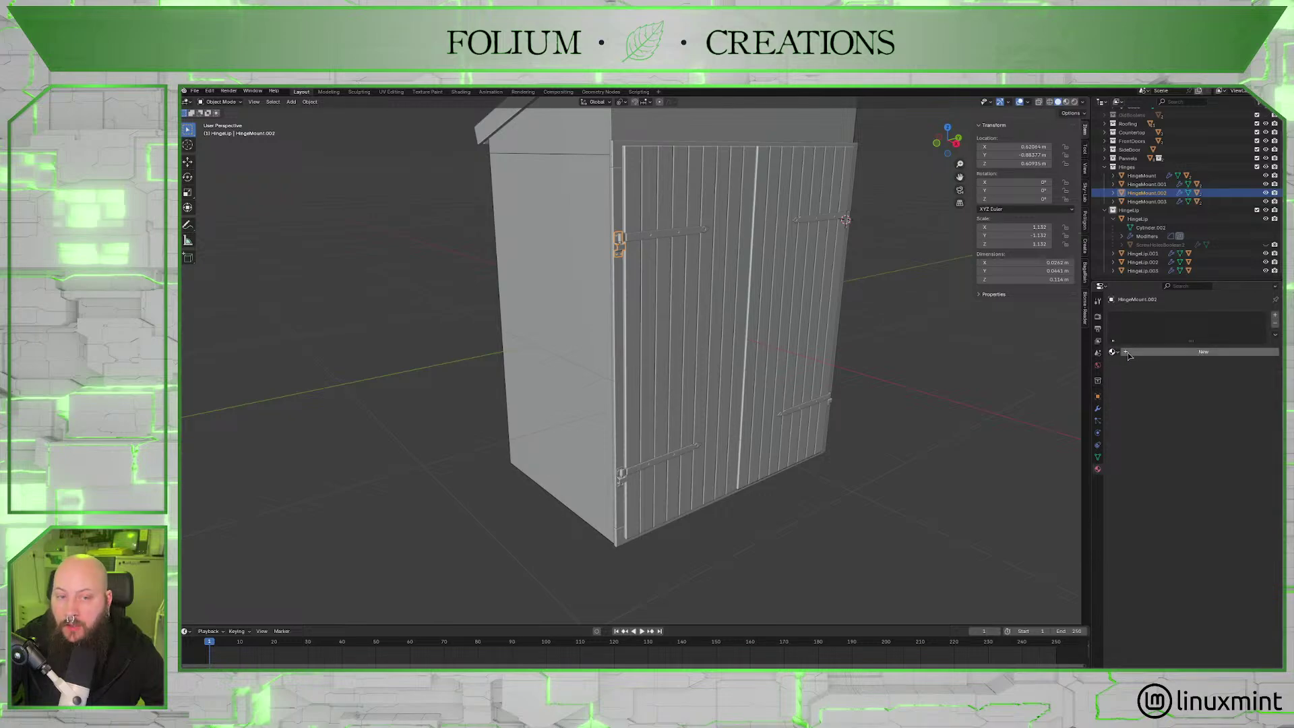
{"action": "left_click", "coordinate": [1153, 351]}
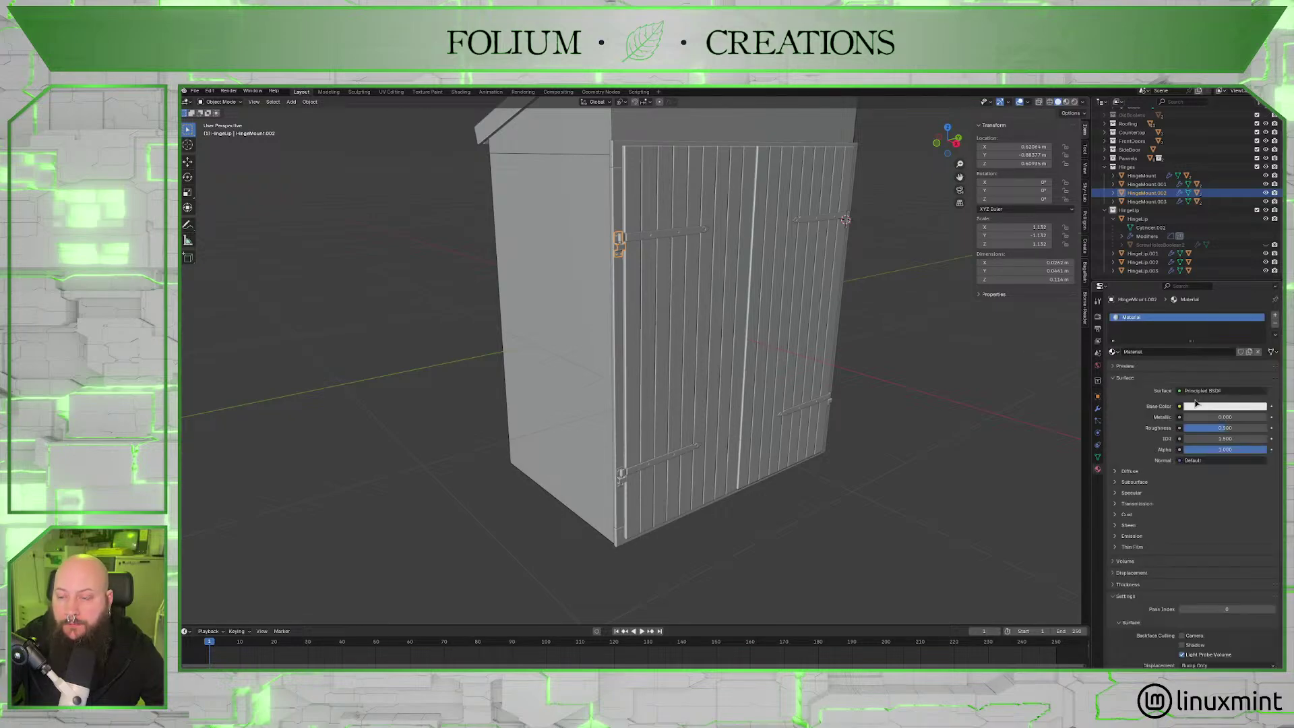
Set the viewport display colour of the hinge mount's new material to black.
{"action": "scroll", "coordinate": [1144, 496], "scroll_direction": "down", "scroll_amount": 5}
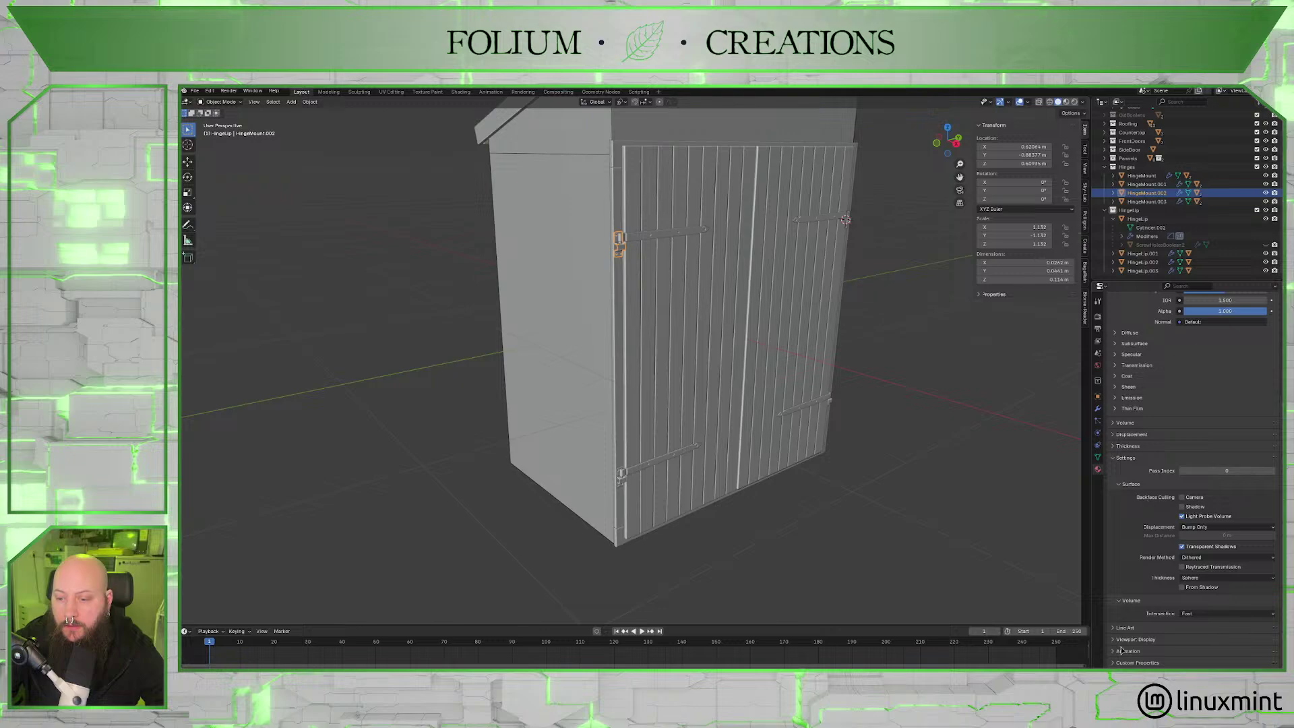
{"action": "left_click", "coordinate": [1114, 640]}
{"action": "scroll", "coordinate": [1179, 584], "scroll_direction": "down", "scroll_amount": 2}
{"action": "left_click", "coordinate": [1198, 615]}
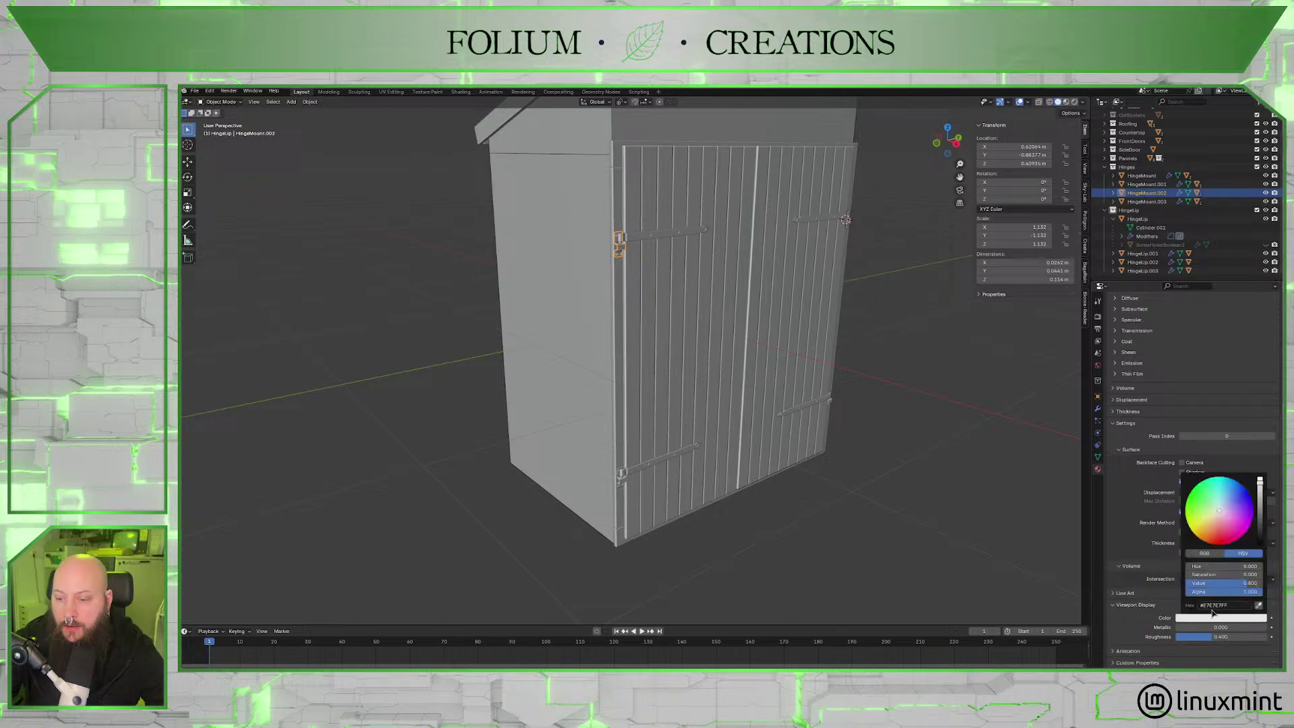
{"action": "left_click_drag", "start_coordinate": [1260, 480], "coordinate": [1260, 543]}
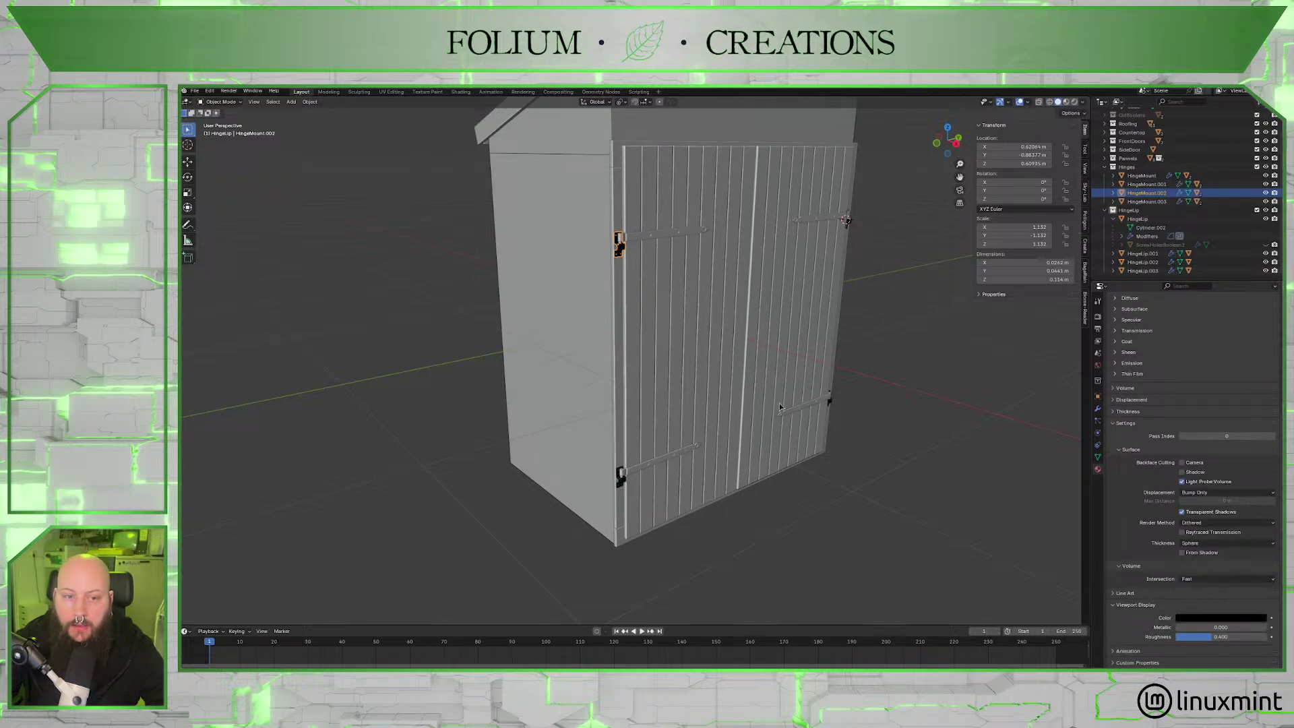
Rename the hinge mount's new material as PlaceholderMat.
{"action": "scroll", "coordinate": [1181, 458], "scroll_direction": "up", "scroll_amount": 10}
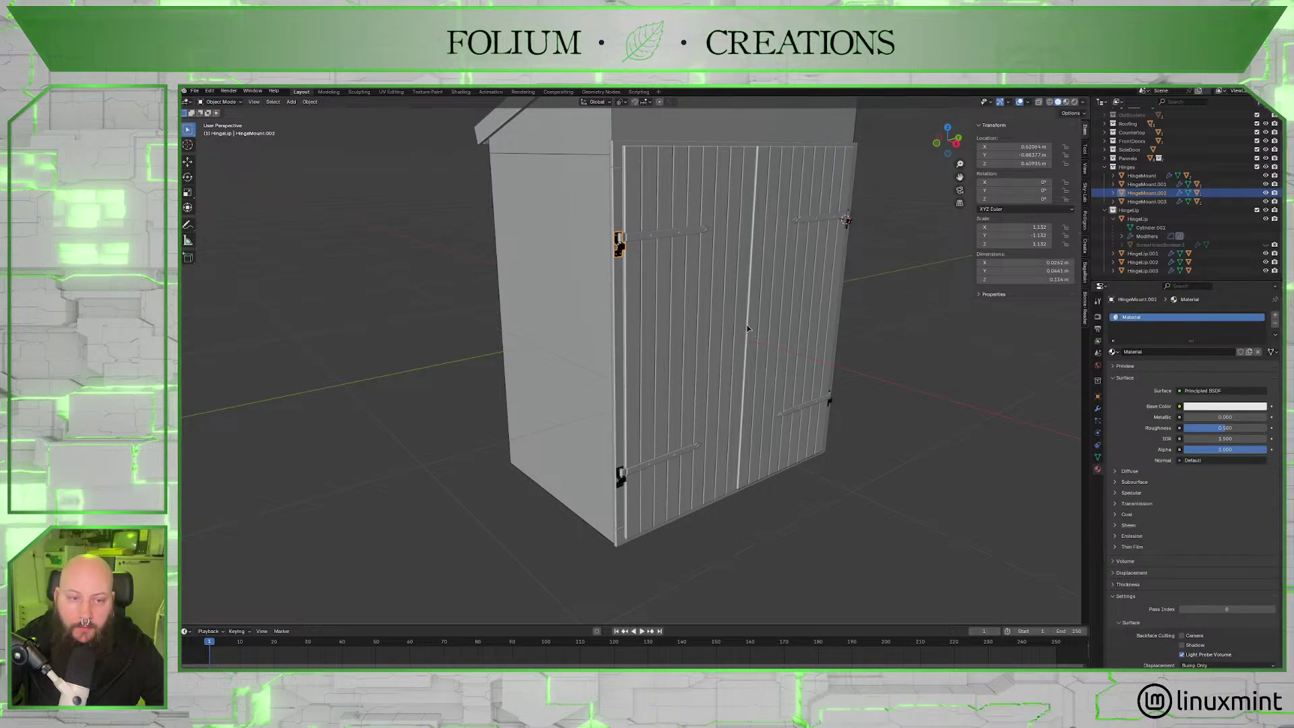
{"action": "key", "text": "KP_Decimal"}
{"action": "middle_click_drag", "start_coordinate": [793, 419], "coordinate": [769, 420], "text": "shift"}
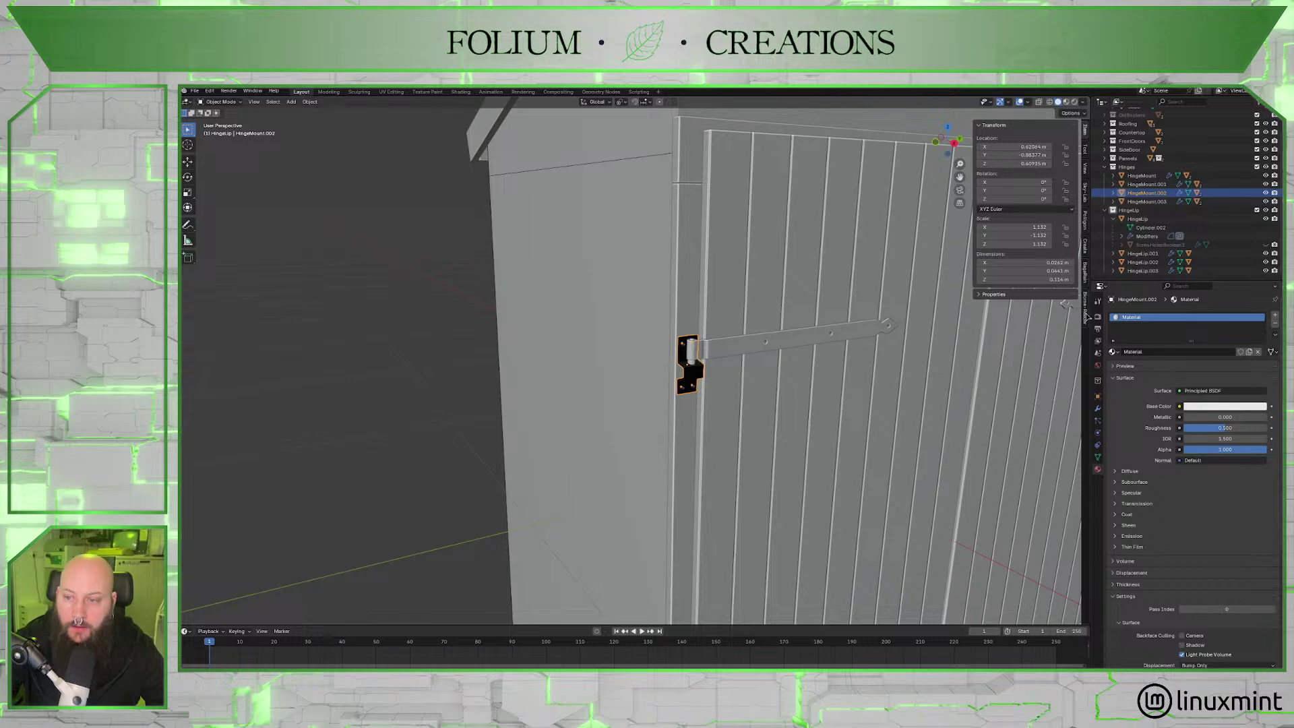
{"action": "double_click", "coordinate": [1150, 319]}
{"action": "type", "text": "H"}
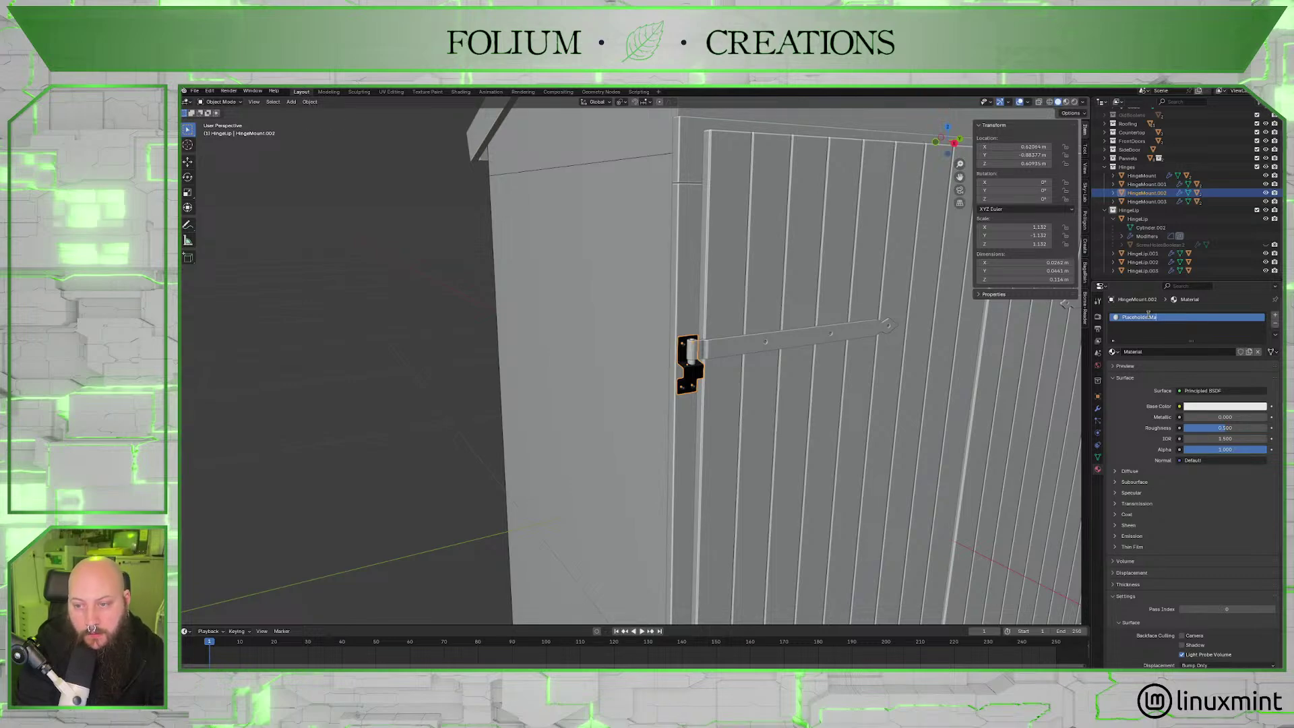
{"action": "type", "text": "laceholderMat"}
{"action": "key", "text": "Return"}
Assign the existing PlaceholderMat material to the upper-left hinge's cylindrical pin.
{"action": "scroll", "coordinate": [809, 339], "scroll_direction": "up", "scroll_amount": 3}
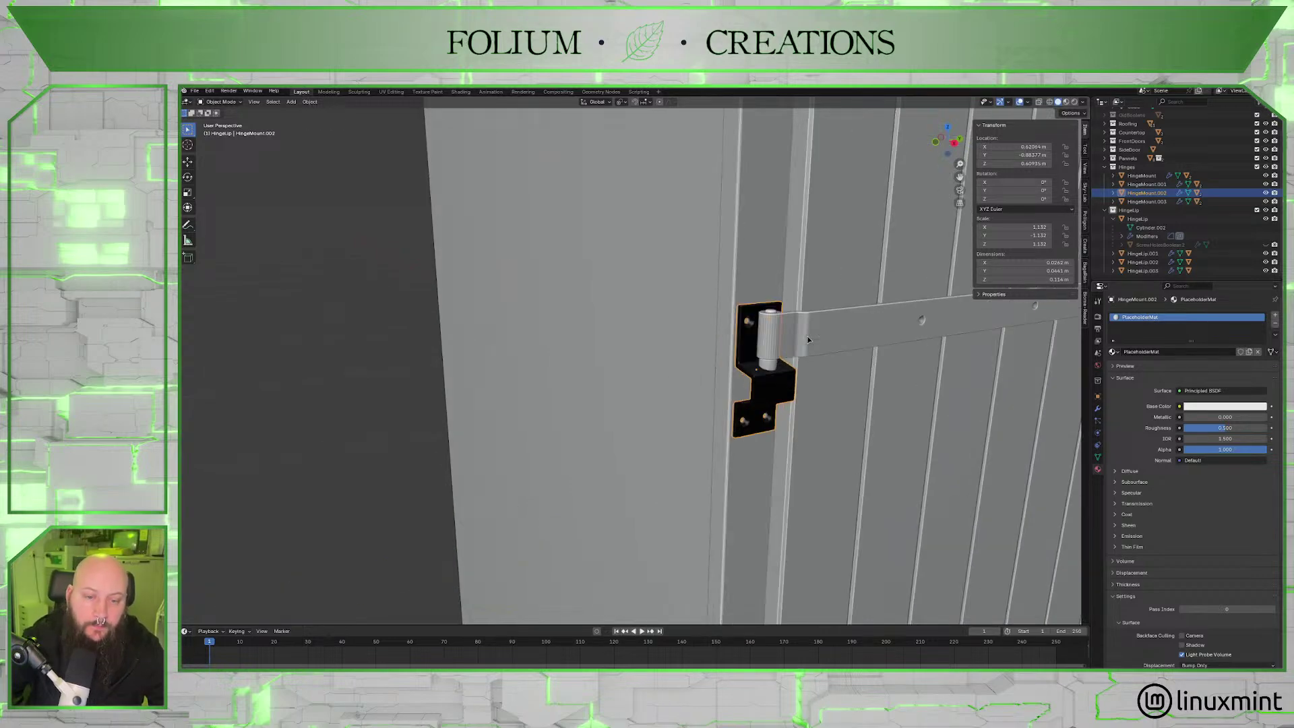
{"action": "scroll", "coordinate": [809, 339], "scroll_direction": "up", "scroll_amount": 5}
{"action": "left_click", "coordinate": [649, 477]}
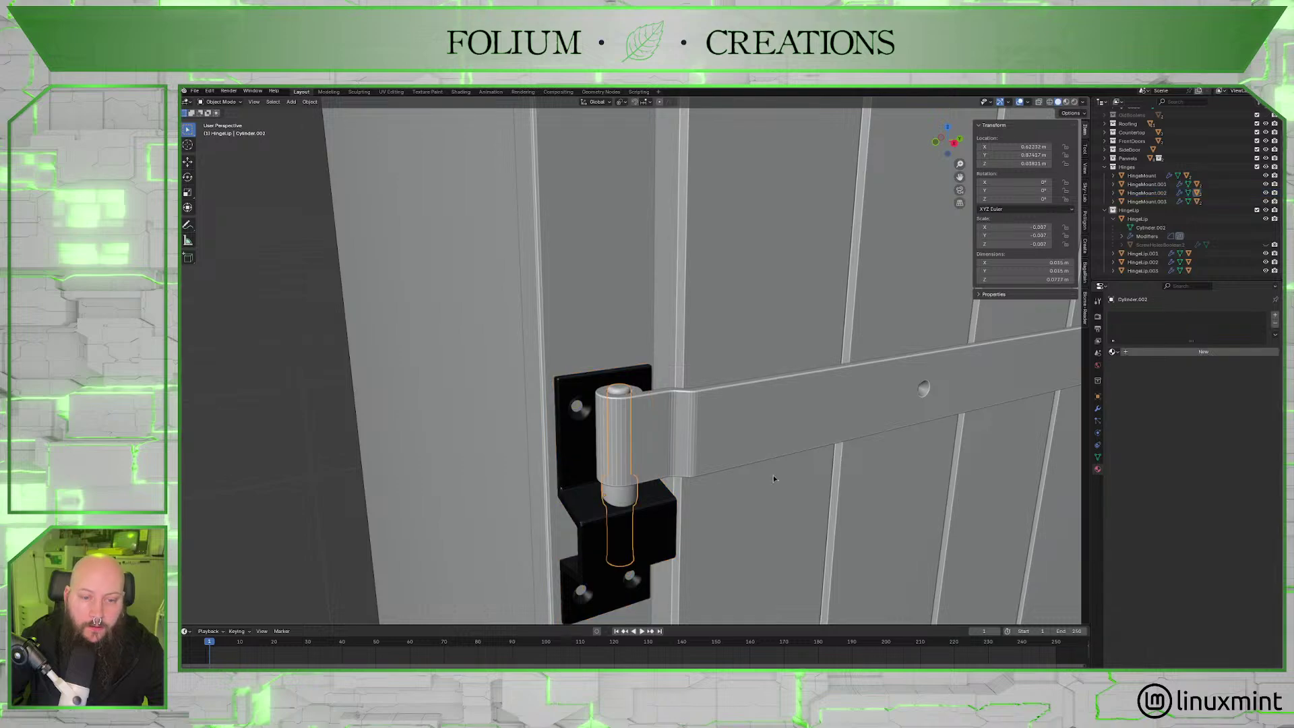
{"action": "left_click", "coordinate": [1114, 351]}
{"action": "left_click", "coordinate": [1145, 367]}
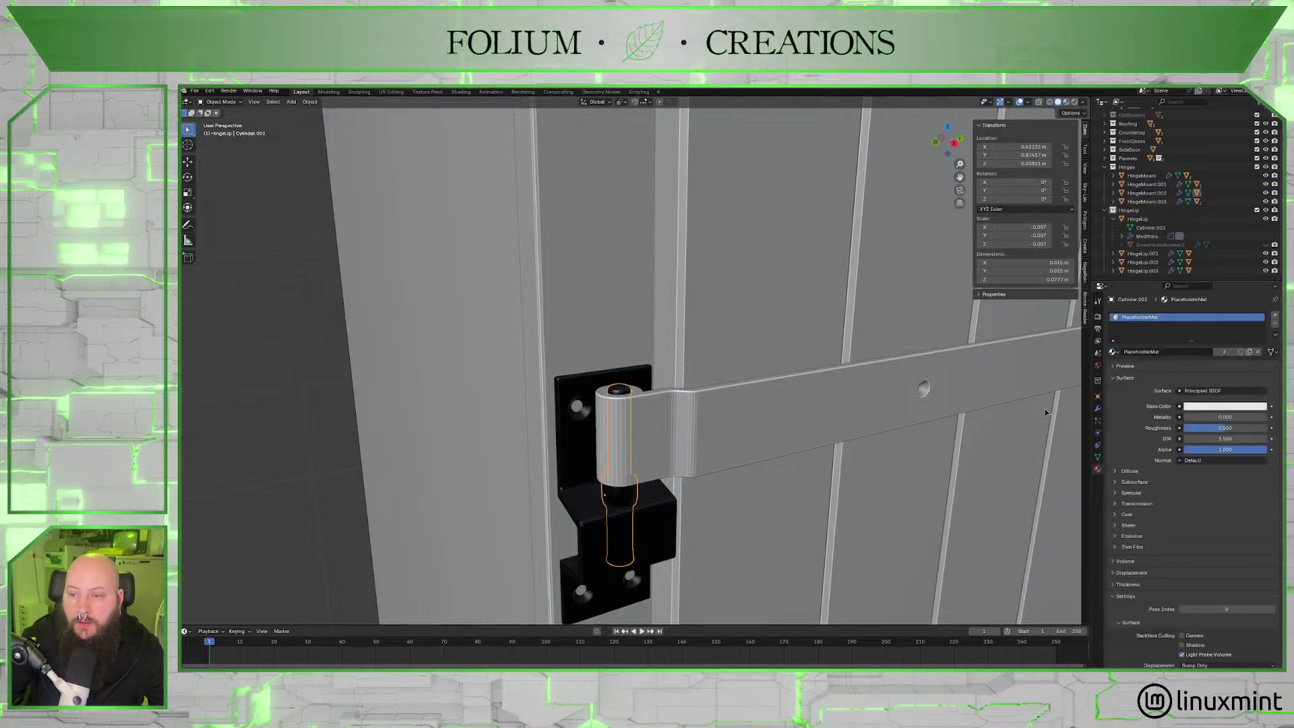
Assign the existing PlaceholderMat material to the upper-left hinge's long strap.
{"action": "left_click", "coordinate": [699, 427]}
{"action": "left_click", "coordinate": [1113, 351]}
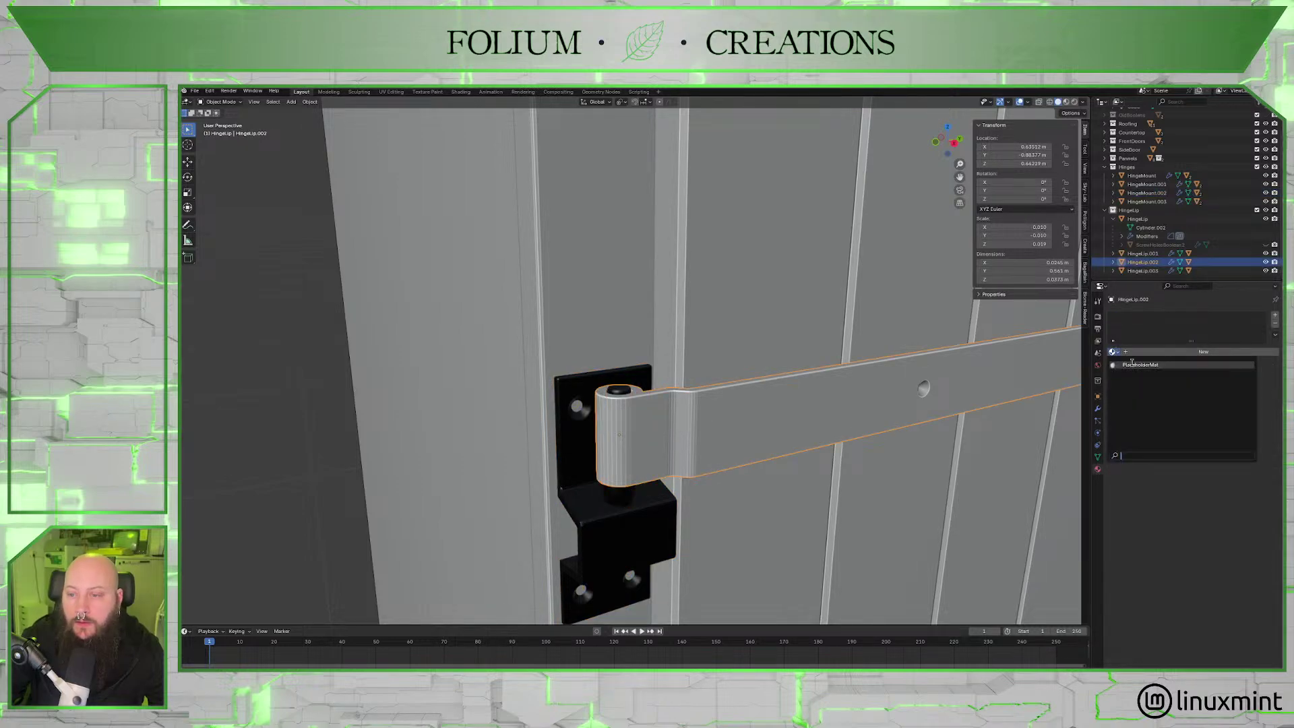
{"action": "left_click", "coordinate": [1132, 376]}
{"action": "scroll", "coordinate": [860, 413], "scroll_direction": "down", "scroll_amount": 5}
{"action": "middle_click_drag", "start_coordinate": [962, 453], "coordinate": [848, 395]}
{"action": "left_click", "coordinate": [936, 441]}
{"action": "scroll", "coordinate": [848, 396], "scroll_direction": "up", "scroll_amount": 3}
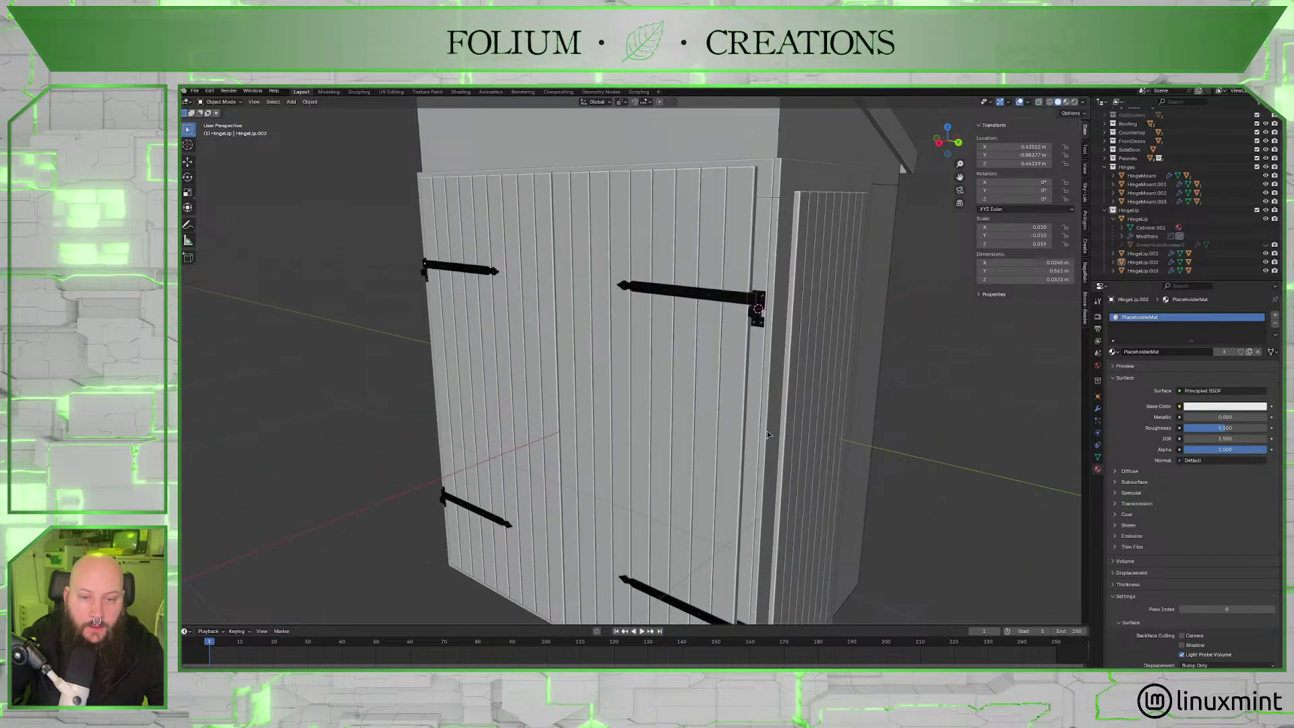
{"action": "middle_click_drag", "start_coordinate": [787, 426], "coordinate": [800, 458]}
{"action": "middle_click_drag", "start_coordinate": [811, 374], "coordinate": [815, 395]}
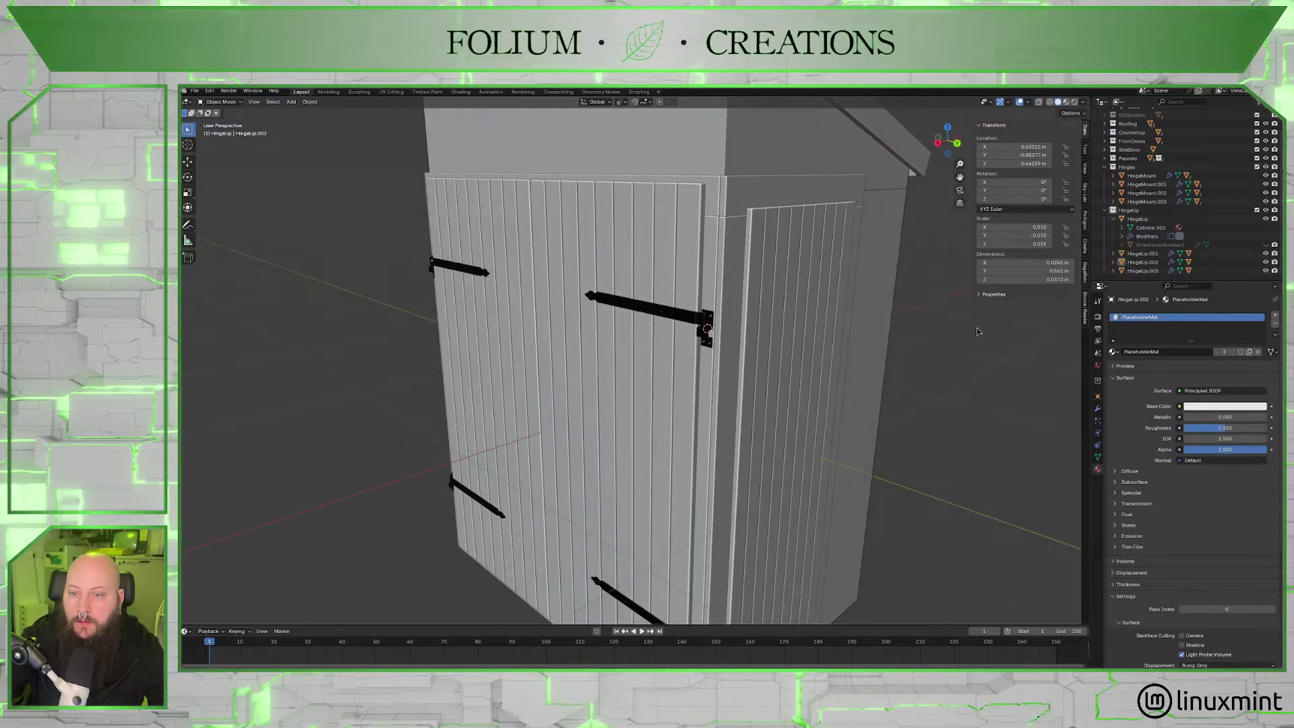
Unhide the ScrewHolesBoolean2 helper belonging to the strap of the upper front hinge nearest the side door.
{"action": "left_click", "coordinate": [683, 317]}
{"action": "scroll", "coordinate": [722, 329], "scroll_direction": "up", "scroll_amount": 5}
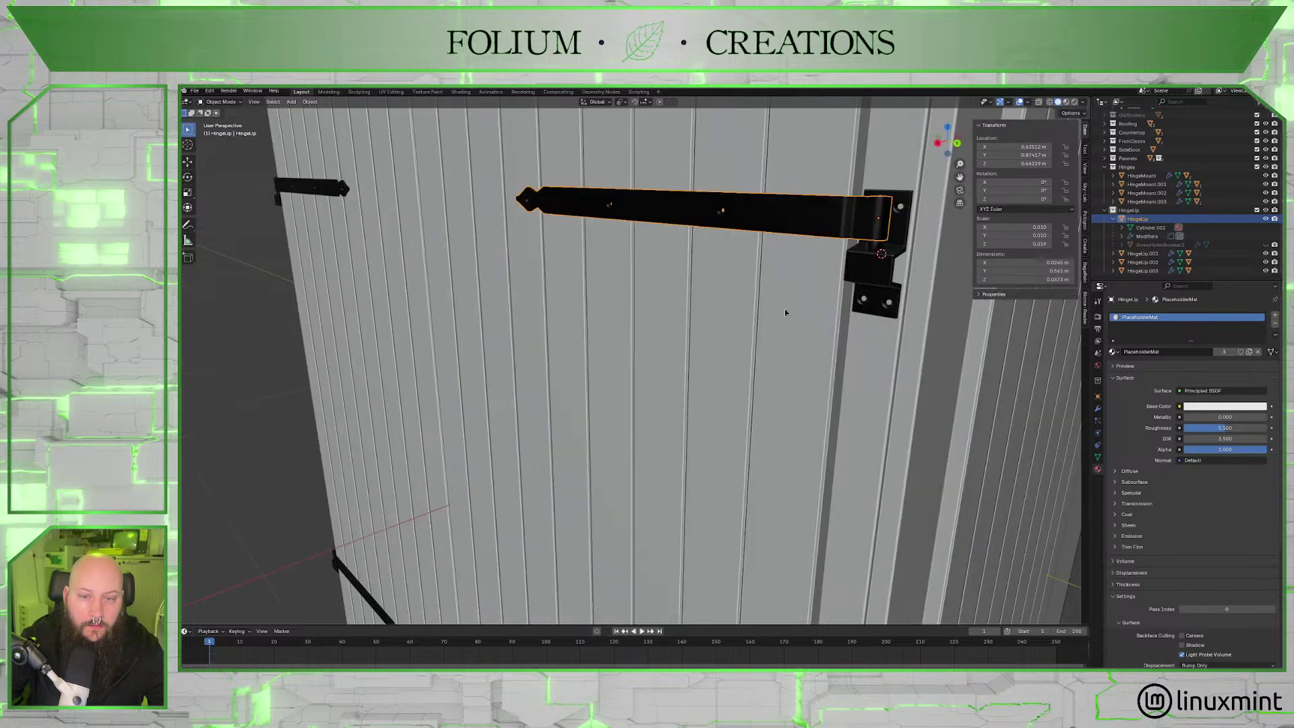
{"action": "middle_click_drag", "start_coordinate": [784, 309], "coordinate": [775, 332]}
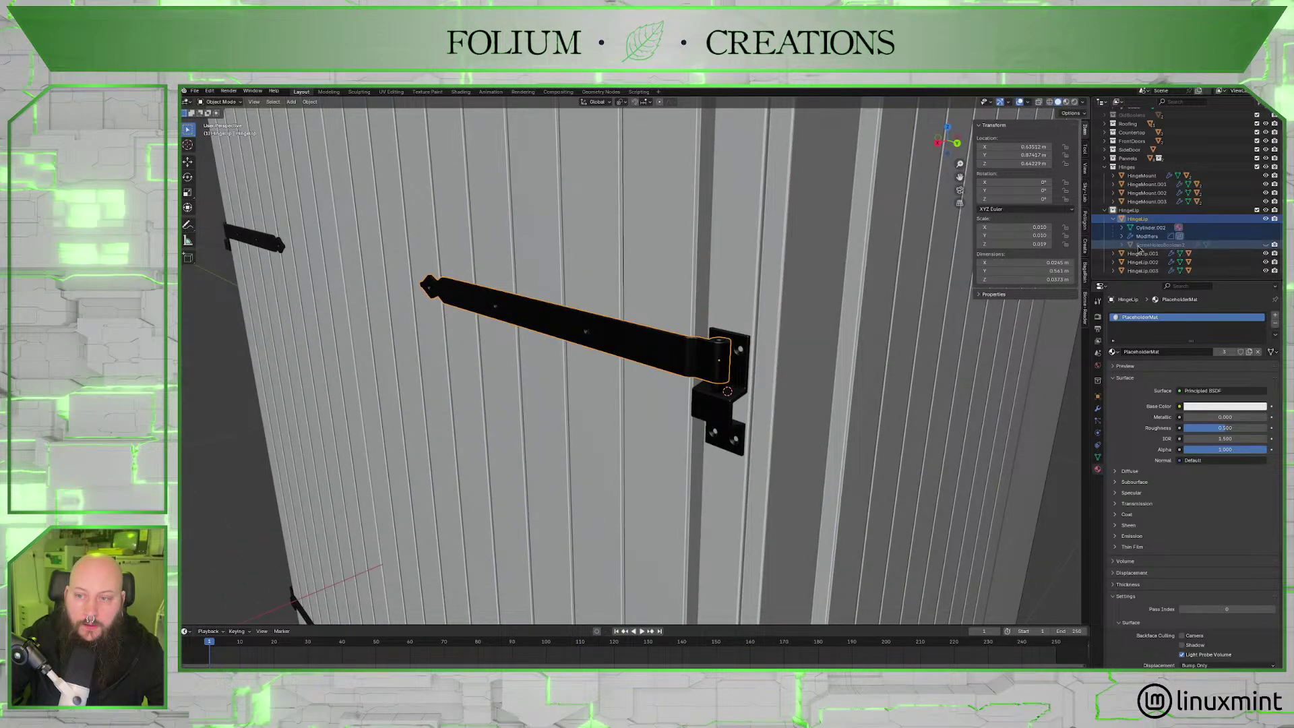
{"action": "left_click", "coordinate": [1266, 244]}
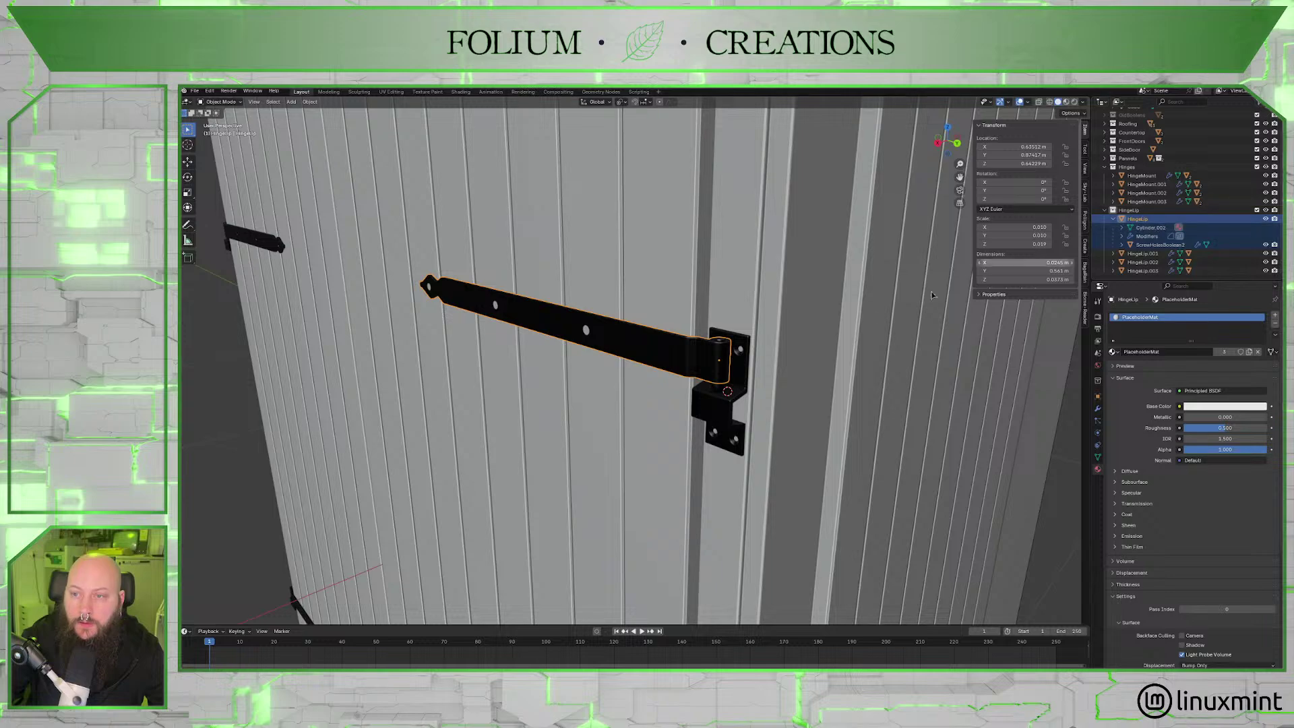
Add the same hinge's mount and cylindrical pin to the selection and unhide the mount's ScrewHolesBoolean helper.
{"action": "left_click", "coordinate": [735, 389], "text": "shift"}
{"action": "left_click", "coordinate": [724, 391], "text": "shift"}
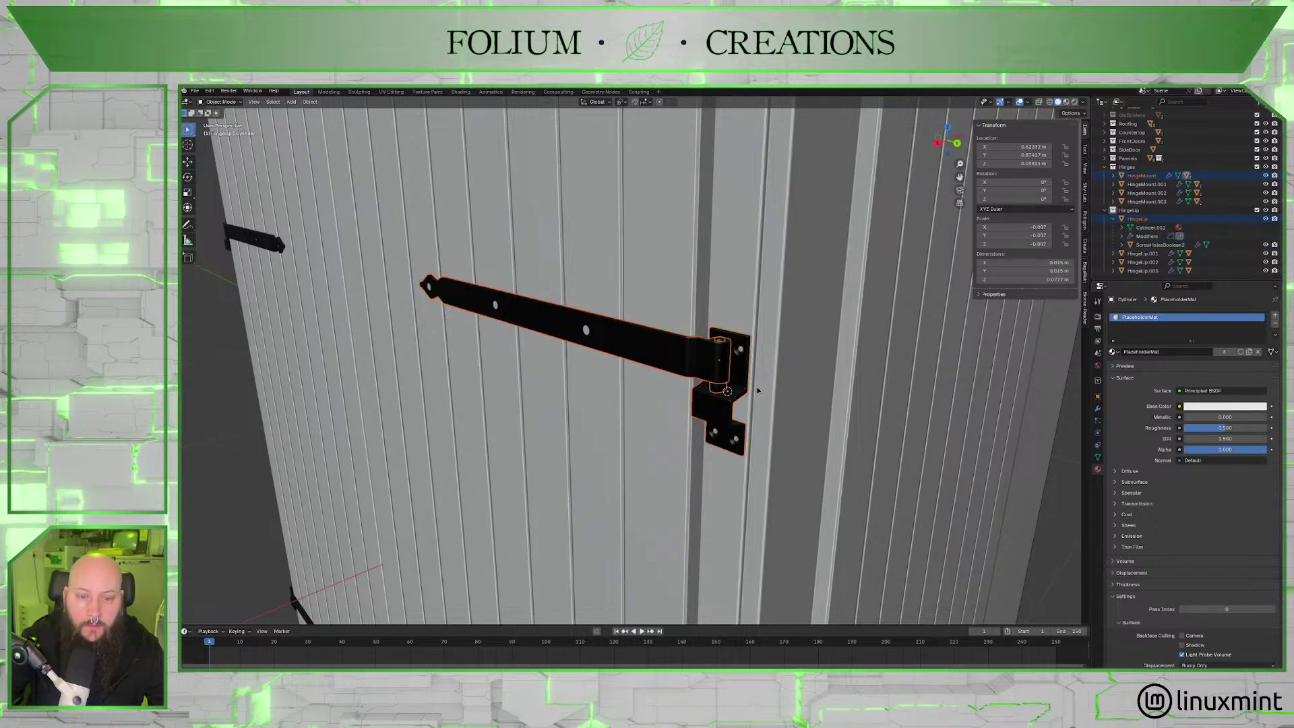
{"action": "left_click", "coordinate": [1112, 176]}
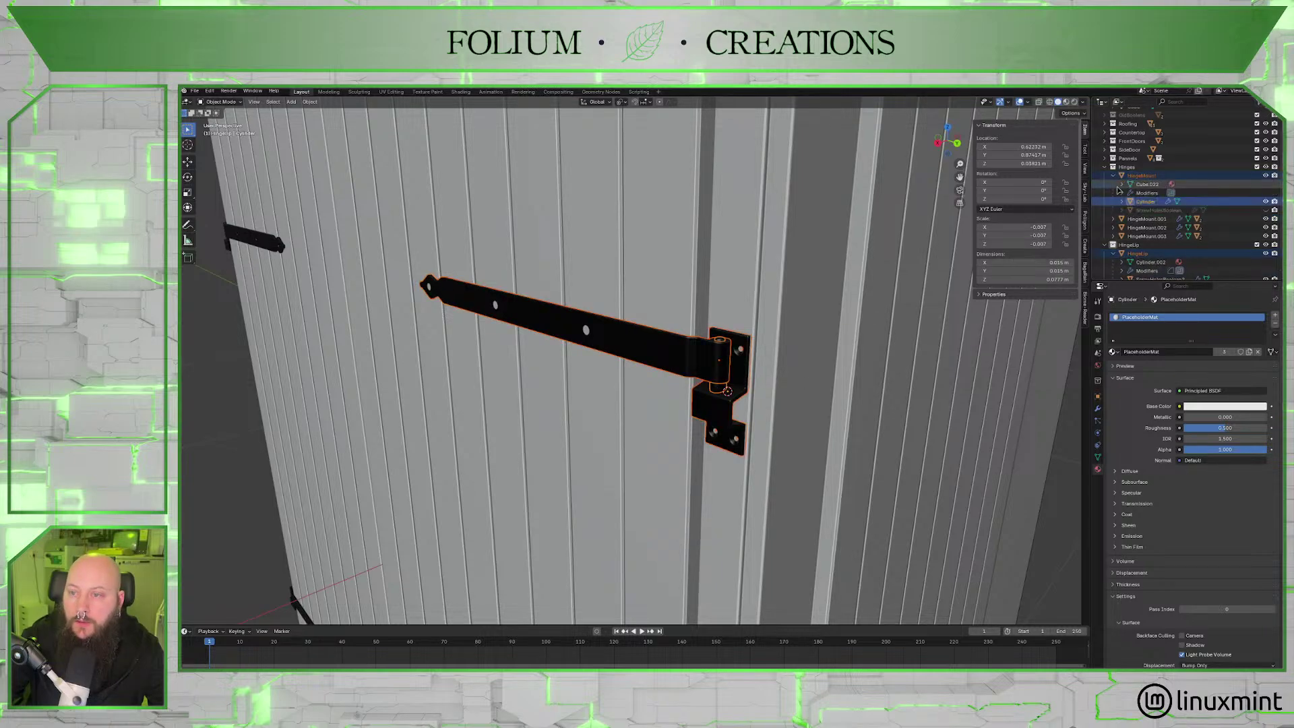
{"action": "left_click", "coordinate": [1266, 210]}
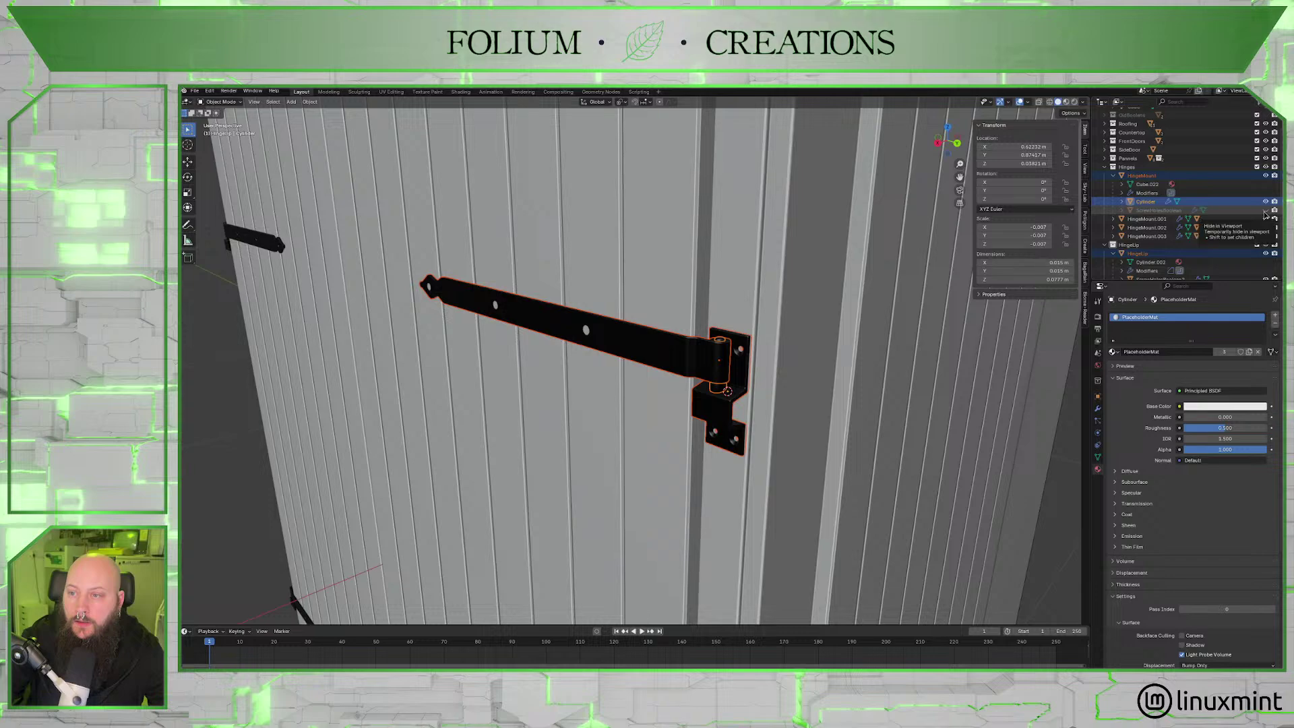
{"action": "scroll", "coordinate": [815, 391], "scroll_direction": "down", "scroll_amount": 10}
{"action": "middle_click_drag", "start_coordinate": [785, 386], "coordinate": [830, 387]}
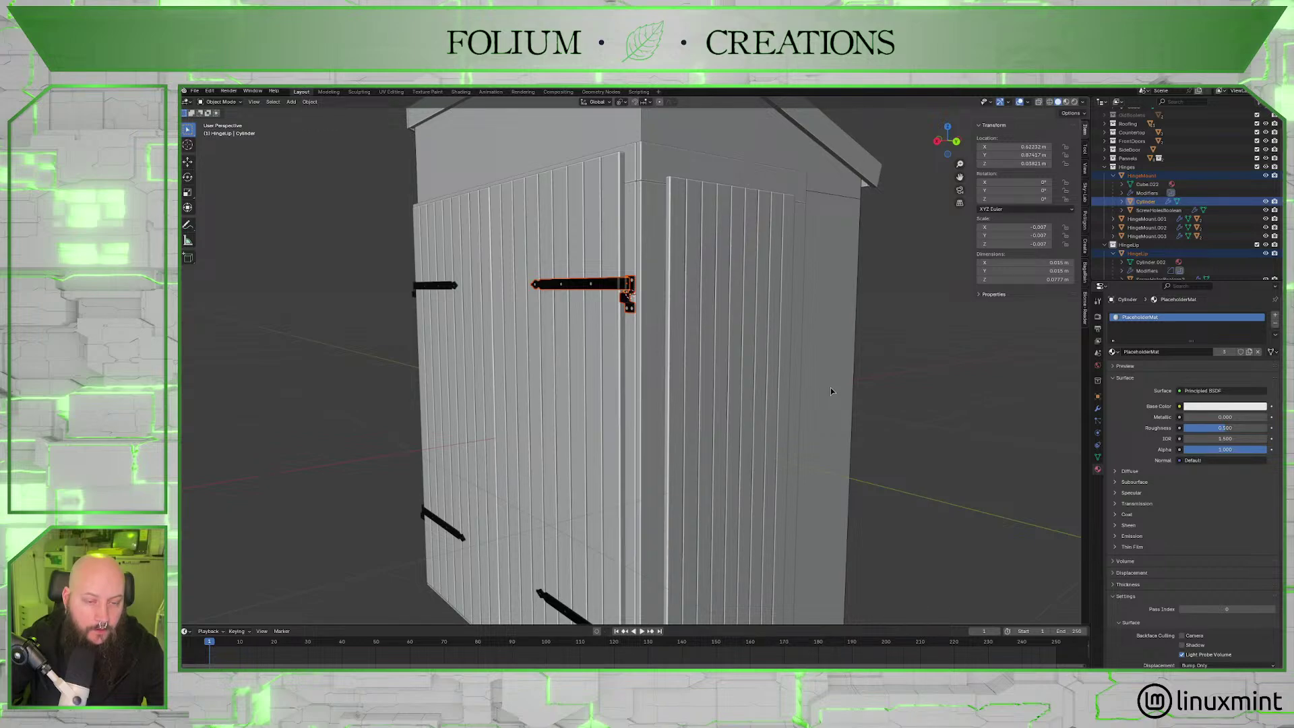
{"action": "key", "text": "shift+d"}
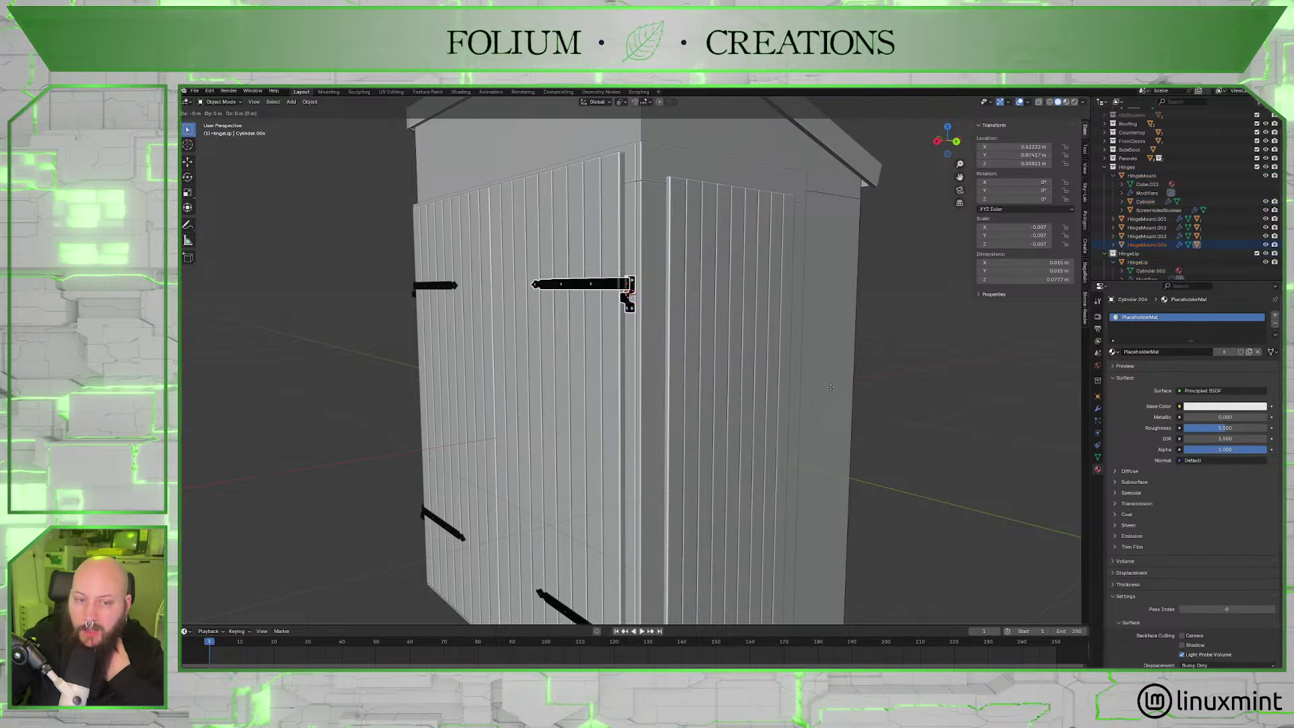
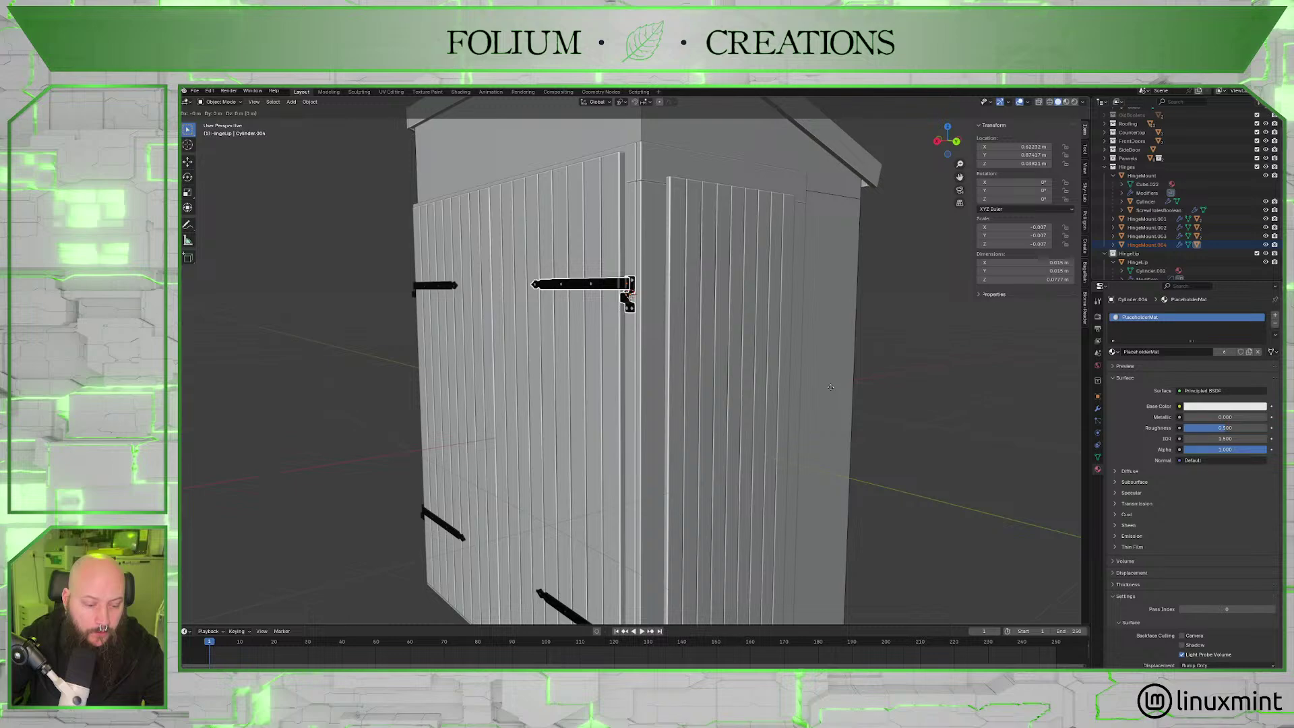
{"action": "type", "text": "z"}
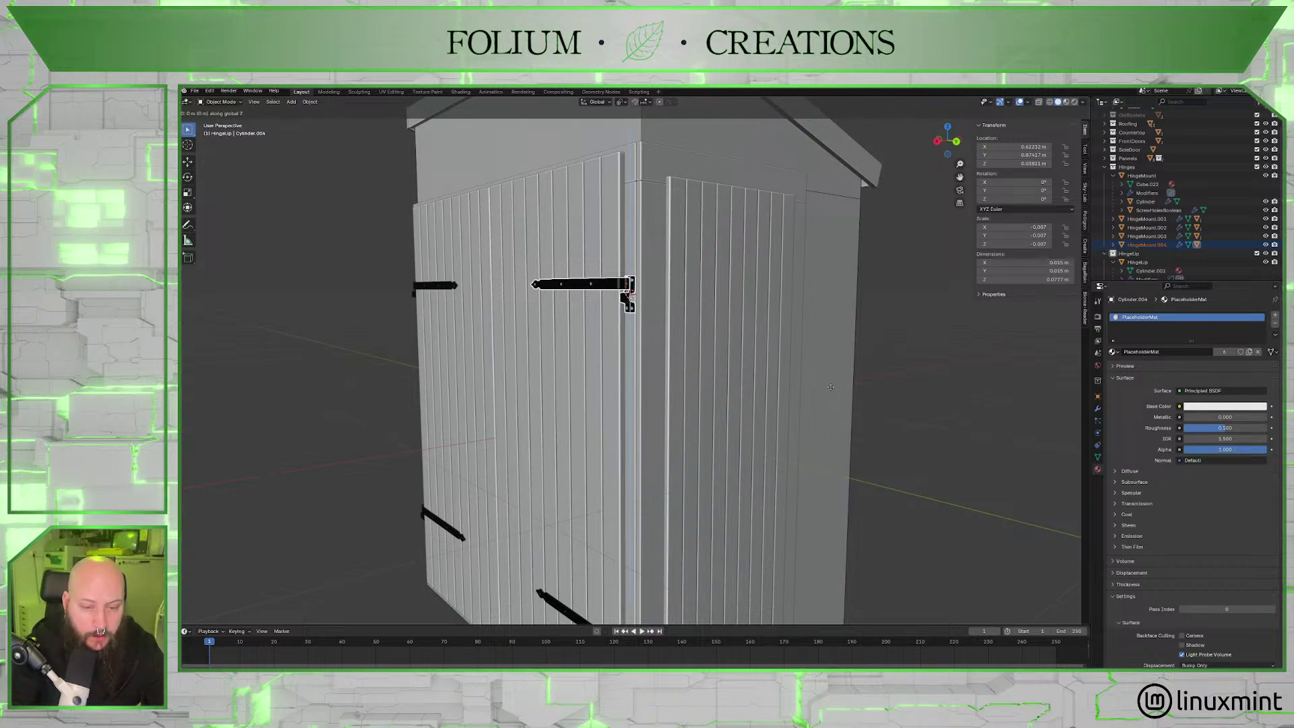
{"action": "type", "text": "90"}
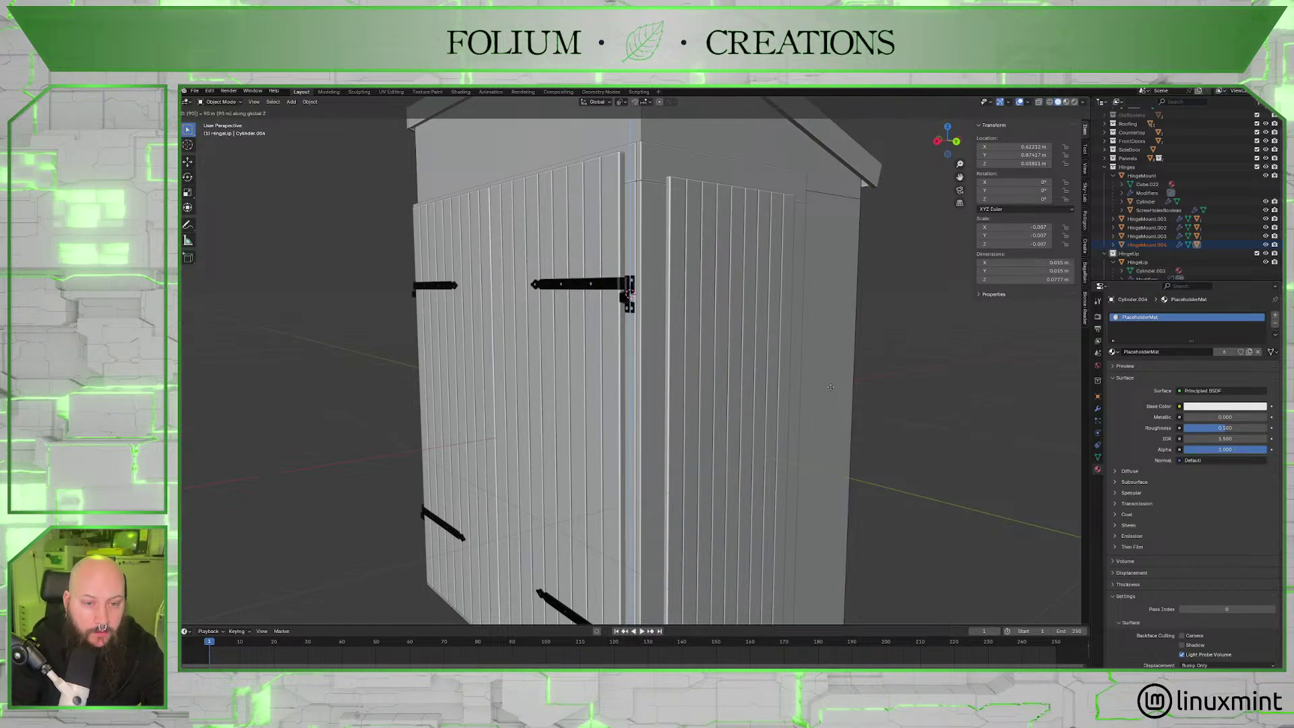
{"action": "key", "text": "Escape"}
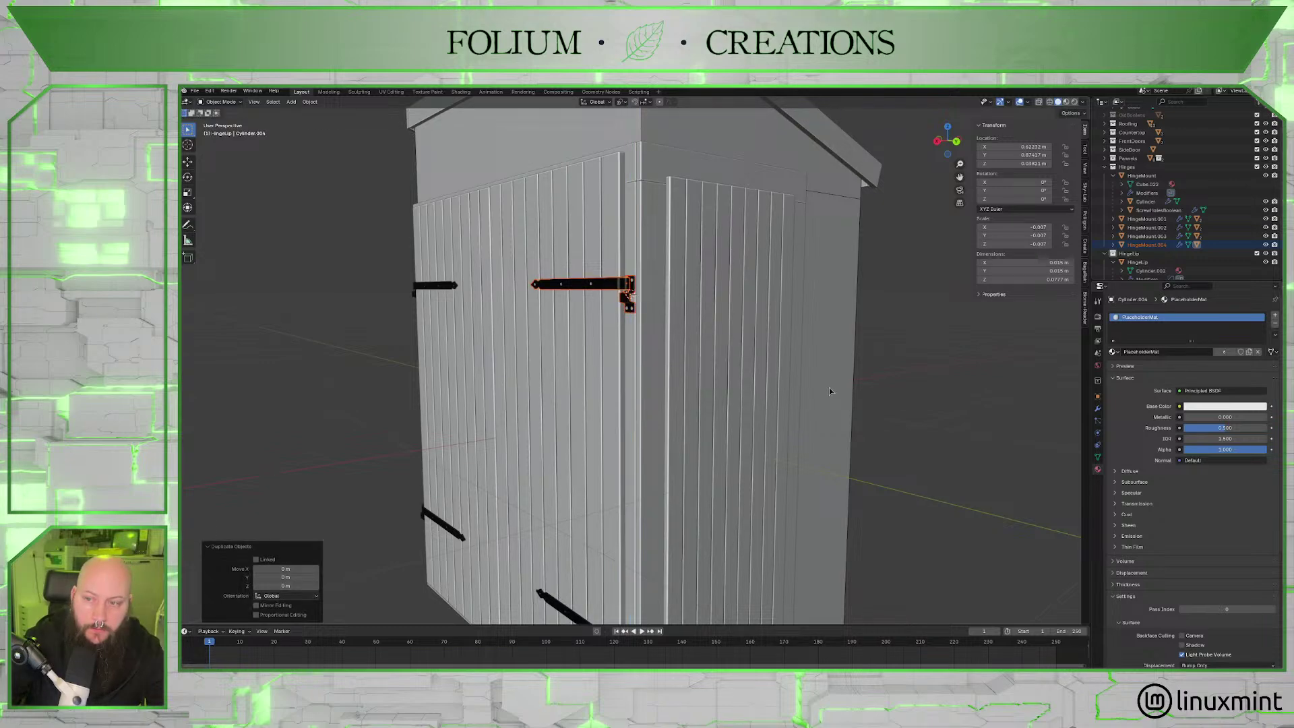
{"action": "key", "text": "g"}
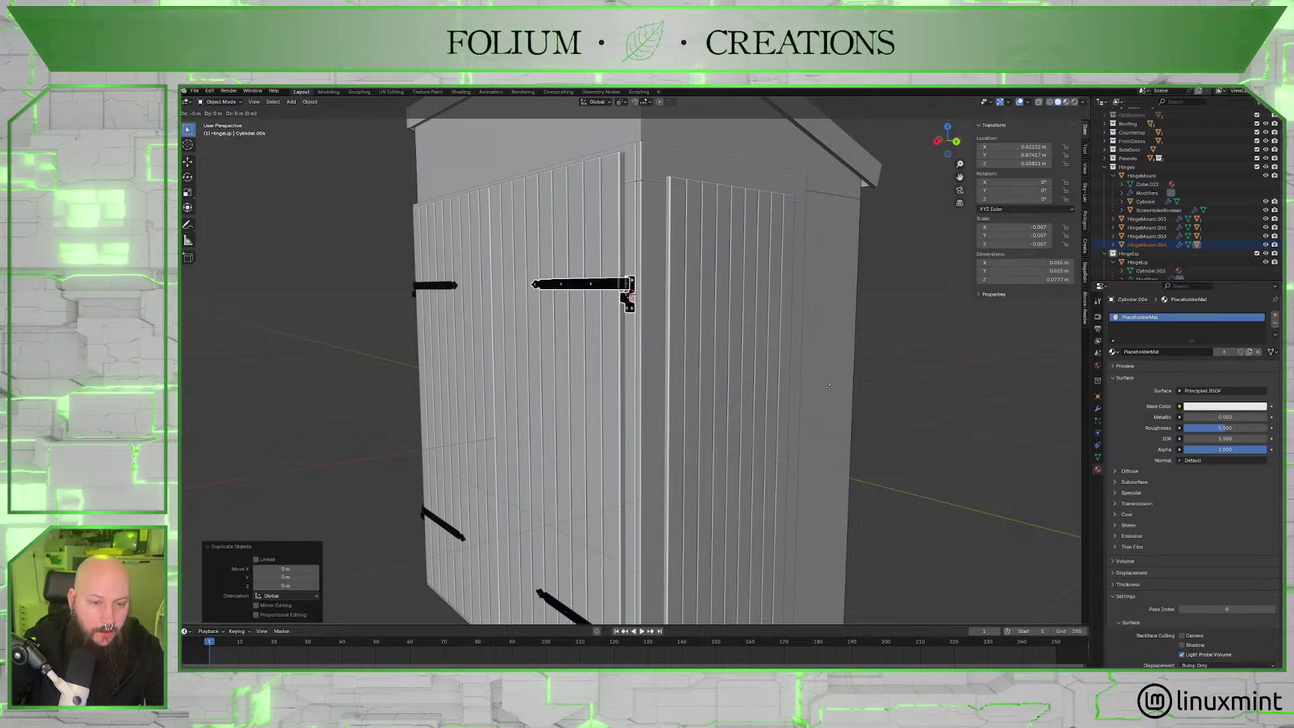
{"action": "key", "text": "y"}
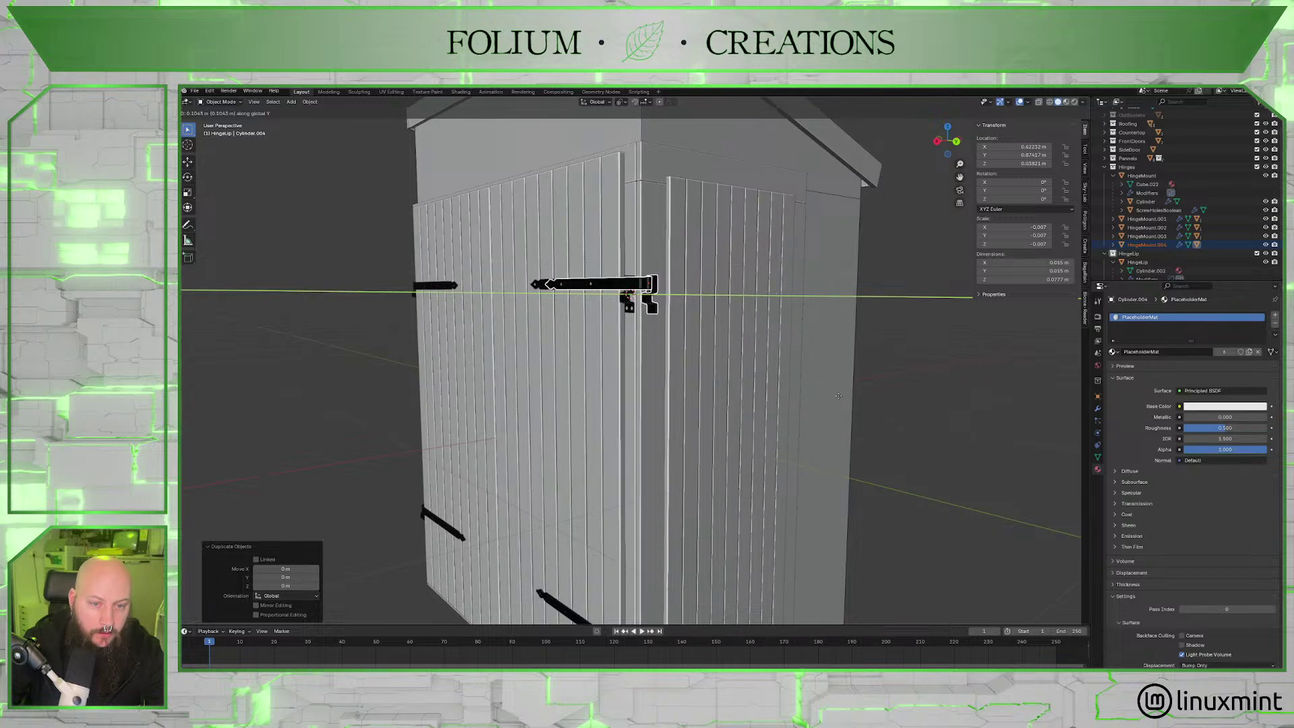
{"action": "right_click", "coordinate": [823, 394]}
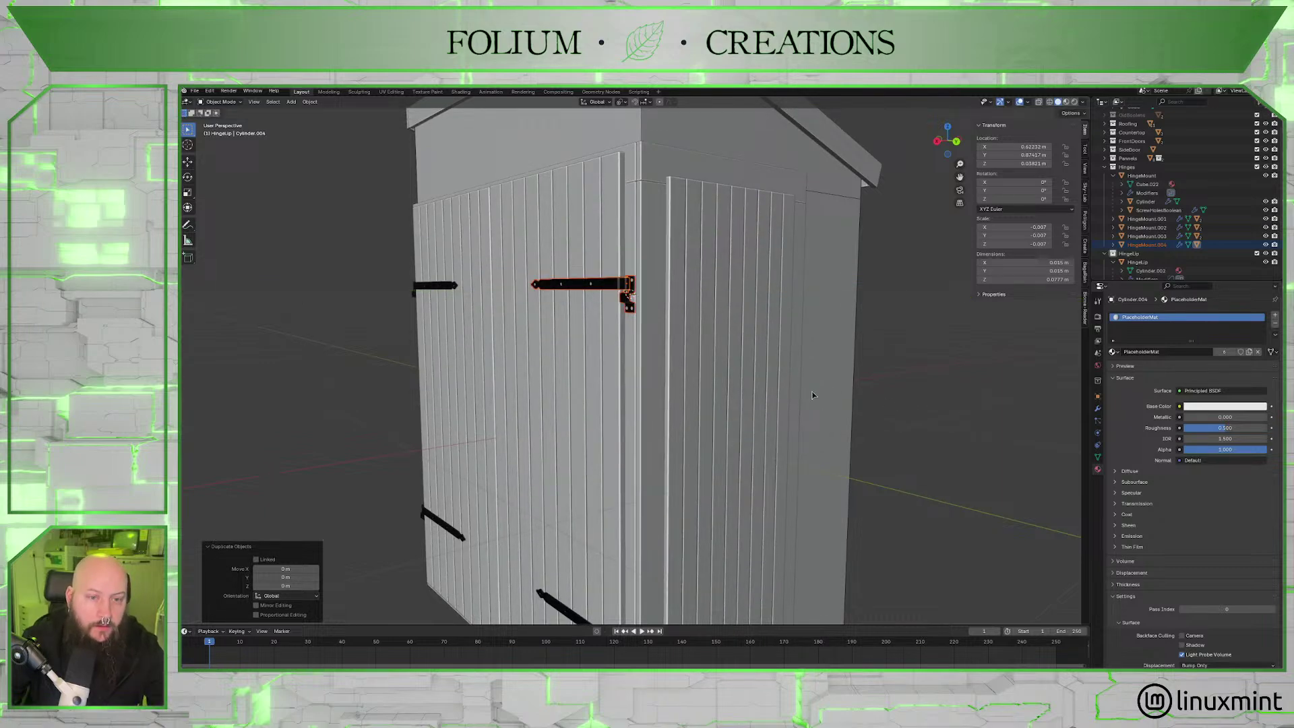
{"action": "key", "text": "ctrl+z"}
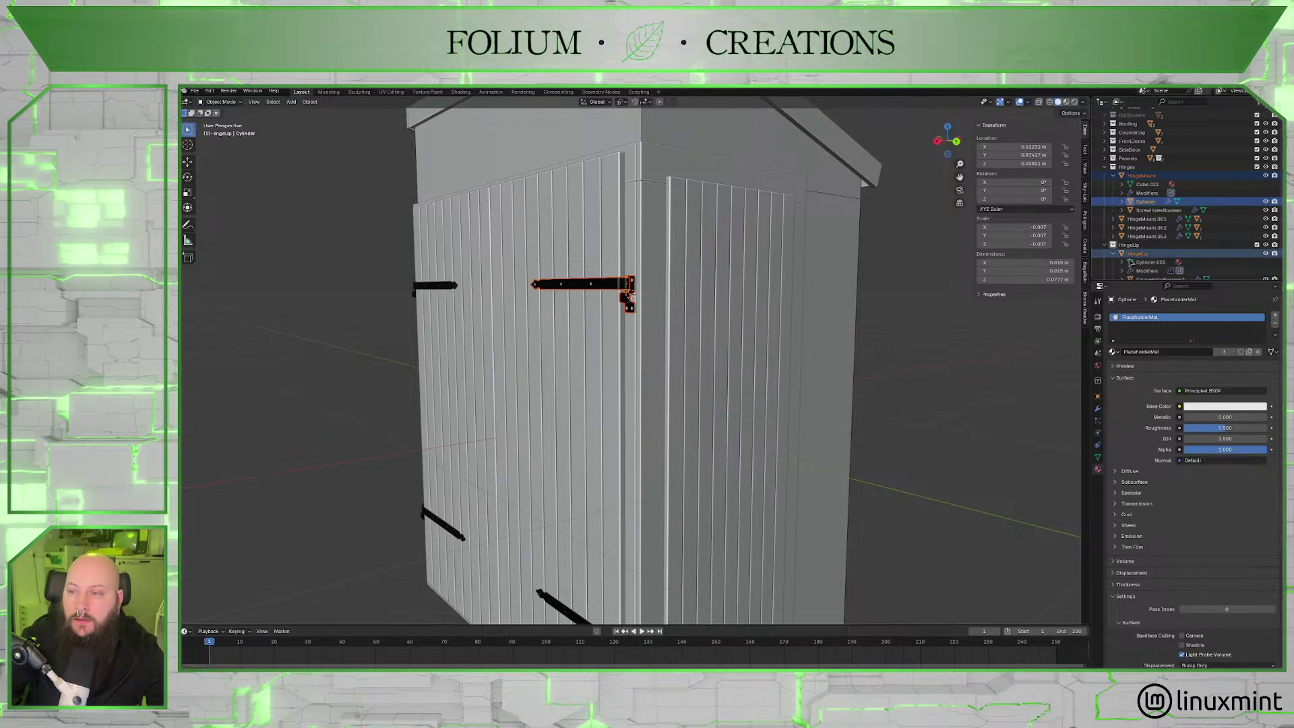
Duplicate the hinge's strap, mount, pin and both screw-hole boolean helpers, offsetting the copy about 0.07 m along the Y axis.
{"action": "left_click", "coordinate": [1149, 209]}
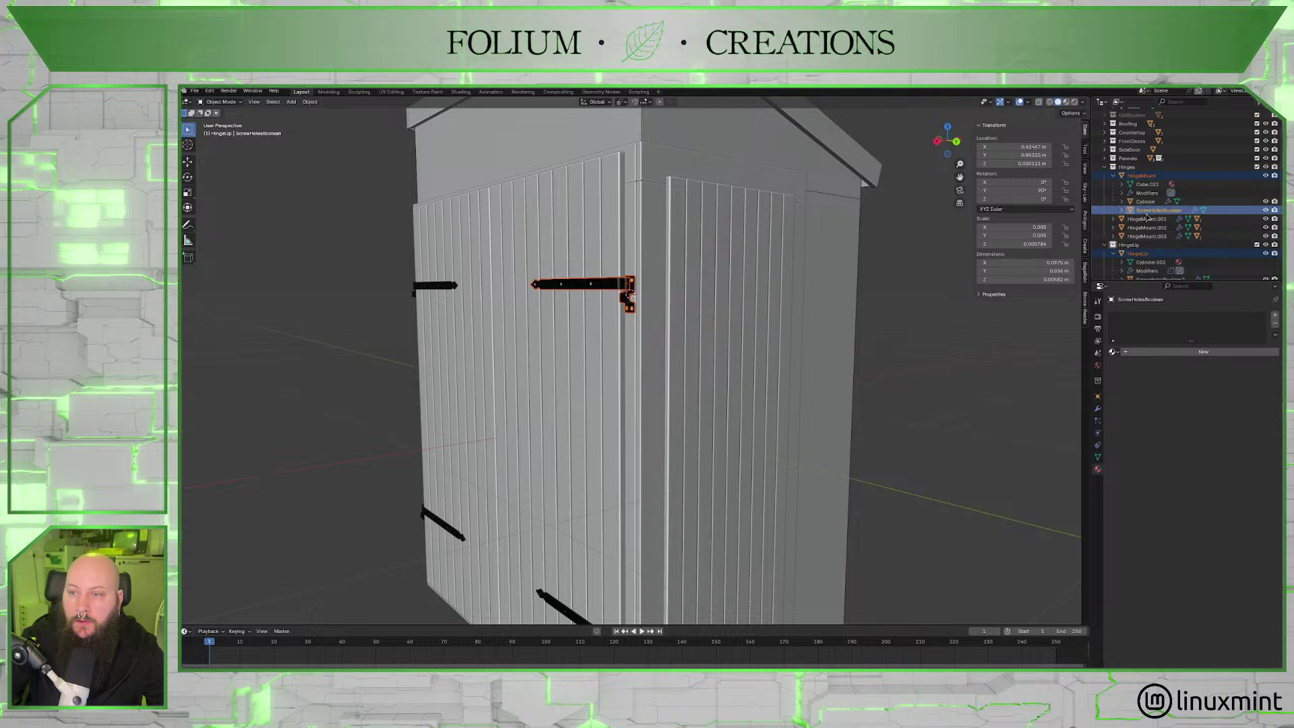
{"action": "left_click", "coordinate": [1146, 202]}
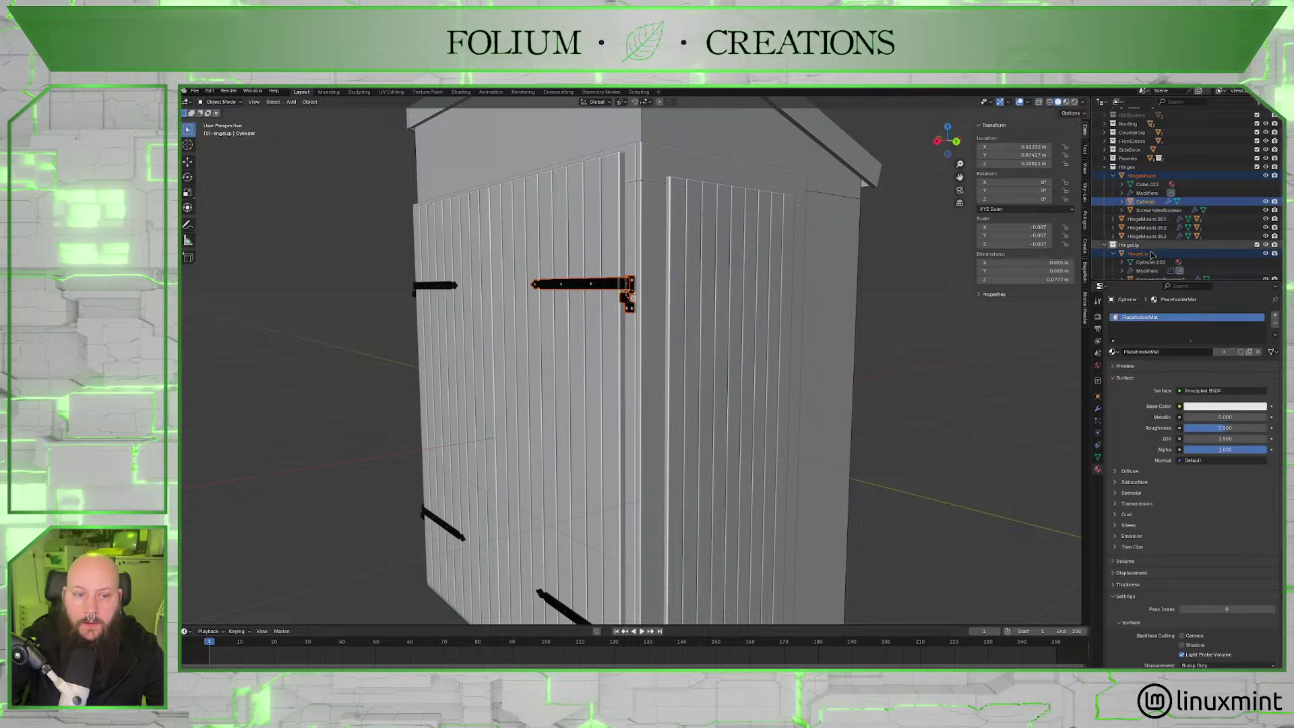
{"action": "scroll", "coordinate": [1166, 255], "scroll_direction": "down", "scroll_amount": 2}
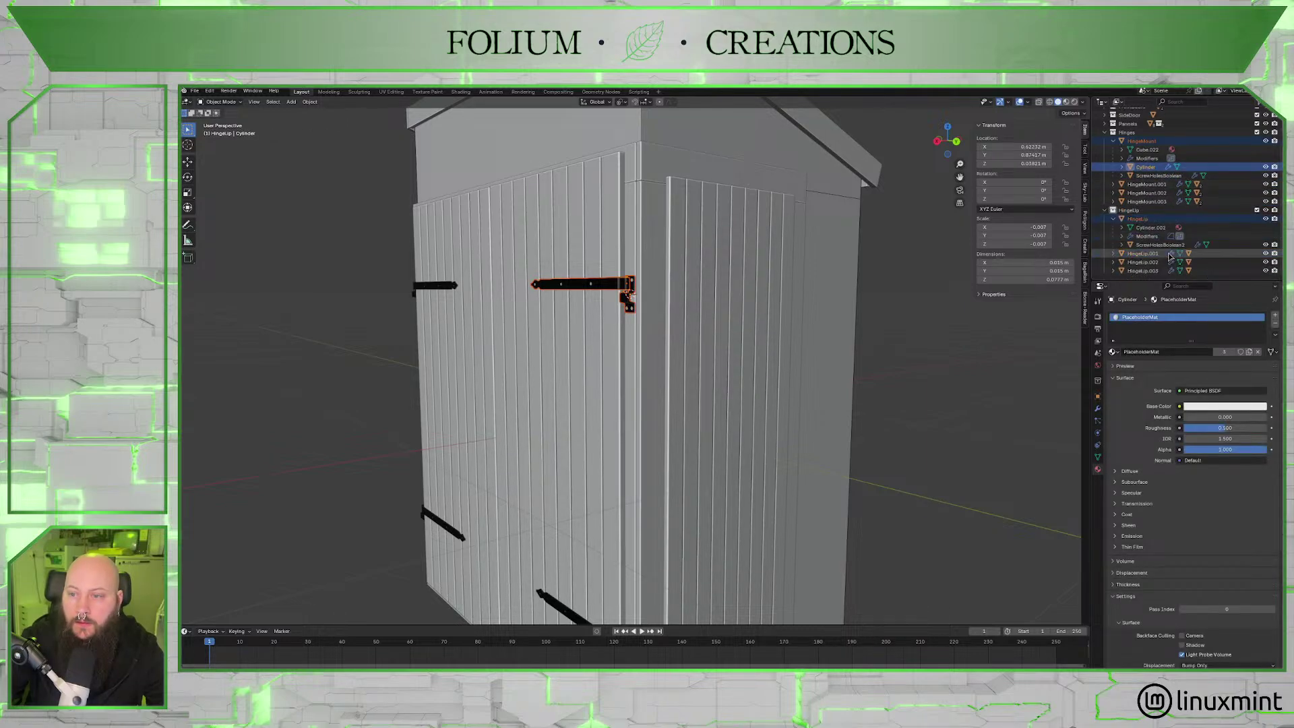
{"action": "left_click", "coordinate": [1156, 245]}
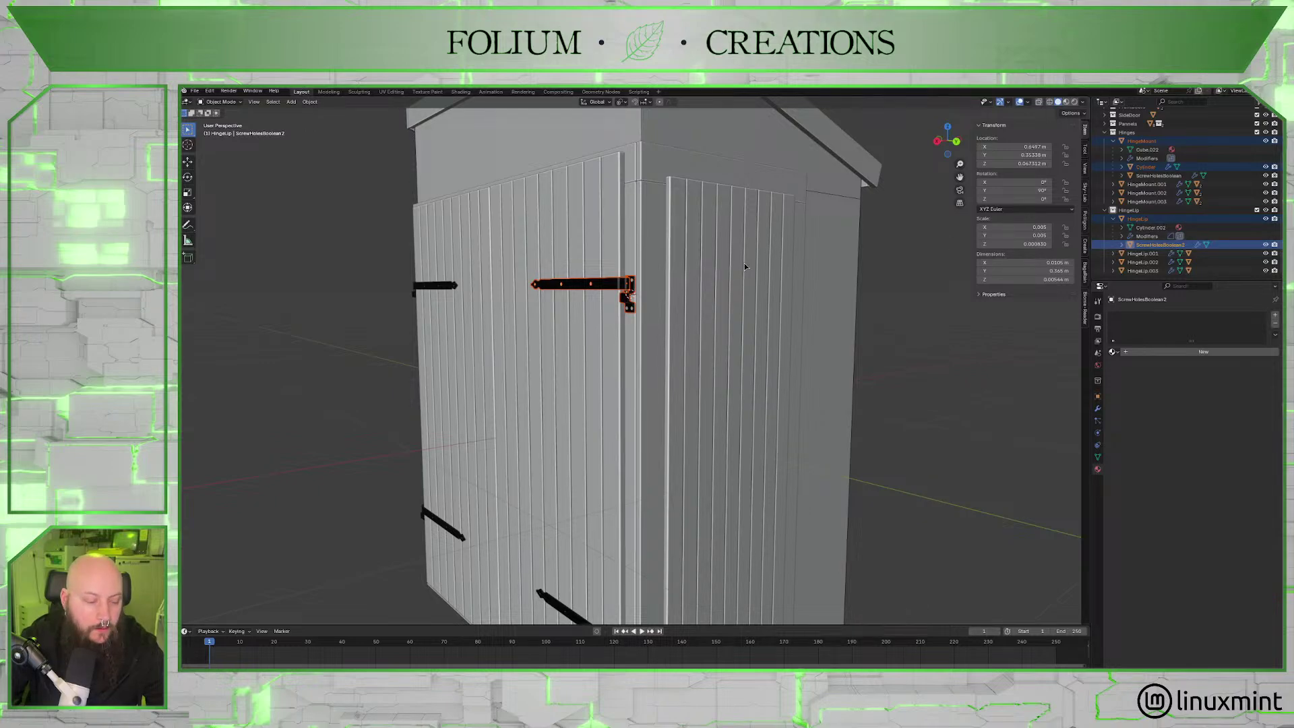
{"action": "key", "text": "shift+d"}
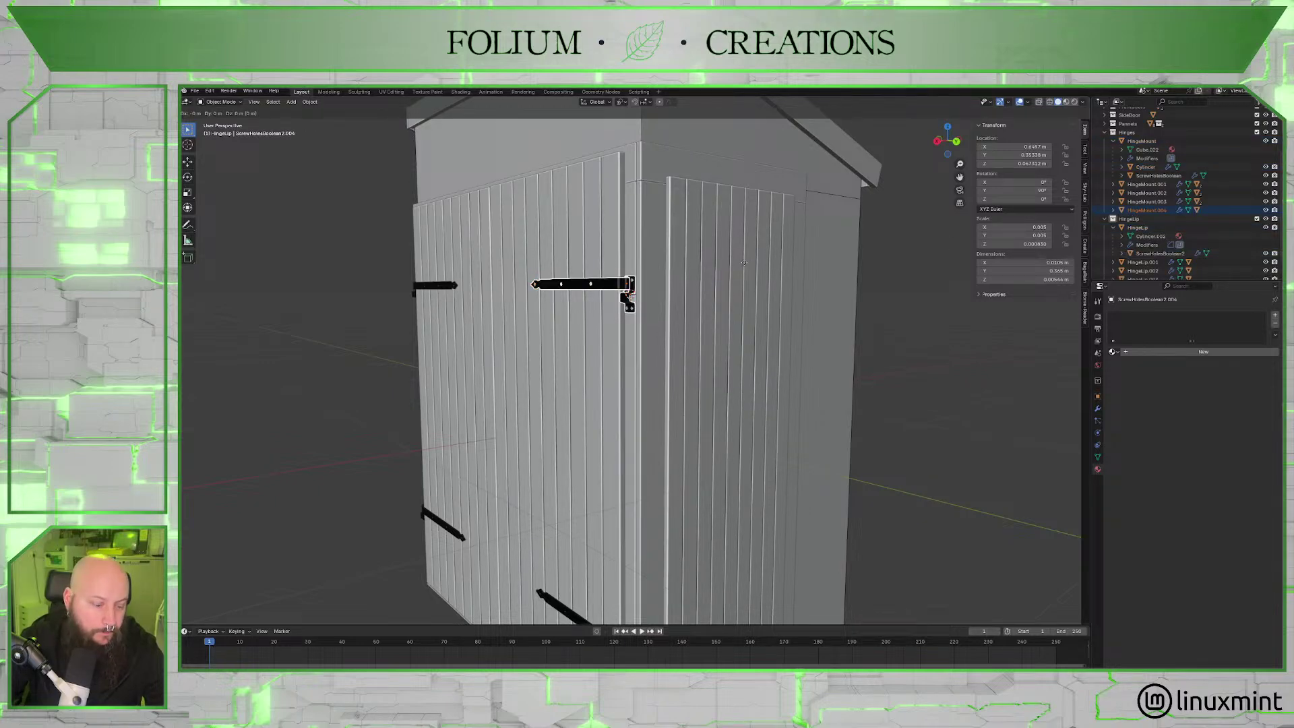
{"action": "key", "text": "y"}
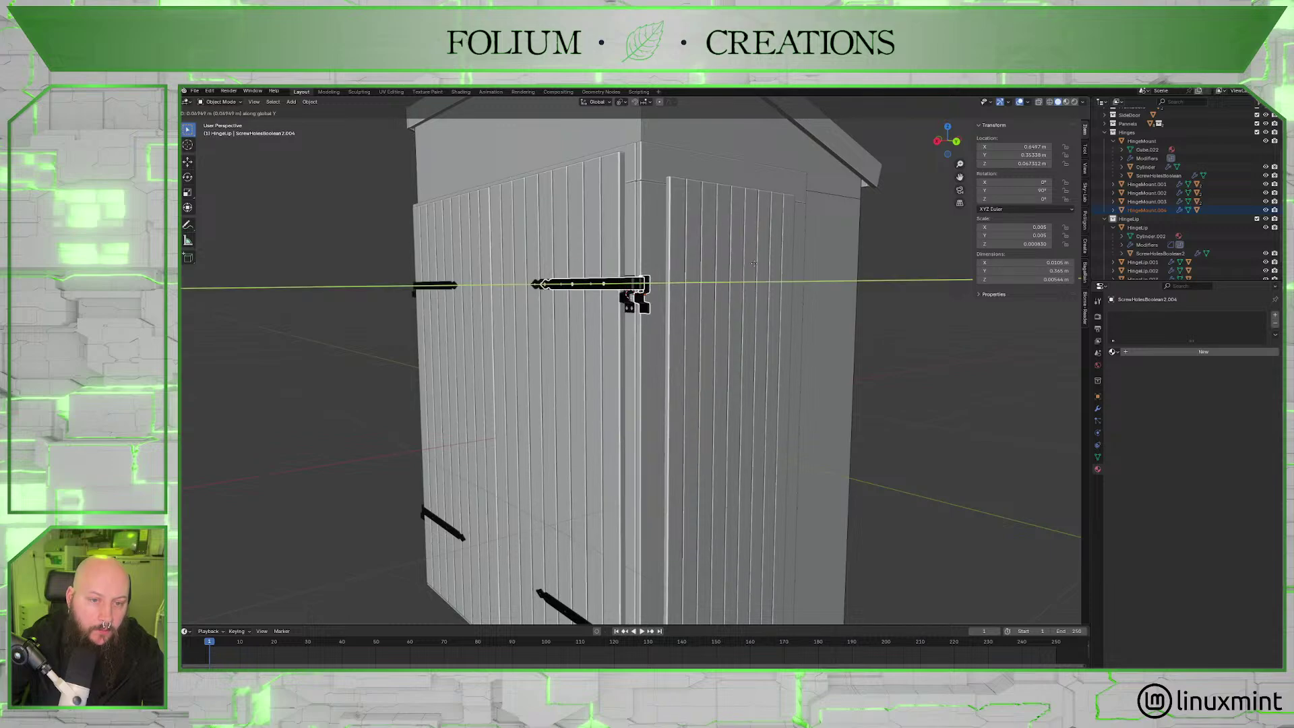
{"action": "left_click", "coordinate": [754, 268]}
{"action": "key", "text": "r"}
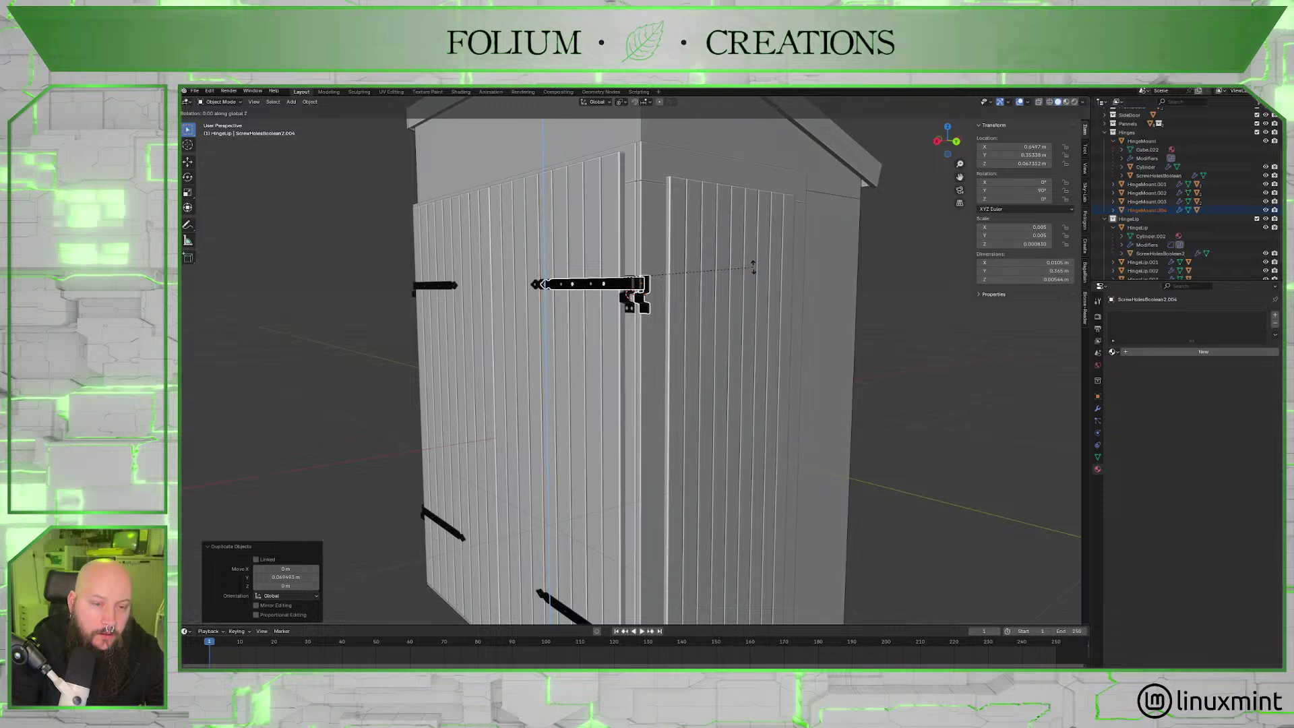
{"action": "right_click", "coordinate": [753, 269]}
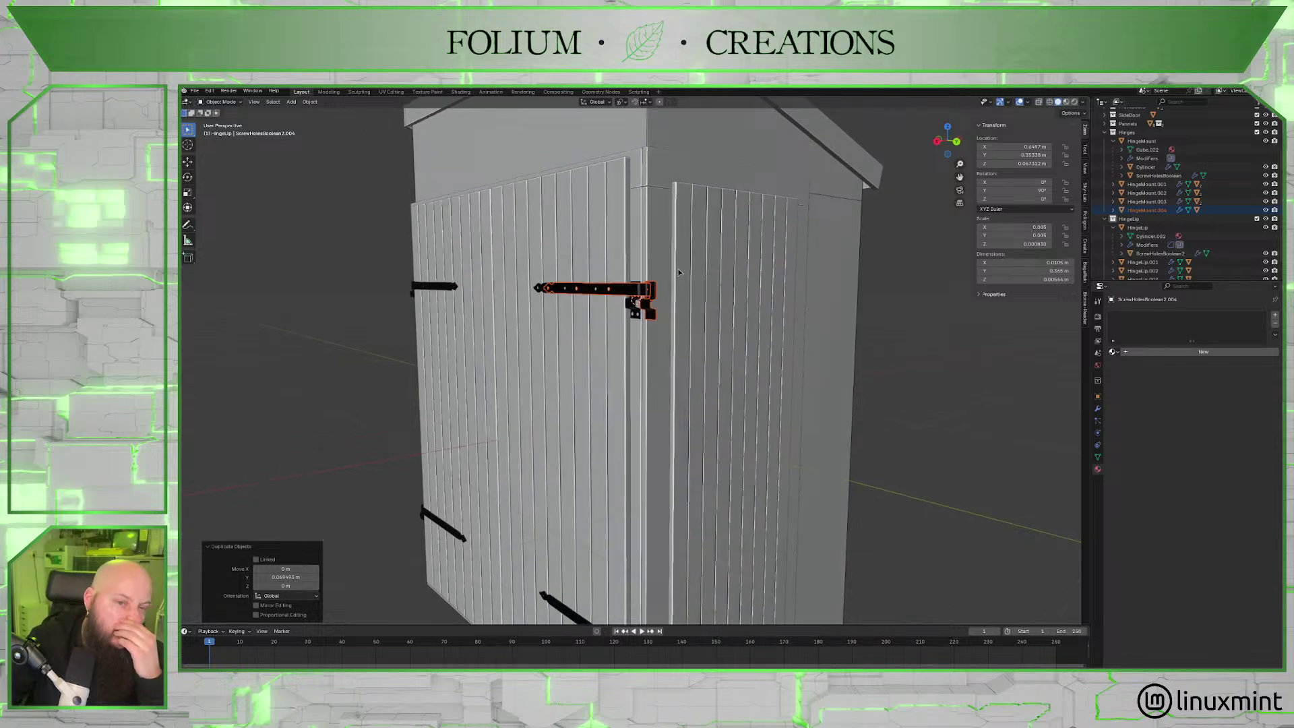
{"action": "middle_click_drag", "start_coordinate": [678, 269], "coordinate": [690, 288]}
{"action": "key", "text": "r"}
{"action": "key", "text": "z"}
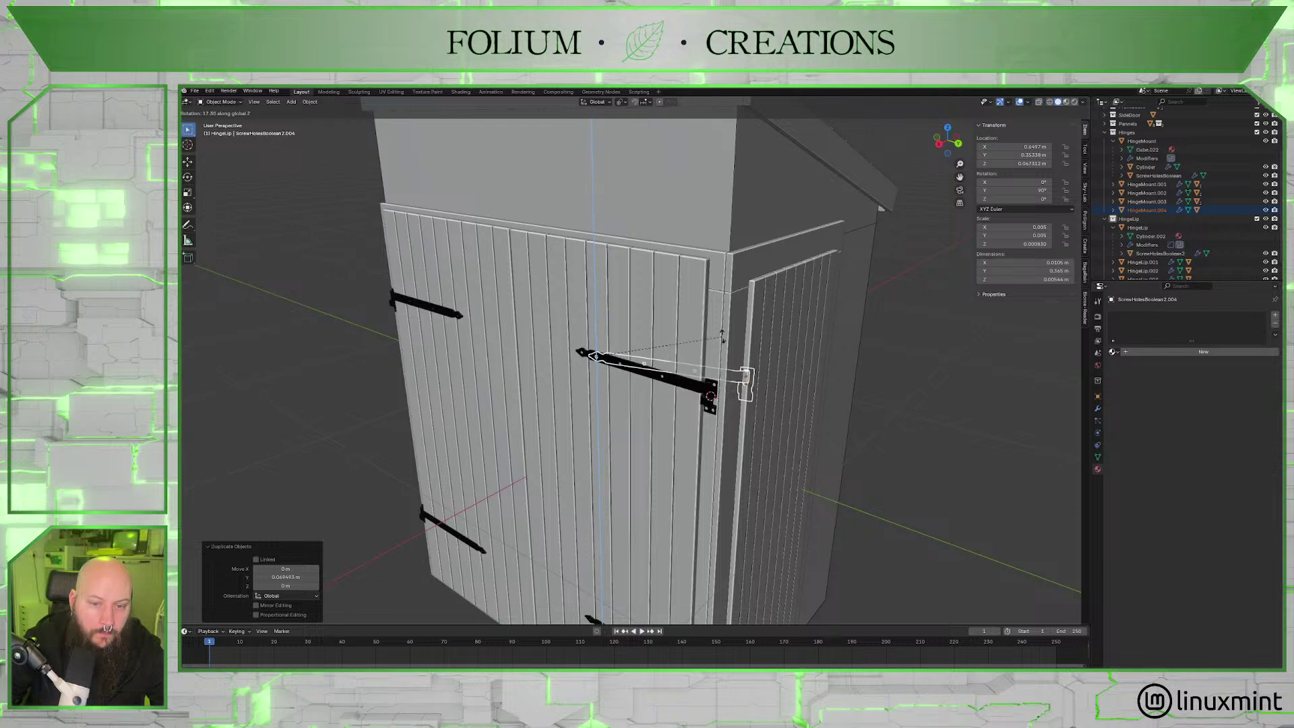
{"action": "left_click", "coordinate": [750, 363]}
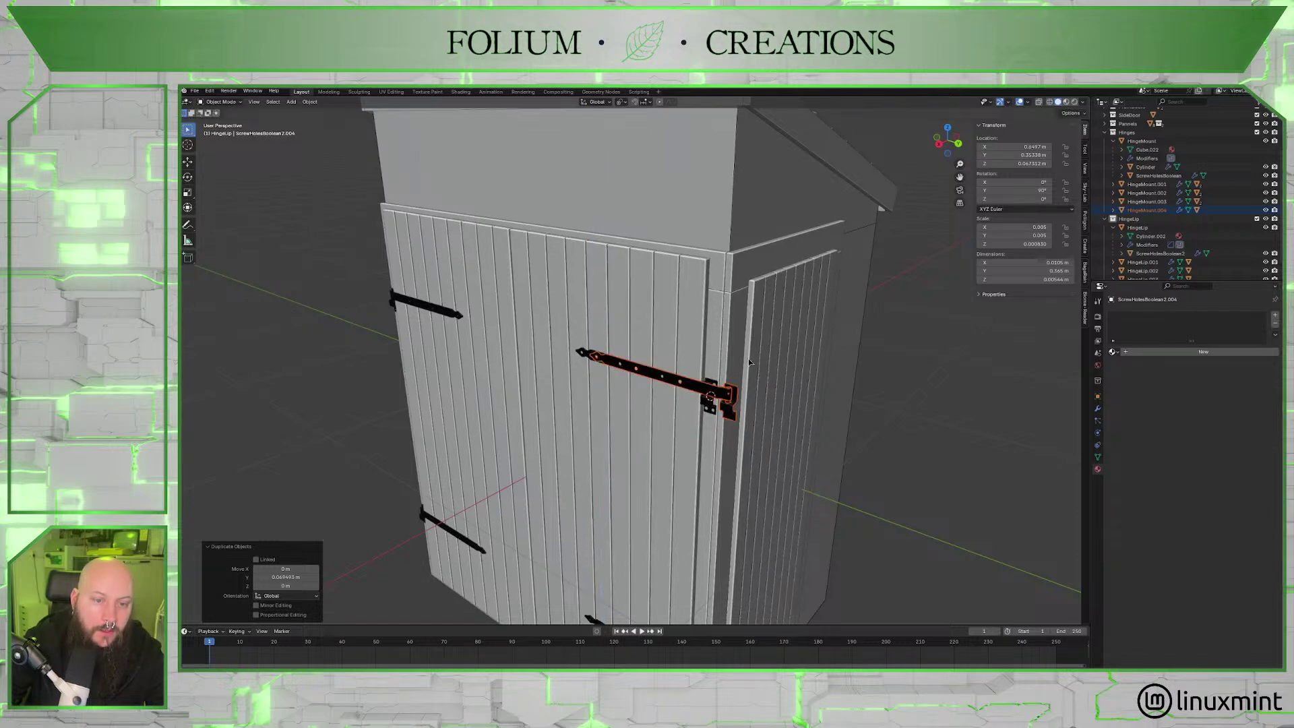
Rotate the duplicated hinge 90° about the Z axis and move it along Y to the side door's face.
{"action": "type", "text": "r"}
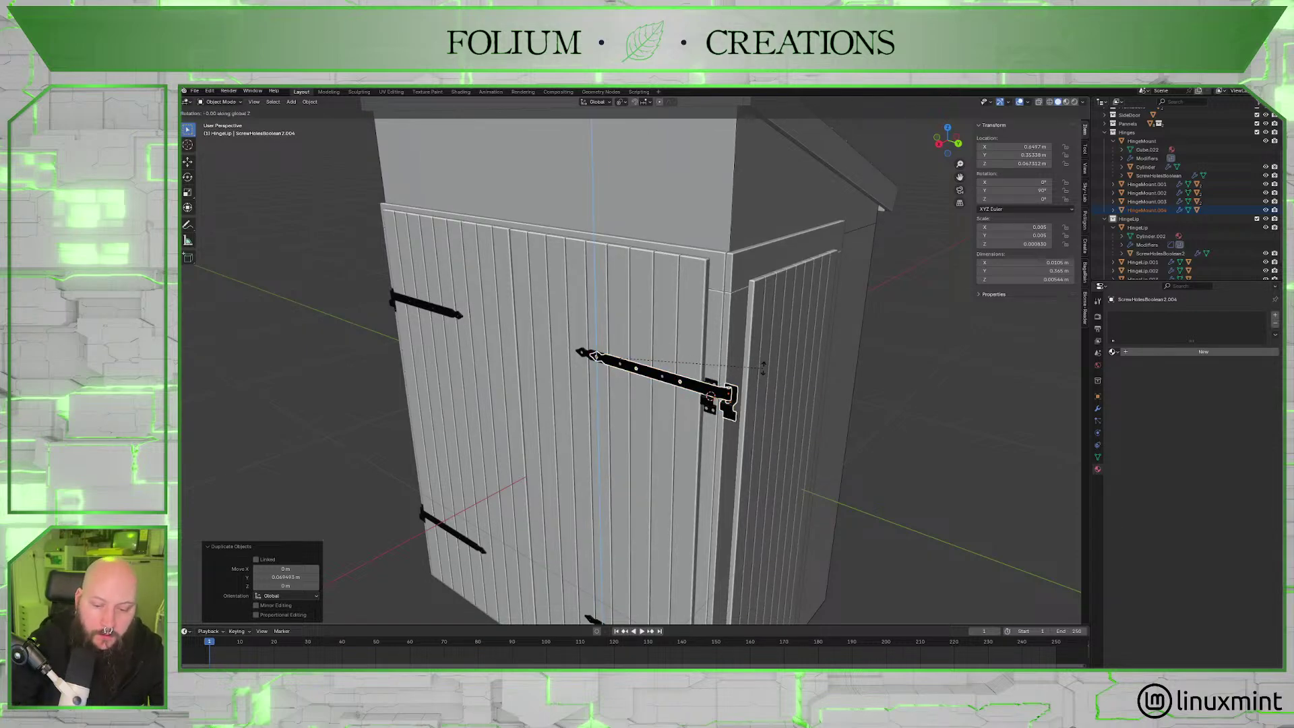
{"action": "type", "text": "90"}
{"action": "key", "text": "Return"}
{"action": "key", "text": "g"}
{"action": "key", "text": "y"}
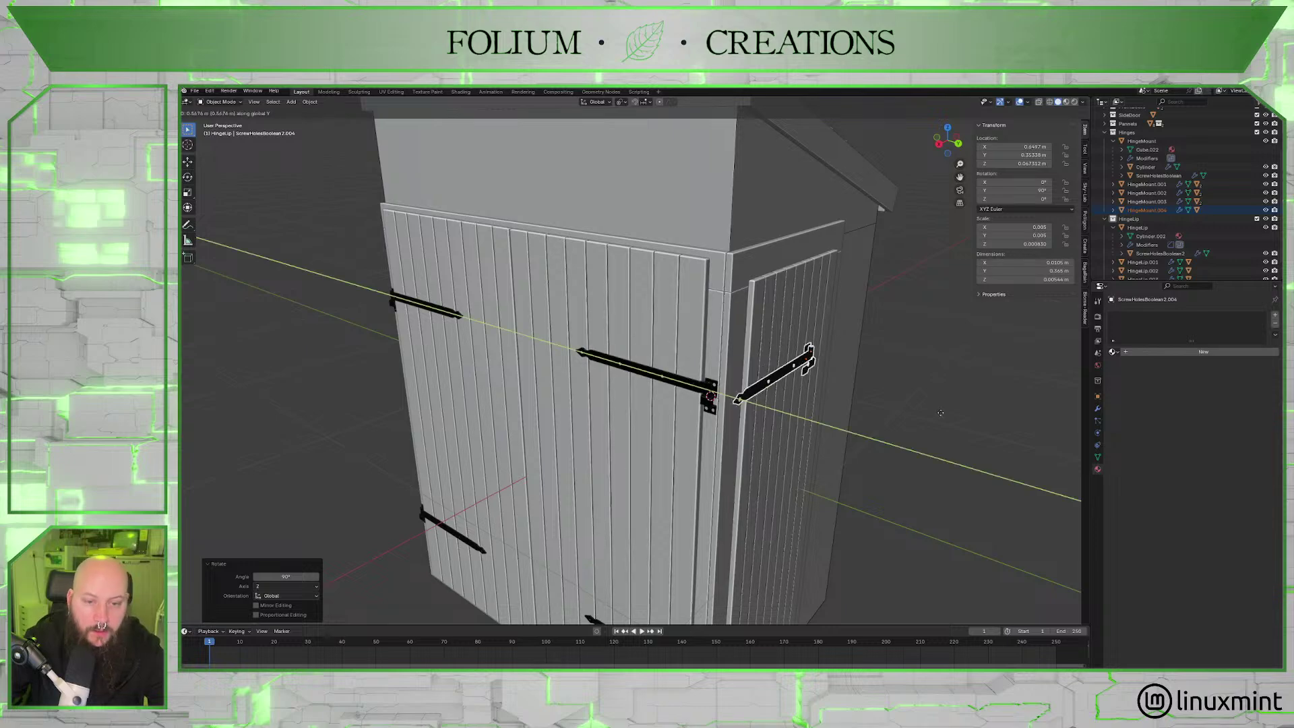
{"action": "left_click", "coordinate": [869, 414]}
In the back view, move the duplicated hinge about -0.26 m along X so its mount sits at the side door's hinge edge.
{"action": "middle_click_drag", "start_coordinate": [869, 415], "coordinate": [897, 283]}
{"action": "scroll", "coordinate": [845, 457], "scroll_direction": "up", "scroll_amount": 3}
{"action": "left_click", "coordinate": [948, 149]}
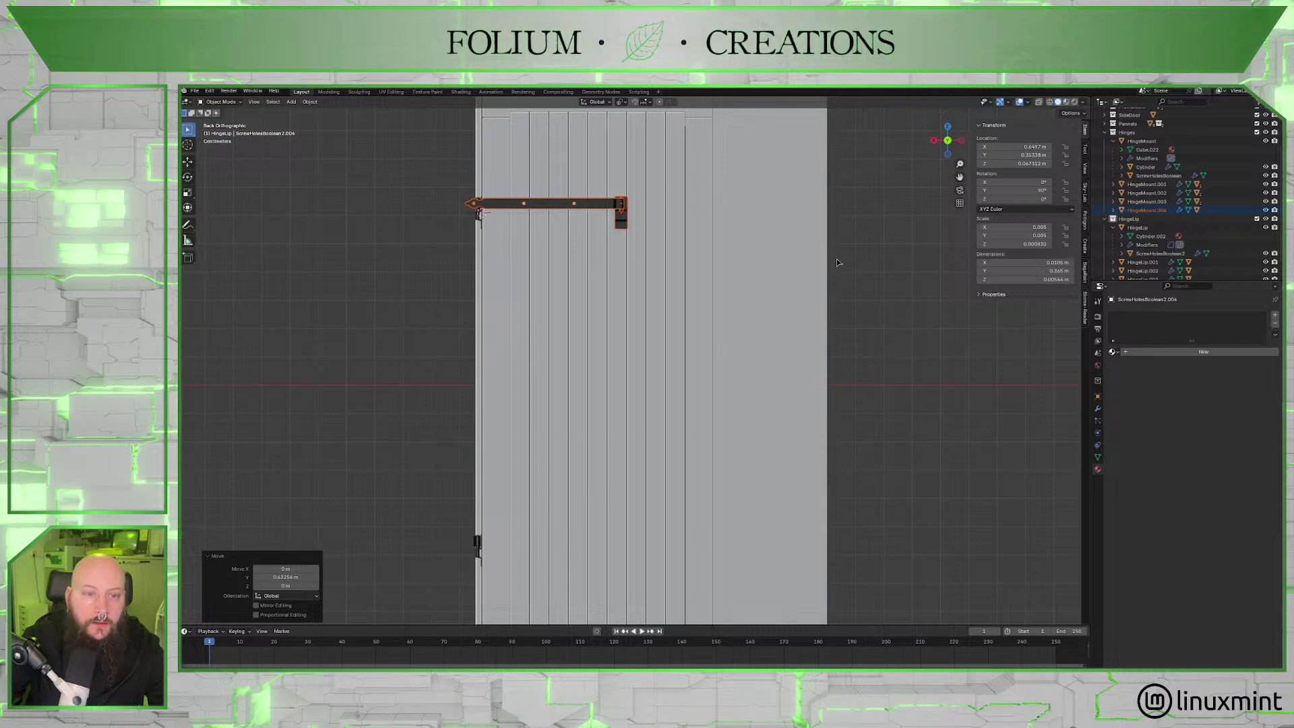
{"action": "key", "text": "g"}
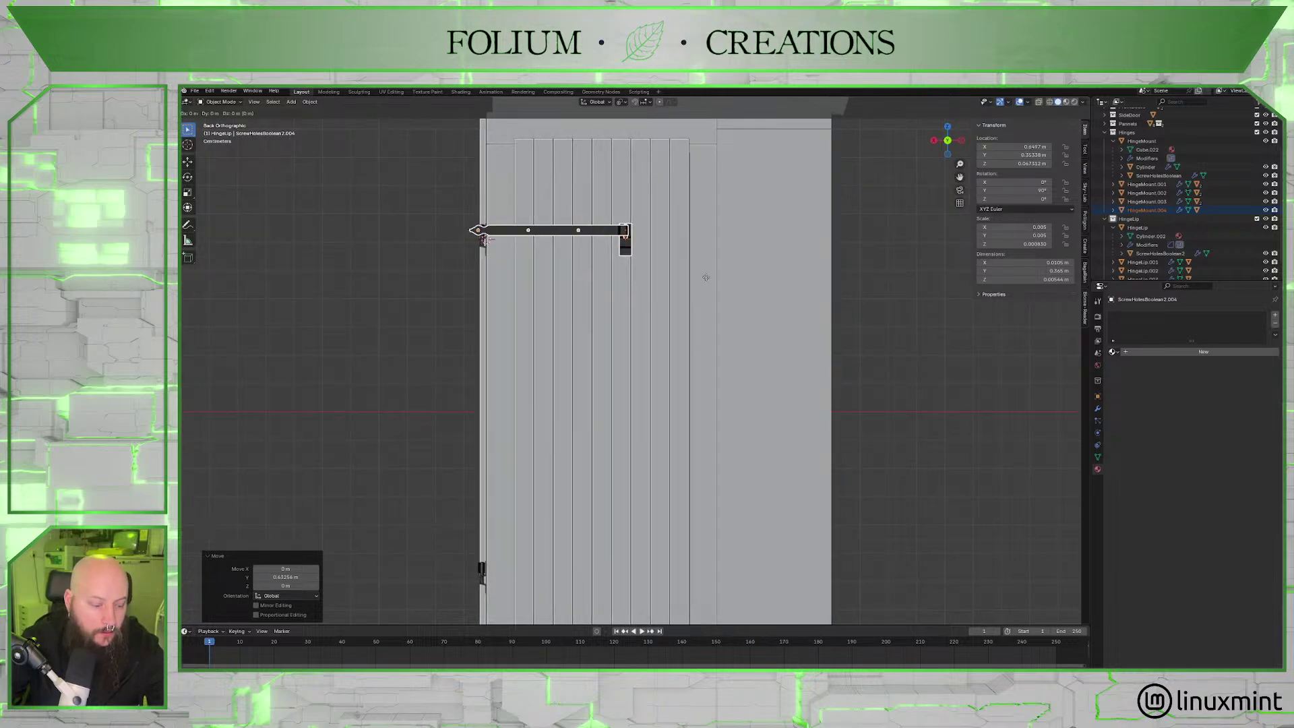
{"action": "key", "text": "x"}
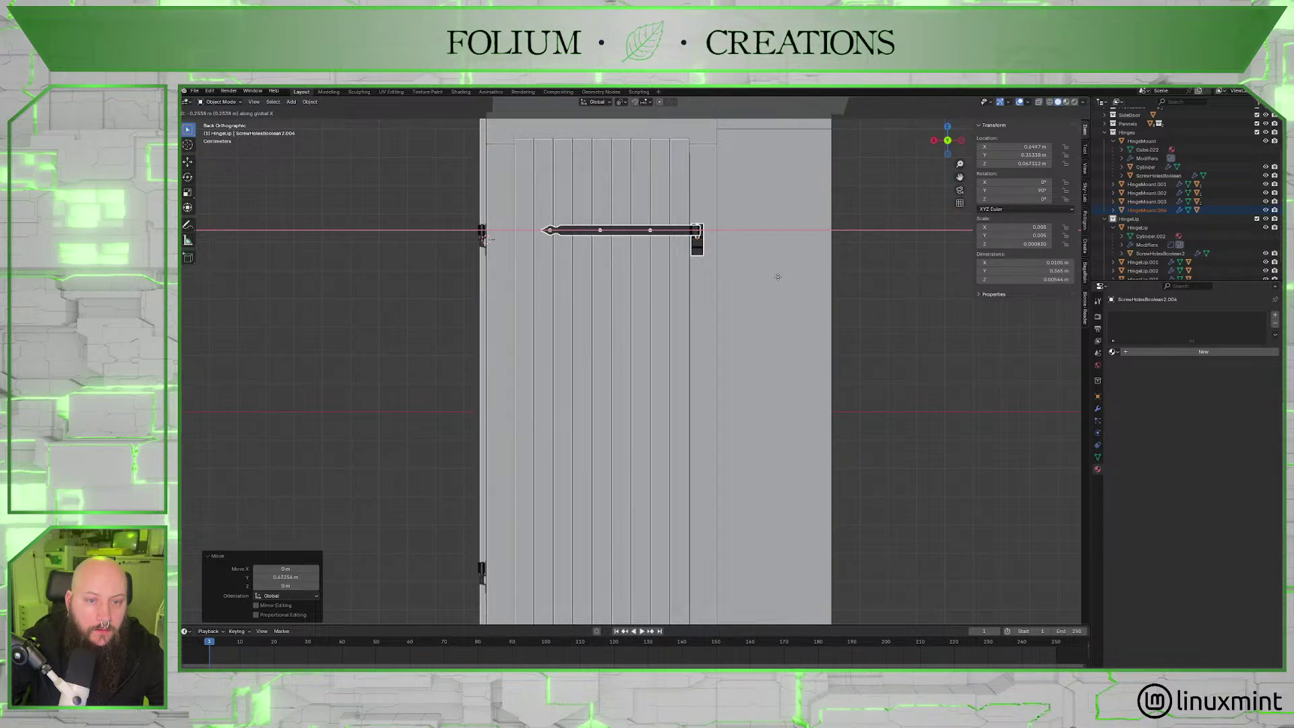
{"action": "left_click", "coordinate": [778, 277]}
{"action": "scroll", "coordinate": [774, 283], "scroll_direction": "up", "scroll_amount": 8}
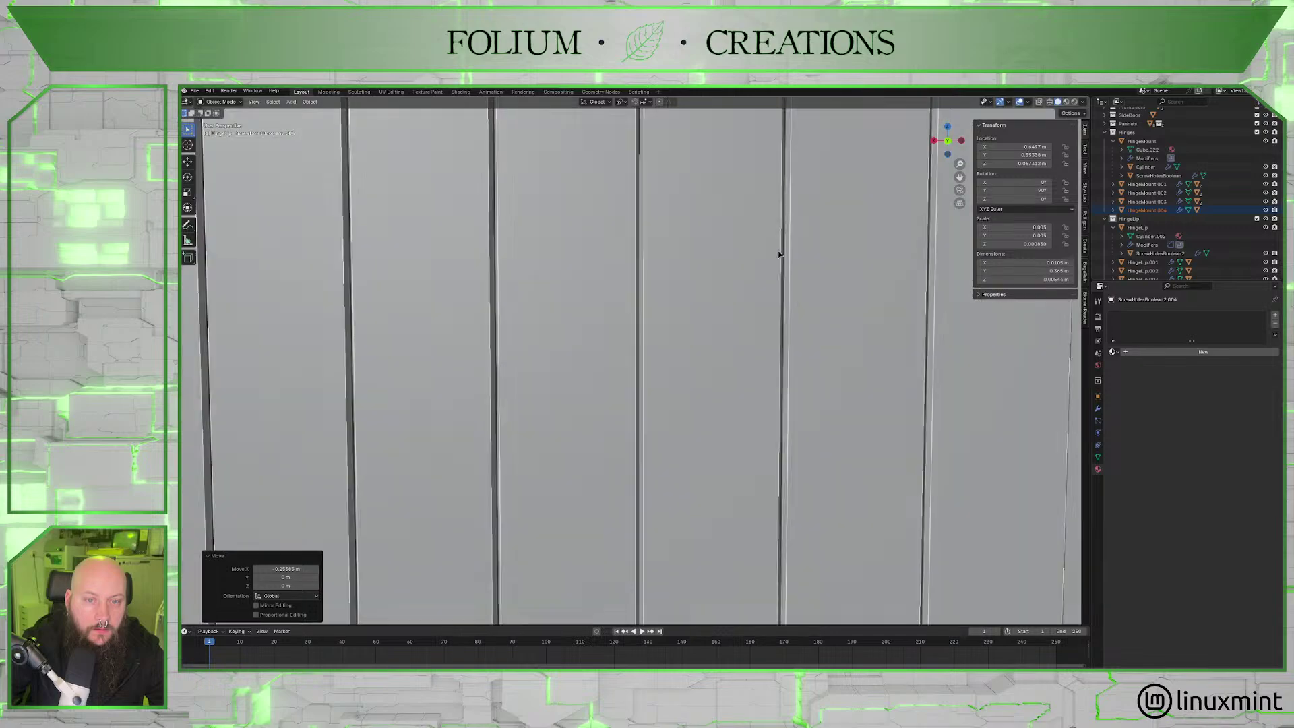
In the back view, nudge the duplicated side-door hinge about 0.002 m along the X axis to refine its position.
{"action": "scroll", "coordinate": [775, 297], "scroll_direction": "up", "scroll_amount": 2}
{"action": "scroll", "coordinate": [775, 305], "scroll_direction": "down", "scroll_amount": 8}
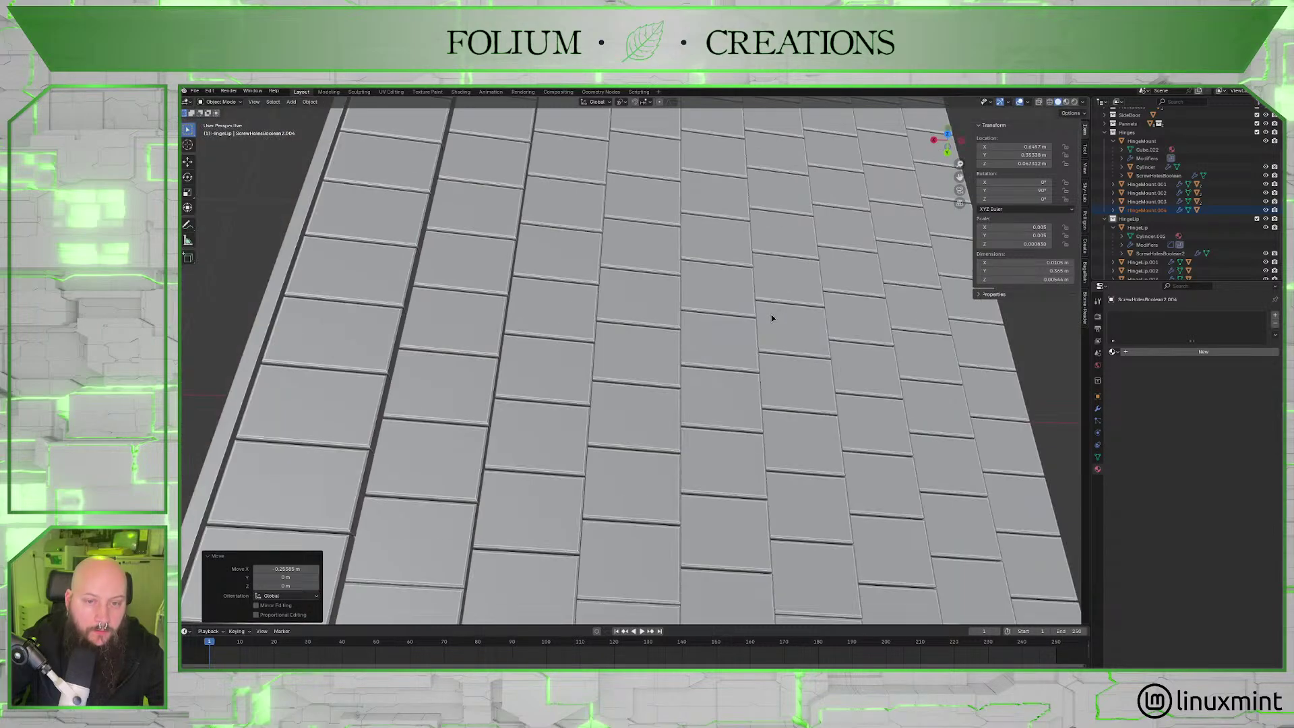
{"action": "scroll", "coordinate": [768, 316], "scroll_direction": "down", "scroll_amount": 3}
{"action": "mouse_move", "coordinate": [763, 322]}
{"action": "middle_mouse_down"}
{"action": "mouse_move", "coordinate": [763, 276]}
{"action": "mouse_move", "coordinate": [750, 352]}
{"action": "mouse_move", "coordinate": [768, 337]}
{"action": "middle_mouse_up"}
{"action": "scroll", "coordinate": [754, 340], "scroll_direction": "up", "scroll_amount": 4}
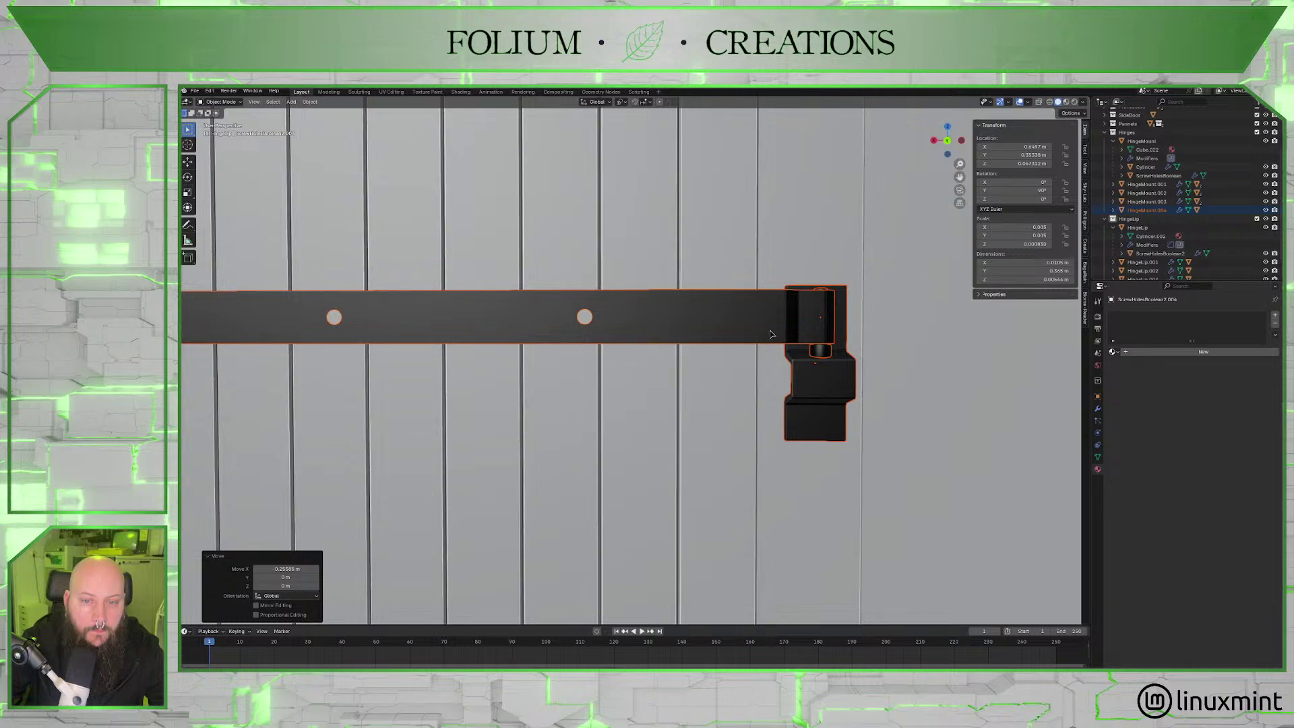
{"action": "left_click", "coordinate": [947, 141]}
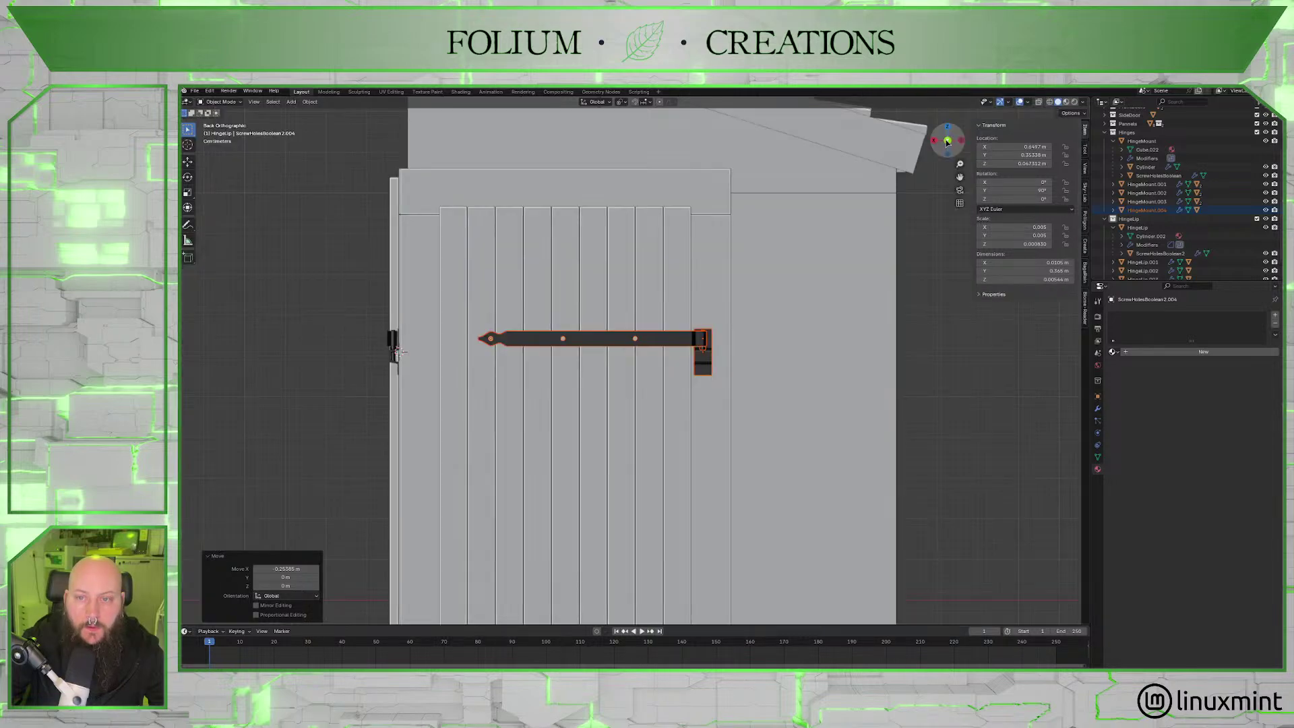
{"action": "left_click", "coordinate": [947, 141]}
{"action": "left_click", "coordinate": [947, 141]}
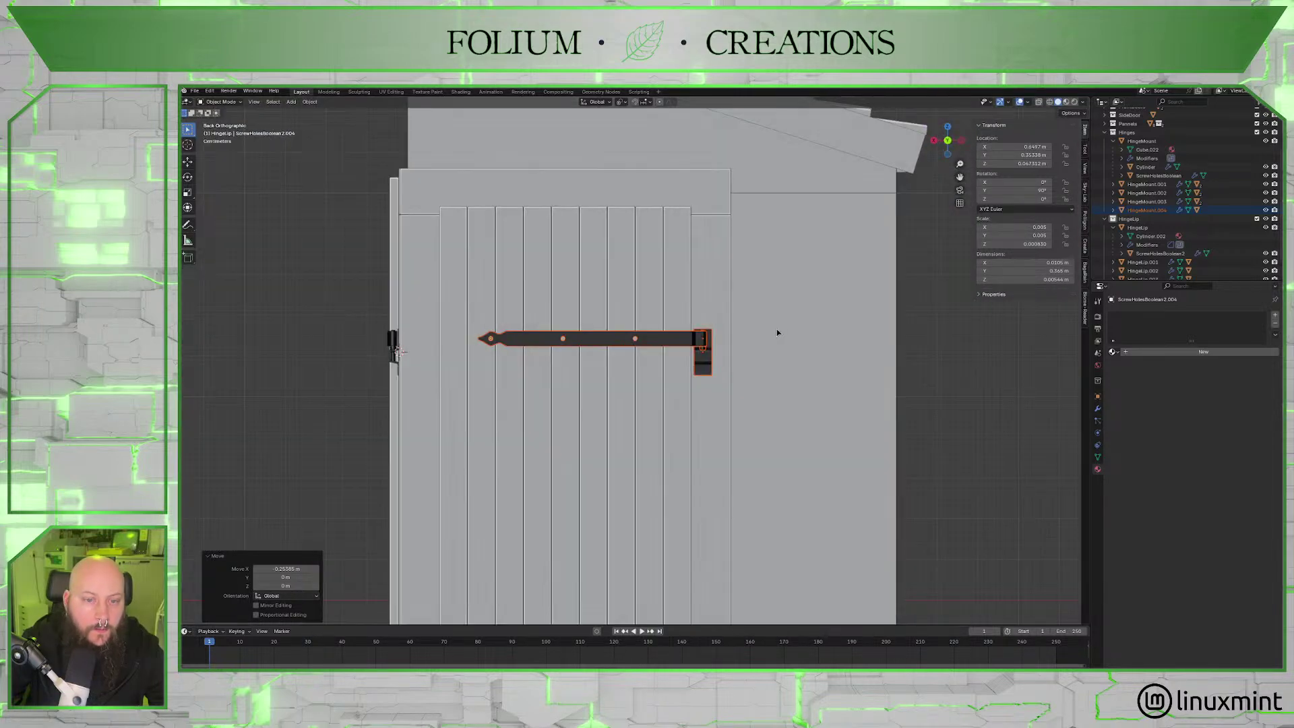
{"action": "scroll", "coordinate": [774, 332], "scroll_direction": "up", "scroll_amount": 3}
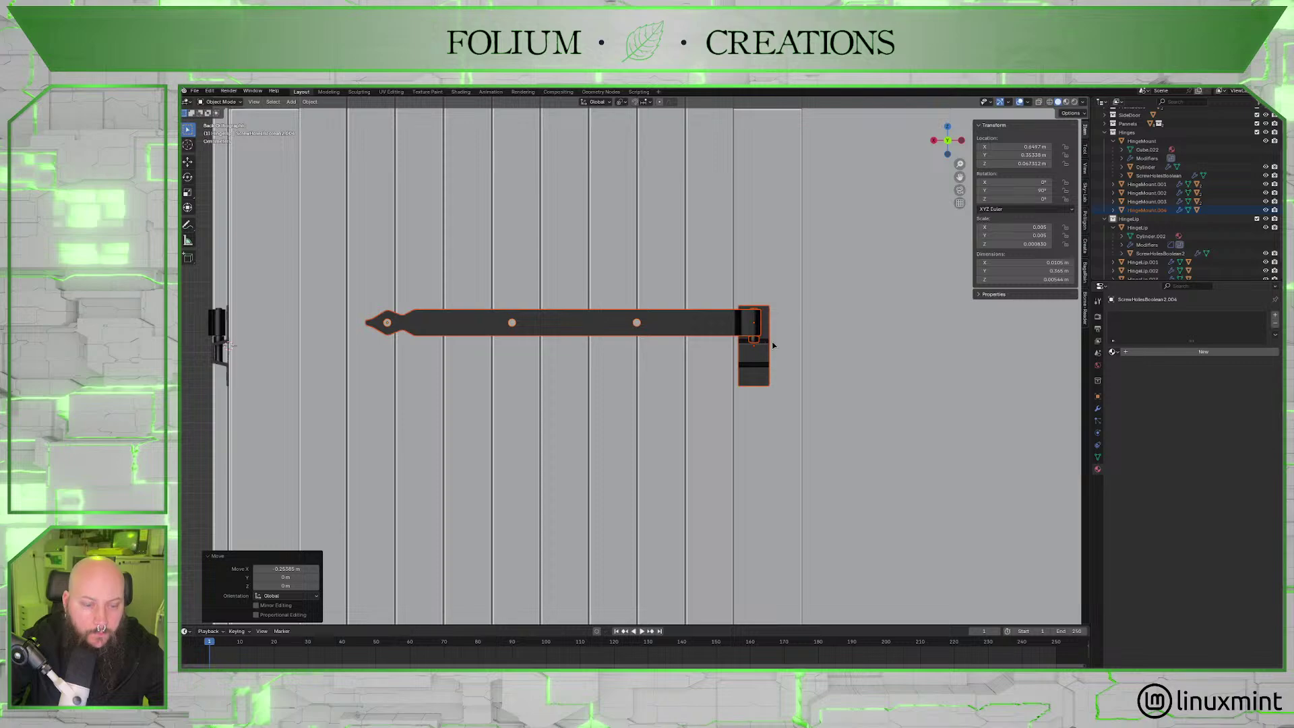
{"action": "key", "text": "g"}
{"action": "key", "text": "x"}
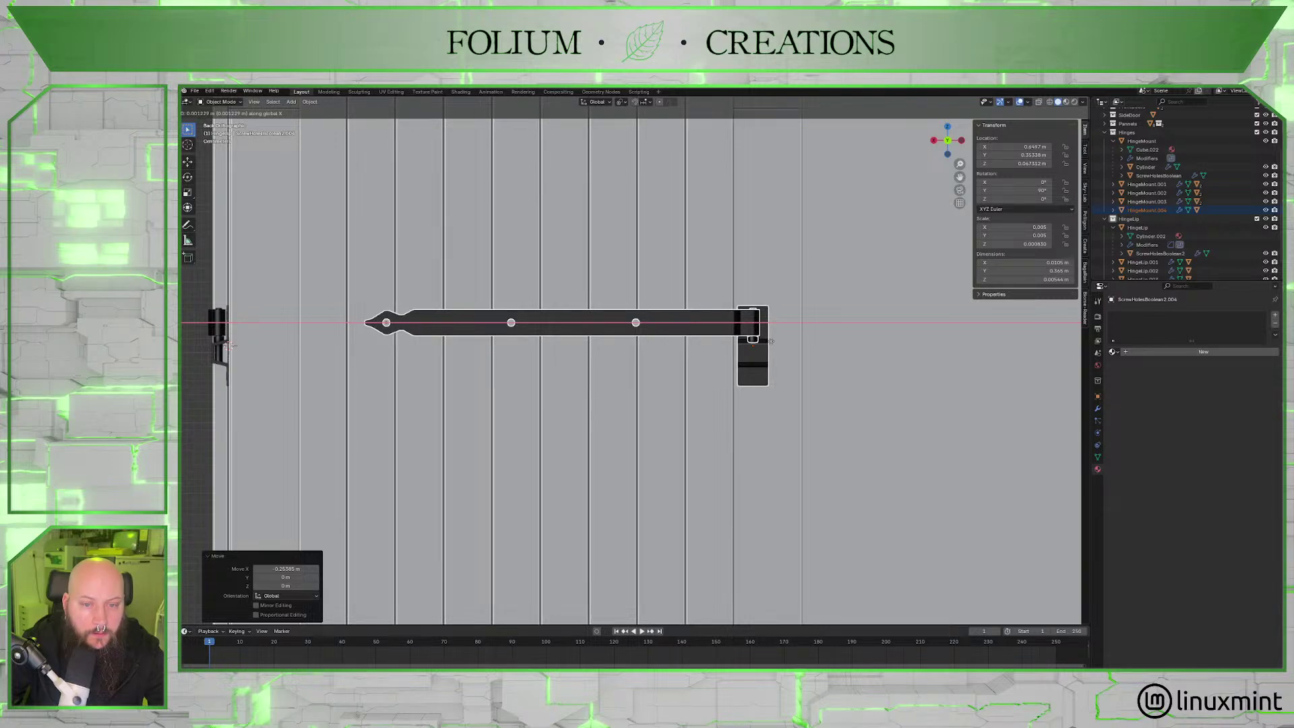
{"action": "left_click", "coordinate": [770, 342]}
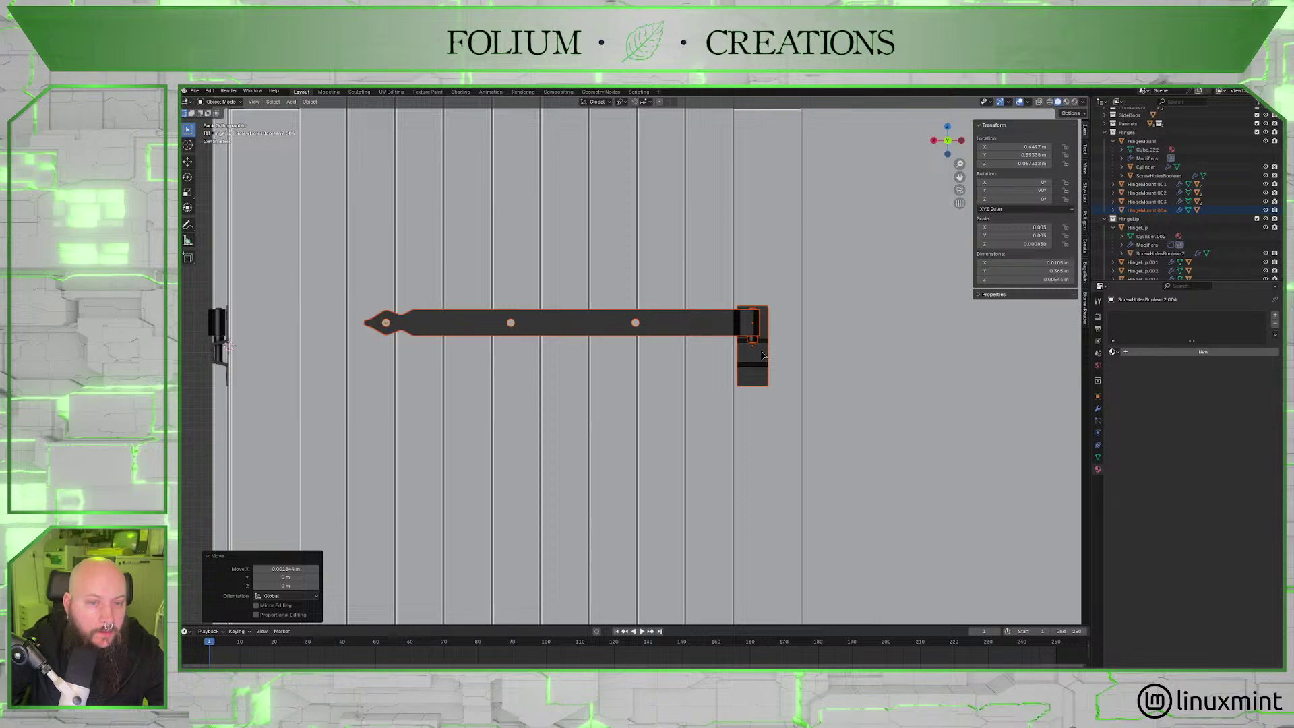
Examine the cabinet from the side and front to compare the side-door hinge's placement with the front-door hinges.
{"action": "scroll", "coordinate": [763, 353], "scroll_direction": "down", "scroll_amount": 4}
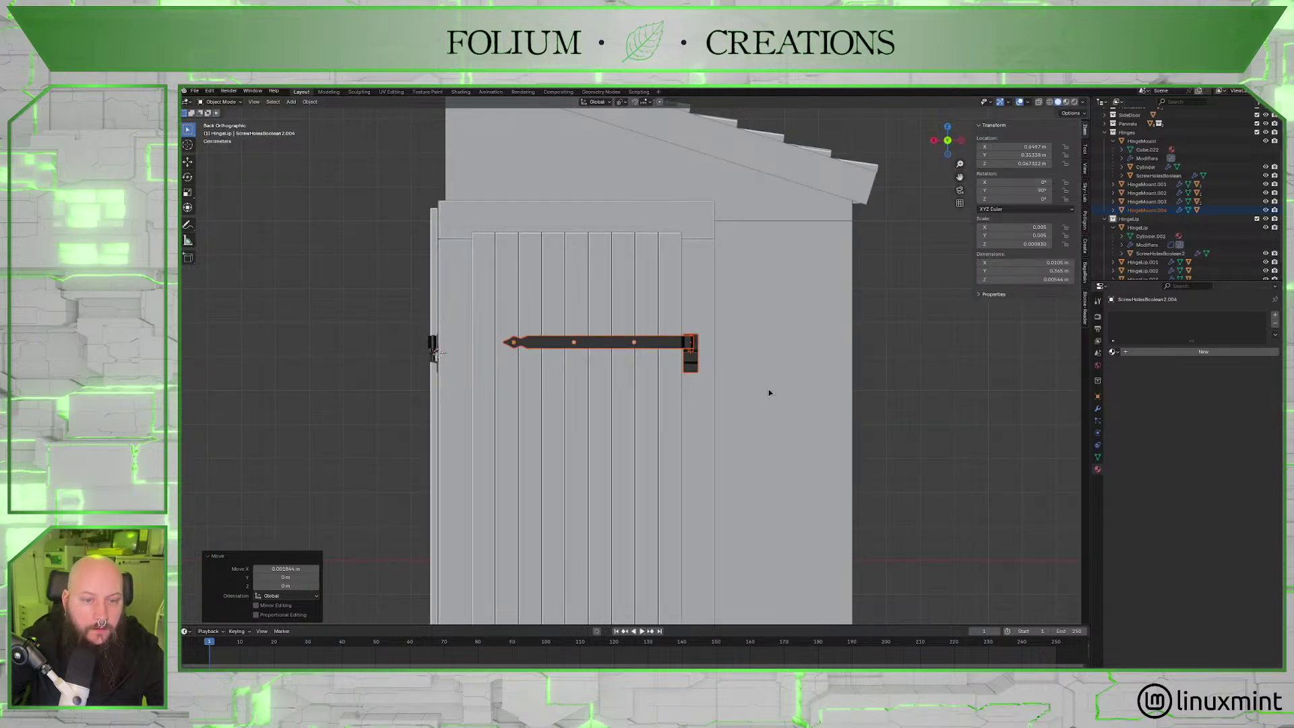
{"action": "scroll", "coordinate": [715, 384], "scroll_direction": "up", "scroll_amount": 4}
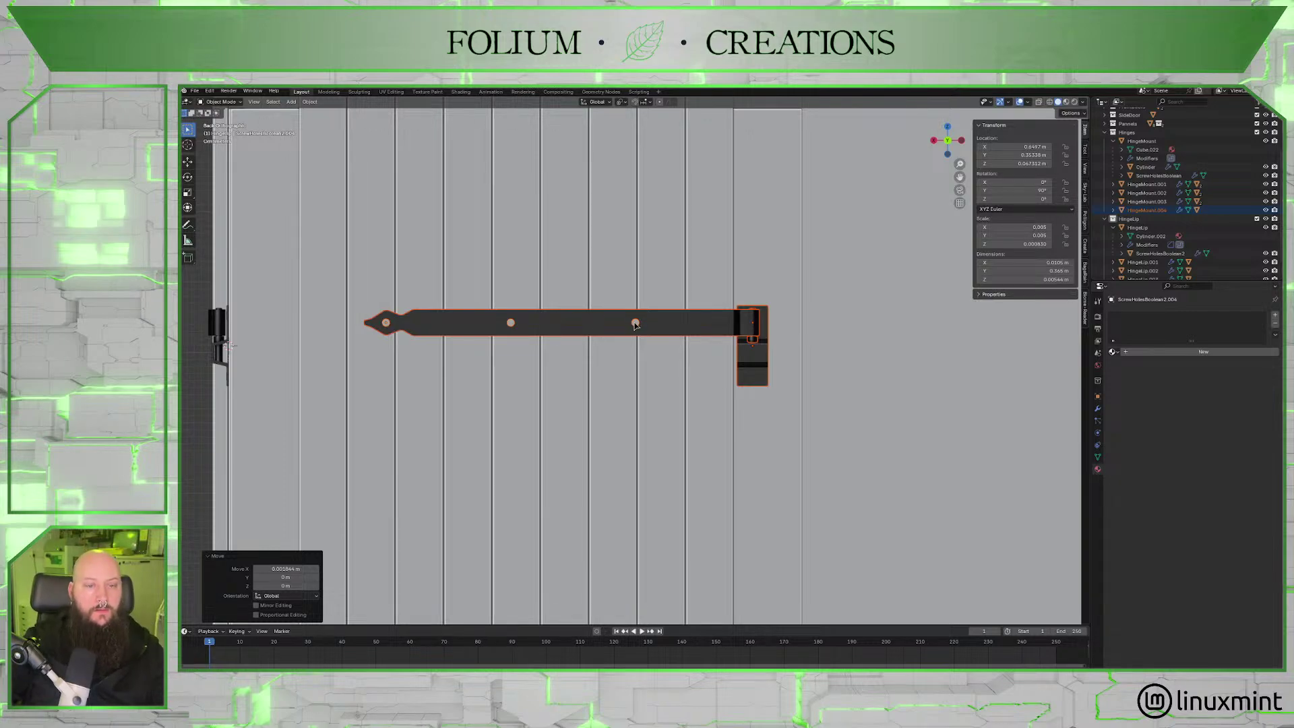
{"action": "scroll", "coordinate": [635, 325], "scroll_direction": "down", "scroll_amount": 6}
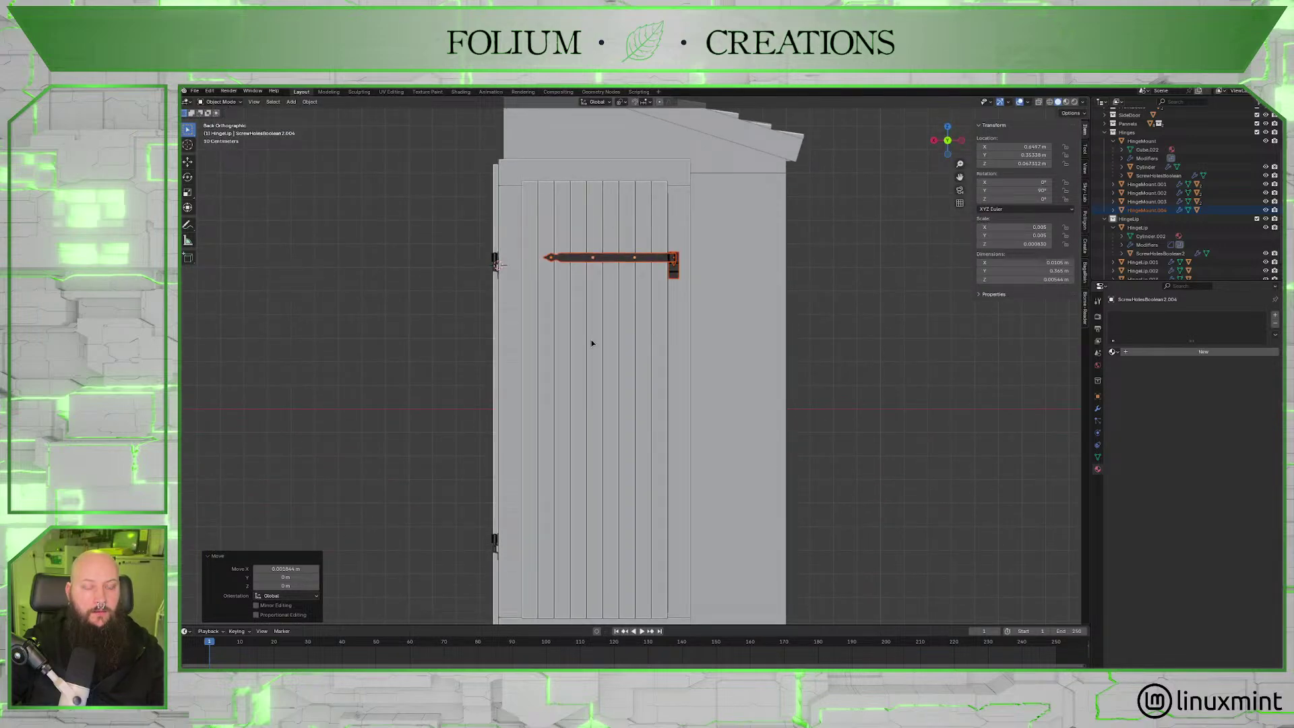
{"action": "middle_click_drag", "start_coordinate": [591, 343], "coordinate": [685, 278]}
{"action": "scroll", "coordinate": [636, 291], "scroll_direction": "down", "scroll_amount": 6}
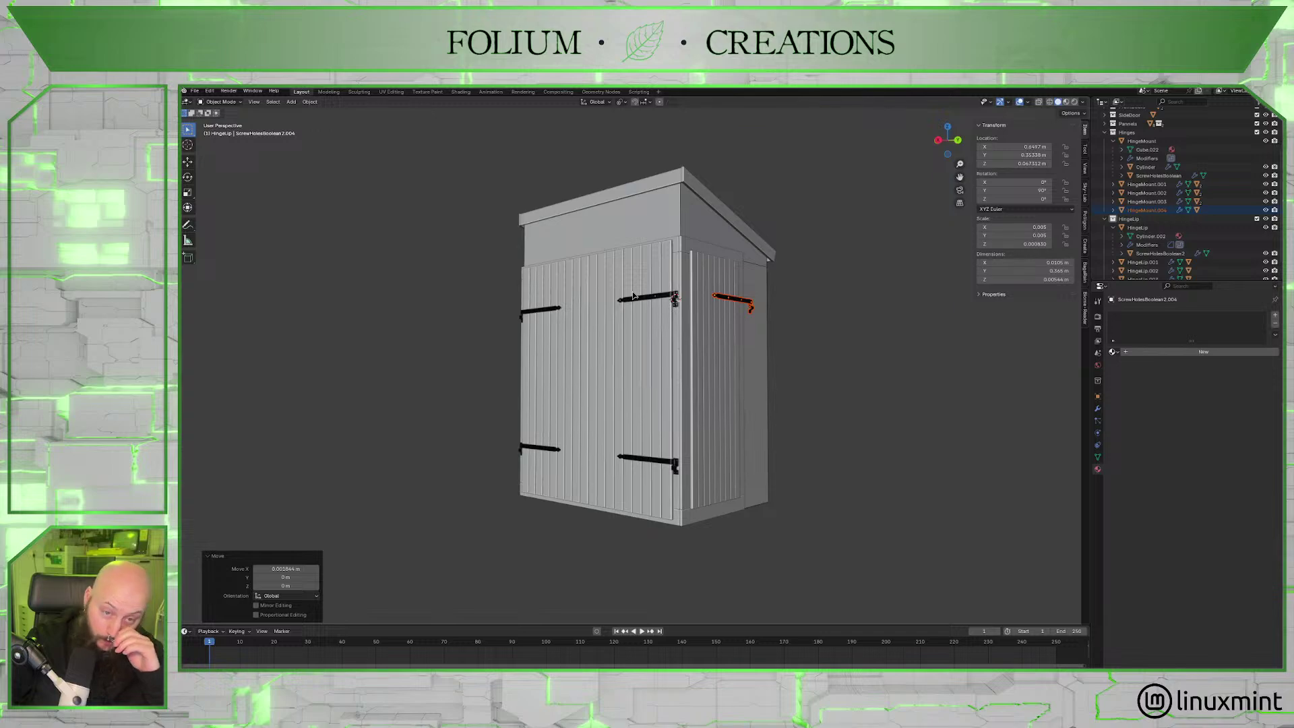
{"action": "mouse_move", "coordinate": [634, 295]}
{"action": "middle_mouse_down"}
{"action": "mouse_move", "coordinate": [620, 289]}
{"action": "mouse_move", "coordinate": [631, 278]}
{"action": "middle_mouse_up"}
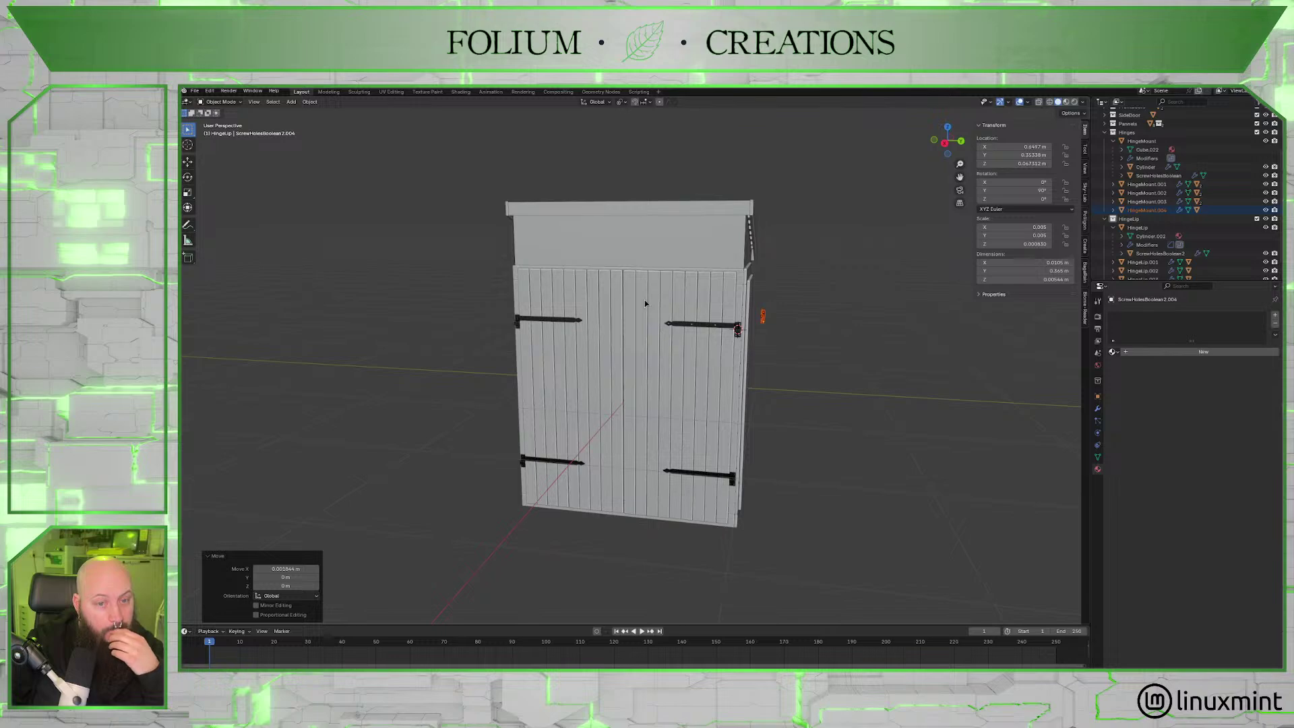
{"action": "middle_click_drag", "start_coordinate": [673, 309], "coordinate": [782, 337]}
{"action": "scroll", "coordinate": [809, 341], "scroll_direction": "up", "scroll_amount": 5}
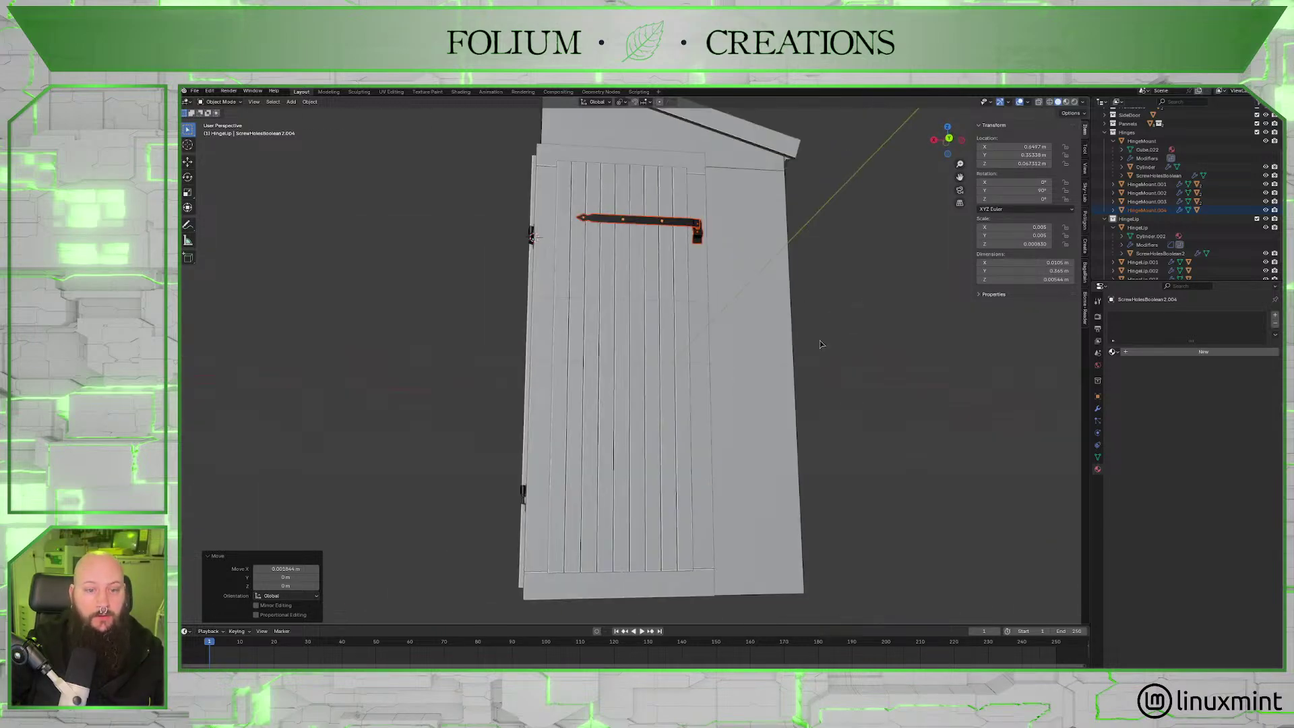
{"action": "scroll", "coordinate": [821, 345], "scroll_direction": "down", "scroll_amount": 1}
{"action": "scroll", "coordinate": [826, 385], "scroll_direction": "up", "scroll_amount": 3}
{"action": "scroll", "coordinate": [827, 368], "scroll_direction": "down", "scroll_amount": 1}
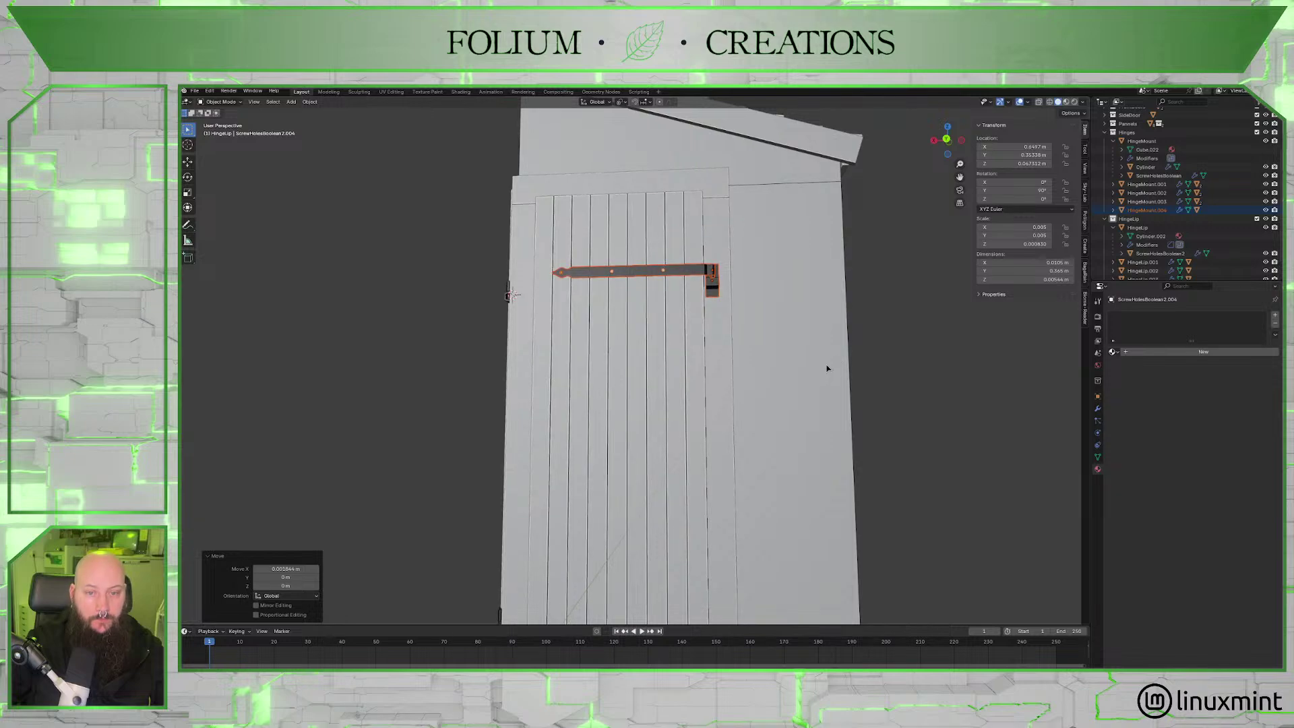
In the back view, duplicate the side-door hinge about 1.2 m down the Z axis, level with the lower front-door hinges, and deselect it.
{"action": "left_click", "coordinate": [947, 140]}
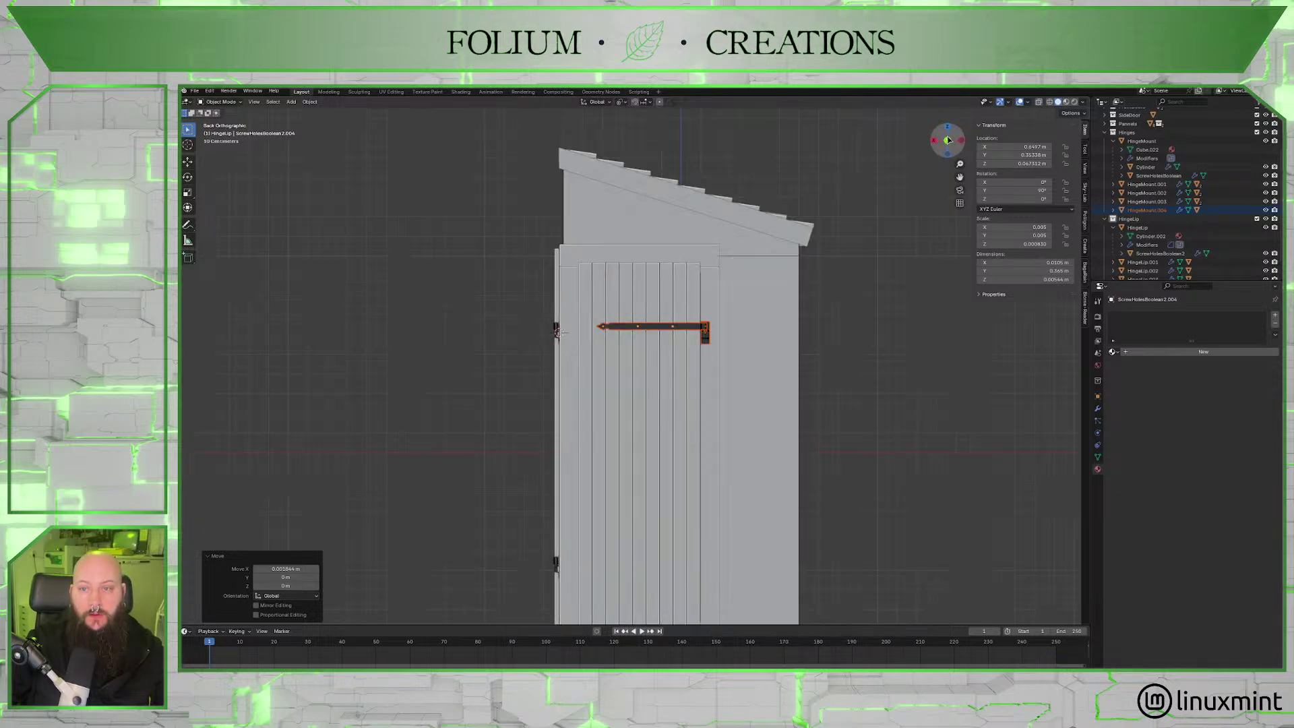
{"action": "key", "text": "shift+d"}
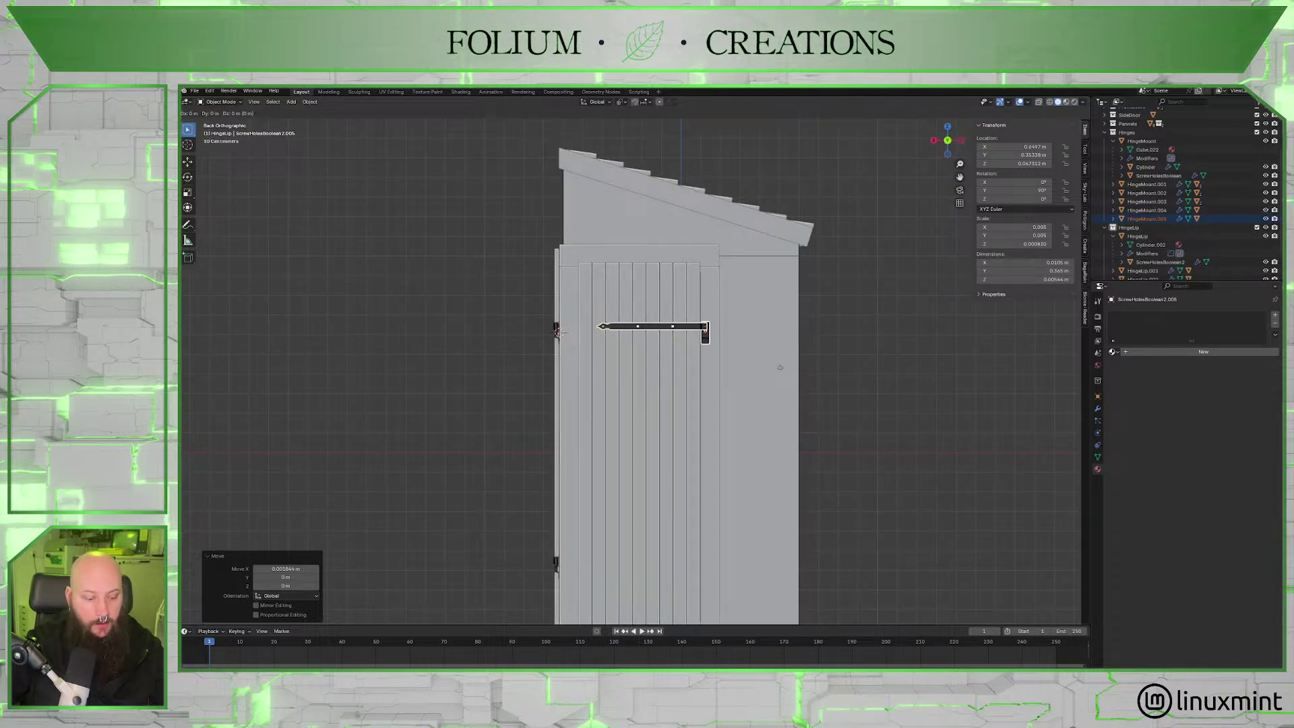
{"action": "key", "text": "z"}
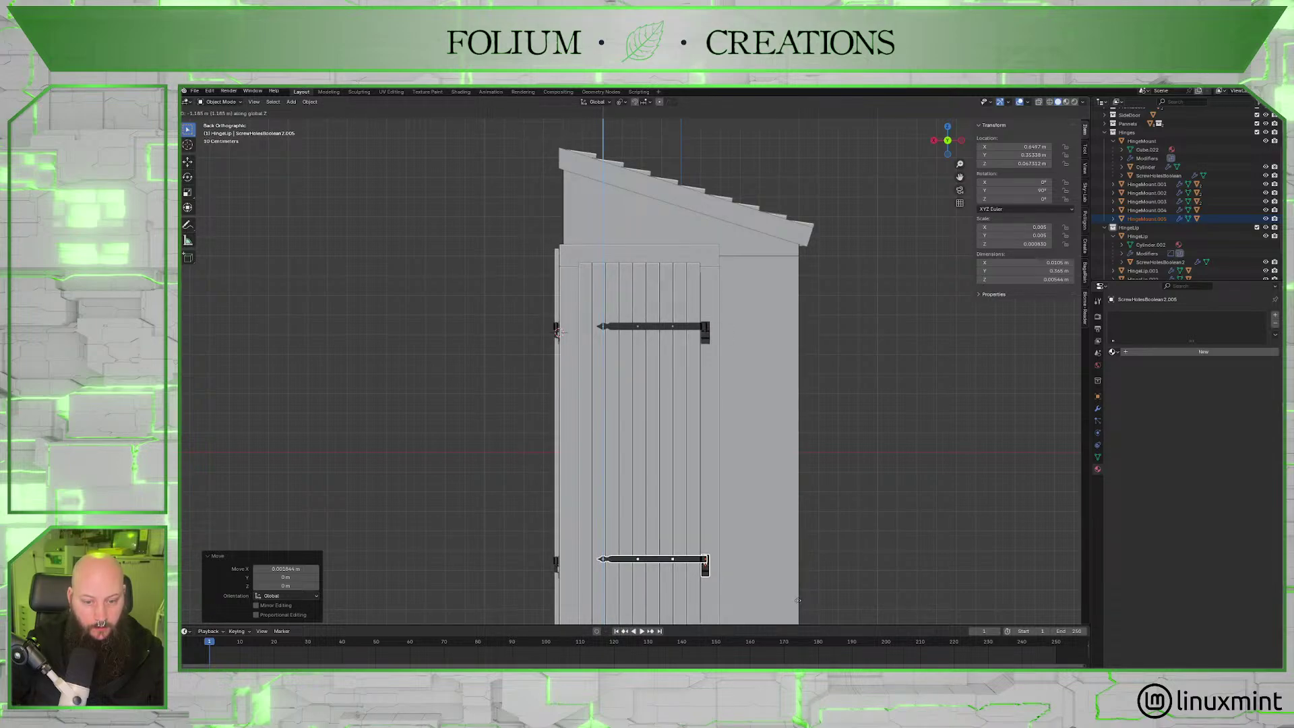
{"action": "left_click", "coordinate": [800, 605]}
{"action": "left_click", "coordinate": [881, 499]}
Snap the 3D cursor to the centre of the cabinet body's plain rear wall face, using the face selected in Edit Mode.
{"action": "middle_click_drag", "start_coordinate": [881, 499], "coordinate": [776, 519]}
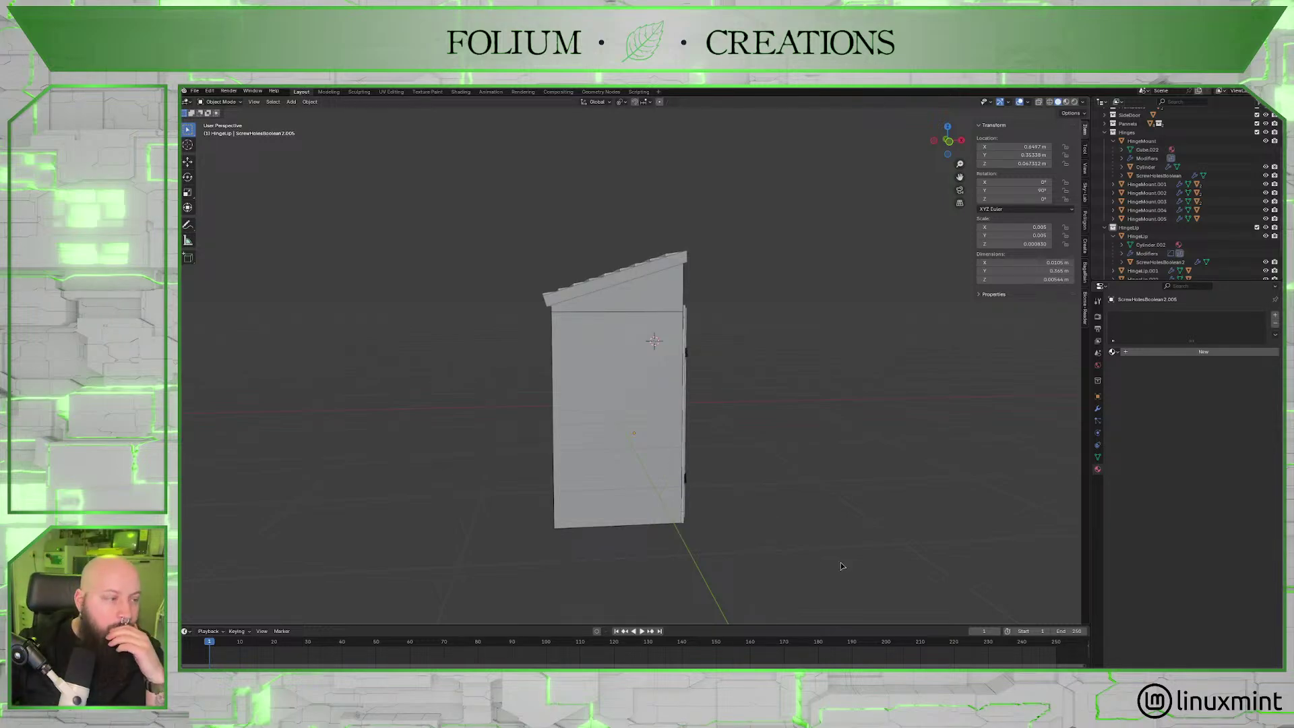
{"action": "middle_click_drag", "start_coordinate": [842, 566], "coordinate": [772, 511]}
{"action": "left_click", "coordinate": [643, 447]}
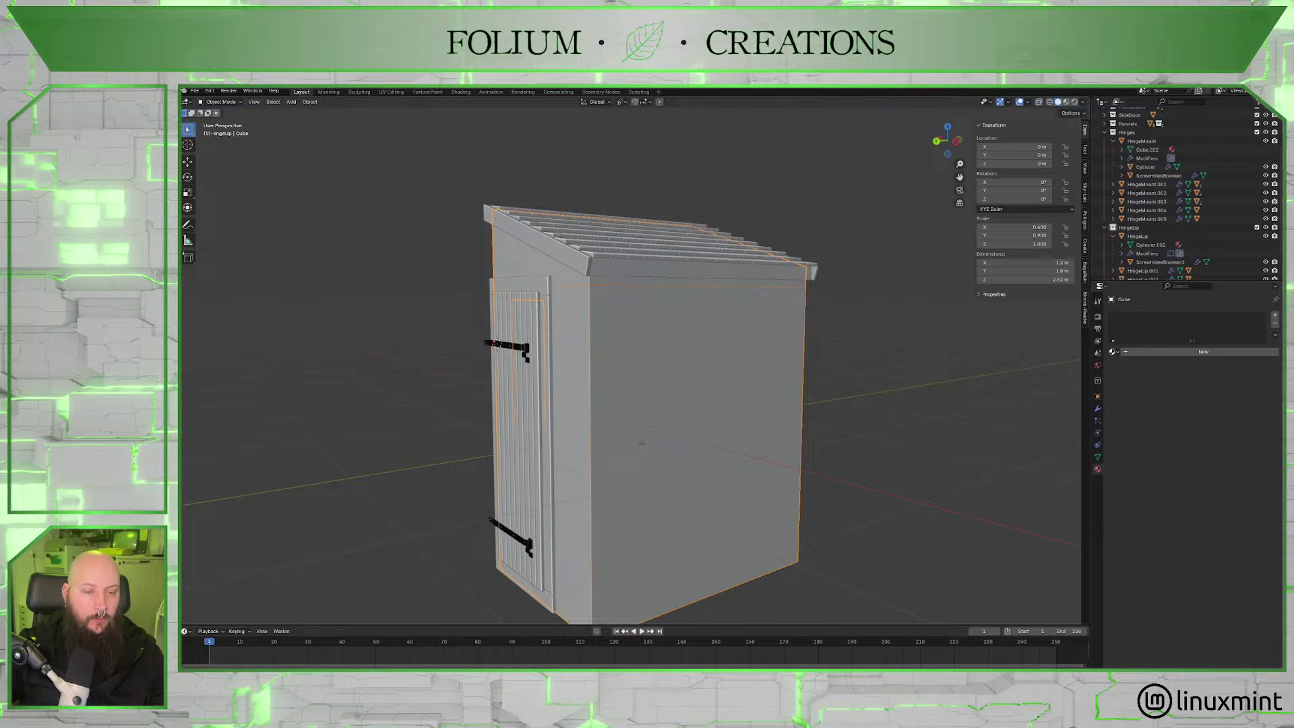
{"action": "key", "text": "Tab"}
{"action": "left_click", "coordinate": [643, 416]}
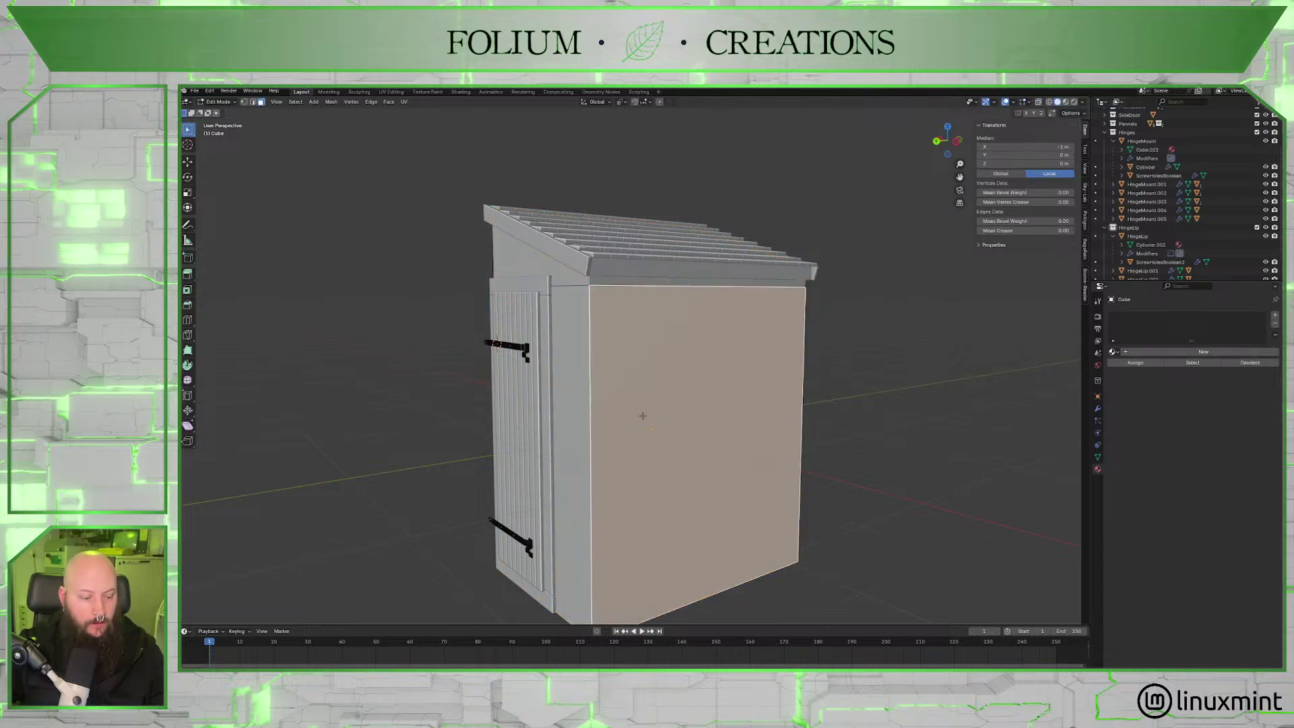
{"action": "key", "text": "shift+s"}
{"action": "left_click", "coordinate": [640, 465]}
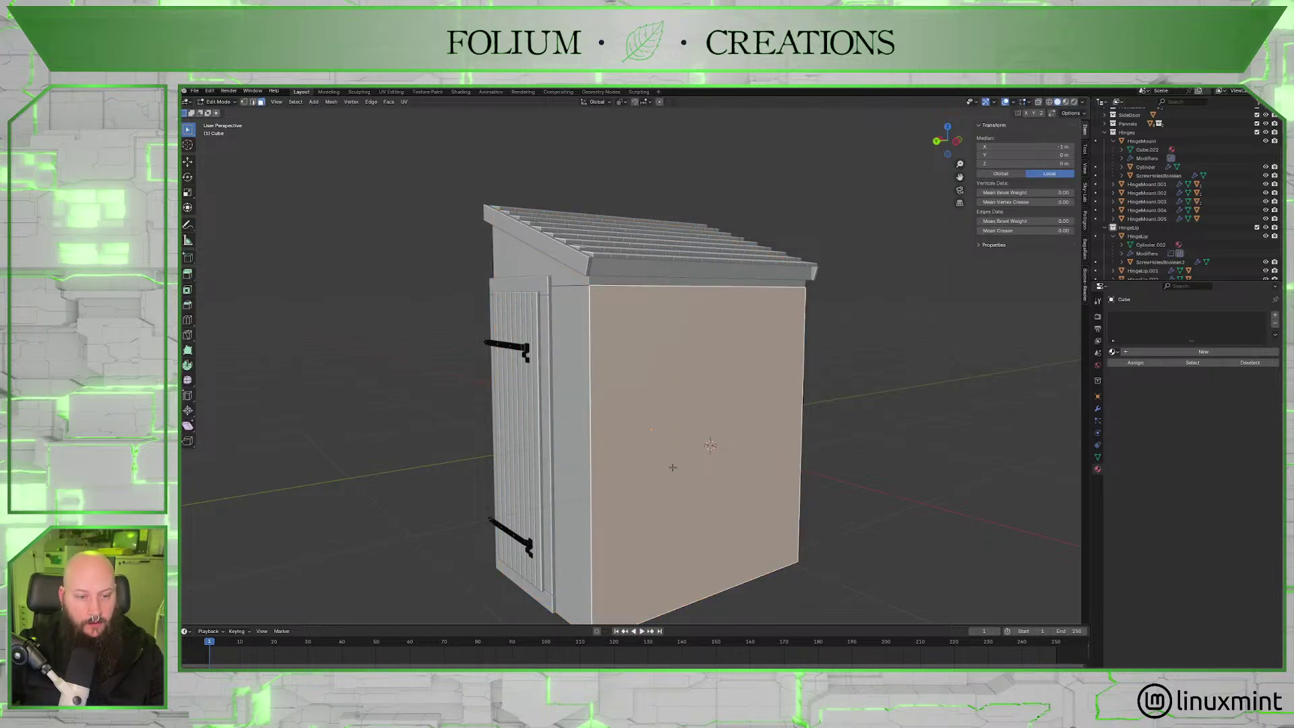
{"action": "key", "text": "Tab"}
Add a cube at the 3D cursor on the rear wall and scale it uniformly to about 0.047.
{"action": "middle_click_drag", "start_coordinate": [674, 468], "coordinate": [795, 467]}
{"action": "key", "text": "shift+a"}
{"action": "mouse_move", "coordinate": [796, 467]}
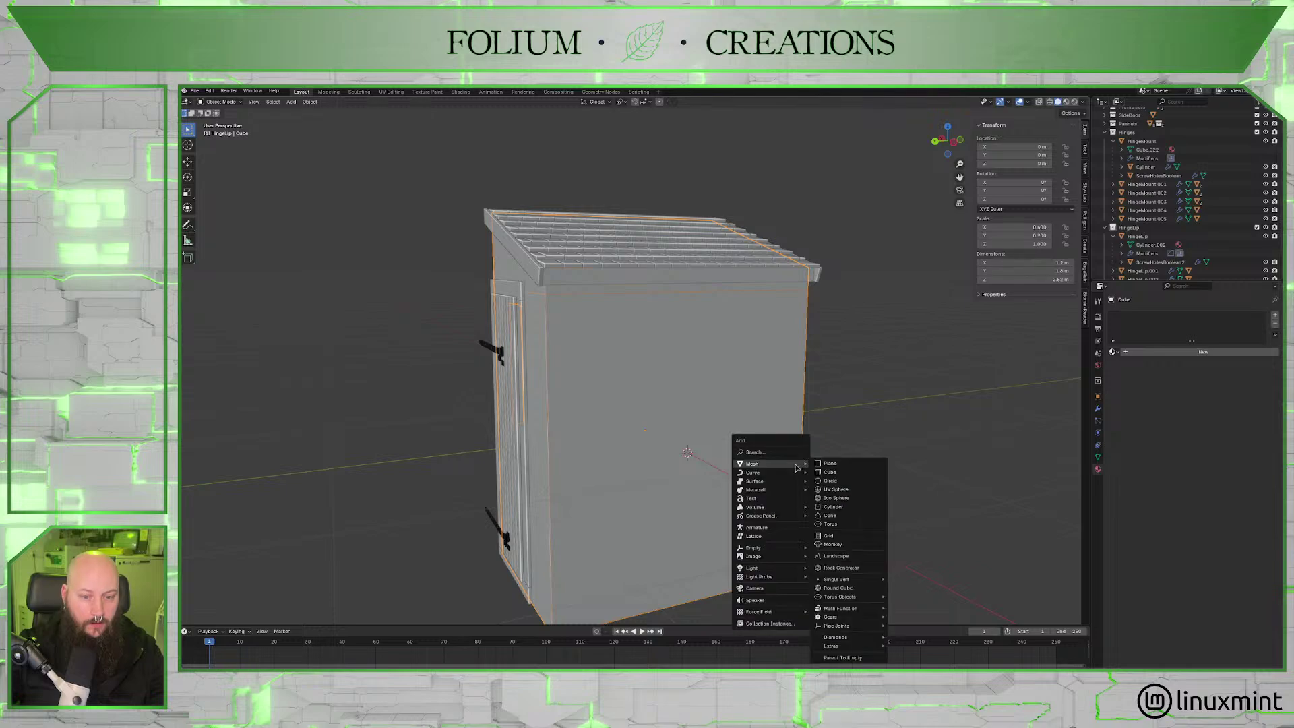
{"action": "left_click", "coordinate": [853, 475]}
{"action": "middle_click_drag", "start_coordinate": [839, 508], "coordinate": [937, 510]}
{"action": "key", "text": "s"}
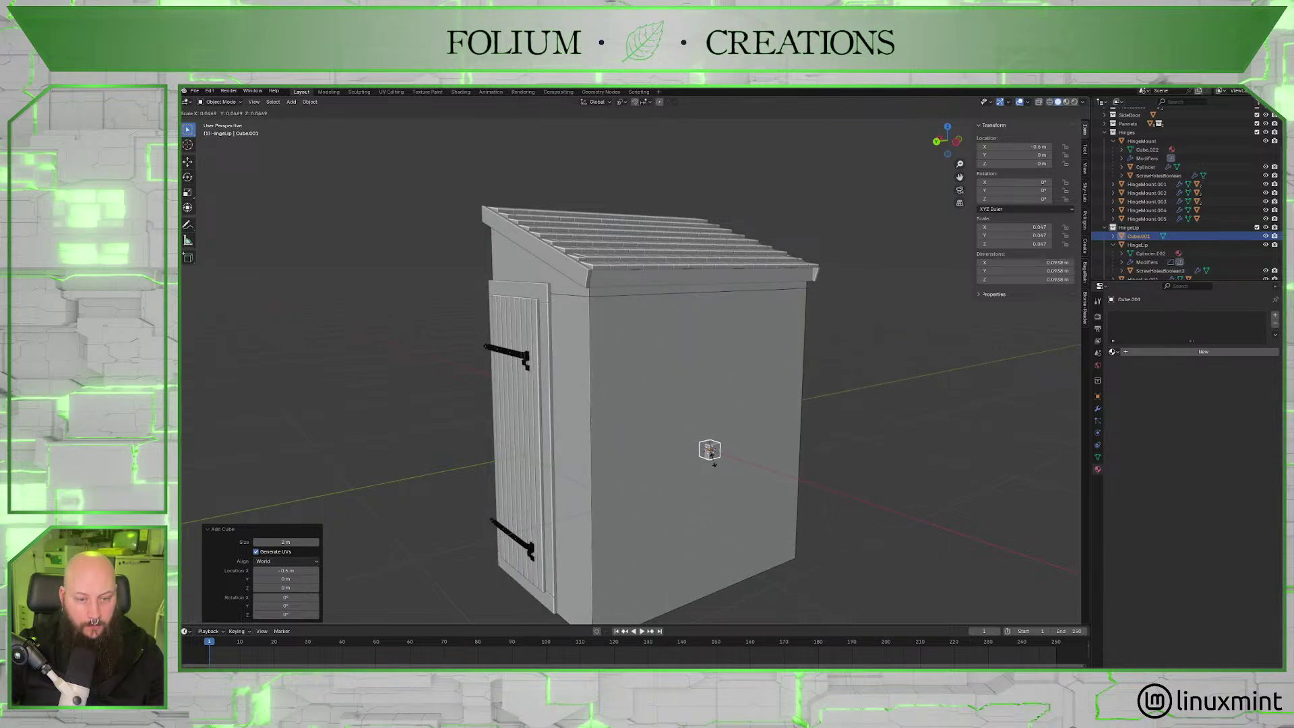
{"action": "left_click", "coordinate": [714, 463]}
Move the small cube out of the hinge collection to the Scene Collection root and create a new collection named WallPanels.
{"action": "scroll", "coordinate": [737, 477], "scroll_direction": "up", "scroll_amount": 8}
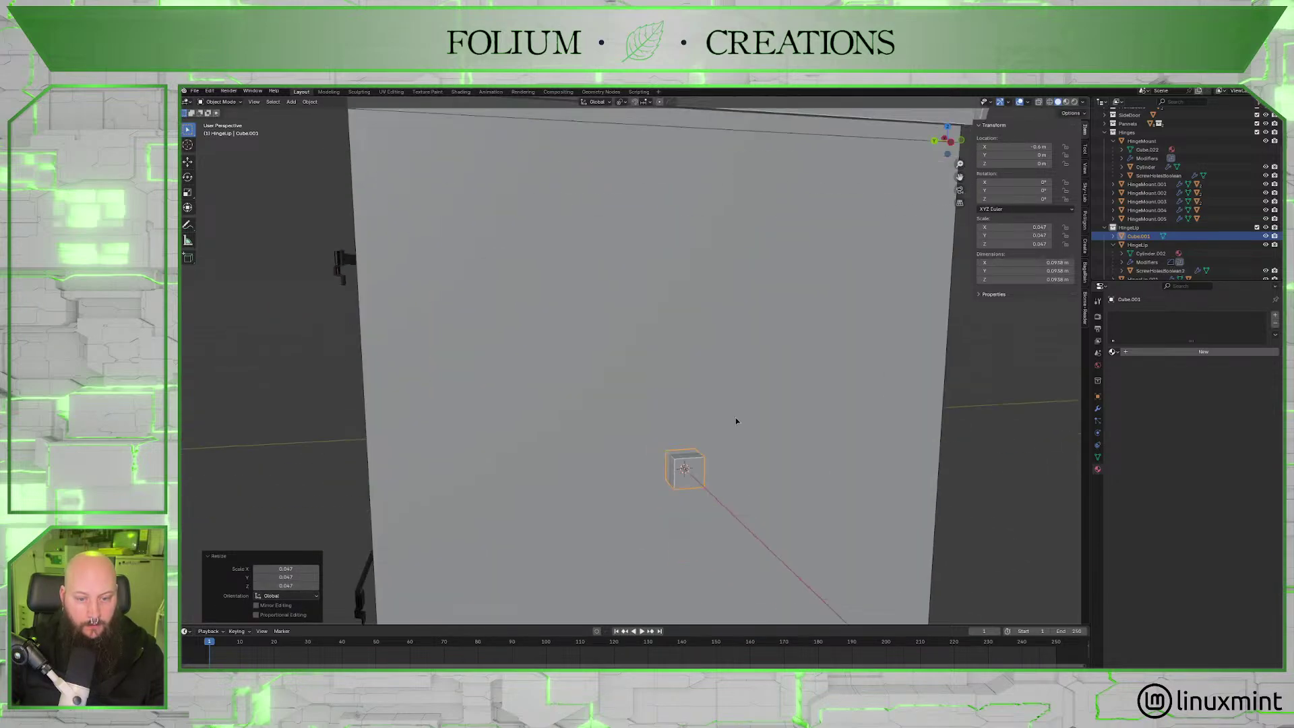
{"action": "middle_click_drag", "start_coordinate": [736, 421], "coordinate": [765, 430]}
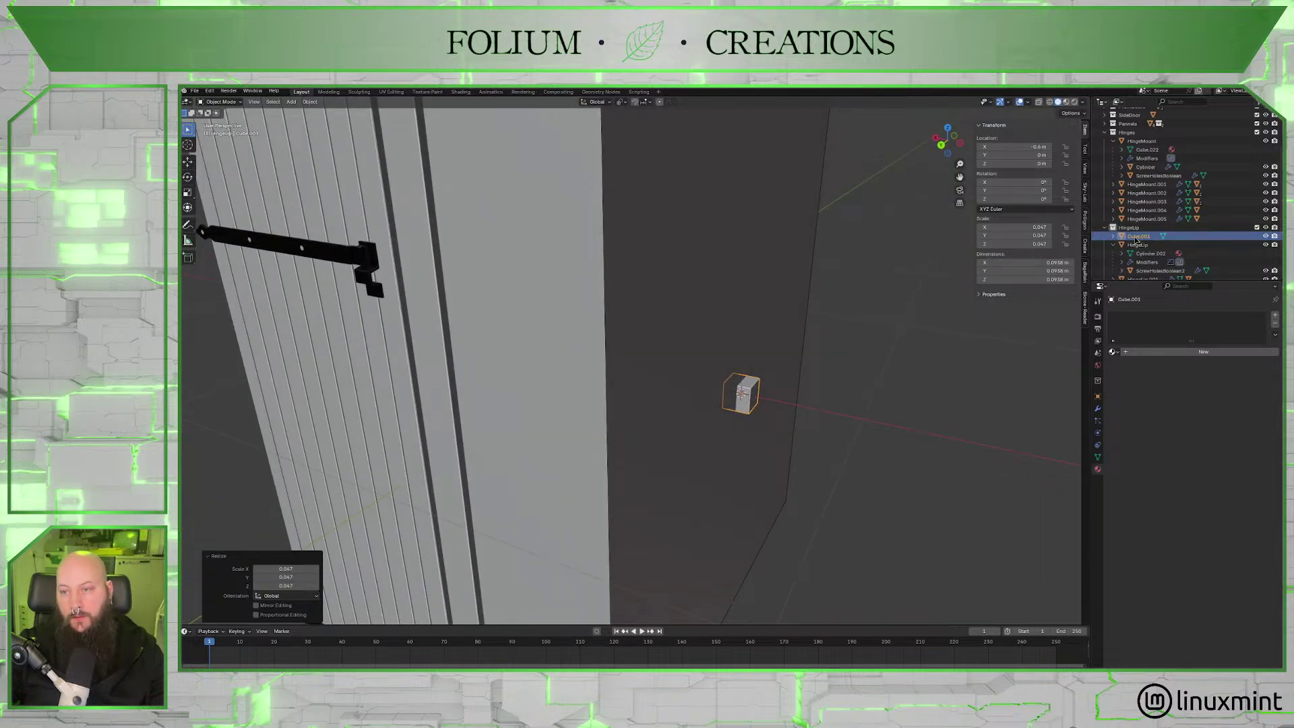
{"action": "left_click_drag", "start_coordinate": [1136, 240], "coordinate": [1128, 118]}
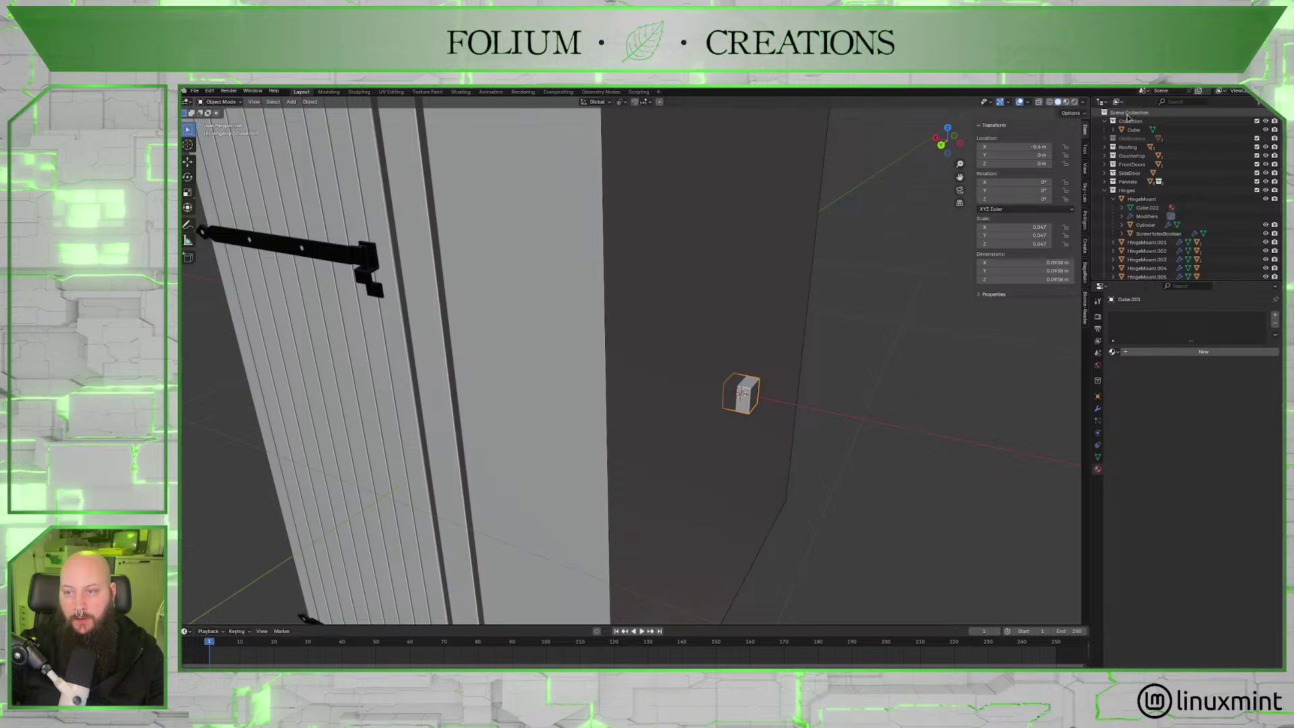
{"action": "left_click", "coordinate": [1104, 191]}
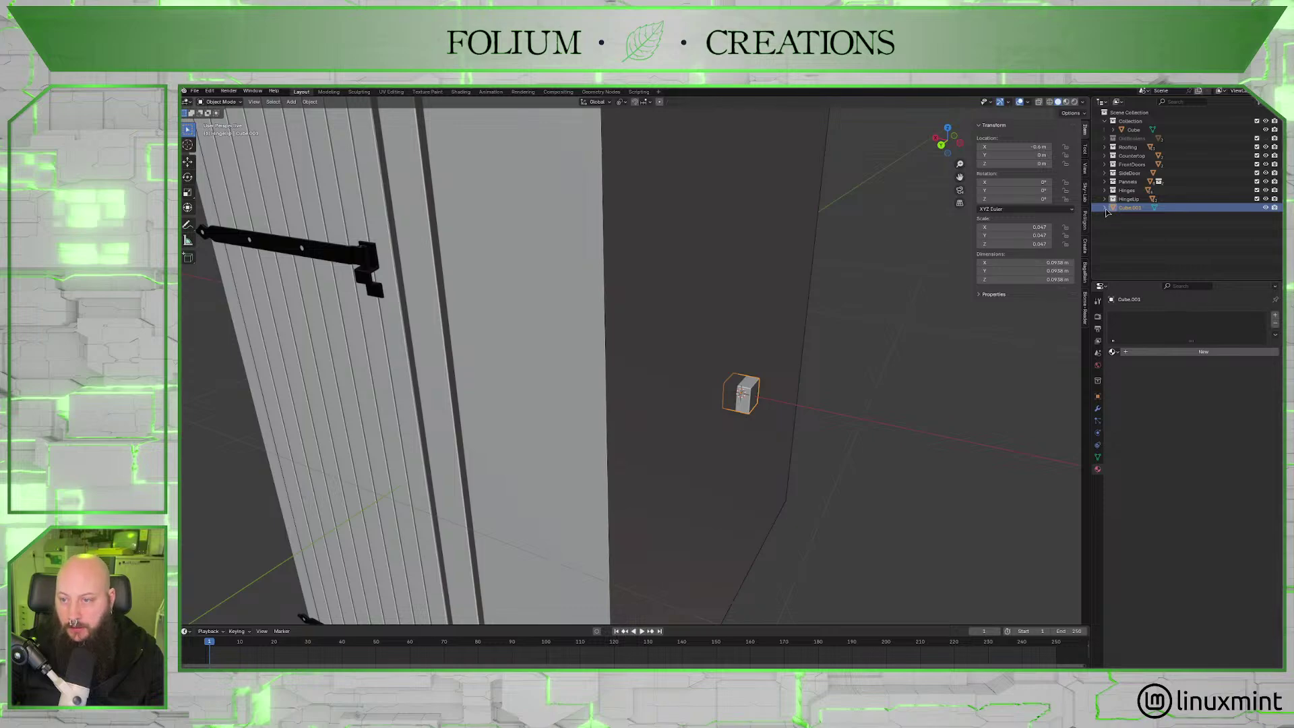
{"action": "key", "text": "c"}
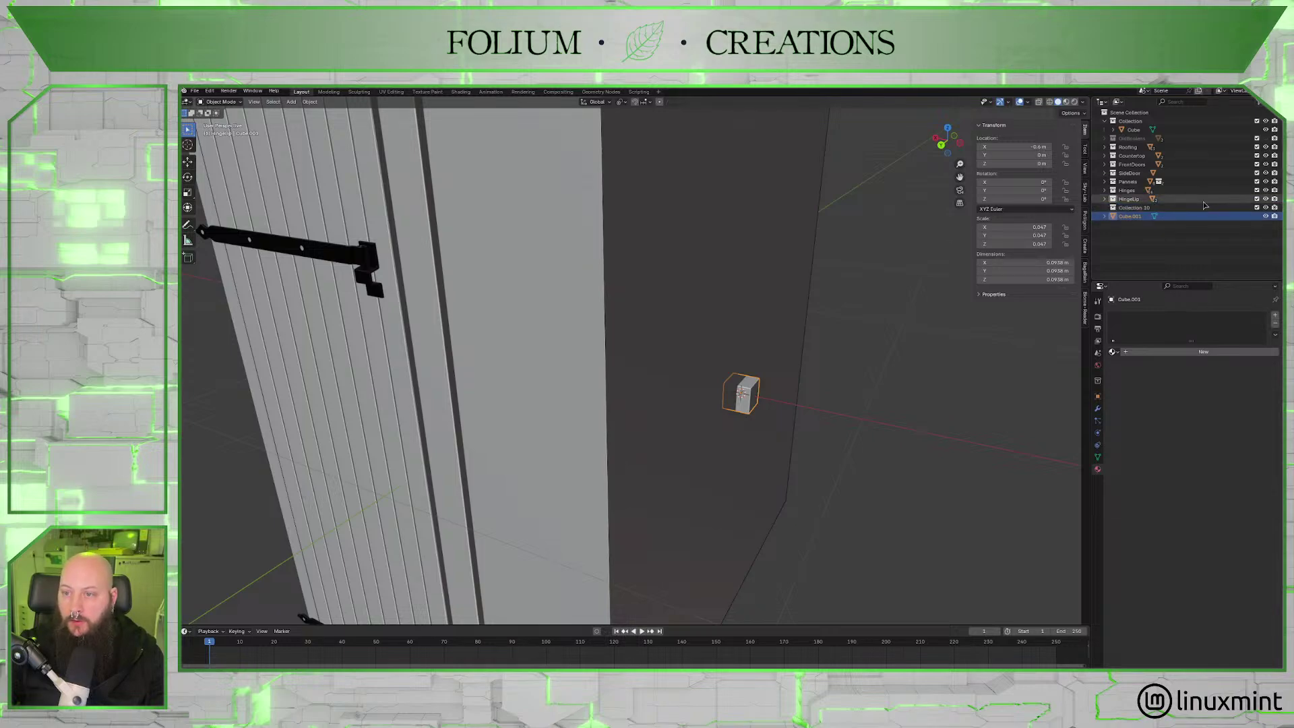
{"action": "double_click", "coordinate": [1135, 207]}
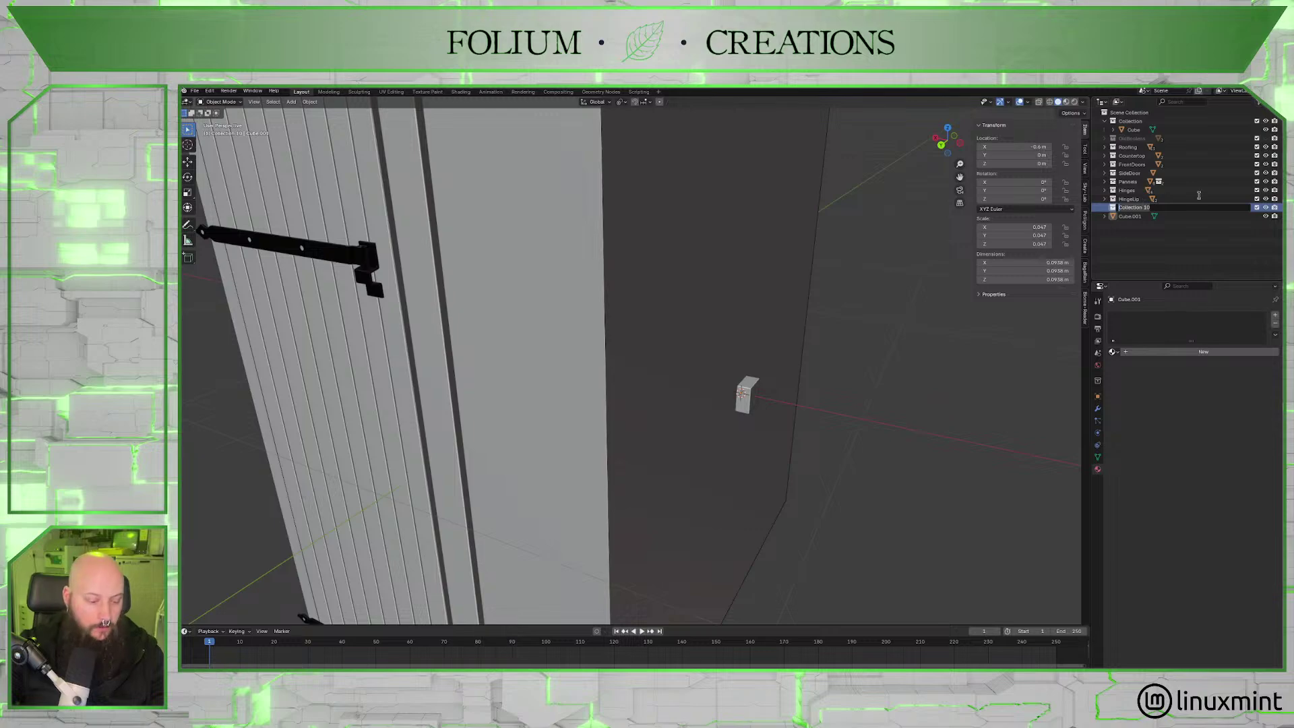
{"action": "type", "text": "Wa"}
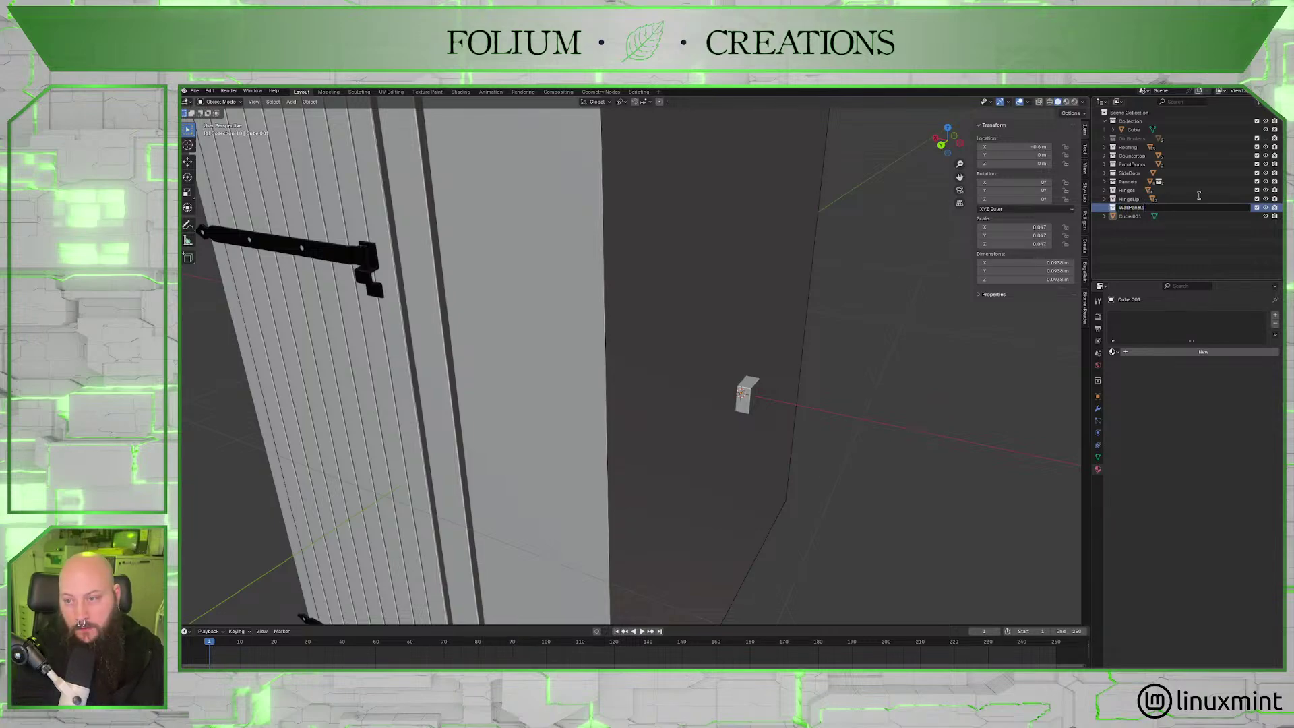
{"action": "type", "text": "llPanels"}
{"action": "key", "text": "Return"}
Rename the small cube Plane, place it in WallPanels, and nest that collection beside FrontFrame and SideFrame in their parent collection.
{"action": "double_click", "coordinate": [1125, 216]}
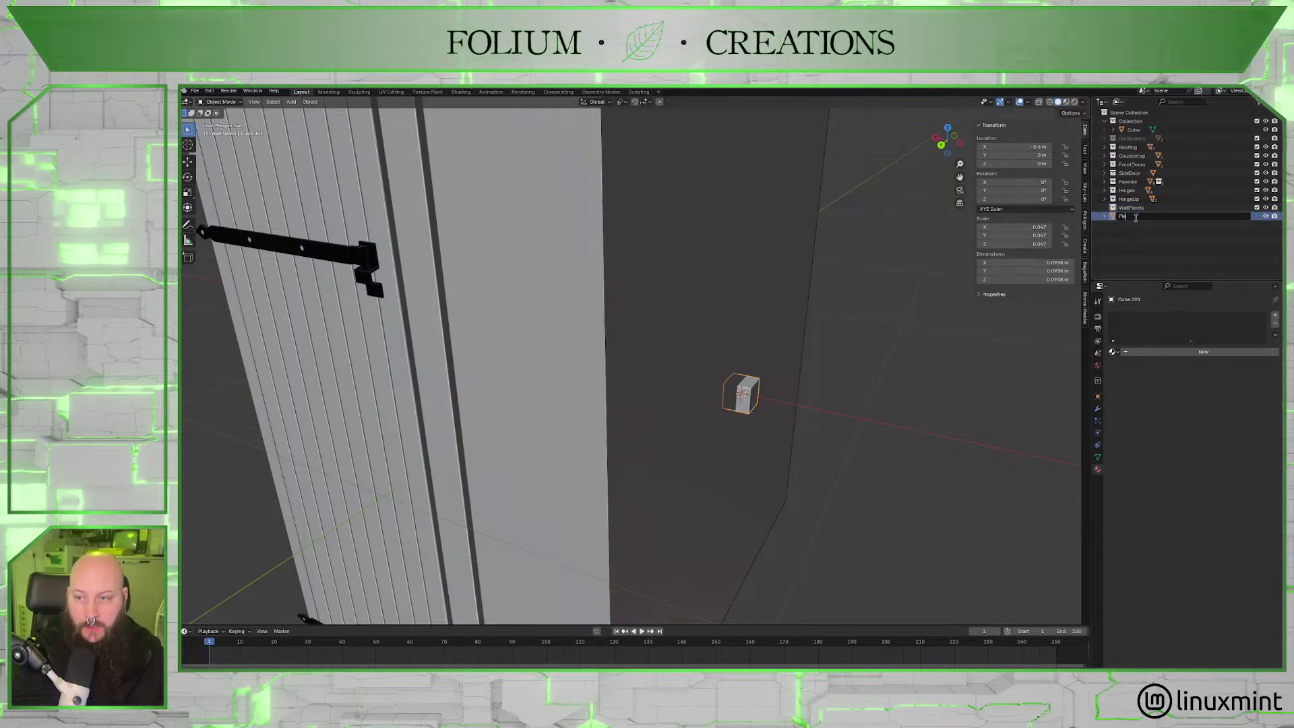
{"action": "key", "text": "Return"}
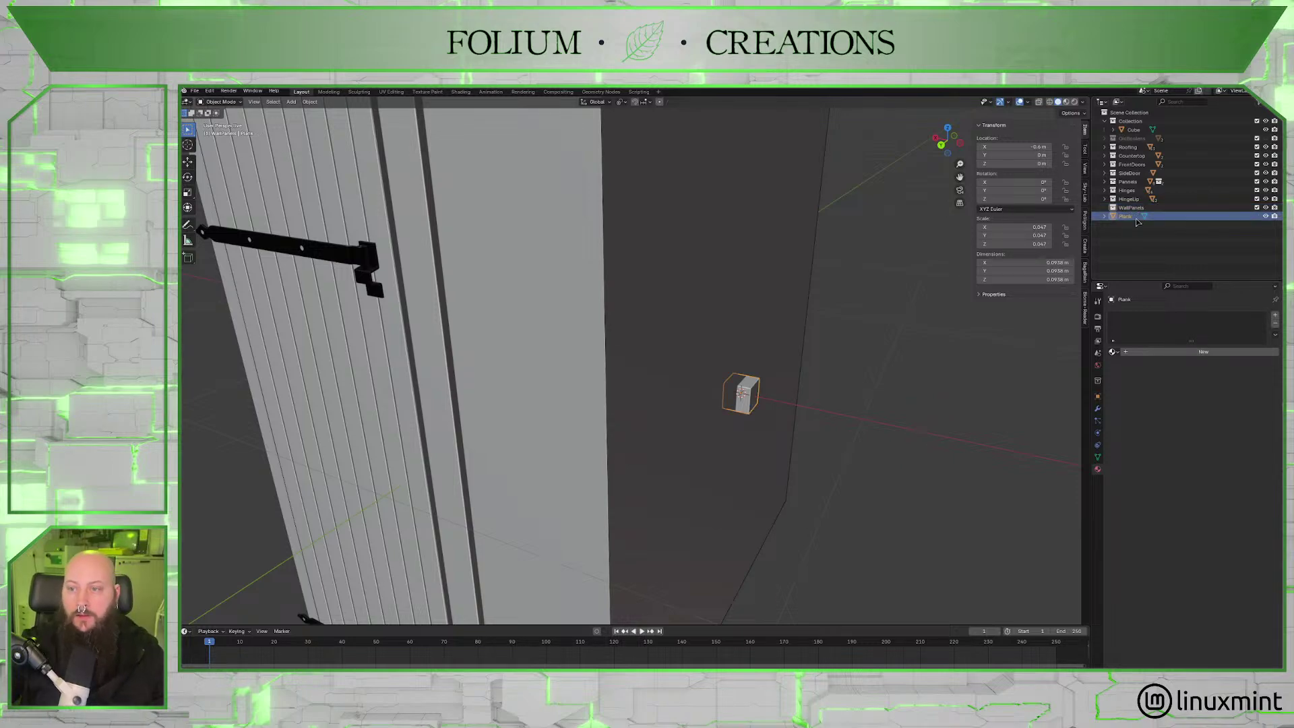
{"action": "left_click_drag", "start_coordinate": [1127, 217], "coordinate": [1136, 190]}
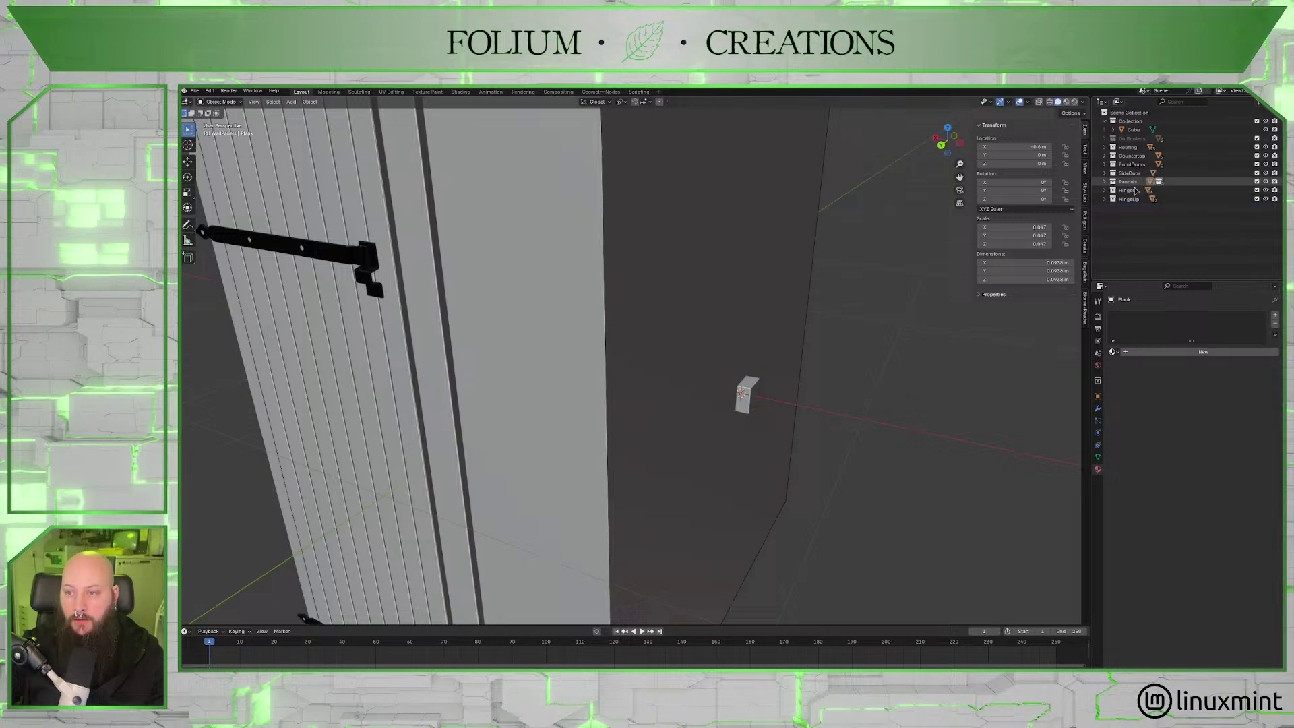
{"action": "left_click", "coordinate": [1104, 182]}
{"action": "left_click", "coordinate": [1113, 191]}
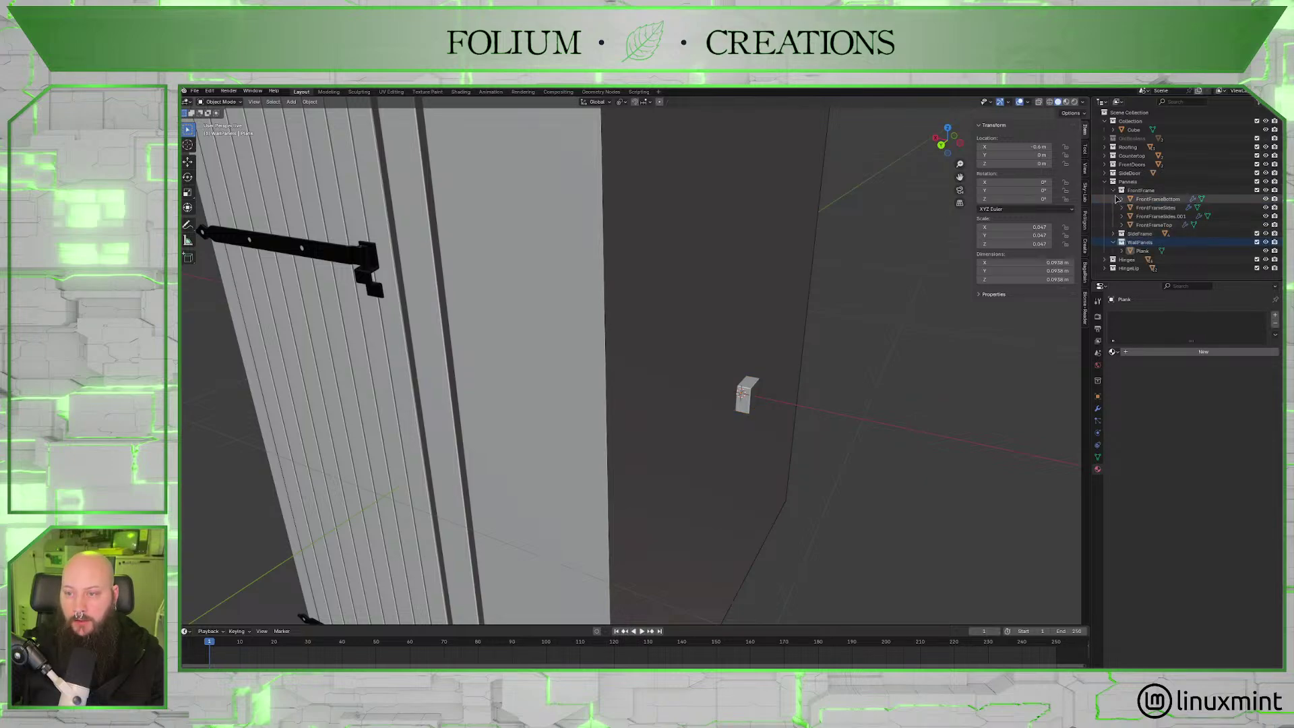
{"action": "left_click", "coordinate": [1113, 191]}
{"action": "left_click", "coordinate": [1139, 208]}
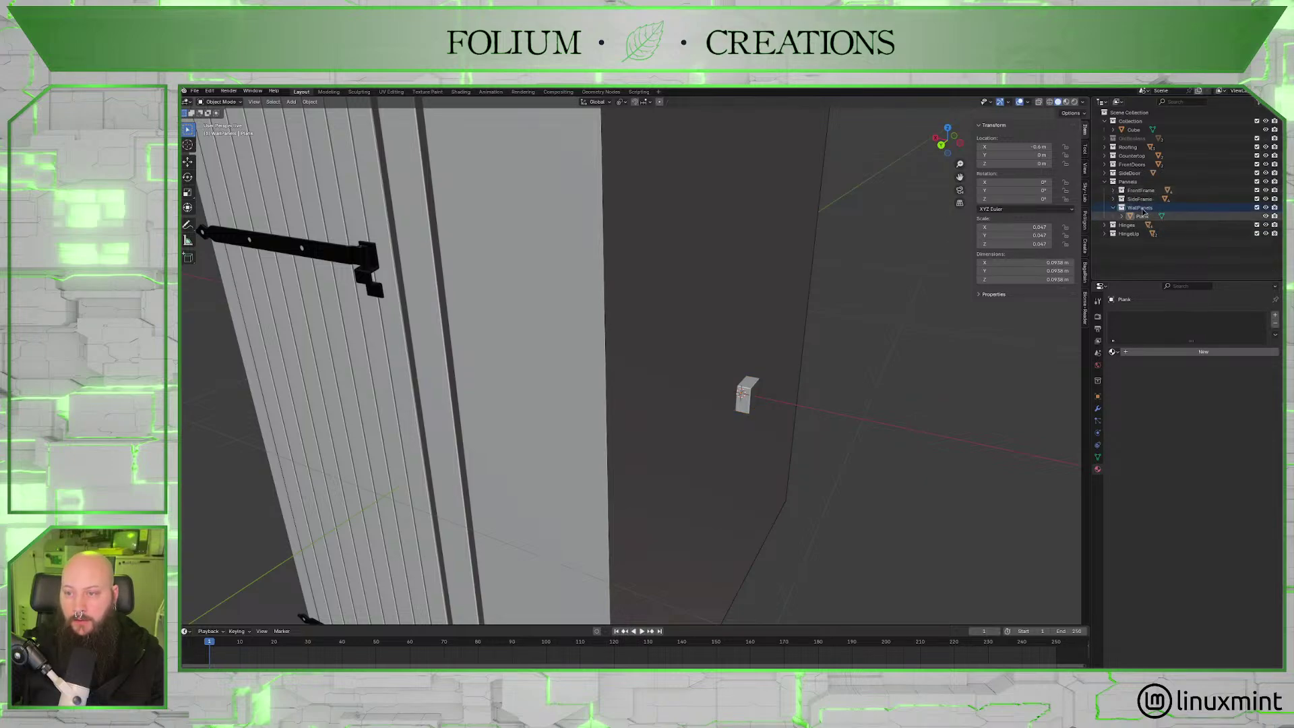
Flatten the small cube on the rear wall along X into a thin plank, down to an X scale of about 0.007.
{"action": "left_click", "coordinate": [752, 399]}
{"action": "scroll", "coordinate": [829, 448], "scroll_direction": "up", "scroll_amount": 3}
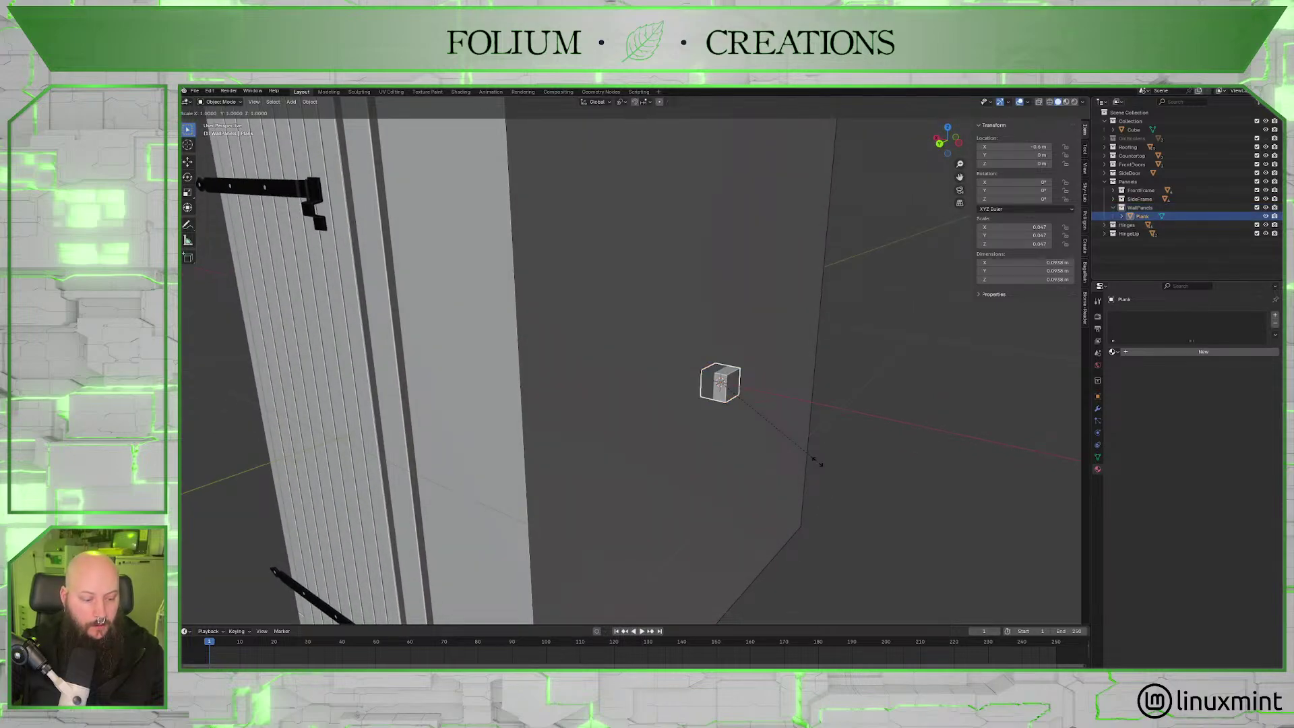
{"action": "key", "text": "x"}
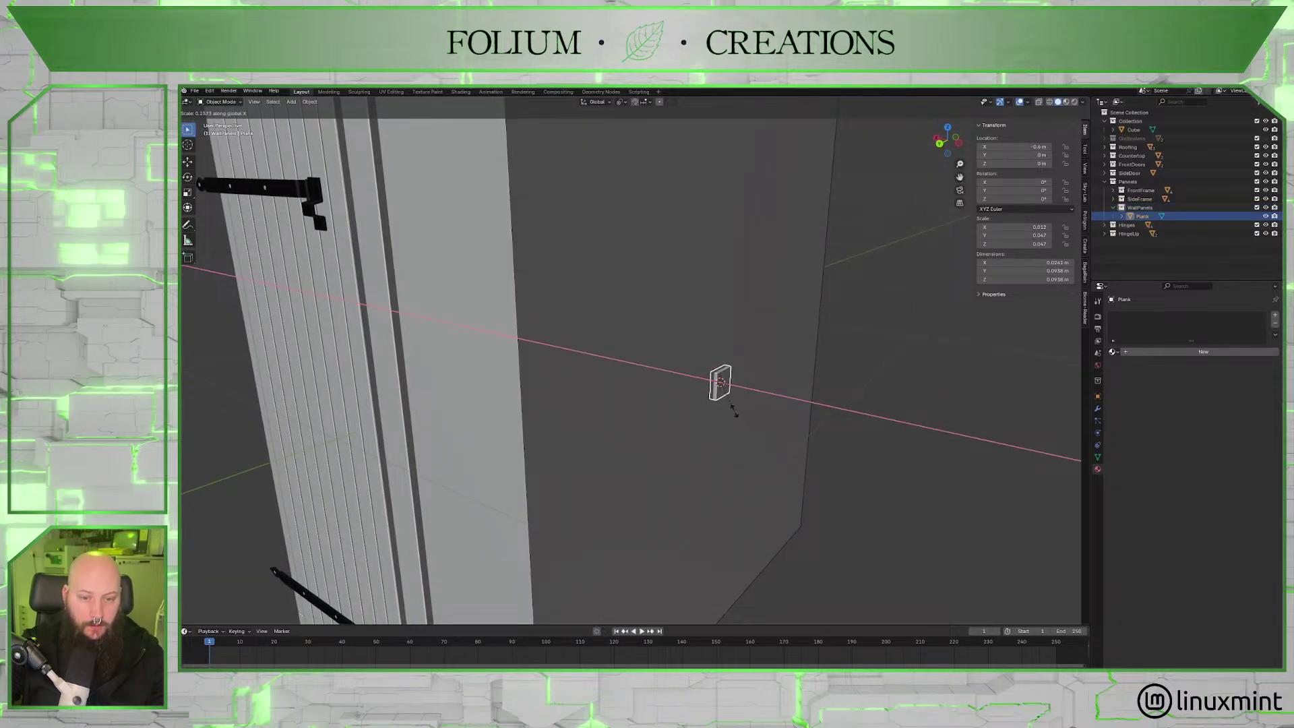
{"action": "middle_click_drag", "start_coordinate": [745, 414], "coordinate": [784, 471]}
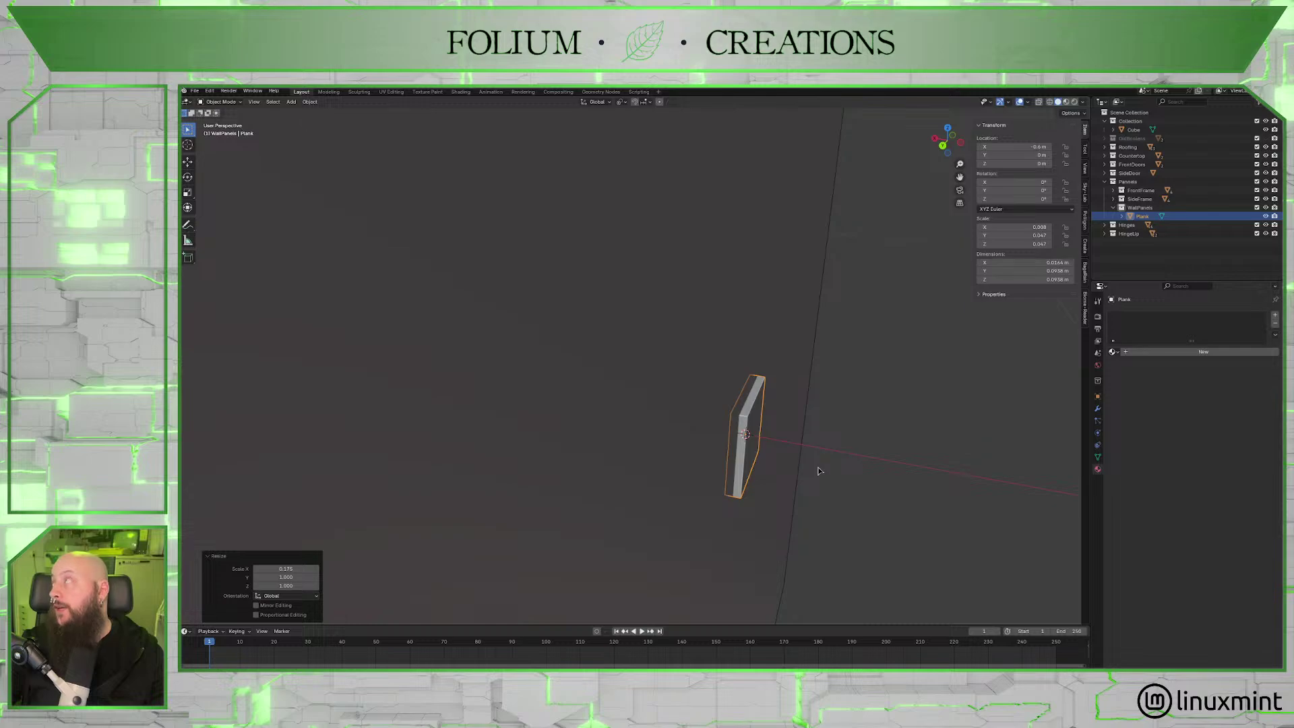
{"action": "key", "text": "s"}
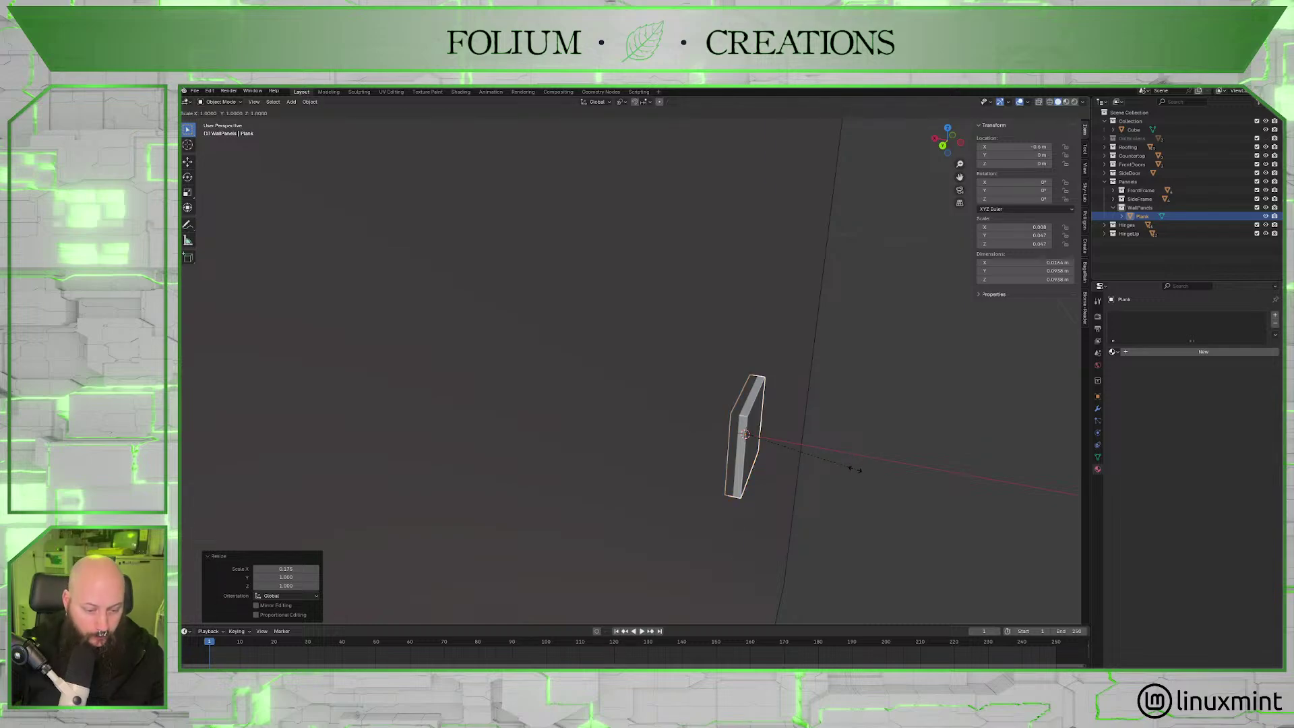
{"action": "key", "text": "z"}
{"action": "key", "text": "y"}
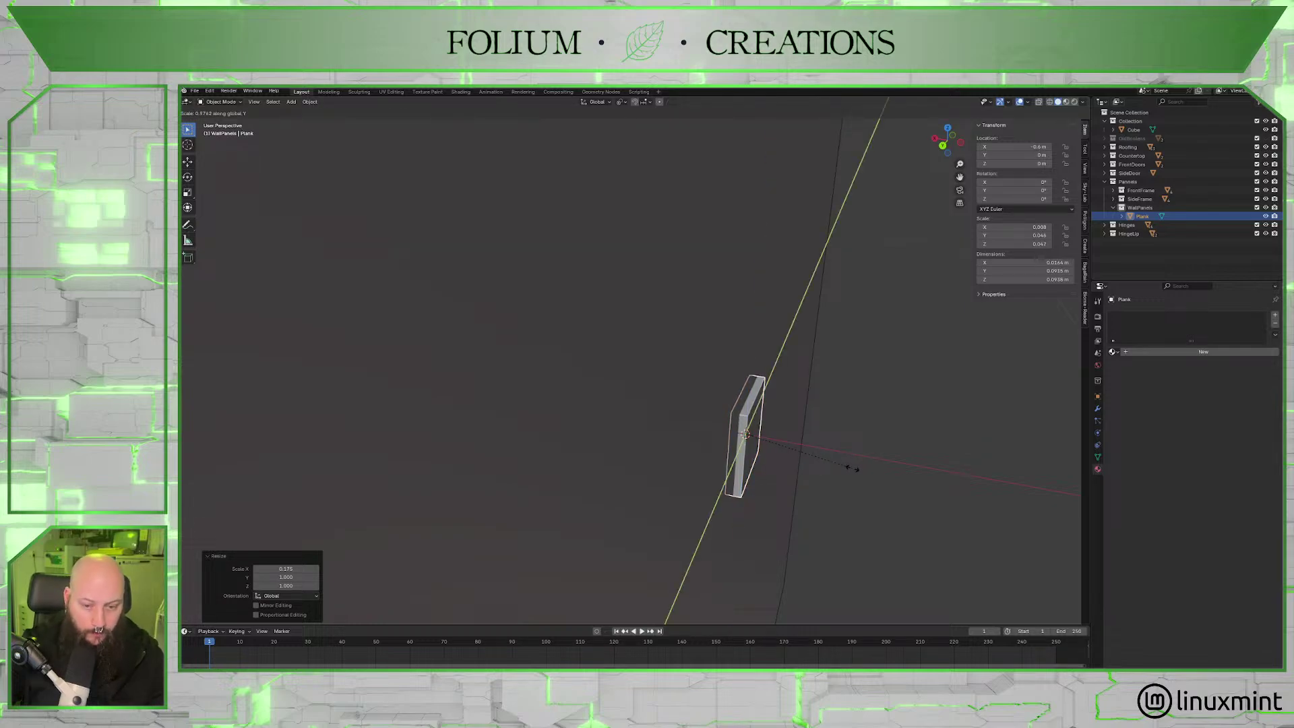
{"action": "key", "text": "x"}
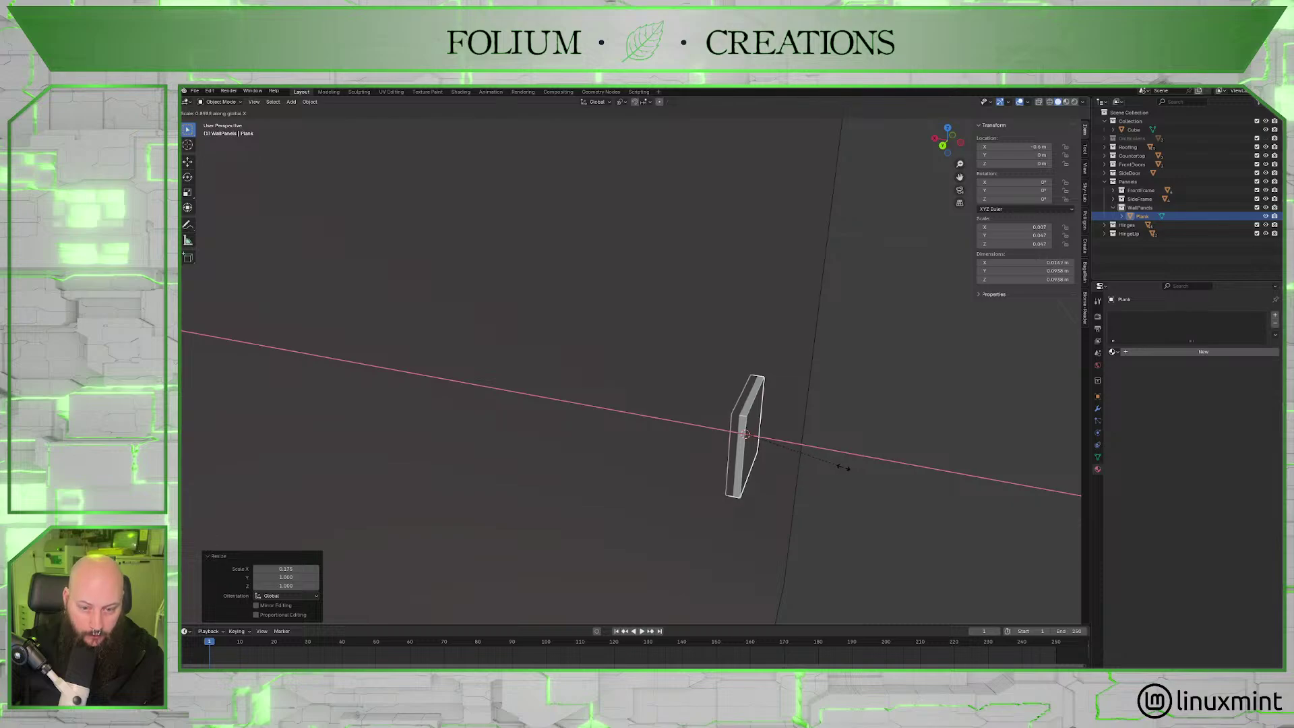
{"action": "left_click", "coordinate": [842, 472]}
{"action": "scroll", "coordinate": [800, 475], "scroll_direction": "up", "scroll_amount": 3}
{"action": "mouse_move", "coordinate": [800, 474]}
{"action": "middle_mouse_down"}
{"action": "mouse_move", "coordinate": [714, 439]}
{"action": "mouse_move", "coordinate": [786, 433]}
{"action": "mouse_move", "coordinate": [737, 468]}
{"action": "mouse_move", "coordinate": [791, 463]}
{"action": "middle_mouse_up"}
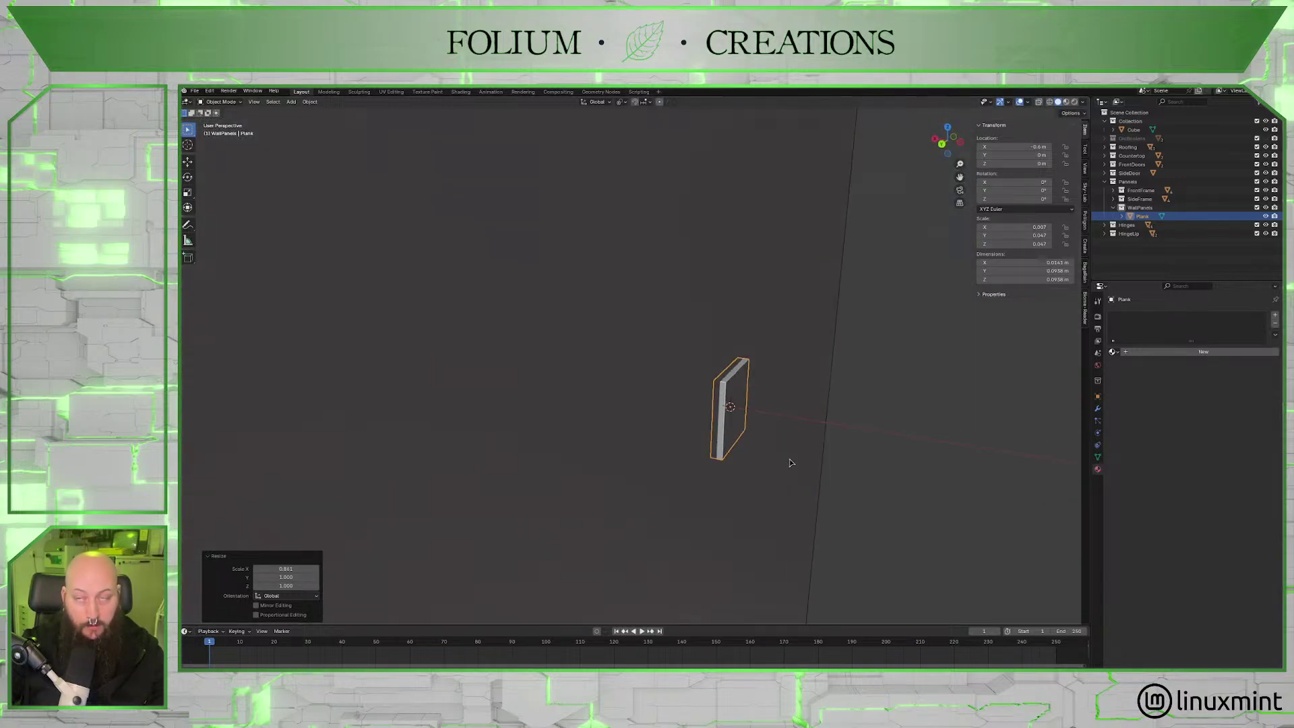
Move the thin plank about 0.006 m outward from the rear wall along X.
{"action": "key", "text": "g"}
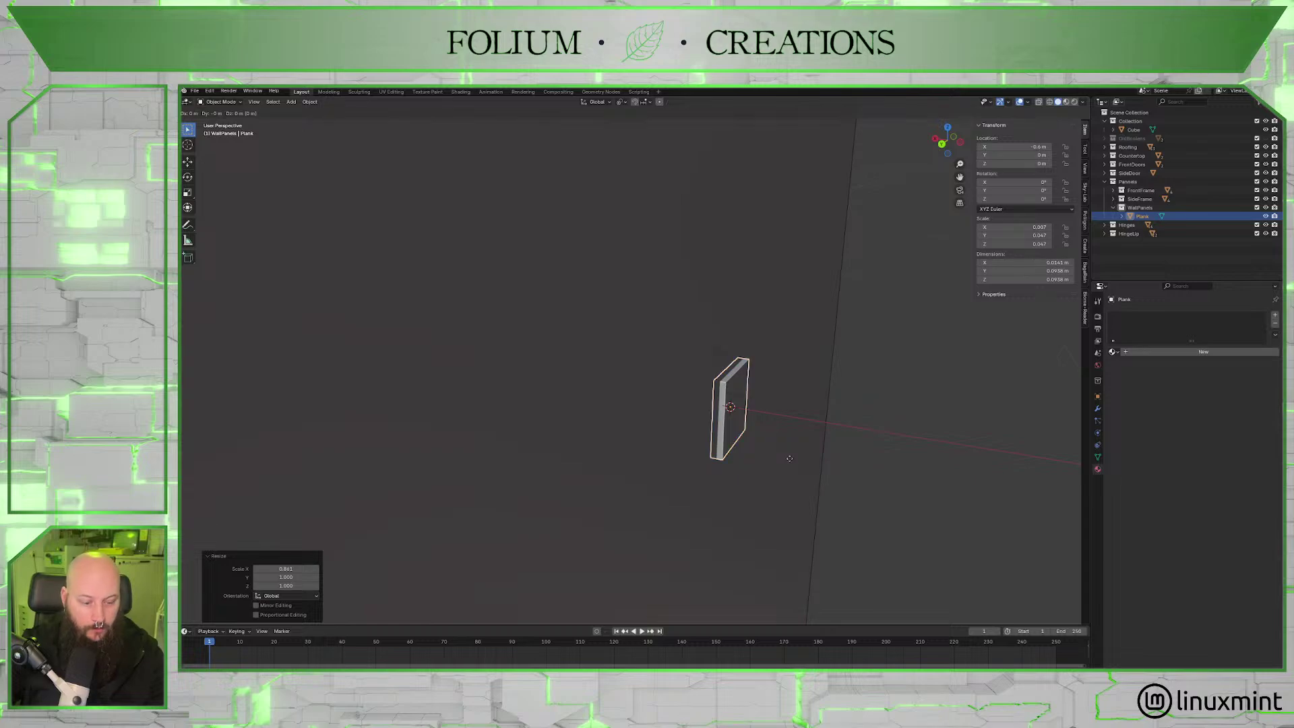
{"action": "key", "text": "x"}
{"action": "left_click", "coordinate": [794, 458]}
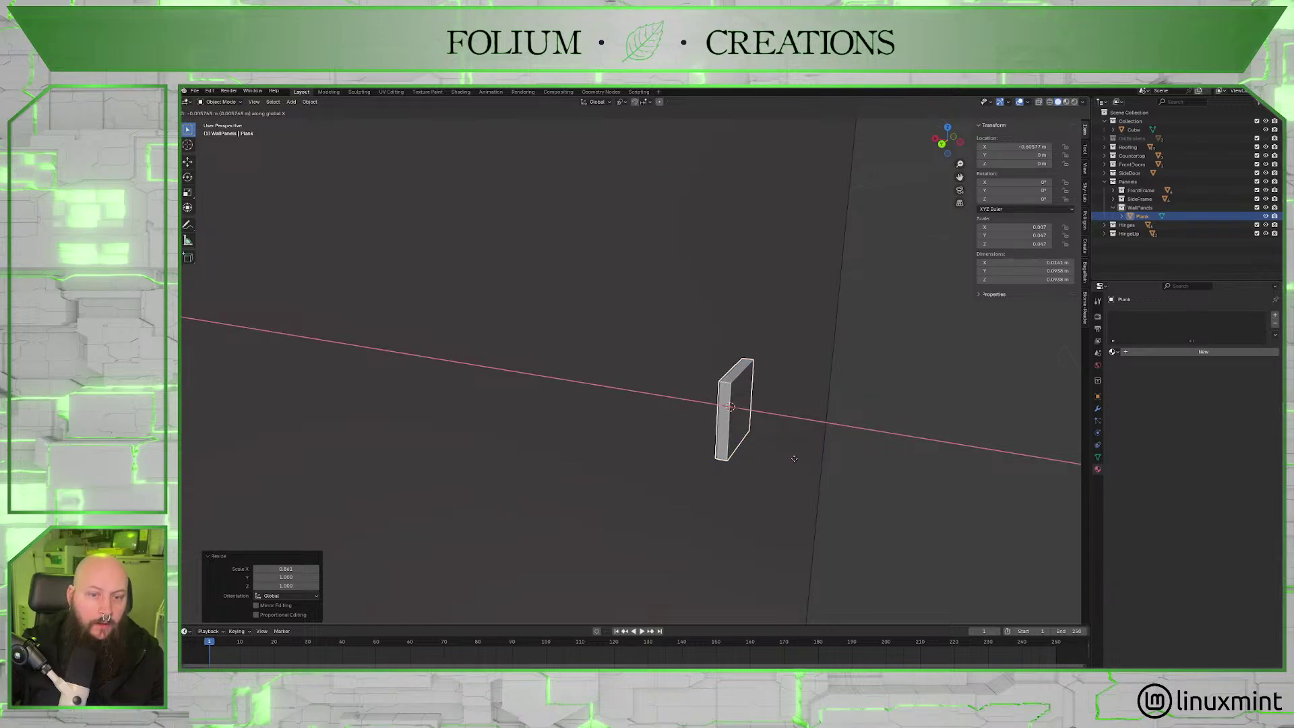
Stretch the plank along Z to about 2.04 m so it spans most of the rear wall's height.
{"action": "scroll", "coordinate": [818, 464], "scroll_direction": "down", "scroll_amount": 10}
{"action": "scroll", "coordinate": [748, 467], "scroll_direction": "up", "scroll_amount": 10}
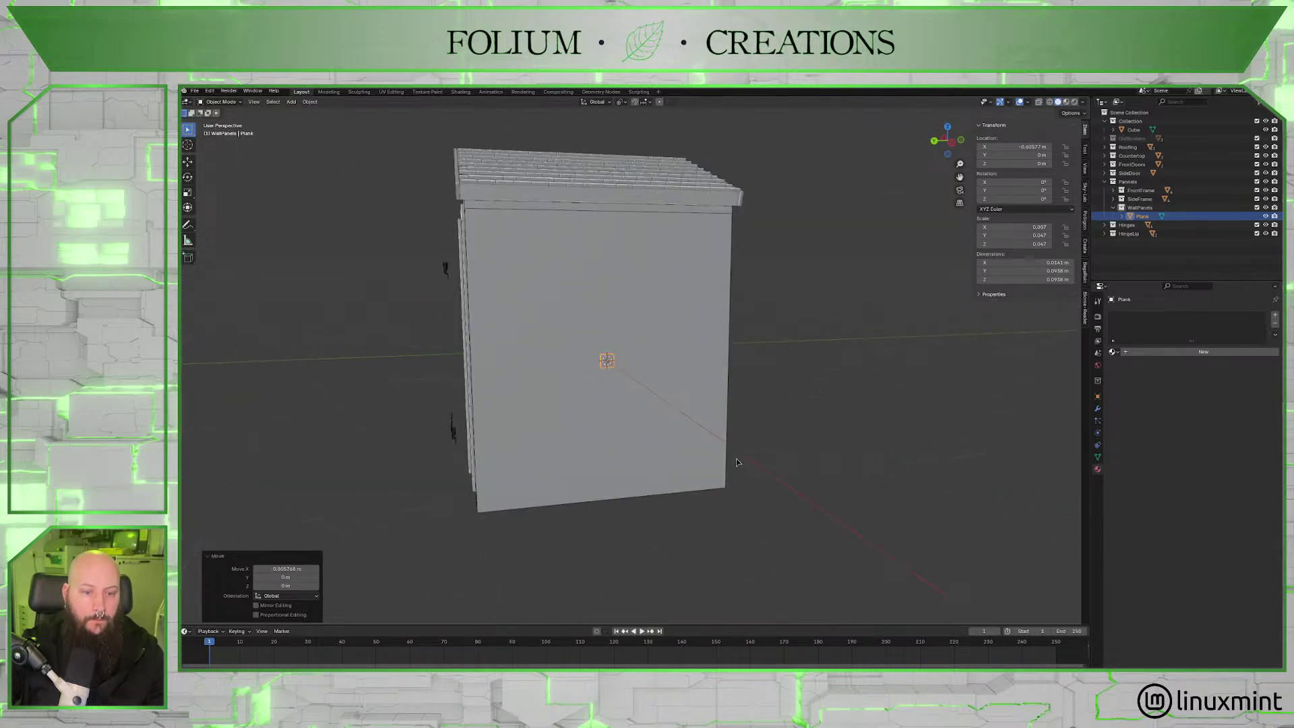
{"action": "scroll", "coordinate": [752, 460], "scroll_direction": "down", "scroll_amount": 8}
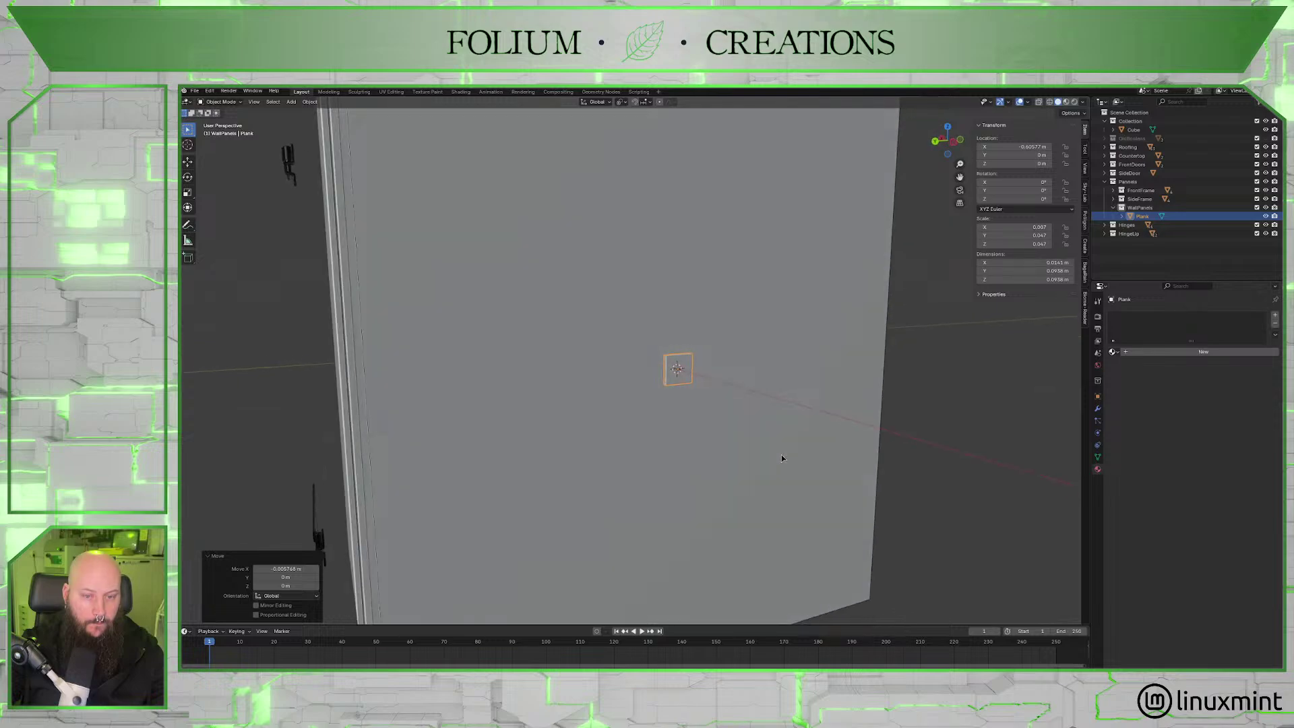
{"action": "key", "text": "s"}
{"action": "key", "text": "z"}
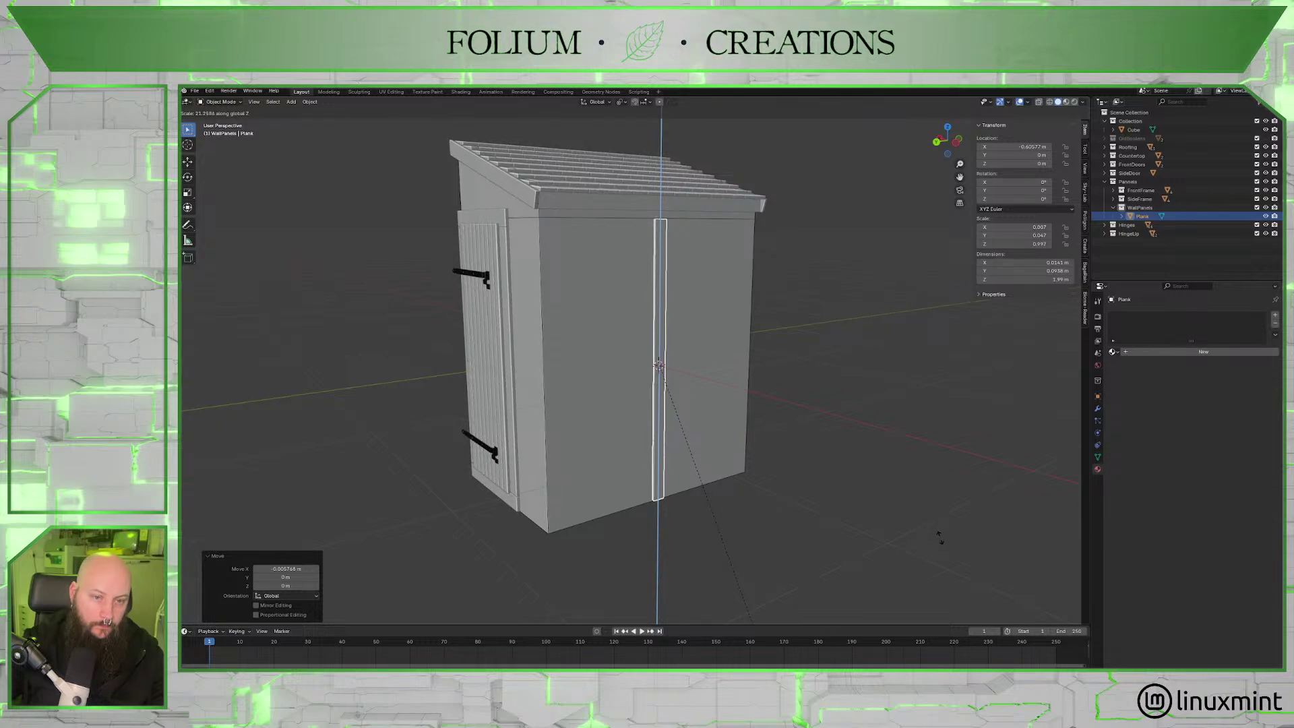
{"action": "left_click", "coordinate": [962, 585]}
Raise the tall plank about 0.034 m along Z towards the roof overhang.
{"action": "middle_click_drag", "start_coordinate": [809, 368], "coordinate": [657, 358]}
{"action": "scroll", "coordinate": [706, 411], "scroll_direction": "up", "scroll_amount": 4}
{"action": "middle_click_drag", "start_coordinate": [704, 400], "coordinate": [701, 391]}
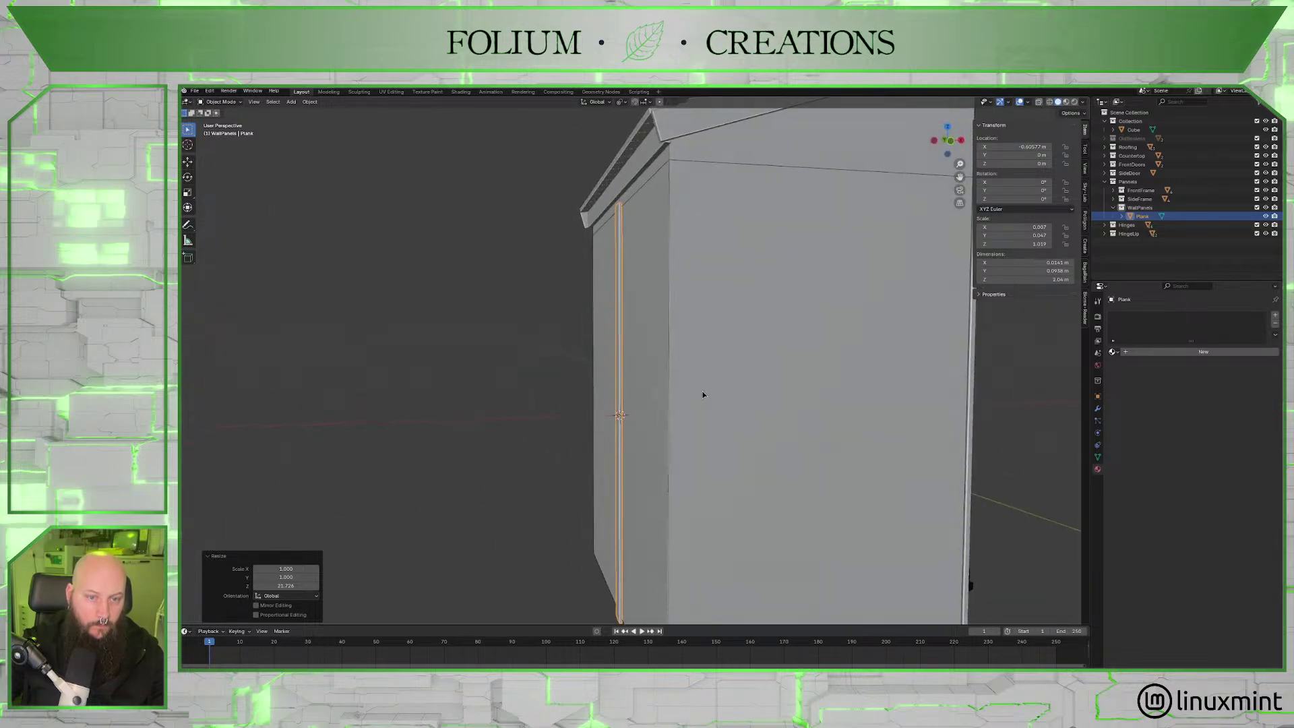
{"action": "key", "text": "g"}
{"action": "key", "text": "z"}
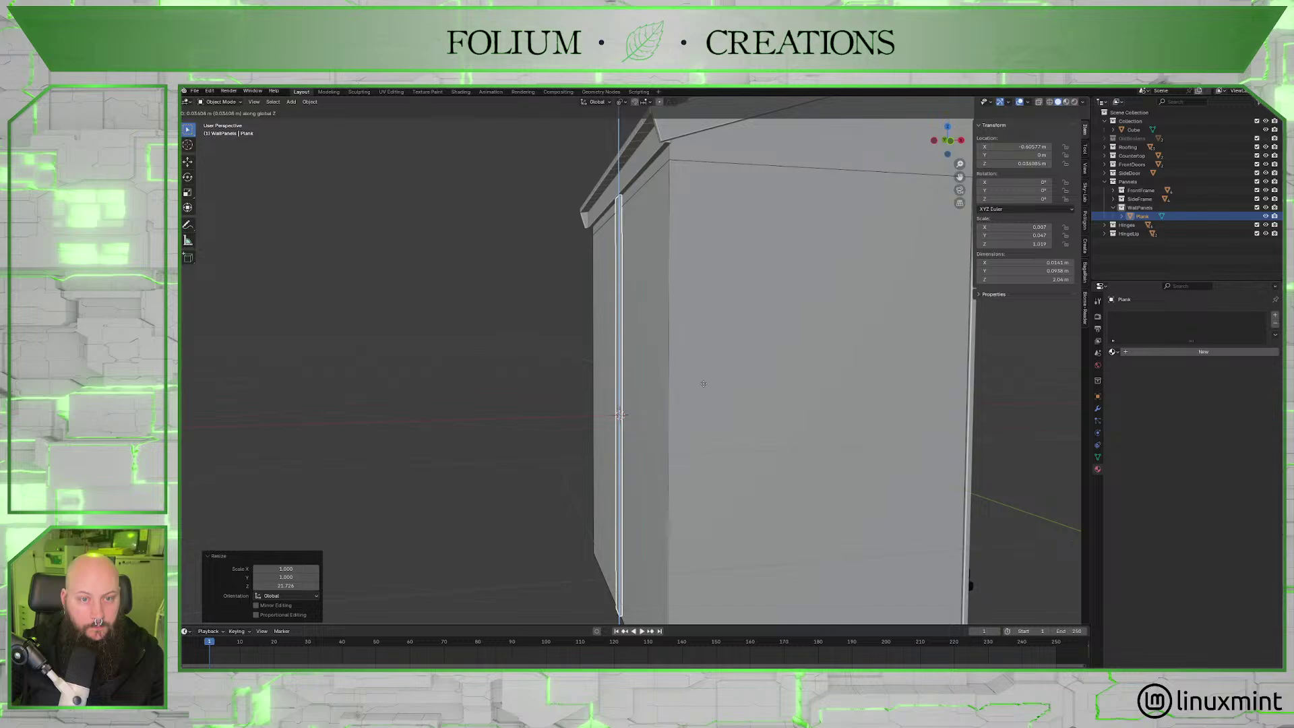
{"action": "left_click", "coordinate": [703, 384]}
{"action": "middle_click_drag", "start_coordinate": [703, 385], "coordinate": [754, 367]}
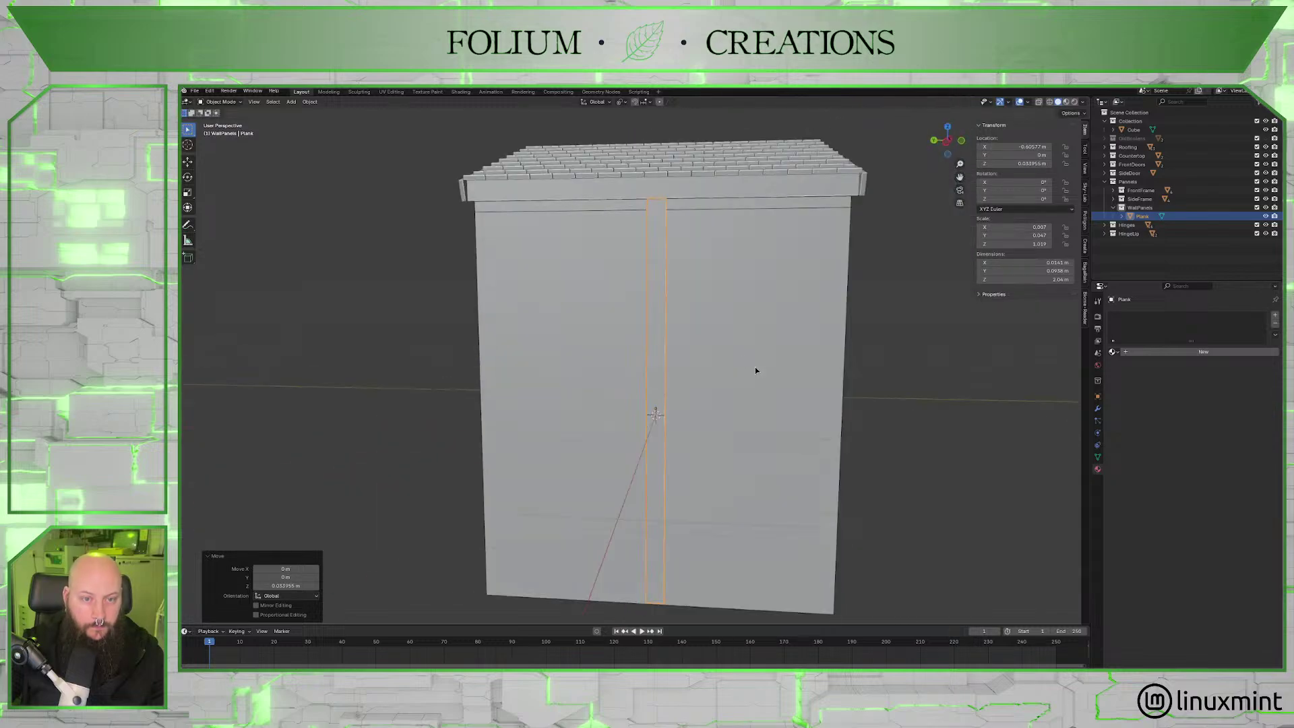
Push the plank about 0.007 m back into the rear wall along X.
{"action": "scroll", "coordinate": [679, 312], "scroll_direction": "up", "scroll_amount": 5}
{"action": "middle_click_drag", "start_coordinate": [679, 312], "coordinate": [782, 357]}
{"action": "key", "text": "g"}
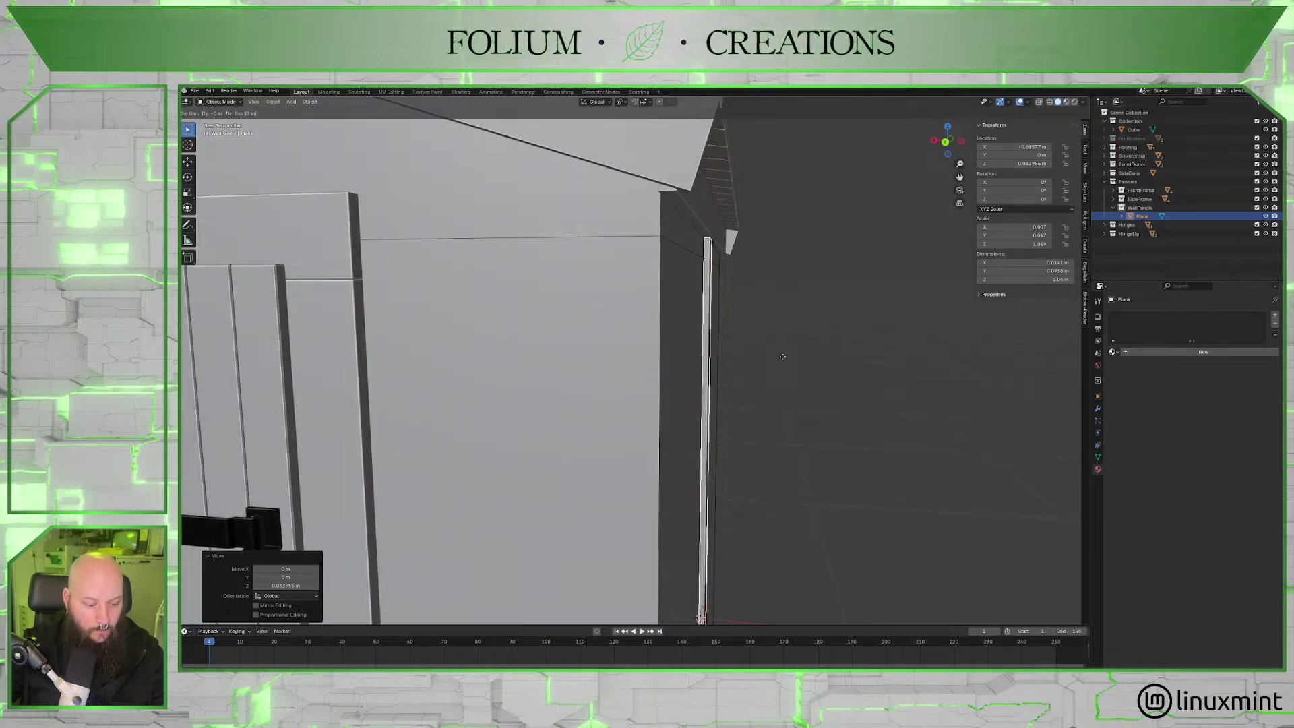
{"action": "key", "text": "x"}
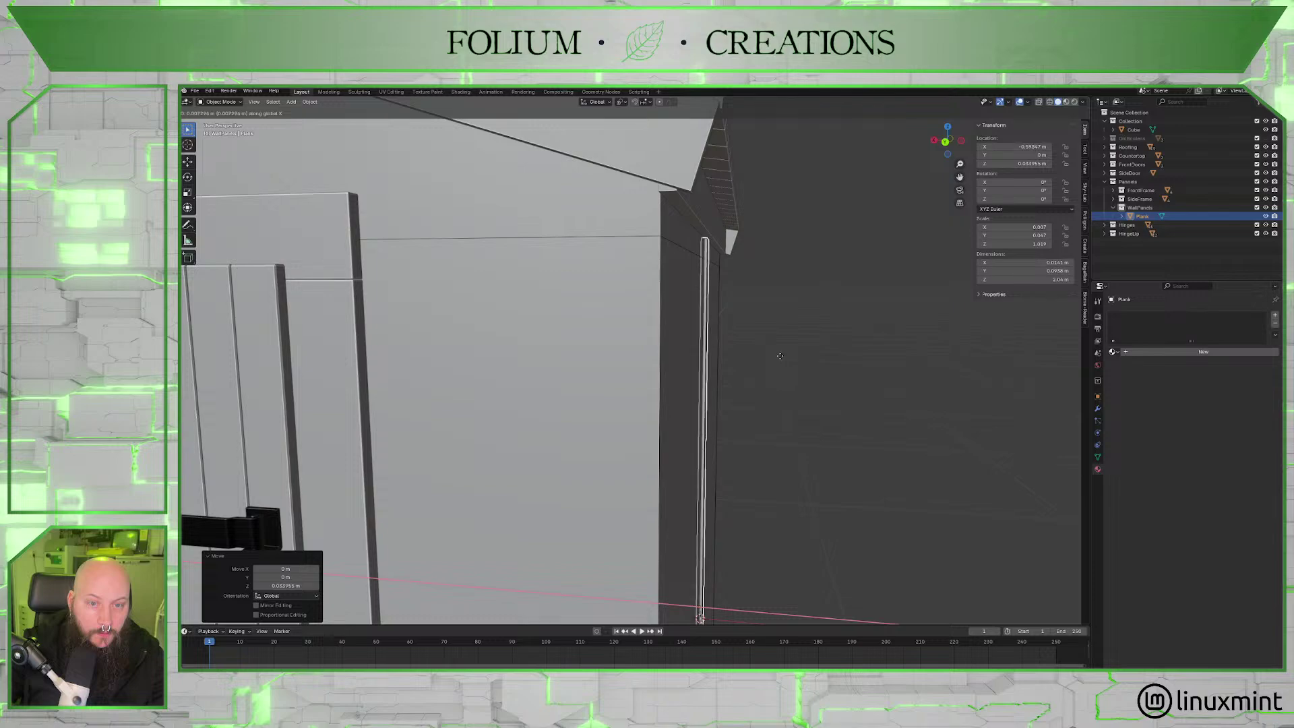
{"action": "left_click", "coordinate": [782, 358]}
{"action": "middle_click_drag", "start_coordinate": [781, 359], "coordinate": [810, 362]}
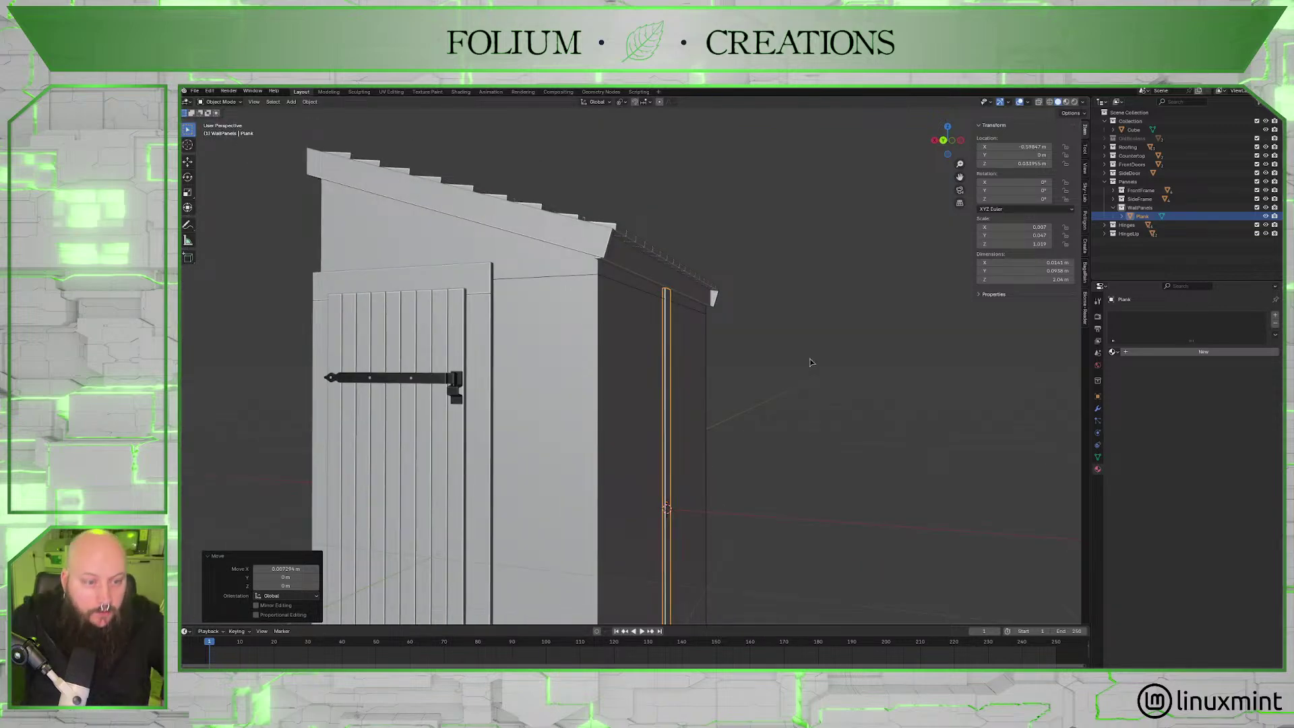
Move the board under the rear roof edge about 0.026 m outward along X to make room for the wall plank.
{"action": "scroll", "coordinate": [829, 349], "scroll_direction": "up", "scroll_amount": 7}
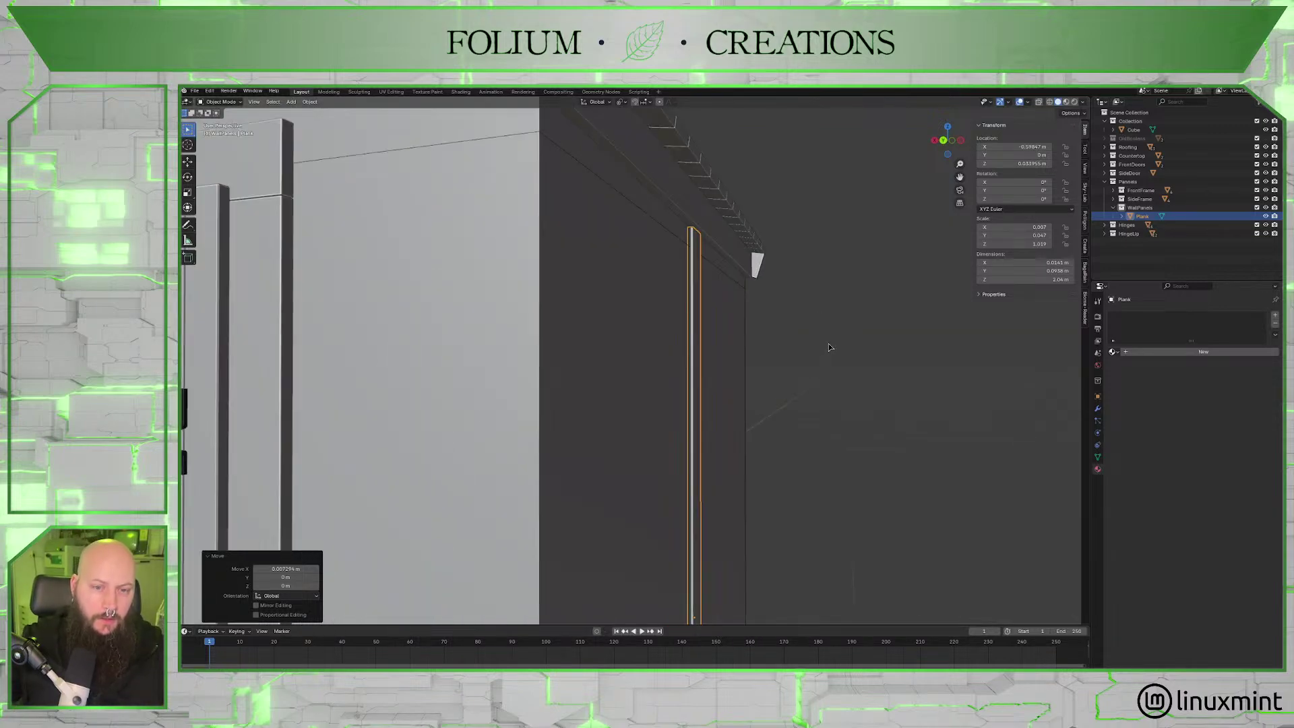
{"action": "middle_click_drag", "start_coordinate": [849, 353], "coordinate": [712, 240]}
{"action": "scroll", "coordinate": [697, 337], "scroll_direction": "down", "scroll_amount": 3}
{"action": "left_click", "coordinate": [628, 220]}
{"action": "key", "text": "g"}
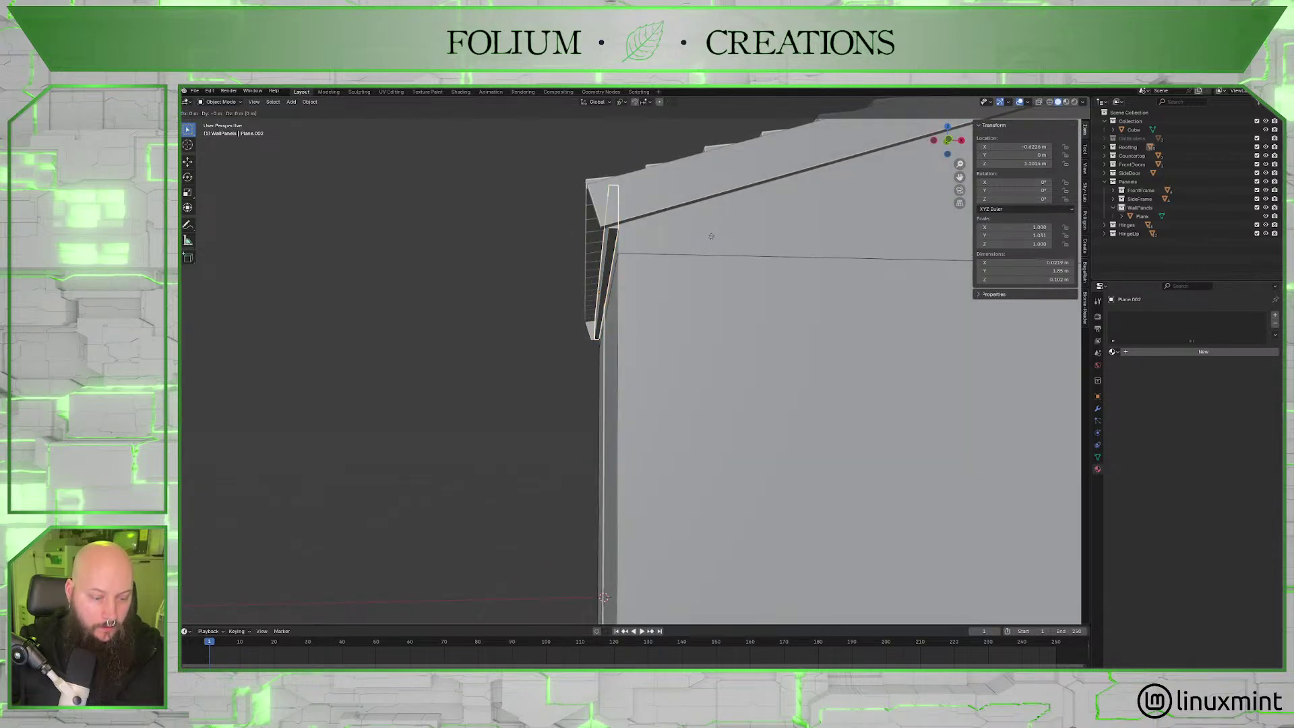
{"action": "key", "text": "x"}
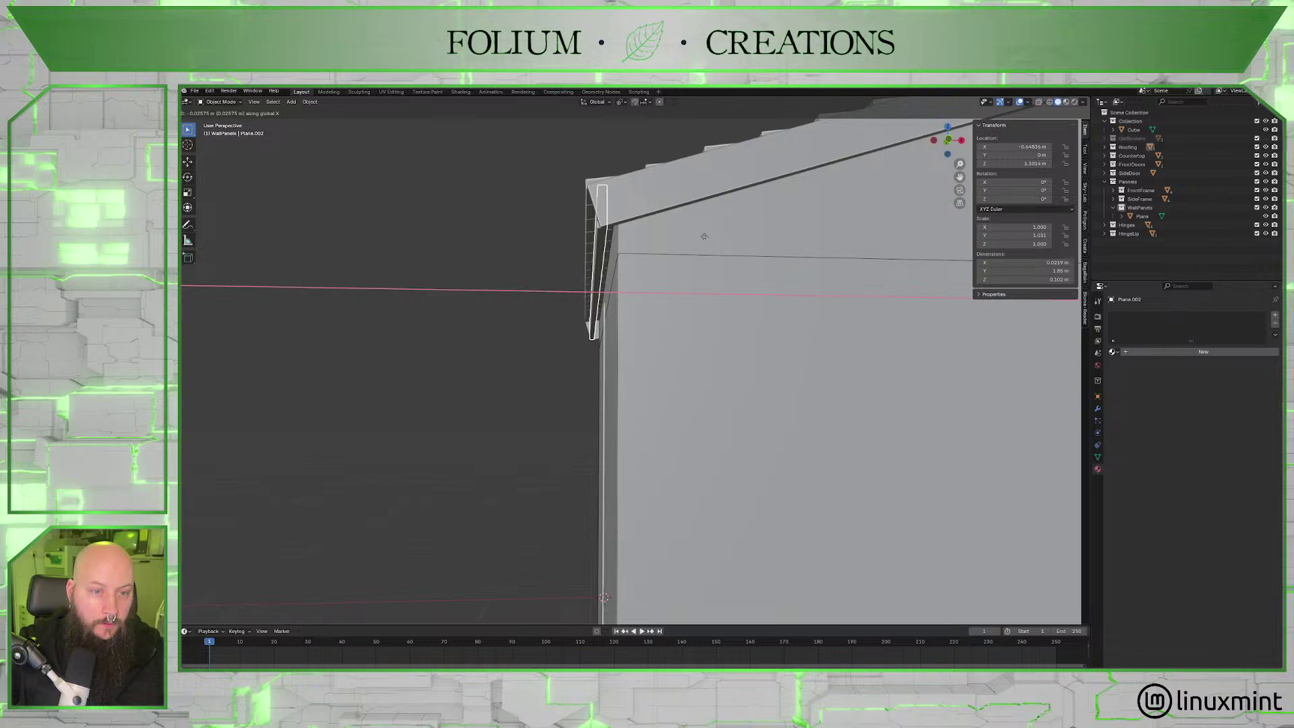
{"action": "left_click", "coordinate": [704, 235]}
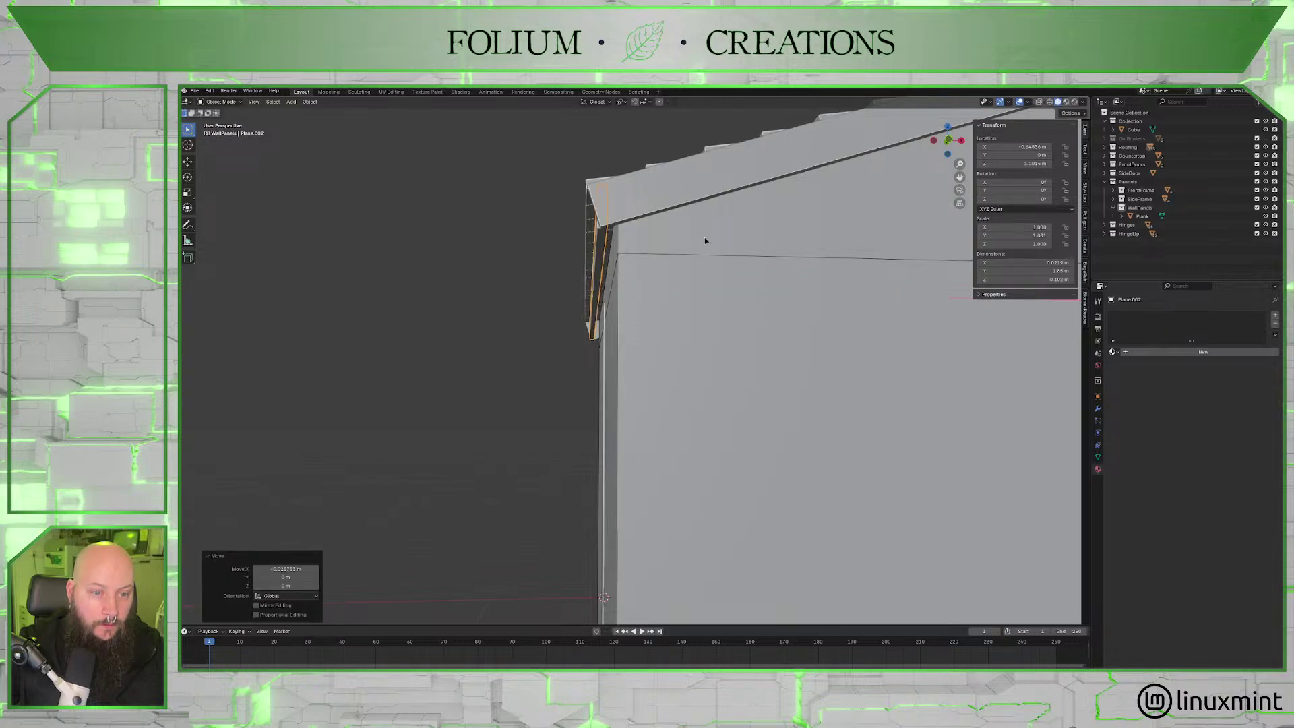
{"action": "middle_click_drag", "start_coordinate": [704, 237], "coordinate": [681, 280]}
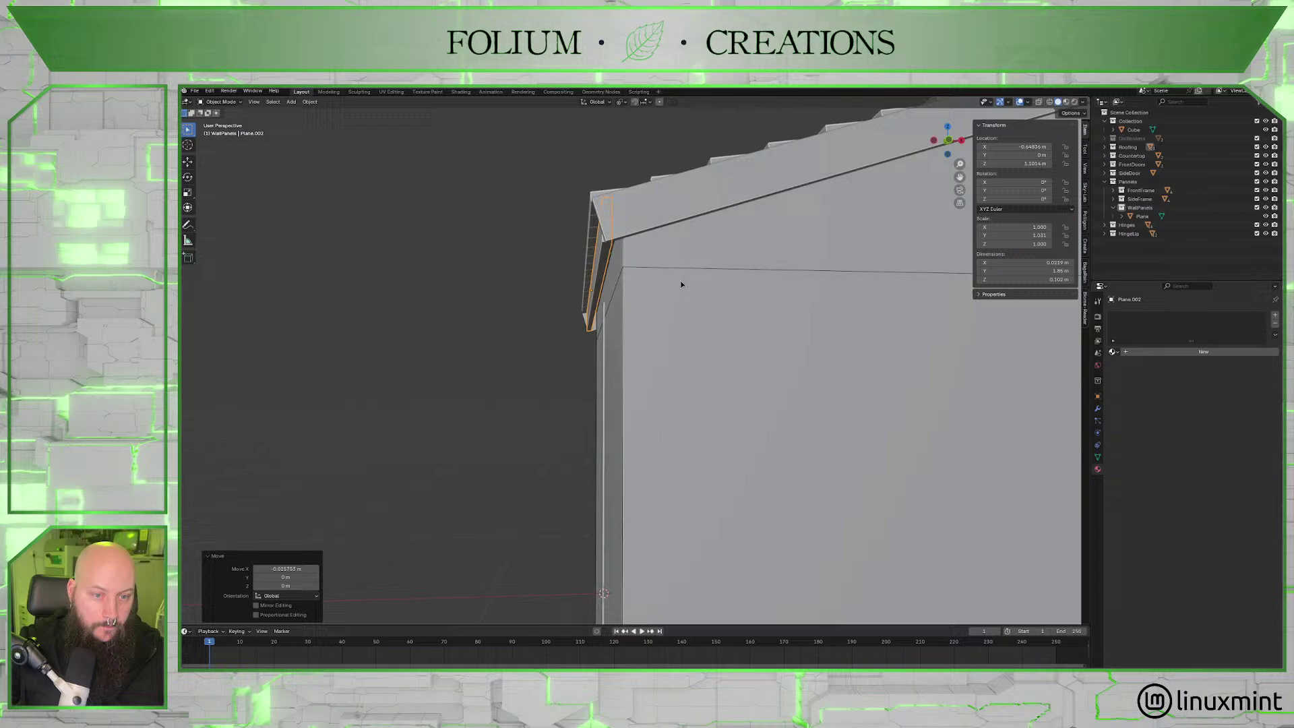
Move the wall plank about 0.012 m outward along X and raise it about 0.097 m along Z behind the roof-edge board.
{"action": "left_click", "coordinate": [603, 362]}
{"action": "key", "text": "g"}
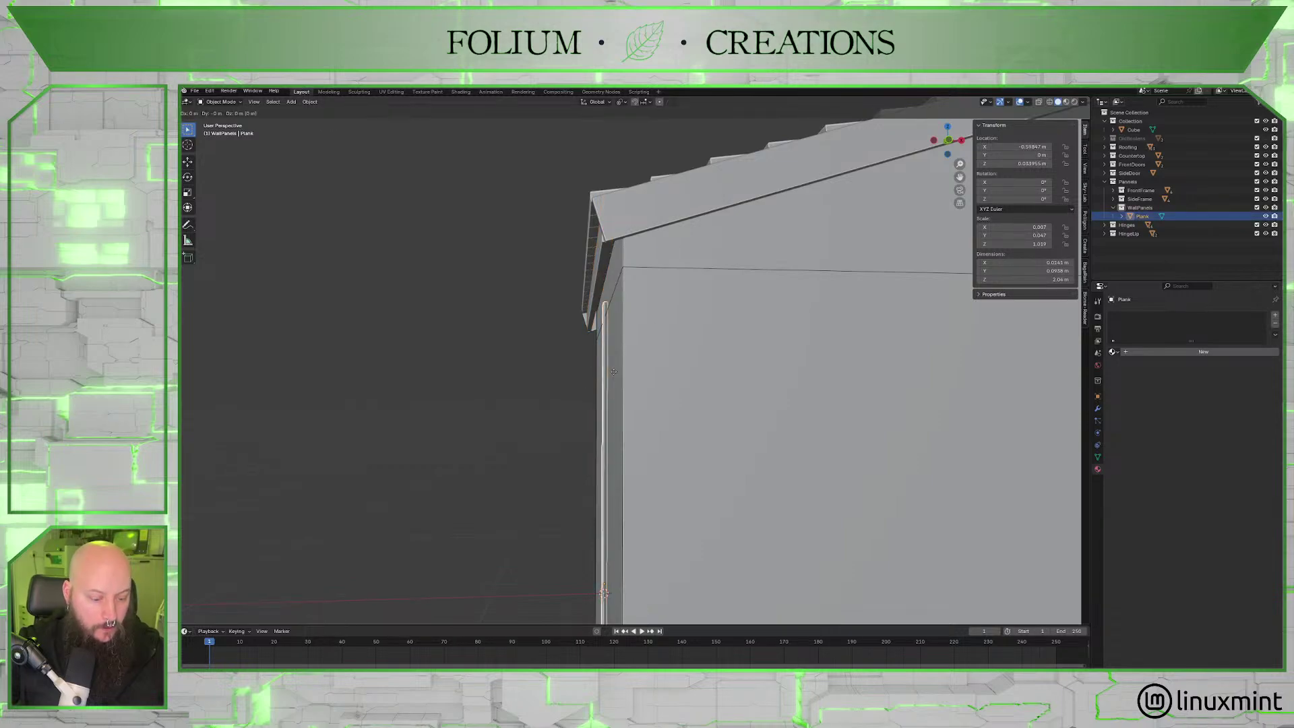
{"action": "key", "text": "x"}
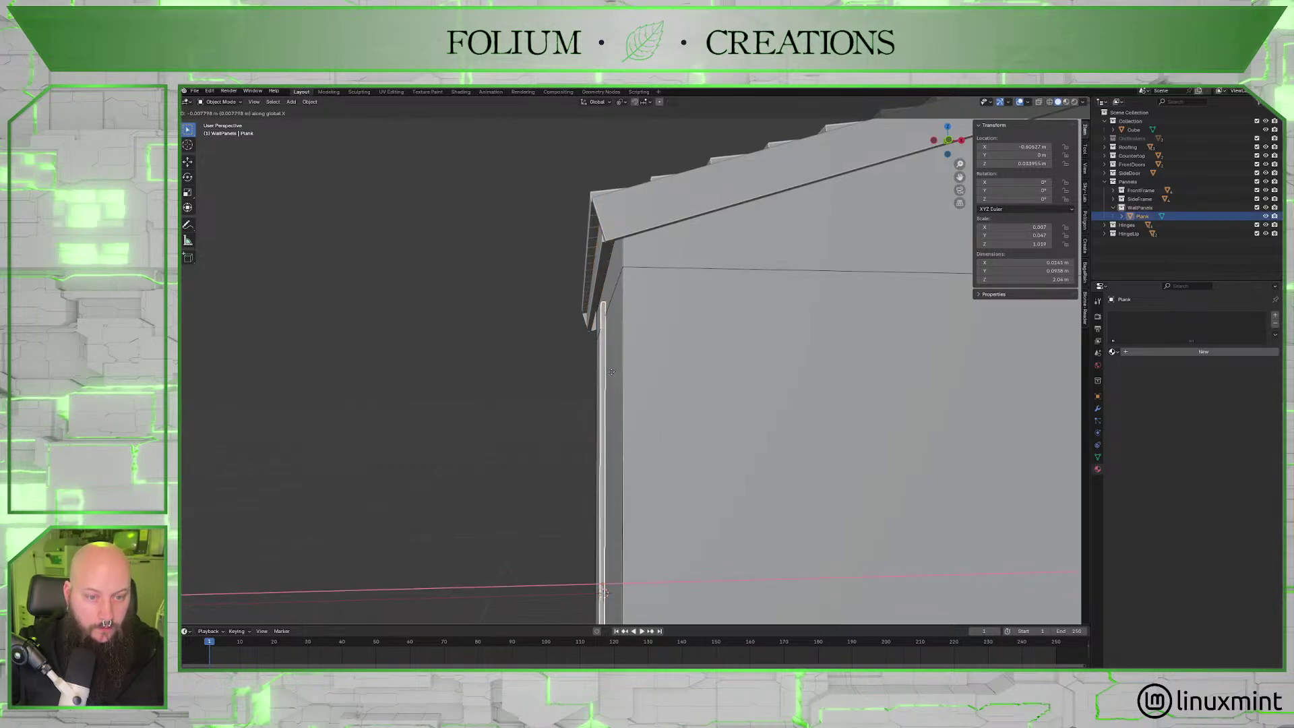
{"action": "left_click", "coordinate": [606, 375]}
{"action": "middle_click_drag", "start_coordinate": [607, 375], "coordinate": [645, 378]}
{"action": "key", "text": "g"}
{"action": "key", "text": "z"}
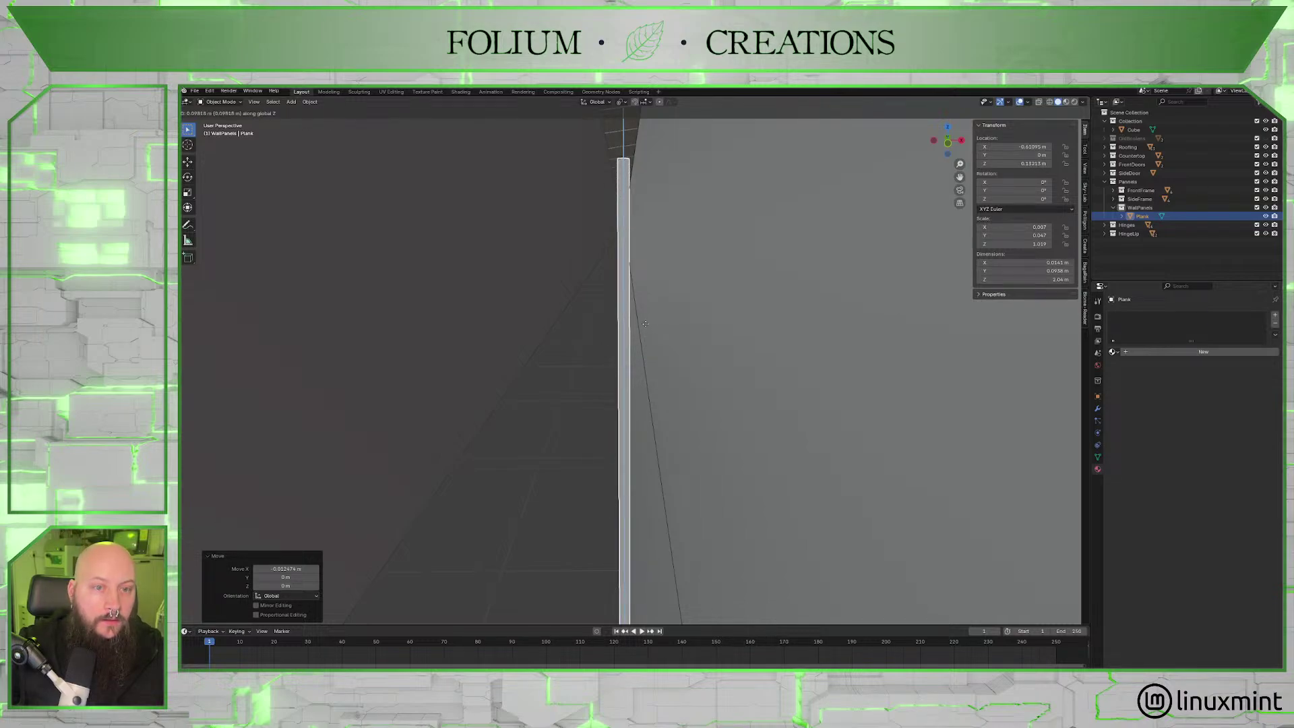
{"action": "left_click", "coordinate": [645, 324]}
Shift the wall plank about 0.006 m along X back towards the rear wall's surface.
{"action": "middle_click_drag", "start_coordinate": [645, 324], "coordinate": [640, 383]}
{"action": "scroll", "coordinate": [640, 293], "scroll_direction": "down", "scroll_amount": 6}
{"action": "scroll", "coordinate": [636, 274], "scroll_direction": "up", "scroll_amount": 5}
{"action": "scroll", "coordinate": [645, 386], "scroll_direction": "up", "scroll_amount": 2}
{"action": "scroll", "coordinate": [645, 386], "scroll_direction": "down", "scroll_amount": 2}
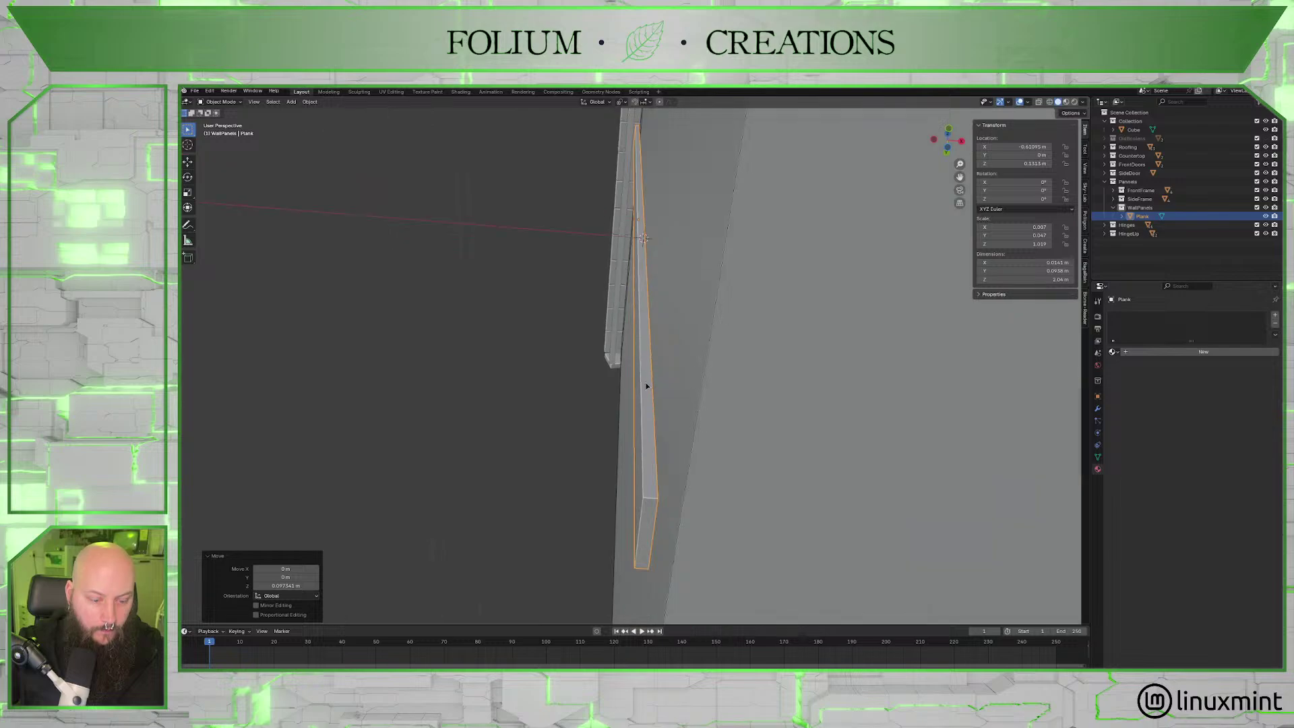
{"action": "key", "text": "g"}
{"action": "key", "text": "x"}
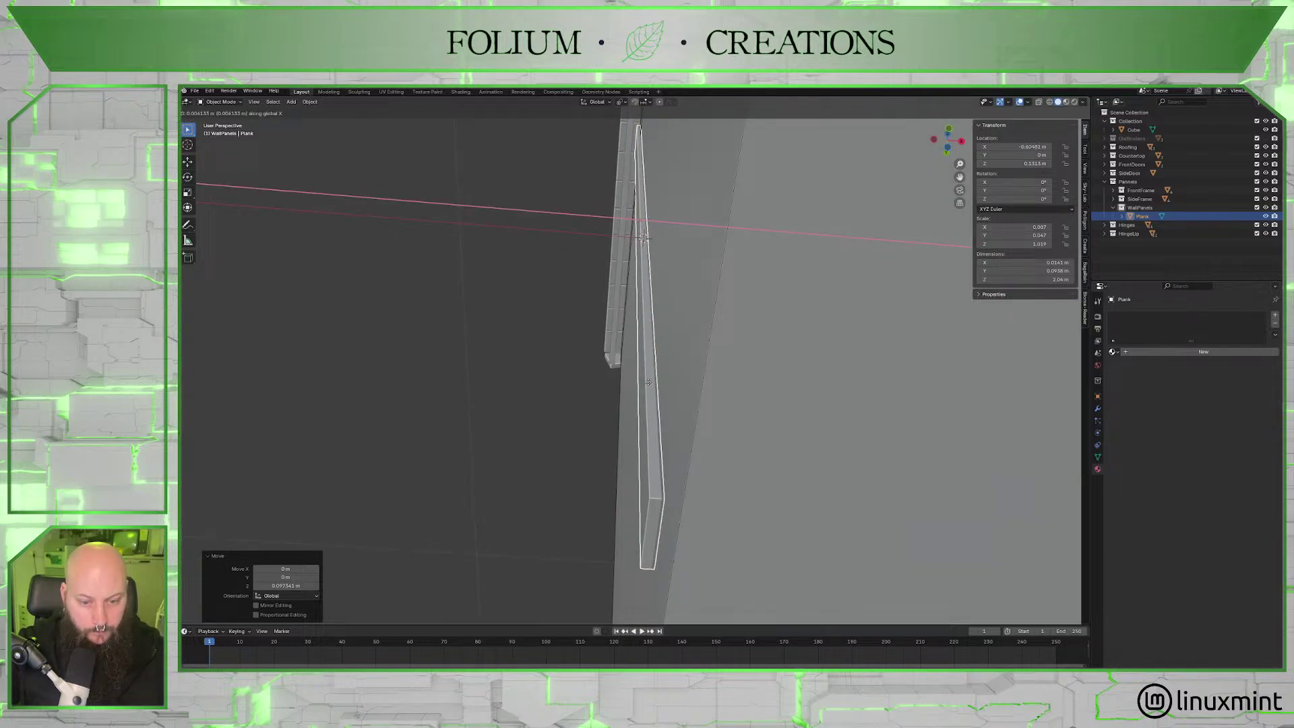
{"action": "left_click", "coordinate": [648, 382]}
In Edit Mode, move the plank's bottom end face about 0.112 m down along Z to the lower edge of the rear wall.
{"action": "key", "text": "KP_3"}
{"action": "scroll", "coordinate": [731, 372], "scroll_direction": "down", "scroll_amount": 5}
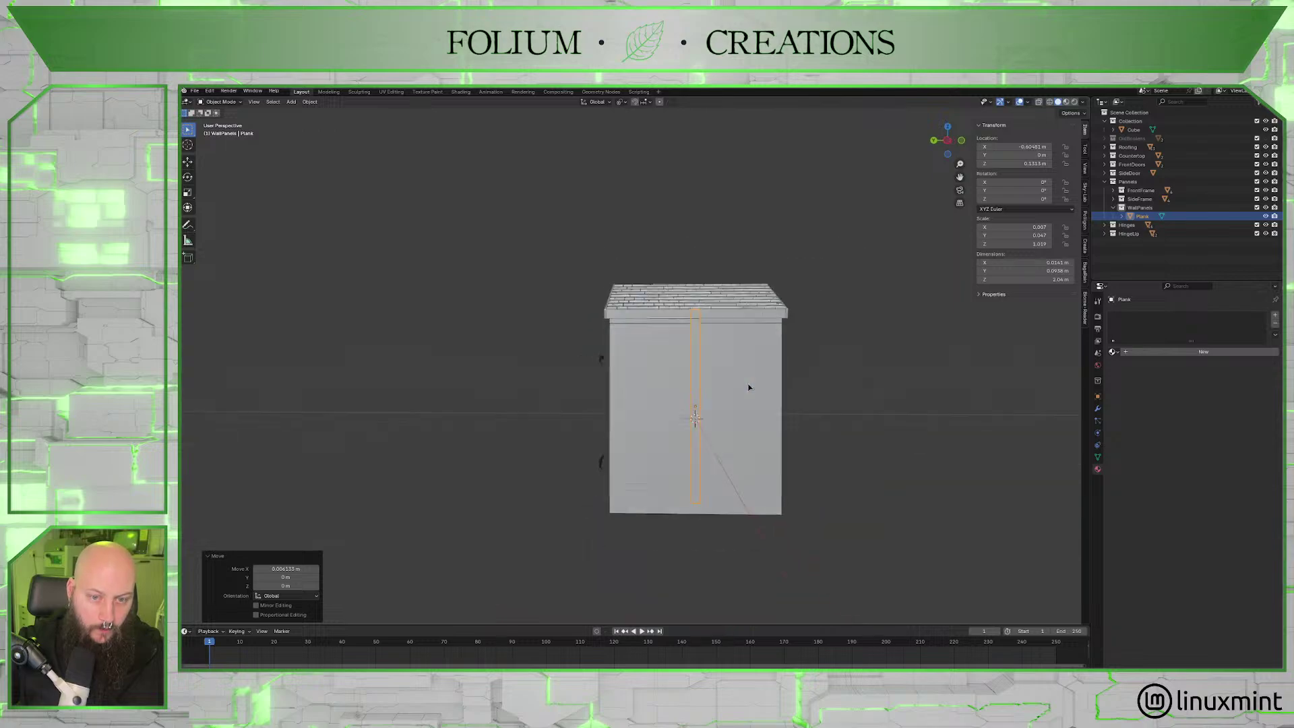
{"action": "middle_click_drag", "start_coordinate": [748, 387], "coordinate": [837, 462]}
{"action": "scroll", "coordinate": [804, 397], "scroll_direction": "up", "scroll_amount": 3}
{"action": "key", "text": "Tab"}
{"action": "key", "text": "Tab"}
{"action": "scroll", "coordinate": [758, 397], "scroll_direction": "up", "scroll_amount": 3}
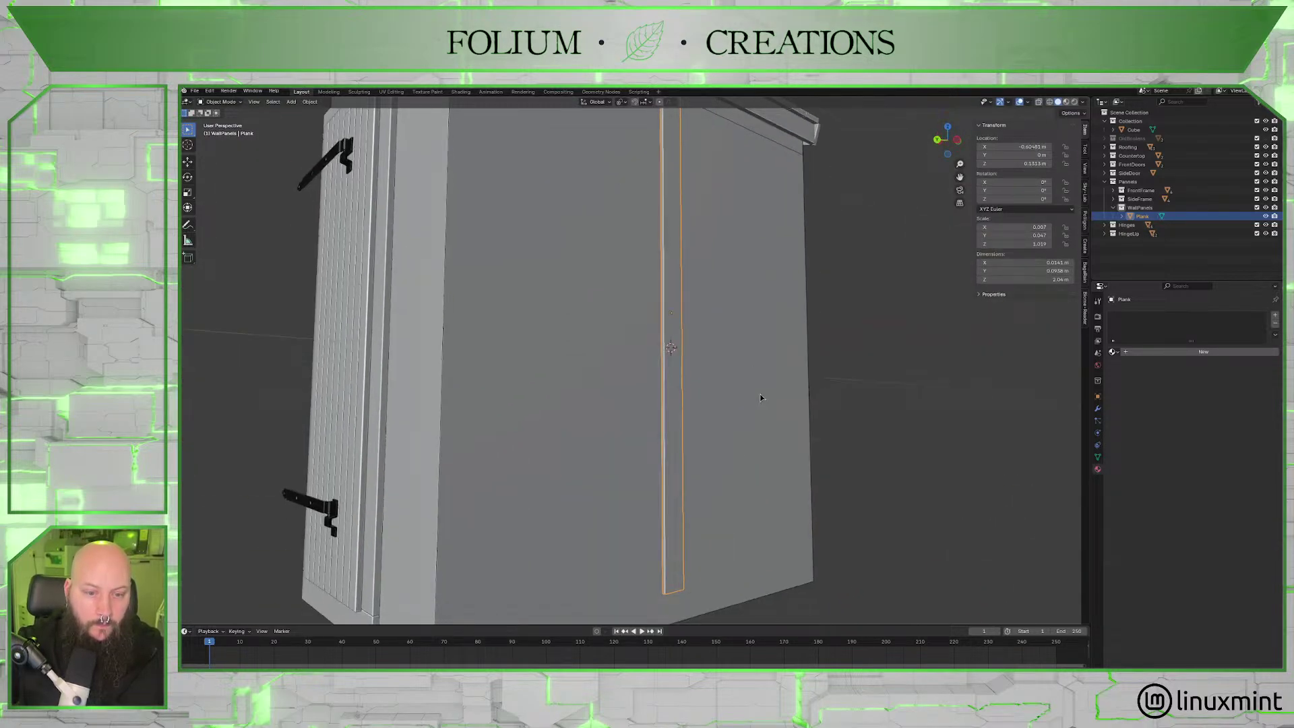
{"action": "middle_click_drag", "start_coordinate": [760, 397], "coordinate": [573, 418]}
{"action": "key", "text": "Tab"}
{"action": "scroll", "coordinate": [732, 417], "scroll_direction": "up", "scroll_amount": 3}
{"action": "left_click", "coordinate": [568, 416]}
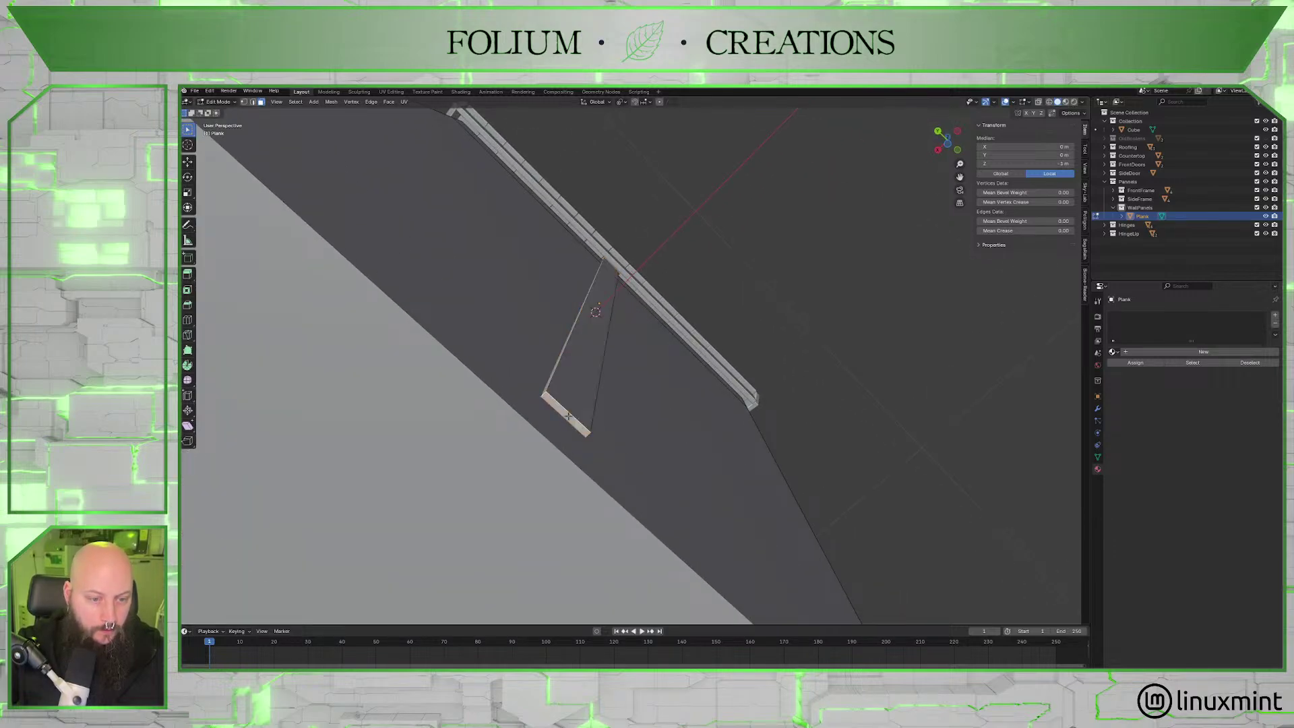
{"action": "key", "text": "g"}
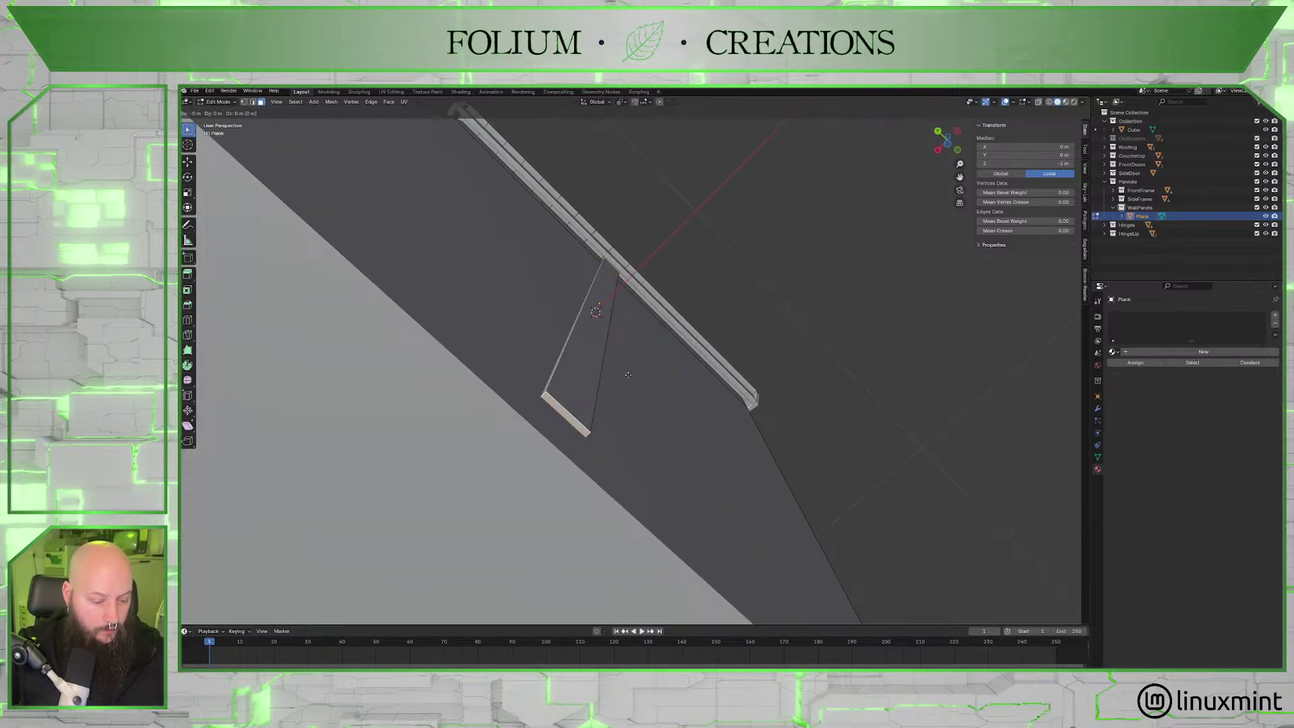
{"action": "key", "text": "z"}
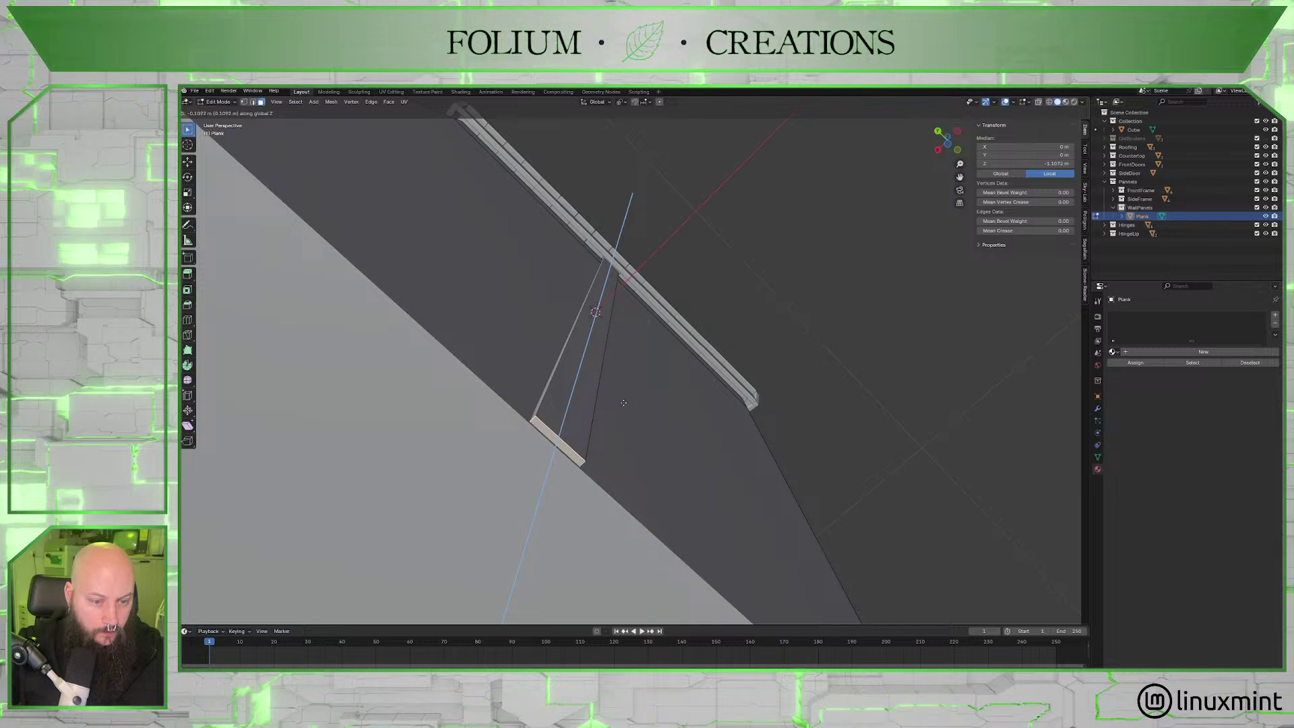
{"action": "left_click", "coordinate": [624, 403]}
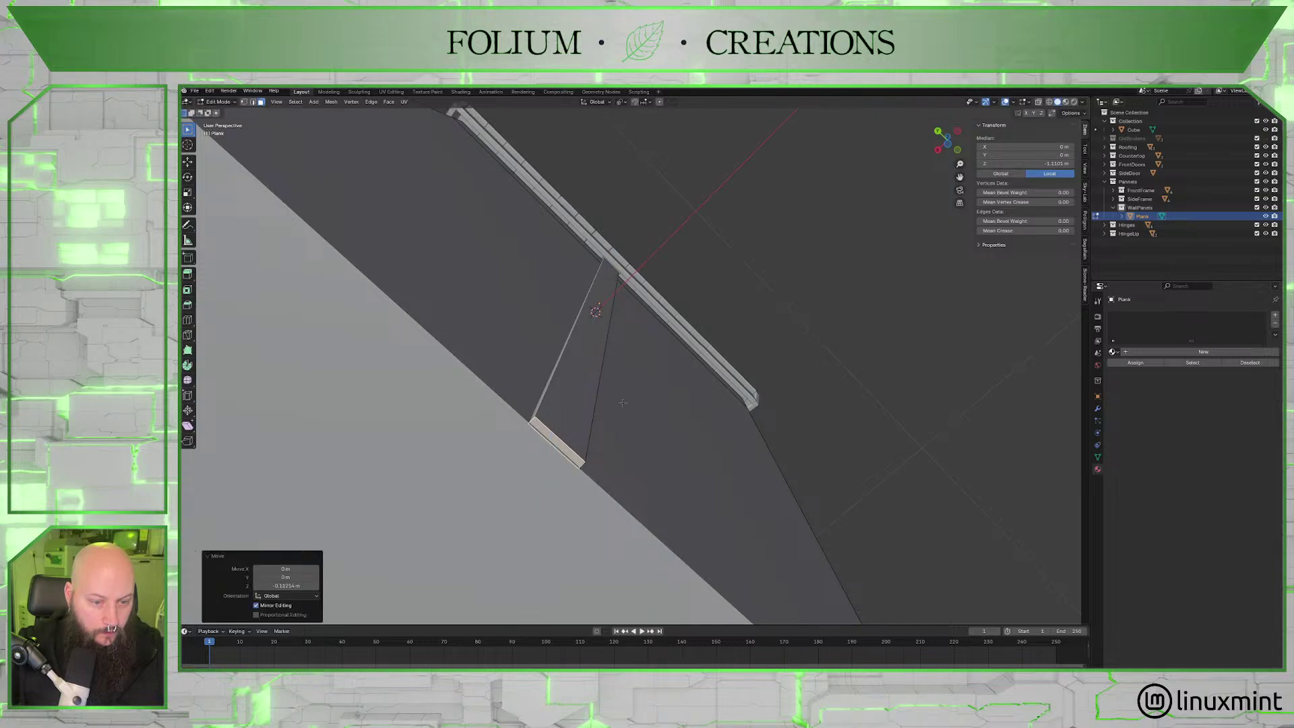
{"action": "middle_click_drag", "start_coordinate": [623, 403], "coordinate": [665, 362]}
{"action": "scroll", "coordinate": [665, 362], "scroll_direction": "up", "scroll_amount": 2}
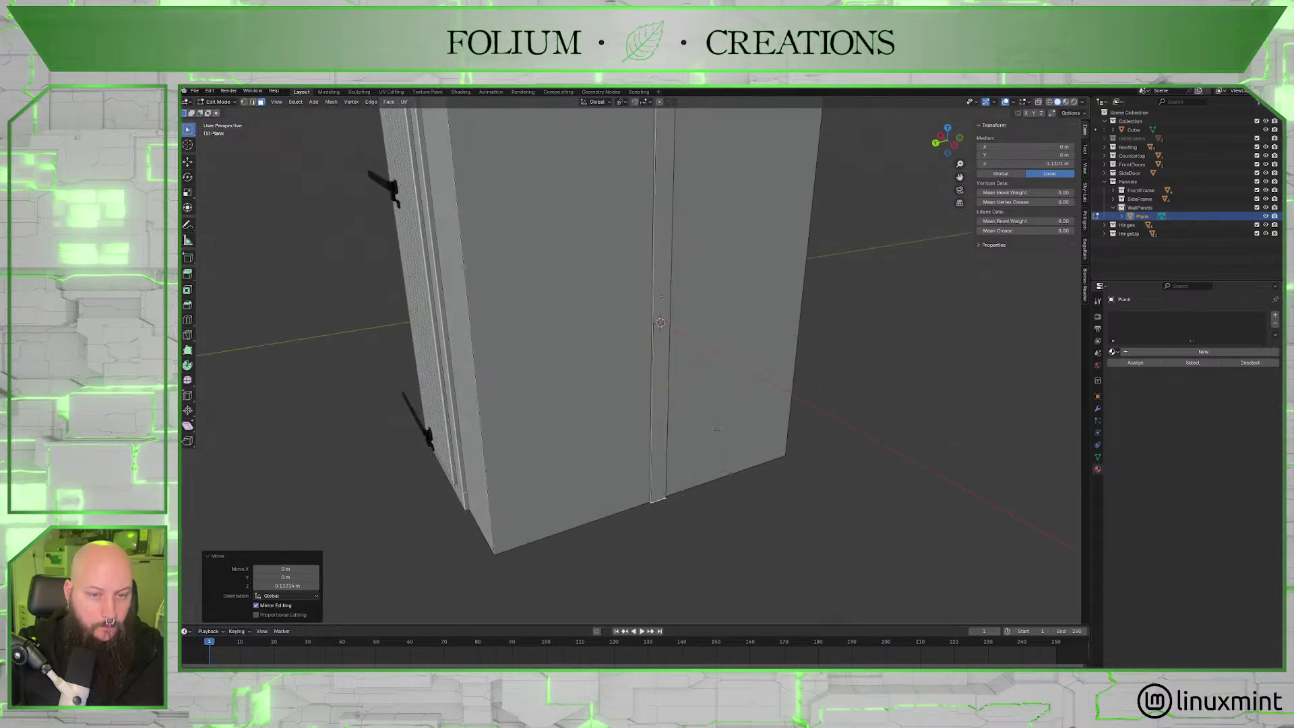
Return to Object Mode and set the wall plank's origin to its geometry.
{"action": "scroll", "coordinate": [674, 364], "scroll_direction": "down", "scroll_amount": 5}
{"action": "scroll", "coordinate": [694, 368], "scroll_direction": "up", "scroll_amount": 5}
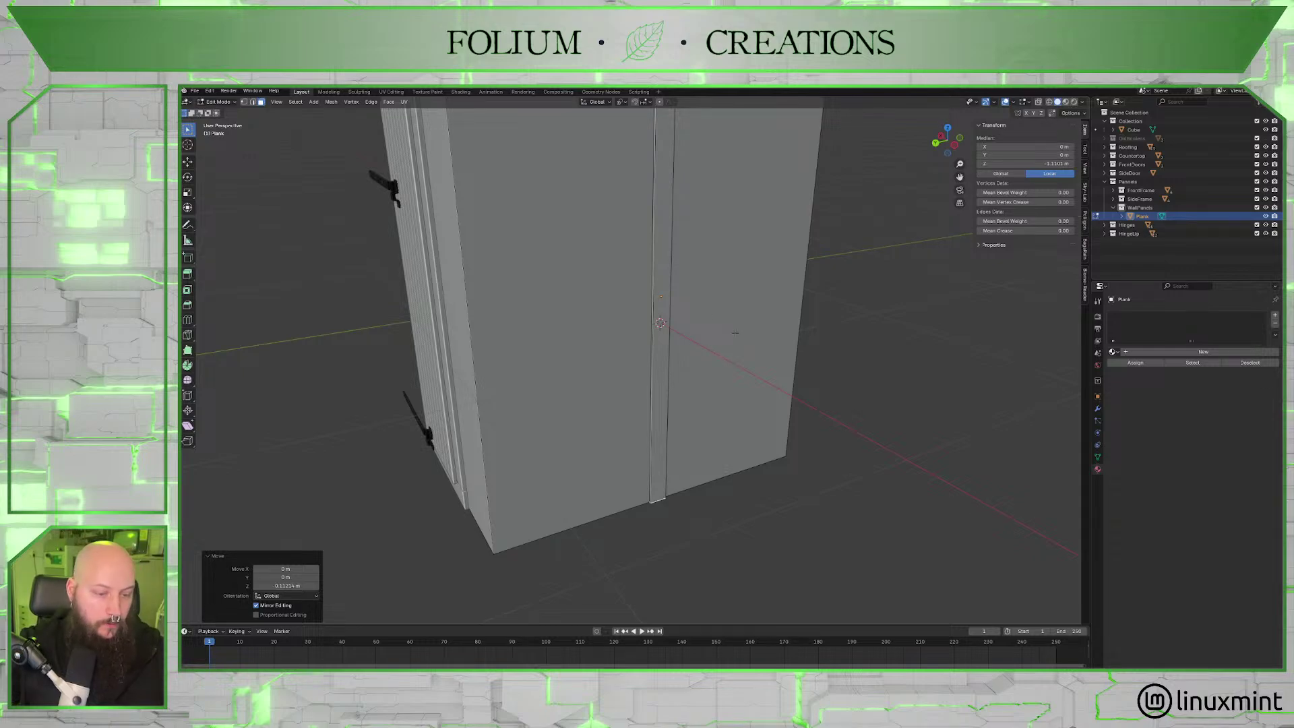
{"action": "key", "text": "Tab"}
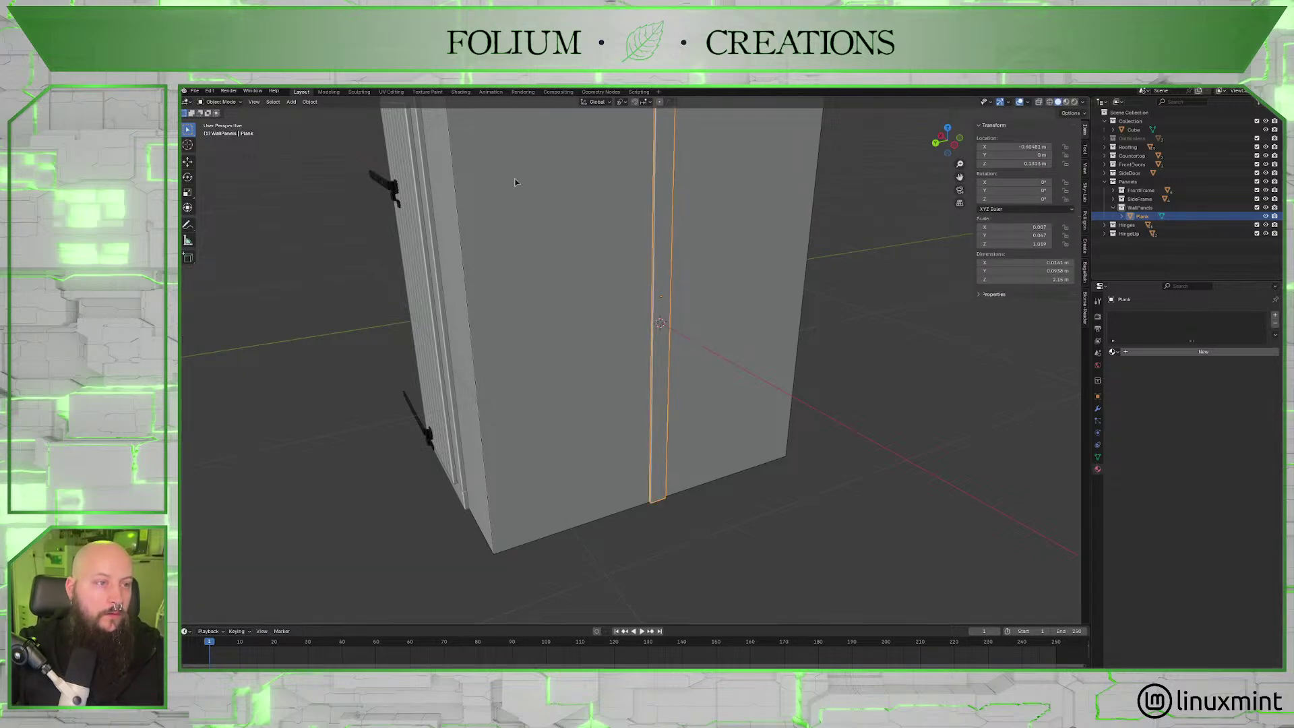
{"action": "left_click", "coordinate": [309, 101]}
{"action": "mouse_move", "coordinate": [344, 120]}
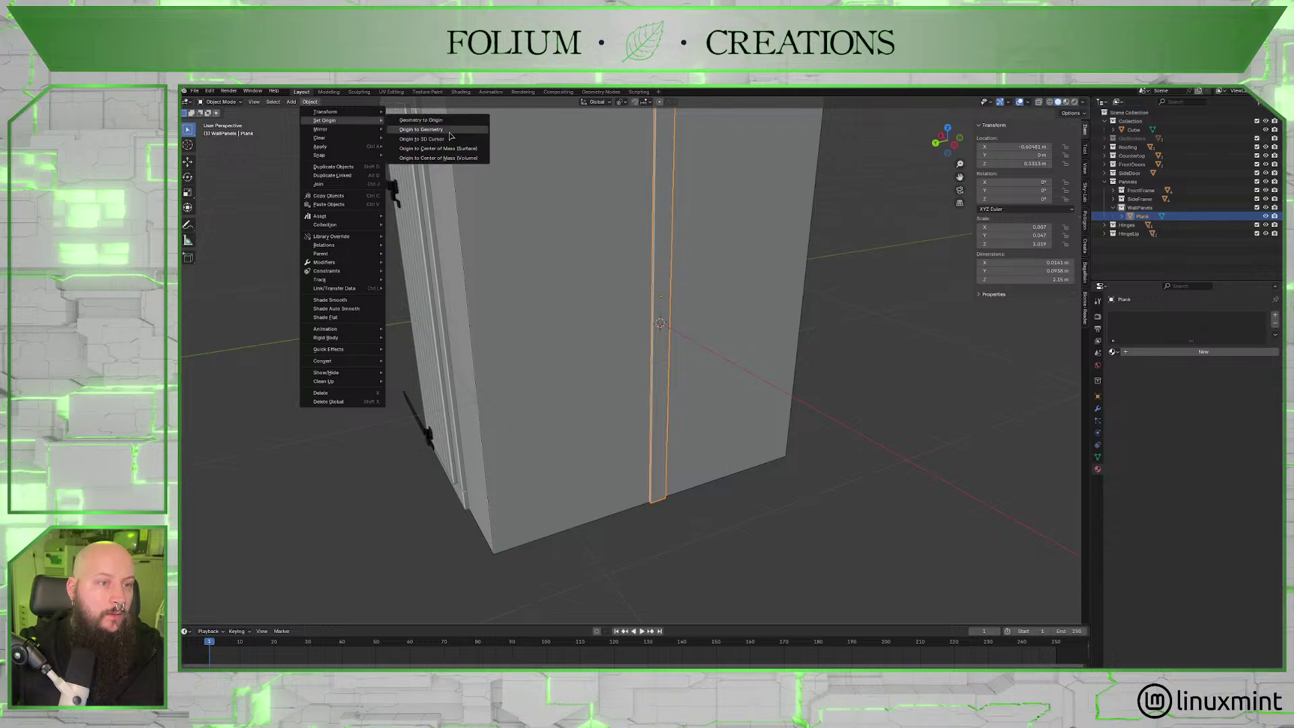
{"action": "left_click", "coordinate": [421, 129]}
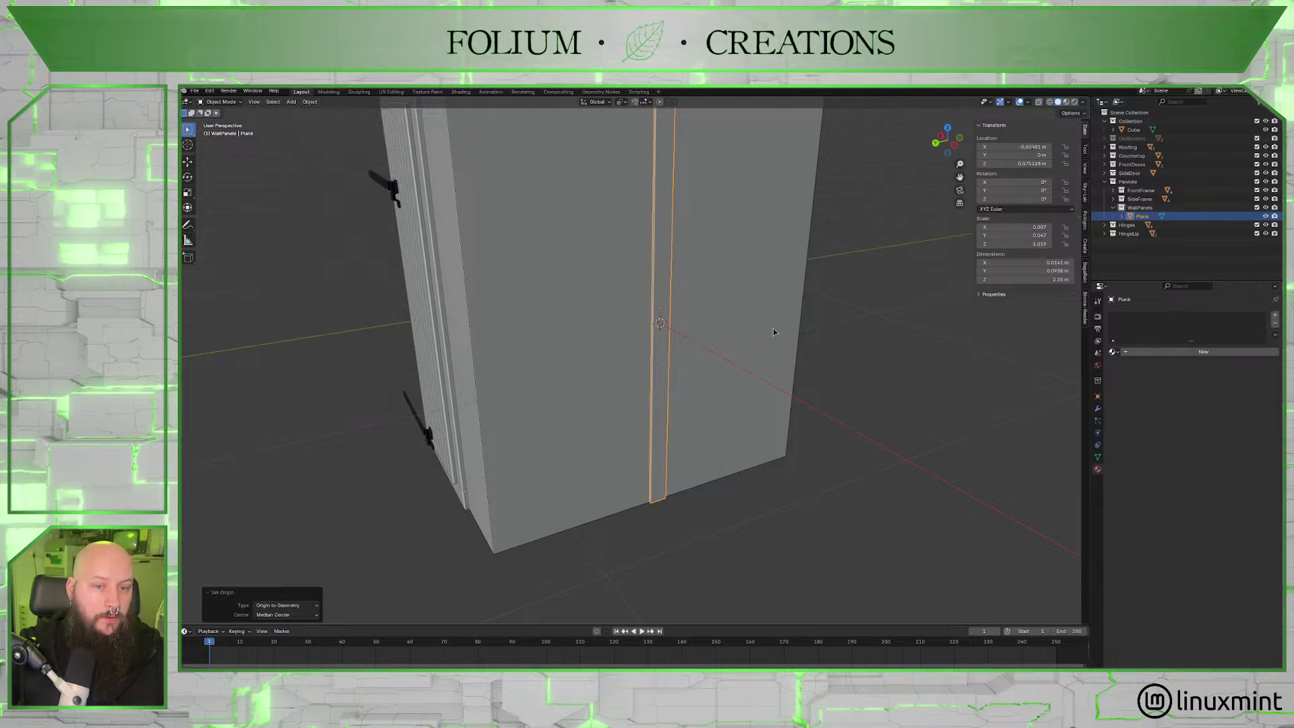
Try applying all transforms to the wall plank.
{"action": "middle_click_drag", "start_coordinate": [771, 333], "coordinate": [857, 378]}
{"action": "right_click", "coordinate": [857, 378]}
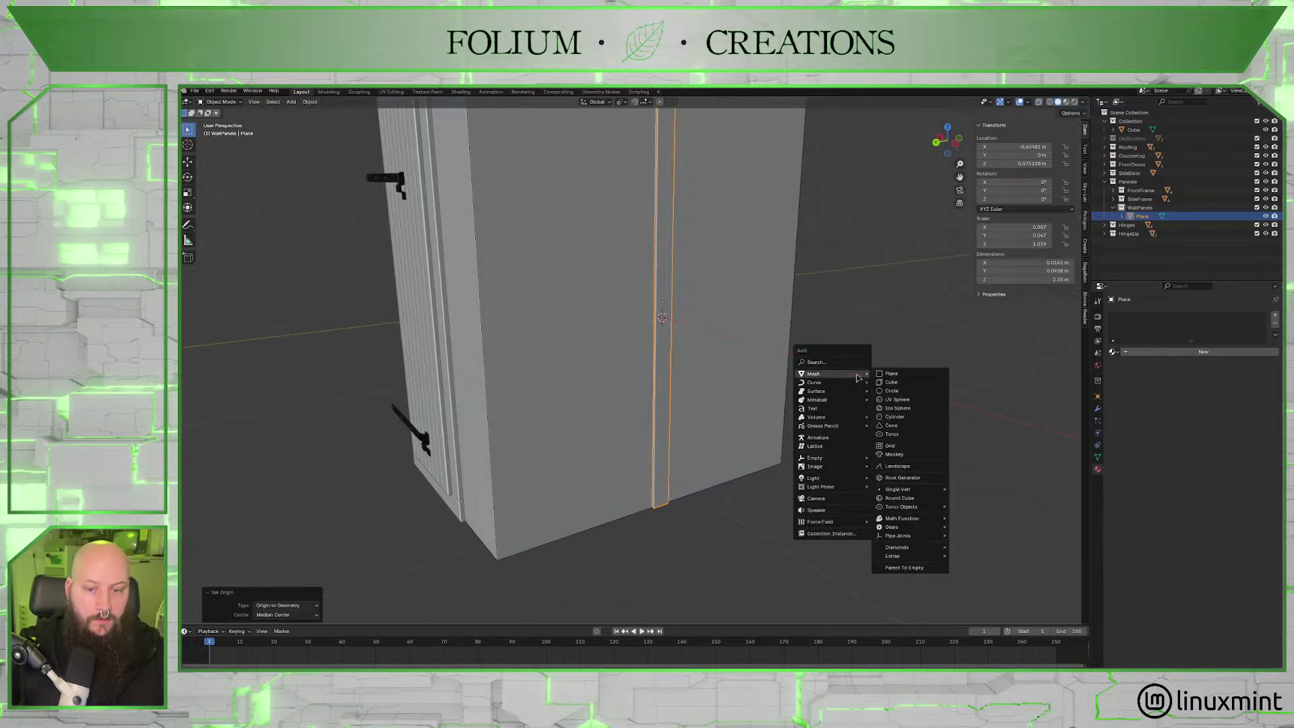
{"action": "key", "text": "Escape"}
{"action": "key", "text": "ctrl+a"}
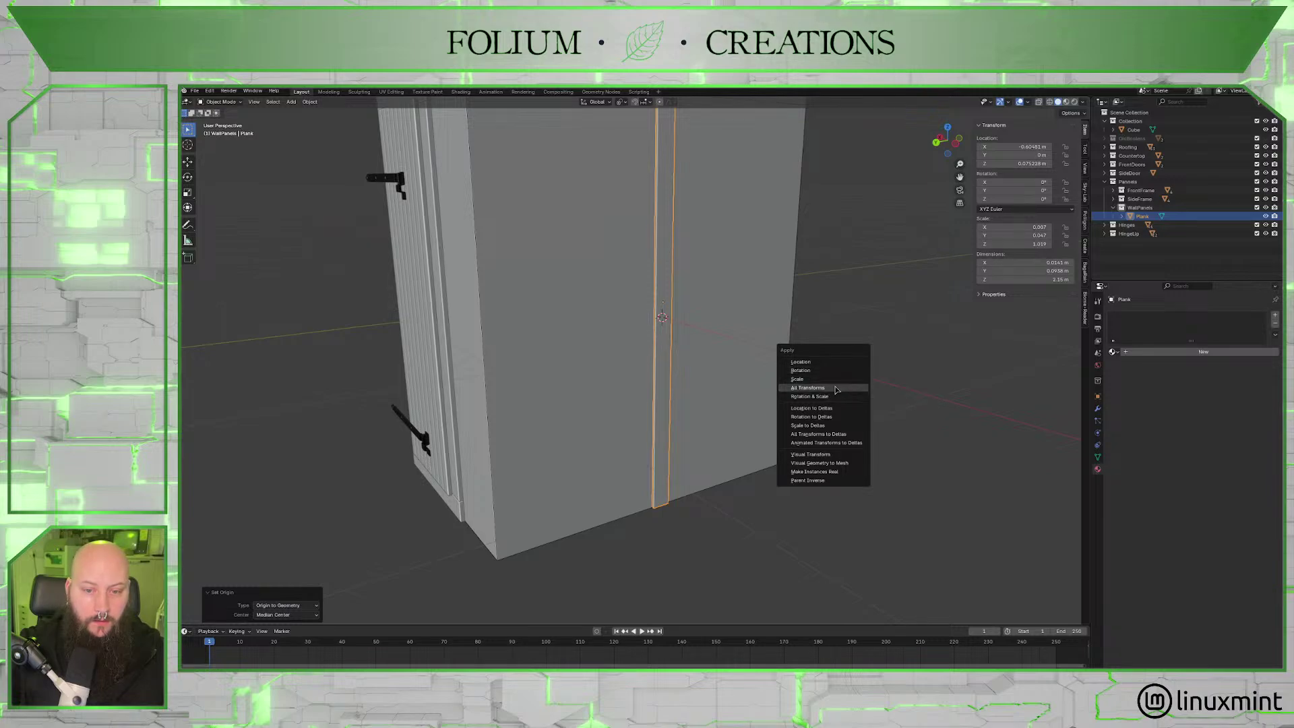
{"action": "left_click", "coordinate": [838, 388]}
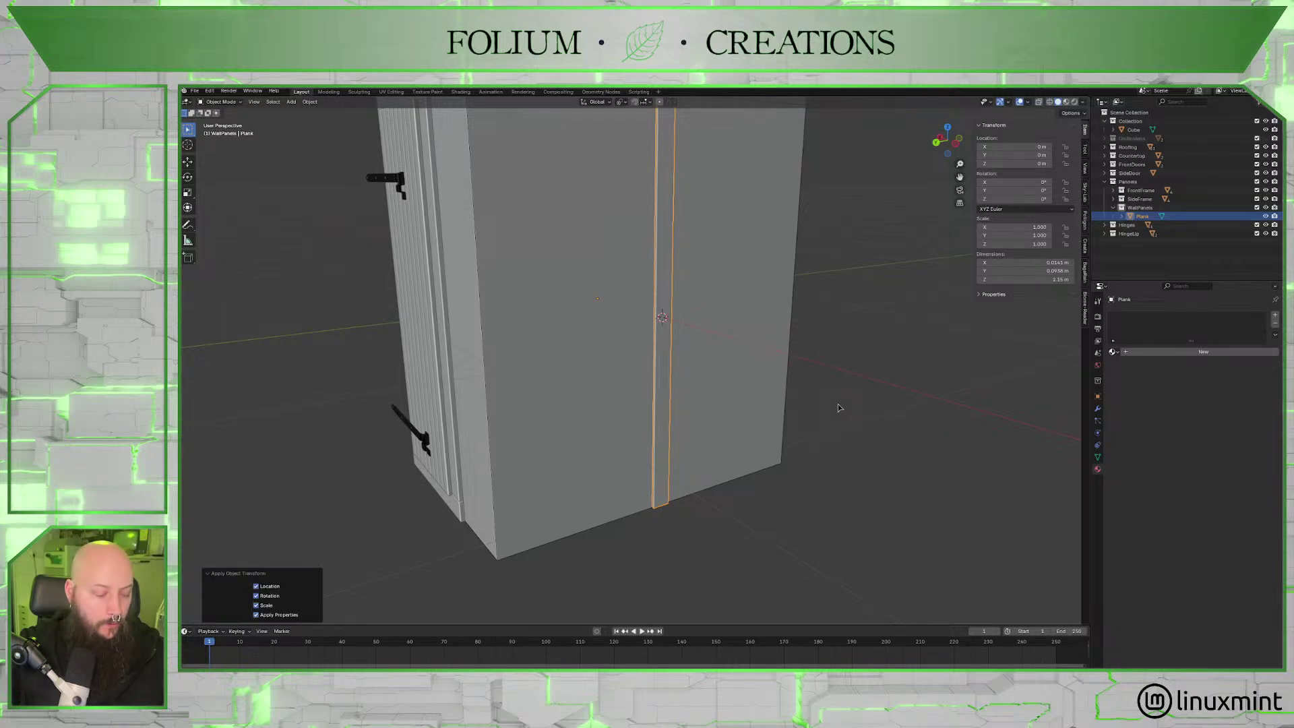
{"action": "key", "text": "ctrl+z"}
Apply only the scale of the wall plank, keeping its location and rotation.
{"action": "key", "text": "ctrl+a"}
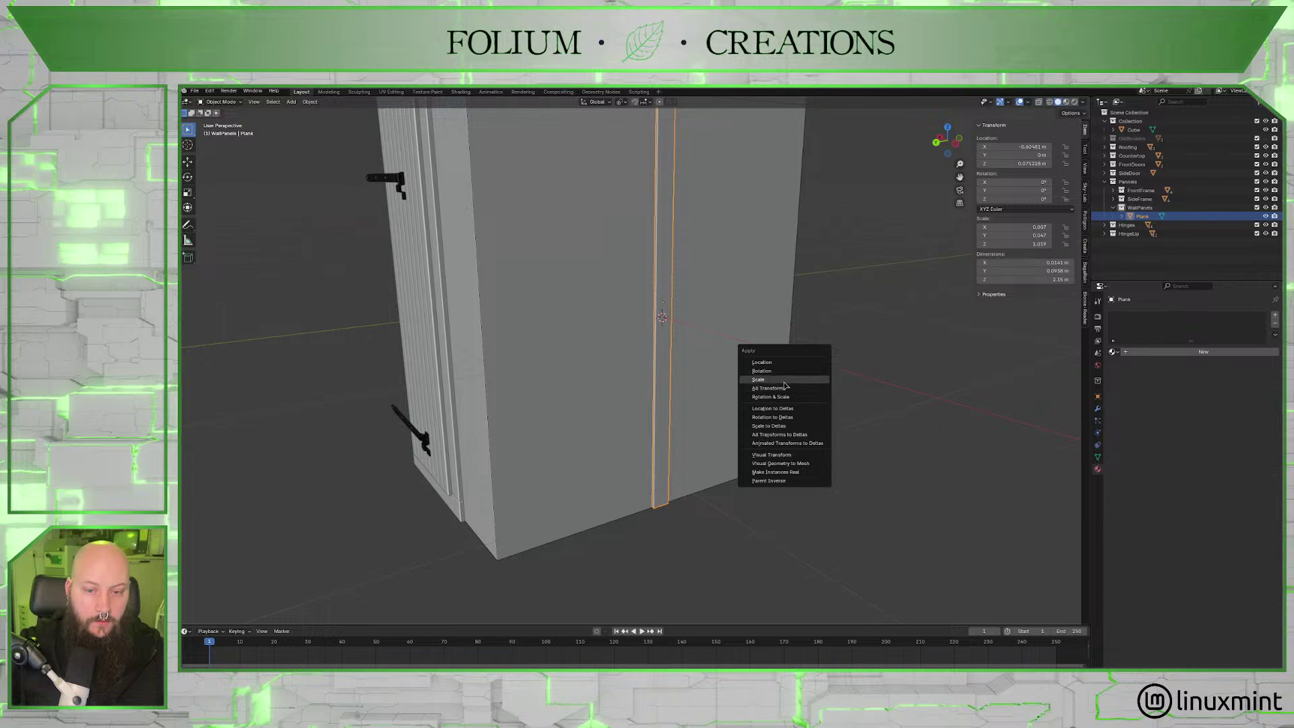
{"action": "left_click", "coordinate": [783, 383]}
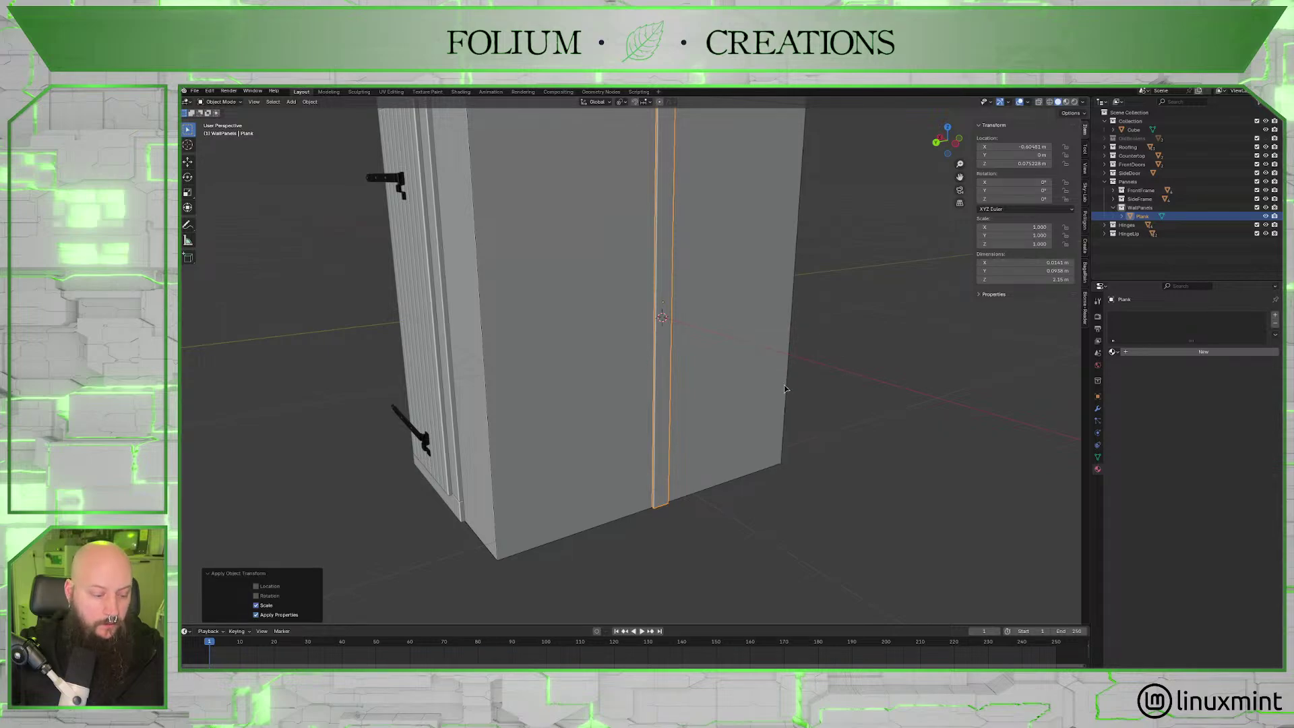
{"action": "scroll", "coordinate": [782, 389], "scroll_direction": "down", "scroll_amount": 4}
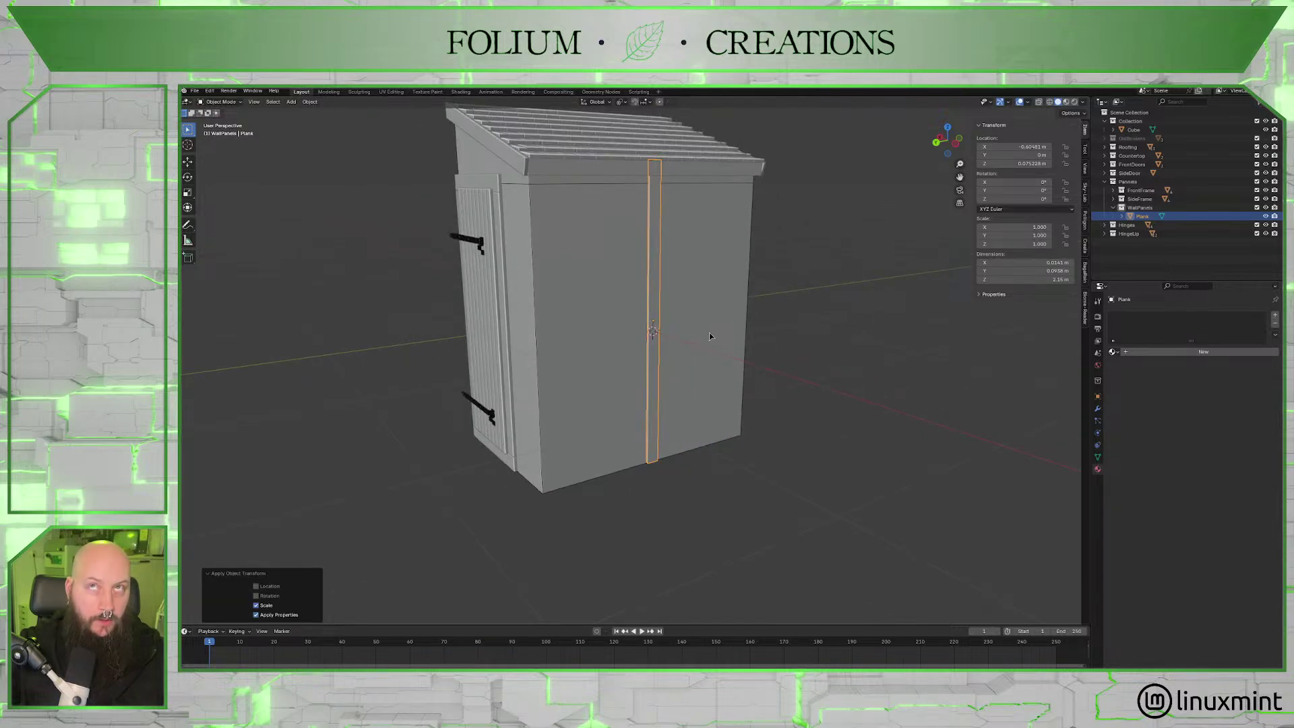
{"action": "middle_click_drag", "start_coordinate": [710, 336], "coordinate": [738, 371]}
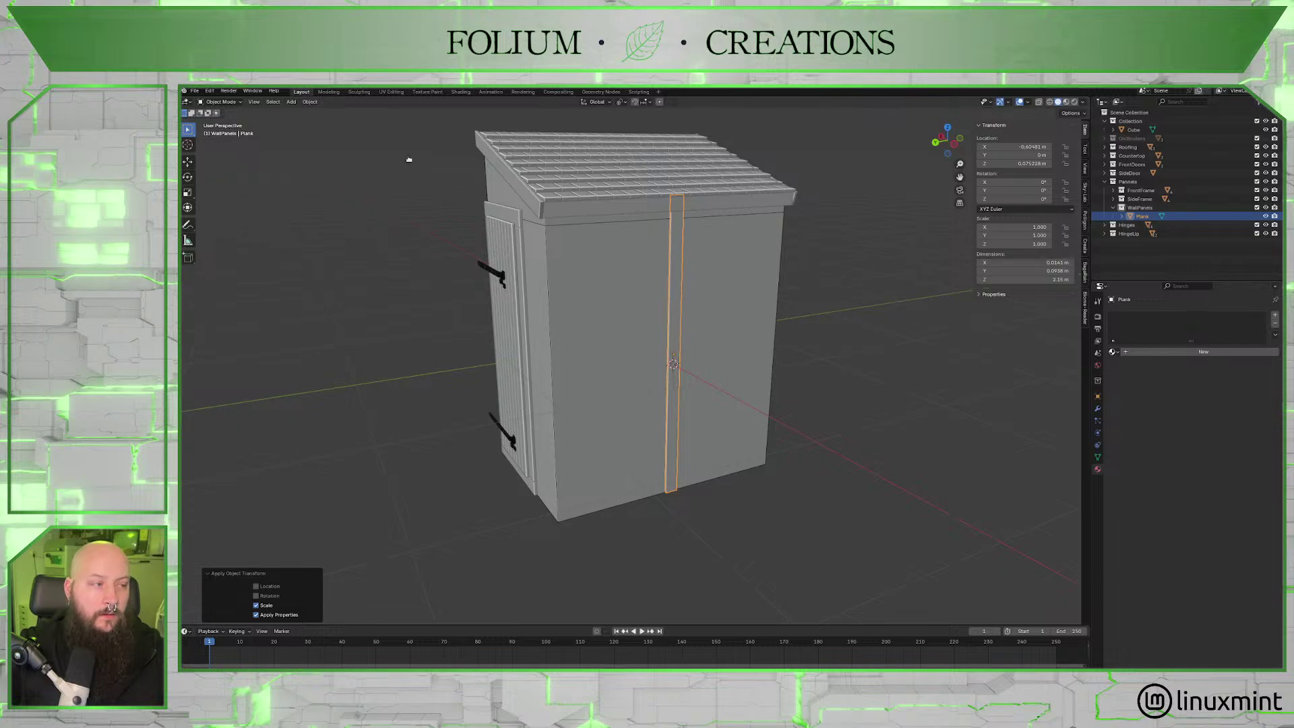
Move the wall plank about 0.864 m along Y to the rear wall's corner on the hinged door side.
{"action": "left_click", "coordinate": [802, 111]}
{"action": "middle_click_drag", "start_coordinate": [702, 298], "coordinate": [721, 317]}
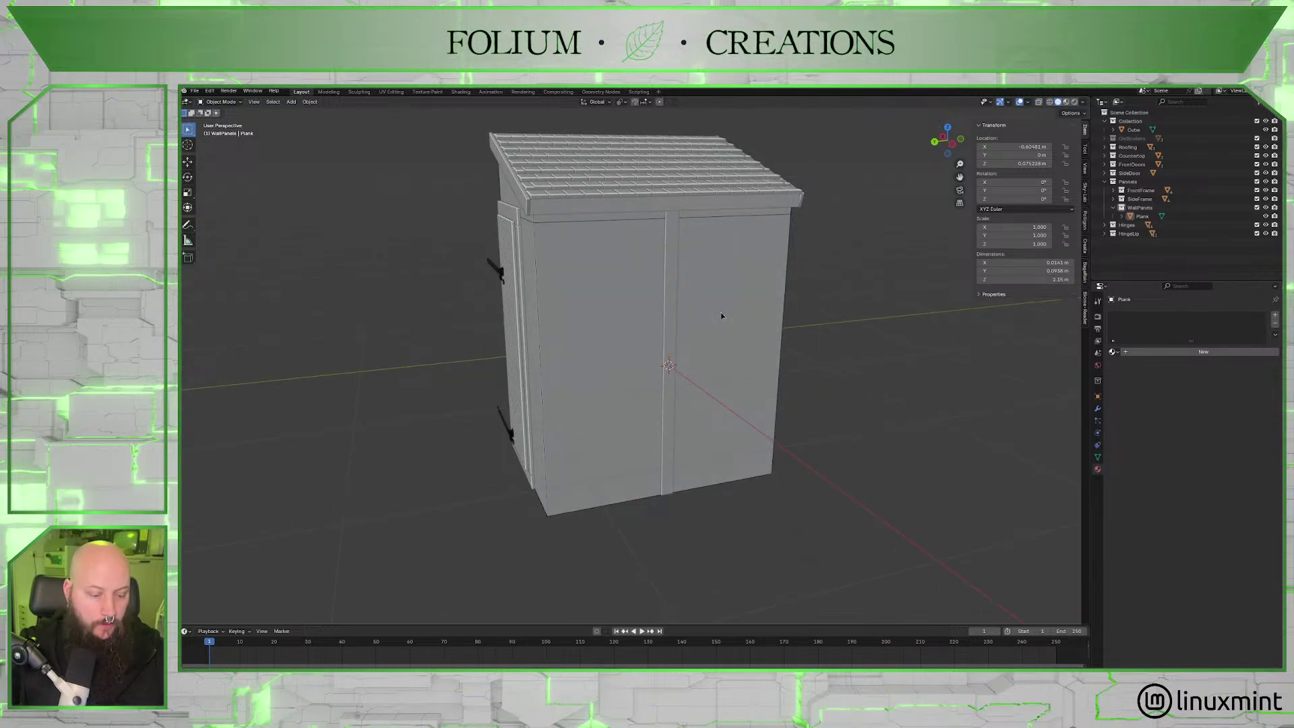
{"action": "left_click", "coordinate": [671, 315]}
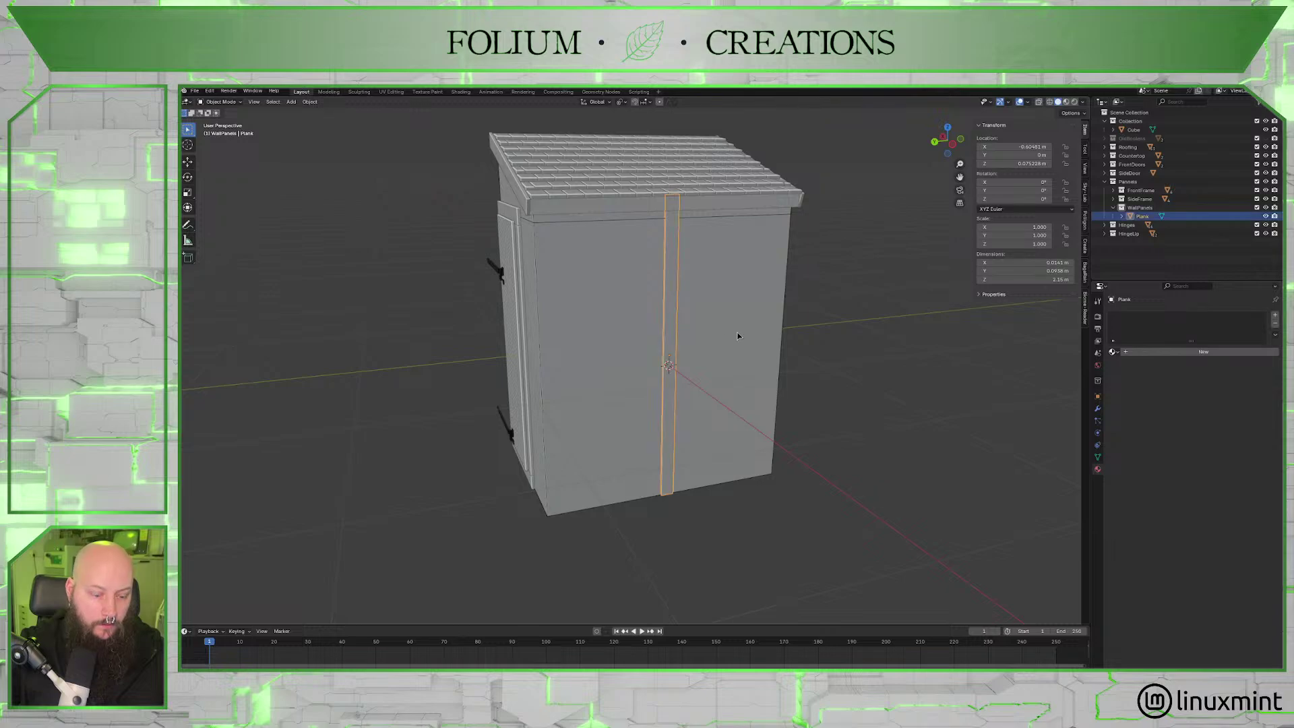
{"action": "key", "text": "g"}
{"action": "key", "text": "y"}
{"action": "left_click", "coordinate": [611, 337]}
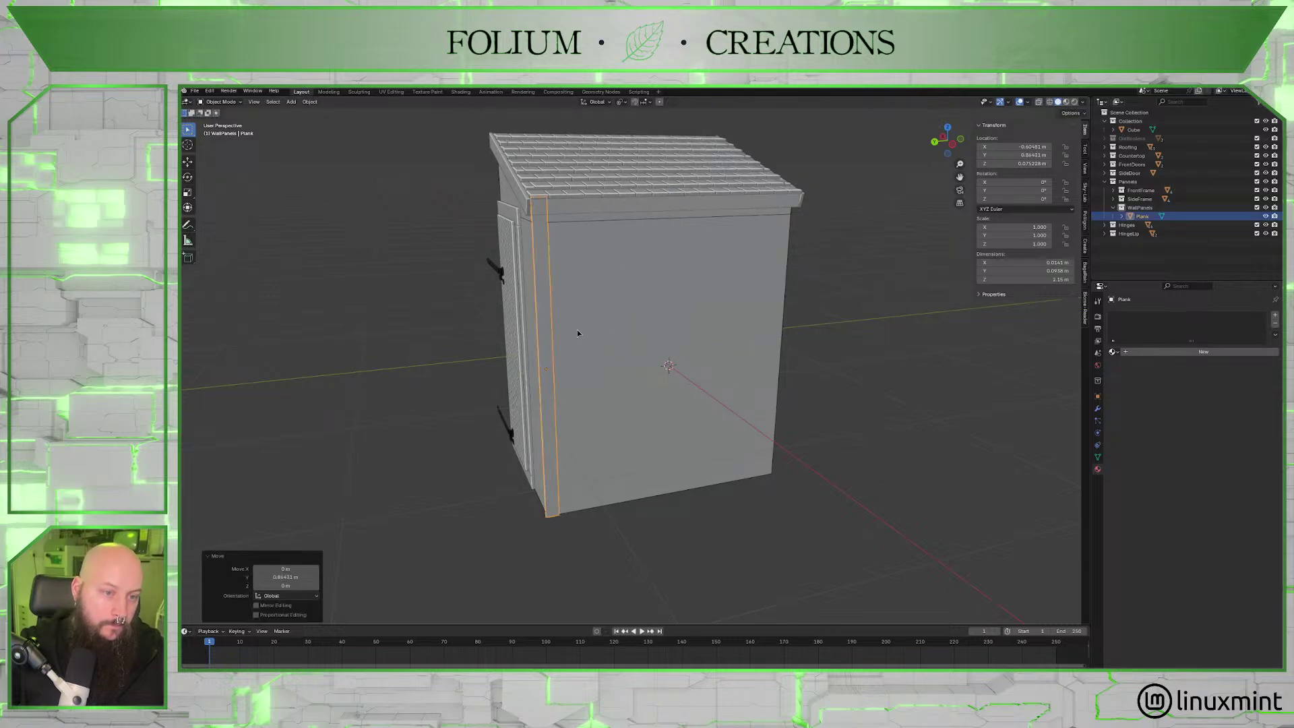
From the bottom view, shift the wall plank about 0.011 m back along Y to line up with the rear wall's corner.
{"action": "scroll", "coordinate": [577, 330], "scroll_direction": "up", "scroll_amount": 5}
{"action": "middle_click_drag", "start_coordinate": [544, 293], "coordinate": [657, 299]}
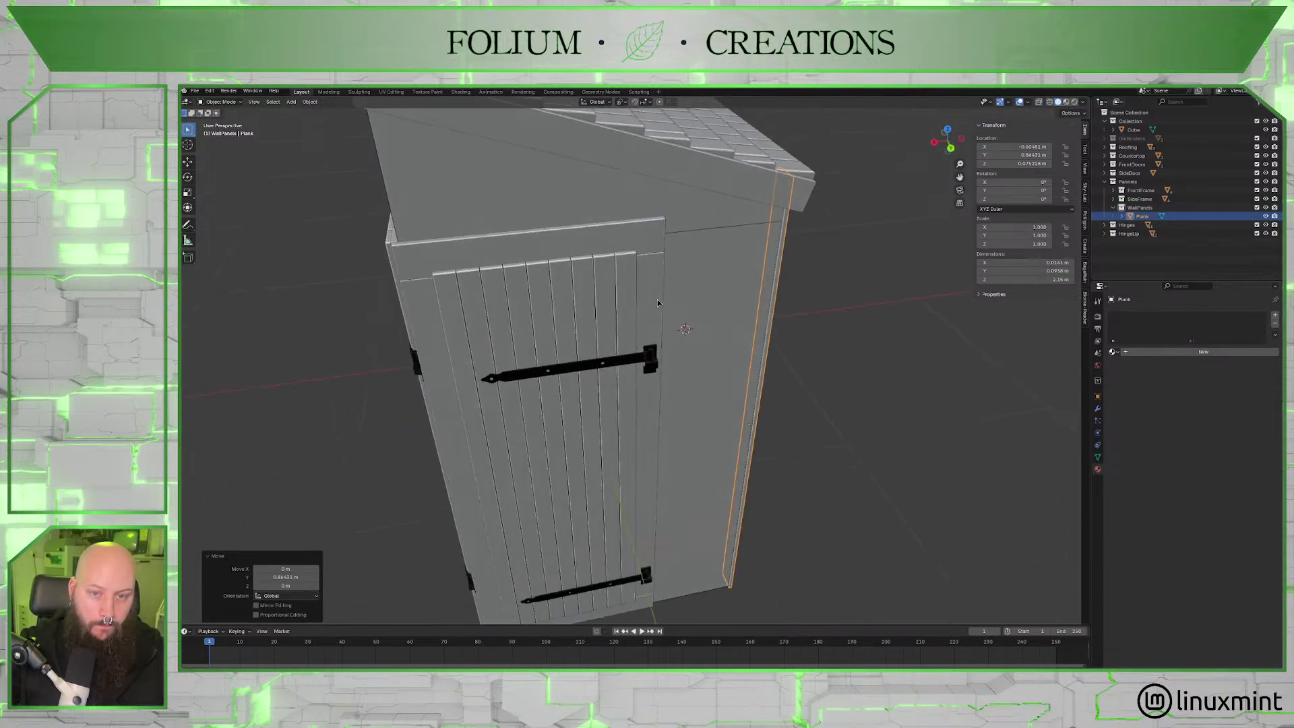
{"action": "left_click", "coordinate": [947, 154]}
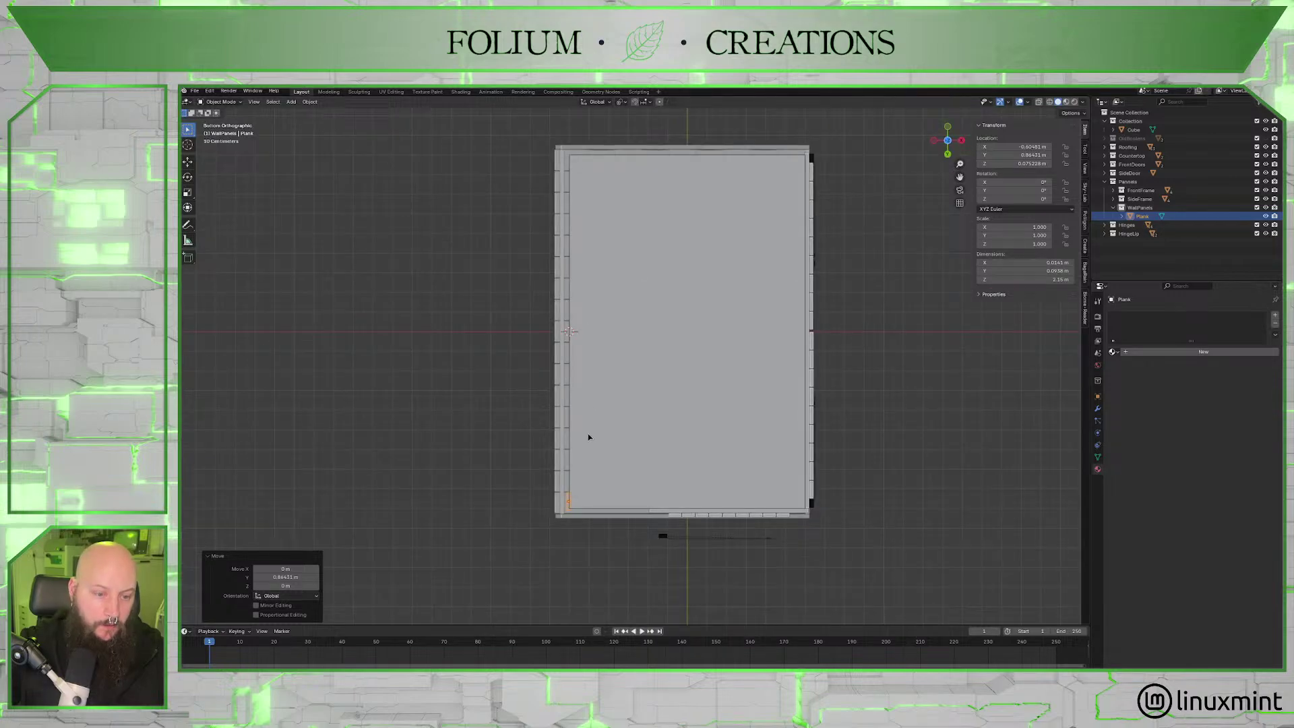
{"action": "scroll", "coordinate": [587, 436], "scroll_direction": "up", "scroll_amount": 6}
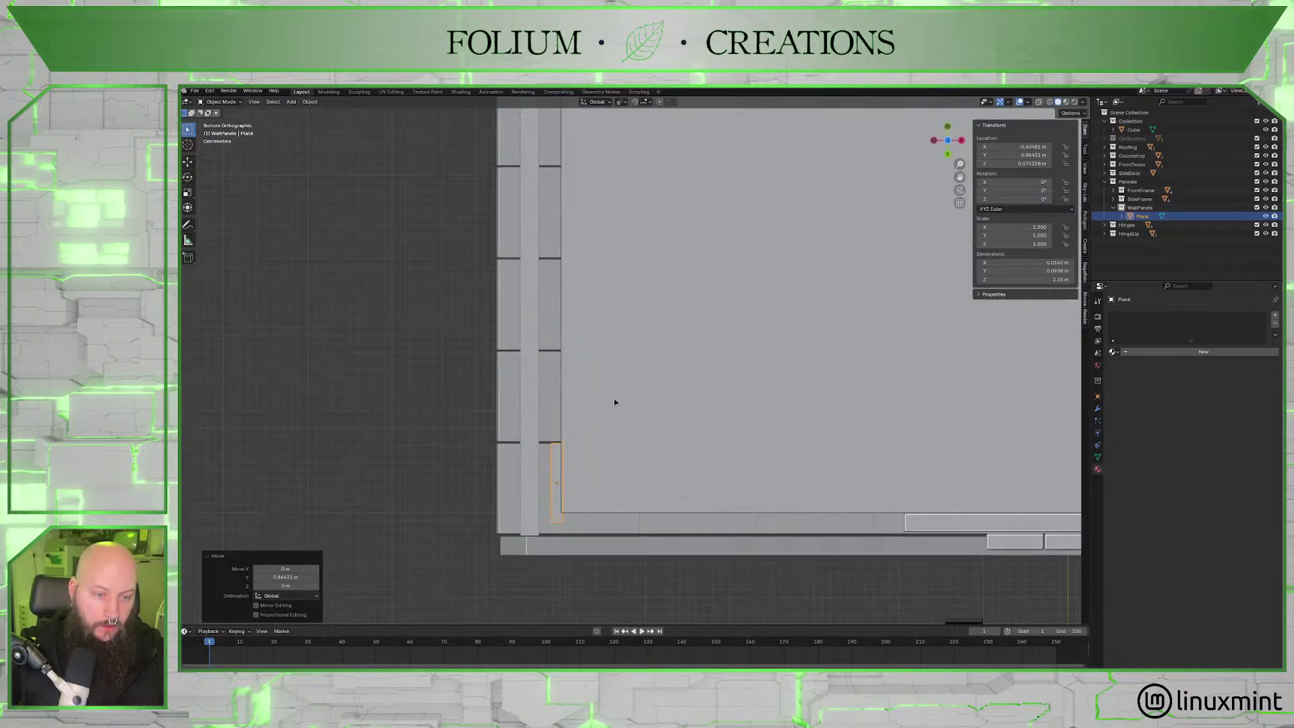
{"action": "middle_click_drag", "start_coordinate": [614, 402], "coordinate": [624, 387], "text": "shift"}
{"action": "key", "text": "g"}
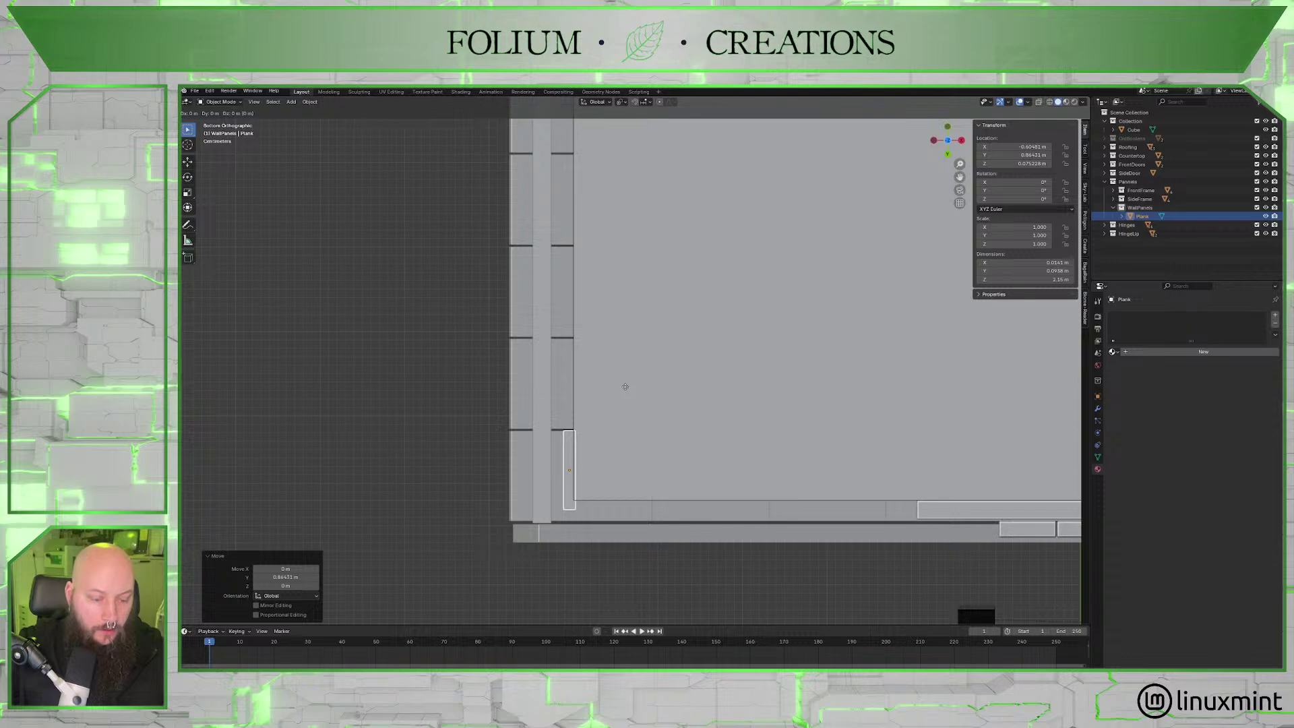
{"action": "key", "text": "y"}
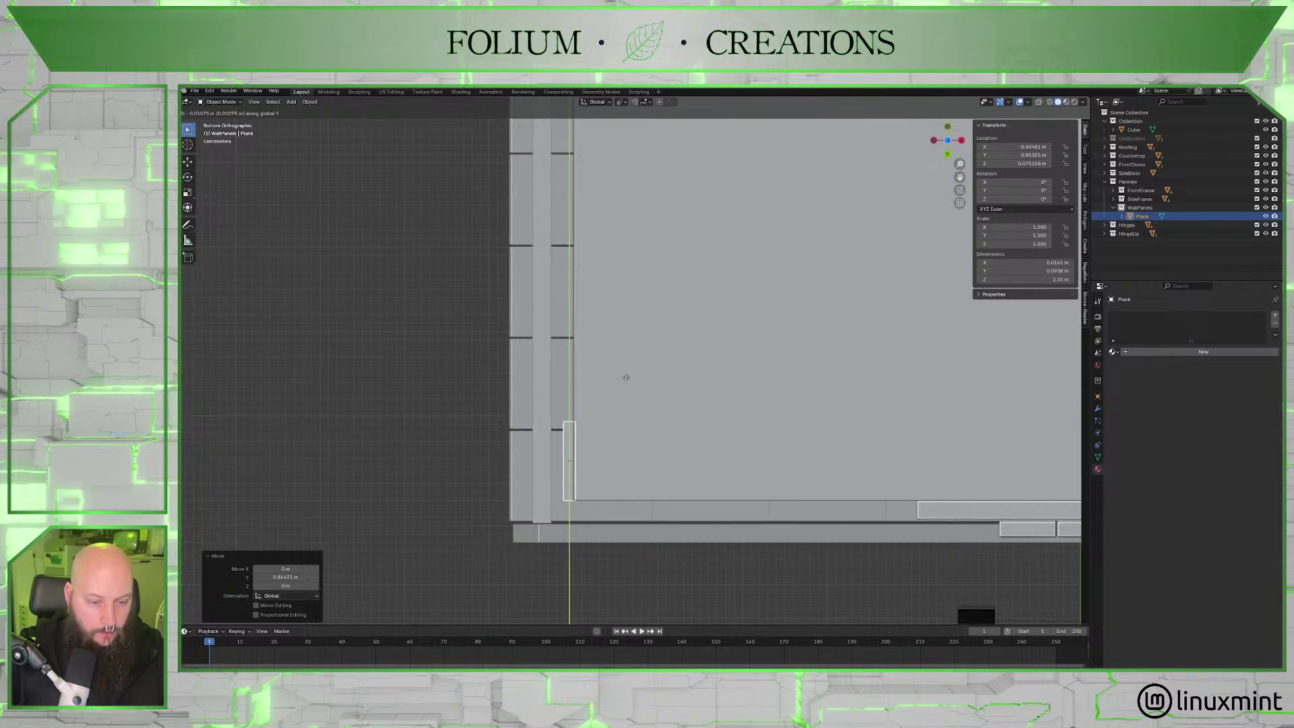
{"action": "left_click", "coordinate": [626, 377]}
{"action": "middle_click_drag", "start_coordinate": [626, 389], "coordinate": [697, 366]}
{"action": "scroll", "coordinate": [706, 337], "scroll_direction": "down", "scroll_amount": 6}
{"action": "scroll", "coordinate": [704, 374], "scroll_direction": "up", "scroll_amount": 3}
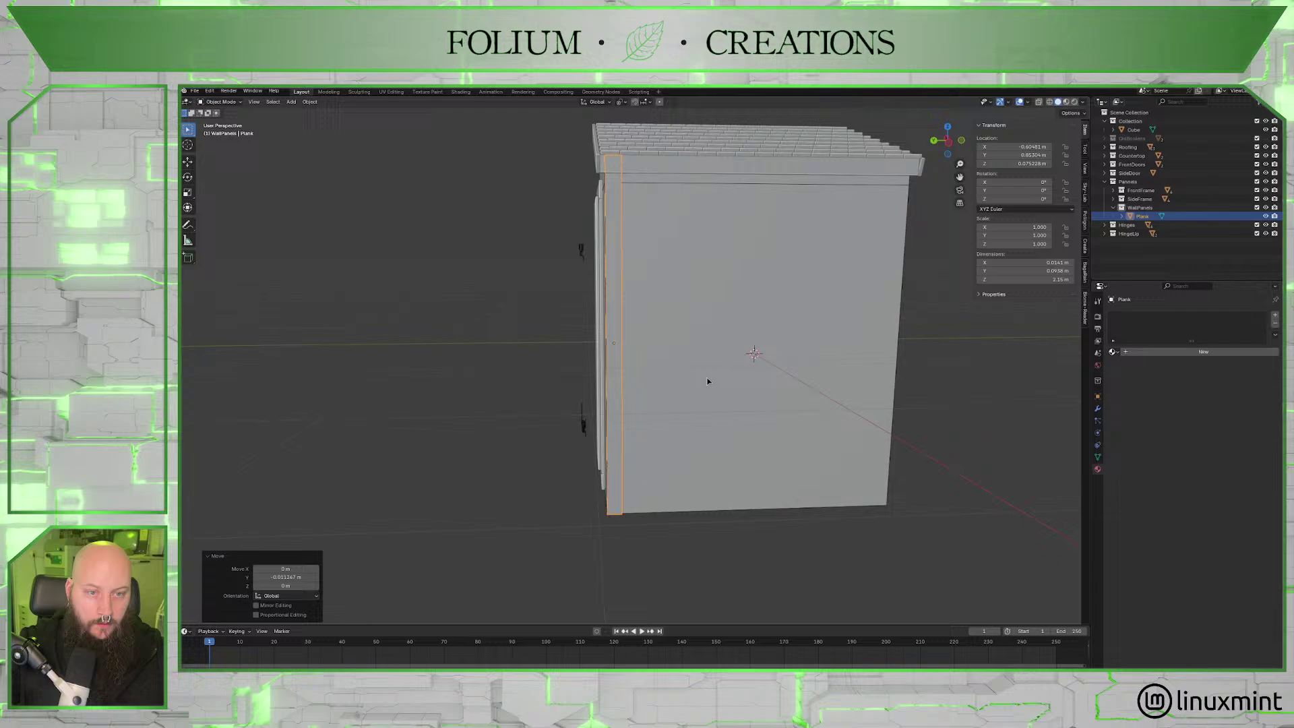
{"action": "left_click", "coordinate": [1112, 351]}
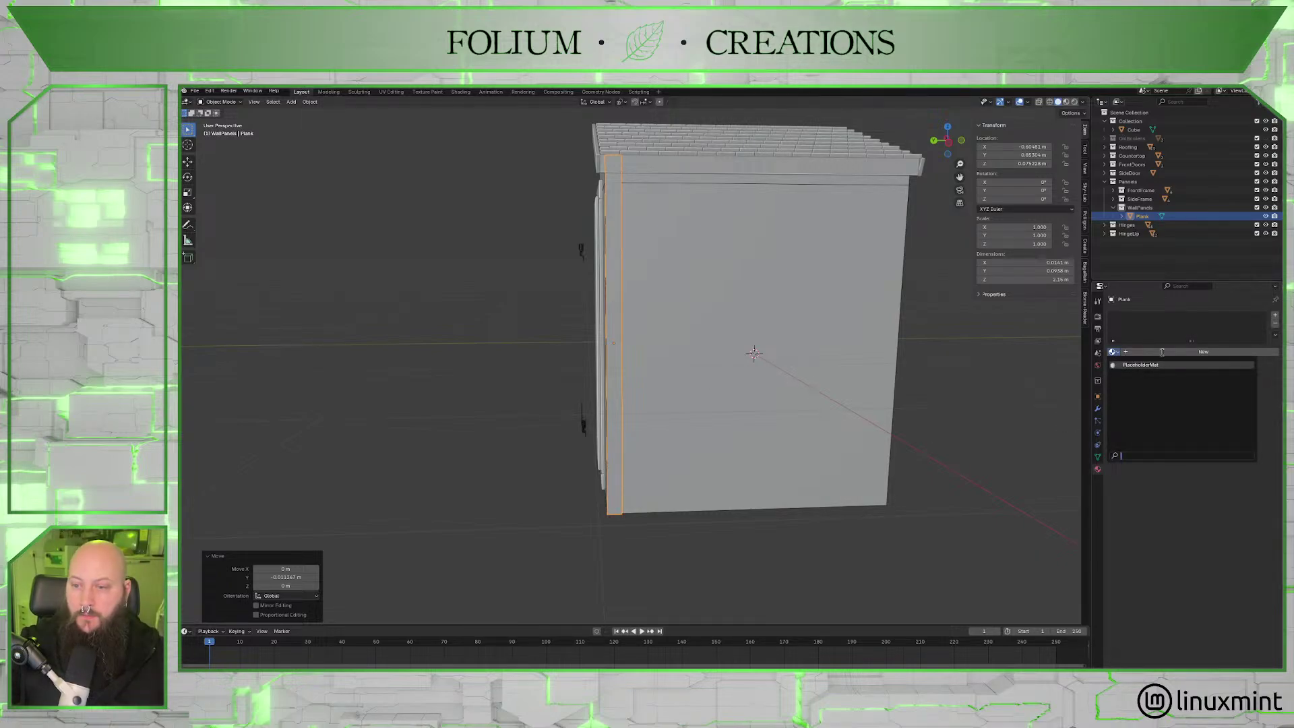
{"action": "left_click", "coordinate": [1219, 353]}
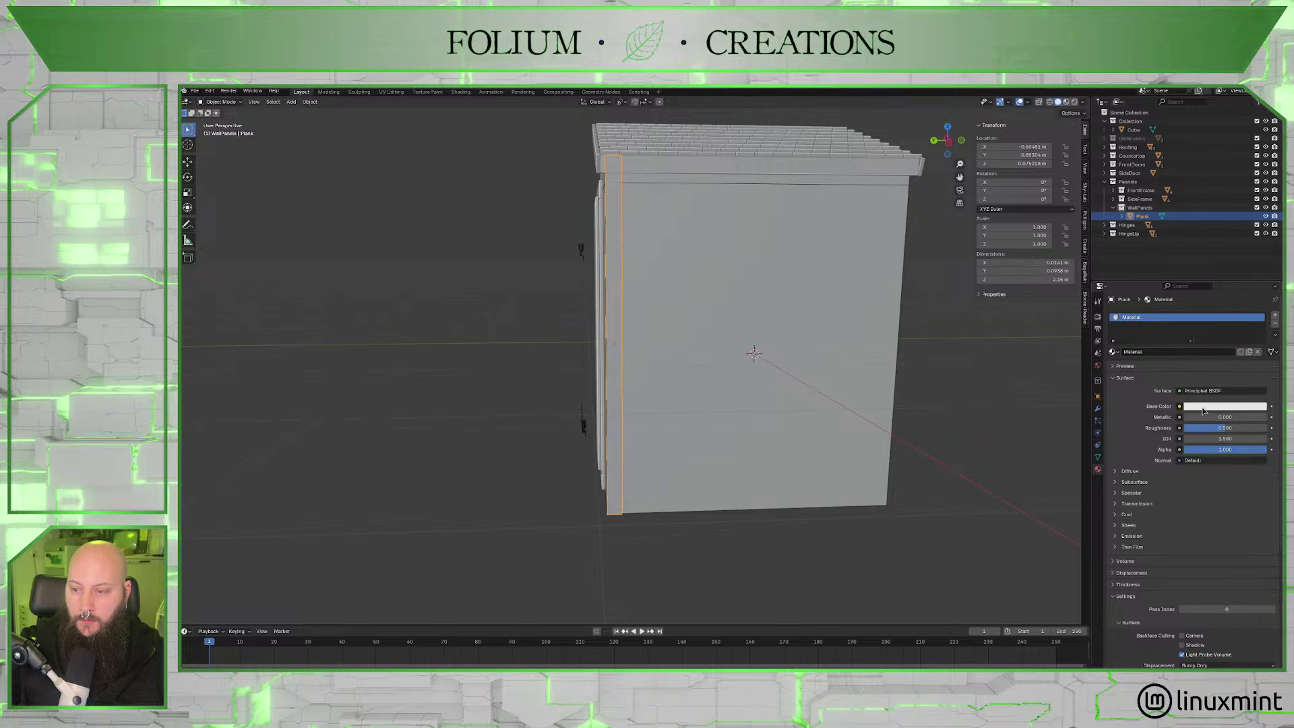
{"action": "left_click", "coordinate": [1275, 324]}
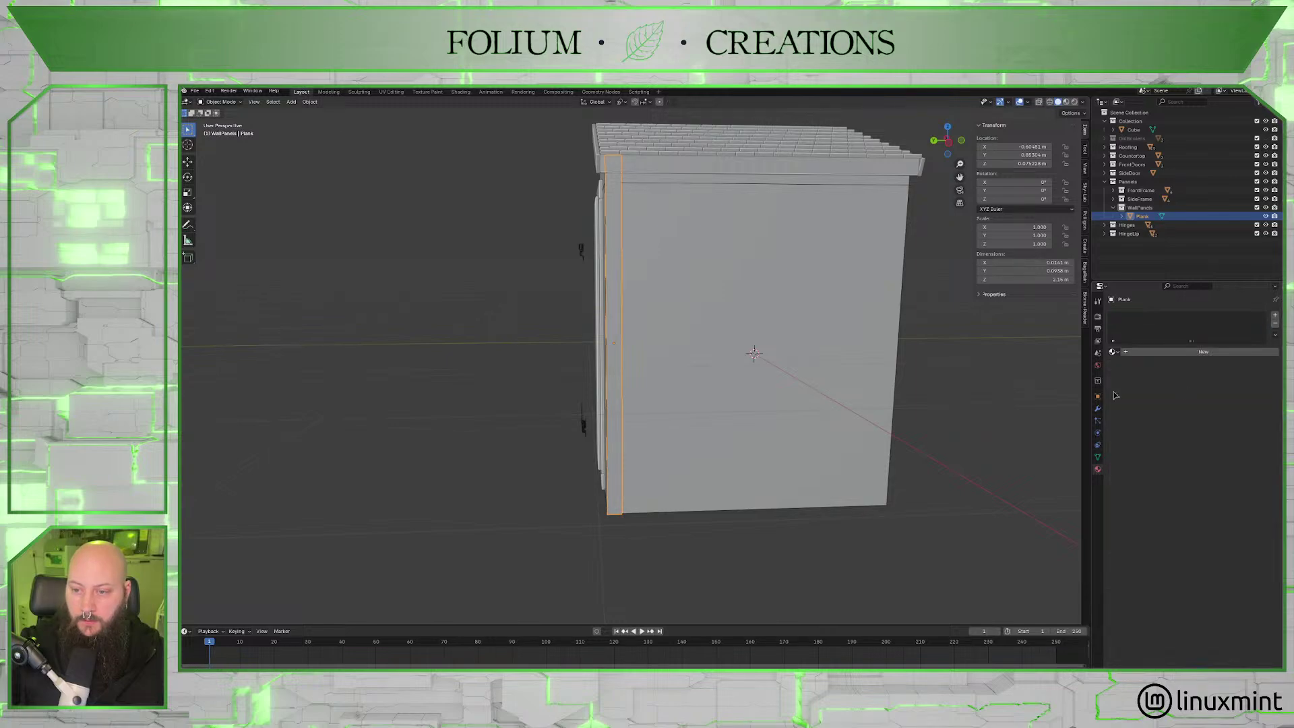
Add a Bevel modifier to the corner wall plank and examine its effect along the plank's edges.
{"action": "left_click", "coordinate": [1098, 408]}
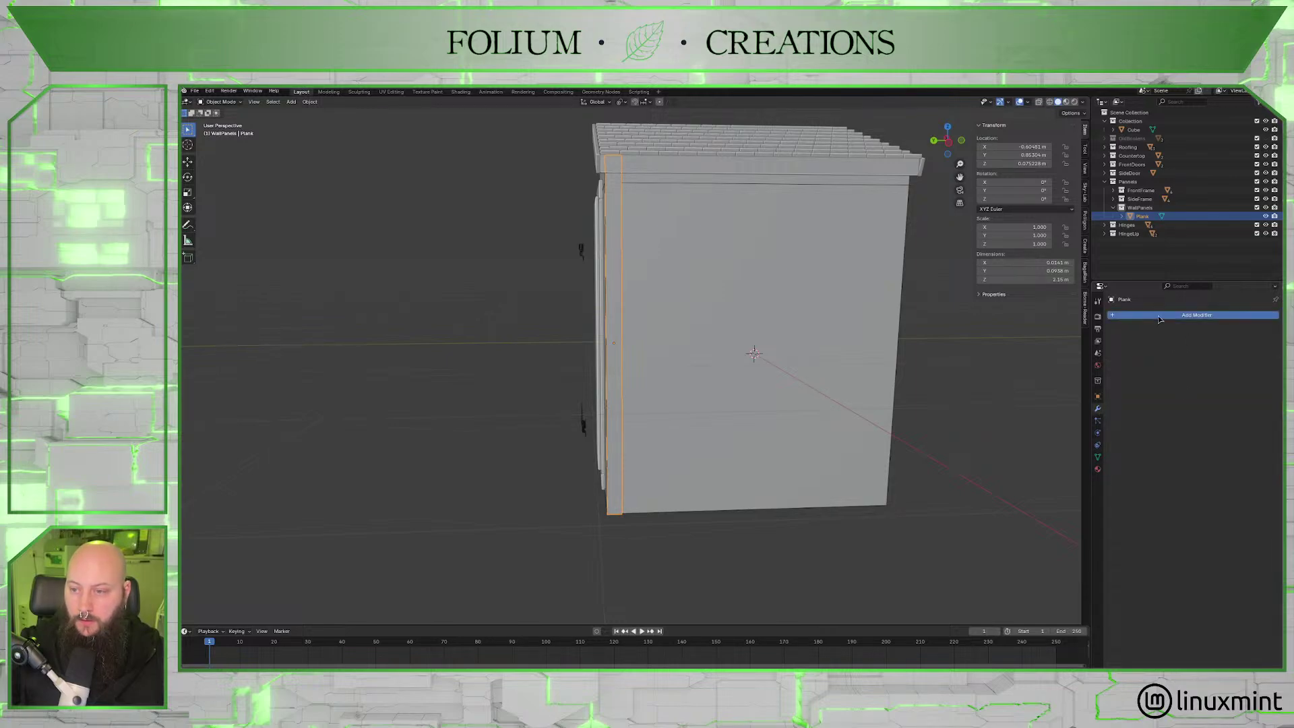
{"action": "left_click", "coordinate": [1197, 315]}
{"action": "mouse_move", "coordinate": [1142, 316]}
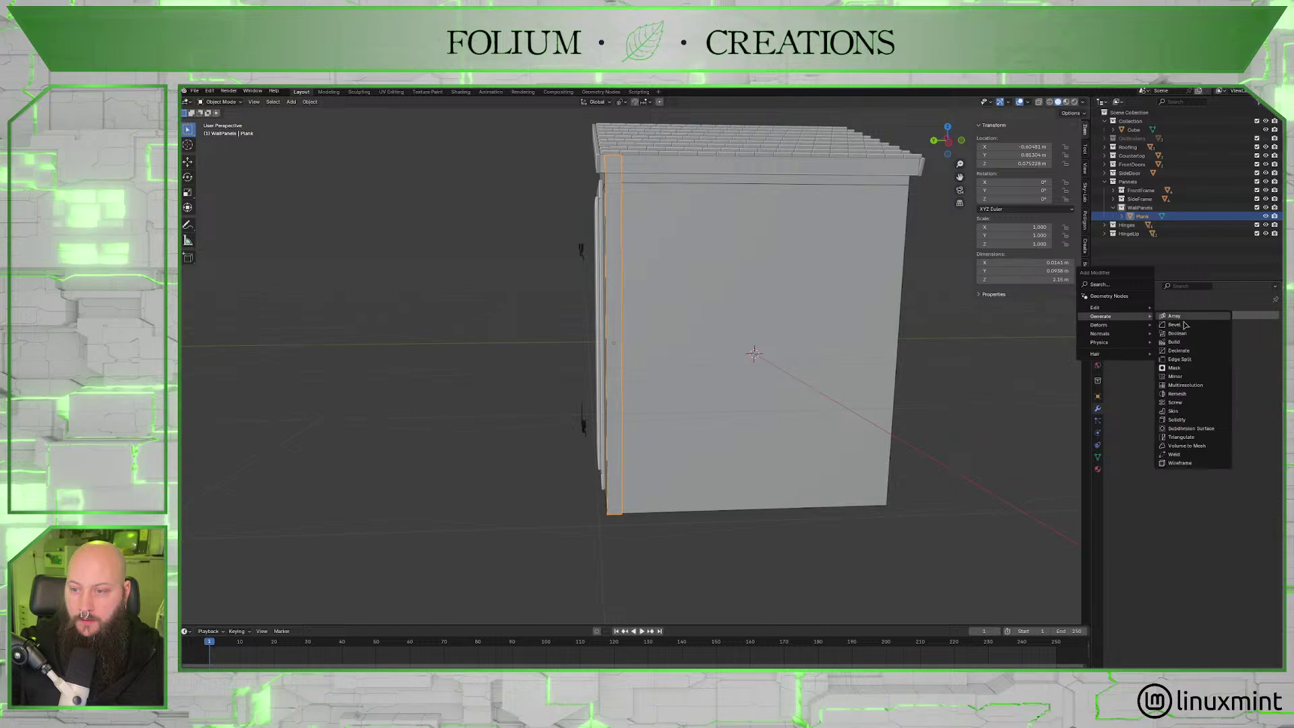
{"action": "left_click", "coordinate": [1183, 325]}
{"action": "scroll", "coordinate": [714, 378], "scroll_direction": "up", "scroll_amount": 3}
{"action": "middle_click_drag", "start_coordinate": [714, 377], "coordinate": [669, 312]}
{"action": "scroll", "coordinate": [785, 405], "scroll_direction": "up", "scroll_amount": 3}
{"action": "middle_click_drag", "start_coordinate": [784, 405], "coordinate": [763, 442]}
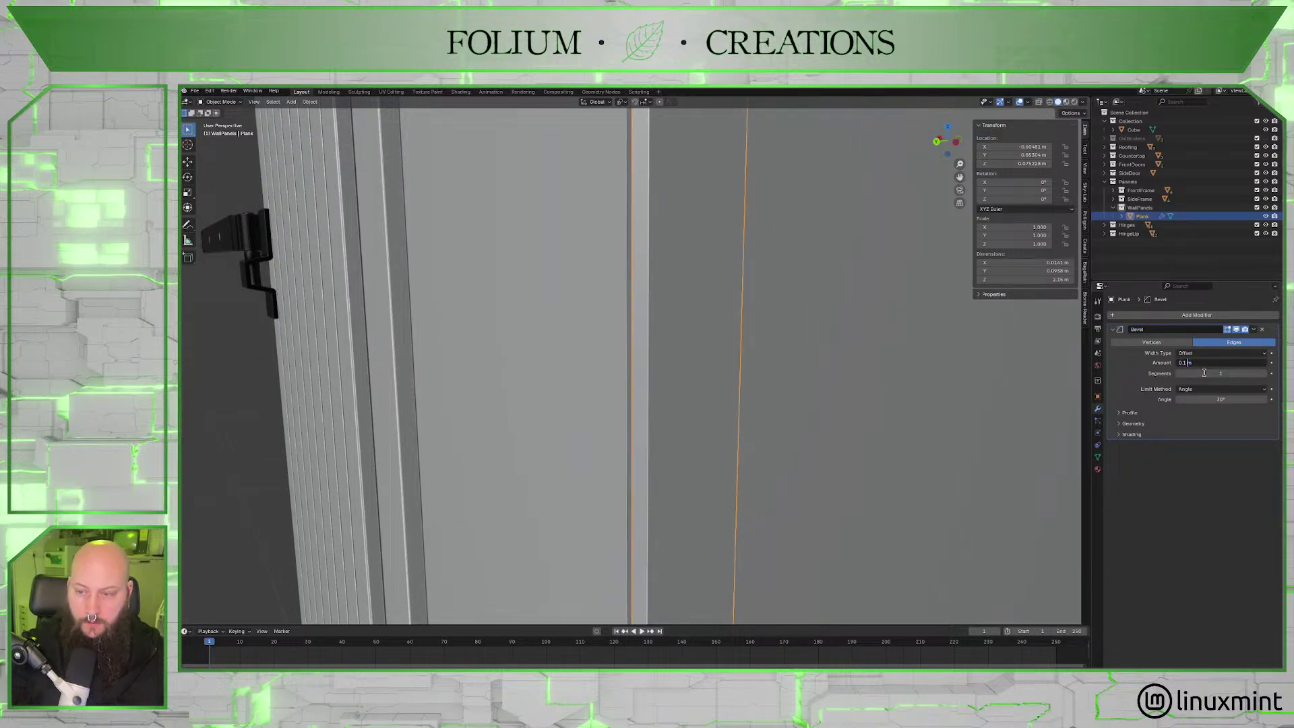
{"action": "key", "text": "Return"}
{"action": "middle_click_drag", "start_coordinate": [728, 142], "coordinate": [713, 156]}
{"action": "scroll", "coordinate": [713, 157], "scroll_direction": "down", "scroll_amount": 3}
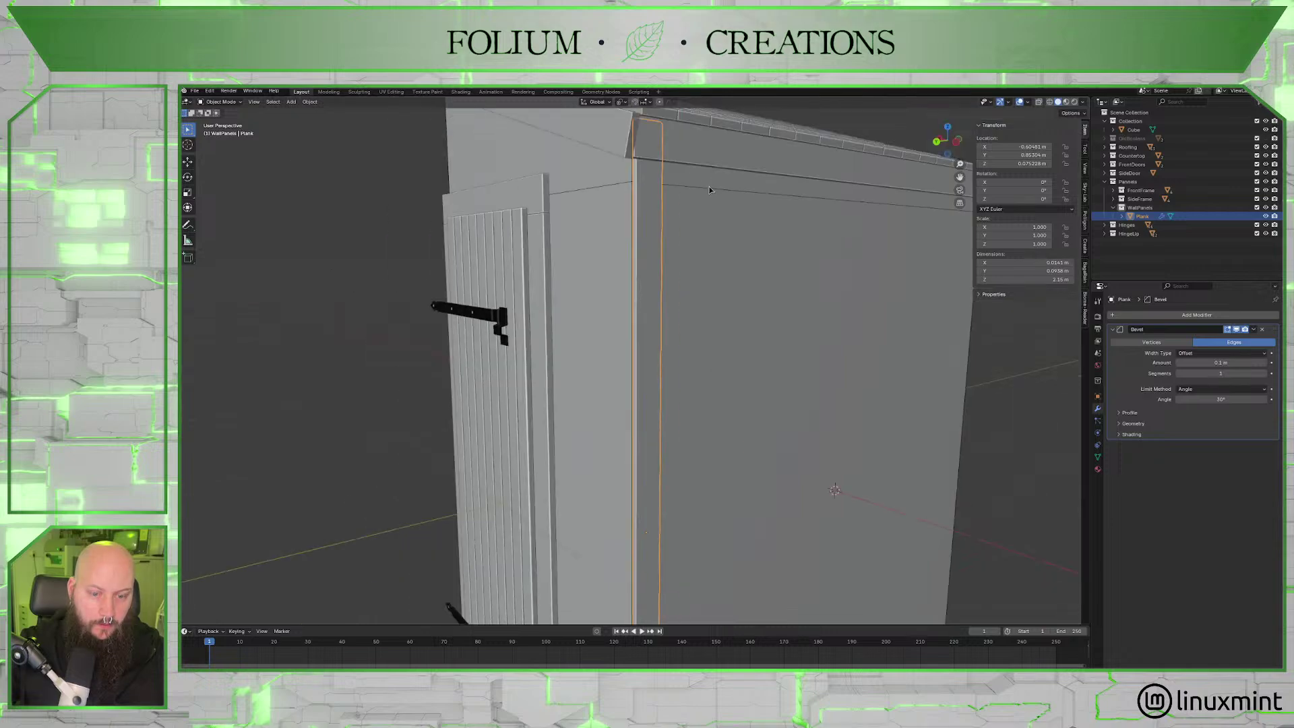
{"action": "scroll", "coordinate": [694, 229], "scroll_direction": "down", "scroll_amount": 2}
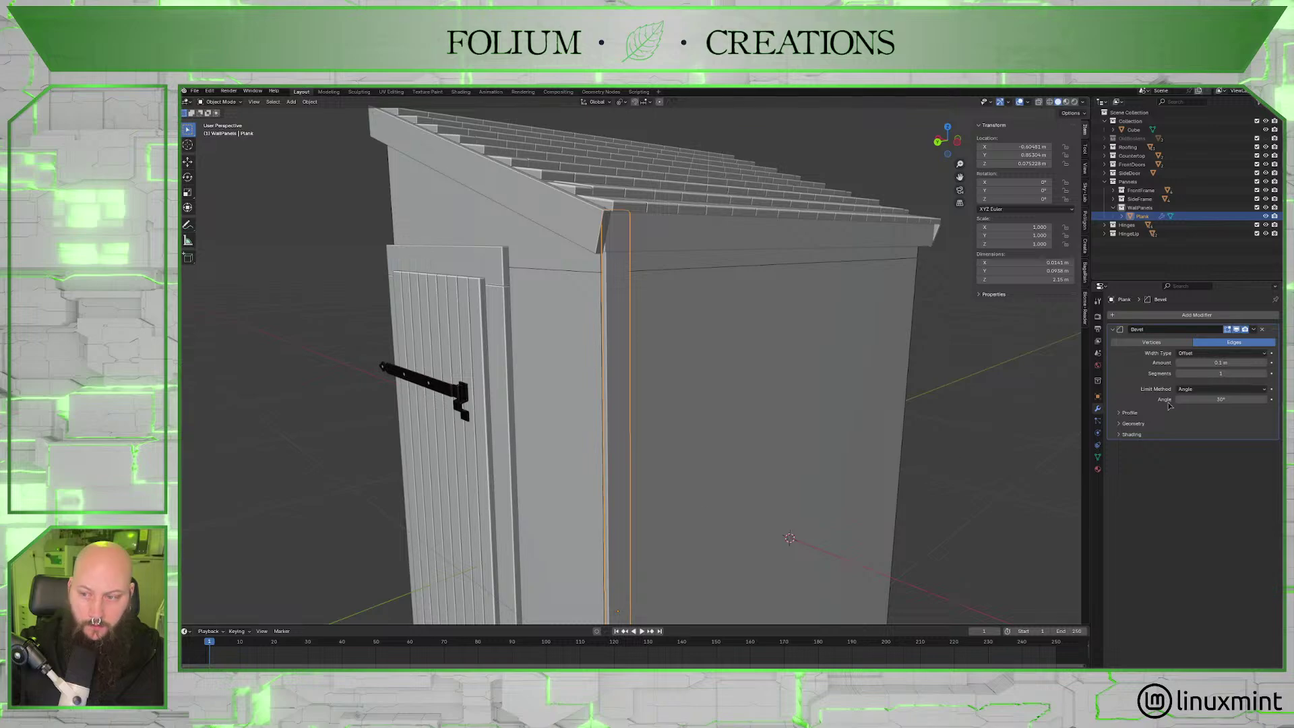
Try a bevel amount of 0.15 m on the wall plank and inspect its bottom end.
{"action": "left_click", "coordinate": [1234, 364]}
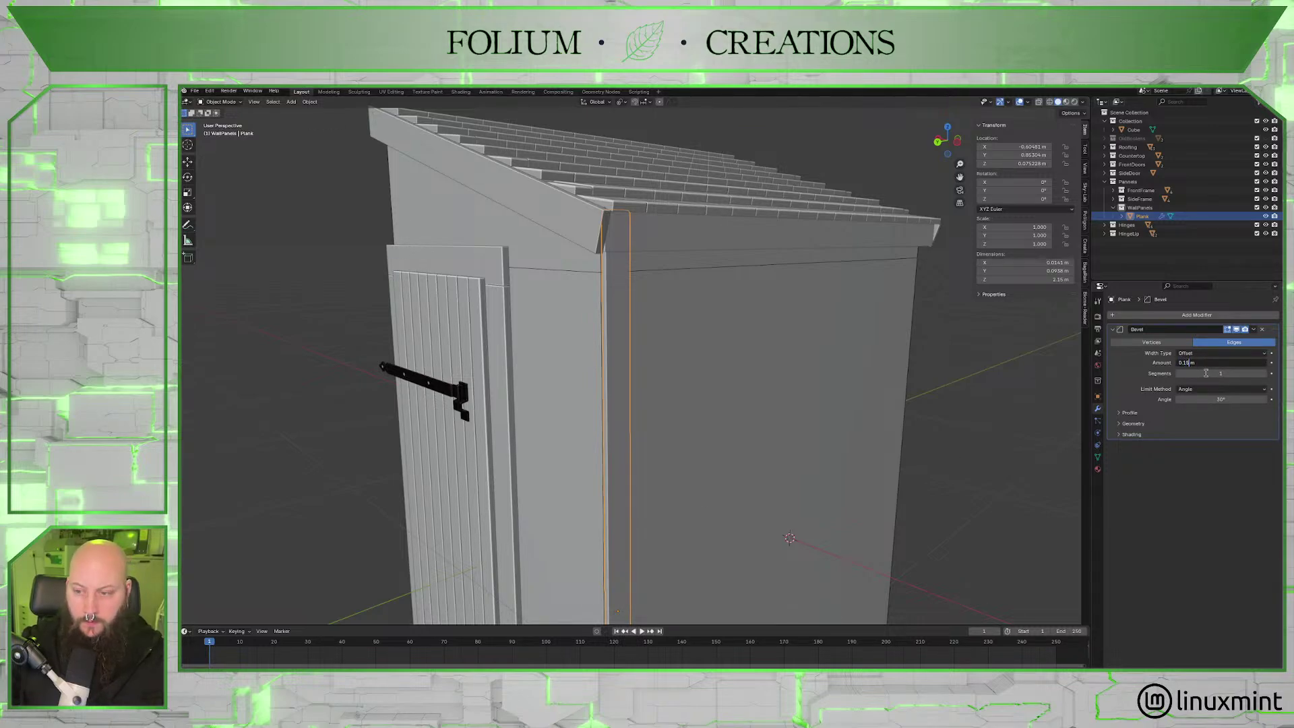
{"action": "type", "text": "5"}
{"action": "key", "text": "Return"}
{"action": "scroll", "coordinate": [697, 434], "scroll_direction": "up", "scroll_amount": 2}
{"action": "scroll", "coordinate": [697, 434], "scroll_direction": "up", "scroll_amount": 4}
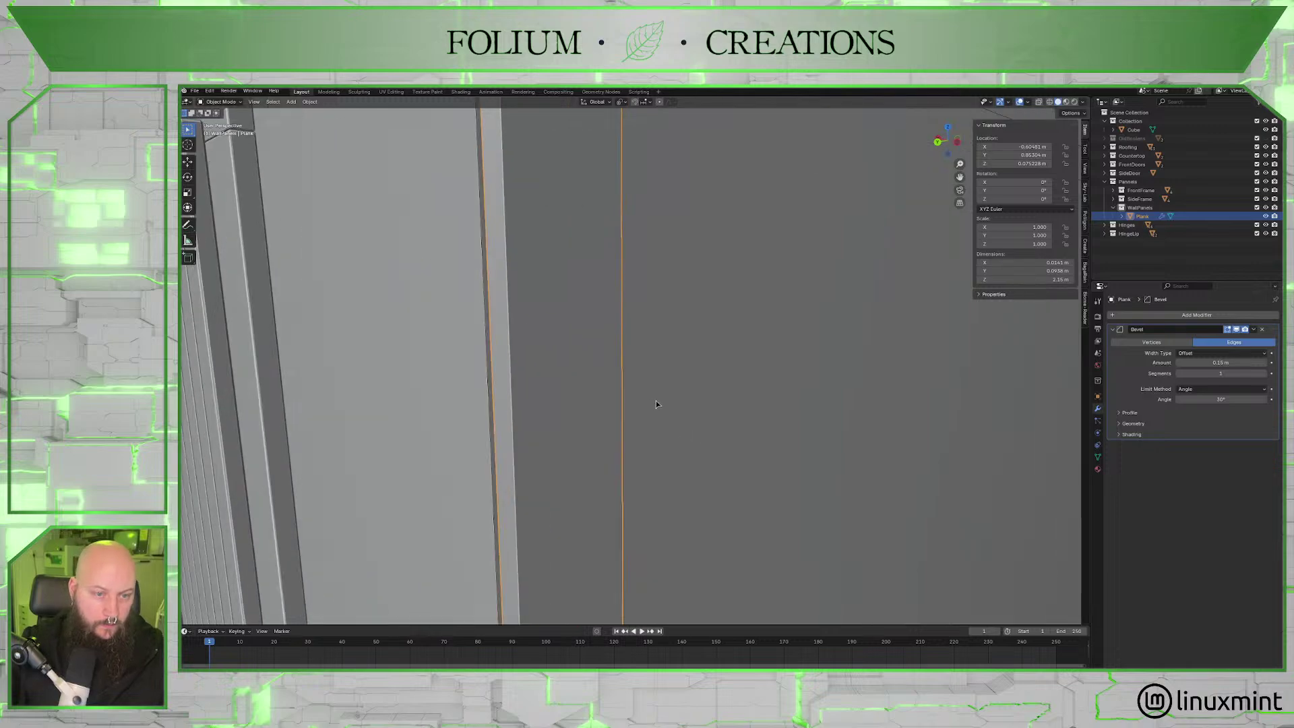
{"action": "middle_click_drag", "start_coordinate": [681, 413], "coordinate": [706, 383]}
{"action": "scroll", "coordinate": [706, 383], "scroll_direction": "down", "scroll_amount": 3}
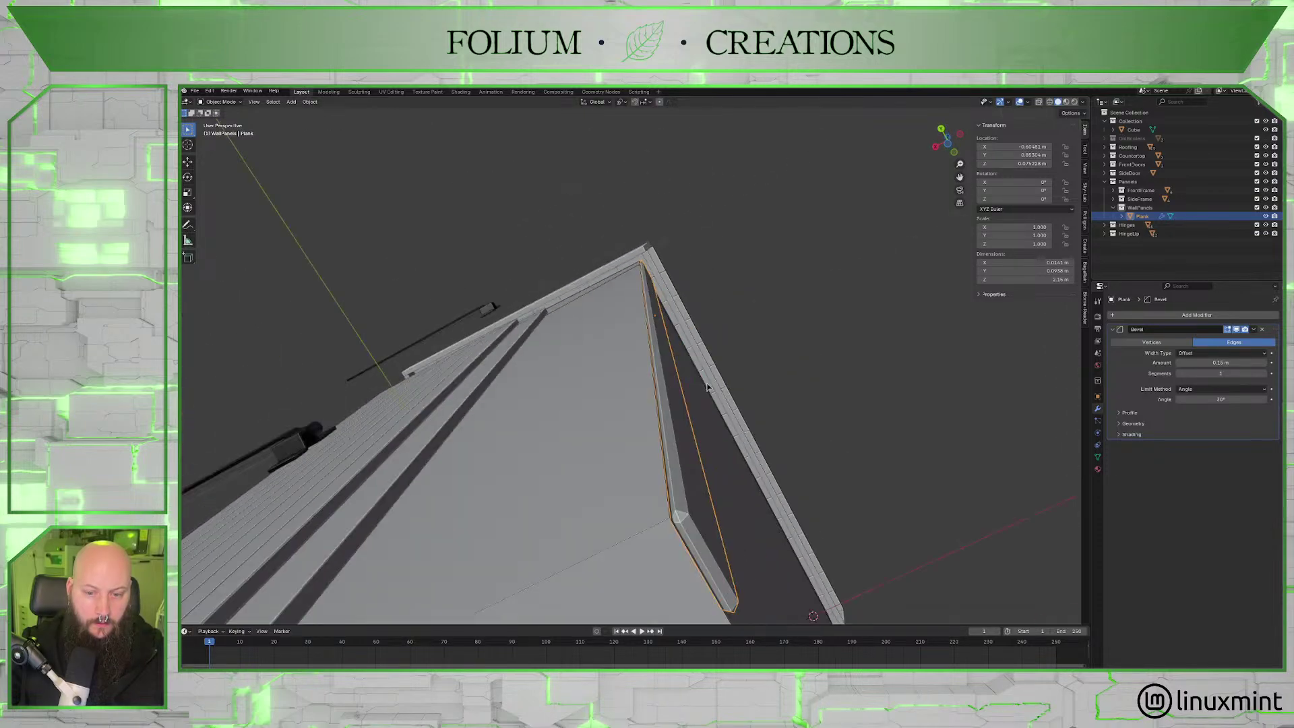
Set the wall plank's bevel amount to 0.0015 m, deselect the plank and inspect its edges.
{"action": "left_click", "coordinate": [1206, 362]}
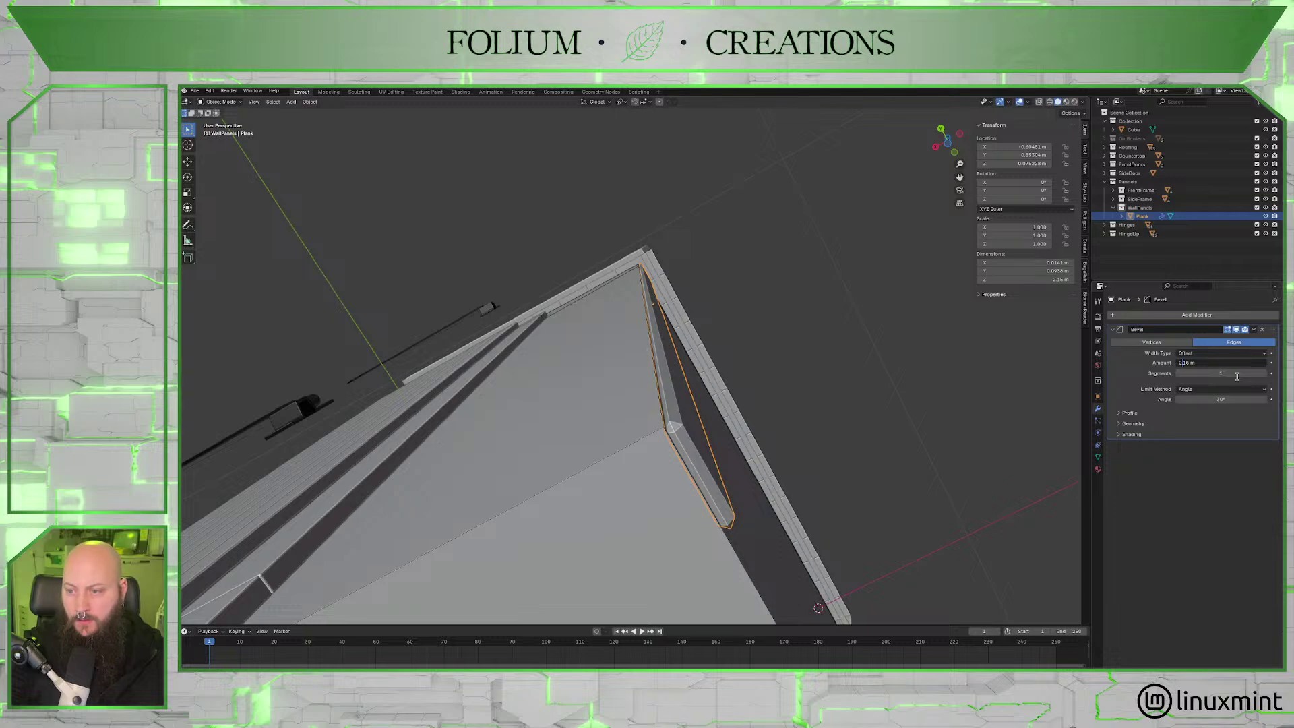
{"action": "type", "text": "0"}
{"action": "key", "text": "Return"}
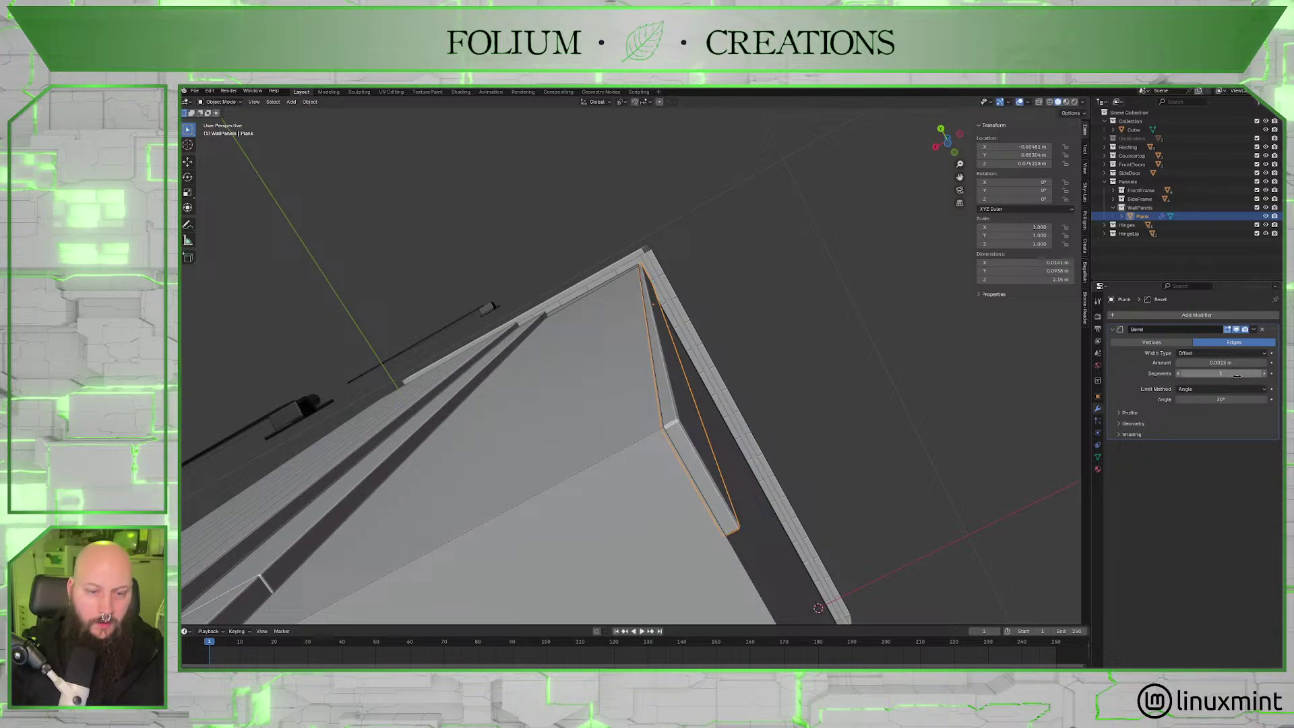
{"action": "middle_click_drag", "start_coordinate": [1016, 323], "coordinate": [701, 289]}
{"action": "scroll", "coordinate": [702, 296], "scroll_direction": "up", "scroll_amount": 6}
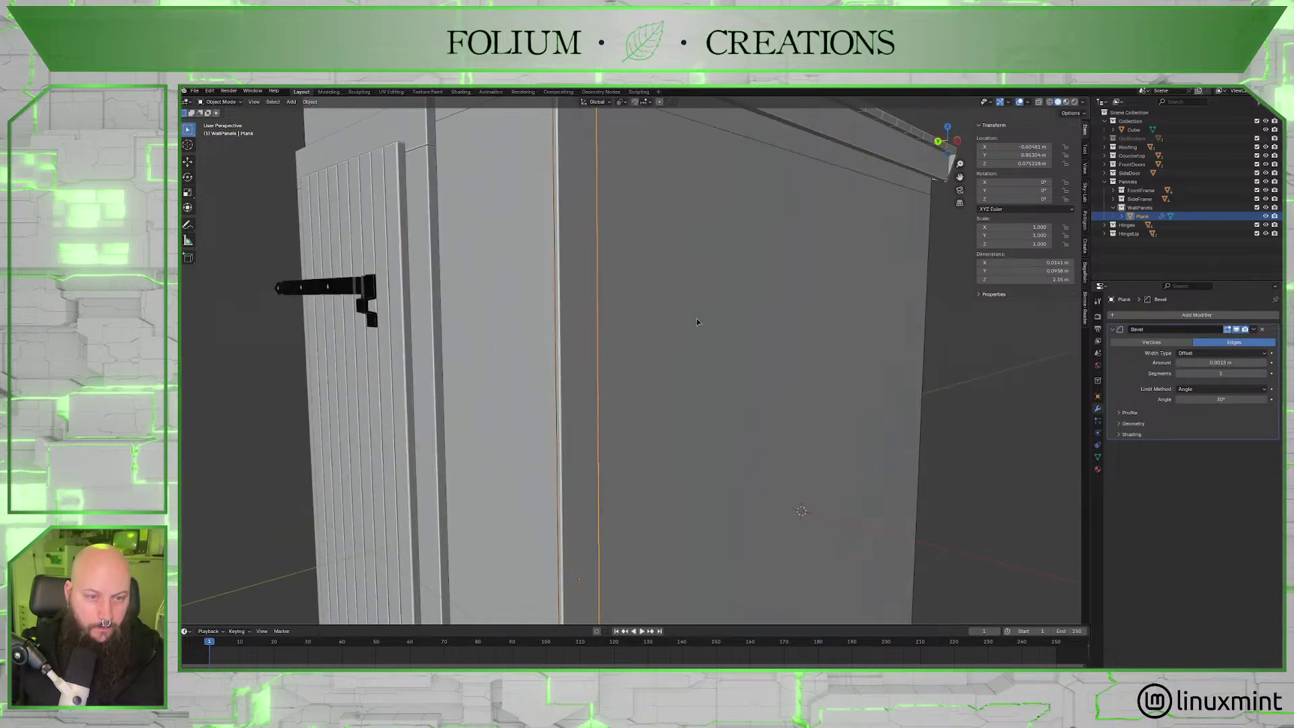
{"action": "left_click", "coordinate": [876, 339]}
{"action": "middle_click_drag", "start_coordinate": [856, 345], "coordinate": [685, 373]}
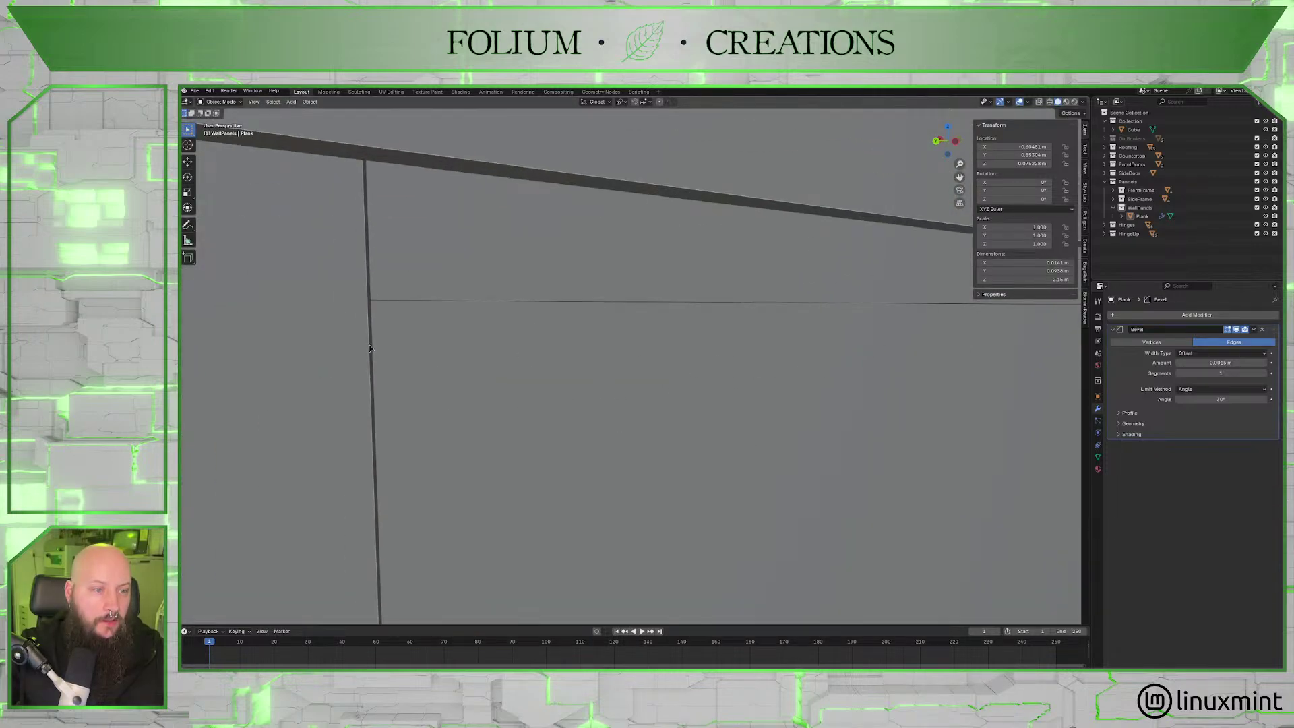
Add an Array modifier to the bevelled corner plank of the rear wall.
{"action": "middle_click_drag", "start_coordinate": [369, 348], "coordinate": [430, 340]}
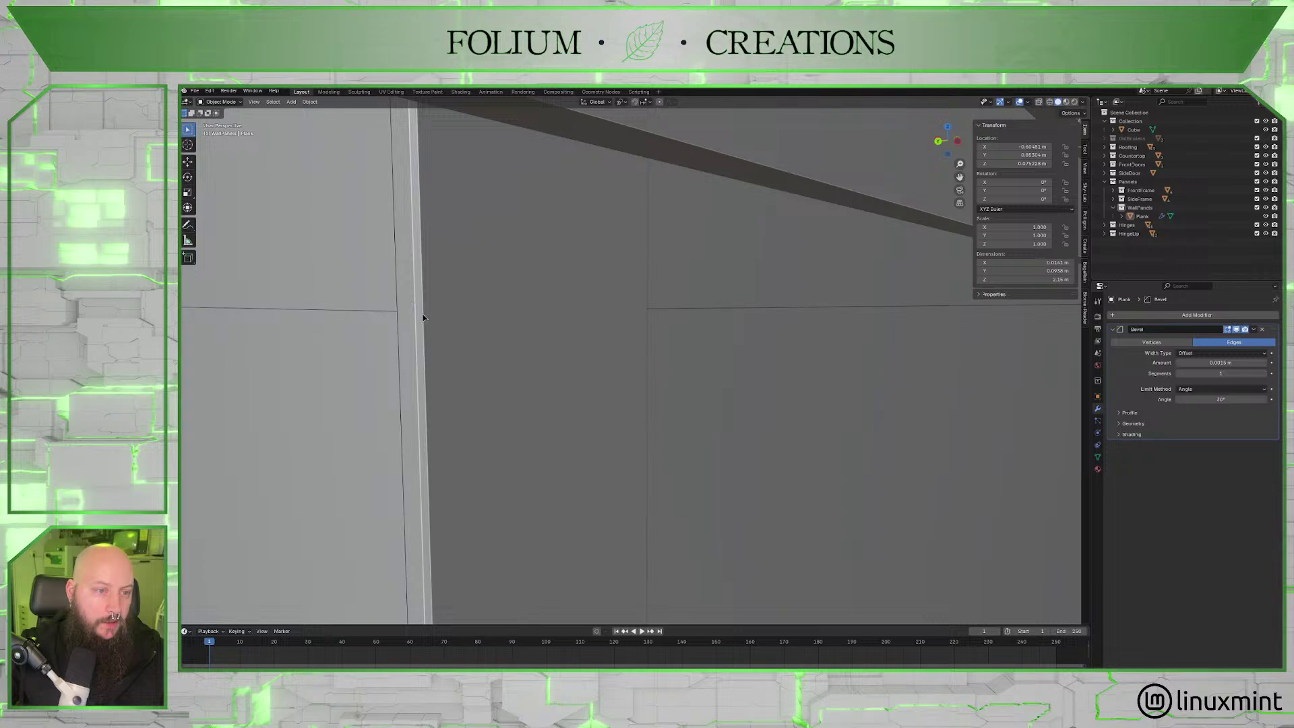
{"action": "scroll", "coordinate": [433, 321], "scroll_direction": "down", "scroll_amount": 6}
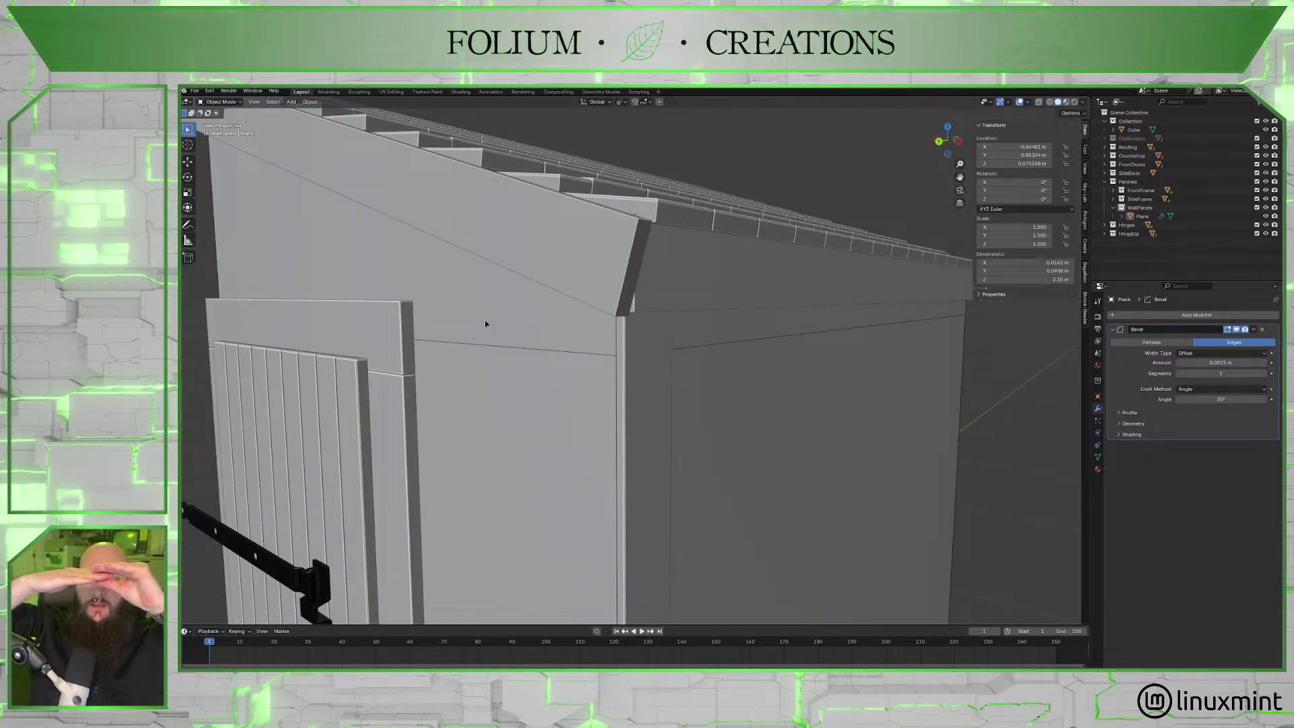
{"action": "middle_click_drag", "start_coordinate": [507, 320], "coordinate": [685, 374]}
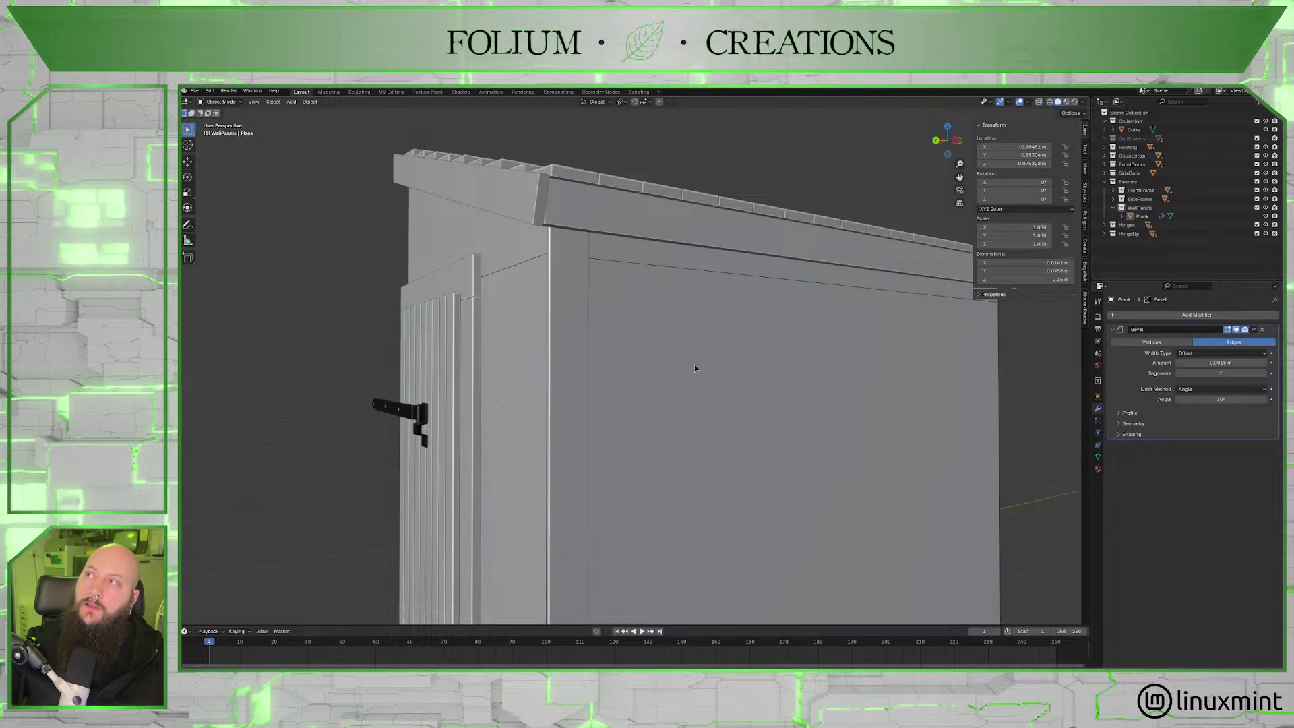
{"action": "middle_click_drag", "start_coordinate": [694, 371], "coordinate": [692, 381]}
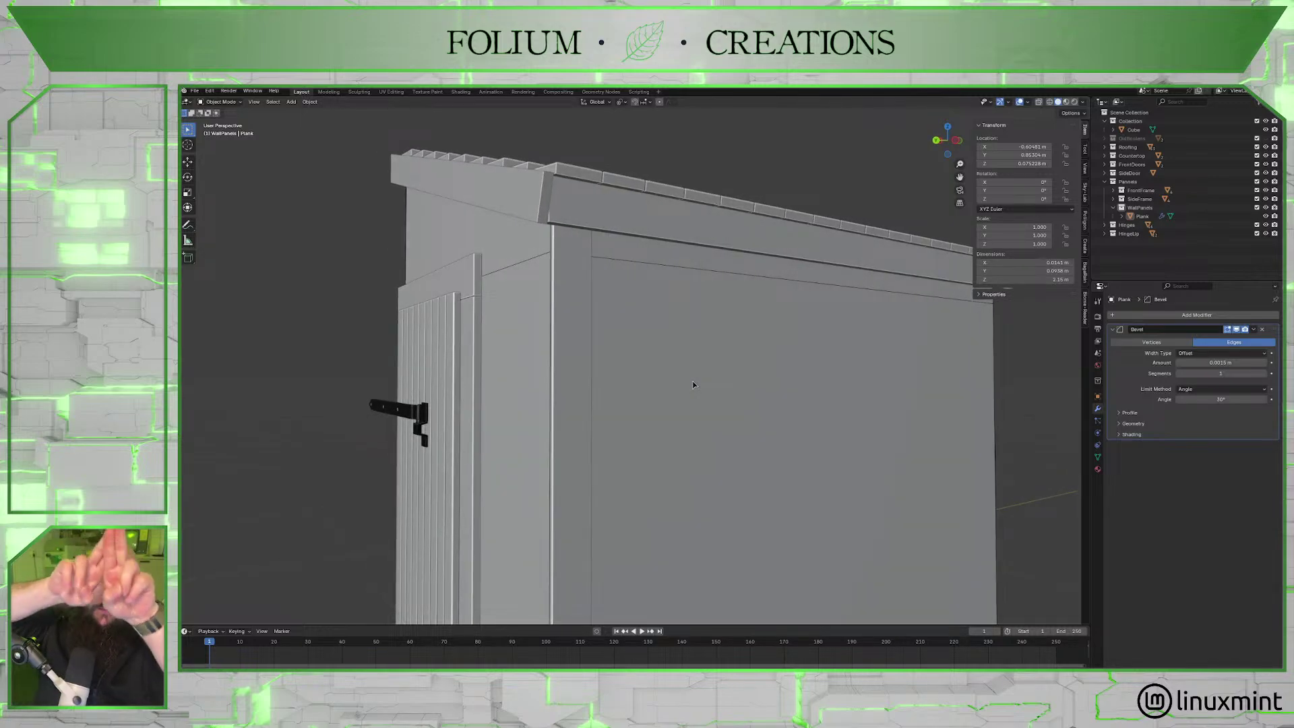
{"action": "middle_click_drag", "start_coordinate": [655, 367], "coordinate": [663, 331]}
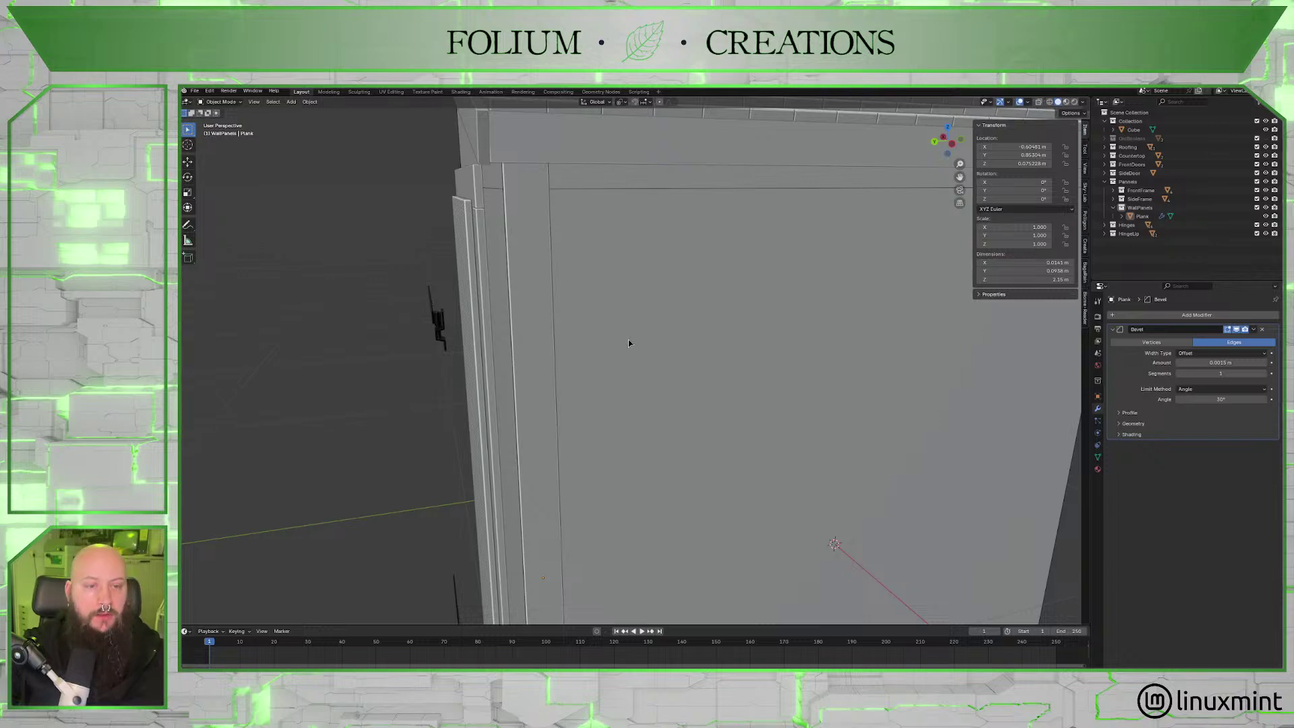
{"action": "middle_click_drag", "start_coordinate": [631, 331], "coordinate": [801, 319]}
{"action": "left_click", "coordinate": [1155, 316]}
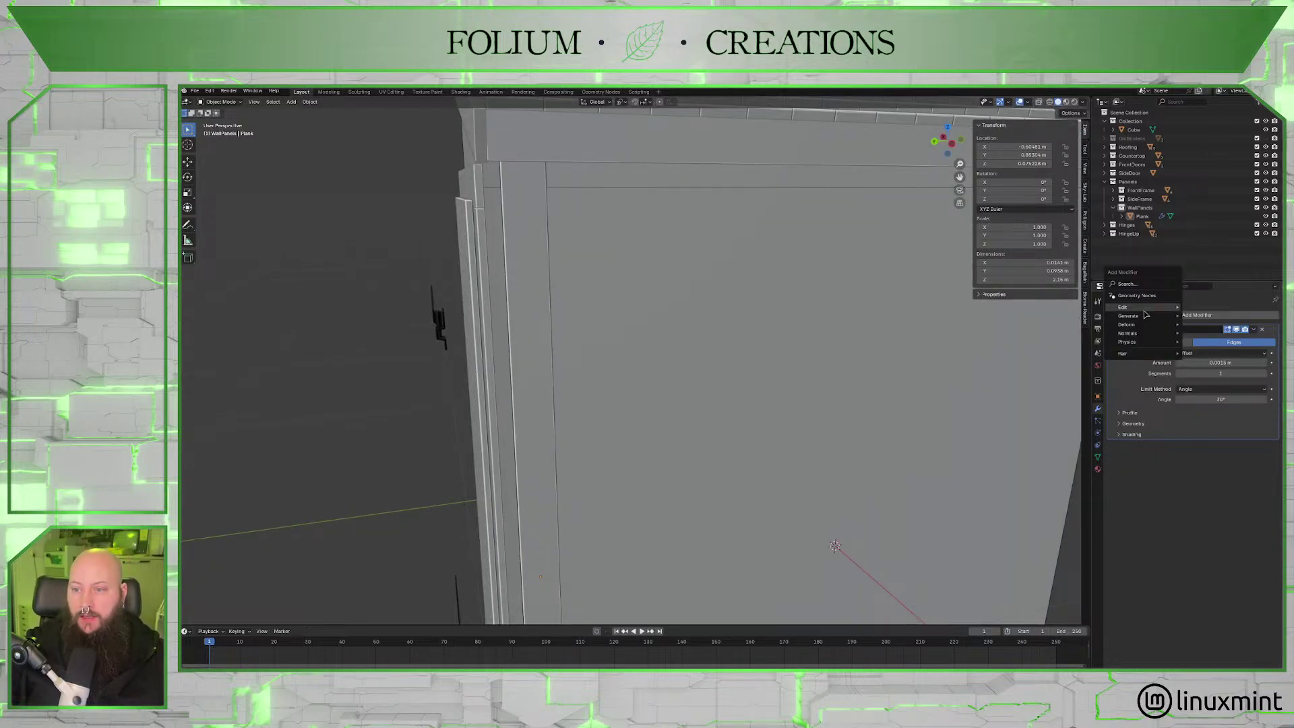
{"action": "mouse_move", "coordinate": [1146, 316]}
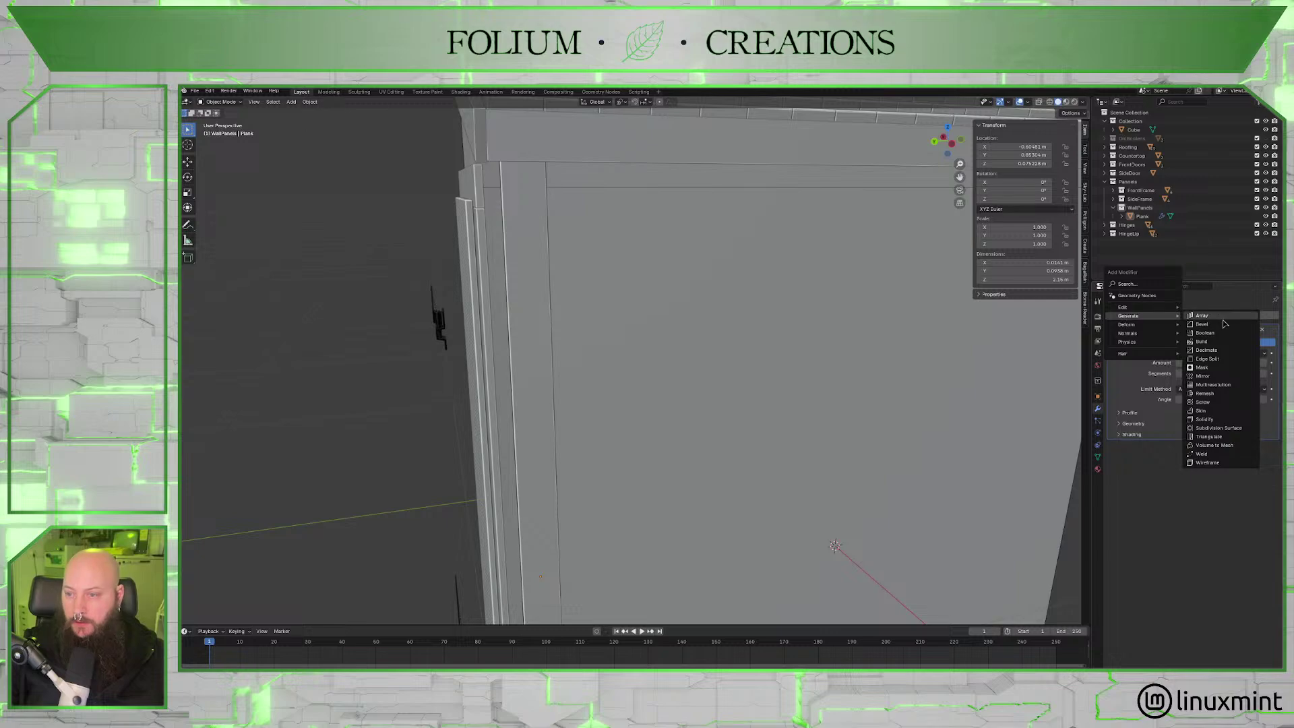
{"action": "left_click", "coordinate": [1208, 315]}
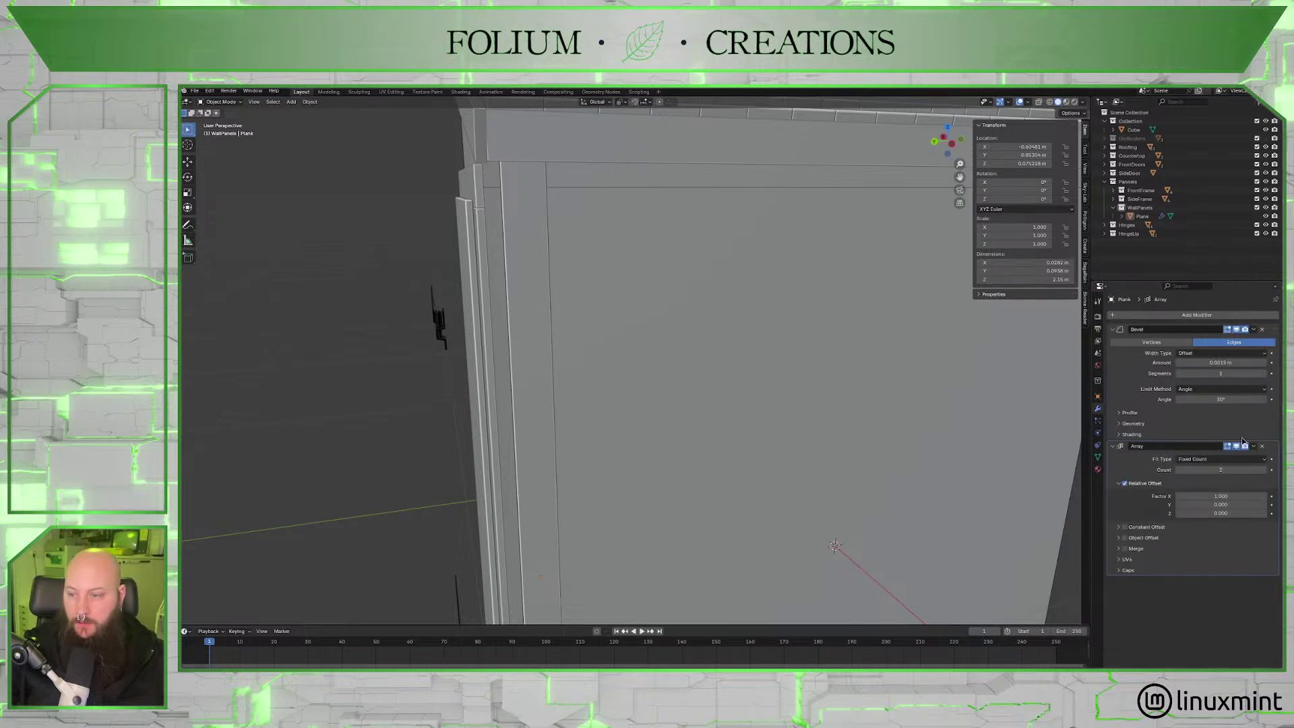
Set the plank array's relative offset to 0 on X and -1.1 on Y so the copies run along the wall.
{"action": "left_click", "coordinate": [1226, 495]}
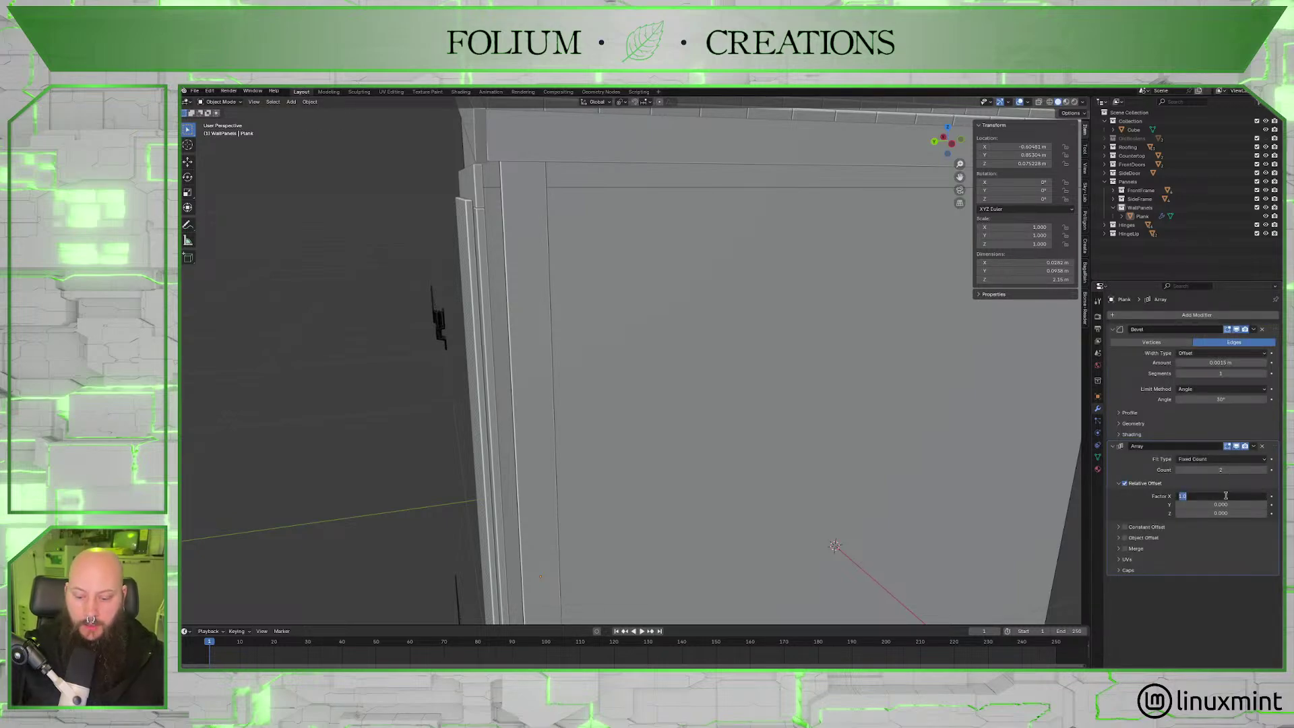
{"action": "type", "text": "0"}
{"action": "key", "text": "Return"}
{"action": "left_click", "coordinate": [1223, 504]}
{"action": "type", "text": "0.7"}
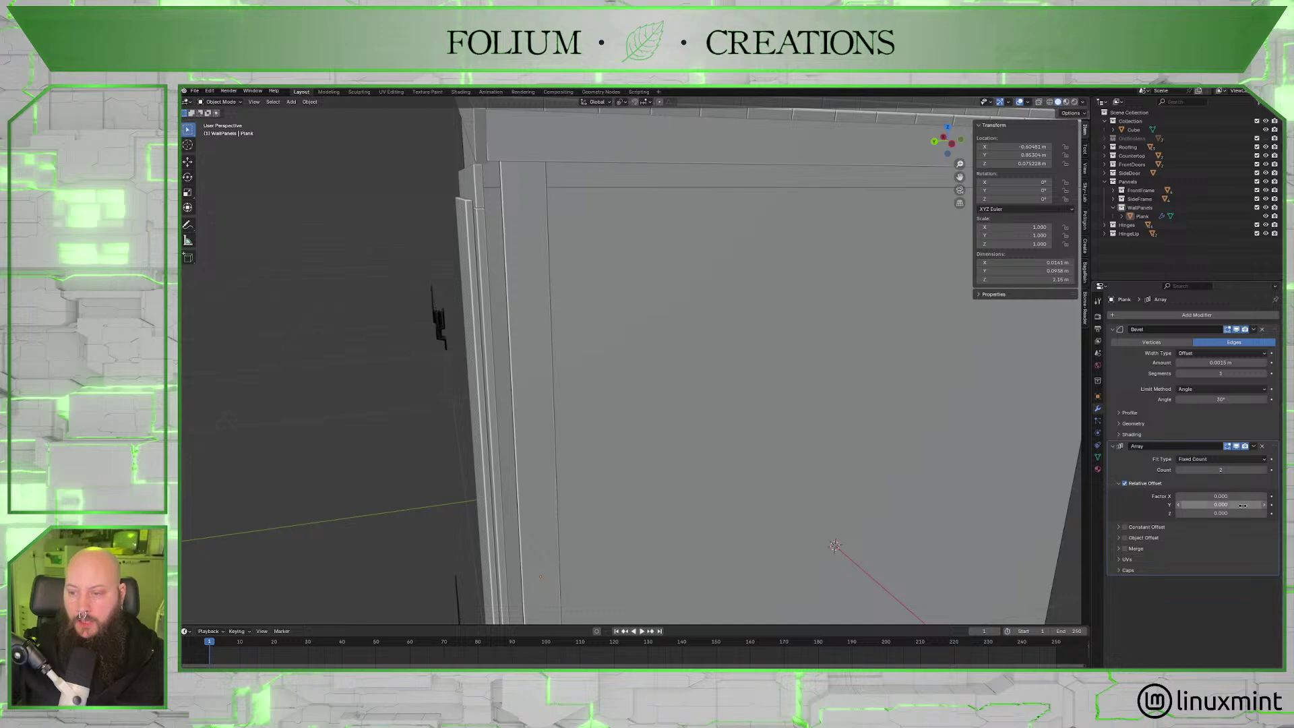
{"action": "key", "text": "Return"}
{"action": "left_click_drag", "start_coordinate": [1220, 504], "coordinate": [1180, 504]}
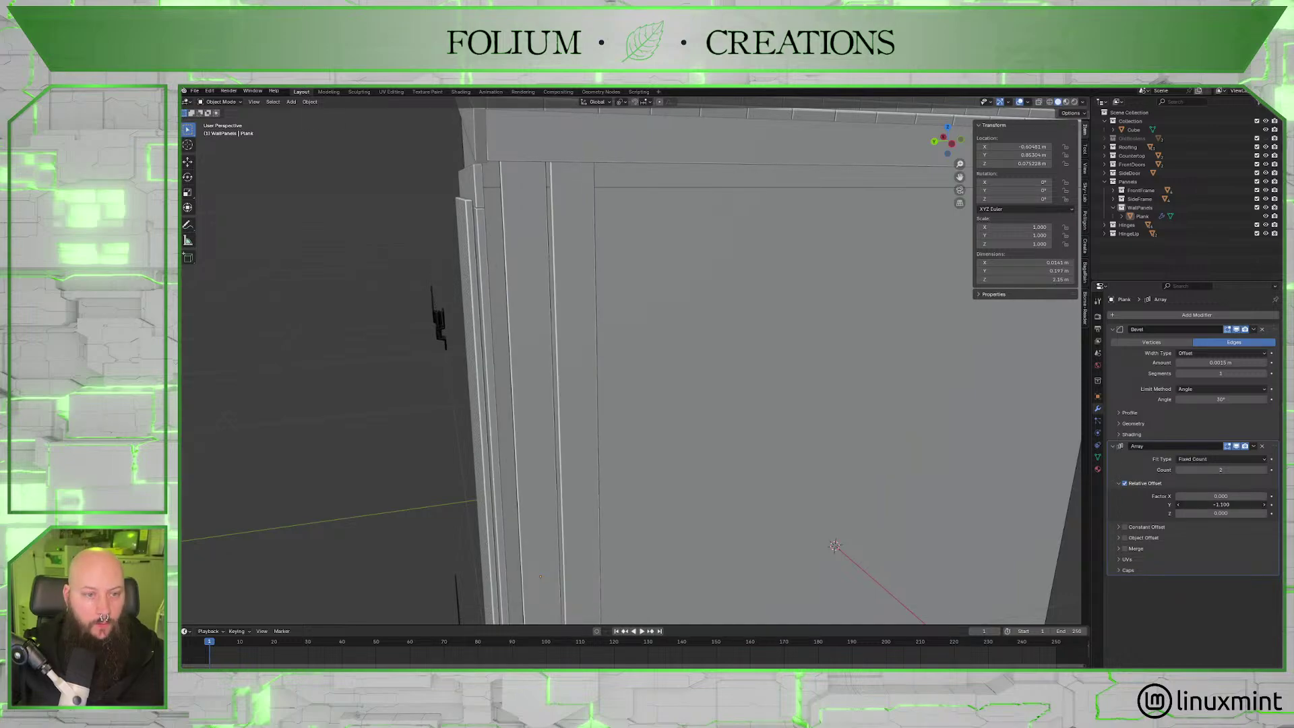
Set the wall plank's bevel segments to 1.
{"action": "middle_click_drag", "start_coordinate": [744, 361], "coordinate": [754, 327]}
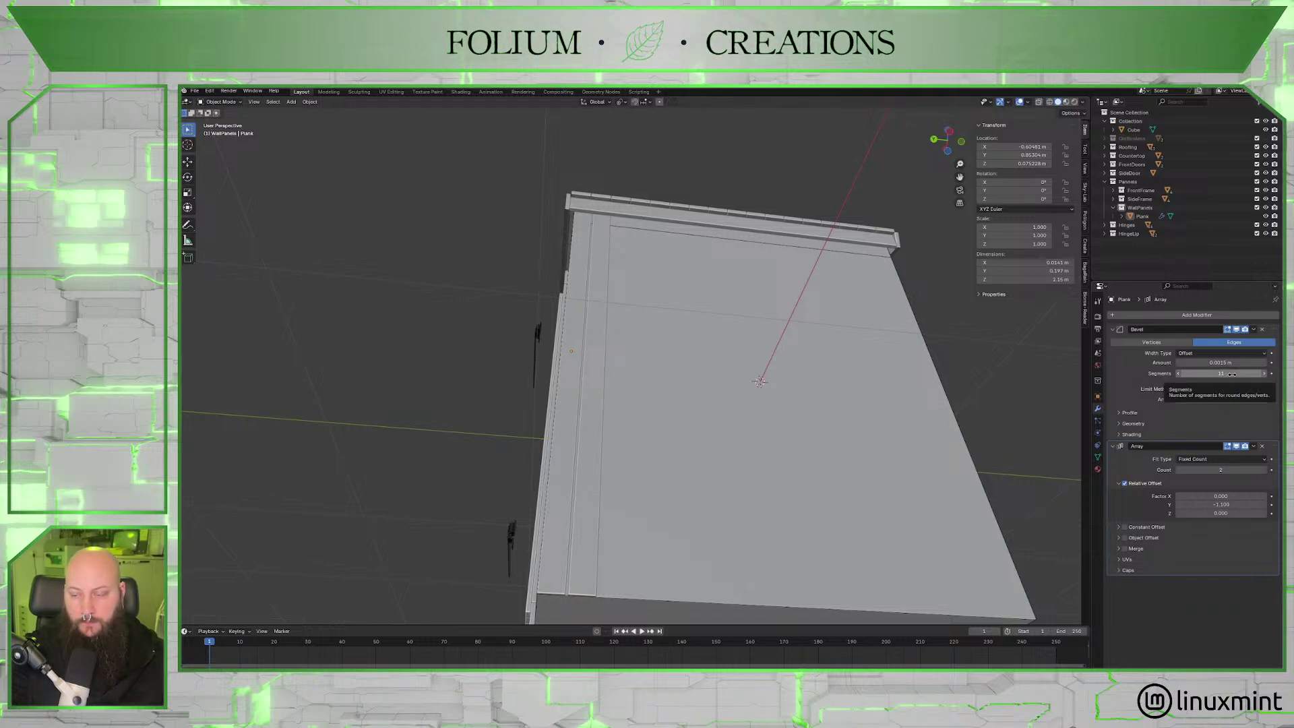
{"action": "left_click", "coordinate": [1232, 374]}
{"action": "type", "text": "1"}
{"action": "key", "text": "Return"}
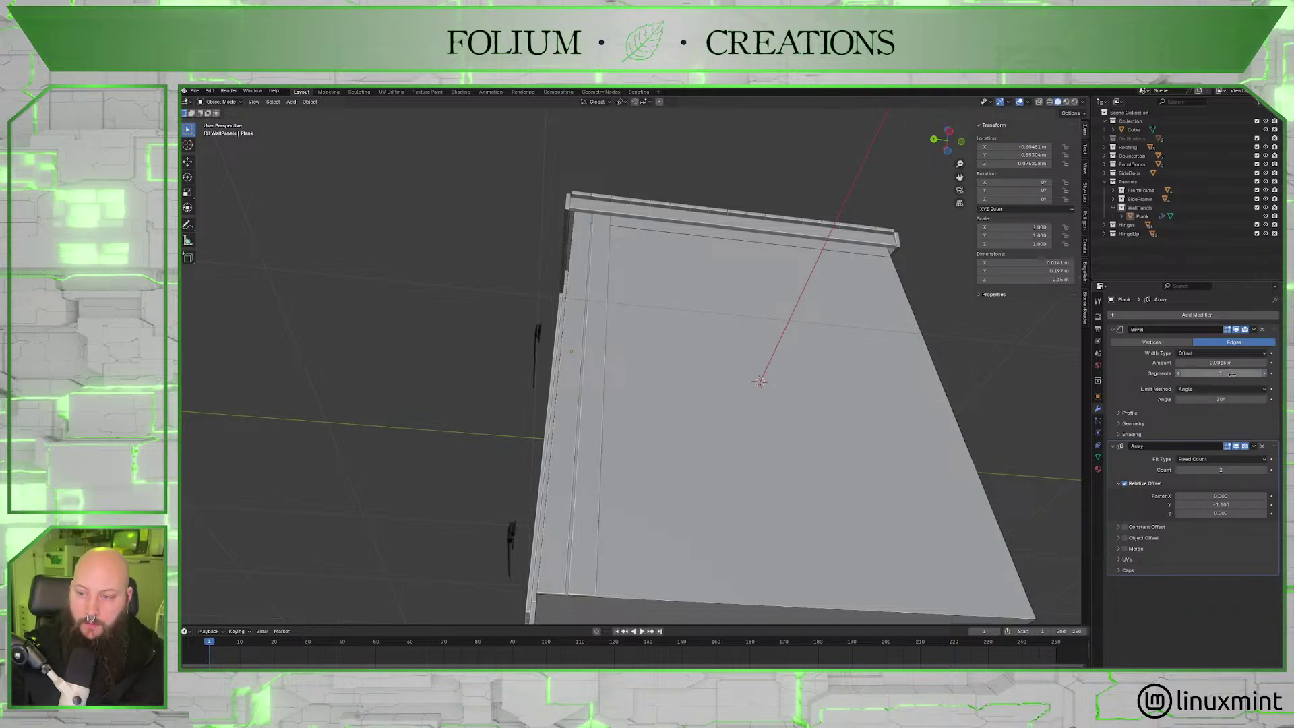
Set the plank array's count to 17 to fill the whole width of the rear wall.
{"action": "left_click", "coordinate": [1221, 470]}
{"action": "type", "text": "8"}
{"action": "key", "text": "Return"}
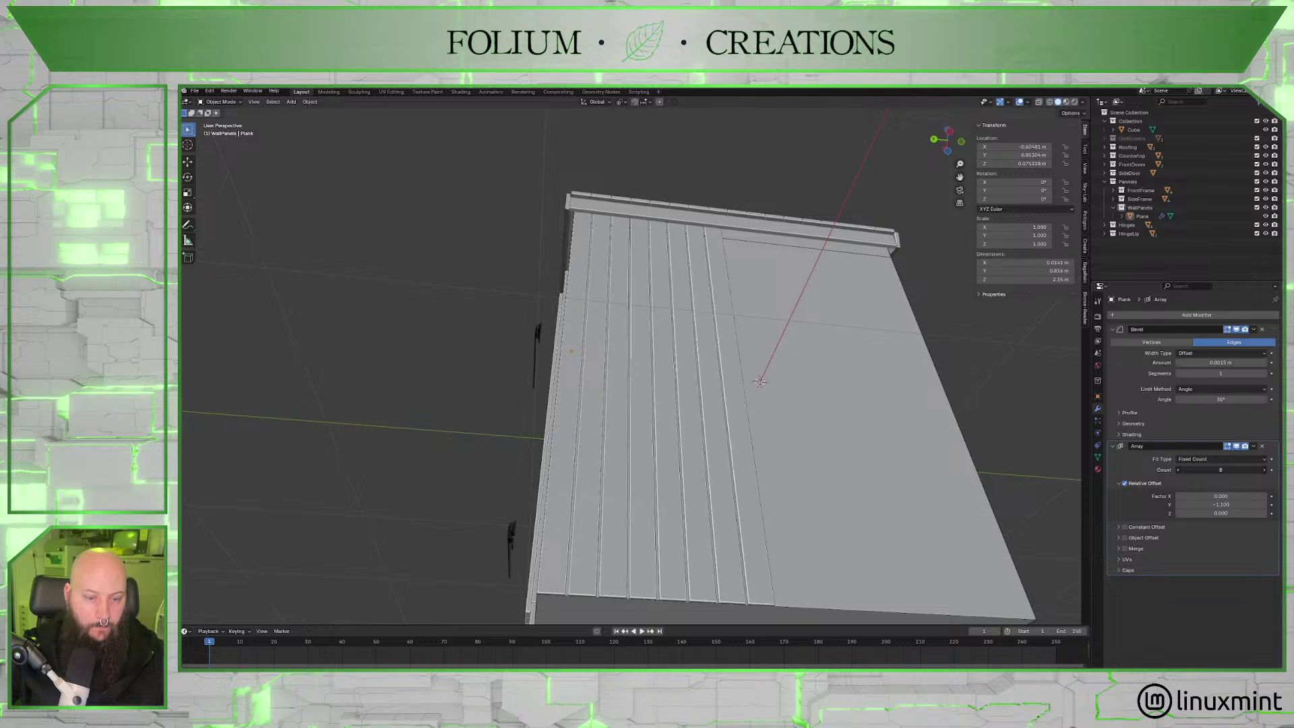
{"action": "left_click_drag", "start_coordinate": [1220, 470], "coordinate": [1257, 469]}
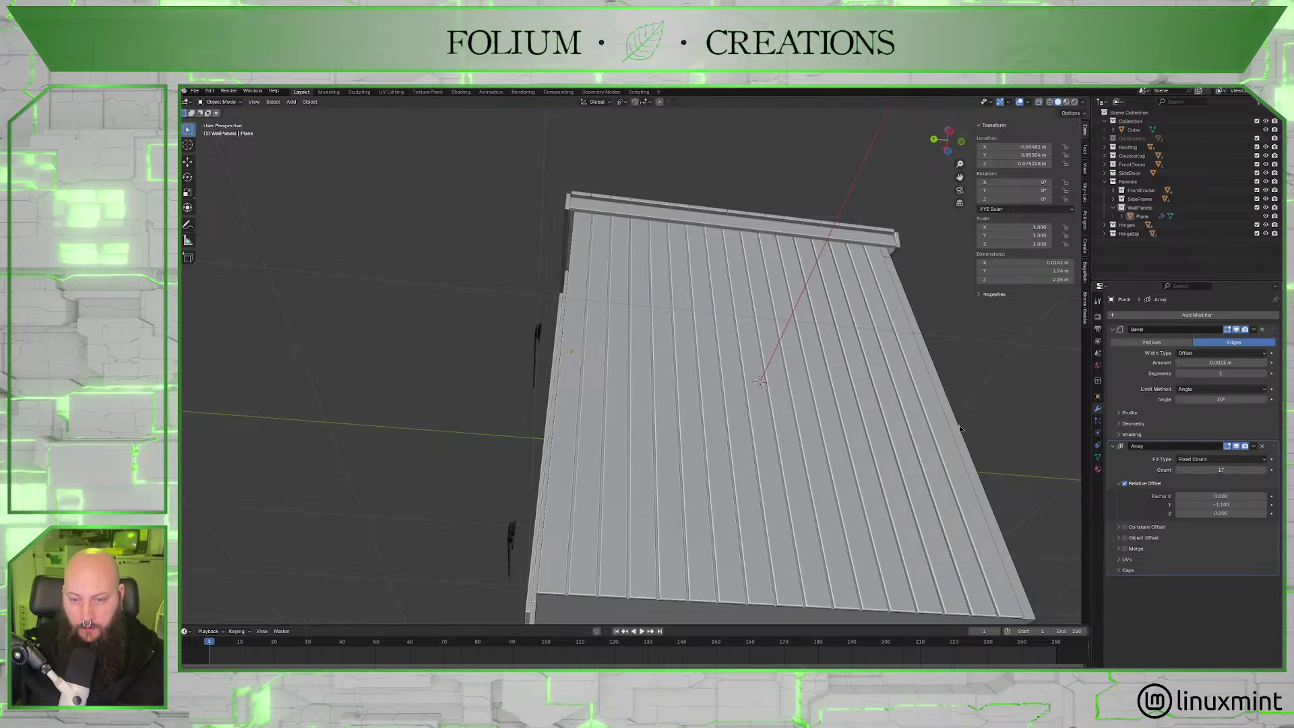
{"action": "middle_click_drag", "start_coordinate": [910, 512], "coordinate": [812, 473]}
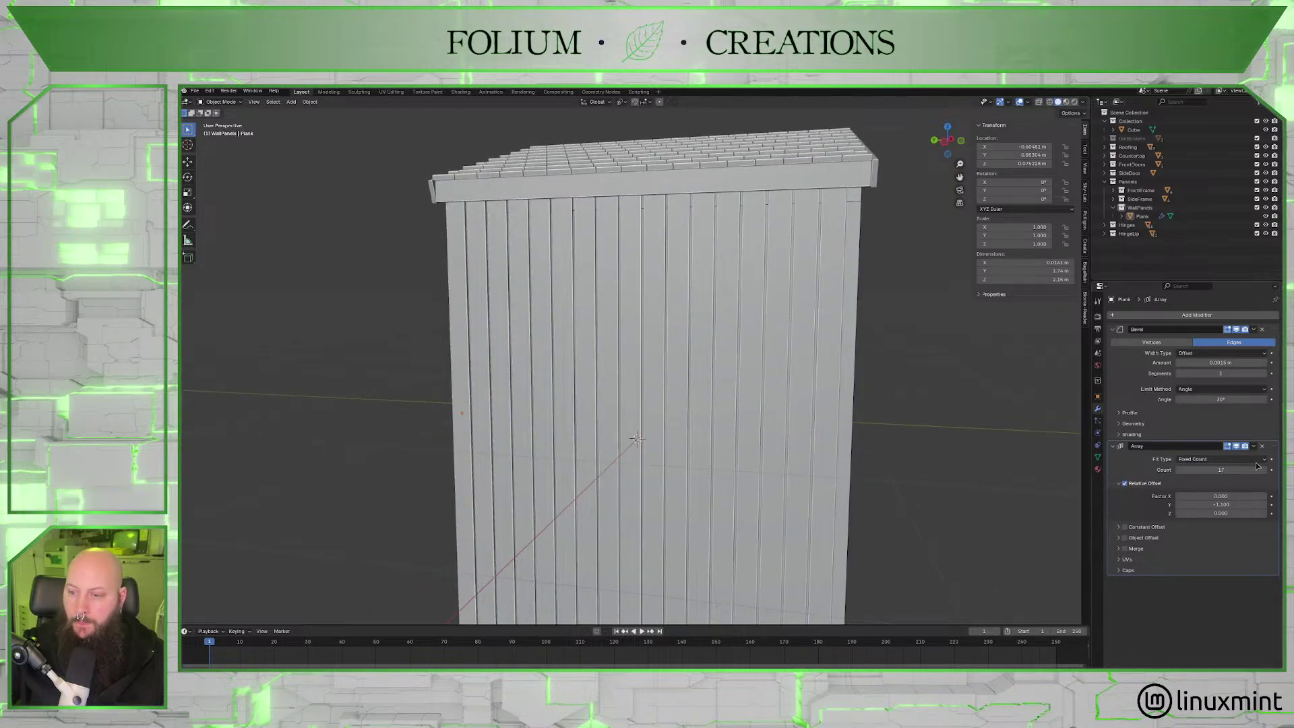
Try a Y relative offset of -1.14 for the plank array and inspect the last plank at the wall's far corner.
{"action": "left_click", "coordinate": [1265, 505]}
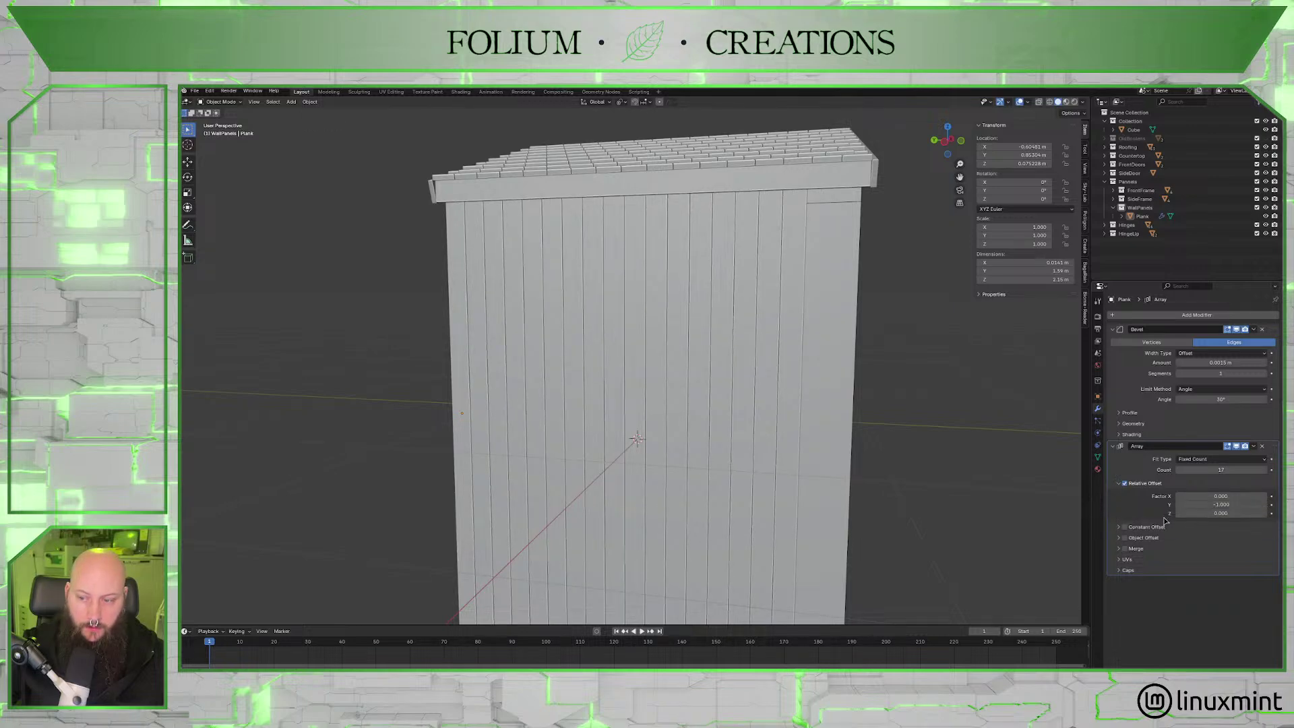
{"action": "key", "text": "ctrl+z"}
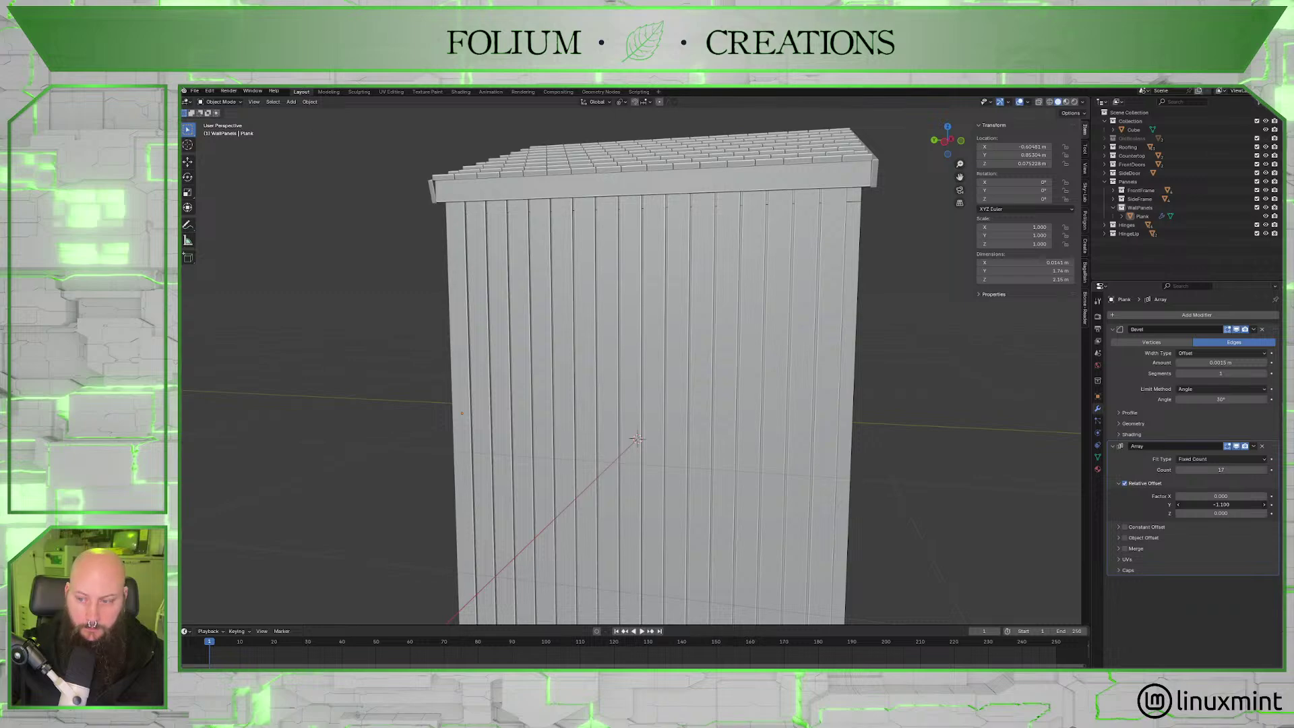
{"action": "mouse_move", "coordinate": [1220, 504]}
{"action": "left_mouse_down"}
{"action": "mouse_move", "coordinate": [1241, 504]}
{"action": "mouse_move", "coordinate": [1202, 505]}
{"action": "left_mouse_up"}
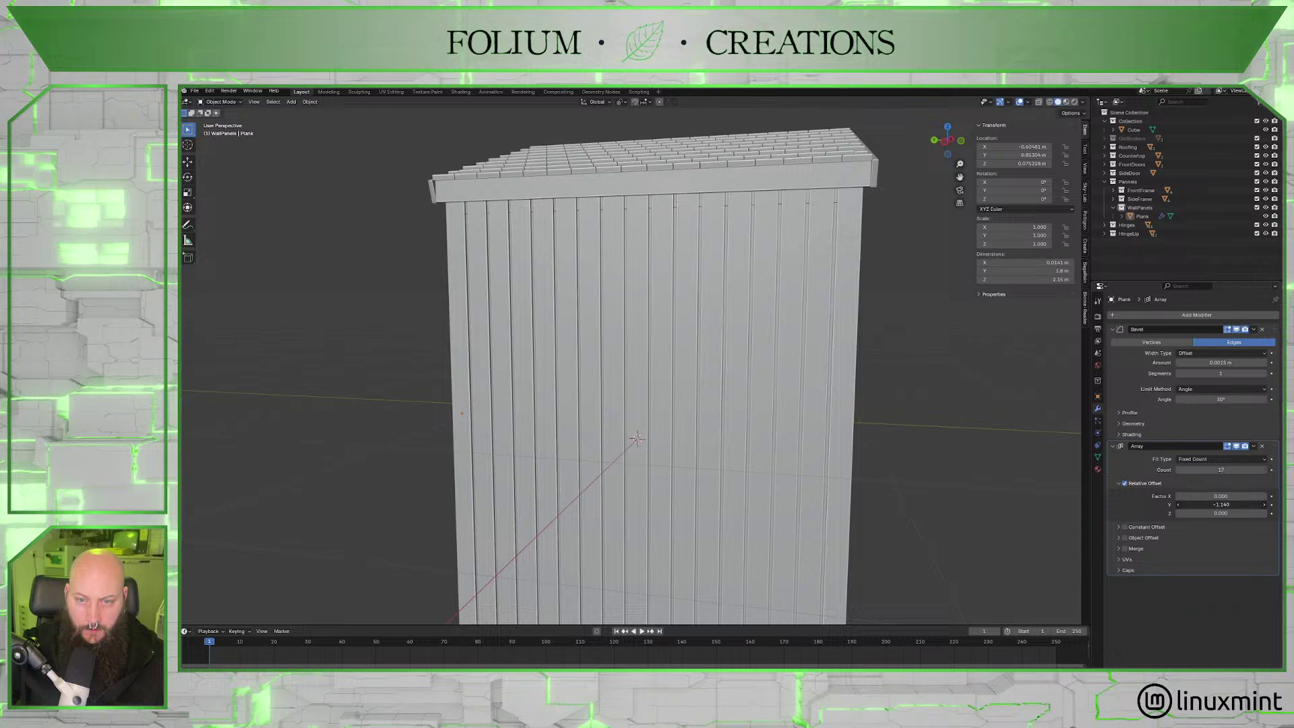
{"action": "mouse_move", "coordinate": [775, 398]}
{"action": "middle_mouse_down"}
{"action": "mouse_move", "coordinate": [613, 427]}
{"action": "mouse_move", "coordinate": [731, 390]}
{"action": "mouse_move", "coordinate": [730, 404]}
{"action": "mouse_move", "coordinate": [767, 418]}
{"action": "mouse_move", "coordinate": [739, 427]}
{"action": "mouse_move", "coordinate": [838, 424]}
{"action": "mouse_move", "coordinate": [903, 390]}
{"action": "mouse_move", "coordinate": [954, 393]}
{"action": "mouse_move", "coordinate": [841, 403]}
{"action": "mouse_move", "coordinate": [867, 396]}
{"action": "mouse_move", "coordinate": [876, 403]}
{"action": "mouse_move", "coordinate": [829, 413]}
{"action": "mouse_move", "coordinate": [844, 274]}
{"action": "mouse_move", "coordinate": [850, 418]}
{"action": "mouse_move", "coordinate": [856, 401]}
{"action": "mouse_move", "coordinate": [815, 390]}
{"action": "mouse_move", "coordinate": [767, 402]}
{"action": "middle_mouse_up"}
{"action": "scroll", "coordinate": [614, 427], "scroll_direction": "up", "scroll_amount": 3}
{"action": "scroll", "coordinate": [751, 427], "scroll_direction": "down", "scroll_amount": 3}
{"action": "scroll", "coordinate": [838, 424], "scroll_direction": "down", "scroll_amount": 3}
{"action": "scroll", "coordinate": [854, 375], "scroll_direction": "up", "scroll_amount": 4}
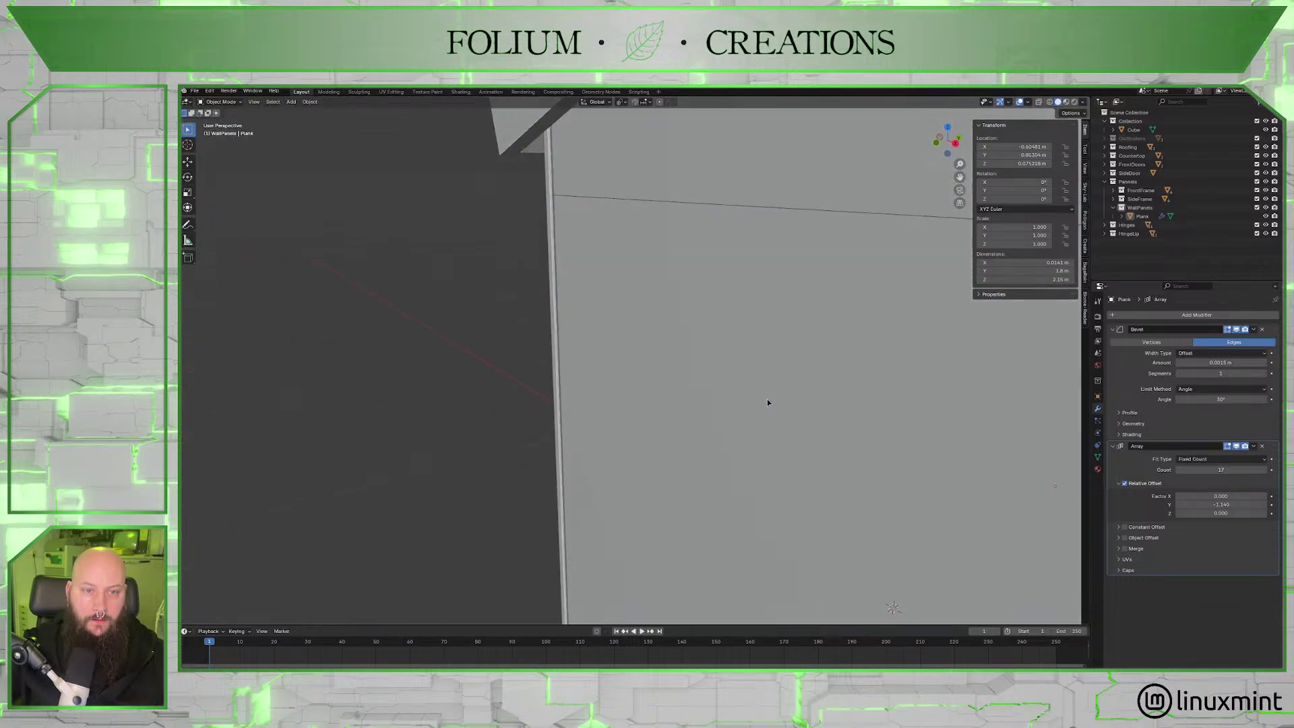
Set the plank array's Y relative offset to -1.145.
{"action": "double_click", "coordinate": [1242, 504]}
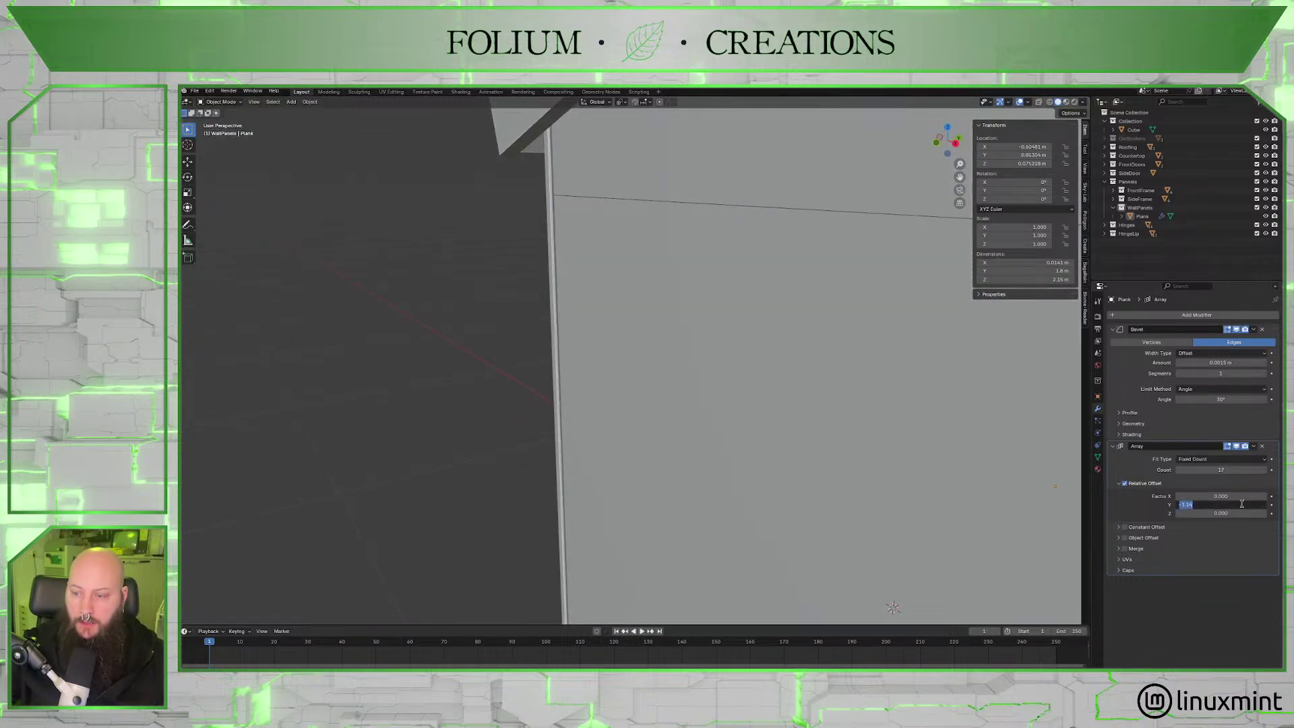
{"action": "type", "text": "5"}
{"action": "key", "text": "Return"}
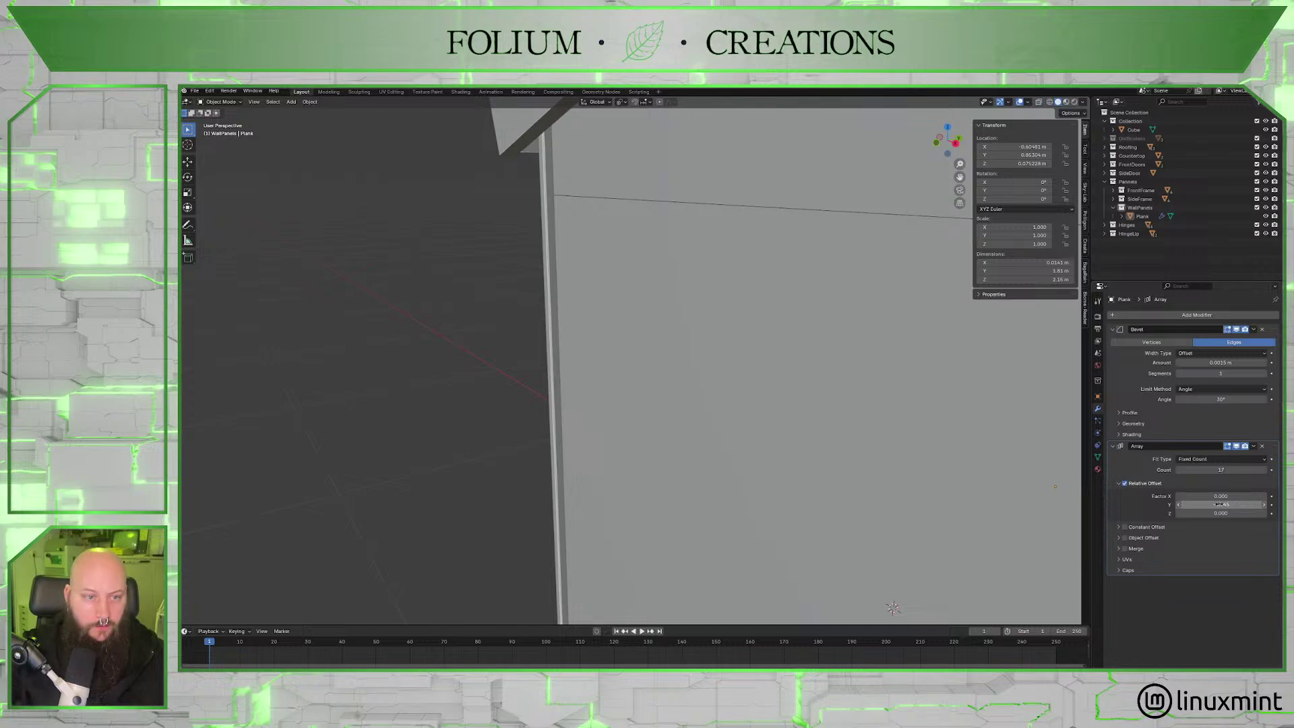
Select the arrayed wall planks and duplicate them in place.
{"action": "middle_click_drag", "start_coordinate": [534, 330], "coordinate": [659, 355]}
{"action": "scroll", "coordinate": [581, 312], "scroll_direction": "down", "scroll_amount": 5}
{"action": "scroll", "coordinate": [585, 345], "scroll_direction": "down", "scroll_amount": 4}
{"action": "scroll", "coordinate": [613, 351], "scroll_direction": "down", "scroll_amount": 3}
{"action": "scroll", "coordinate": [651, 342], "scroll_direction": "up", "scroll_amount": 4}
{"action": "left_click", "coordinate": [660, 355]}
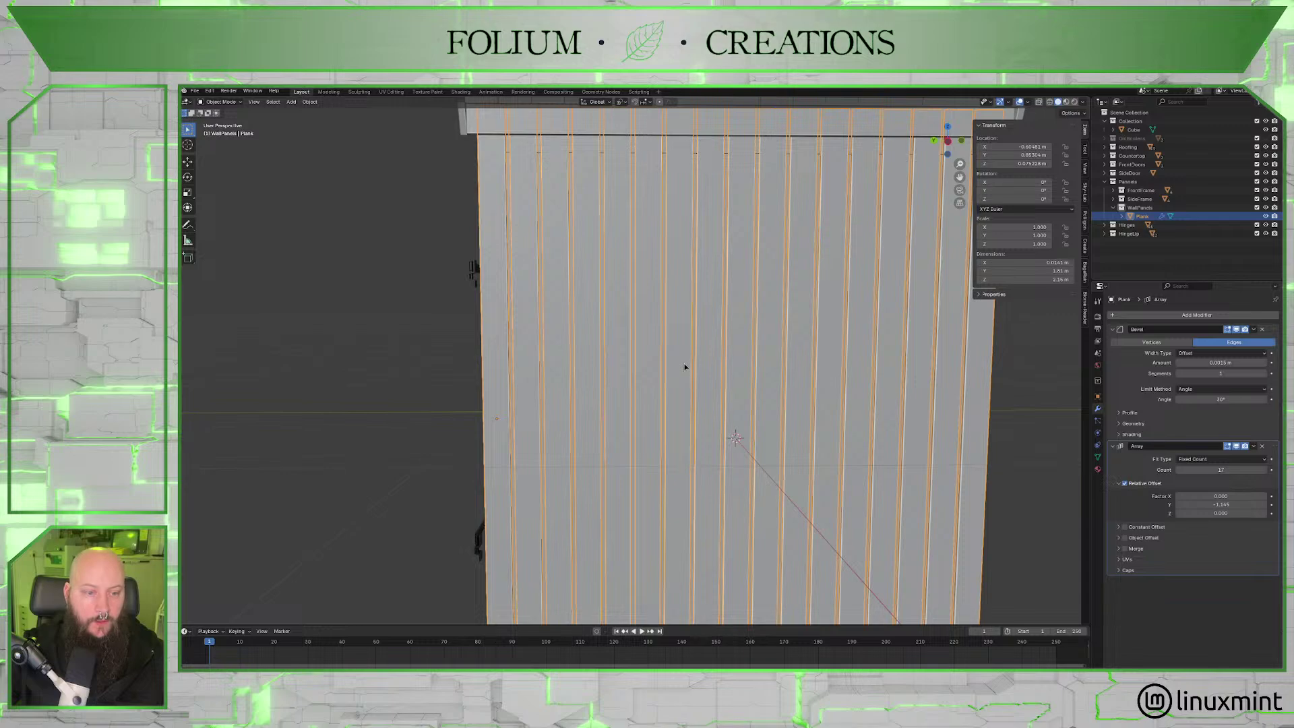
{"action": "key", "text": "shift+d"}
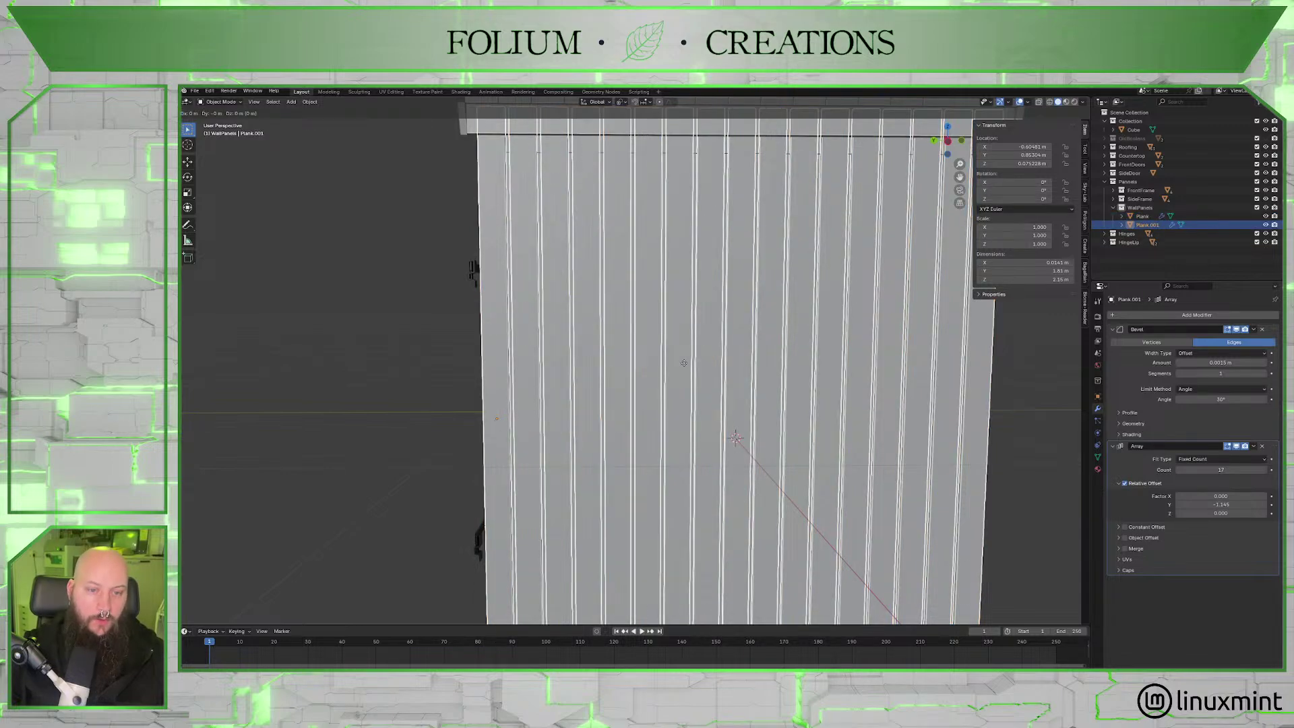
{"action": "right_click", "coordinate": [684, 363]}
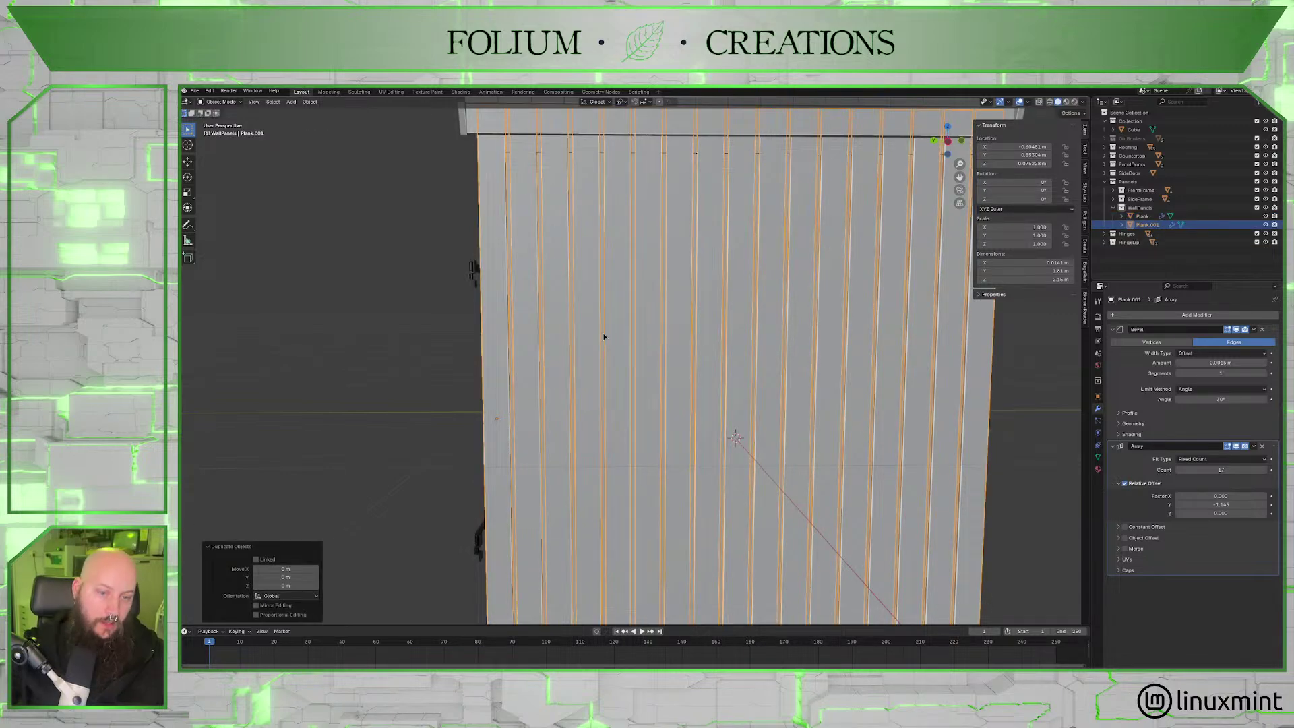
From the back view, move the duplicated planks outward about 0.0145 m along negative X, in front of the original layer.
{"action": "scroll", "coordinate": [607, 335], "scroll_direction": "down", "scroll_amount": 5}
{"action": "middle_click_drag", "start_coordinate": [606, 335], "coordinate": [670, 342]}
{"action": "left_click", "coordinate": [946, 145]}
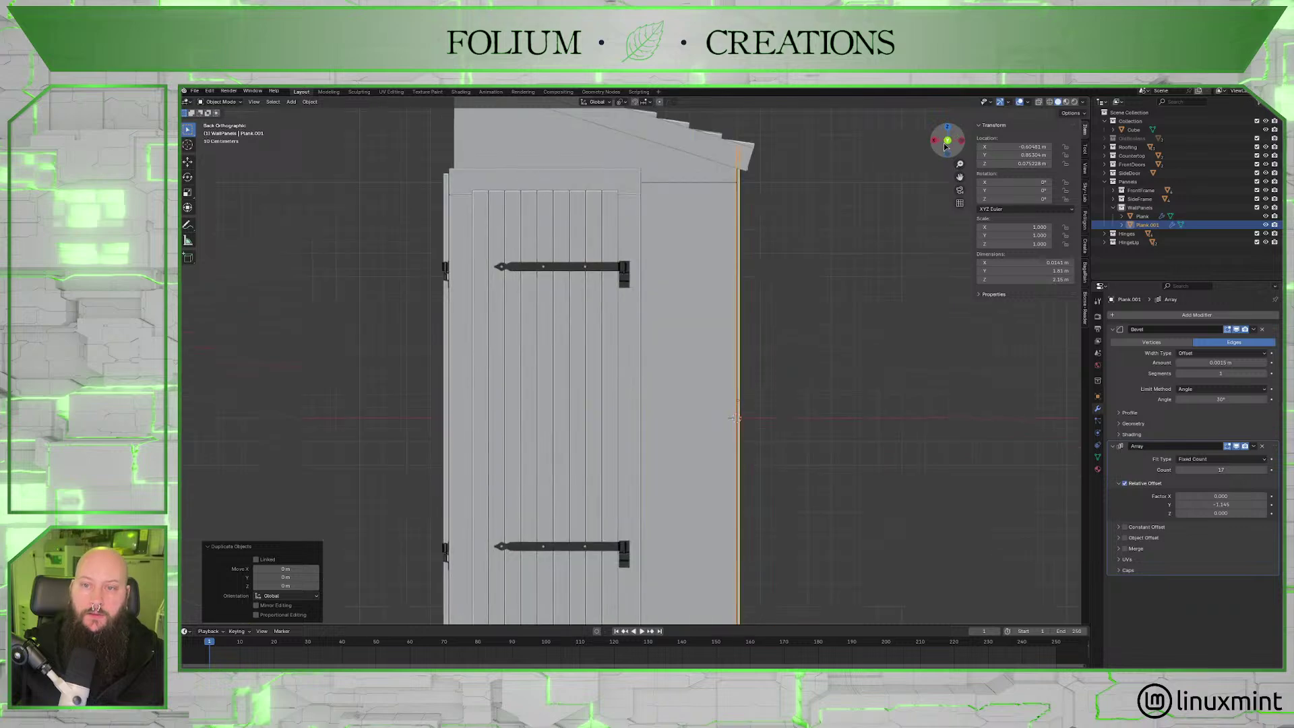
{"action": "middle_click_drag", "start_coordinate": [809, 297], "coordinate": [676, 319], "text": "shift"}
{"action": "key", "text": "g"}
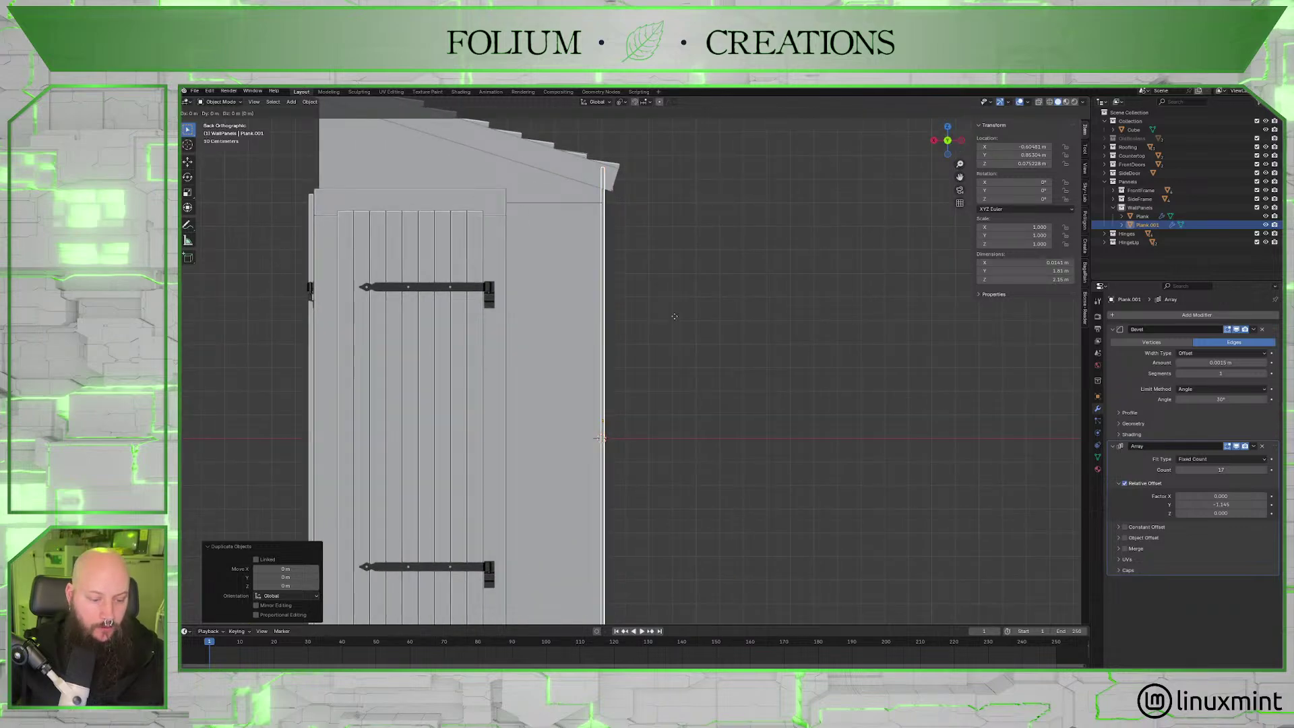
{"action": "key", "text": "x"}
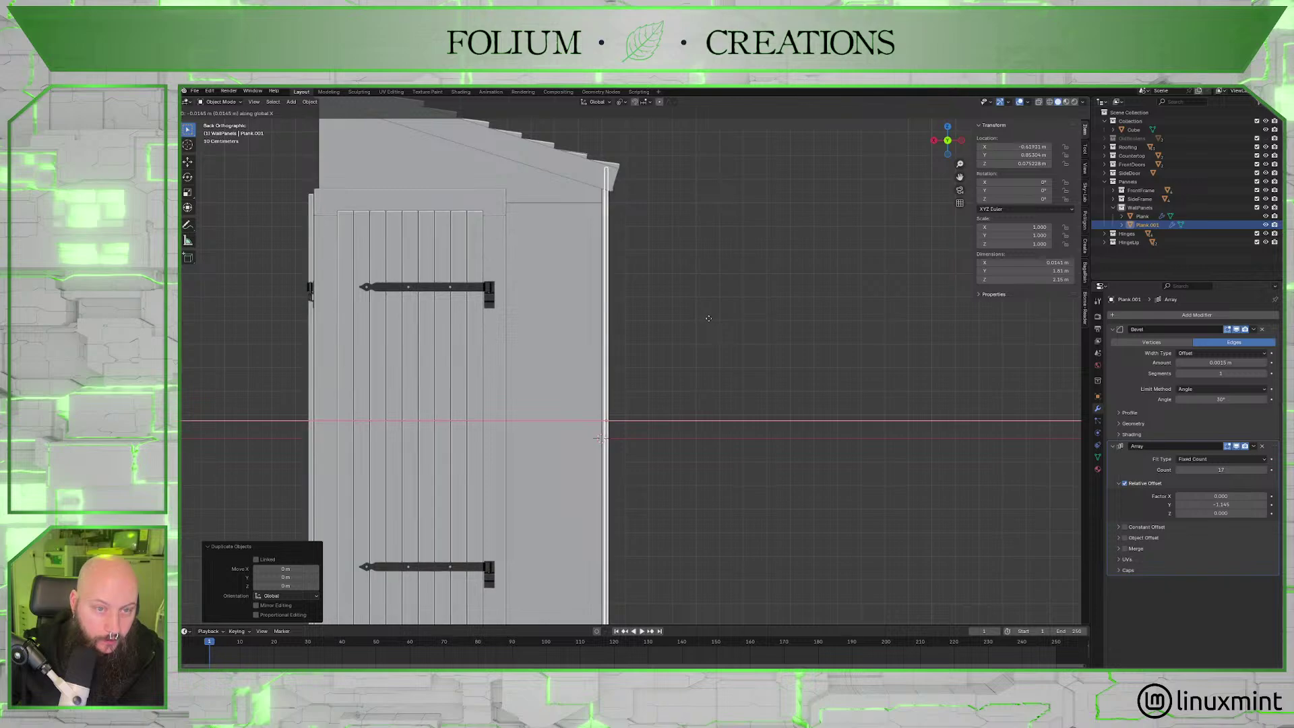
{"action": "left_click", "coordinate": [700, 323]}
Shift the duplicated planks back about 0.0003 m along X to sit flush against the original planks.
{"action": "scroll", "coordinate": [700, 322], "scroll_direction": "up", "scroll_amount": 6}
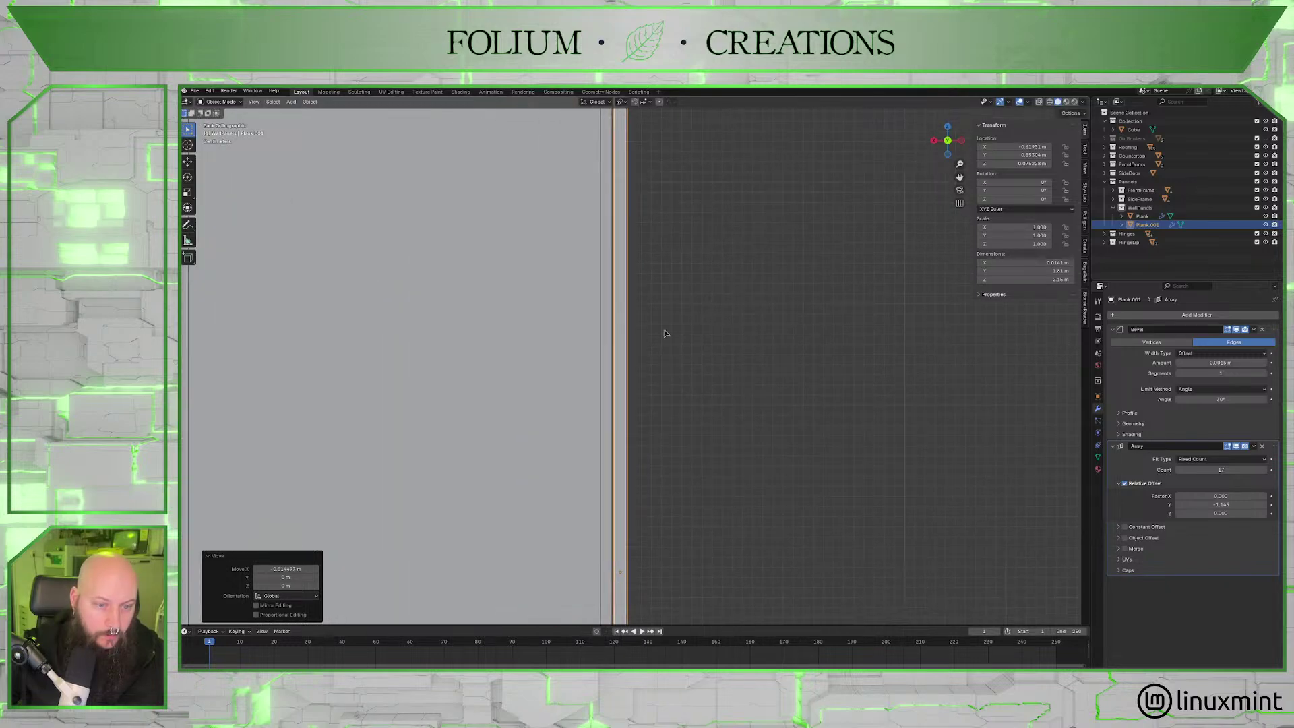
{"action": "scroll", "coordinate": [663, 337], "scroll_direction": "up", "scroll_amount": 3}
{"action": "middle_click_drag", "start_coordinate": [663, 337], "coordinate": [816, 344], "text": "shift"}
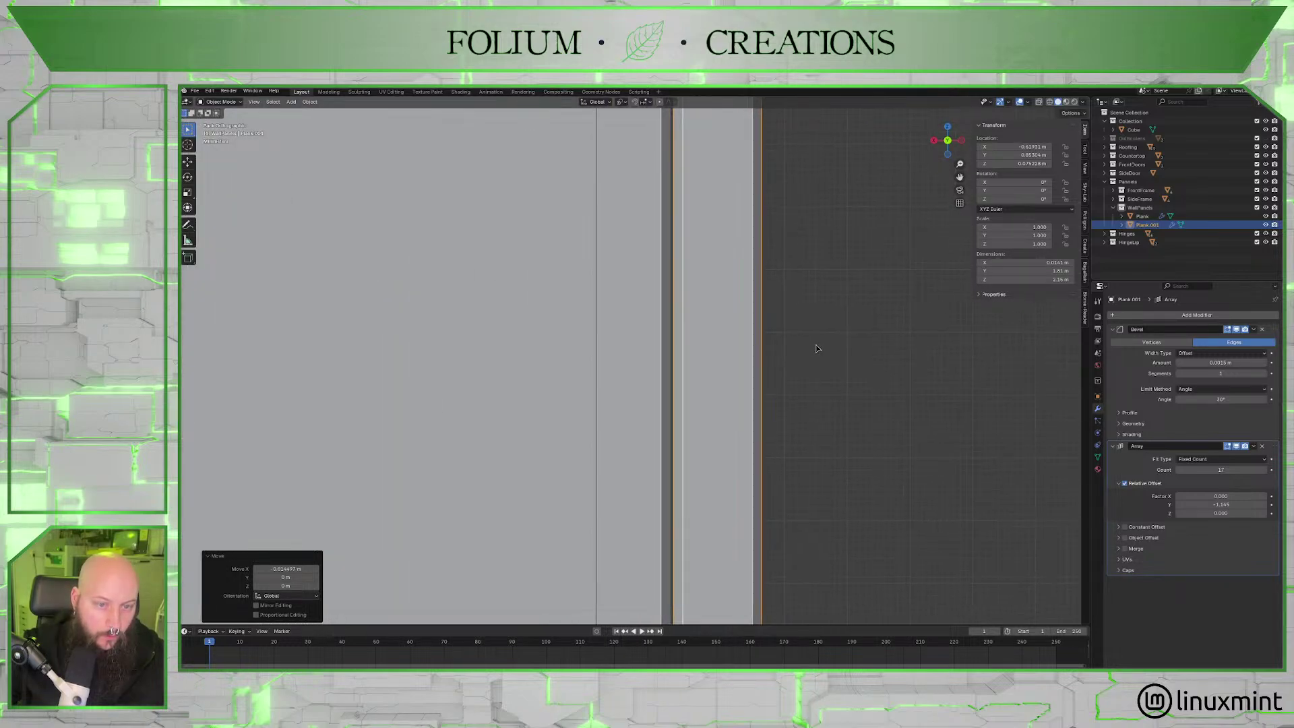
{"action": "key", "text": "g"}
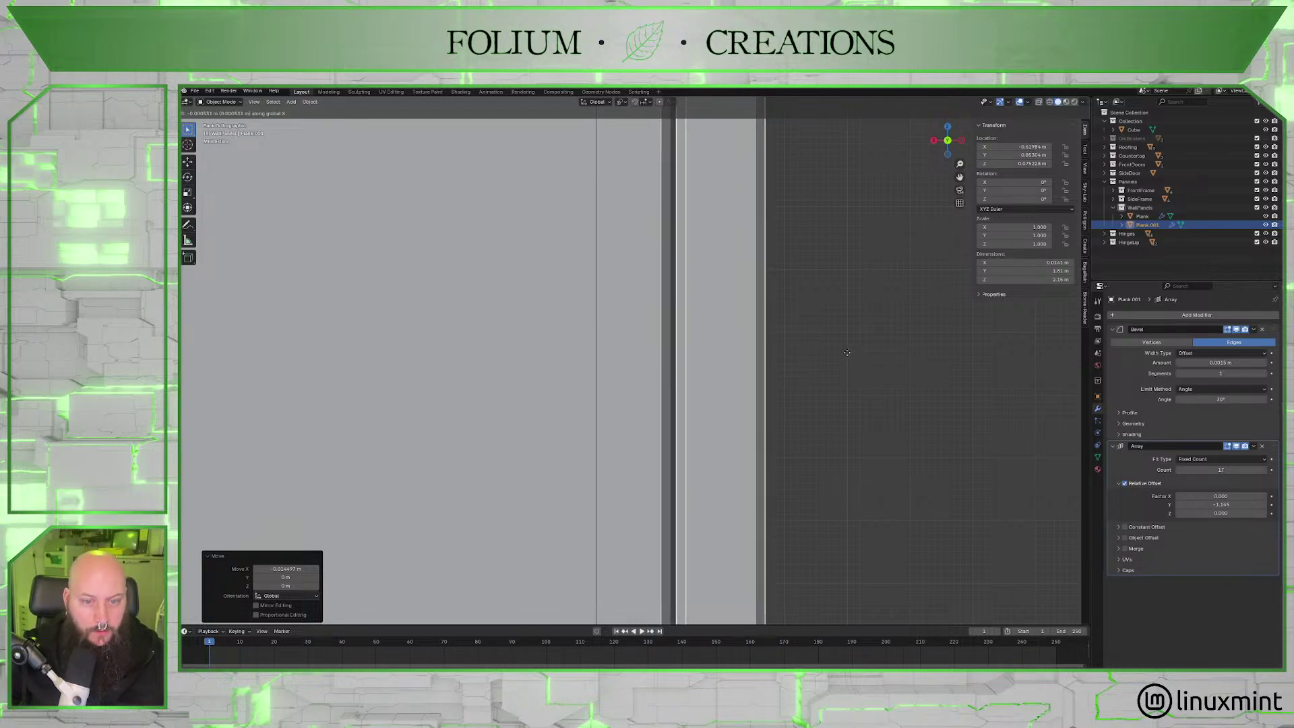
{"action": "left_click", "coordinate": [798, 360]}
{"action": "scroll", "coordinate": [800, 361], "scroll_direction": "down", "scroll_amount": 5}
{"action": "scroll", "coordinate": [800, 361], "scroll_direction": "down", "scroll_amount": 8}
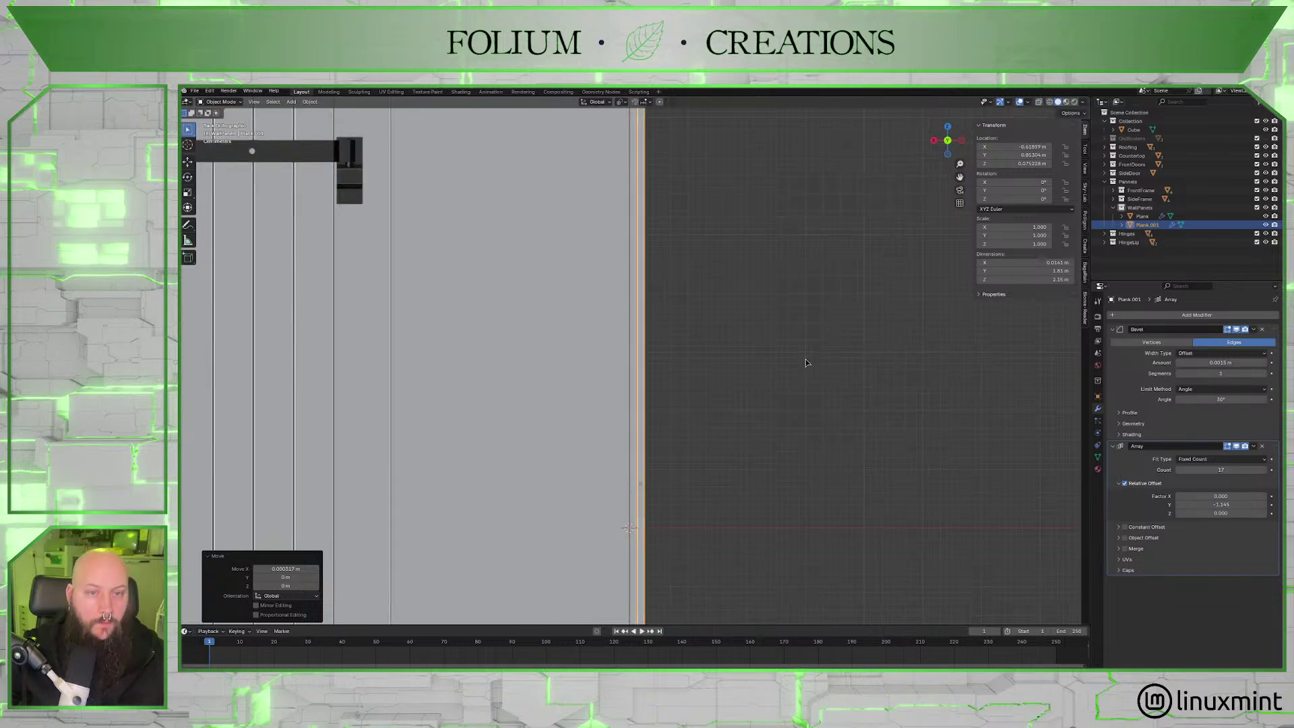
Narrow the duplicated plank's mesh by scaling all its geometry along Y to about 0.486.
{"action": "middle_click_drag", "start_coordinate": [800, 361], "coordinate": [728, 396]}
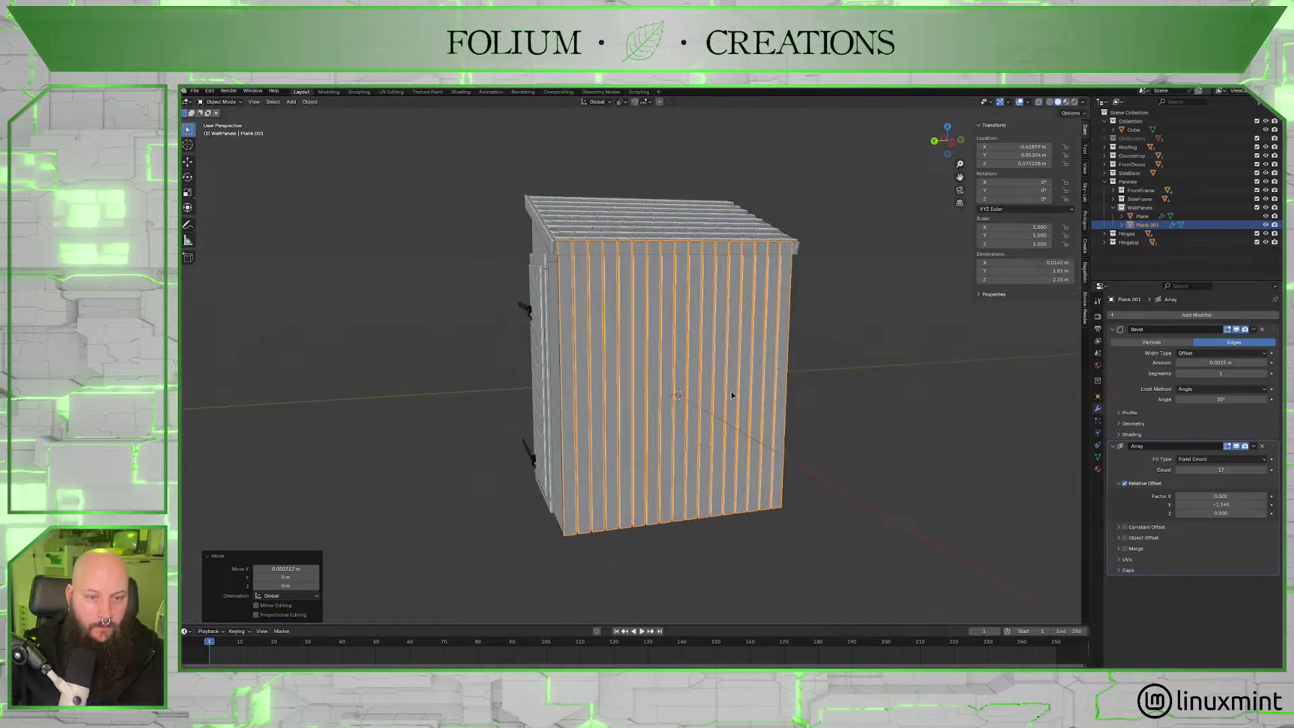
{"action": "scroll", "coordinate": [621, 397], "scroll_direction": "up", "scroll_amount": 5}
{"action": "key", "text": "Tab"}
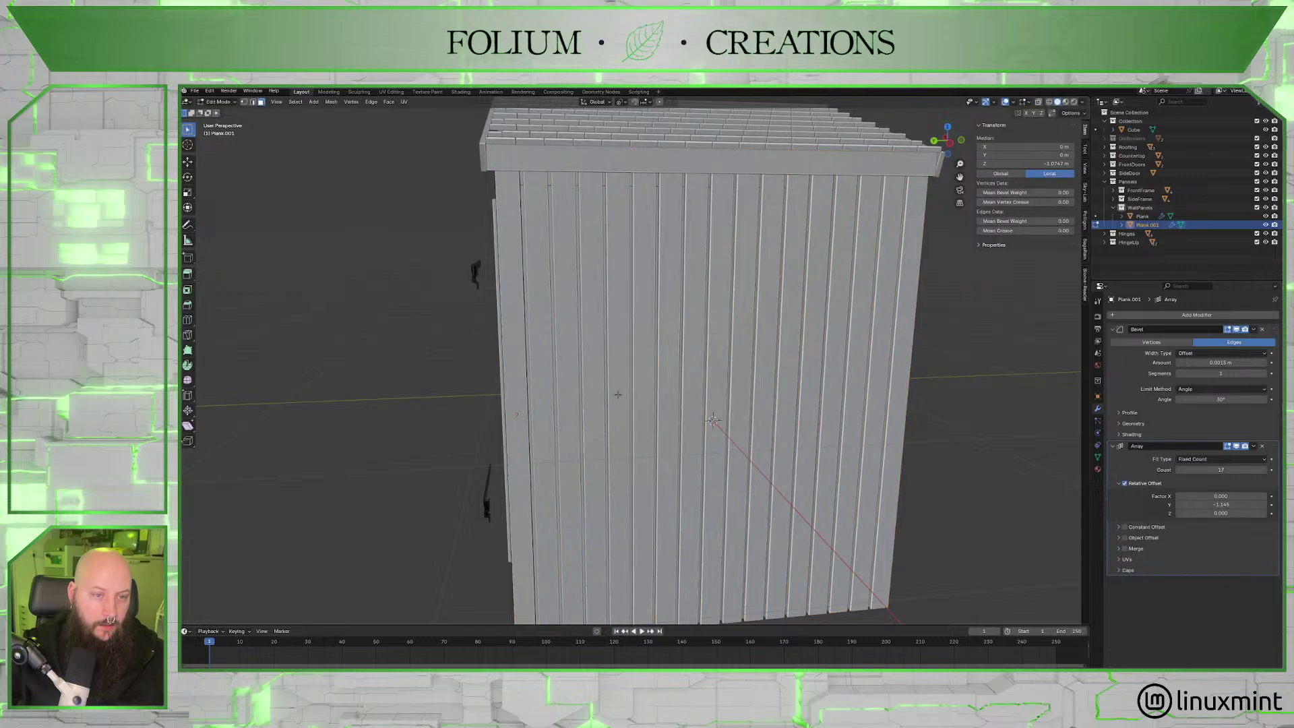
{"action": "middle_click_drag", "start_coordinate": [621, 397], "coordinate": [637, 352]}
{"action": "key", "text": "a"}
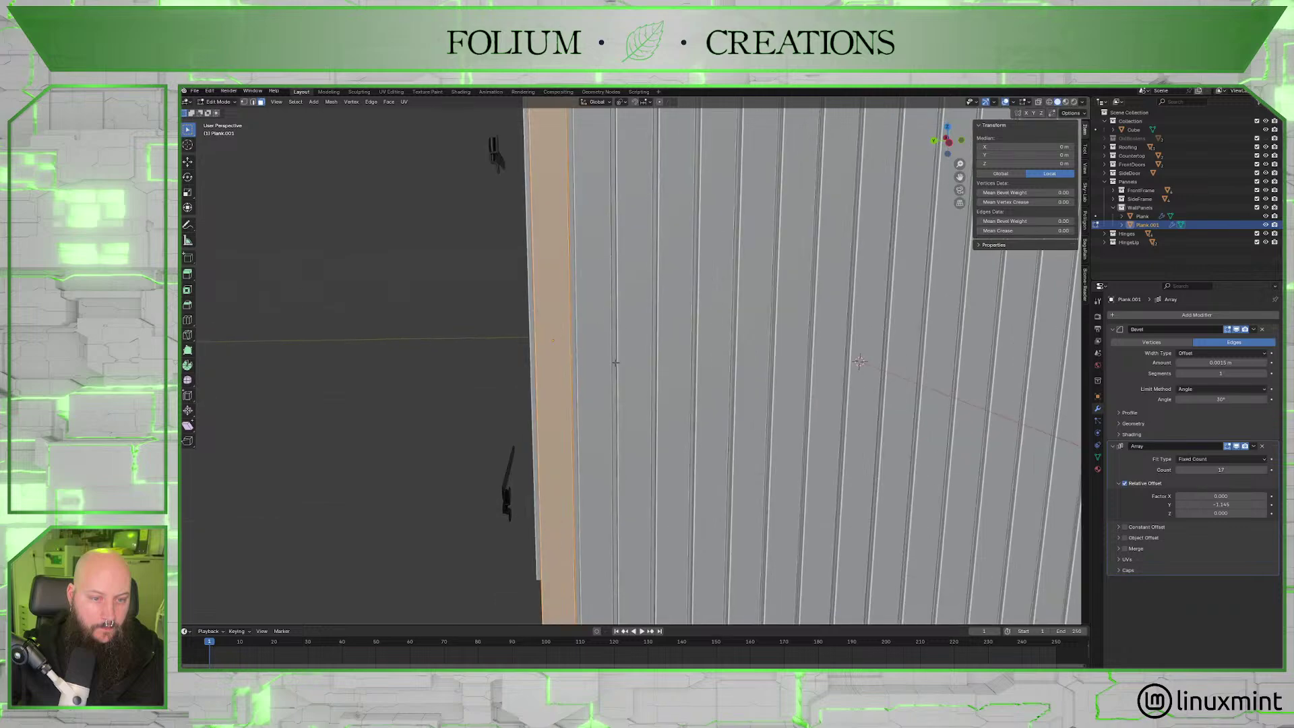
{"action": "scroll", "coordinate": [612, 366], "scroll_direction": "up", "scroll_amount": 2}
{"action": "key", "text": "s"}
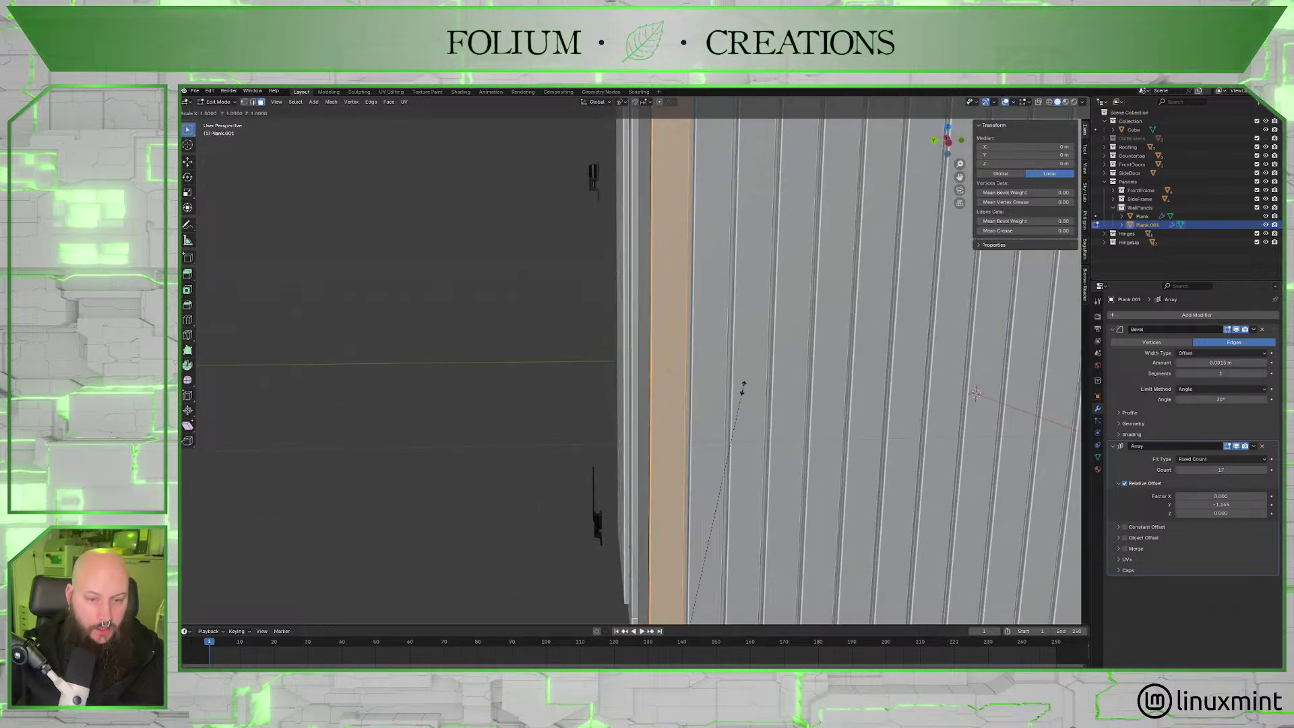
{"action": "key", "text": "y"}
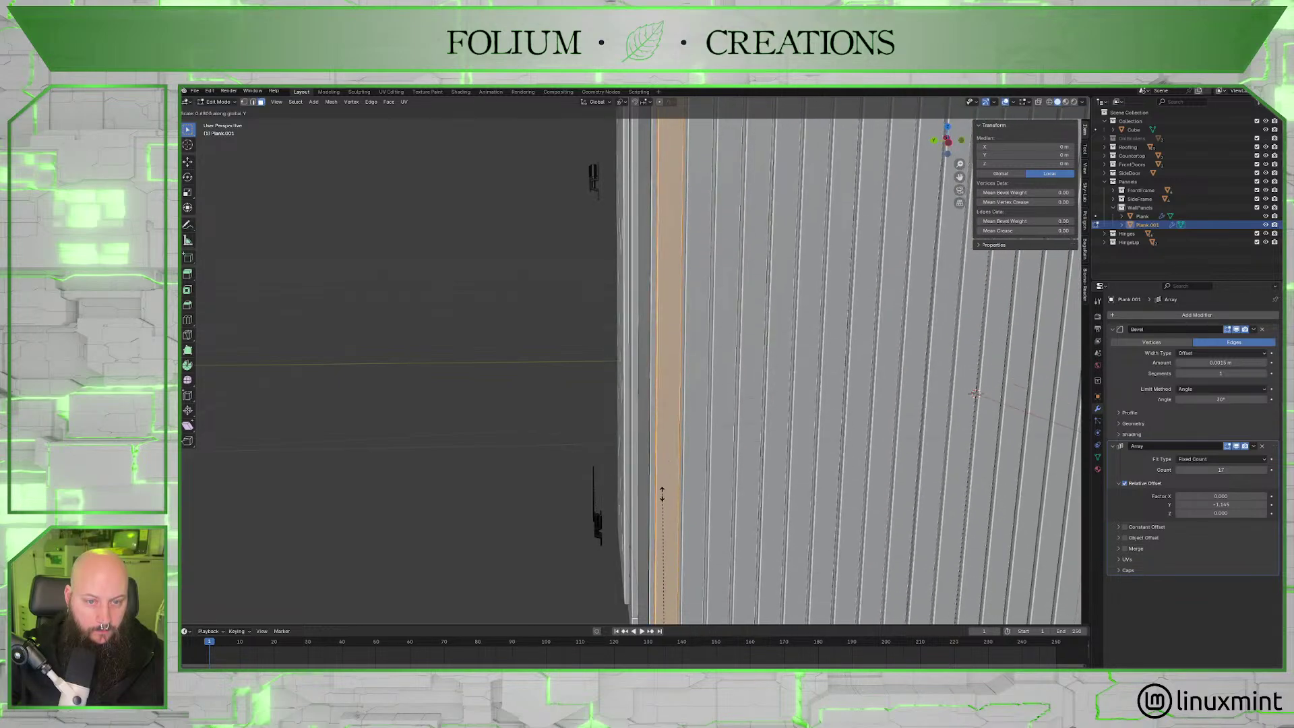
{"action": "left_click", "coordinate": [629, 567]}
{"action": "scroll", "coordinate": [708, 485], "scroll_direction": "down", "scroll_amount": 4}
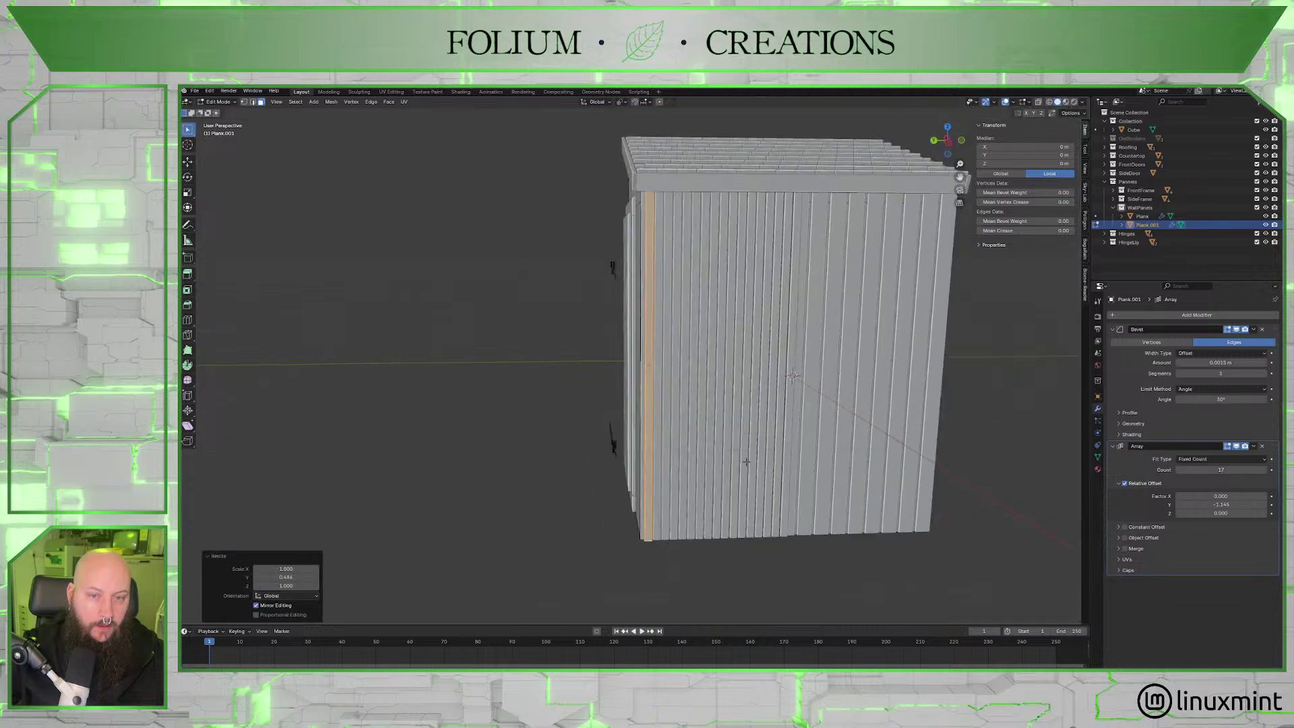
{"action": "scroll", "coordinate": [749, 451], "scroll_direction": "up", "scroll_amount": 2}
{"action": "middle_click_drag", "start_coordinate": [749, 451], "coordinate": [775, 431]}
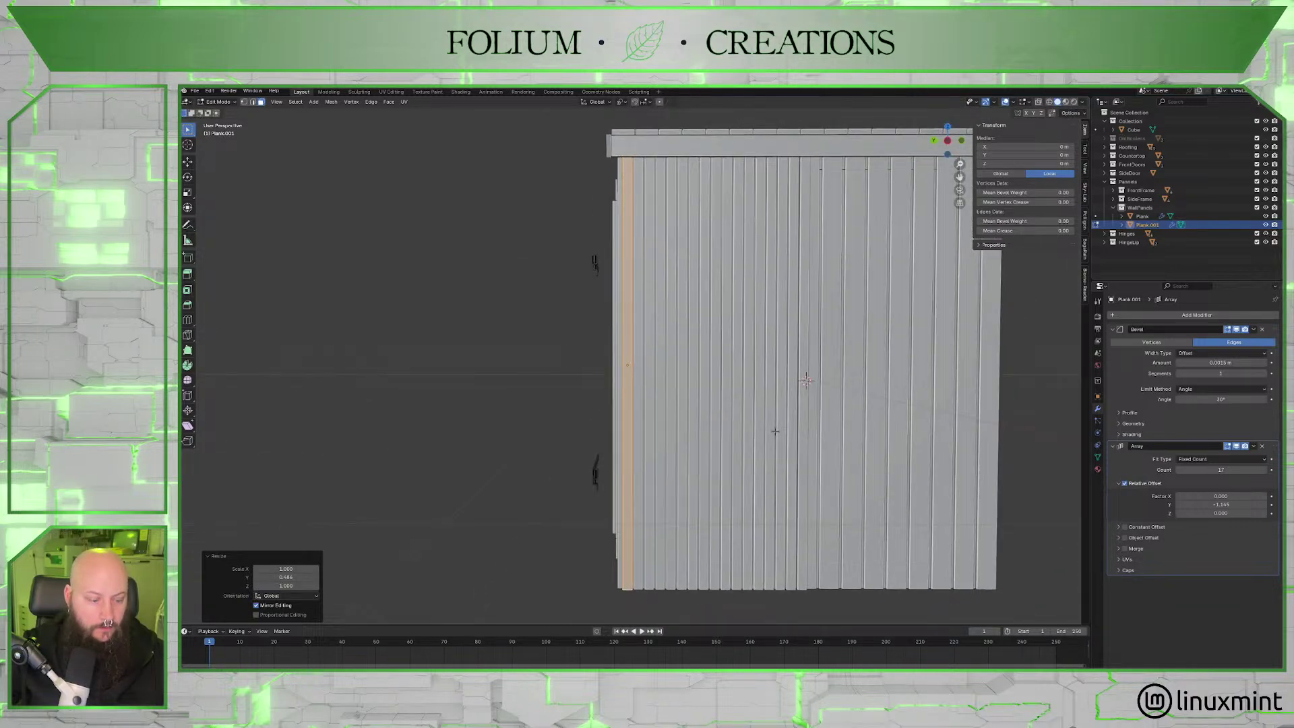
Apply the duplicated plank's scale in Object Mode and set its array's Y relative offset to -2.145.
{"action": "key", "text": "Tab"}
{"action": "key", "text": "ctrl+a"}
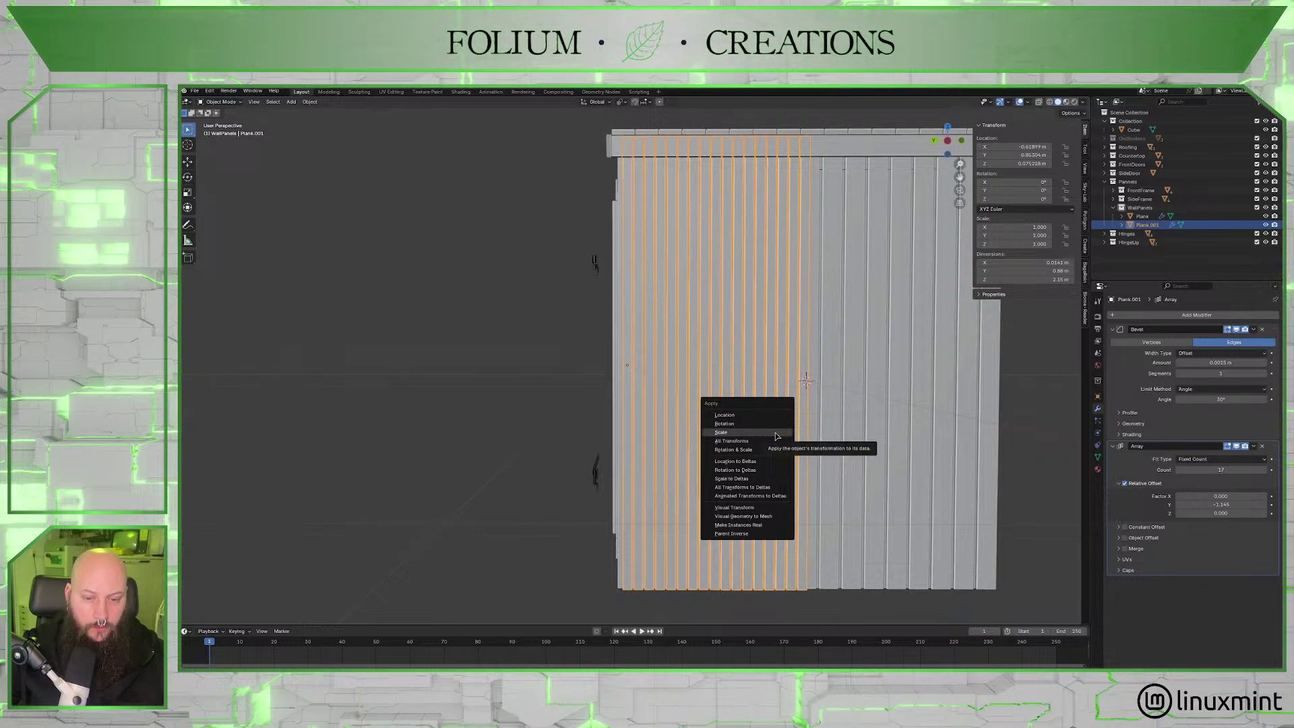
{"action": "left_click", "coordinate": [776, 437]}
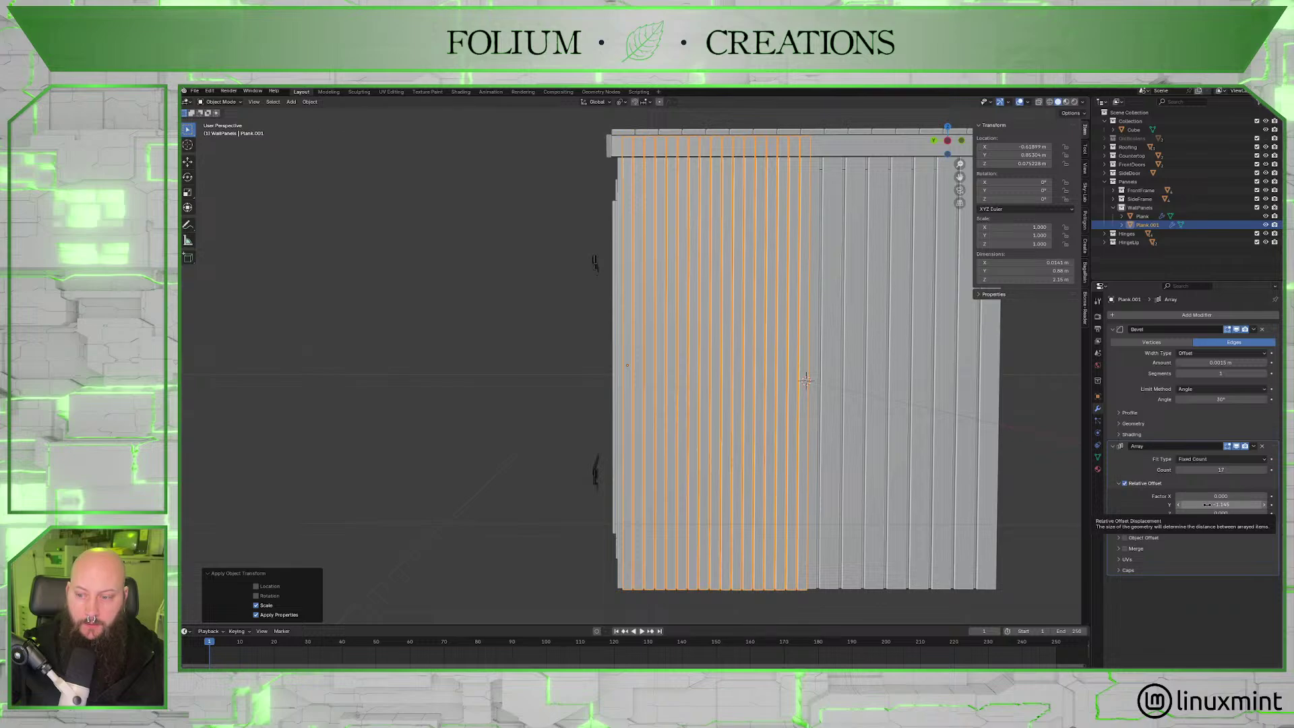
{"action": "left_click_drag", "start_coordinate": [1221, 504], "coordinate": [1174, 504]}
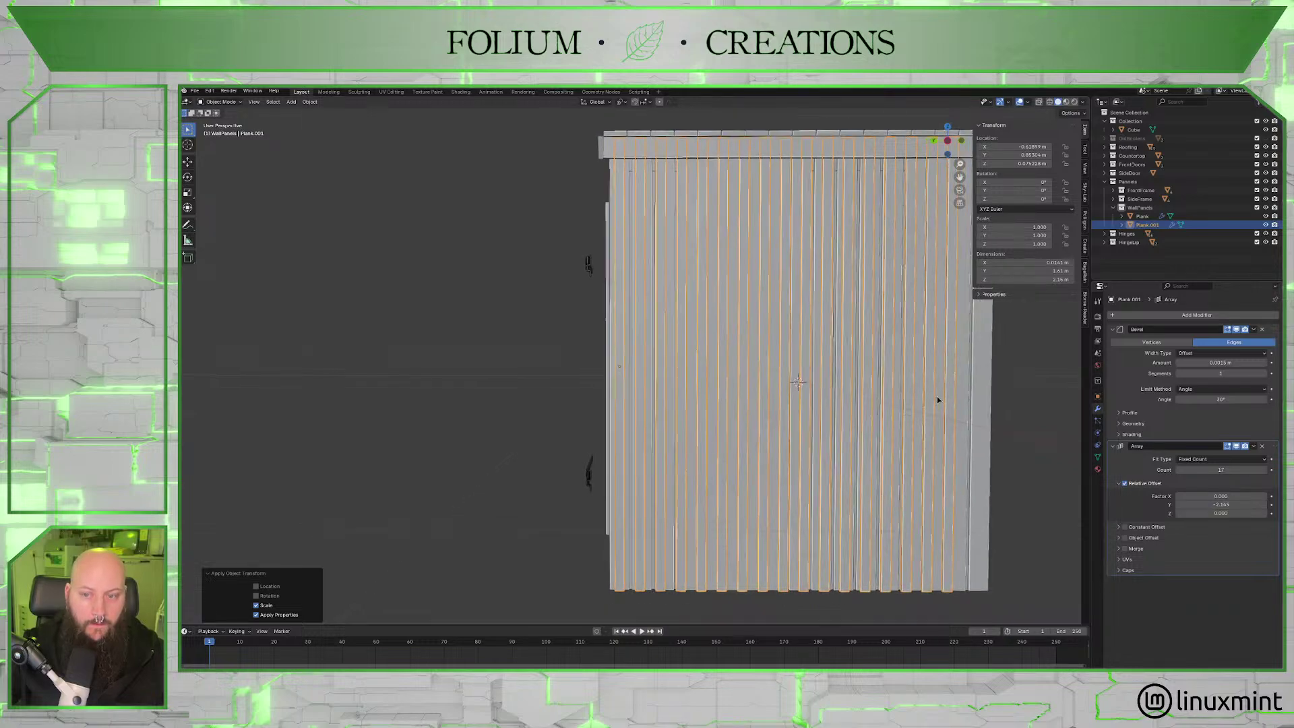
Move the narrow plank array about 0.0576 m along negative Y to cover the gaps between the wider planks.
{"action": "middle_click_drag", "start_coordinate": [939, 399], "coordinate": [815, 390], "text": "shift"}
{"action": "key", "text": "g"}
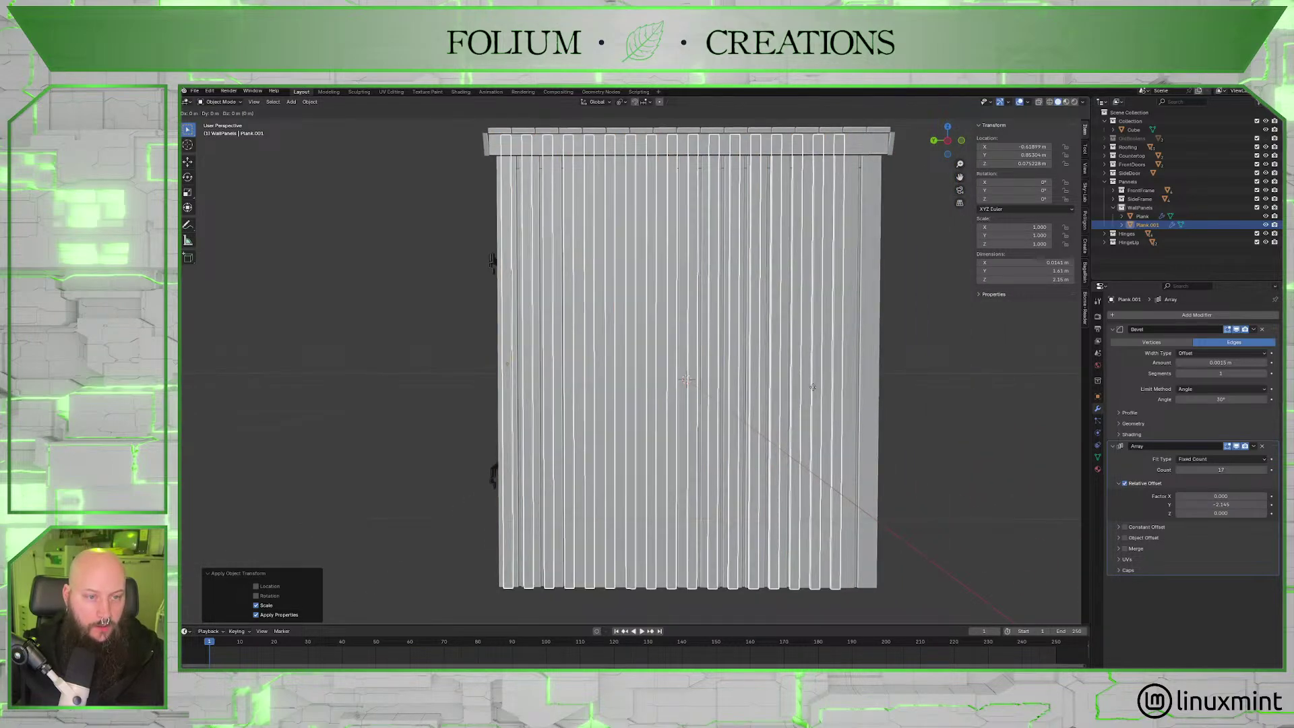
{"action": "key", "text": "y"}
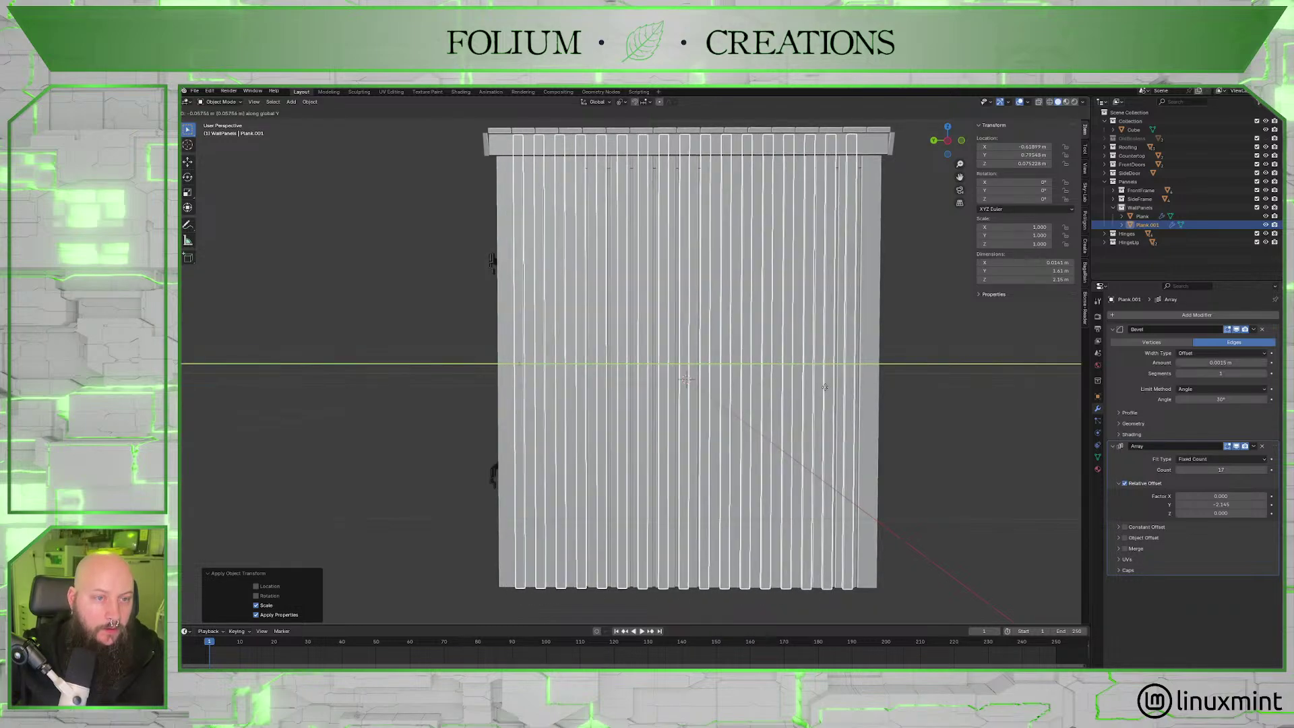
{"action": "left_click", "coordinate": [825, 388]}
{"action": "scroll", "coordinate": [803, 402], "scroll_direction": "up", "scroll_amount": 4}
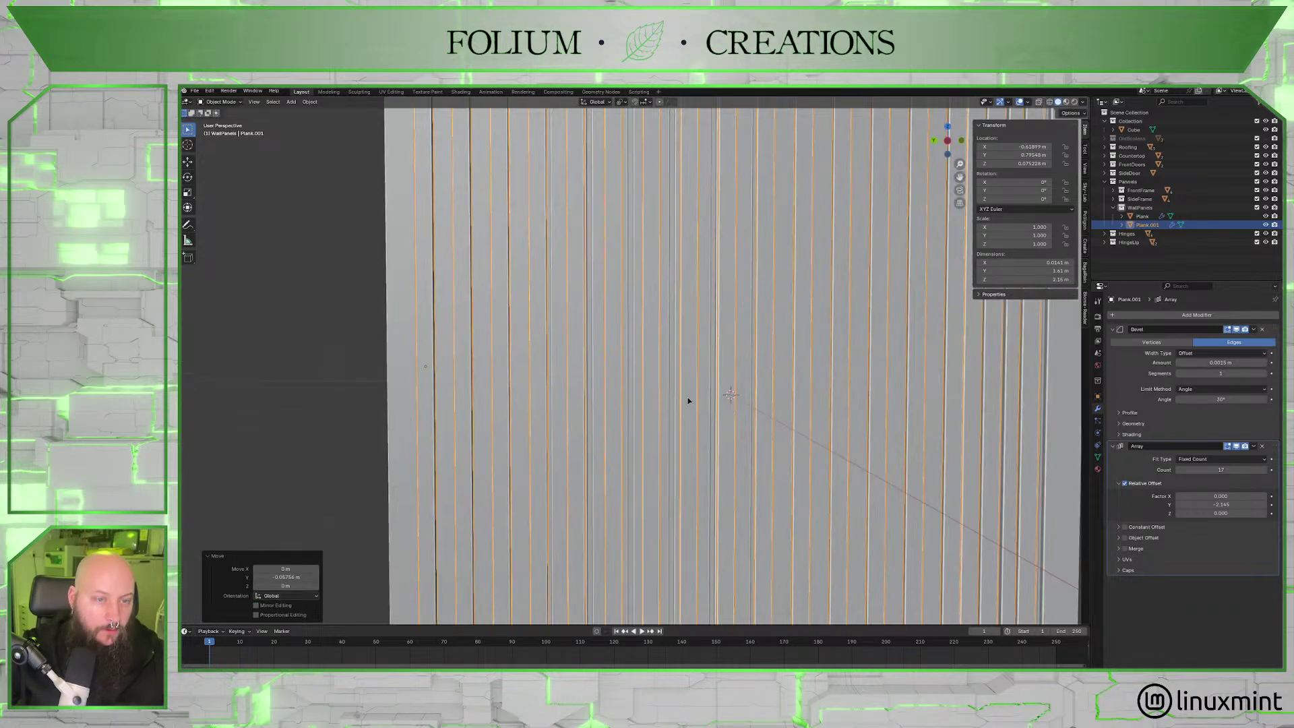
{"action": "scroll", "coordinate": [976, 362], "scroll_direction": "down", "scroll_amount": 1}
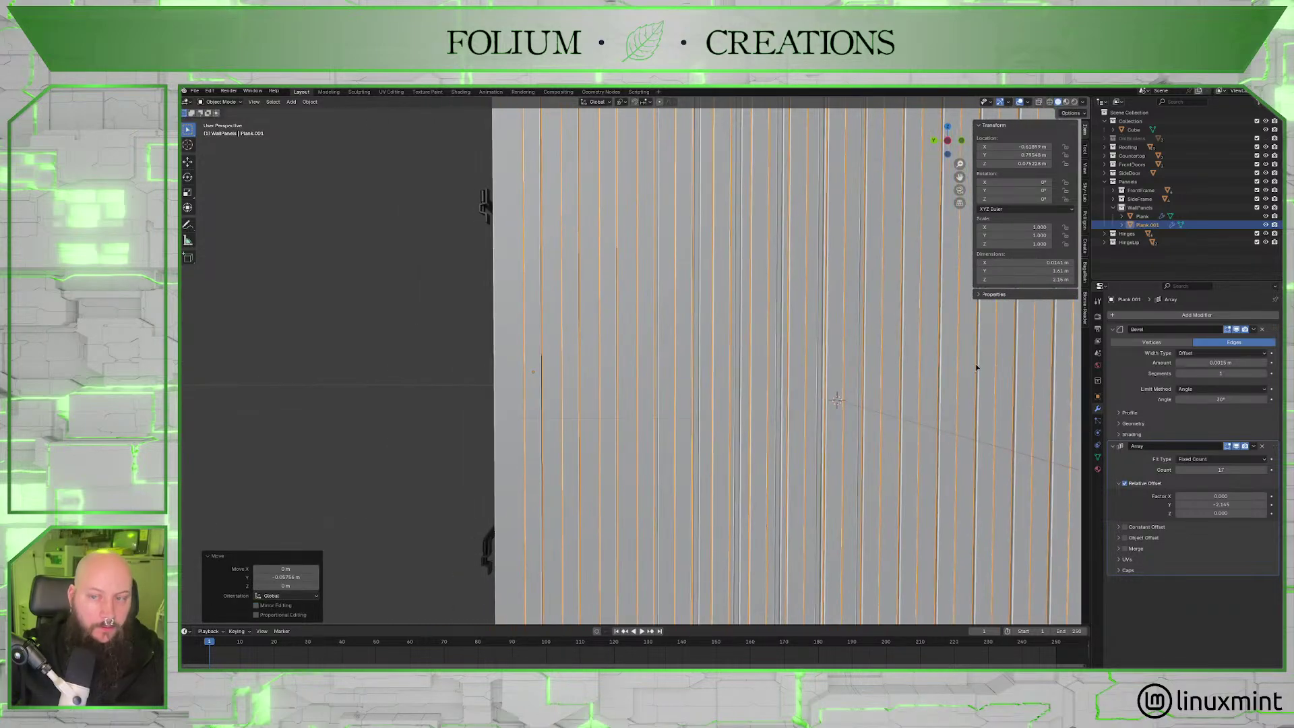
Turn off the Array modifier's viewport display and inspect the single narrow plank's upper end in wireframe from the left orthographic view.
{"action": "left_click", "coordinate": [1236, 446]}
{"action": "scroll", "coordinate": [777, 367], "scroll_direction": "down", "scroll_amount": 5}
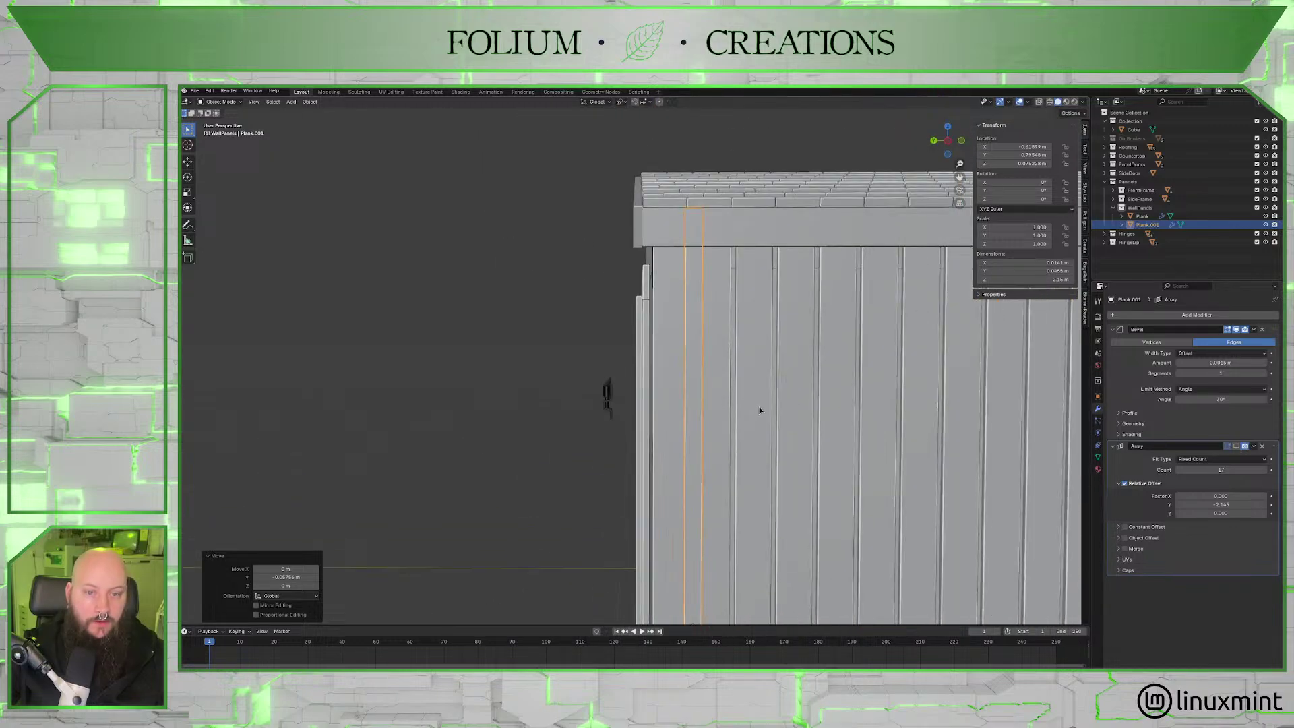
{"action": "left_click", "coordinate": [1050, 102]}
{"action": "scroll", "coordinate": [779, 326], "scroll_direction": "up", "scroll_amount": 1}
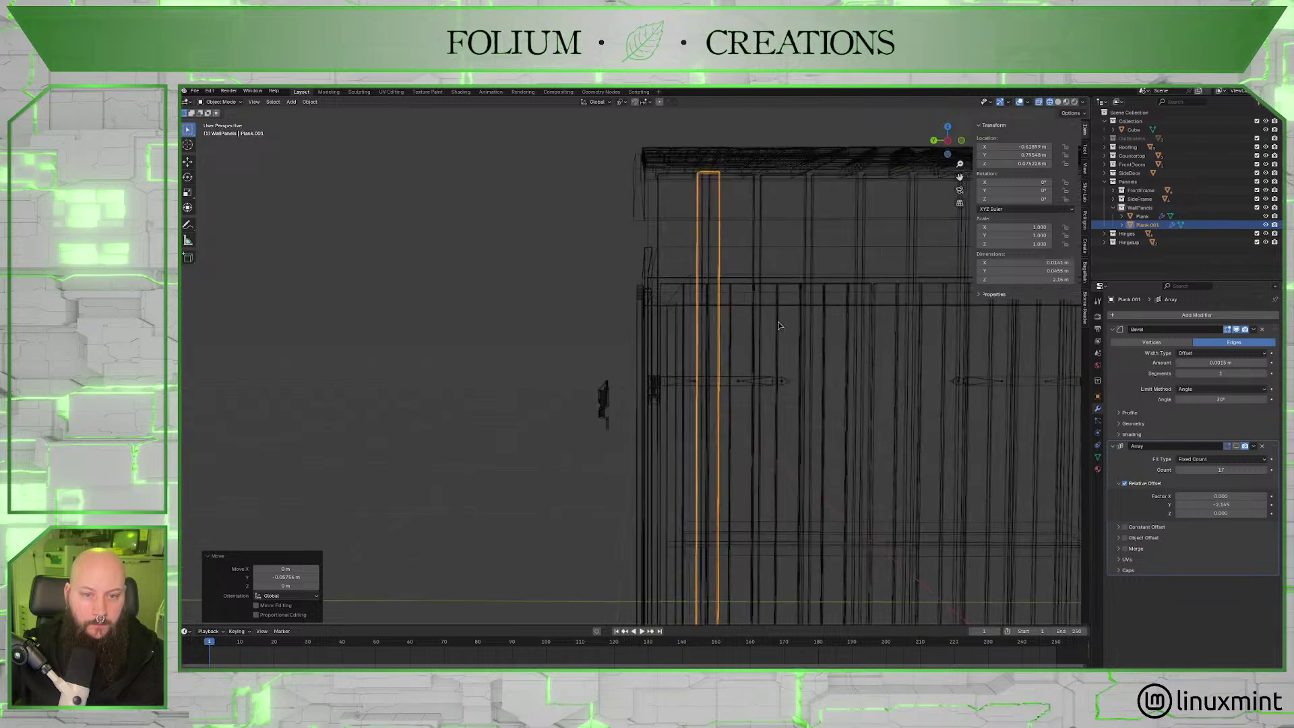
{"action": "scroll", "coordinate": [778, 327], "scroll_direction": "up", "scroll_amount": 3}
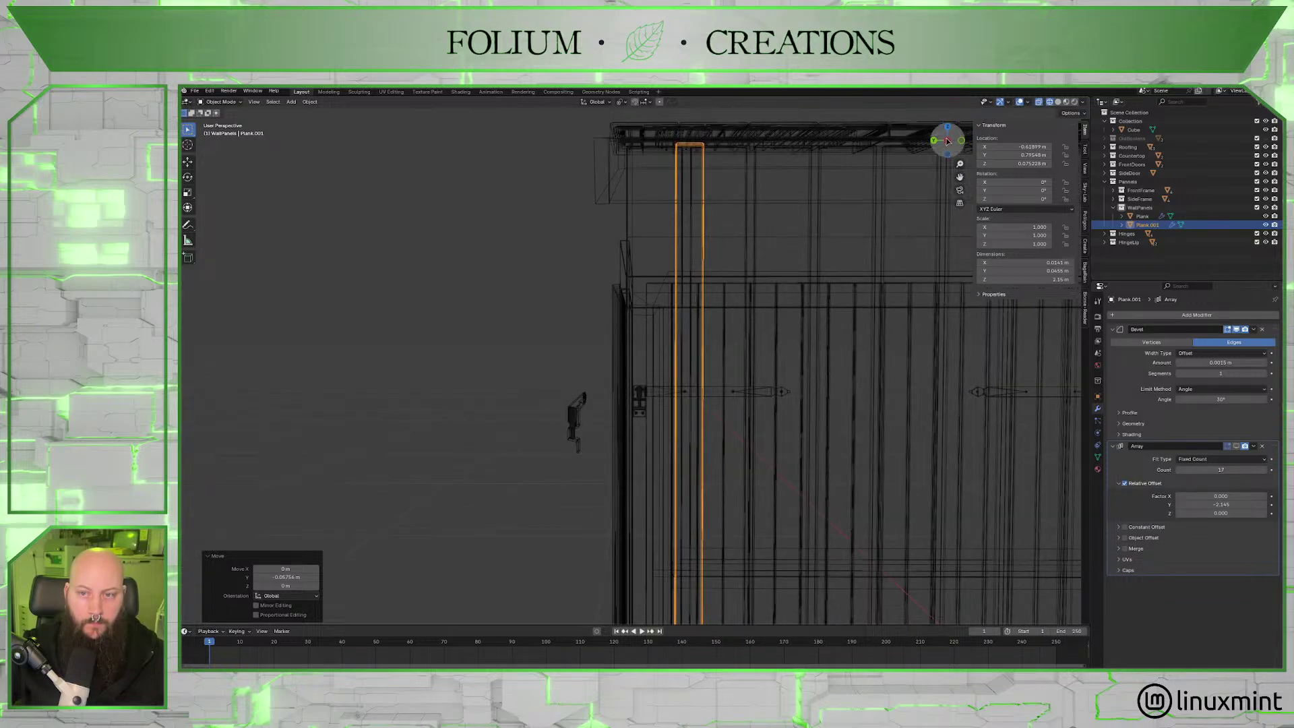
{"action": "left_click", "coordinate": [948, 141]}
{"action": "scroll", "coordinate": [786, 262], "scroll_direction": "up", "scroll_amount": 3}
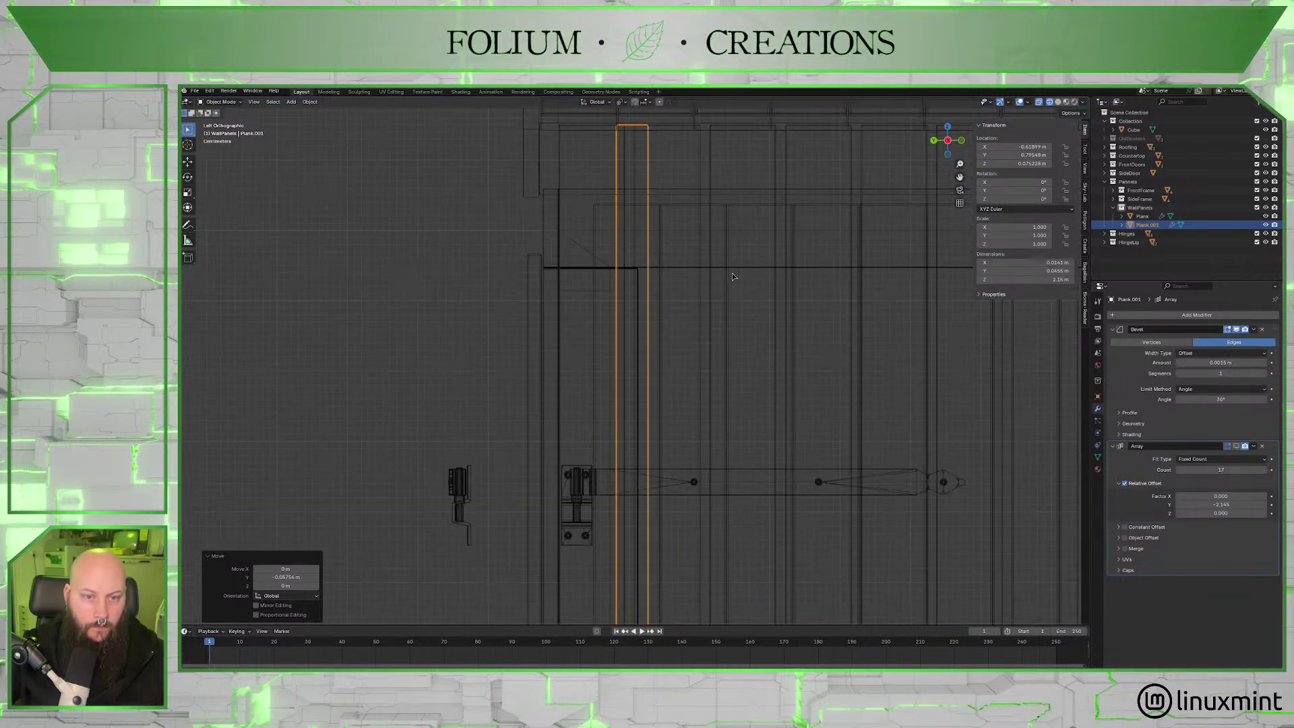
{"action": "middle_click_drag", "start_coordinate": [721, 219], "coordinate": [739, 344], "text": "shift"}
{"action": "scroll", "coordinate": [737, 336], "scroll_direction": "up", "scroll_amount": 2}
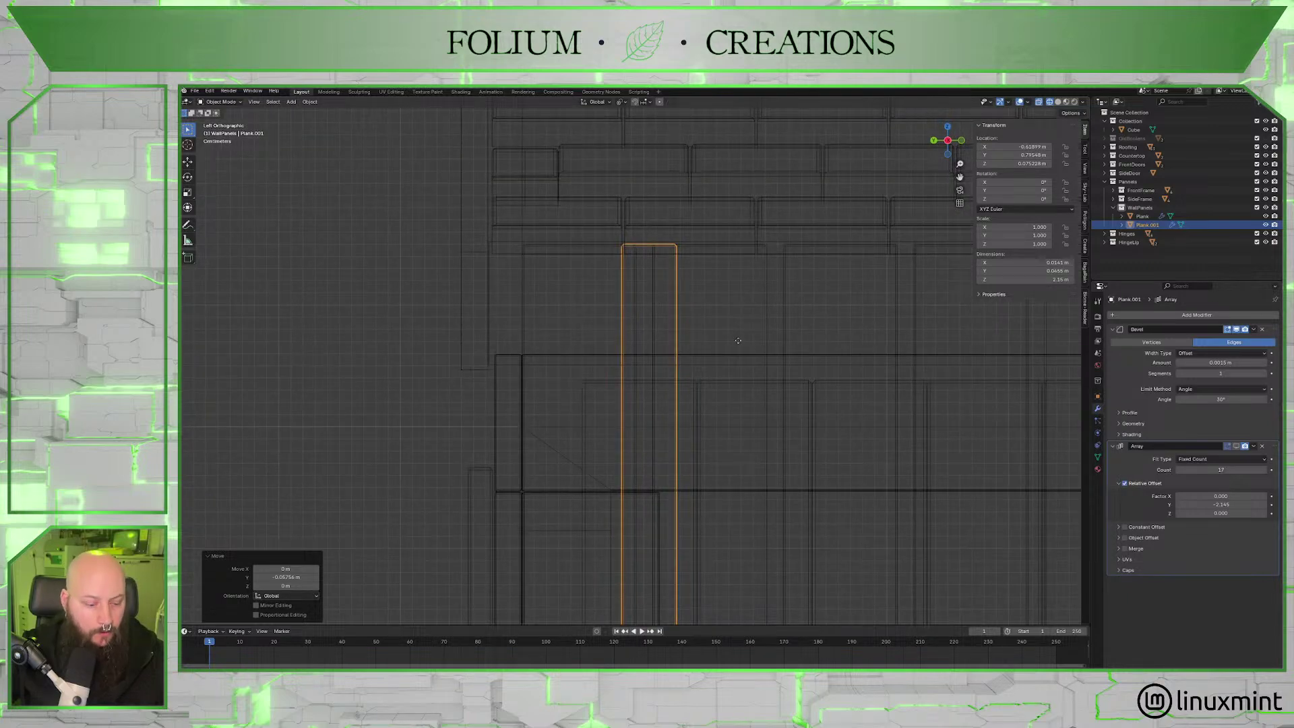
{"action": "key", "text": "g"}
{"action": "key", "text": "y"}
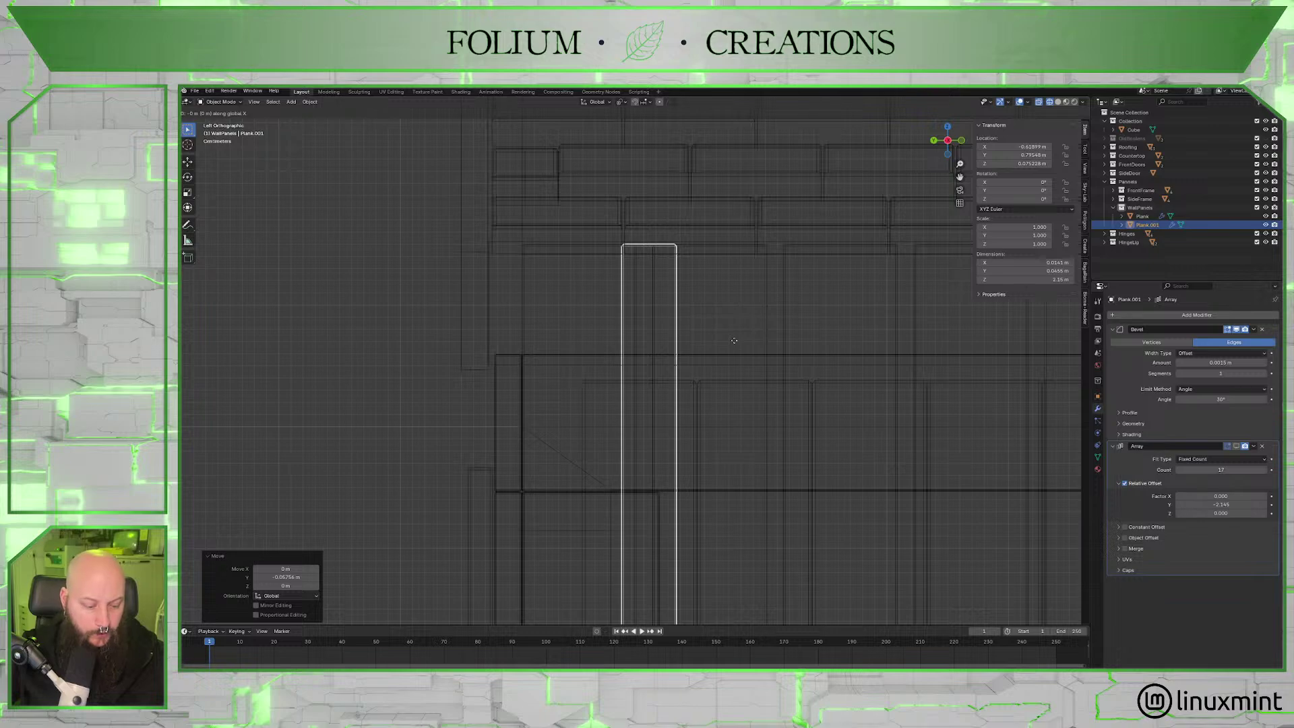
{"action": "key", "text": "Escape"}
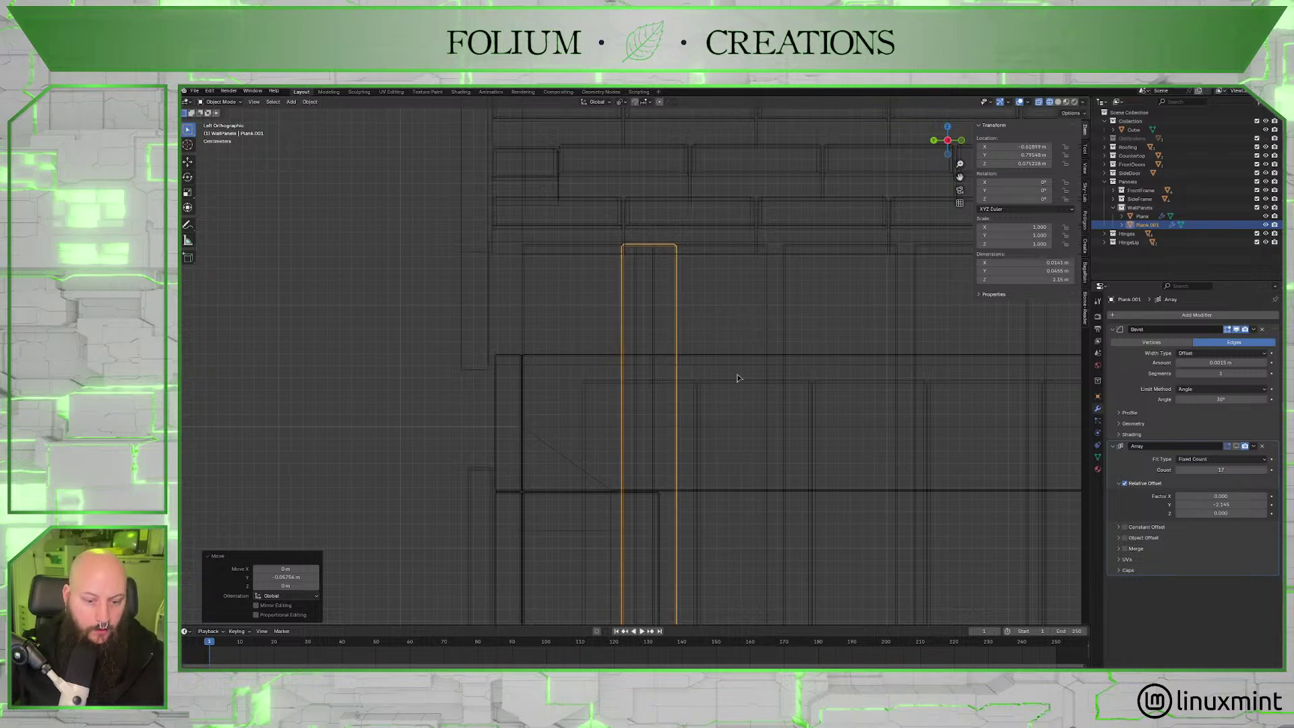
{"action": "key", "text": "g"}
{"action": "key", "text": "x"}
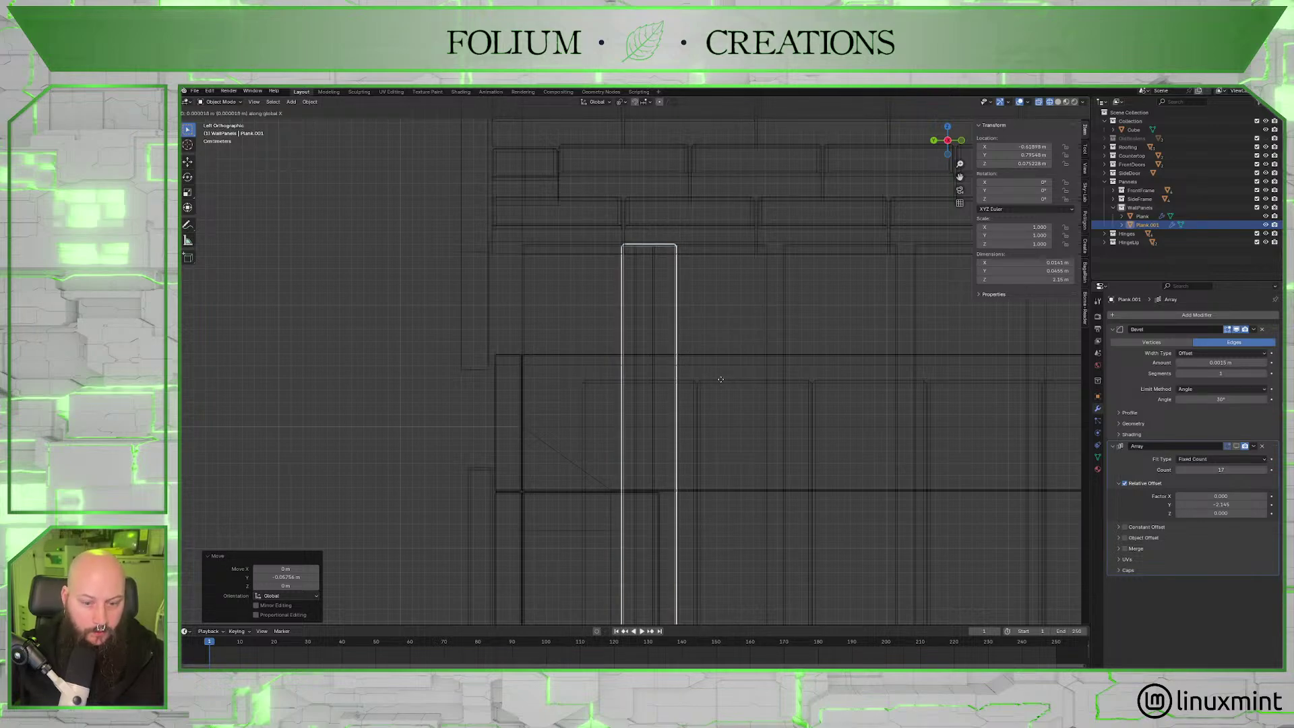
{"action": "left_click", "coordinate": [695, 385]}
{"action": "scroll", "coordinate": [704, 396], "scroll_direction": "down", "scroll_amount": 8}
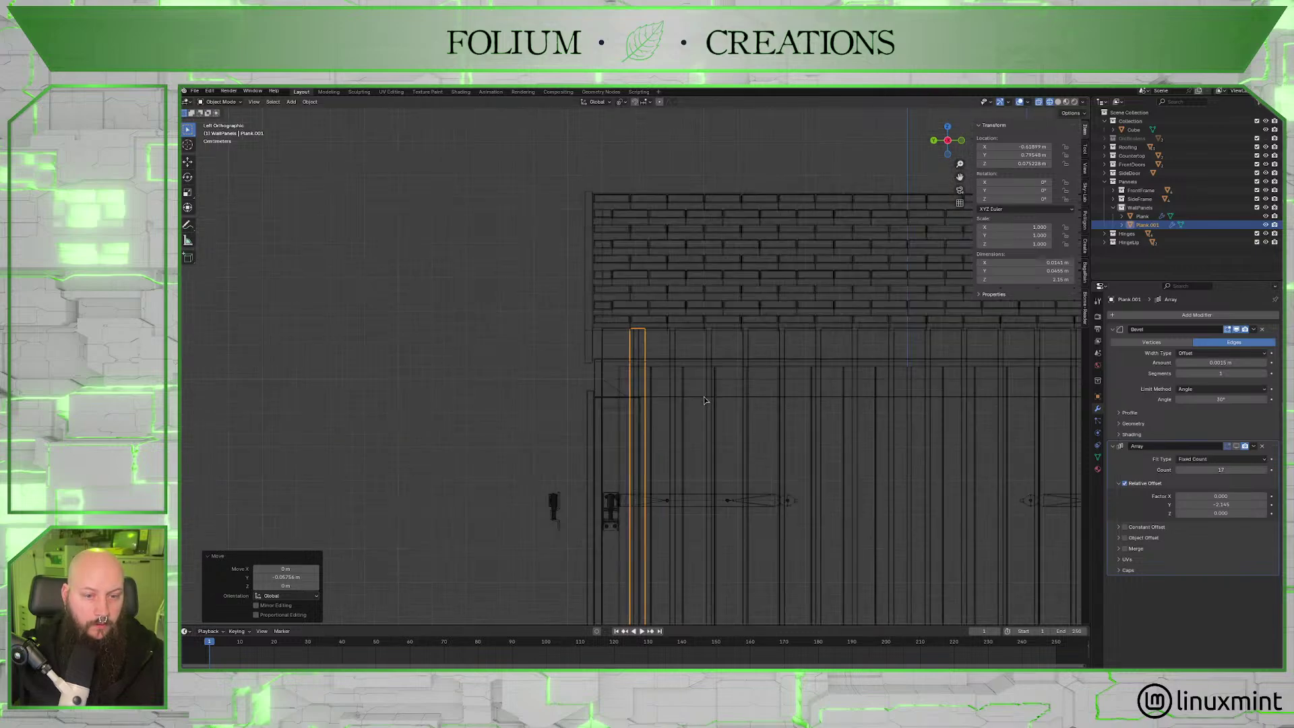
{"action": "scroll", "coordinate": [720, 443], "scroll_direction": "down", "scroll_amount": 2}
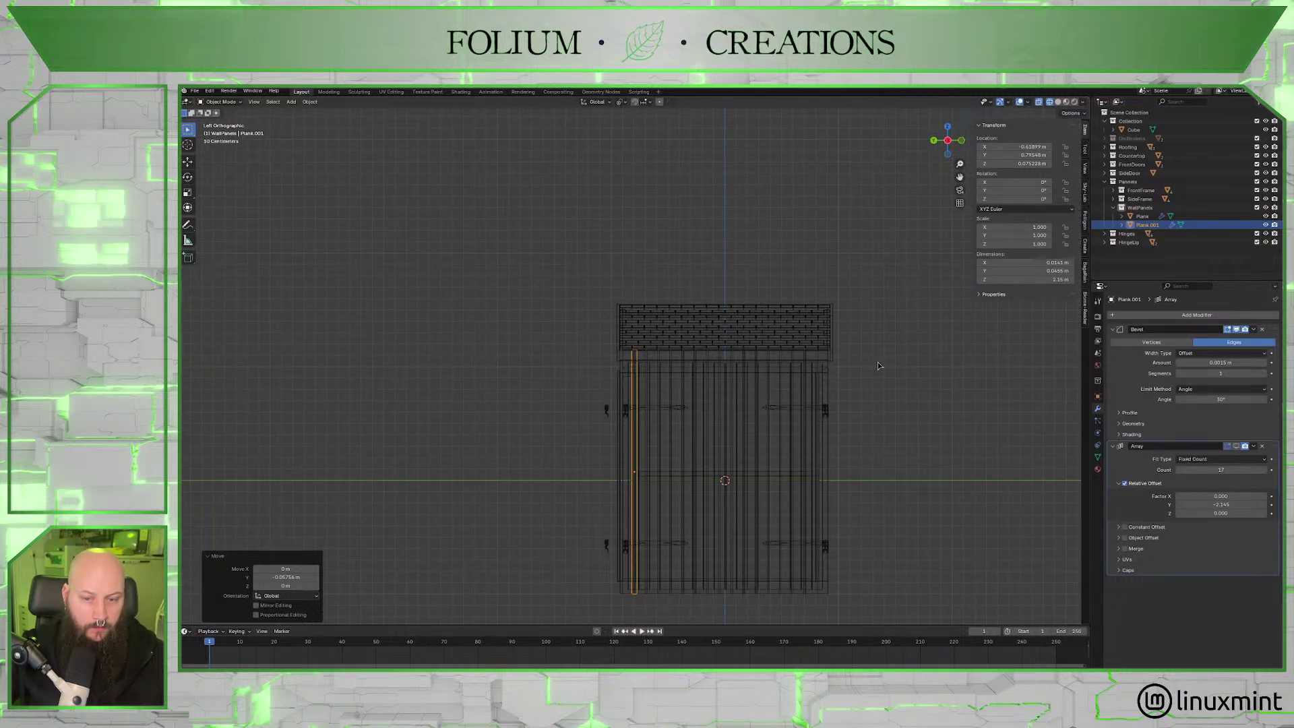
{"action": "left_click", "coordinate": [948, 141]}
{"action": "scroll", "coordinate": [682, 397], "scroll_direction": "up", "scroll_amount": 3}
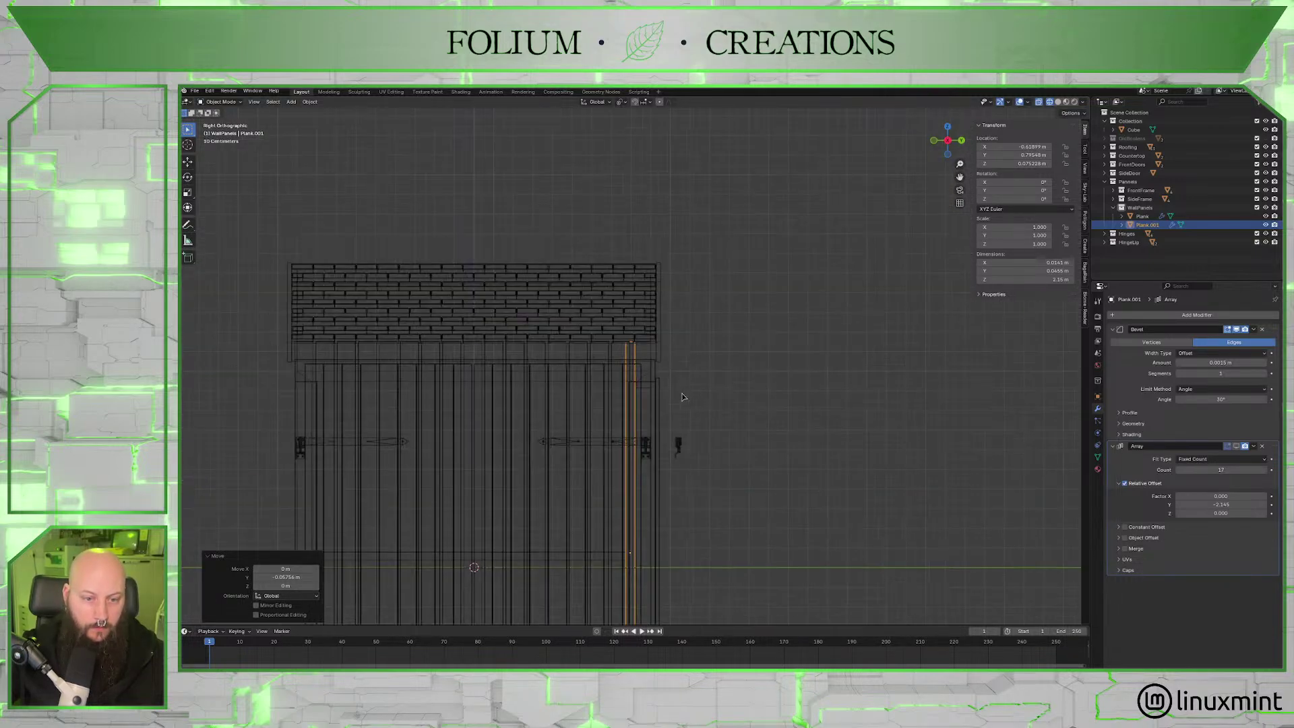
{"action": "left_click", "coordinate": [948, 140]}
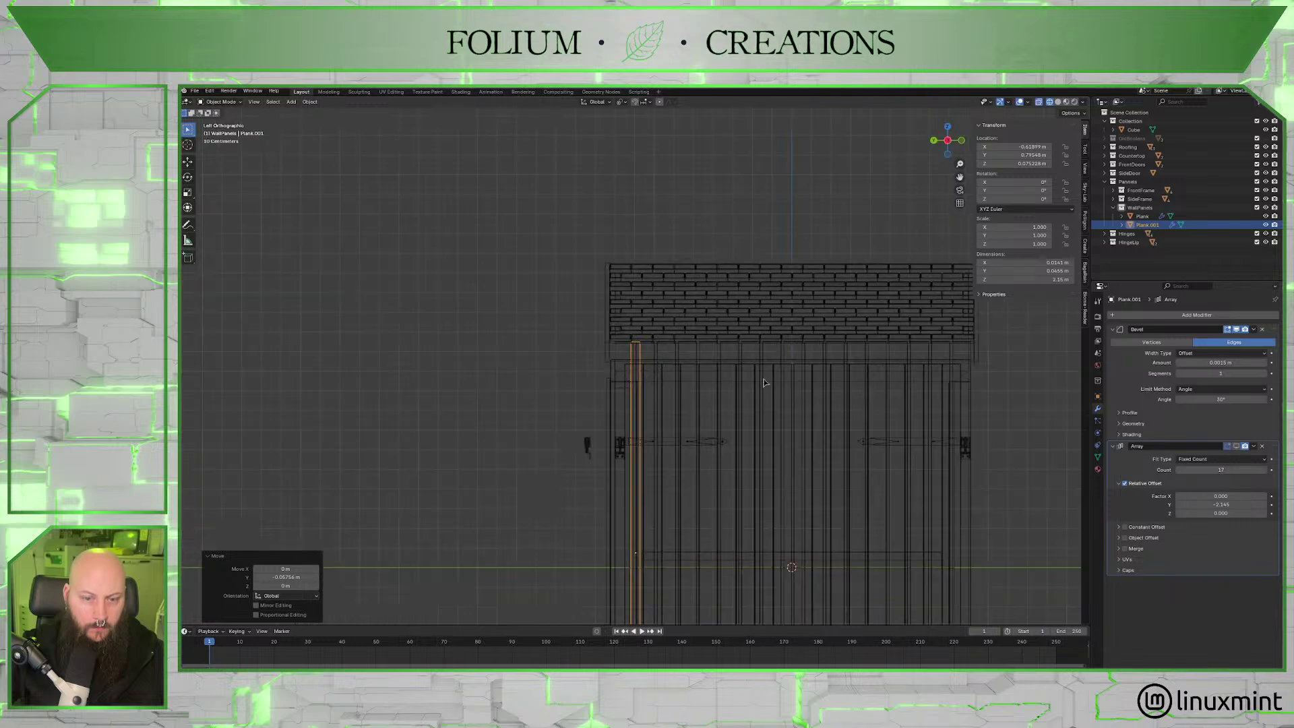
{"action": "key", "text": "g"}
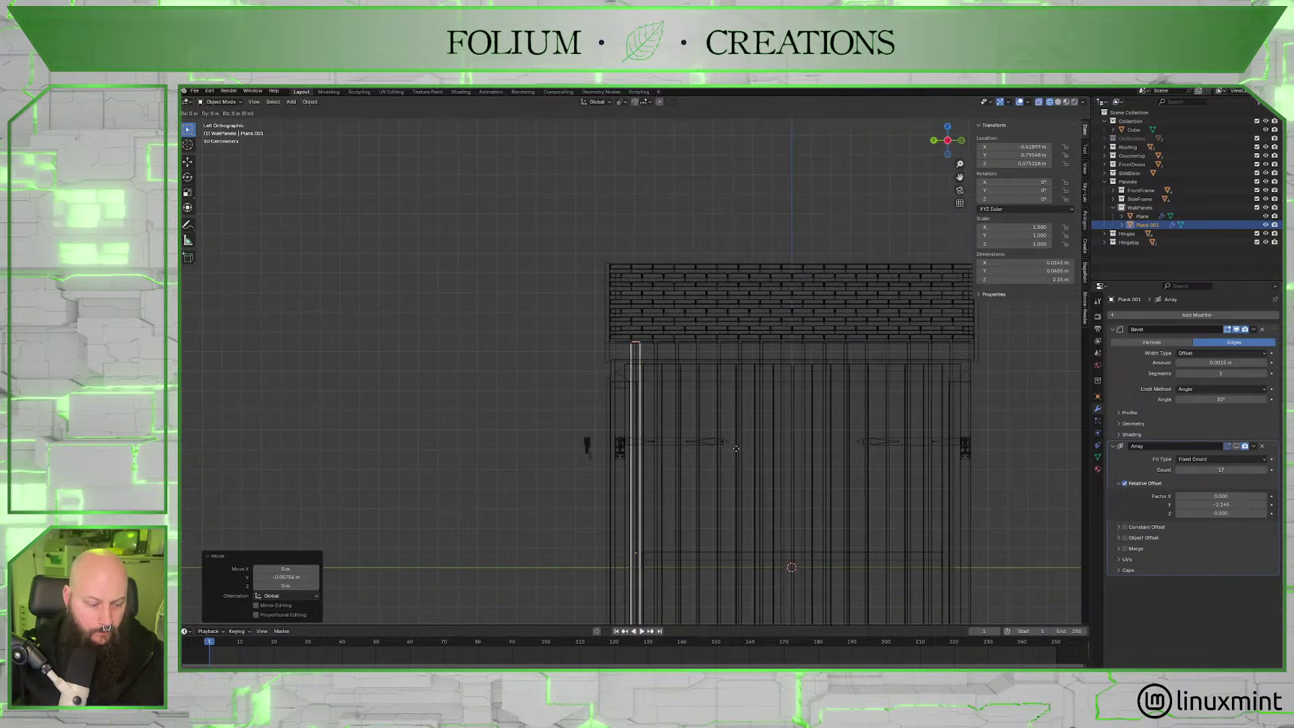
{"action": "key", "text": "x"}
{"action": "key", "text": "Escape"}
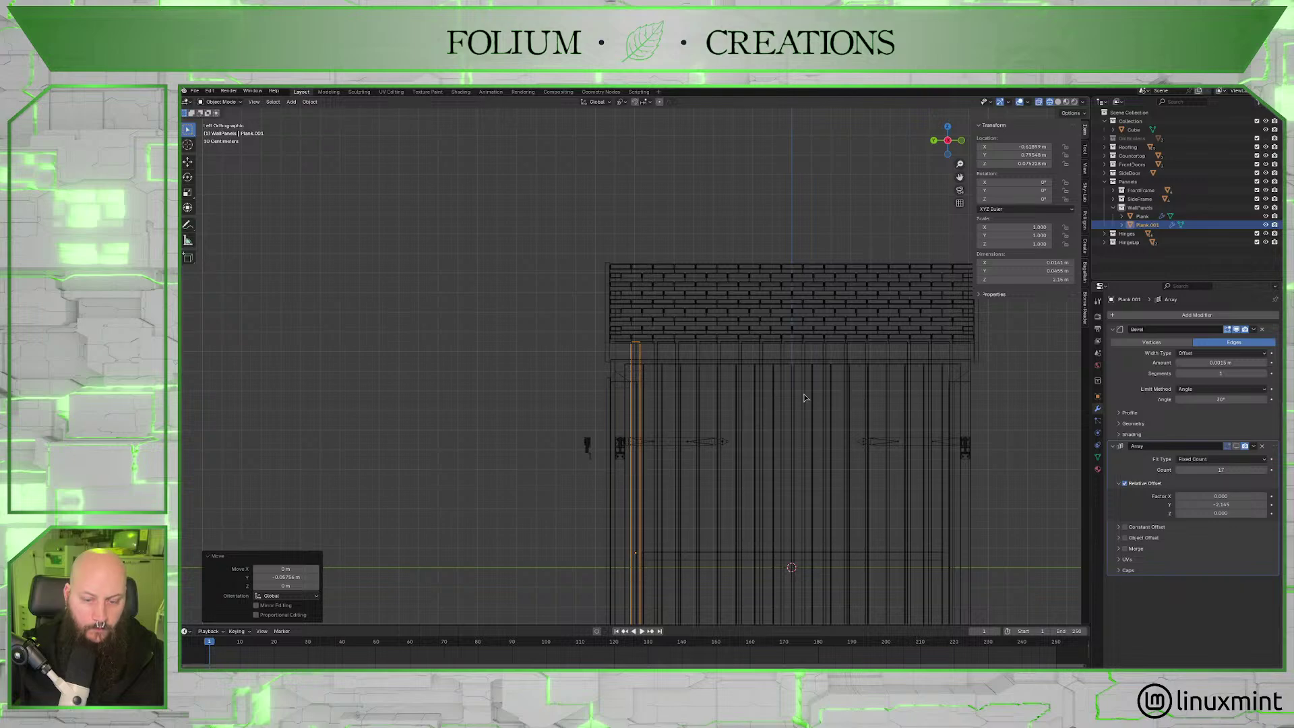
{"action": "scroll", "coordinate": [803, 398], "scroll_direction": "down", "scroll_amount": 2}
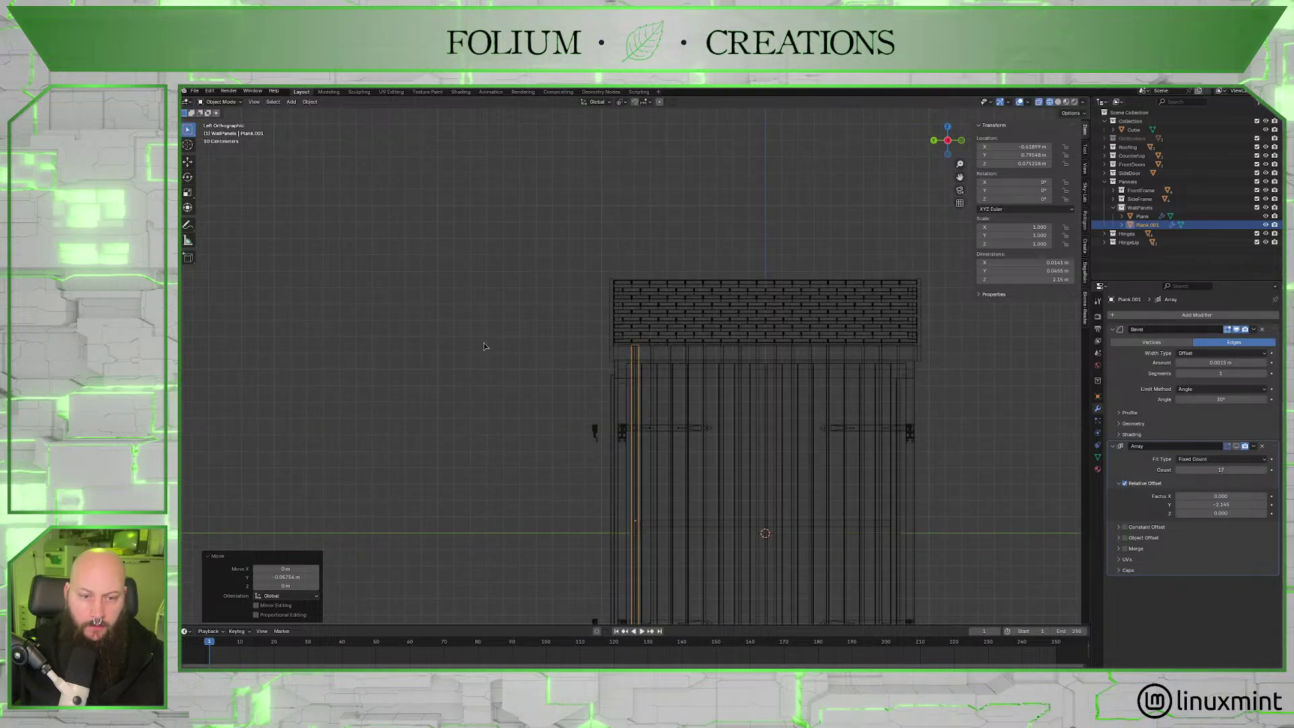
{"action": "left_click", "coordinate": [575, 394]}
{"action": "key", "text": "shift+z"}
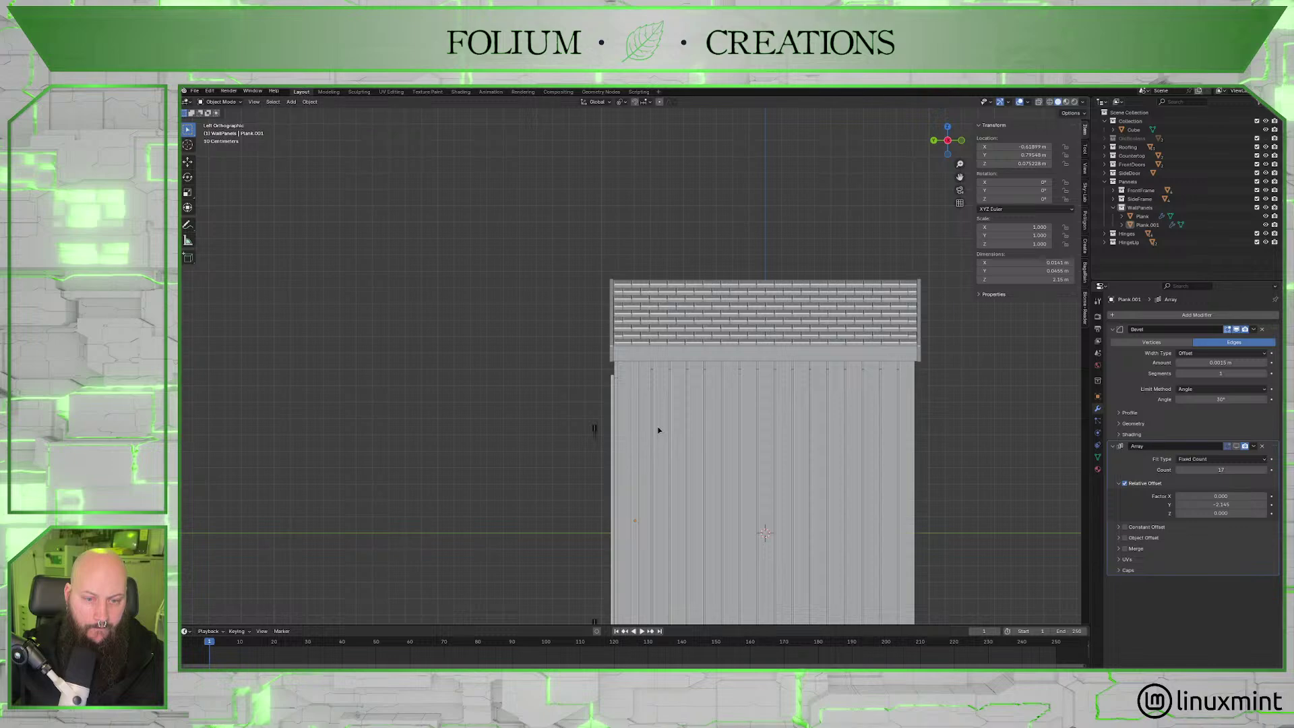
{"action": "left_click", "coordinate": [636, 404]}
{"action": "key", "text": "g"}
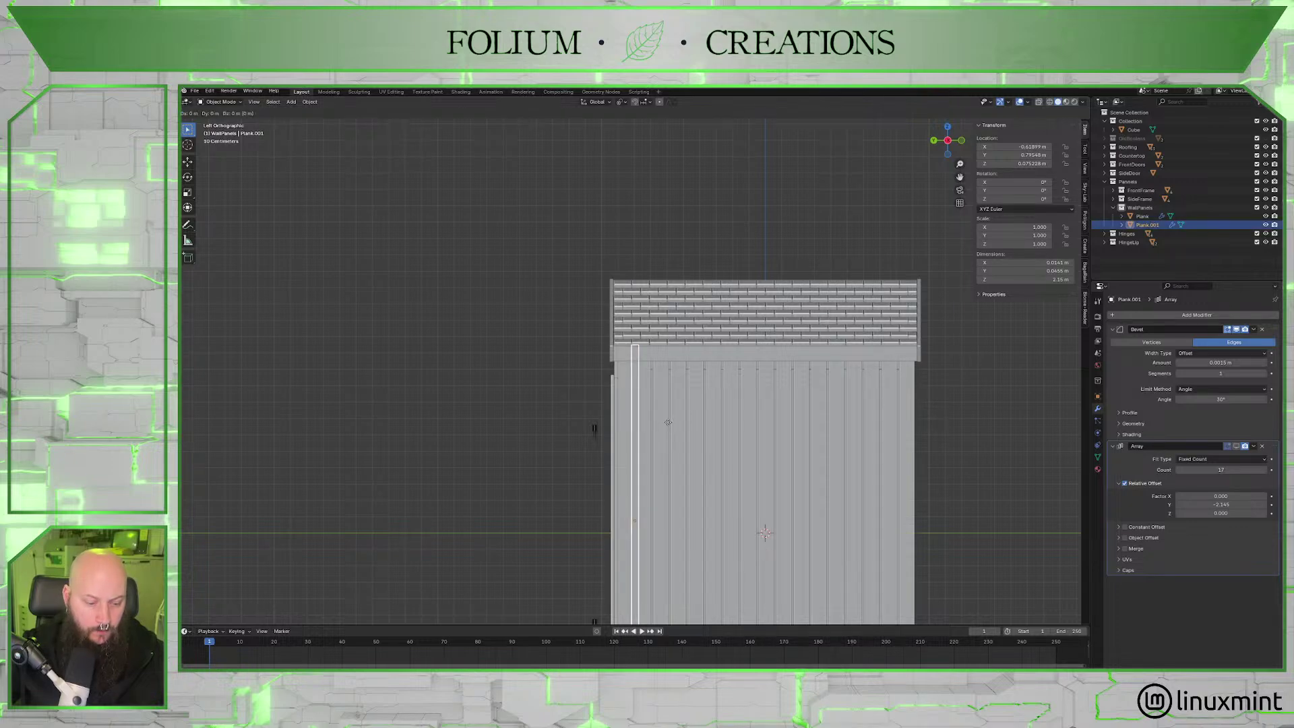
{"action": "key", "text": "x"}
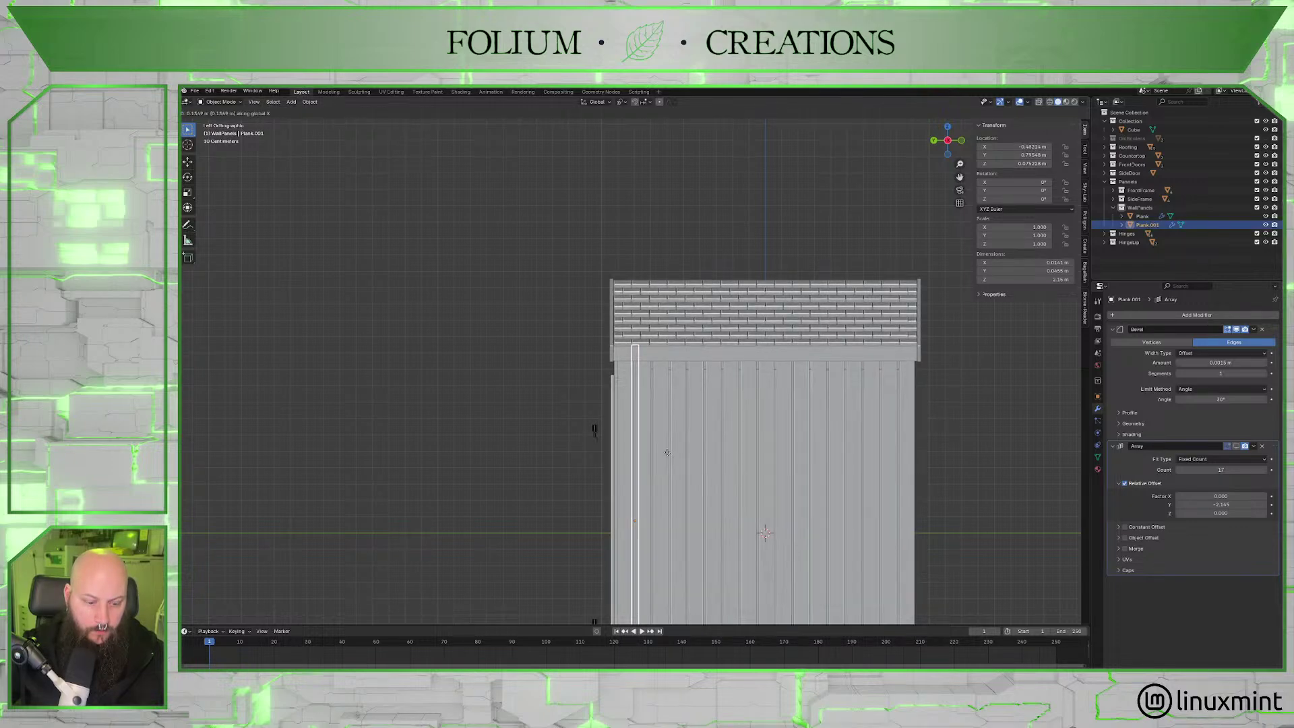
{"action": "right_click", "coordinate": [666, 452]}
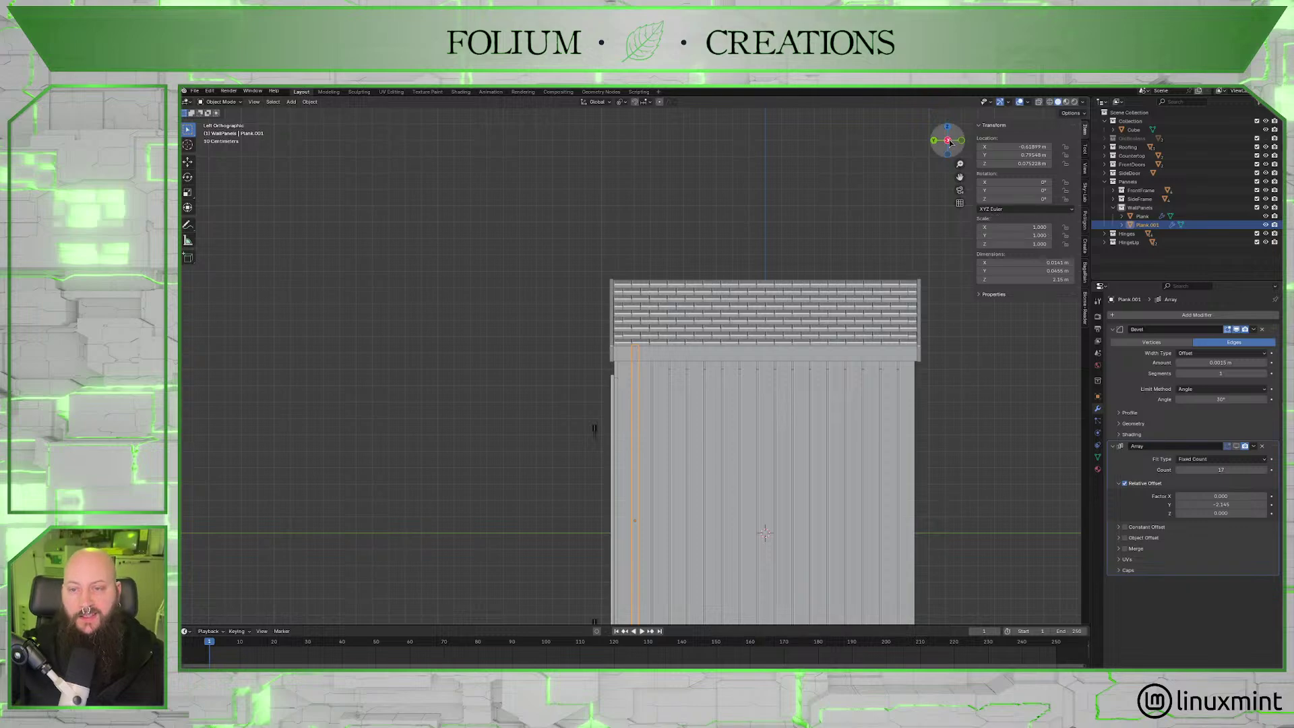
Move the single narrow plank about 0.0046 m along positive Y to align it over the gap between the first wide planks.
{"action": "left_click", "coordinate": [1049, 101]}
{"action": "scroll", "coordinate": [767, 412], "scroll_direction": "up", "scroll_amount": 6}
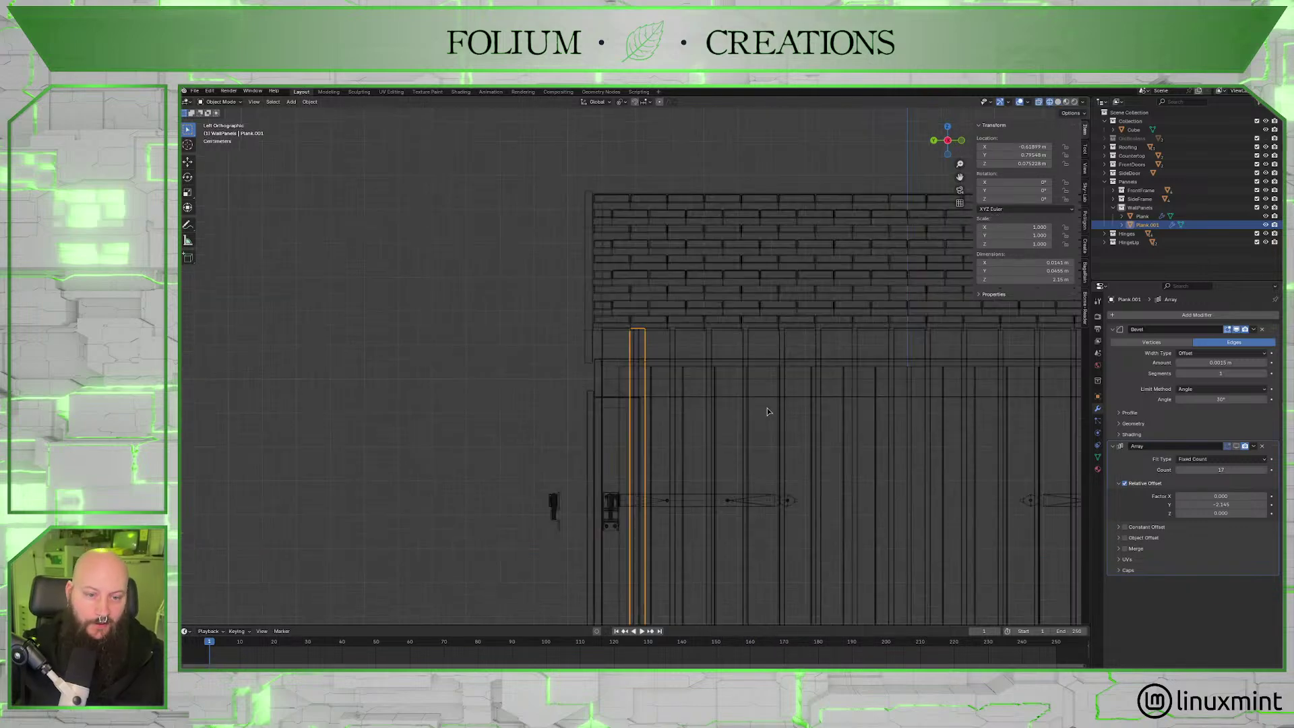
{"action": "key", "text": "g"}
{"action": "key", "text": "y"}
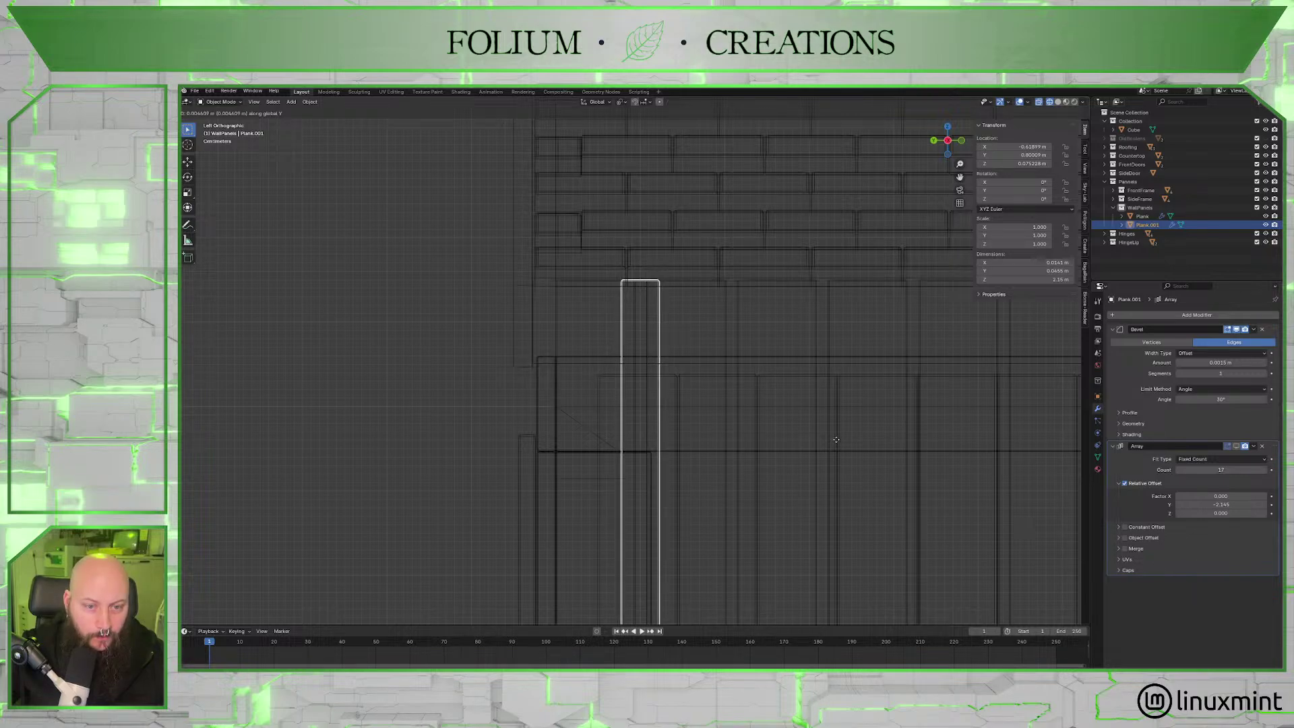
{"action": "left_click", "coordinate": [836, 439]}
{"action": "scroll", "coordinate": [837, 443], "scroll_direction": "down", "scroll_amount": 2}
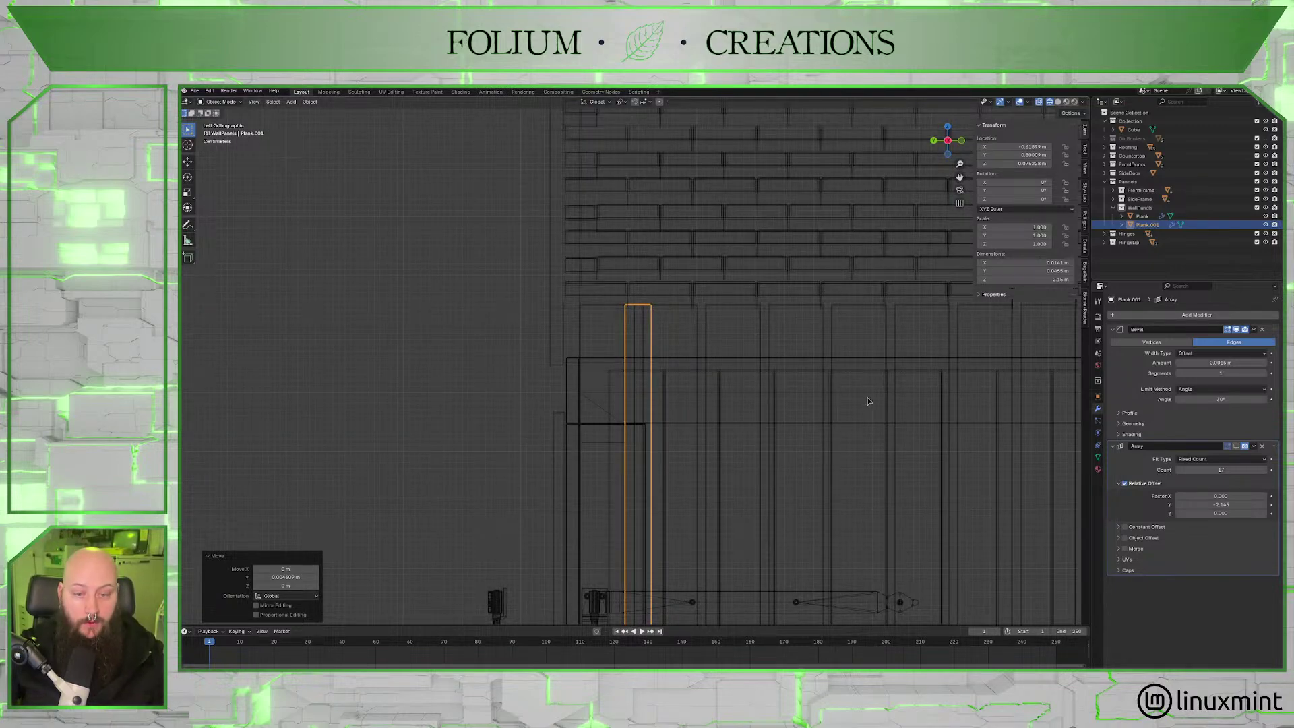
Show the narrow plank's Array modifier in the viewport again in solid shading and set its Y relative offset to -2.345.
{"action": "left_click", "coordinate": [1058, 101]}
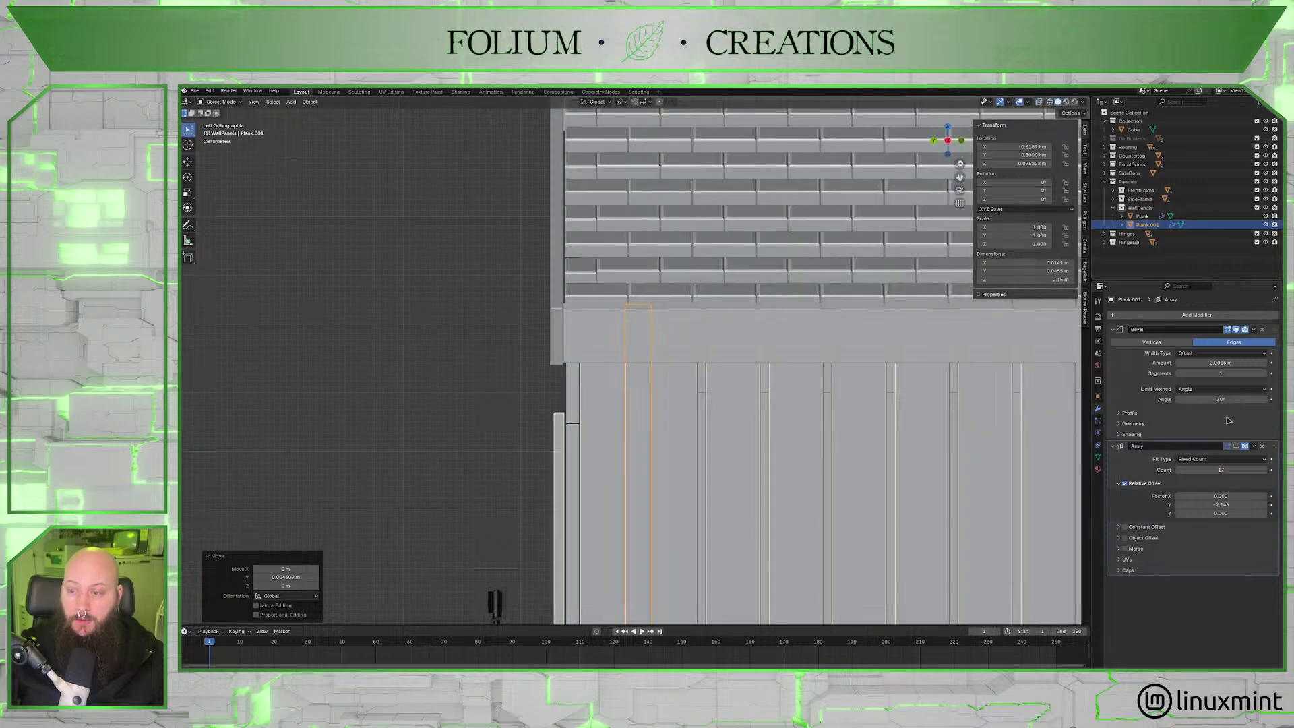
{"action": "left_click", "coordinate": [1236, 446]}
{"action": "scroll", "coordinate": [862, 459], "scroll_direction": "down", "scroll_amount": 4}
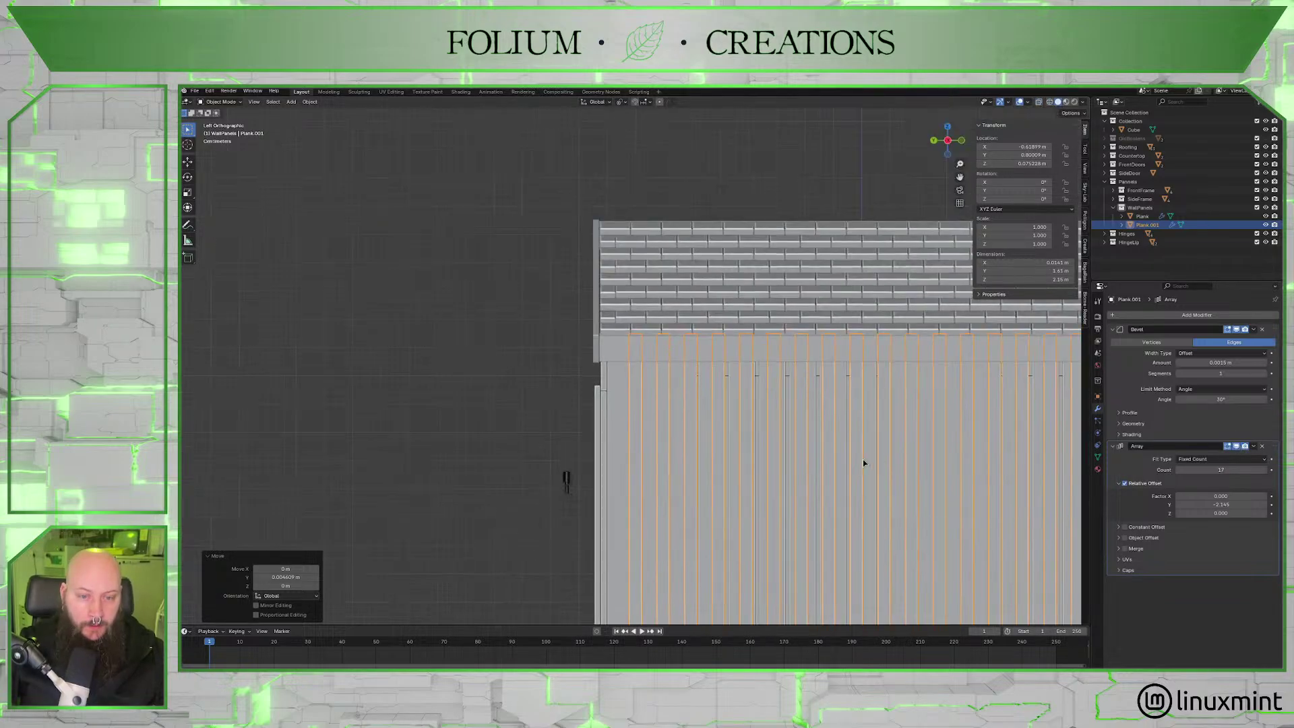
{"action": "scroll", "coordinate": [767, 445], "scroll_direction": "up", "scroll_amount": 4}
{"action": "middle_click_drag", "start_coordinate": [762, 448], "coordinate": [742, 448], "text": "shift"}
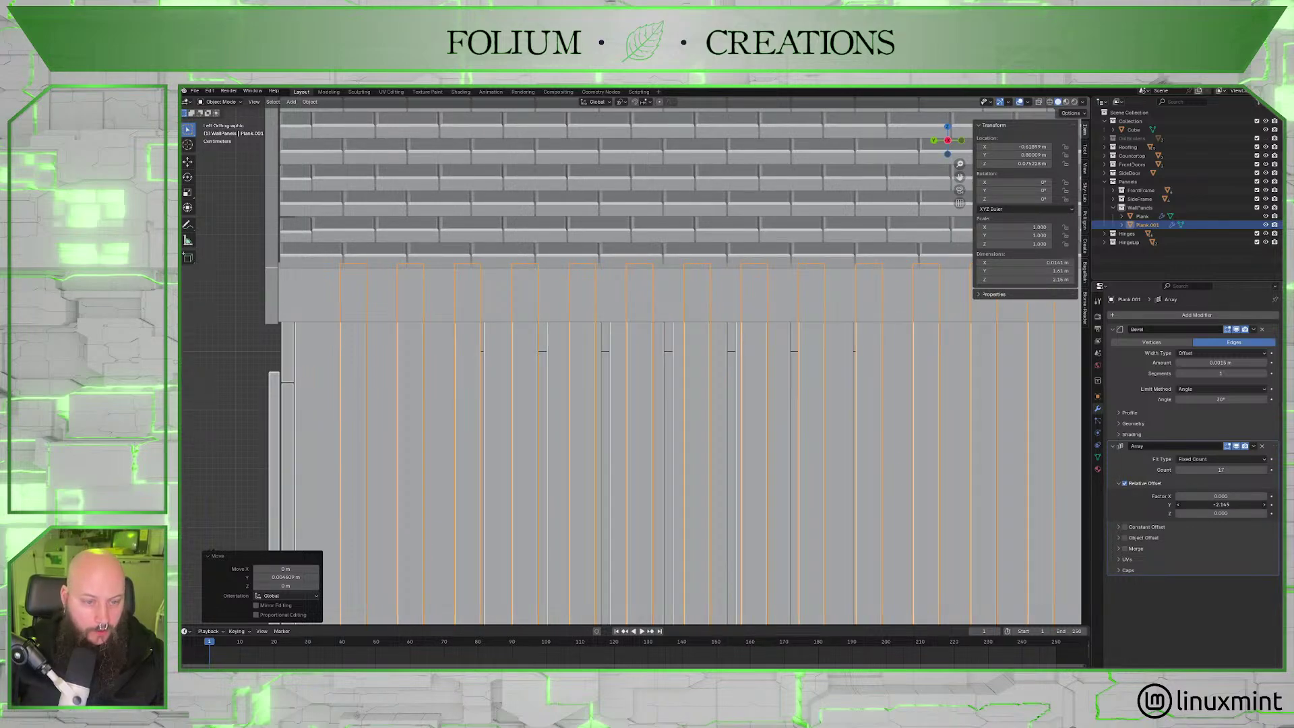
{"action": "left_click", "coordinate": [1178, 504]}
{"action": "left_click", "coordinate": [1178, 504]}
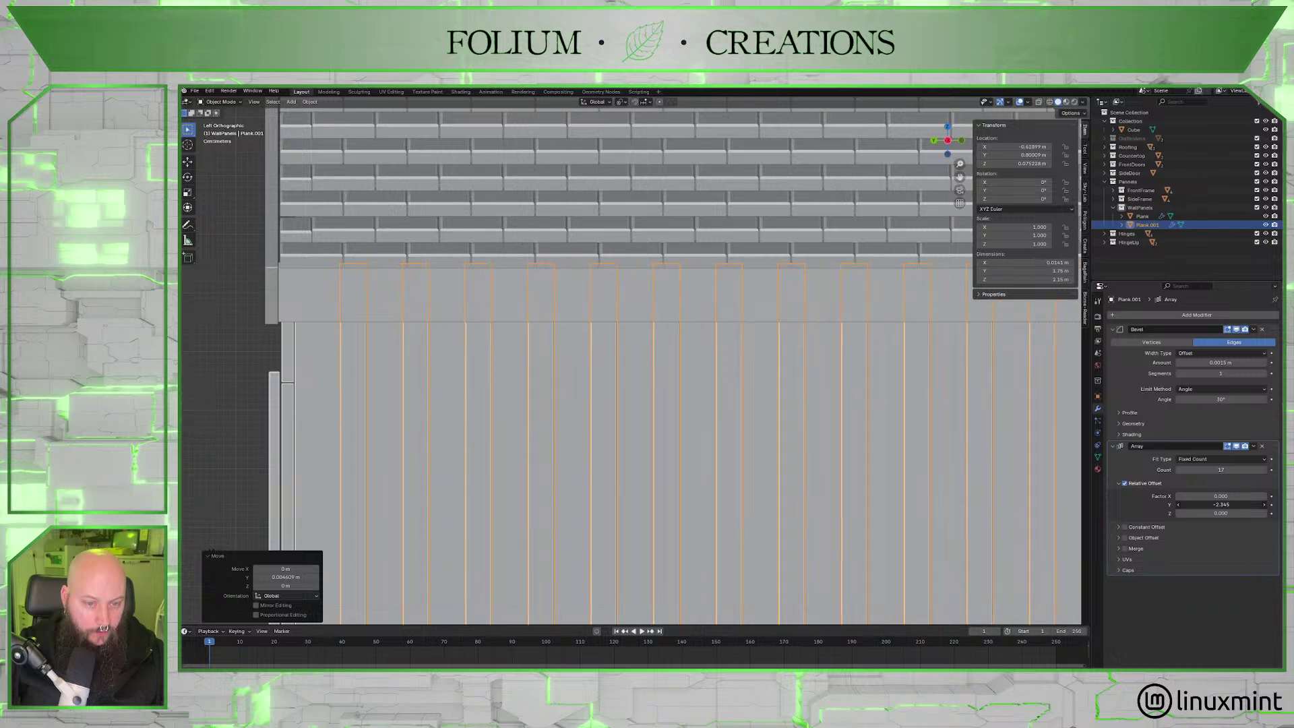
Fine-tune the narrow plank array's Y relative offset to -2.36 in wireframe so each batten lines up with its gap.
{"action": "left_click", "coordinate": [1050, 102]}
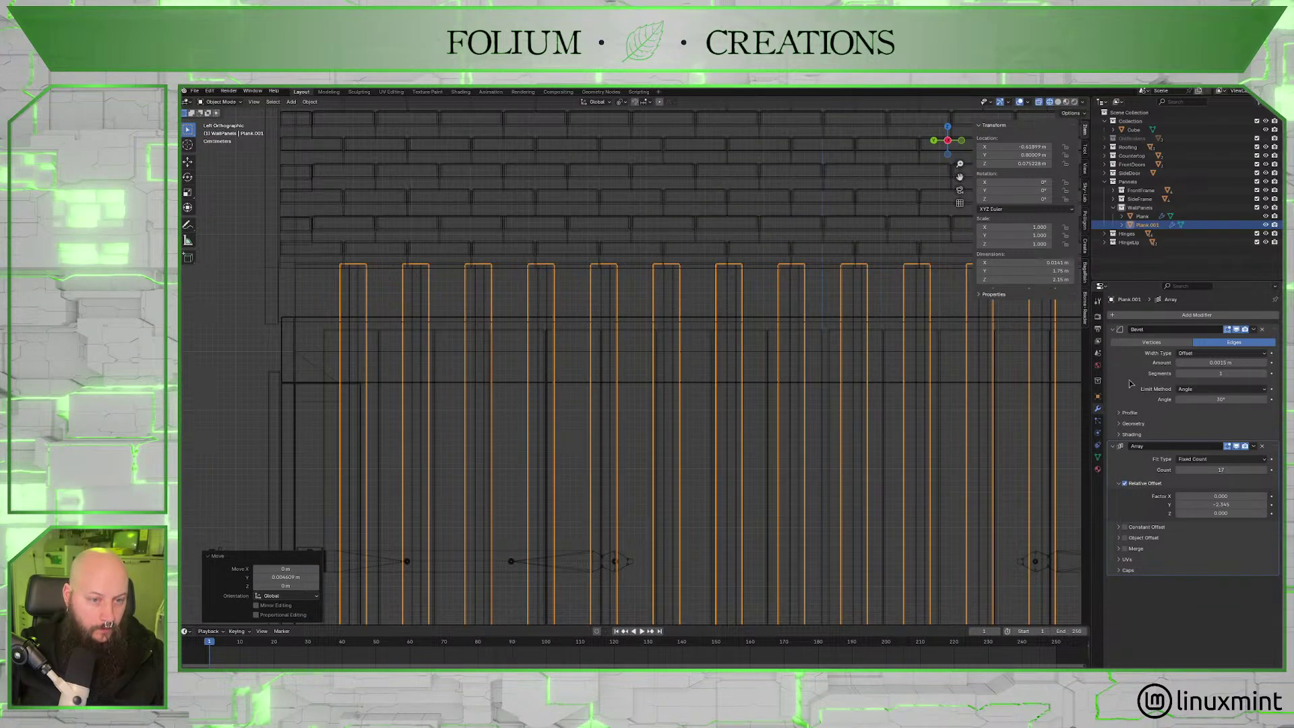
{"action": "left_click", "coordinate": [1231, 504]}
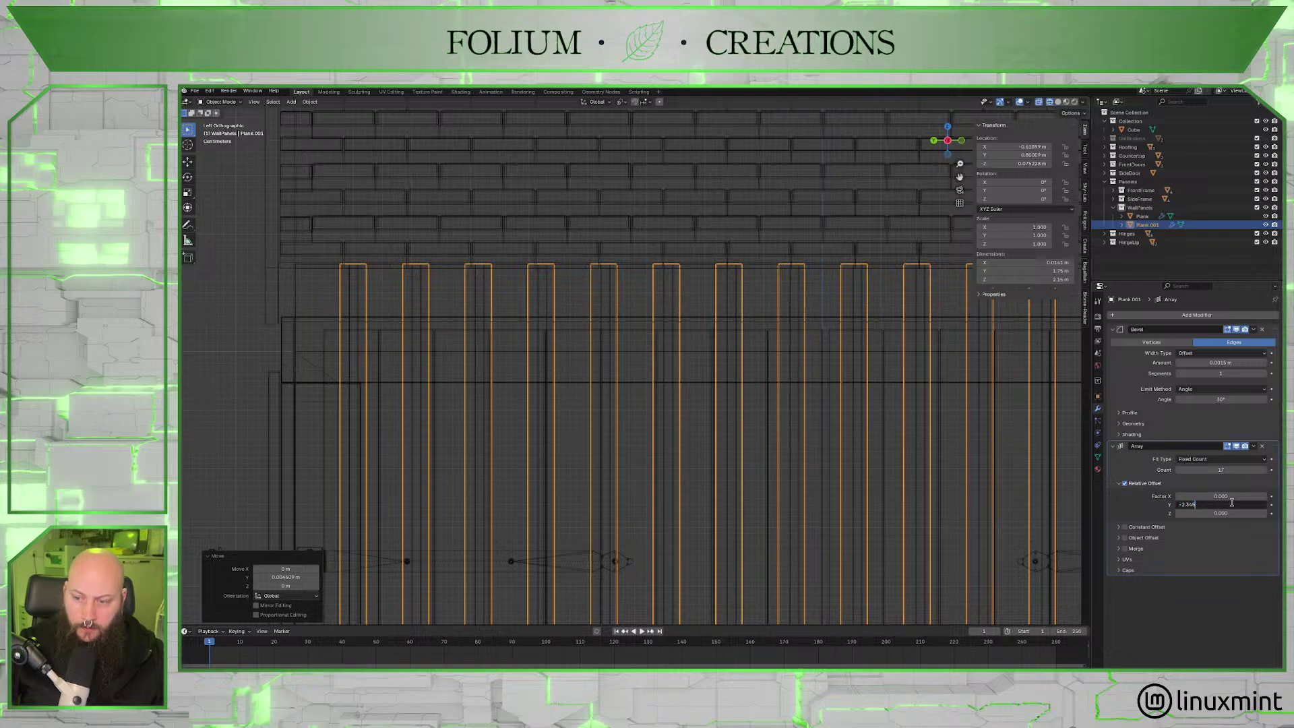
{"action": "key", "text": "Return"}
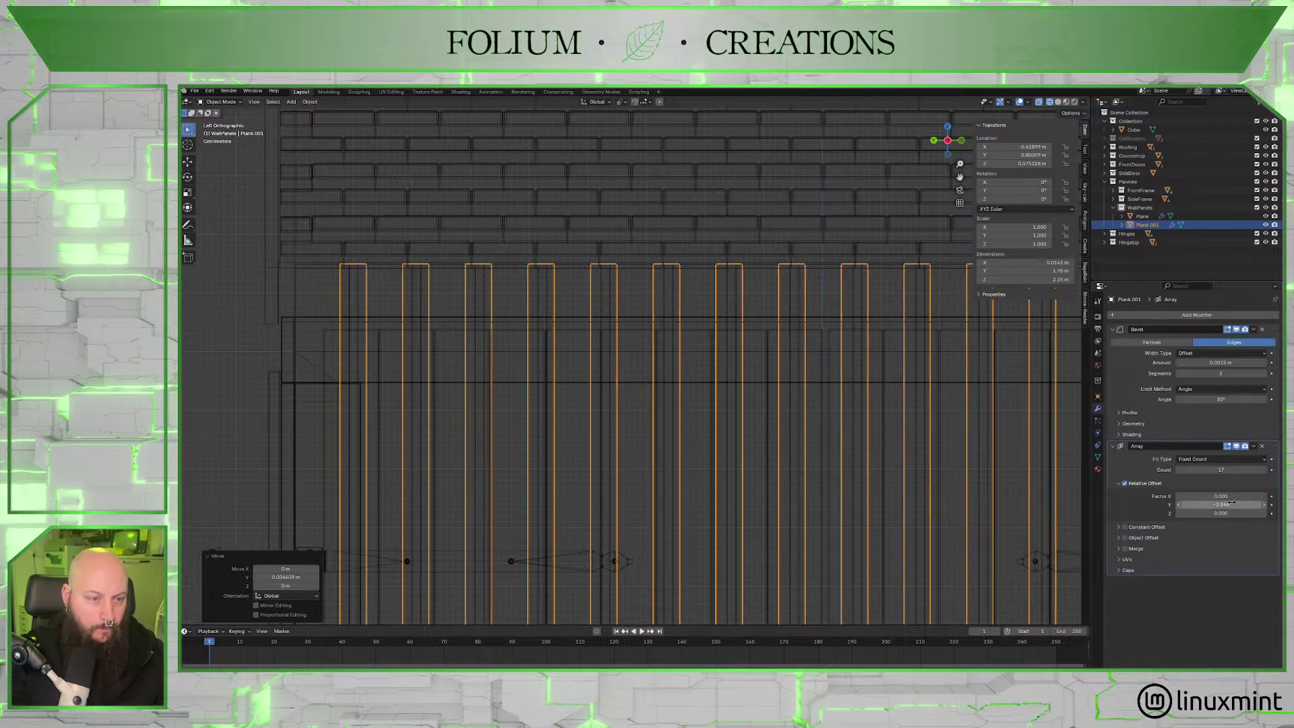
{"action": "left_click", "coordinate": [1232, 504]}
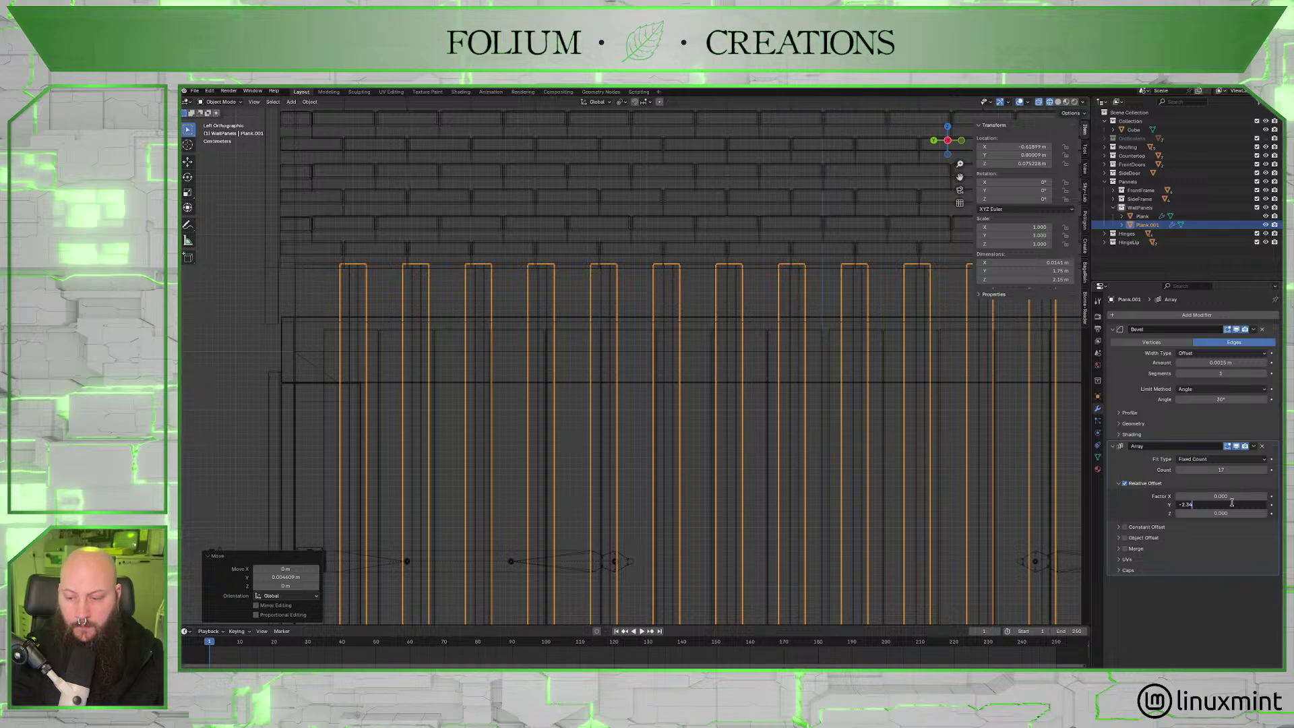
{"action": "key", "text": "Return"}
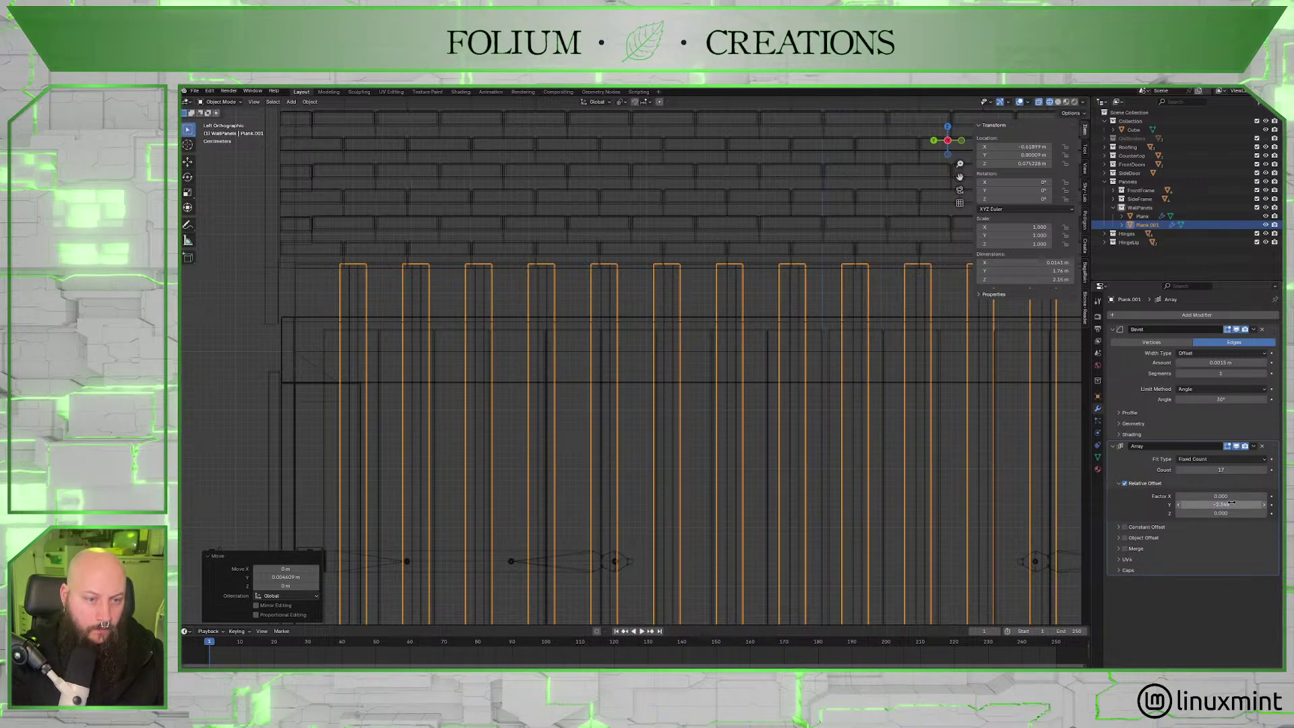
{"action": "left_click", "coordinate": [1231, 504]}
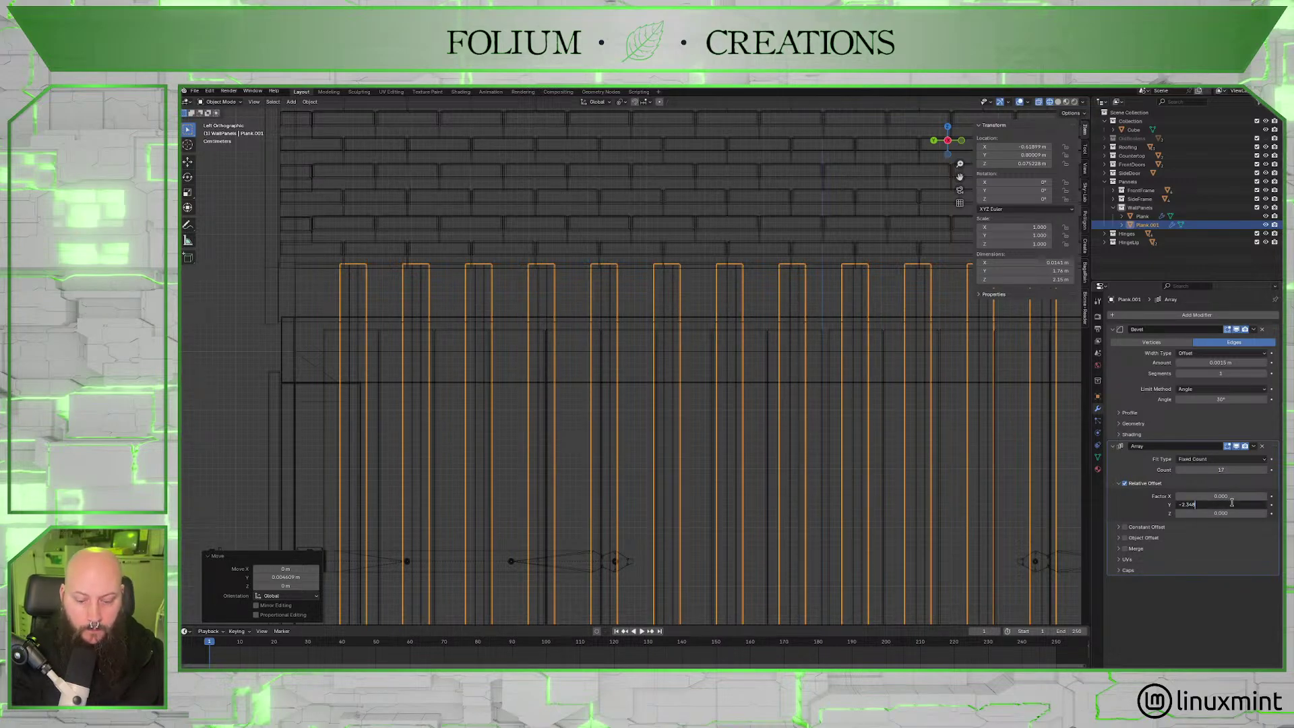
{"action": "key", "text": "Return"}
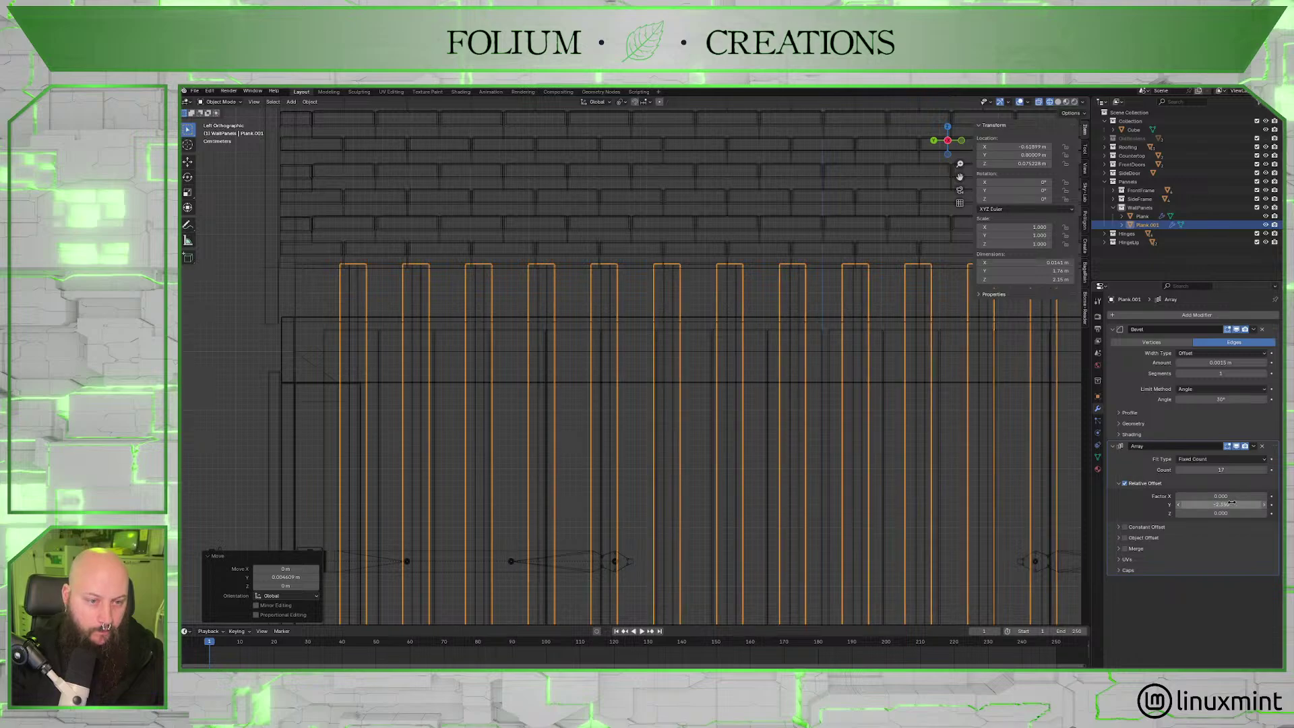
{"action": "left_click", "coordinate": [1232, 504]}
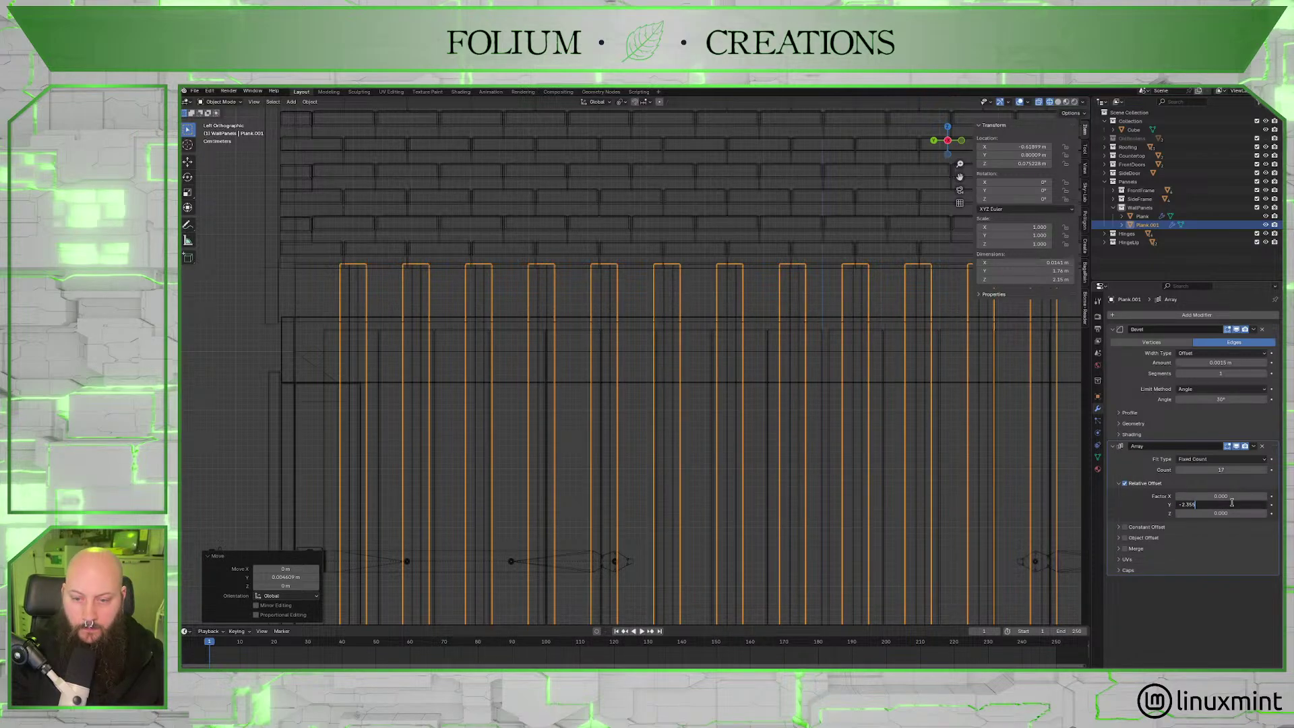
{"action": "key", "text": "Return"}
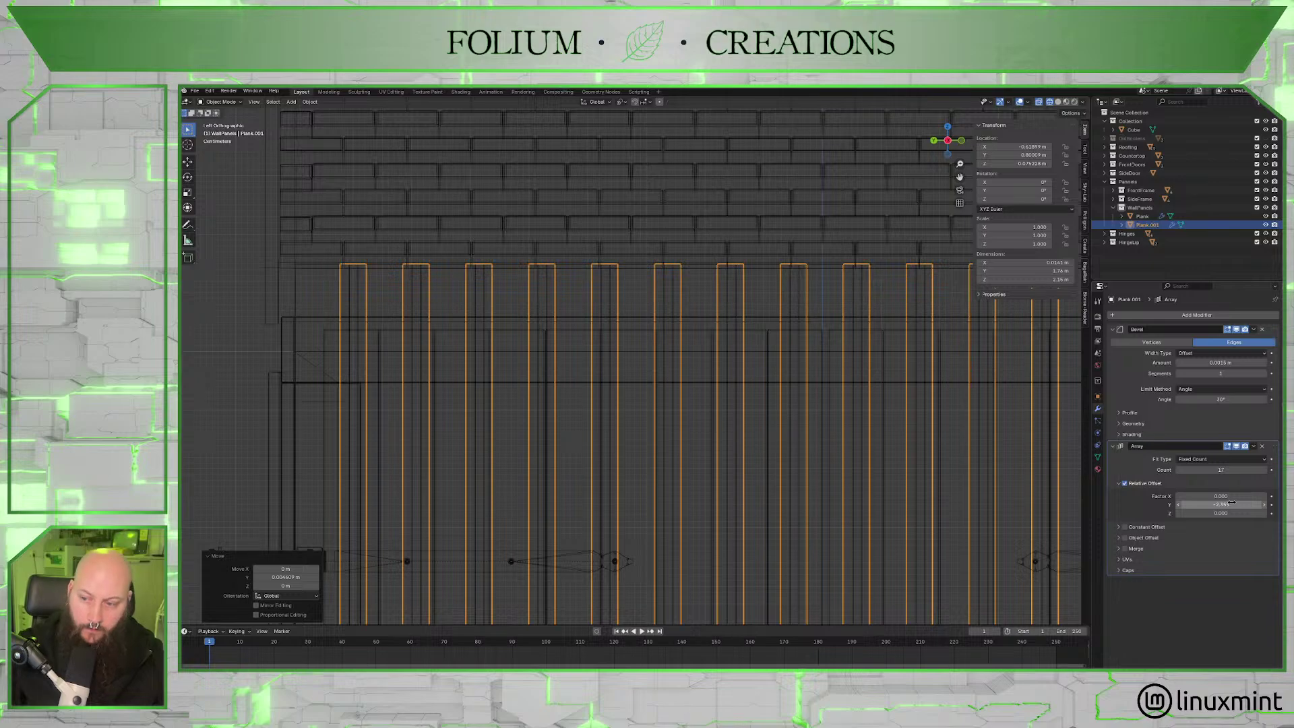
{"action": "left_click", "coordinate": [1231, 504]}
{"action": "key", "text": "BackSpace"}
{"action": "key", "text": "BackSpace"}
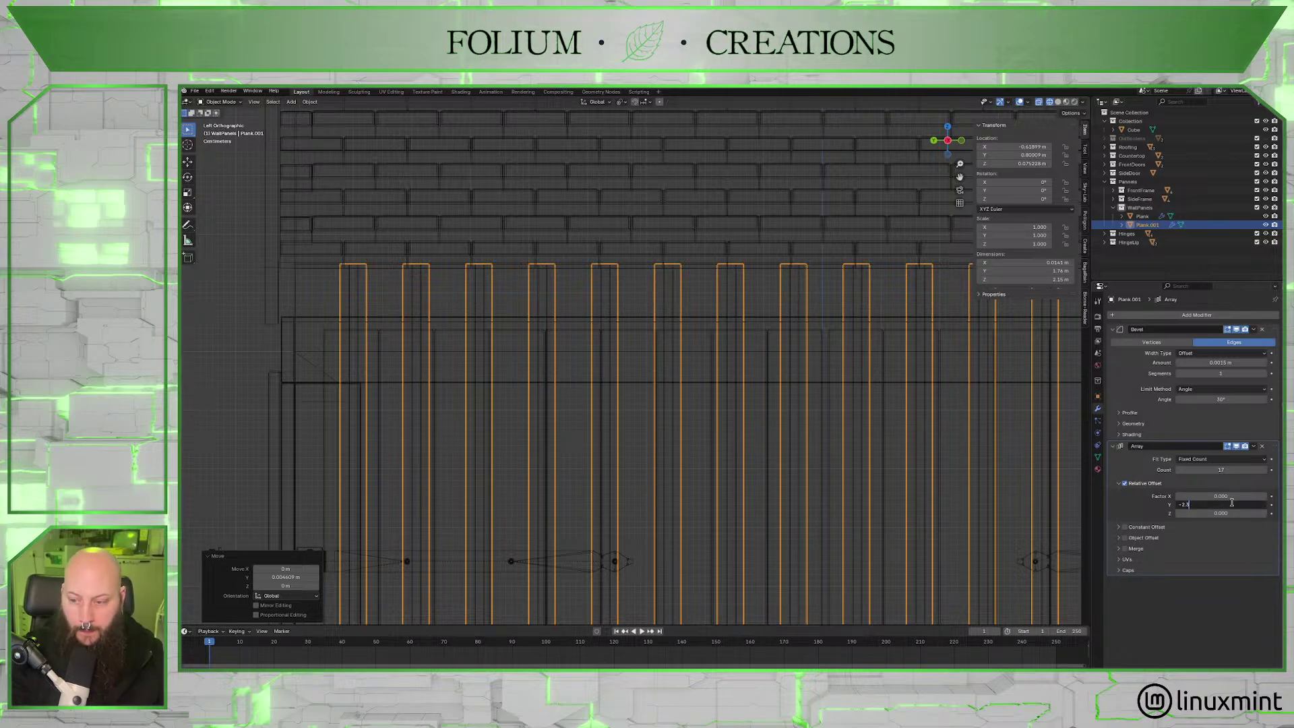
{"action": "key", "text": "Return"}
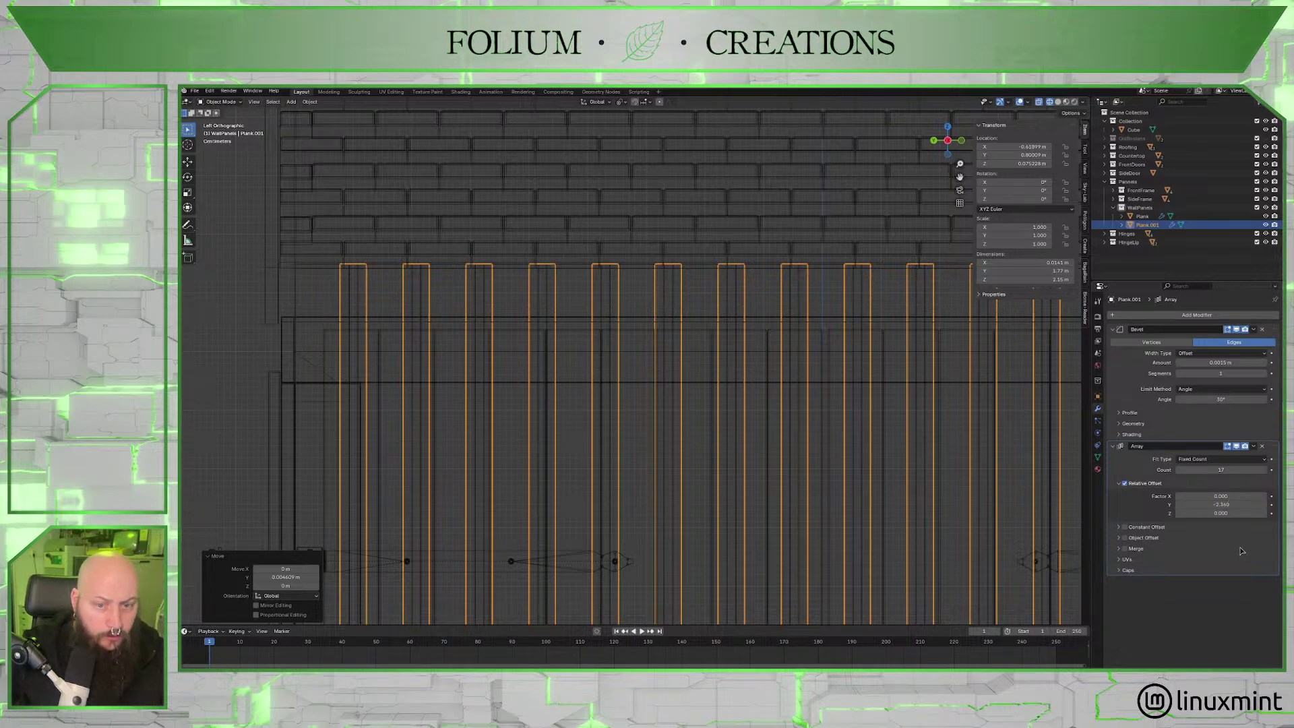
Reduce the narrow plank array's count to 16 to remove the batten overhanging the wall's far edge, and return to solid shading.
{"action": "scroll", "coordinate": [863, 463], "scroll_direction": "down", "scroll_amount": 3}
{"action": "scroll", "coordinate": [863, 464], "scroll_direction": "up", "scroll_amount": 4}
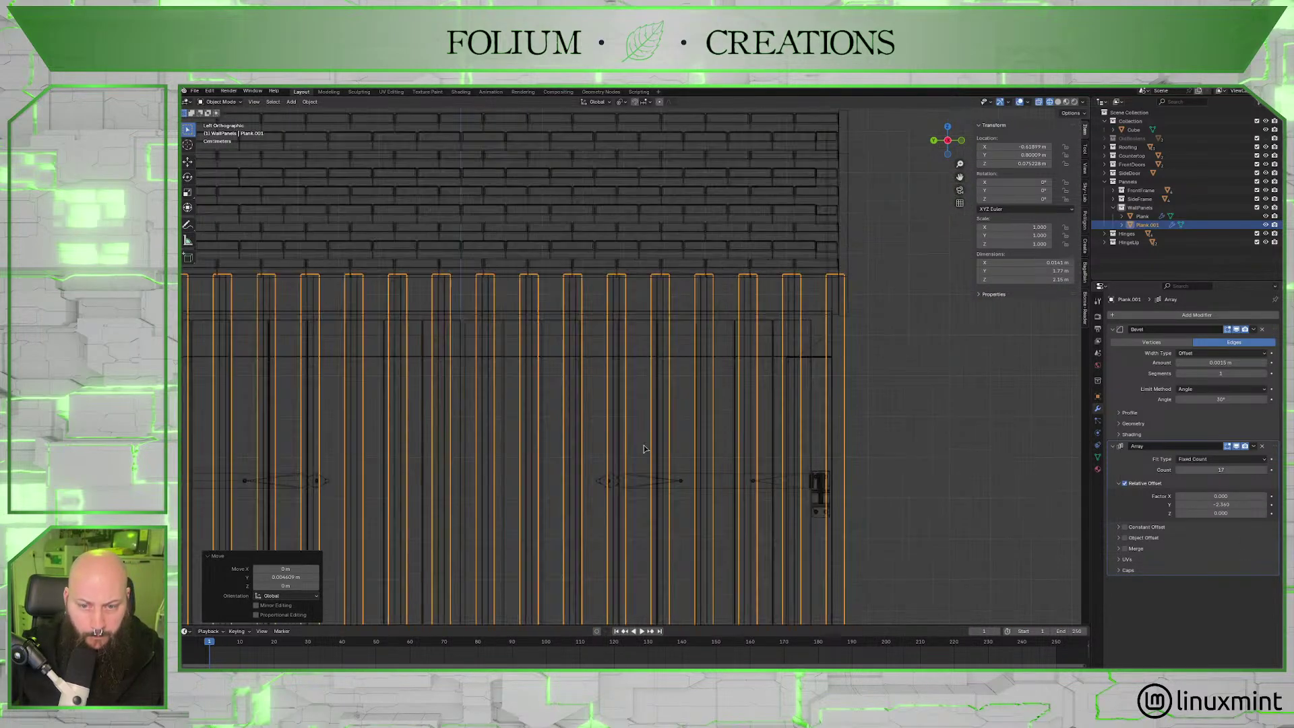
{"action": "scroll", "coordinate": [609, 440], "scroll_direction": "up", "scroll_amount": 1}
{"action": "scroll", "coordinate": [599, 437], "scroll_direction": "down", "scroll_amount": 1, "text": "ctrl"}
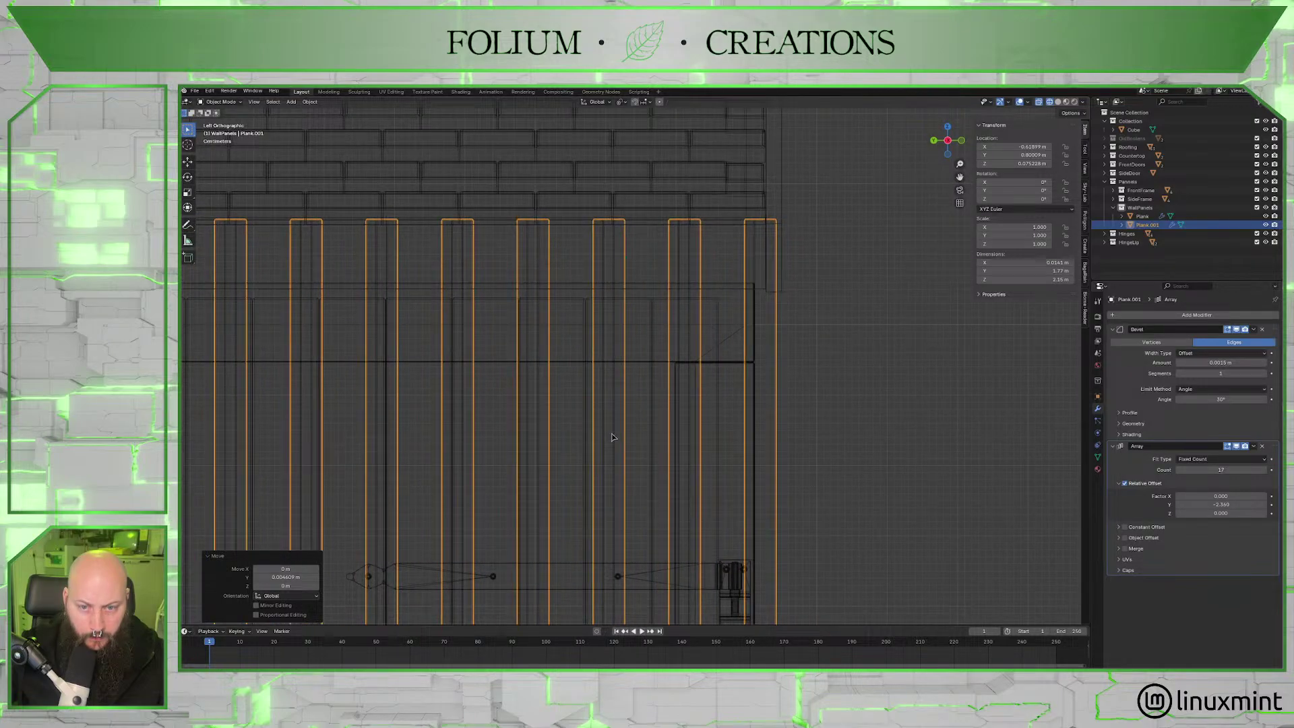
{"action": "left_click", "coordinate": [1179, 471]}
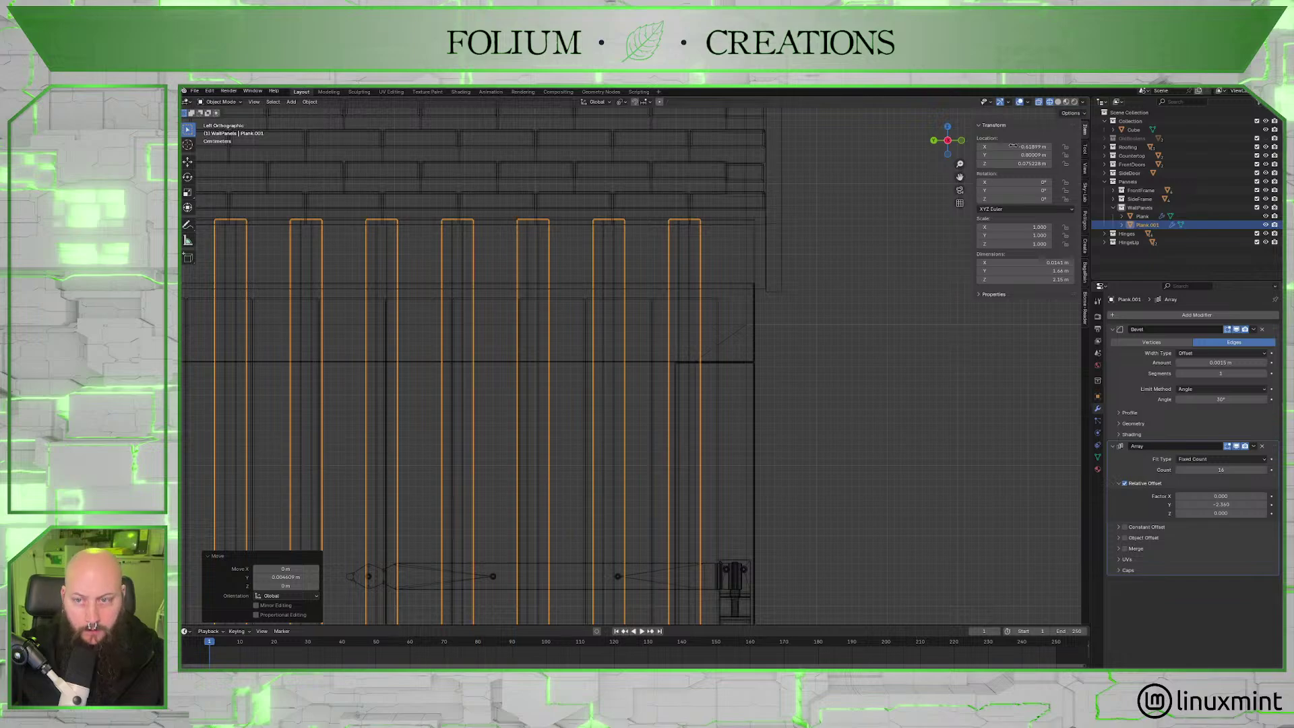
{"action": "left_click", "coordinate": [1057, 102]}
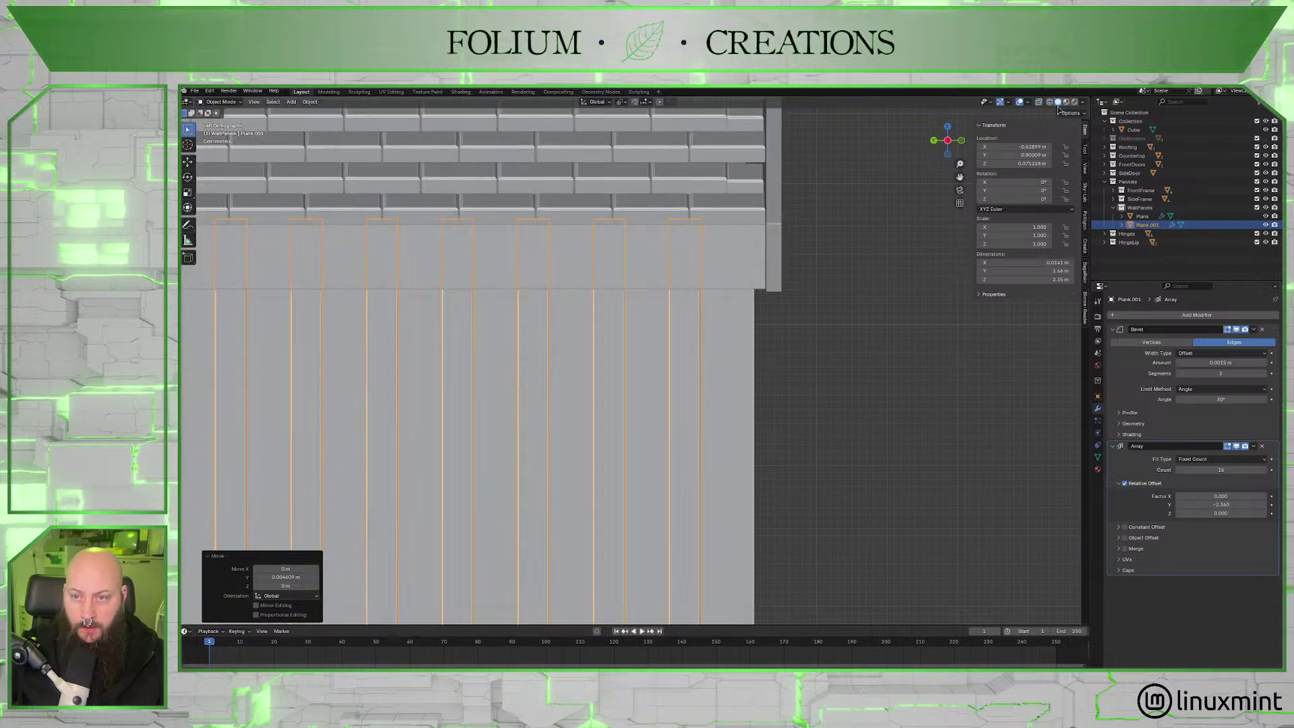
{"action": "scroll", "coordinate": [724, 262], "scroll_direction": "down", "scroll_amount": 5}
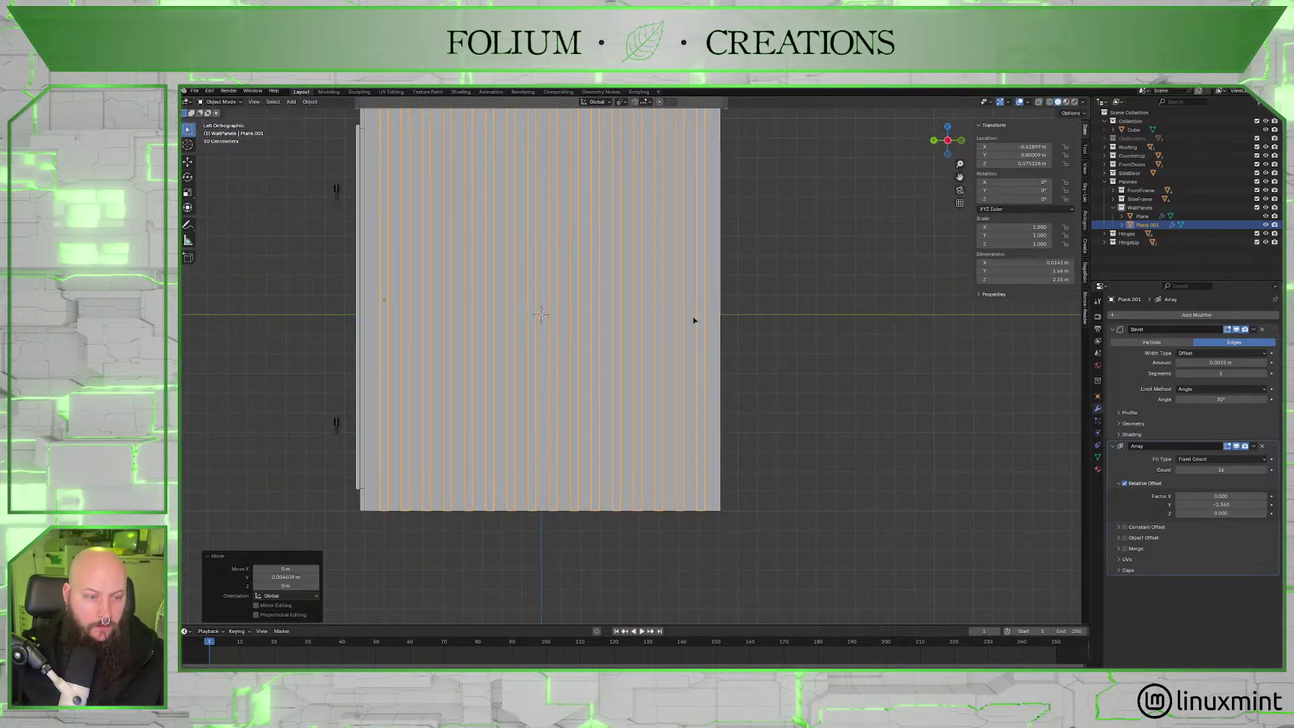
Deselect everything and inspect the cabinet's rear battens, bare side wall, roof and door side from all around.
{"action": "key", "text": "alt+a"}
{"action": "middle_click_drag", "start_coordinate": [693, 317], "coordinate": [740, 356]}
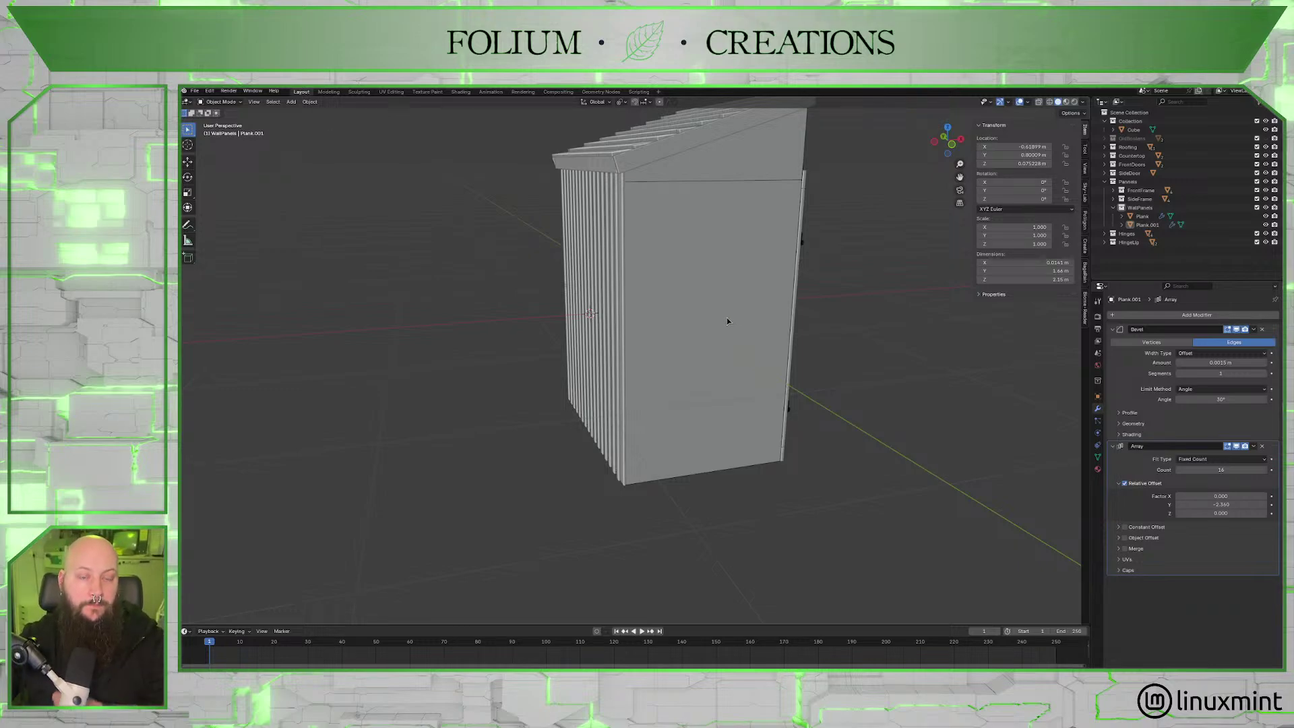
{"action": "mouse_move", "coordinate": [748, 321]}
{"action": "middle_mouse_down"}
{"action": "mouse_move", "coordinate": [921, 302]}
{"action": "mouse_move", "coordinate": [756, 322]}
{"action": "middle_mouse_up"}
{"action": "middle_click_drag", "start_coordinate": [752, 337], "coordinate": [775, 337]}
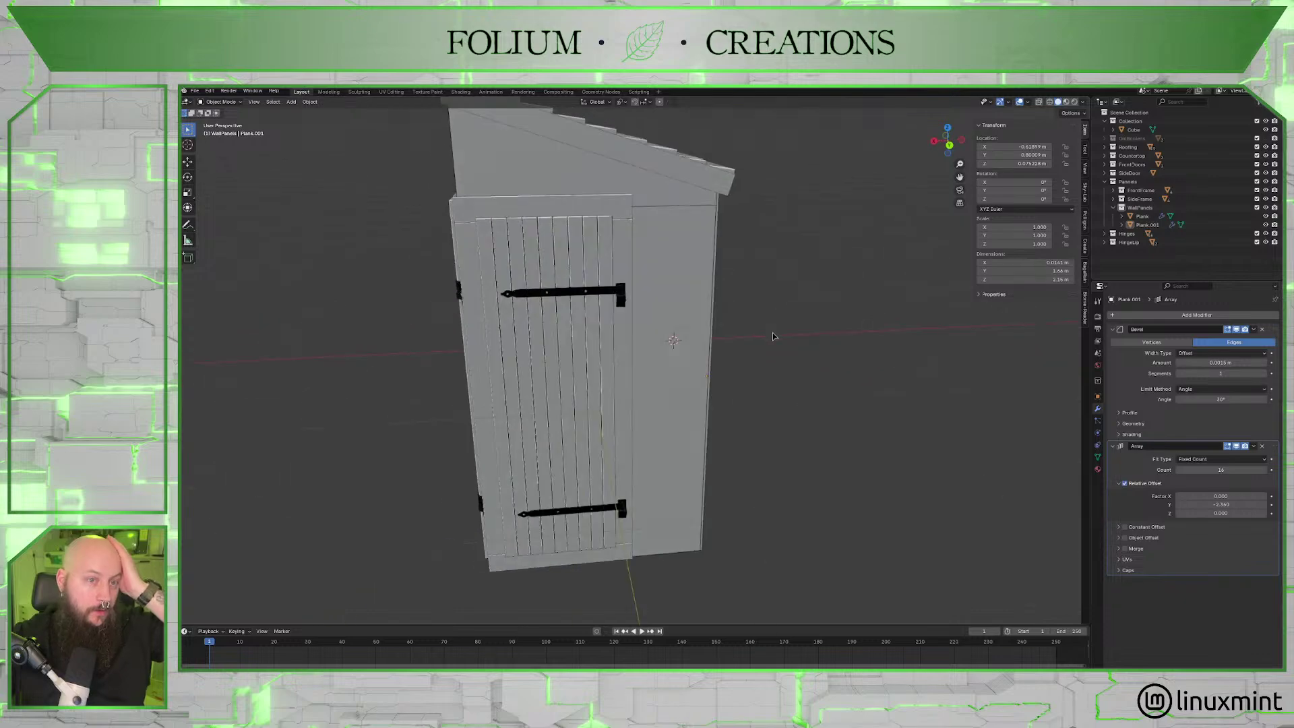
{"action": "scroll", "coordinate": [645, 259], "scroll_direction": "down", "scroll_amount": 4}
{"action": "middle_click_drag", "start_coordinate": [645, 261], "coordinate": [531, 190]}
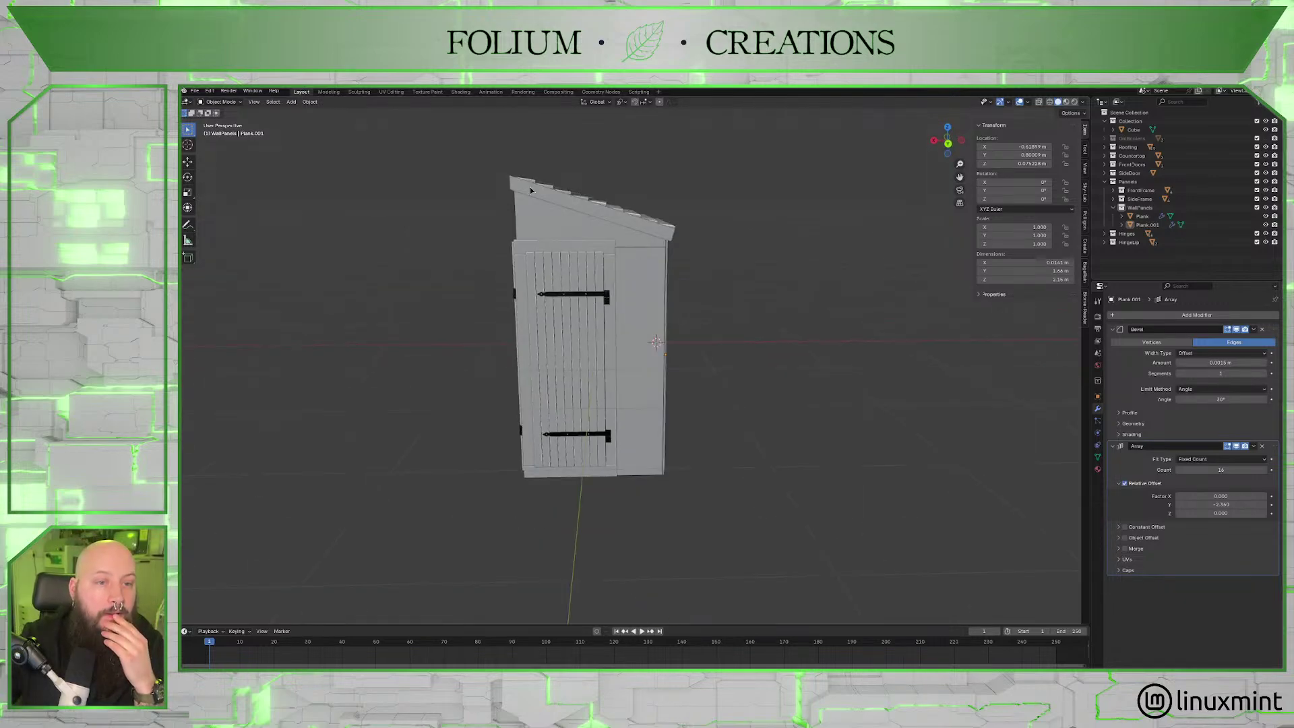
{"action": "middle_click_drag", "start_coordinate": [765, 277], "coordinate": [707, 280]}
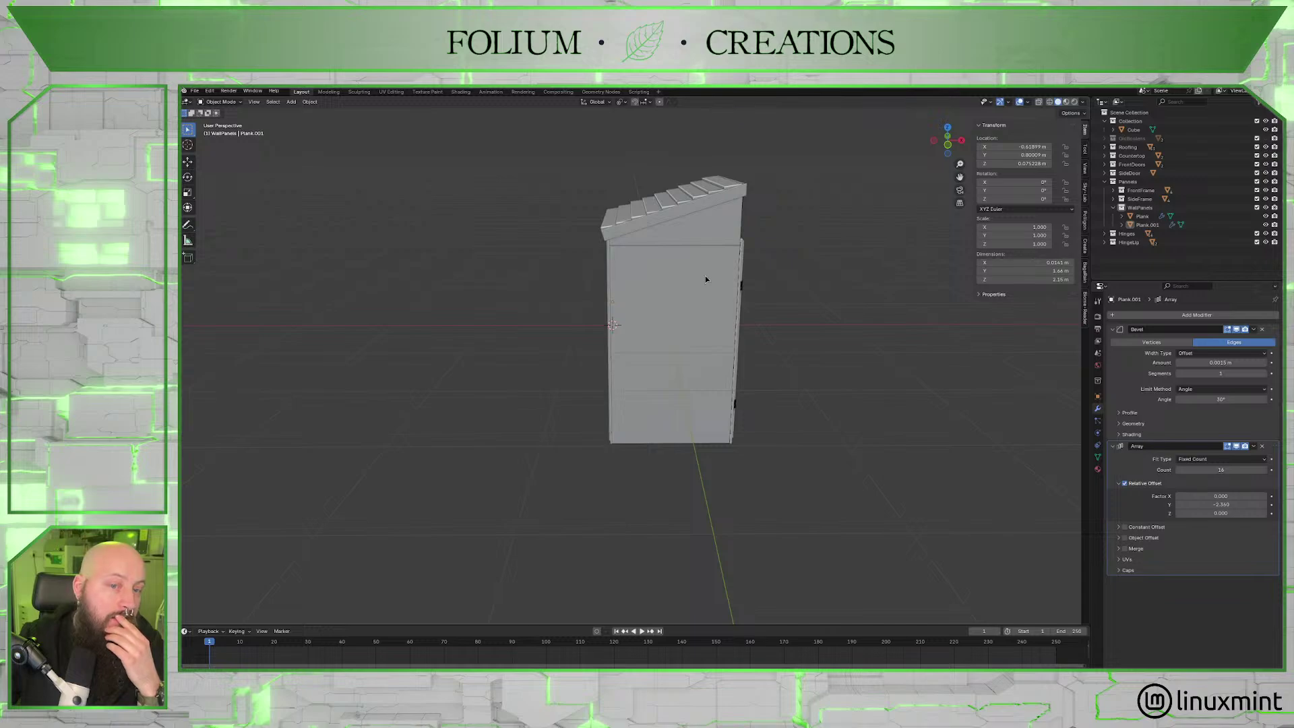
{"action": "middle_click_drag", "start_coordinate": [688, 286], "coordinate": [668, 288]}
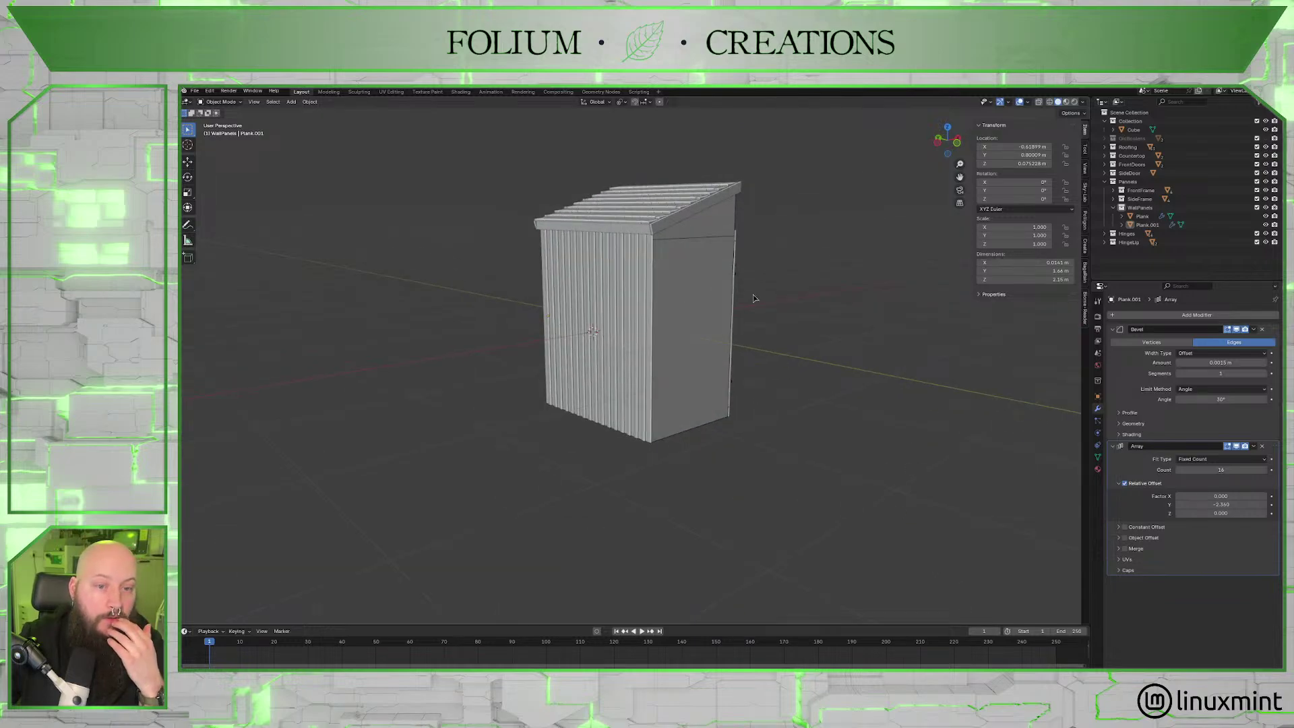
{"action": "mouse_move", "coordinate": [755, 299]}
{"action": "middle_mouse_down"}
{"action": "mouse_move", "coordinate": [682, 309]}
{"action": "mouse_move", "coordinate": [775, 314]}
{"action": "middle_mouse_up"}
{"action": "middle_click_drag", "start_coordinate": [620, 276], "coordinate": [604, 269]}
{"action": "mouse_move", "coordinate": [791, 307]}
{"action": "middle_mouse_down"}
{"action": "mouse_move", "coordinate": [760, 300]}
{"action": "mouse_move", "coordinate": [760, 270]}
{"action": "mouse_move", "coordinate": [681, 266]}
{"action": "mouse_move", "coordinate": [585, 286]}
{"action": "mouse_move", "coordinate": [600, 308]}
{"action": "mouse_move", "coordinate": [524, 314]}
{"action": "mouse_move", "coordinate": [543, 318]}
{"action": "middle_mouse_up"}
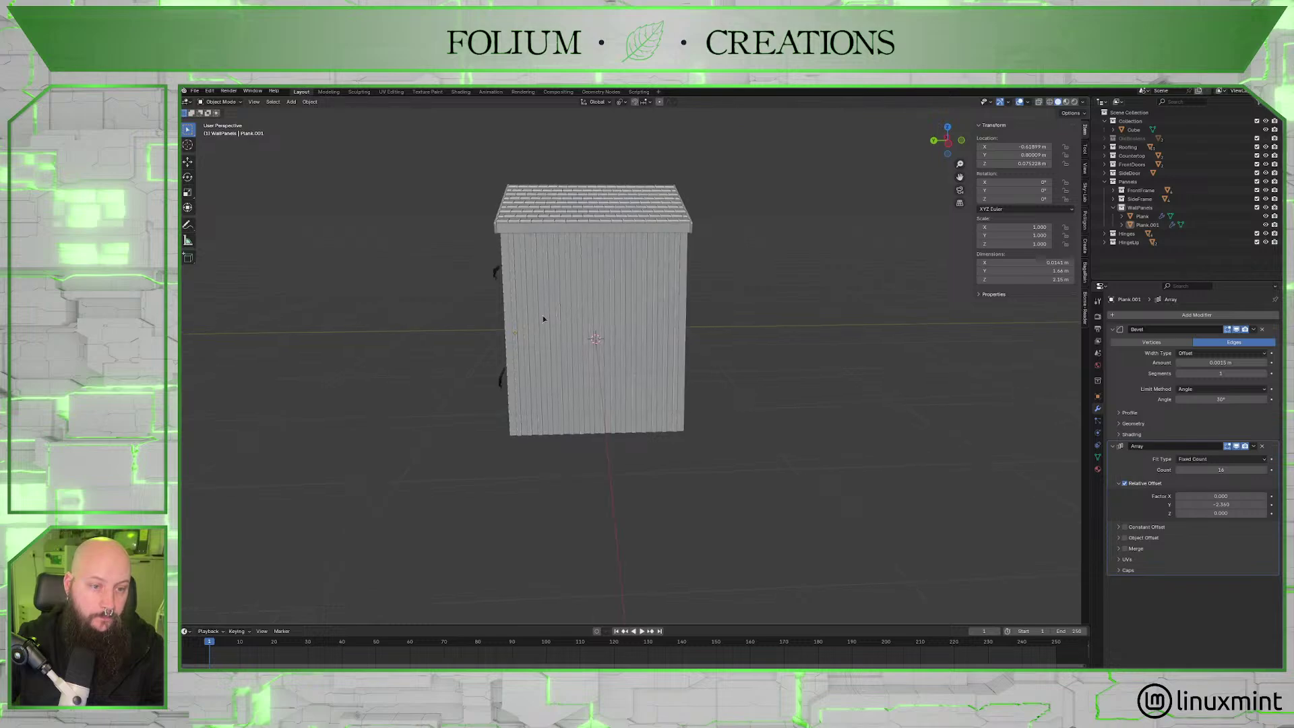
{"action": "middle_click_drag", "start_coordinate": [735, 332], "coordinate": [696, 339]}
Duplicate the wide and narrow plank arrays of the rear wall together and rotate the copies 90° about the Z axis.
{"action": "left_click", "coordinate": [516, 306]}
{"action": "scroll", "coordinate": [694, 342], "scroll_direction": "up", "scroll_amount": 4}
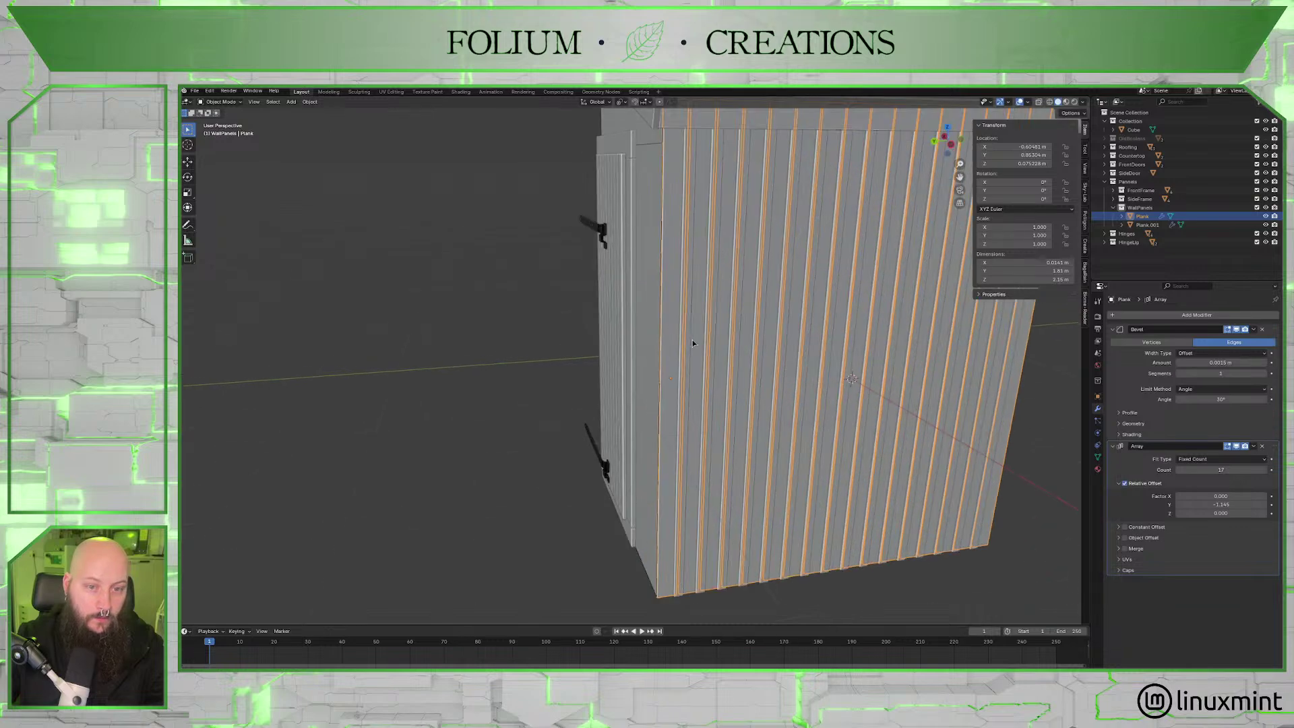
{"action": "scroll", "coordinate": [714, 337], "scroll_direction": "down", "scroll_amount": 3}
{"action": "left_click", "coordinate": [670, 261], "text": "shift"}
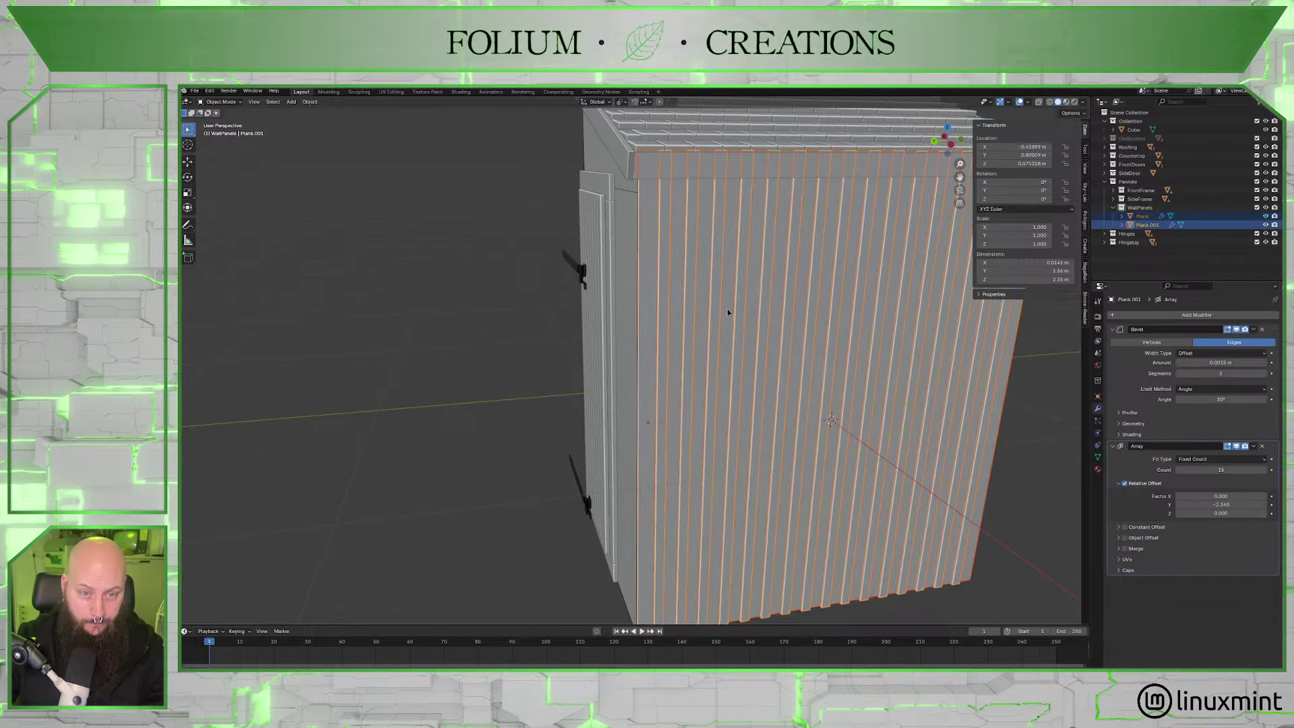
{"action": "key", "text": "KP_Decimal"}
{"action": "scroll", "coordinate": [725, 329], "scroll_direction": "down", "scroll_amount": 5}
{"action": "middle_click_drag", "start_coordinate": [736, 351], "coordinate": [735, 341]}
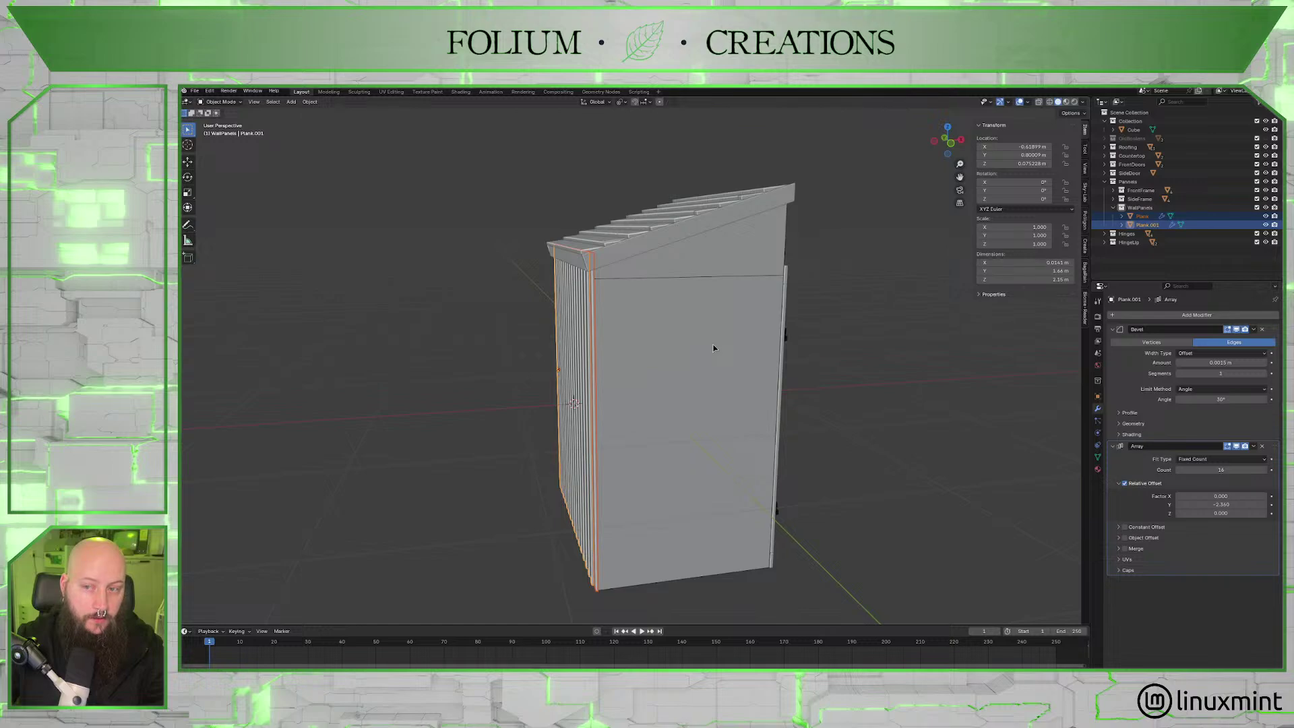
{"action": "key", "text": "shift+d"}
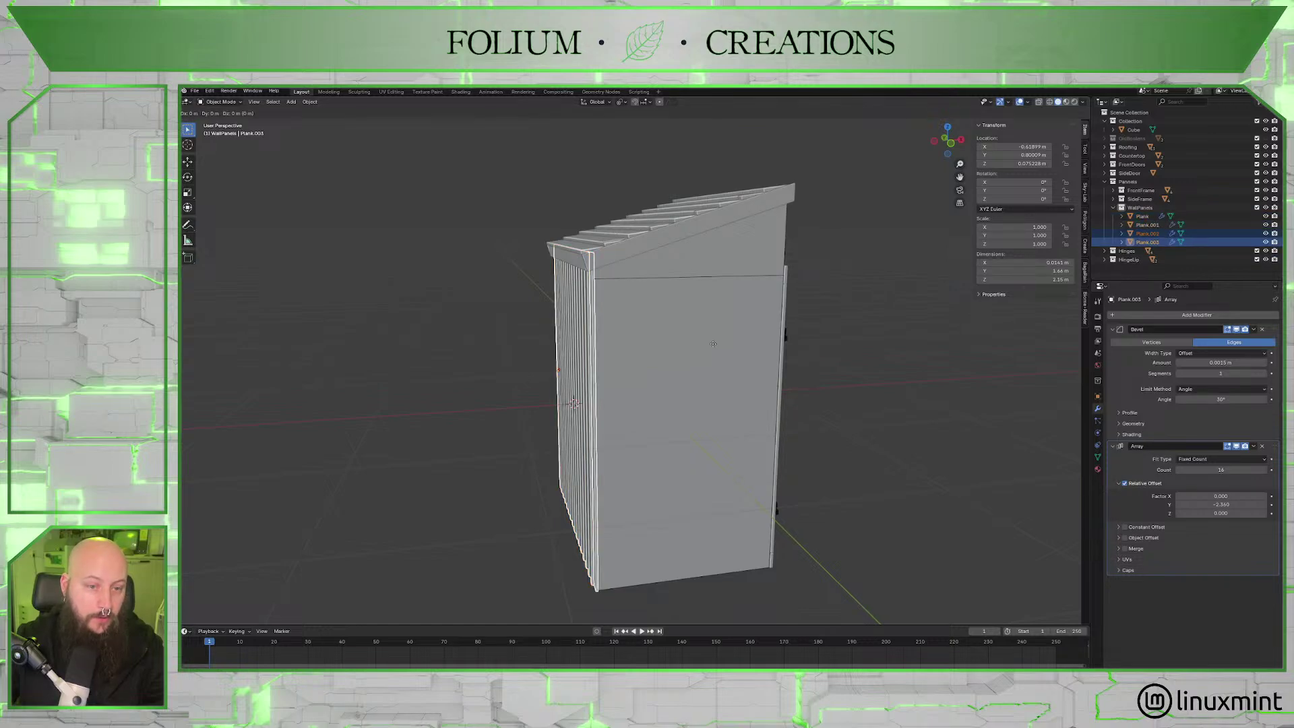
{"action": "type", "text": "r"}
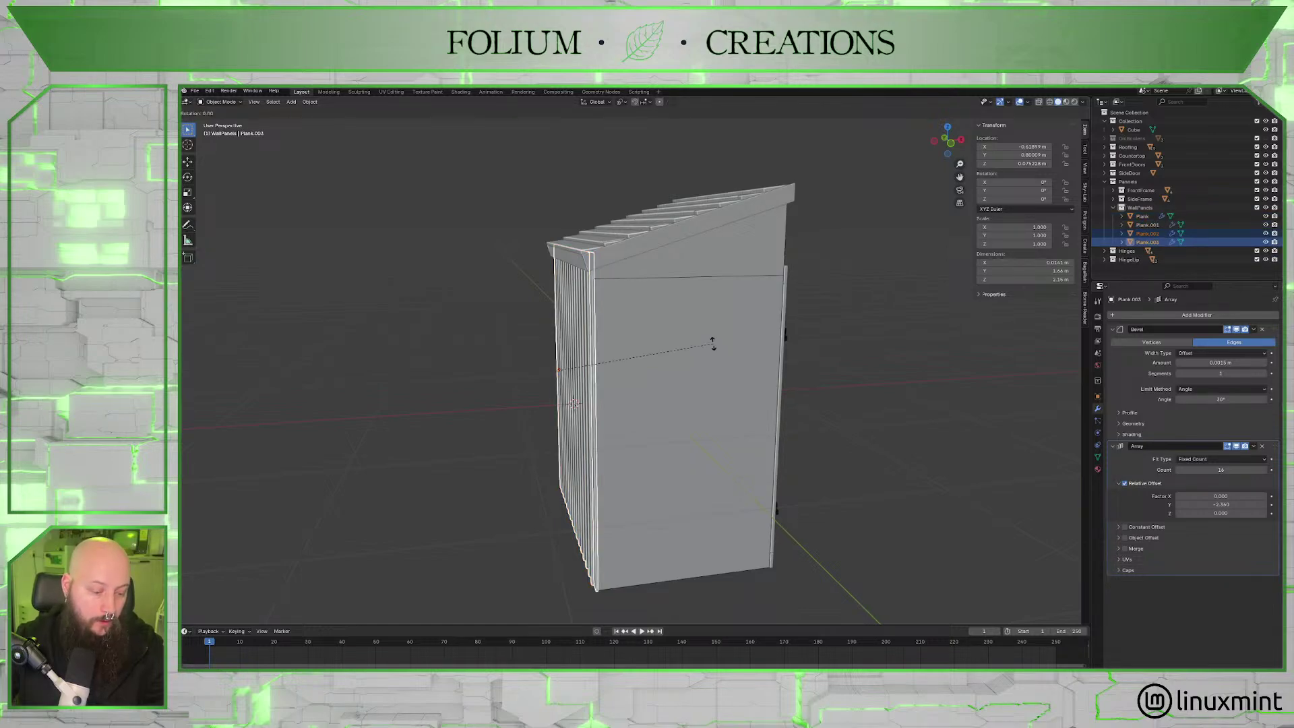
{"action": "type", "text": "z"}
{"action": "type", "text": "9"}
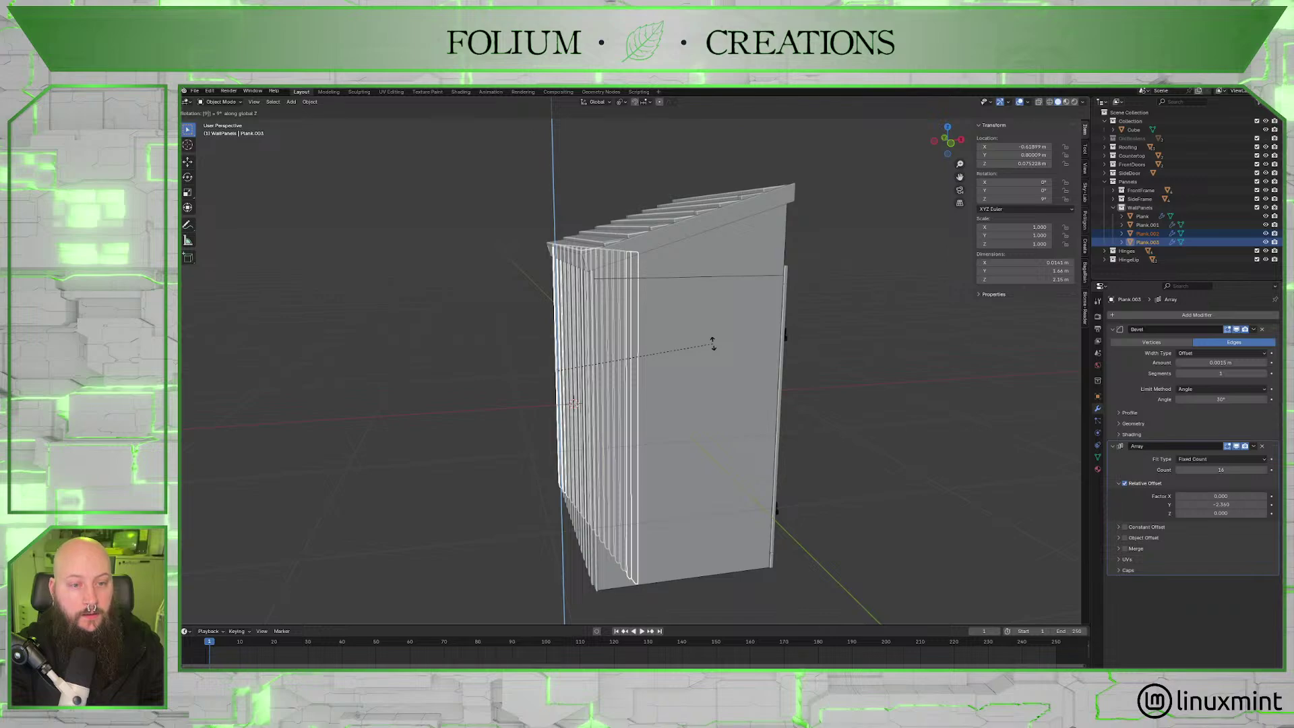
{"action": "type", "text": "0"}
{"action": "key", "text": "Return"}
Move the rotated plank copies along Y to the cabinet's bare side, first by -1 m and then back by about 0.27 m against the wall.
{"action": "key", "text": "g"}
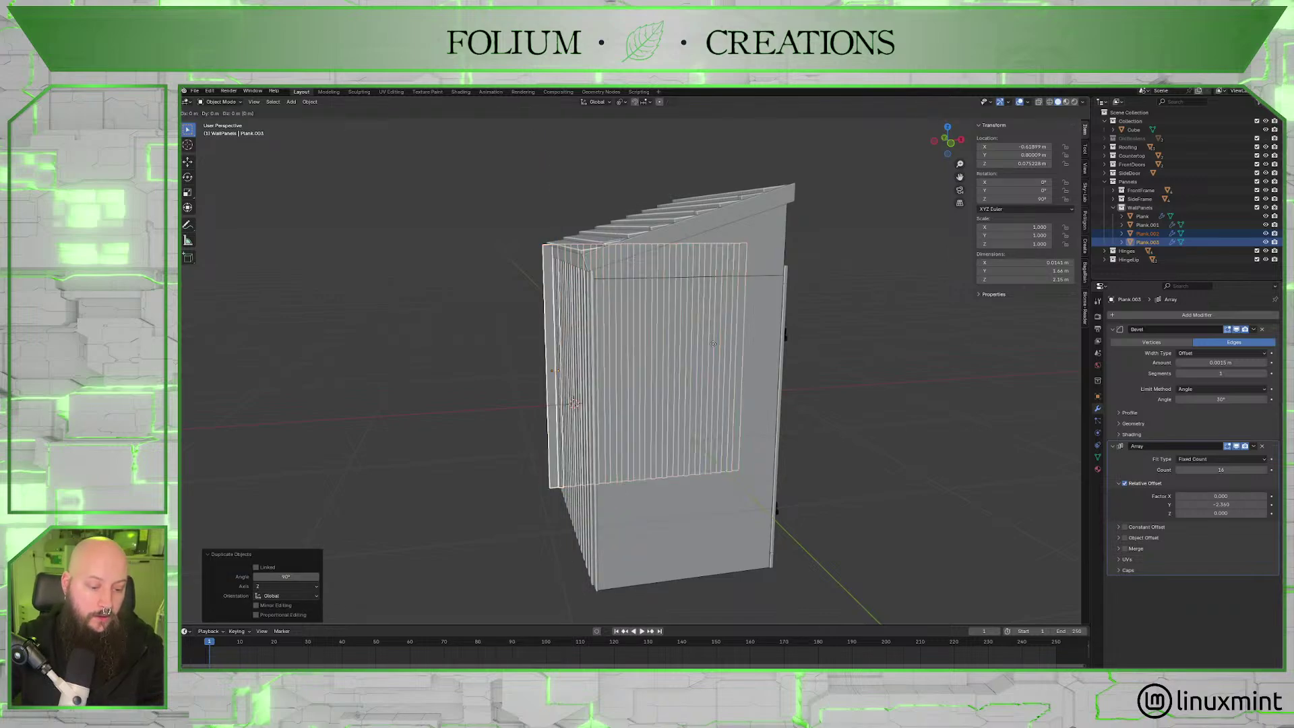
{"action": "key", "text": "y"}
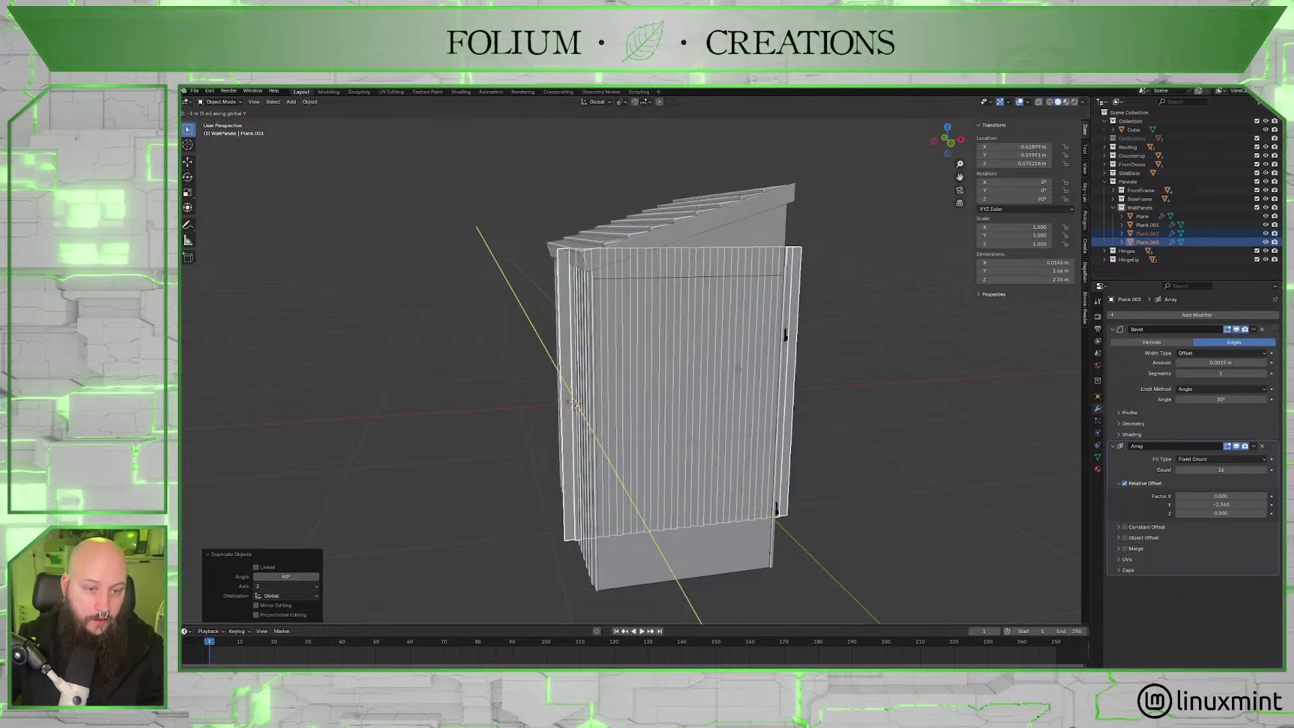
{"action": "left_click", "coordinate": [740, 400]}
{"action": "middle_click_drag", "start_coordinate": [740, 401], "coordinate": [856, 395]}
{"action": "left_click", "coordinate": [947, 143]}
{"action": "scroll", "coordinate": [888, 329], "scroll_direction": "up", "scroll_amount": 3}
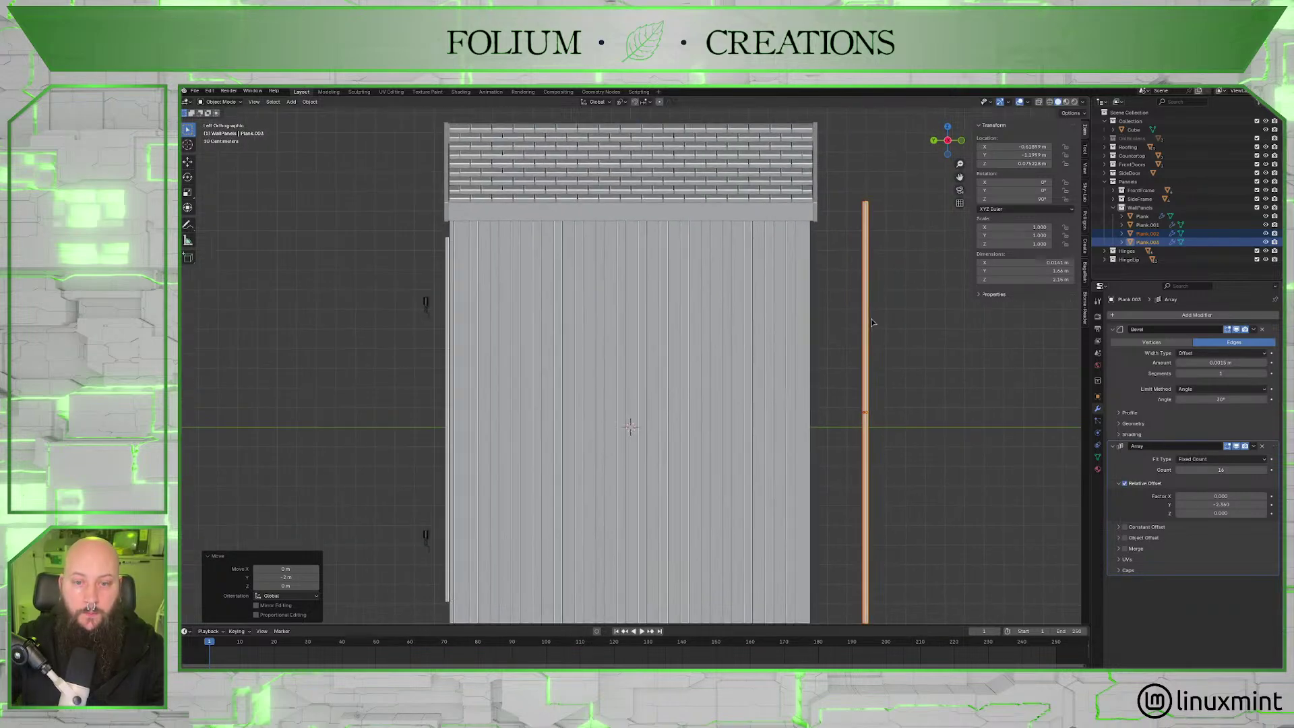
{"action": "key", "text": "g"}
{"action": "key", "text": "y"}
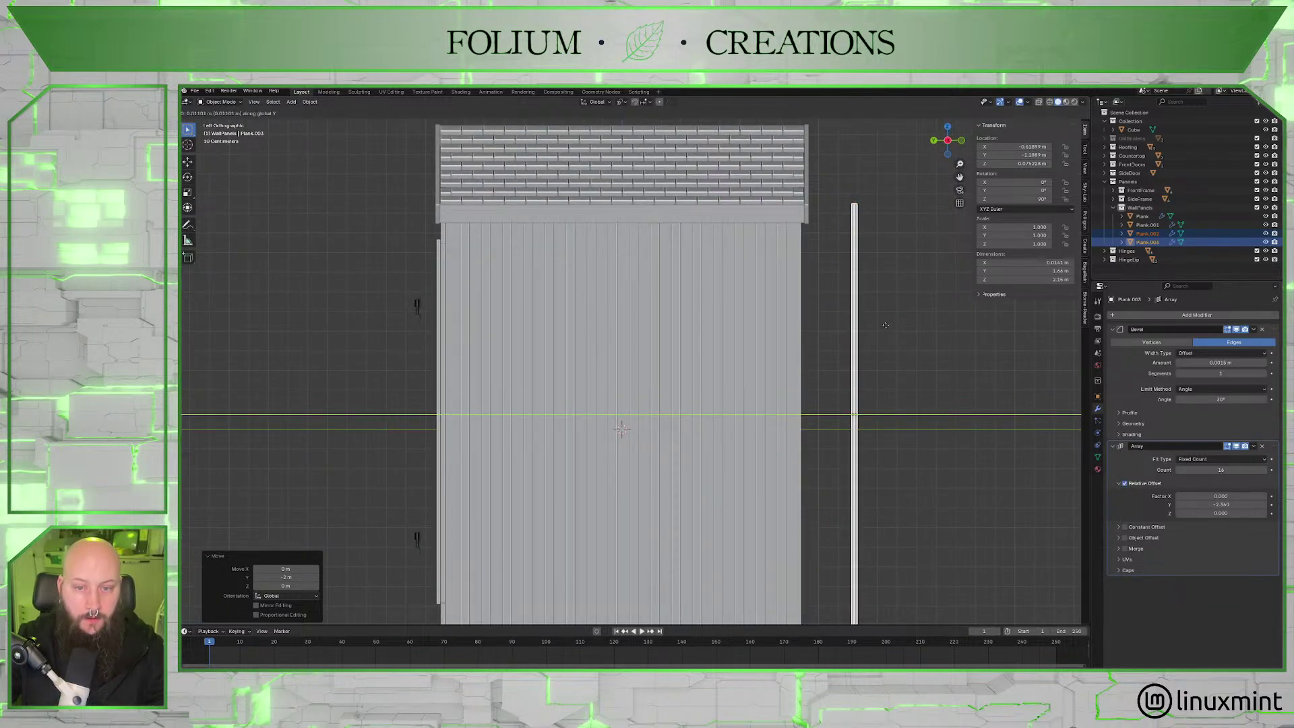
{"action": "left_click", "coordinate": [835, 325]}
{"action": "scroll", "coordinate": [859, 336], "scroll_direction": "up", "scroll_amount": 3}
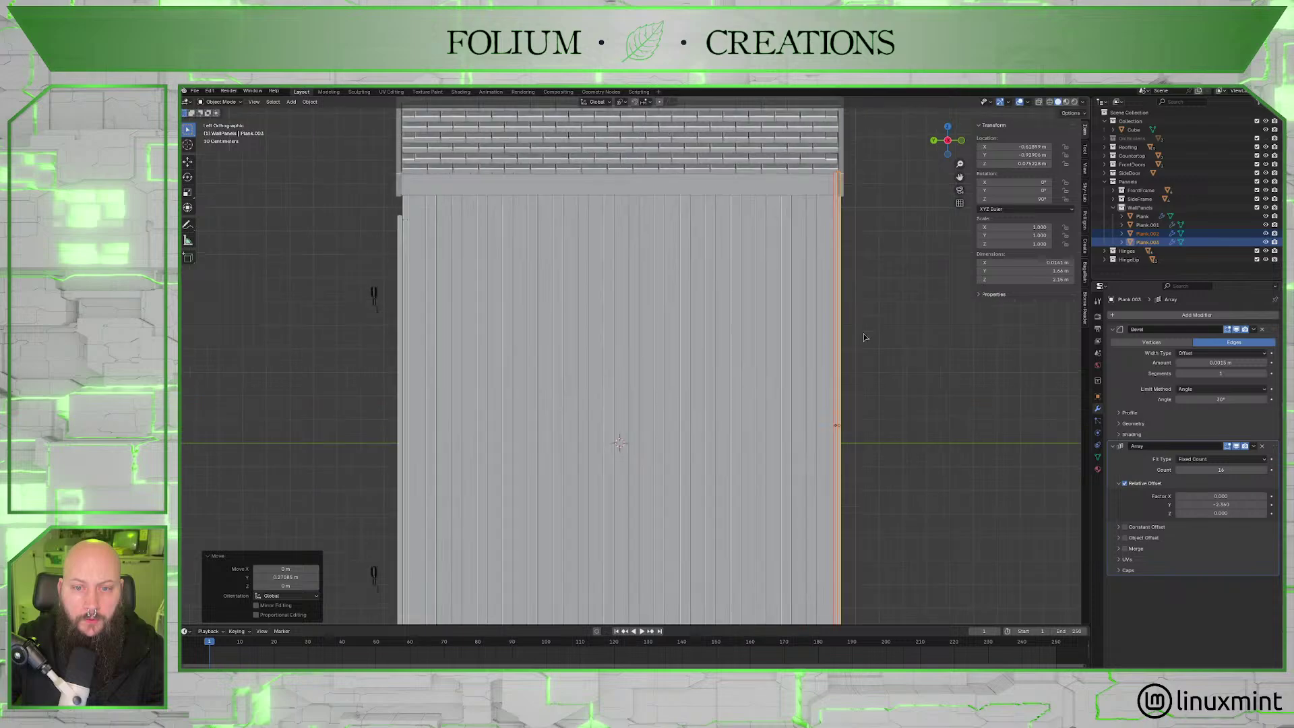
Shift the copied planks about 0.109 m along X so they start near the cabinet's rear corner.
{"action": "middle_click_drag", "start_coordinate": [866, 338], "coordinate": [783, 362]}
{"action": "scroll", "coordinate": [853, 358], "scroll_direction": "down", "scroll_amount": 3}
{"action": "scroll", "coordinate": [851, 356], "scroll_direction": "down", "scroll_amount": 5}
{"action": "scroll", "coordinate": [783, 363], "scroll_direction": "up", "scroll_amount": 2}
{"action": "key", "text": "g"}
{"action": "key", "text": "x"}
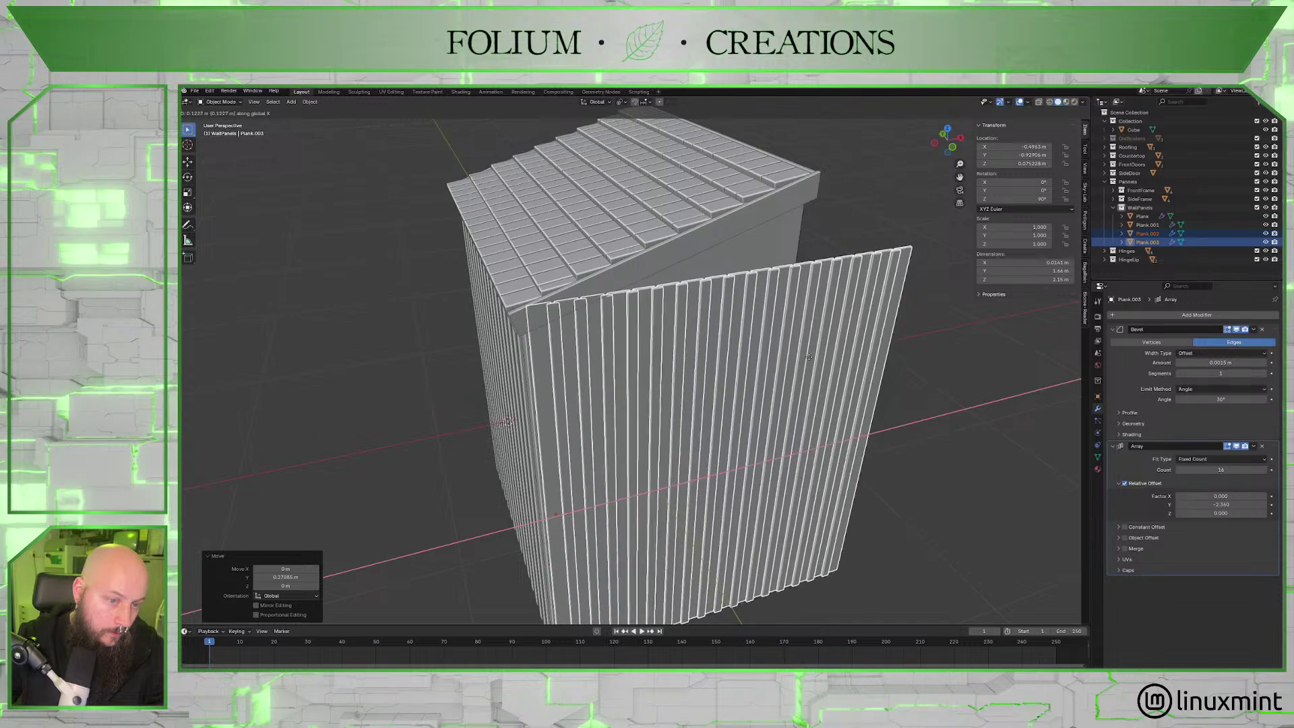
{"action": "left_click", "coordinate": [793, 367]}
{"action": "scroll", "coordinate": [793, 370], "scroll_direction": "up", "scroll_amount": 3}
{"action": "scroll", "coordinate": [793, 366], "scroll_direction": "down", "scroll_amount": 3}
{"action": "middle_click_drag", "start_coordinate": [792, 366], "coordinate": [806, 314]}
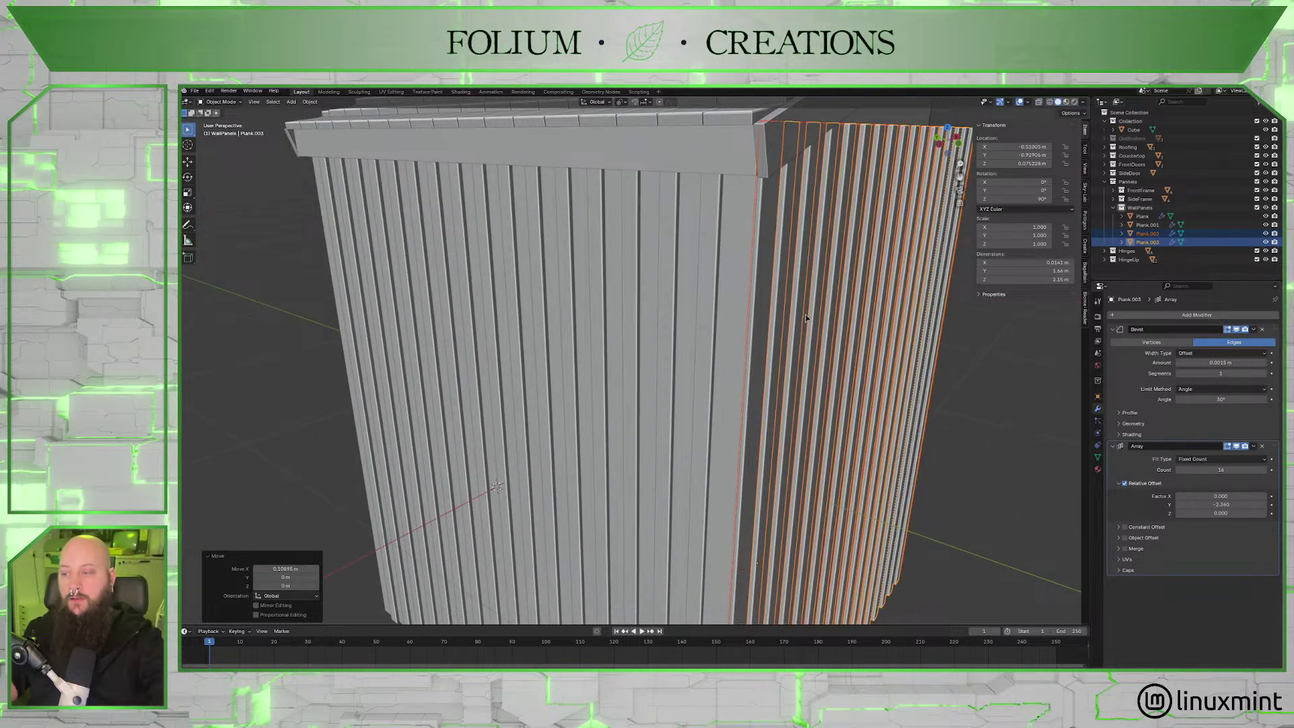
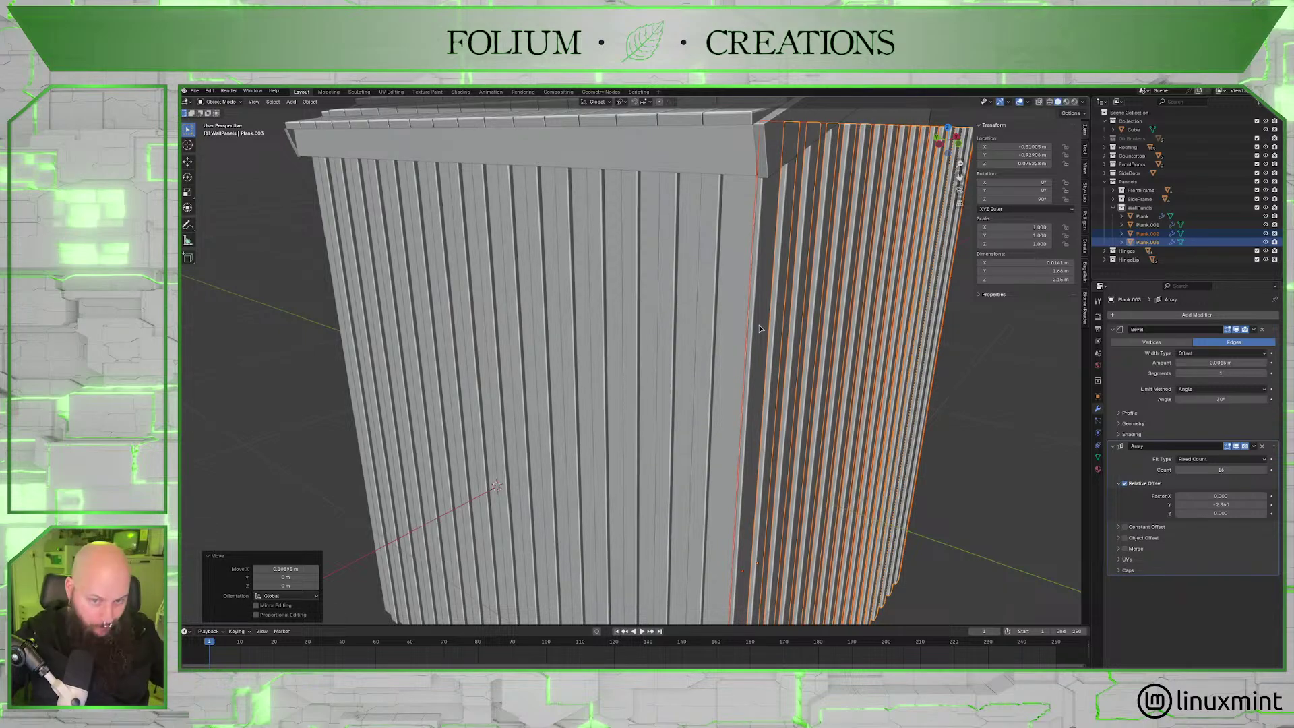
Nudge the copied planks outward by about -0.003 m along Y at the rear corner, working from the bottom view.
{"action": "scroll", "coordinate": [759, 328], "scroll_direction": "up", "scroll_amount": 2}
{"action": "middle_click_drag", "start_coordinate": [786, 327], "coordinate": [897, 140]}
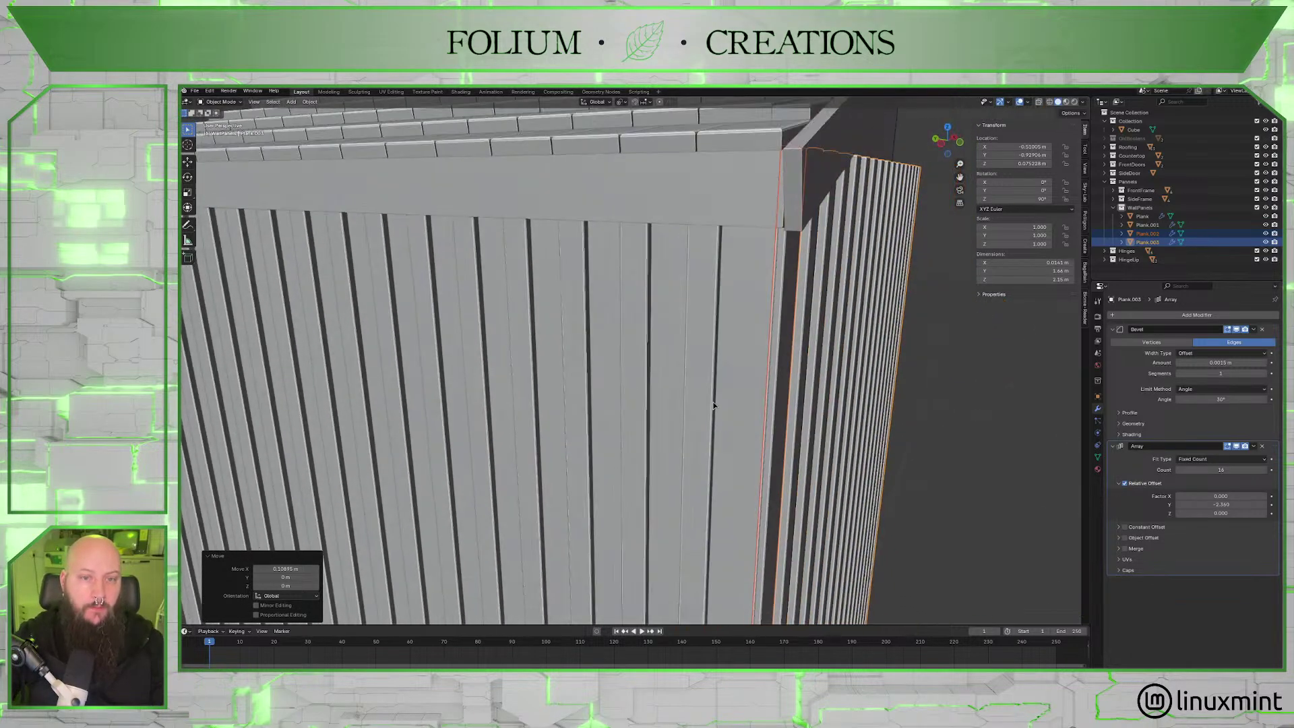
{"action": "left_click", "coordinate": [947, 154]}
{"action": "middle_click_drag", "start_coordinate": [540, 217], "coordinate": [626, 295], "text": "shift"}
{"action": "scroll", "coordinate": [627, 294], "scroll_direction": "up", "scroll_amount": 5}
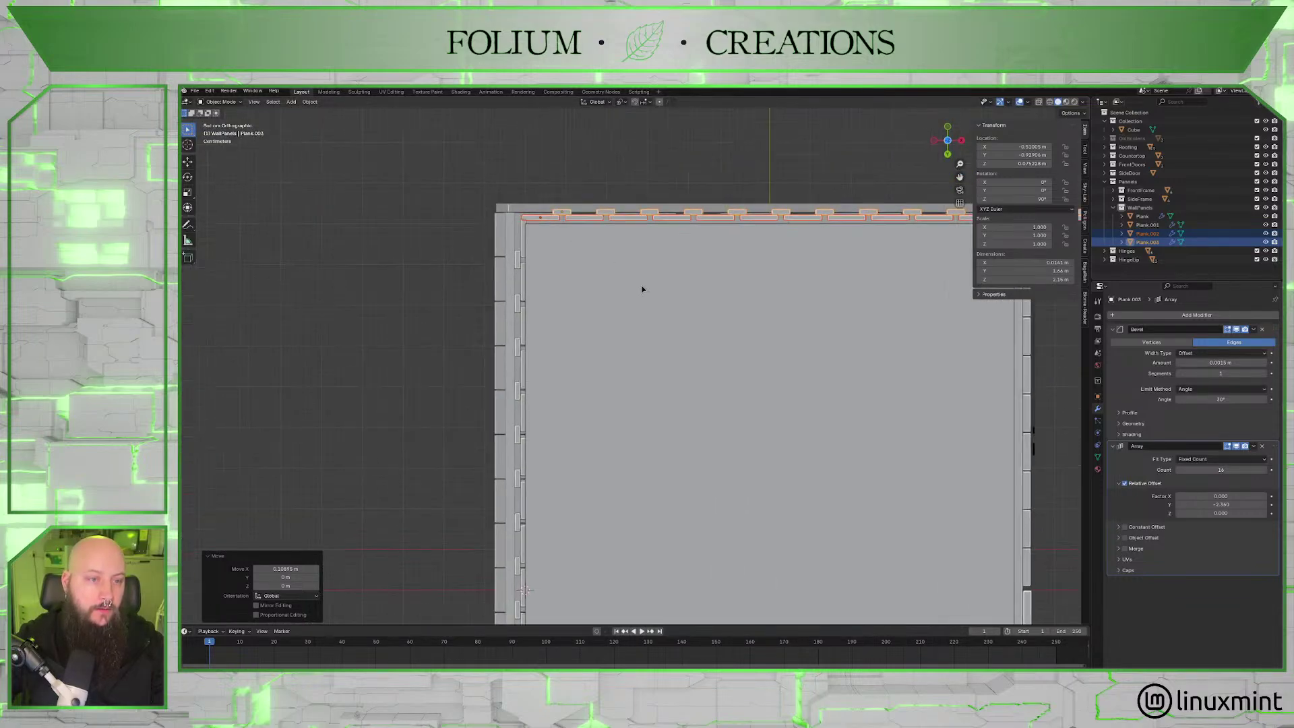
{"action": "middle_click_drag", "start_coordinate": [695, 366], "coordinate": [709, 418], "text": "shift"}
{"action": "scroll", "coordinate": [705, 407], "scroll_direction": "up", "scroll_amount": 1}
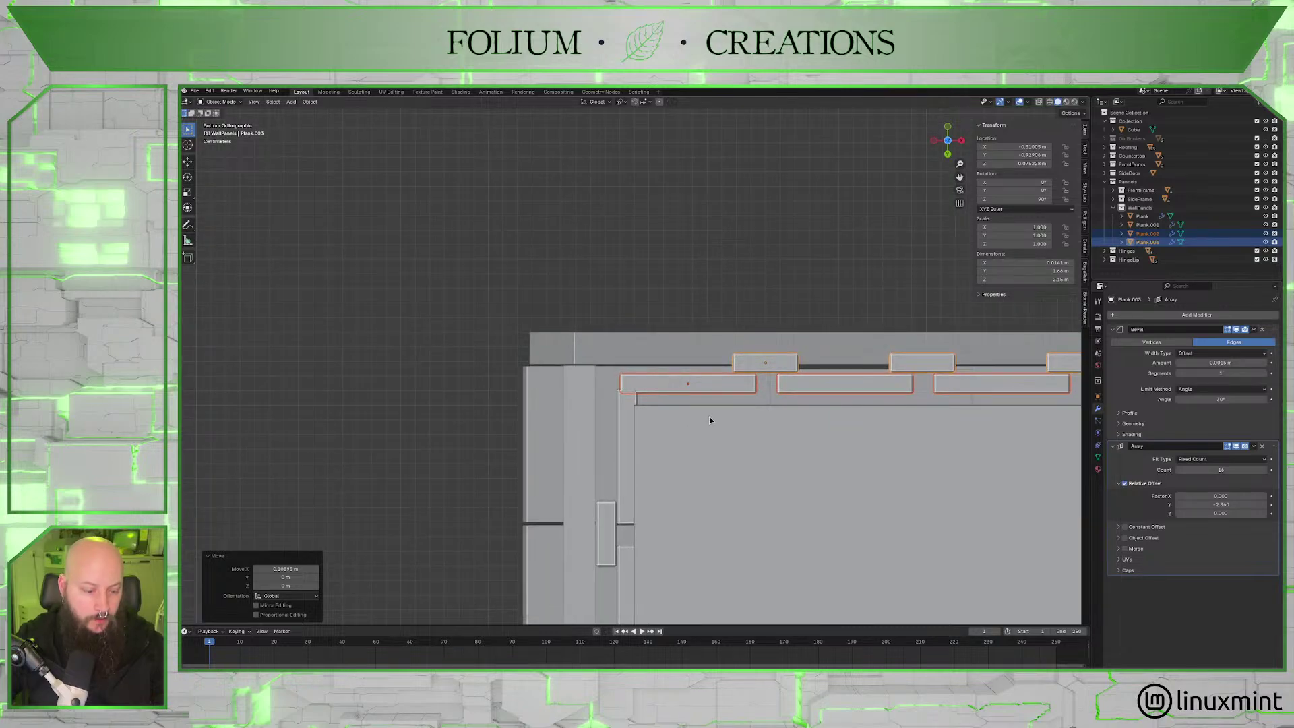
{"action": "key", "text": "g"}
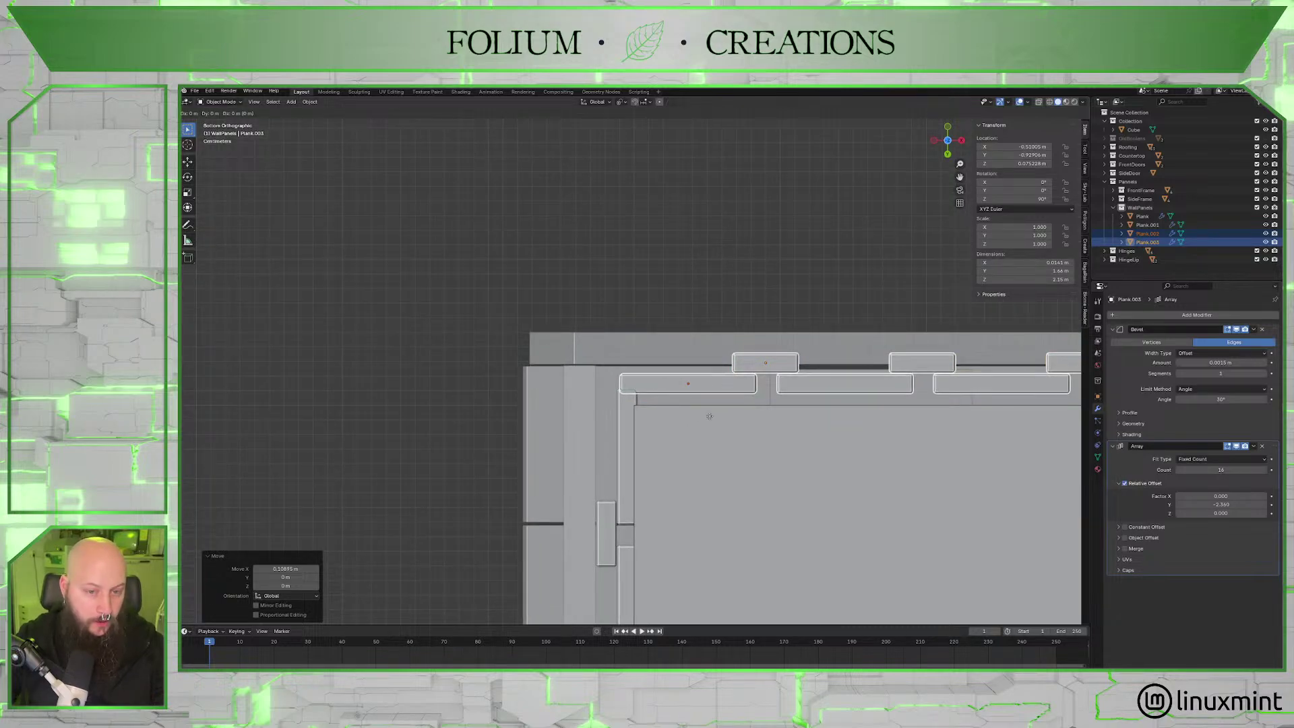
{"action": "key", "text": "y"}
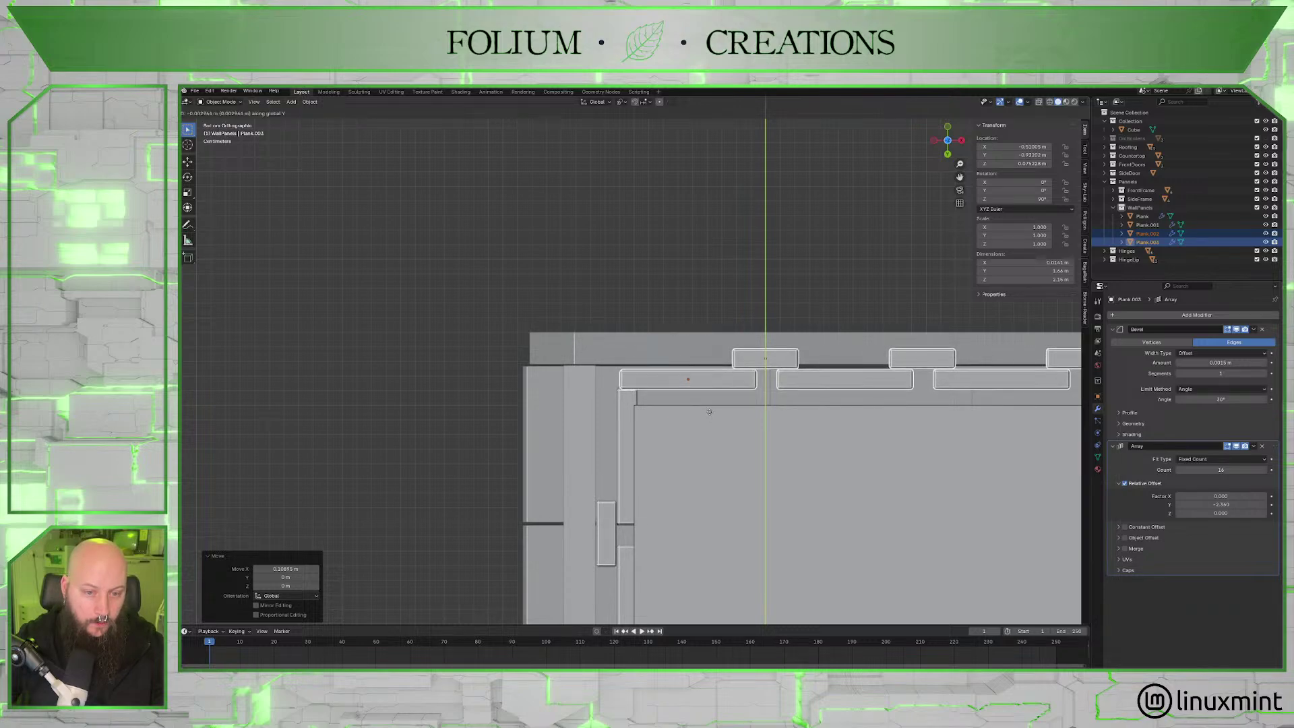
{"action": "left_click", "coordinate": [709, 411]}
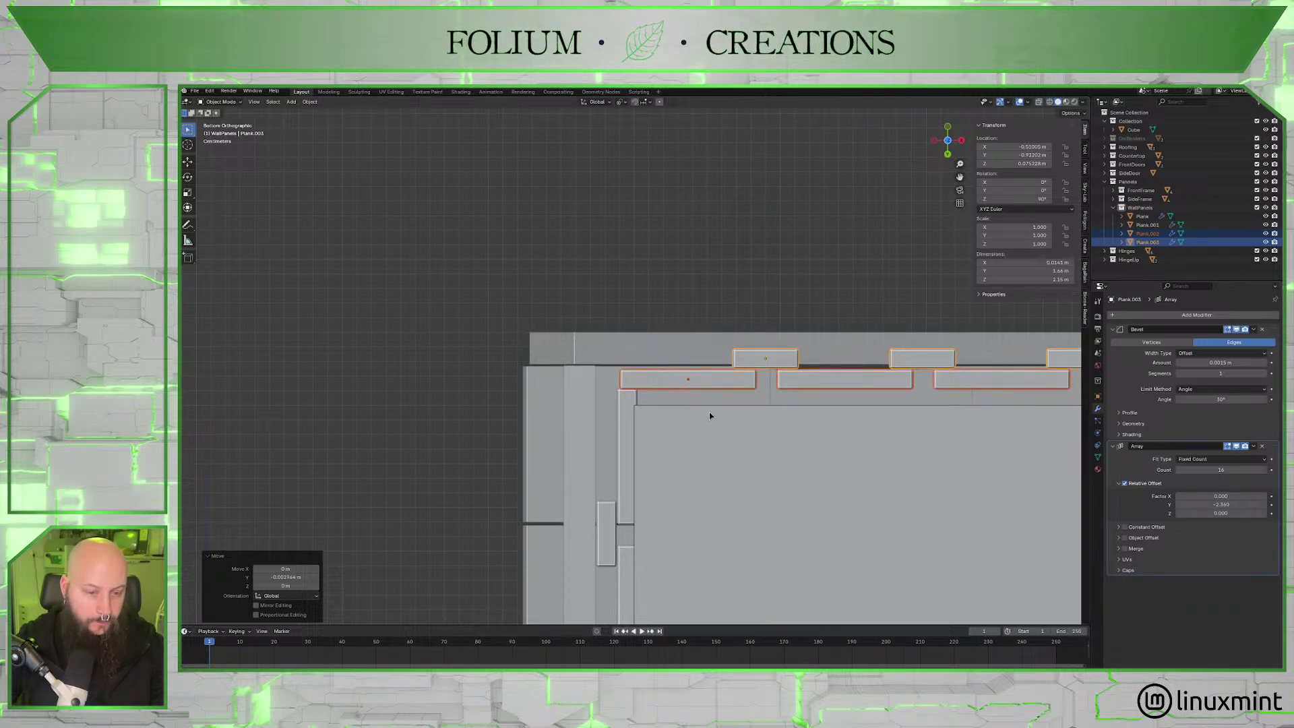
Nudge the copied planks by about -0.002 m along X at the rear corner.
{"action": "scroll", "coordinate": [733, 415], "scroll_direction": "down", "scroll_amount": 2}
{"action": "scroll", "coordinate": [760, 425], "scroll_direction": "down", "scroll_amount": 2}
{"action": "middle_click_drag", "start_coordinate": [760, 425], "coordinate": [676, 439], "text": "shift"}
{"action": "scroll", "coordinate": [647, 425], "scroll_direction": "down", "scroll_amount": 2}
{"action": "scroll", "coordinate": [675, 434], "scroll_direction": "up", "scroll_amount": 2}
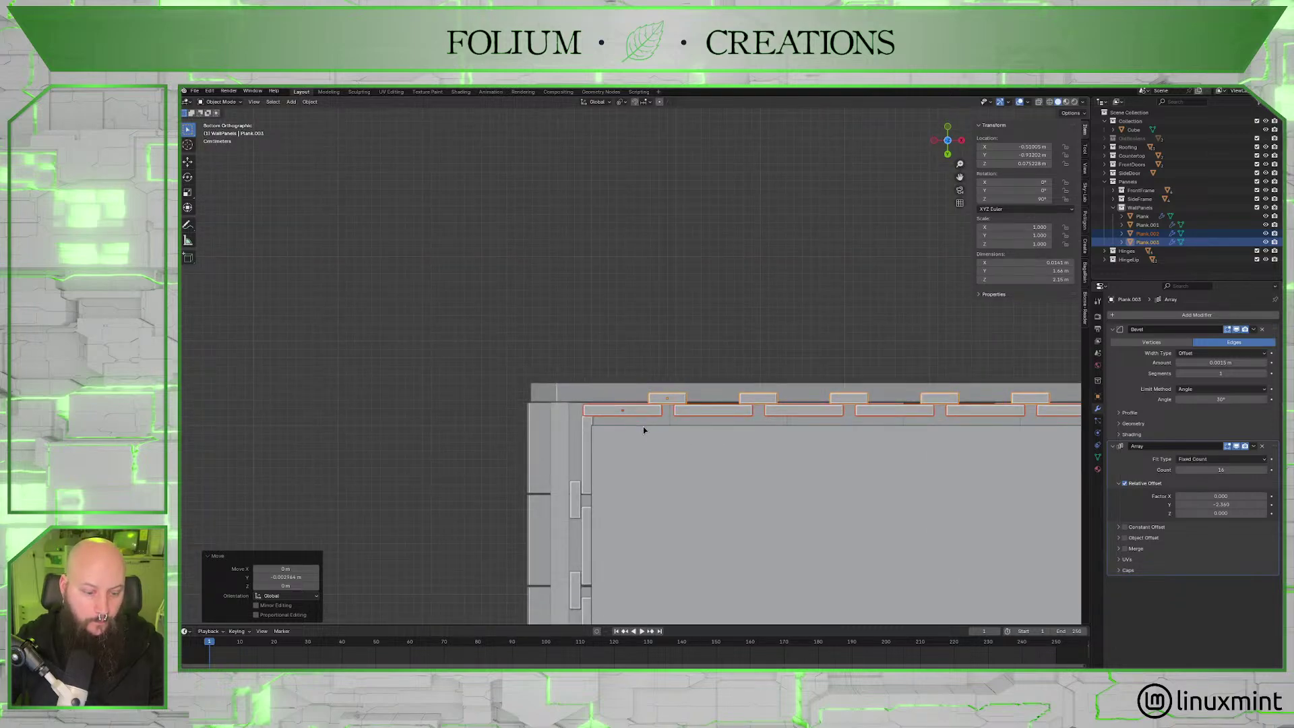
{"action": "key", "text": "g"}
{"action": "key", "text": "x"}
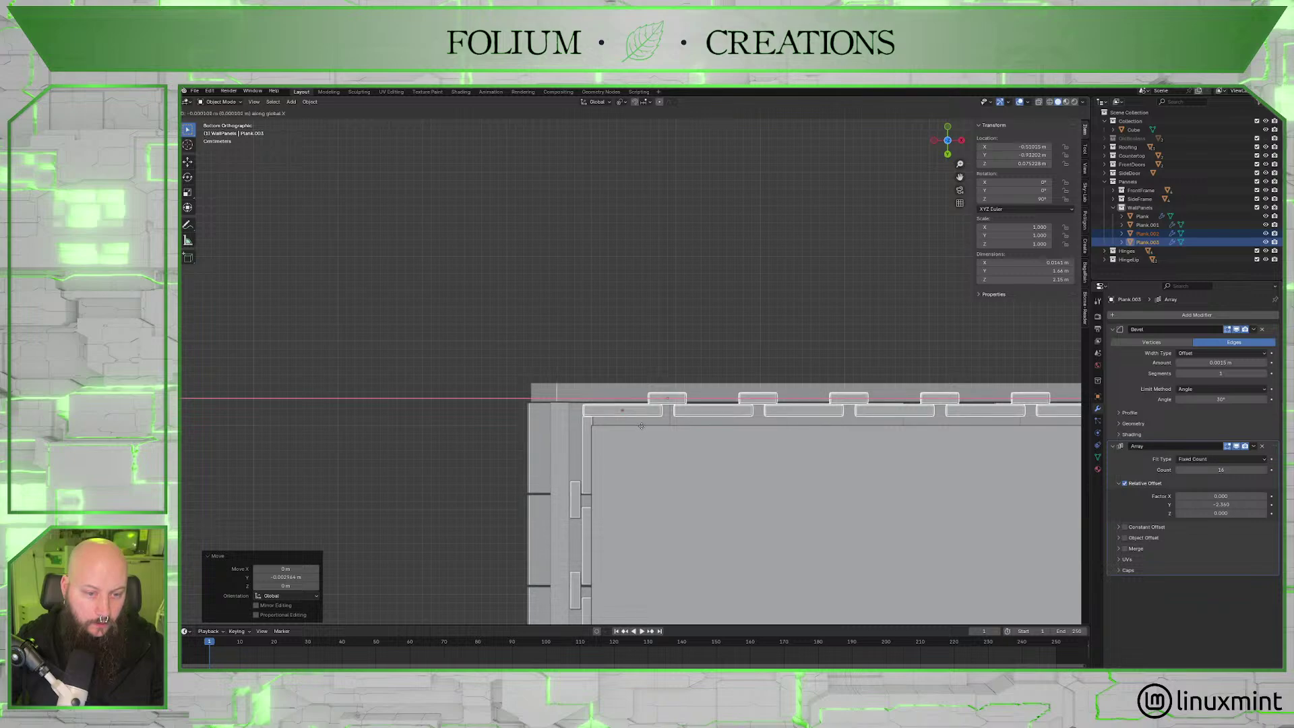
{"action": "left_click", "coordinate": [628, 428]}
{"action": "scroll", "coordinate": [678, 431], "scroll_direction": "down", "scroll_amount": 3}
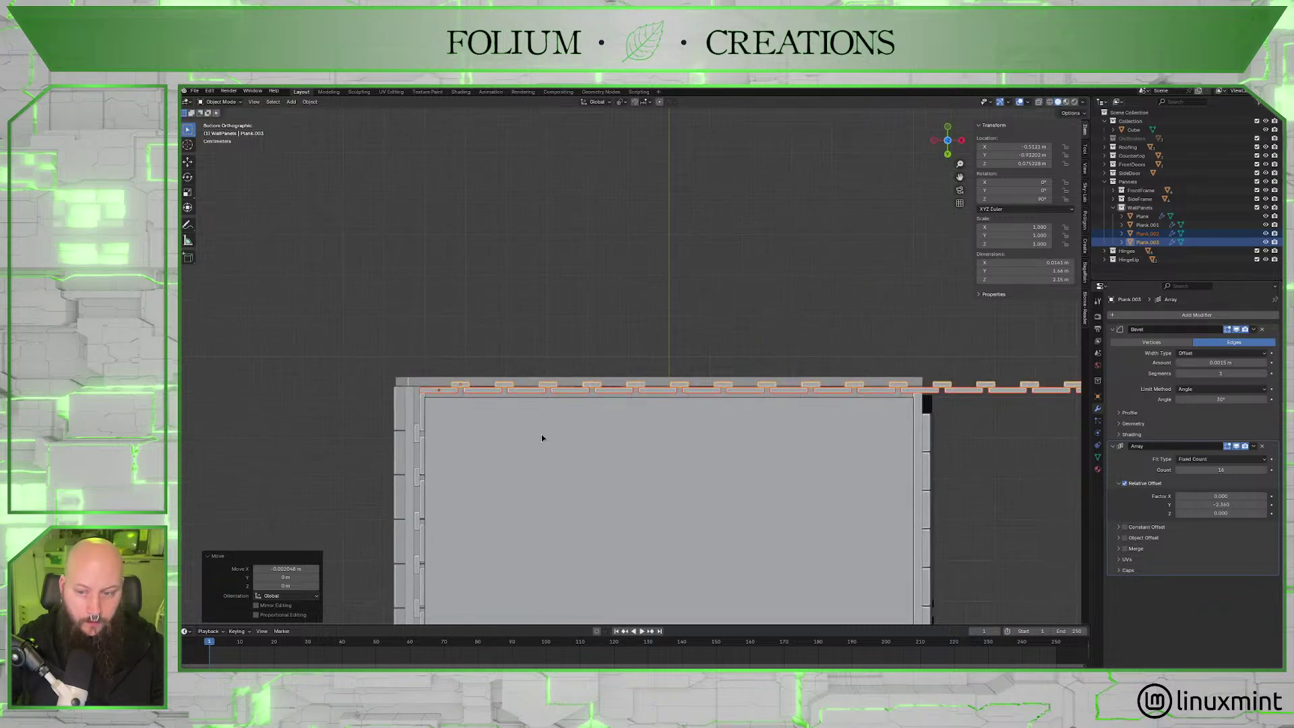
Compare the side planks with the wall's front edge and shift them about -0.04 m along X over the rear cladding's corner.
{"action": "scroll", "coordinate": [629, 432], "scroll_direction": "right", "scroll_amount": 4, "text": "ctrl"}
{"action": "scroll", "coordinate": [630, 431], "scroll_direction": "up", "scroll_amount": 3}
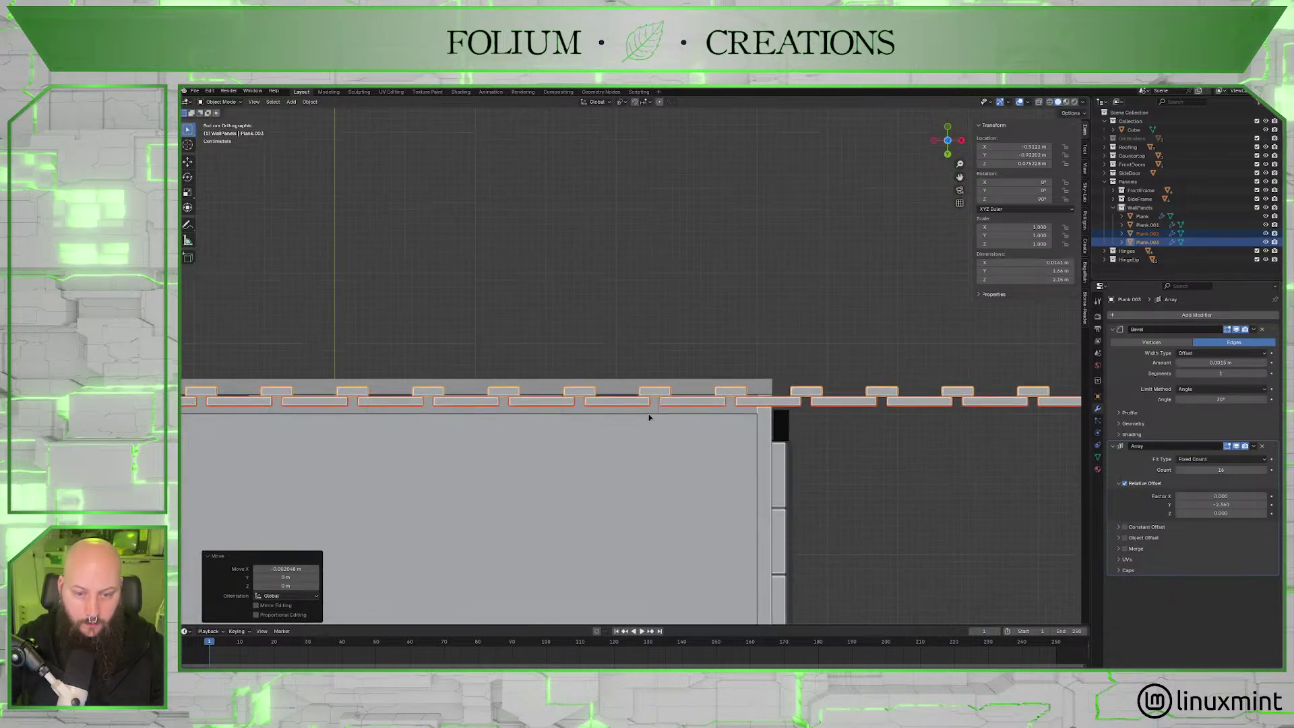
{"action": "middle_click_drag", "start_coordinate": [648, 416], "coordinate": [643, 401], "text": "shift"}
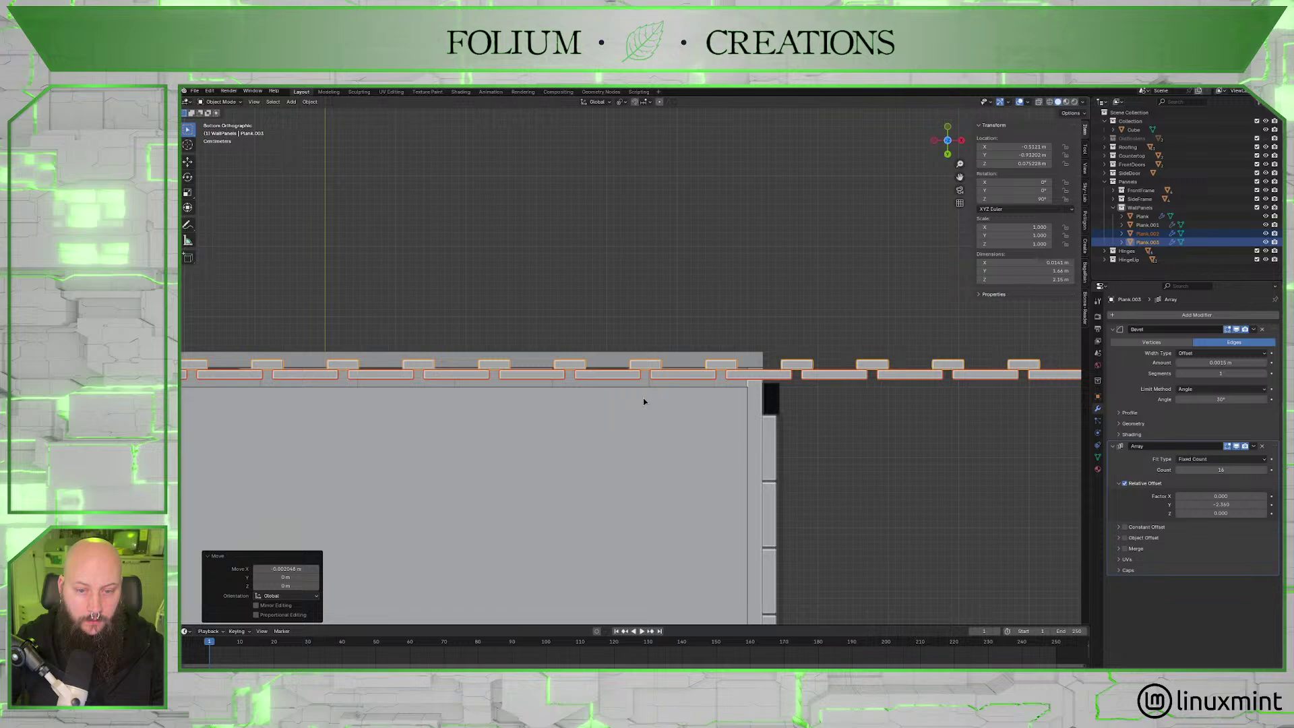
{"action": "middle_click_drag", "start_coordinate": [555, 398], "coordinate": [838, 395], "text": "shift"}
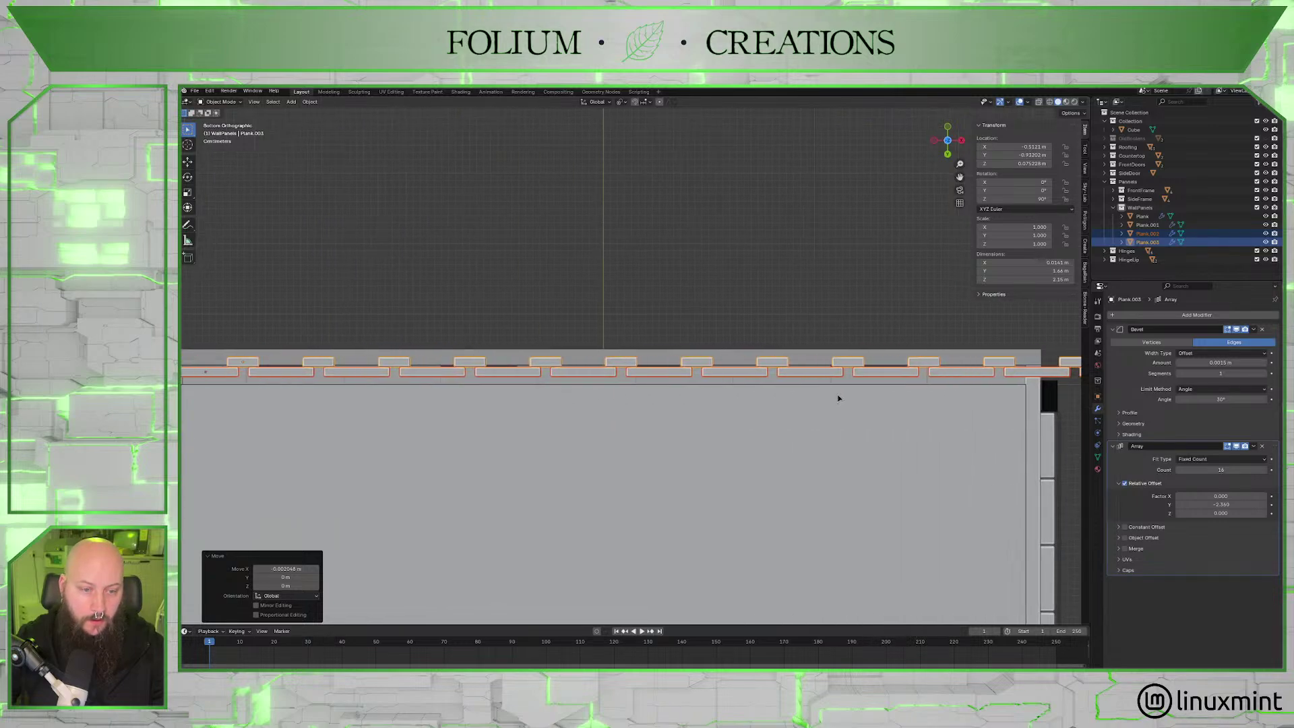
{"action": "scroll", "coordinate": [601, 401], "scroll_direction": "down", "scroll_amount": 2}
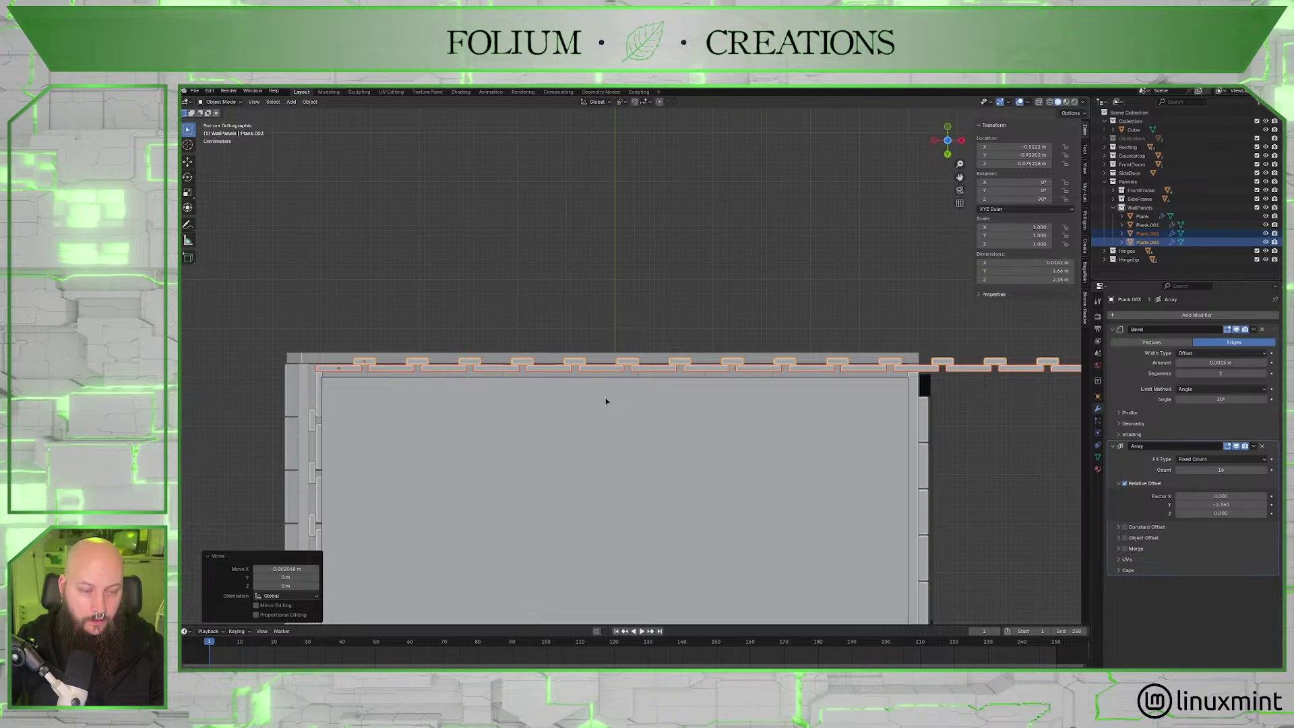
{"action": "key", "text": "g"}
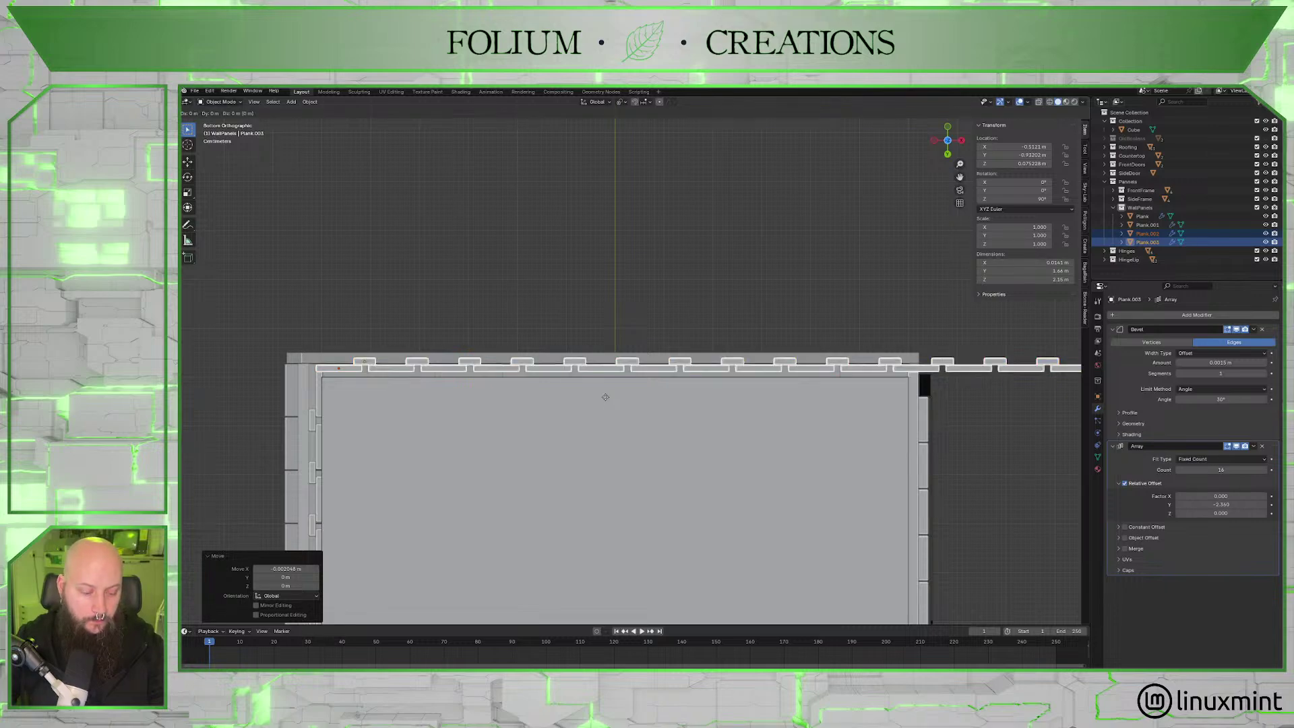
{"action": "key", "text": "x"}
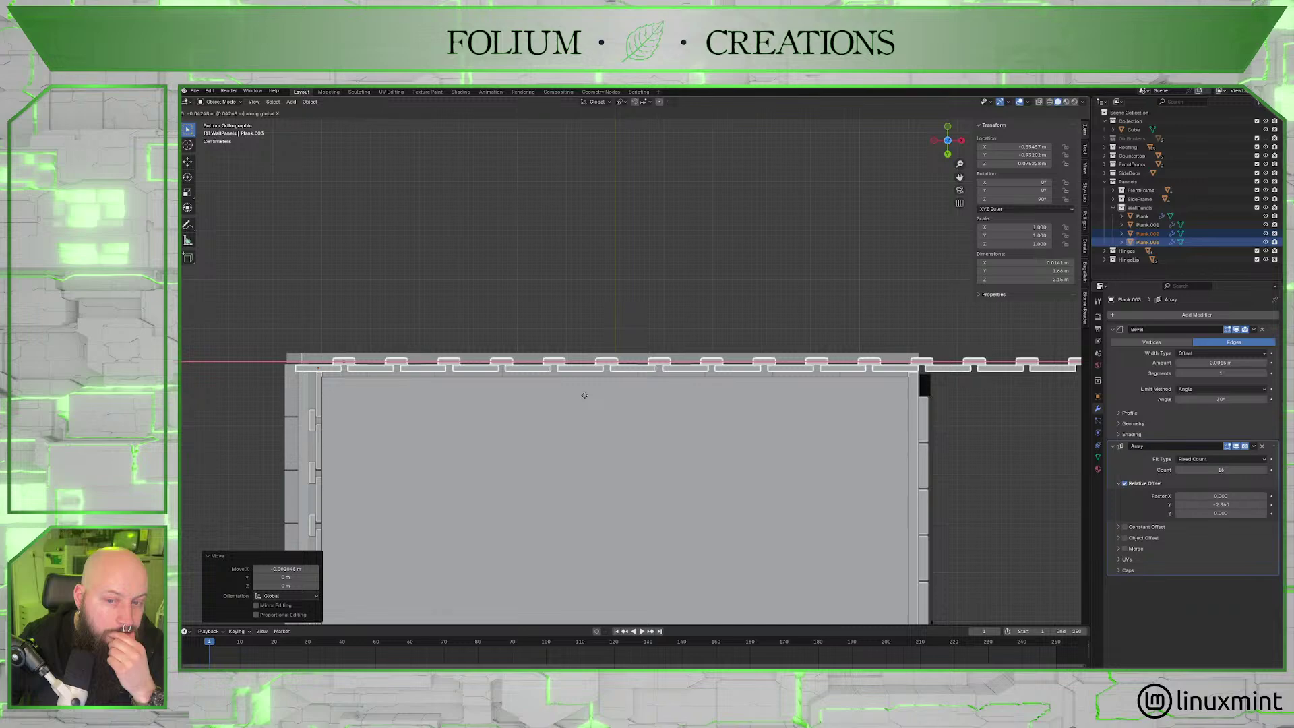
{"action": "left_click", "coordinate": [584, 395]}
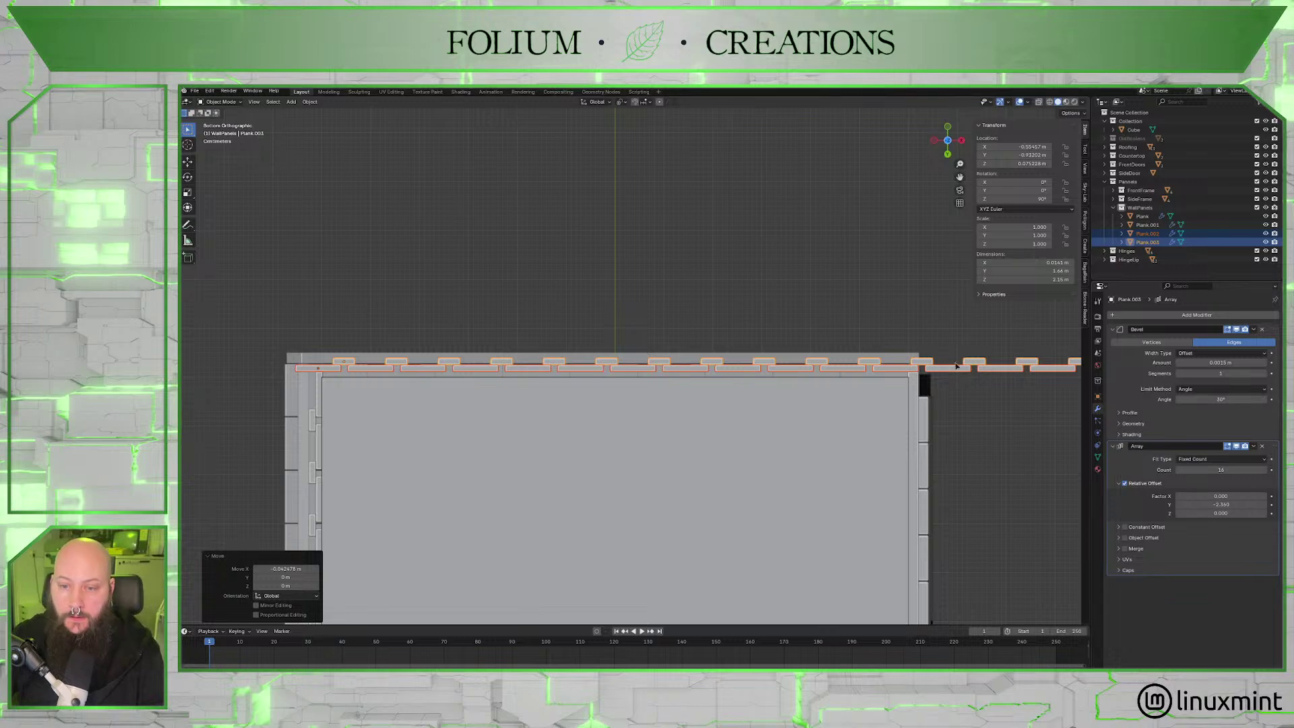
Set the side wall's narrow plank array count to 11 and its wide plank array count to 12 so neither overhangs the front.
{"action": "left_click", "coordinate": [928, 362]}
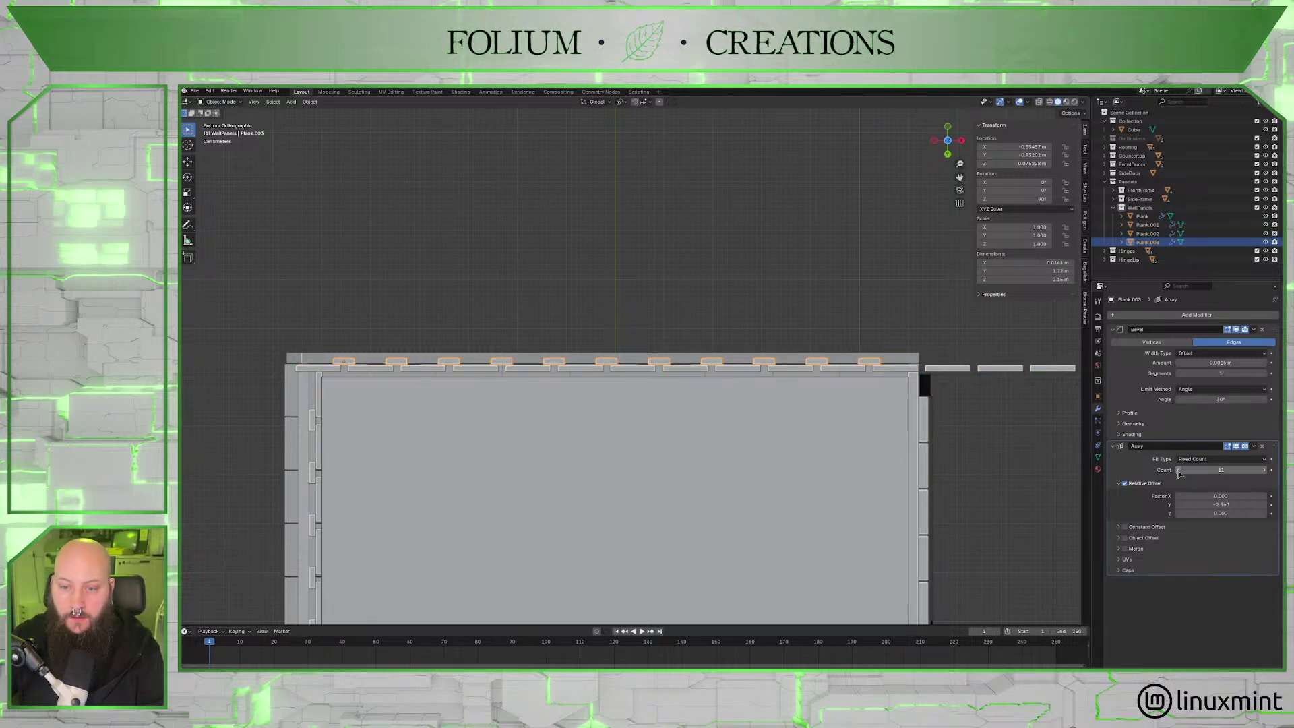
{"action": "left_click", "coordinate": [322, 370]}
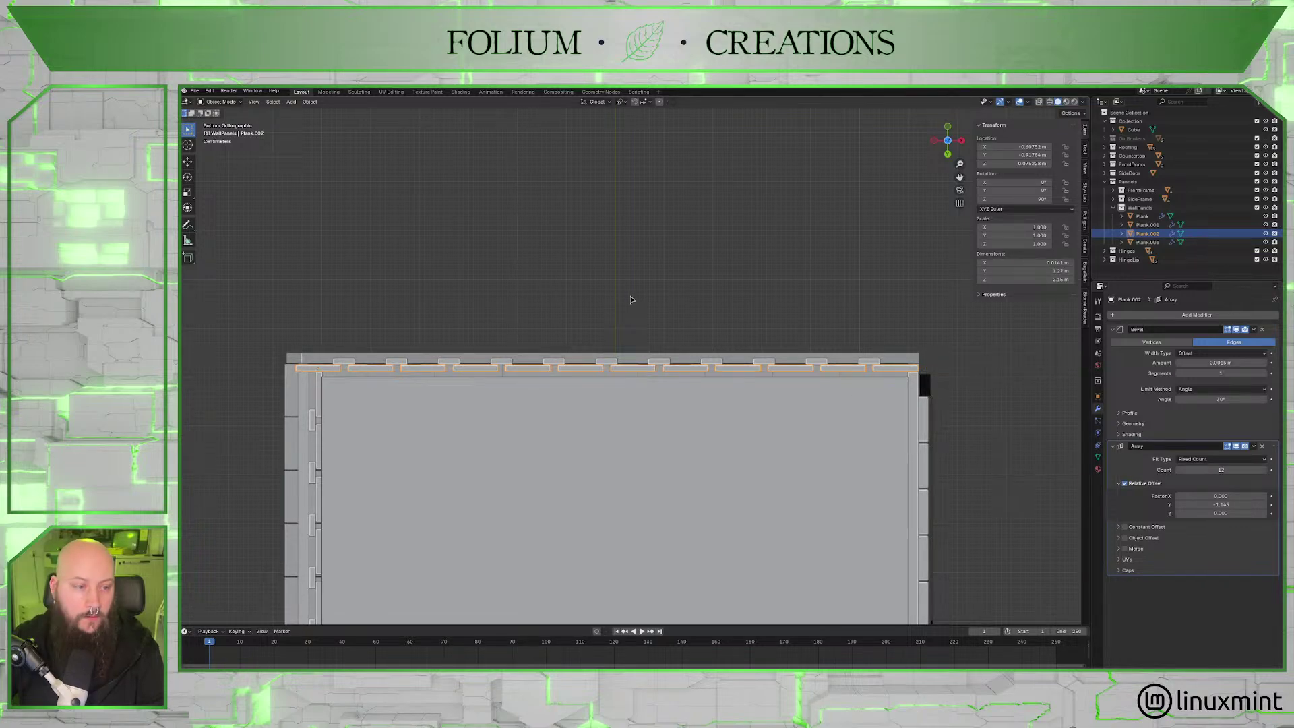
{"action": "middle_click_drag", "start_coordinate": [494, 293], "coordinate": [785, 275]}
{"action": "scroll", "coordinate": [772, 300], "scroll_direction": "down", "scroll_amount": 8}
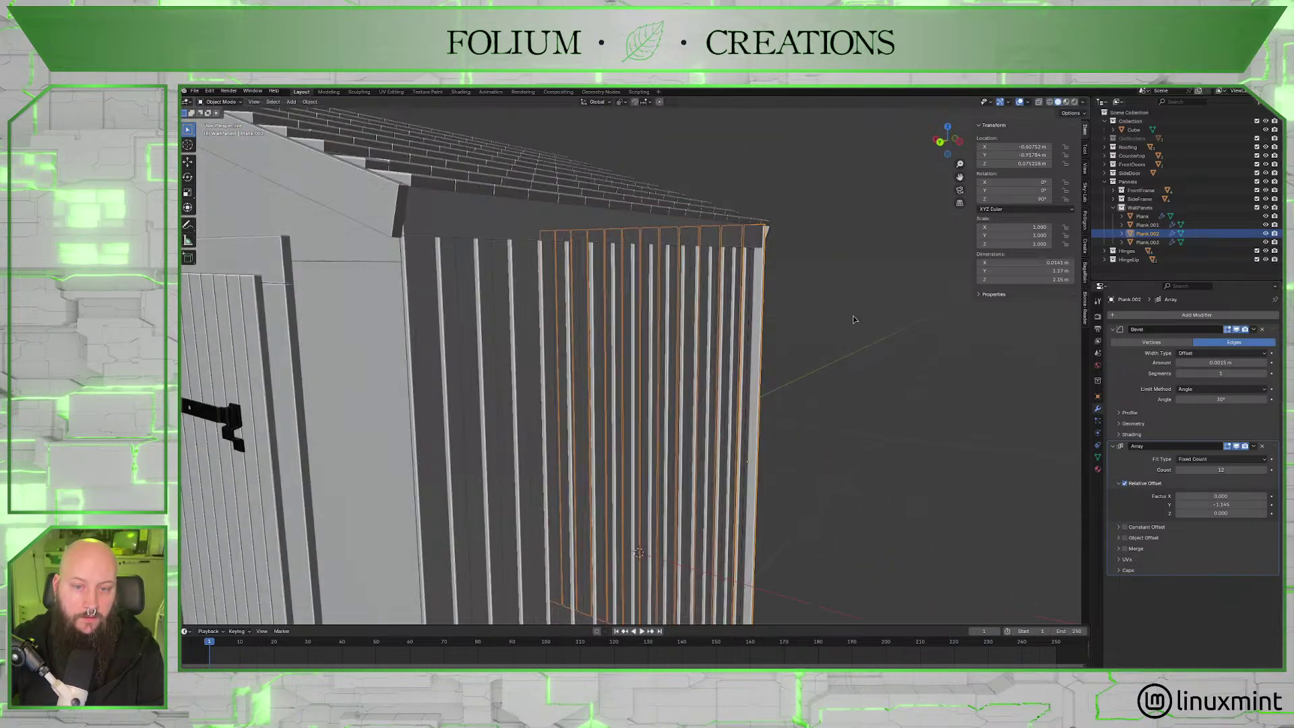
{"action": "scroll", "coordinate": [701, 339], "scroll_direction": "up", "scroll_amount": 6}
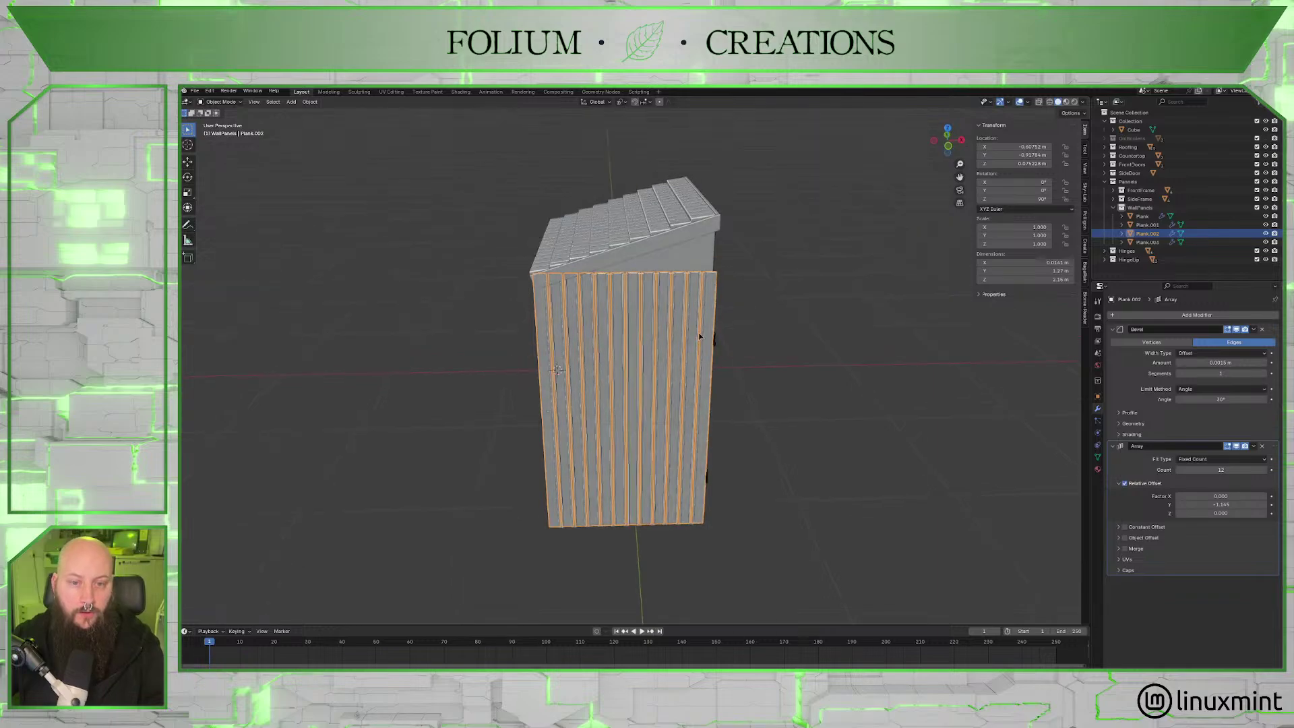
{"action": "mouse_move", "coordinate": [746, 327]}
{"action": "middle_mouse_down"}
{"action": "mouse_move", "coordinate": [689, 321]}
{"action": "mouse_move", "coordinate": [733, 313]}
{"action": "mouse_move", "coordinate": [709, 335]}
{"action": "middle_mouse_up"}
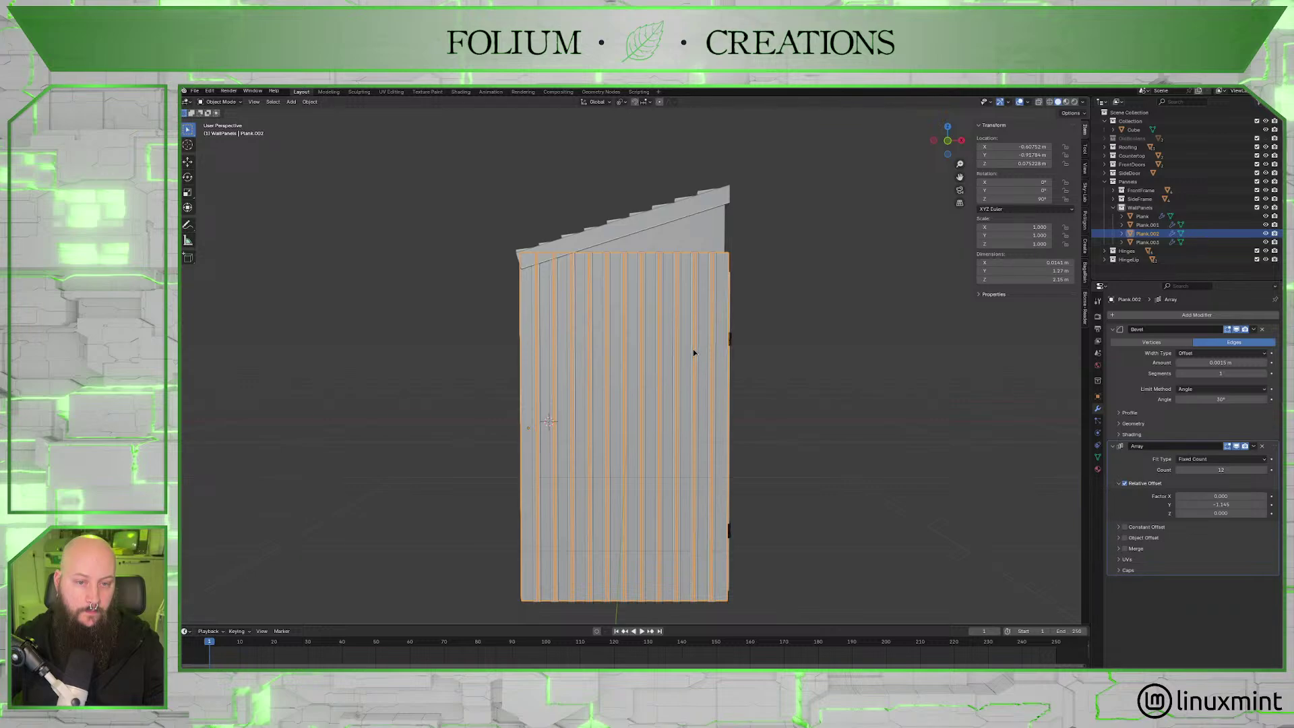
Examine how the side wall's plank cladding meets the roof, the rear corner and the front door frame.
{"action": "middle_click_drag", "start_coordinate": [692, 349], "coordinate": [624, 361]}
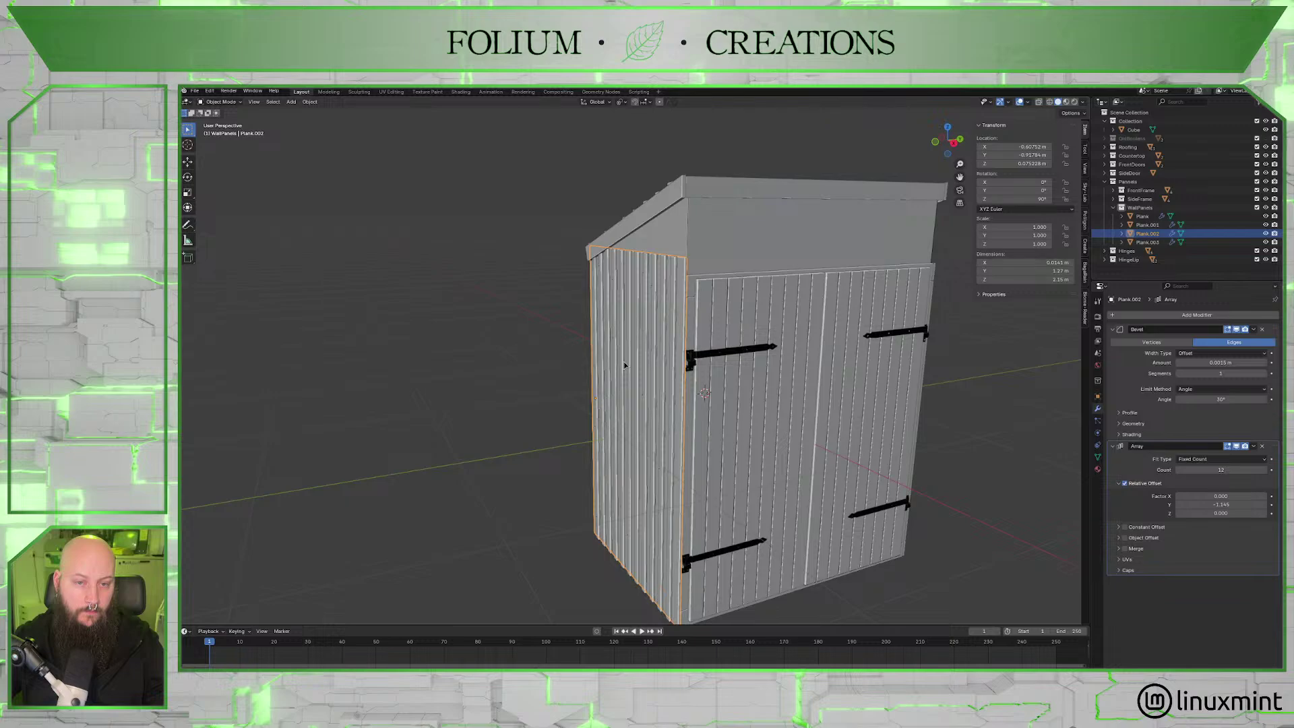
{"action": "mouse_move", "coordinate": [624, 361]}
{"action": "middle_mouse_down"}
{"action": "mouse_move", "coordinate": [751, 357]}
{"action": "mouse_move", "coordinate": [620, 357]}
{"action": "middle_mouse_up"}
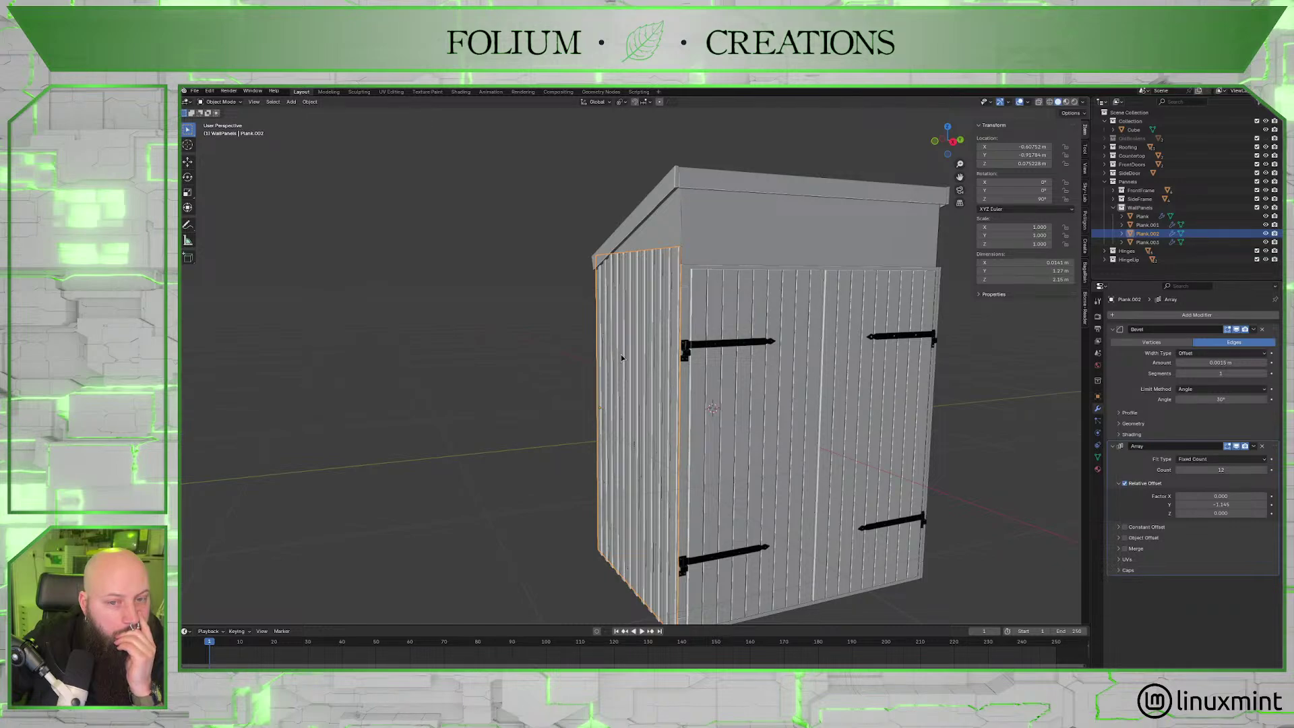
{"action": "middle_click_drag", "start_coordinate": [626, 353], "coordinate": [679, 423]}
{"action": "left_click", "coordinate": [794, 411]}
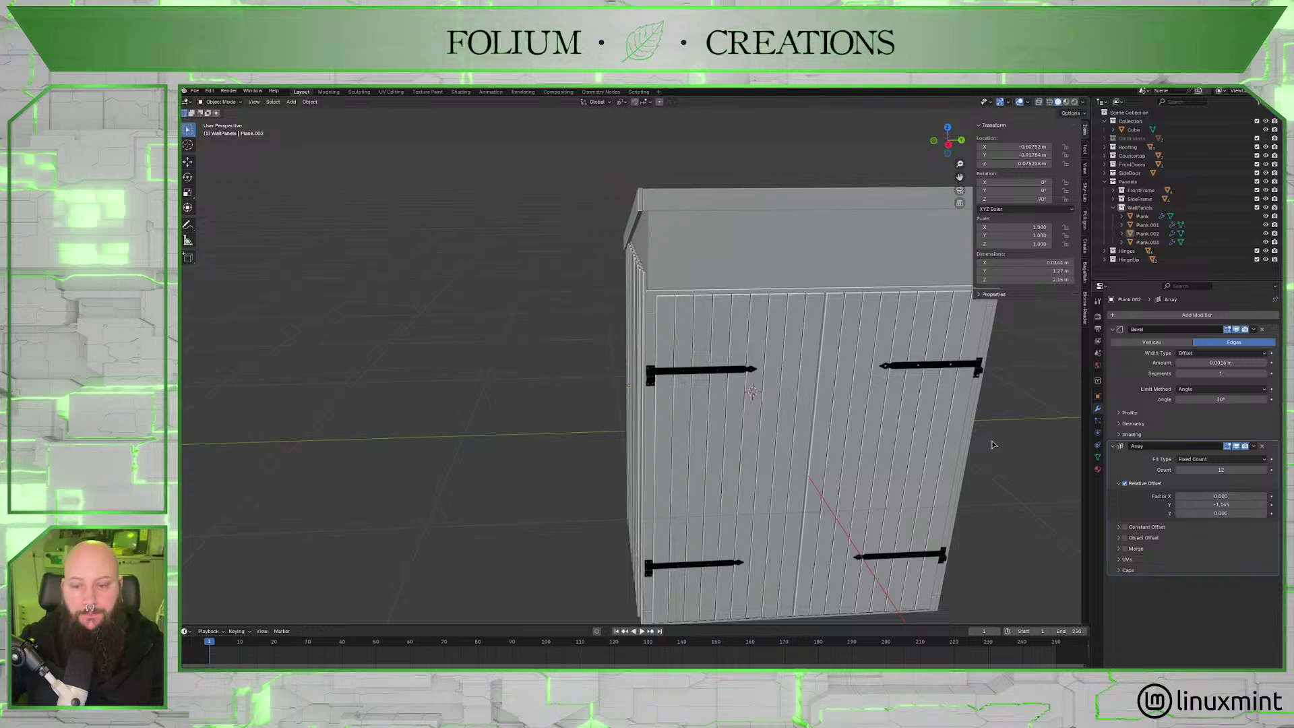
{"action": "middle_click_drag", "start_coordinate": [993, 448], "coordinate": [688, 448]}
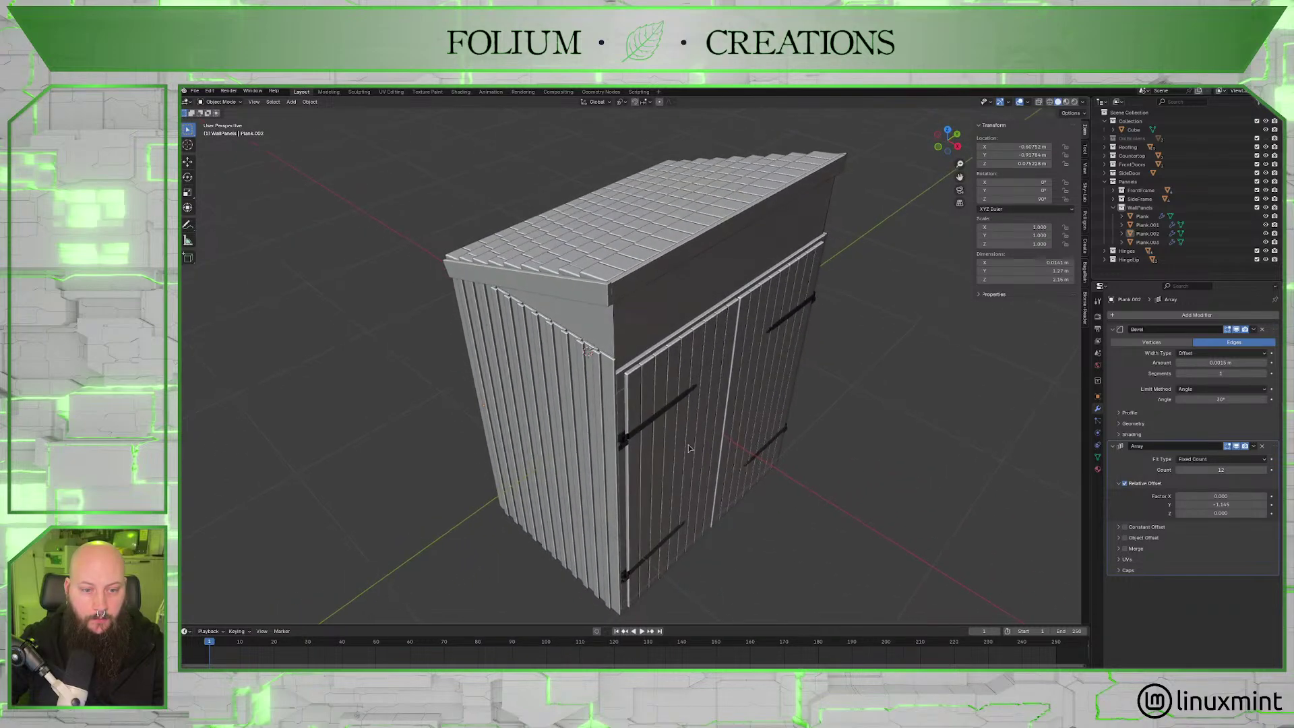
{"action": "middle_click_drag", "start_coordinate": [621, 409], "coordinate": [593, 387]}
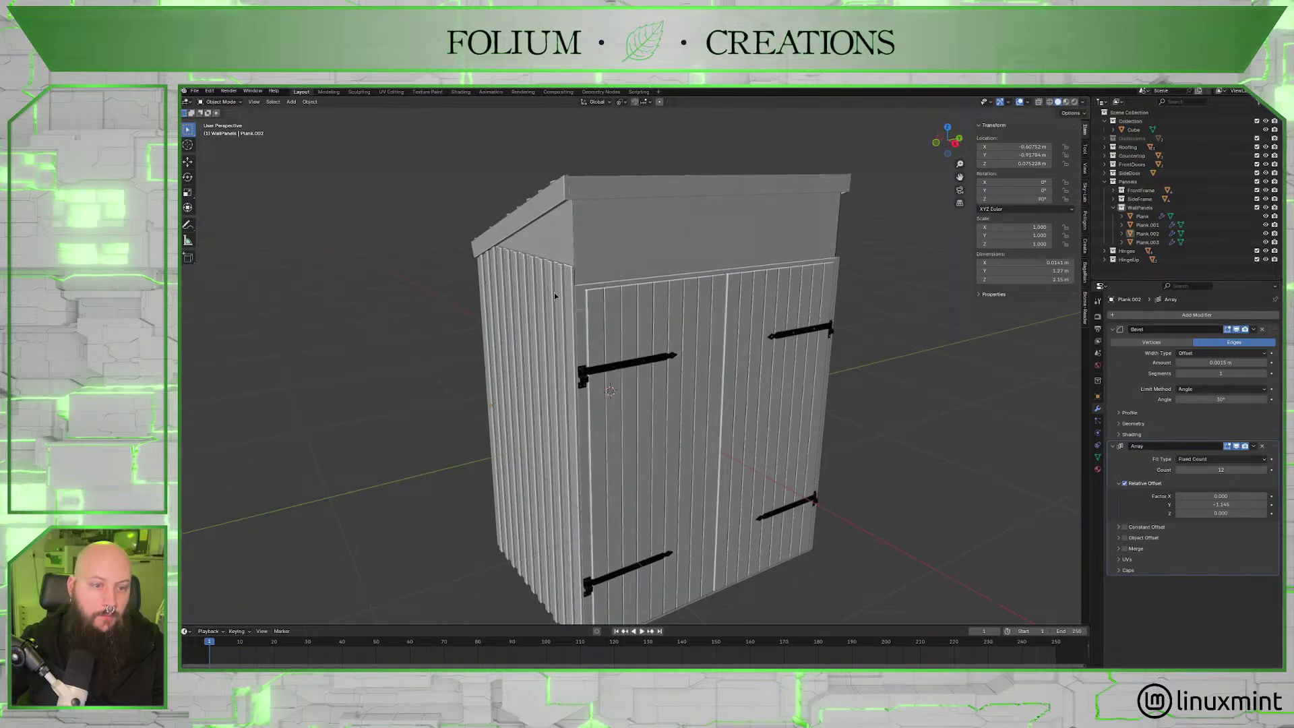
{"action": "scroll", "coordinate": [559, 326], "scroll_direction": "up", "scroll_amount": 3}
{"action": "middle_click_drag", "start_coordinate": [559, 325], "coordinate": [597, 226]}
{"action": "left_click", "coordinate": [616, 343]}
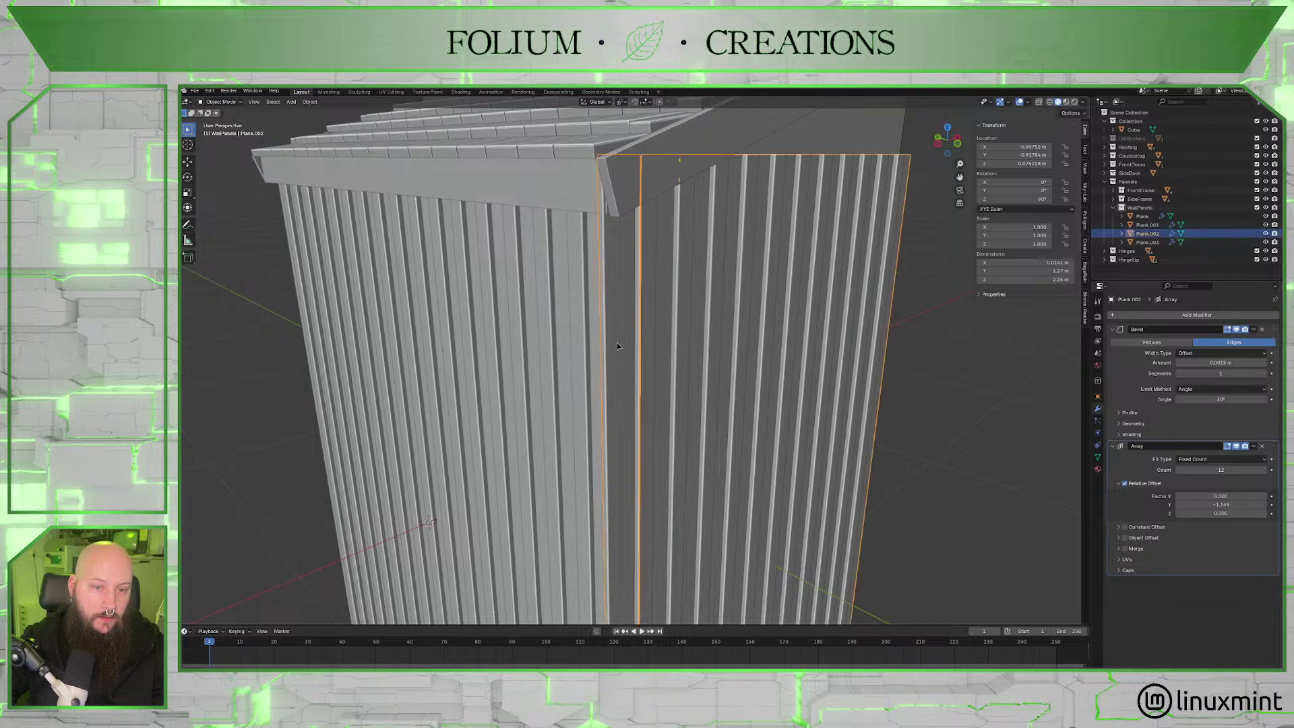
{"action": "middle_click_drag", "start_coordinate": [616, 343], "coordinate": [481, 197]}
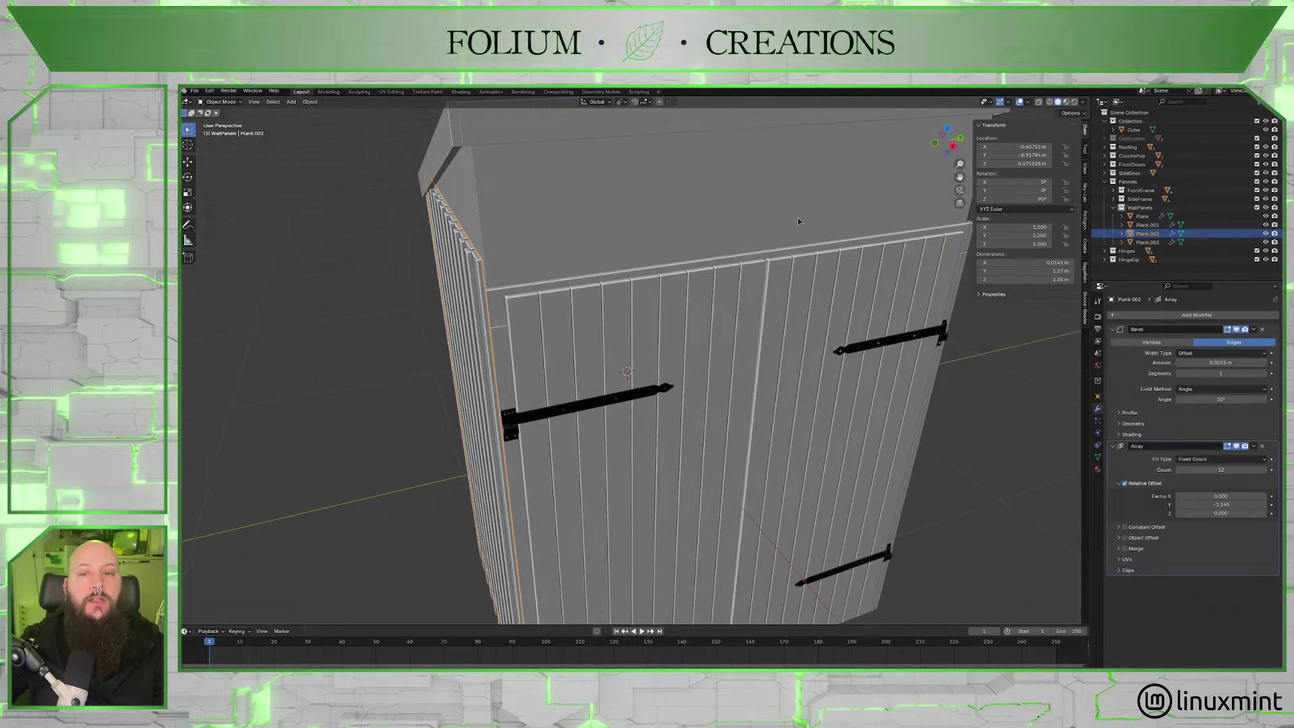
{"action": "middle_click_drag", "start_coordinate": [798, 221], "coordinate": [649, 237]}
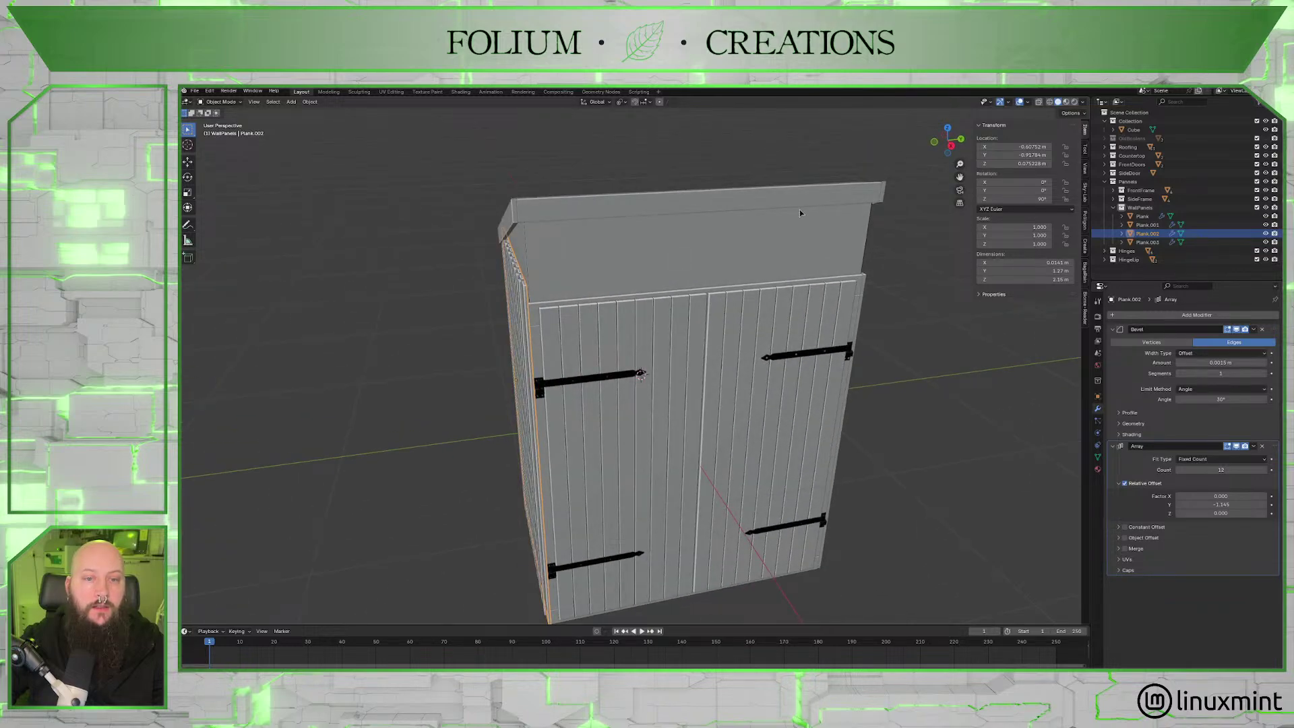
{"action": "middle_click_drag", "start_coordinate": [800, 213], "coordinate": [679, 274]}
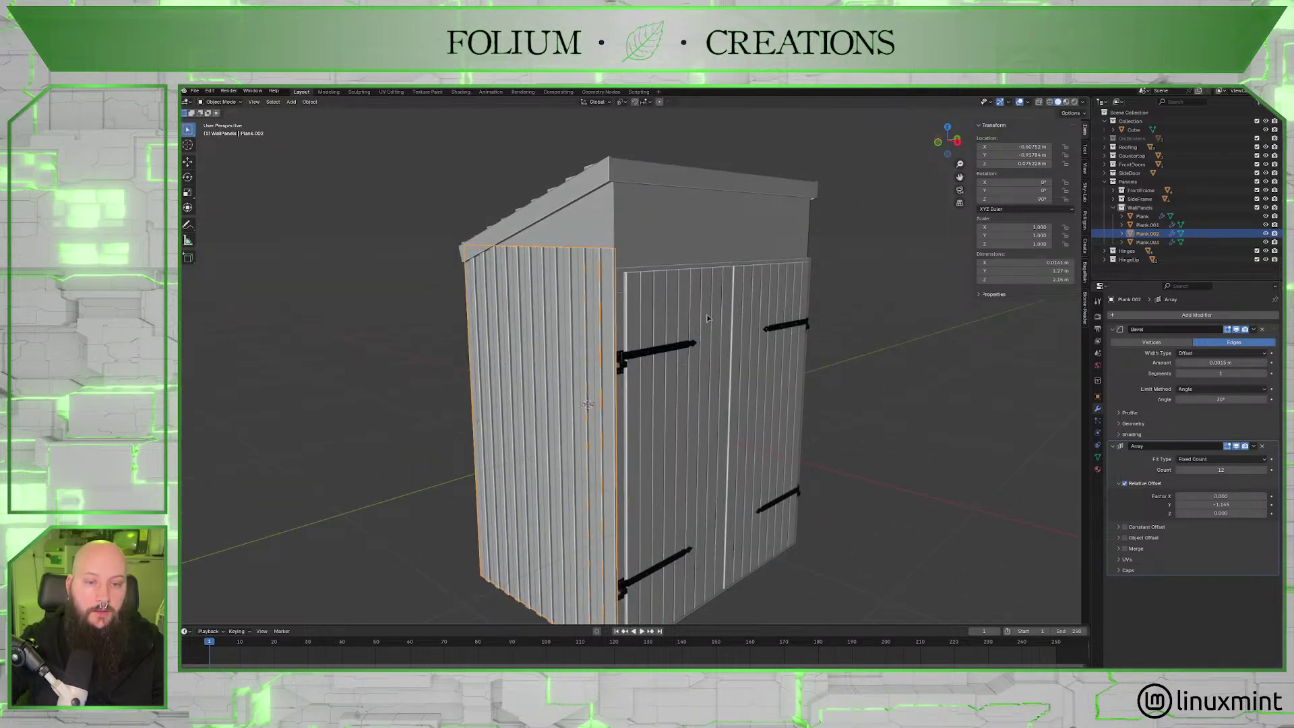
Clear the selection and inspect the opposite side wall around its narrow door and the bare panel beside it.
{"action": "mouse_move", "coordinate": [772, 403]}
{"action": "middle_mouse_down"}
{"action": "mouse_move", "coordinate": [745, 370]}
{"action": "mouse_move", "coordinate": [662, 380]}
{"action": "mouse_move", "coordinate": [630, 365]}
{"action": "mouse_move", "coordinate": [633, 349]}
{"action": "mouse_move", "coordinate": [709, 345]}
{"action": "mouse_move", "coordinate": [662, 351]}
{"action": "mouse_move", "coordinate": [760, 371]}
{"action": "mouse_move", "coordinate": [656, 372]}
{"action": "mouse_move", "coordinate": [824, 391]}
{"action": "mouse_move", "coordinate": [759, 376]}
{"action": "mouse_move", "coordinate": [803, 396]}
{"action": "mouse_move", "coordinate": [674, 387]}
{"action": "mouse_move", "coordinate": [778, 380]}
{"action": "middle_mouse_up"}
{"action": "scroll", "coordinate": [745, 365], "scroll_direction": "down", "scroll_amount": 2}
{"action": "key", "text": "alt+a"}
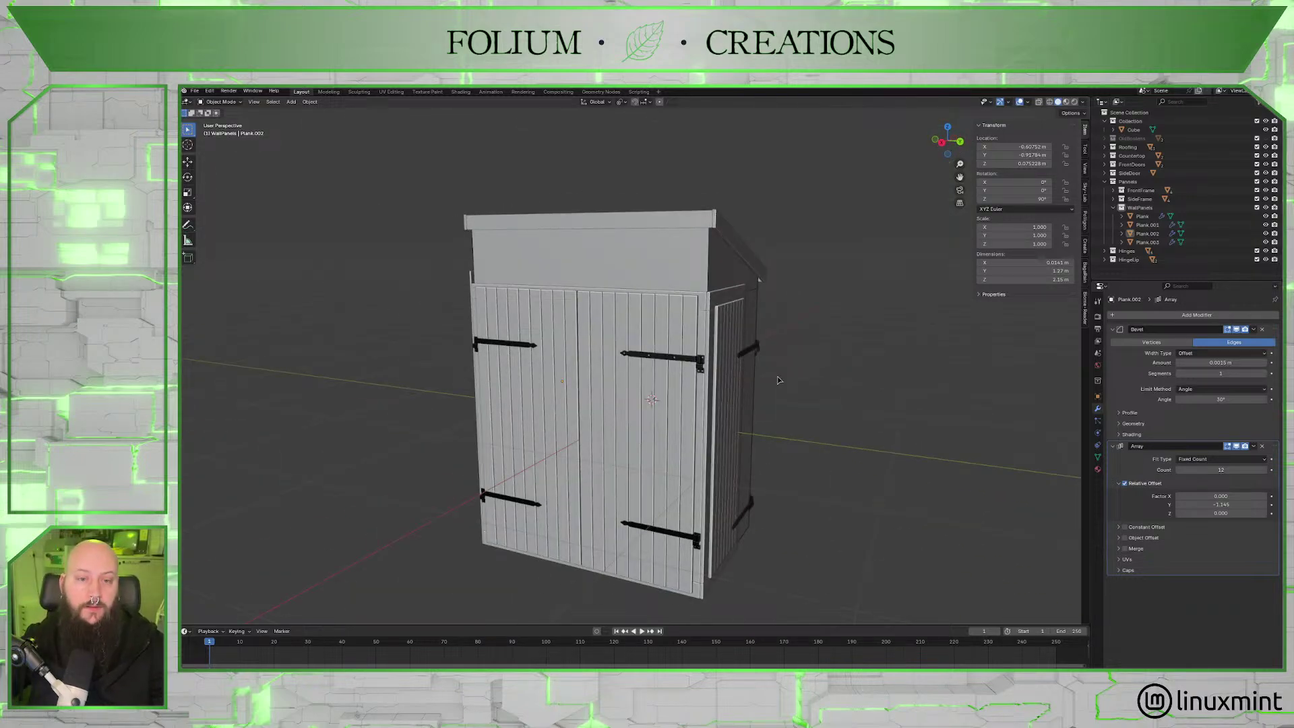
{"action": "middle_click_drag", "start_coordinate": [667, 286], "coordinate": [701, 337]}
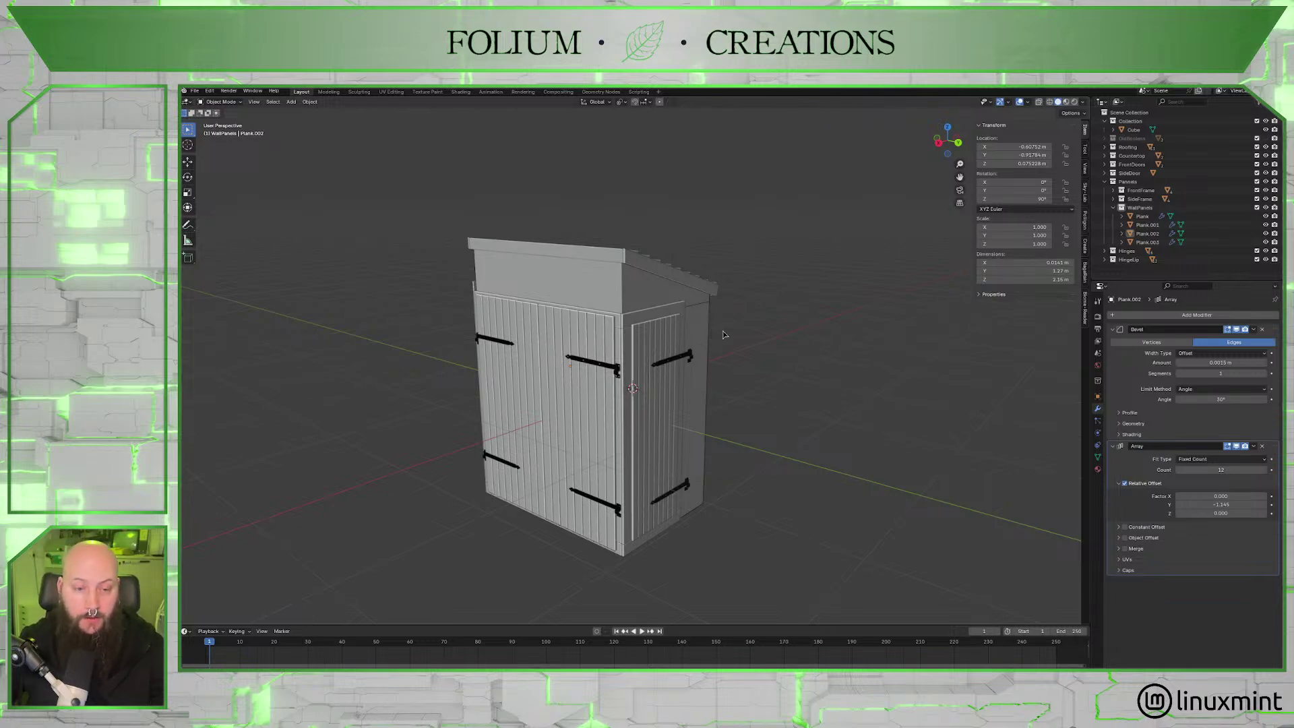
{"action": "middle_click_drag", "start_coordinate": [723, 335], "coordinate": [761, 349]}
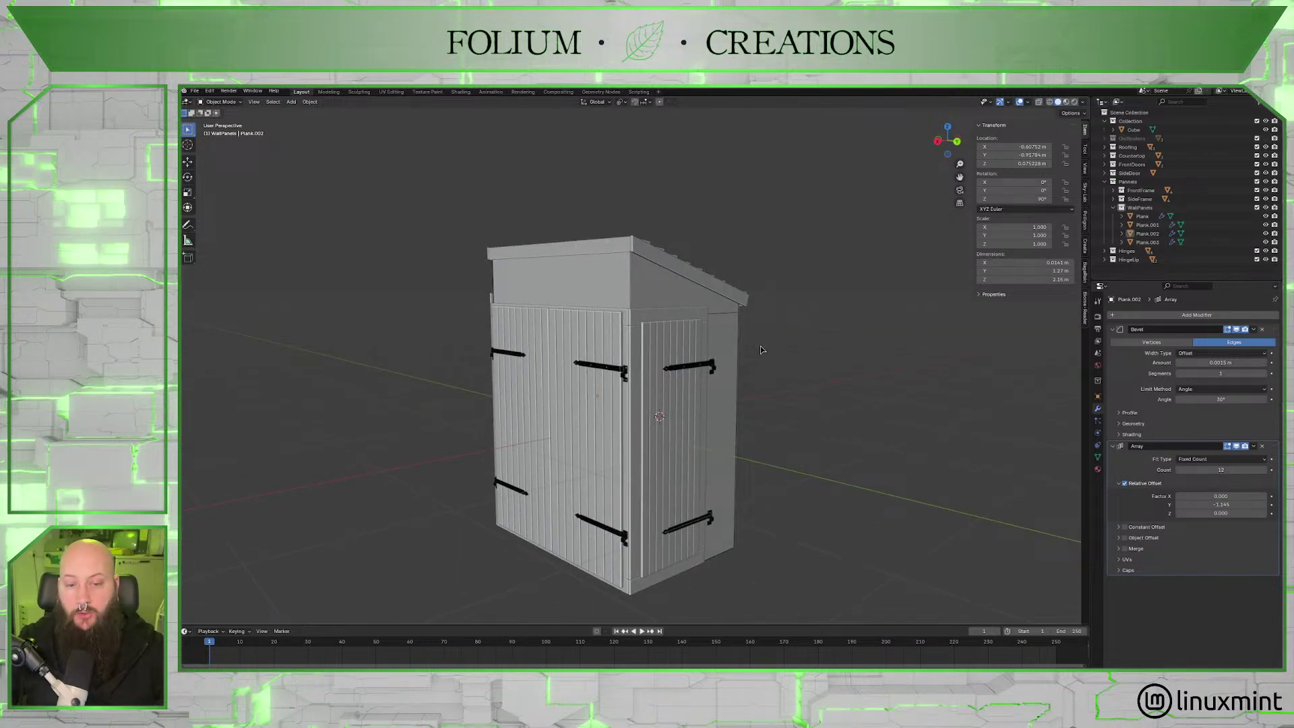
{"action": "middle_click_drag", "start_coordinate": [781, 346], "coordinate": [660, 291]}
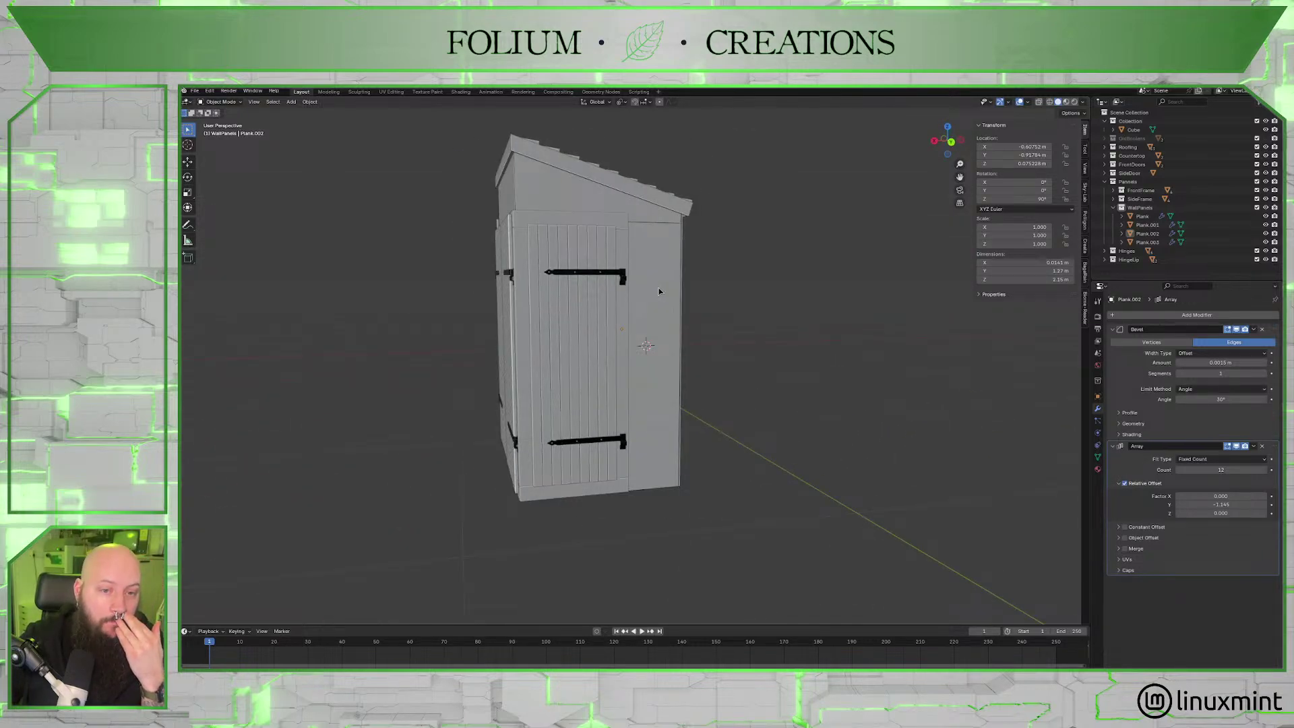
{"action": "middle_click_drag", "start_coordinate": [659, 291], "coordinate": [427, 185]}
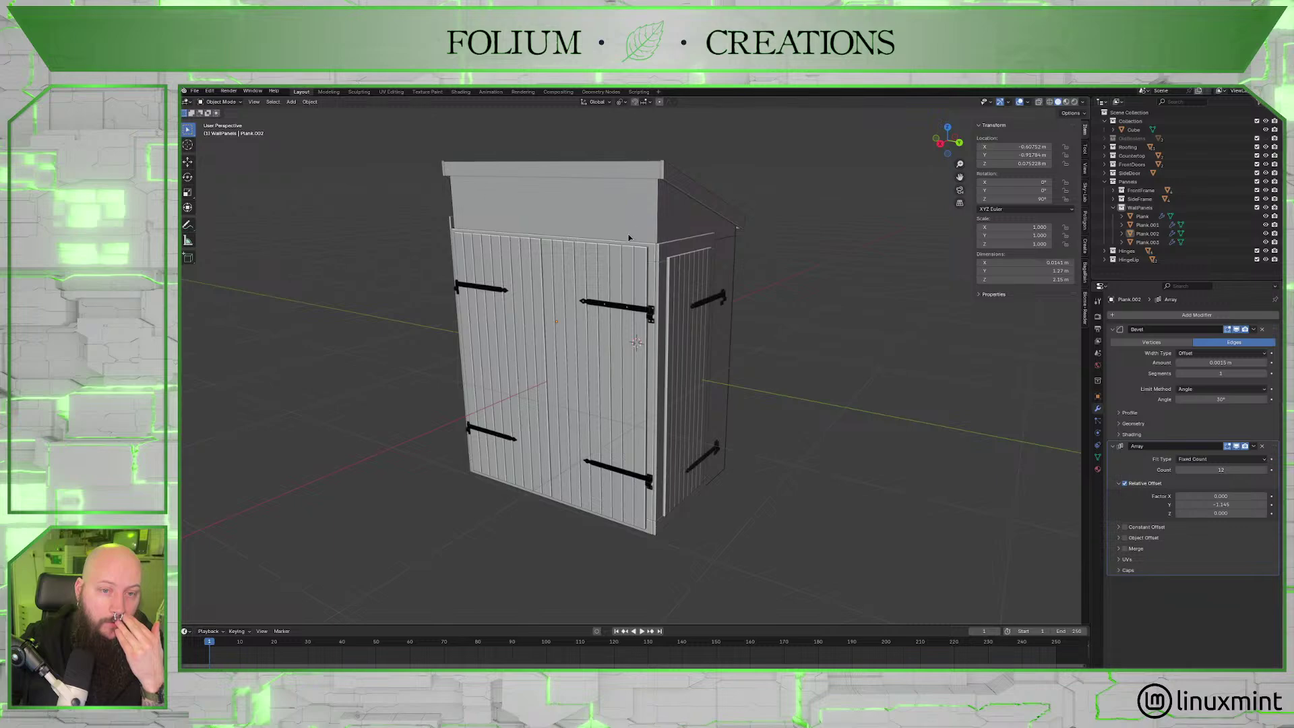
{"action": "middle_click_drag", "start_coordinate": [629, 237], "coordinate": [674, 209]}
{"action": "middle_click_drag", "start_coordinate": [613, 270], "coordinate": [579, 268]}
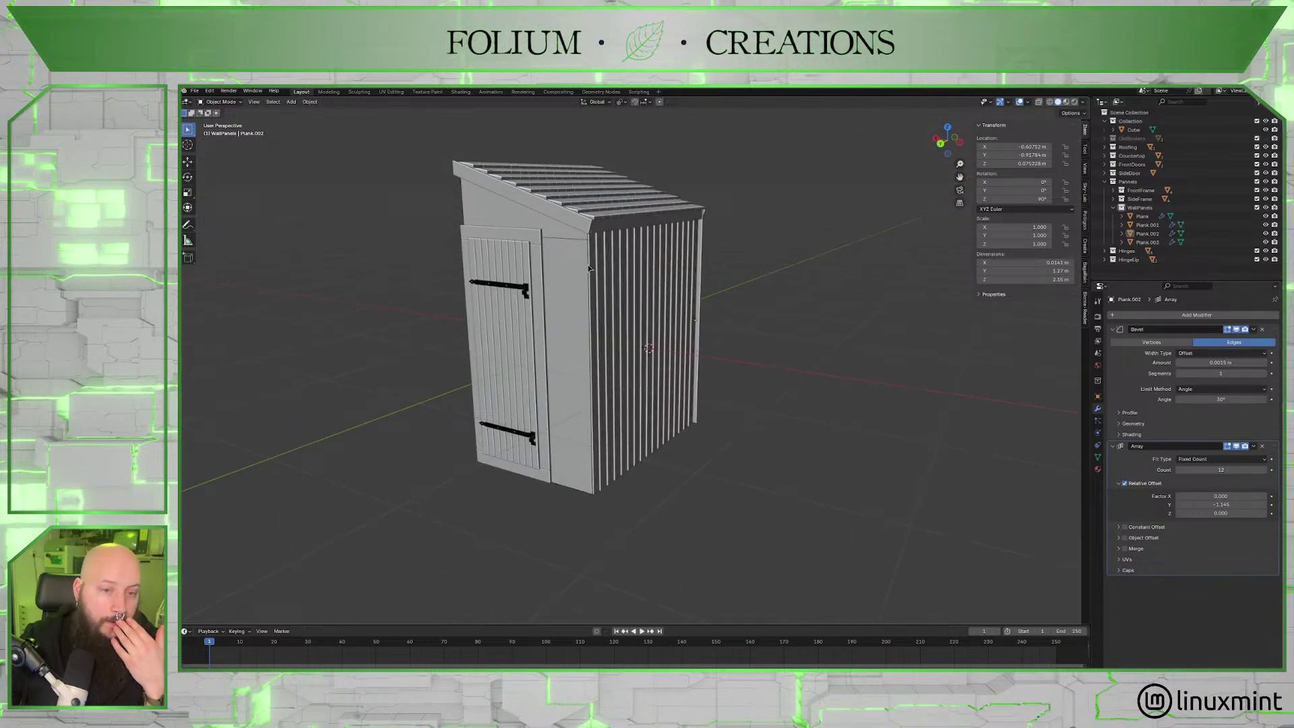
{"action": "middle_click_drag", "start_coordinate": [589, 268], "coordinate": [534, 281]}
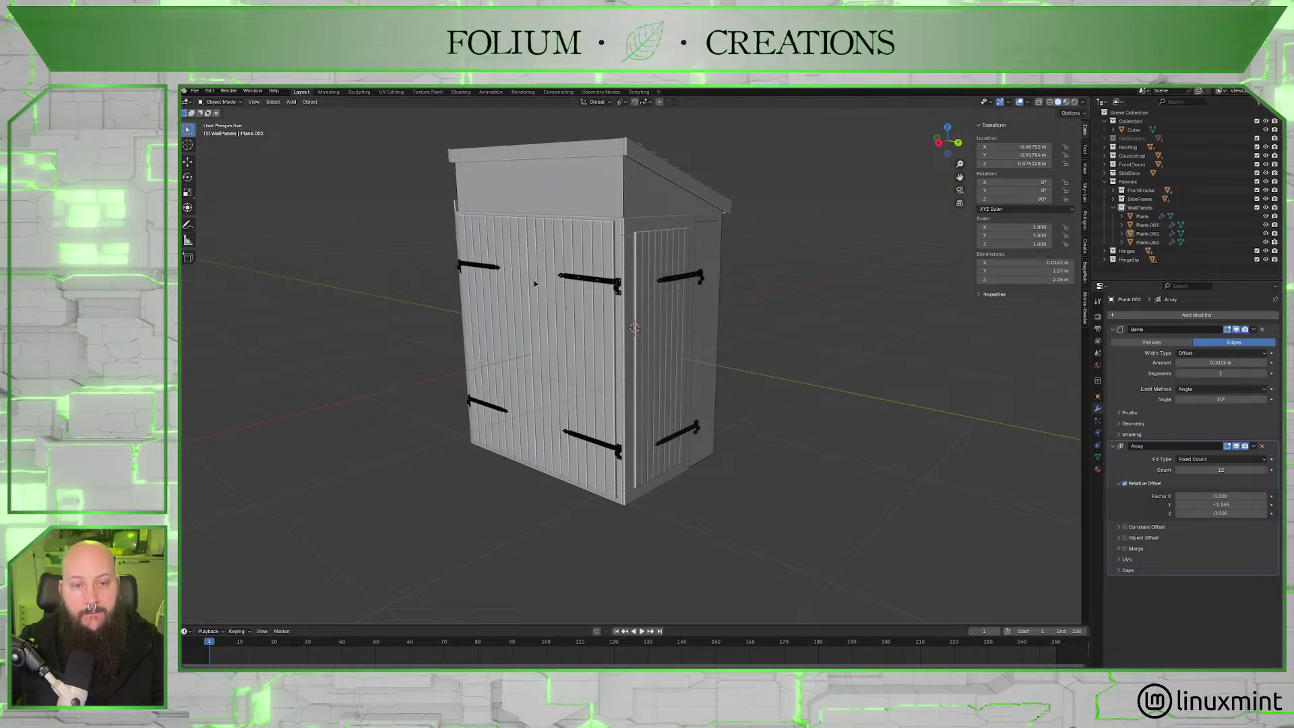
{"action": "middle_click_drag", "start_coordinate": [534, 281], "coordinate": [629, 290]}
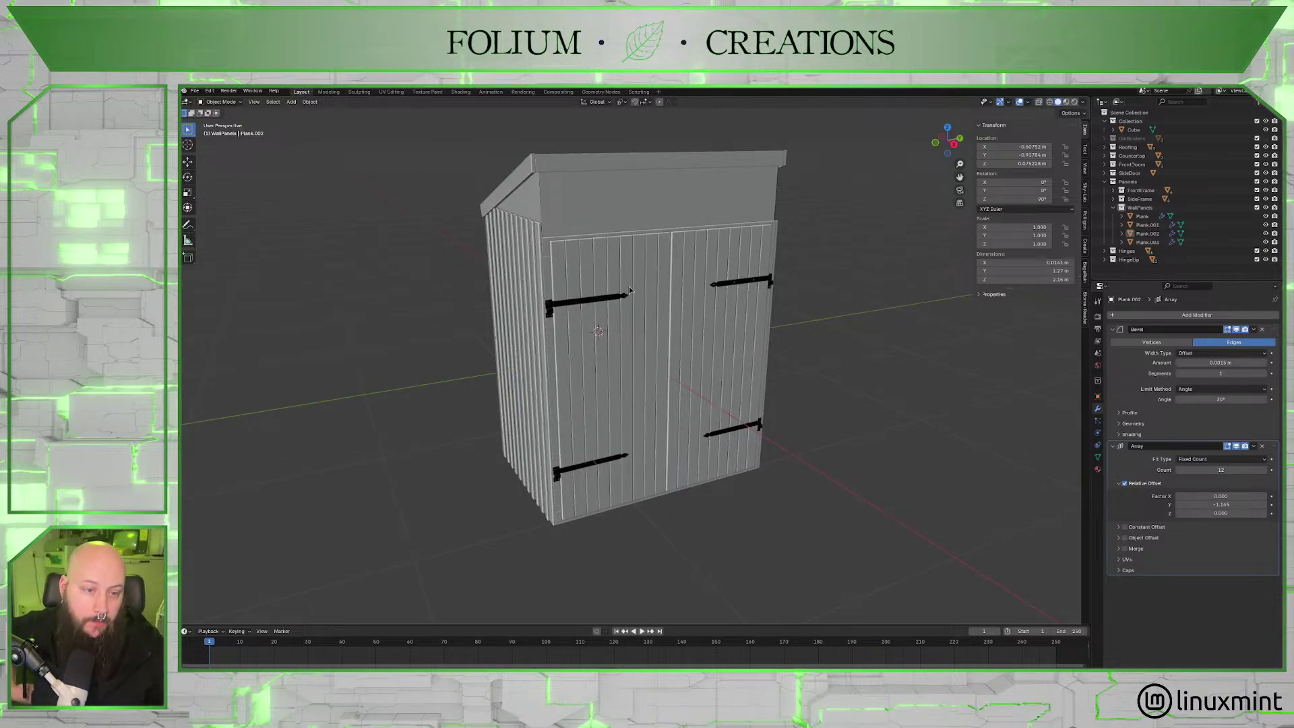
Hide the screw-hole boolean objects belonging to the first hinge mount and the first hinge strap.
{"action": "middle_click_drag", "start_coordinate": [537, 147], "coordinate": [700, 365]}
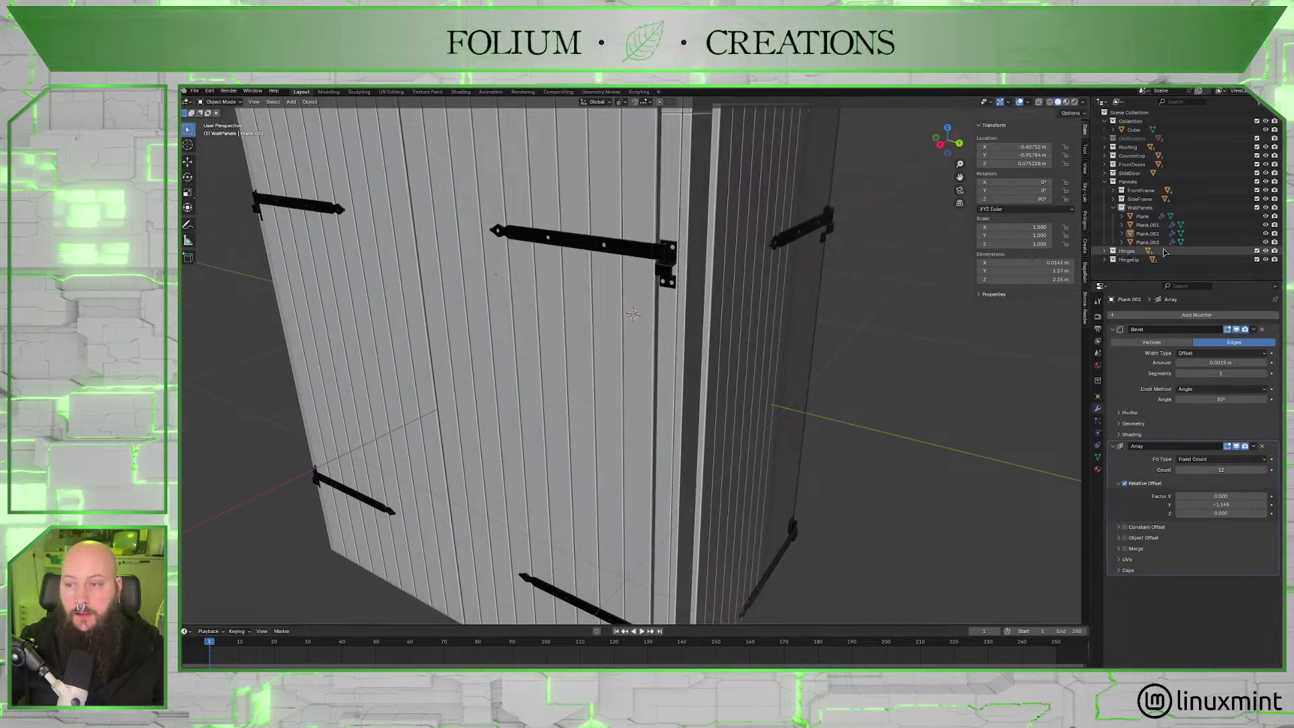
{"action": "left_click", "coordinate": [1106, 251]}
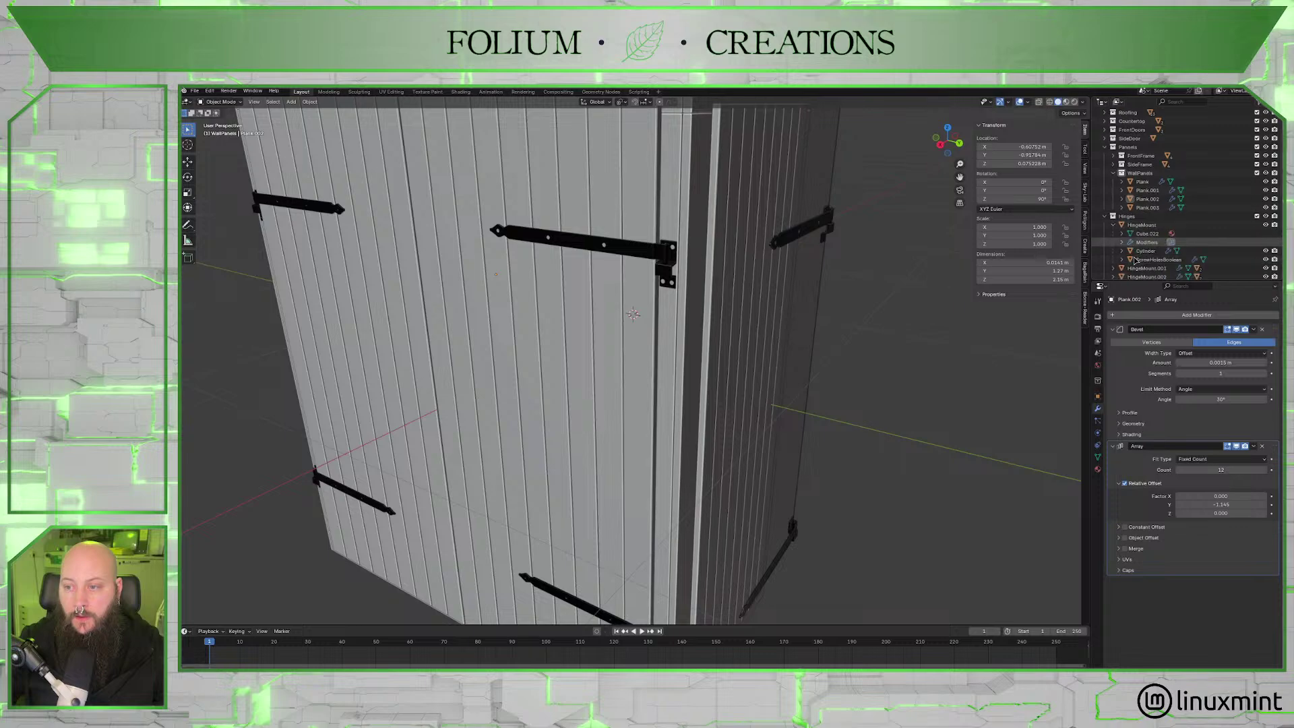
{"action": "scroll", "coordinate": [1166, 202], "scroll_direction": "down", "scroll_amount": 5}
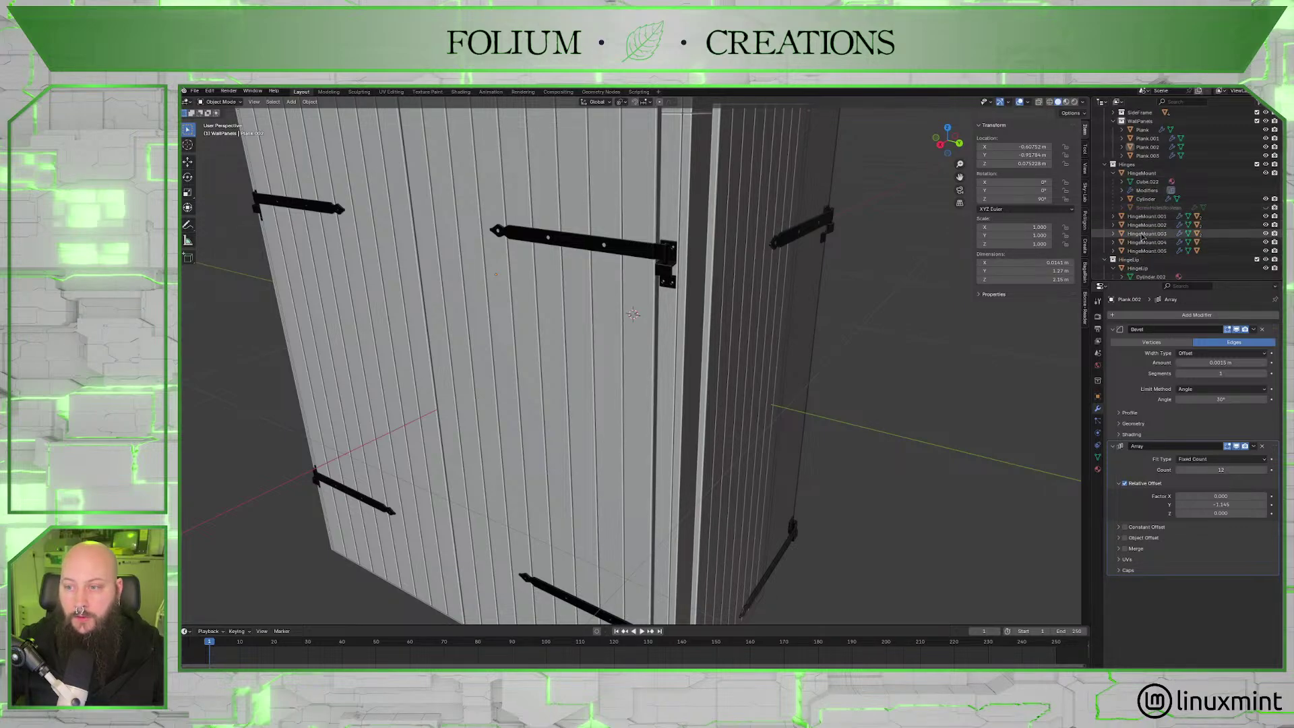
{"action": "scroll", "coordinate": [1132, 244], "scroll_direction": "down", "scroll_amount": 1}
{"action": "scroll", "coordinate": [1131, 244], "scroll_direction": "down", "scroll_amount": 3}
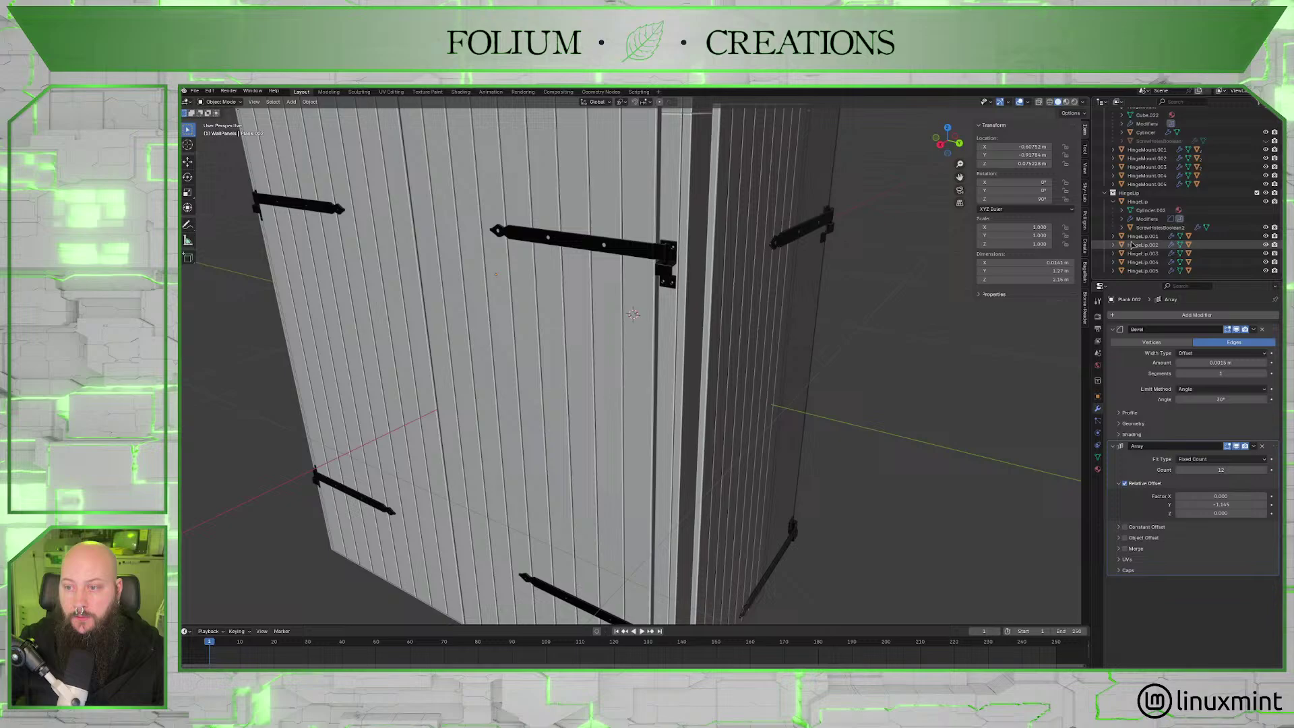
{"action": "left_click", "coordinate": [1265, 228]}
Examine the gap between the side door and its two hinges from several angles.
{"action": "middle_click_drag", "start_coordinate": [674, 351], "coordinate": [758, 345]}
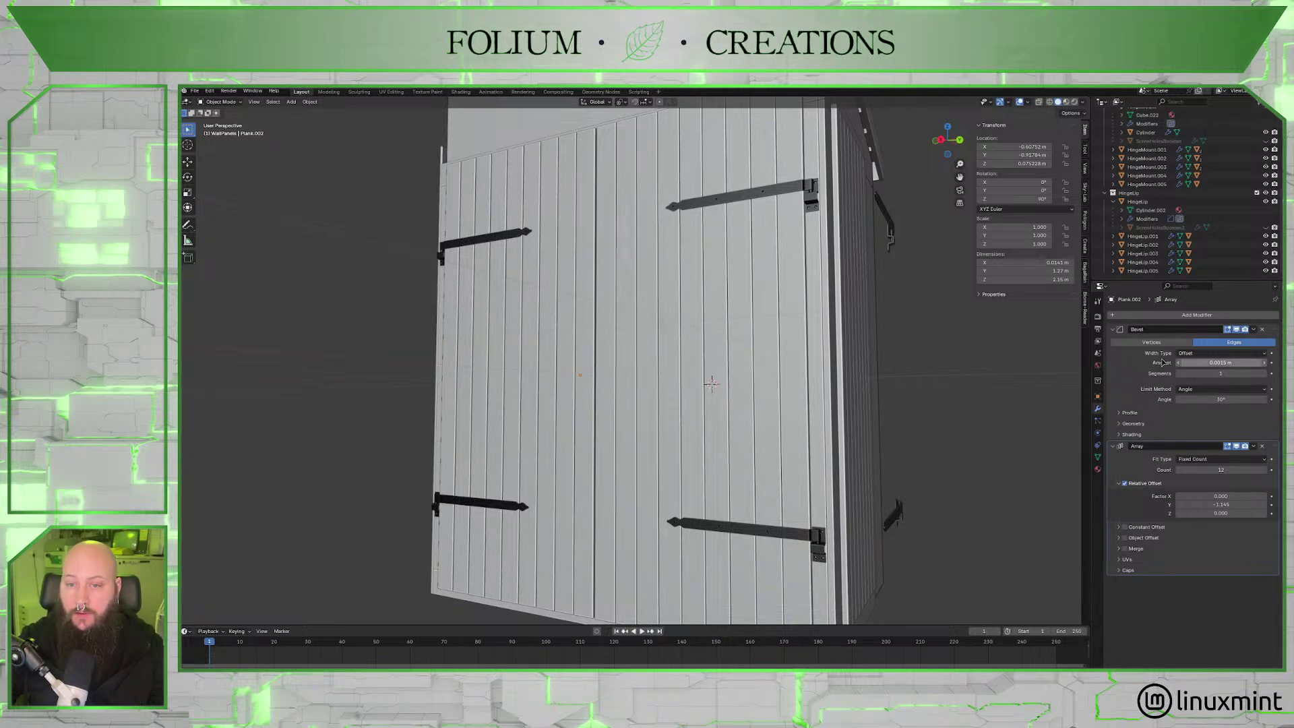
{"action": "middle_click_drag", "start_coordinate": [910, 342], "coordinate": [938, 356]}
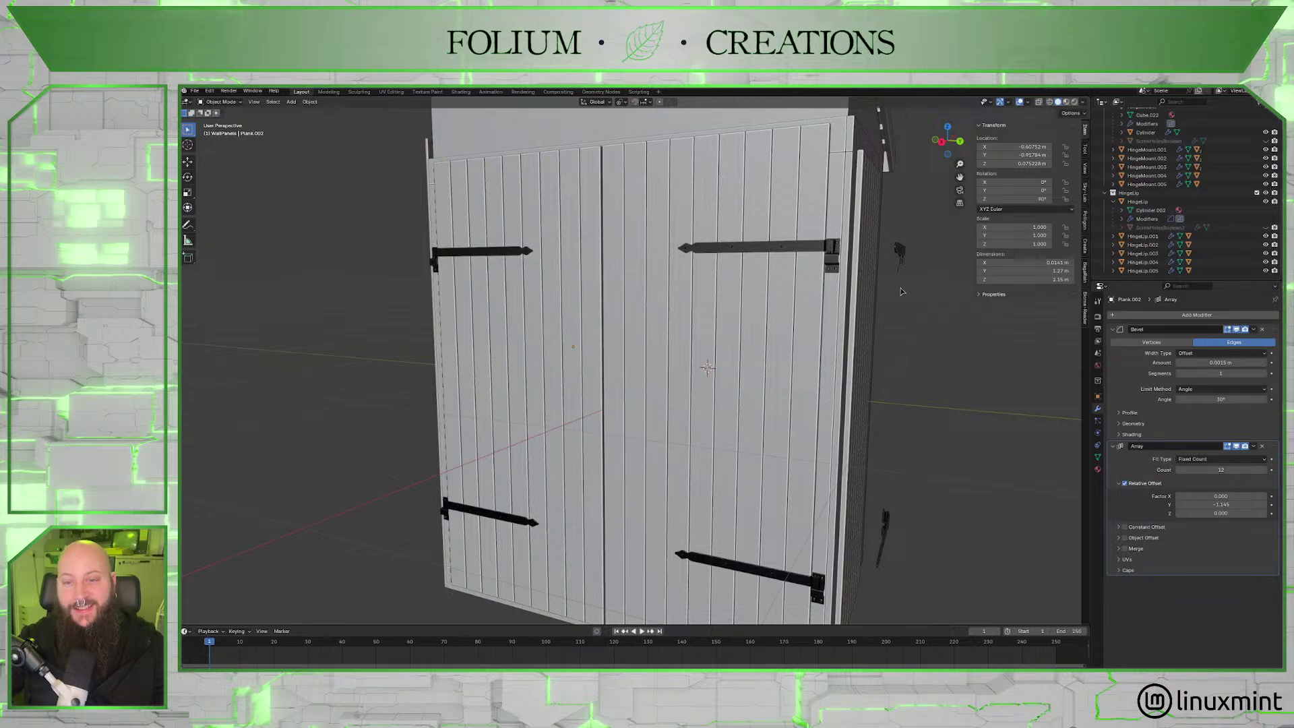
{"action": "left_click", "coordinate": [887, 518]}
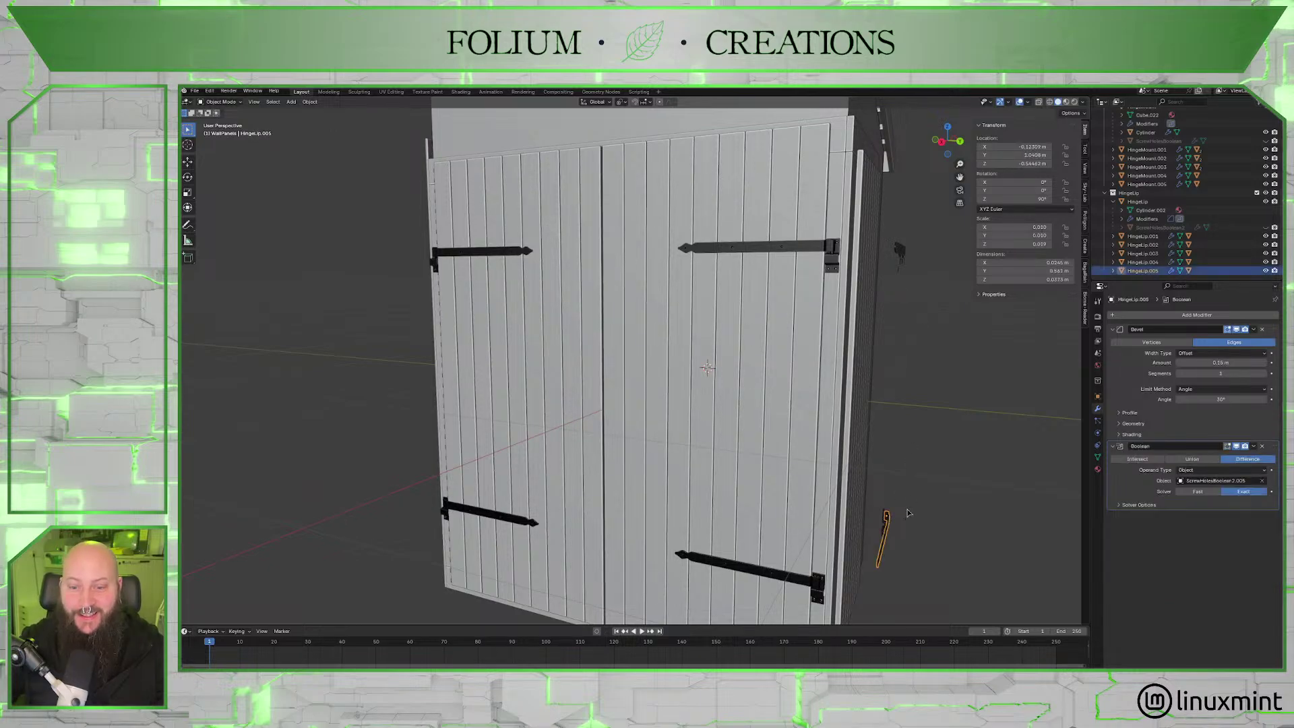
{"action": "middle_click_drag", "start_coordinate": [887, 517], "coordinate": [949, 249]}
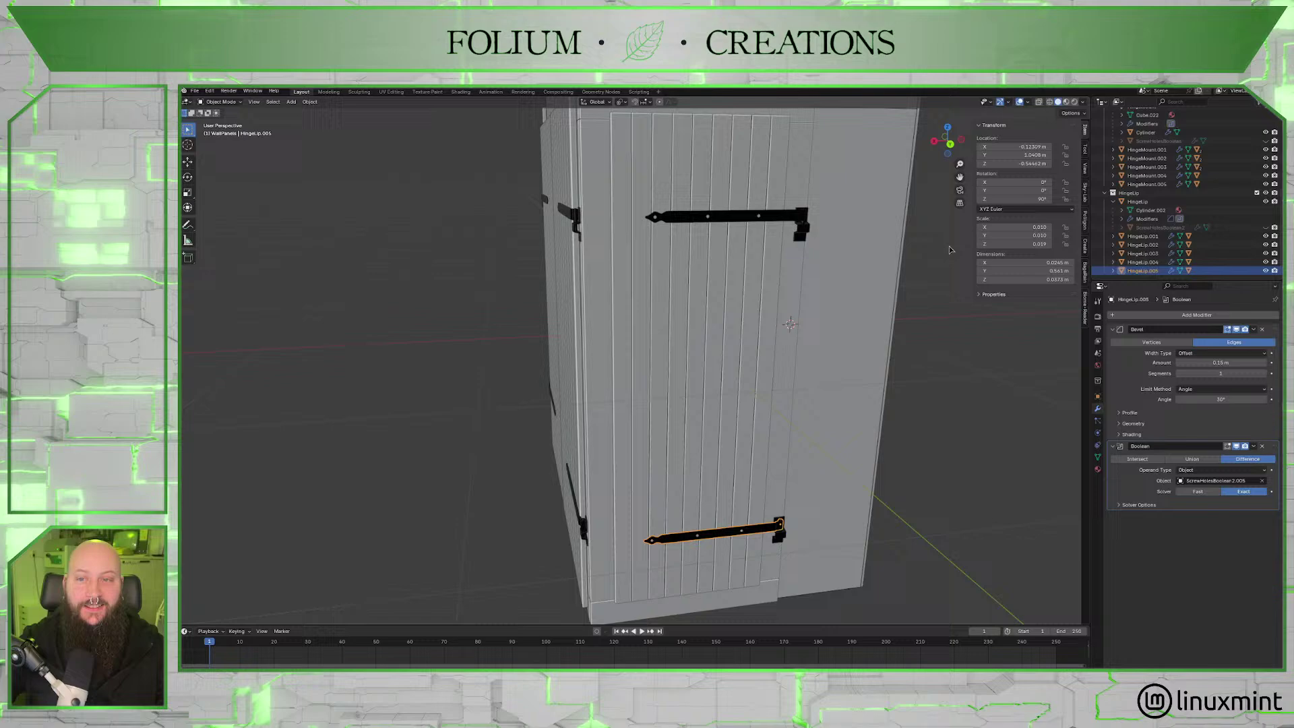
{"action": "left_click", "coordinate": [950, 145]}
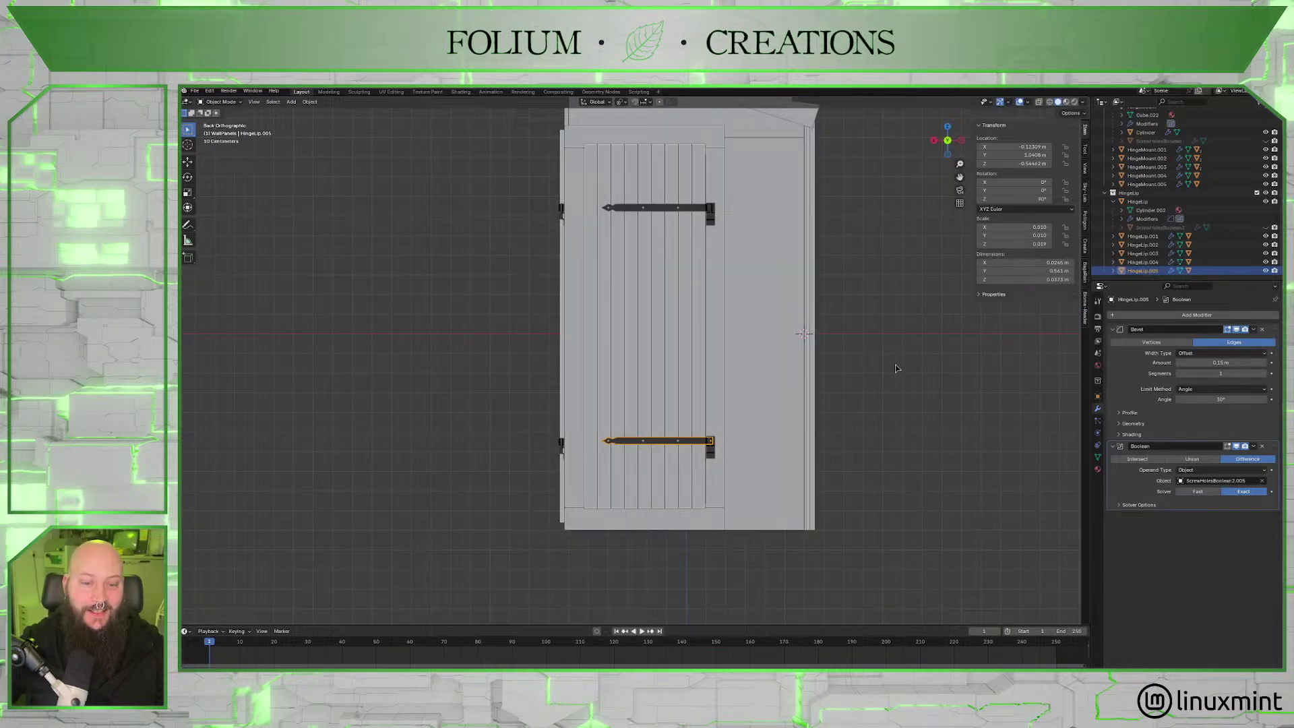
{"action": "middle_click_drag", "start_coordinate": [923, 283], "coordinate": [575, 375]}
{"action": "middle_click_drag", "start_coordinate": [446, 291], "coordinate": [501, 273]}
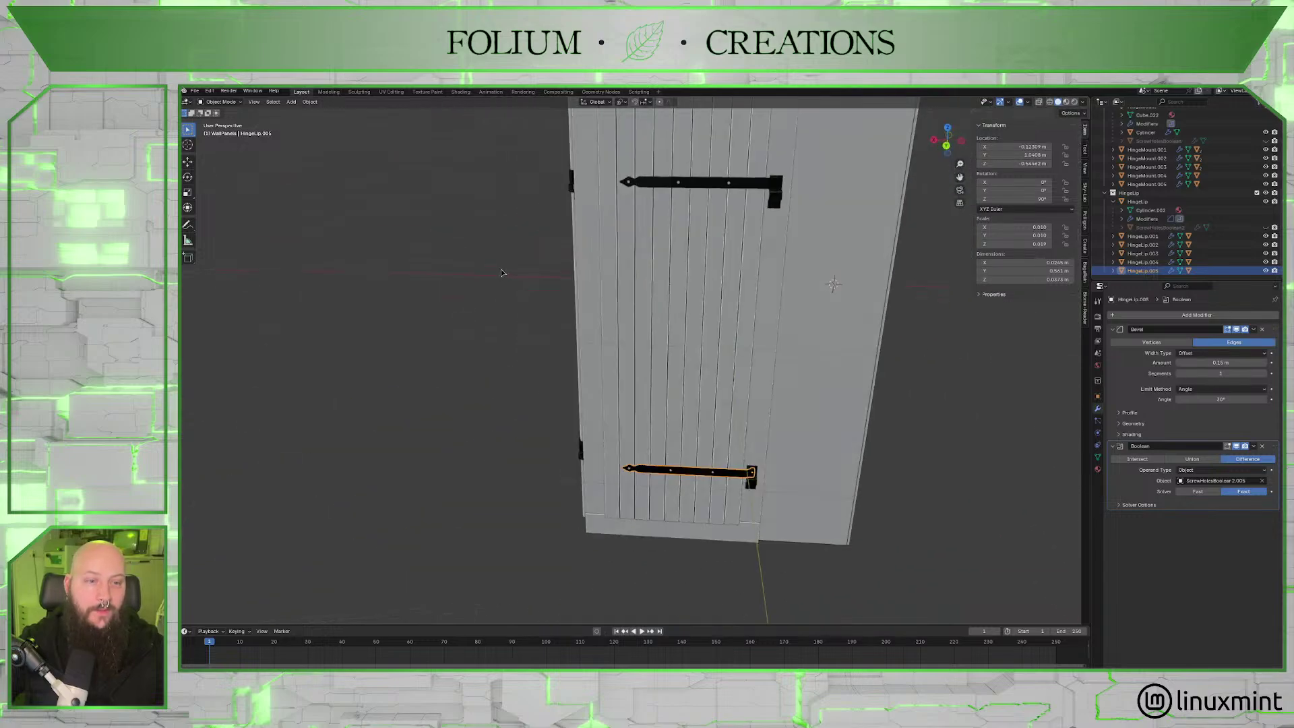
Select both side-door hinges with their mounts in wireframe display and move them about -0.104 m along Y onto the door.
{"action": "left_click", "coordinate": [1049, 102]}
{"action": "middle_click_drag", "start_coordinate": [893, 304], "coordinate": [686, 209]}
{"action": "left_click_drag", "start_coordinate": [657, 172], "coordinate": [756, 482]}
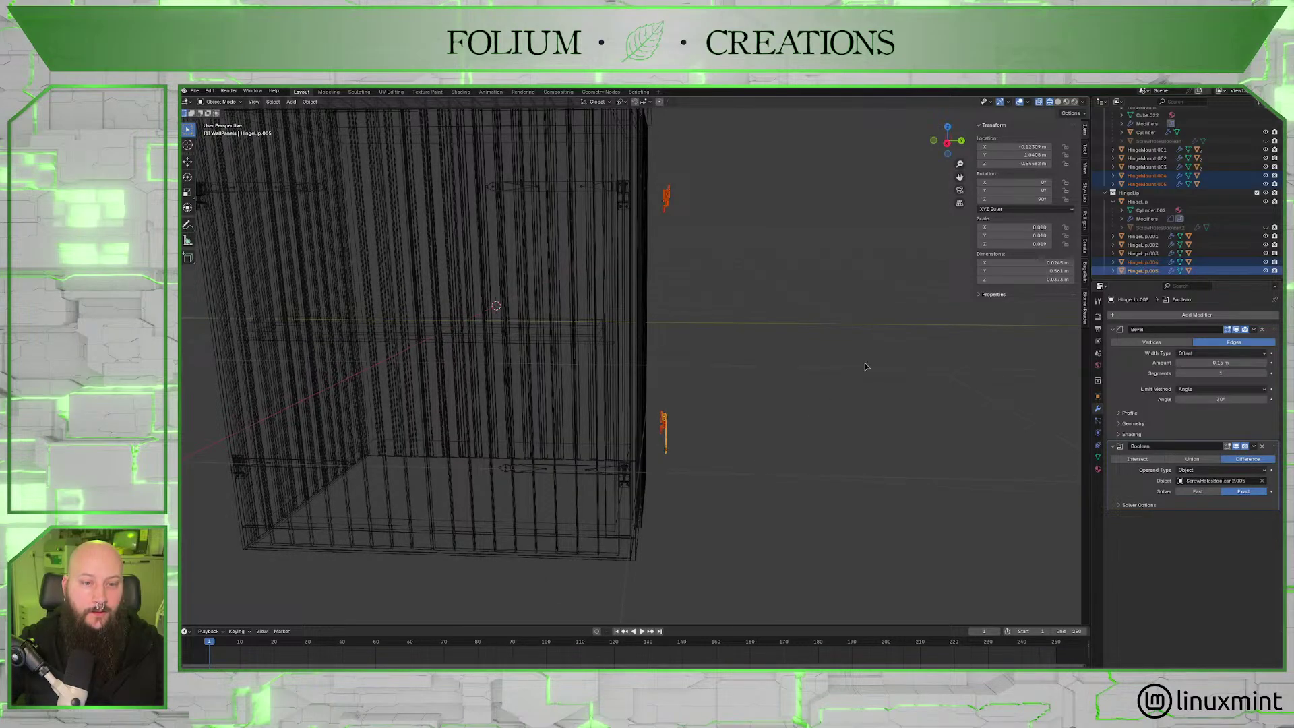
{"action": "middle_click_drag", "start_coordinate": [866, 365], "coordinate": [765, 382]}
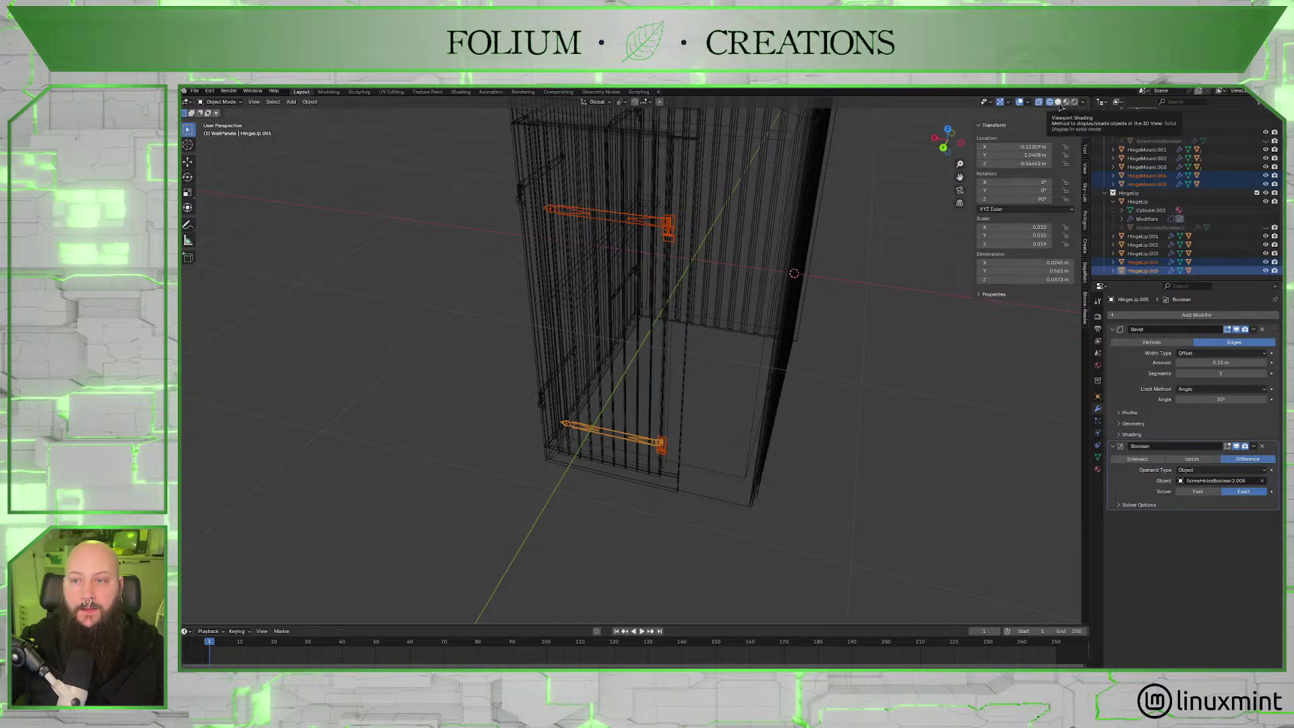
{"action": "left_click", "coordinate": [1058, 102]}
{"action": "mouse_move", "coordinate": [842, 283]}
{"action": "middle_mouse_down"}
{"action": "mouse_move", "coordinate": [797, 304]}
{"action": "mouse_move", "coordinate": [641, 268]}
{"action": "mouse_move", "coordinate": [649, 356]}
{"action": "middle_mouse_up"}
{"action": "key", "text": "g"}
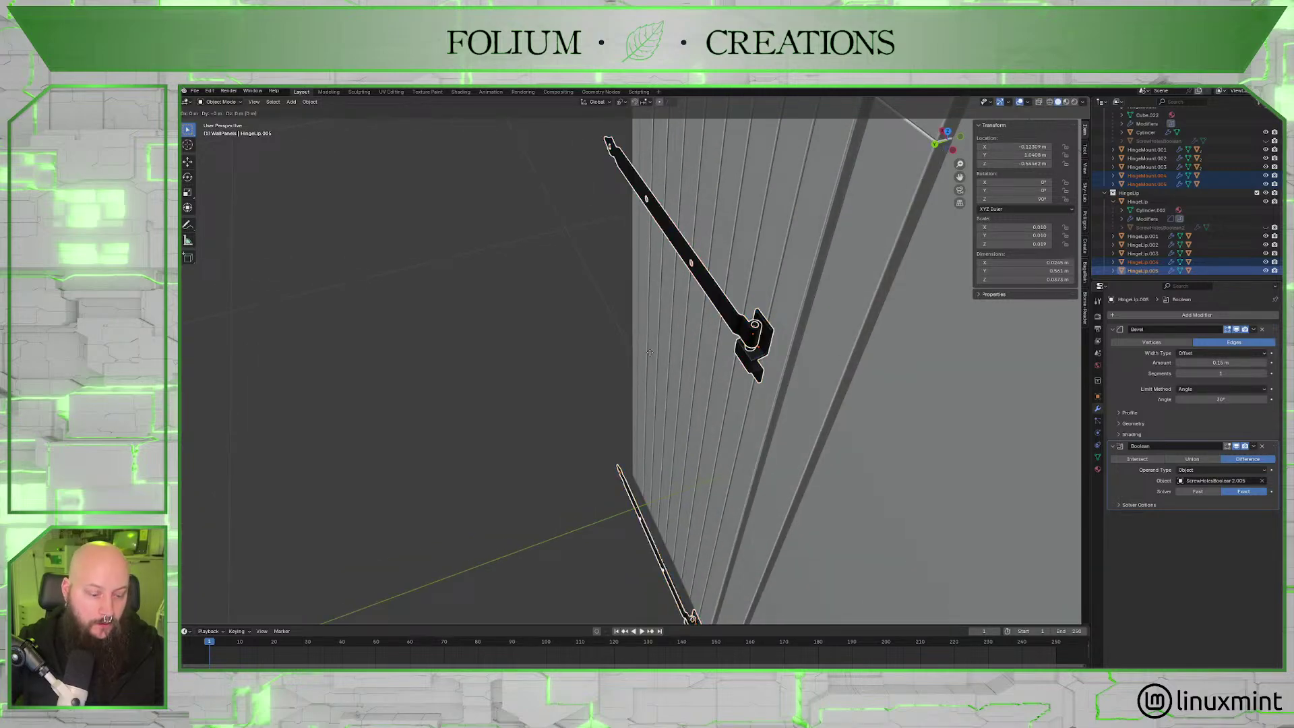
{"action": "key", "text": "x"}
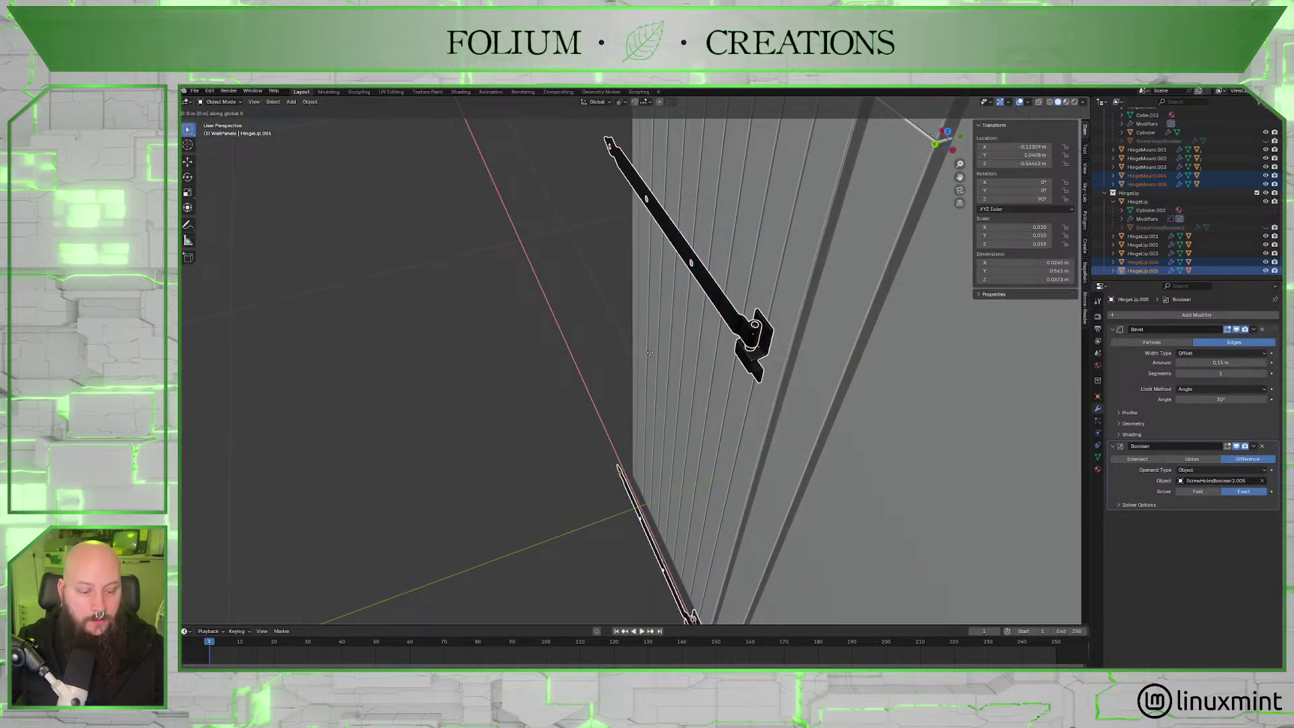
{"action": "key", "text": "y"}
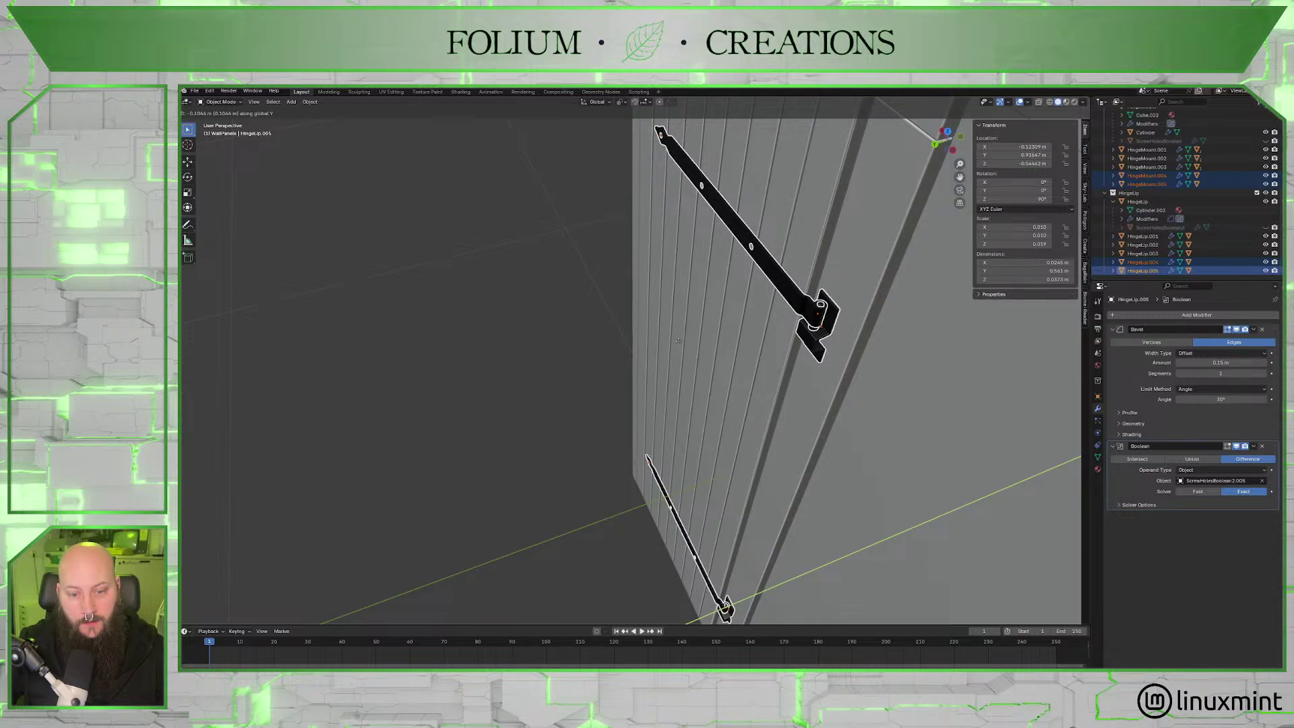
{"action": "left_click", "coordinate": [678, 341]}
{"action": "middle_click_drag", "start_coordinate": [678, 341], "coordinate": [737, 329]}
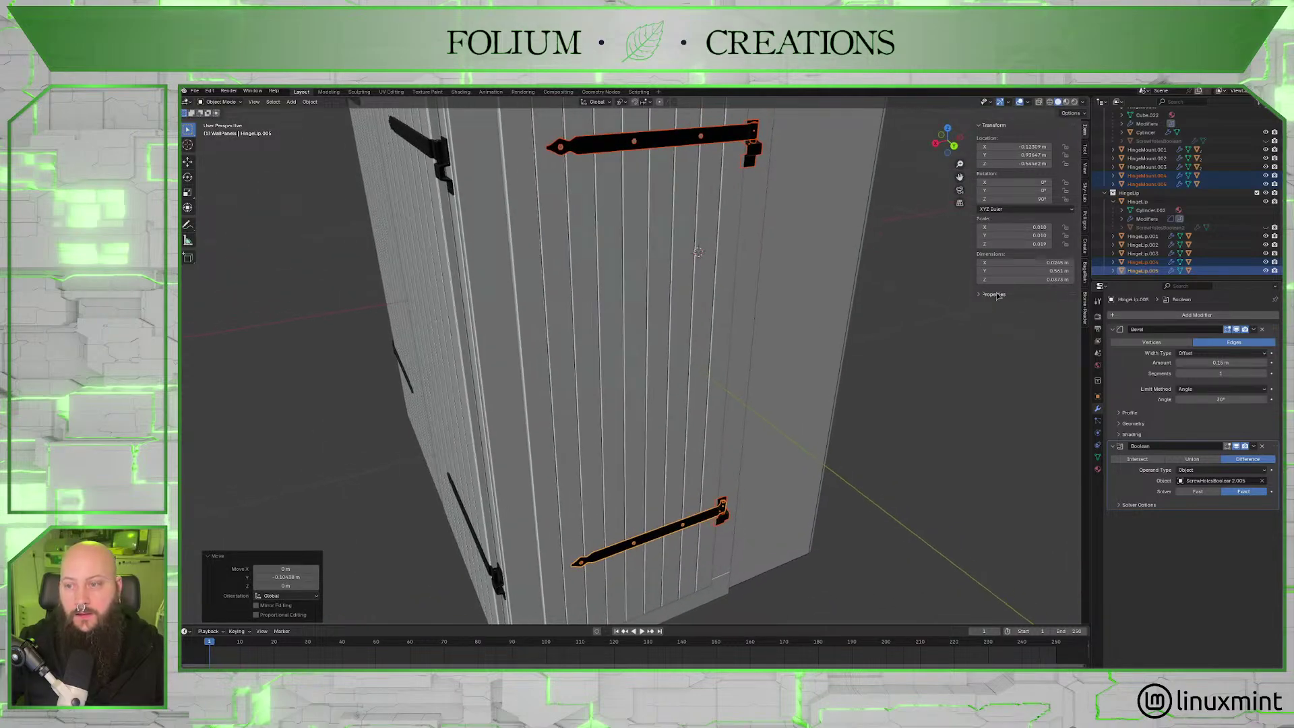
Expand both side-door hinge mounts and straps in the object hierarchy and hide the screw-hole boolean objects of HingeLip.004 and HingeLip.005.
{"action": "left_click", "coordinate": [1113, 176]}
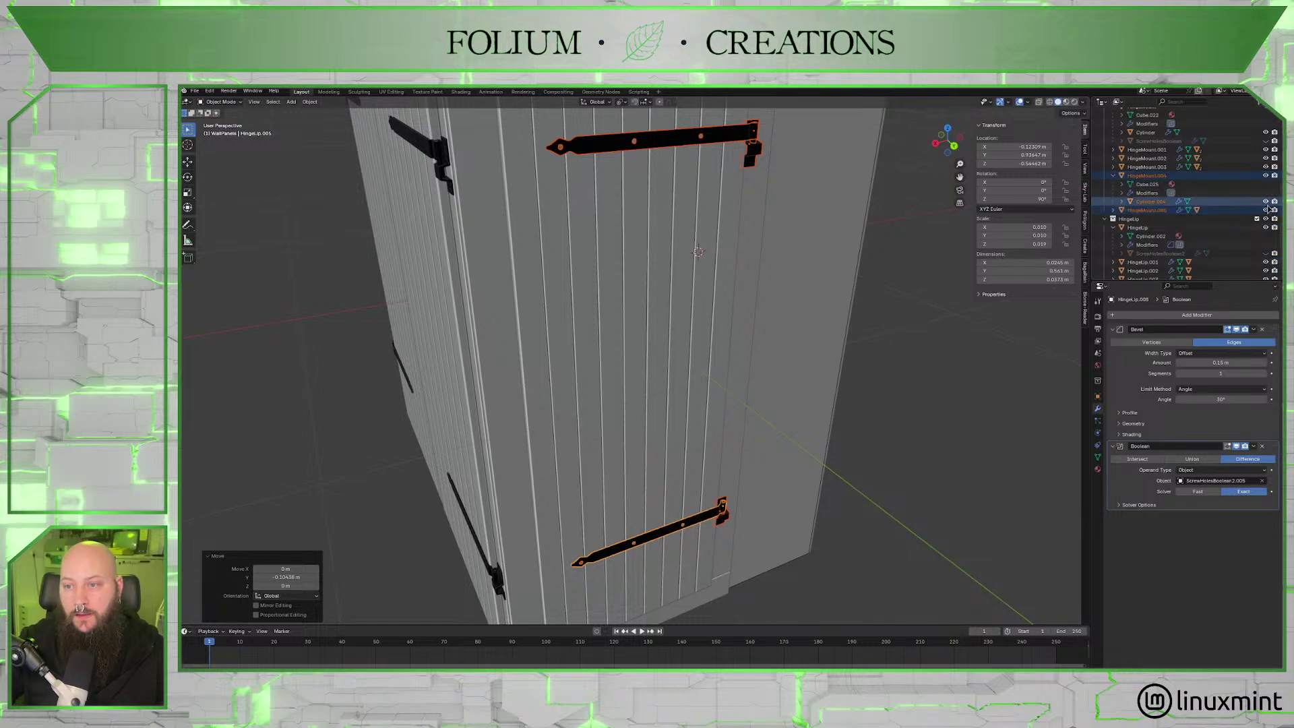
{"action": "left_click", "coordinate": [1113, 209]}
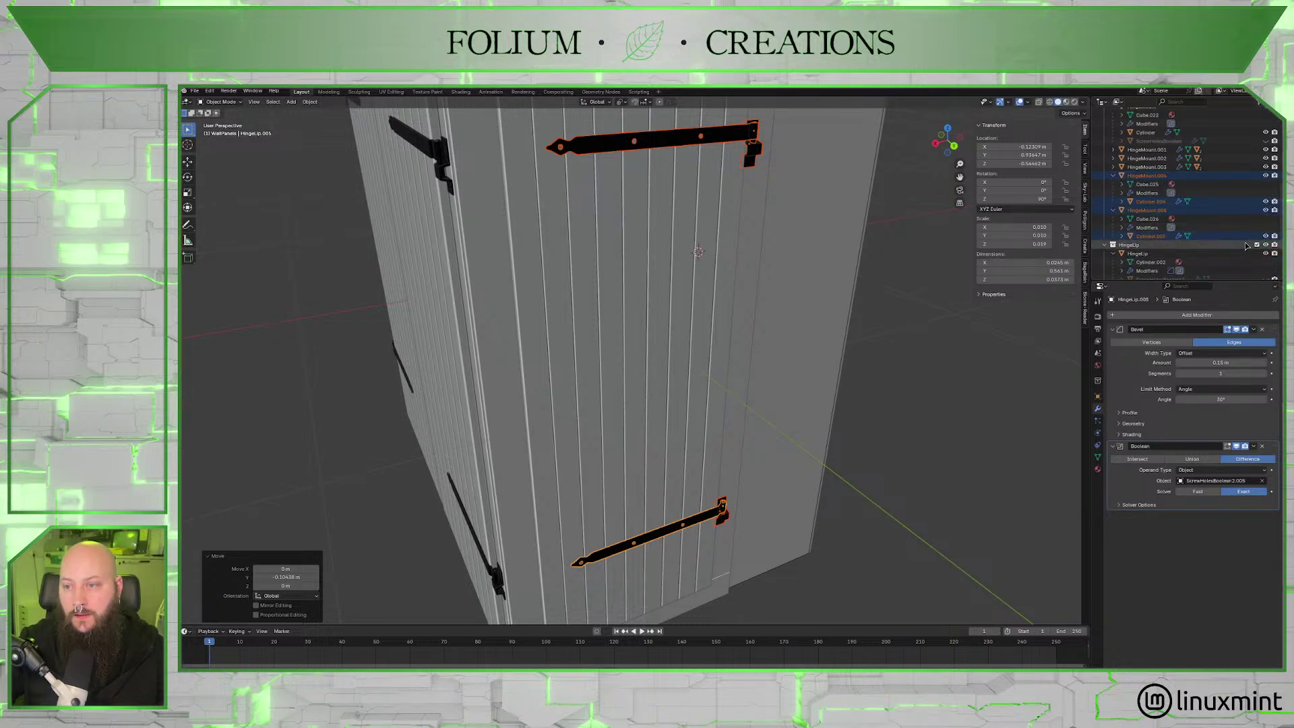
{"action": "scroll", "coordinate": [1159, 253], "scroll_direction": "down", "scroll_amount": 3}
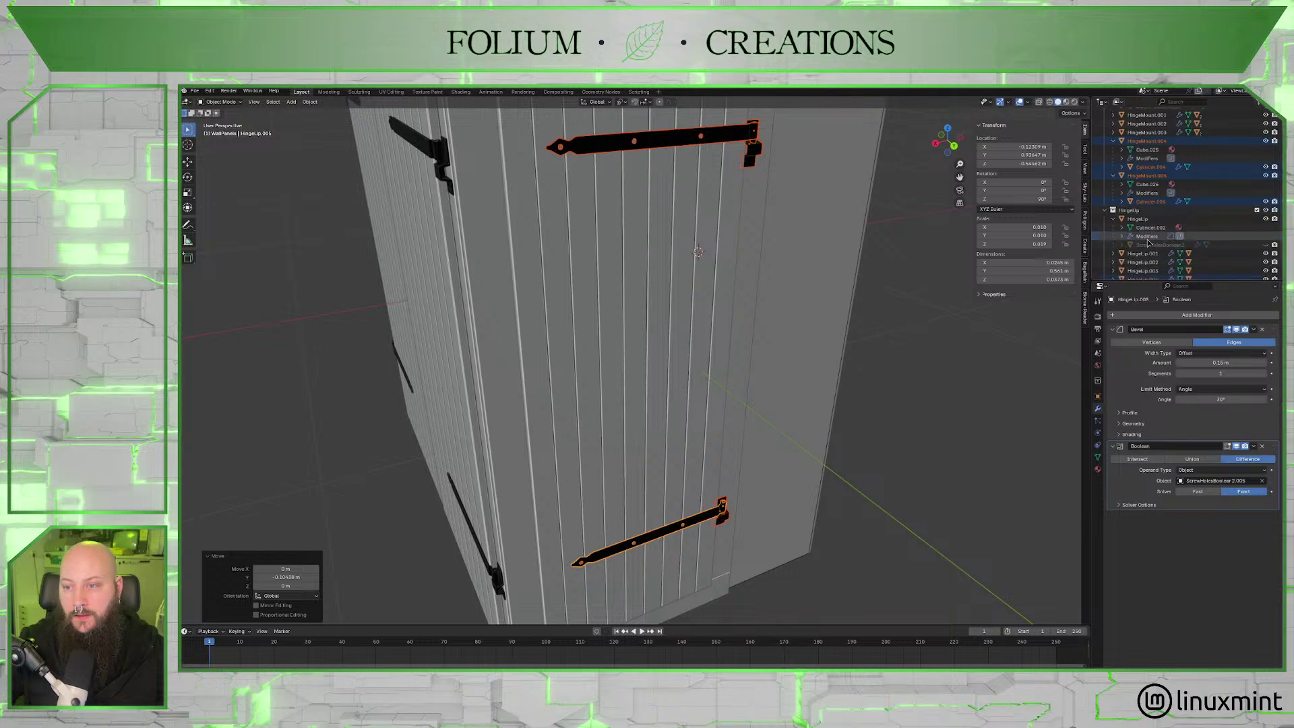
{"action": "left_click", "coordinate": [1113, 262]}
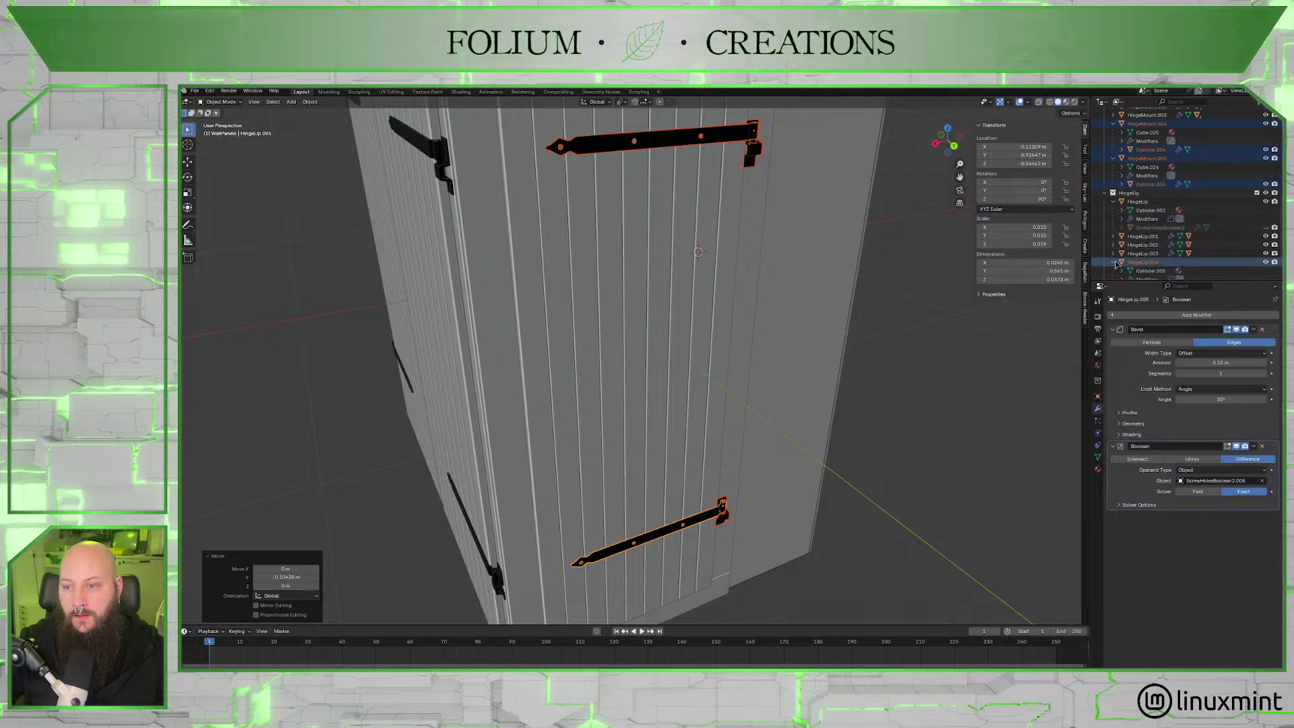
{"action": "scroll", "coordinate": [1146, 263], "scroll_direction": "down", "scroll_amount": 2}
{"action": "left_click", "coordinate": [1265, 261]}
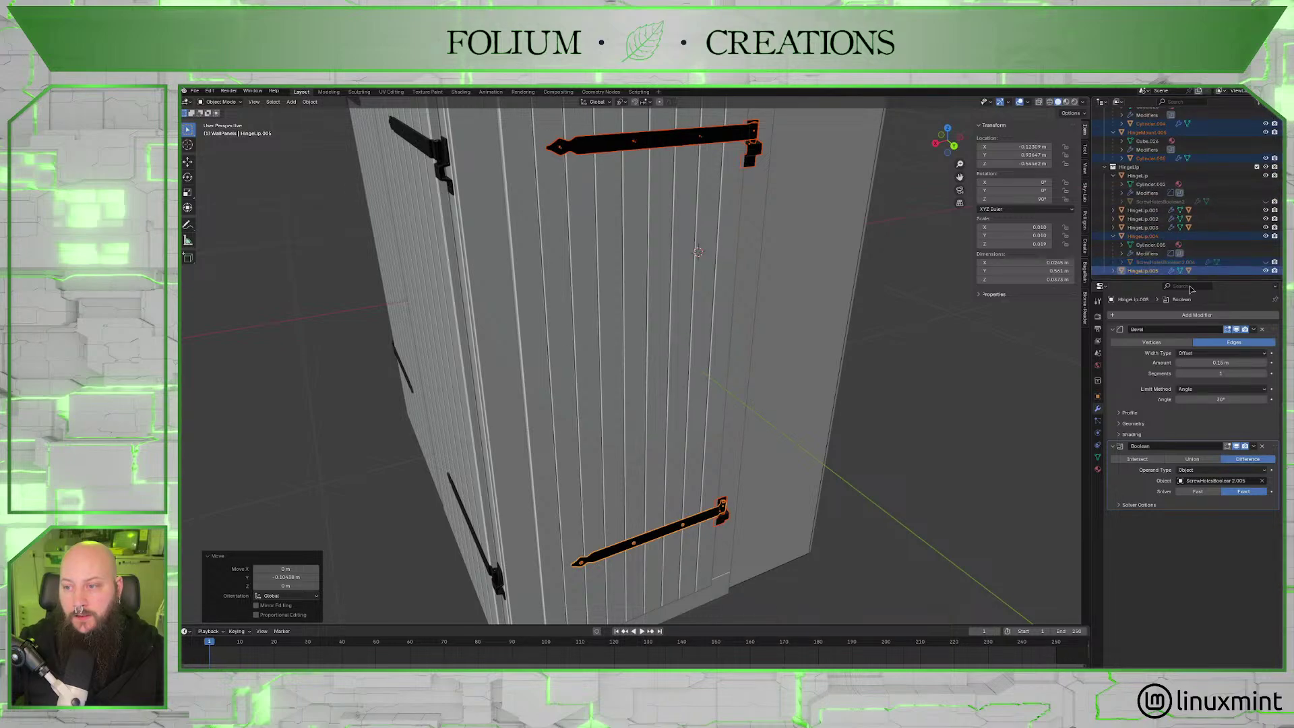
{"action": "left_click", "coordinate": [1113, 270]}
{"action": "scroll", "coordinate": [1120, 274], "scroll_direction": "down", "scroll_amount": 2}
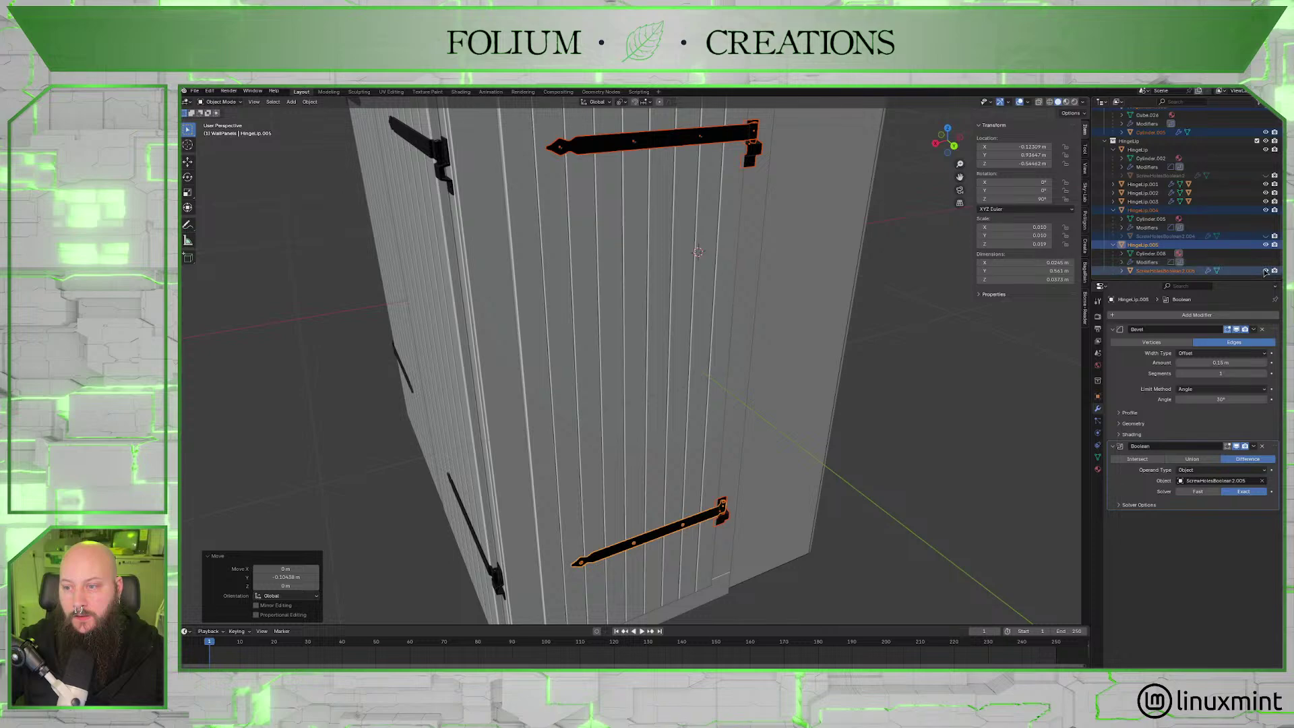
{"action": "scroll", "coordinate": [1186, 223], "scroll_direction": "up", "scroll_amount": 4}
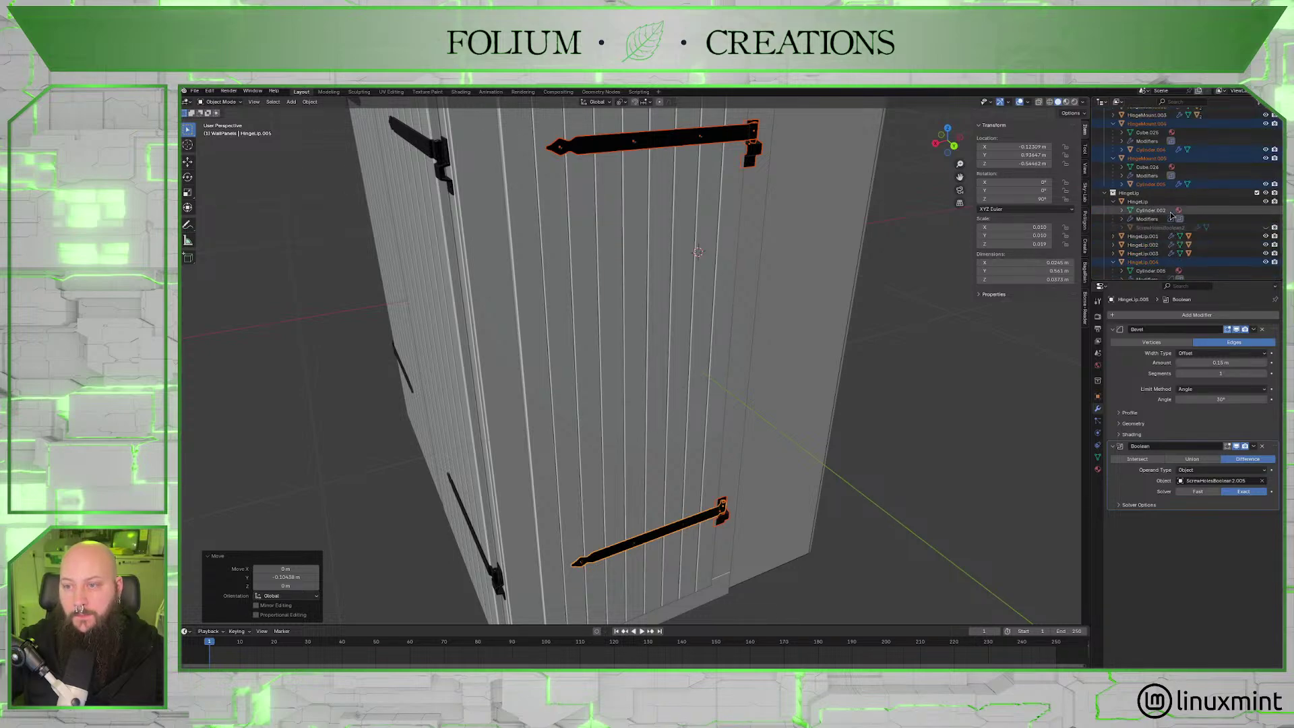
Clear the selection, inspect the lower side-door hinge up close with its mount selected, and review the cabinet as a whole.
{"action": "left_click", "coordinate": [1122, 184]}
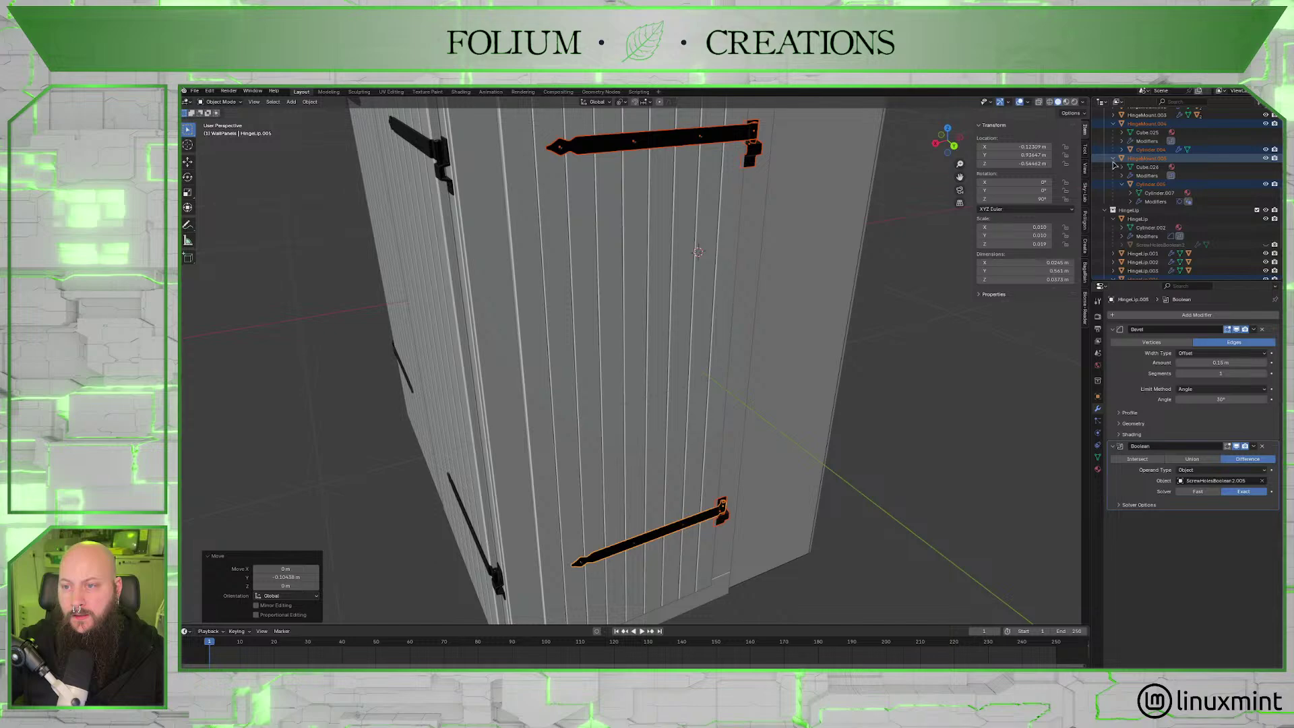
{"action": "key", "text": "alt+a"}
{"action": "middle_click_drag", "start_coordinate": [775, 303], "coordinate": [803, 433]}
{"action": "scroll", "coordinate": [786, 431], "scroll_direction": "up", "scroll_amount": 5}
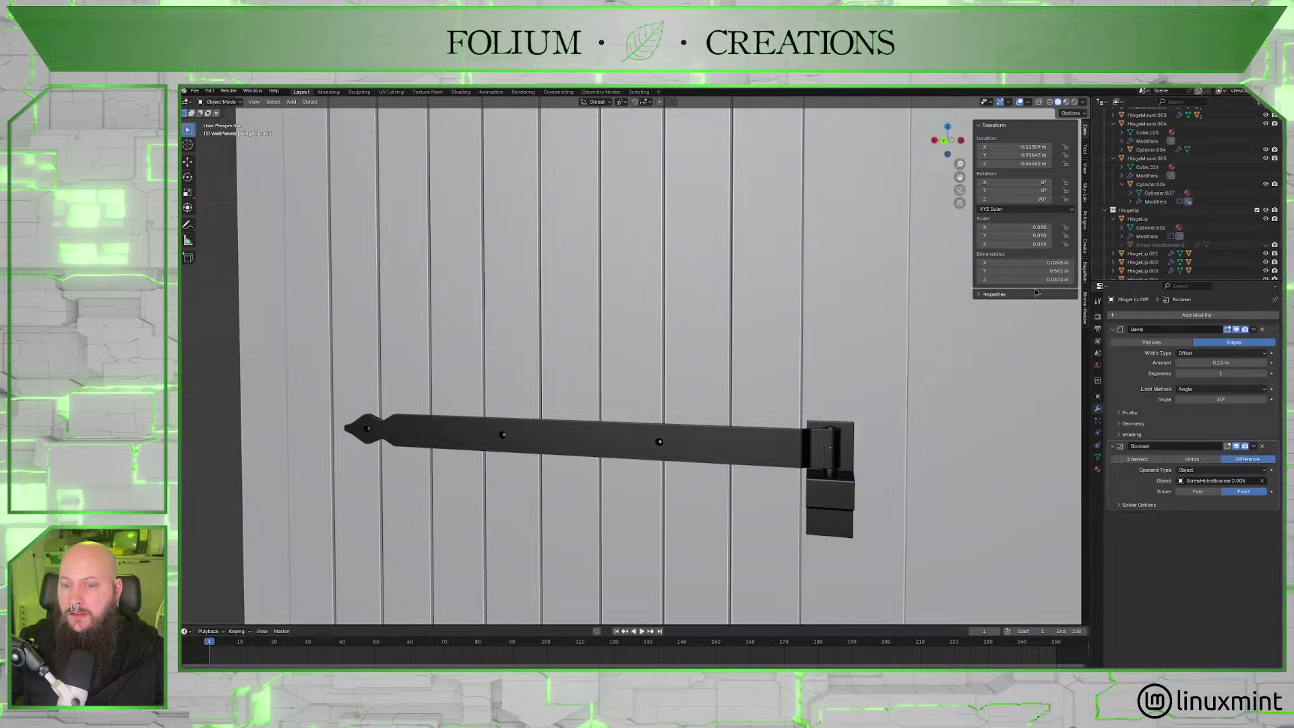
{"action": "left_click", "coordinate": [851, 496]}
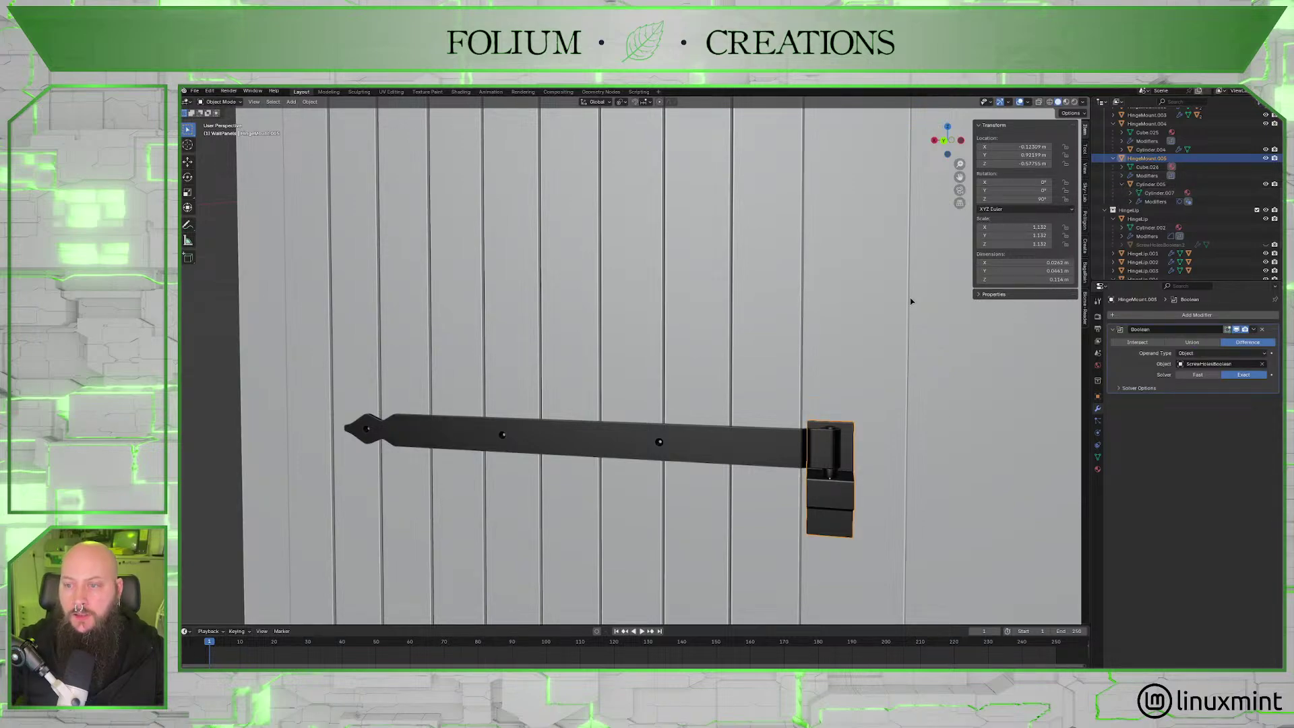
{"action": "scroll", "coordinate": [876, 302], "scroll_direction": "down", "scroll_amount": 5}
{"action": "middle_click_drag", "start_coordinate": [782, 297], "coordinate": [740, 335]}
{"action": "scroll", "coordinate": [741, 297], "scroll_direction": "up", "scroll_amount": 2}
{"action": "scroll", "coordinate": [734, 338], "scroll_direction": "down", "scroll_amount": 6}
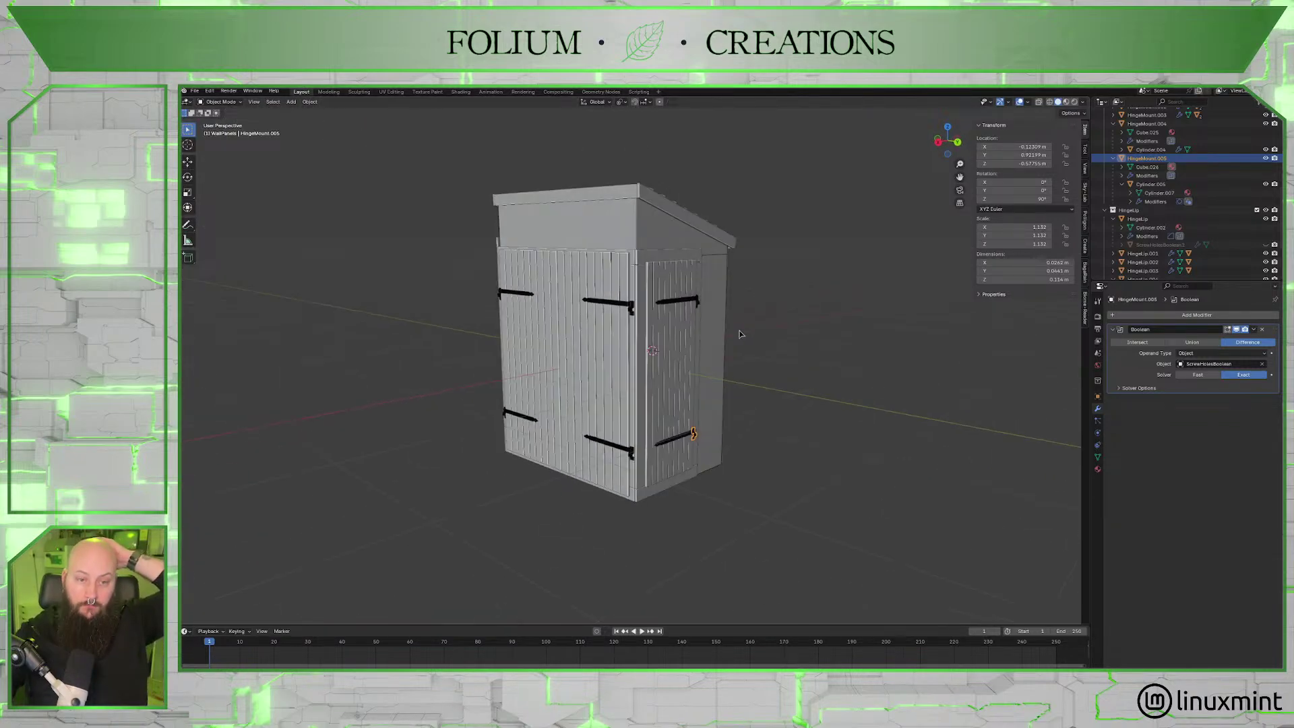